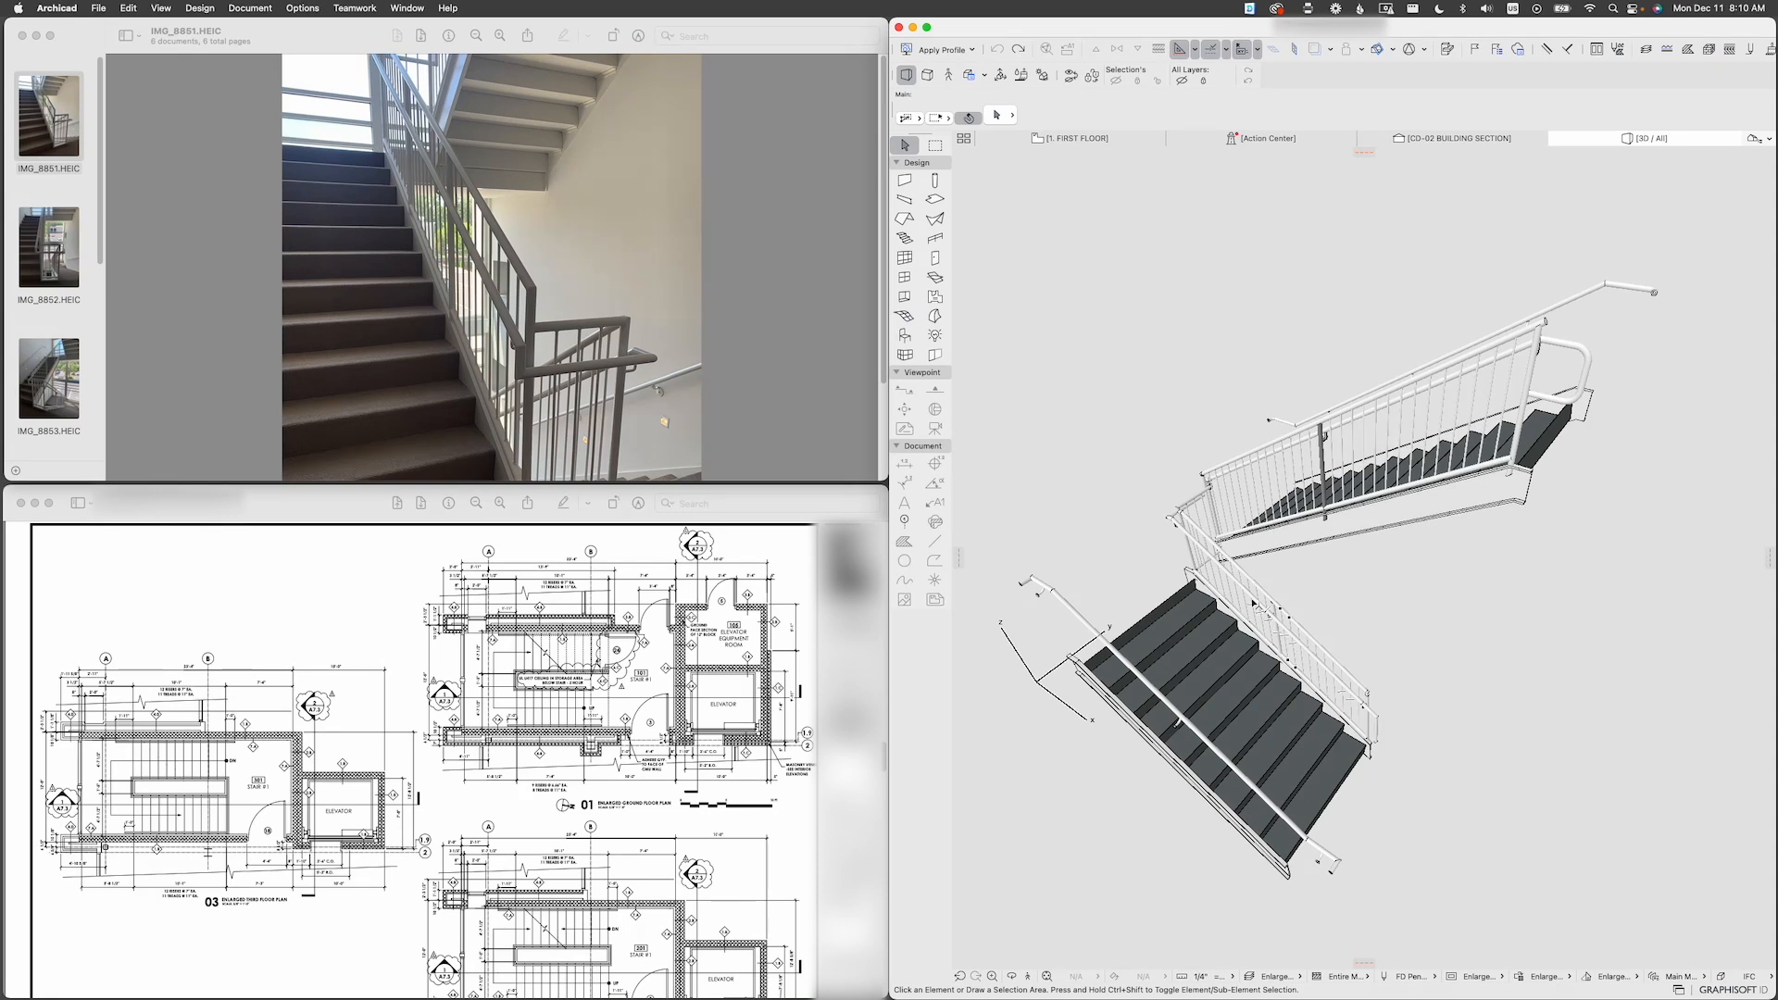
Step: Examine the inner railing in 3D where the two stair flights meet at the landing, comparing it with the site photo
click(1247, 595)
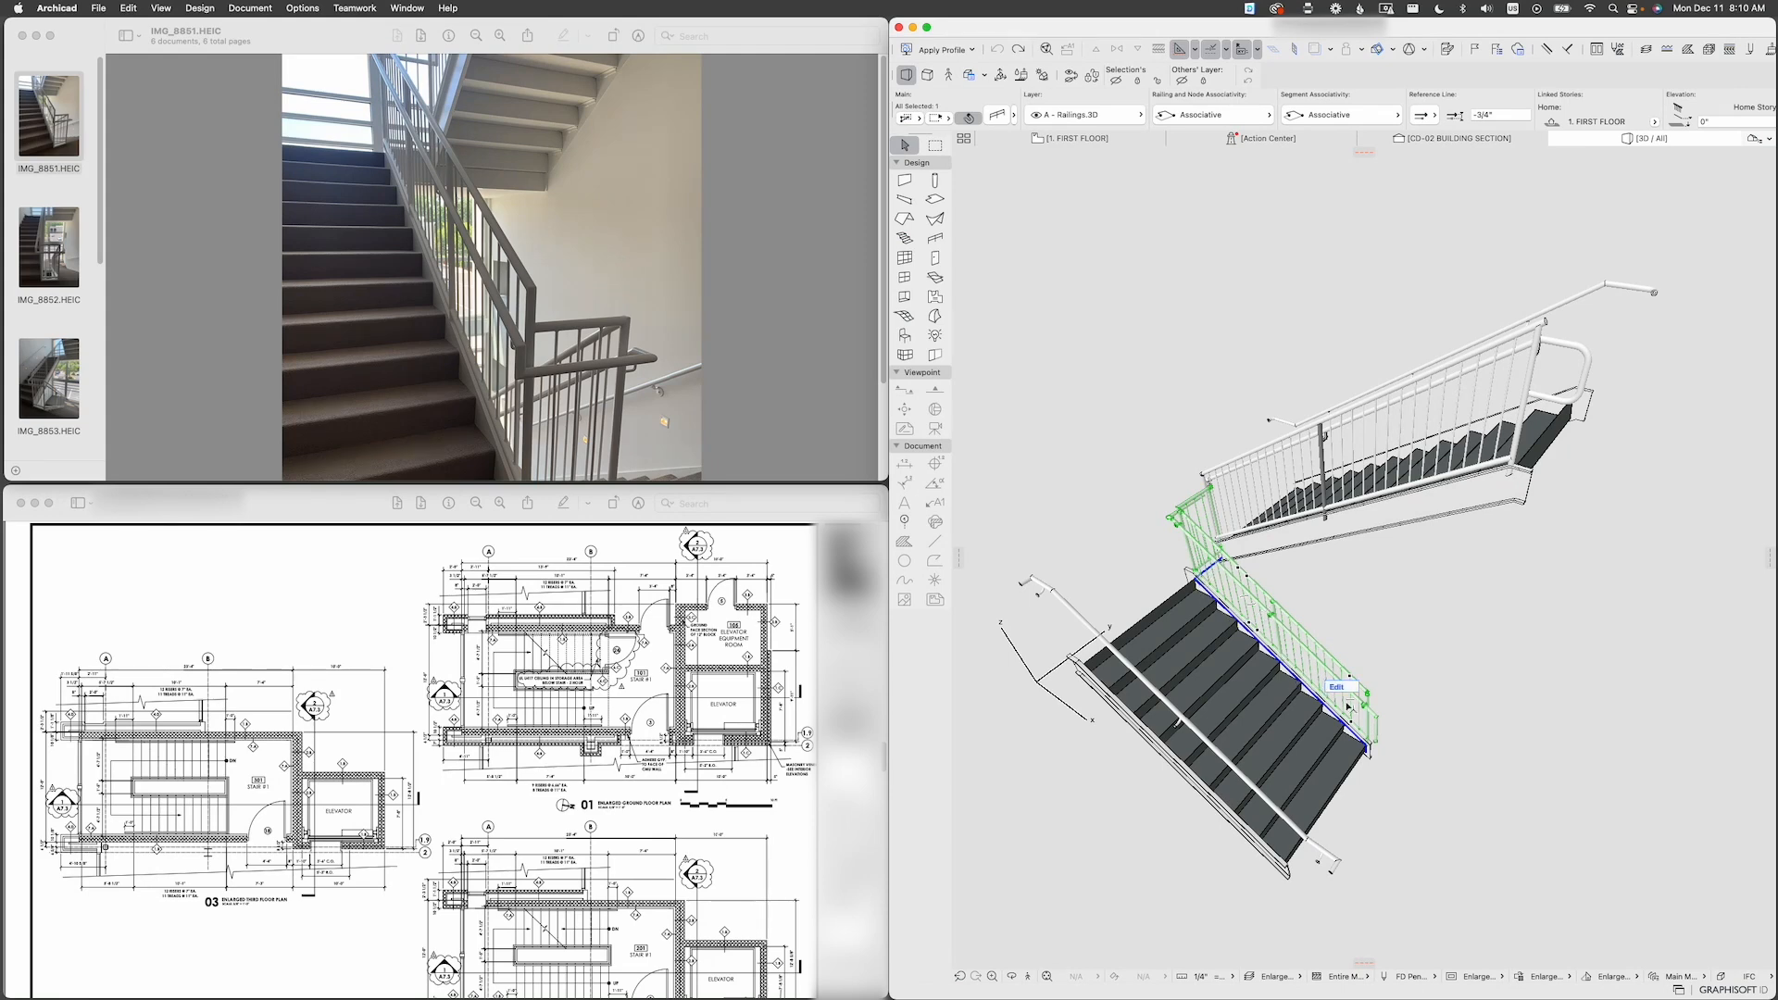
scroll(1218, 537, up, 5)
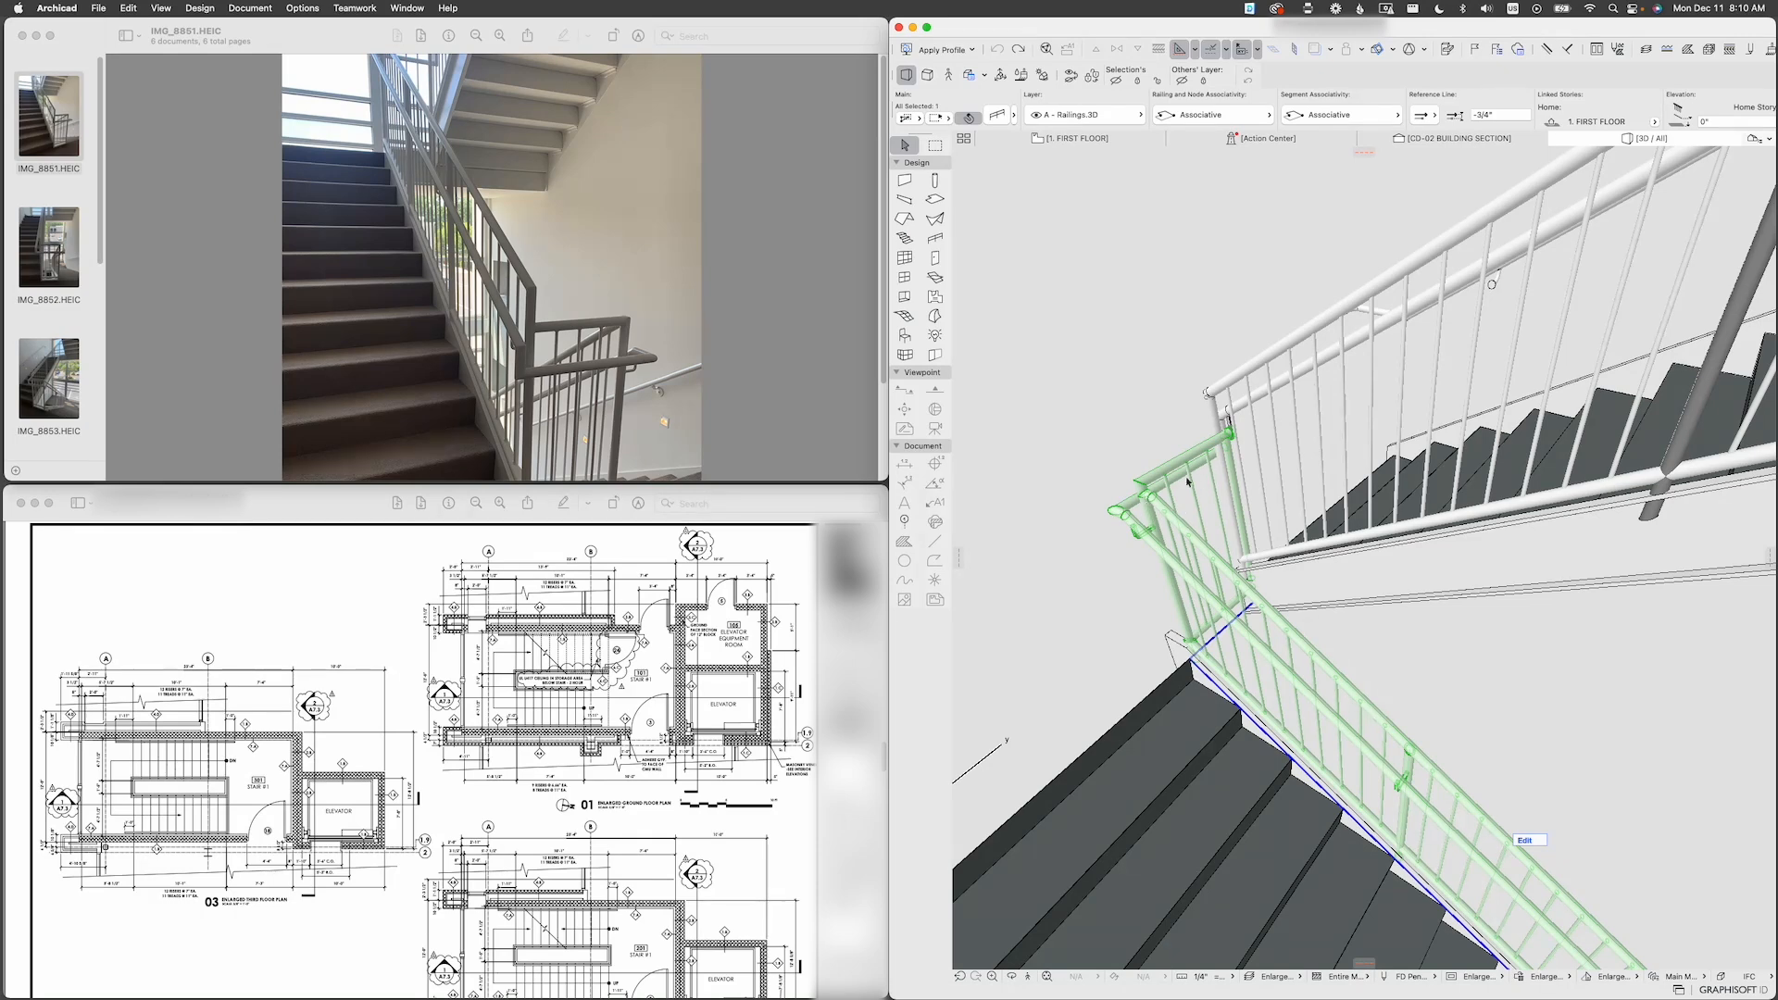
click(1234, 389)
scroll(1206, 576, down, 5)
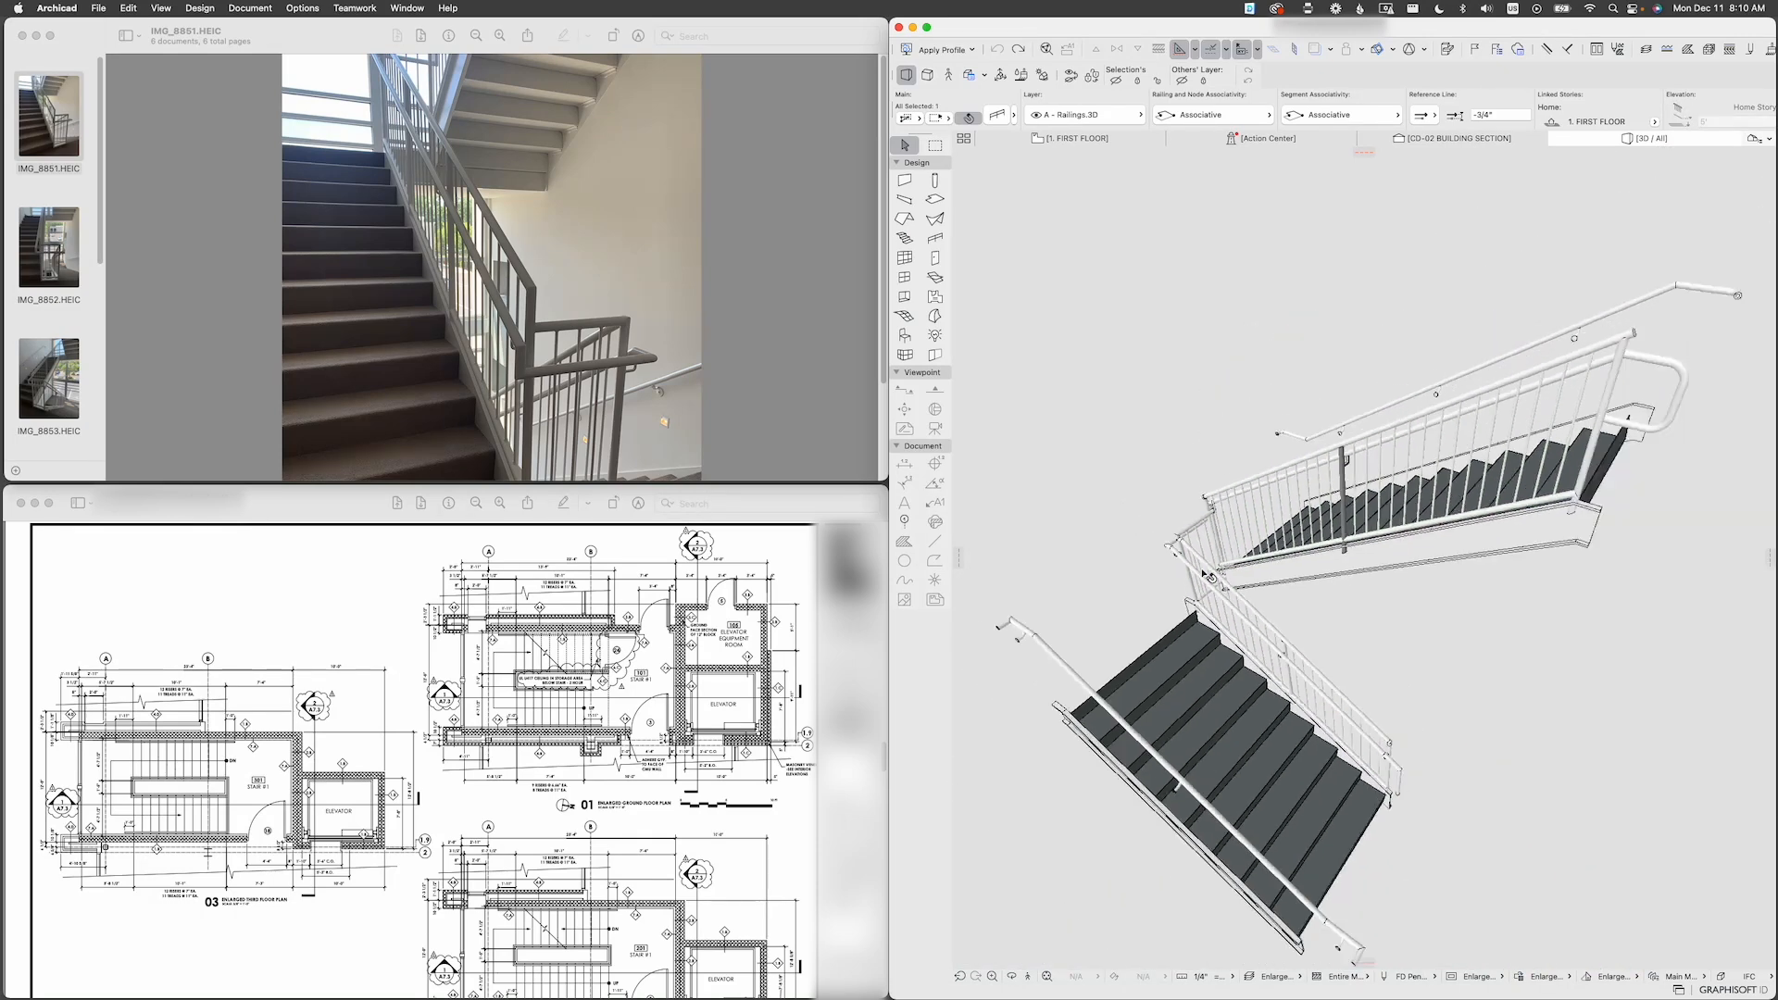
shift+middle_drag(1207, 576, 1545, 444)
scroll(1122, 724, up, 5)
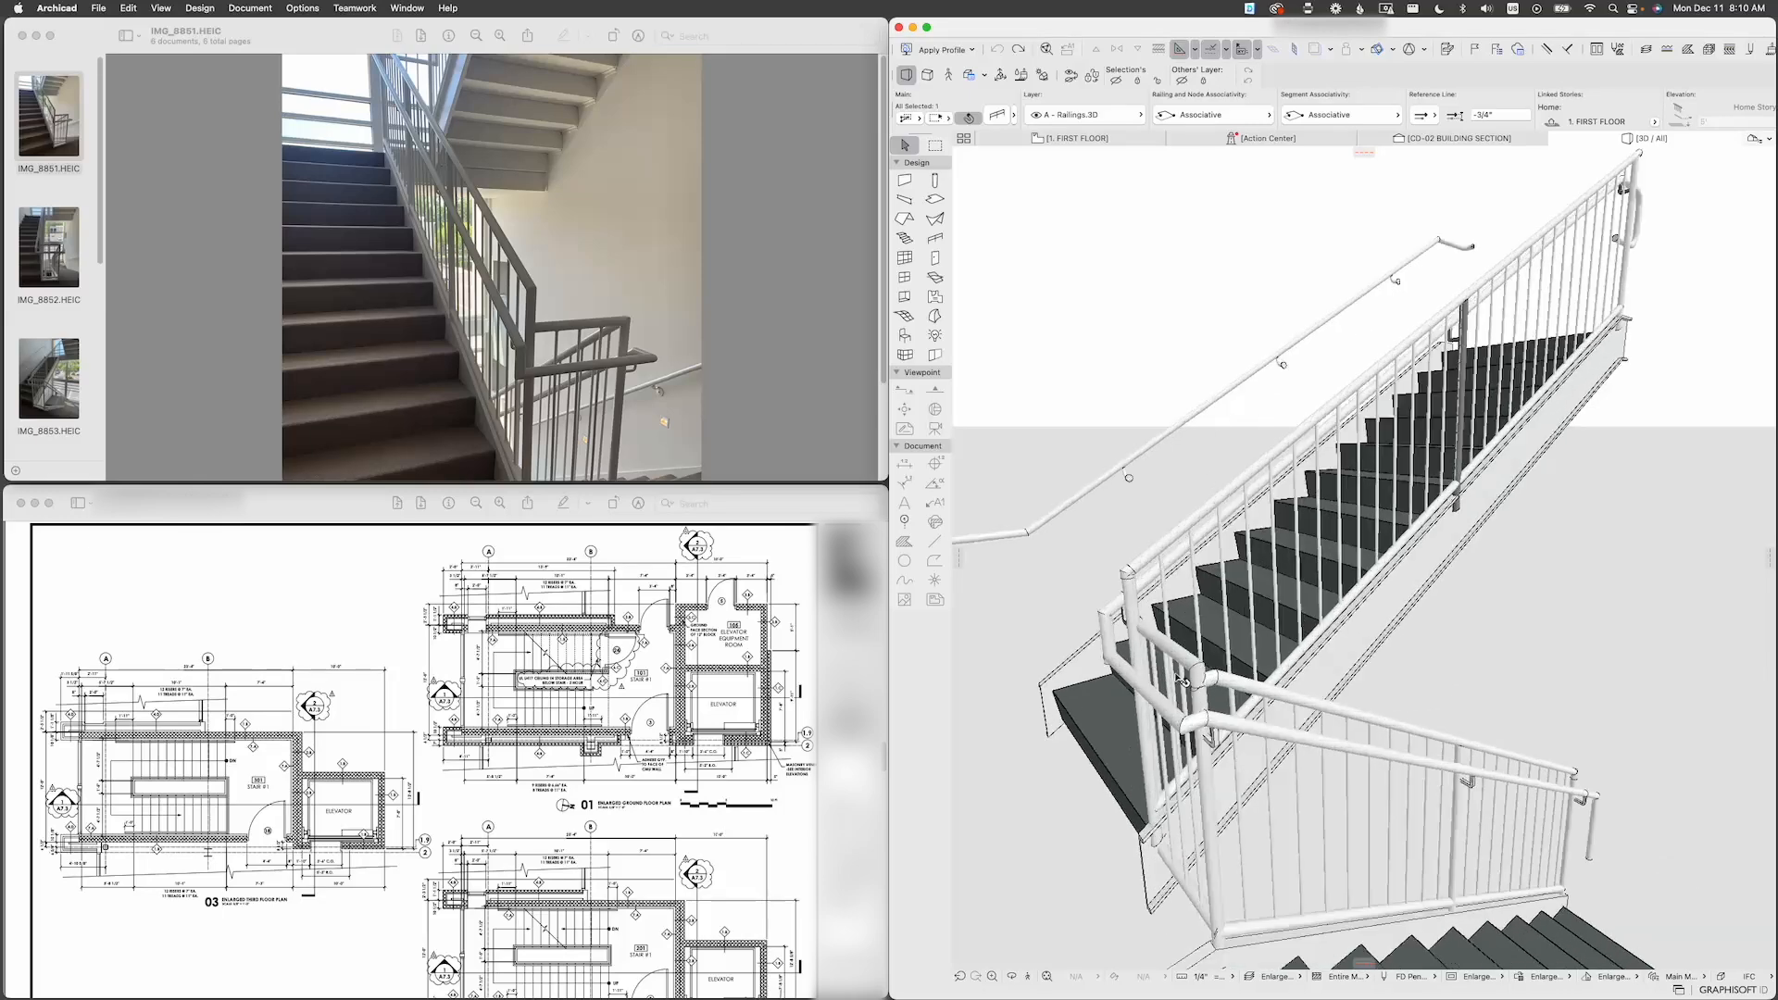
scroll(1182, 681, up, 5)
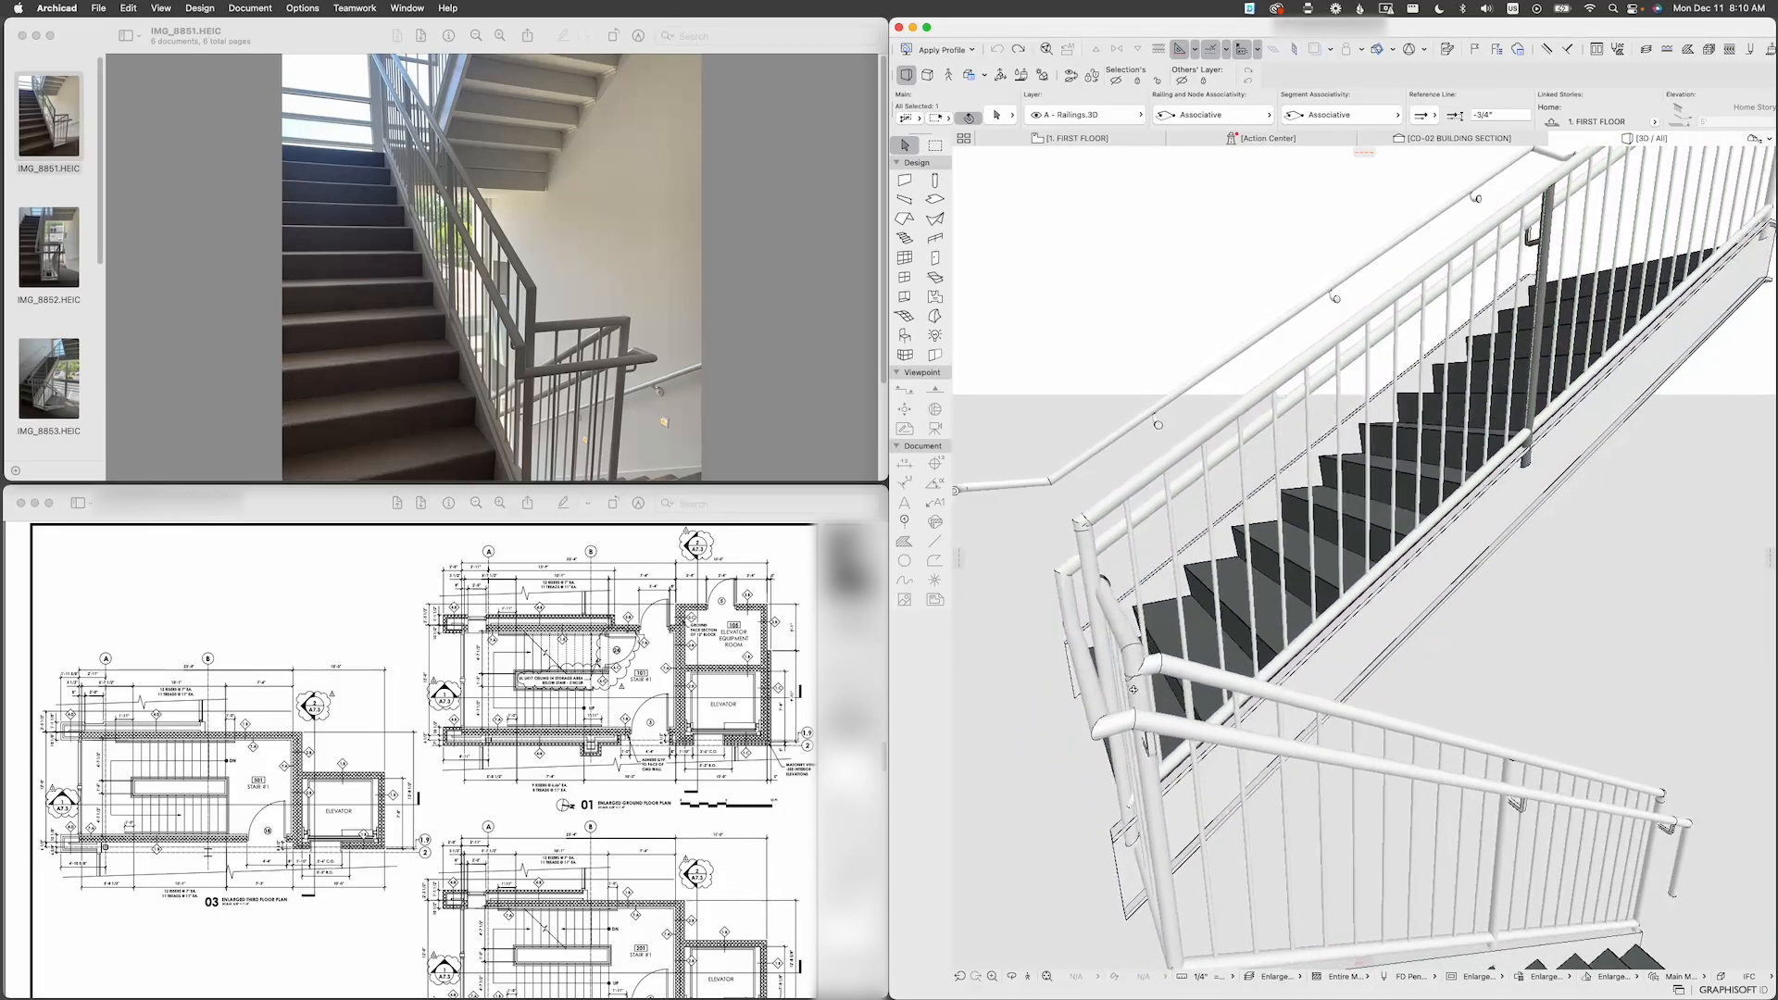
scroll(1131, 690, up, 2)
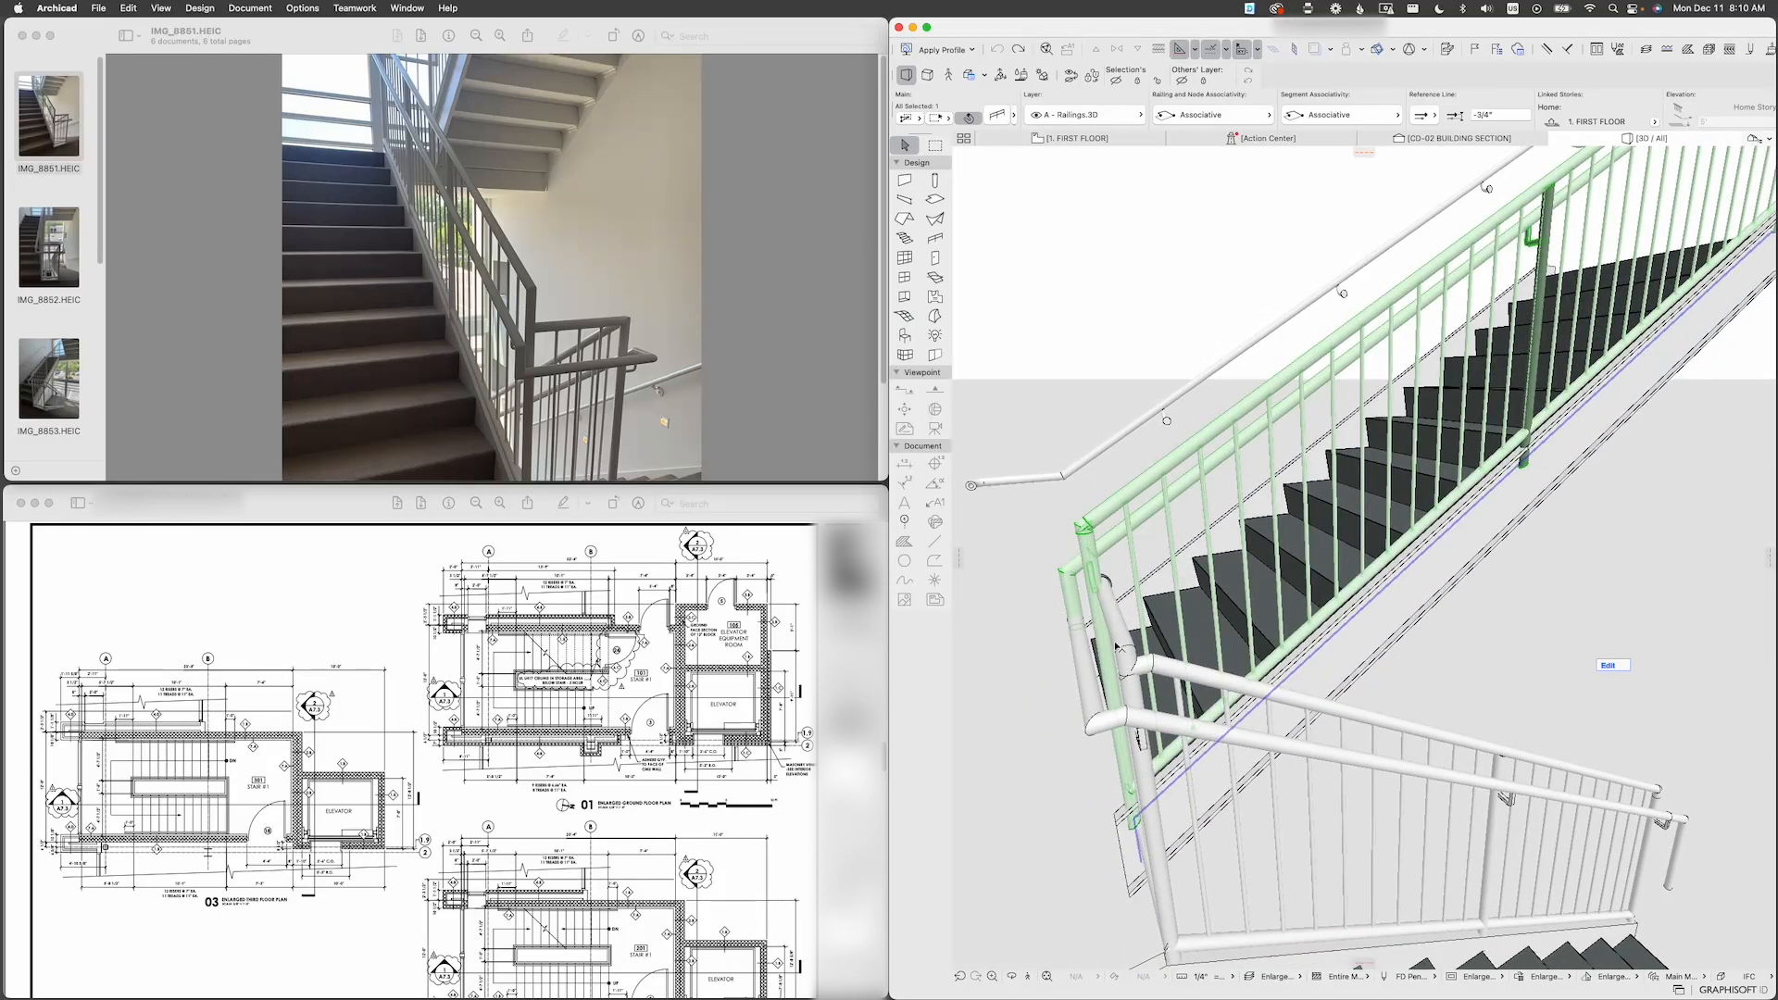
scroll(1118, 645, up, 2)
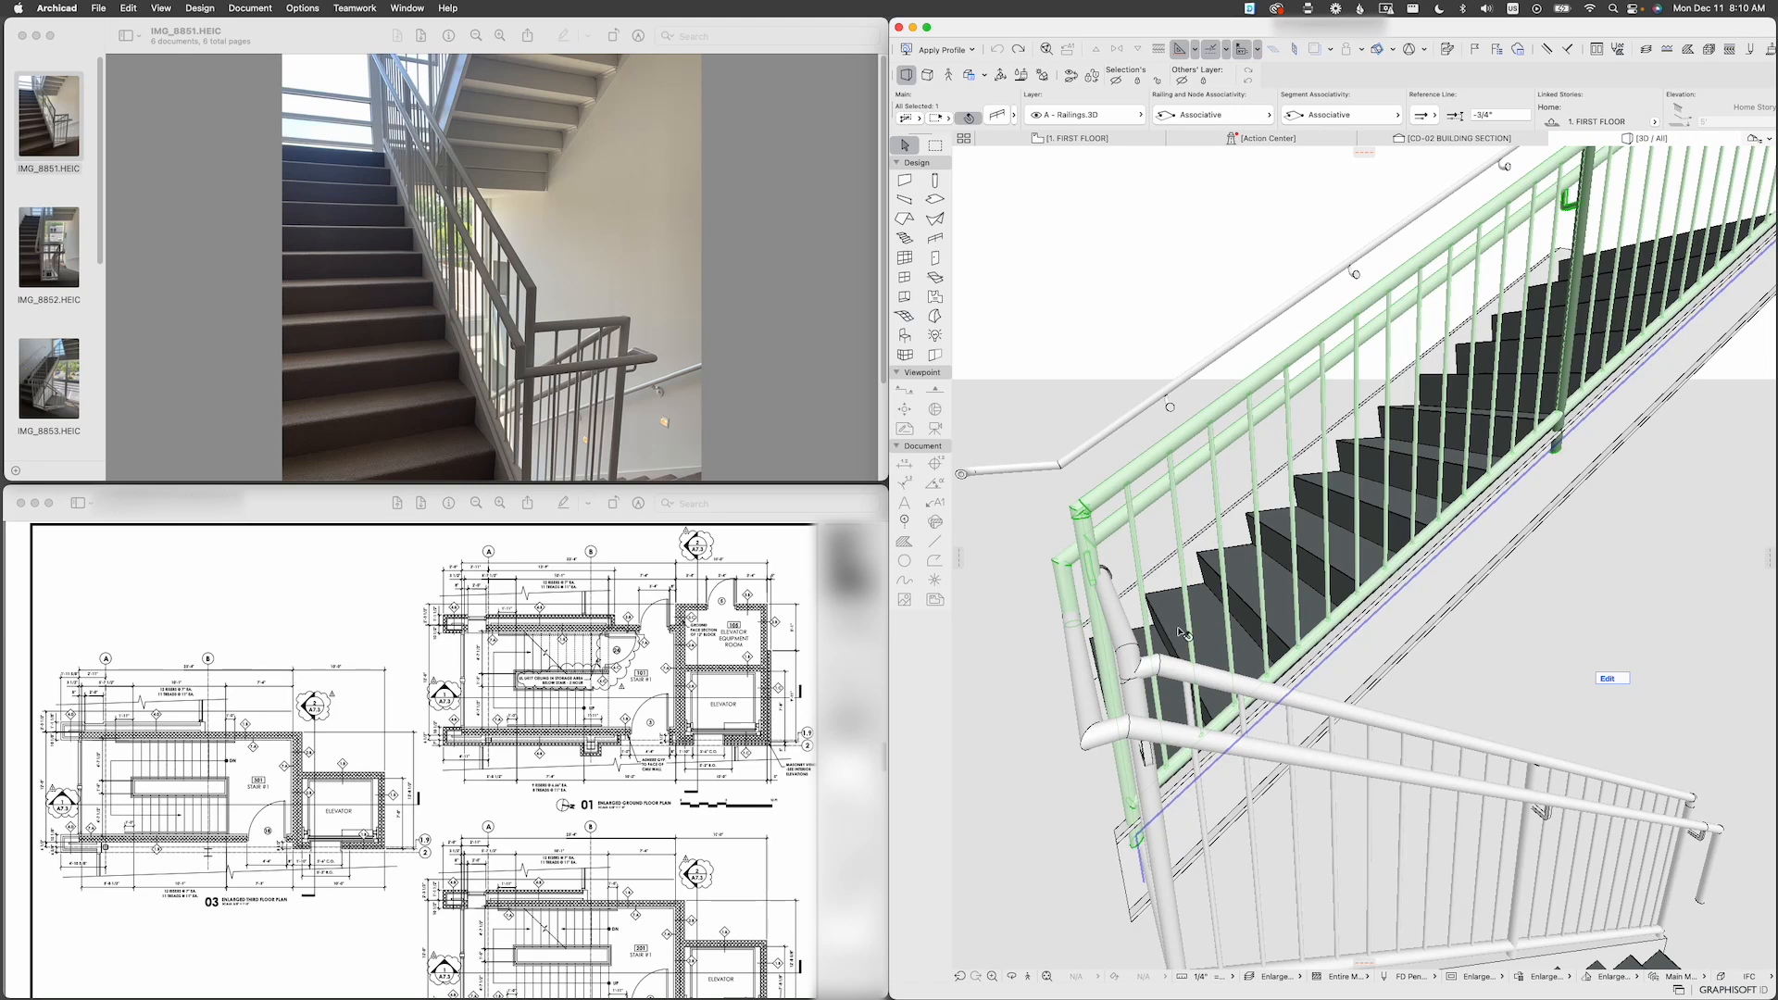
scroll(1184, 633, down, 3)
scroll(1183, 632, down, 4)
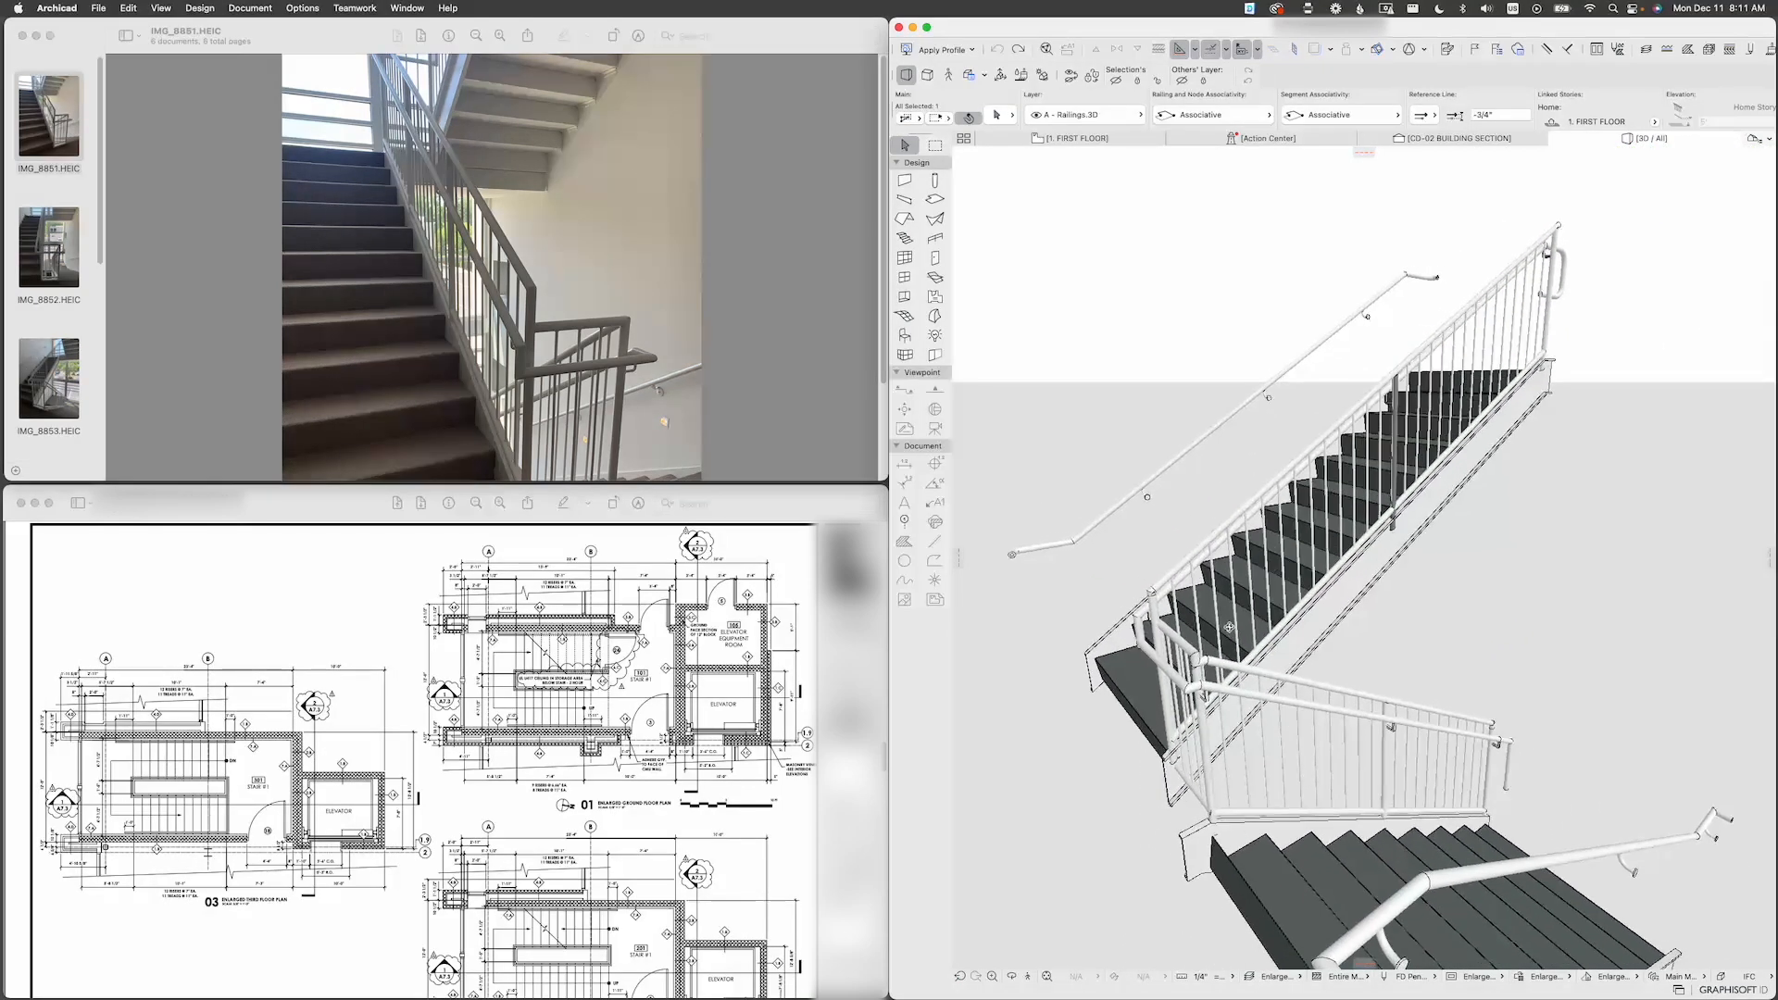
key(Escape)
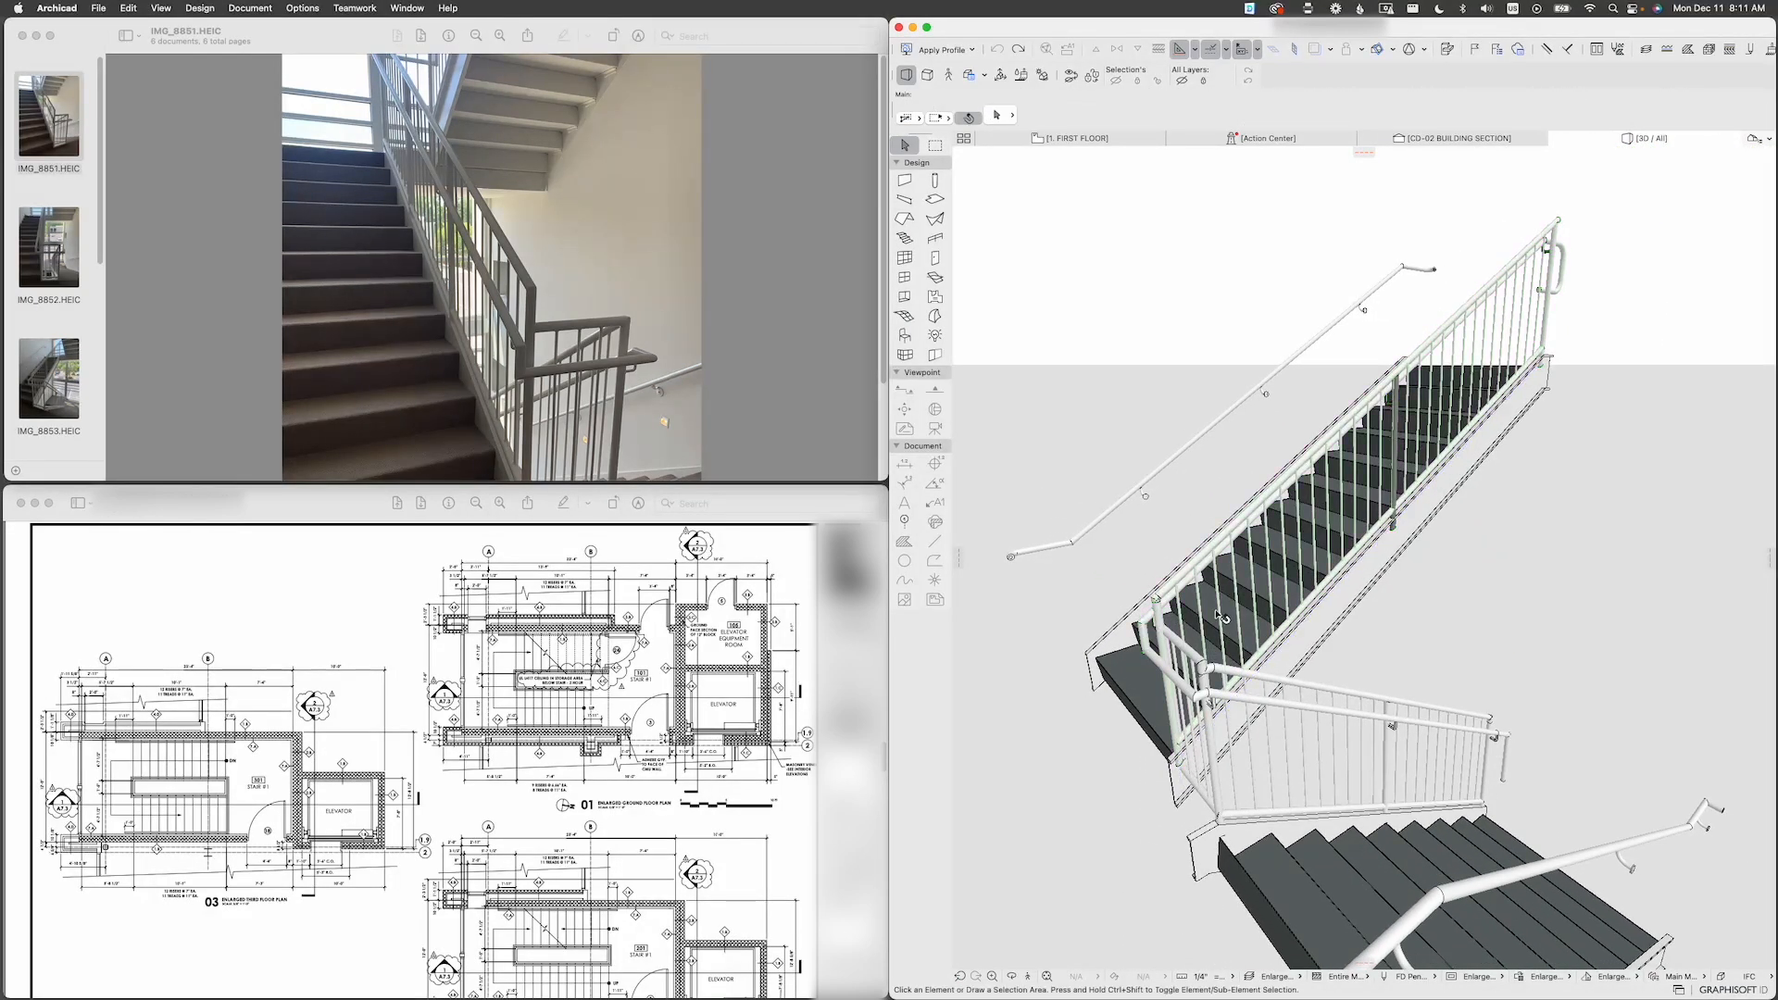
Step: Inspect the continuous inner railing, the landing slab and the surrounding stair versions from several angles in 3D
scroll(1218, 615, down, 3)
shift+middle_drag(1218, 615, 1372, 701)
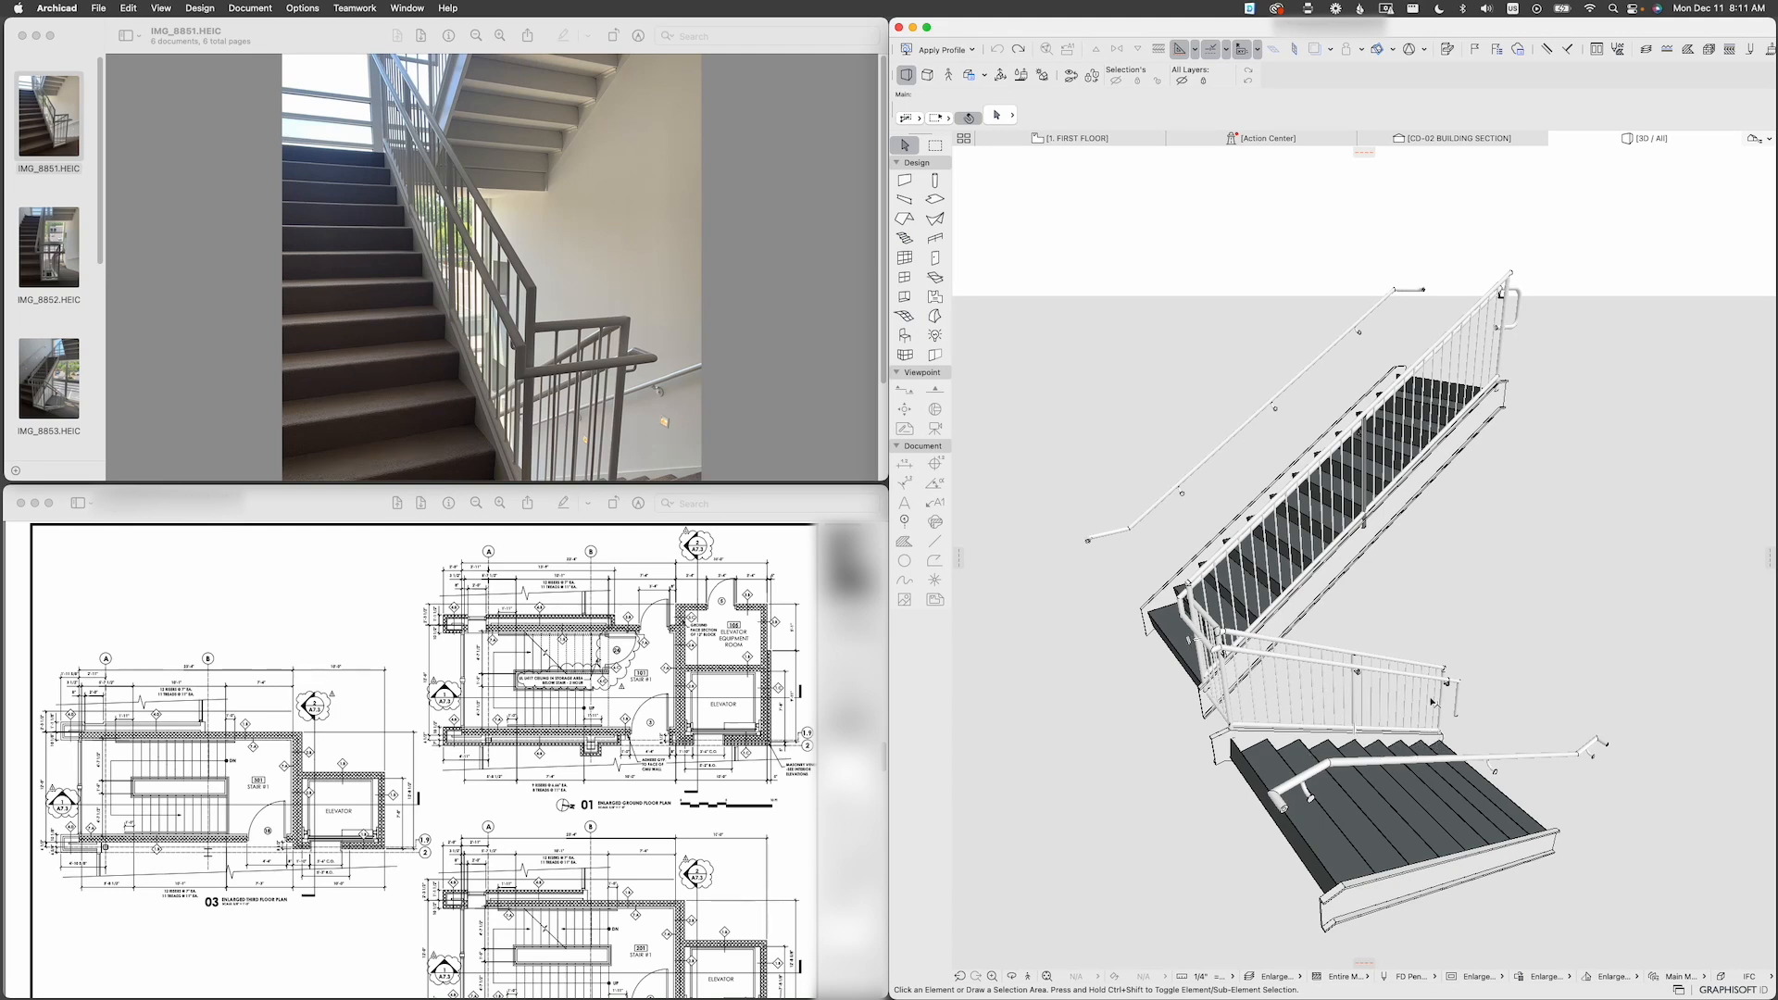
scroll(1476, 569, down, 5)
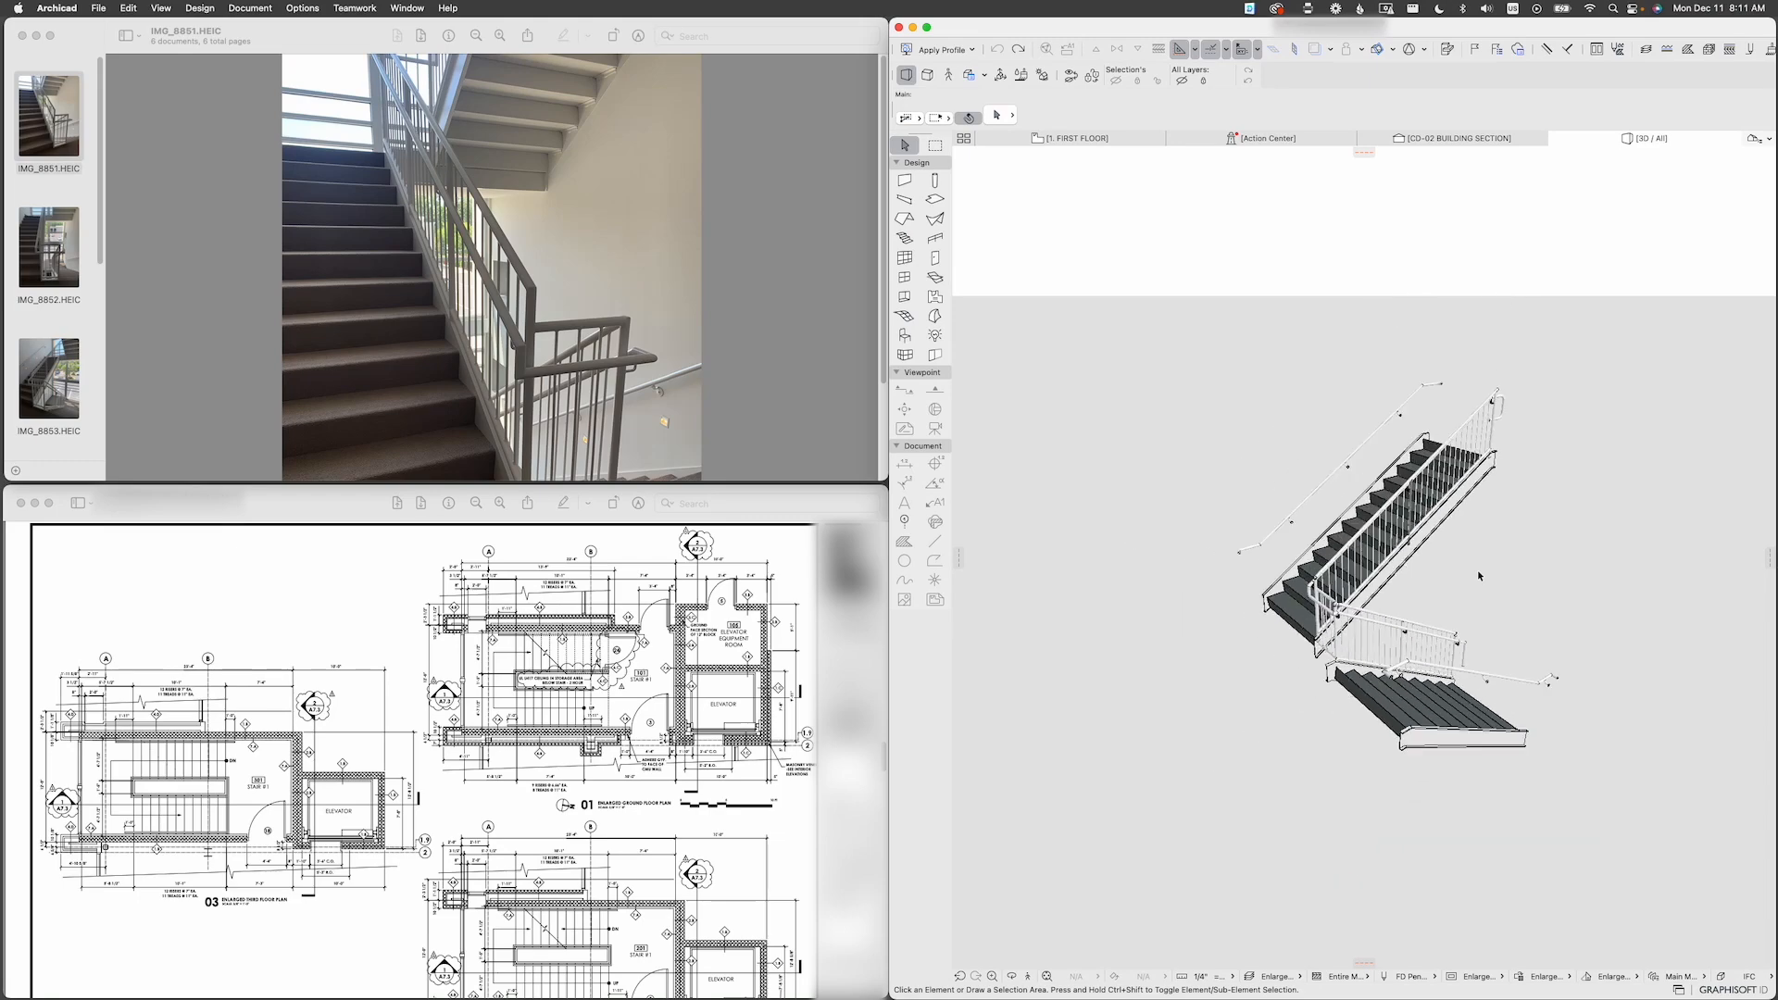
scroll(1479, 576, down, 3)
shift+middle_drag(1115, 711, 1208, 738)
scroll(1208, 739, up, 10)
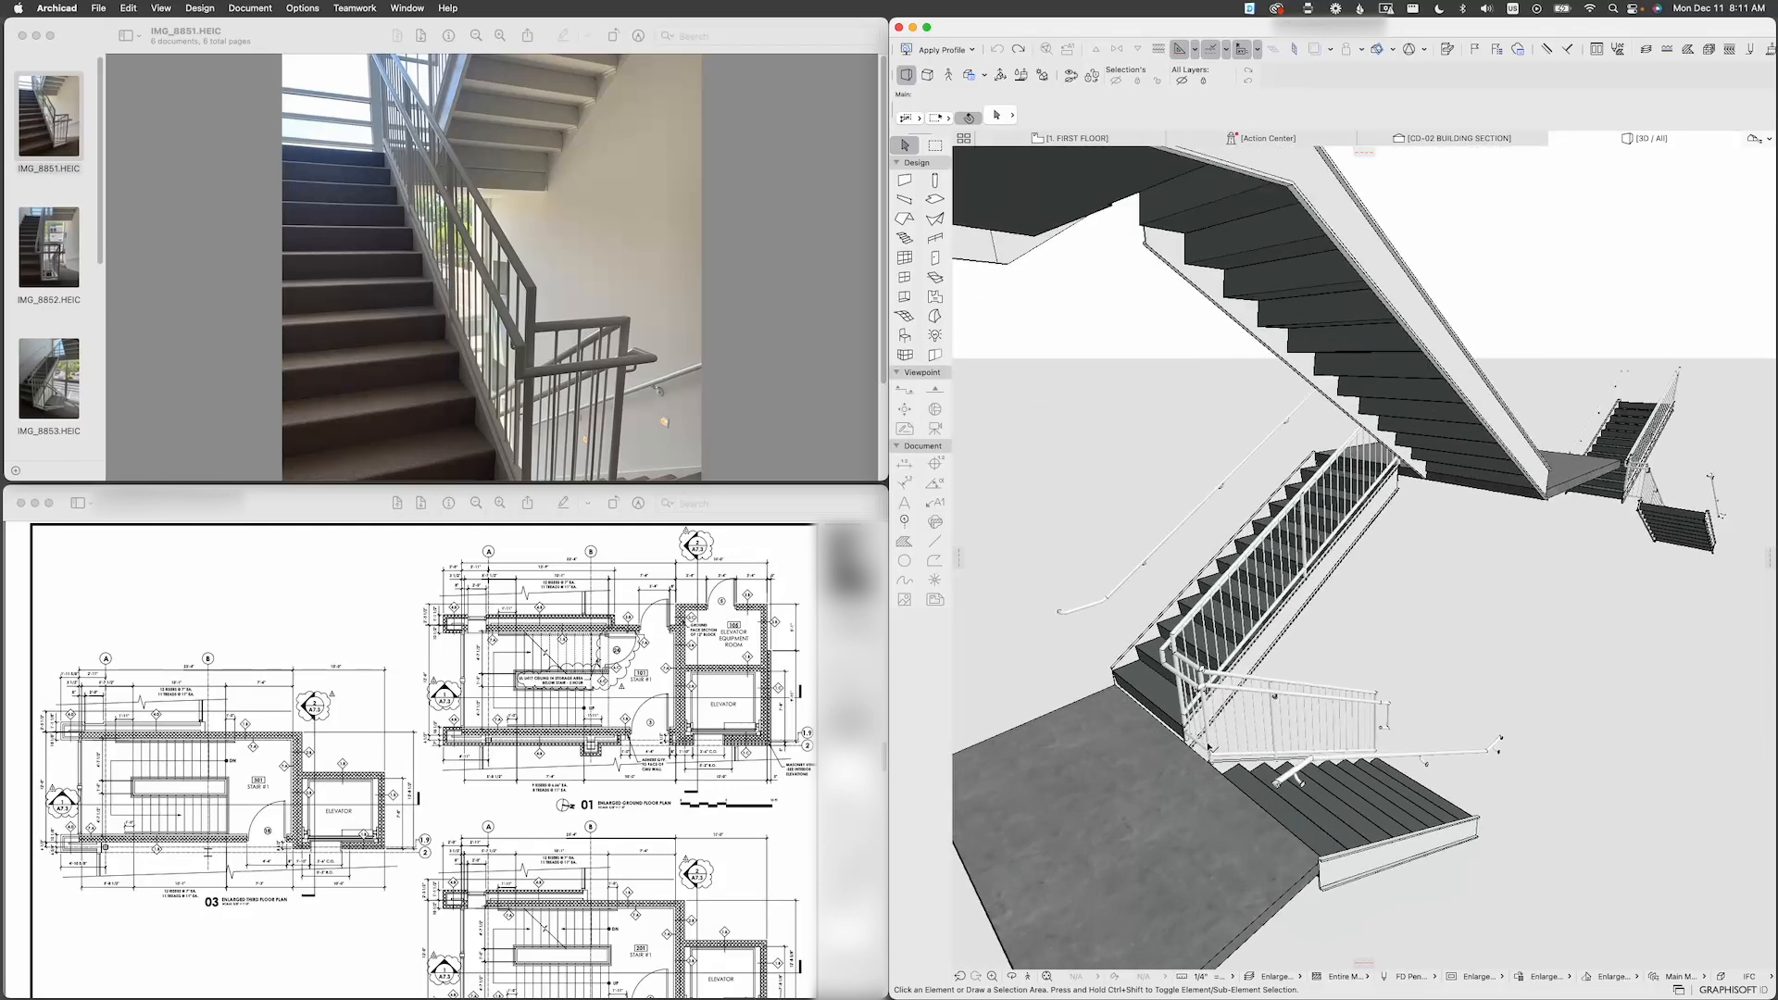
click(1220, 742)
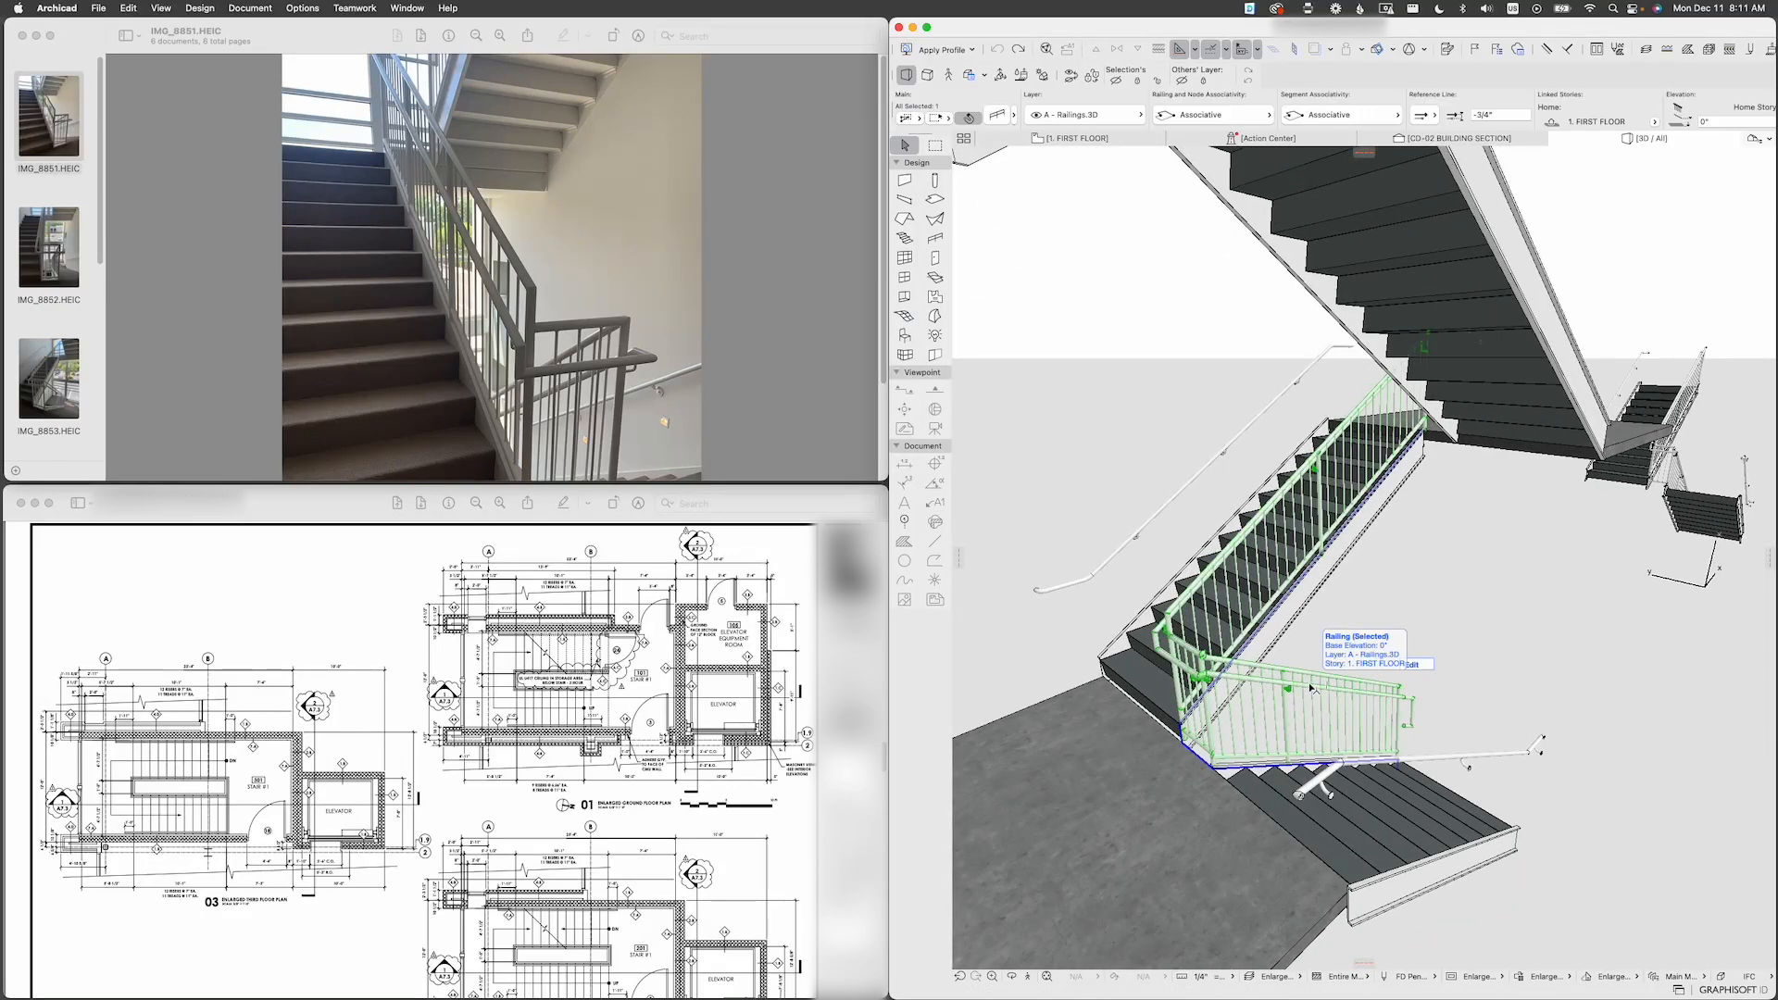
scroll(1229, 741, up, 3)
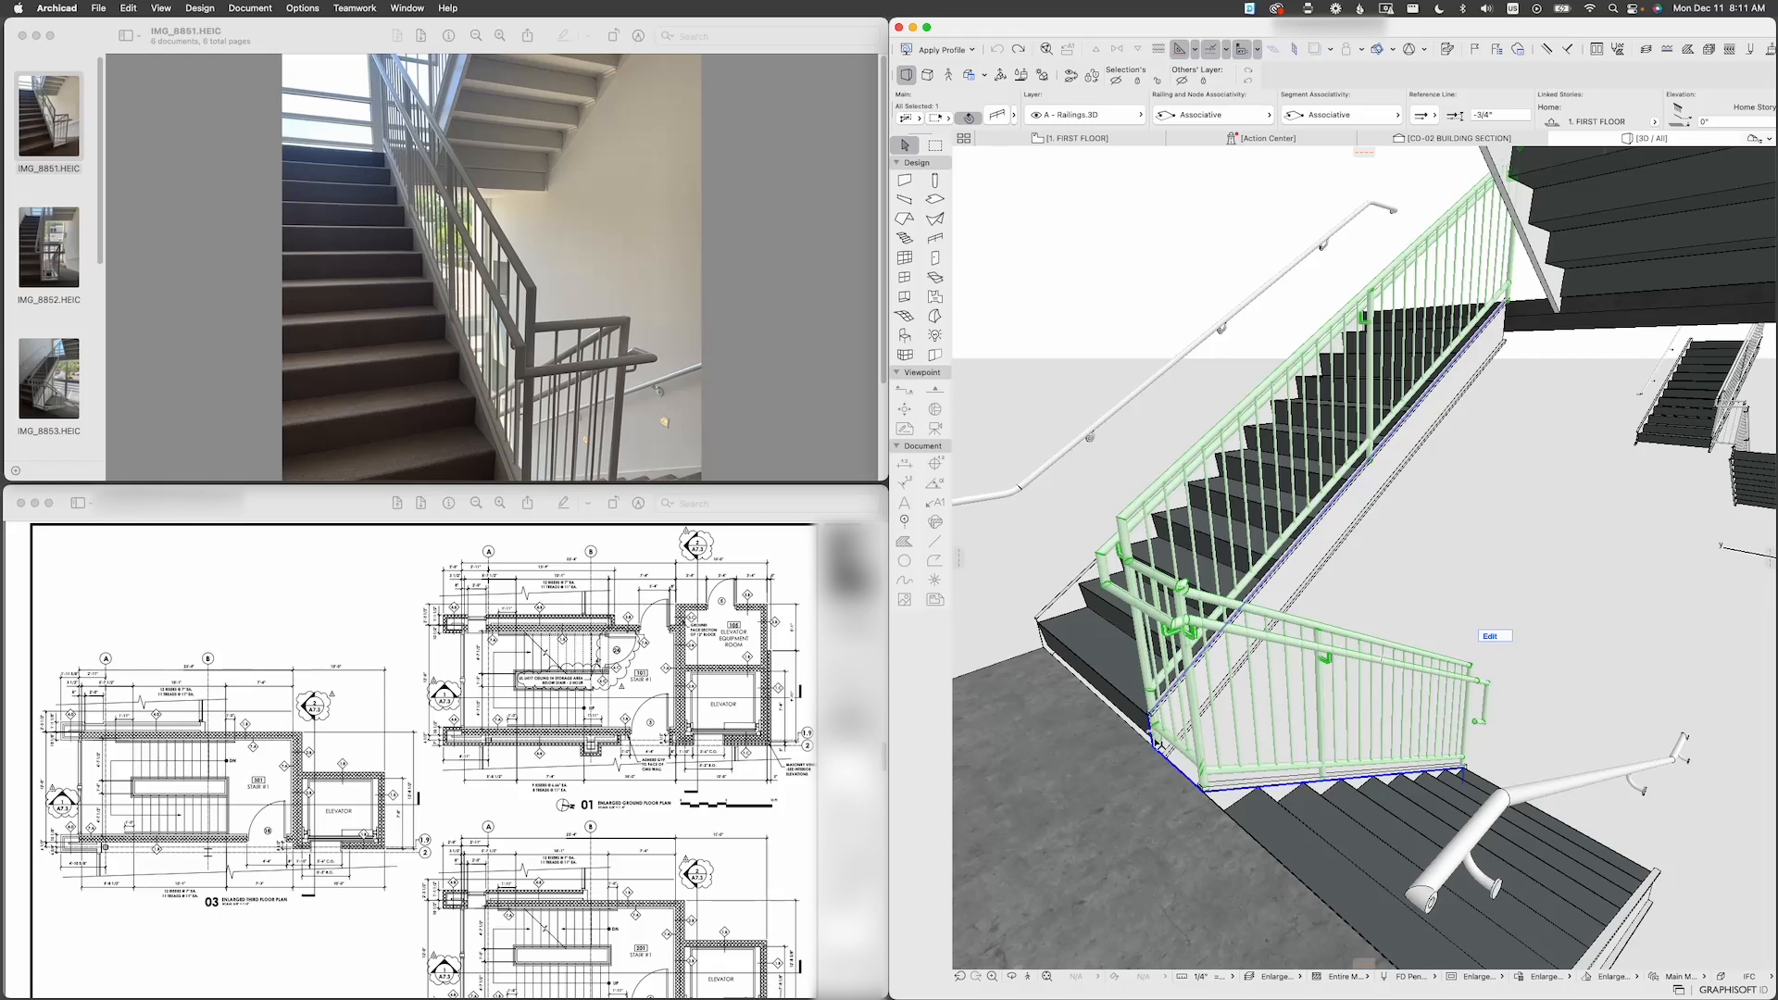
shift+middle_drag(1202, 704, 1296, 688)
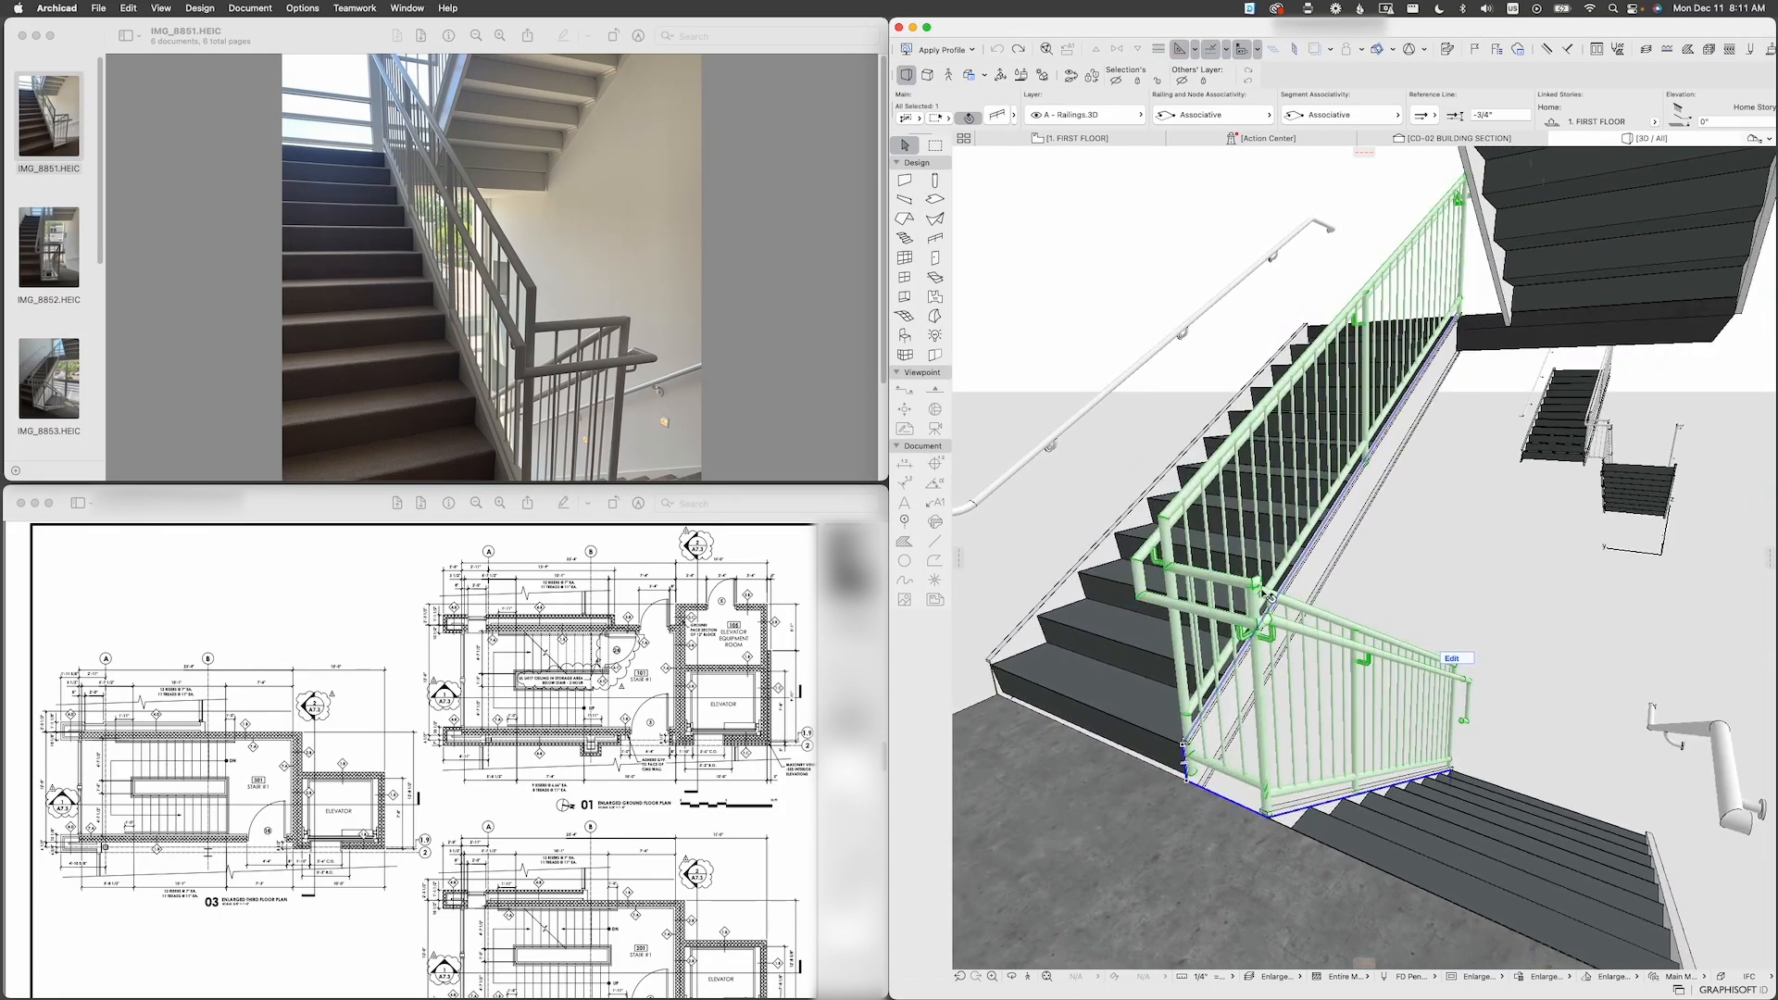
shift+middle_drag(1267, 597, 1248, 616)
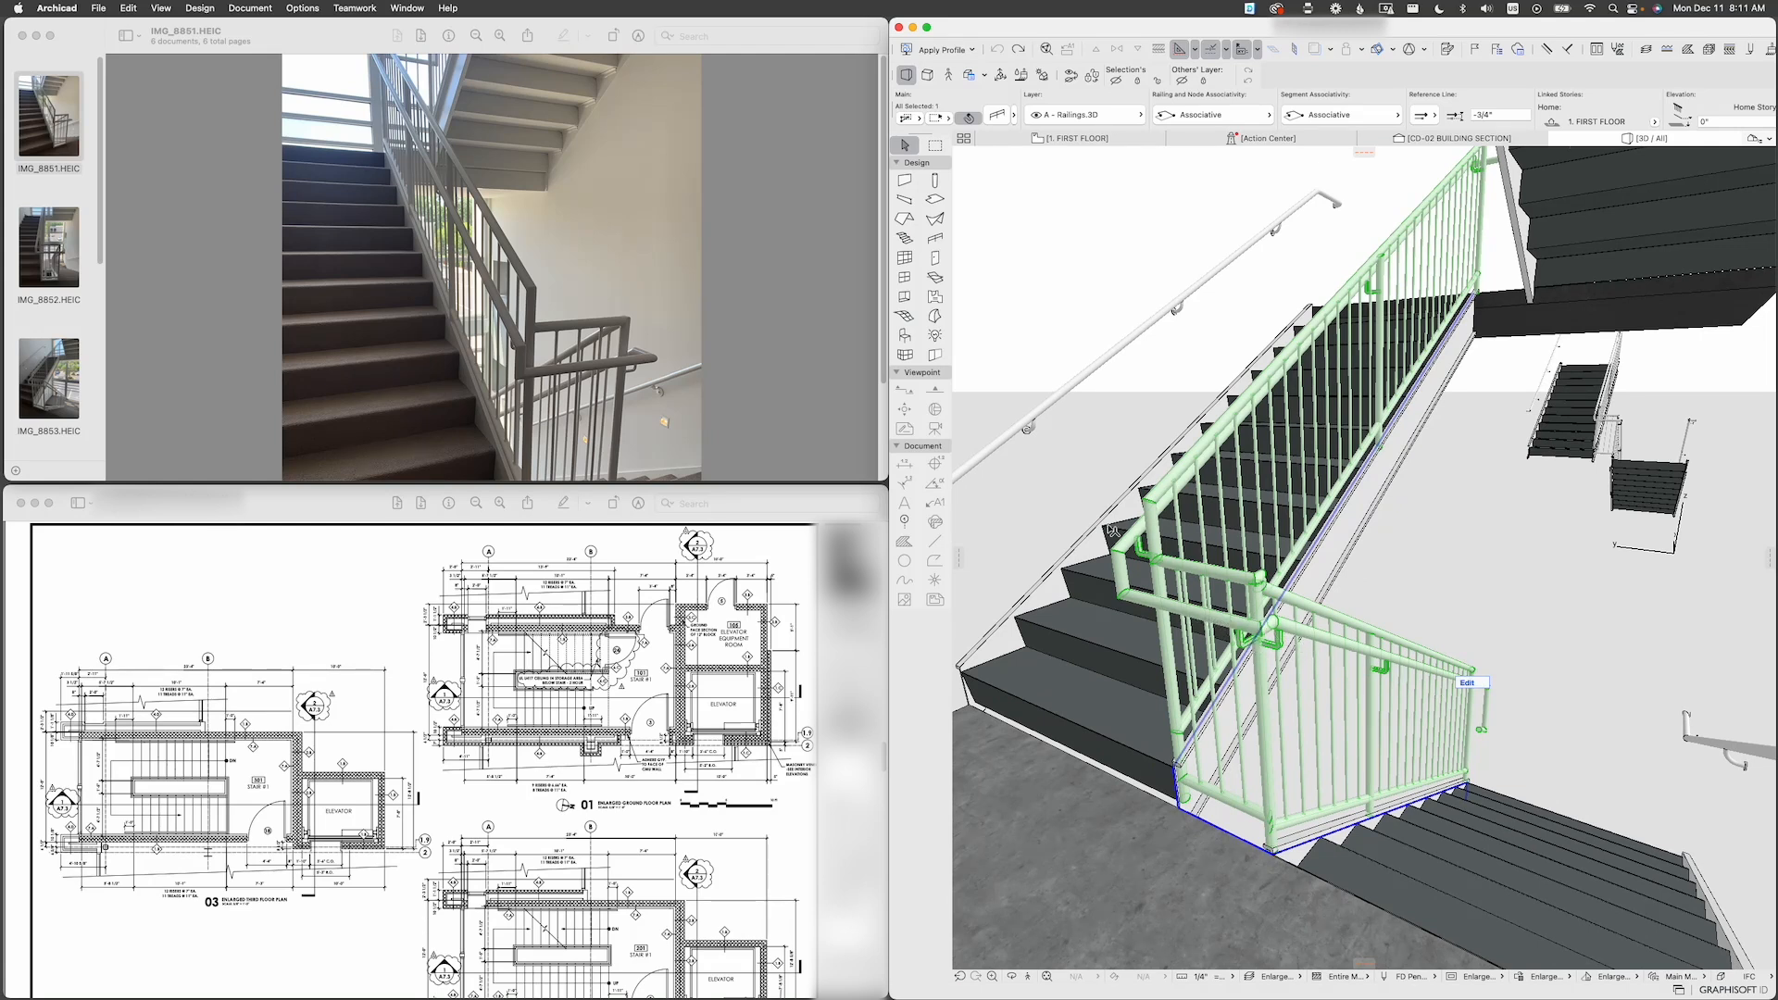
scroll(1153, 633, down, 10)
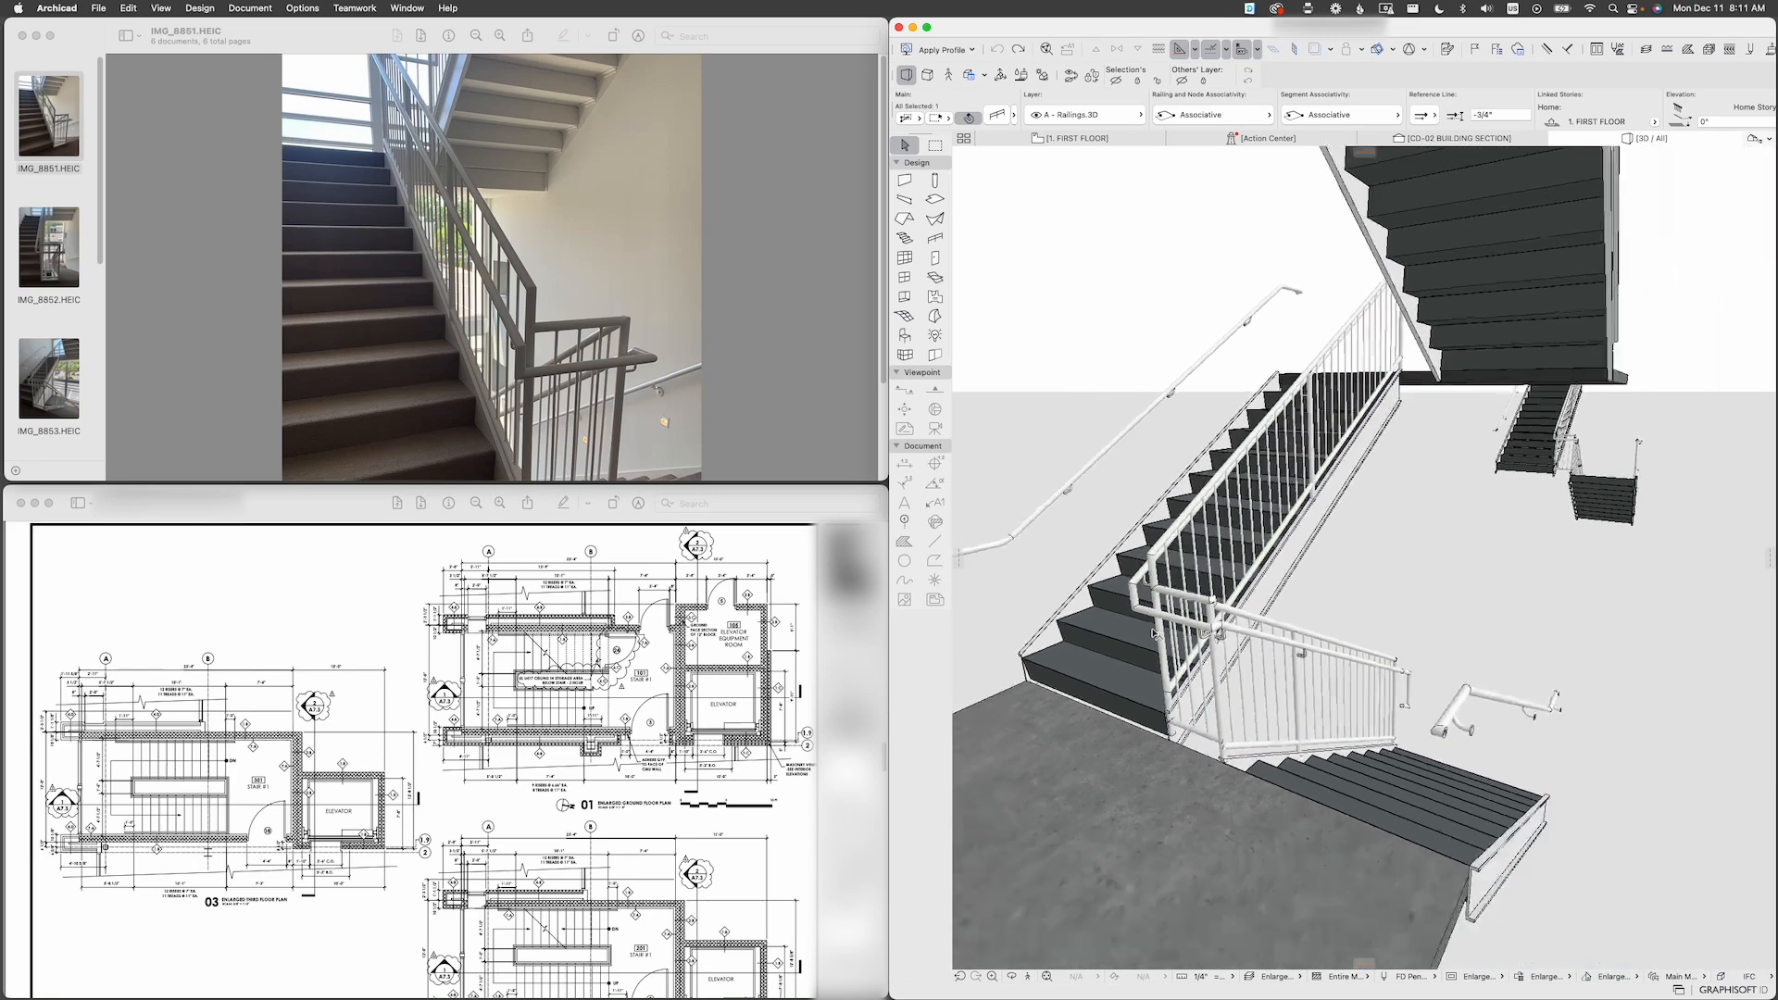
shift+middle_drag(1365, 596, 1236, 637)
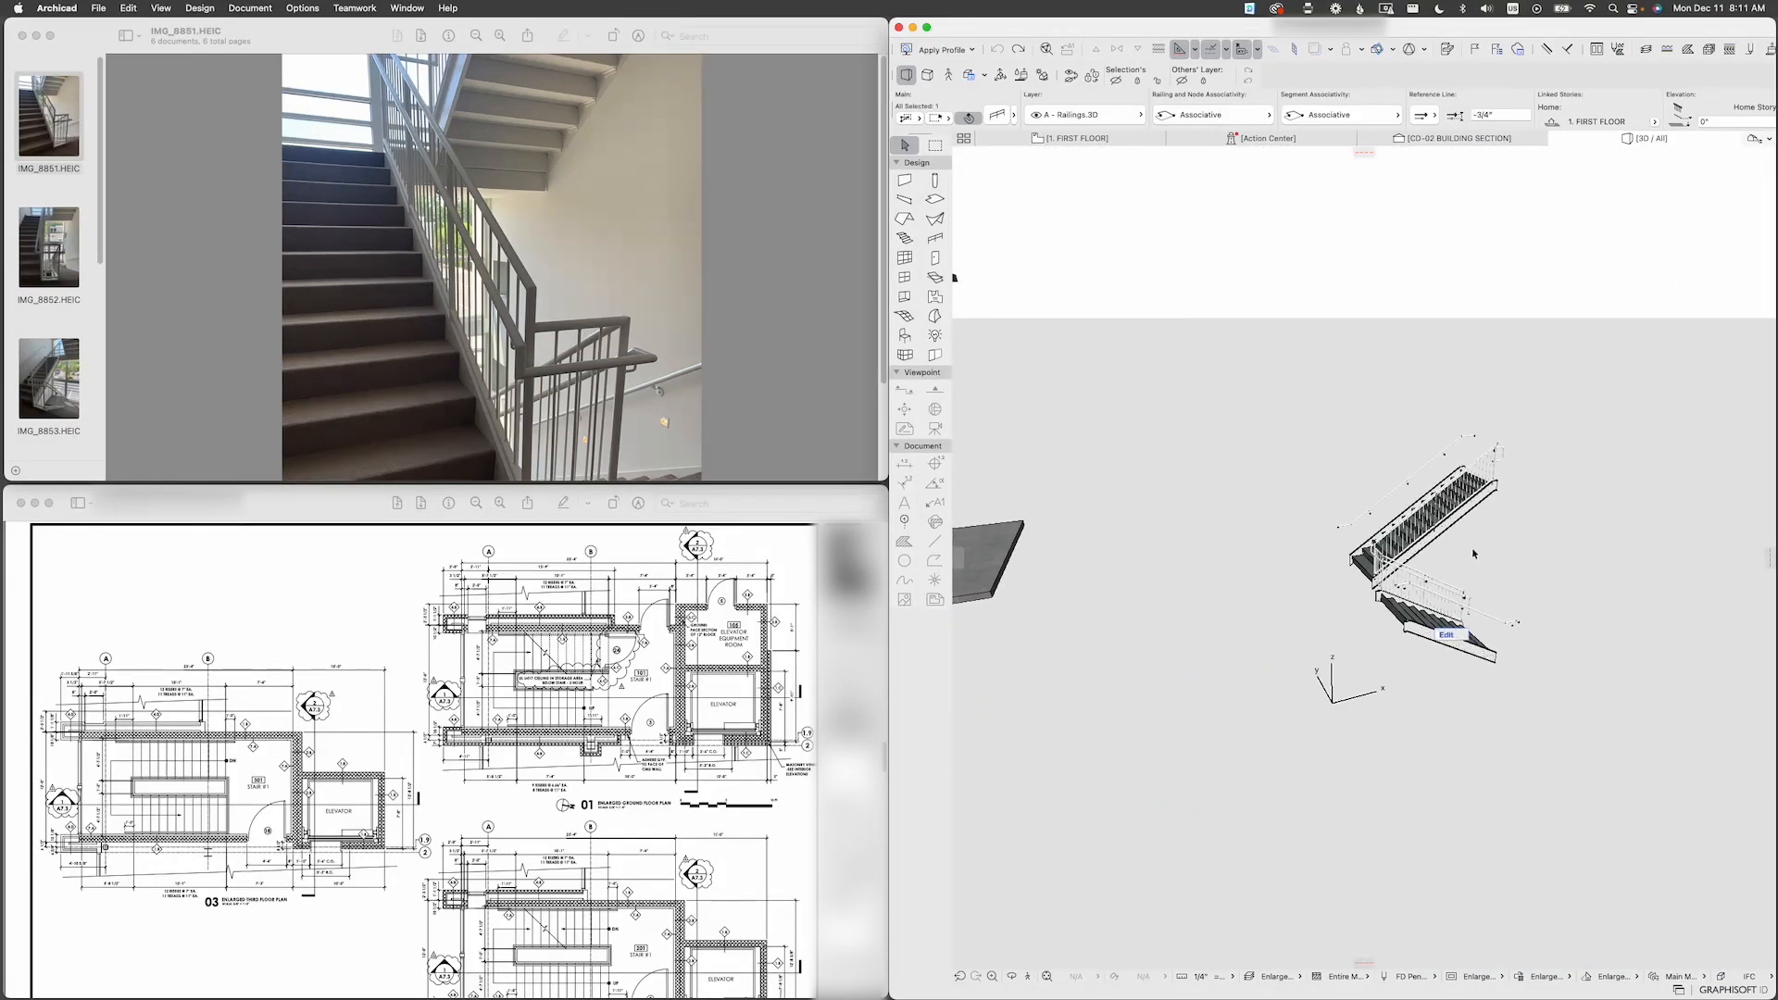
scroll(1473, 553, up, 8)
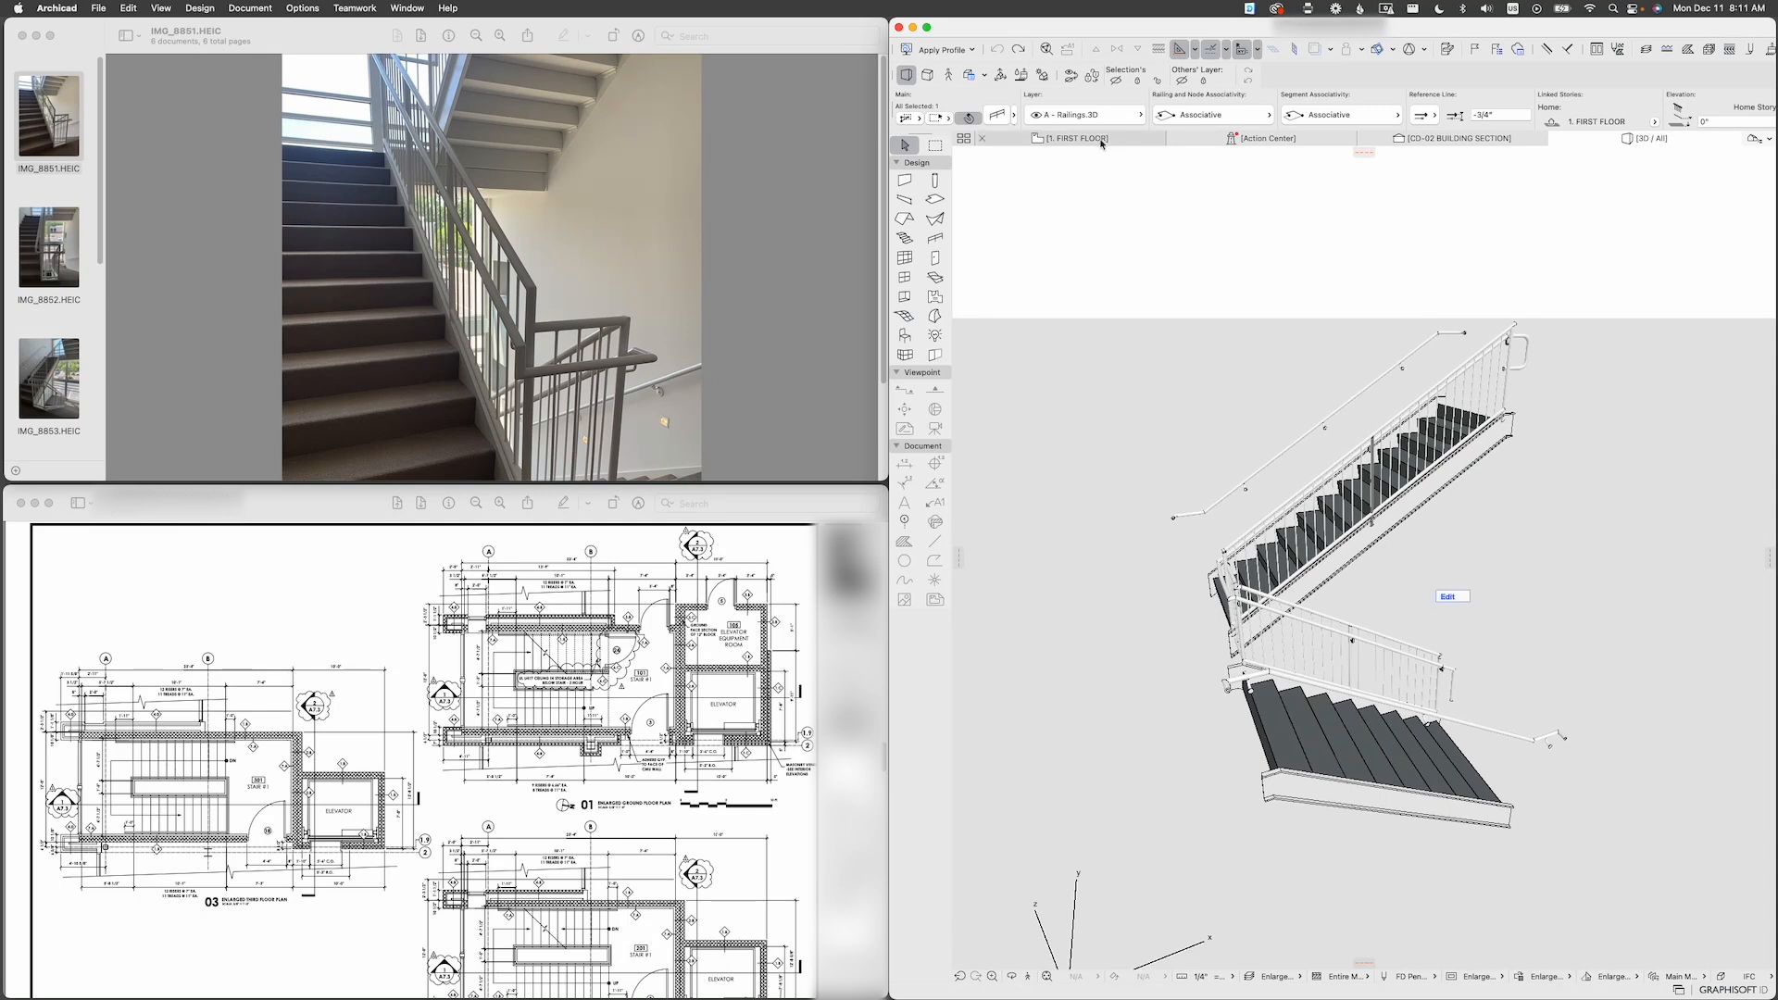
Step: On the first floor plan, select both stair flights together with the inner railing and the two outer handrails
mouse_move(1100, 142)
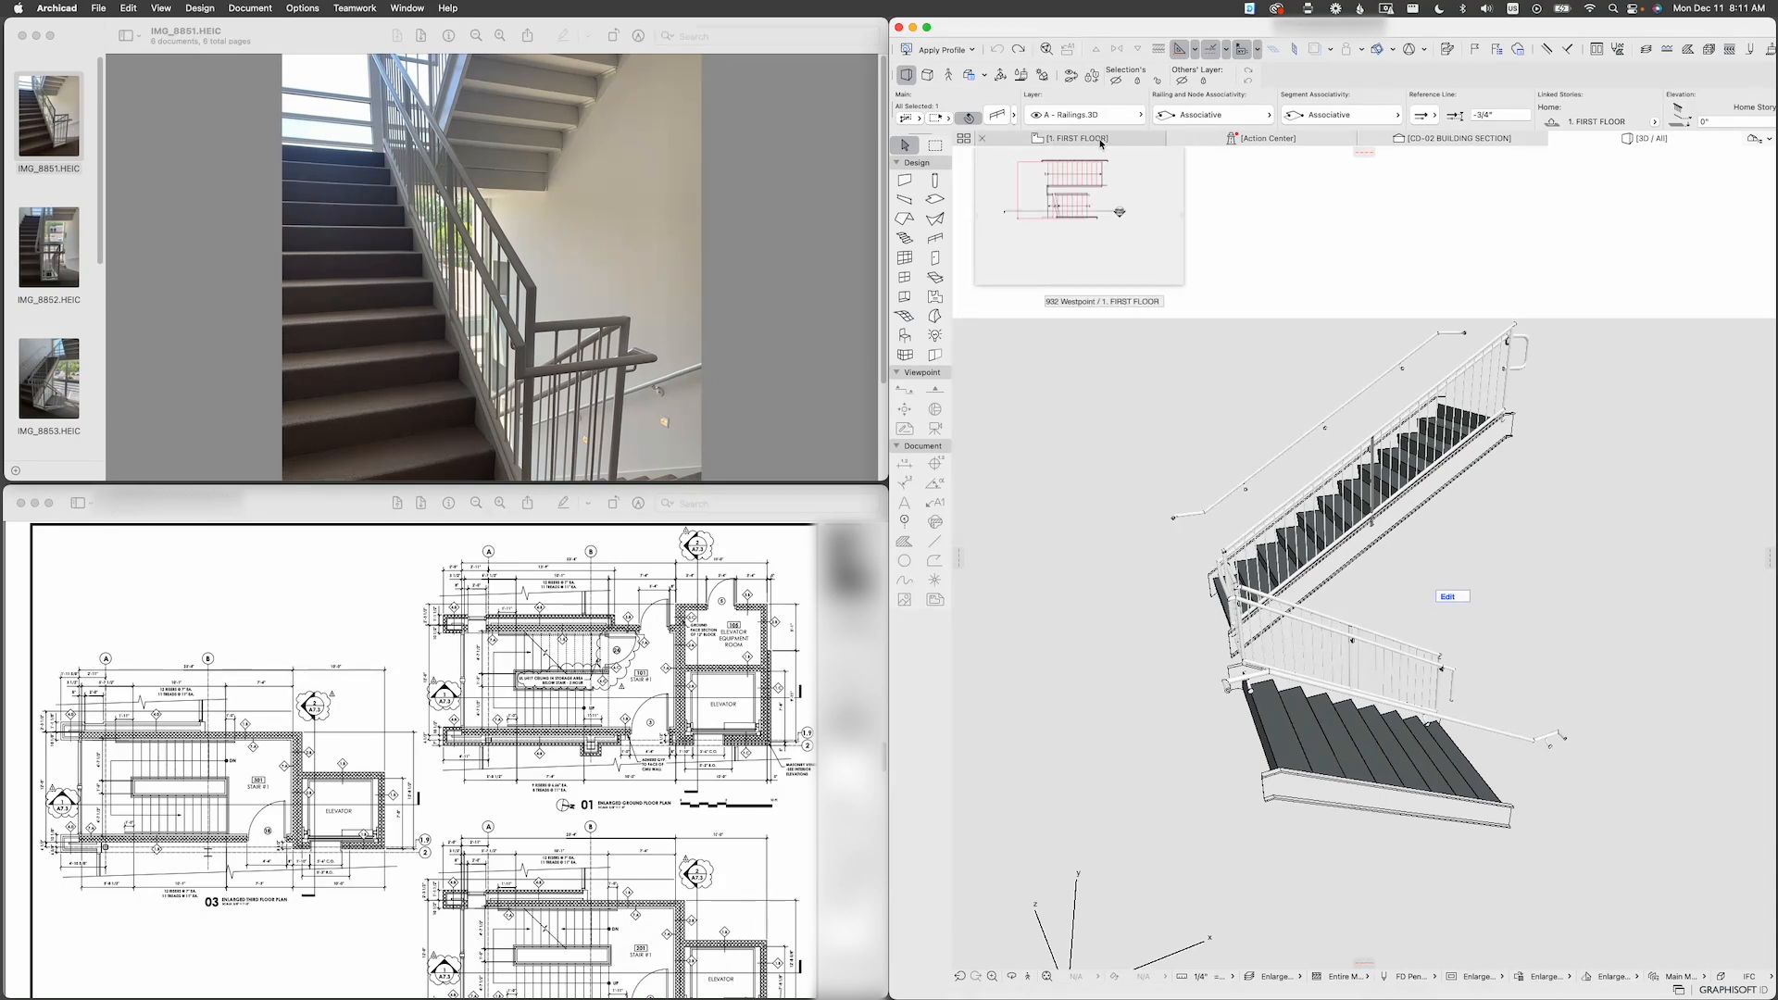
click(1100, 139)
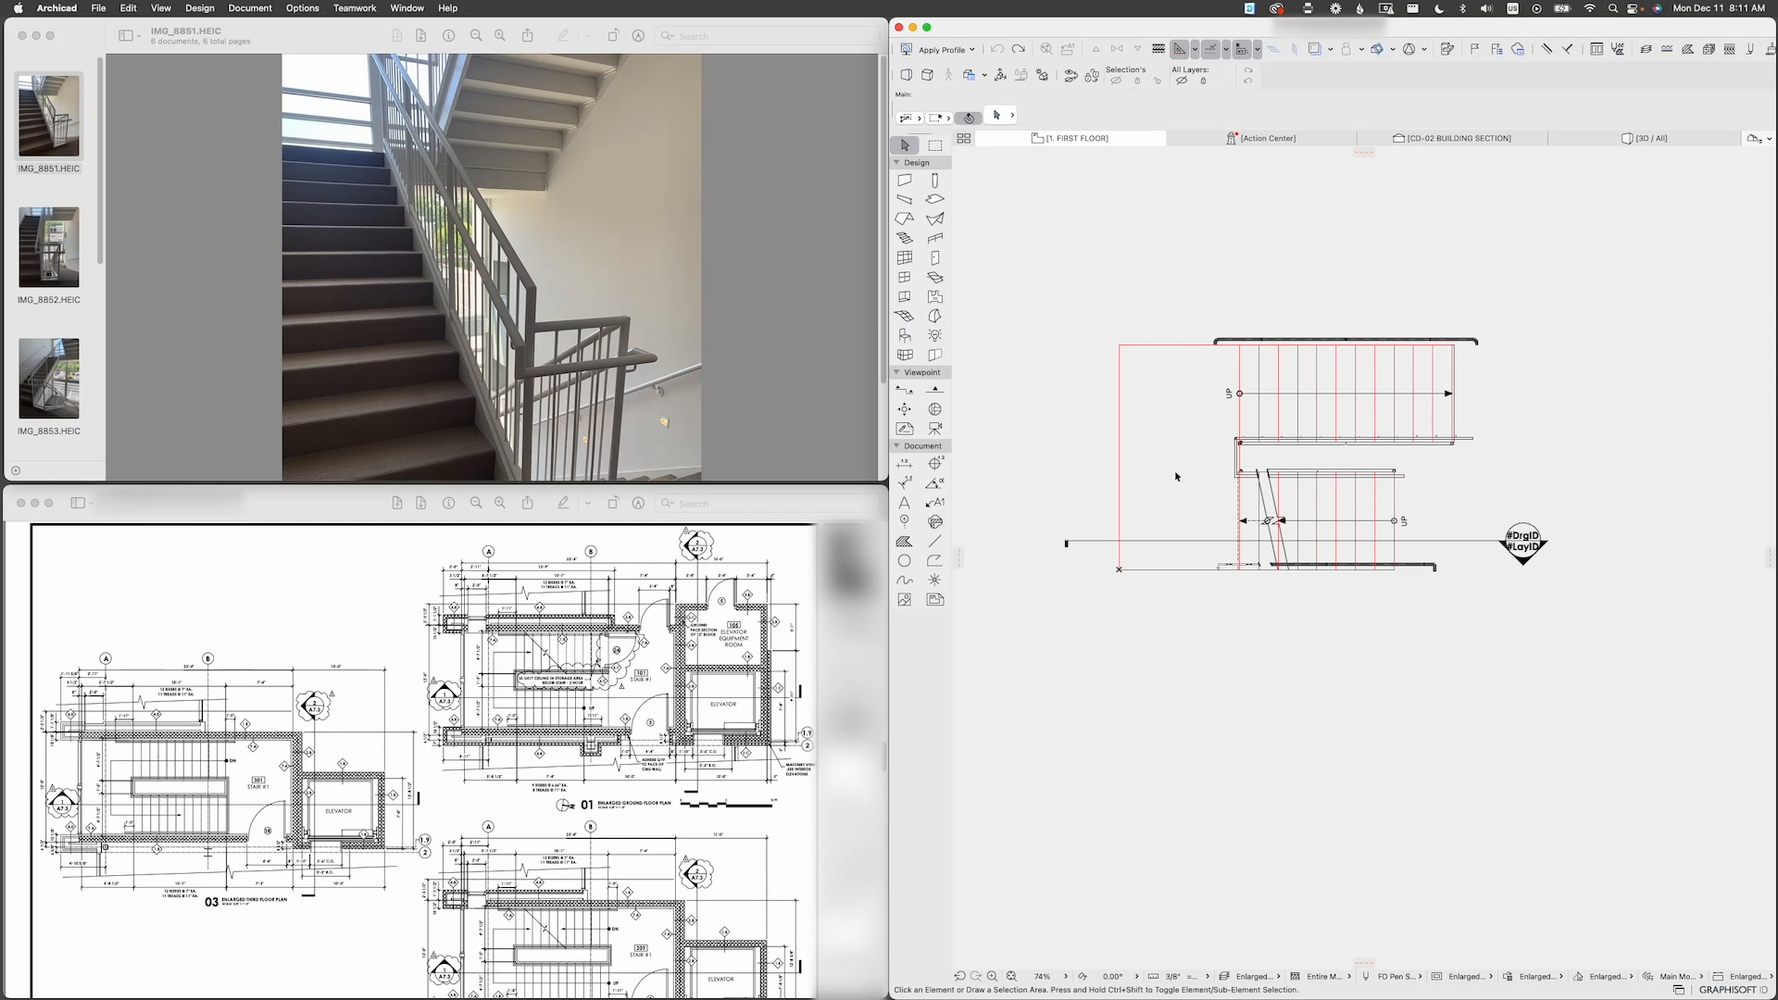
scroll(1153, 520, down, 3)
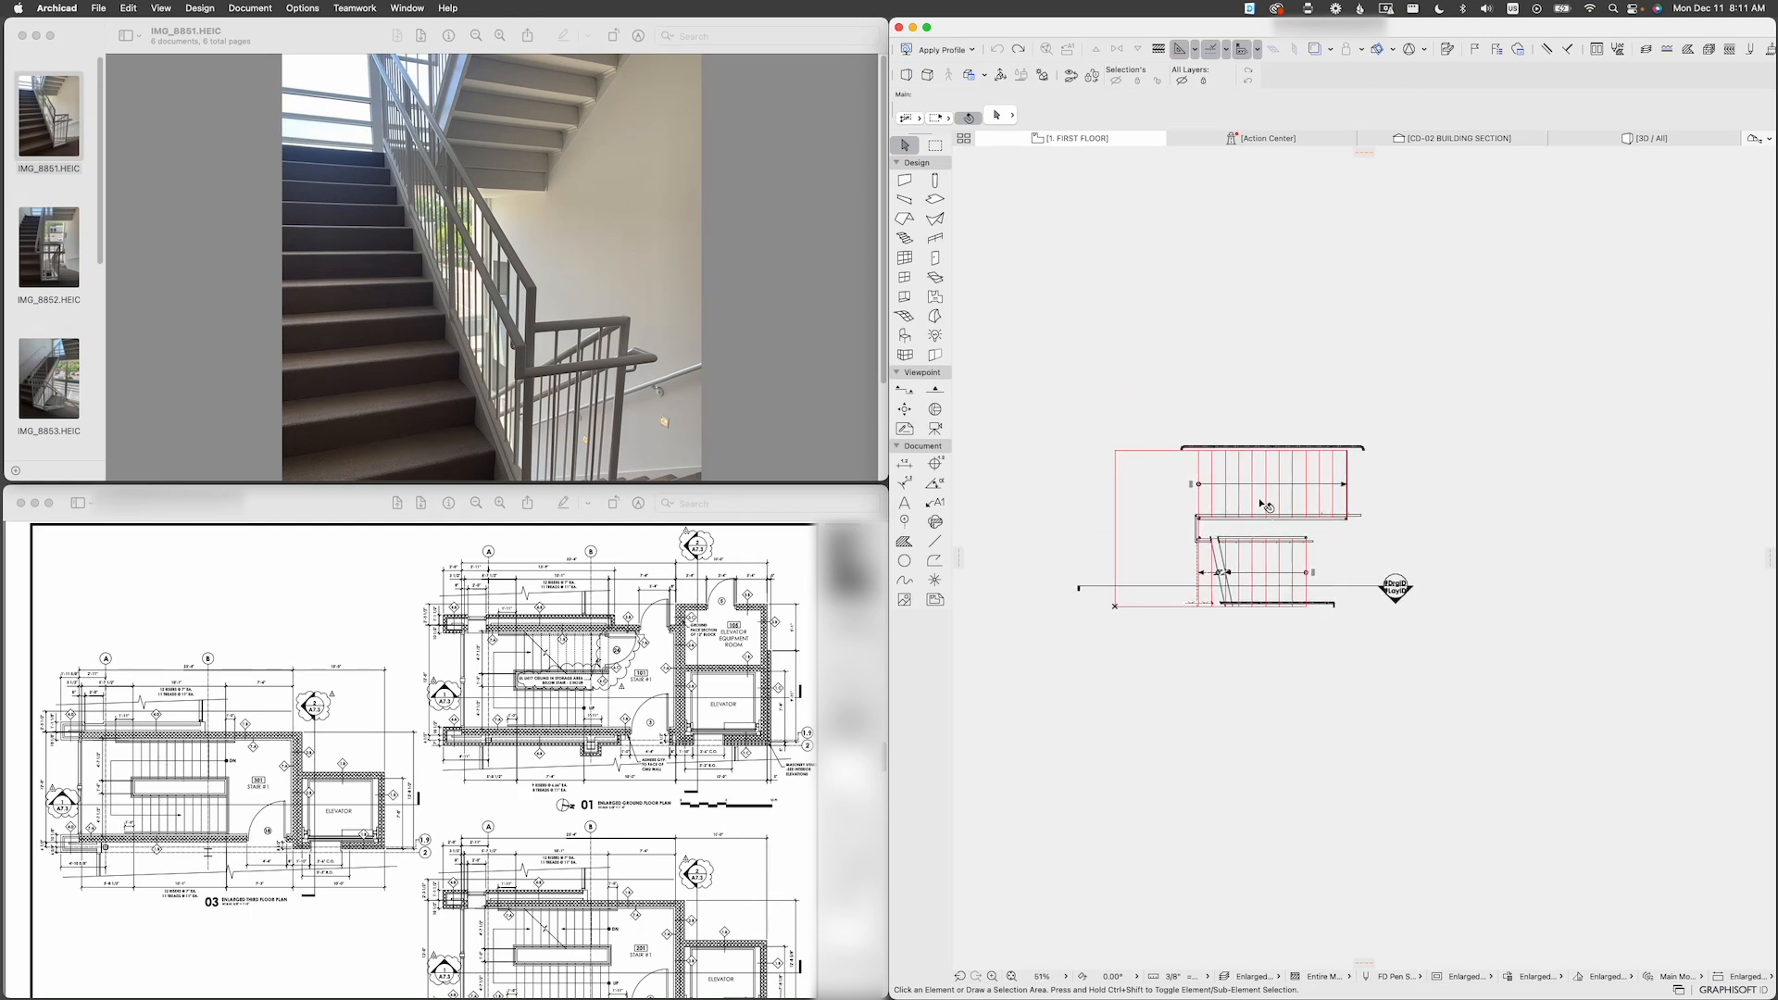
click(1239, 493)
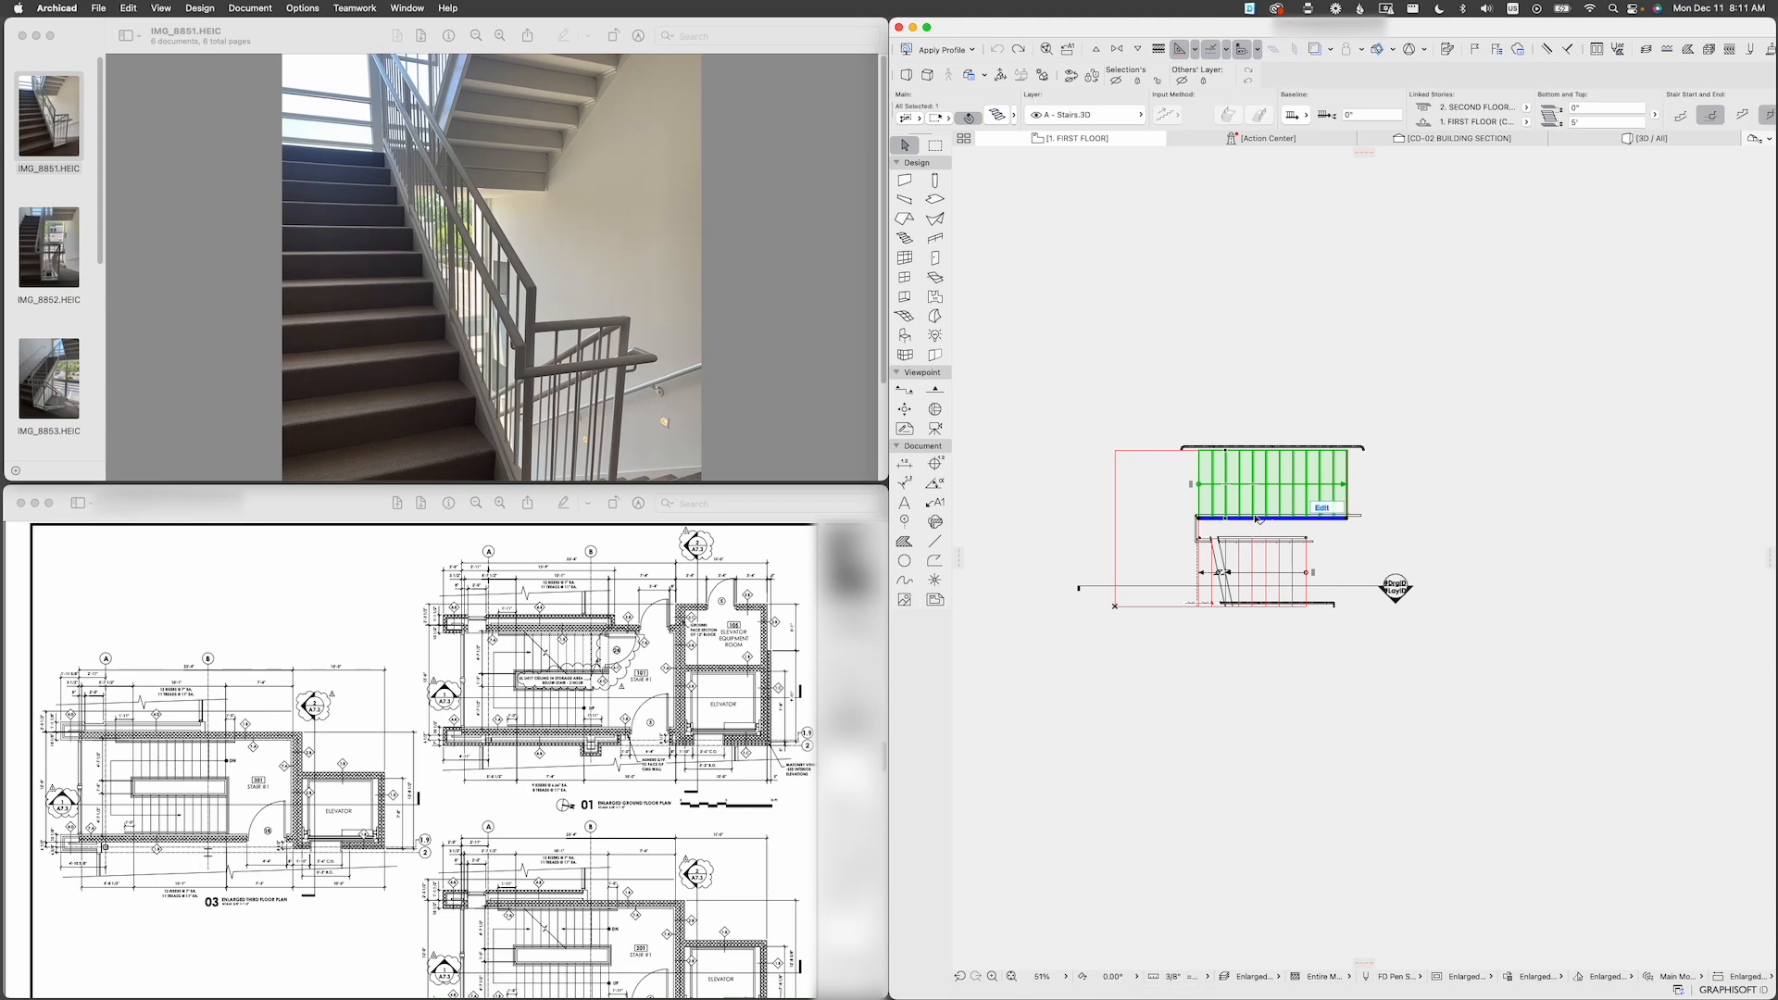
shift+click(1252, 557)
scroll(1313, 559, up, 5)
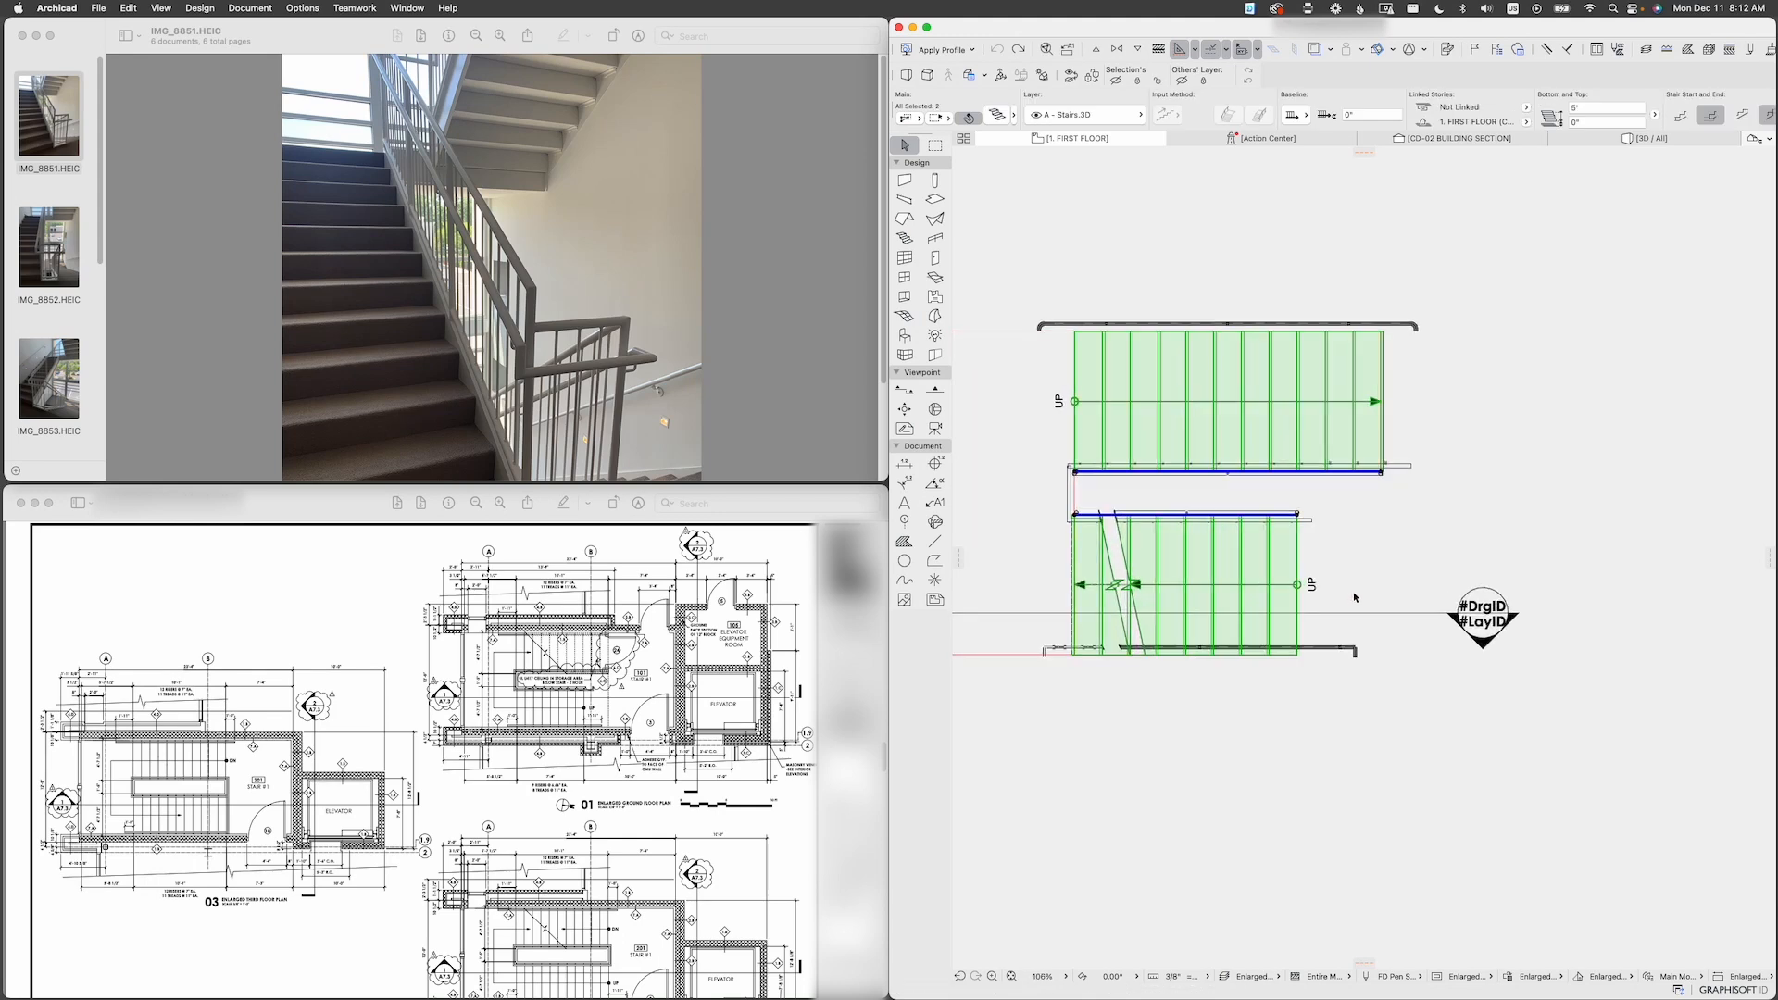
shift+click(1336, 654)
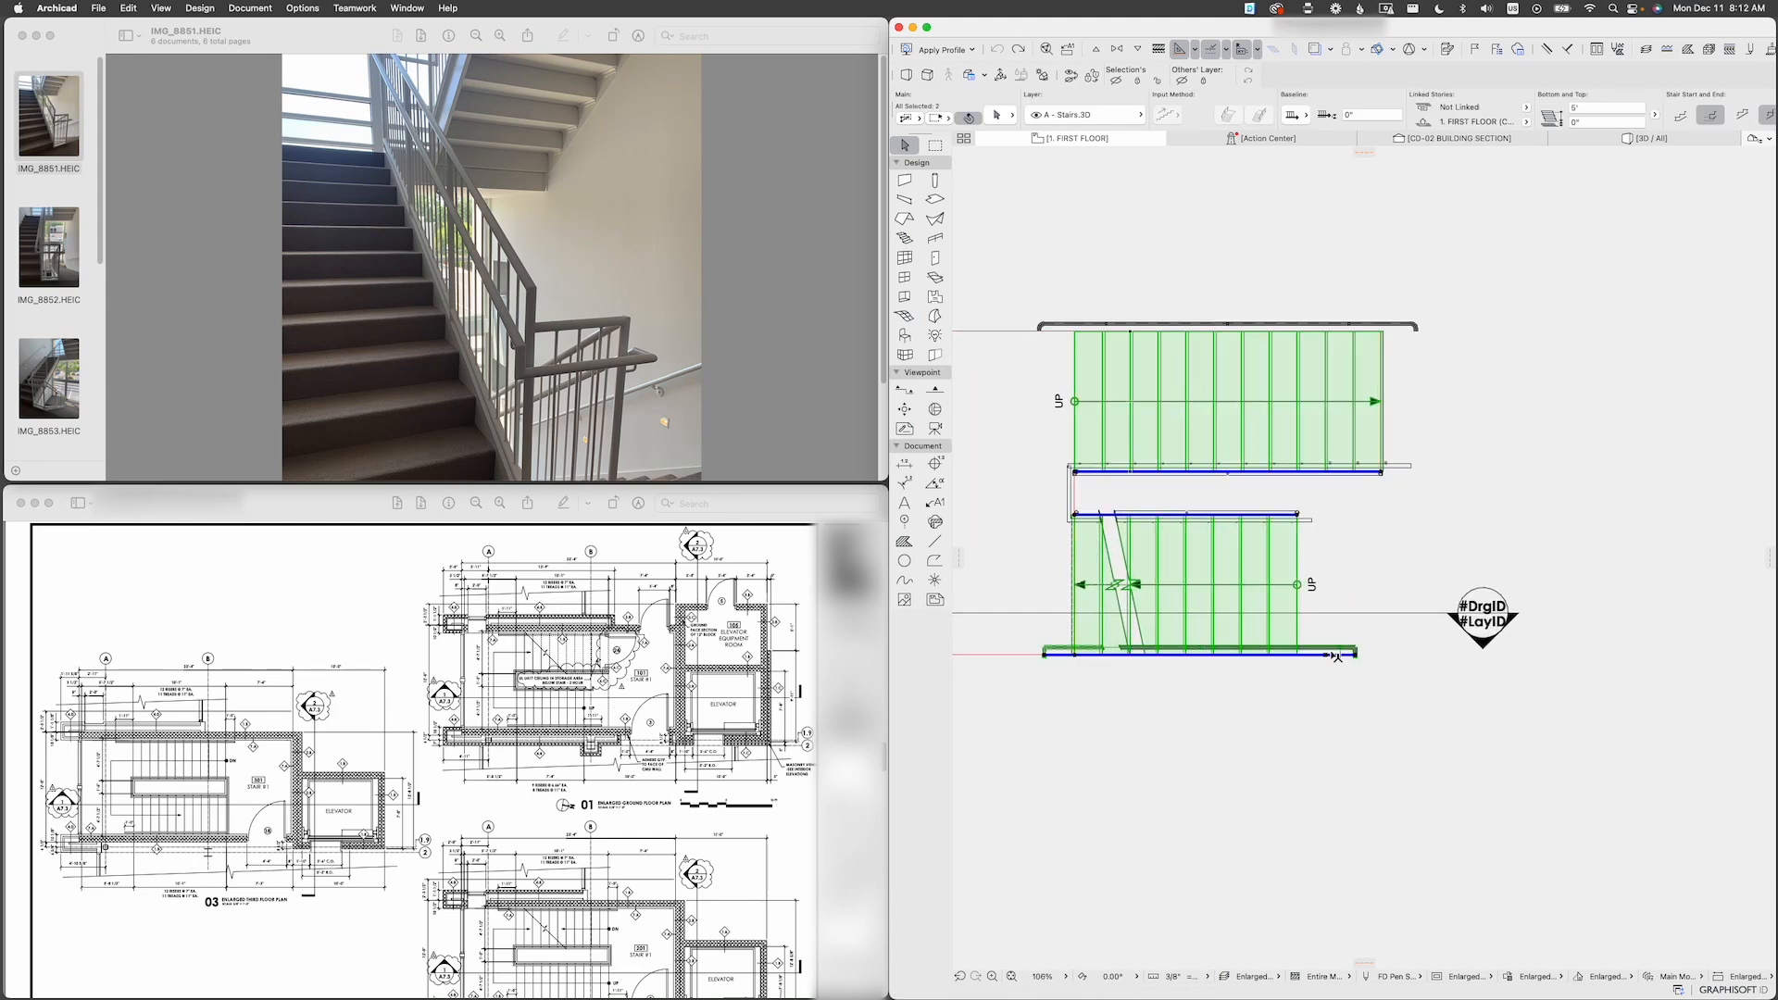
shift+click(1074, 500)
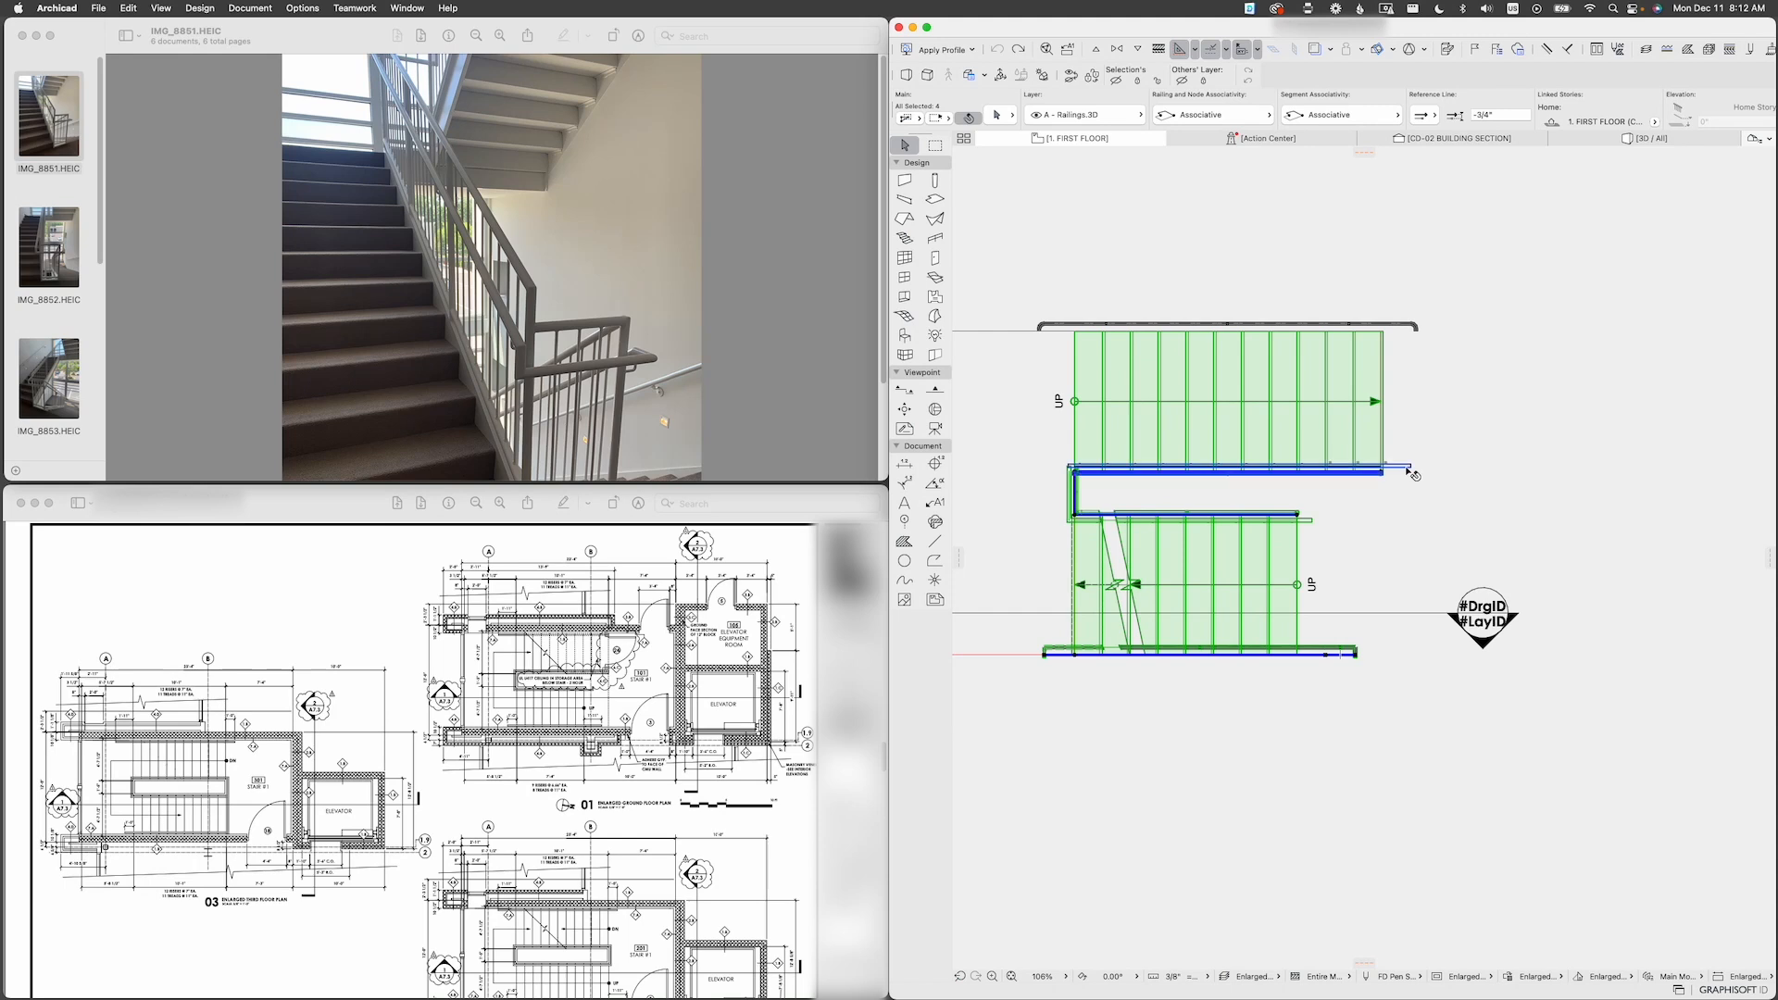
shift+click(1399, 331)
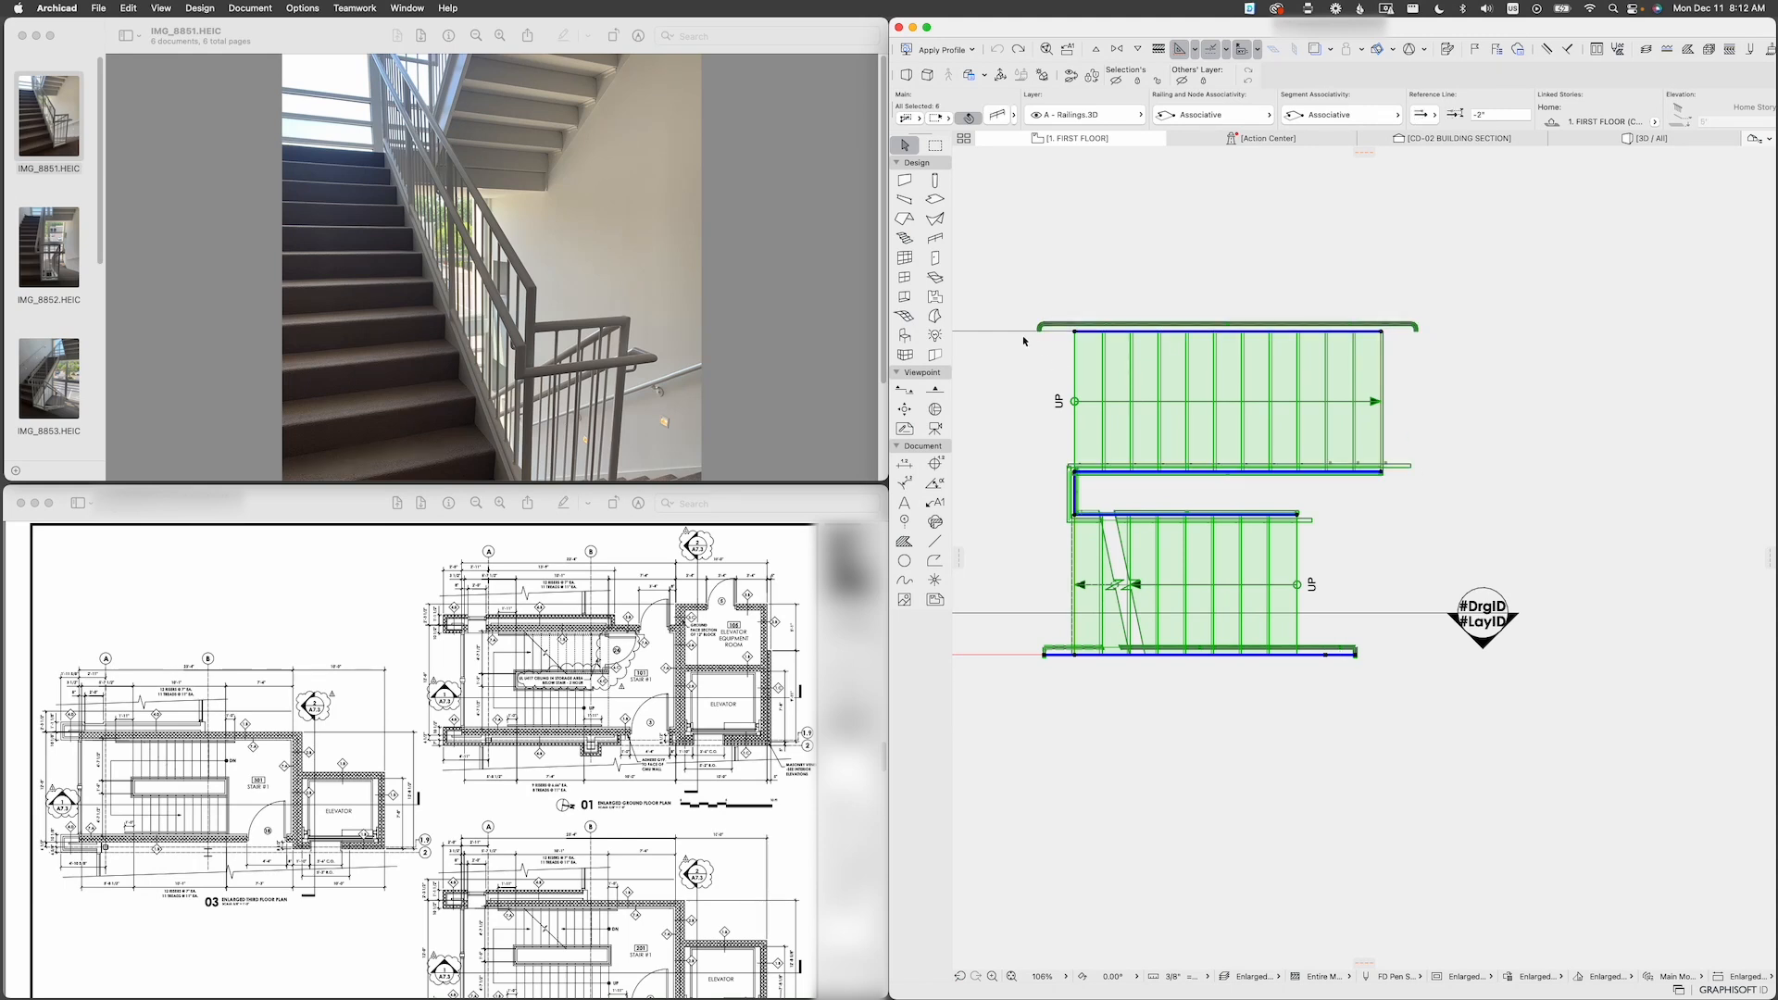
scroll(1278, 528, down, 6)
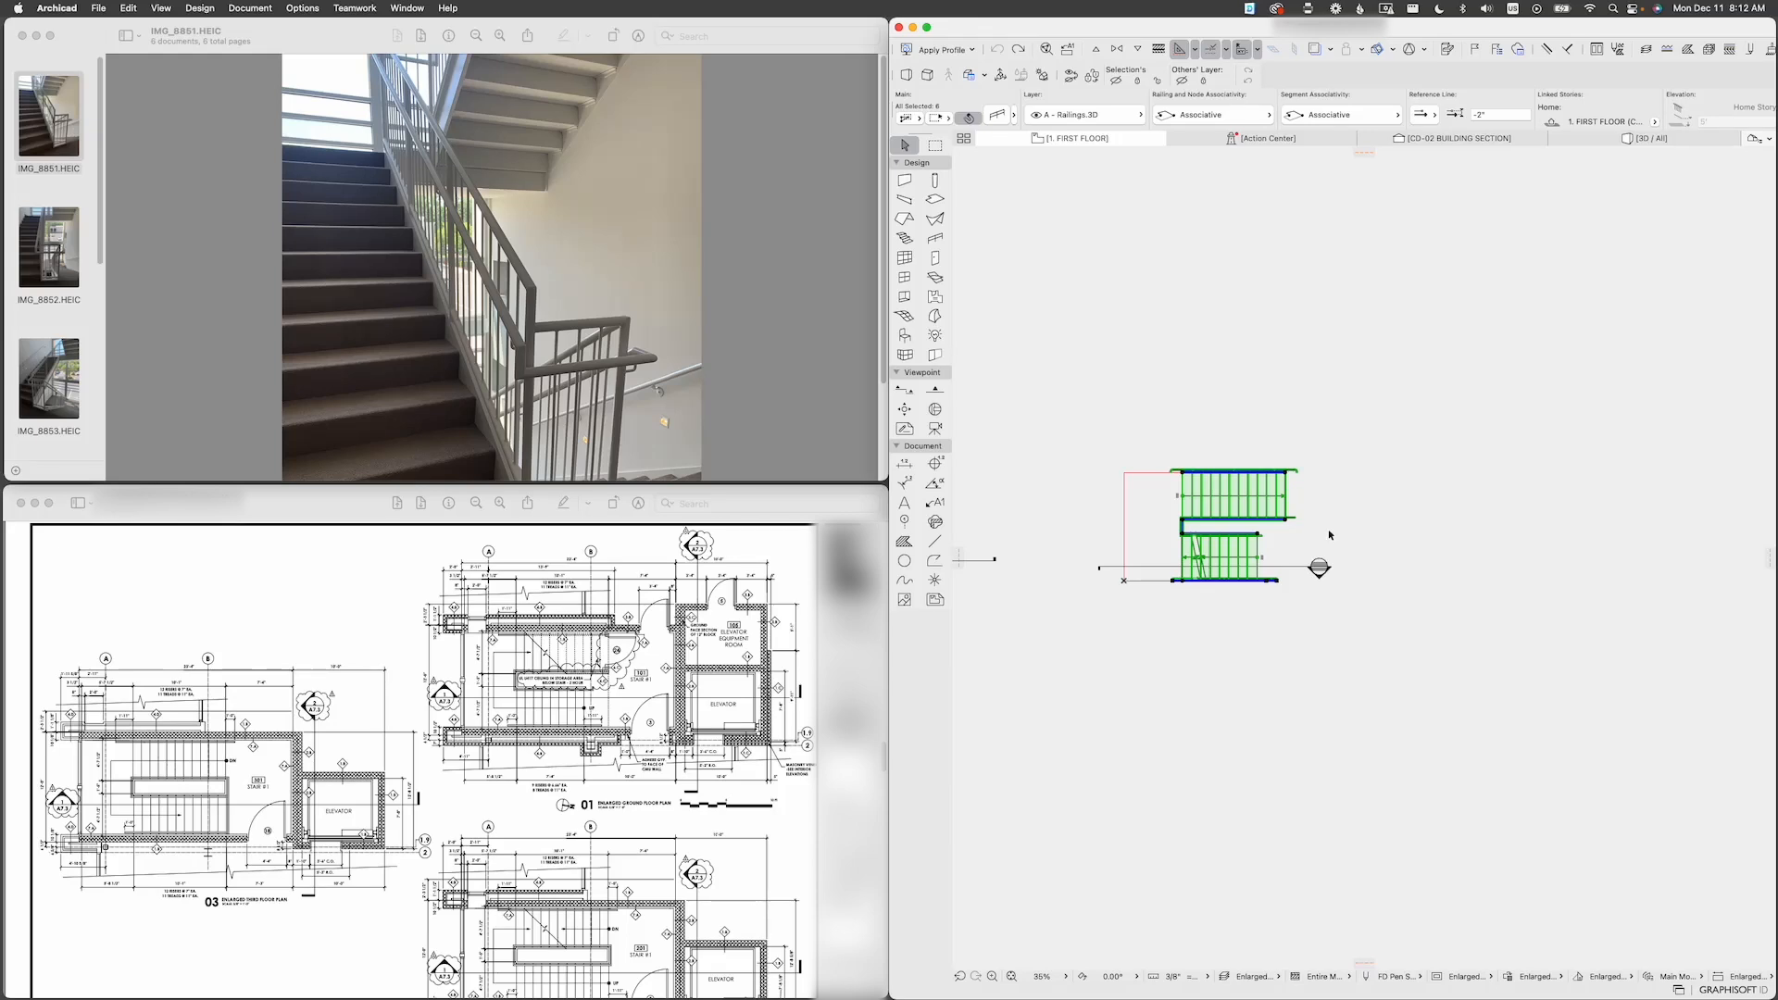
key(super+alt+d)
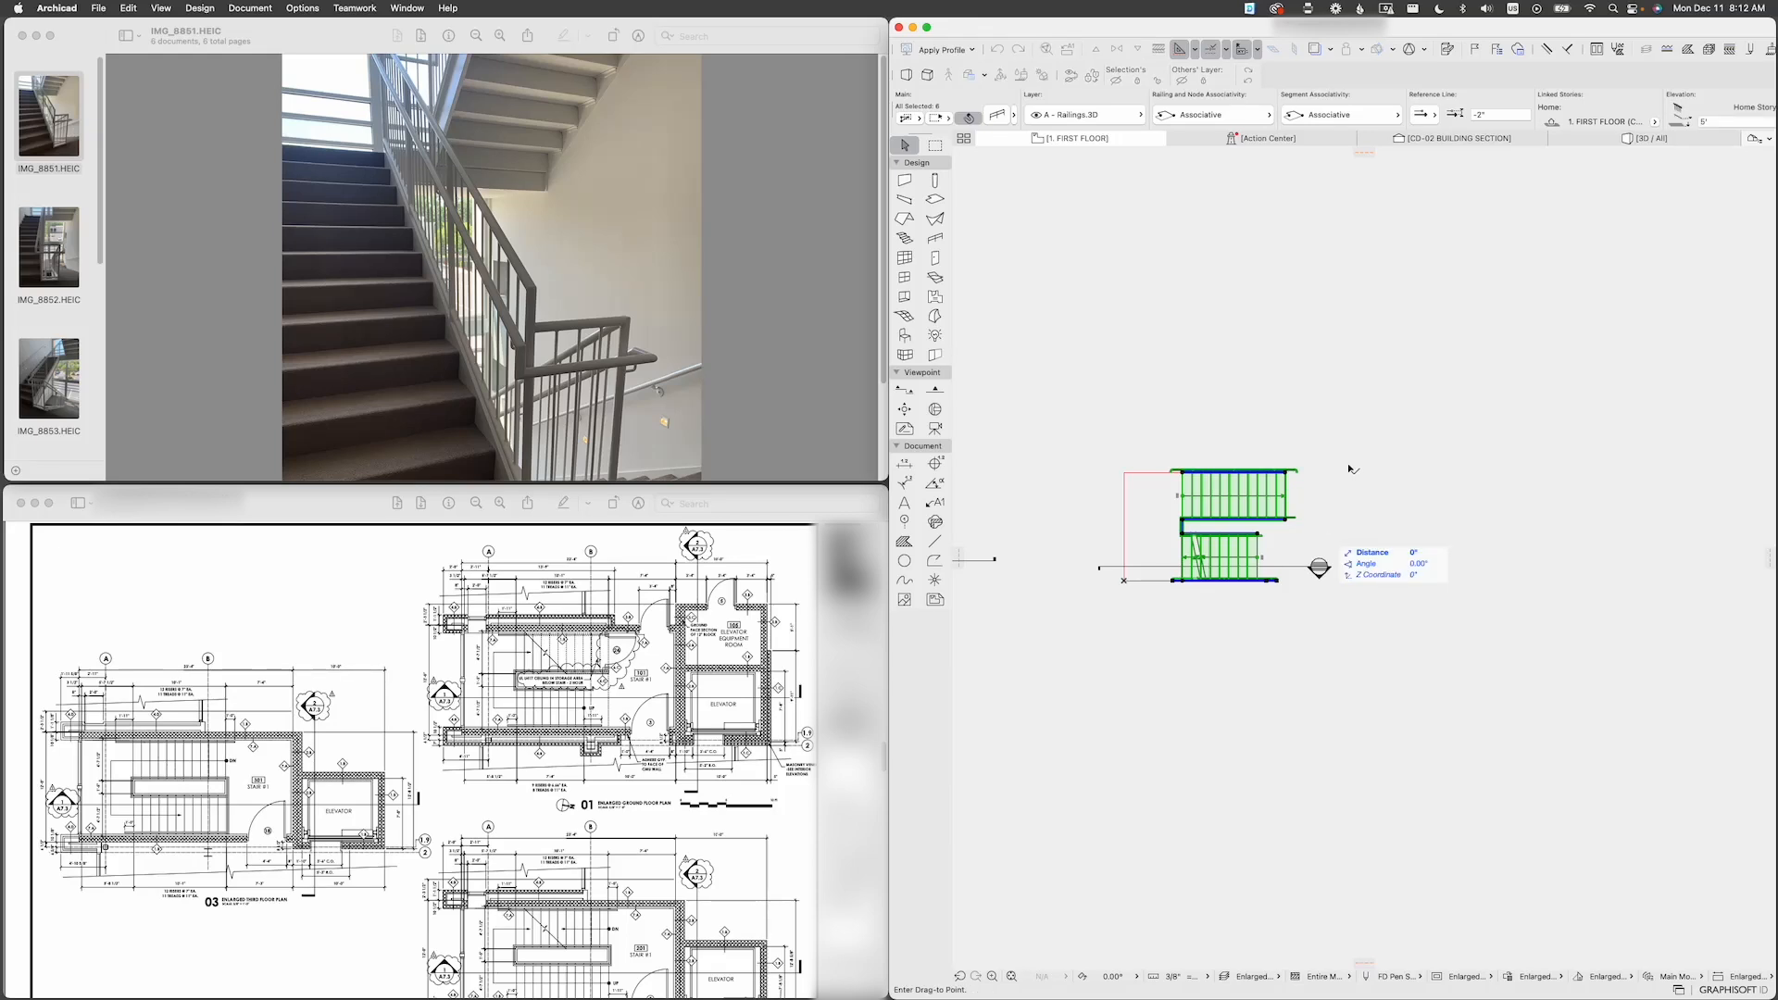
click(1326, 533)
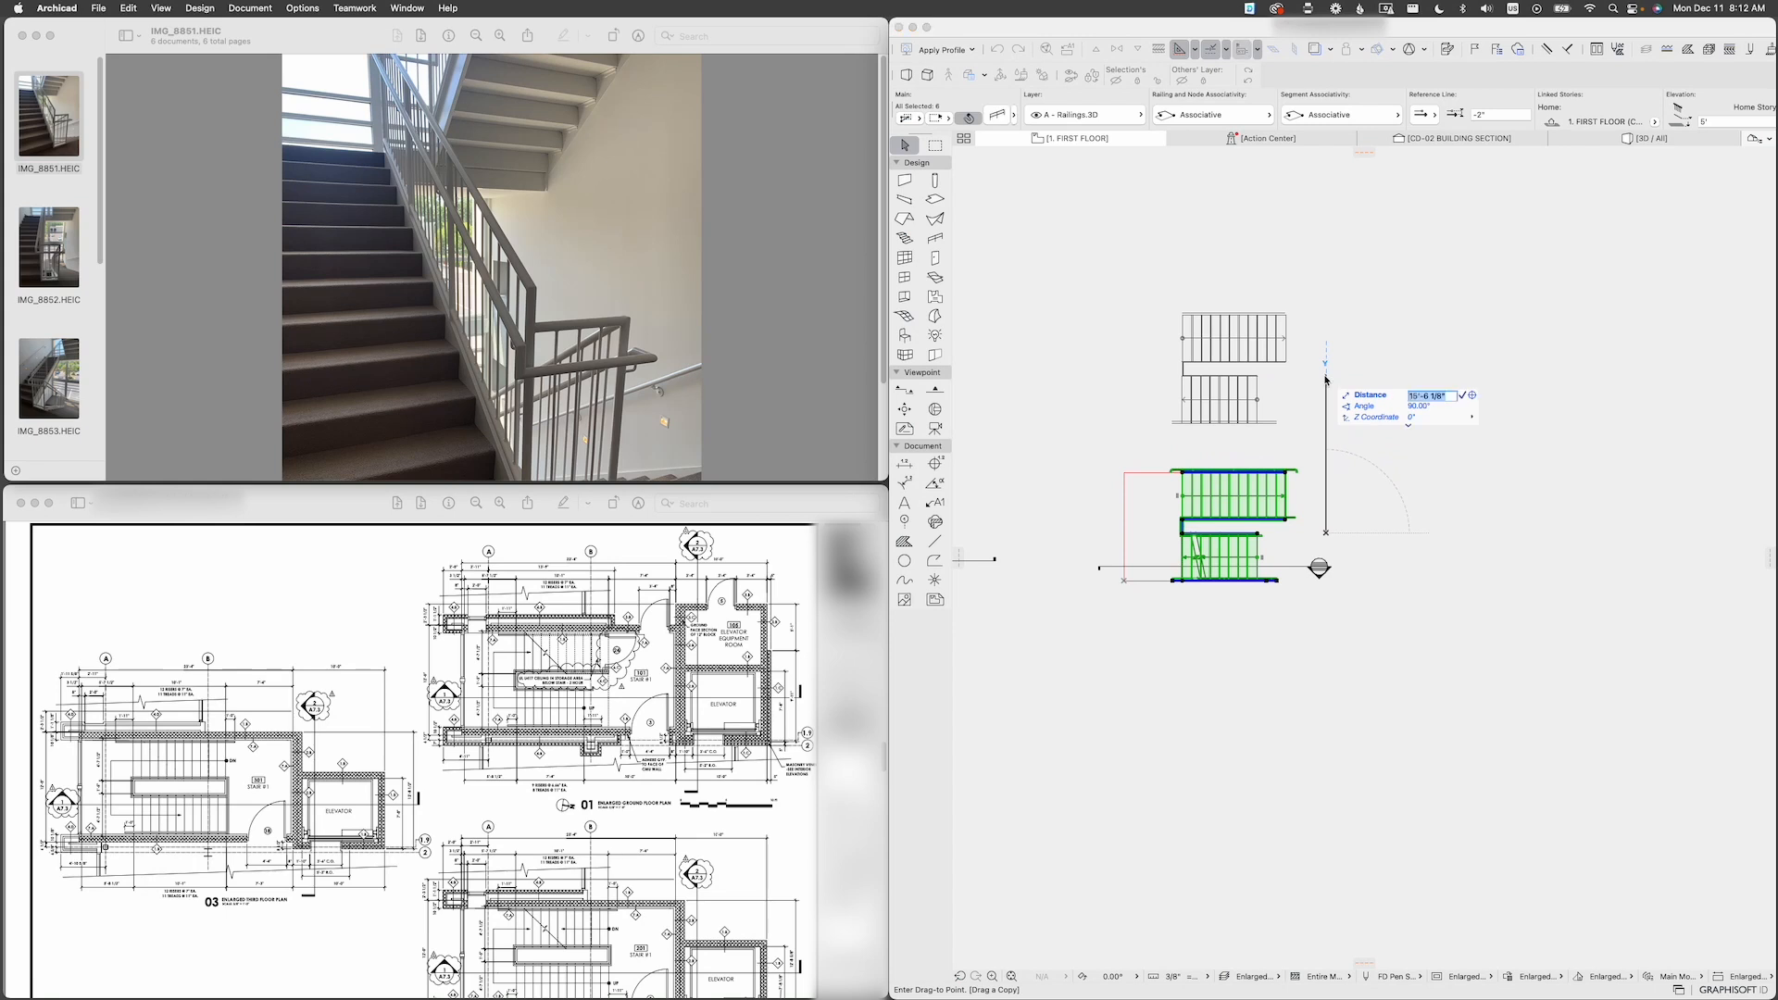
click(1331, 510)
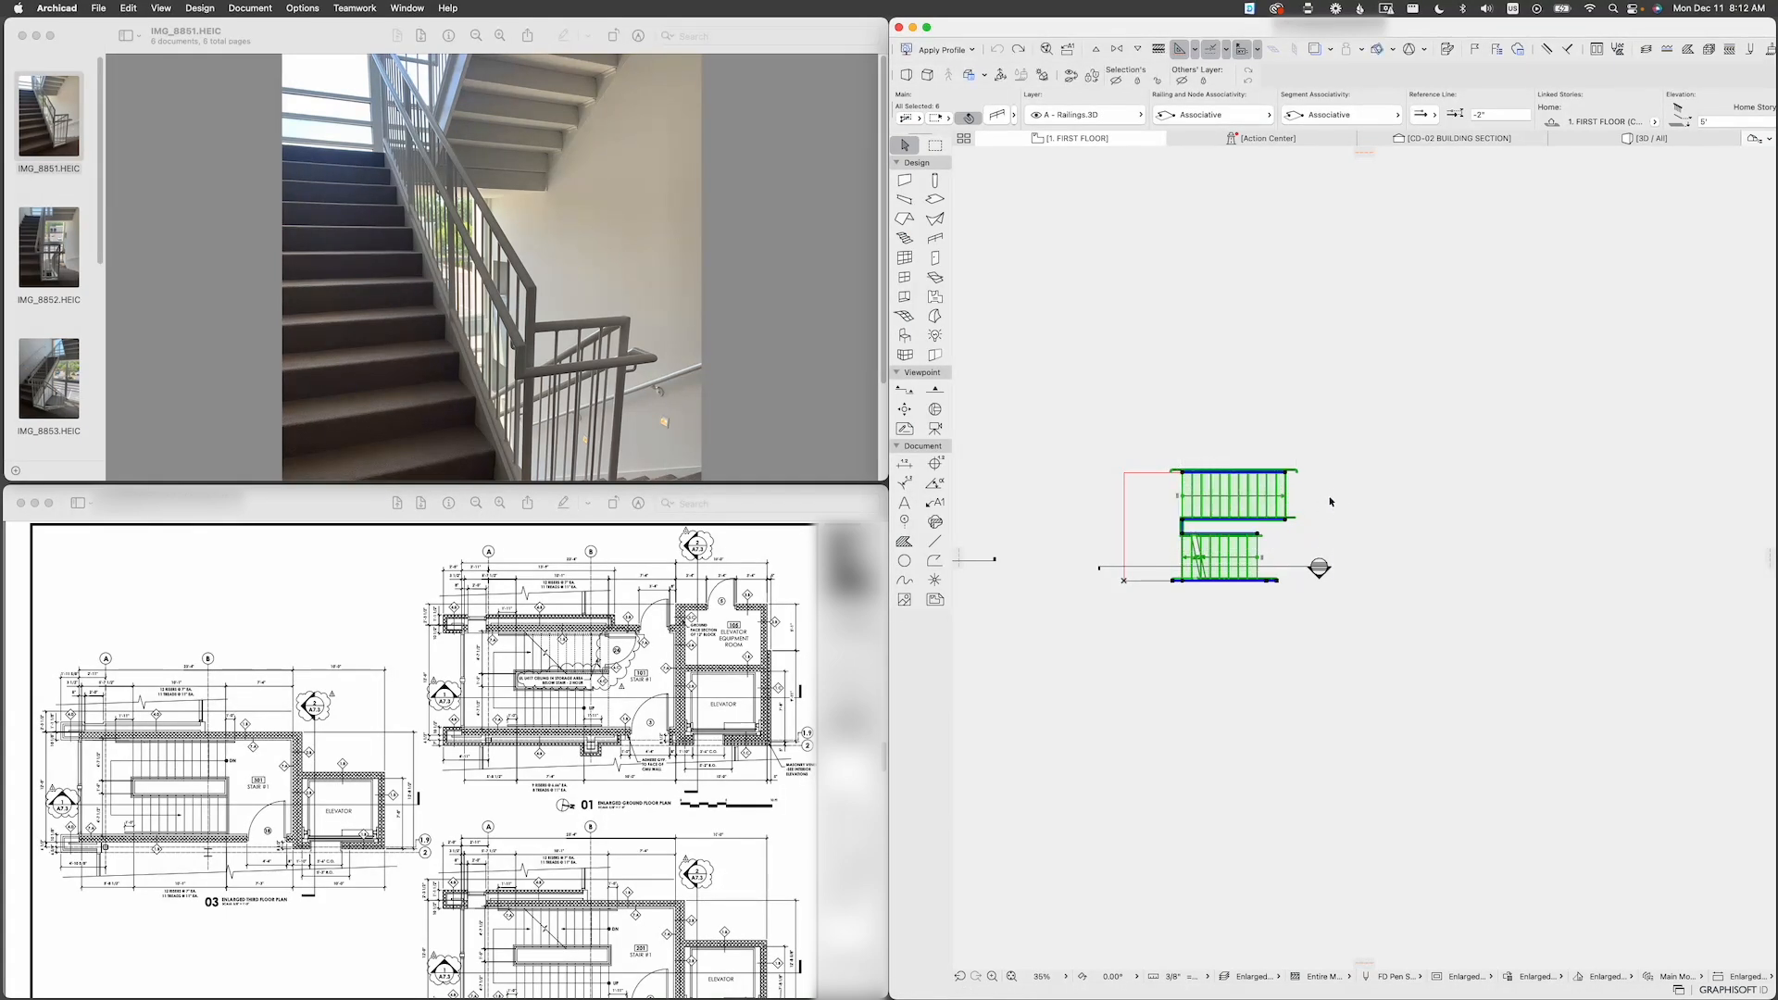
Step: Drag a copy of the selected stair flights and railings 20' straight up on the plan at 90°, then deselect everything
key(super+d)
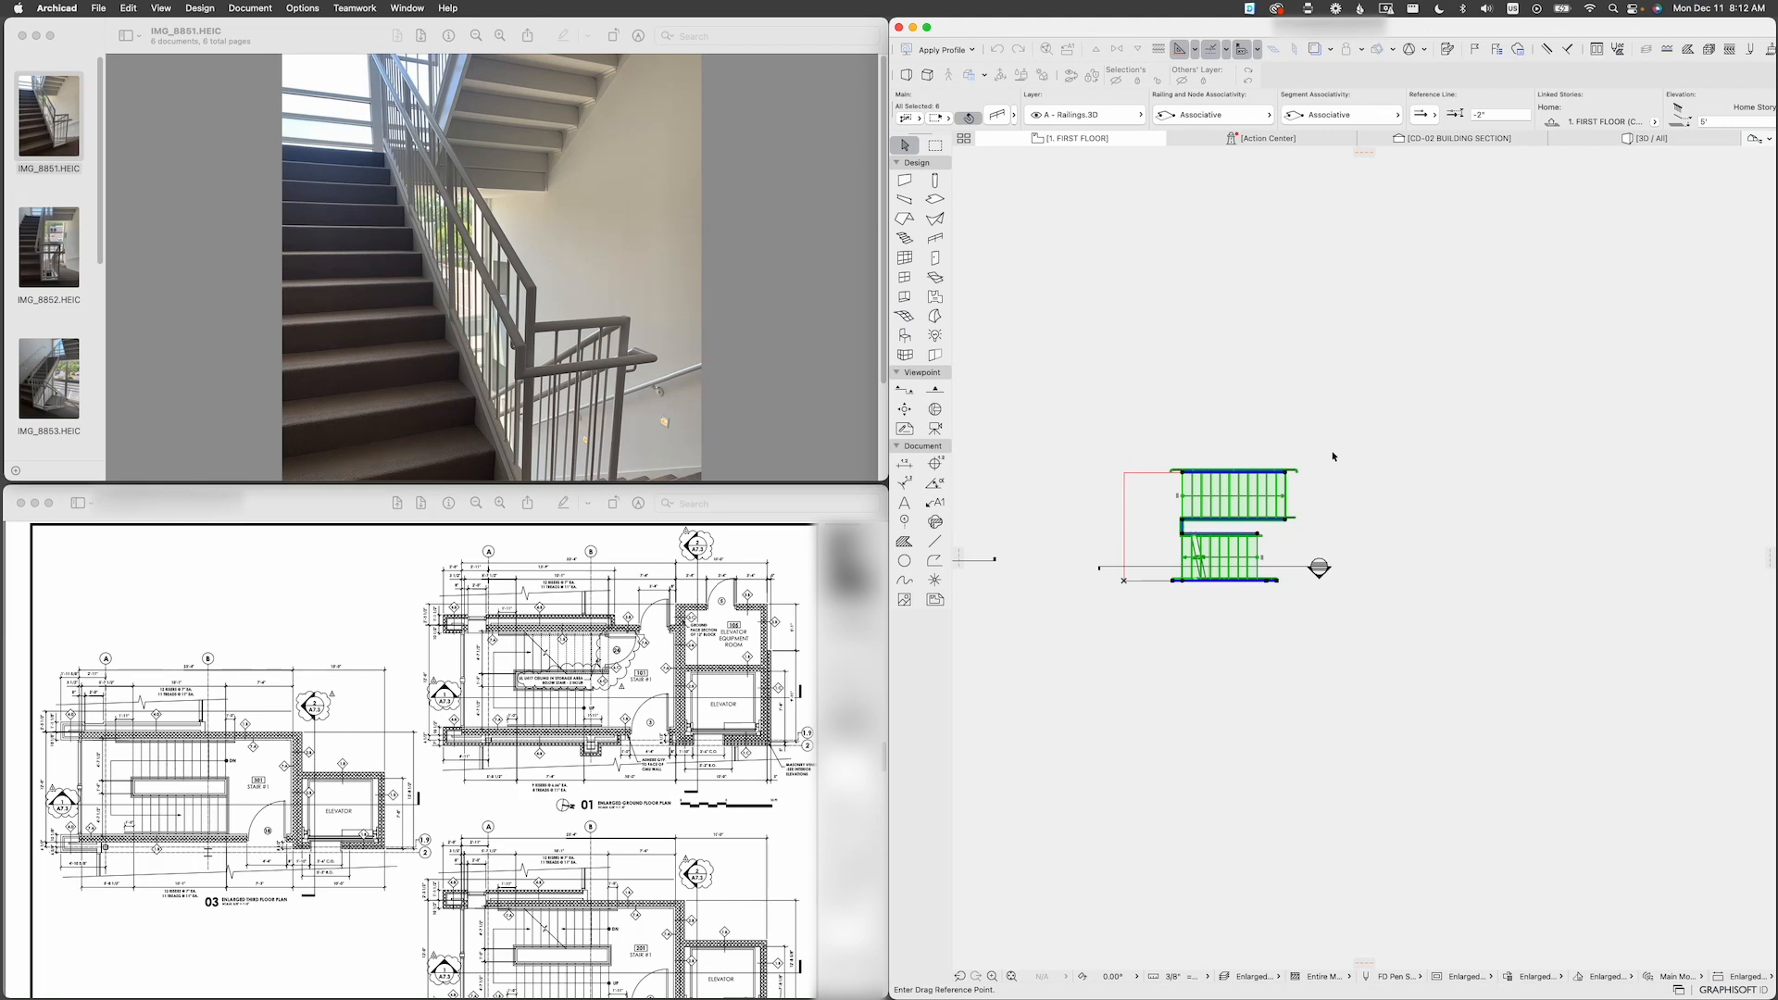
click(1354, 501)
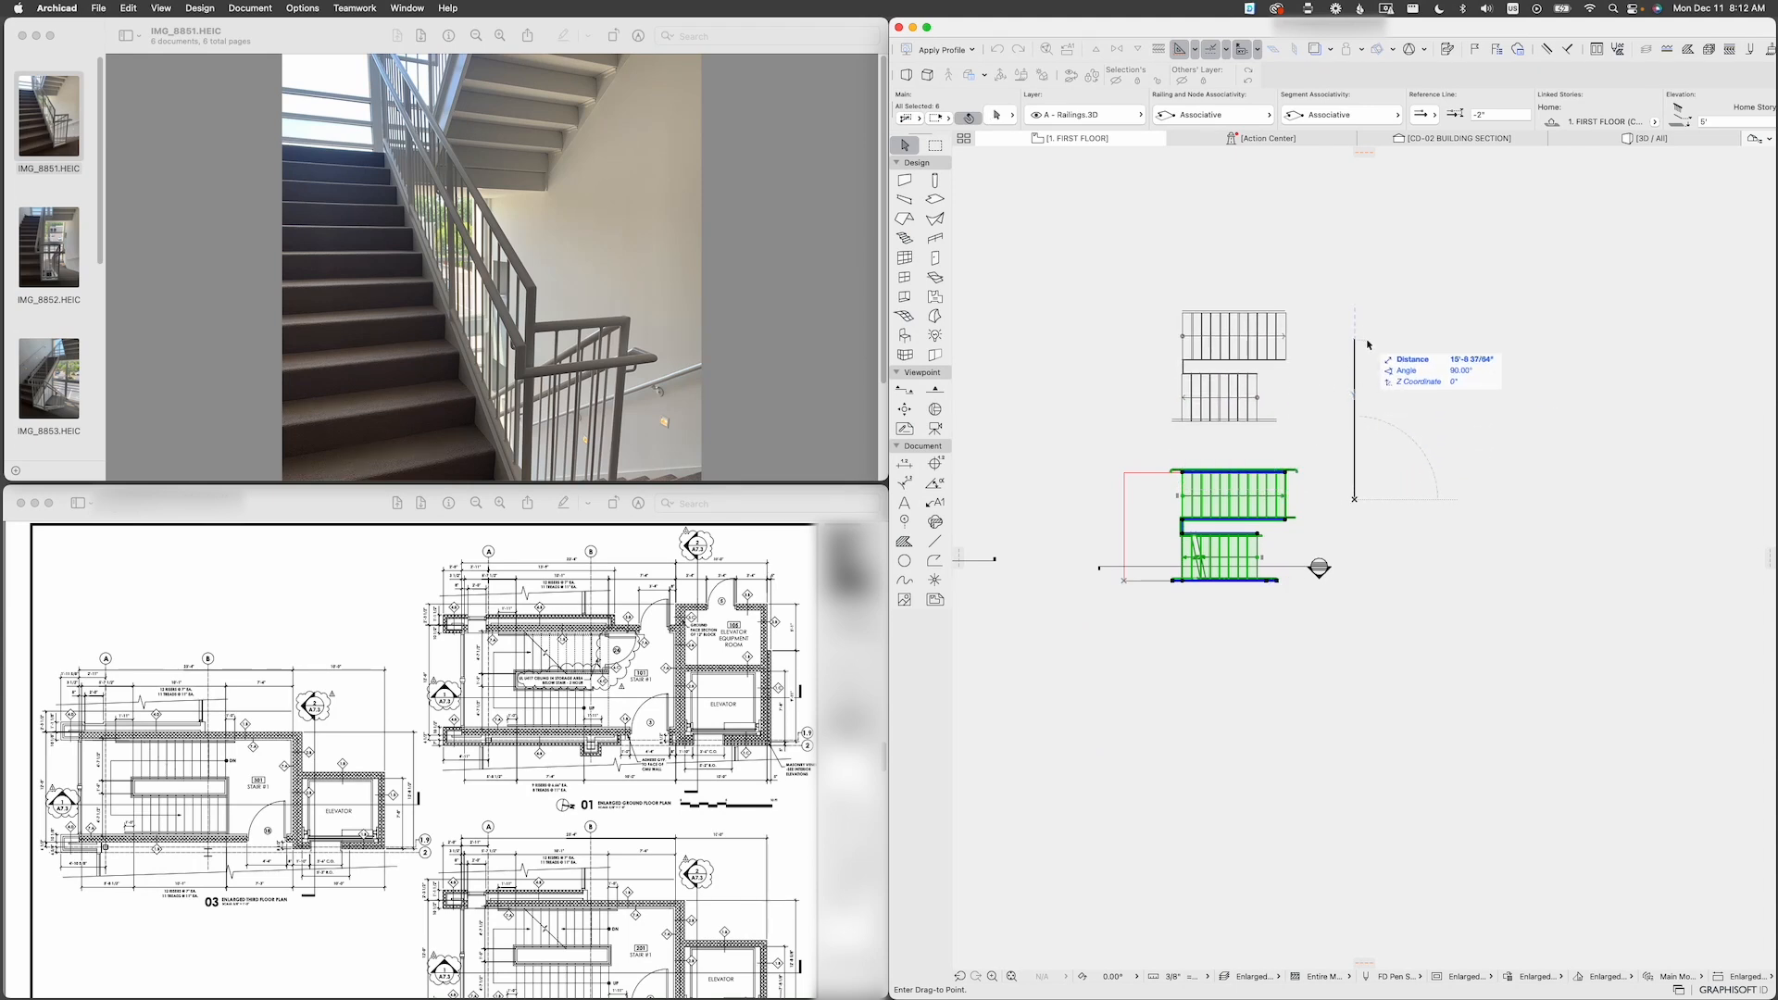
key(alt)
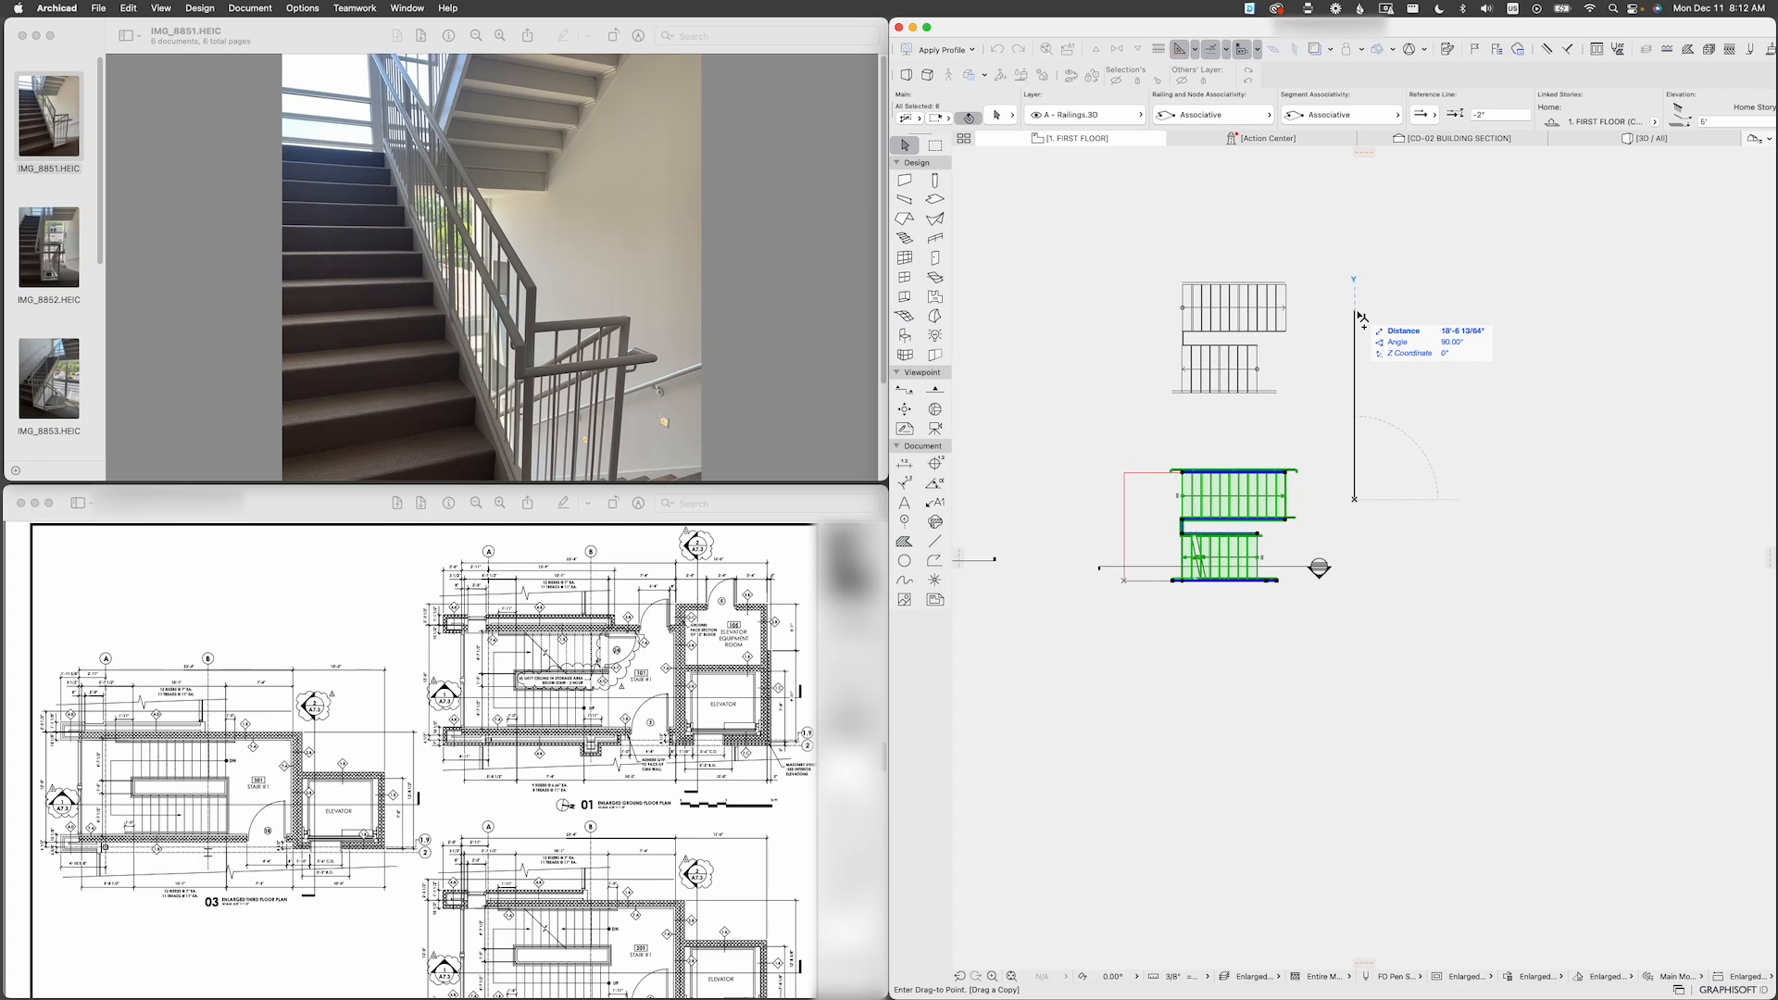
key(Tab)
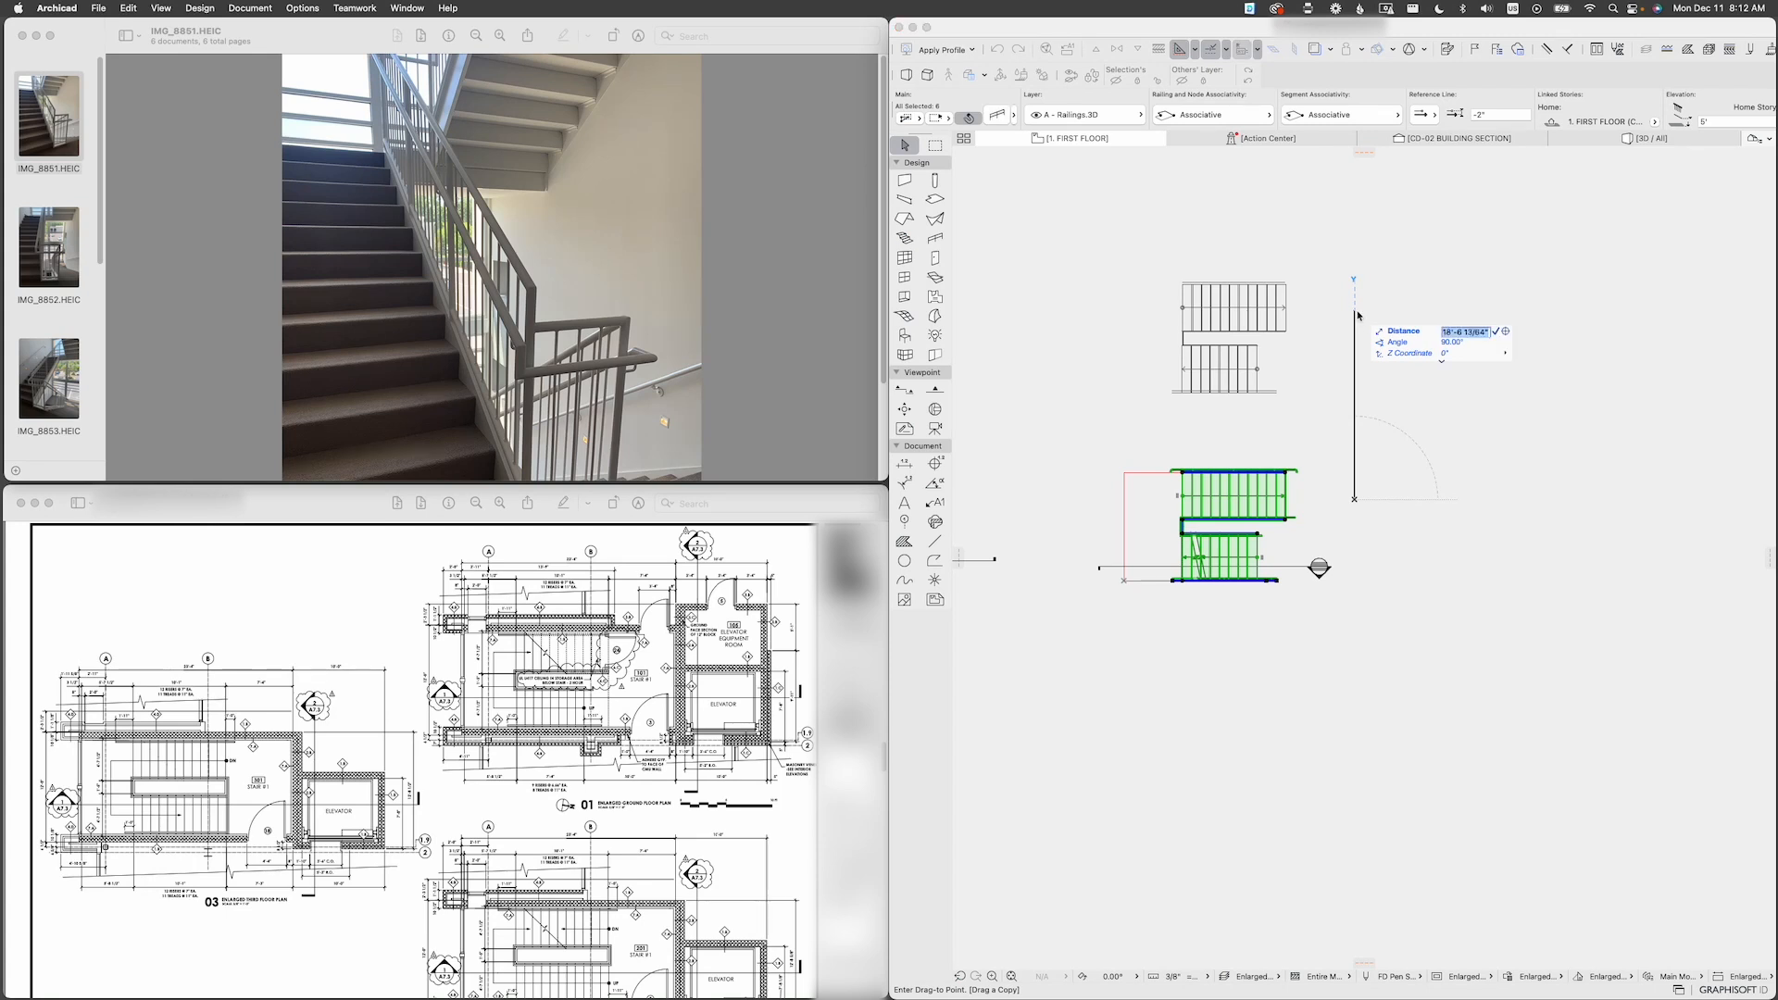
text(20)
key(Return)
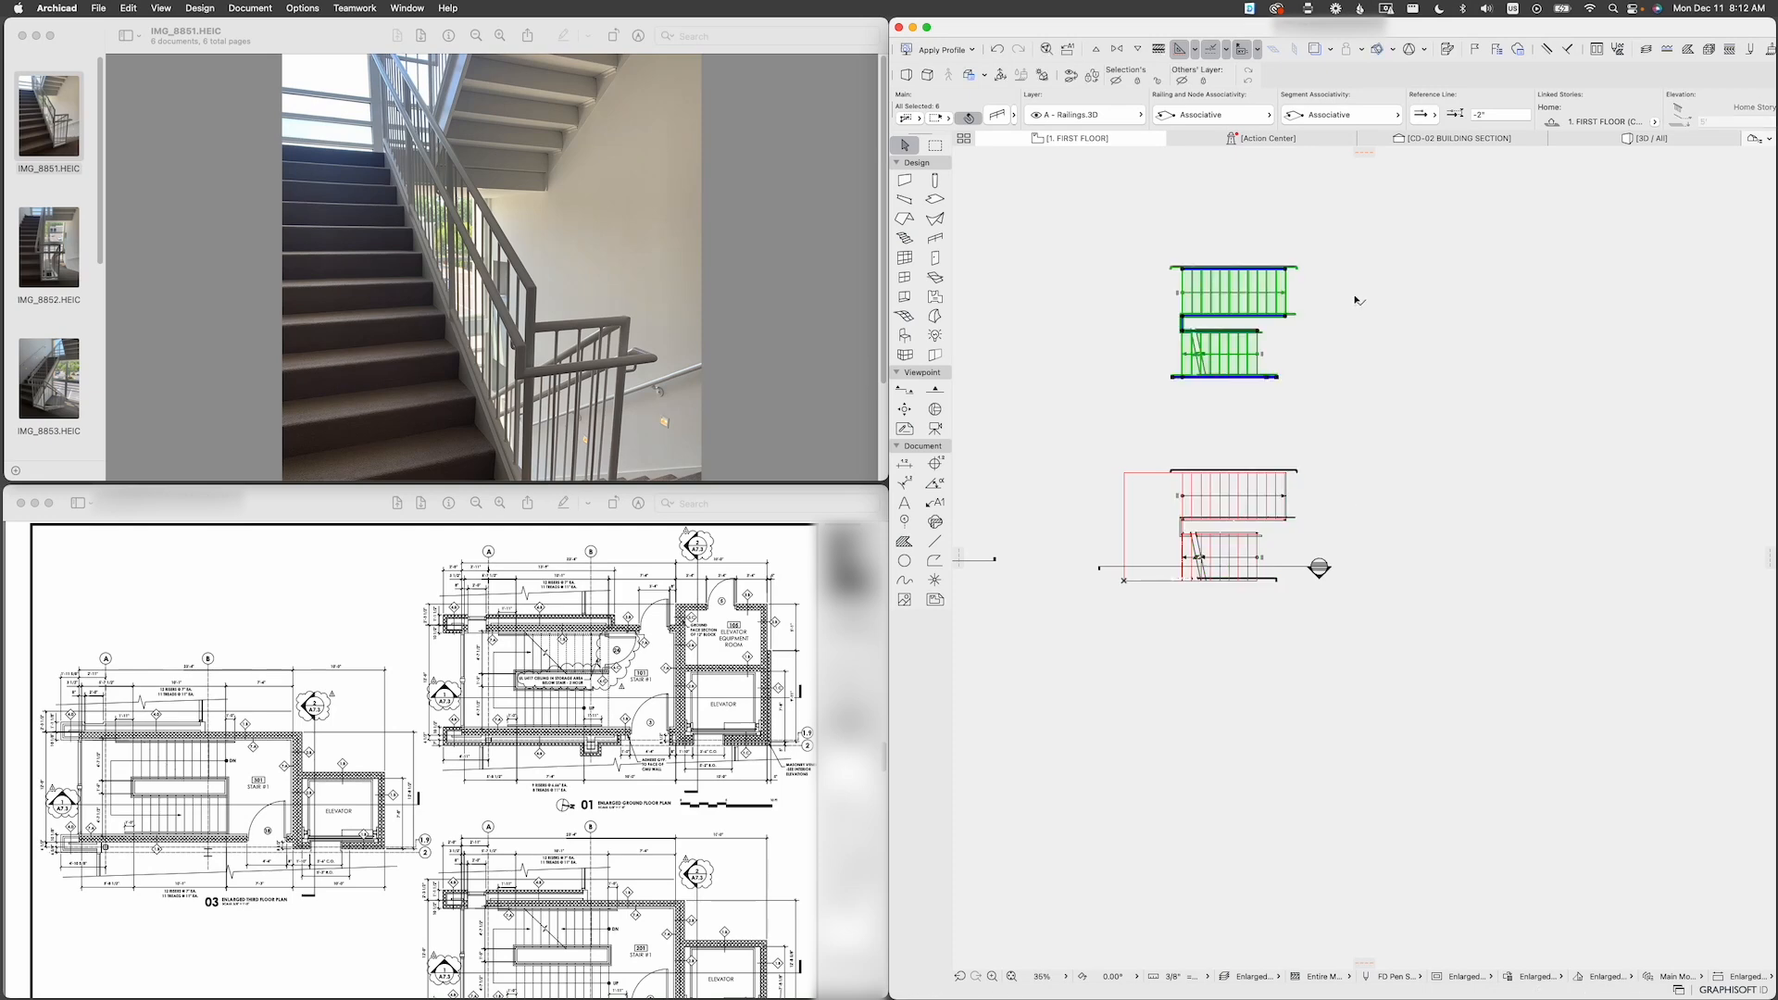
key(Escape)
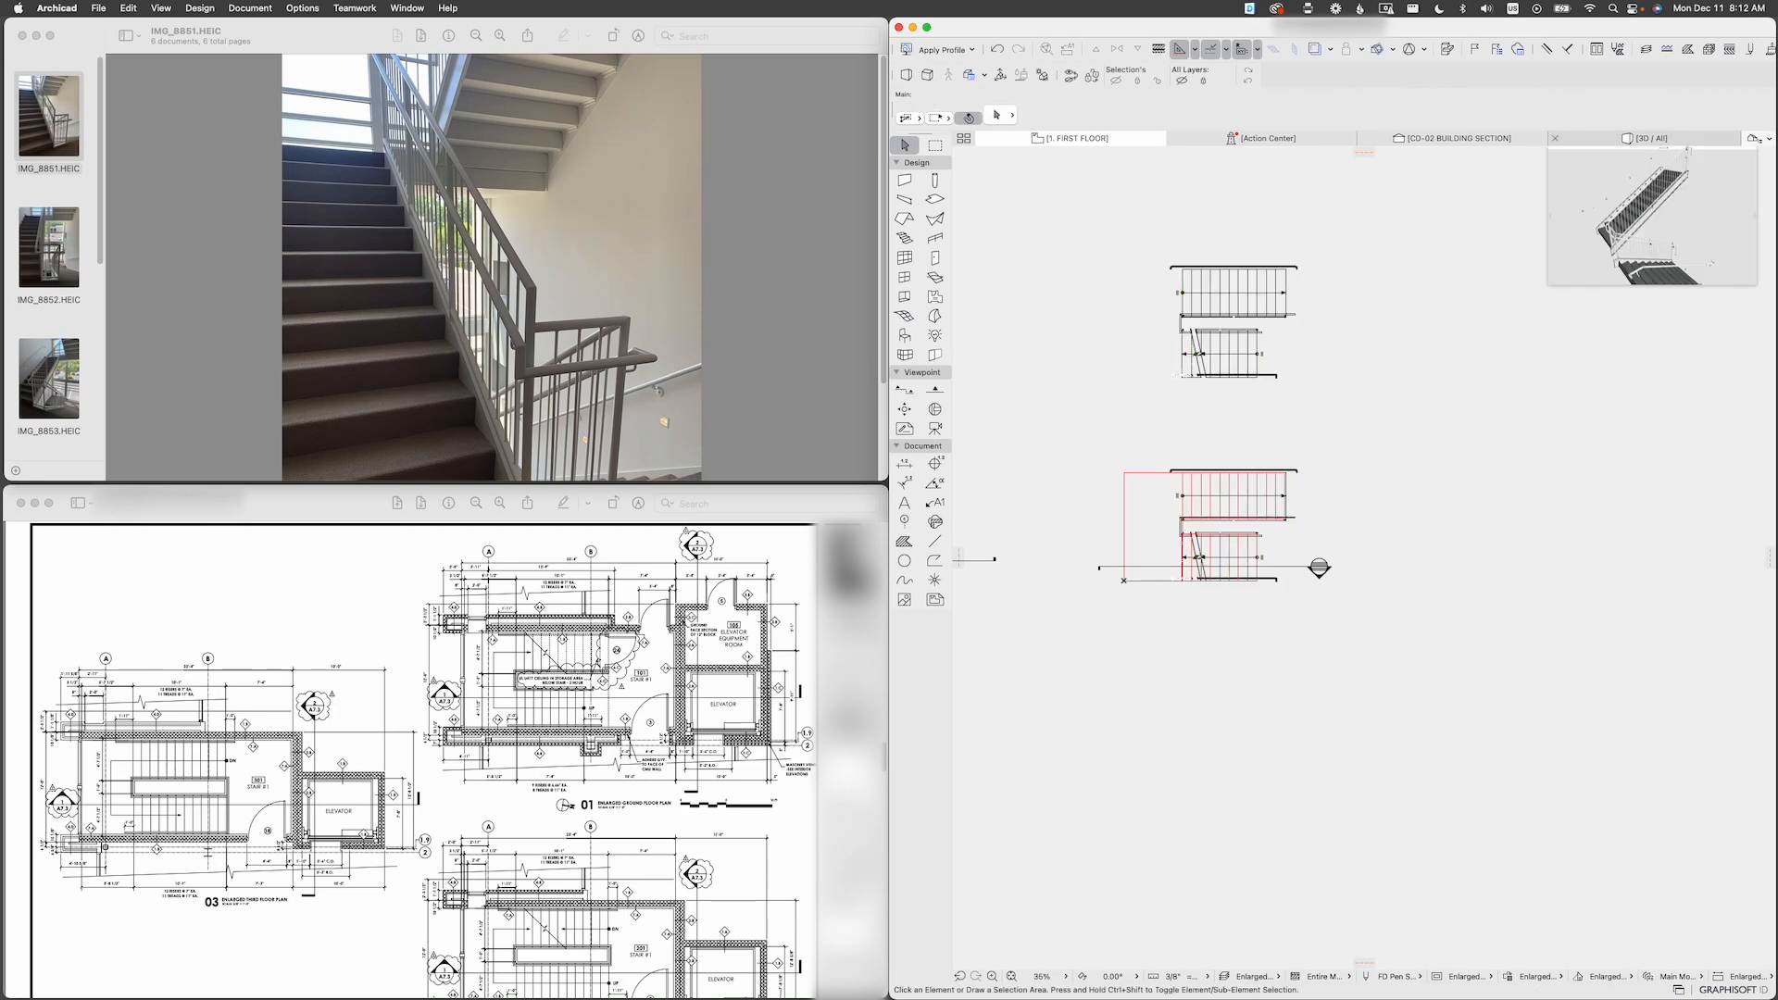
Step: In the 3D view, delete the continuous inner railing from the original stair
click(1644, 138)
scroll(1389, 575, down, 3)
mouse_move(1389, 574)
shift+middle_down()
mouse_move(1334, 597)
mouse_move(1384, 583)
shift+middle_up()
scroll(1252, 580, up, 3)
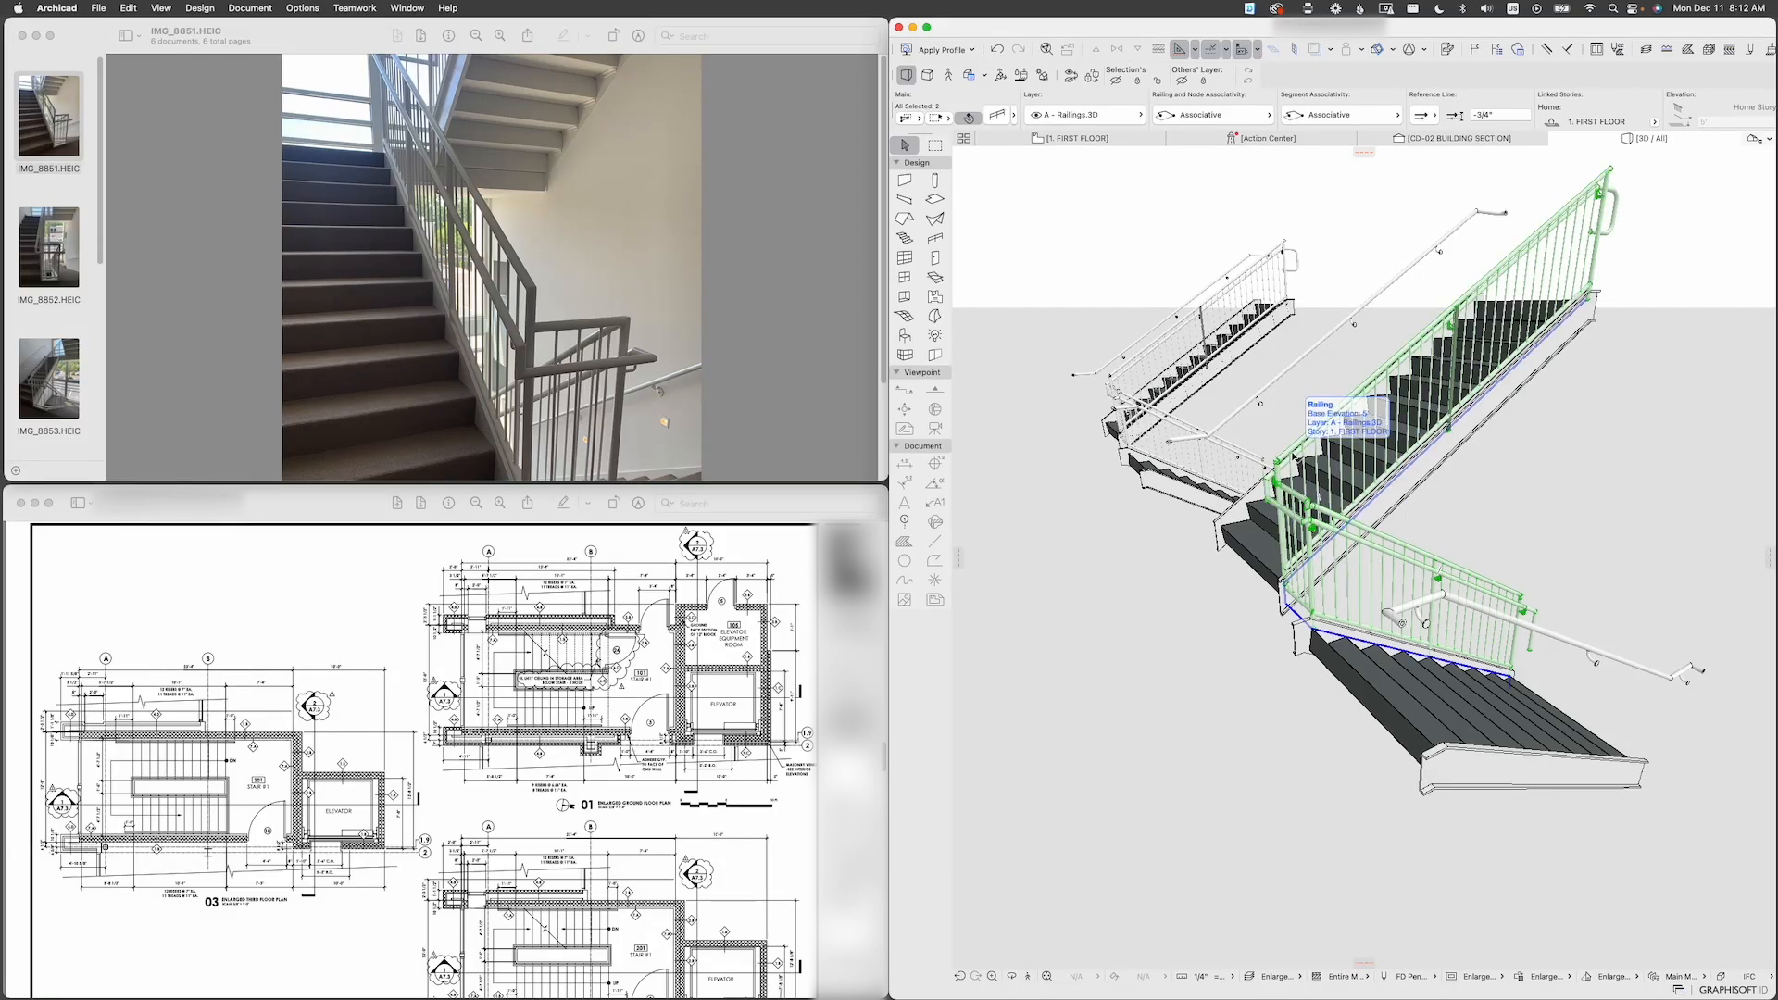
key(Delete)
Step: Pick up the copied stair's inner railing settings for a new railing and return to the original stair on the first floor plan
middle_drag(1315, 555, 1458, 691)
scroll(1185, 443, up, 3)
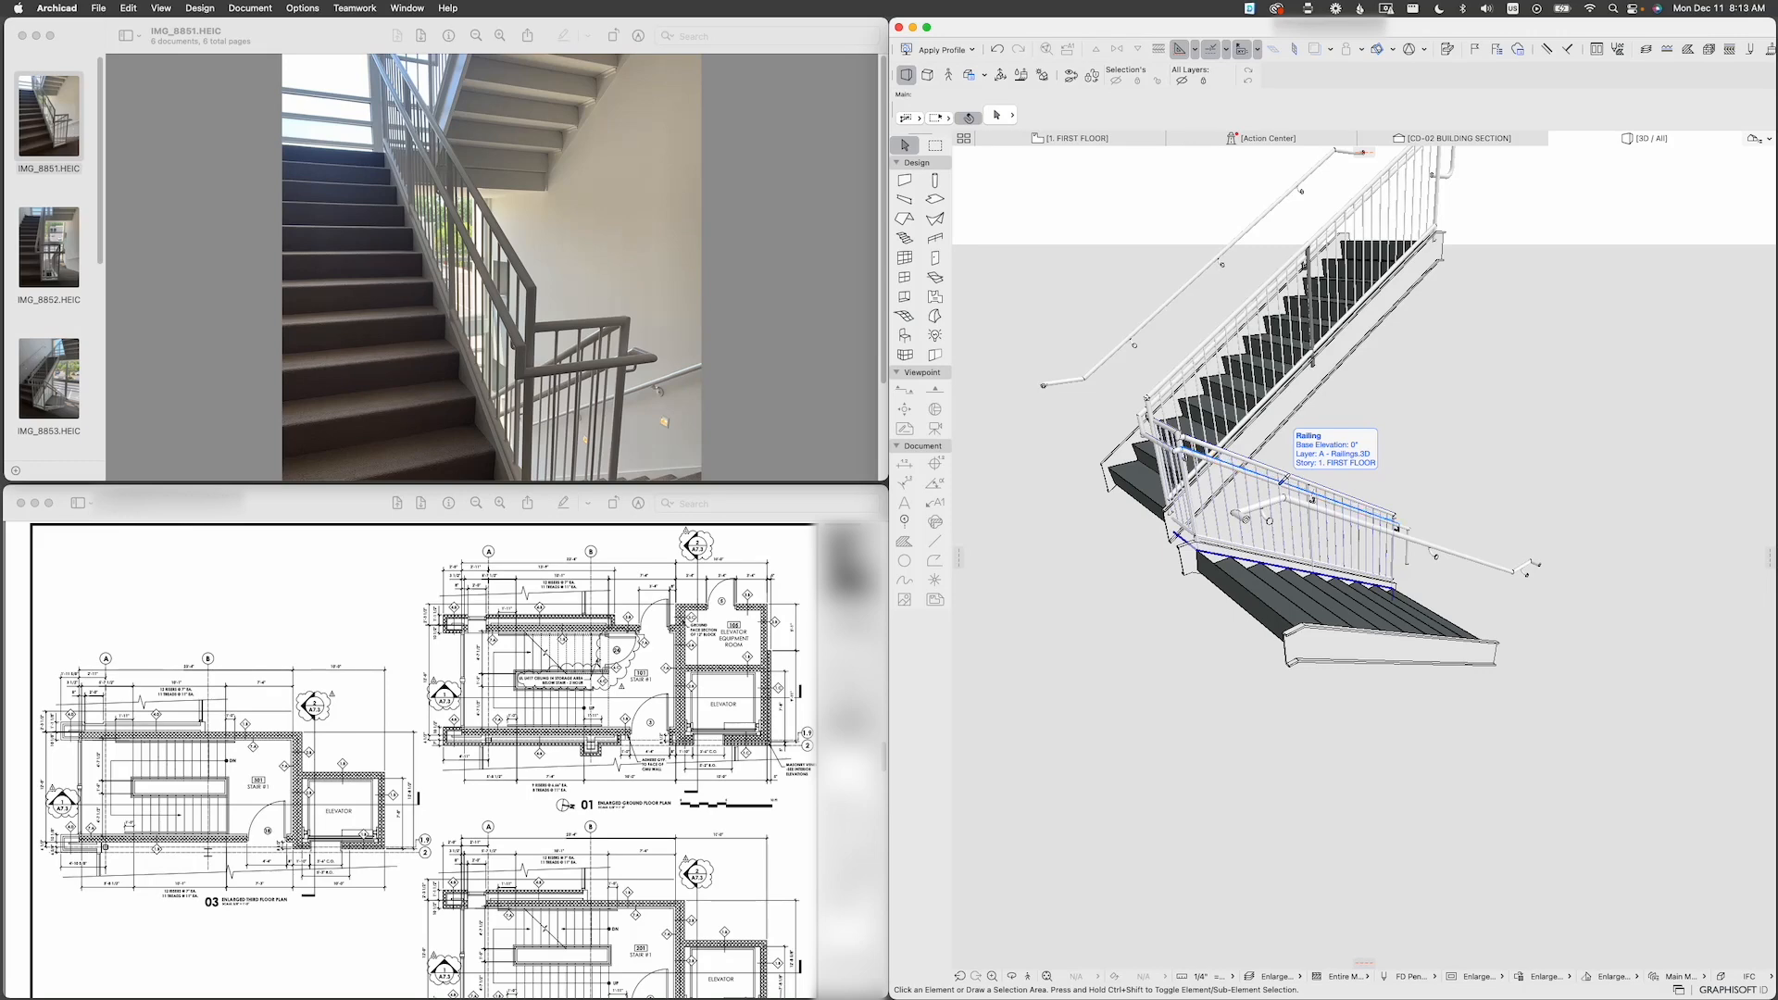
alt+click(1283, 478)
scroll(1186, 460, down, 8)
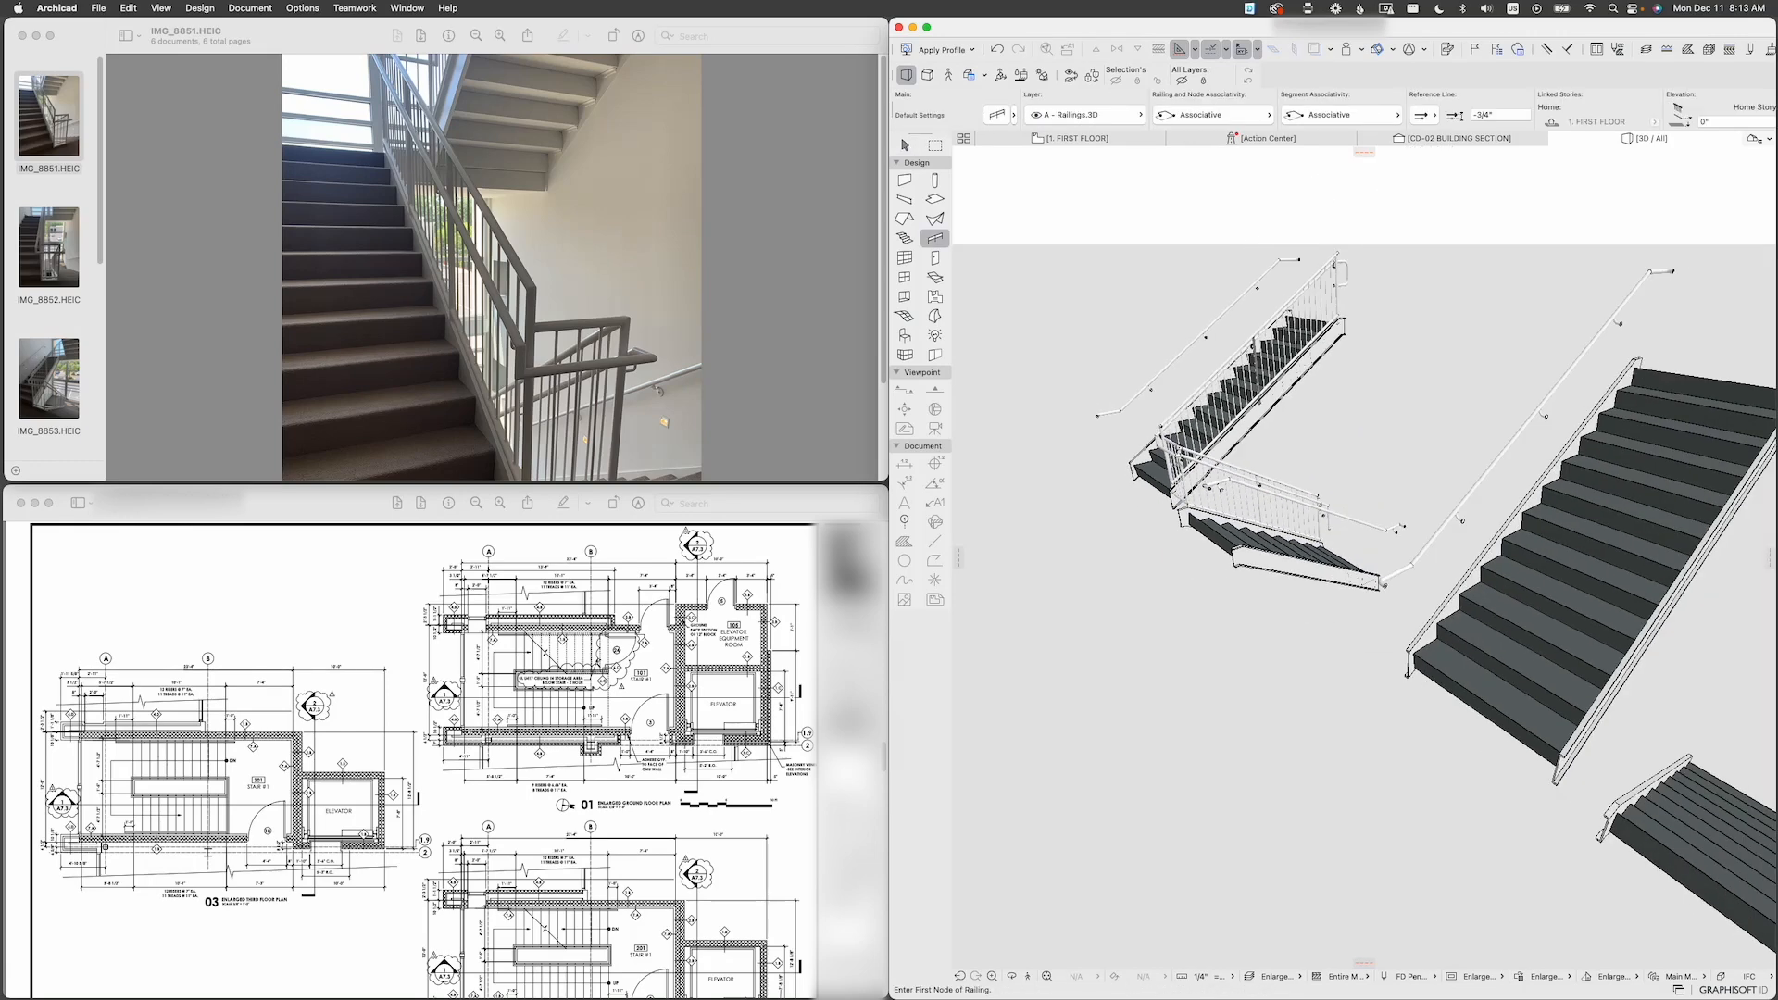
click(1071, 139)
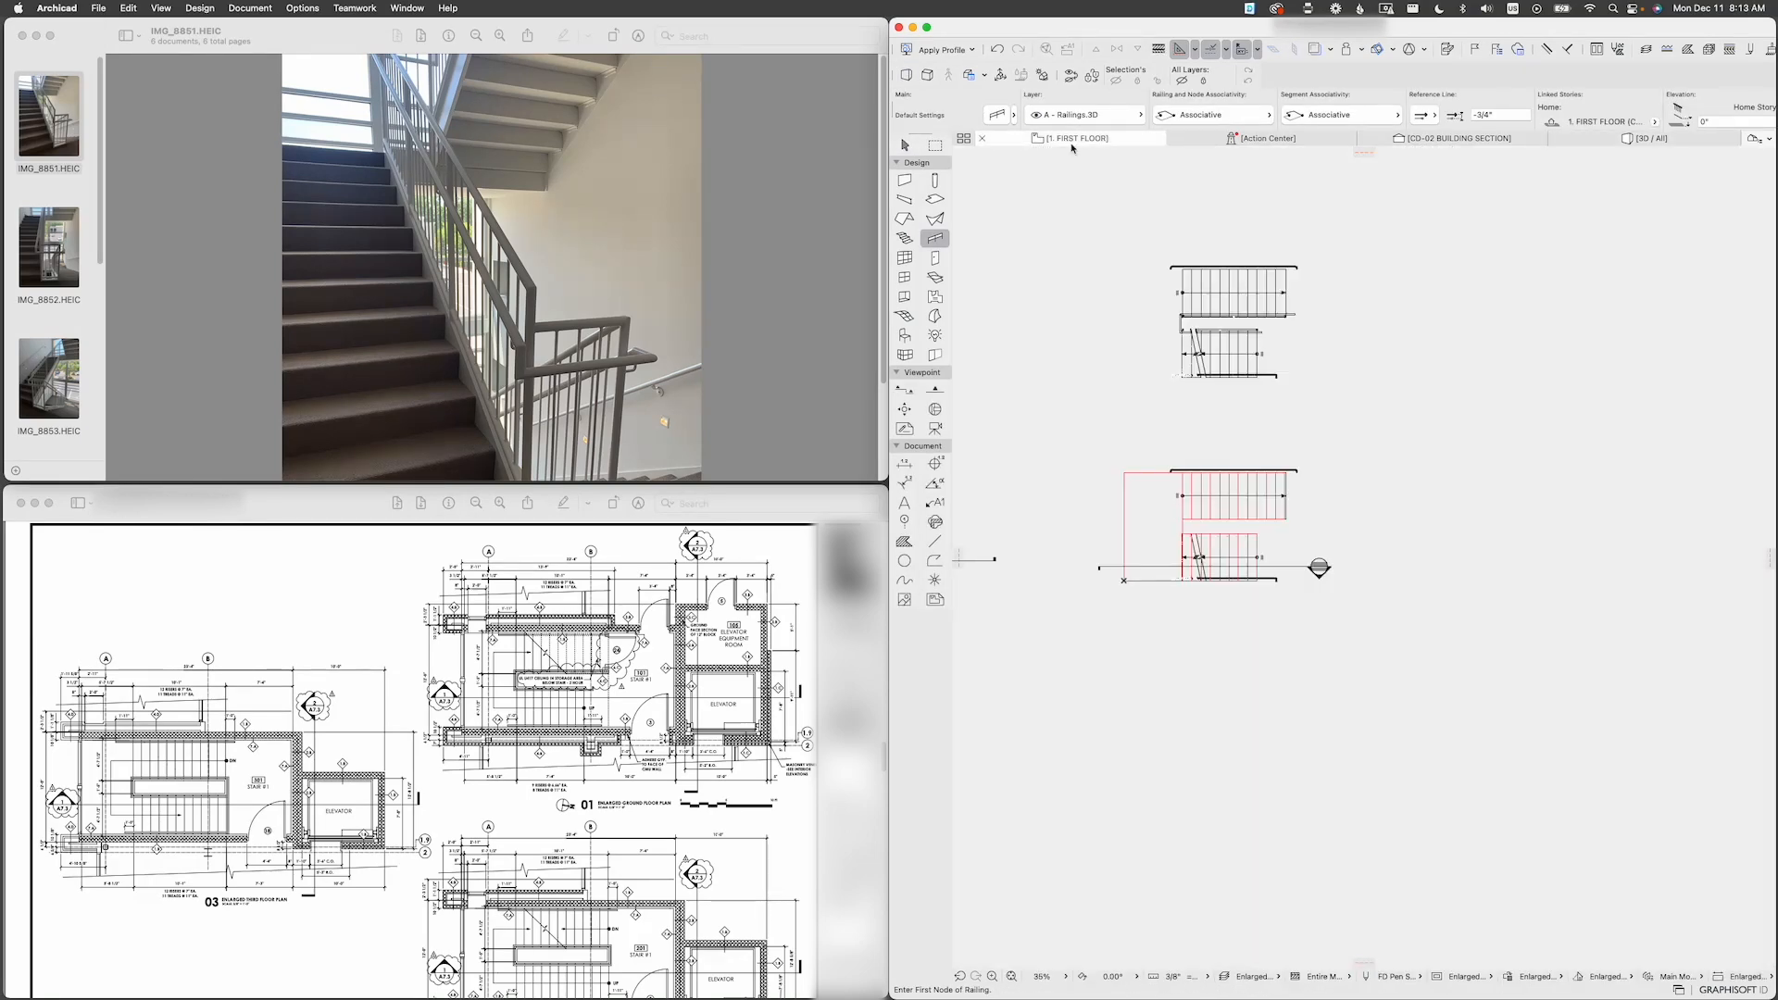
scroll(1210, 535, up, 5)
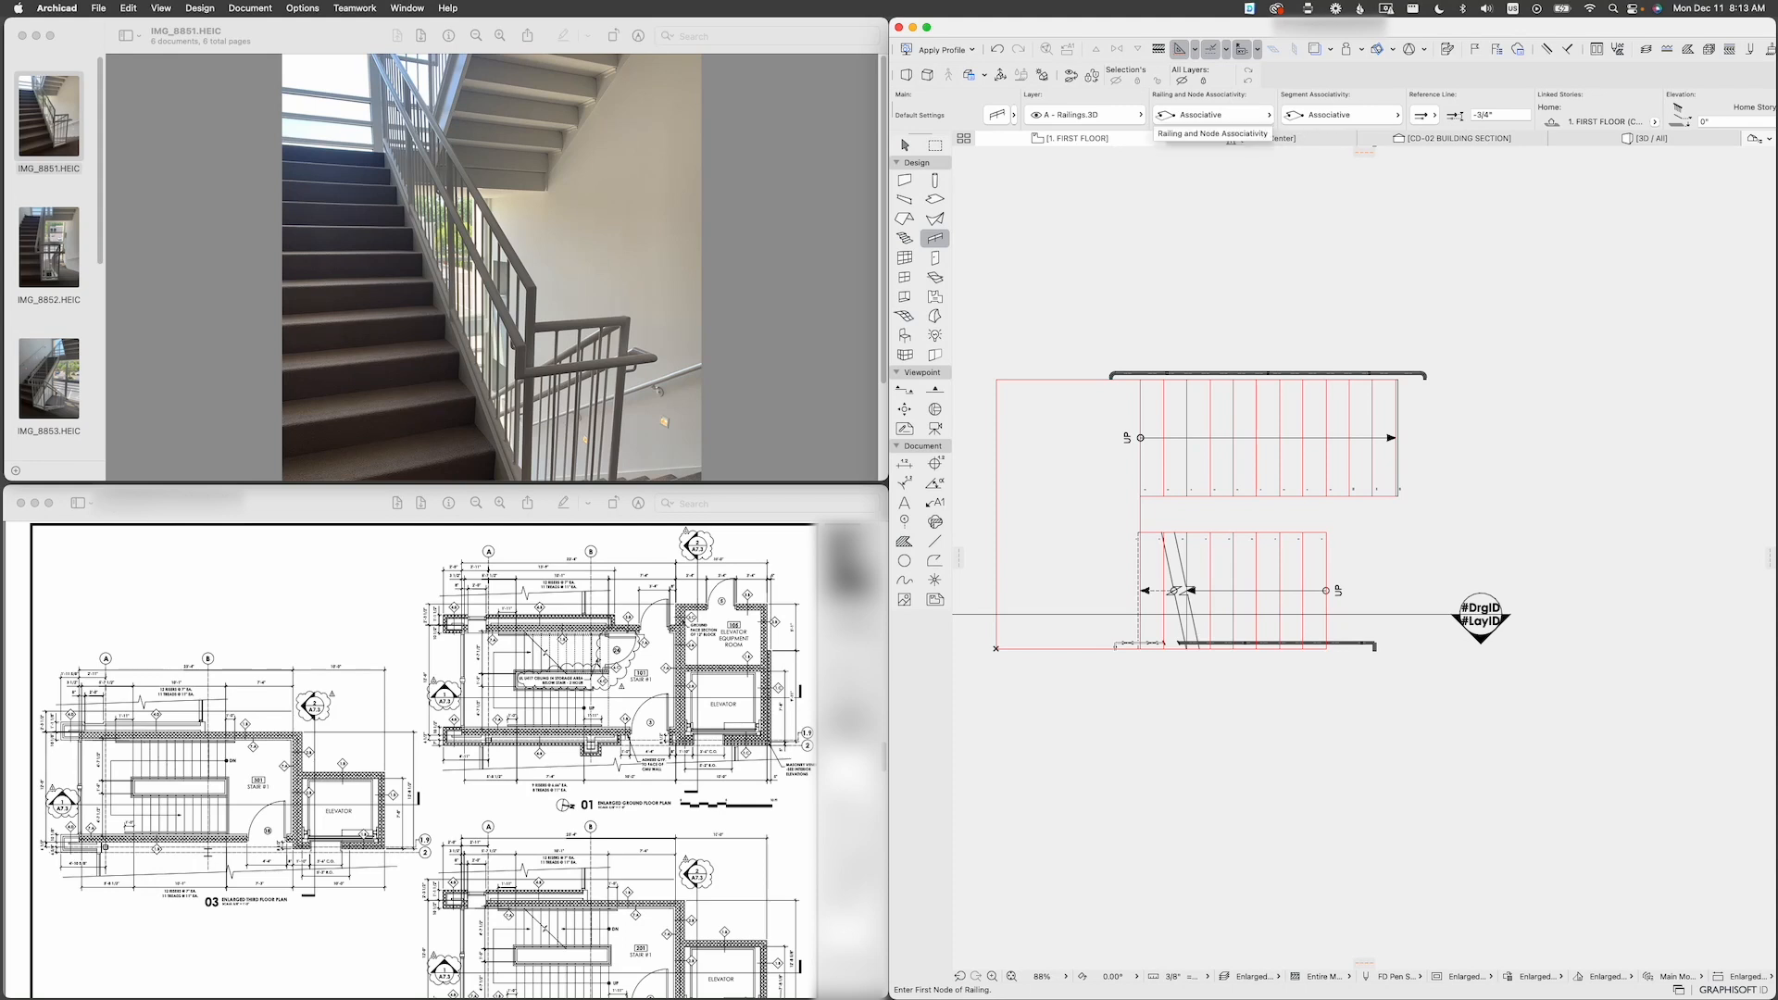
Step: Set both the railing and node associativity and the segment associativity to Static
click(1229, 117)
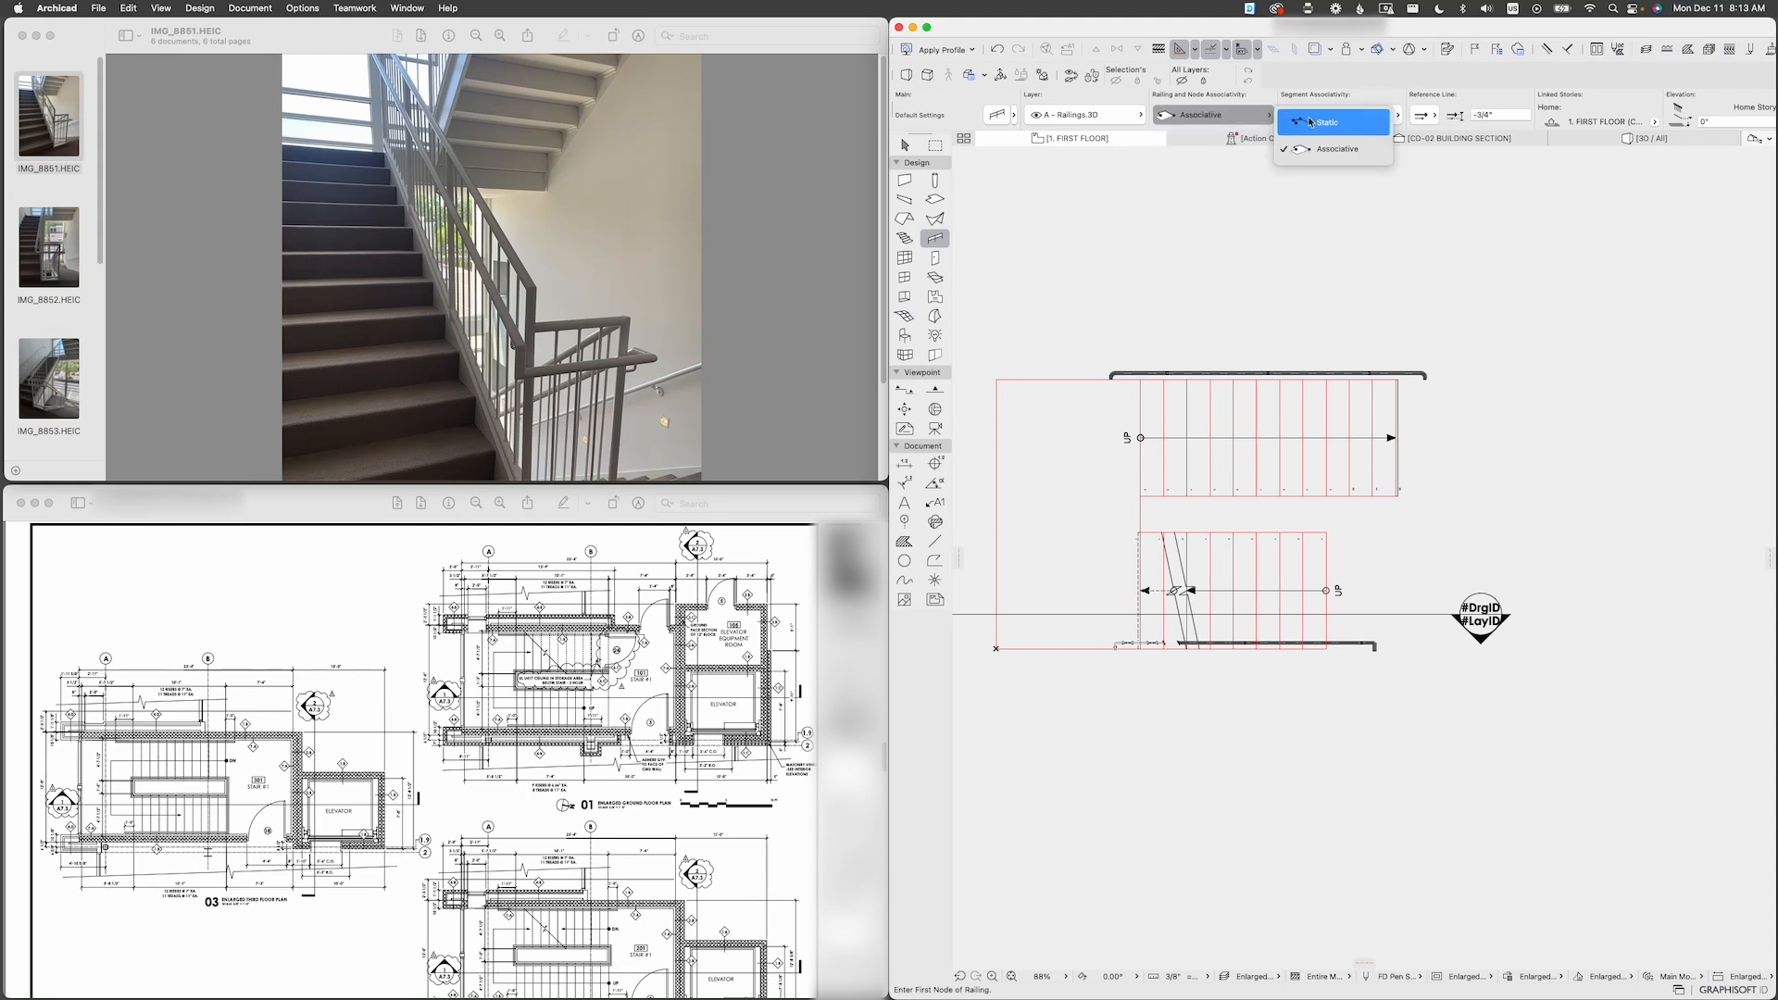
click(1262, 122)
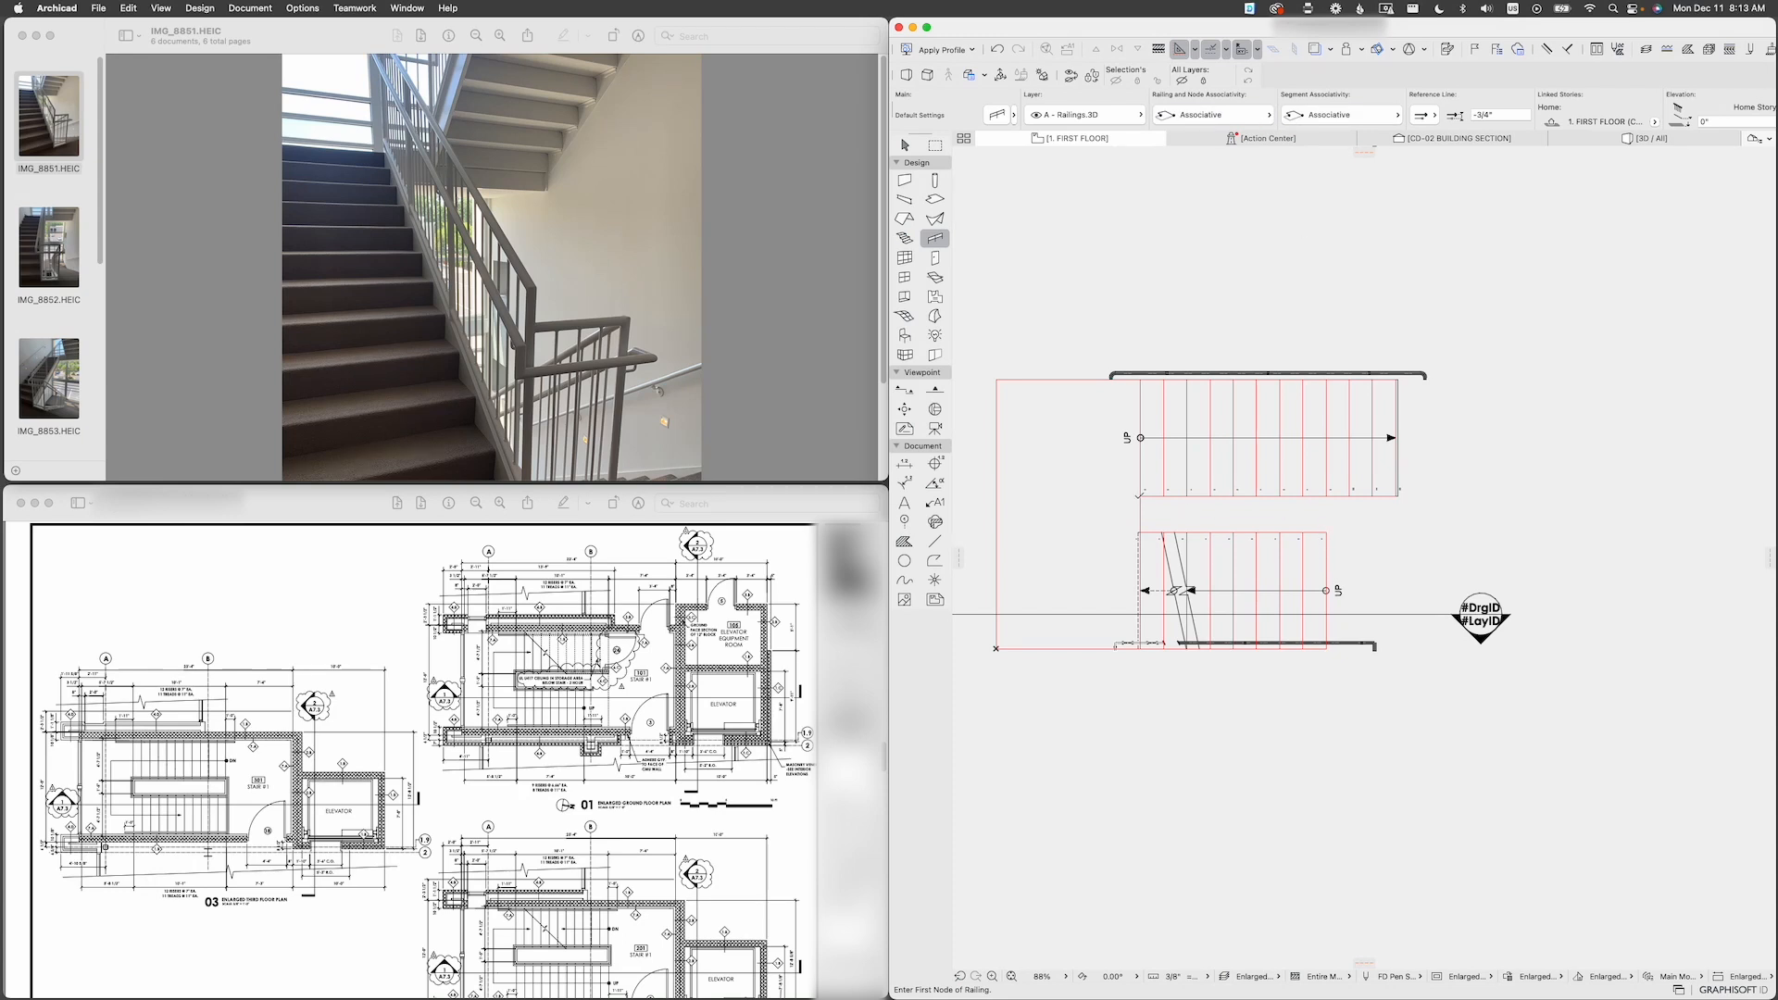
middle_drag(1151, 500, 1221, 535)
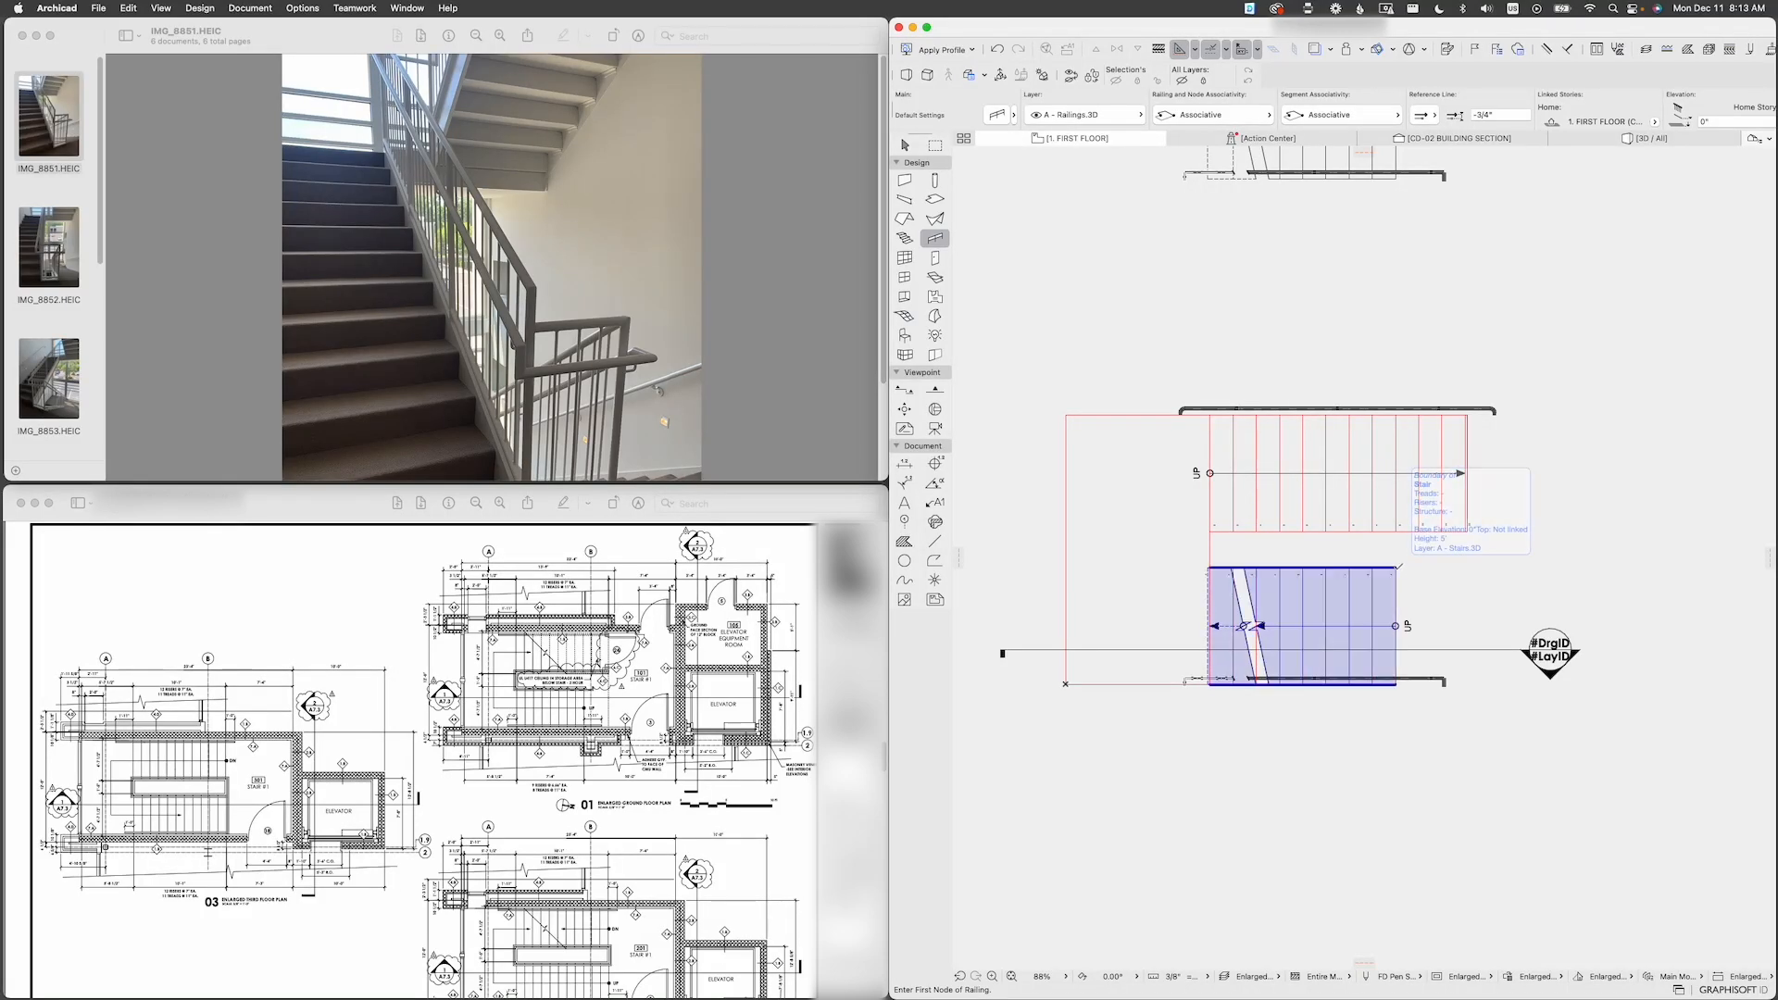
click(1235, 115)
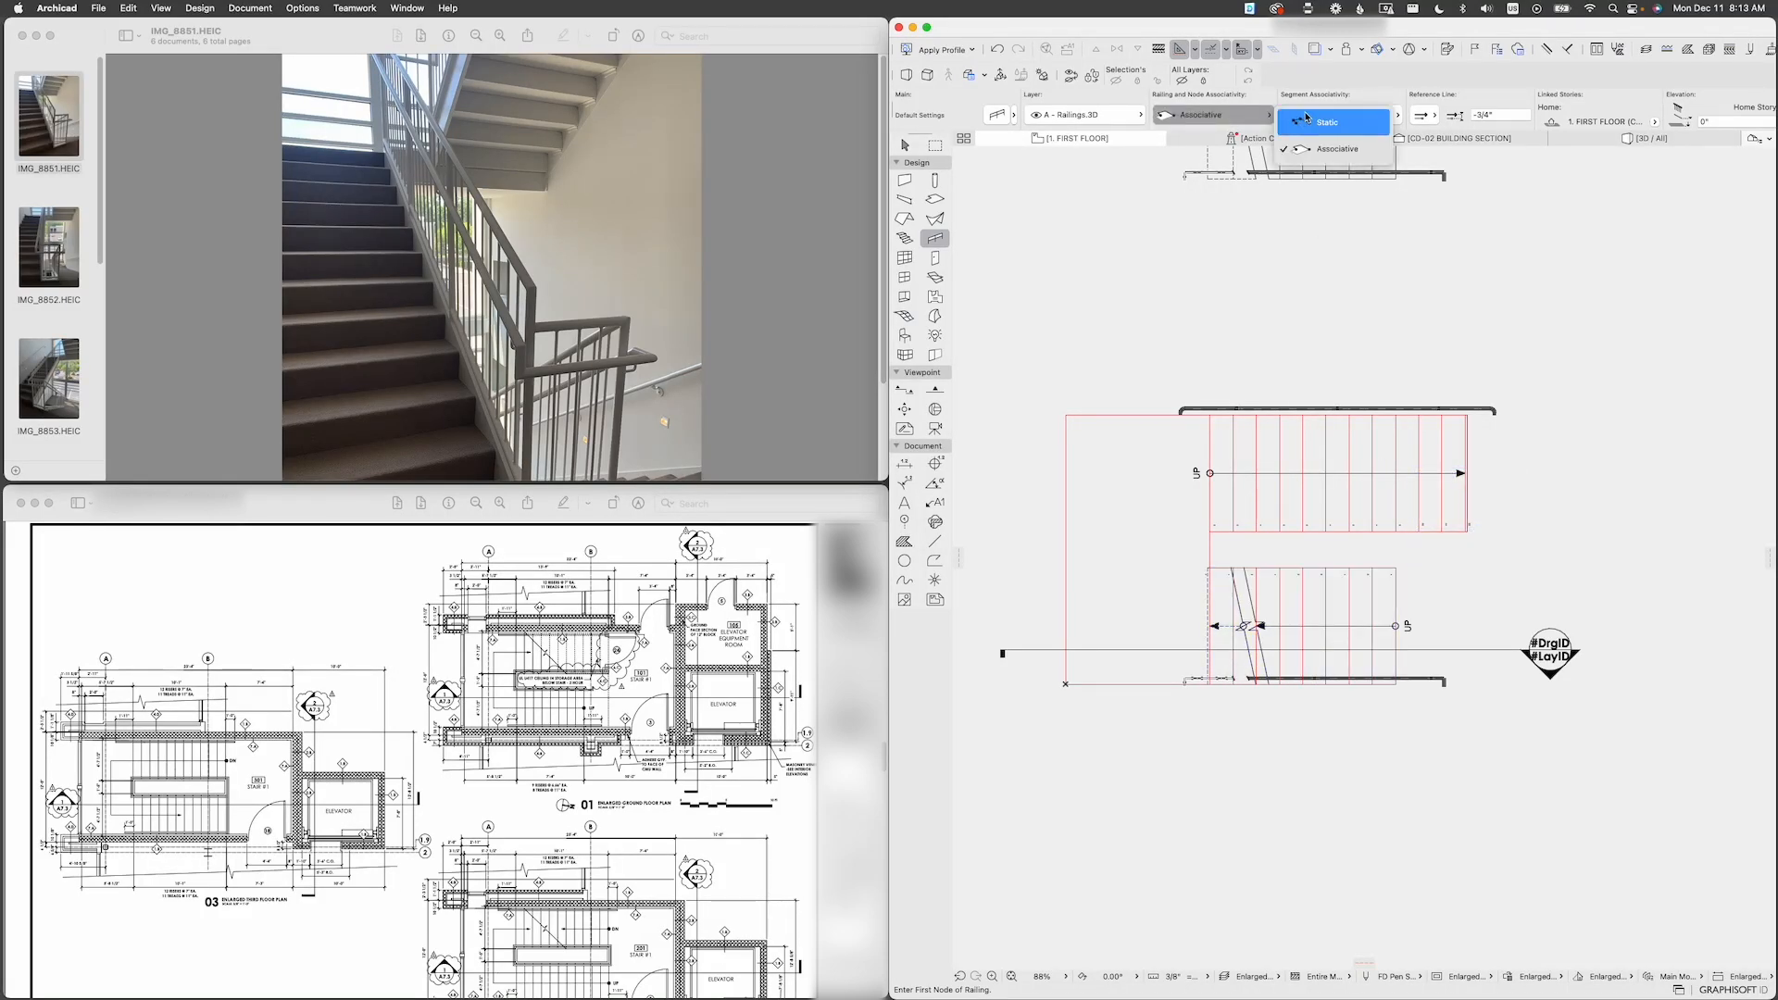
click(1325, 123)
click(1343, 115)
click(1442, 123)
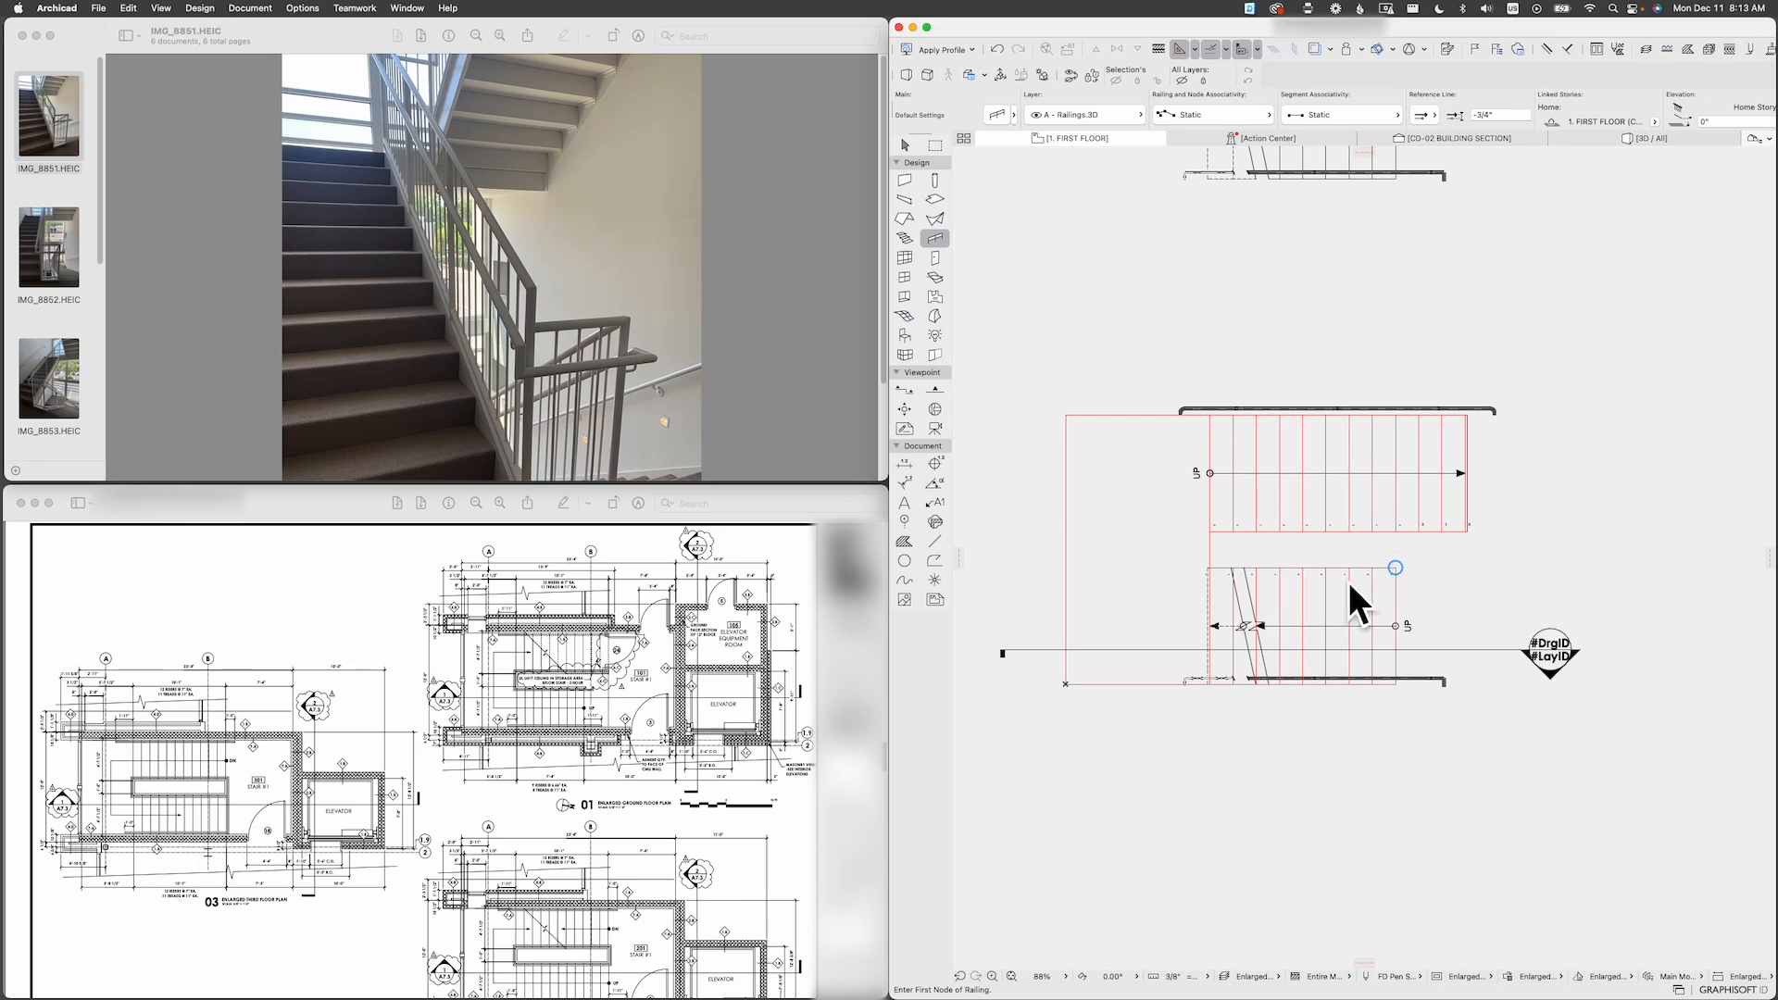
Step: Switch both the railing and node associativity and the segment associativity back to Associative
click(1263, 116)
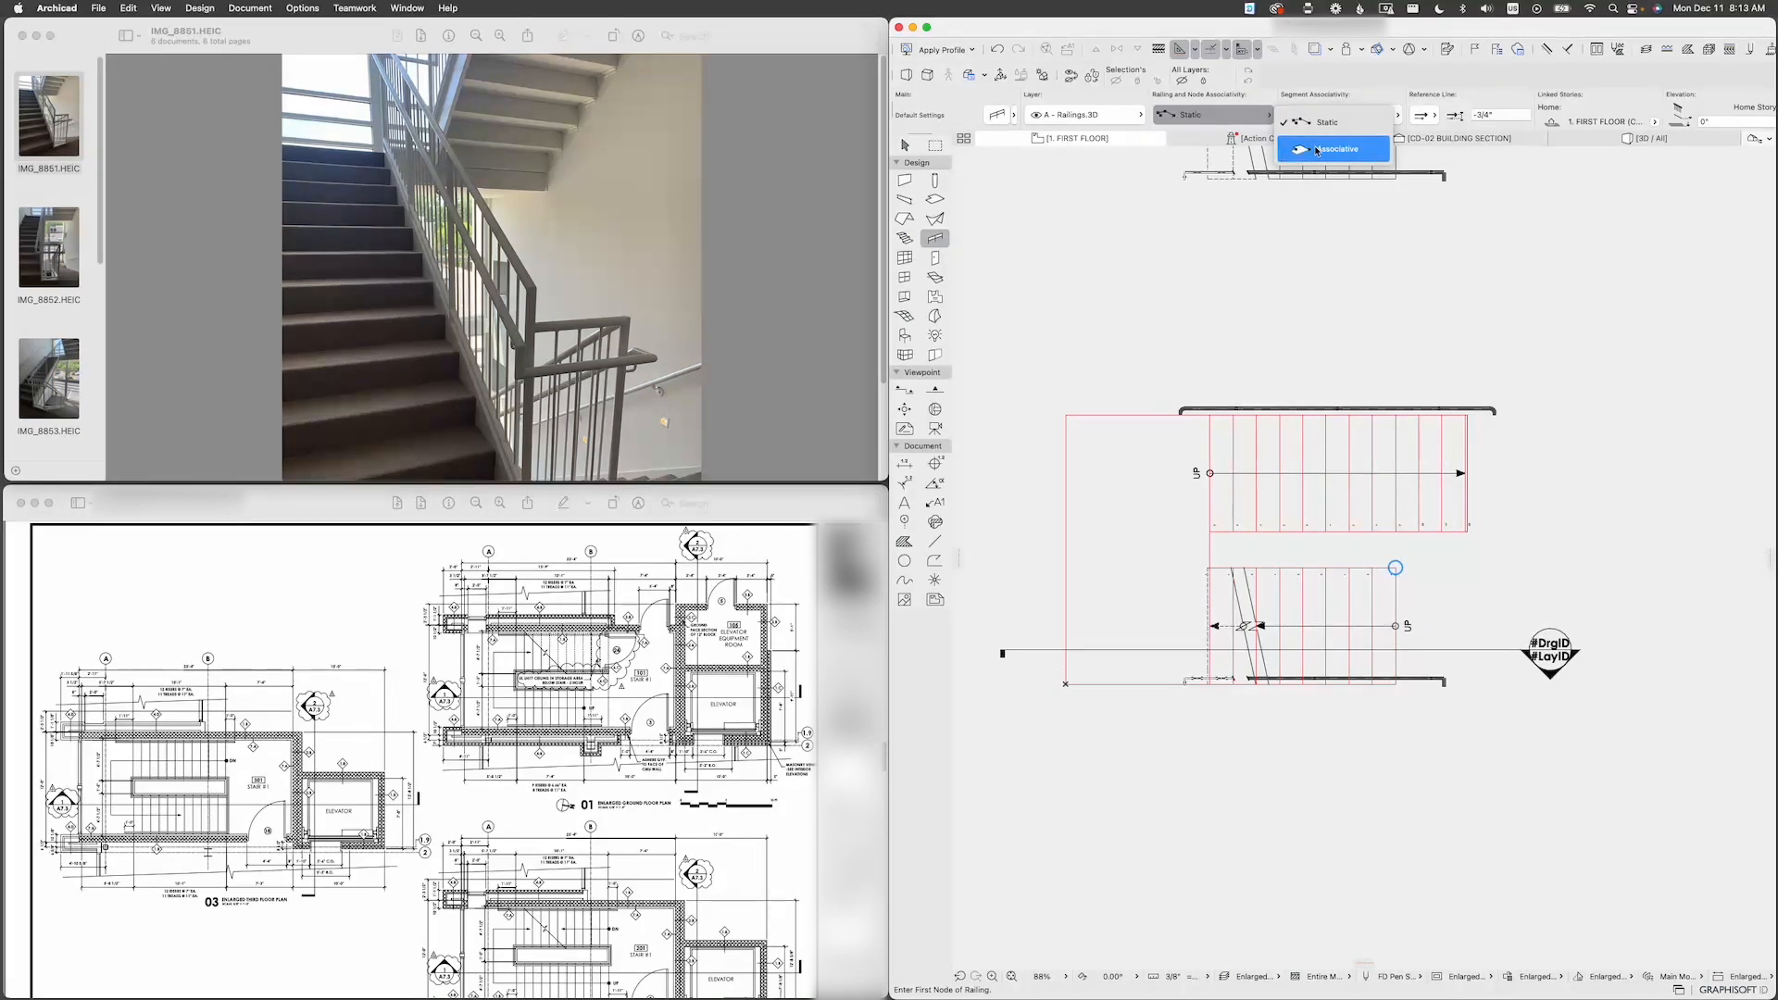
click(1329, 149)
click(1391, 119)
click(1445, 149)
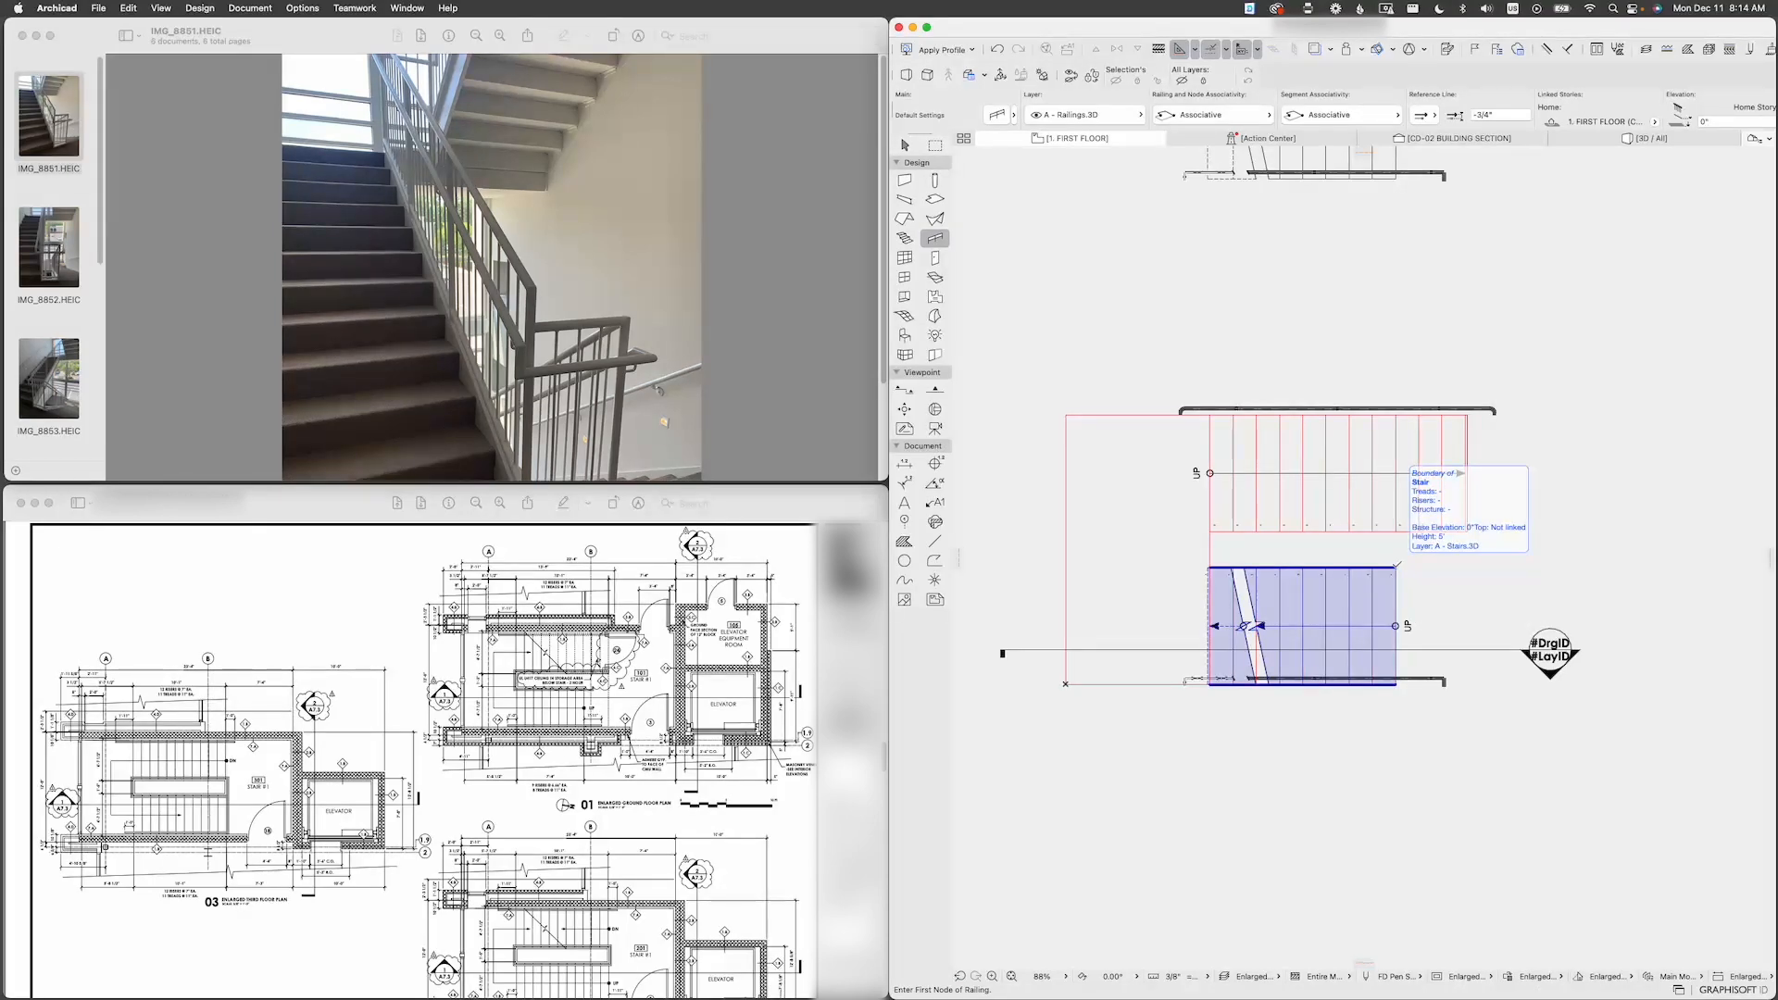
Step: Start the railing at the lower flight's inner corner by riser 1 and flip its body to the stair side of the reference line
click(1397, 566)
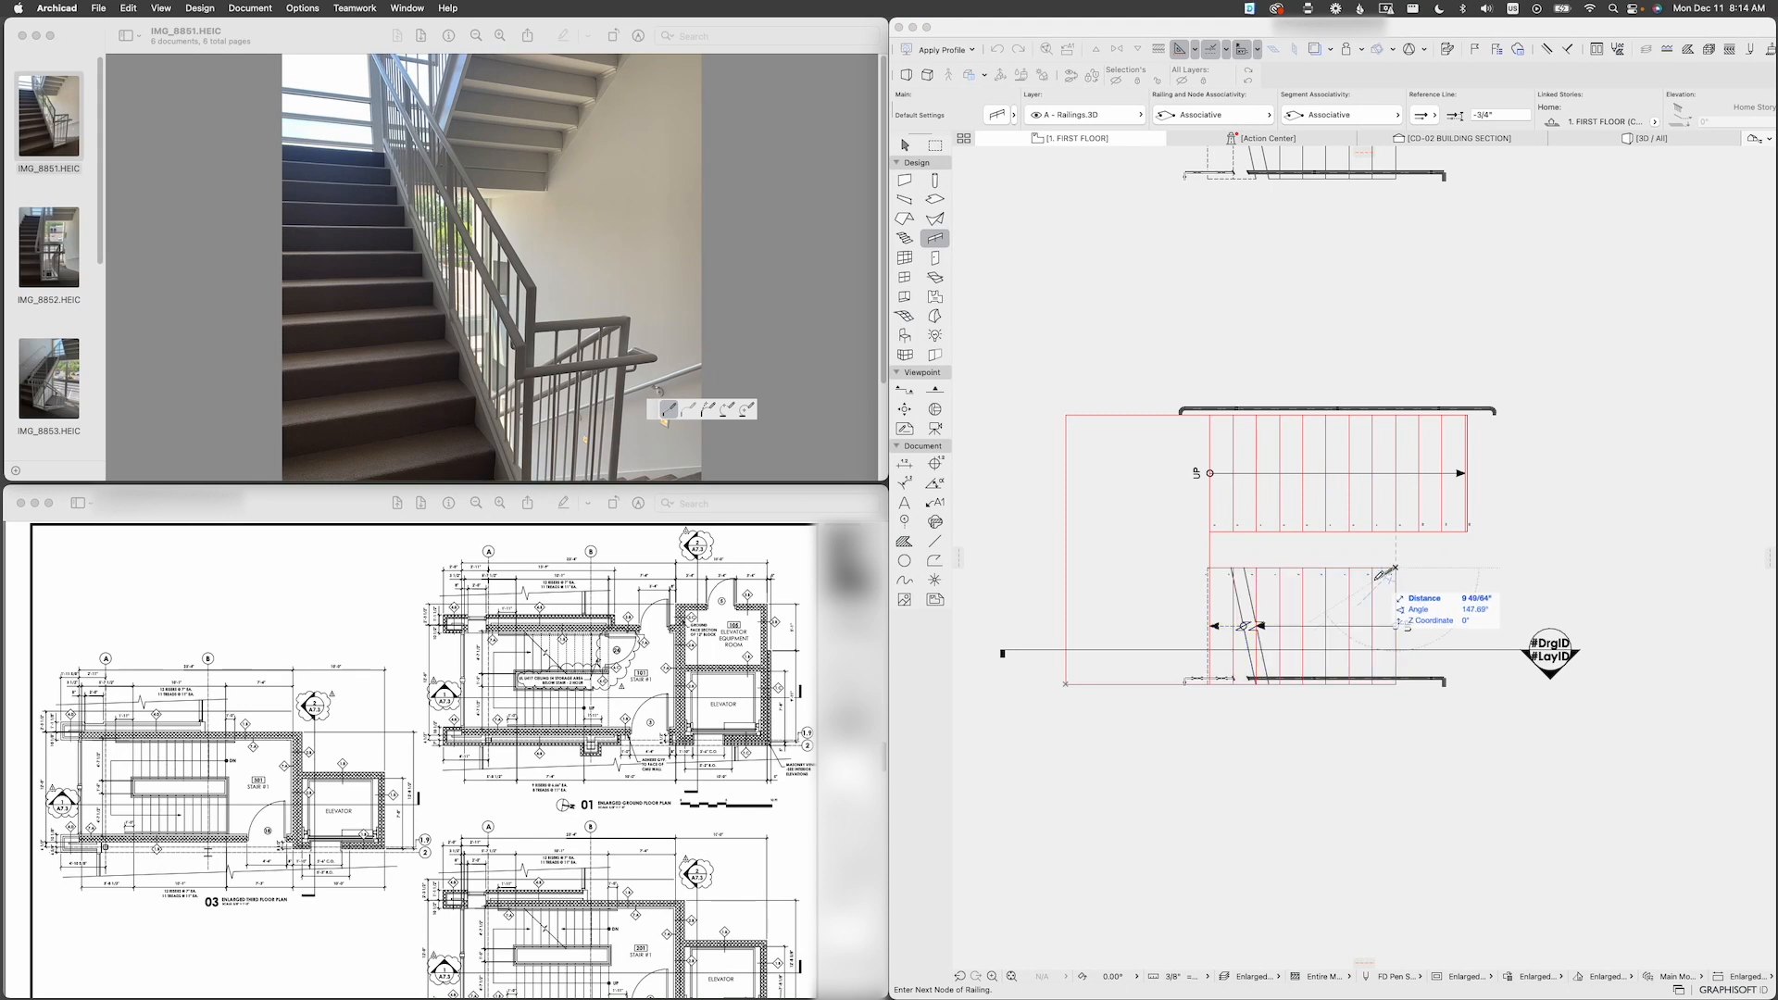
scroll(1348, 584, up, 5)
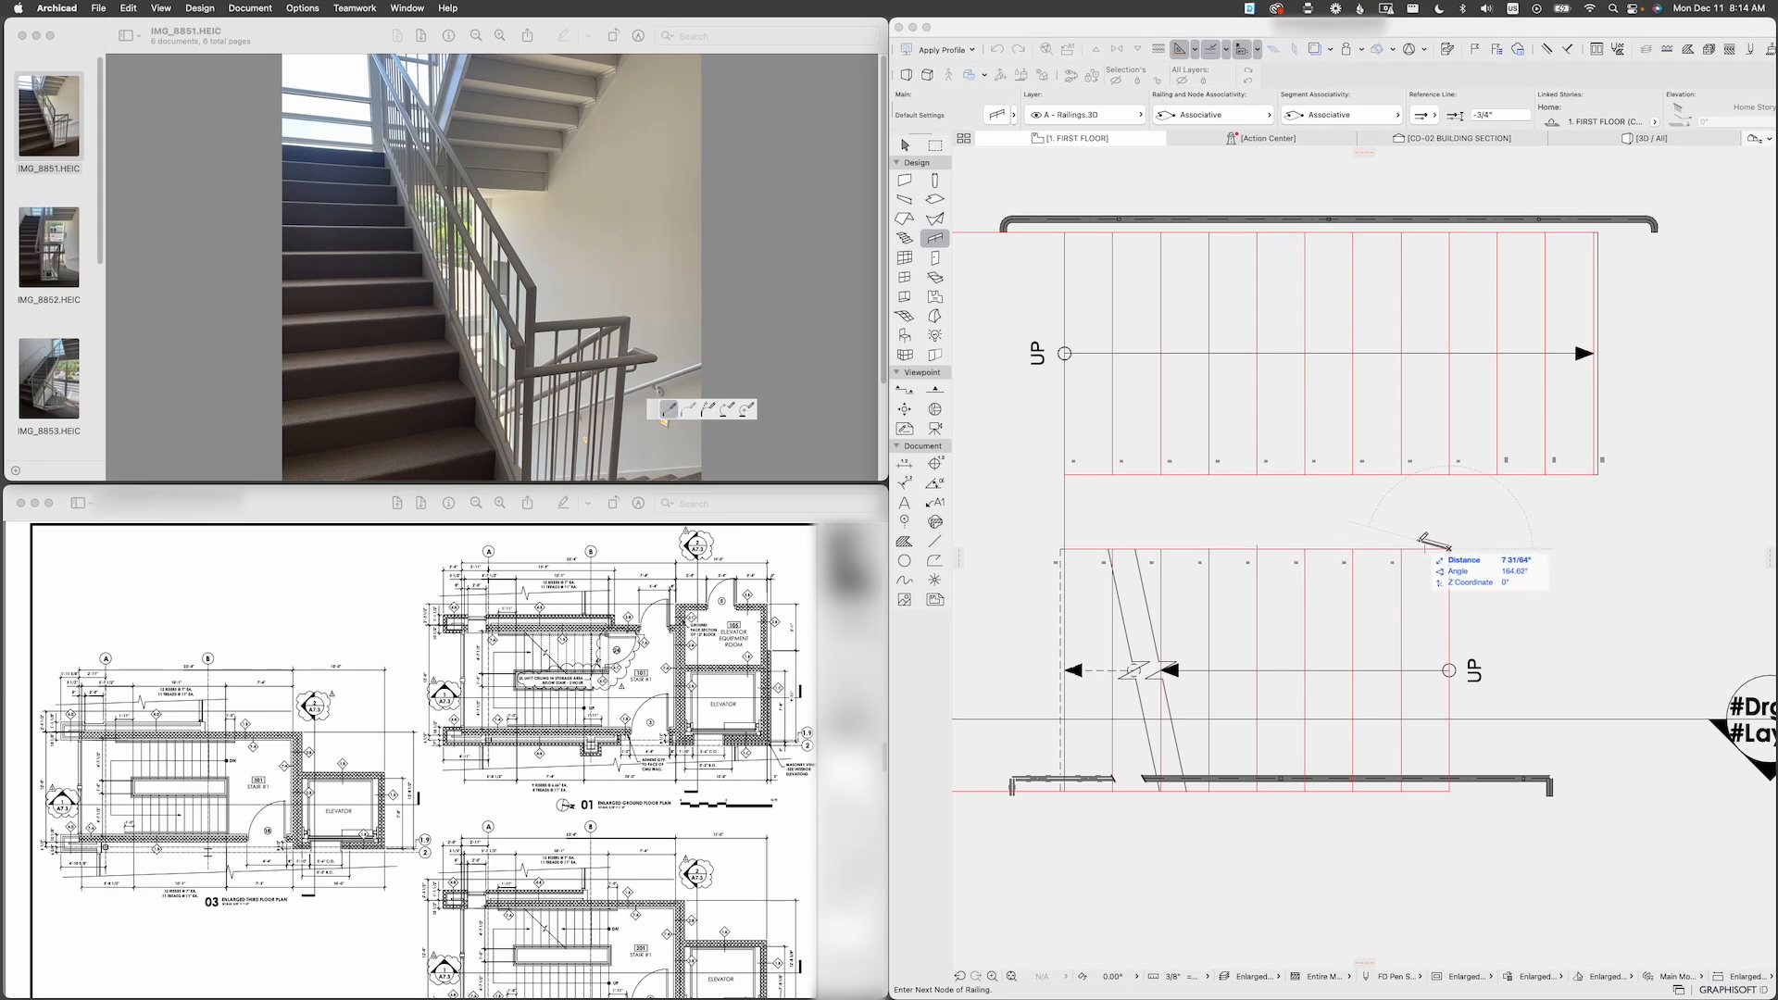
scroll(1432, 539, up, 5)
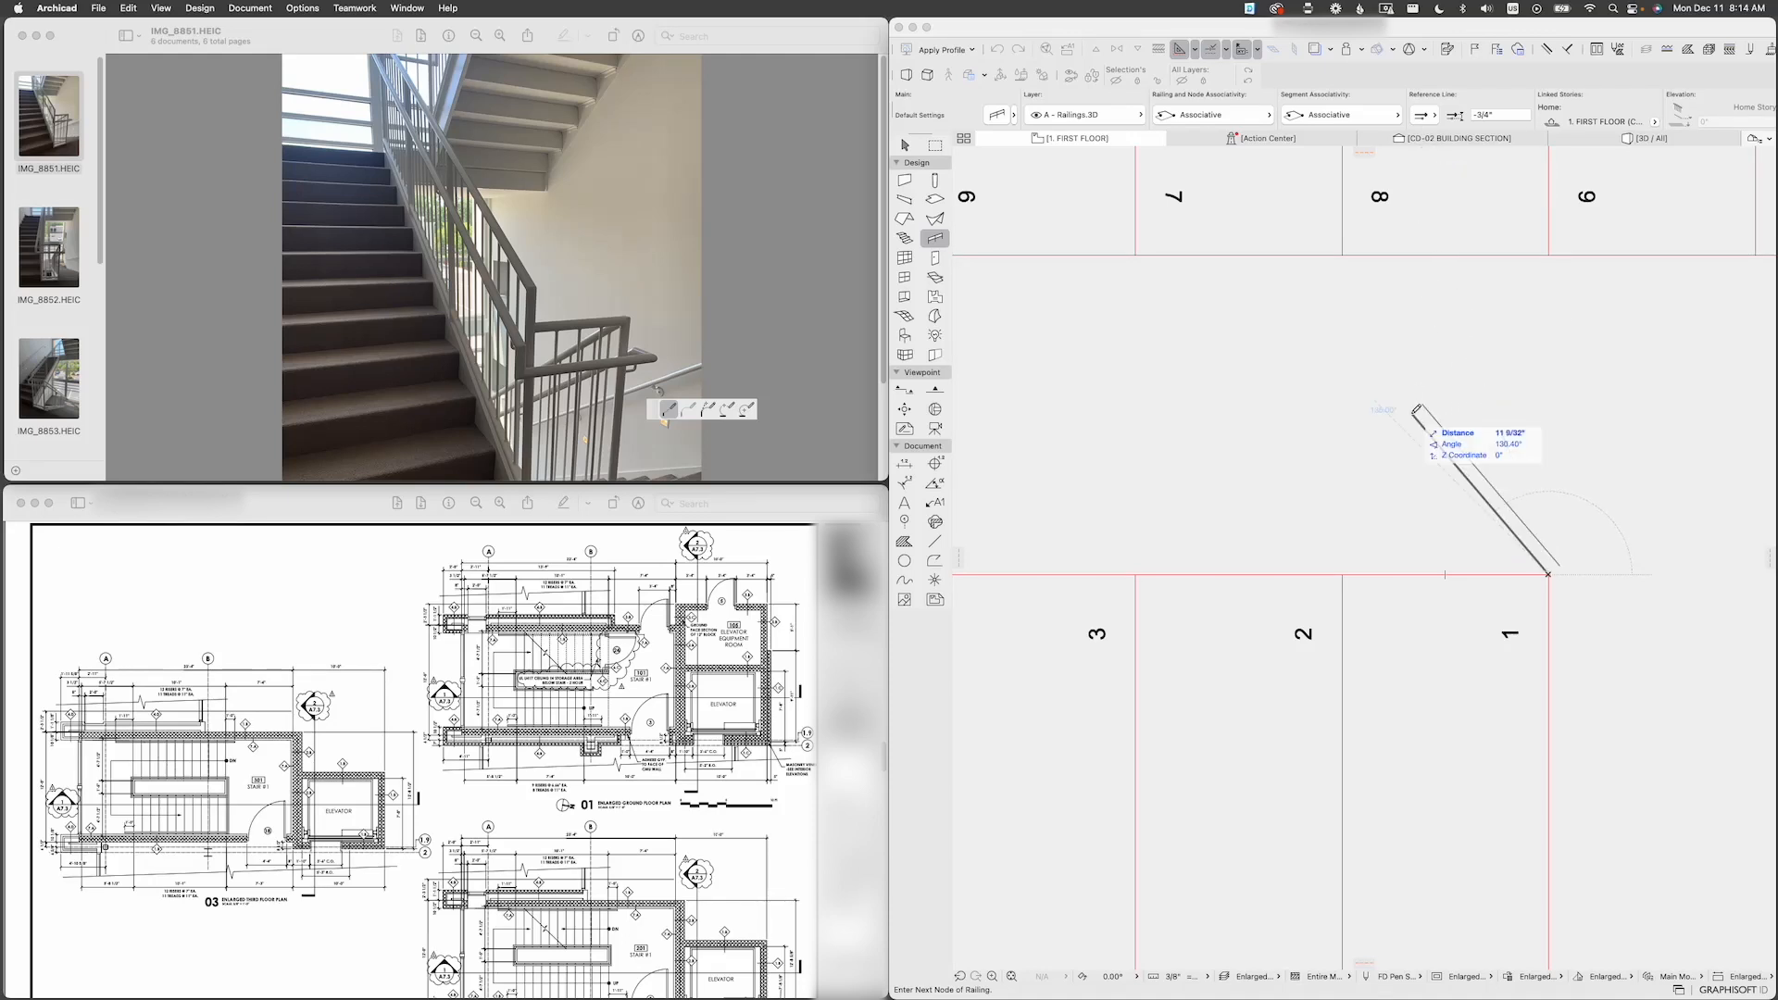
click(1425, 115)
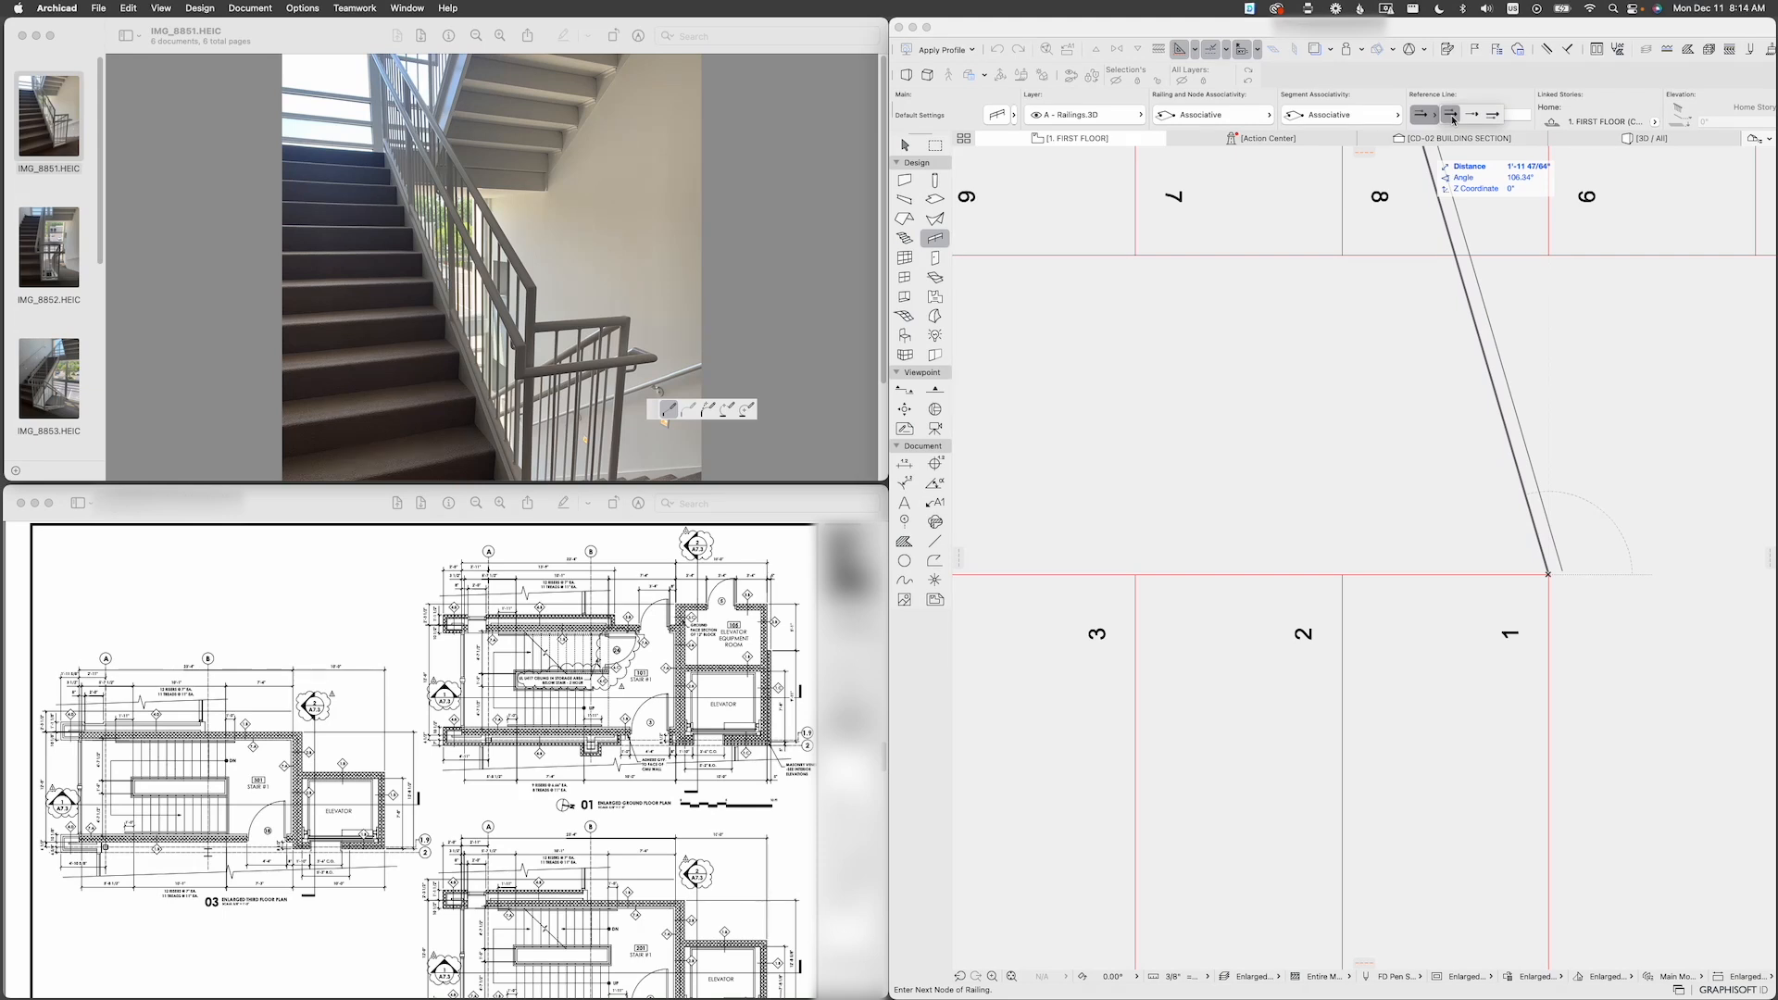
click(1452, 118)
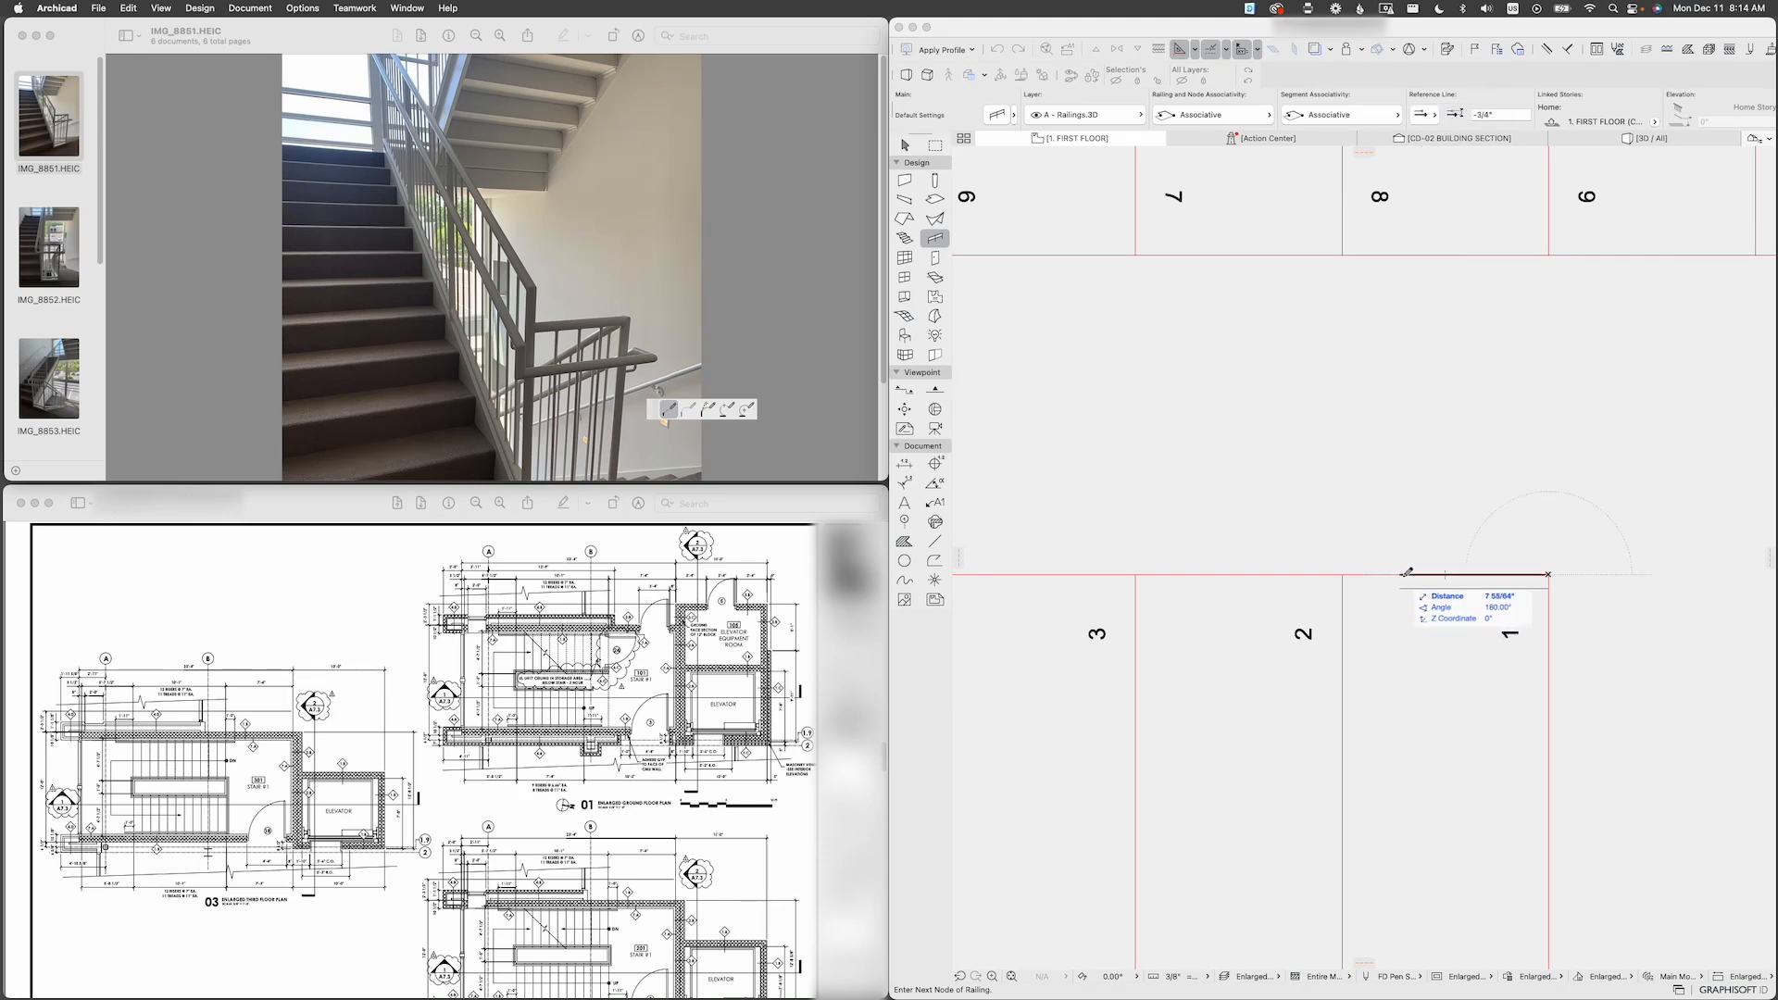
Step: Change the reference line position so the railing body lies on the side of the gap between the flights
scroll(1407, 572, down, 3)
scroll(1416, 579, up, 2)
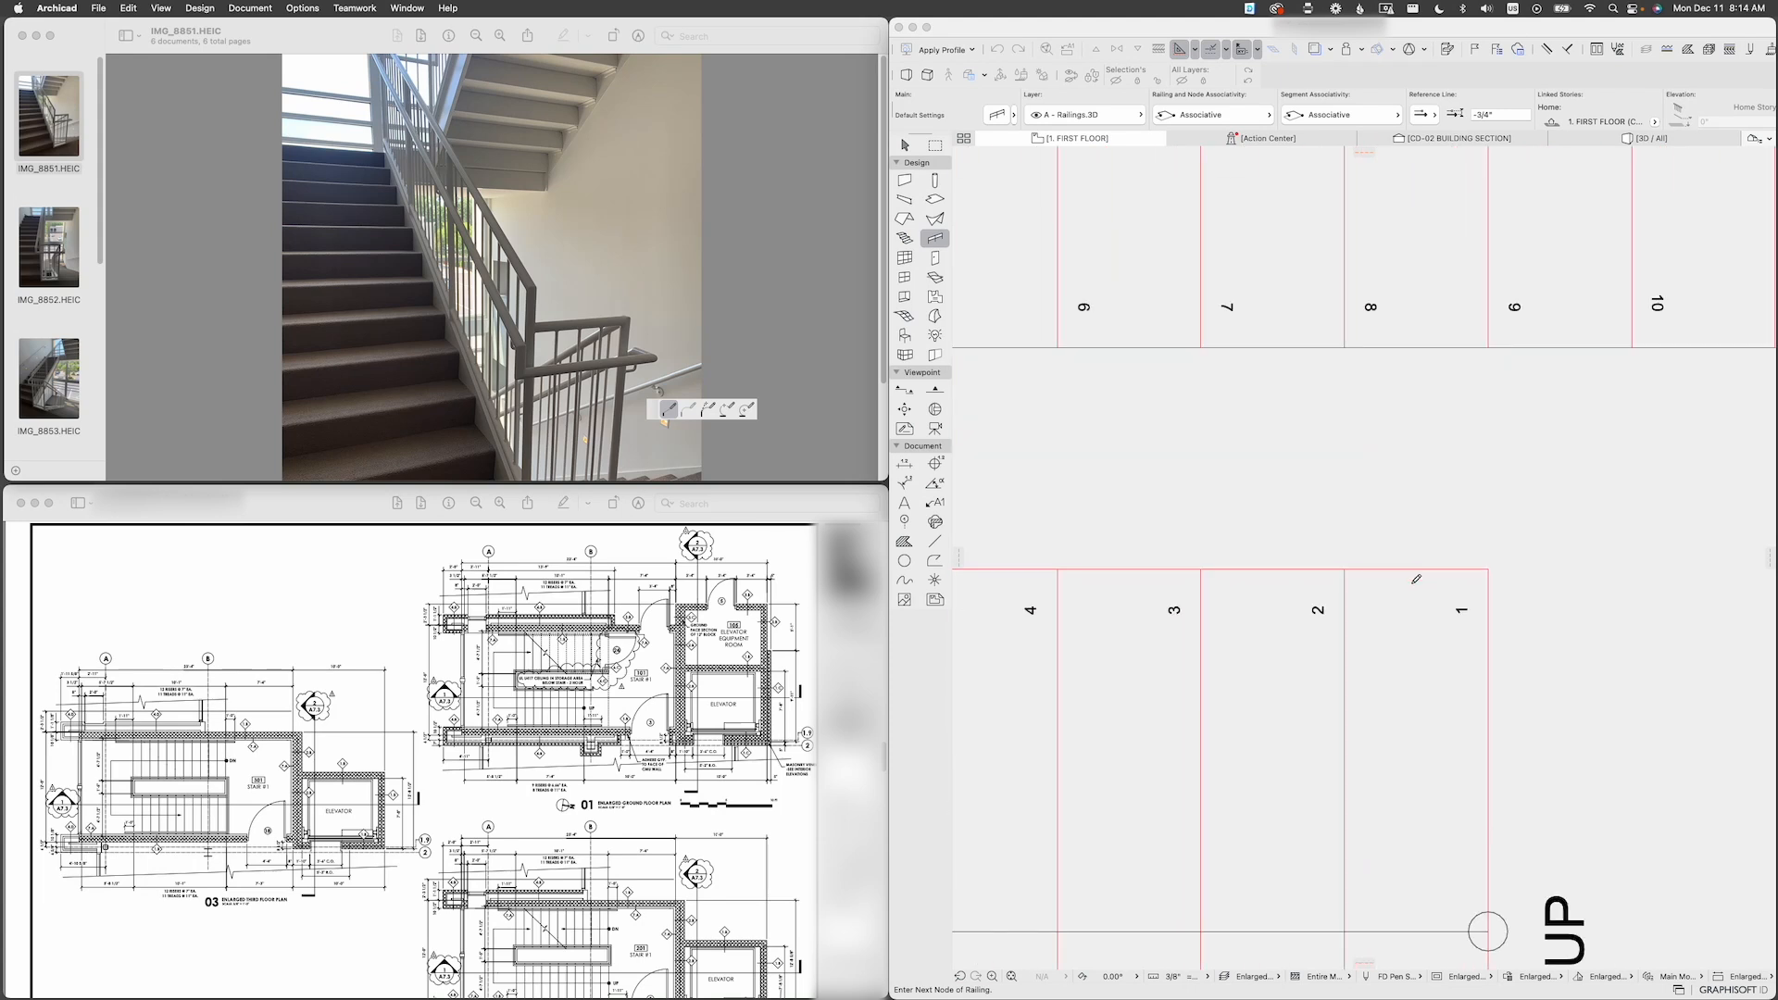
scroll(1416, 579, down, 3)
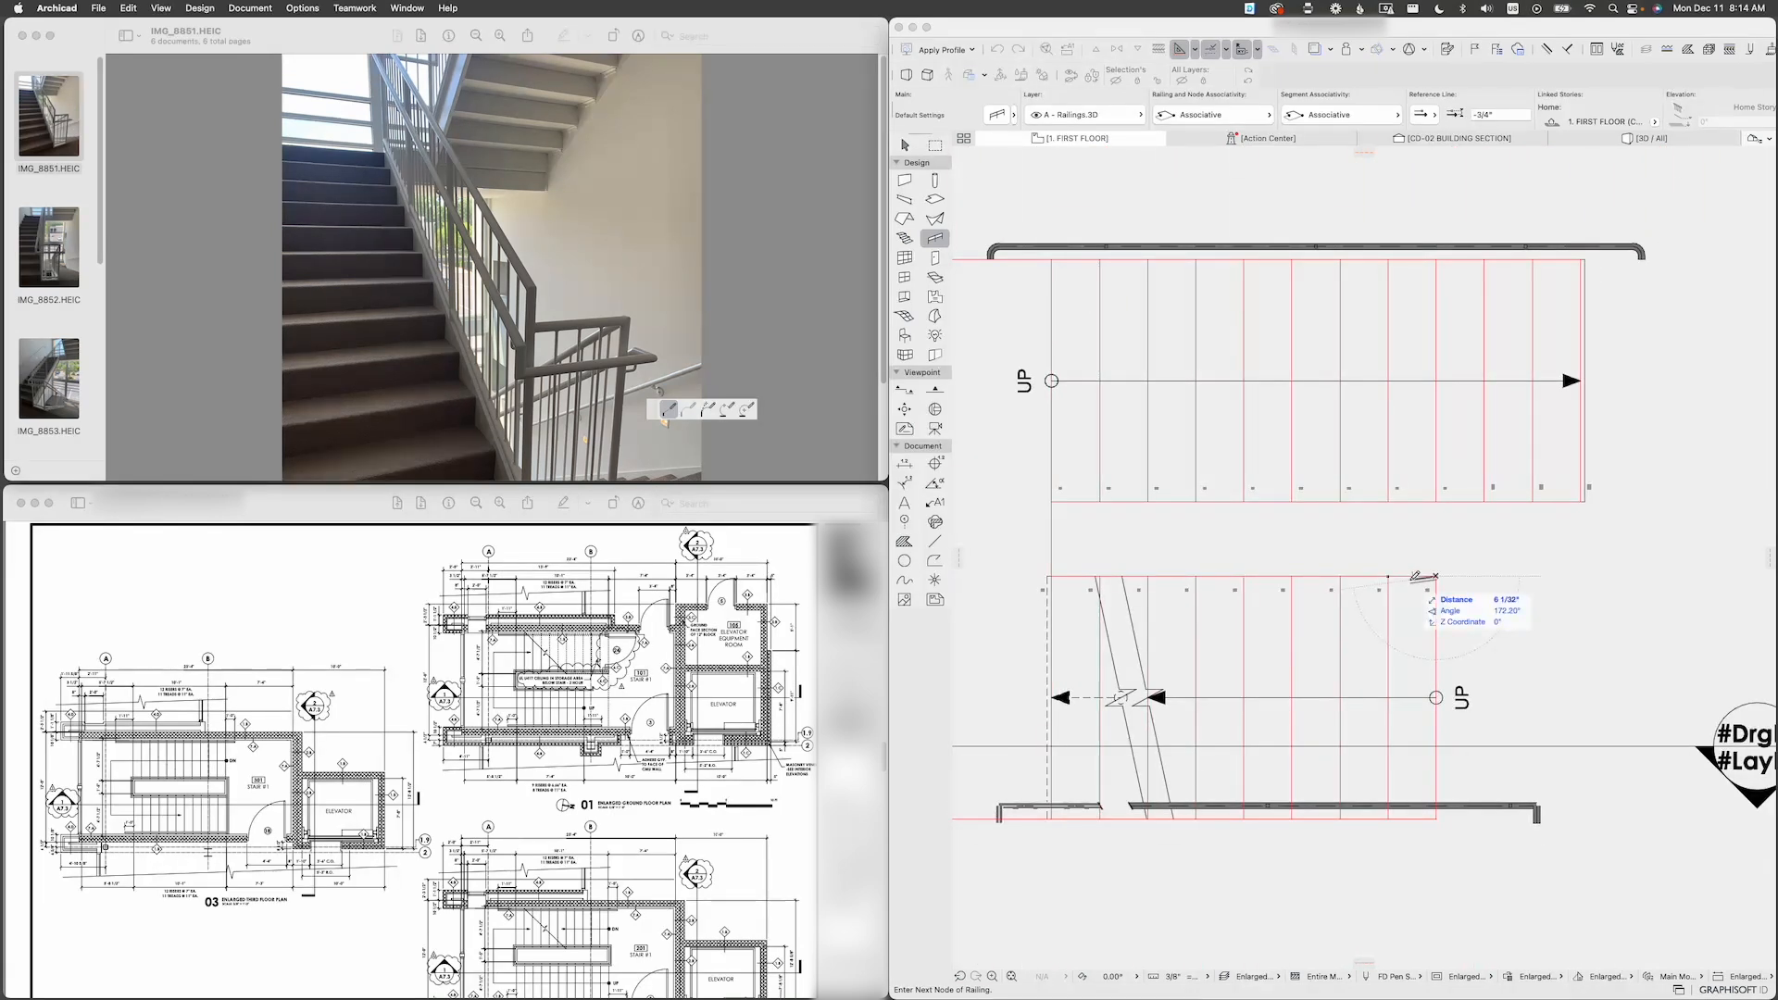
scroll(1415, 576, up, 5)
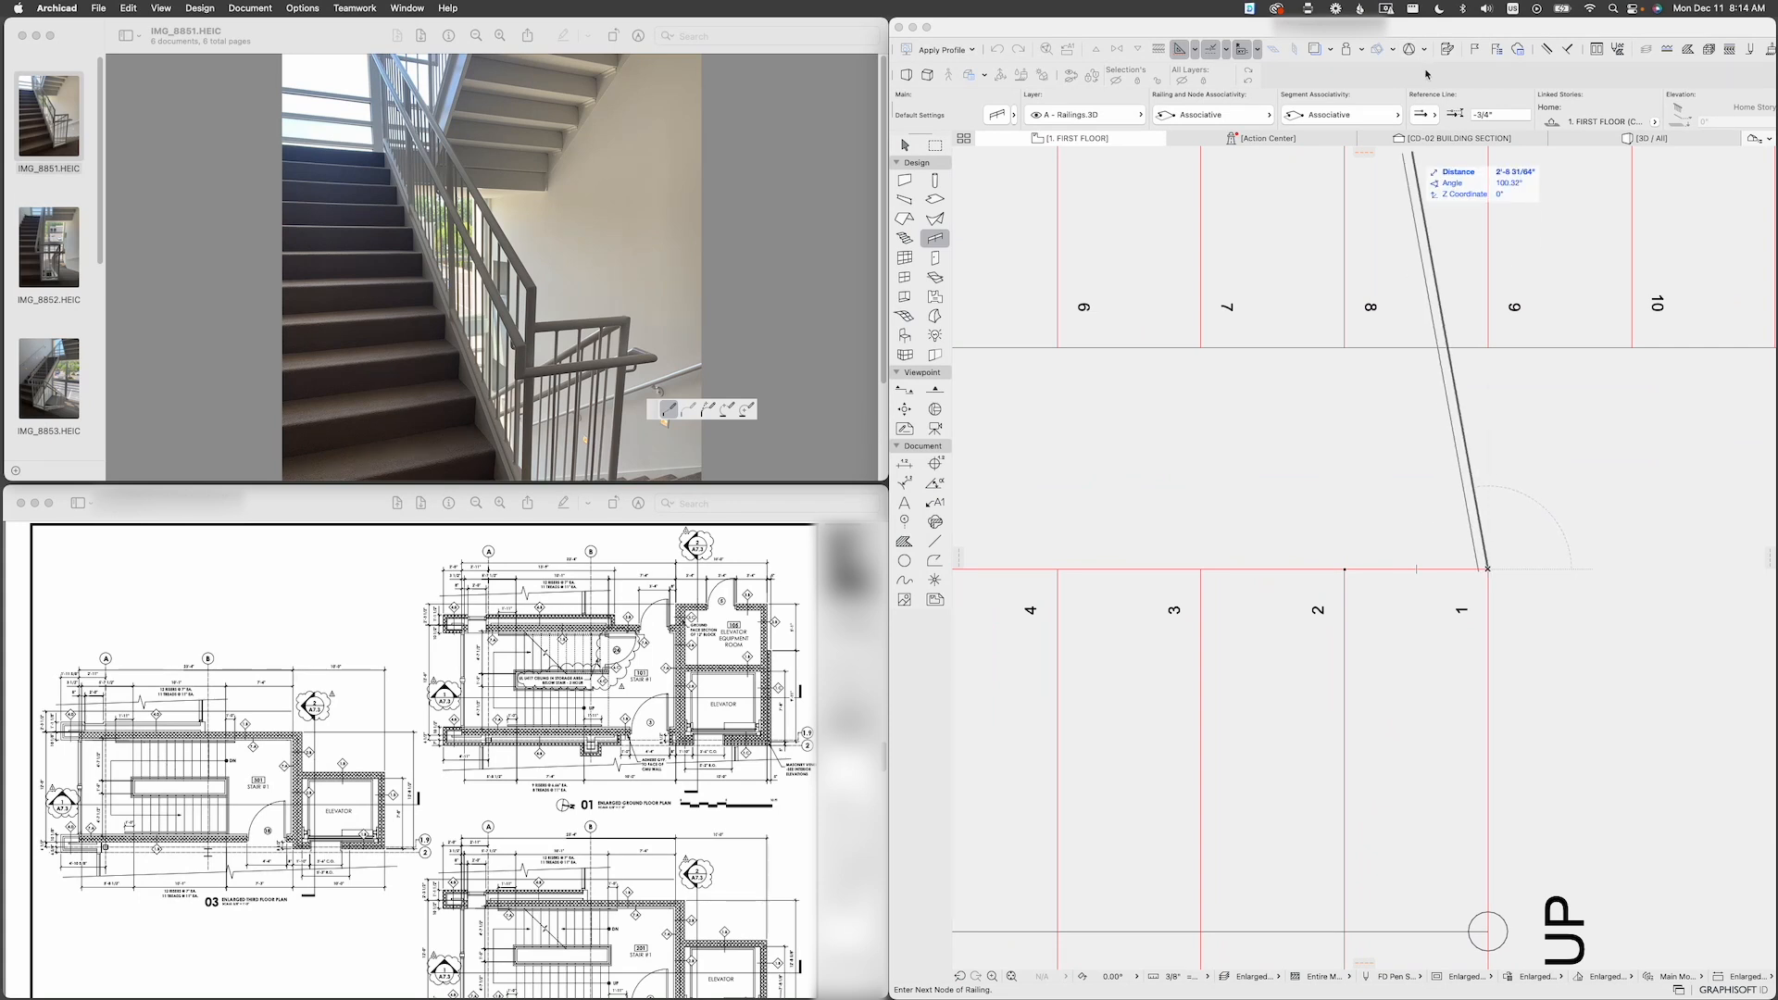
click(1432, 122)
click(1491, 115)
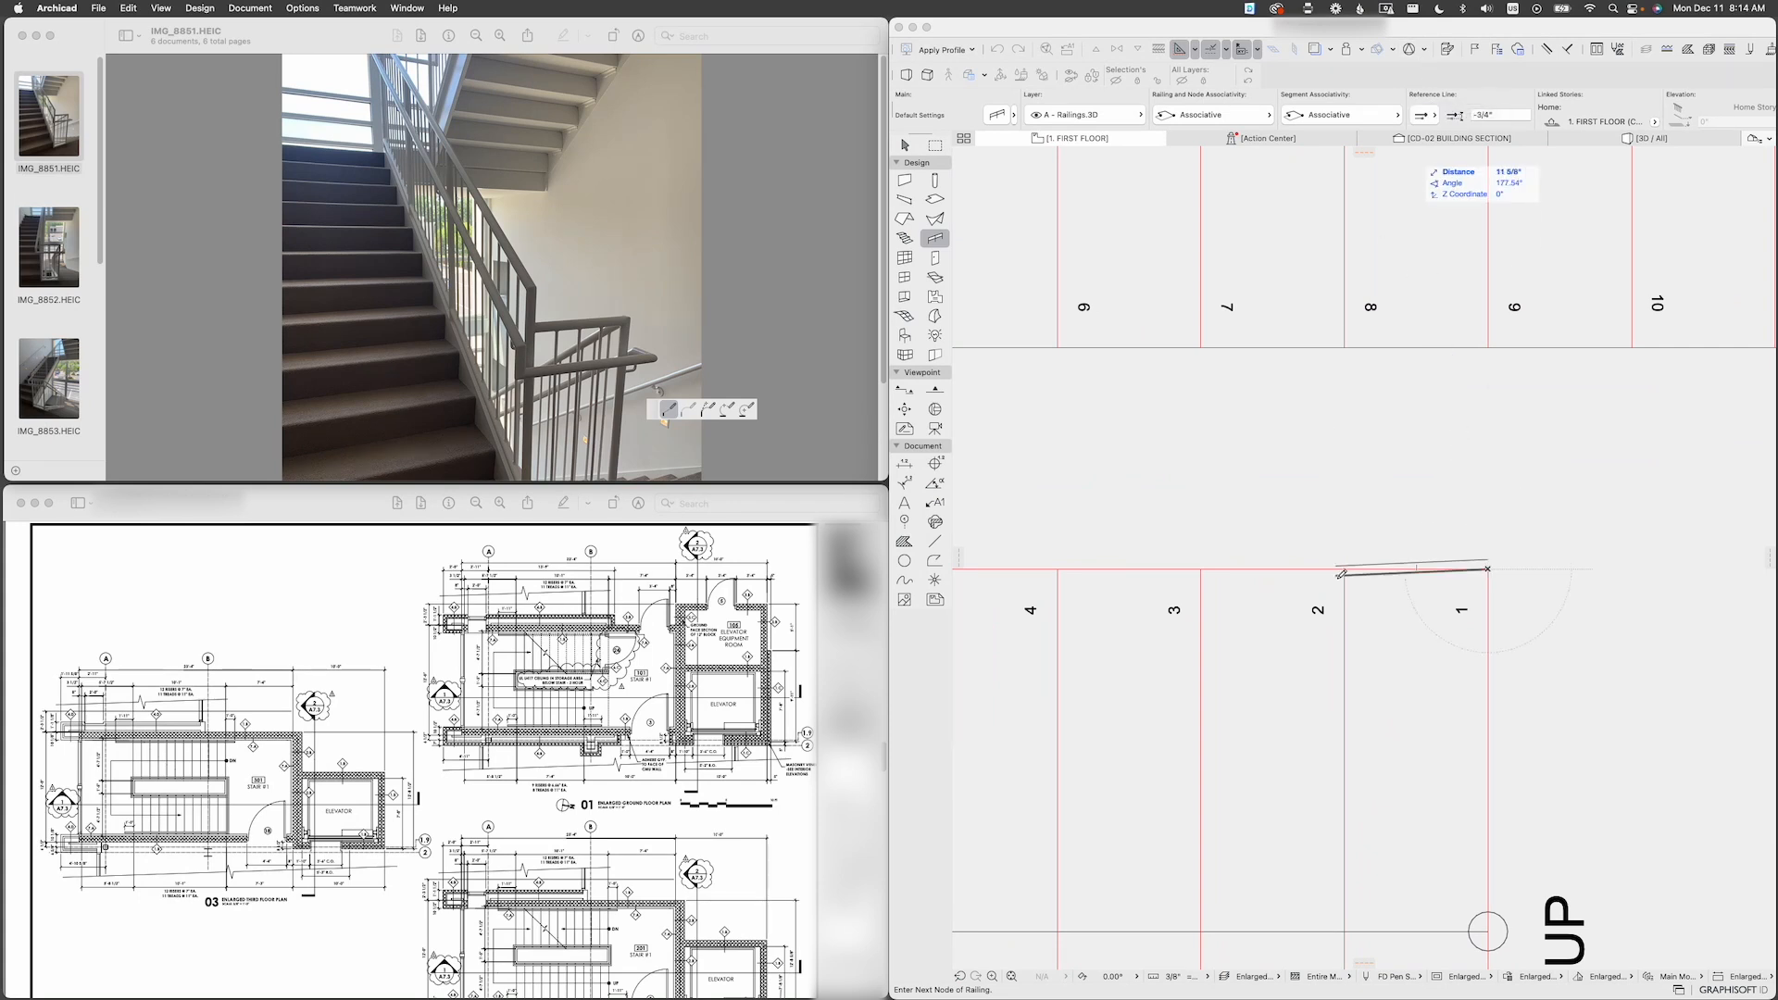
Step: Run the railing 7'-4" at 180° along the lower flight's inner edge to a node aligned with the upper flight's start
scroll(1442, 549, down, 5)
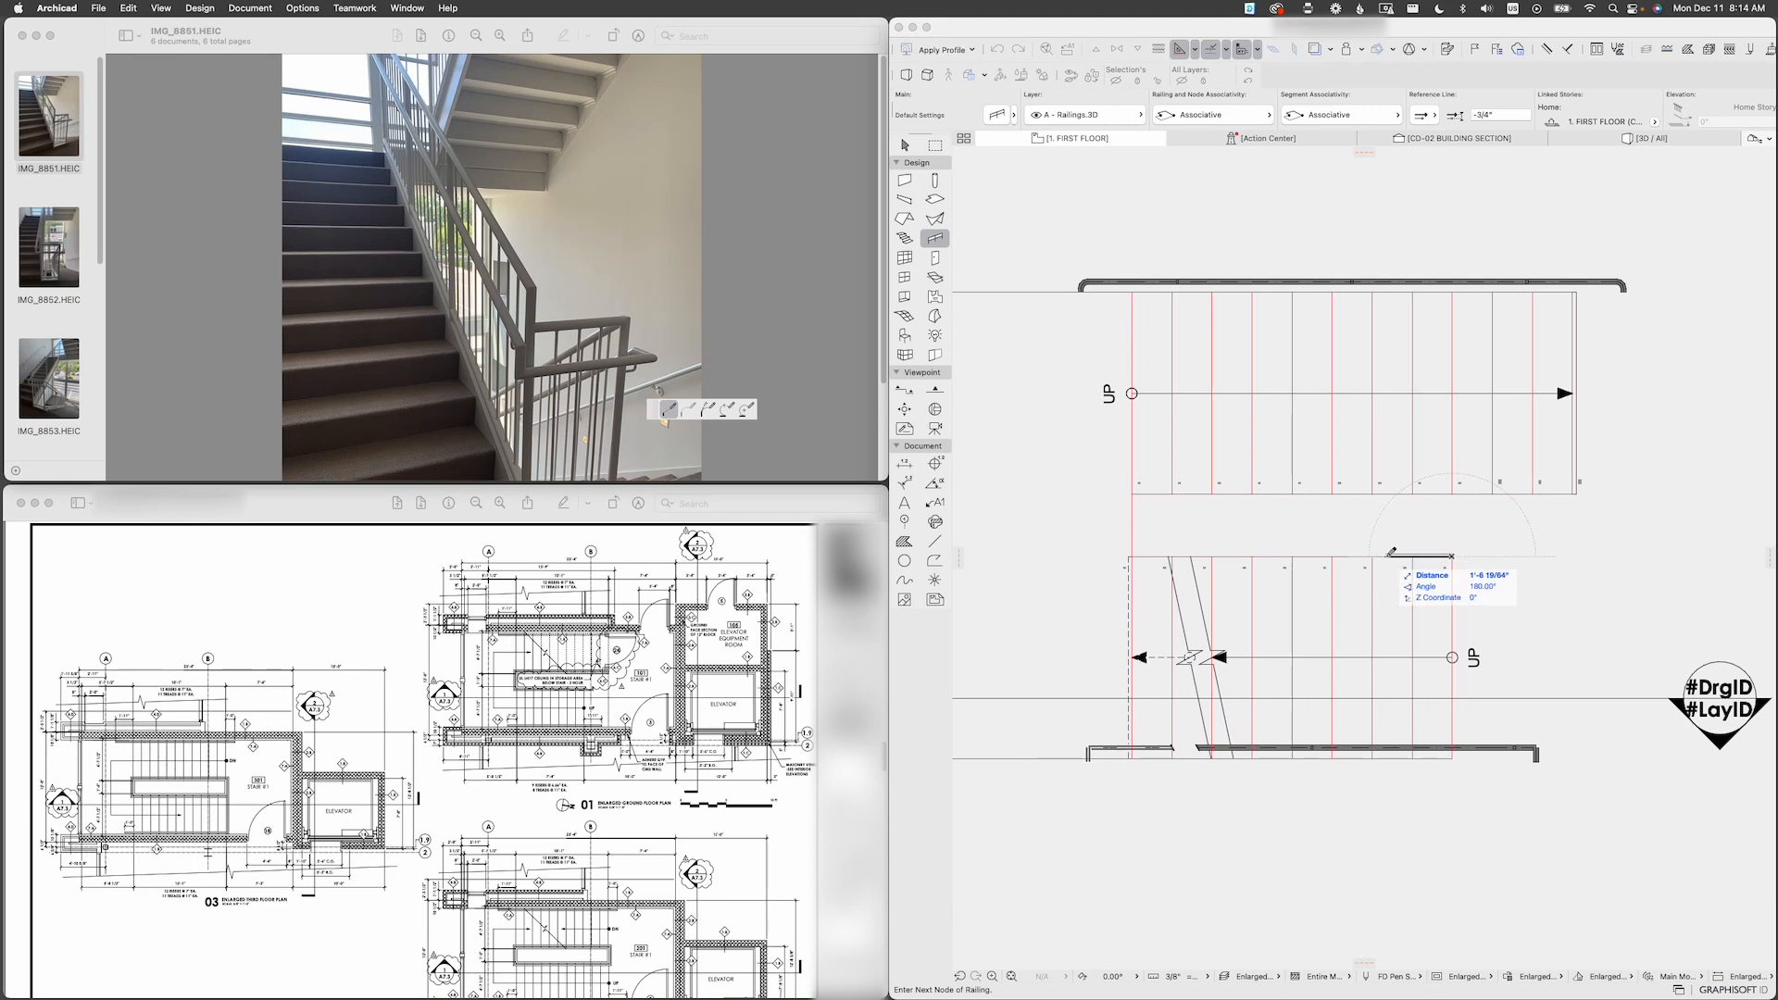
scroll(1387, 554, up, 2)
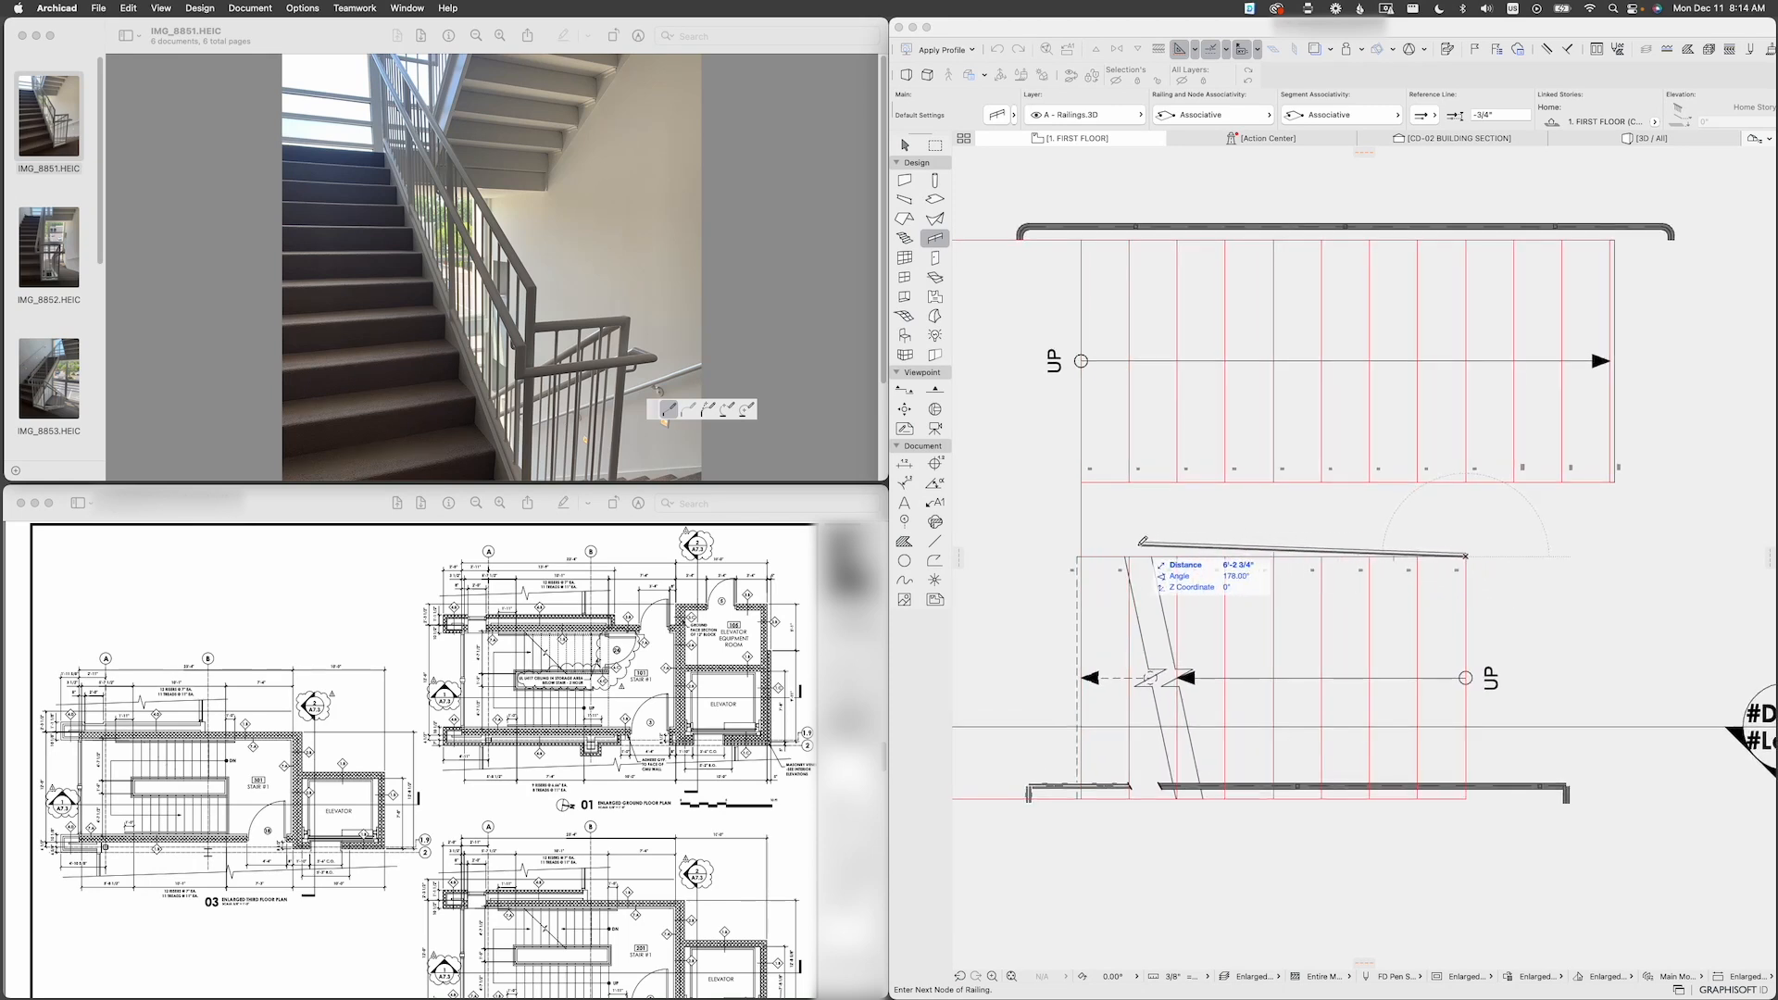
scroll(1140, 546, up, 3)
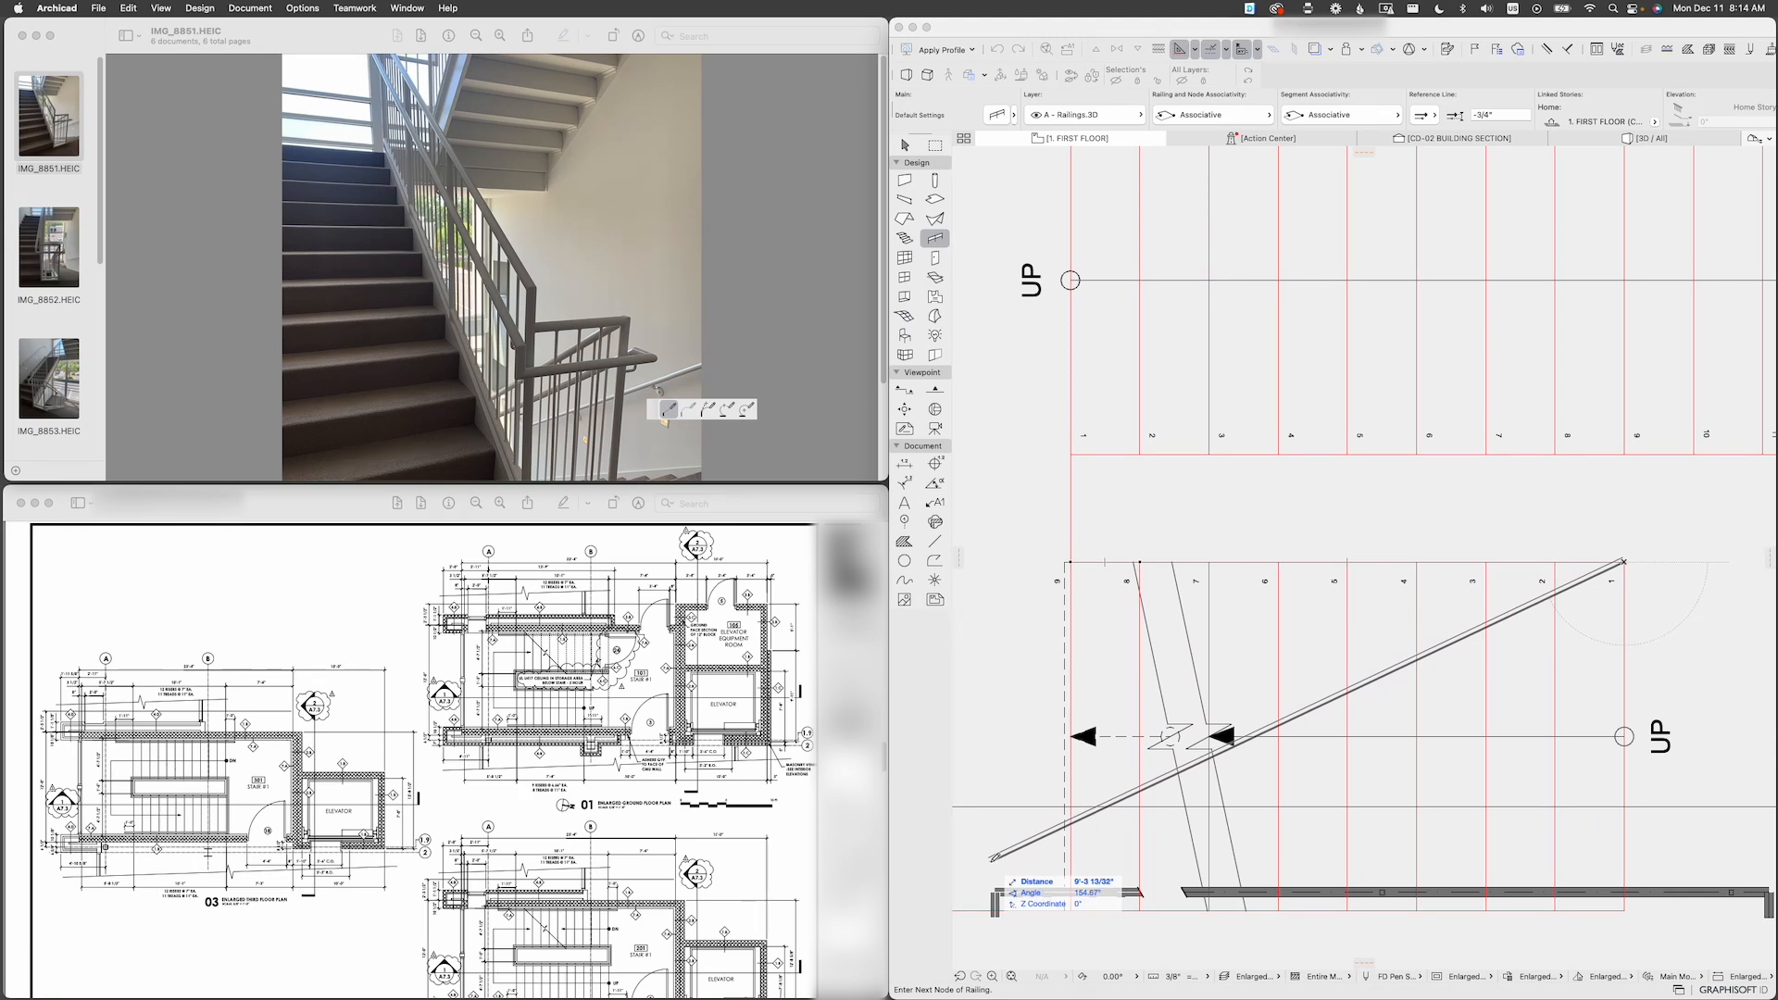
scroll(1087, 558, up, 2)
scroll(1086, 557, up, 2)
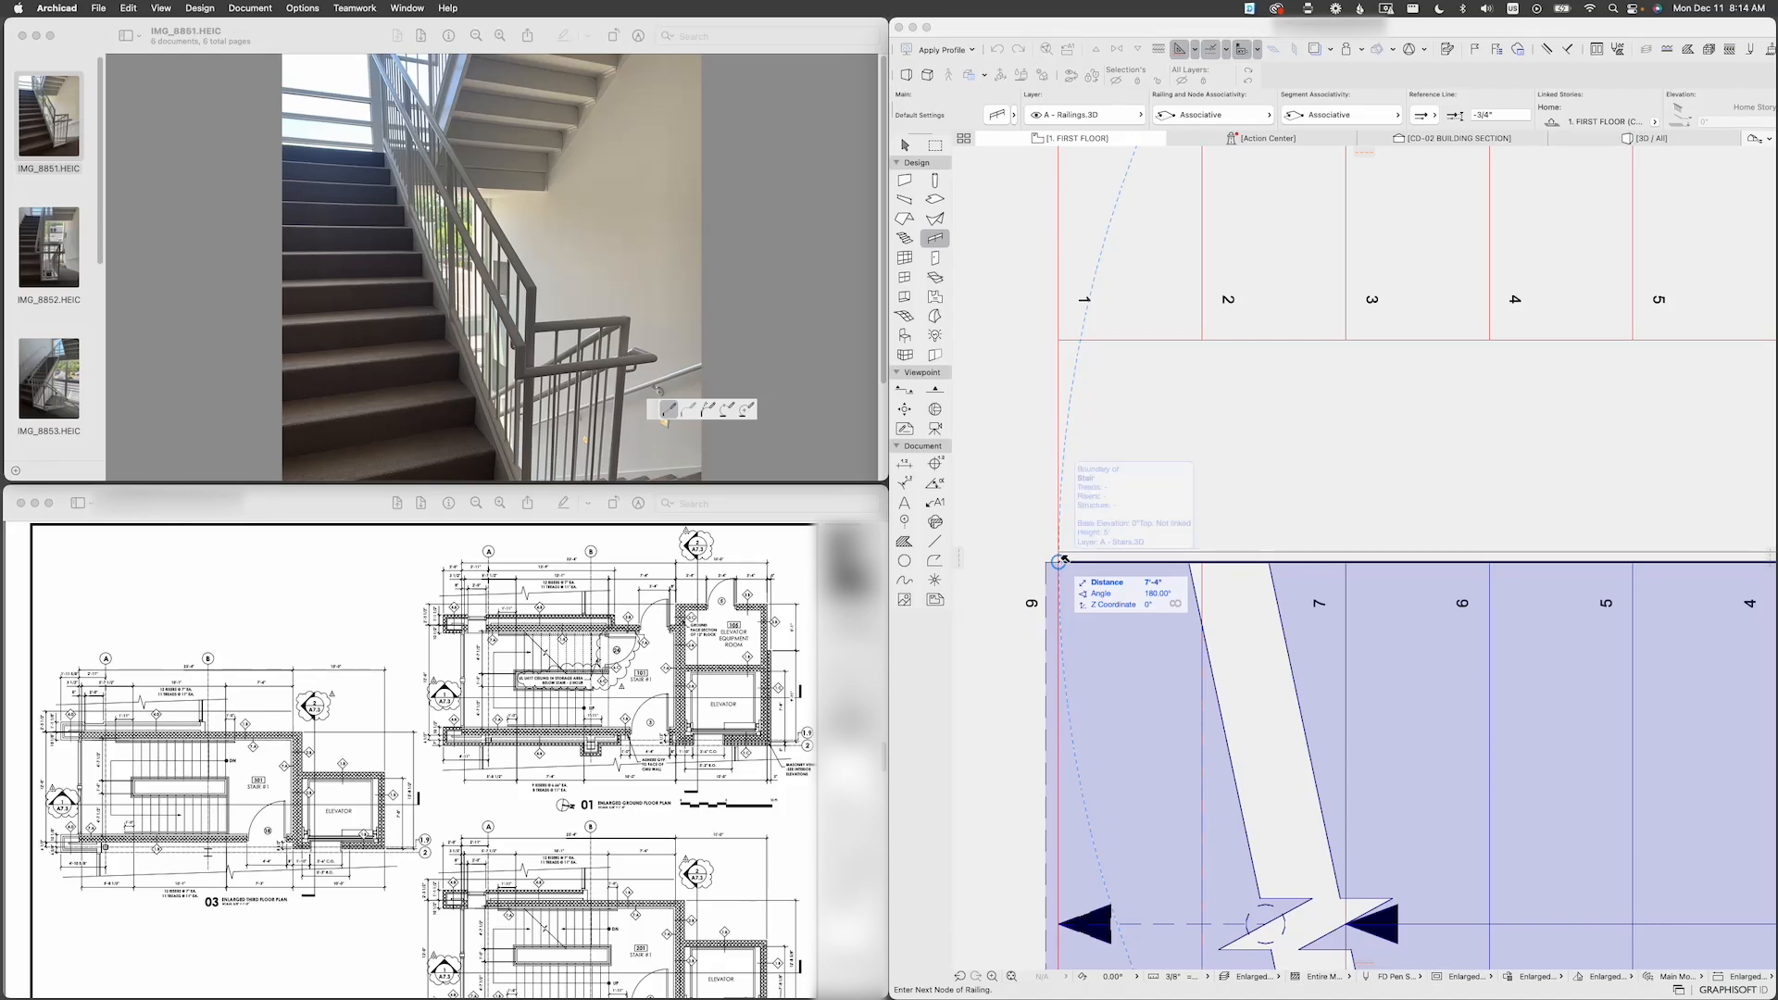
click(1061, 559)
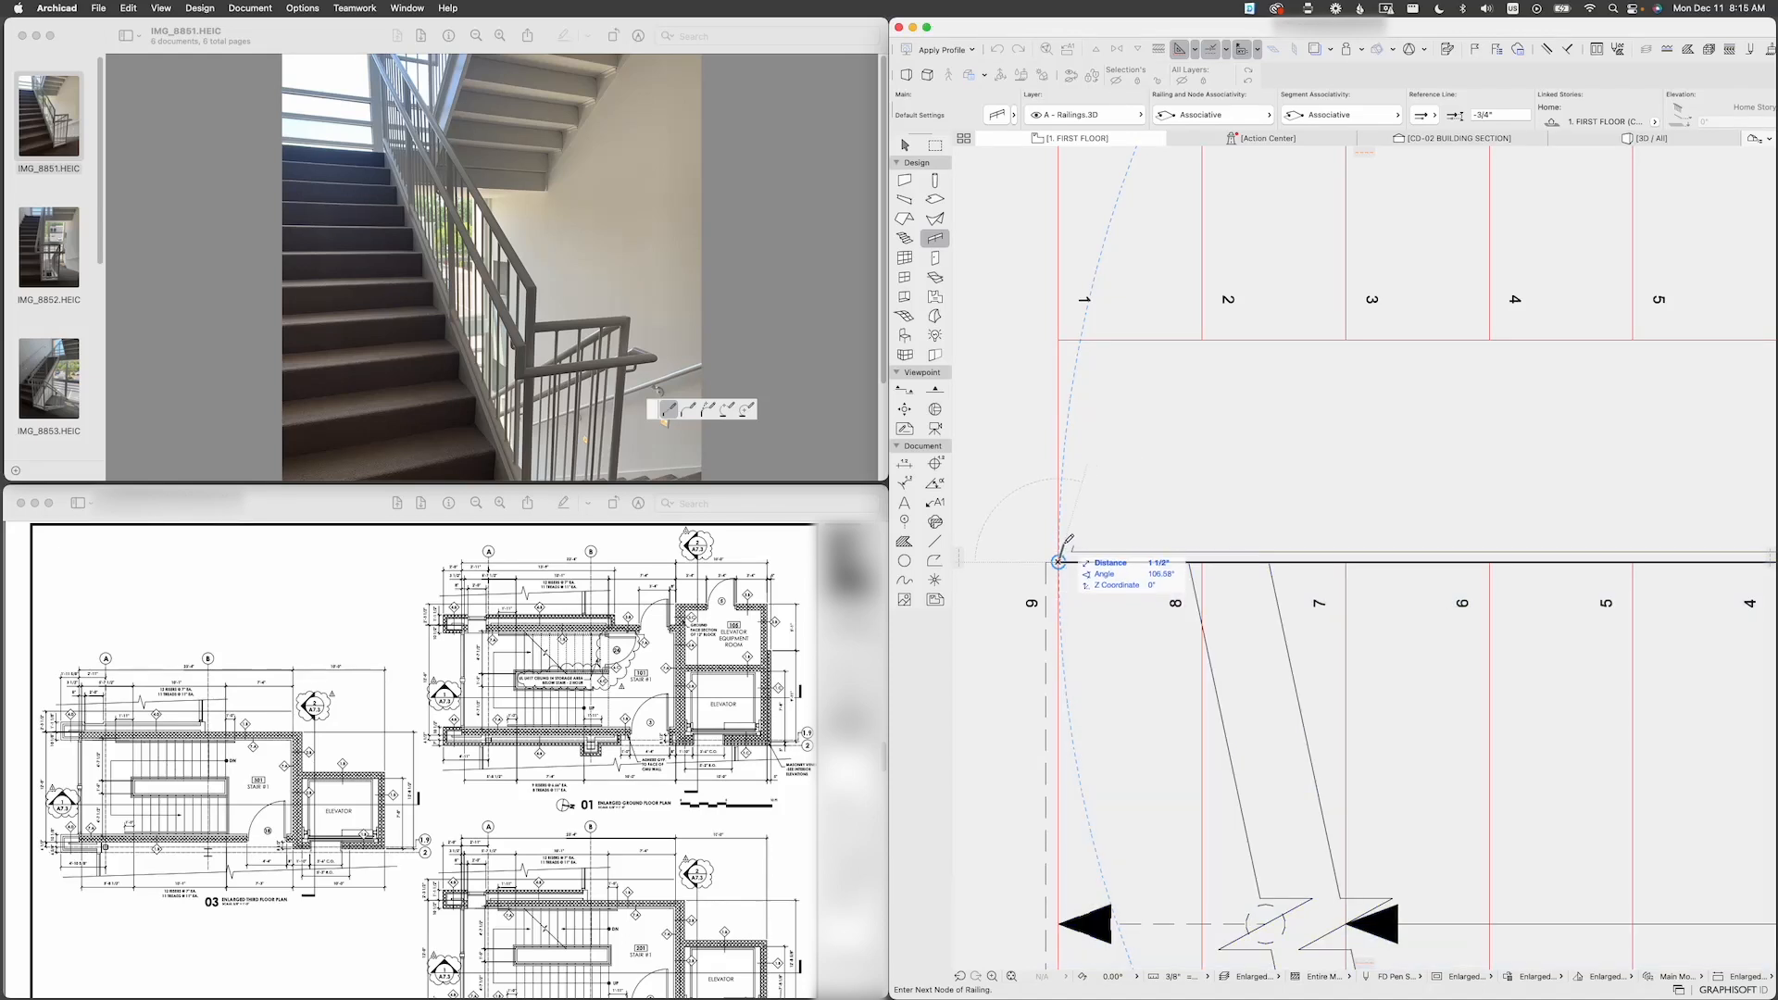
Step: Continue the railing across the gap between the flights to the upper flight's inner corner at riser 1
scroll(1102, 510, down, 3)
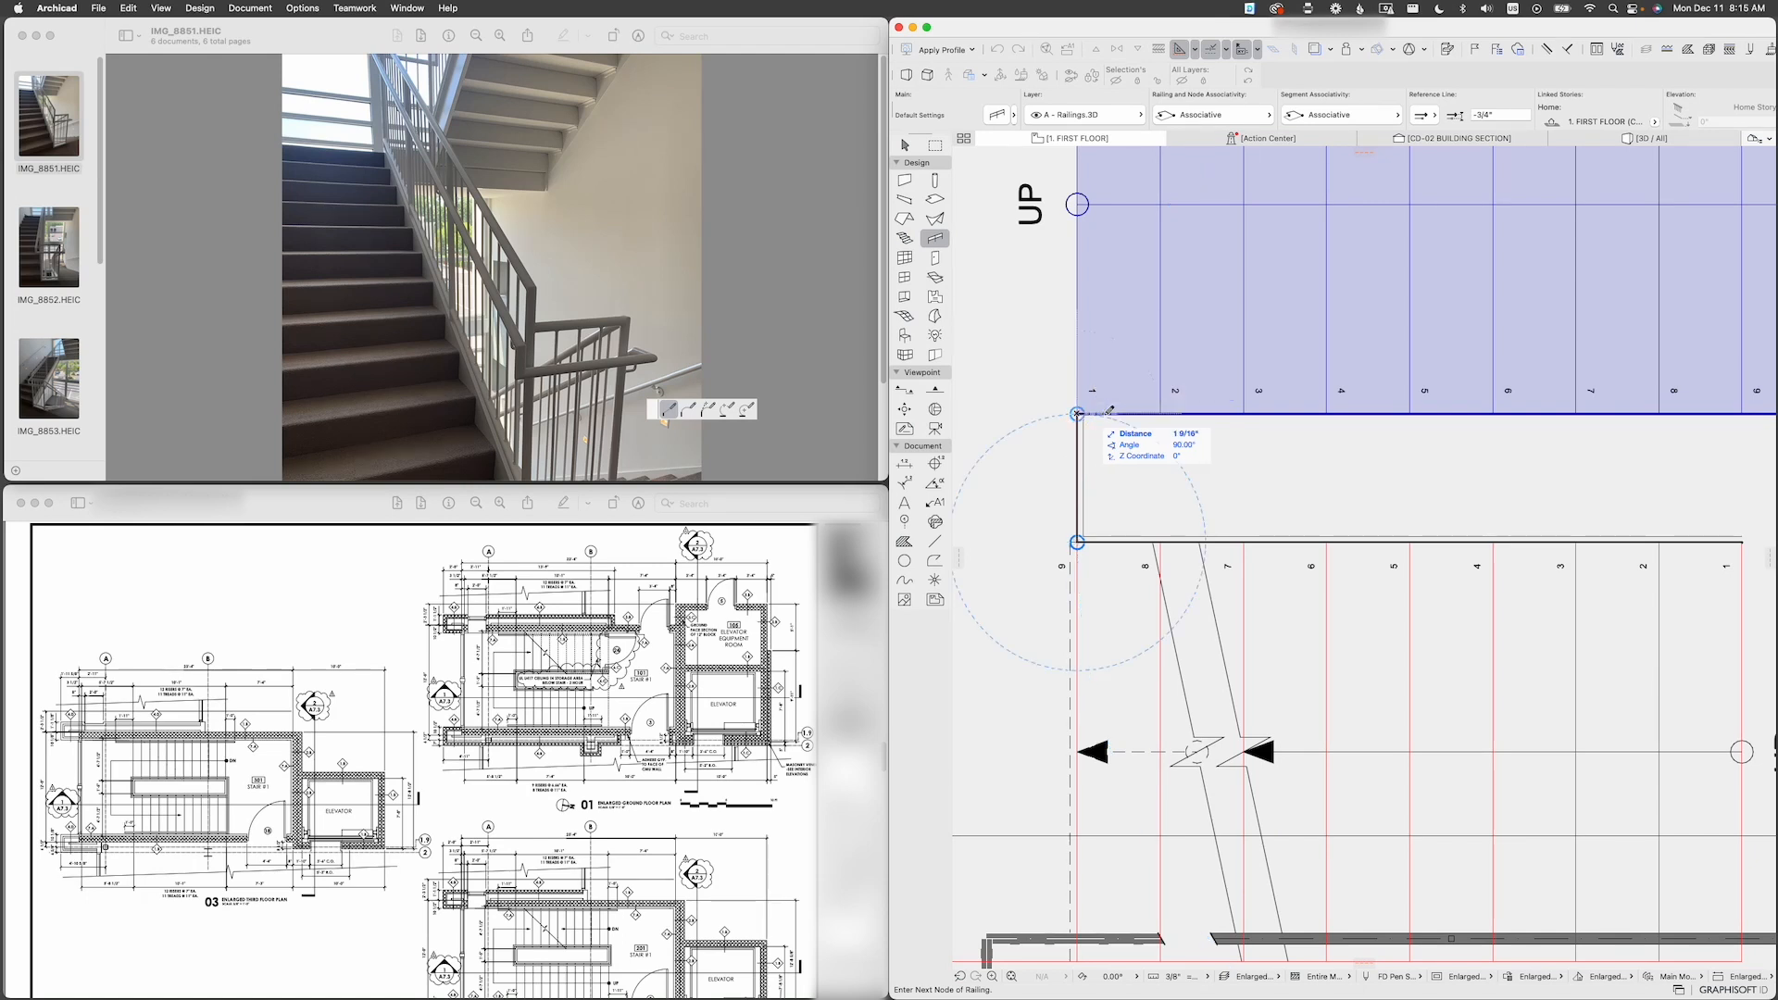
scroll(1116, 409, down, 3)
click(1093, 414)
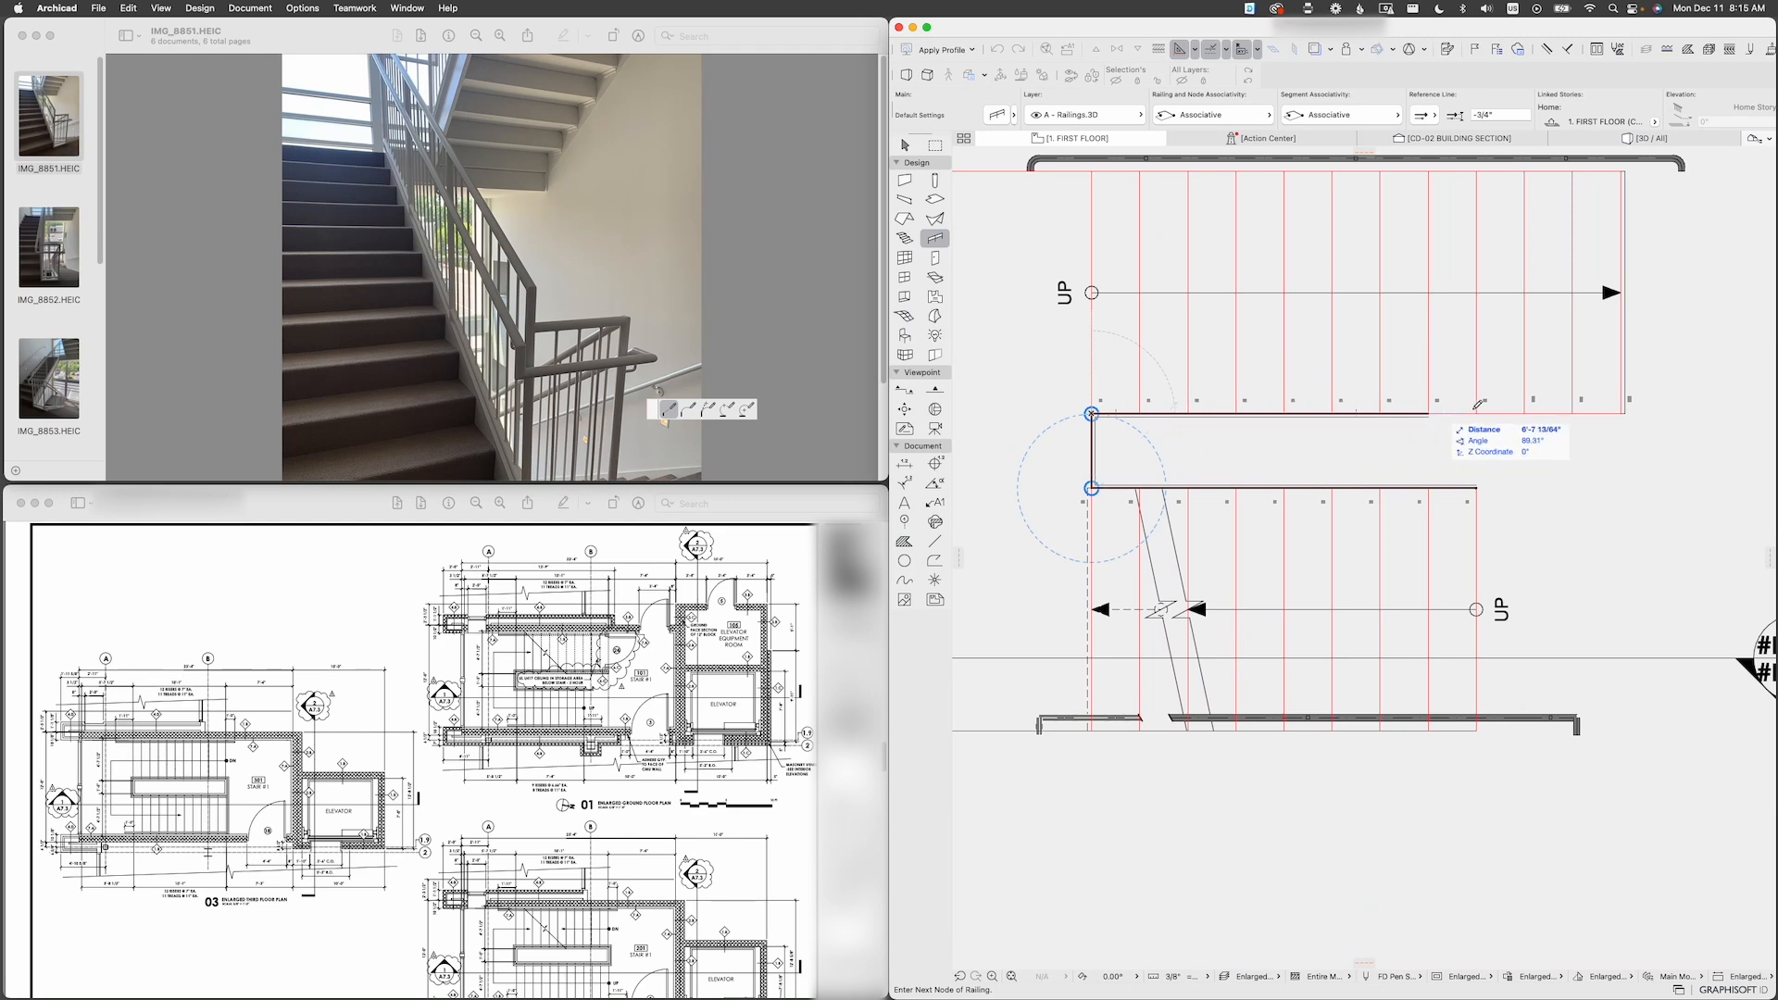
Step: Run the railing along the upper flight's inner edge to its end at riser 12, 10'-1" away, and finish the railing
scroll(1617, 408, up, 5)
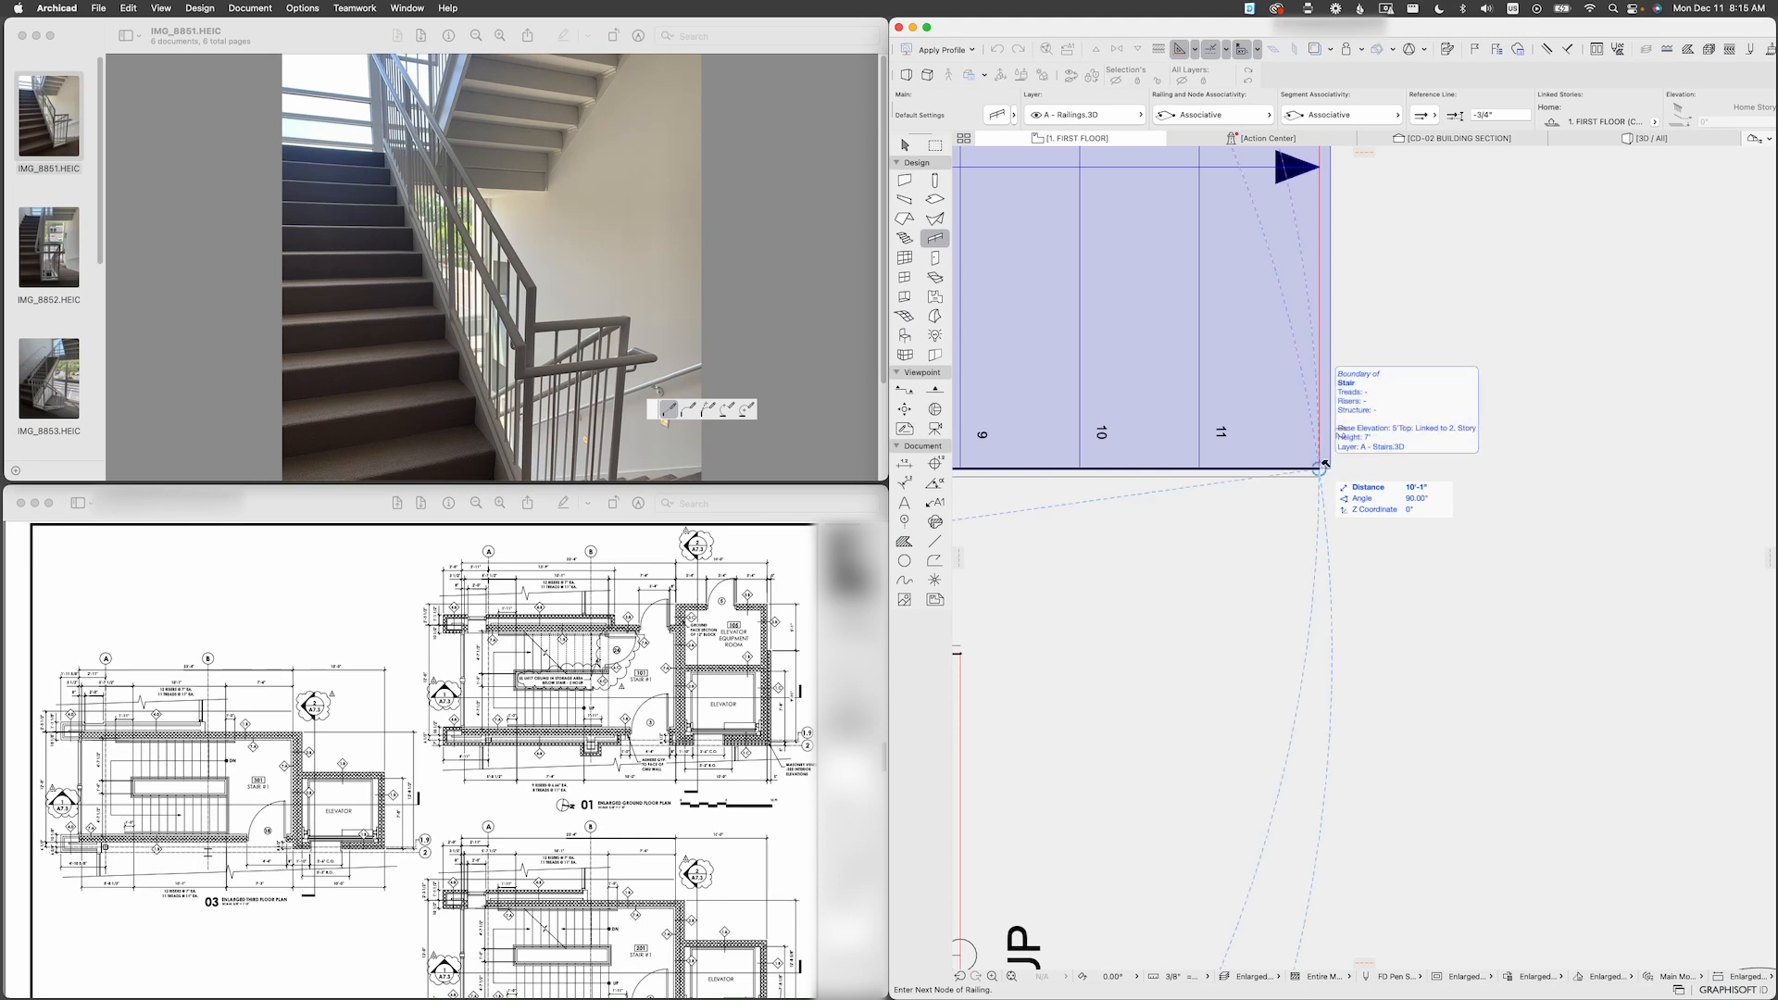
click(1320, 467)
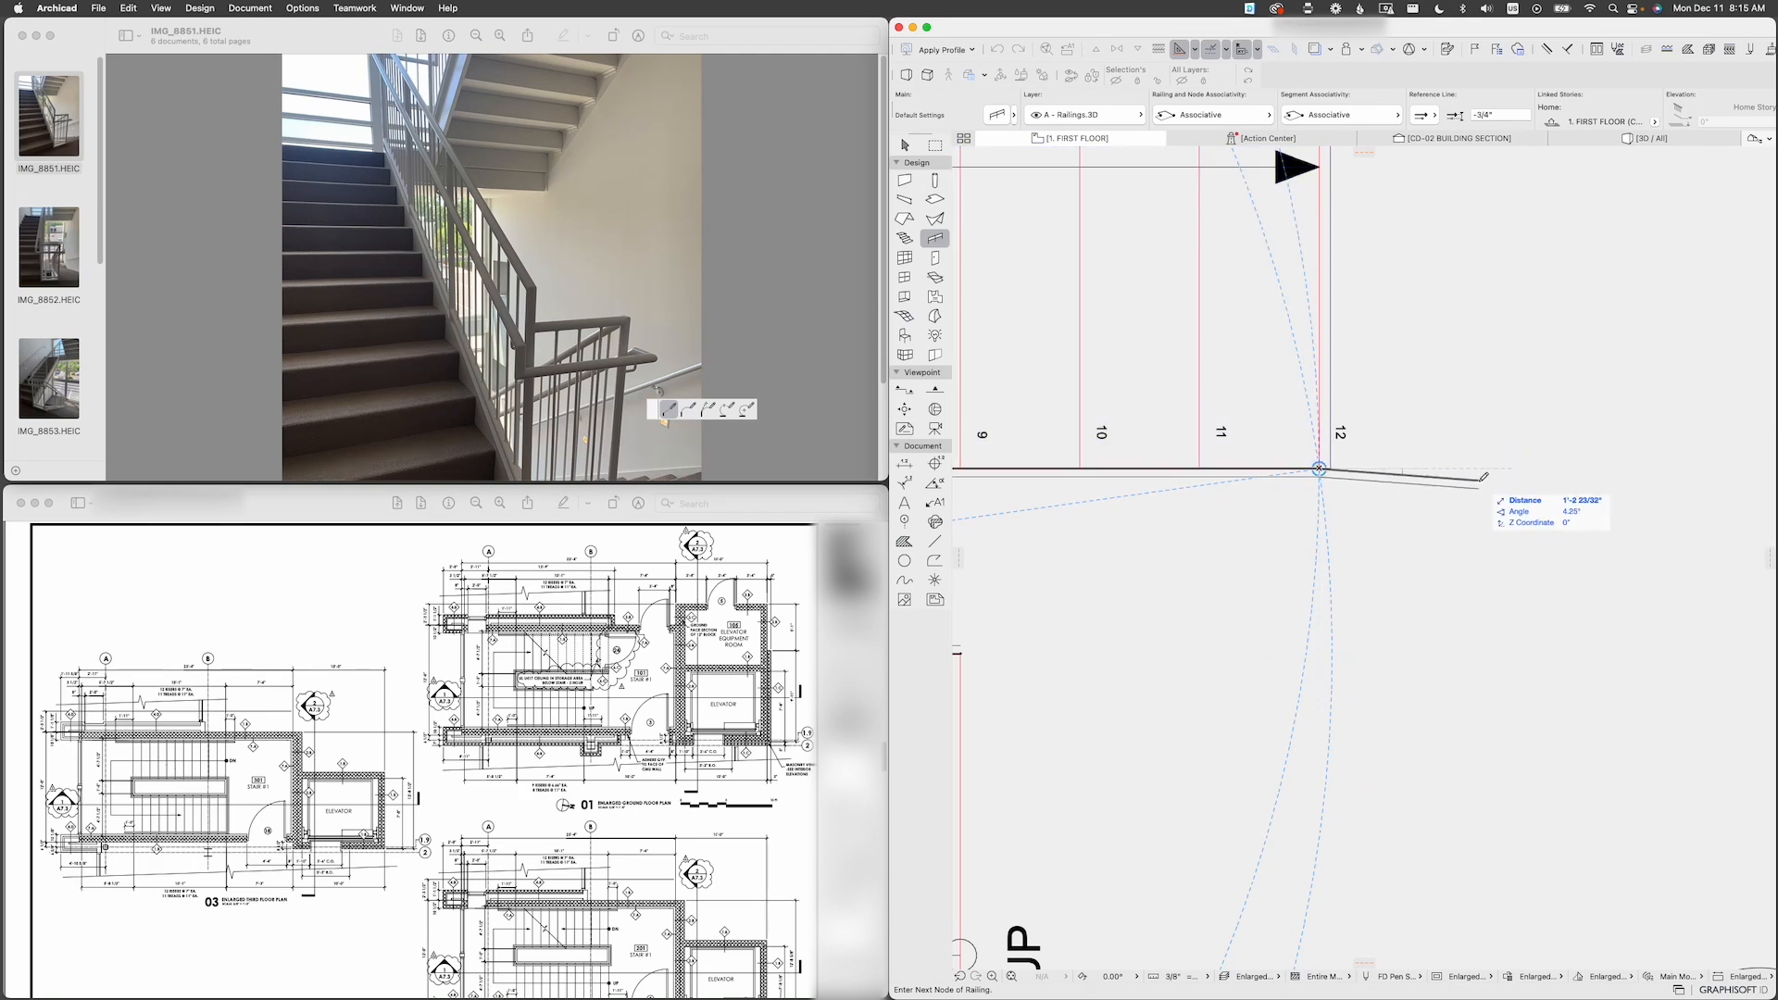
click(1324, 465)
scroll(1389, 469, down, 3)
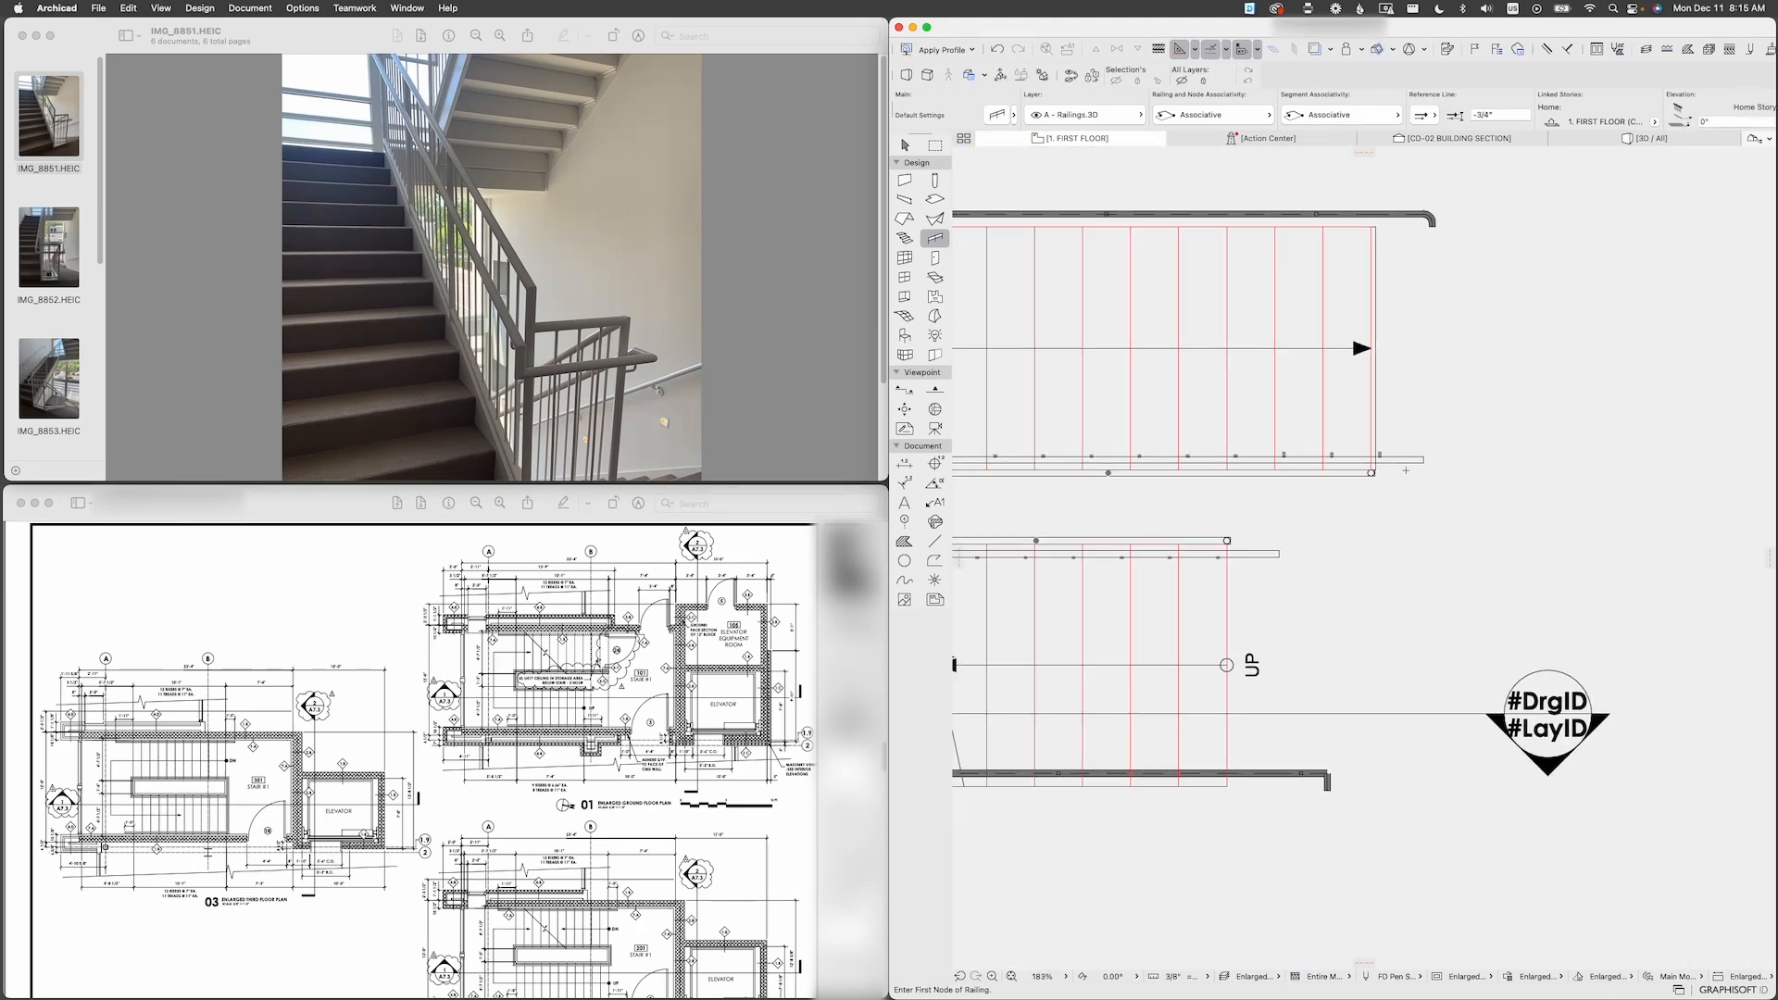
scroll(1406, 472, down, 3)
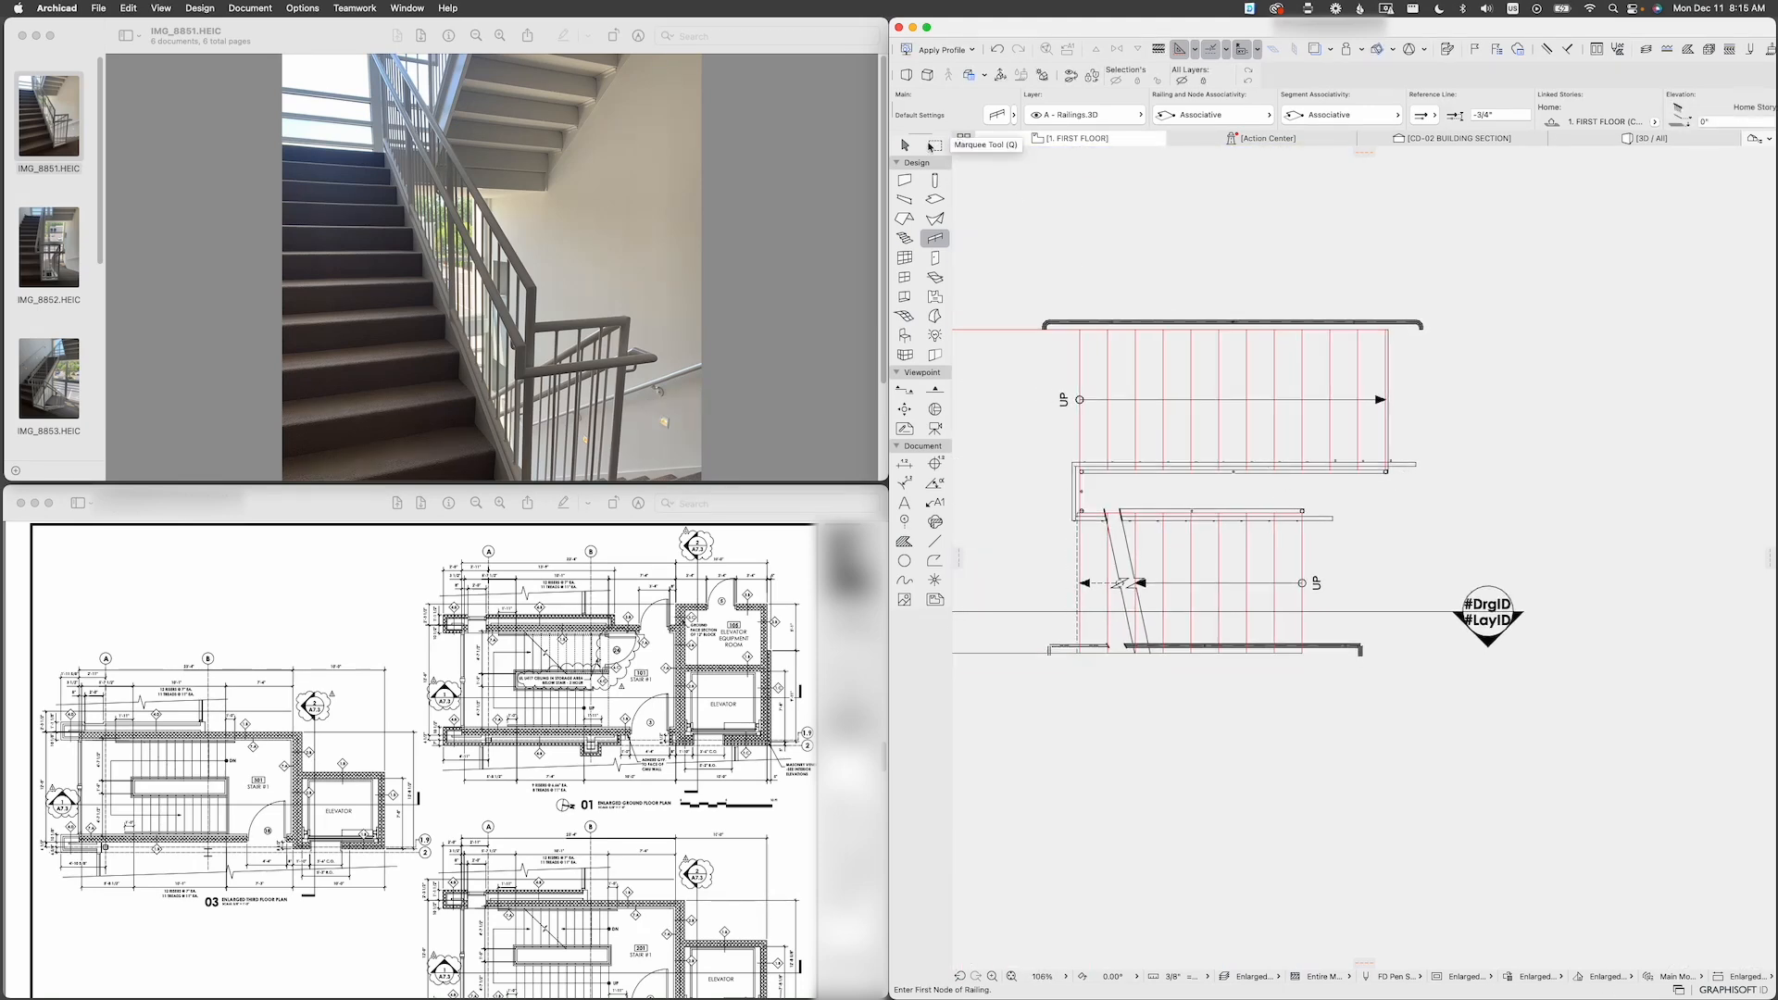
Step: Examine the redrawn inner railing in the 3D view, focusing on its turn at the landing between the flights
click(908, 146)
click(1668, 140)
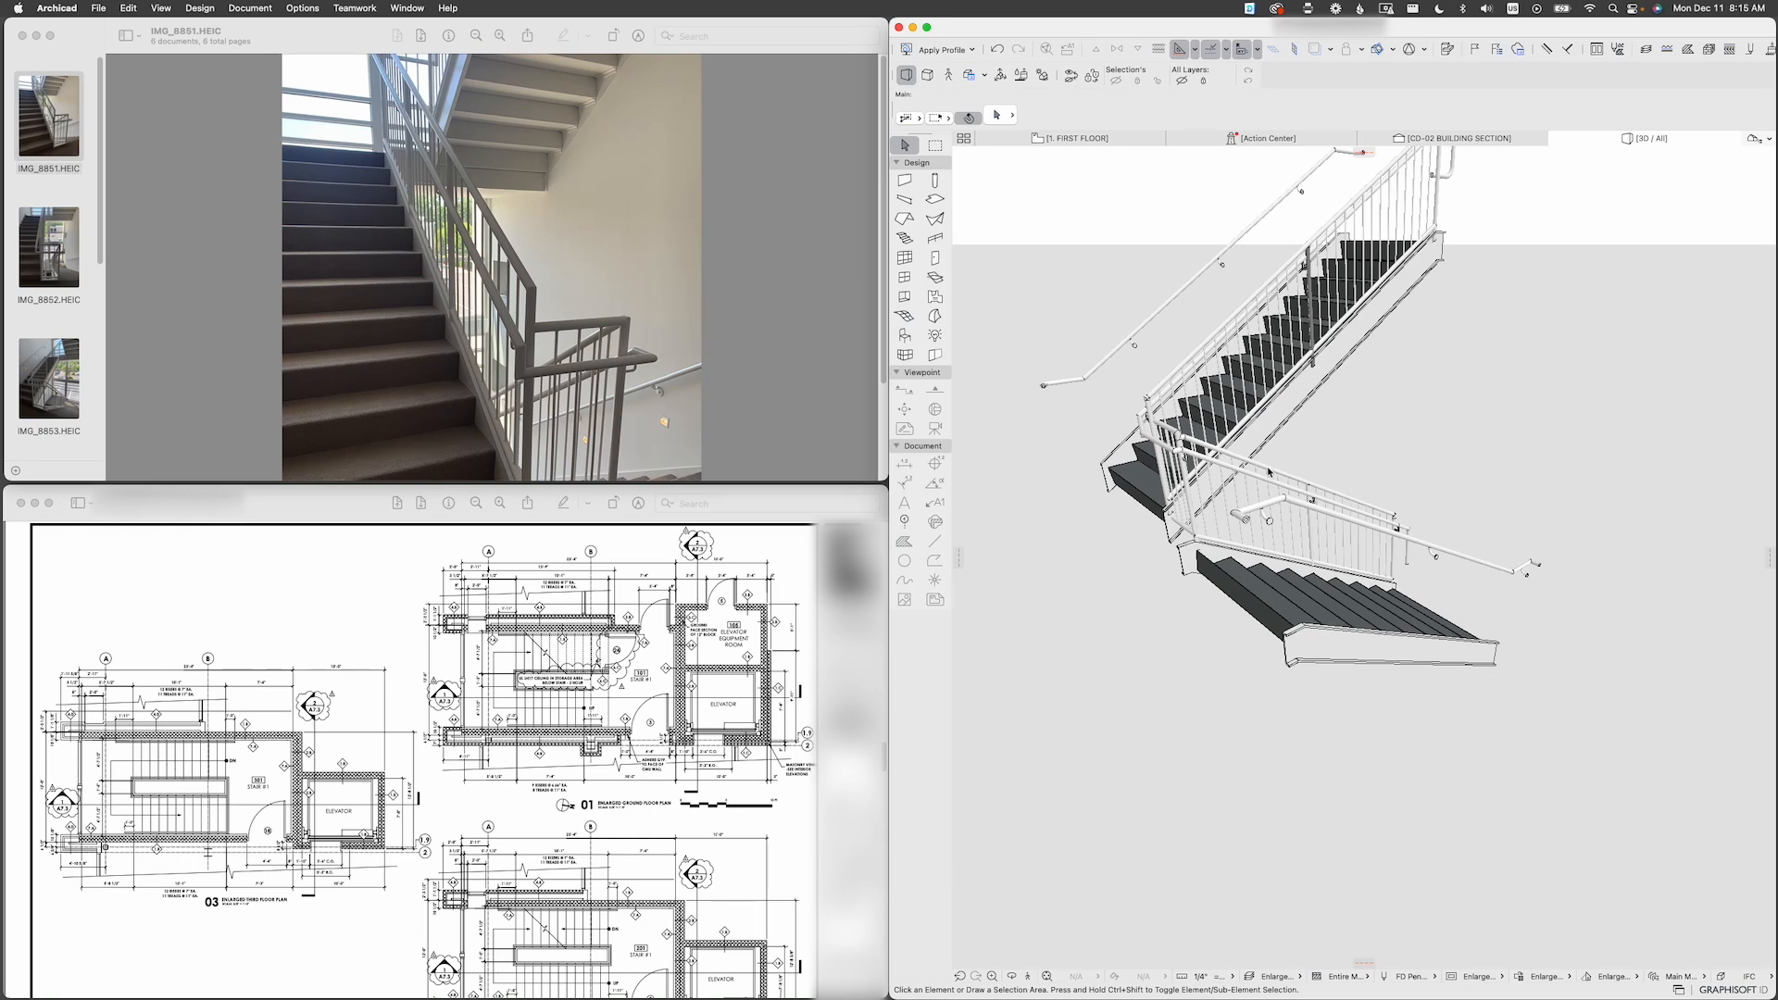
scroll(1334, 457, down, 3)
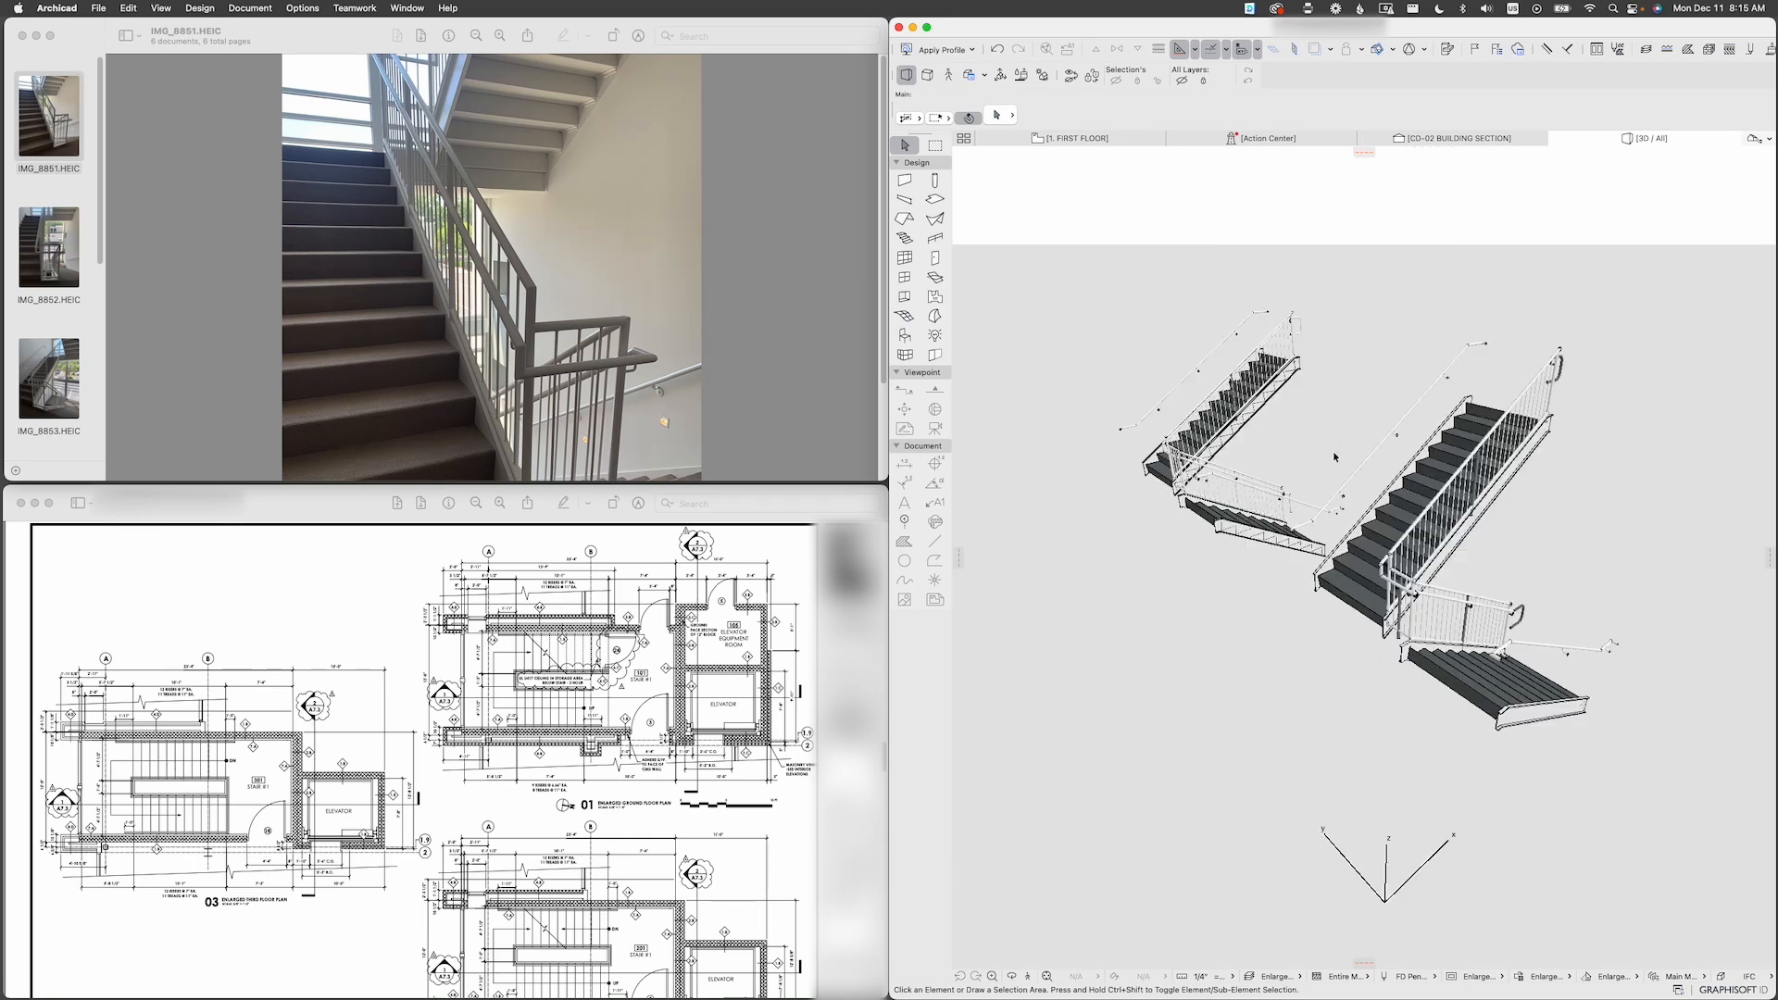
scroll(1462, 591, up, 5)
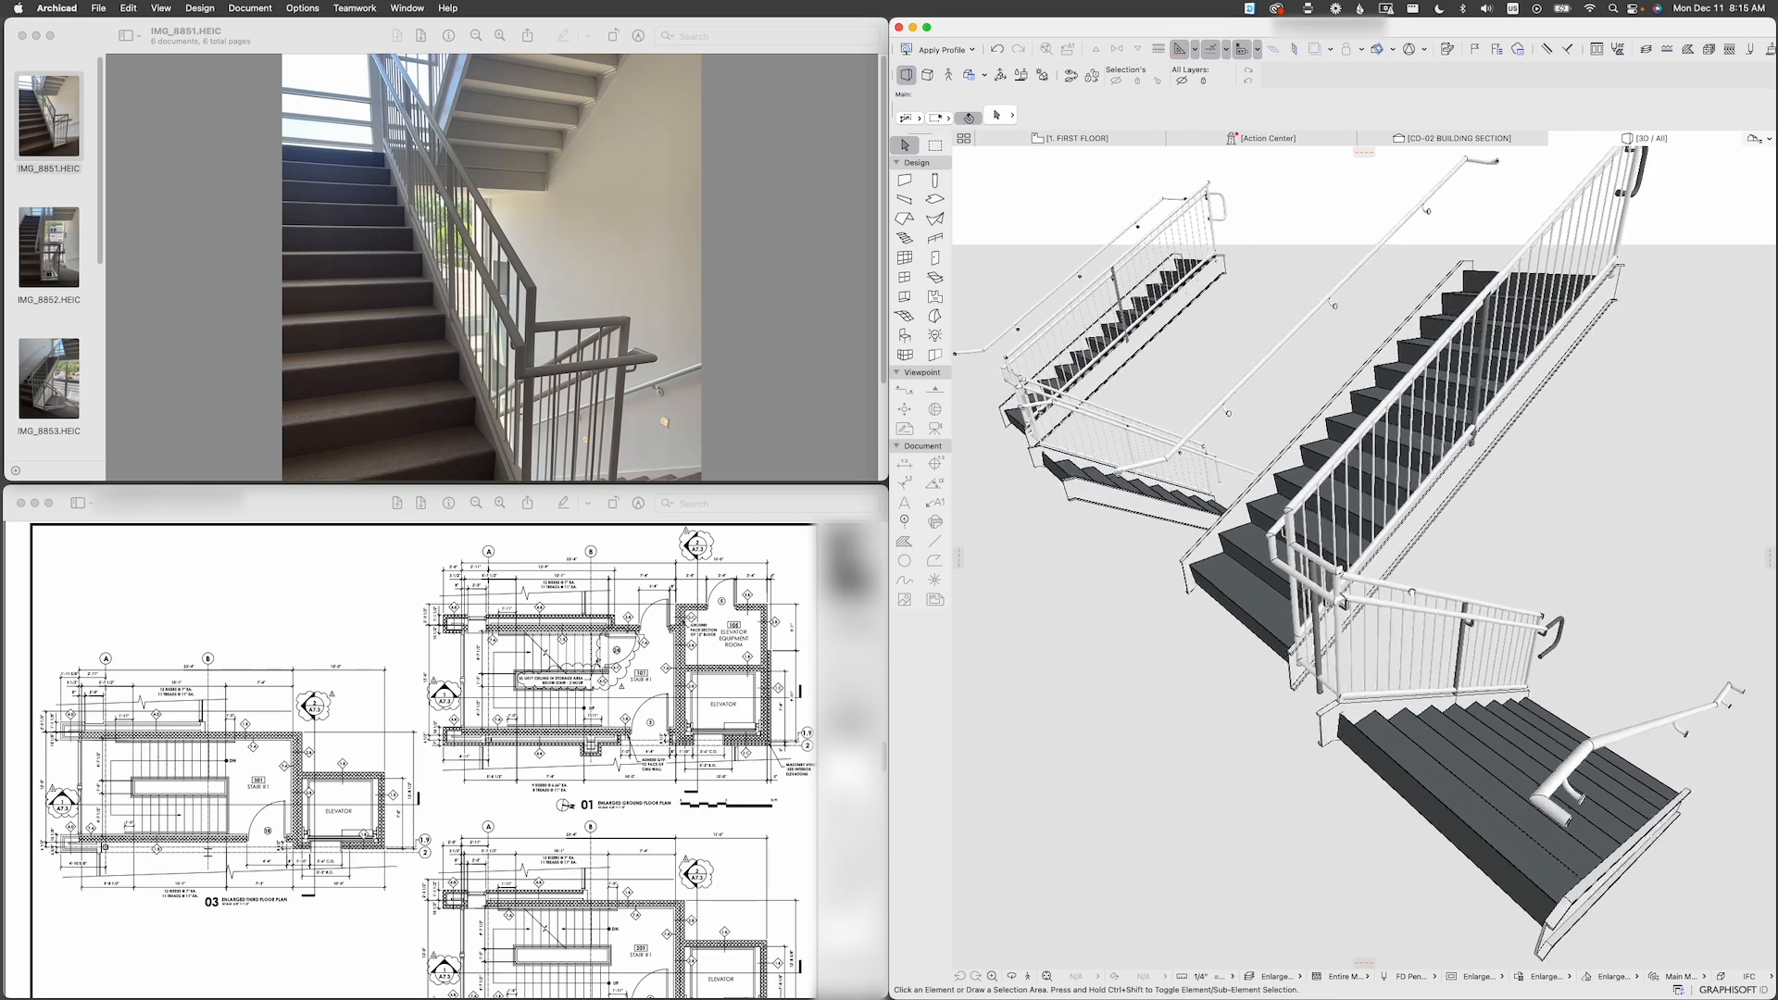
shift+middle_drag(1410, 584, 1431, 570)
scroll(1371, 585, up, 6)
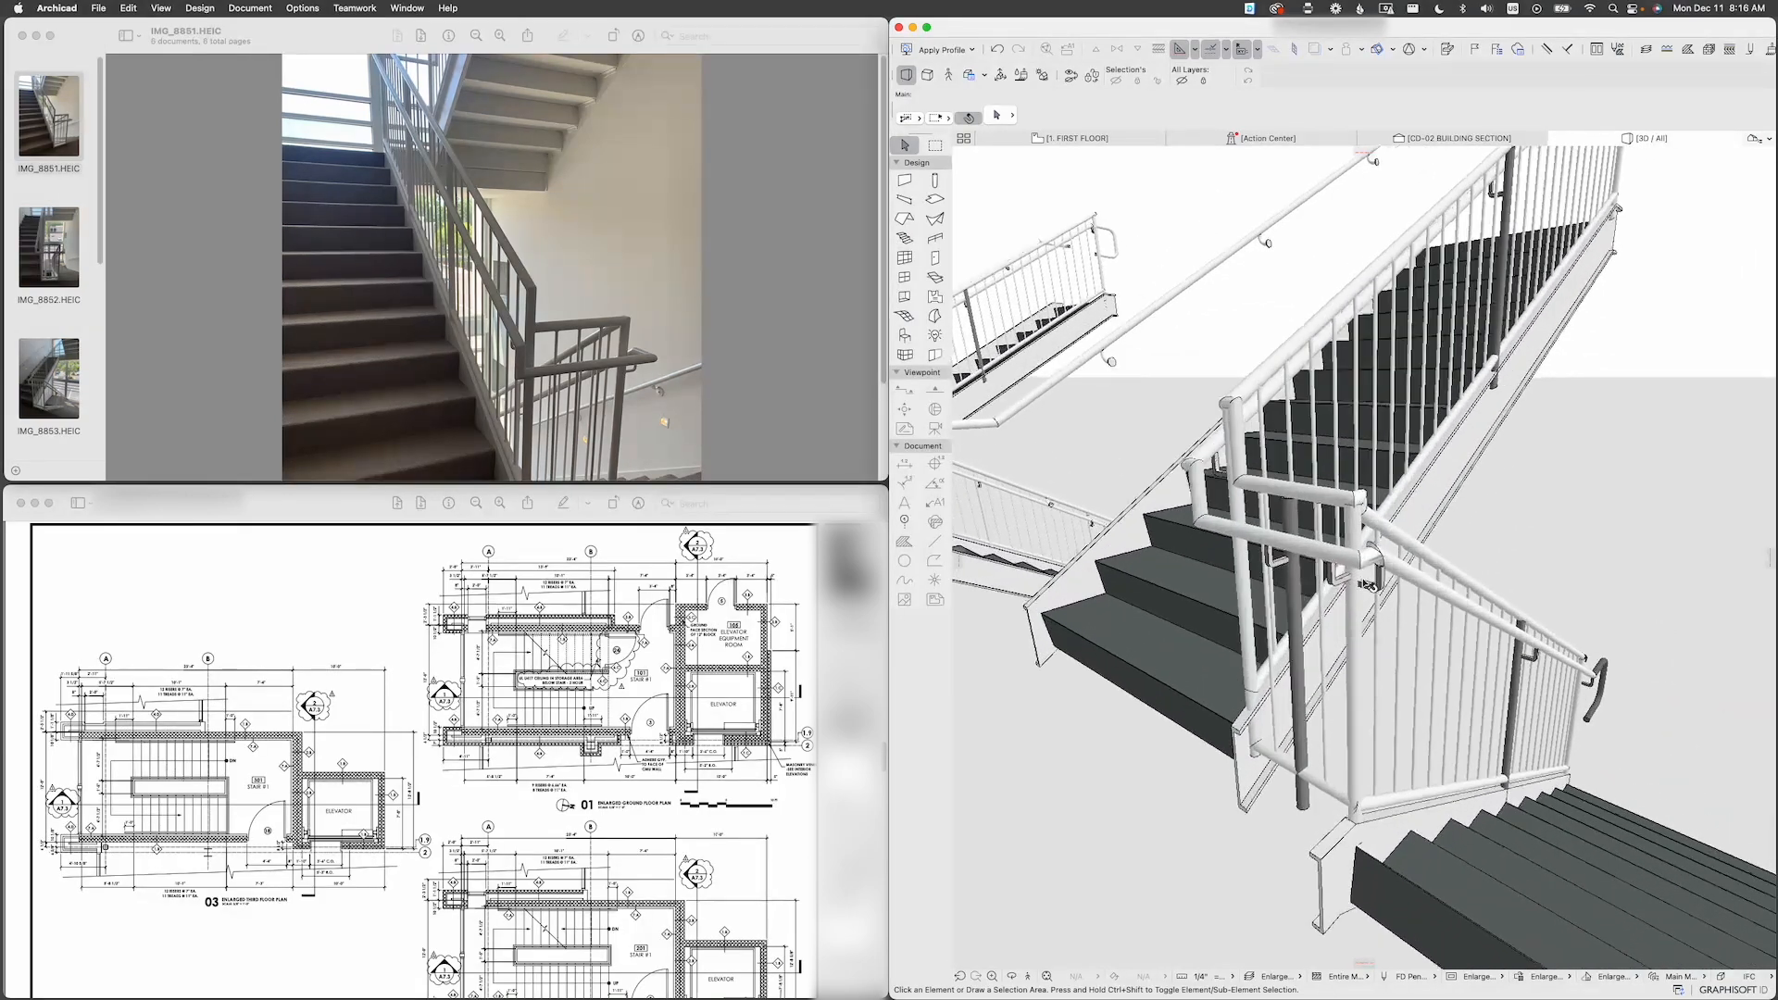
scroll(1413, 556, up, 5)
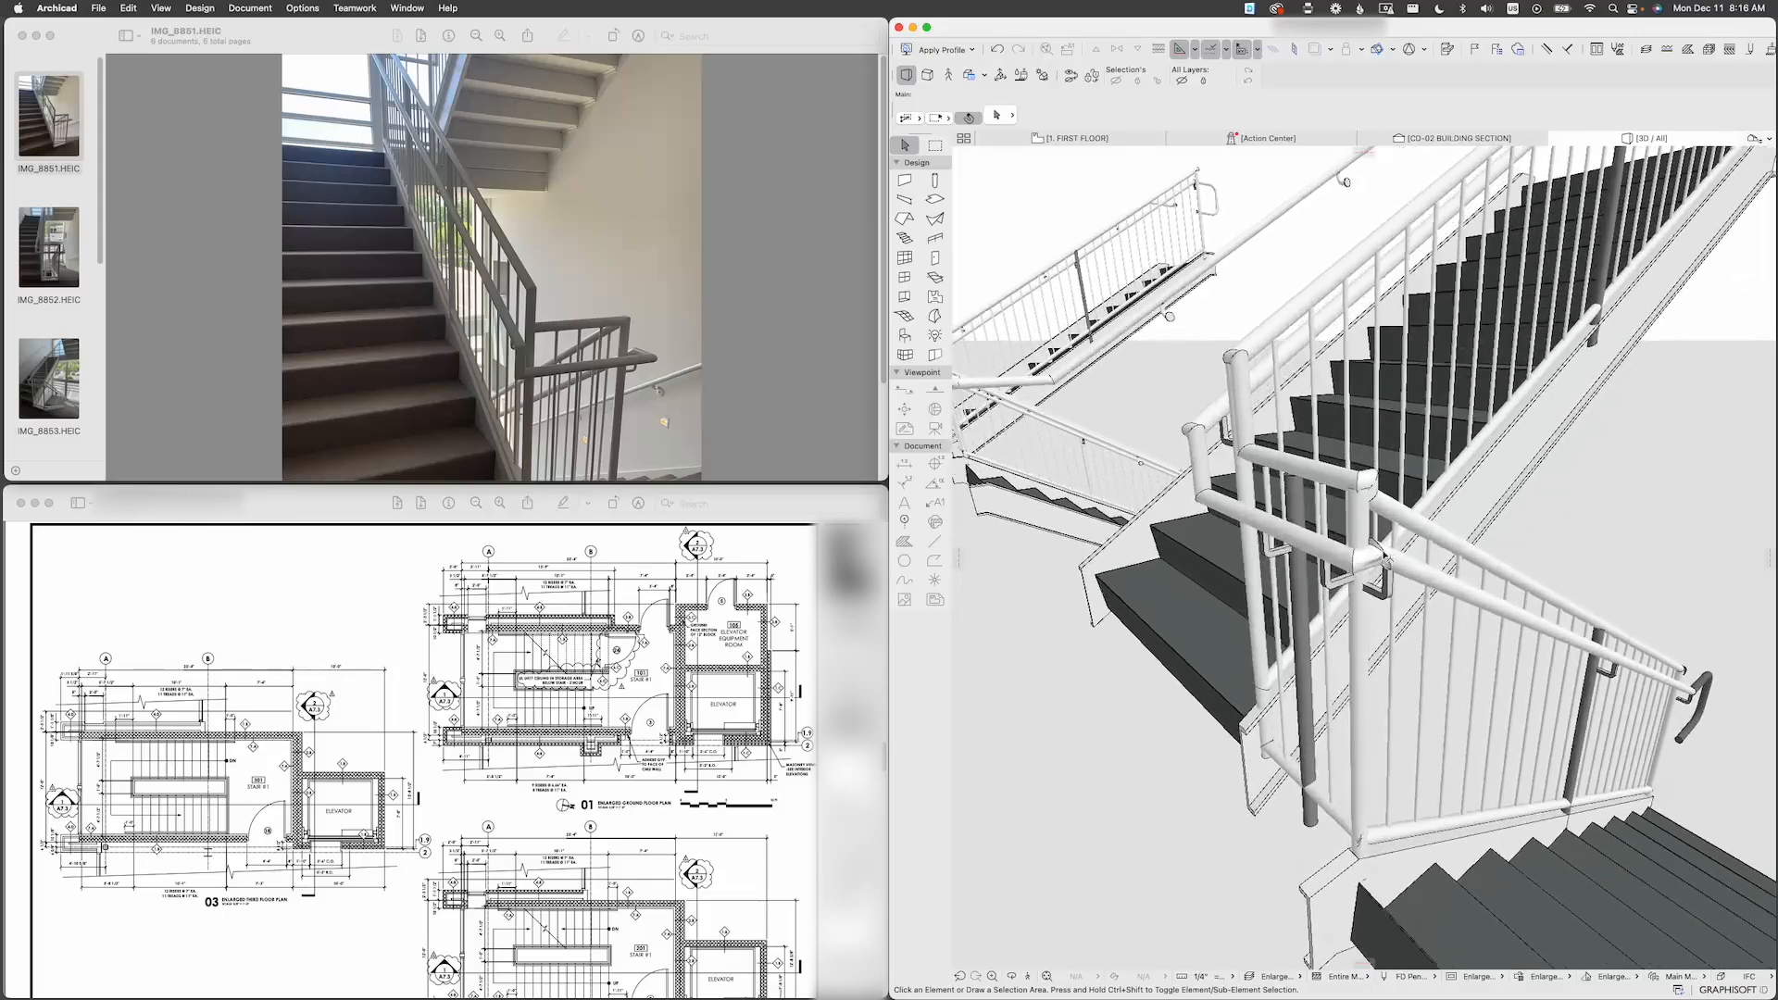
mouse_move(1412, 555)
shift+middle_down()
mouse_move(1429, 536)
mouse_move(1411, 568)
shift+middle_up()
shift+middle_drag(1152, 532, 1294, 600)
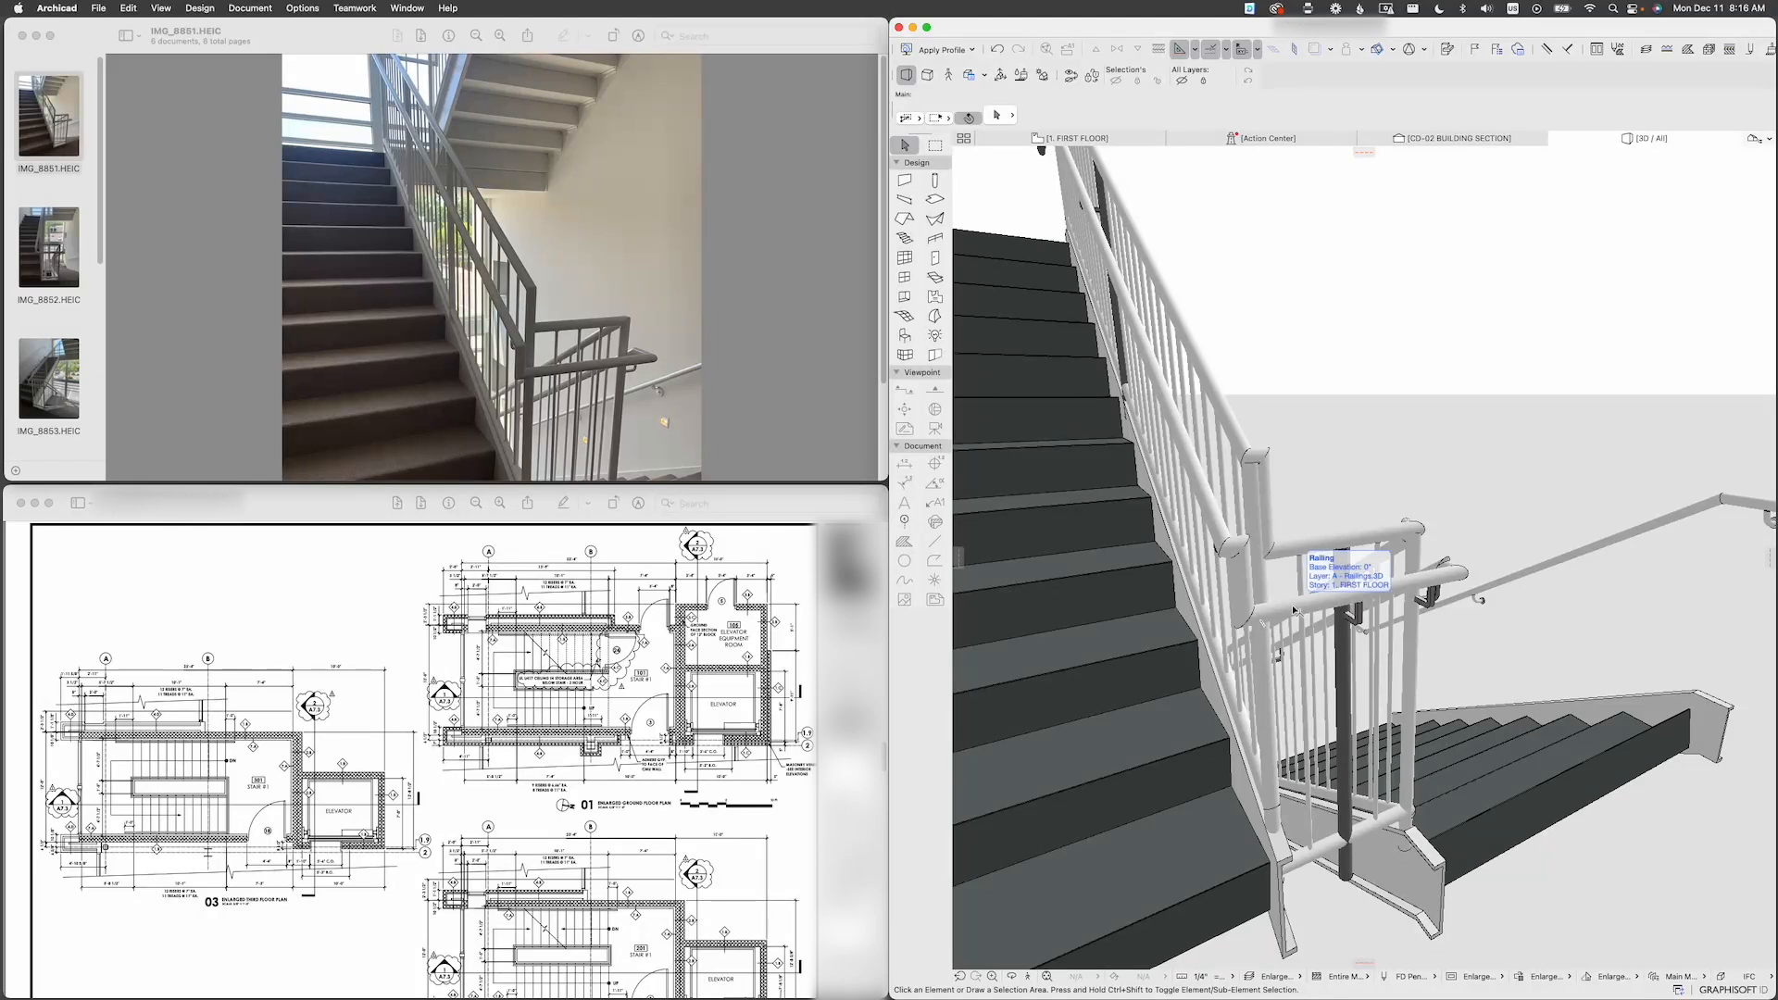
Step: Switch to the site photos in Preview and view the railing's landing turn up close in IMG_8854.HEIC
click(317, 255)
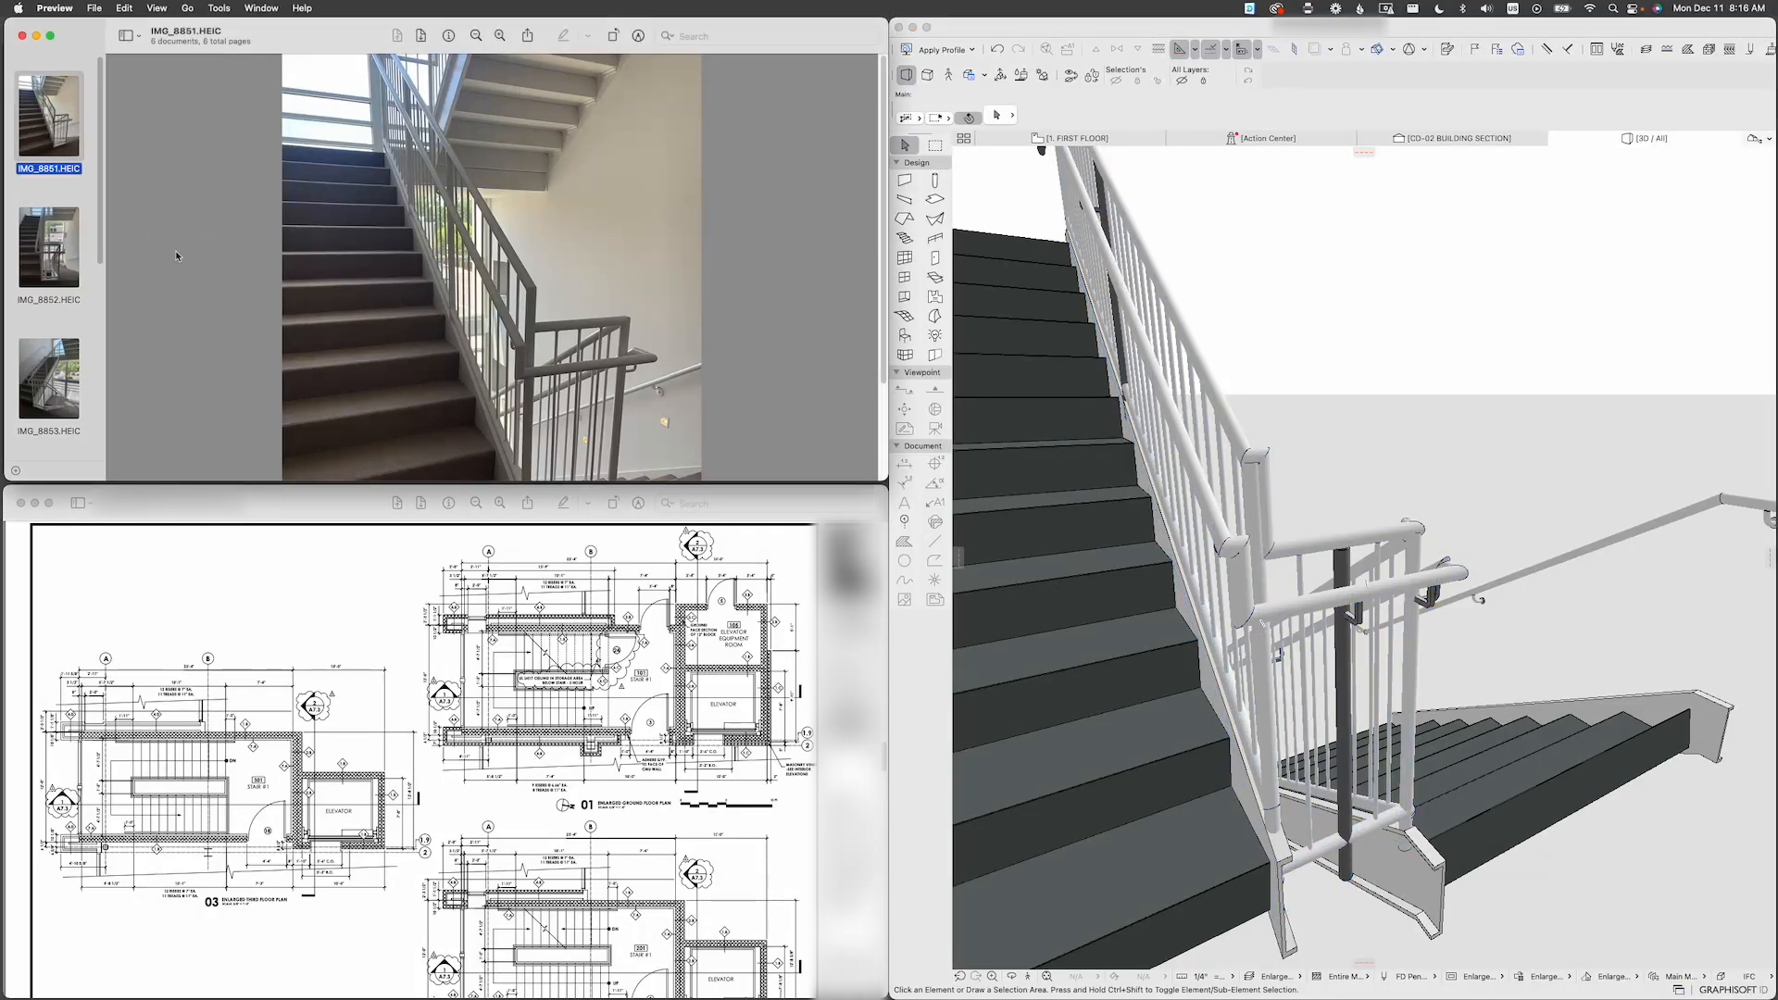
scroll(73, 358, up, 1)
scroll(72, 359, down, 5)
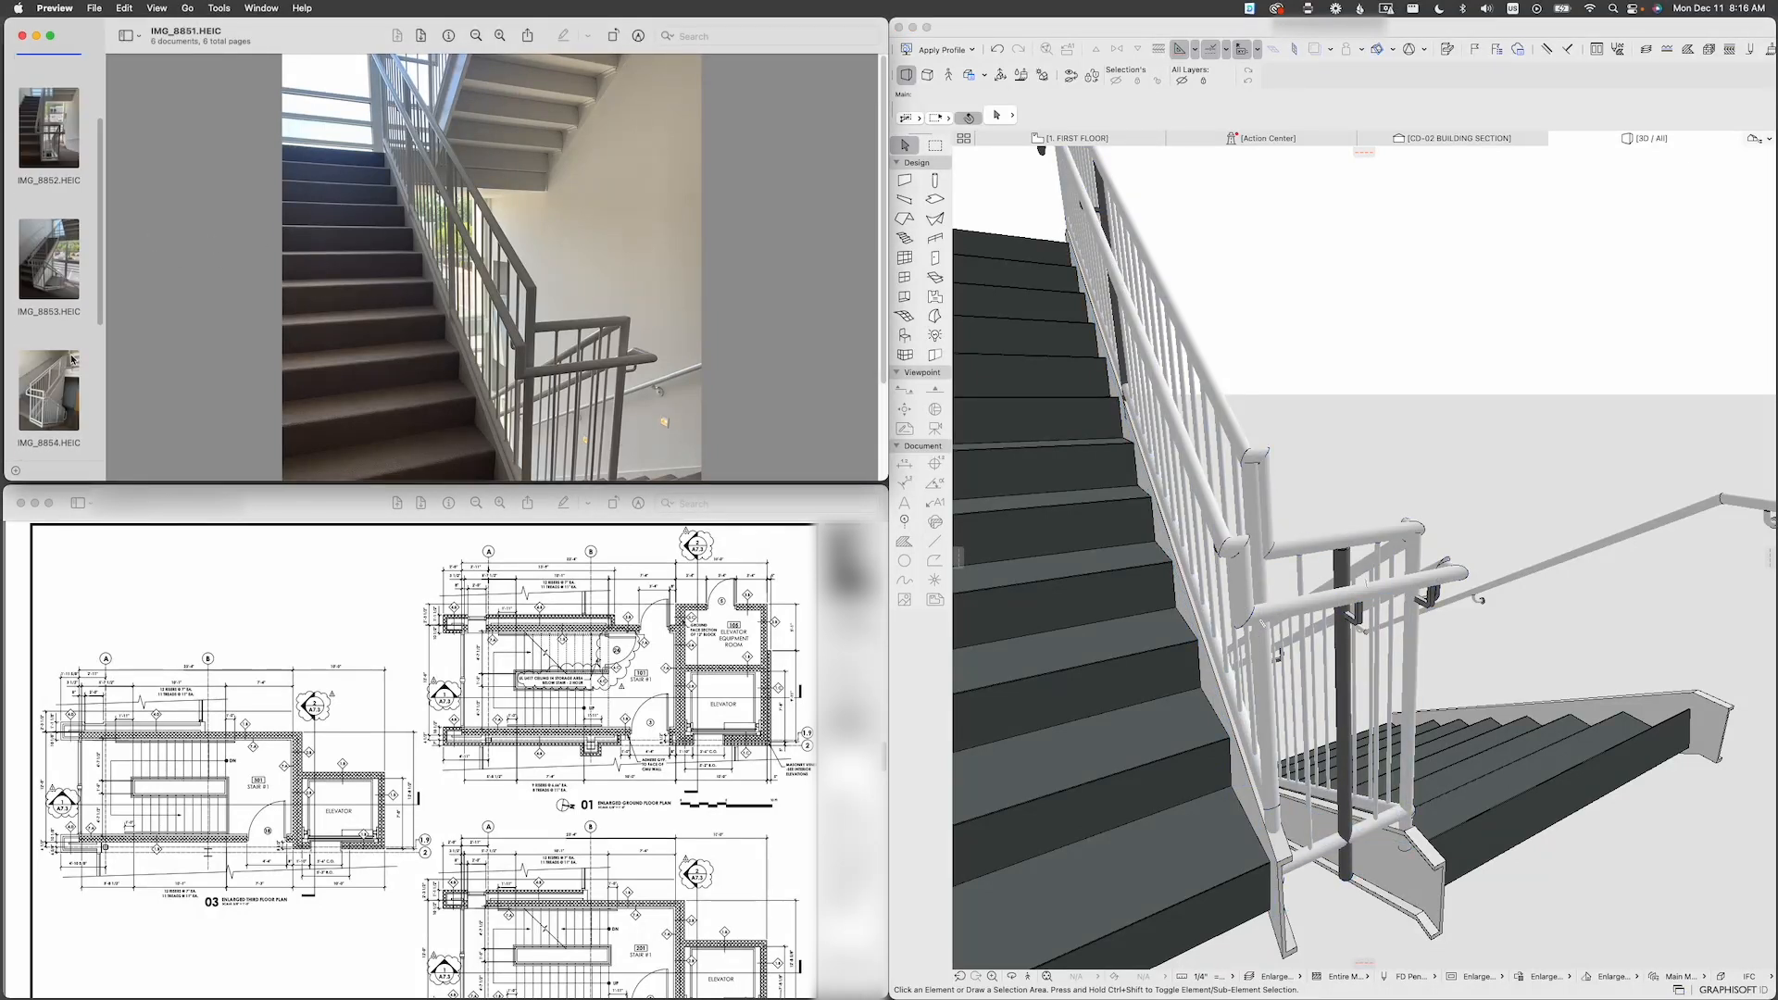
click(61, 259)
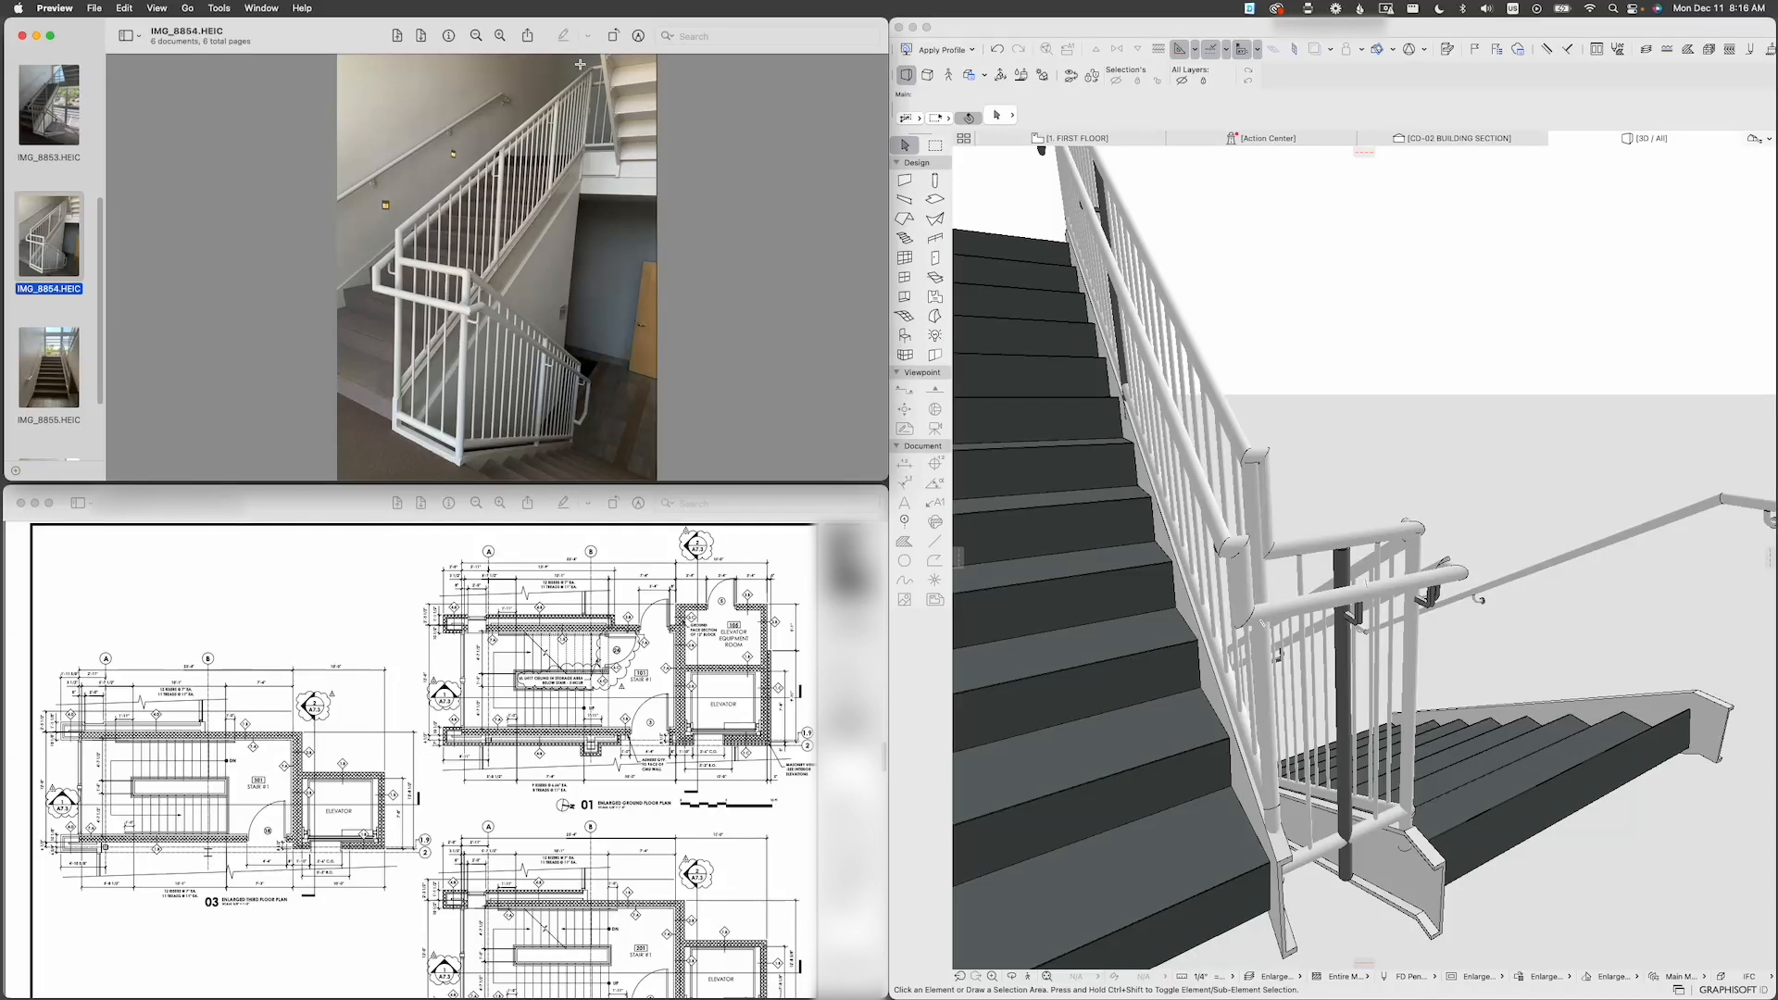
click(499, 36)
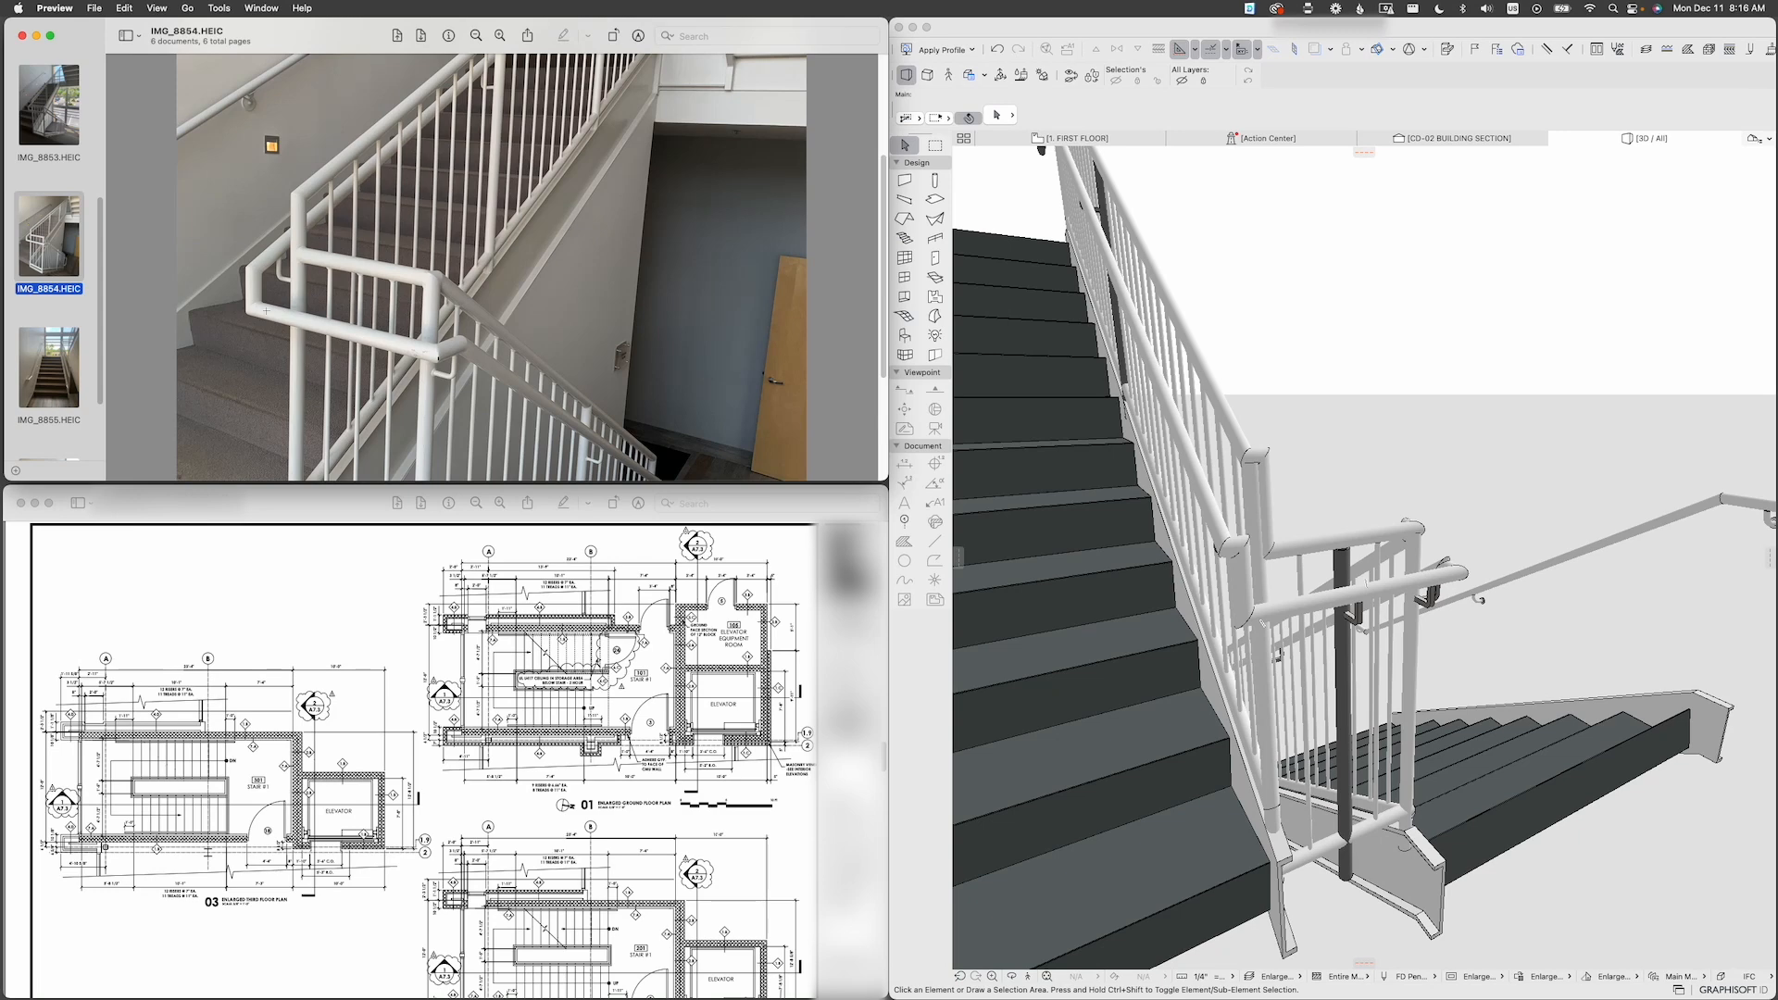
Step: Switch to Archicad, enter edit mode for the inner railing and set the upper flight's toprail connection at the landing to Direct Connection
click(1377, 544)
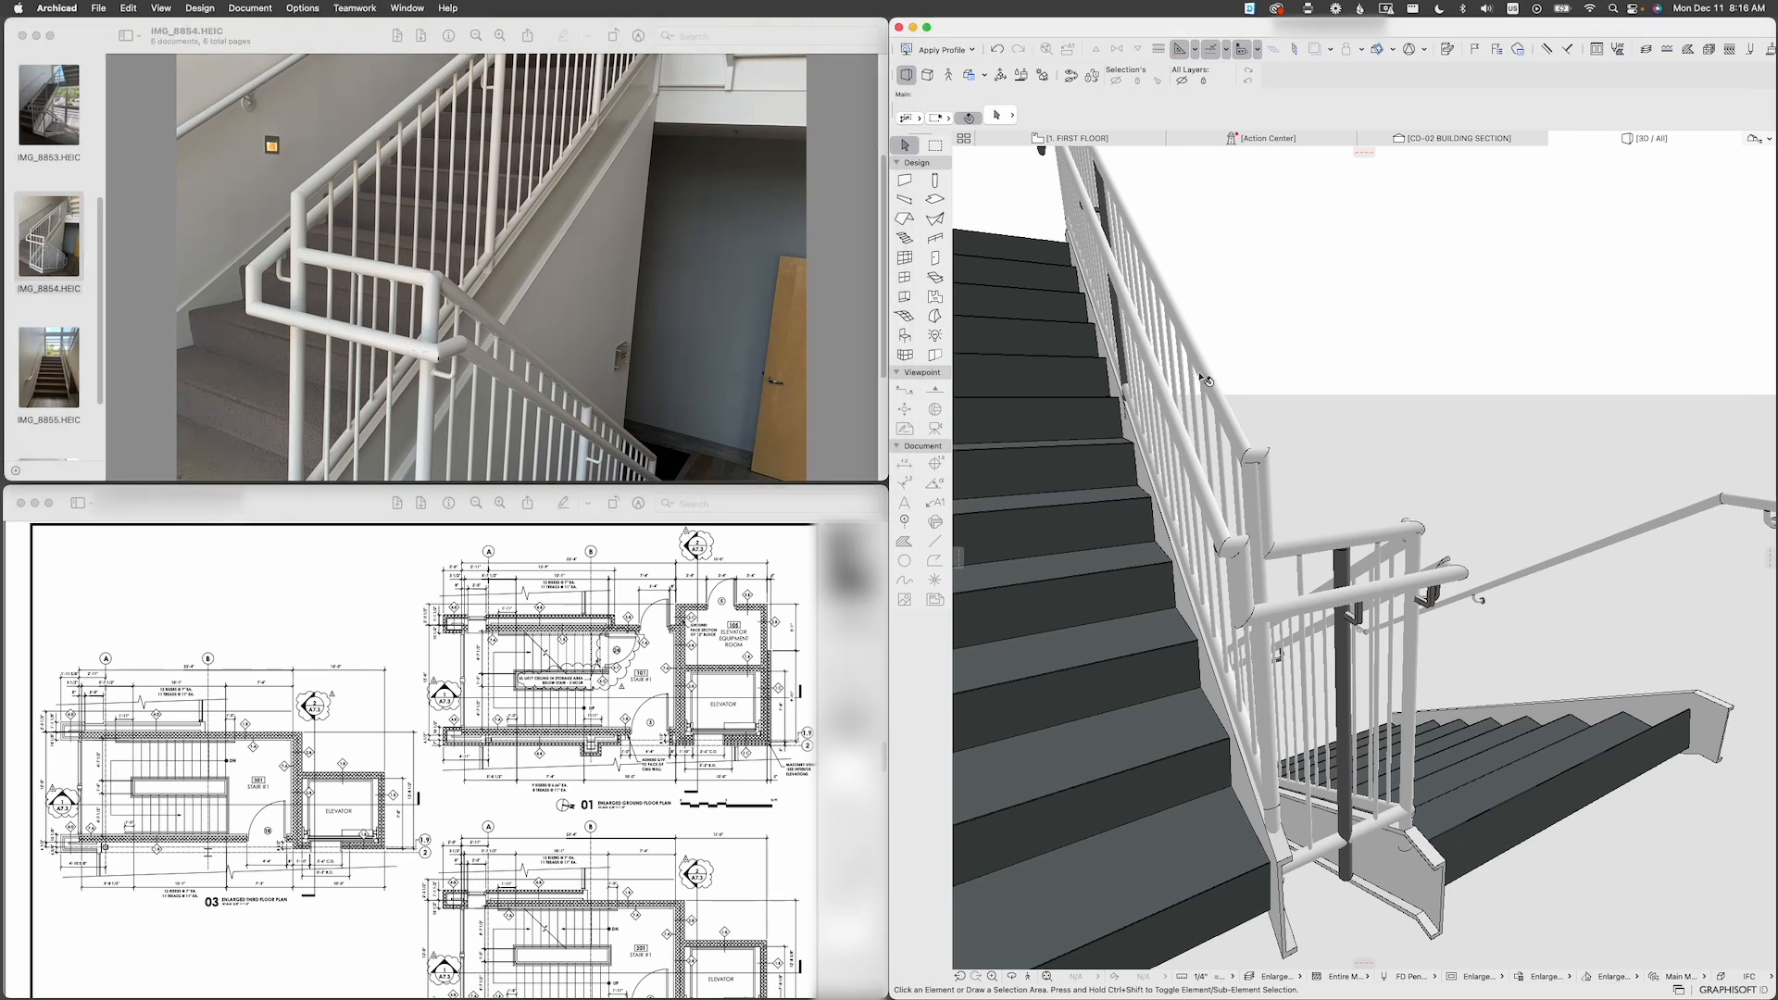
mouse_move(1259, 489)
shift+middle_down()
mouse_move(1162, 486)
mouse_move(1267, 506)
shift+middle_up()
click(1272, 508)
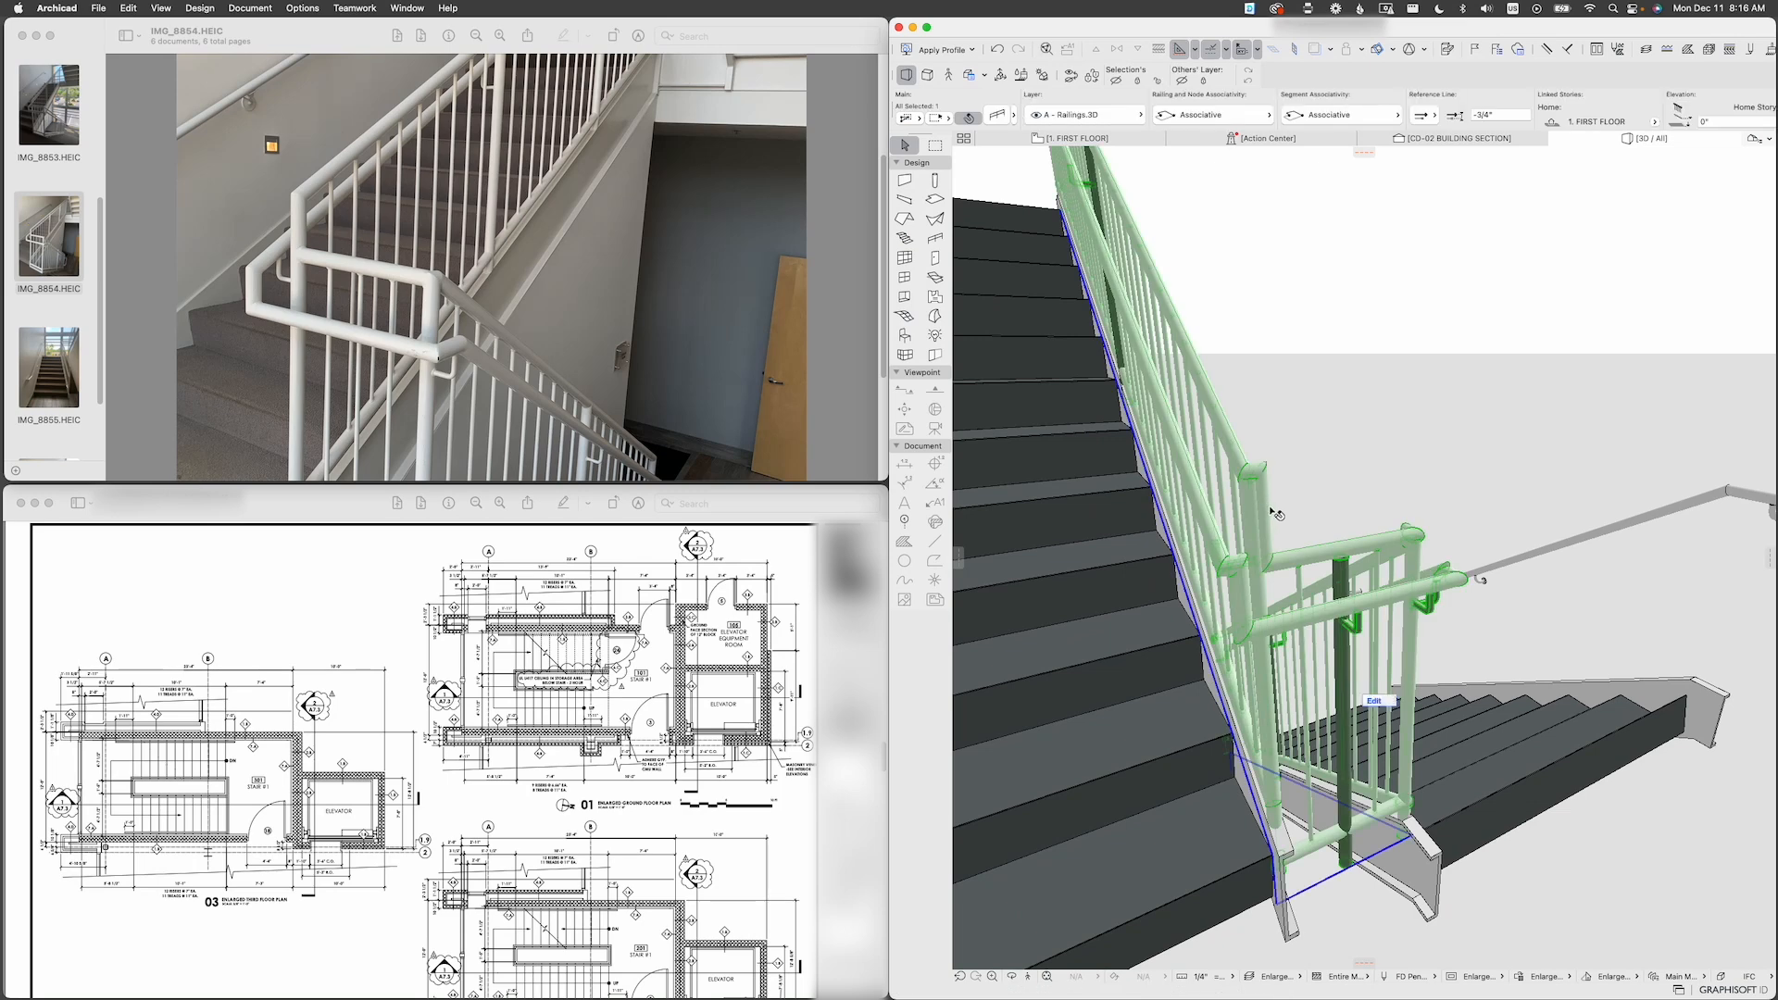
click(1387, 704)
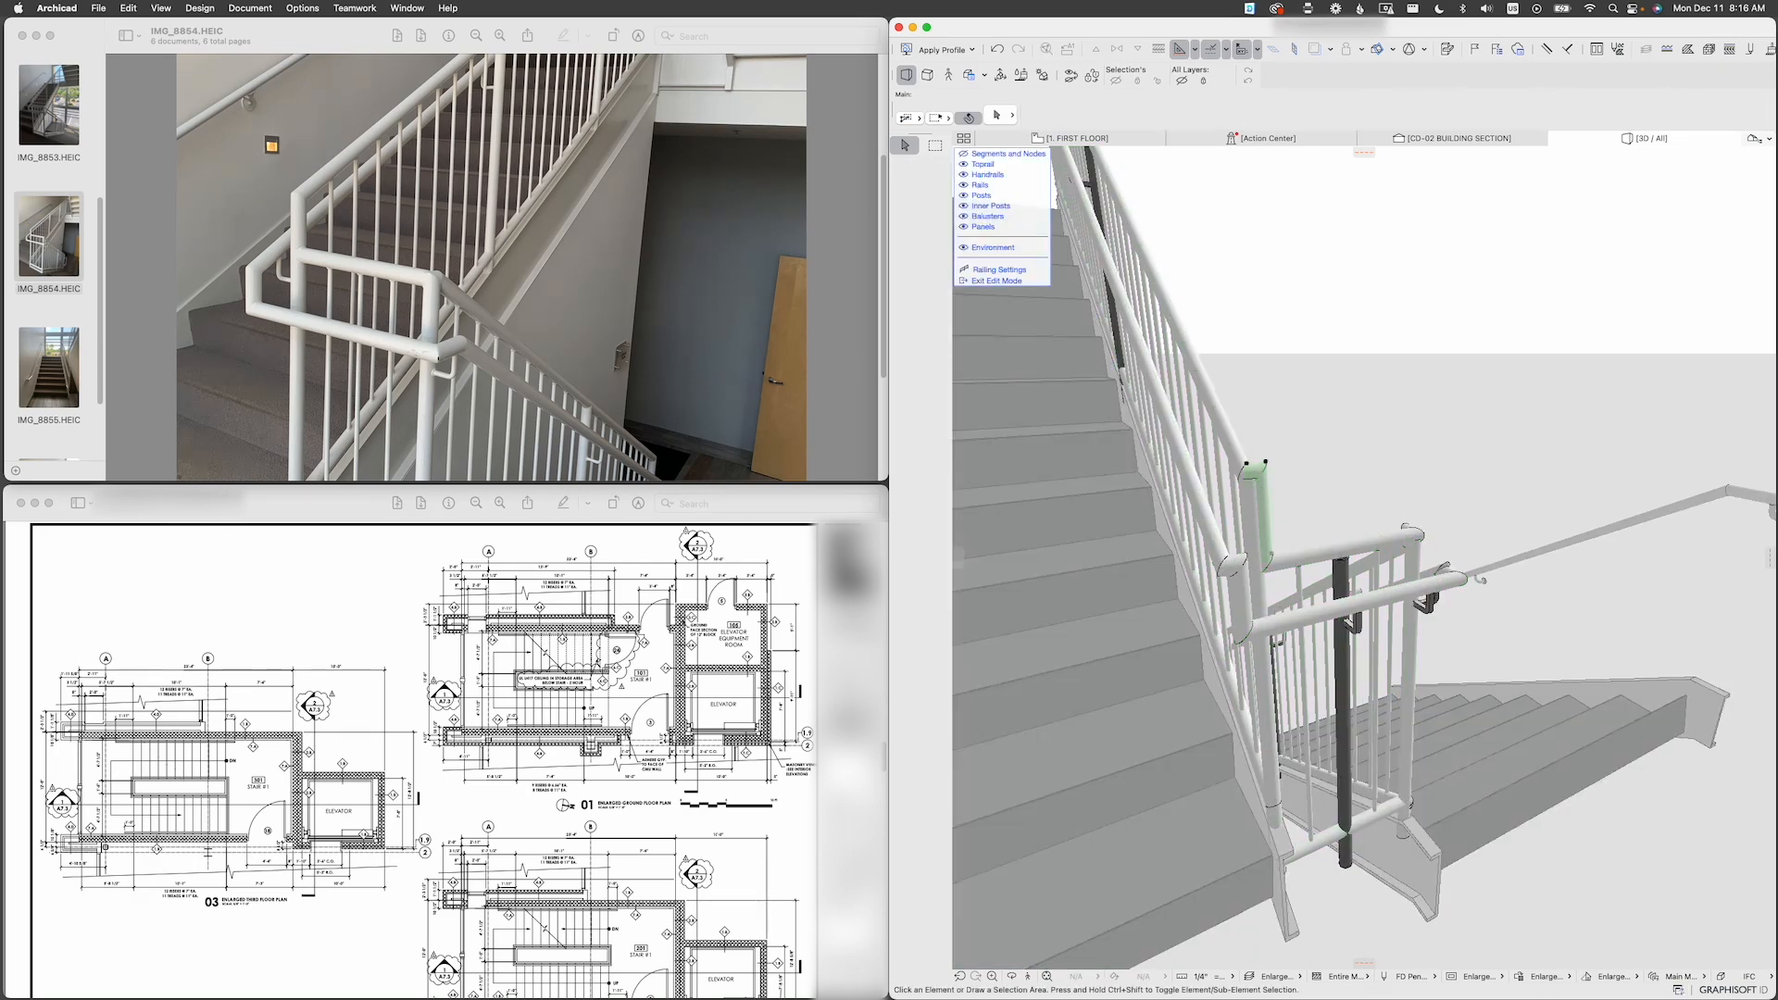
click(1263, 493)
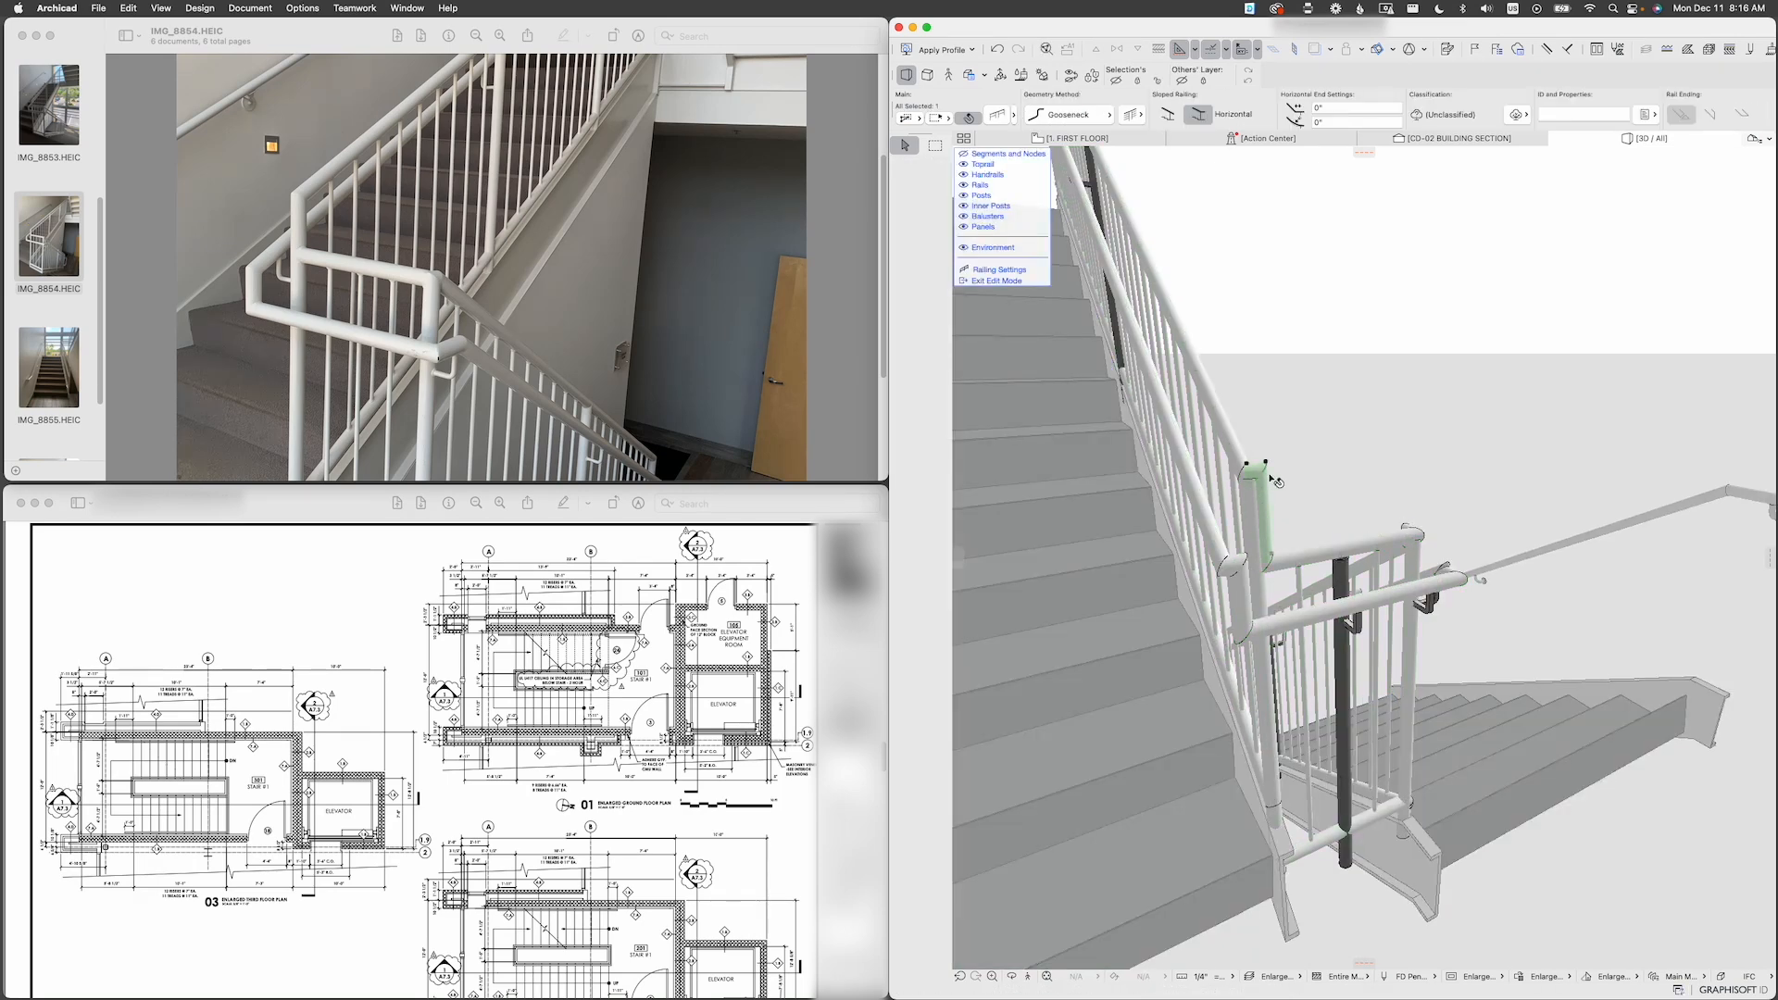
click(1108, 116)
click(1208, 162)
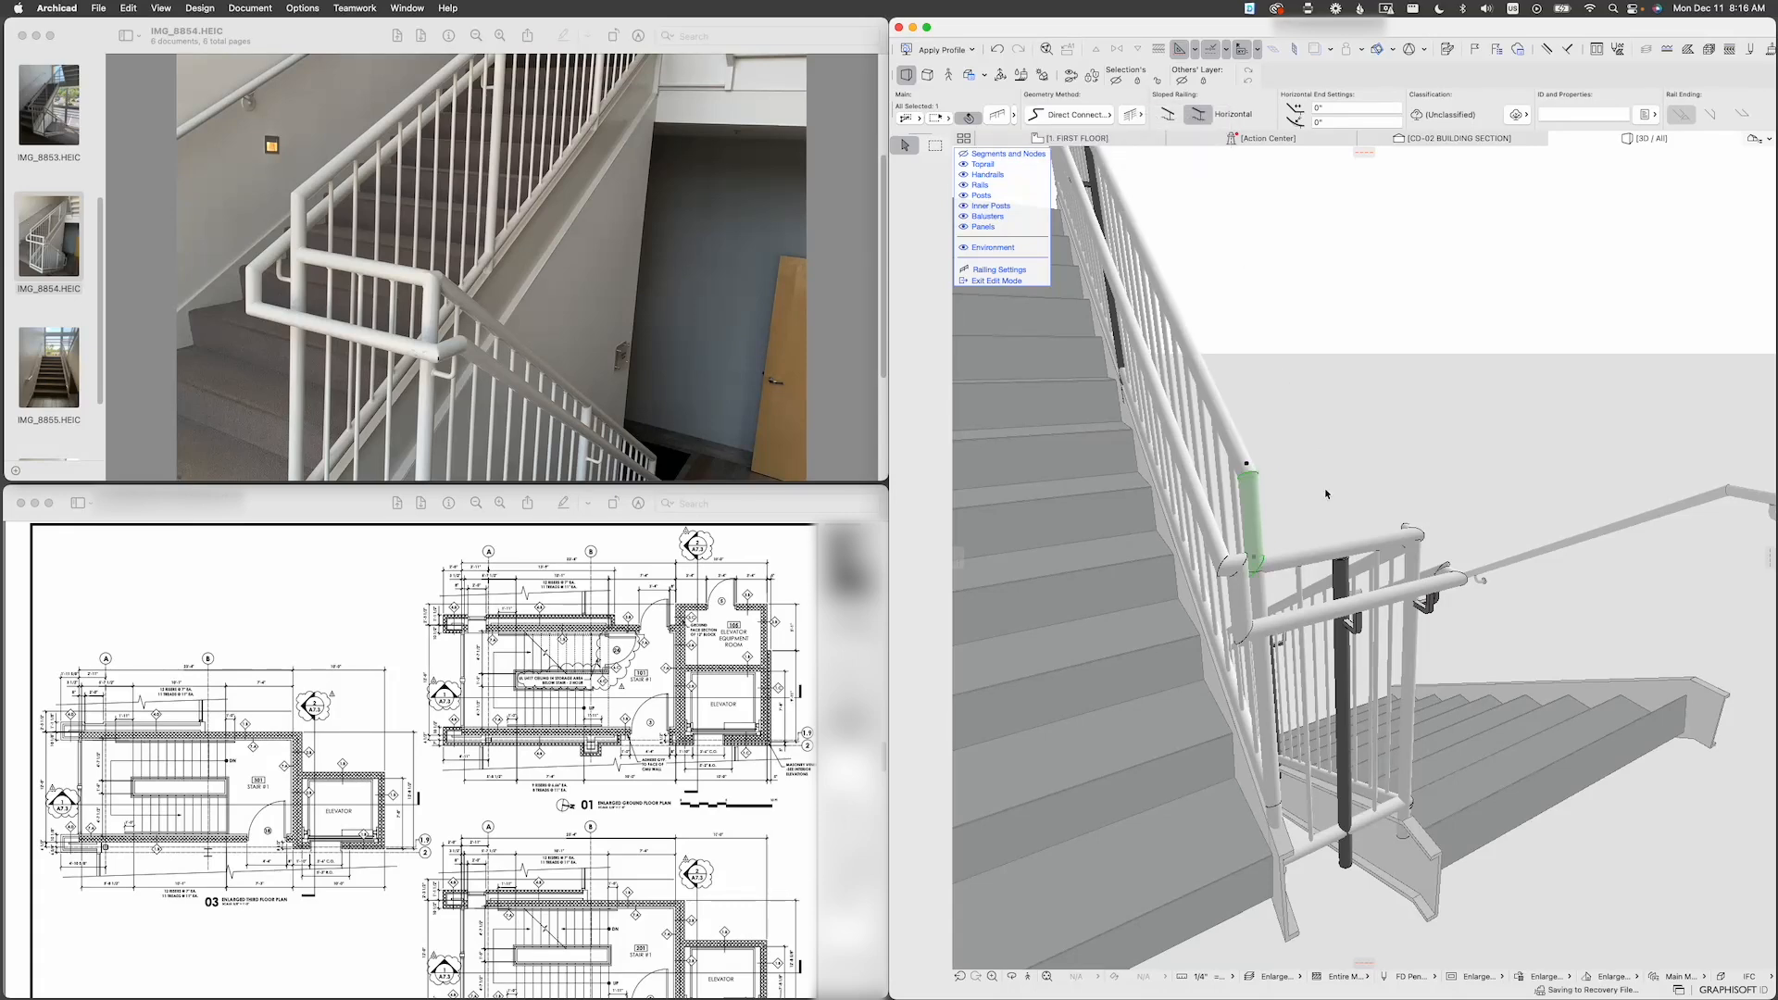
Step: Set the handrail connection at the foot of the upper flight to Direct Connection
shift+middle_drag(1304, 522, 1252, 560)
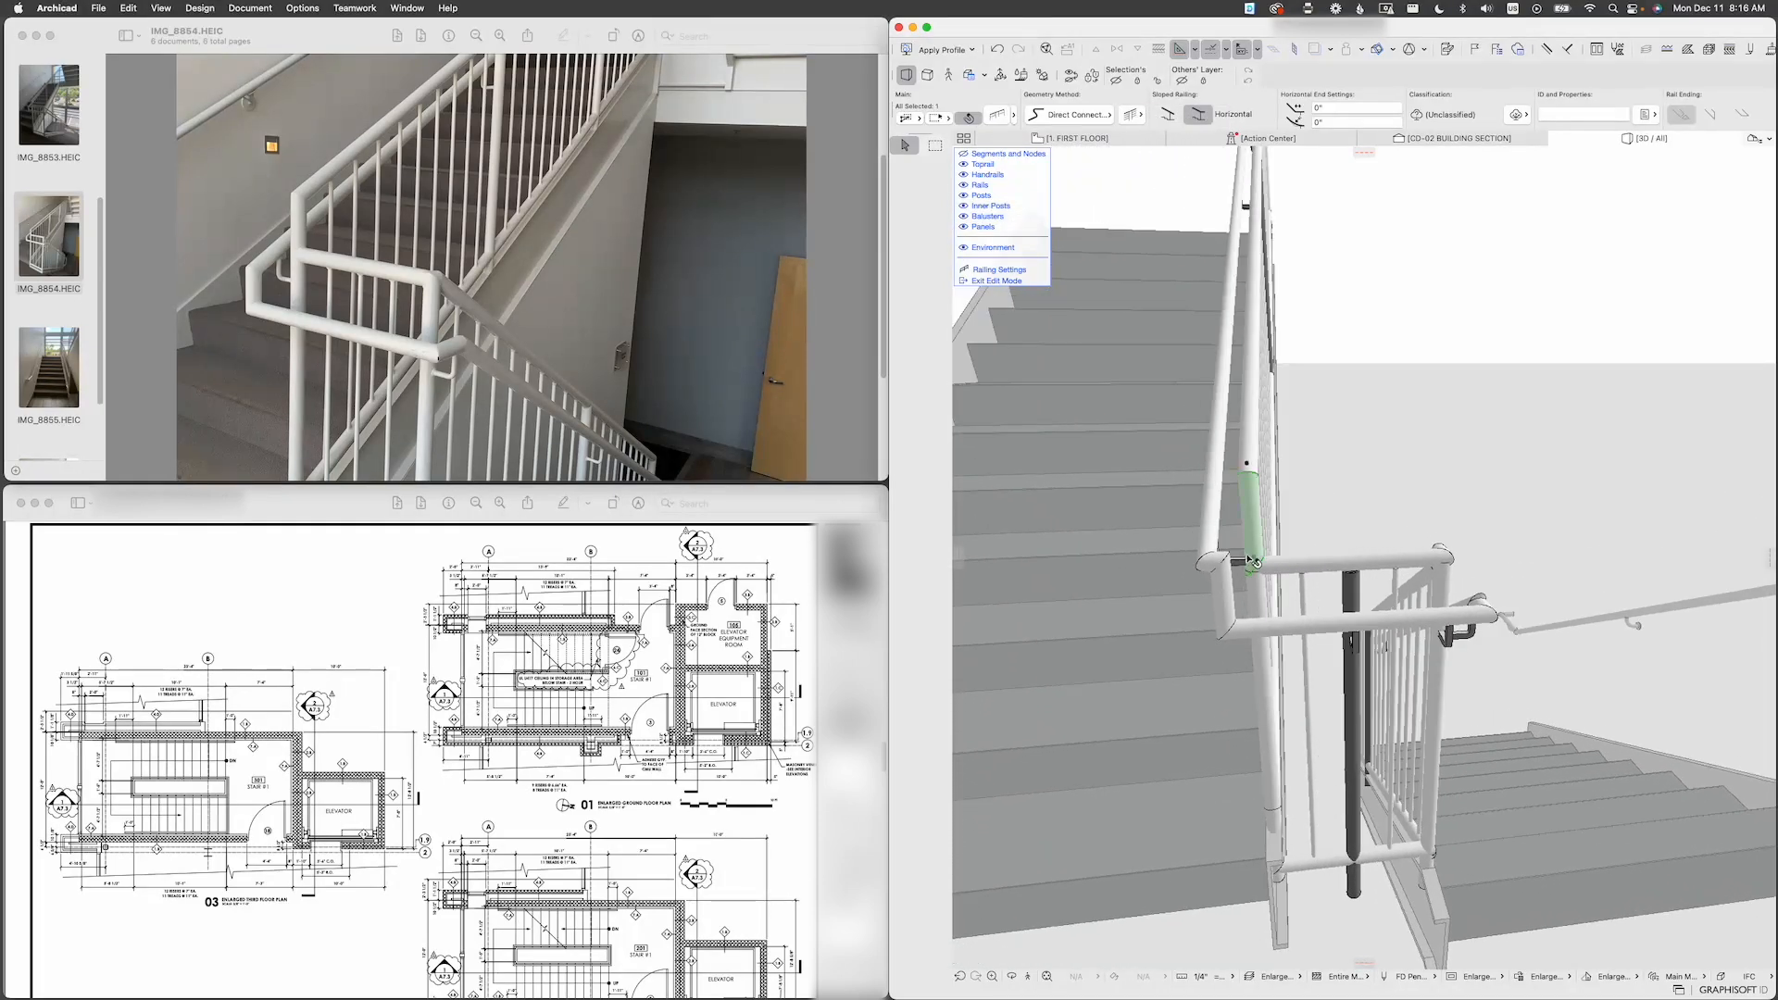
scroll(1252, 560, up, 3)
scroll(1252, 560, up, 2)
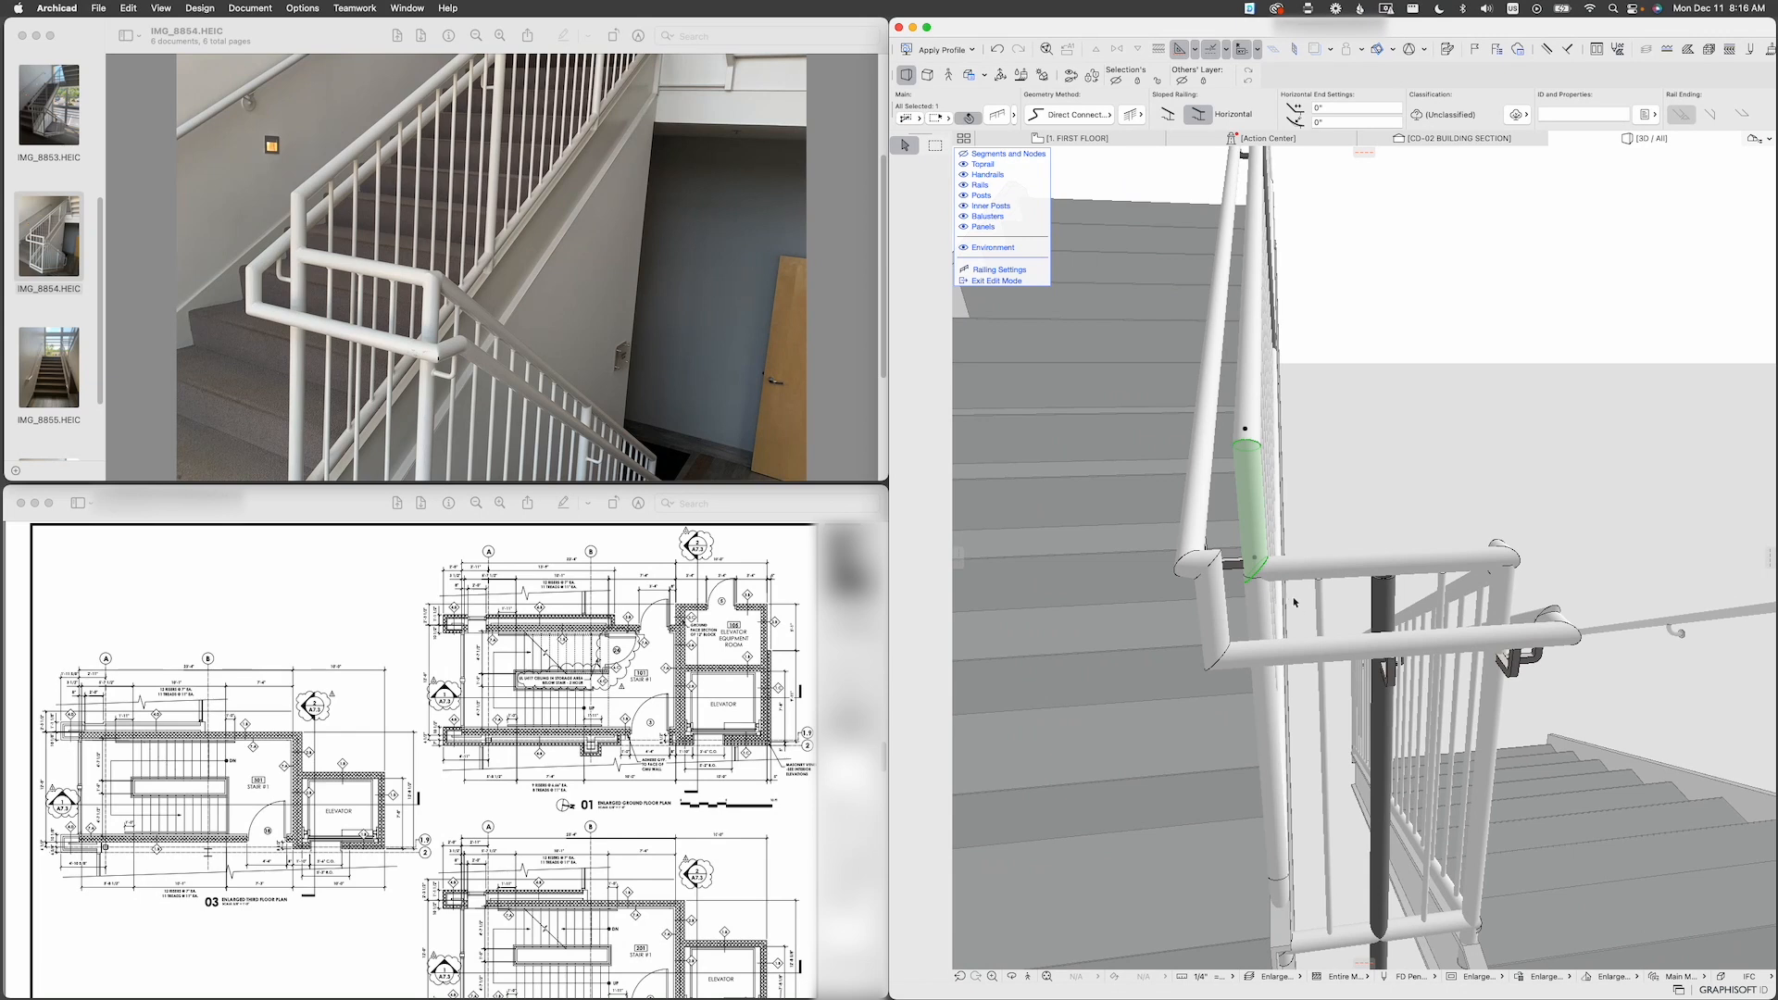
click(1213, 567)
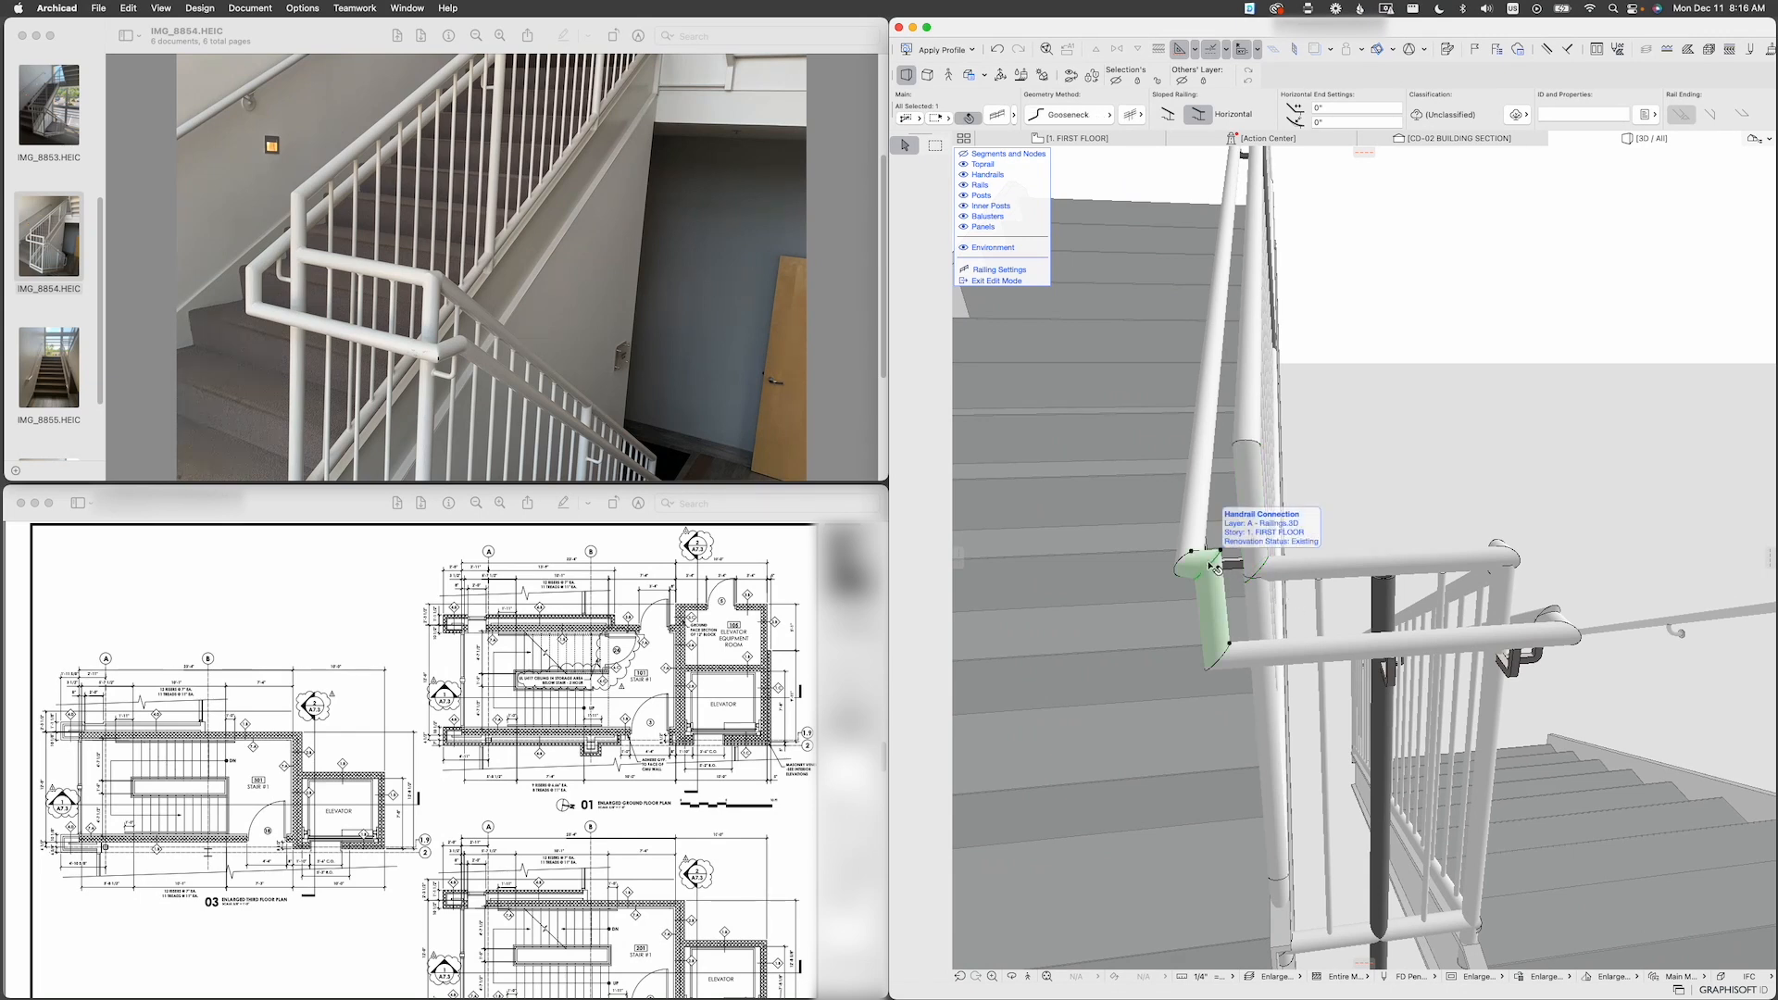
click(1096, 116)
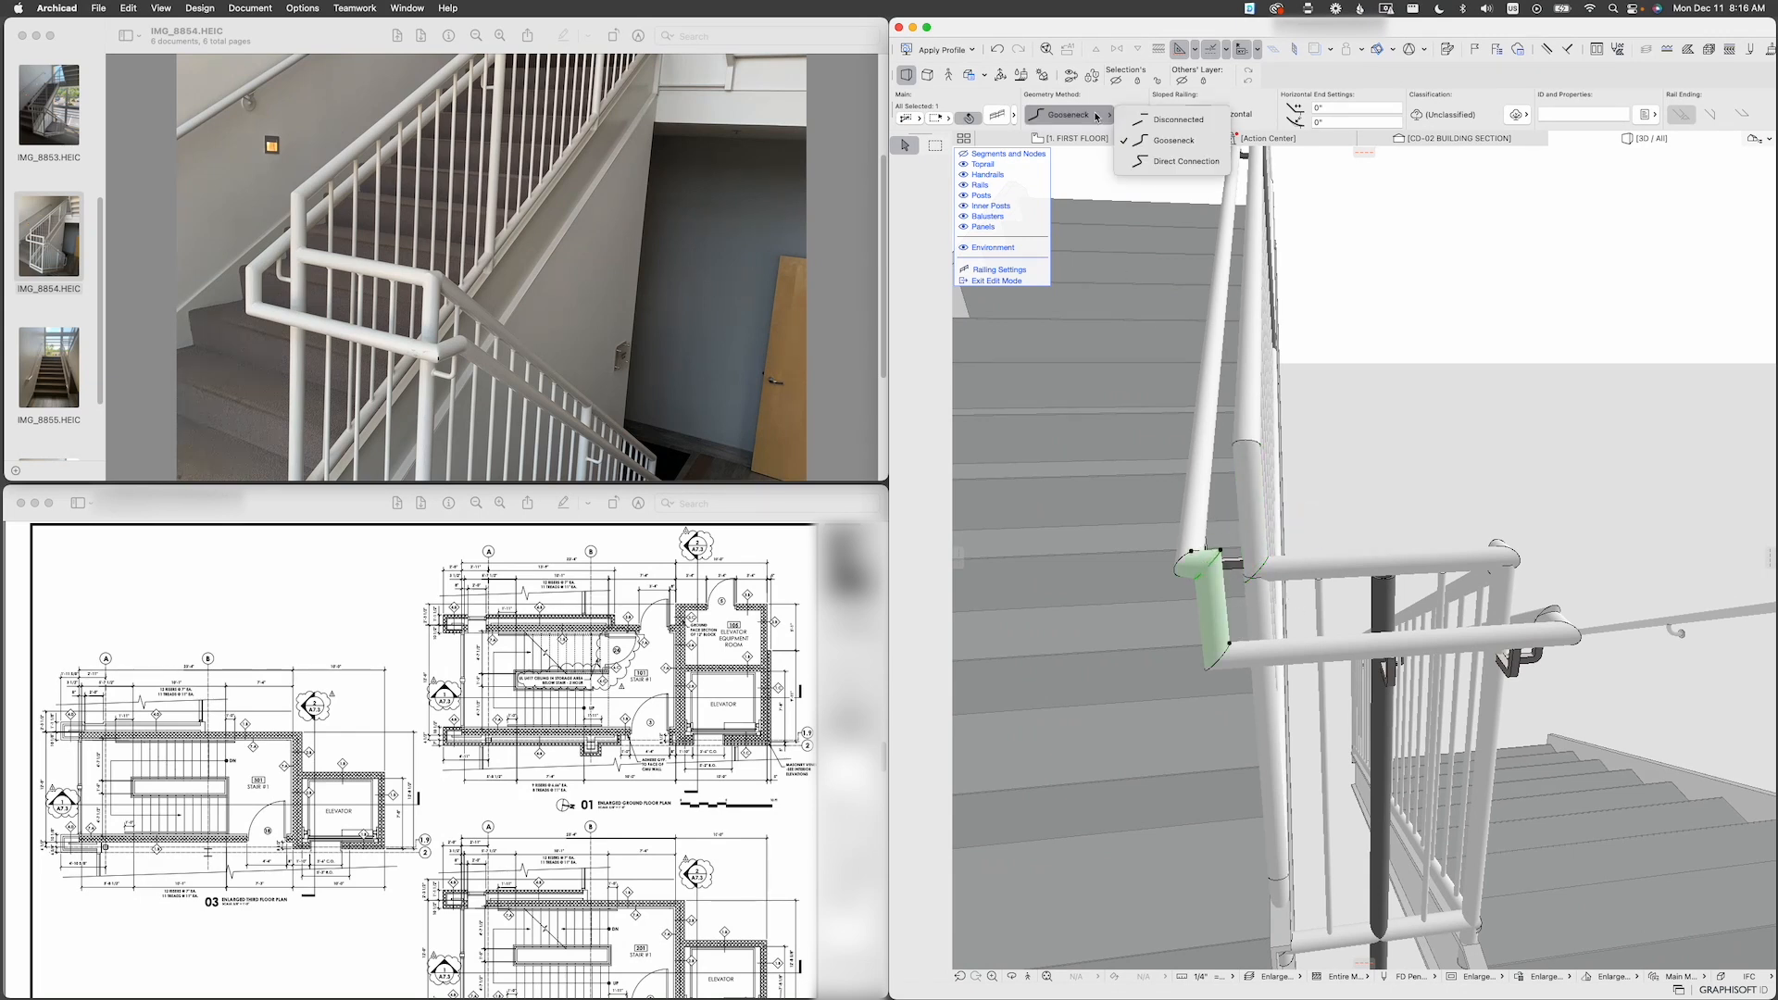
click(1213, 161)
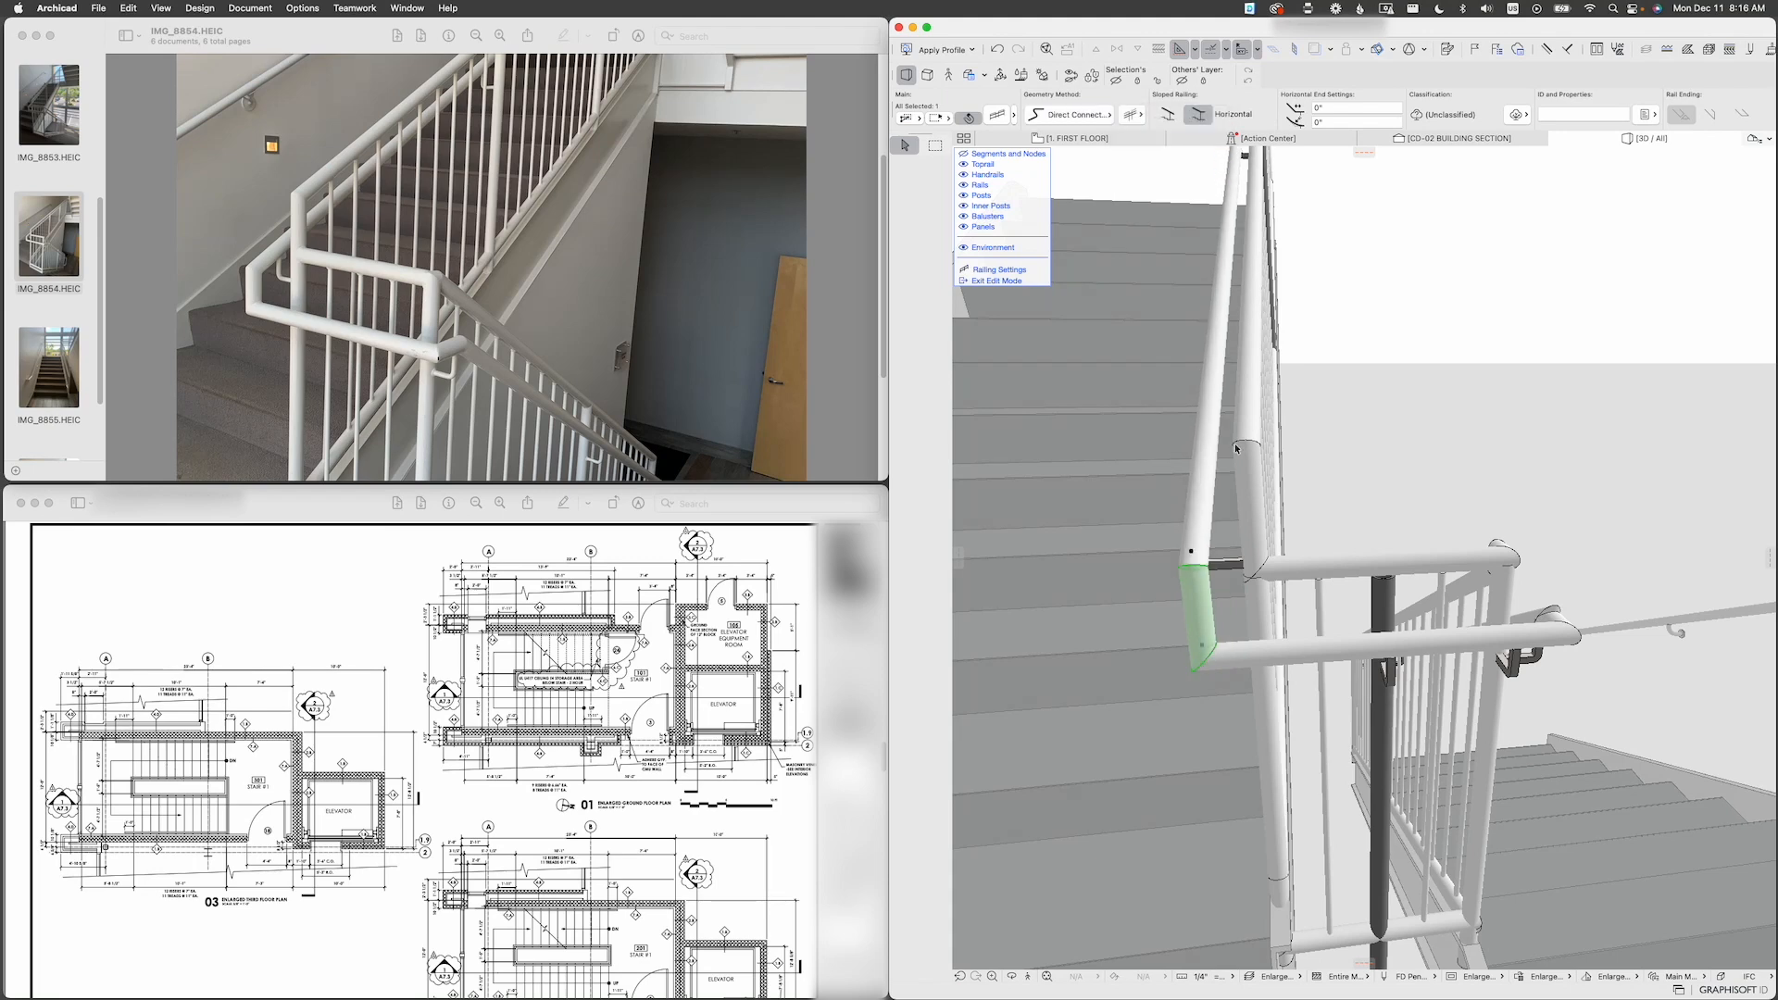
Step: Set the handrail connection at the landing corner where the lower flight arrives to Direct Connection
shift+middle_drag(1279, 569, 1143, 501)
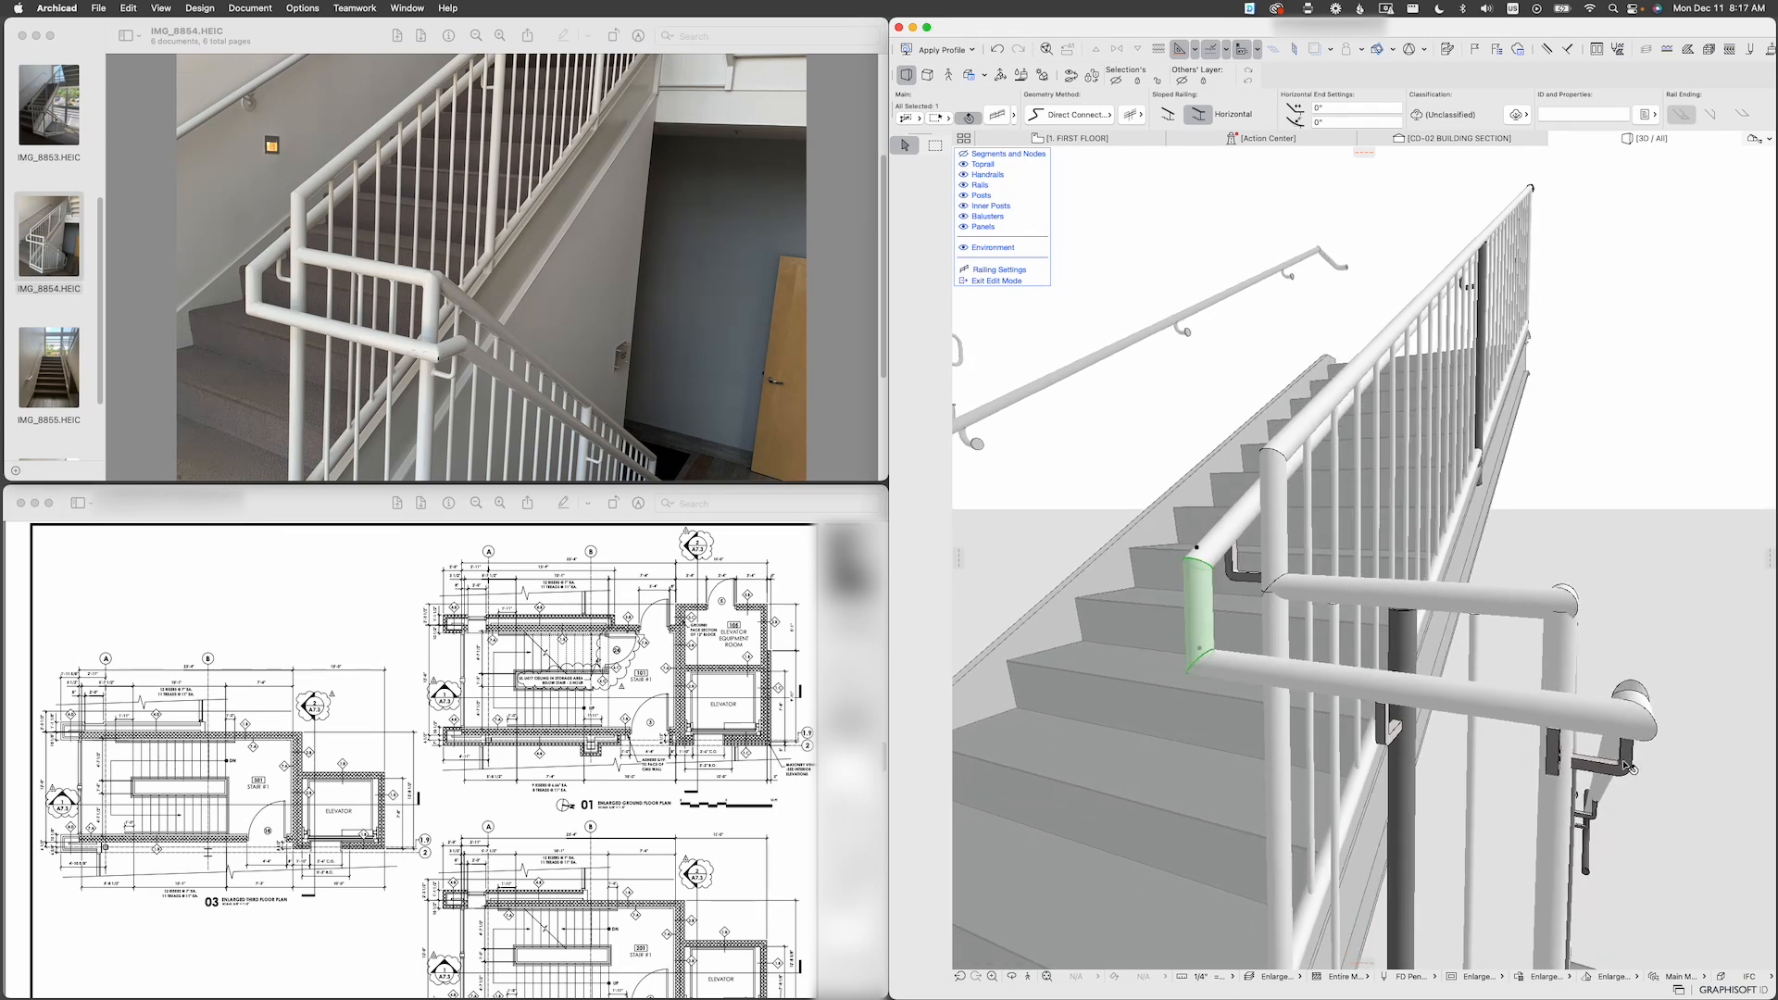
shift+middle_drag(1631, 766, 1392, 653)
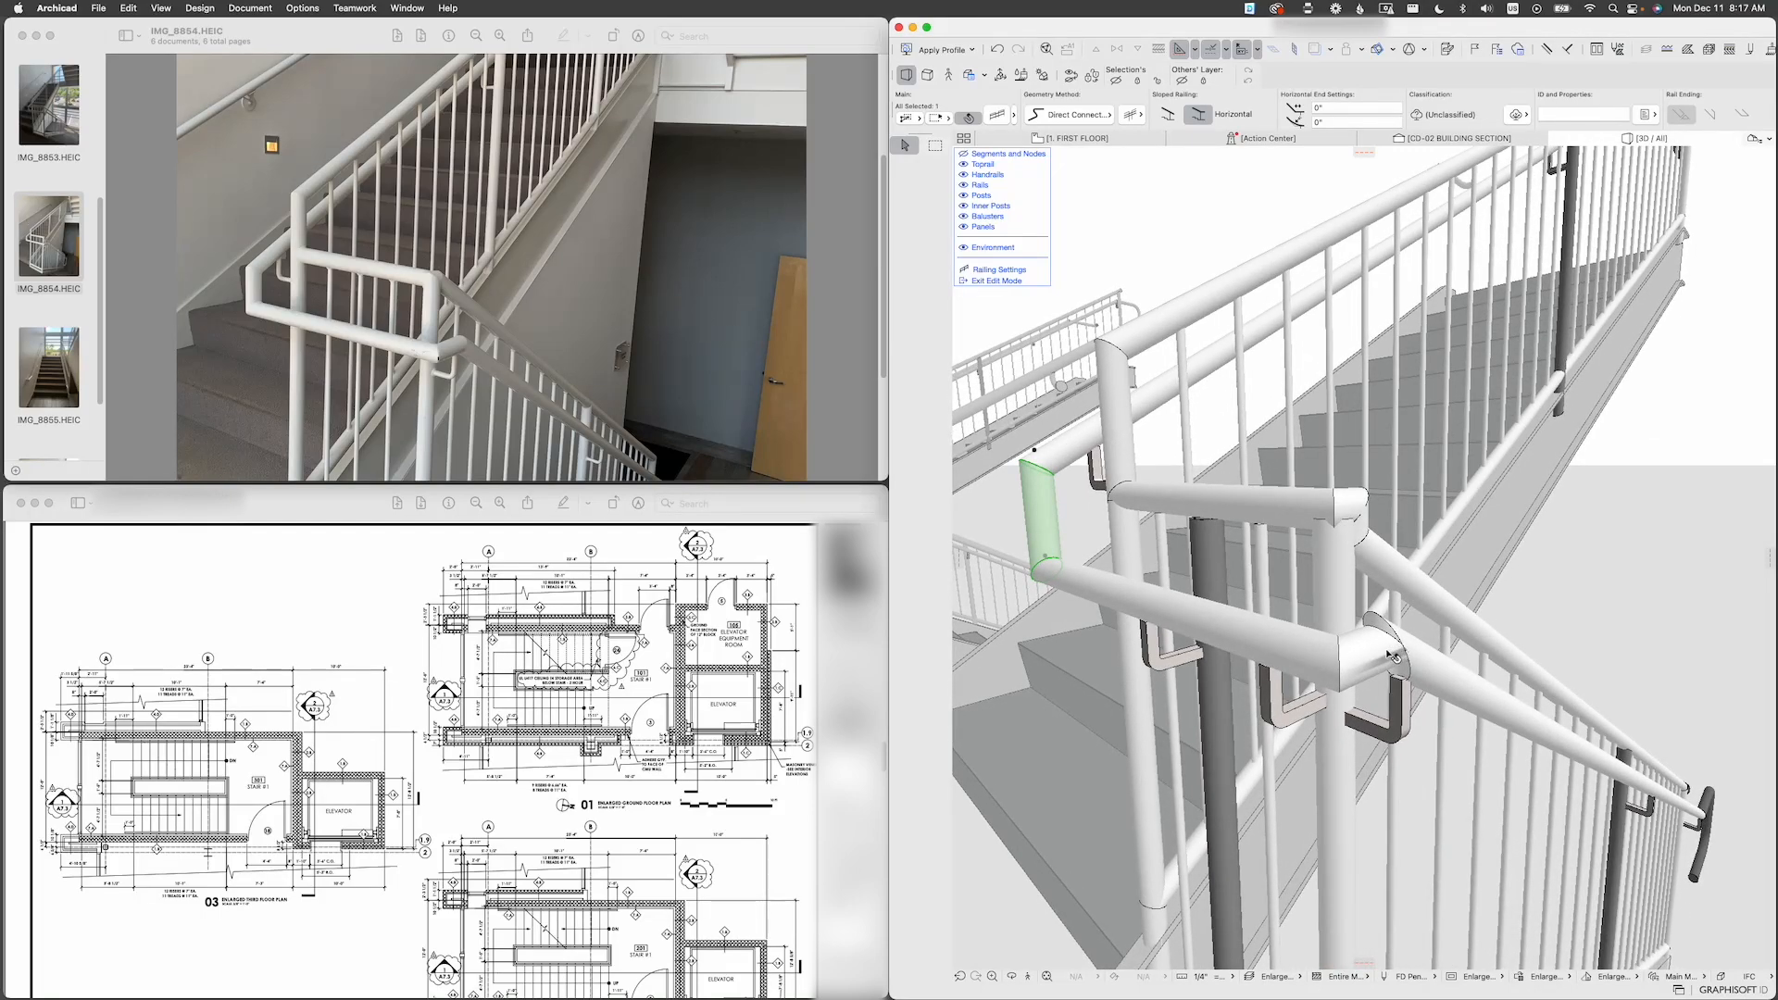
click(1396, 648)
scroll(1337, 624, down, 3)
scroll(1338, 620, up, 2)
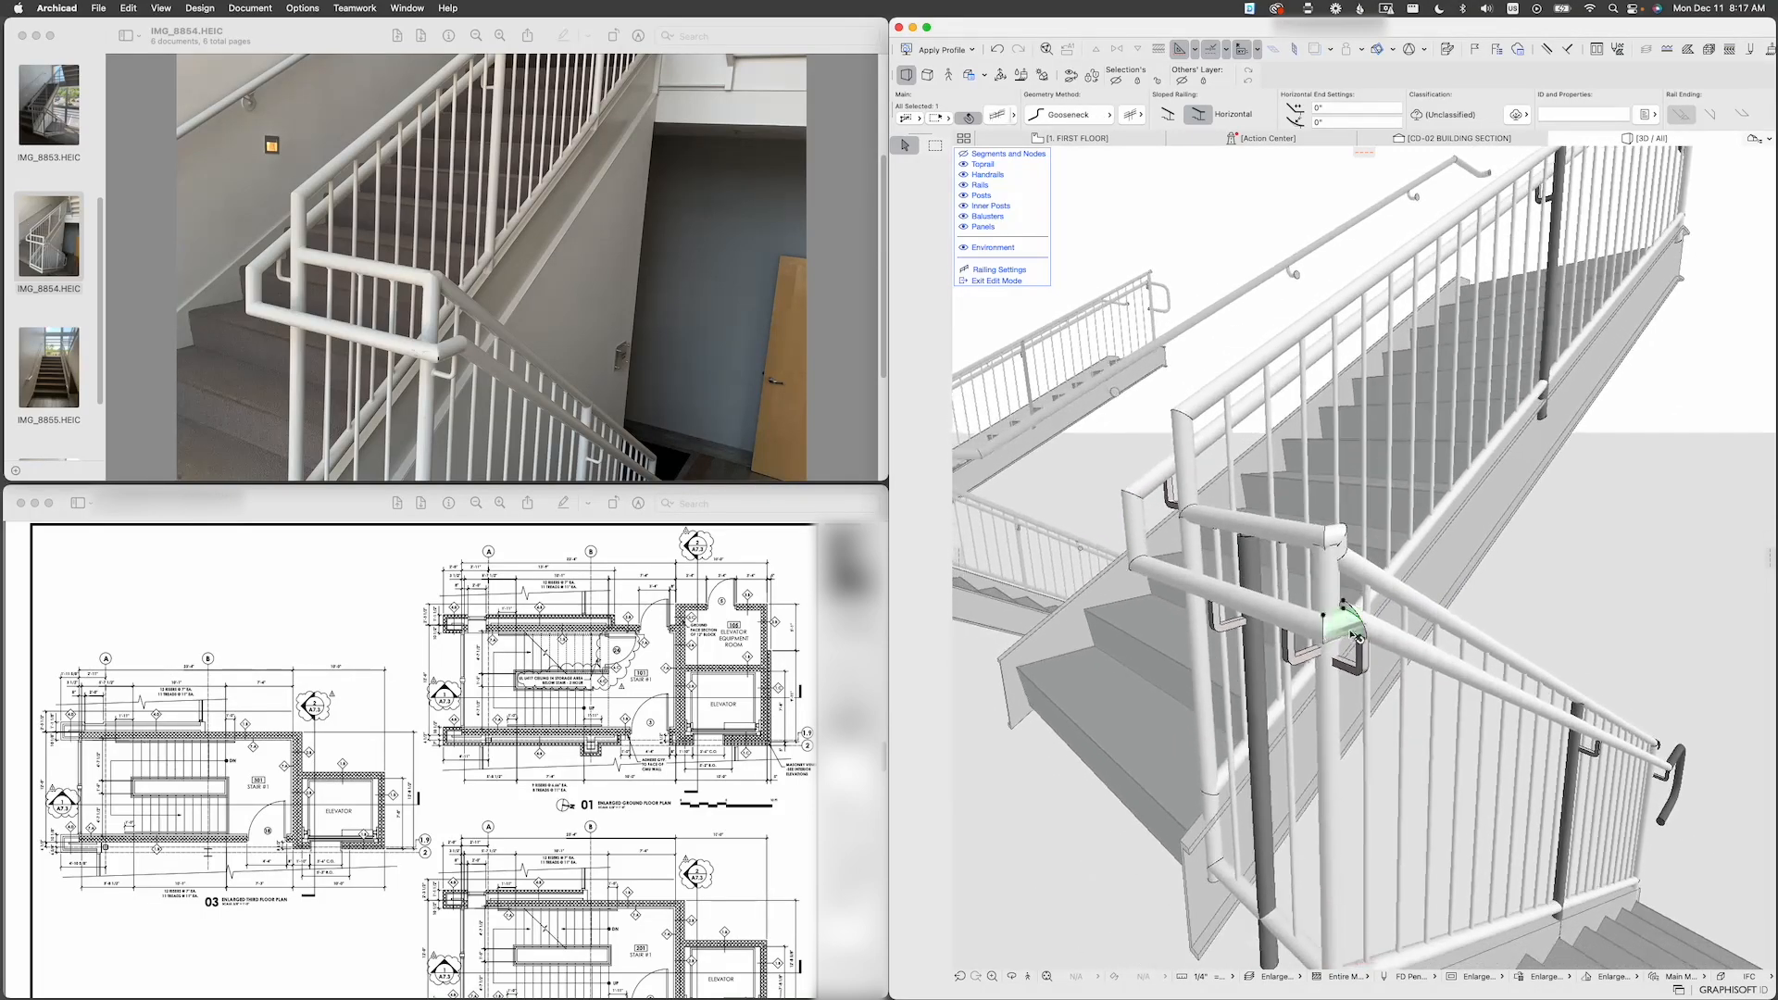
scroll(1362, 629, up, 2)
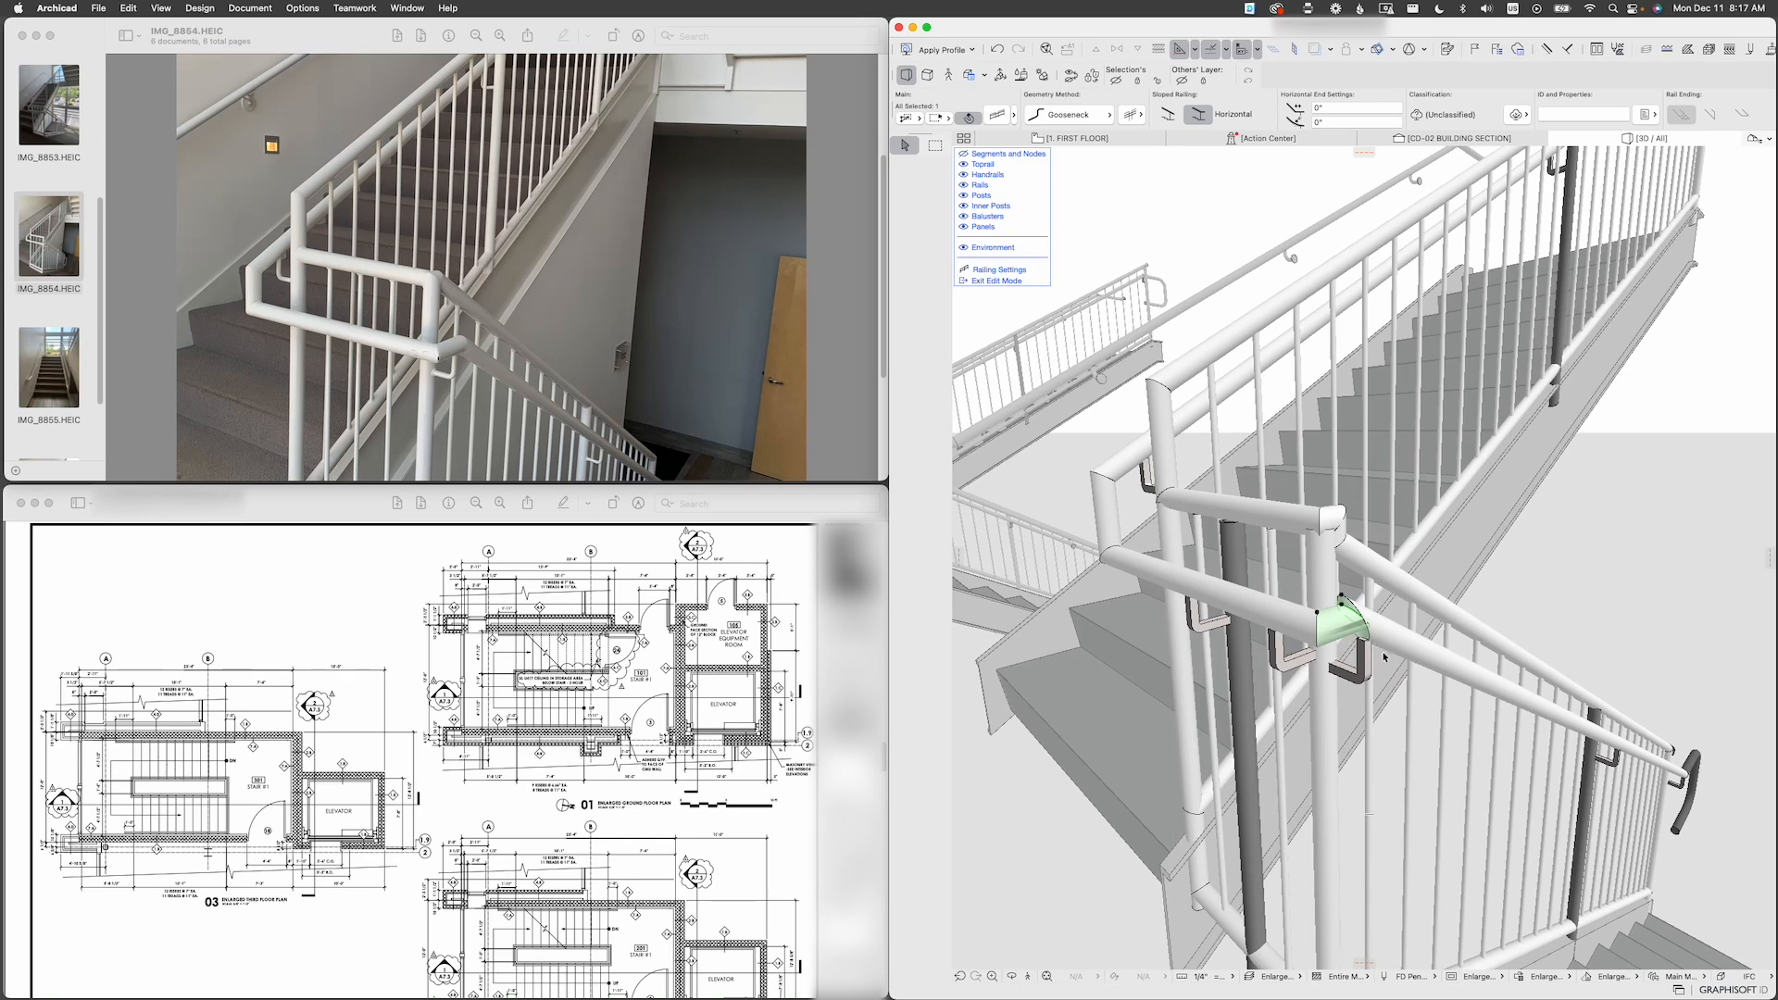
scroll(1391, 650, up, 2)
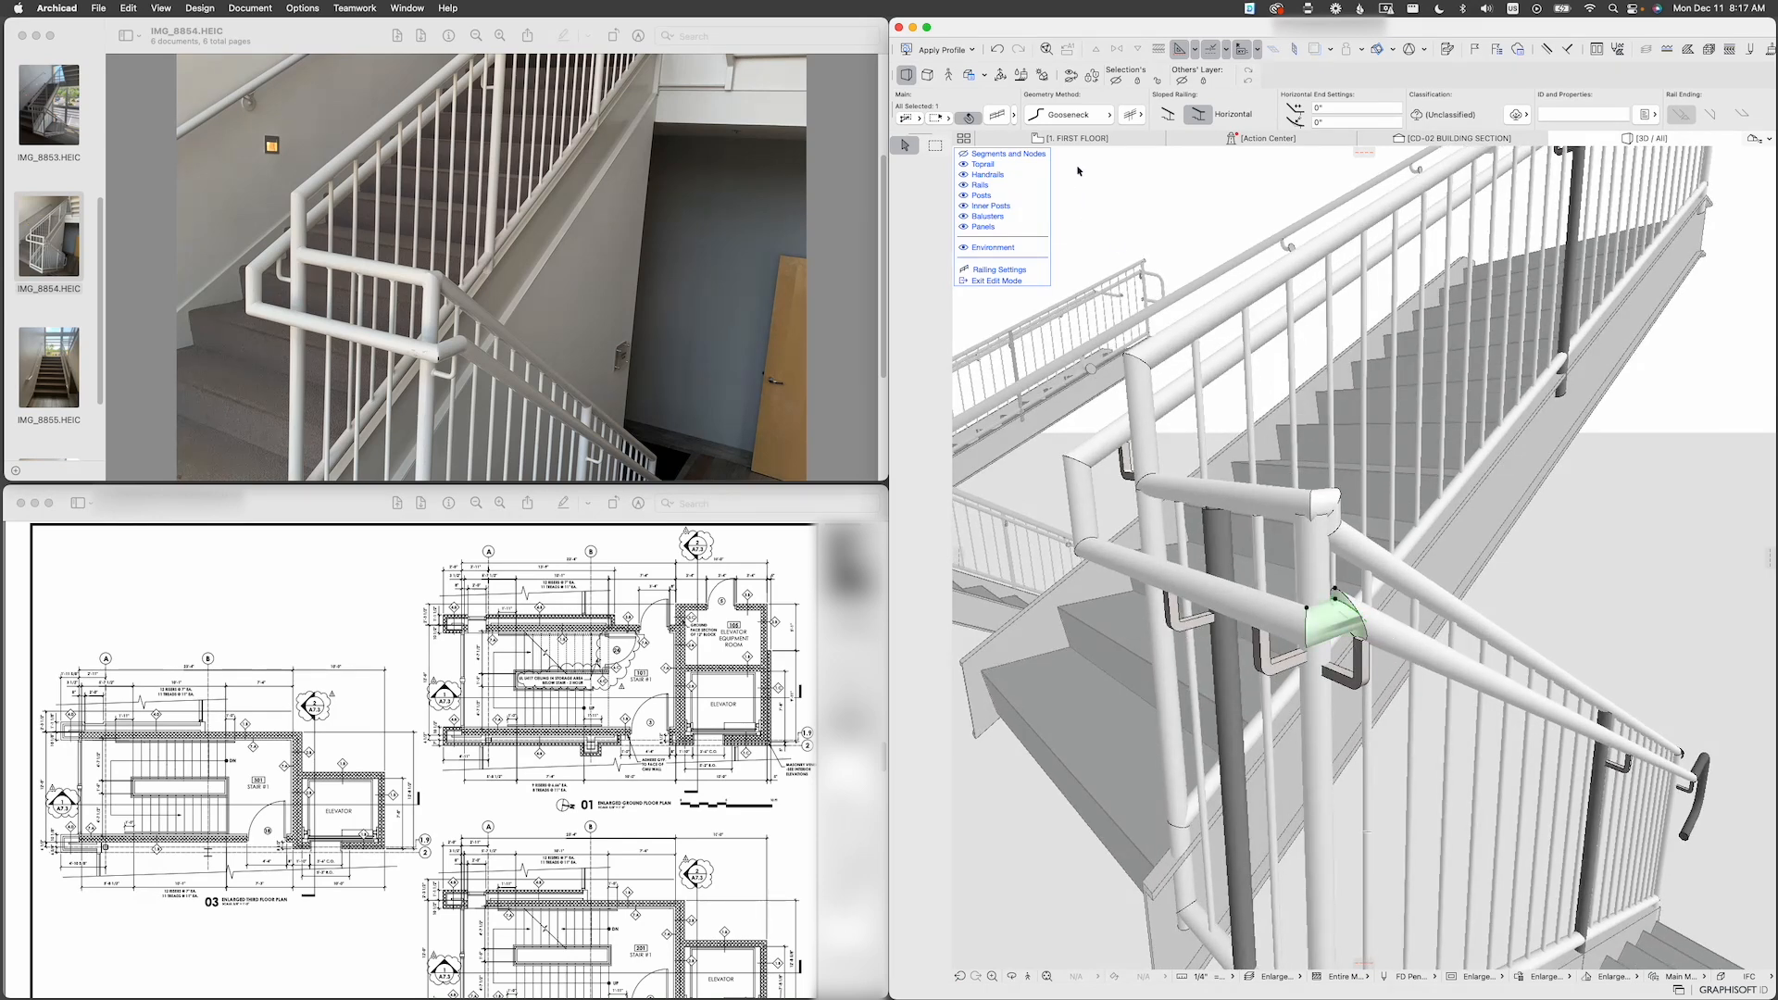
click(1074, 114)
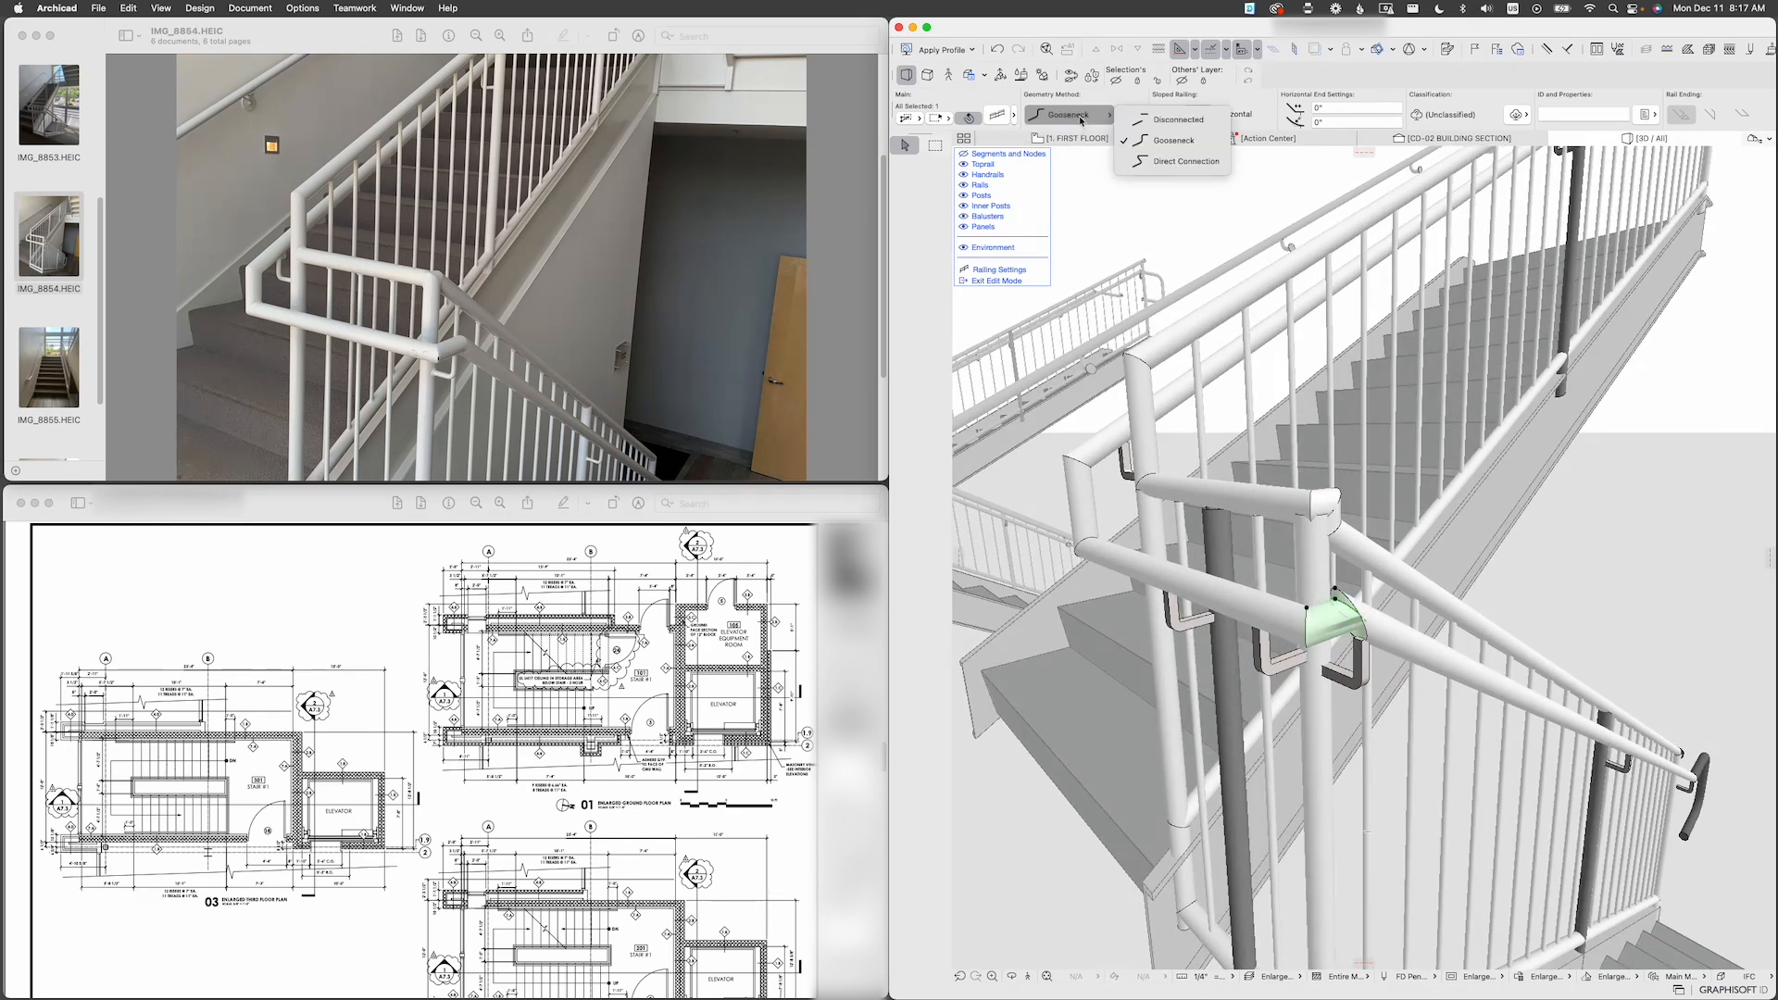
click(1190, 161)
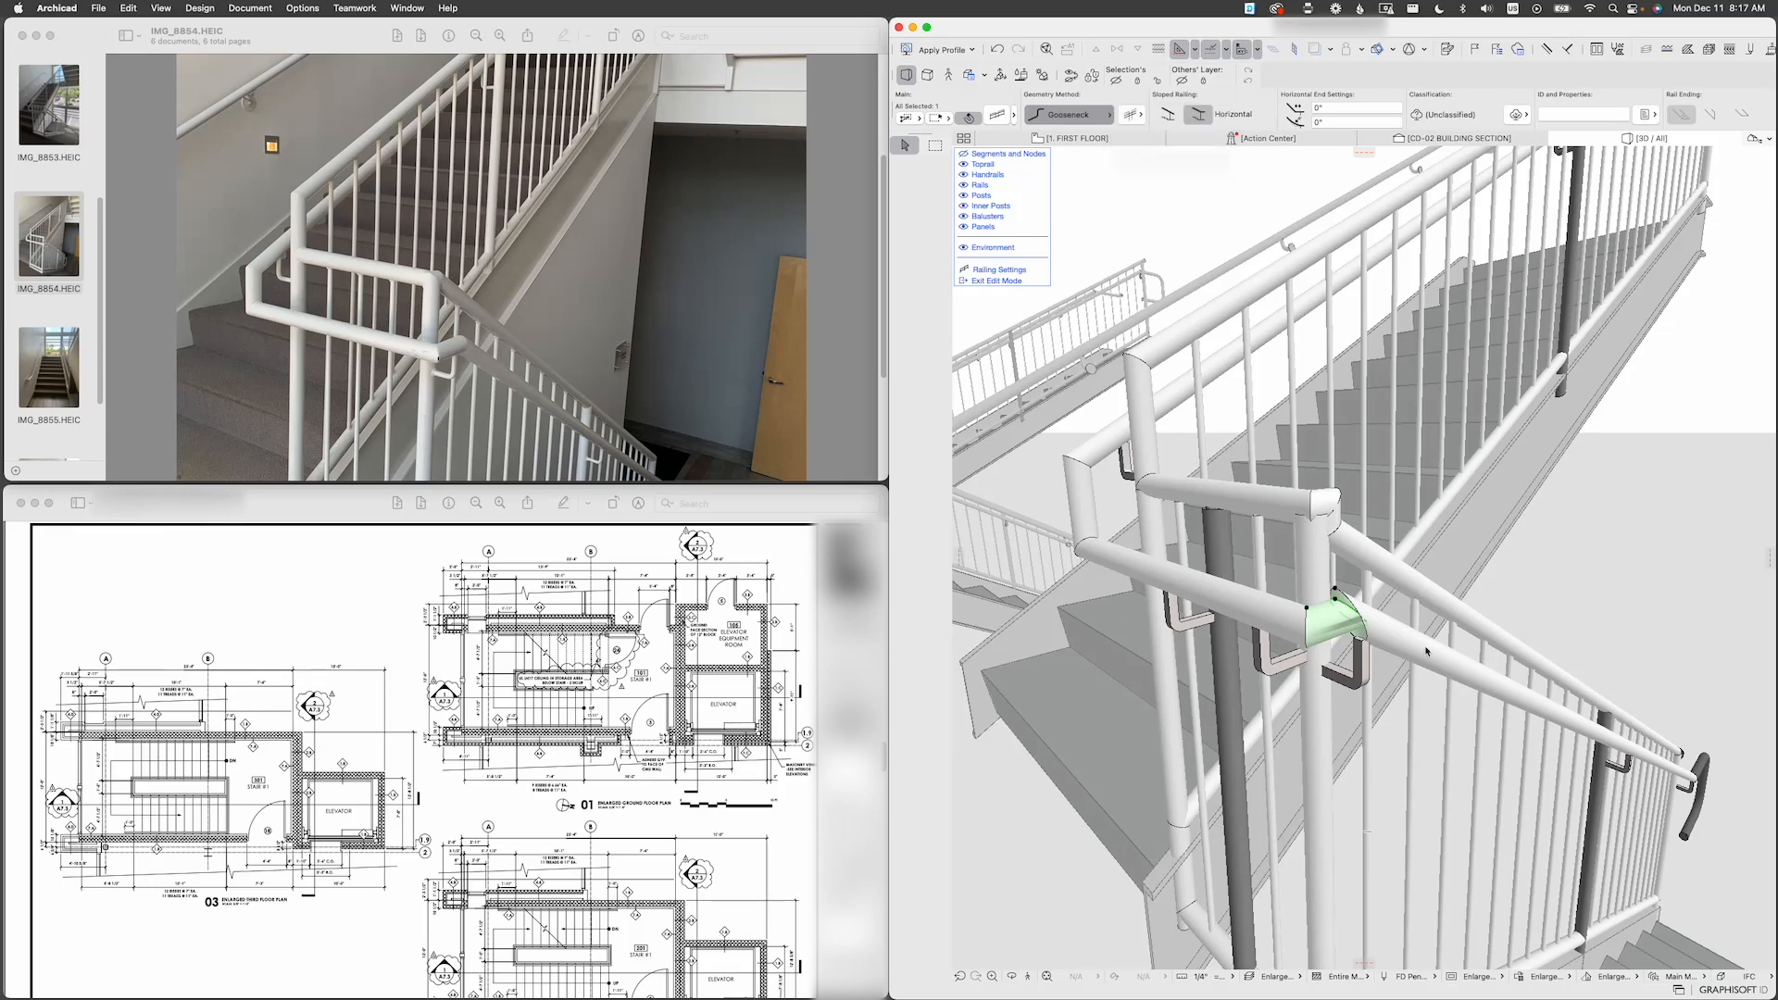
Step: Try a 4" value for the first horizontal end setting of the handrail connection at the landing corner where the lower flight arrives
mouse_move(1336, 626)
shift+middle_down()
mouse_move(1300, 635)
mouse_move(1330, 631)
mouse_move(1316, 620)
shift+middle_up()
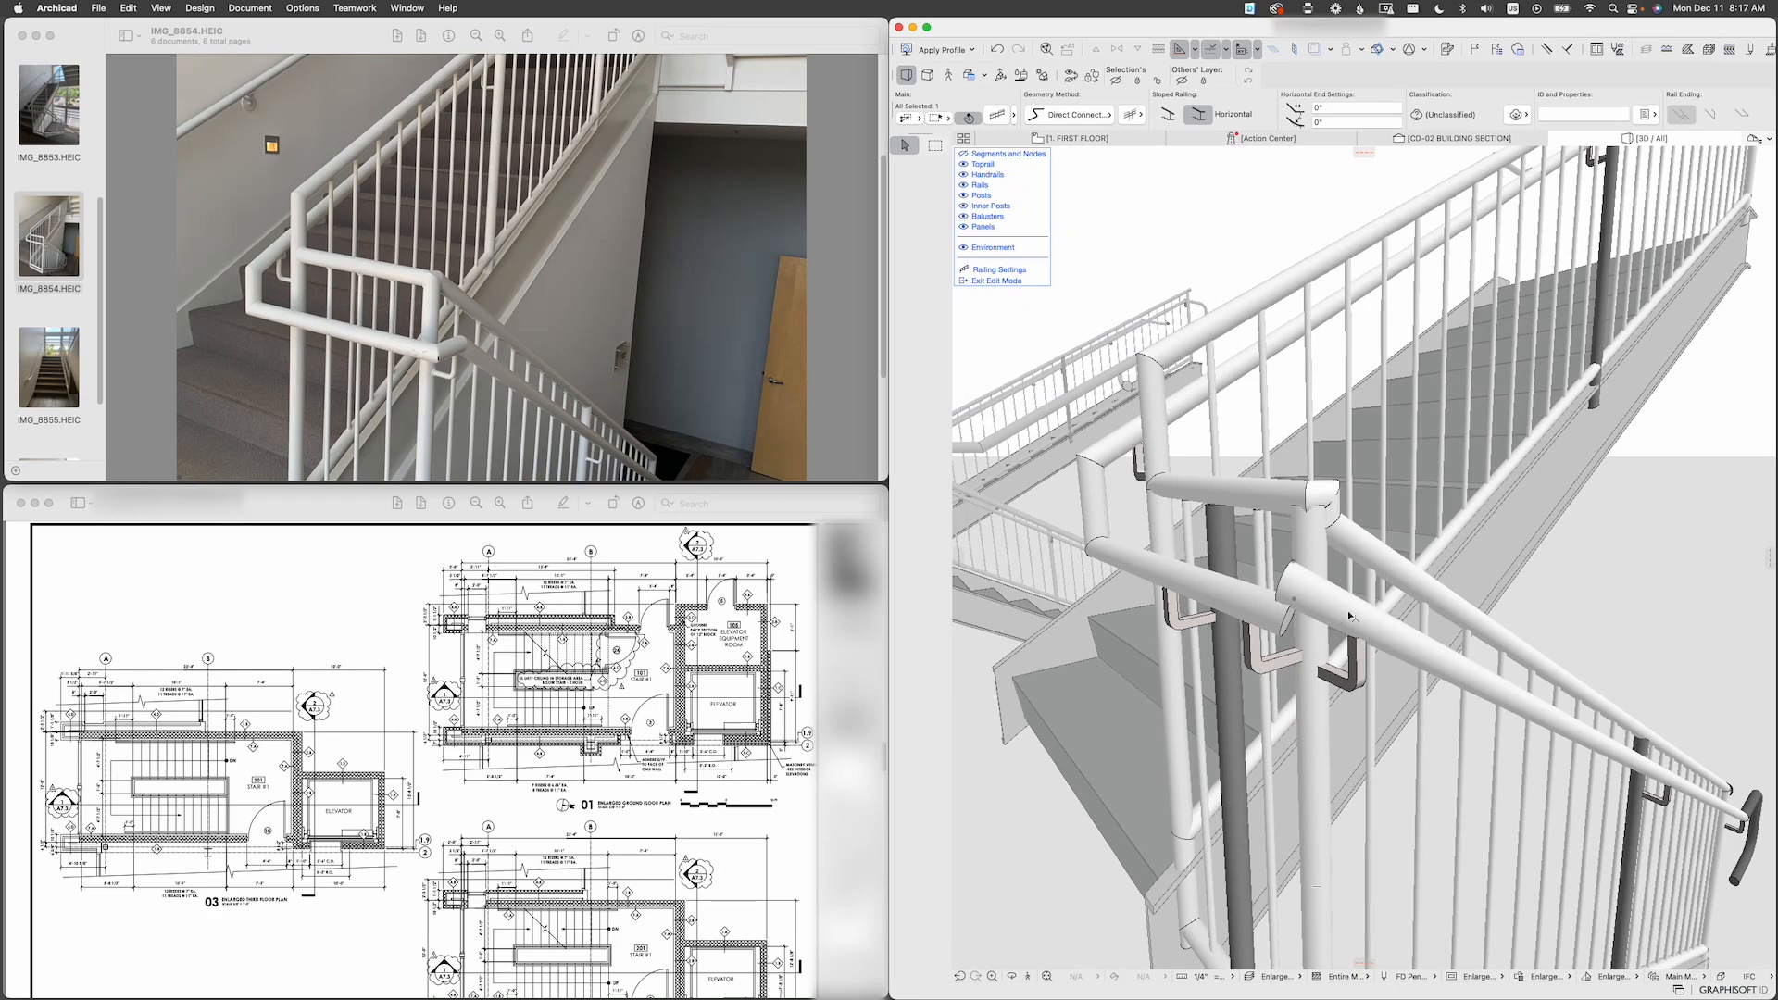
click(997, 117)
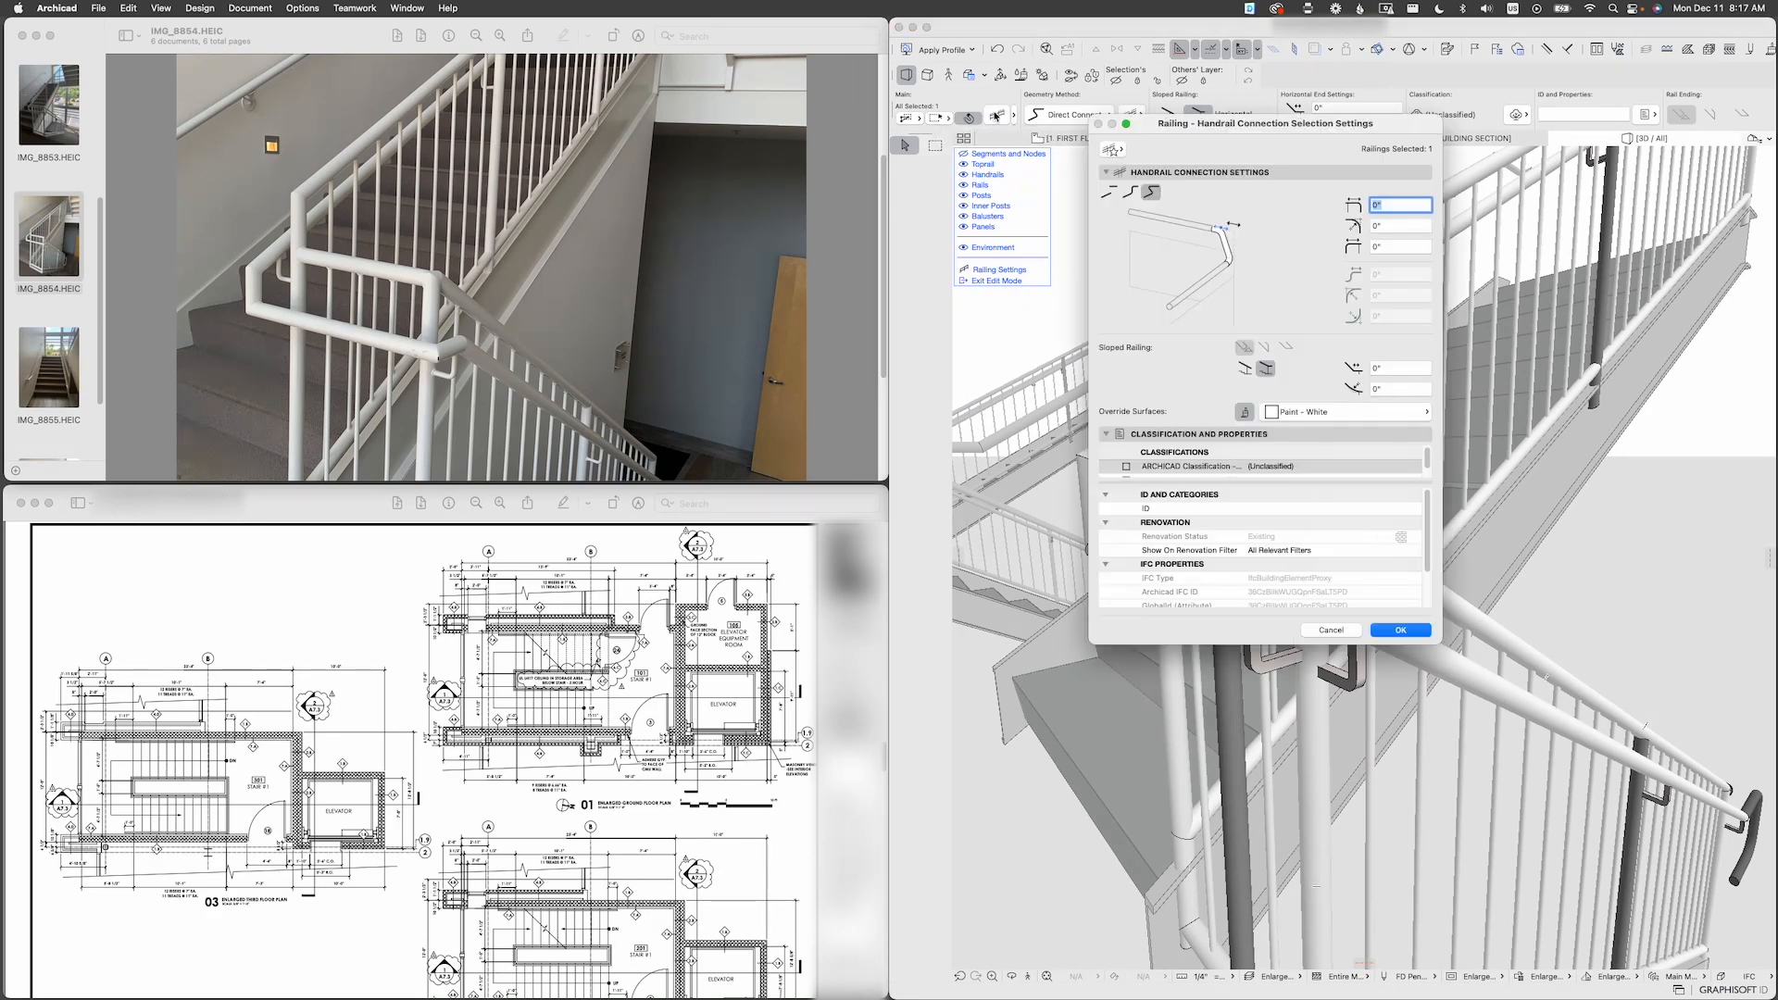
drag(1264, 145, 875, 318)
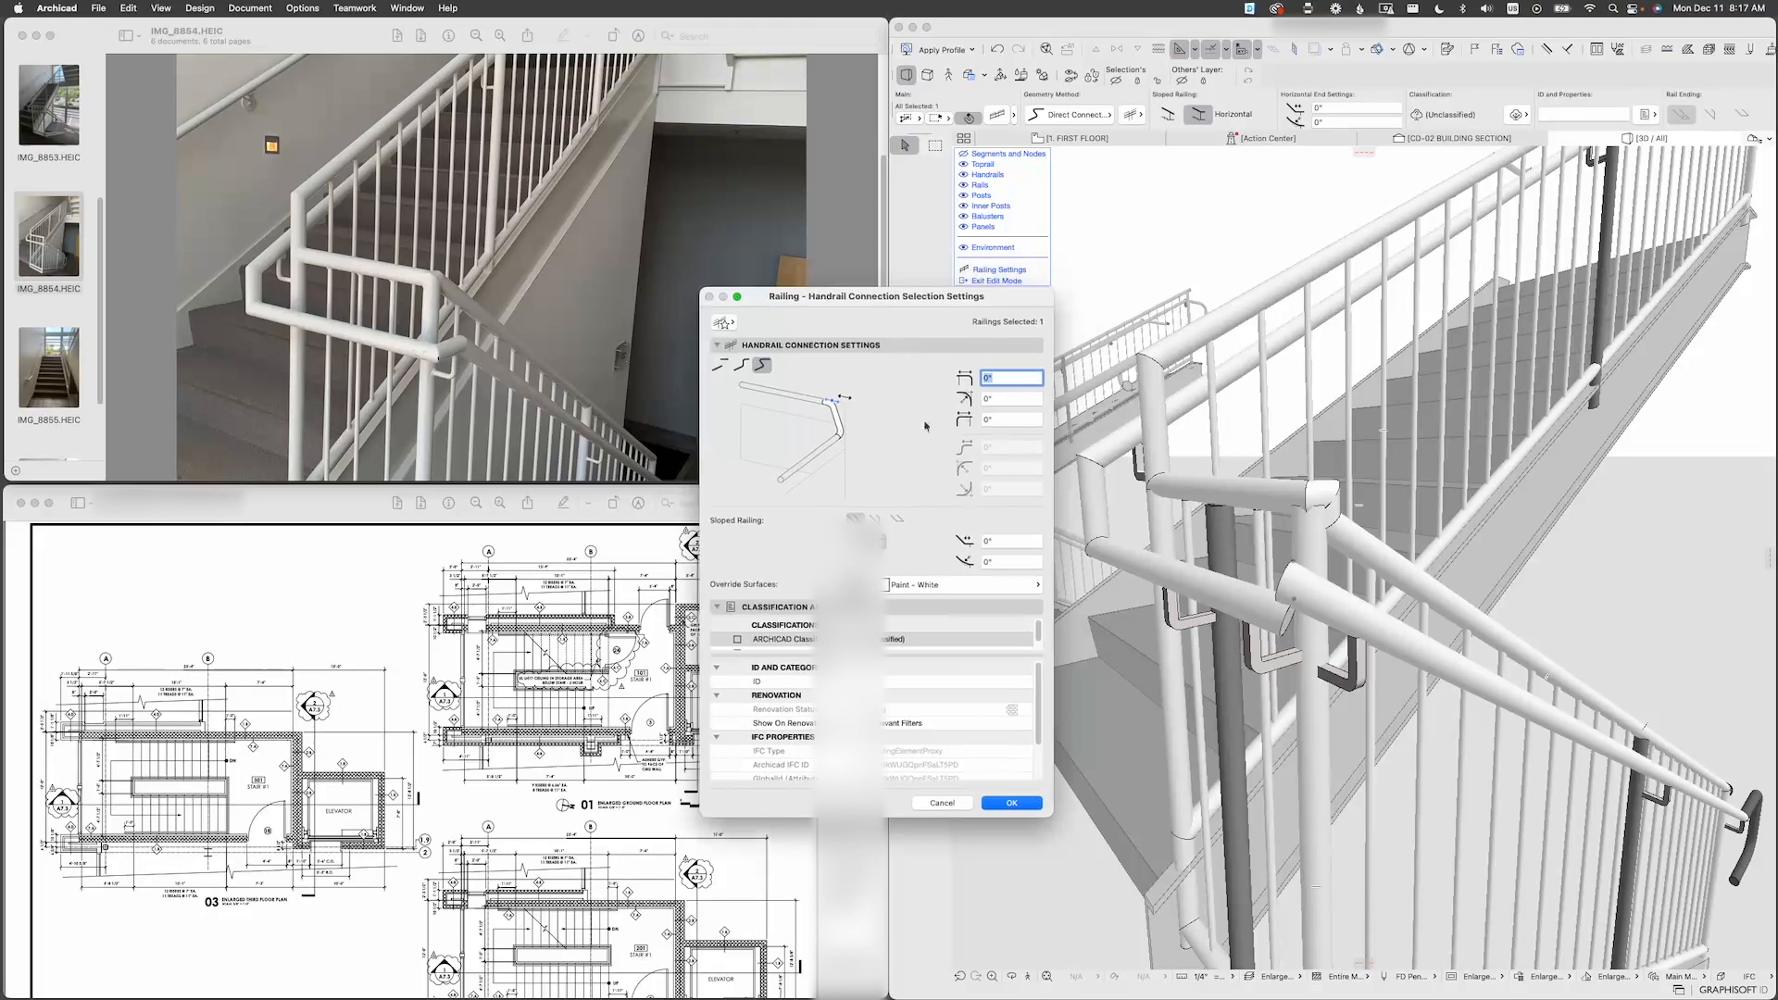
click(1005, 541)
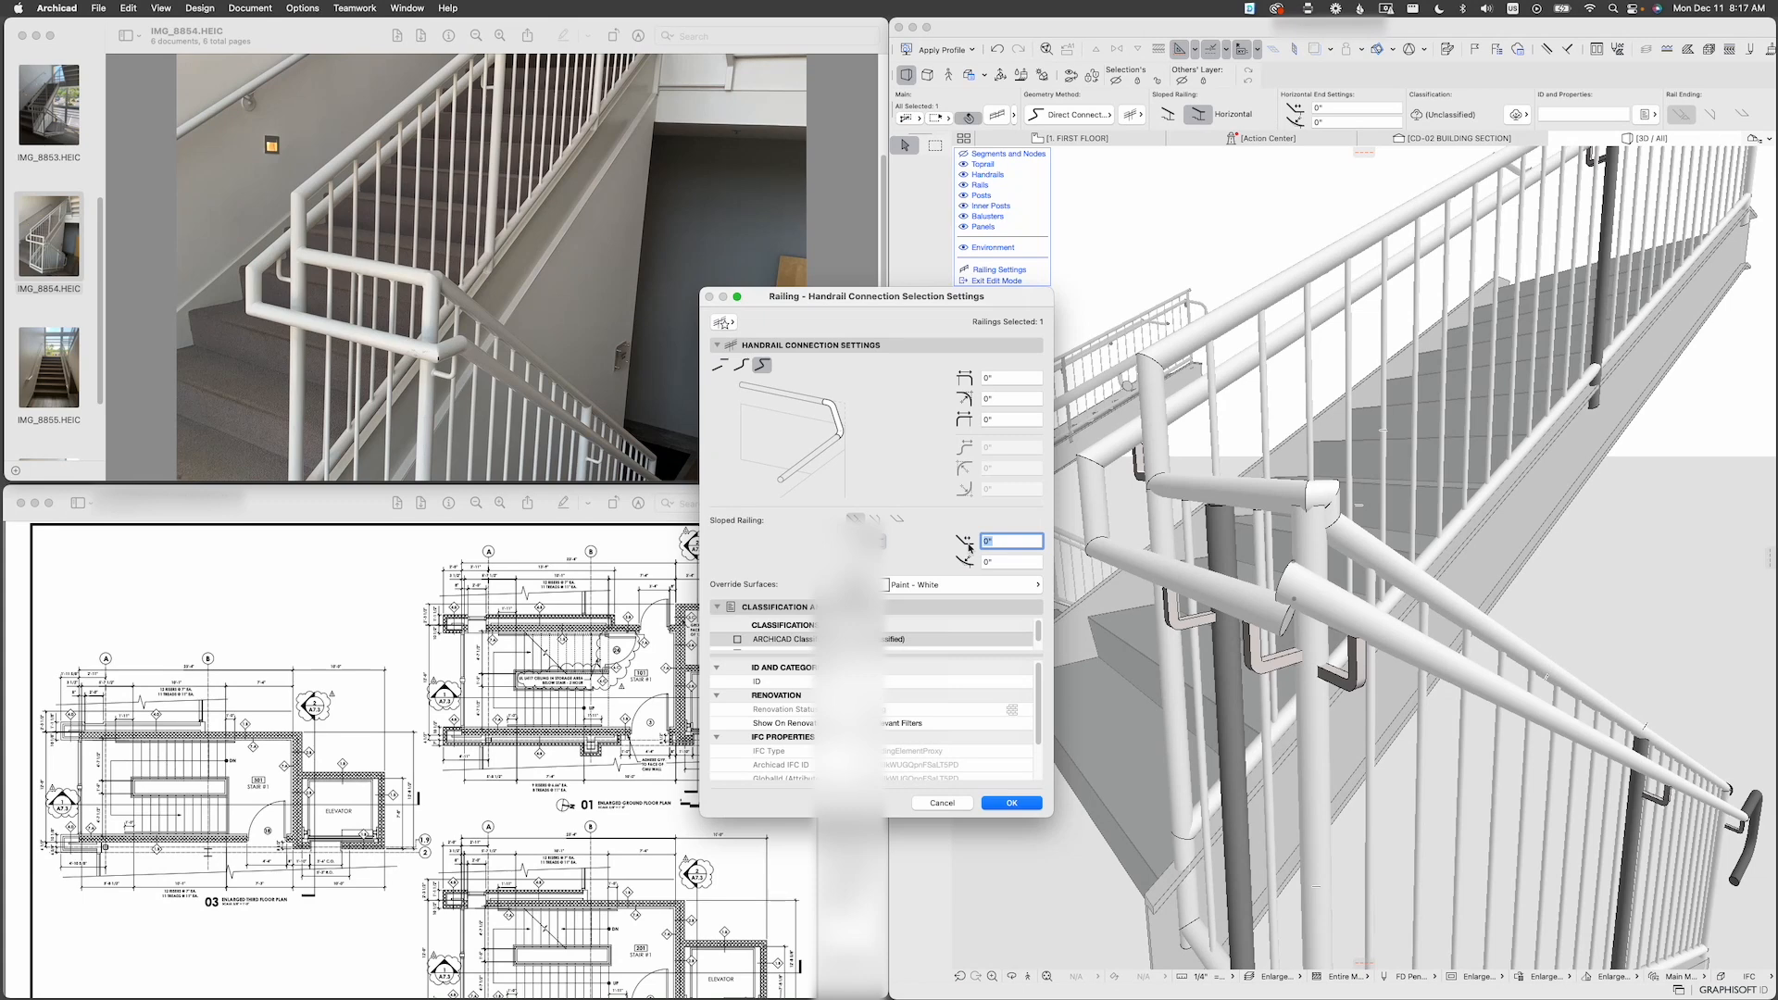
text(4)
key(Return)
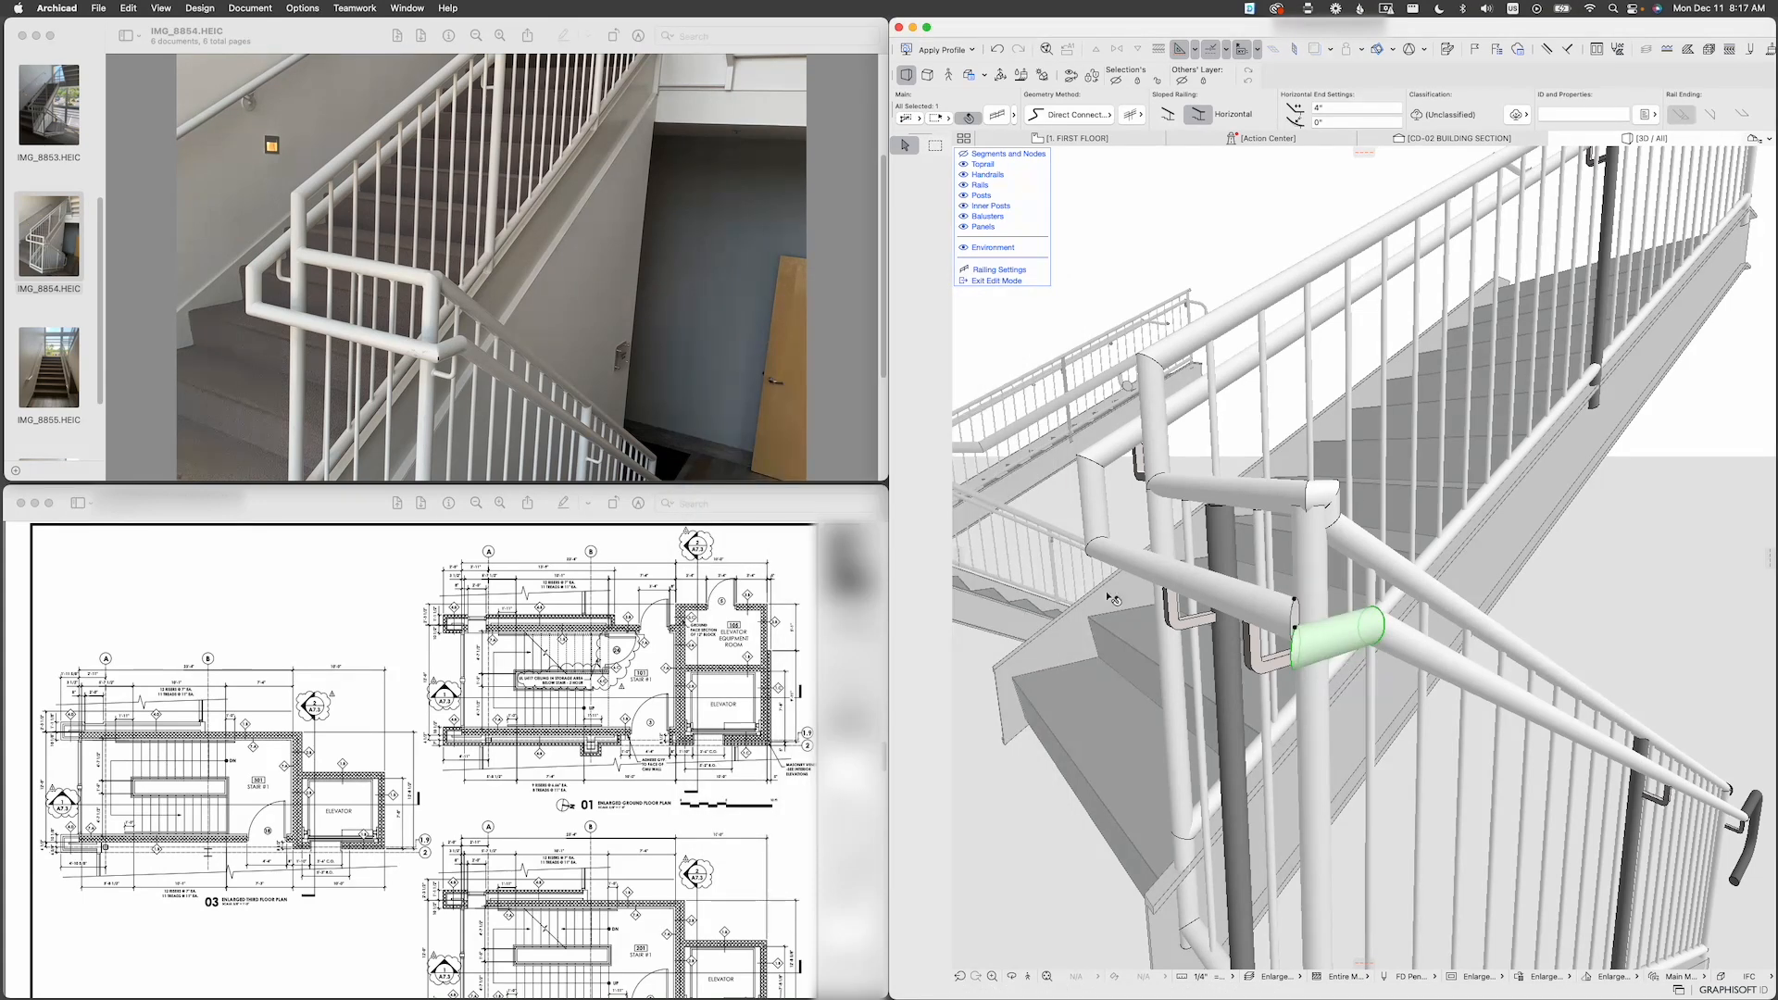
key(Escape)
shift+middle_drag(1264, 654, 1181, 638)
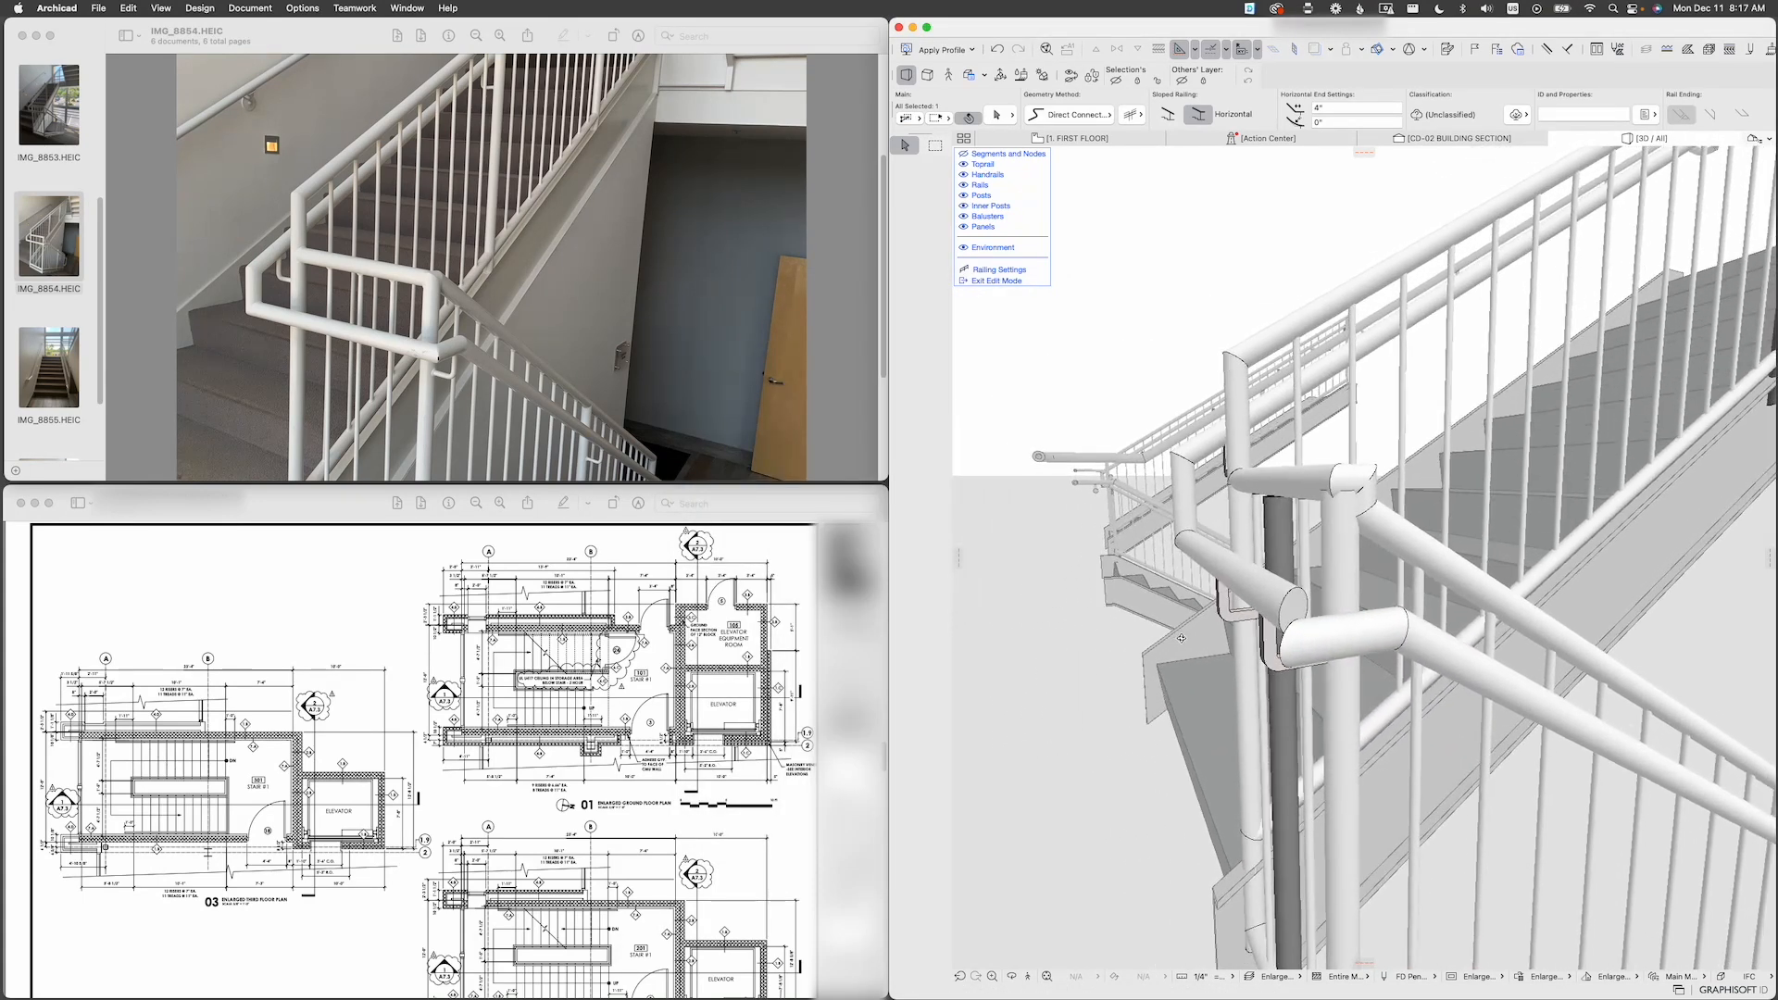
Step: Try 2" for the first horizontal end setting of the same landing-corner handrail connection
click(1343, 632)
key(super+t)
click(1014, 541)
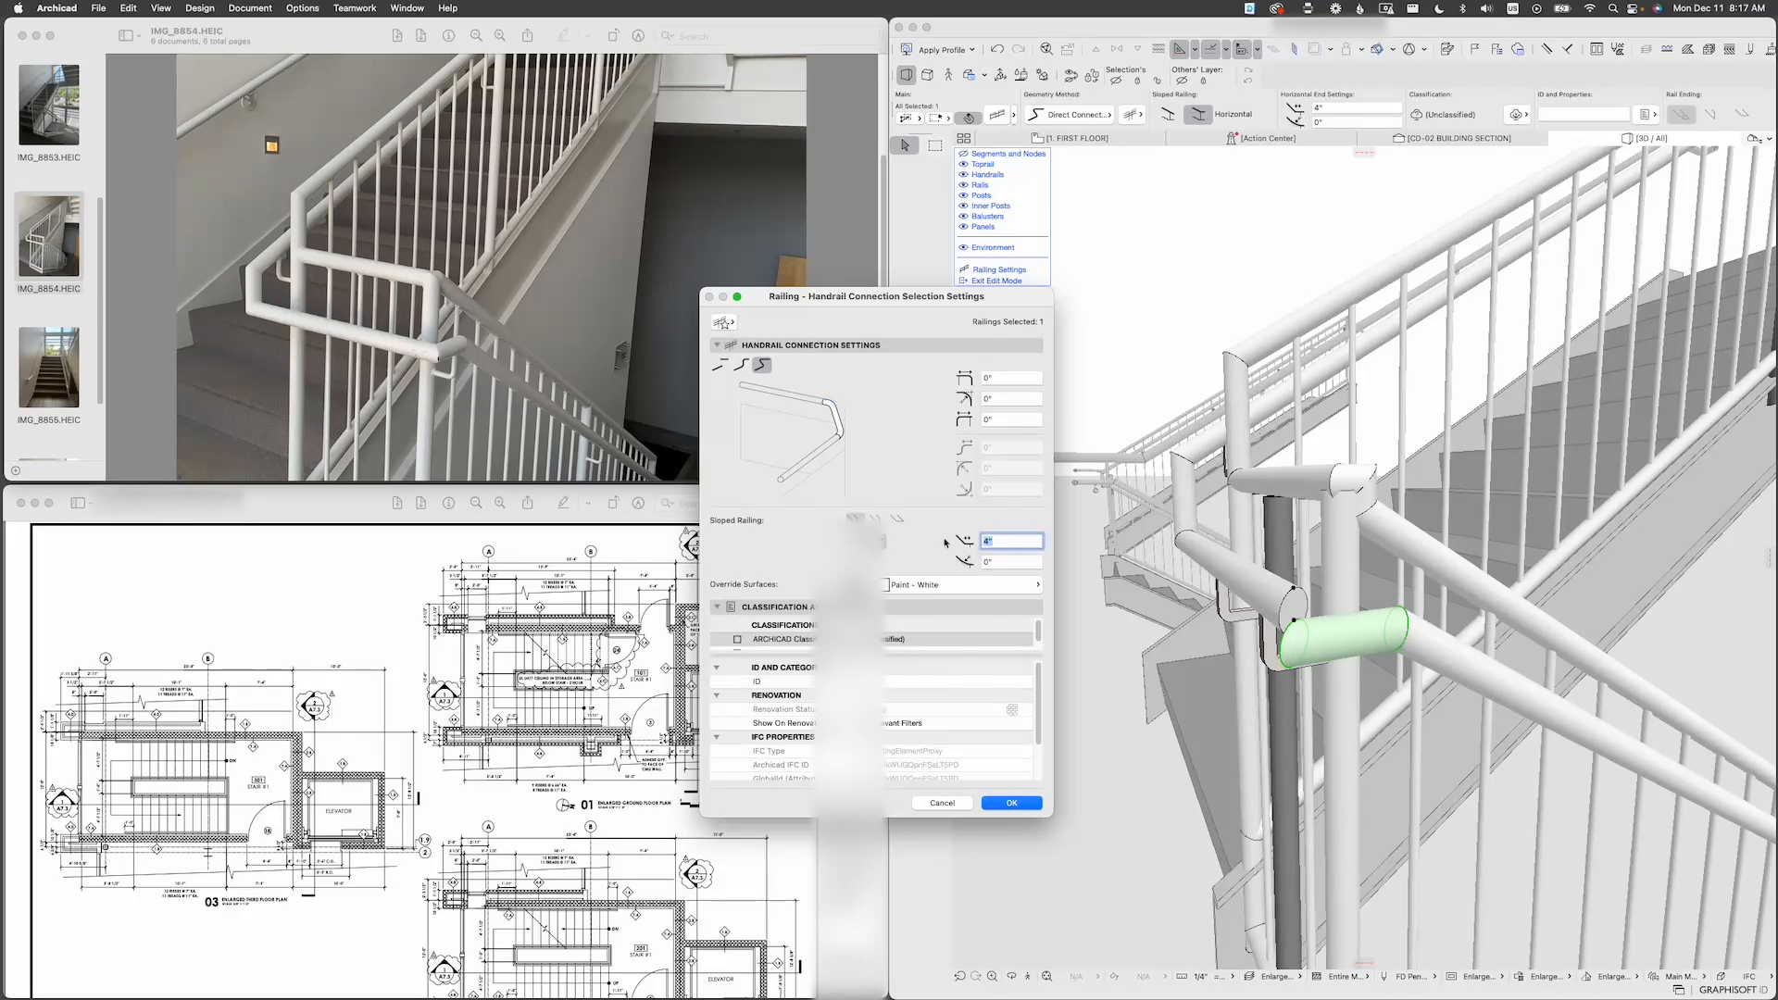
text(2)
key(Return)
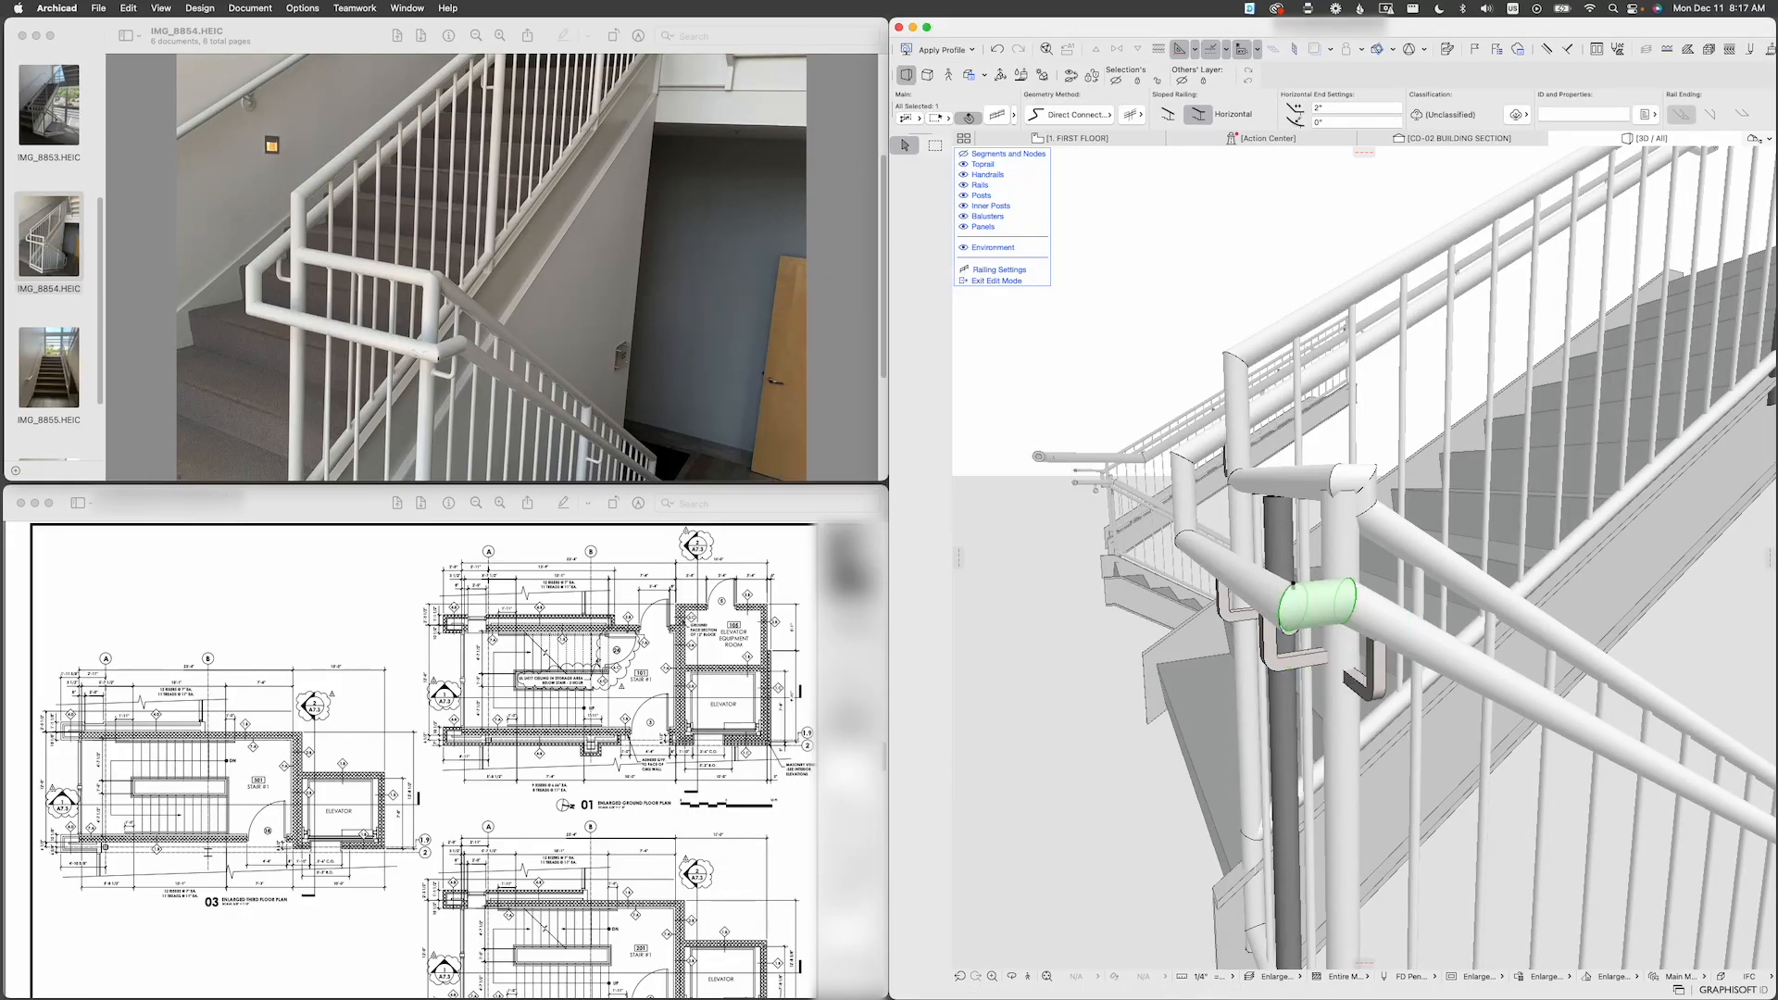
Step: Set the first horizontal end value of the landing-corner handrail connection to 2 1/4" and check the joint against the whole railing
shift+middle_drag(1310, 654, 1331, 604)
double_click(1301, 589)
click(984, 544)
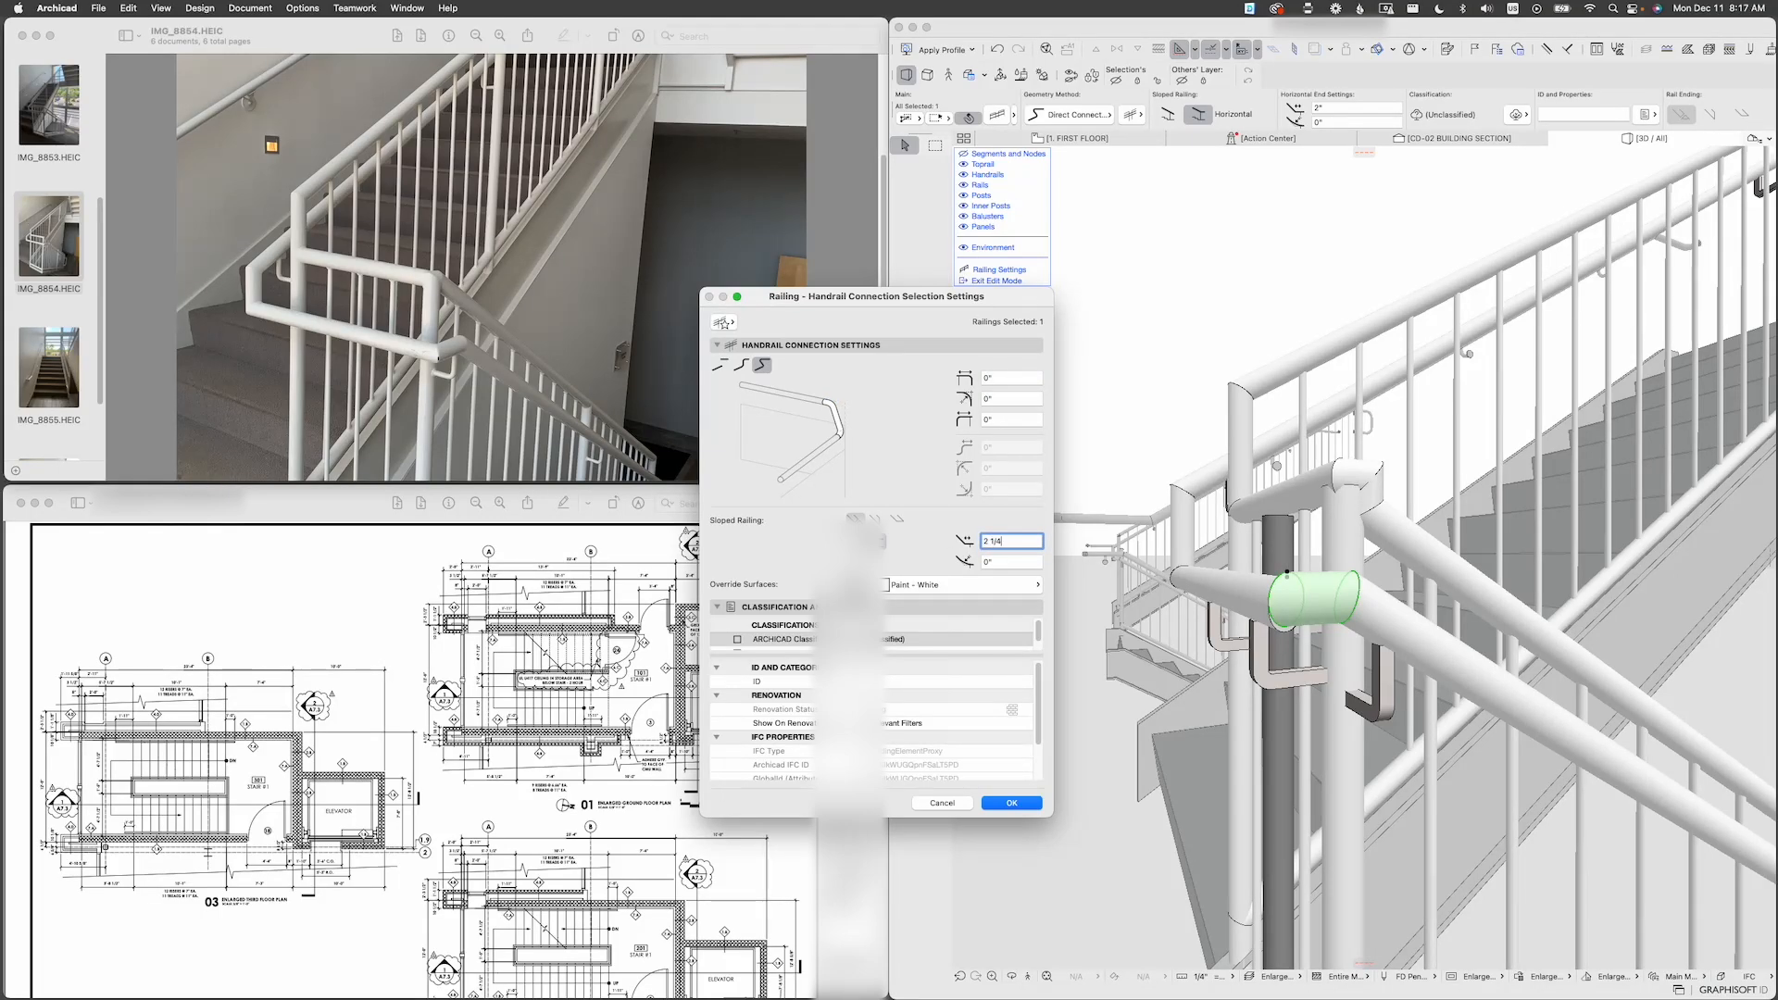
text(2 1/4)
key(Return)
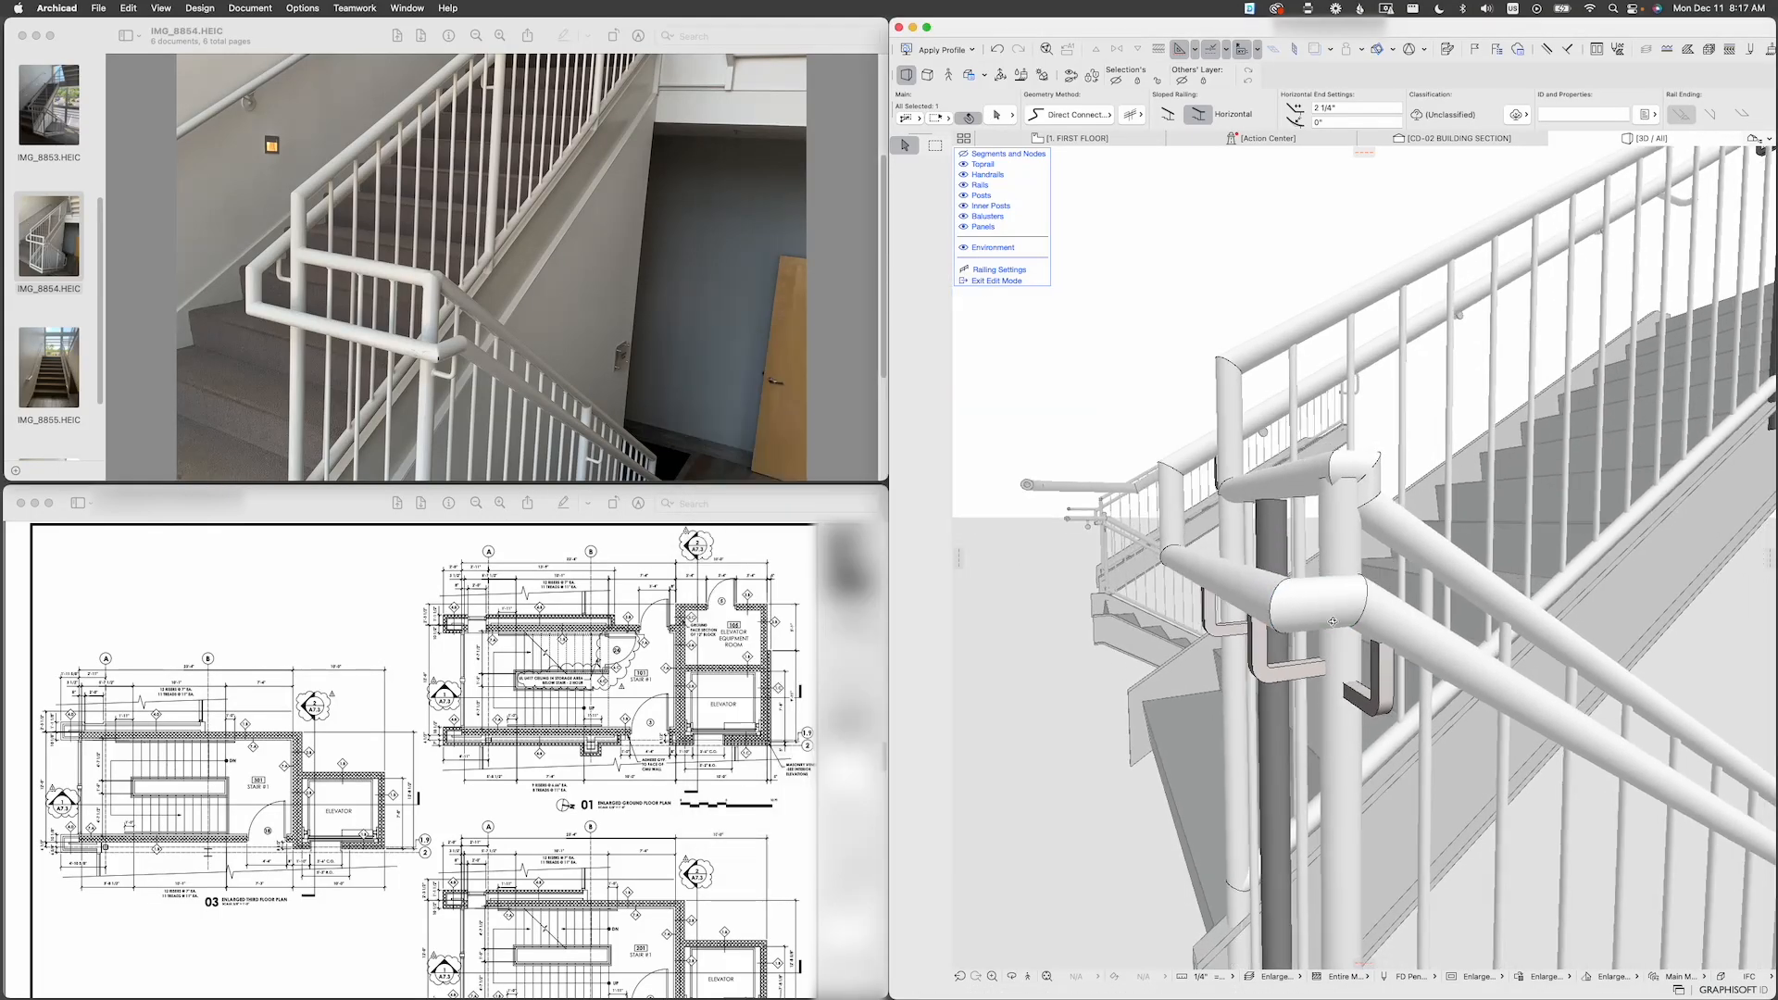
shift+middle_drag(1333, 622, 1228, 635)
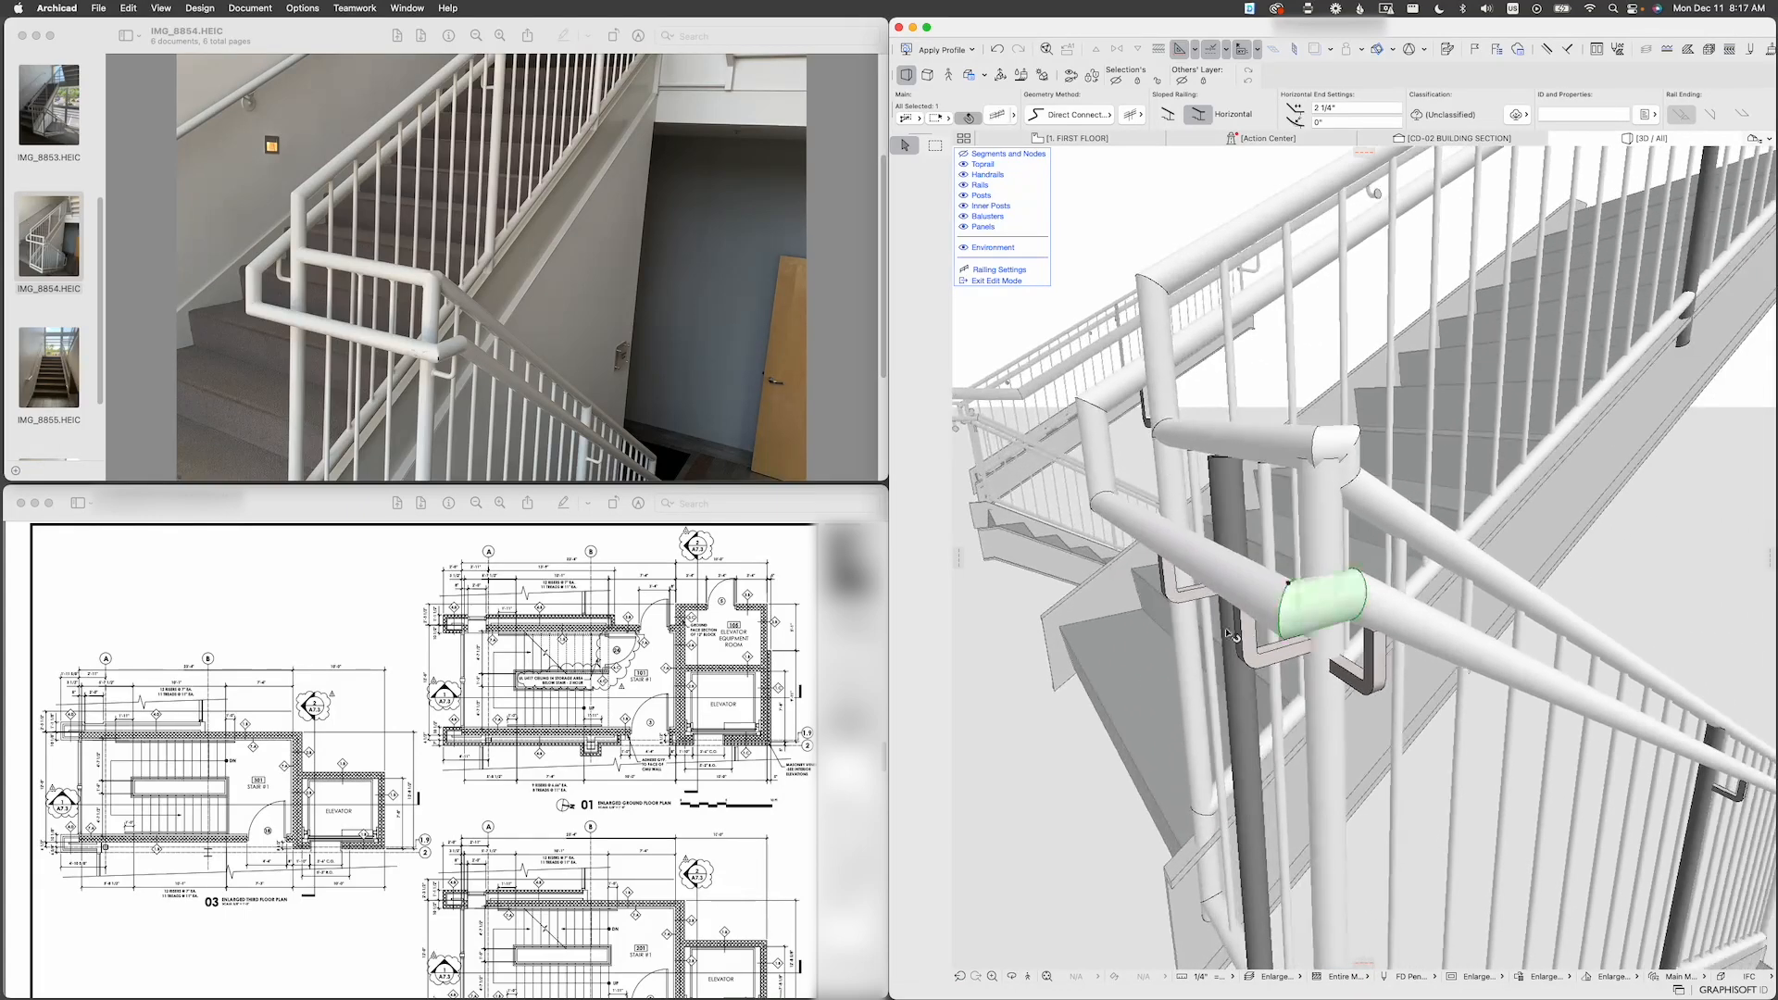
scroll(1228, 634, down, 5)
scroll(1228, 635, down, 2)
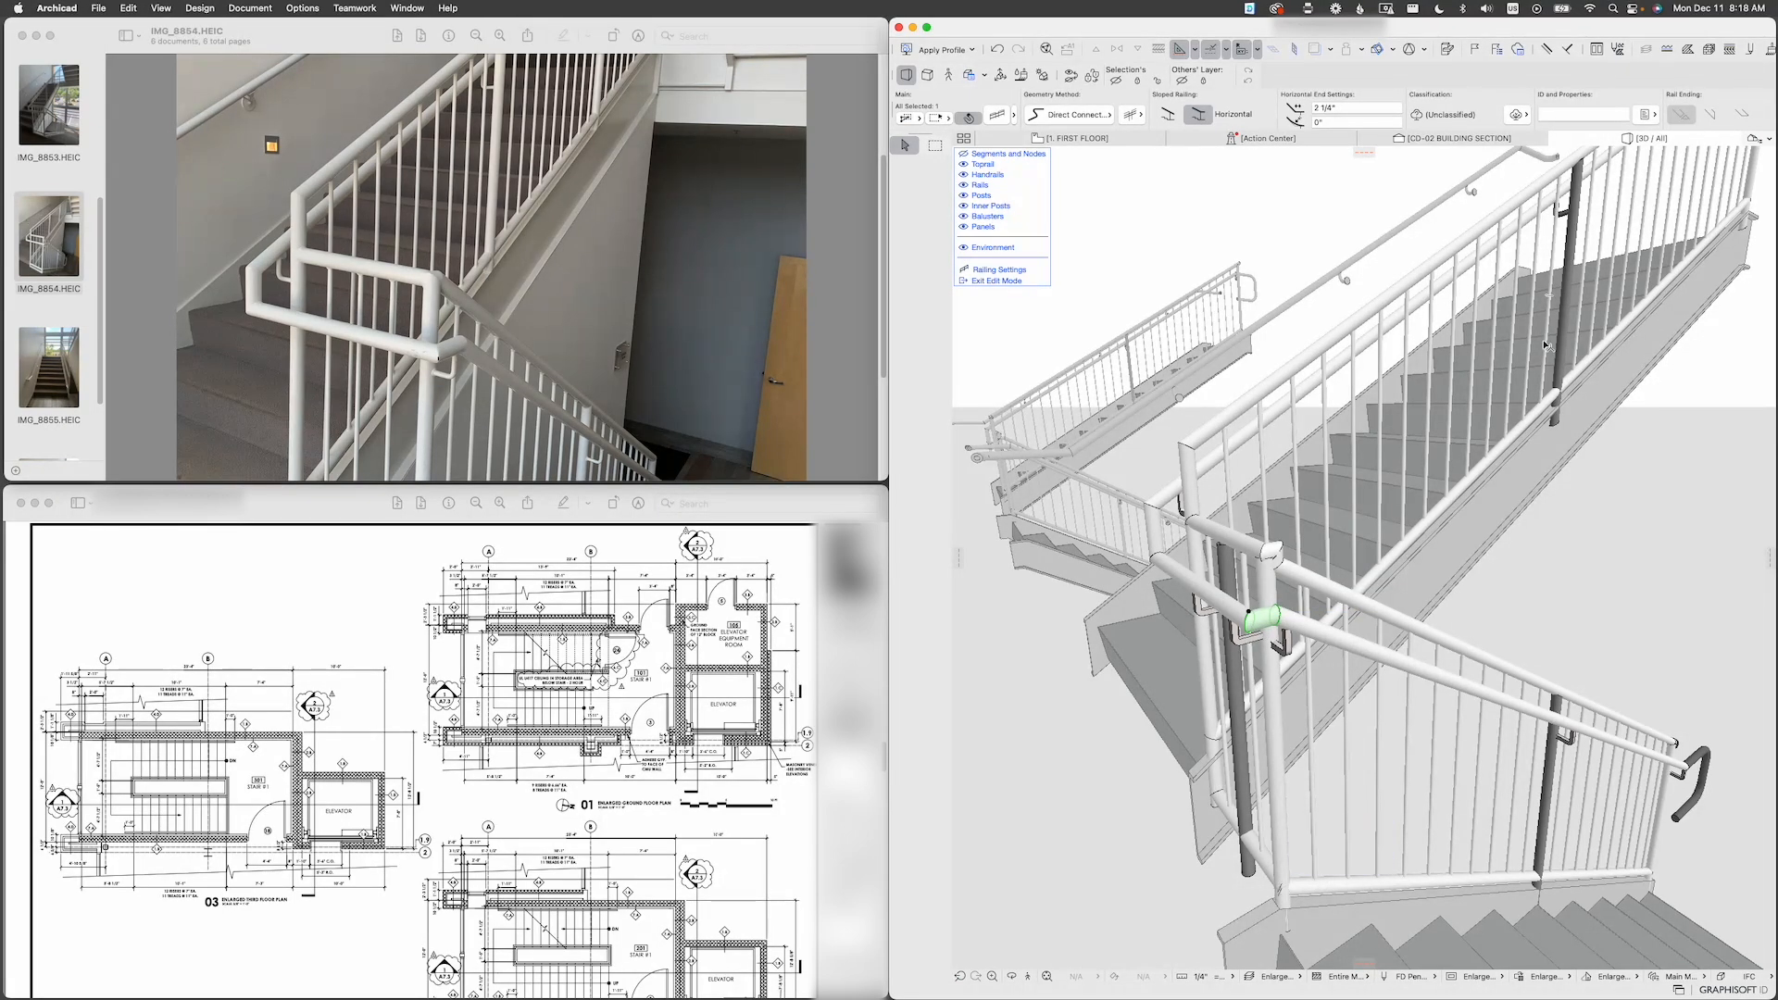
Step: Change the toprail connection at the landing corner above the lower flight to Direct Connection
scroll(1285, 548, up, 2)
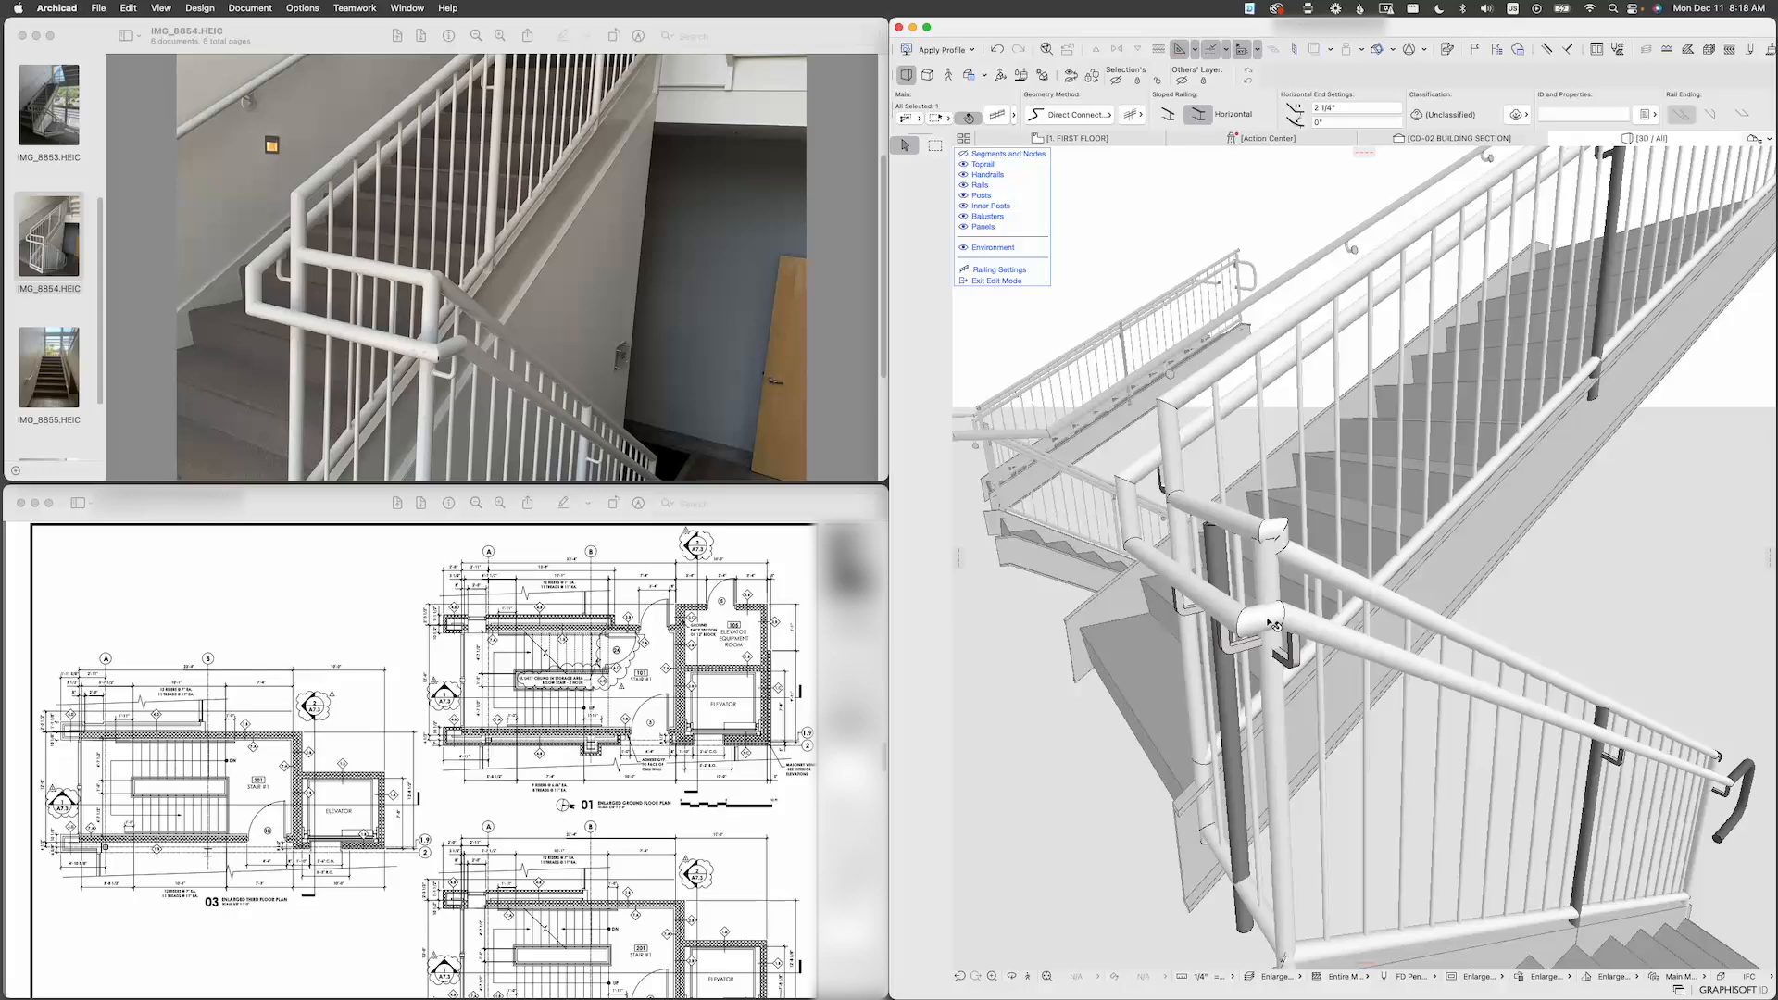
click(1281, 539)
scroll(1281, 537, up, 2)
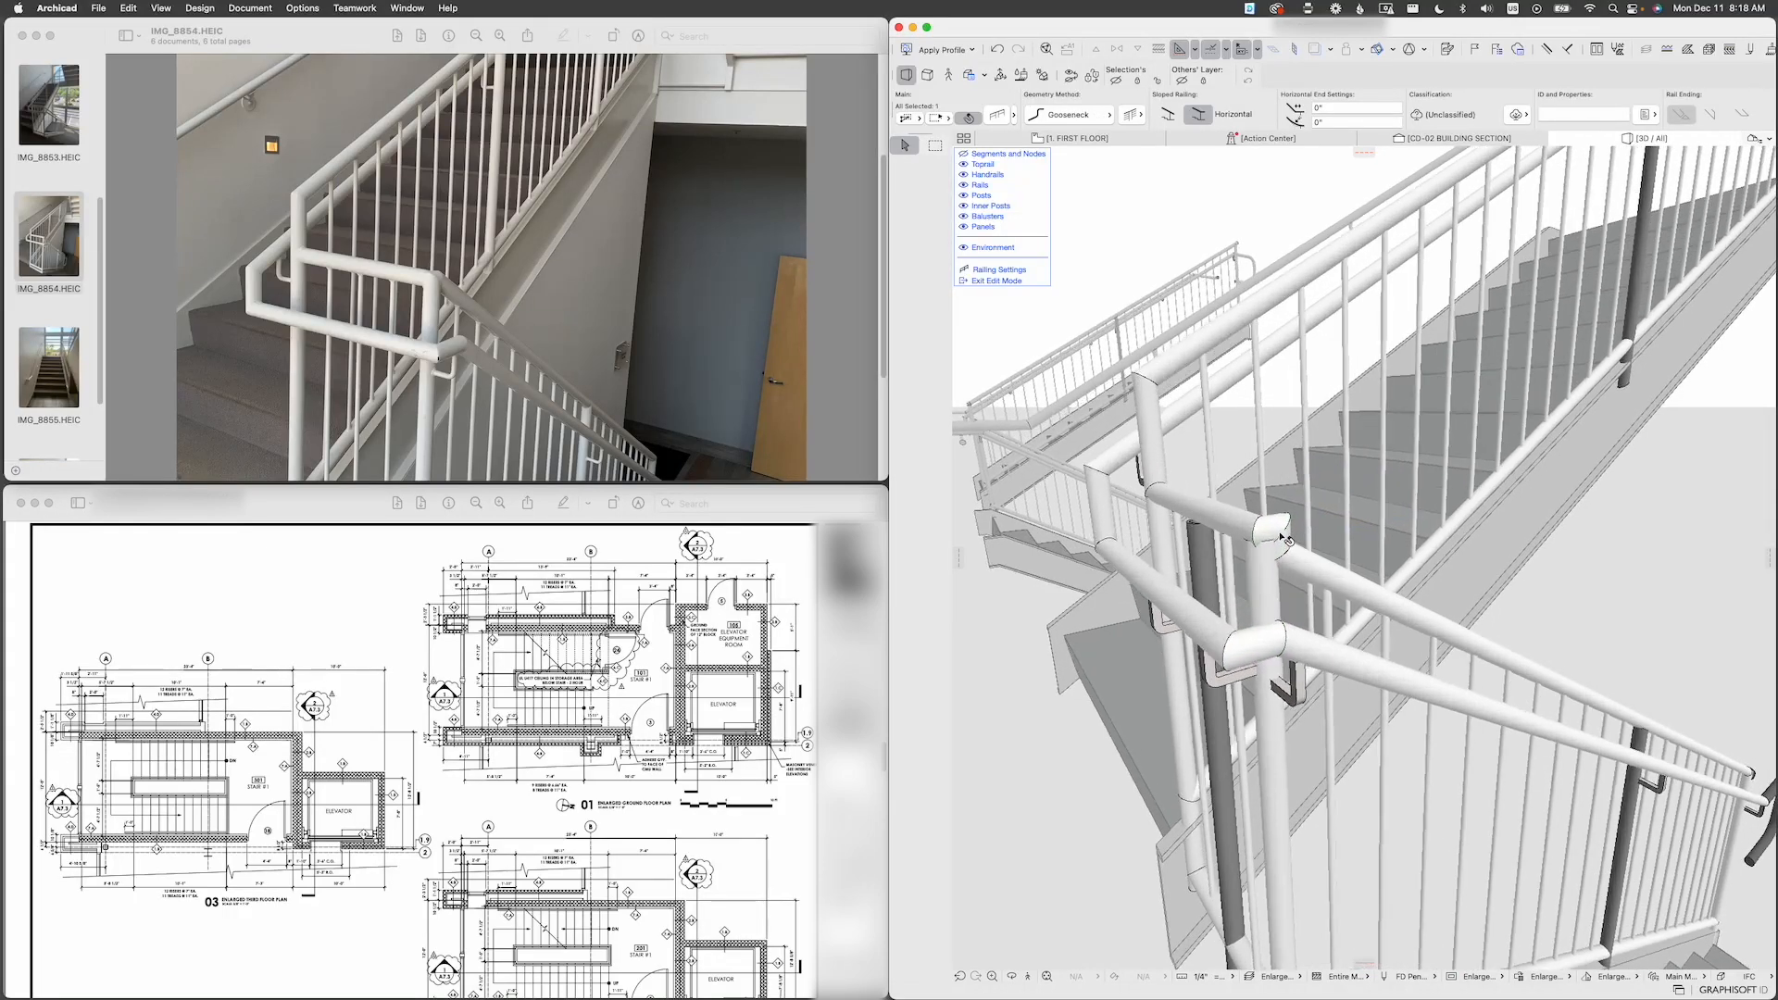
scroll(1283, 547, up, 3)
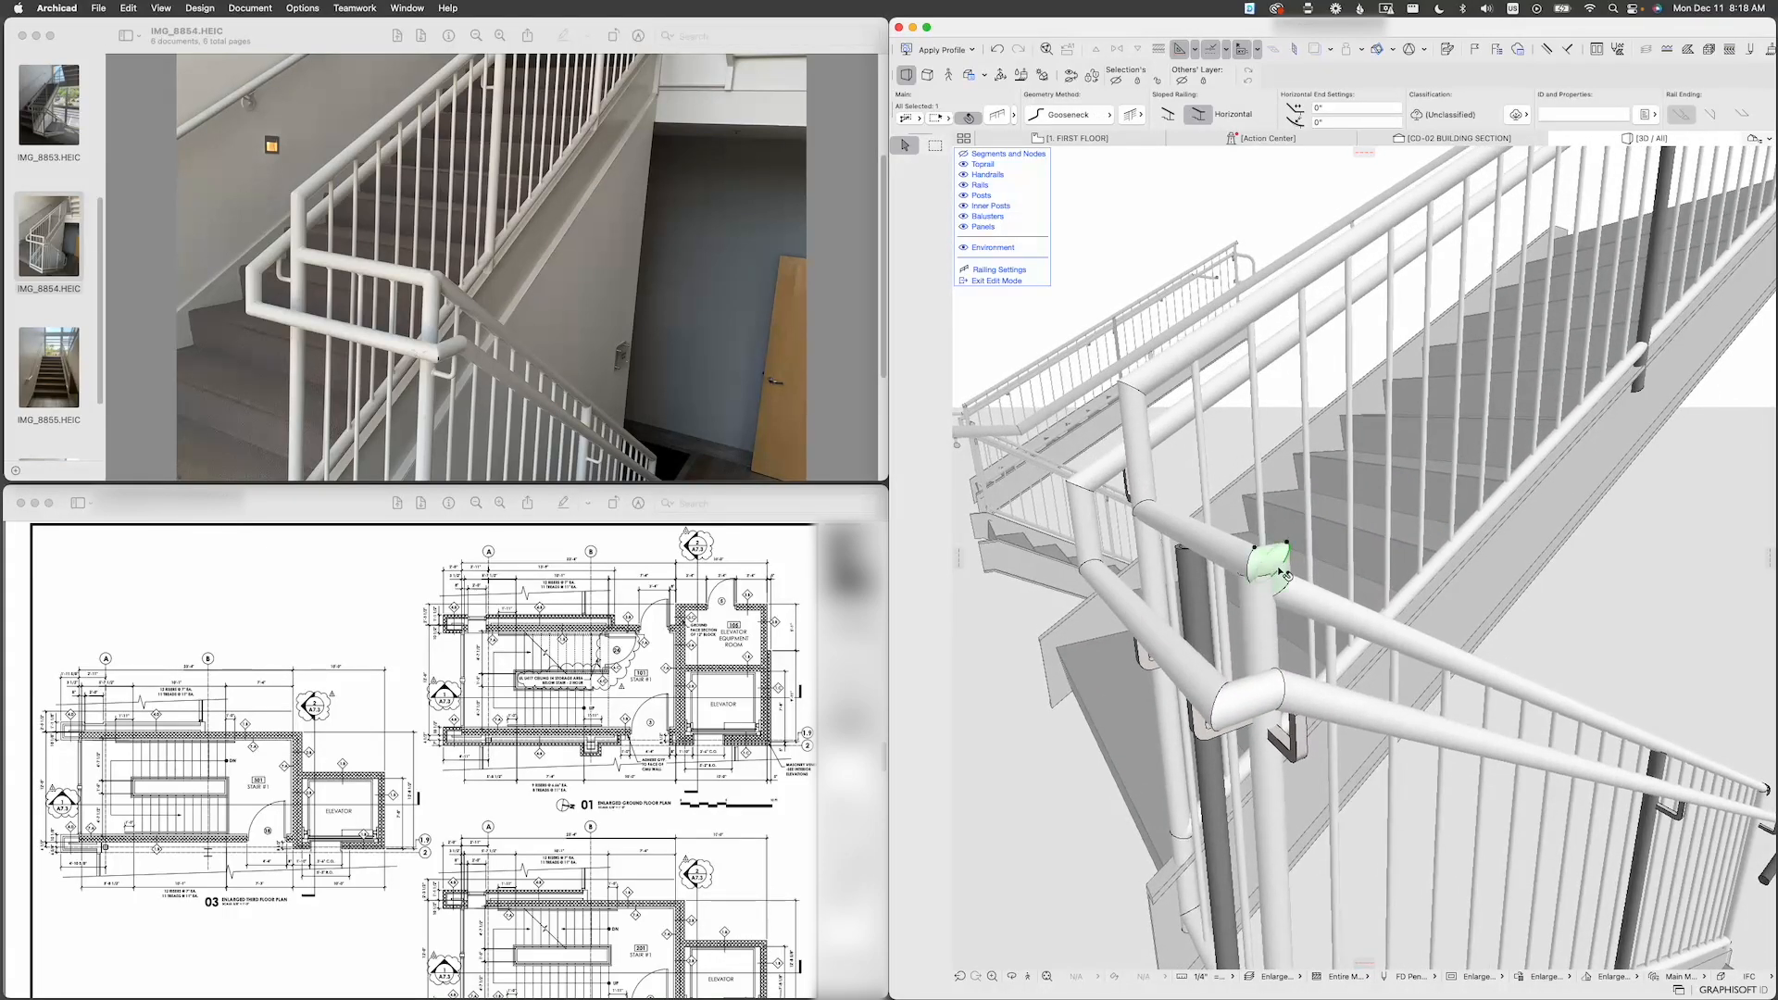
scroll(1286, 575, up, 2)
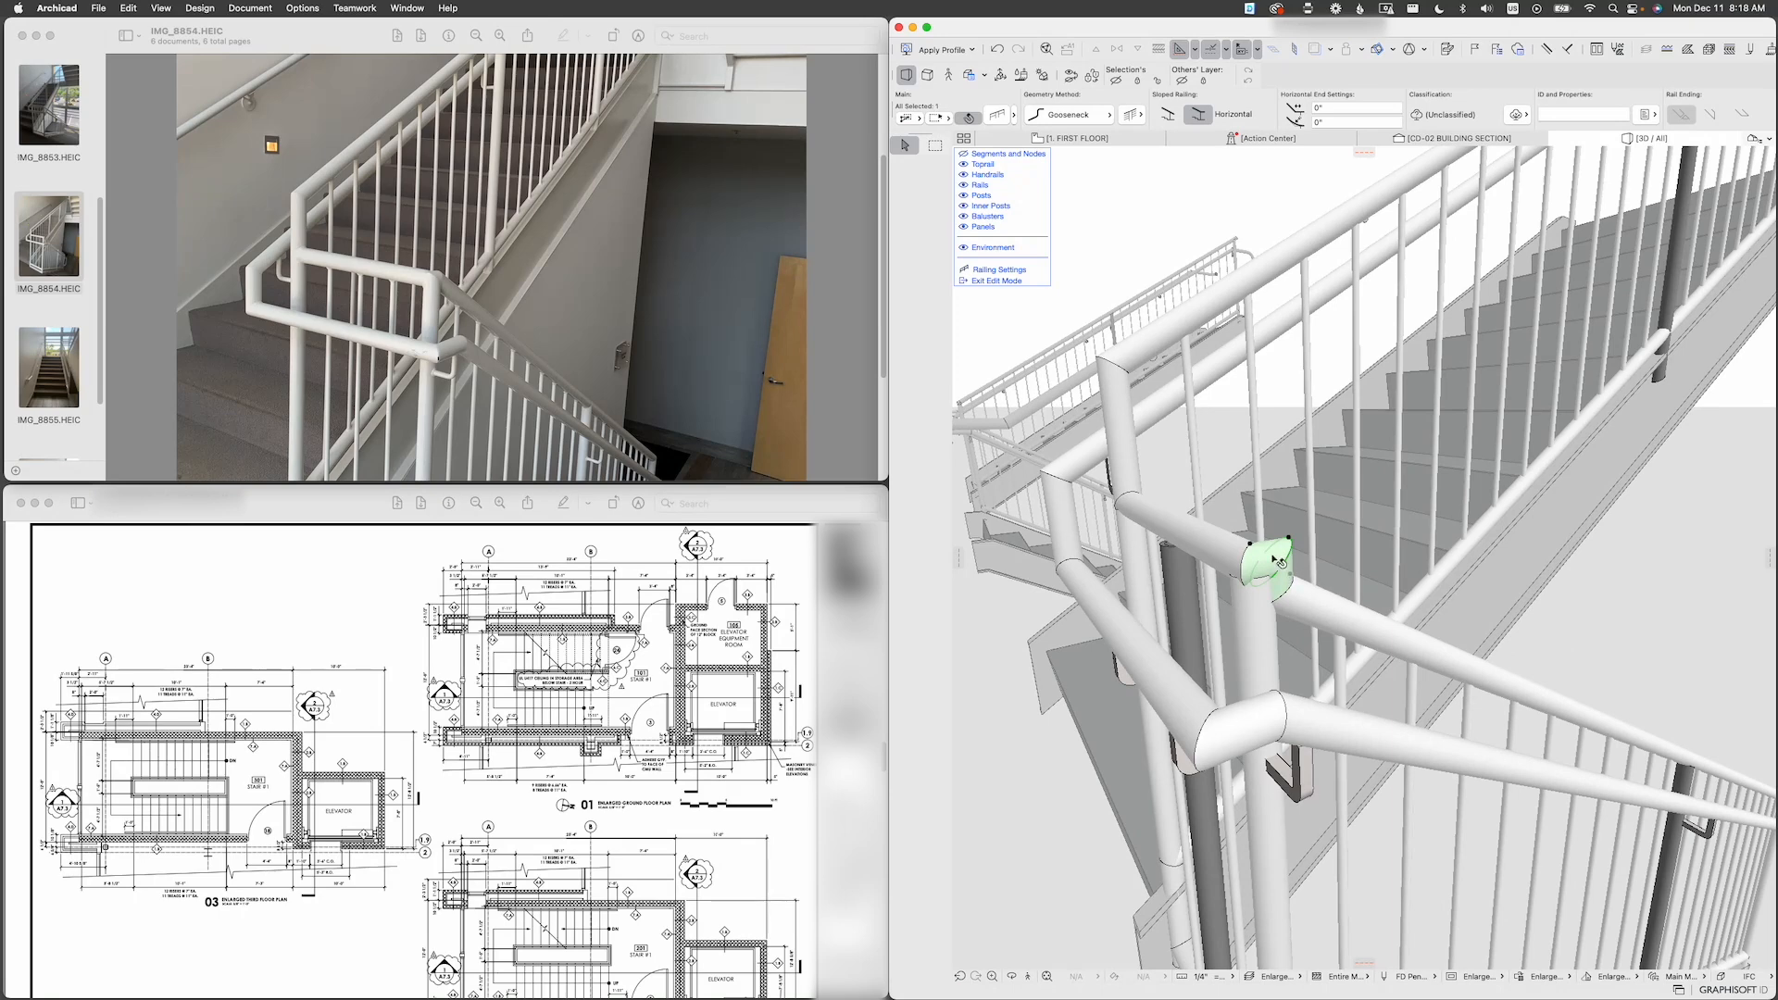
click(998, 115)
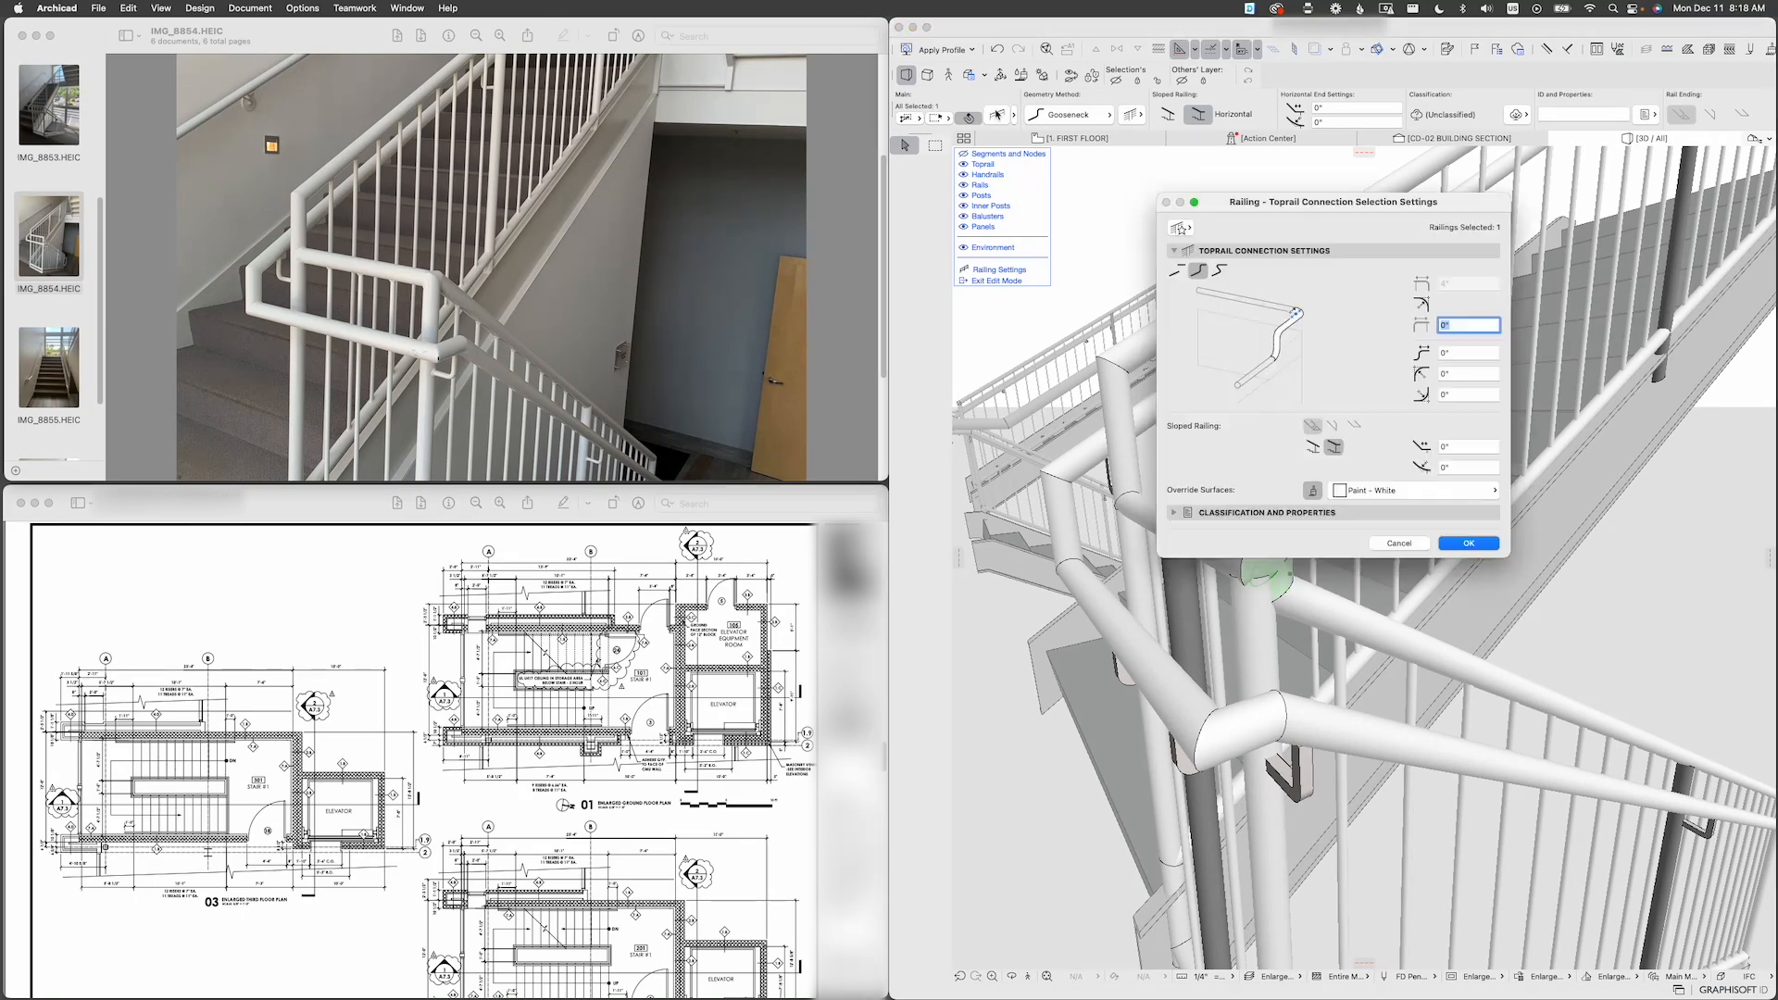
drag(1290, 205, 826, 426)
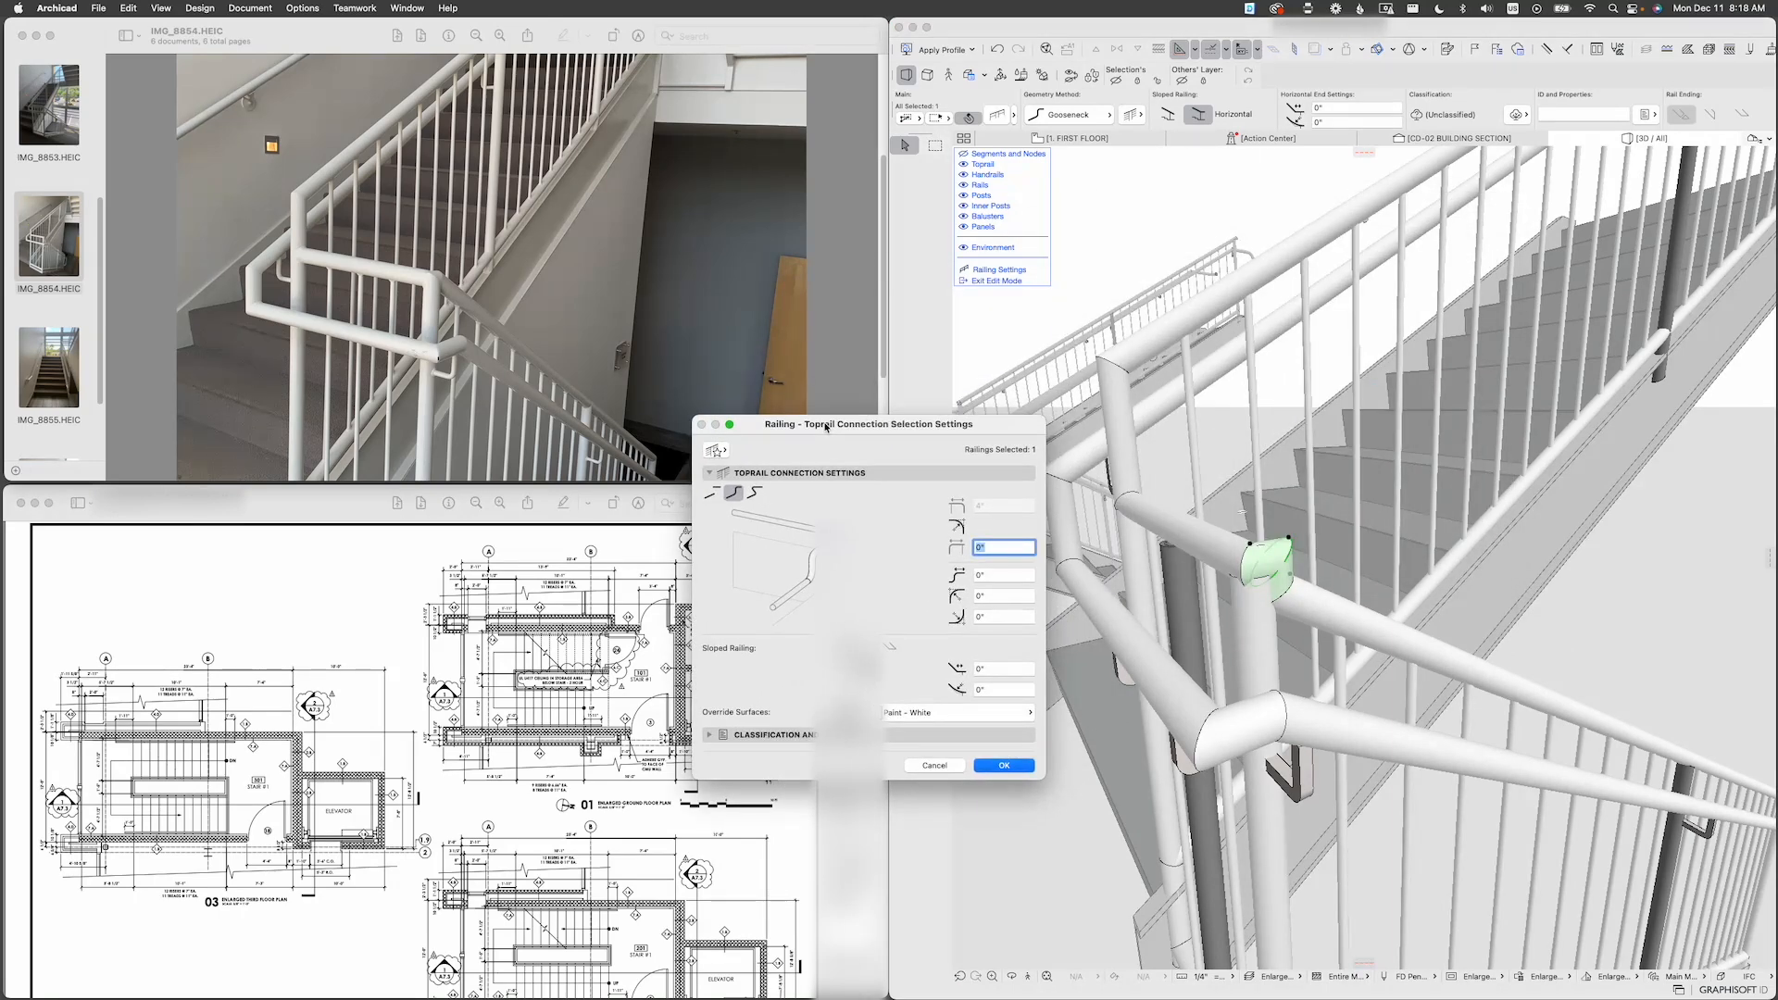
click(757, 492)
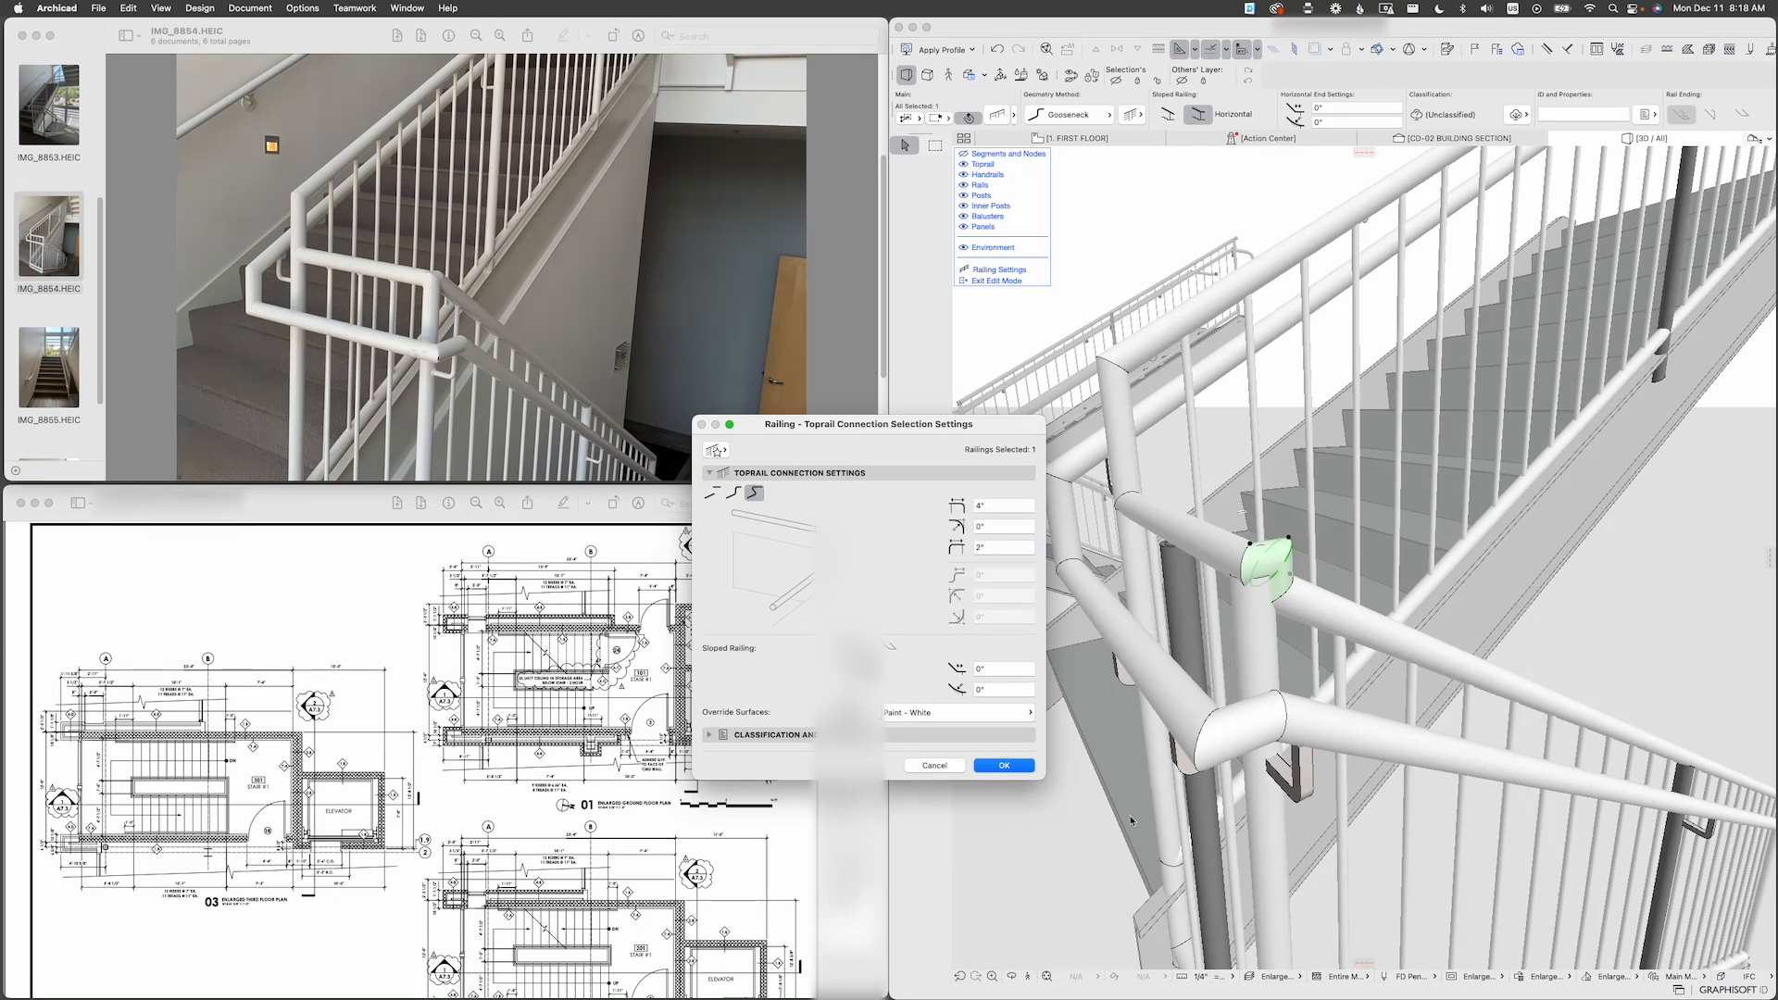
click(1007, 770)
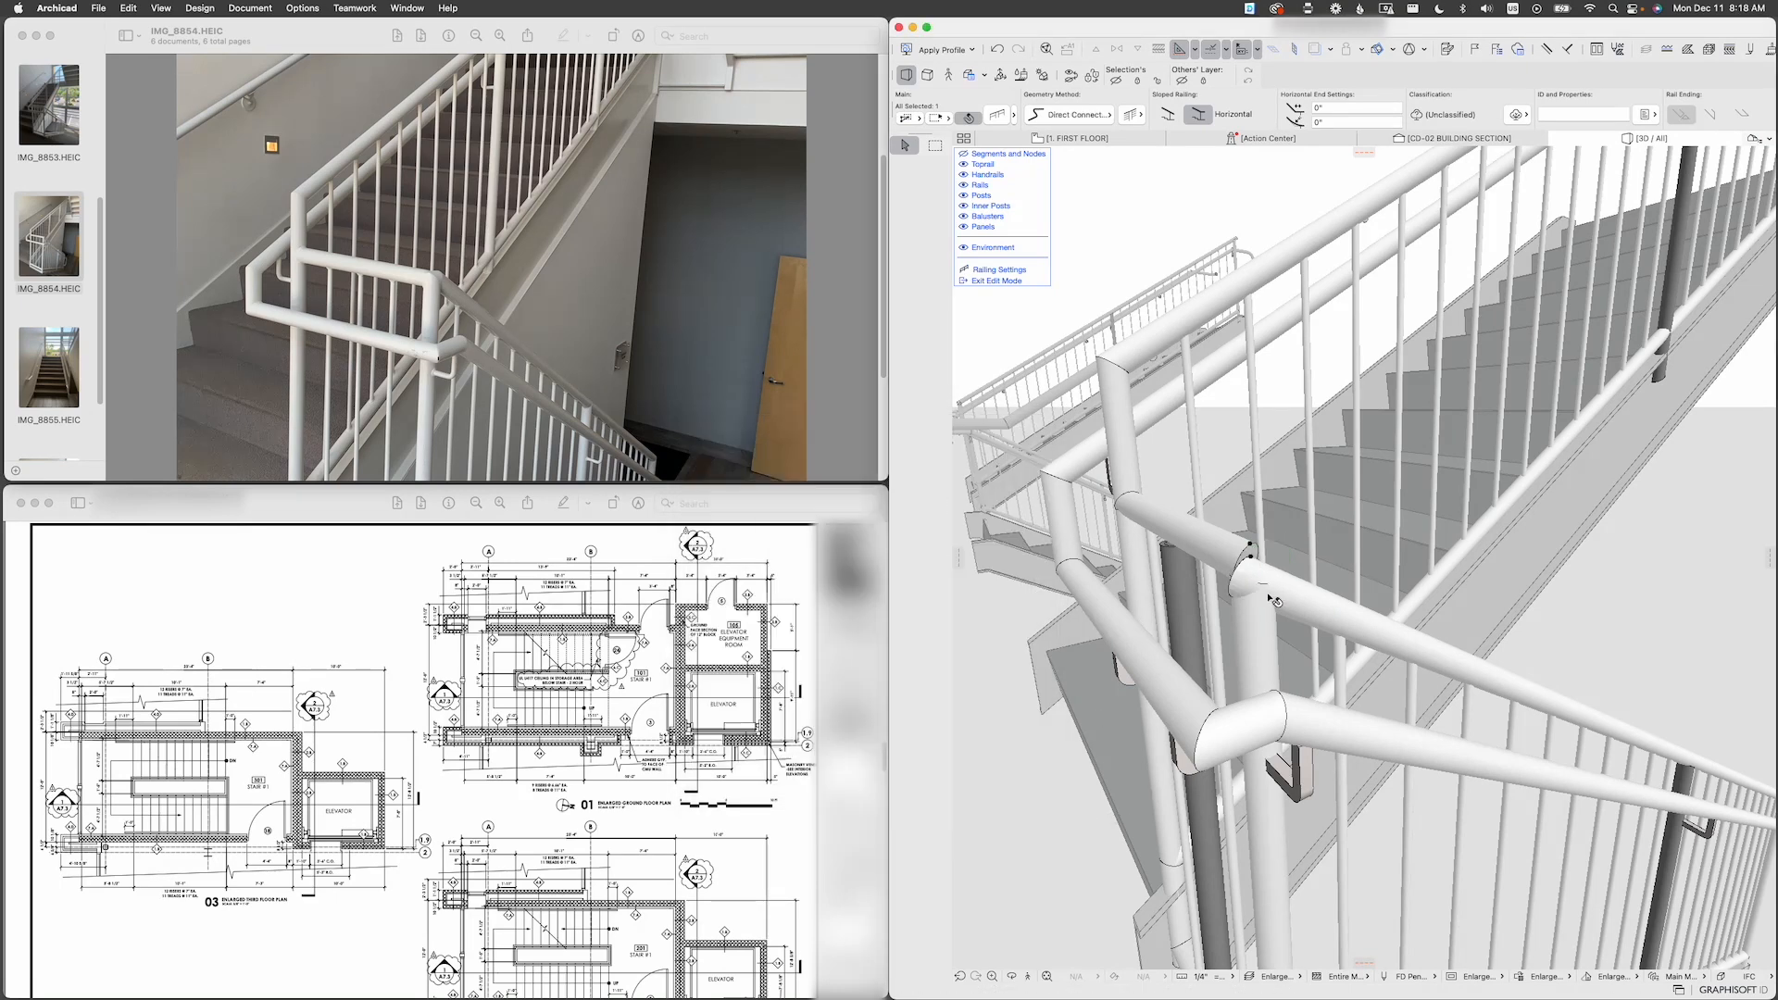
Step: Try 2" for the first horizontal end setting of the landing-corner toprail connection
scroll(1270, 598, up, 5)
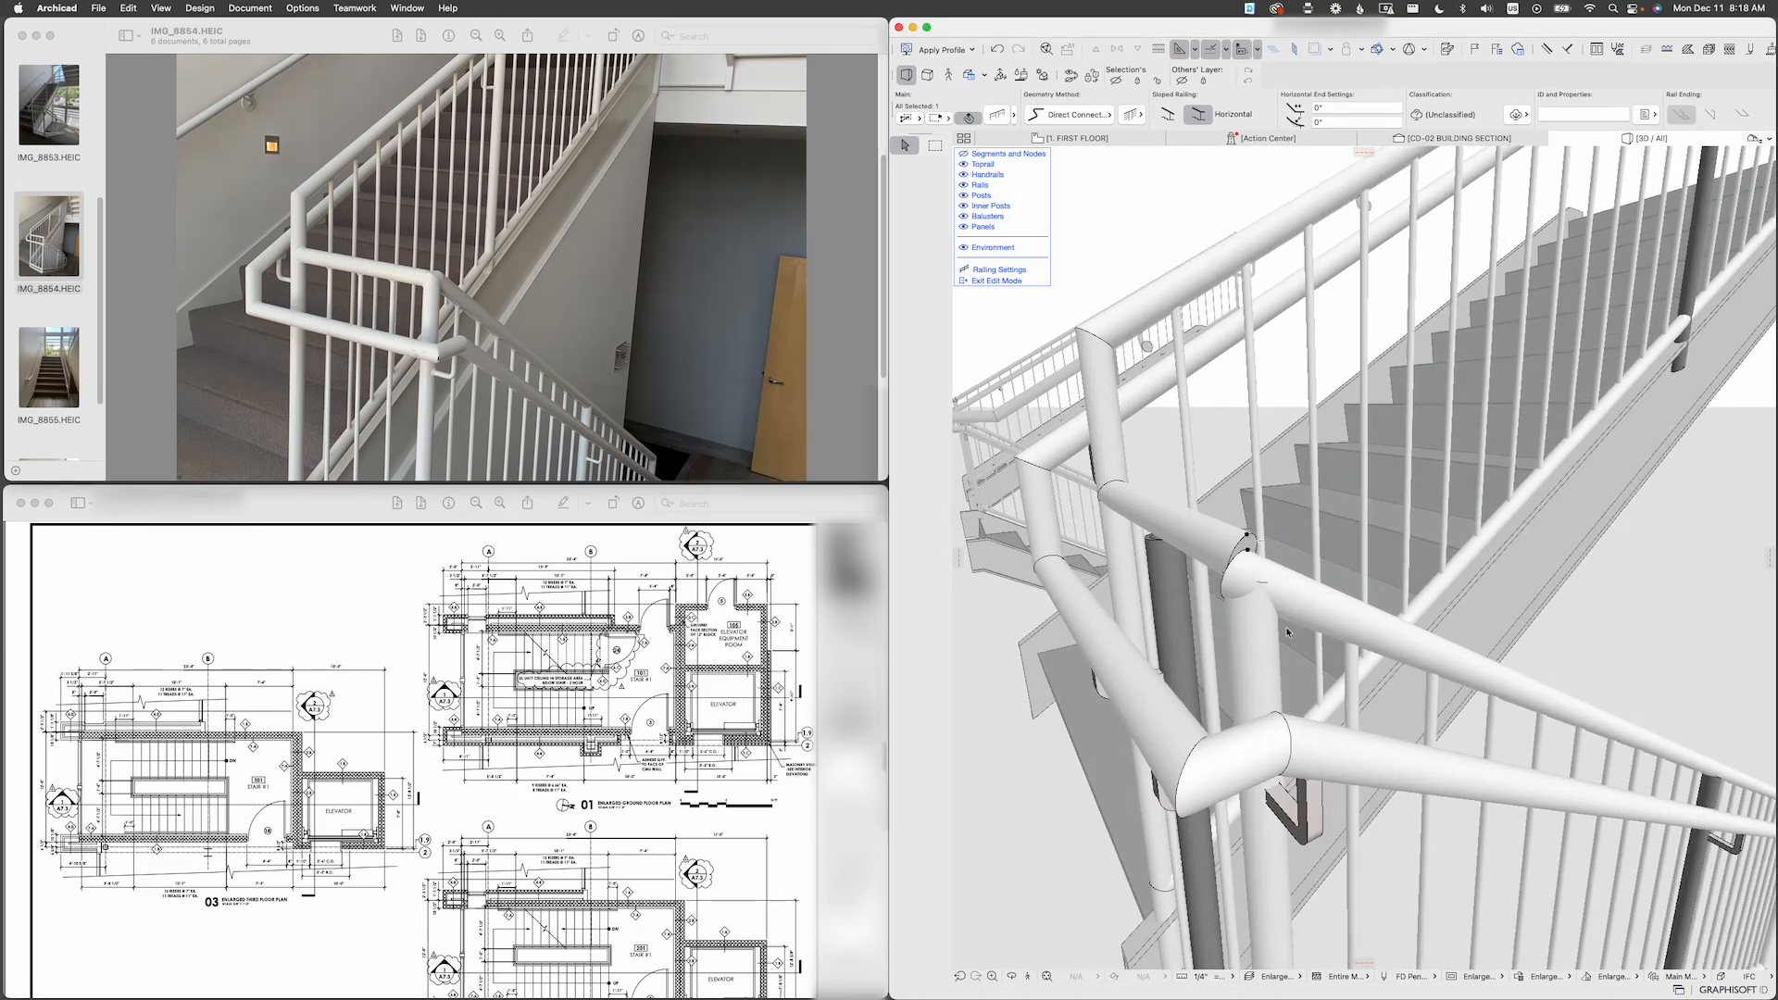
double_click(1283, 622)
click(996, 669)
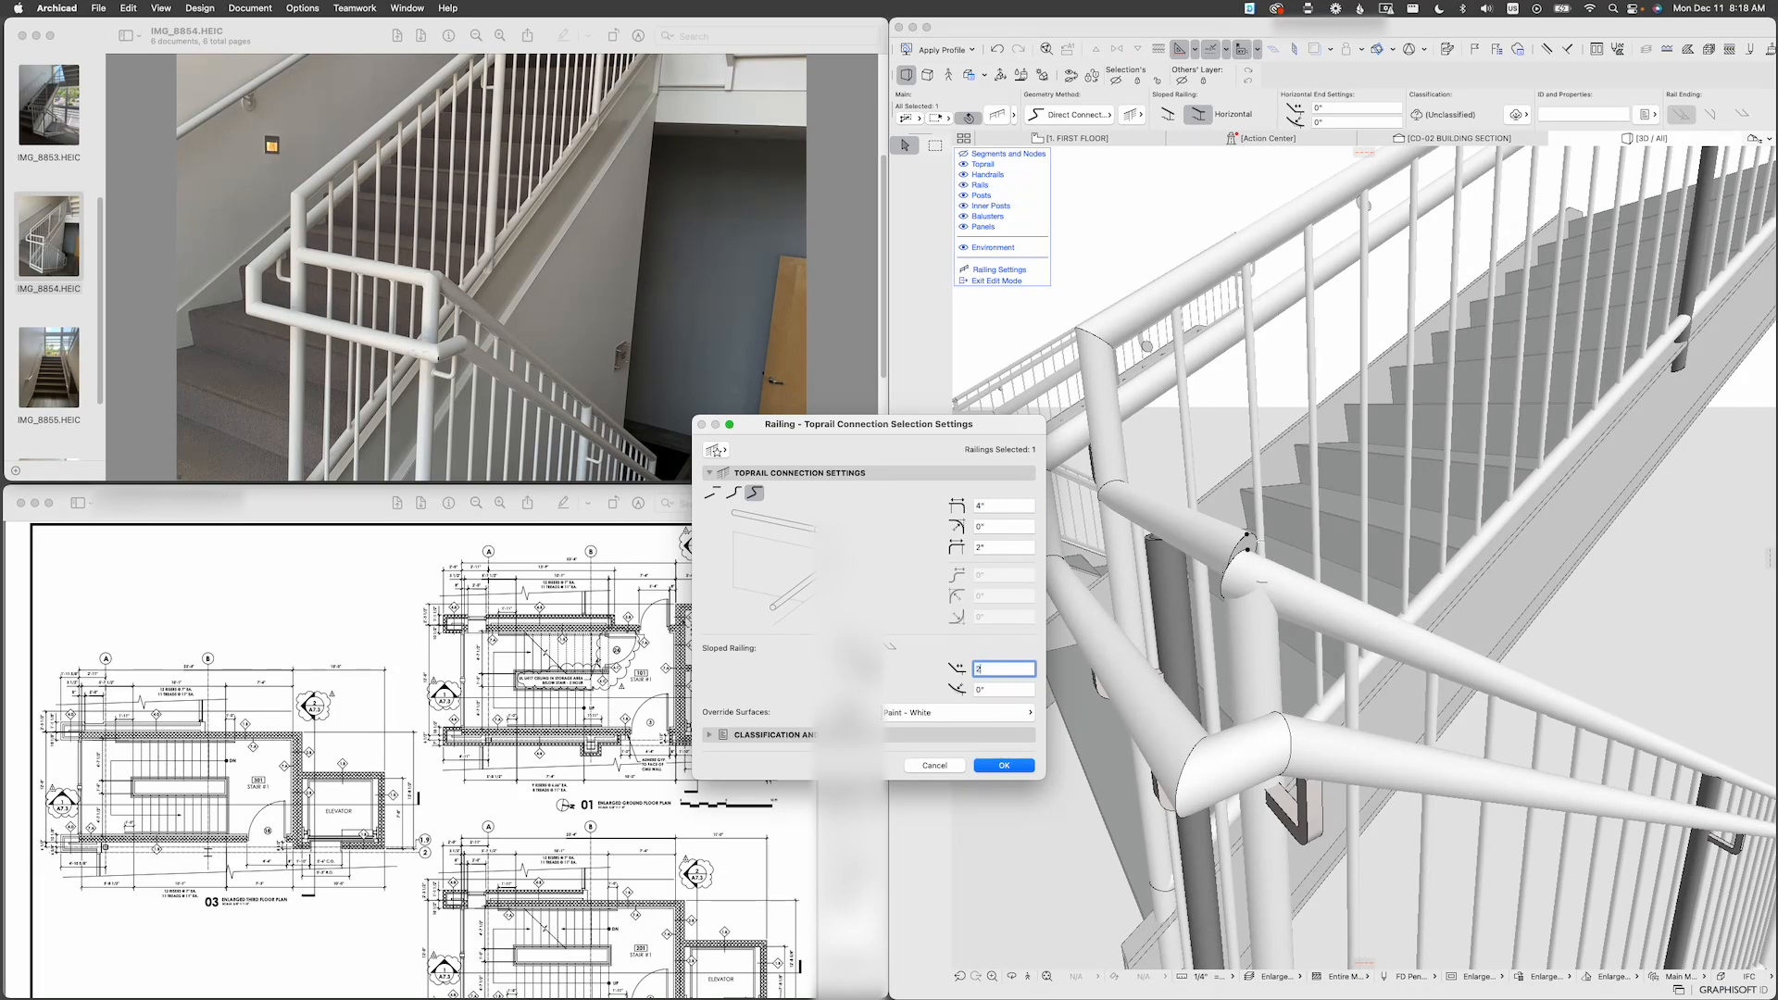
text(2)
key(Return)
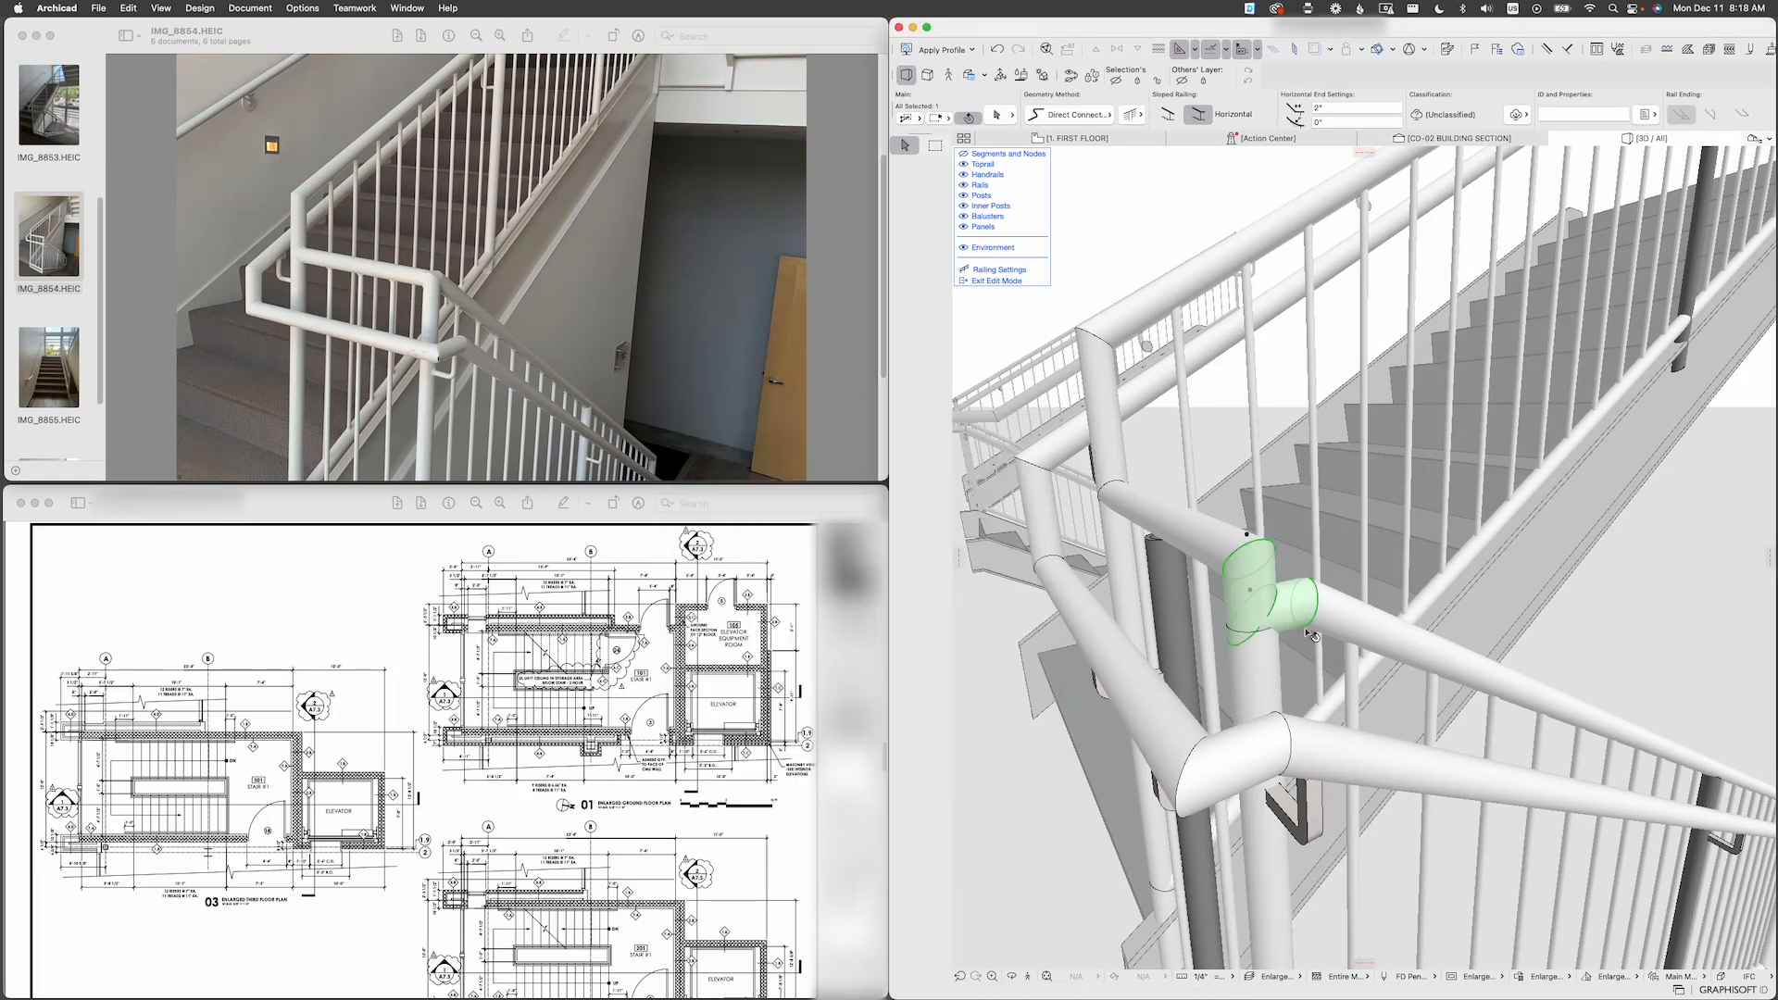
Step: Examine the toprail joint at the landing corner and compare it with the site photo IMG_8854.HEIC in Preview
shift+middle_drag(1308, 633, 1275, 595)
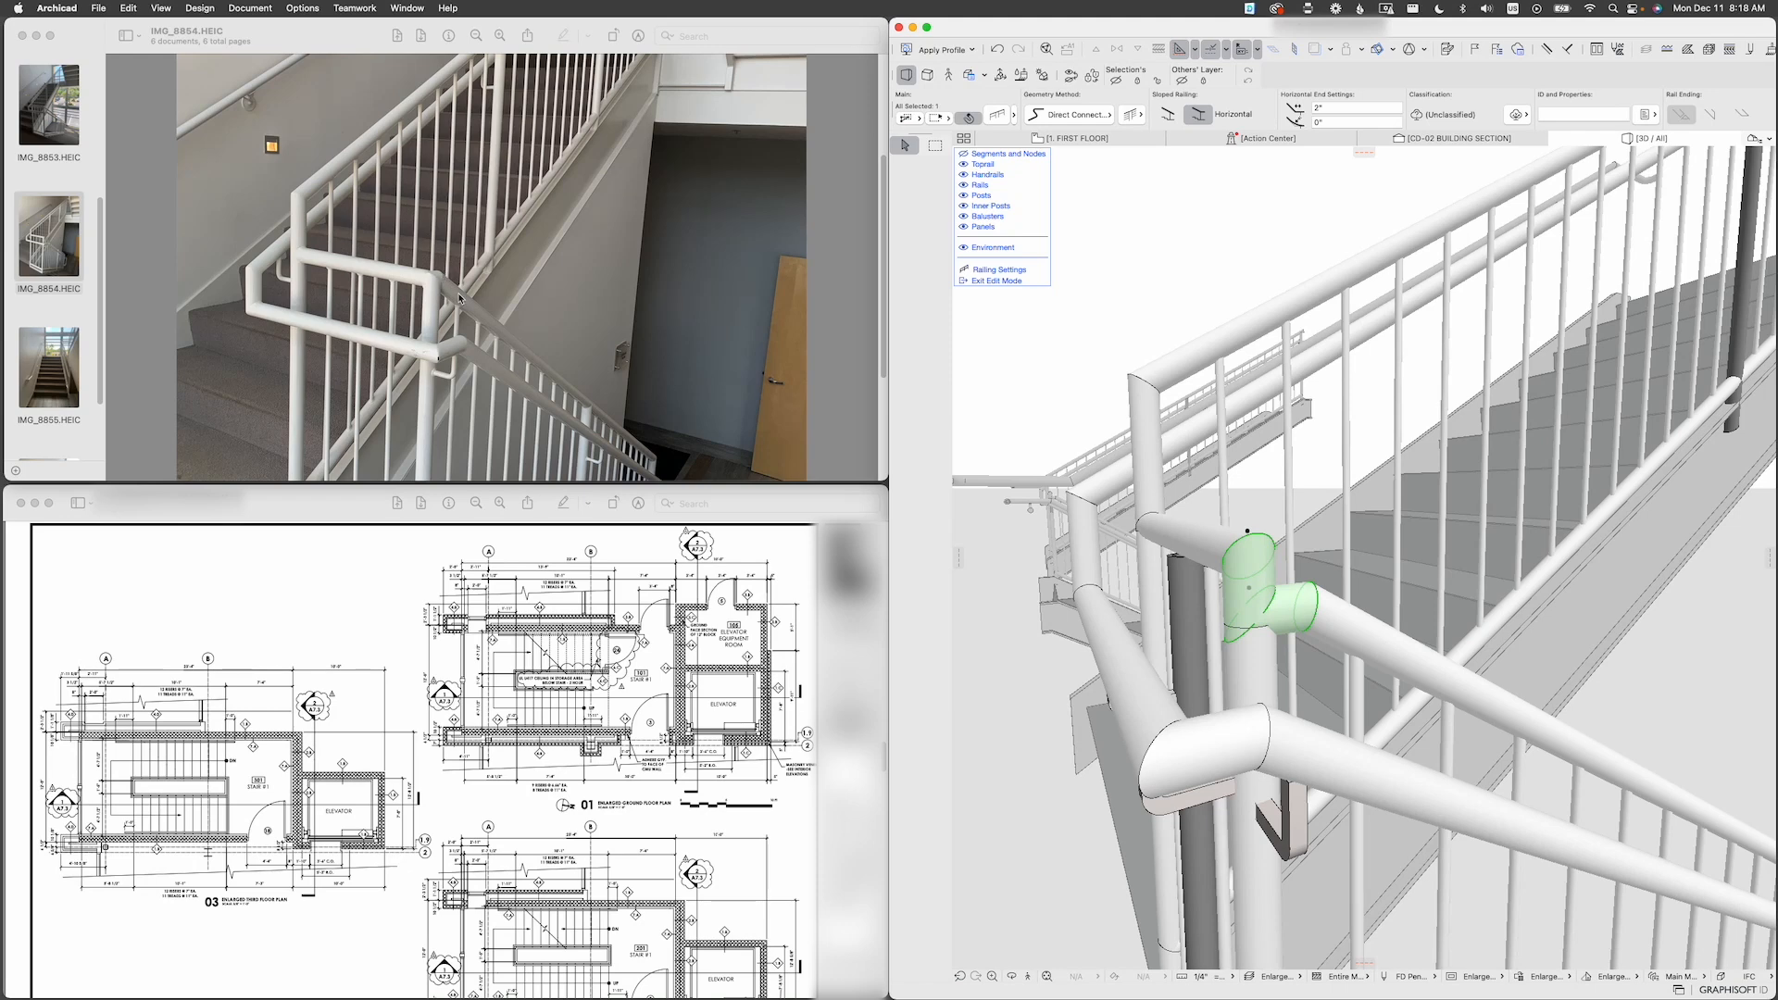
click(1220, 577)
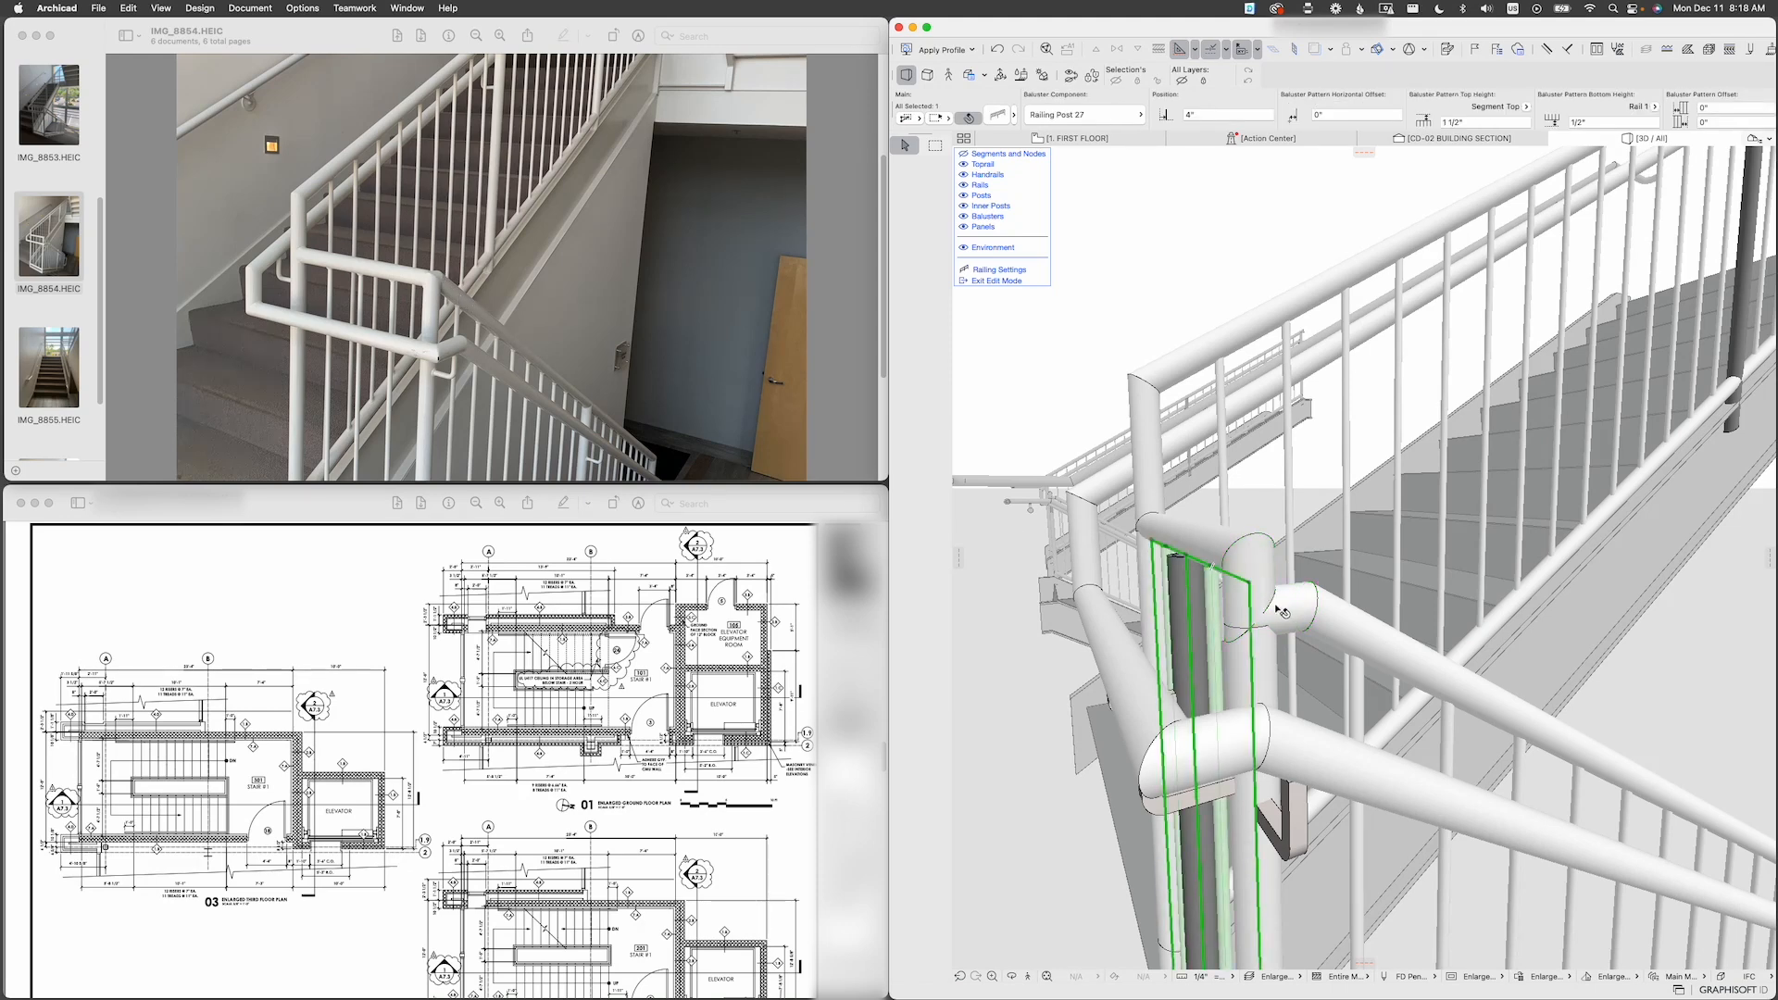
click(1279, 606)
shift+middle_drag(1285, 606, 1250, 511)
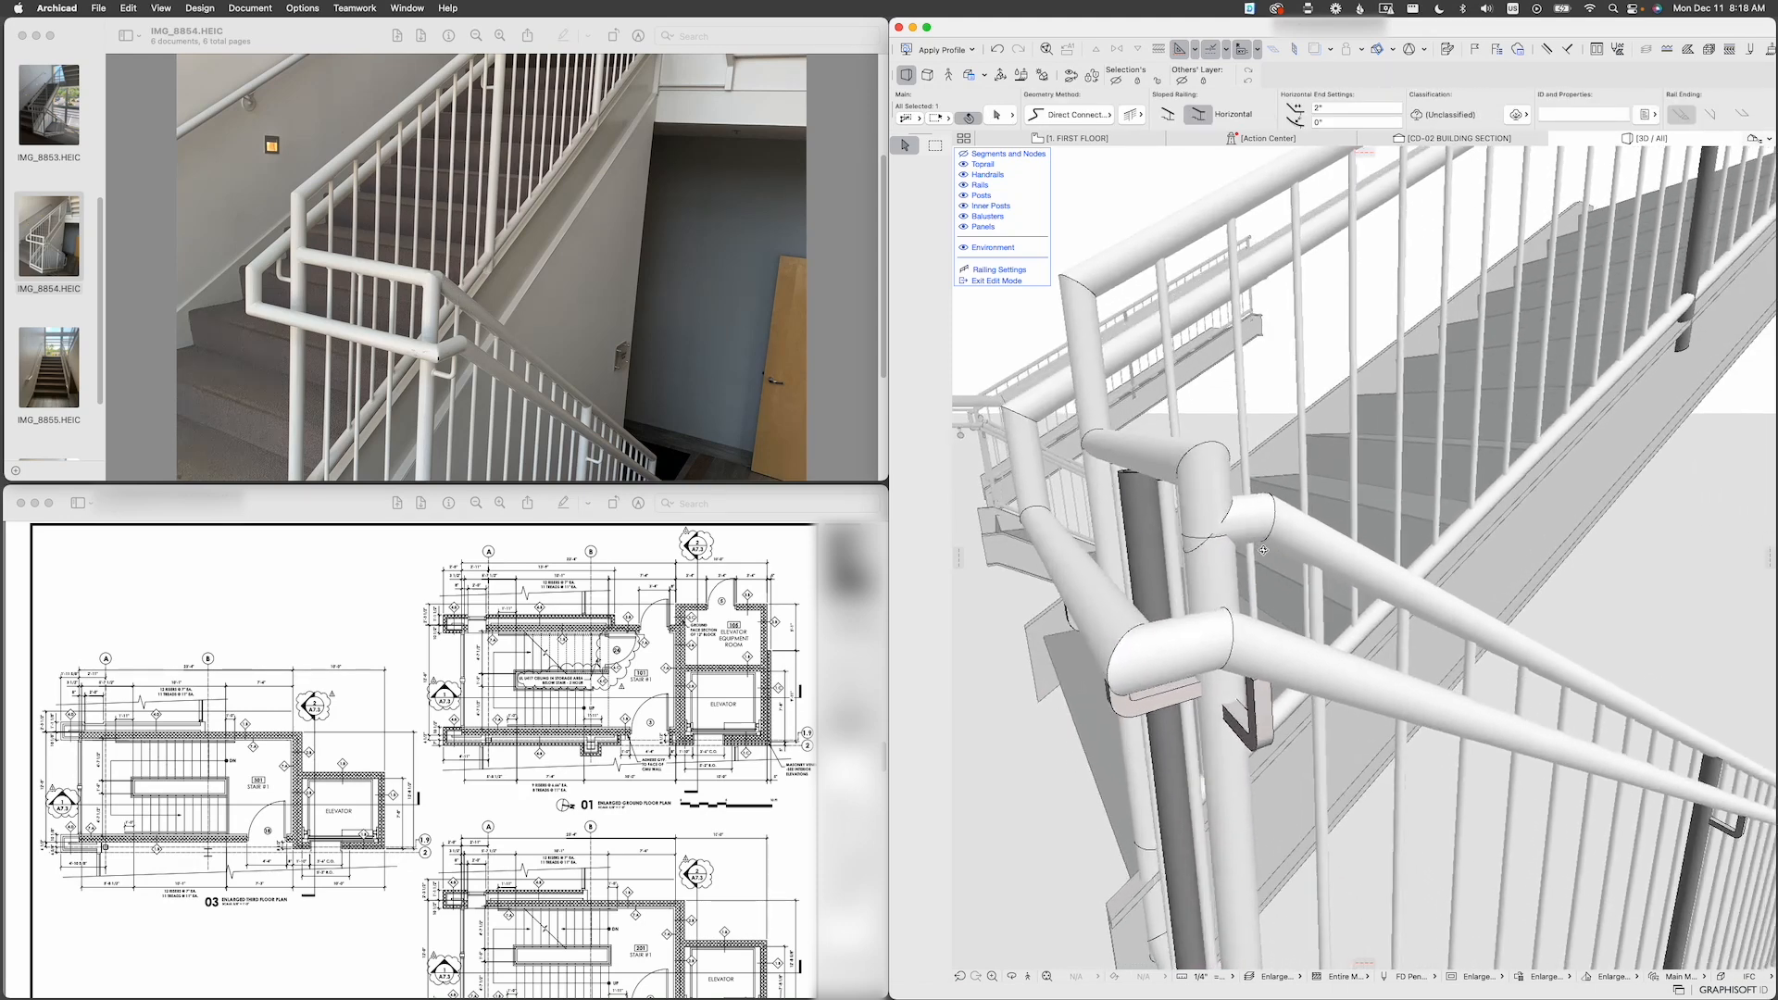
click(444, 283)
drag(408, 256, 460, 304)
click(434, 274)
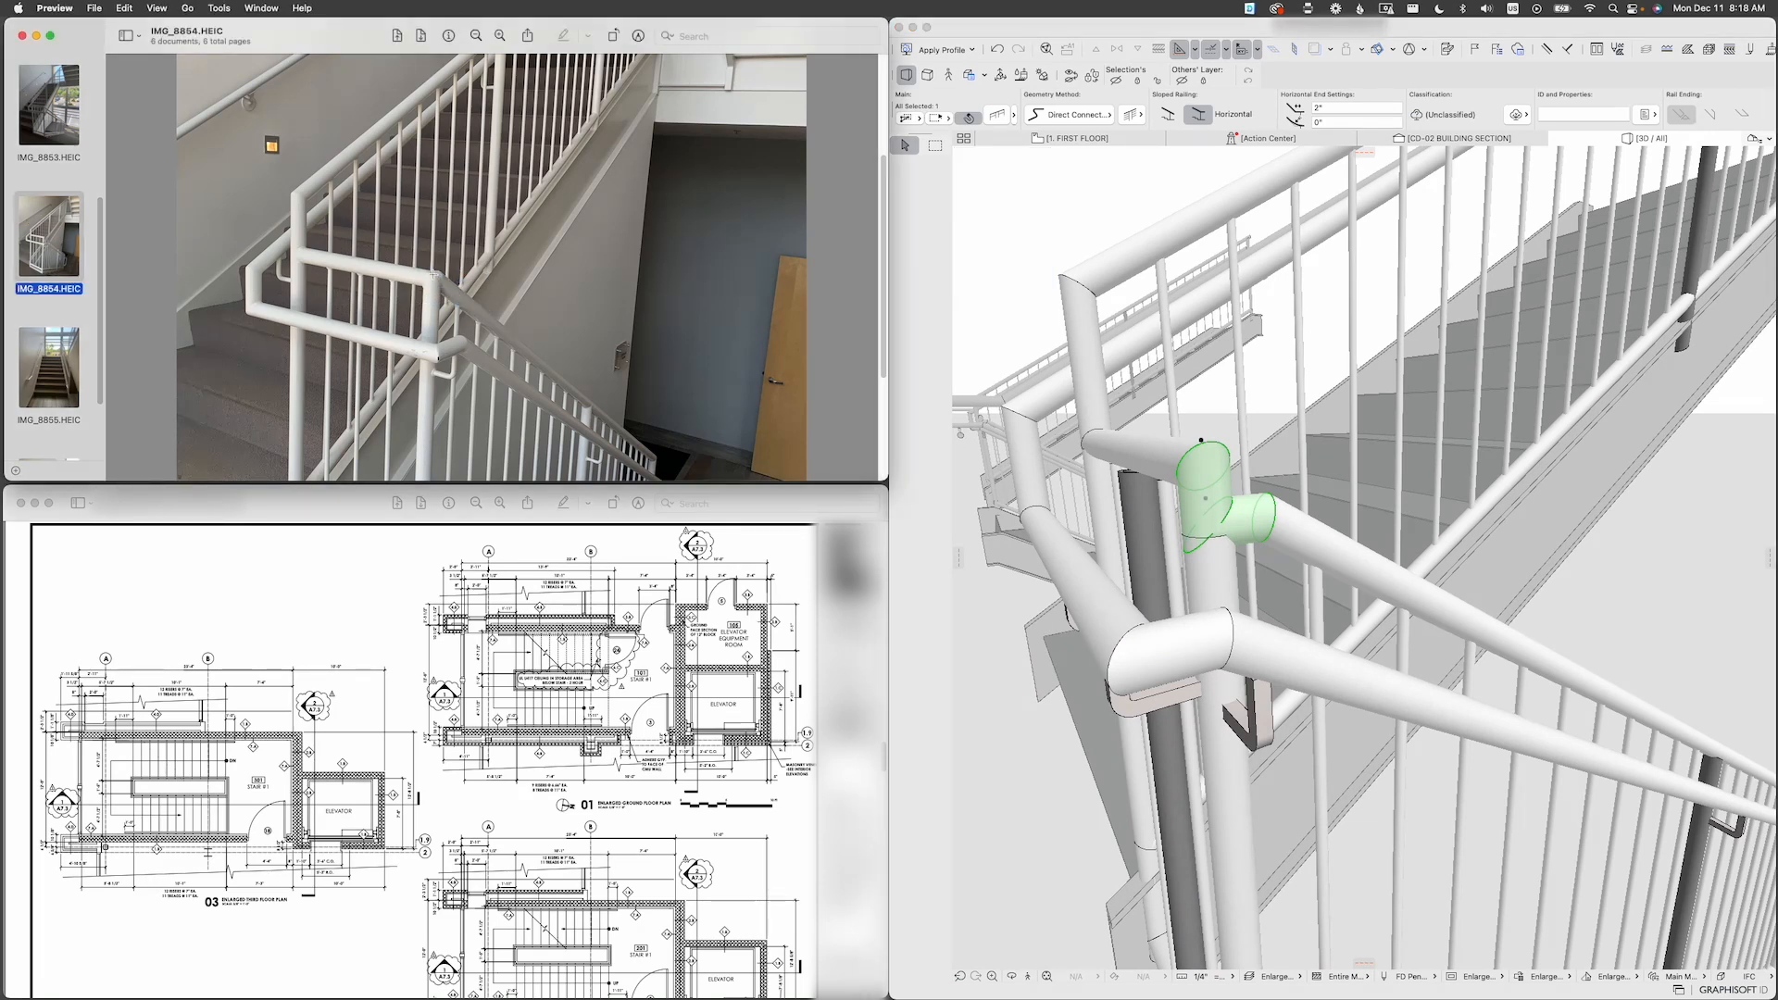
Step: Switch back to Archicad and reset the toprail connection's first horizontal end setting to 0"
click(1323, 544)
shift+middle_drag(1319, 543, 1246, 512)
key(super+t)
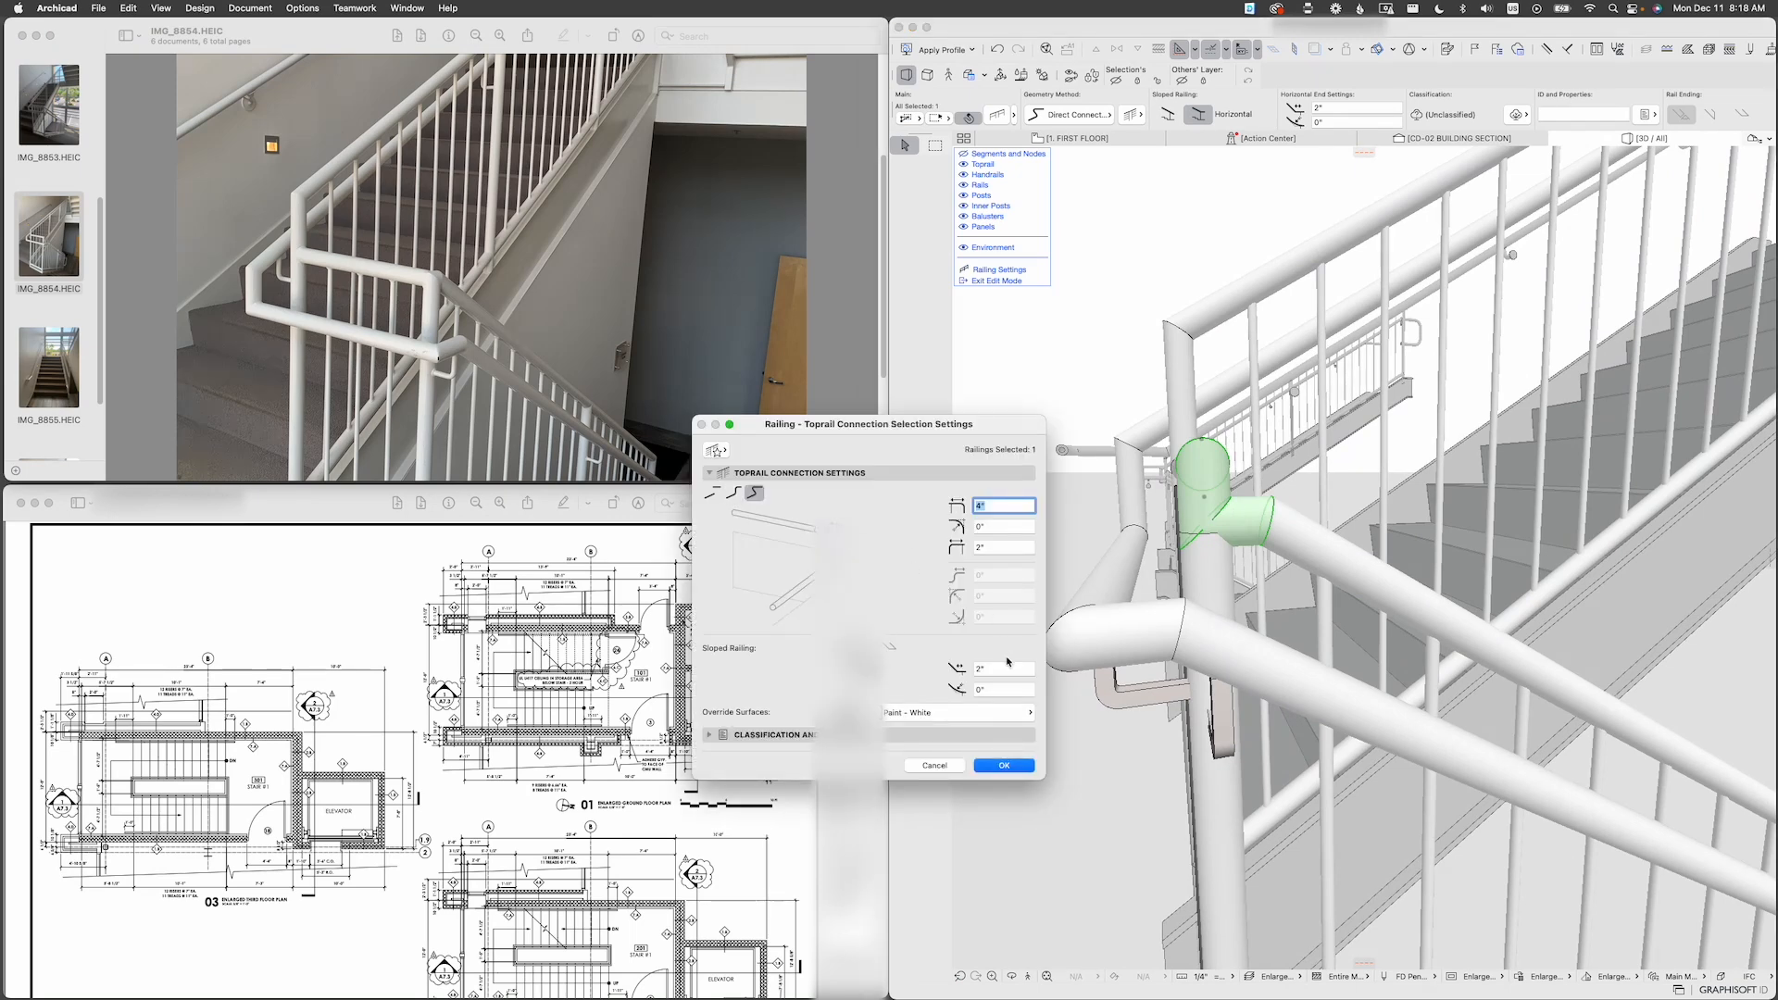
drag(1005, 669, 915, 666)
text(0)
key(Return)
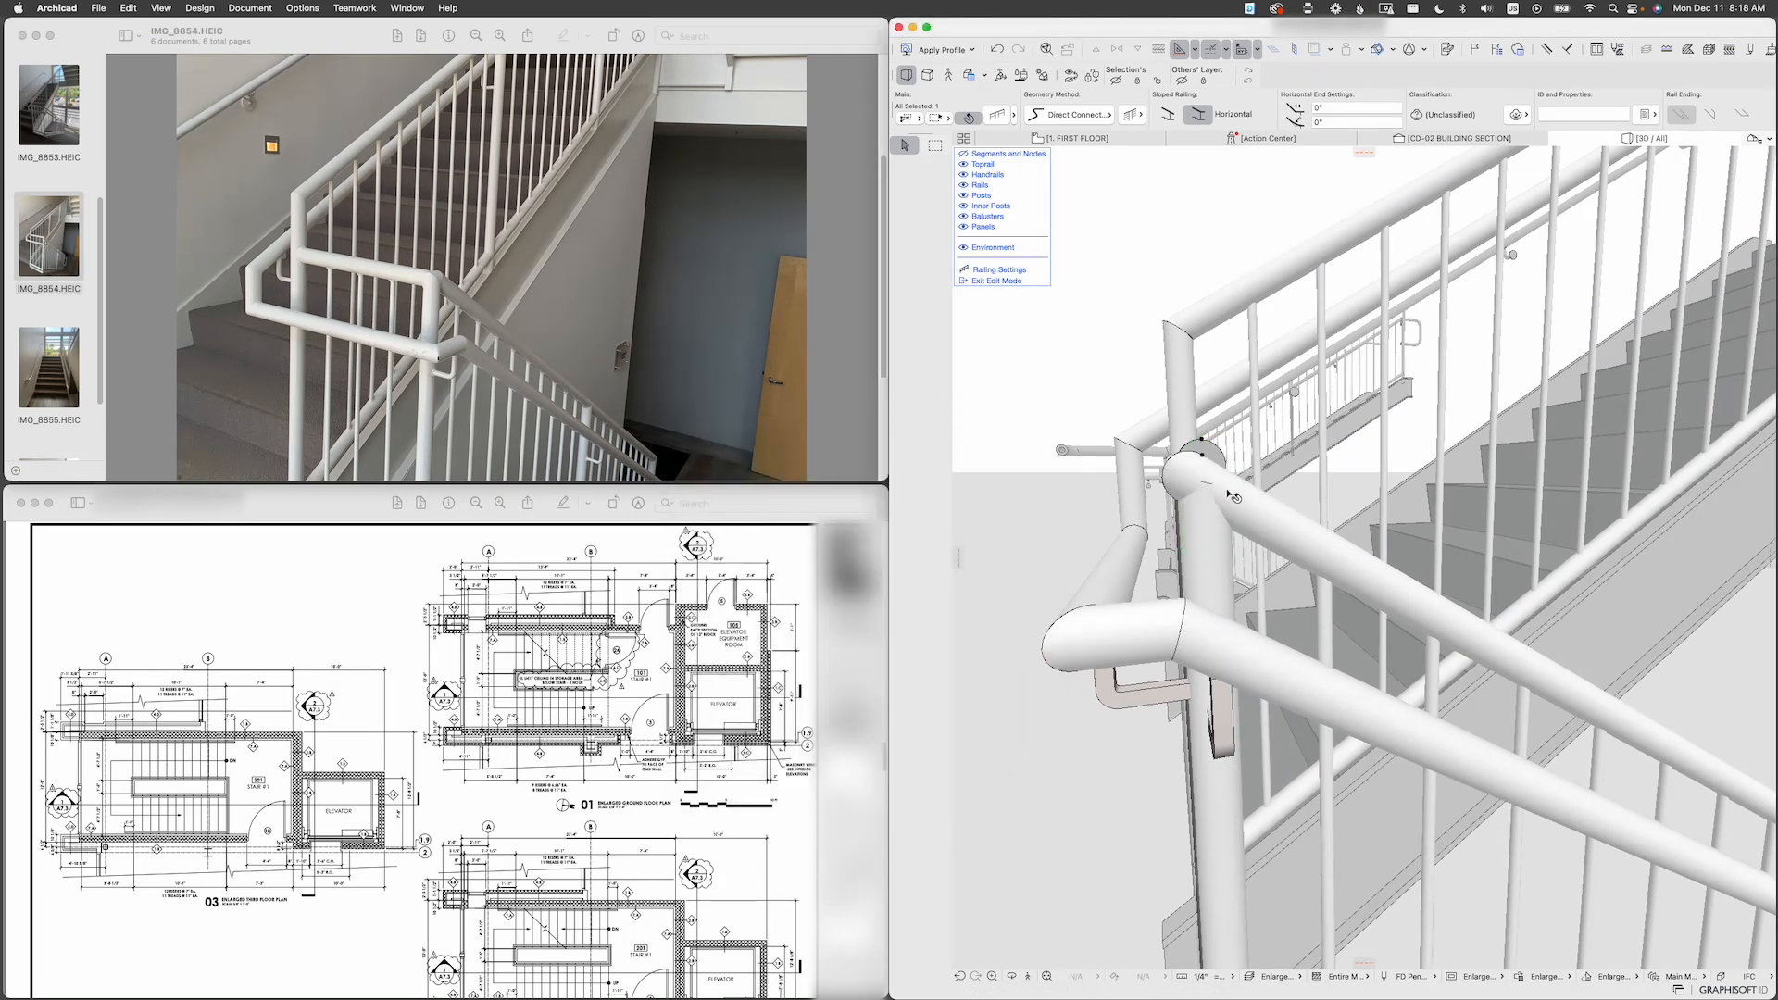
Step: Examine the two toprail segments meeting at the landing corner from several angles, checking each segment in turn
shift+middle_drag(1233, 498, 1261, 556)
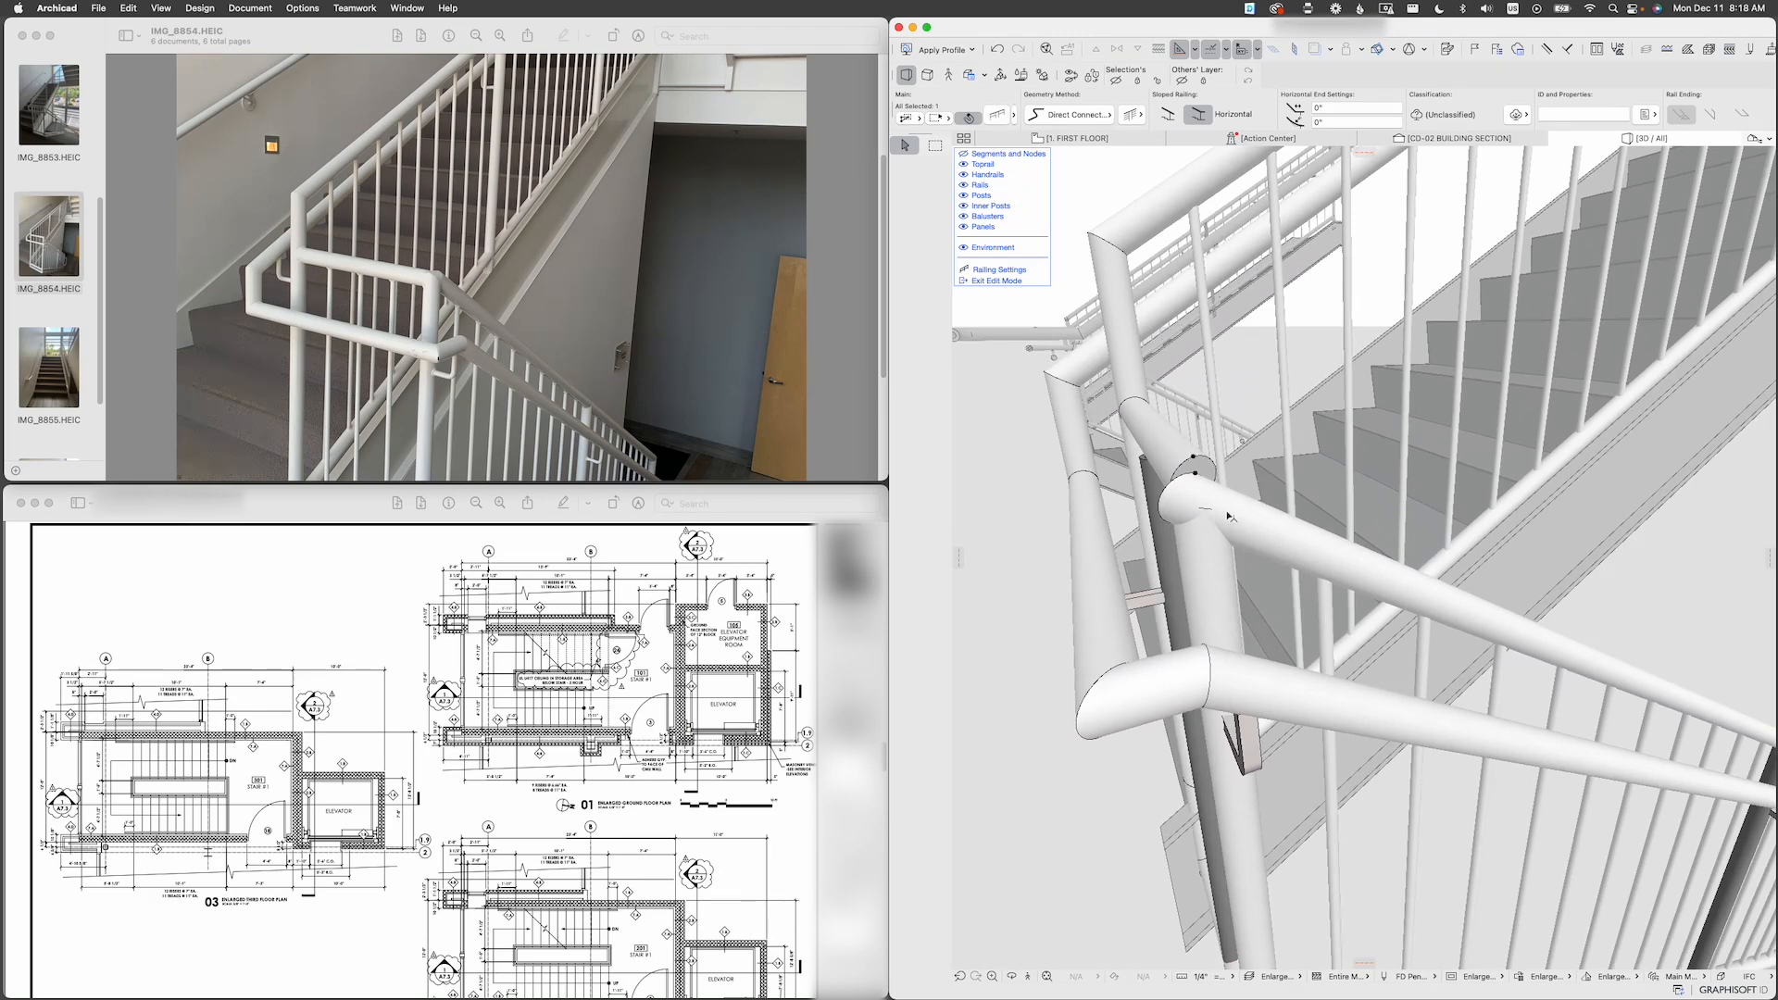
click(1320, 552)
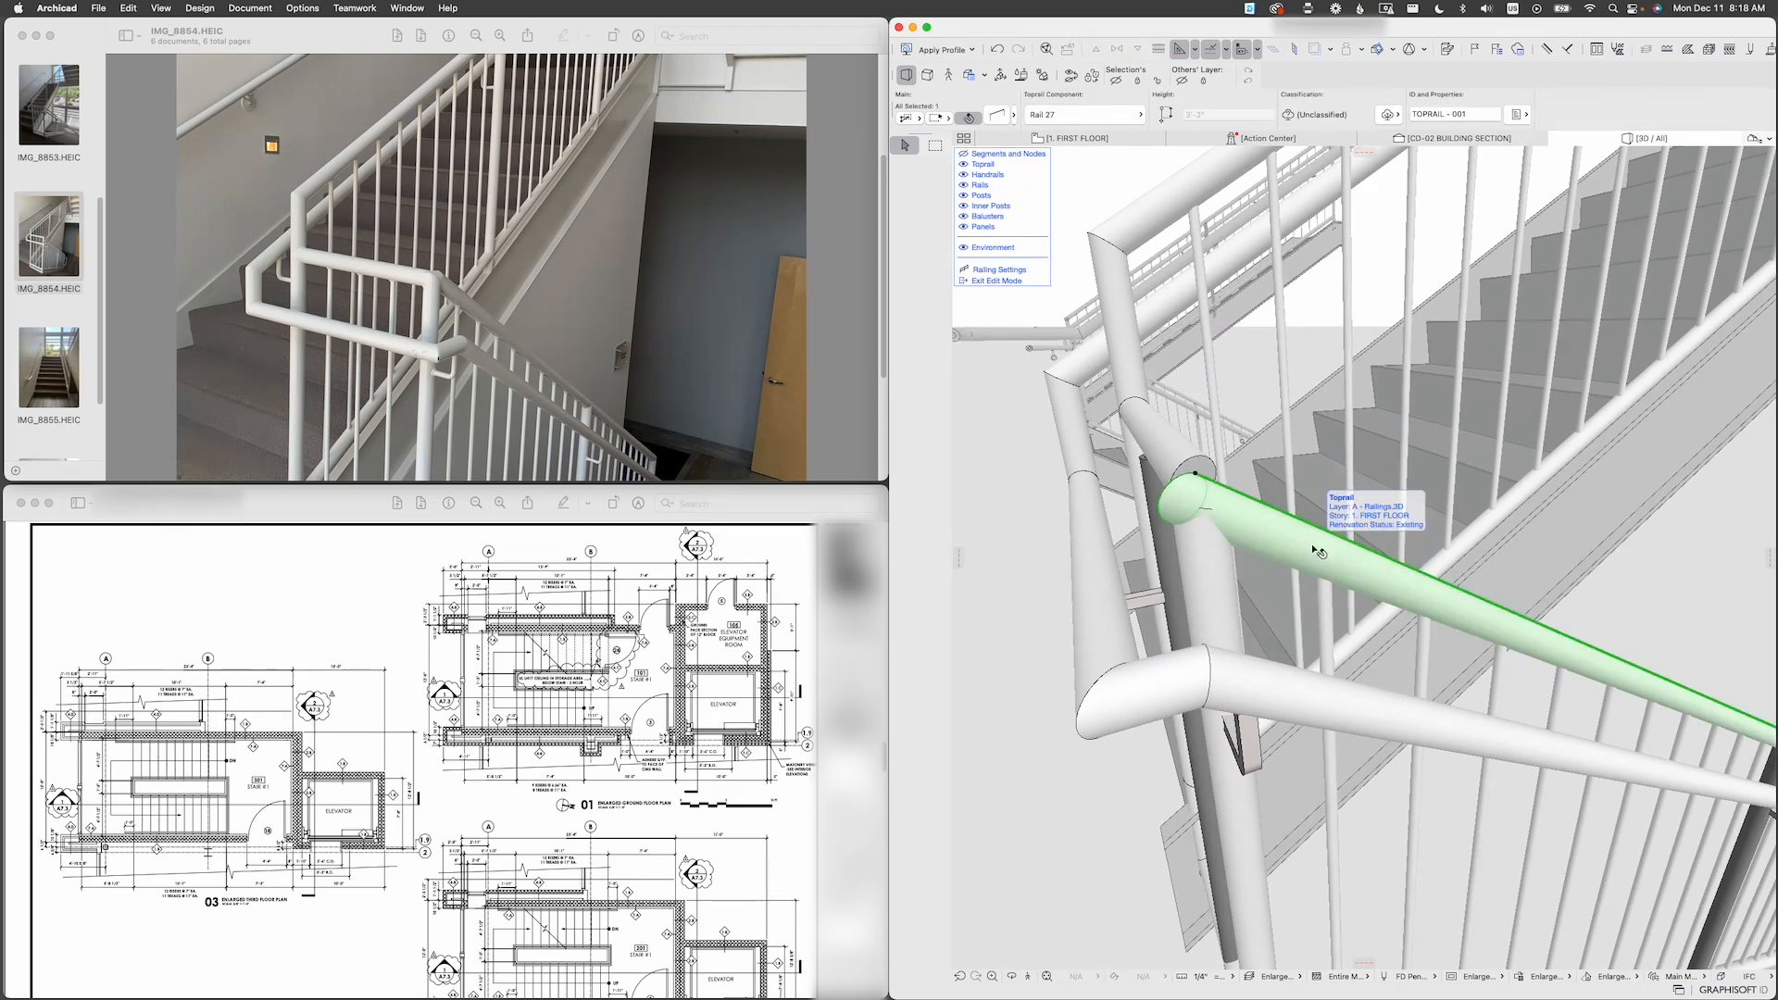
shift+middle_drag(1207, 485, 1179, 396)
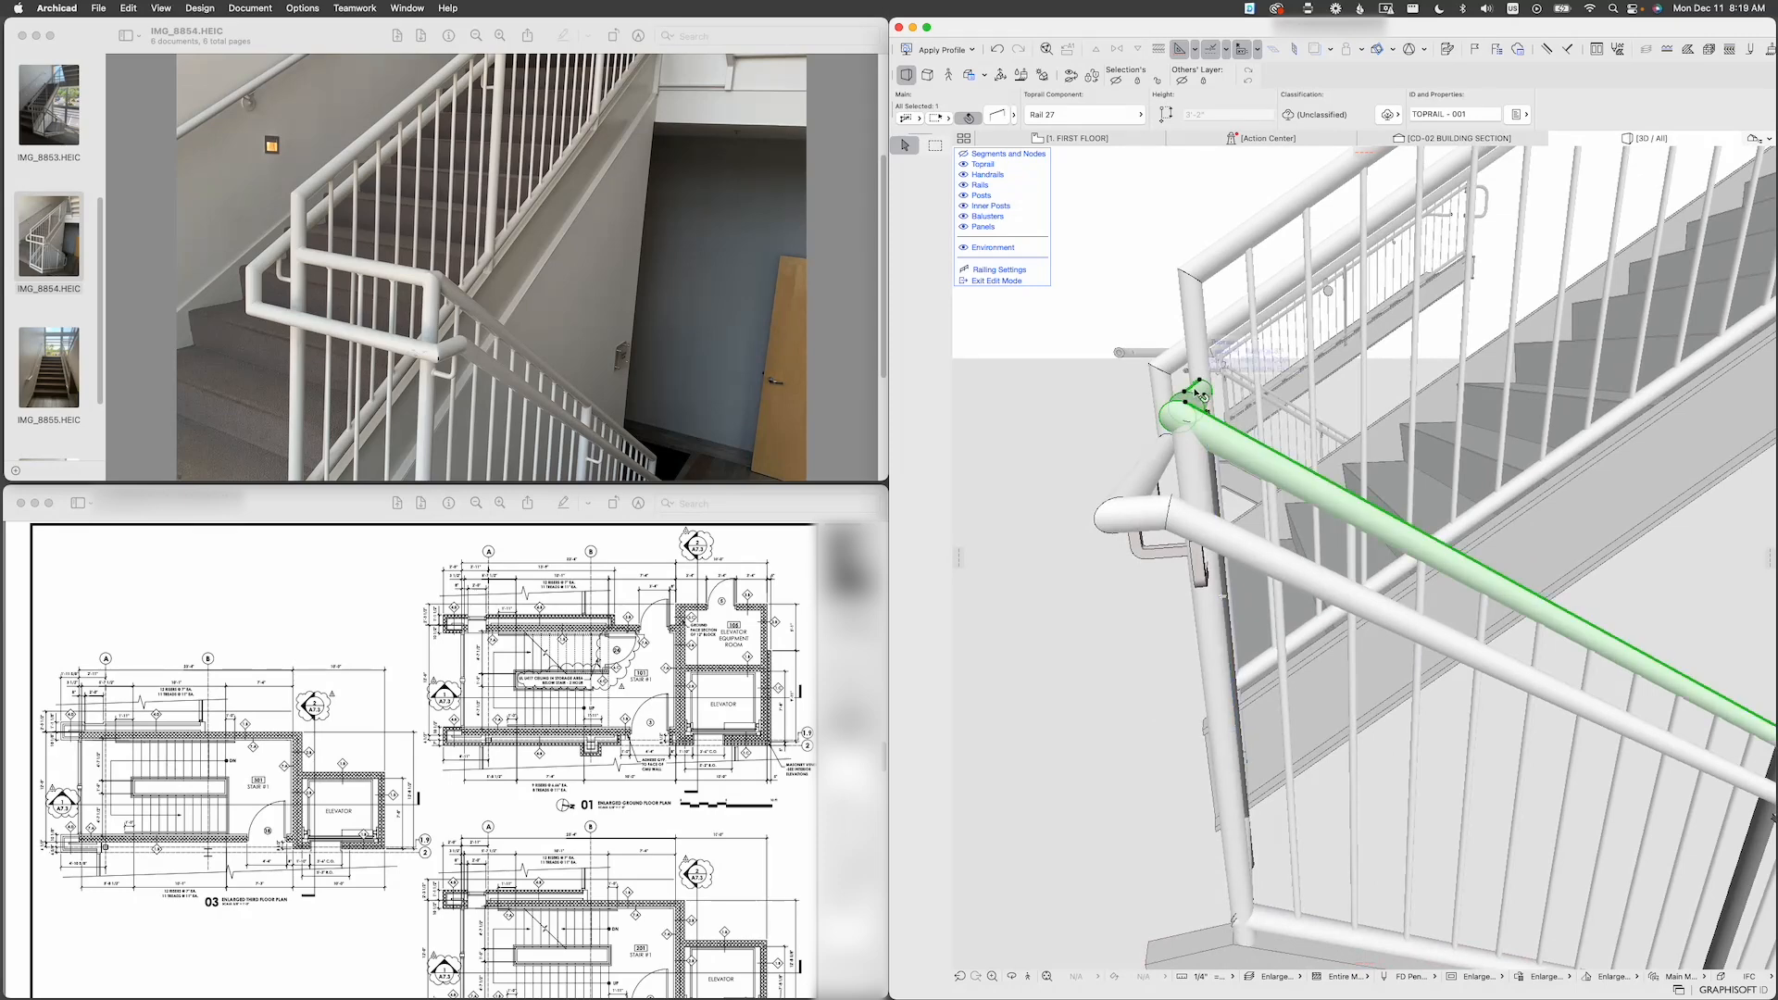
scroll(1196, 394, up, 4)
shift+middle_drag(1199, 397, 1321, 445)
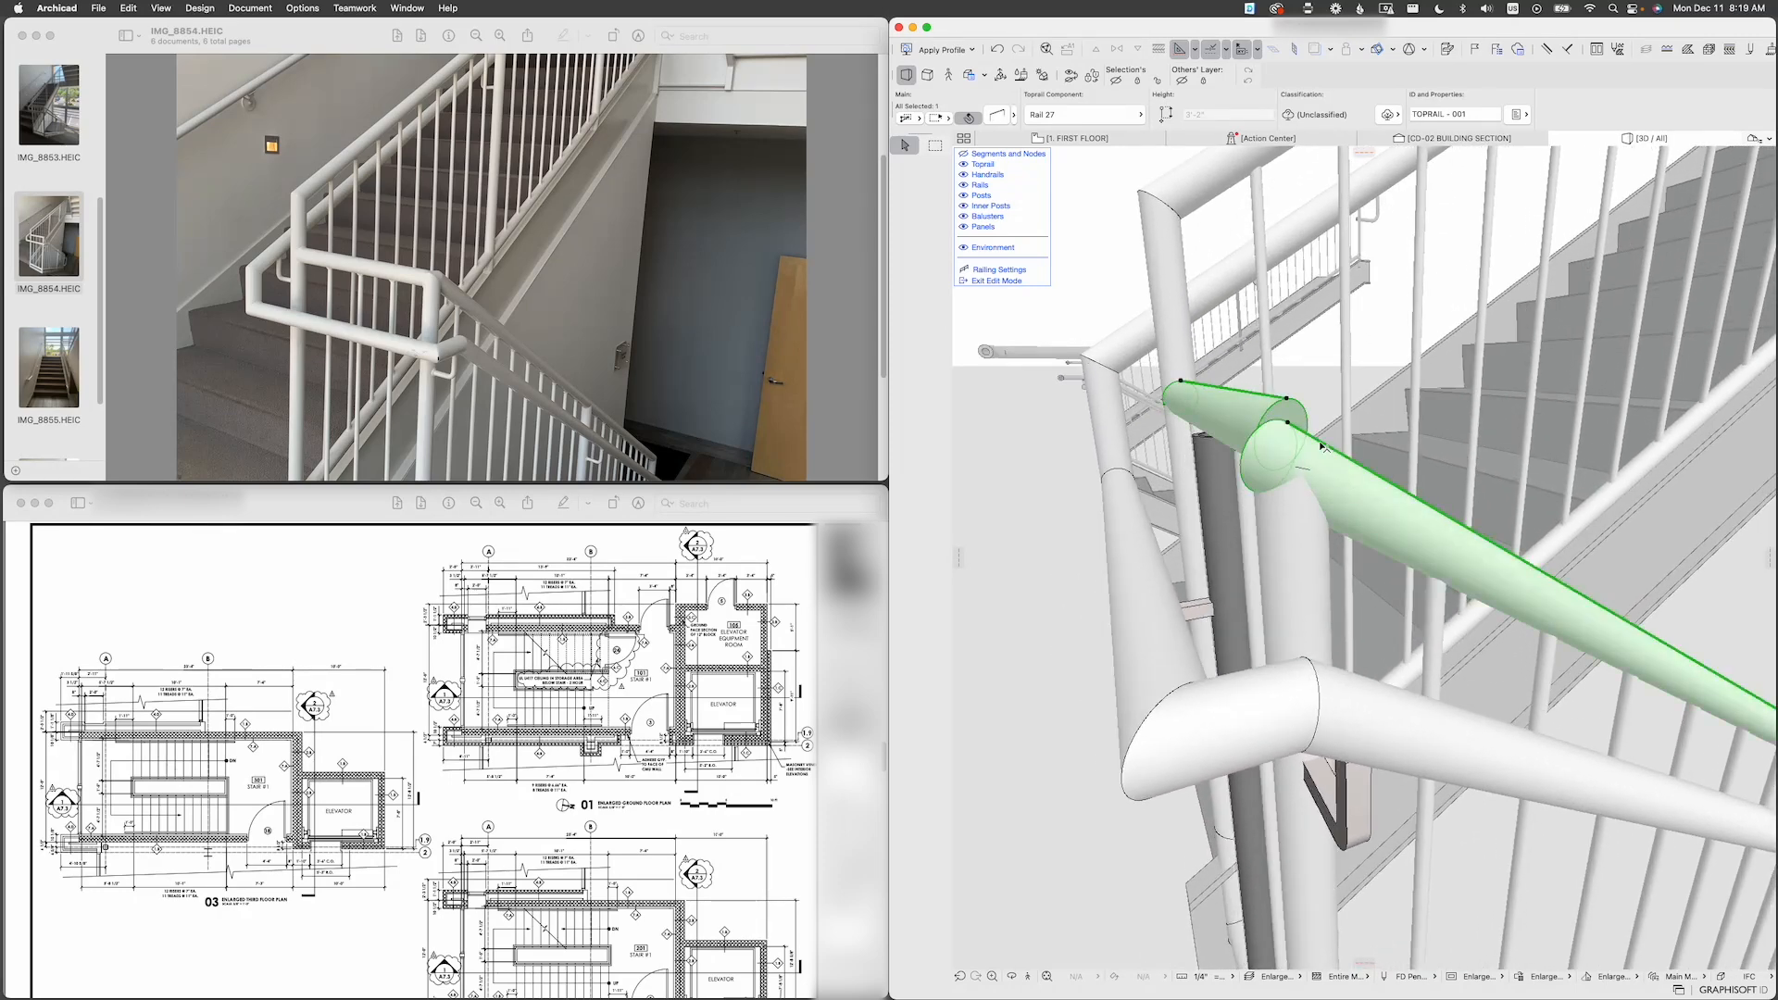
key(Escape)
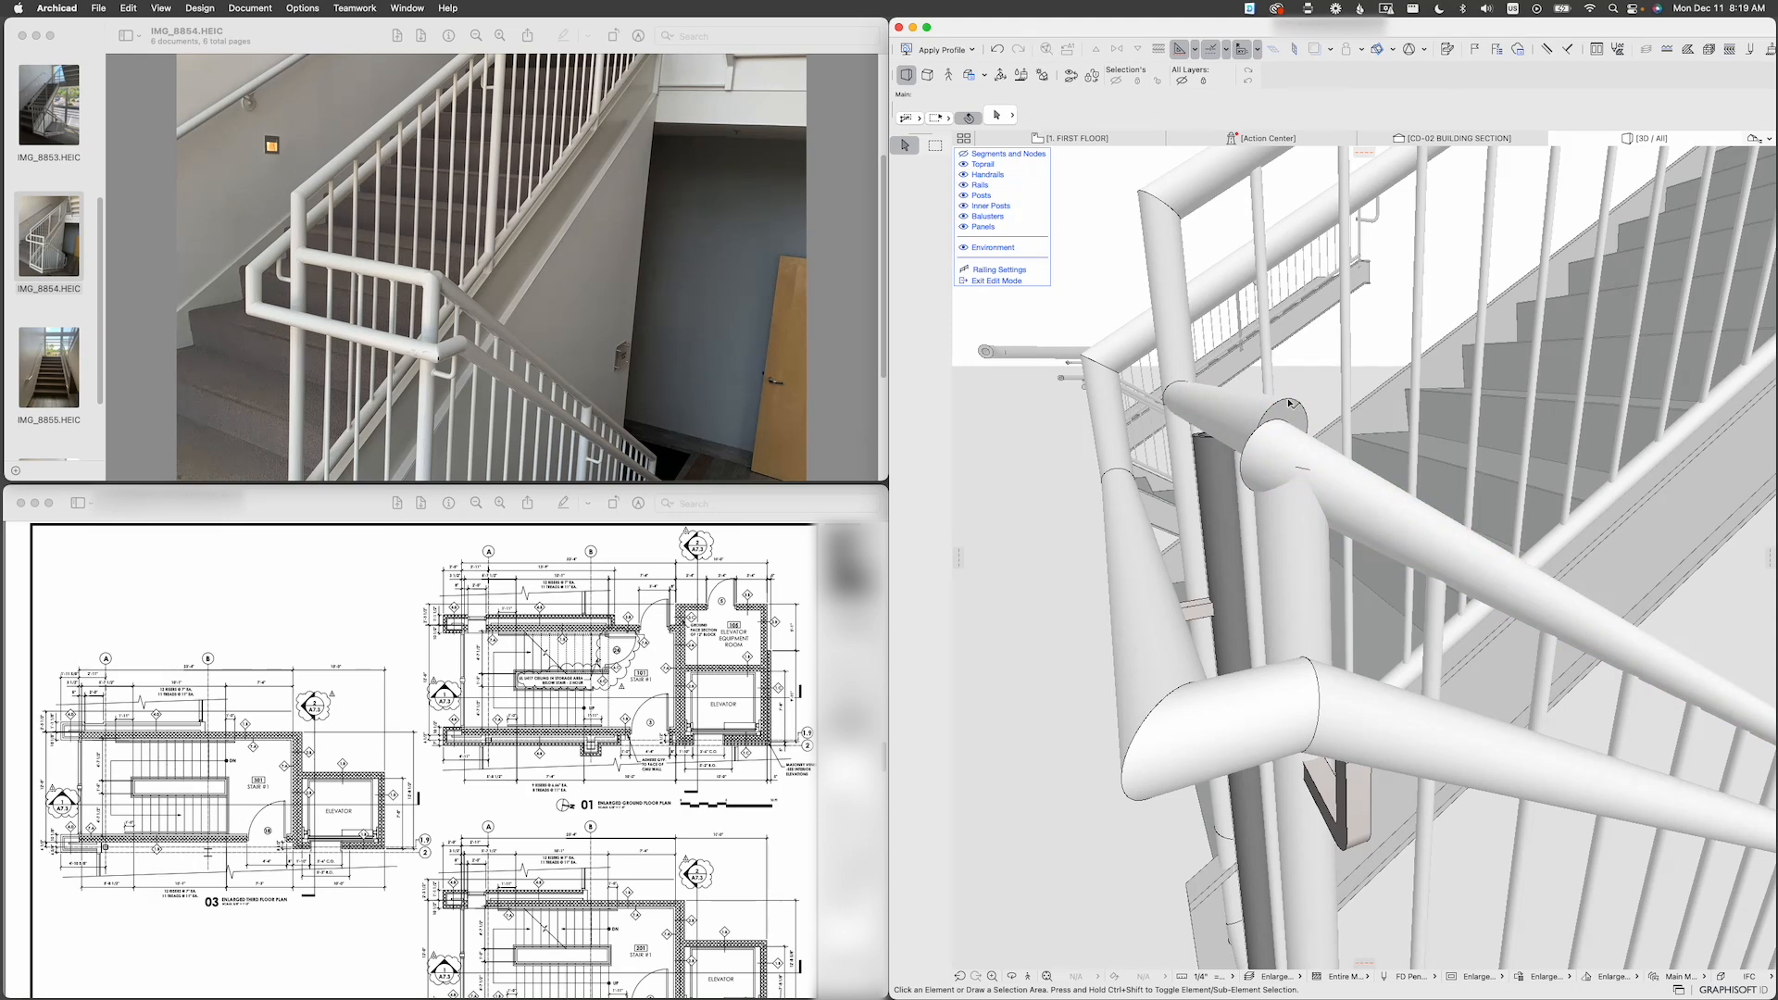
click(1288, 404)
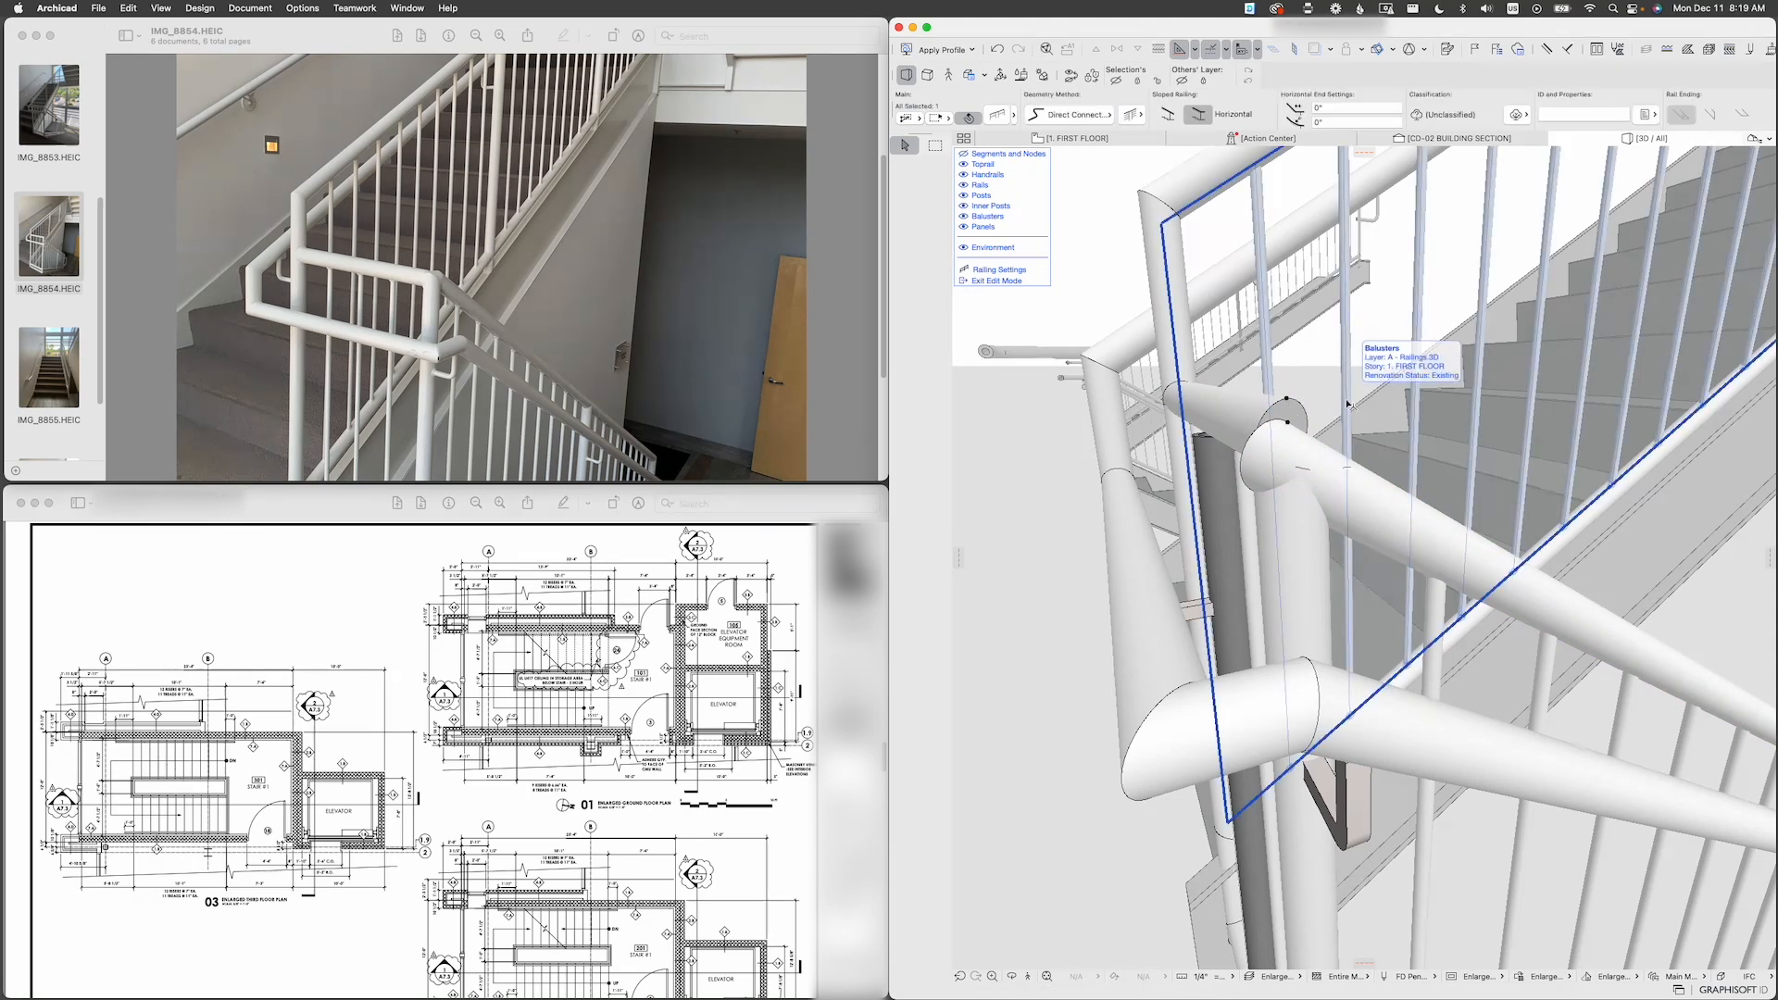
shift+middle_drag(1330, 463, 1206, 474)
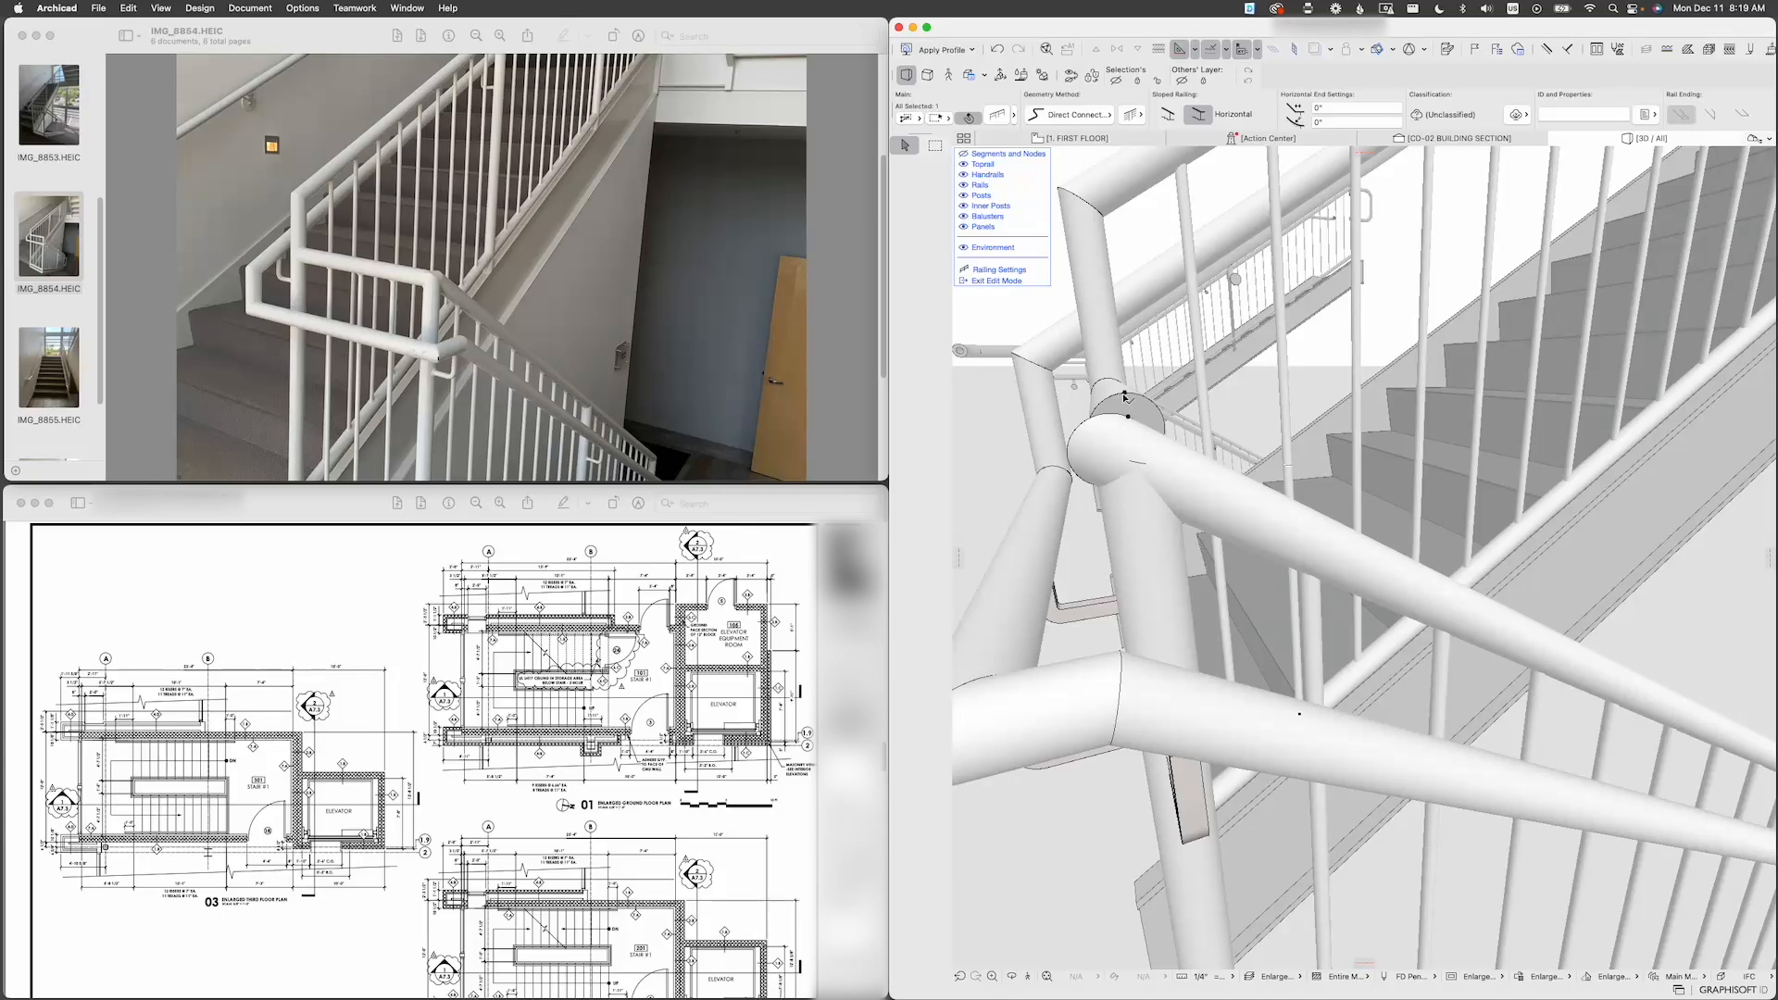
middle_drag(1124, 401, 1146, 416)
click(1105, 442)
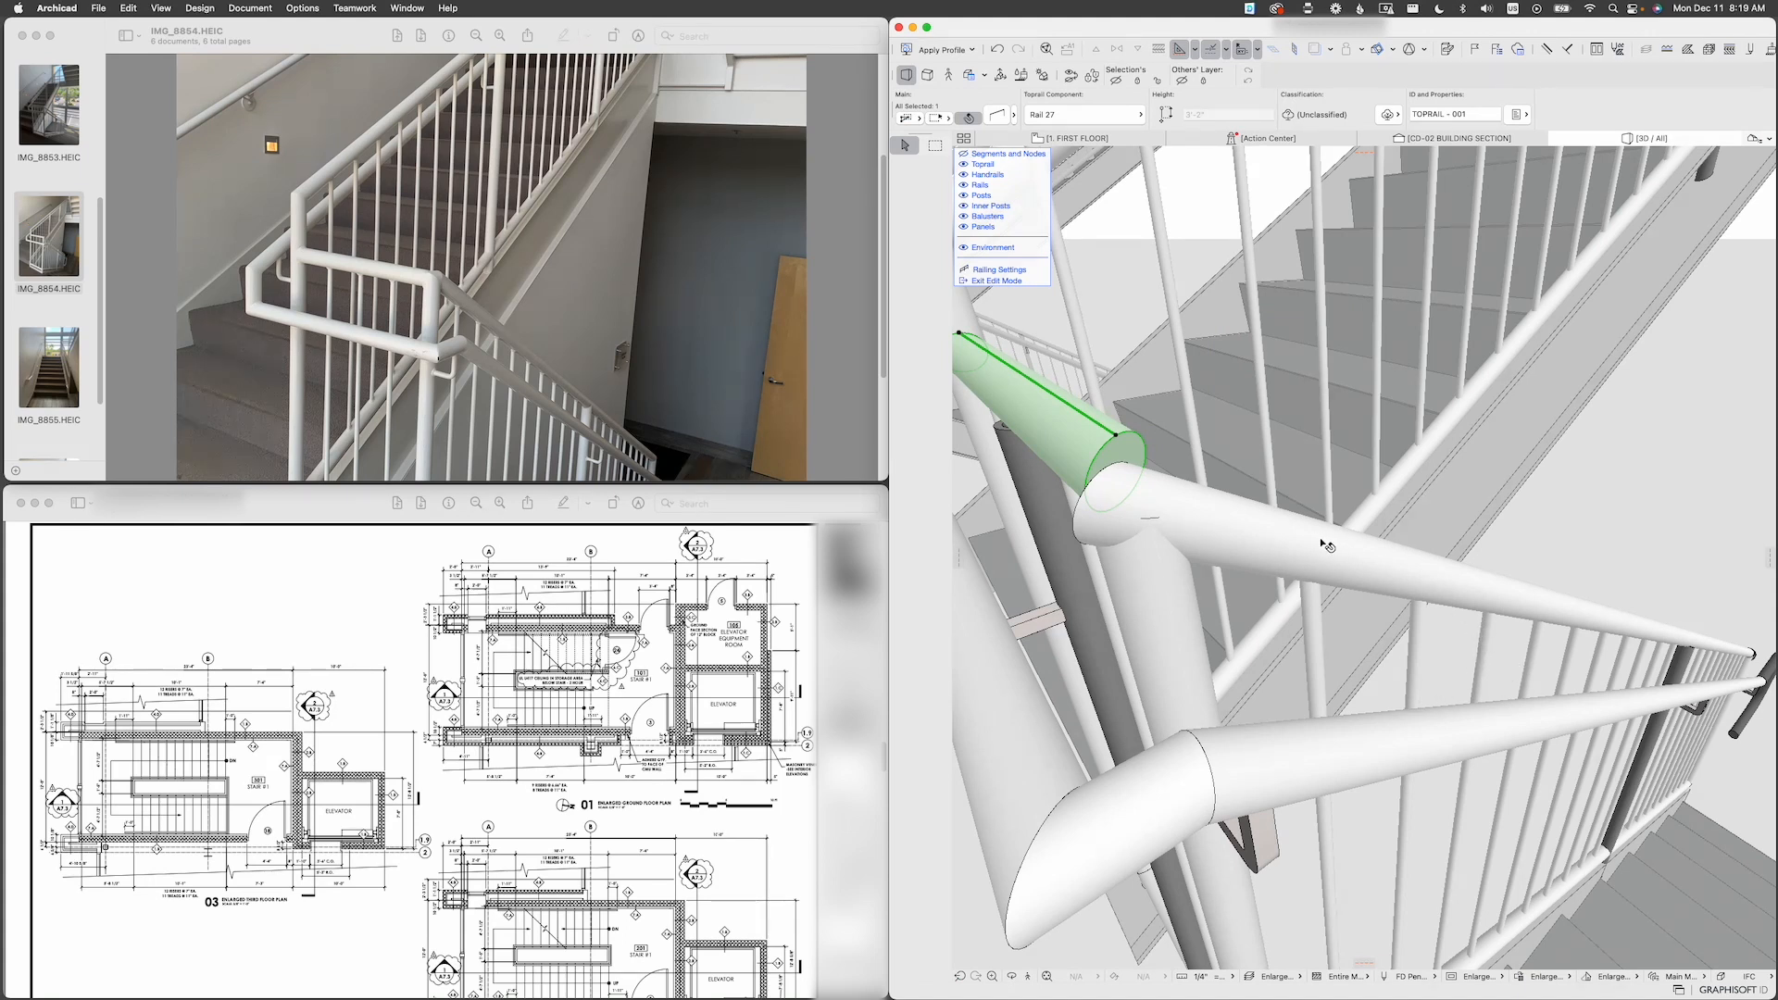
click(1368, 556)
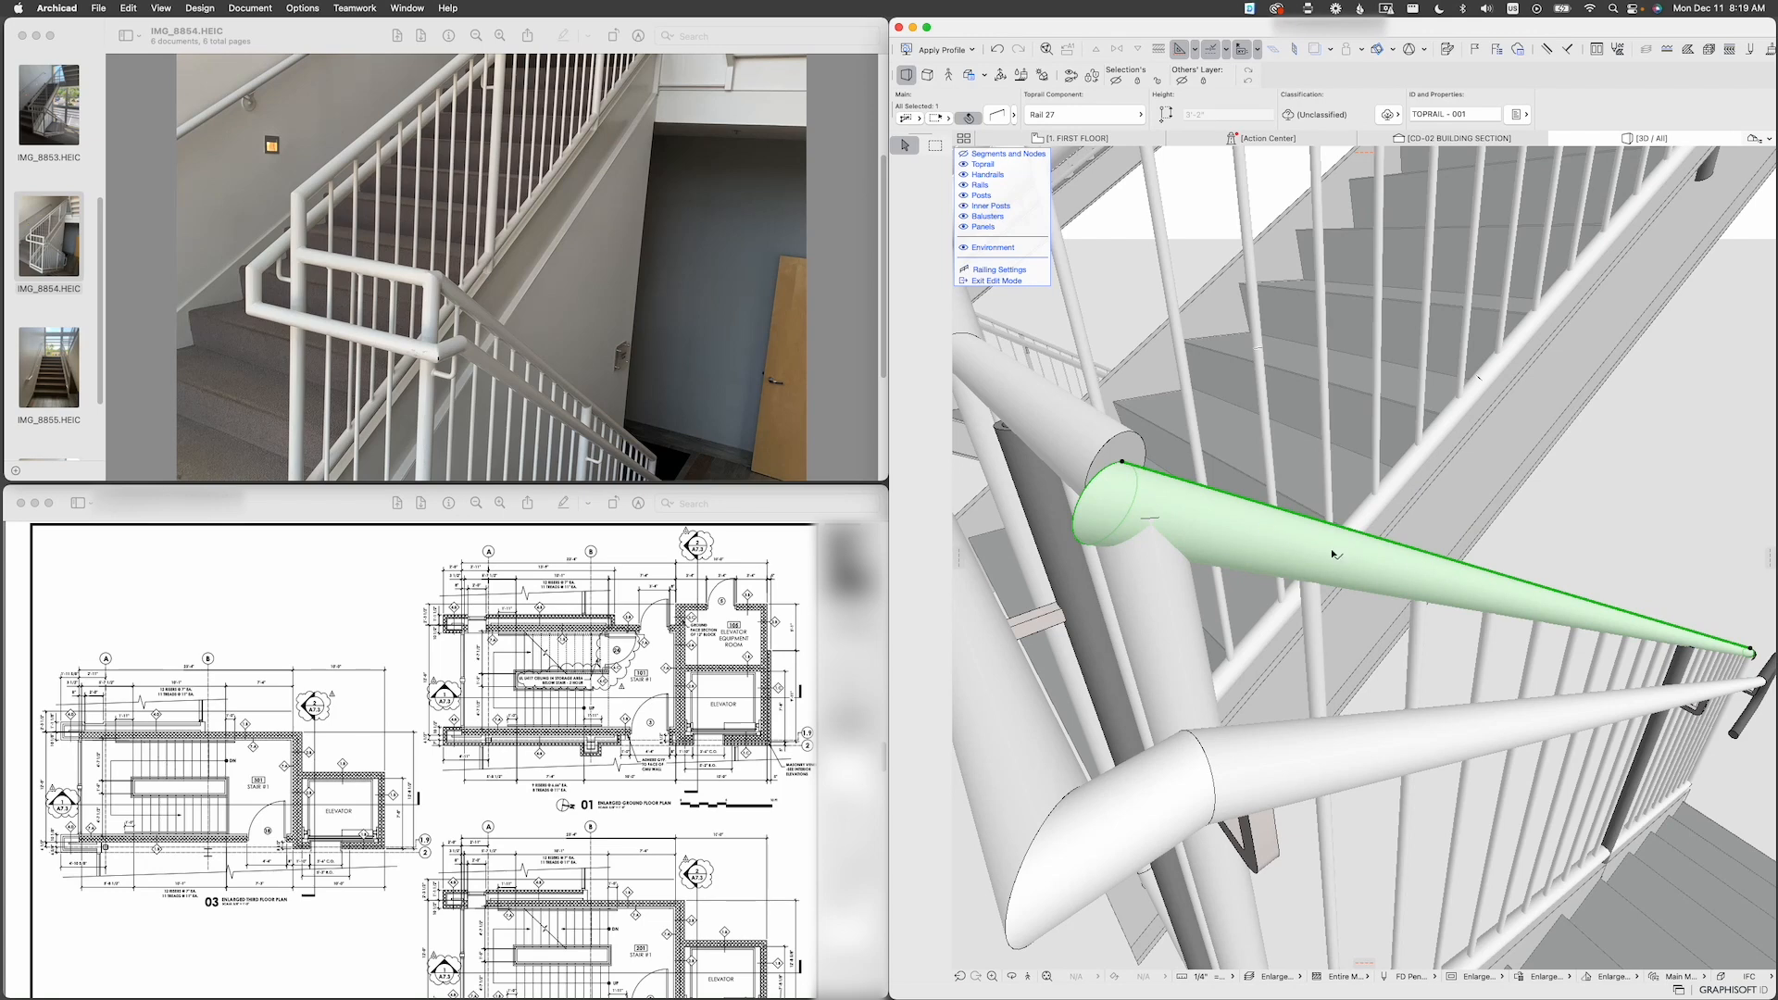
scroll(1332, 552, down, 2)
scroll(1331, 552, down, 2)
shift+middle_drag(1242, 528, 1130, 409)
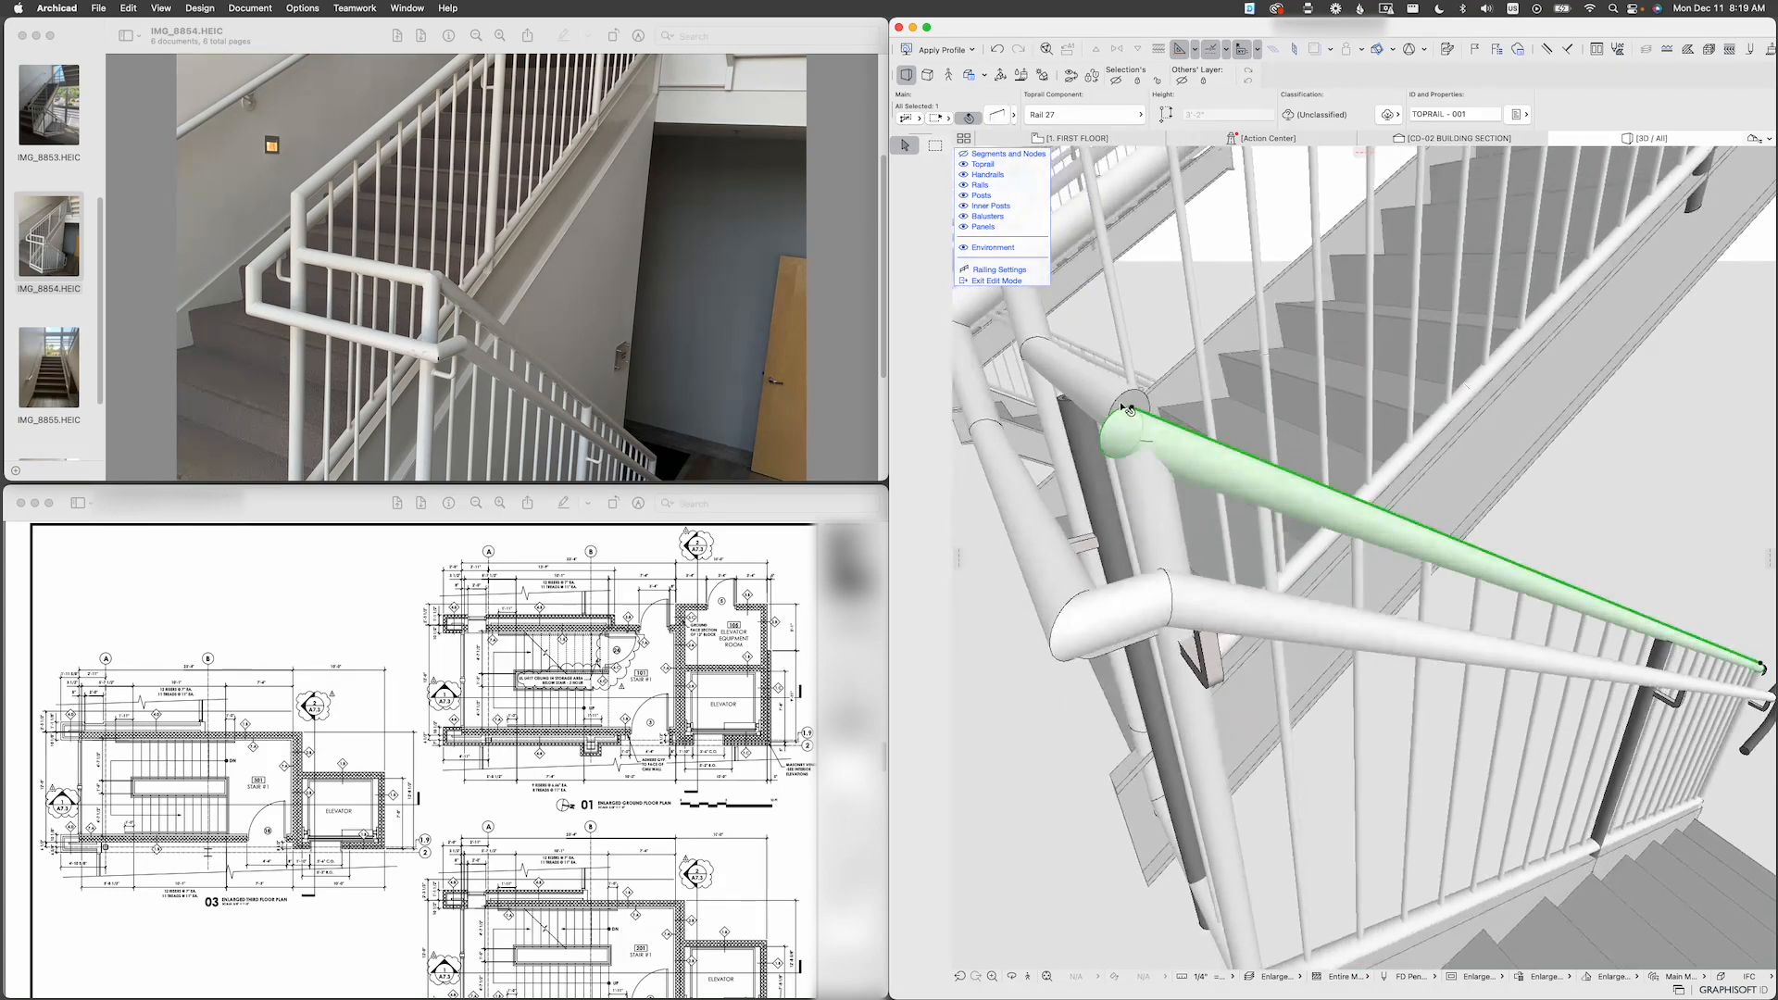
Step: Set the first horizontal end setting of the landing-corner toprail connection to 2"
double_click(1134, 410)
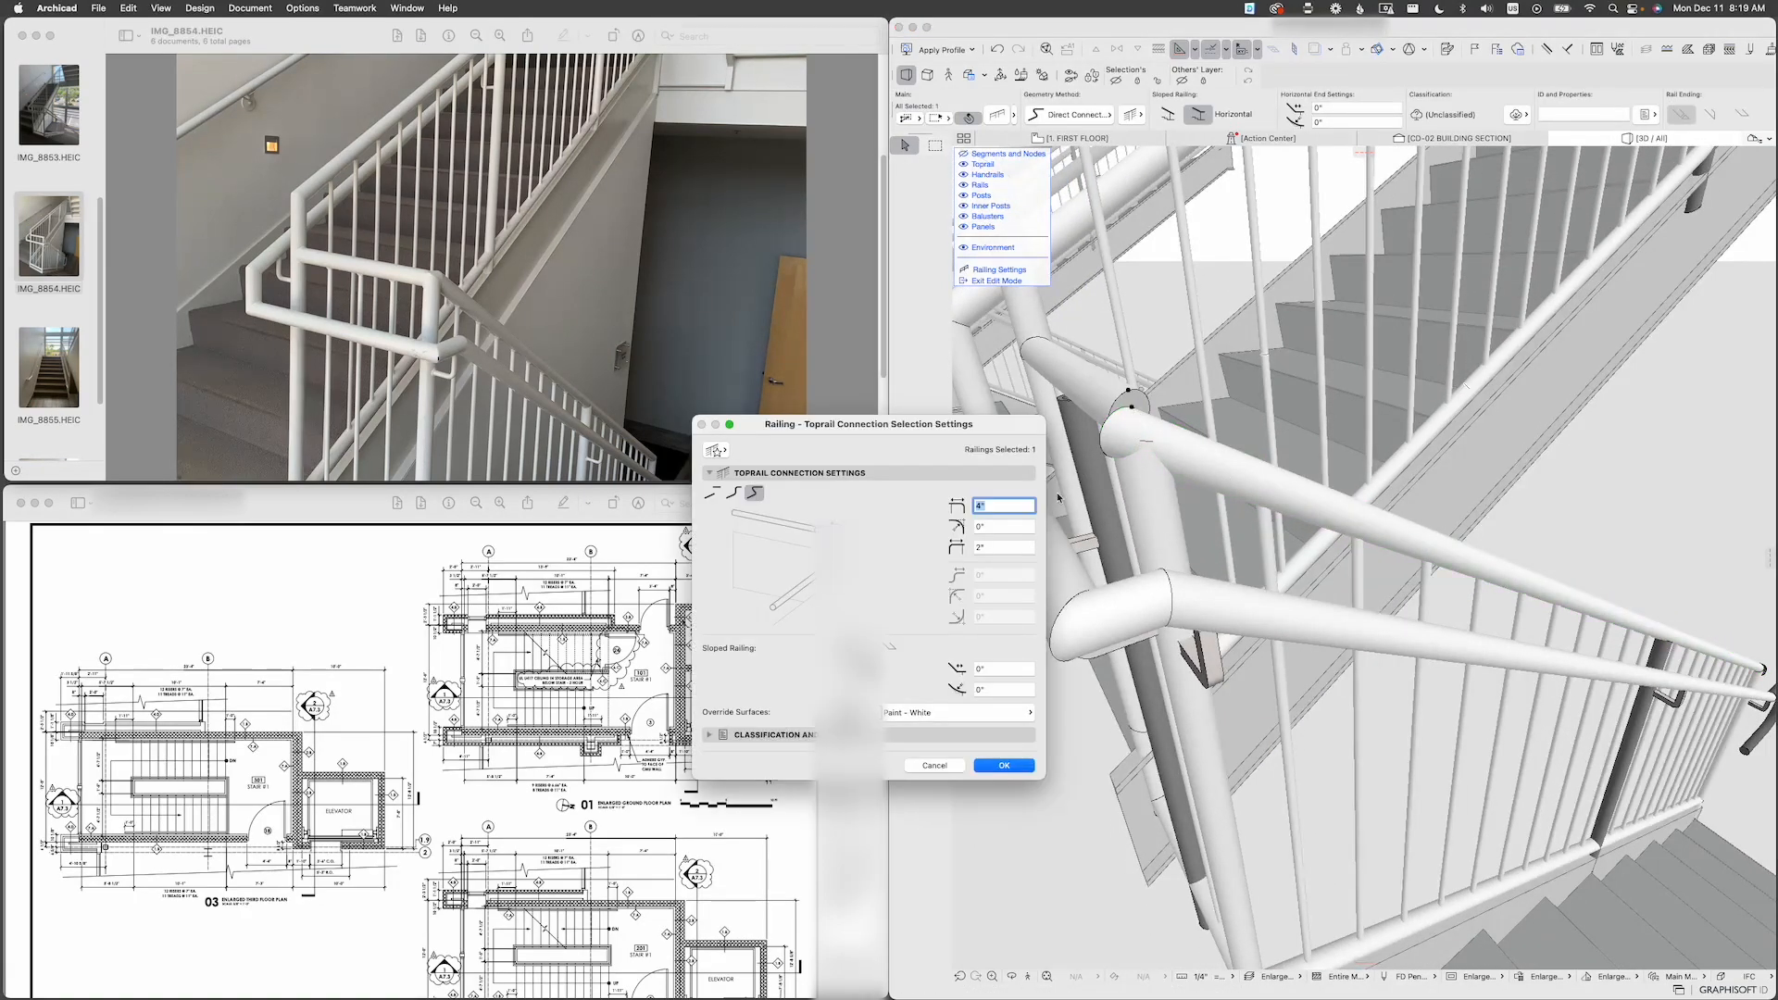
click(999, 669)
key(Return)
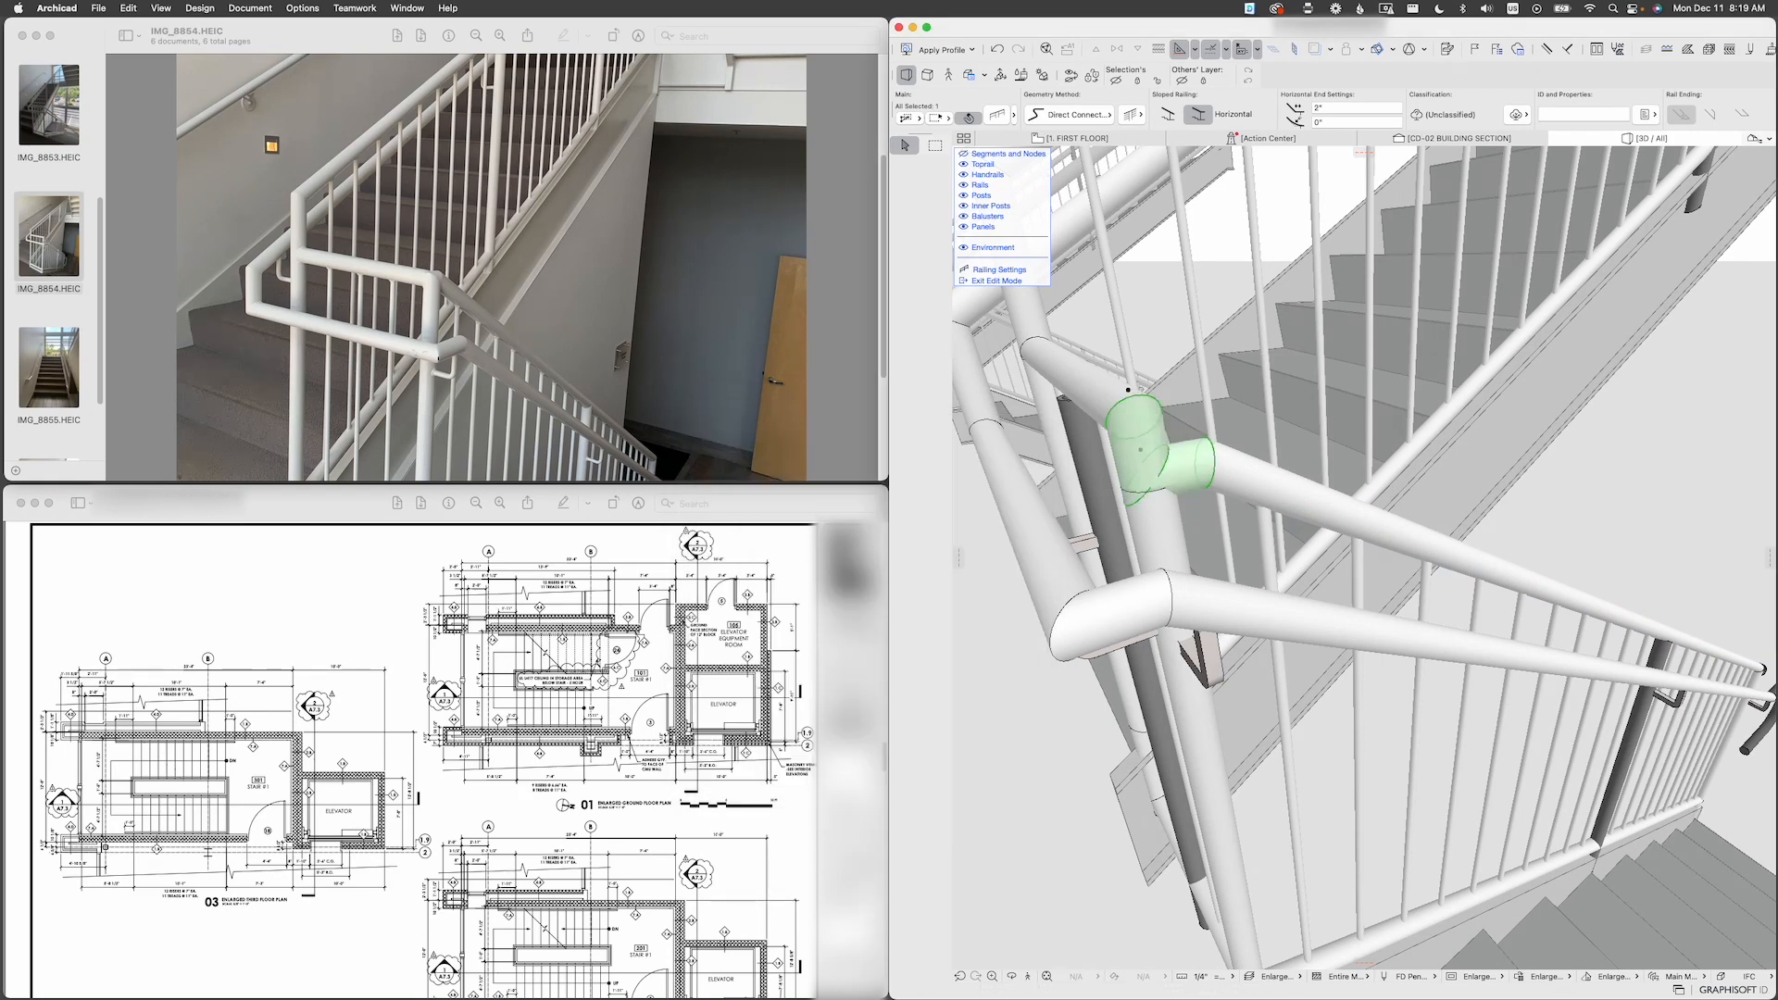
Step: Try 1" for the first horizontal end setting of the landing-corner toprail connection
click(997, 668)
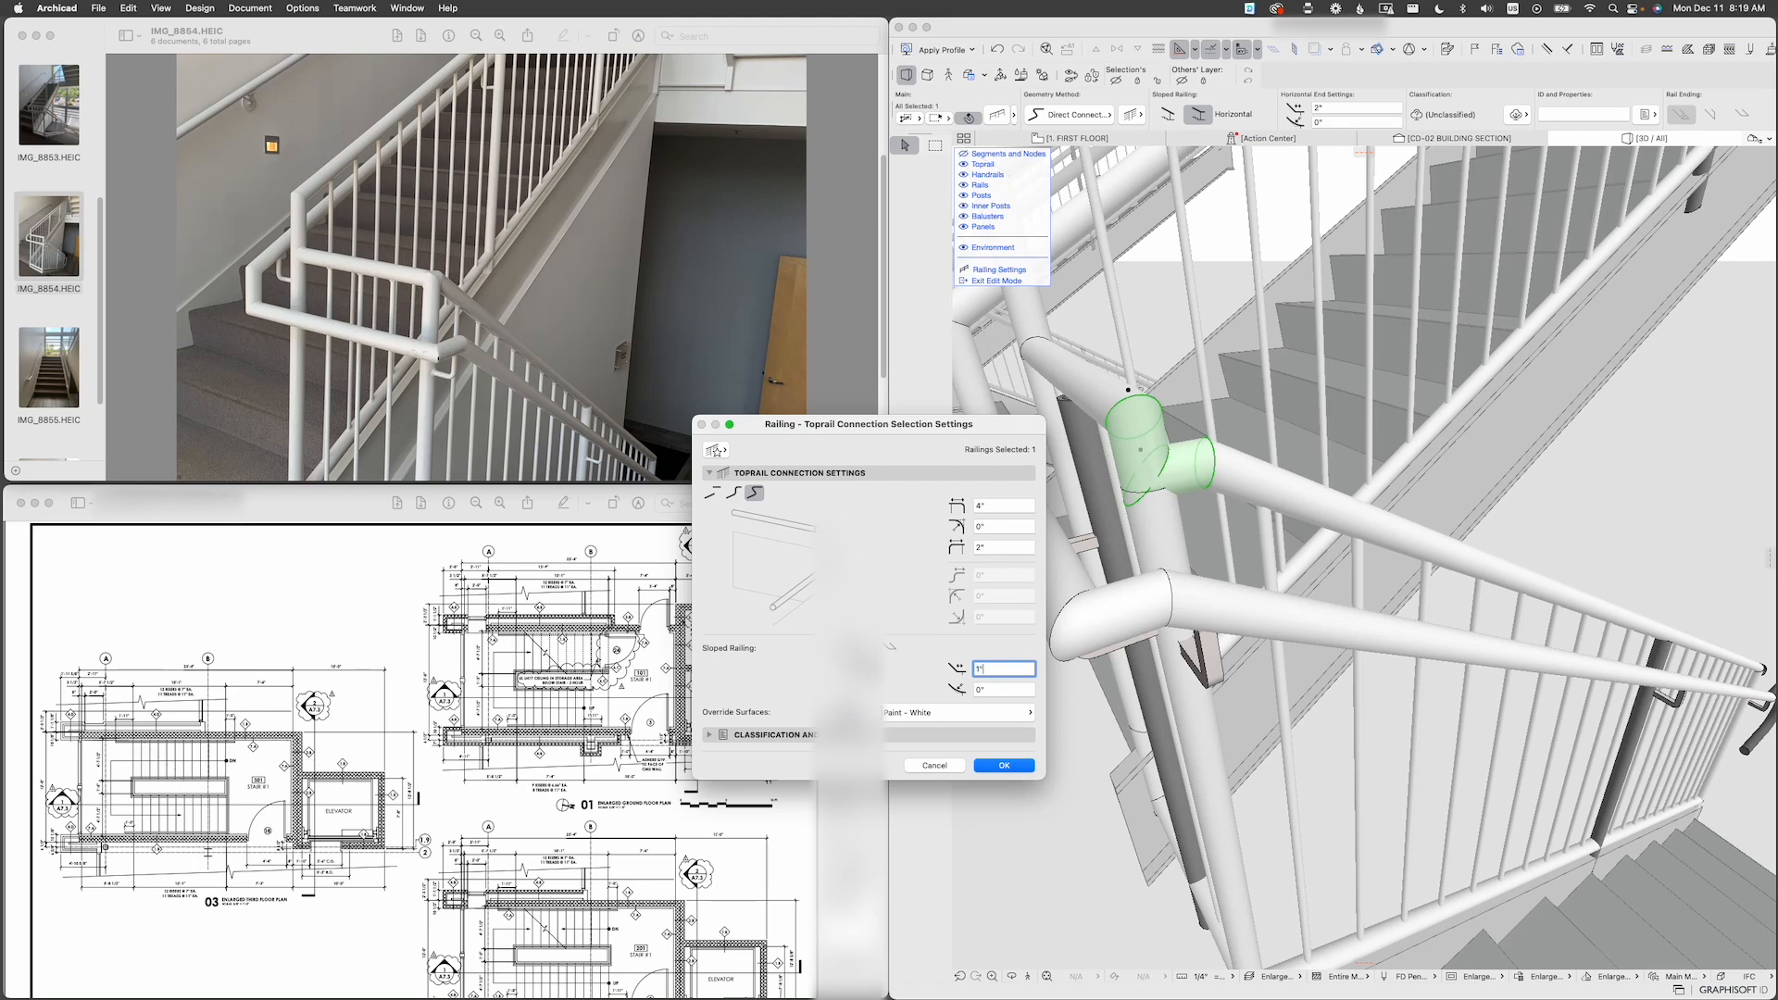
text(1)
key(Return)
mouse_move(1162, 497)
shift+middle_down()
mouse_move(1189, 470)
mouse_move(1195, 488)
shift+middle_up()
Step: Return the toprail connection's first horizontal end setting to 2" and check the joint against the surrounding railing
key(super+t)
click(1012, 670)
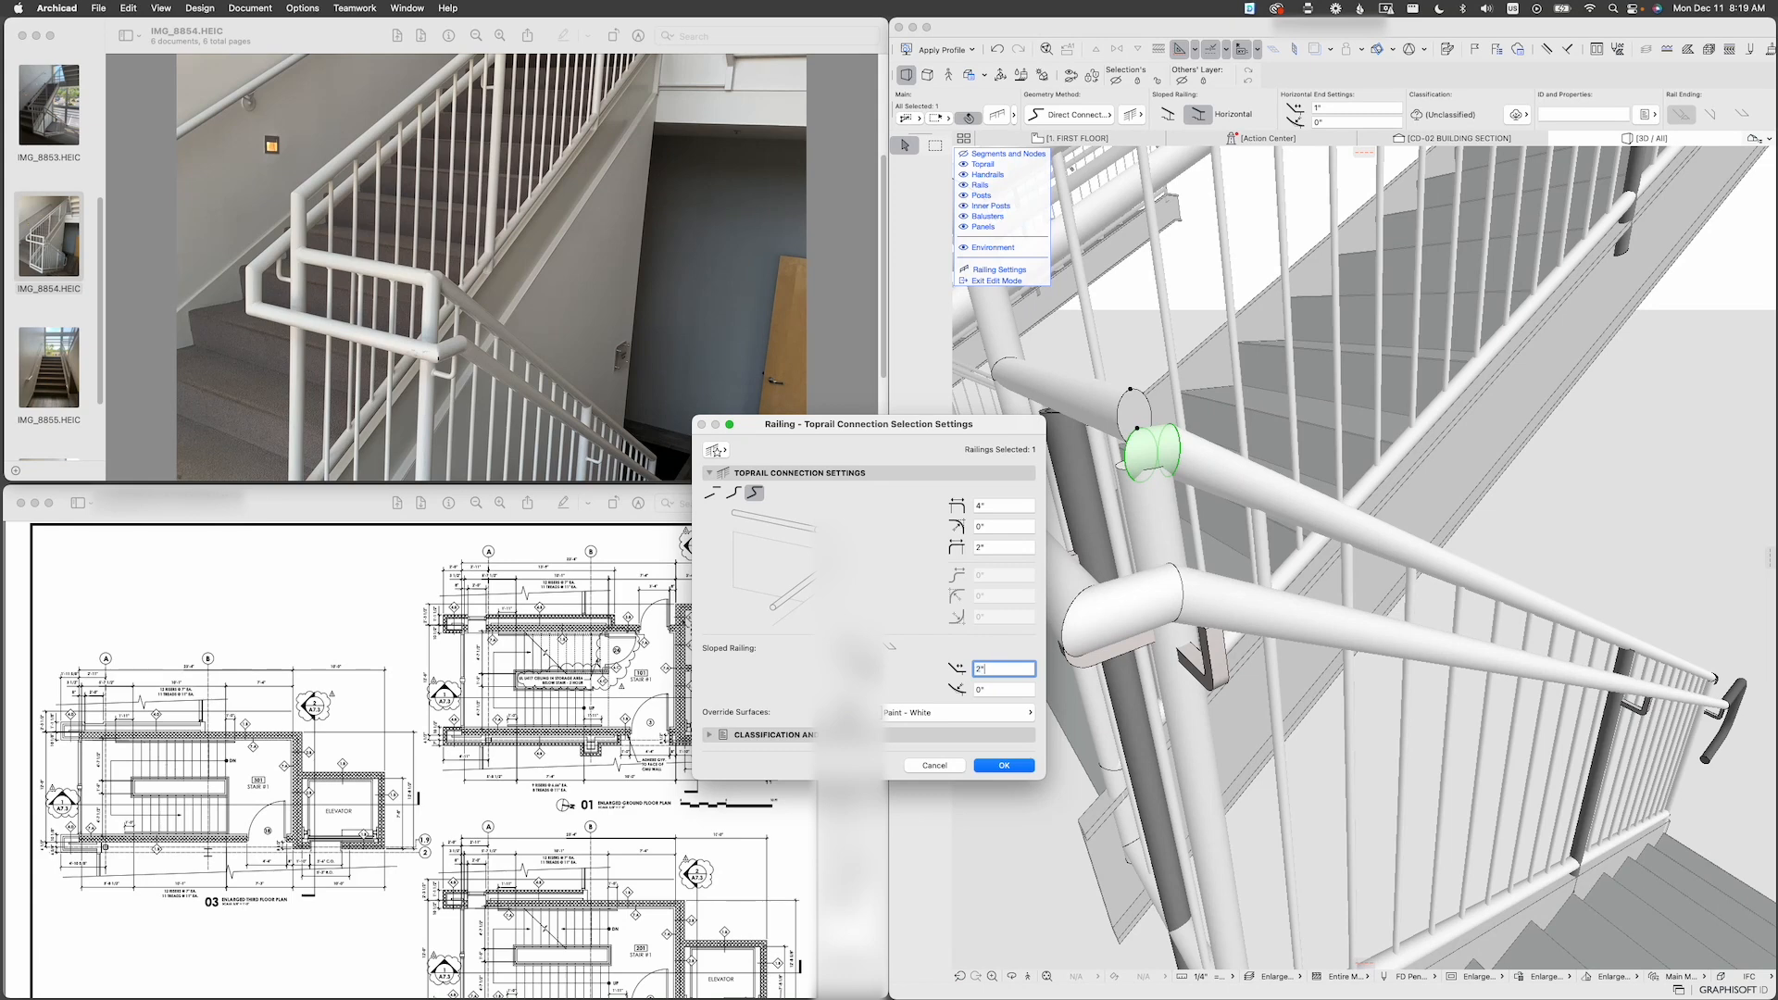
text(2)
key(Return)
shift+middle_drag(1278, 576, 1315, 493)
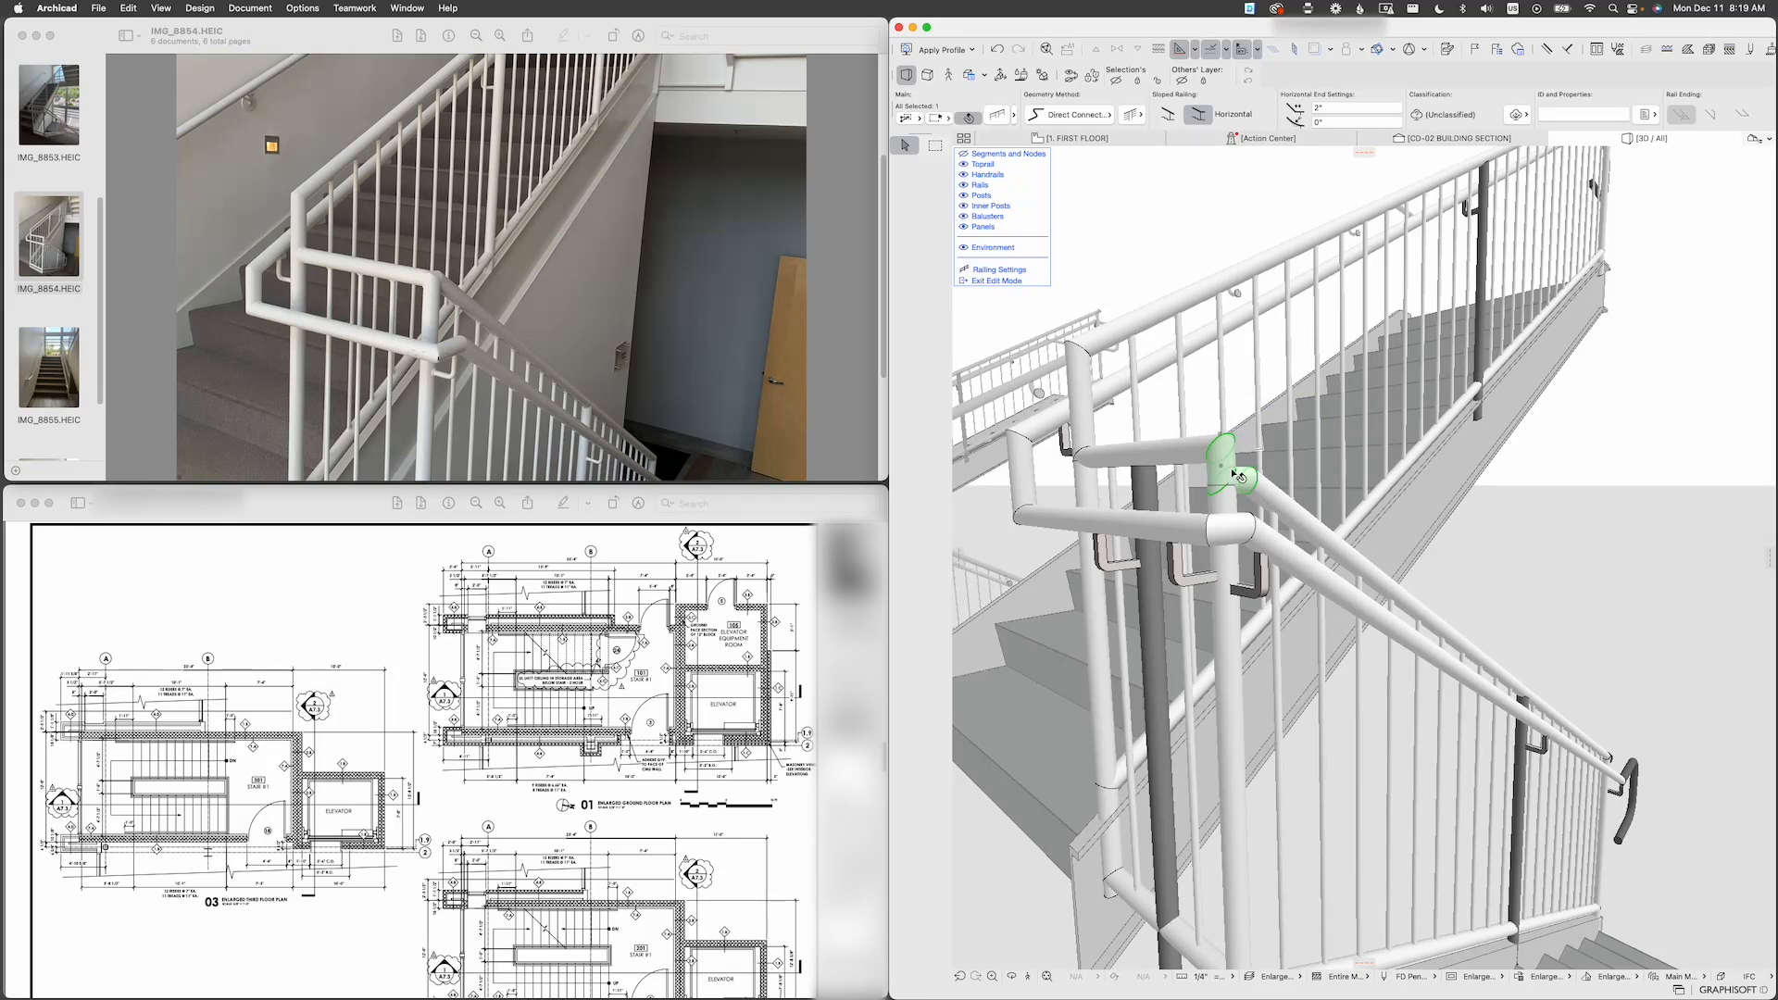
shift+middle_drag(1208, 483, 1257, 507)
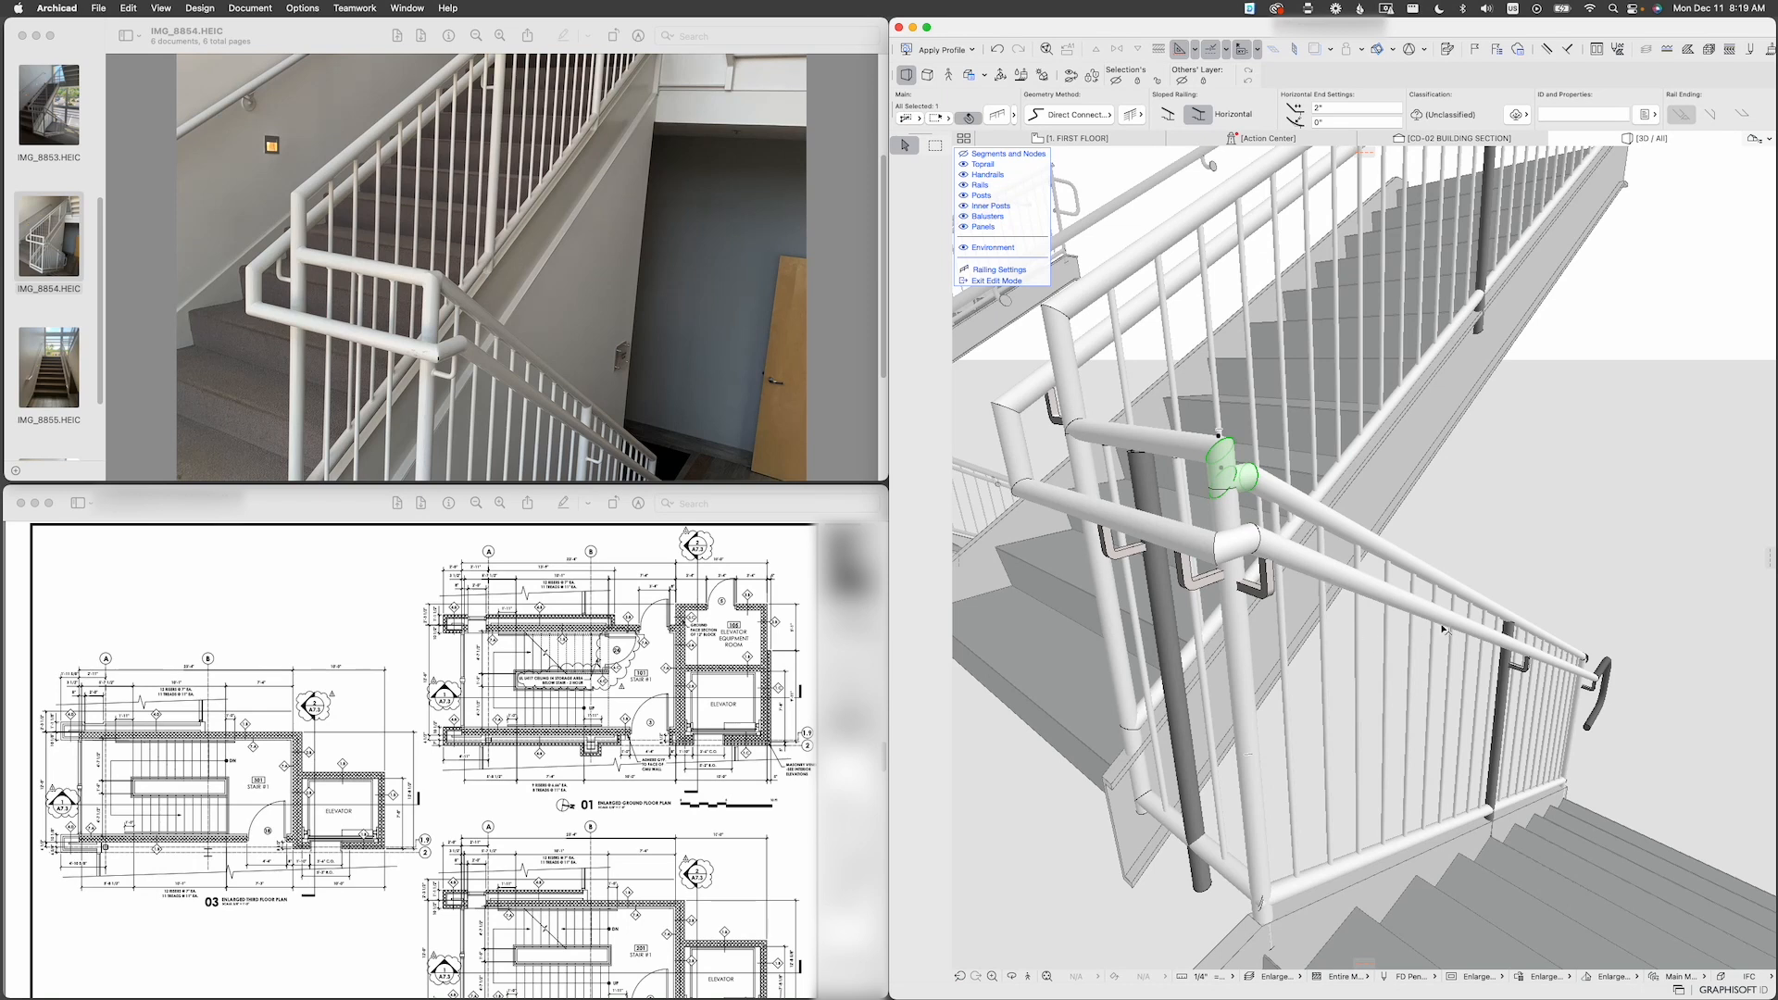
Step: Hide the railing's handrails, posts, inner posts, balusters, panels and toprail, and show its segments and nodes
click(963, 176)
click(963, 195)
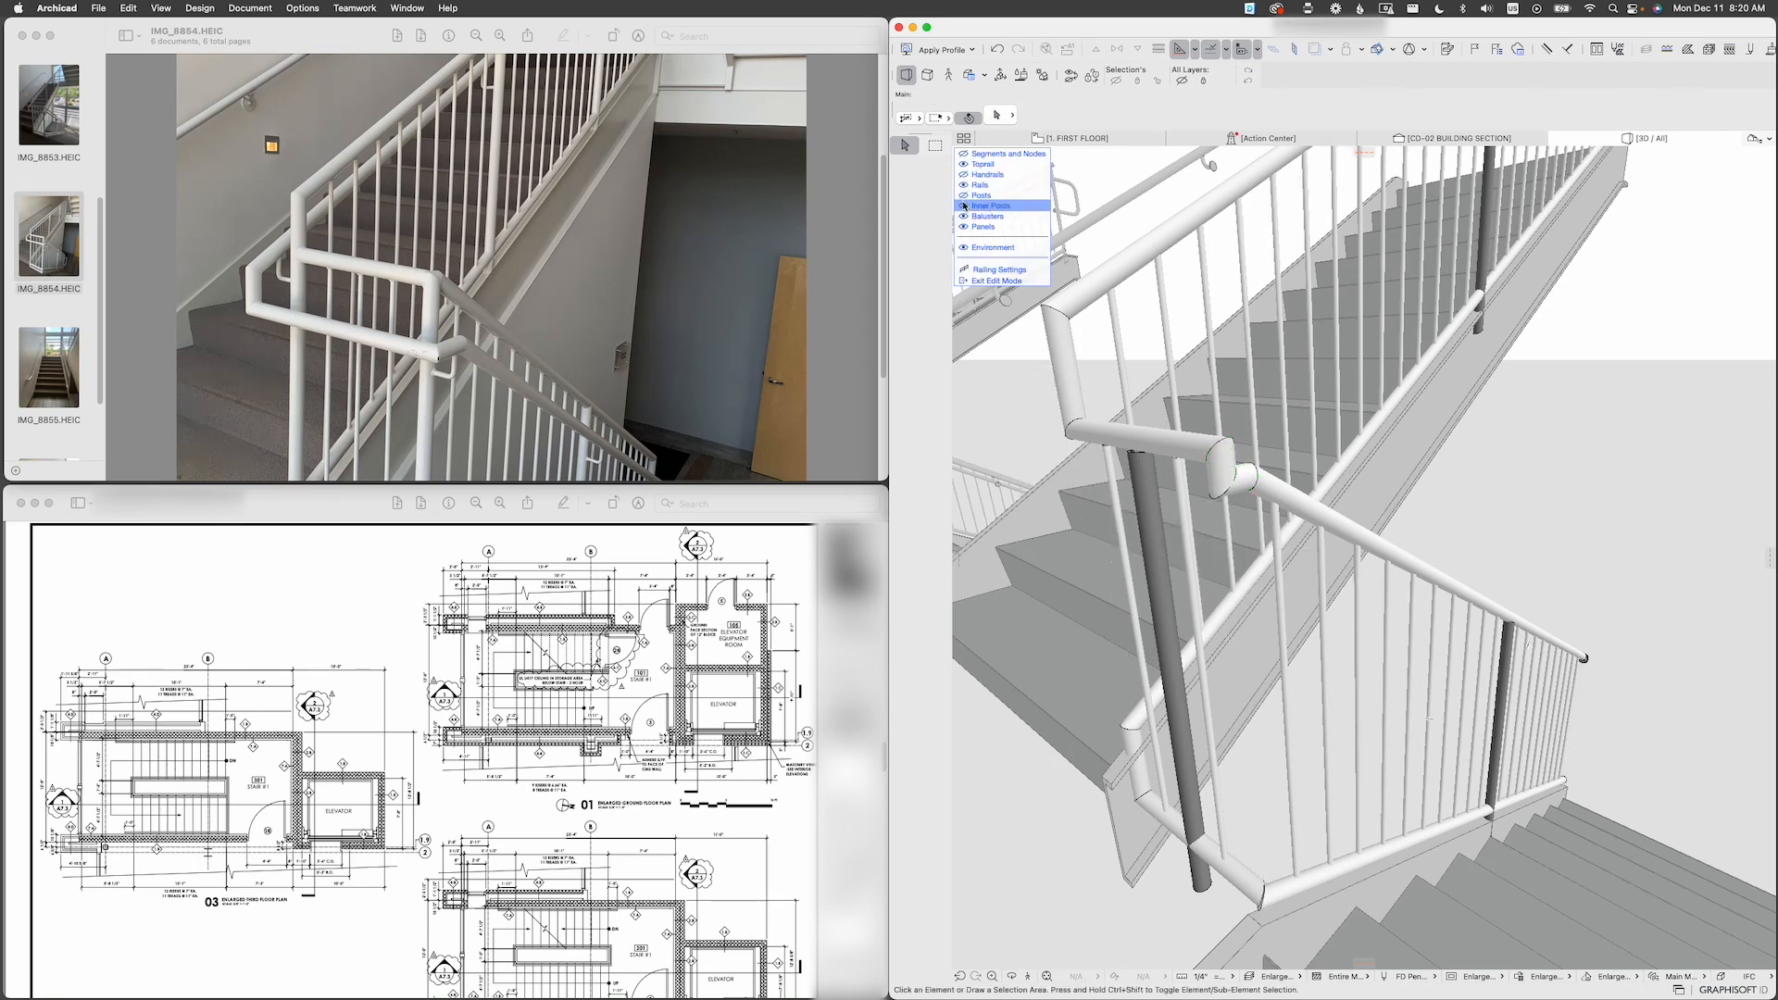
click(963, 205)
click(963, 216)
click(964, 225)
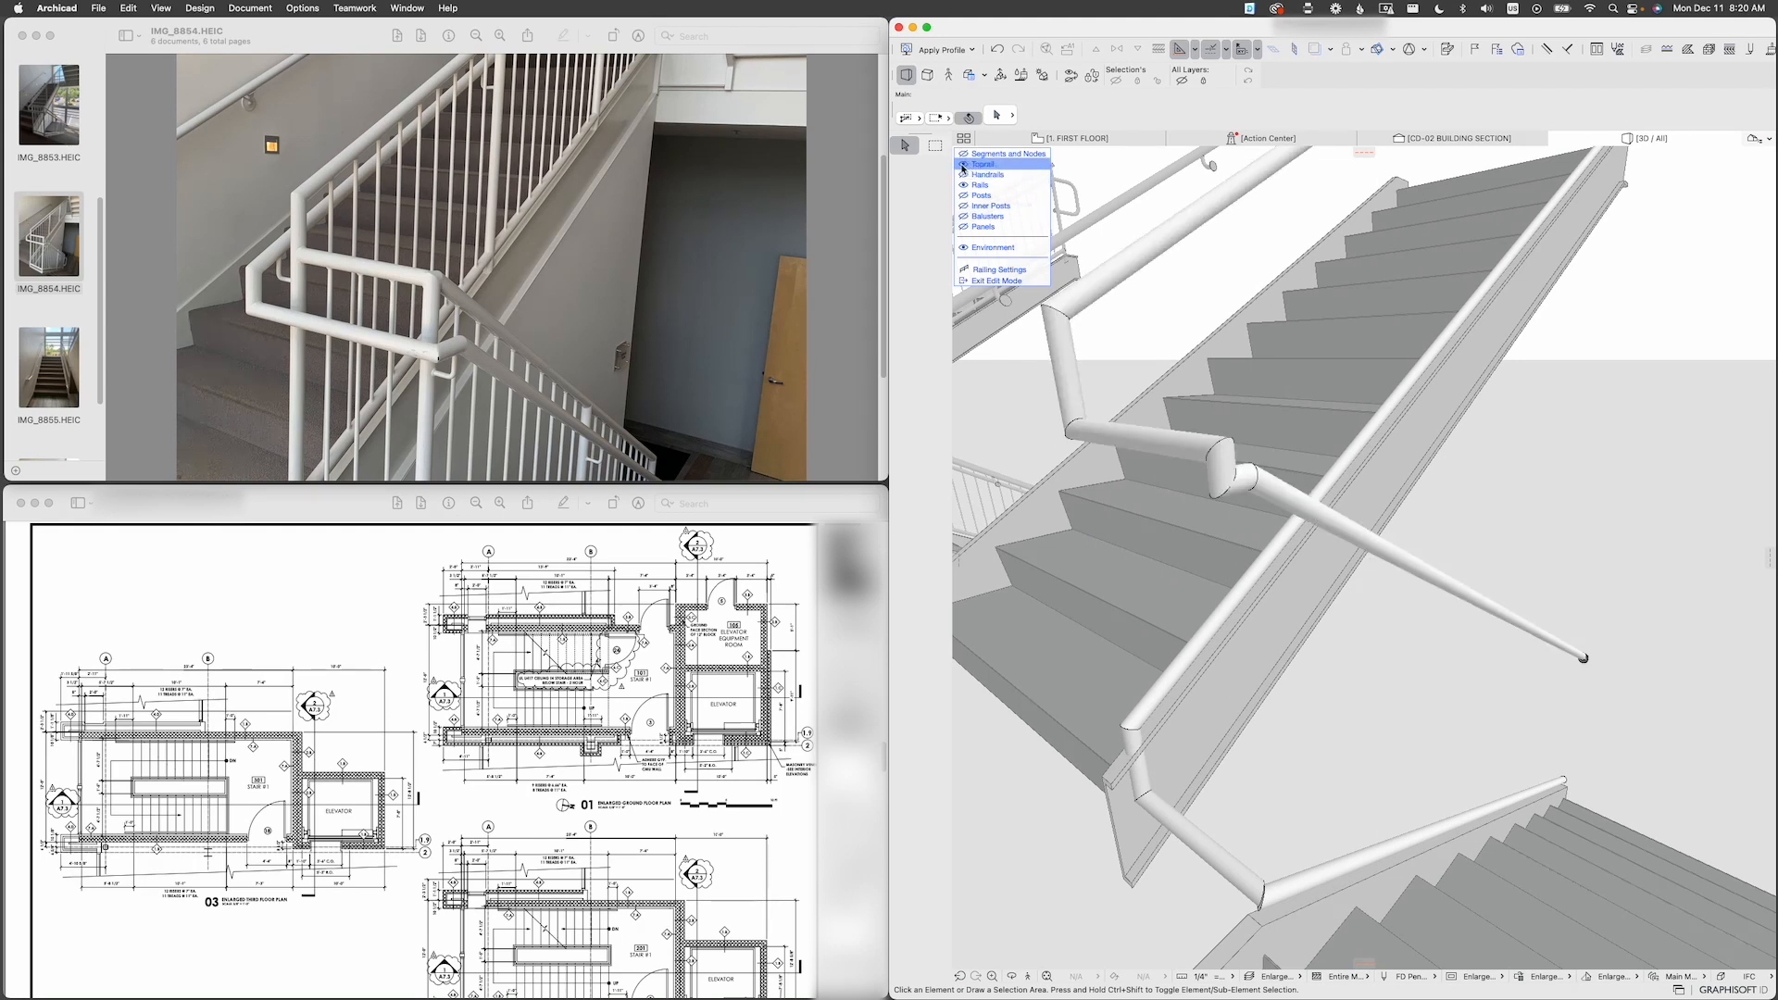
click(963, 165)
click(964, 155)
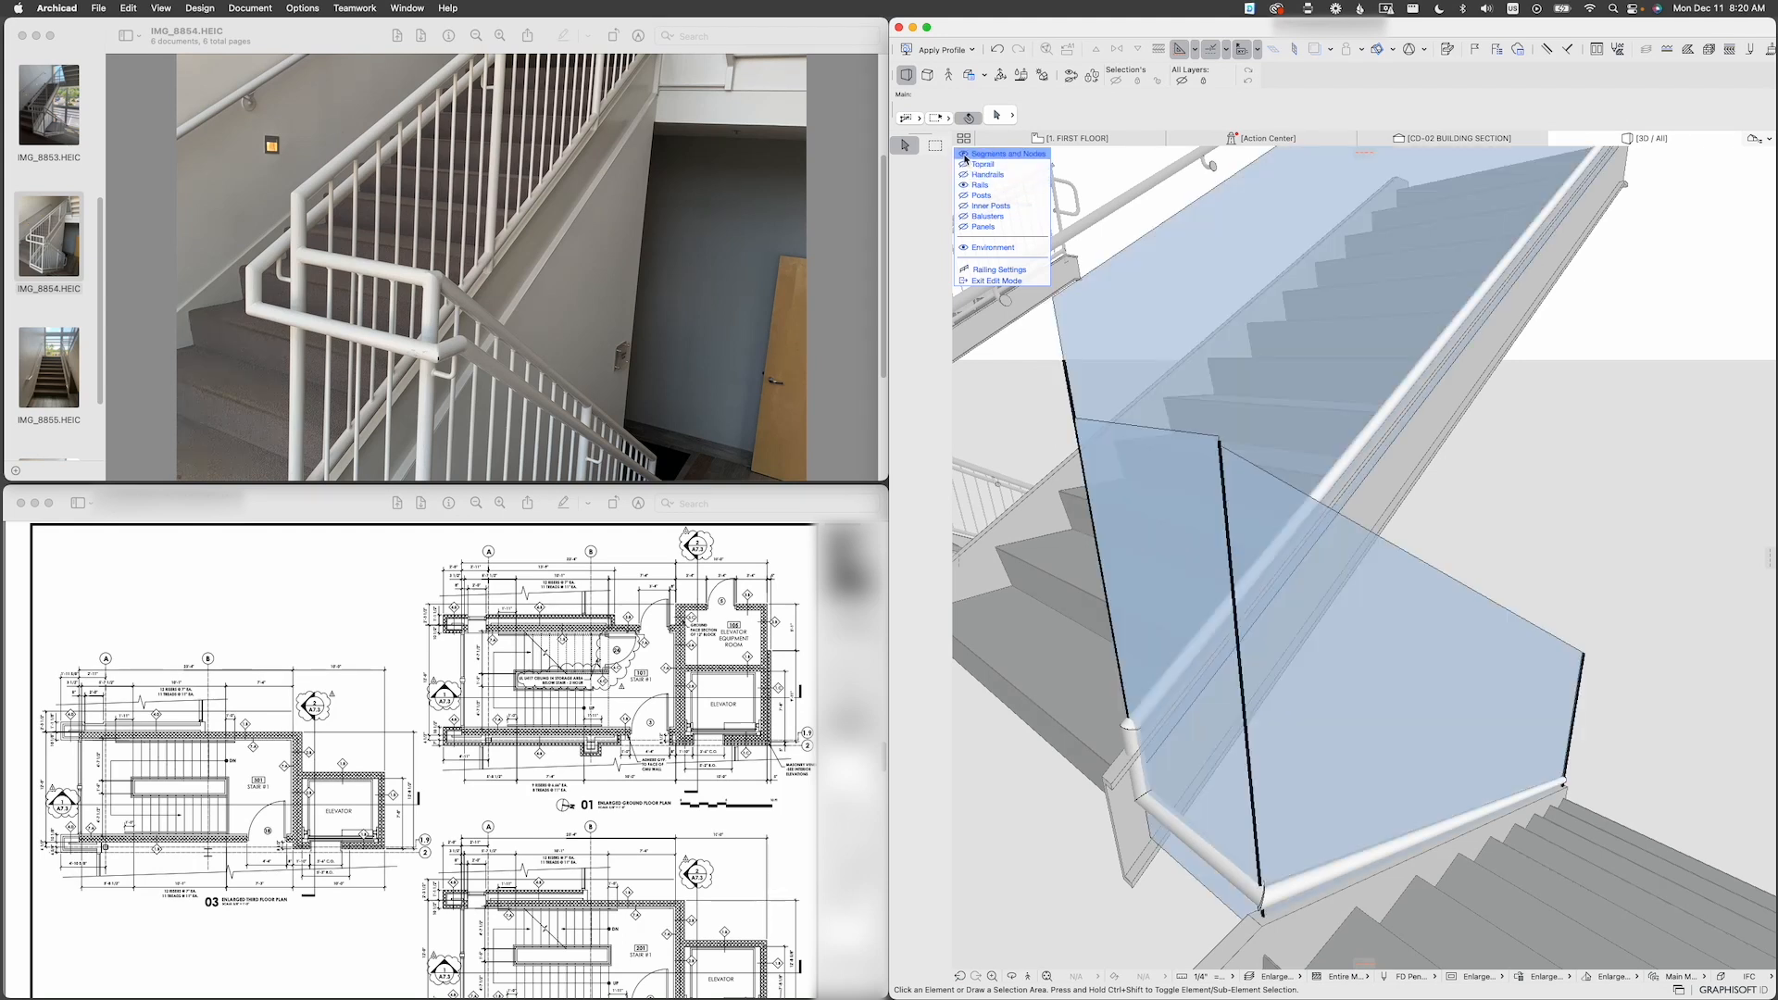
Step: Inspect the landing and lower-flight railing segments and the node they share at the landing corner
shift+middle_drag(1236, 561, 1257, 350)
click(1261, 341)
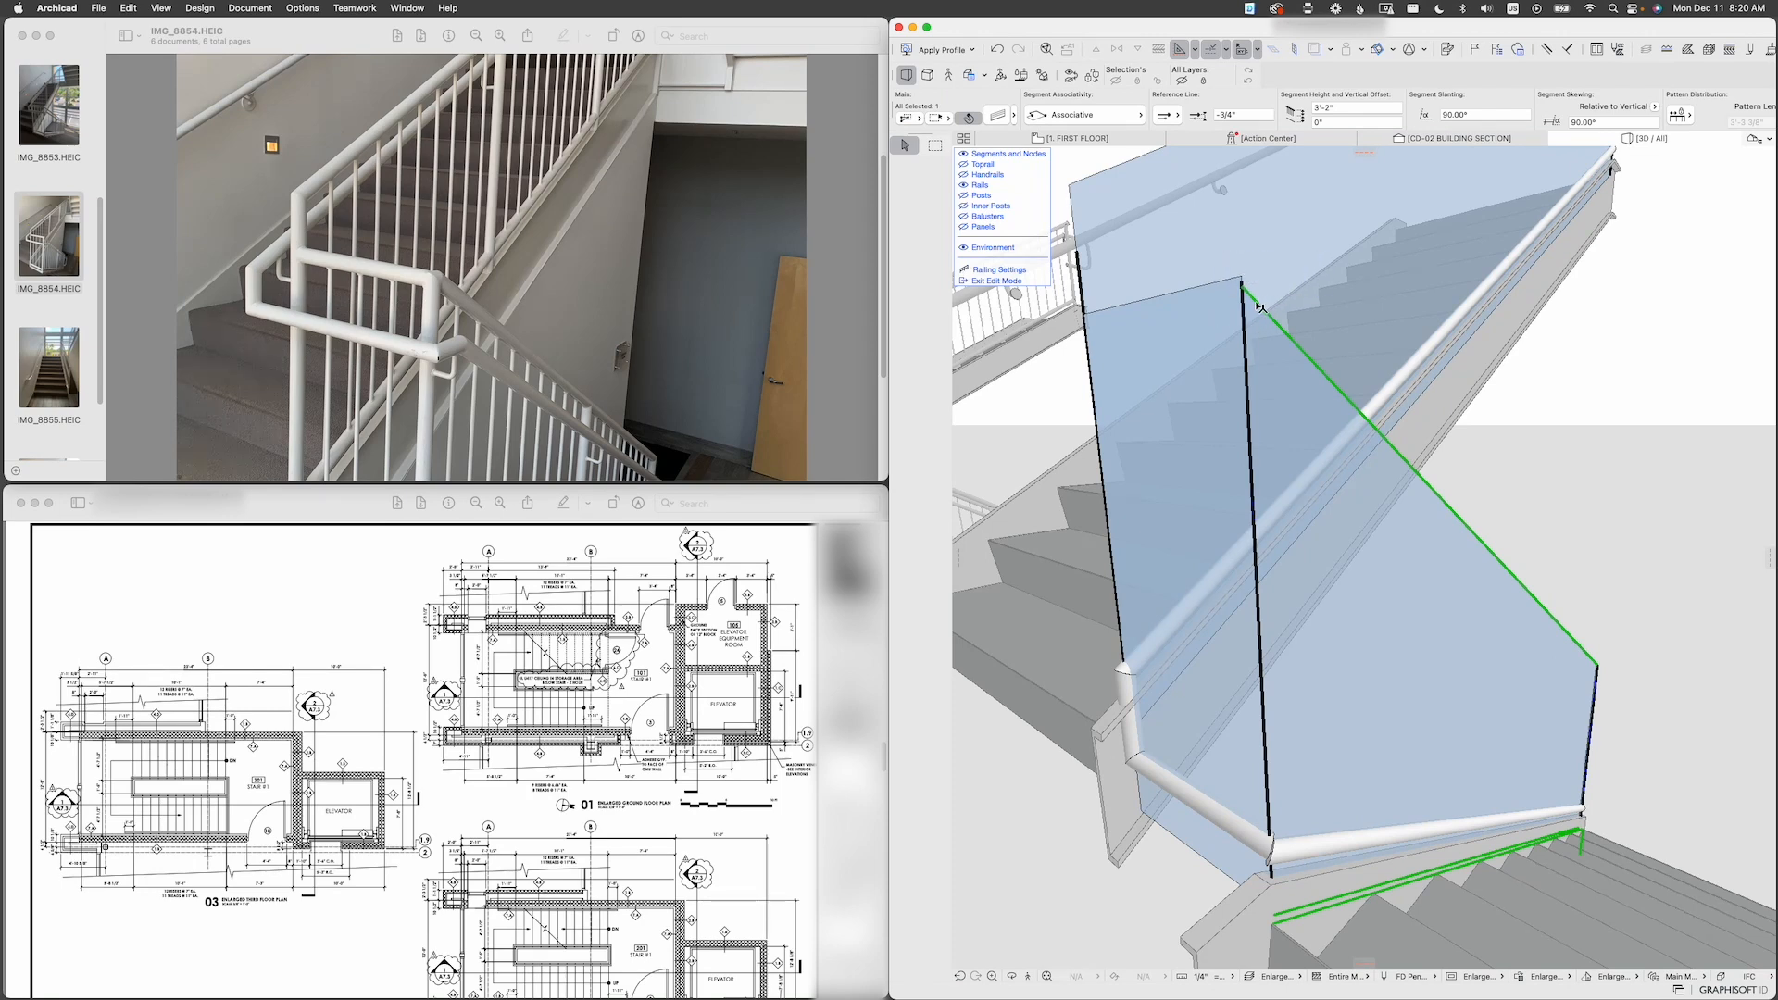
click(1222, 308)
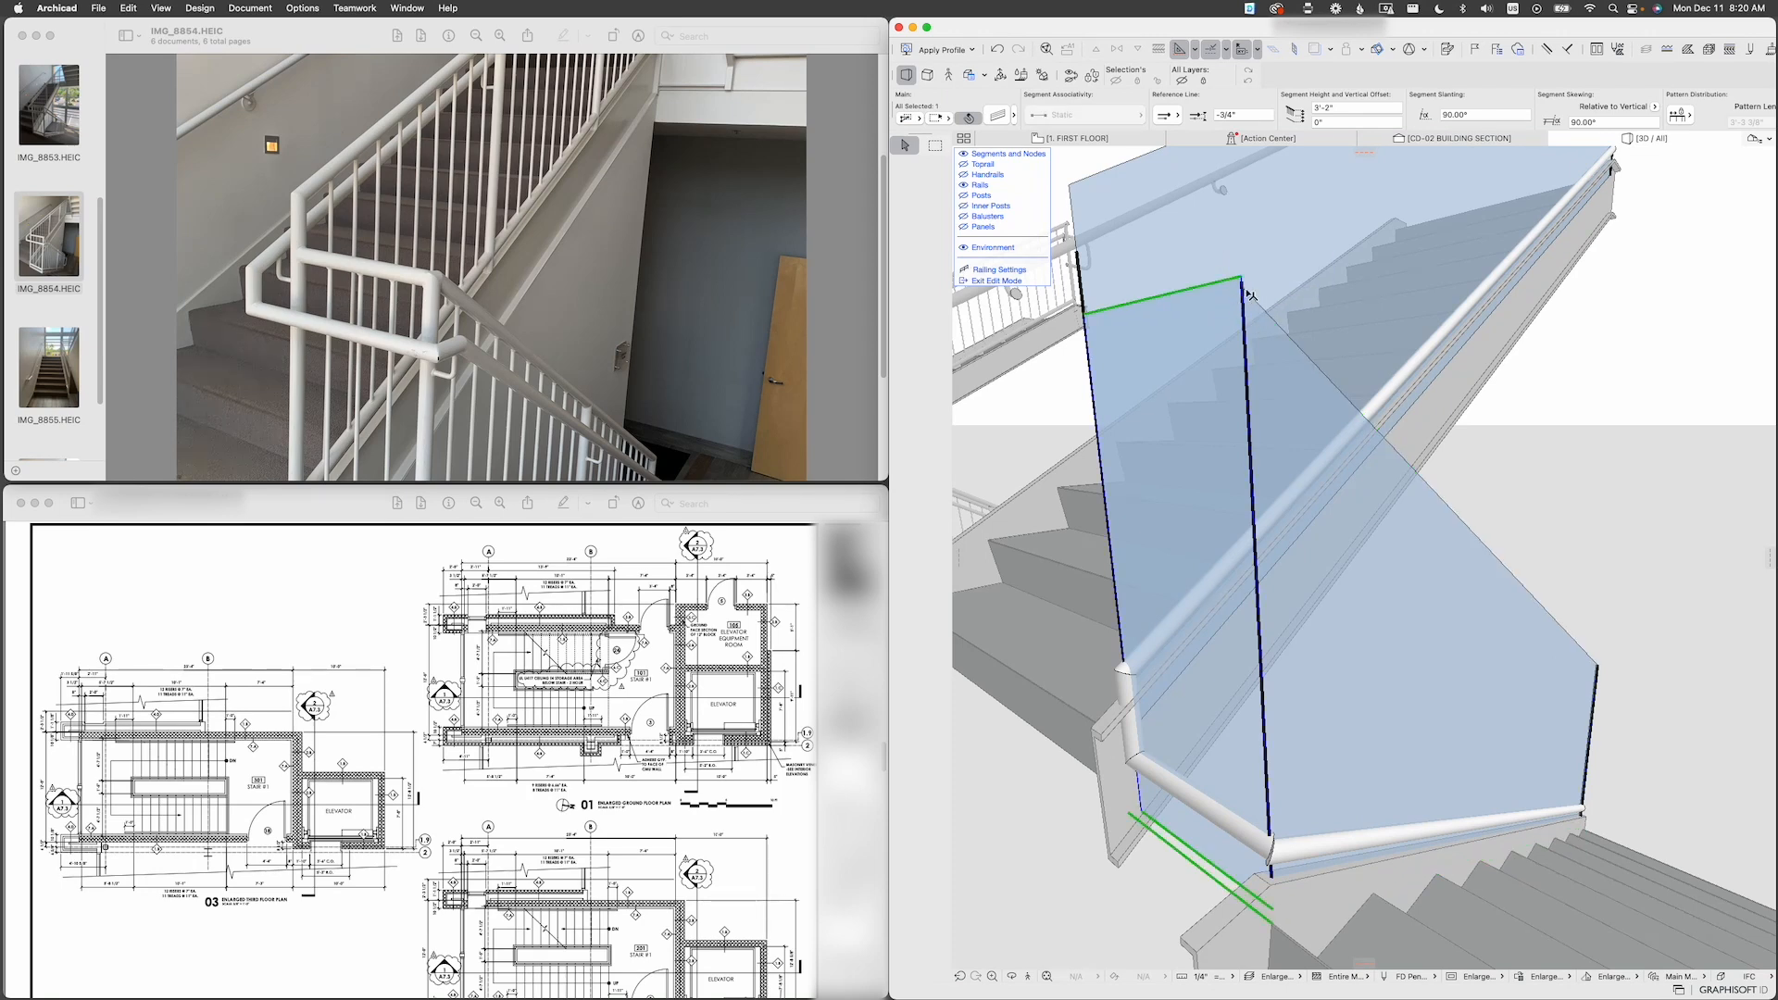
shift+middle_drag(1241, 338, 1273, 272)
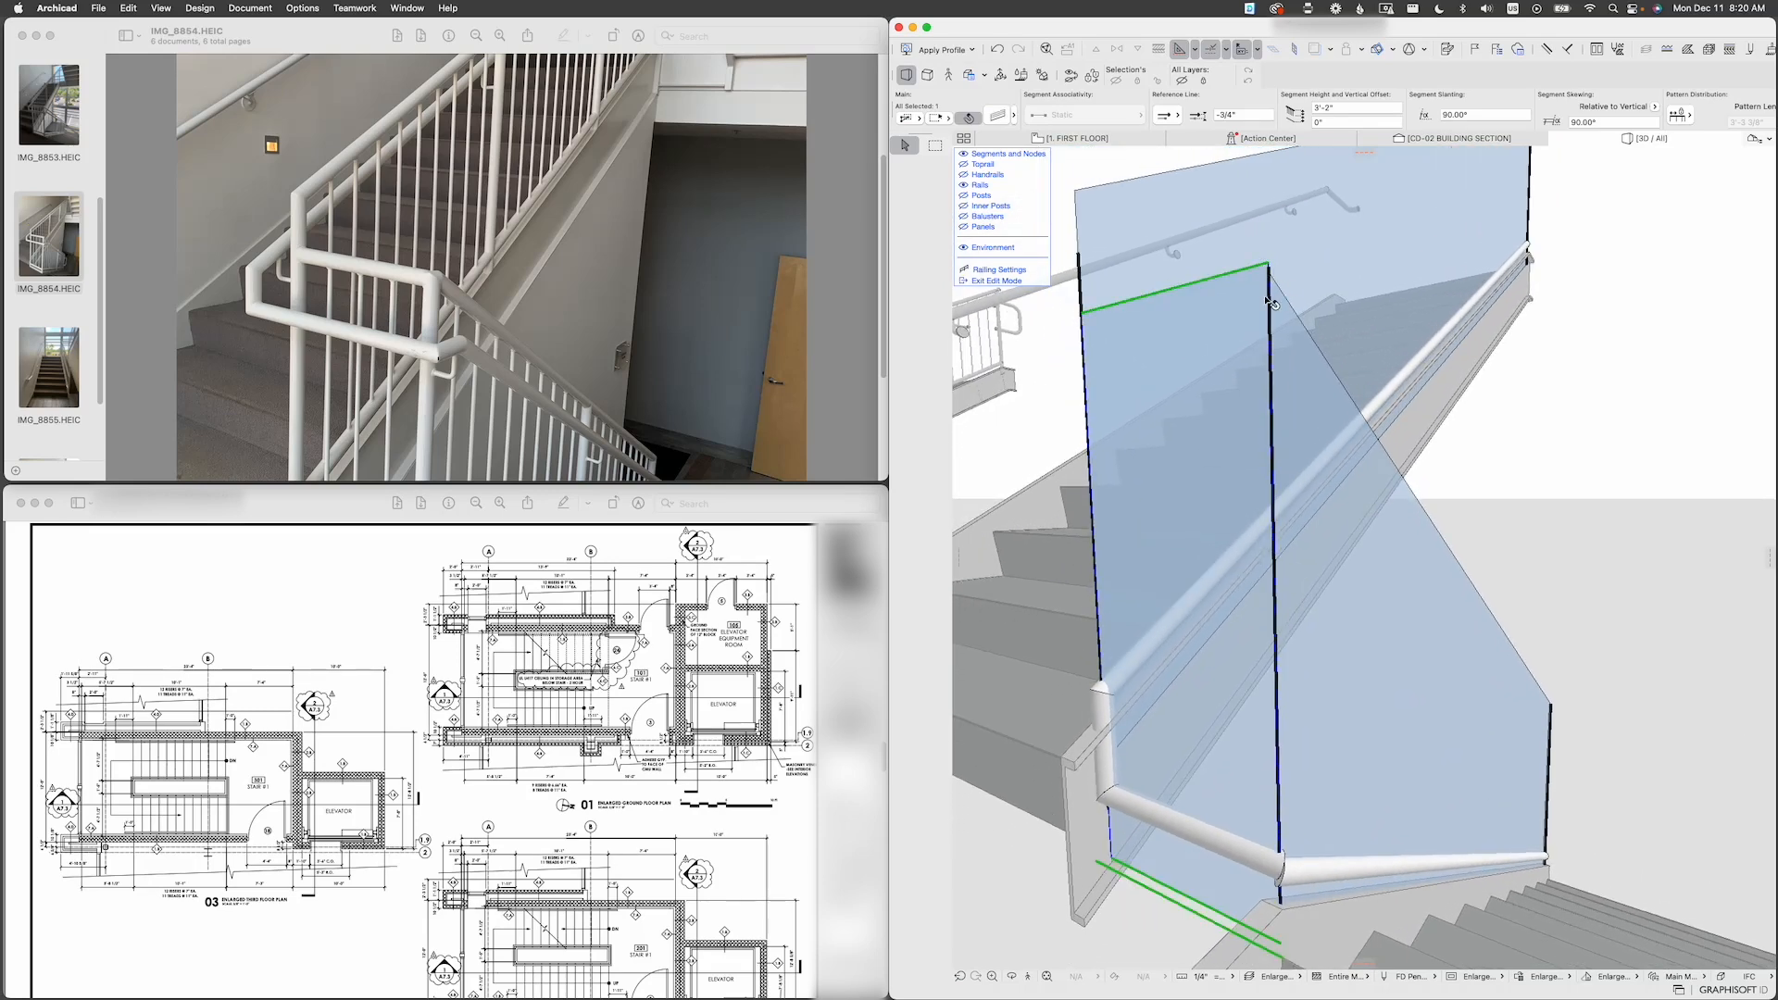
click(1279, 288)
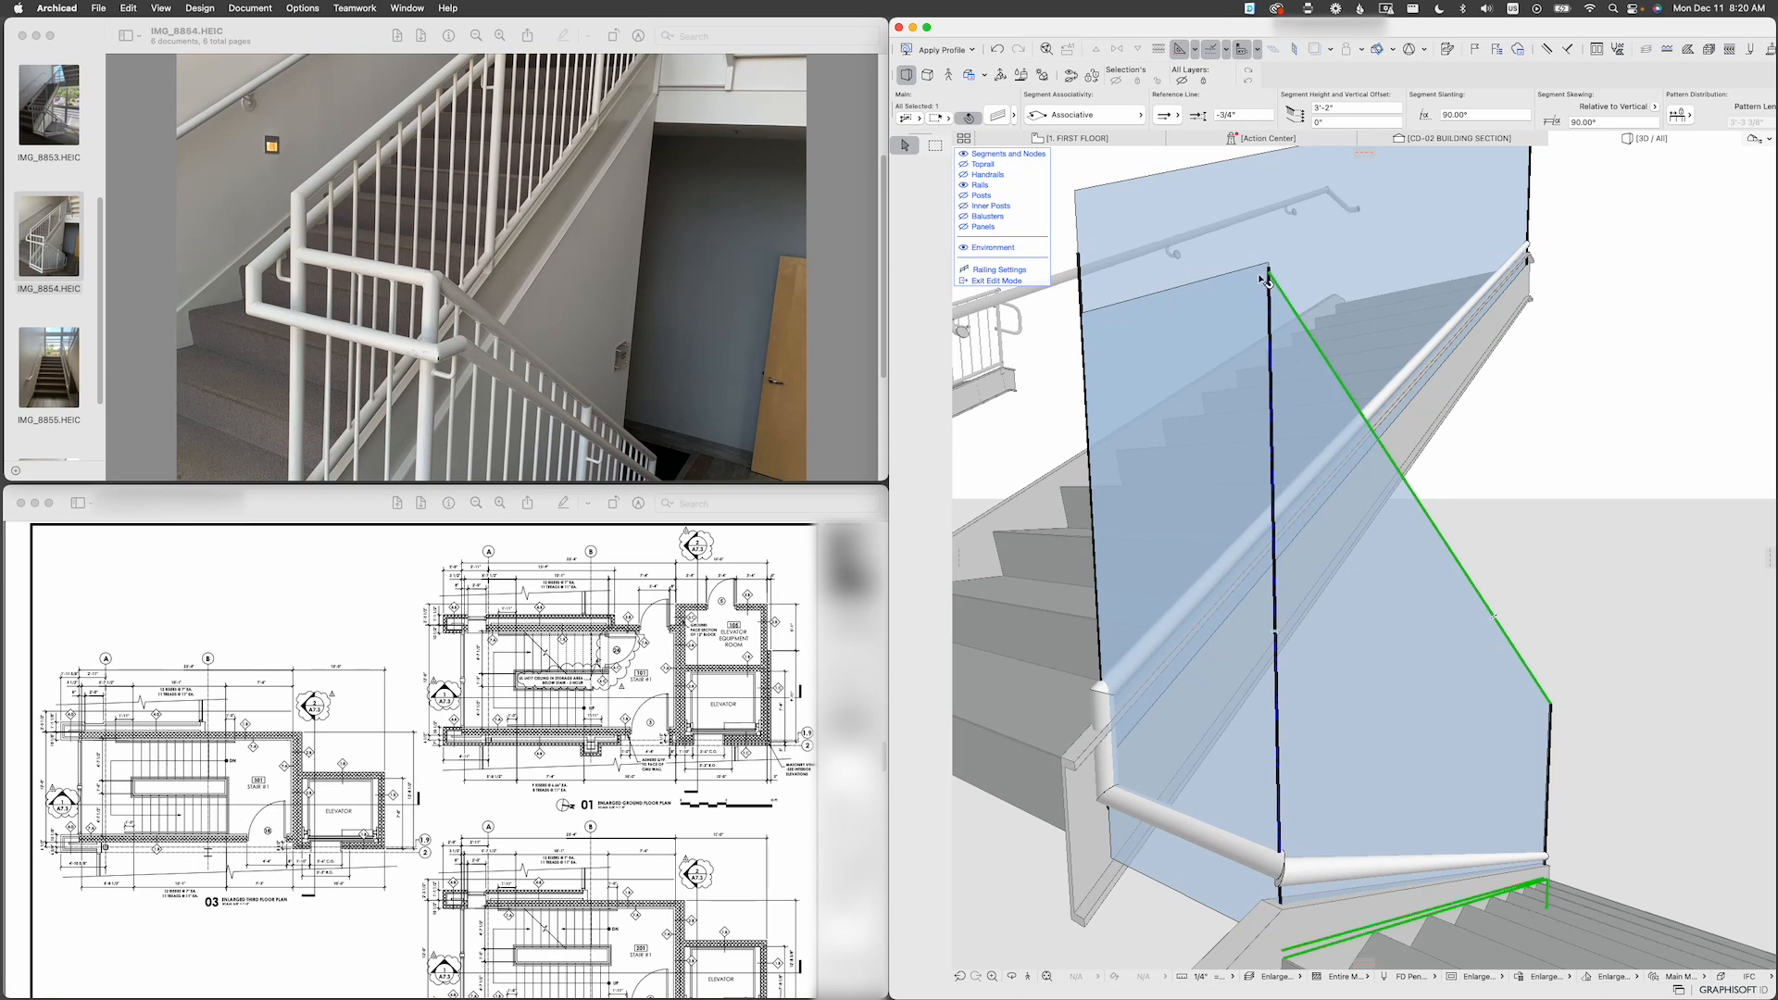
click(1273, 274)
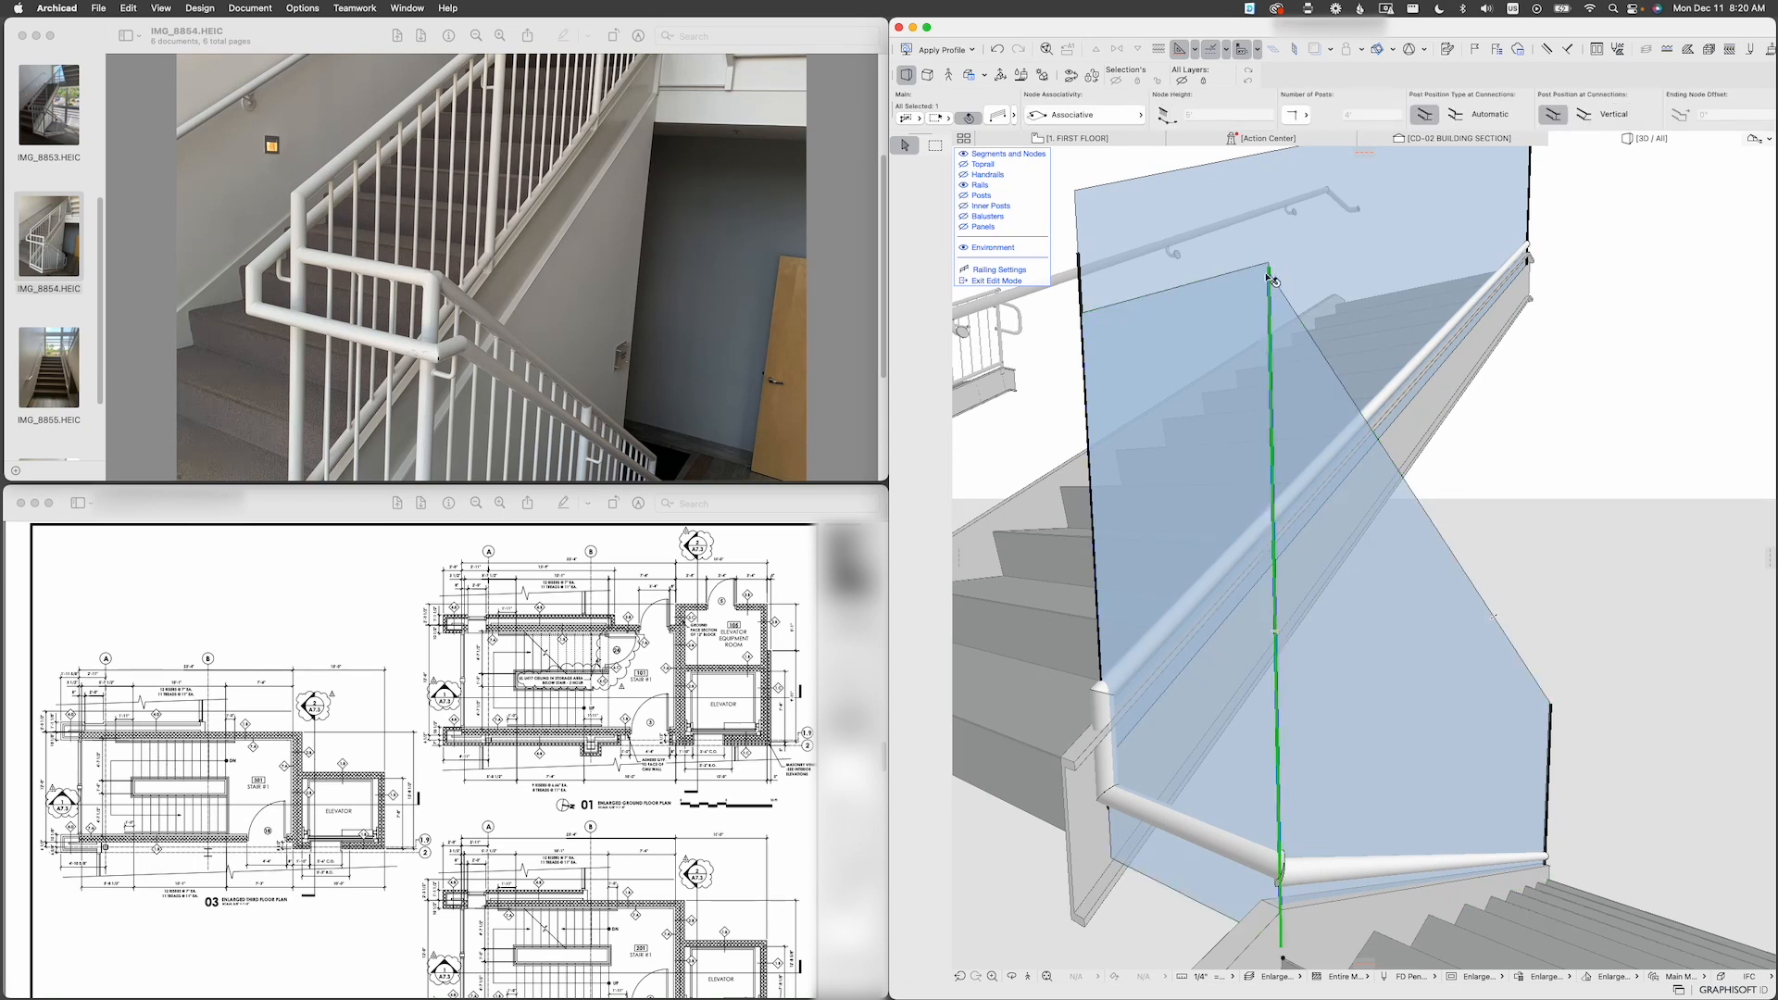
click(1244, 294)
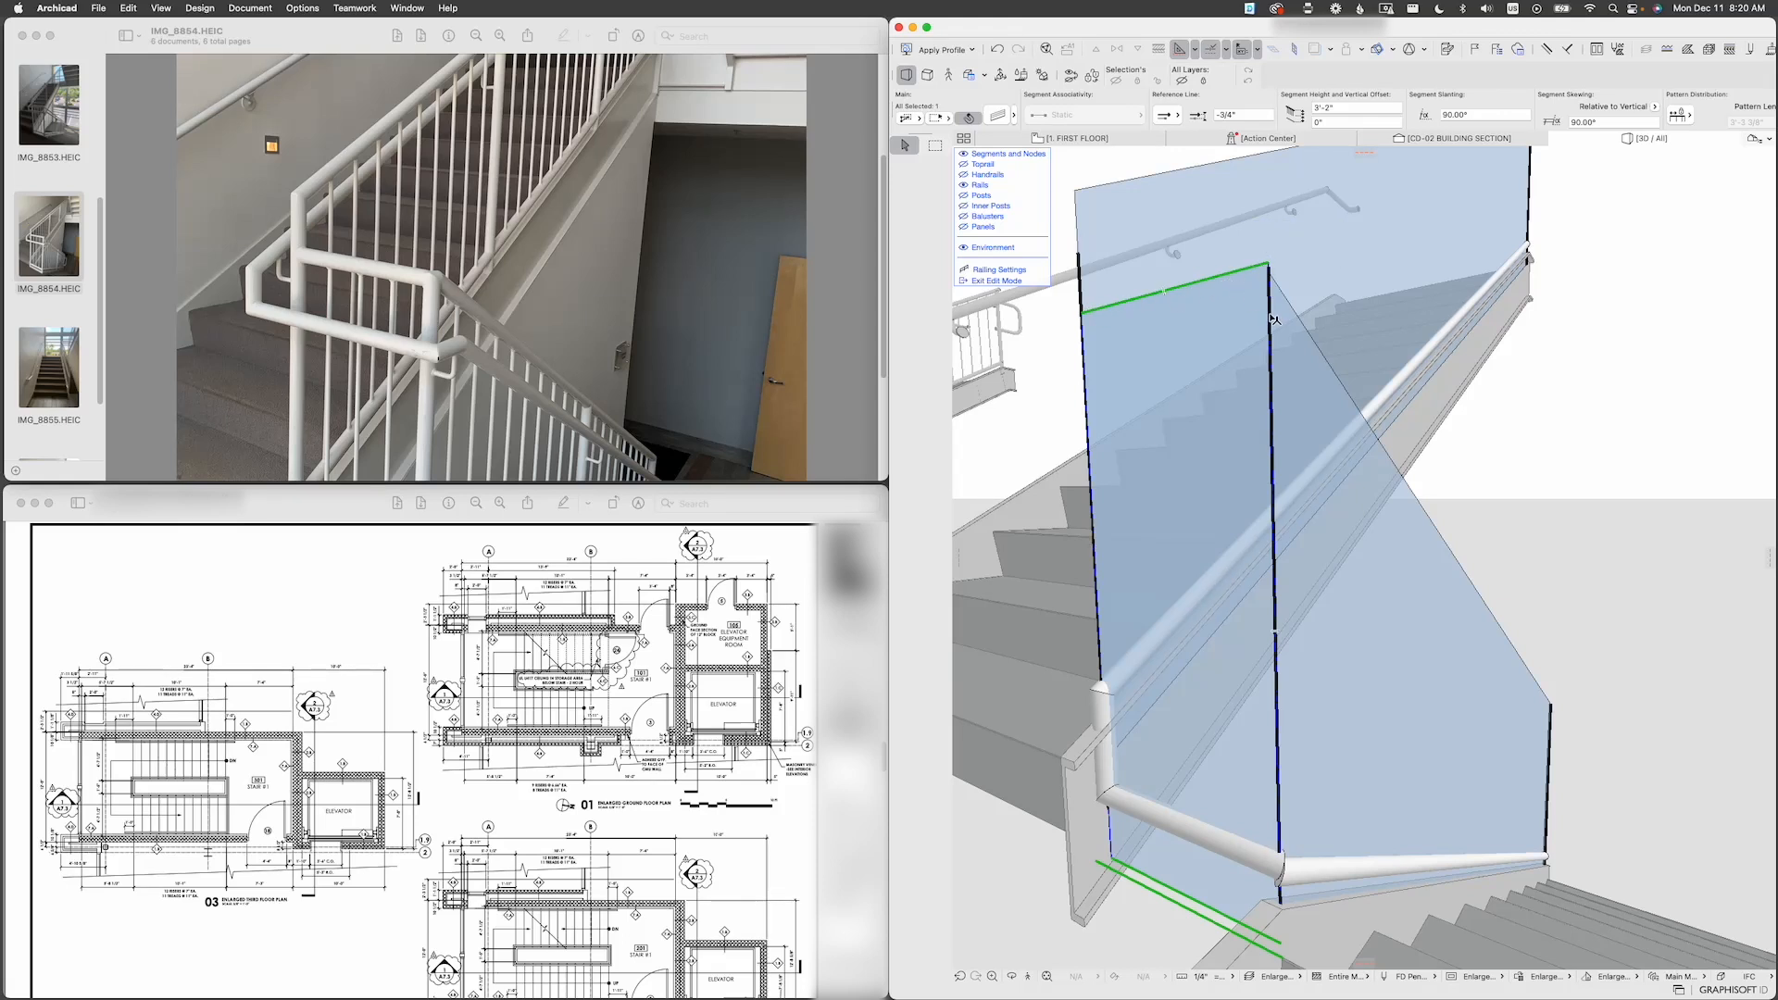
Step: Show the toprail again together with the railing's segments and nodes
click(967, 165)
mouse_move(1220, 327)
shift+middle_down()
mouse_move(1090, 349)
mouse_move(1223, 358)
shift+middle_up()
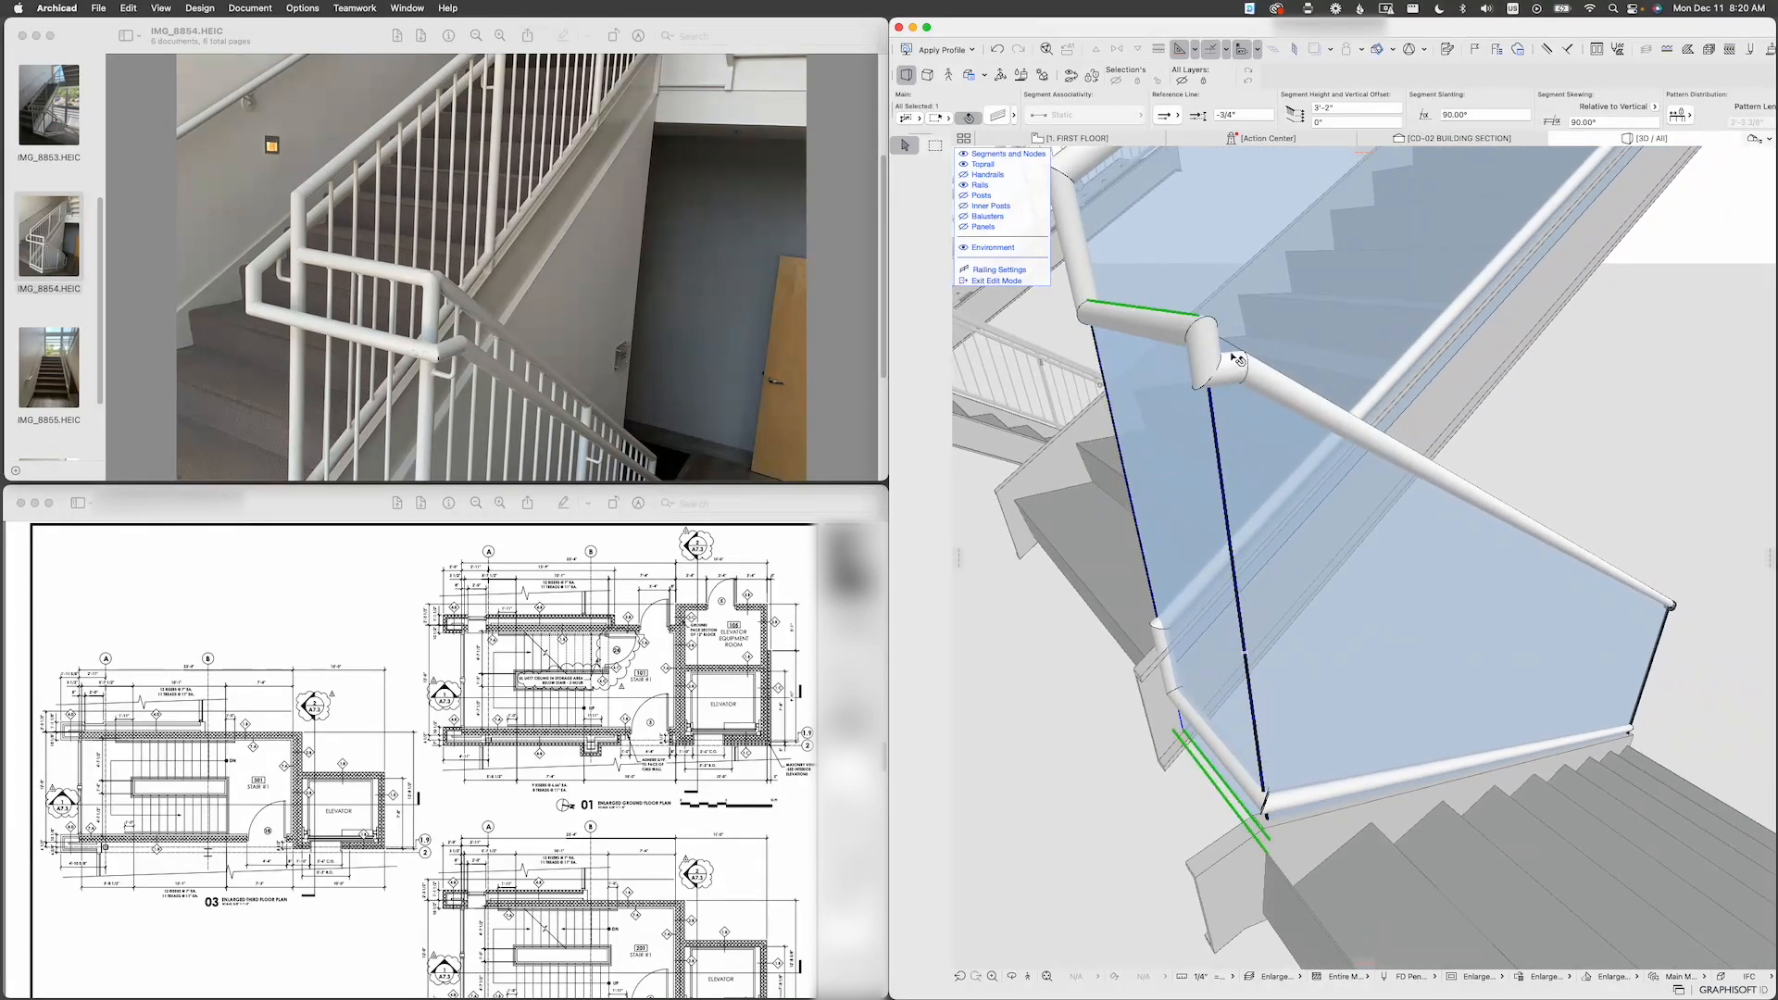
scroll(1230, 357, up, 1)
Step: Switch to Preview and examine the landing-corner toprail joint in site photo IMG_8854.HEIC
click(396, 252)
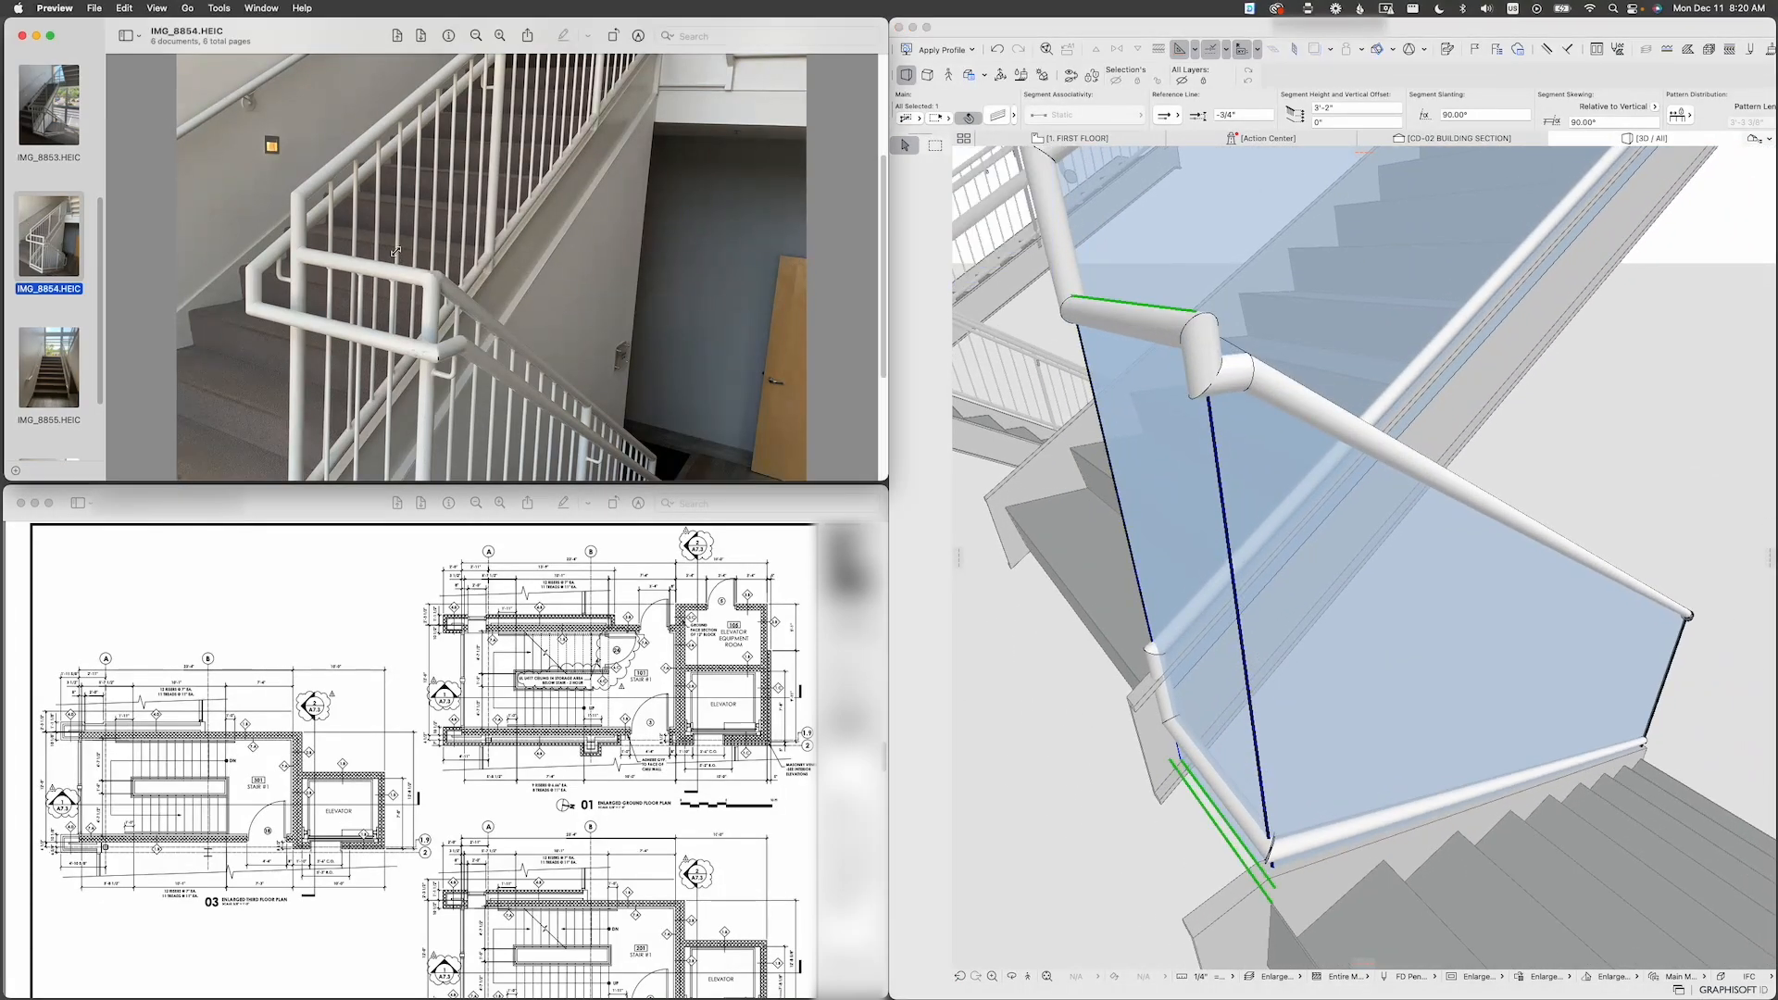
drag(395, 251, 461, 296)
click(476, 297)
Step: Switch back to Archicad and change the landing-corner toprail connection's geometry to Gooseneck
click(1269, 396)
click(1234, 381)
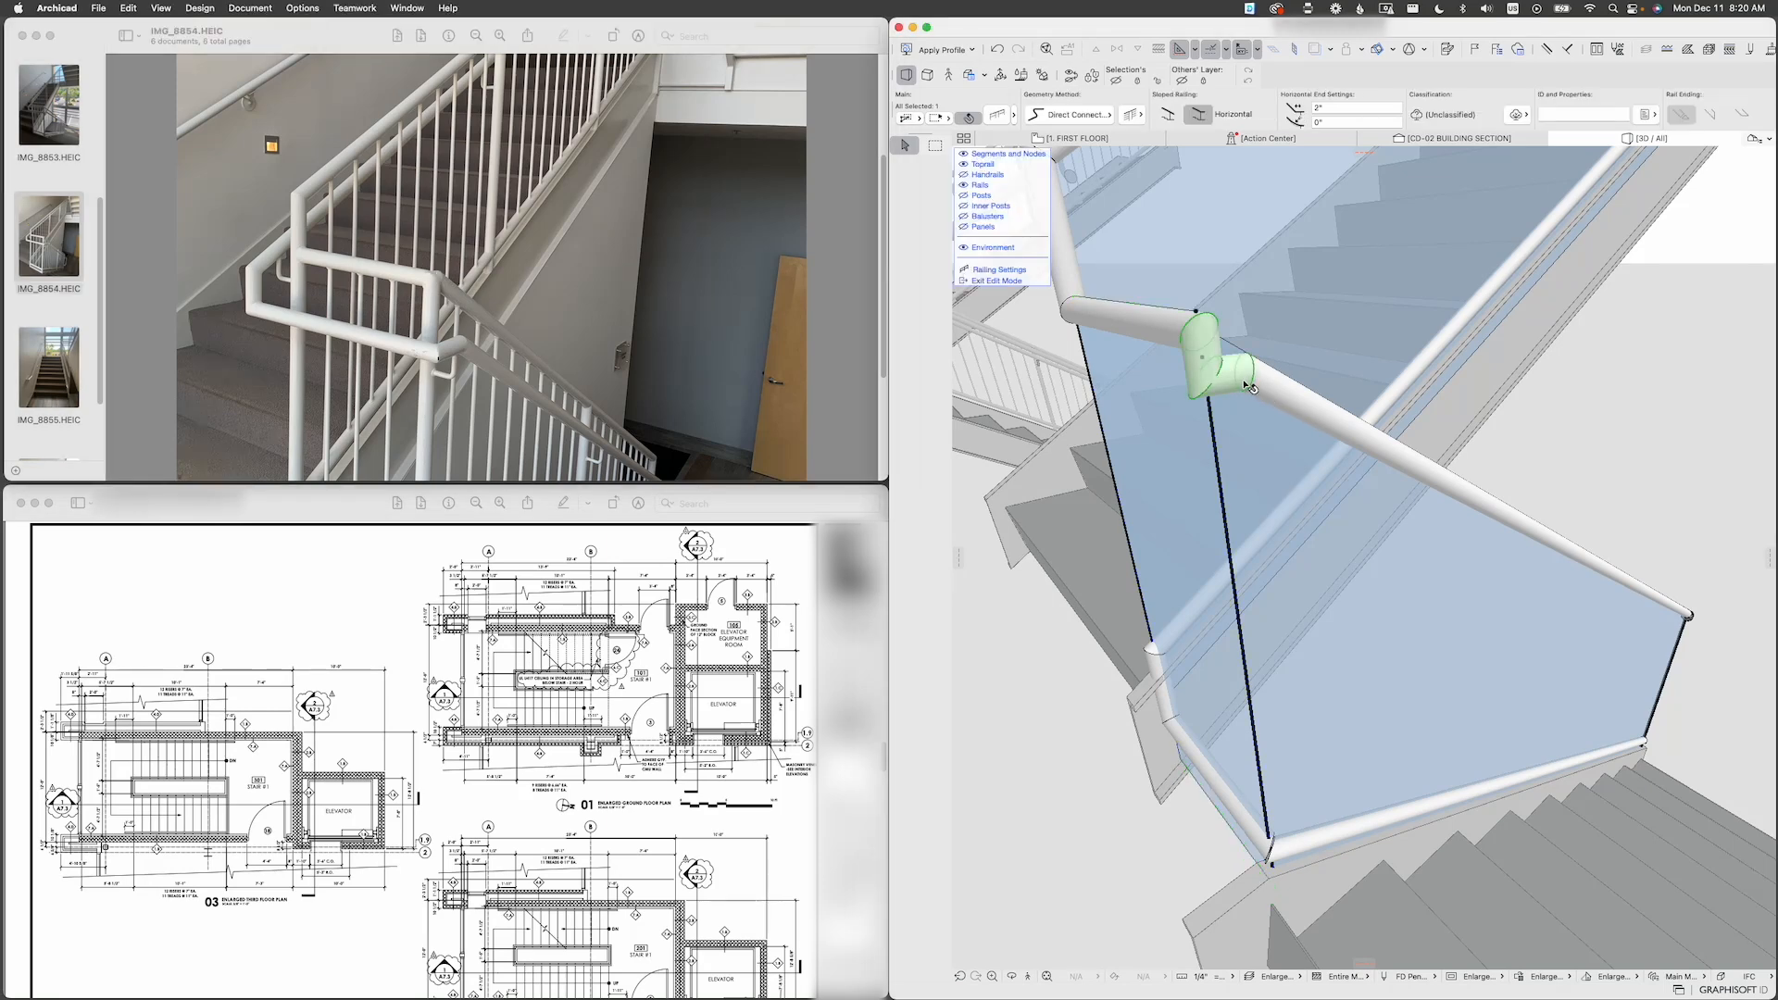
scroll(1260, 375, up, 3)
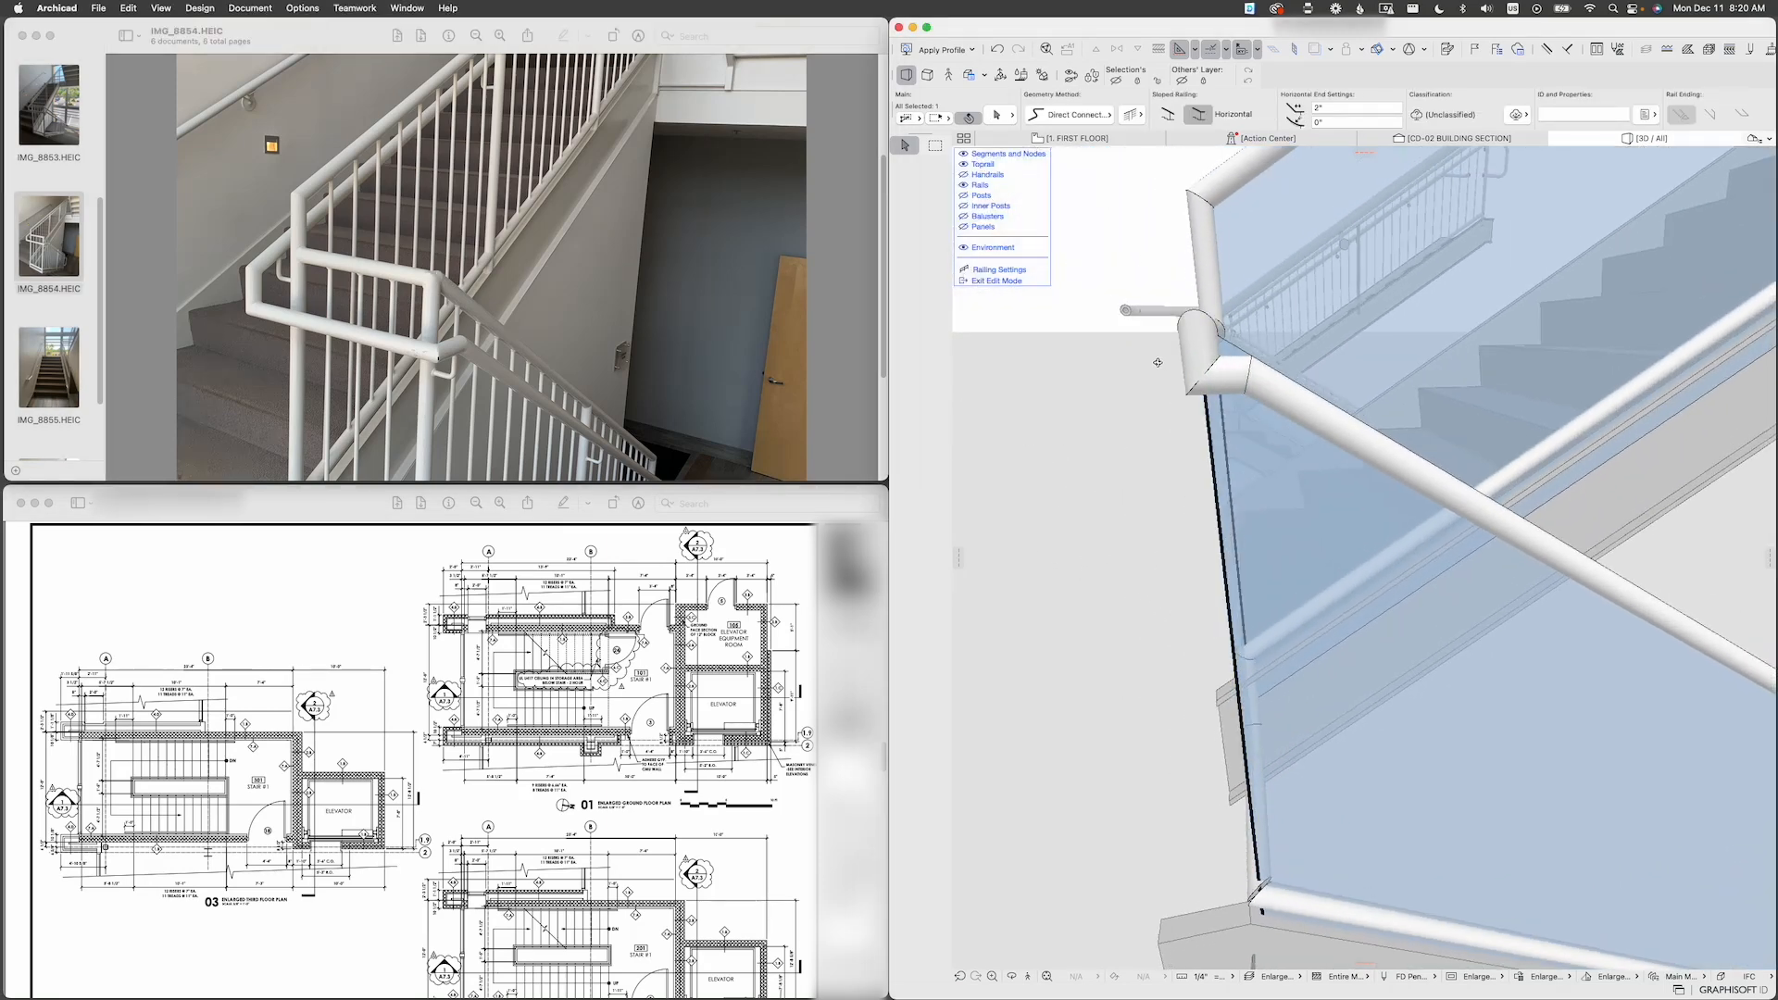
scroll(1229, 358, down, 2)
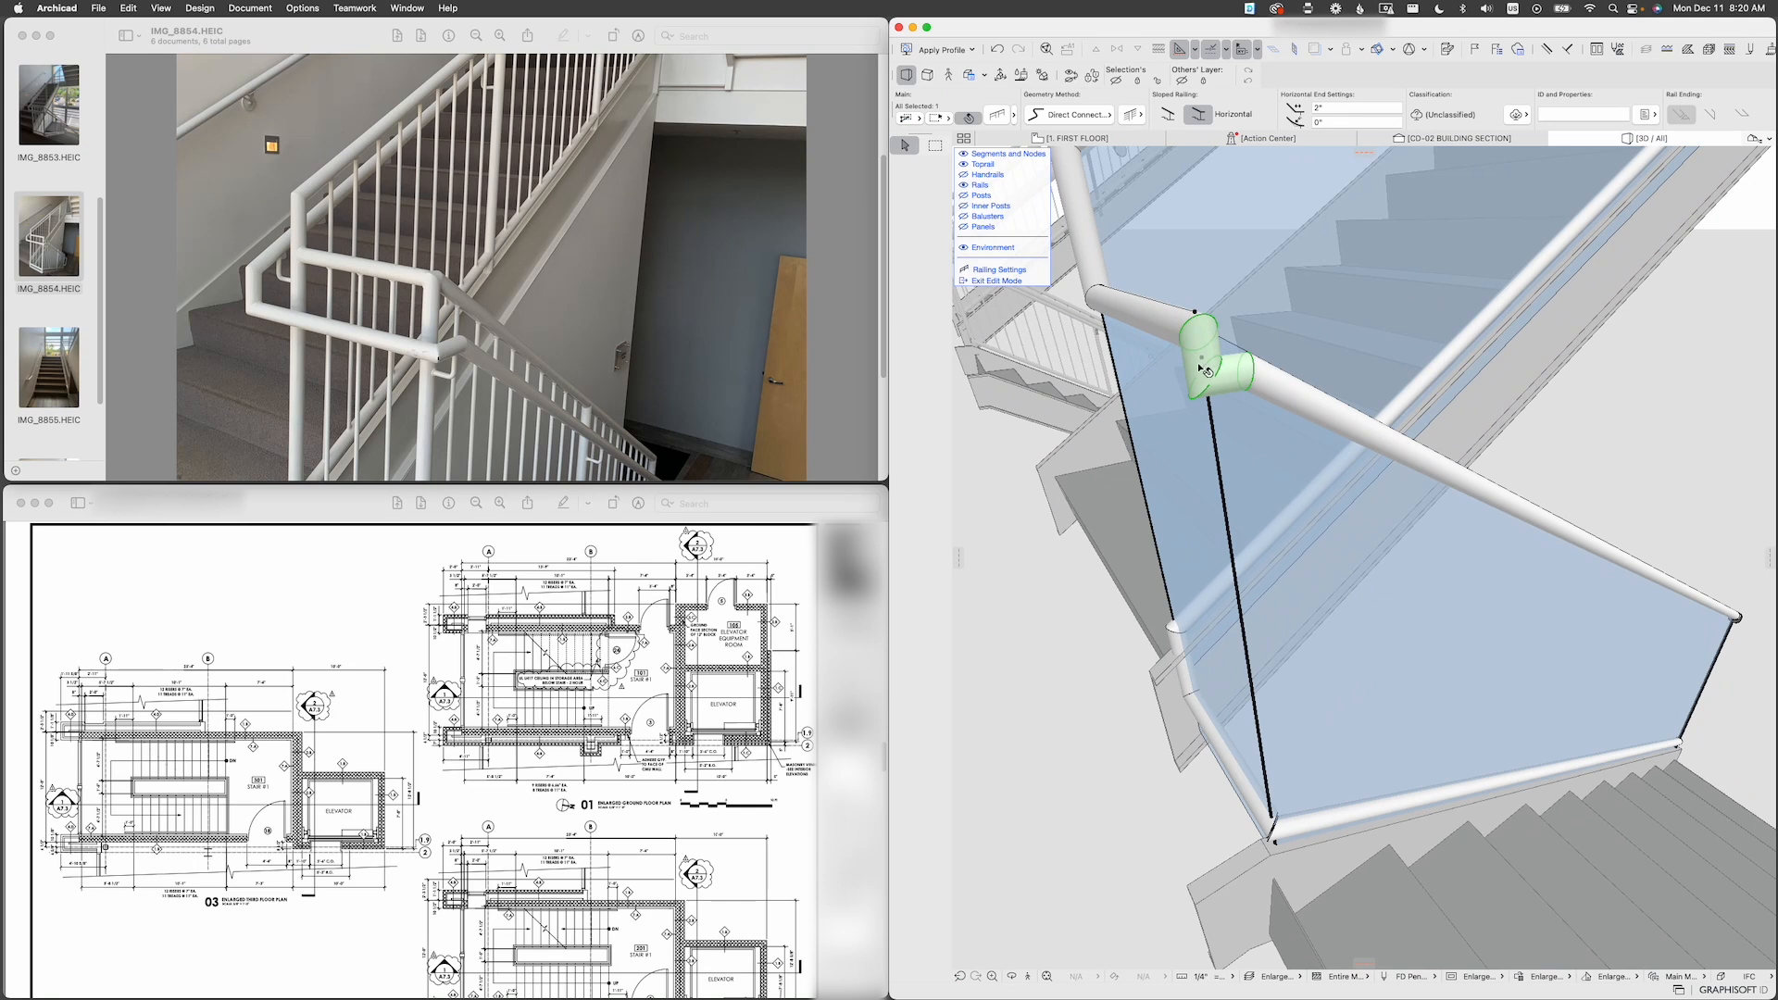
key(super+t)
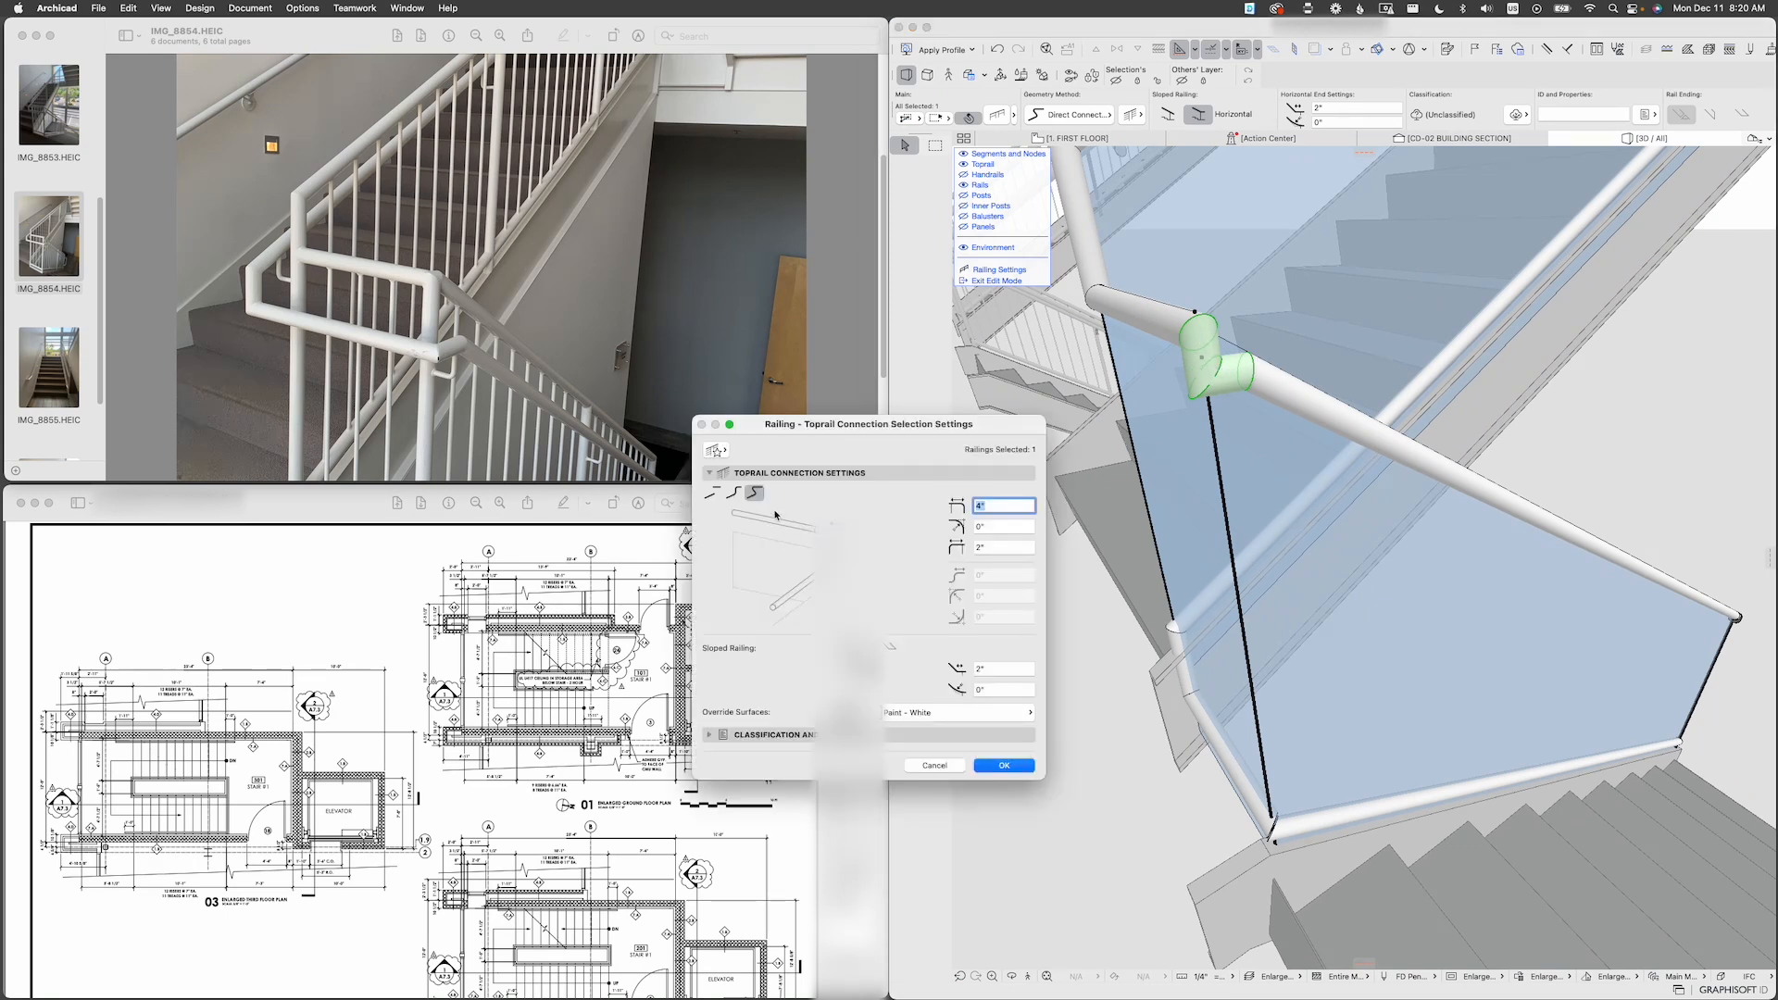
click(736, 496)
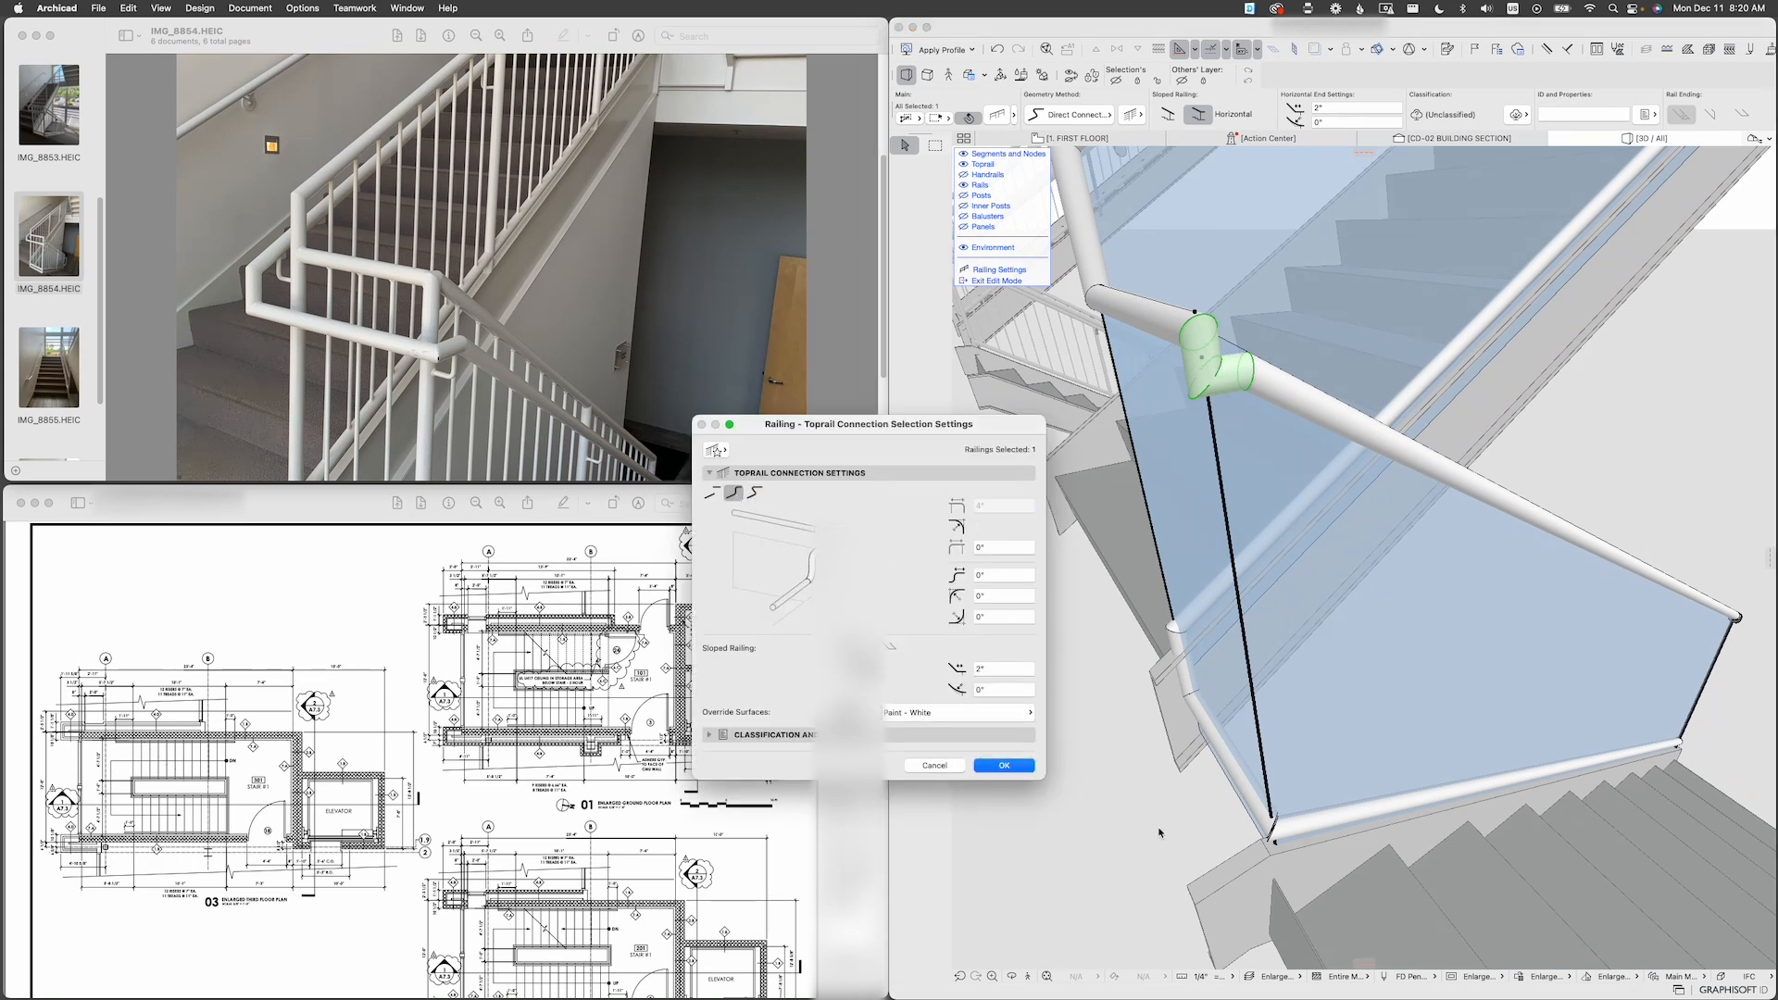
click(1028, 769)
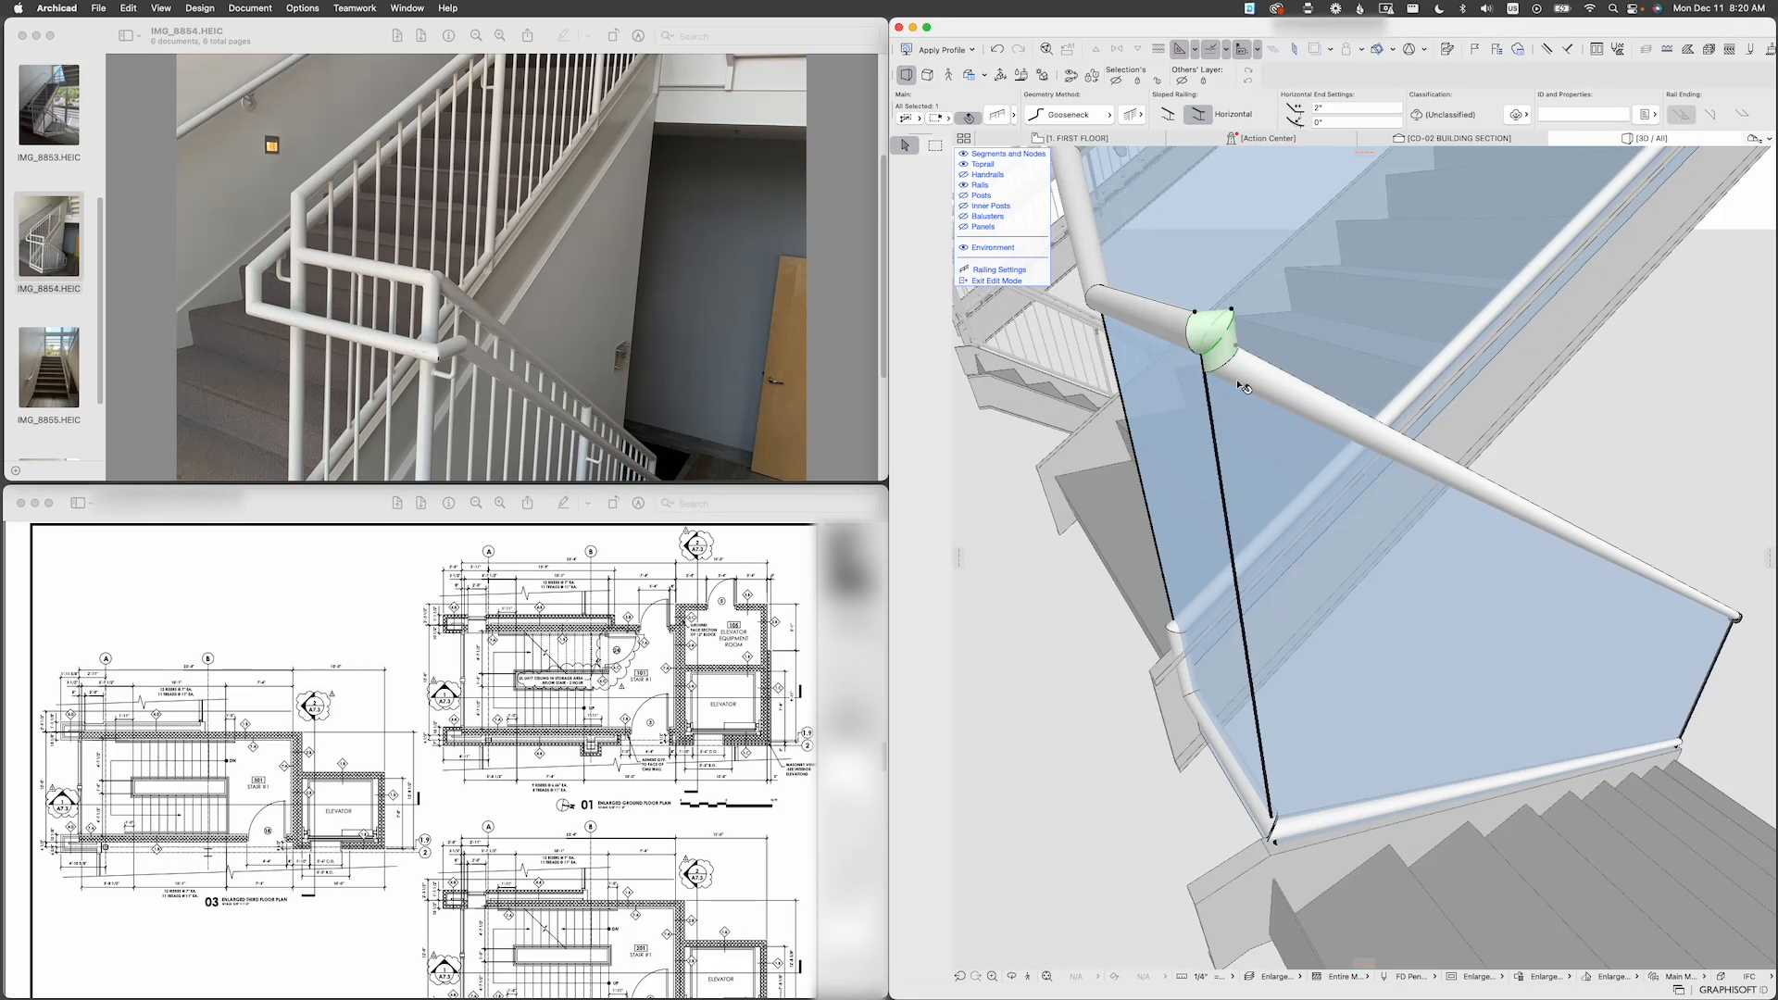
scroll(1232, 366, up, 5)
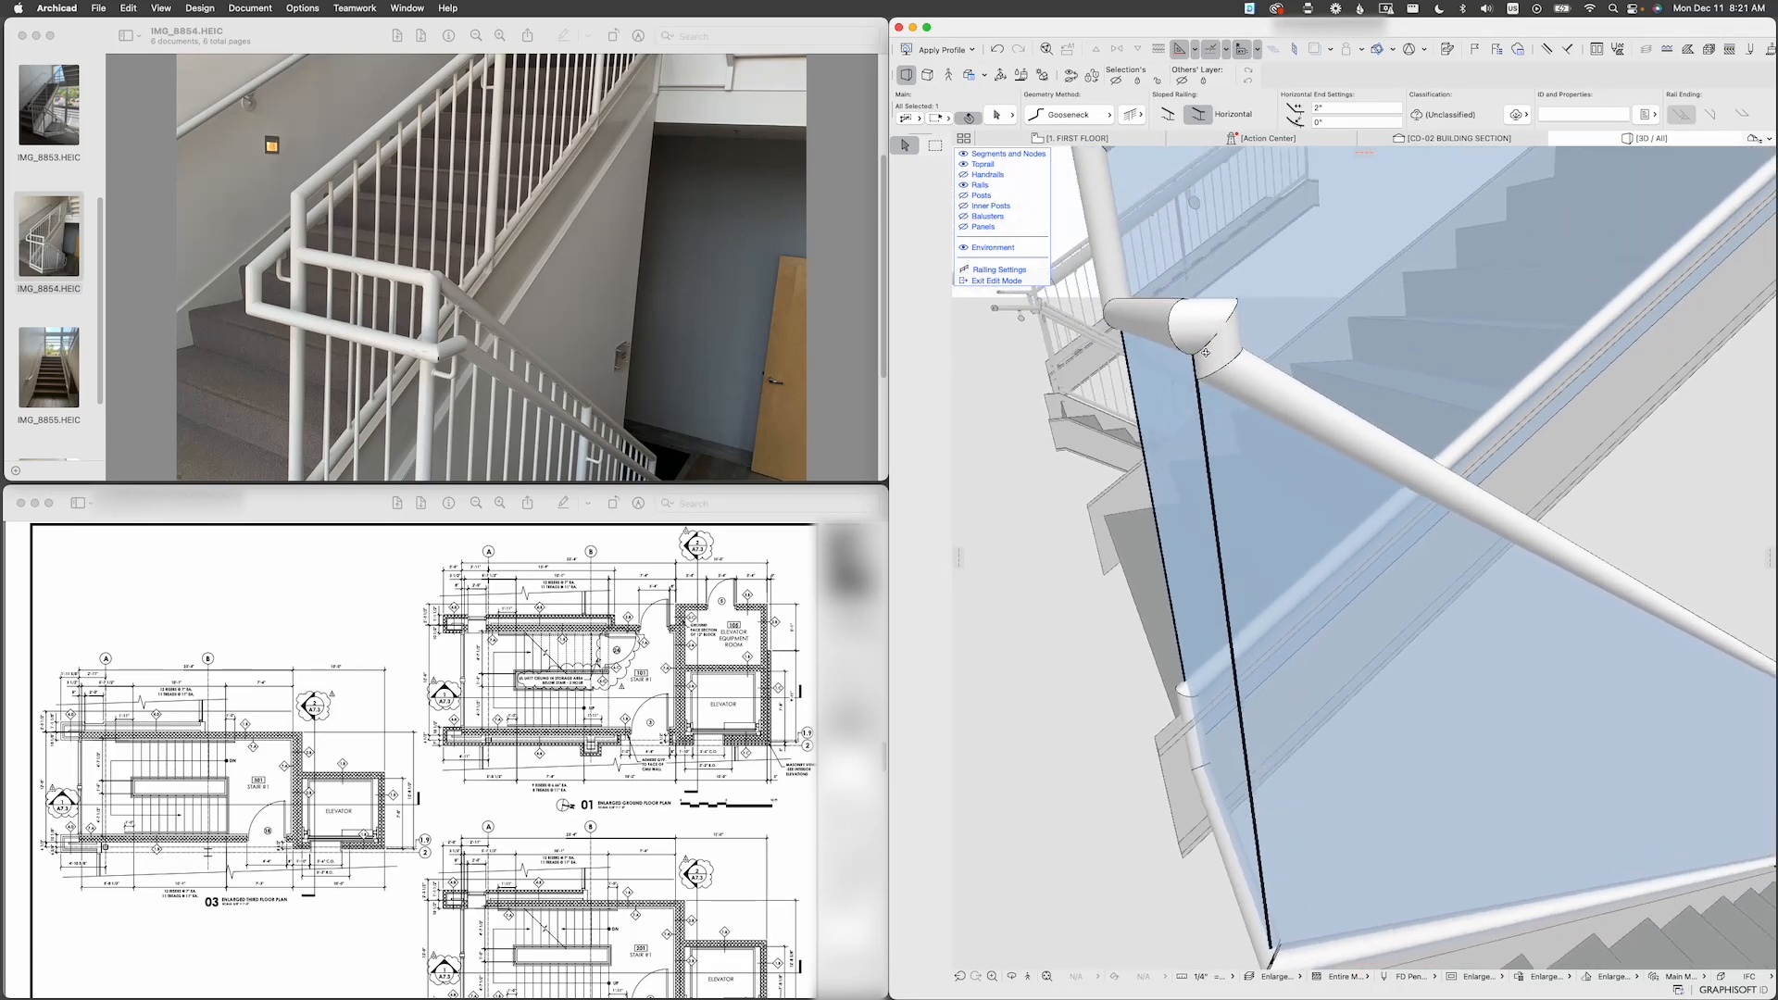
scroll(1221, 344, down, 2)
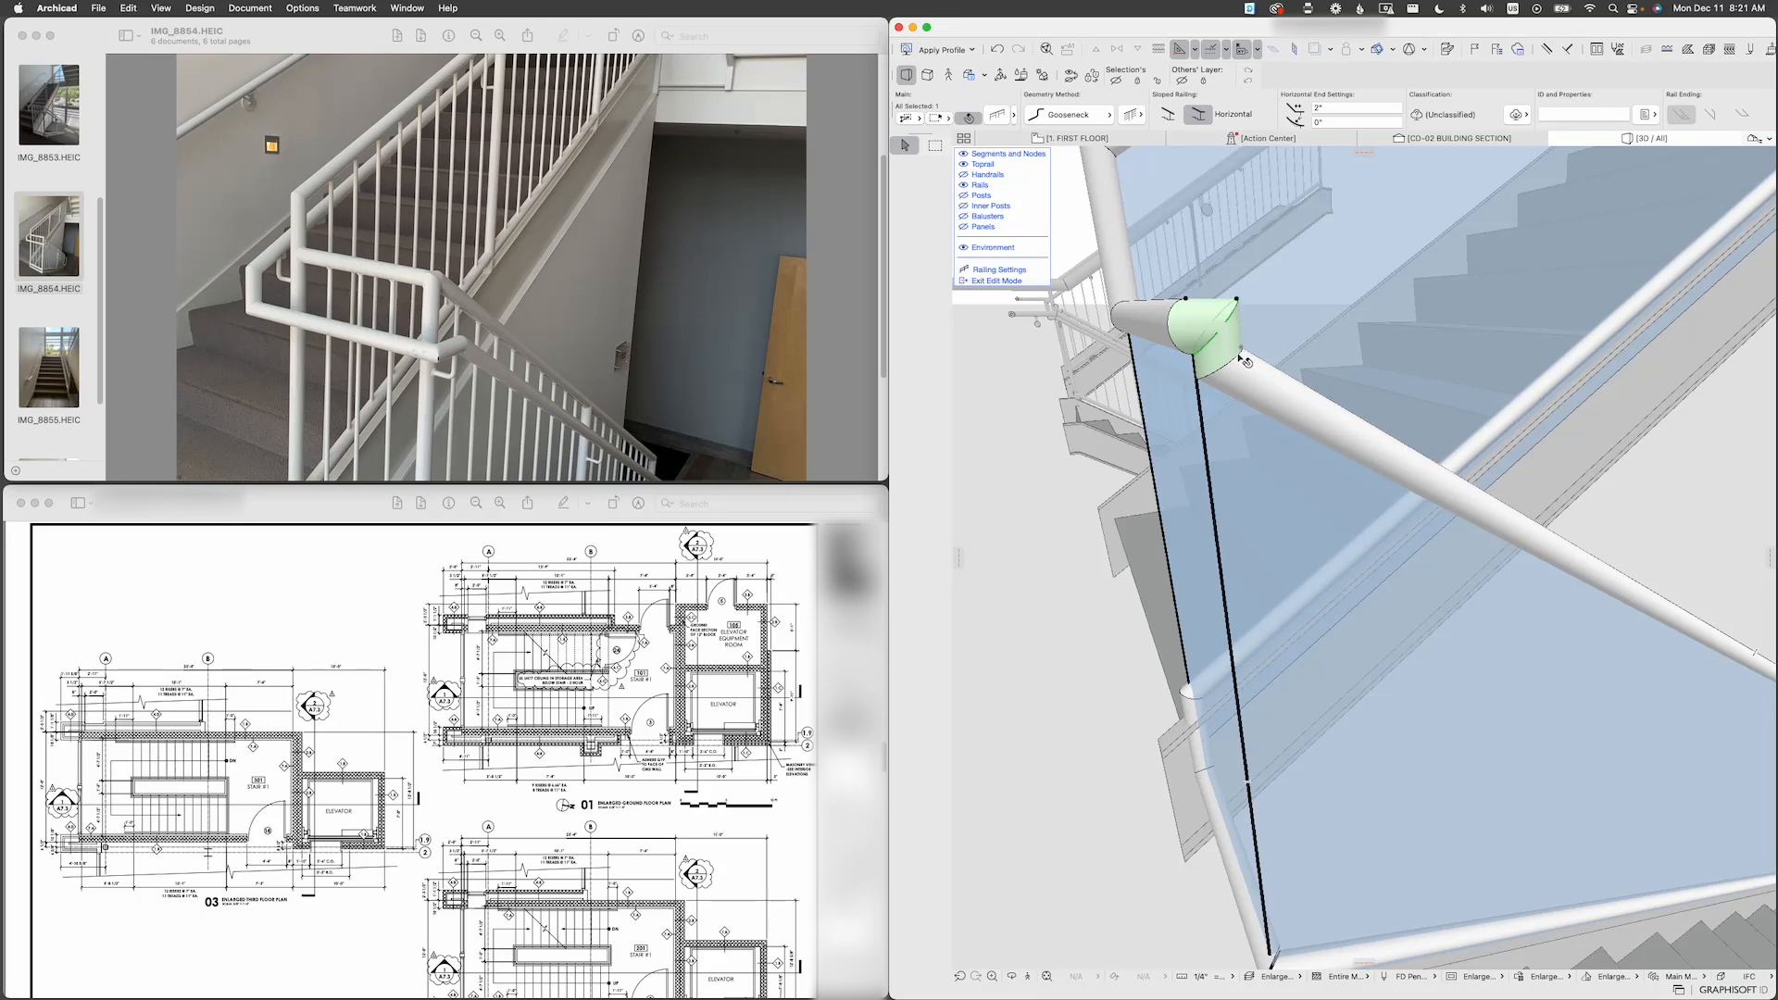
Step: Set the first horizontal end length of the landing-corner Gooseneck toprail connection to 1"
scroll(1244, 360, up, 3)
click(1229, 352)
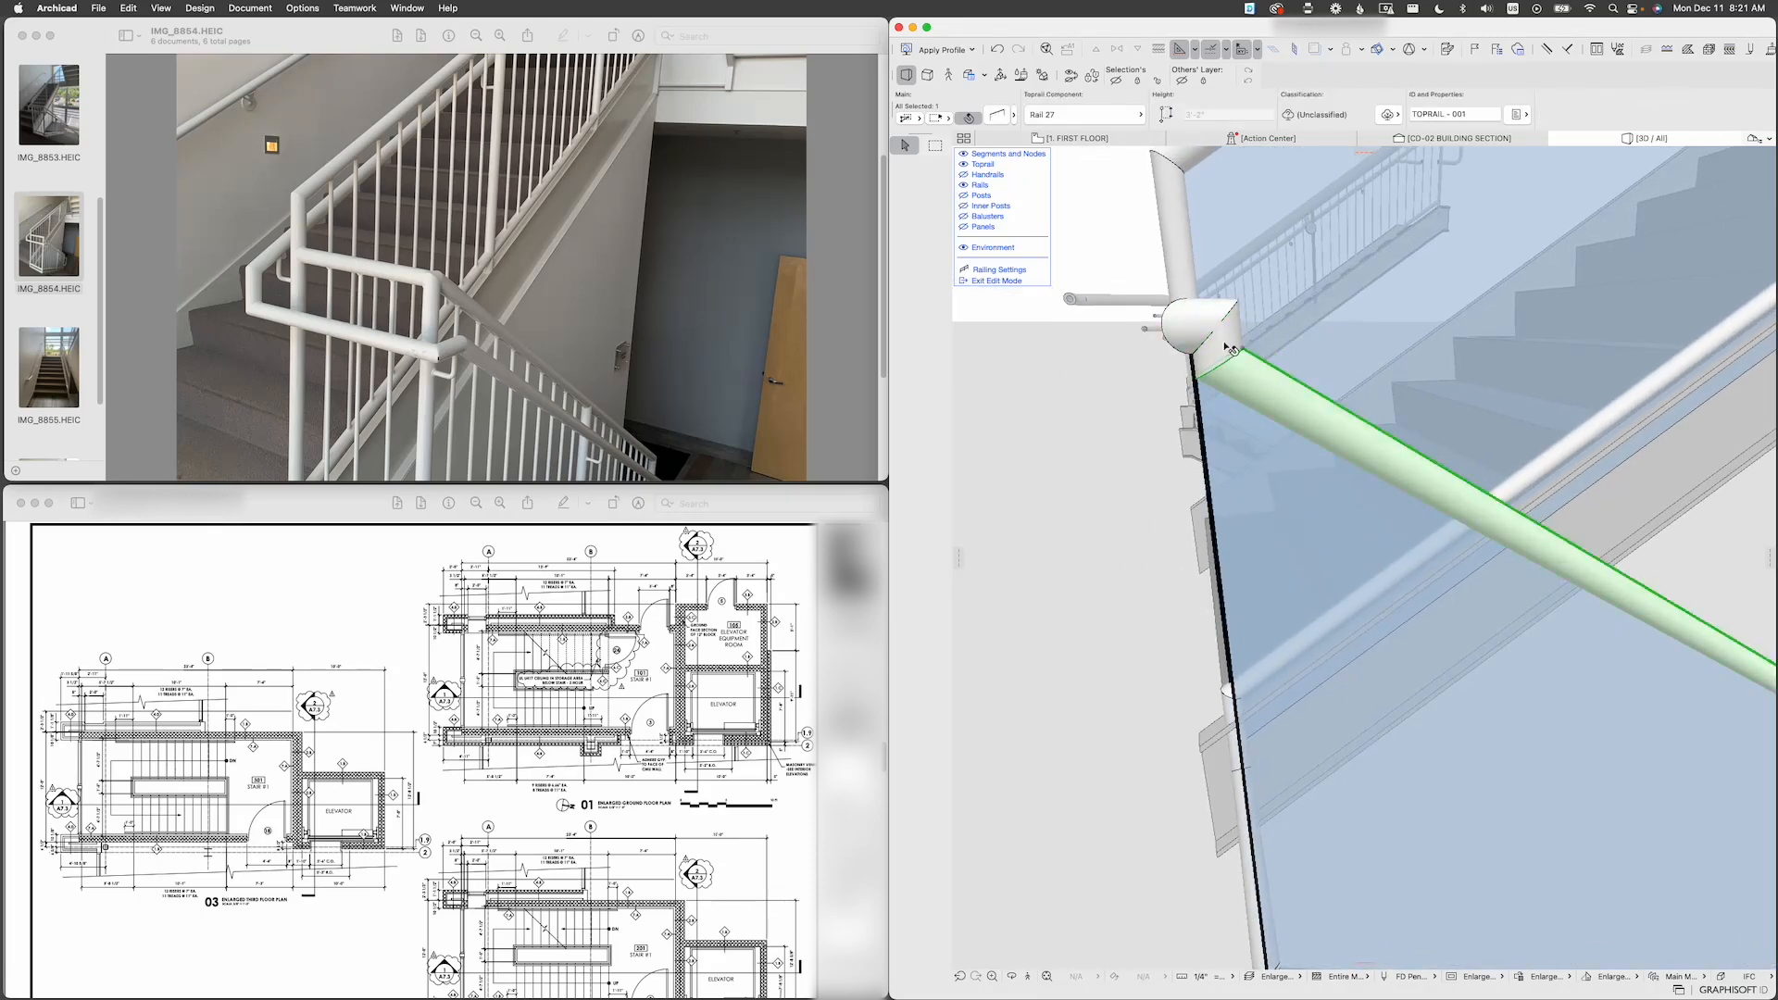
scroll(1263, 372, up, 2)
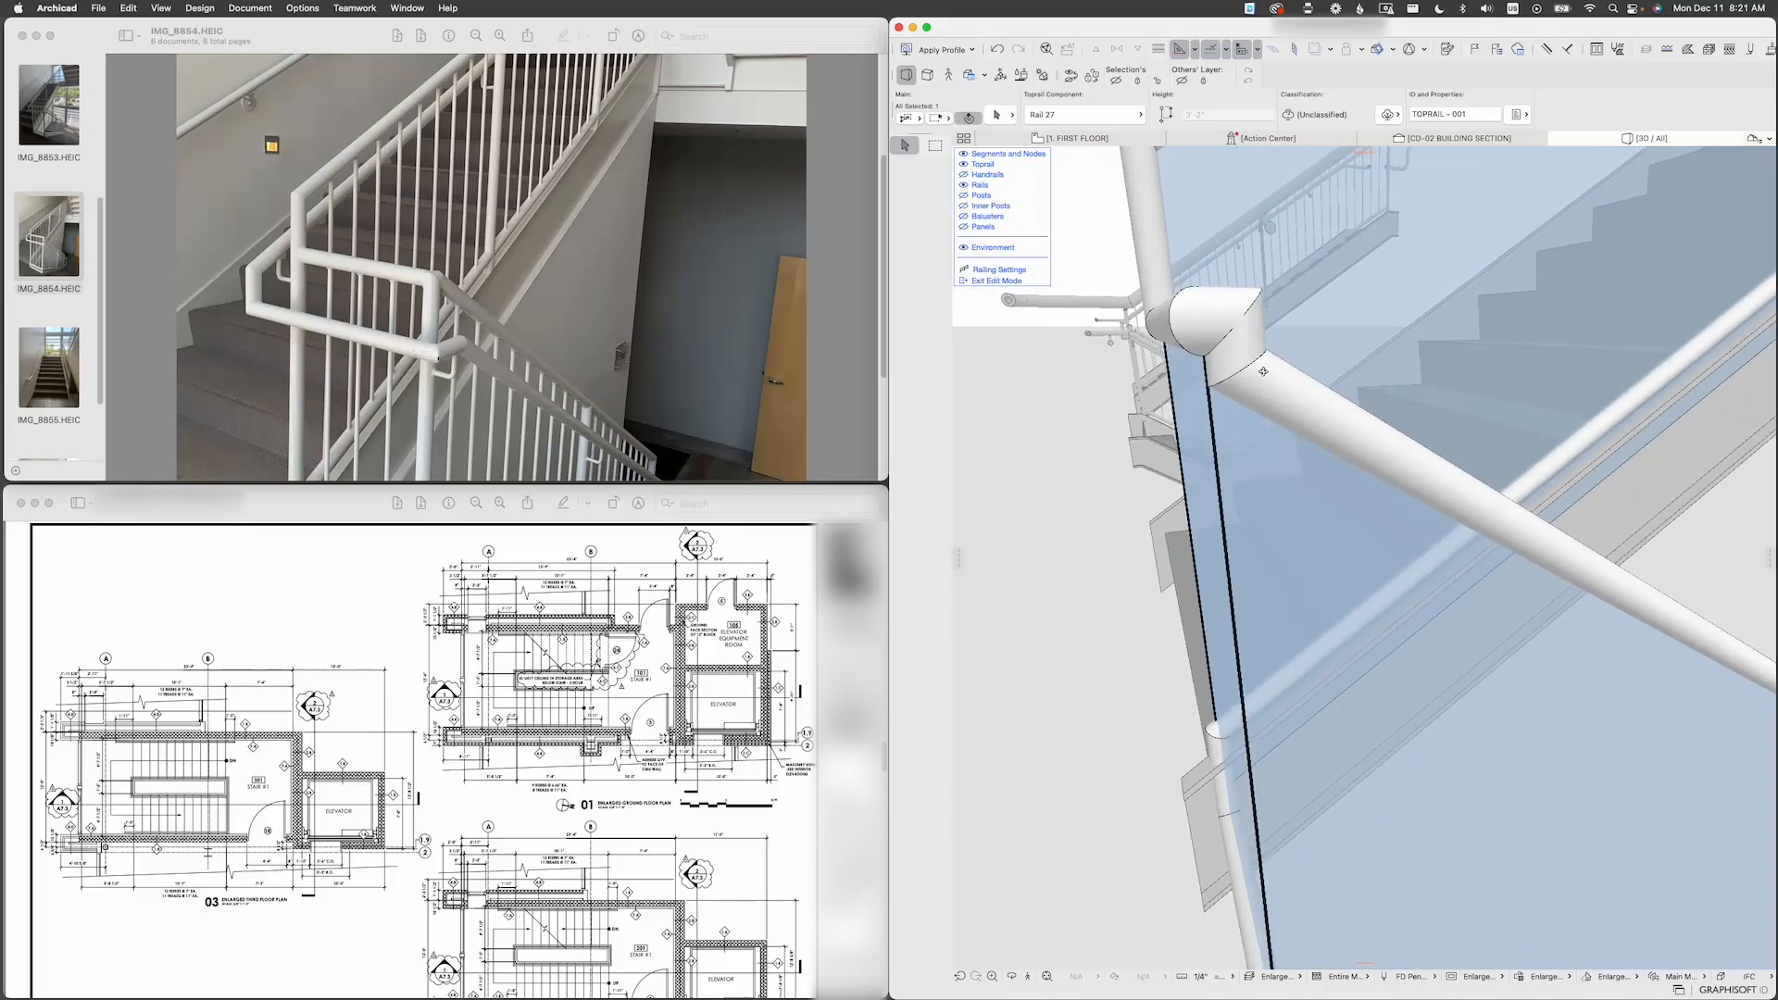
click(1265, 374)
scroll(1237, 394, down, 3)
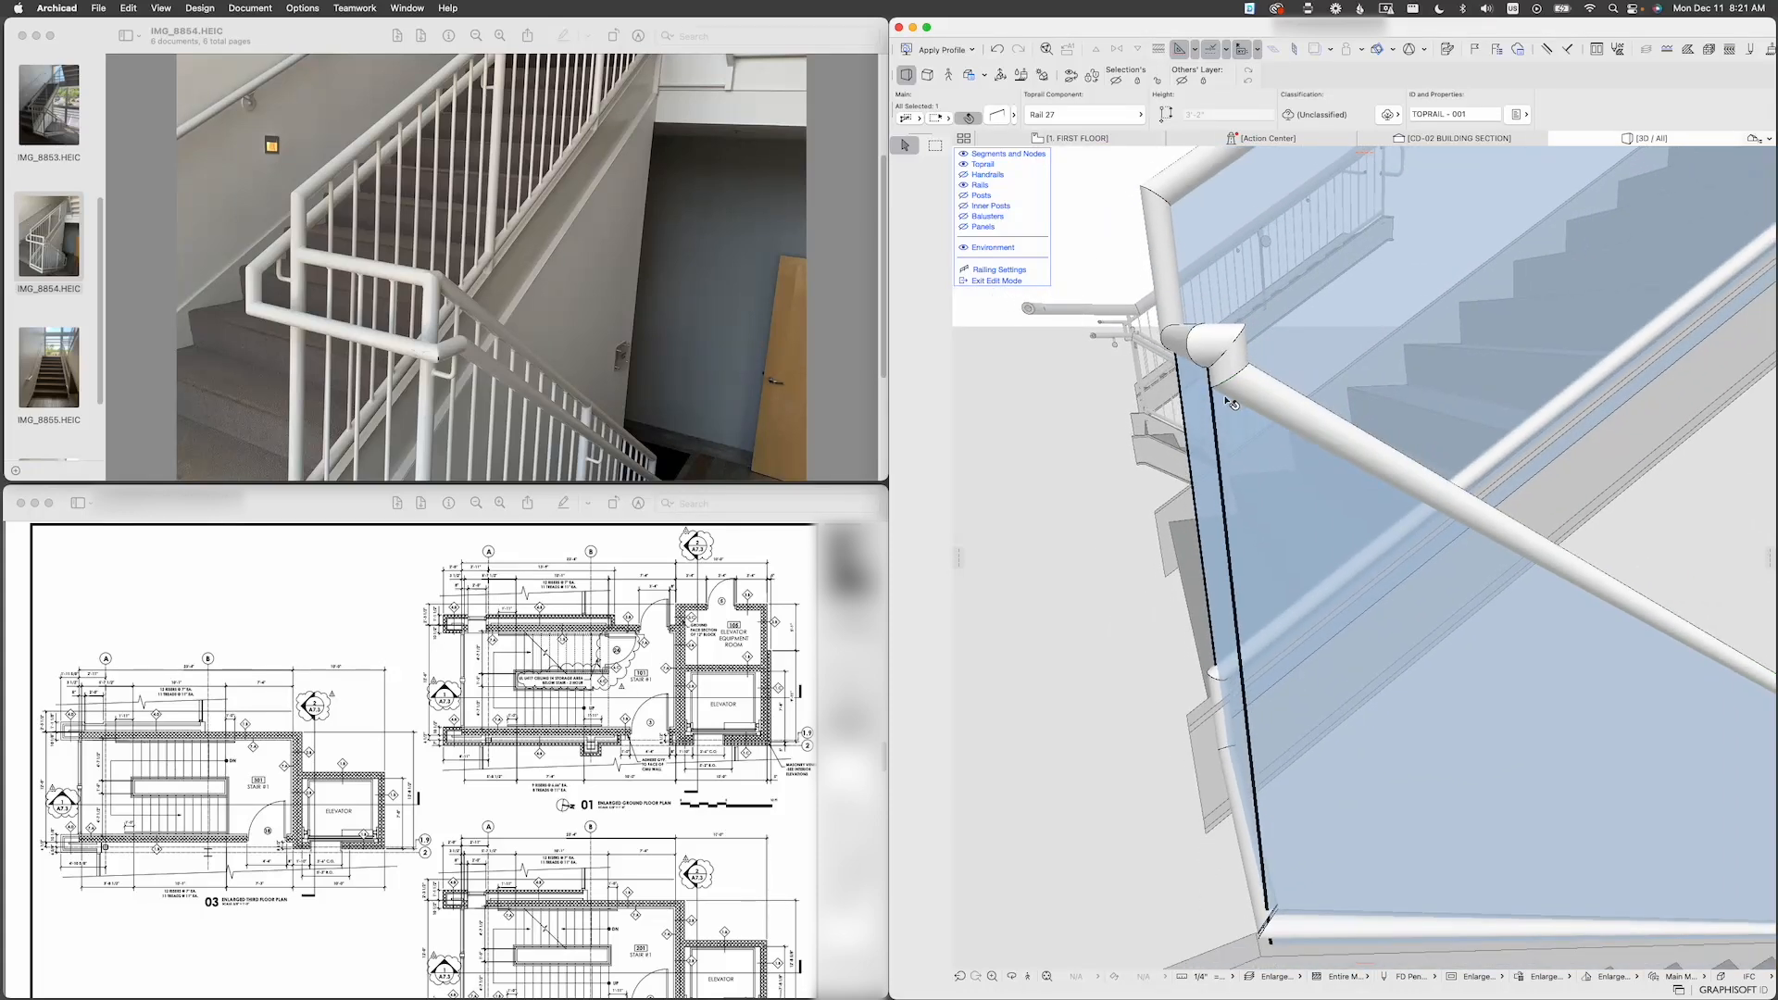
shift+middle_drag(1229, 402, 1278, 408)
key(Escape)
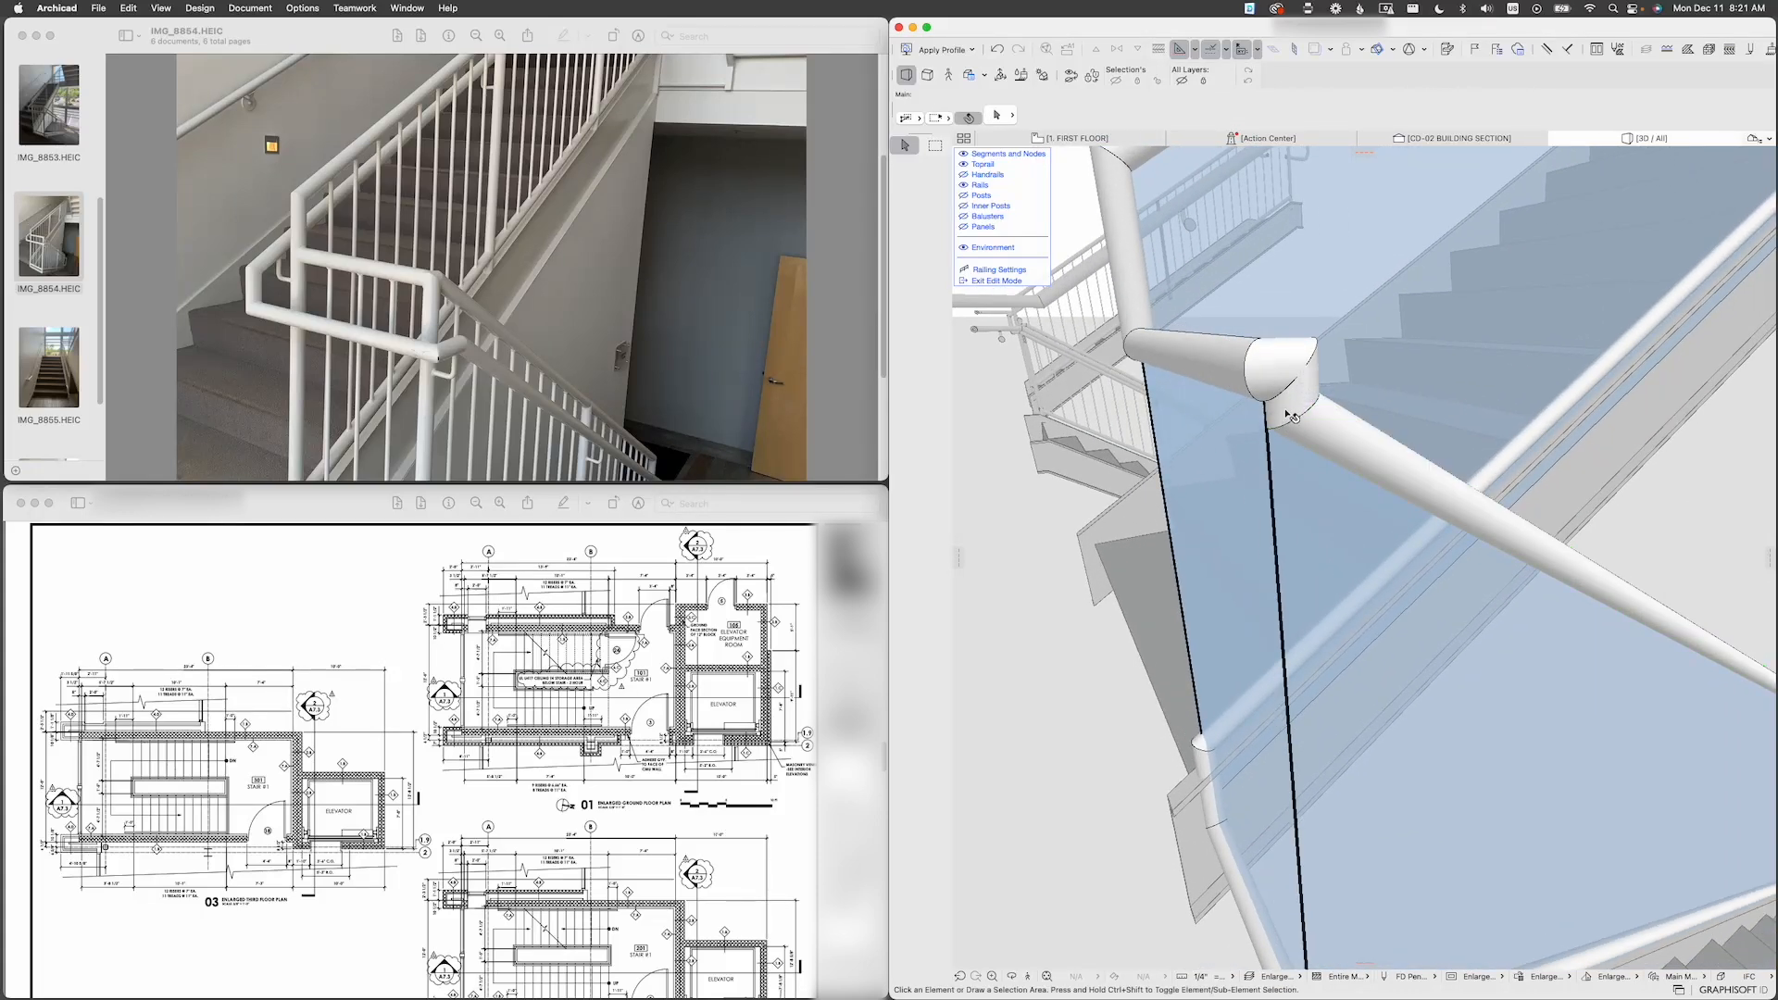
double_click(1292, 415)
click(991, 669)
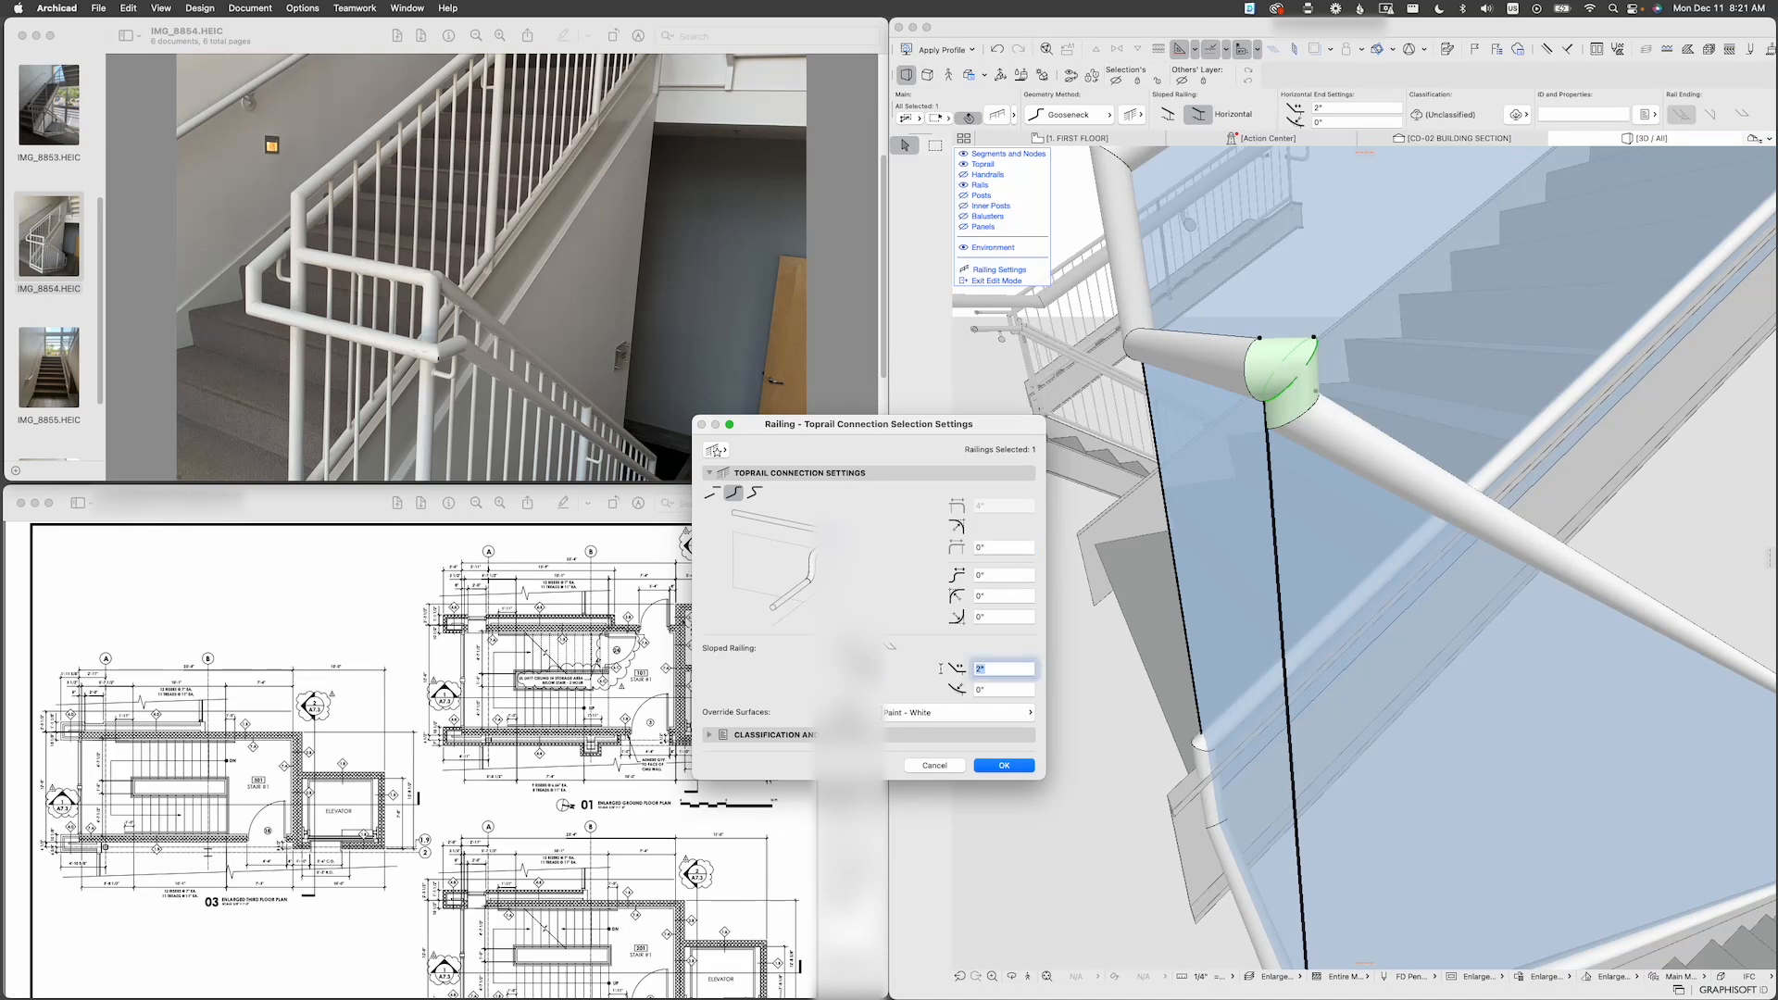
text(1)
key(Return)
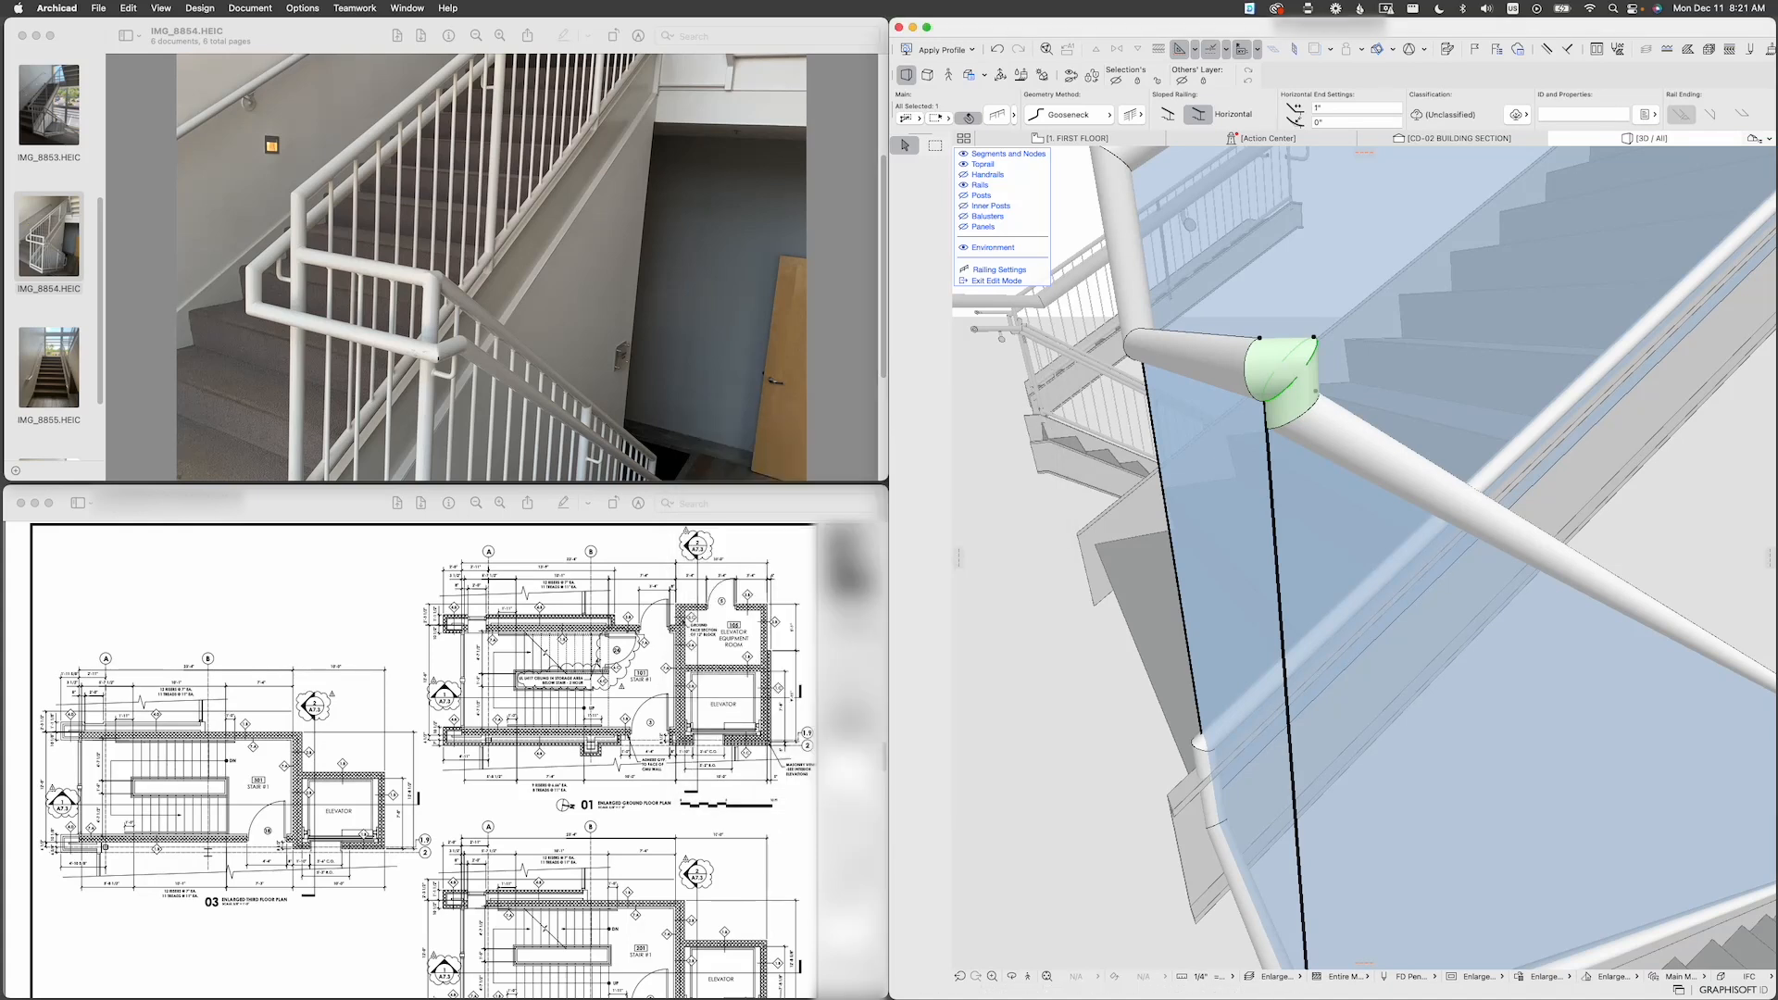
Step: Set the first horizontal end length of the landing-corner Gooseneck toprail connection to 0"
key(super+t)
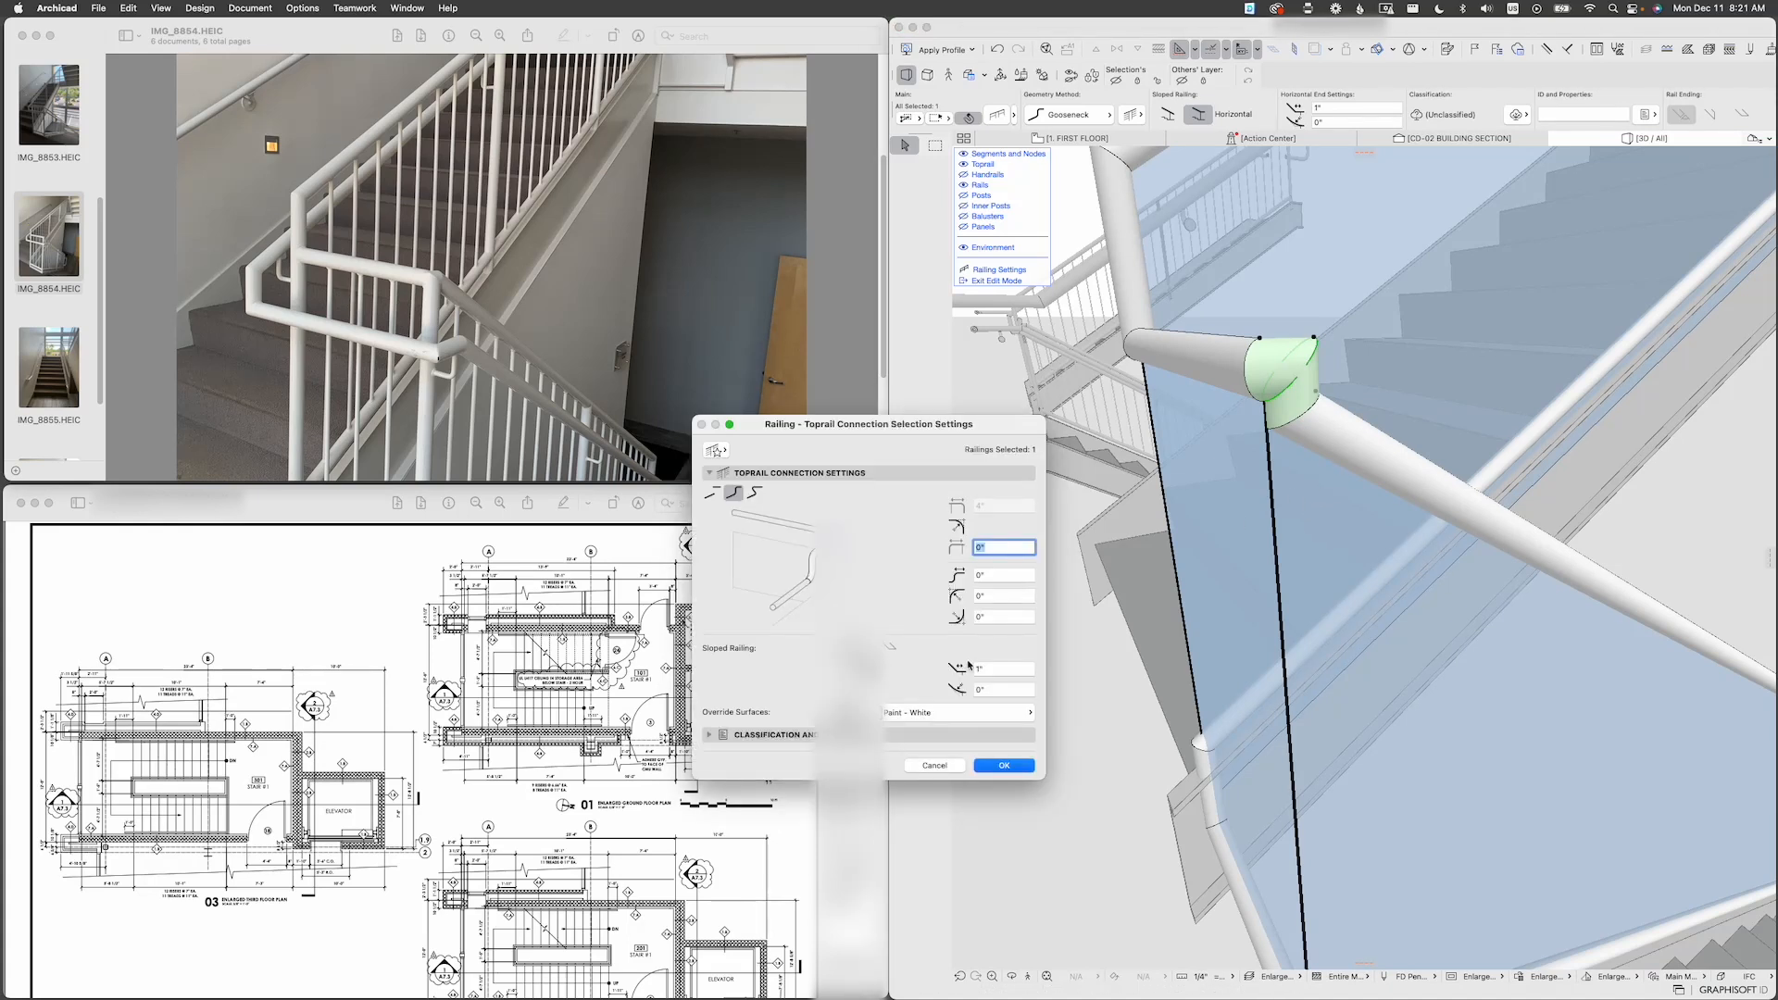
double_click(984, 669)
text(0)
key(Return)
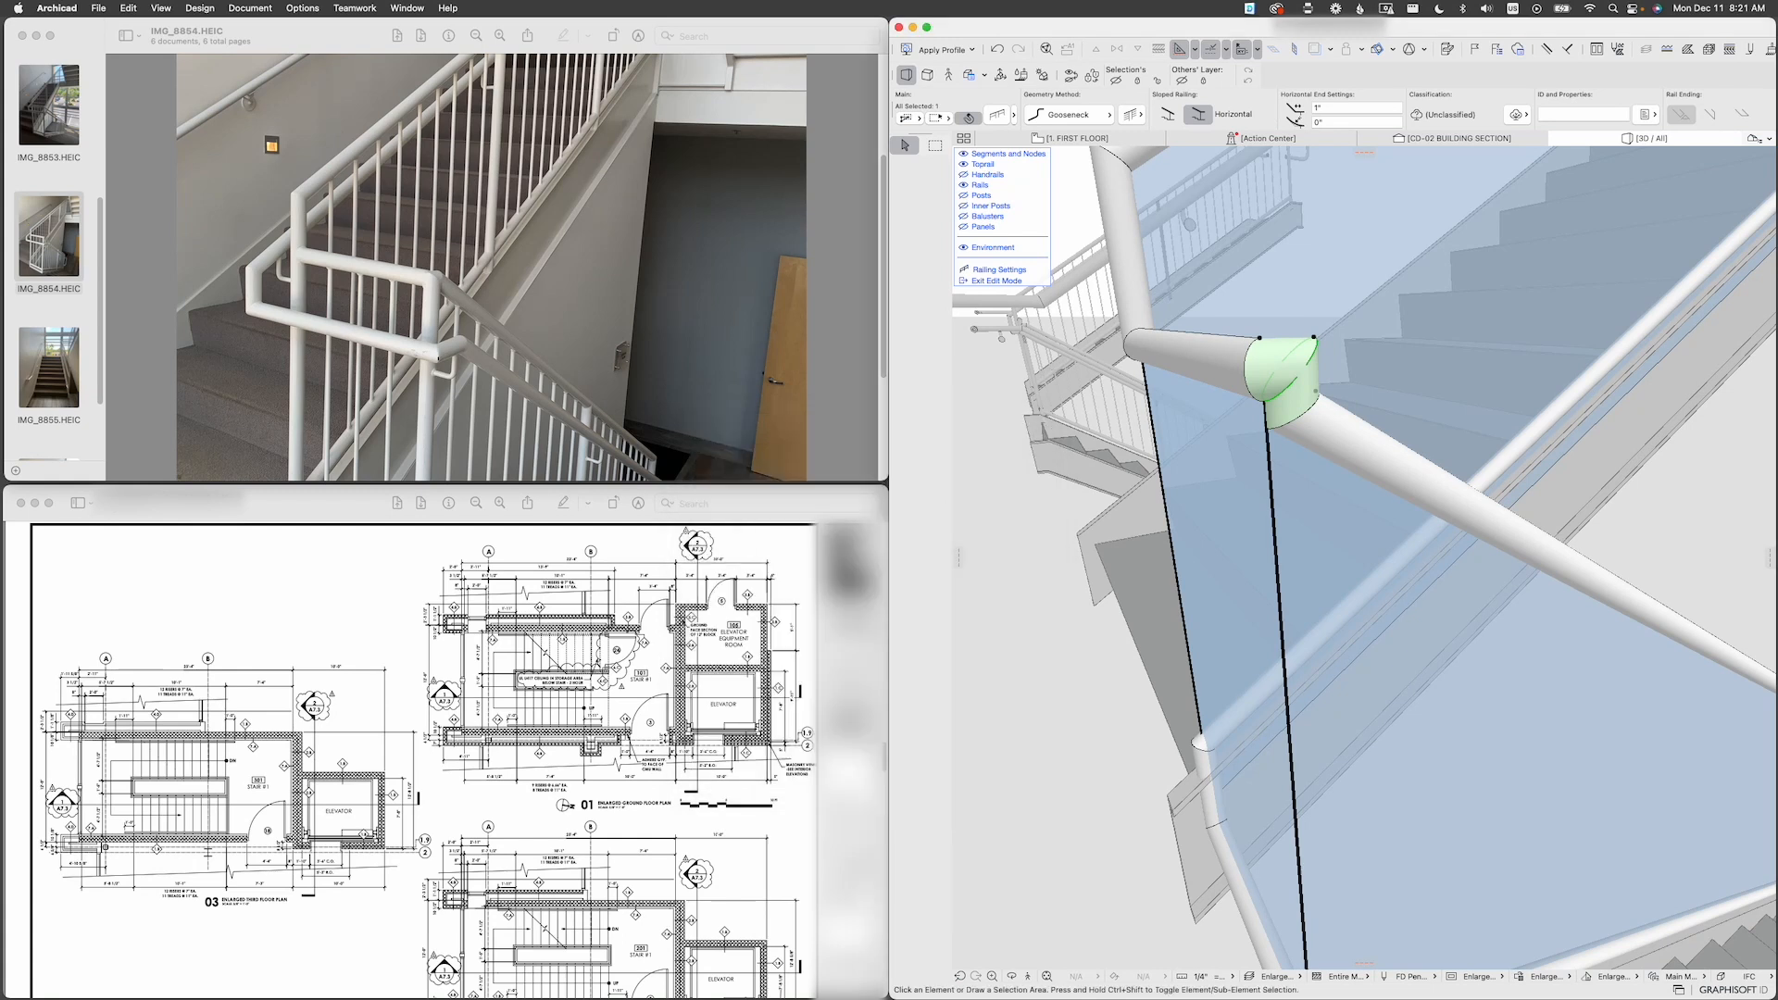
key(super+t)
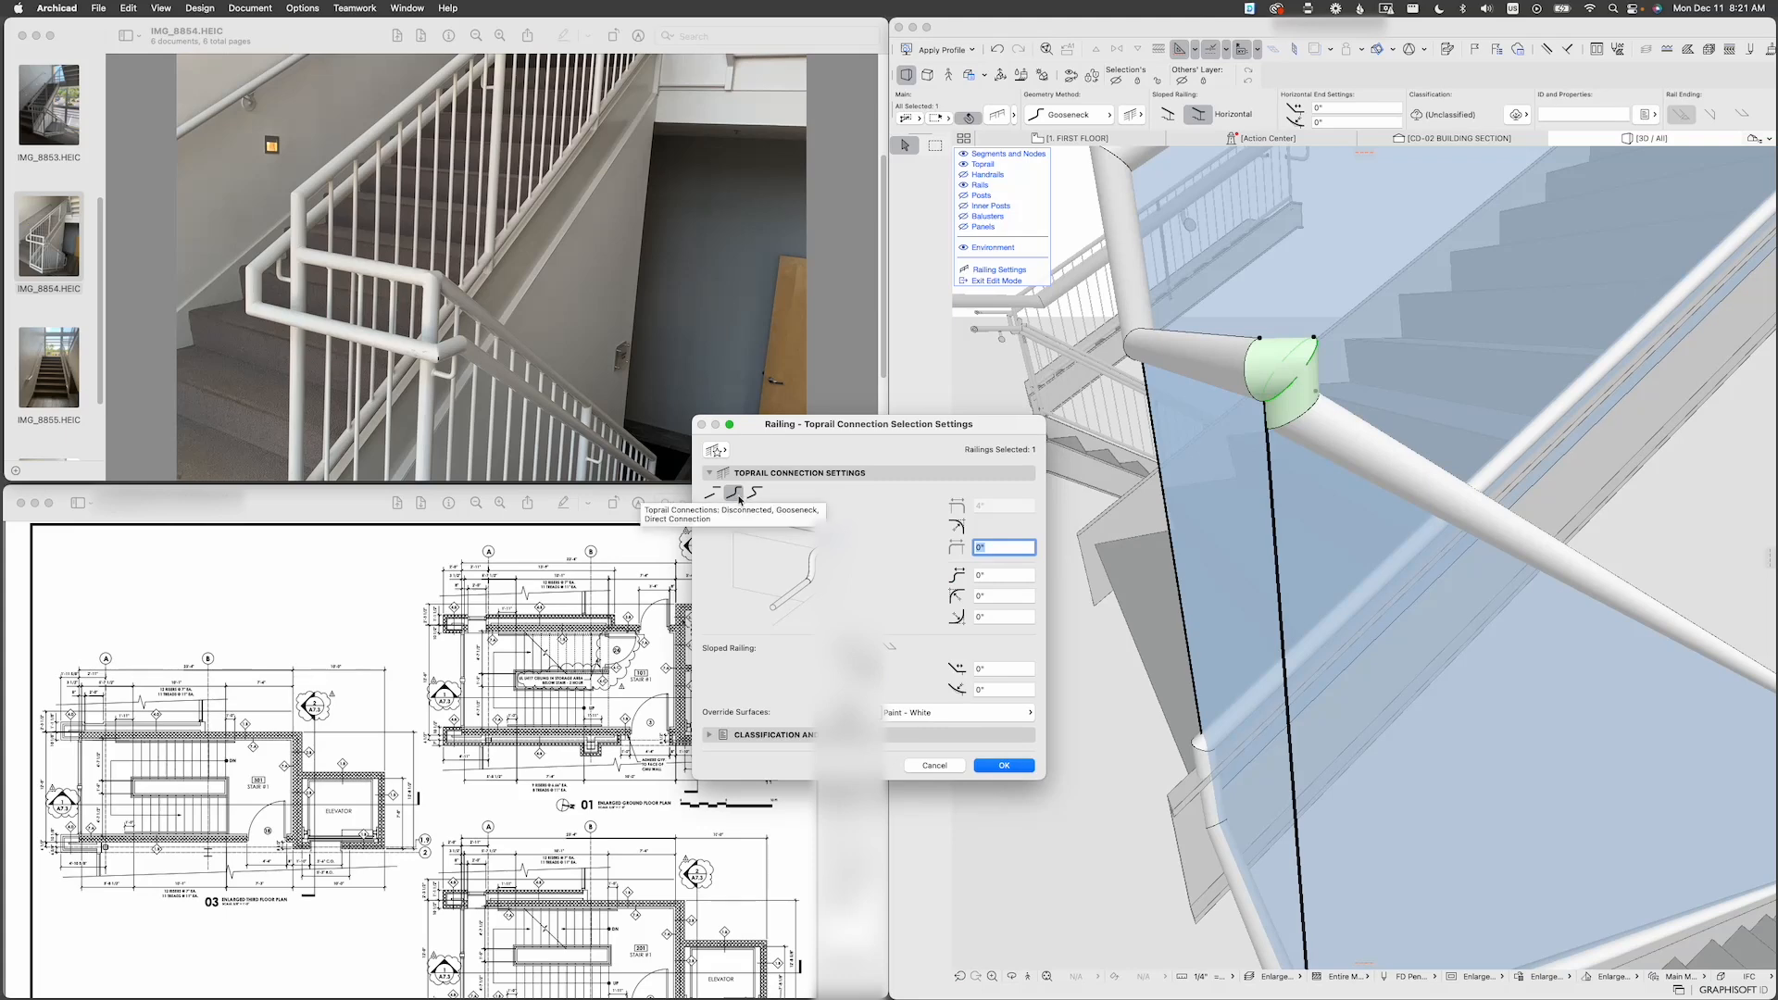
key(Escape)
key(Escape)
Step: Exit the railing's edit mode and deselect the railing
scroll(1215, 450, down, 10)
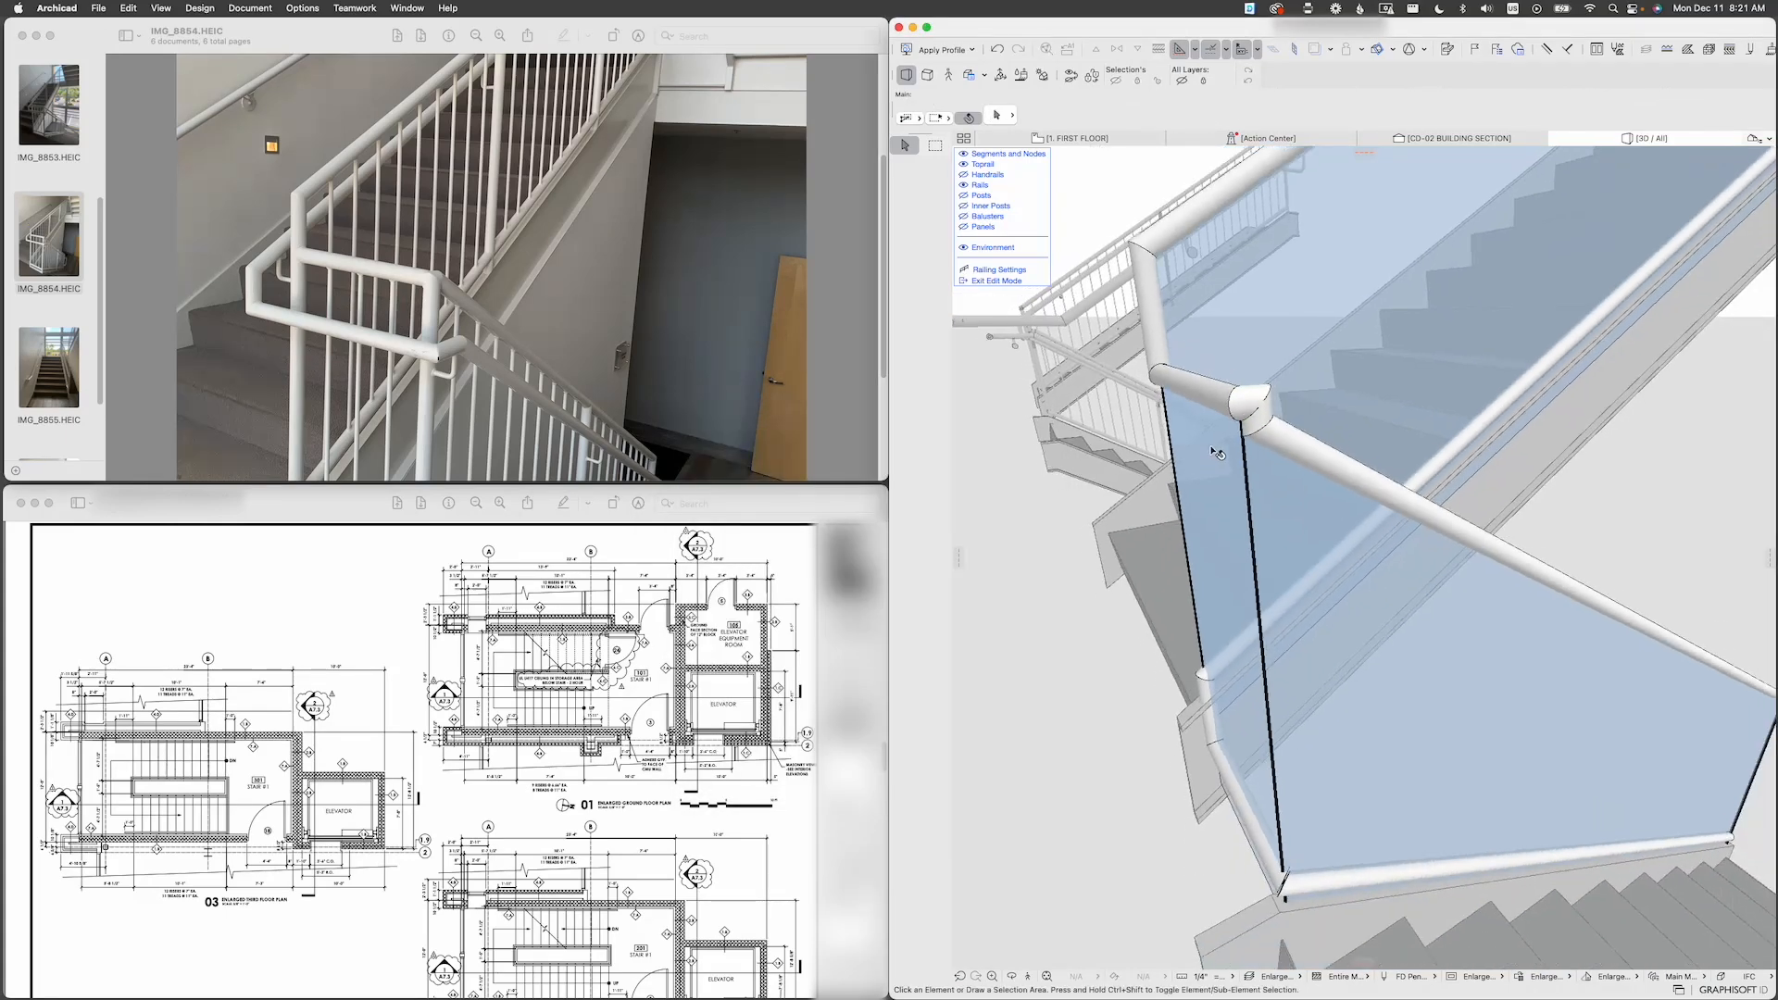
shift+middle_drag(1213, 450, 1250, 447)
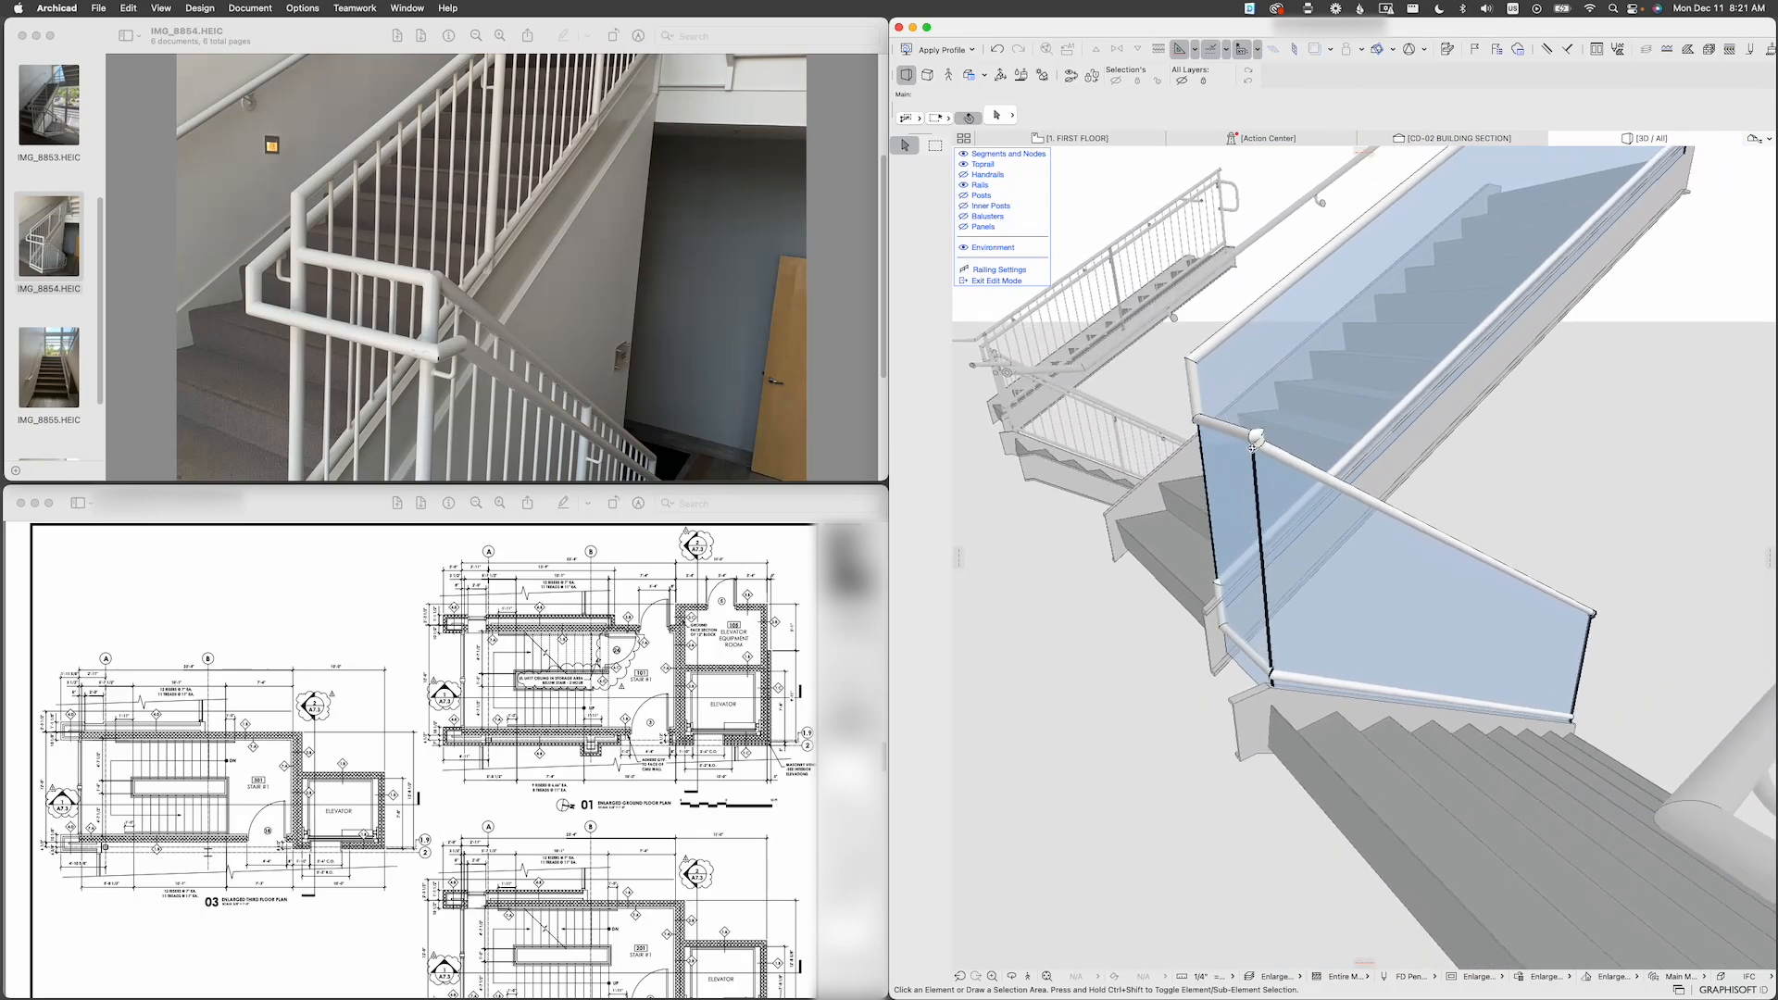
key(Escape)
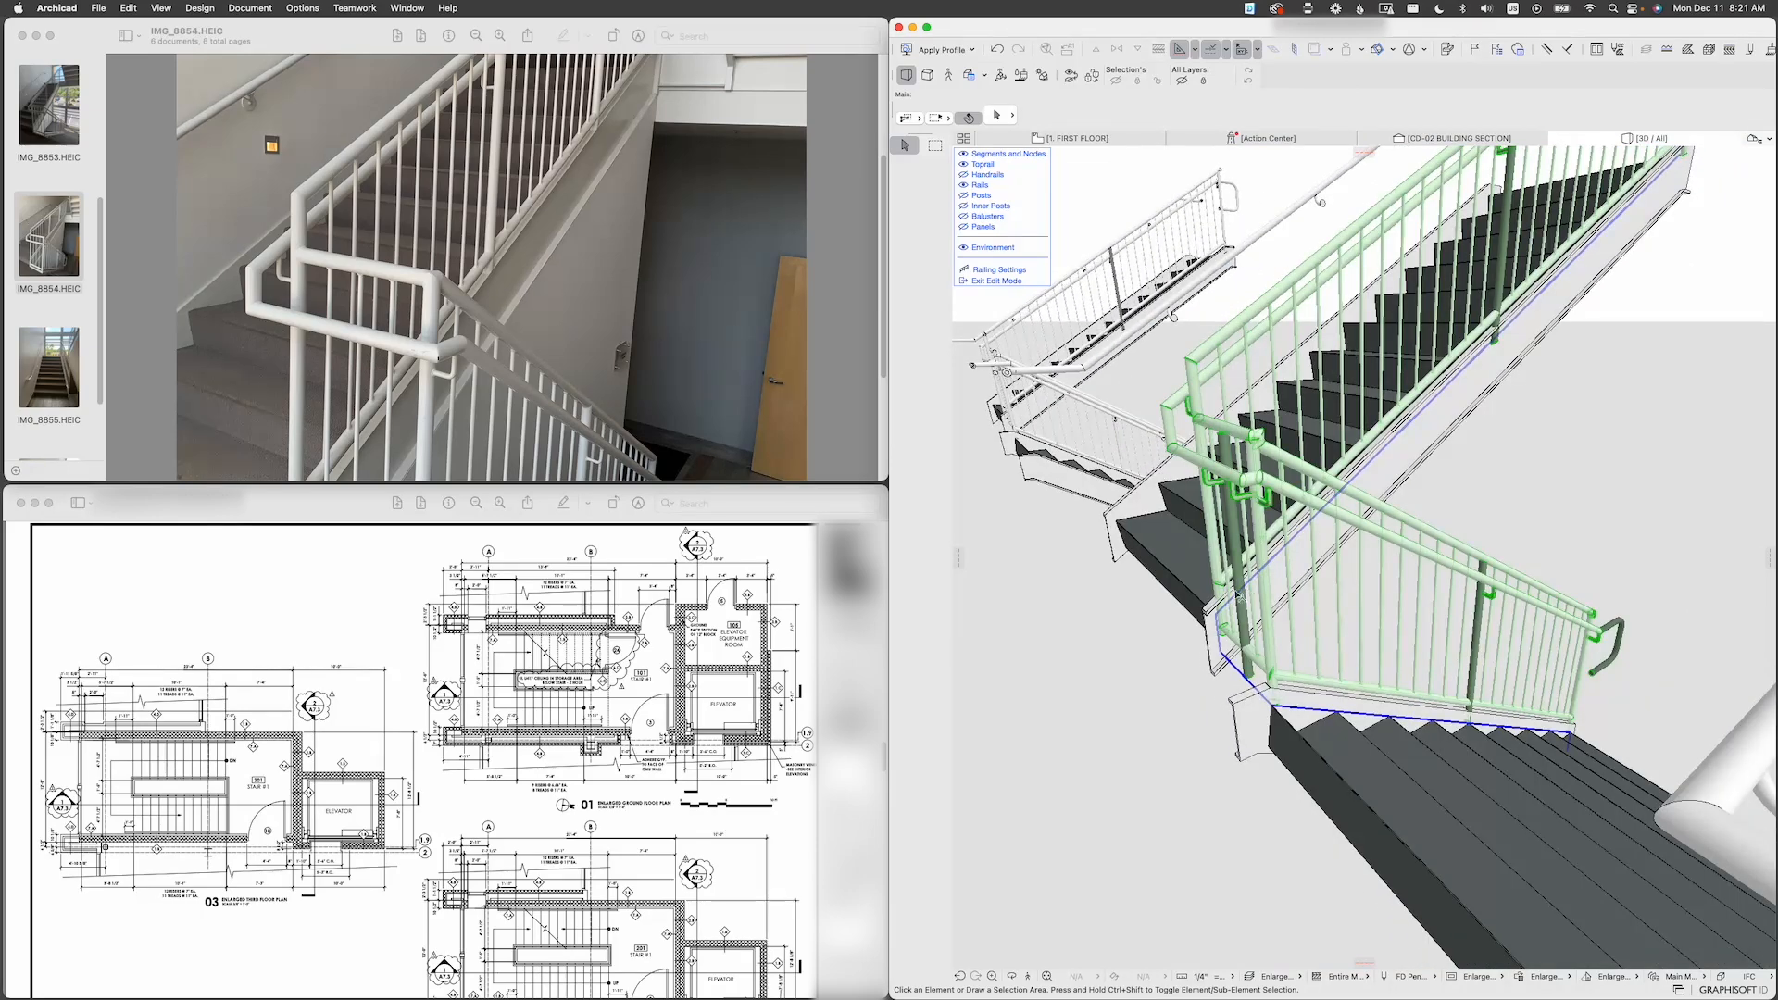
key(Escape)
Step: Examine the inner railing's handrails and toprail around the landing and compare them with site photo IMG_8854.HEIC in Preview
scroll(1281, 575, down, 5)
shift+middle_drag(1282, 575, 1306, 568)
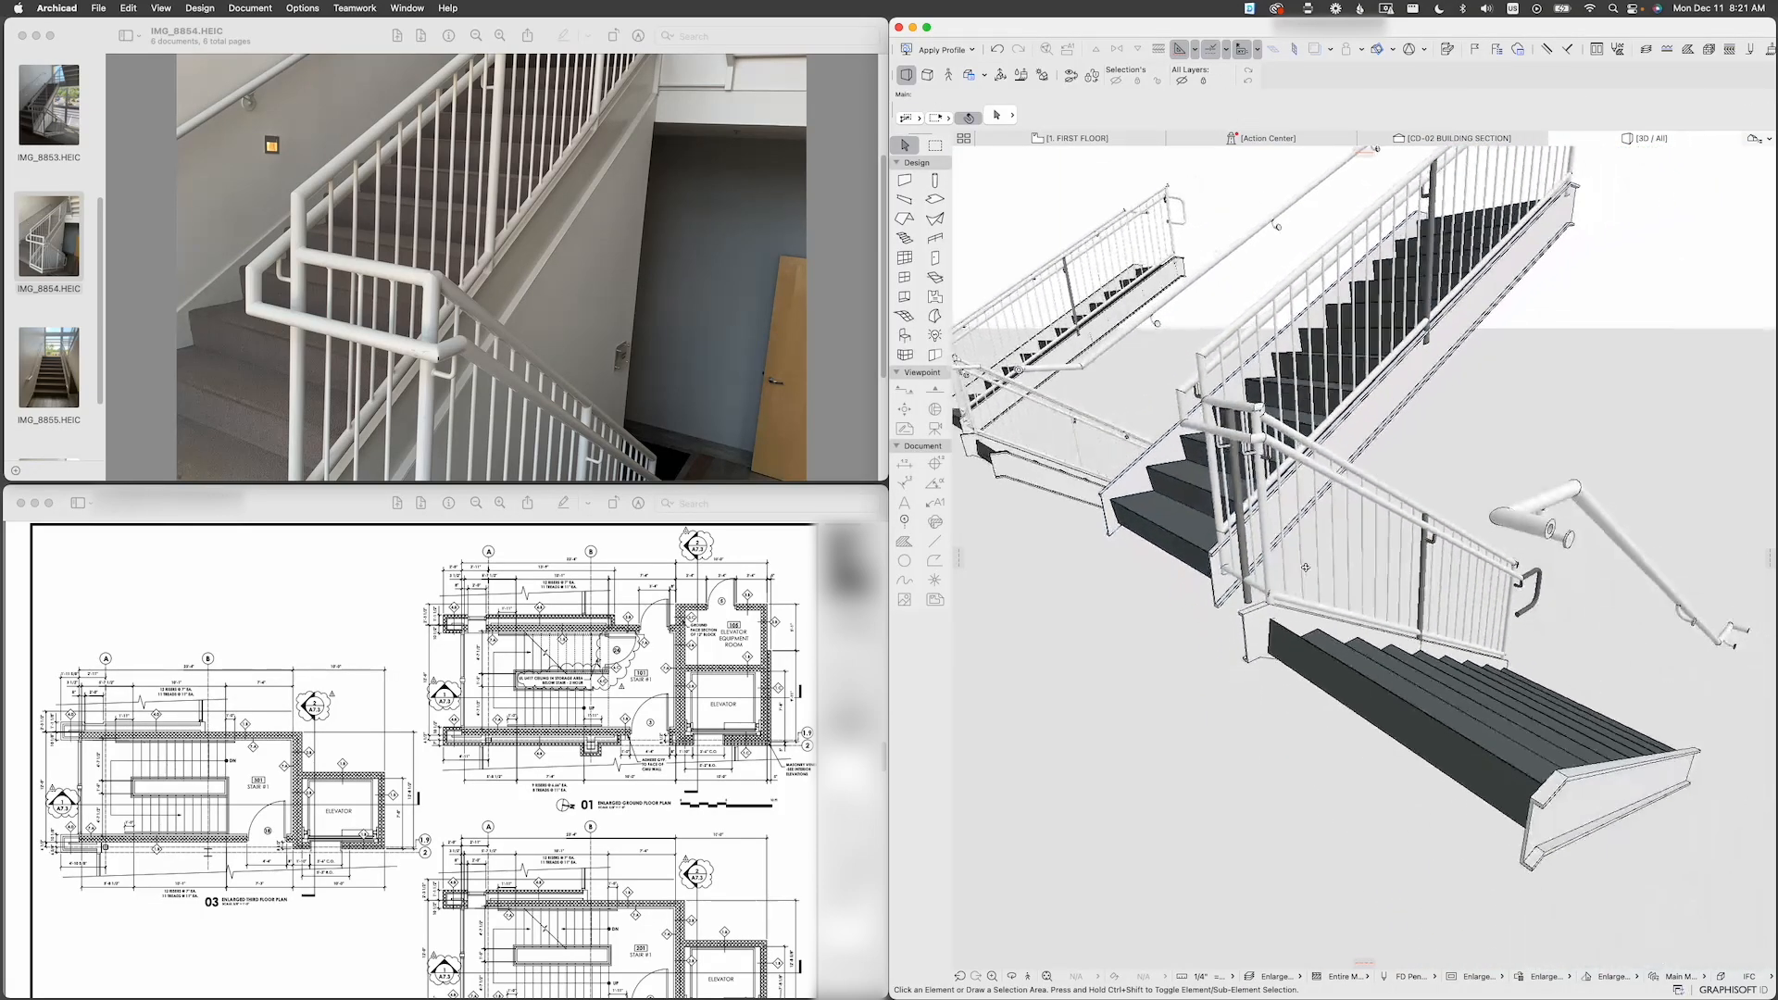
scroll(1356, 444, up, 5)
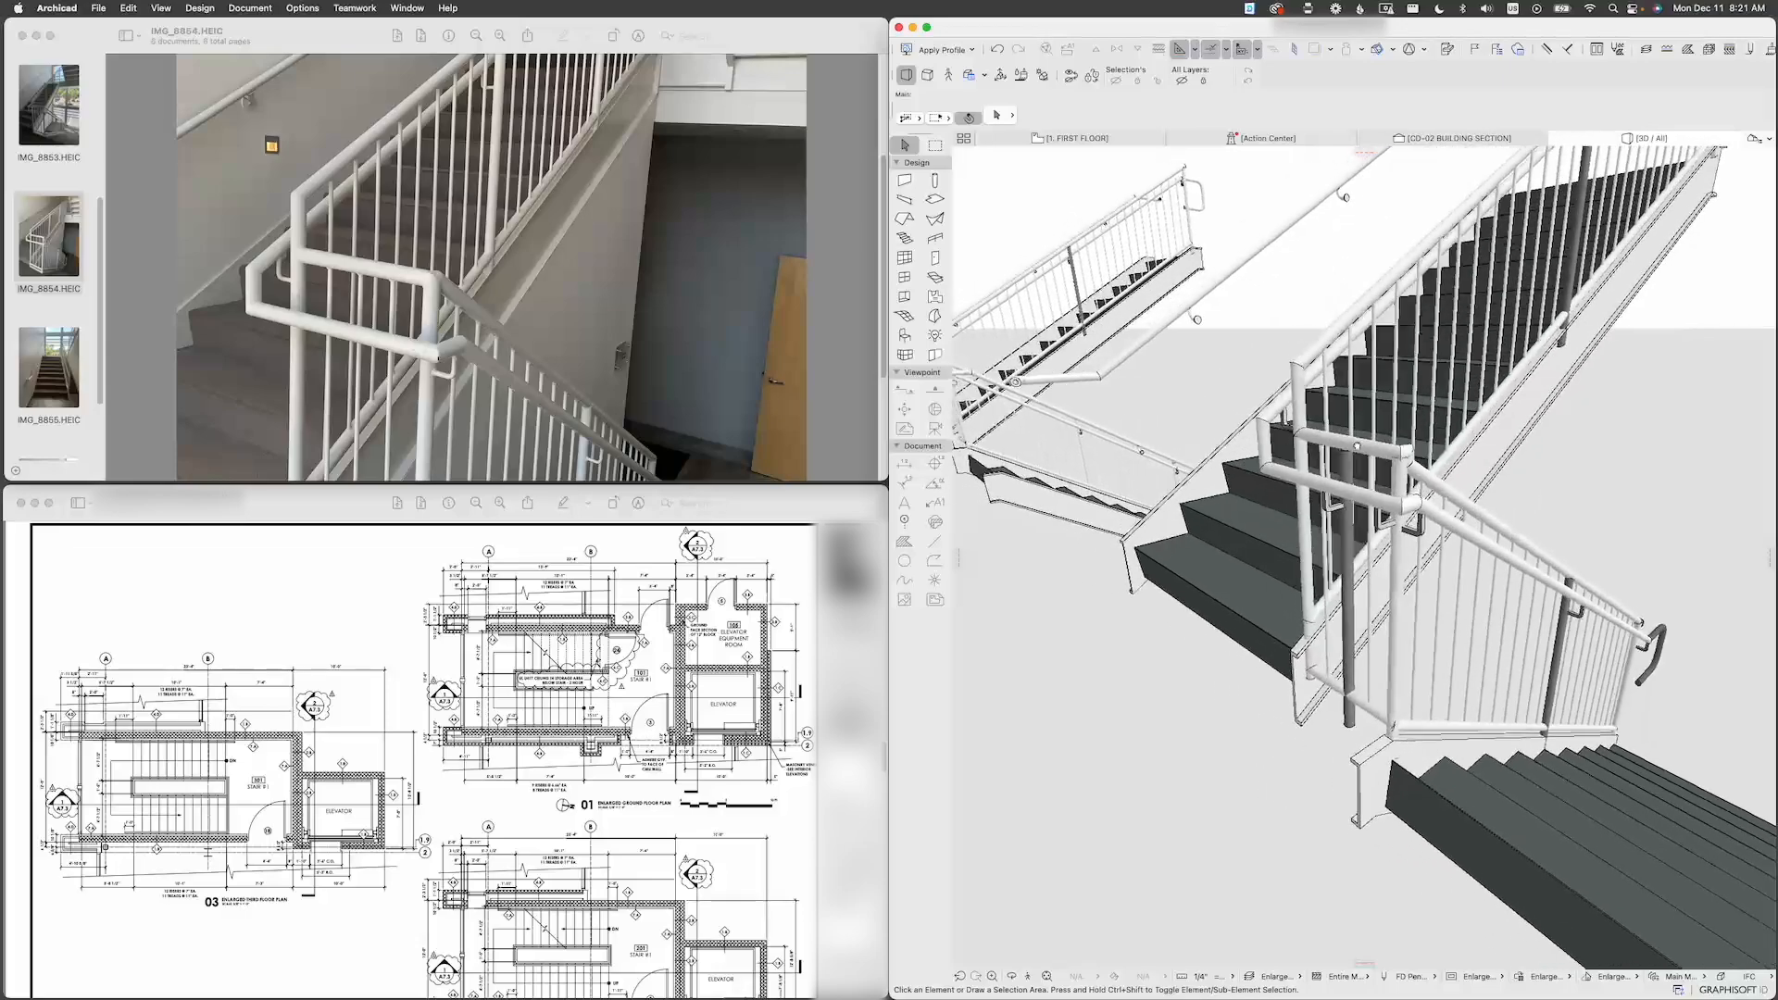
shift+middle_drag(1355, 446, 1453, 637)
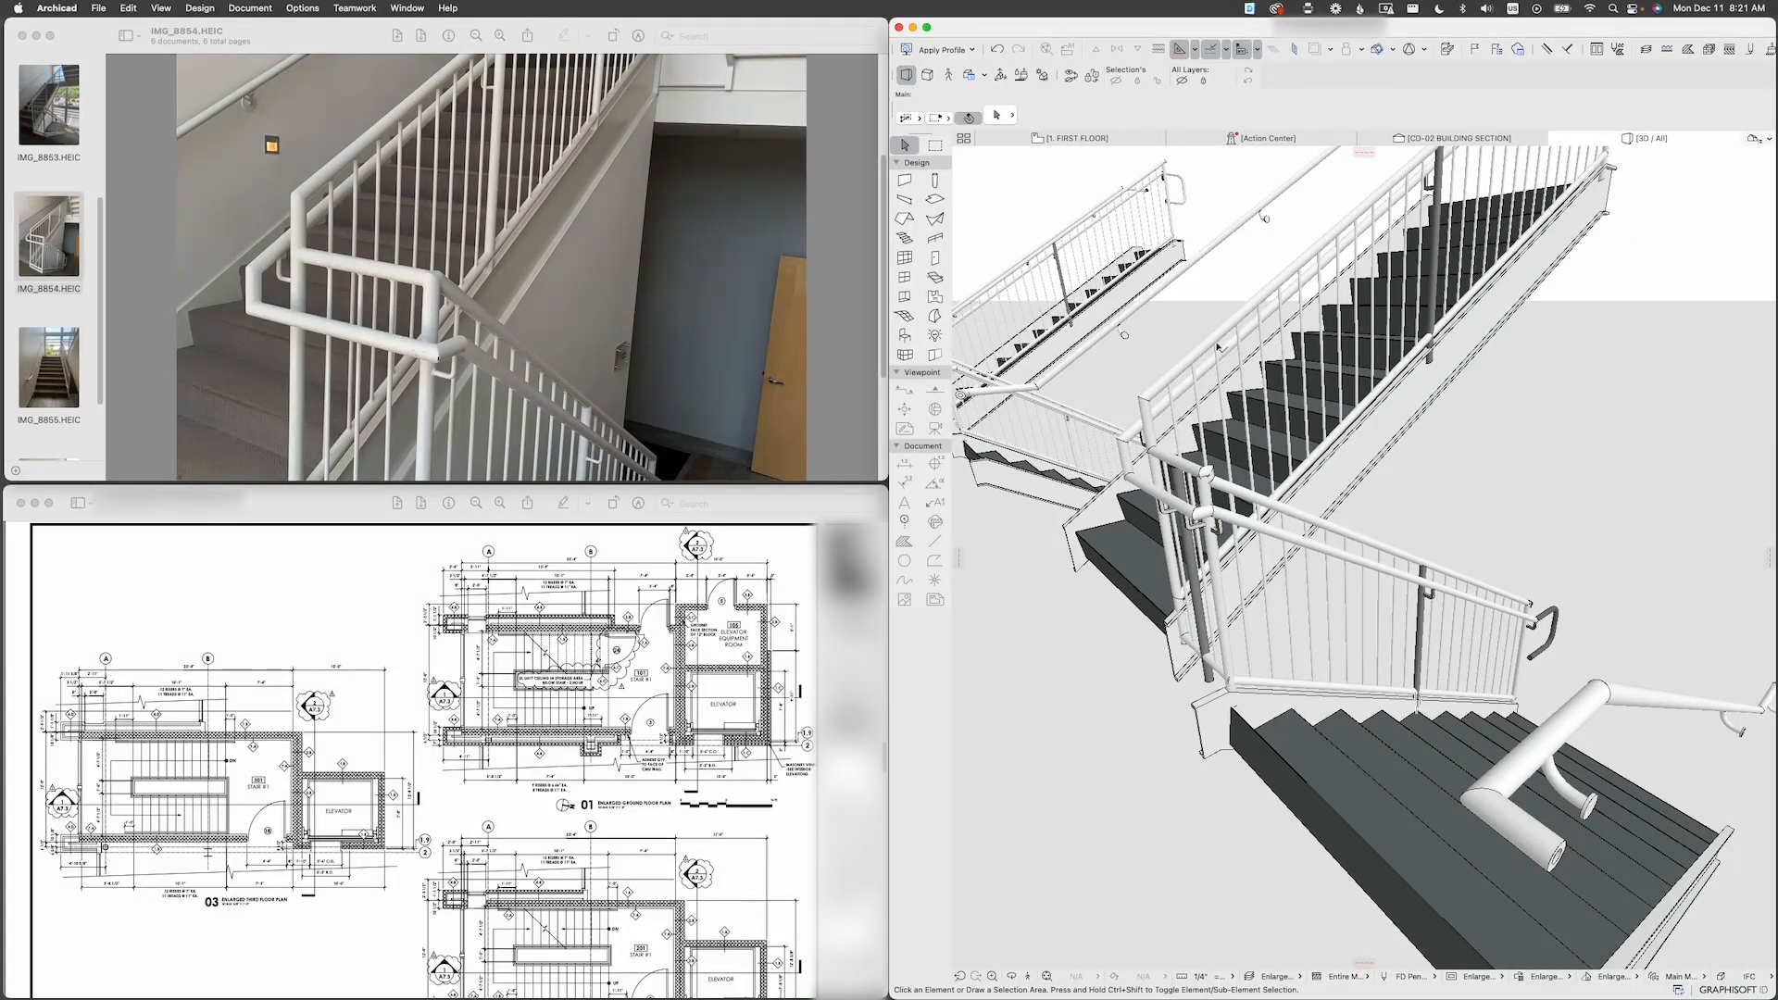
scroll(1250, 536, up, 3)
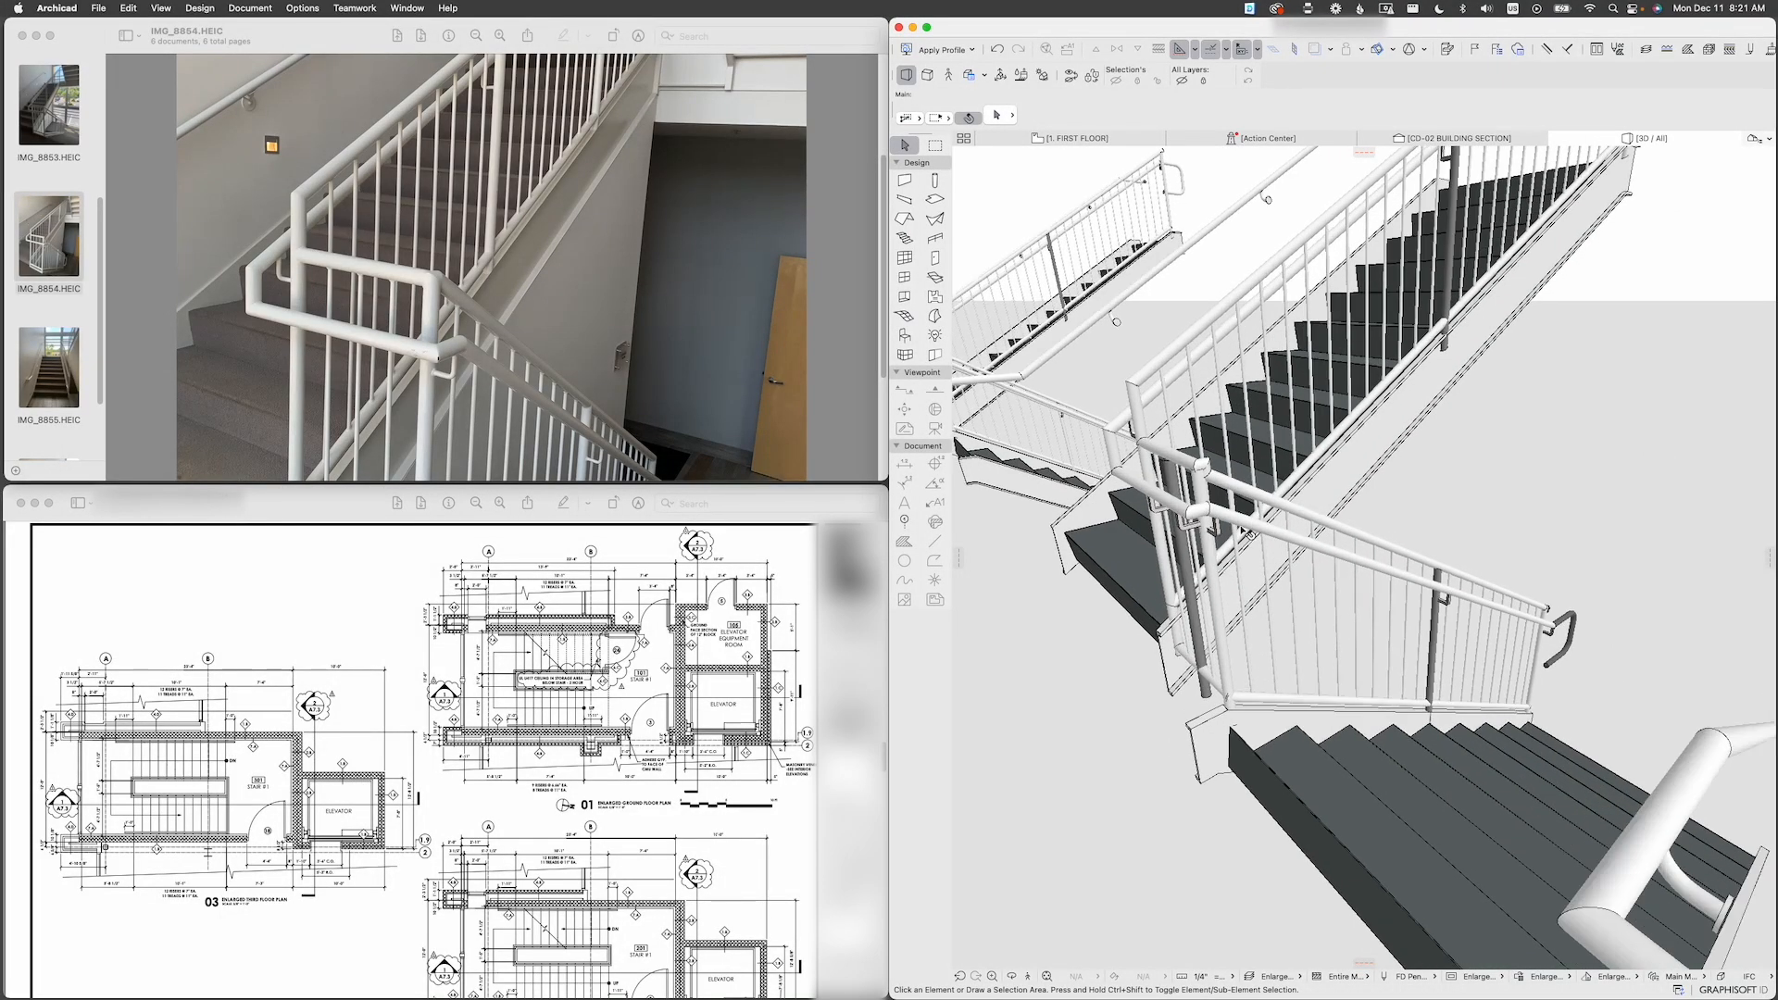
middle_drag(1250, 536, 1234, 621)
shift+middle_drag(1246, 560, 1204, 423)
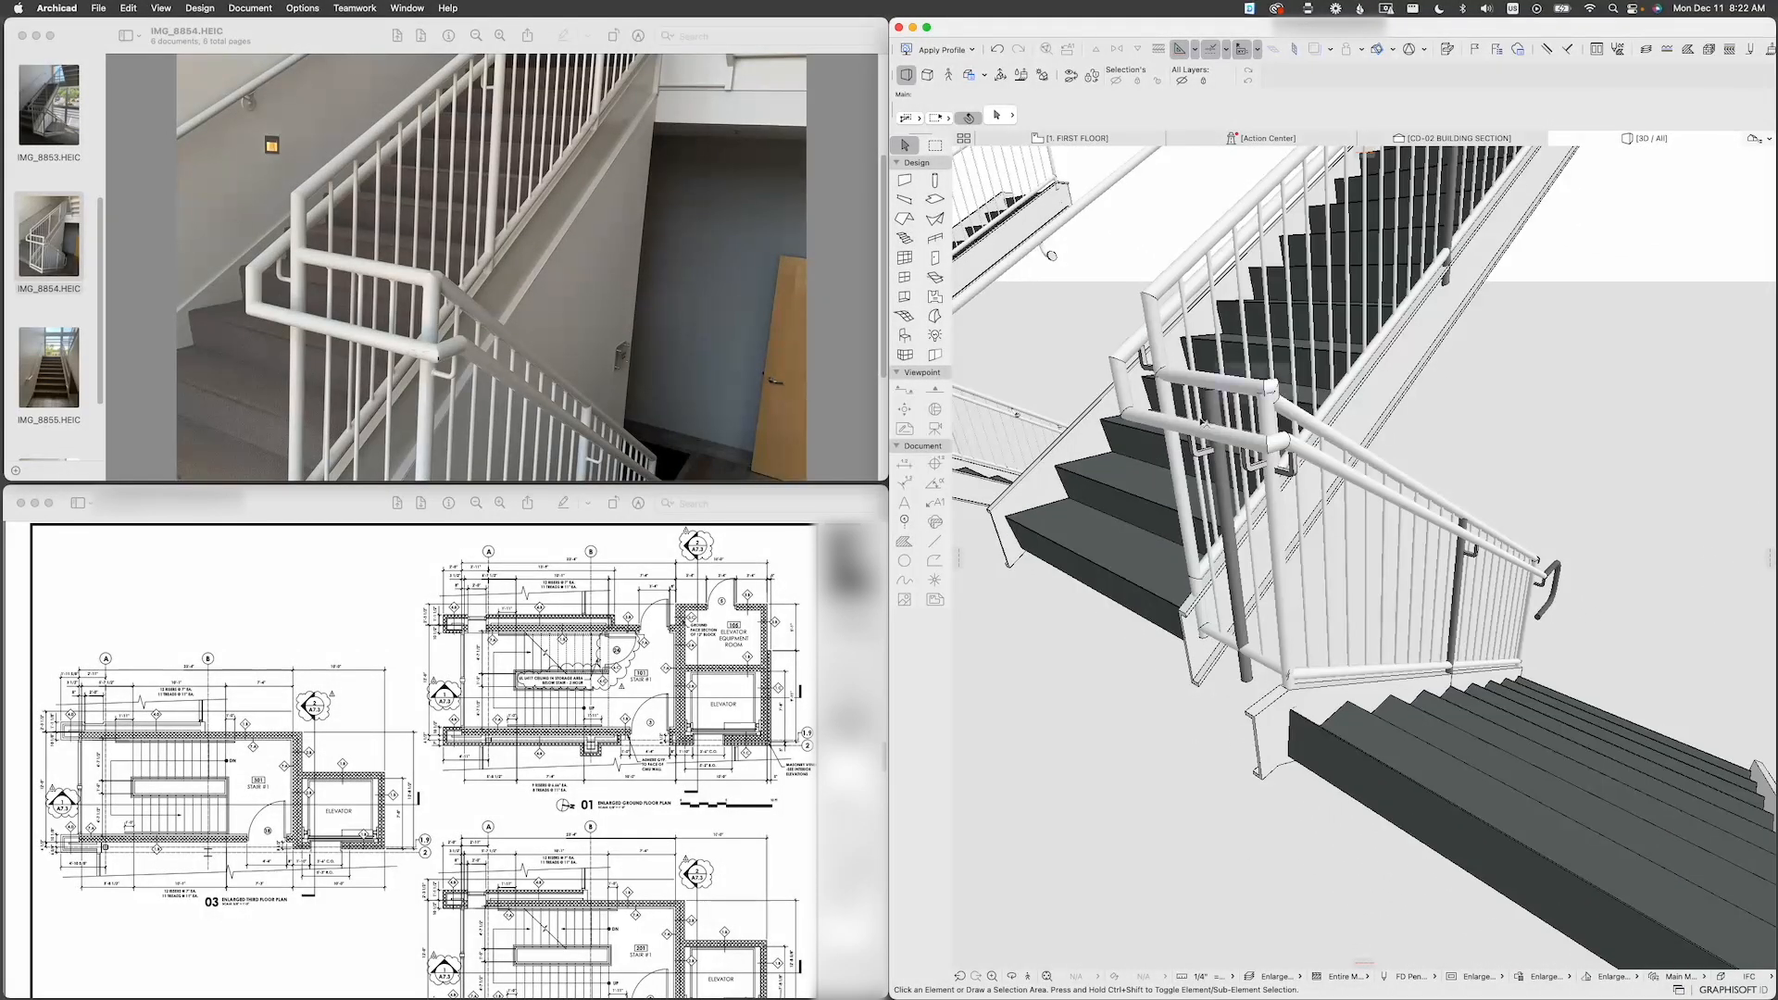
mouse_move(1265, 488)
shift+middle_down()
mouse_move(1370, 506)
mouse_move(1292, 490)
shift+middle_up()
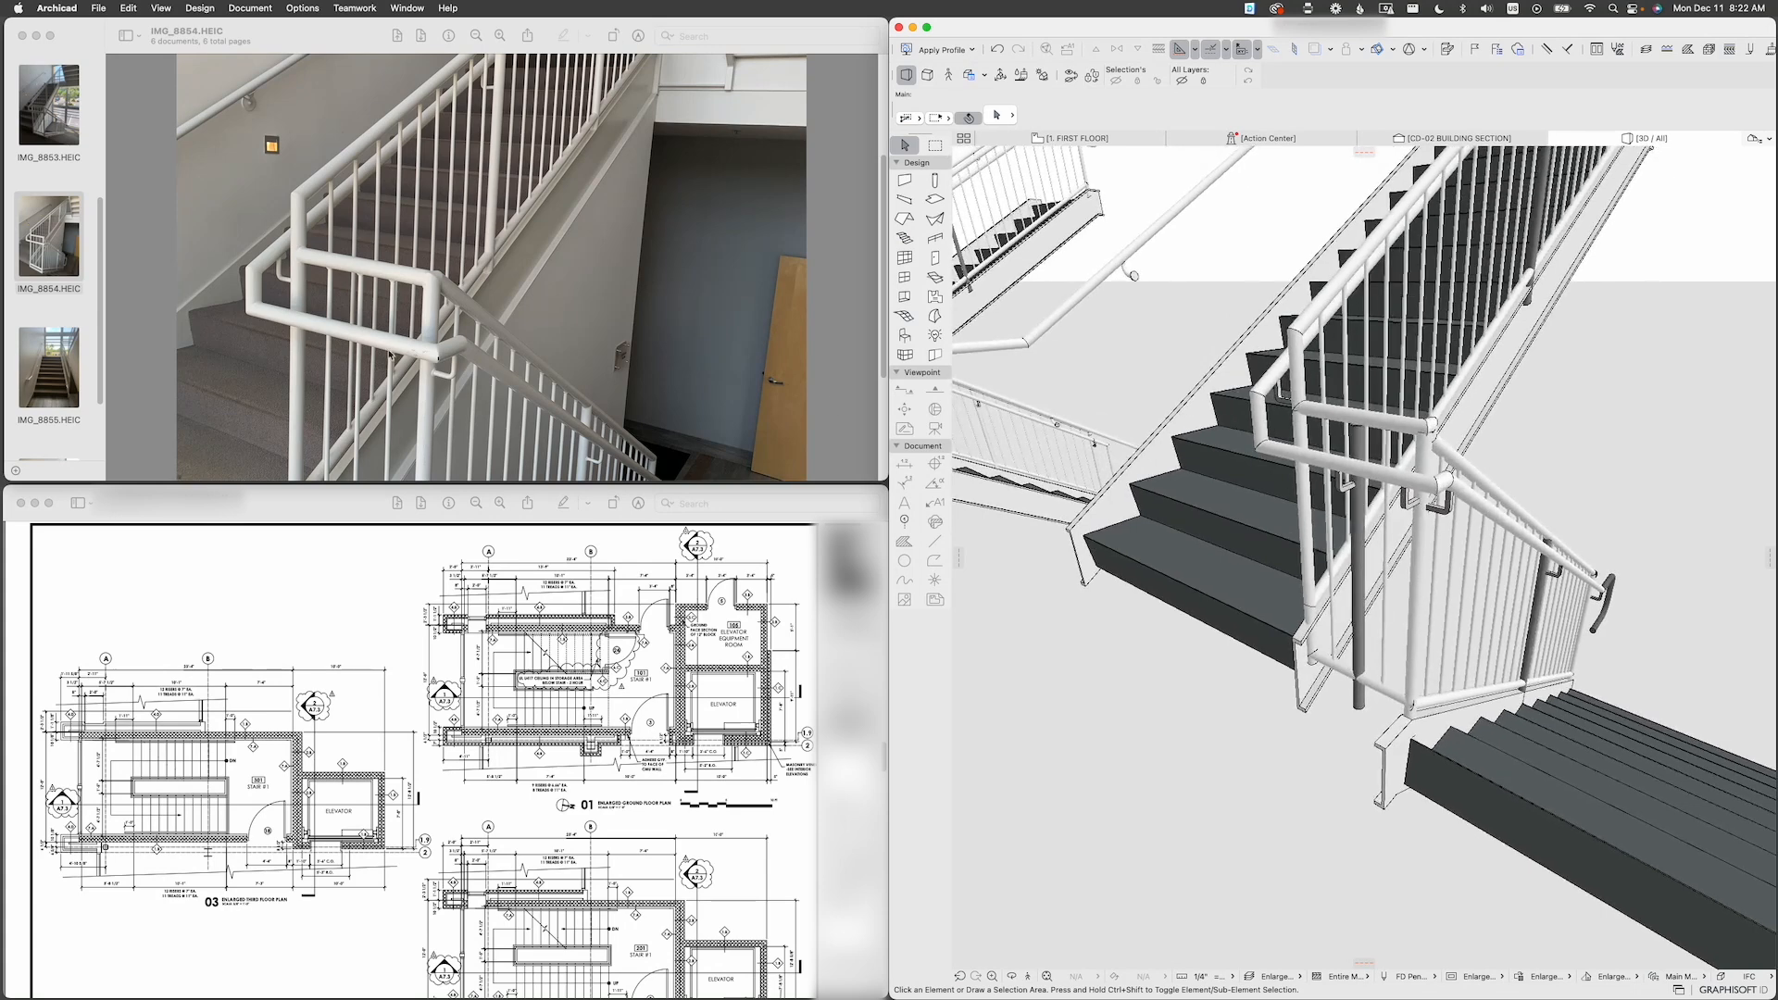
click(364, 322)
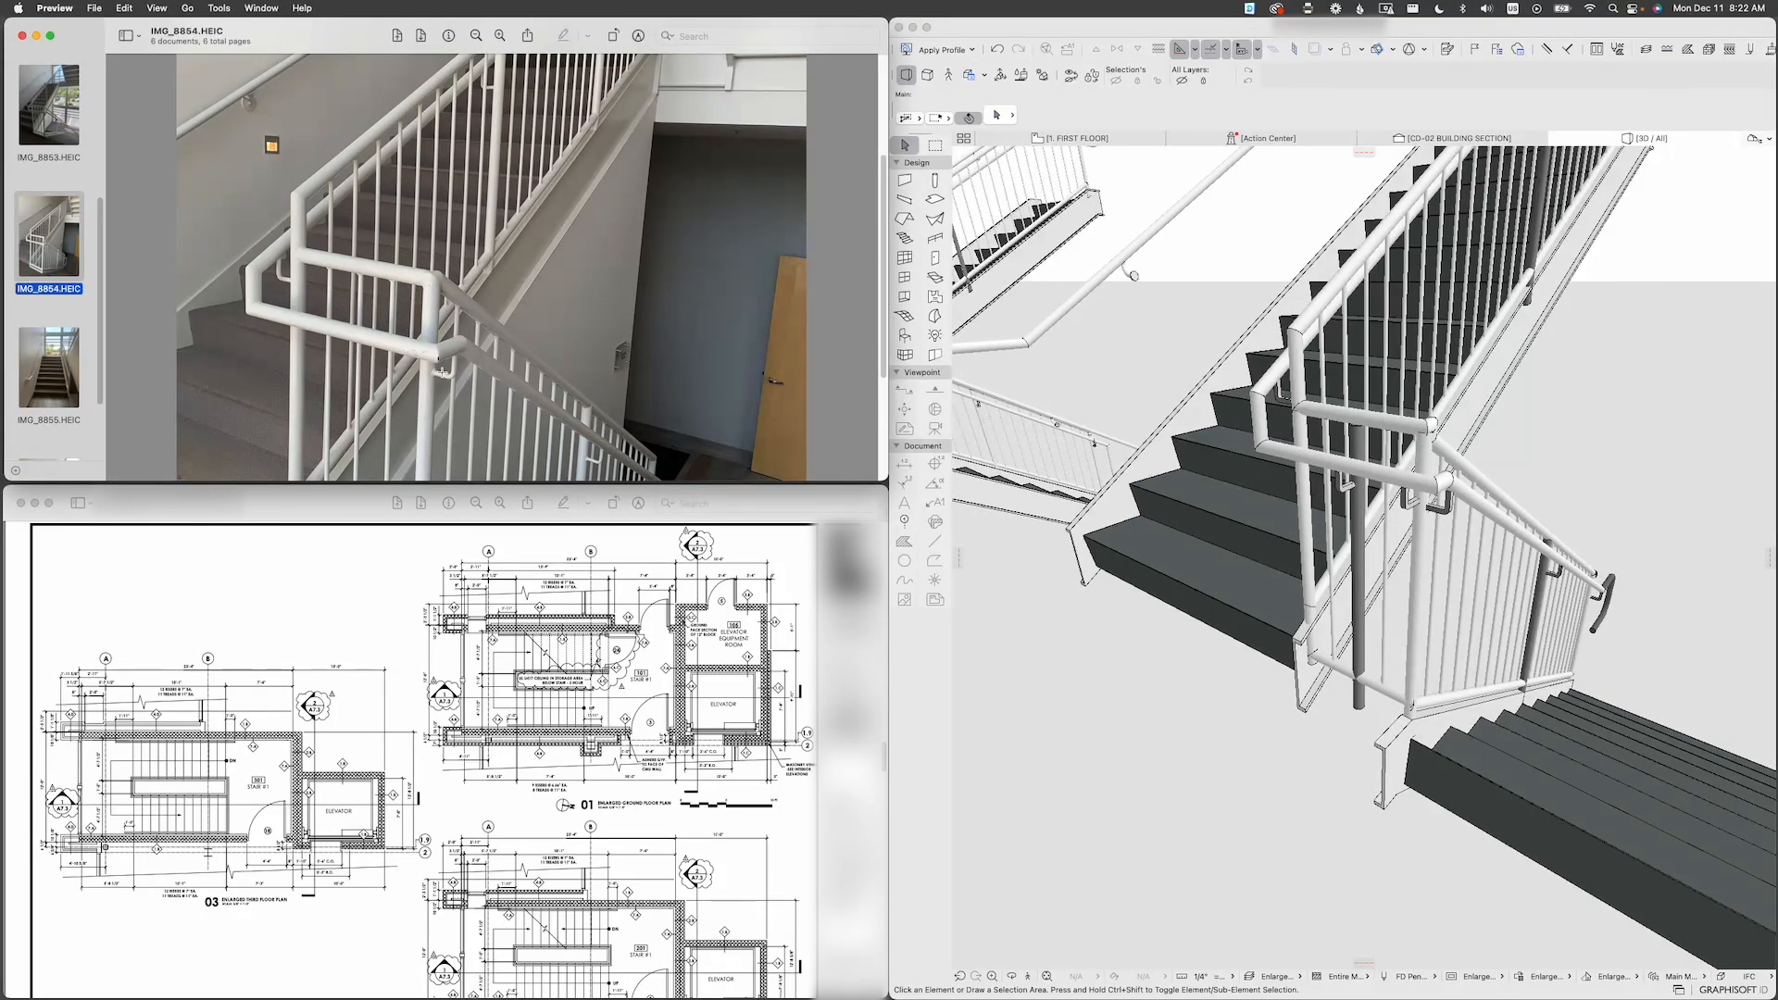
Step: Switch back to Archicad and open the inner stair railing in edit mode
click(1380, 476)
click(1380, 476)
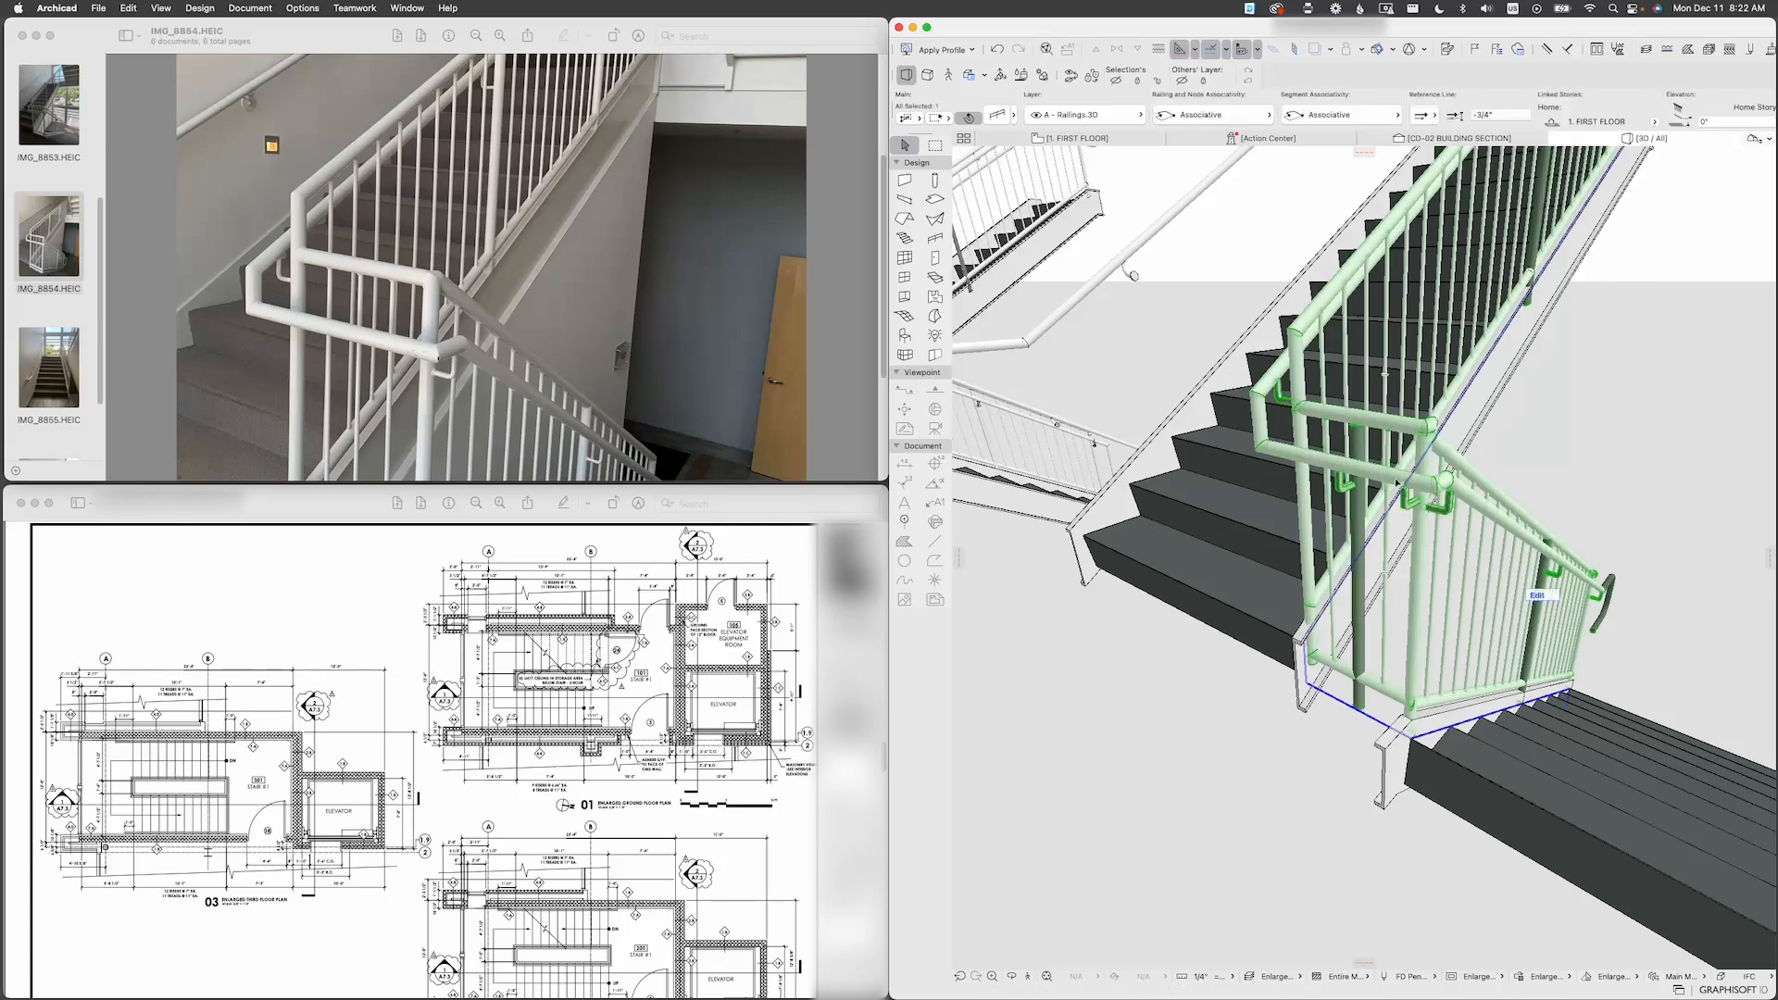
shift+middle_drag(1380, 476, 1340, 525)
click(1483, 590)
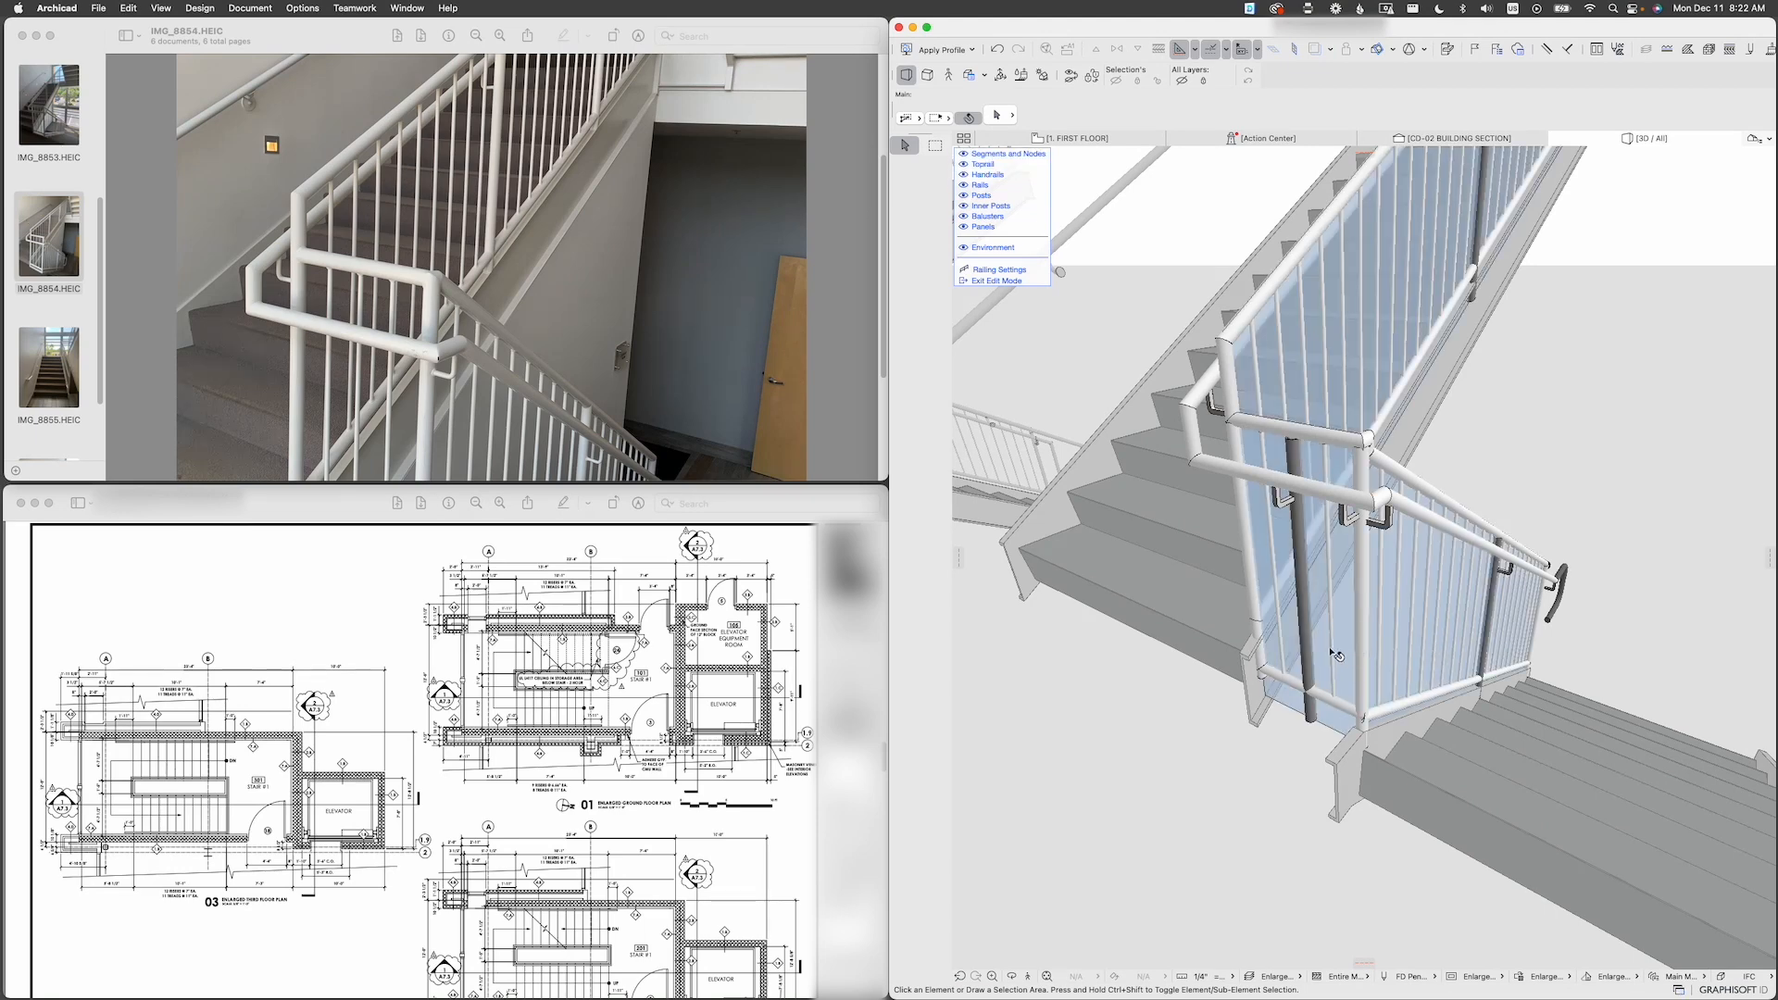
Step: Turn off the handrail fixings on the short landing segment of the railing
click(1331, 652)
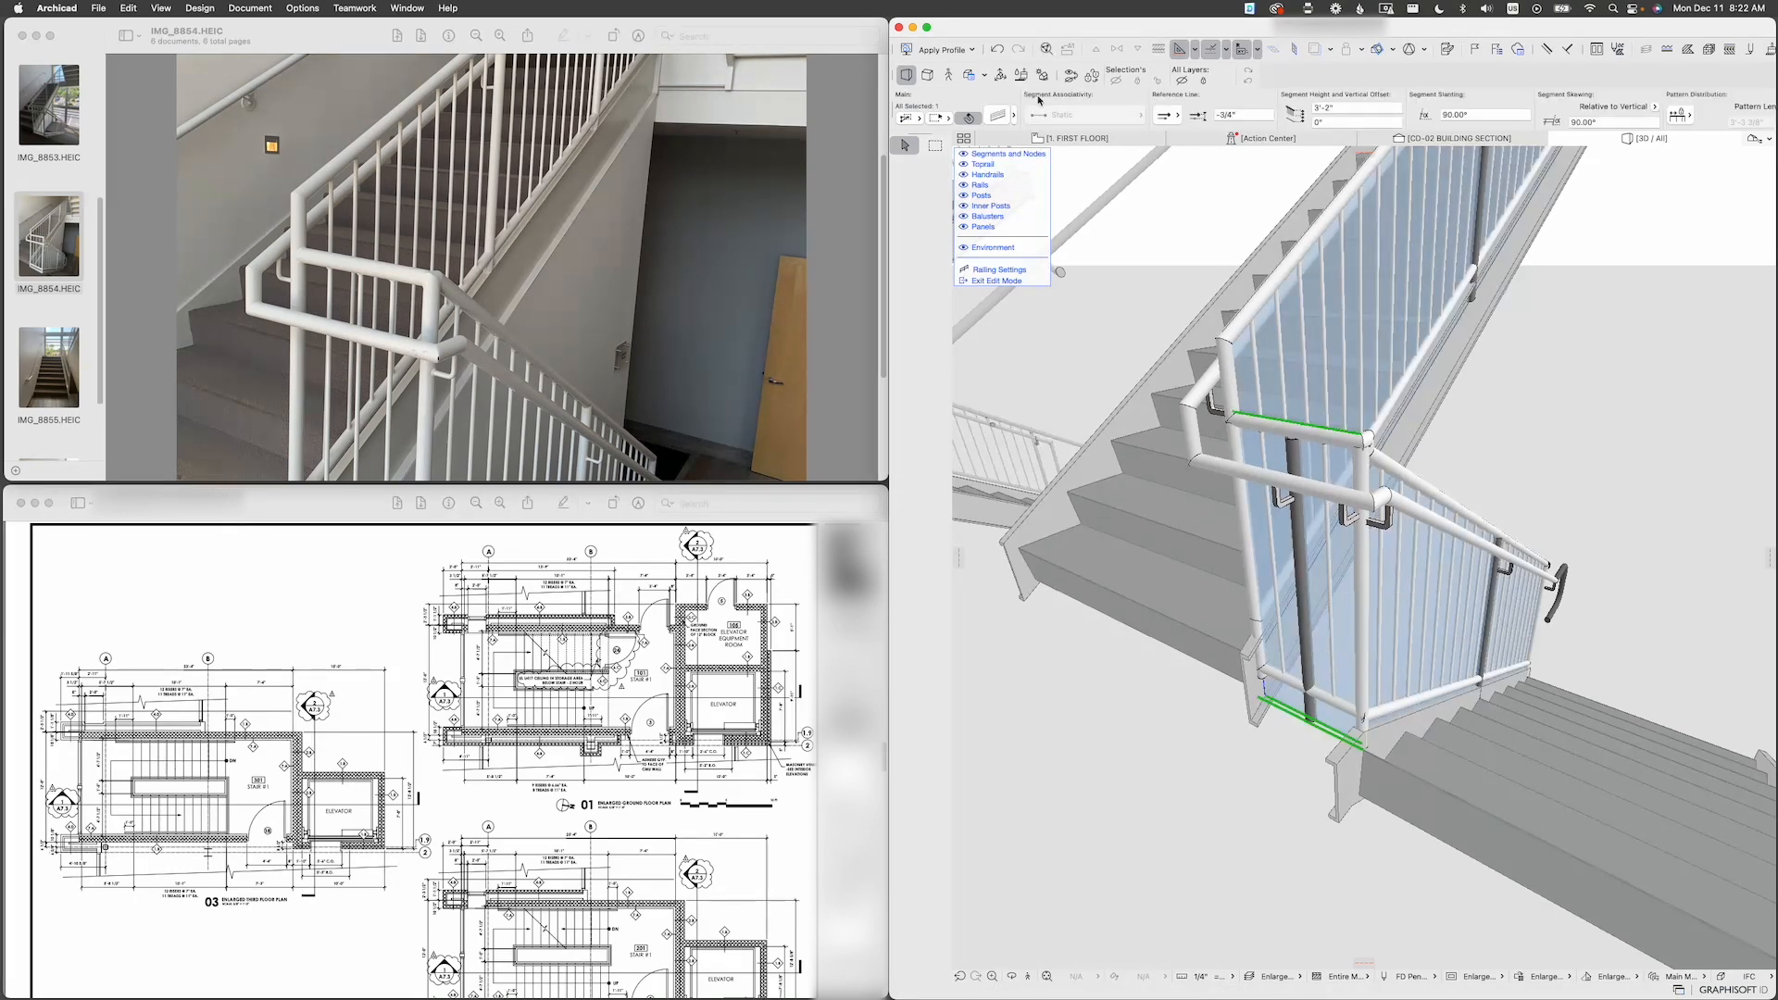
click(993, 113)
drag(944, 62, 941, 413)
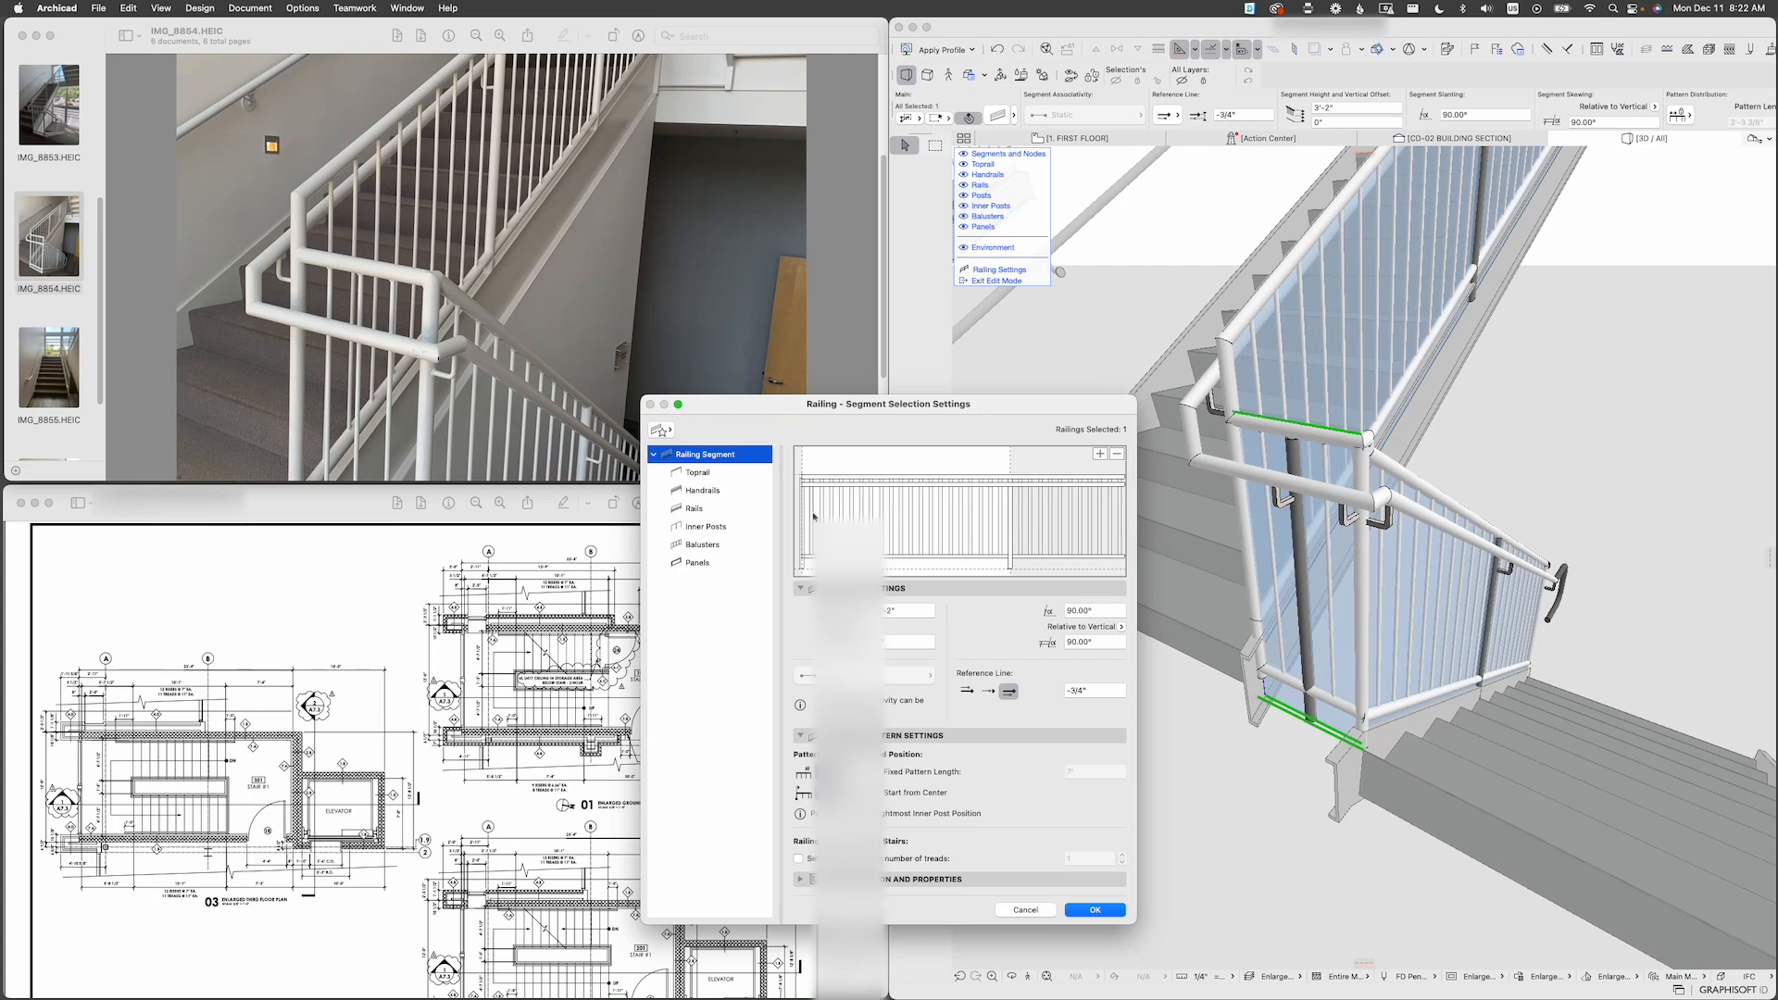
click(704, 491)
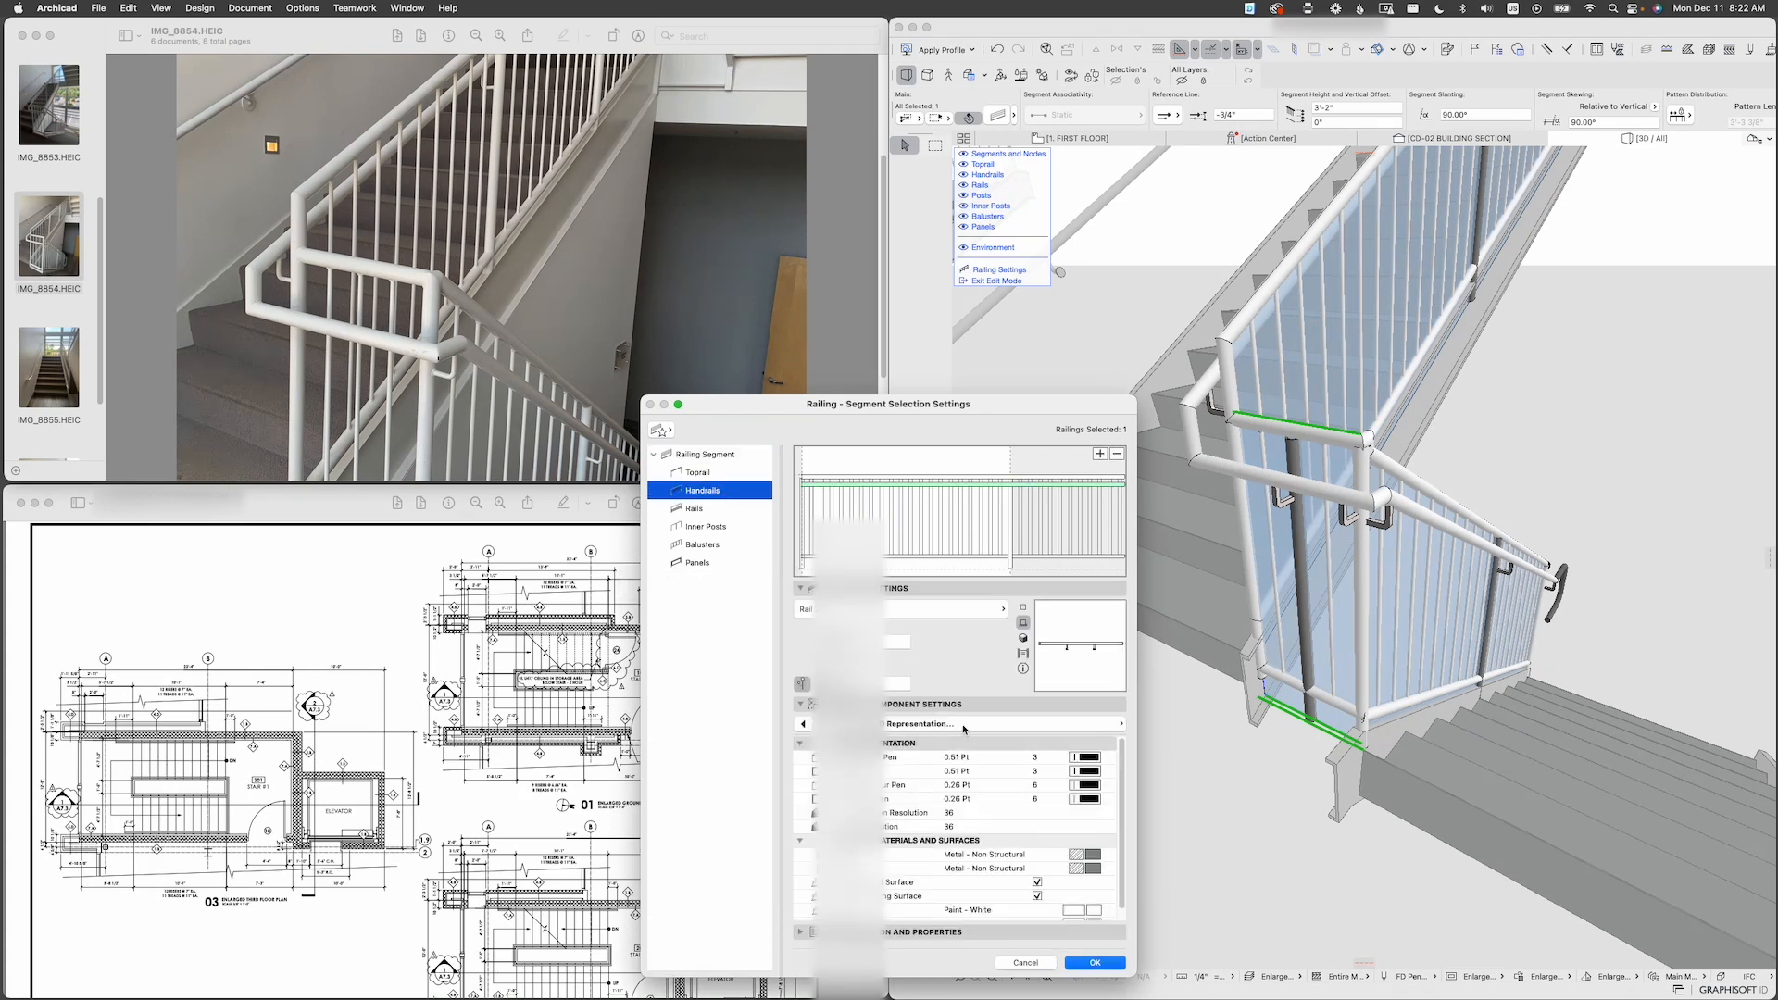
click(964, 726)
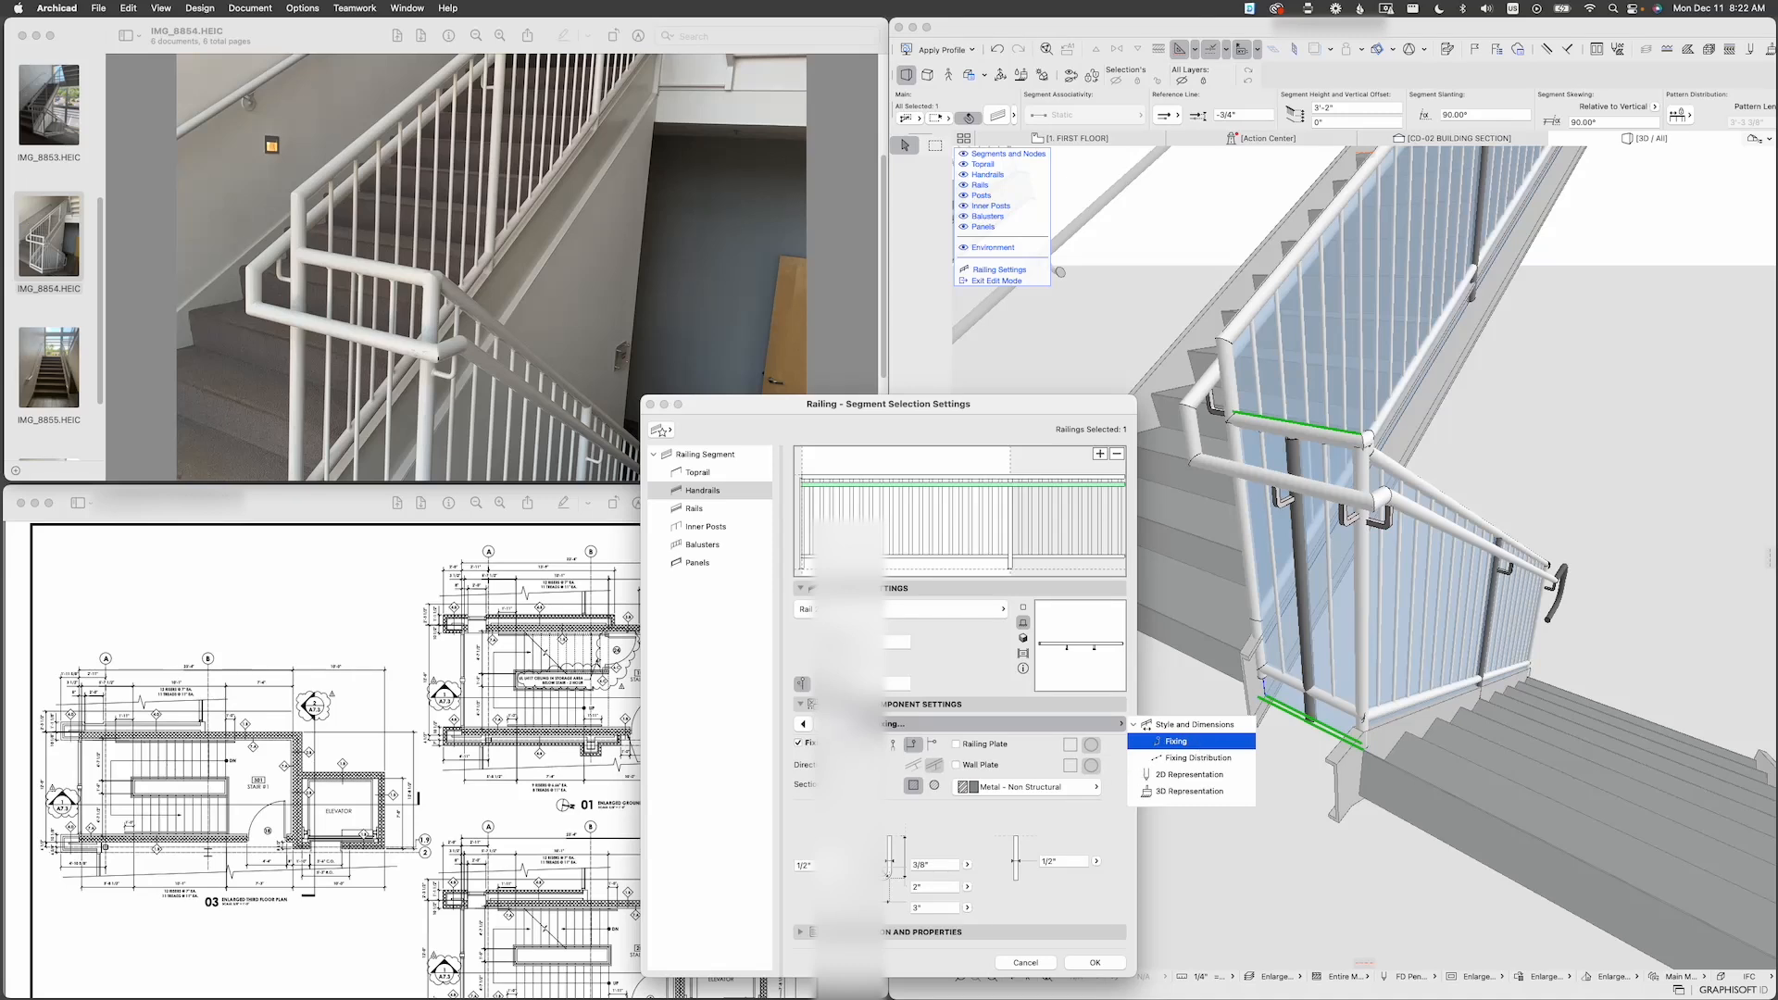
click(1176, 740)
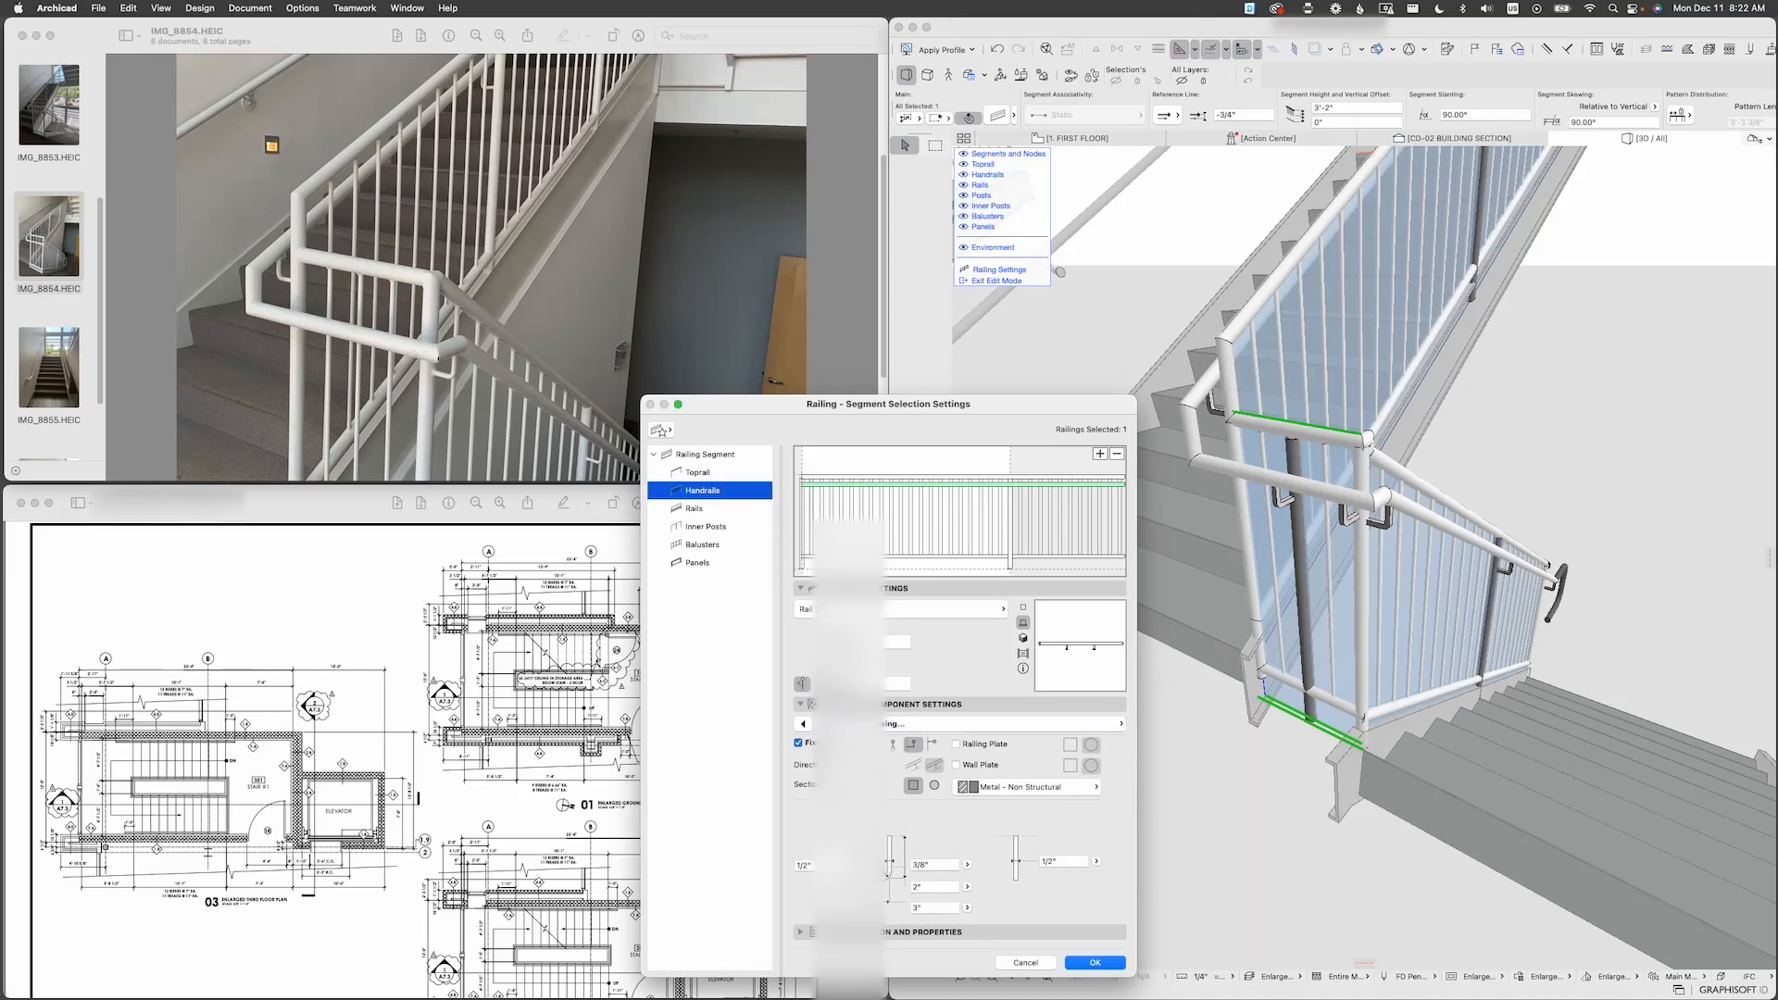
click(800, 743)
click(1094, 964)
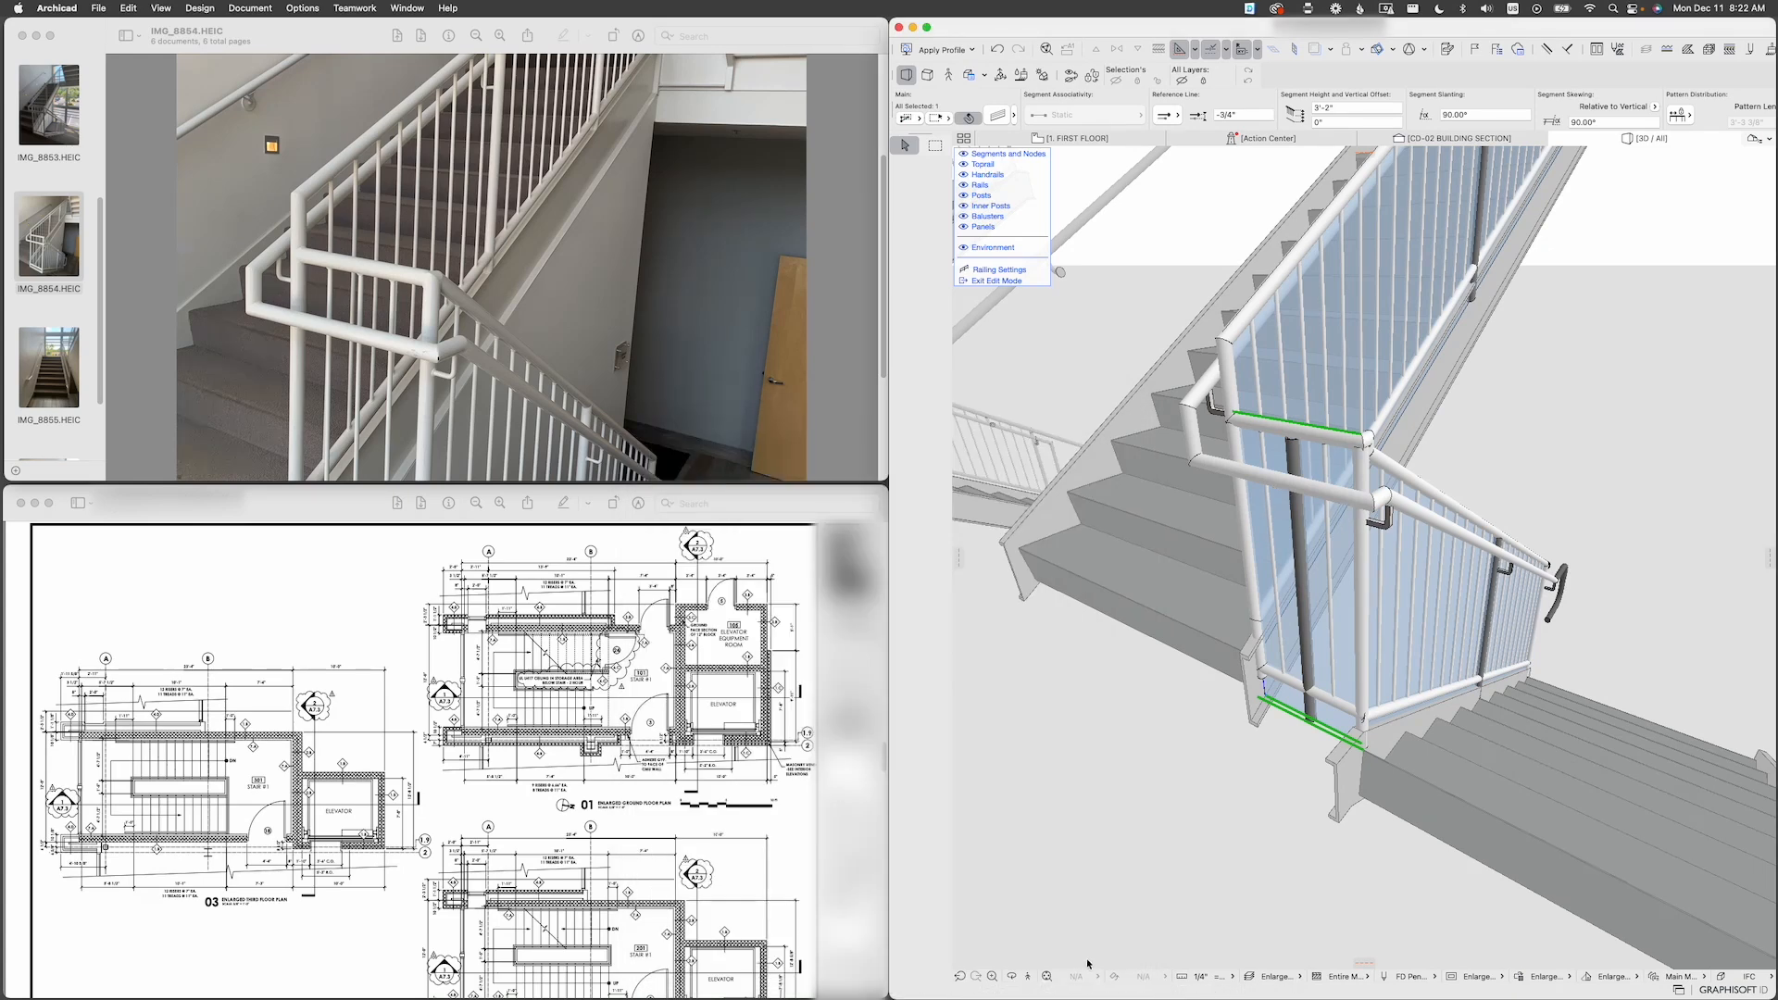
Step: Change the inner post on the short landing segment to a solid round profile with a 1/2" diameter
shift+middle_drag(1300, 555, 1313, 570)
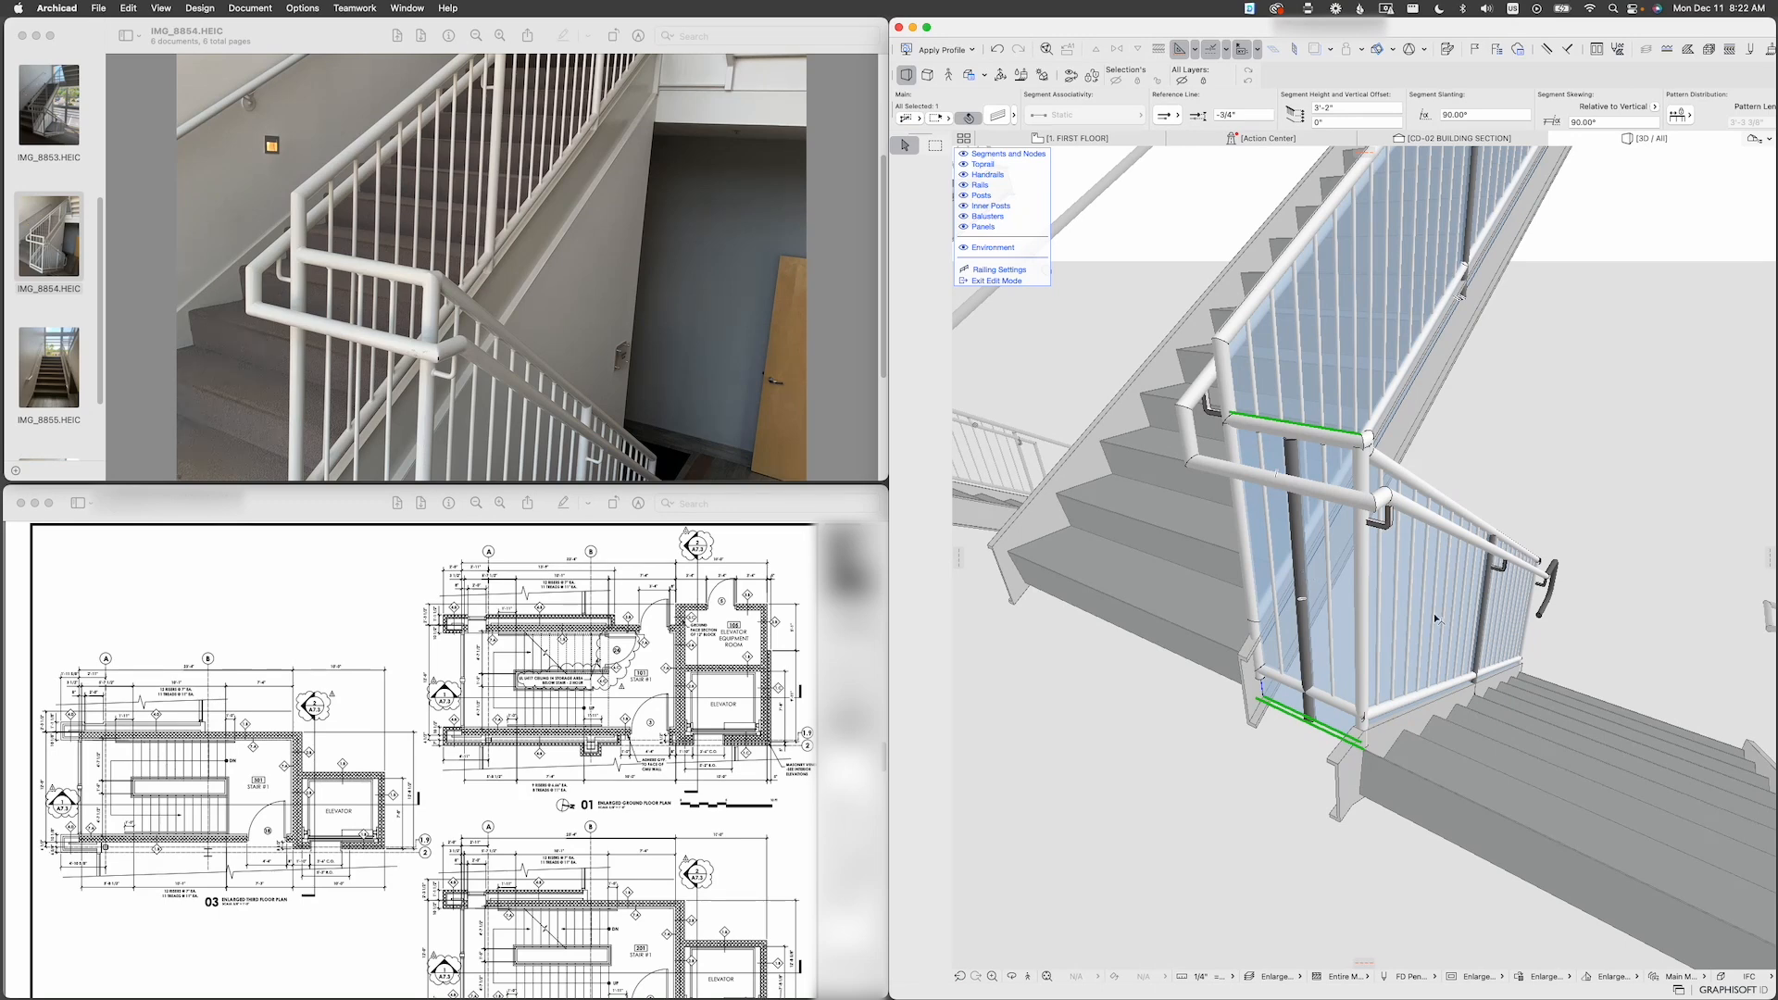
shift+middle_drag(1434, 613, 1480, 669)
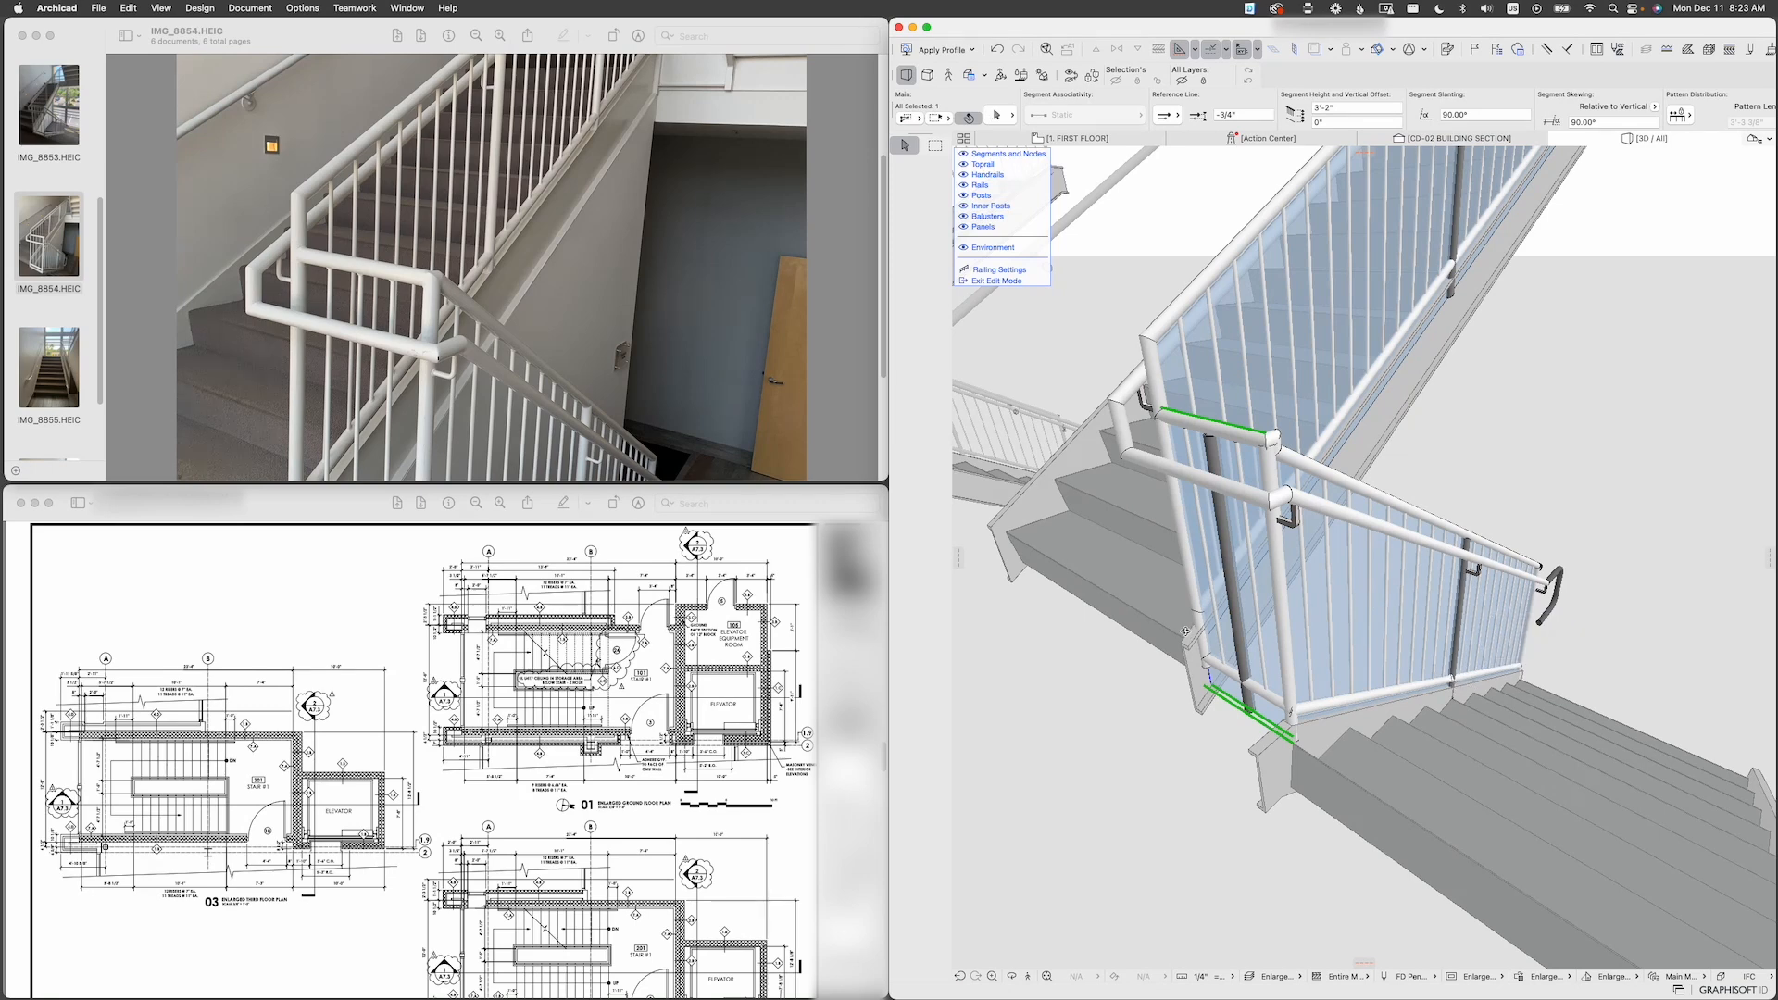
shift+middle_drag(1230, 646, 1340, 685)
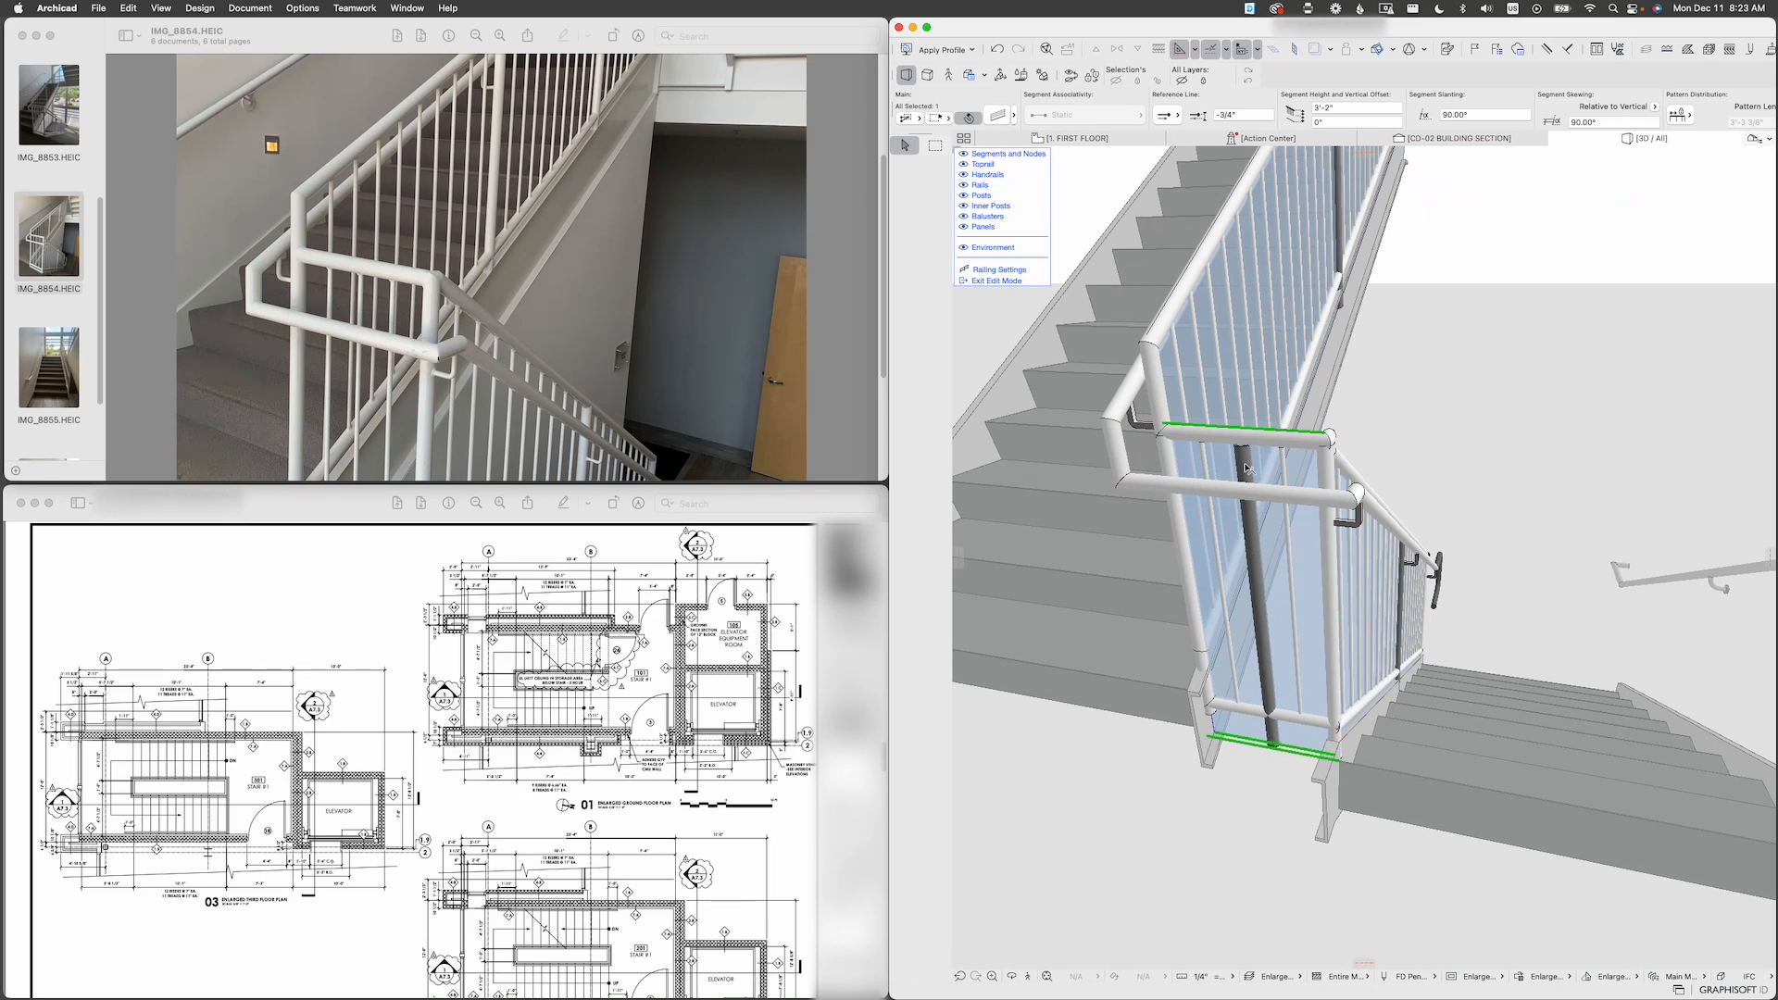
shift+middle_drag(1245, 468, 1290, 517)
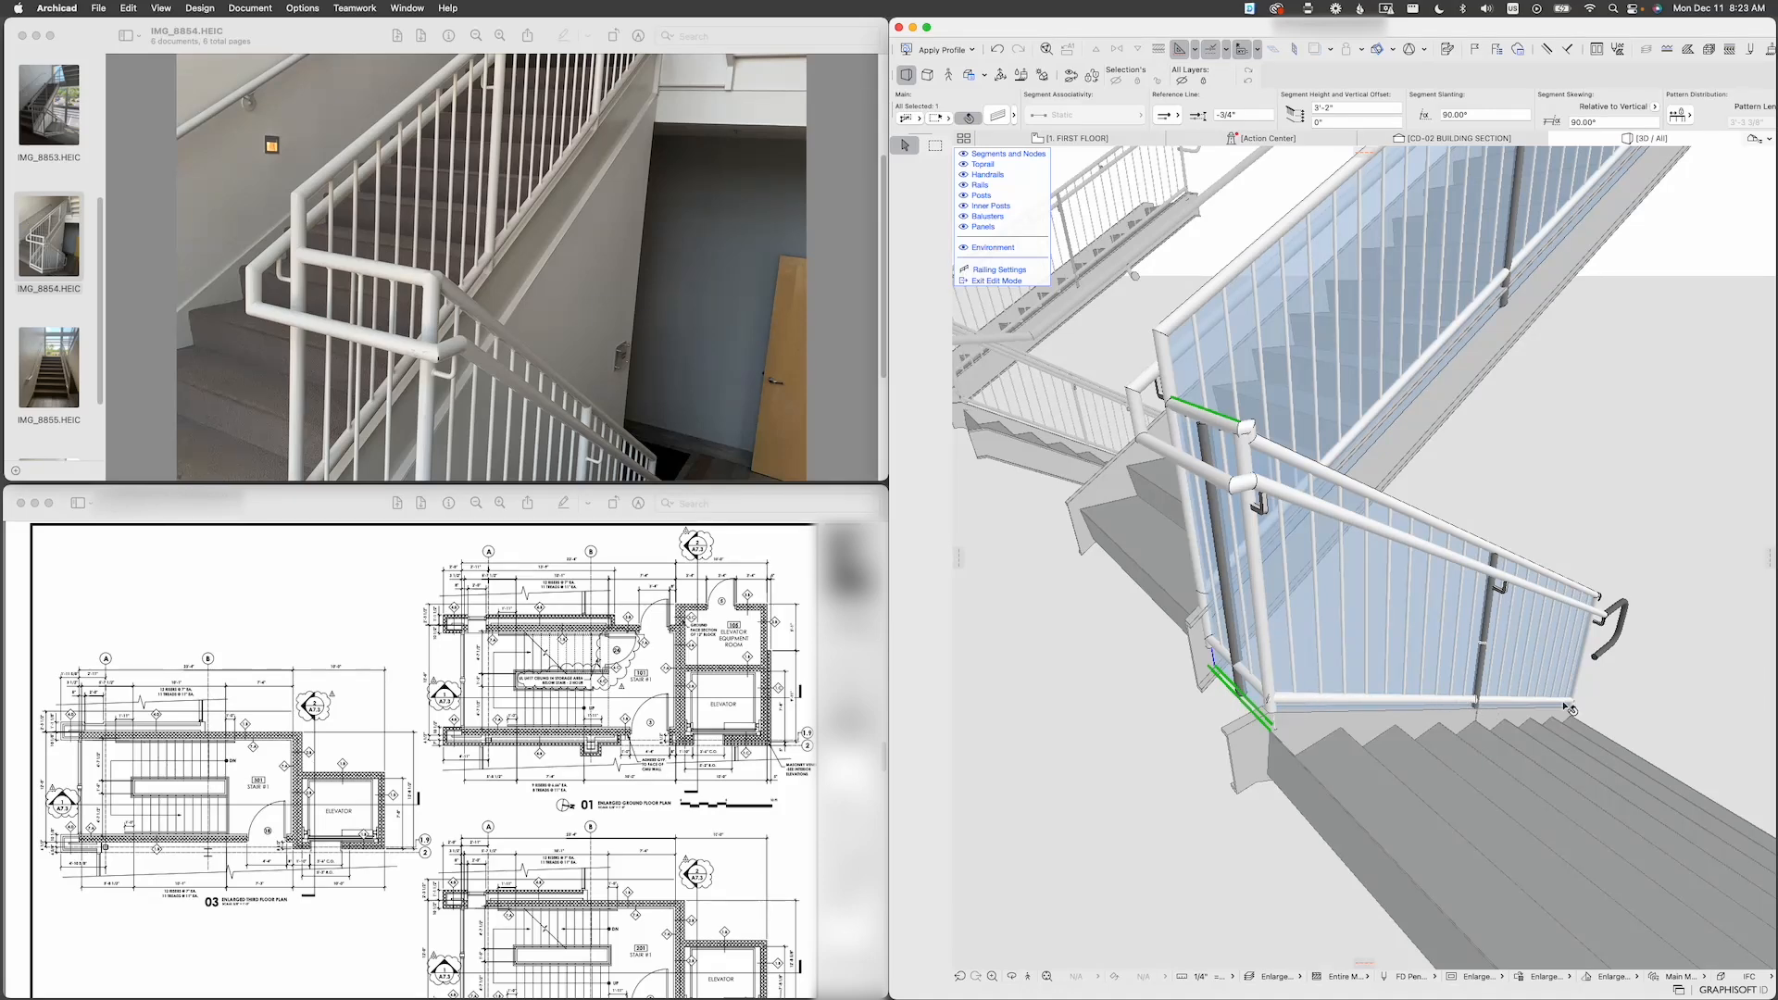
shift+middle_drag(1215, 666, 1327, 648)
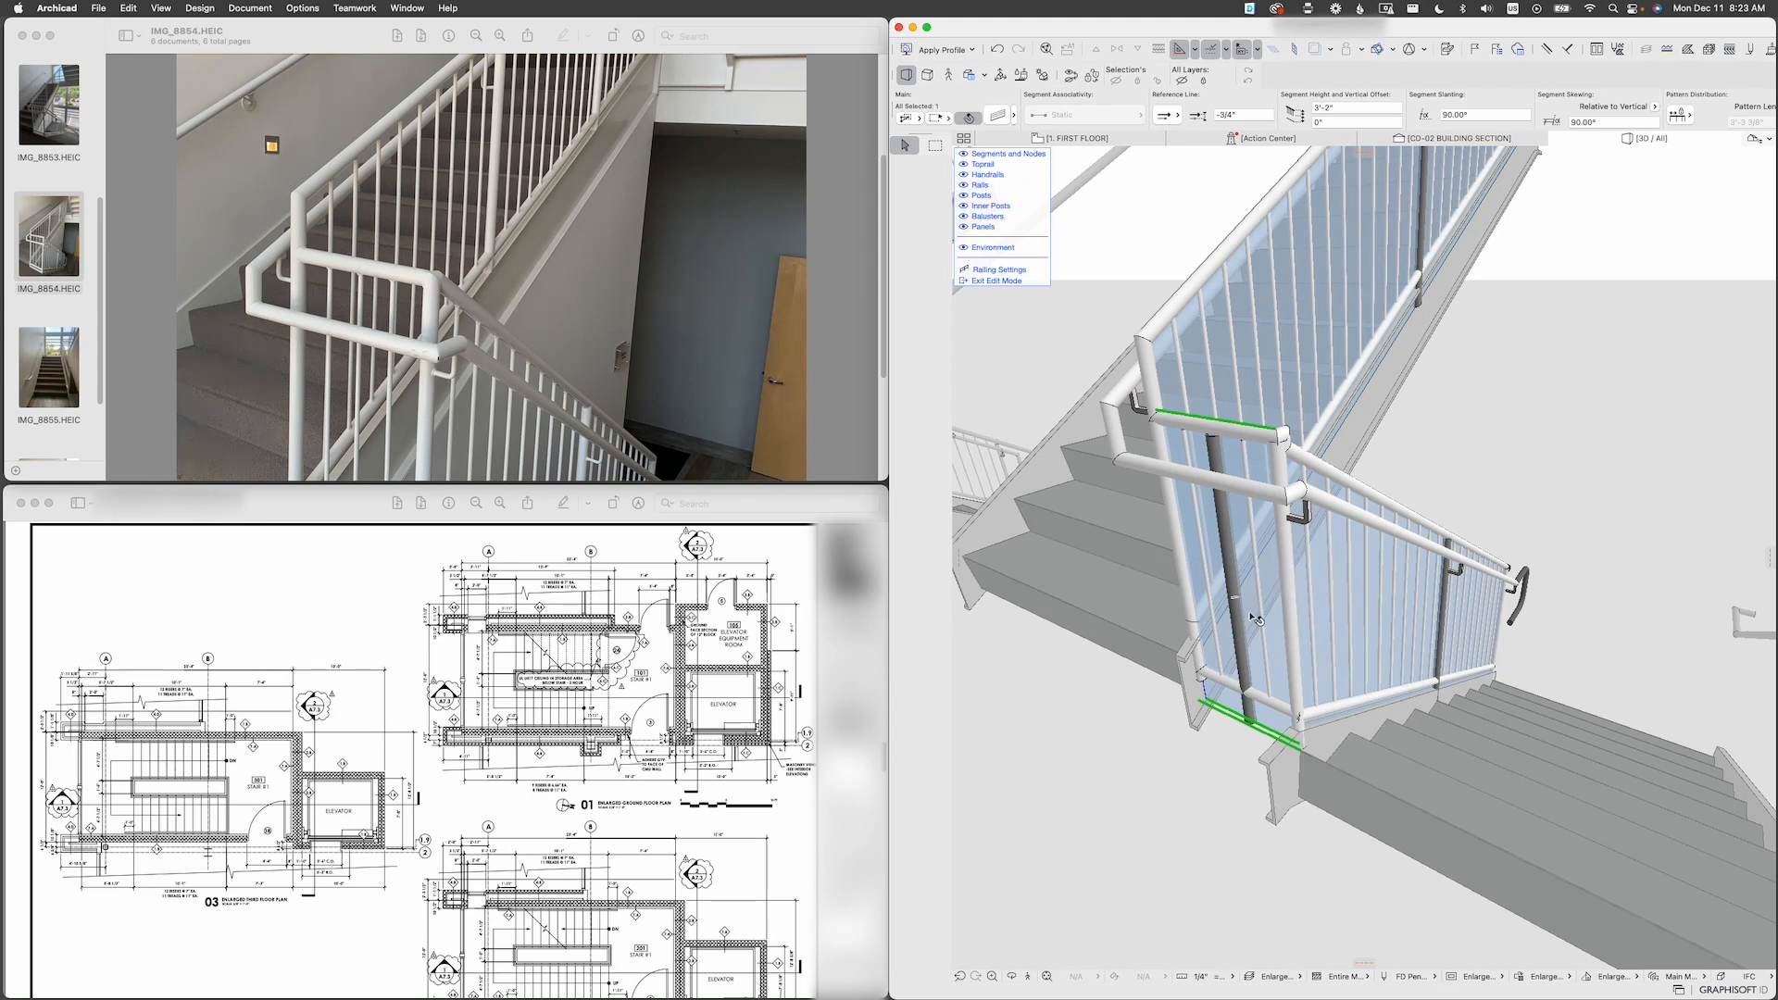
click(1235, 584)
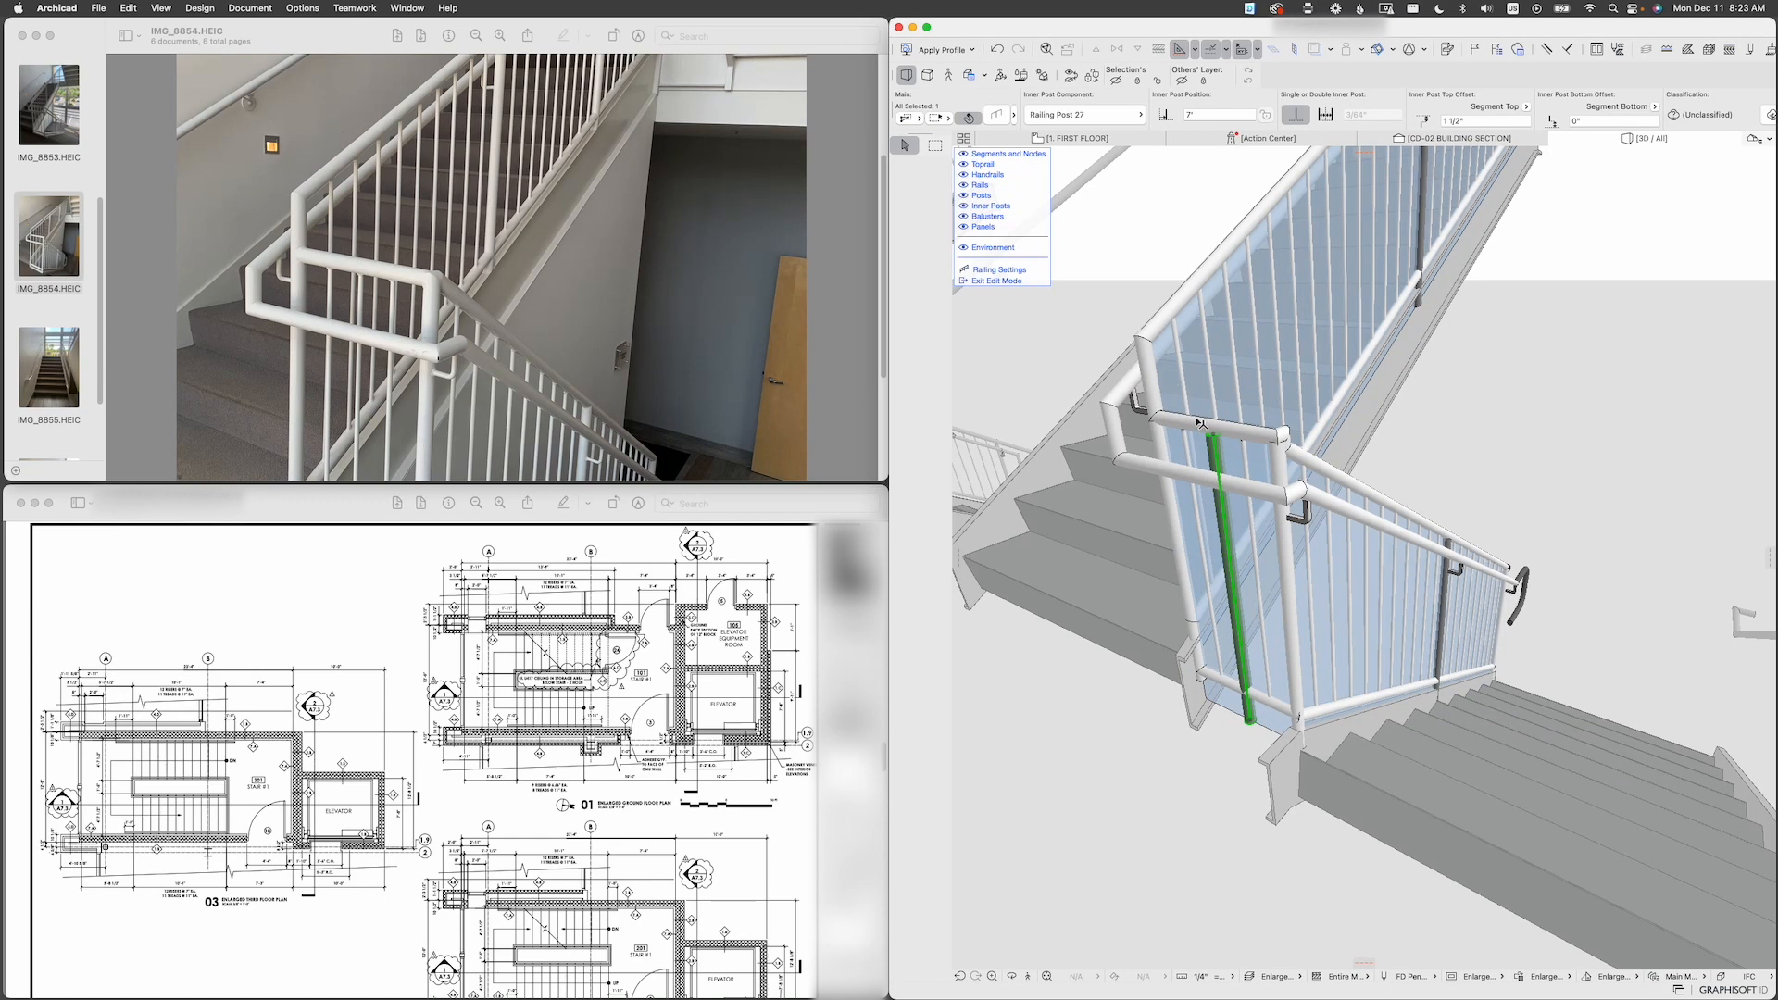
click(996, 114)
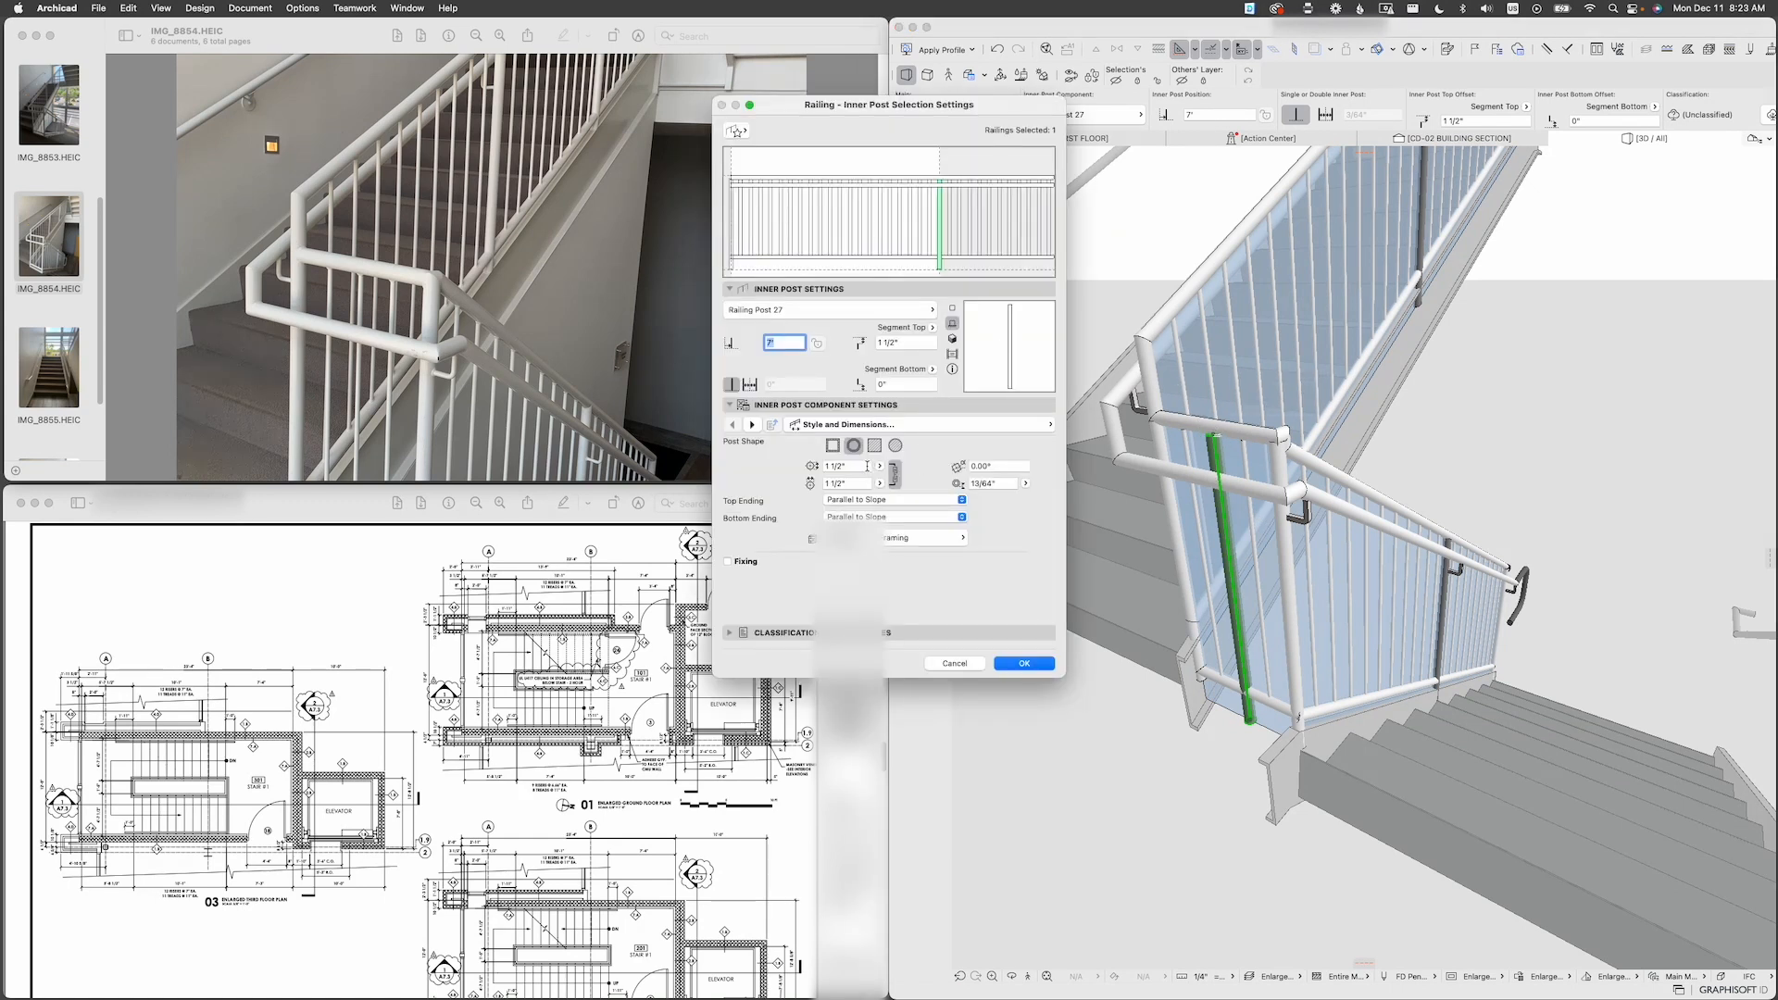
click(870, 466)
click(898, 447)
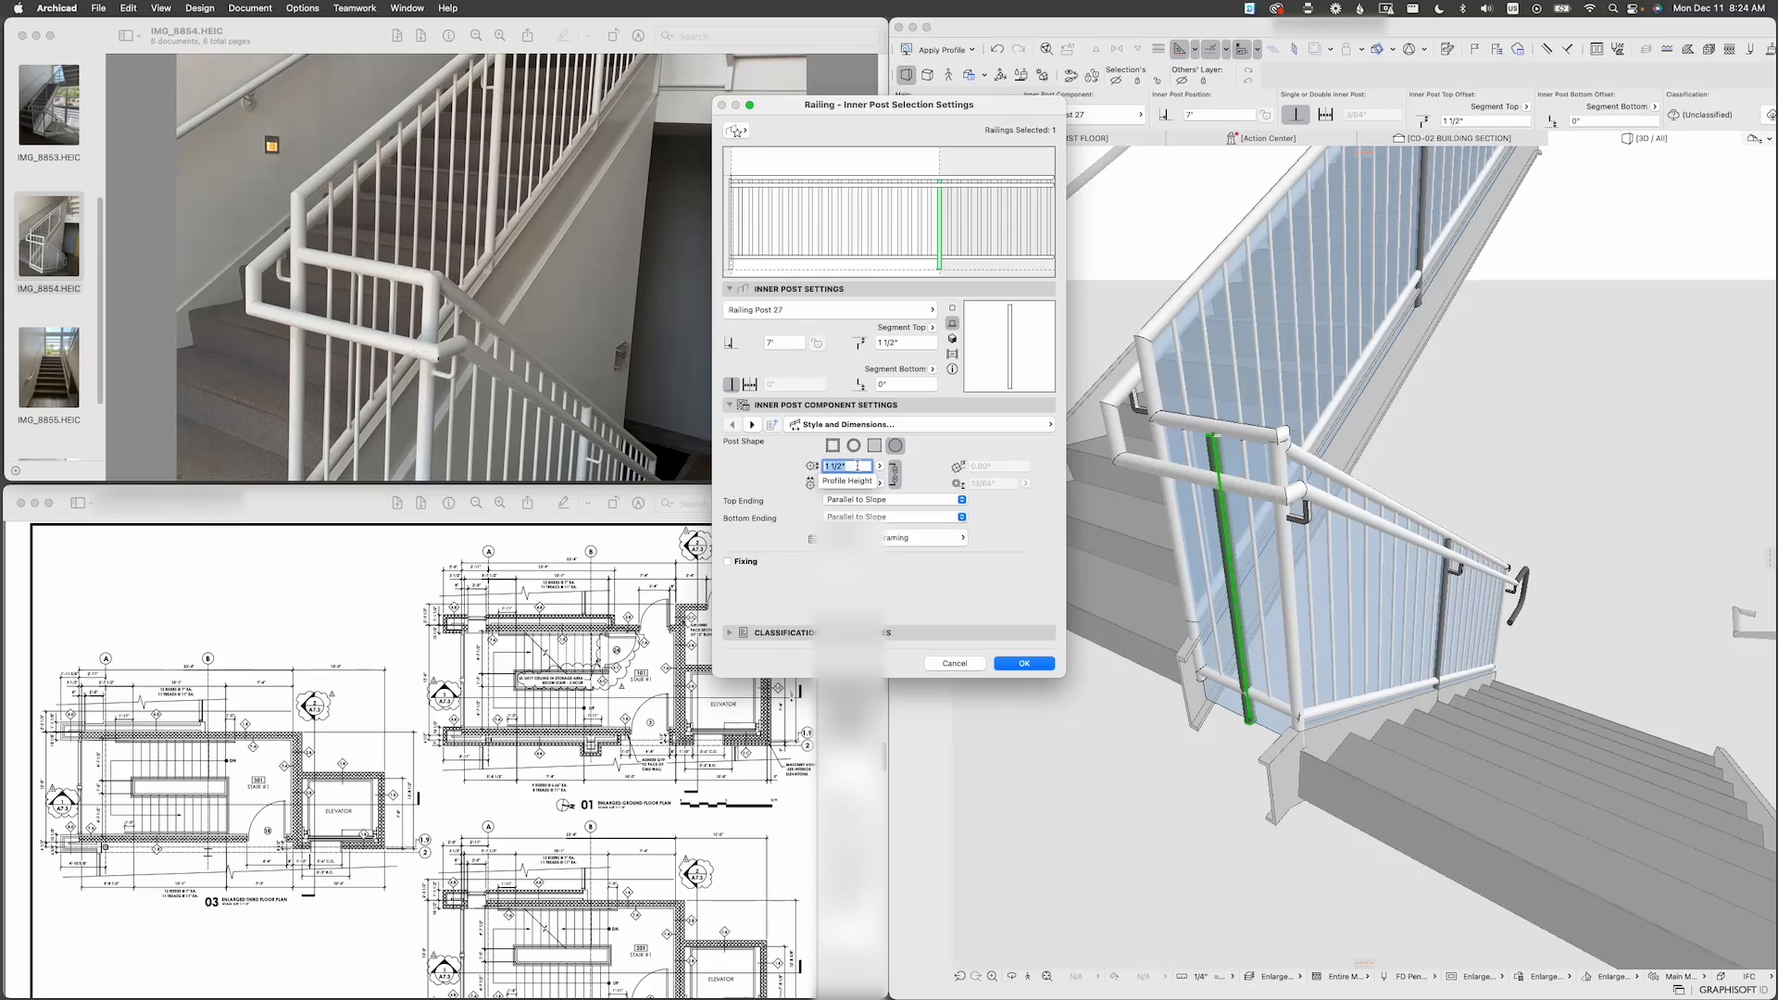
text(1/2)
key(Return)
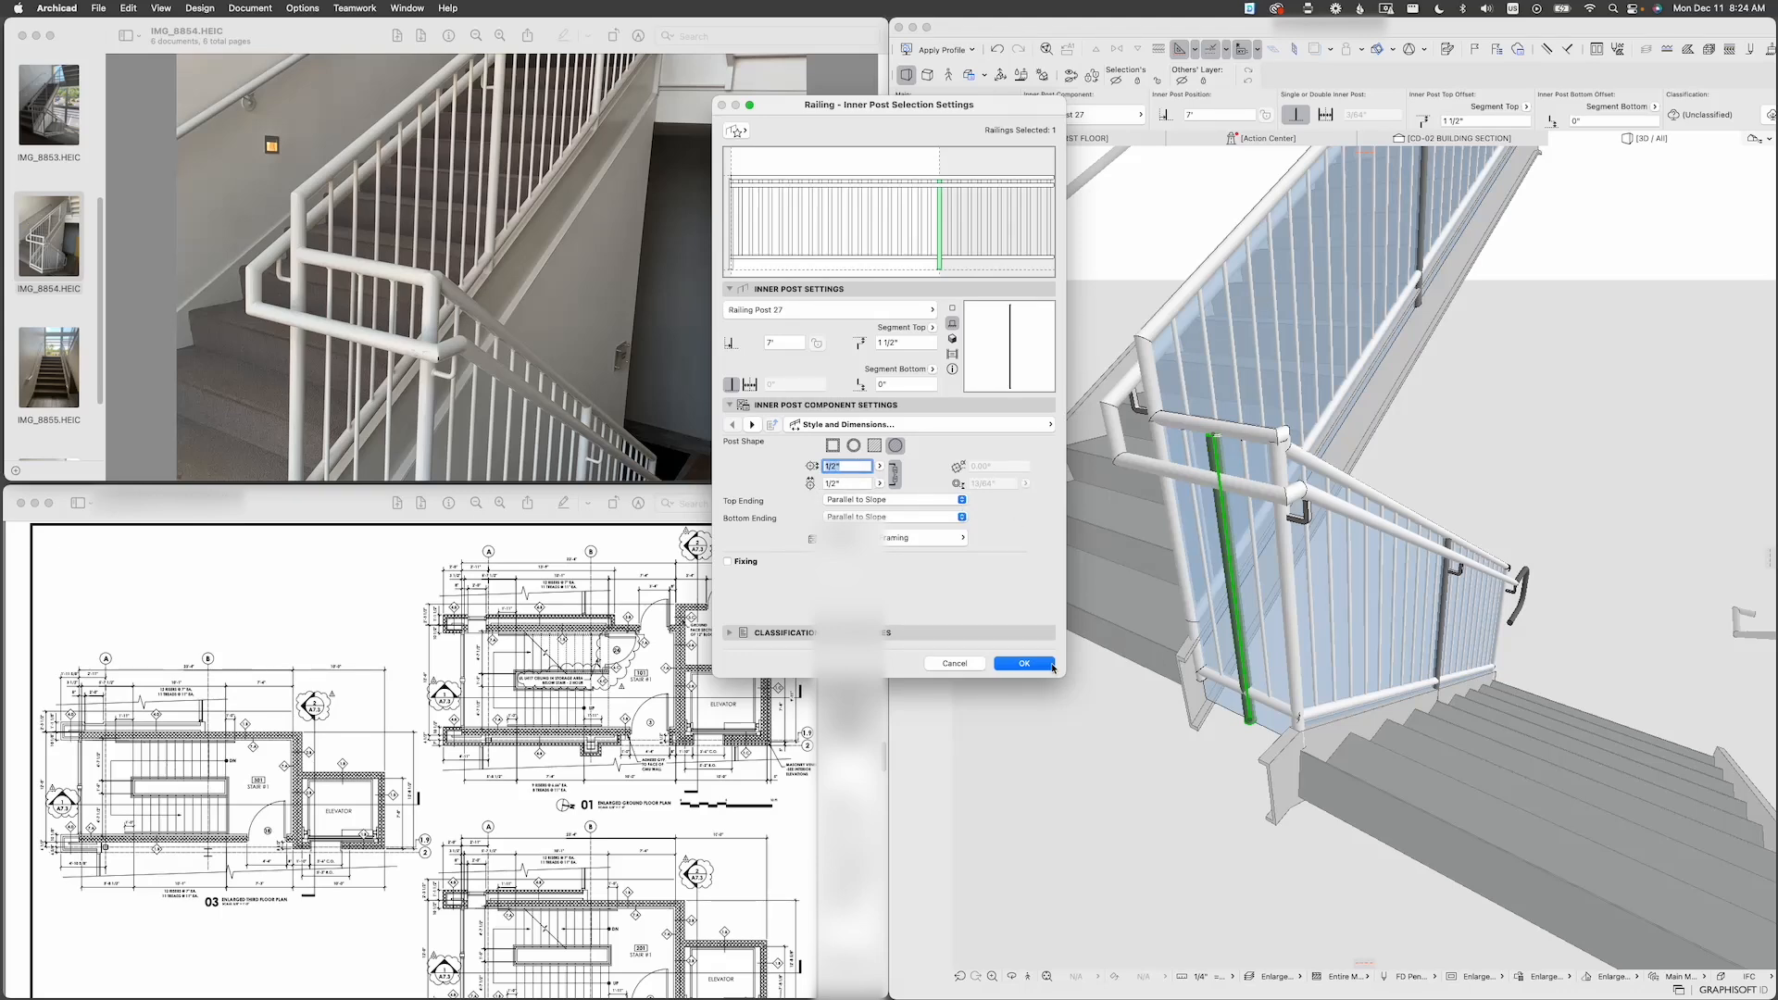
click(1024, 663)
Step: Raise the landing inner post's bottom end to the bottom rail, 5 1/2" above the segment bottom
scroll(1261, 621, up, 5)
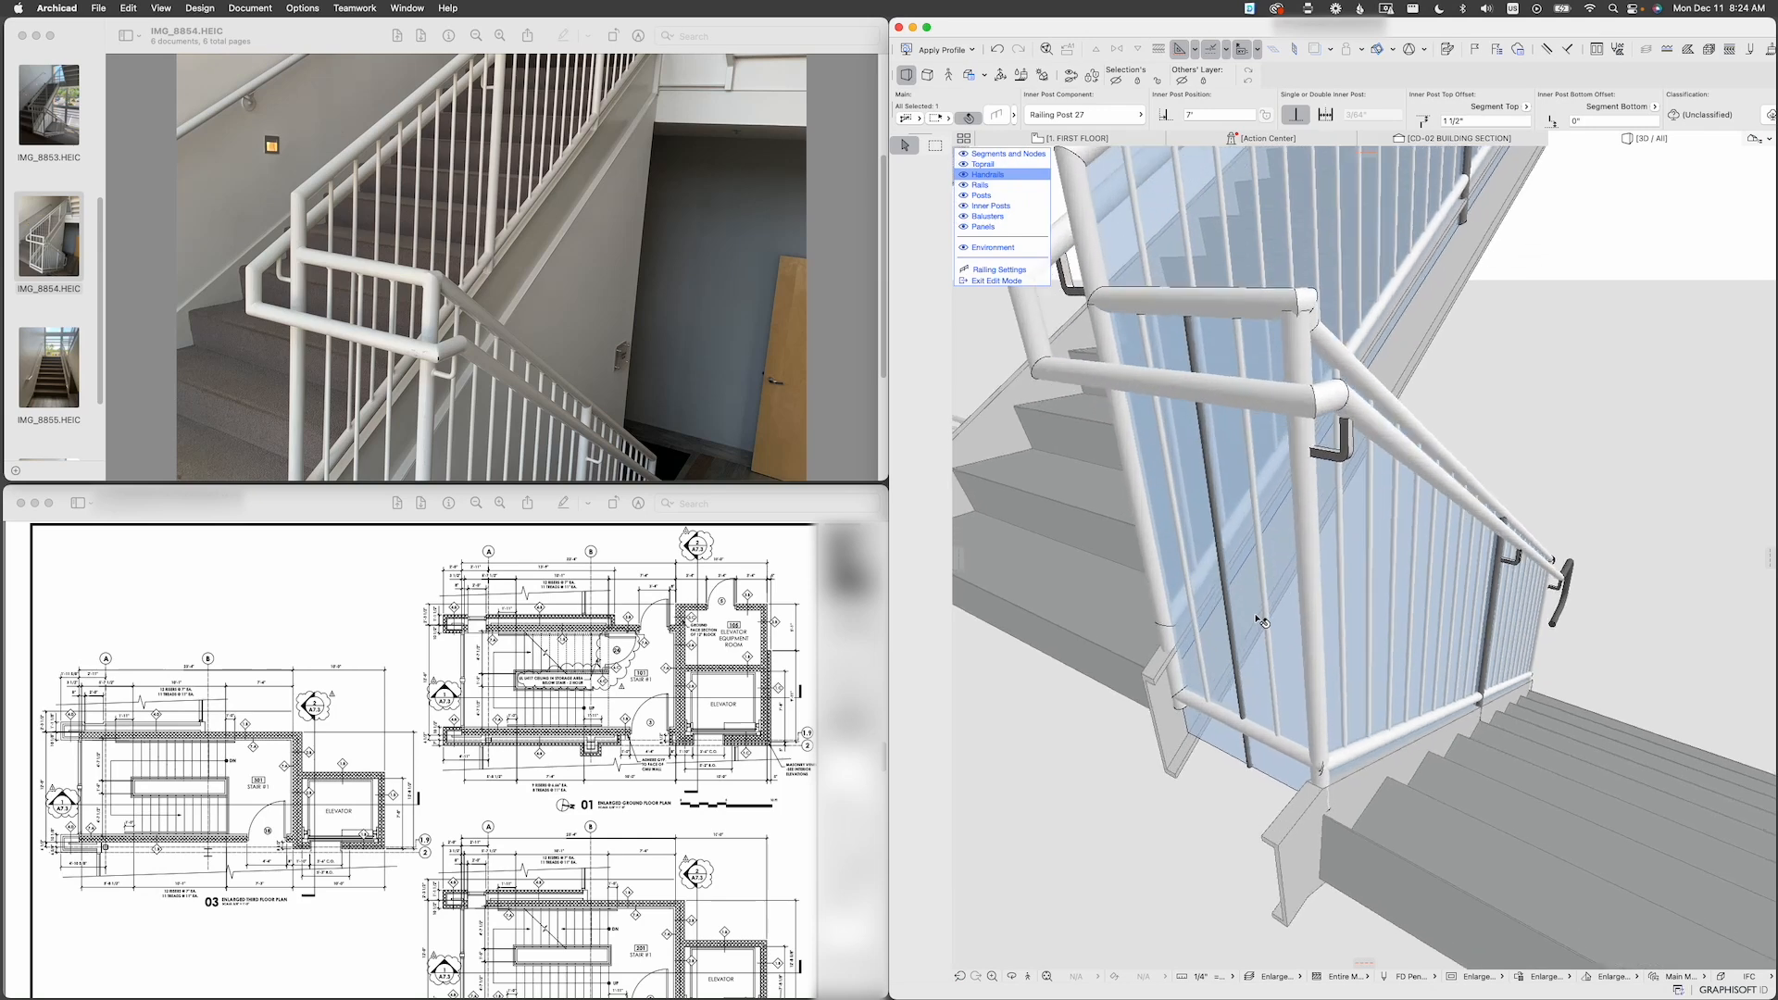
scroll(1261, 620, down, 4)
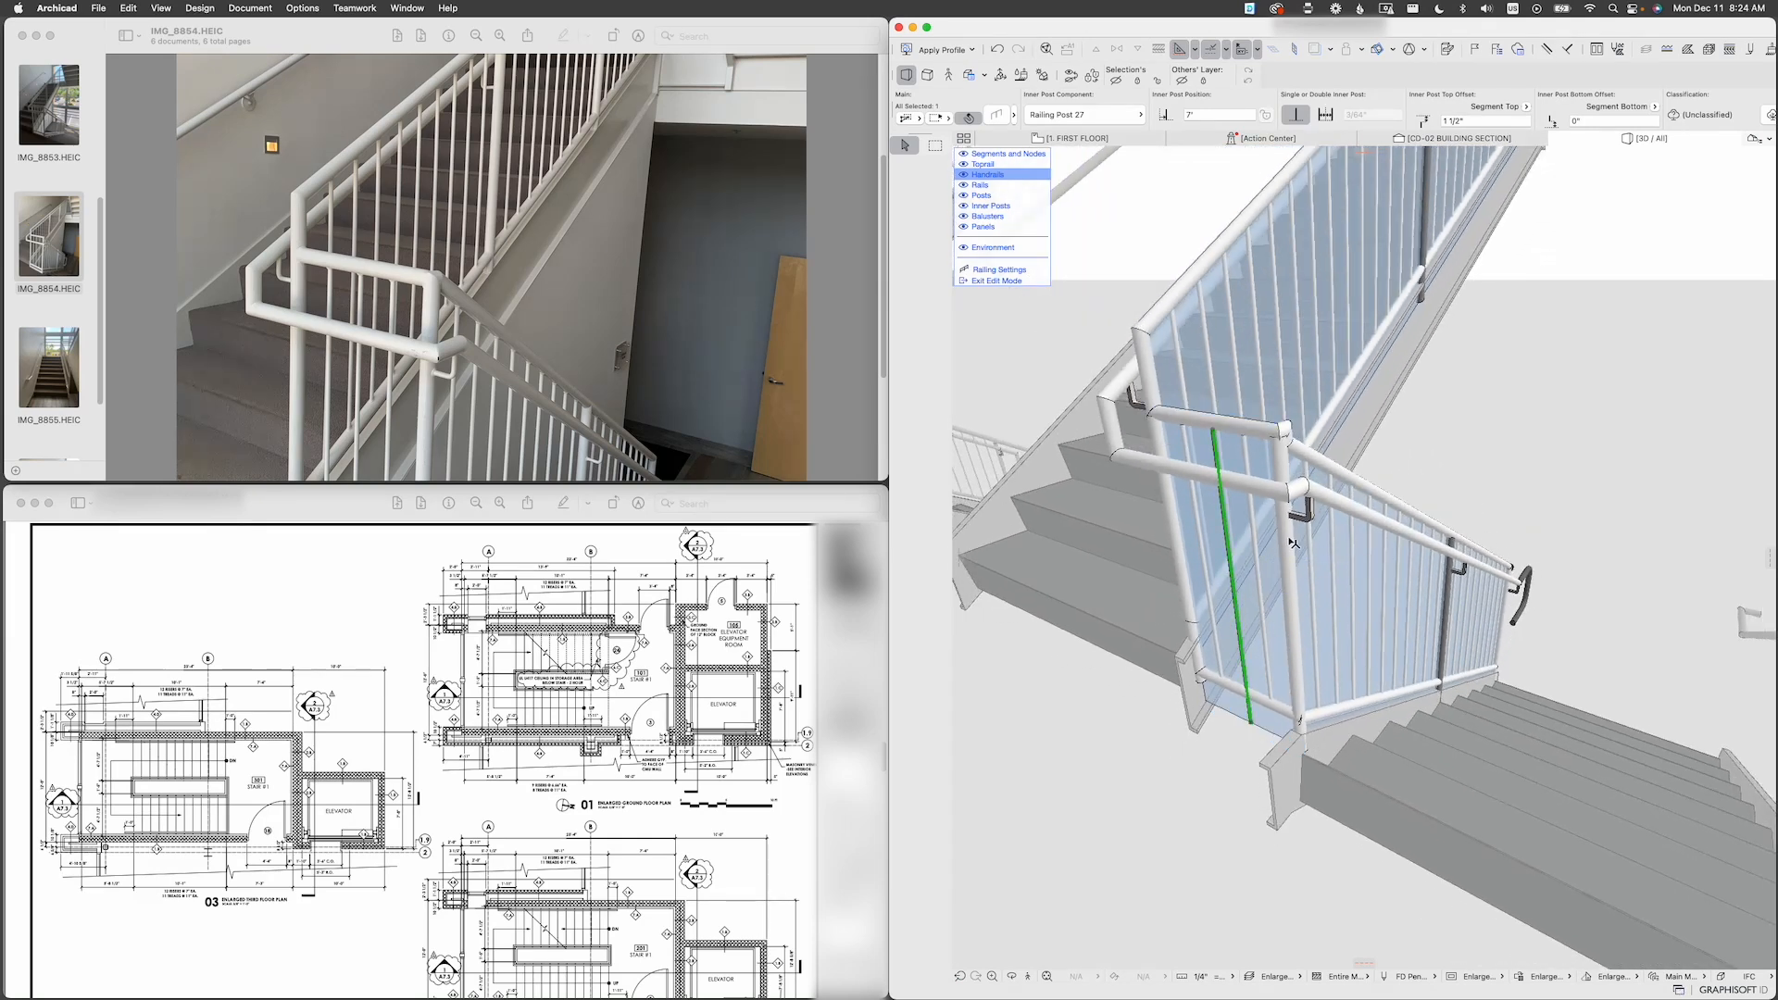
click(1253, 728)
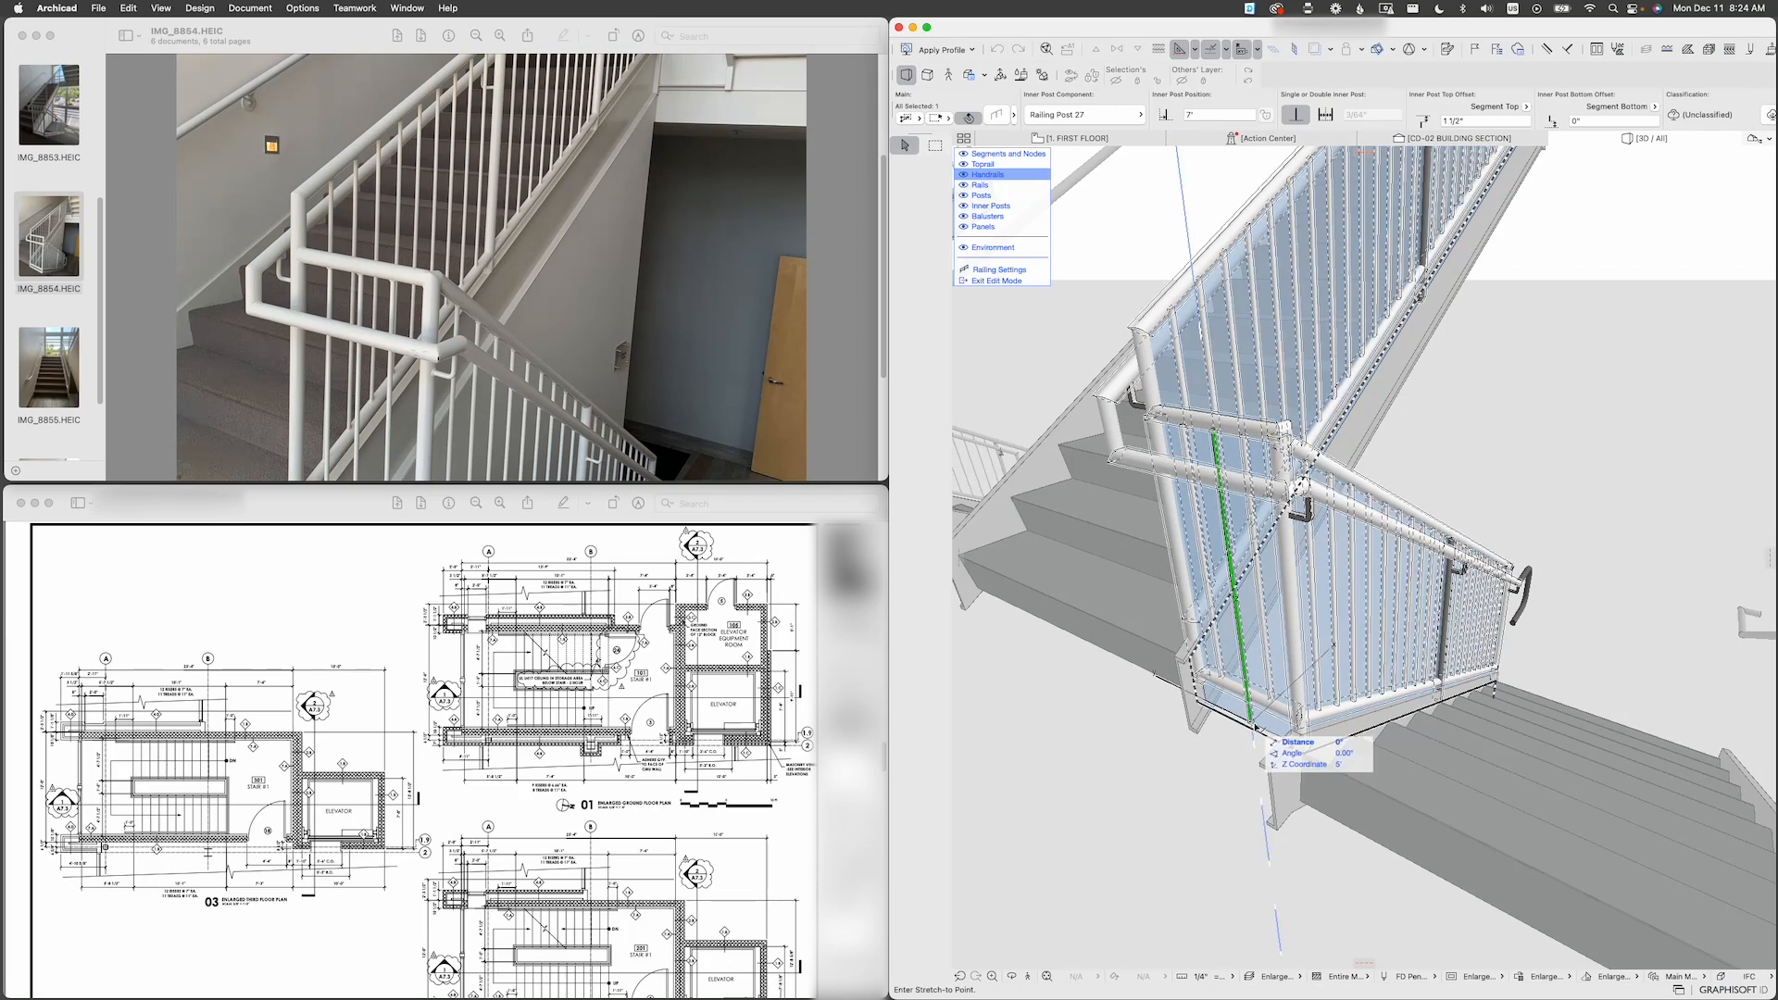
click(1224, 682)
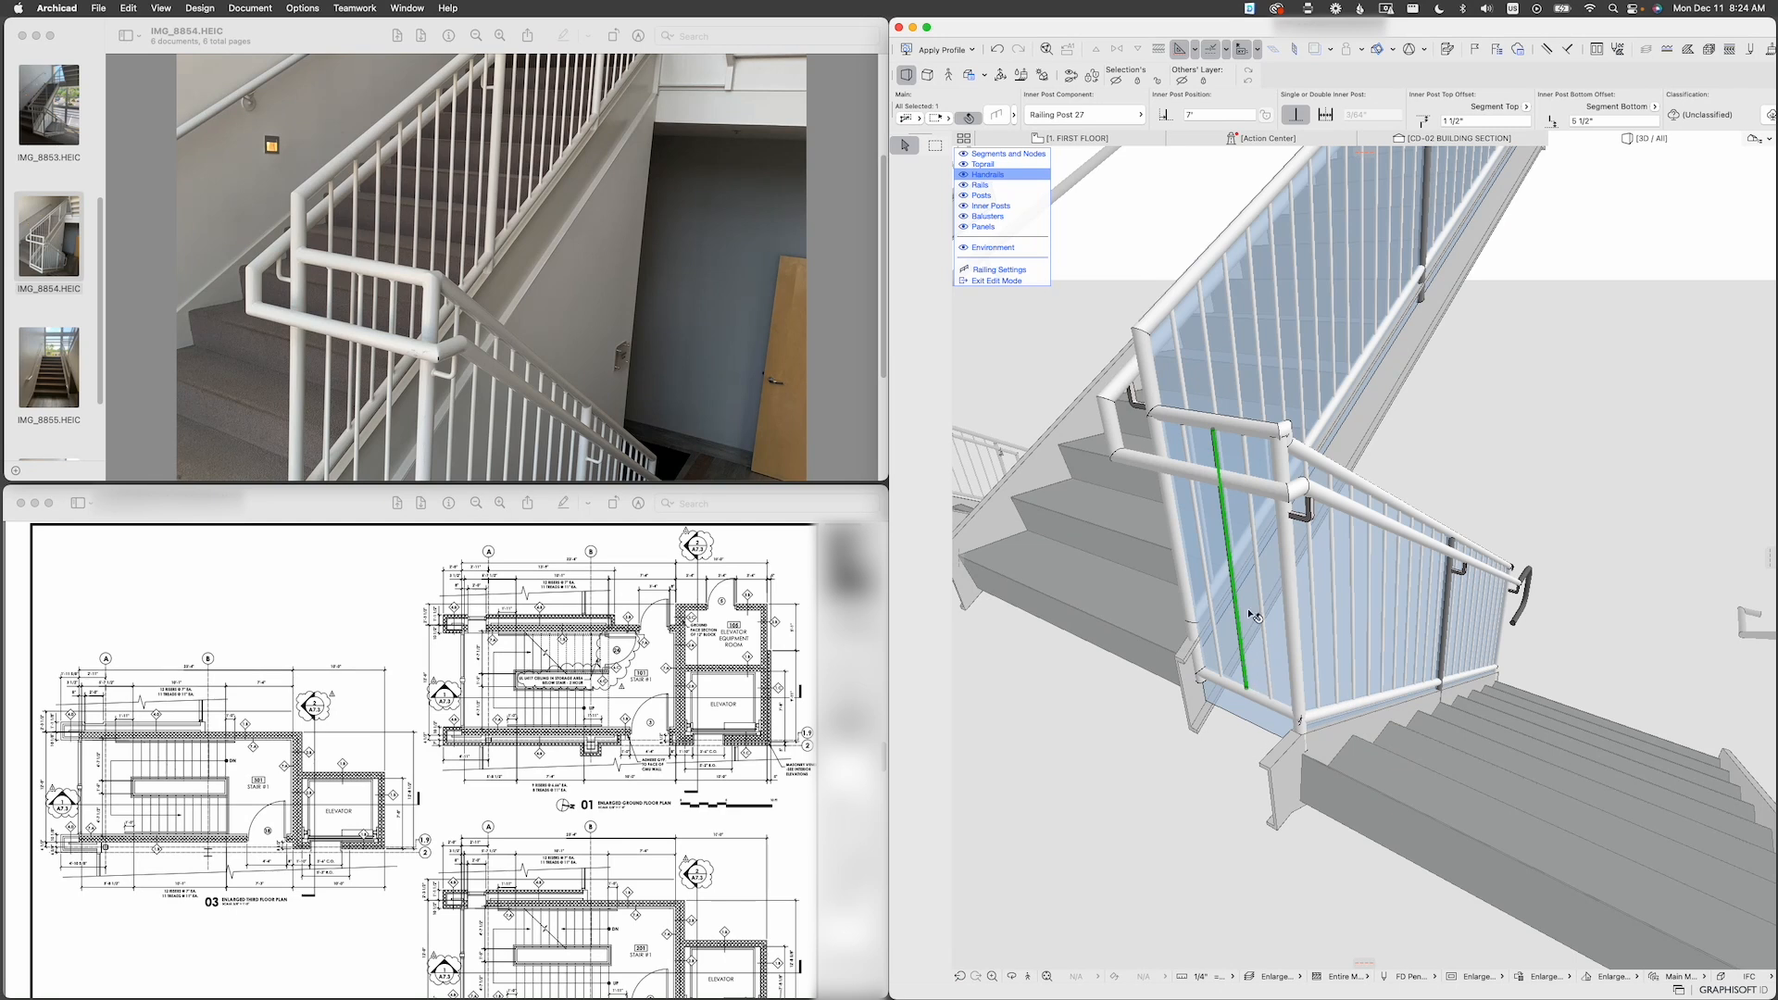
Step: Check the material and surface settings of the landing segment's baluster set, leaving them as they are
scroll(1266, 699, up, 2)
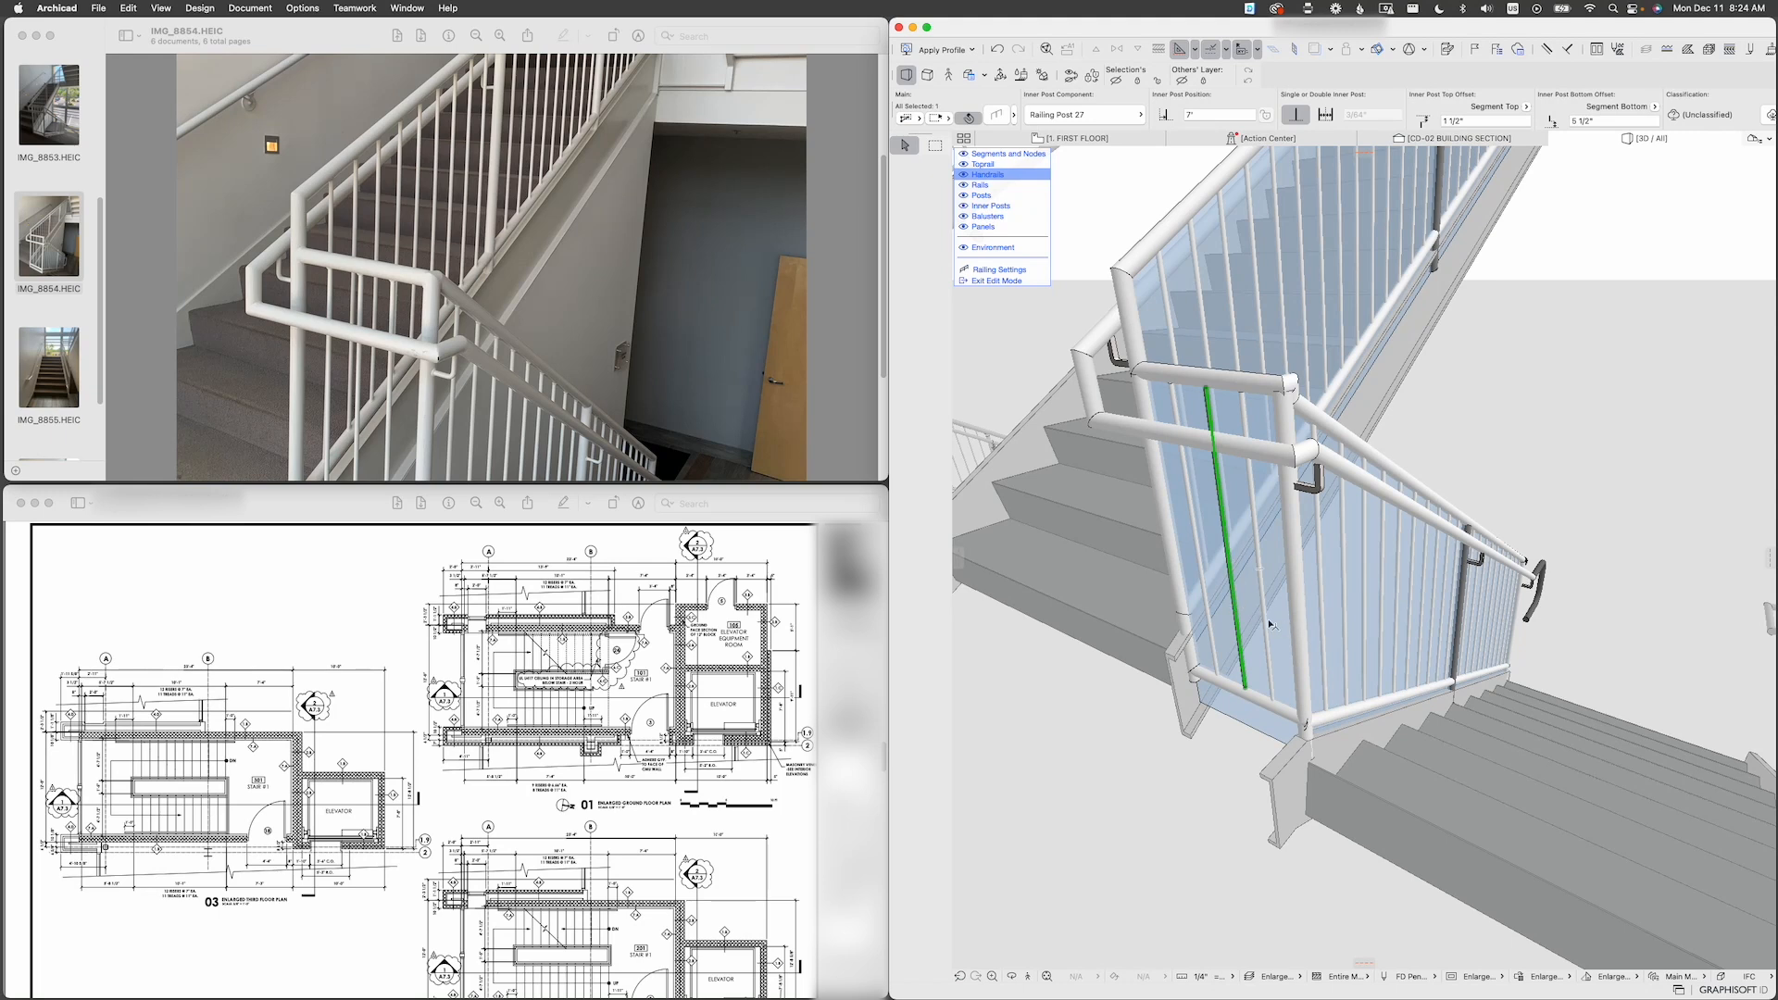
click(1255, 520)
shift+middle_drag(1238, 514, 1278, 481)
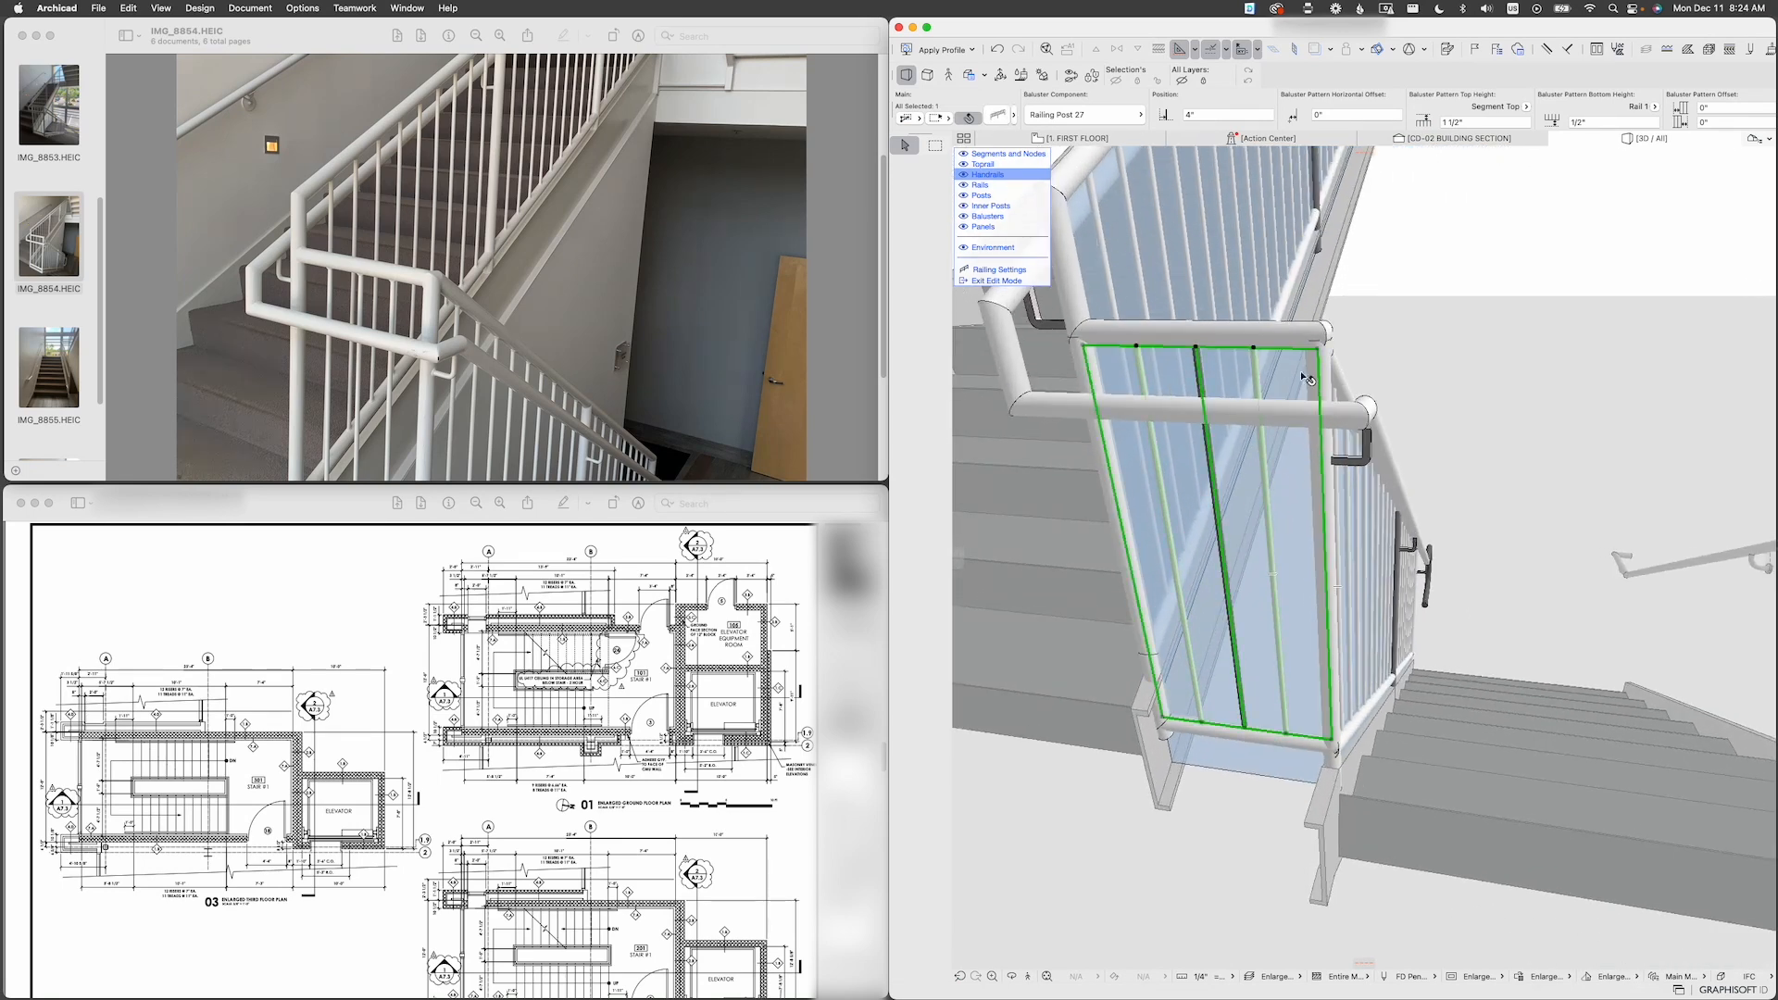
double_click(1294, 565)
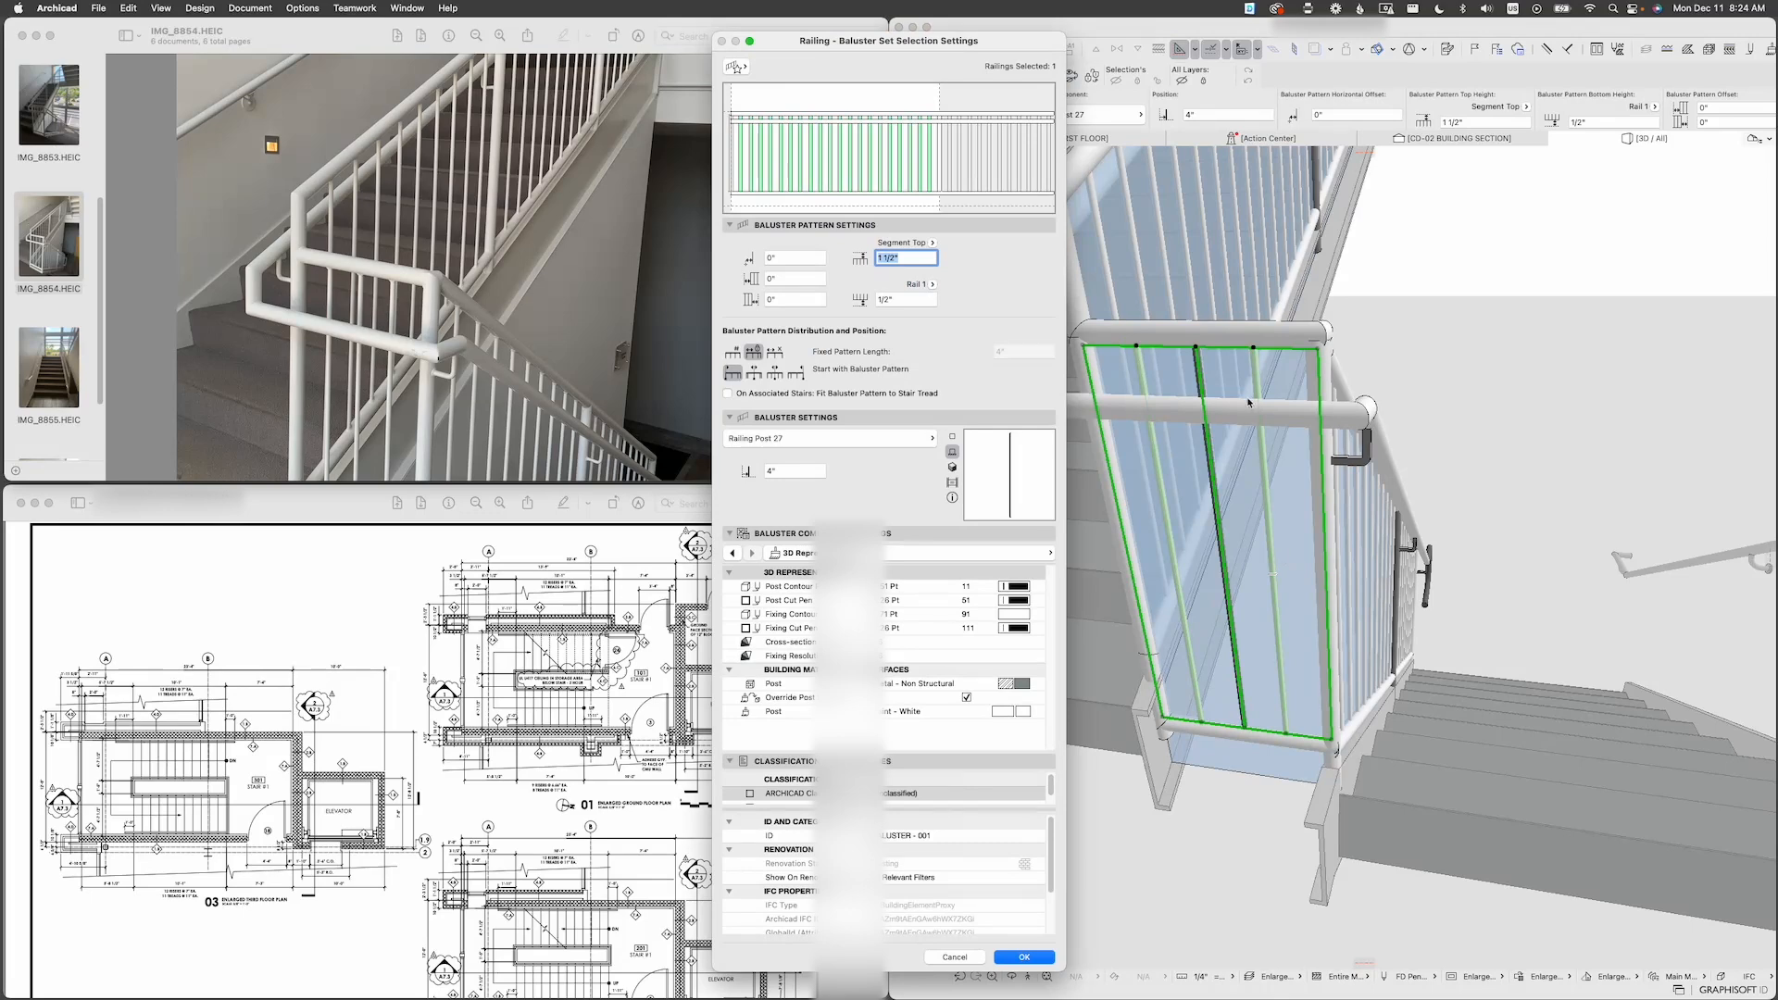
key(Escape)
Step: Open the landing inner post's 3D representation settings and check its building material
click(1225, 512)
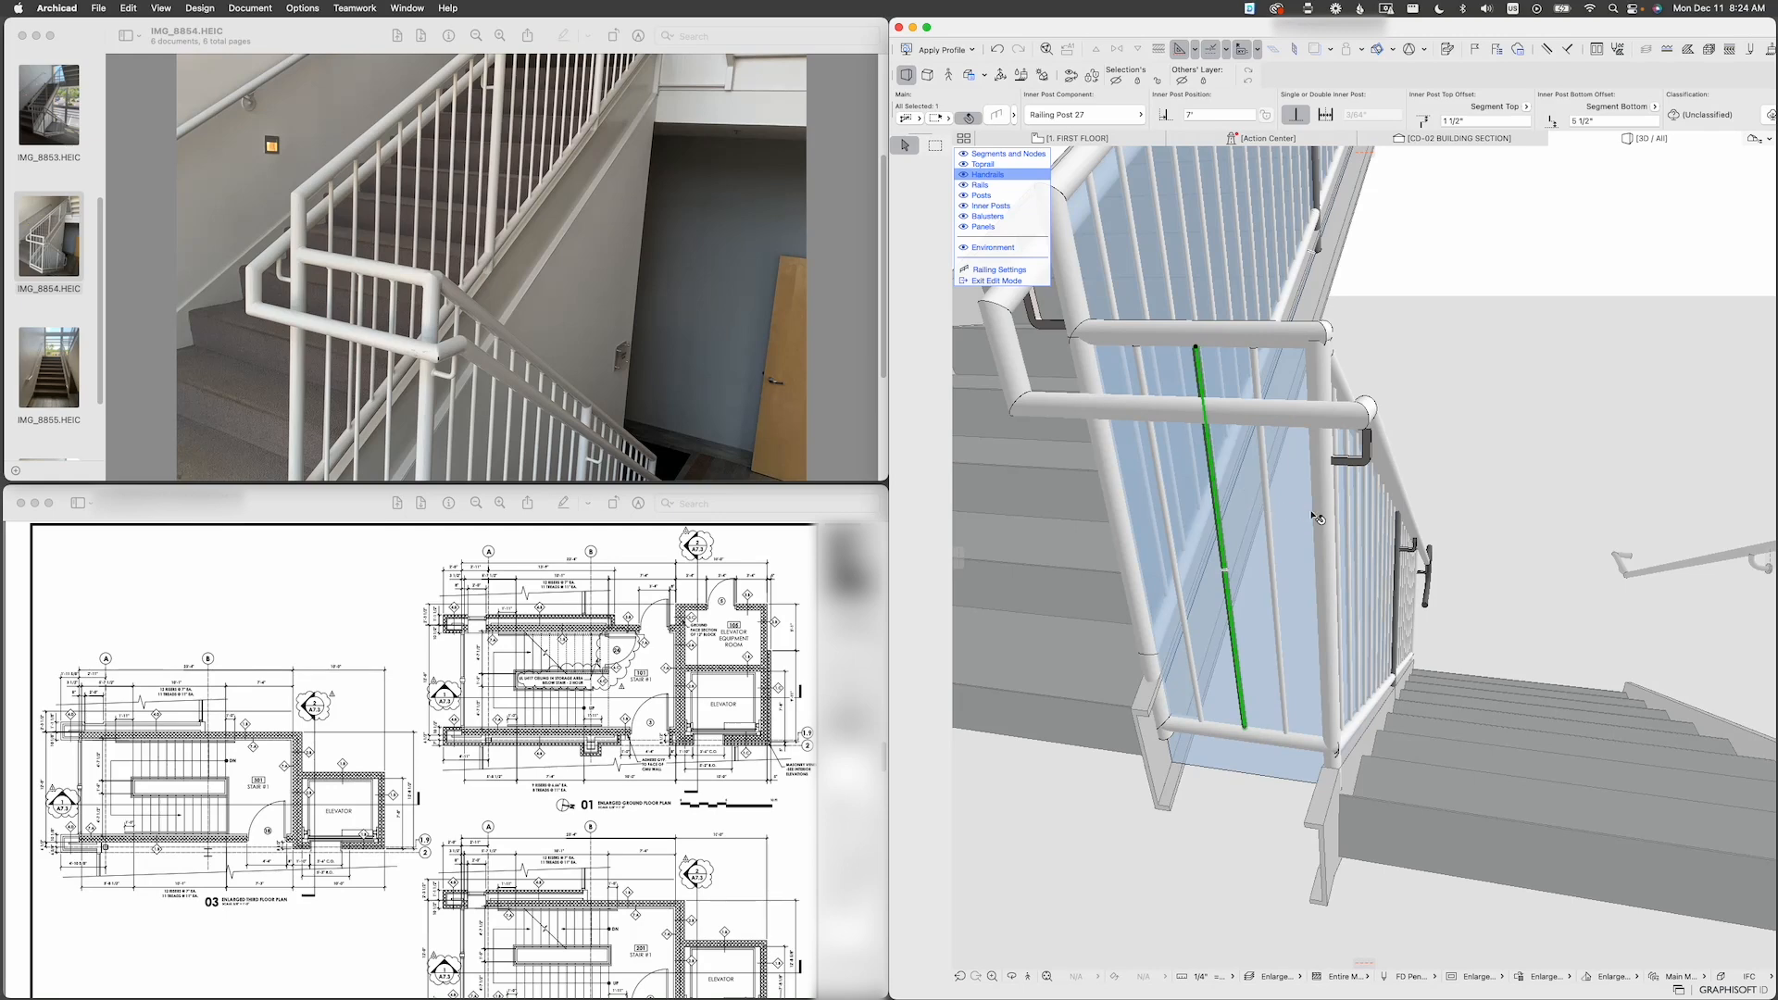
shift+middle_drag(1313, 514, 1214, 517)
key(super+t)
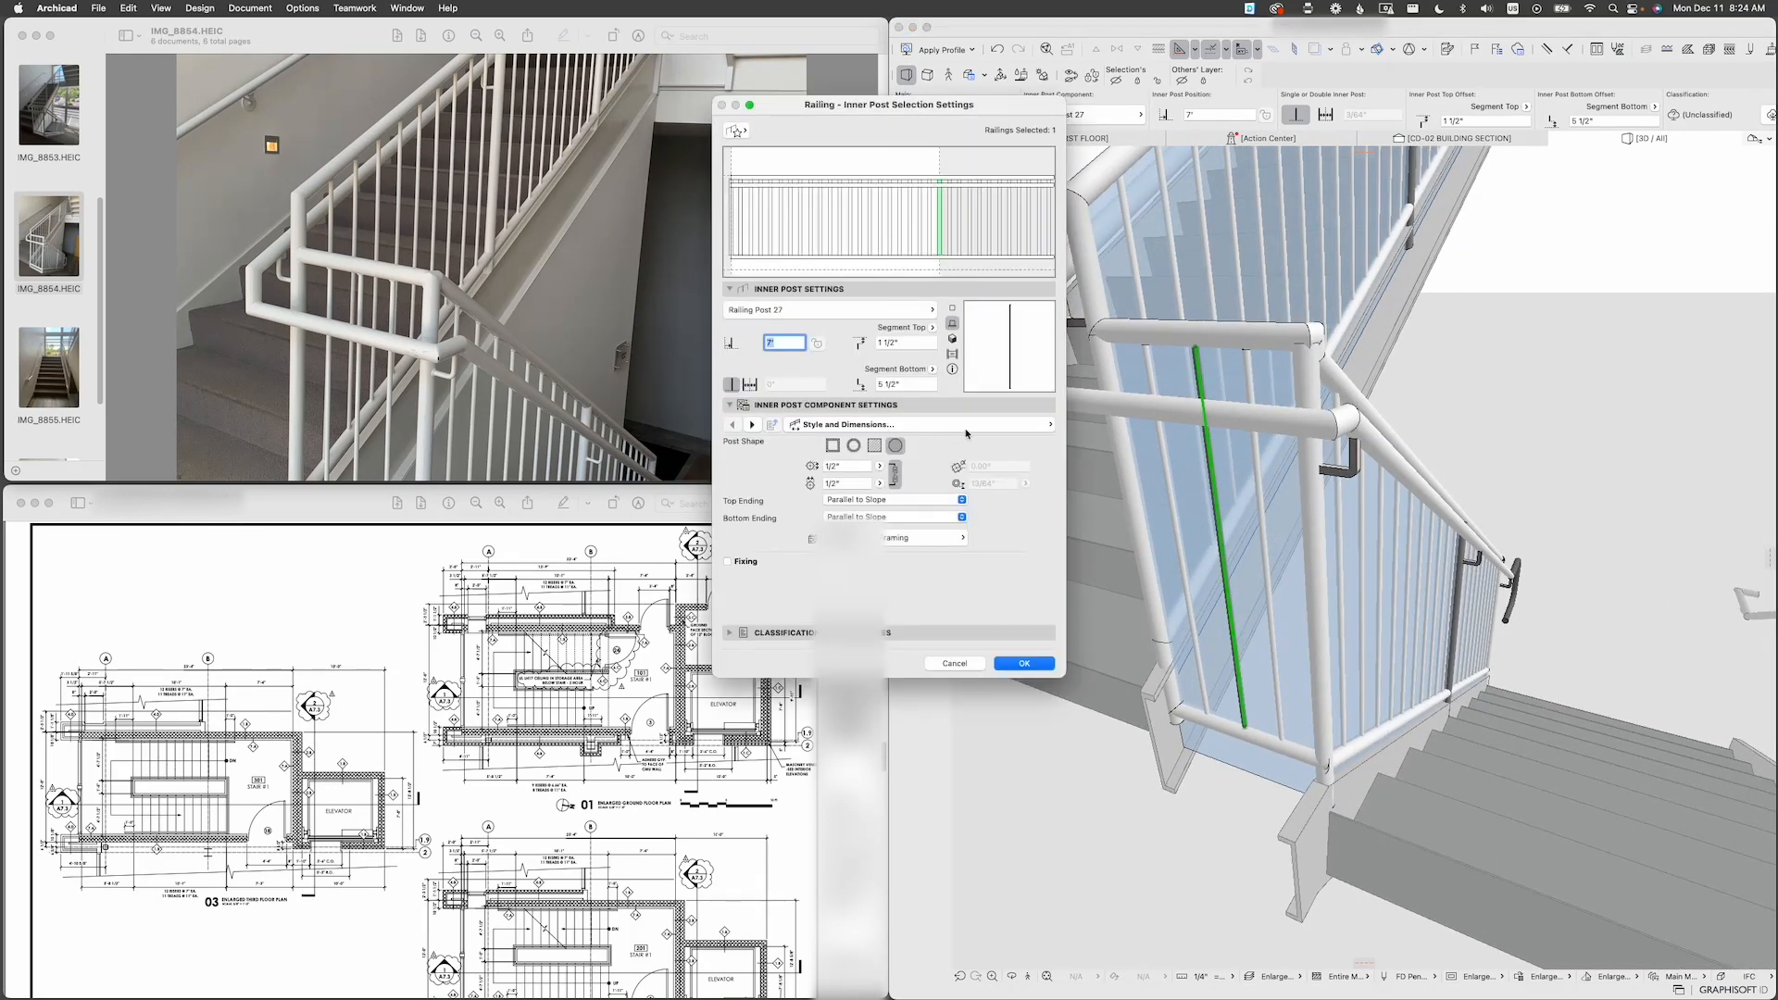
click(933, 541)
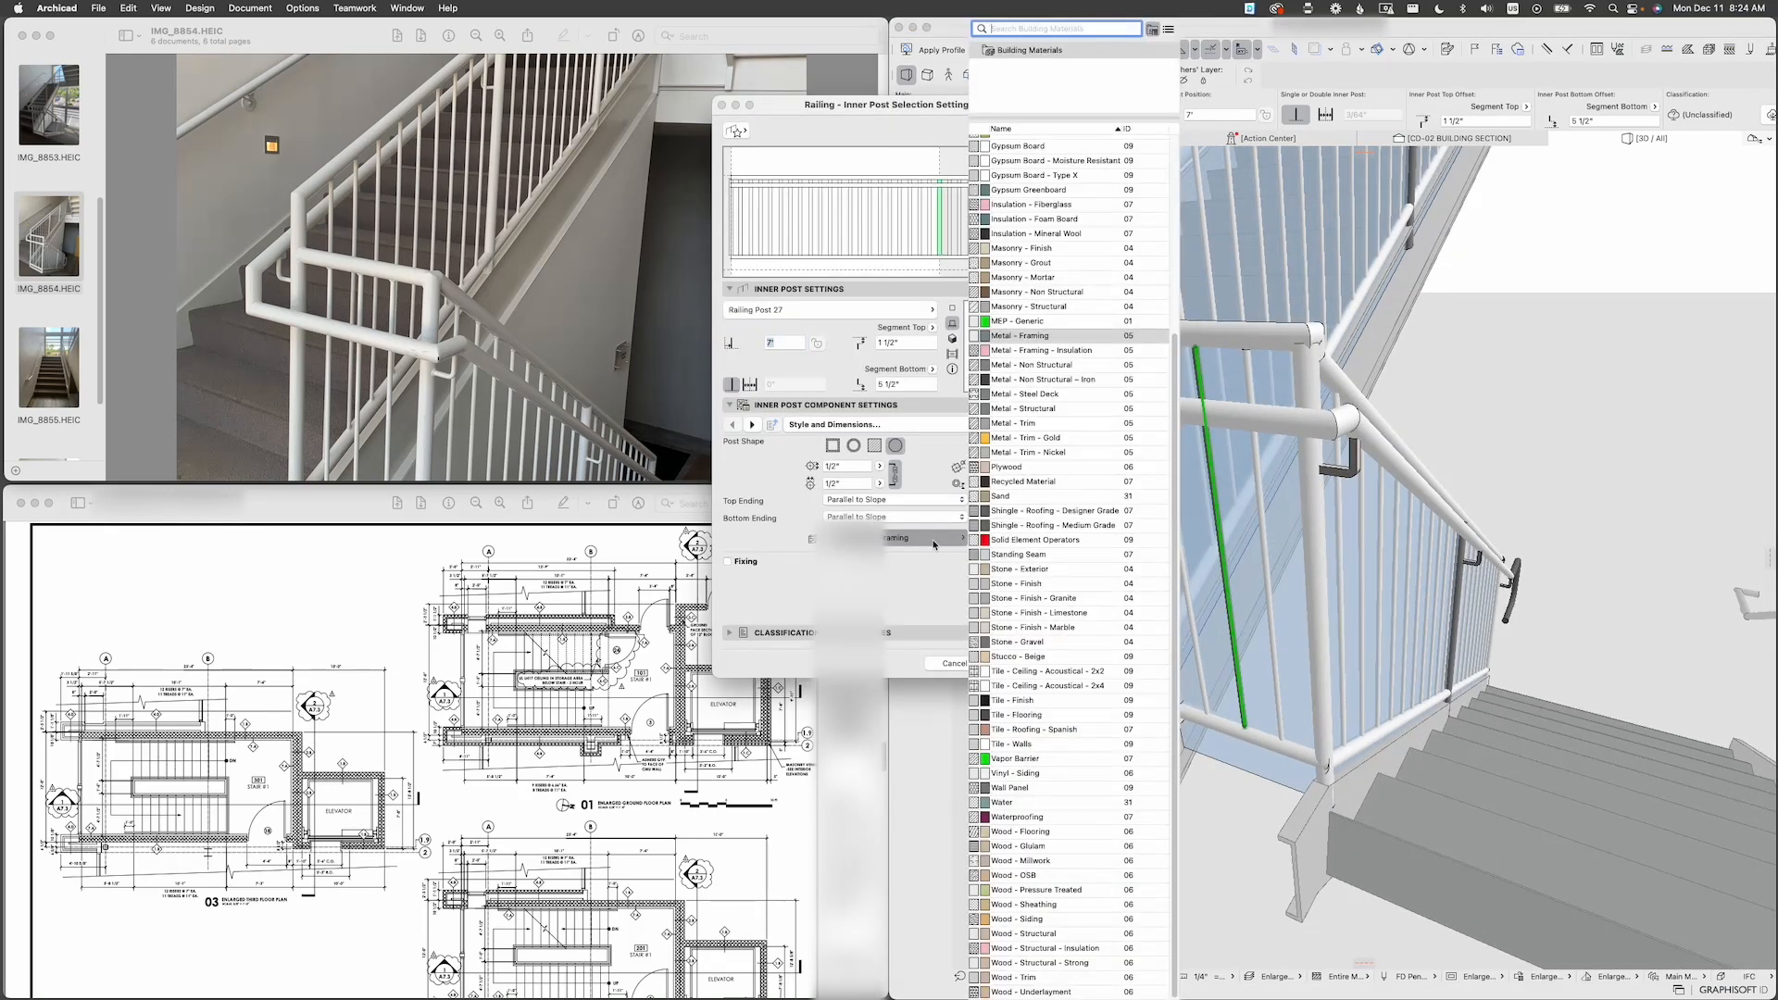
click(934, 544)
click(1022, 426)
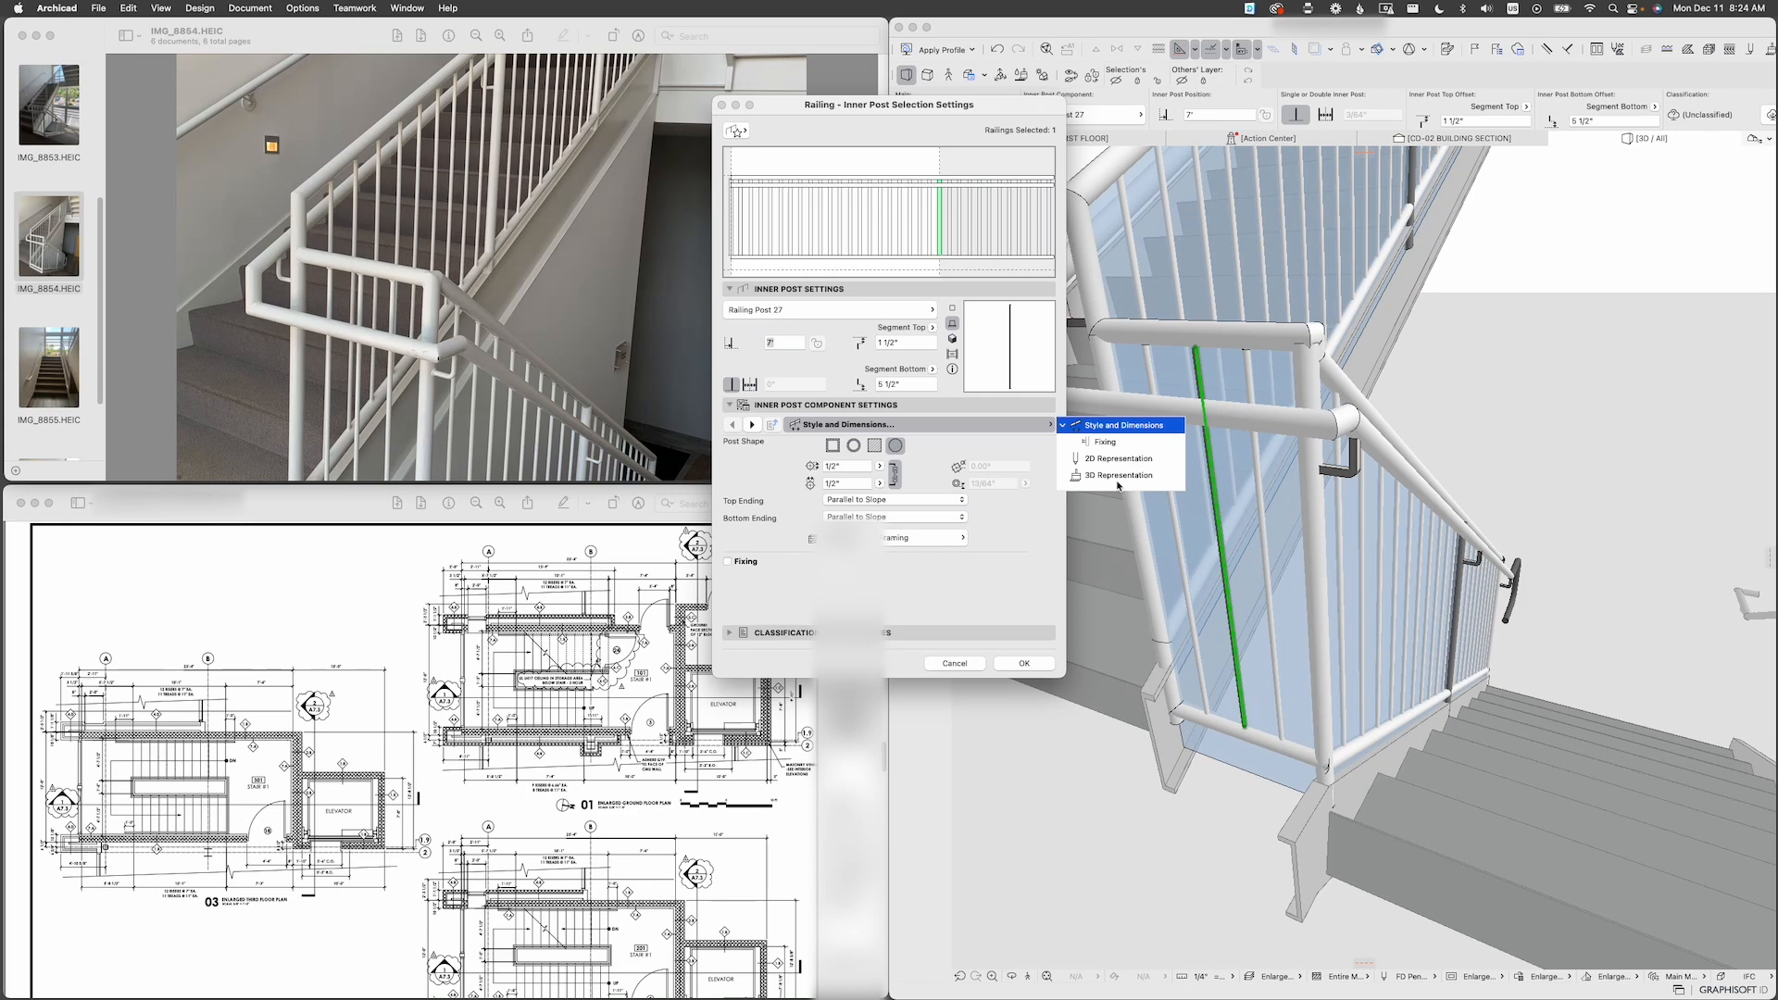
click(1118, 476)
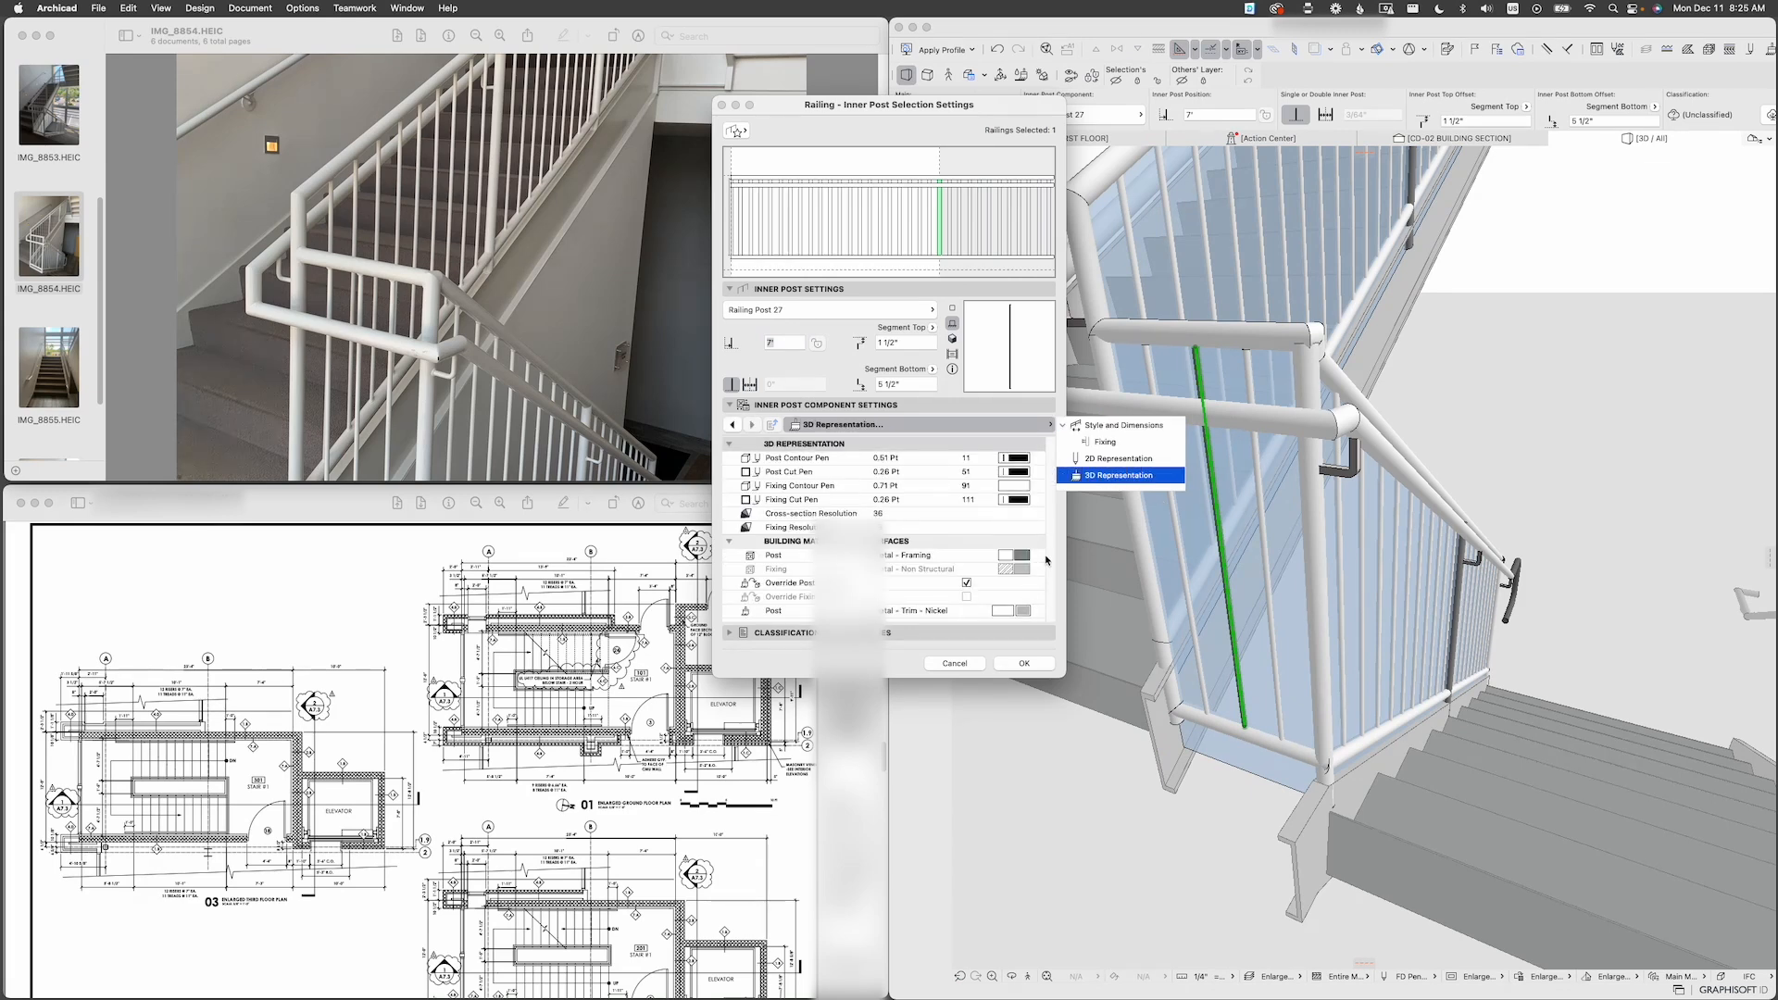
click(1036, 557)
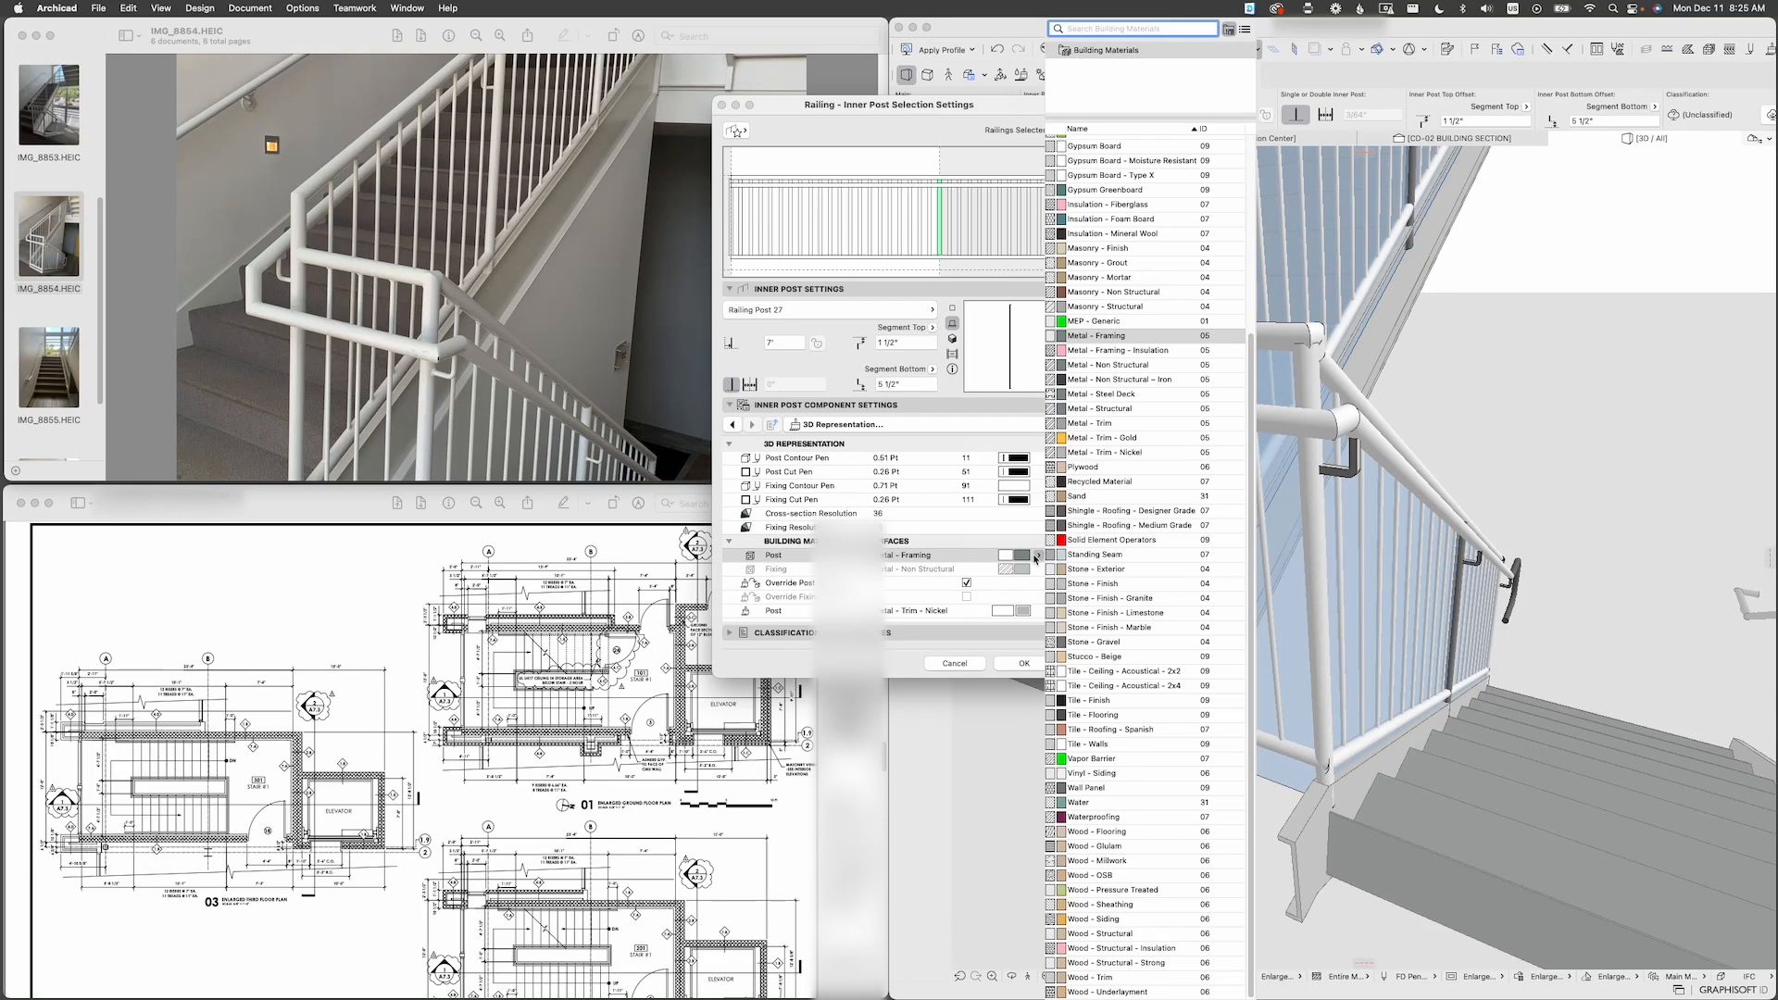
click(1037, 556)
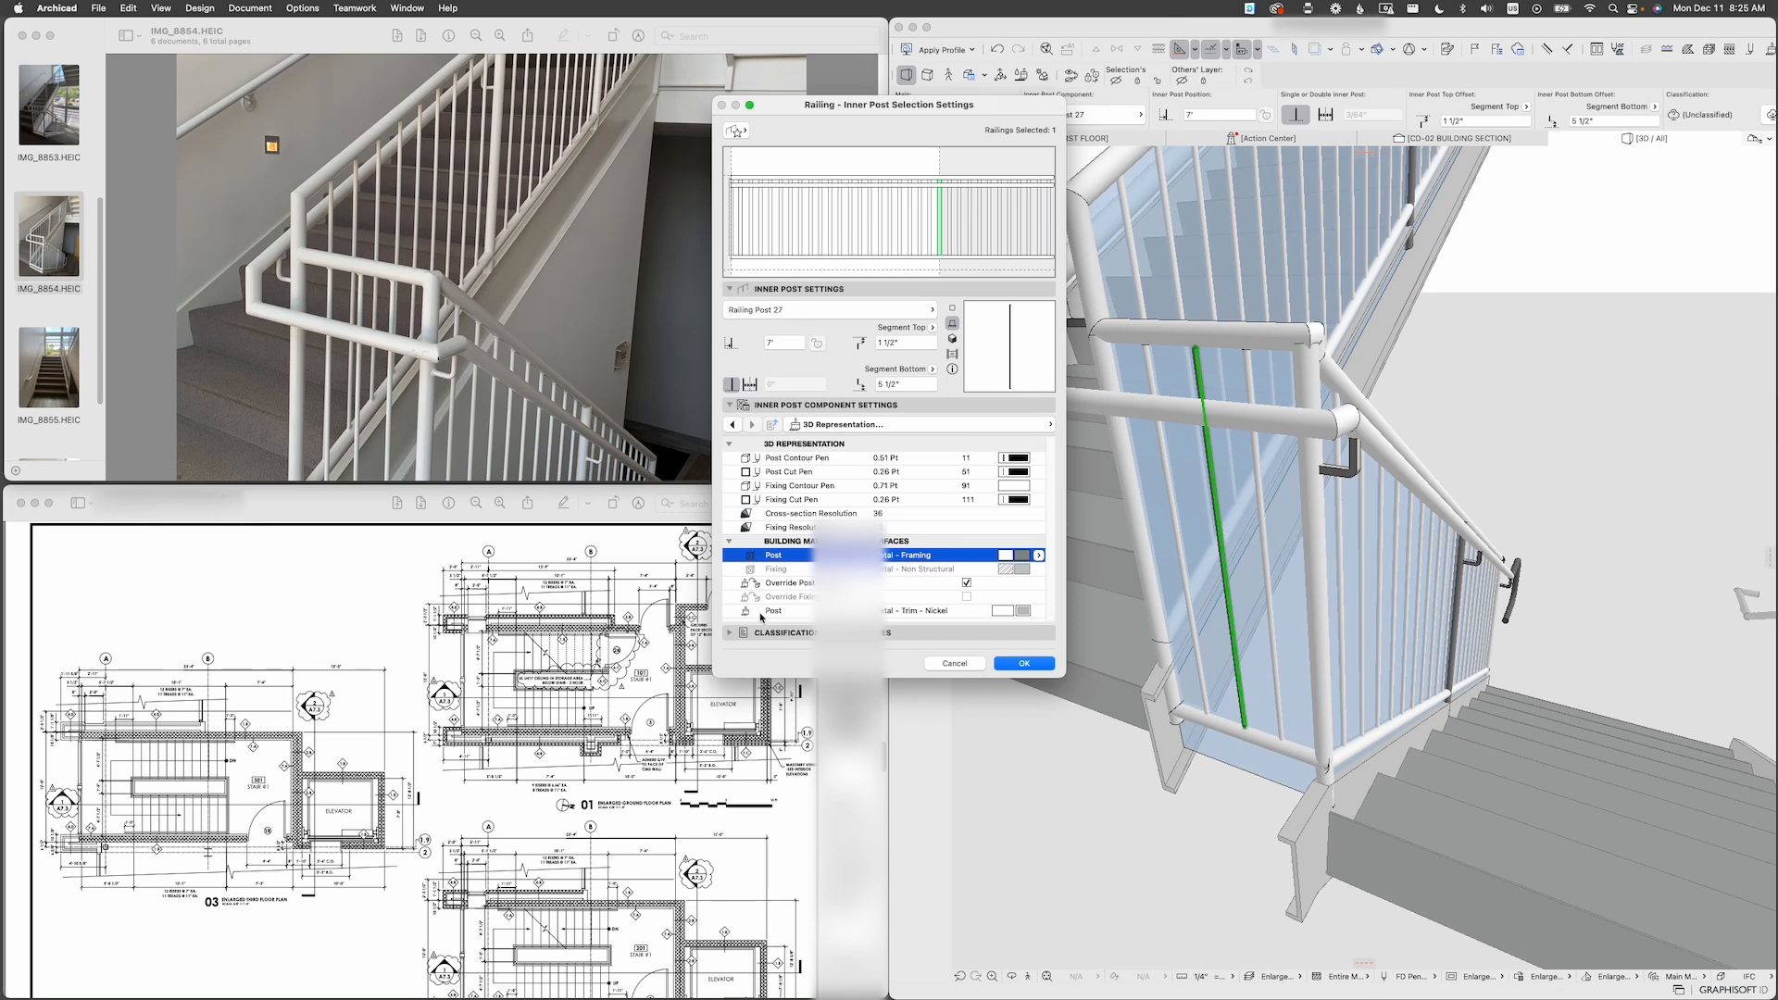
Step: Override the landing inner post's surface with Paint - White and apply the settings
click(1040, 614)
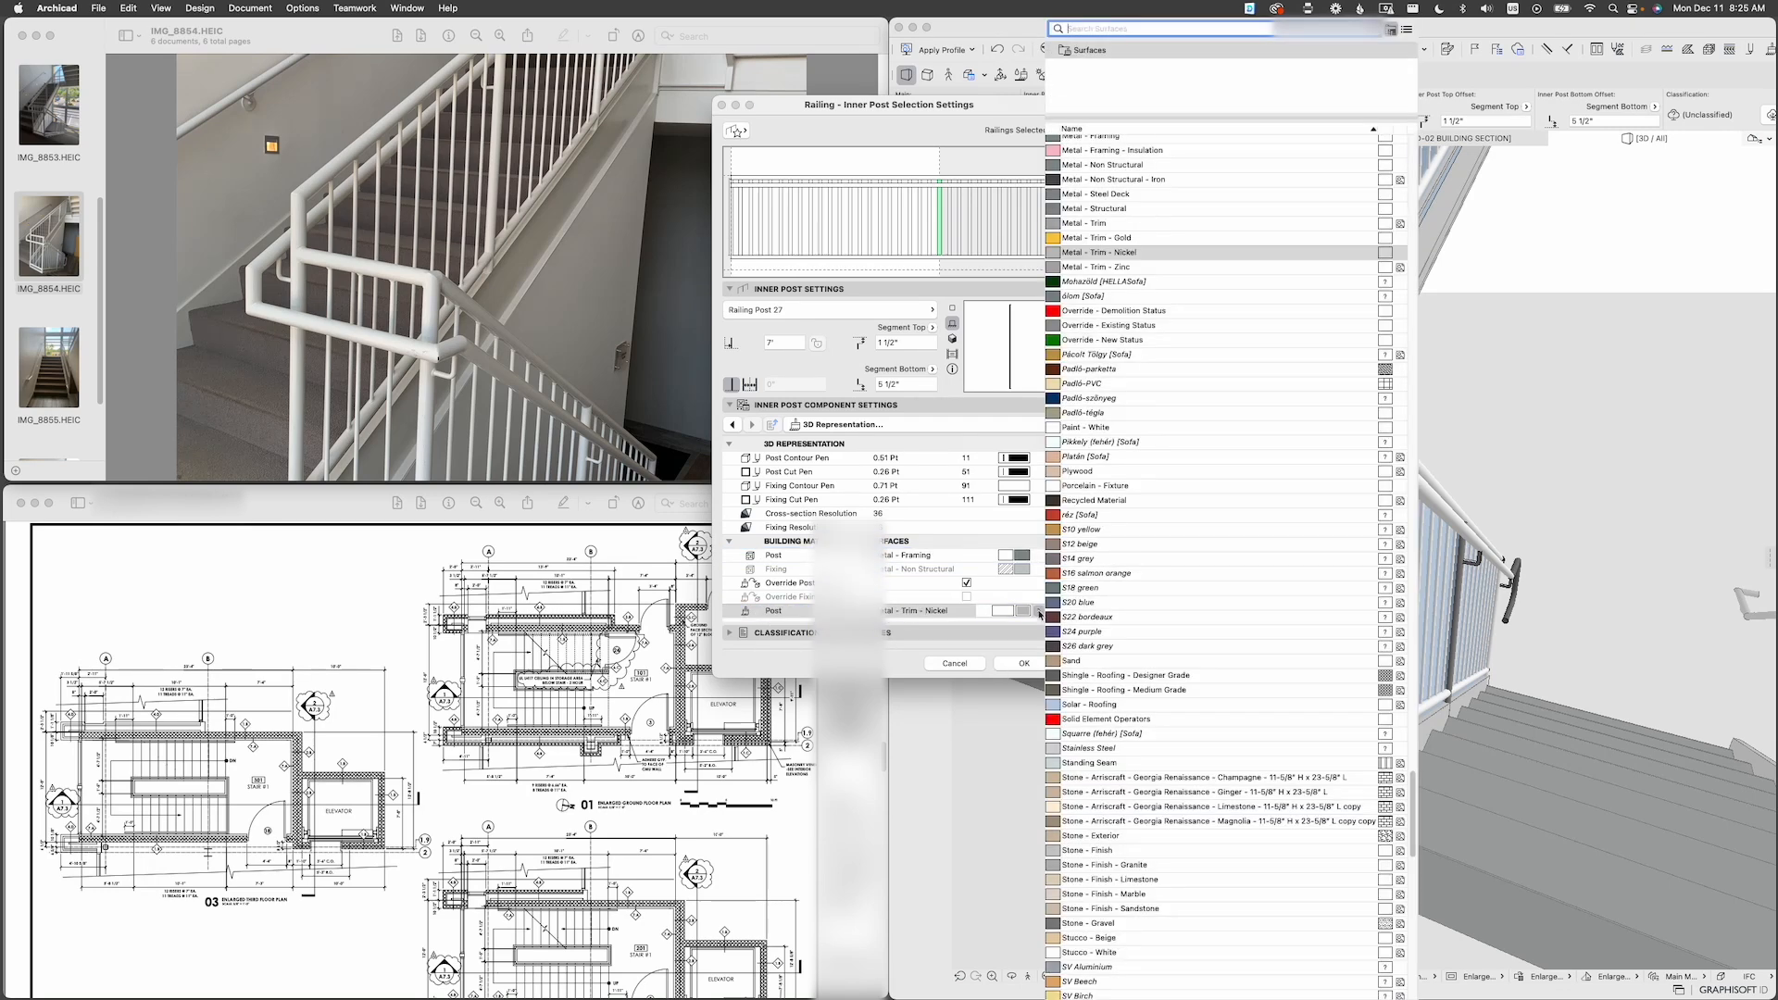
text(paint)
key(Down)
key(Down)
key(Return)
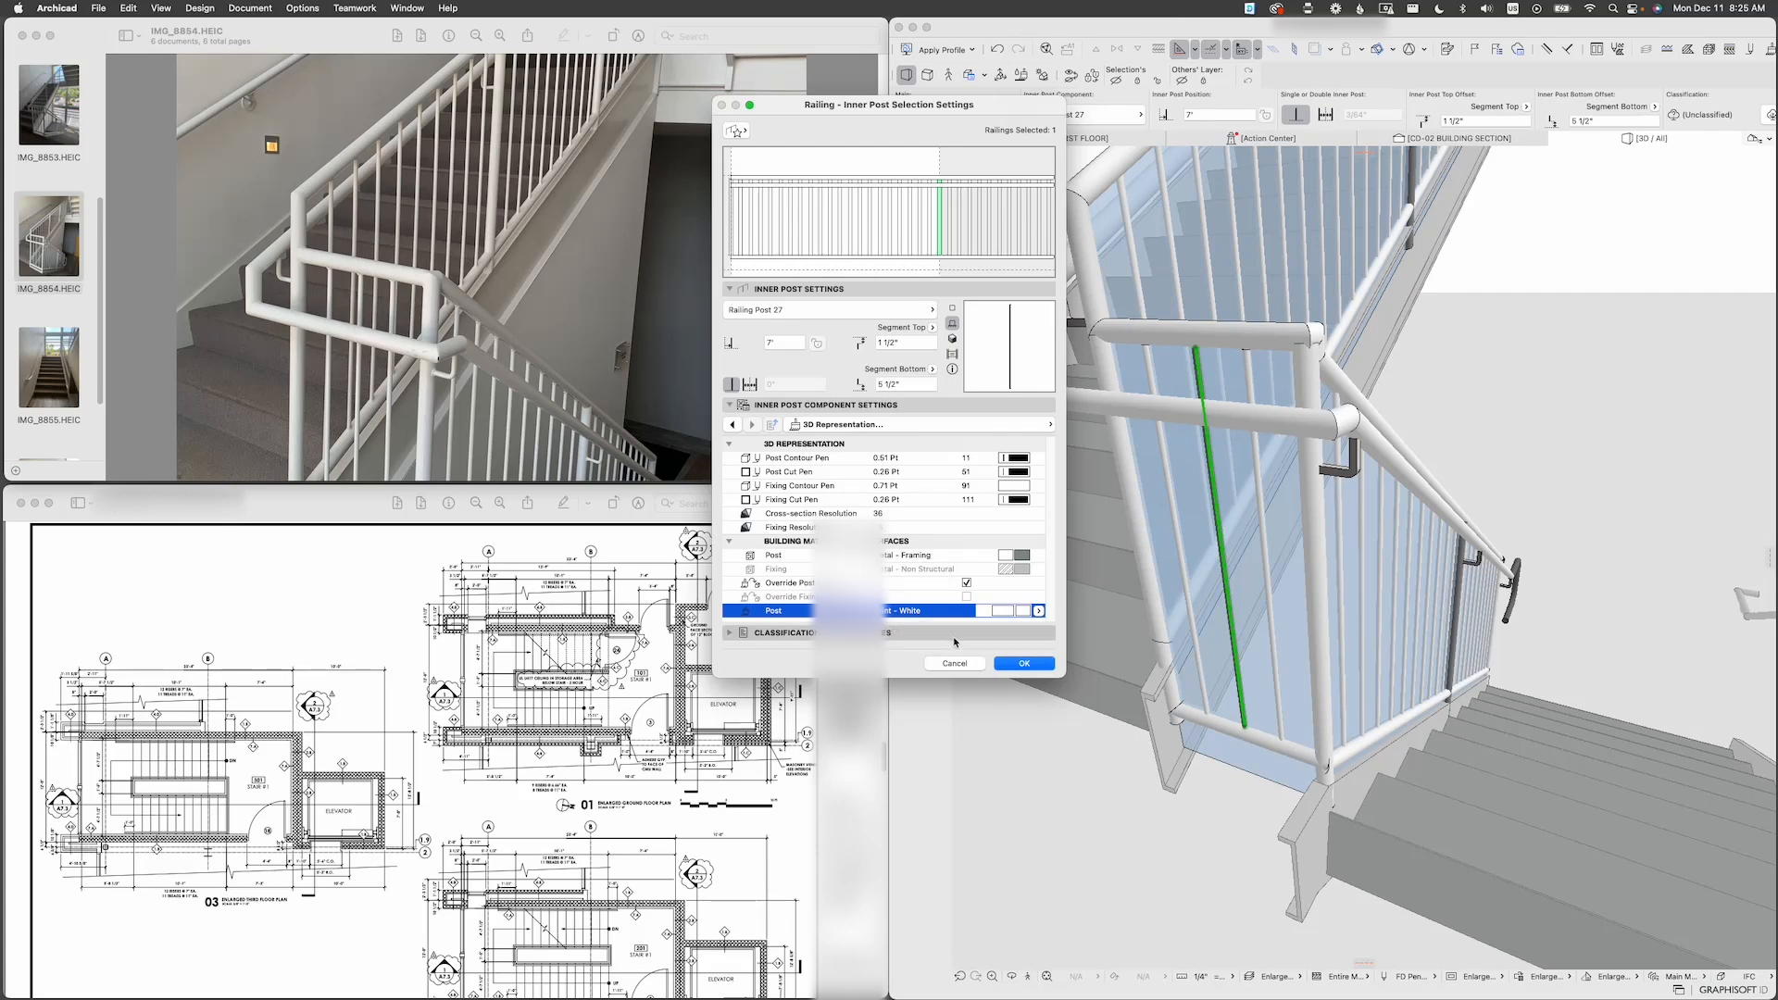
click(1052, 670)
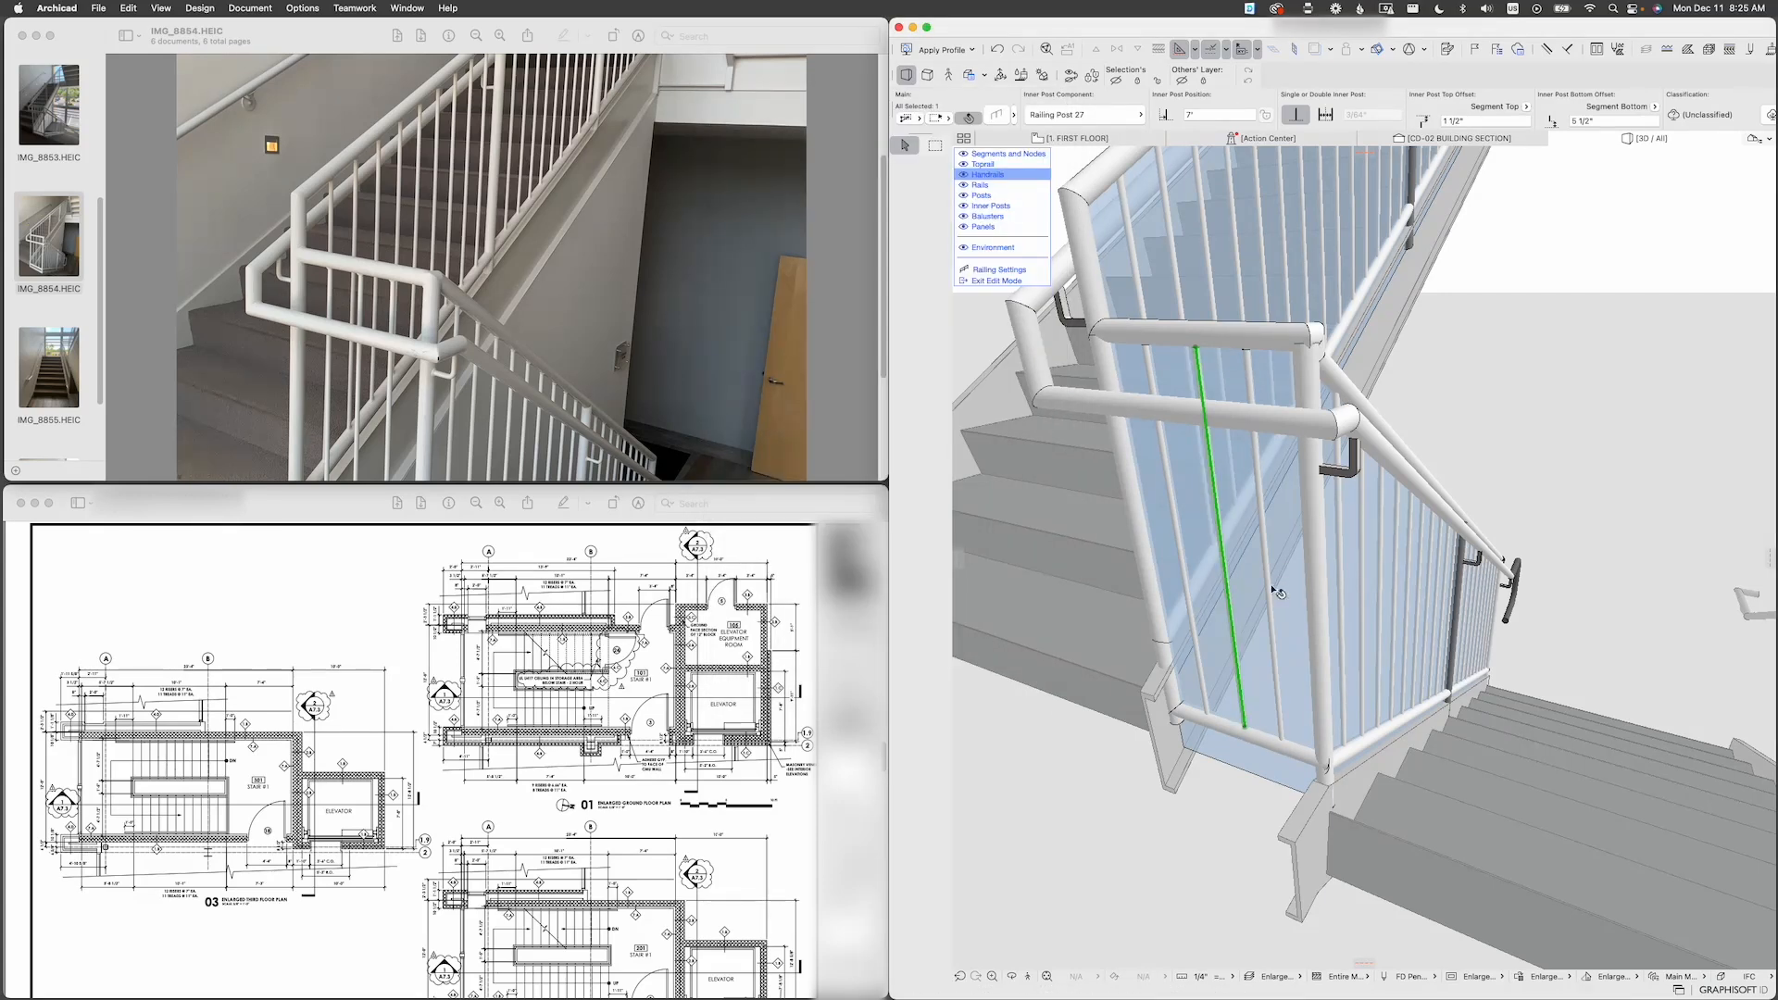
Step: Deselect the inner post and consult the stair section drawing in the PDF for the railing layout
scroll(1268, 593, down, 5)
mouse_move(1324, 590)
shift+middle_down()
mouse_move(1295, 583)
mouse_move(1315, 579)
shift+middle_up()
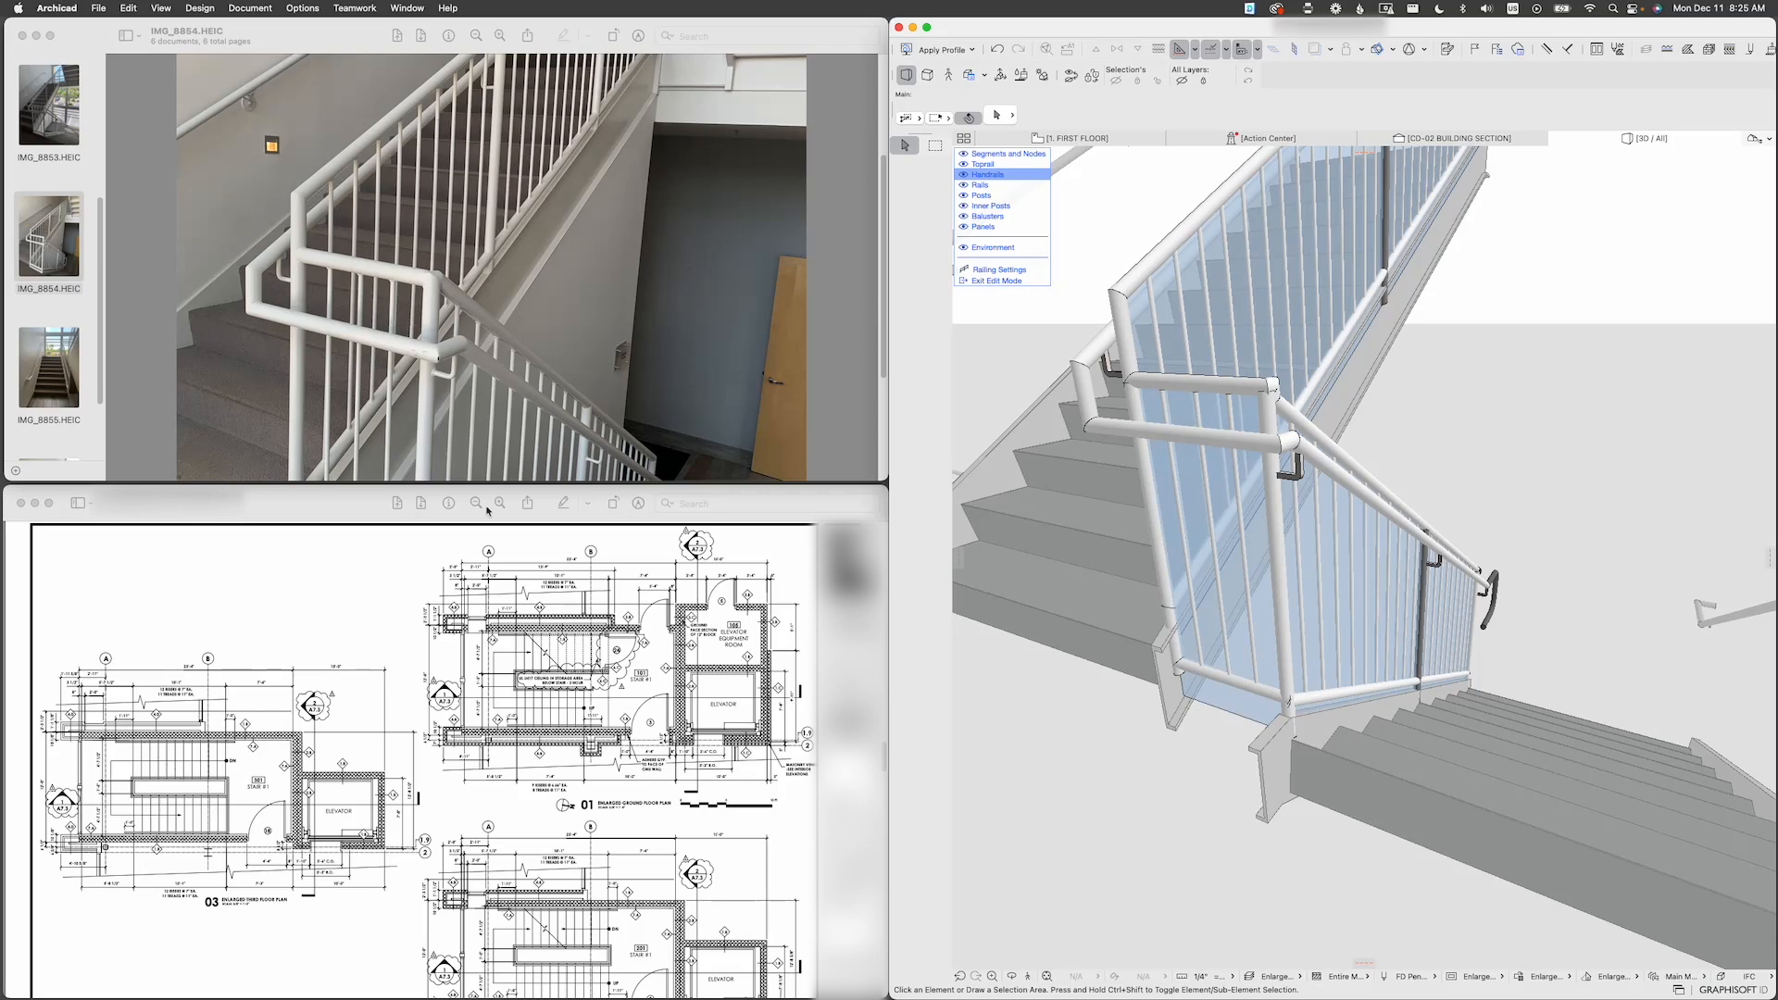
scroll(639, 704, down, 10)
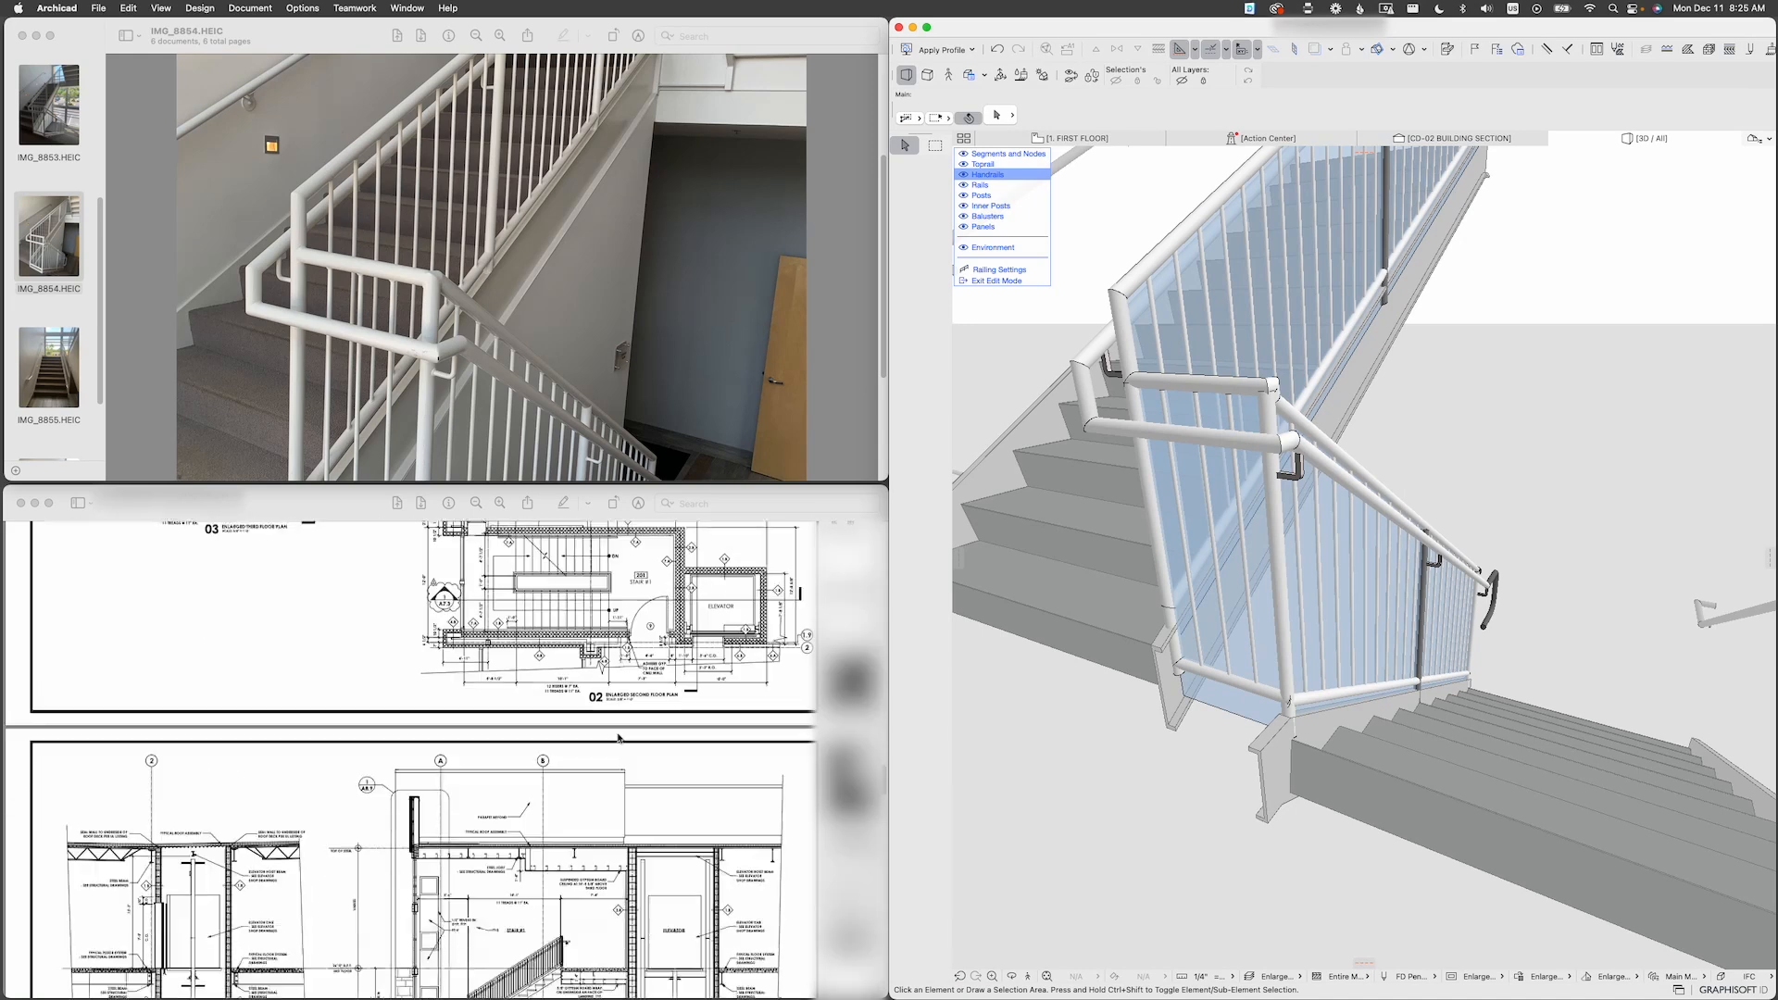
scroll(619, 738, down, 3)
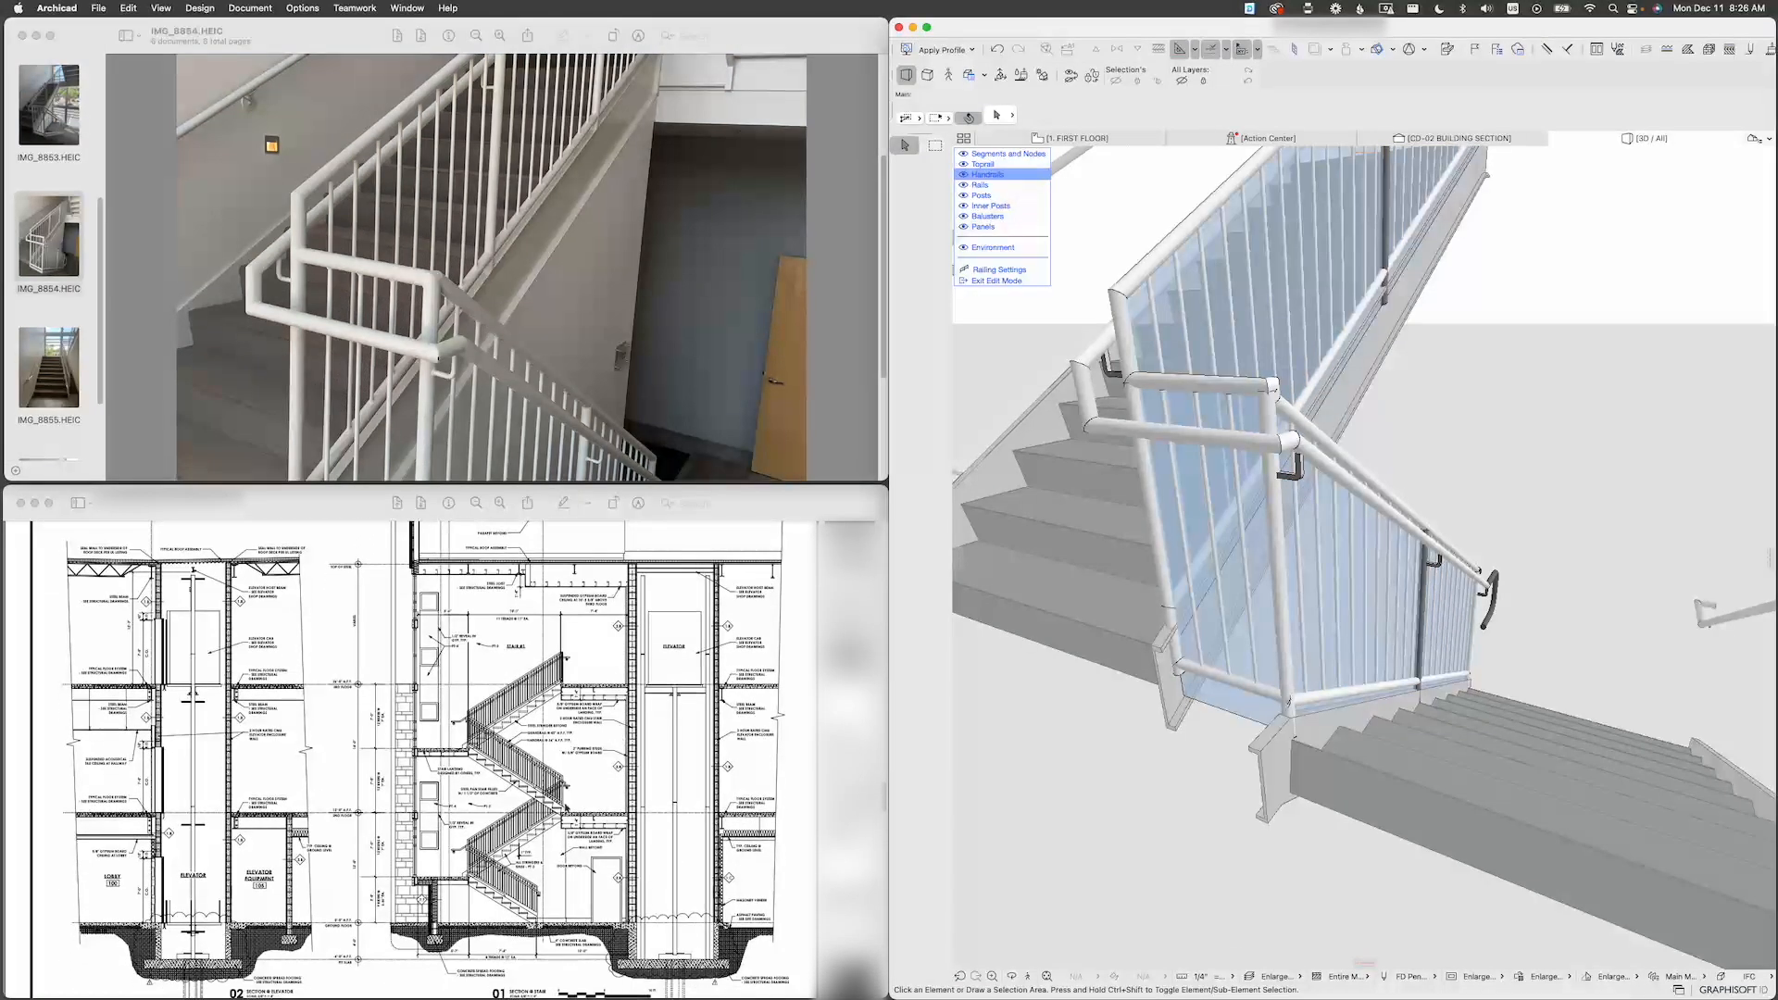
Step: Exit edit mode on the inner stair railing and clear the selection
click(1338, 565)
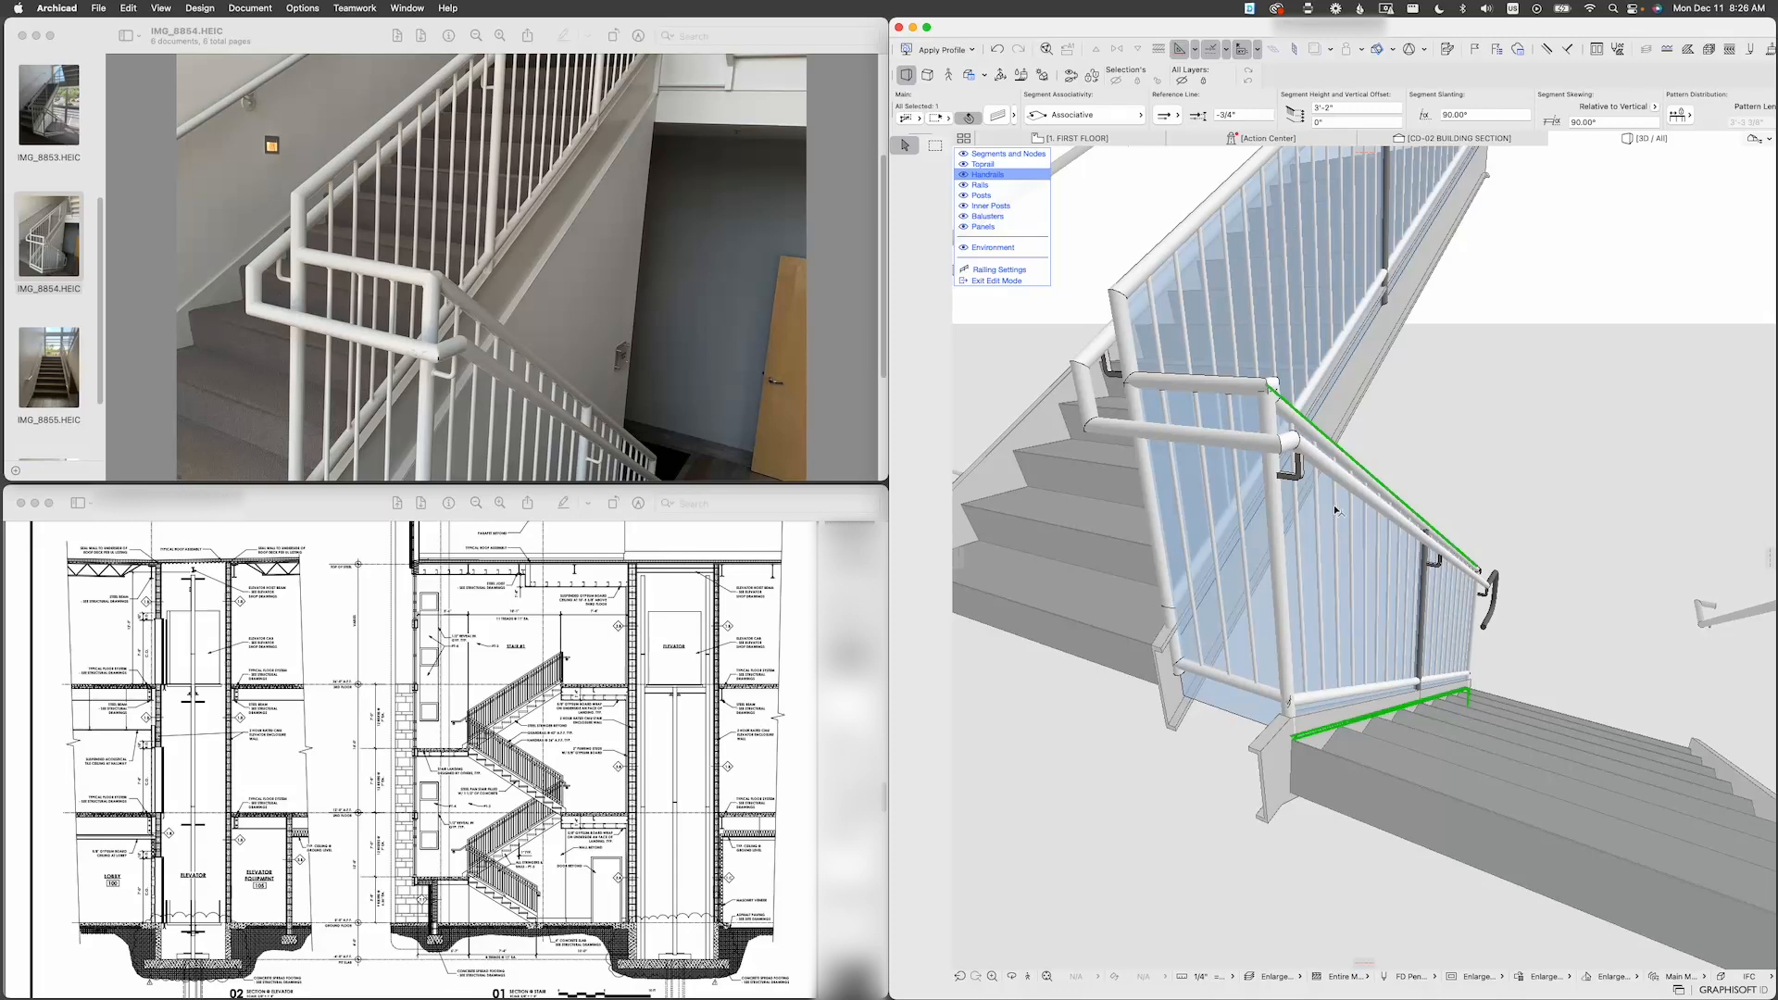
shift+middle_drag(1334, 519, 1339, 469)
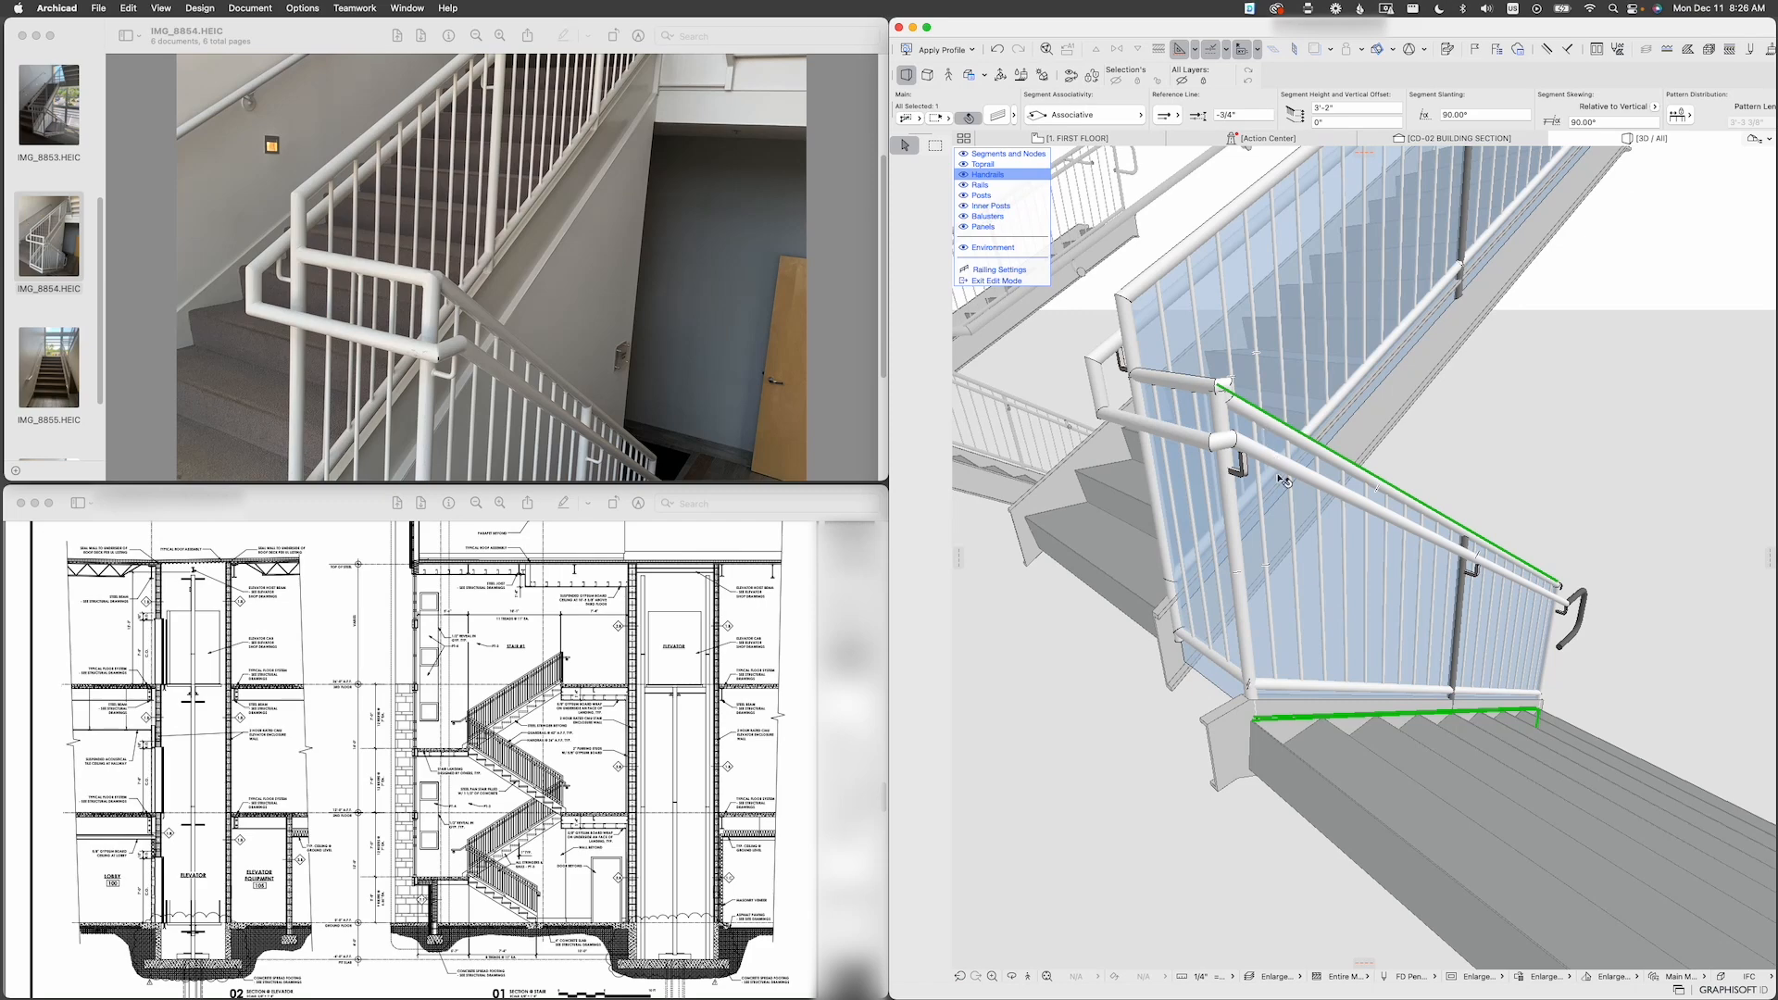
key(Escape)
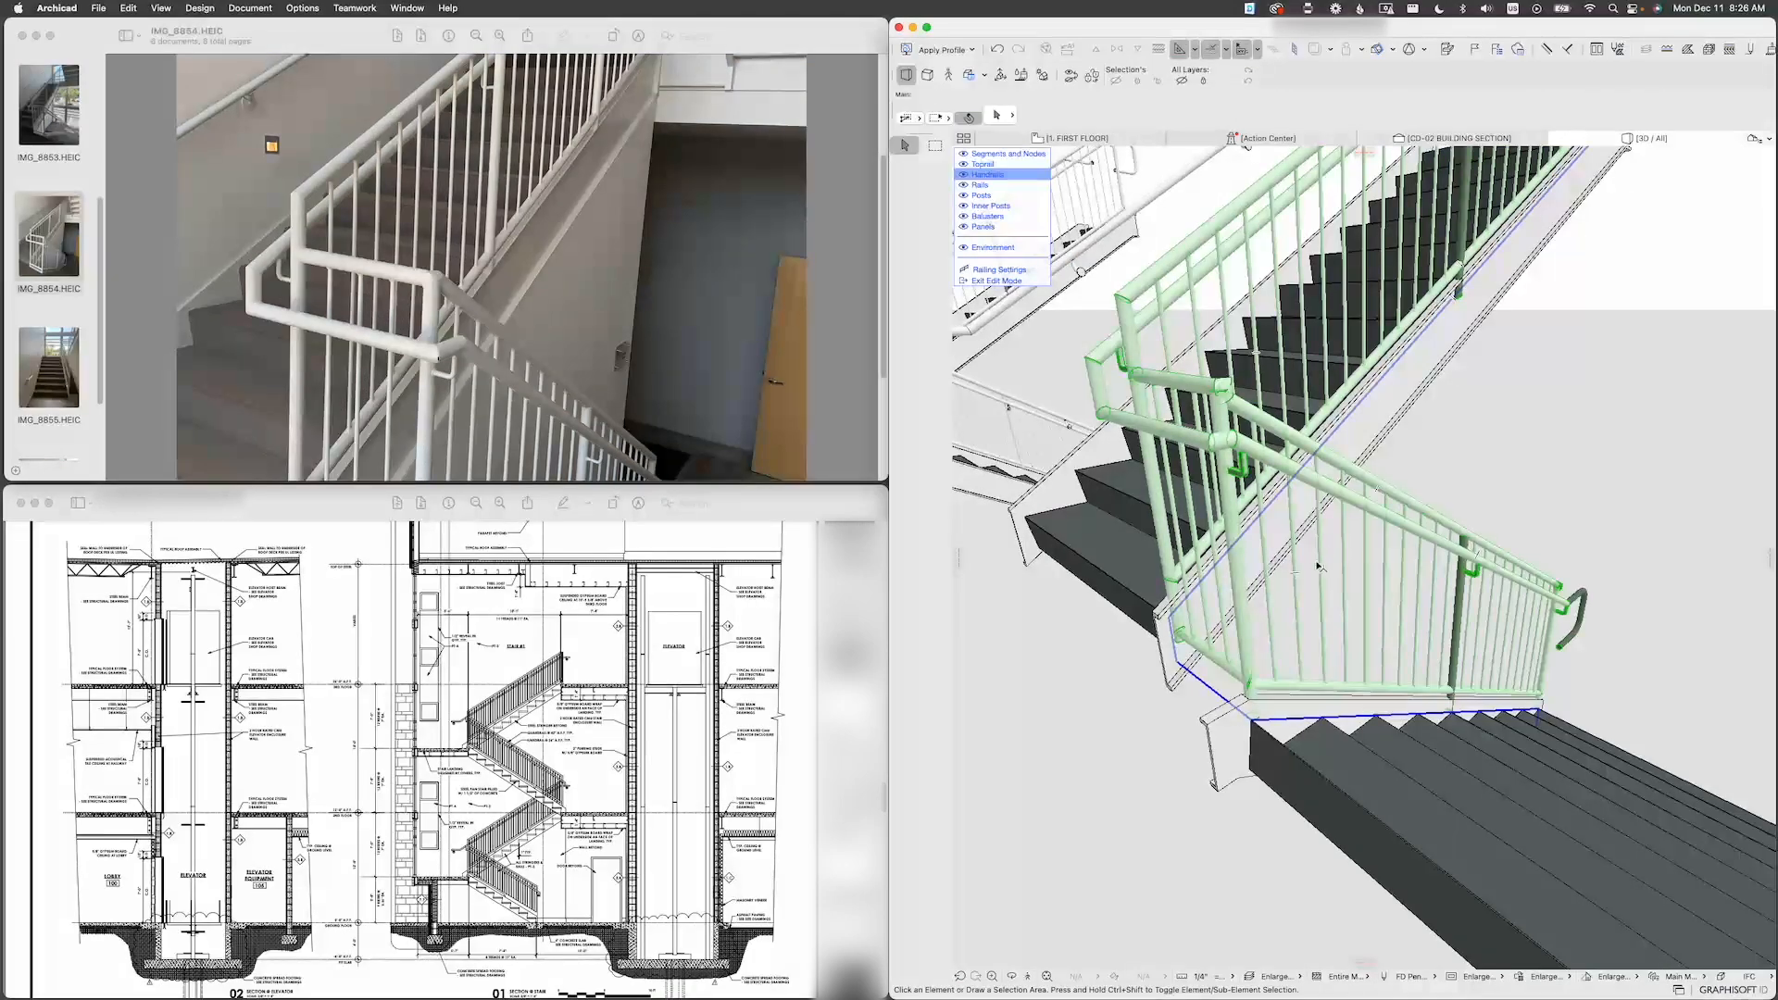
key(Escape)
scroll(1326, 570, down, 5)
mouse_move(1326, 569)
shift+middle_down()
mouse_move(1359, 563)
mouse_move(1339, 574)
shift+middle_up()
scroll(1339, 574, up, 6)
scroll(1339, 574, down, 2)
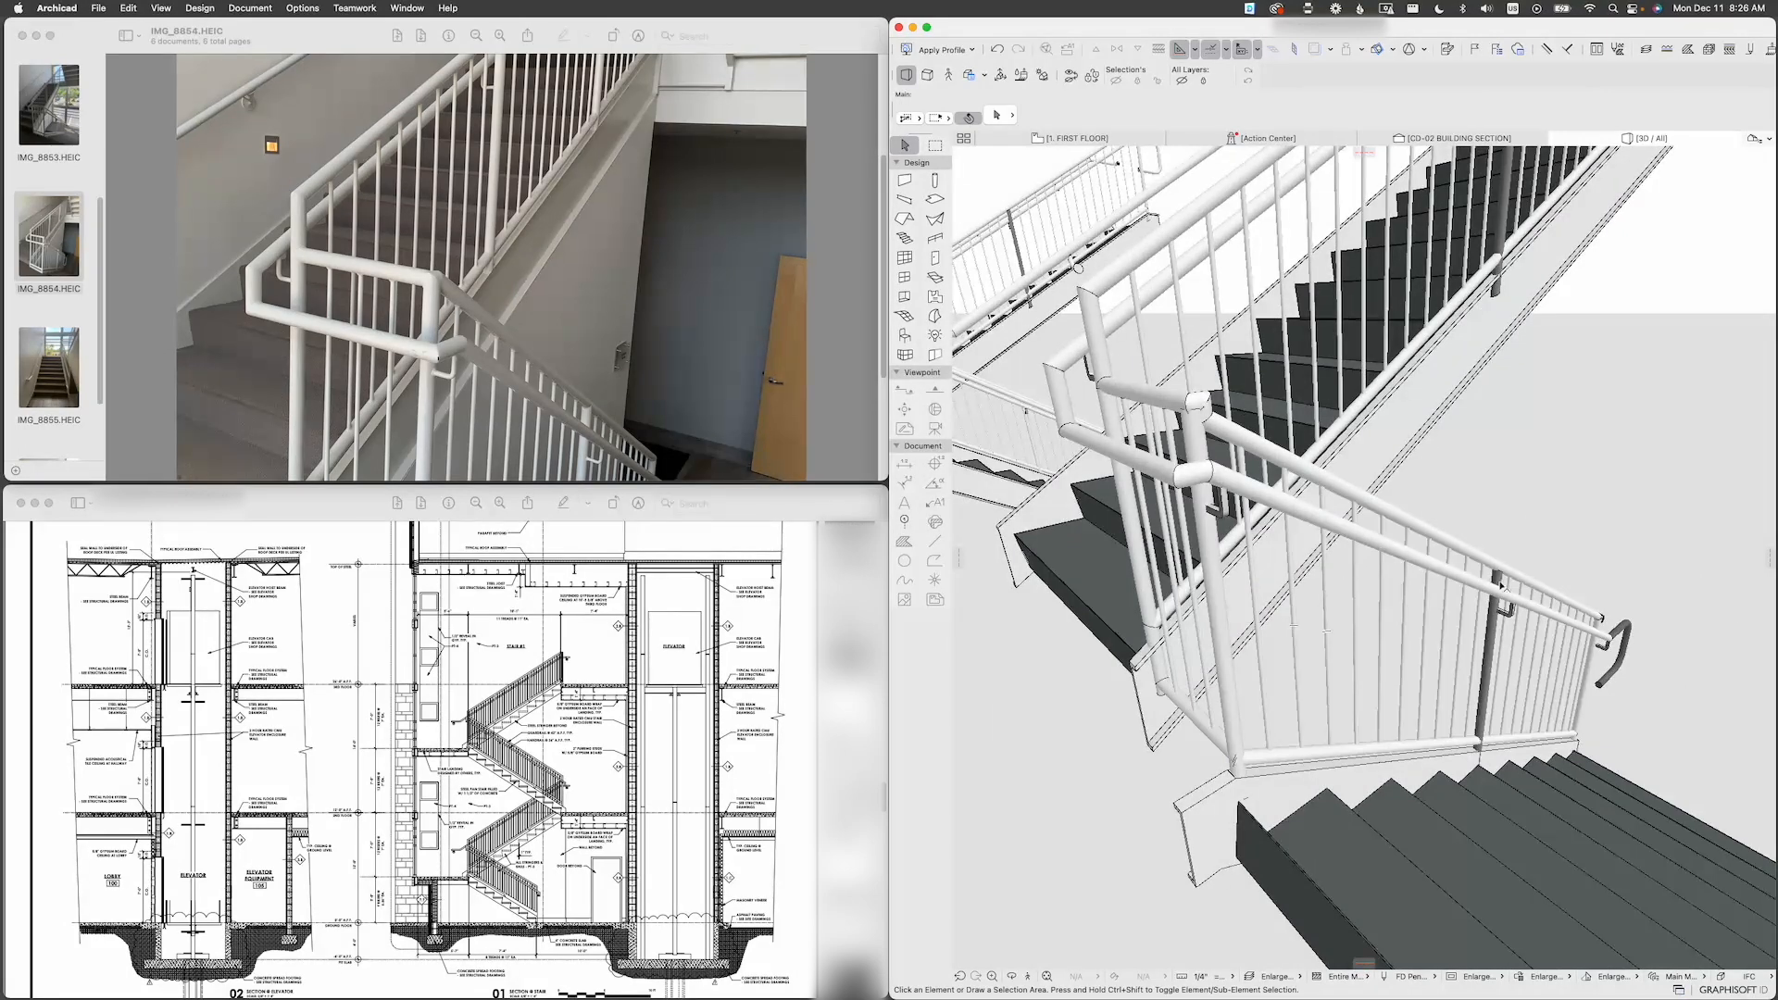
Step: Override the surface of the whole inner stair railing's inner posts with Paint - White and apply the settings
click(1420, 562)
scroll(1420, 562, down, 3)
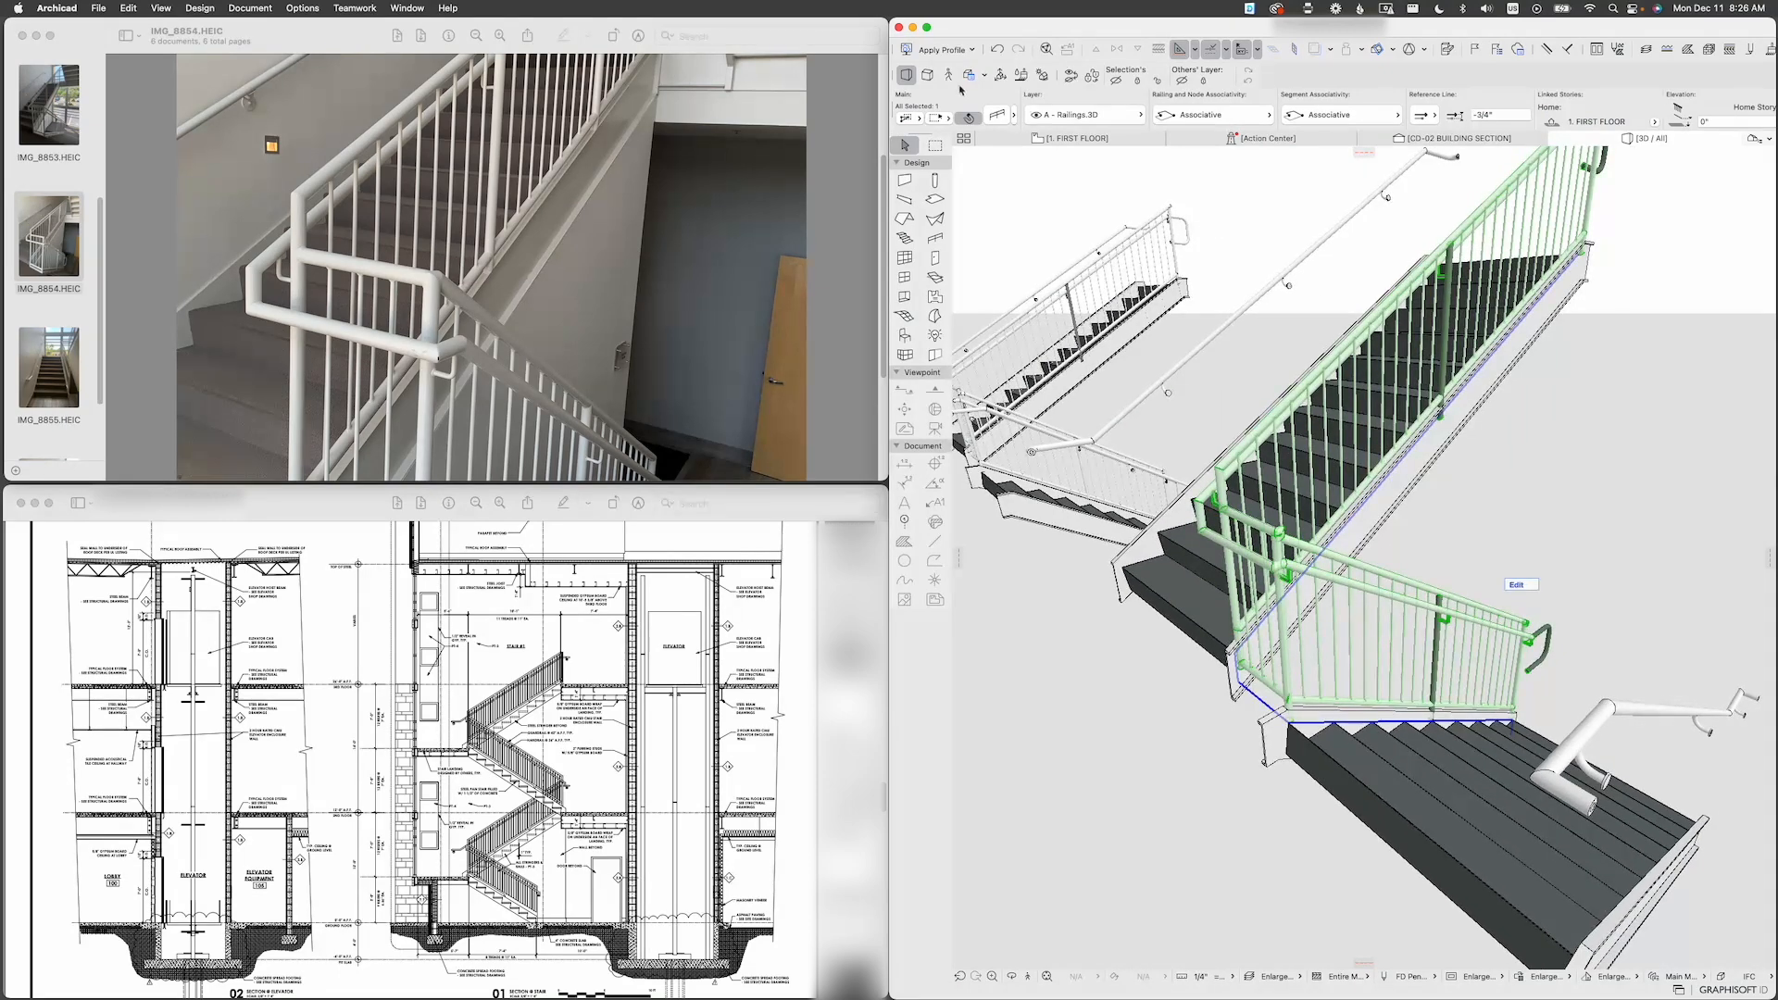
click(996, 116)
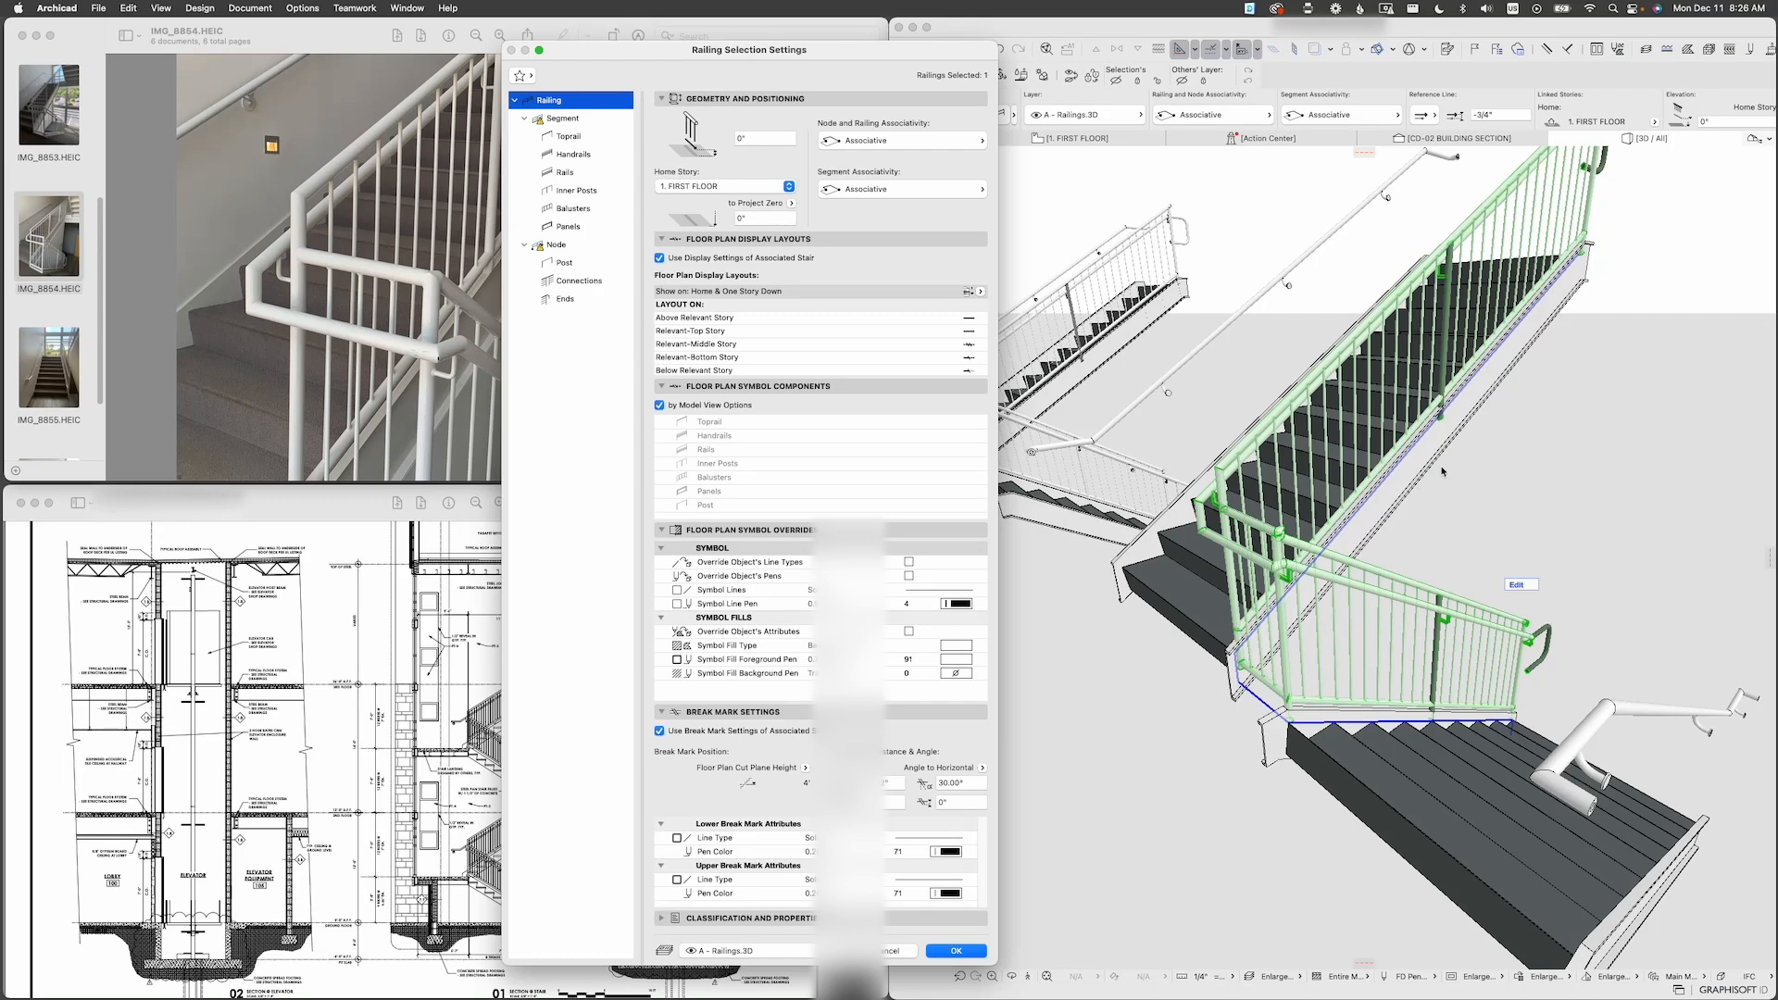
click(554, 244)
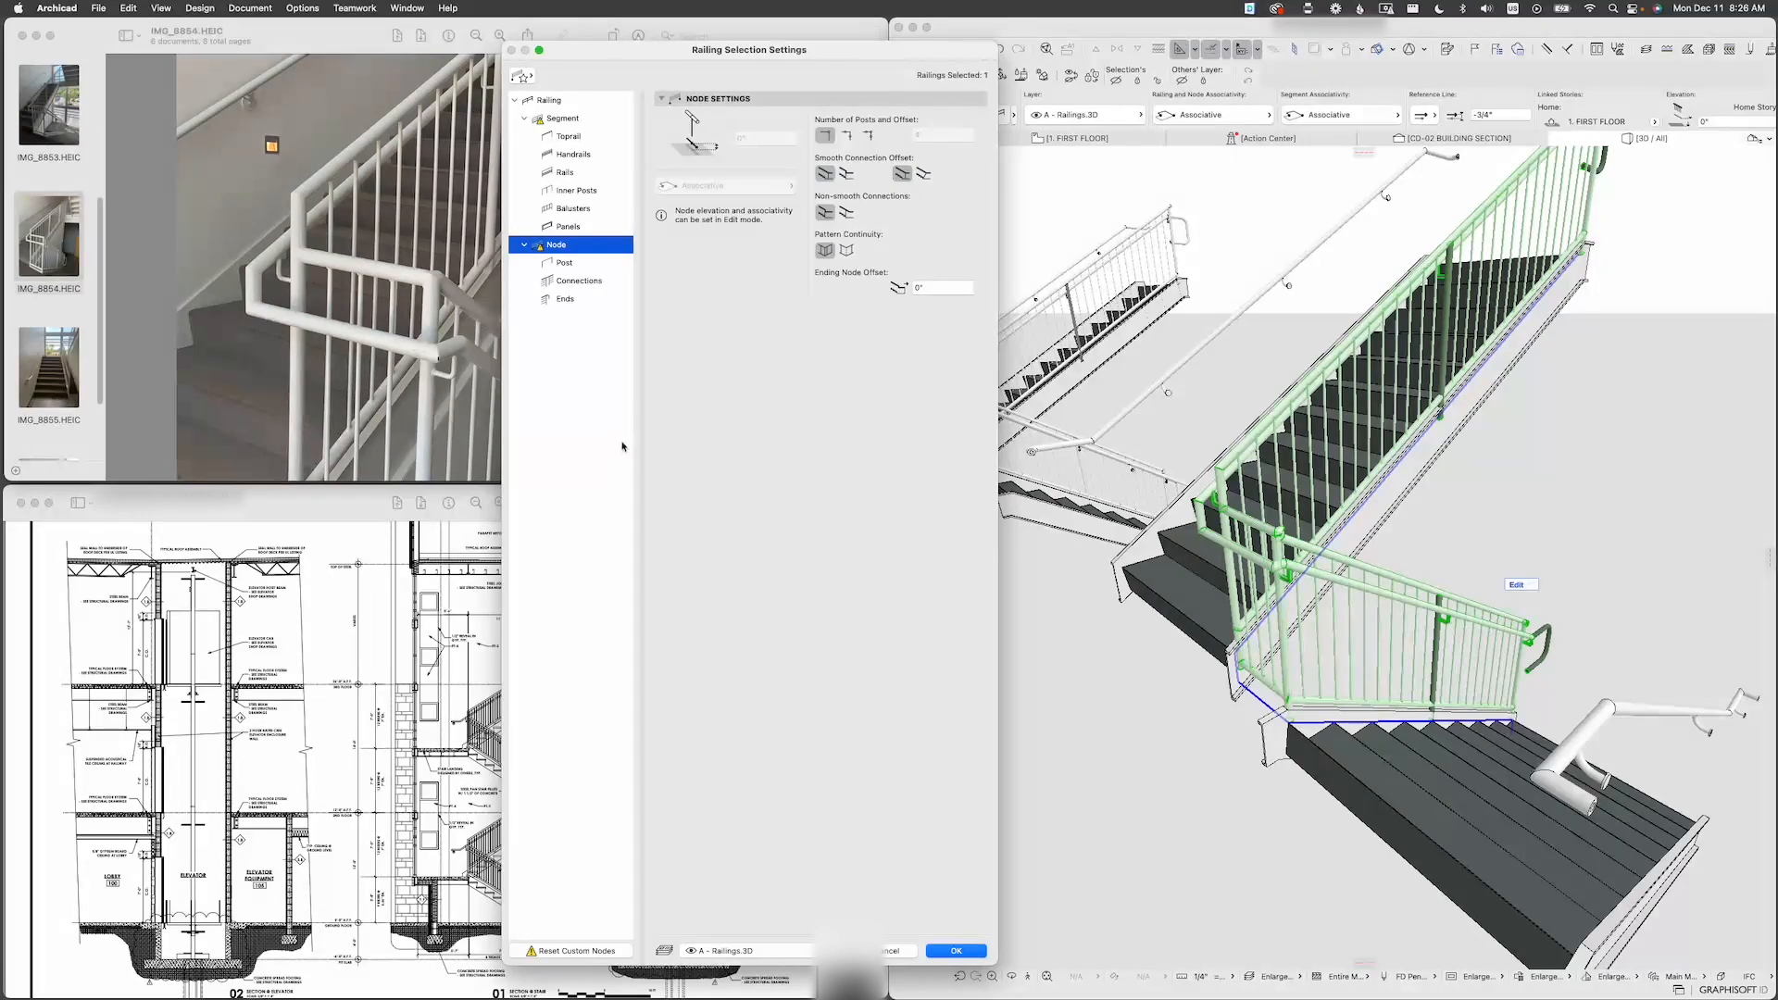
drag(587, 51, 651, 183)
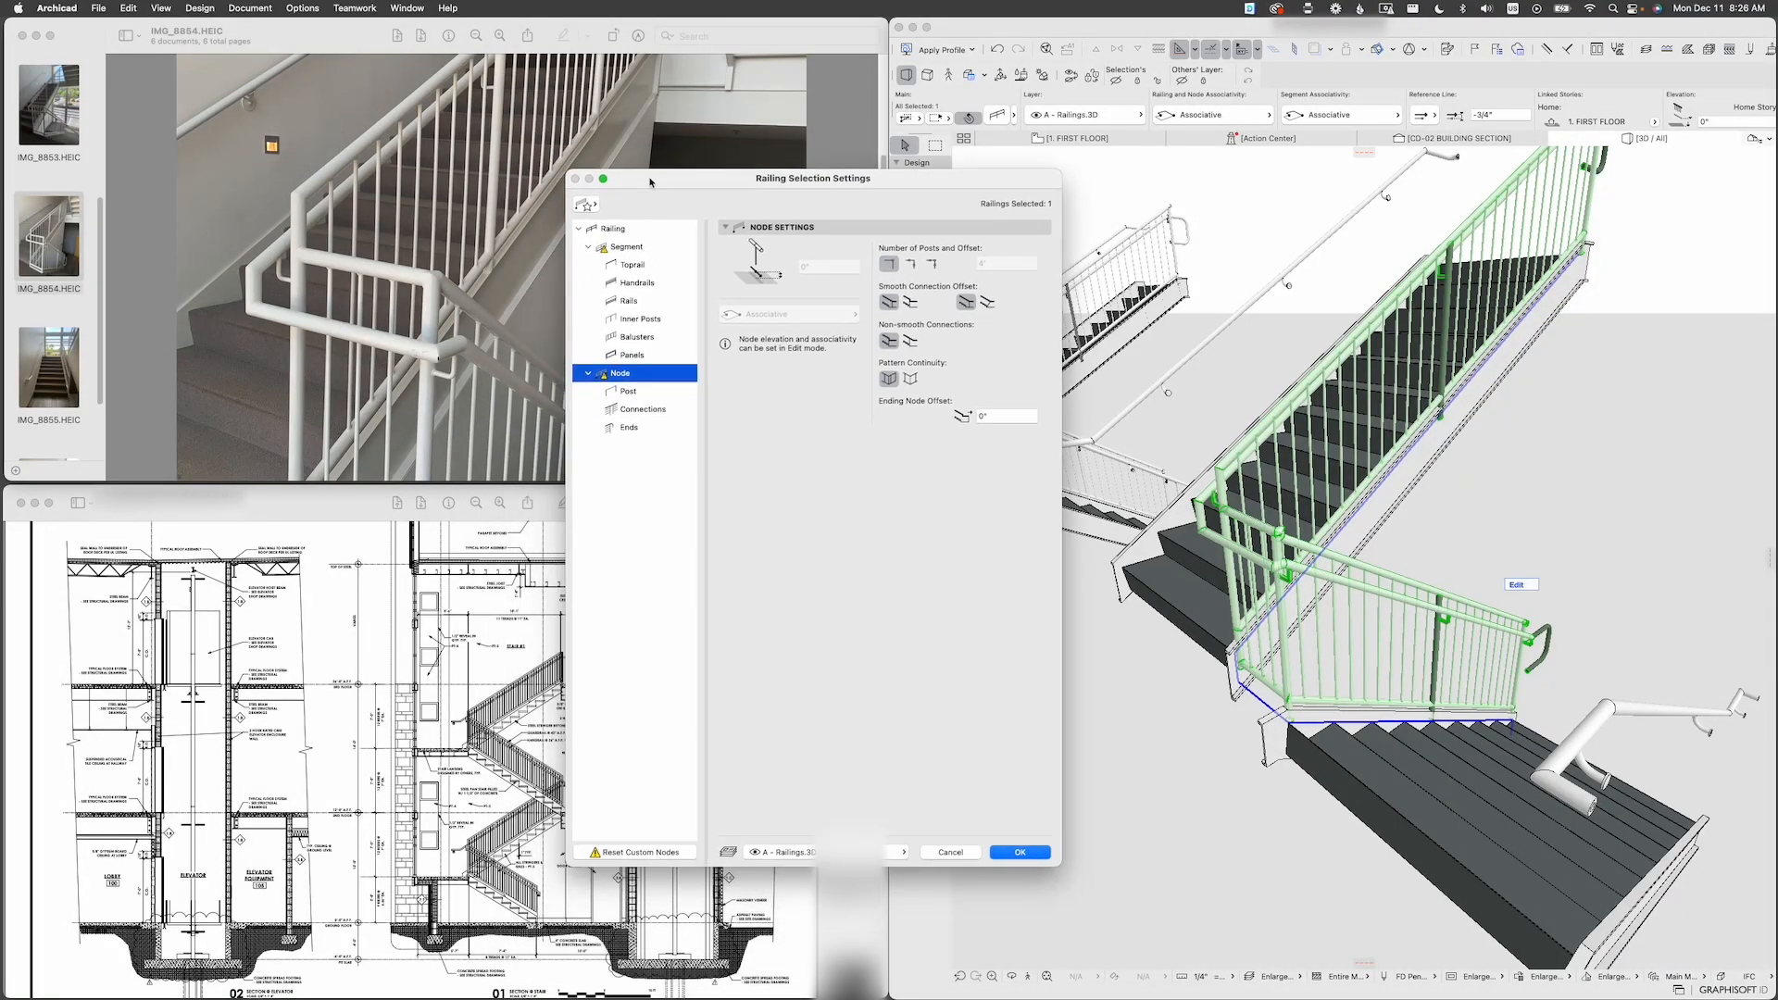
click(656, 318)
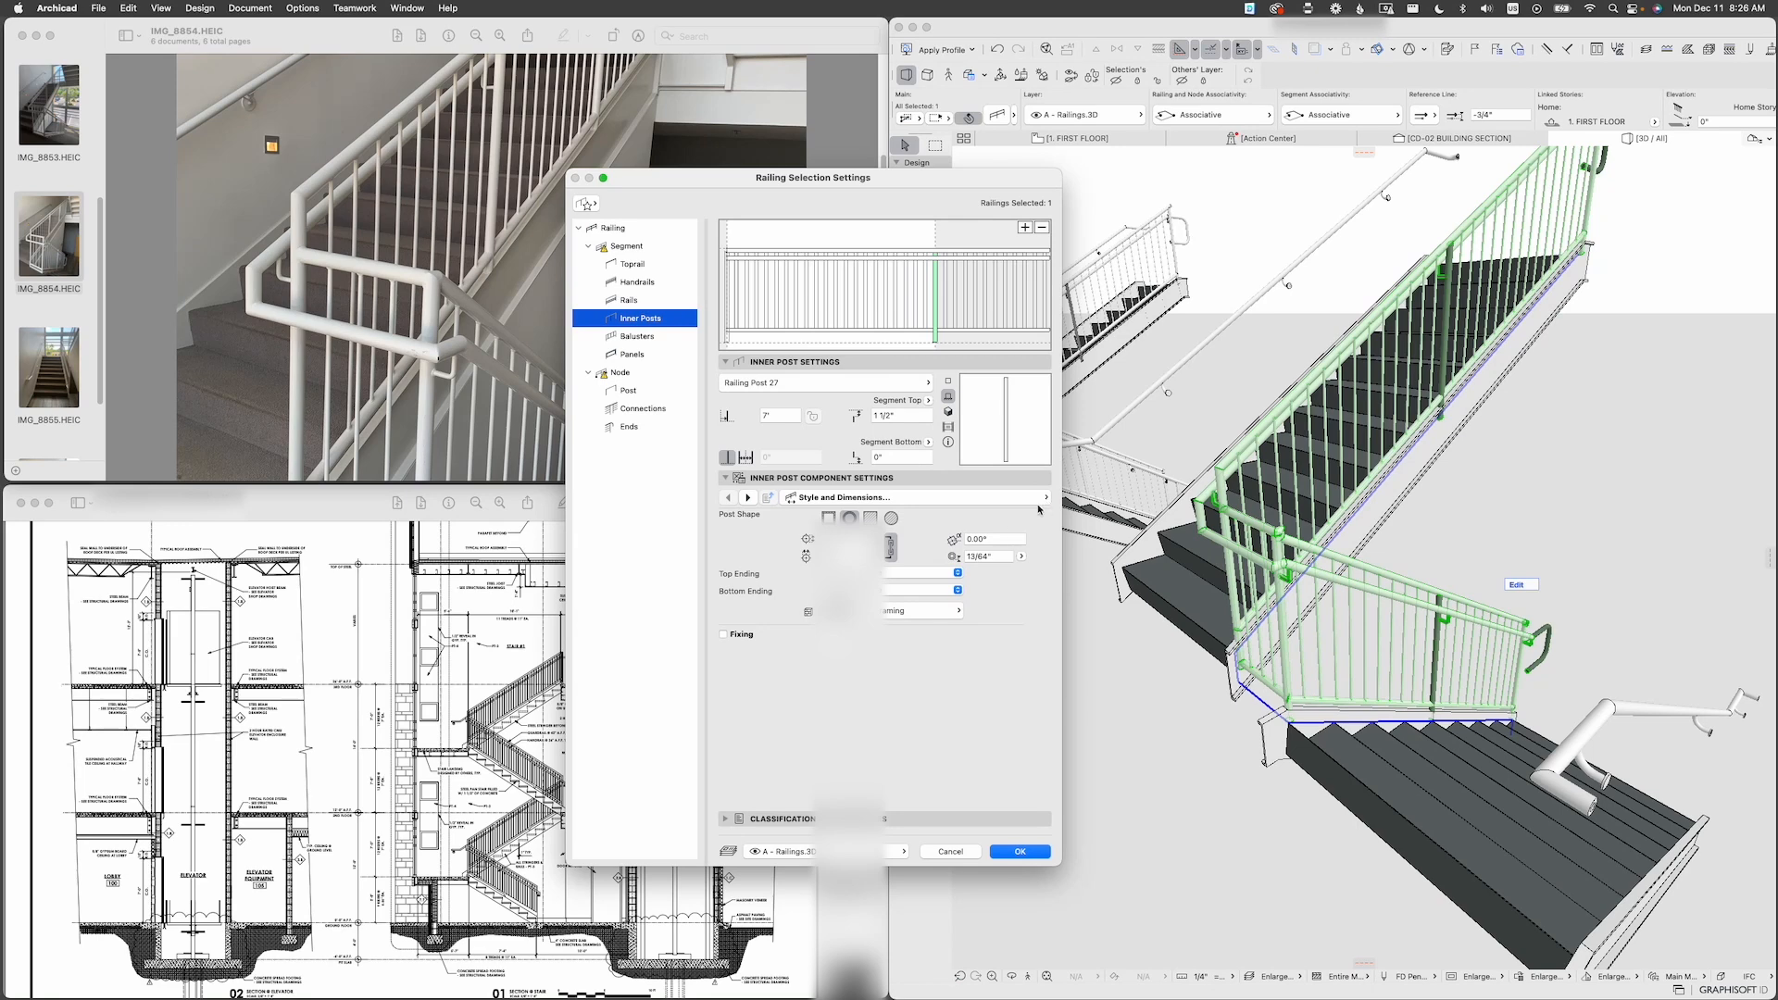
click(1038, 502)
click(1112, 550)
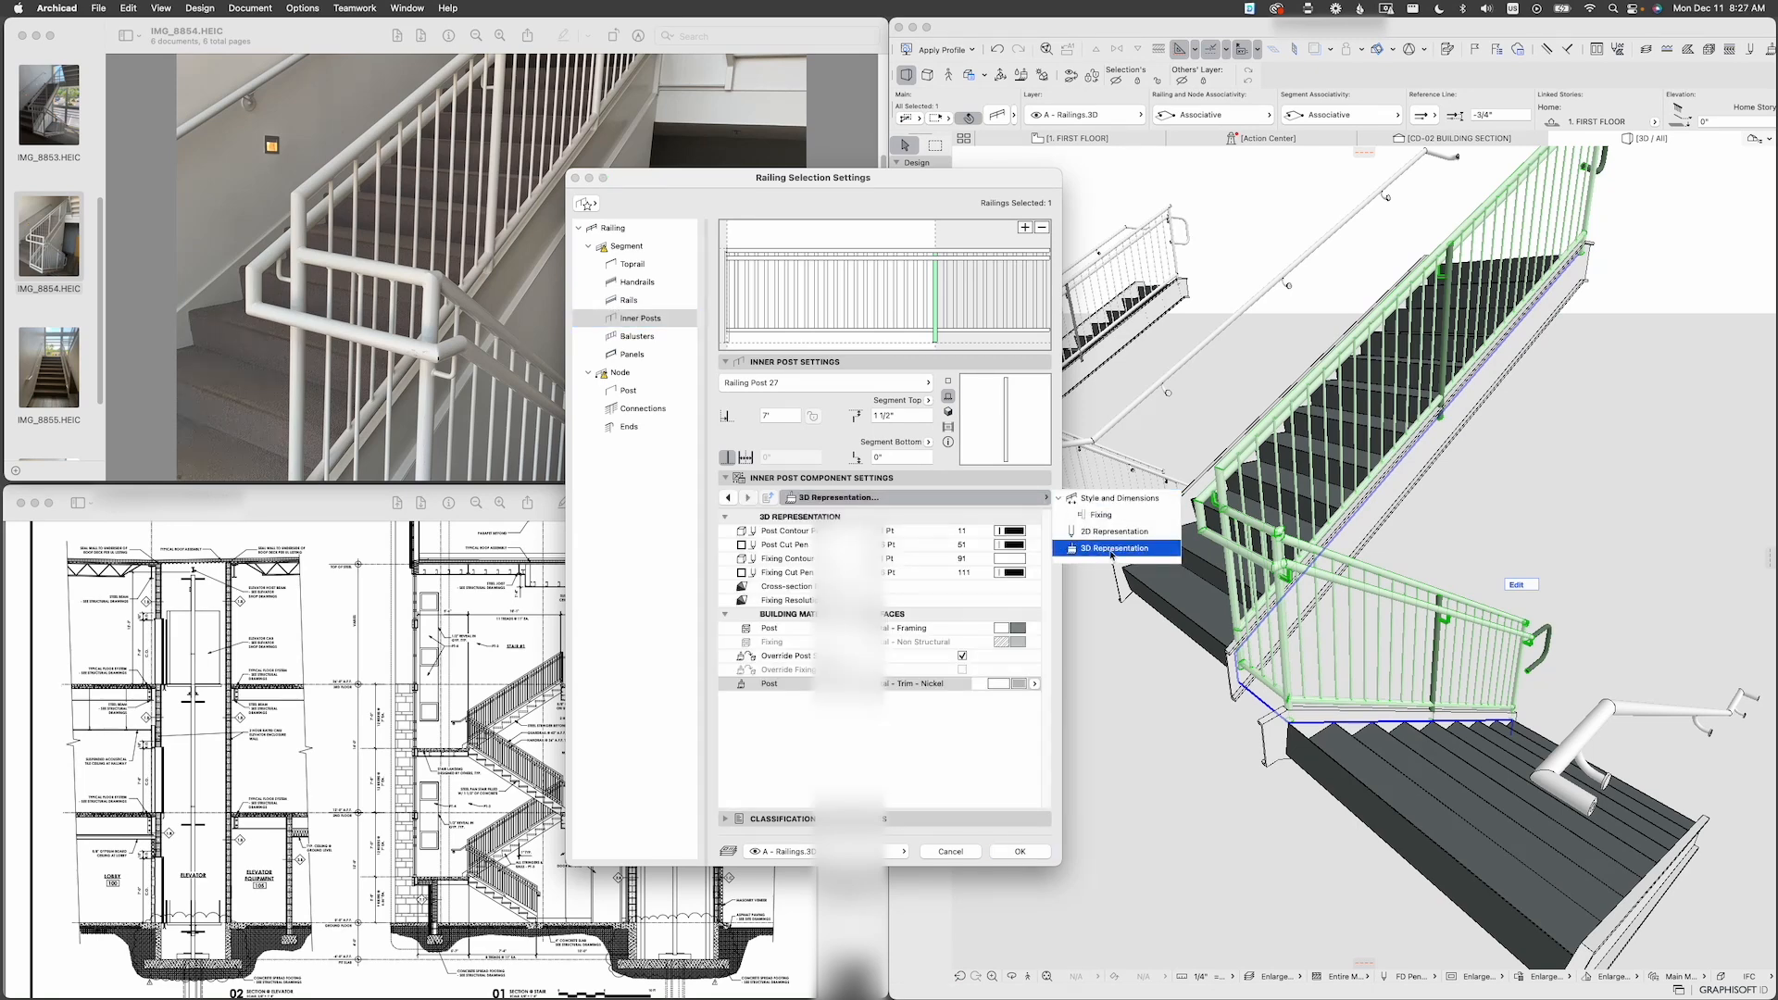
click(1034, 684)
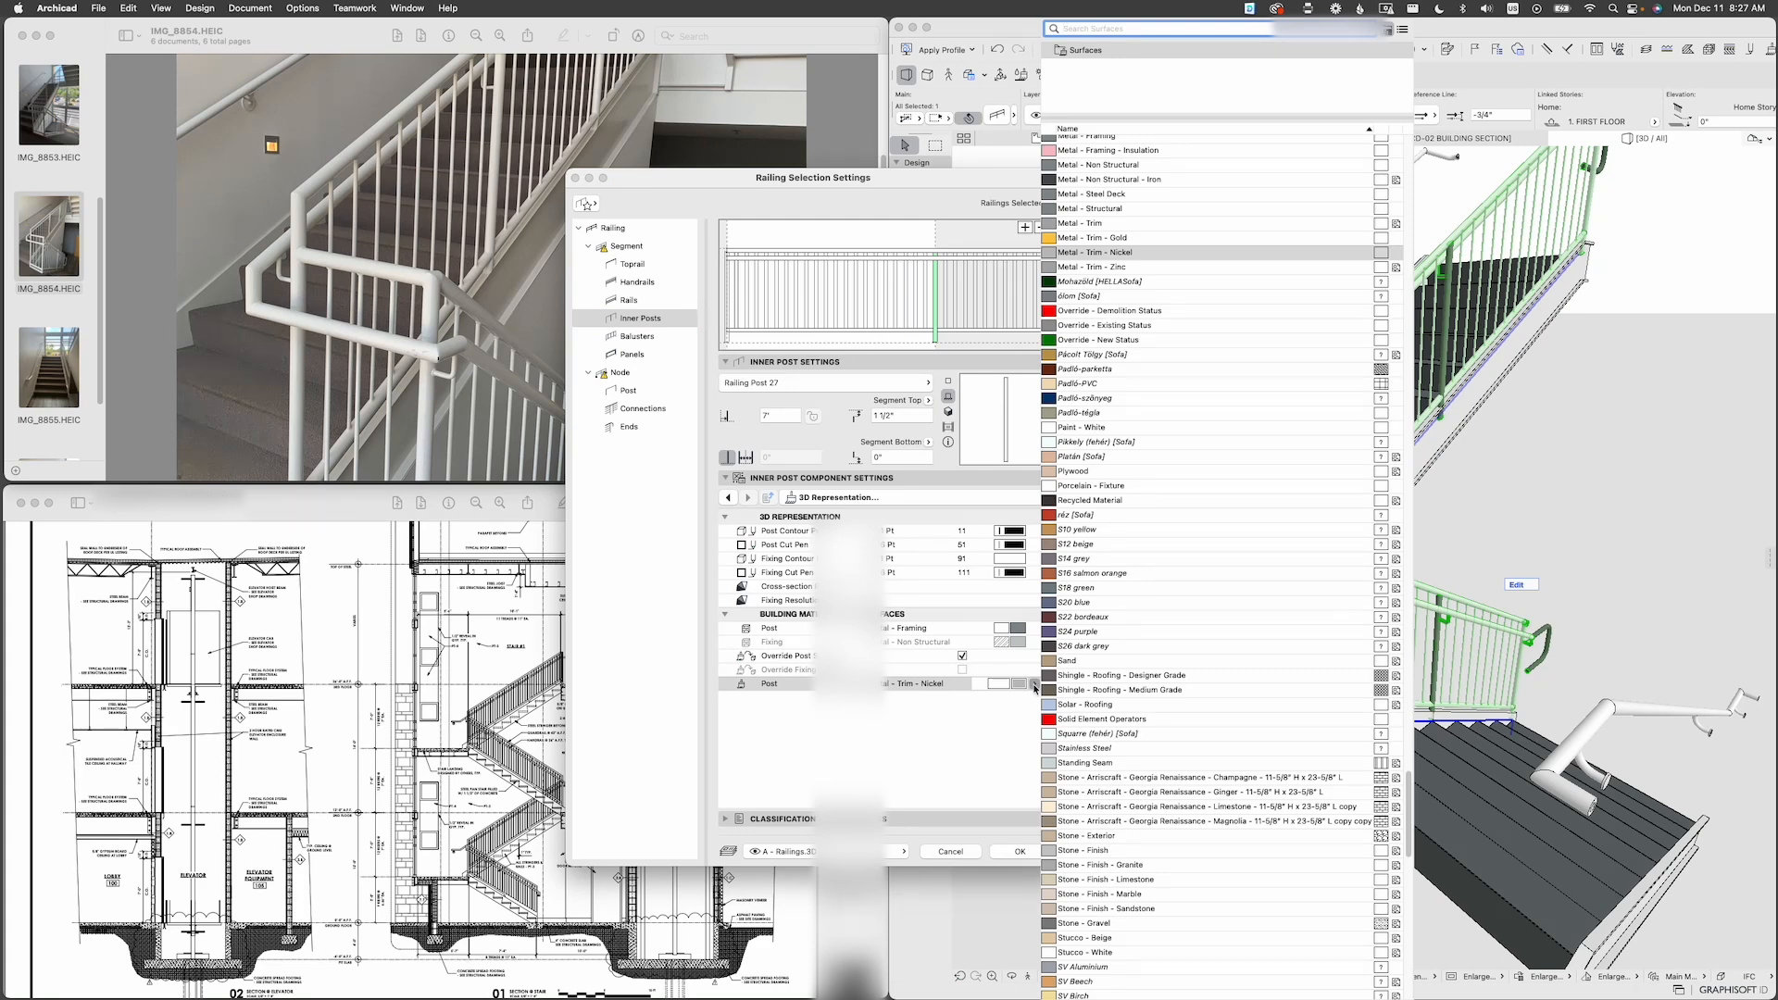
text(paint)
key(Down)
key(Return)
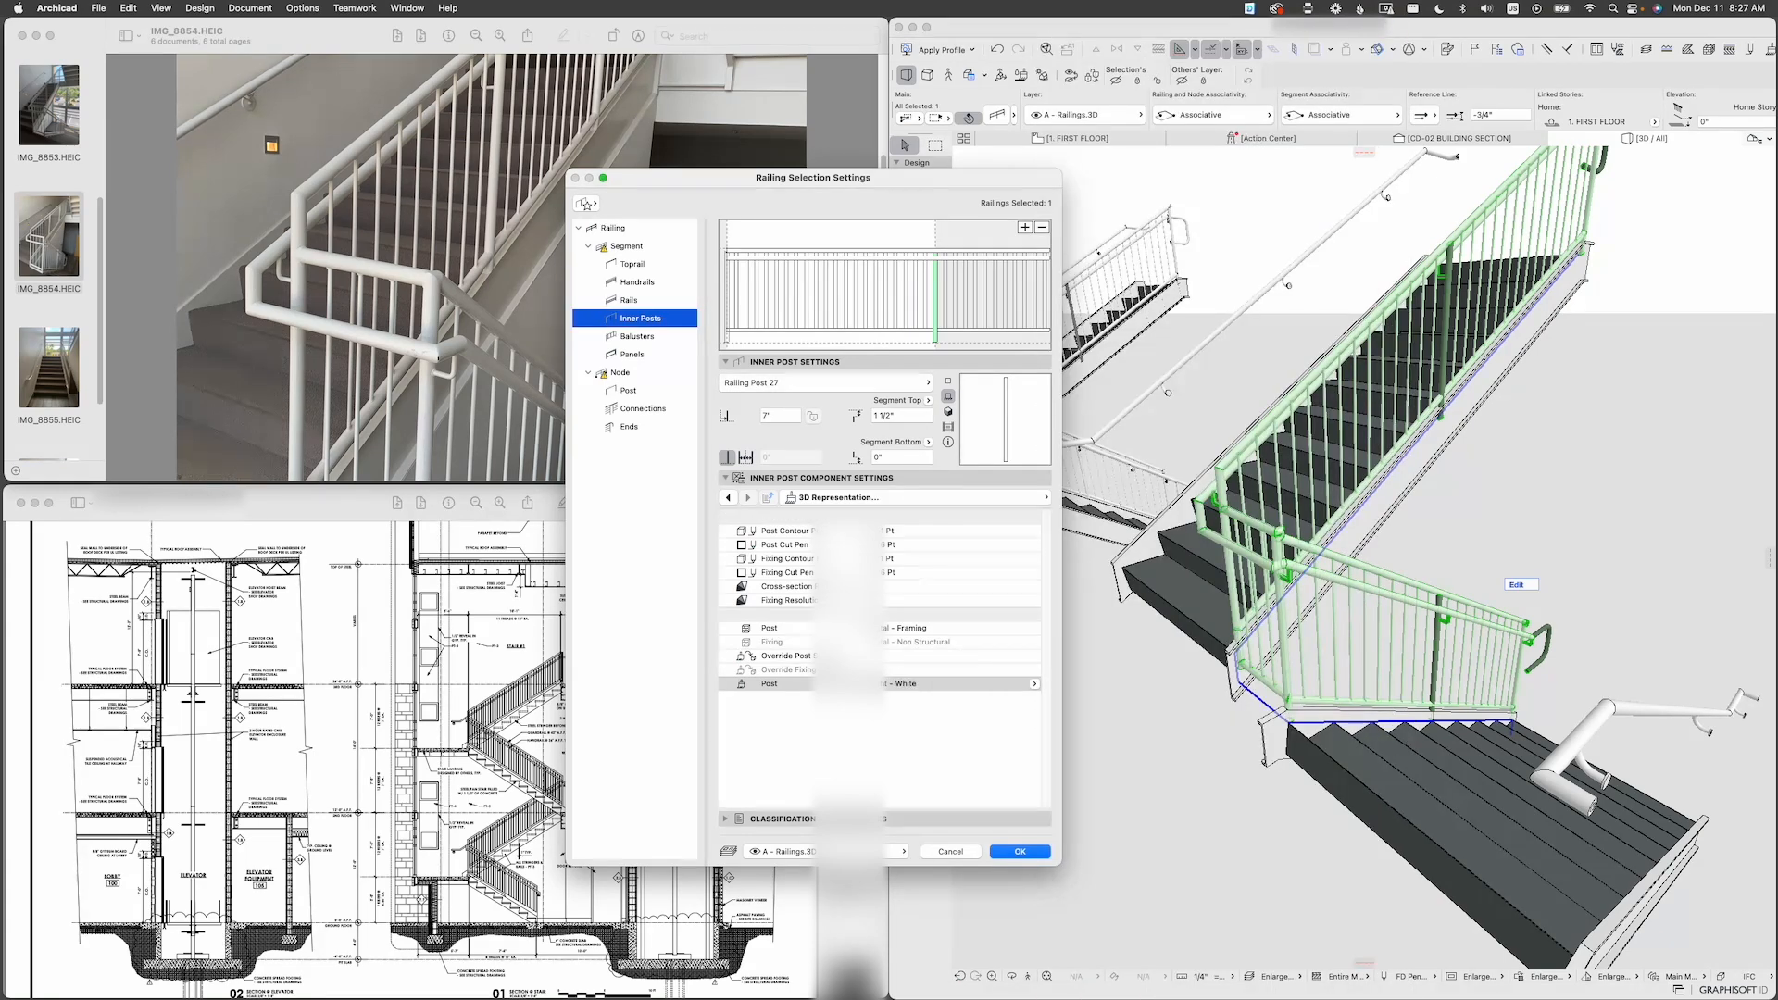
click(1028, 852)
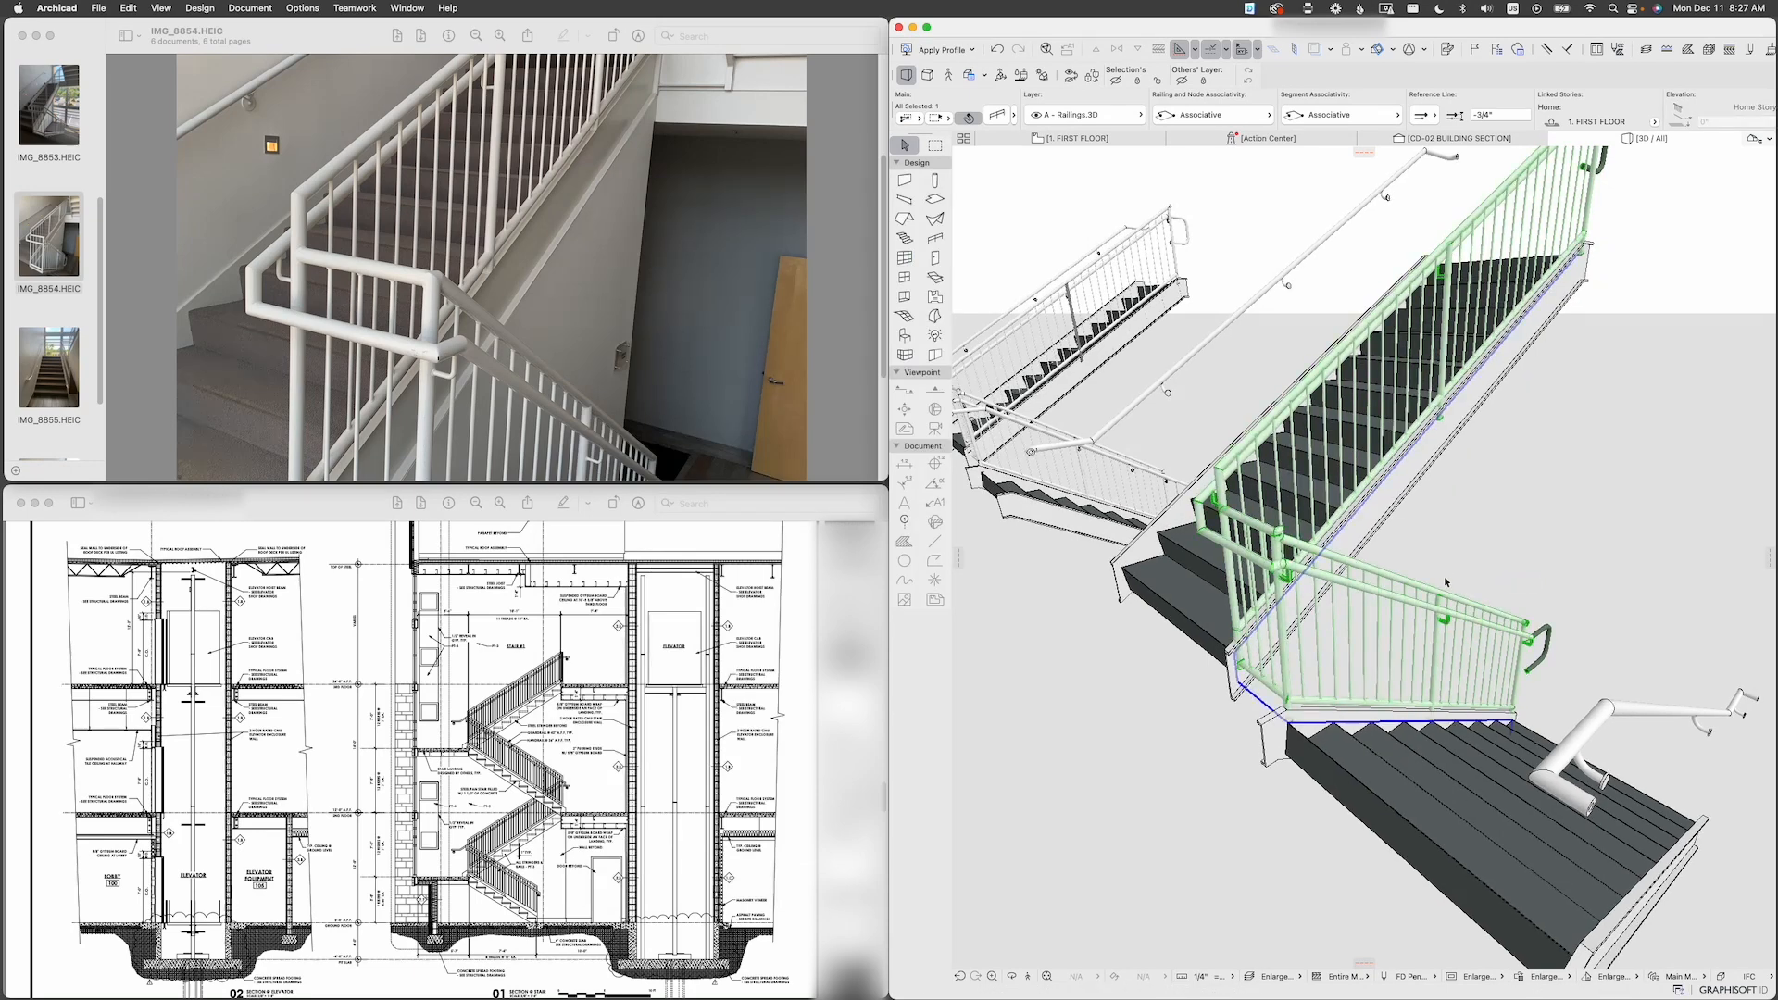
Step: Change the surface override of the railing's handrail fixings to Paint - White and apply the settings
scroll(1443, 576, up, 5)
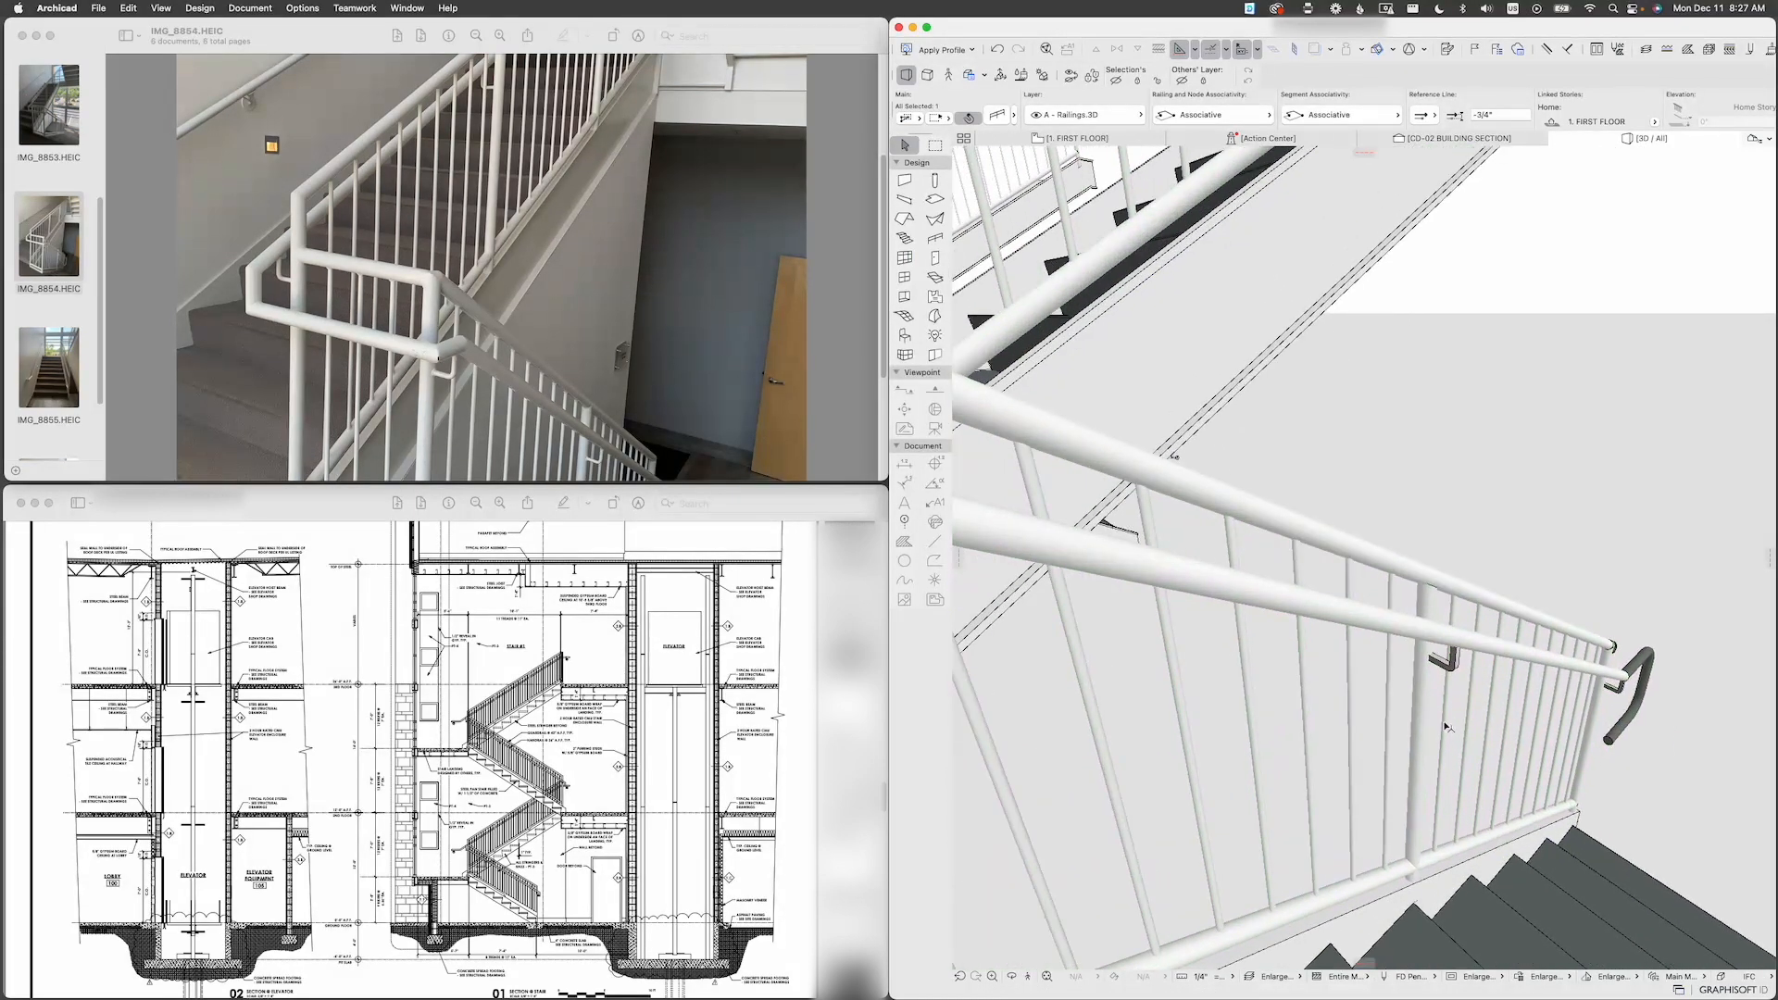
double_click(1456, 720)
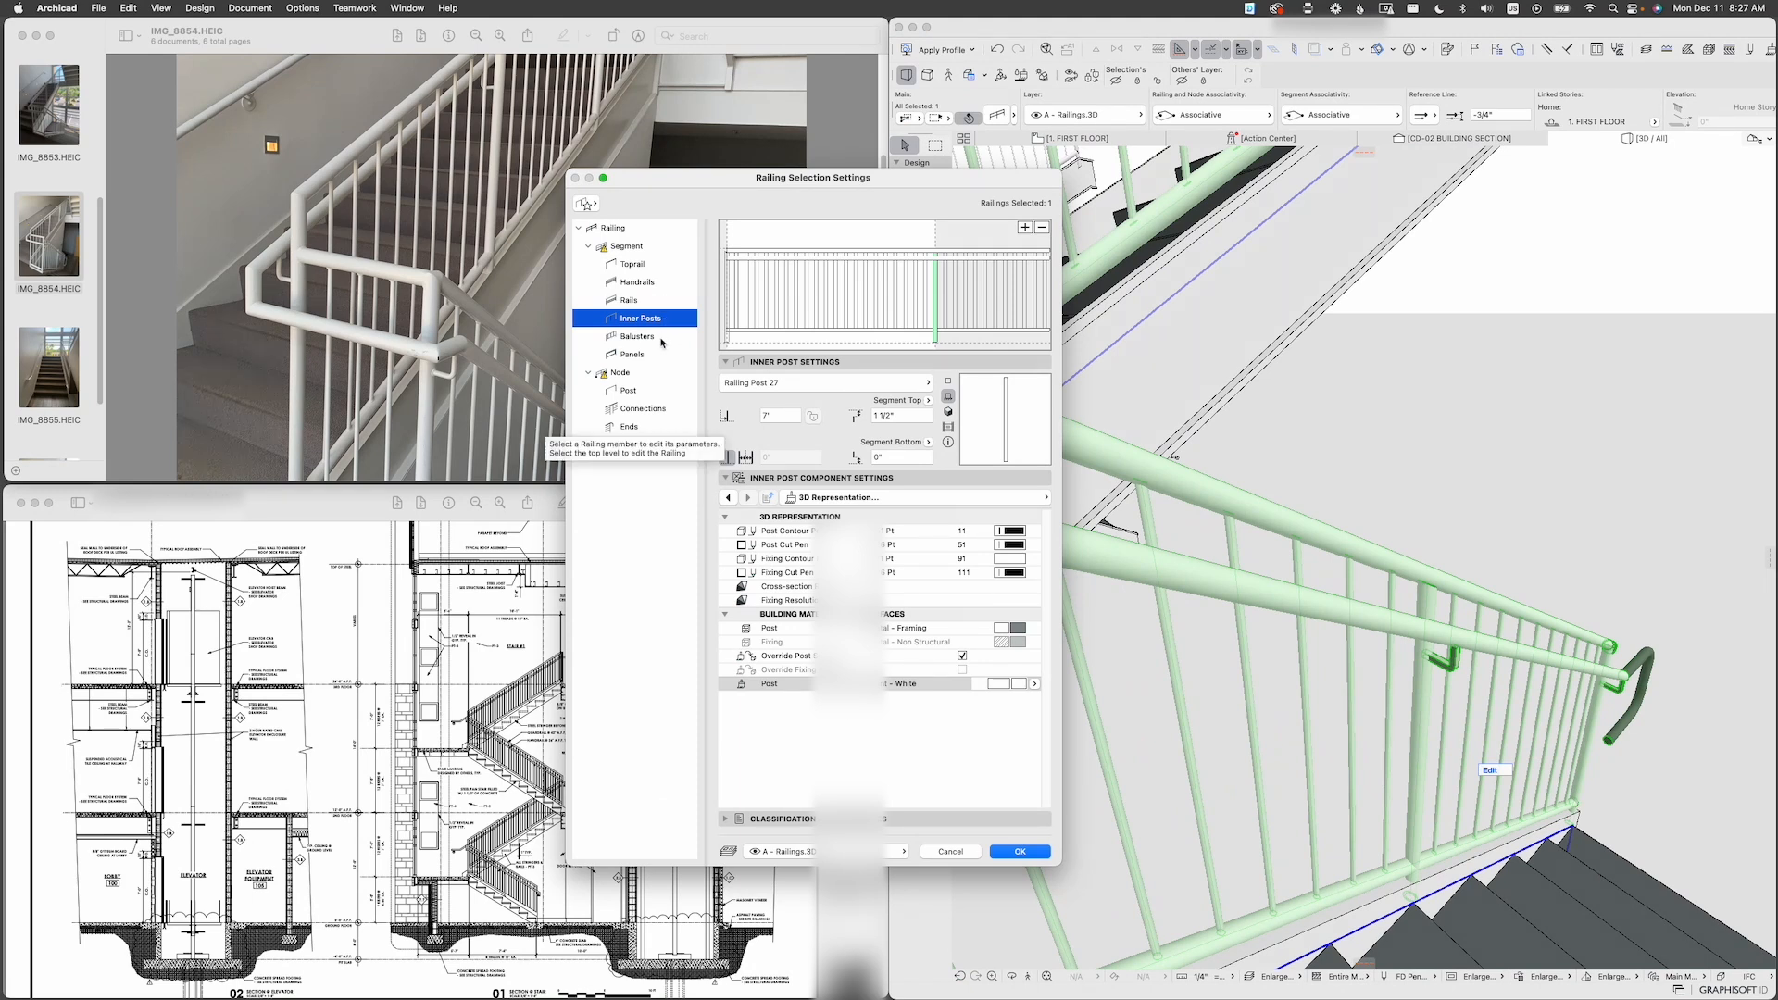
click(637, 282)
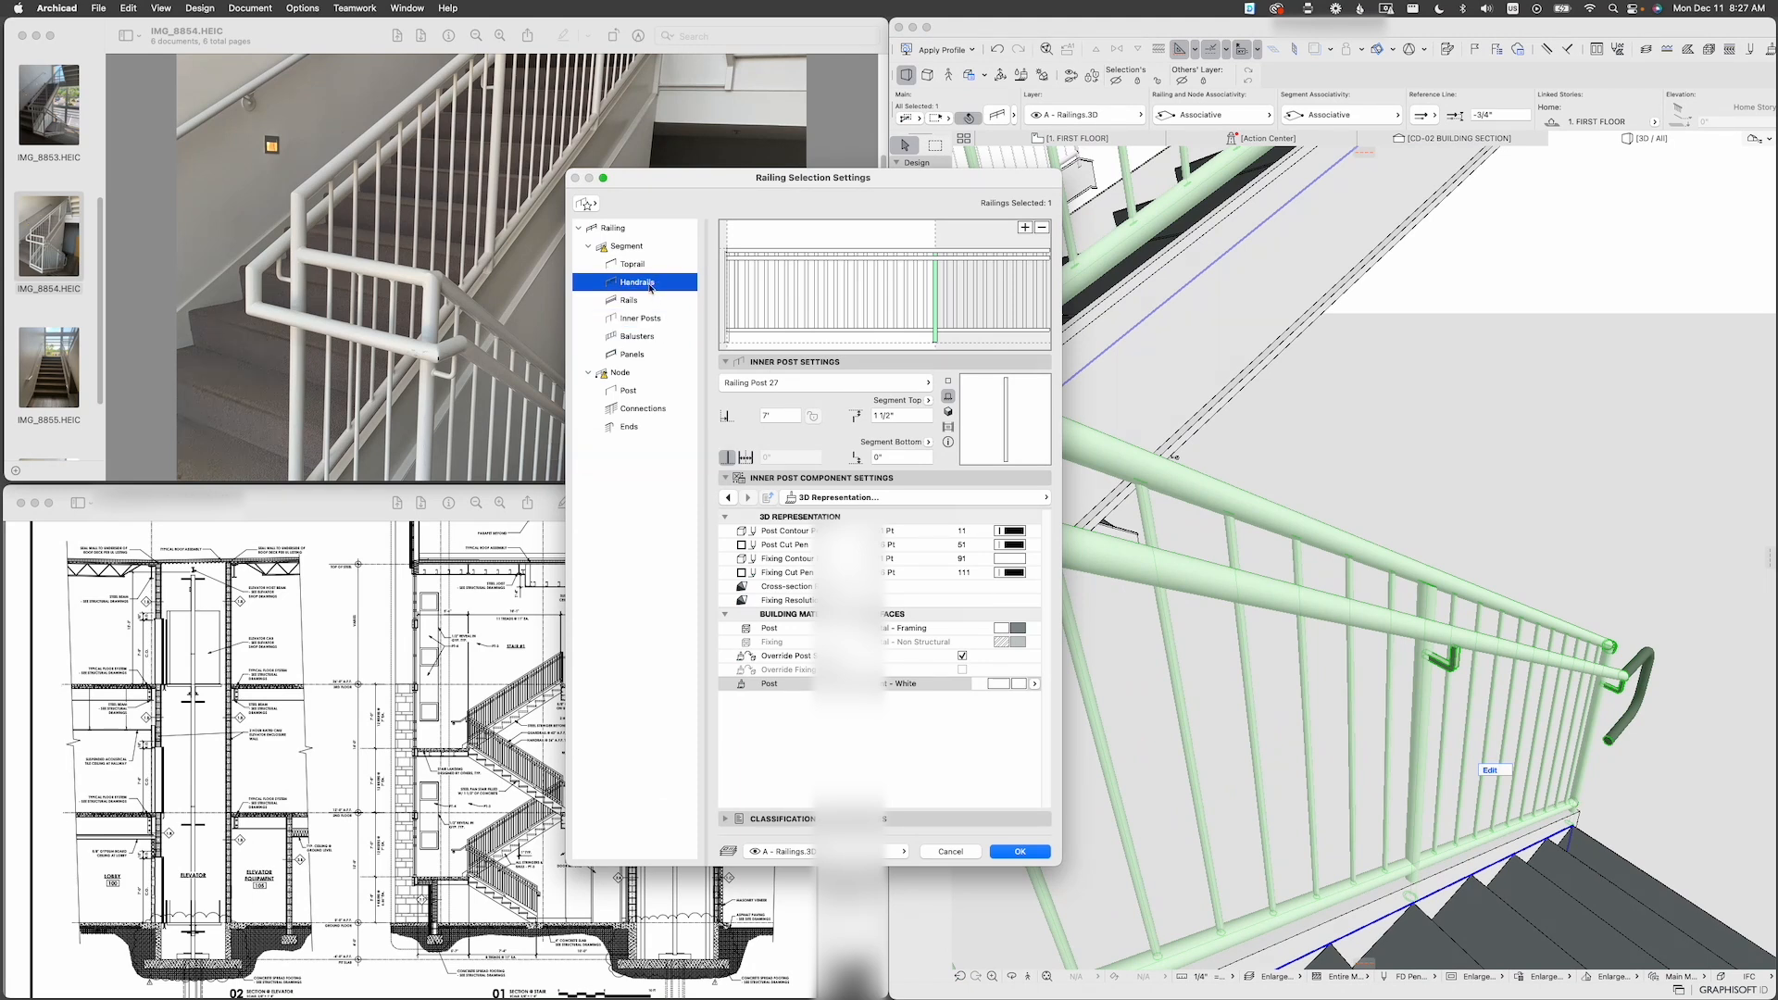
click(960, 498)
click(1030, 690)
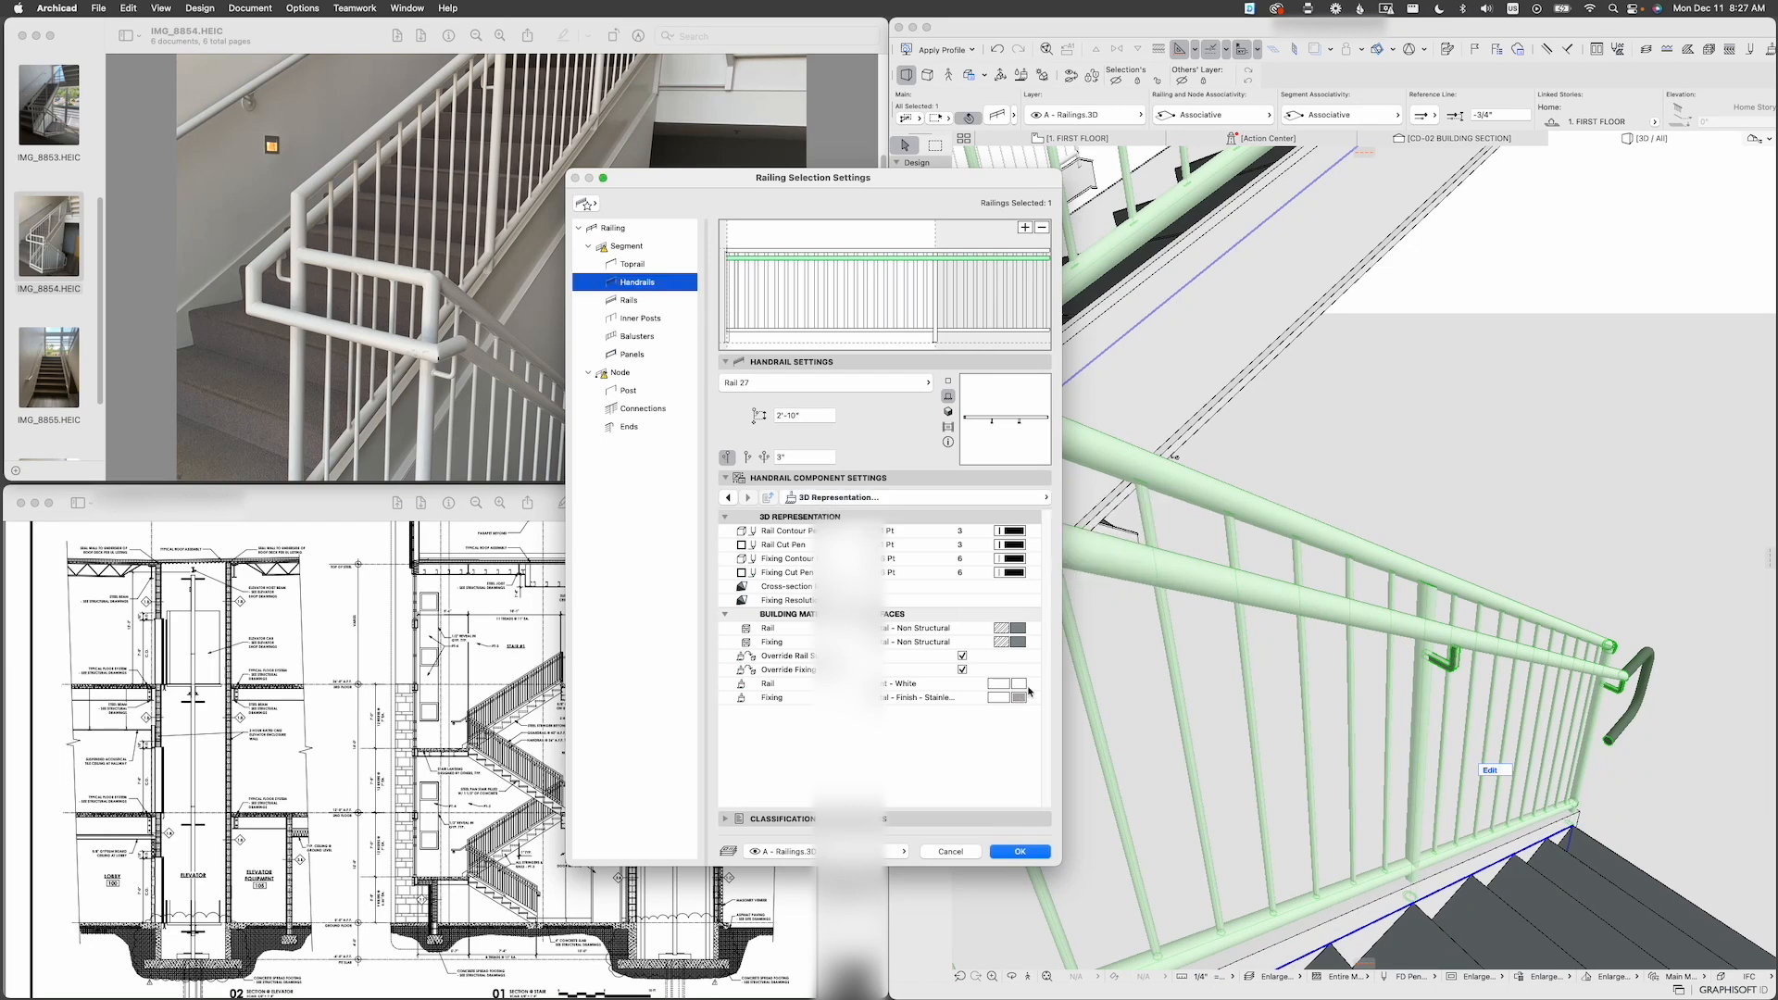
click(1030, 698)
text(paint)
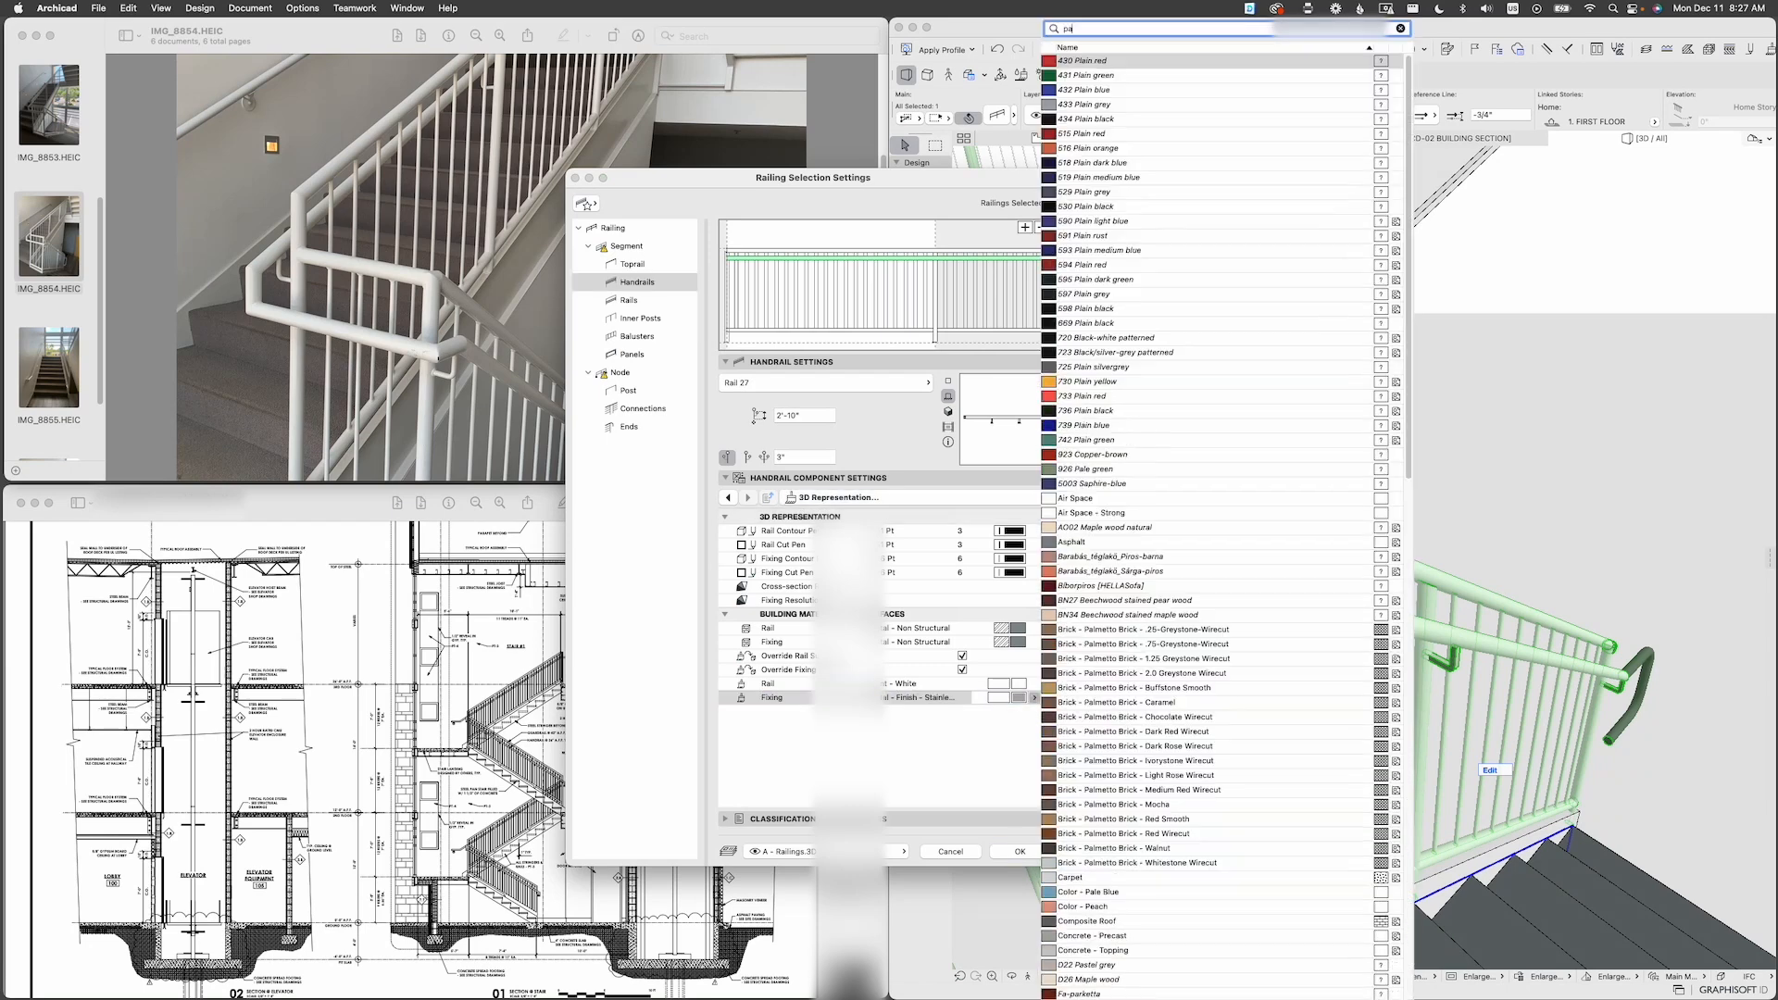
key(Down)
key(Down)
key(Return)
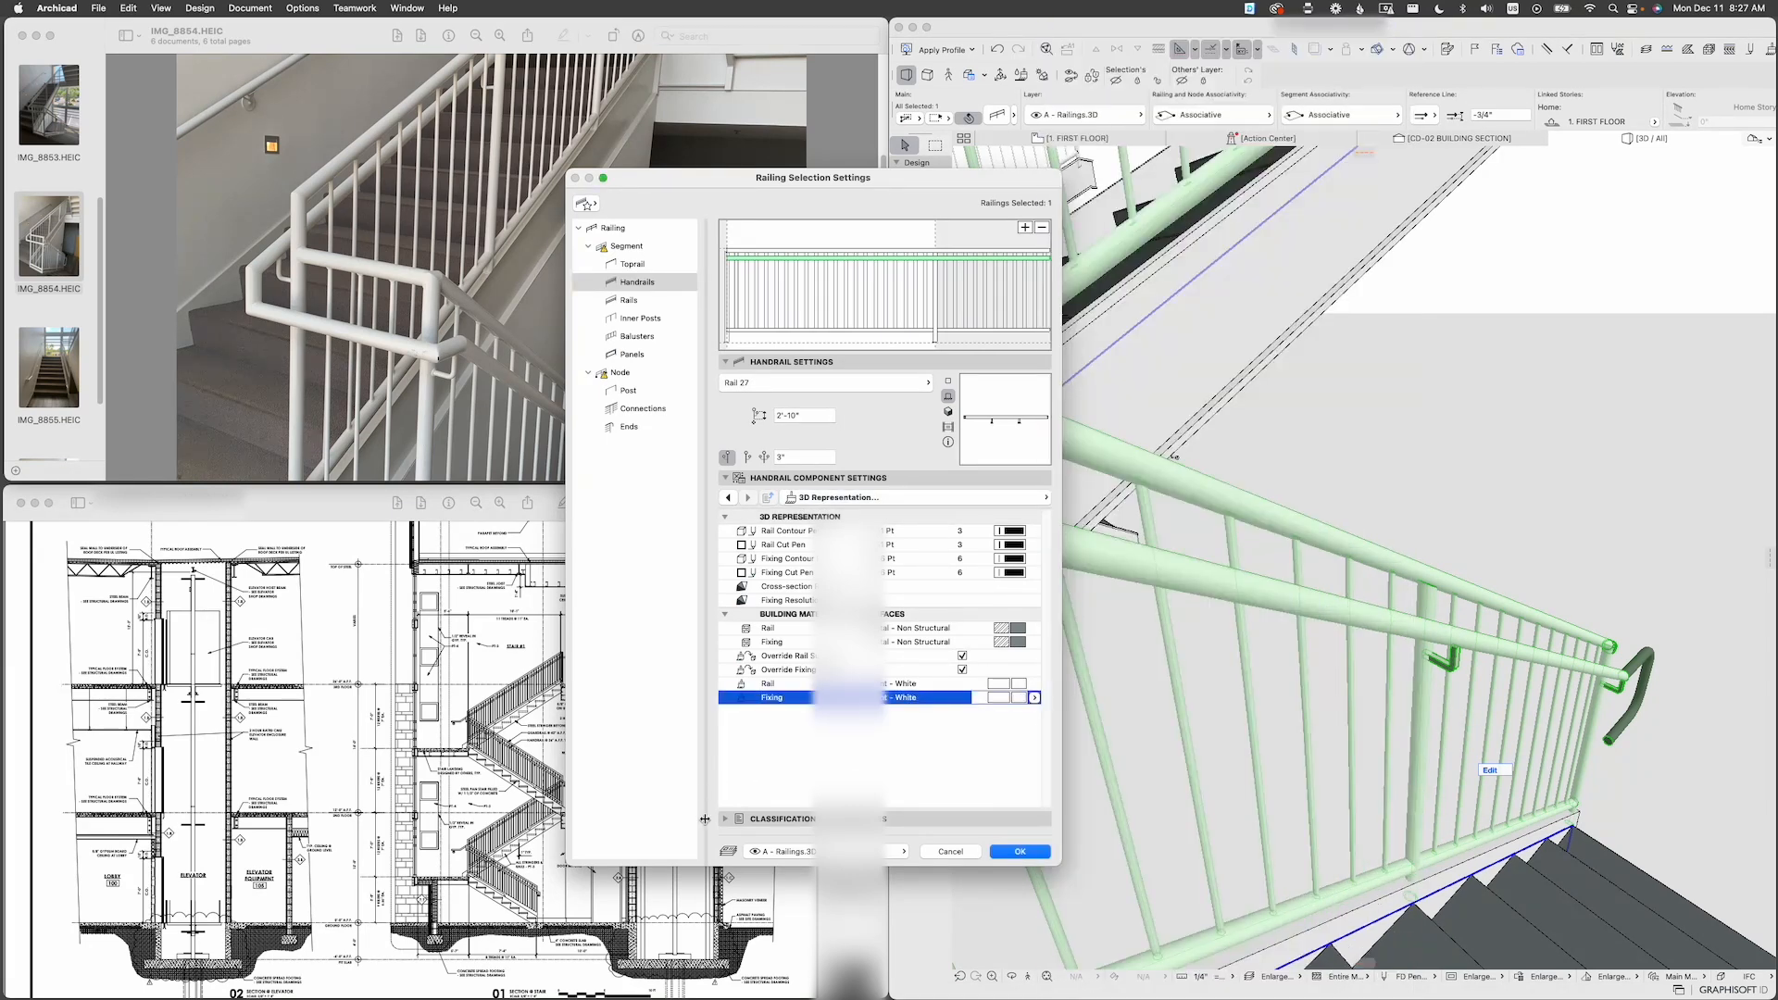
click(1009, 850)
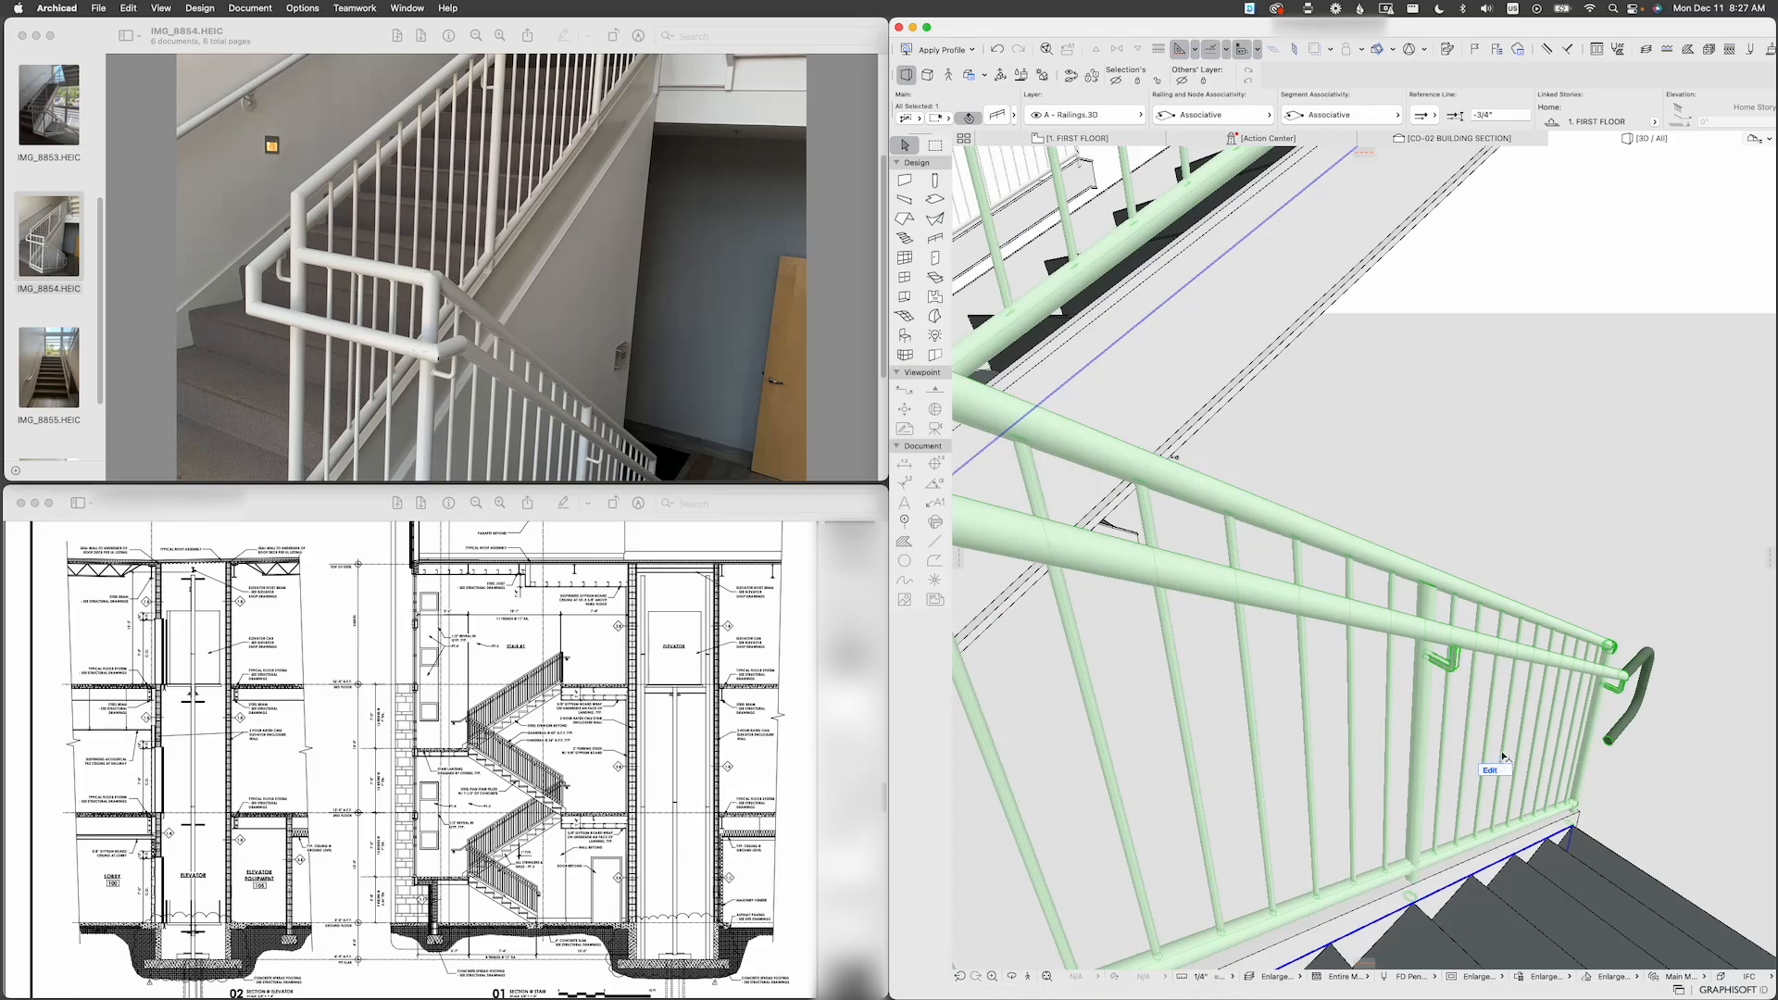
Step: Examine the railing's lower end at the foot of the flight and check the toprail's component settings
scroll(1507, 739, down, 5)
shift+middle_drag(1506, 739, 1070, 663)
middle_drag(1389, 752, 1324, 500)
scroll(1316, 425, up, 10)
scroll(1318, 427, down, 4)
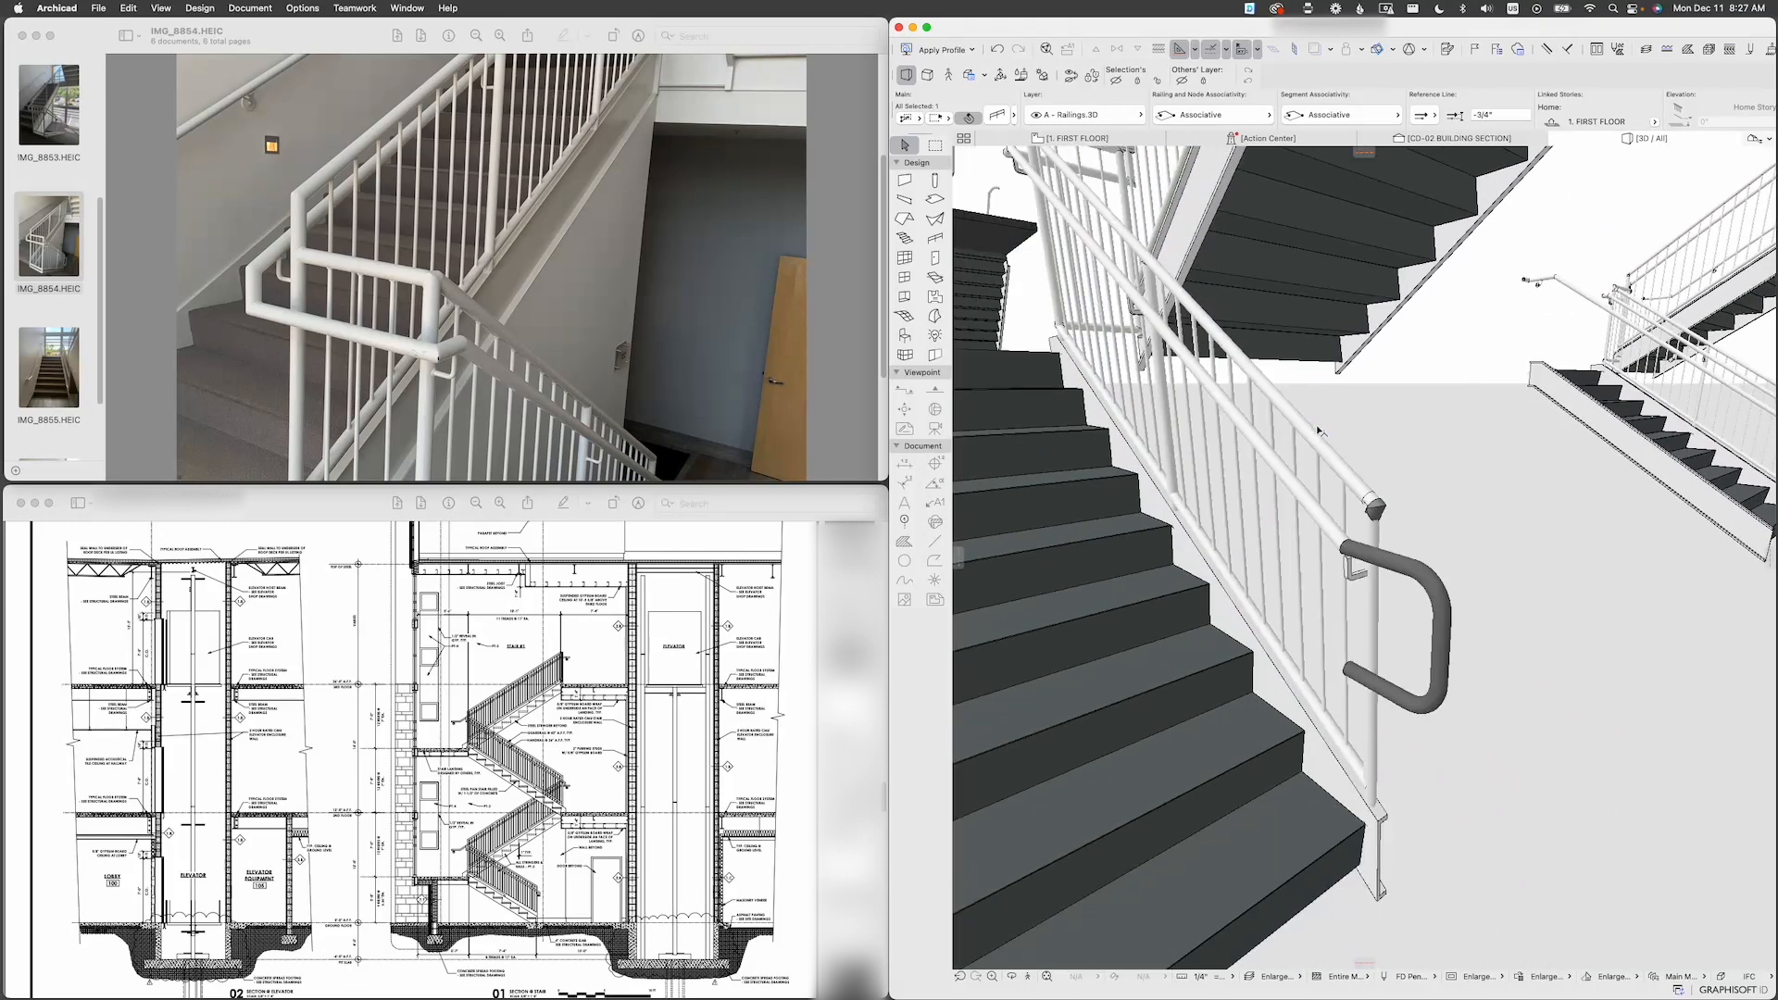
middle_drag(1321, 429, 1340, 505)
scroll(1340, 505, up, 5)
middle_drag(1394, 727, 1393, 613)
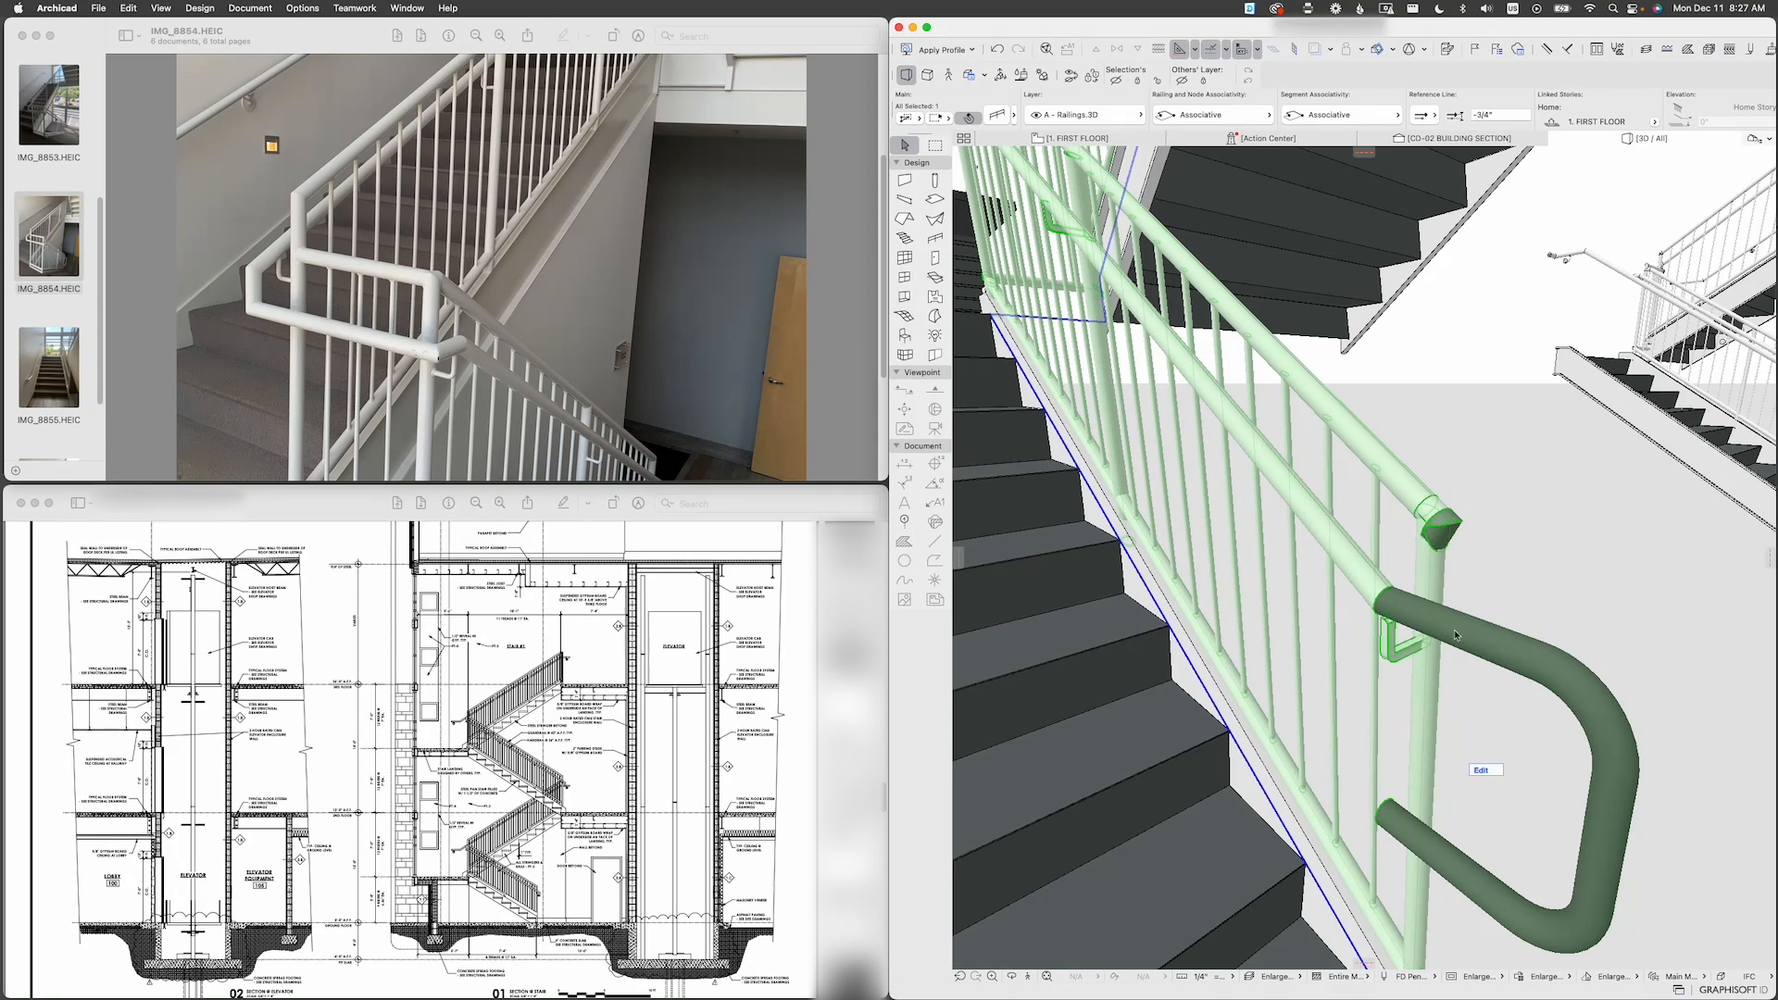
key(super+t)
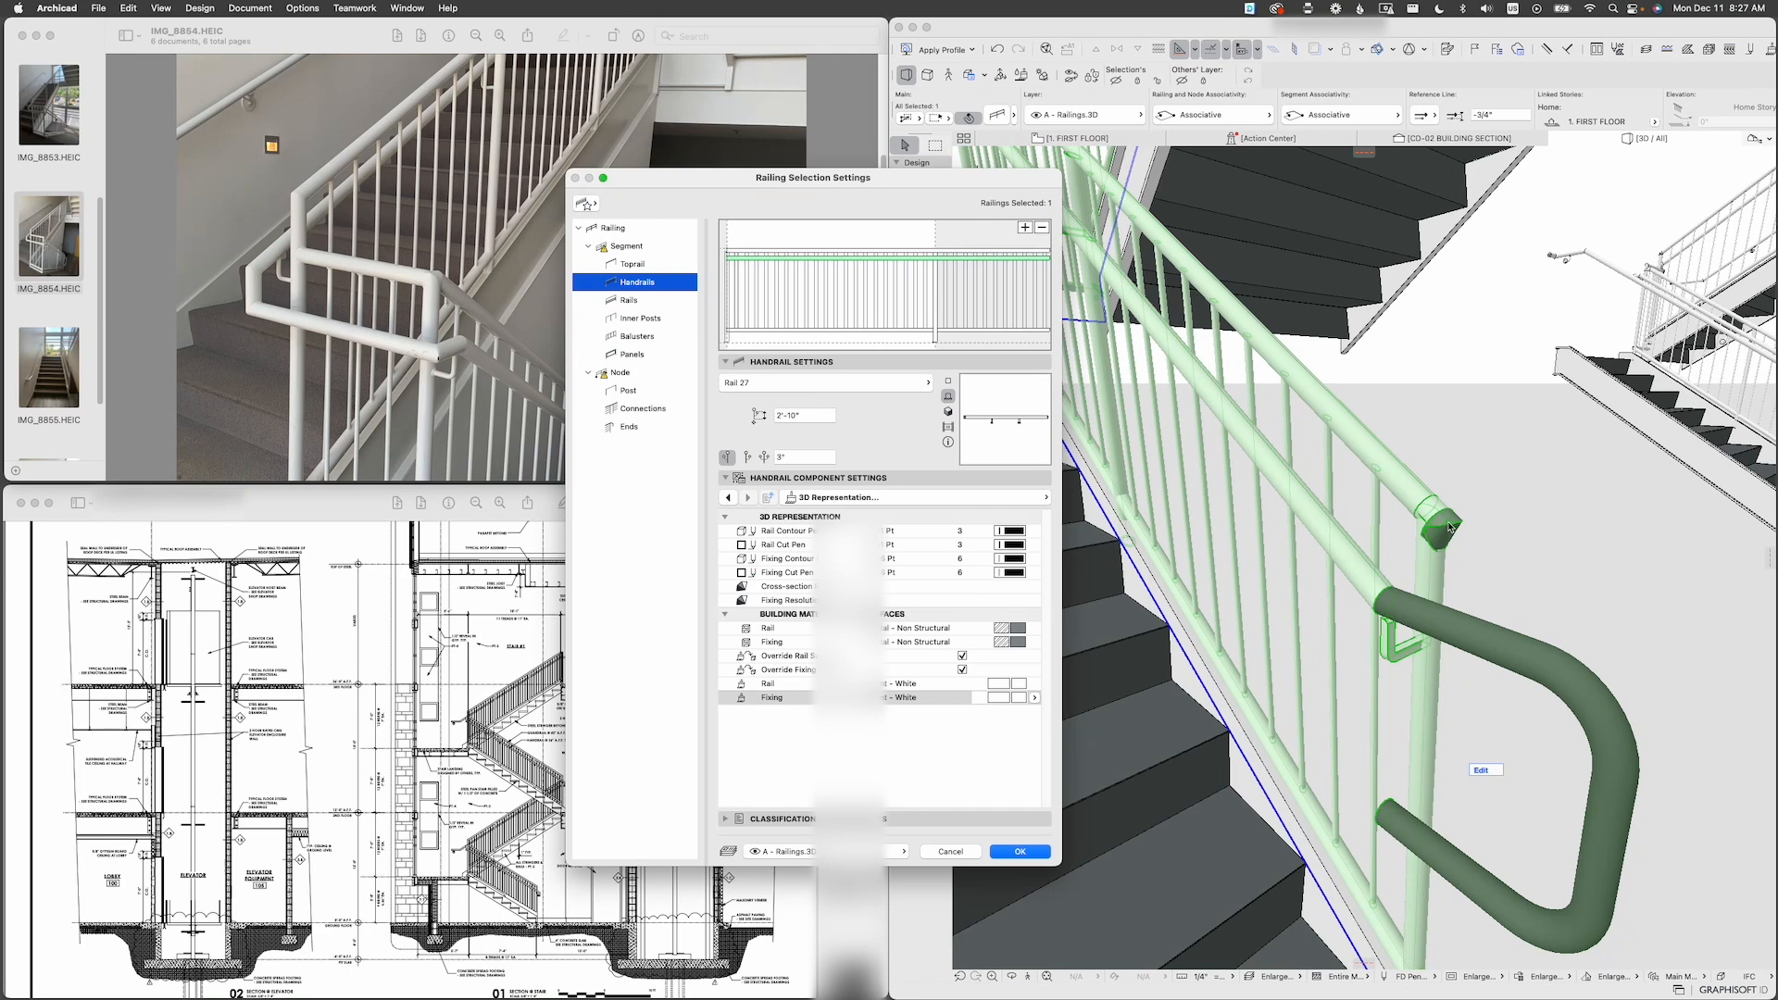
click(670, 267)
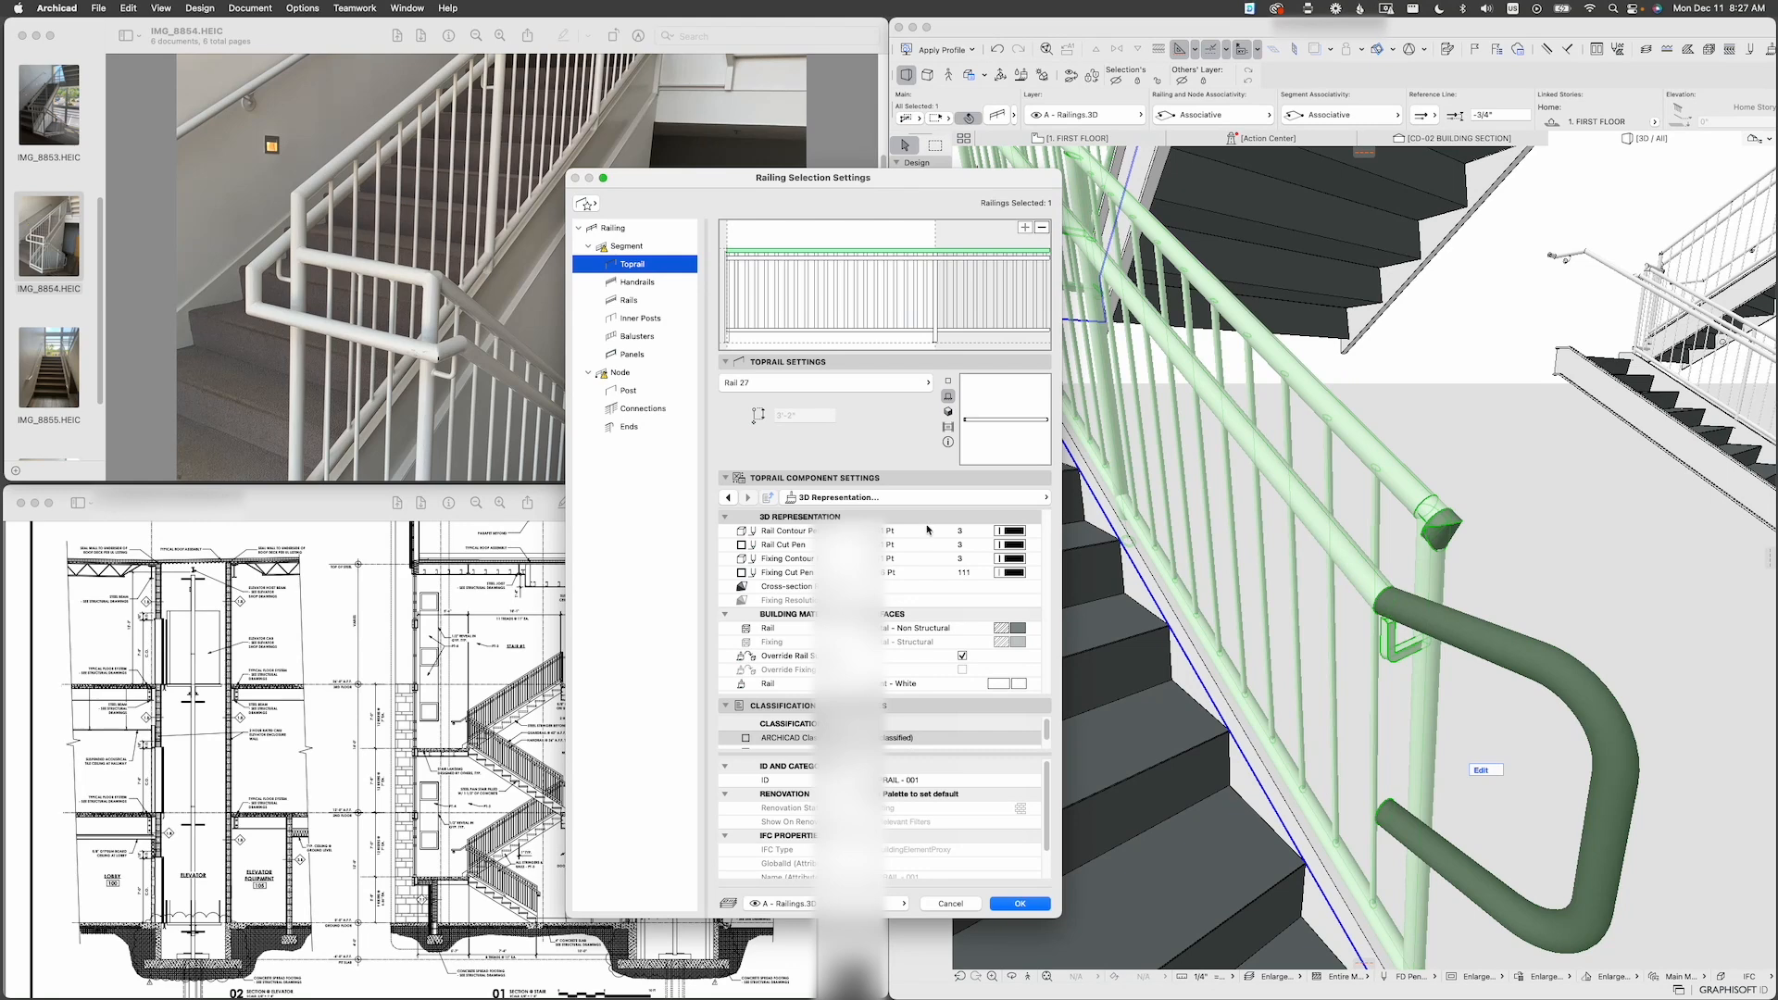
click(919, 480)
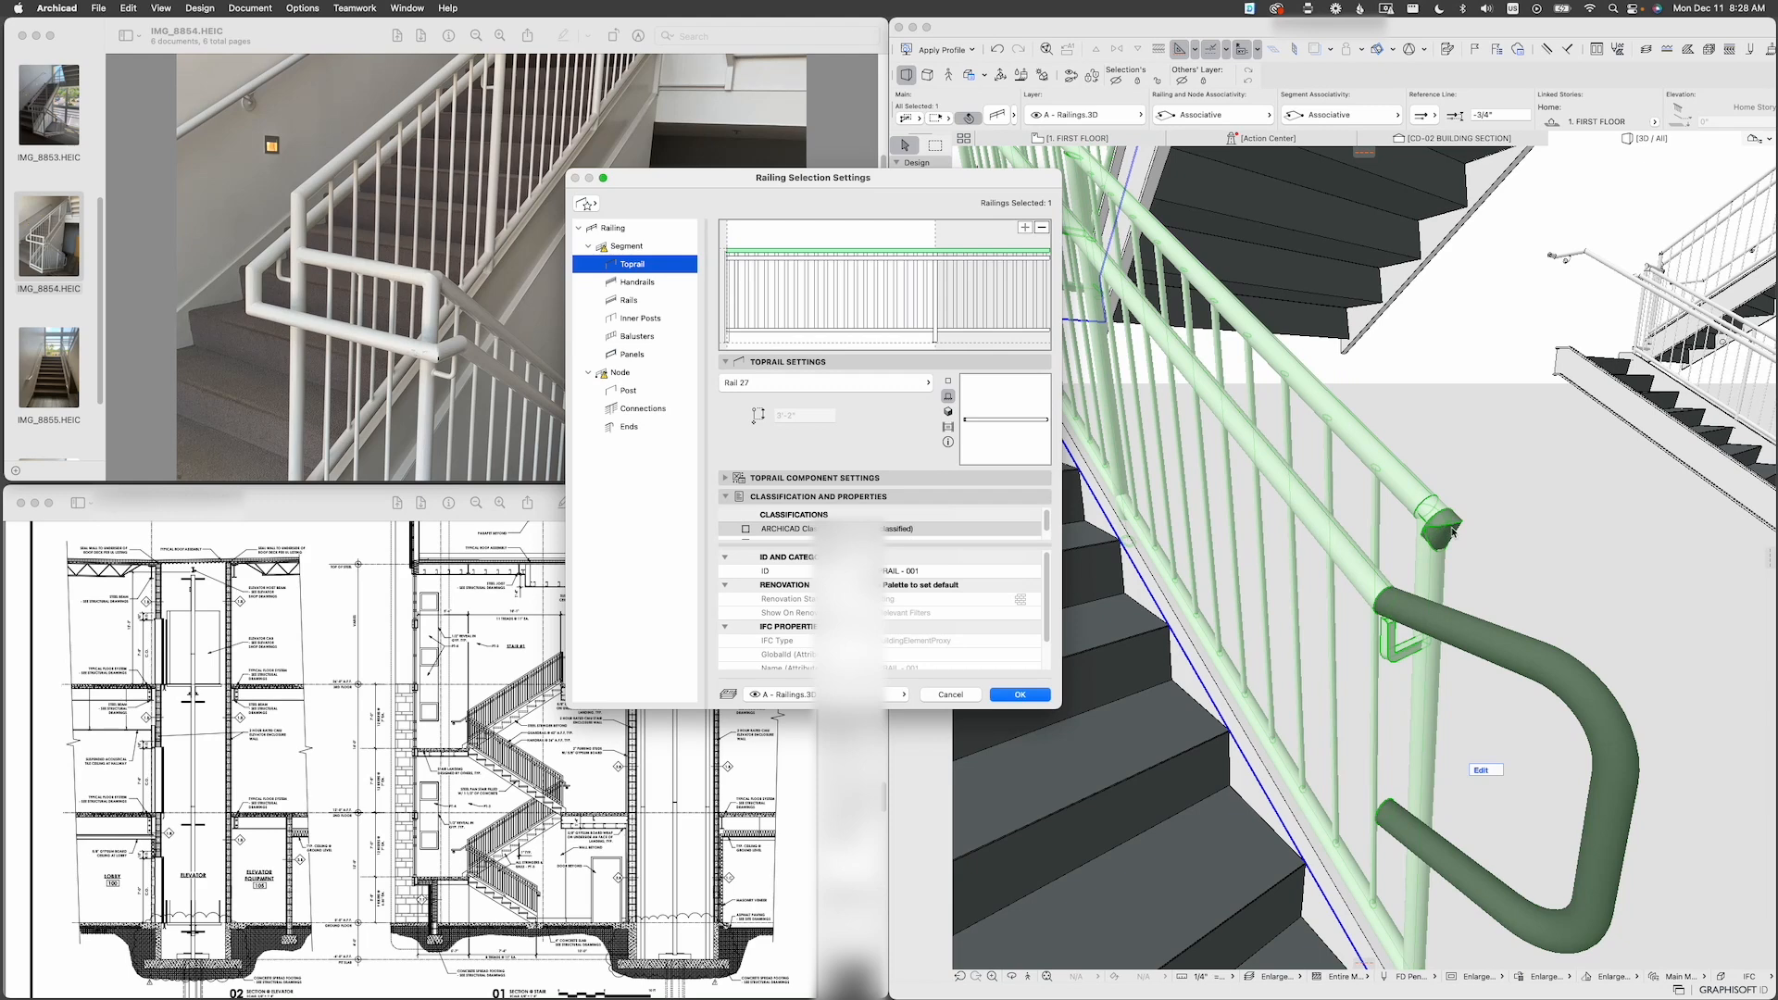
Step: Set the railing's toprail end component to None and apply the settings
click(632, 429)
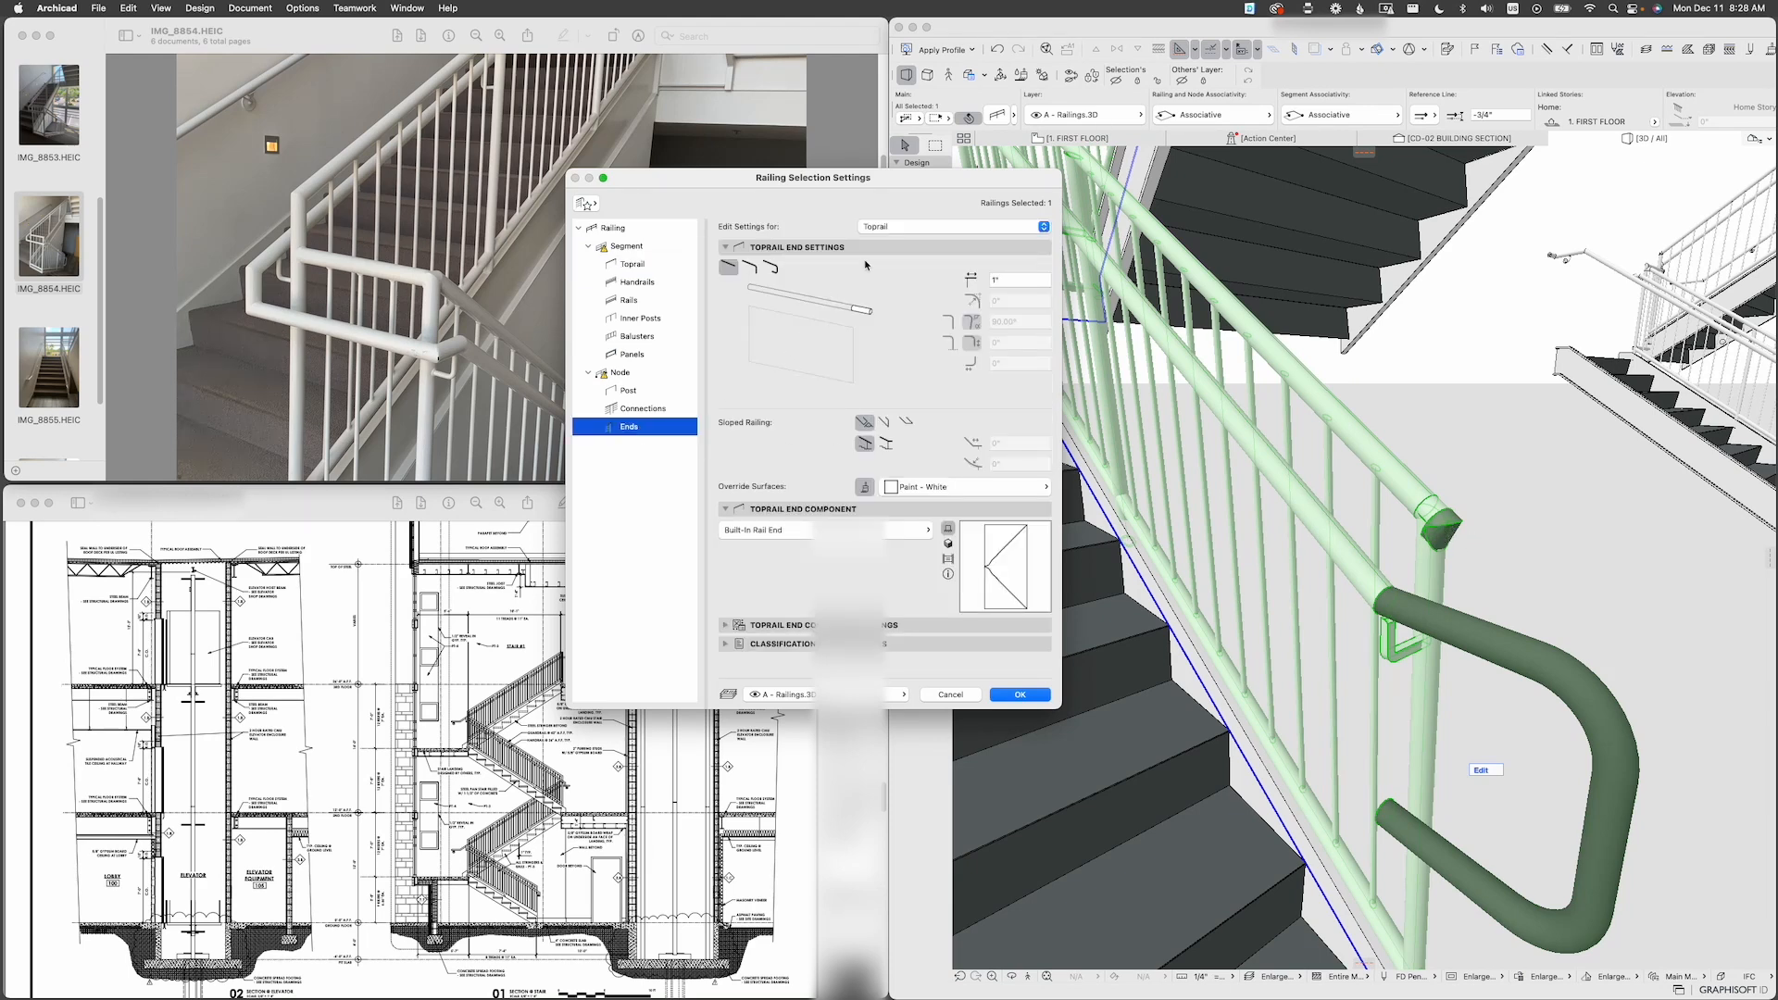
click(903, 228)
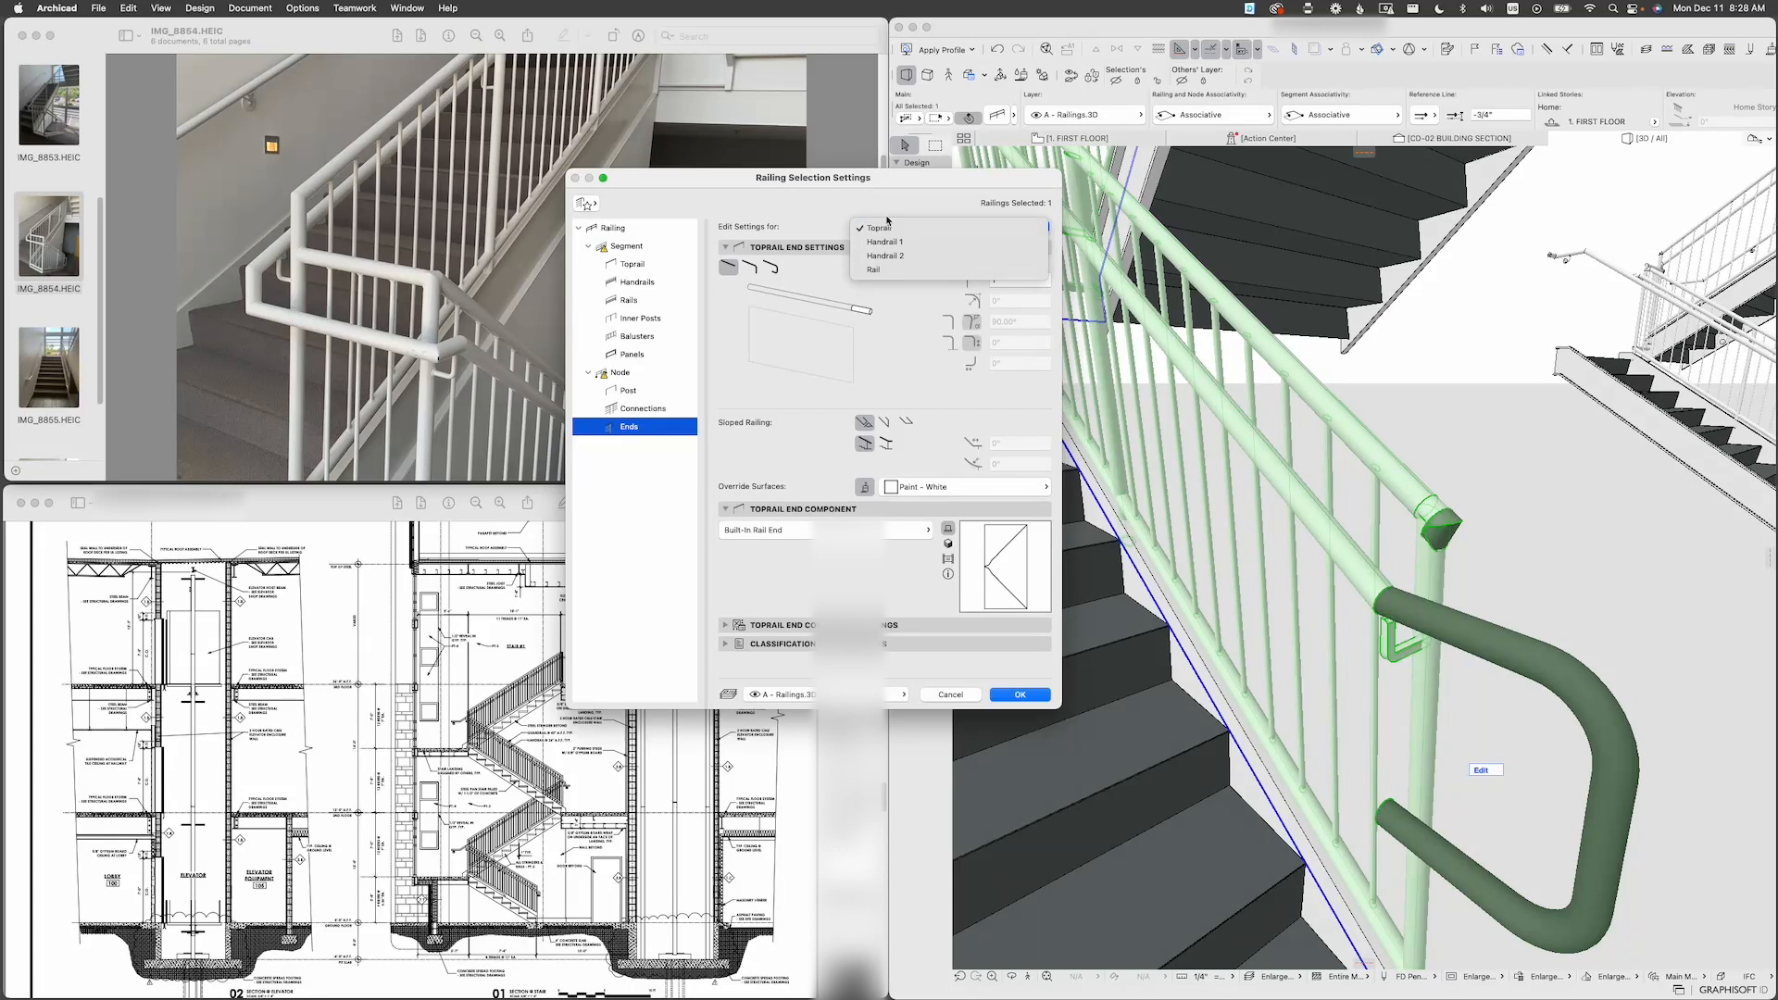
click(894, 229)
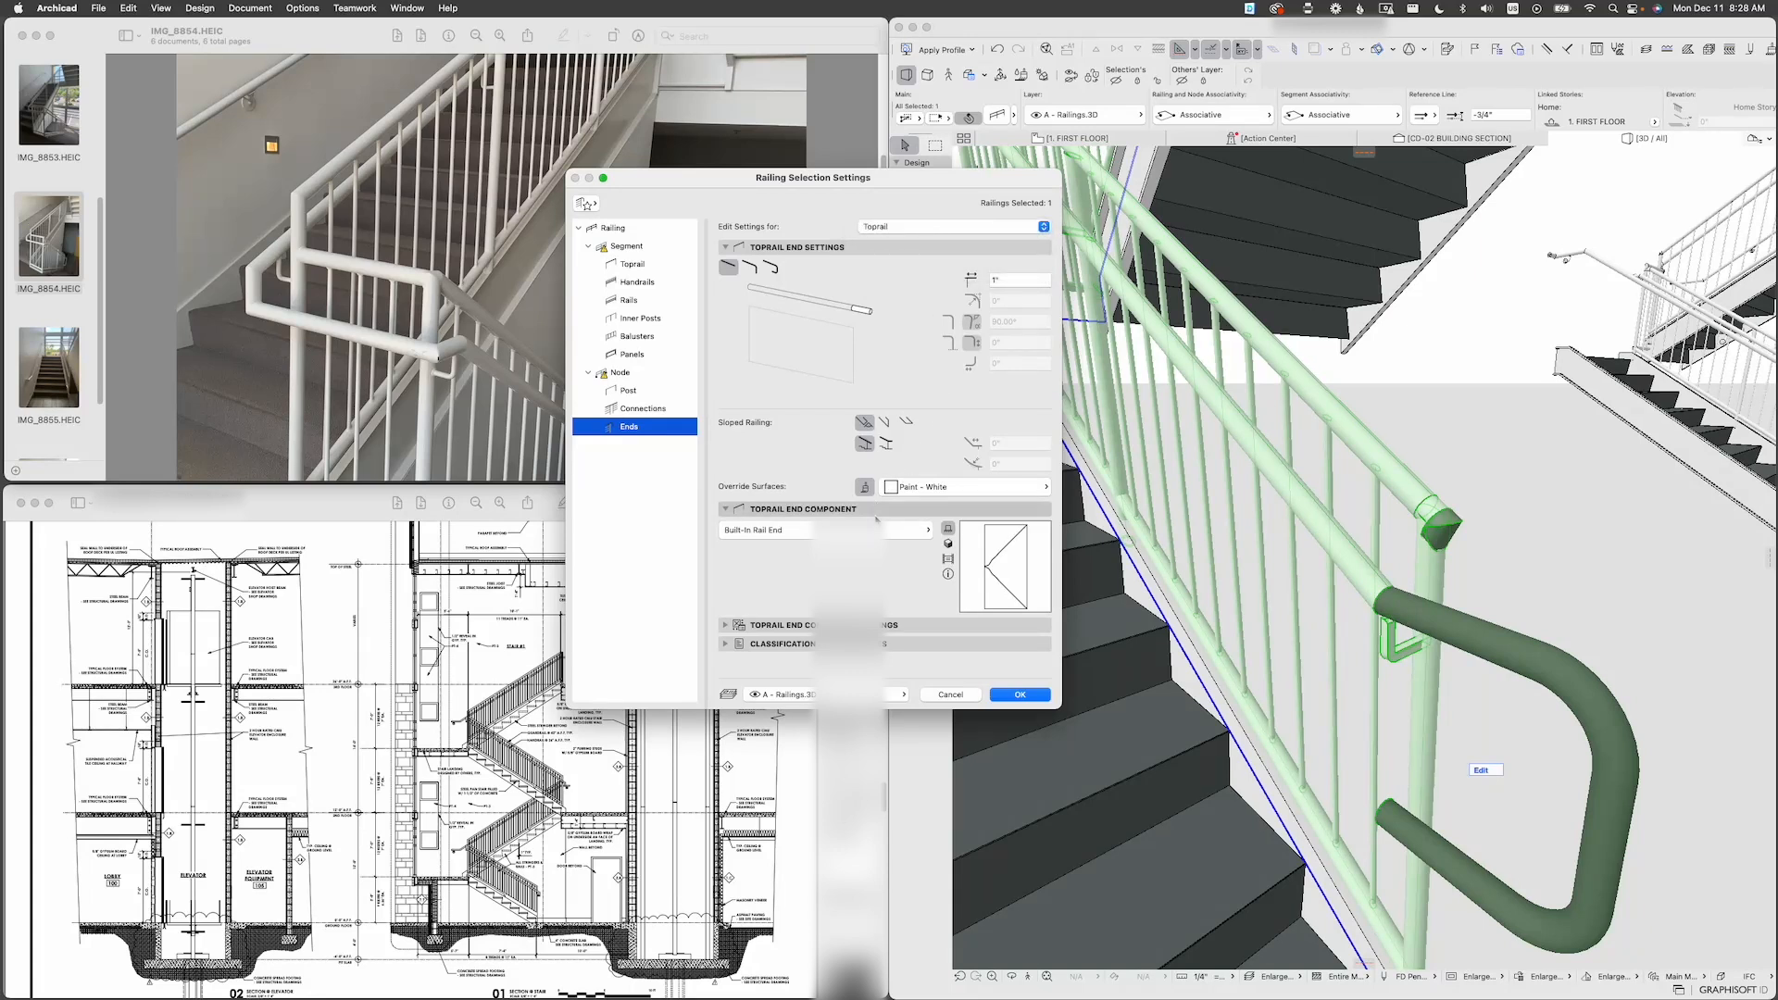
click(795, 530)
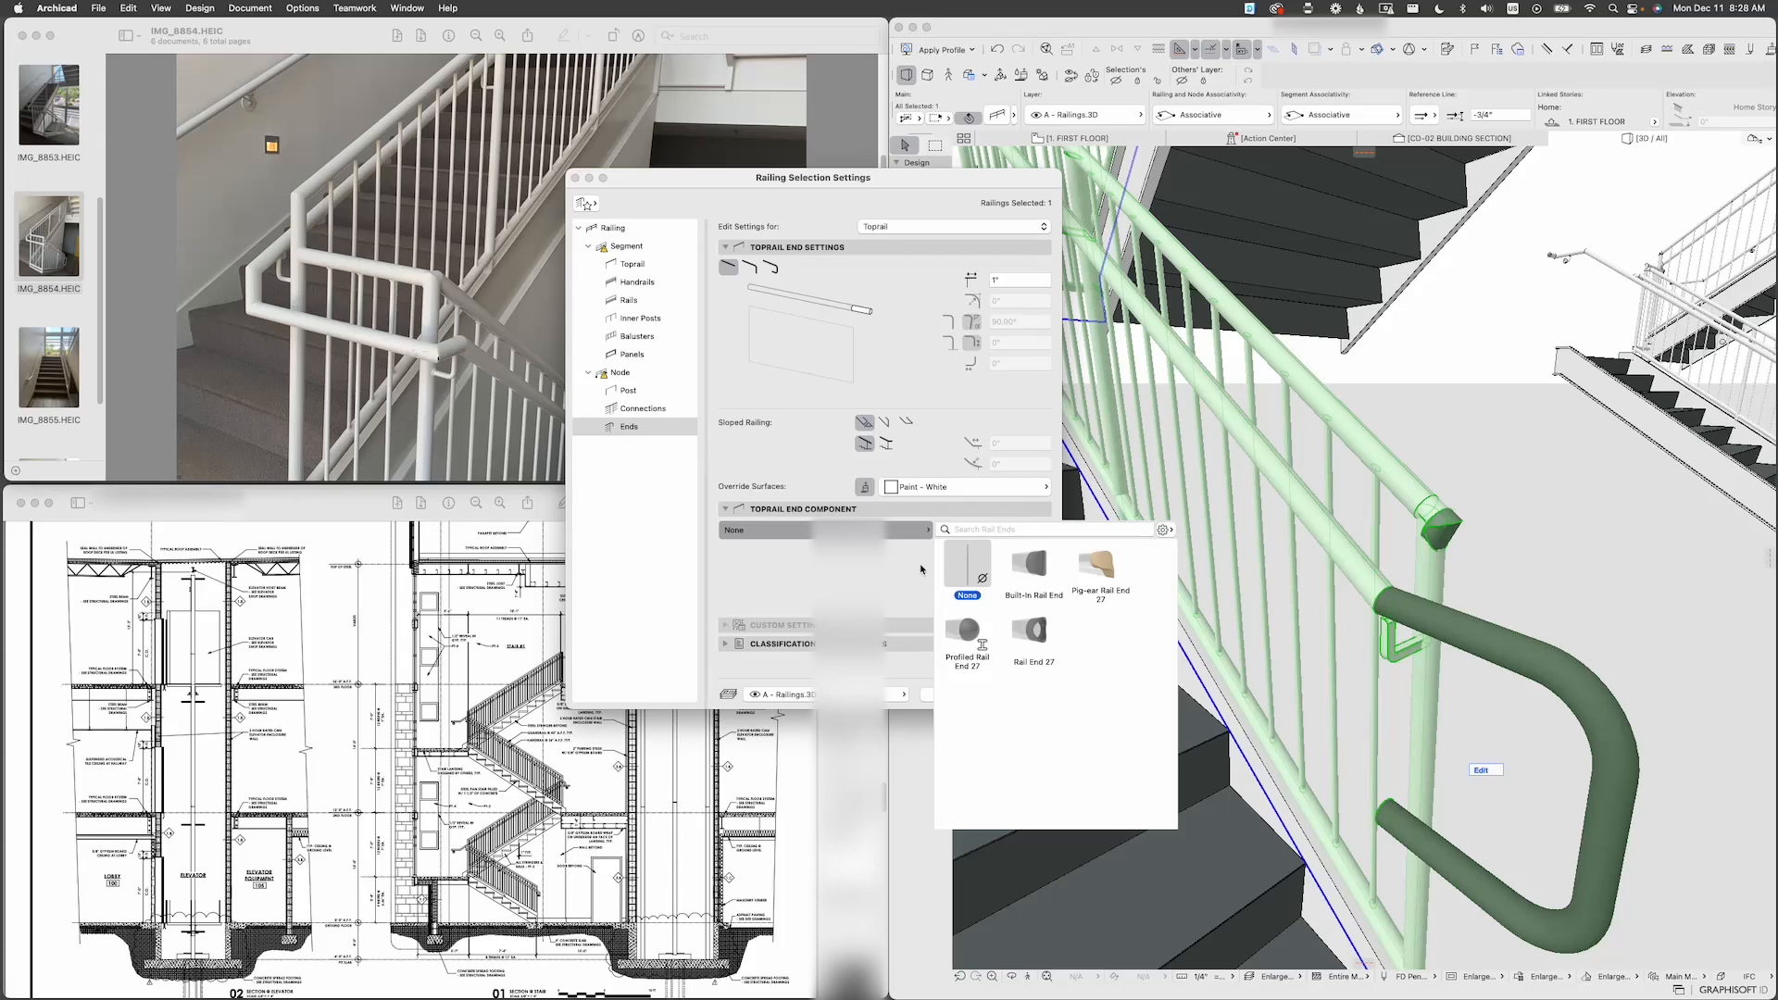
click(966, 563)
click(1020, 694)
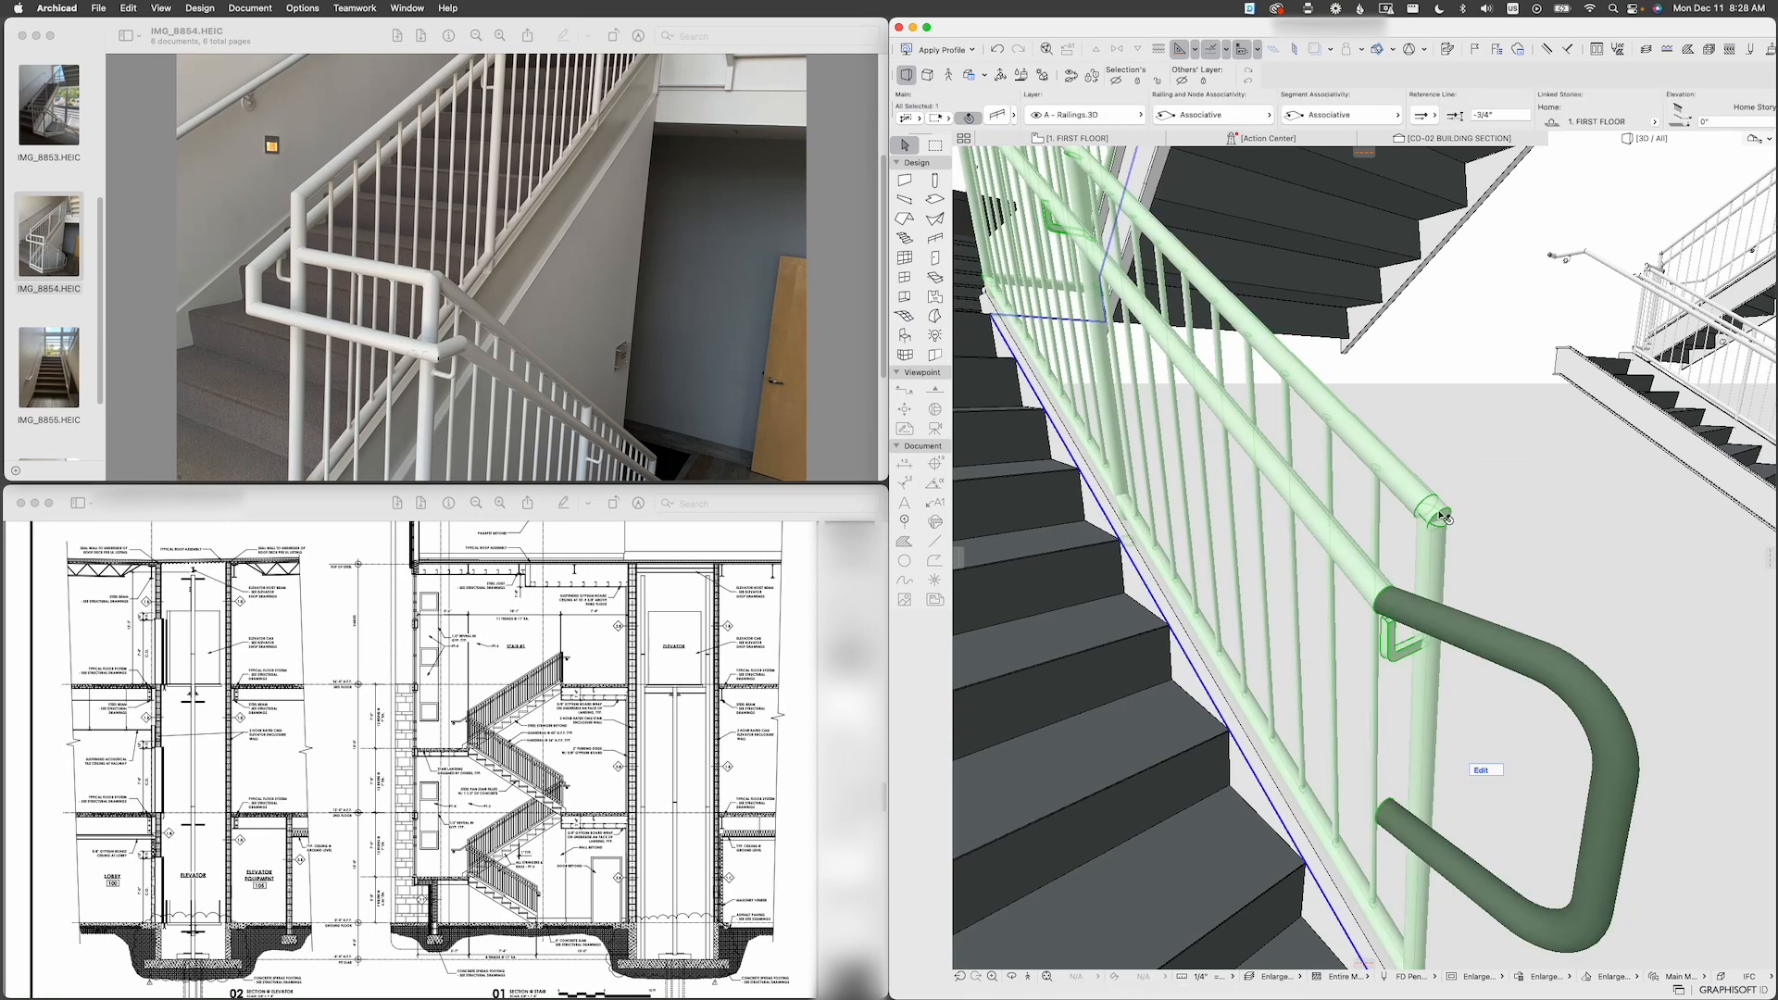
Step: Edit the railing and change its lower toprail end from an extension to a downward curve in the segment plane, with a vertical end
click(1482, 770)
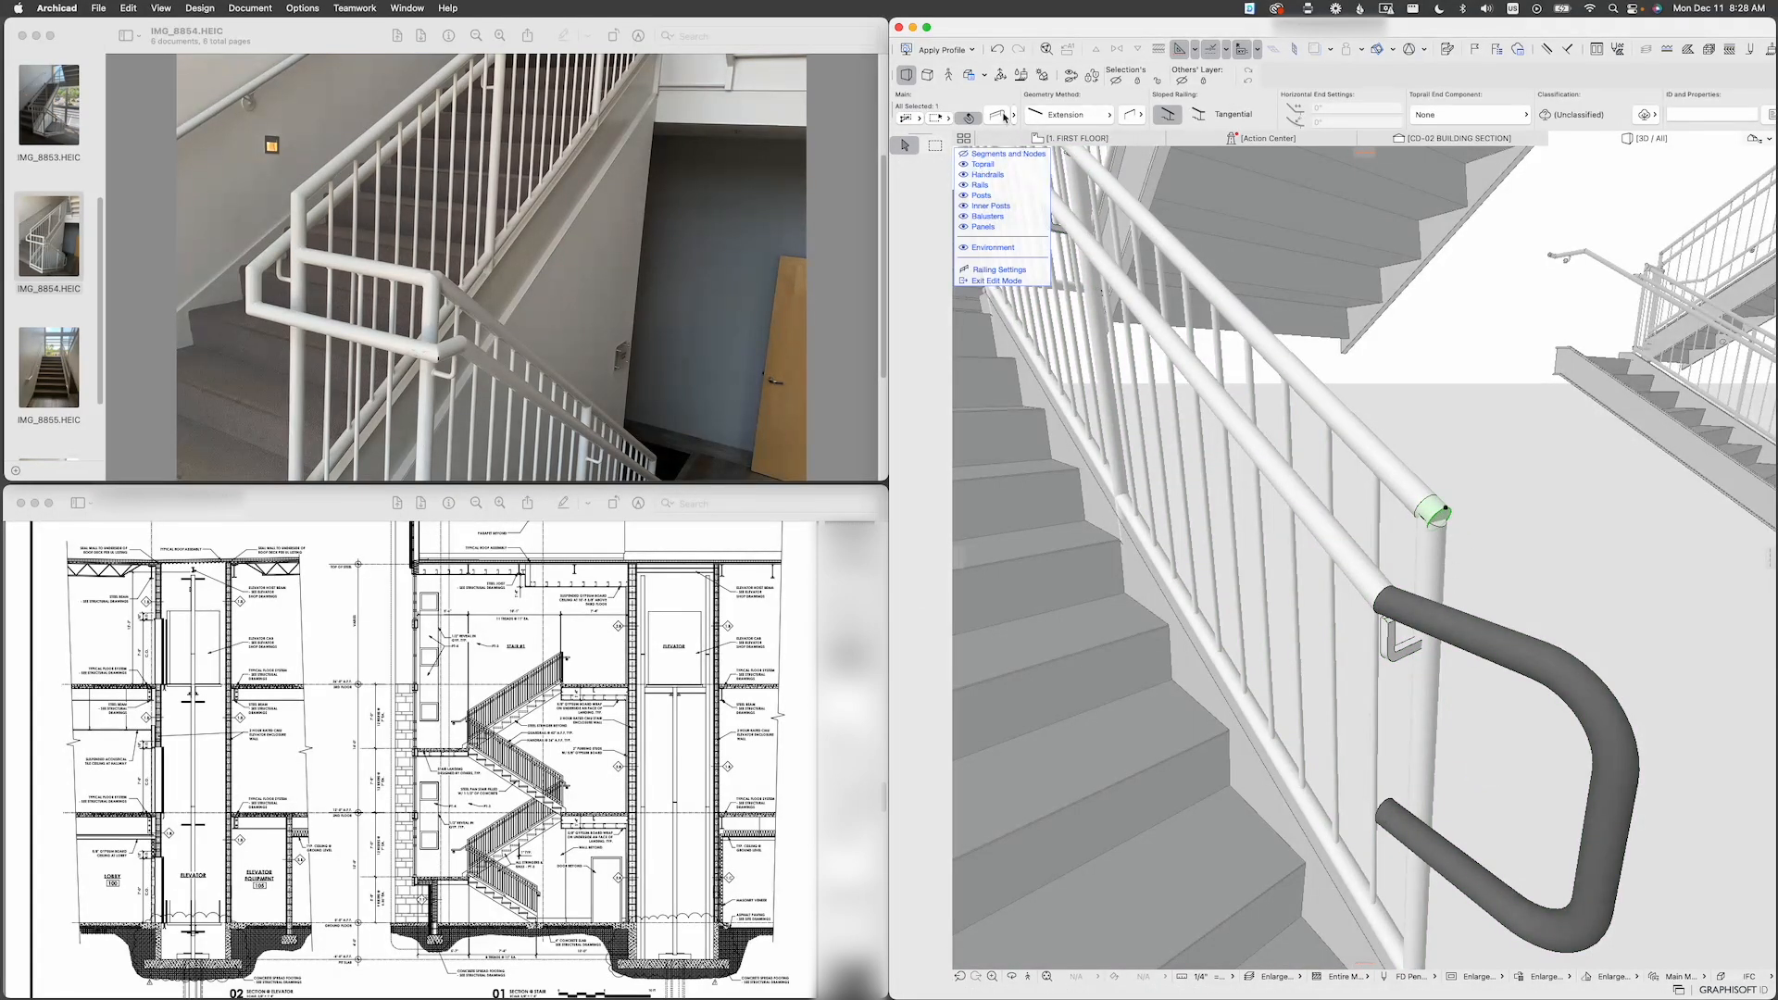
click(1005, 118)
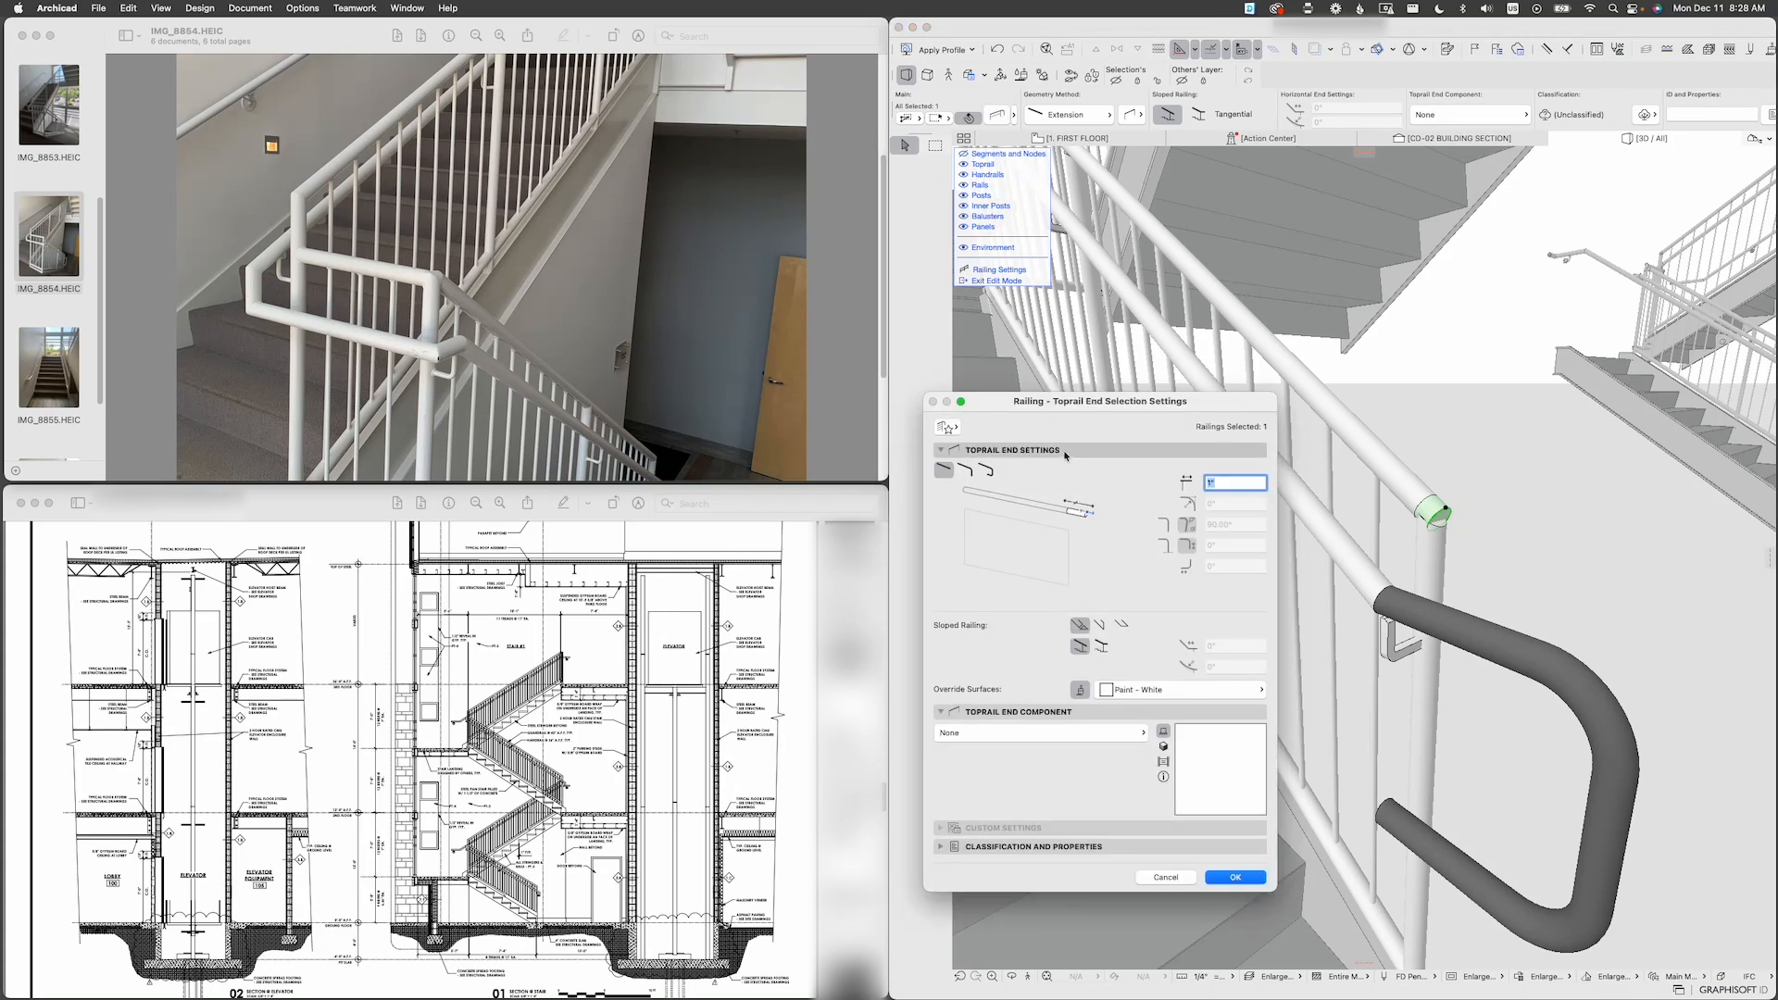
click(965, 471)
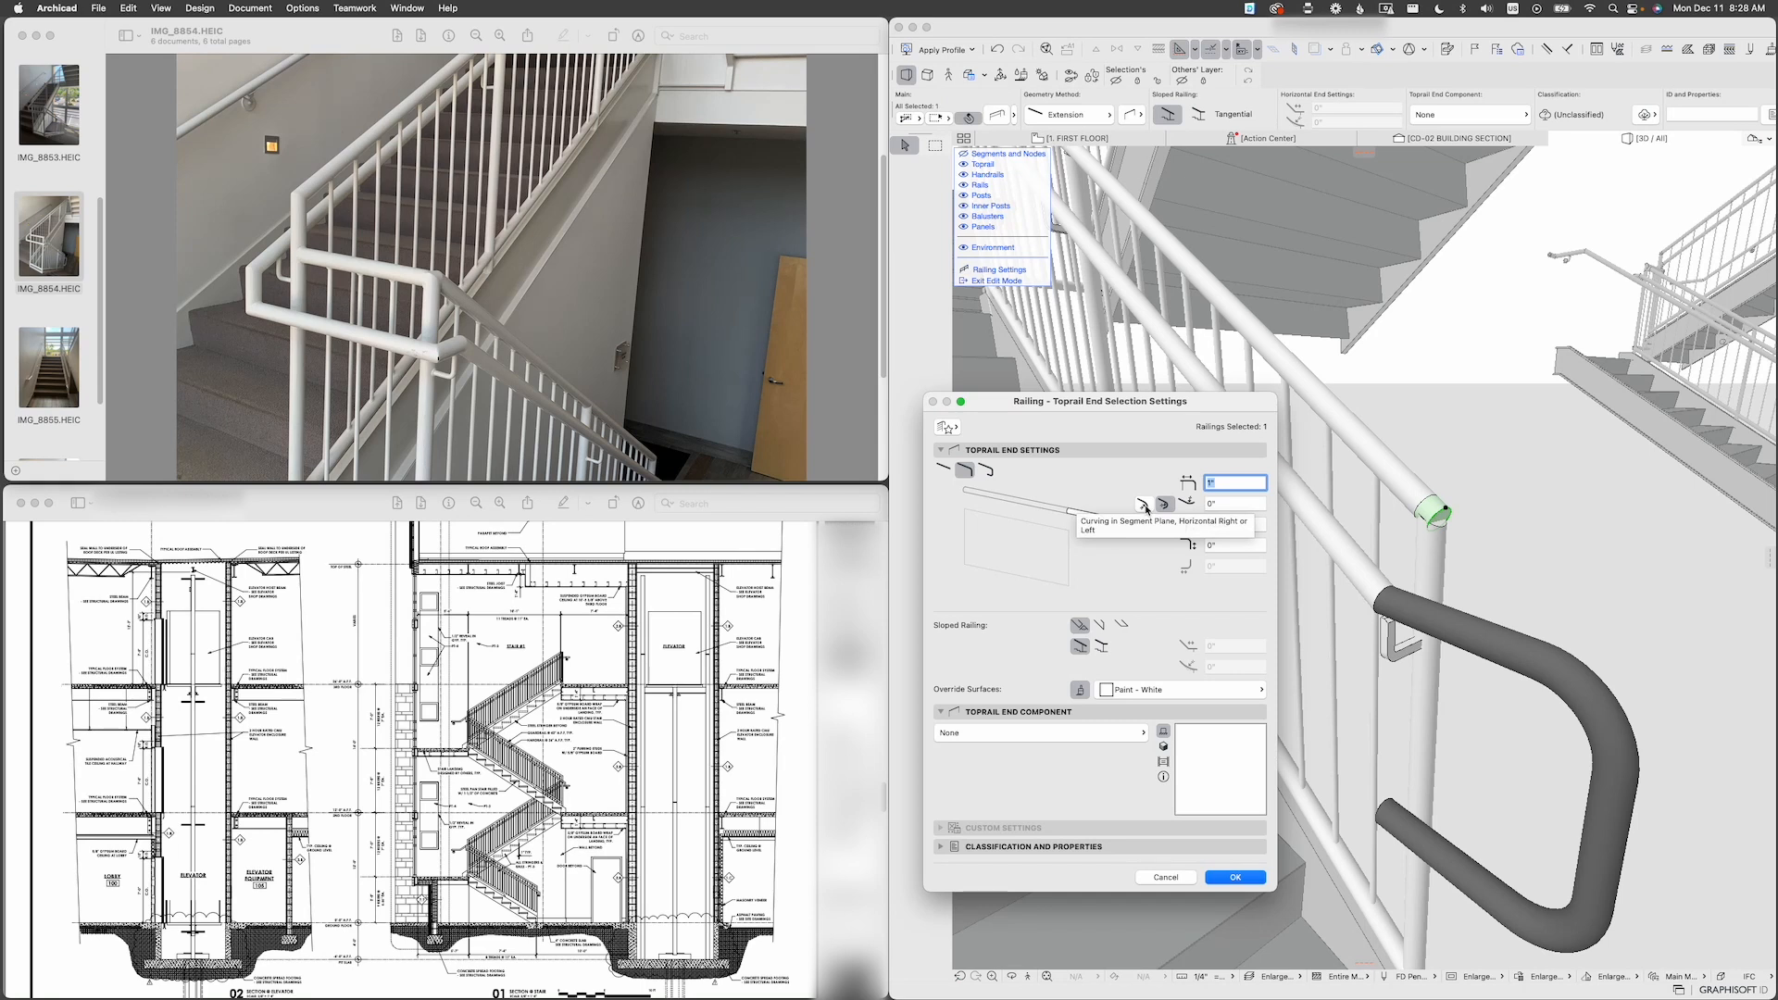
click(1145, 506)
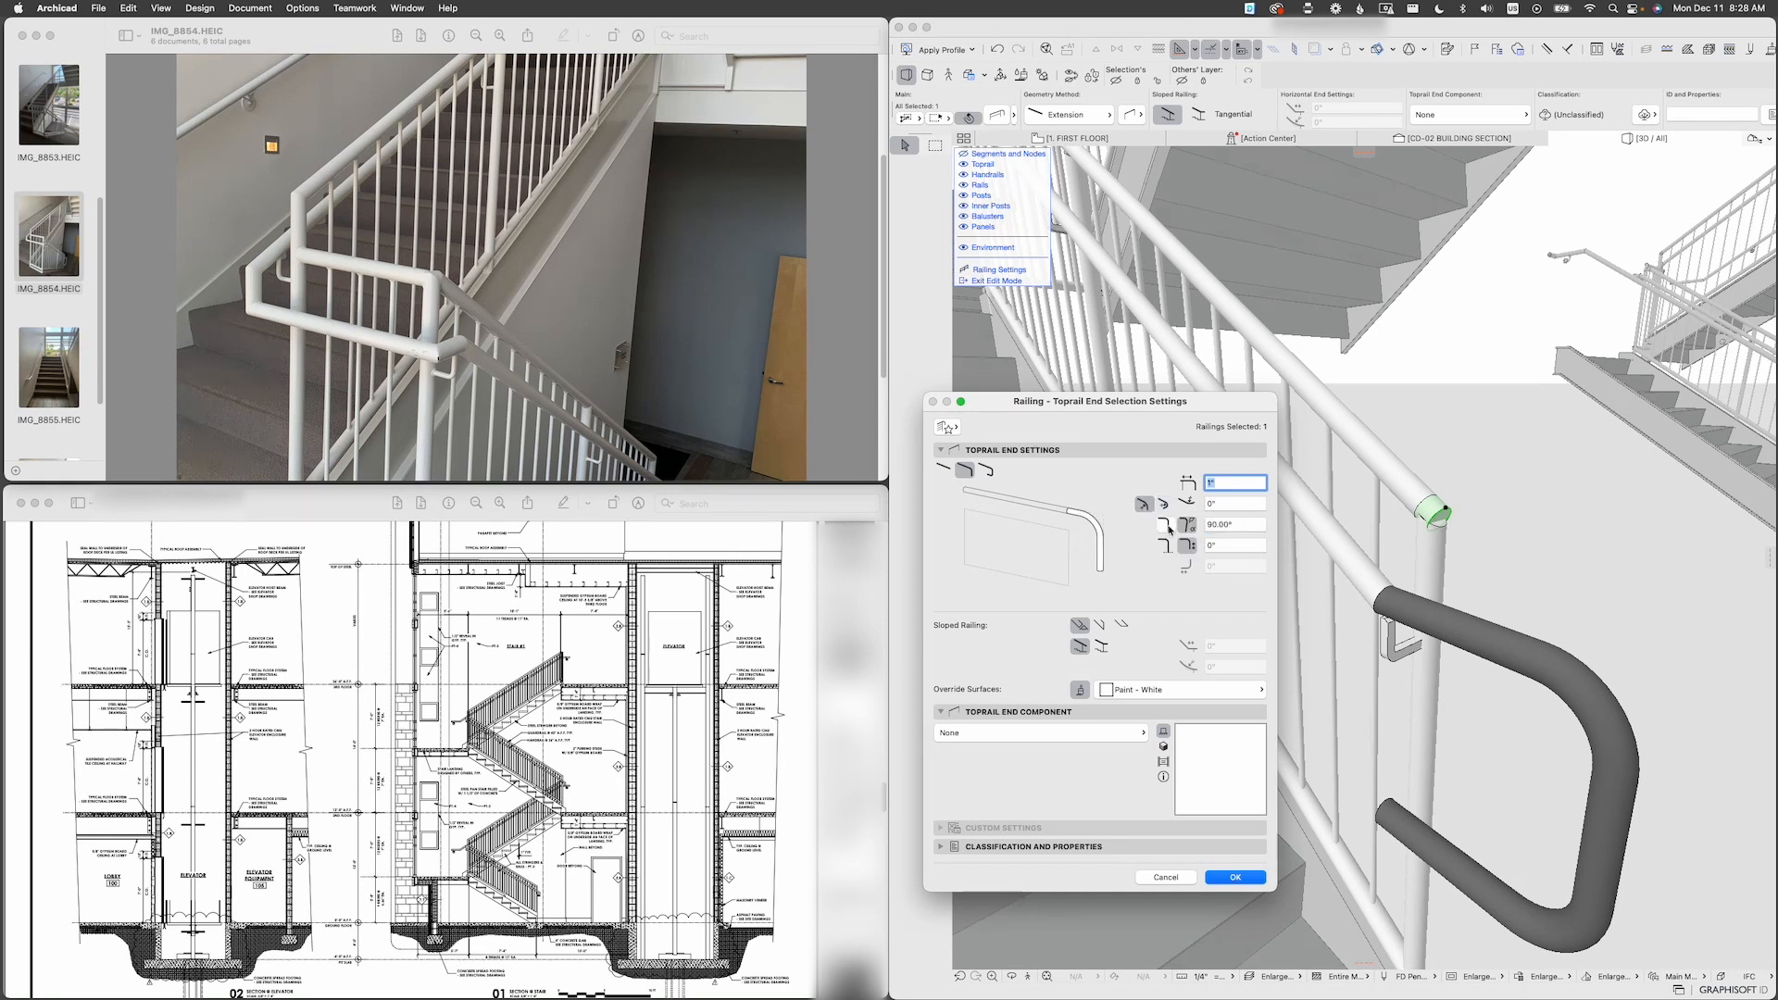
click(1167, 526)
click(1247, 879)
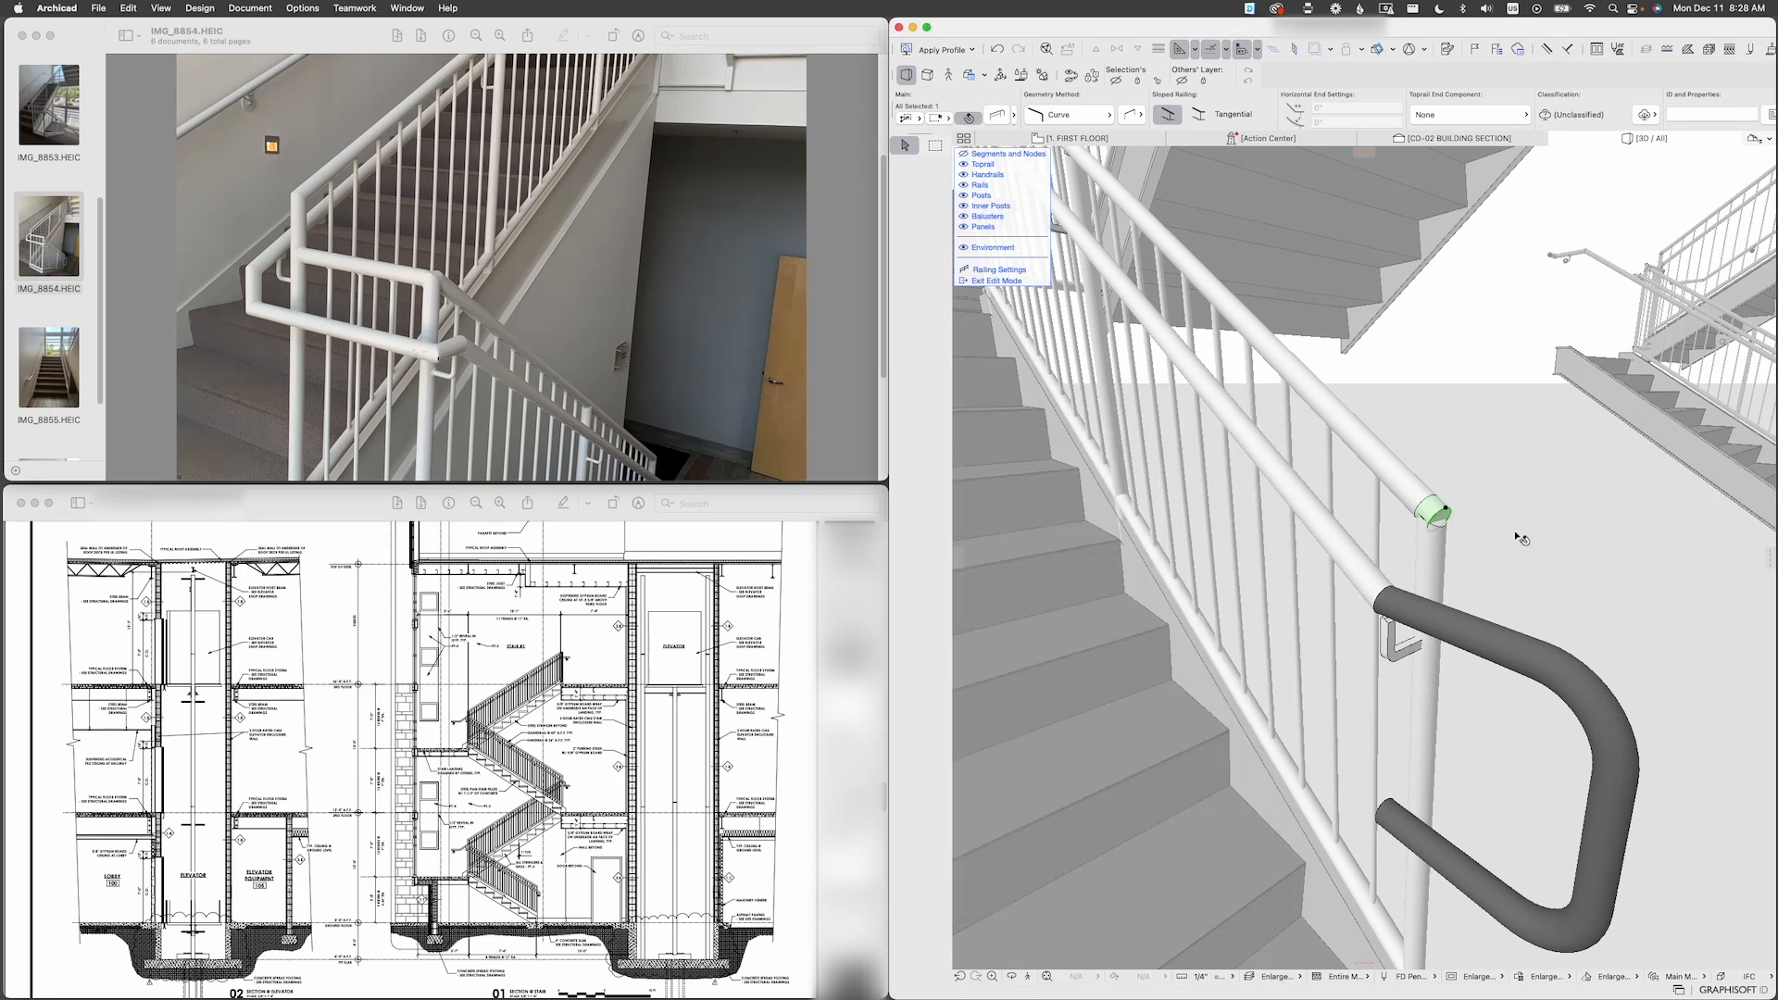
Step: Lengthen the downward leg of the curved toprail end so it reaches down over the end post, and apply it
double_click(1454, 521)
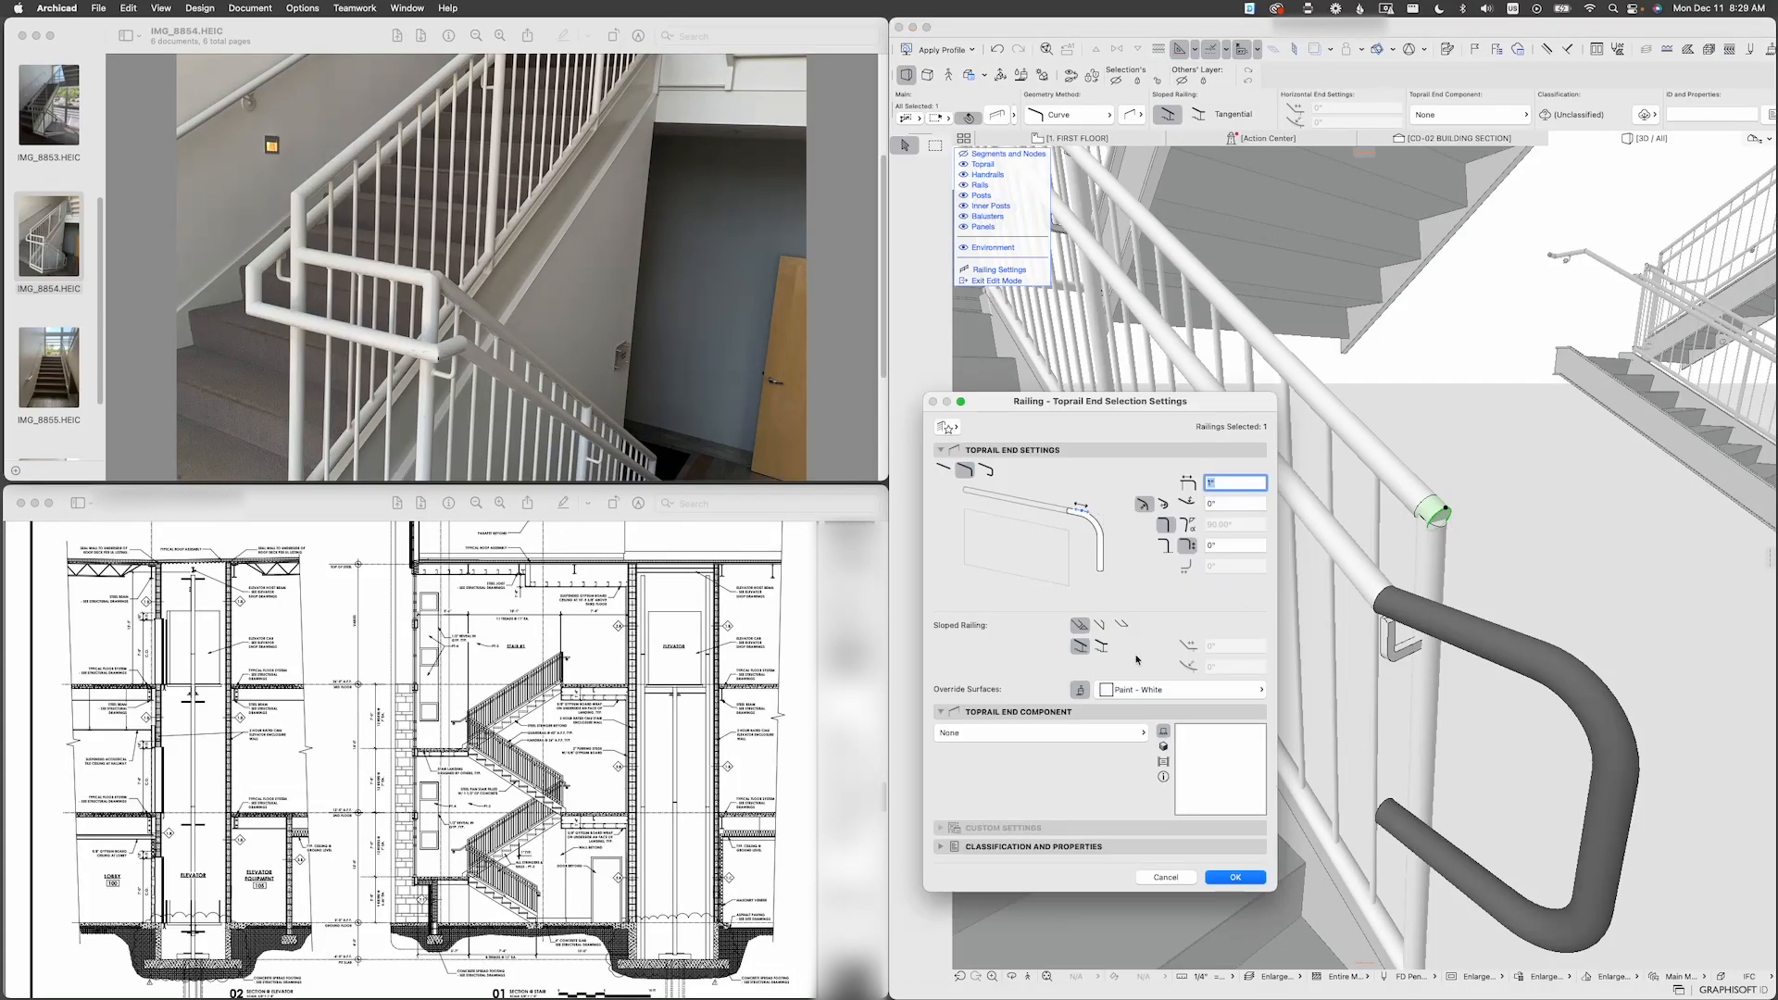
click(1231, 545)
key(Return)
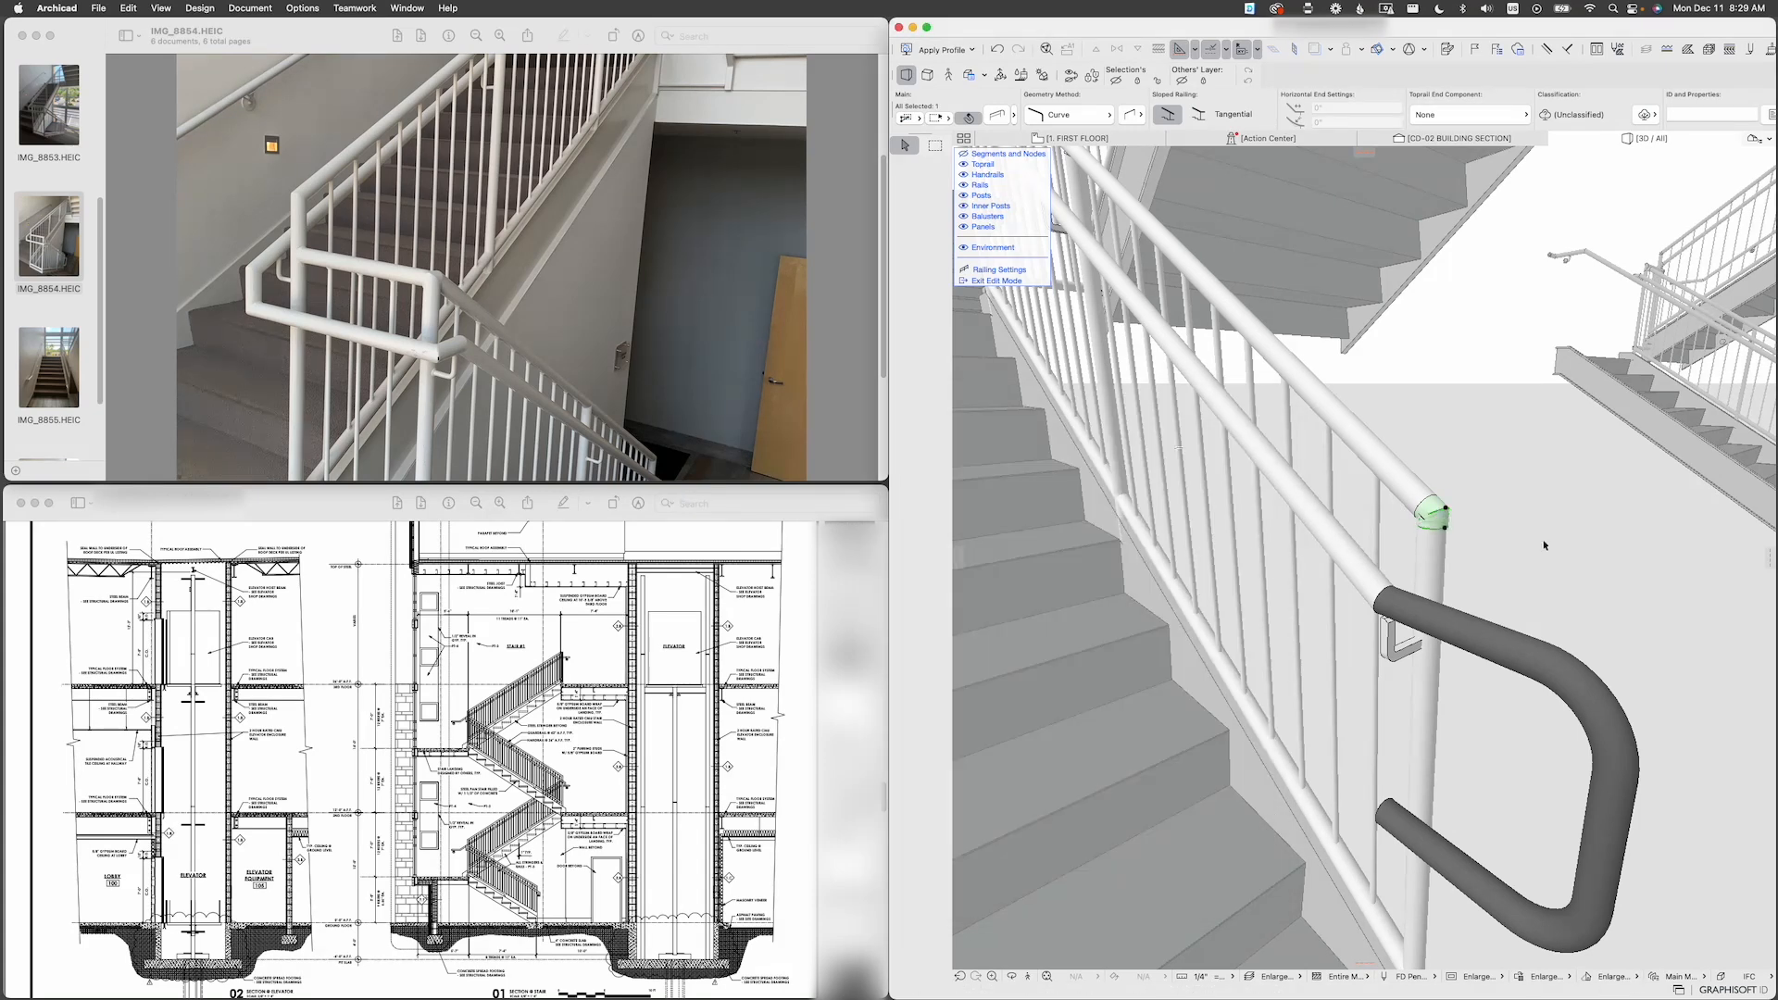
Step: Stretch the end post's top down to a top offset of 1 1/2" so it stops beneath the curved toprail end
click(1443, 563)
scroll(1443, 546, up, 4)
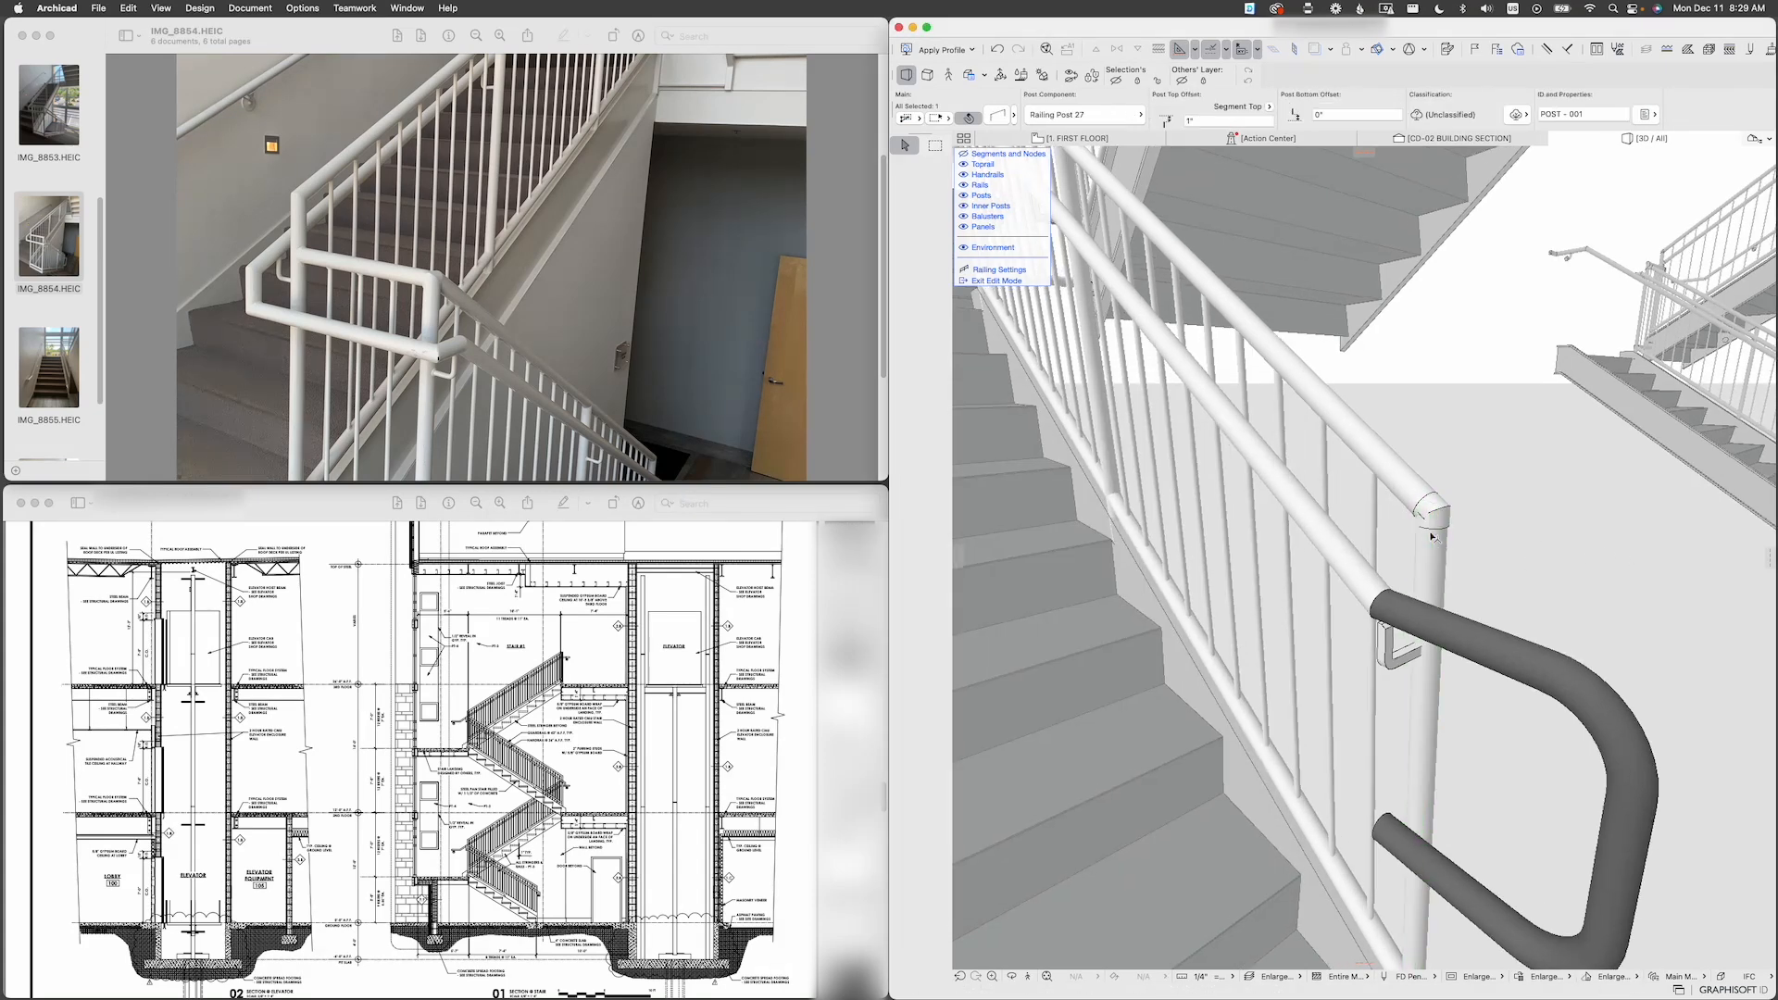
mouse_move(1440, 528)
shift+middle_down()
mouse_move(1422, 446)
mouse_move(1438, 499)
shift+middle_up()
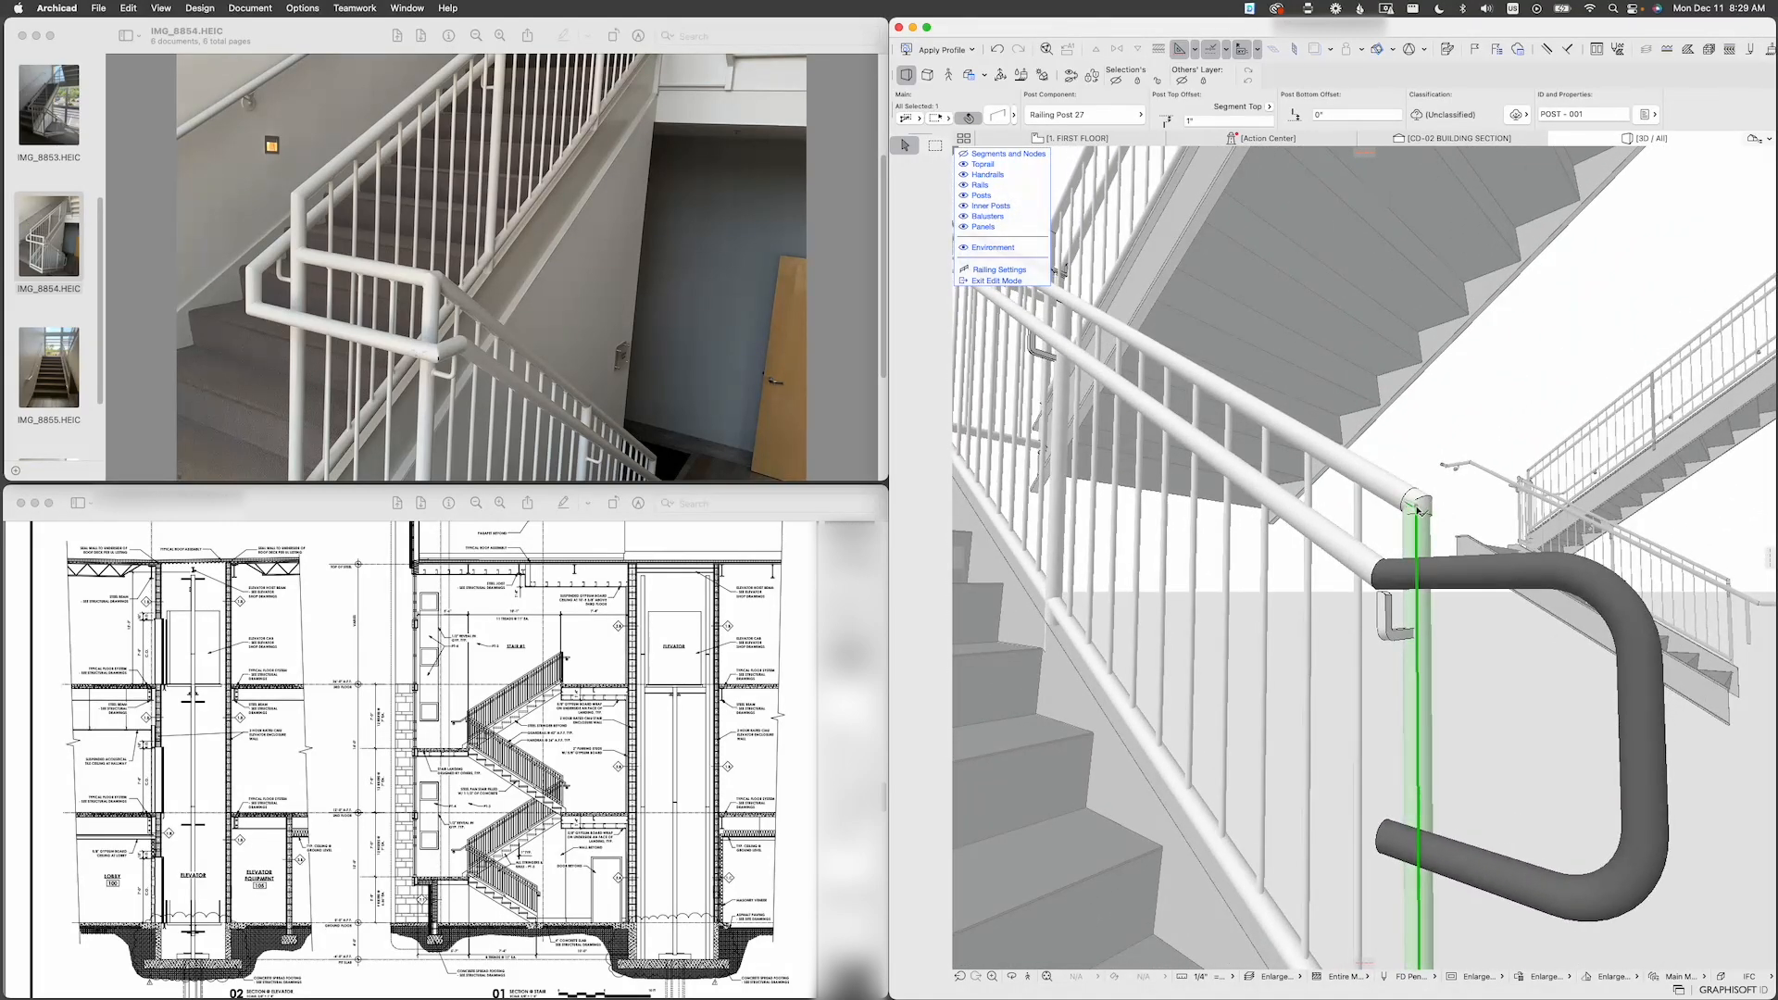
click(1418, 509)
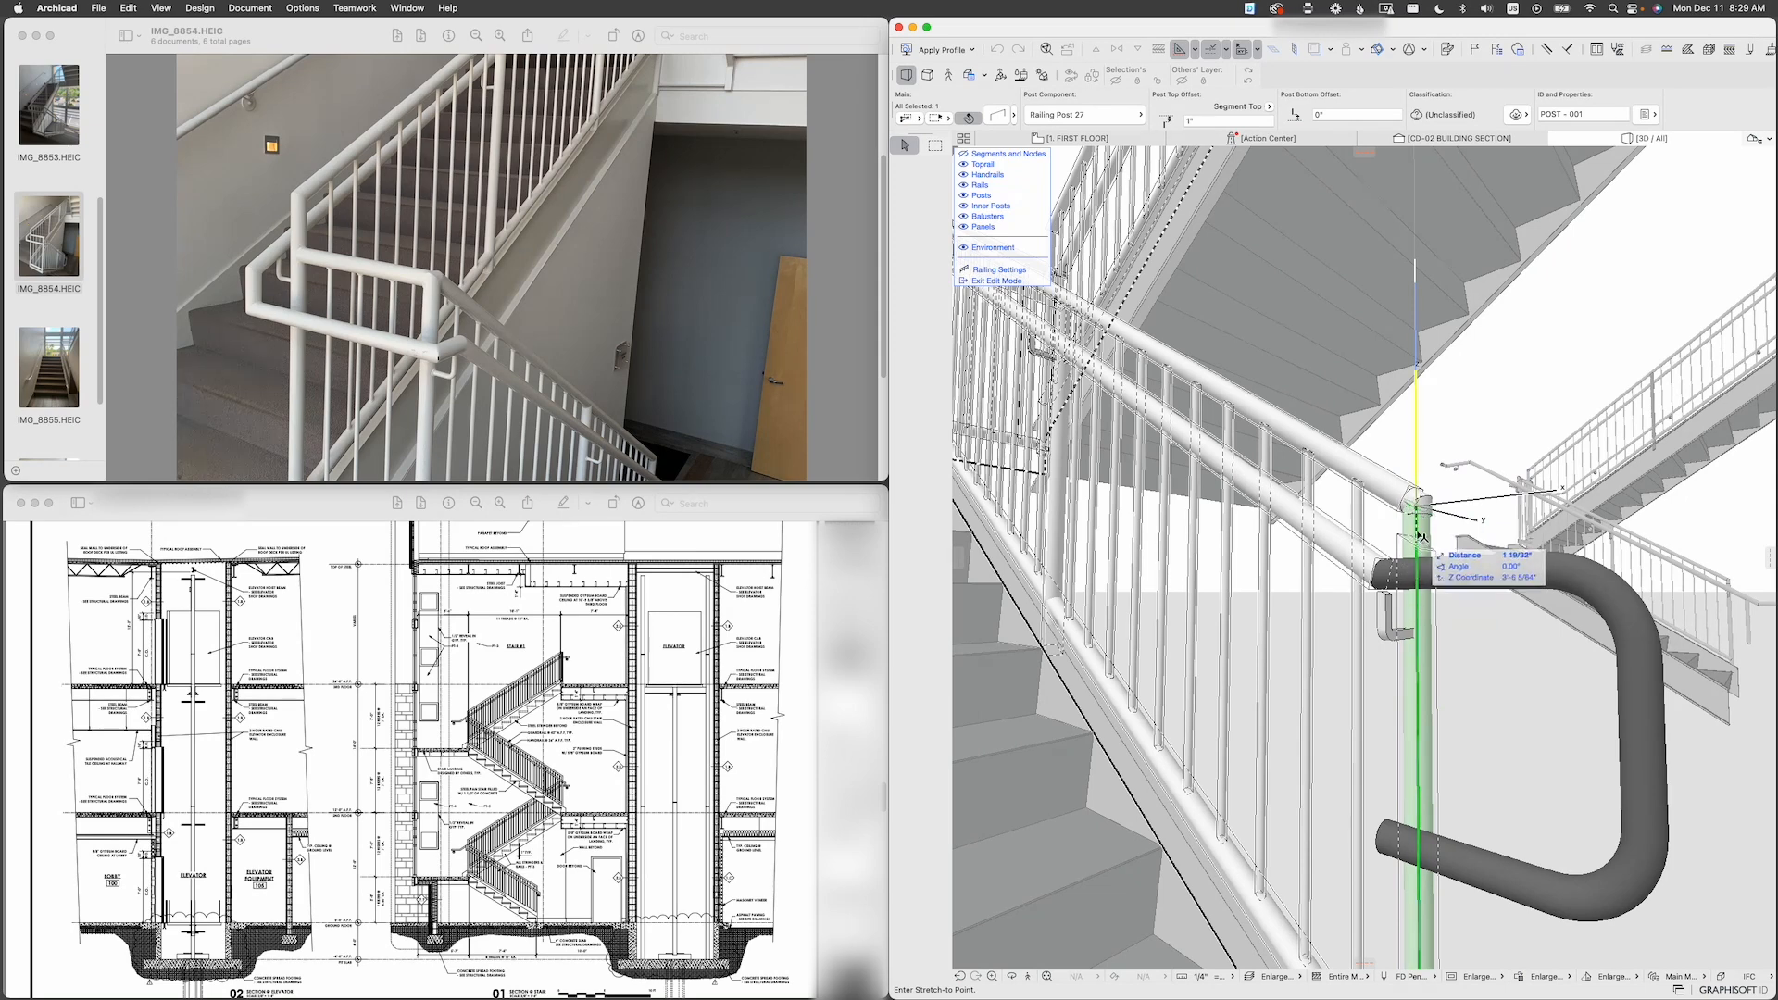
click(1418, 518)
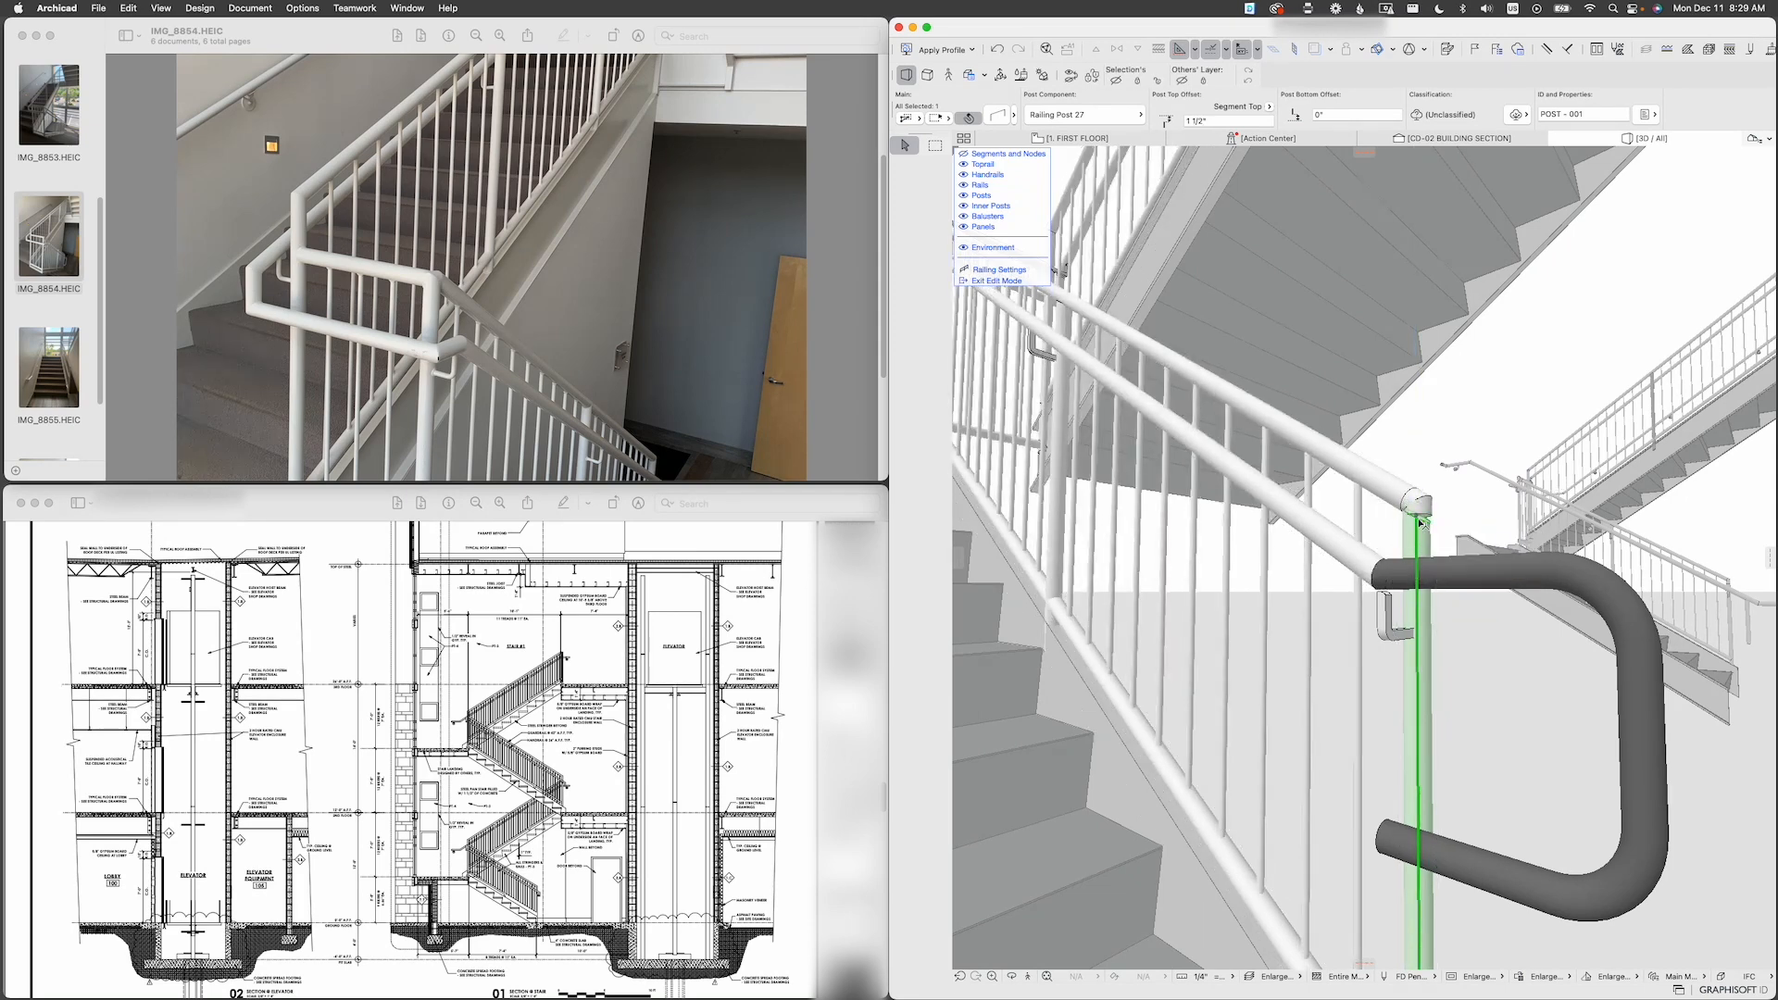
Step: Set the end post's top ending to Horizontal in its style and dimensions, and apply it
scroll(1420, 522, up, 5)
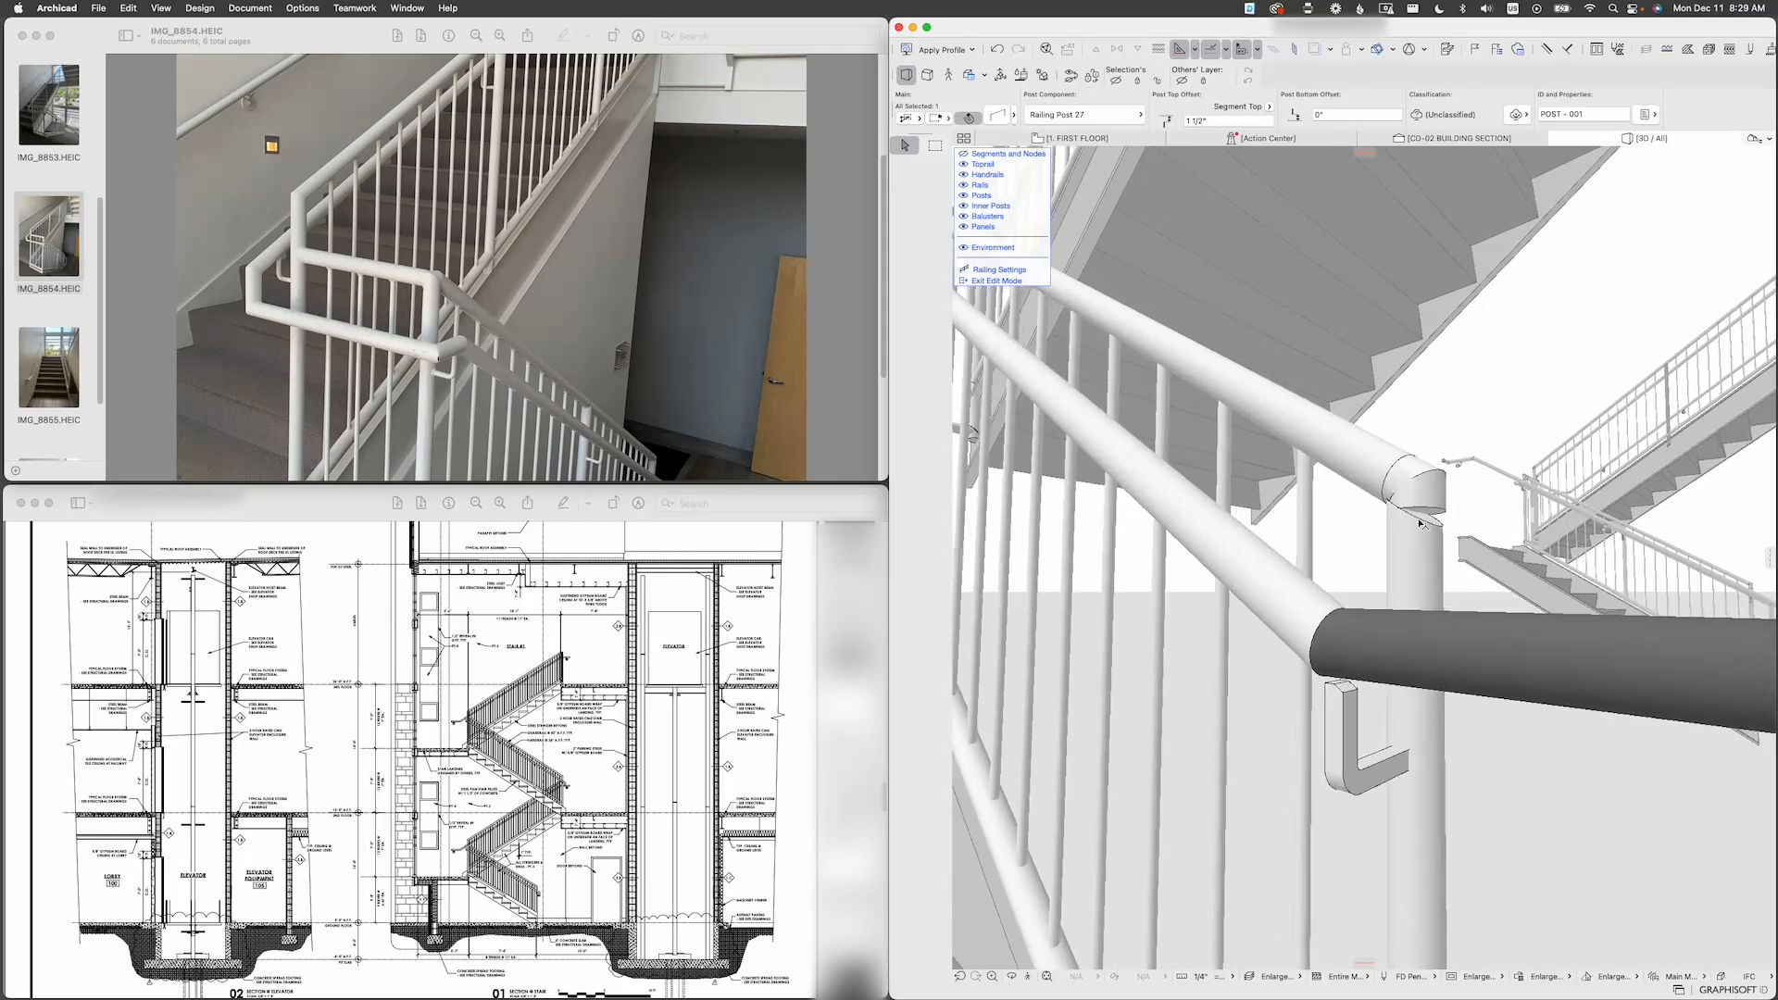
double_click(1428, 538)
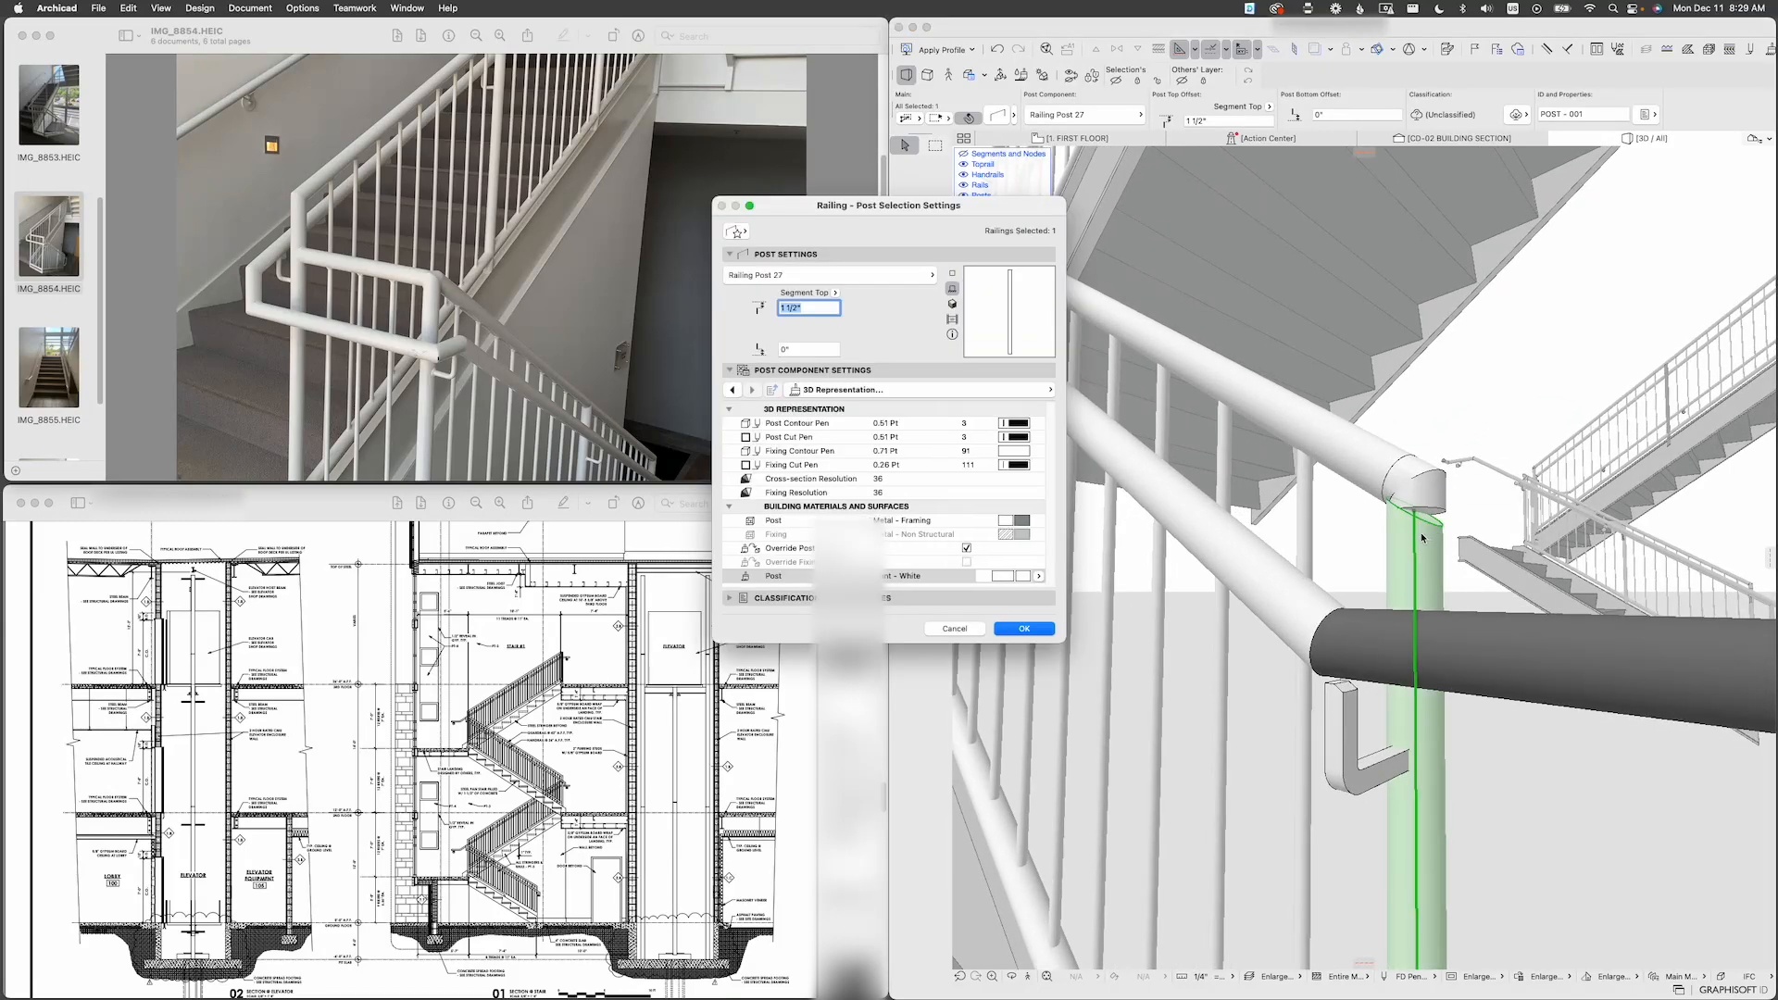
click(977, 392)
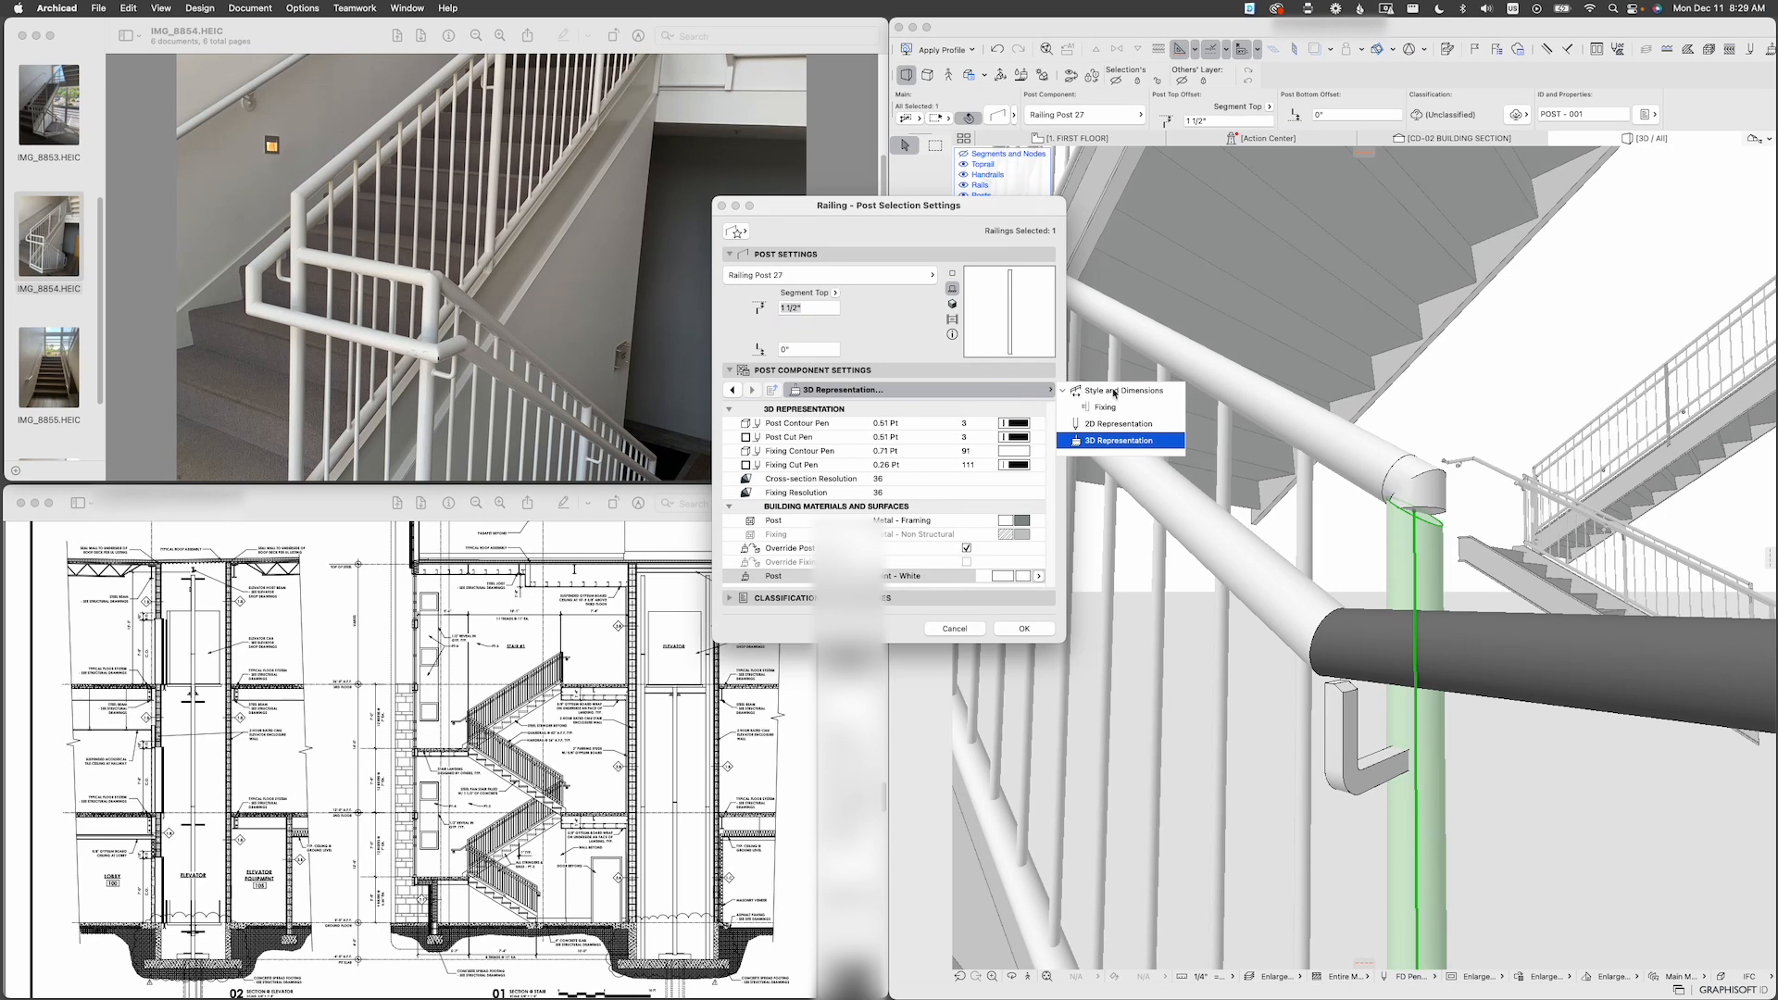
click(1115, 392)
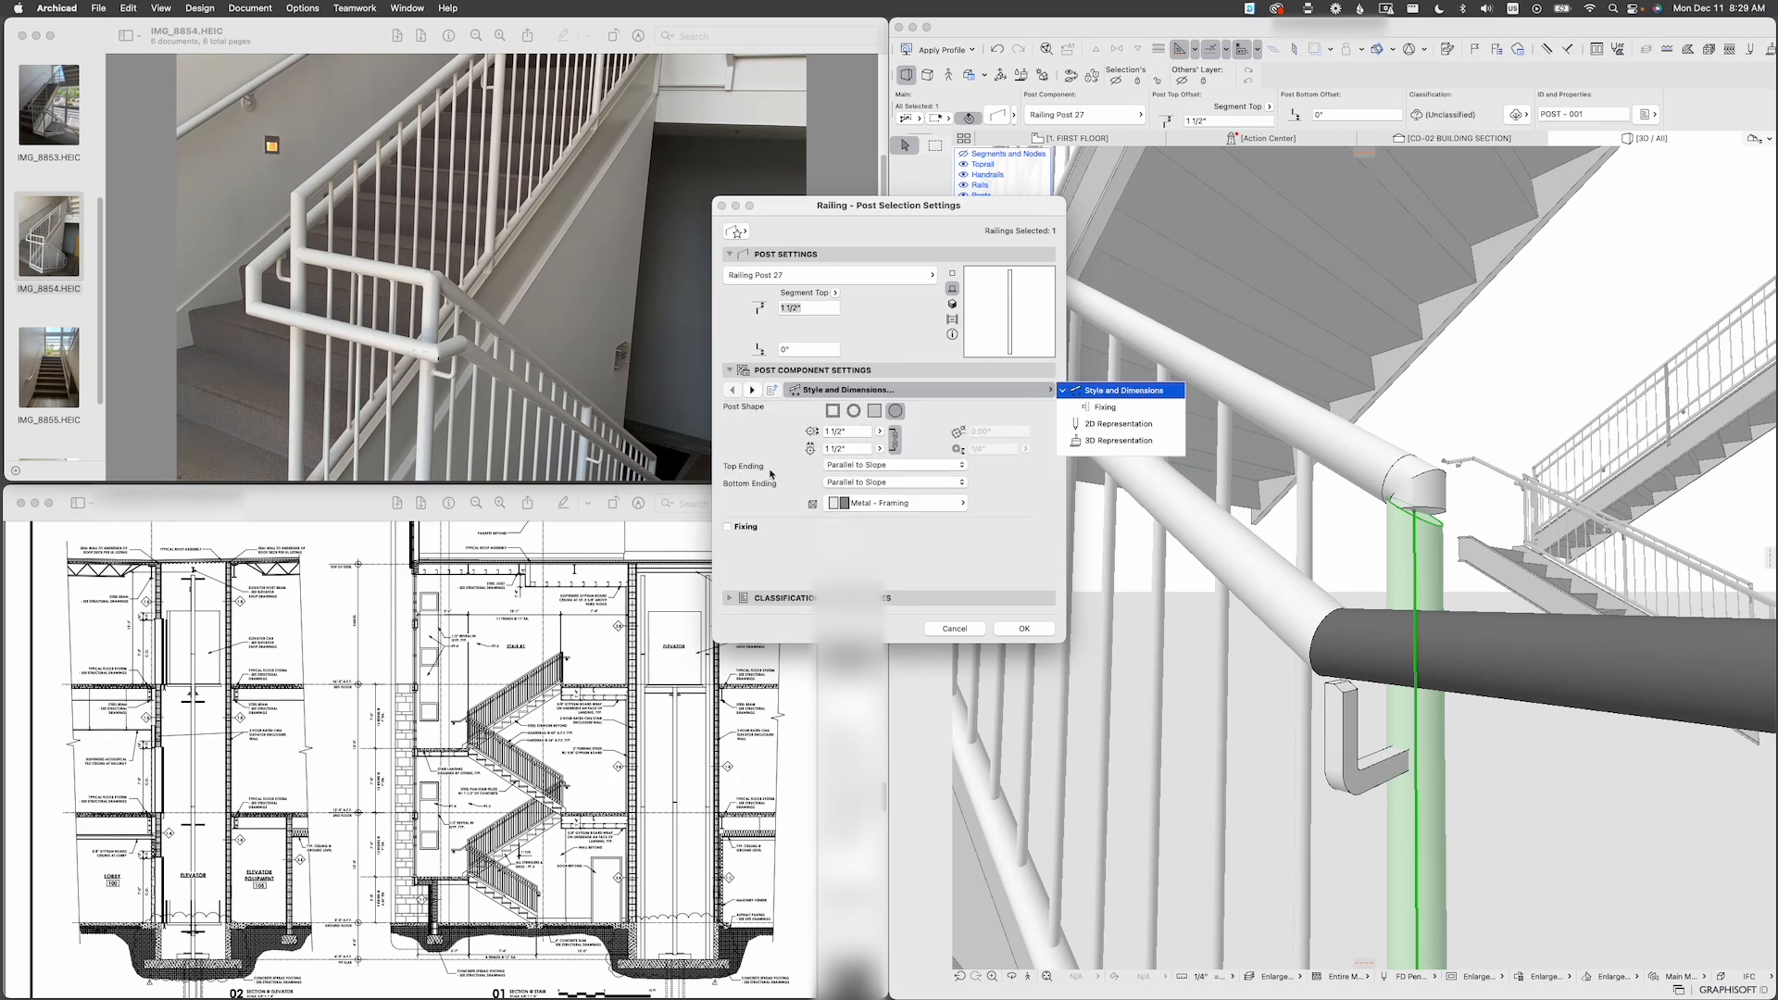
click(867, 470)
click(862, 470)
click(859, 480)
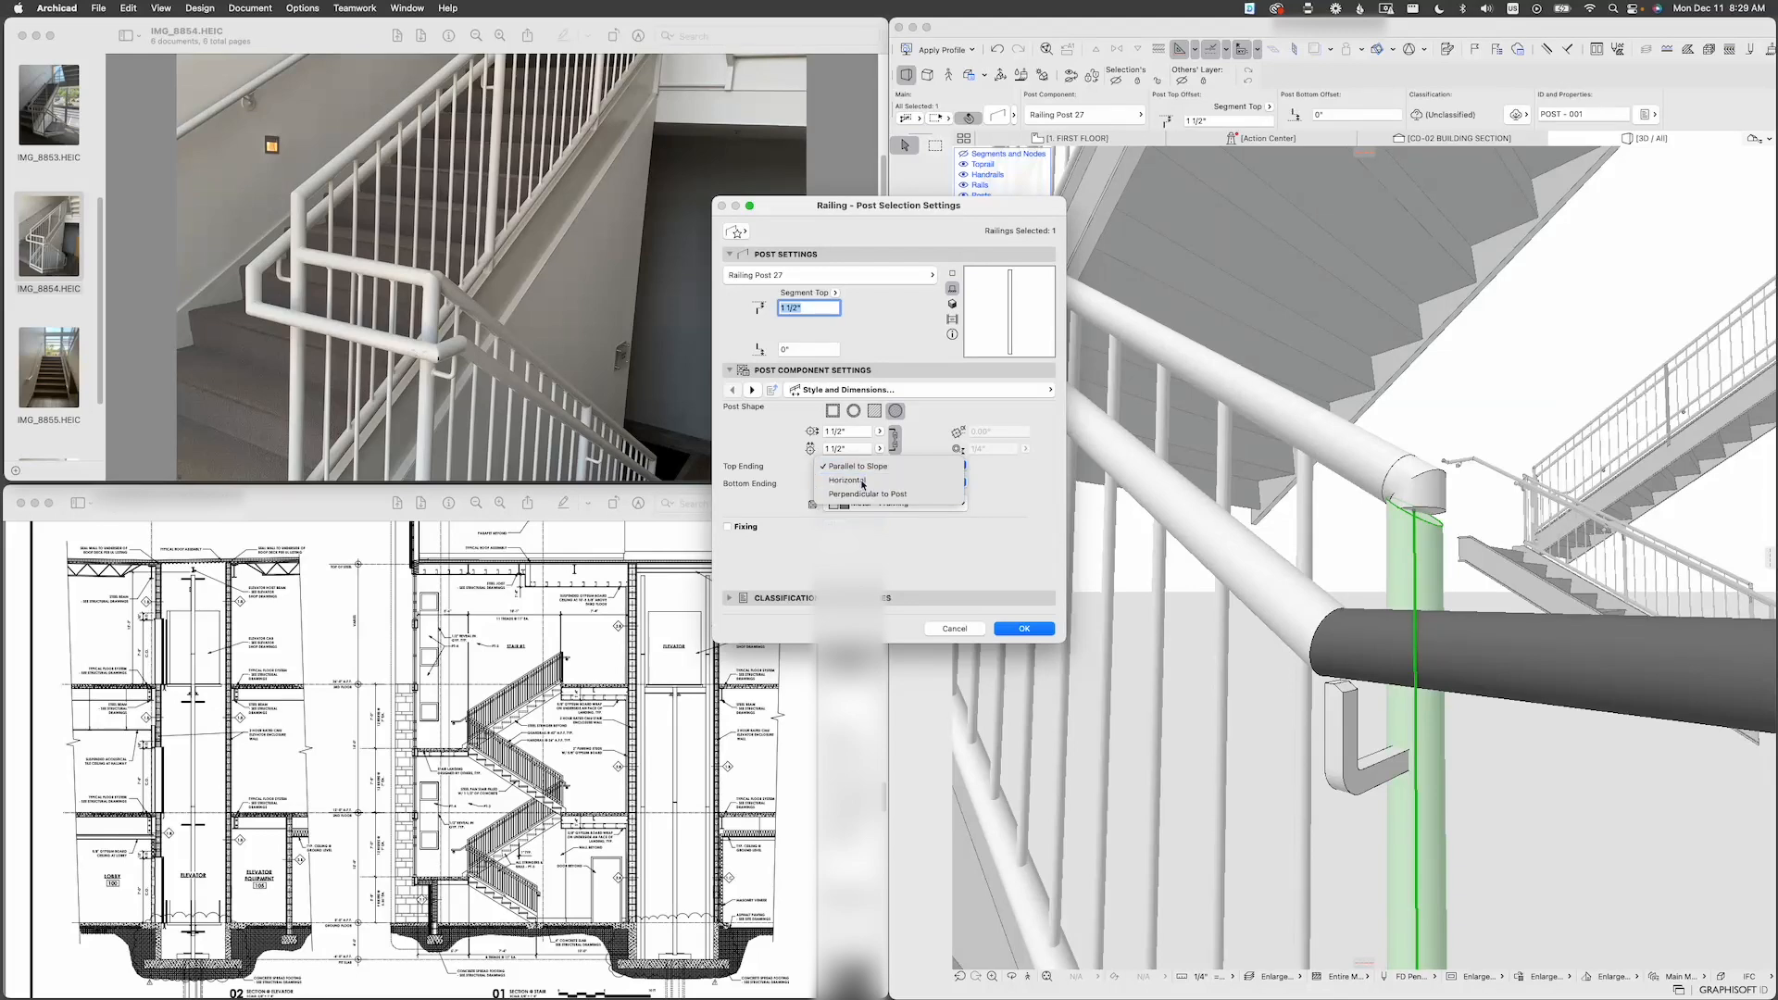
click(1024, 629)
Step: Adjust the curved toprail end's first extension to 7/8" so its downward leg lines up with the end post
scroll(1434, 633, up, 5)
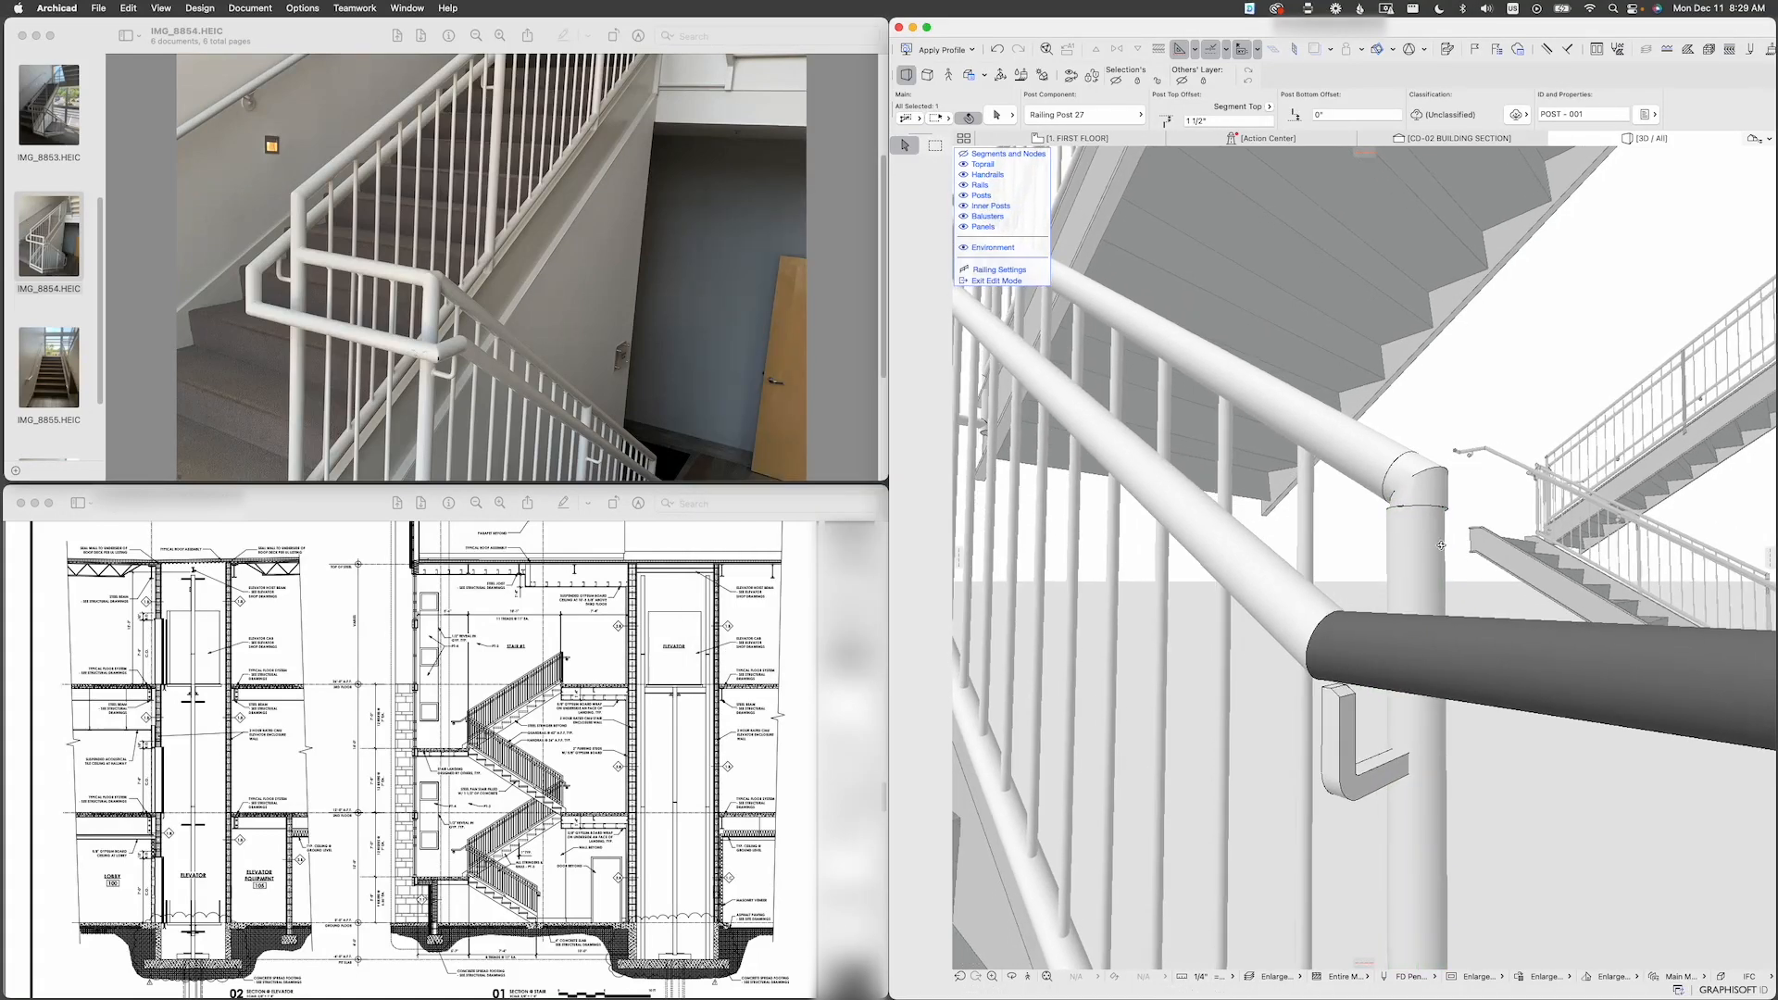
shift+middle_drag(1434, 634, 1515, 581)
scroll(1487, 554, up, 2)
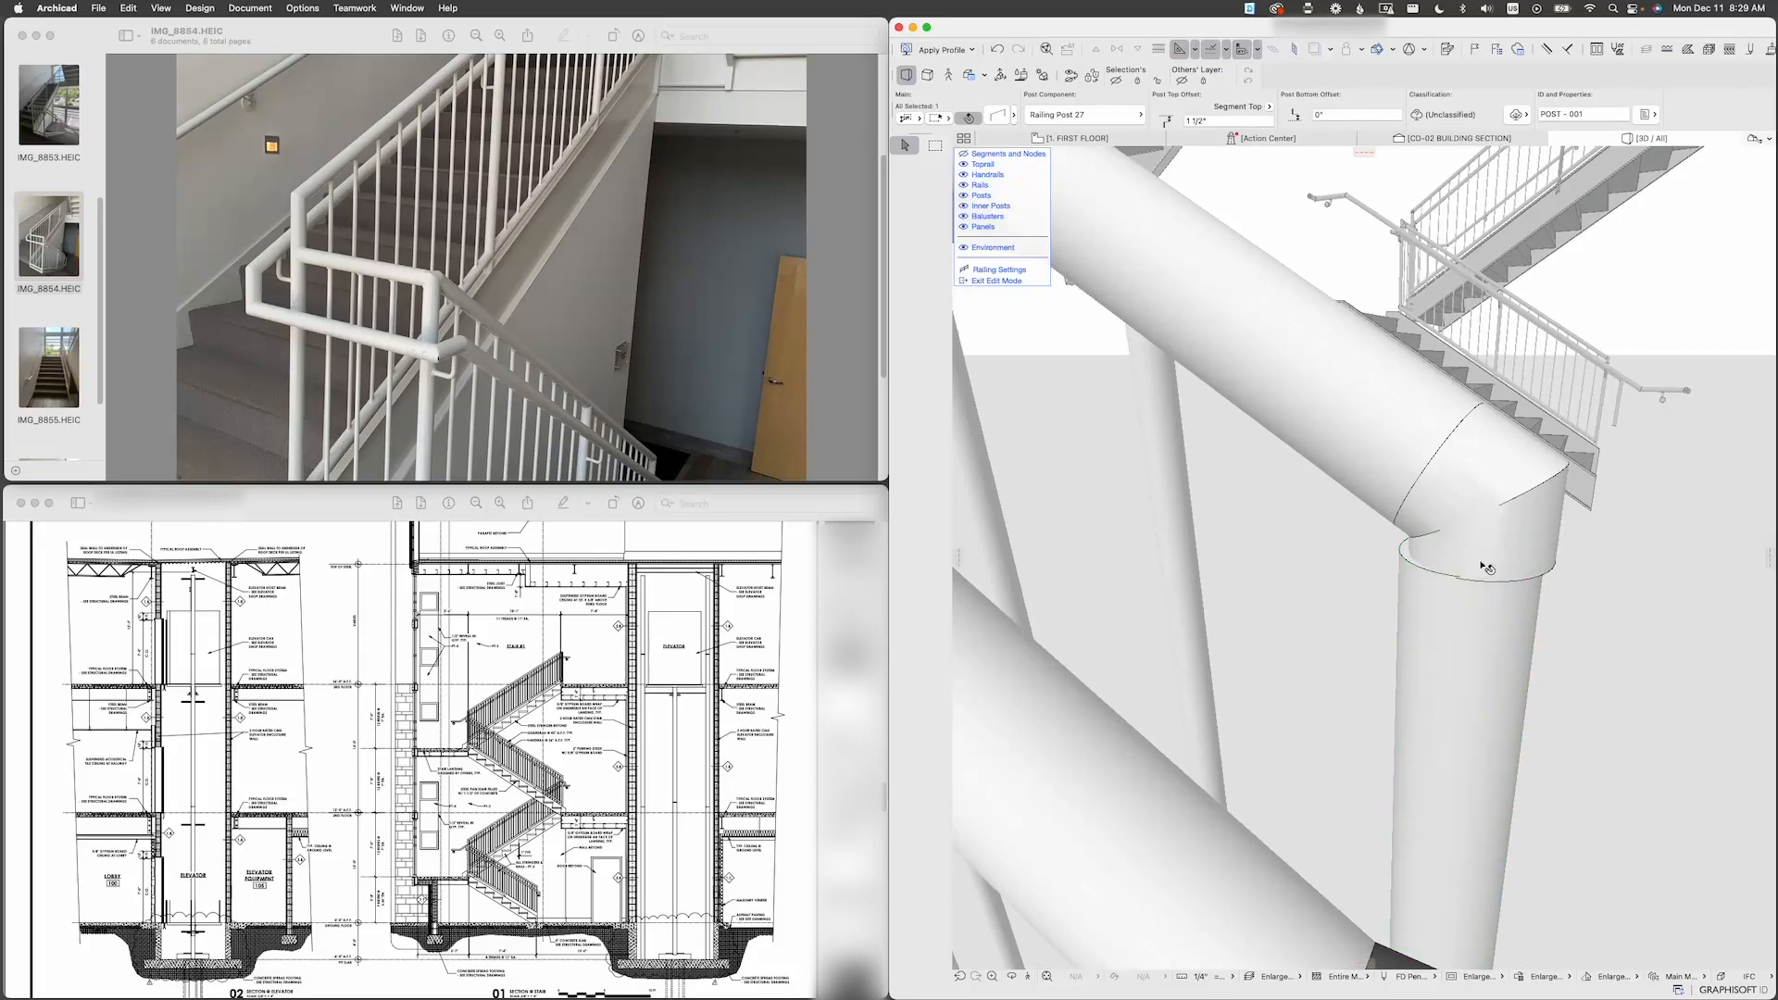
click(1512, 533)
double_click(1513, 534)
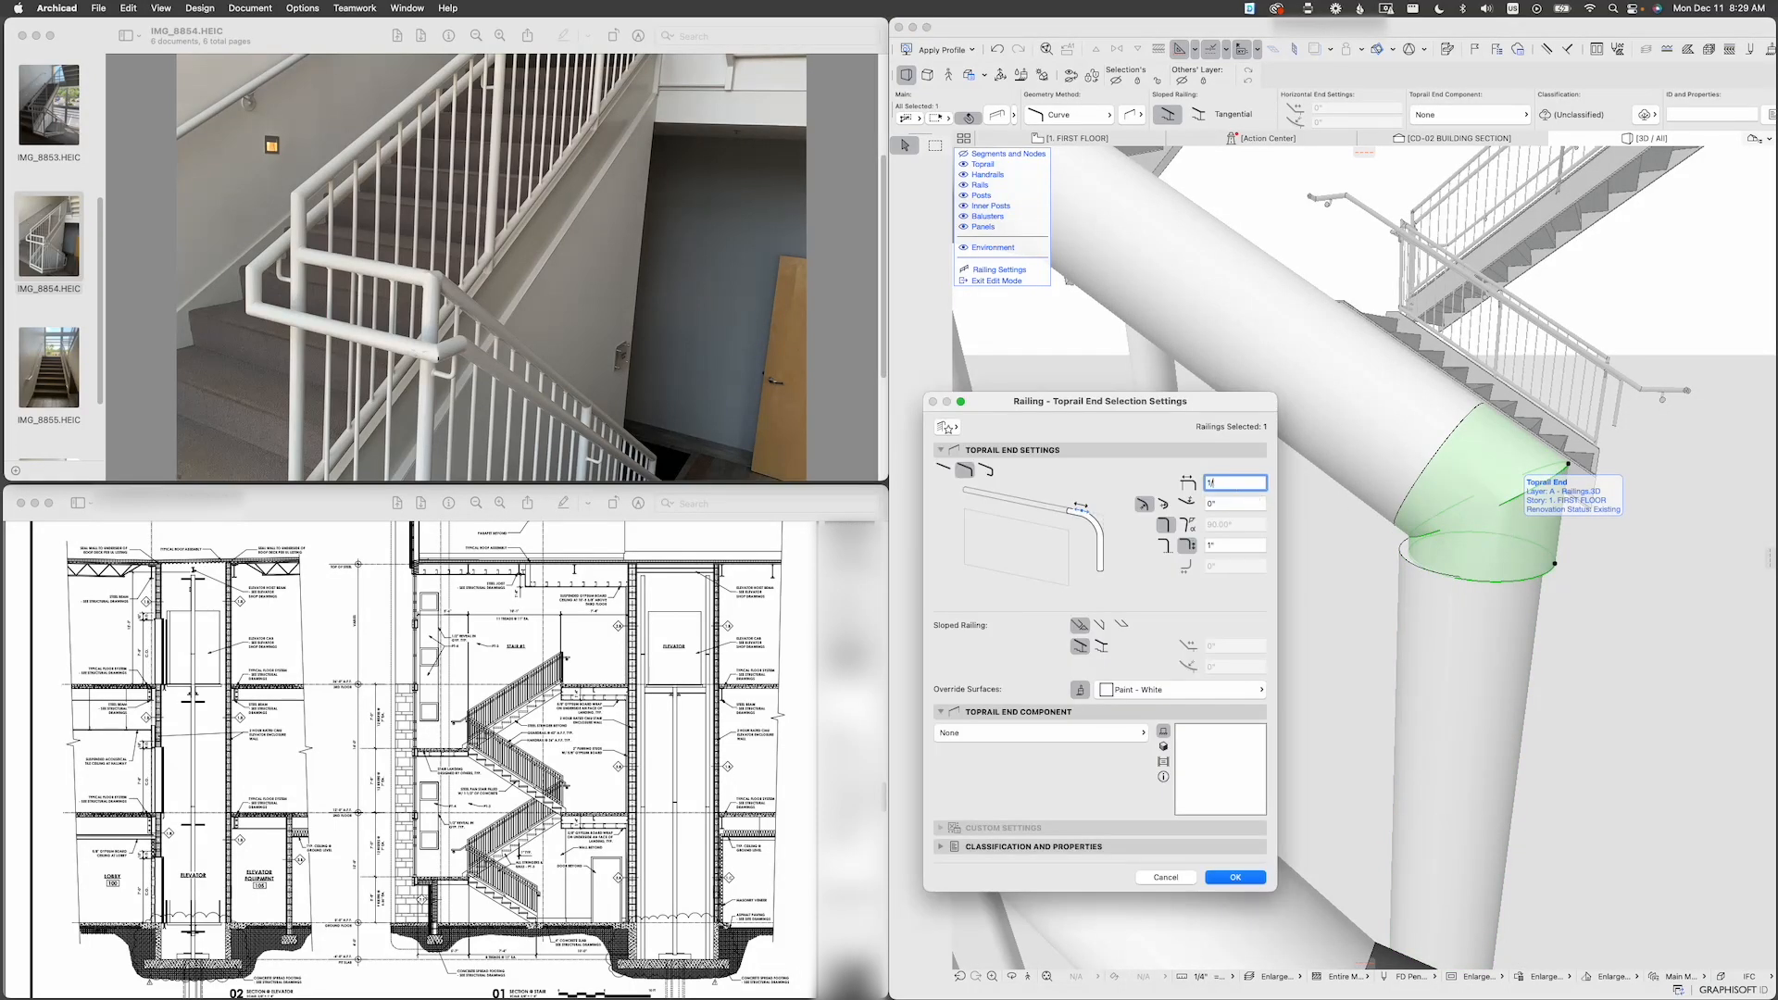
key(Return)
key(super+t)
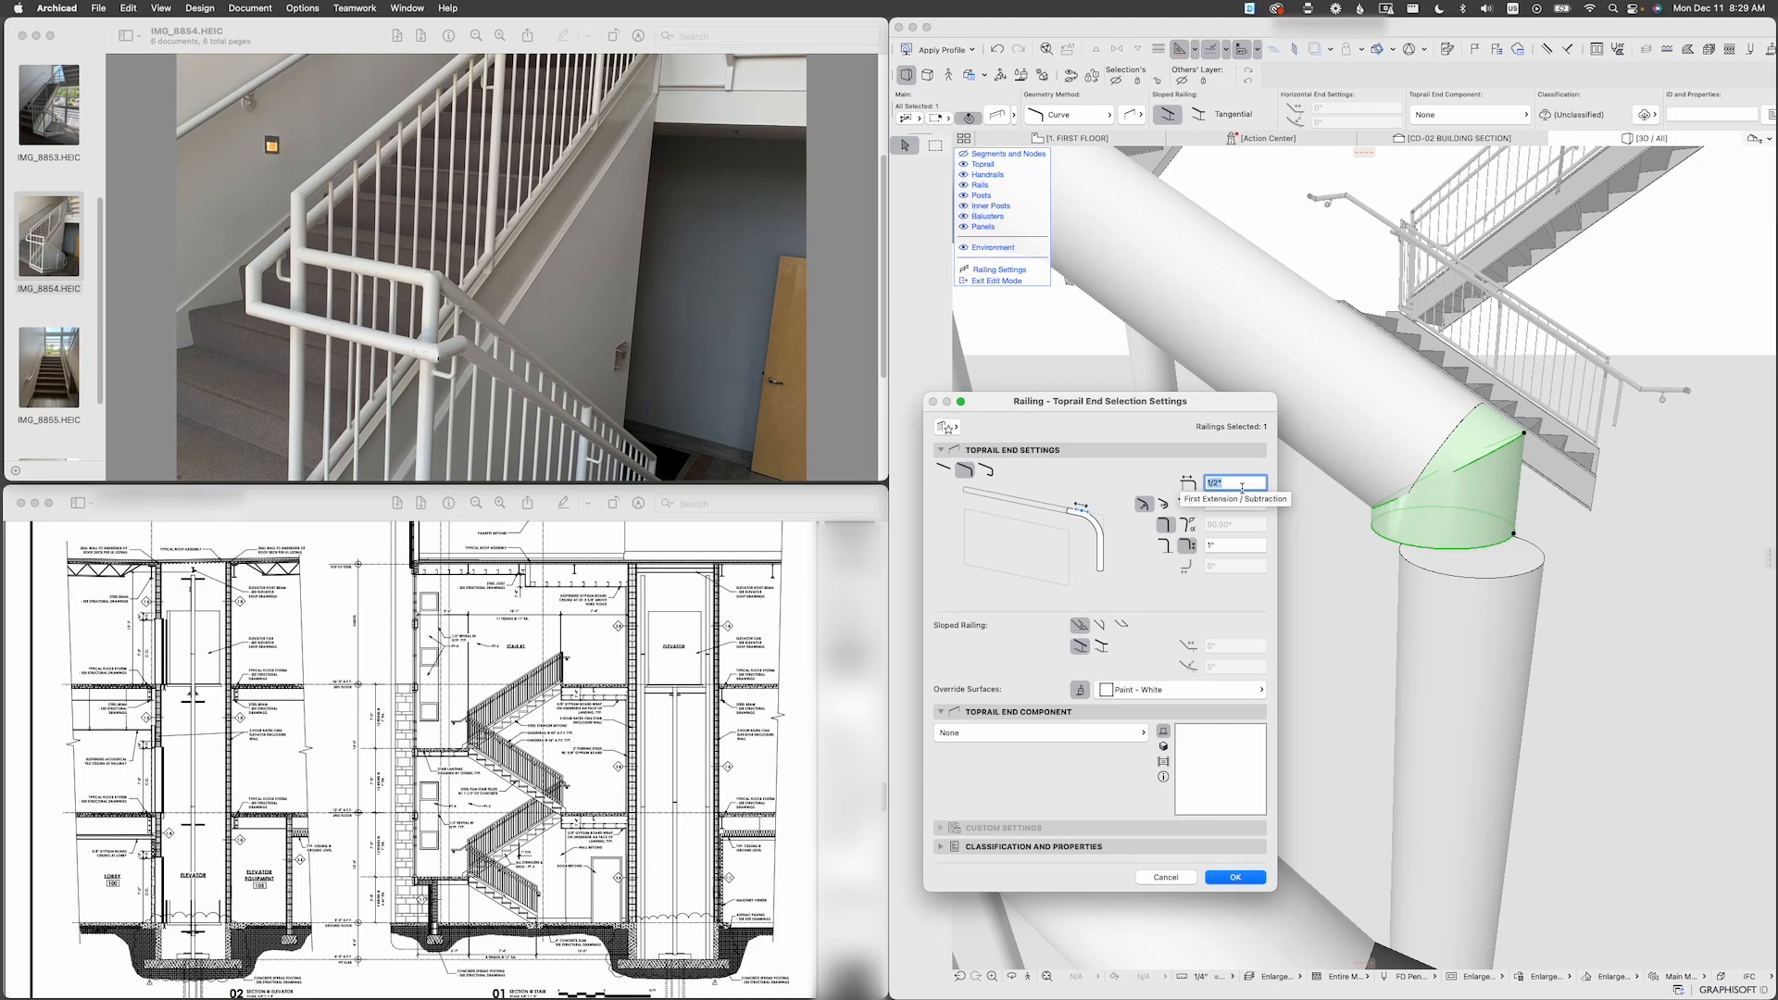
text(7)
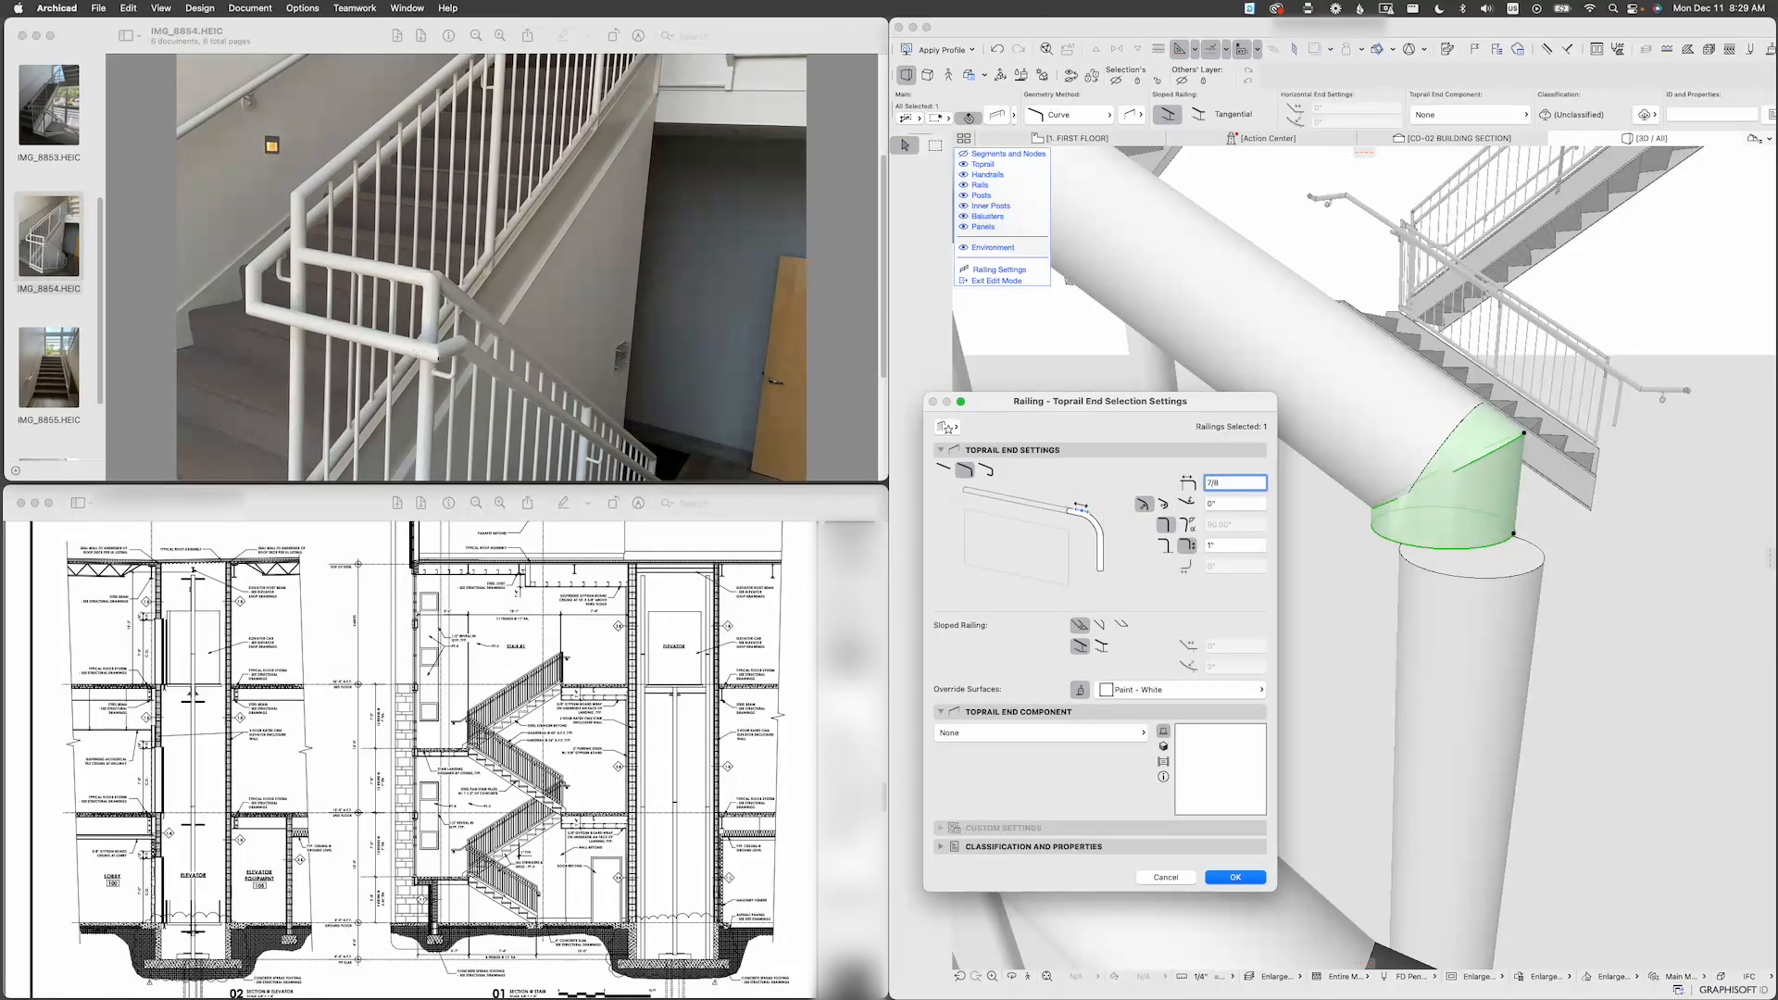
text(/8)
key(Return)
Step: Stretch the end post's top up to the underside of the toprail end, giving a top offset of 1 29/64"
shift+middle_drag(1700, 560, 1519, 556)
click(1495, 614)
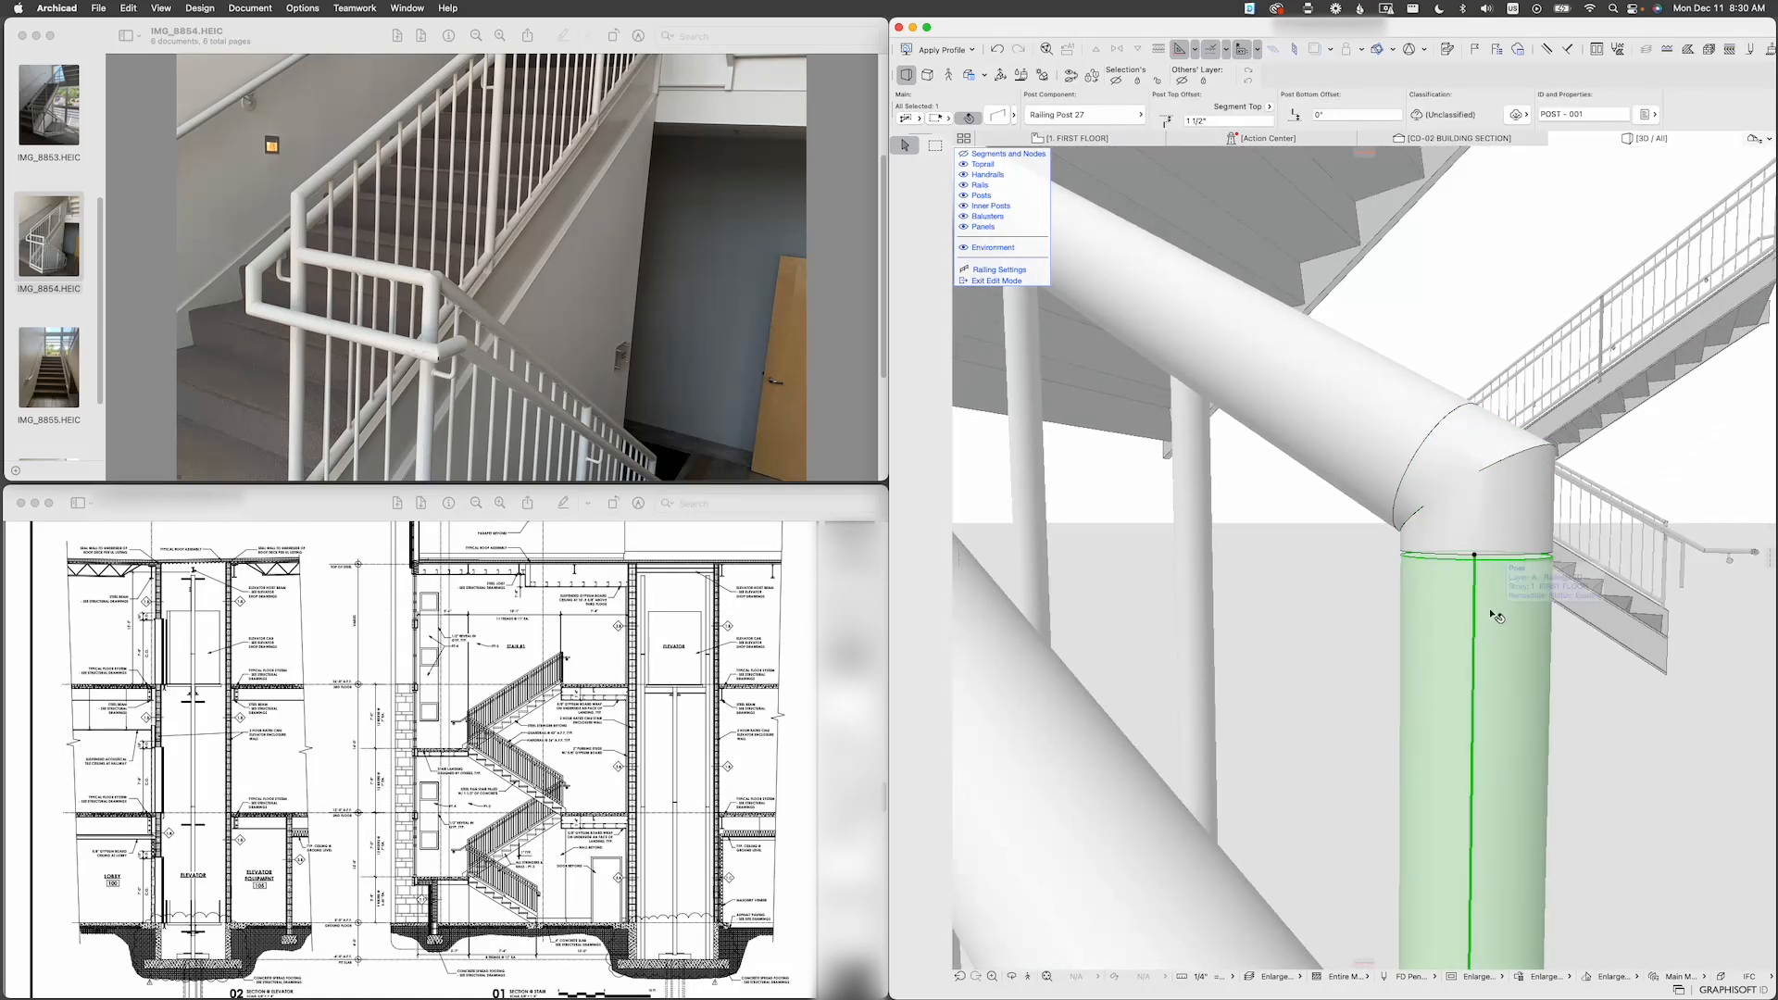
click(1475, 557)
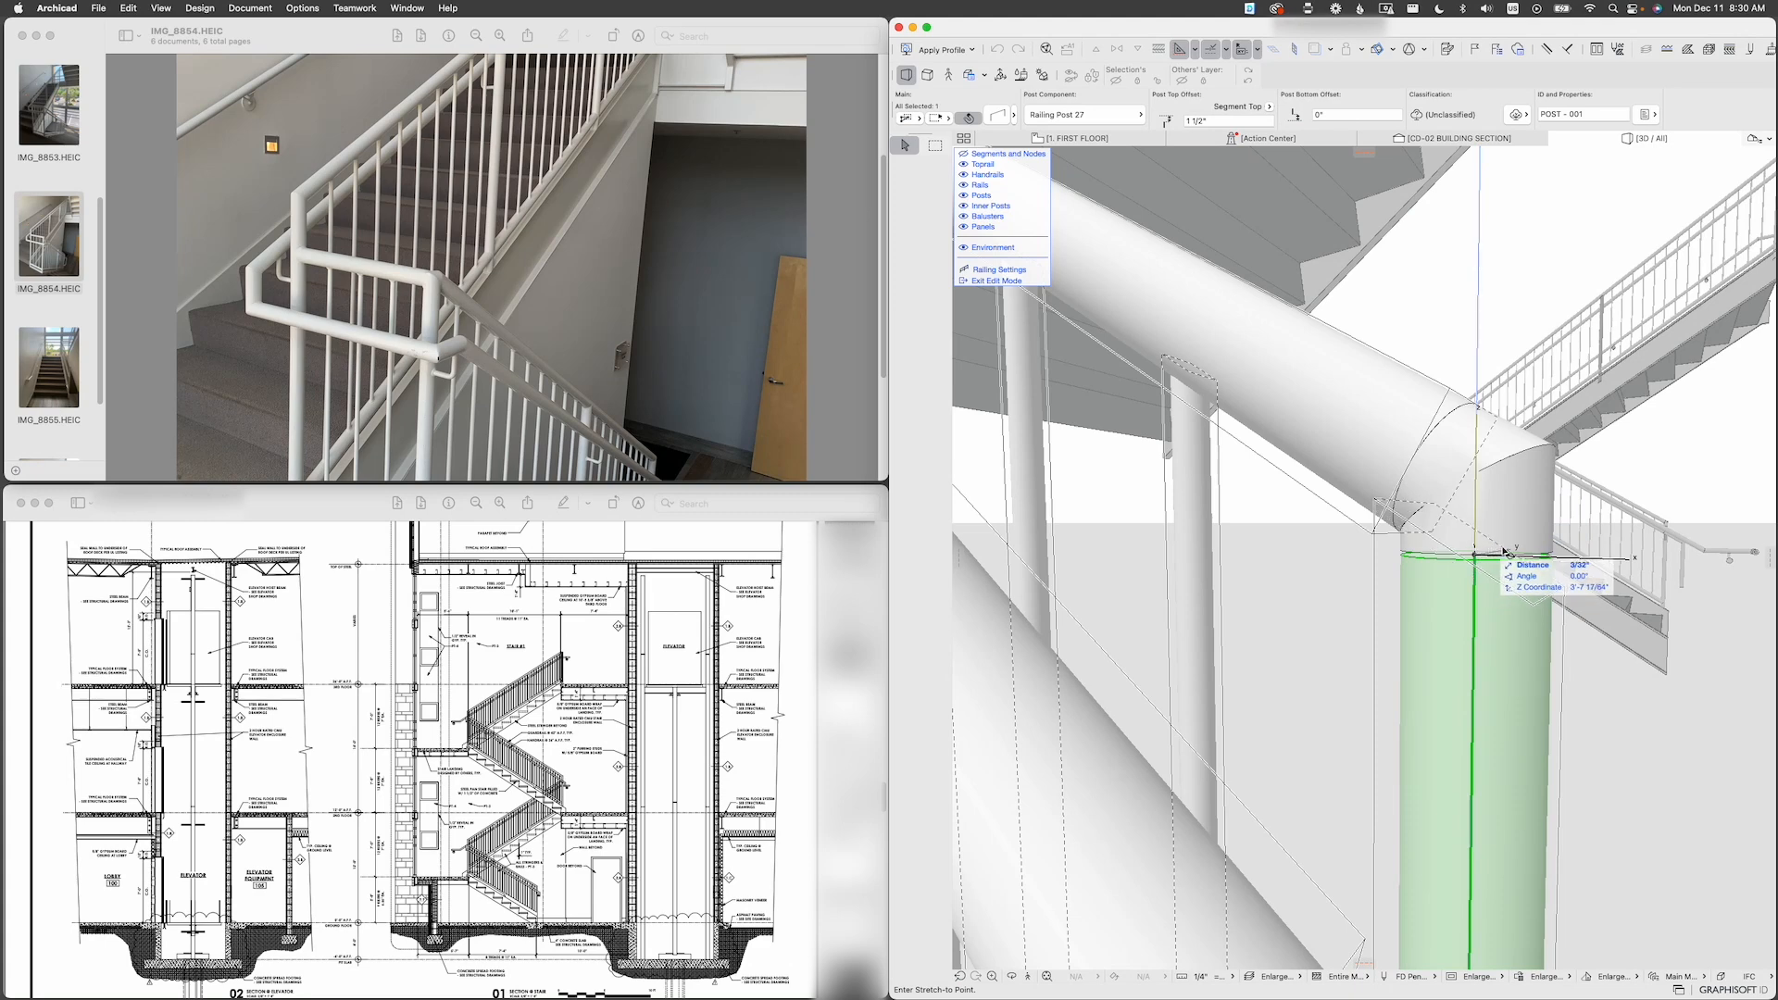
click(1555, 556)
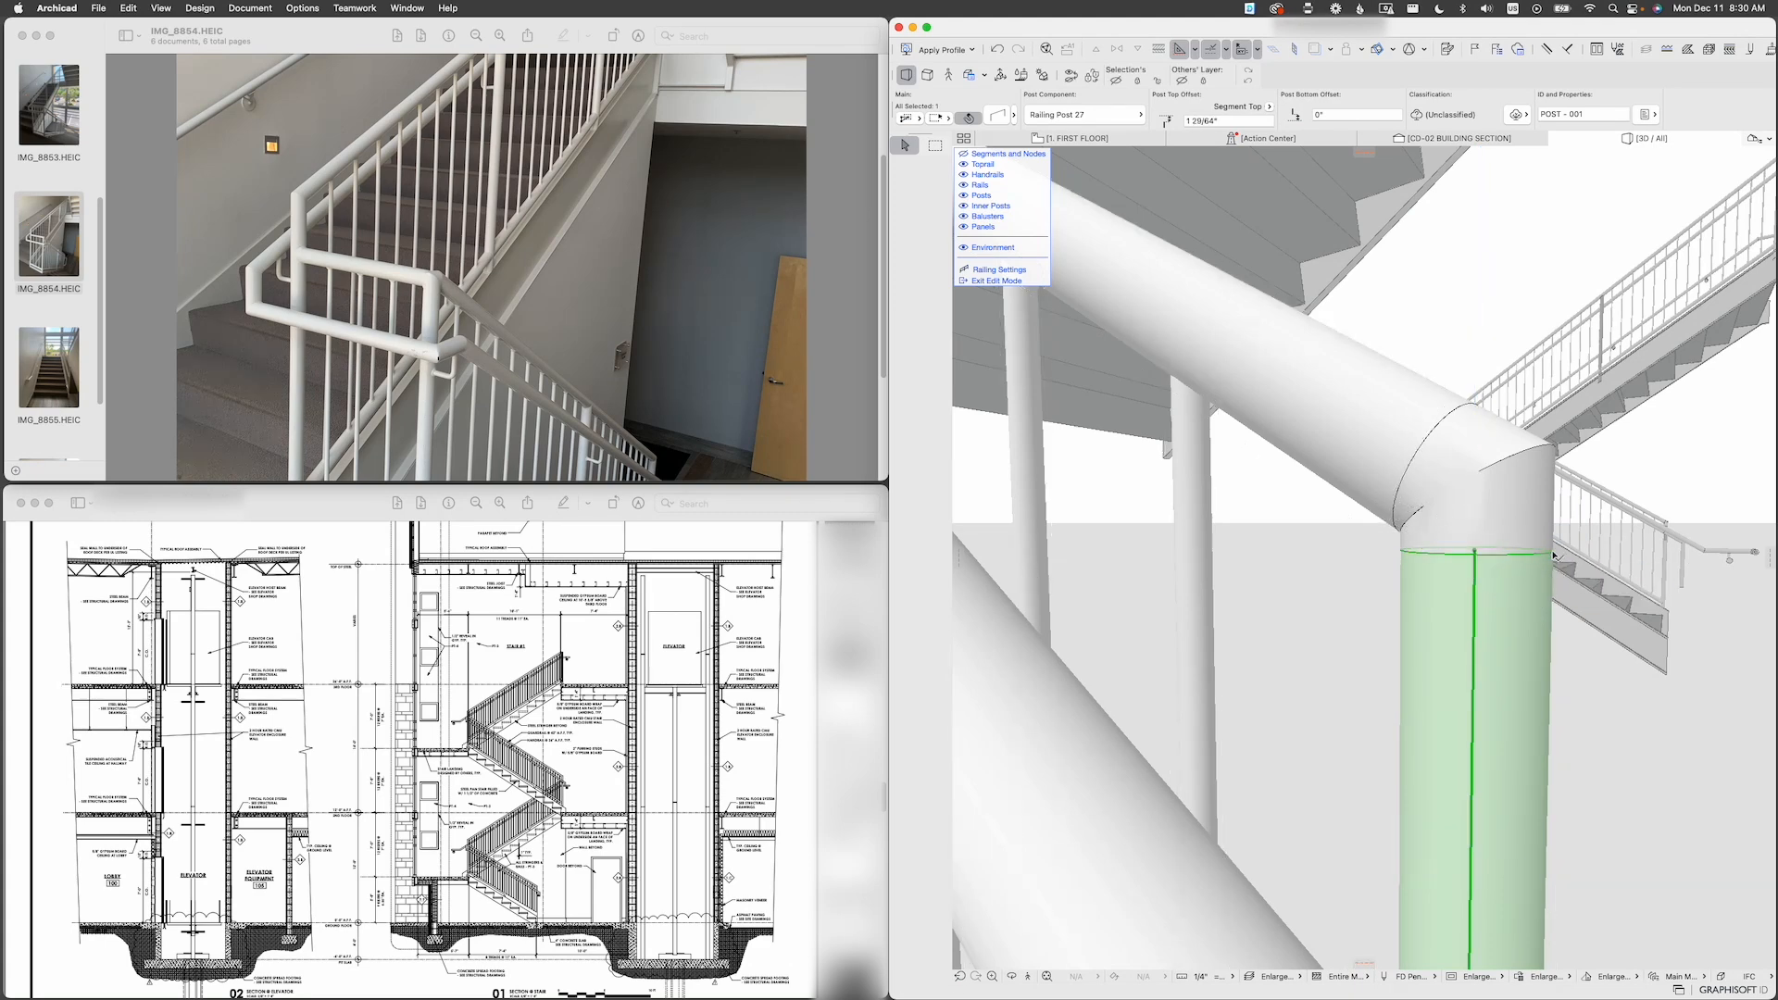
key(Escape)
Step: Change the inner handrail's lower end from full return to a curve with a 0" radius, a vertical end and a 1'-6" downward leg
shift+middle_drag(1528, 585, 1478, 596)
scroll(1478, 596, down, 5)
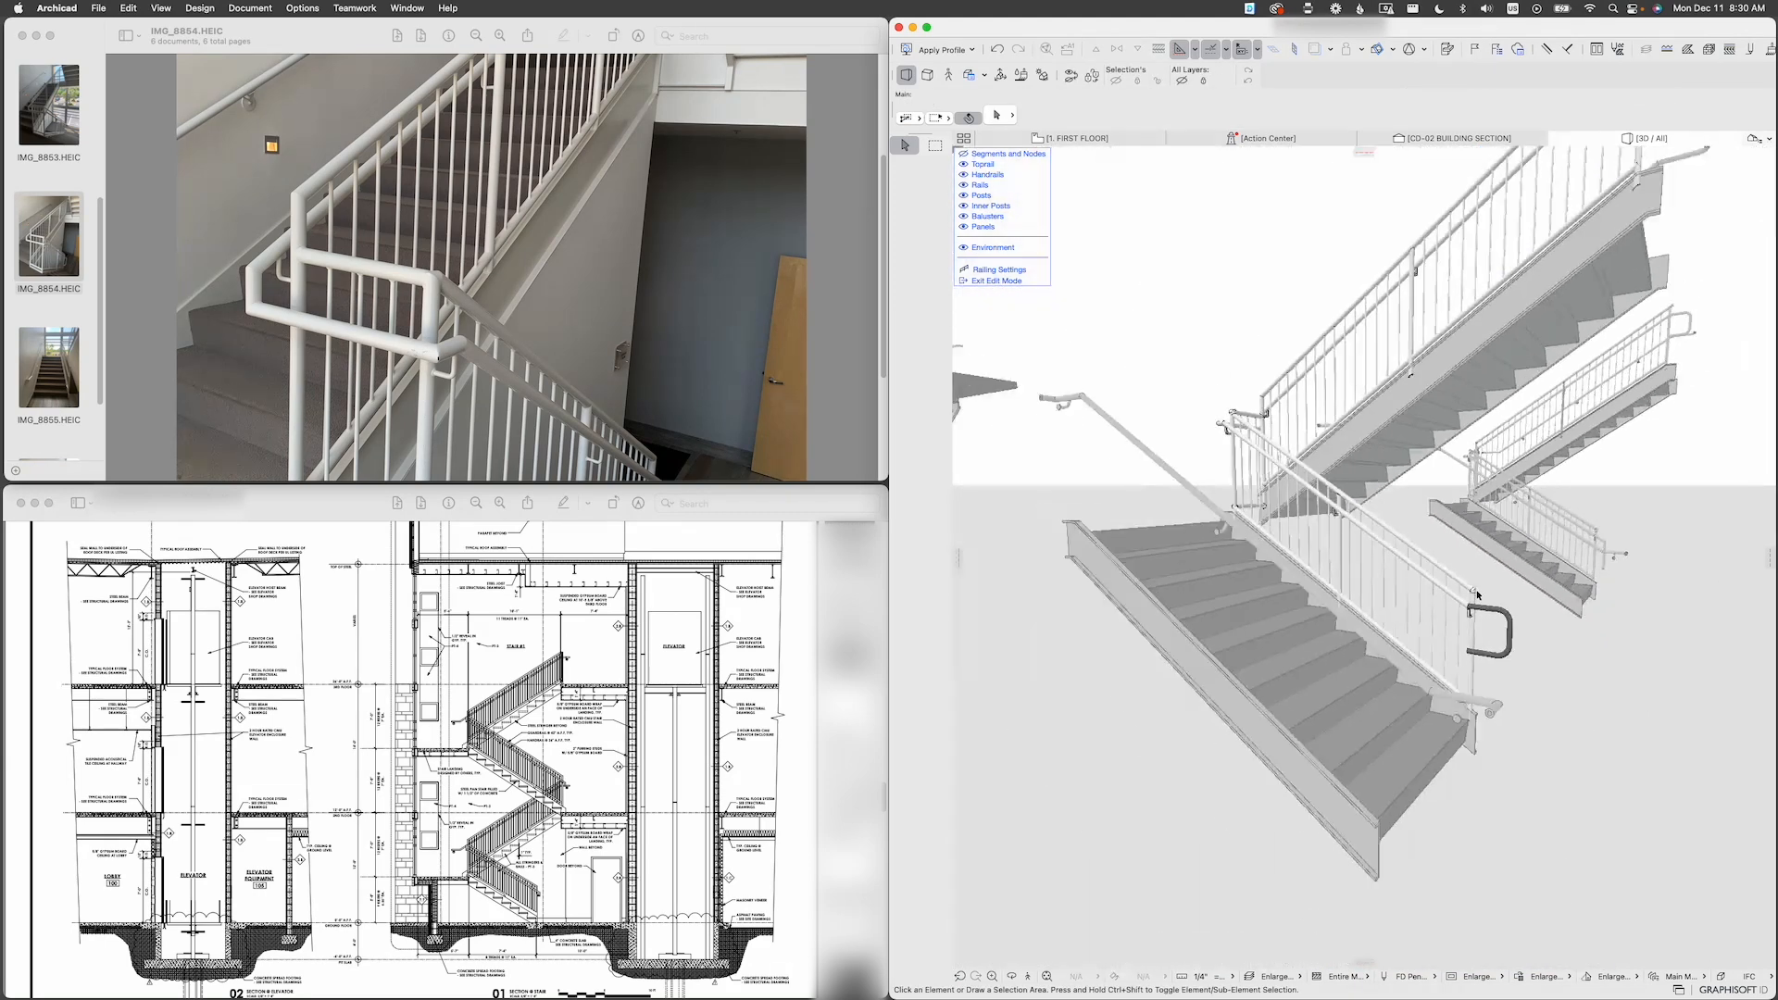
shift+middle_drag(1274, 467, 1514, 608)
shift+middle_drag(1322, 493, 1089, 436)
click(1542, 723)
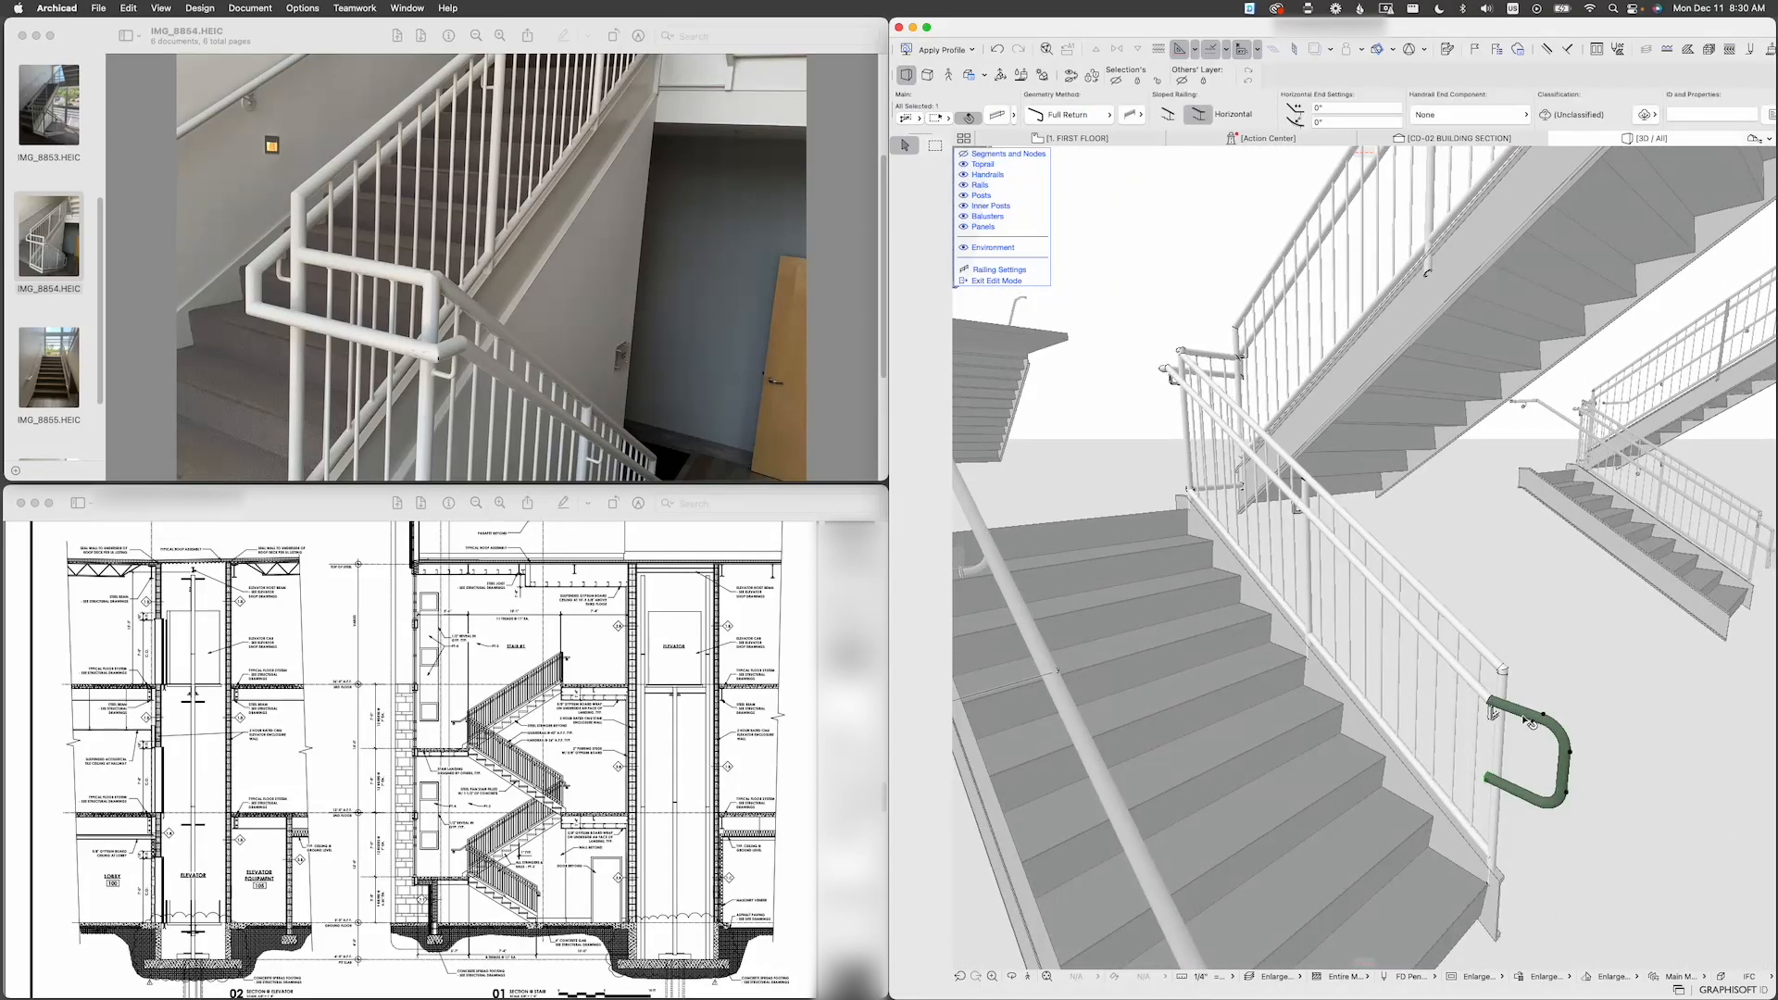
double_click(1530, 722)
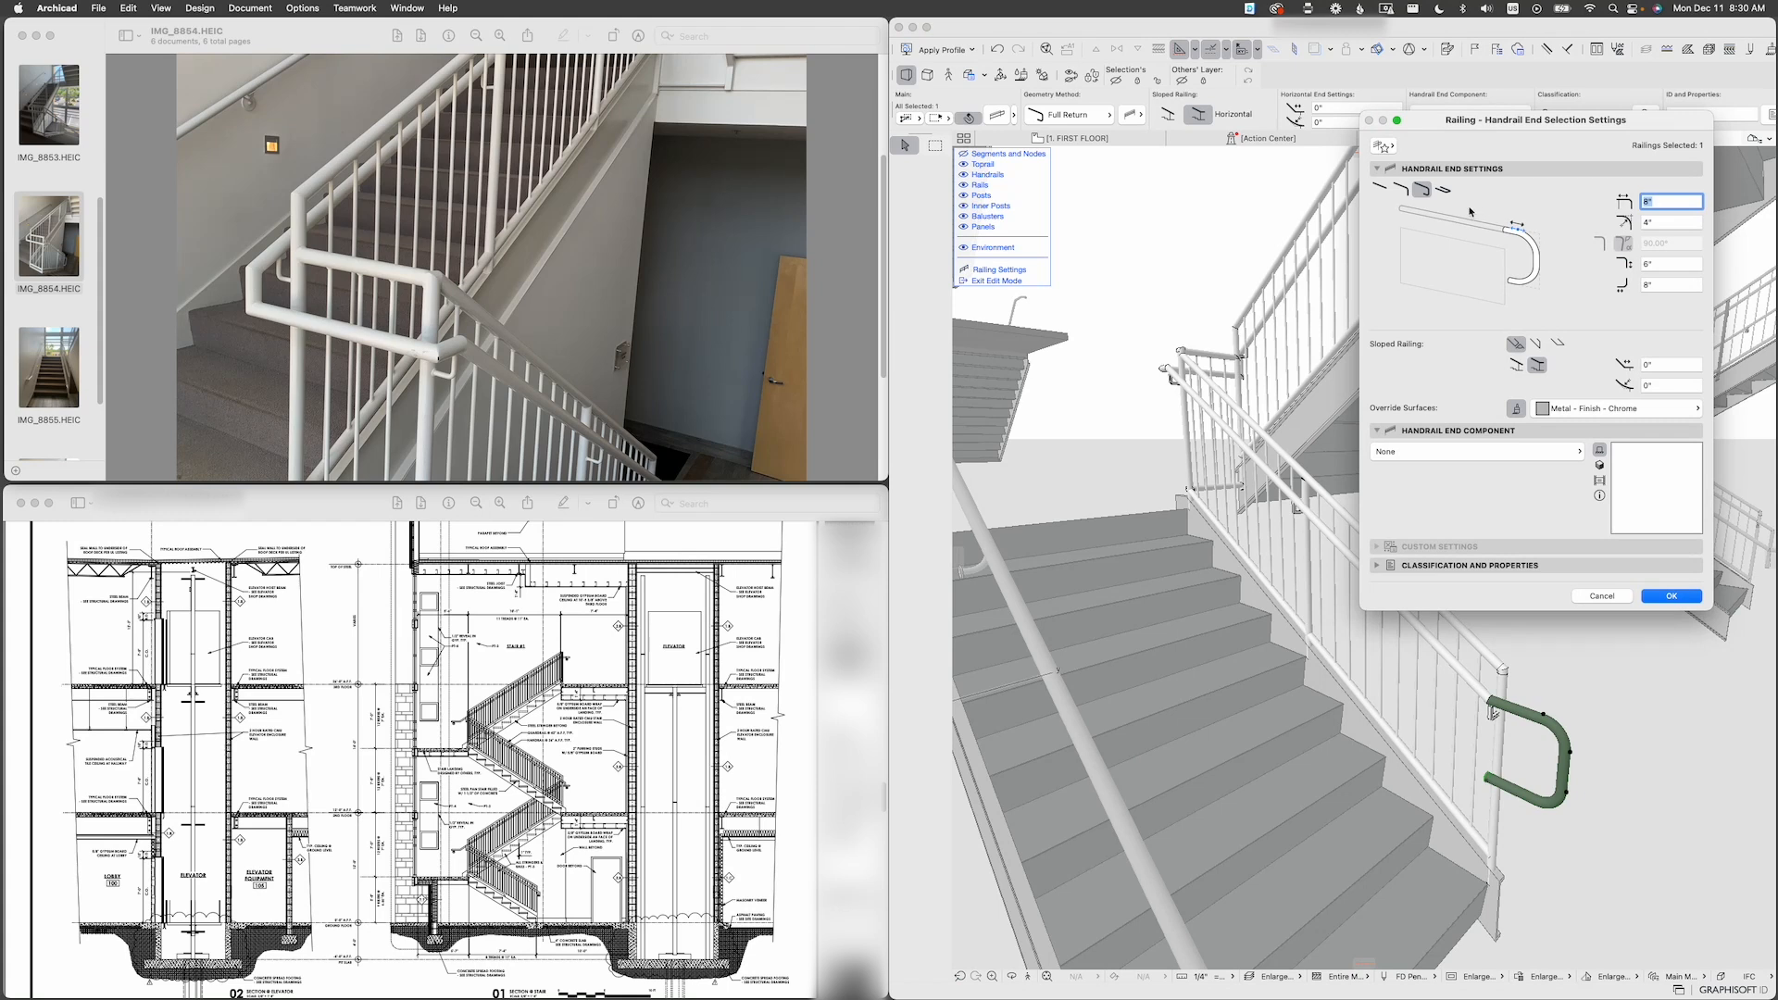
click(1676, 224)
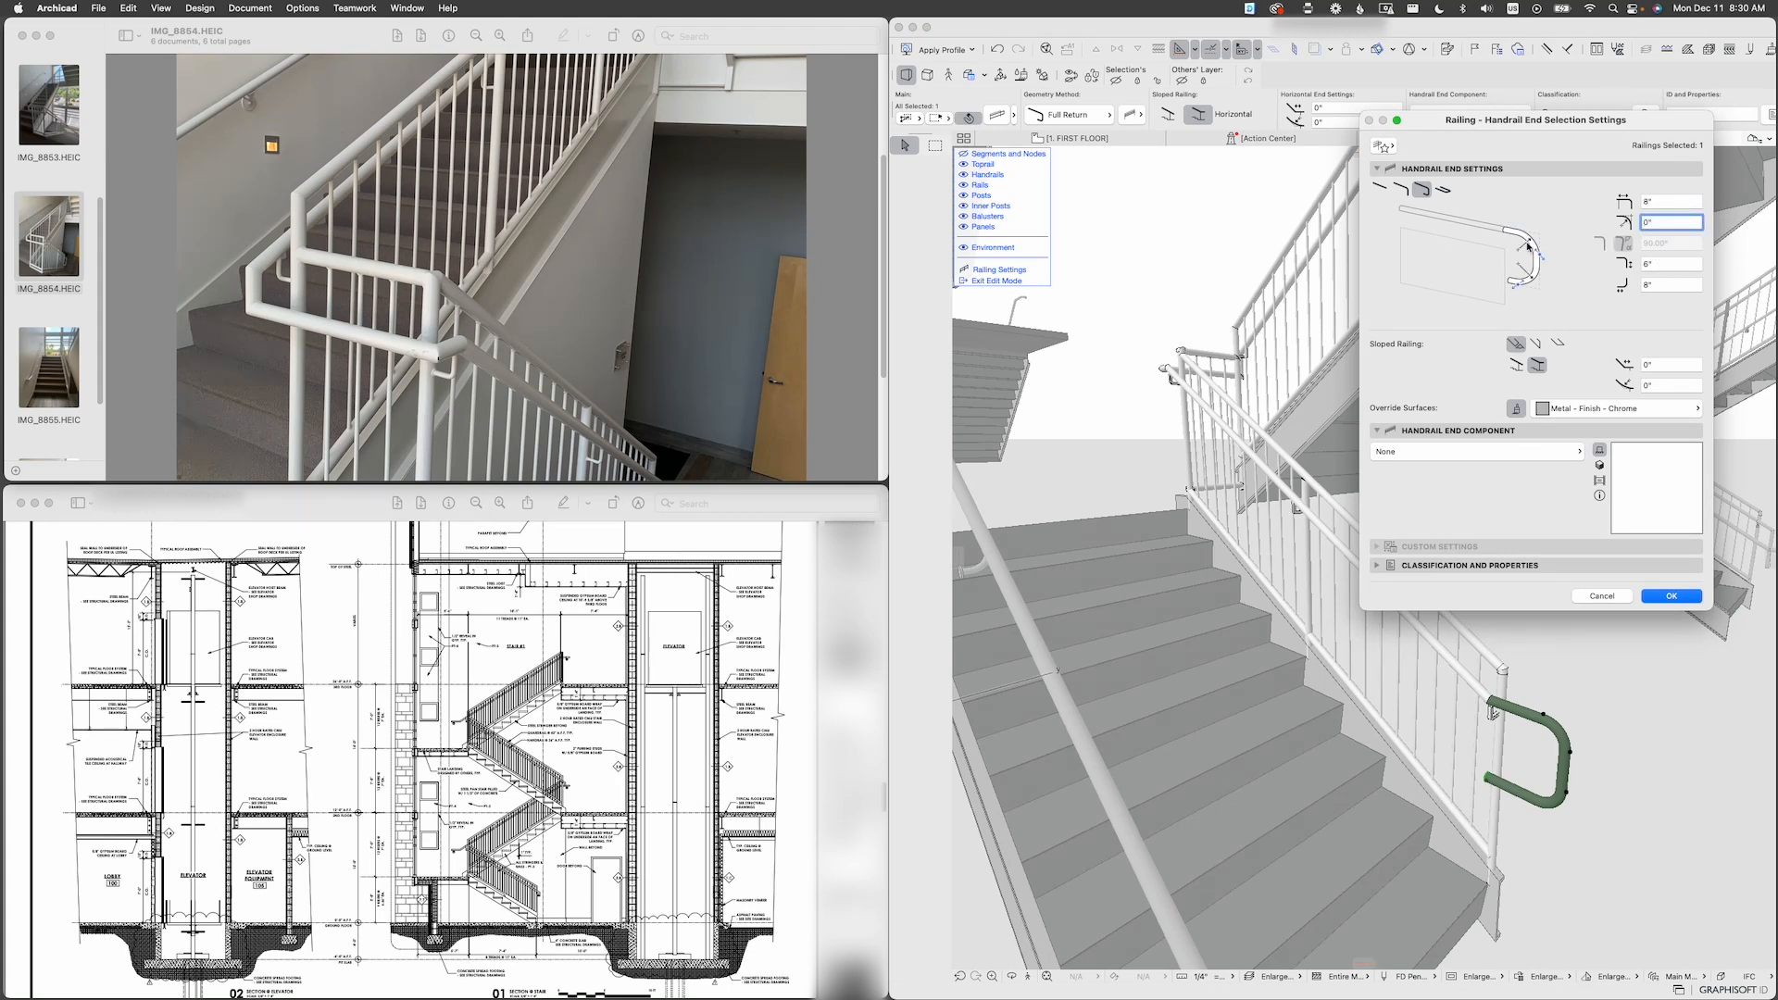
click(1403, 189)
click(1580, 223)
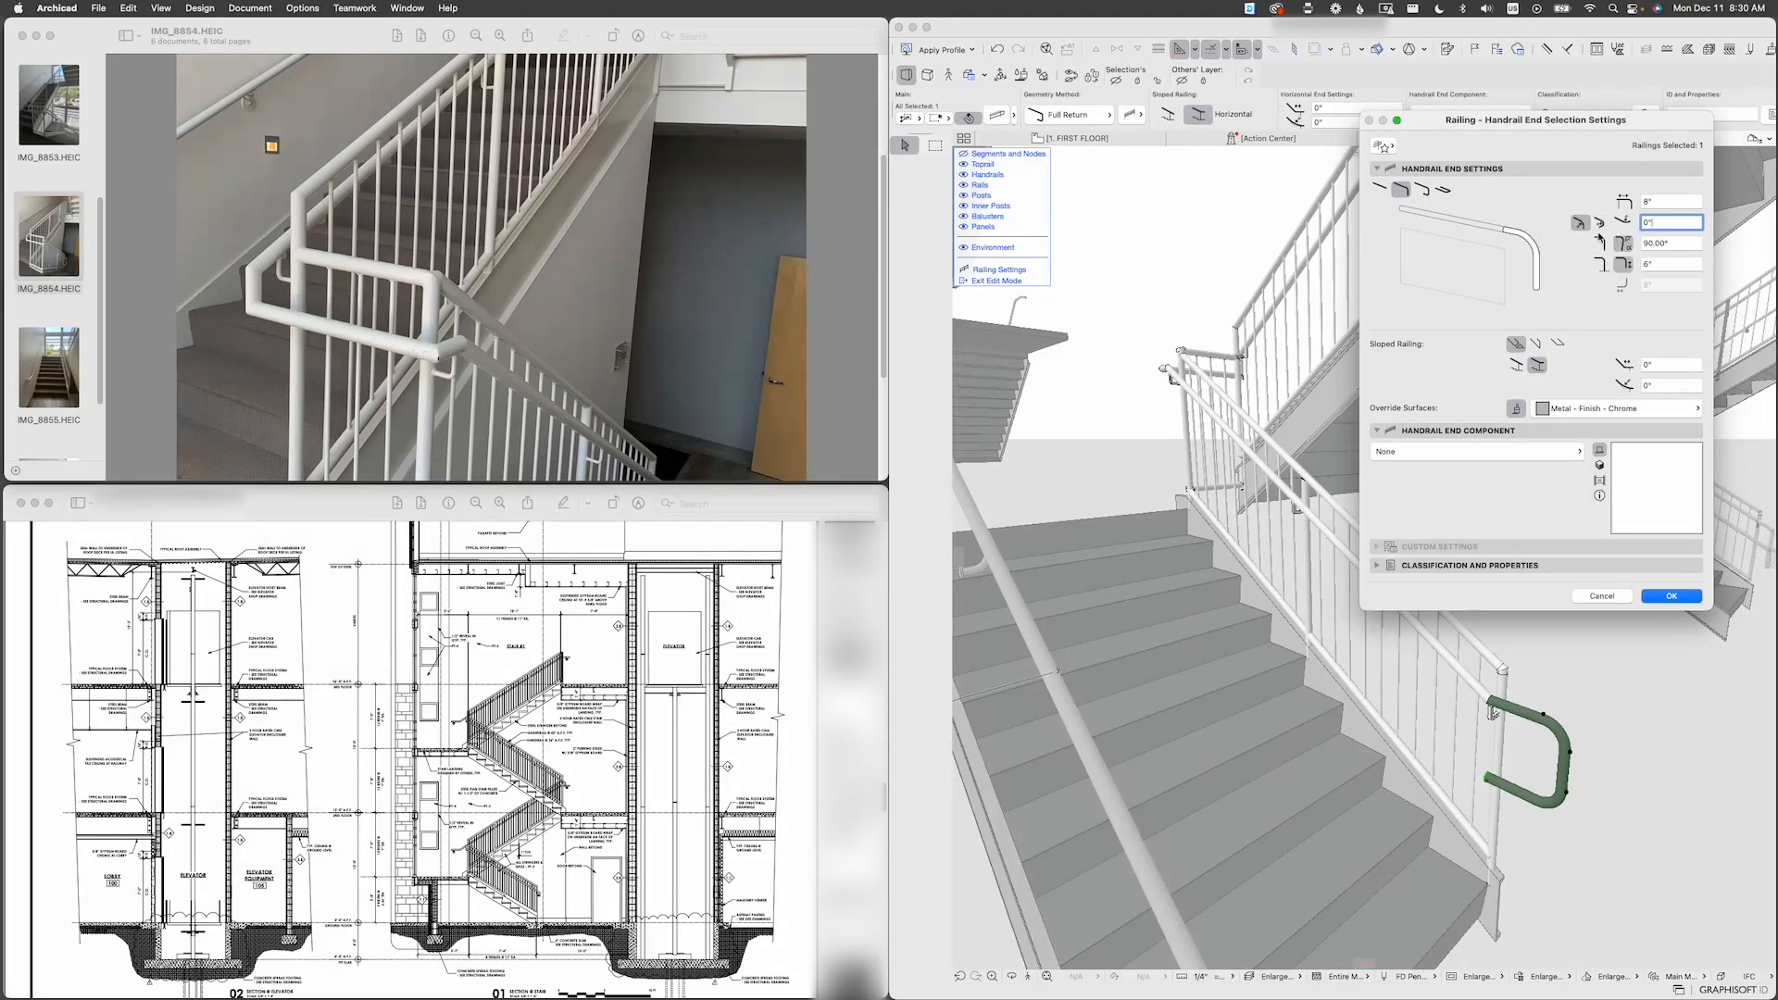
click(1601, 243)
key(Return)
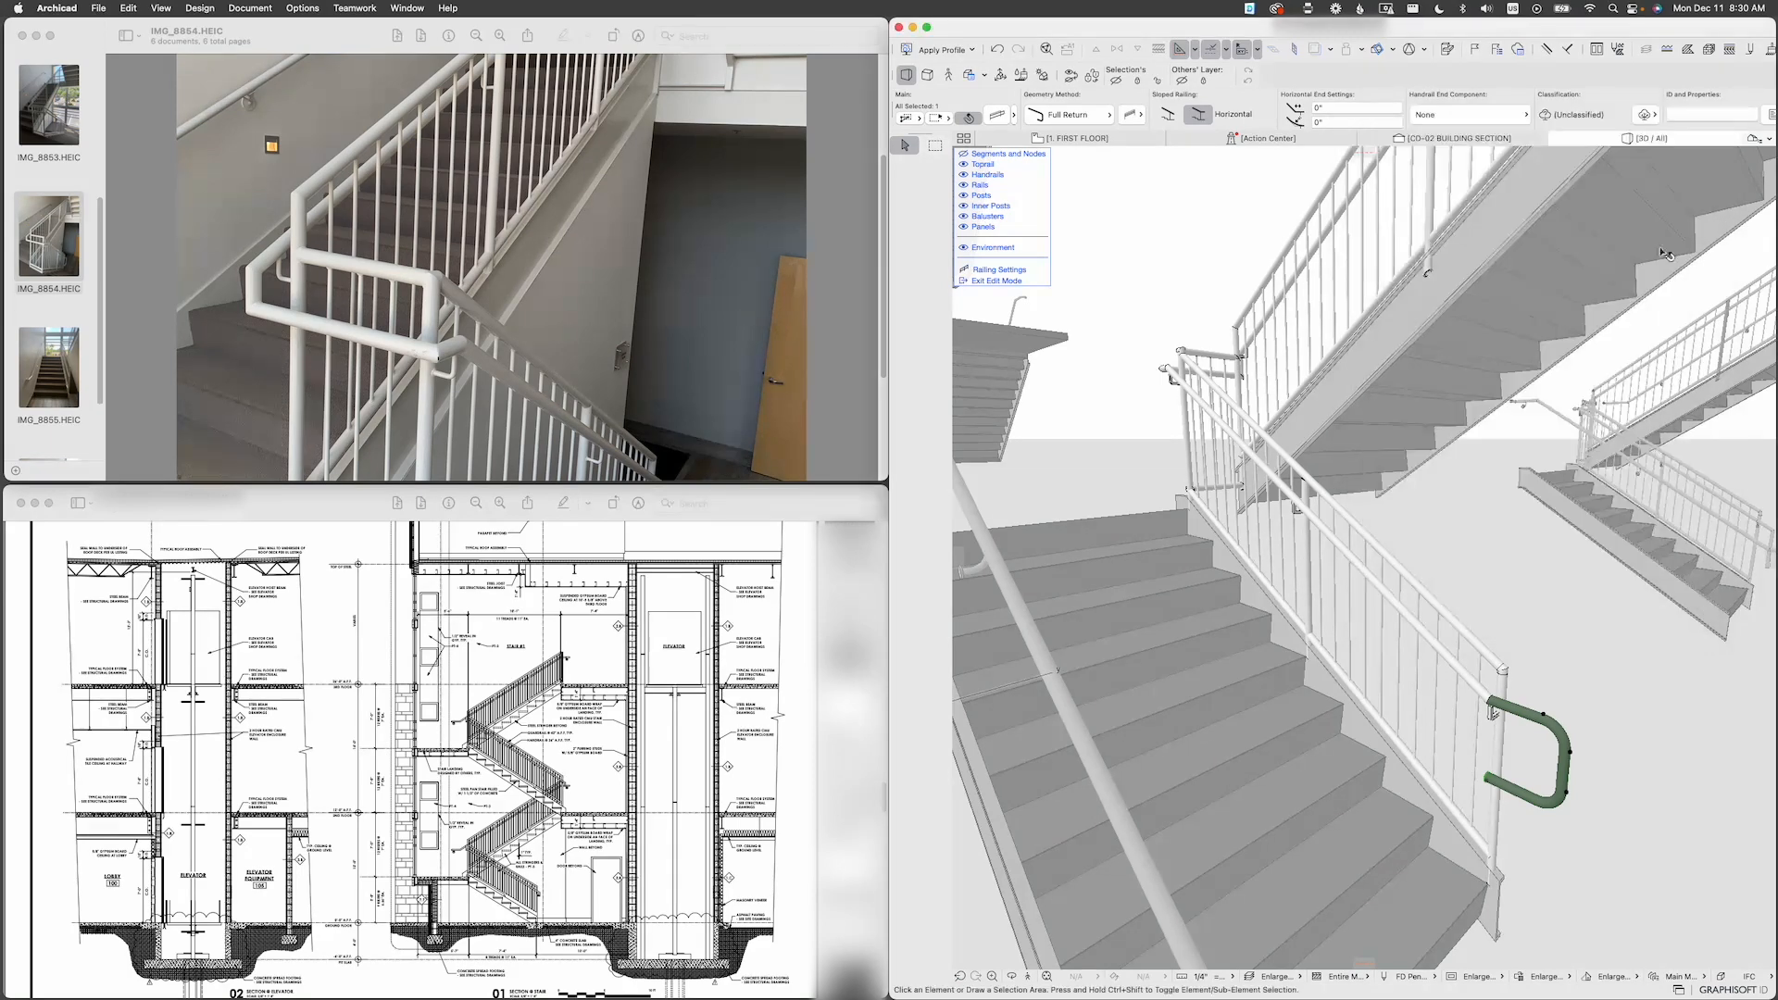
Step: Compare the handrail end with the site photo and set its sloped railing alignment from horizontal to tangential
middle_drag(1493, 748, 1426, 647)
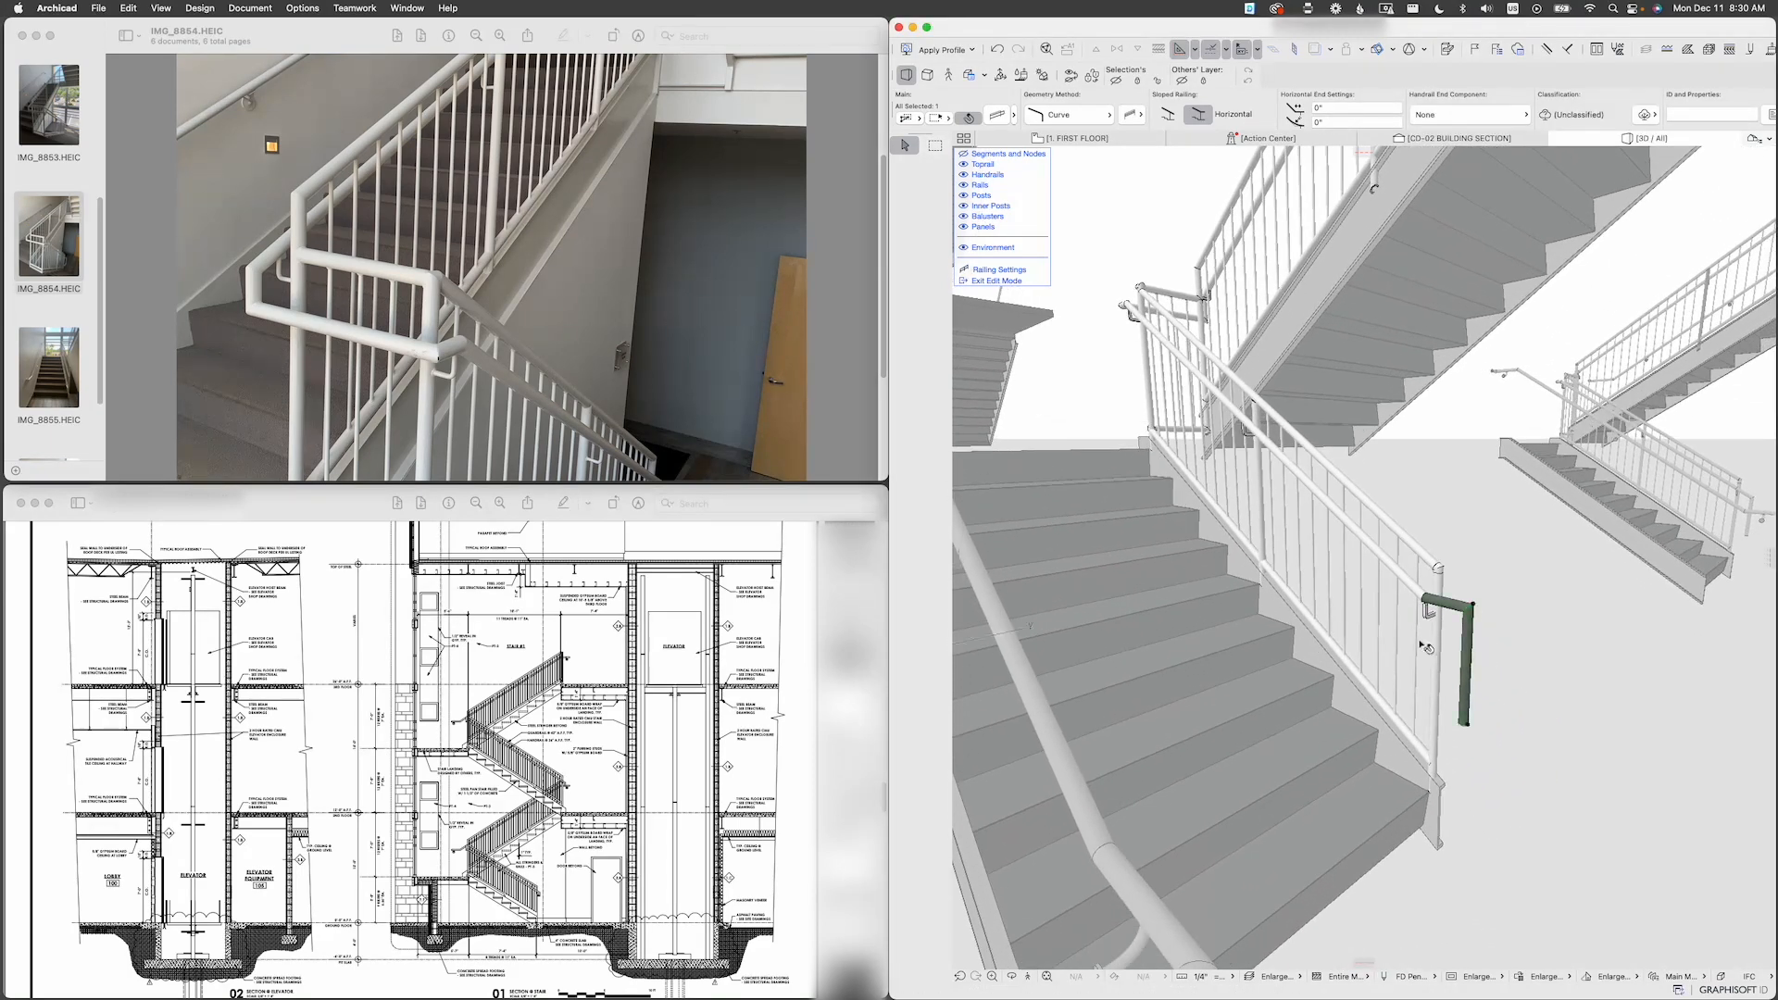
scroll(571, 360, down, 5)
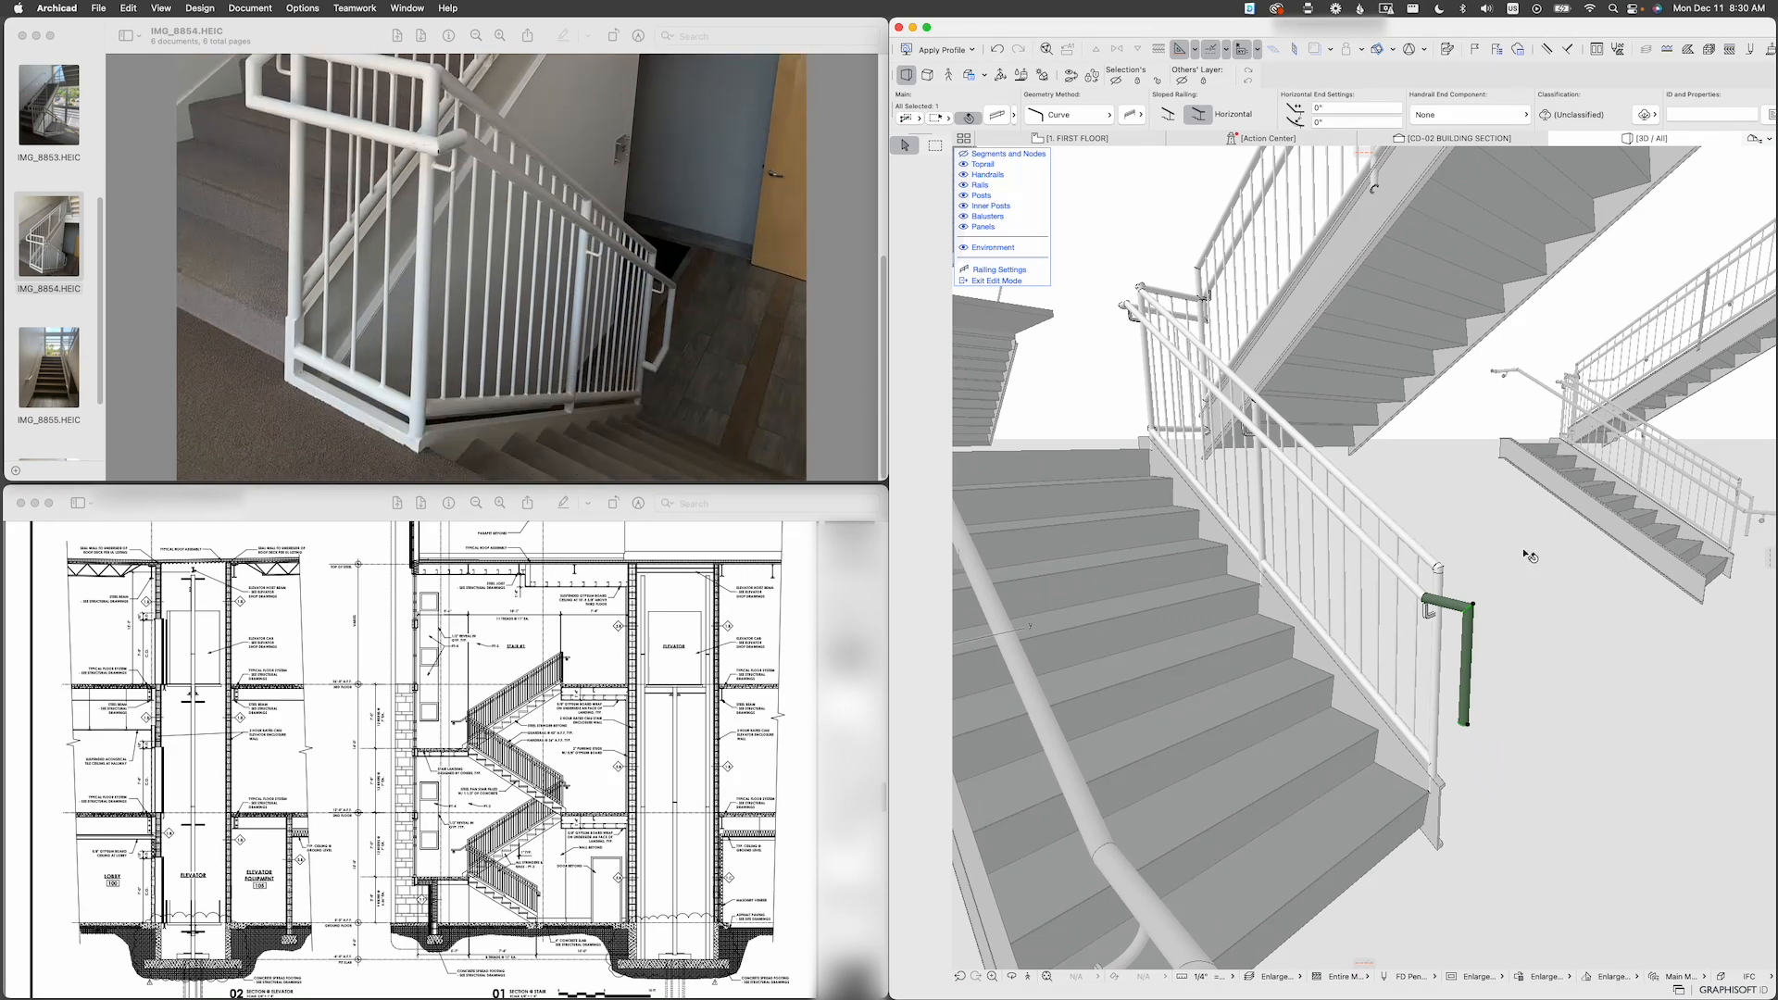
shift+middle_drag(1476, 650, 1449, 608)
key(super+t)
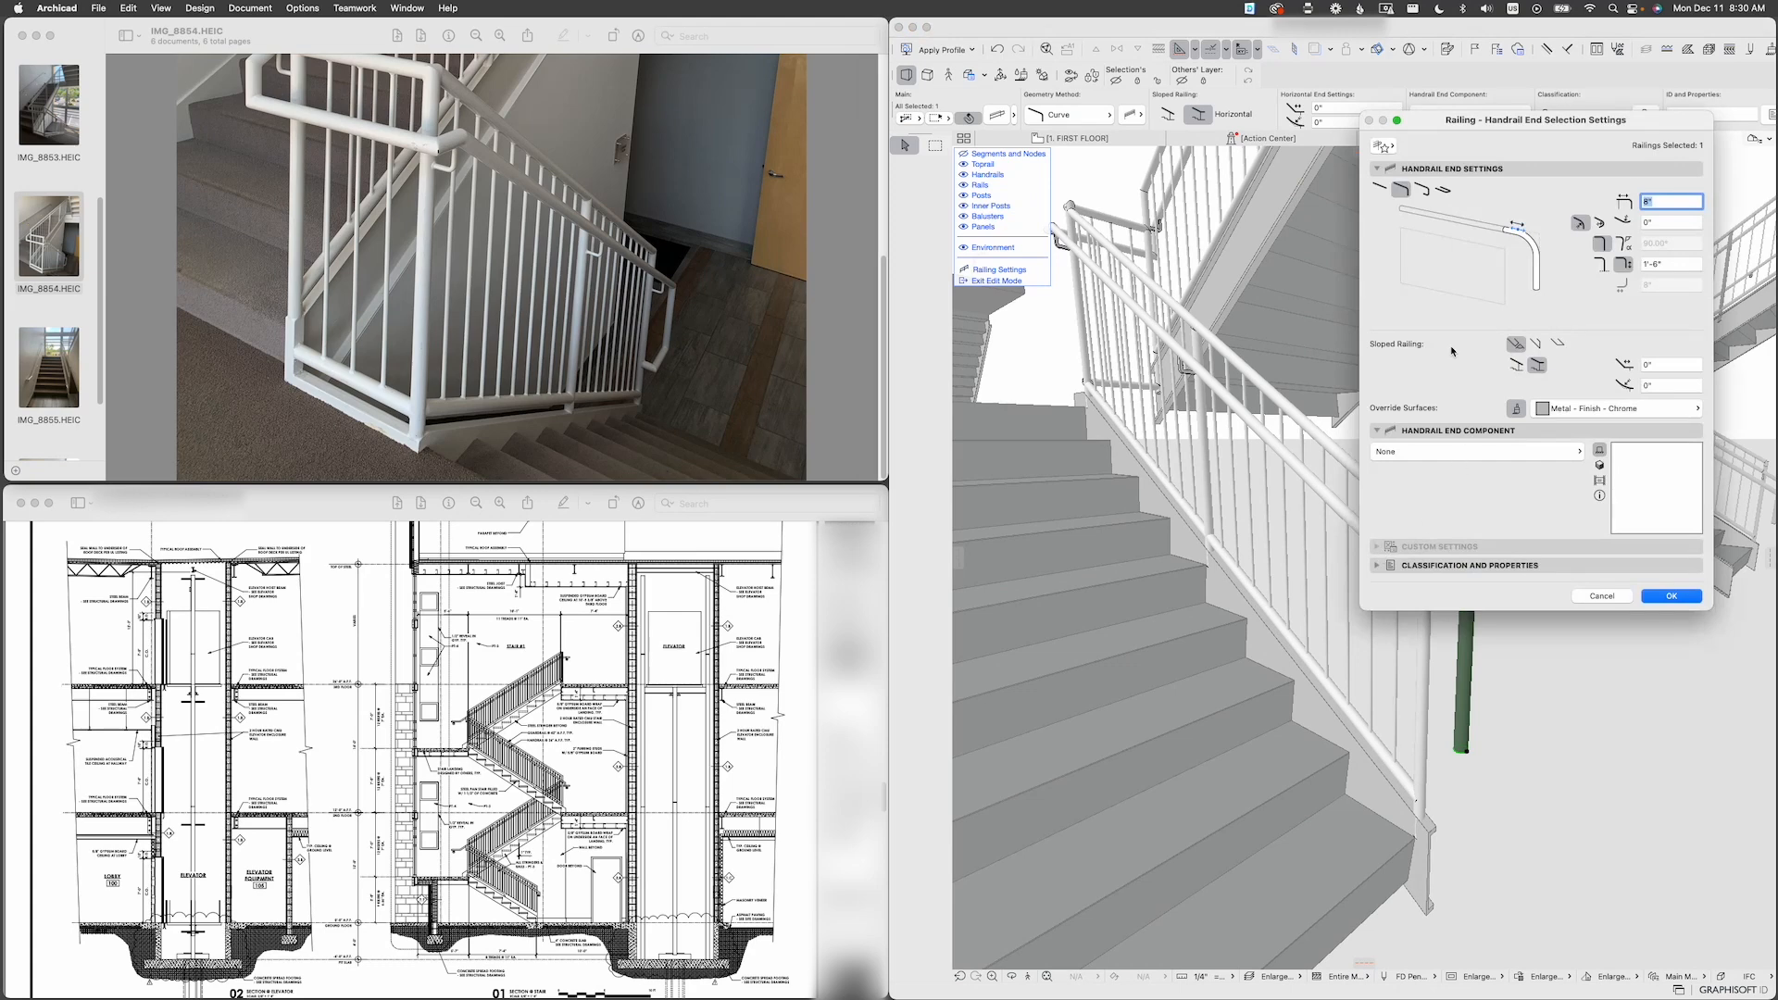
click(1517, 365)
click(1681, 597)
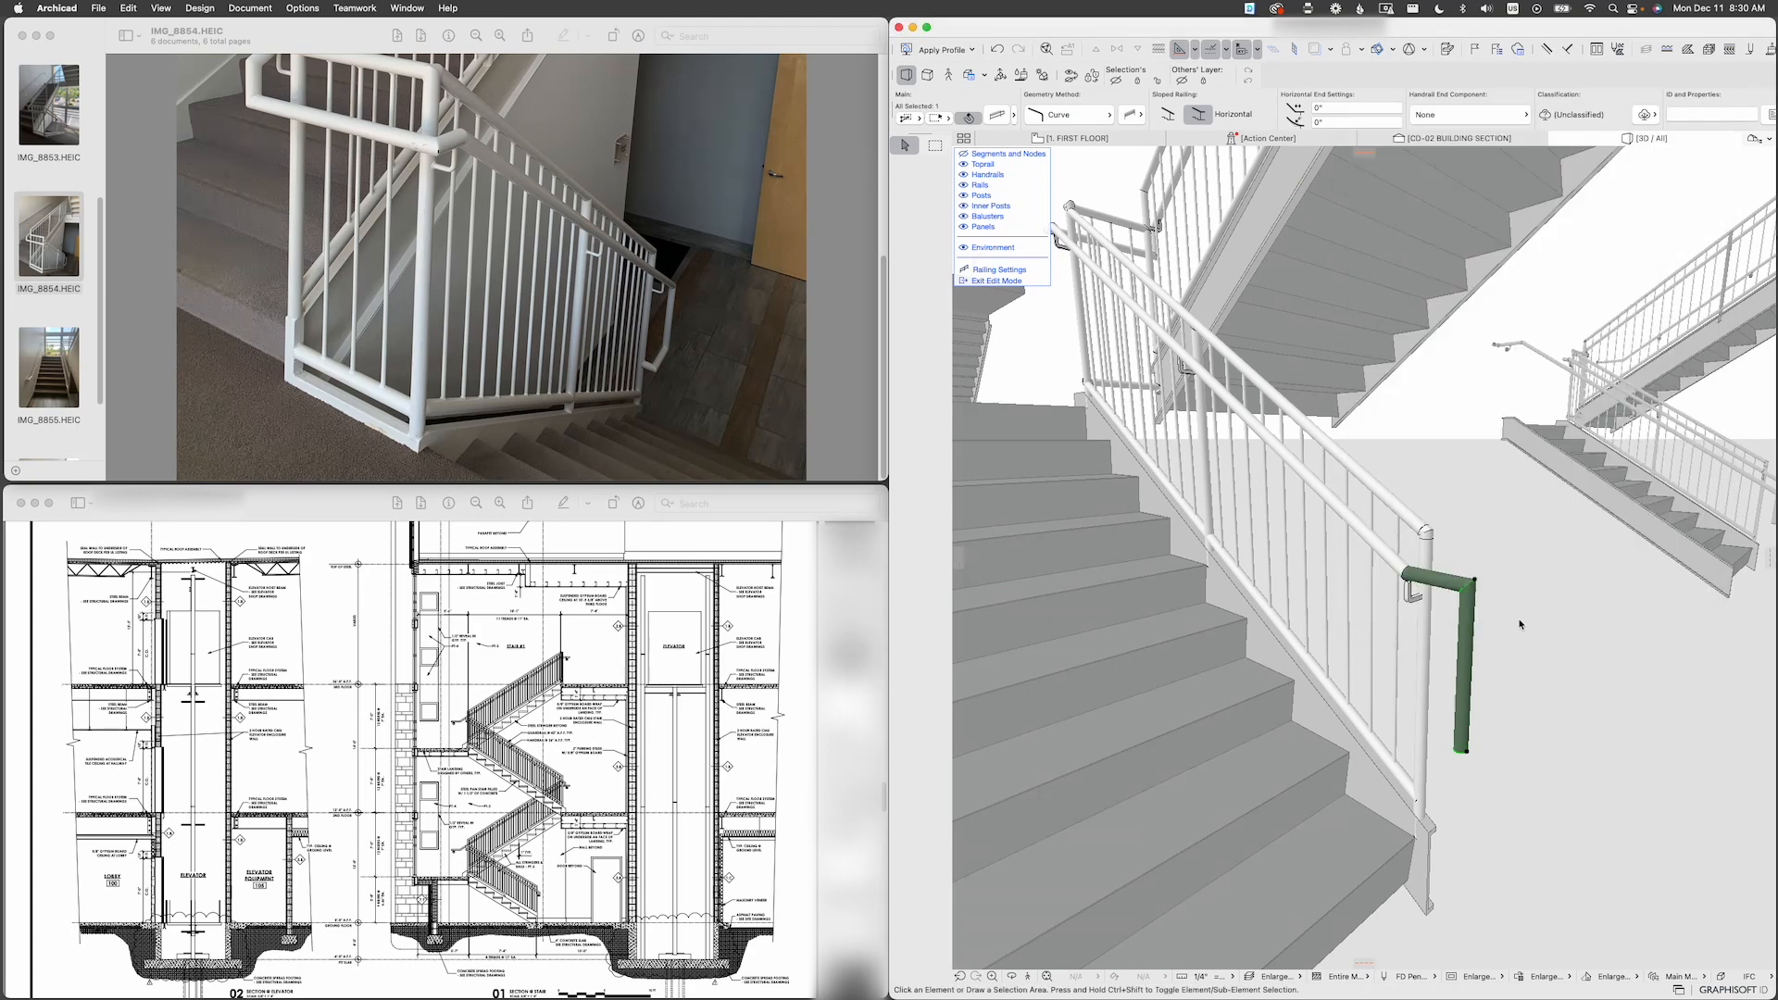
Step: Try a full return as the shape of the handrail's lower end
scroll(1465, 687, up, 5)
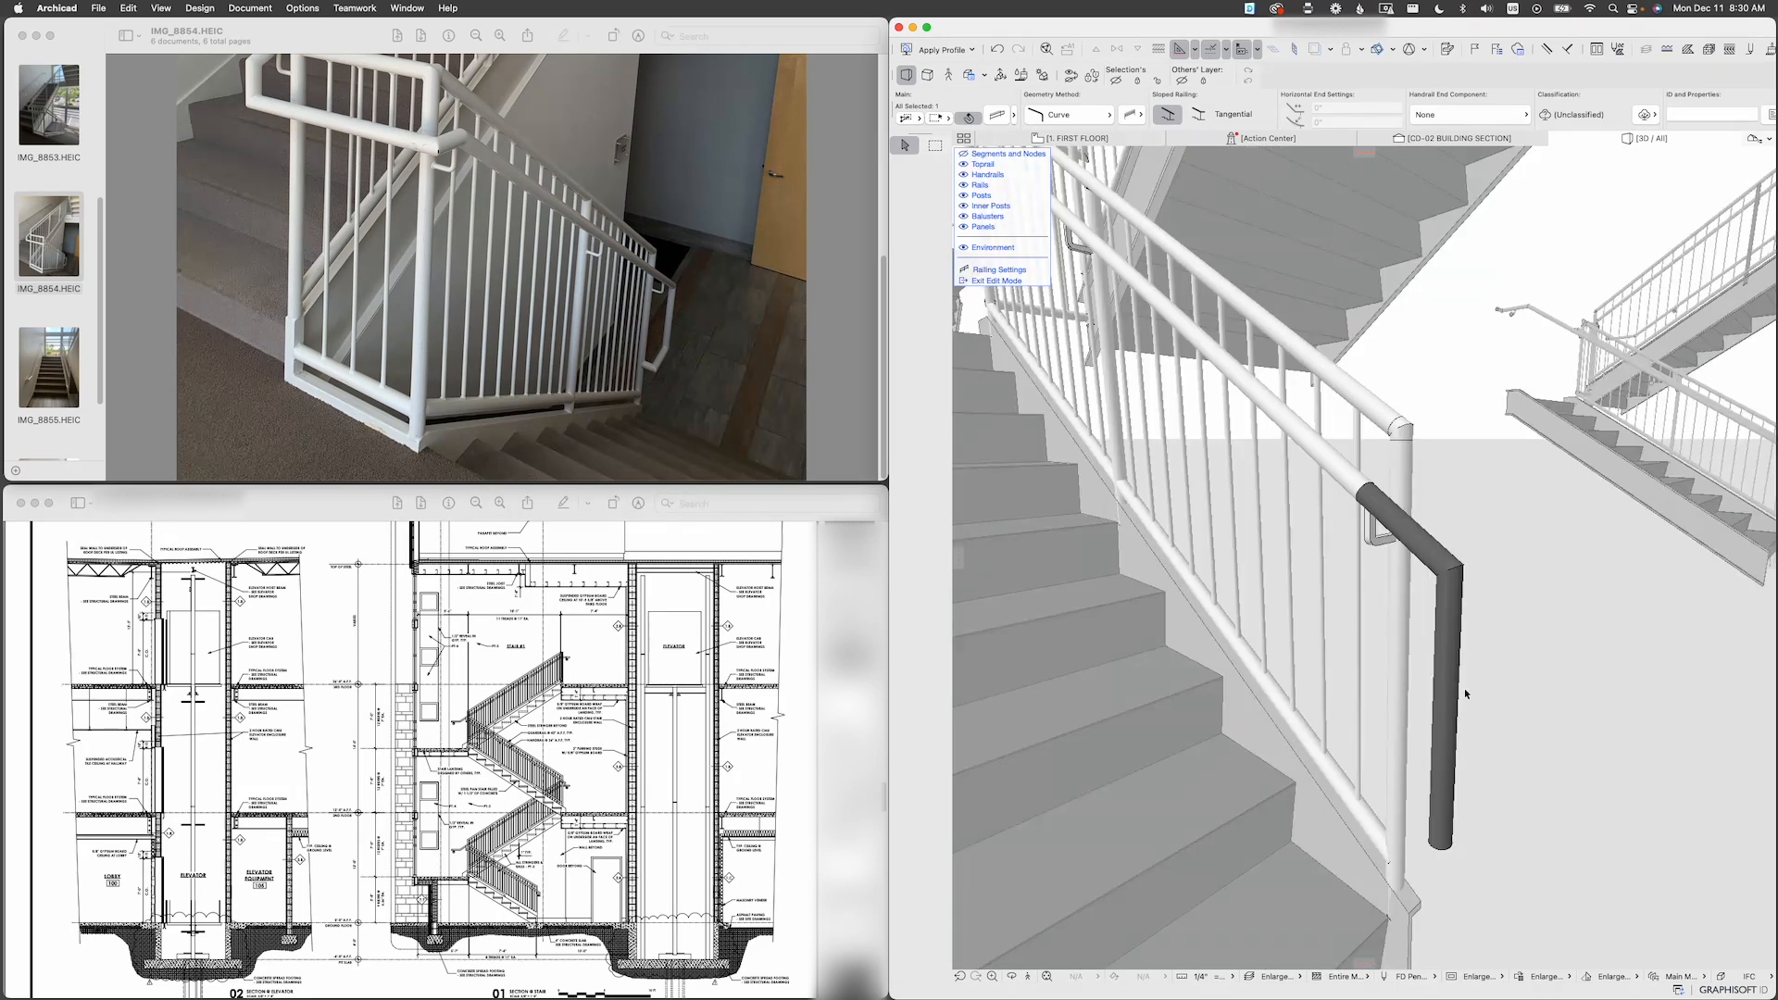
shift+middle_drag(1464, 688, 1539, 661)
key(super+t)
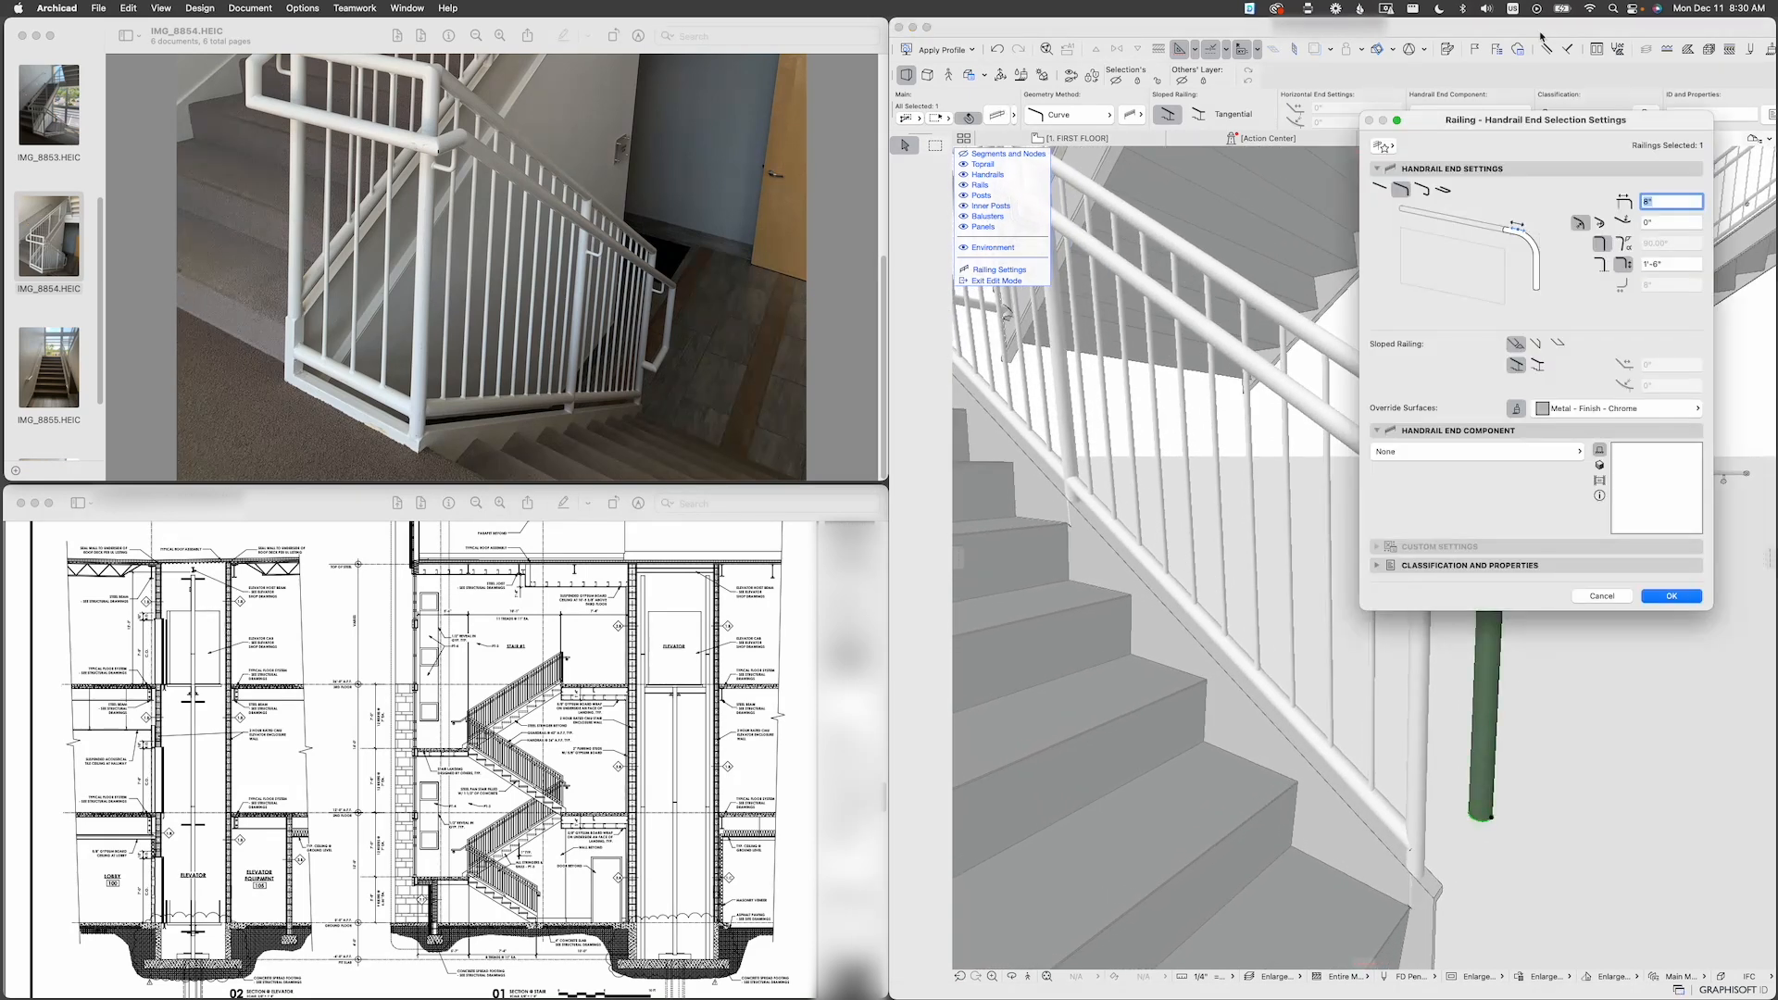
drag(1549, 122, 1099, 411)
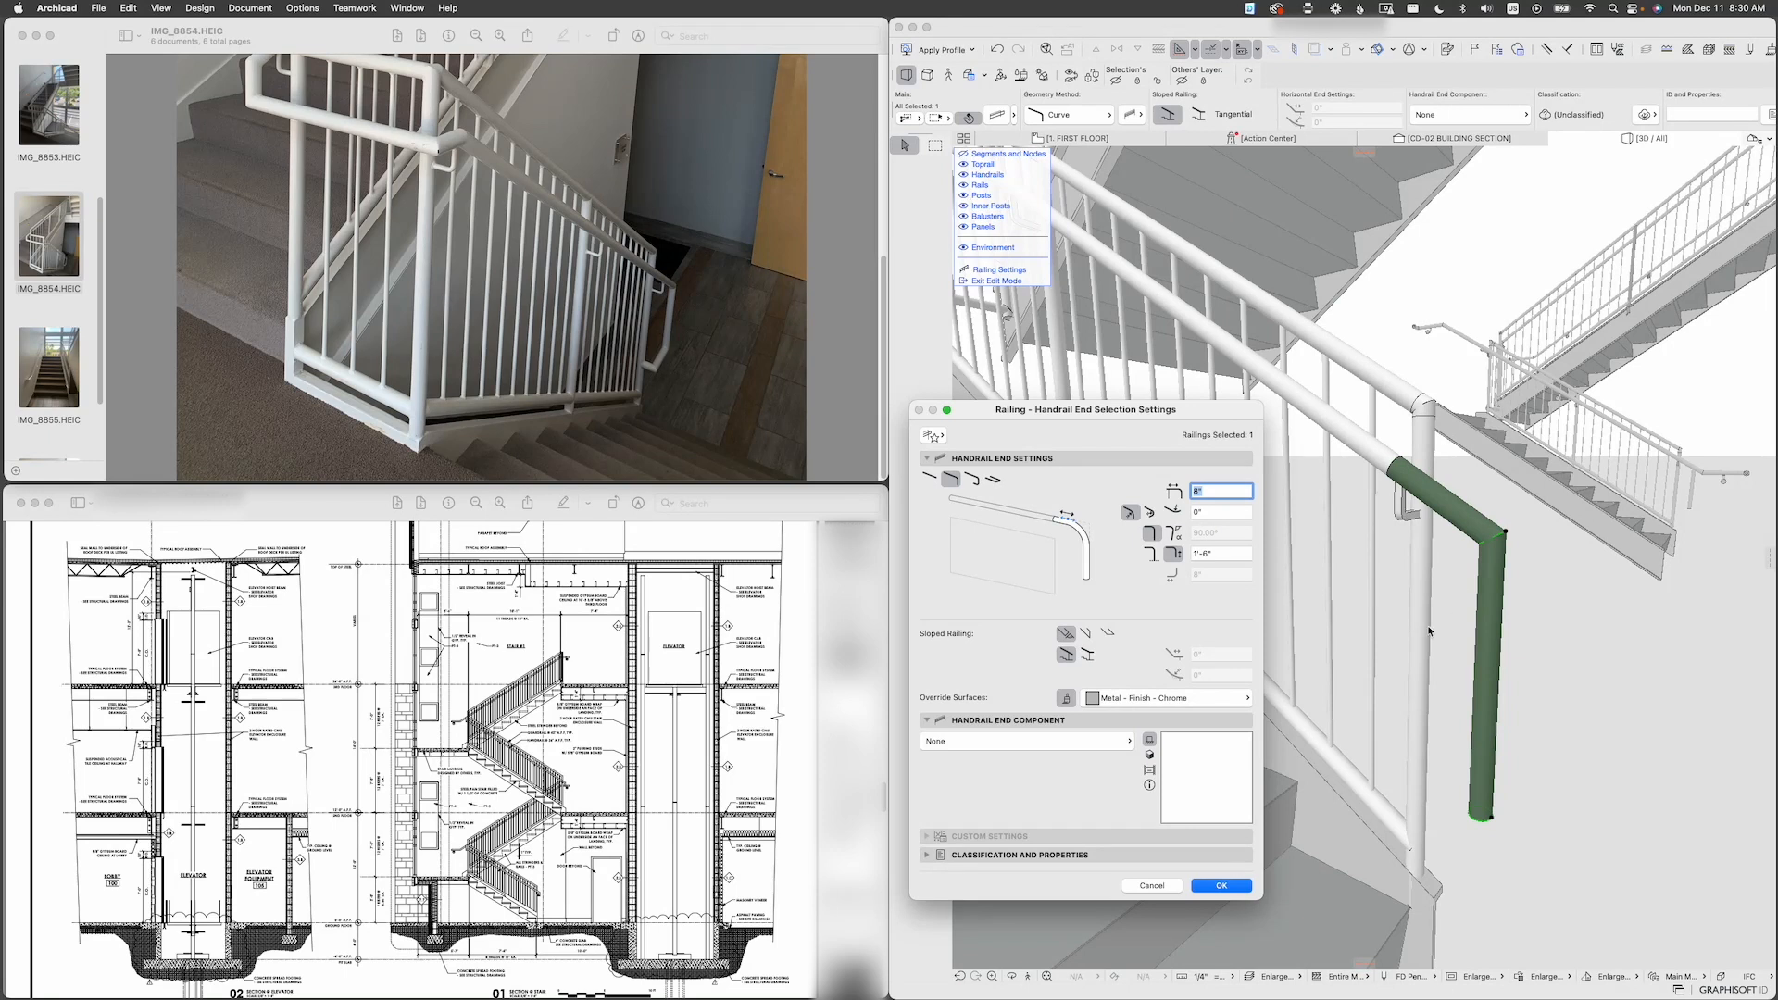
click(972, 479)
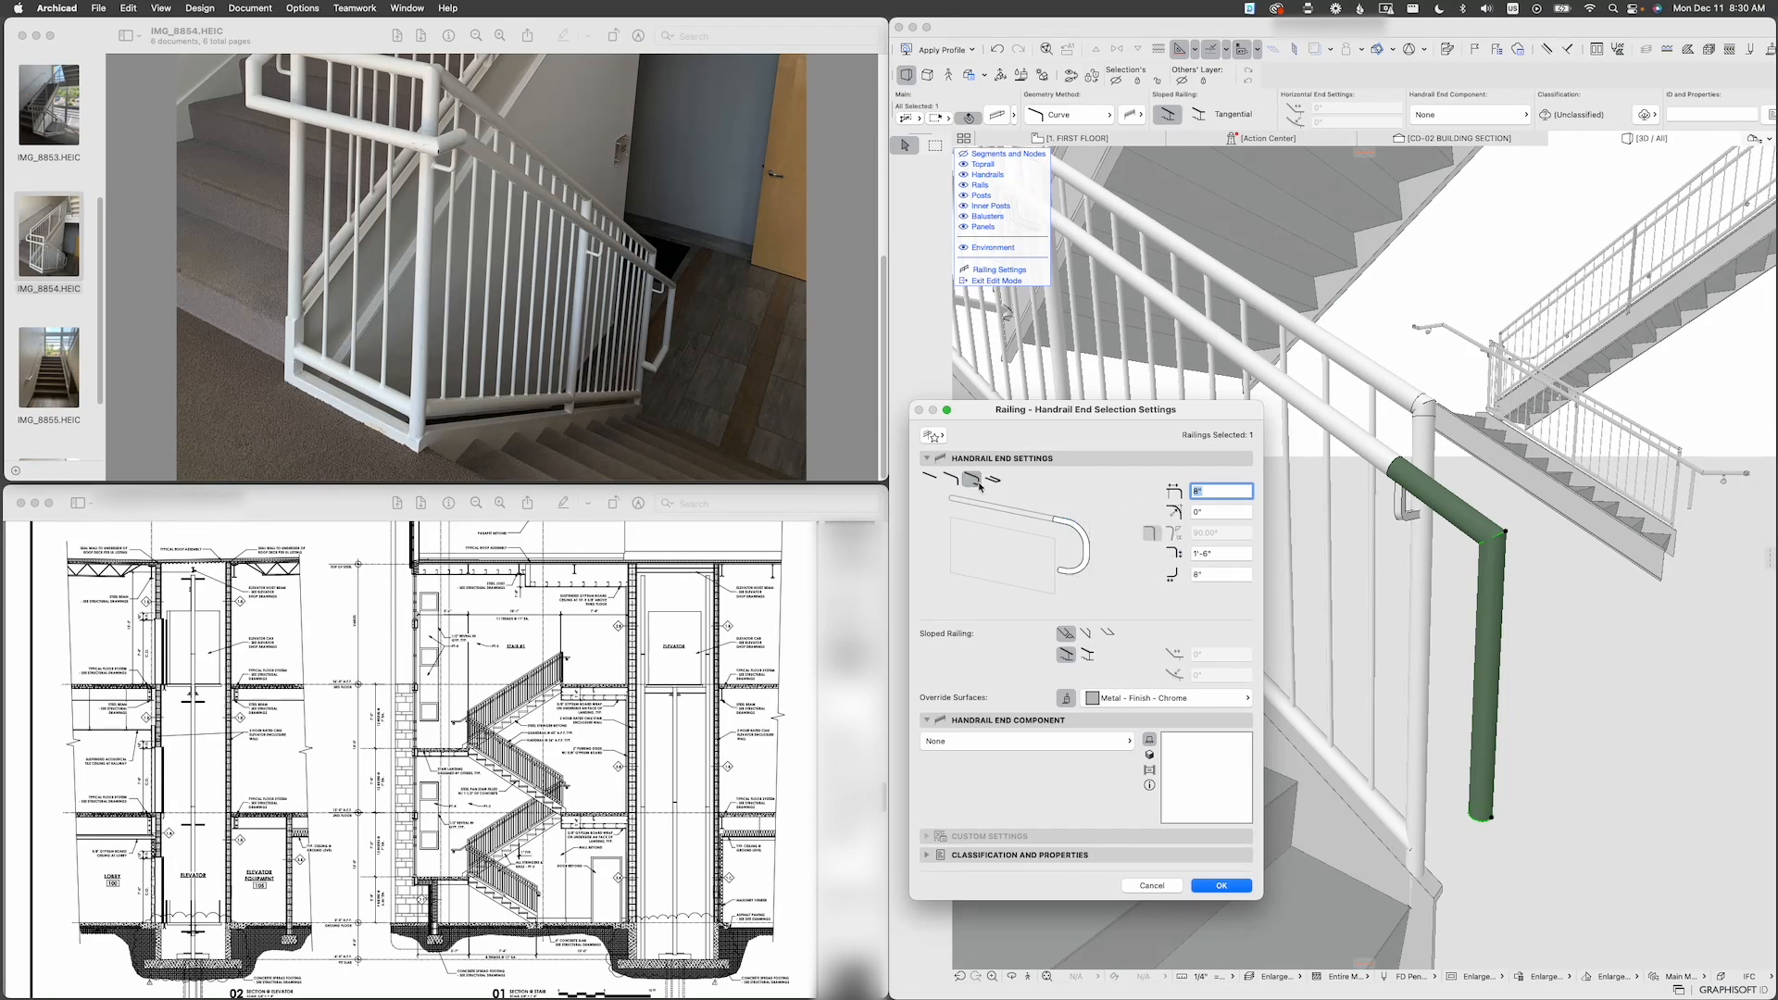
click(1222, 886)
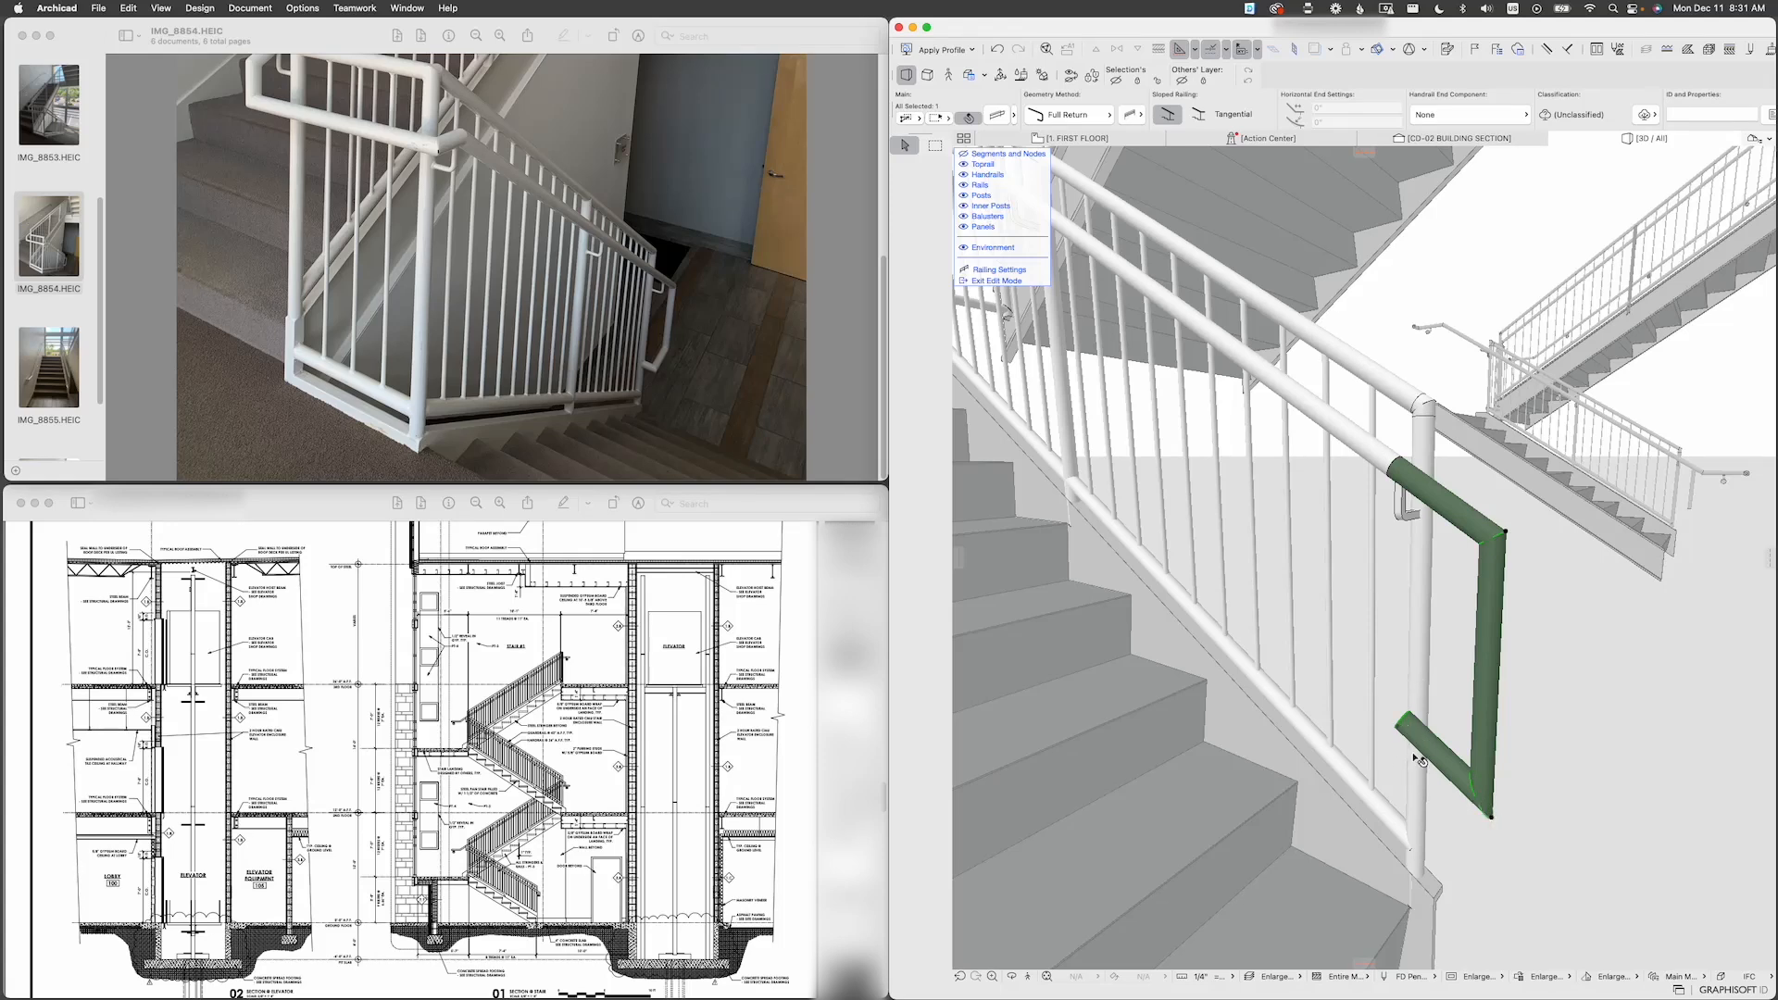
Step: Change the handrail's lower end back from a full return to a curve
double_click(1447, 752)
click(954, 480)
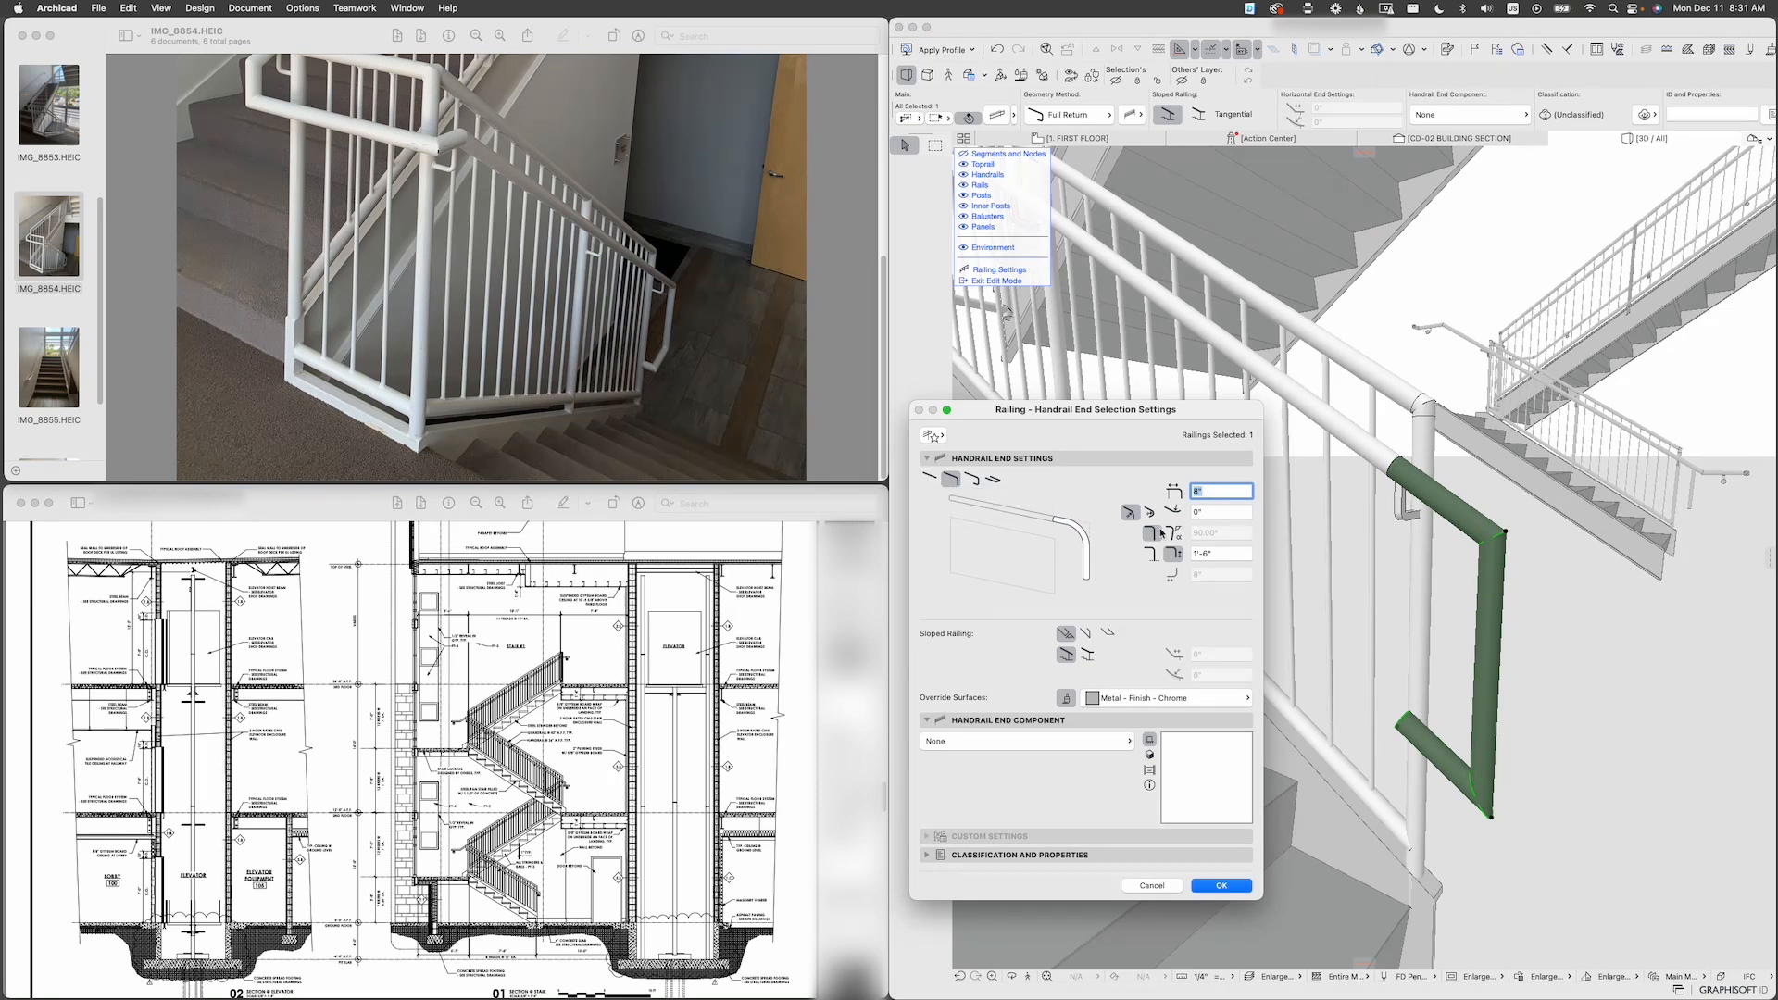
click(1219, 887)
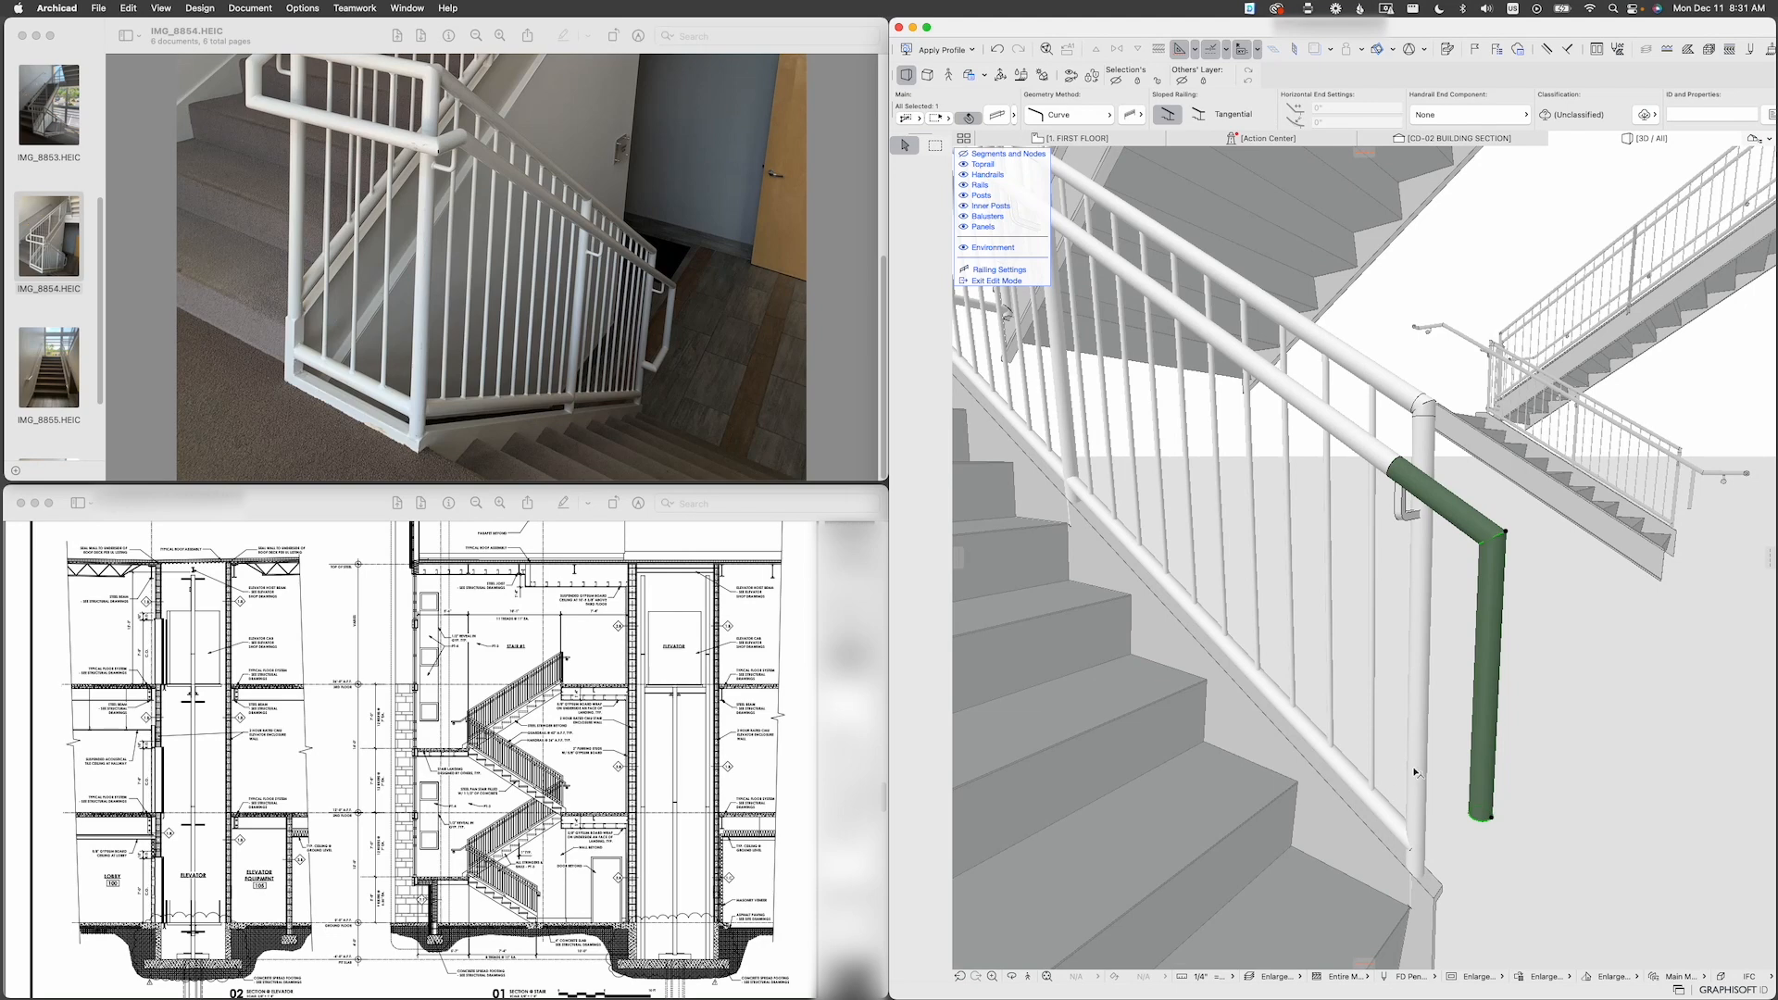
shift+middle_drag(1413, 773, 1437, 795)
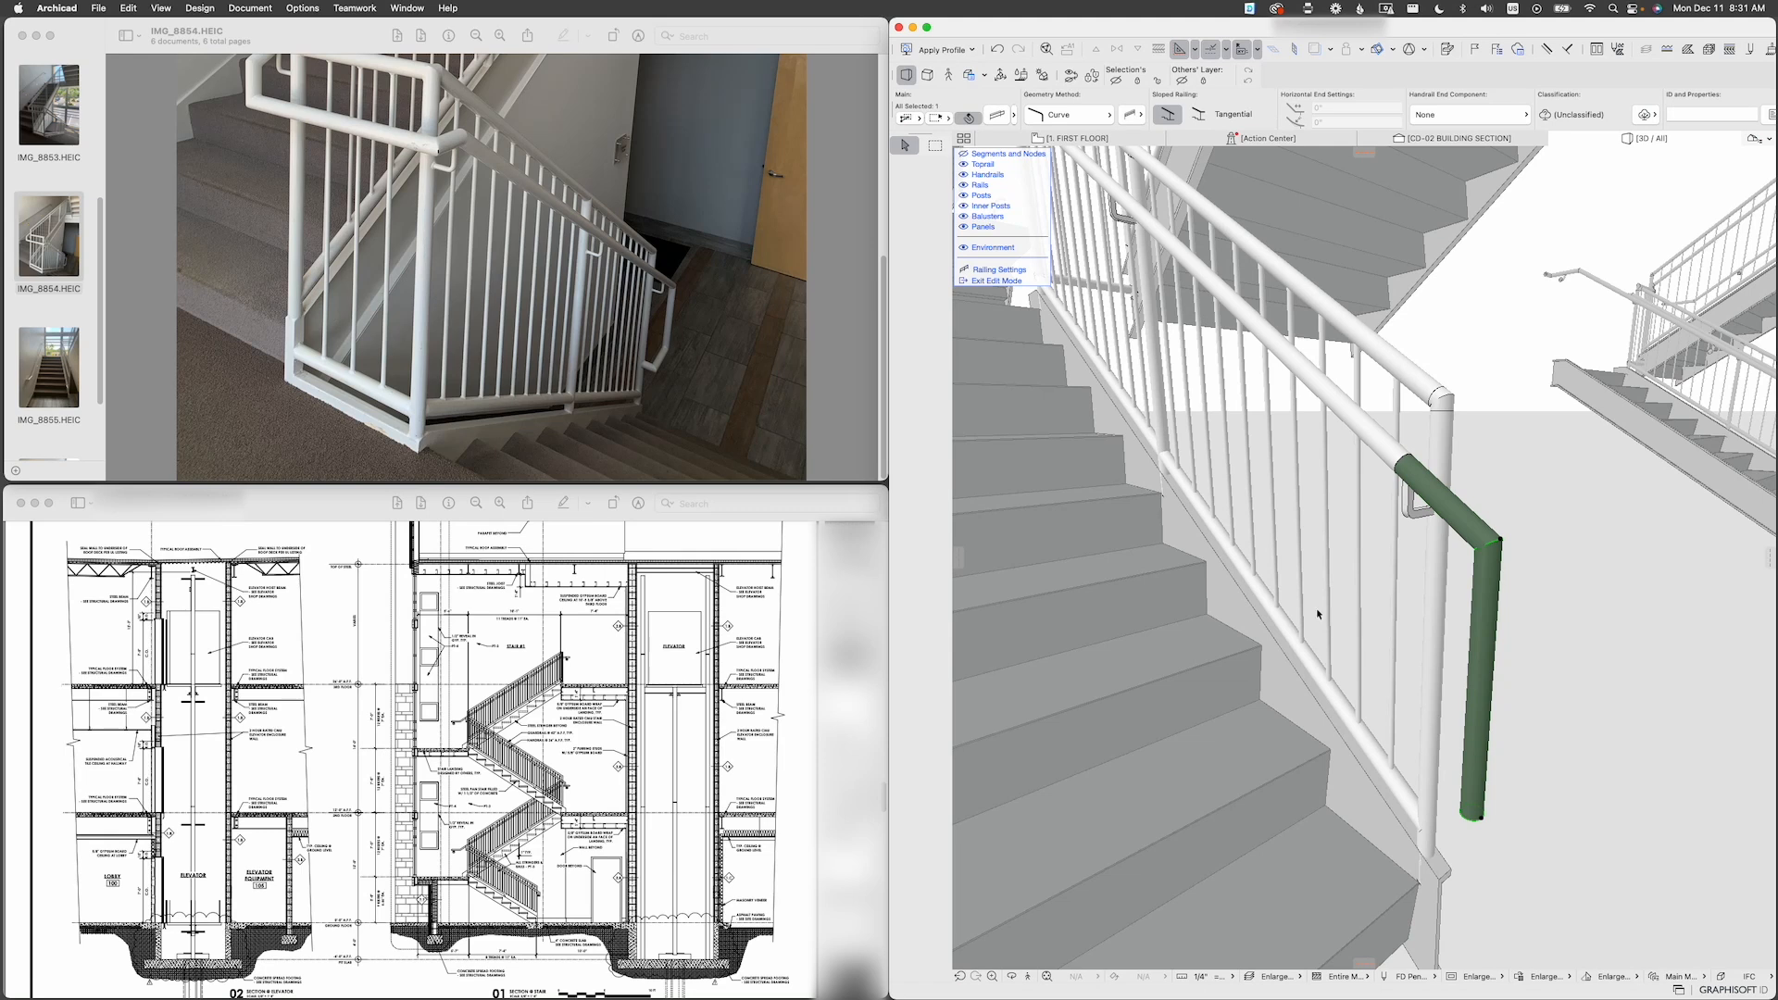
key(Escape)
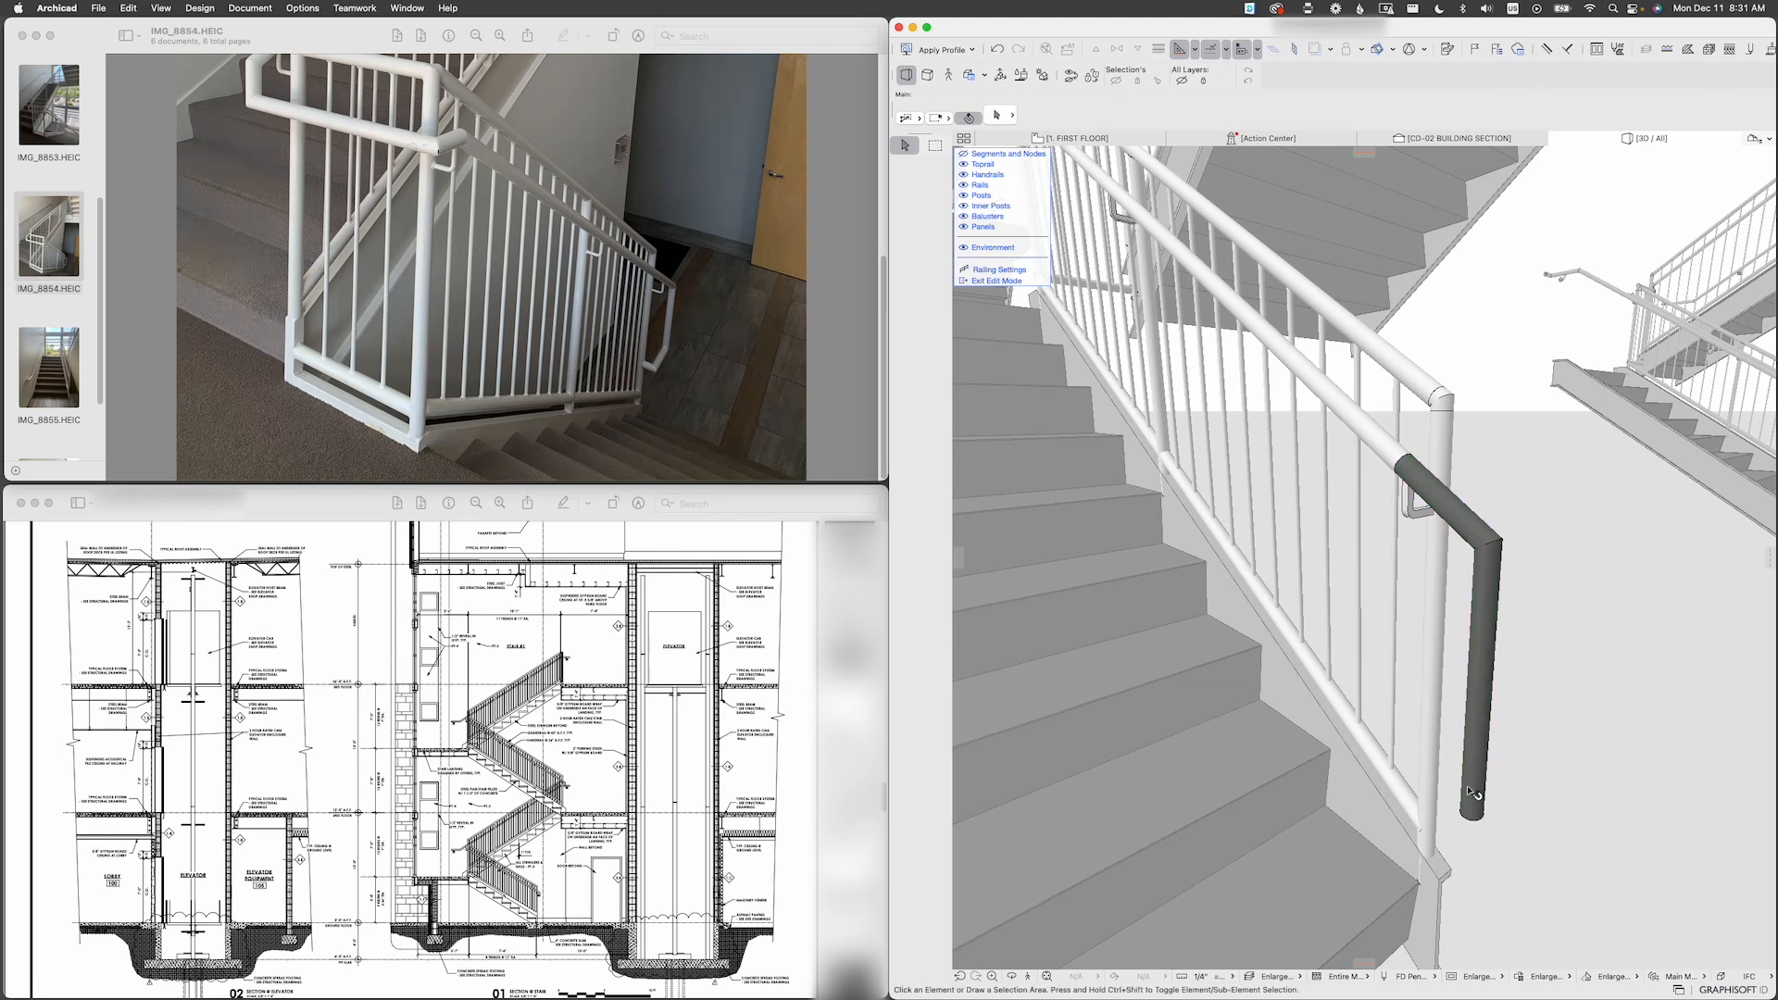
click(1432, 728)
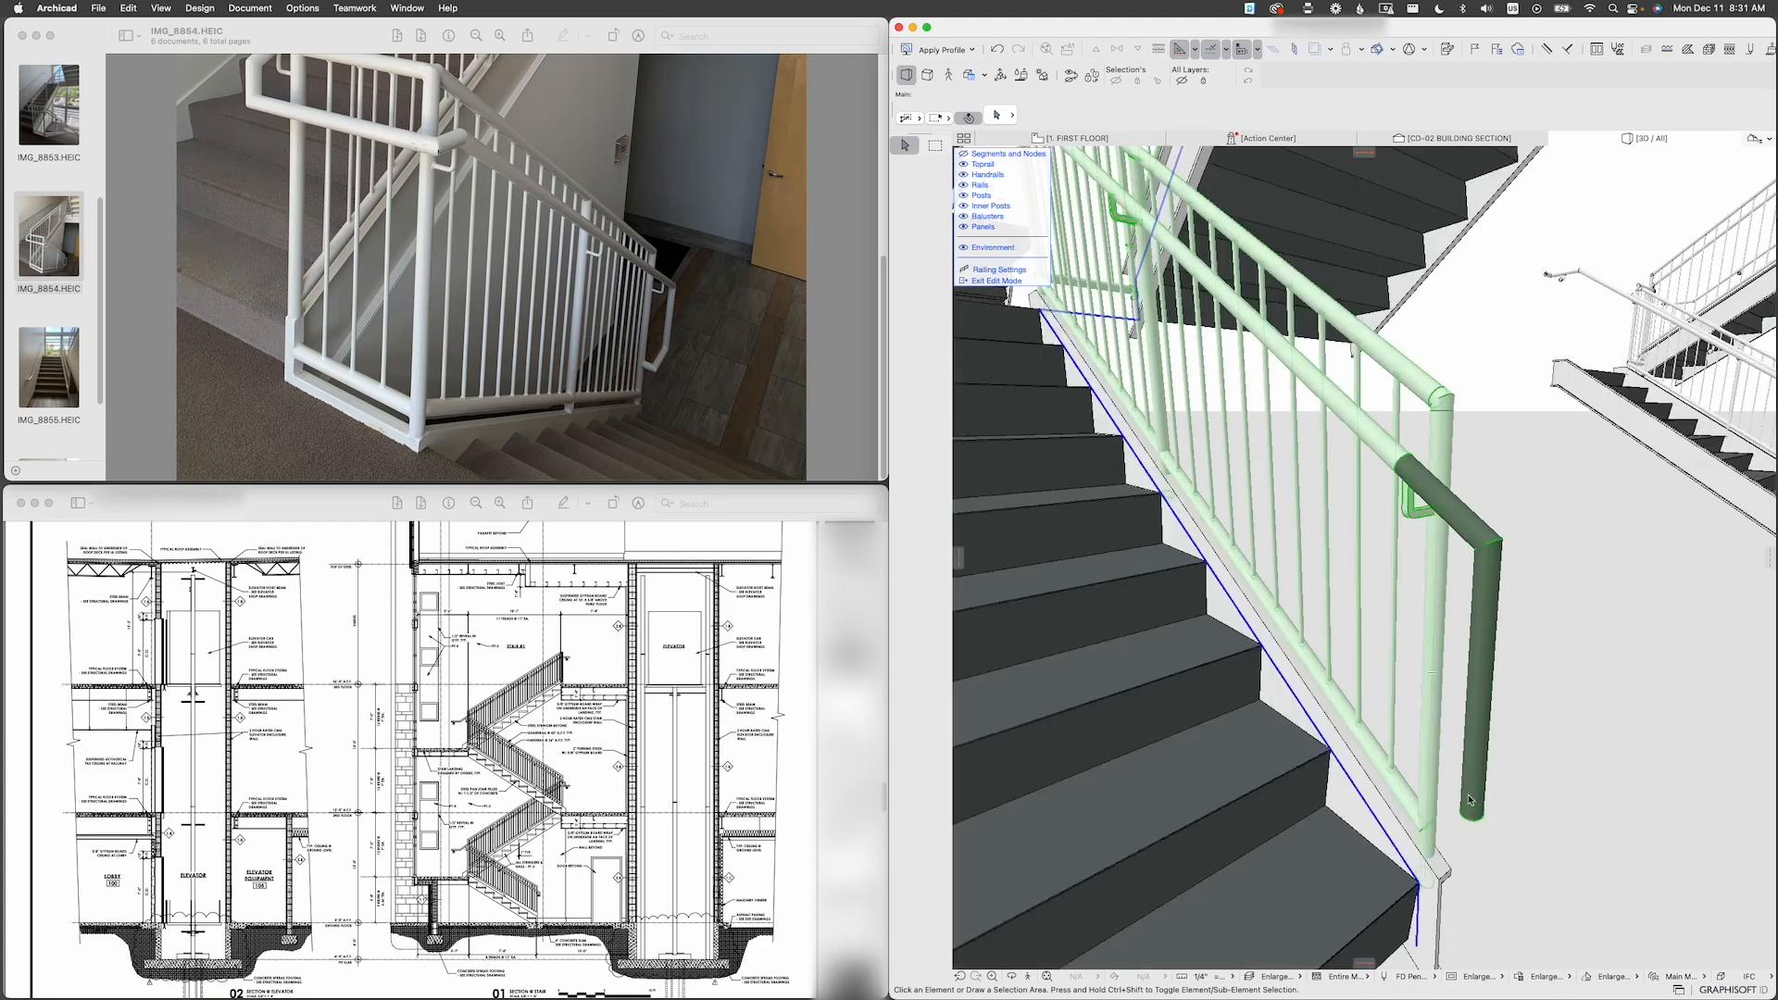
key(Escape)
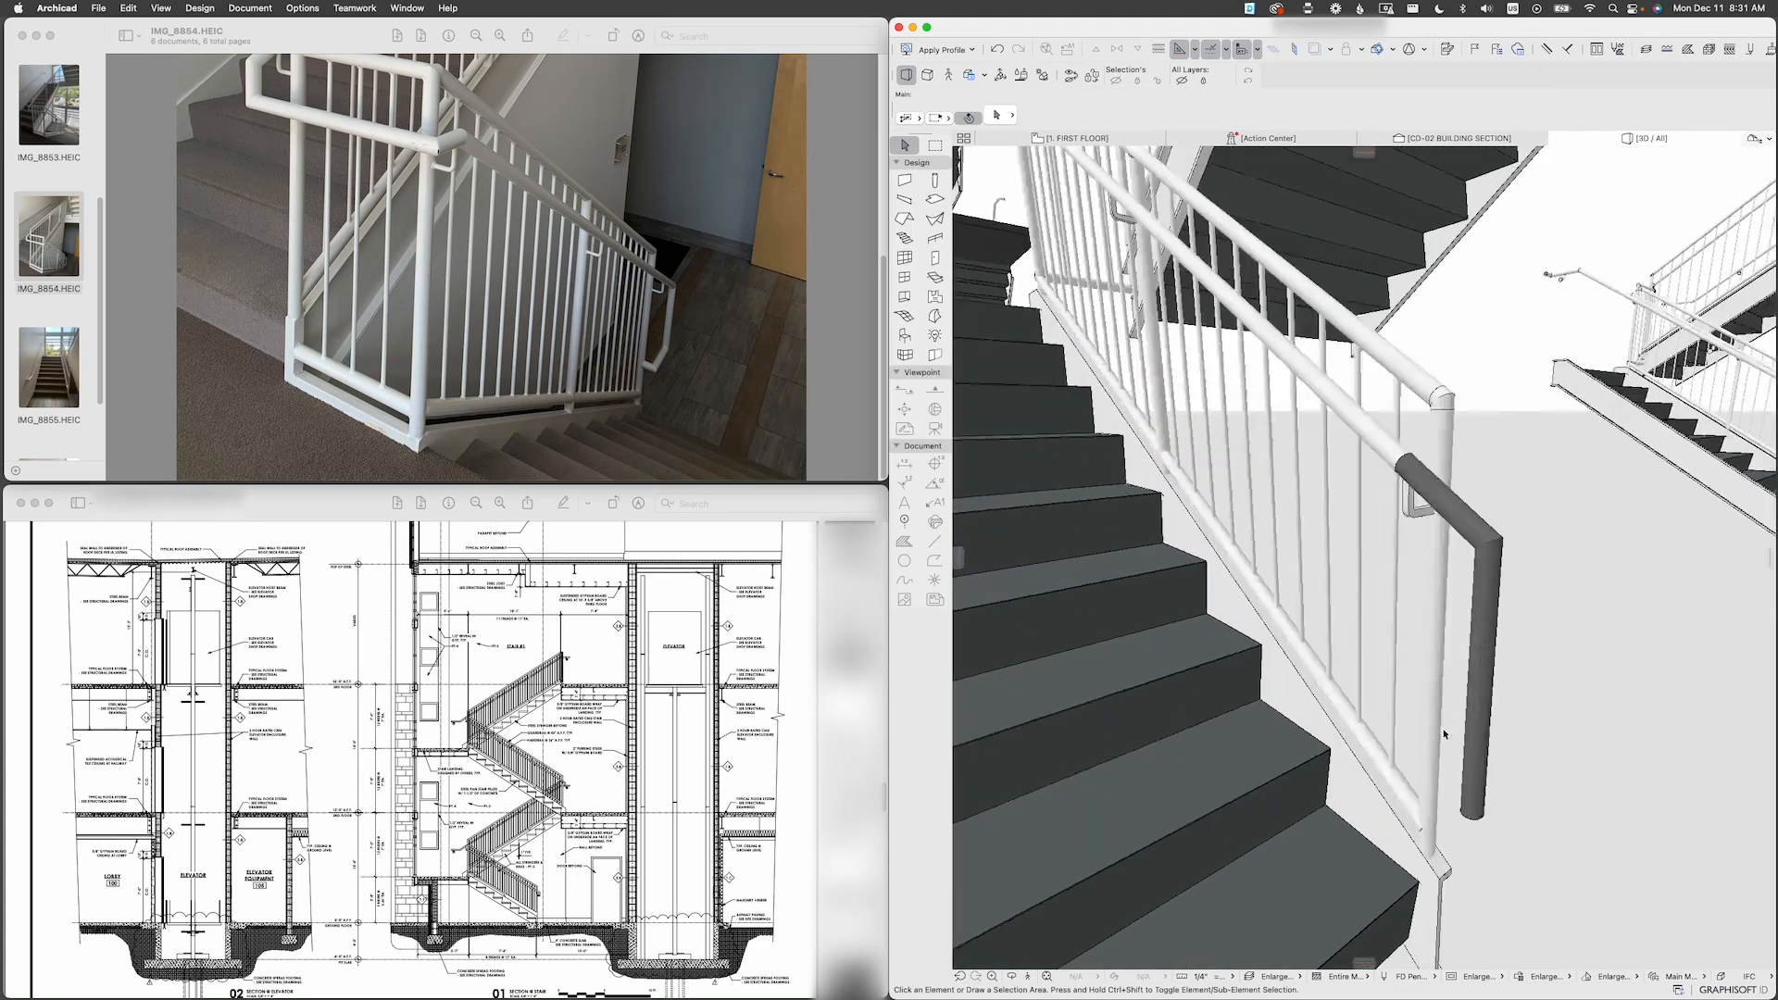
click(1451, 742)
click(1400, 710)
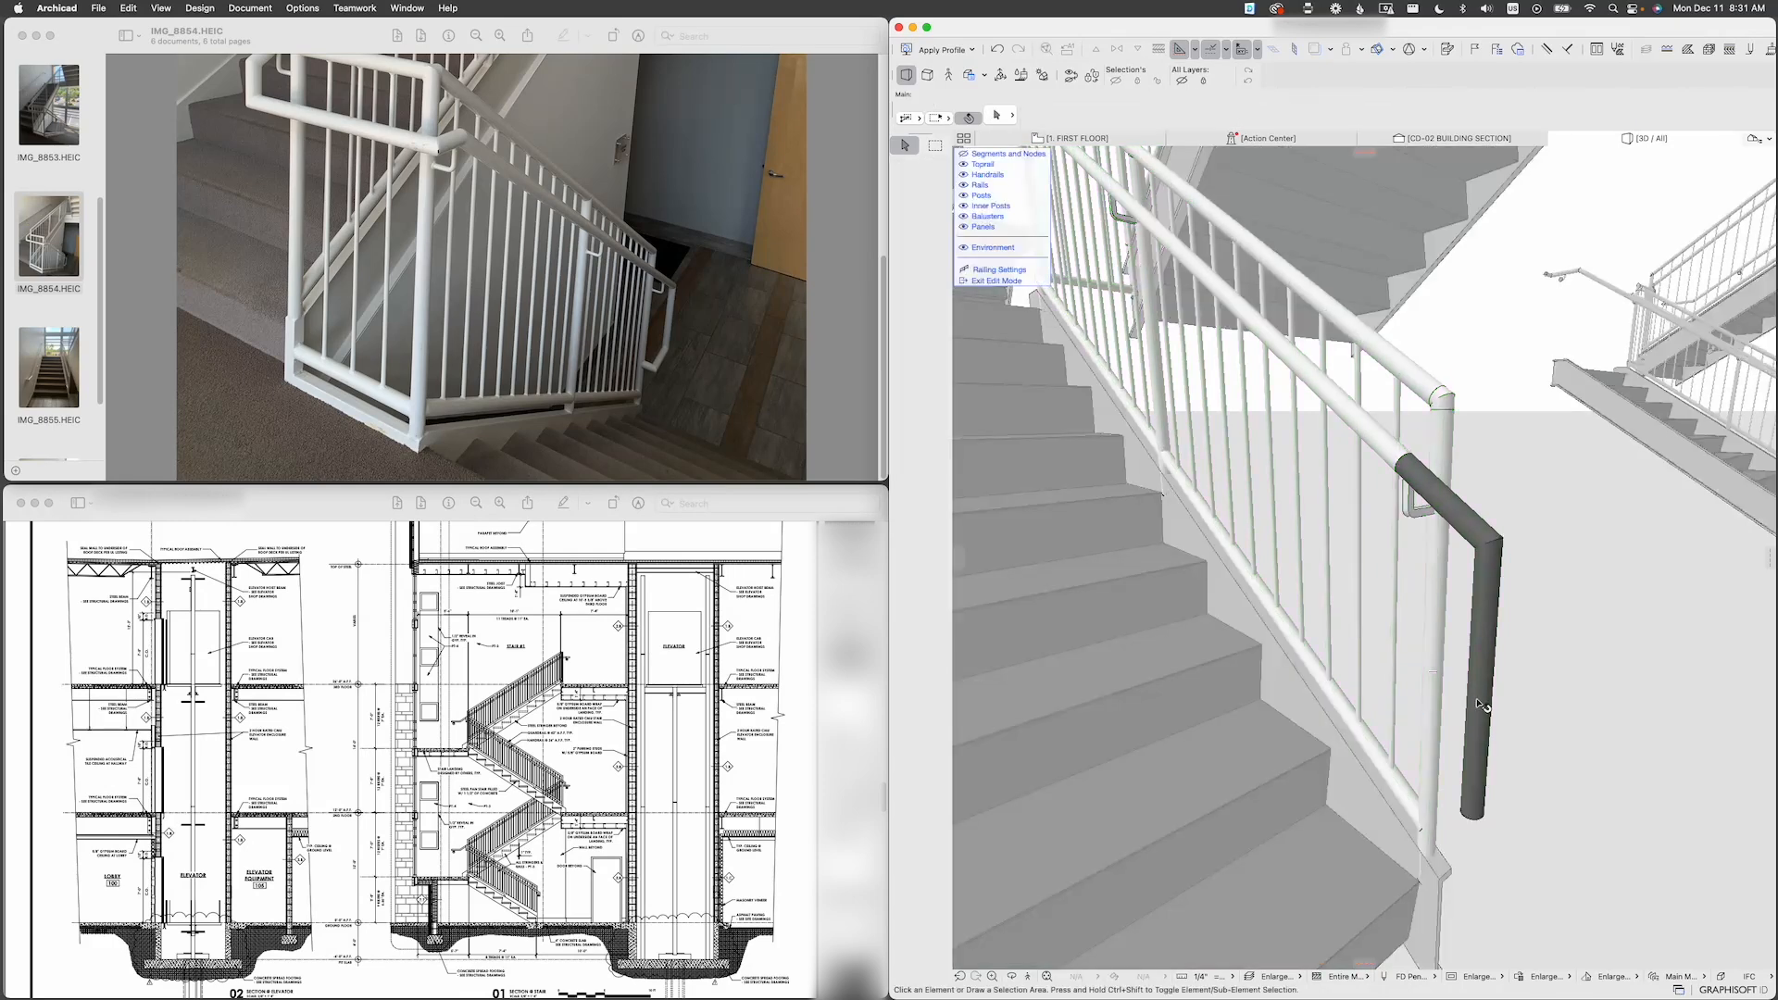
Step: Override the surface of the inner handrail's lower end with Paint - White and leave railing editing
click(1488, 615)
key(super+t)
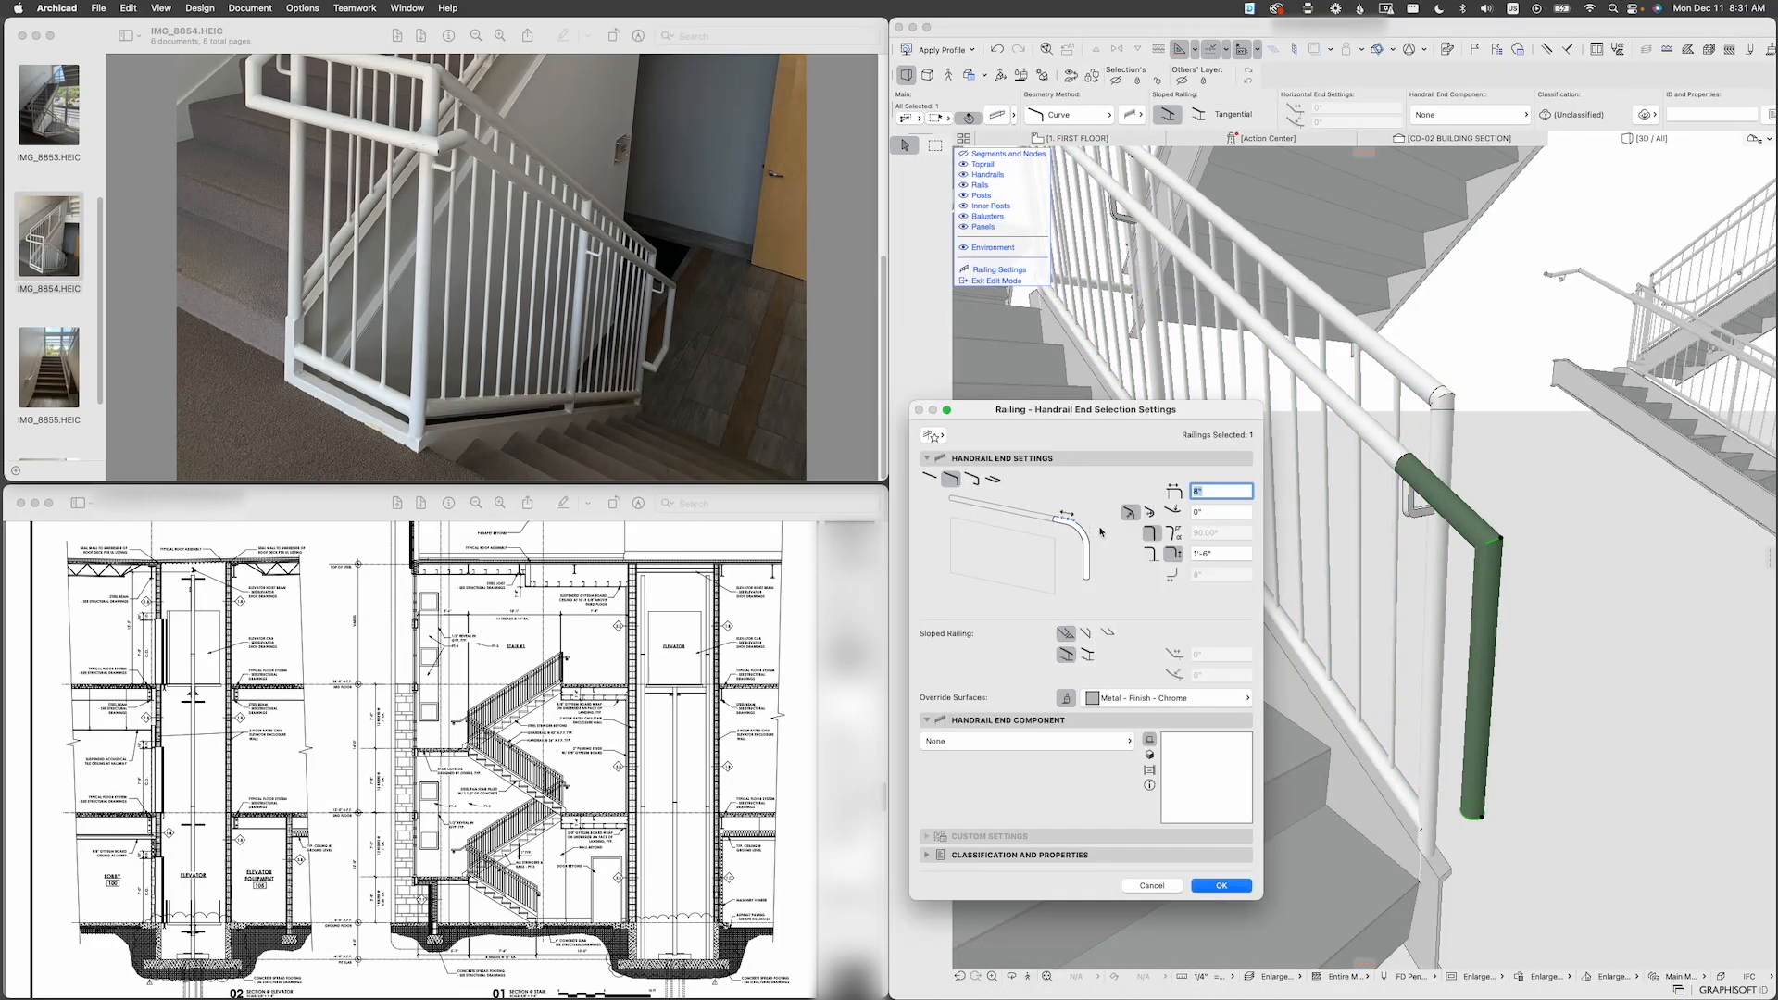
click(1128, 696)
text(white)
key(Down)
key(Return)
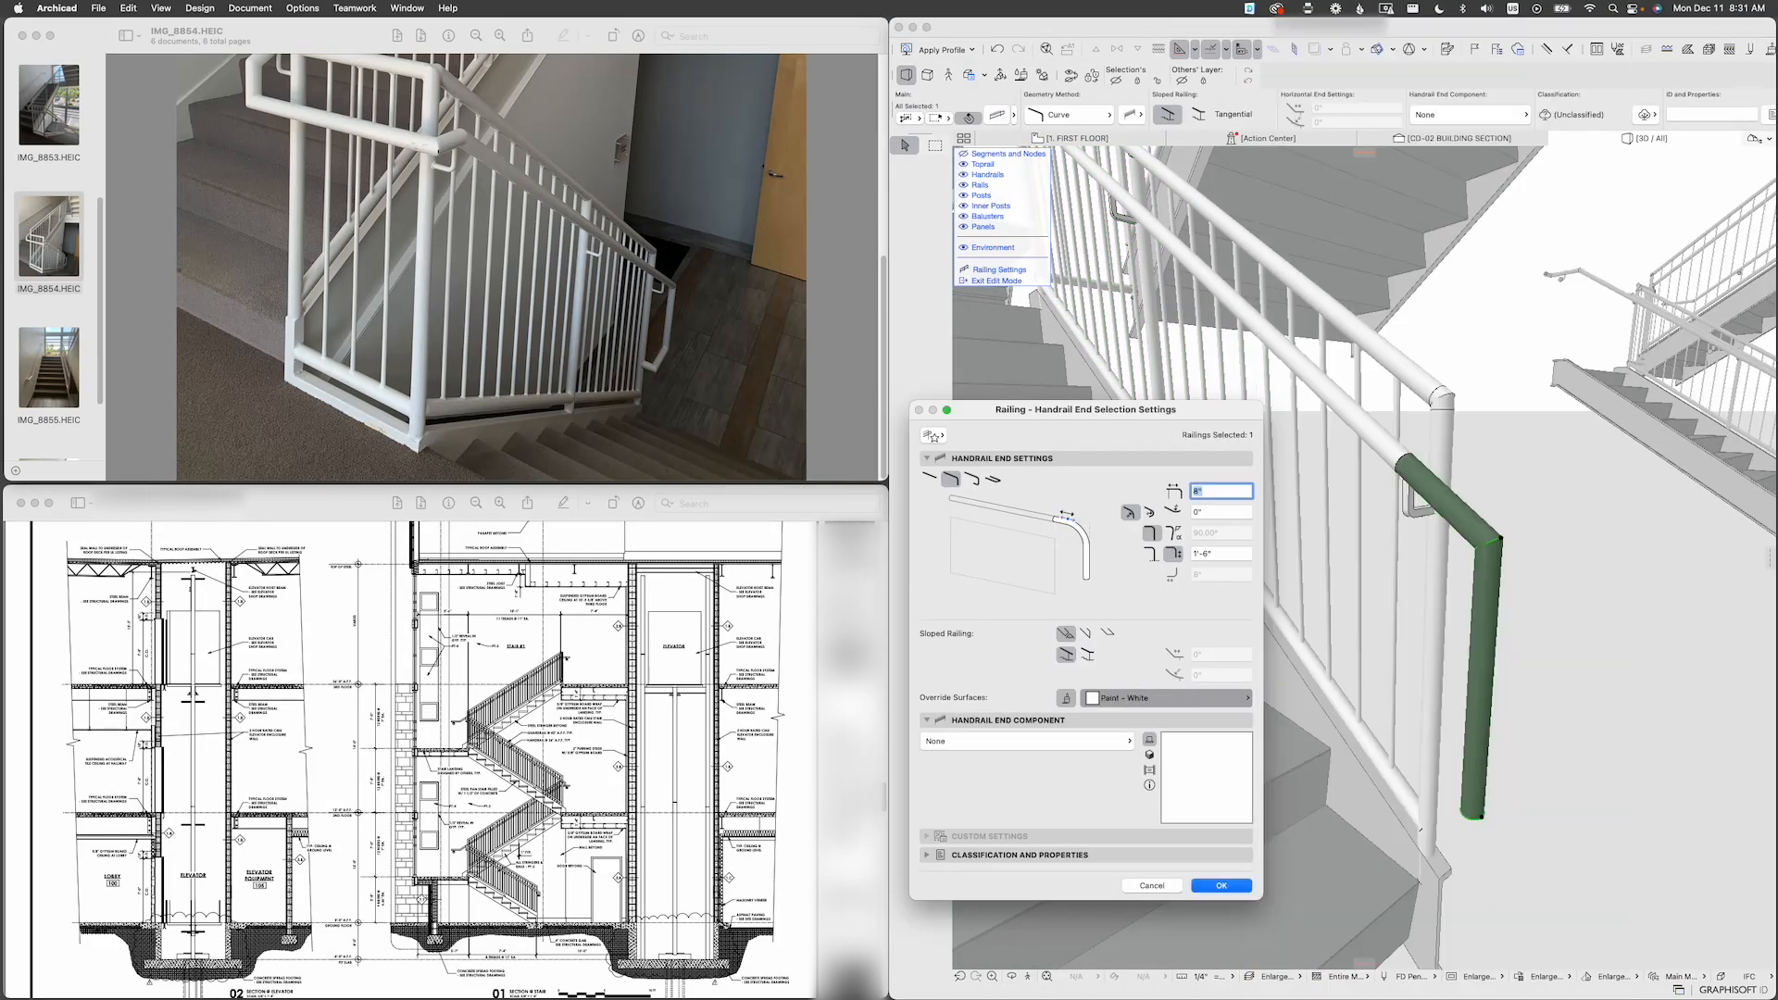
click(1202, 885)
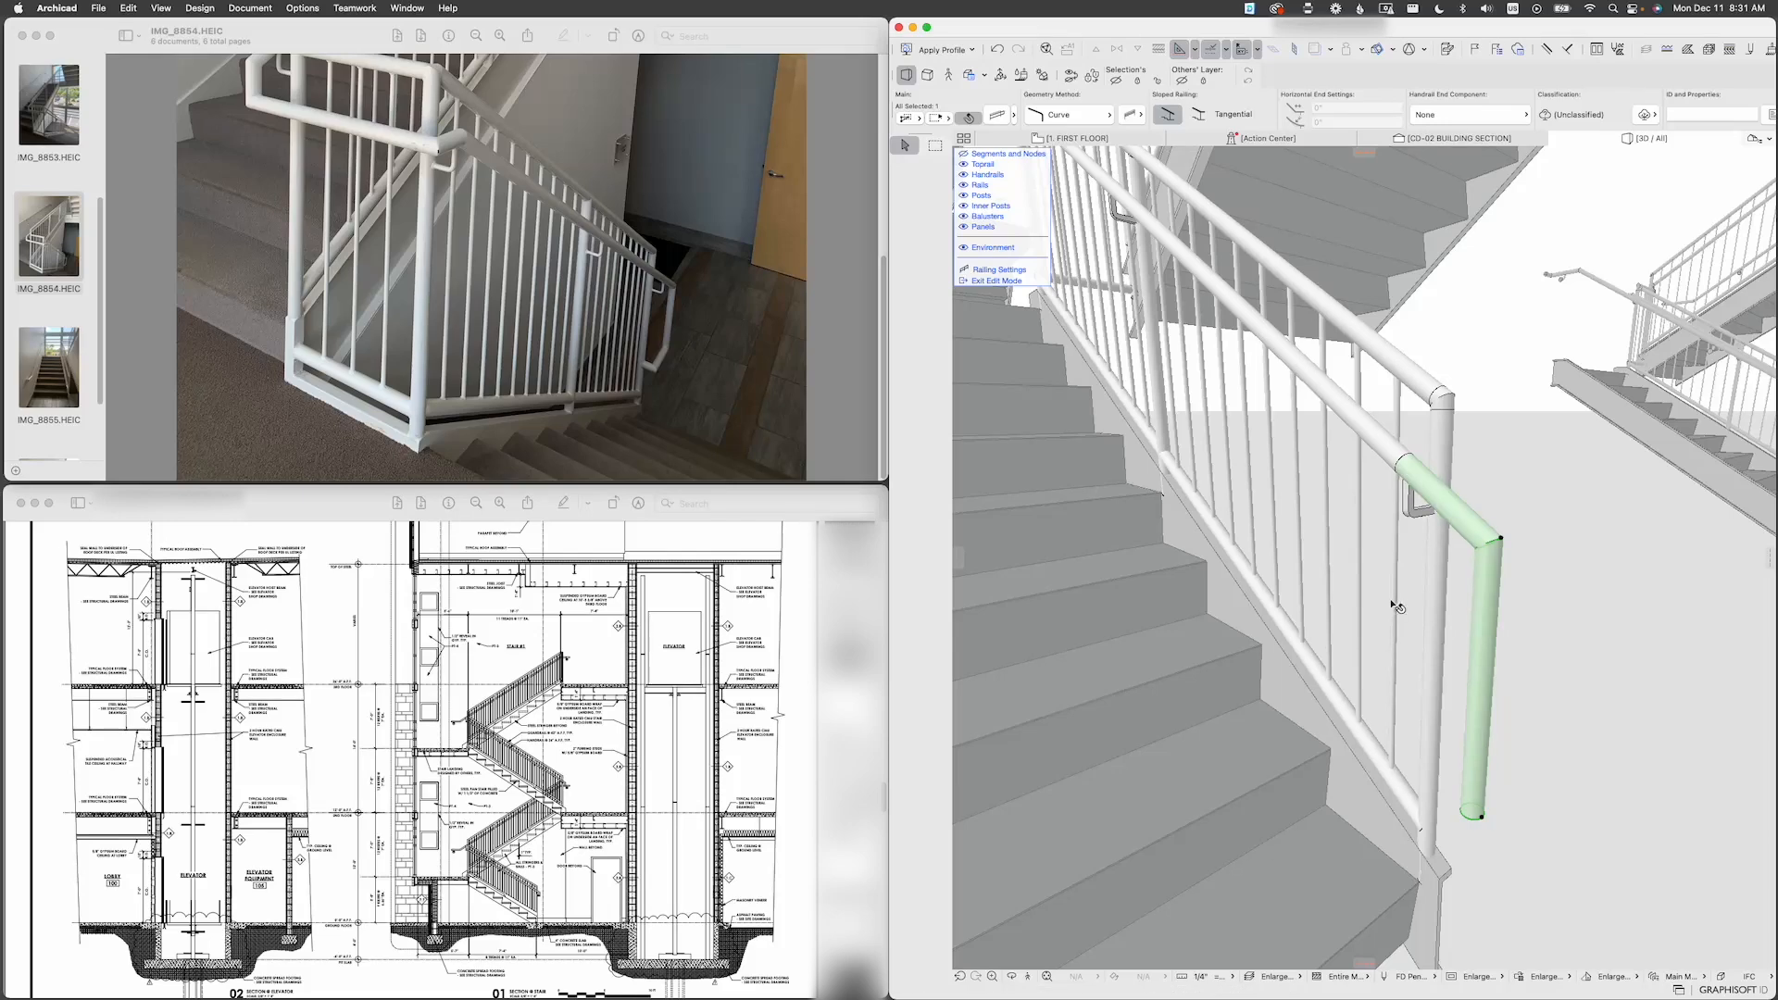
scroll(1340, 576, down, 10)
shift+middle_drag(1340, 576, 1496, 596)
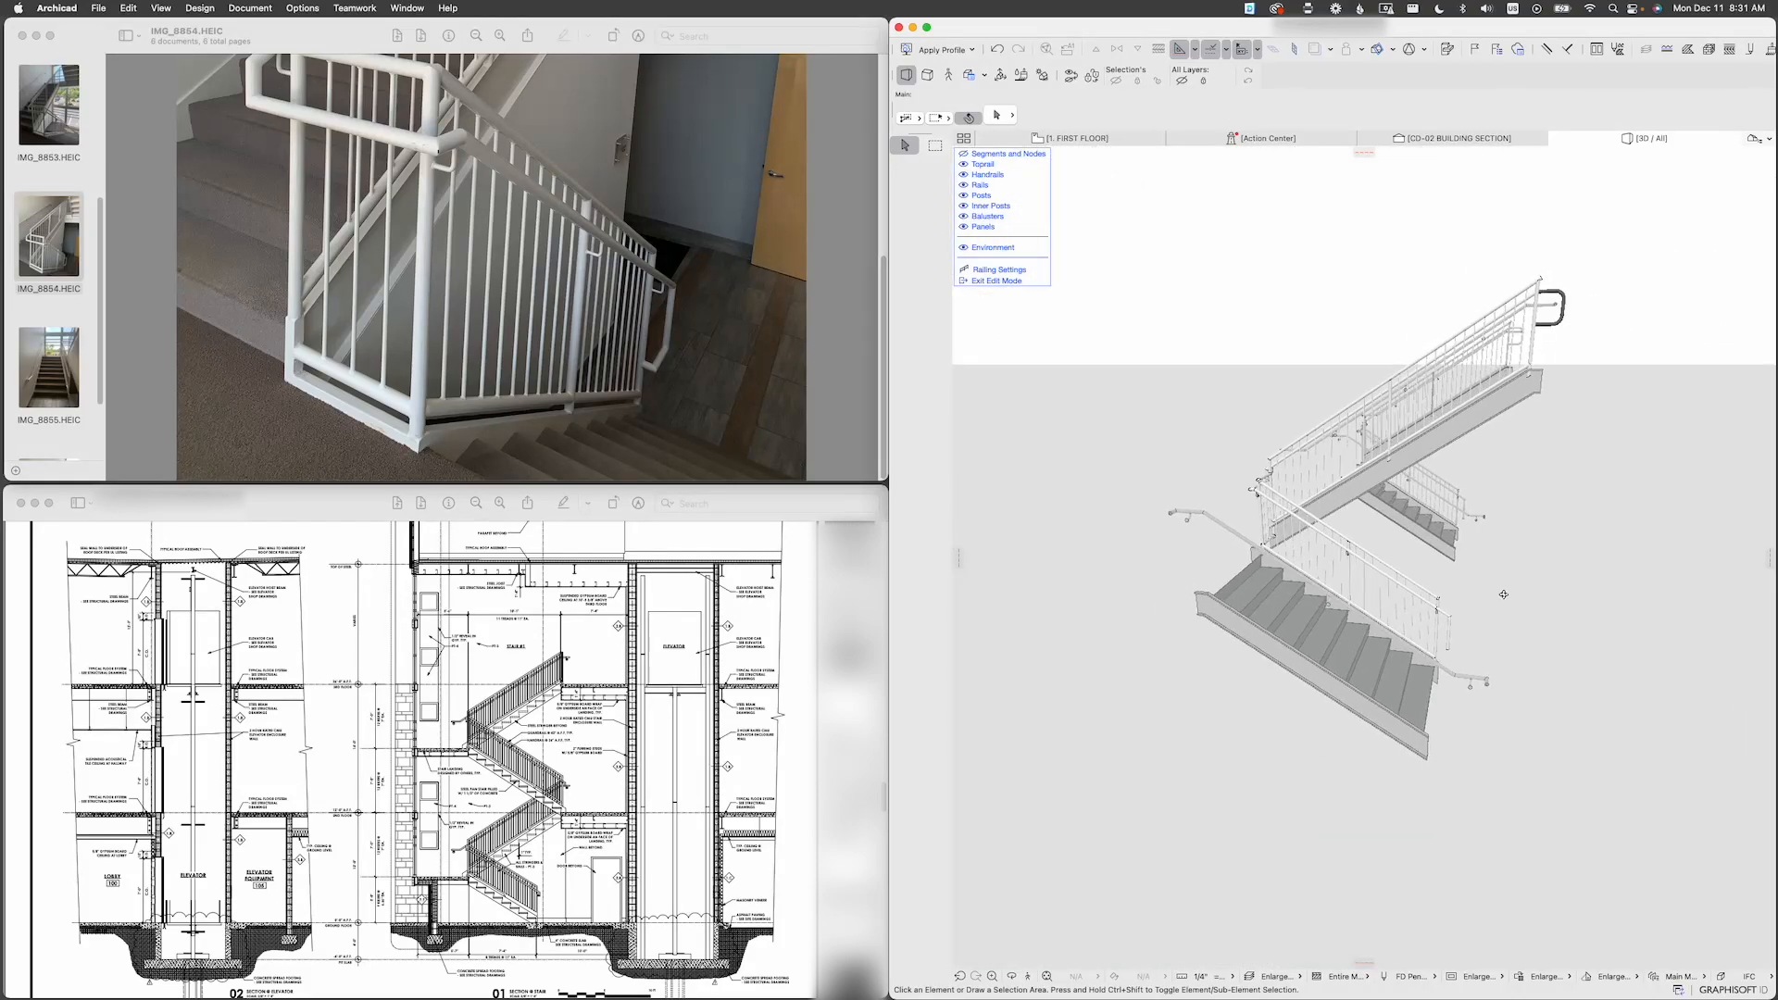
mouse_move(1363, 535)
shift+middle_down()
mouse_move(1342, 519)
mouse_move(1441, 519)
mouse_move(1254, 475)
mouse_move(1412, 477)
shift+middle_up()
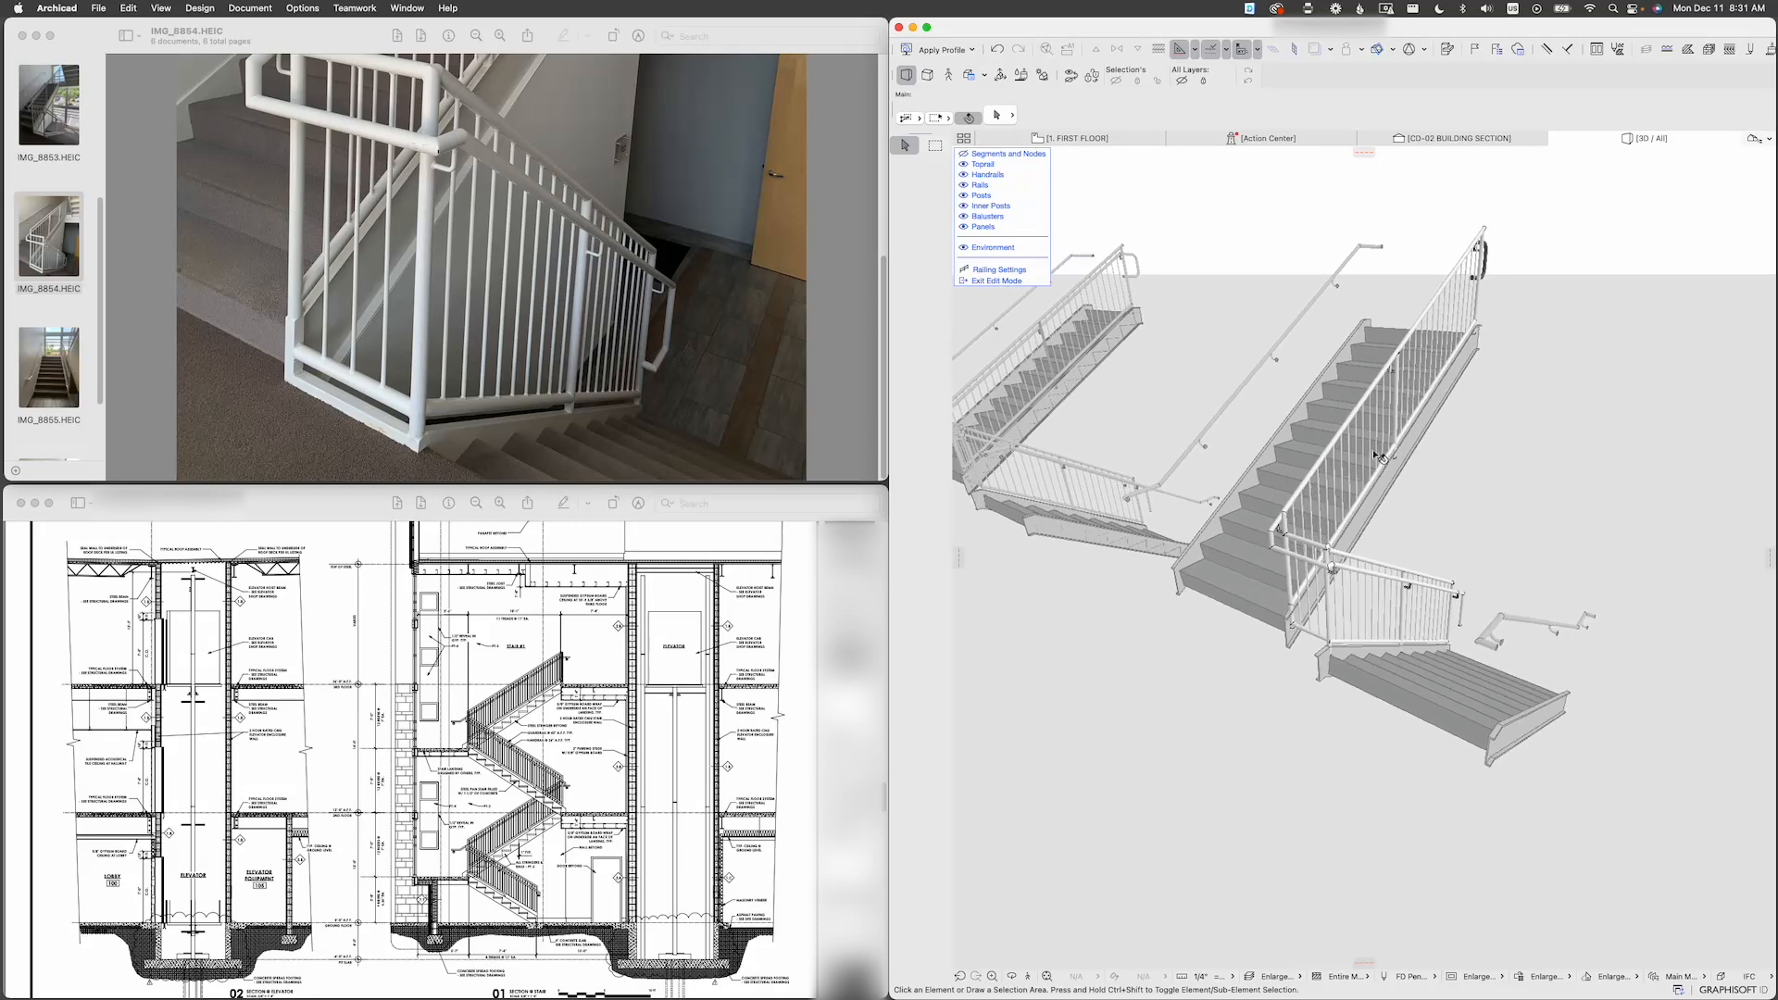
key(Escape)
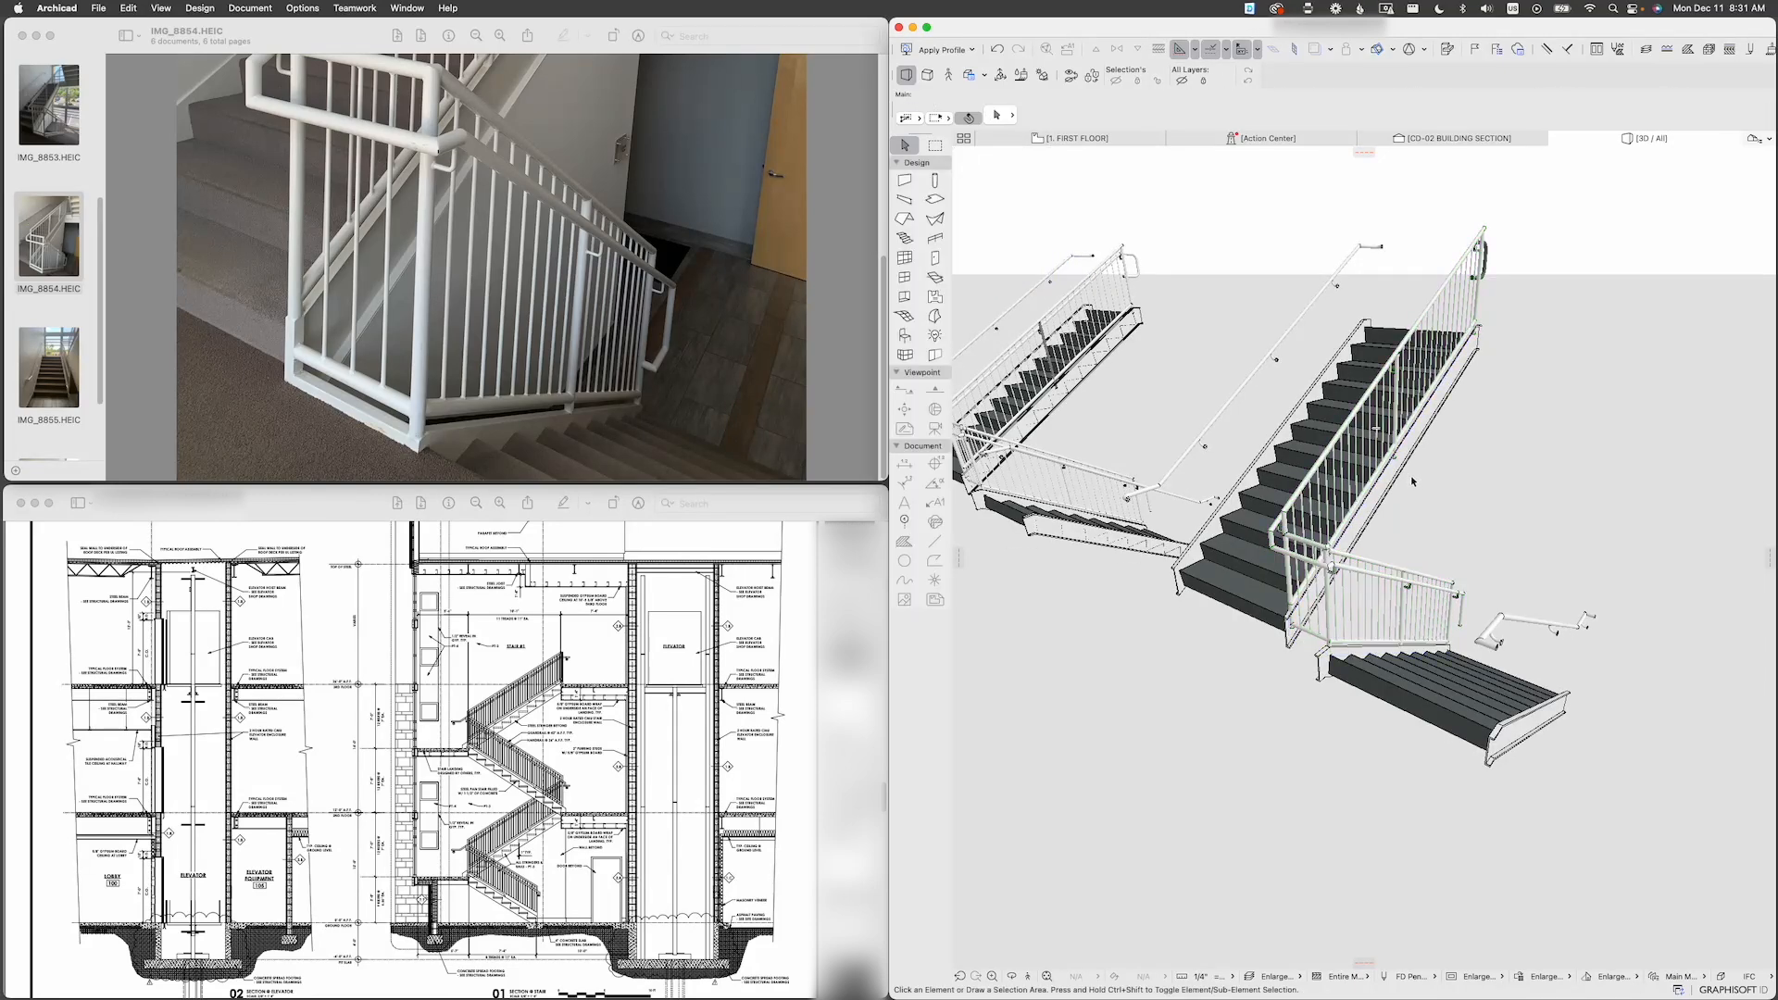
Step: Select the first-floor stairs' inner railing and examine its run along both flights and around the landing
scroll(1359, 548, up, 4)
click(1372, 584)
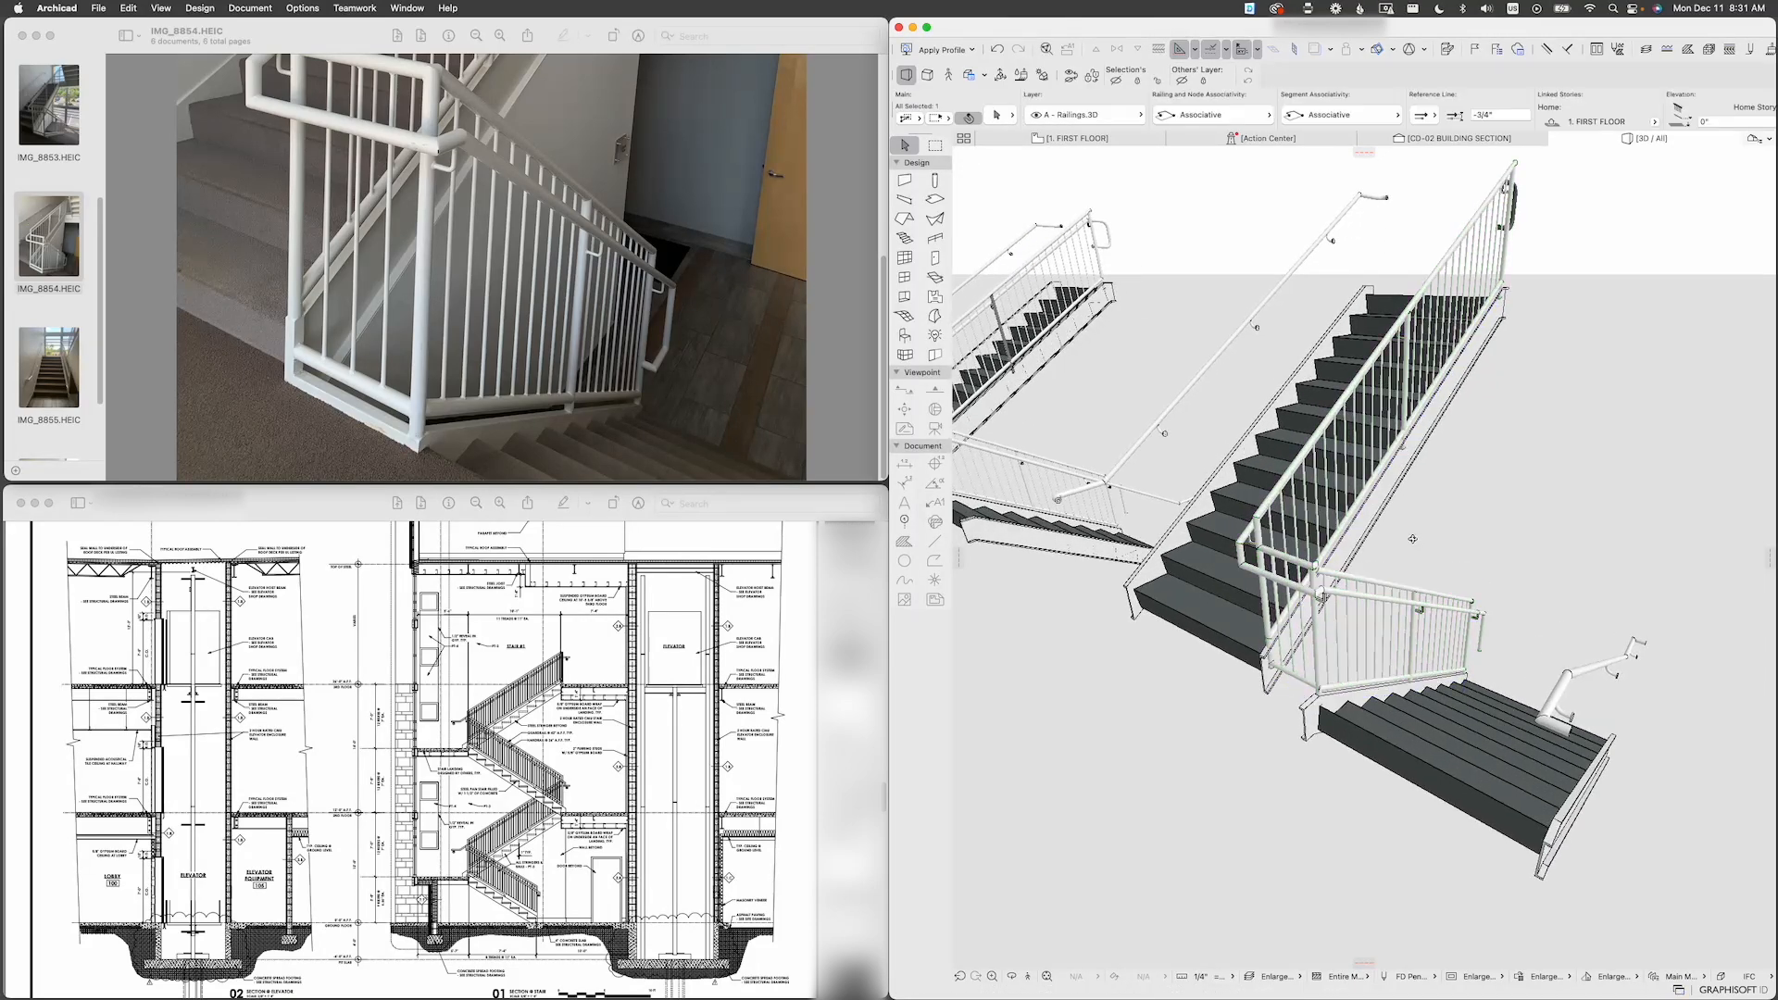
mouse_move(1413, 539)
shift+middle_down()
mouse_move(1287, 480)
mouse_move(1413, 514)
mouse_move(1407, 536)
shift+middle_up()
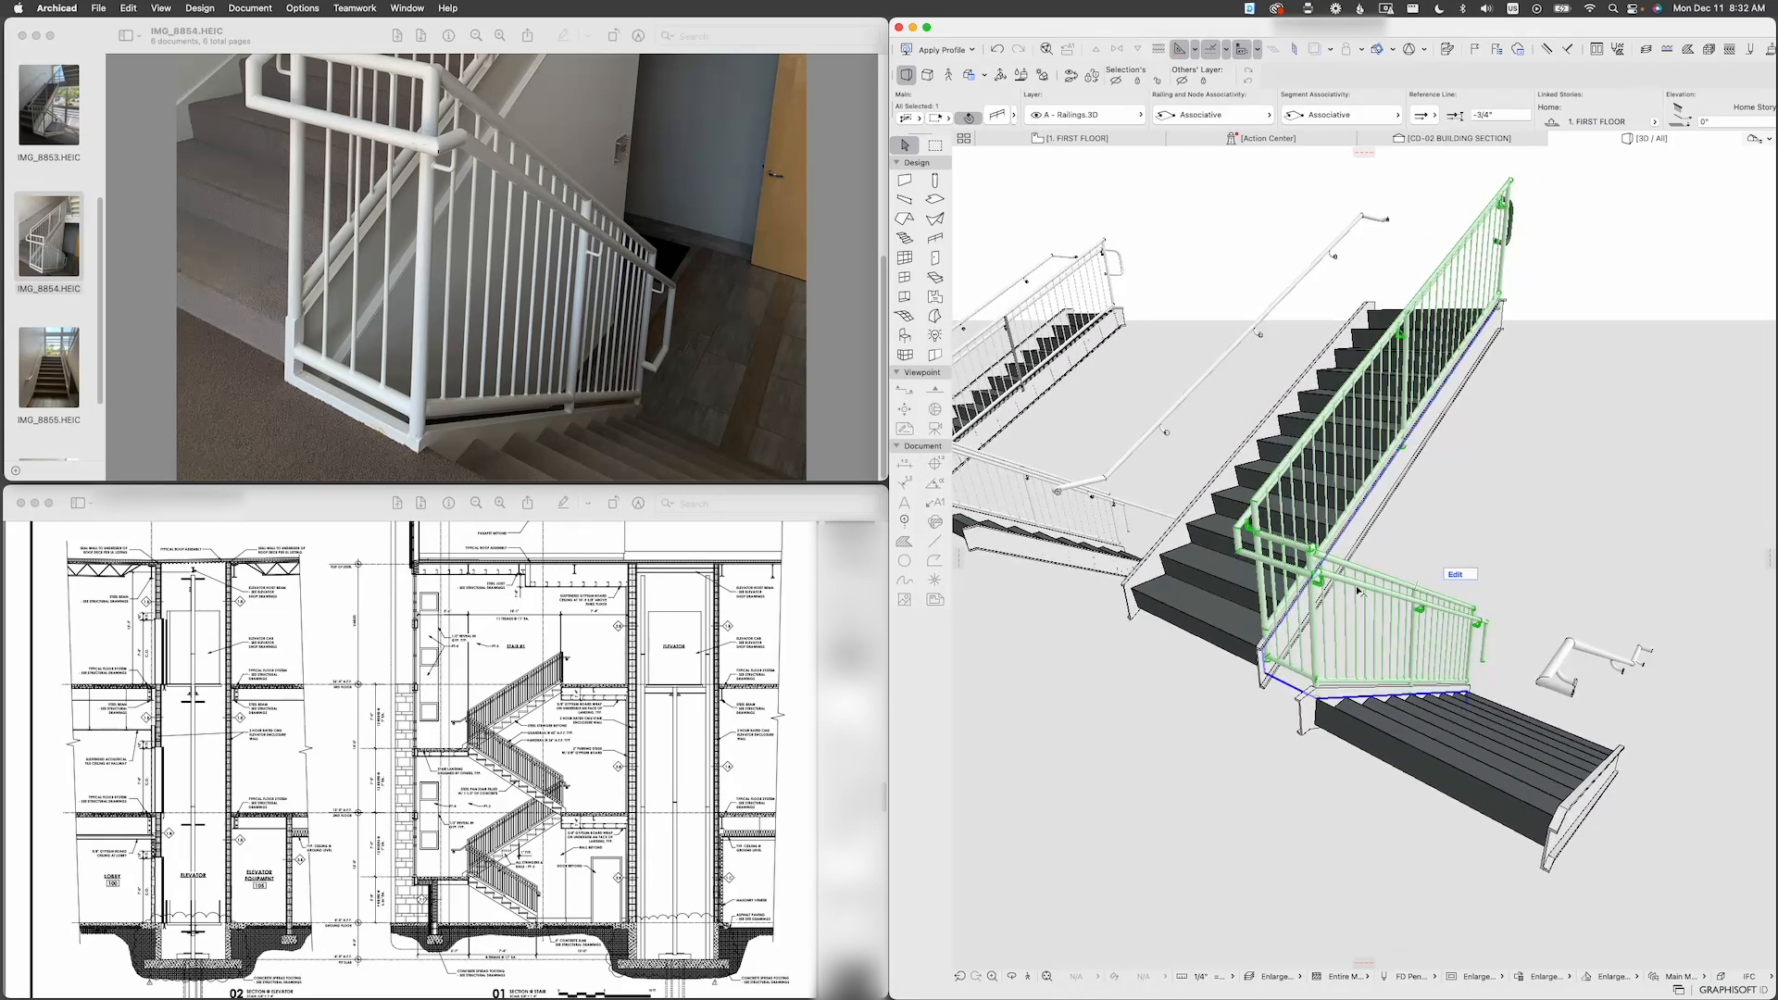
scroll(1336, 656, up, 1)
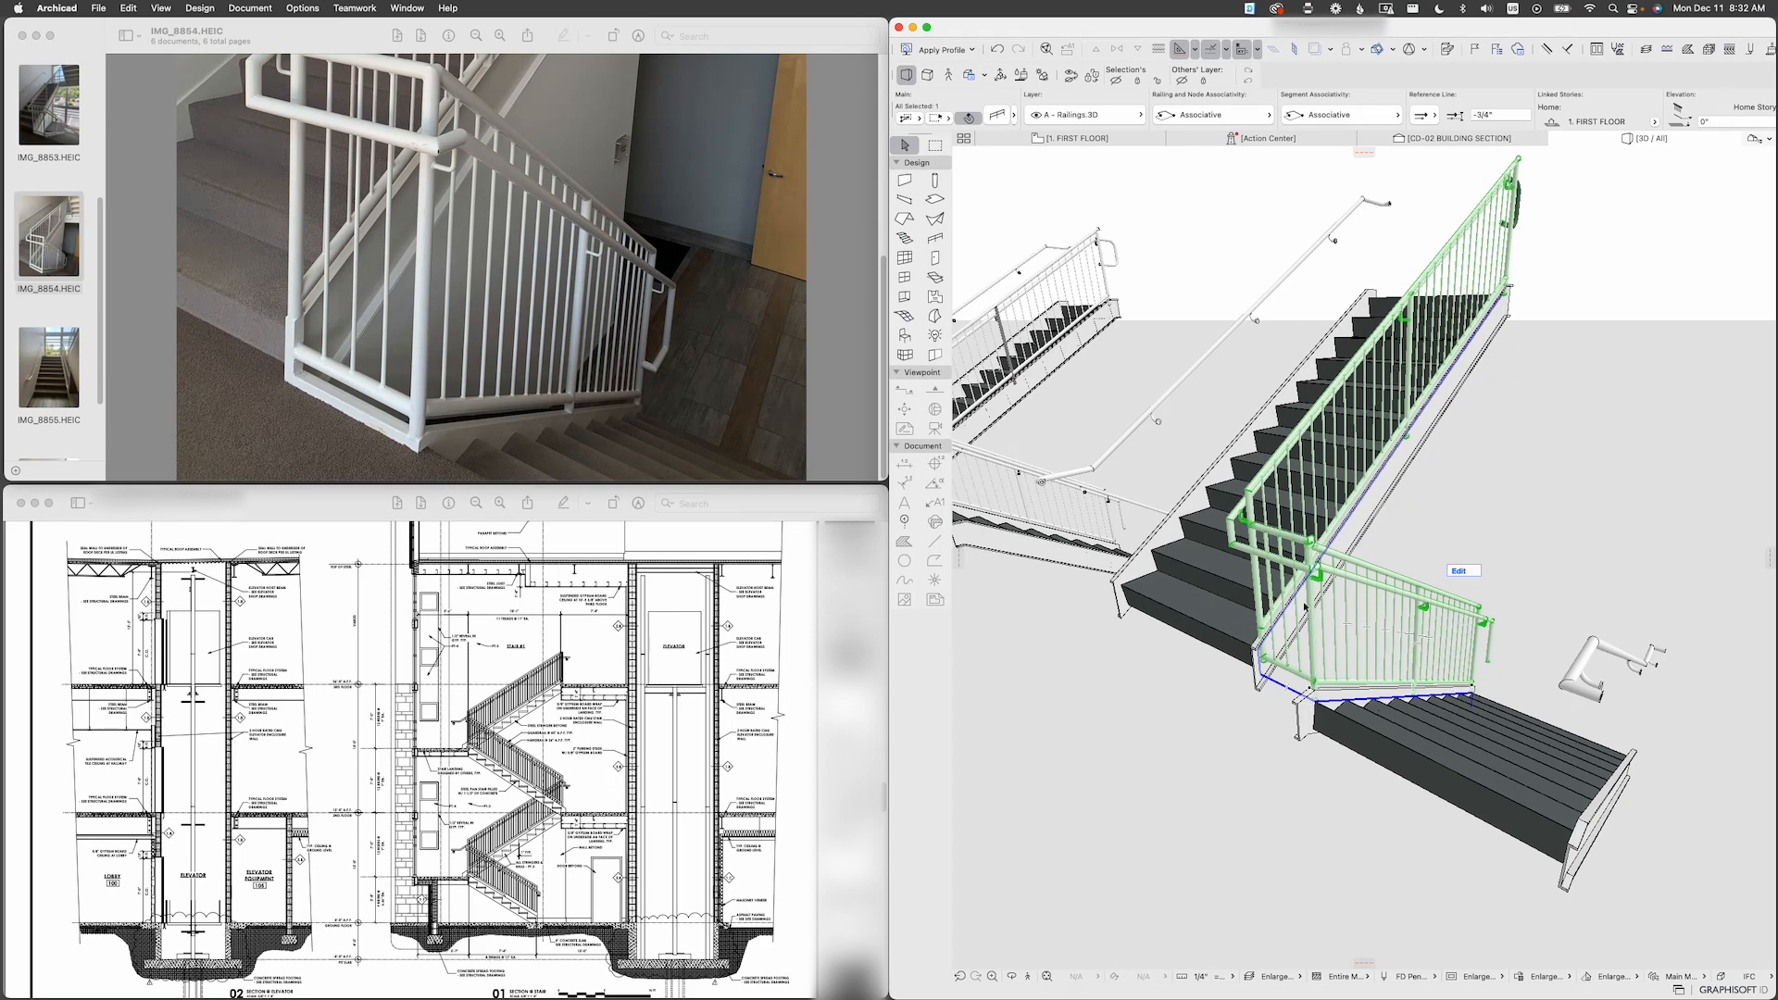
shift+middle_drag(1283, 566, 1391, 639)
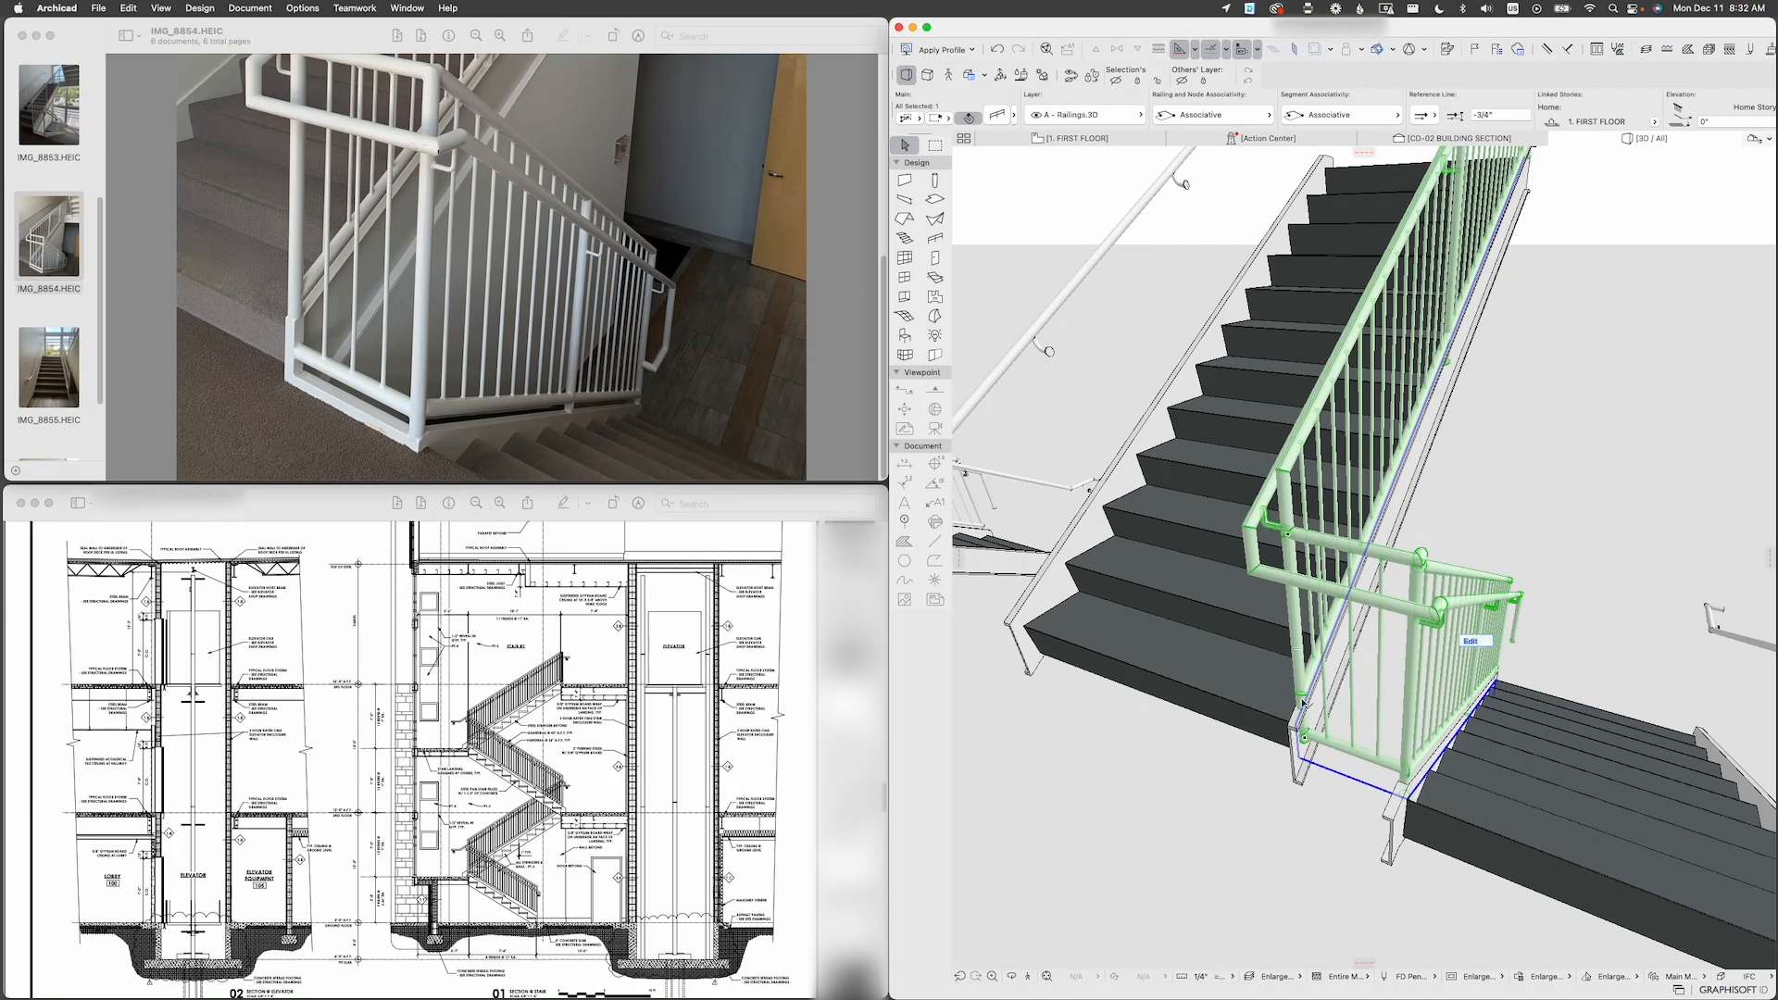
scroll(1449, 531, down, 3)
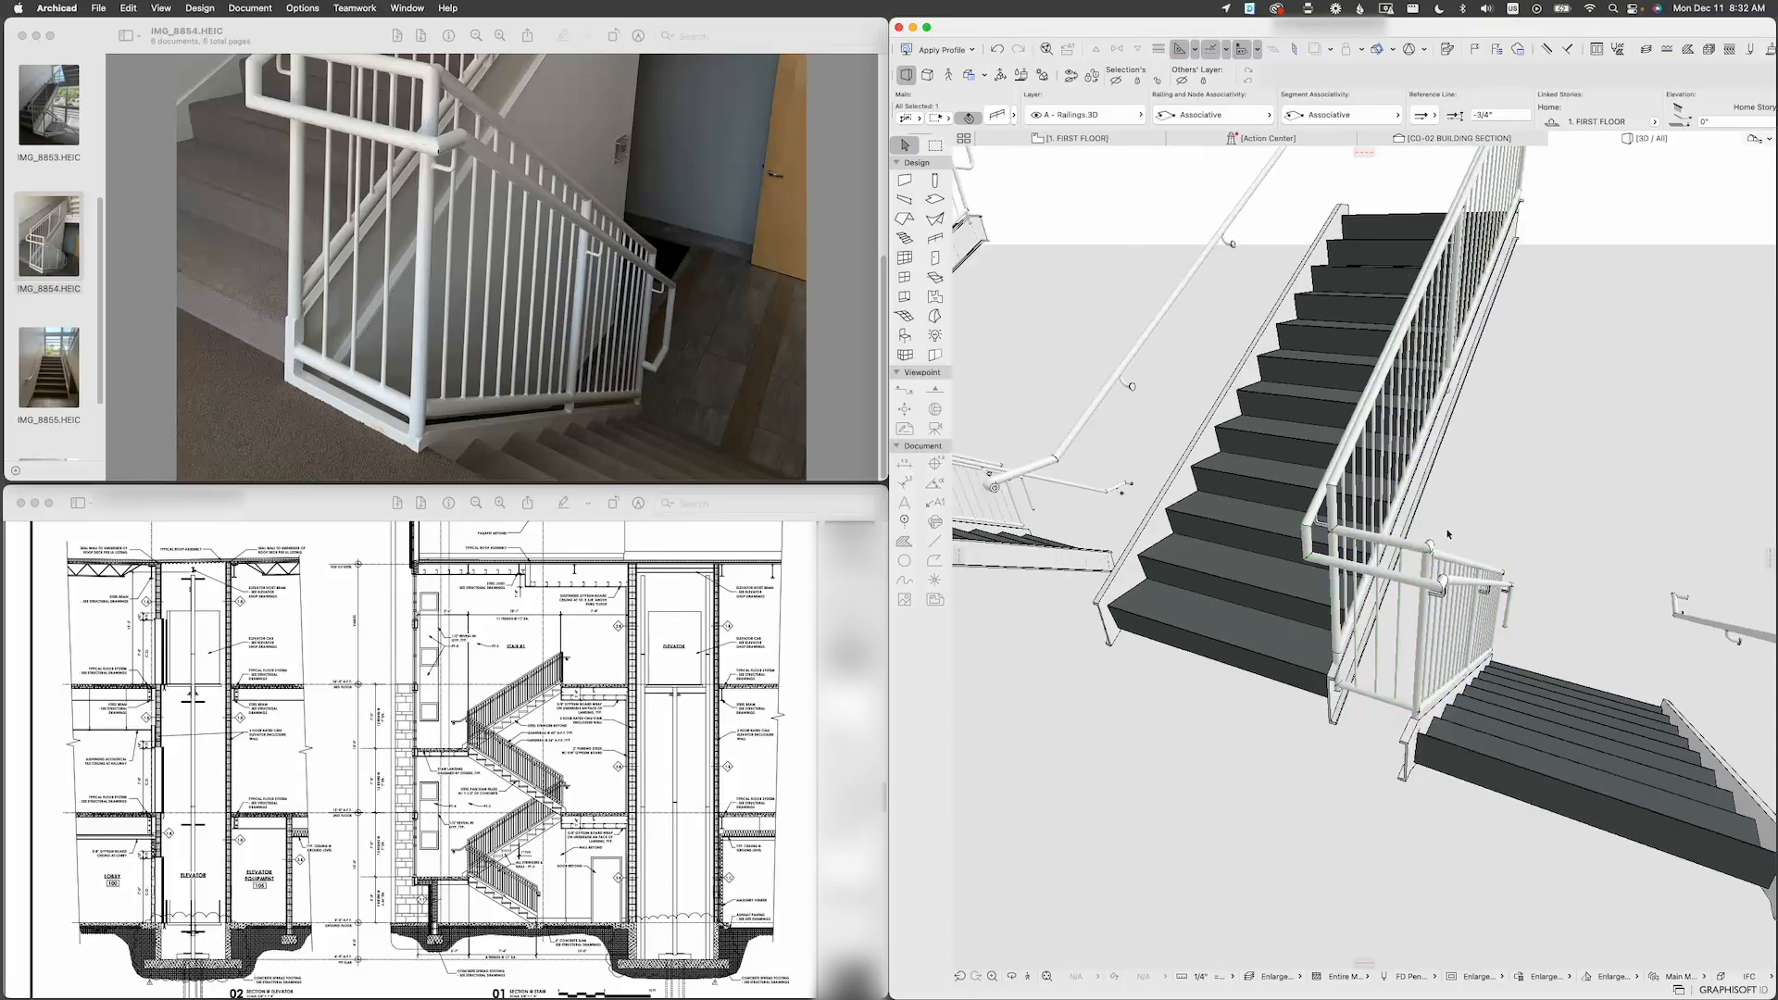
shift+middle_drag(1415, 548, 1456, 523)
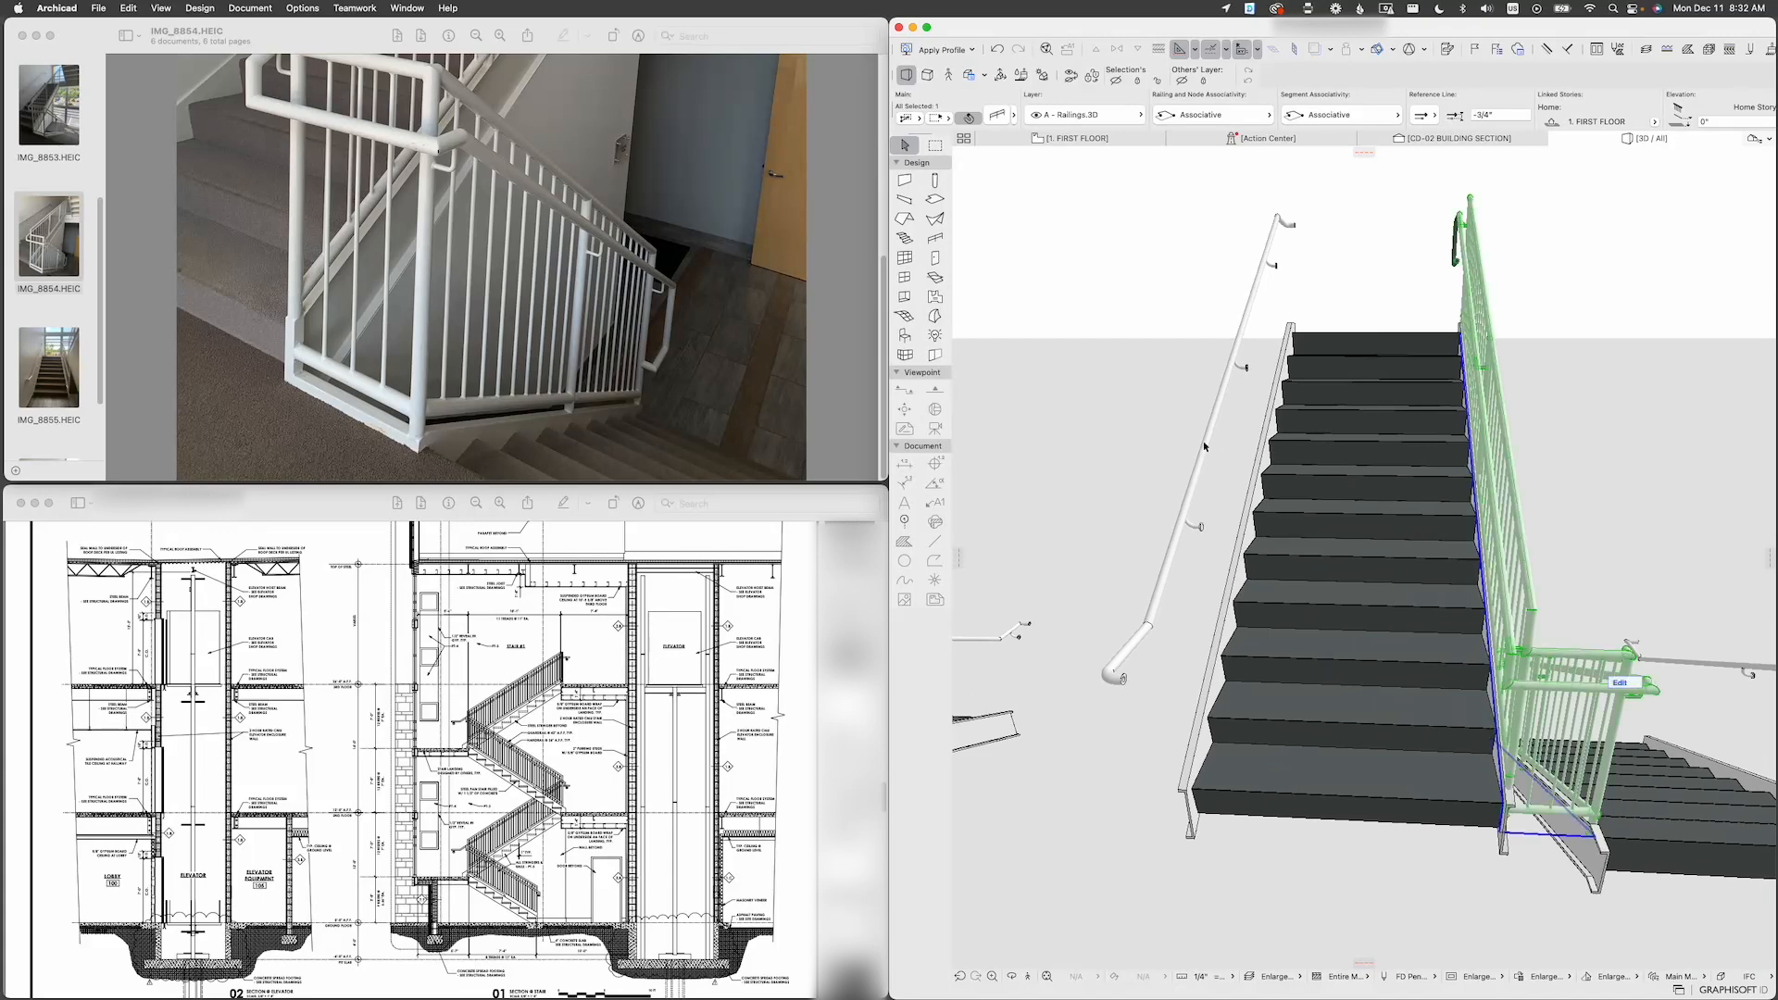
shift+middle_drag(1184, 483, 1551, 612)
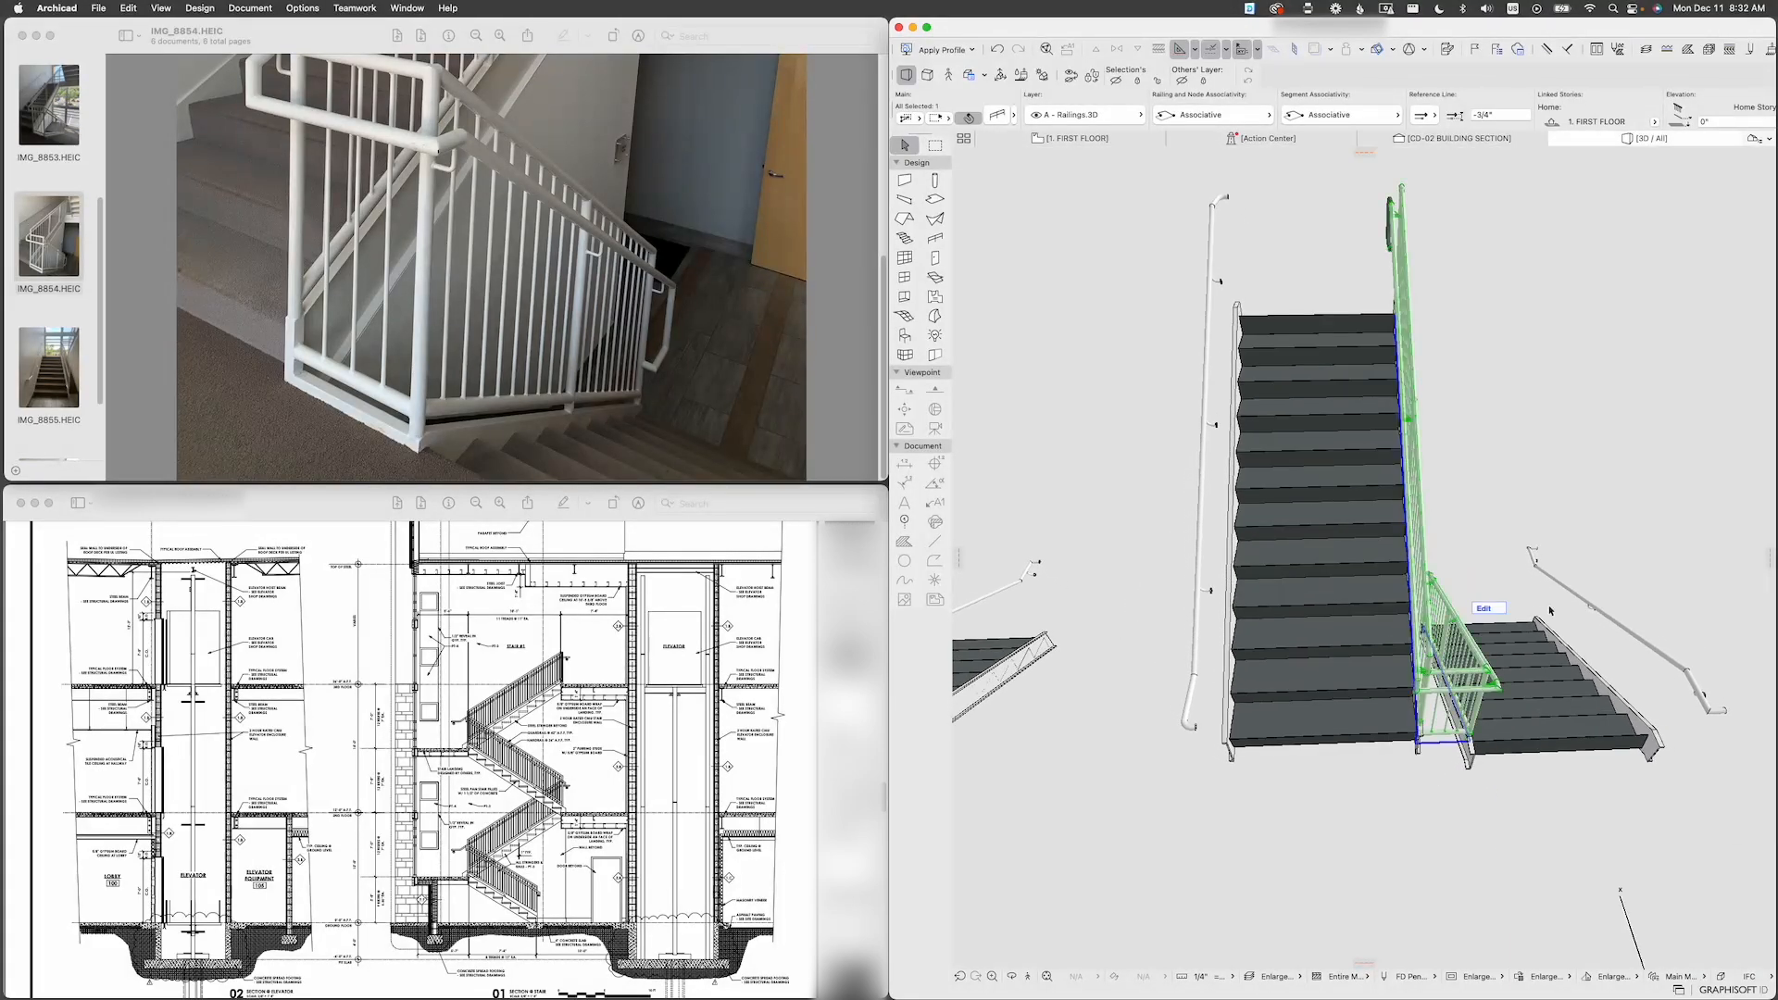
Step: Transfer the settings of the short flight's wall handrail to the long flight's wall handrail and clear the selection
click(1639, 638)
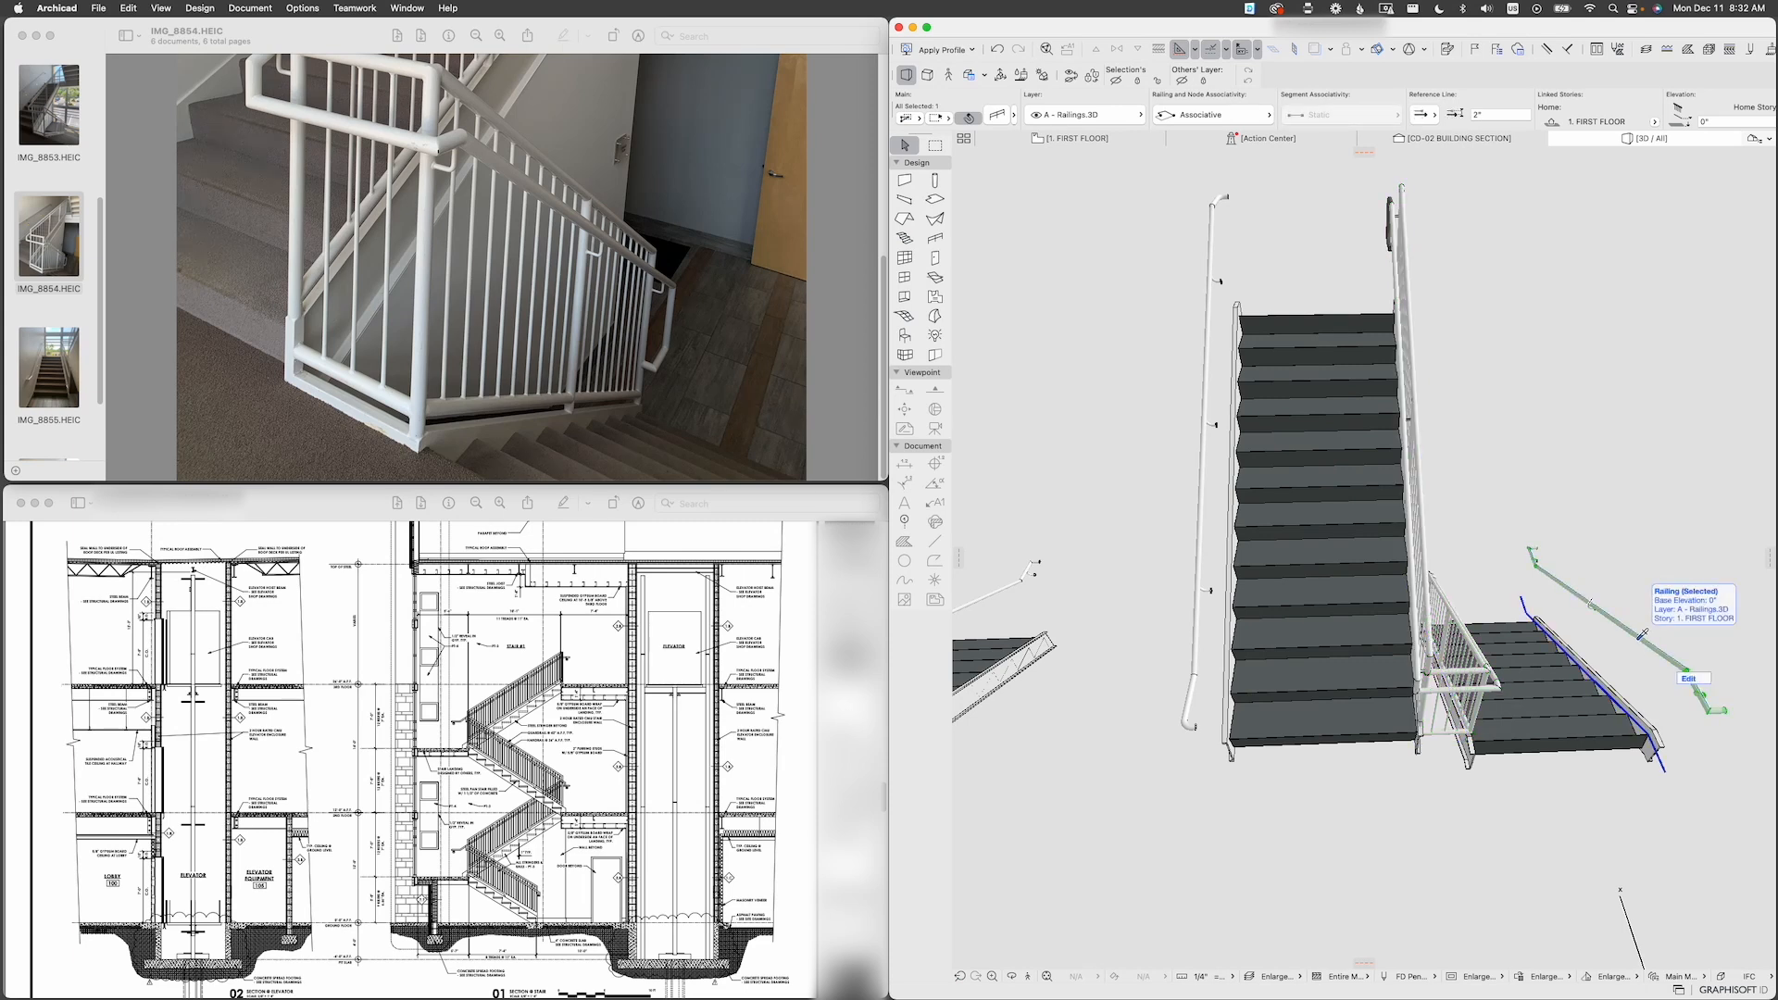
click(1641, 638)
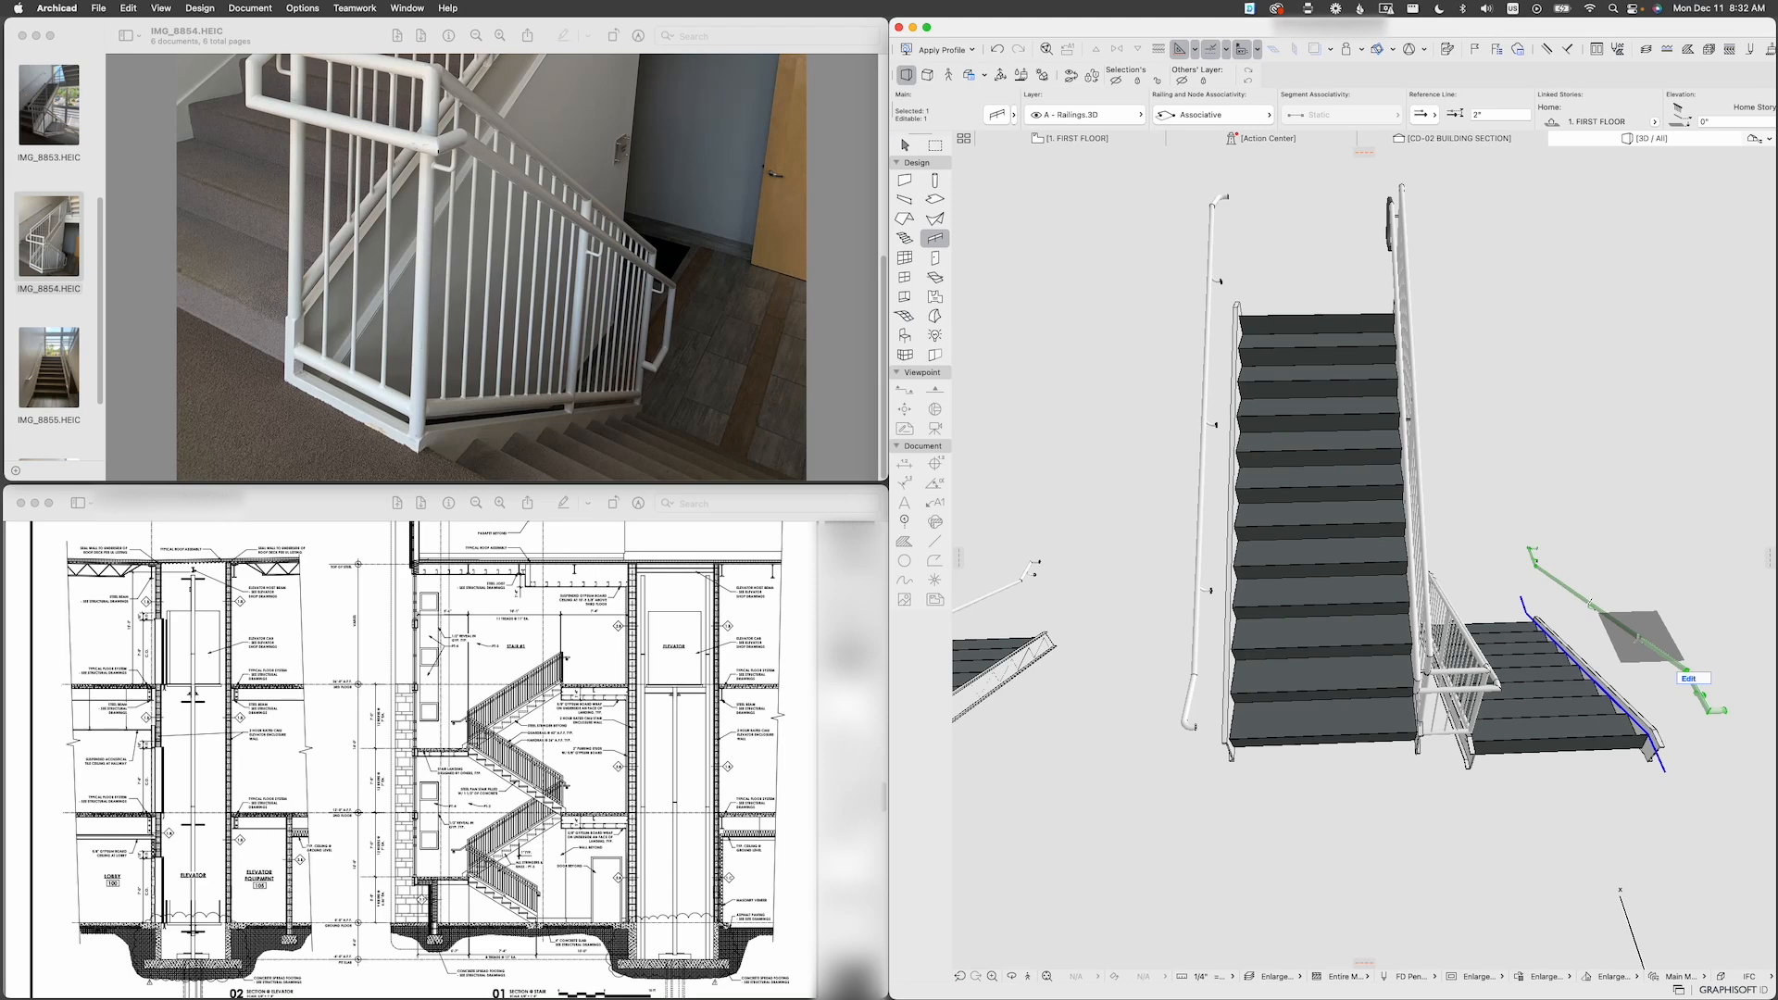
shift+middle_drag(1641, 636, 1463, 615)
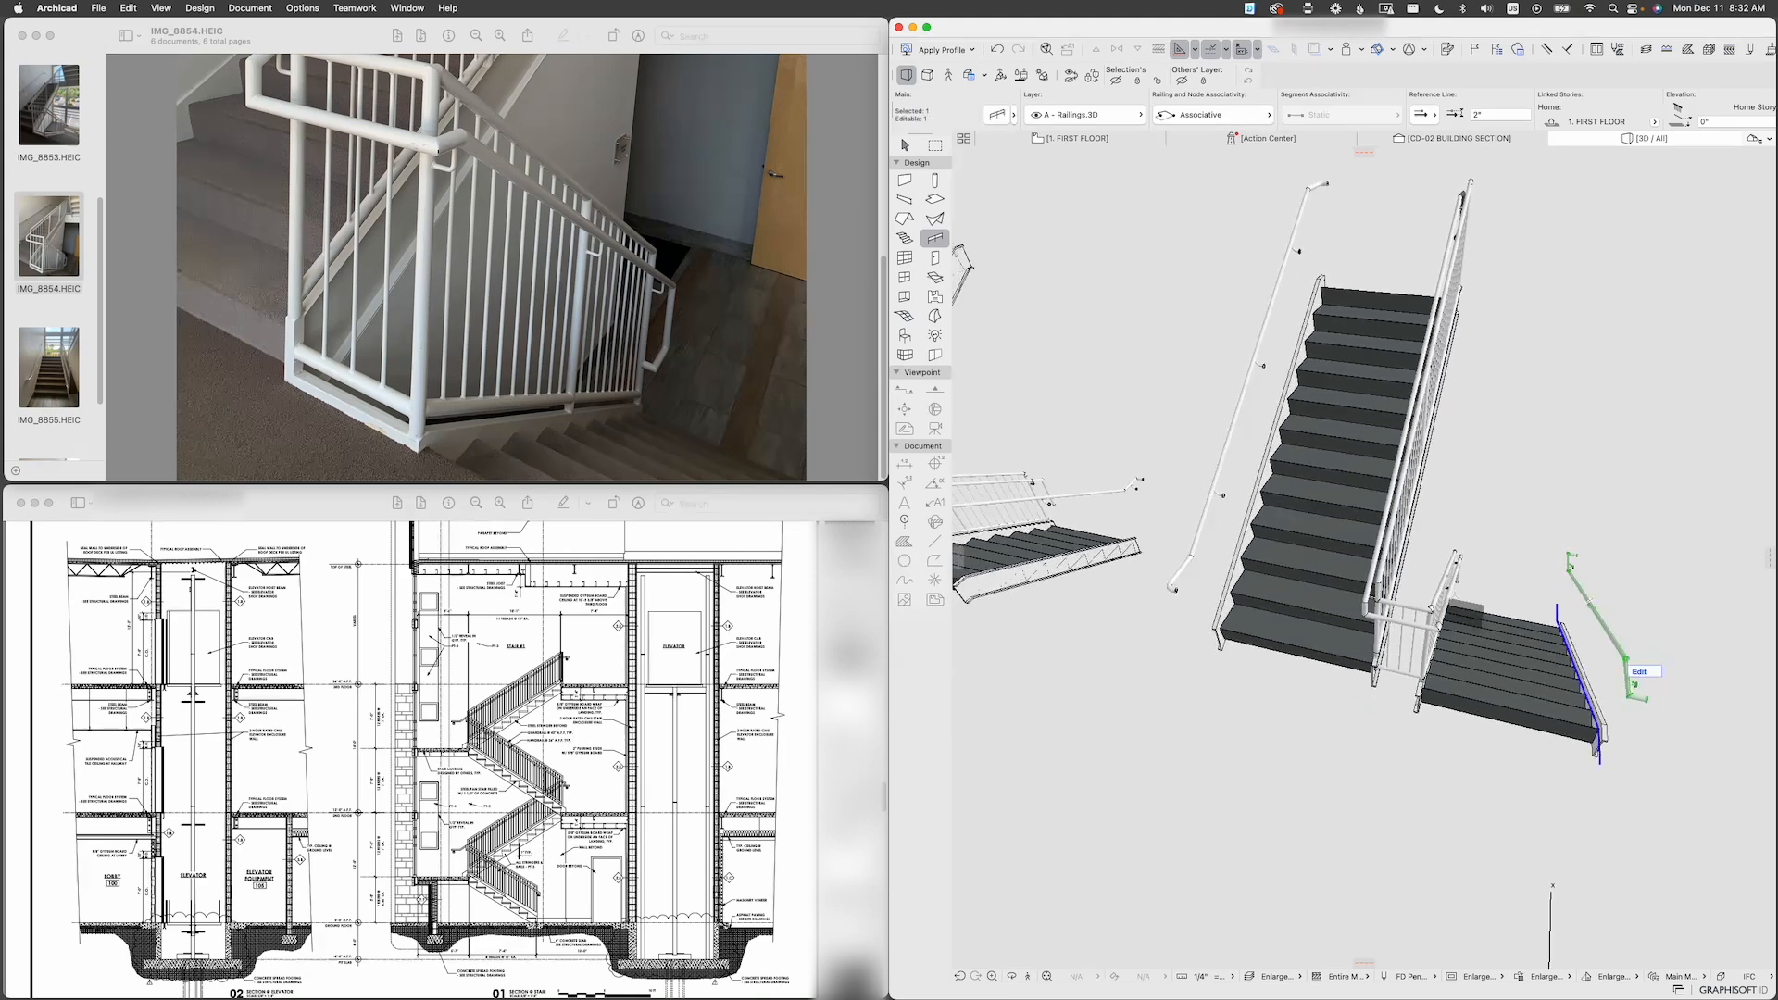
alt+super+click(1241, 425)
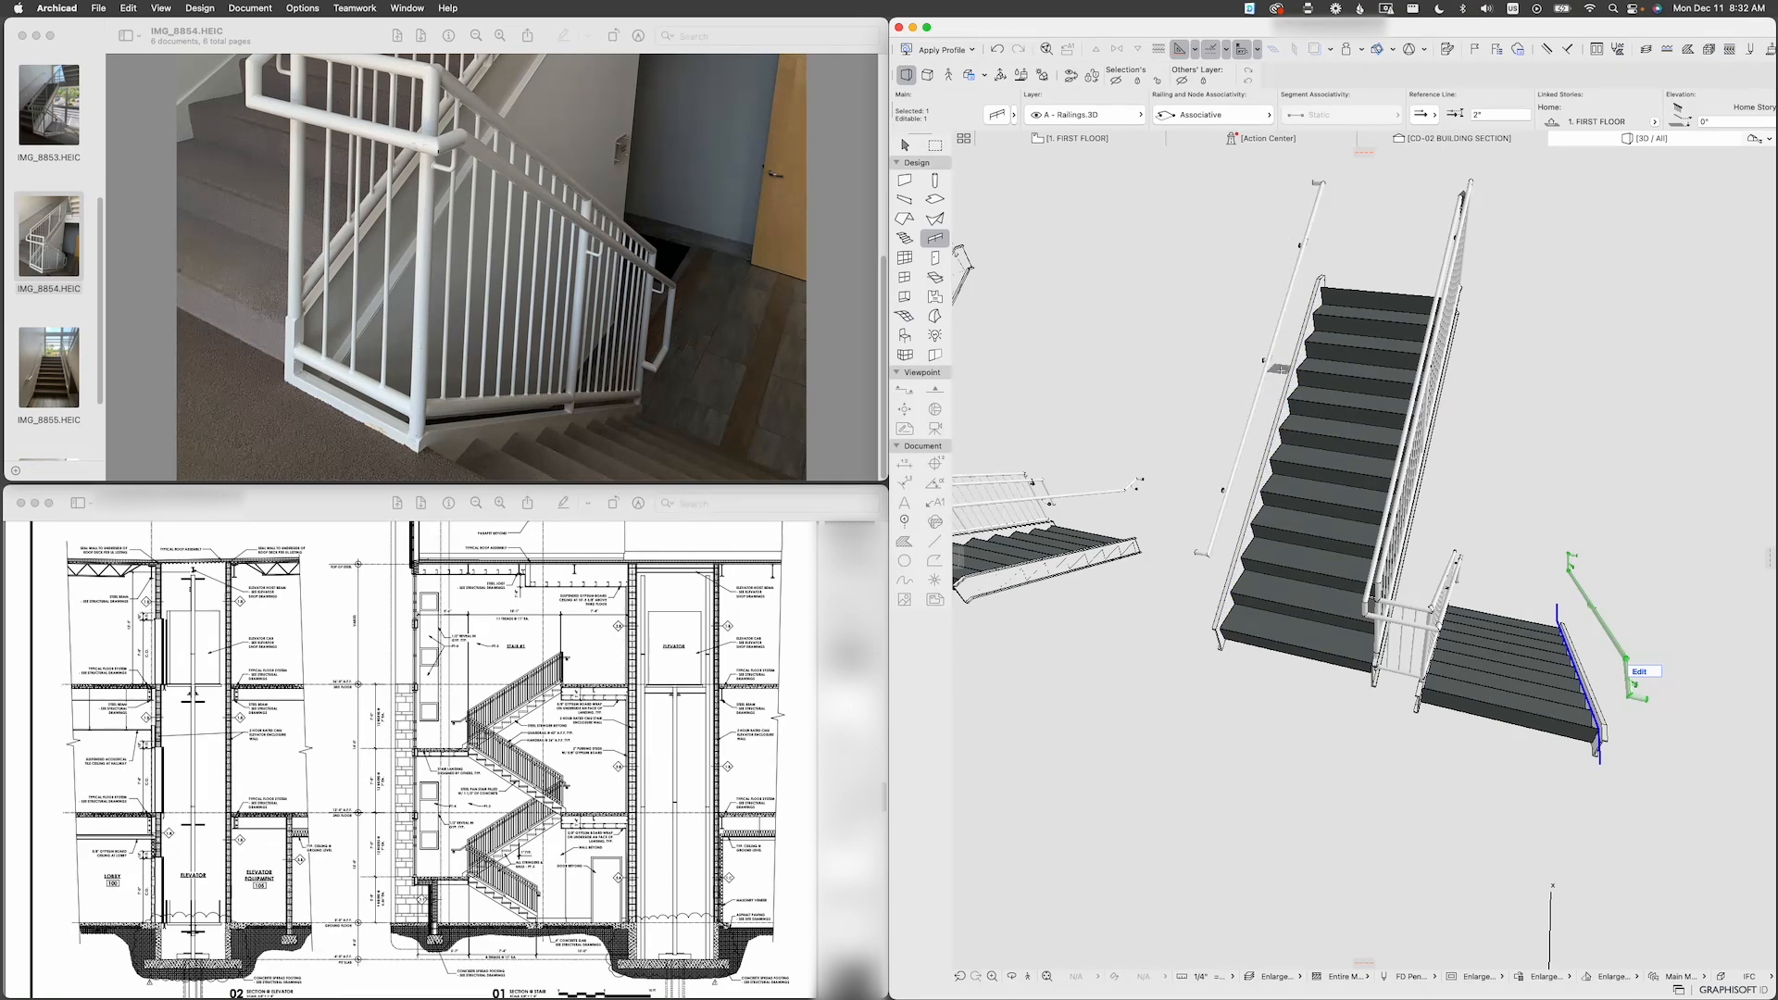
shift+middle_drag(1281, 371, 1363, 413)
key(Escape)
key(Escape)
Step: Select the wall handrails of the long and short flights in turn and compare them from above
shift+middle_drag(1483, 400, 1255, 547)
click(1332, 430)
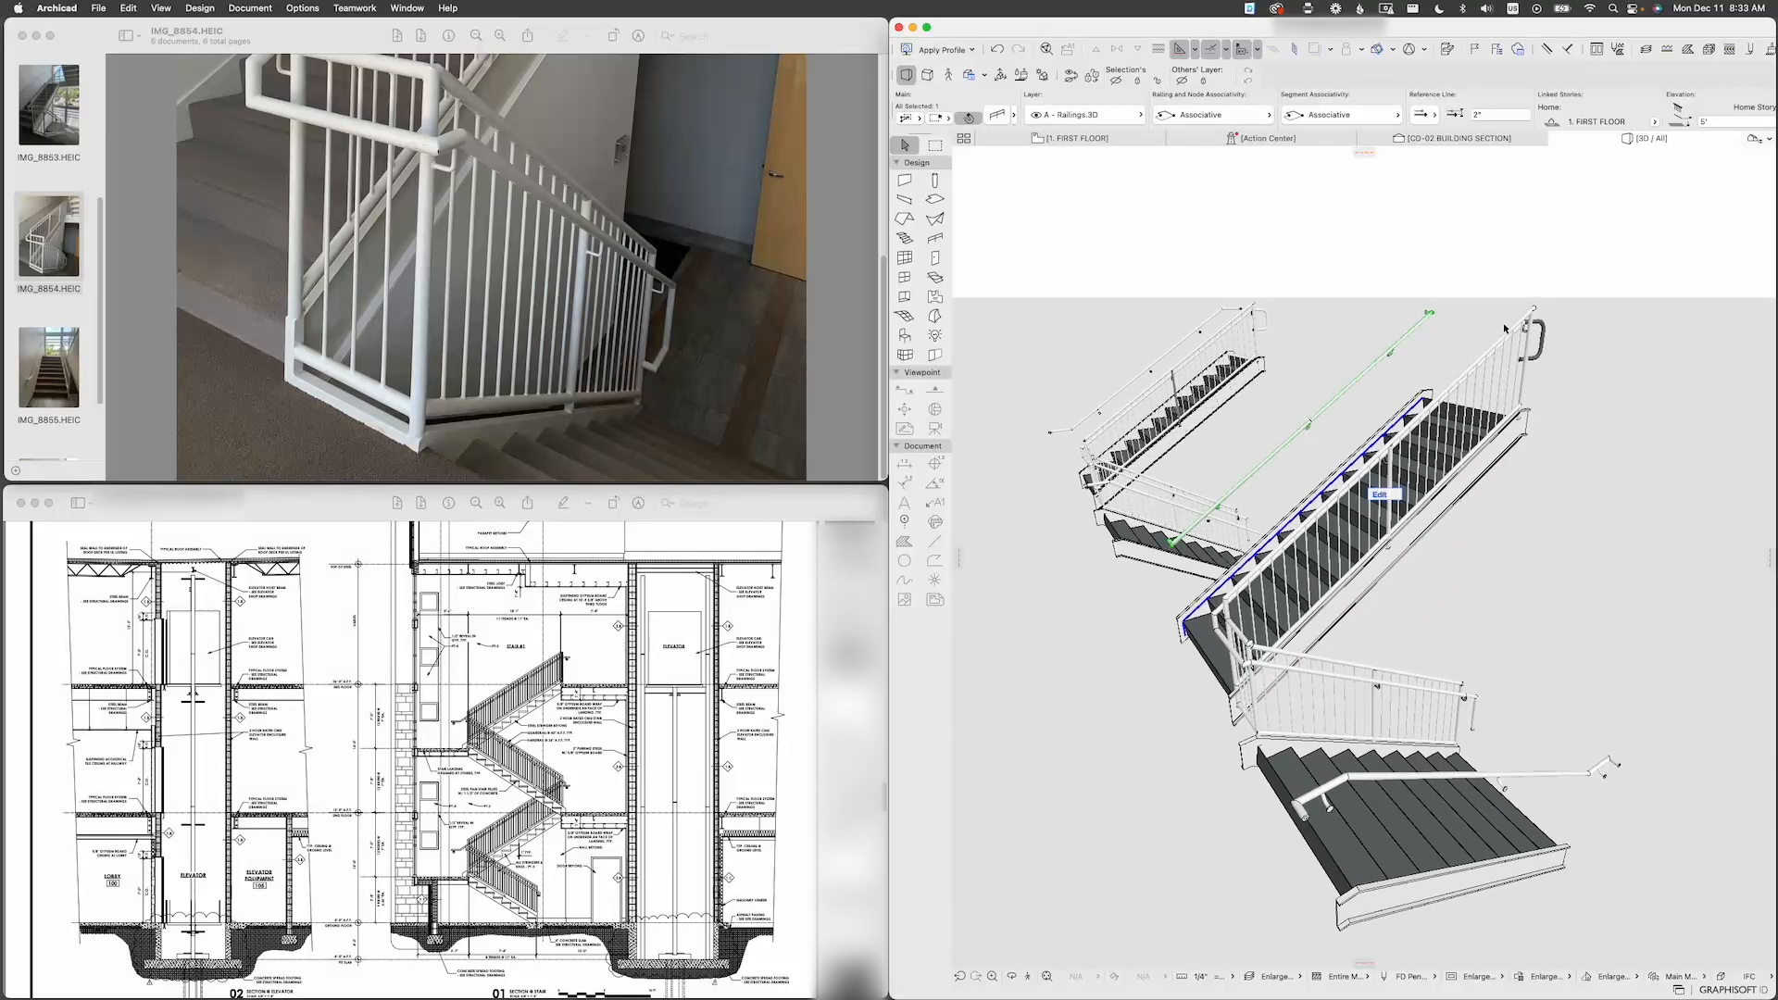
shift+middle_drag(1340, 483, 1528, 648)
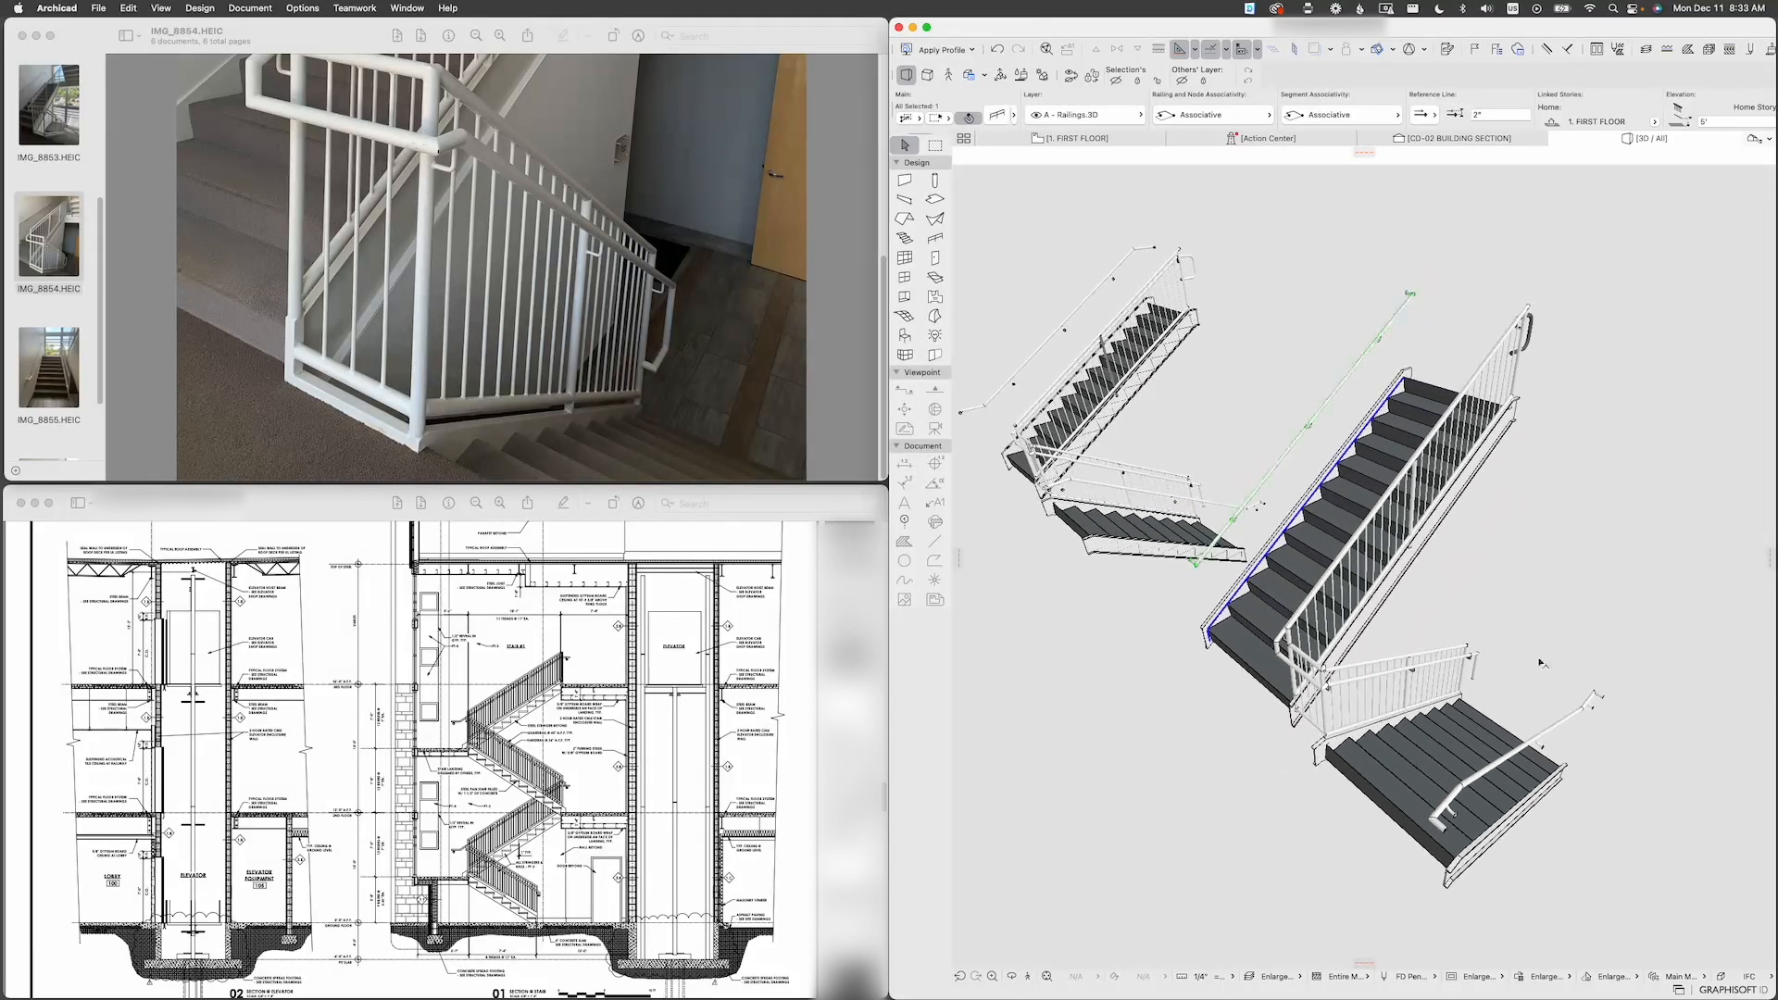
click(1580, 709)
shift+middle_drag(1580, 710, 1518, 725)
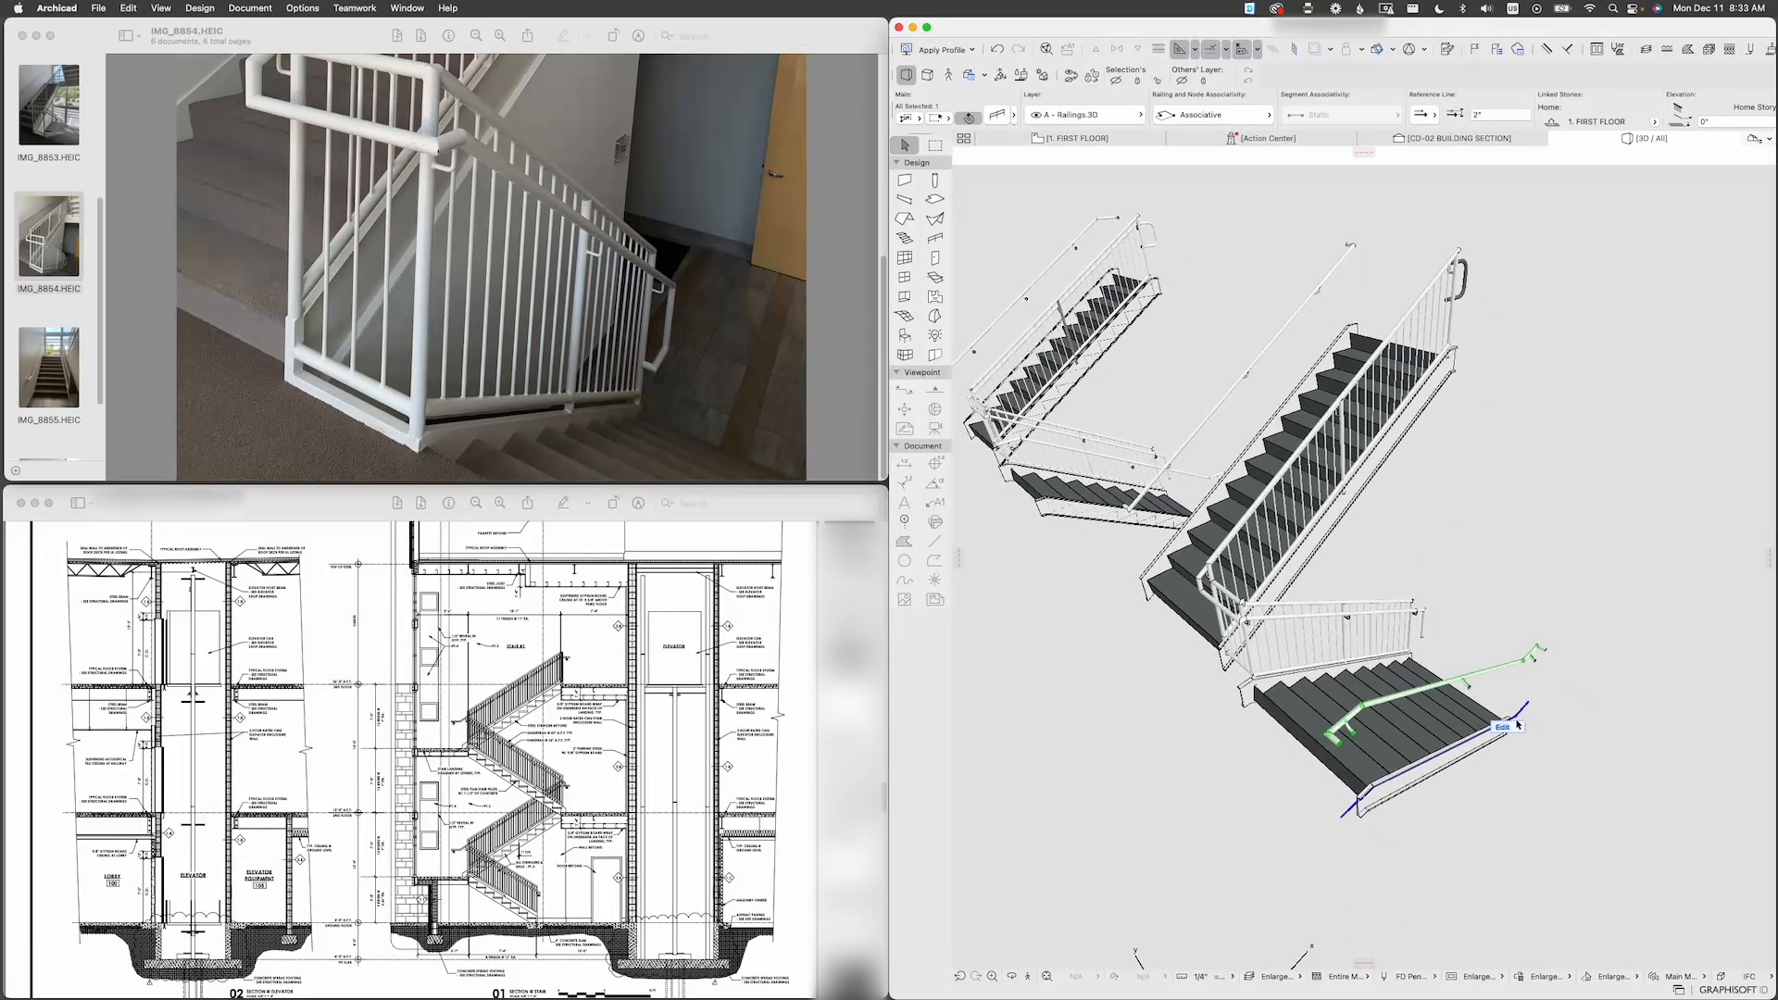
Step: On the first floor plan, draw a building section line across the upper stair flight using the existing section's settings
key(Escape)
click(1066, 139)
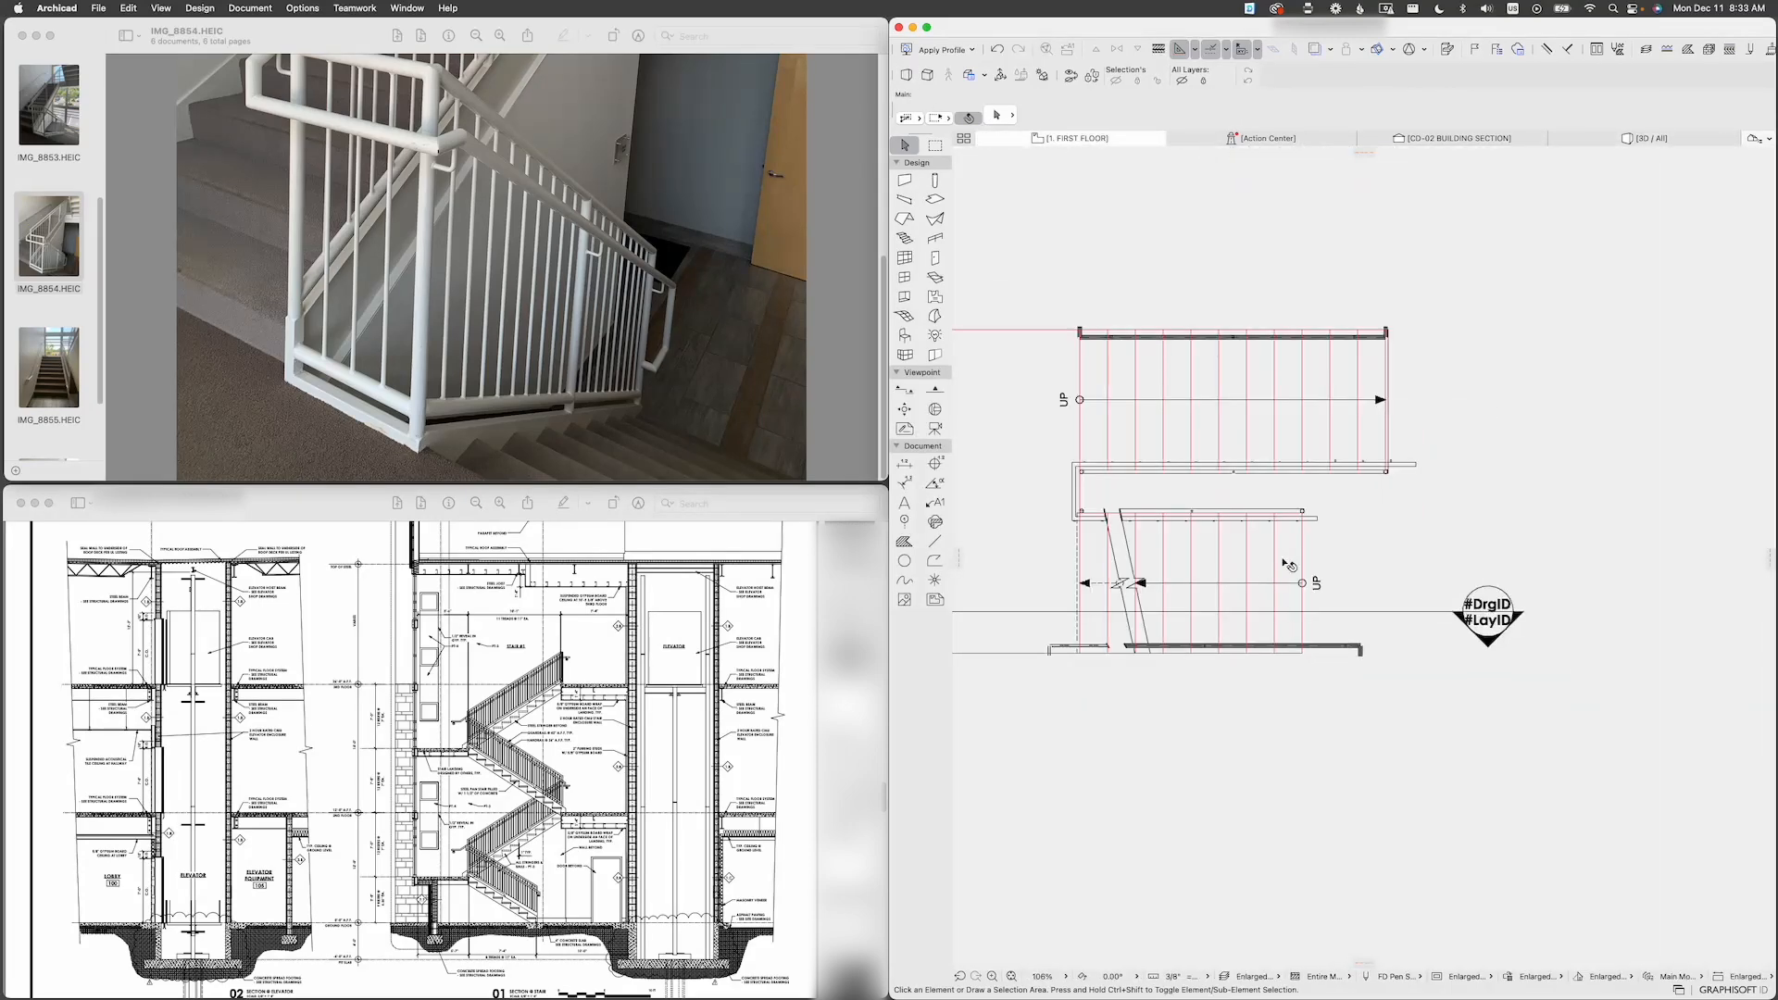
scroll(1494, 623, down, 3)
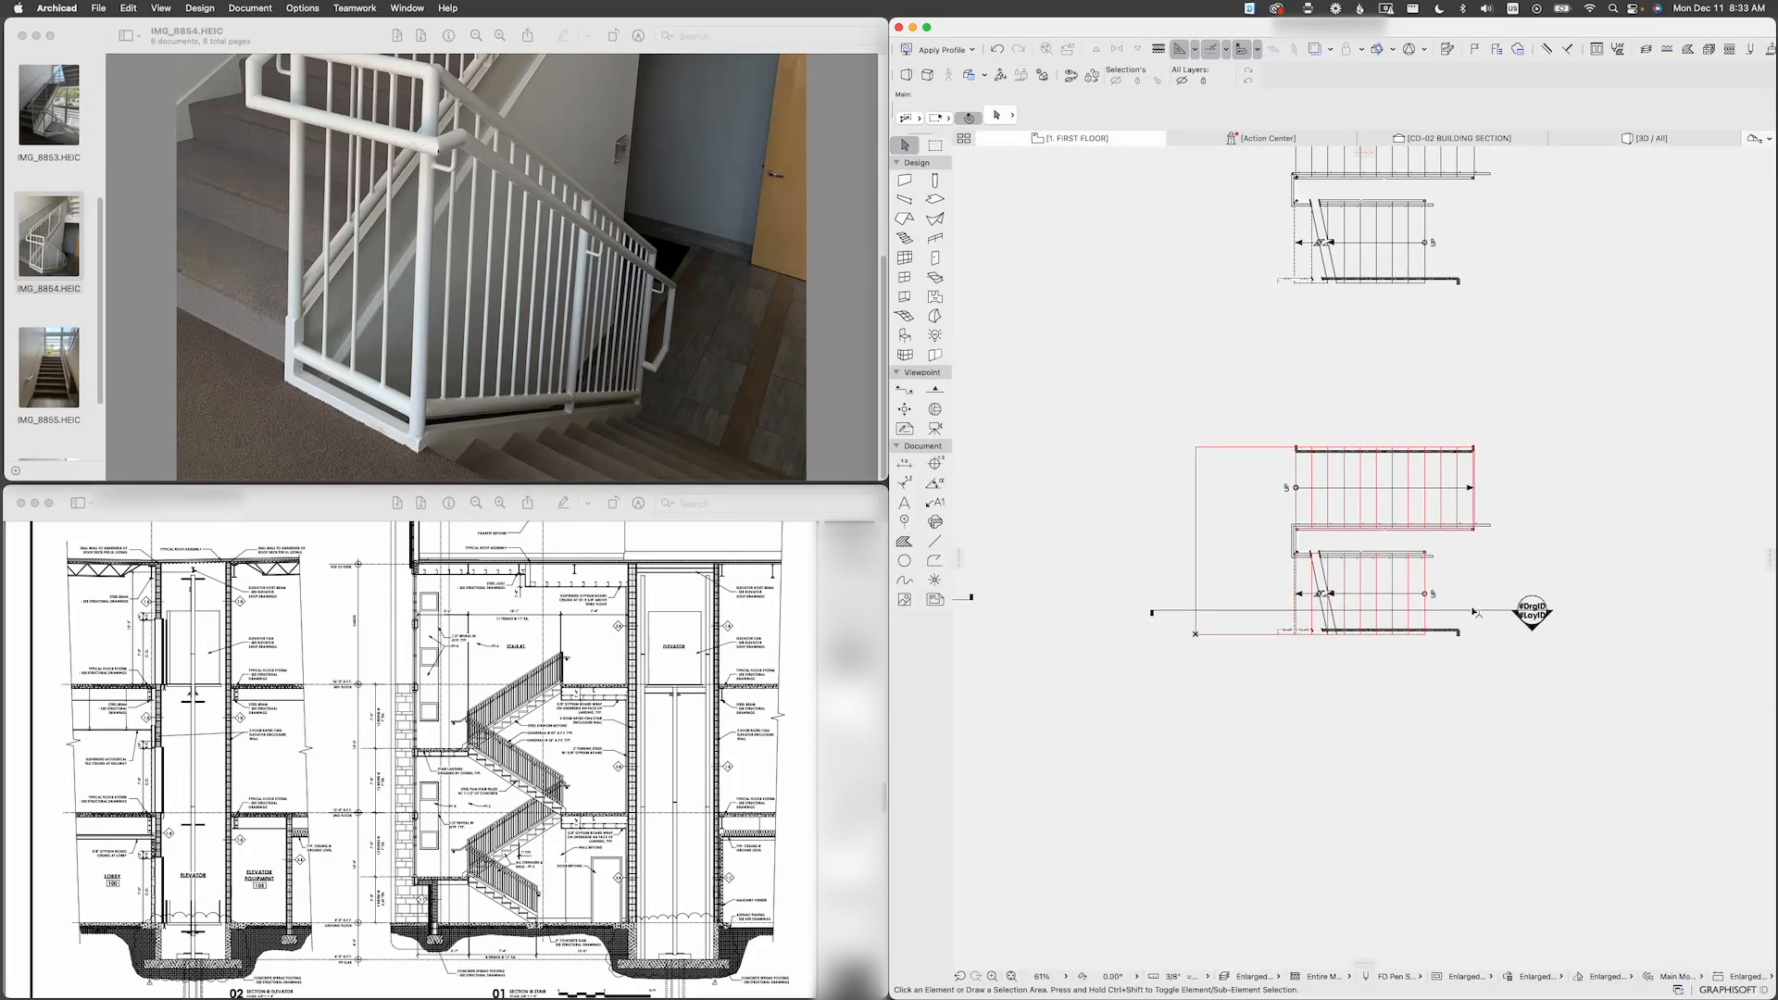
alt+click(1475, 611)
click(1165, 471)
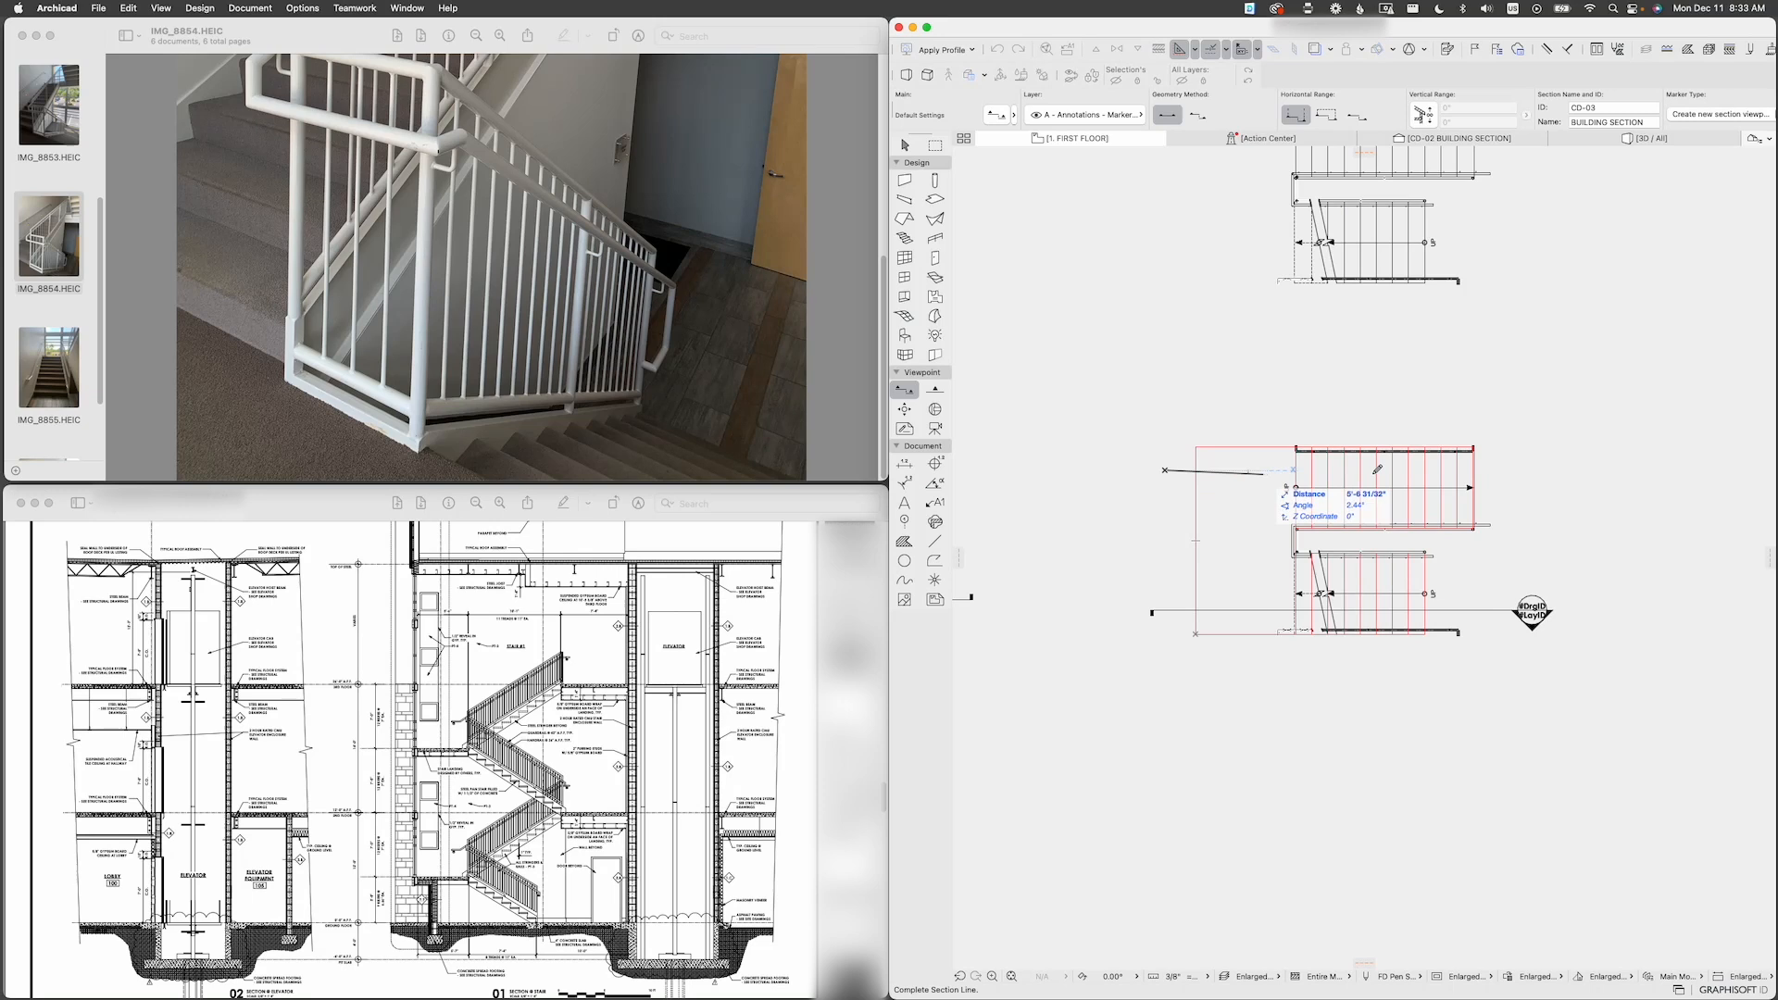
click(1537, 469)
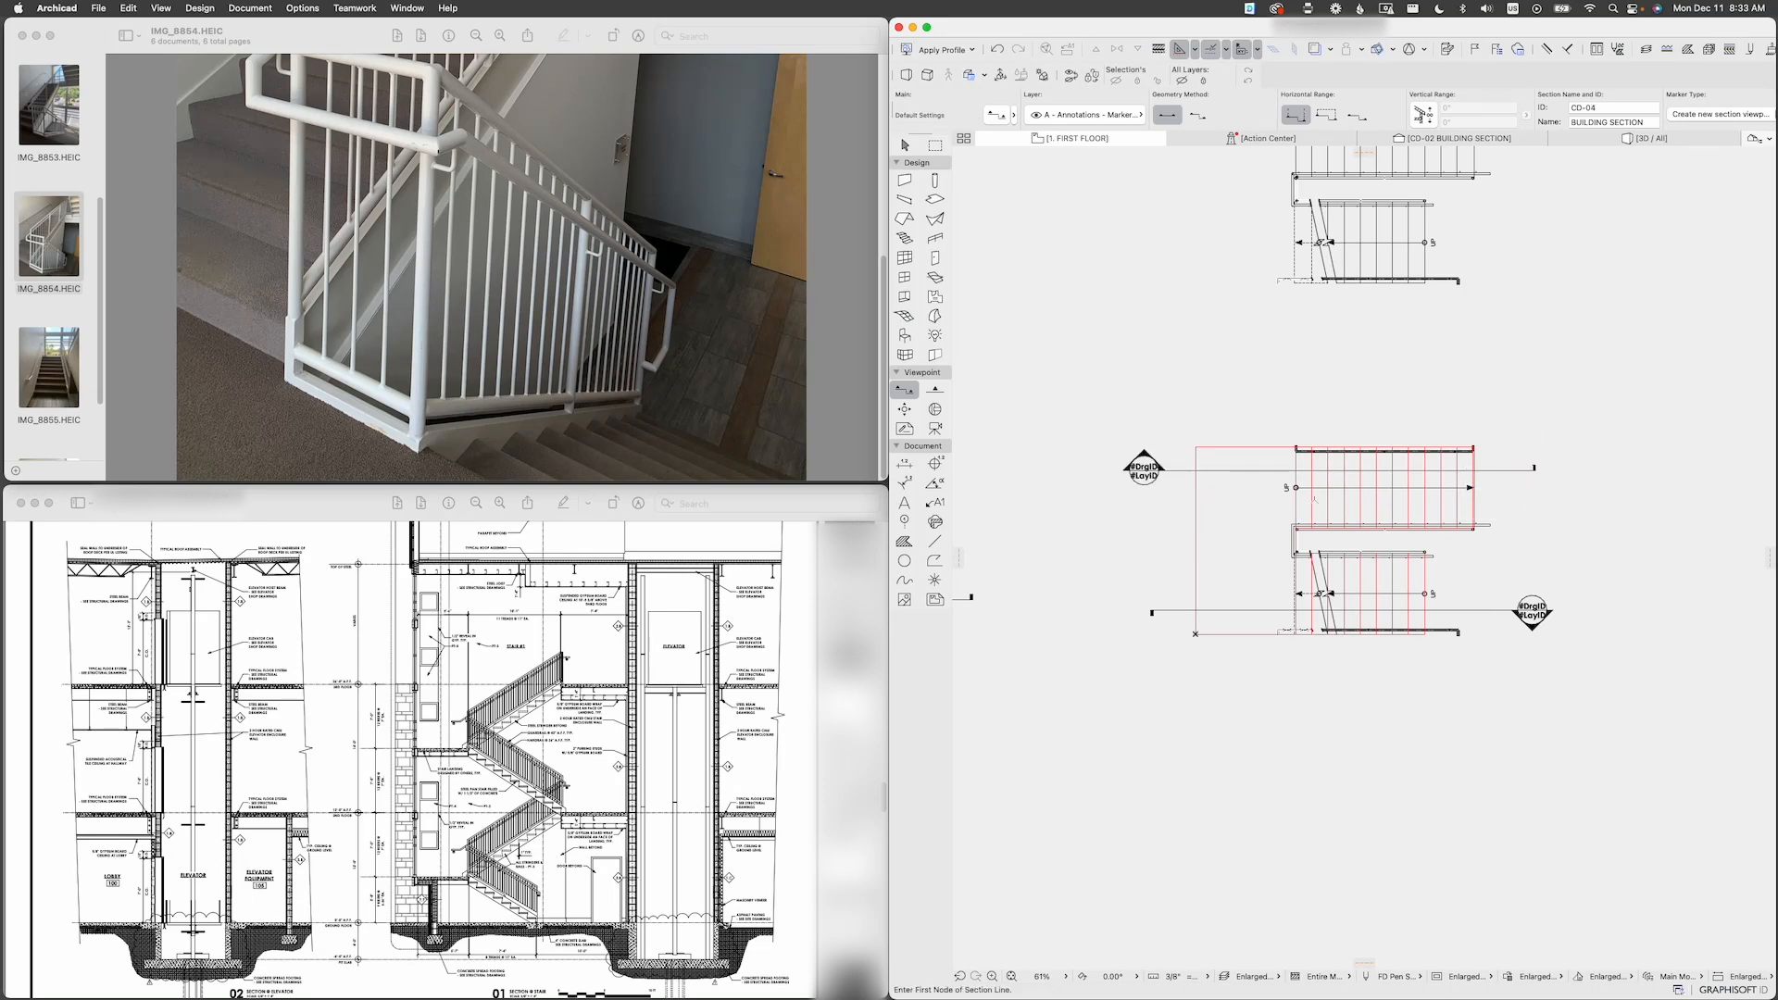
key(Escape)
Step: Move the duplicate stair and railings, located above the sectioned stair in plan, 20' horizontally to the right
scroll(1204, 497, down, 2)
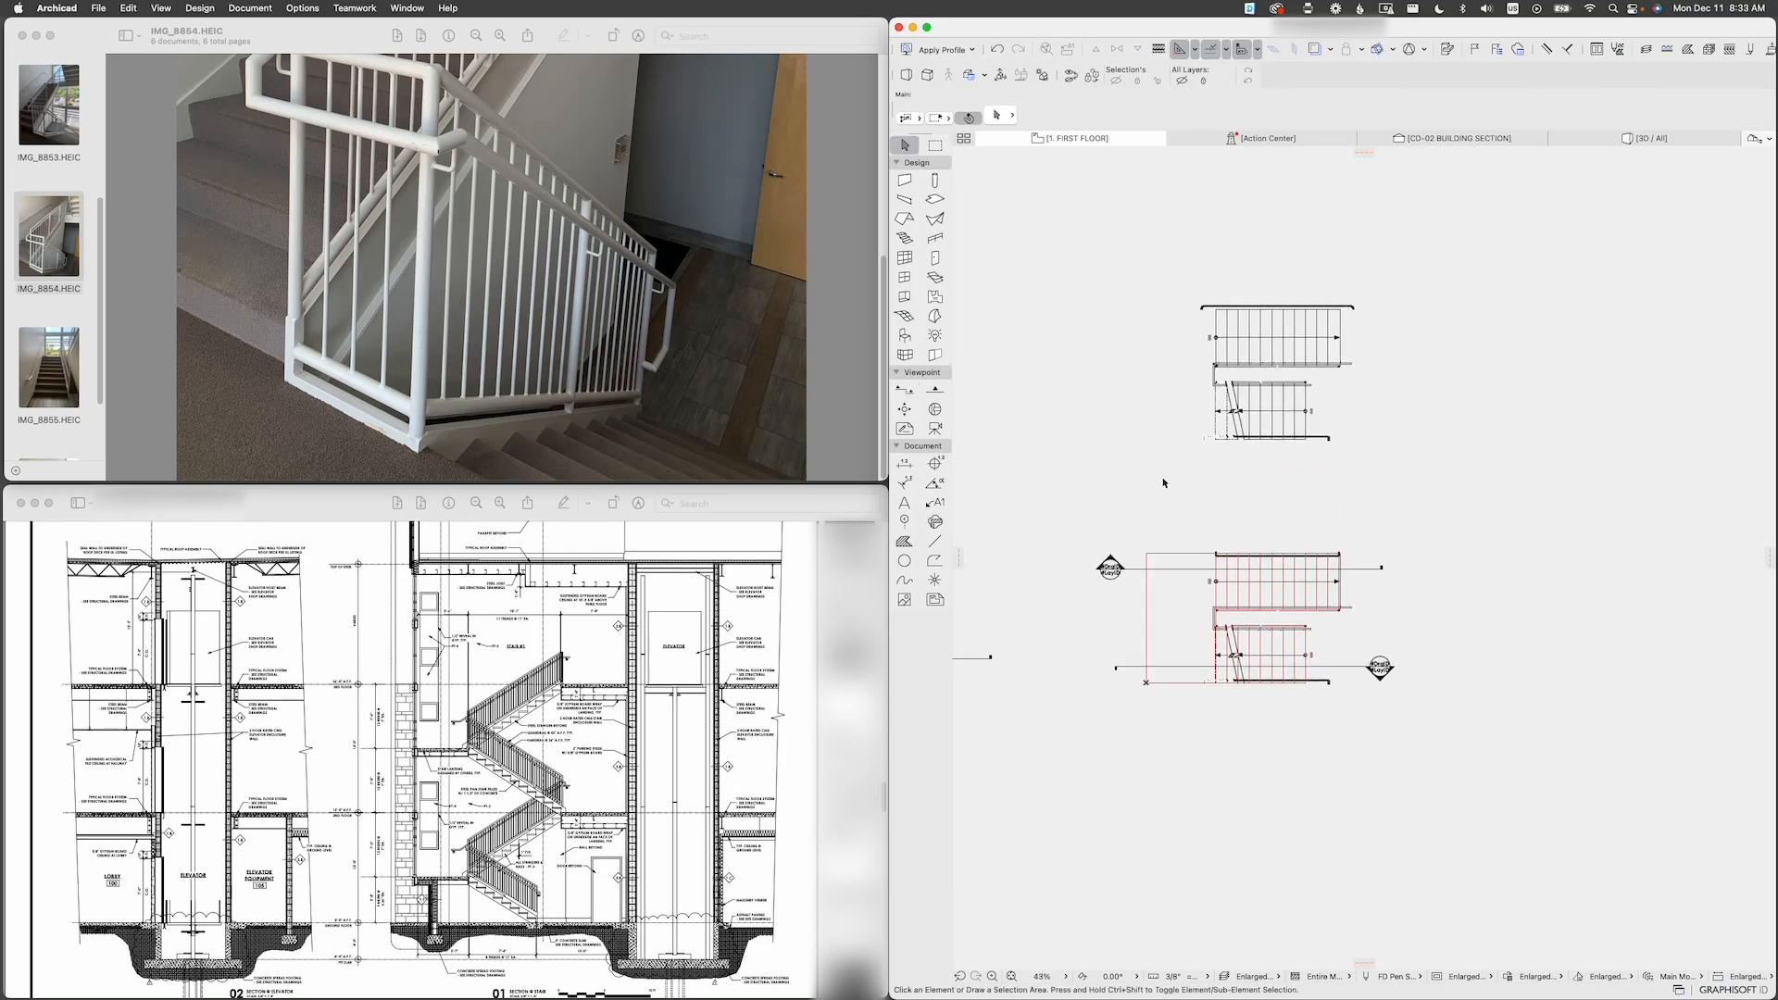
drag(1164, 482, 1373, 289)
click(1294, 338)
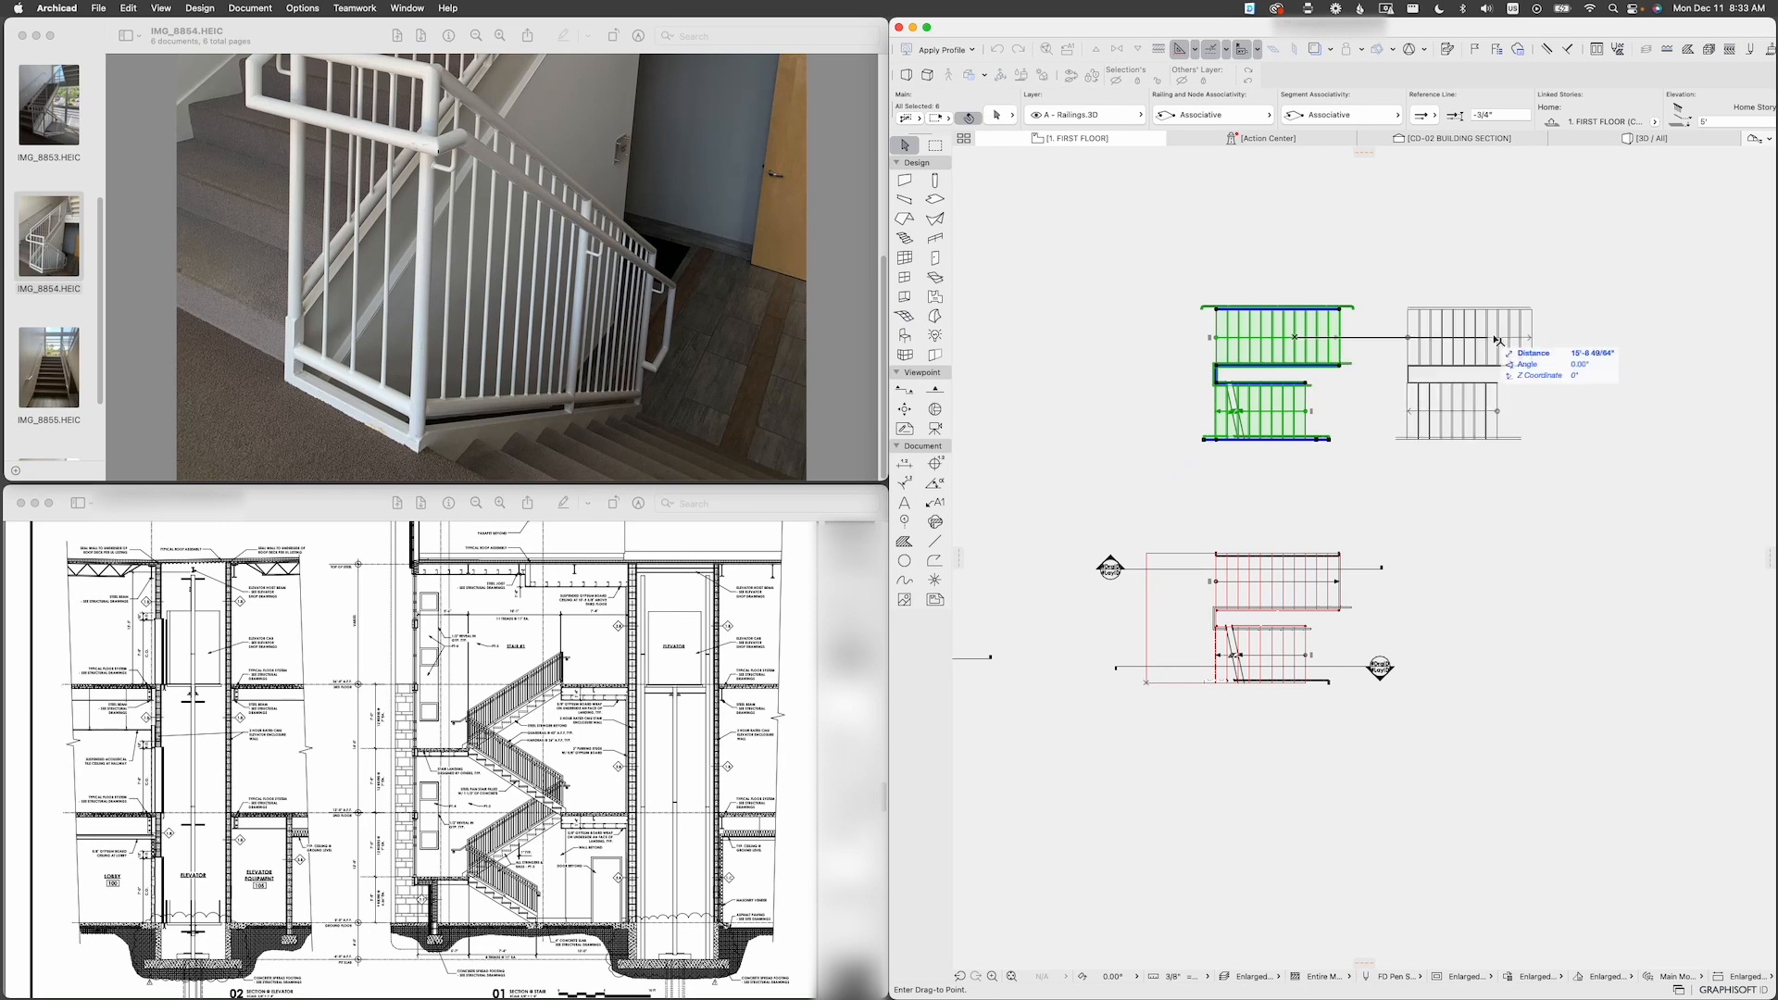
key(Tab)
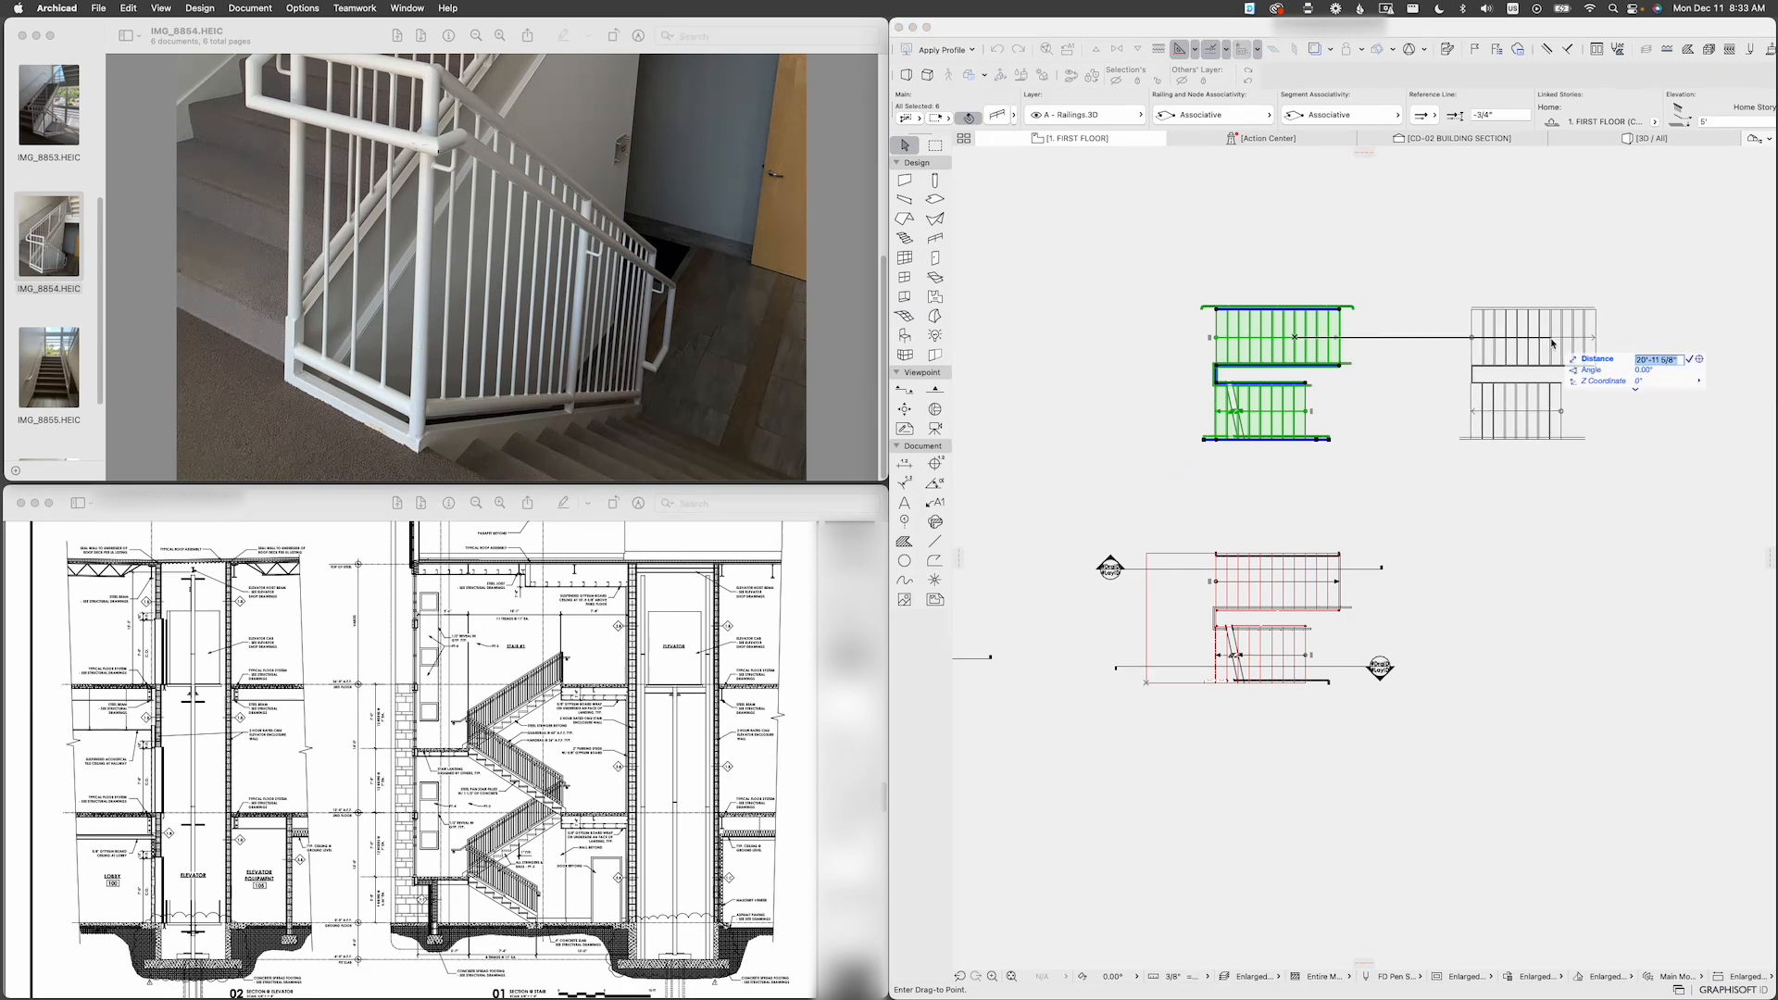
text(20)
key(Return)
key(Escape)
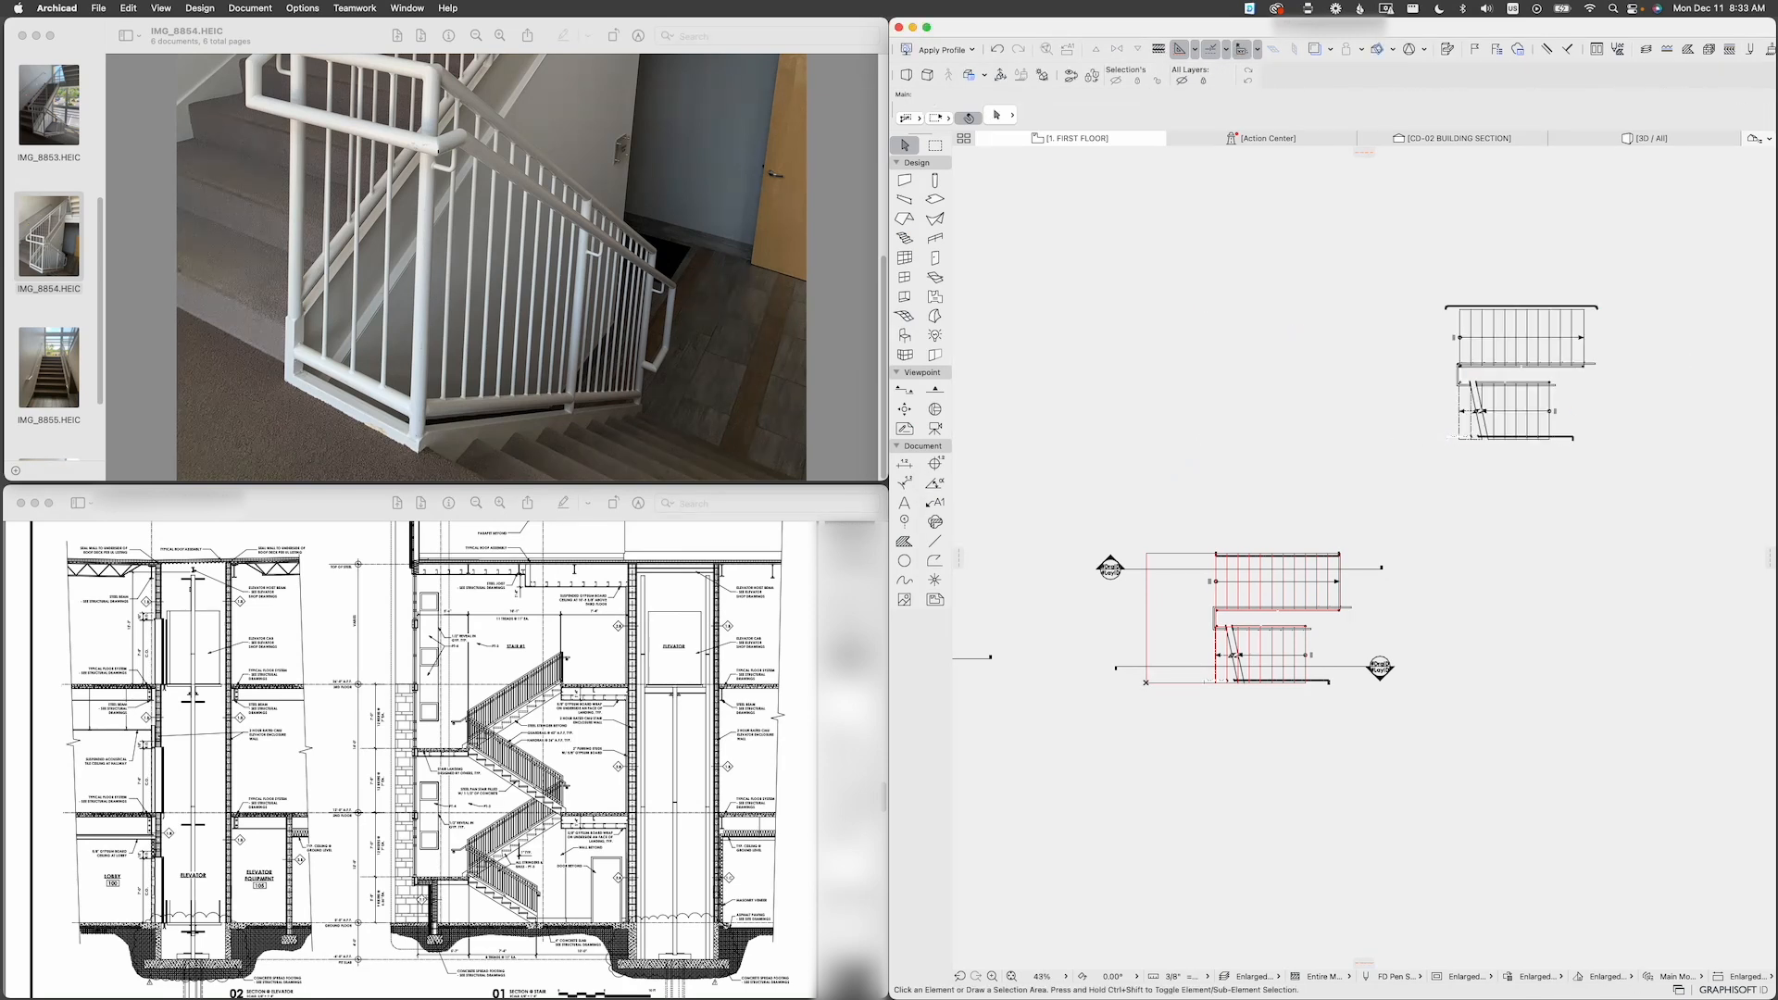
Step: Open the building section through the lower stair flight with the current view settings
click(1110, 567)
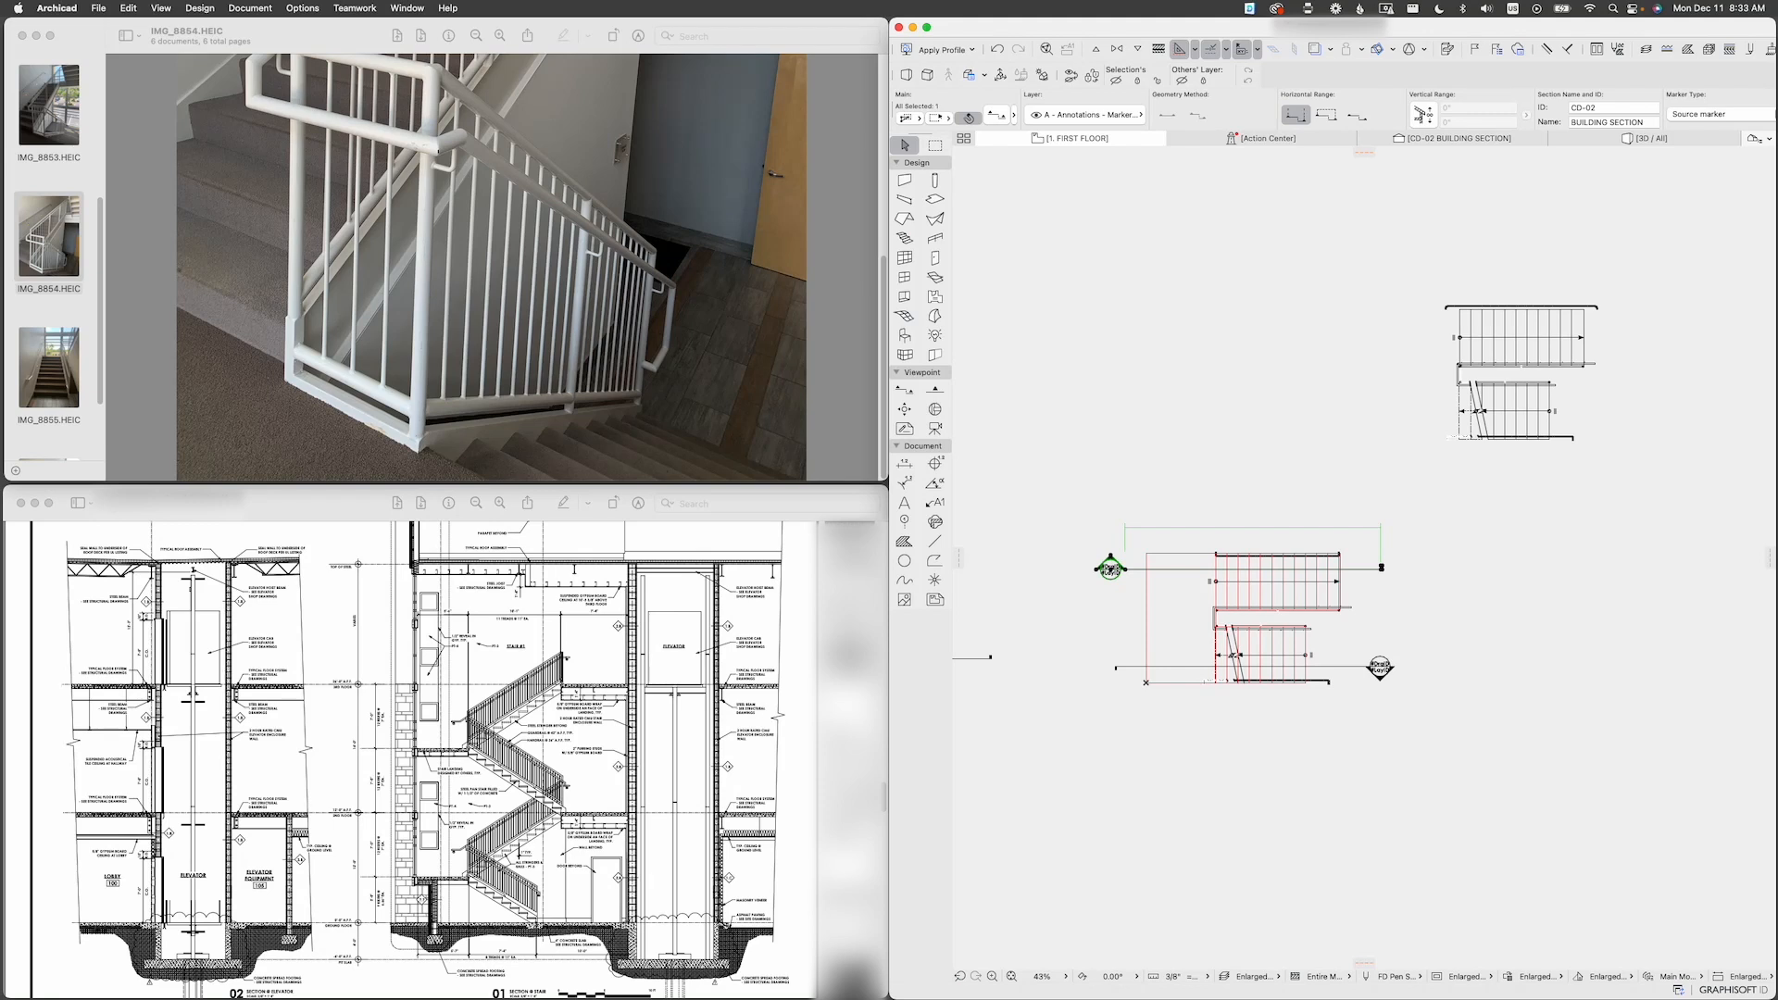
right_click(1156, 450)
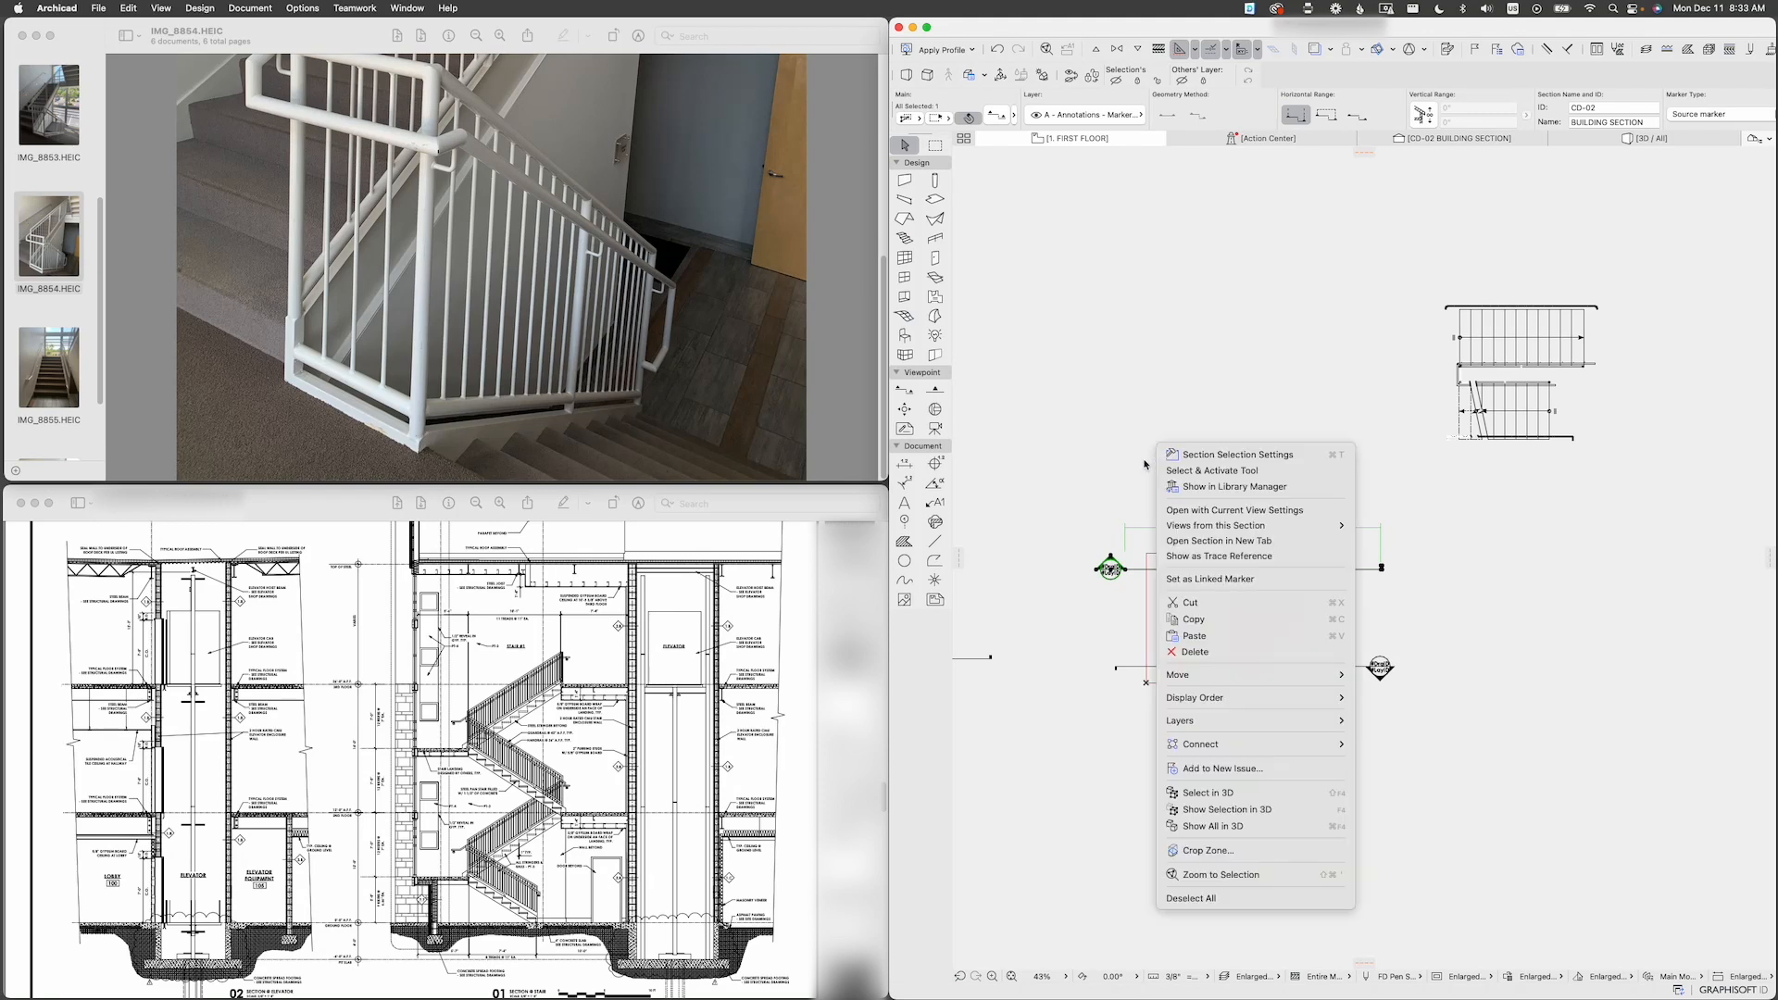
click(1141, 466)
click(1357, 667)
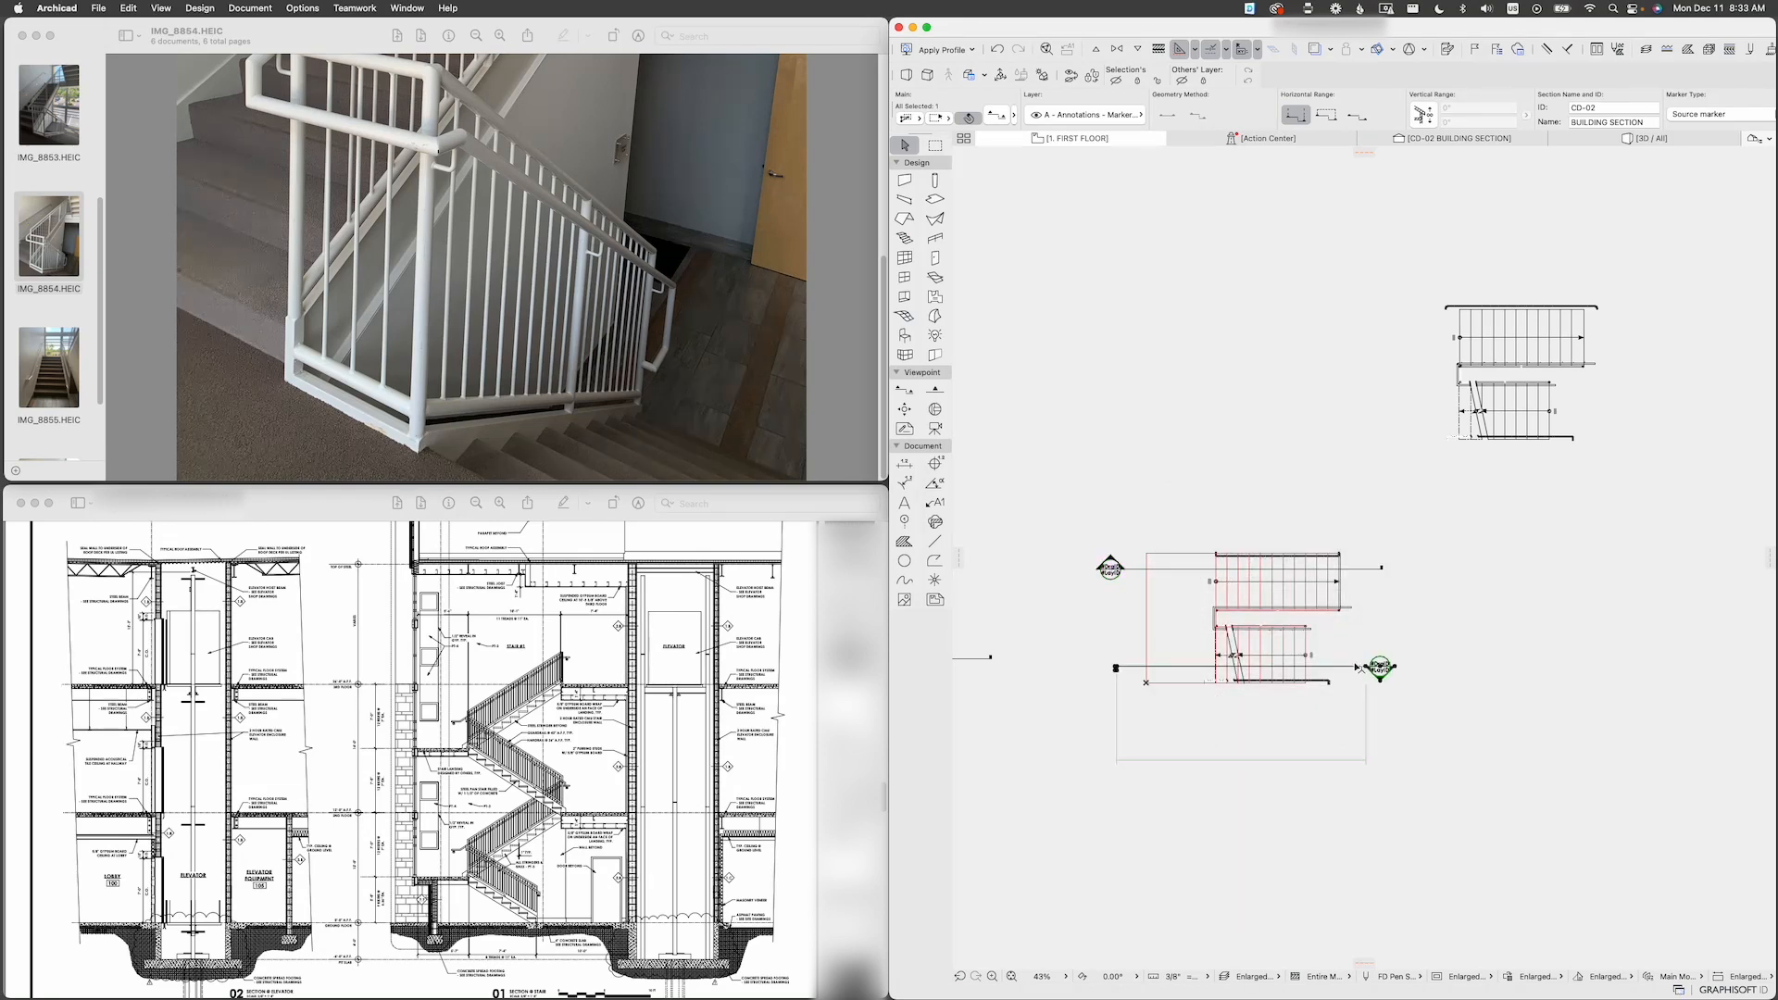
right_click(1413, 618)
click(1454, 681)
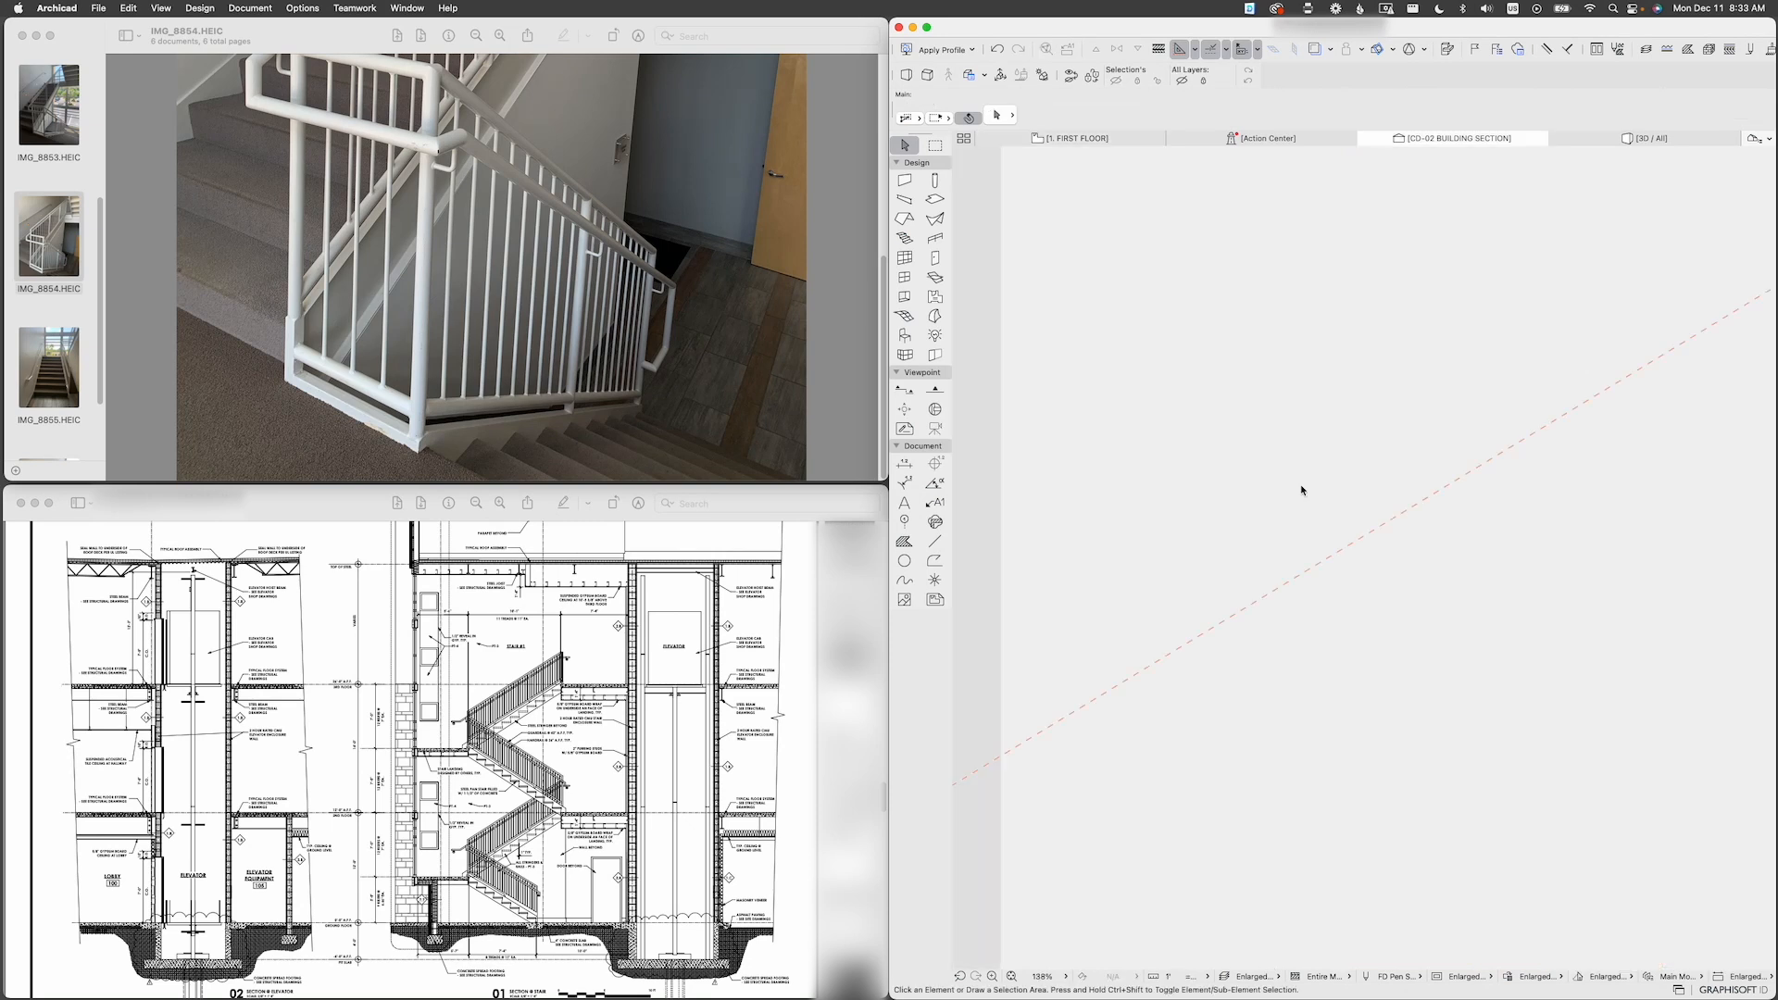
Step: Measure the horizontal extensions at the bottom and top ends of the lower flight's handrail
click(1234, 489)
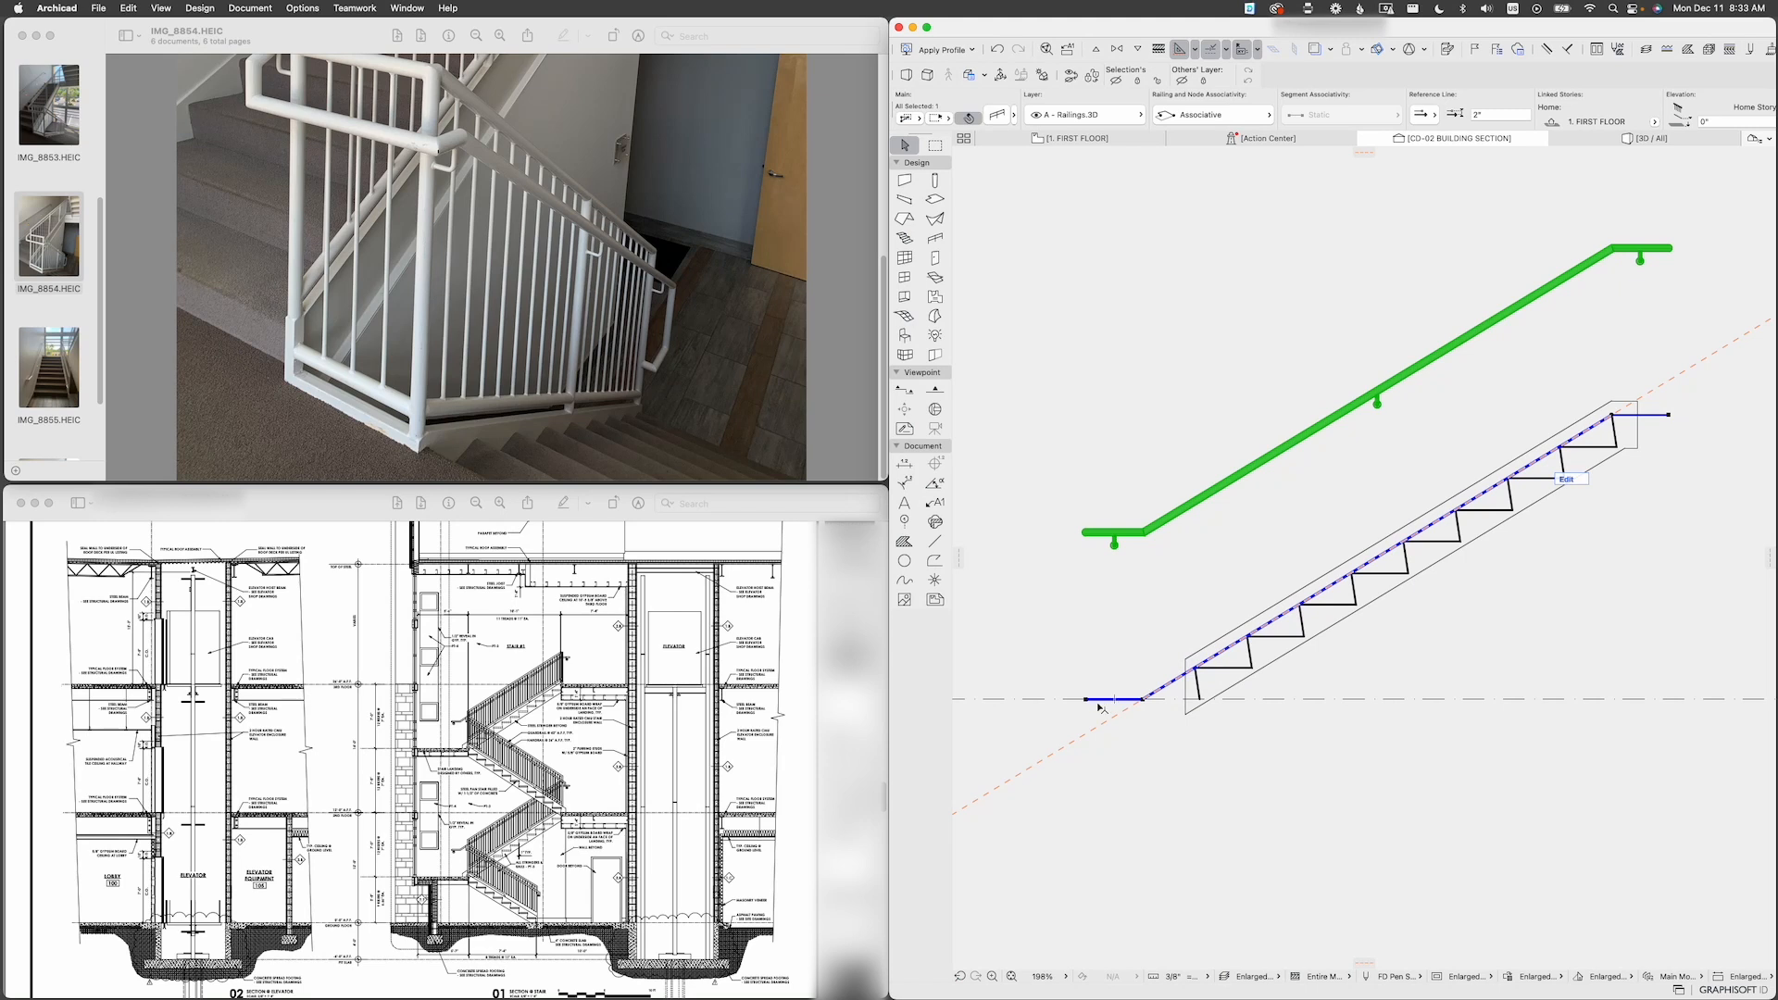
key(m)
click(1142, 700)
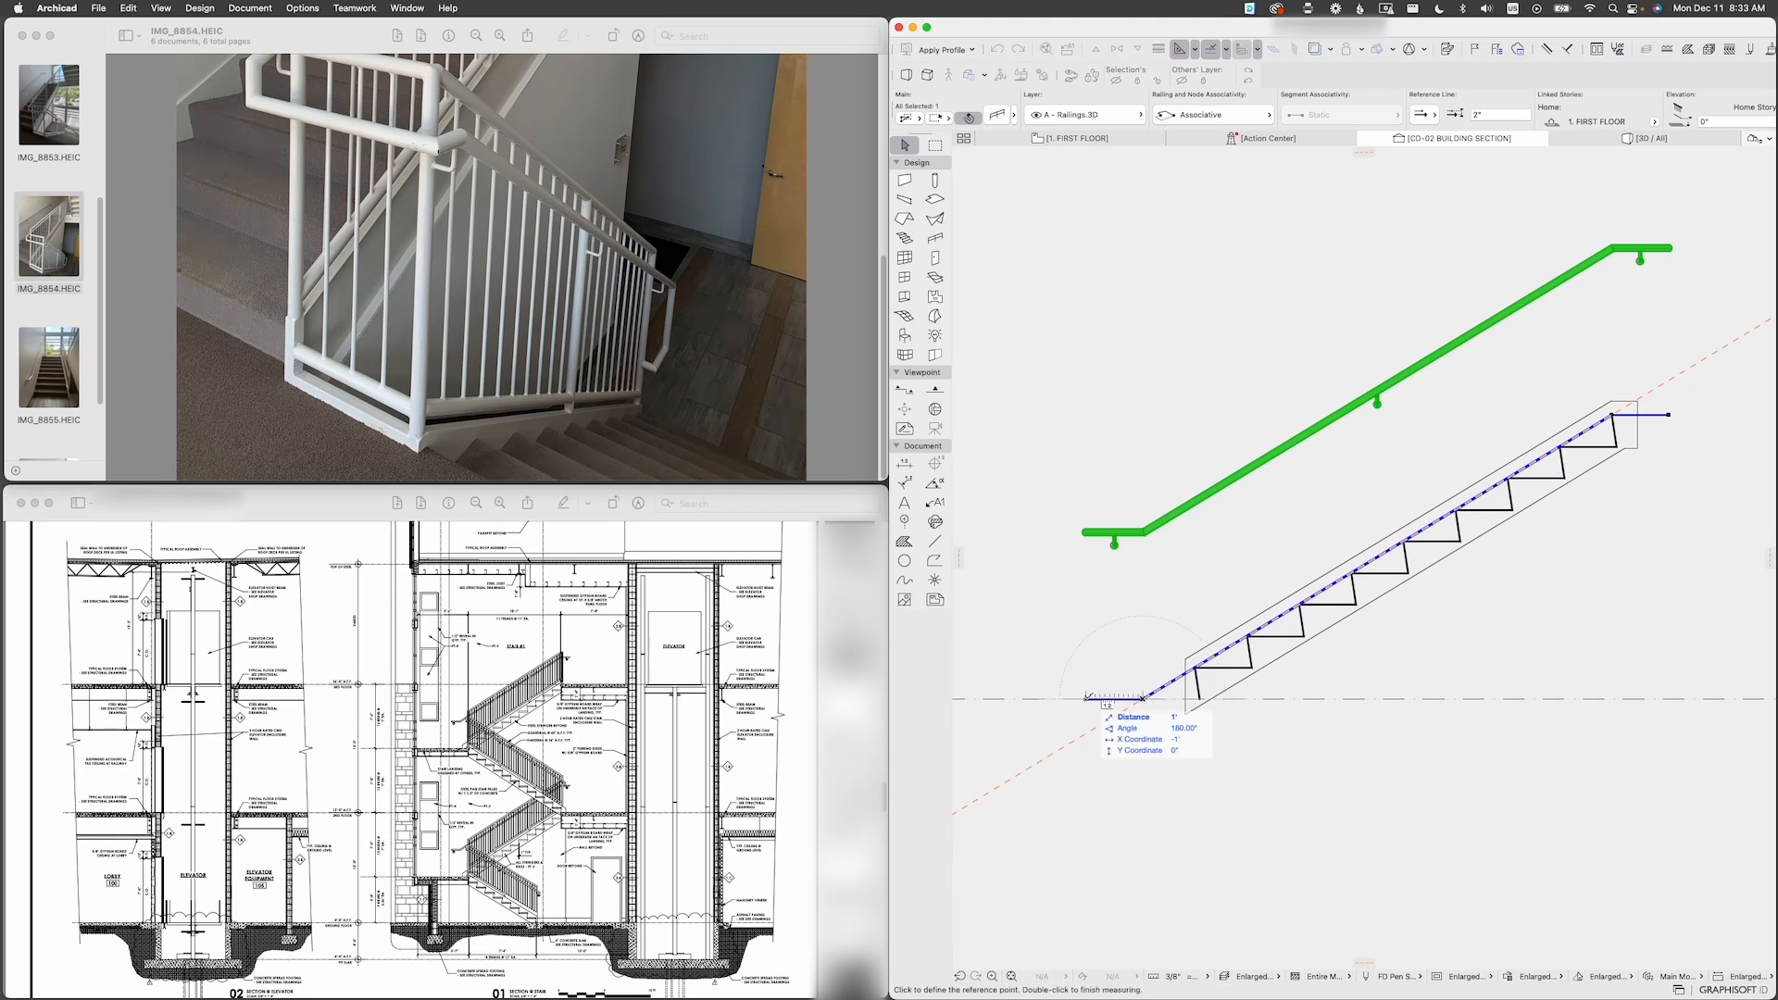
key(Escape)
middle_drag(1569, 439, 1313, 574)
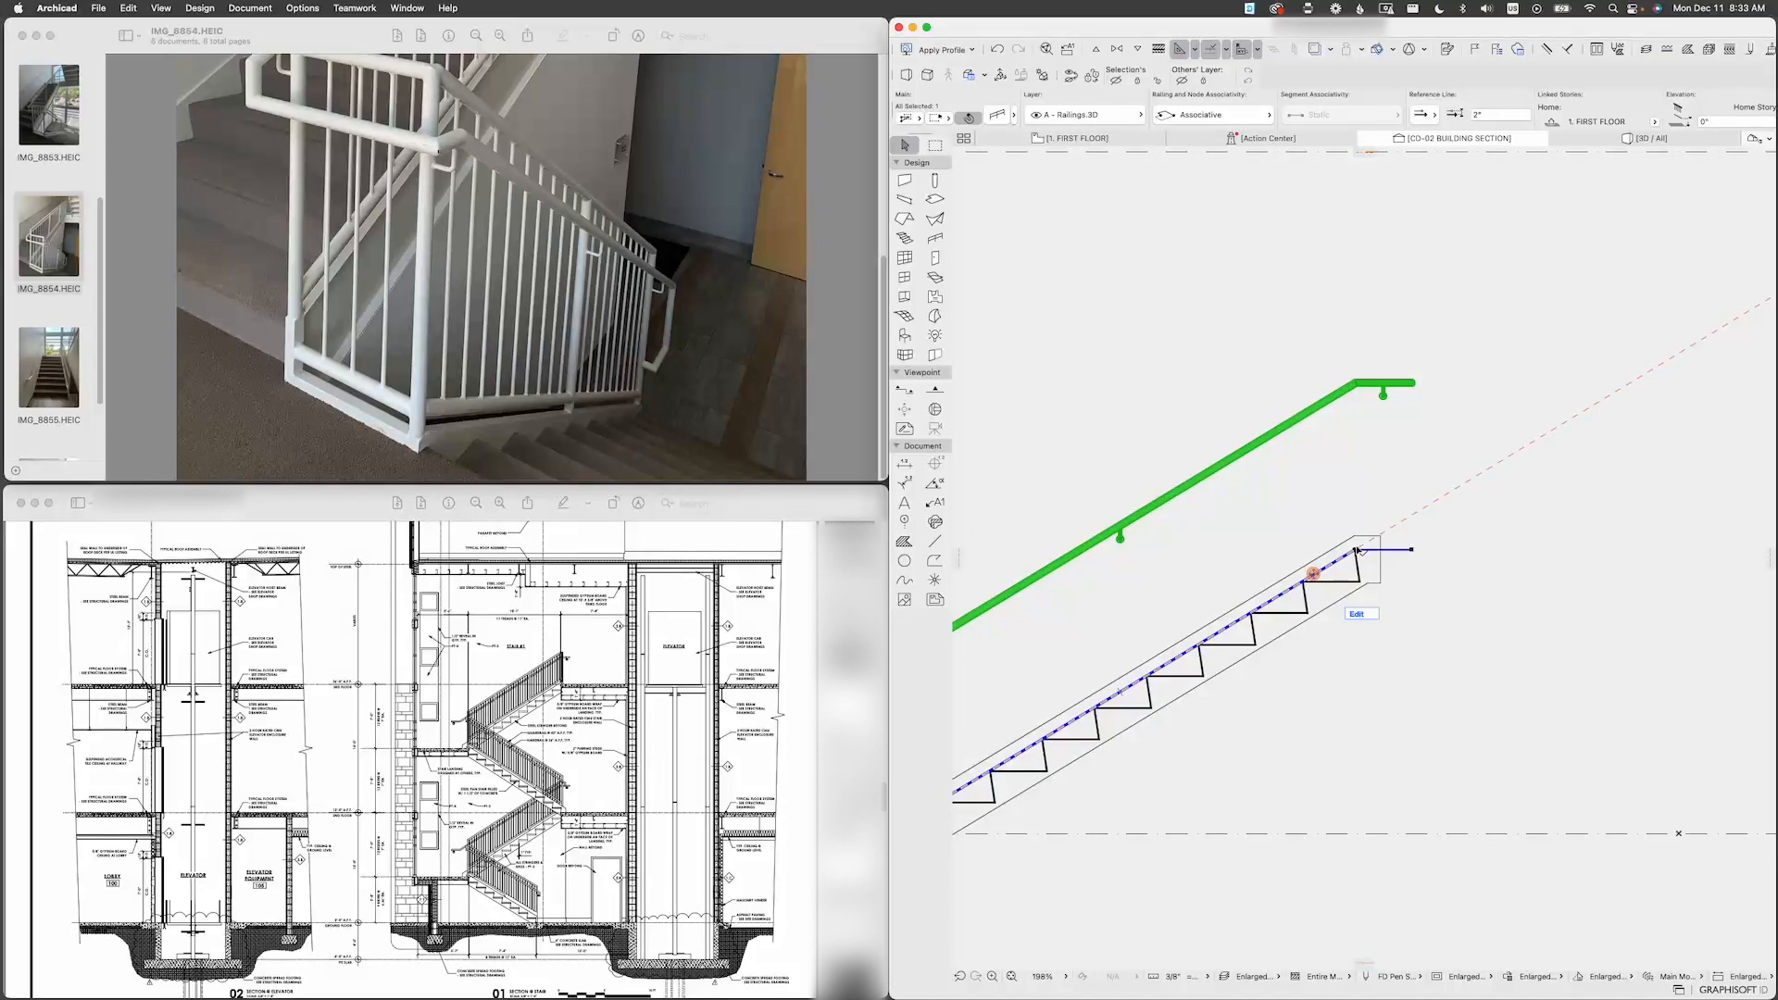
key(m)
click(1355, 550)
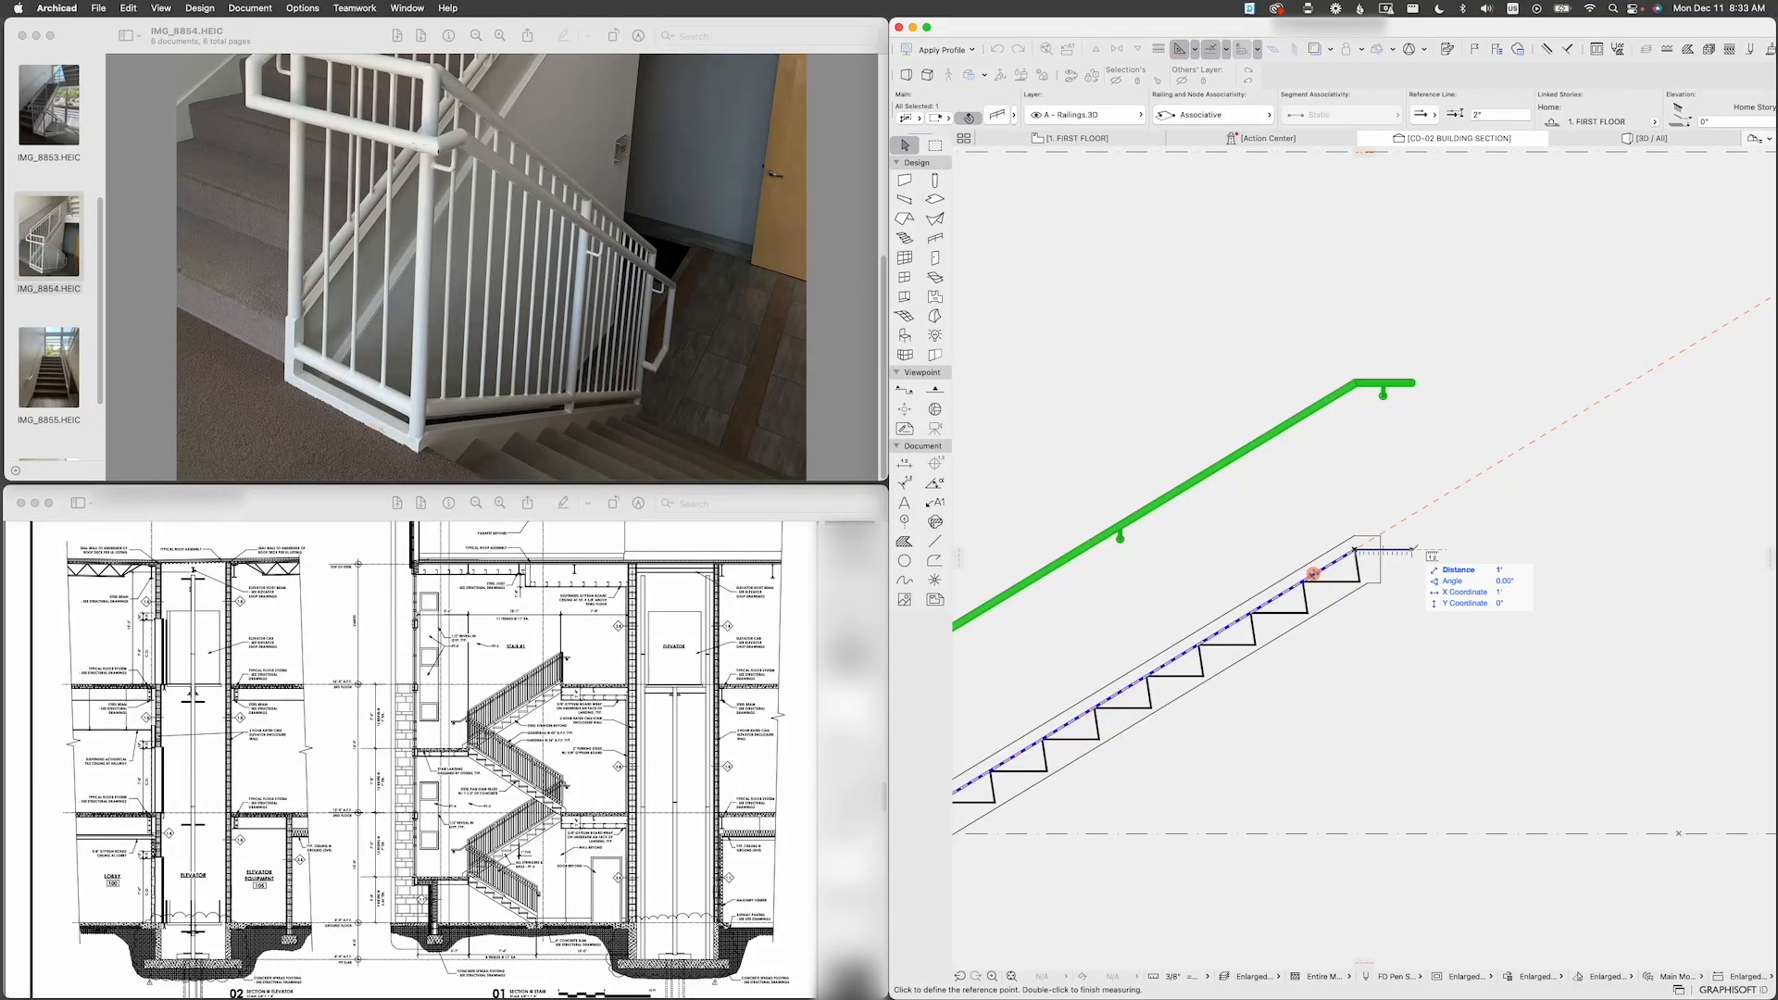
key(Escape)
scroll(1468, 500, down, 3)
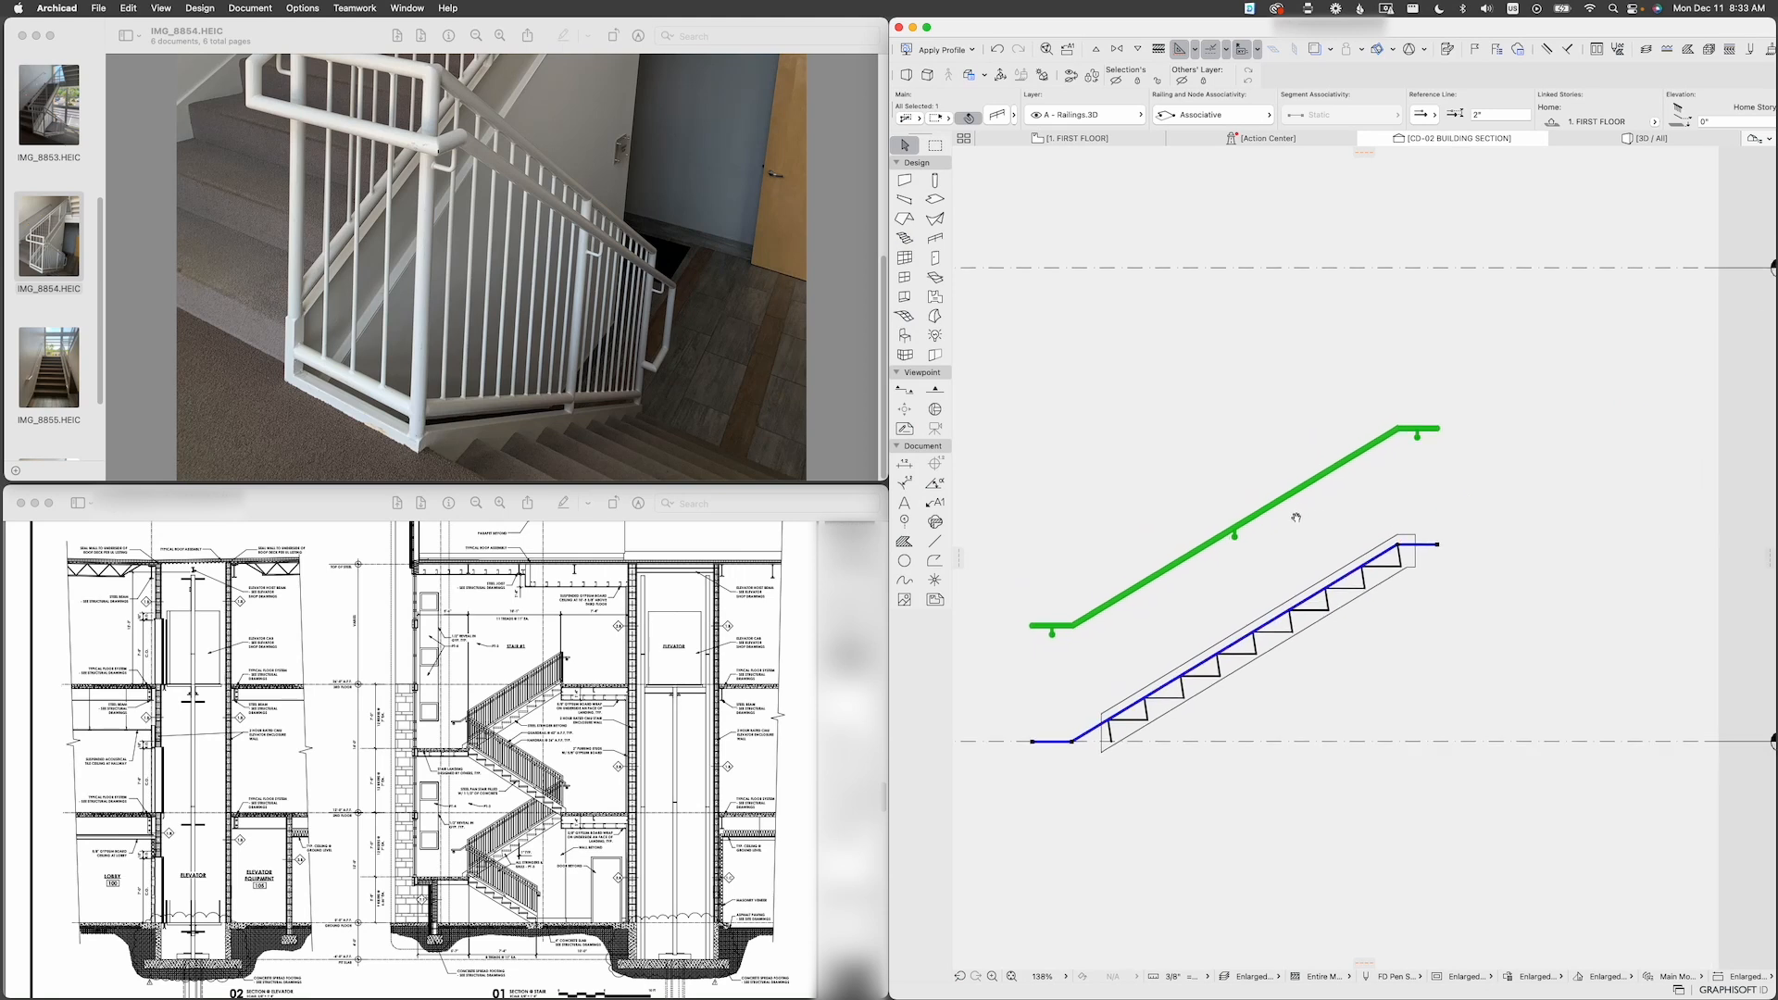
middle_drag(1297, 517, 1298, 519)
click(1110, 233)
Step: Open the section through the upper stair flight with current view settings and inspect its stair and handrail against the floor levels
click(1088, 139)
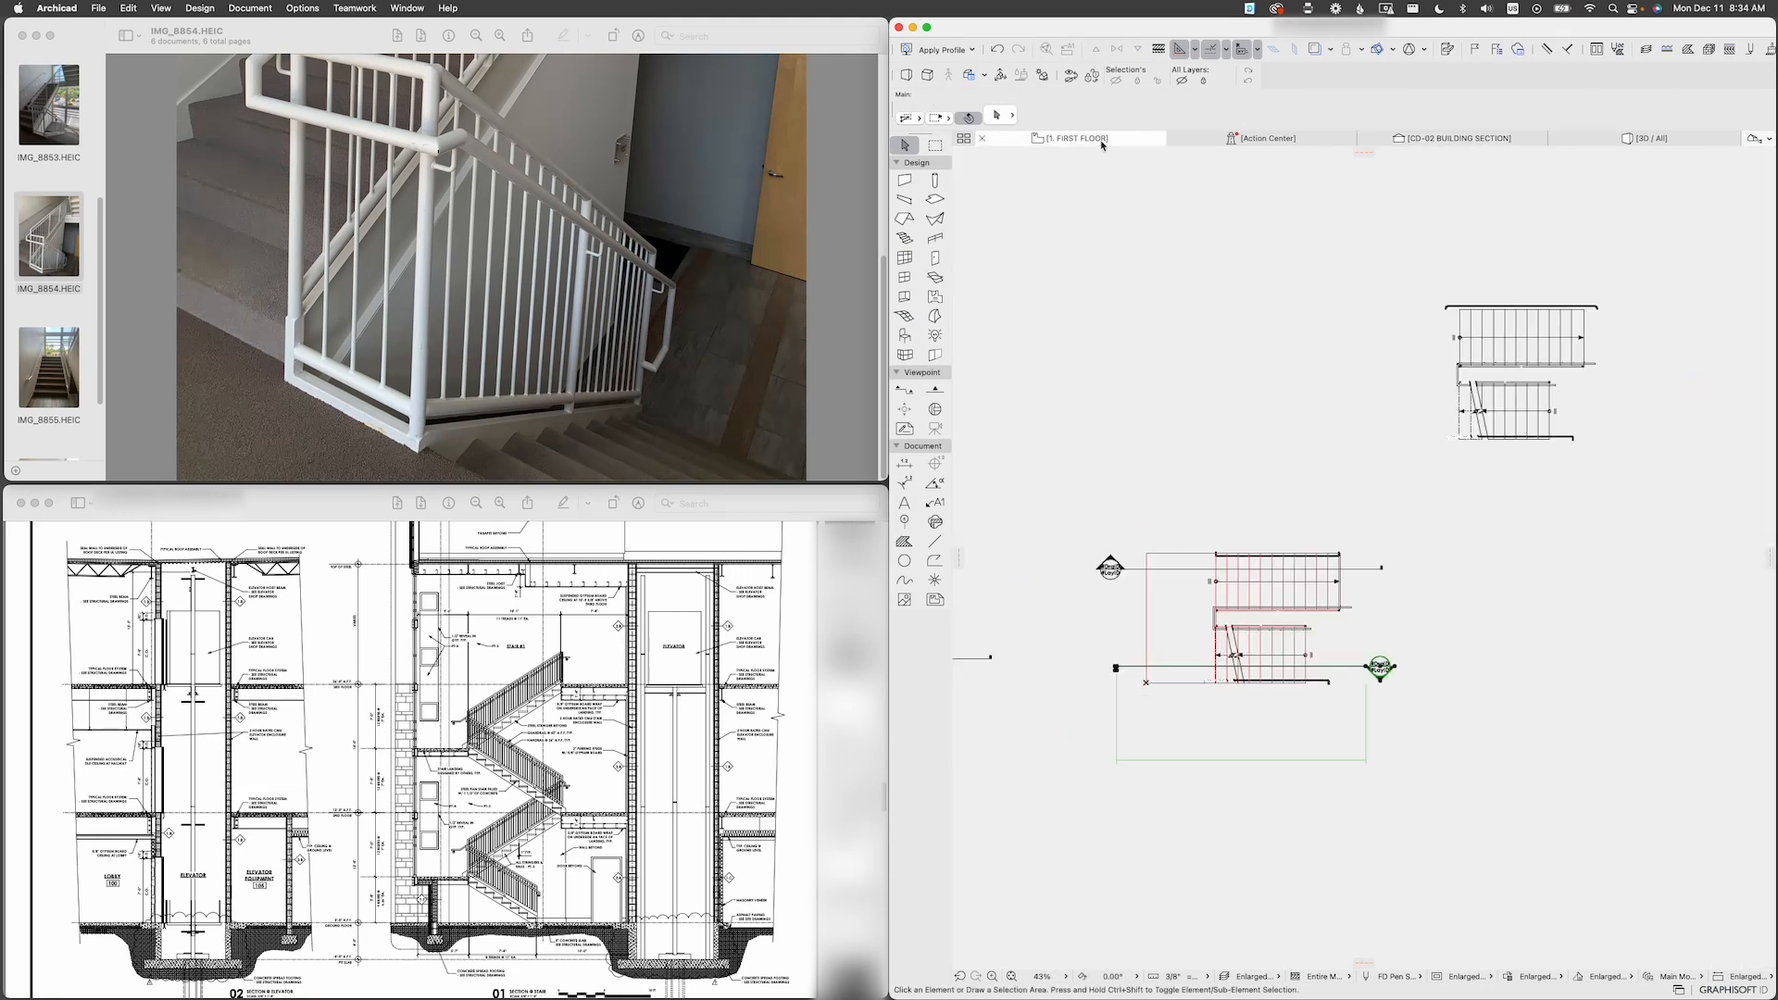
click(1358, 570)
right_click(1339, 448)
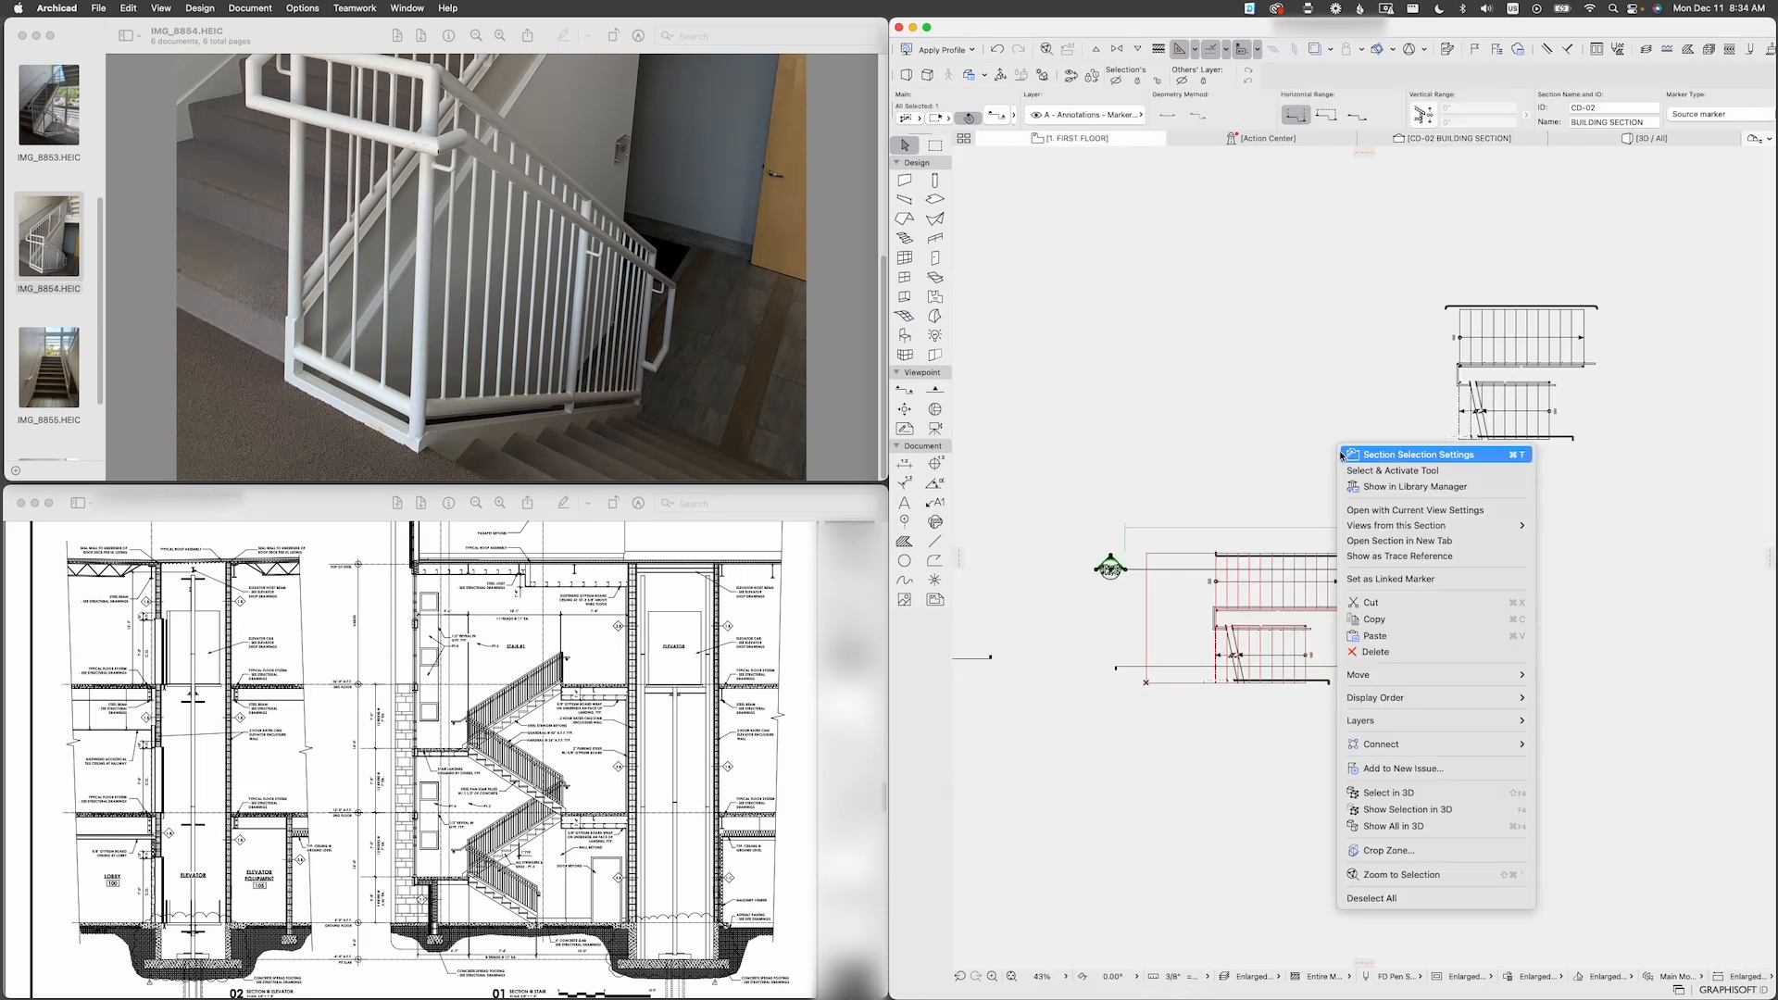
click(1364, 513)
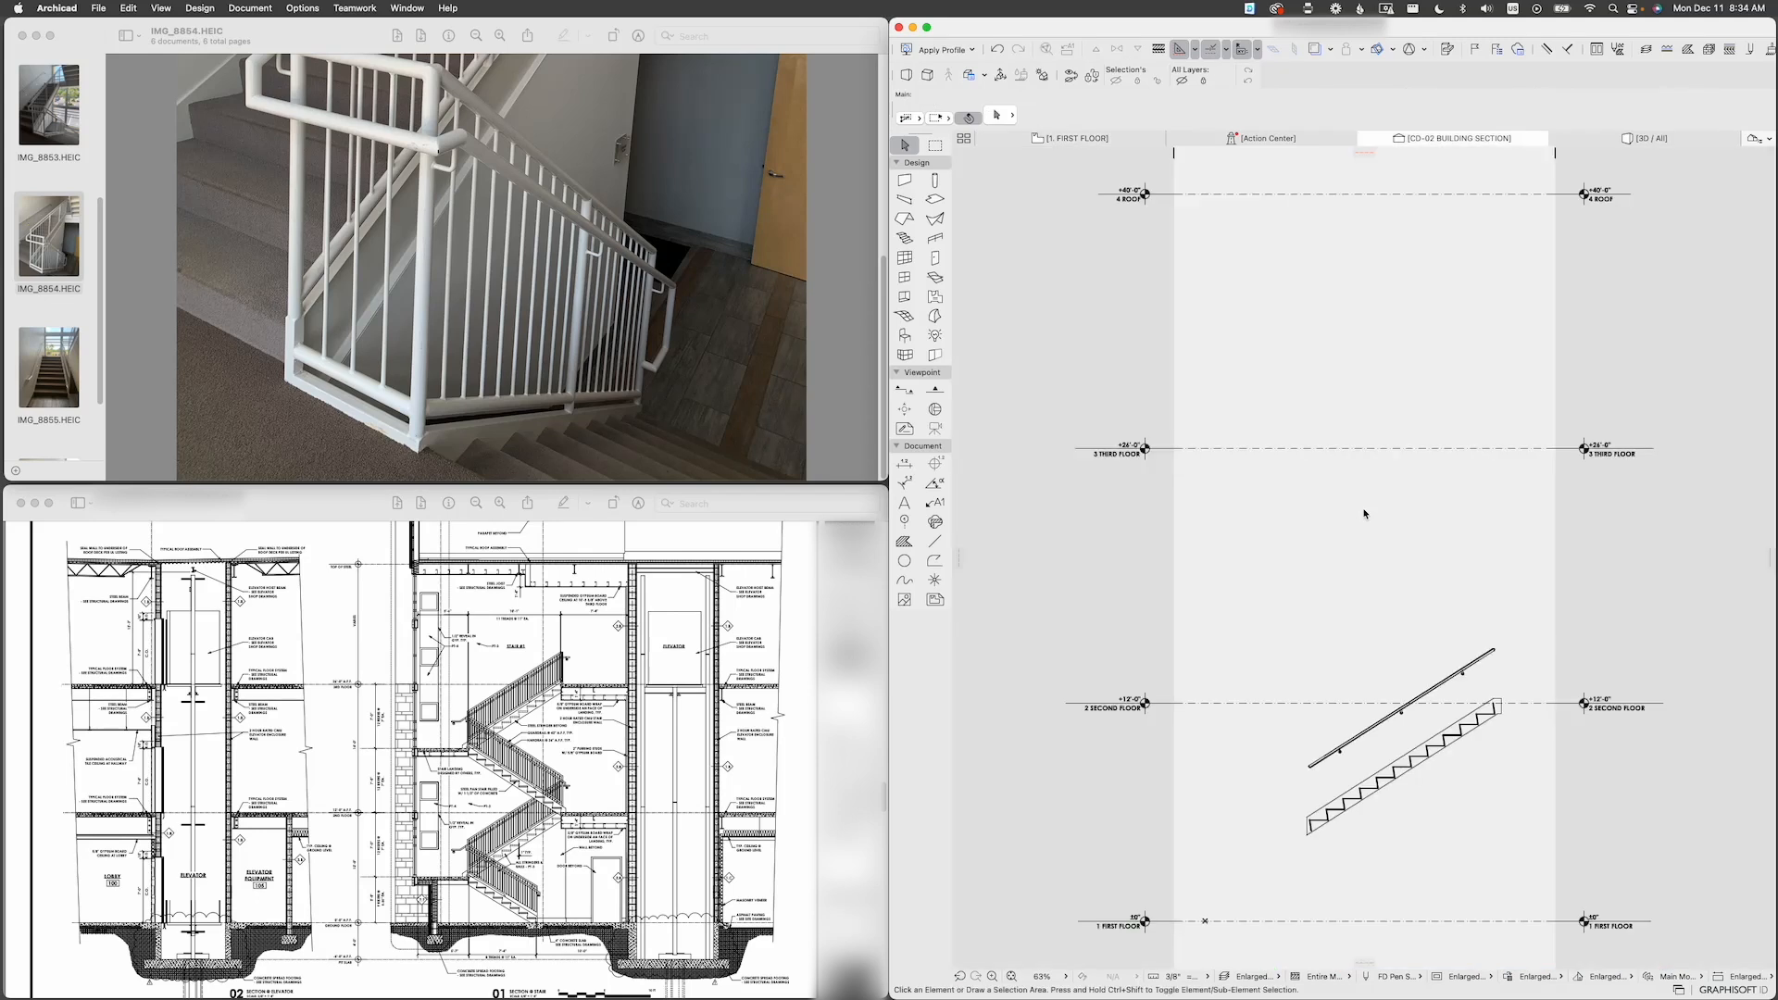
scroll(1450, 765, up, 5)
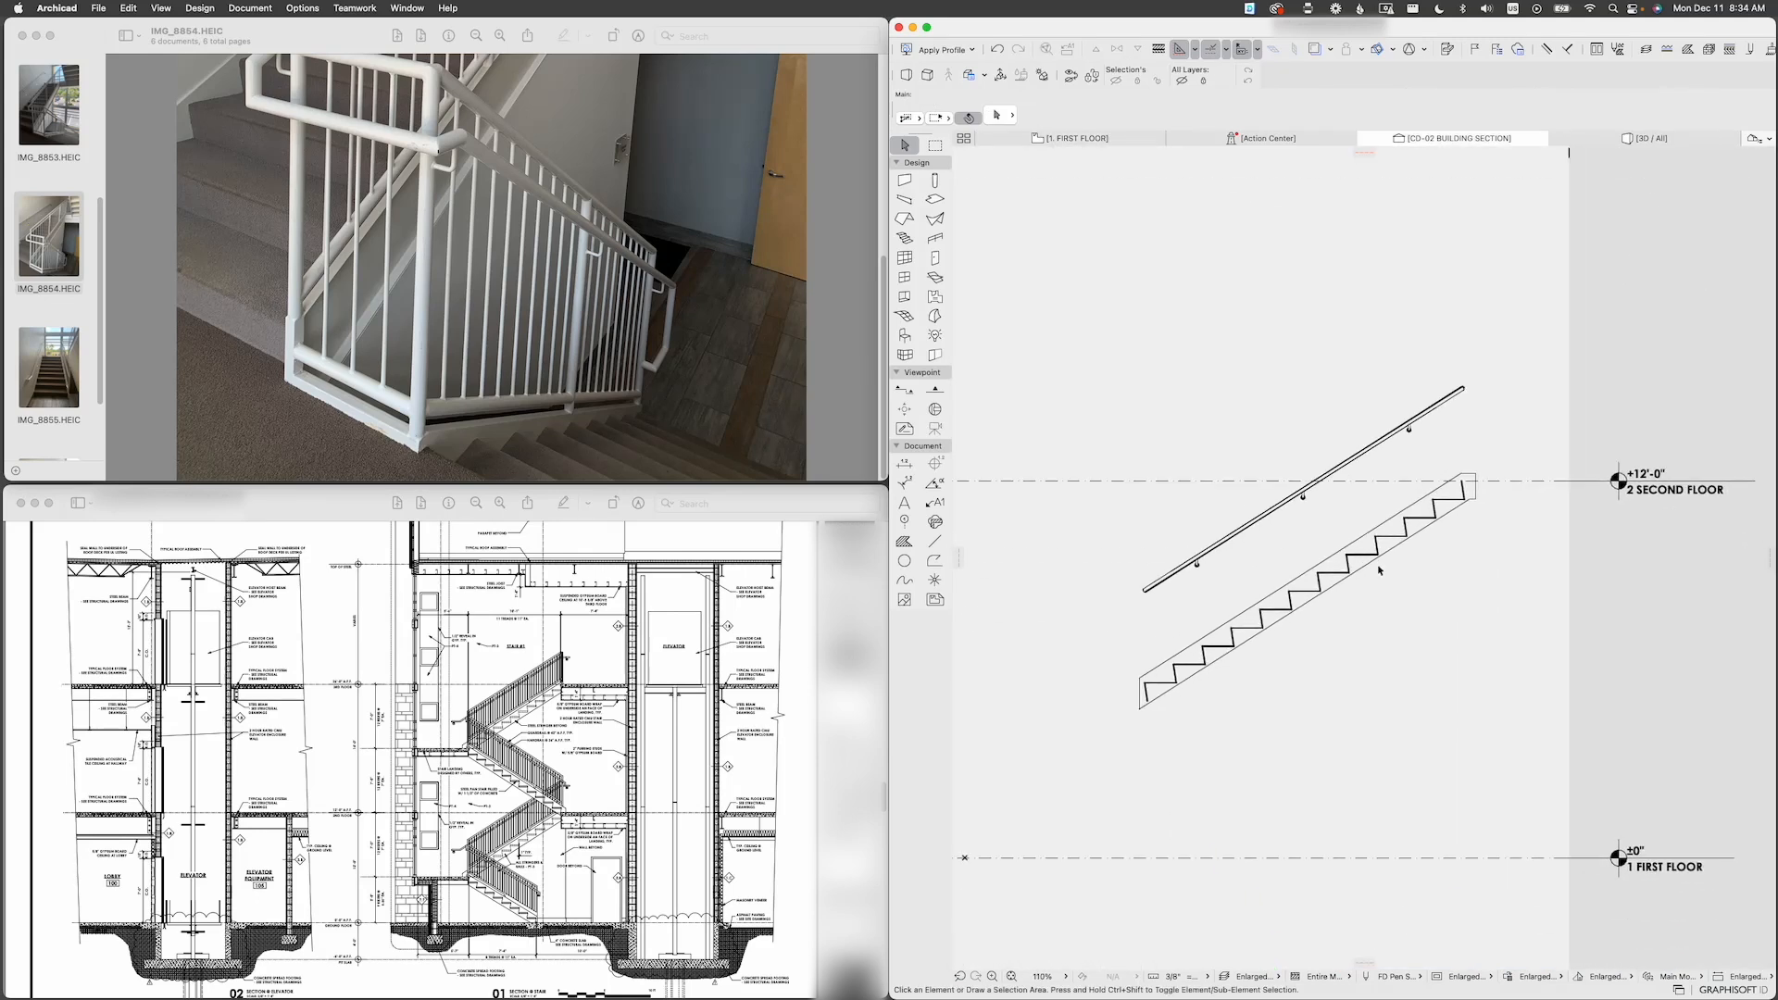
click(1227, 647)
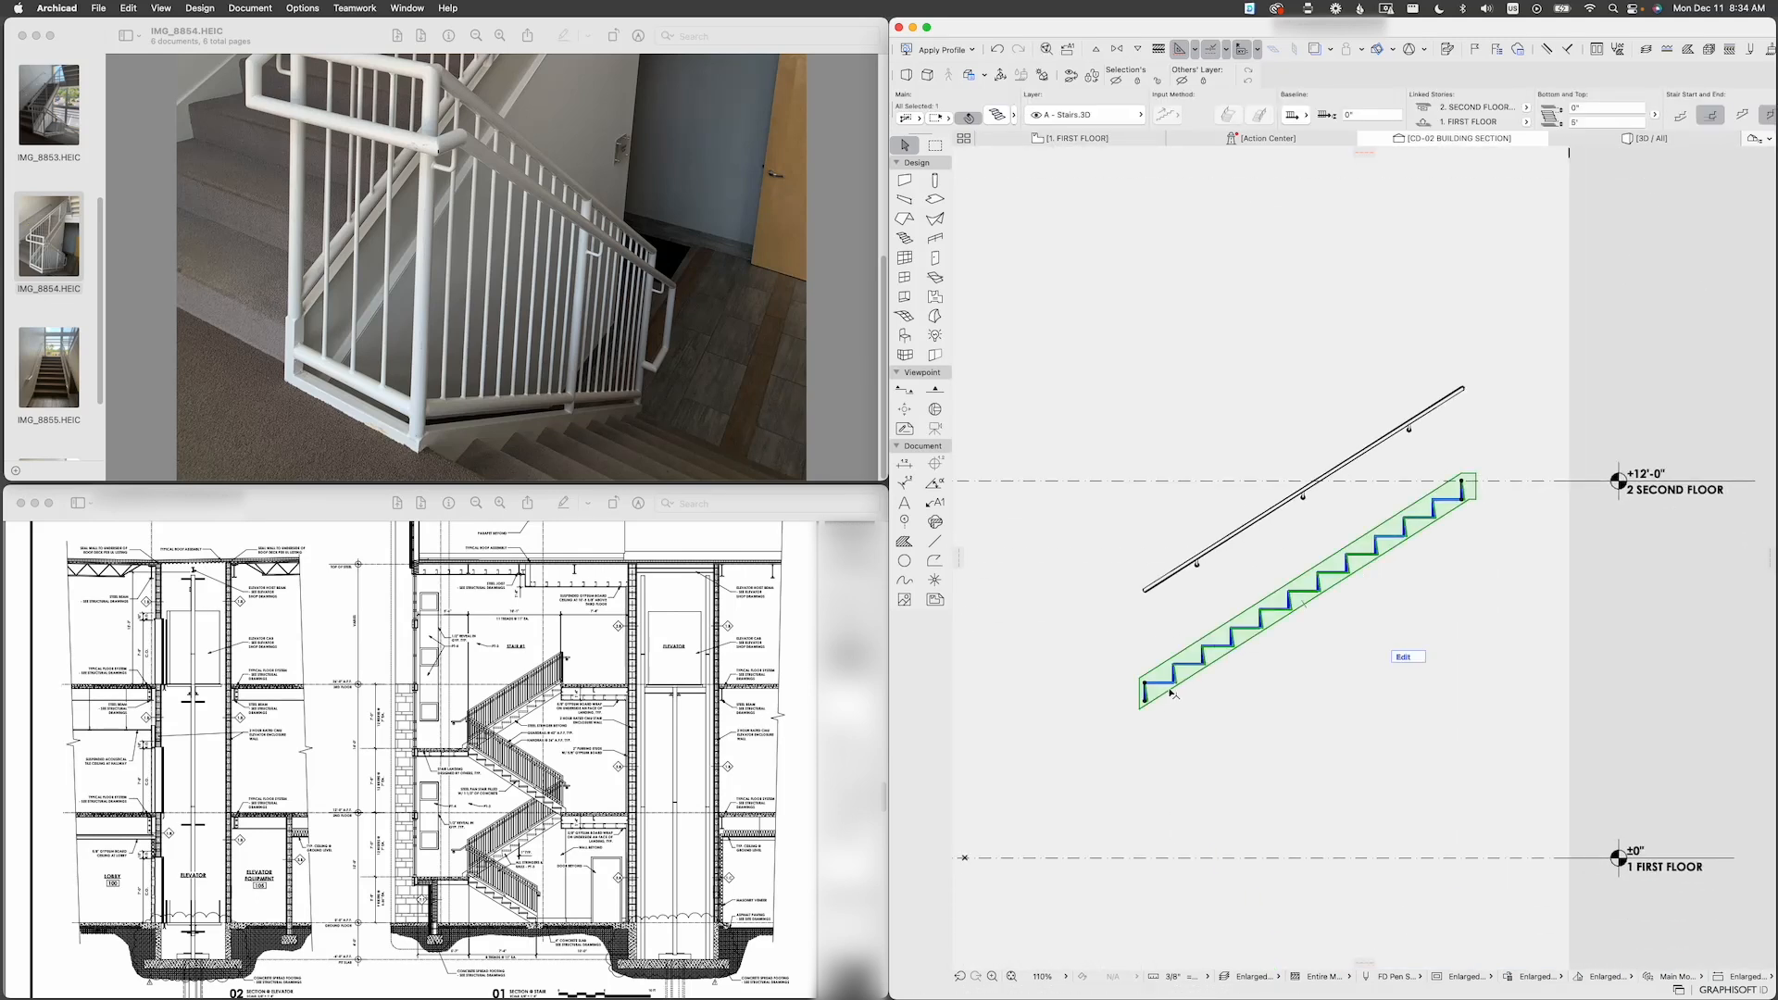
scroll(1269, 649, down, 2)
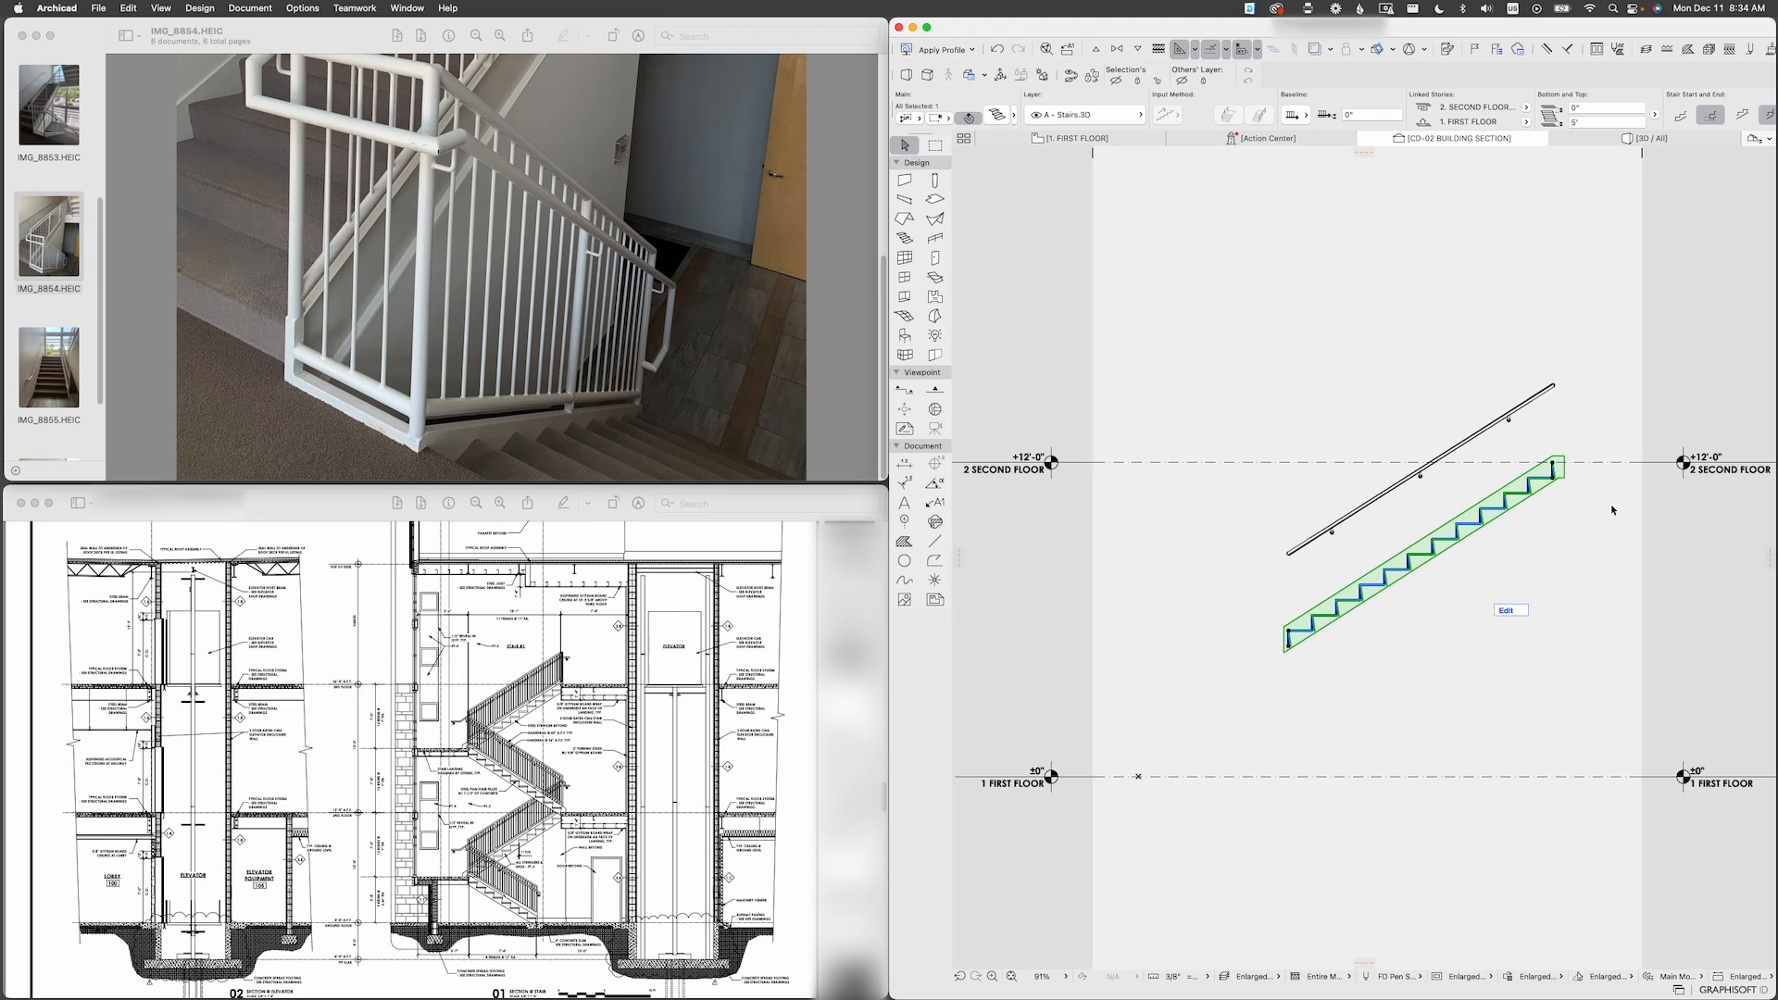
click(1638, 451)
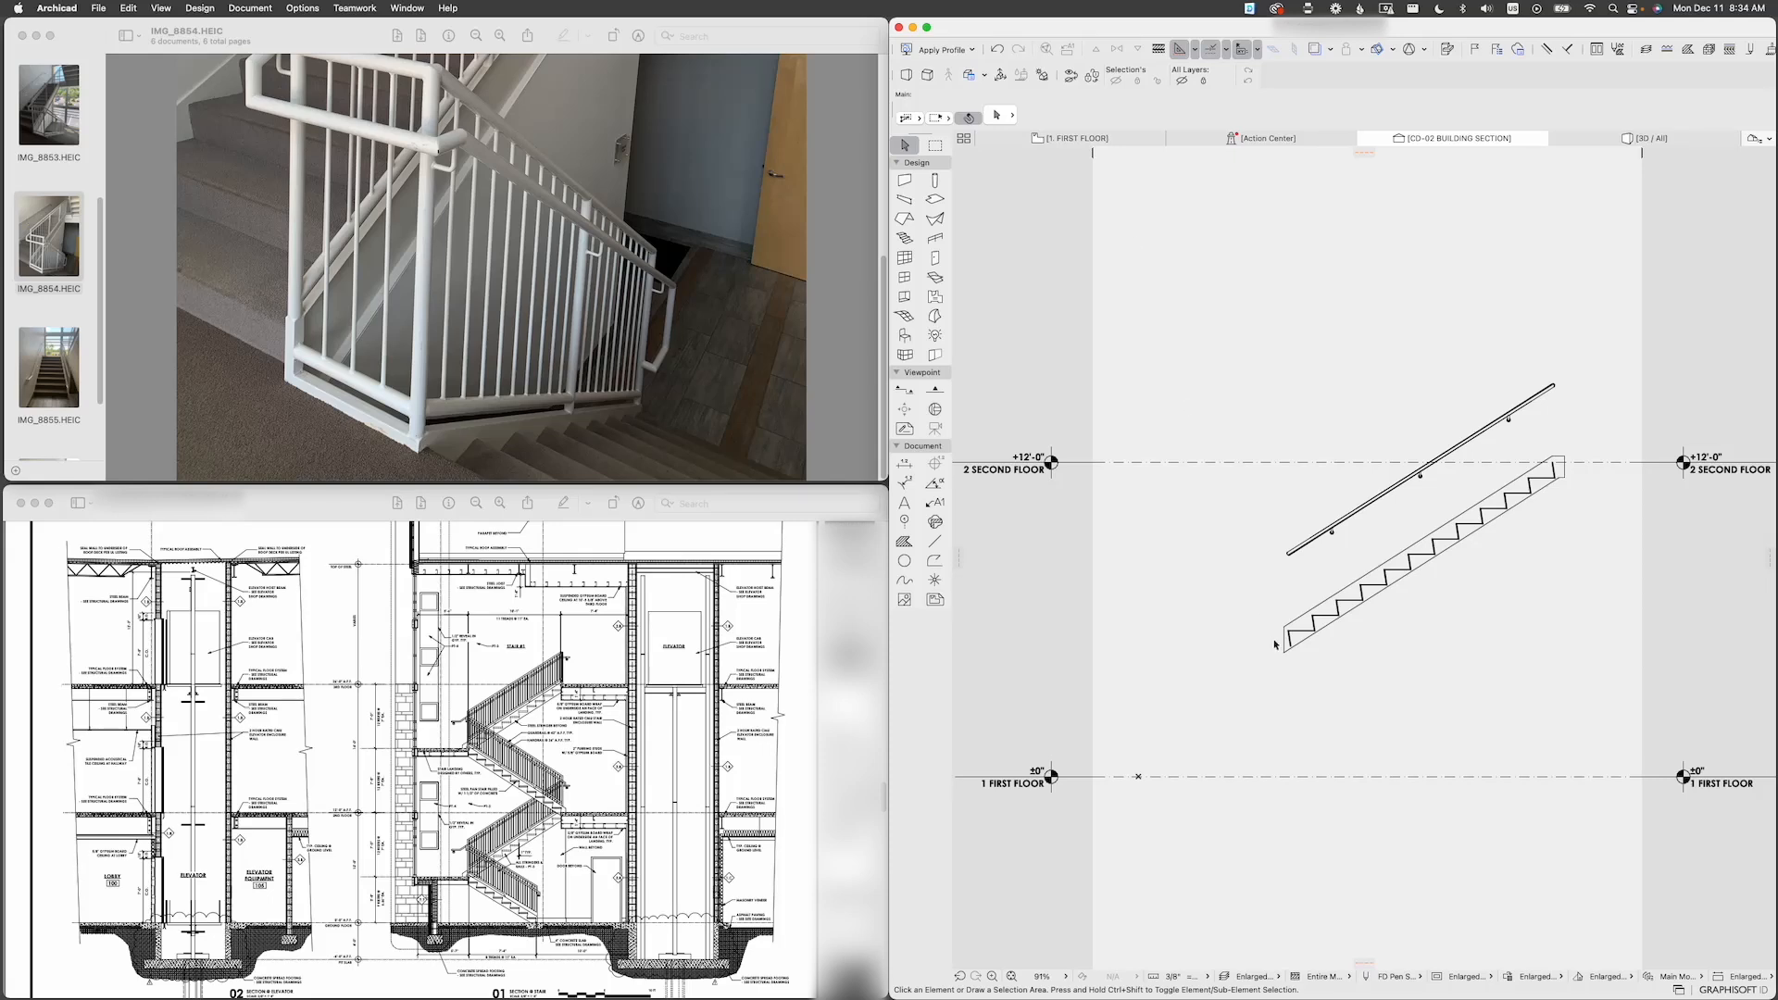
Step: Return to the first floor plan and check the thickness and elevation settings of the other stair's landing slab
click(1074, 138)
scroll(1299, 532, down, 3)
middle_drag(1239, 548, 1303, 543)
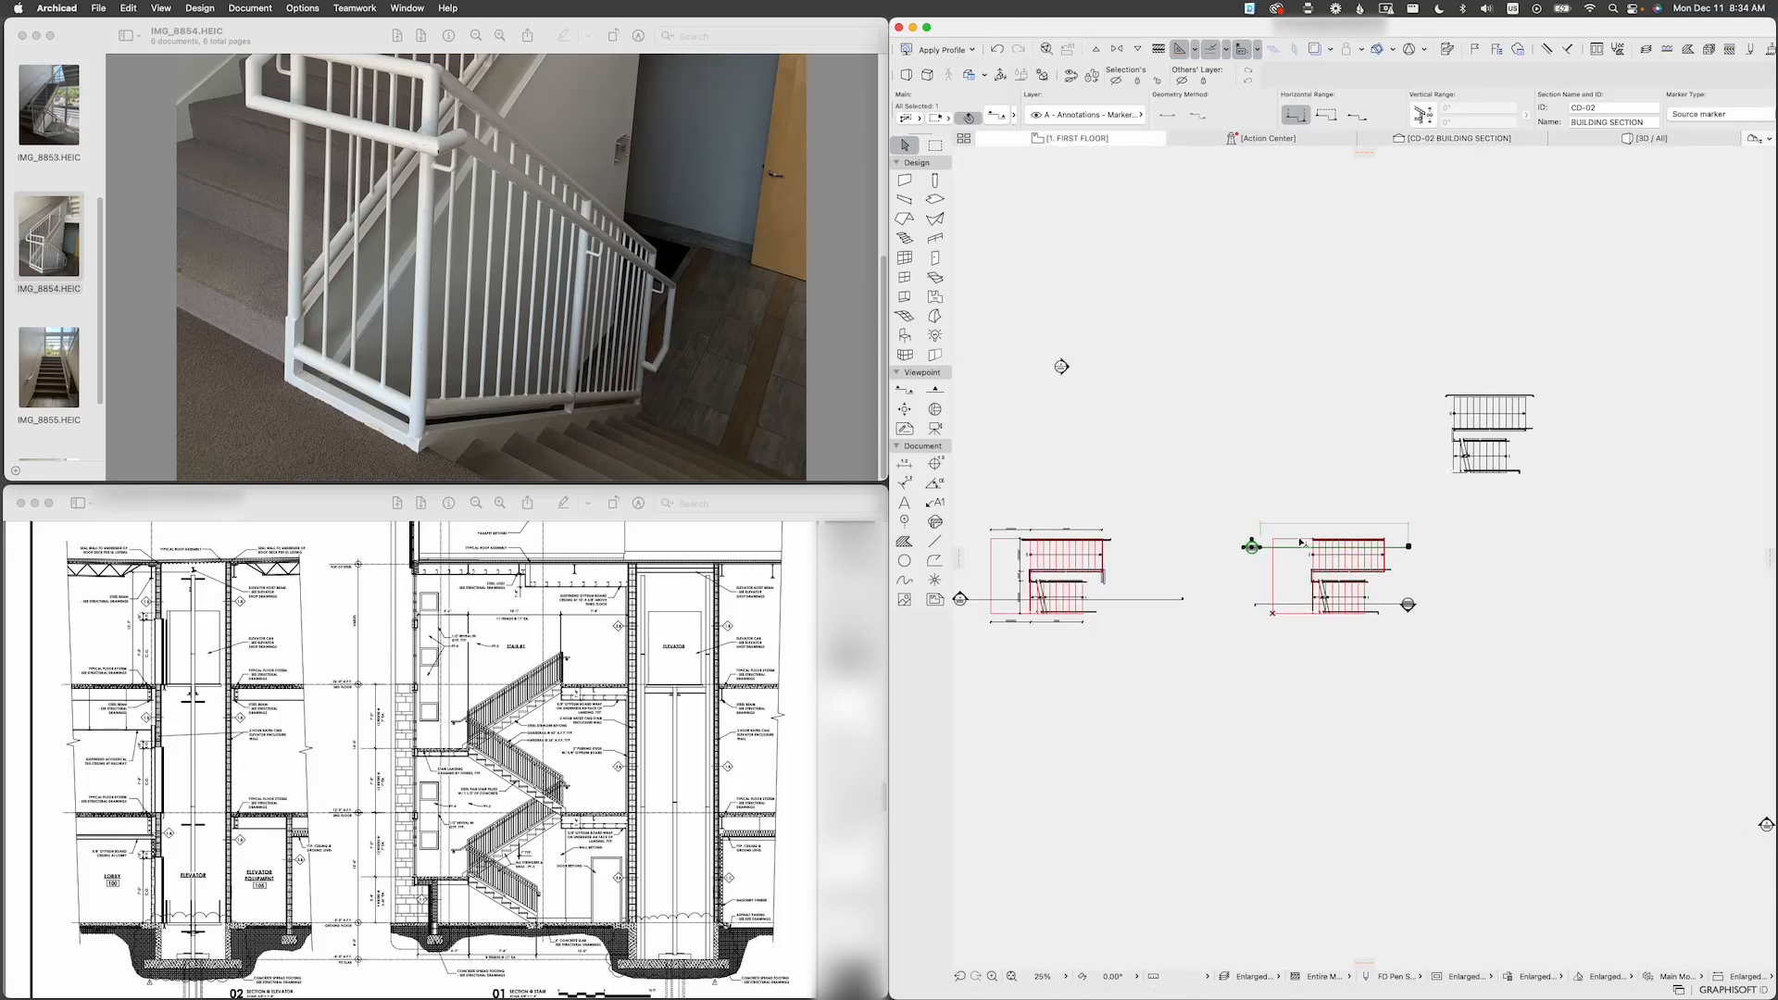
middle_drag(1174, 571, 1274, 559)
click(1114, 557)
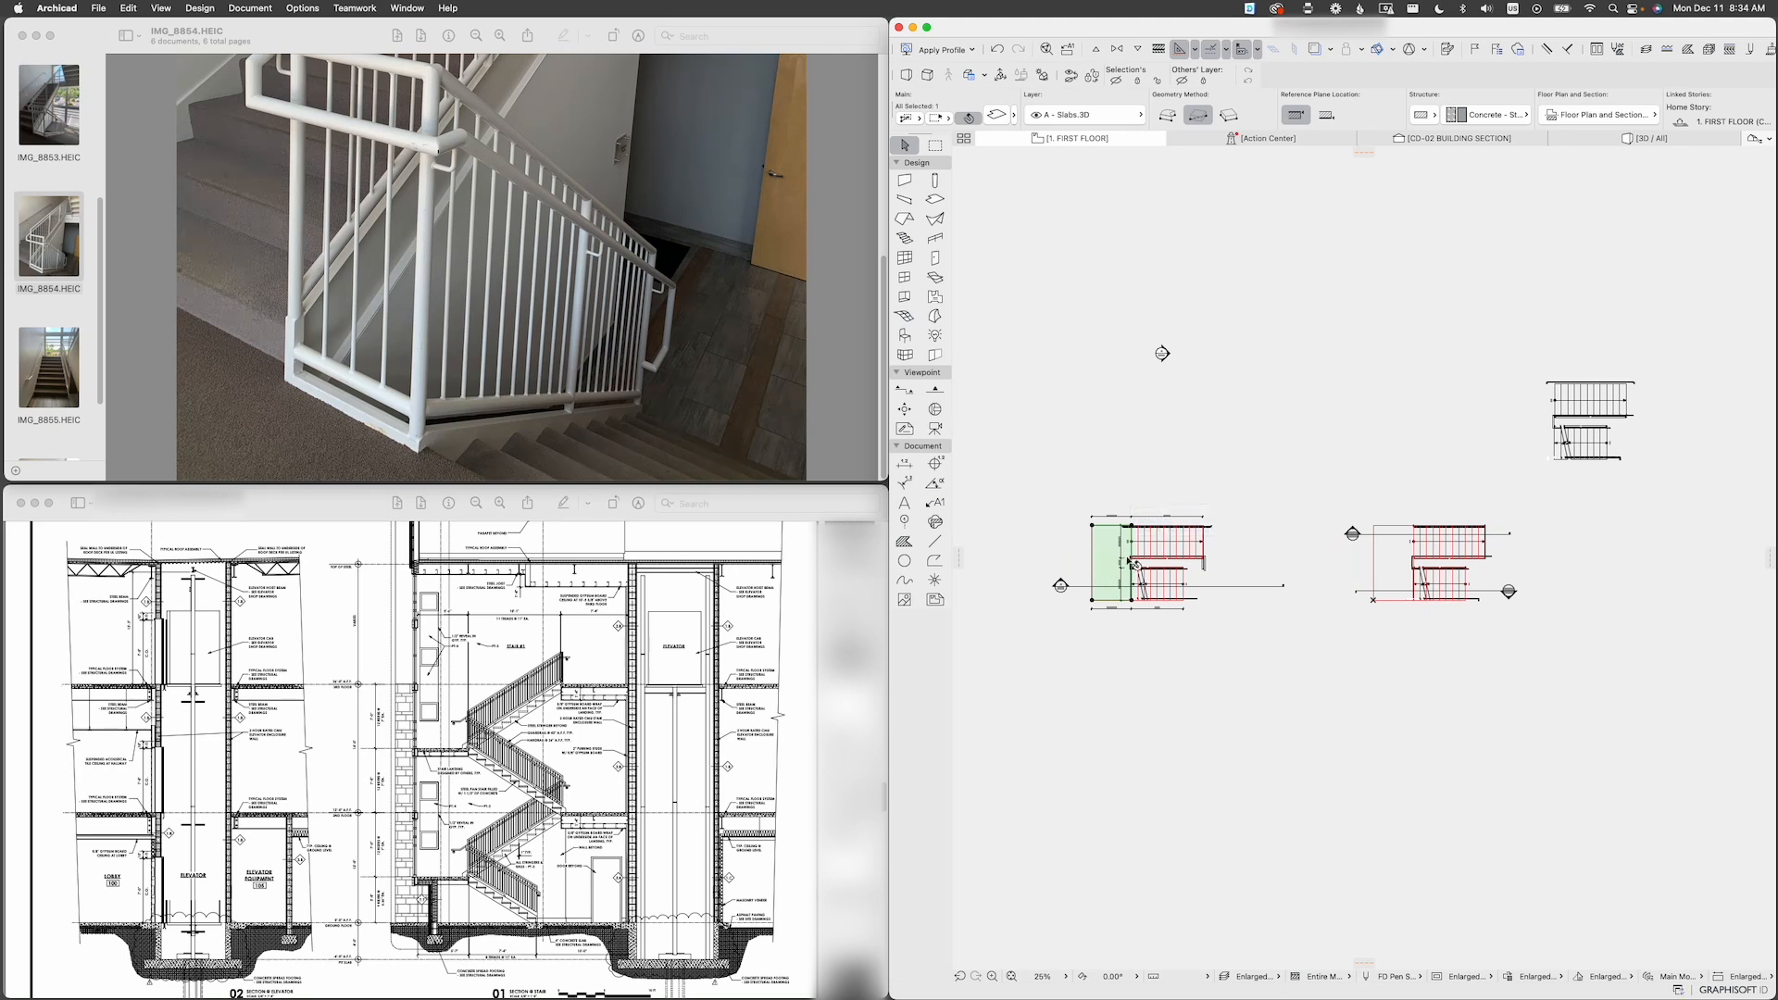
key(Escape)
click(1109, 549)
scroll(1512, 111, right, 10)
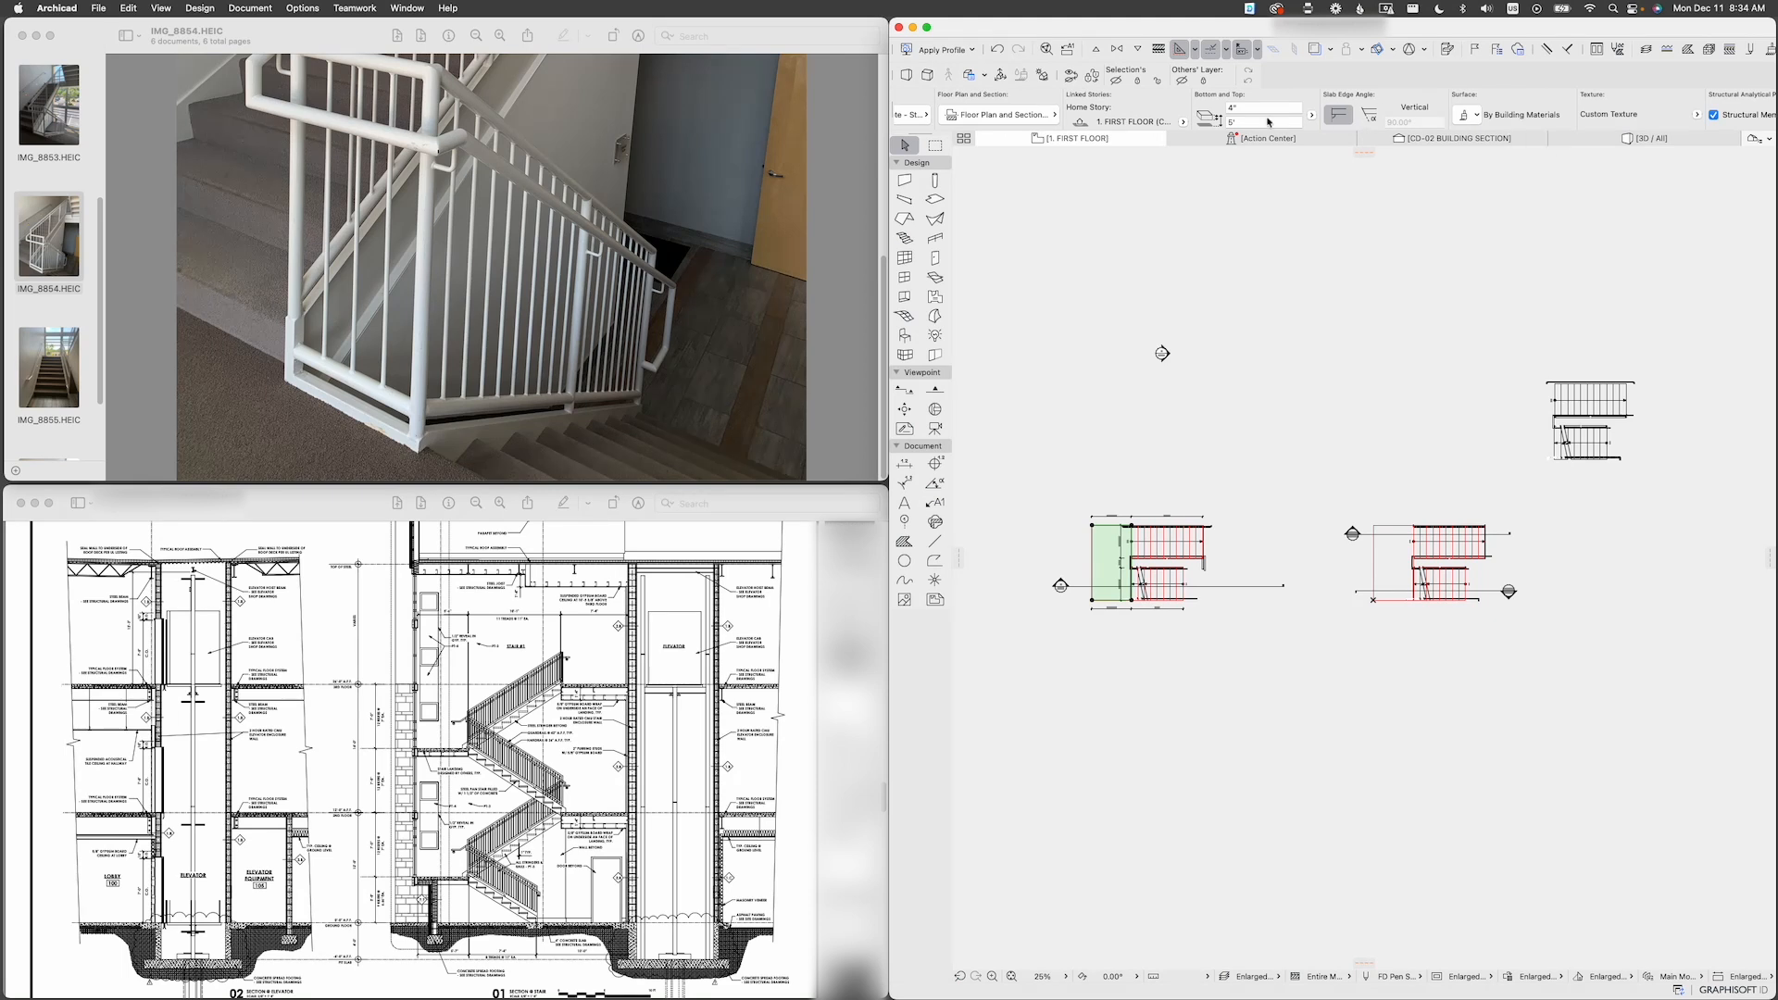
click(1245, 109)
click(984, 361)
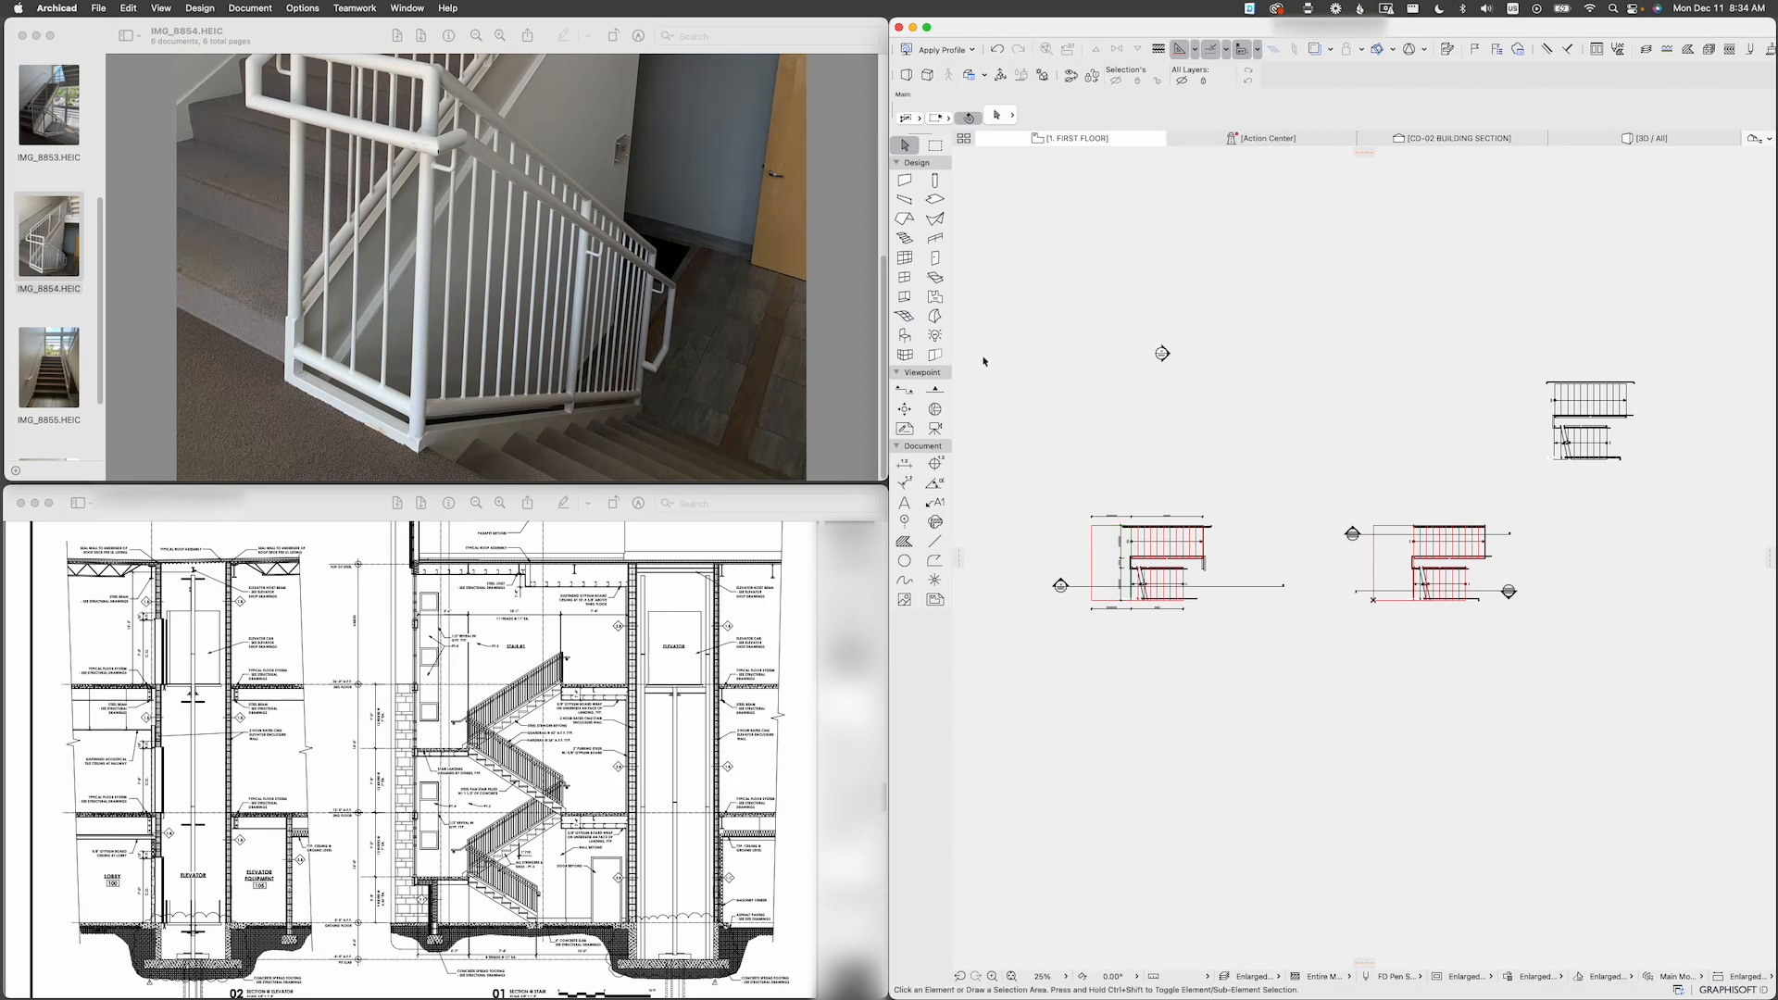
Step: Activate the Slab tool and review the building material options for its structure
click(935, 200)
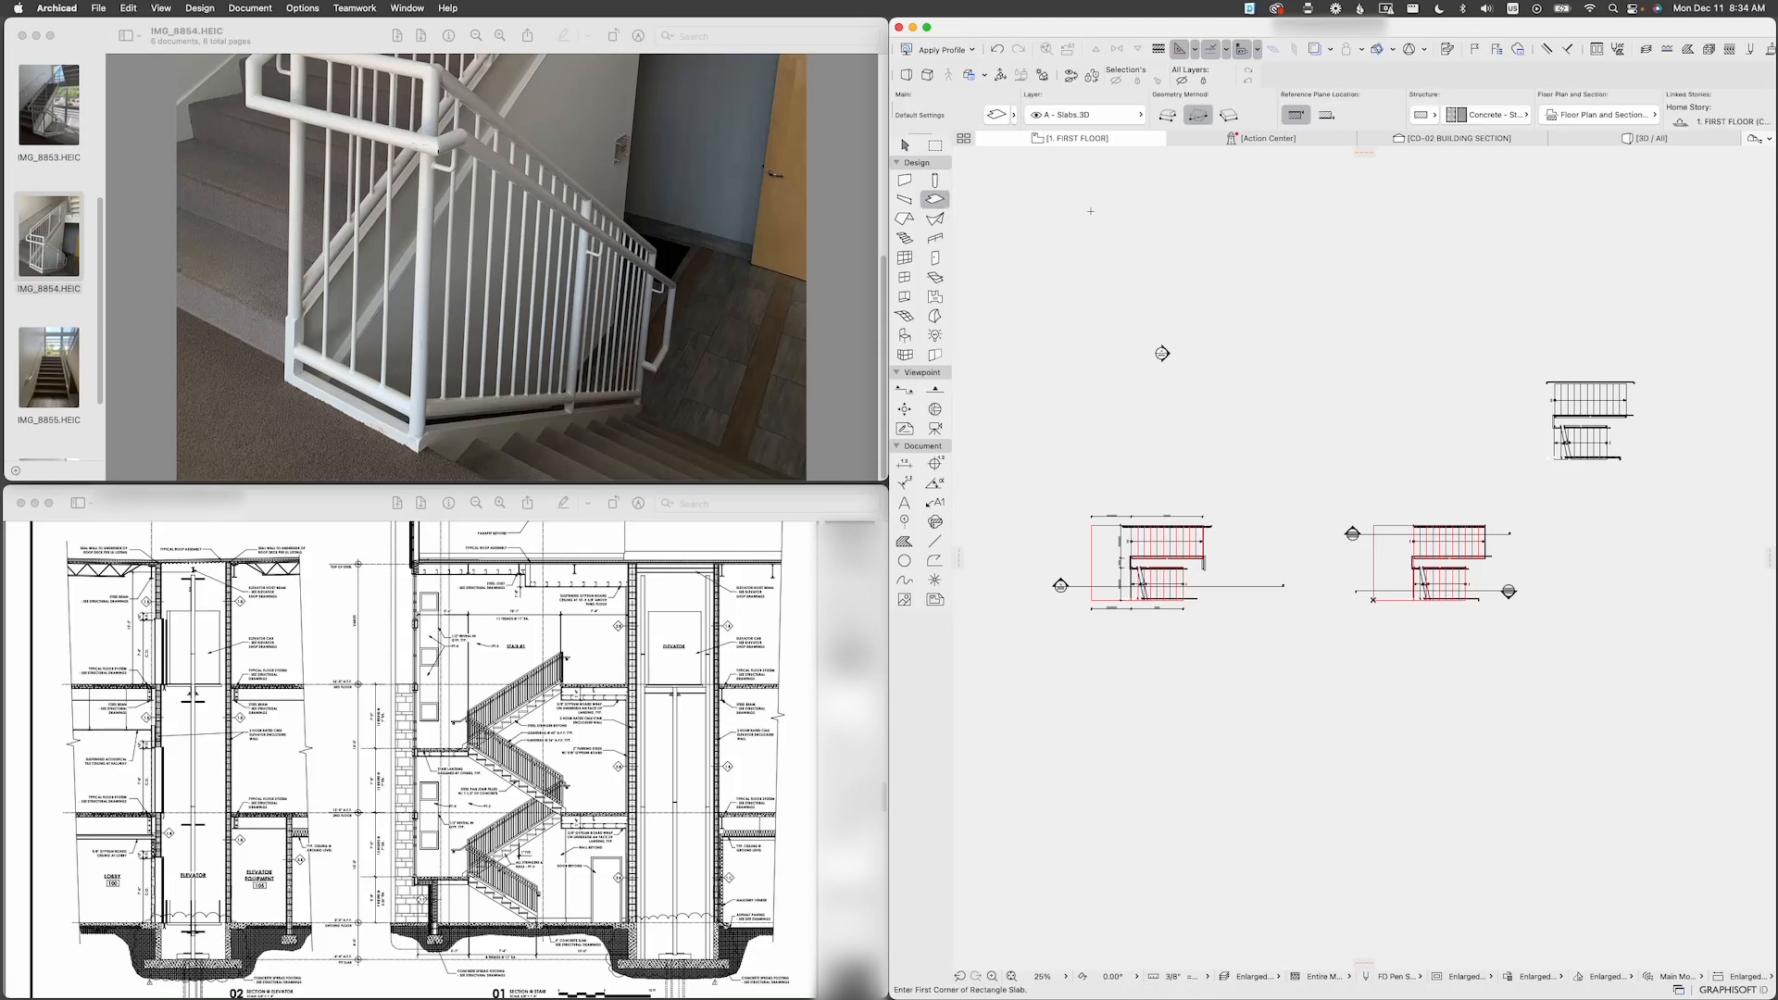
scroll(1405, 121, right, 5)
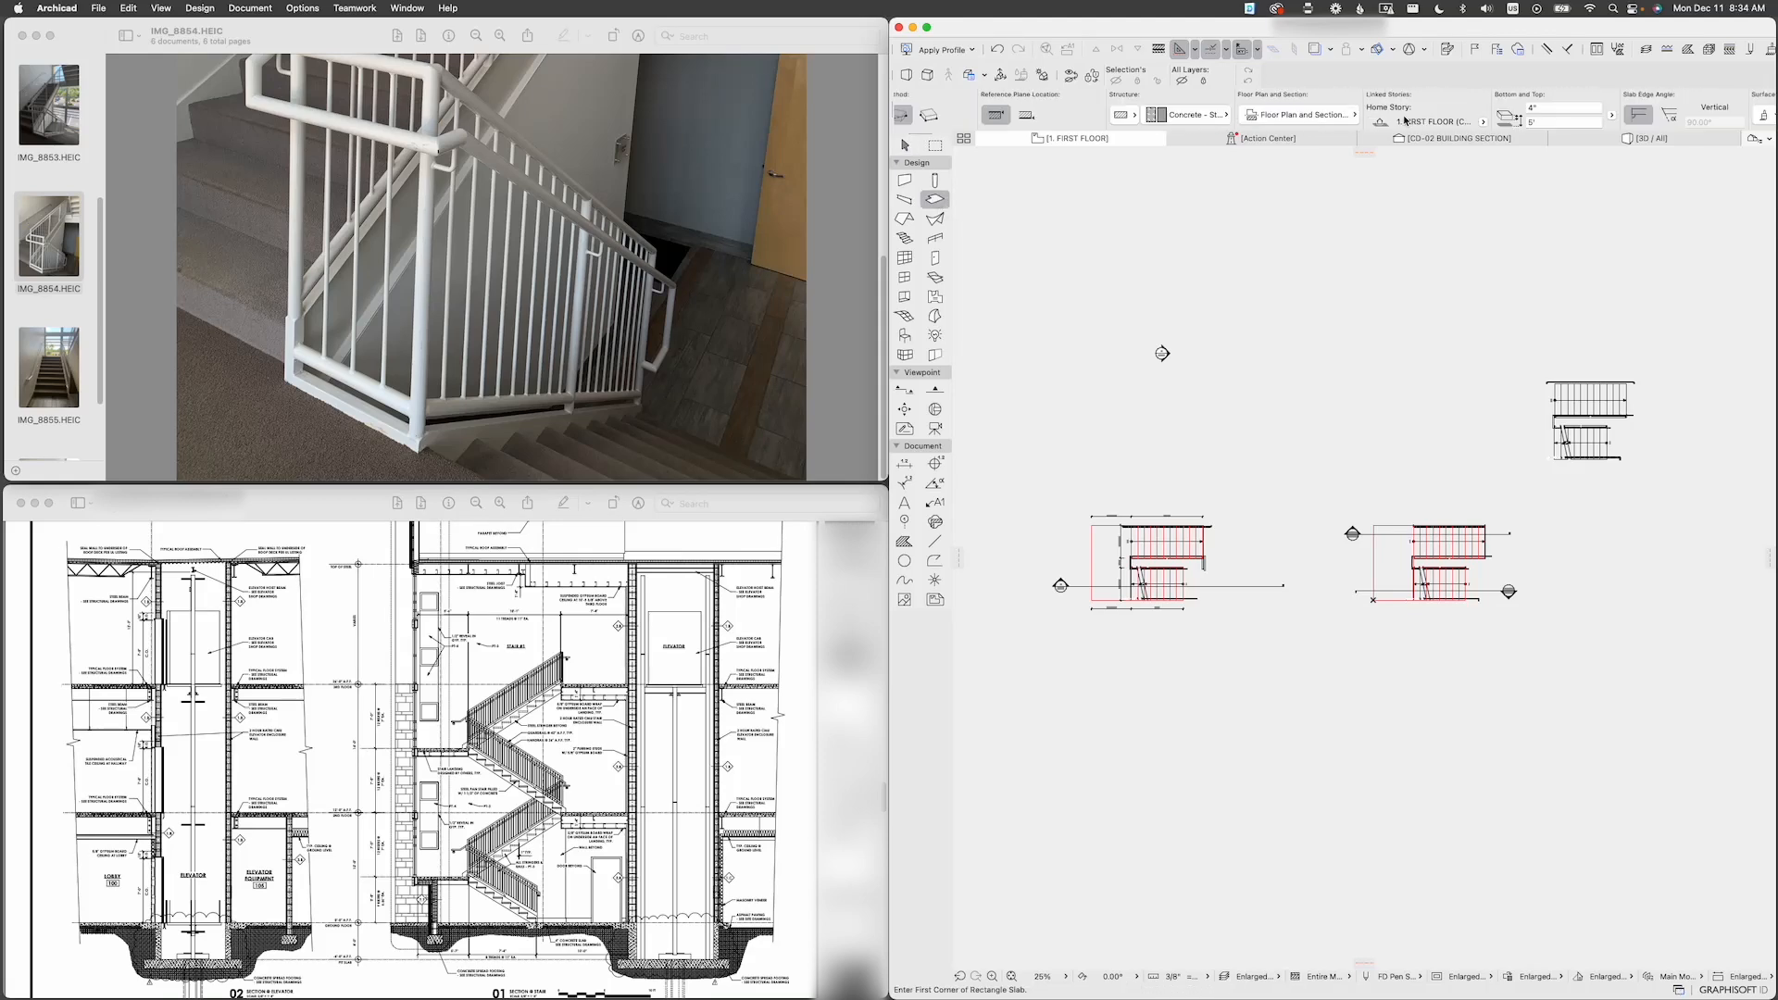
click(1177, 116)
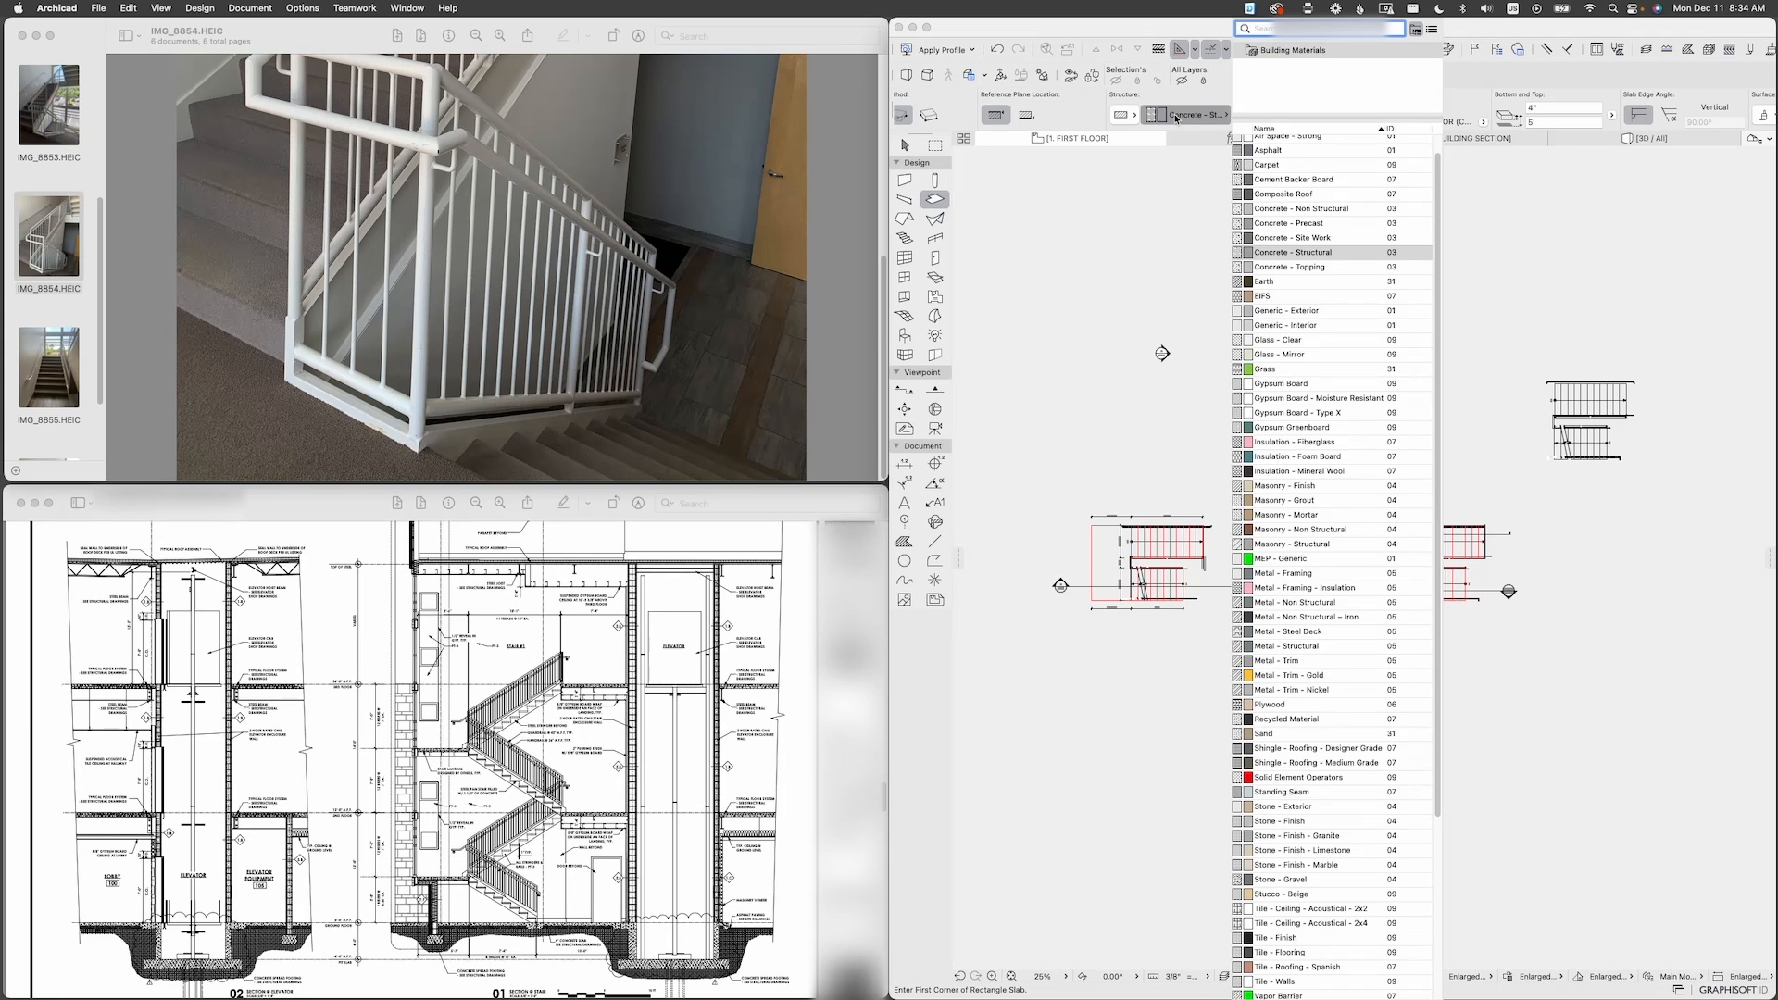
click(1177, 119)
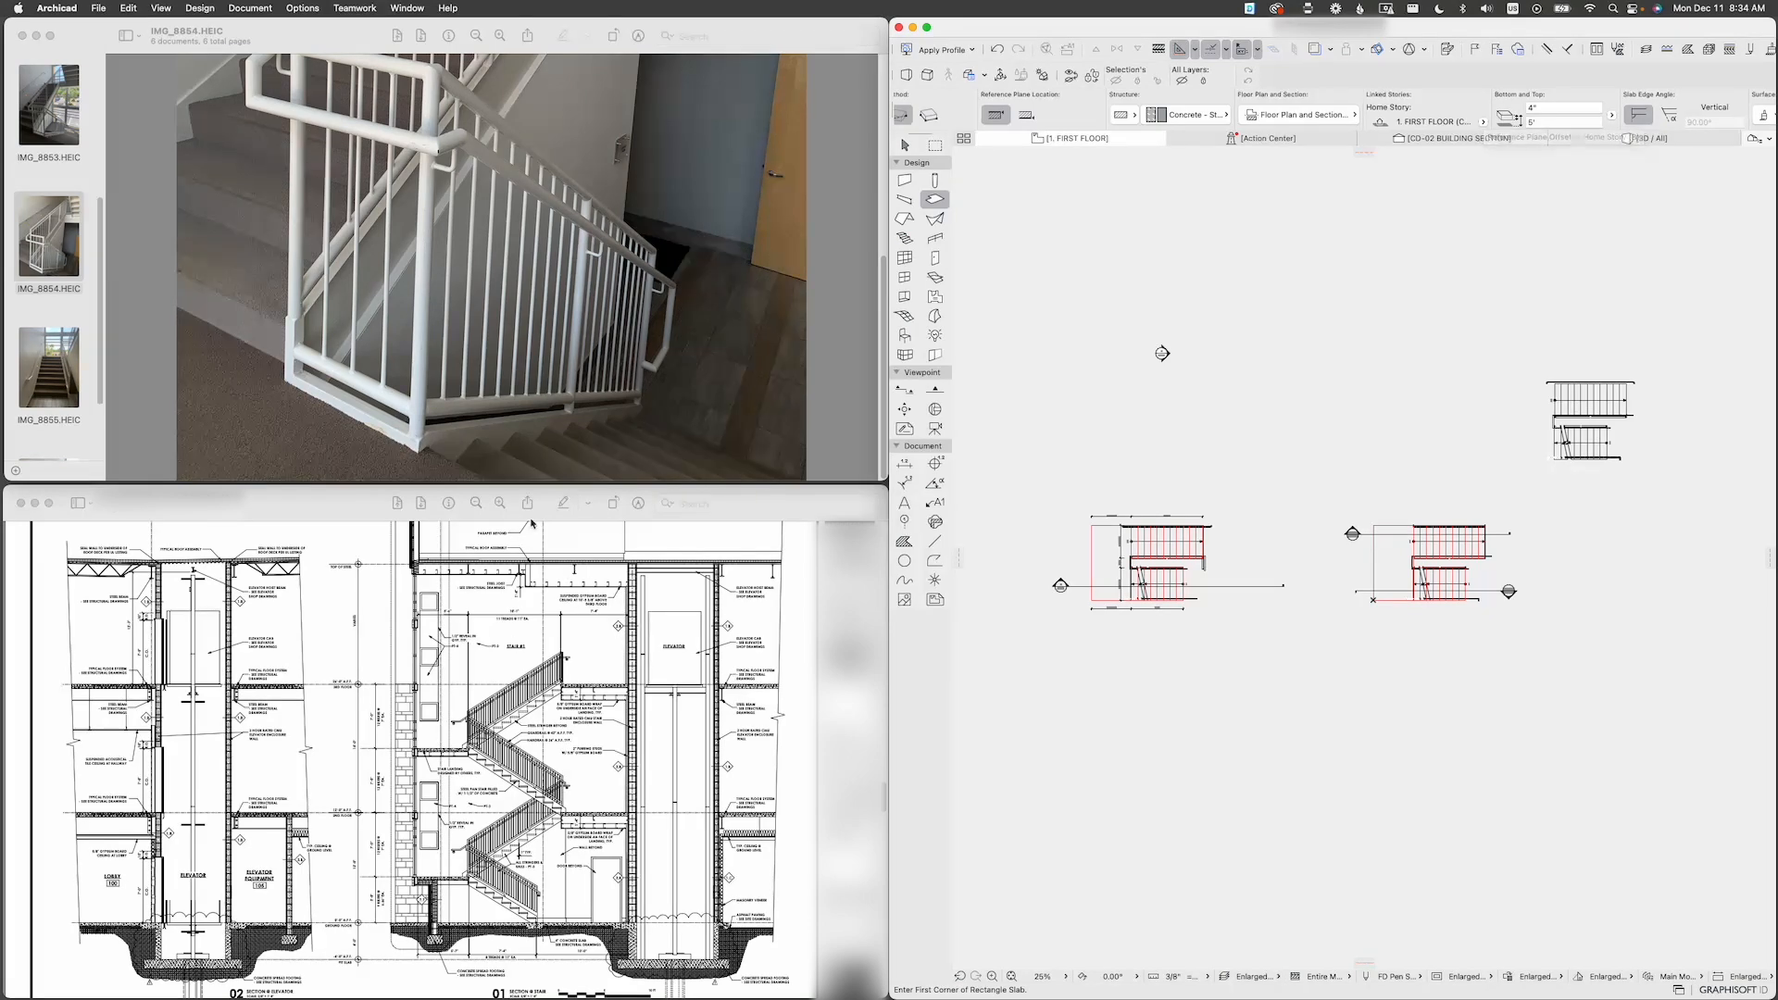
Step: Switch to Preview and enlarge the stair section drawing around the ground floor to check the first landing's height
click(500, 503)
click(501, 505)
click(500, 505)
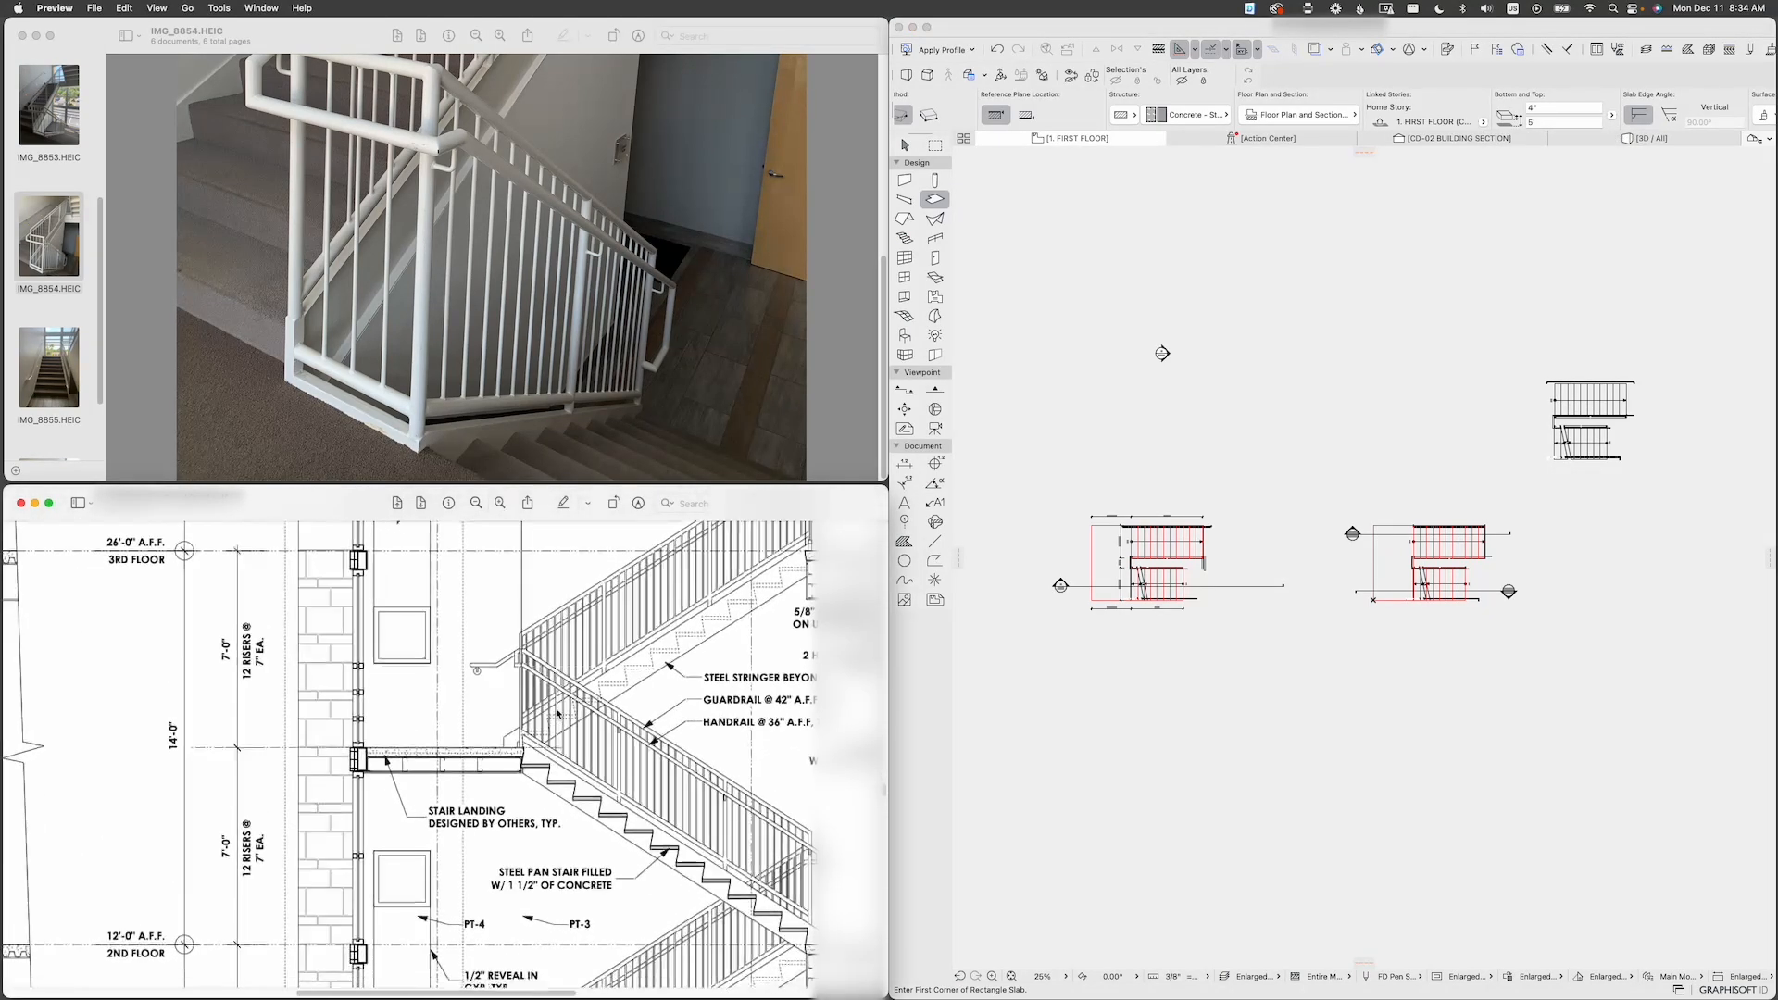
scroll(558, 713, down, 7)
scroll(557, 713, down, 4)
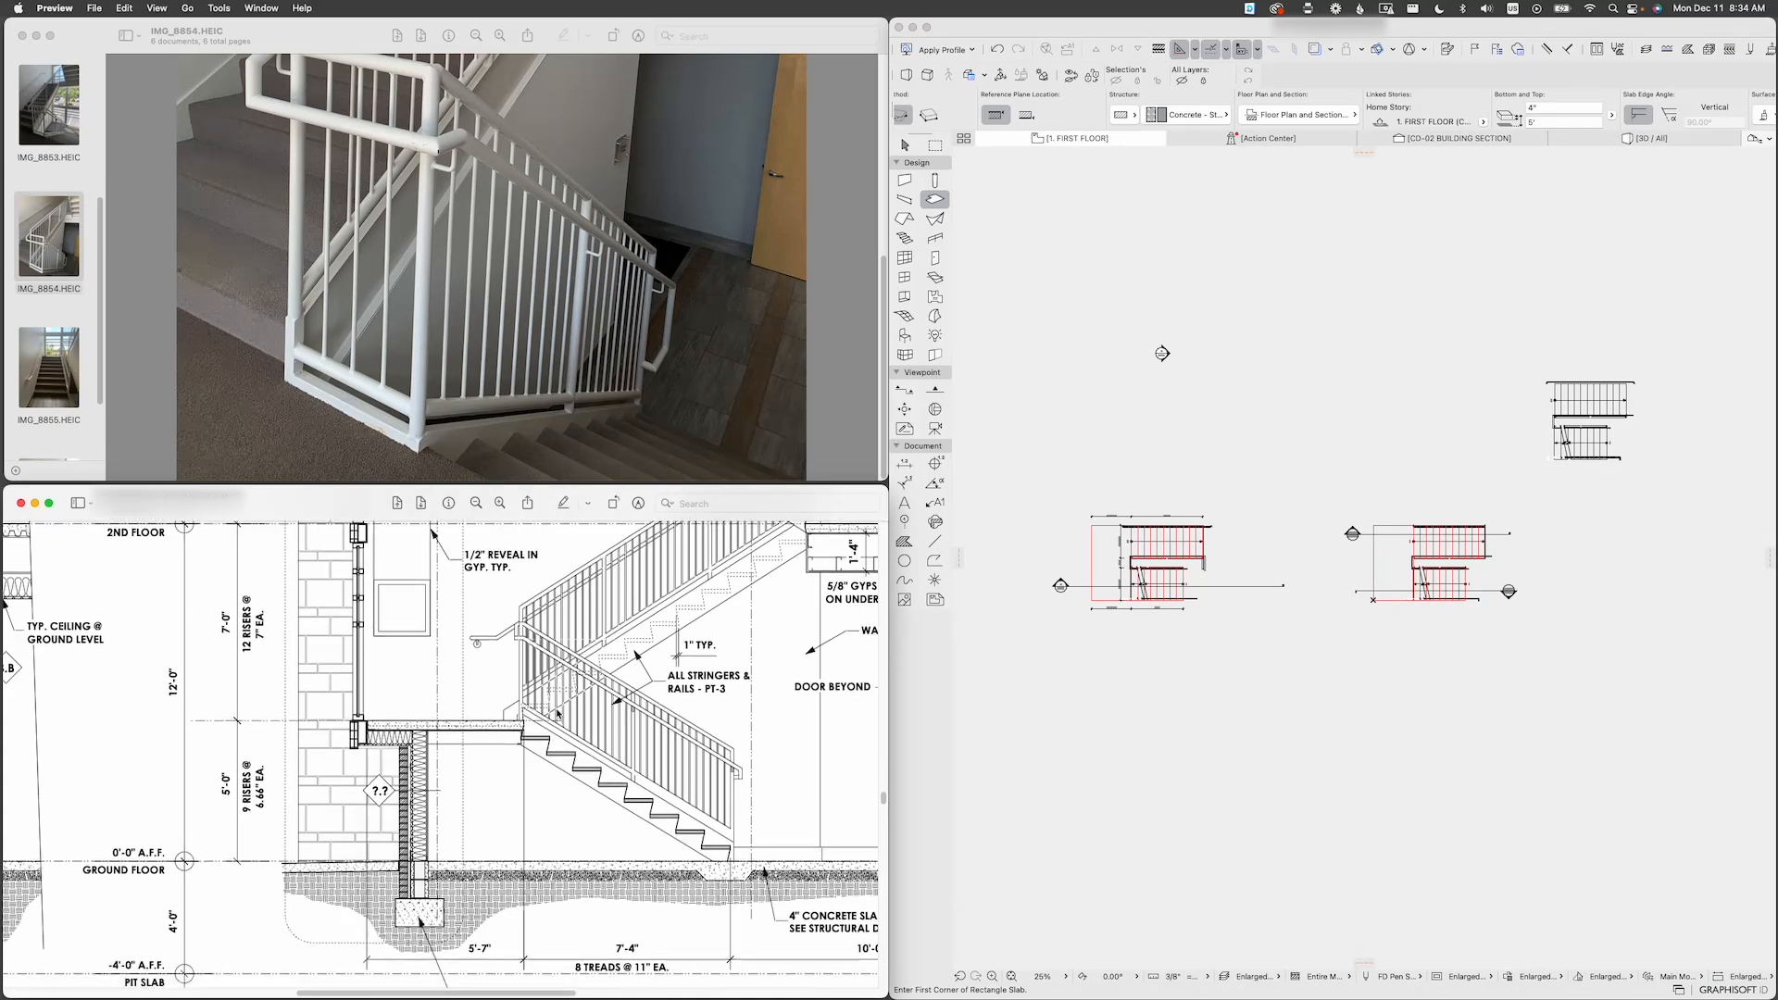
drag(223, 794, 224, 779)
Step: Switch back to Archicad and set the new landing slab's elevation to 5' above the first floor
click(1564, 121)
key(Return)
scroll(1461, 549, up, 8)
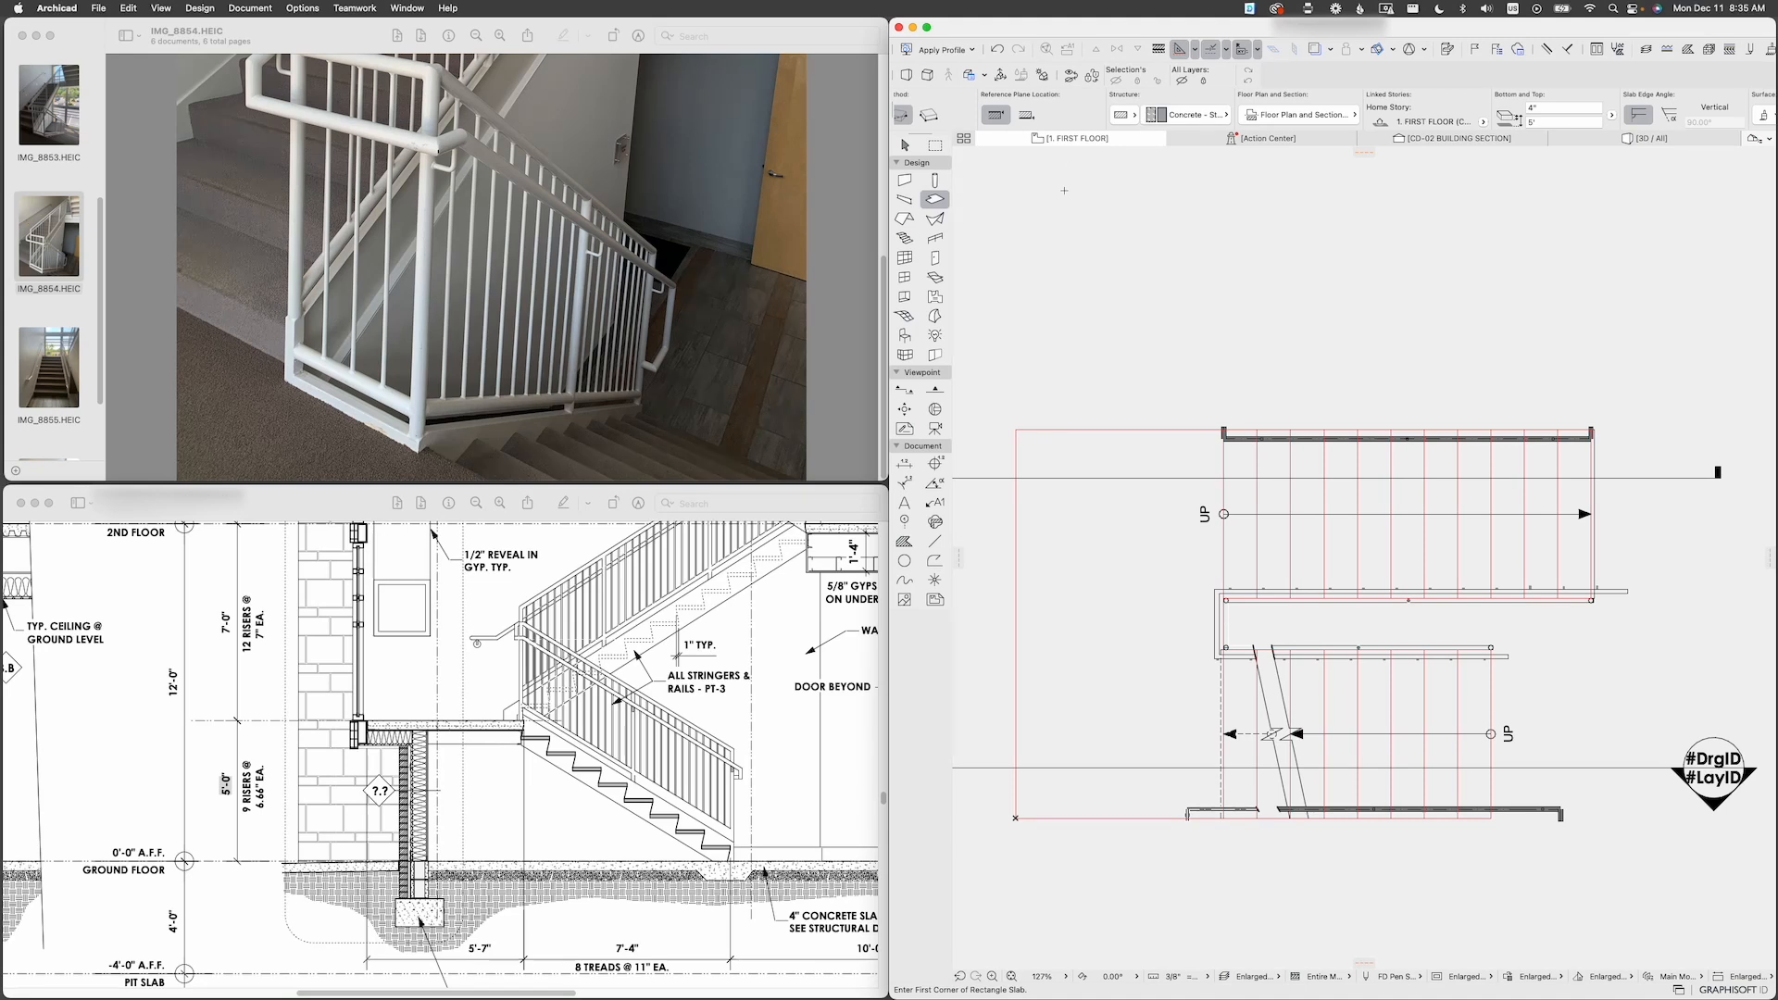
Step: Draw a rectangular landing slab beside the first floor stair, from the outline's lower corner to the start of the upper flight
scroll(1053, 125, left, 5)
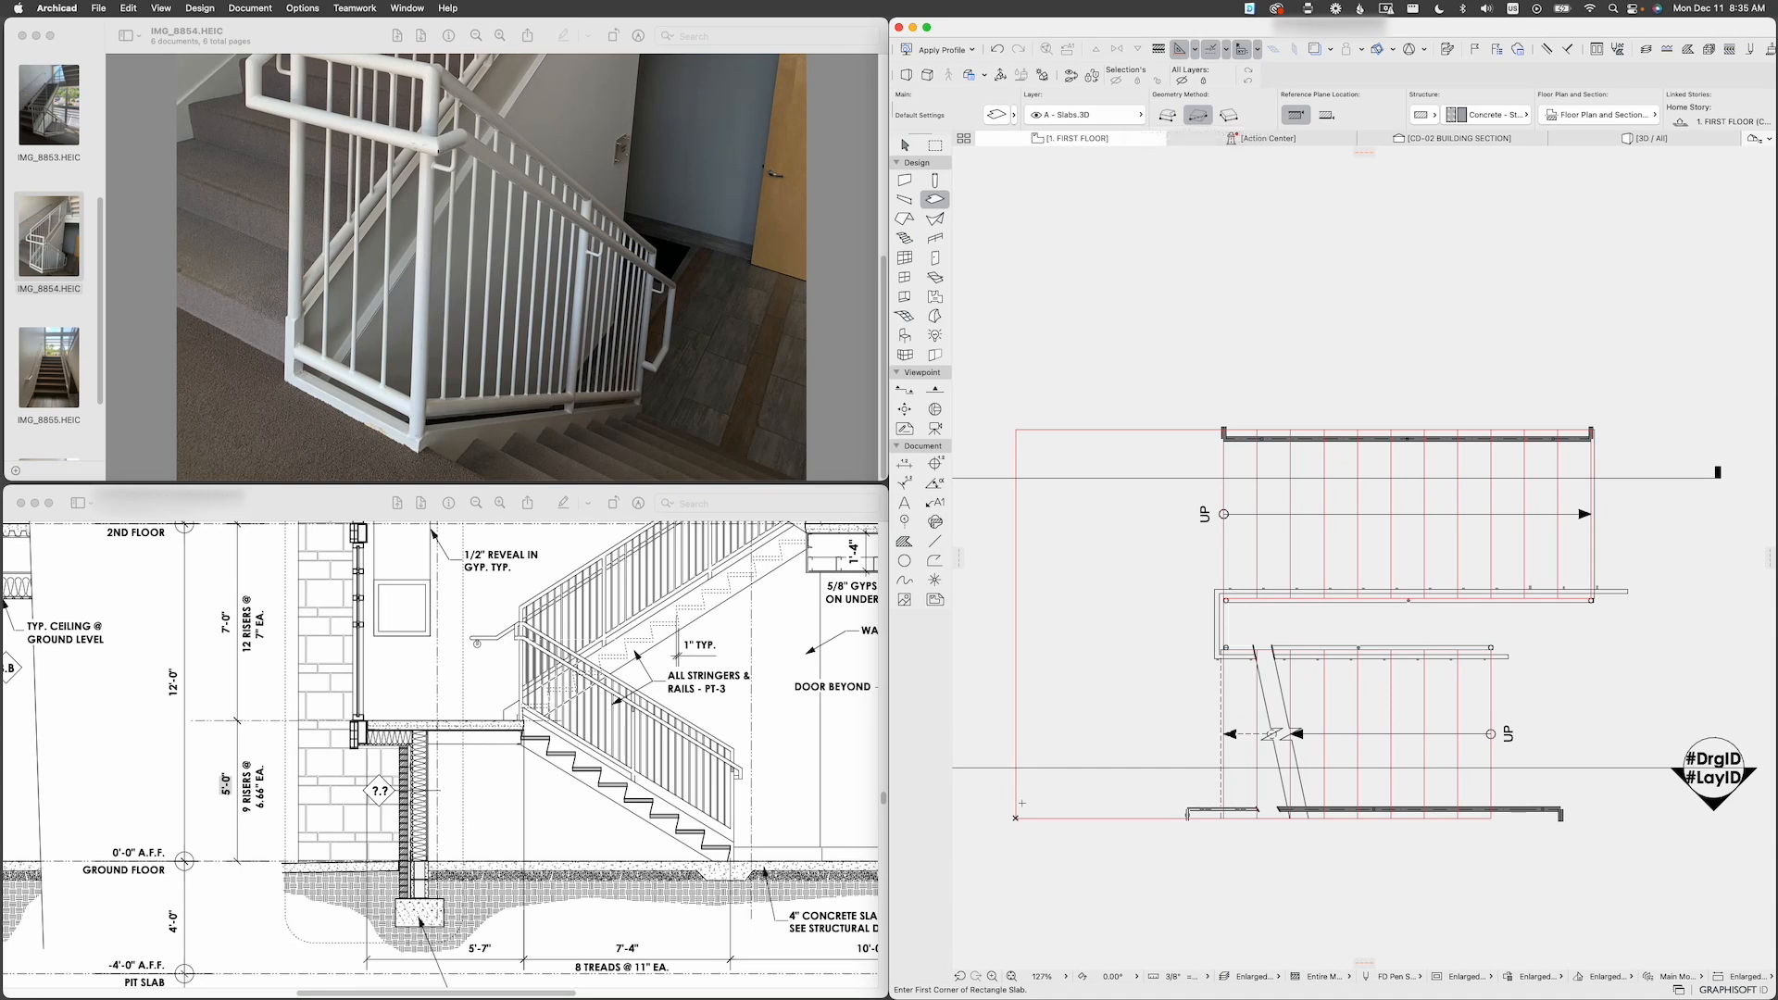
click(1016, 818)
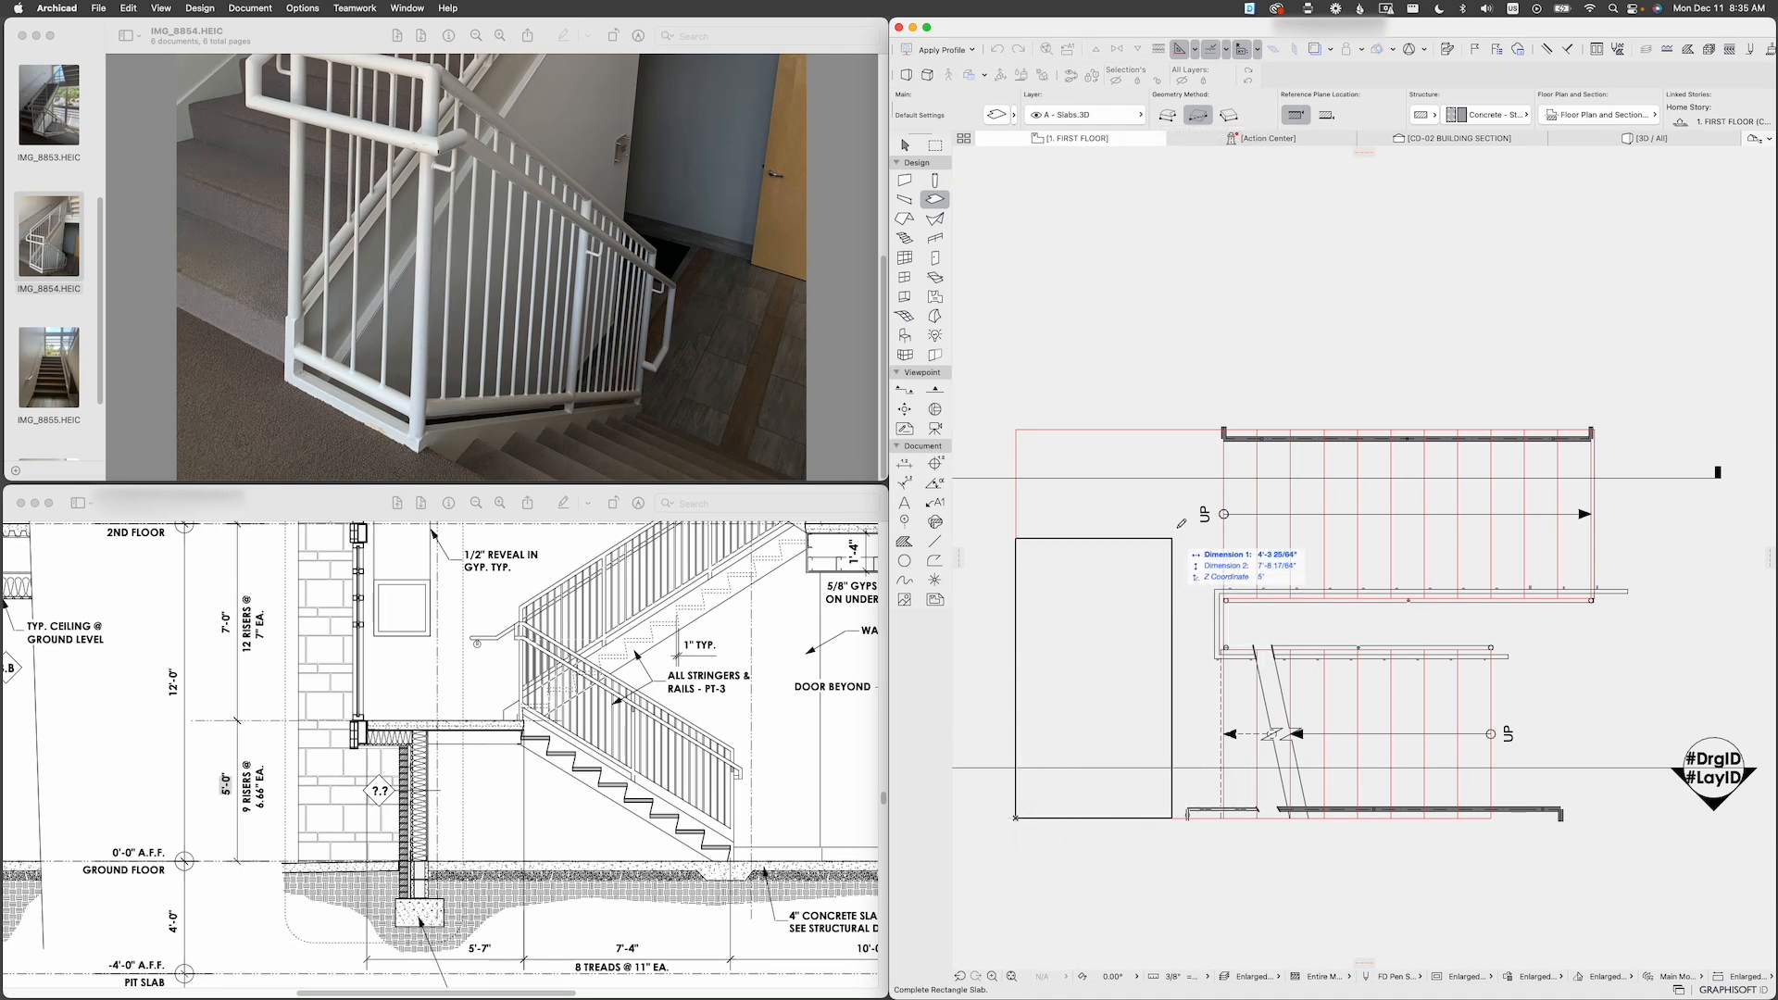
click(1224, 431)
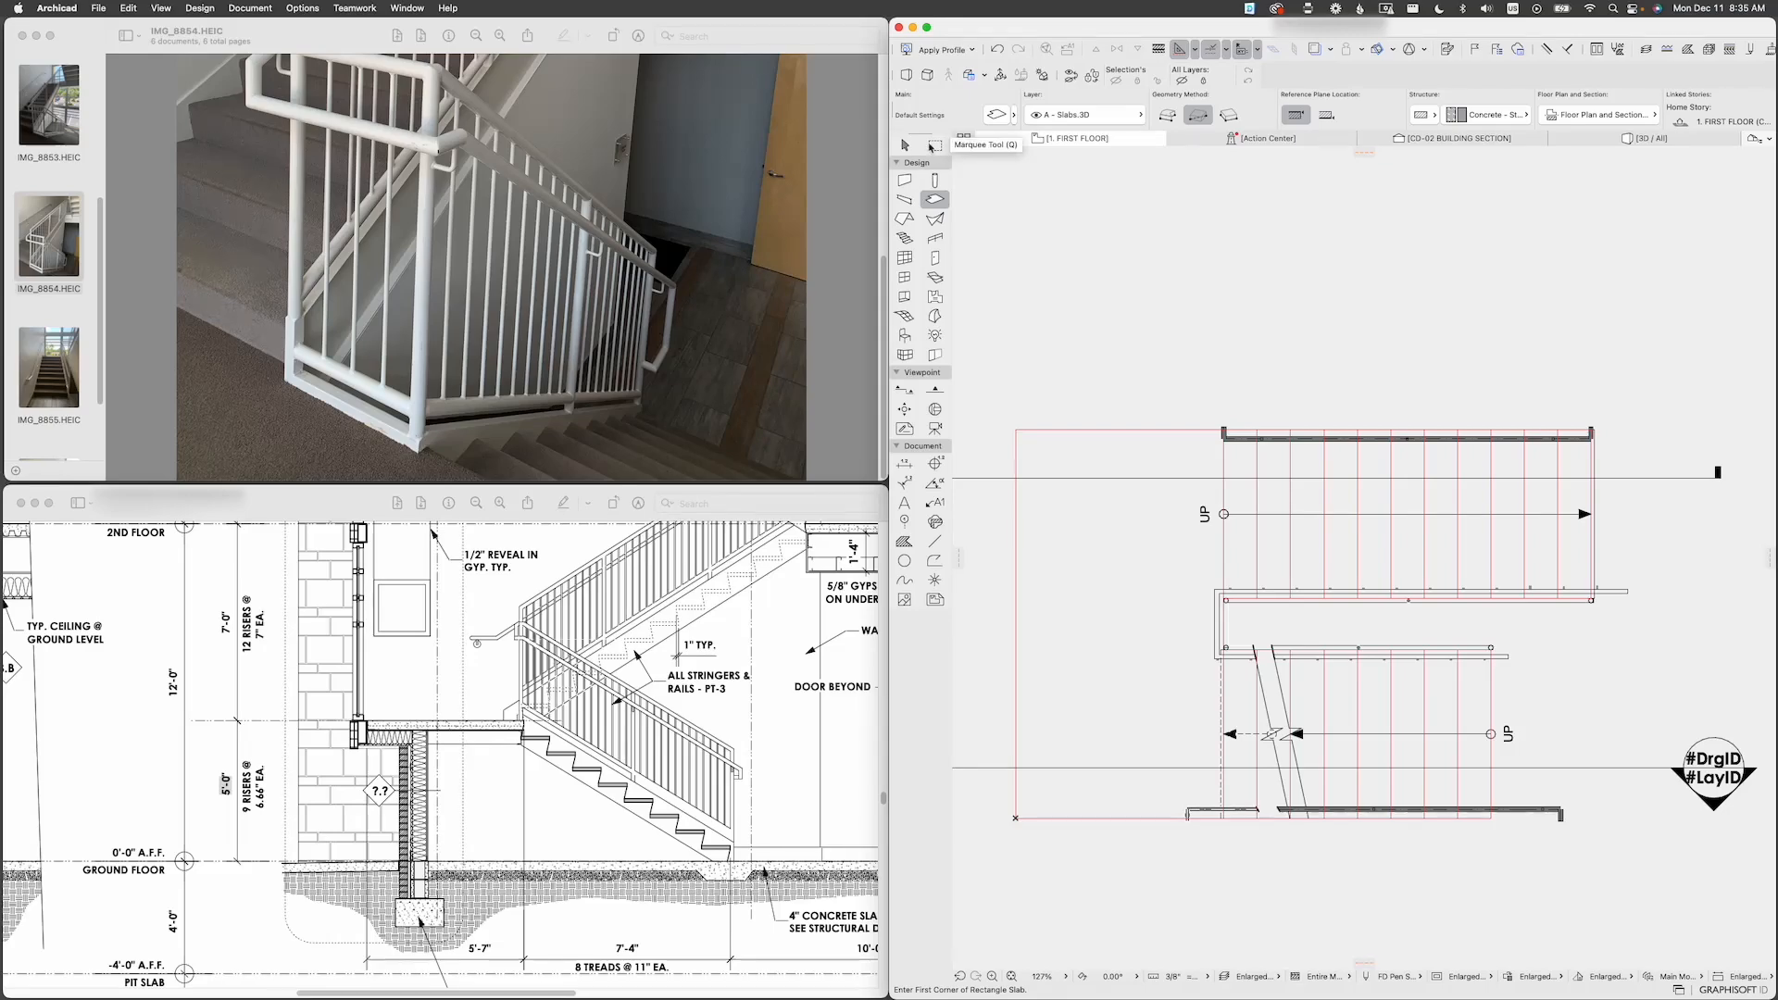
key(Escape)
Step: Inspect the new landing slab against the stair flights in the 3D view and the CO-02 building section
key(F3)
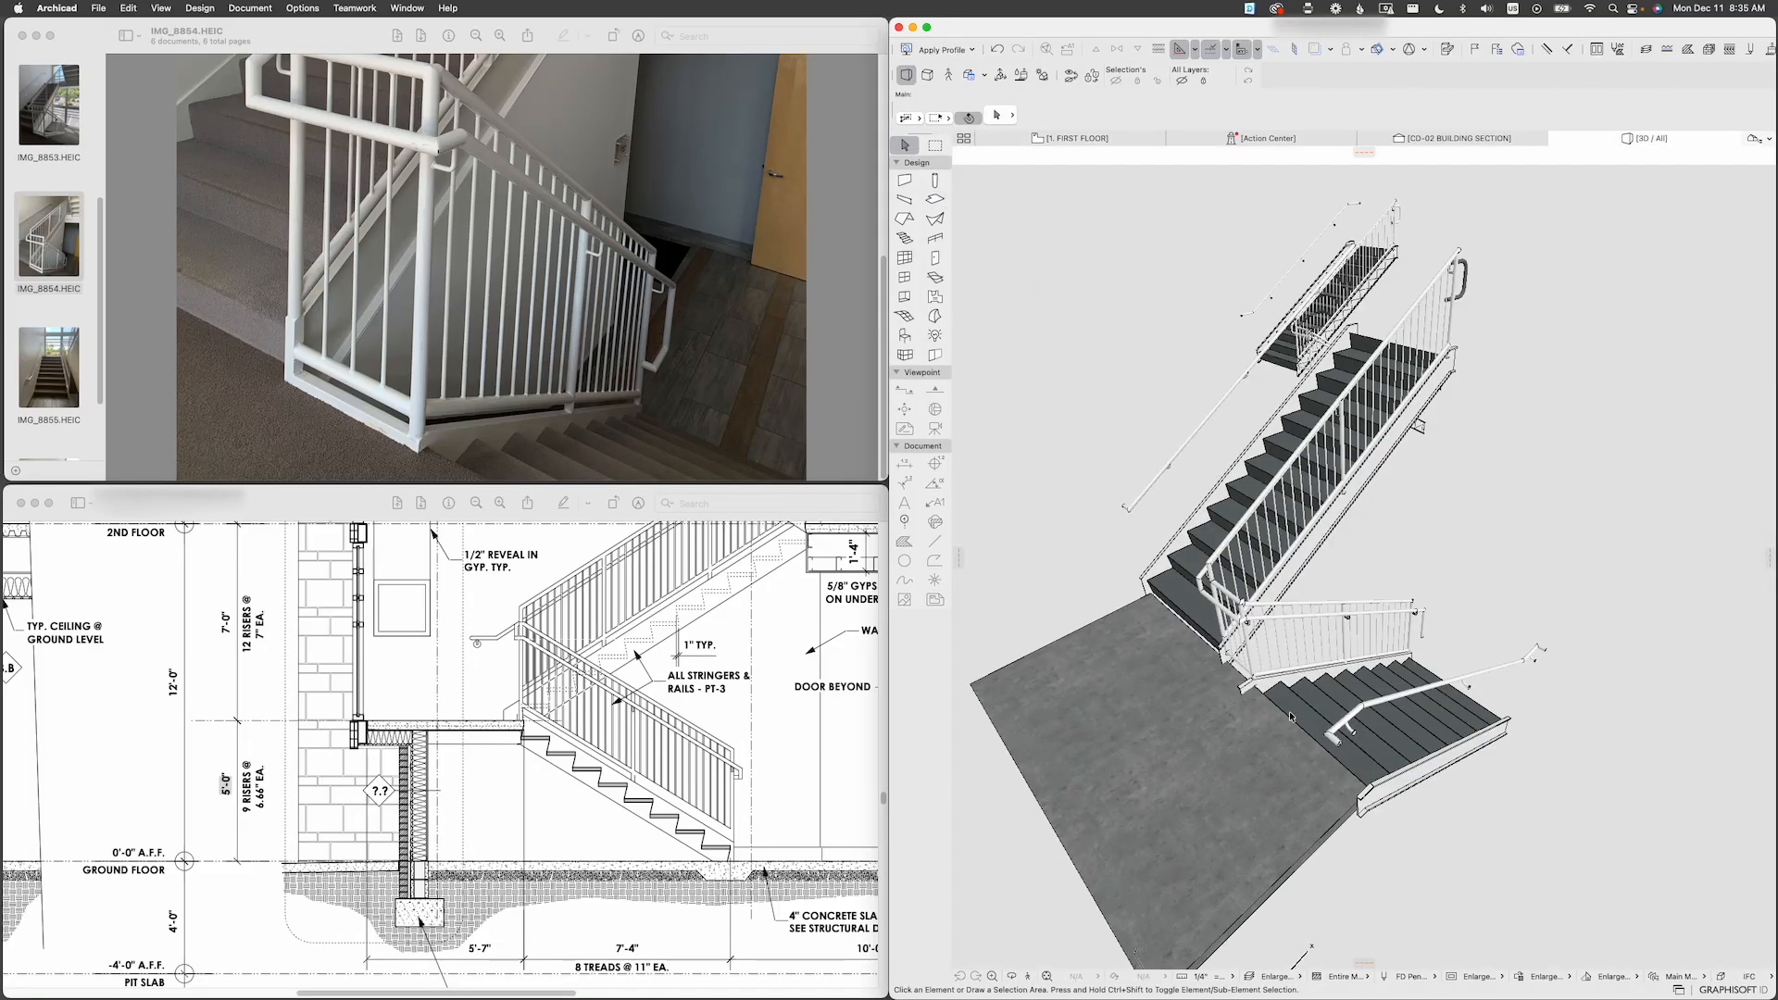
shift+middle_drag(1291, 717, 1318, 520)
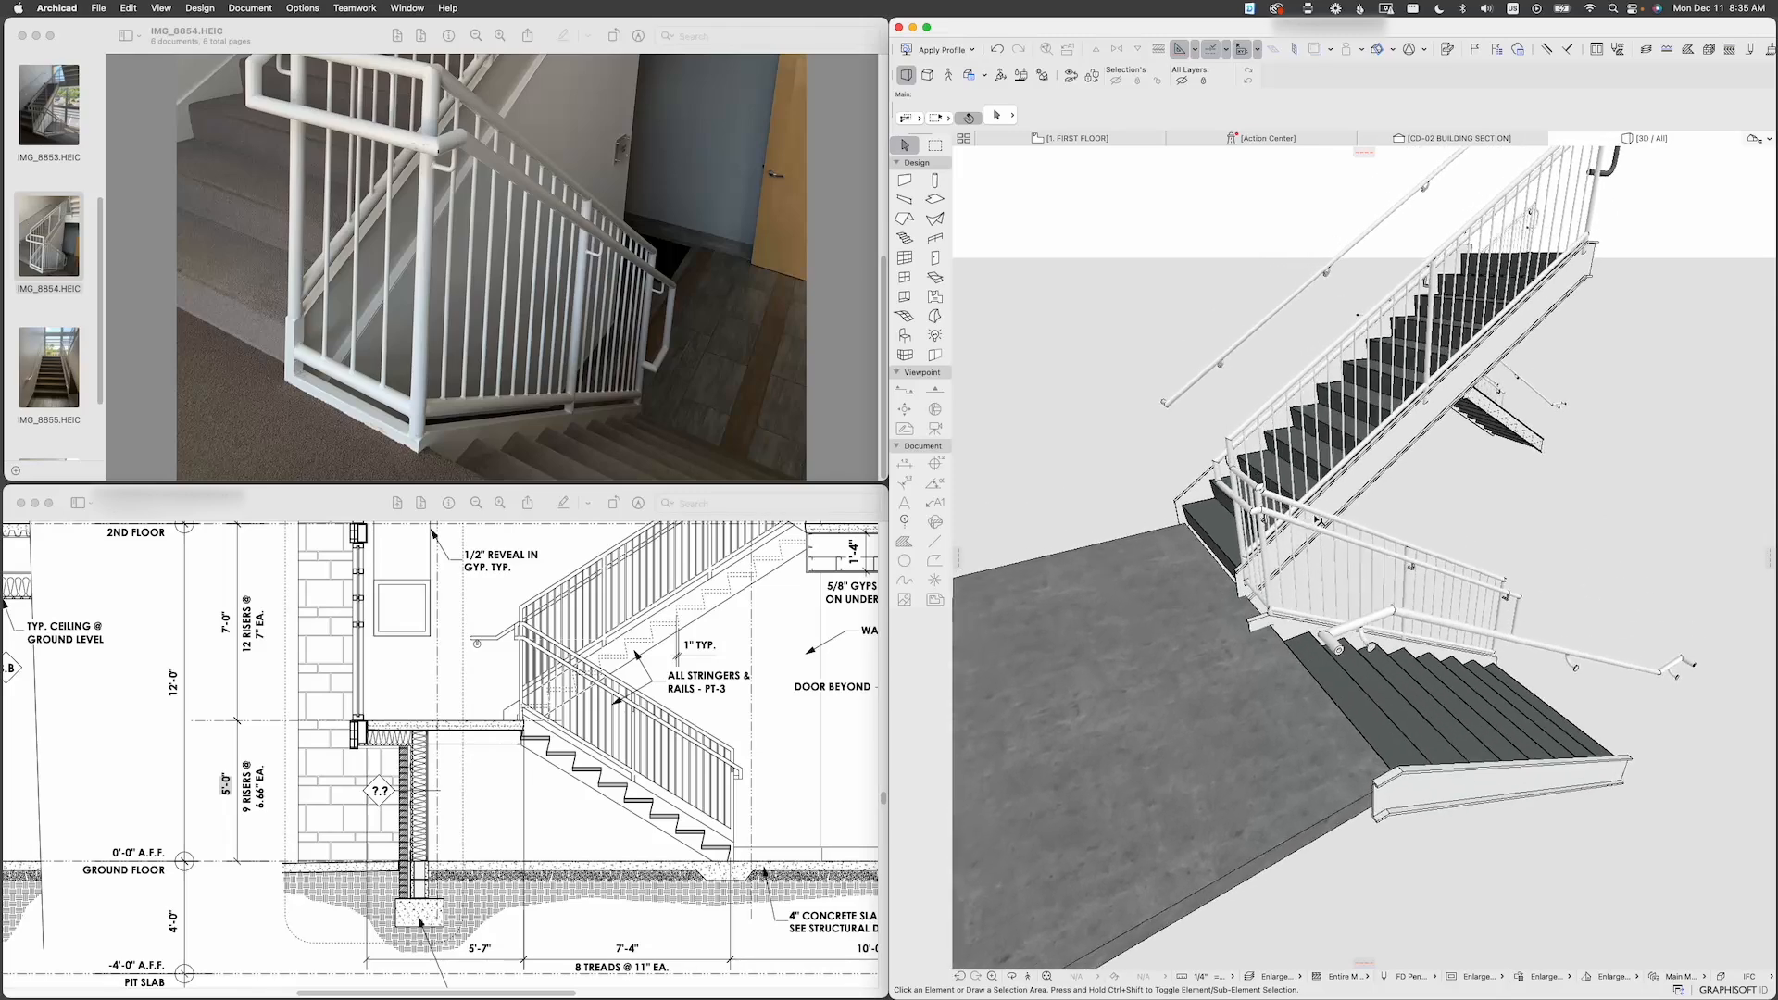
shift+middle_drag(1323, 219, 1328, 297)
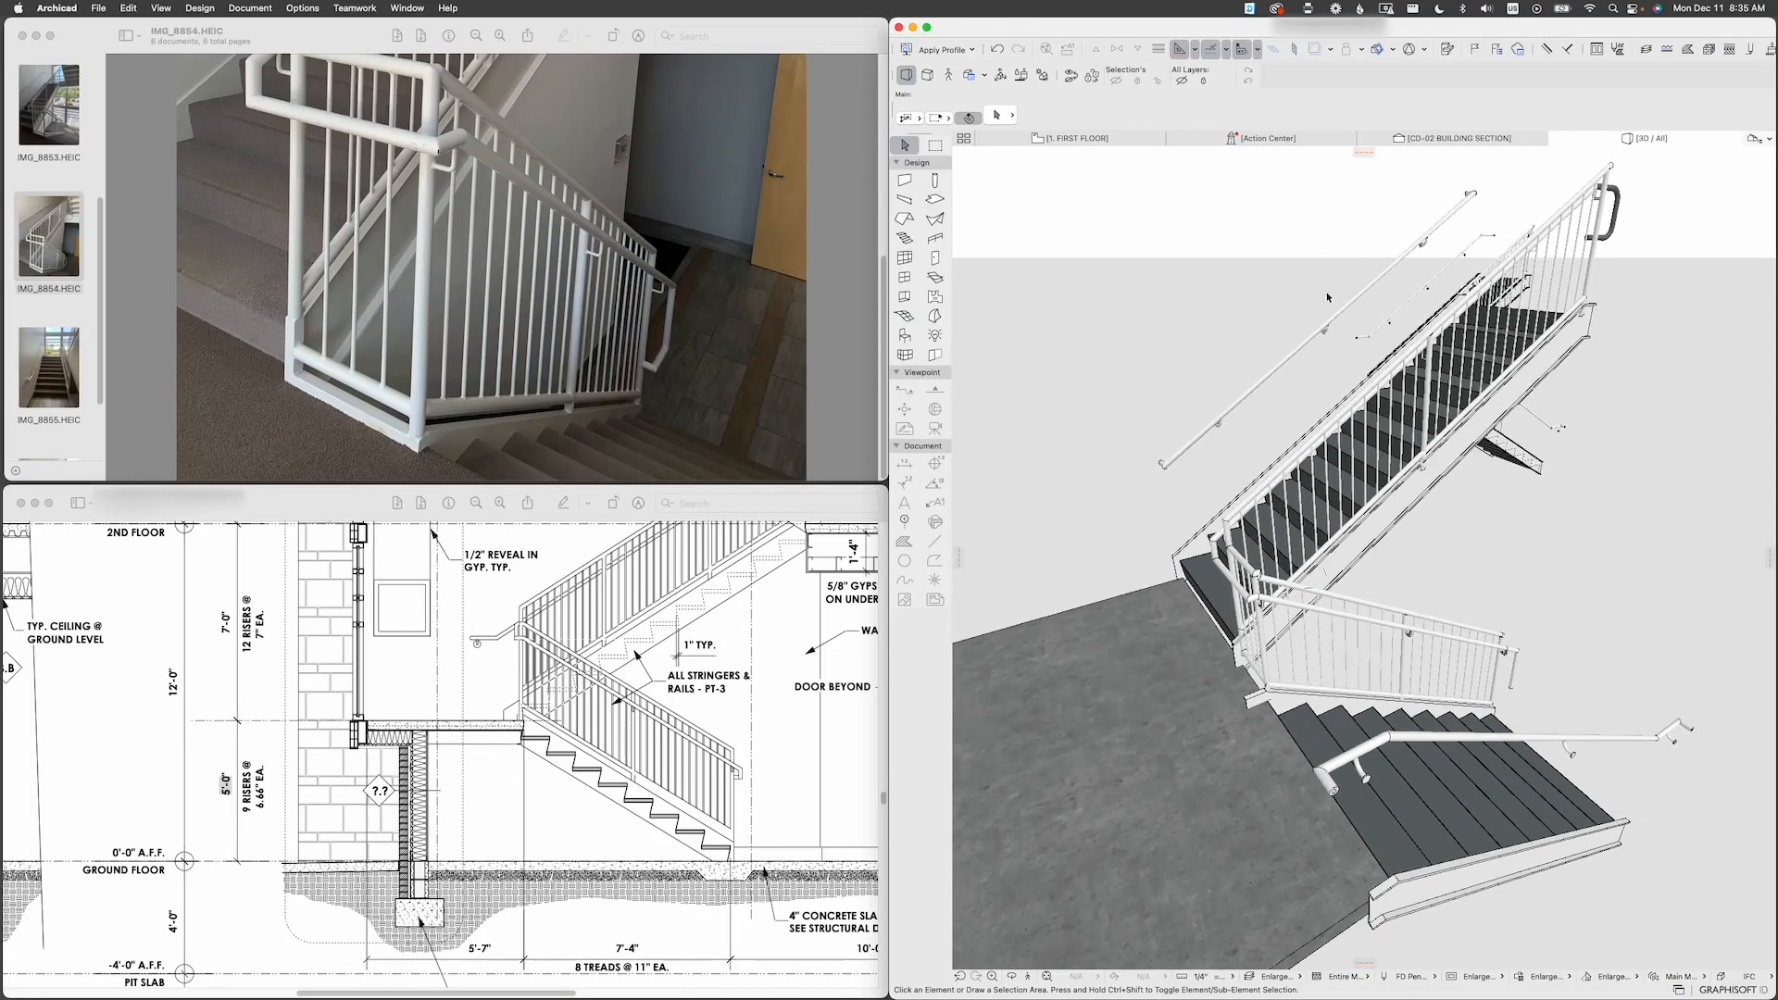
scroll(1385, 411, down, 5)
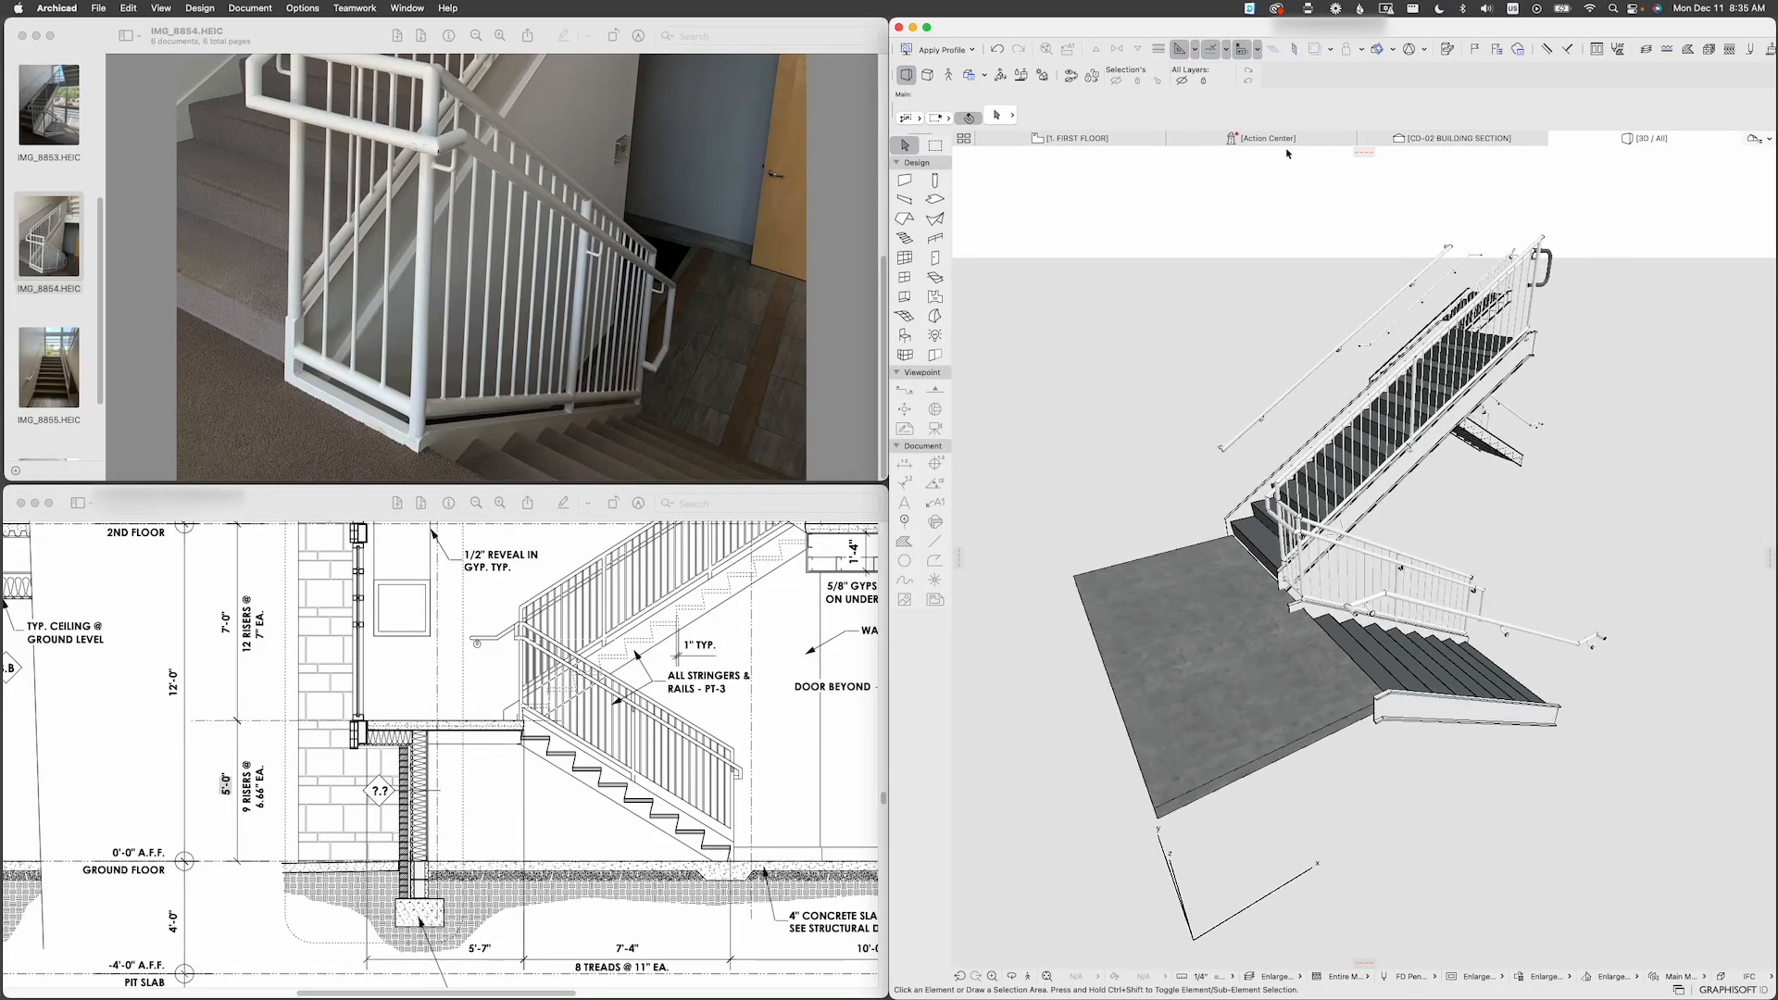
click(1437, 140)
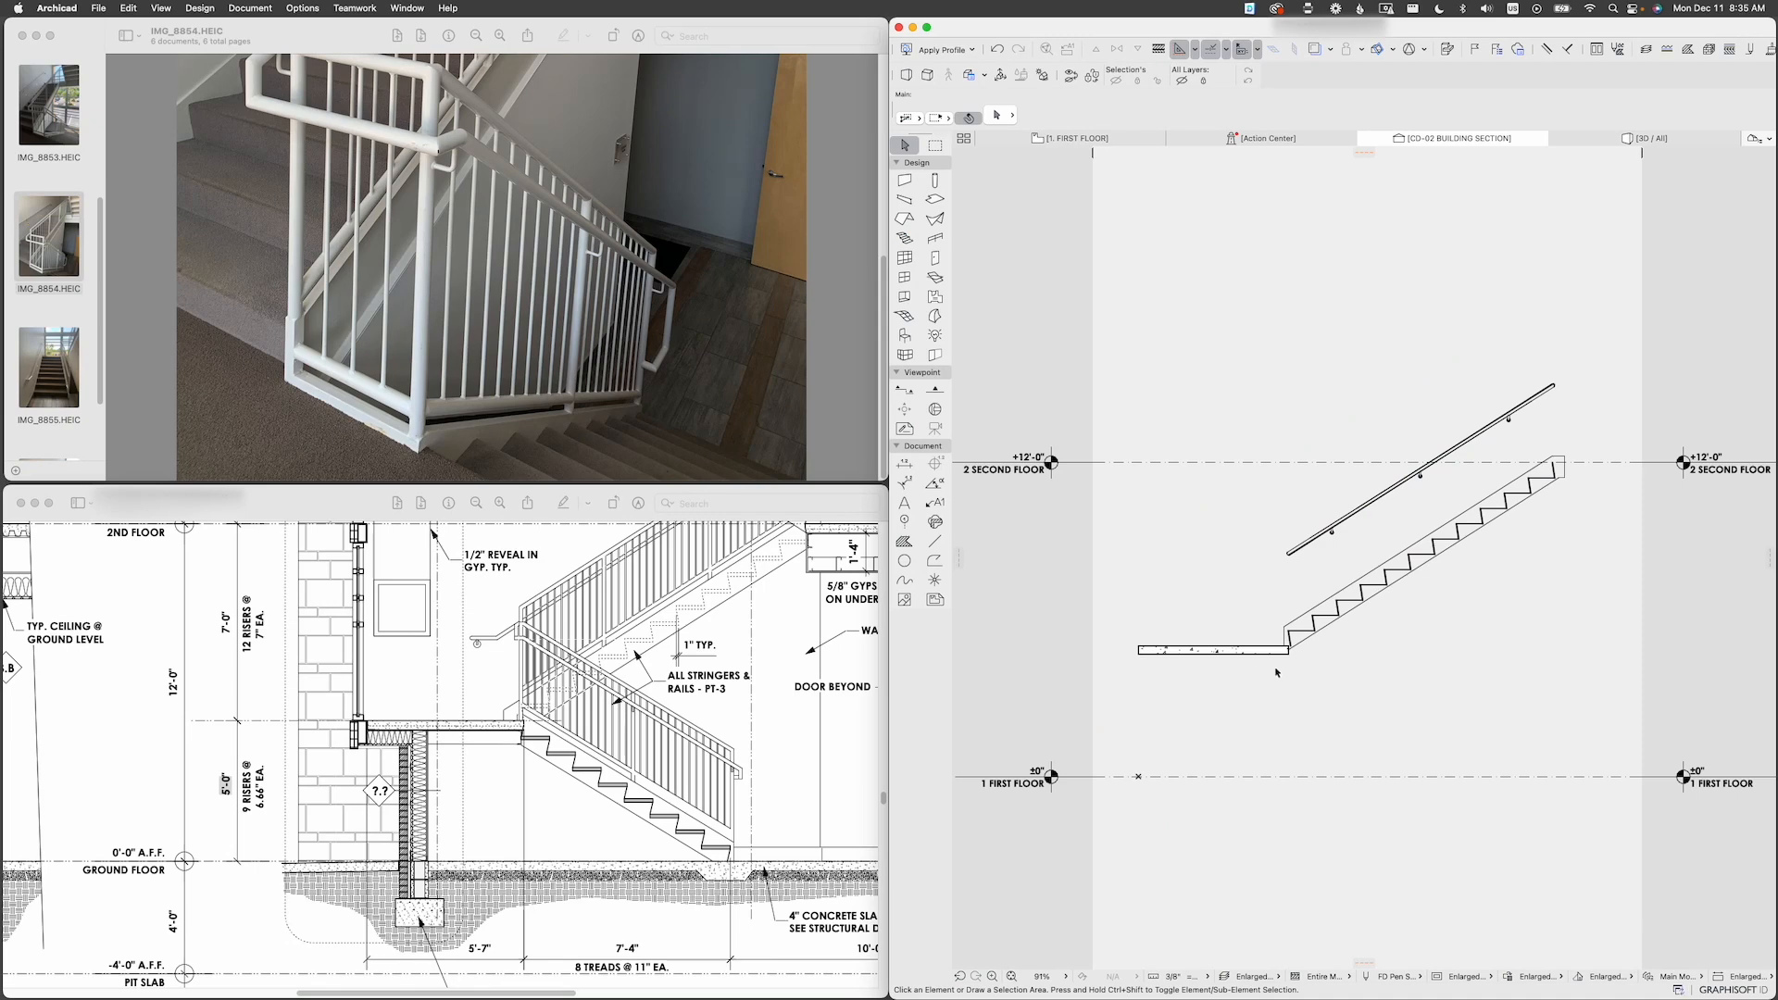
click(1273, 651)
click(1370, 663)
scroll(1478, 507, right, 2)
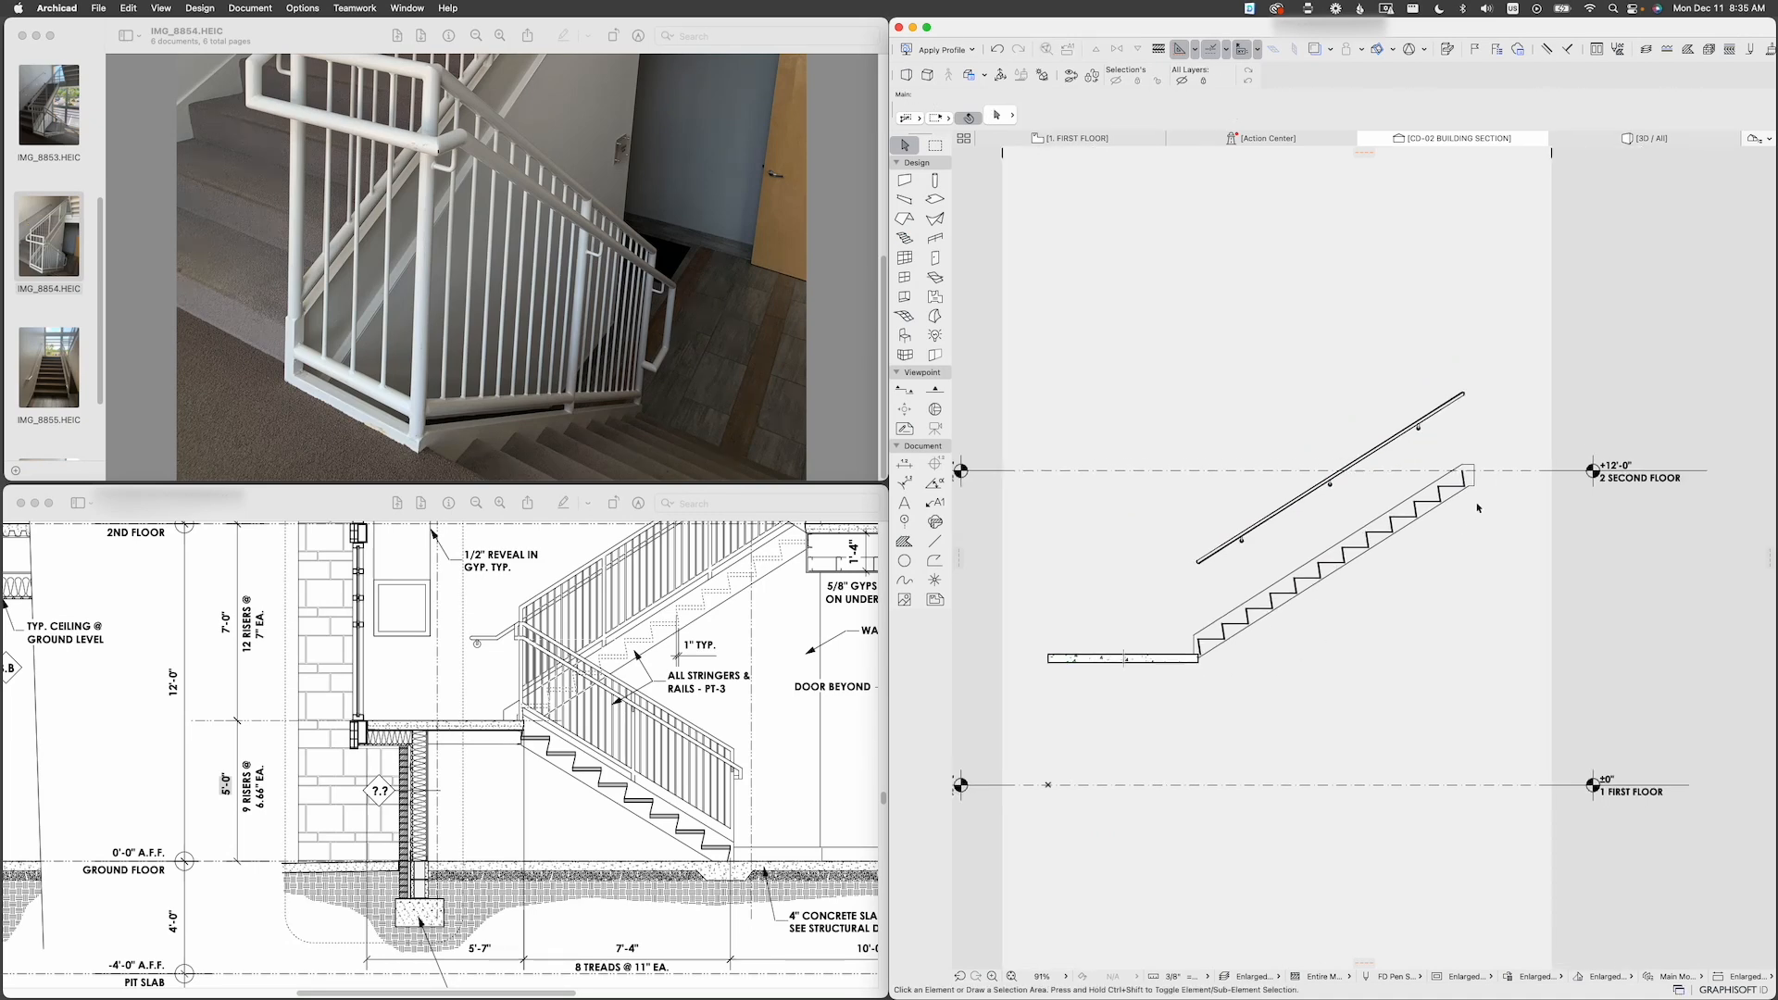
Step: Return to the first floor plan and examine the Stair #1 landing layout in the reference section and enlarged floor plans
click(1071, 138)
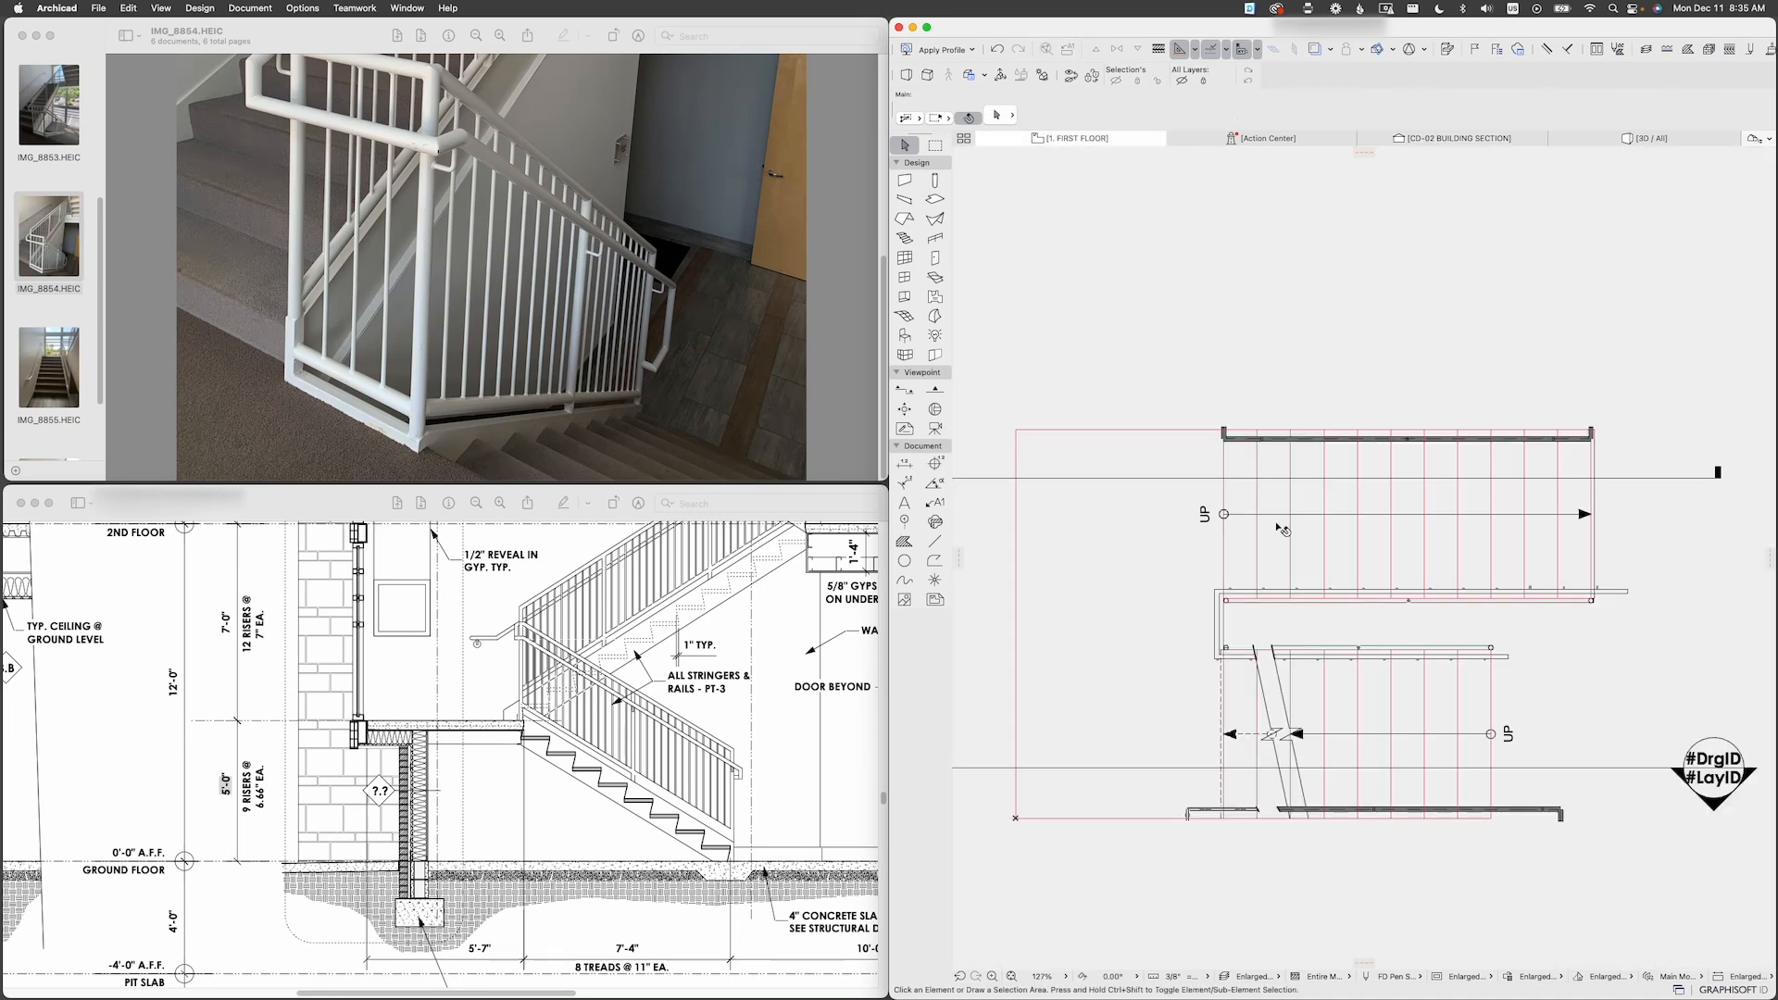
scroll(1423, 501, down, 3)
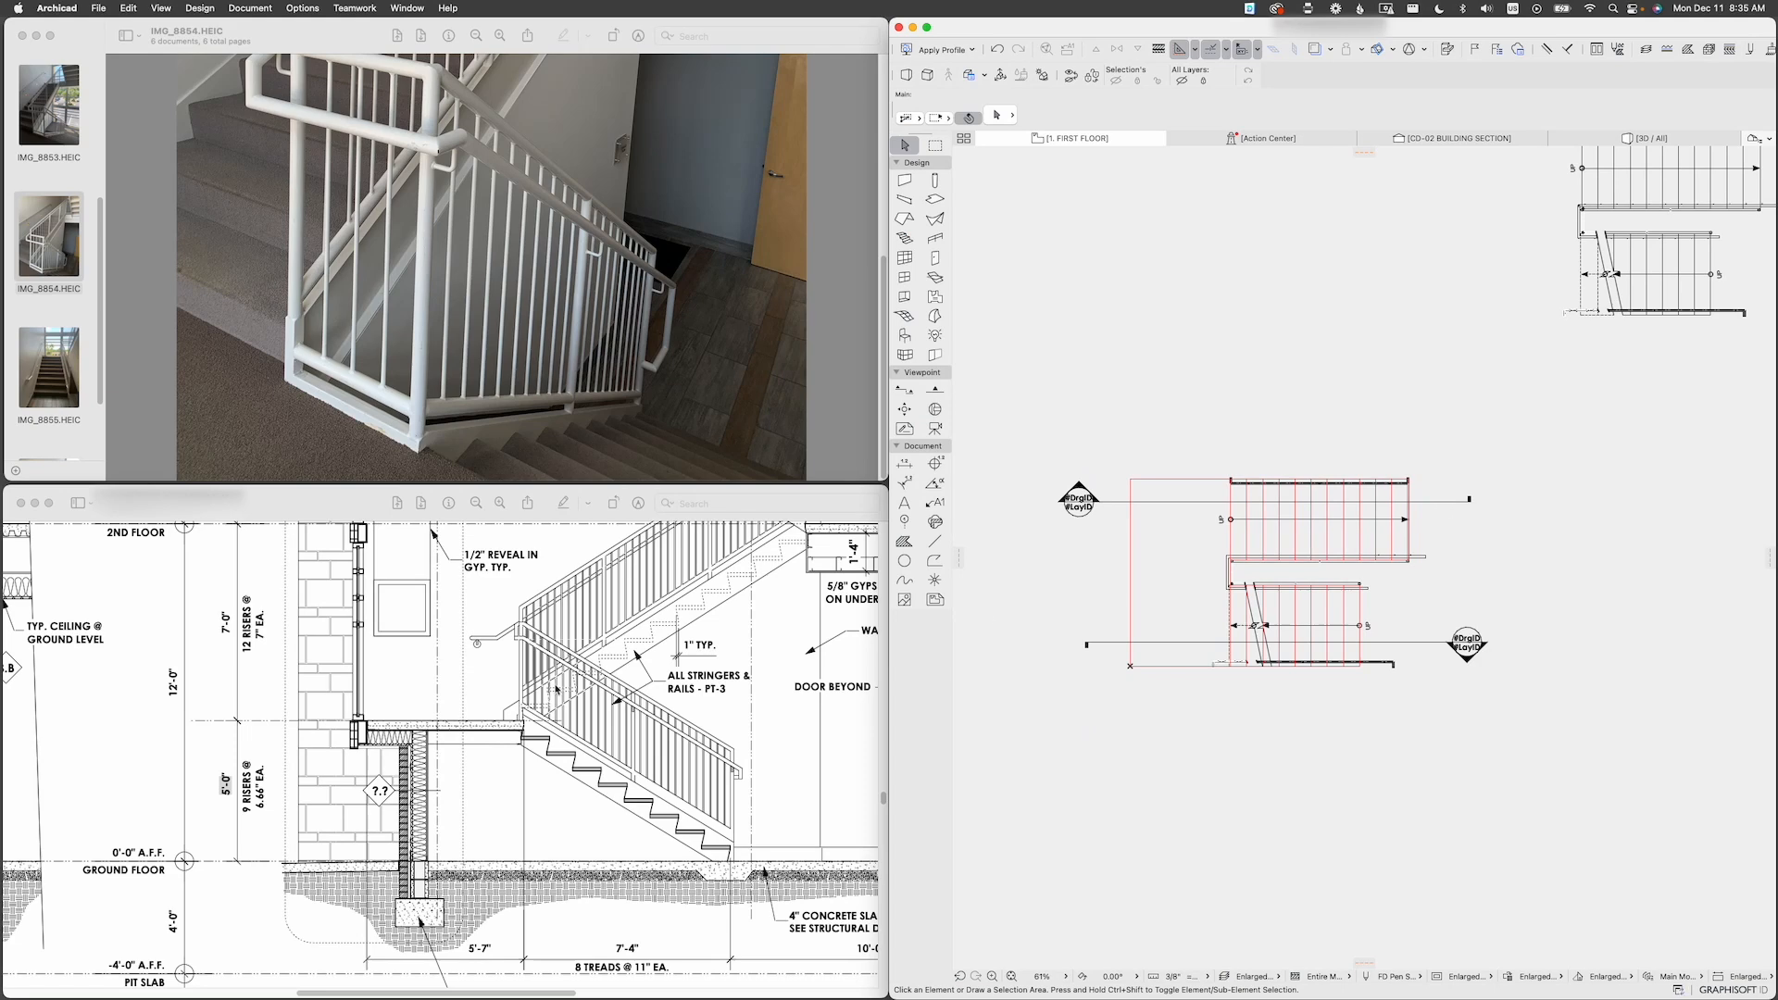
scroll(556, 689, up, 5)
scroll(557, 689, up, 10)
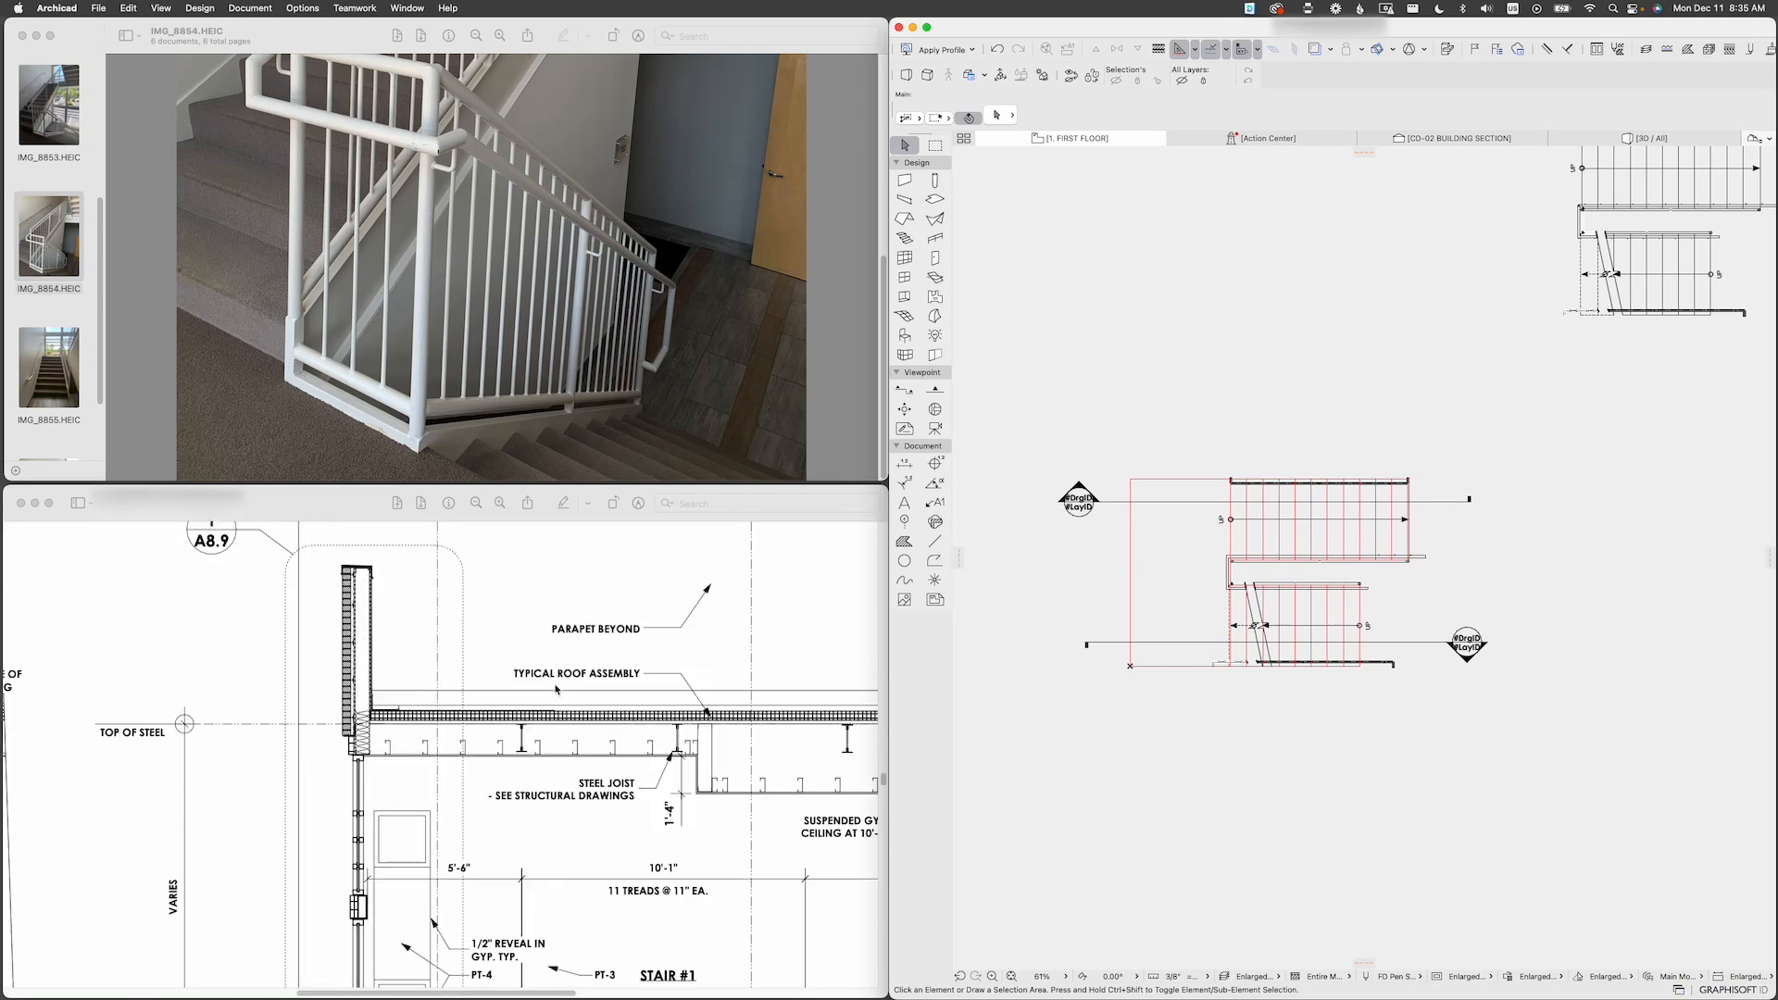
scroll(556, 689, down, 15)
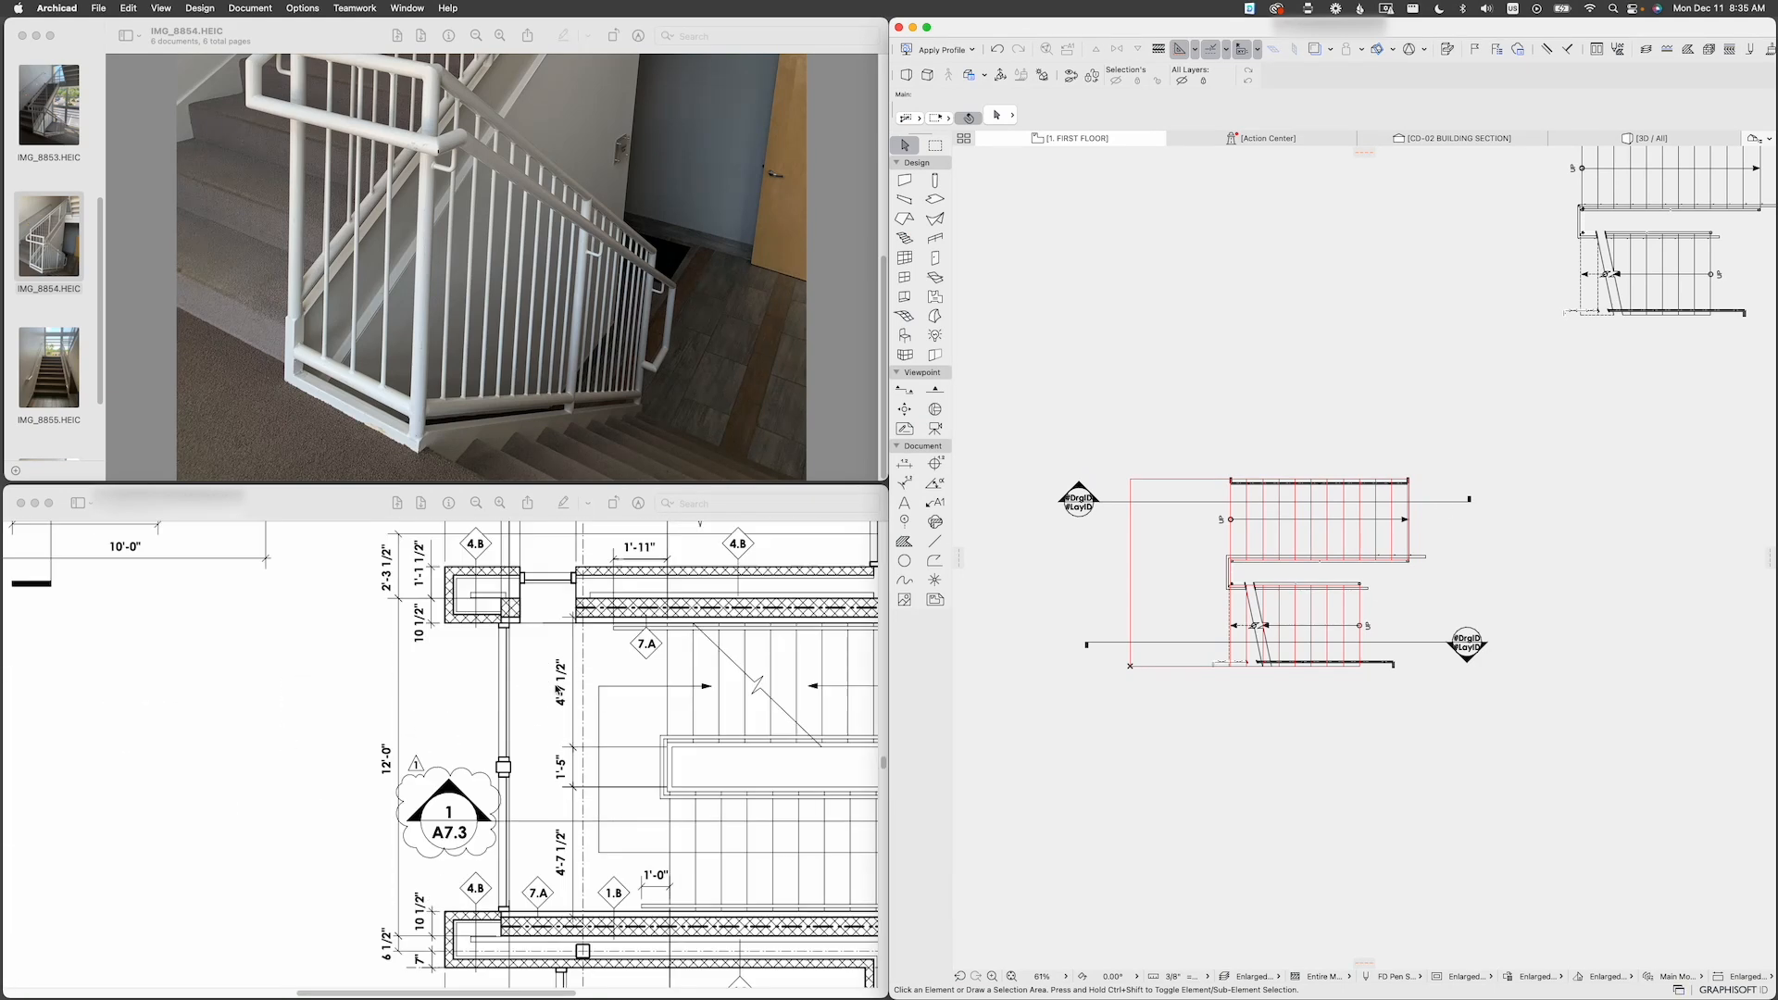
scroll(556, 689, up, 5)
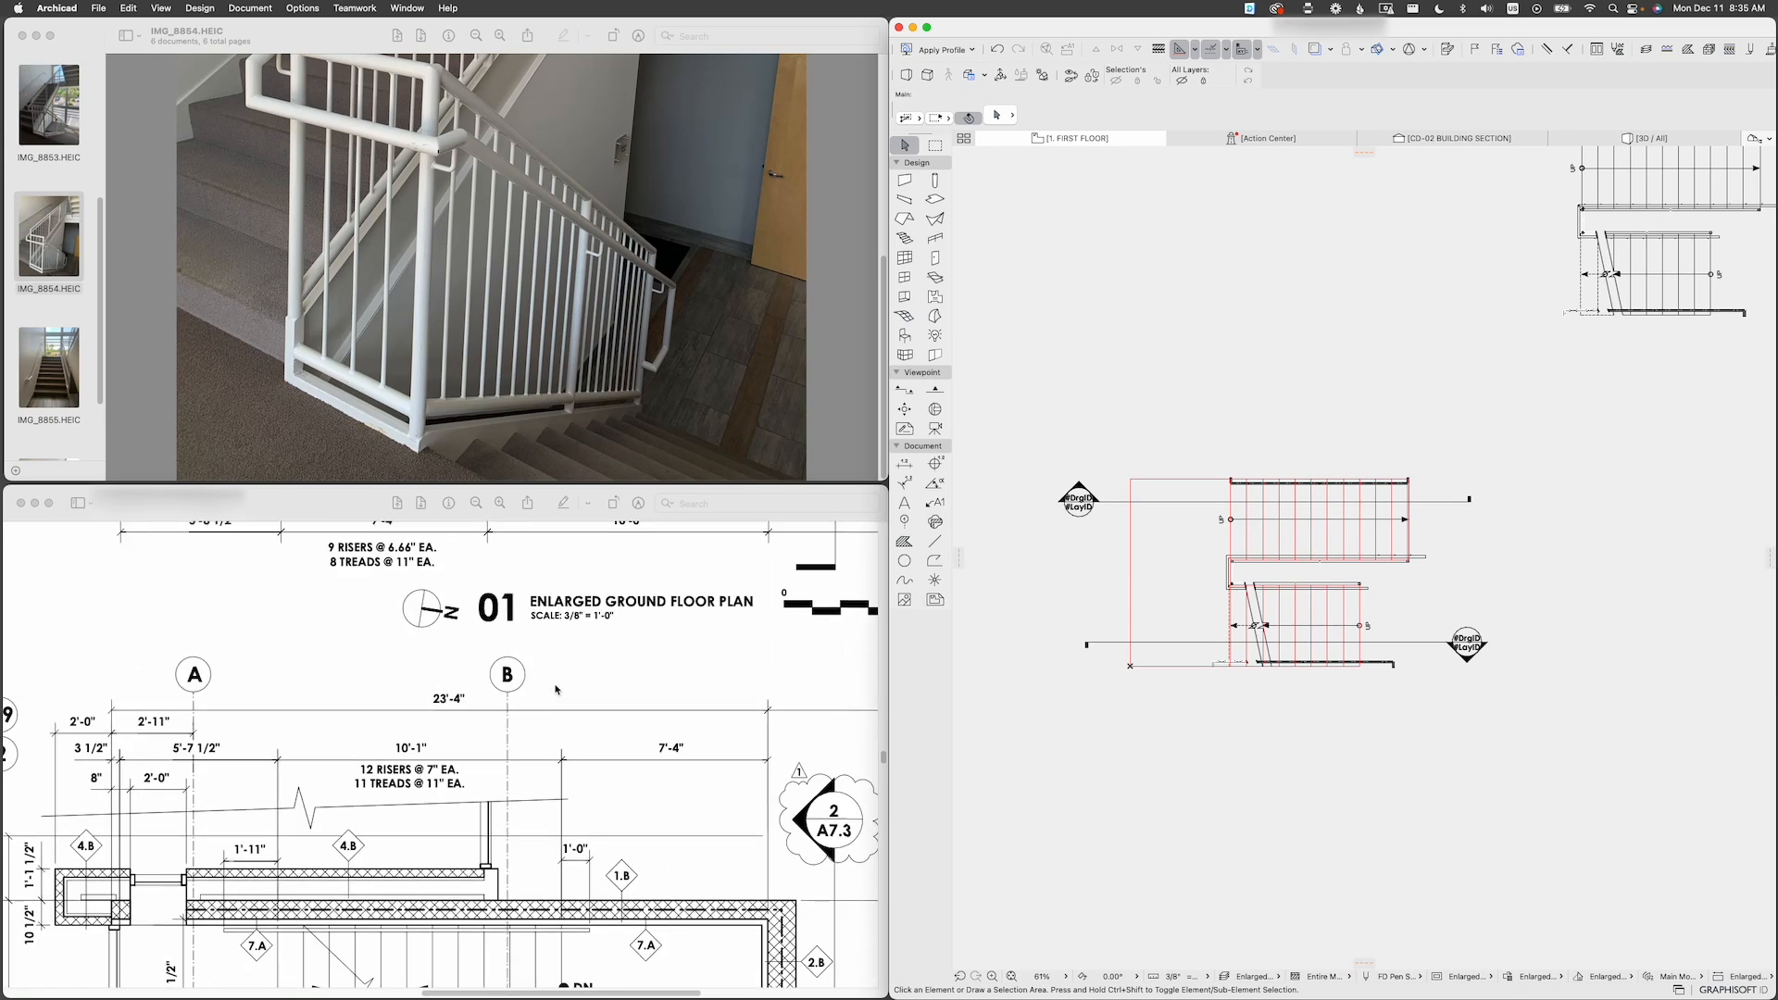
scroll(556, 689, down, 6)
scroll(557, 689, up, 3)
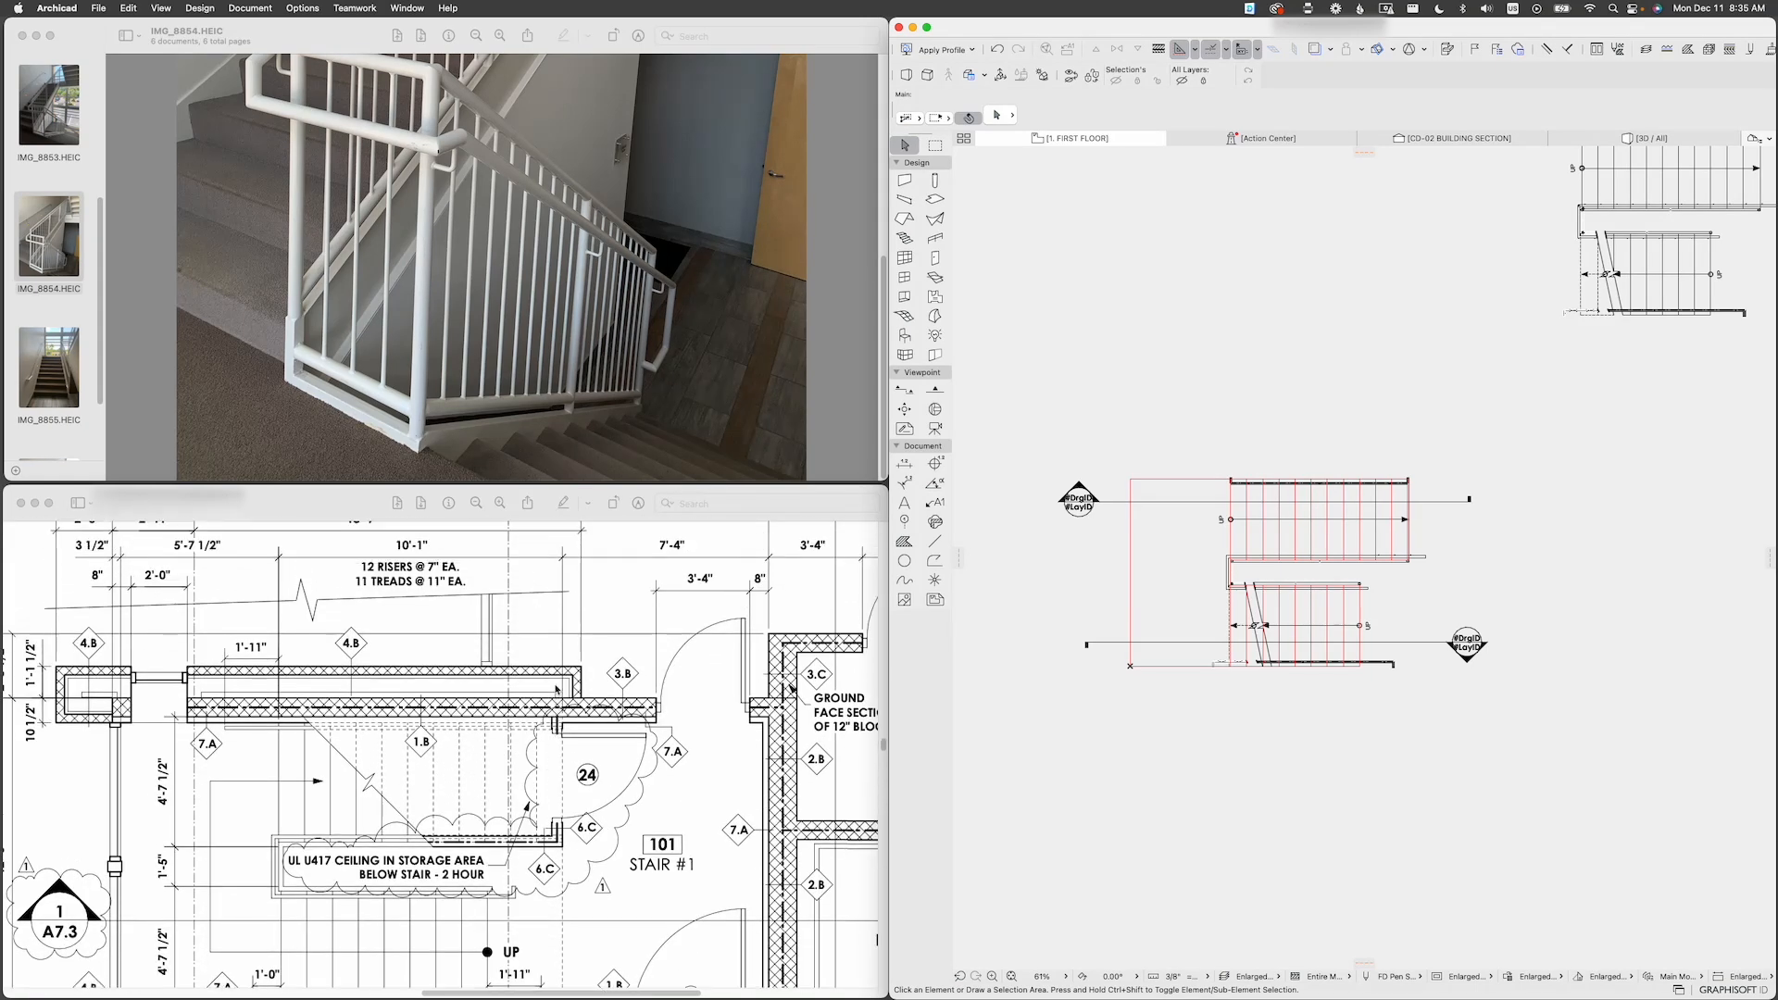
click(660, 555)
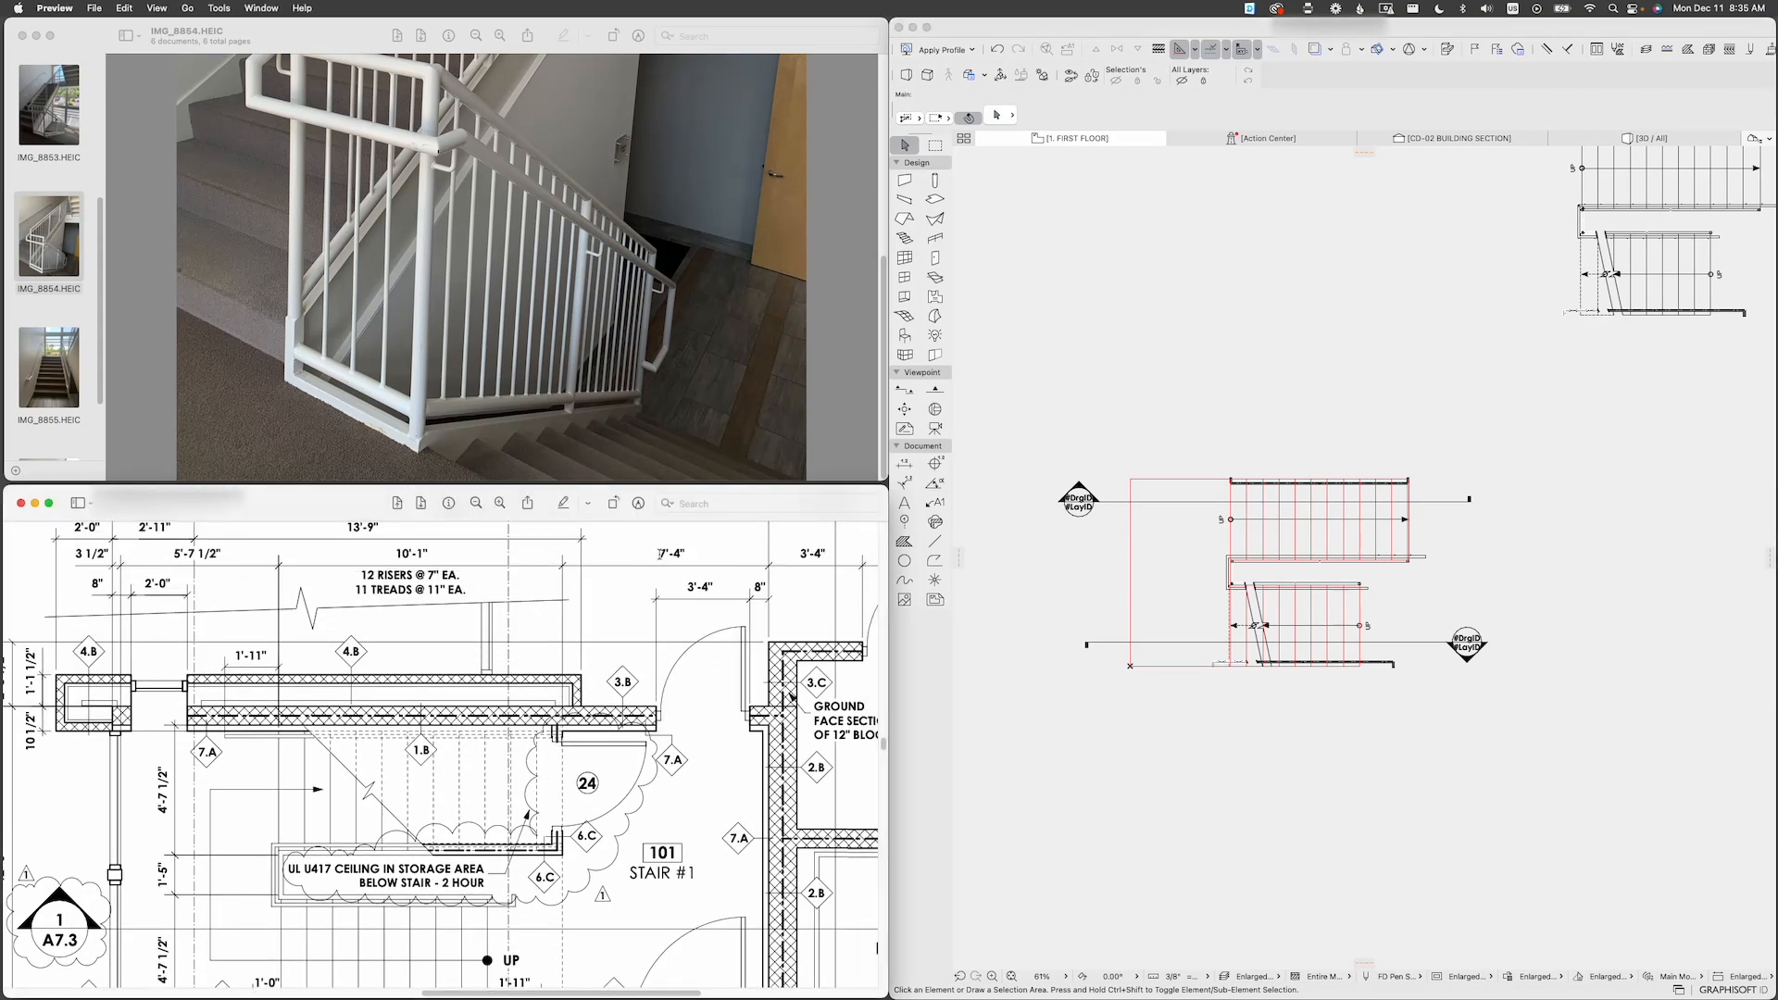
drag(659, 555, 686, 553)
scroll(716, 683, down, 4)
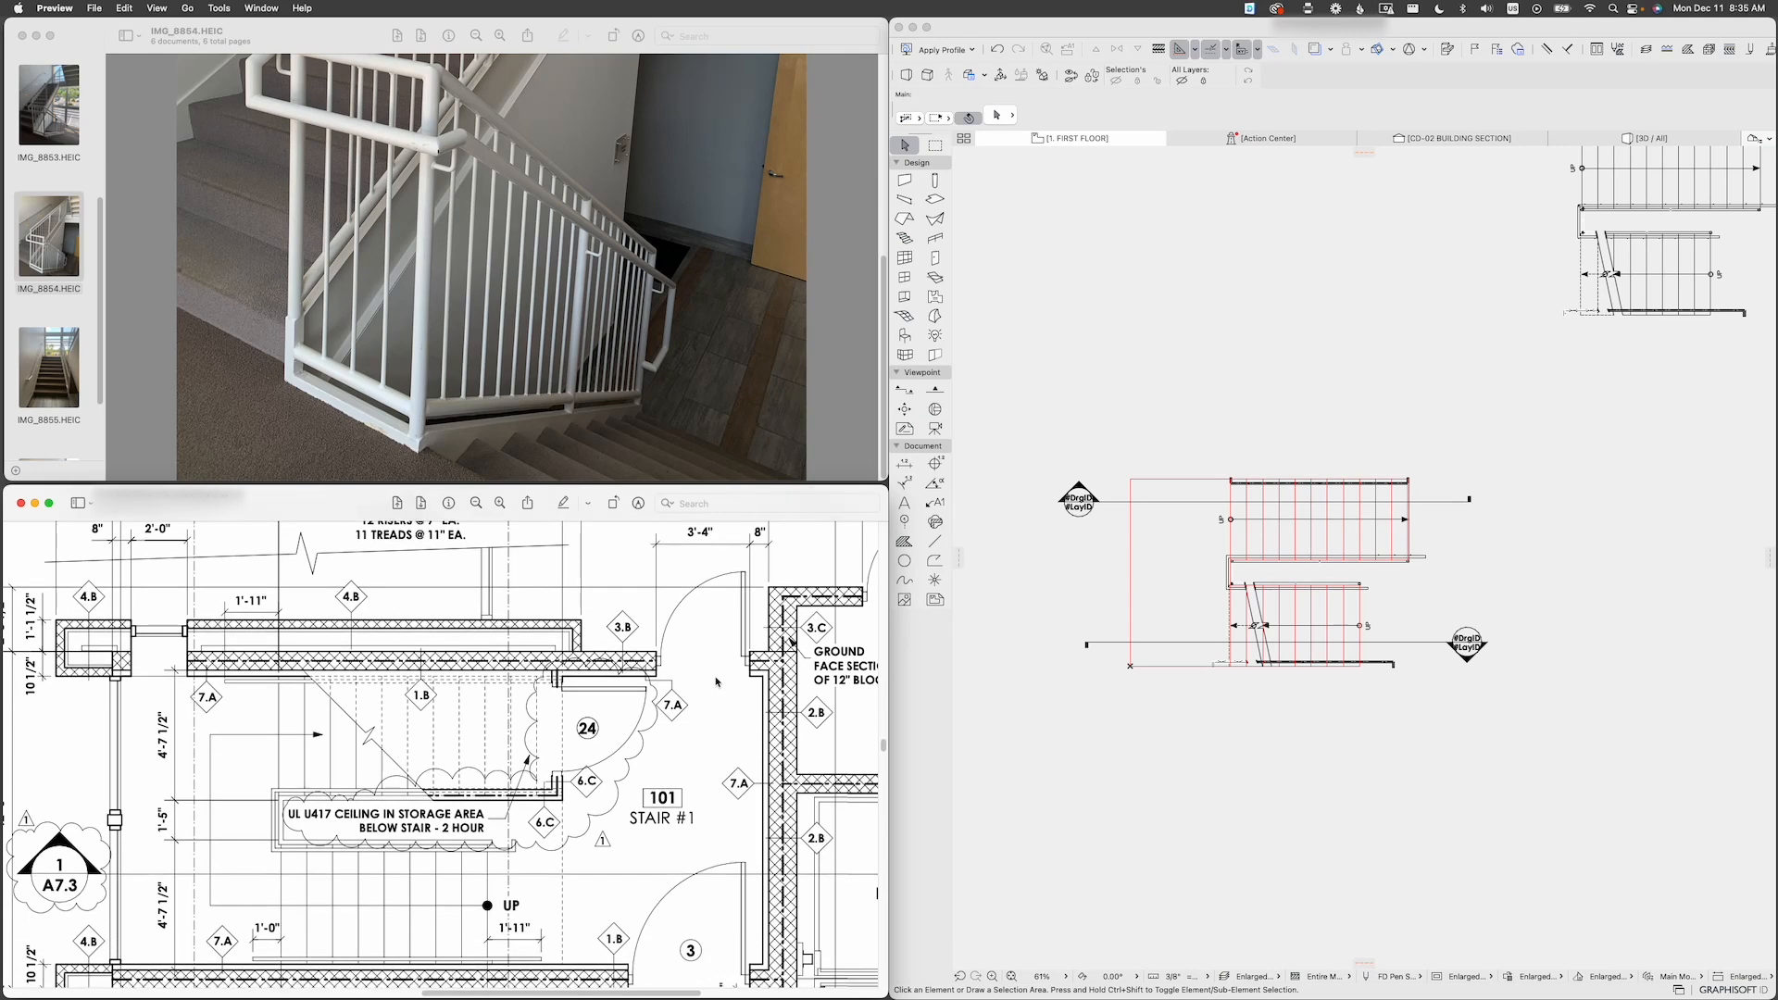
scroll(715, 683, down, 2)
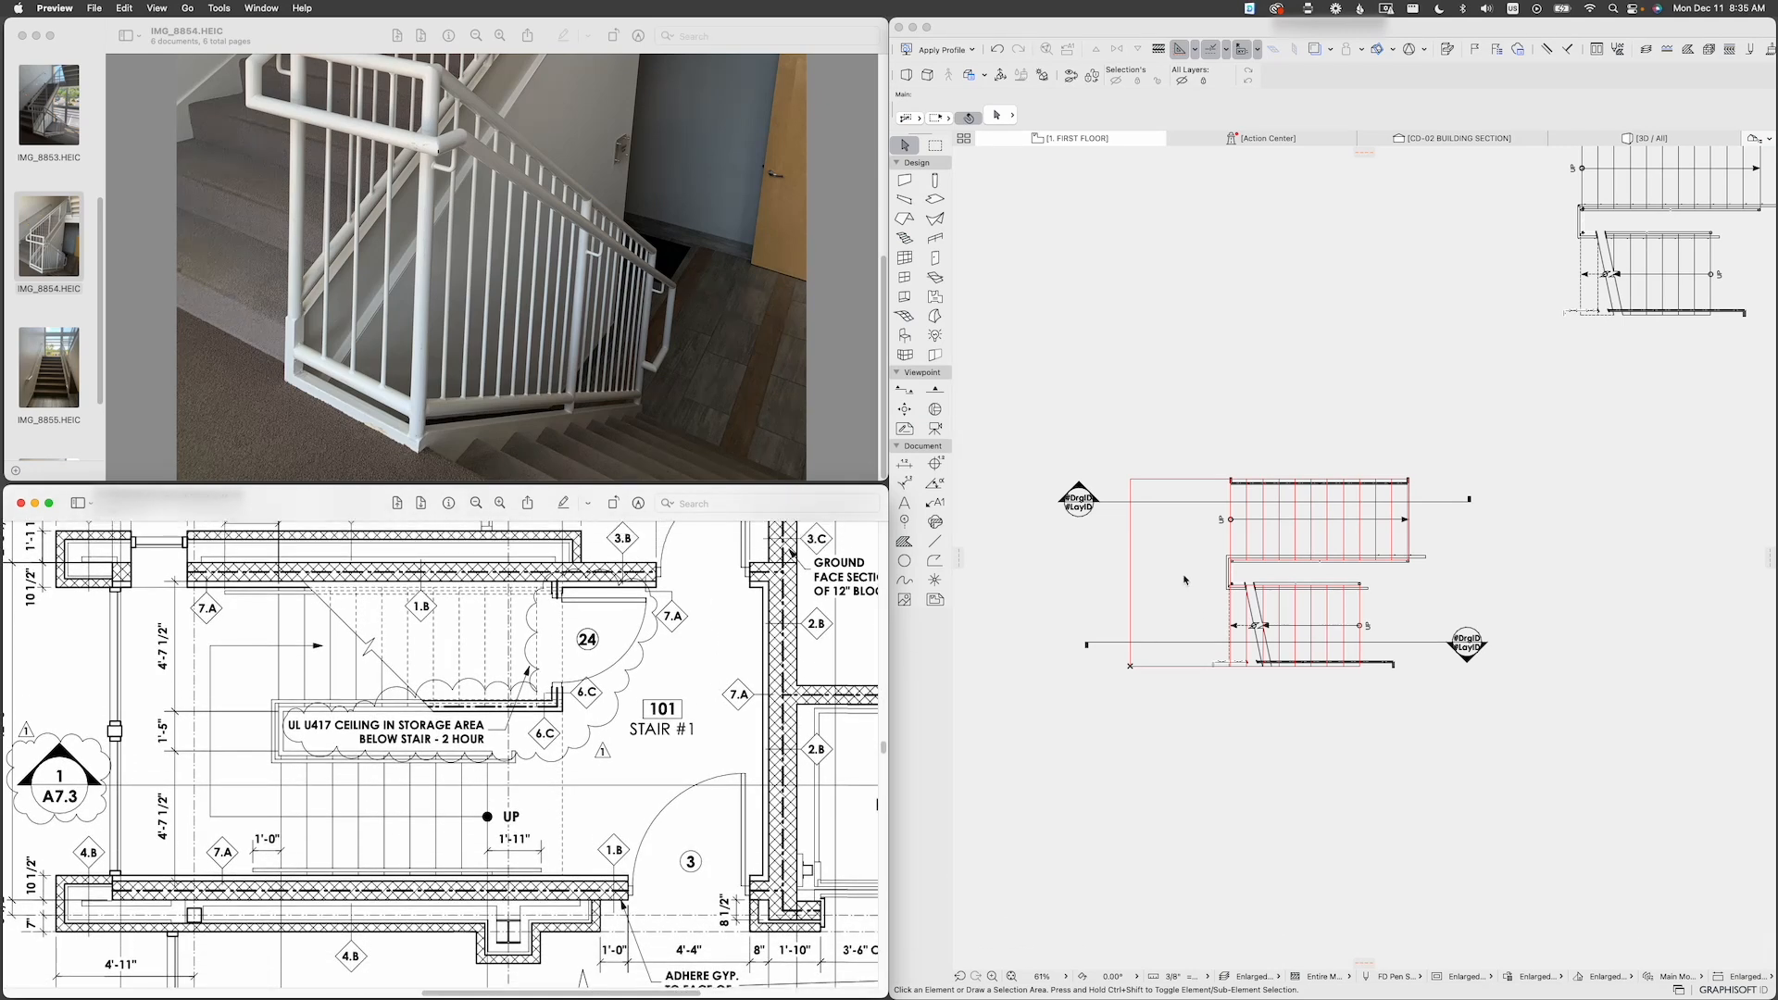
Step: Switch back to Archicad, open the second floor plan and select the landing slab at the top of the other stair
click(1415, 559)
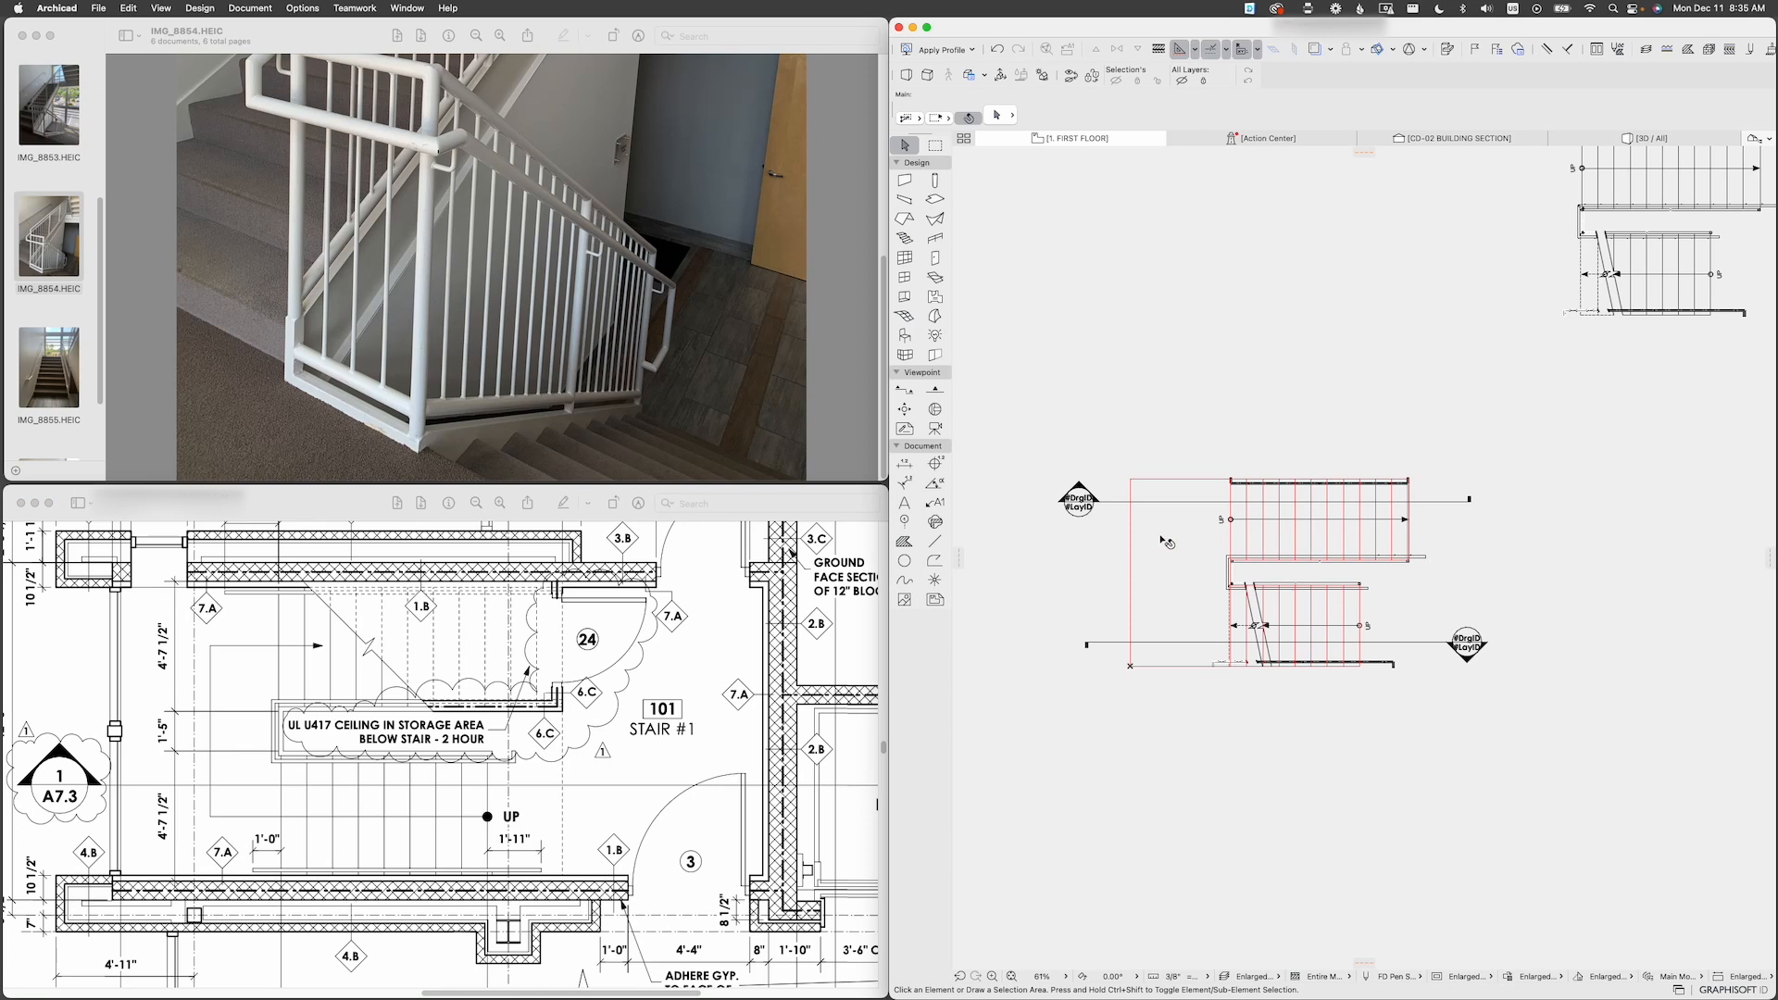
mouse_move(1158, 574)
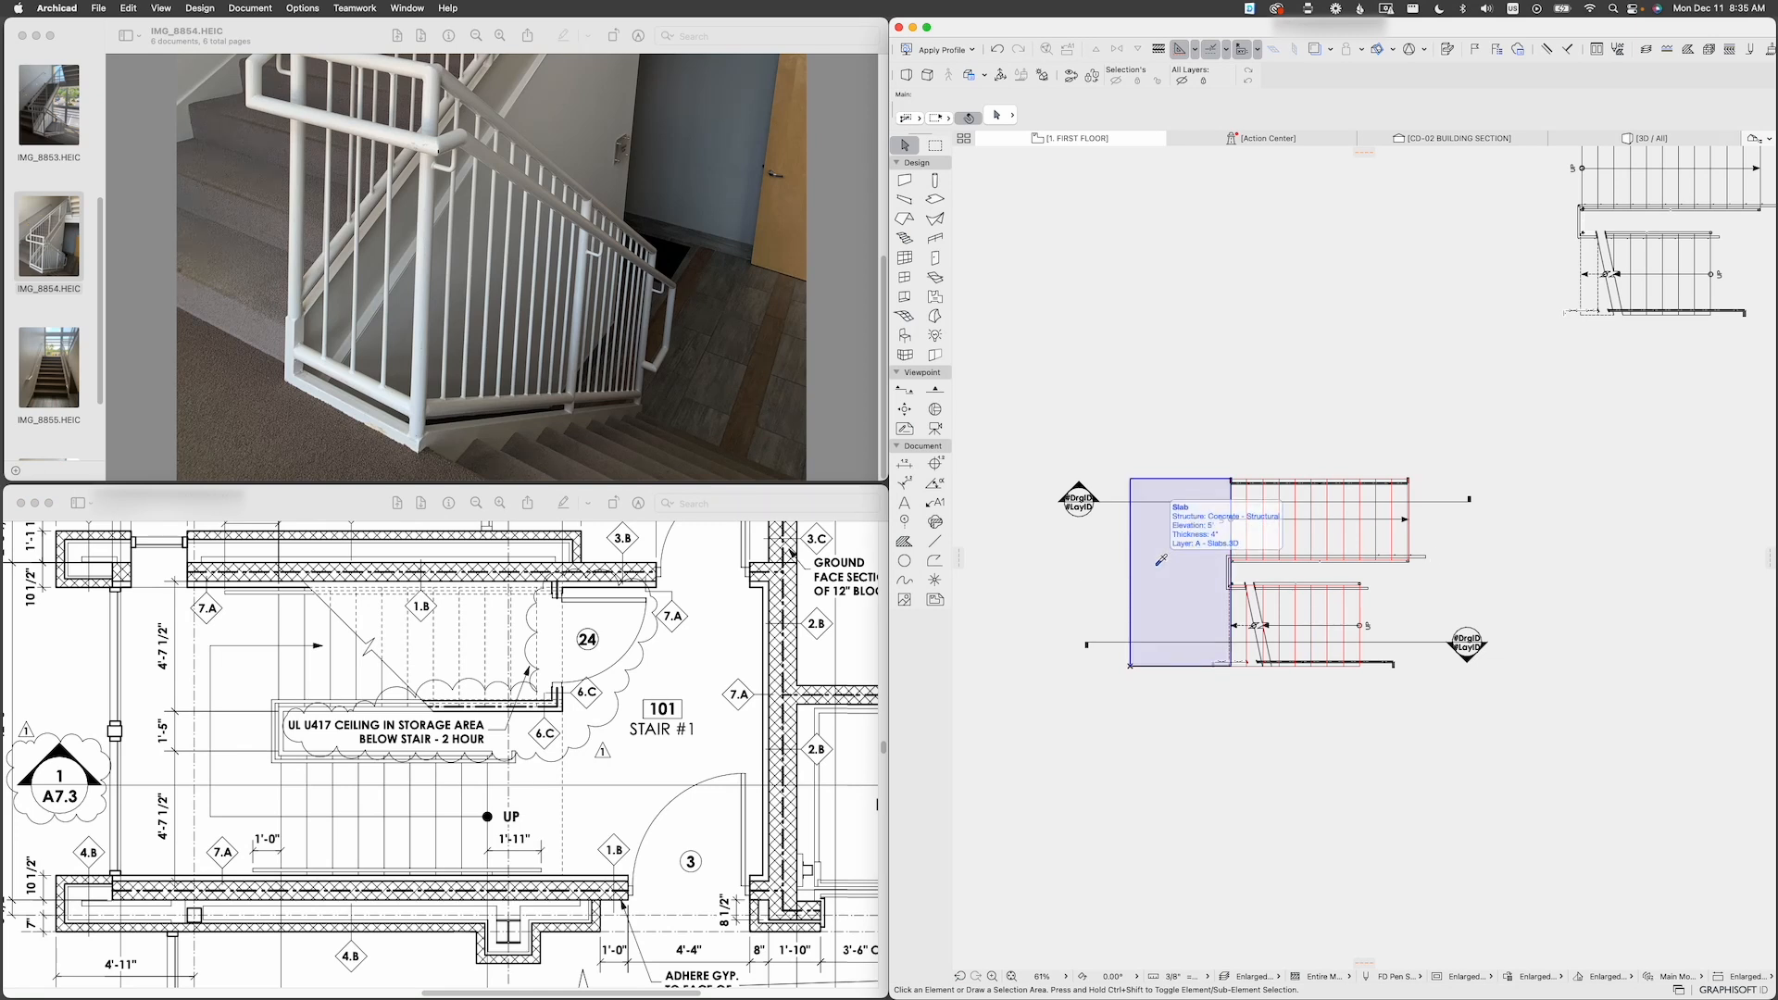
scroll(1157, 577, down, 3)
scroll(1195, 569, left, 3)
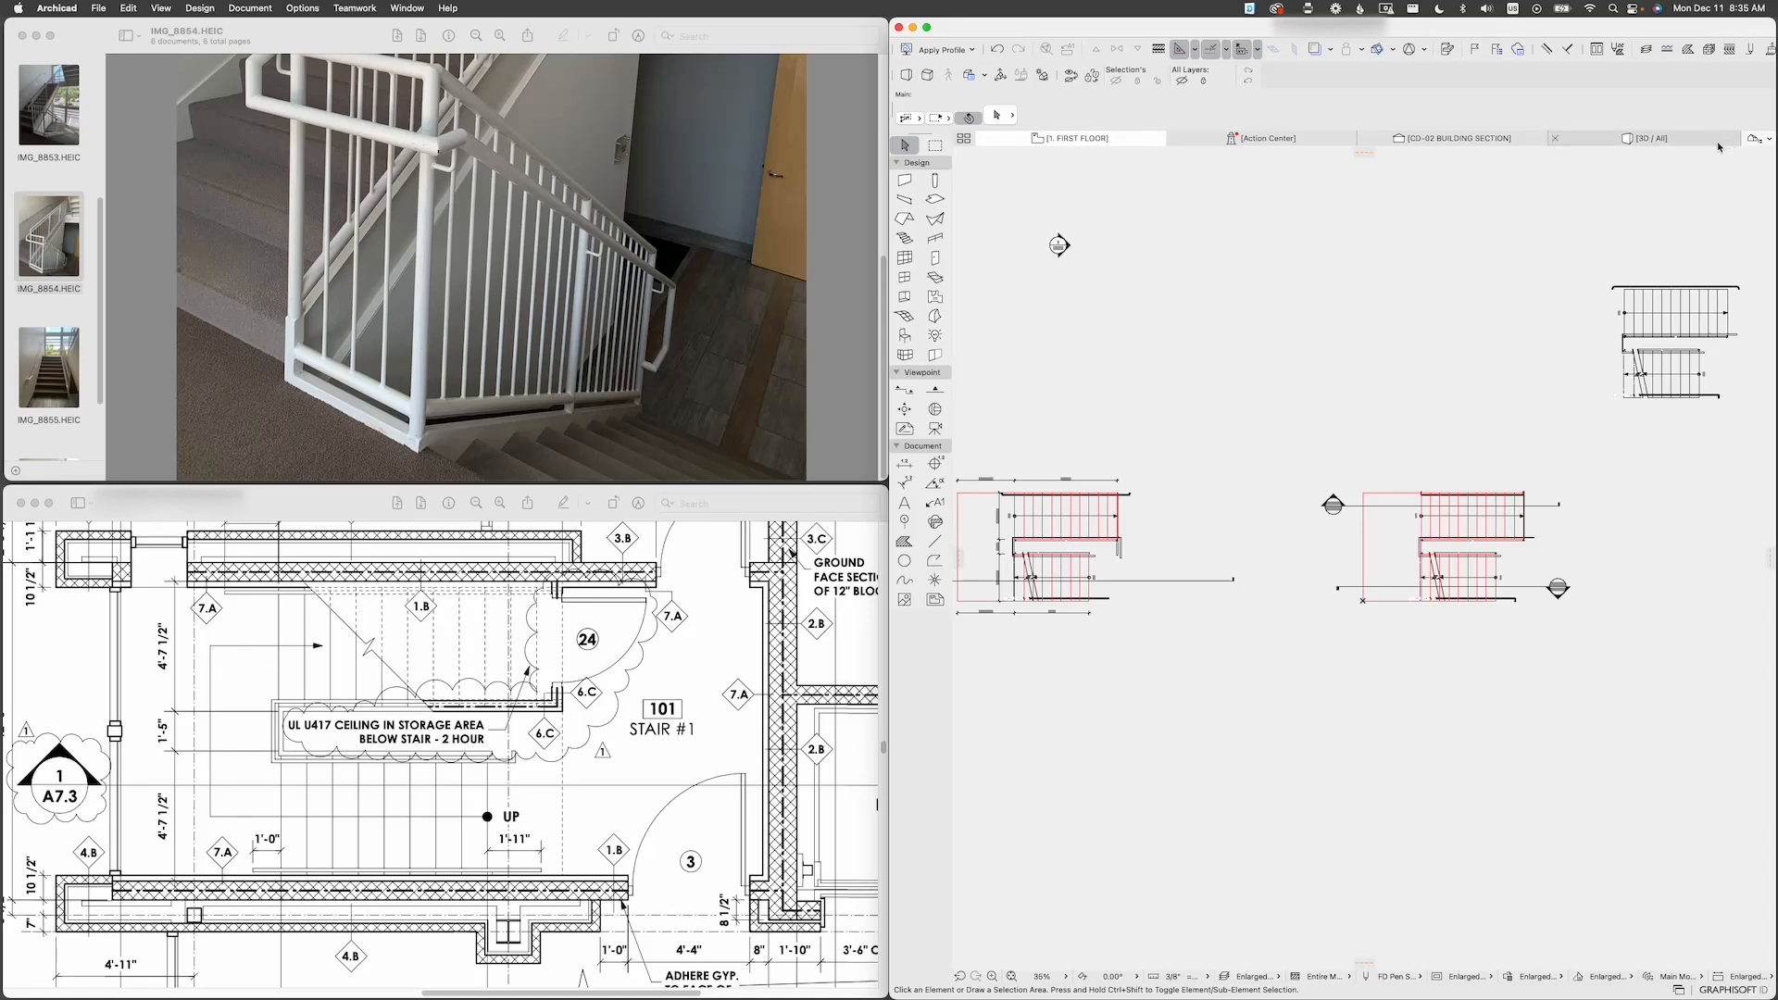
click(1748, 140)
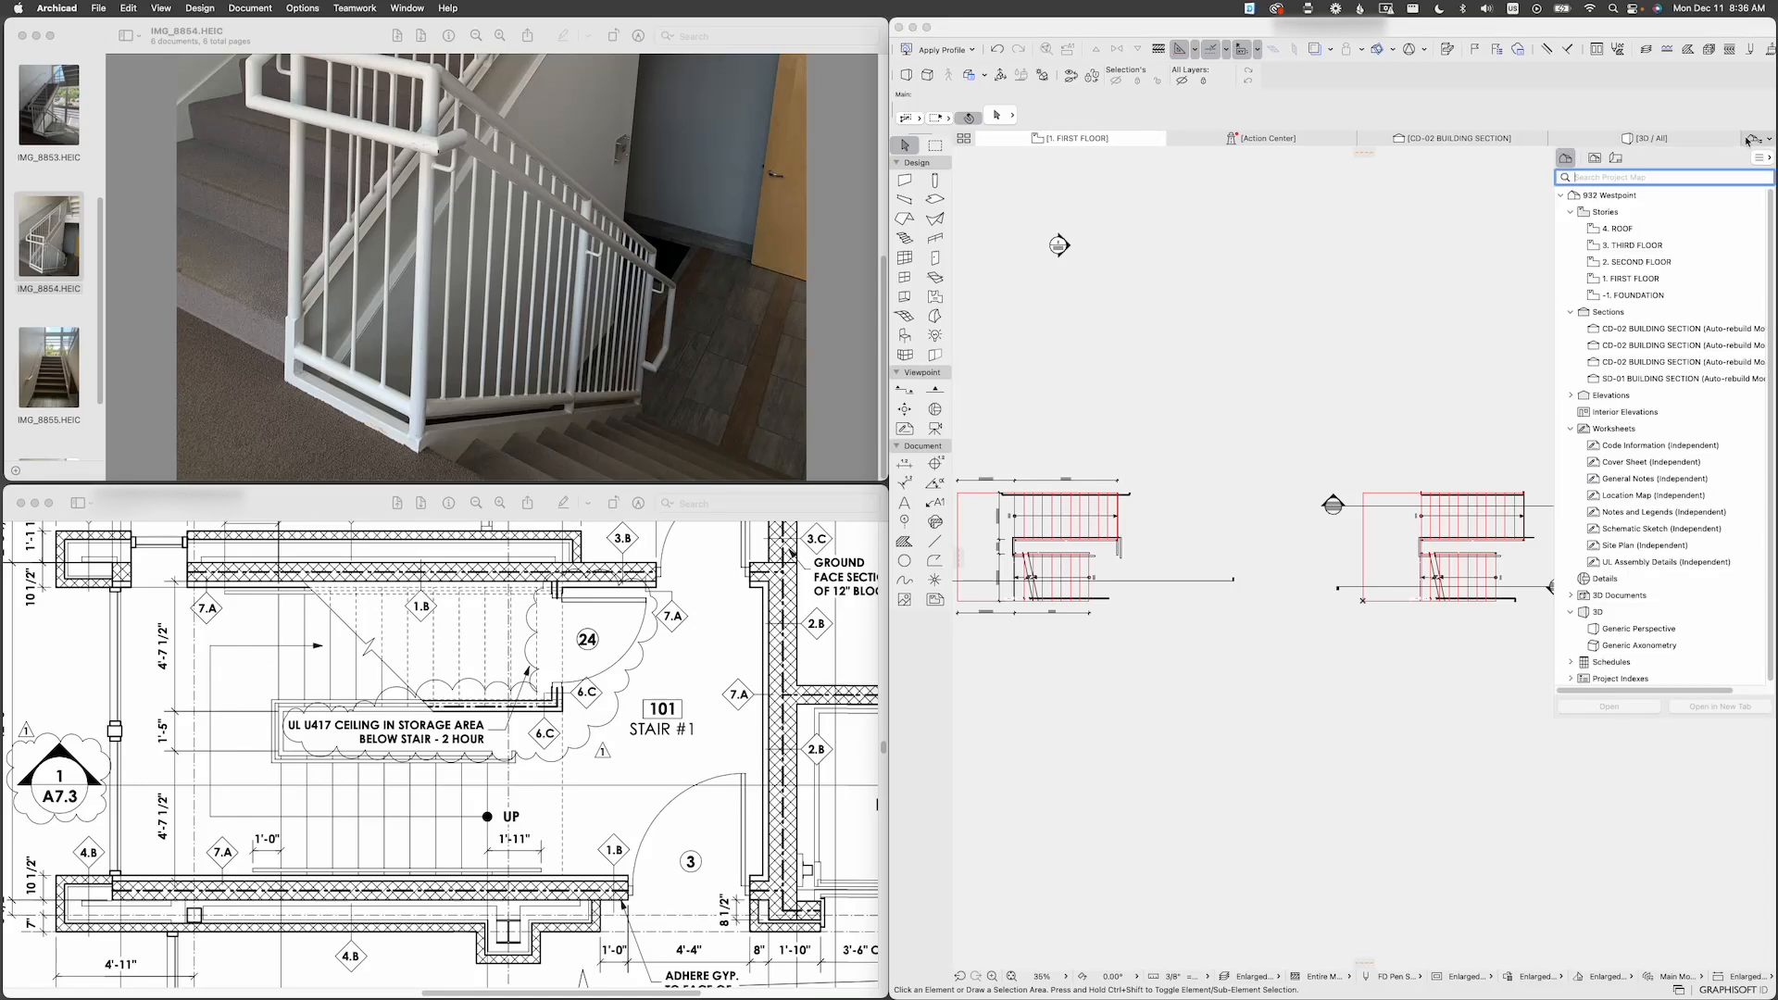
double_click(1632, 263)
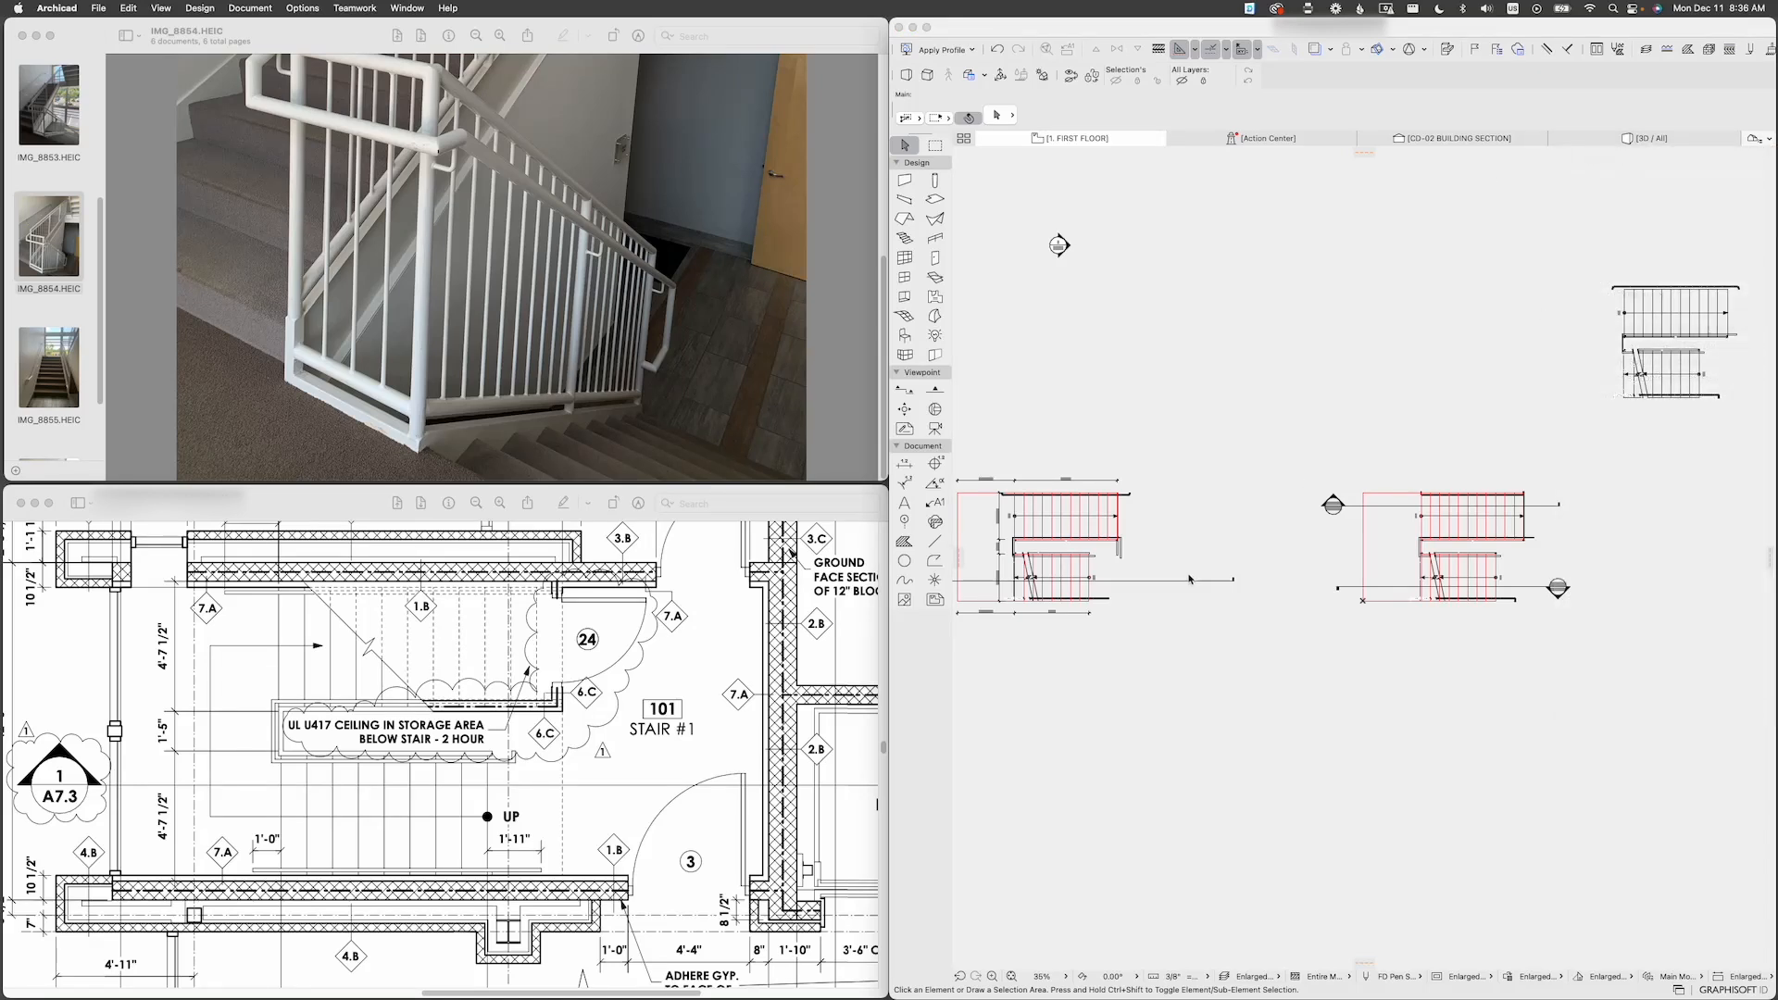
click(1182, 534)
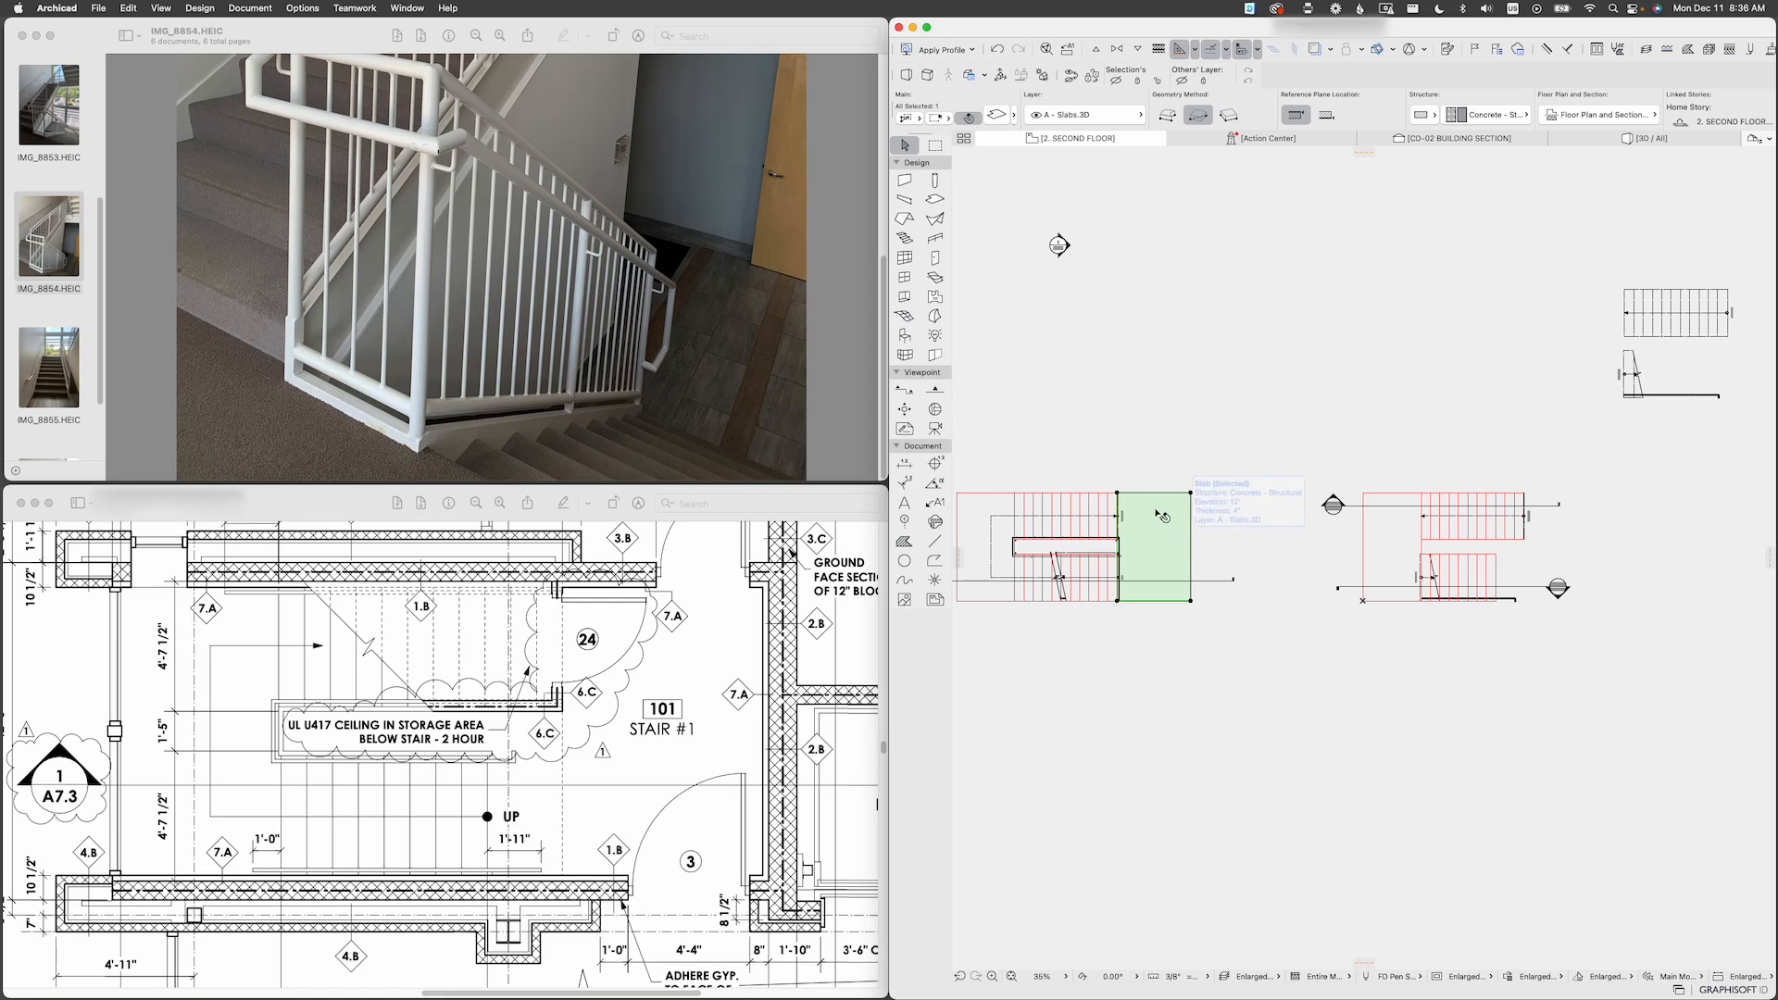
Step: Measure the selected slab's width and look up the matching landing dimension in Preview's reference plan
key(m)
scroll(1124, 496, up, 5)
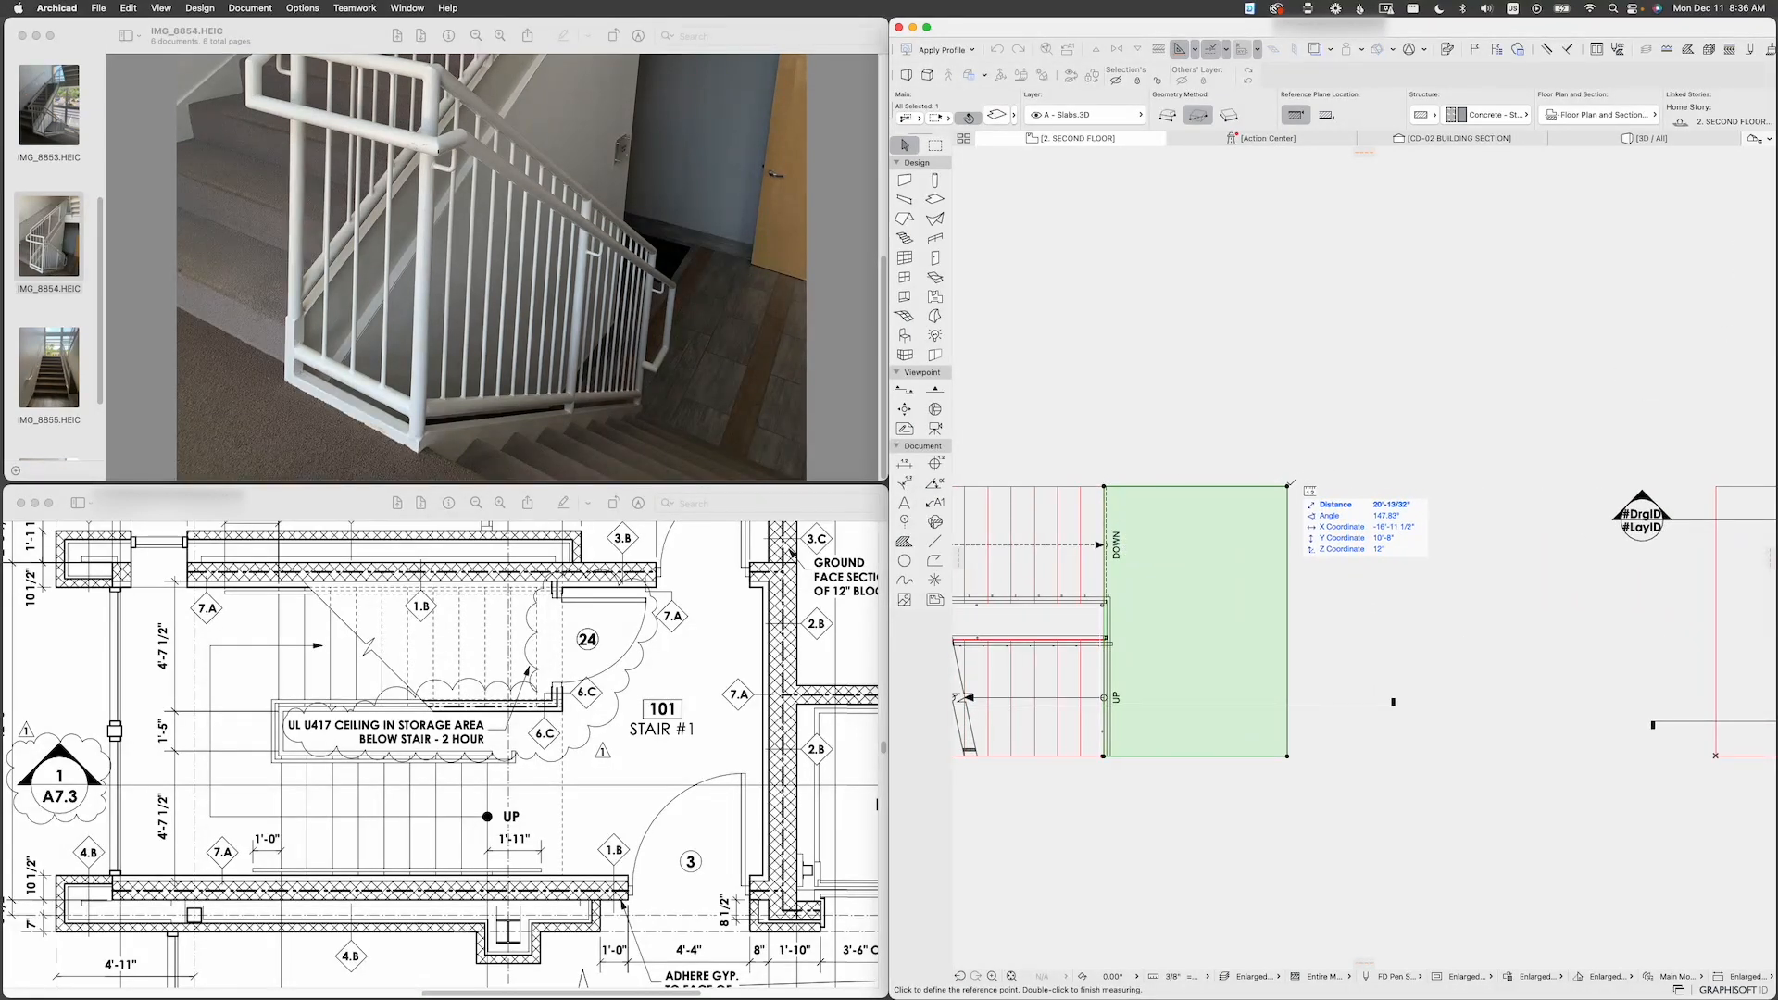
scroll(1113, 480, up, 5)
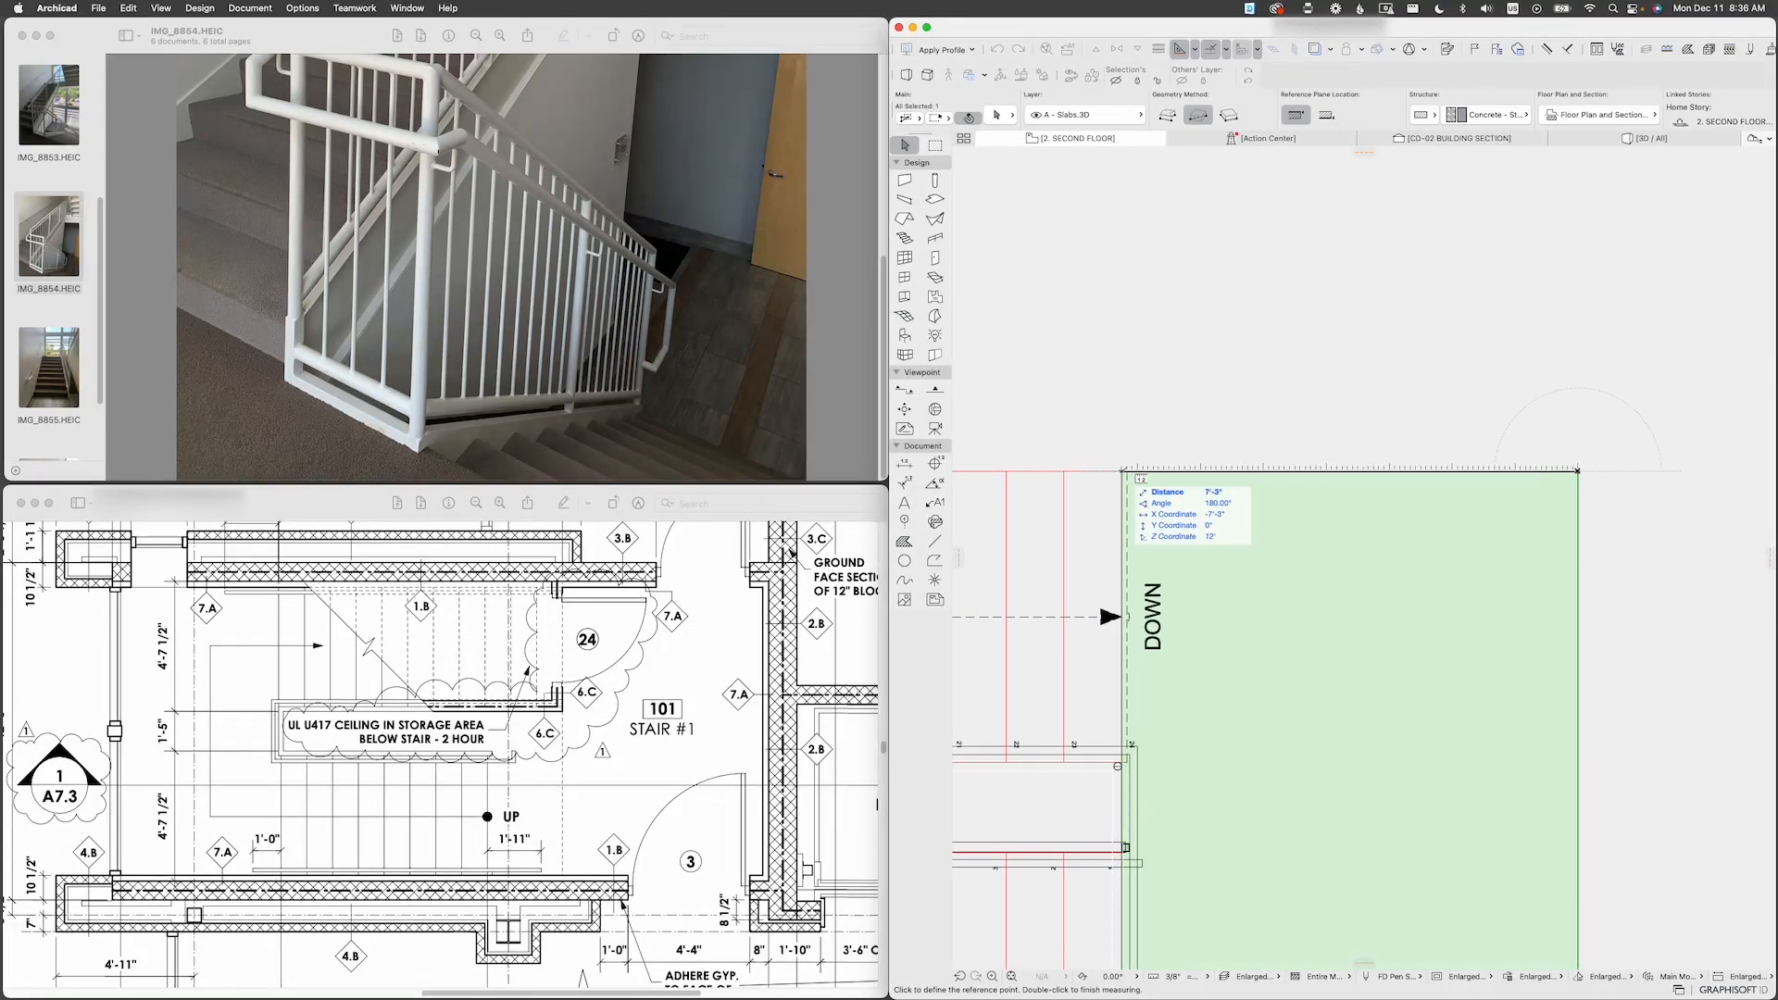
key(Escape)
scroll(620, 690, up, 5)
click(659, 664)
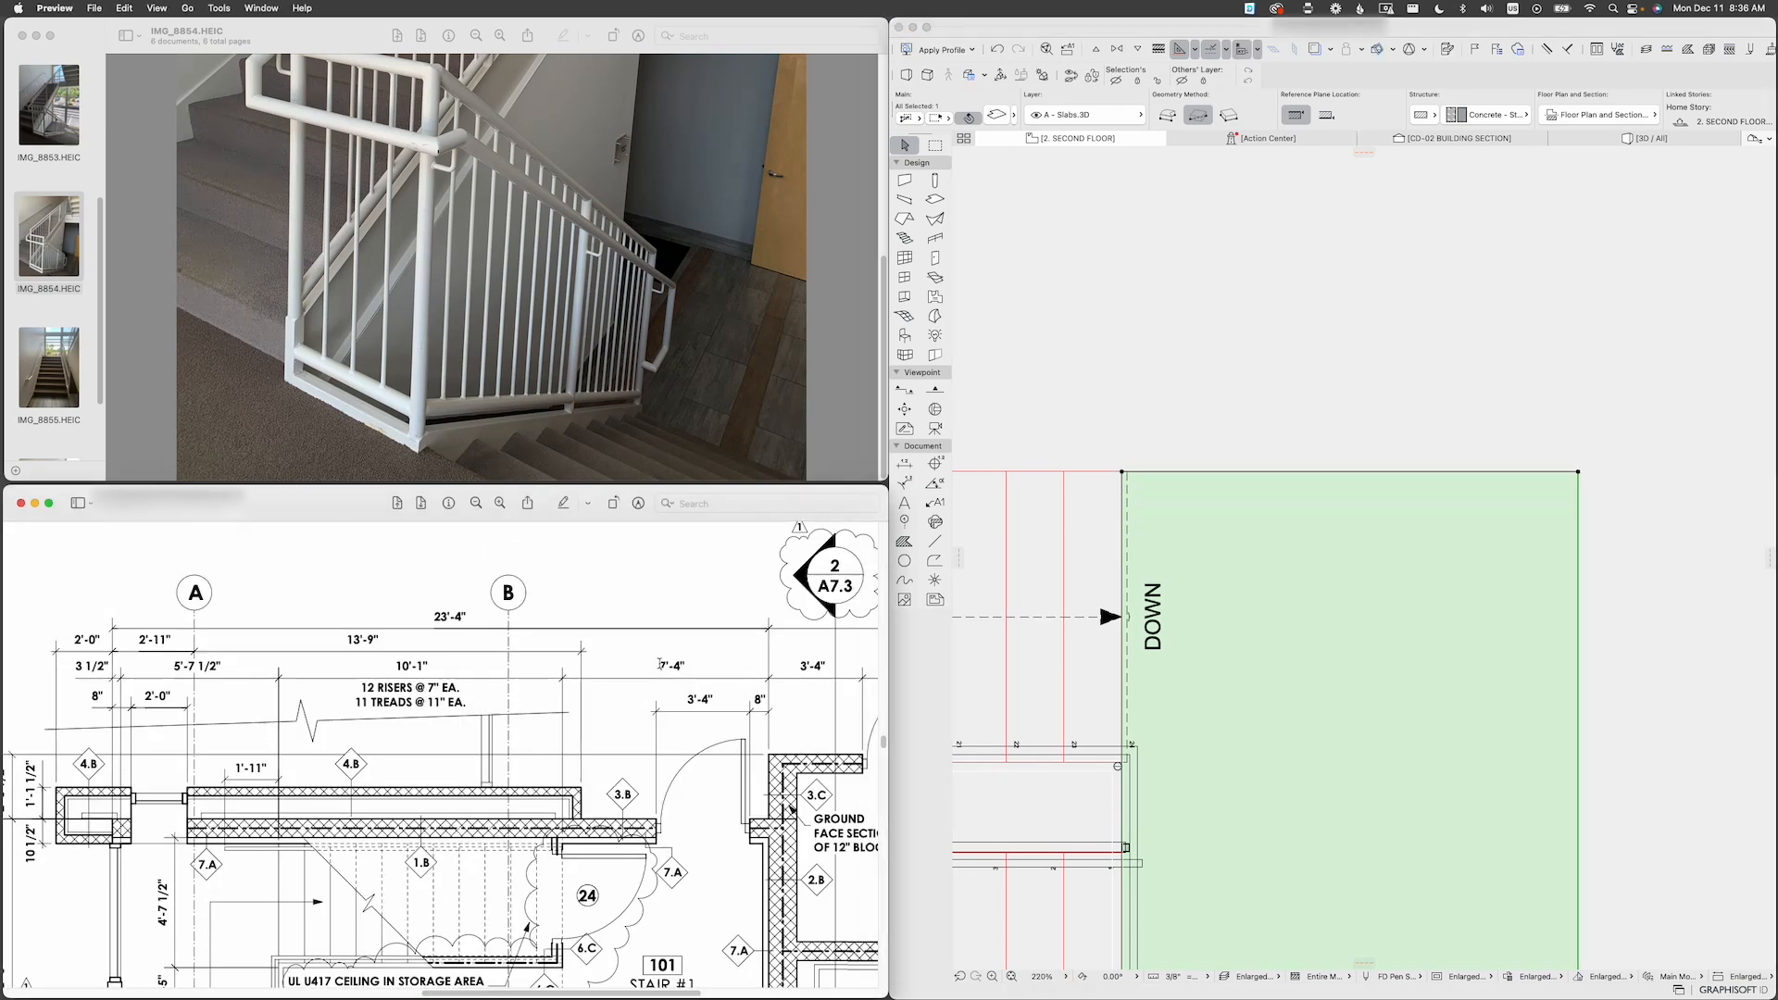
Step: Back in Archicad, offset the selected slab's outer edge outward by 1" and measure the slab's width again
click(1209, 562)
scroll(1153, 504, down, 5)
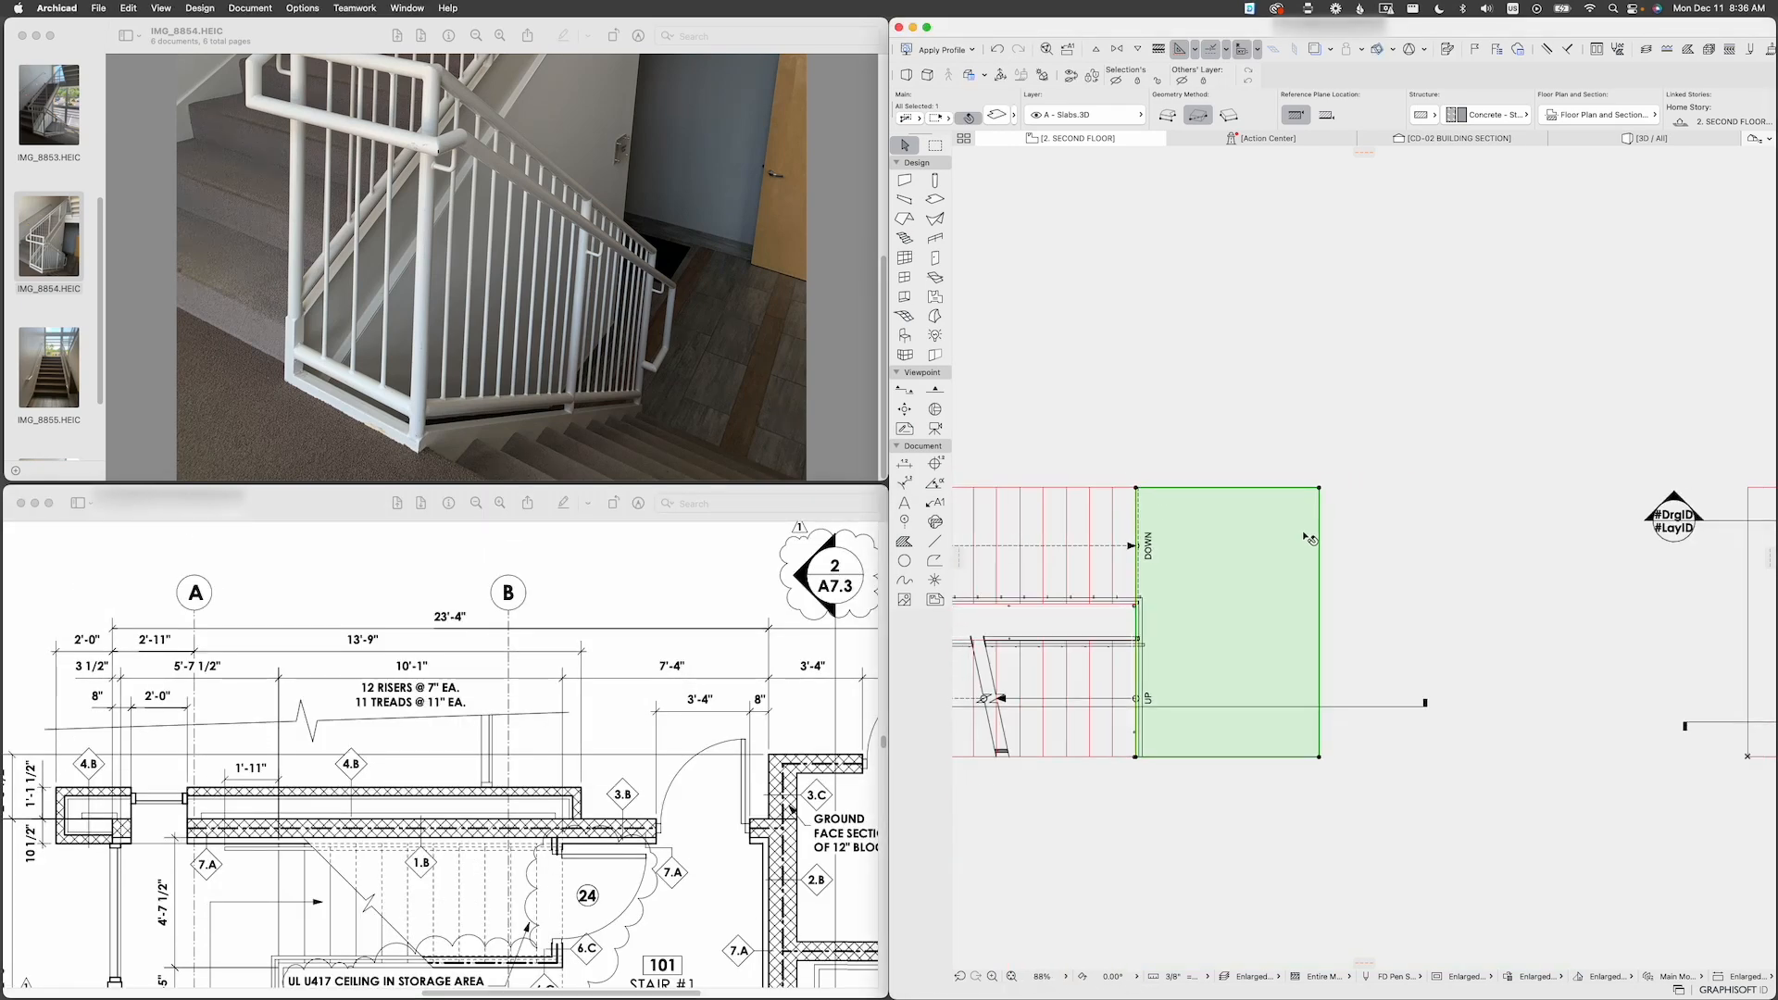
click(1319, 536)
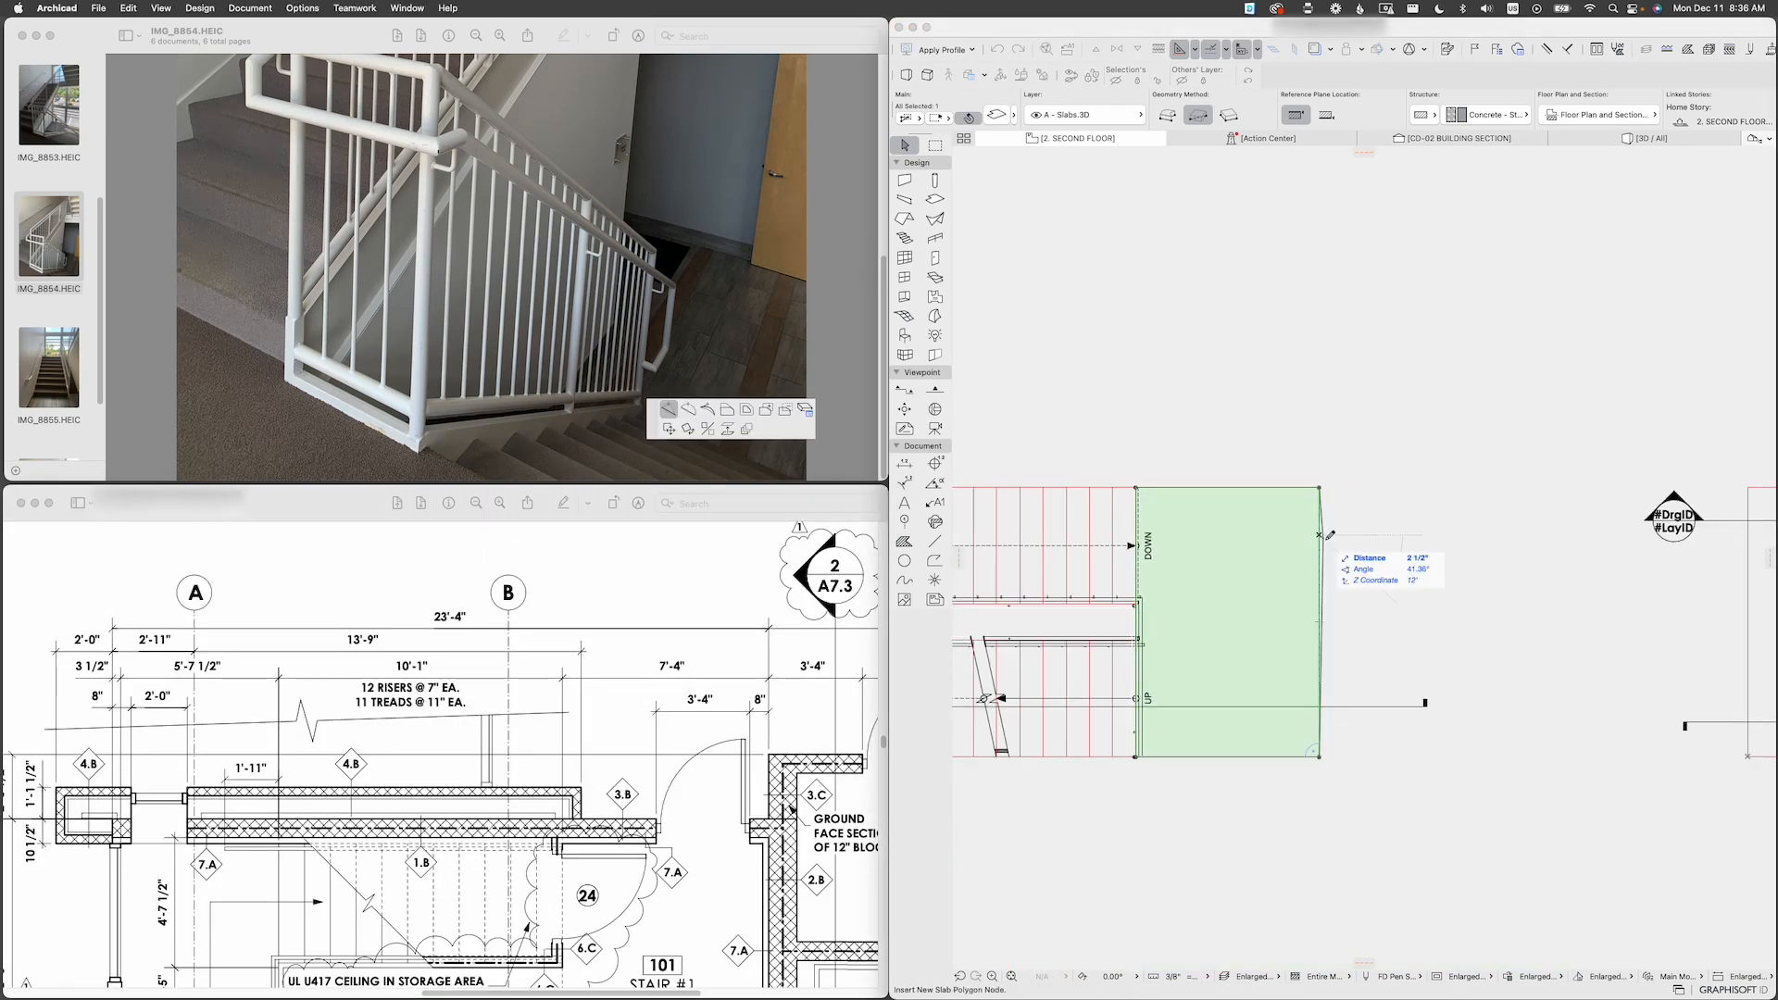
click(724, 413)
text(1")
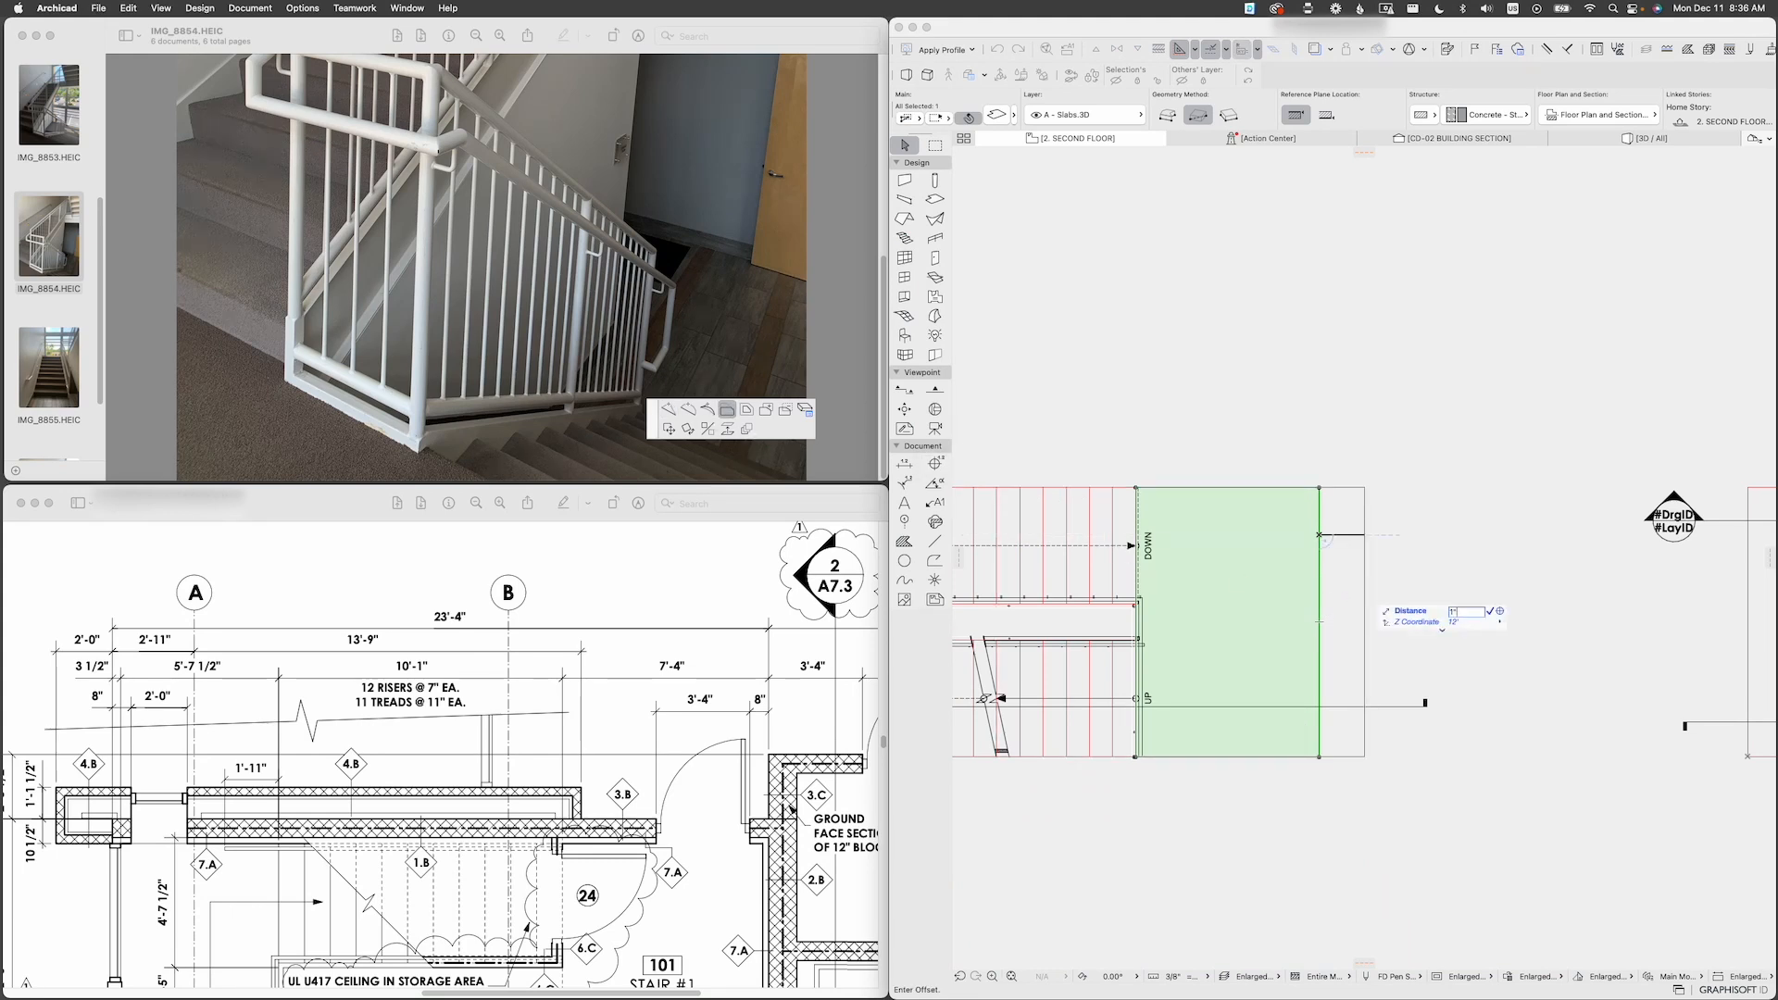
key(Return)
key(m)
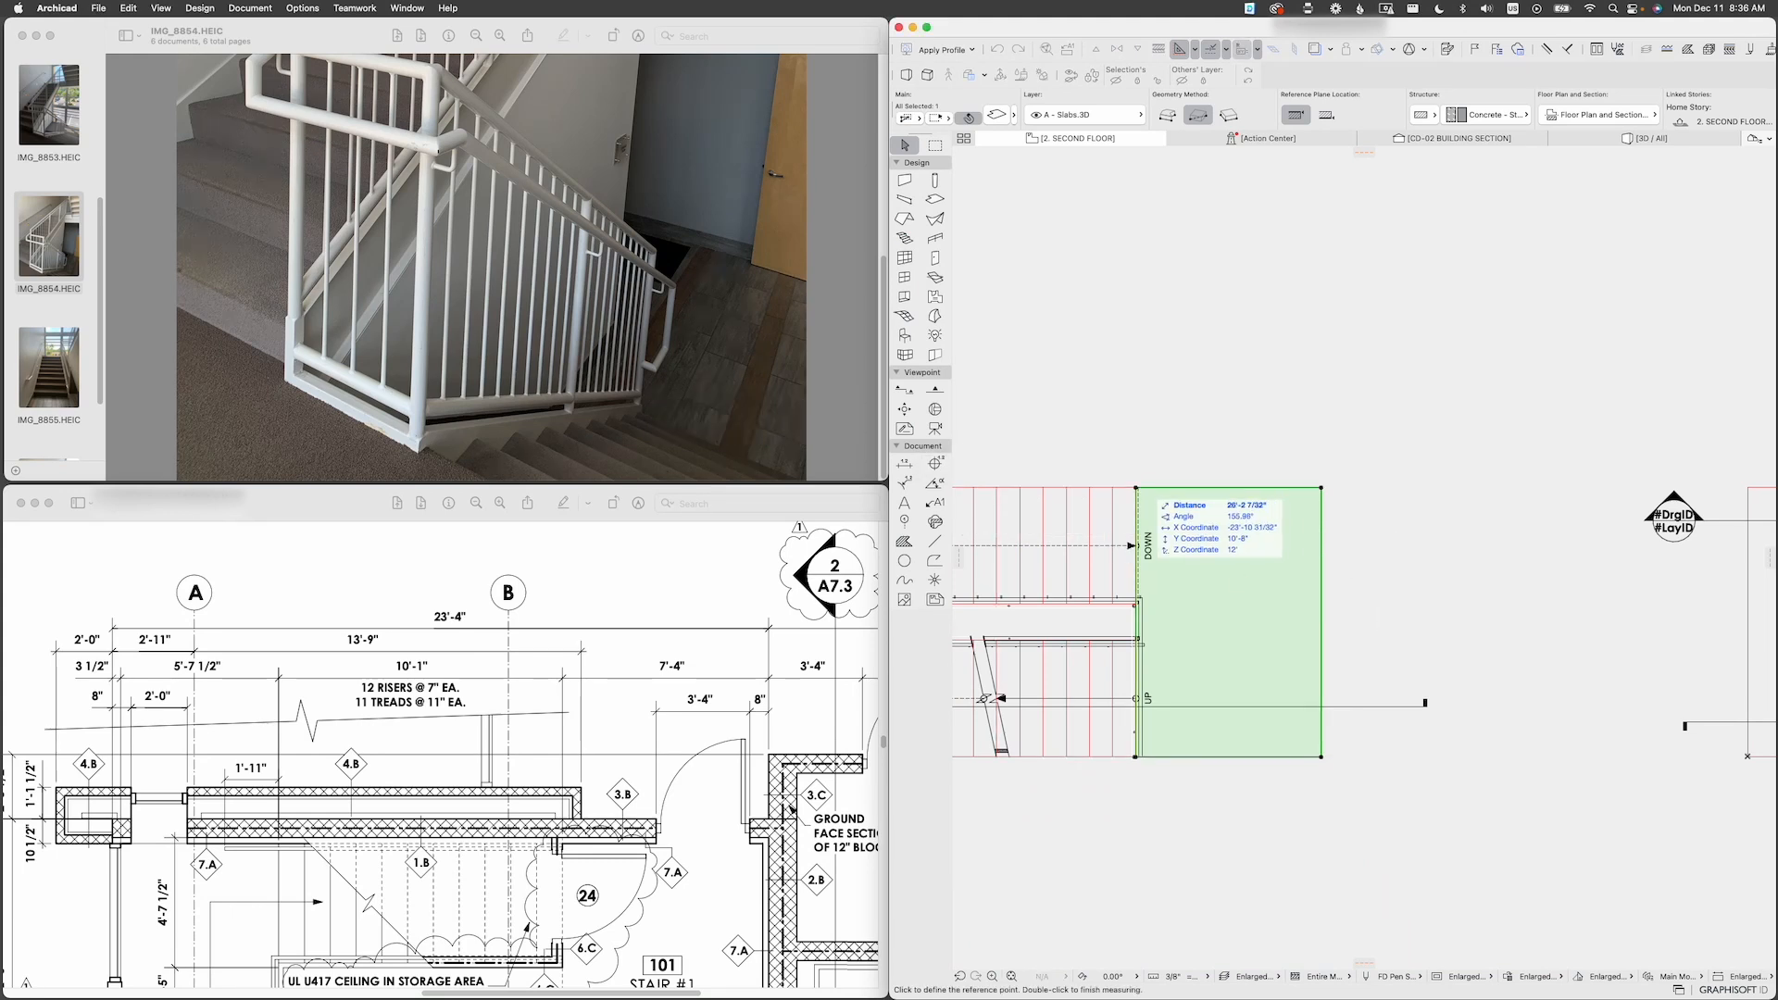
click(1135, 487)
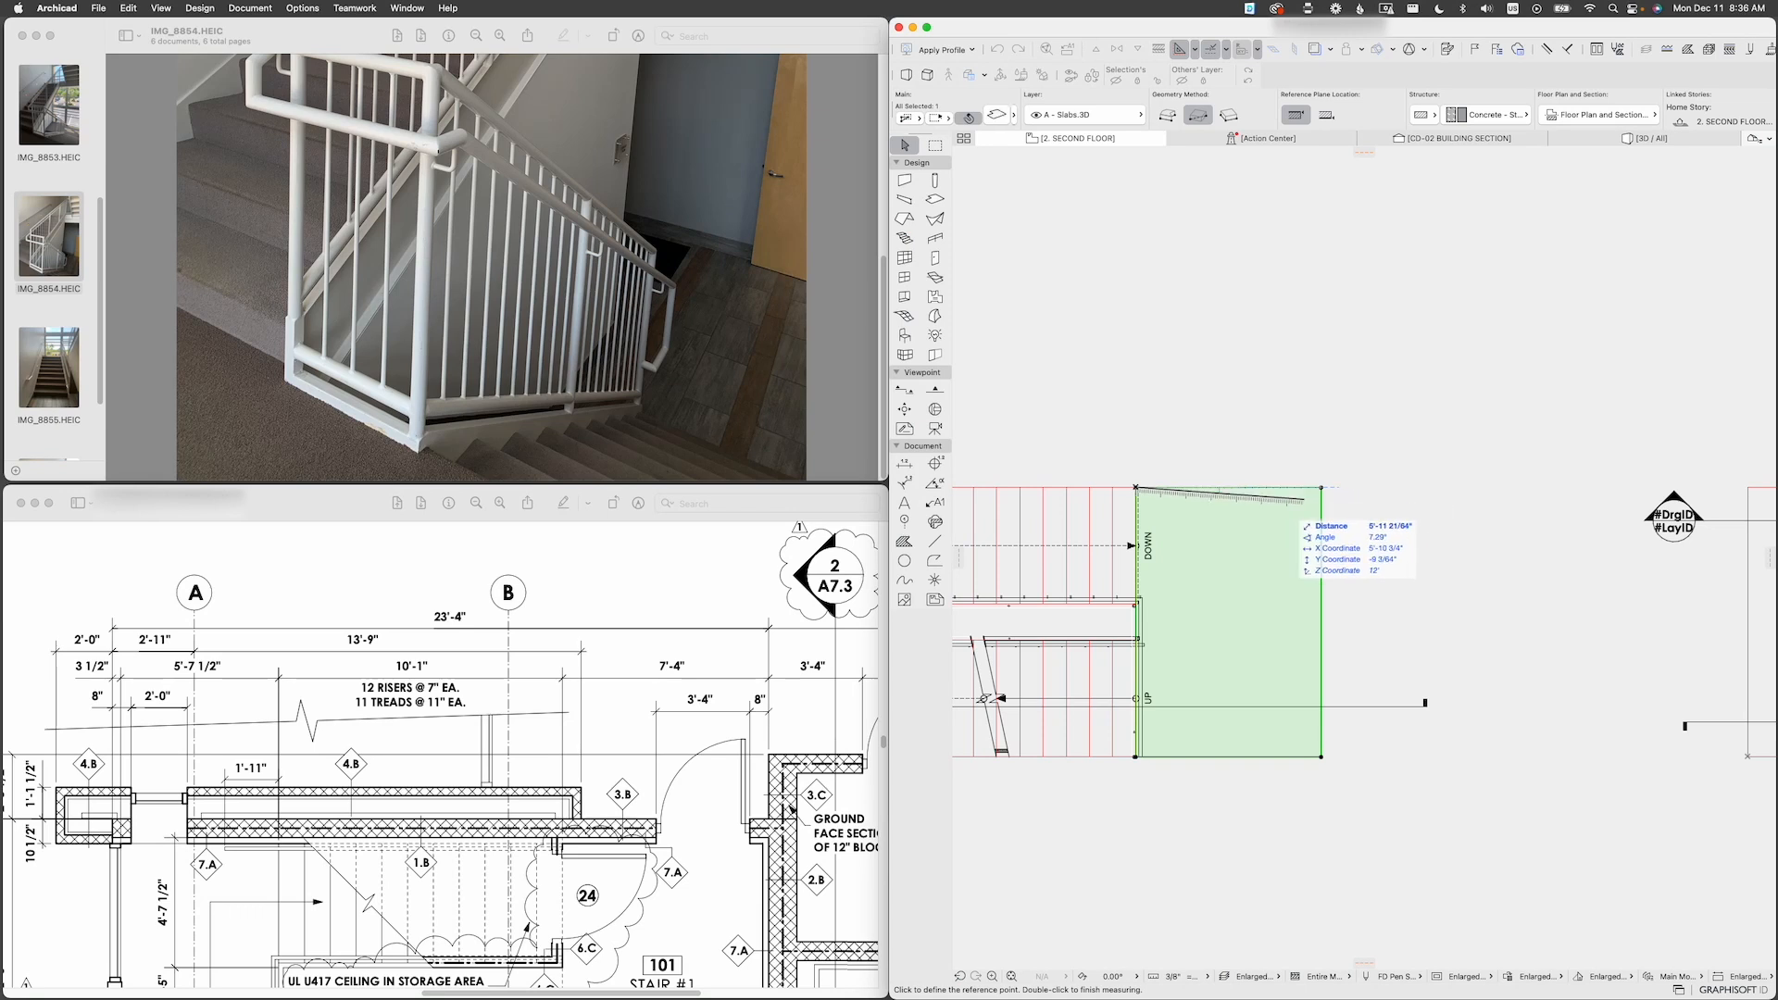
key(Escape)
Step: Drag a copy of the selected landing slab to the other stair, aligning its corner with the top end of the upper flight
scroll(1156, 506, up, 5)
key(super+d)
scroll(1114, 468, down, 5)
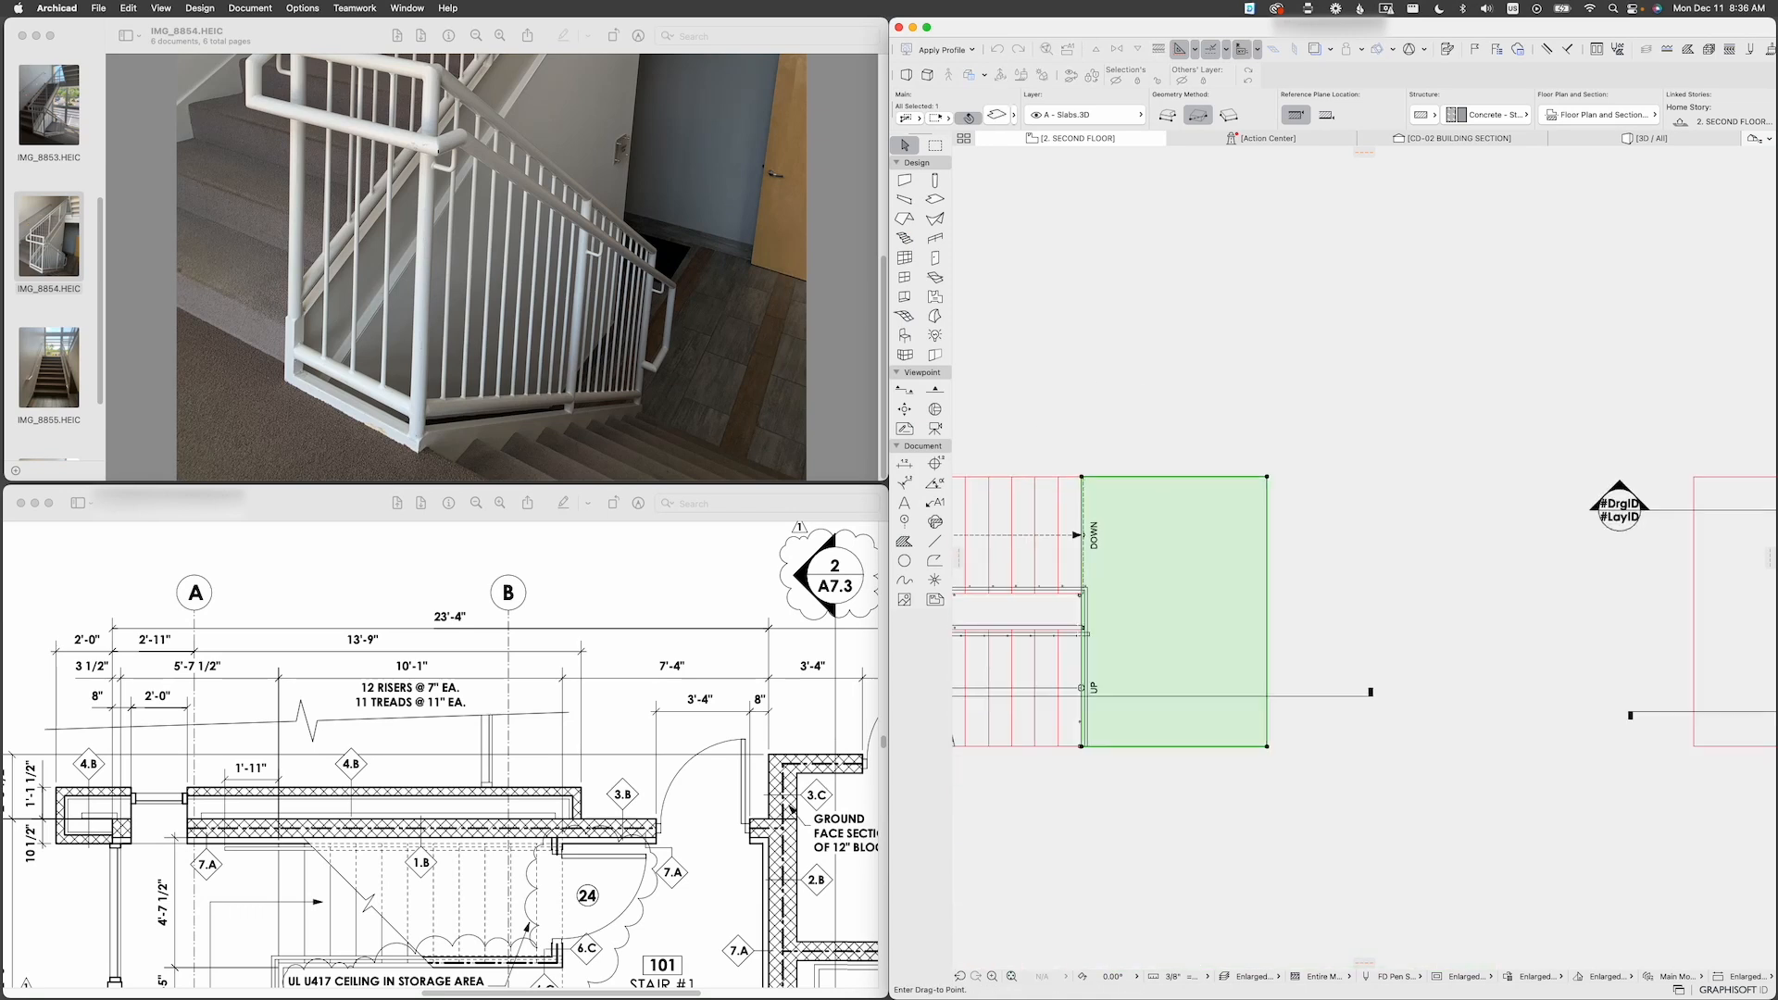
click(1061, 482)
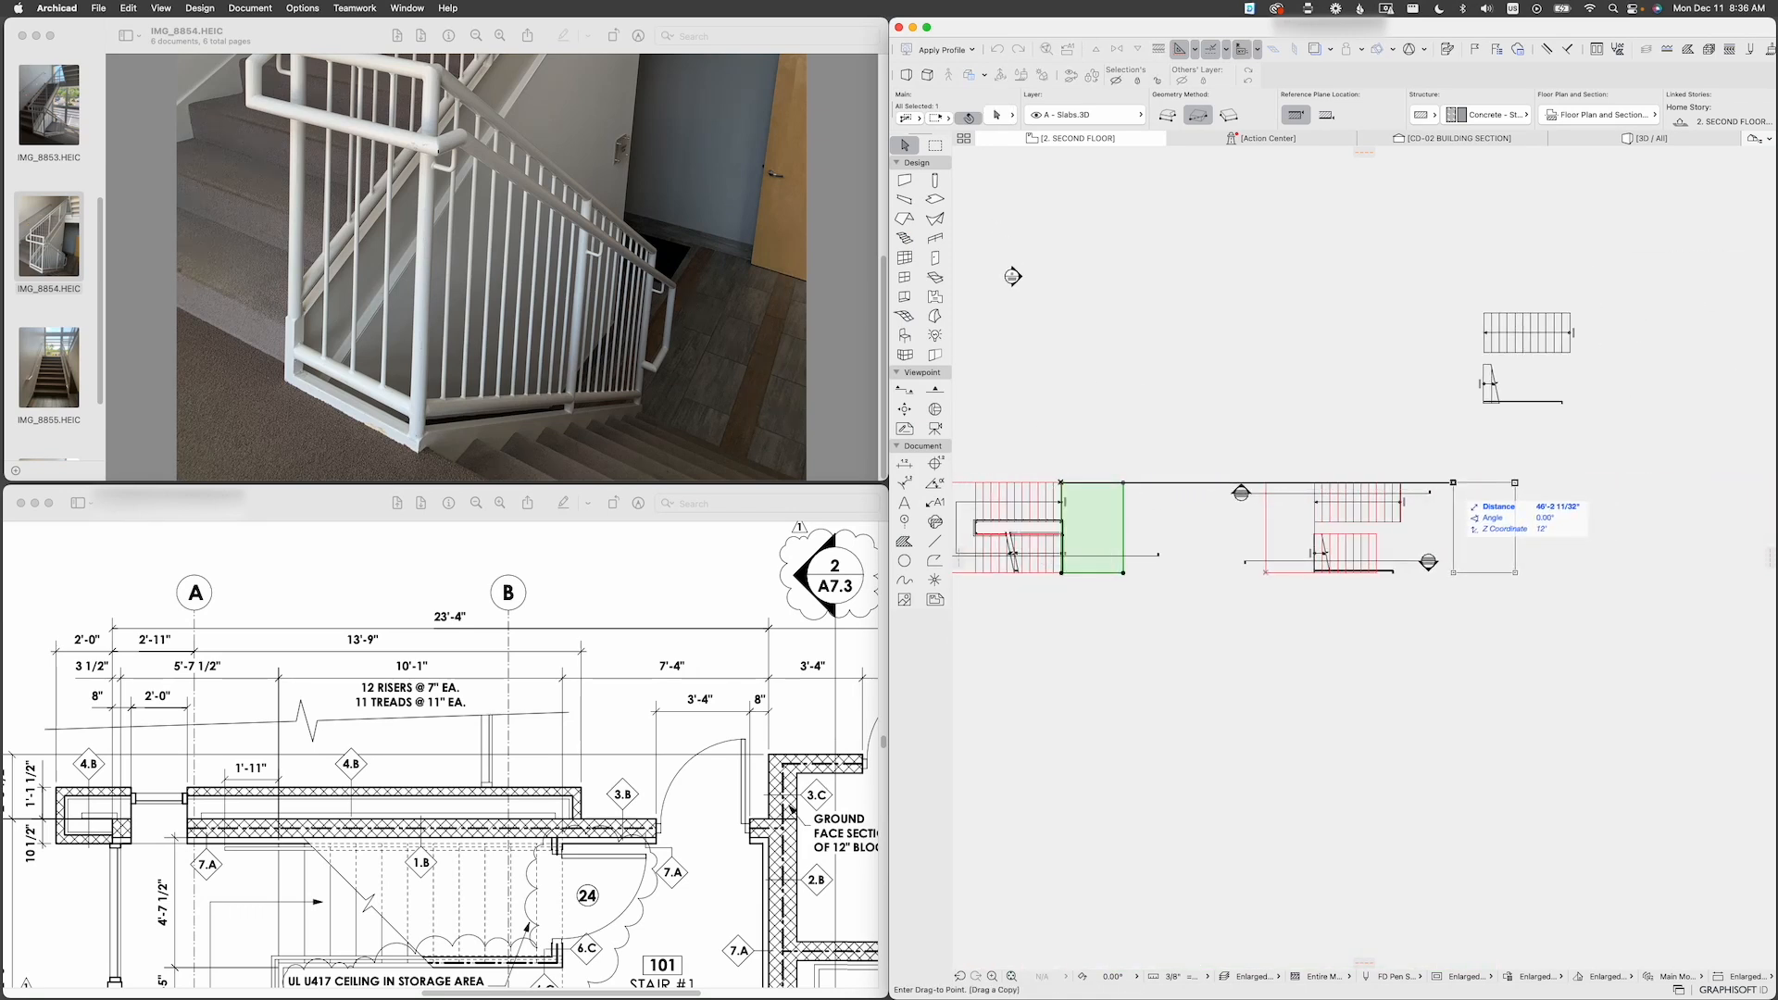
scroll(1440, 484, up, 6)
scroll(1348, 494, up, 2)
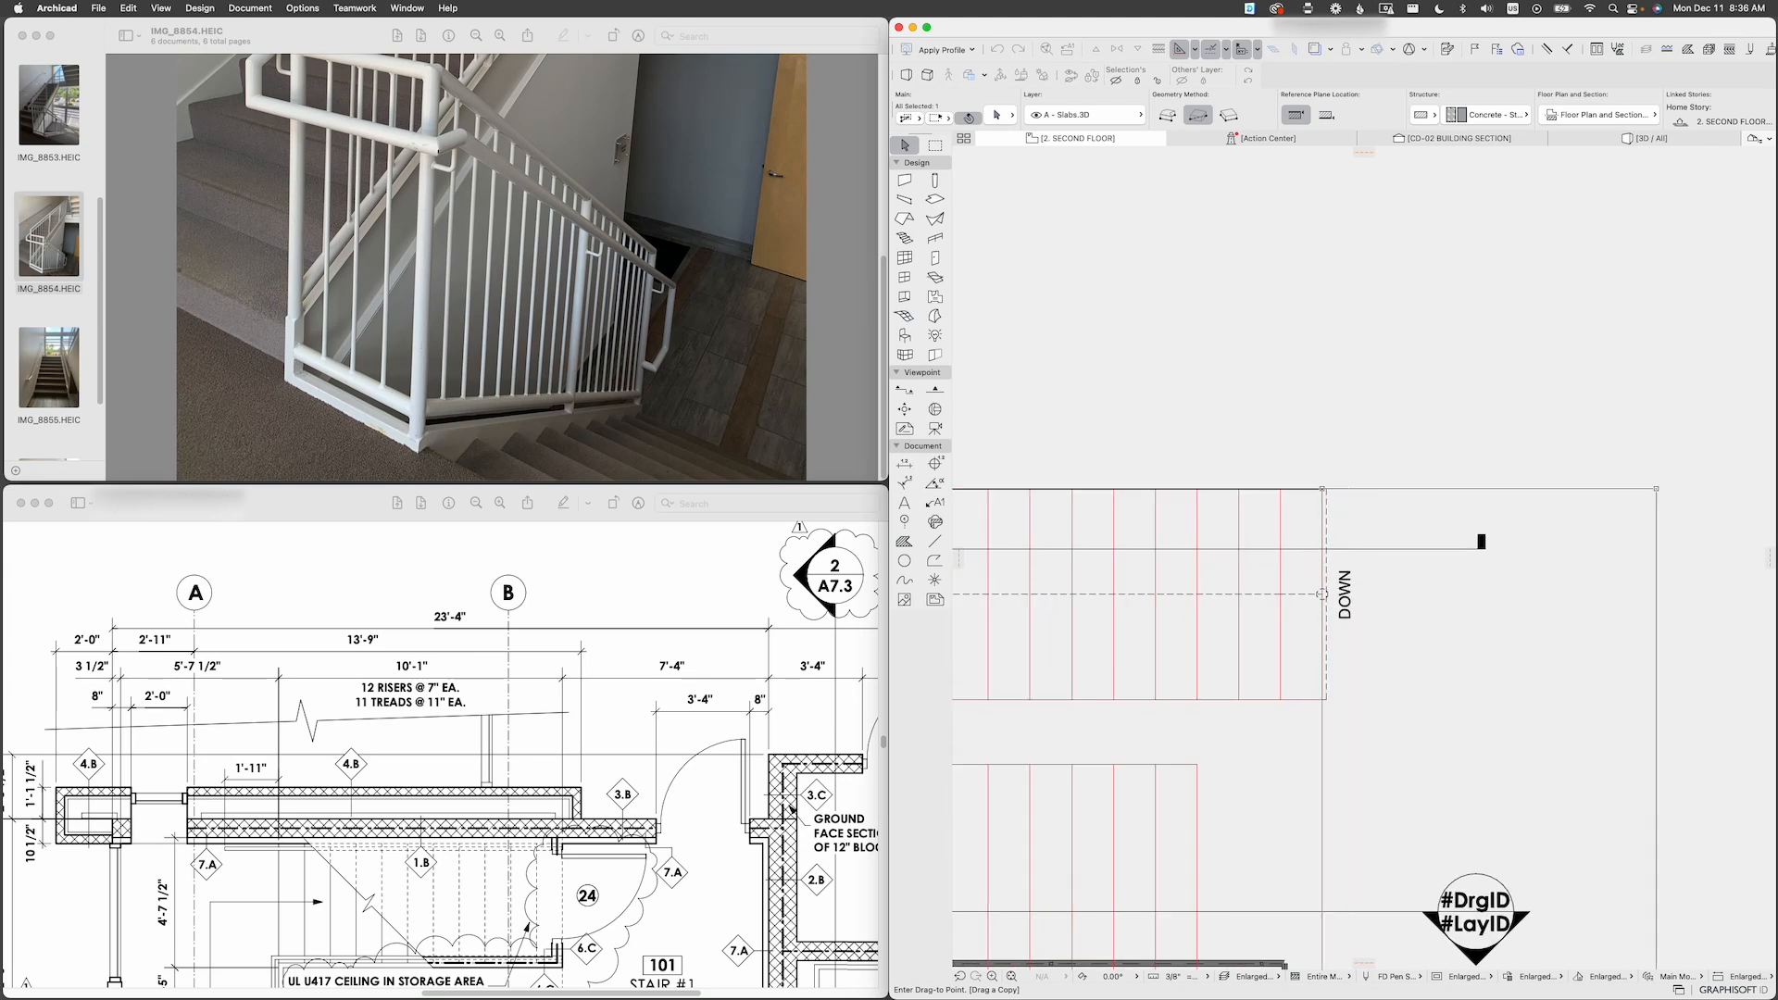
click(1323, 488)
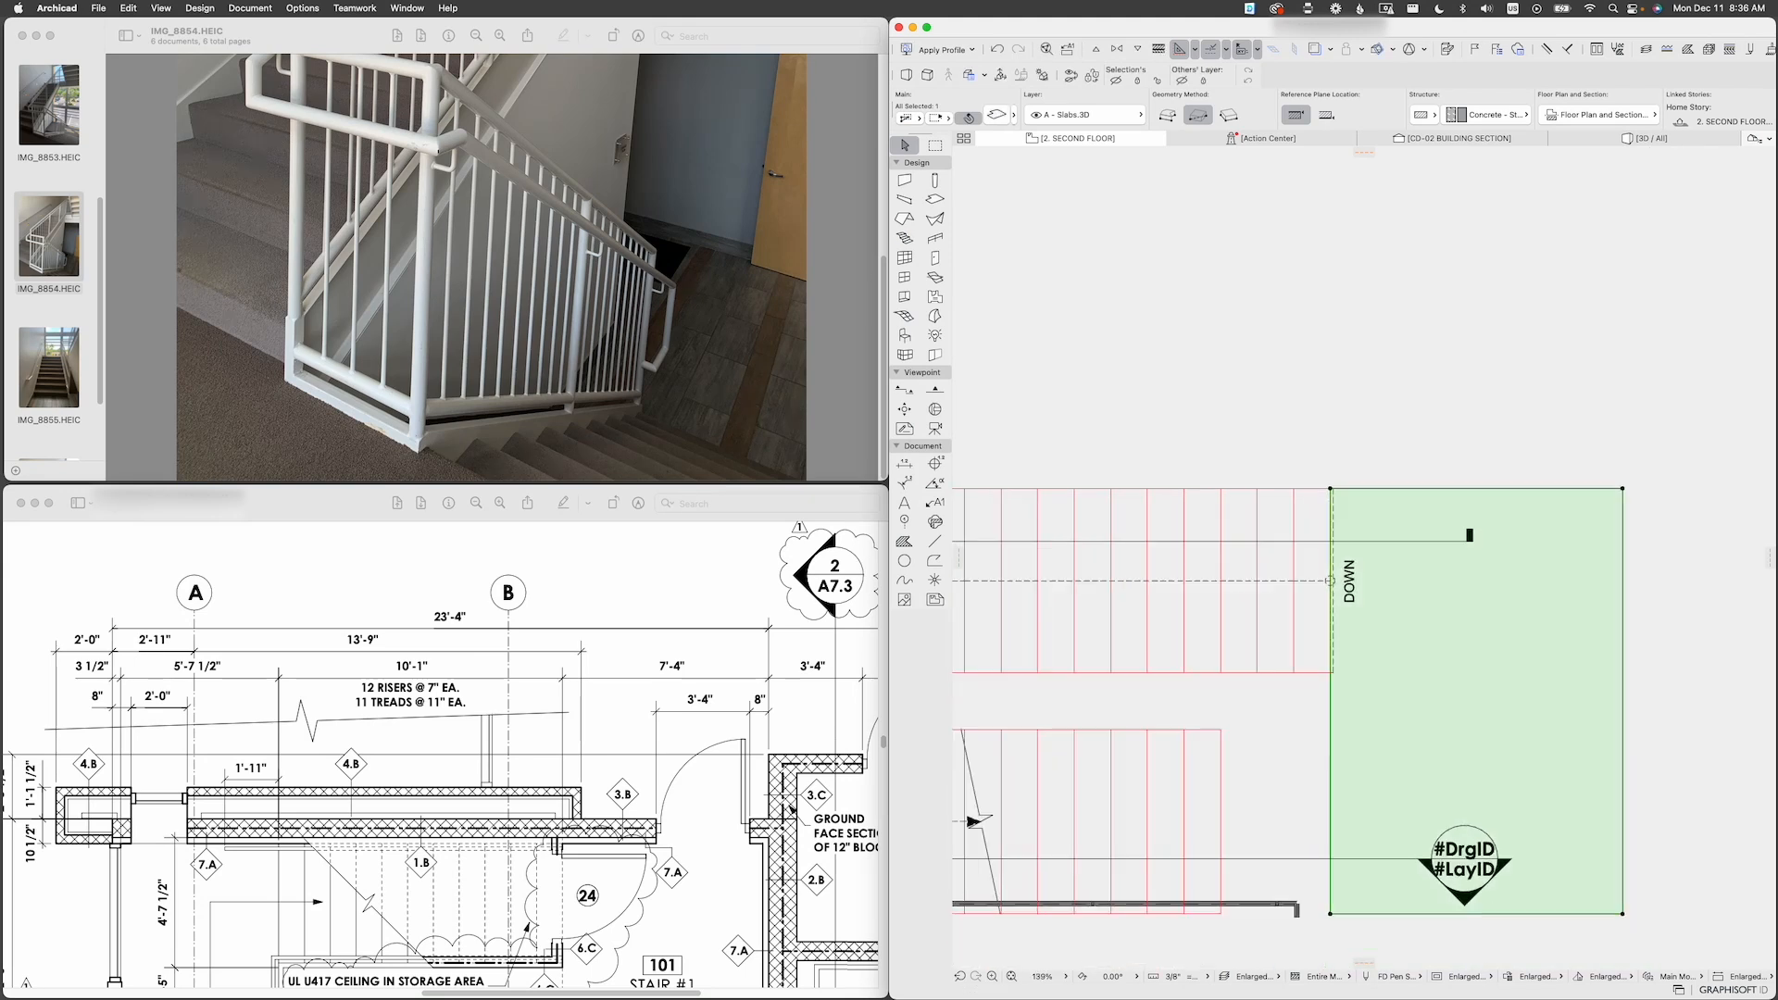
scroll(1384, 486, down, 5)
key(Escape)
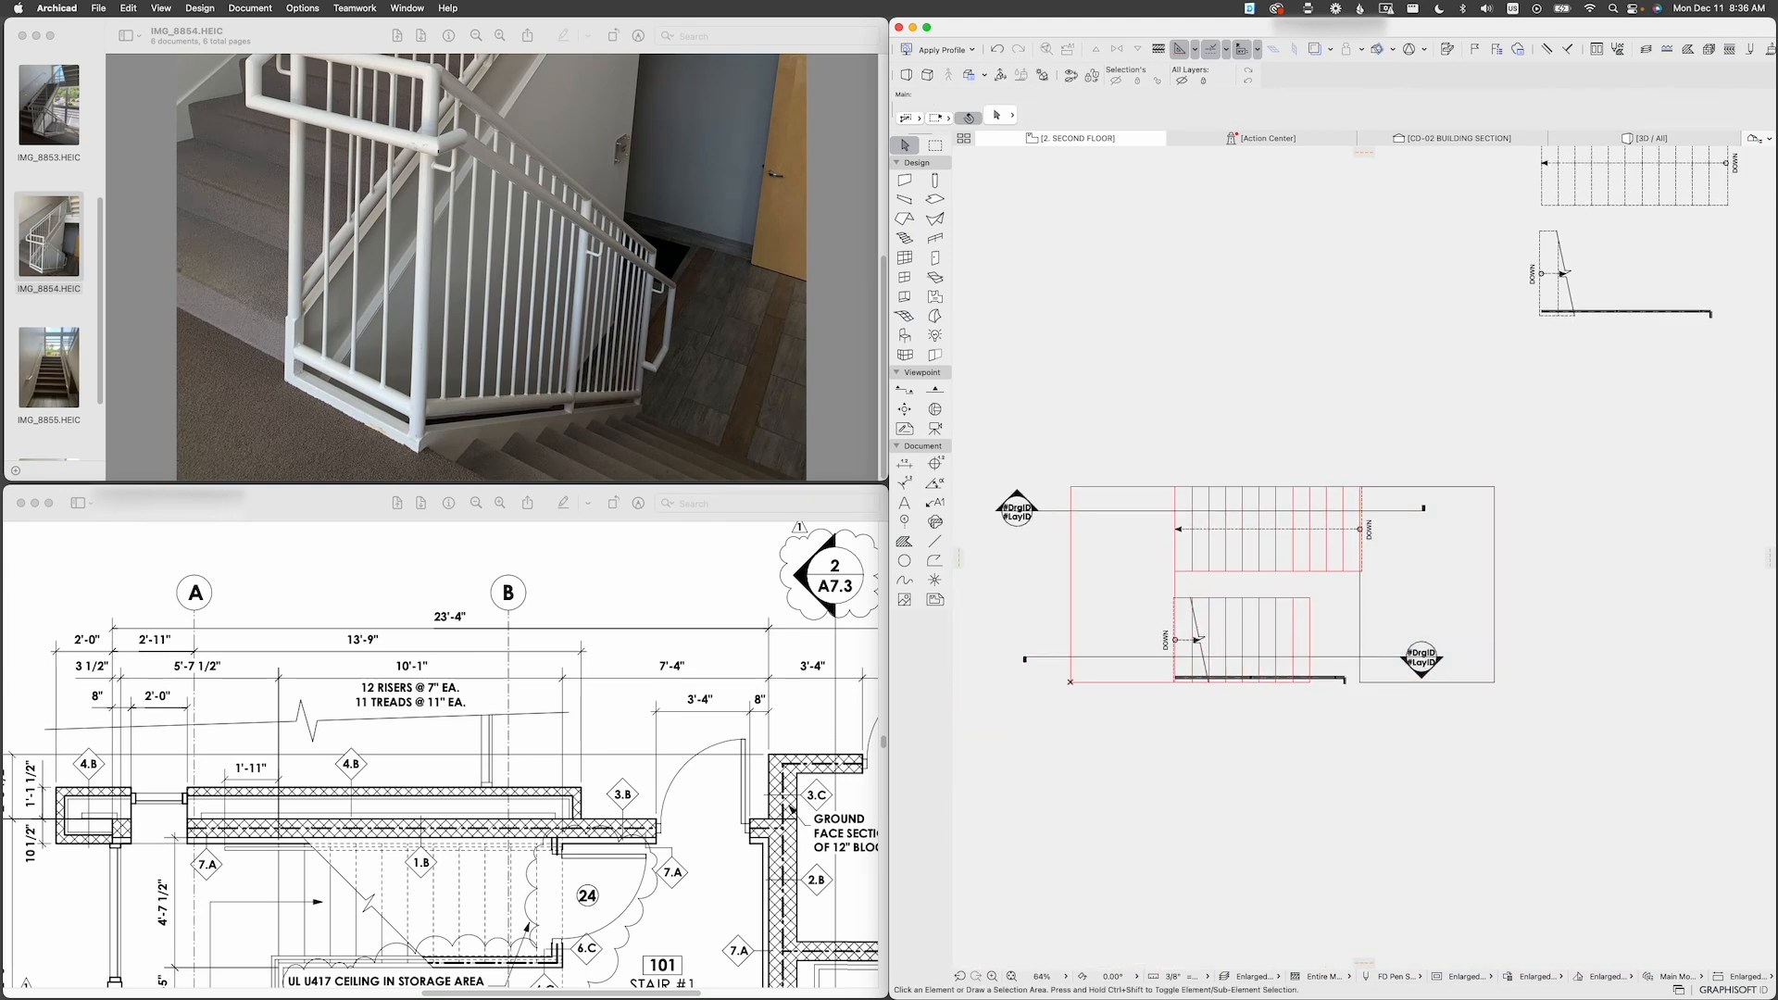
Step: Stretch the end of the CD-02 building section line horizontally beyond the outer edge of the copied landing slab
click(1424, 509)
click(1424, 509)
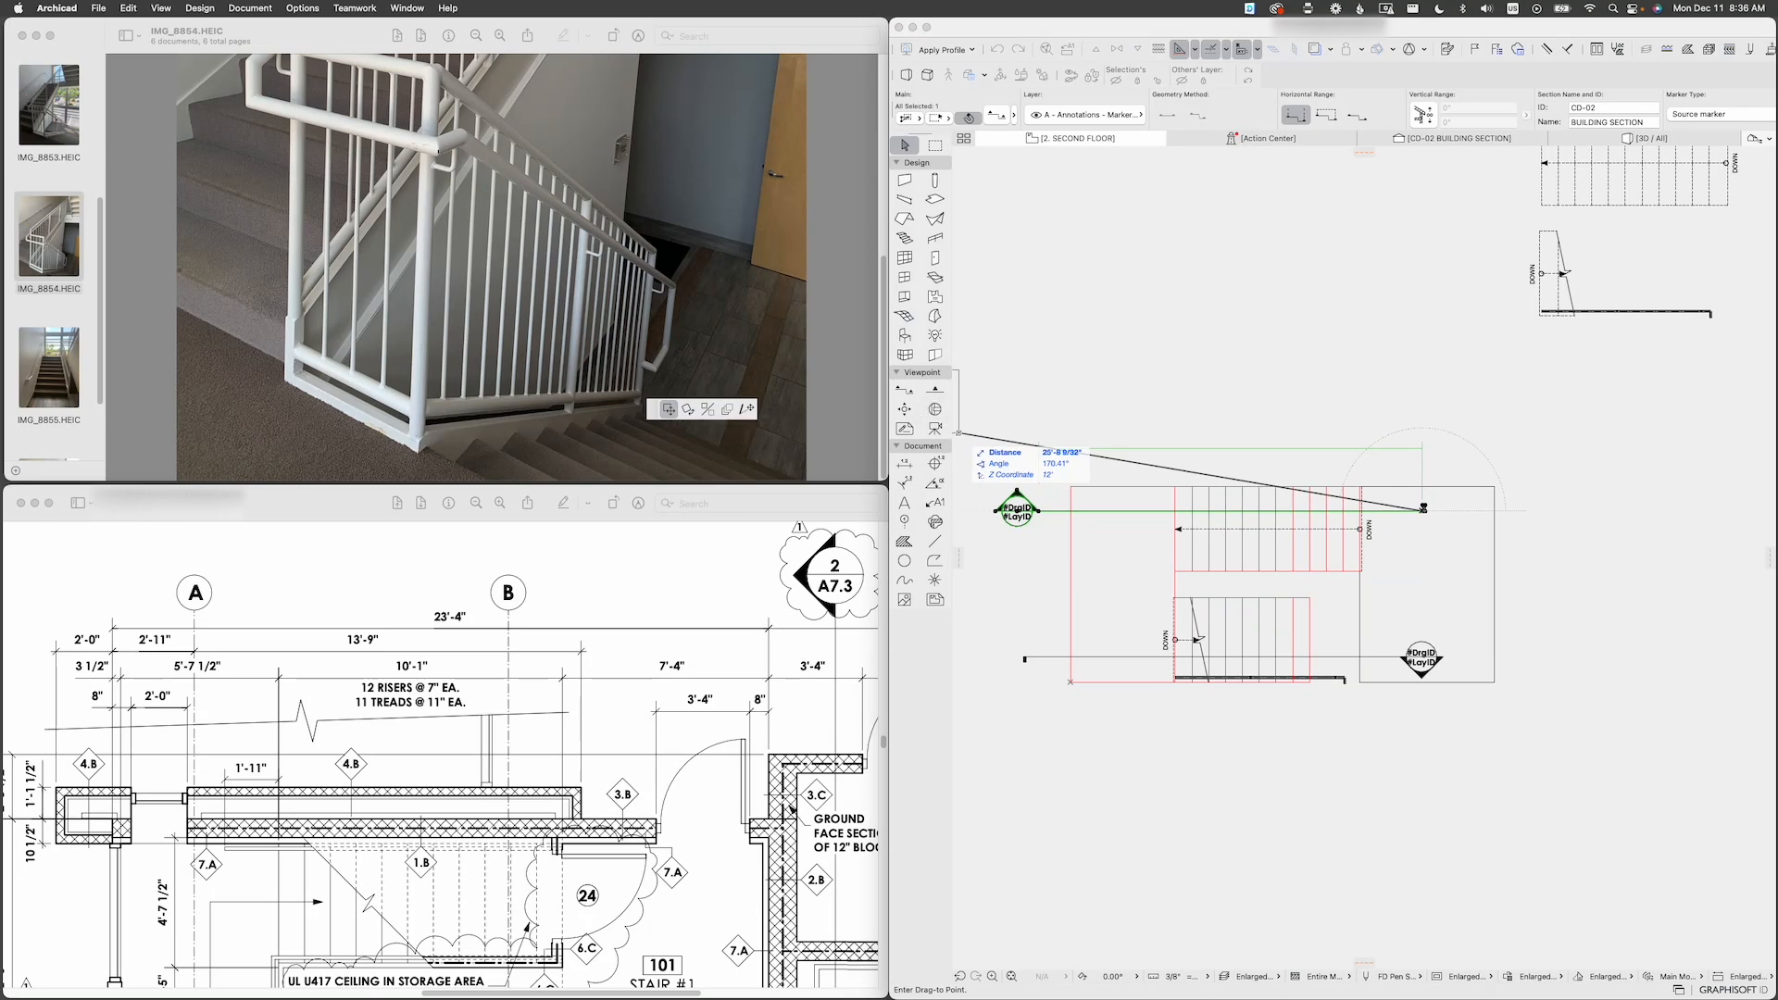
click(1547, 509)
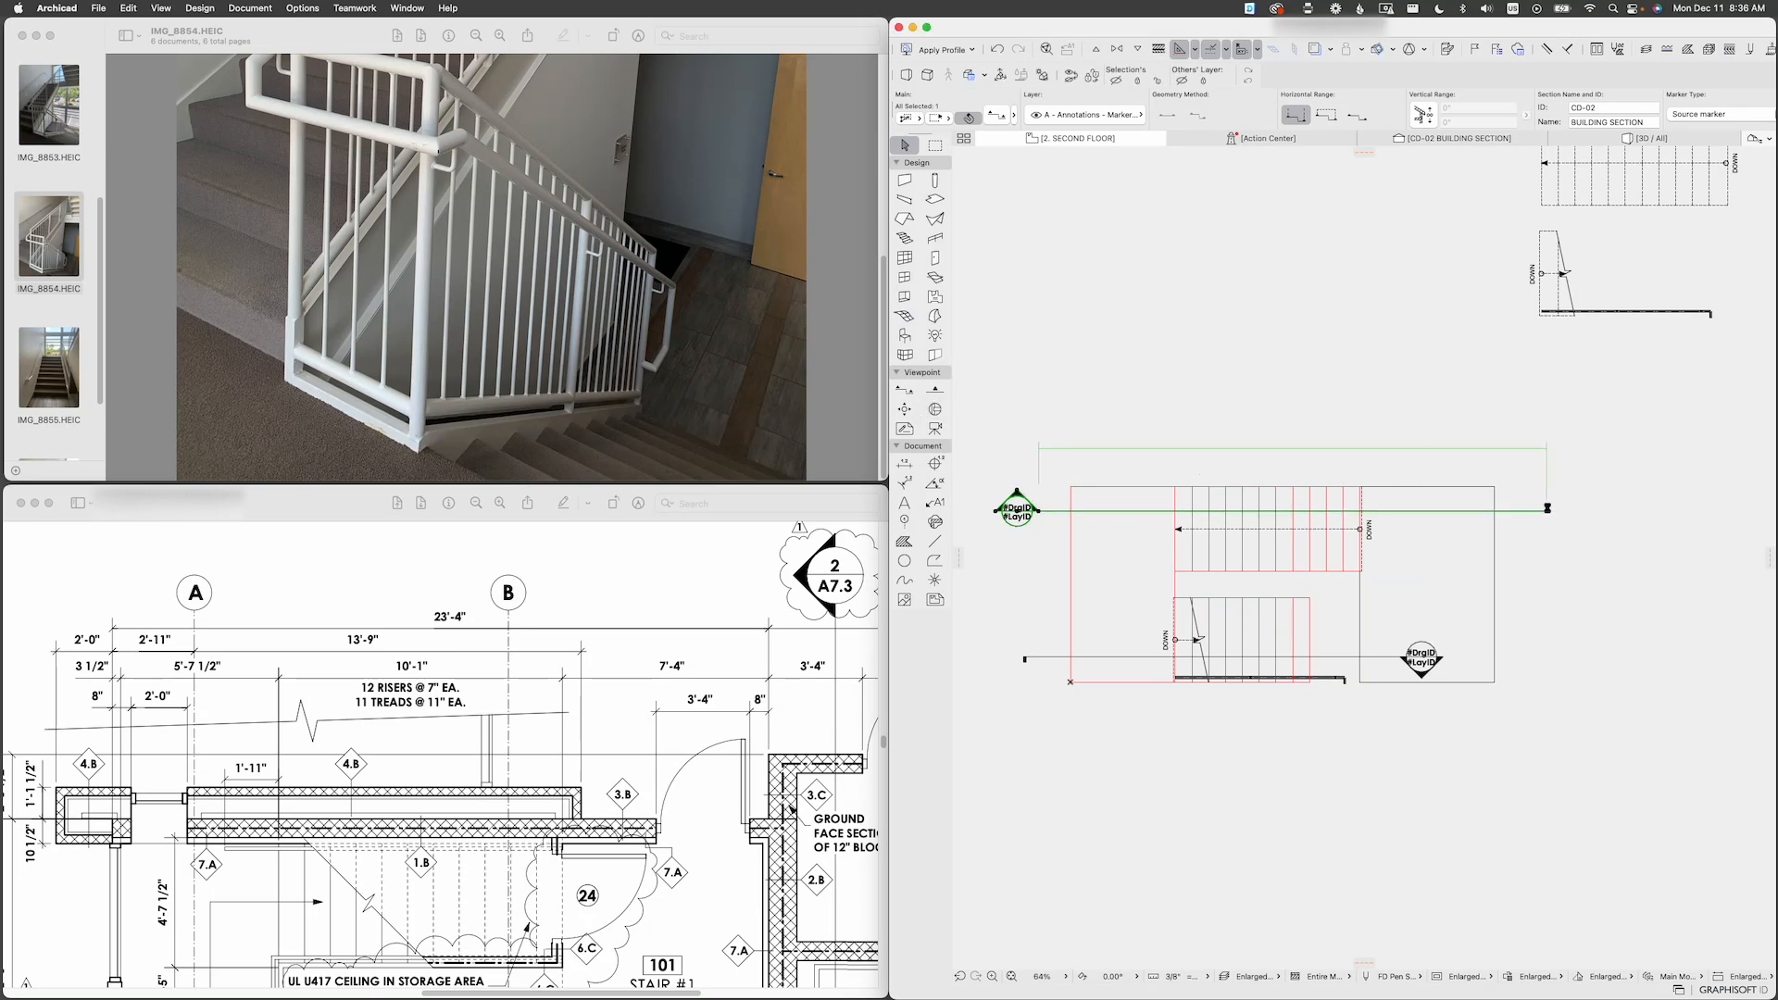
key(Escape)
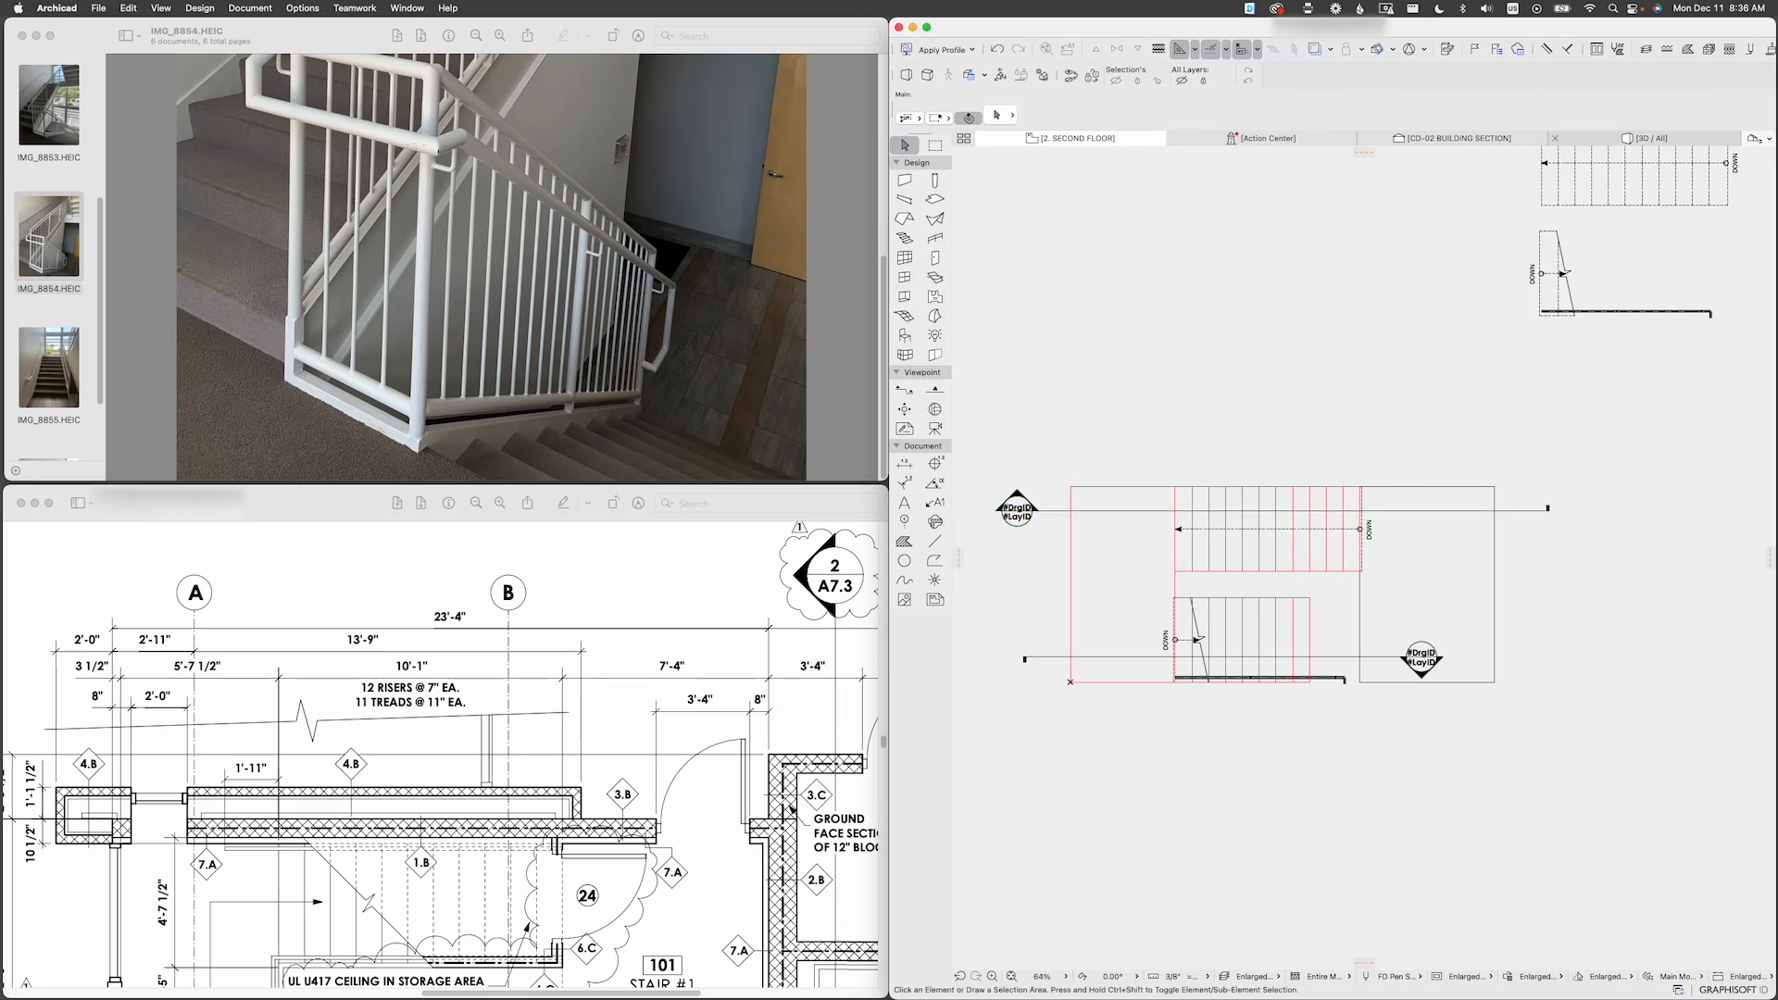
Step: Check the copied landing slab against the stair in the 3D view and in the CD-02 building section
click(1644, 138)
shift+middle_drag(1519, 361, 1408, 412)
scroll(1422, 408, up, 2)
scroll(1399, 412, up, 3)
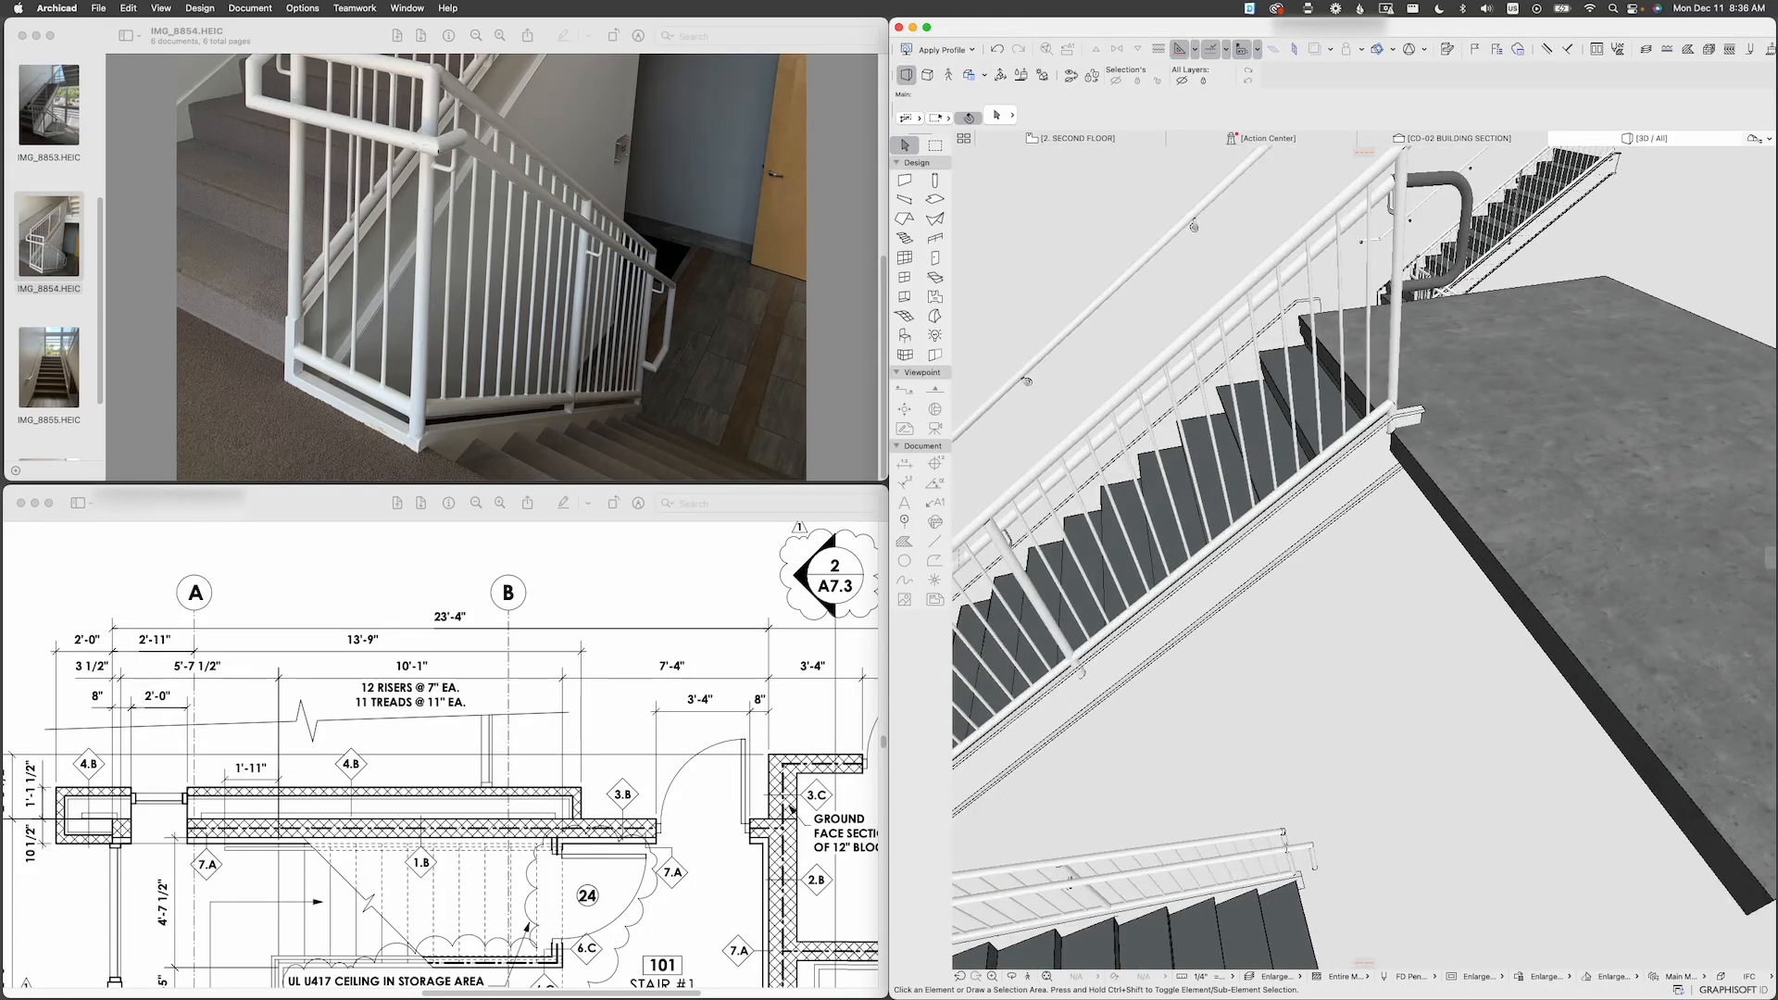
scroll(1407, 413, down, 5)
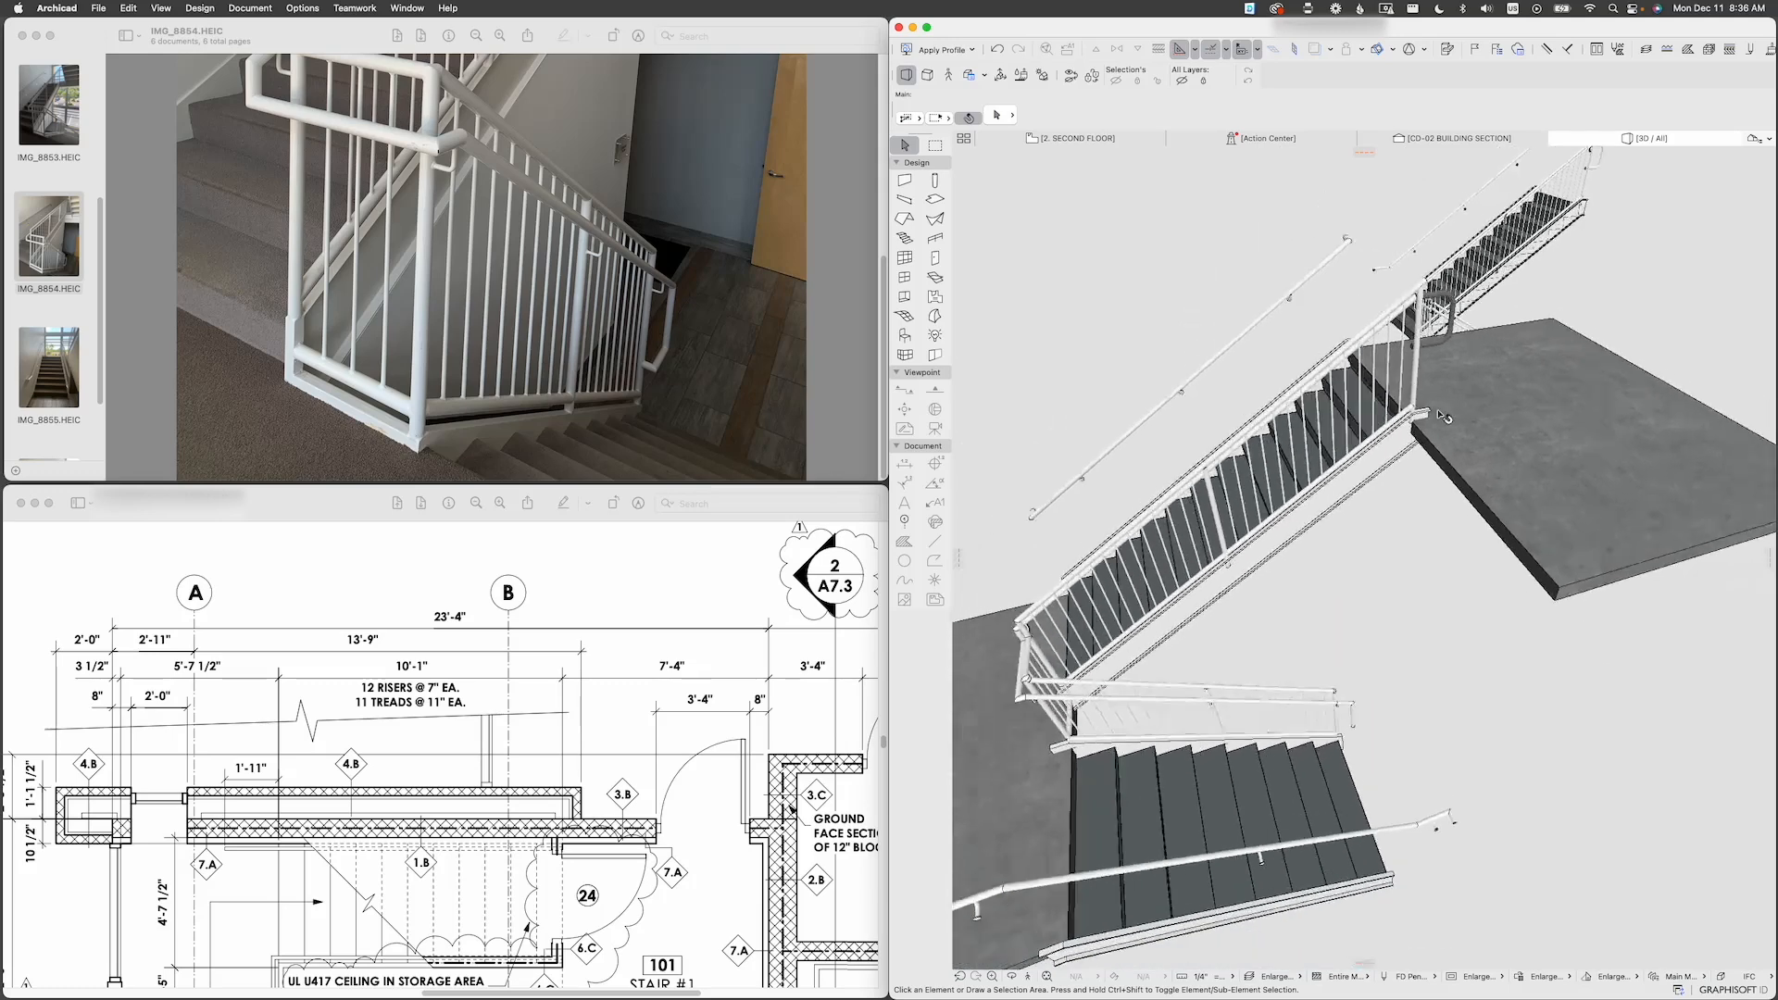
click(1457, 138)
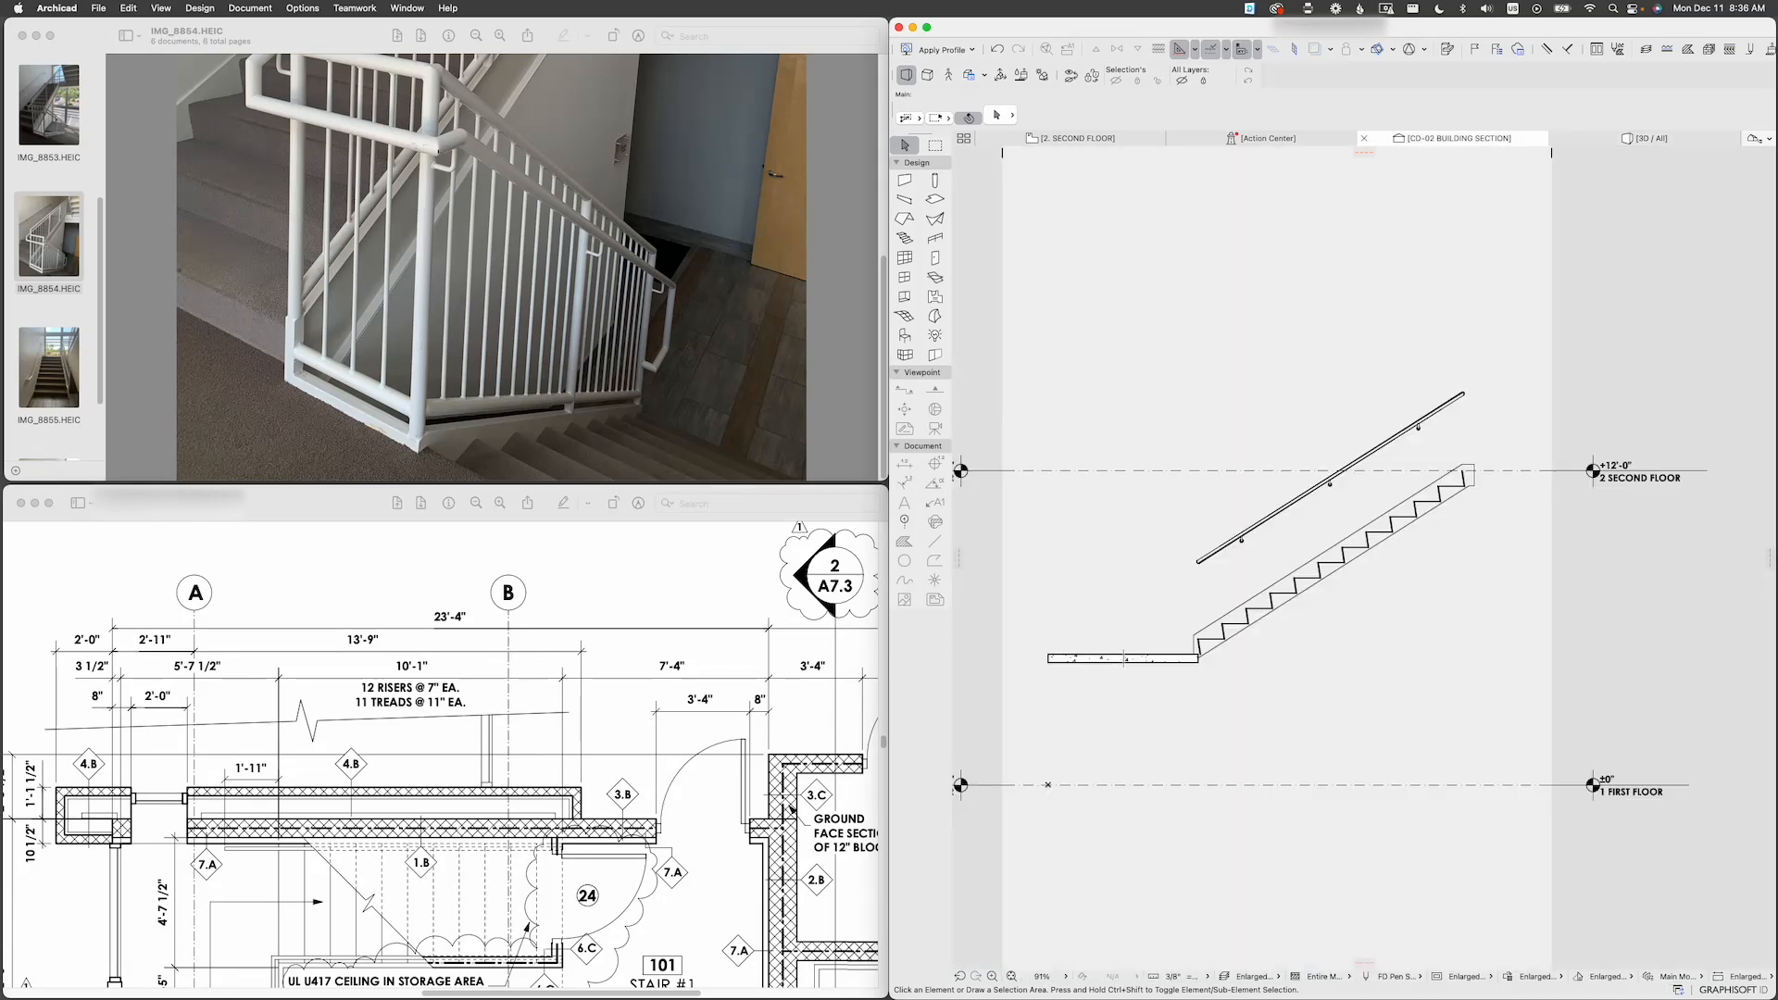
middle_drag(1371, 481, 1316, 466)
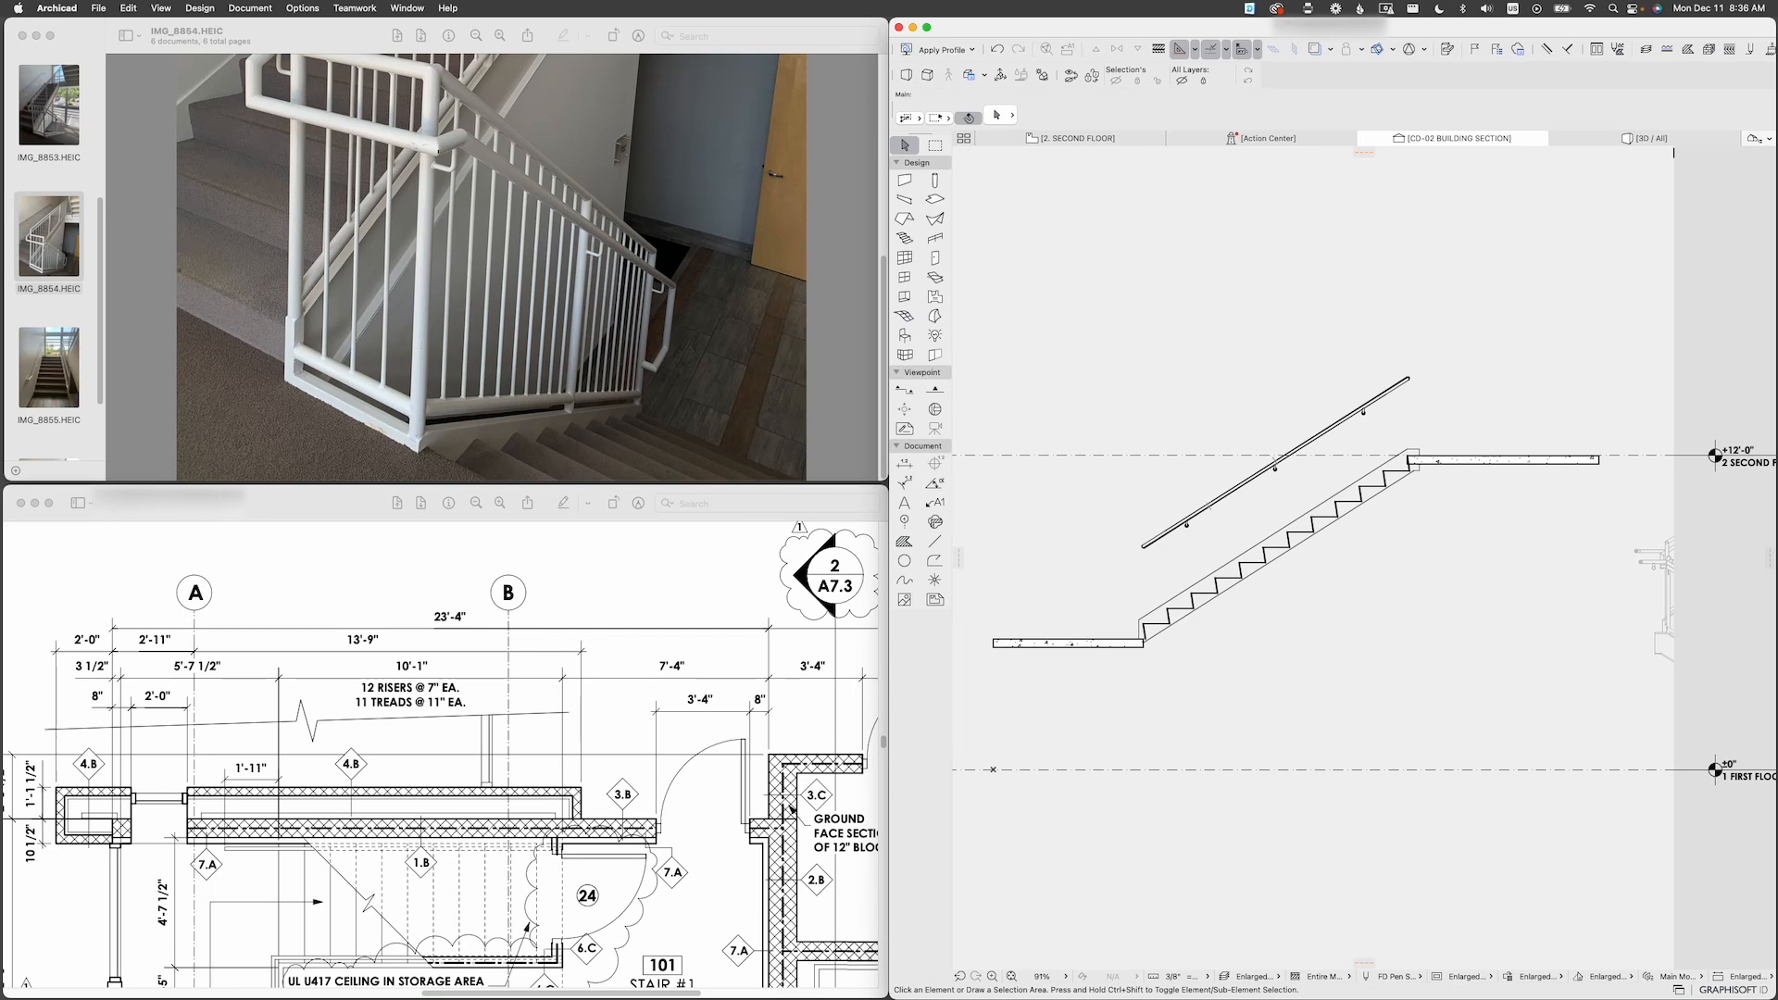
Step: Select the upper flight's wall handrail in the section and place a guide line along its sloped reference line
click(1278, 461)
scroll(1533, 441, up, 2)
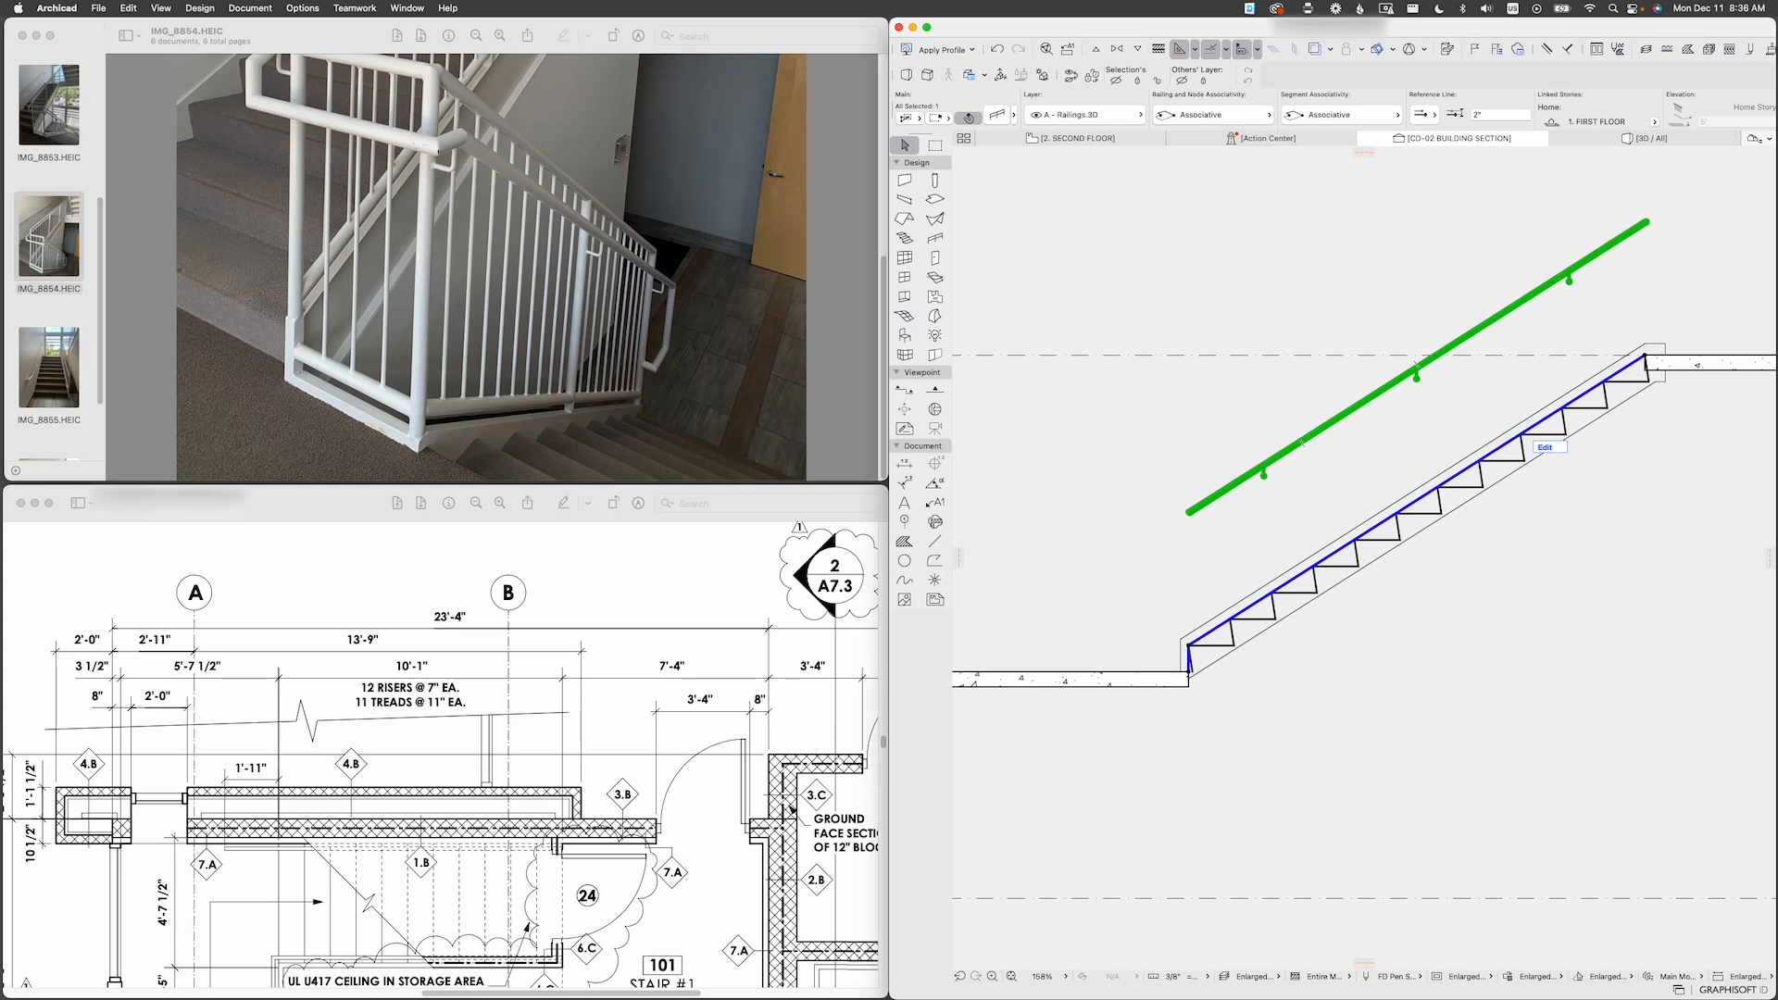
click(1179, 49)
click(1179, 50)
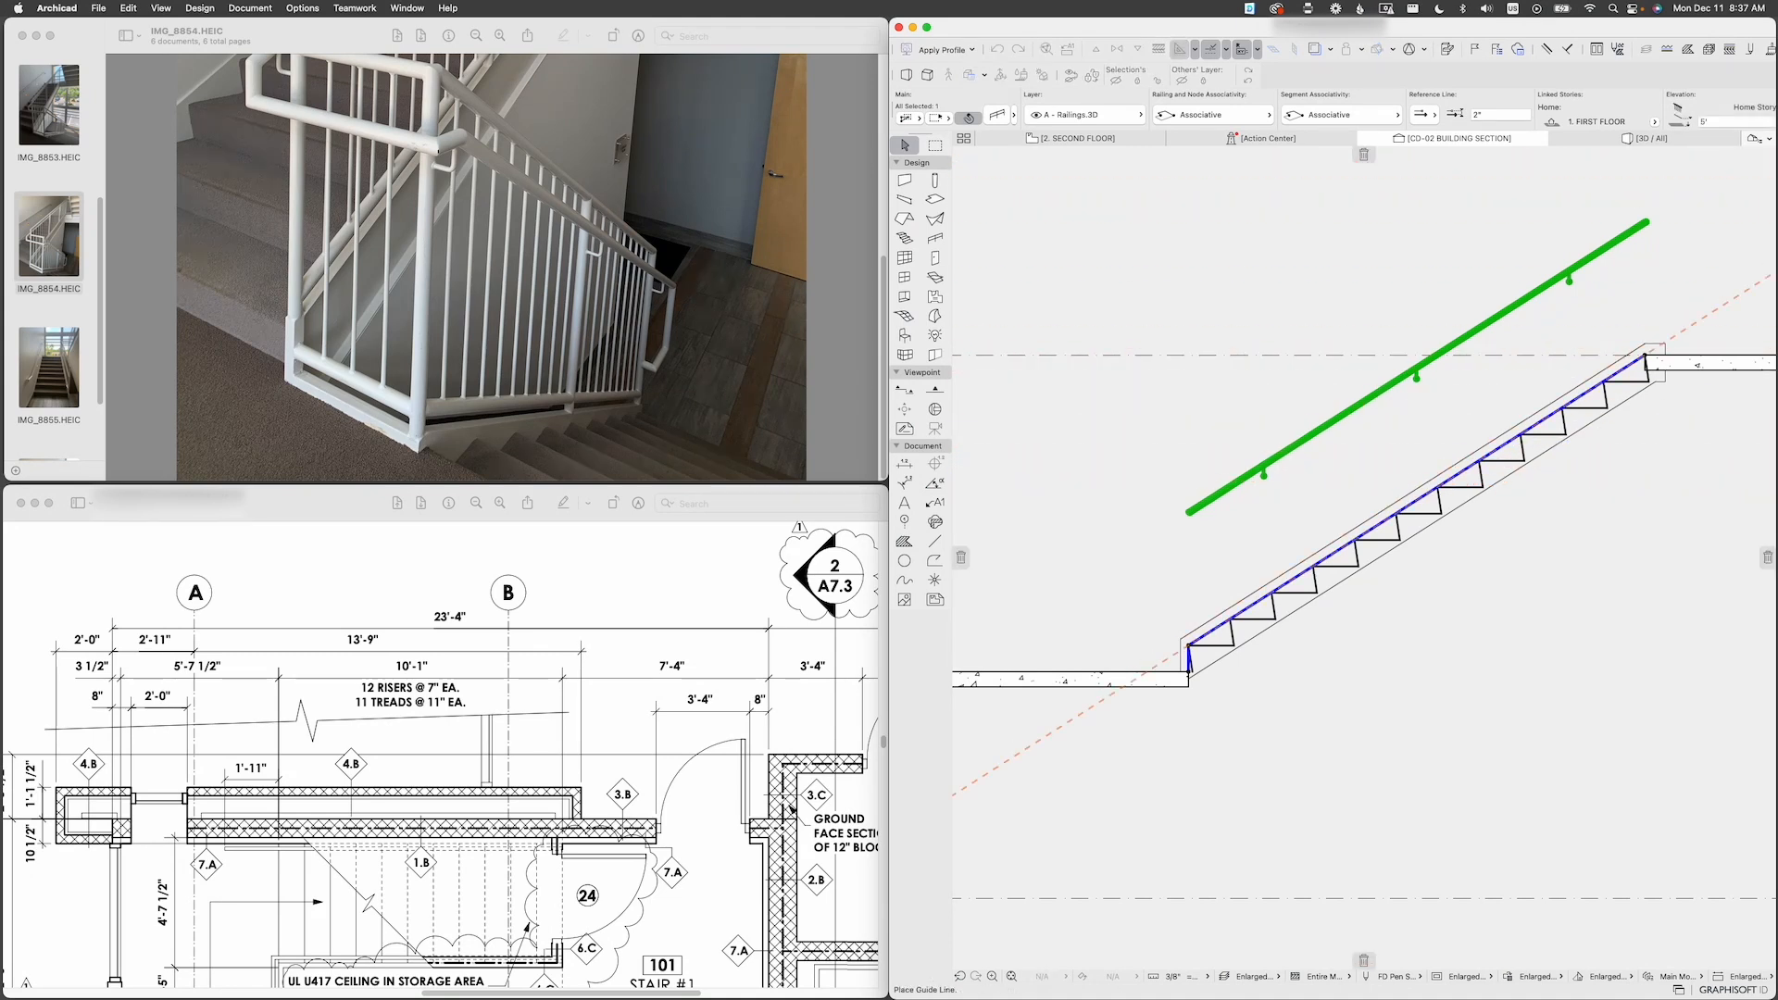
drag(1411, 503, 1377, 525)
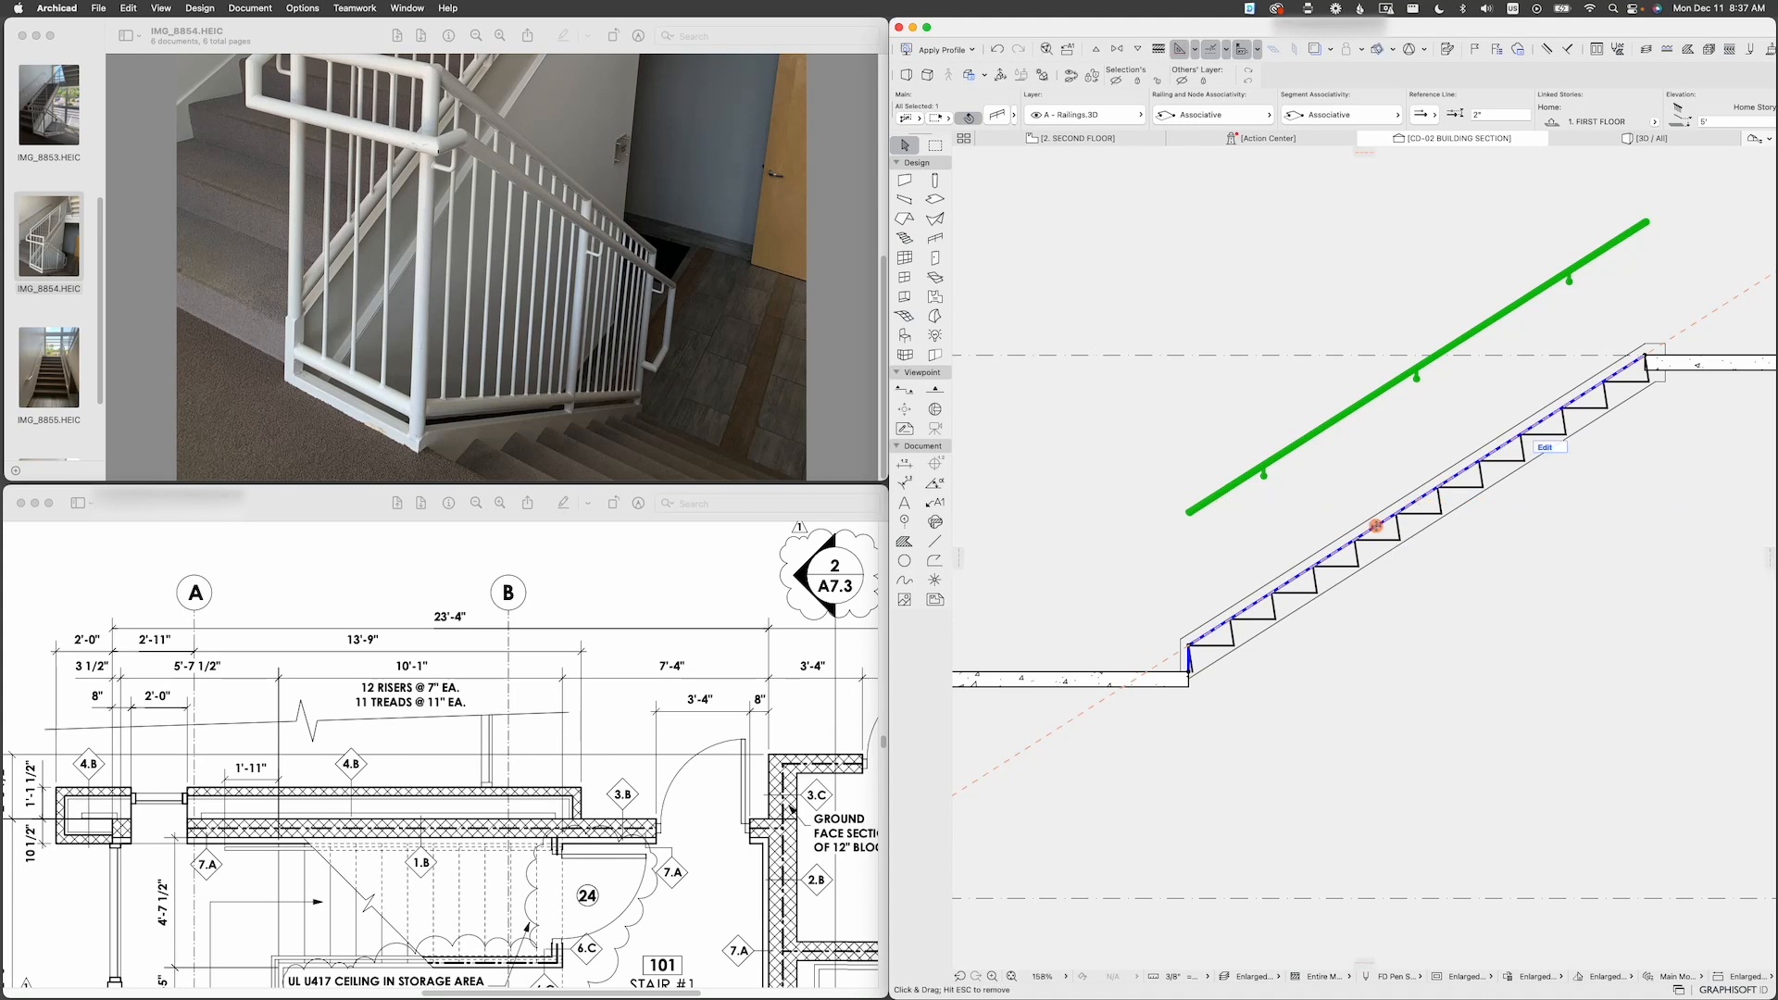
Step: Move the railing's lower node to where the sloped guide line meets the top of the intermediate landing slab
scroll(1158, 659, up, 6)
middle_drag(1159, 660, 1261, 621)
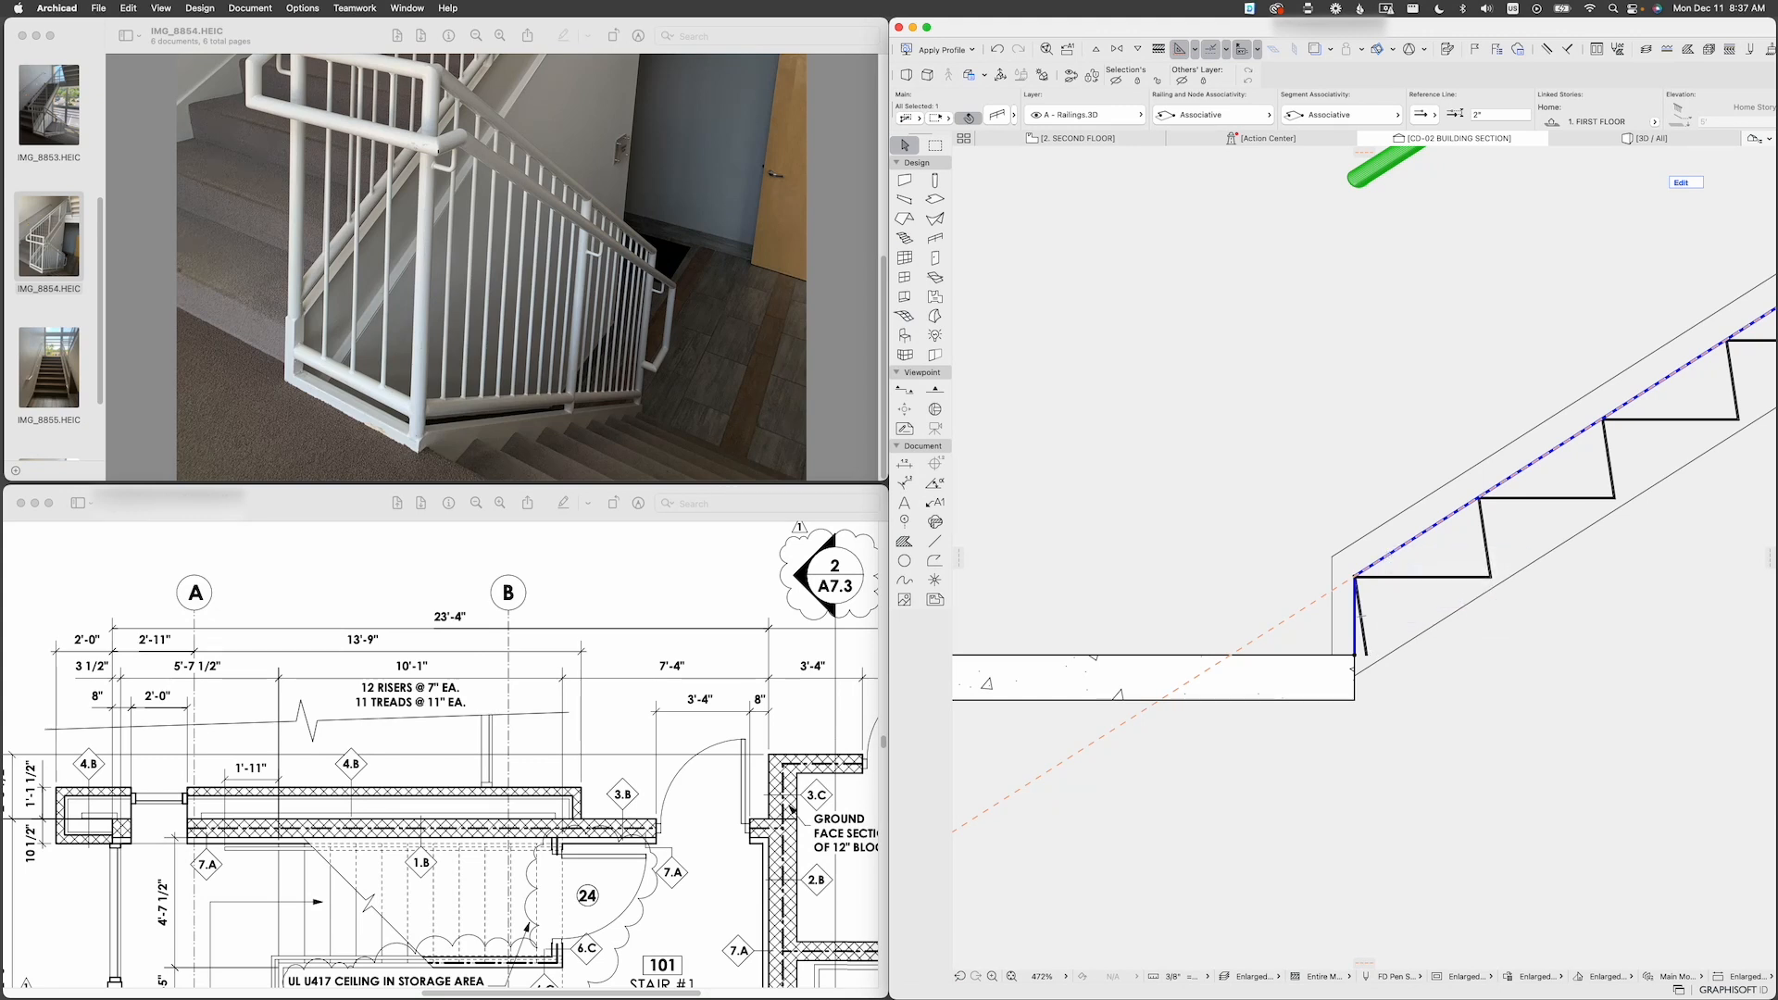
click(1355, 658)
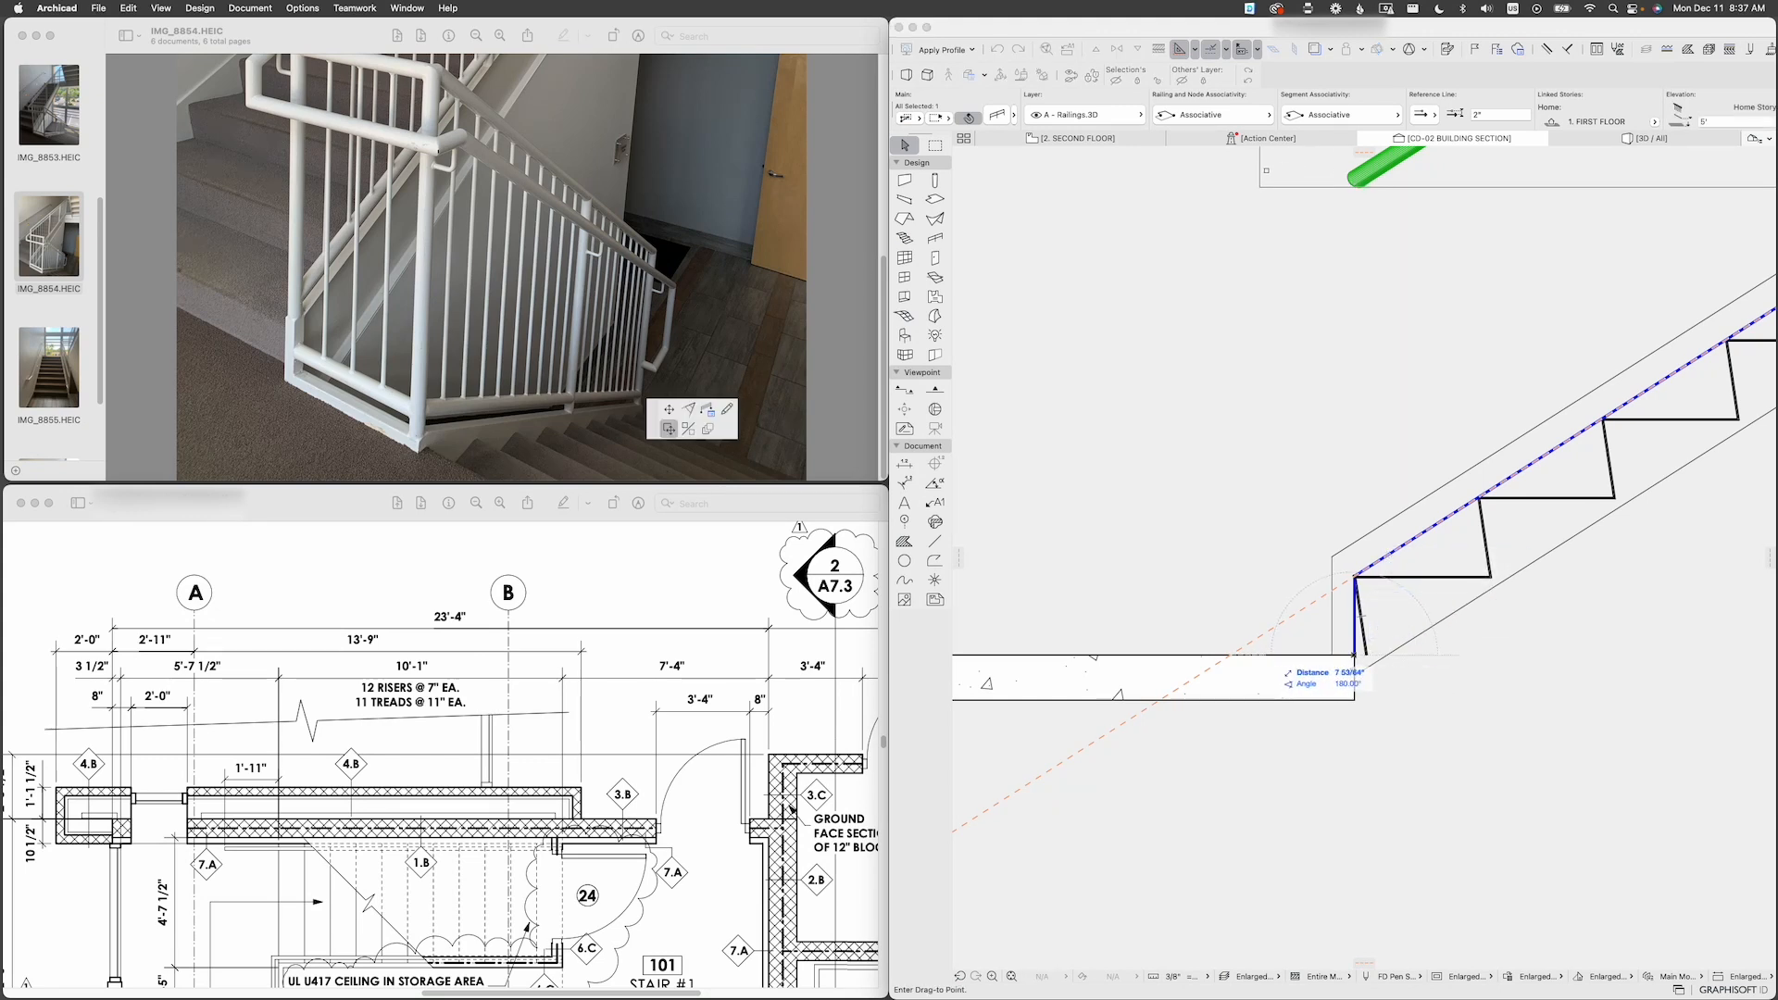
scroll(1343, 649, down, 5)
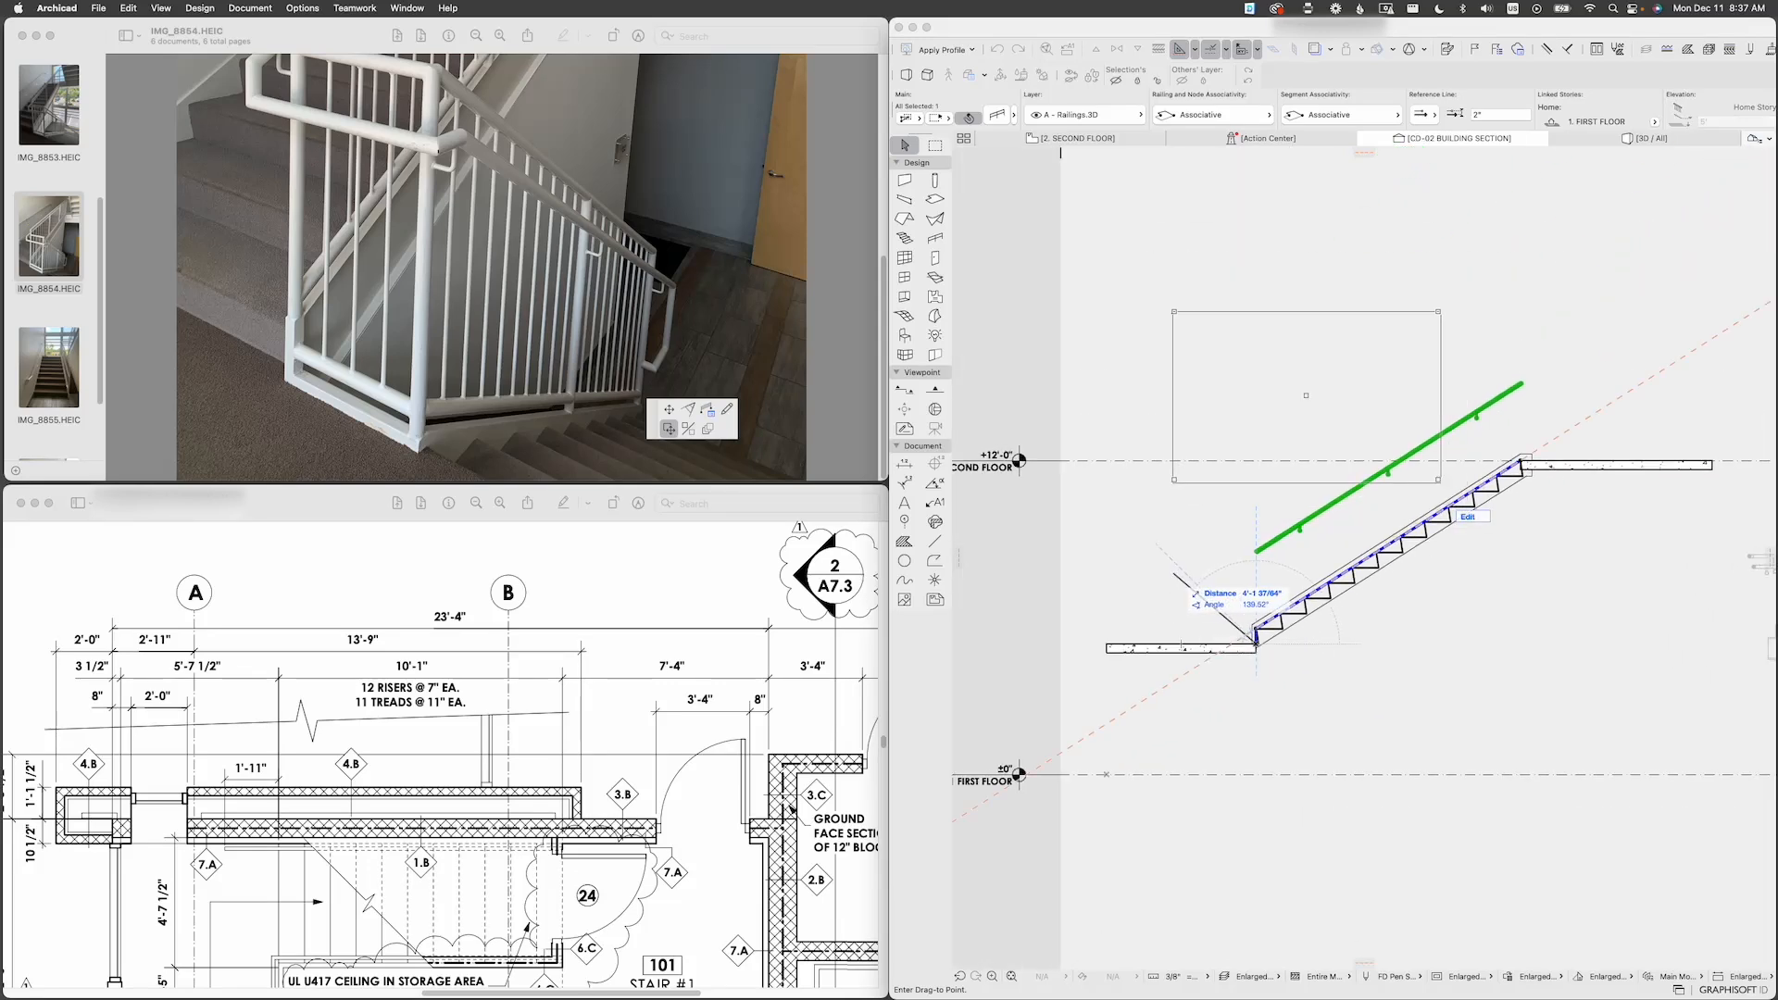
scroll(1237, 639, up, 3)
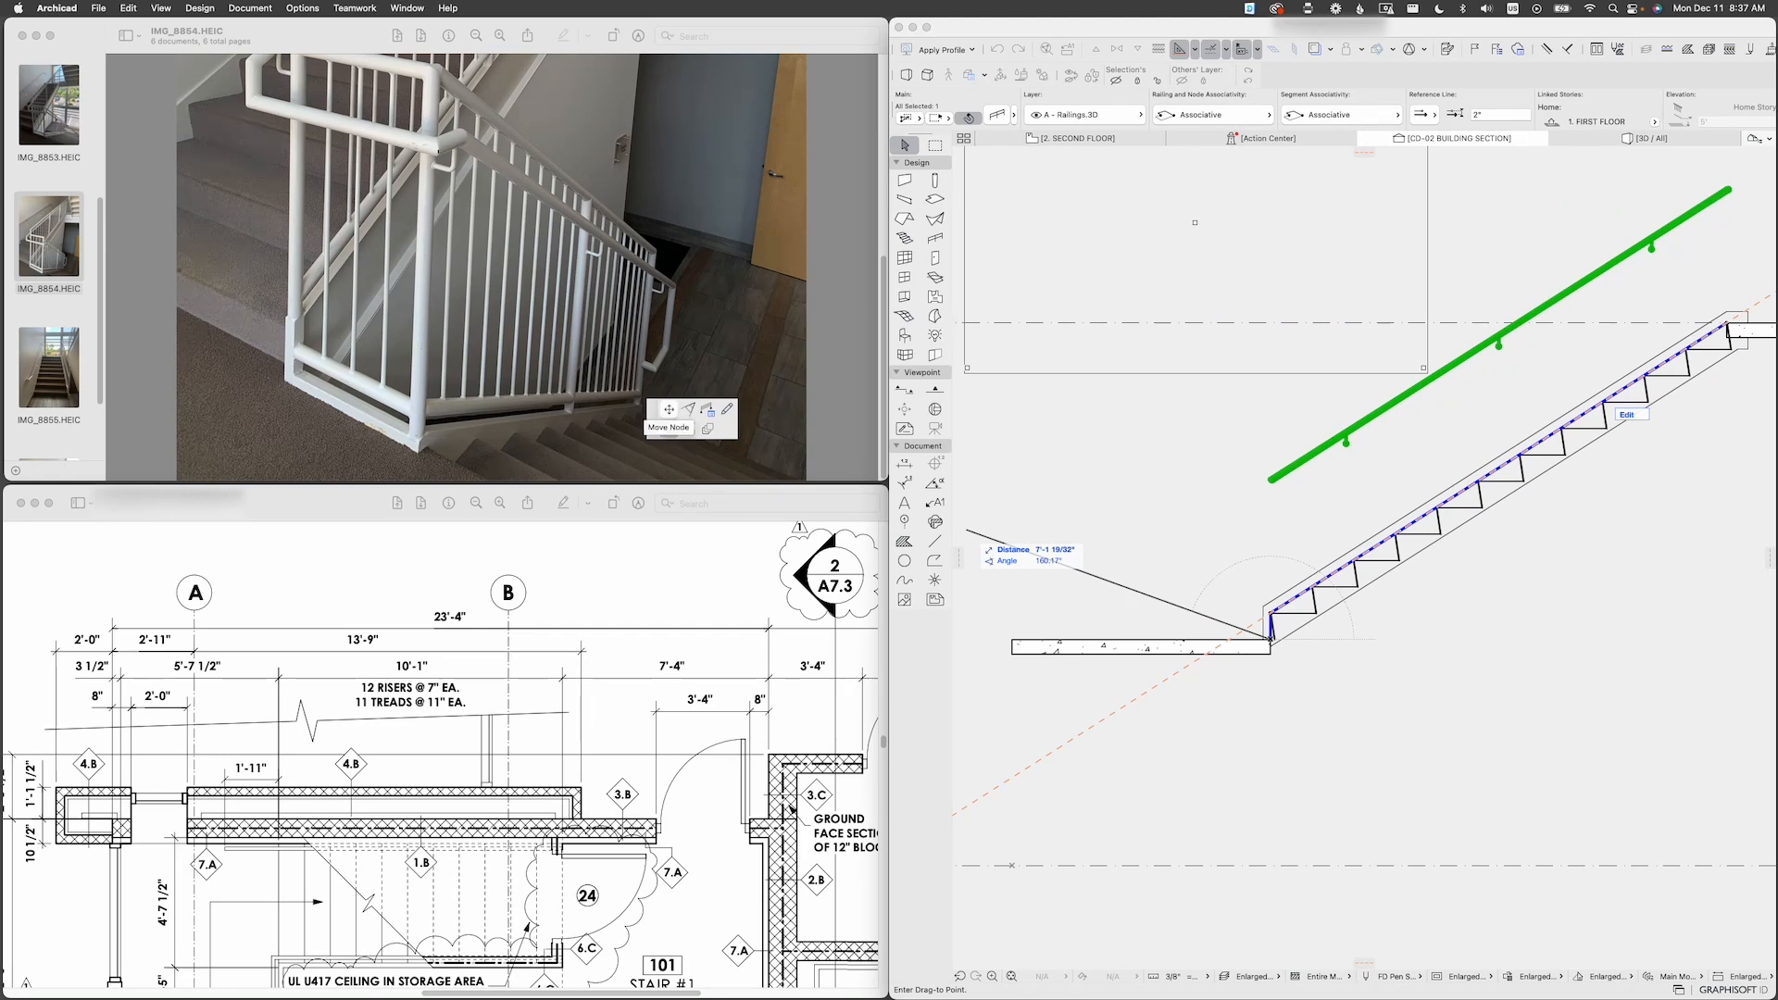
click(670, 410)
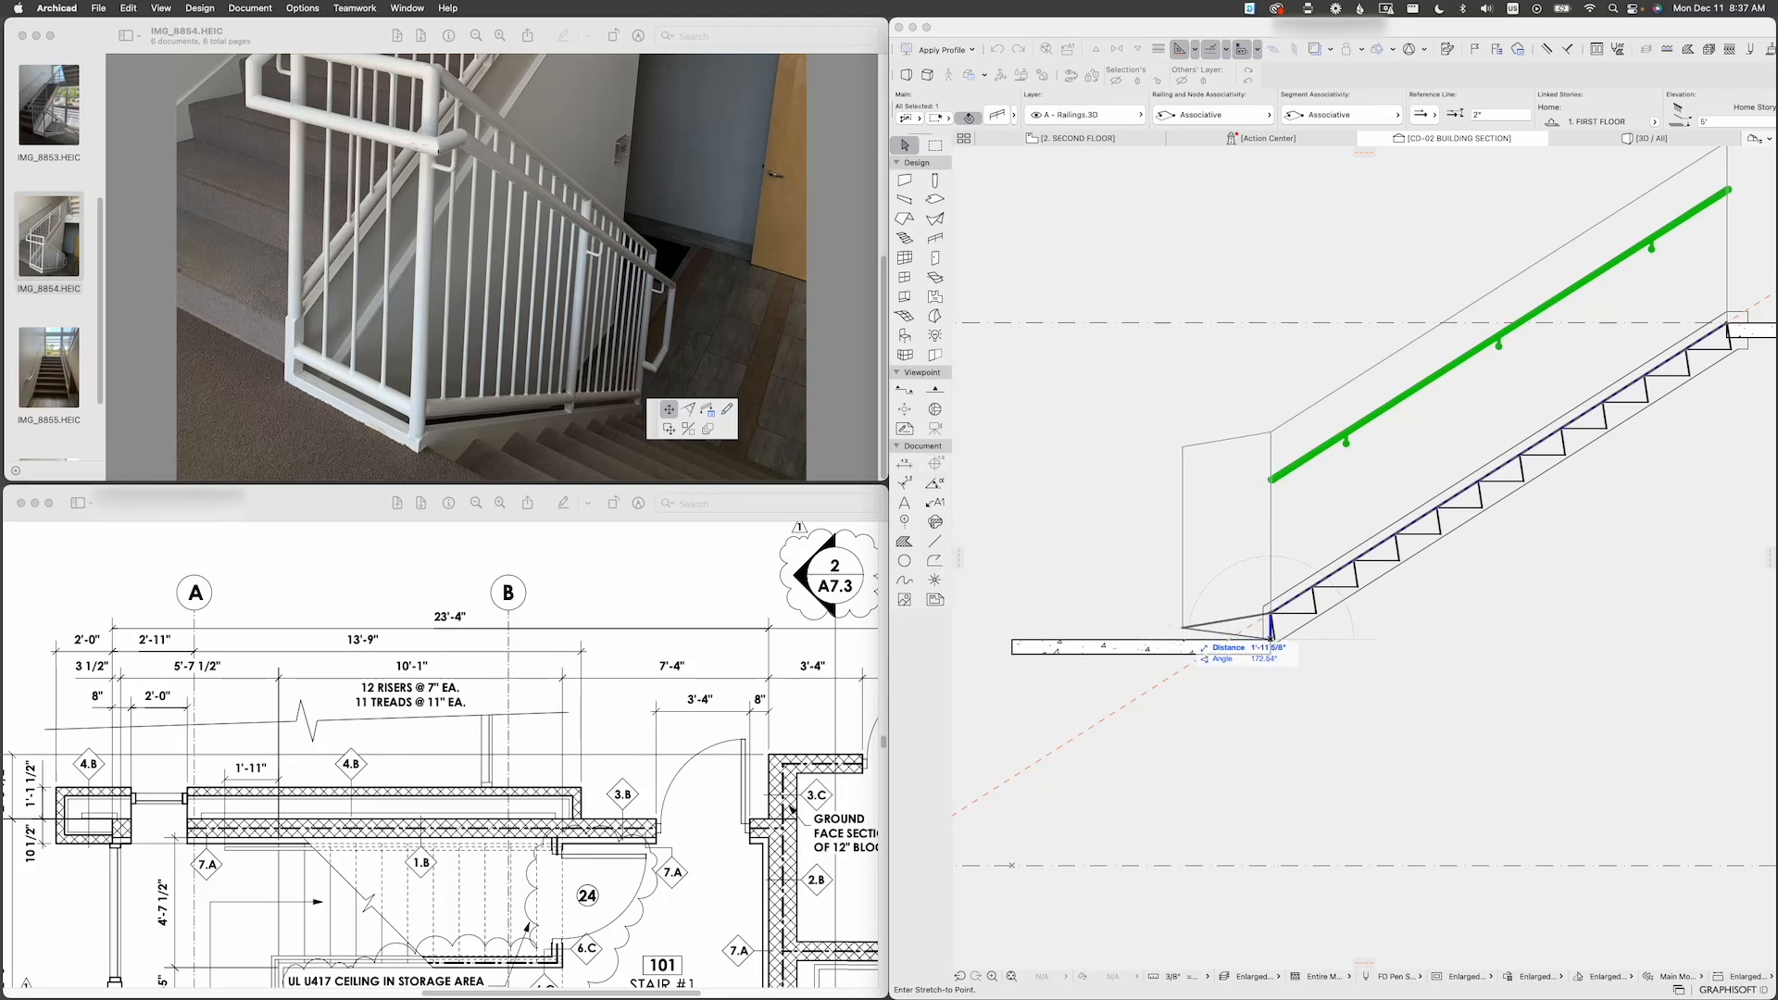
scroll(1271, 637, up, 5)
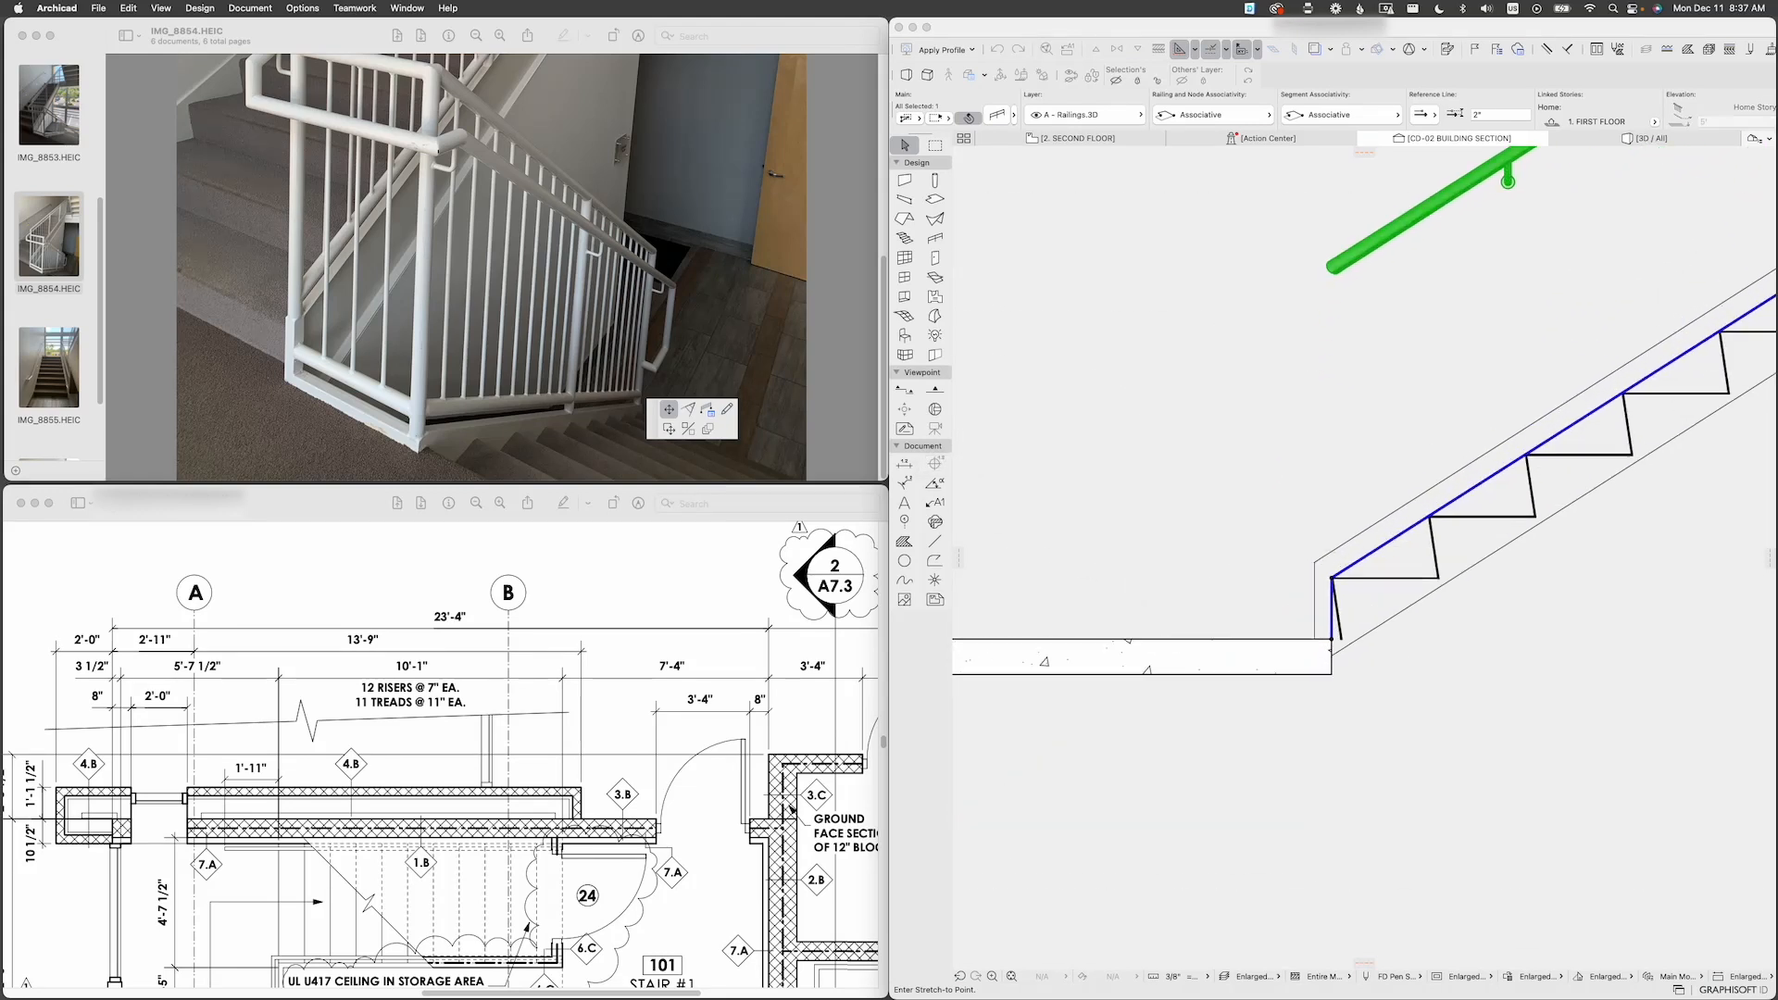
scroll(1236, 639, up, 1)
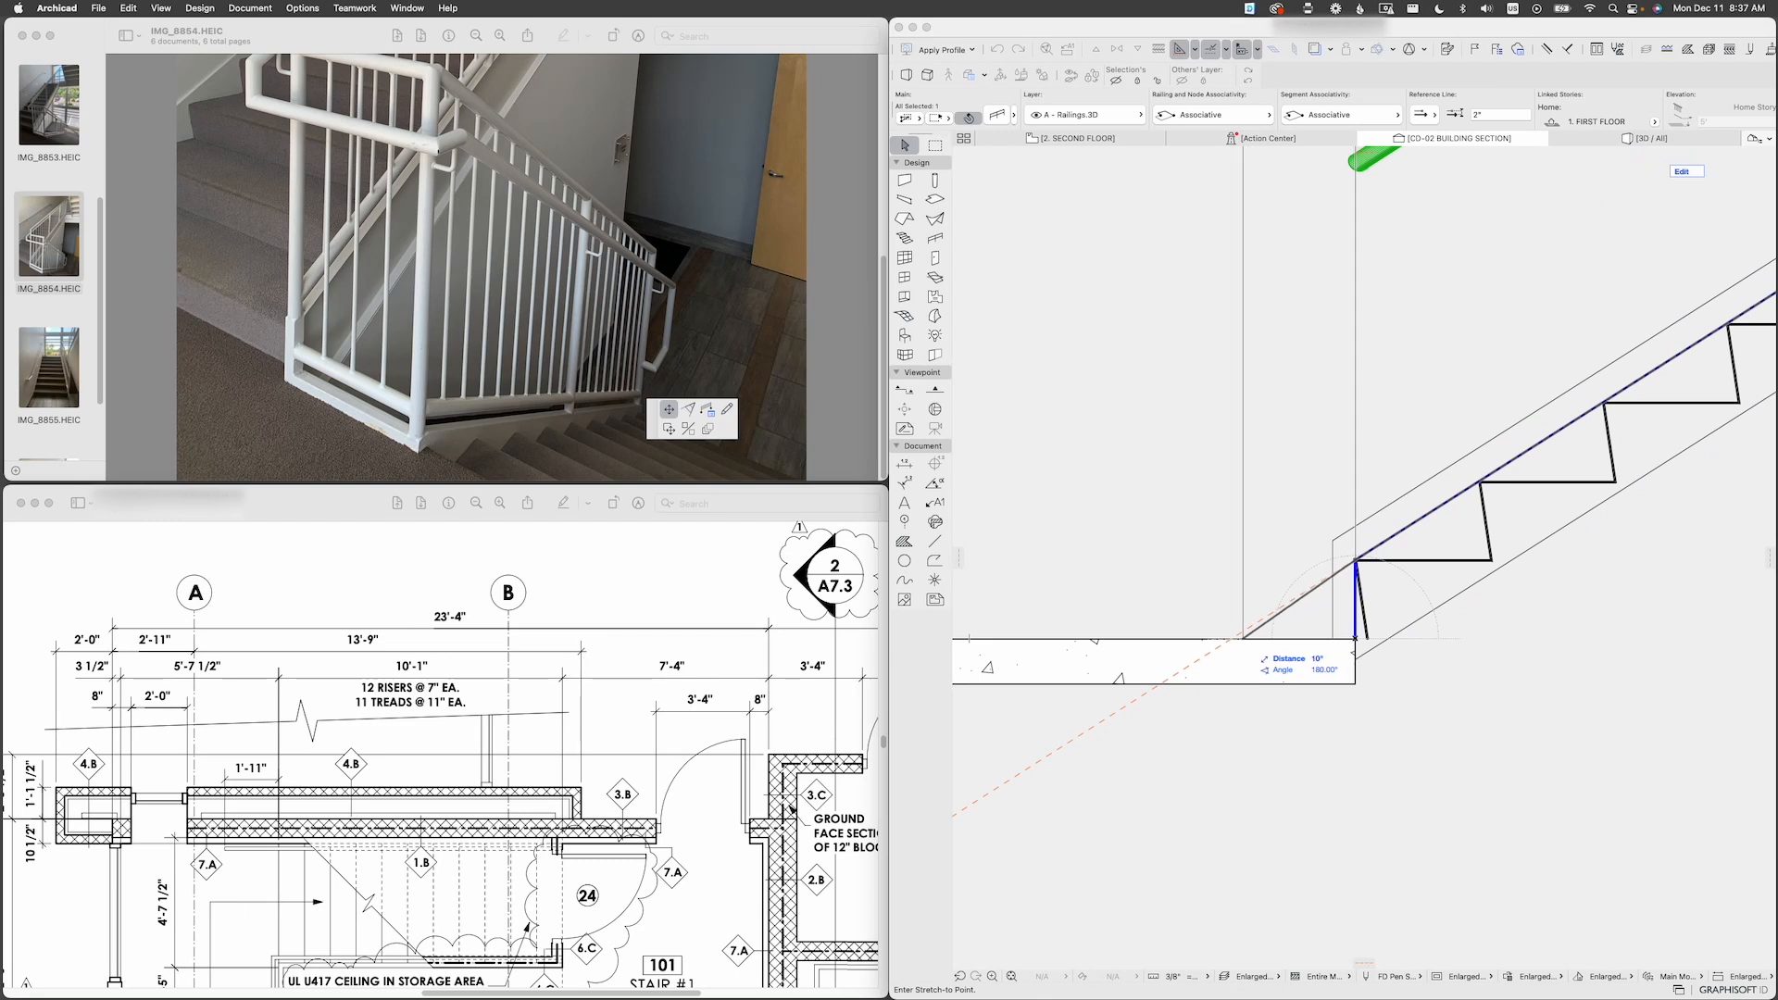
click(1234, 640)
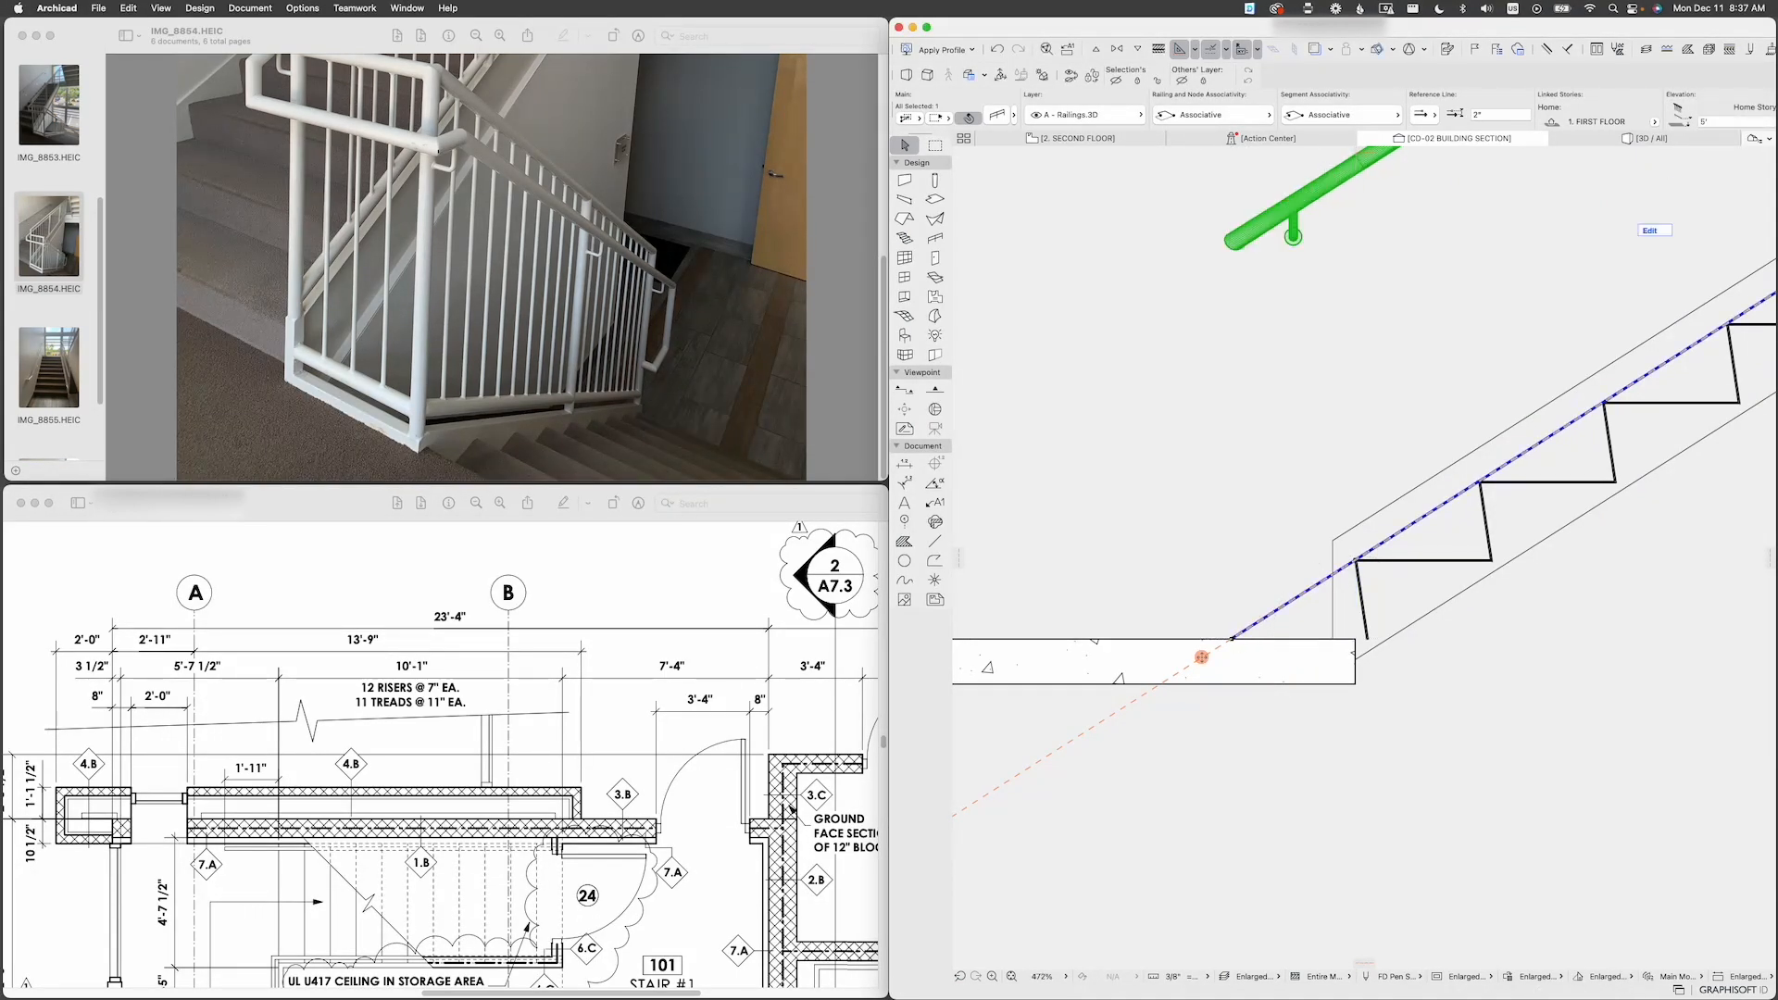
scroll(1235, 639, down, 3)
scroll(1301, 607, up, 4)
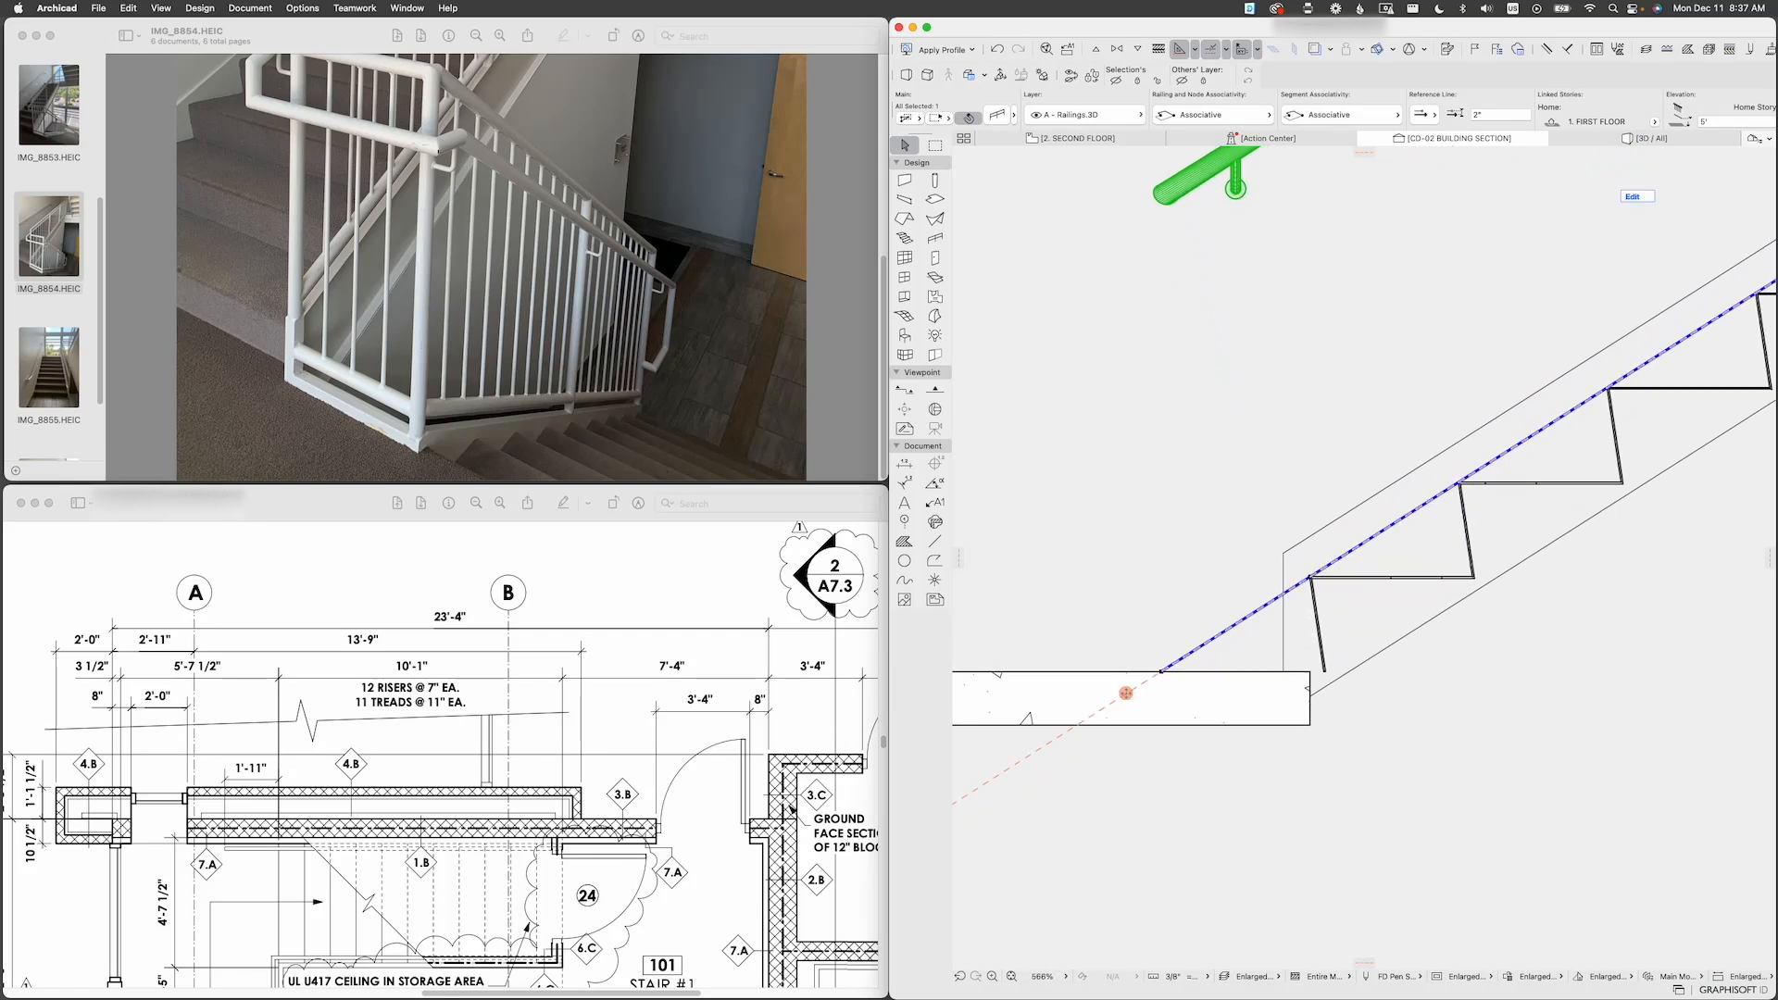
scroll(1243, 653, down, 5)
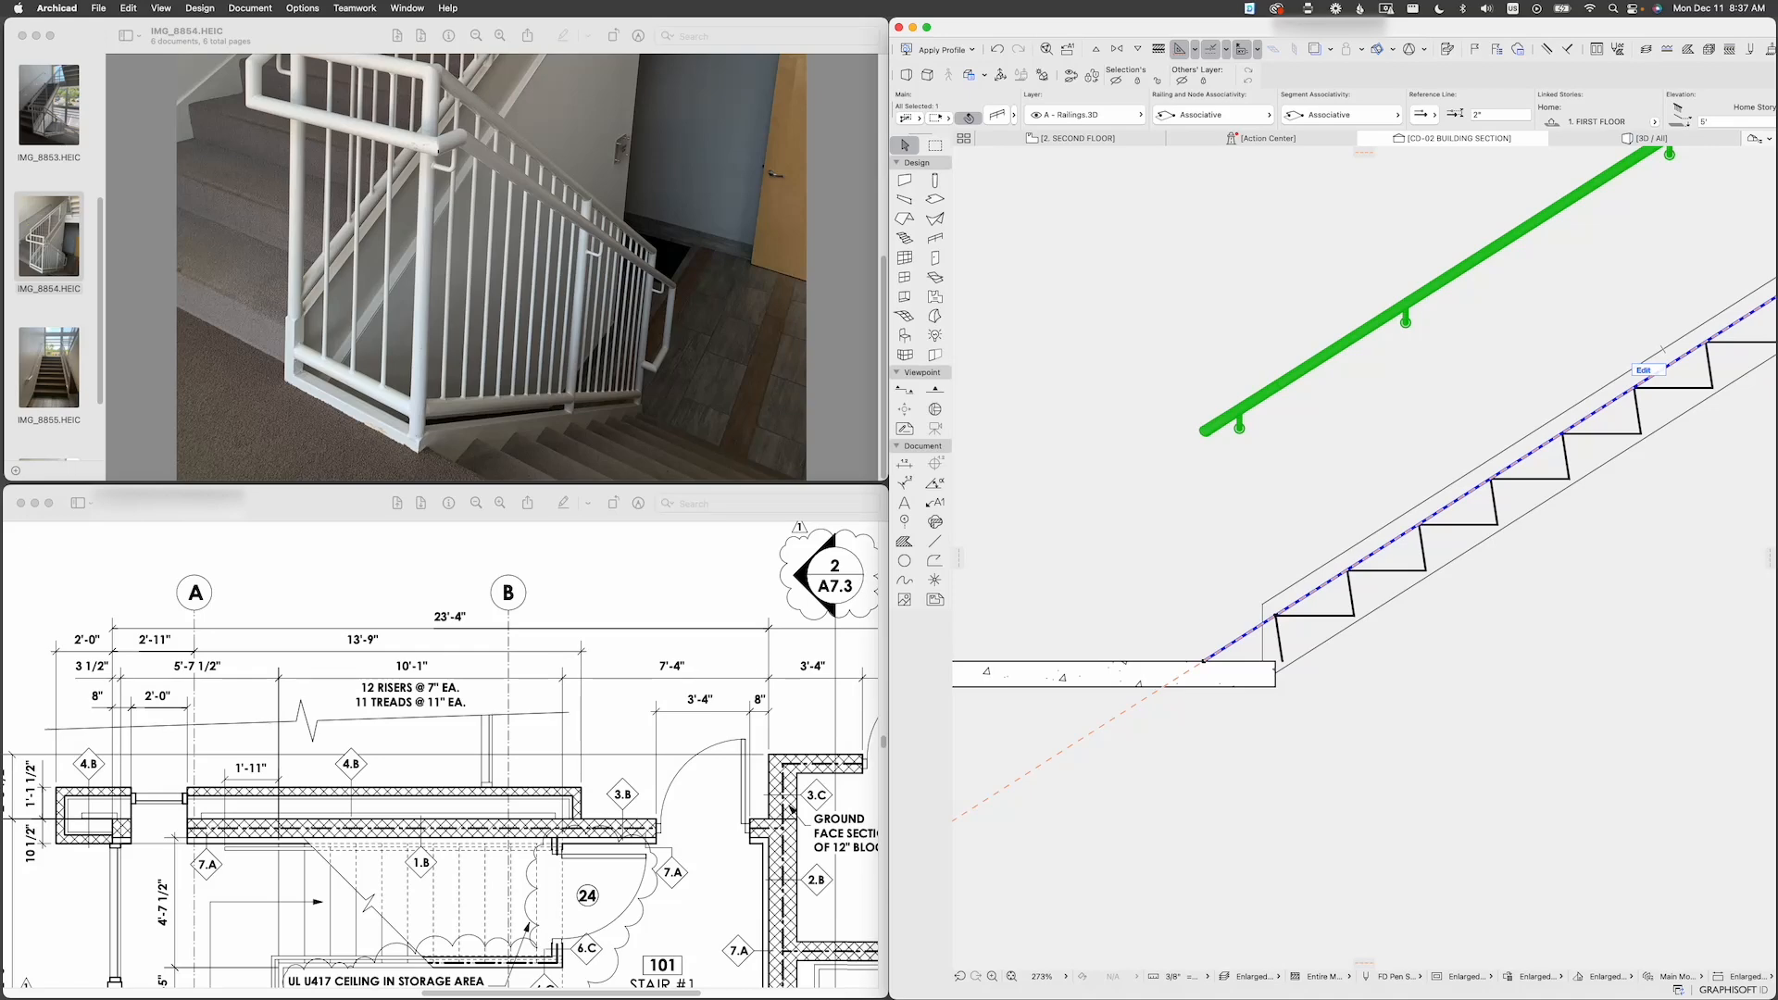
Step: Inspect the extended wall handrail of the upper flight in 3D, including its segments in railing edit mode
click(1649, 139)
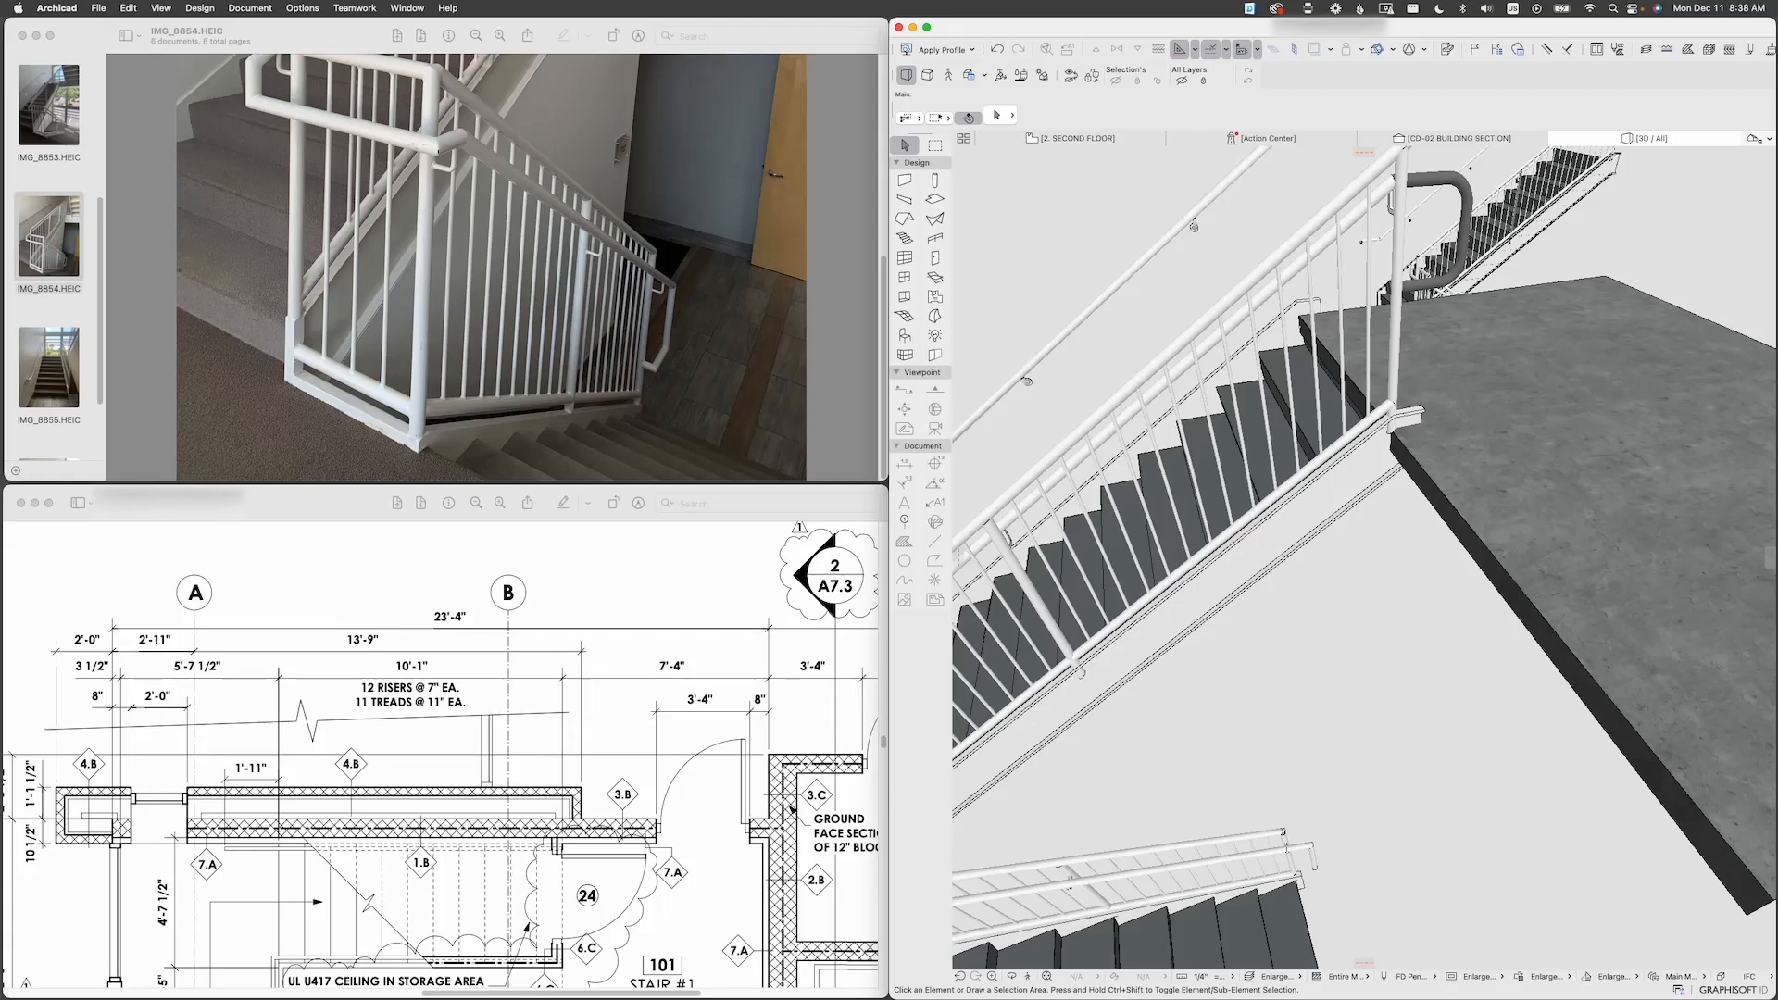
scroll(1442, 408, down, 5)
scroll(1442, 409, down, 6)
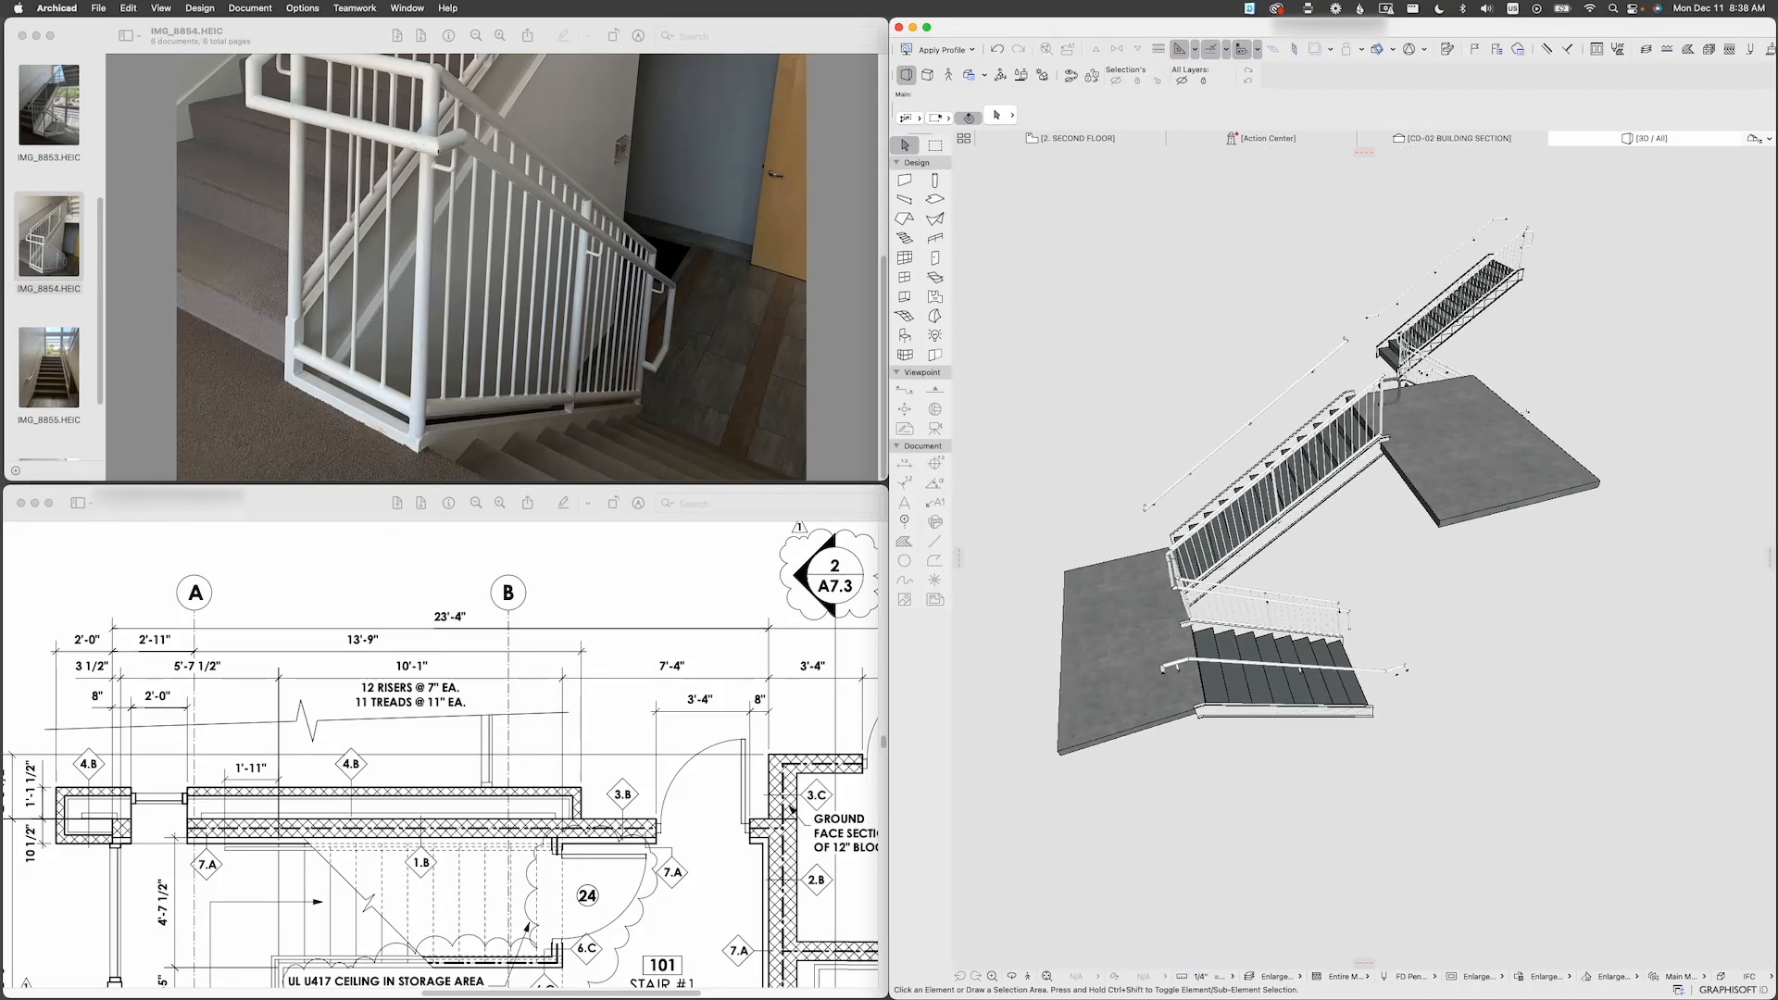
shift+middle_drag(1442, 409, 1380, 435)
scroll(1203, 574, up, 4)
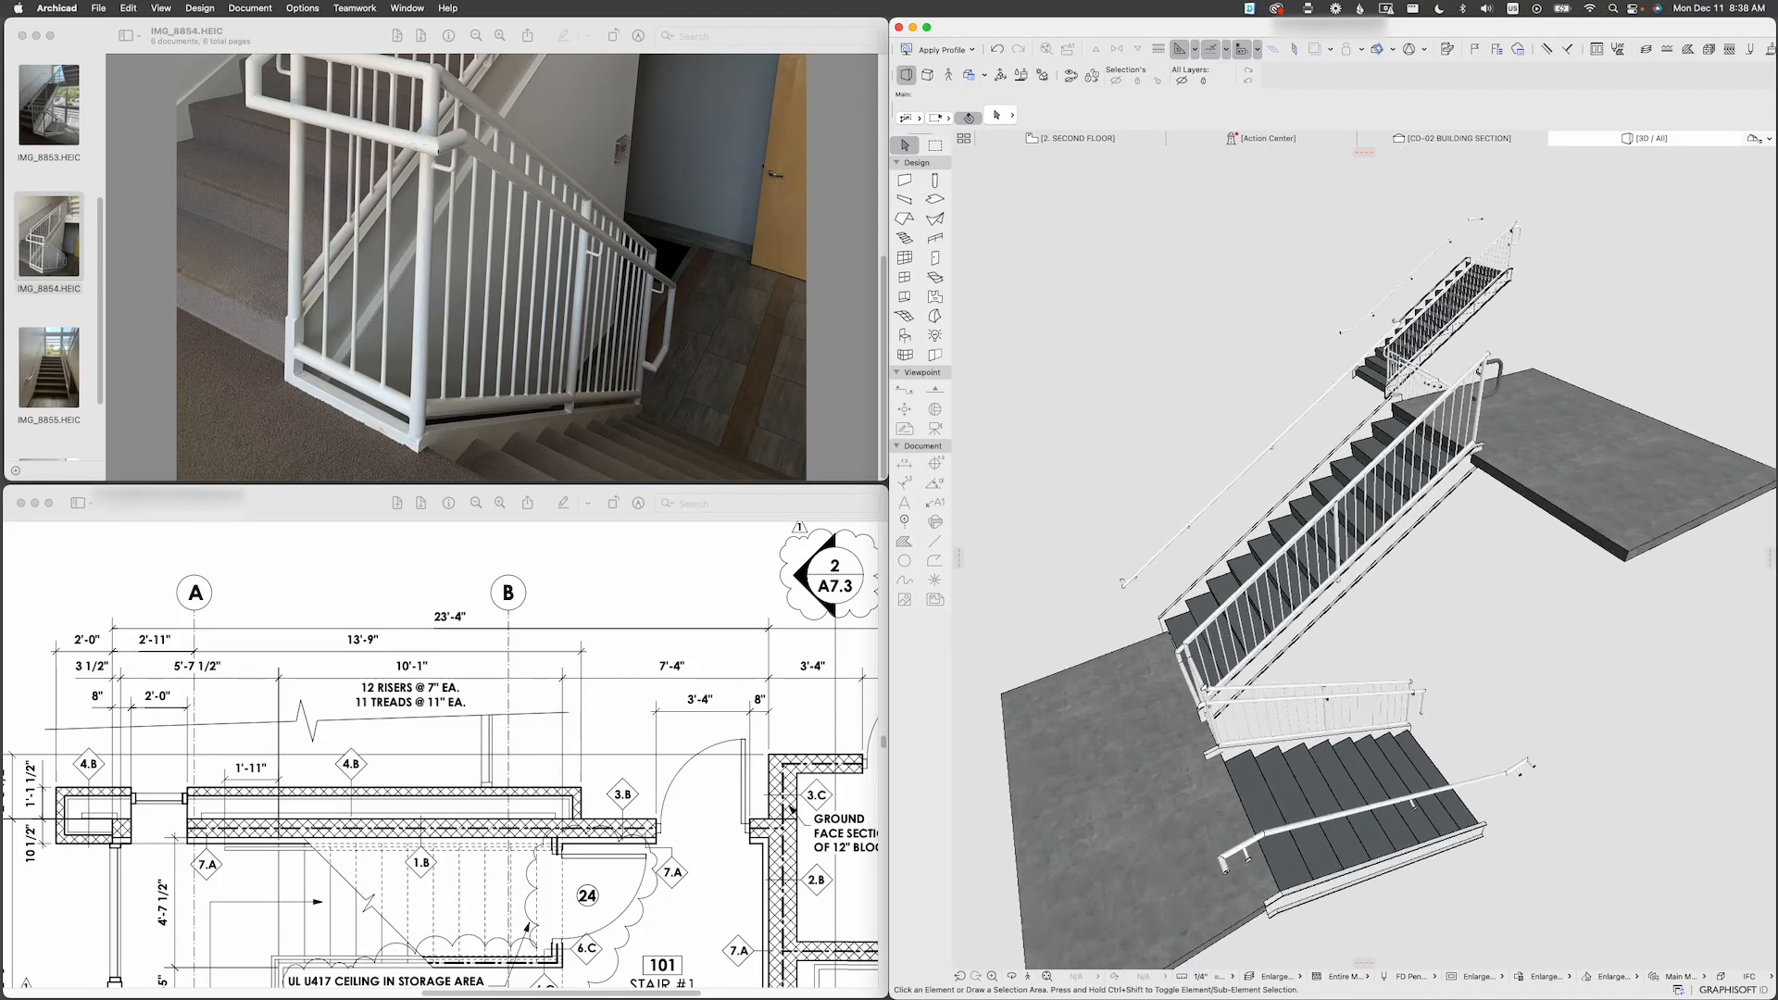
click(1195, 561)
scroll(1194, 575, up, 5)
scroll(1488, 496, up, 3)
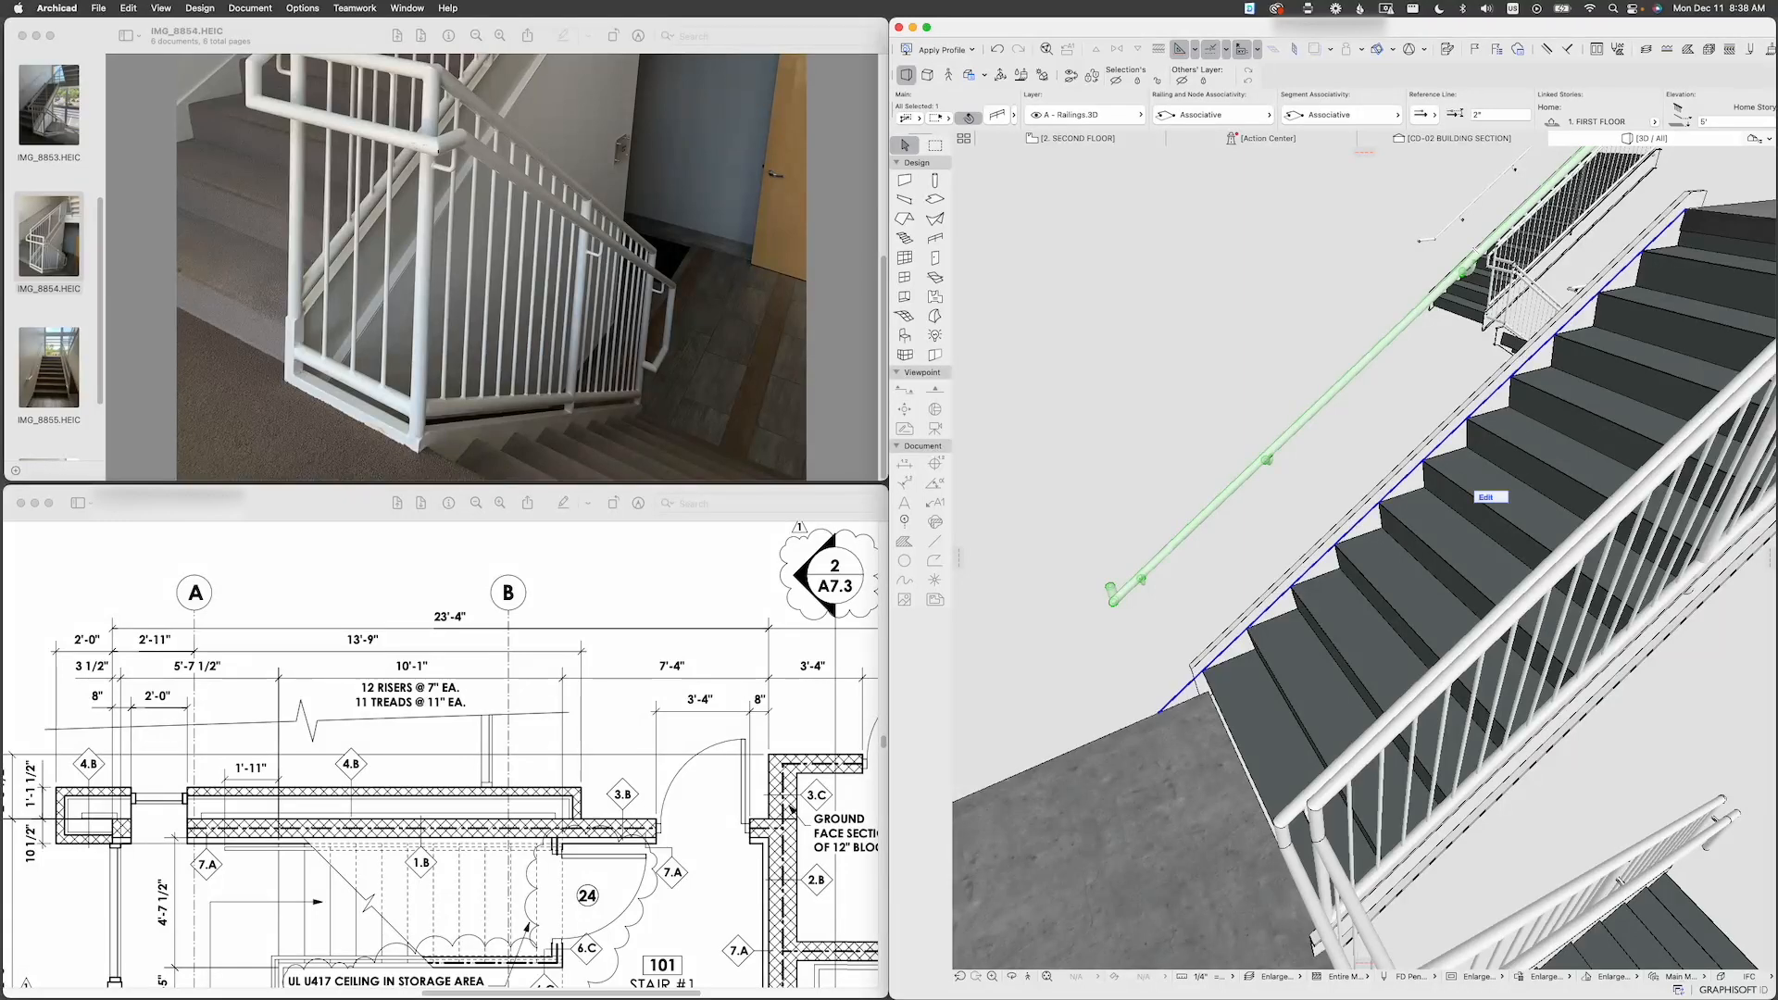
double_click(1489, 497)
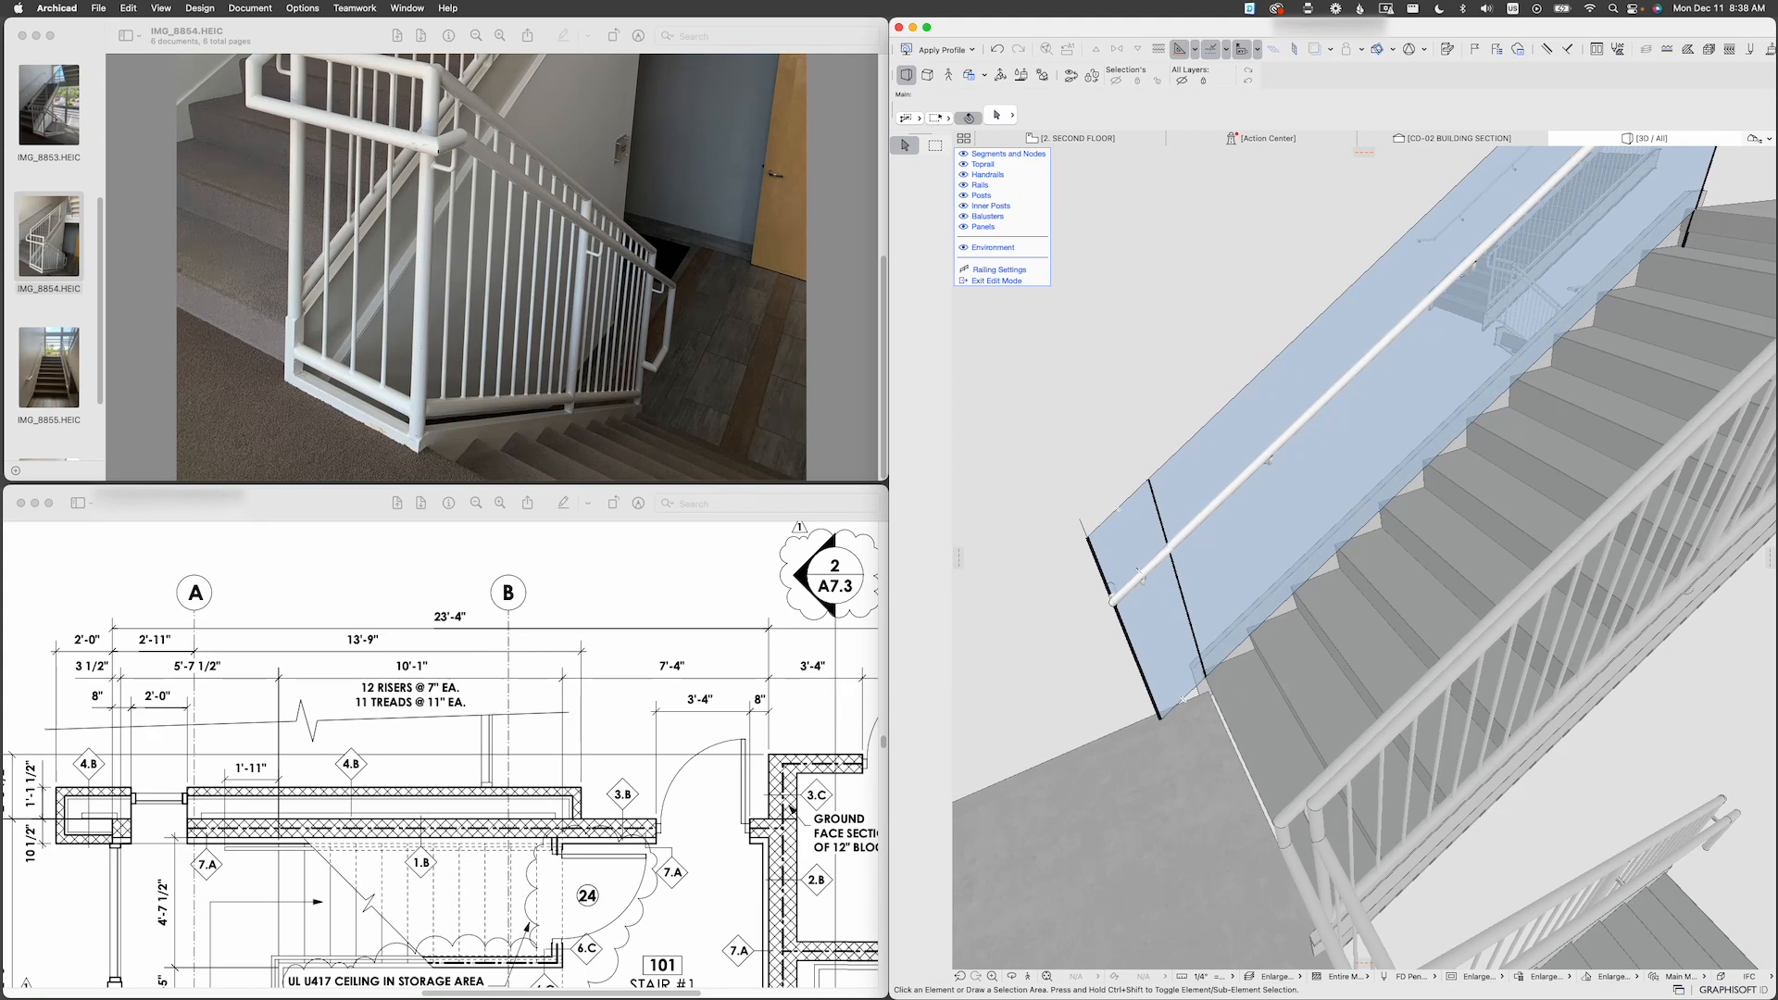
click(1198, 692)
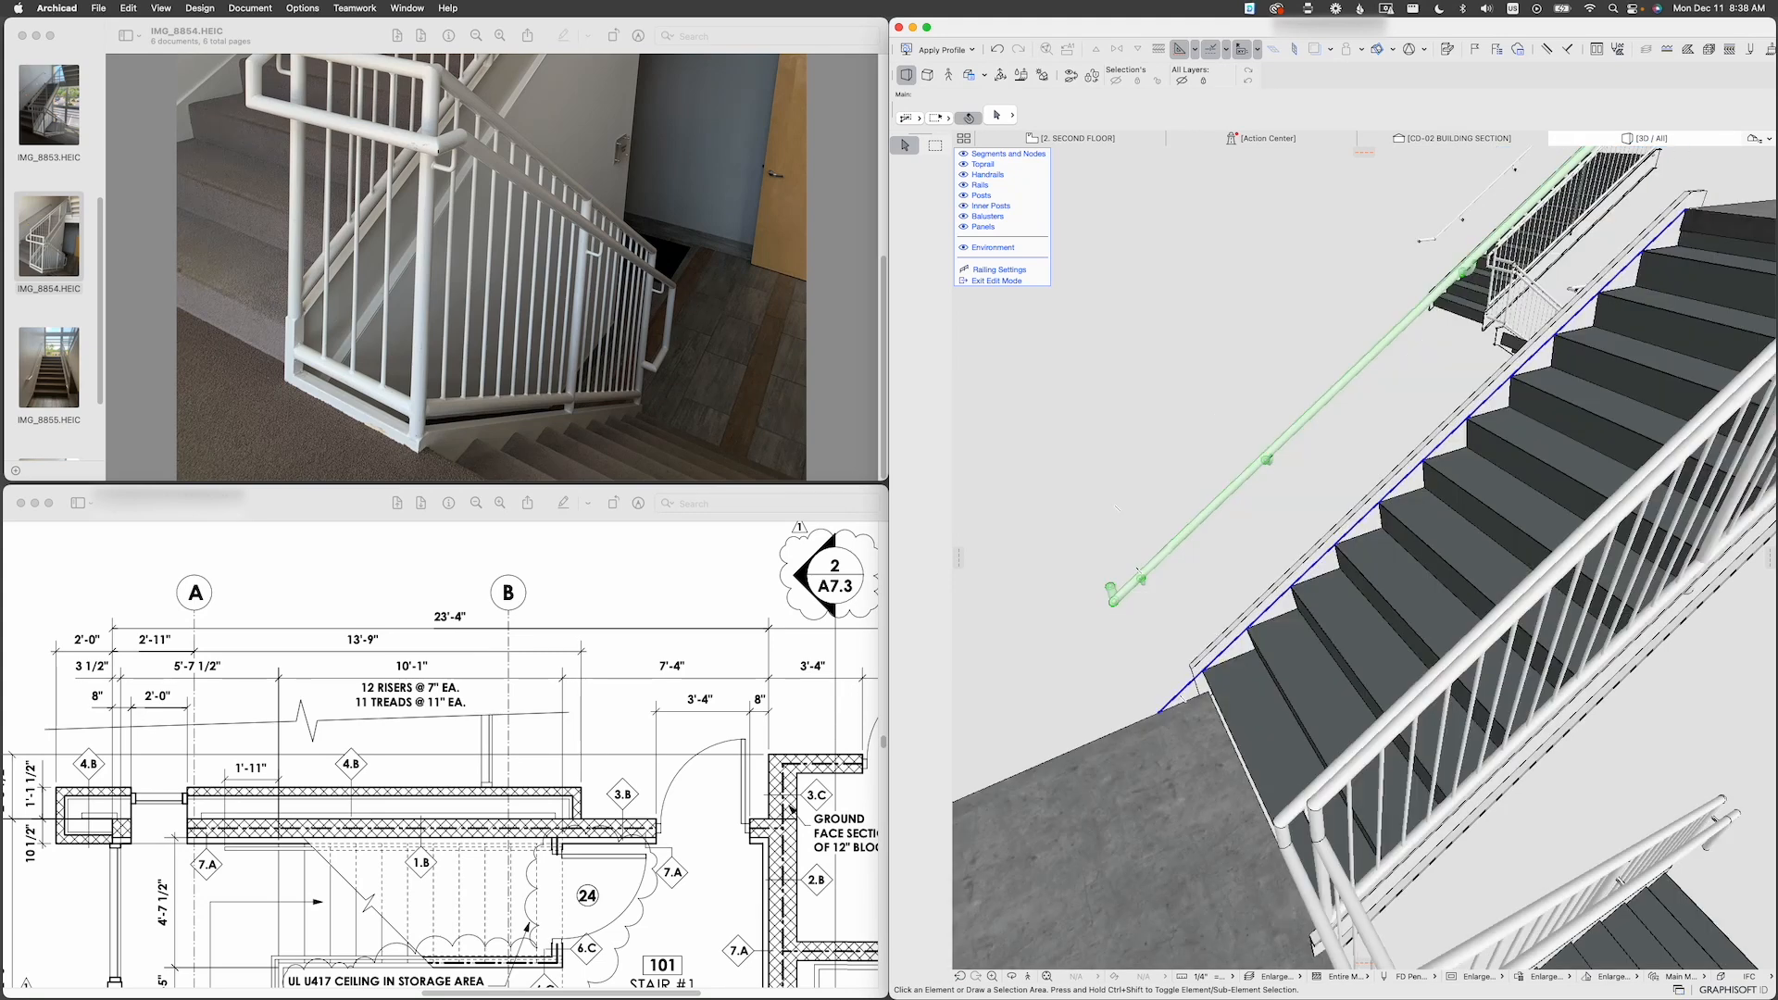
key(Escape)
key(Escape)
scroll(1352, 500, down, 5)
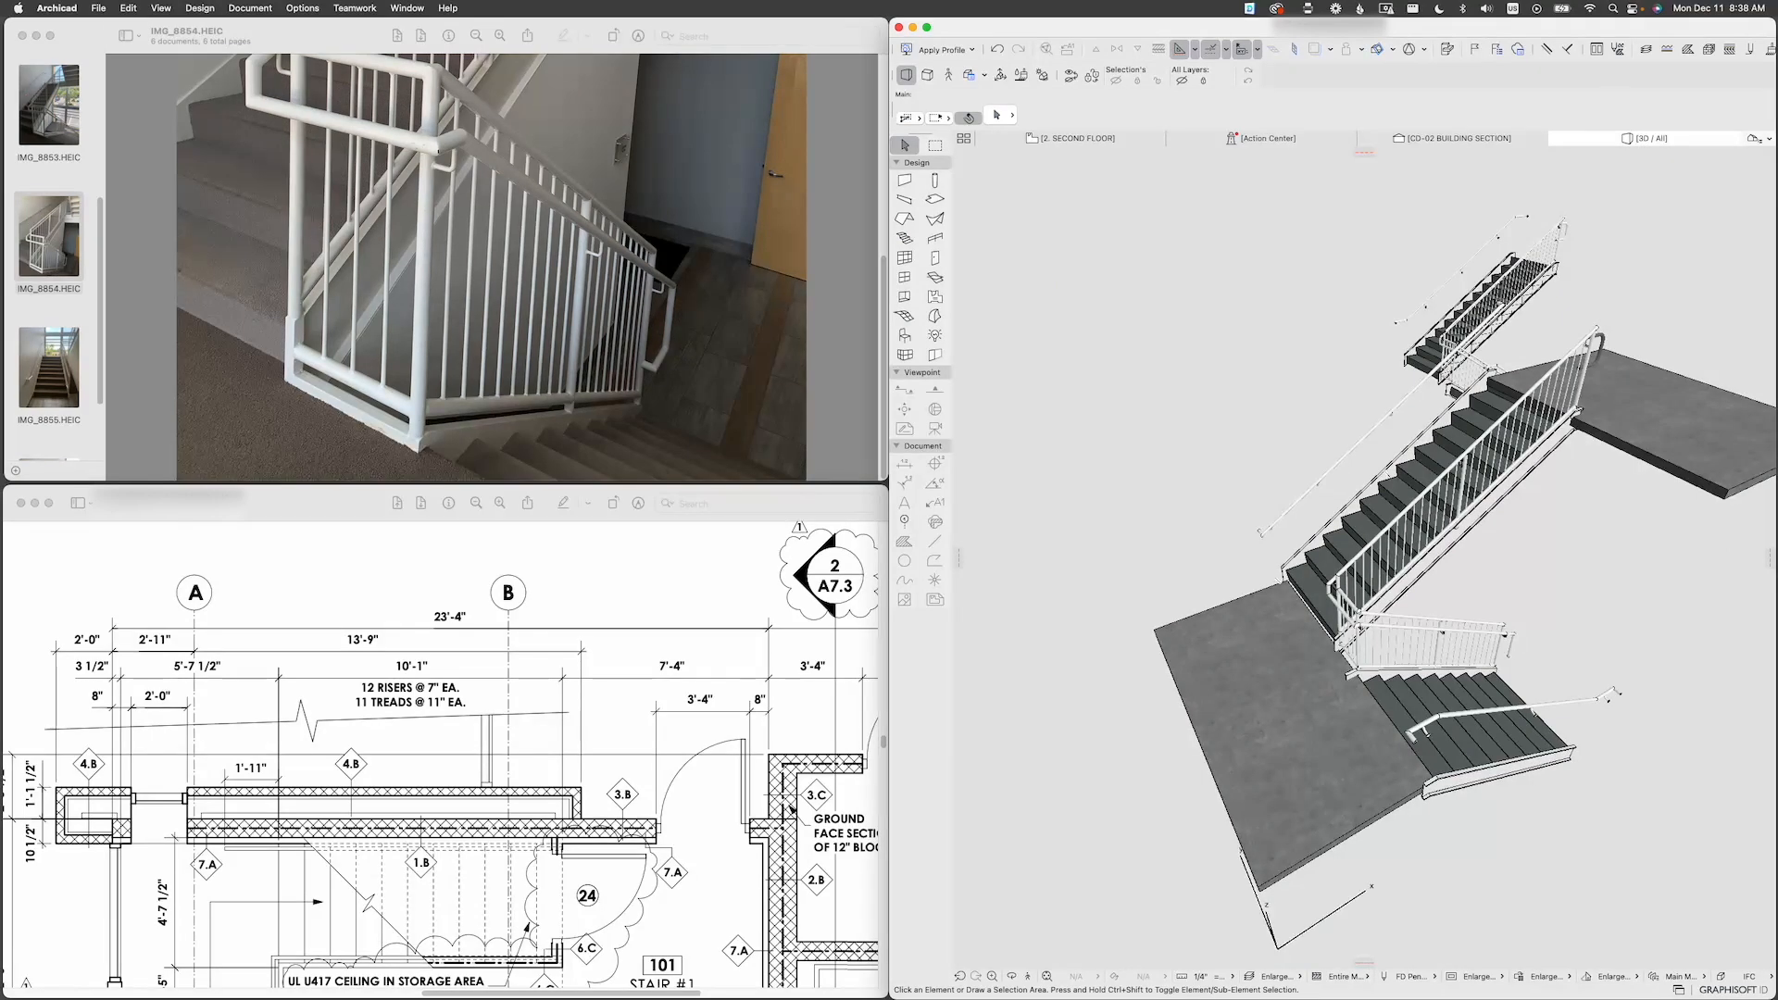
Step: Enter edit mode for the lower flight's wall handrail and show its segments and nodes
click(1498, 777)
click(1582, 734)
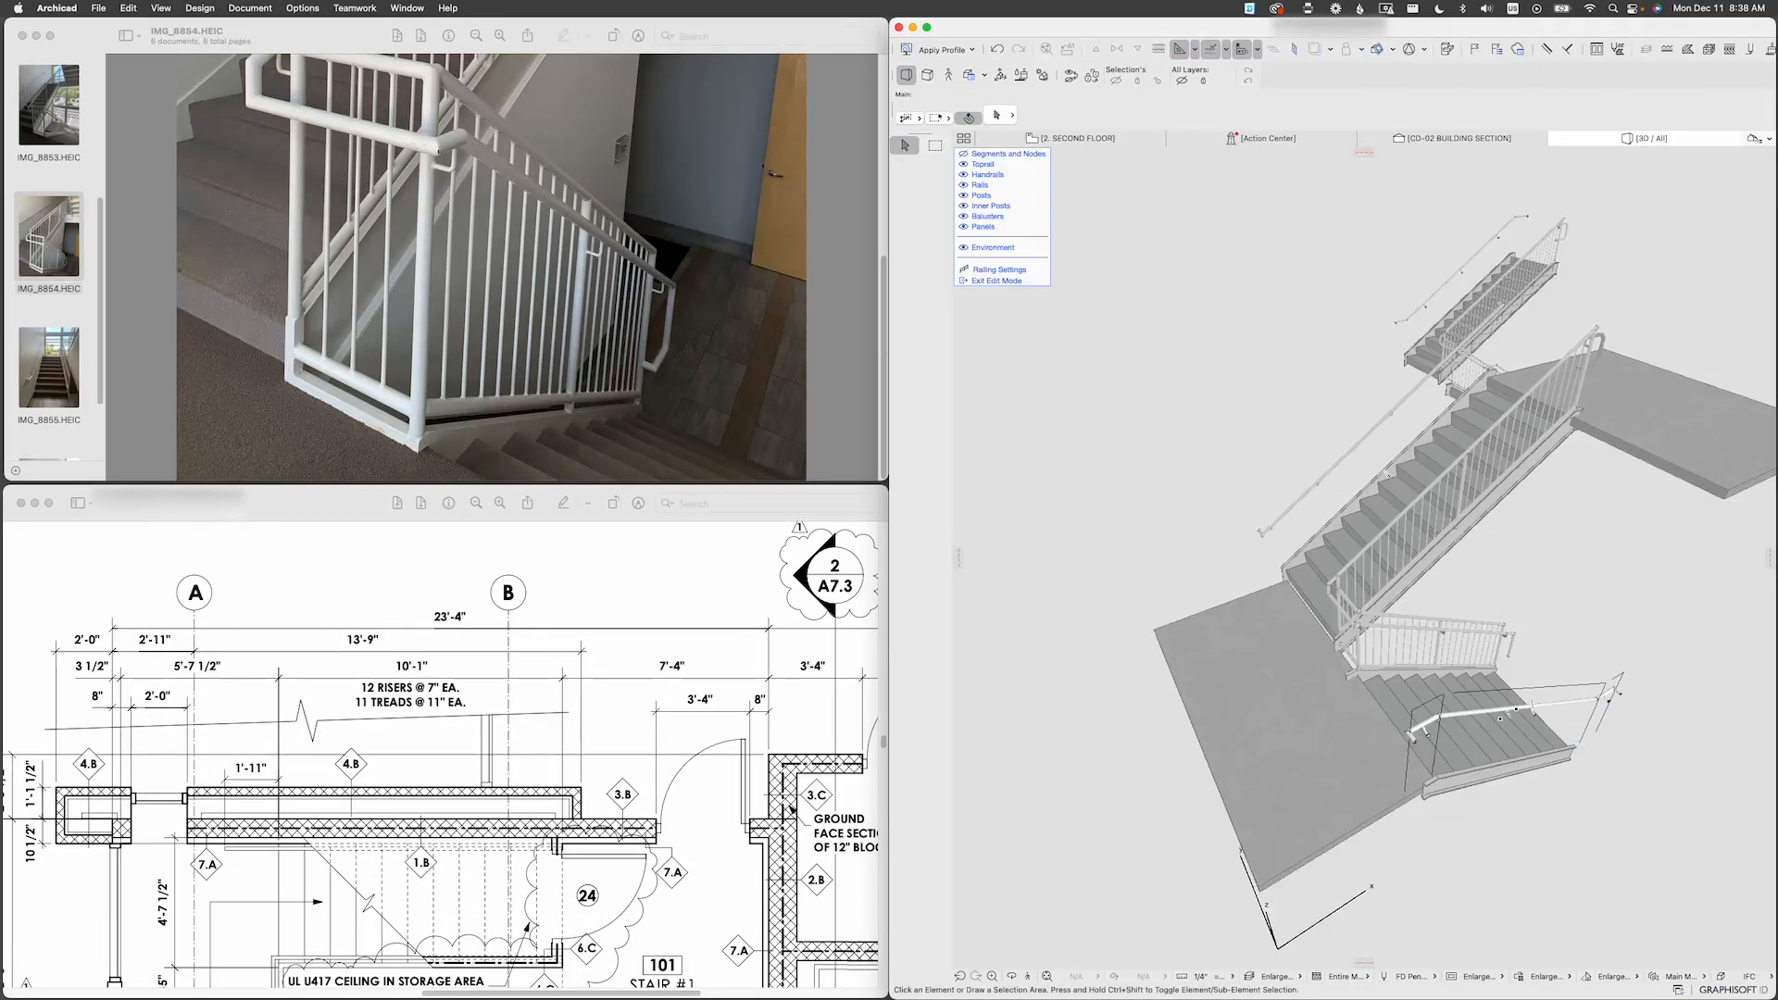
click(1007, 154)
shift+middle_drag(1445, 667, 1337, 646)
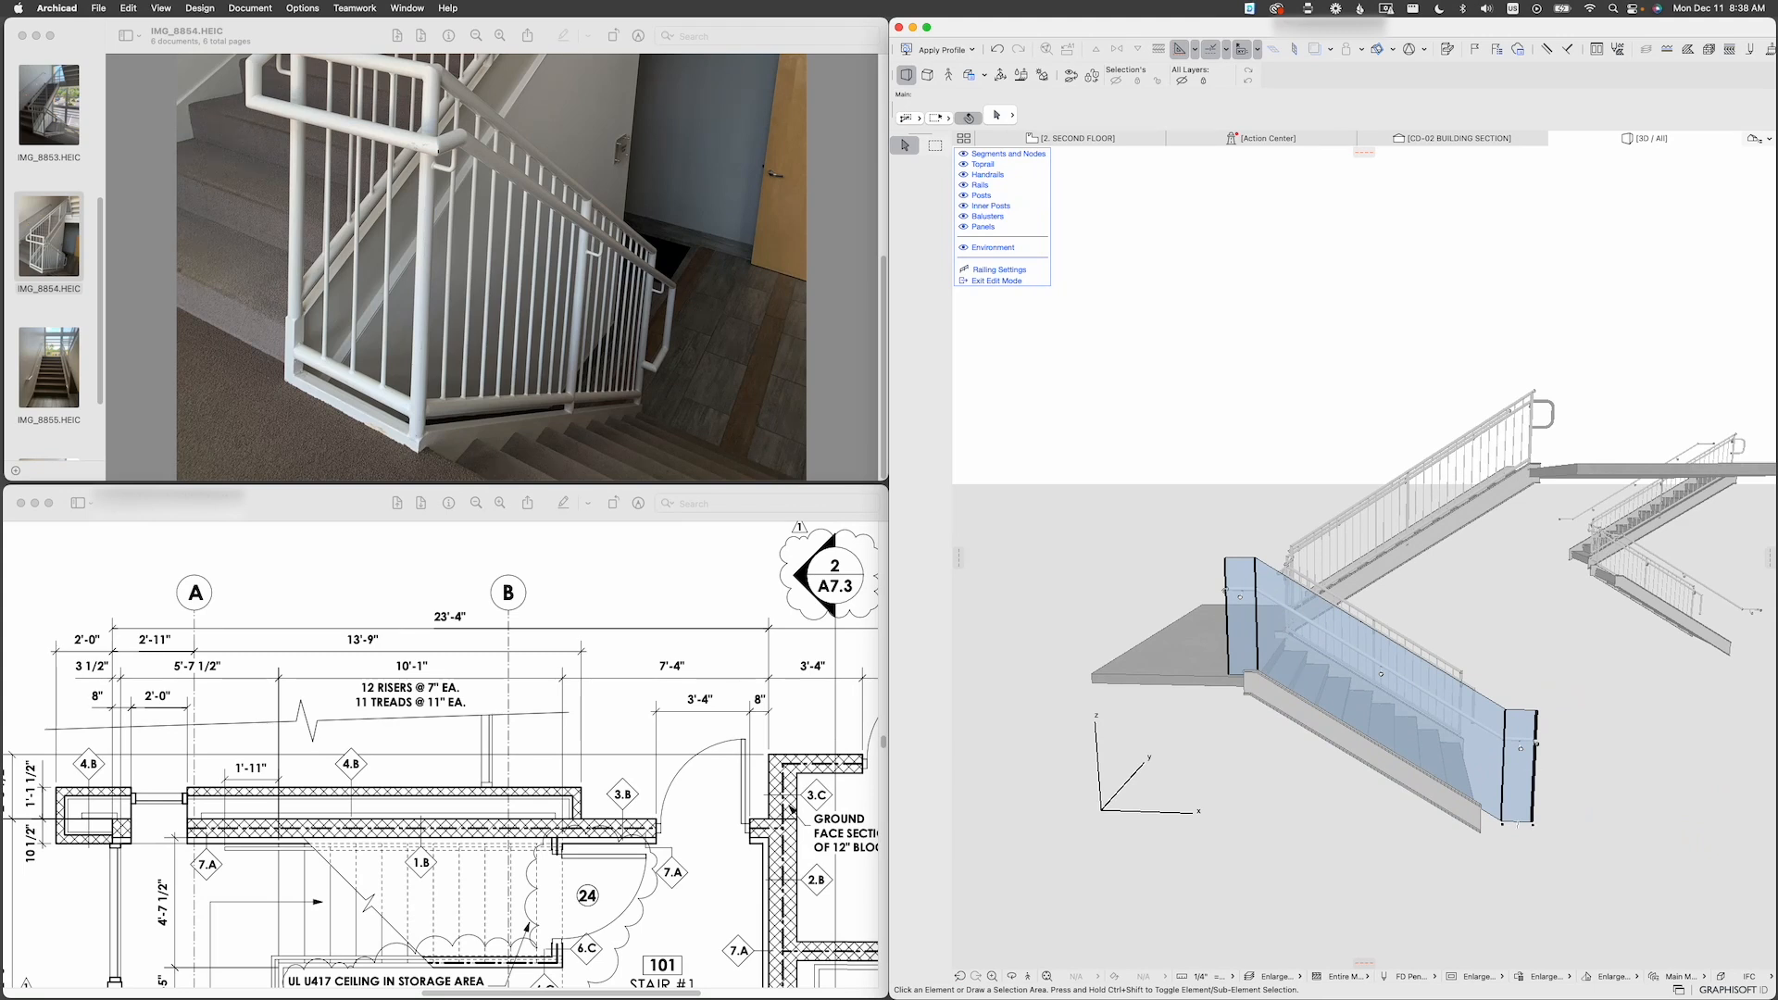
shift+middle_drag(1380, 703, 1431, 750)
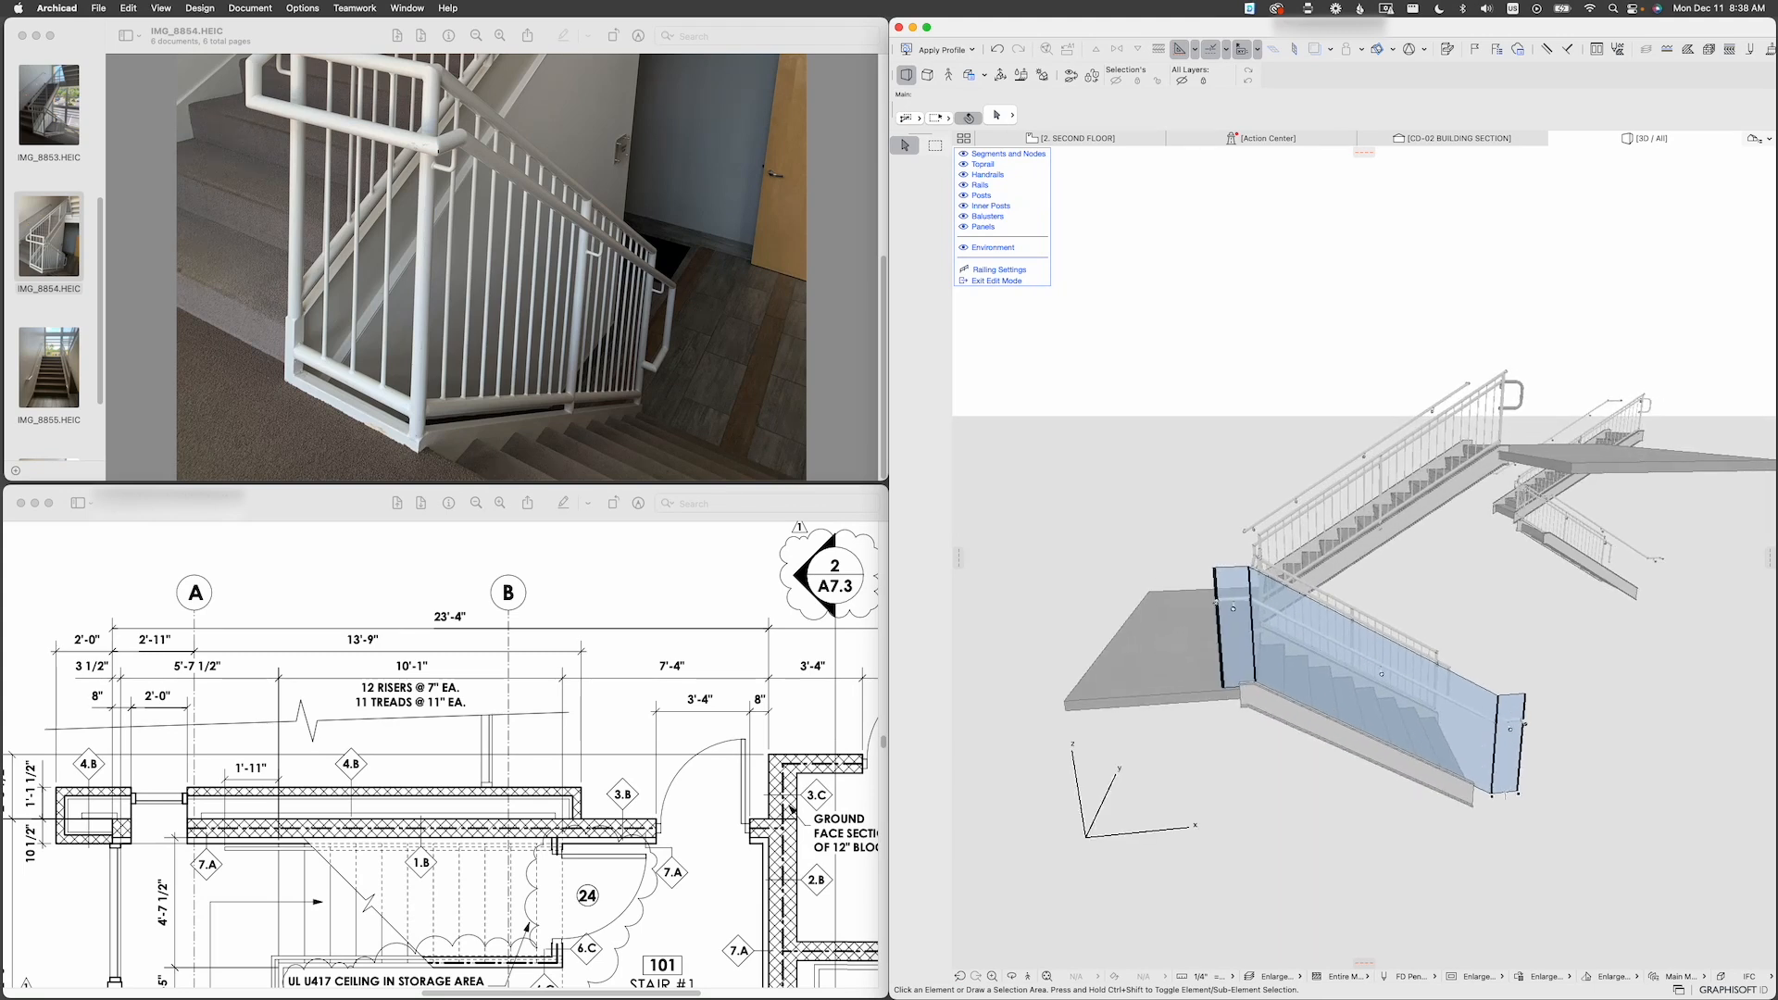
Step: Leave the lower flight's handrail and examine the upper flight's wall handrail in edit mode with segments and nodes shown
key(Escape)
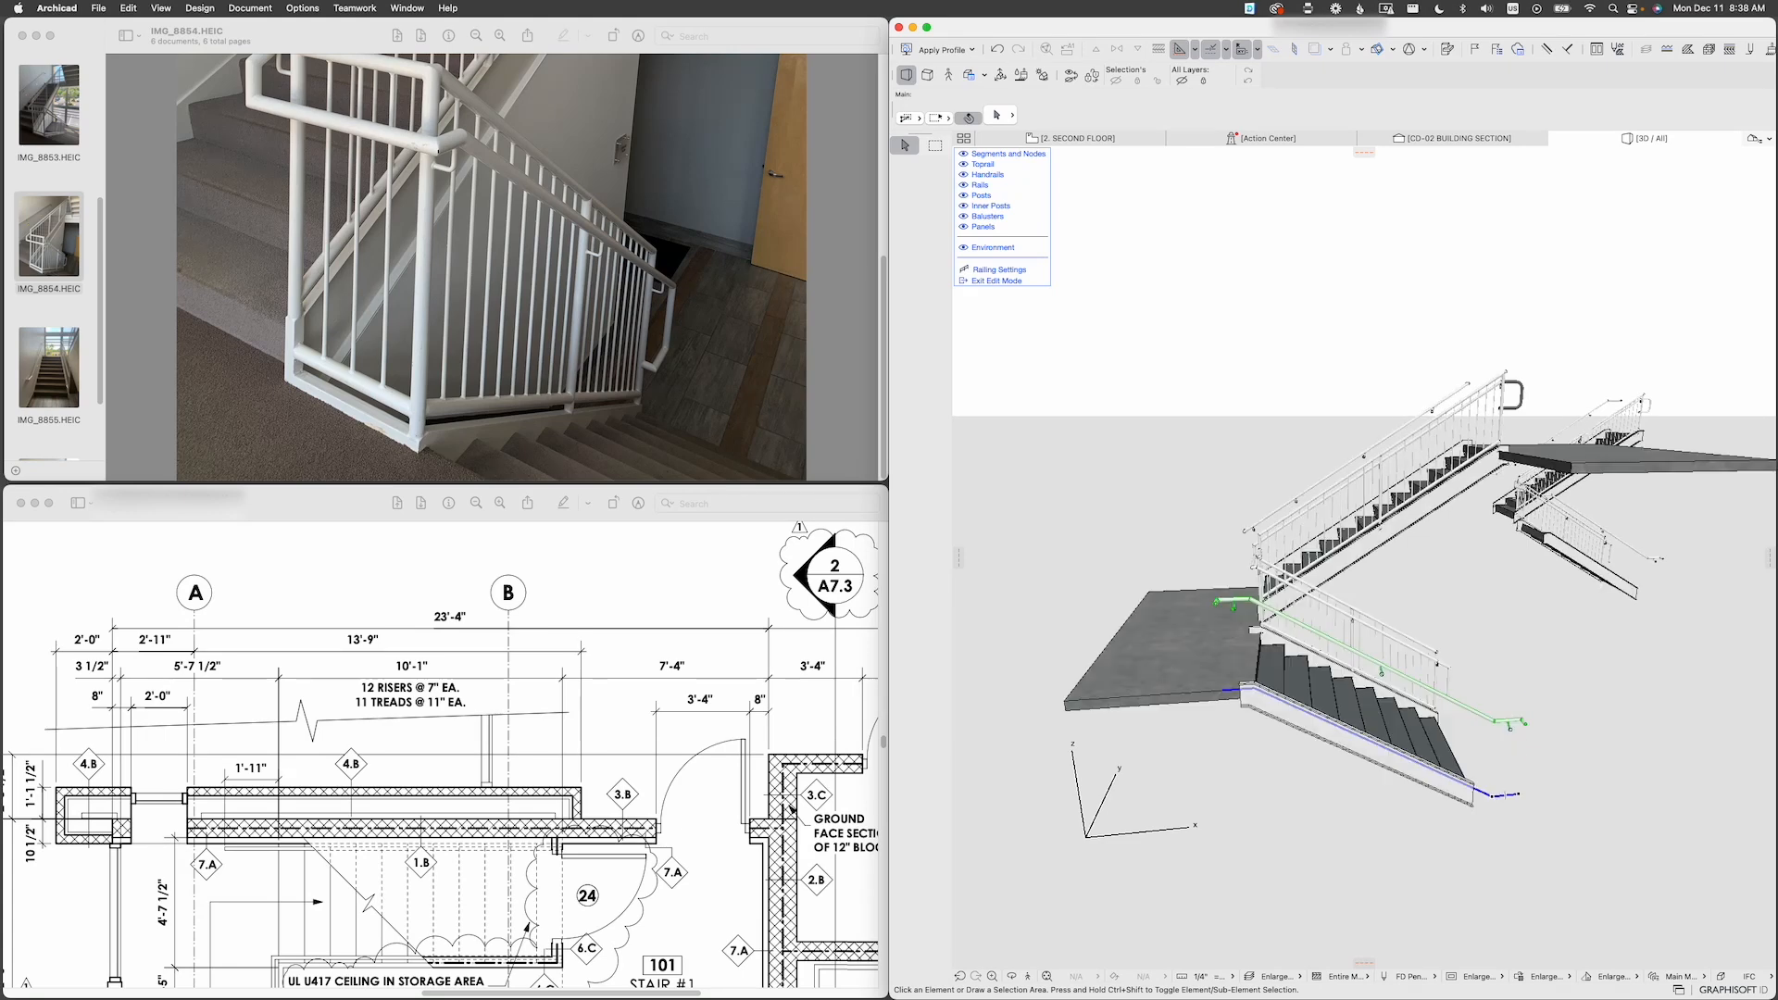
key(Escape)
key(Escape)
shift+middle_drag(1343, 574, 1444, 602)
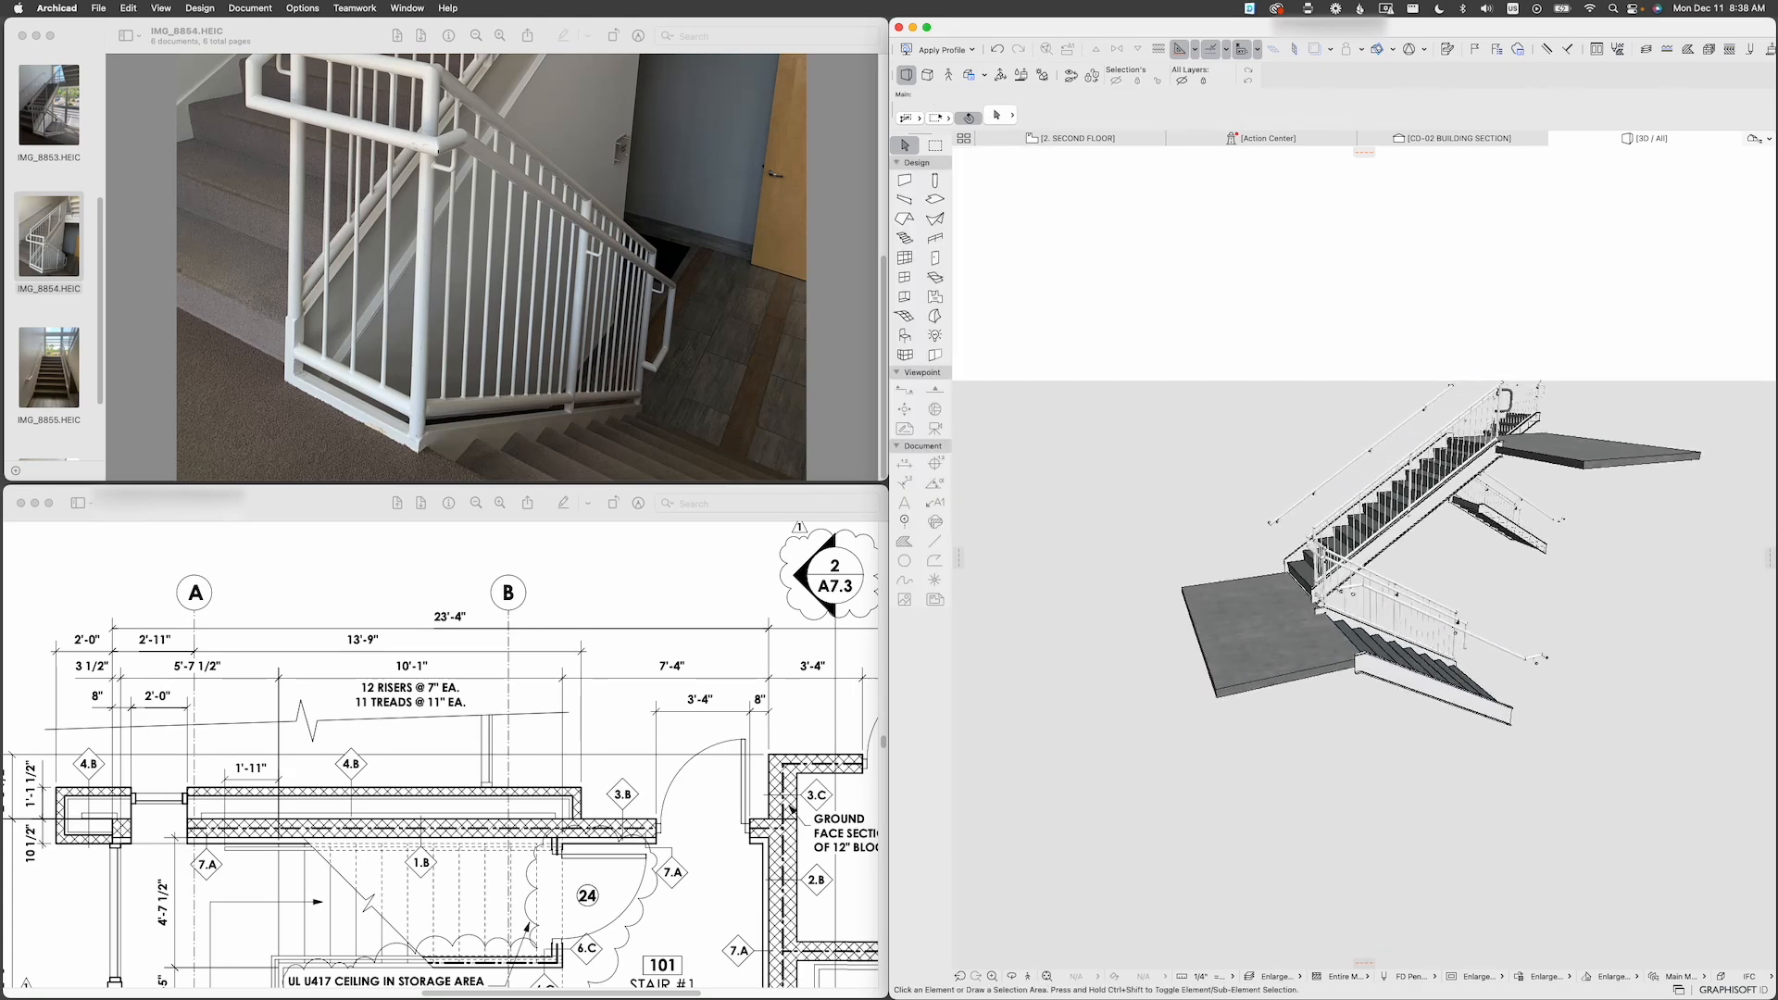
click(1333, 475)
click(1423, 495)
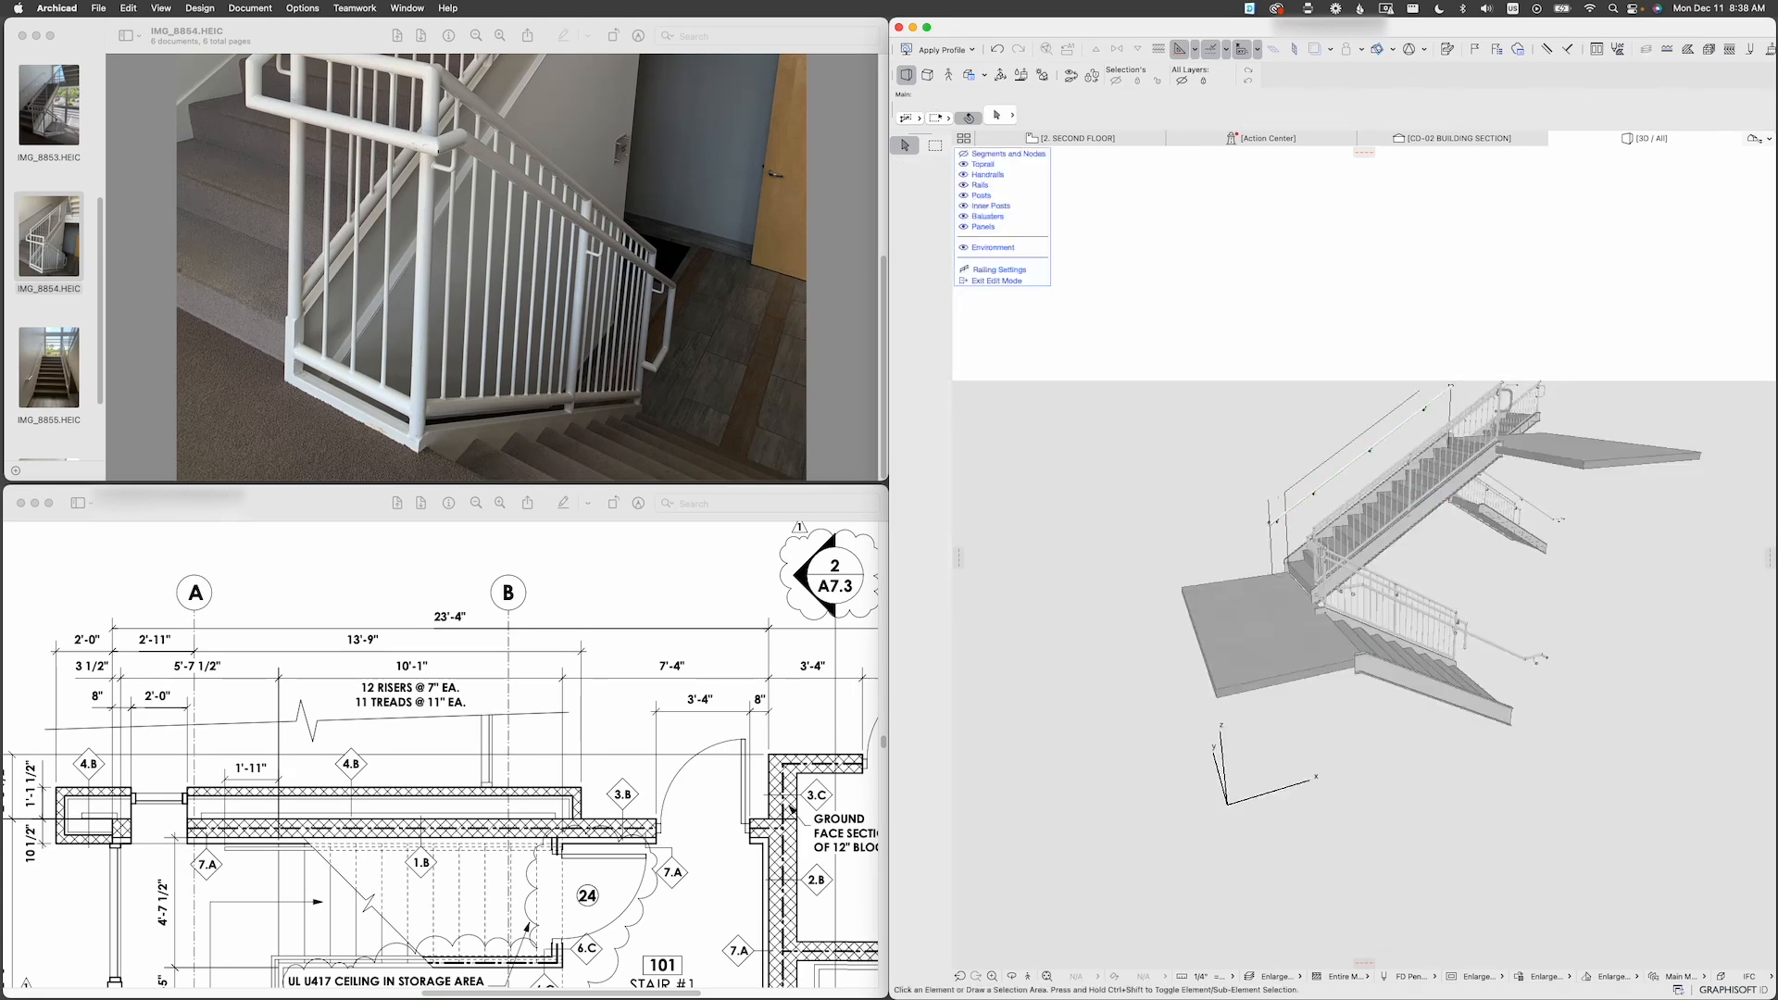
click(1007, 153)
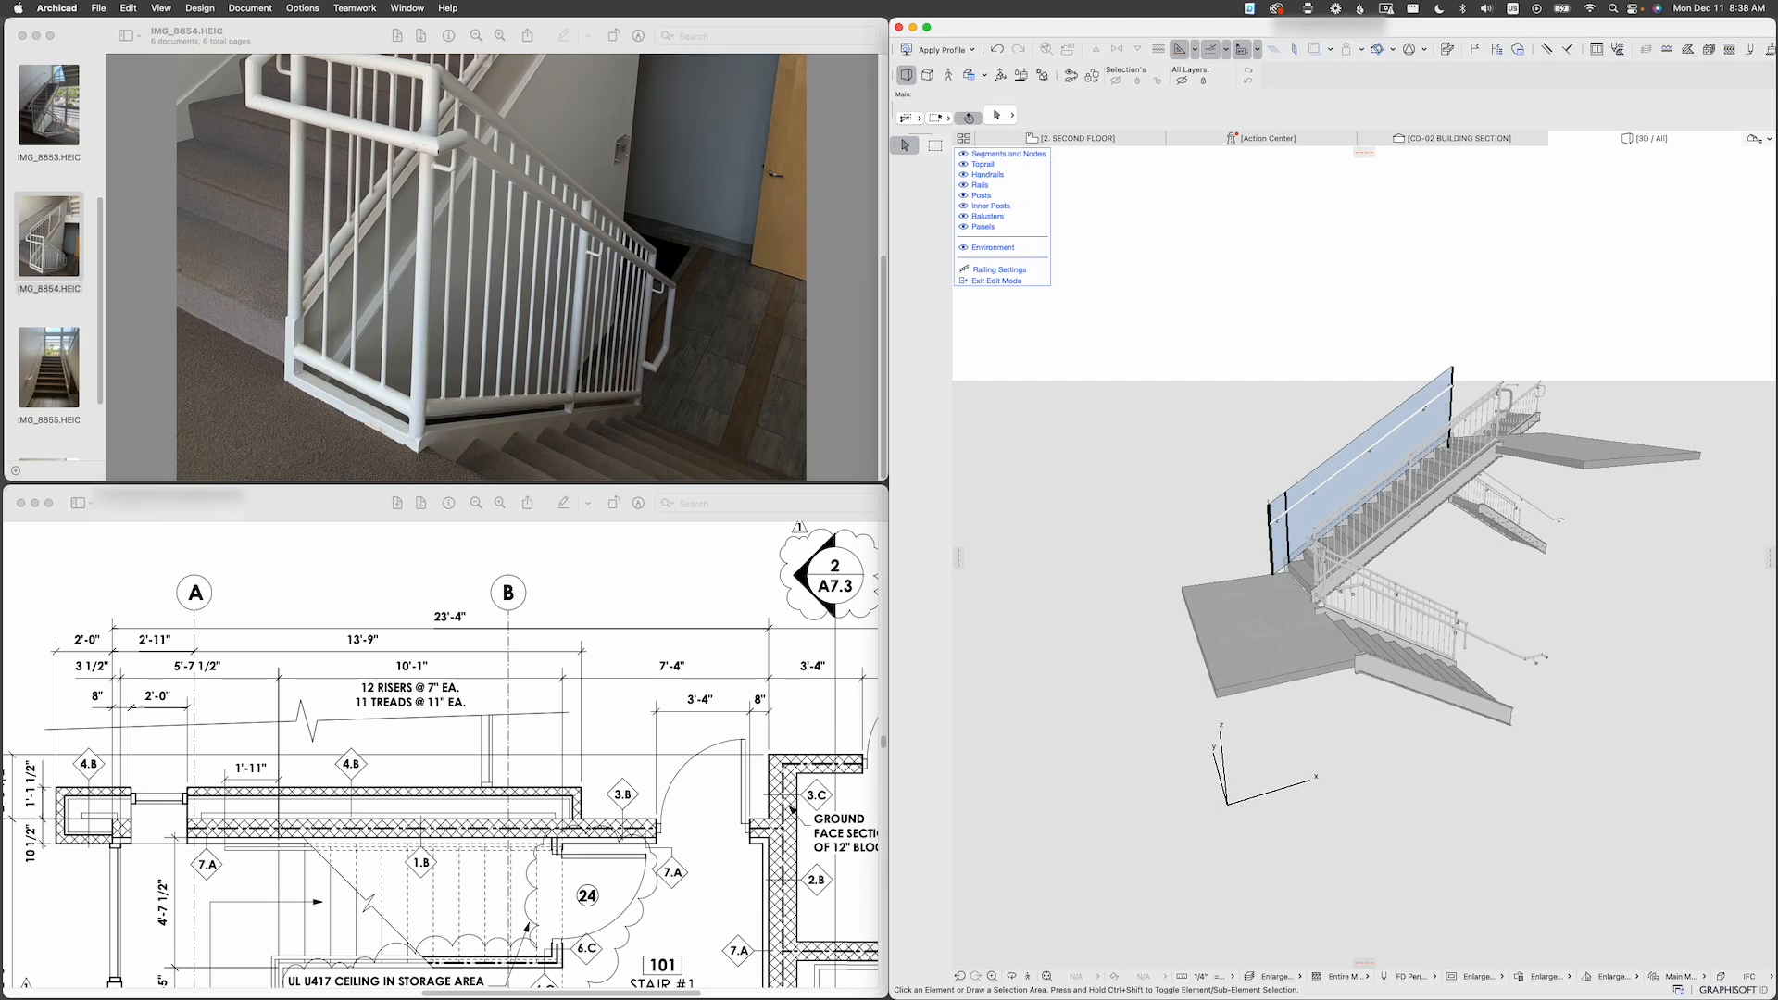
scroll(1293, 558, up, 5)
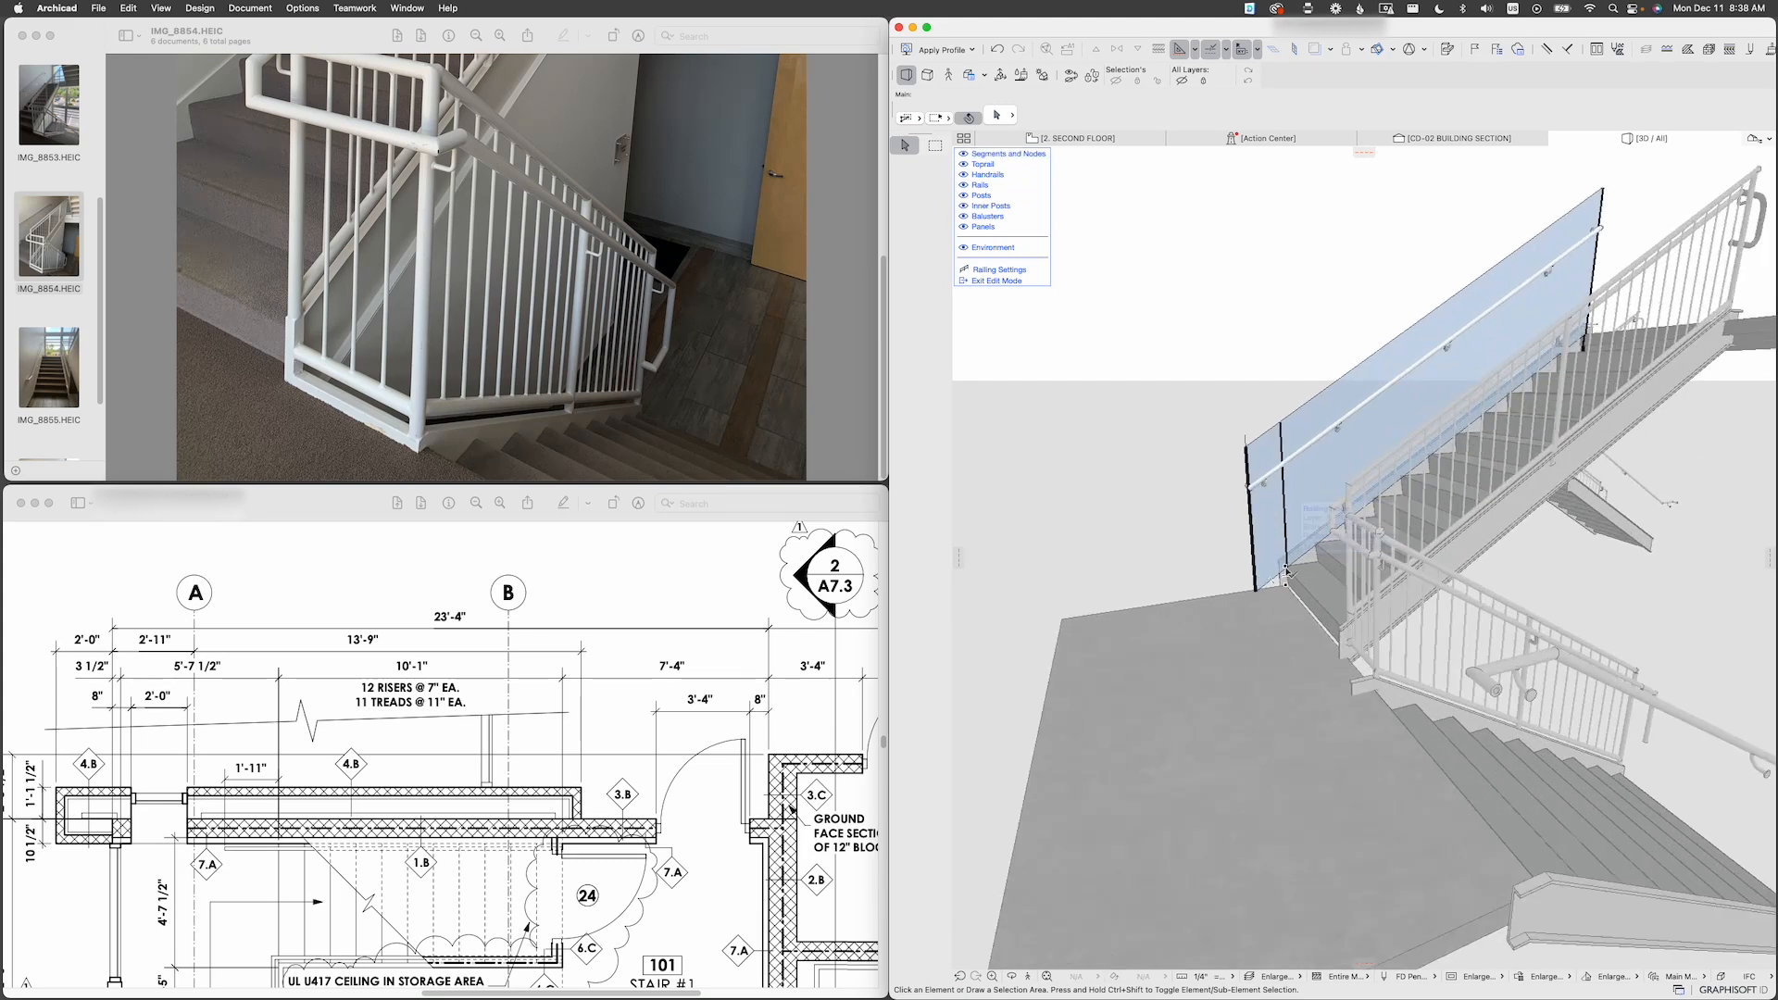
scroll(1287, 573, up, 3)
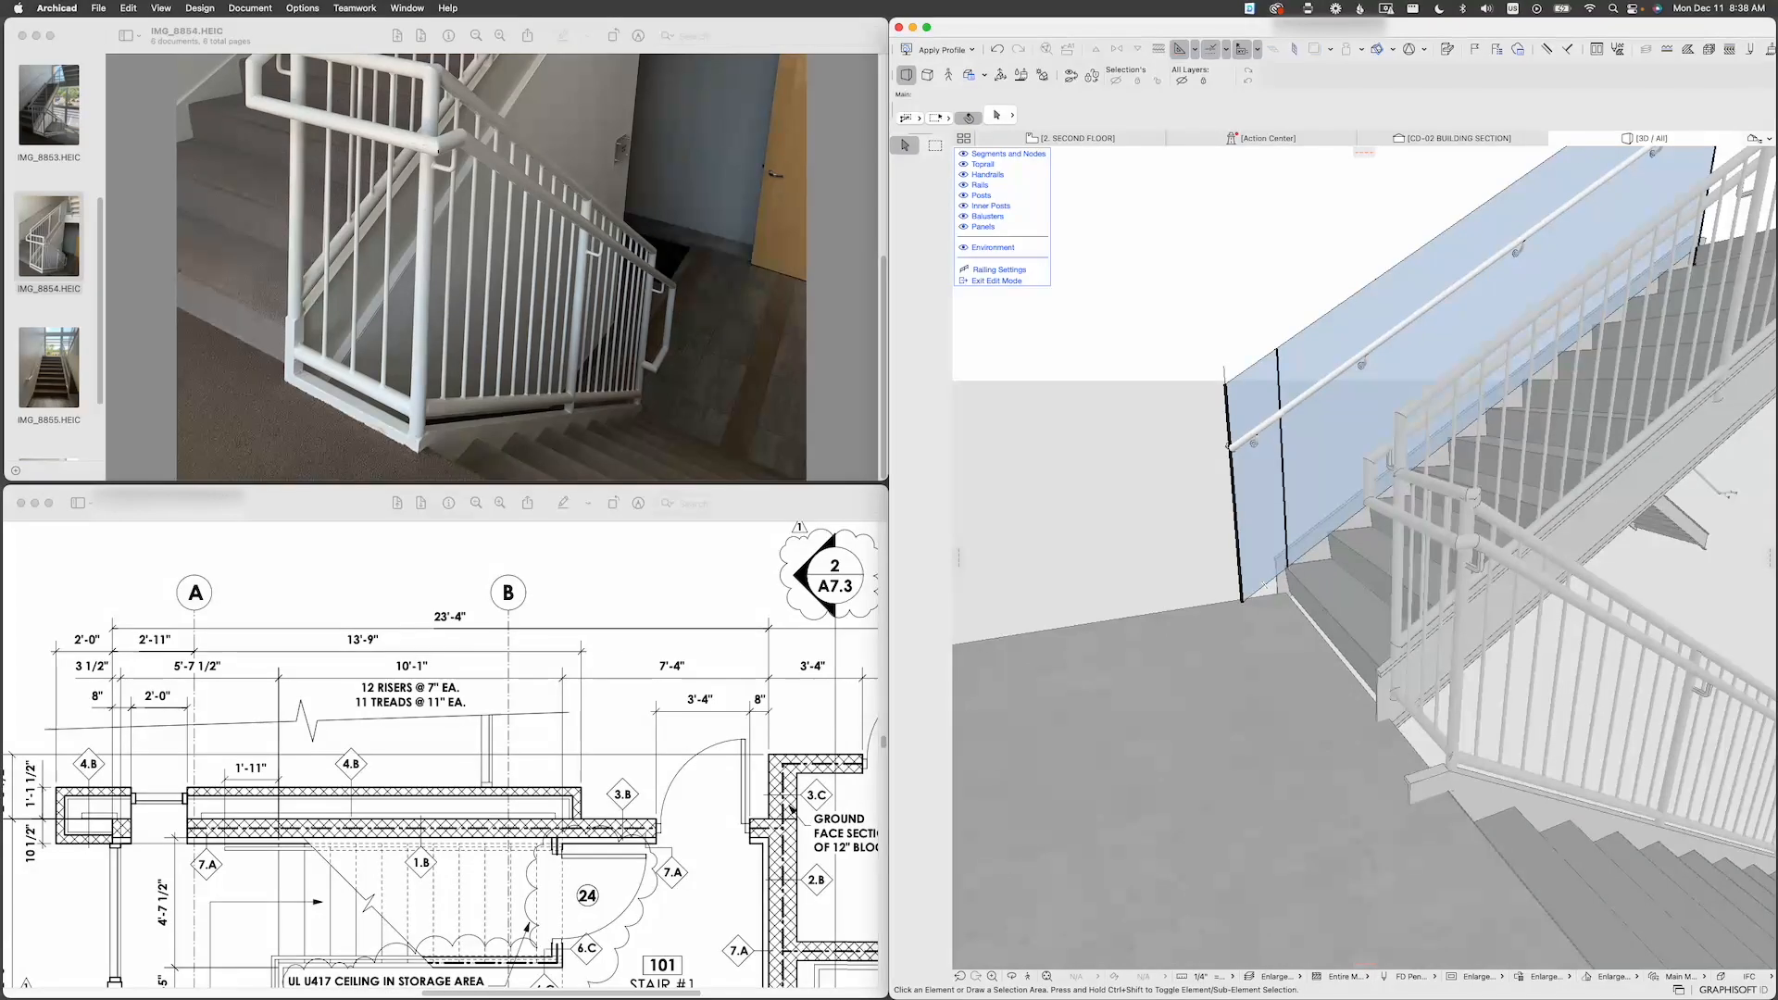
key(Escape)
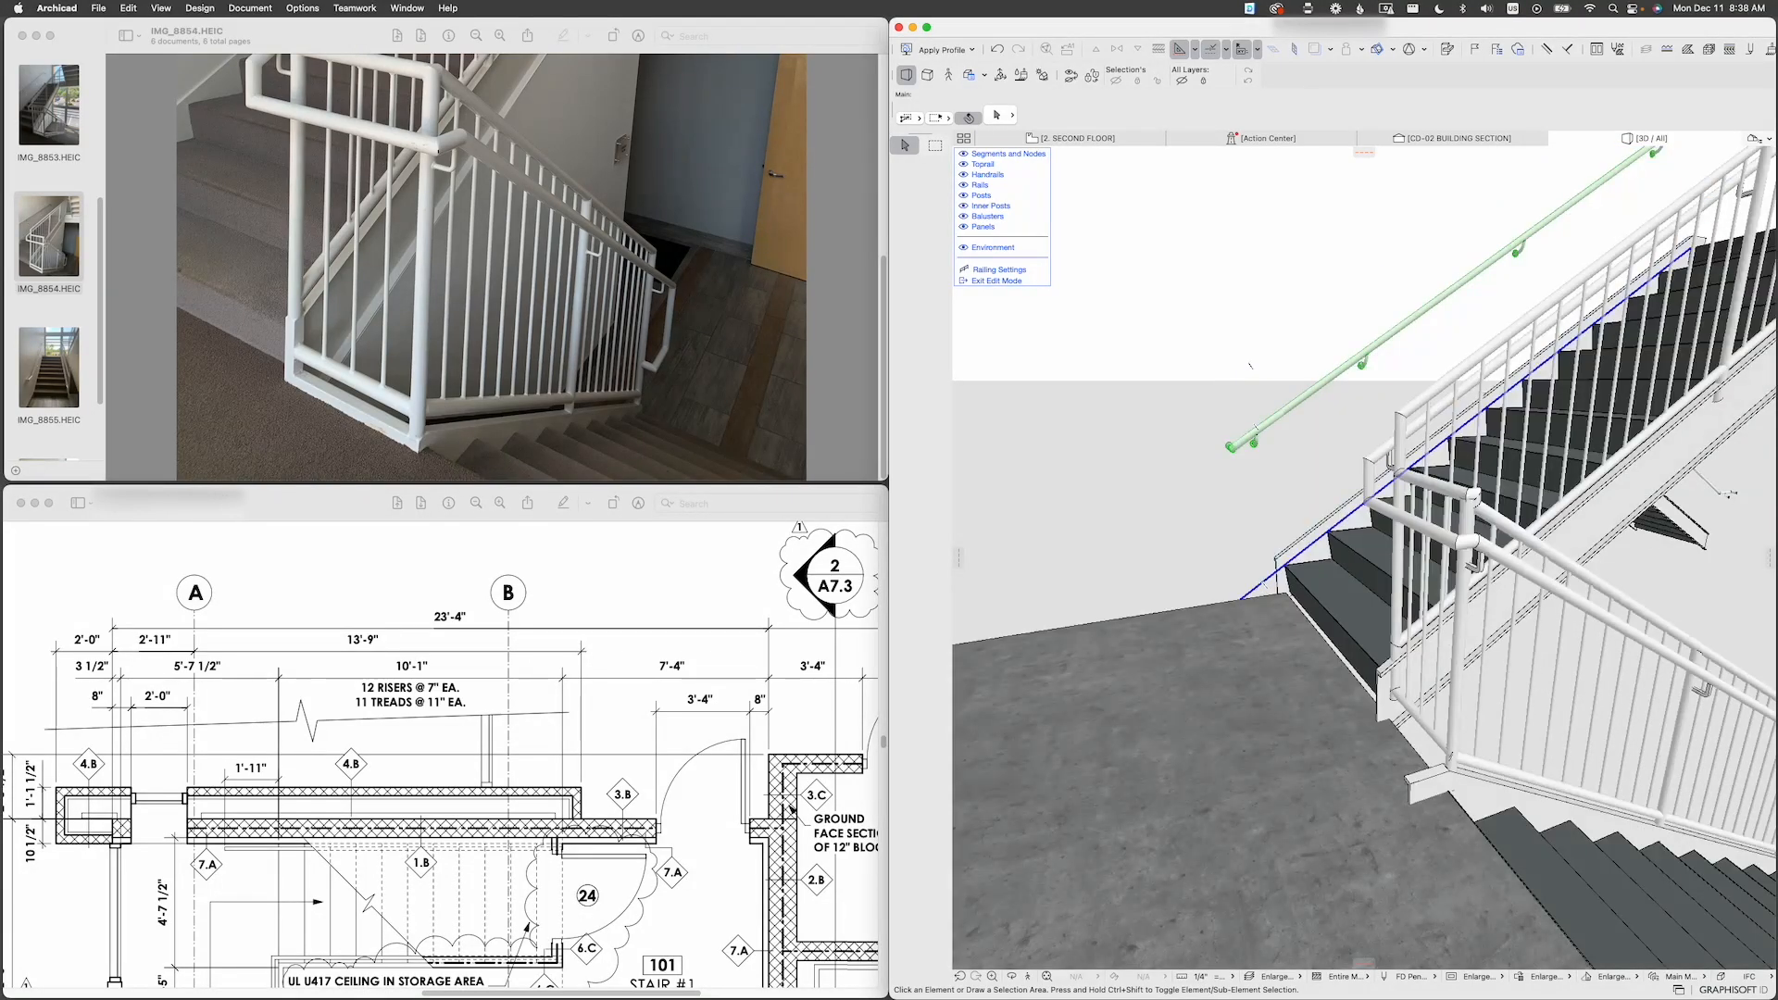
Step: Open the CD-02 BUILDING SECTION from its section line in the second floor plan, using the current view settings
click(1079, 138)
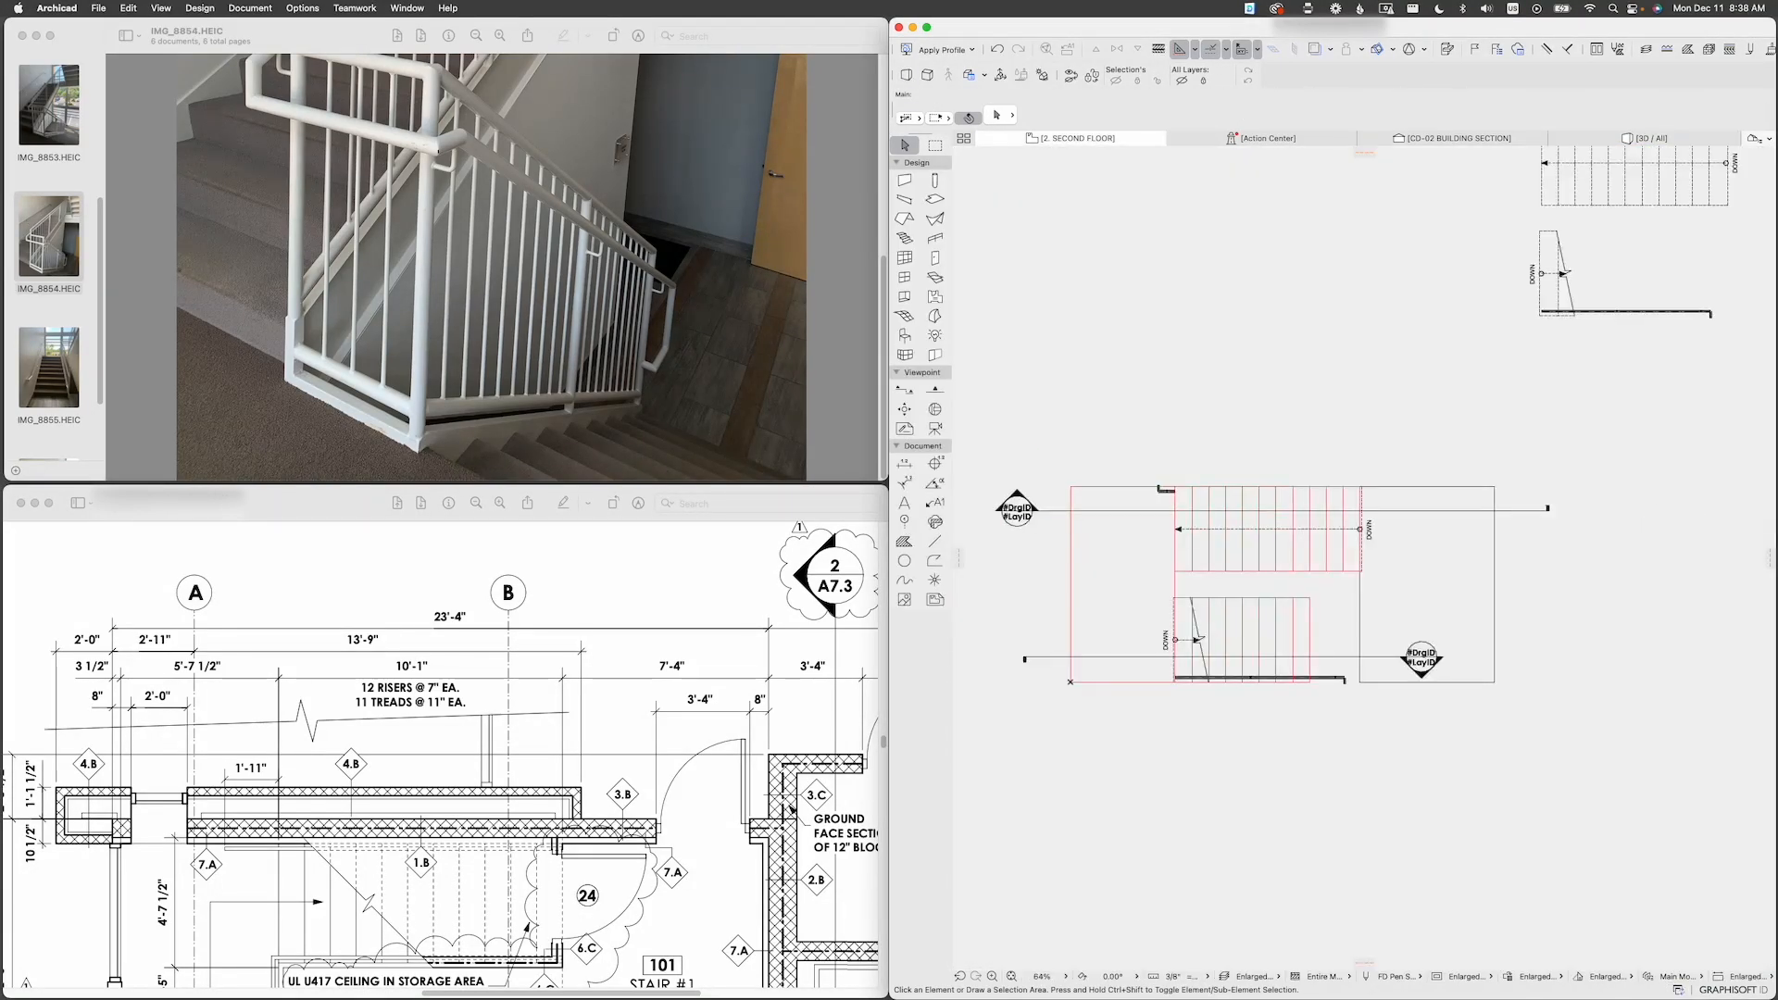
click(1326, 510)
right_click(1341, 341)
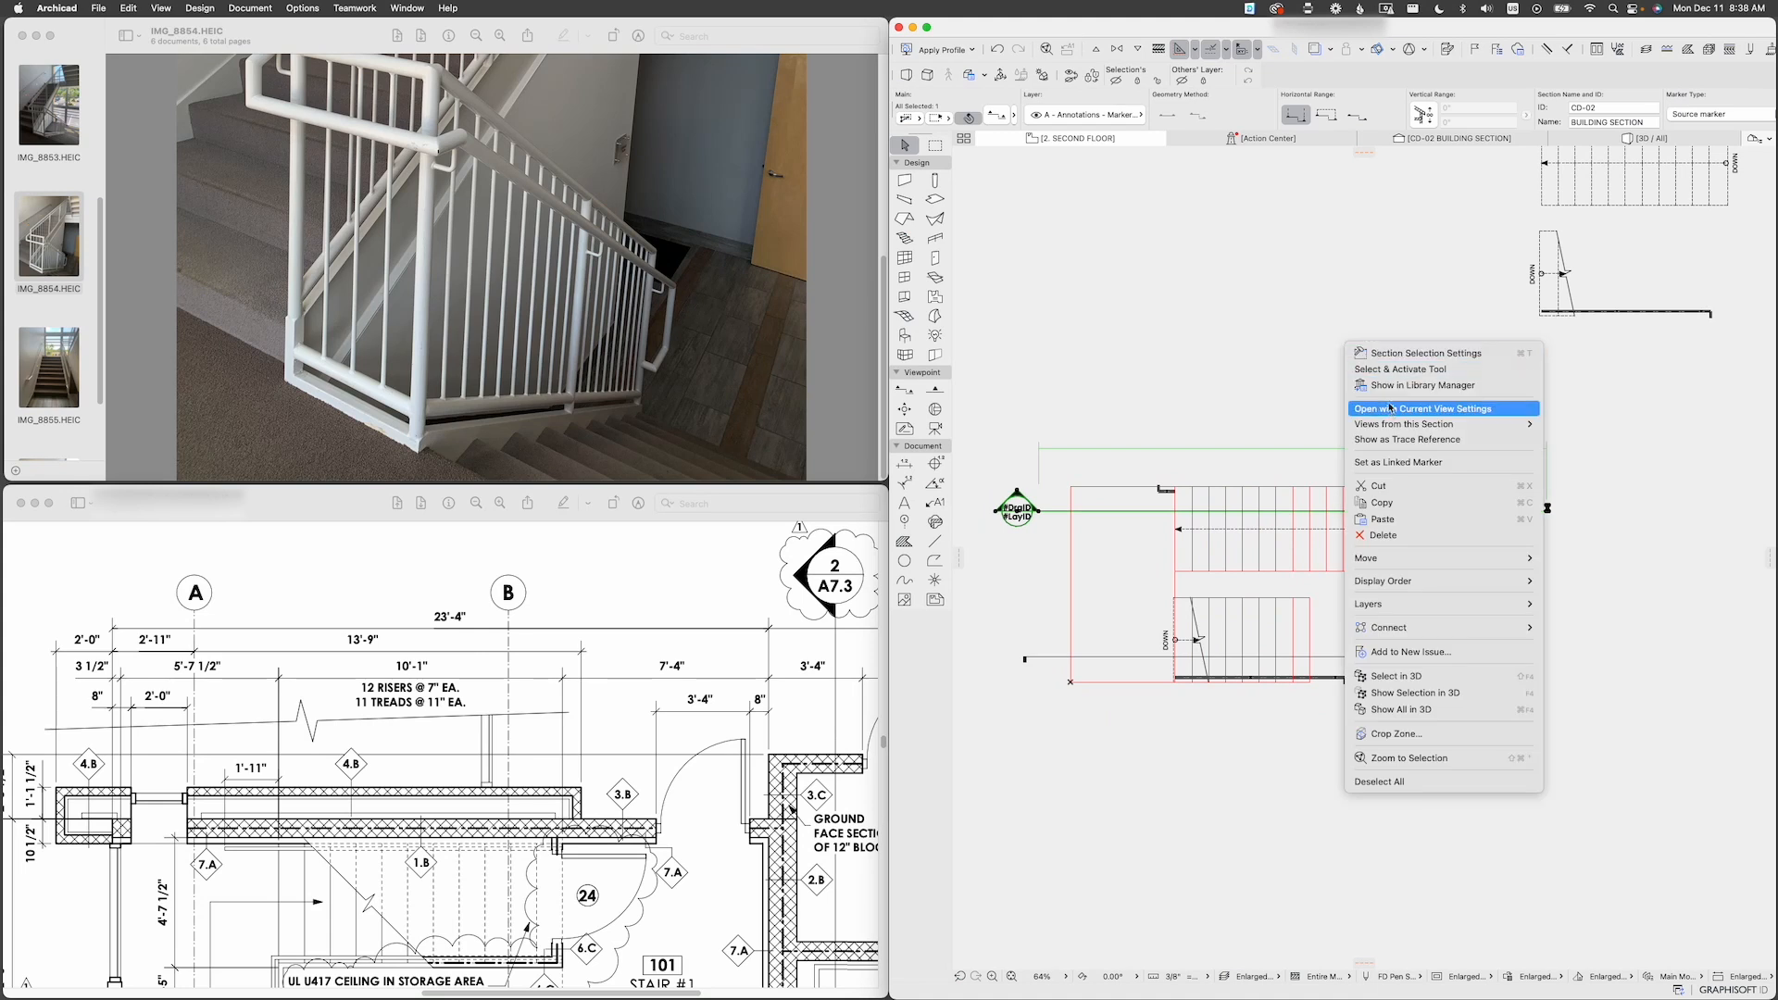
click(1380, 408)
Step: Insert a node on the upper wall handrail's sloped reference line and place it at the intermediate landing slab's edge below the first nosing
click(1245, 472)
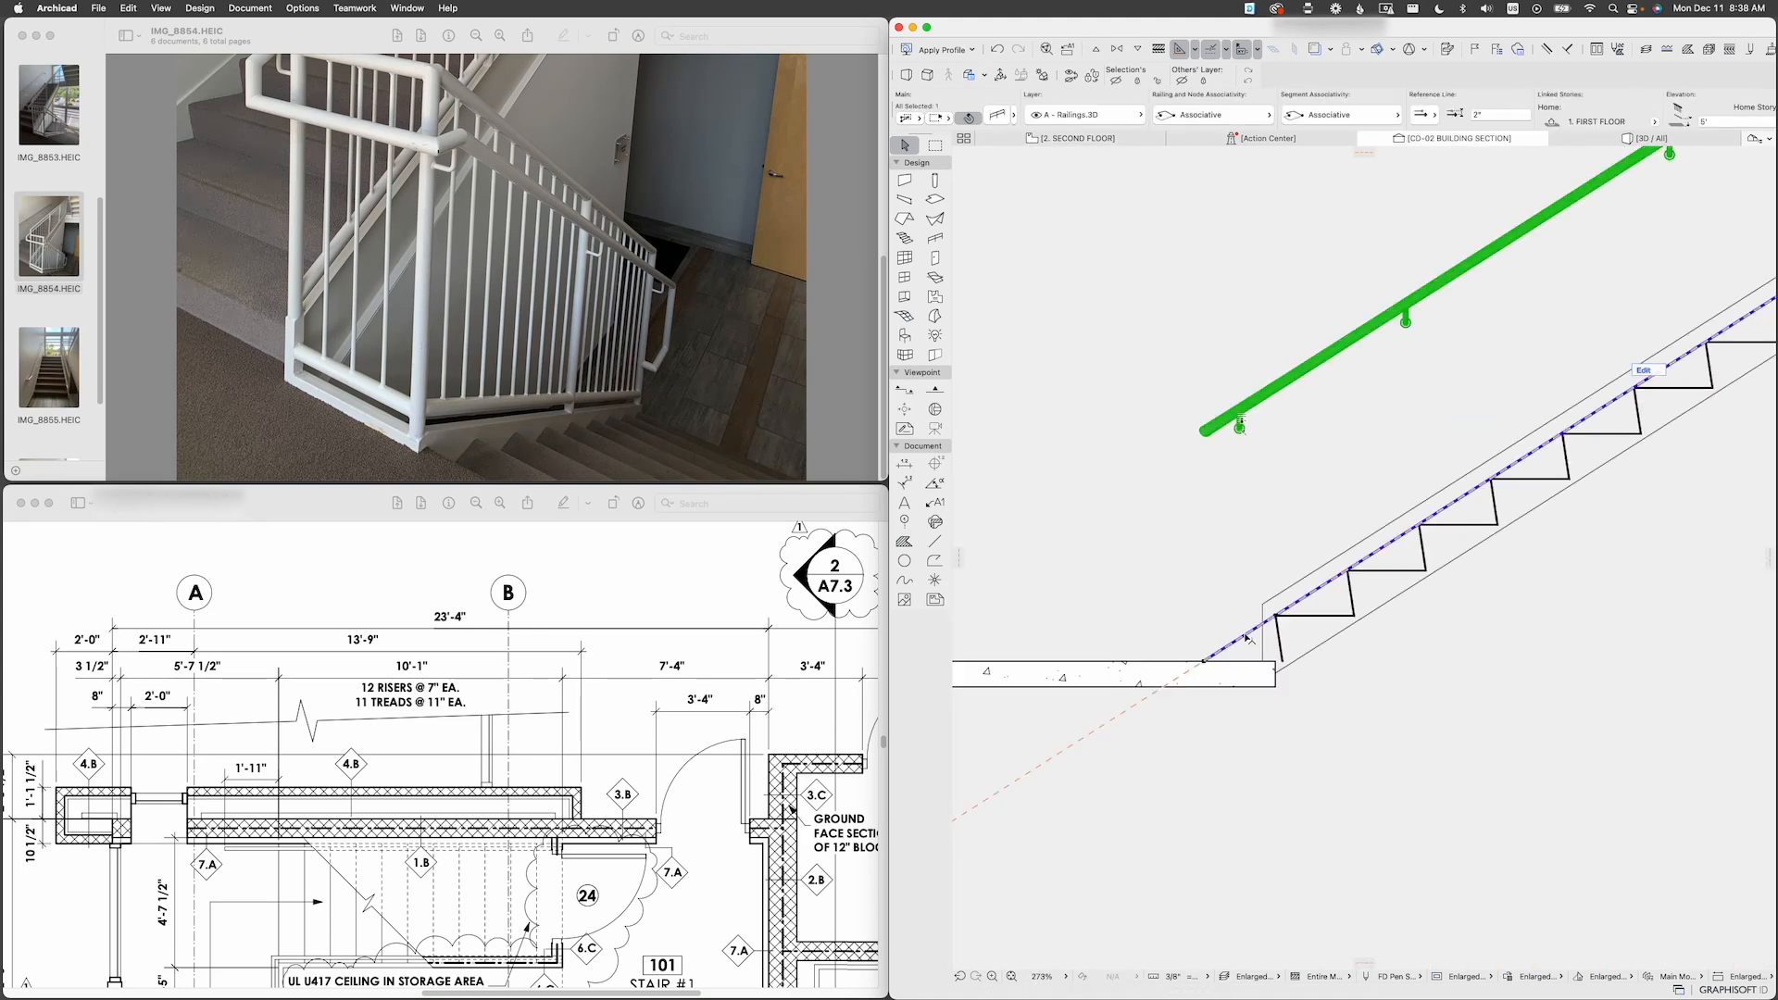
scroll(1249, 638, up, 5)
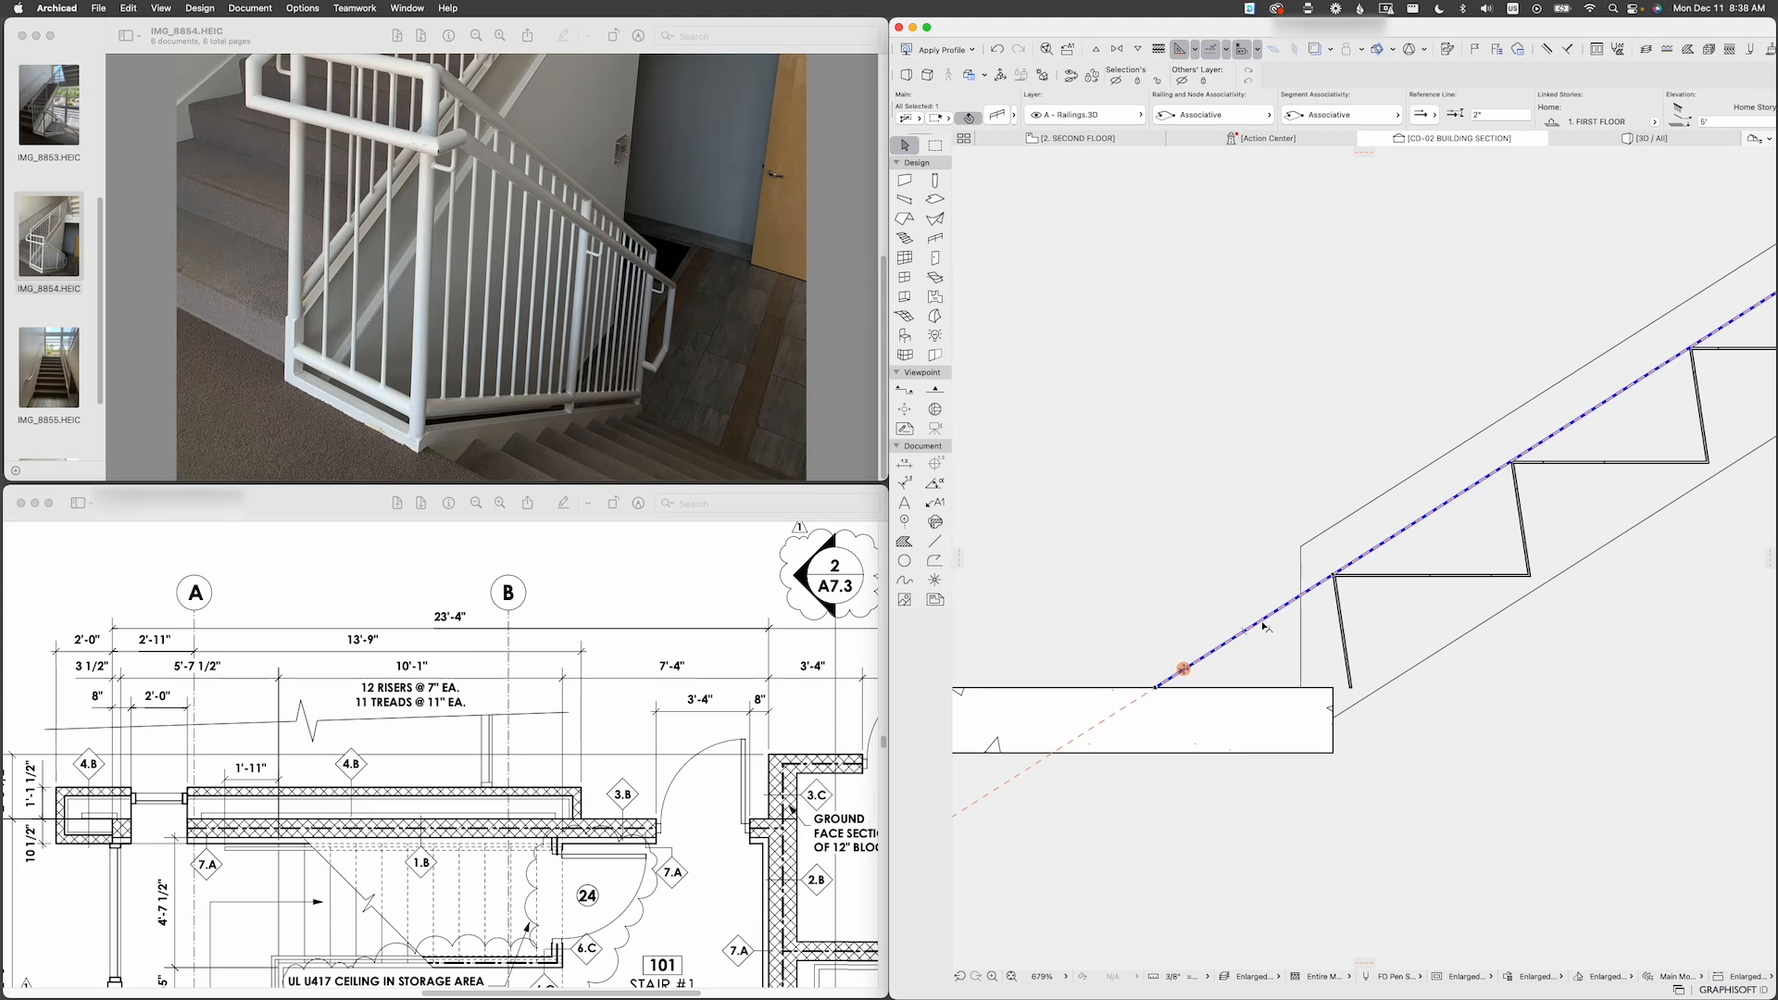
click(1270, 623)
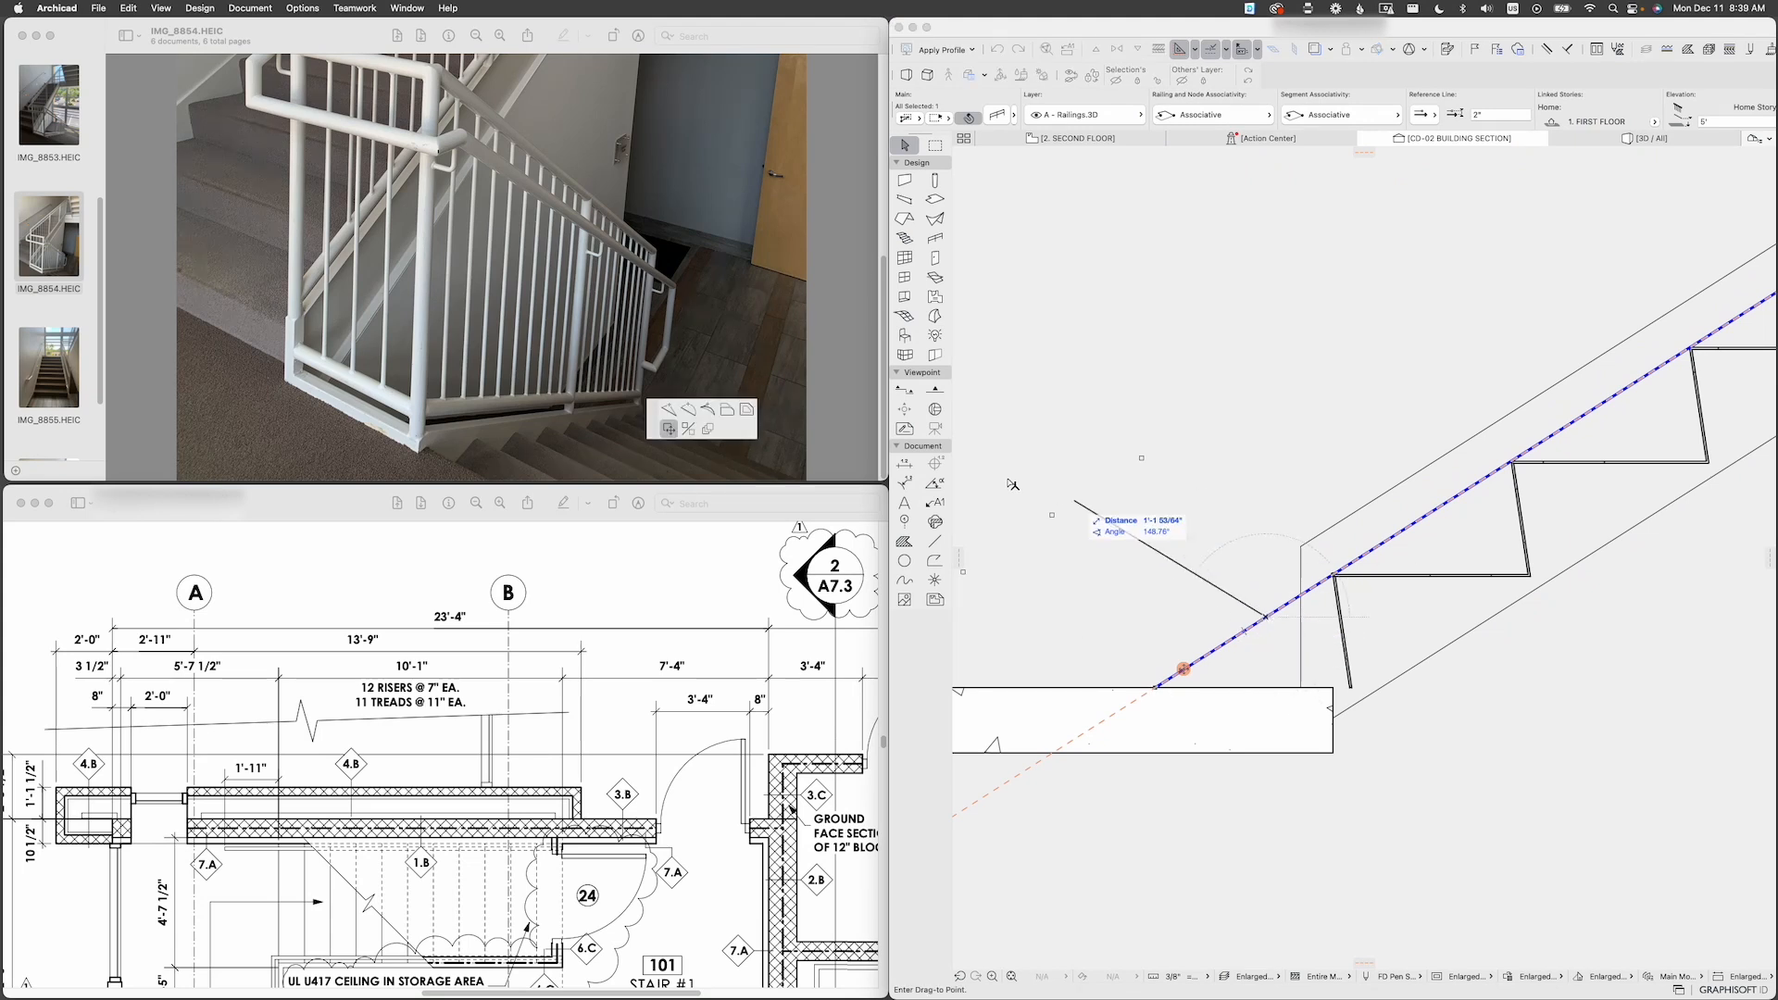
click(669, 414)
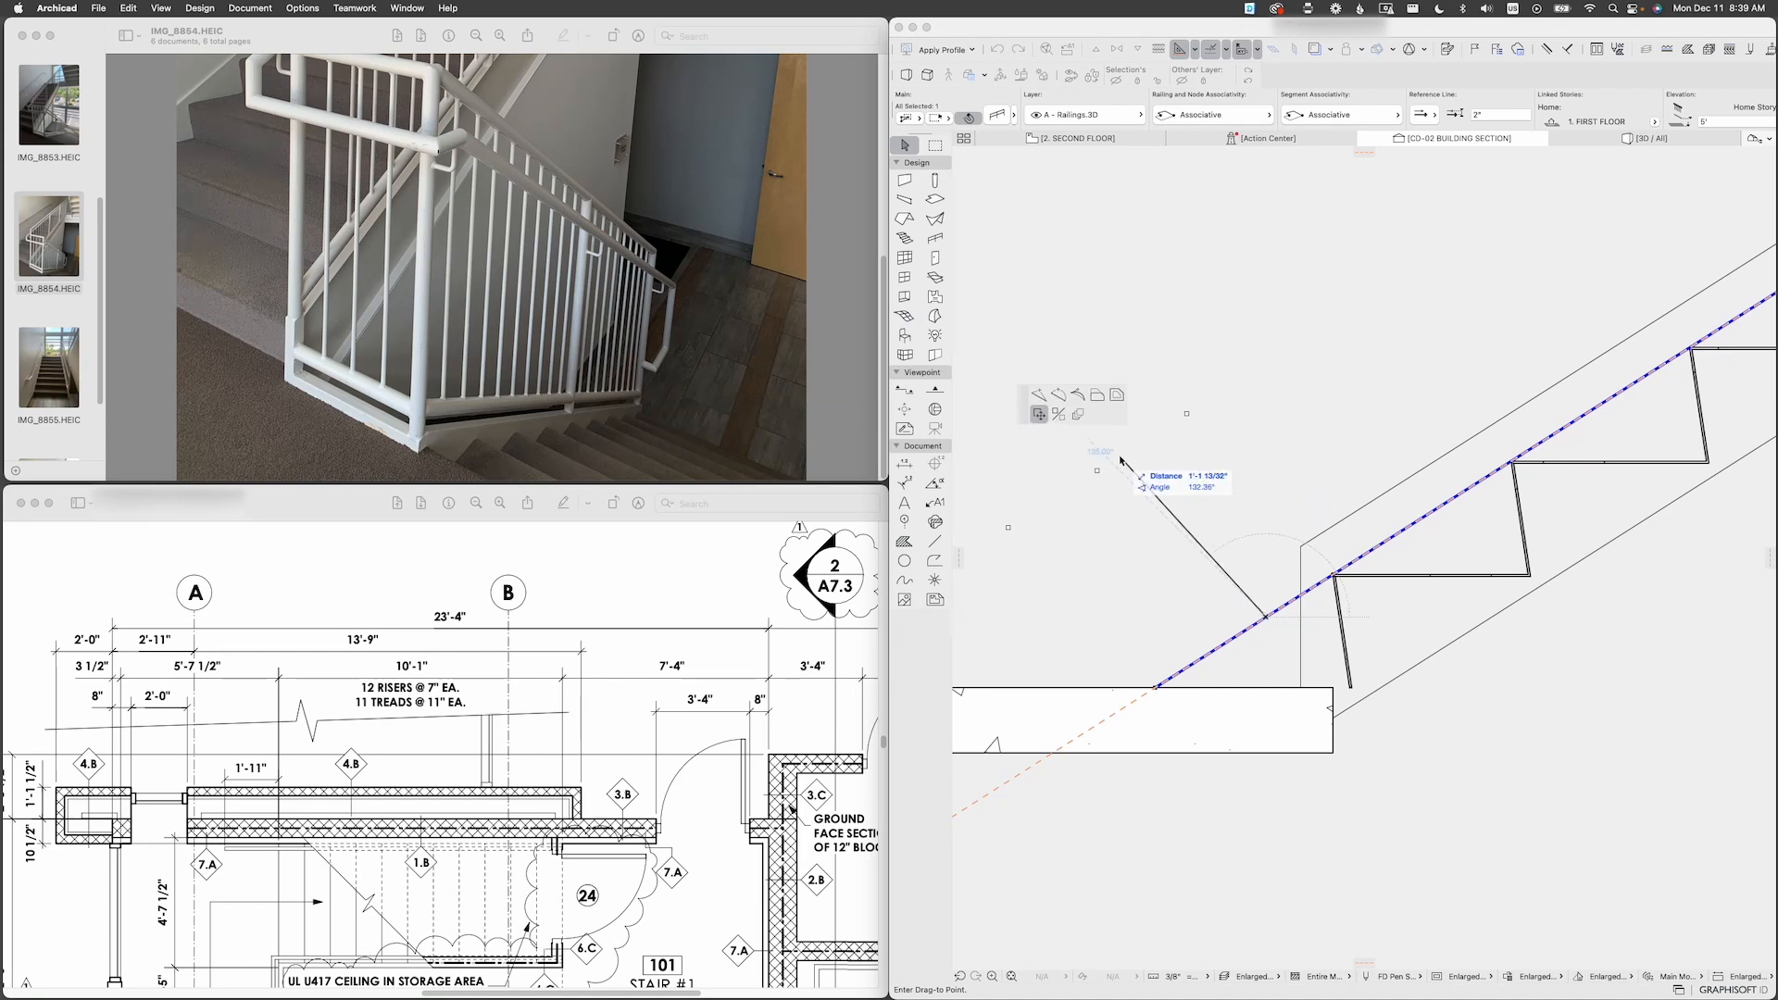
click(1044, 400)
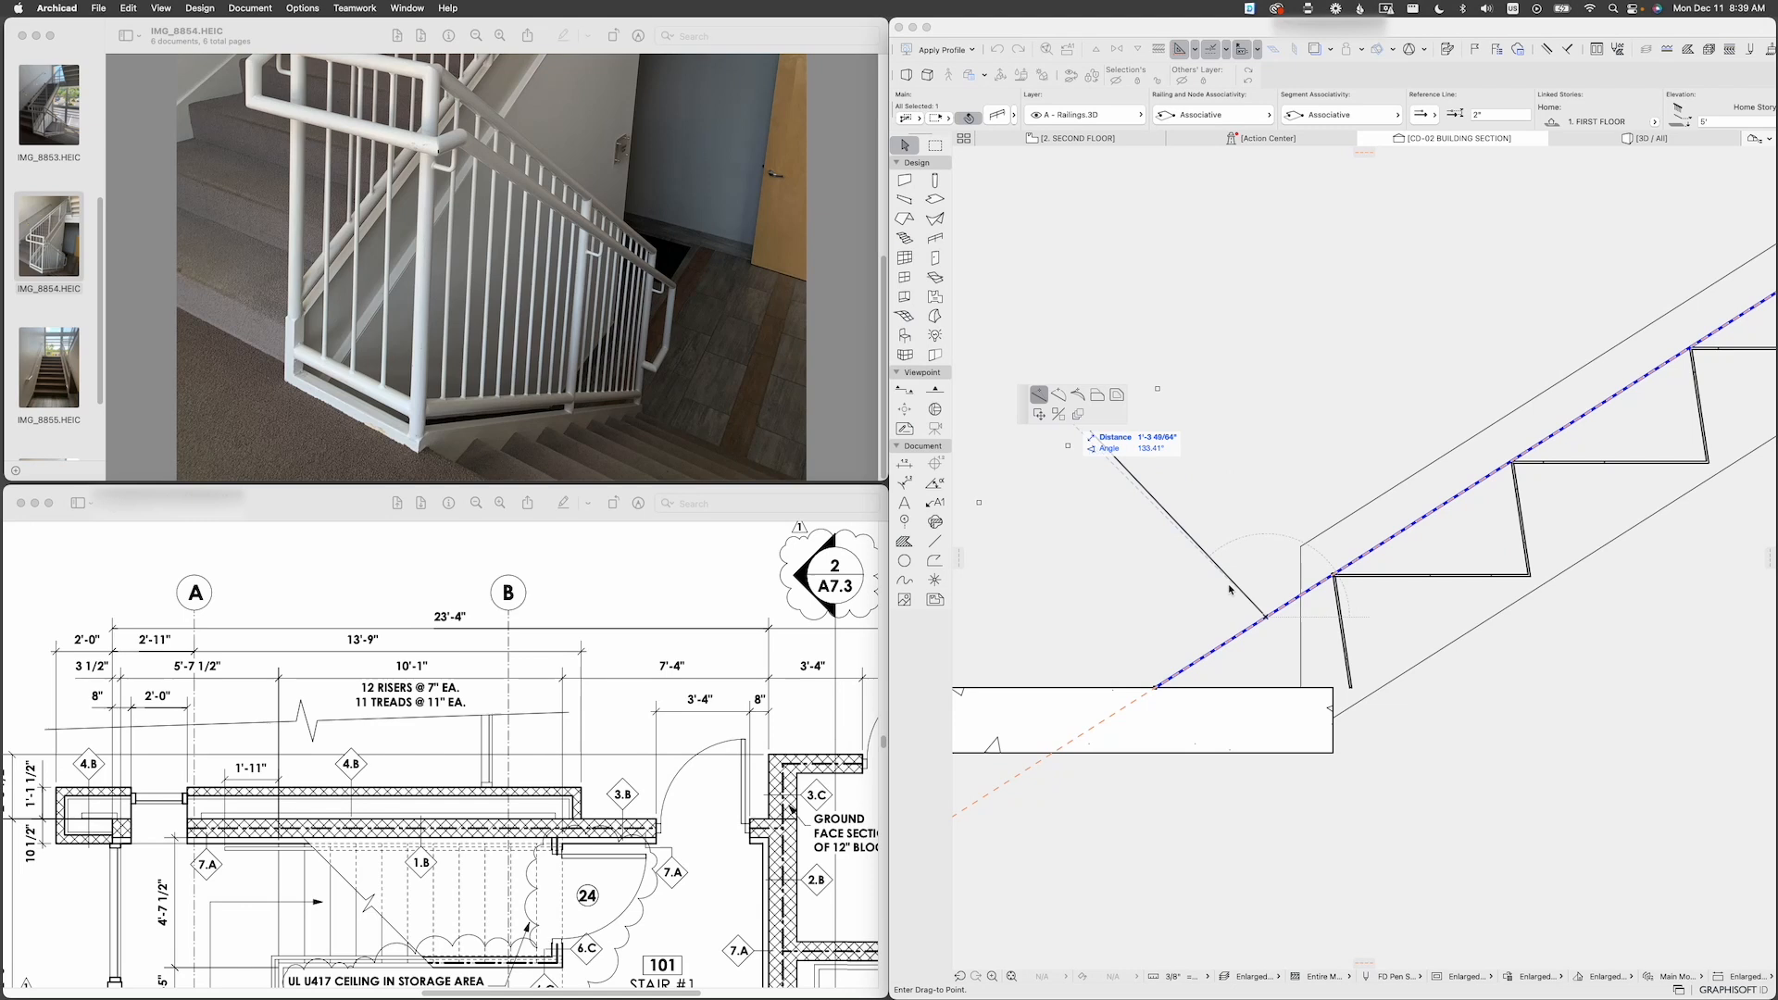
click(1335, 682)
scroll(1262, 647, down, 3)
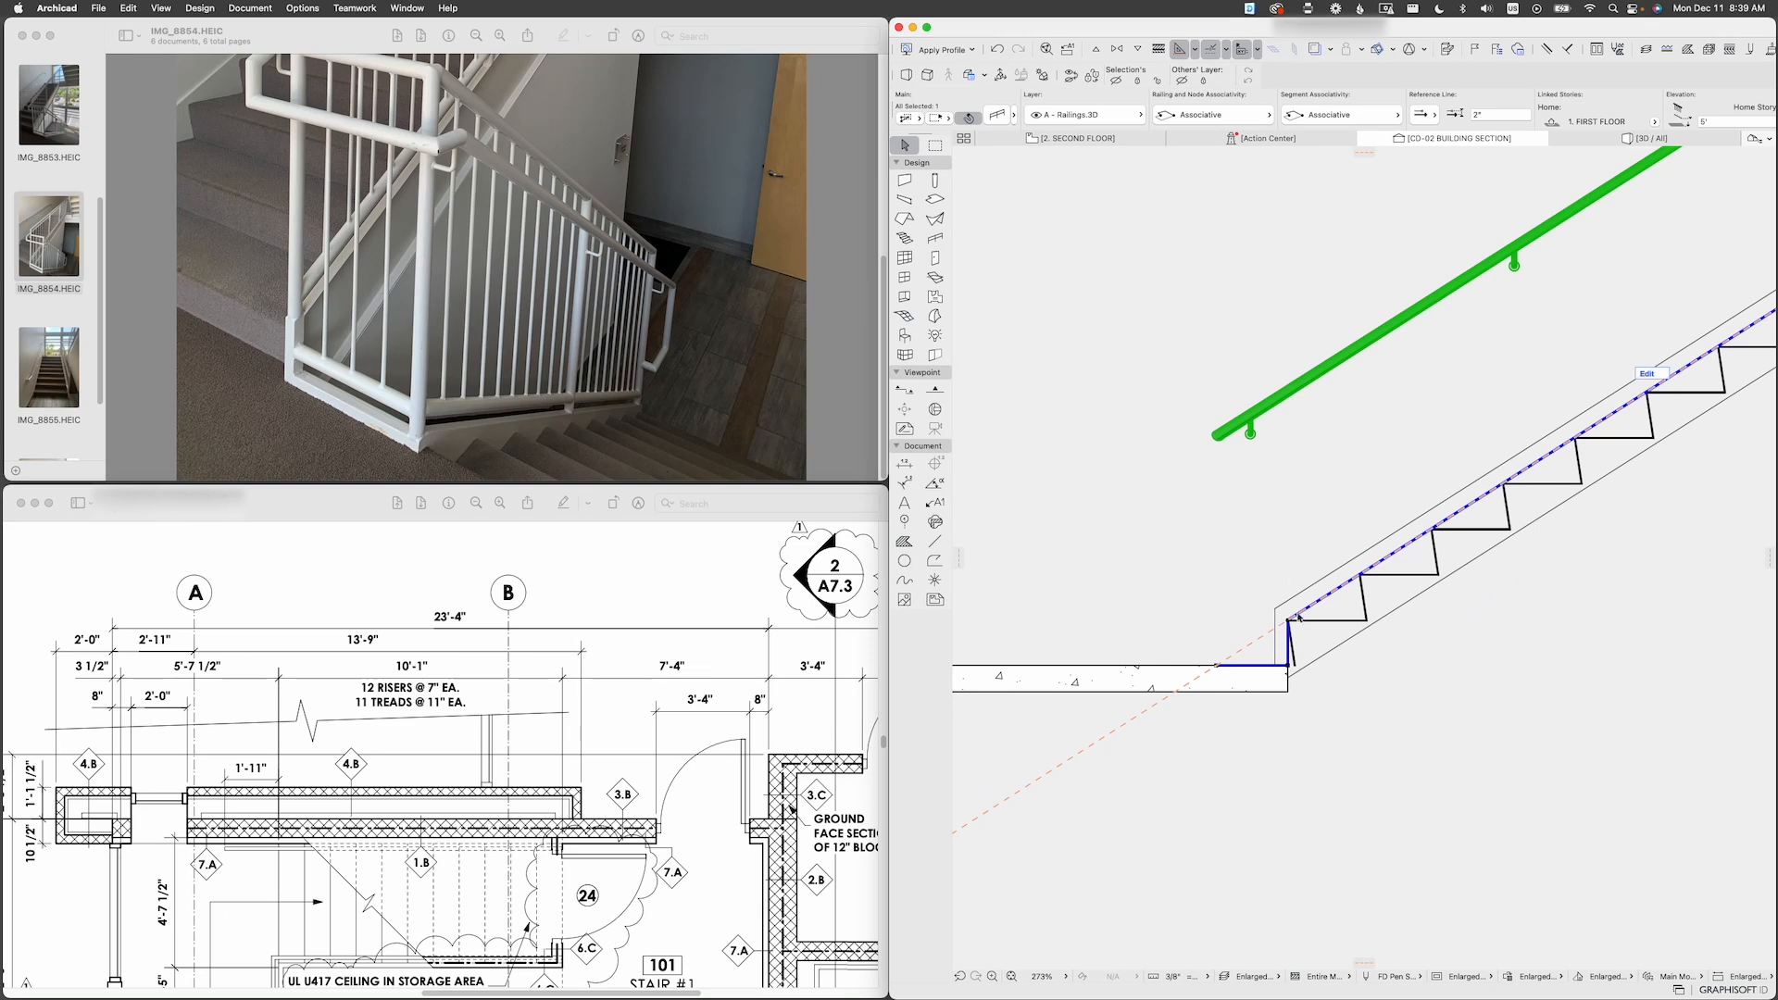
scroll(1170, 659, down, 4)
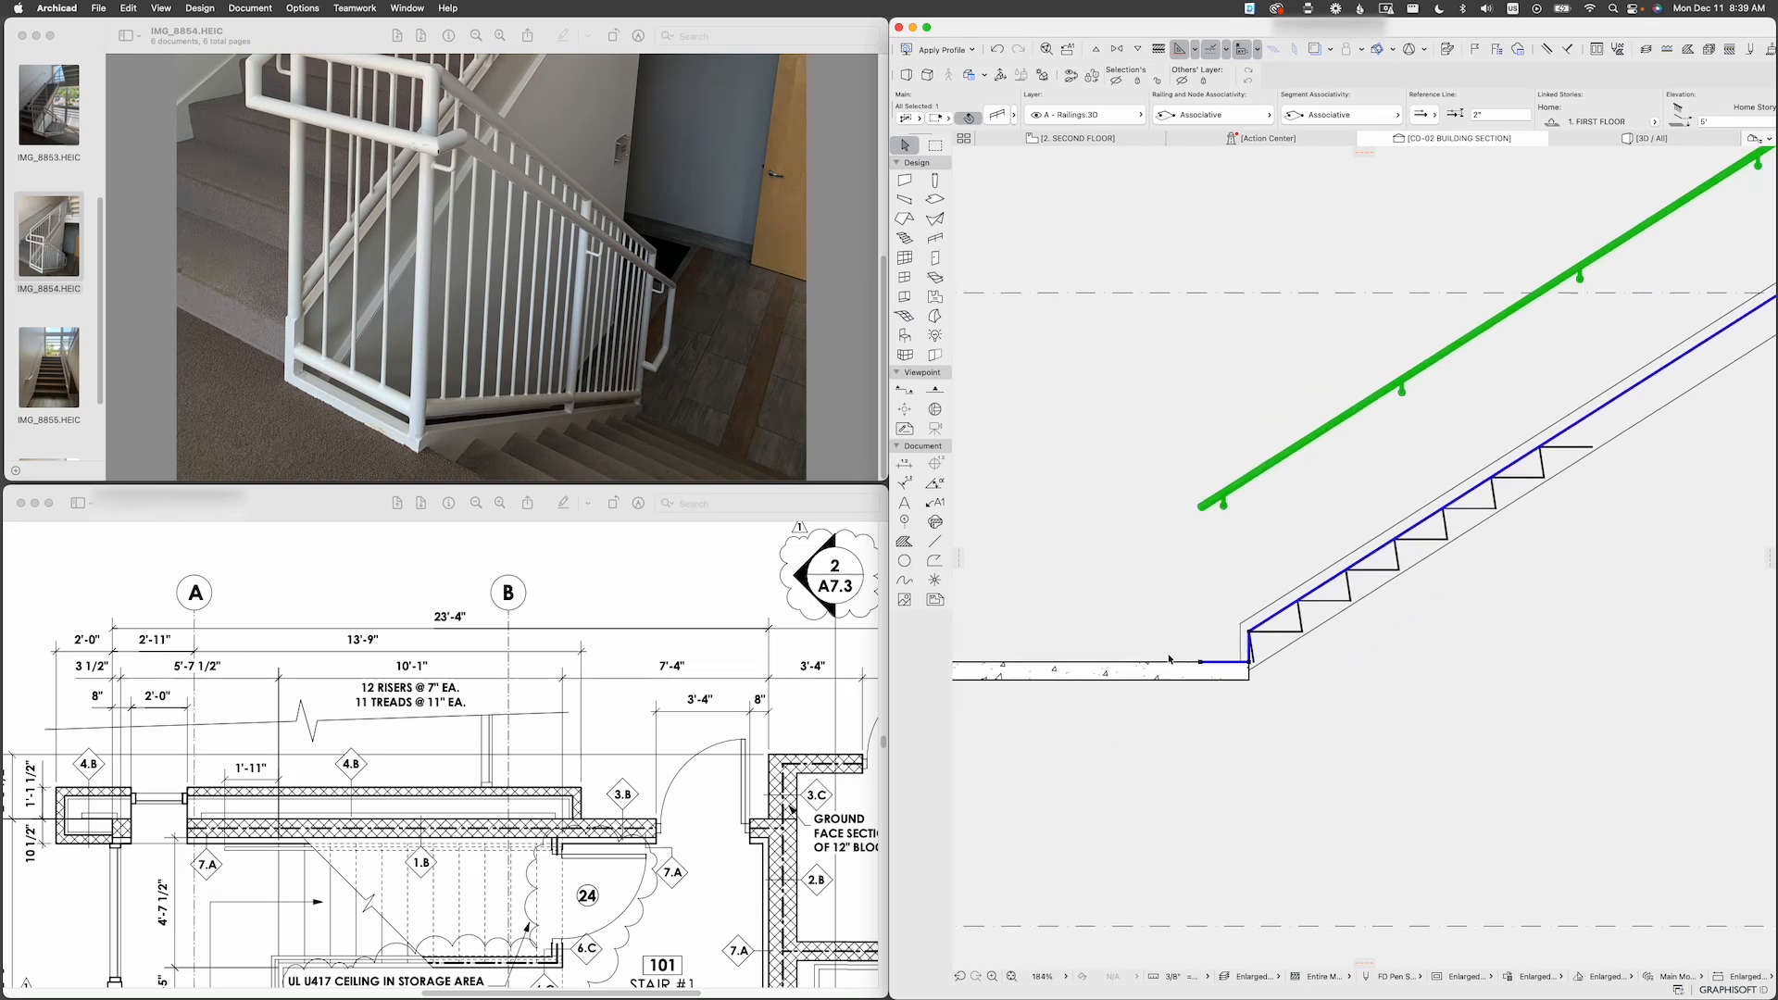
scroll(1170, 660, down, 1)
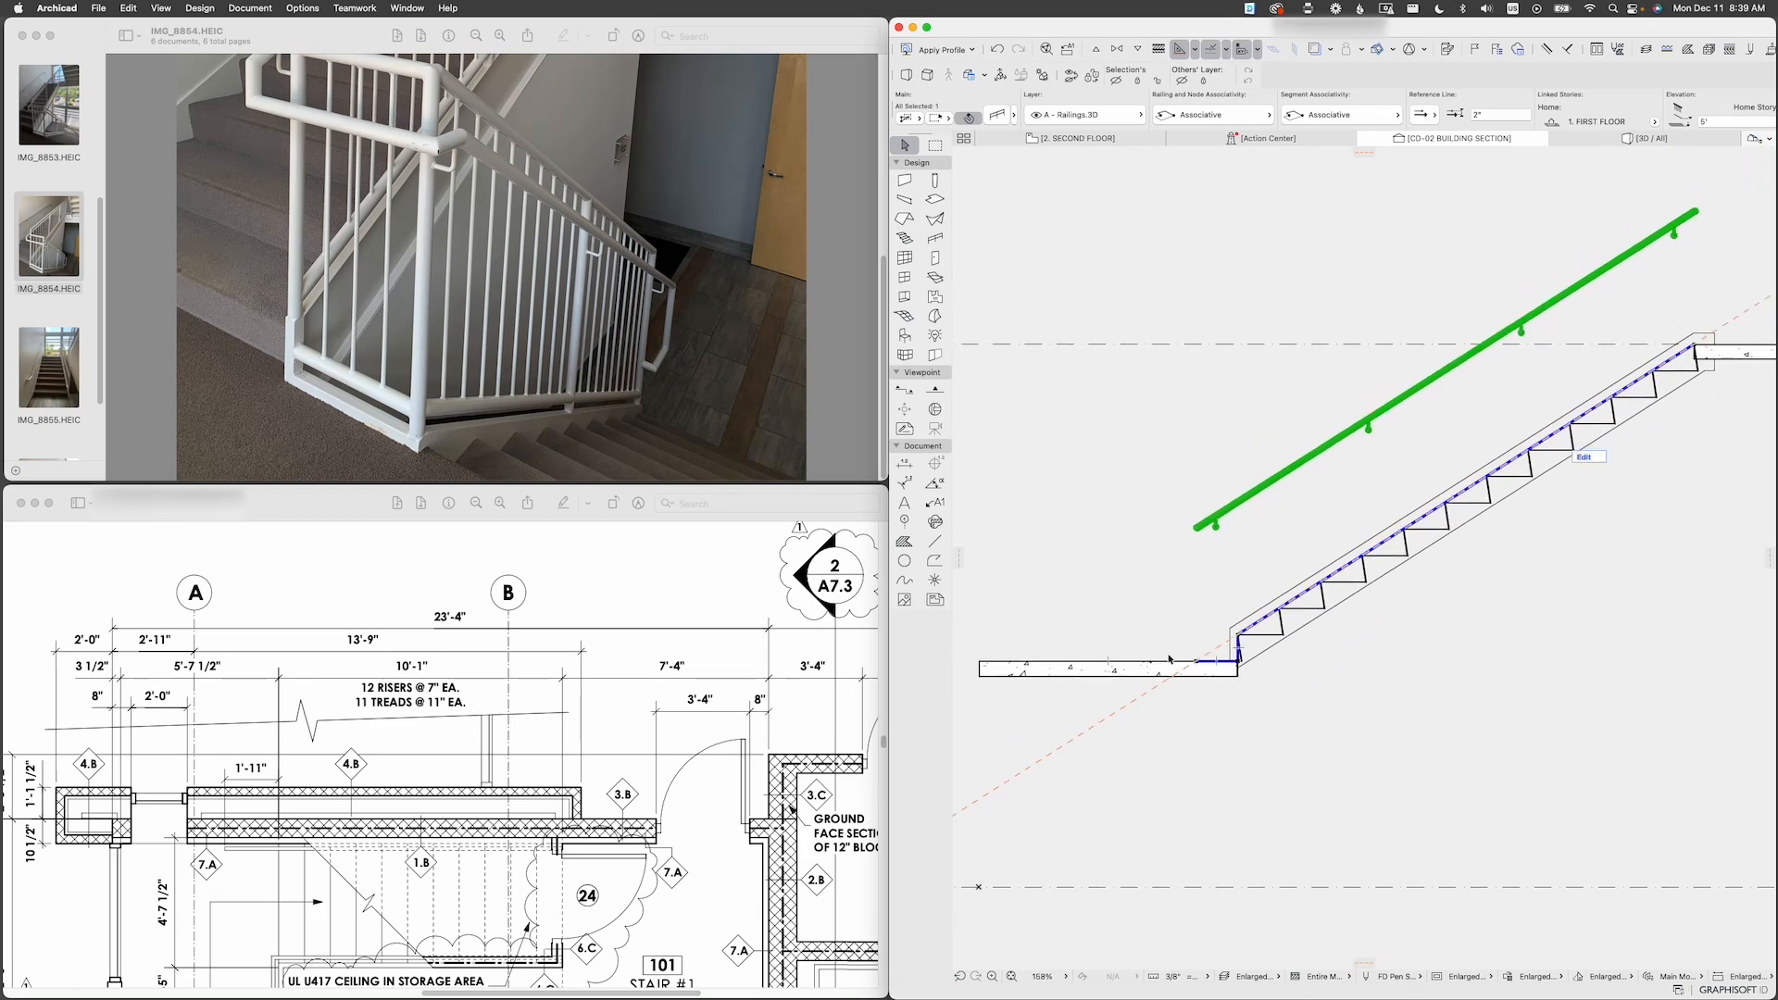
Step: Check the upper flight's reshaped wall handrail in 3D, examining its lower segment in railing edit mode
key(Escape)
key(F3)
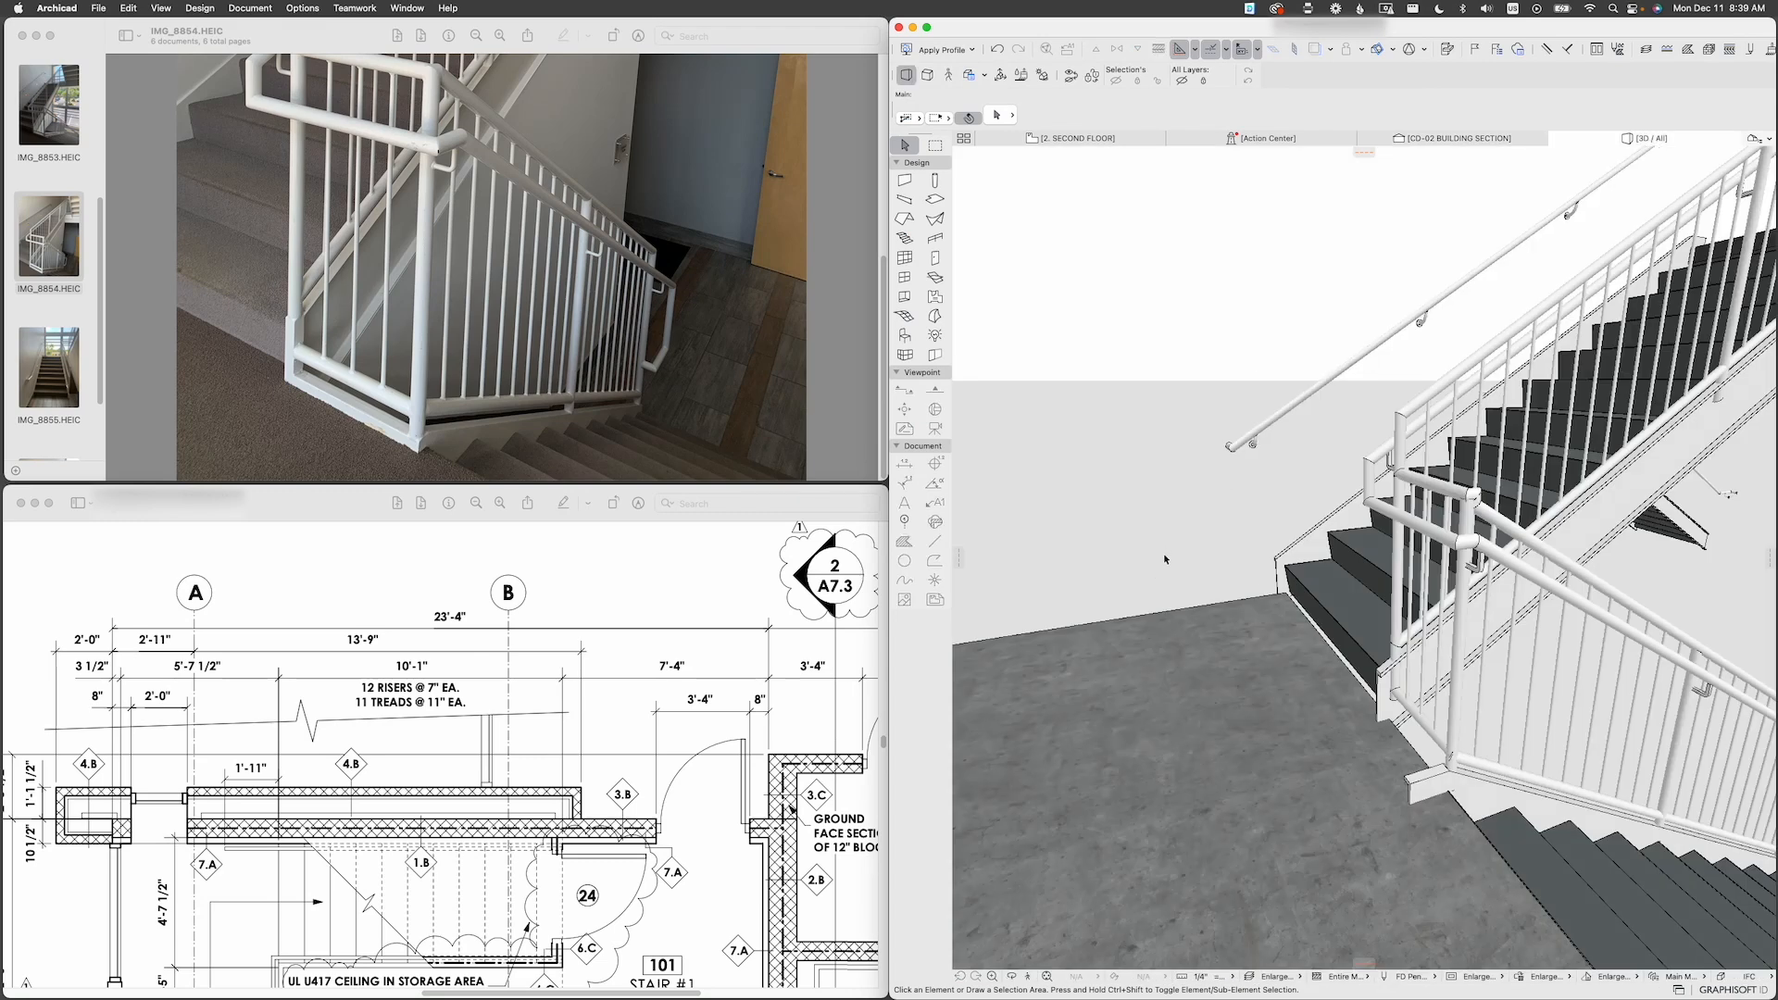
click(1246, 441)
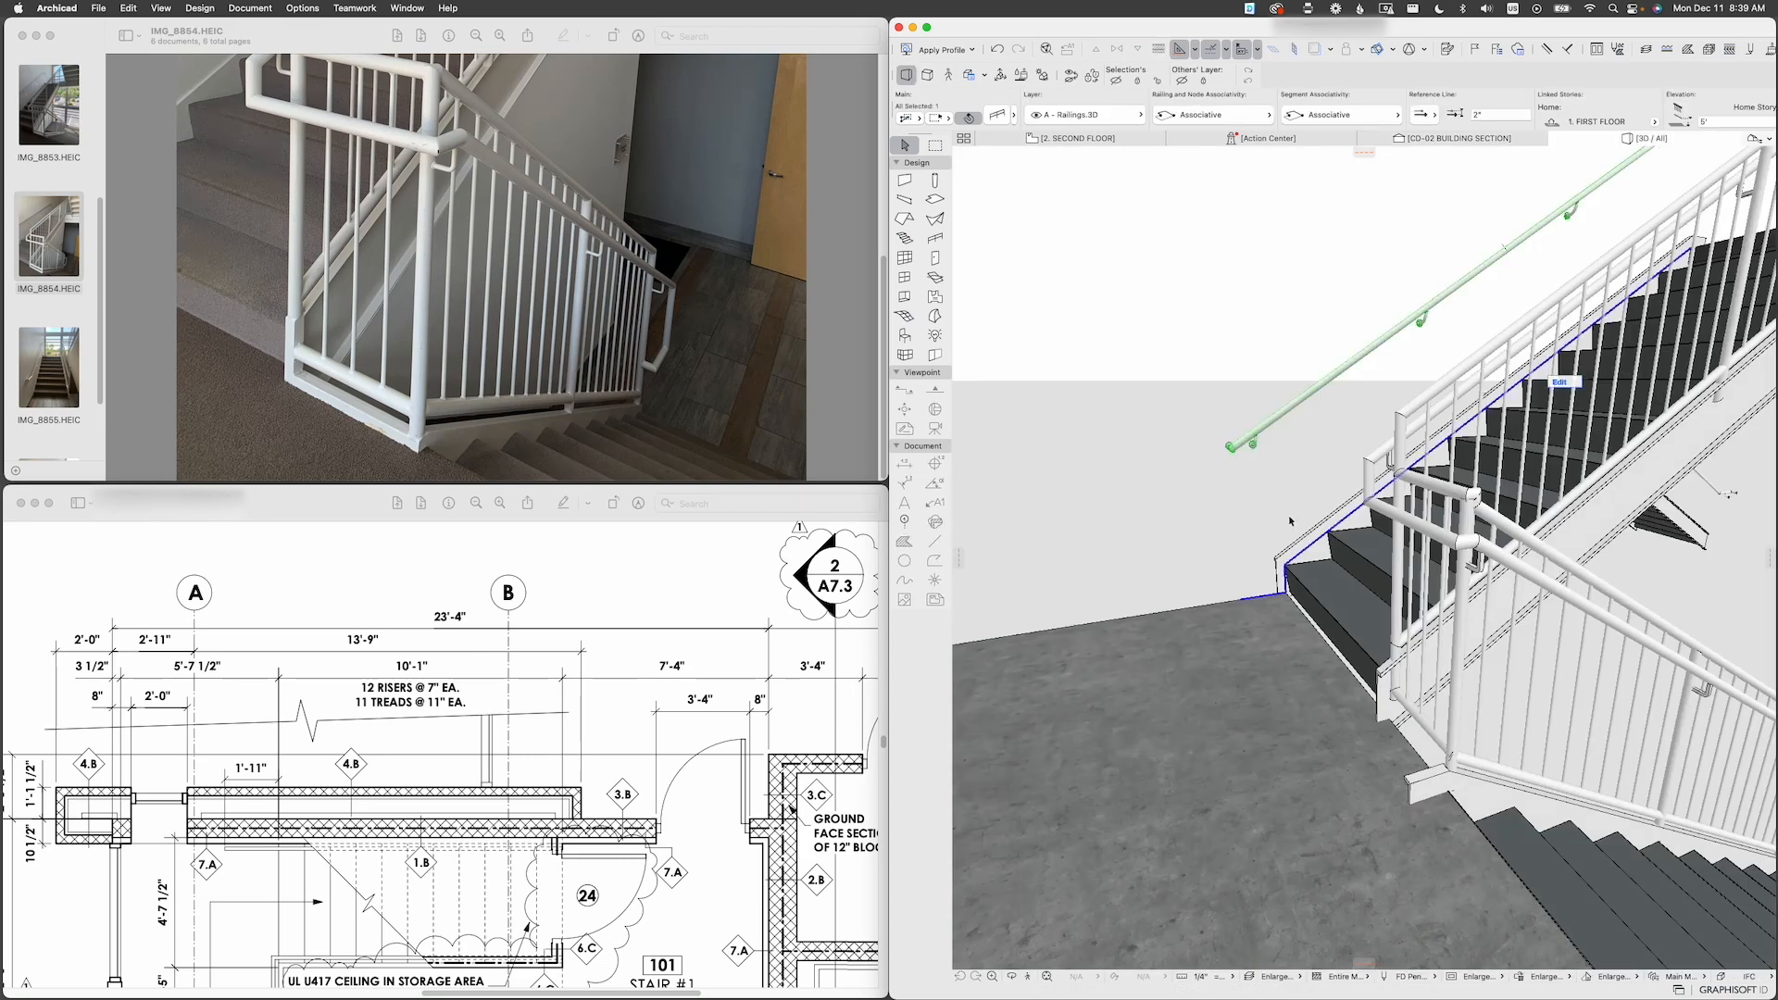
click(1559, 383)
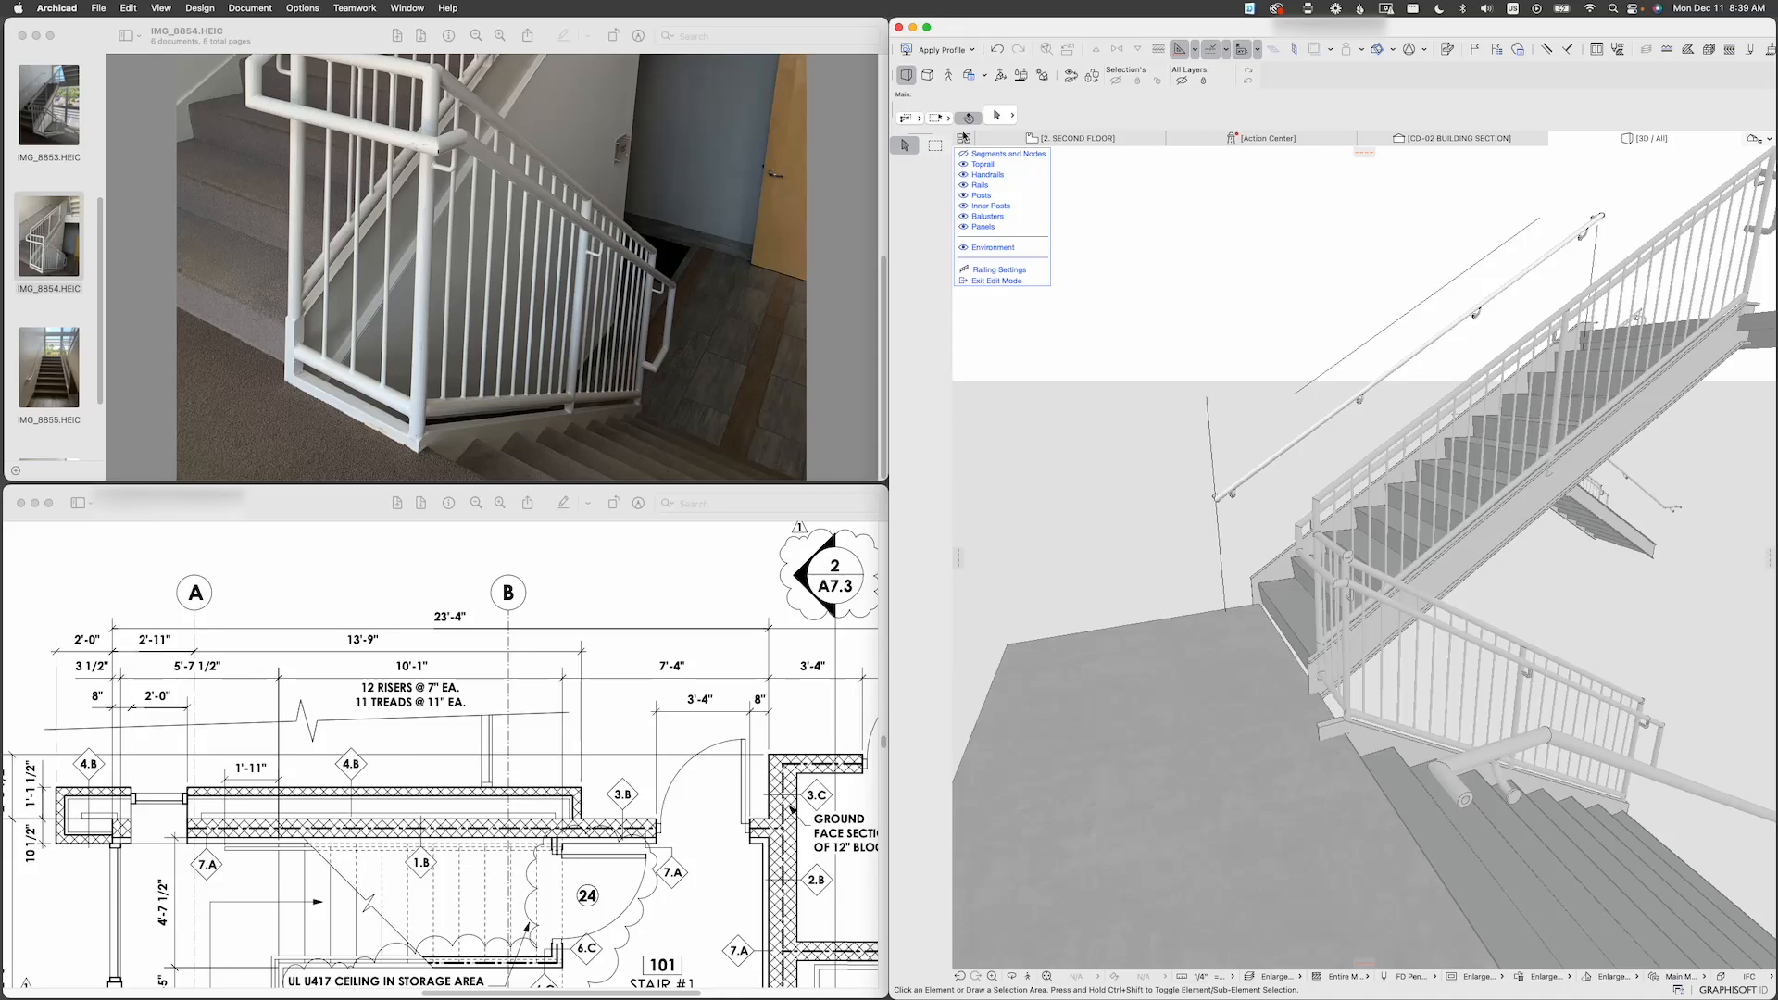
click(1264, 544)
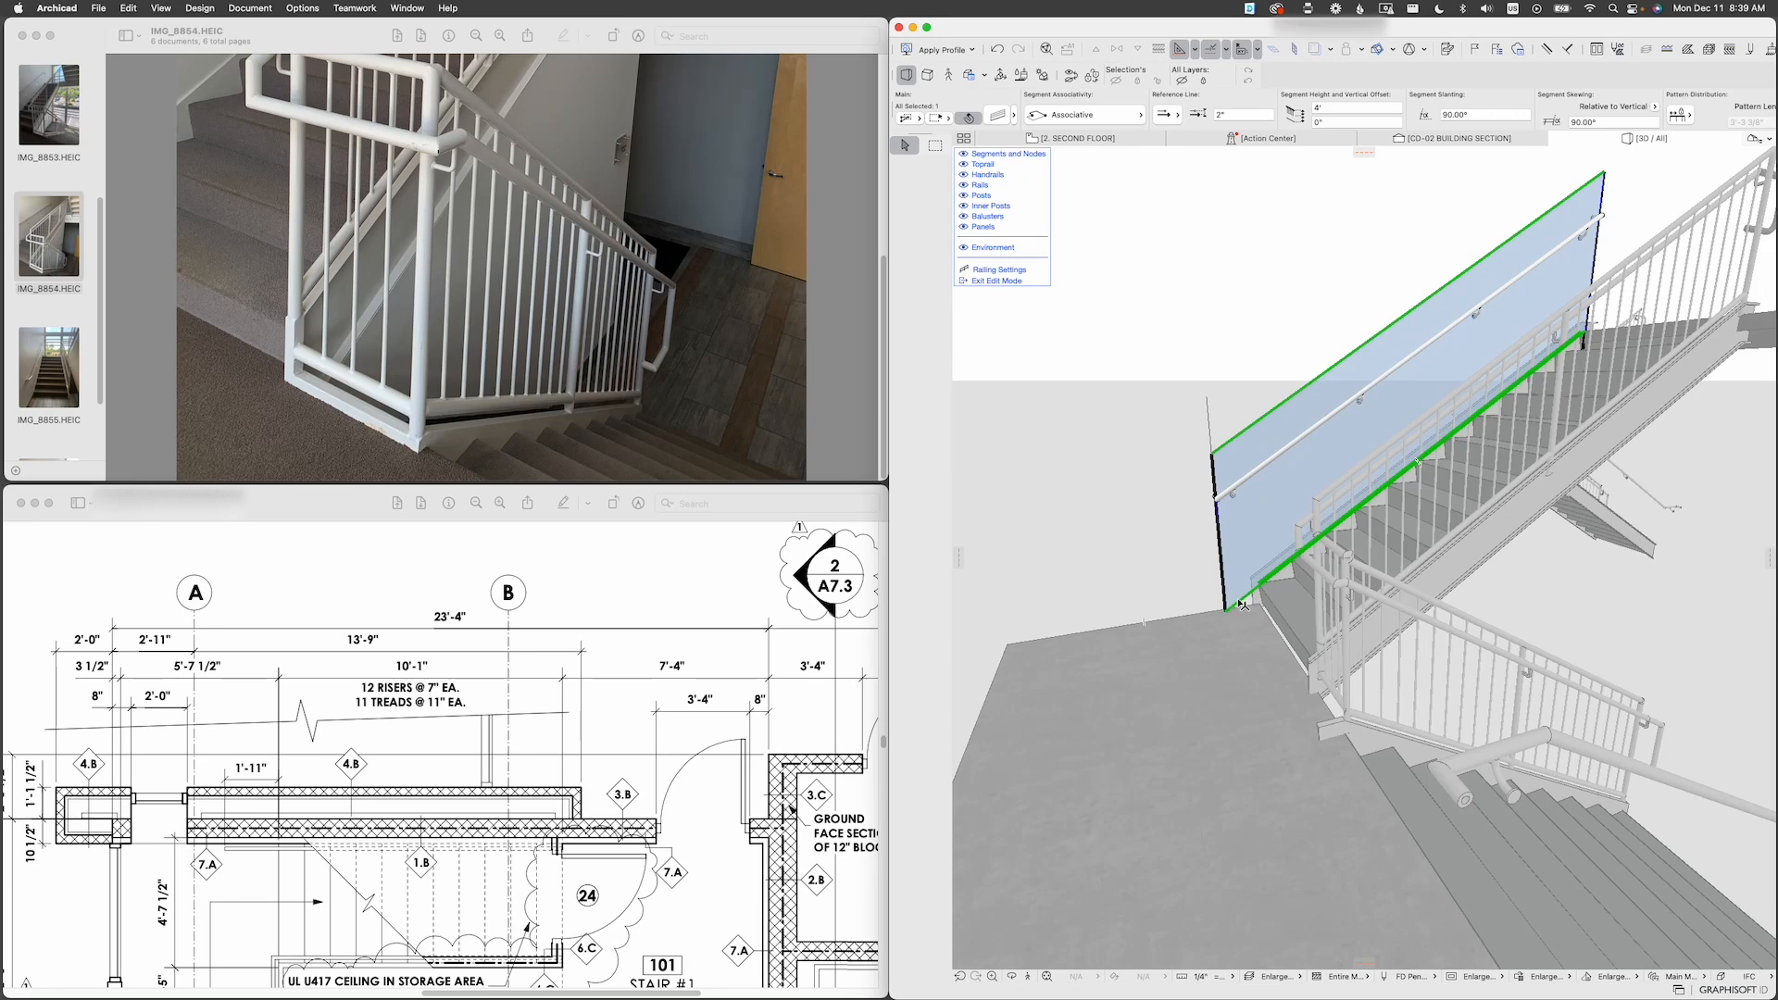
key(Escape)
key(Escape)
Step: Examine the segments of the lower flight's wall handrail in 3D edit mode, selecting the sloped segment for comparison
scroll(1223, 524, down, 3)
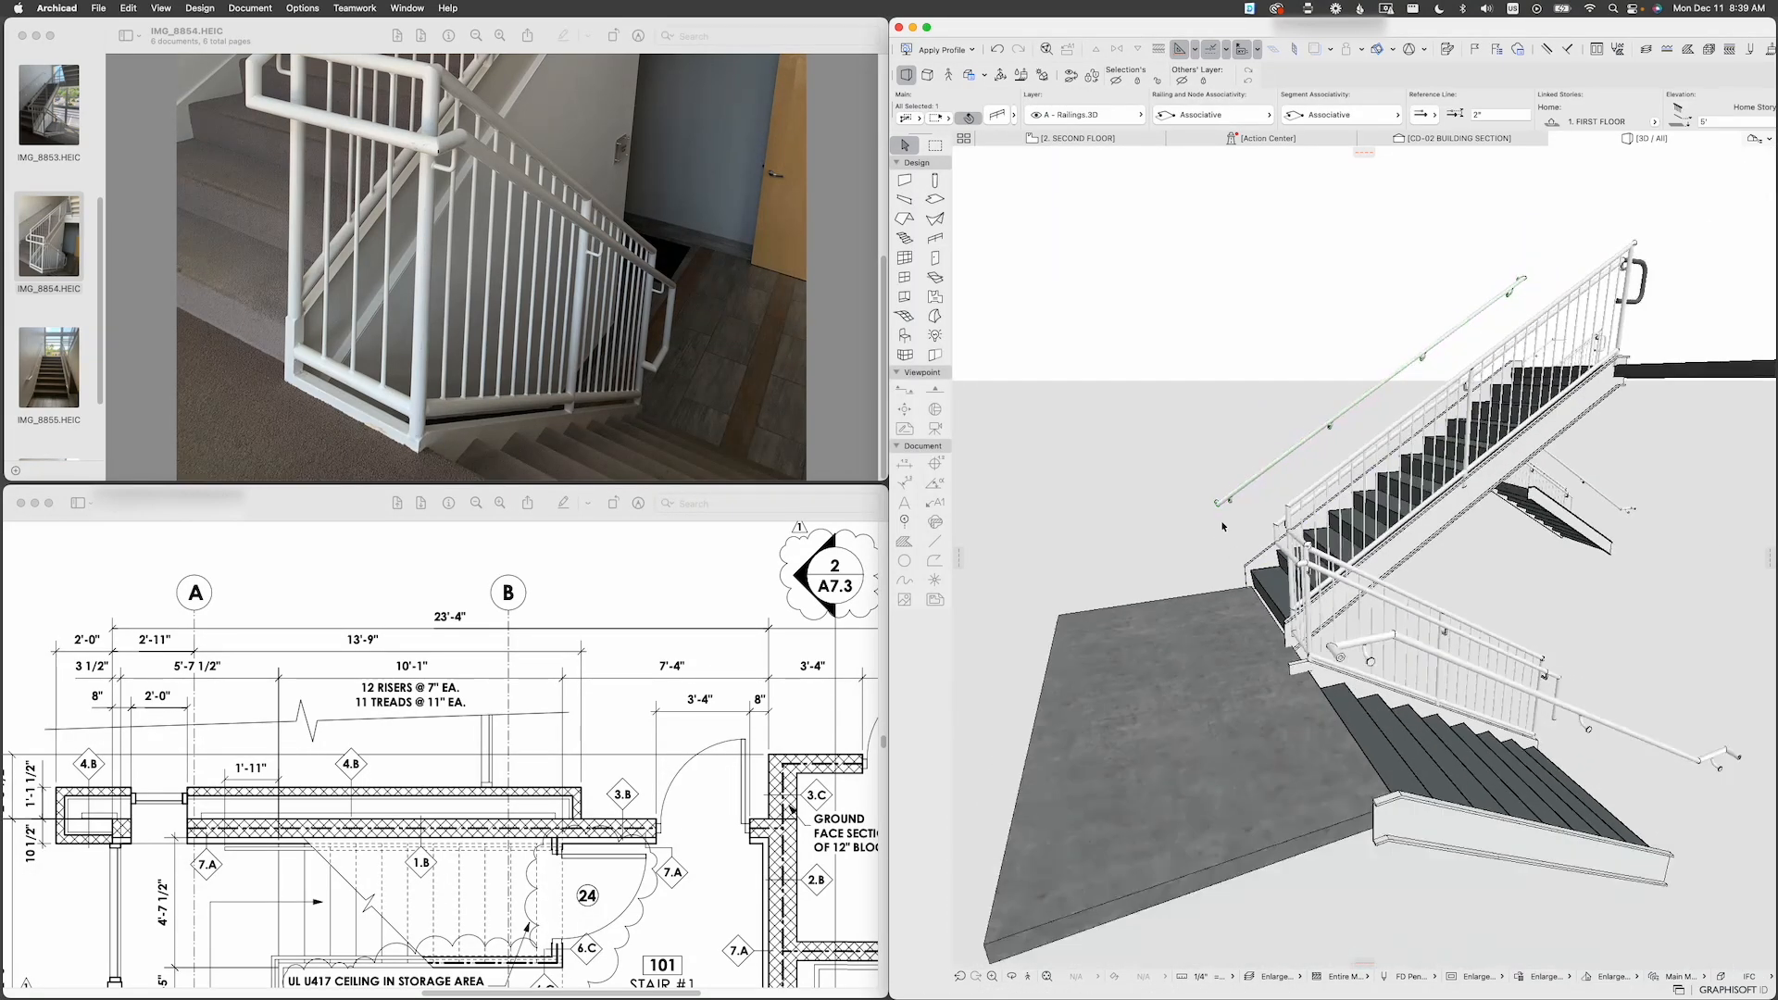
key(Escape)
middle_drag(1396, 725, 1387, 714)
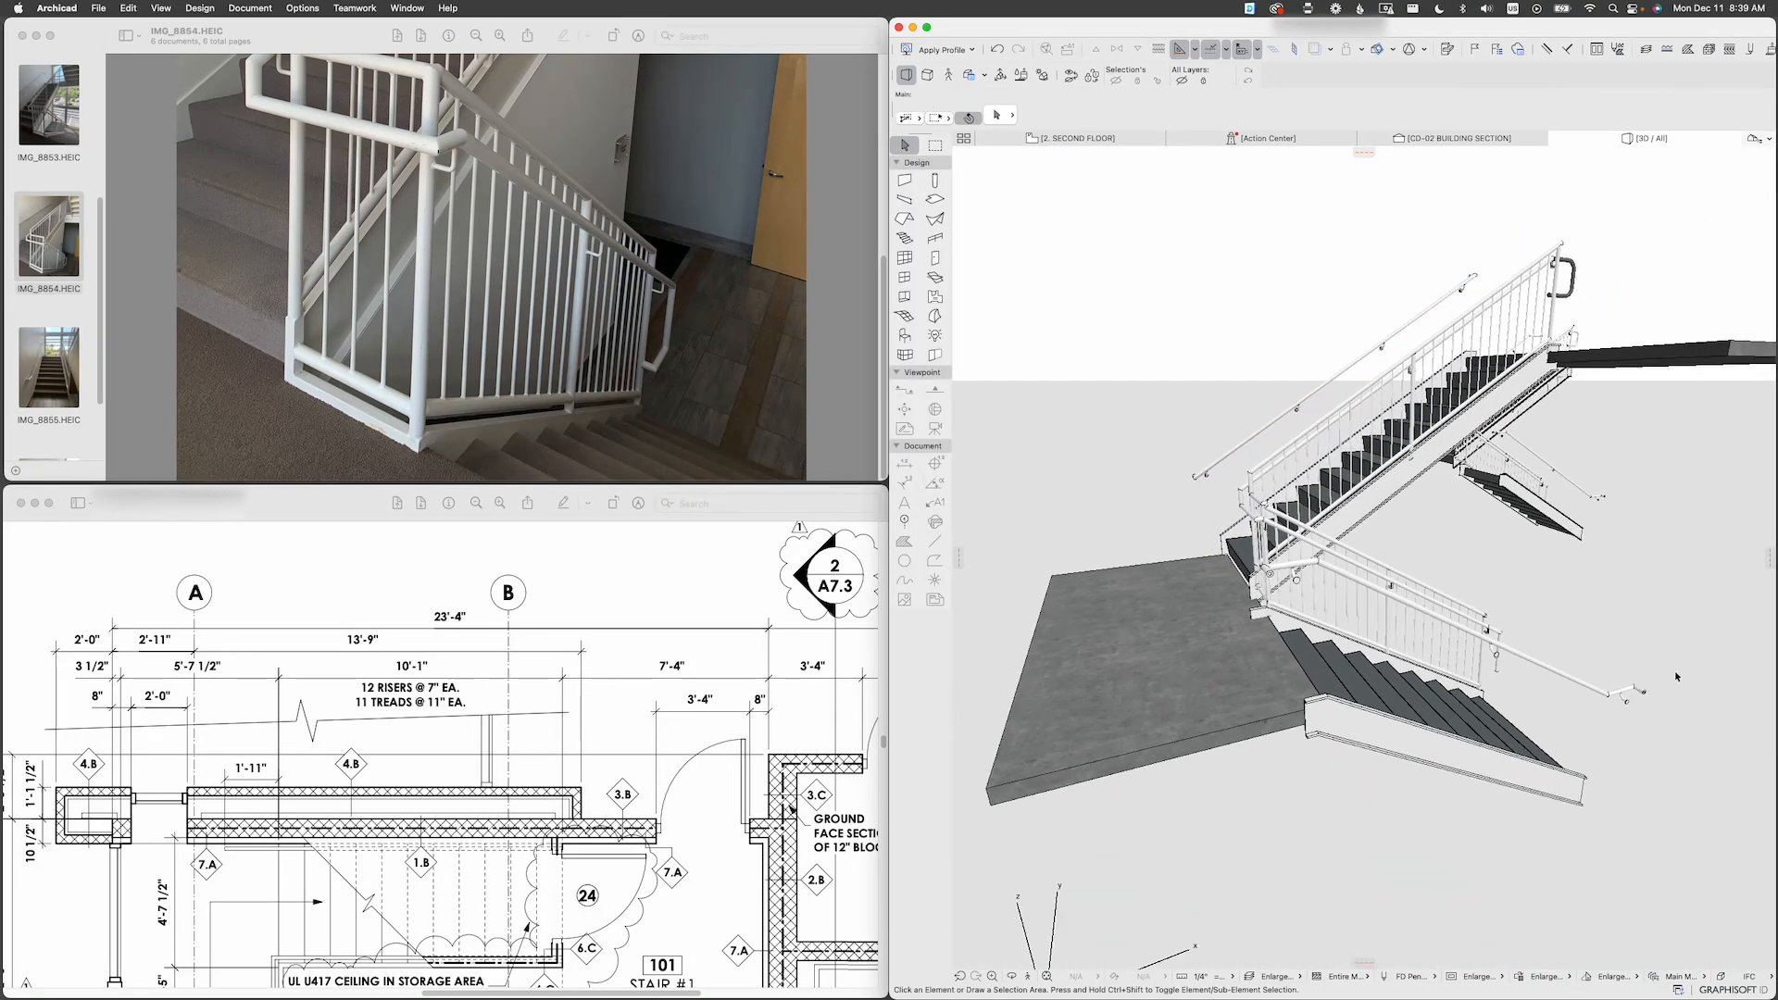
click(1568, 676)
click(1564, 675)
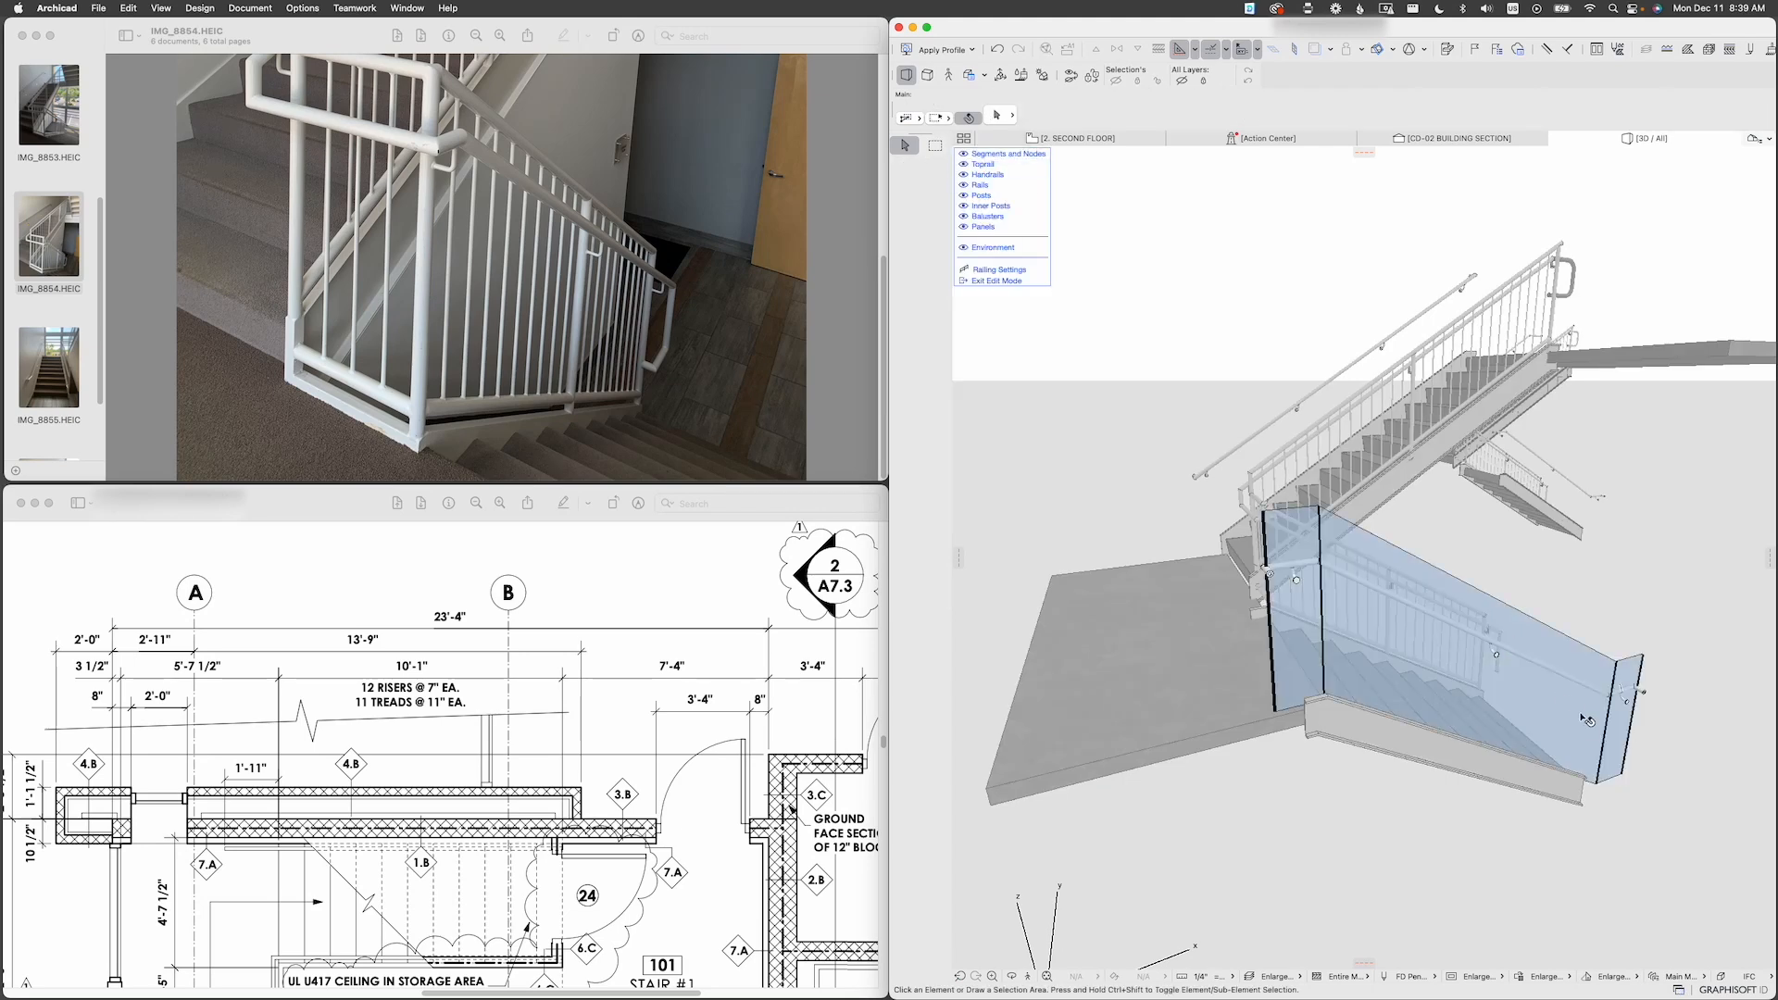
click(1617, 764)
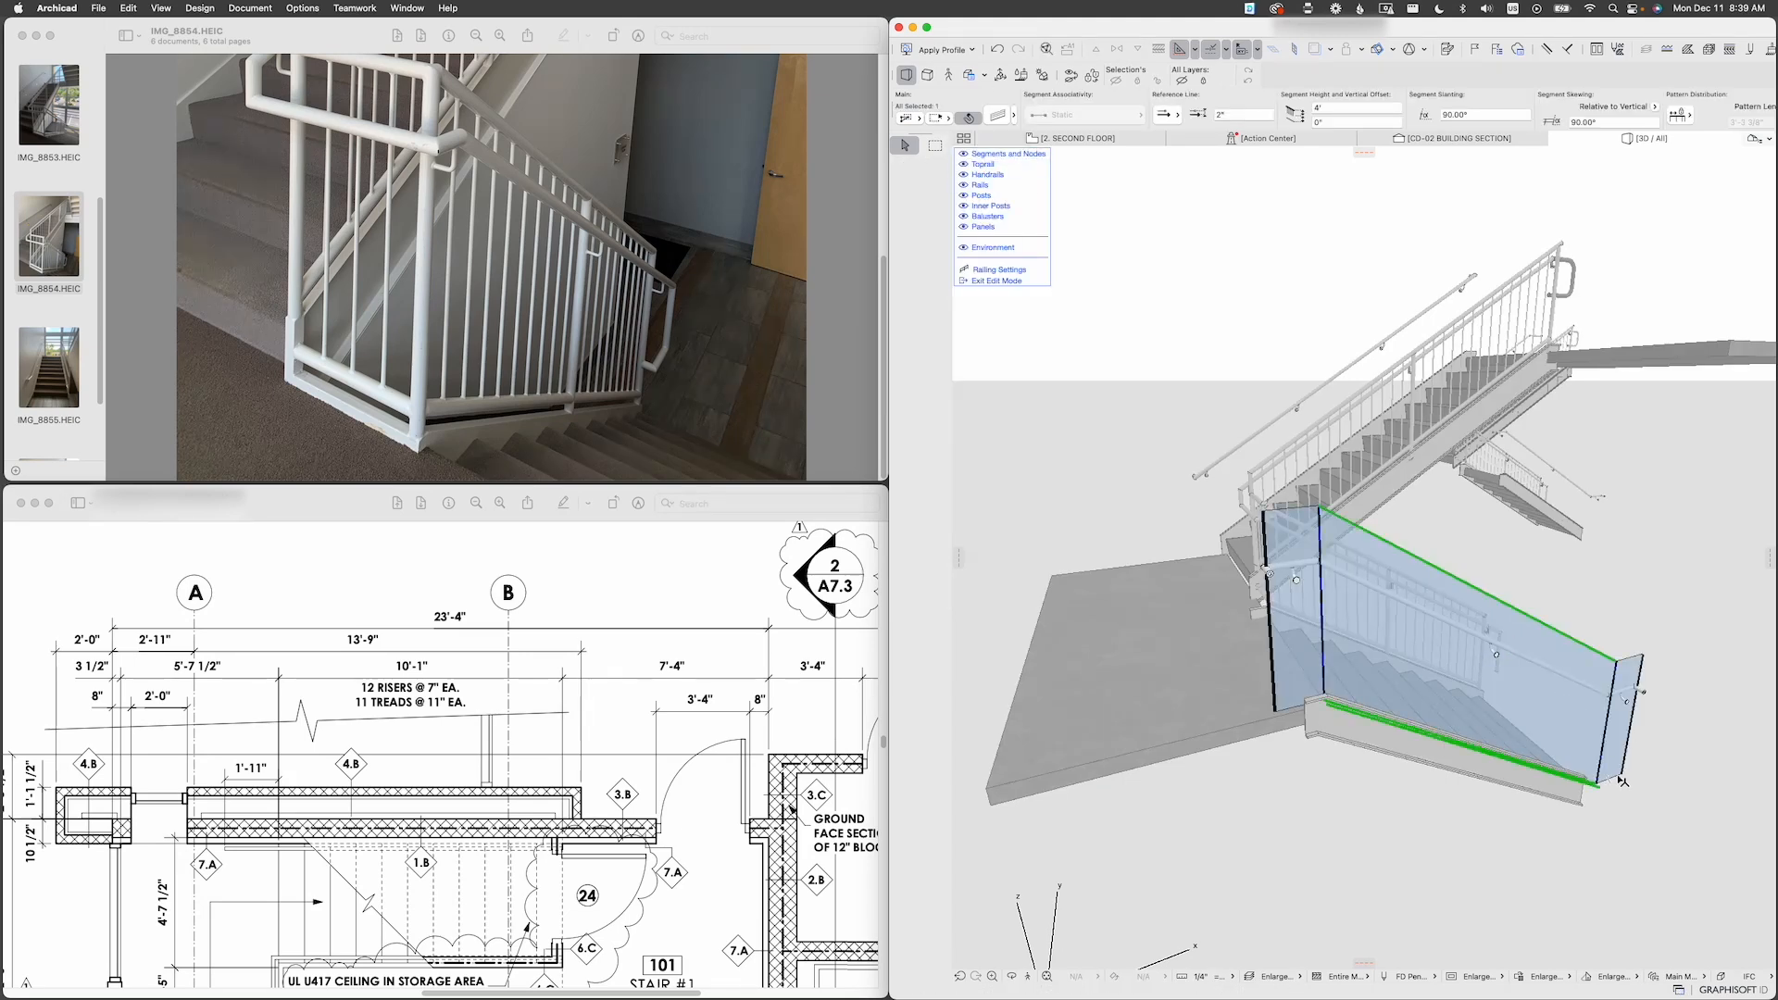
key(Escape)
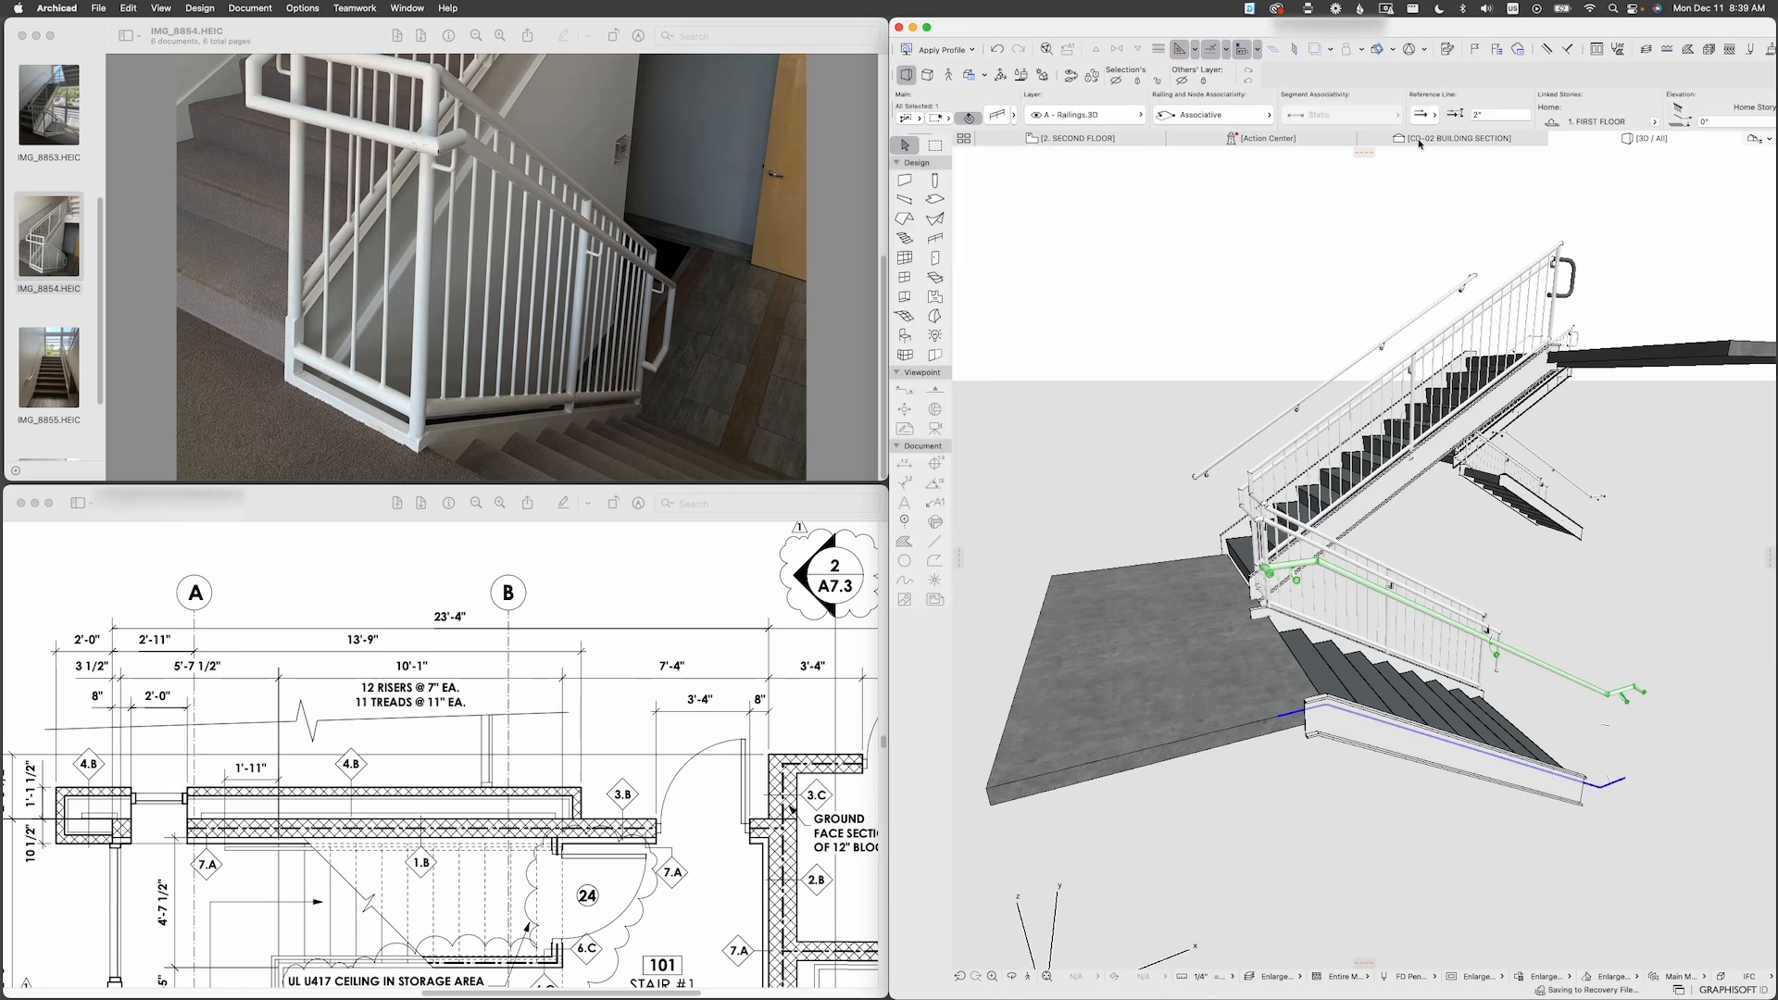
Step: Return to the building section, undo the node stretch on the upper flight's wall handrail, and deselect the railing
click(1419, 140)
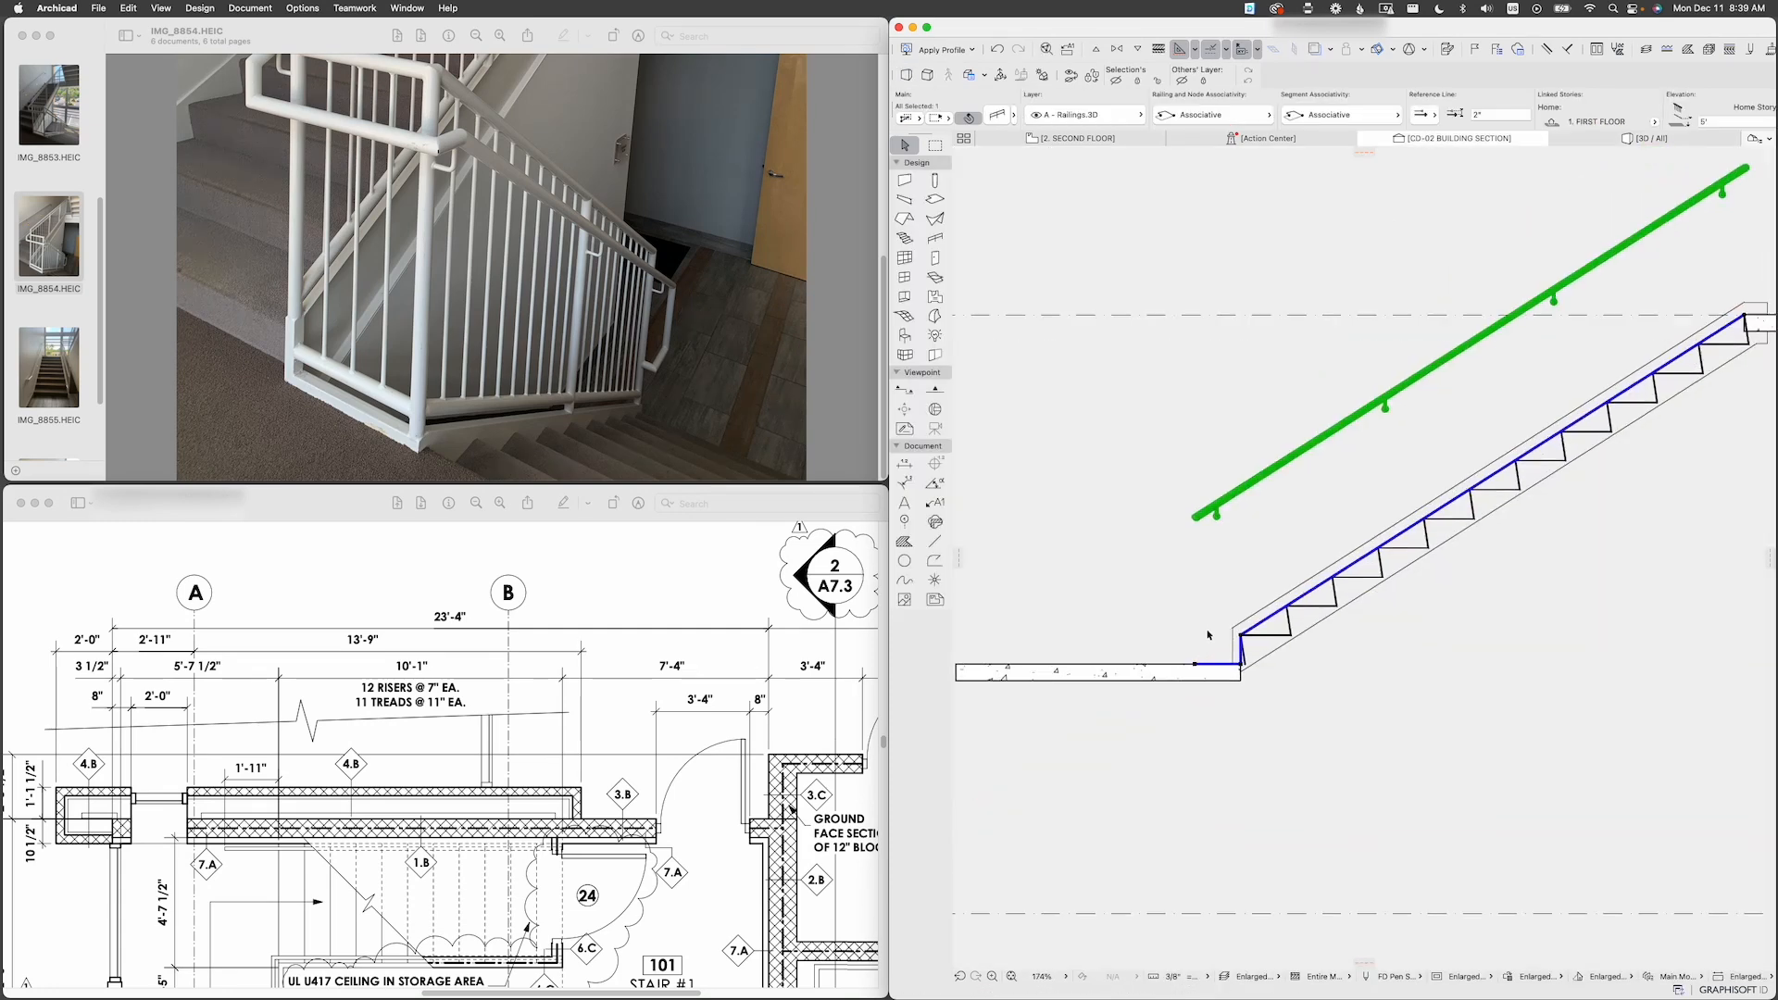
scroll(1208, 635, up, 3)
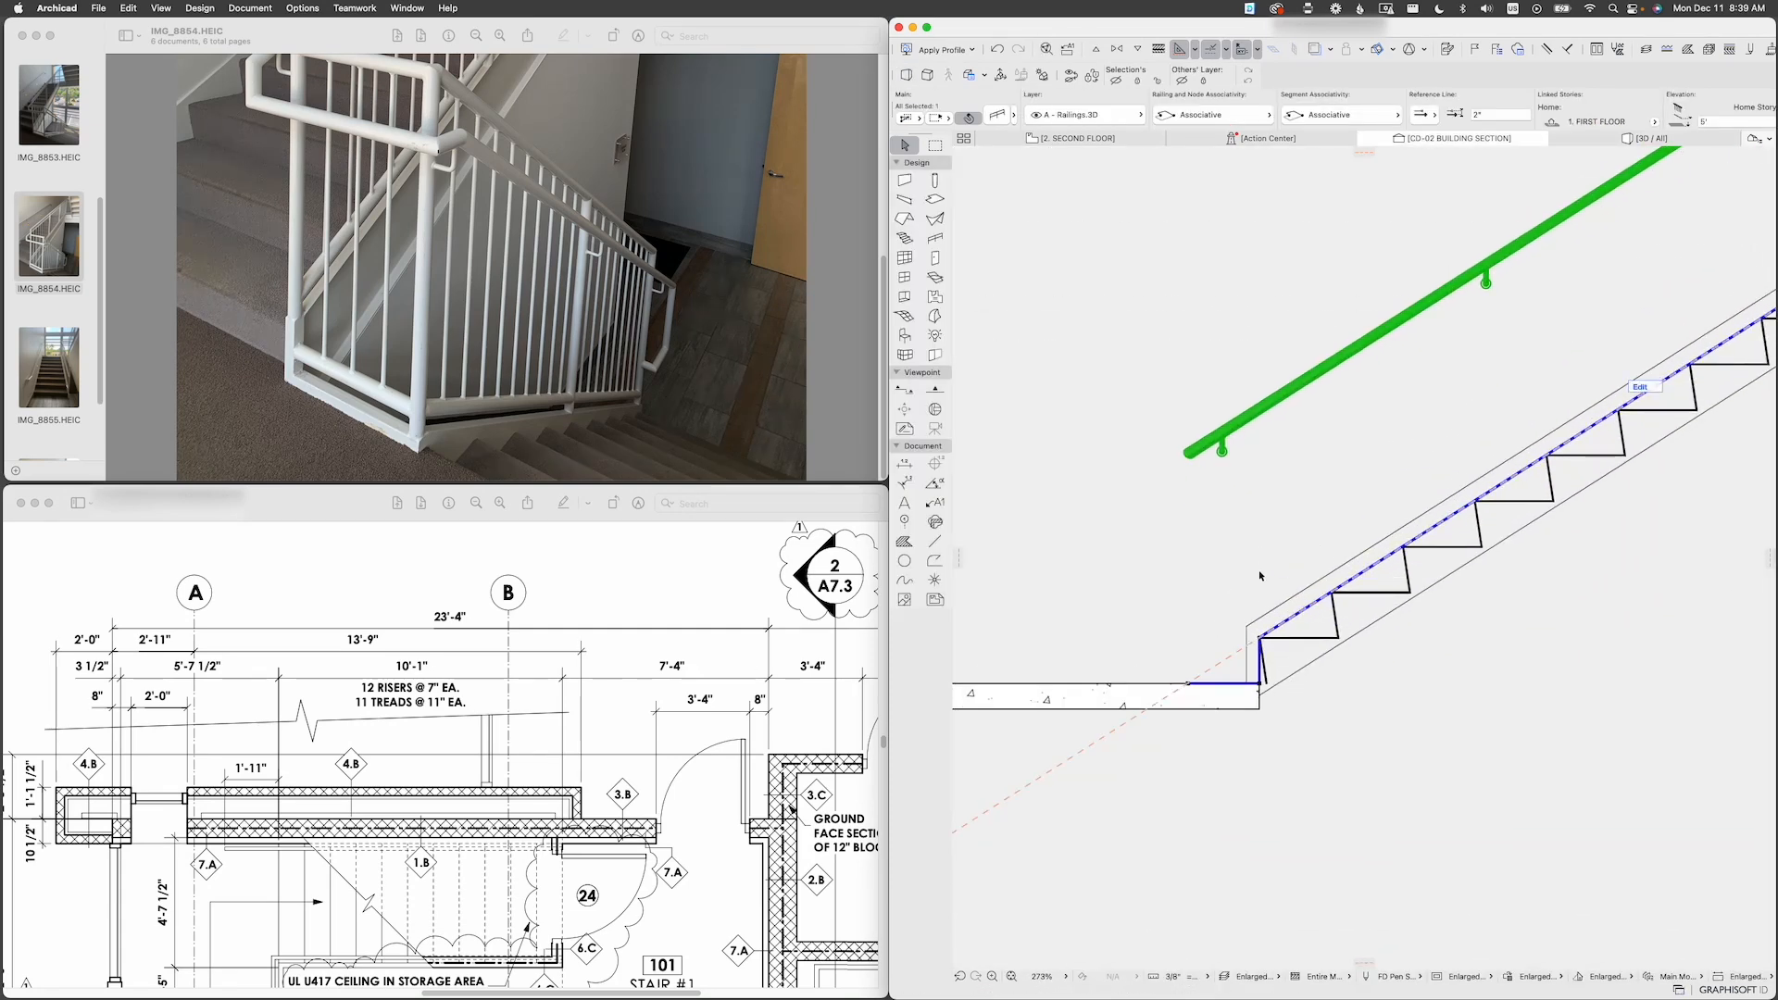
scroll(1266, 674, up, 3)
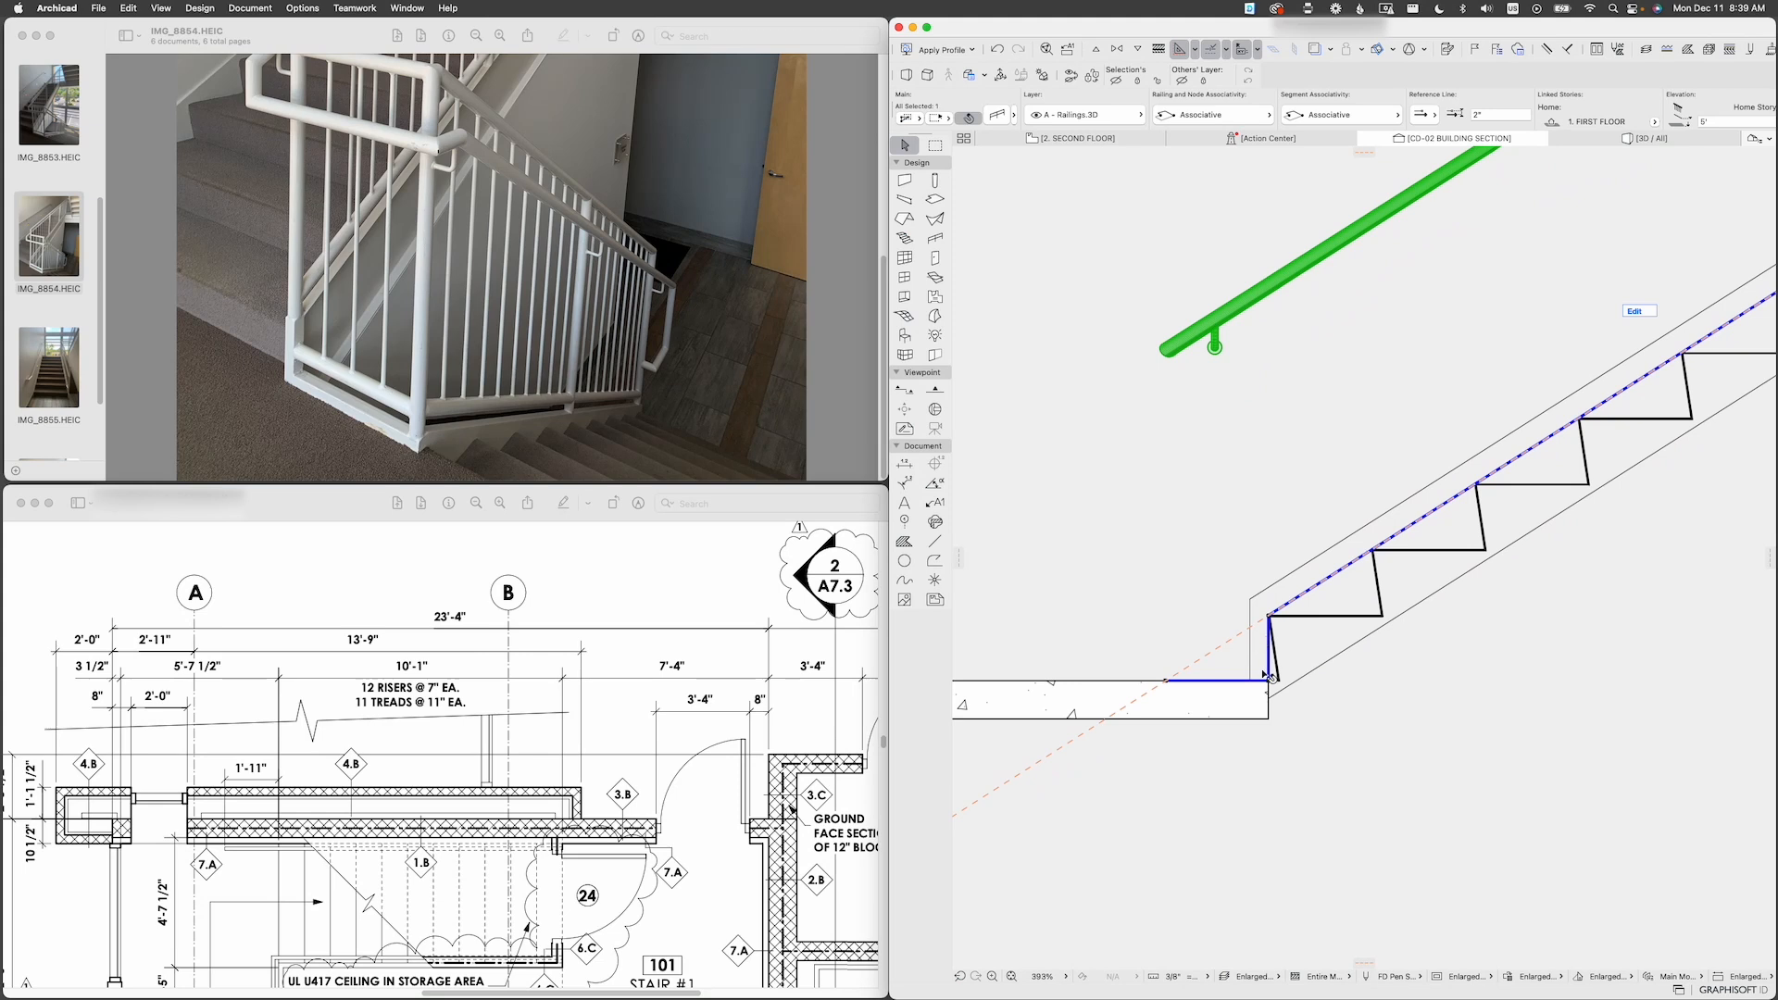
click(996, 49)
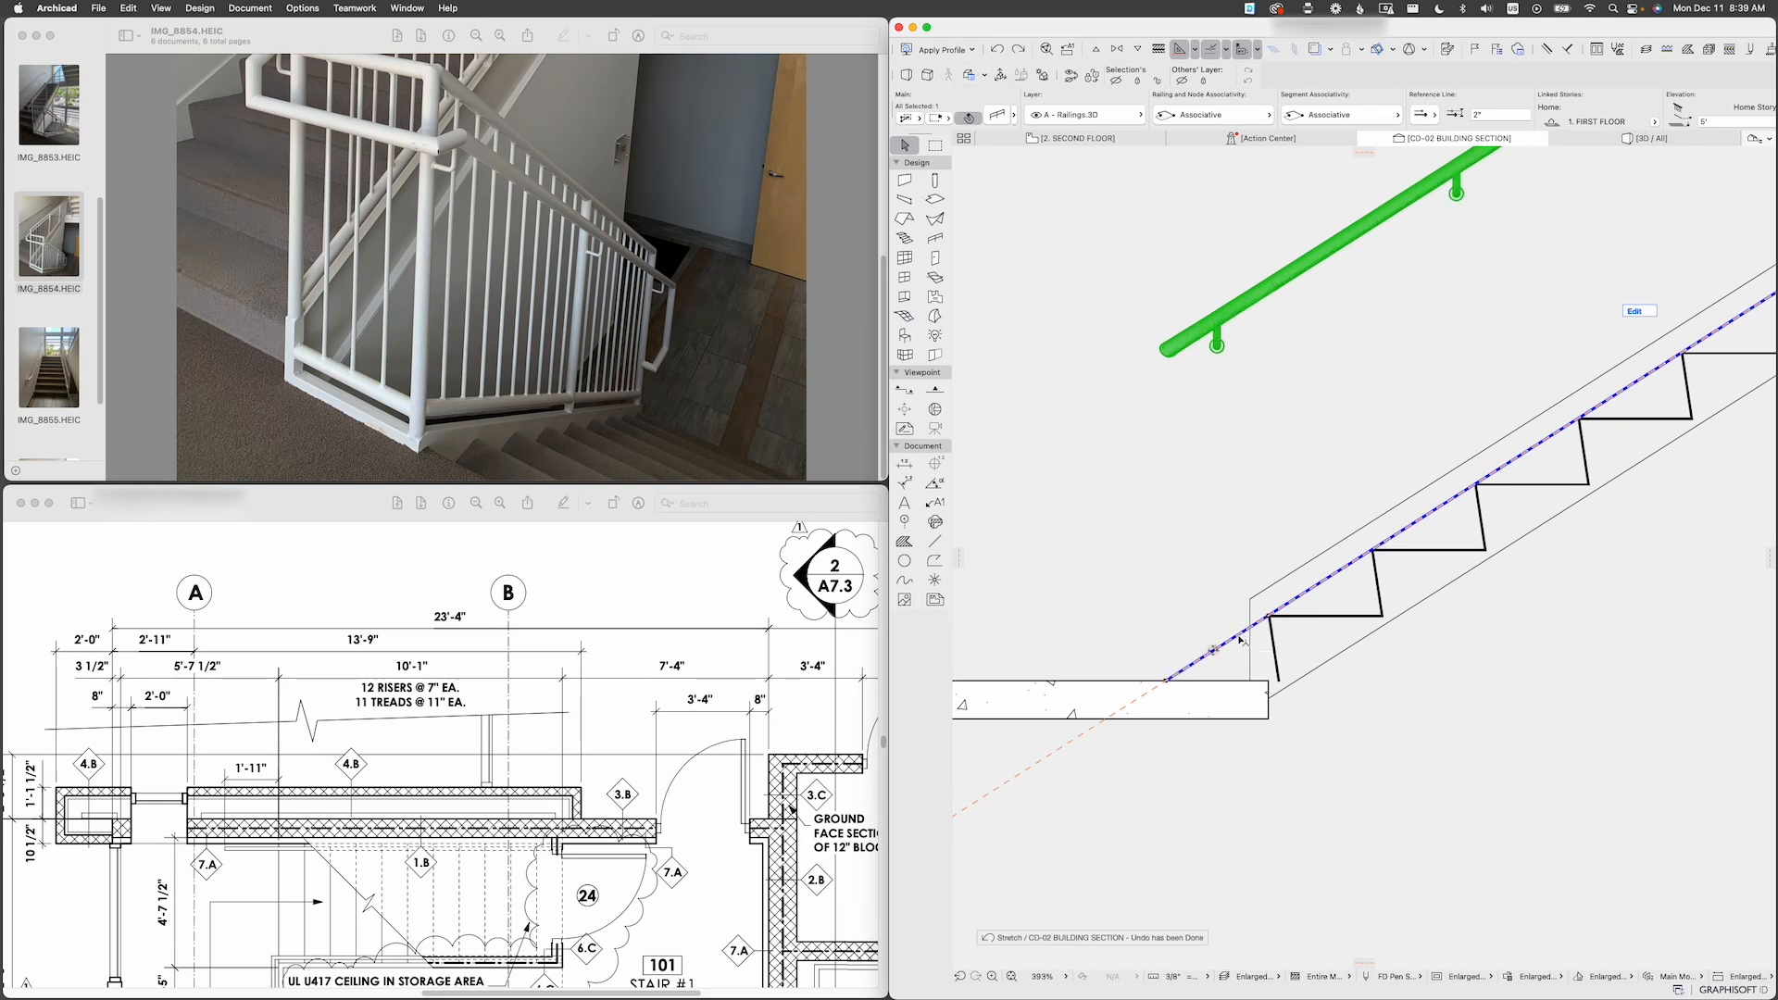
click(1199, 237)
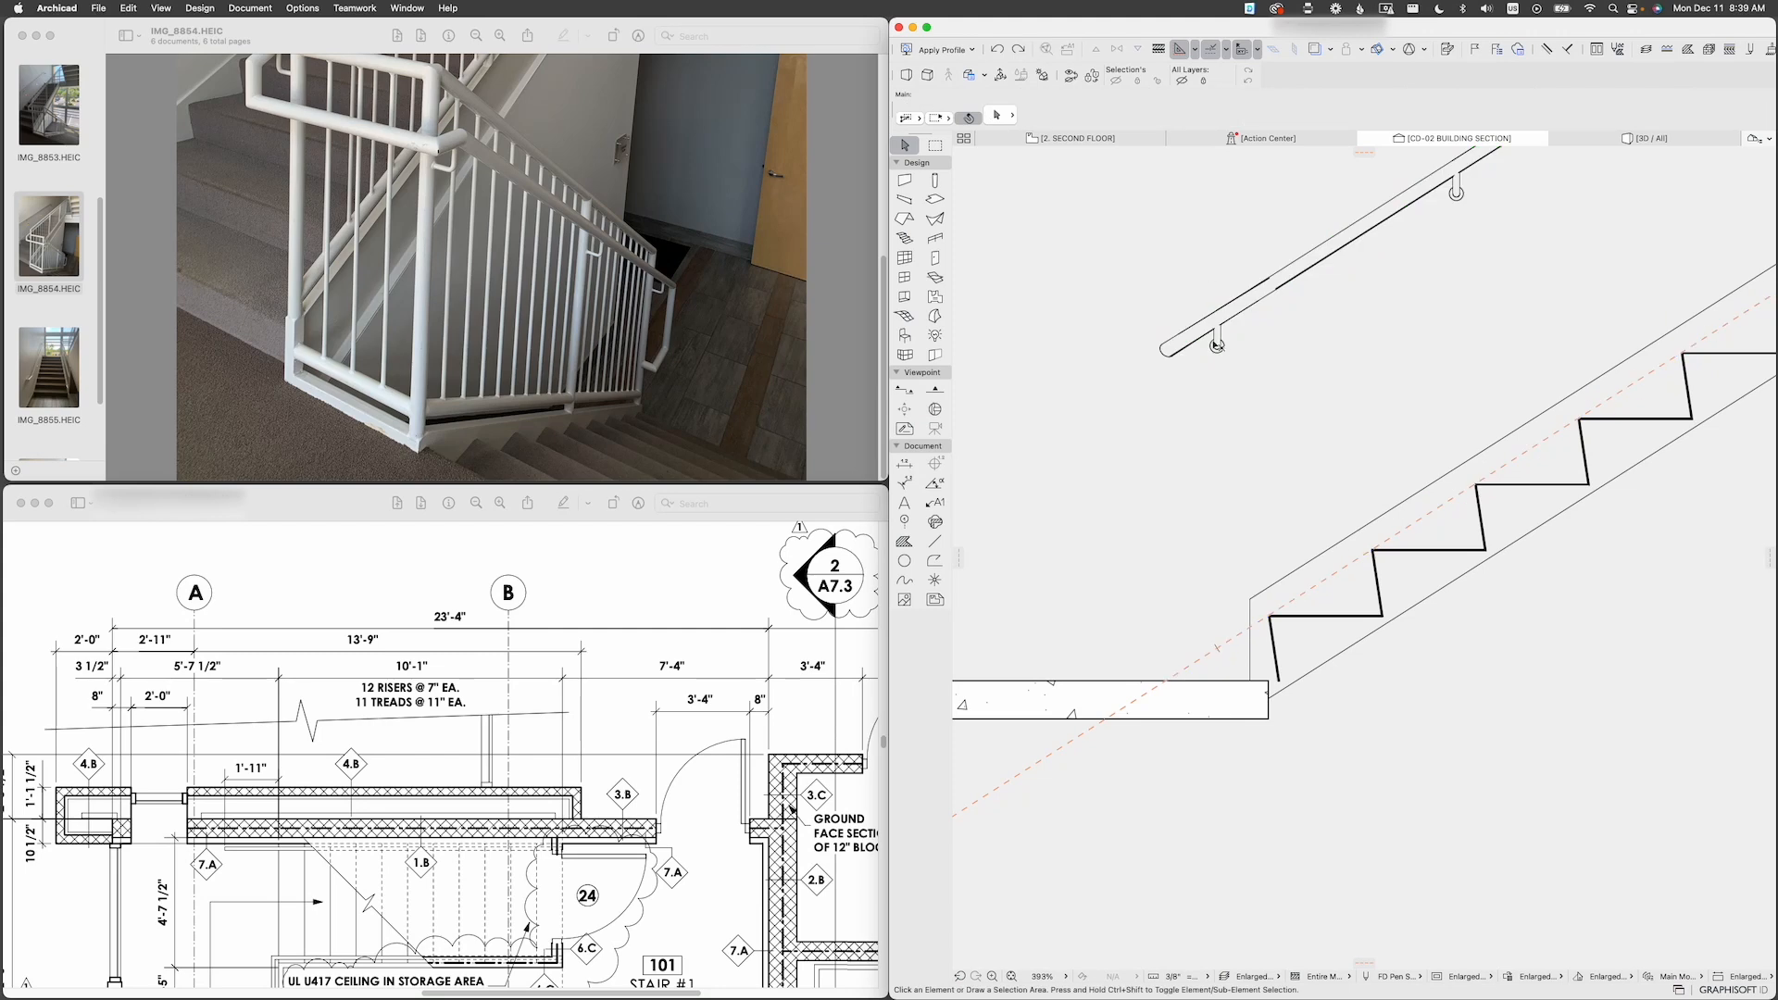
Step: Return to 3D and examine the lower flight's wall handrail in edit mode from the intermediate landing side
scroll(1211, 346, down, 5)
click(1249, 344)
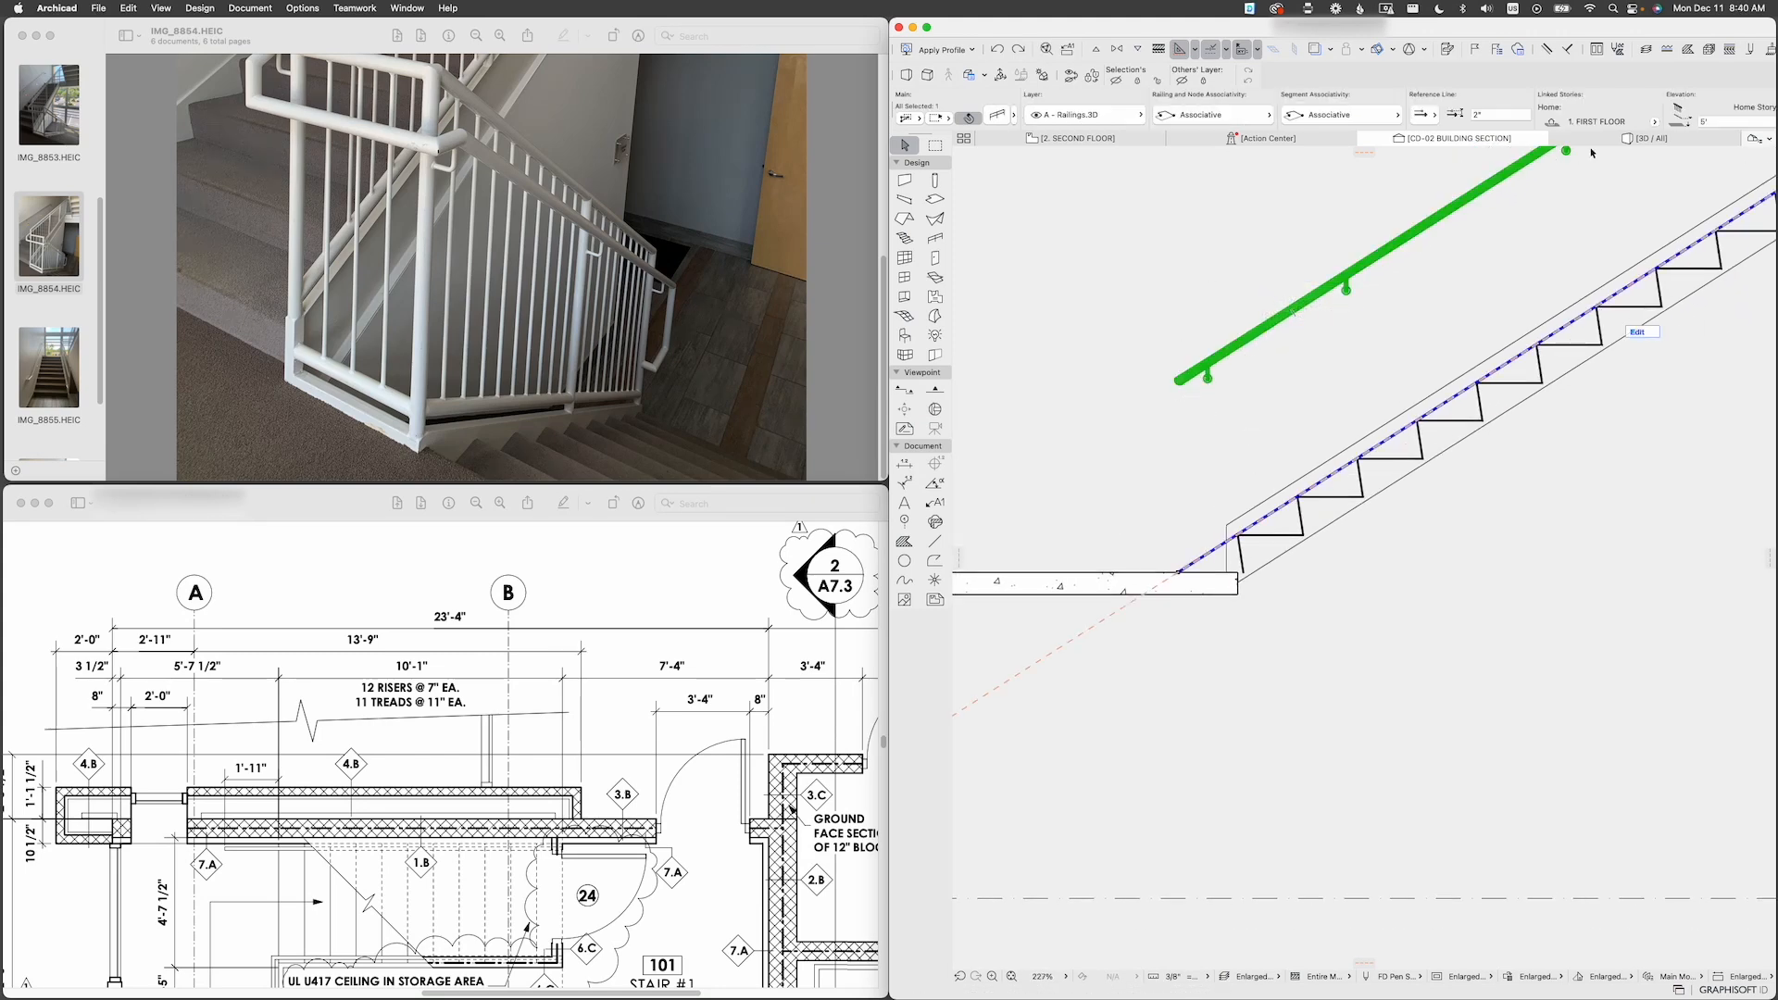
click(1616, 139)
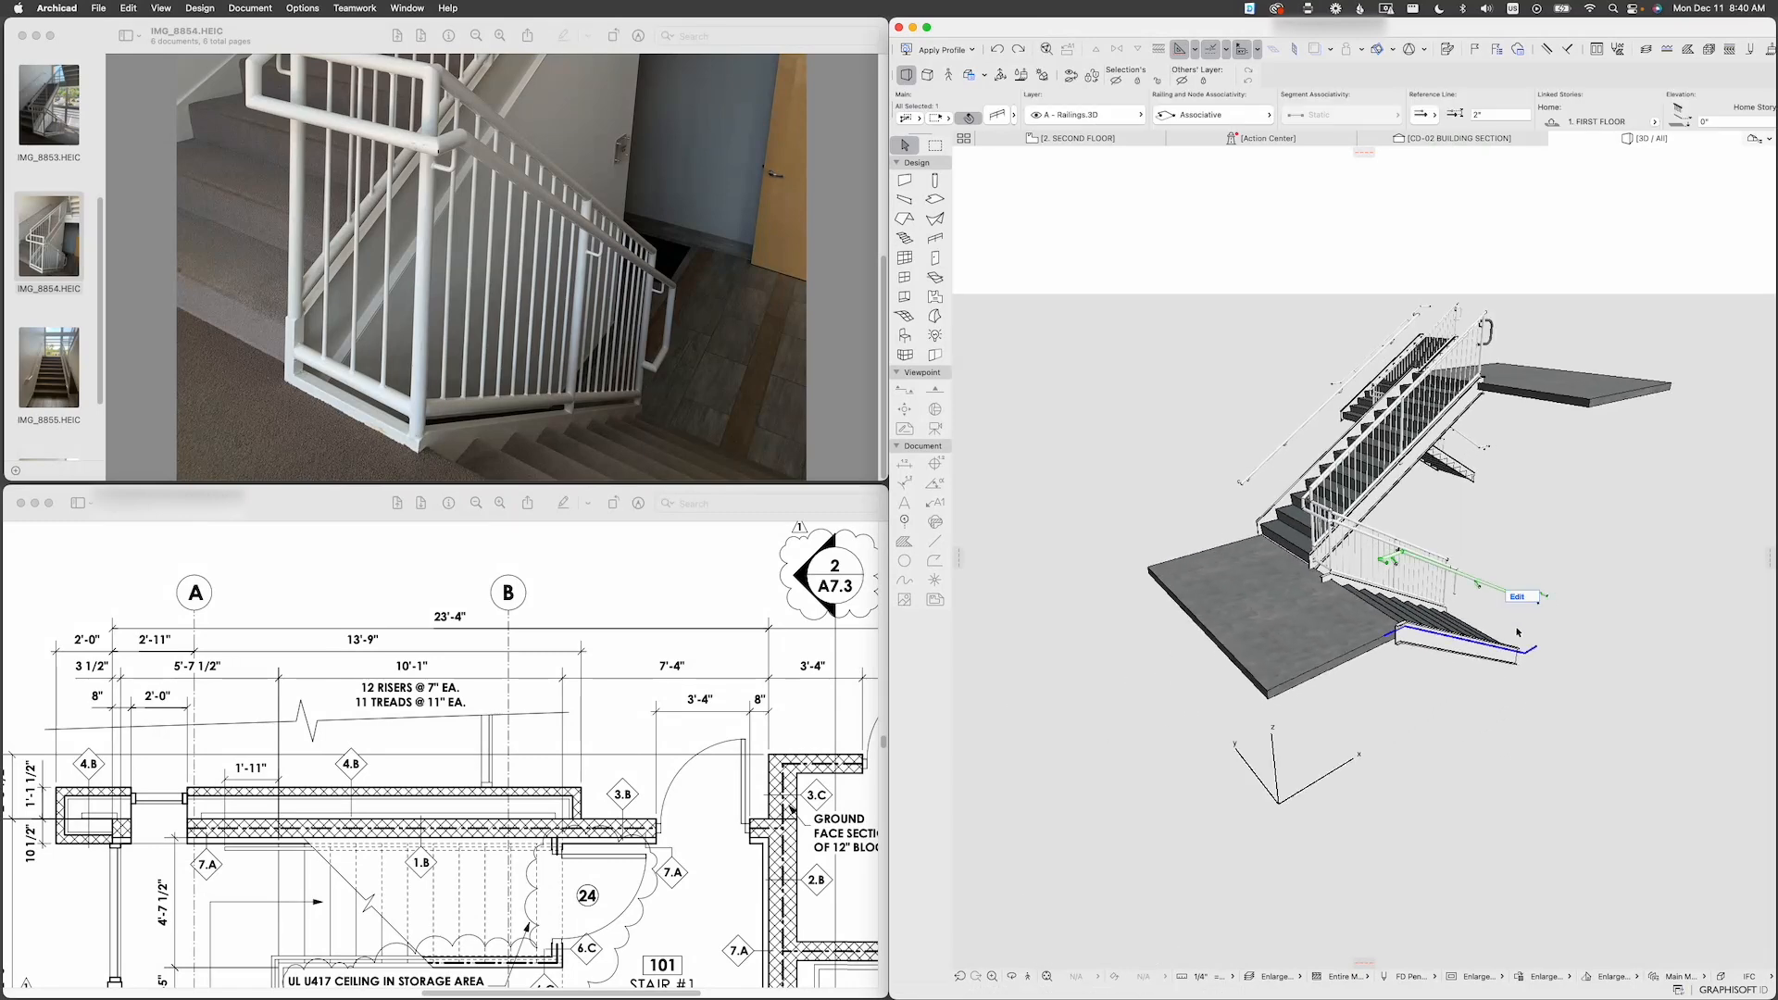
click(1517, 596)
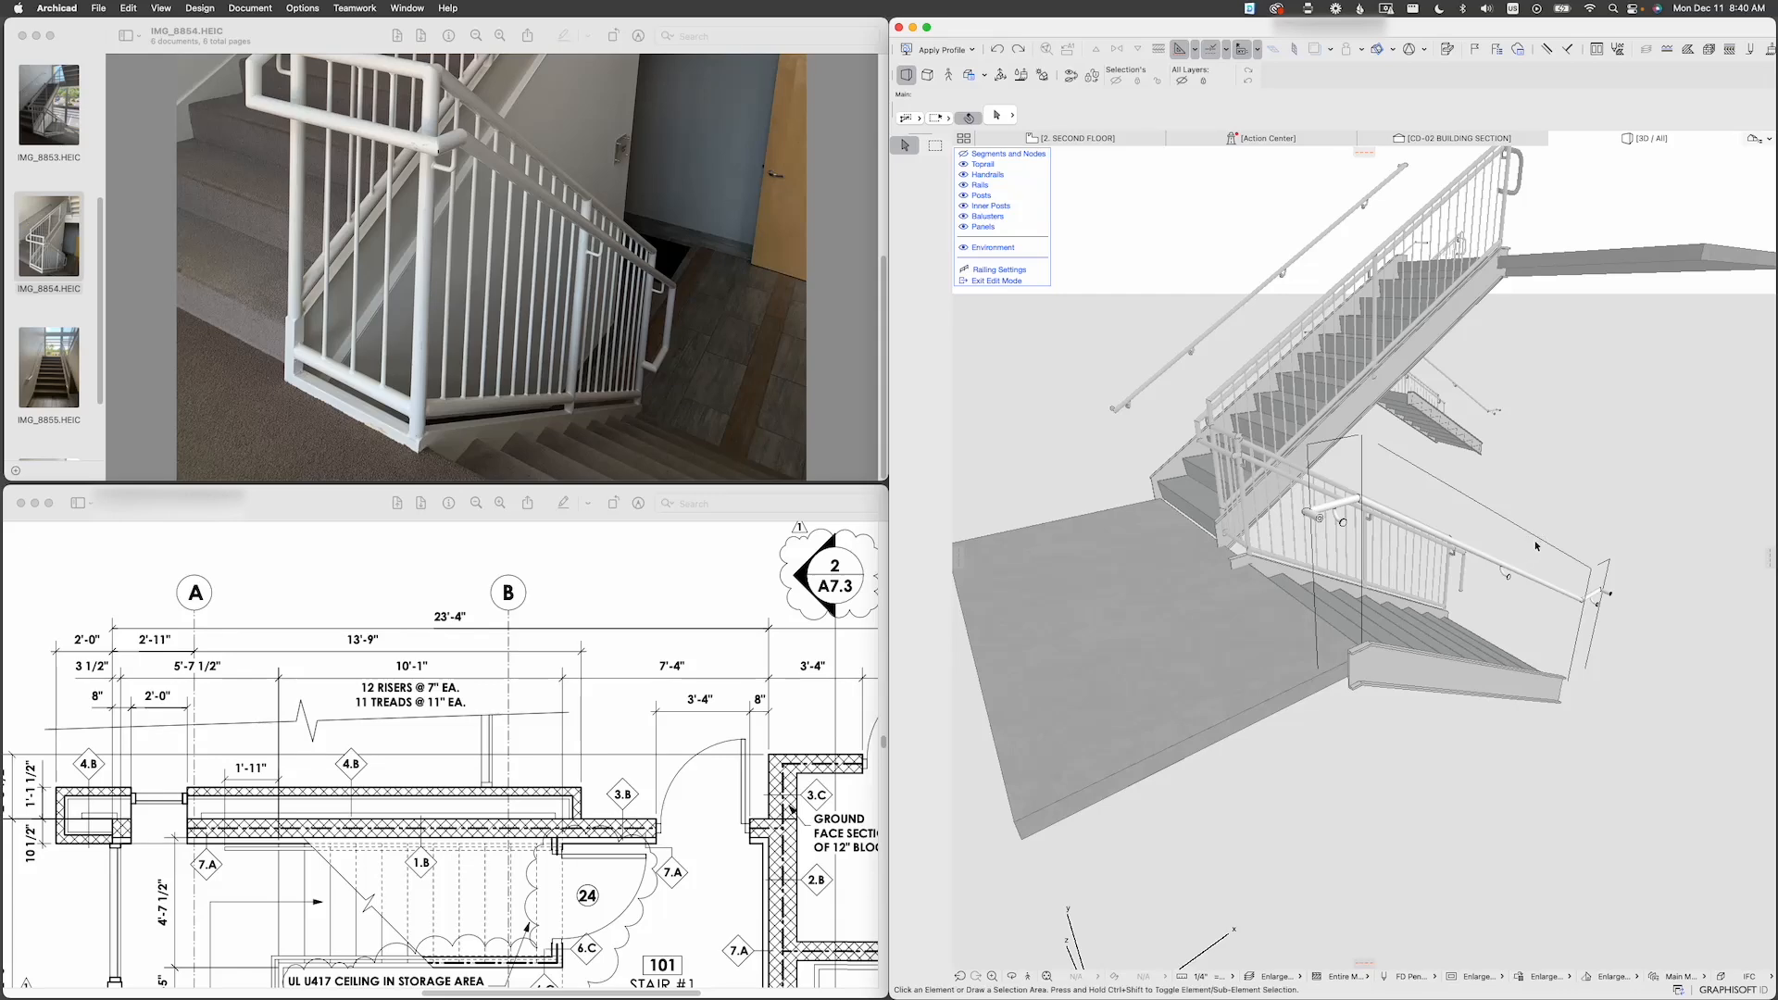
scroll(1554, 635, up, 5)
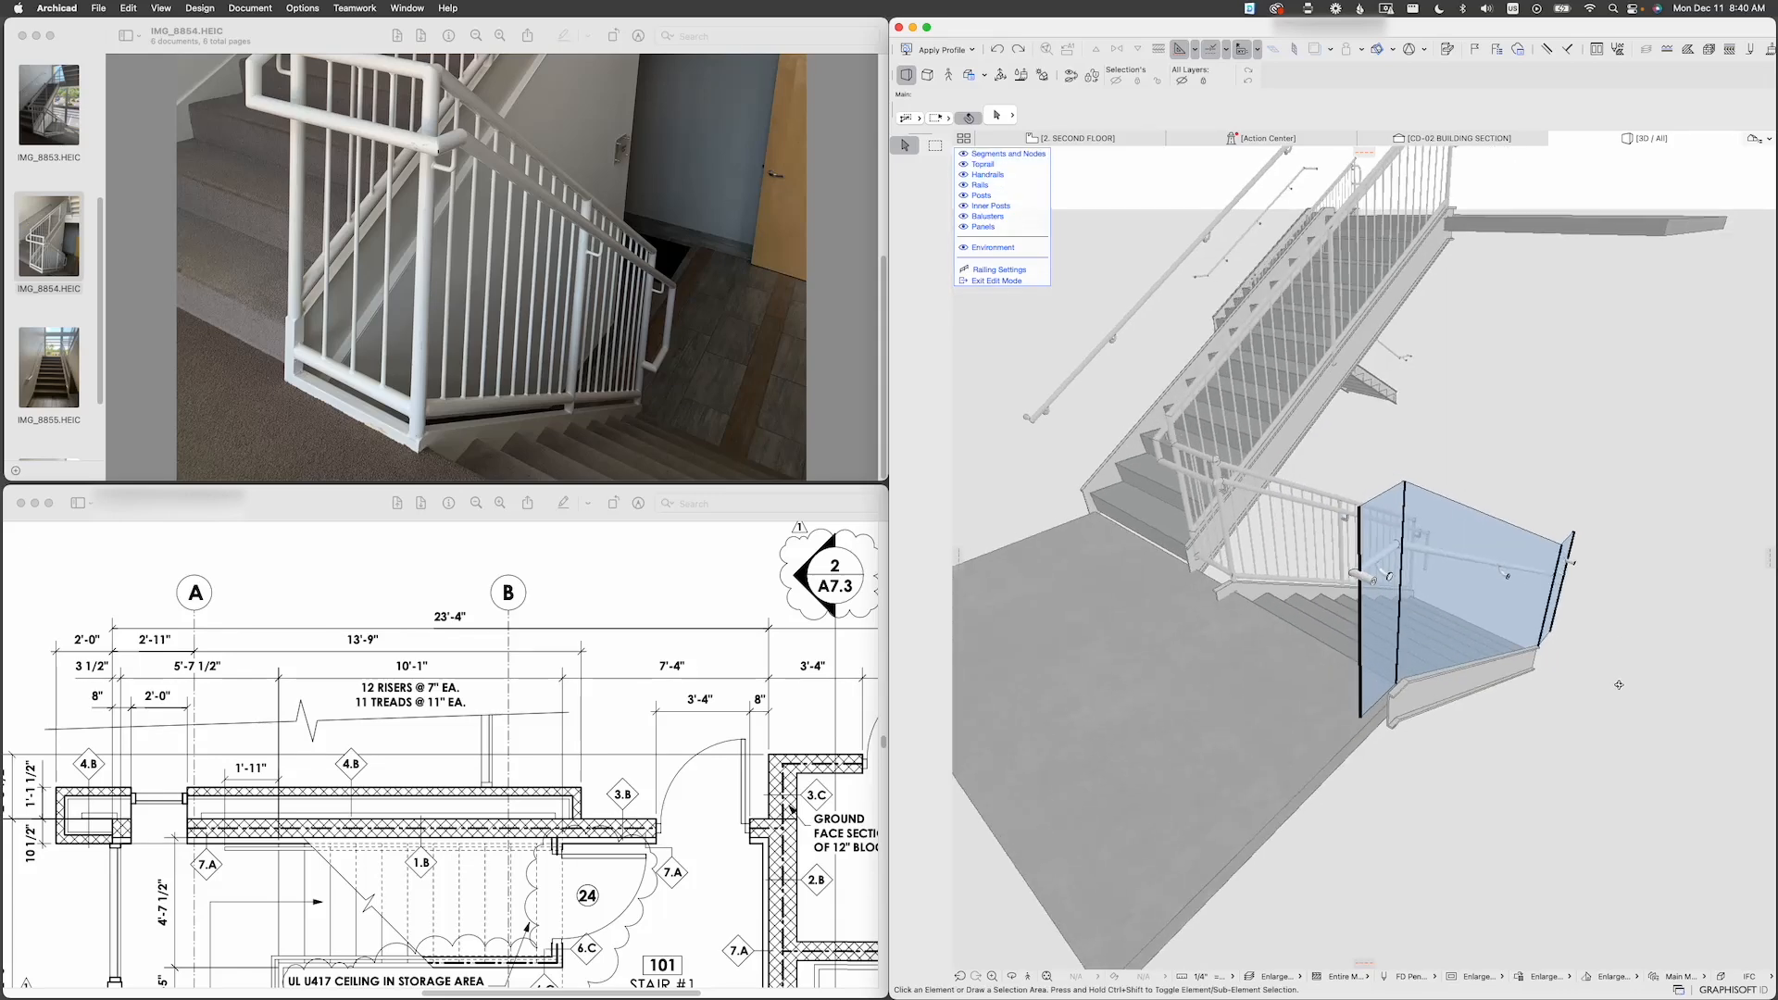
Step: Examine the horizontal end segment at the foot of the lower flight's wall handrail in 3D edit mode
shift+middle_drag(1554, 635, 1639, 676)
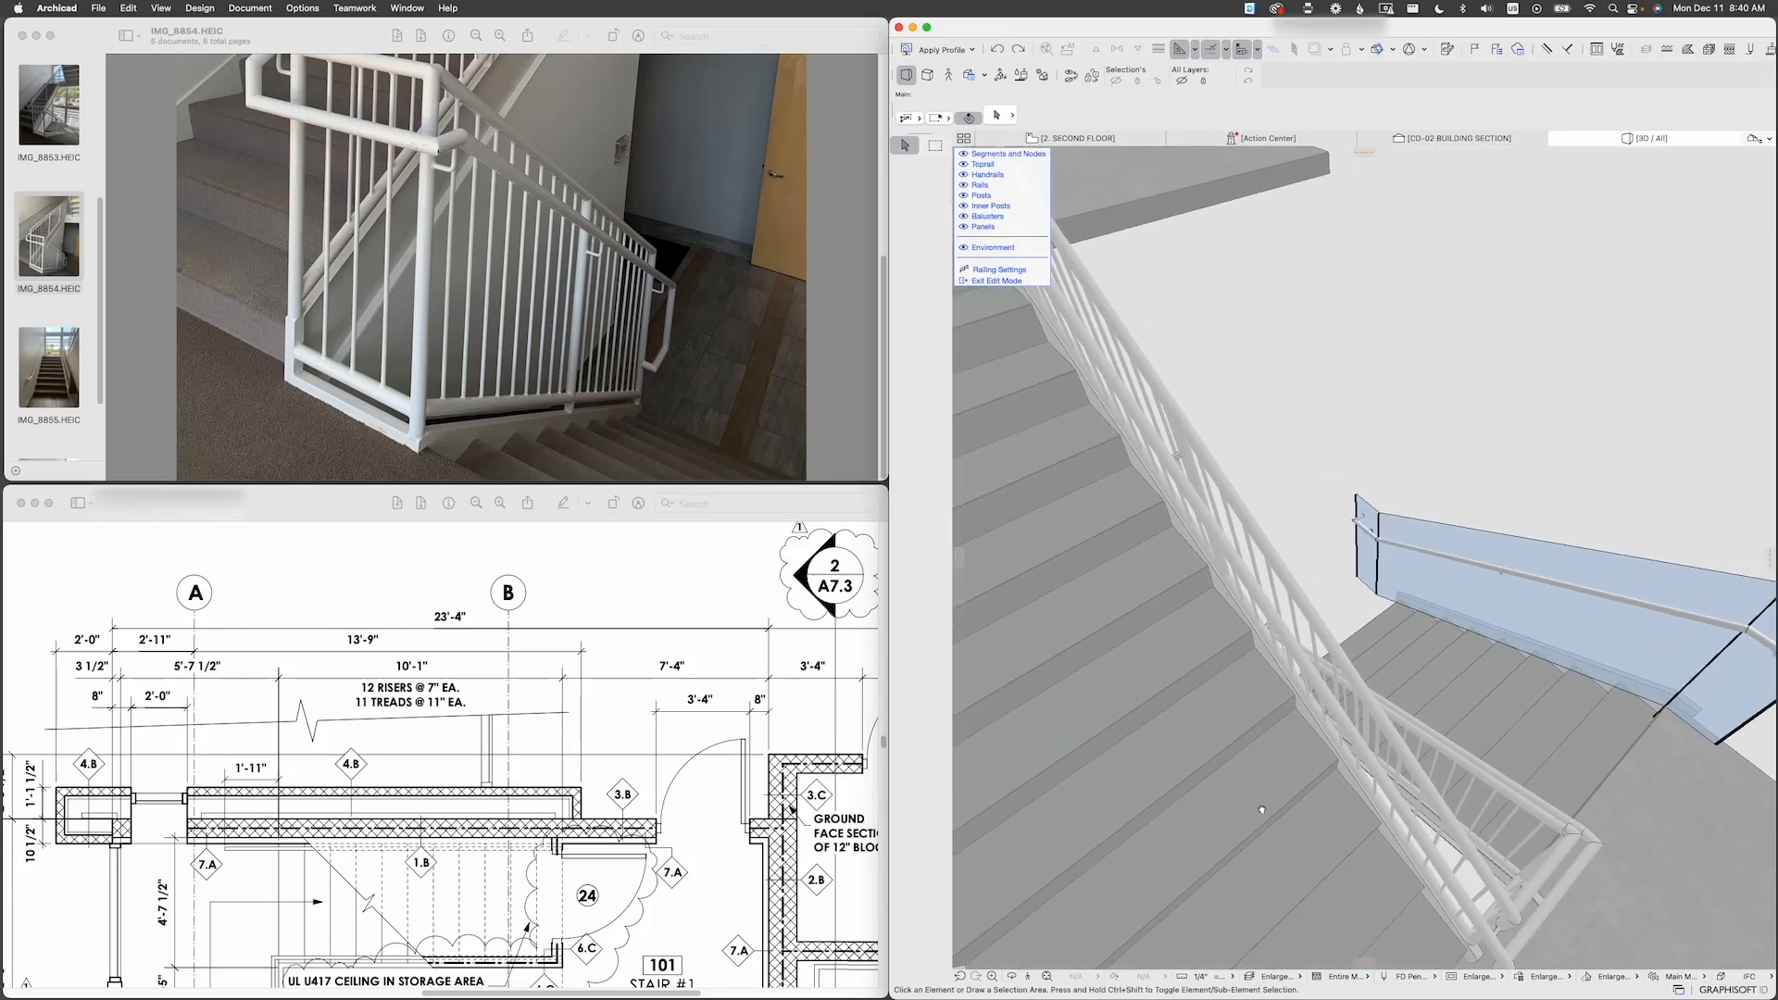
shift+middle_drag(1352, 657, 1482, 560)
click(1293, 658)
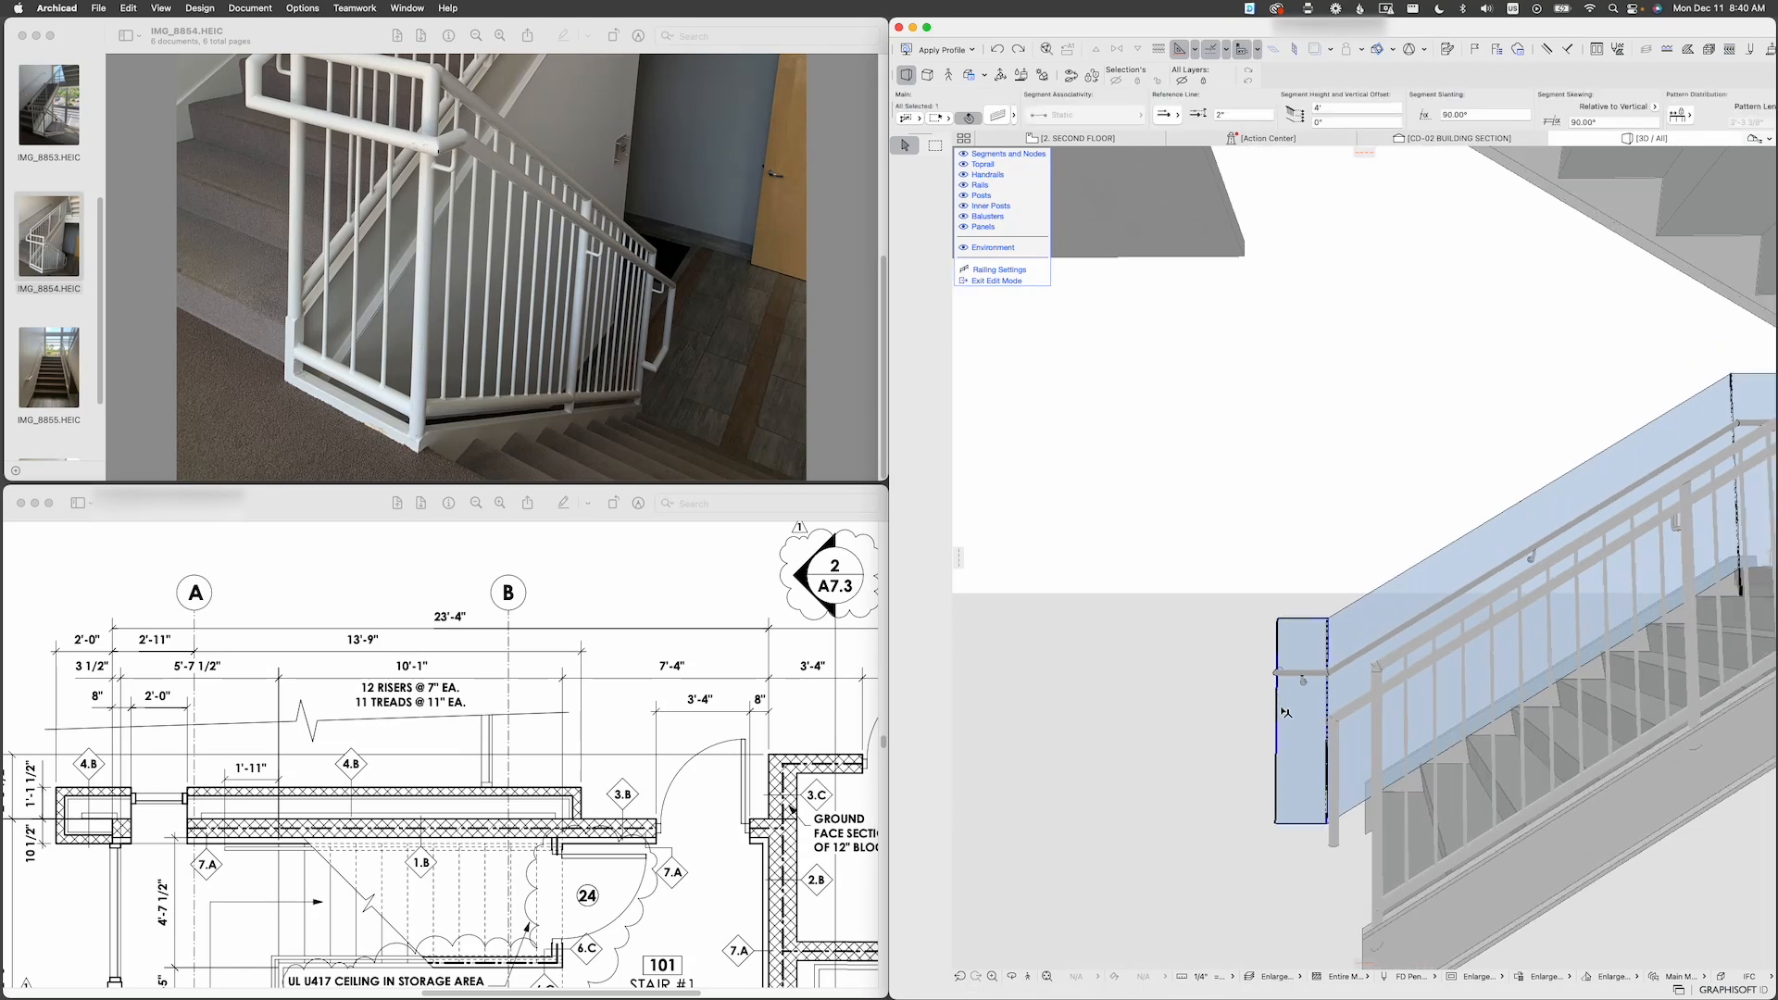
scroll(1315, 676, up, 5)
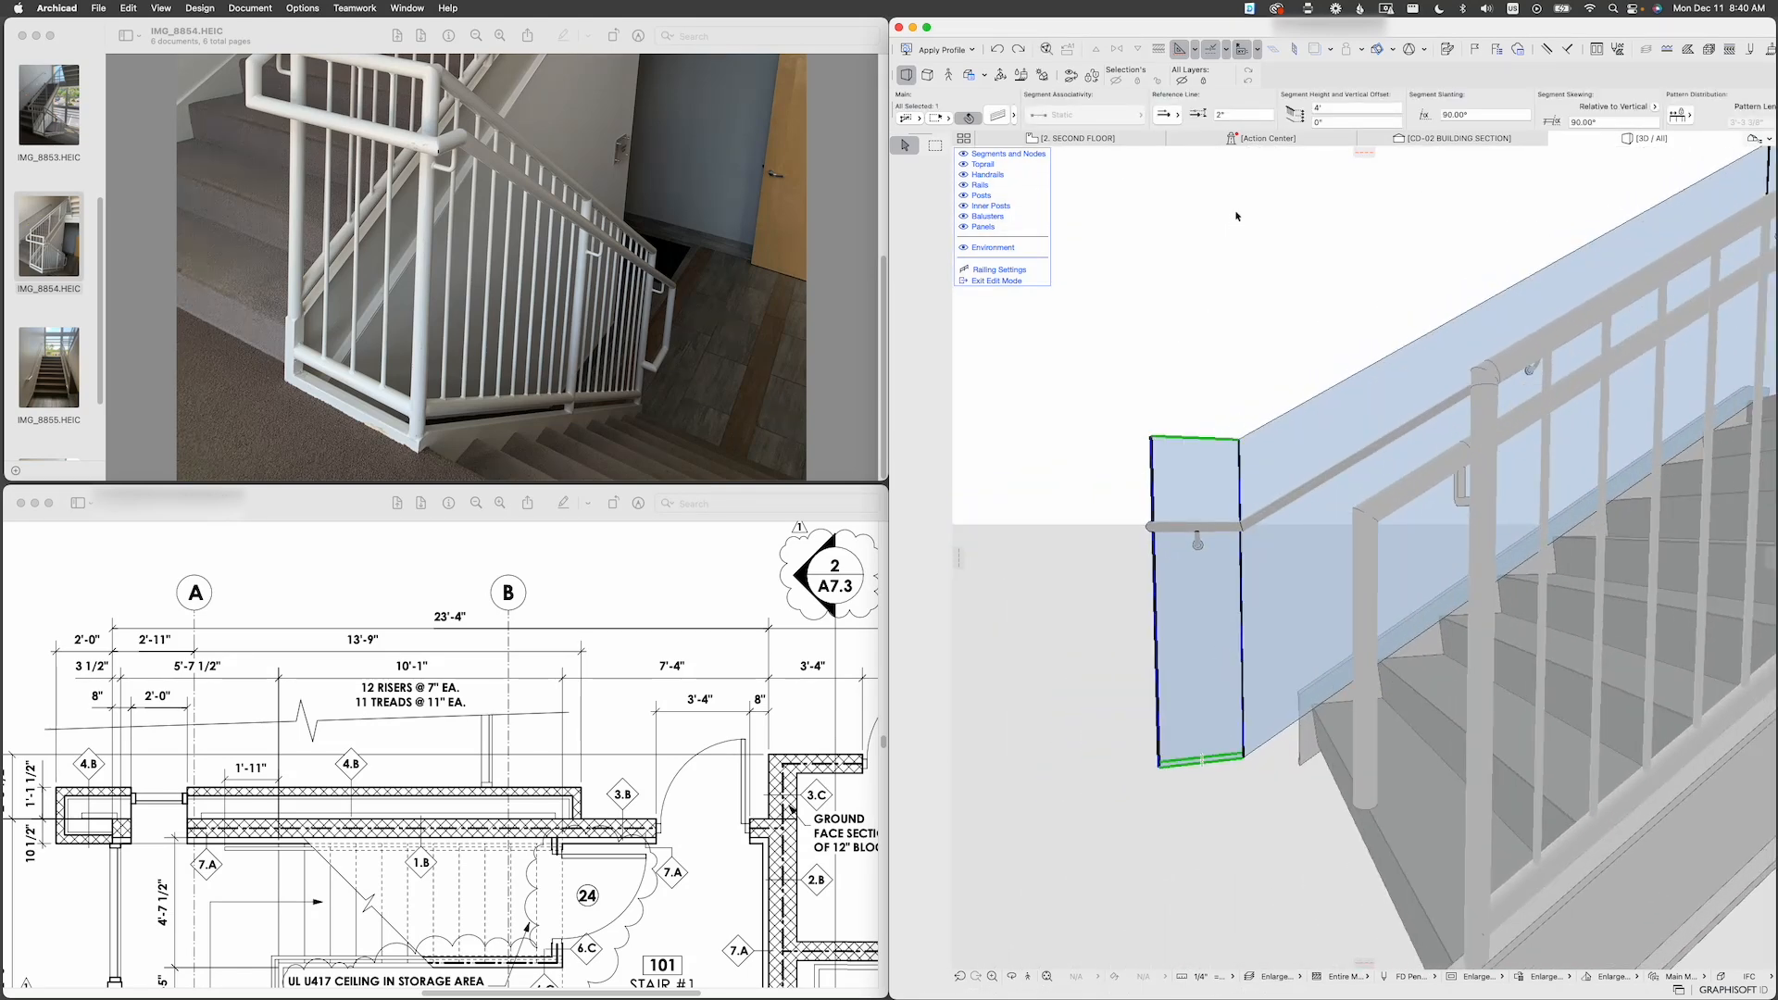
key(Delete)
Step: Return to the building section and inspect the upper flight's sloped handrail component in railing edit mode, leaving the railing selected
click(1430, 141)
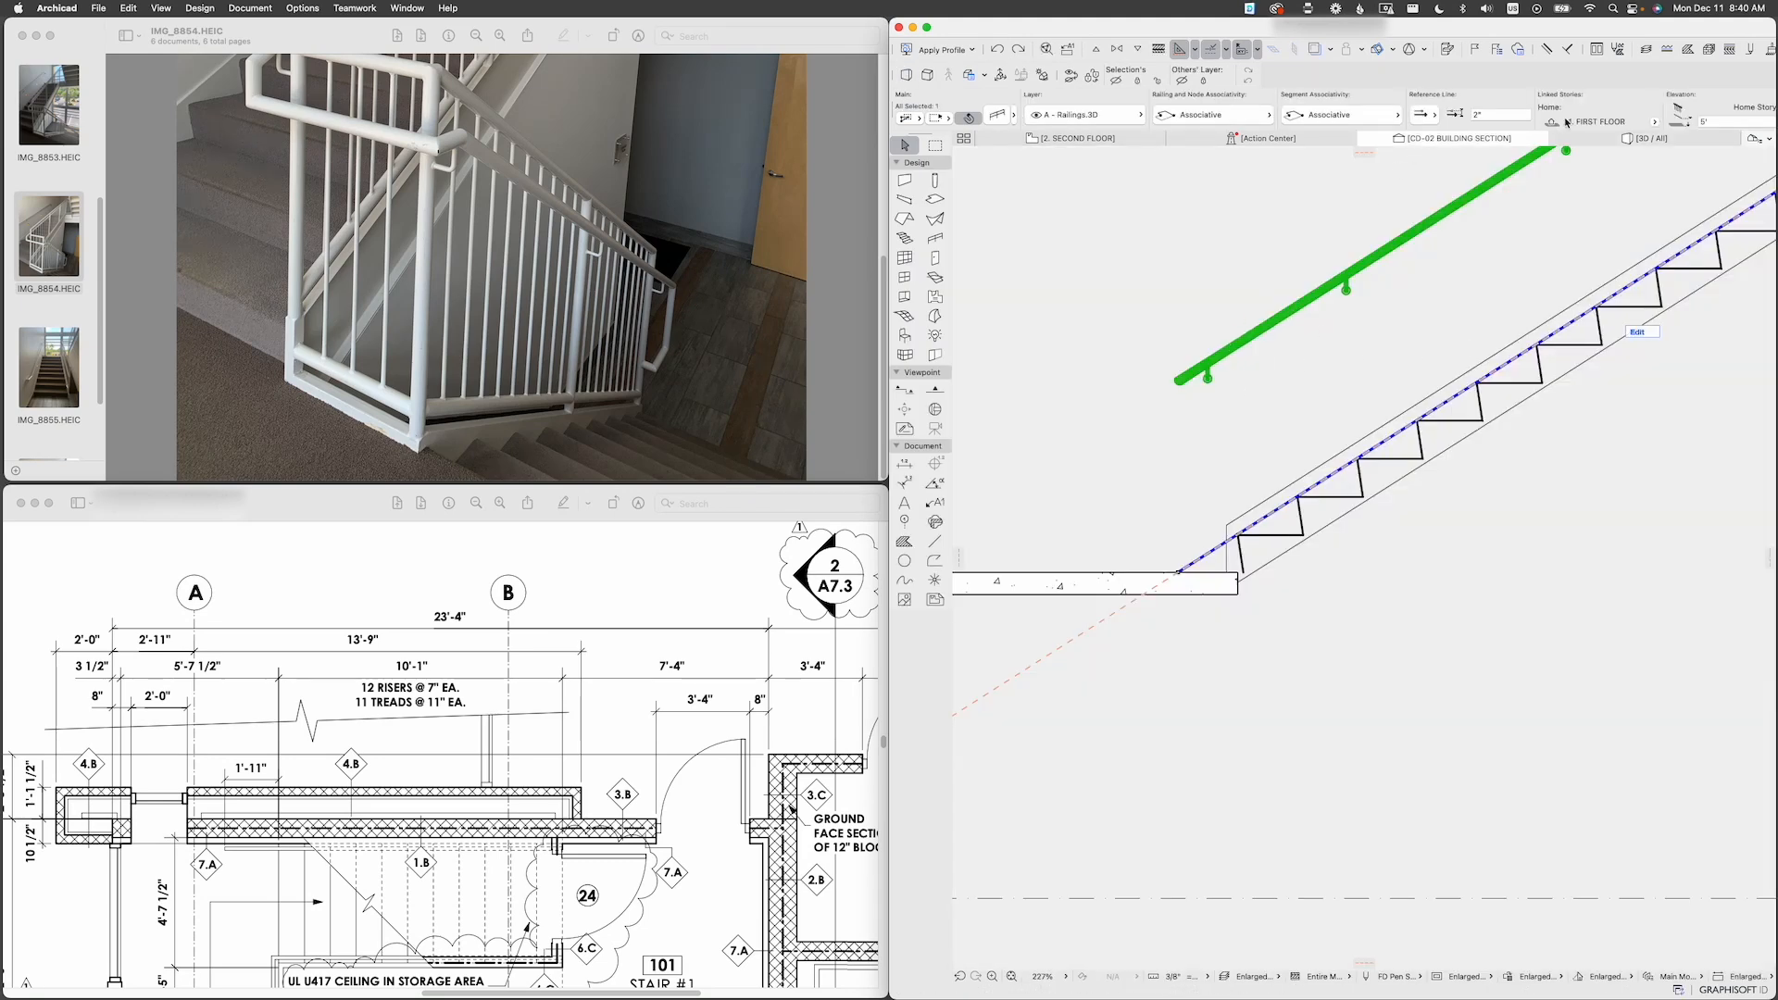
click(1655, 322)
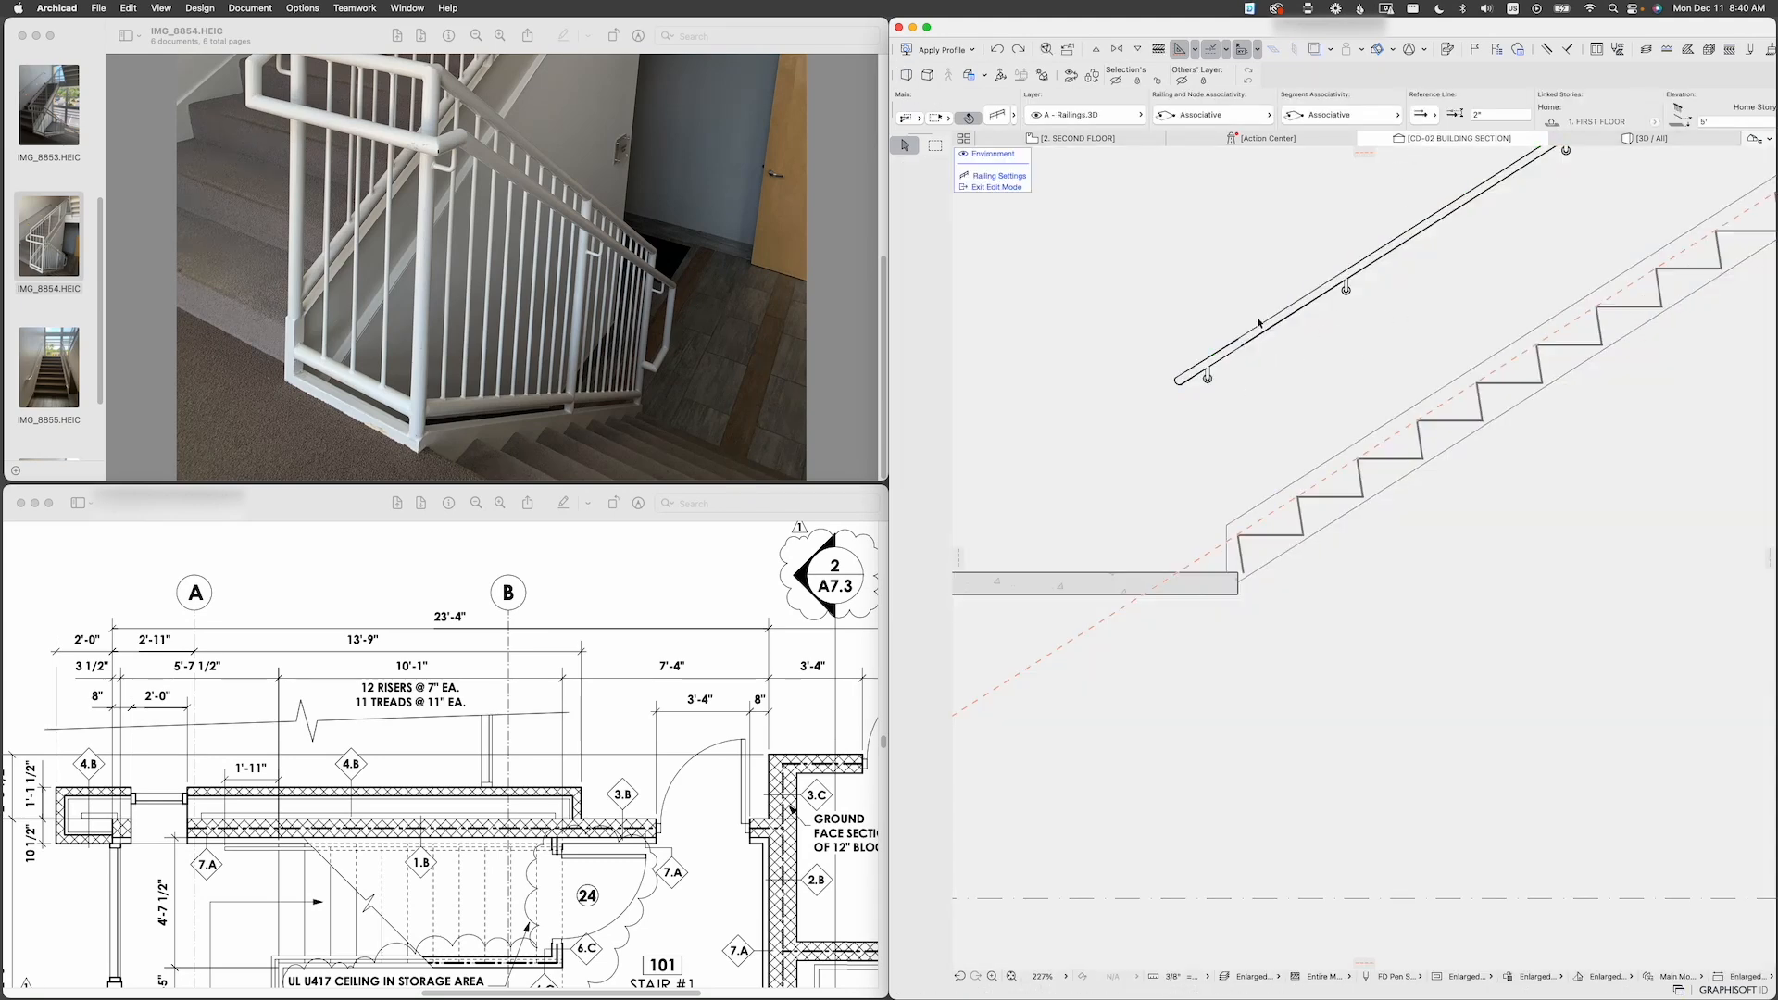
click(1243, 344)
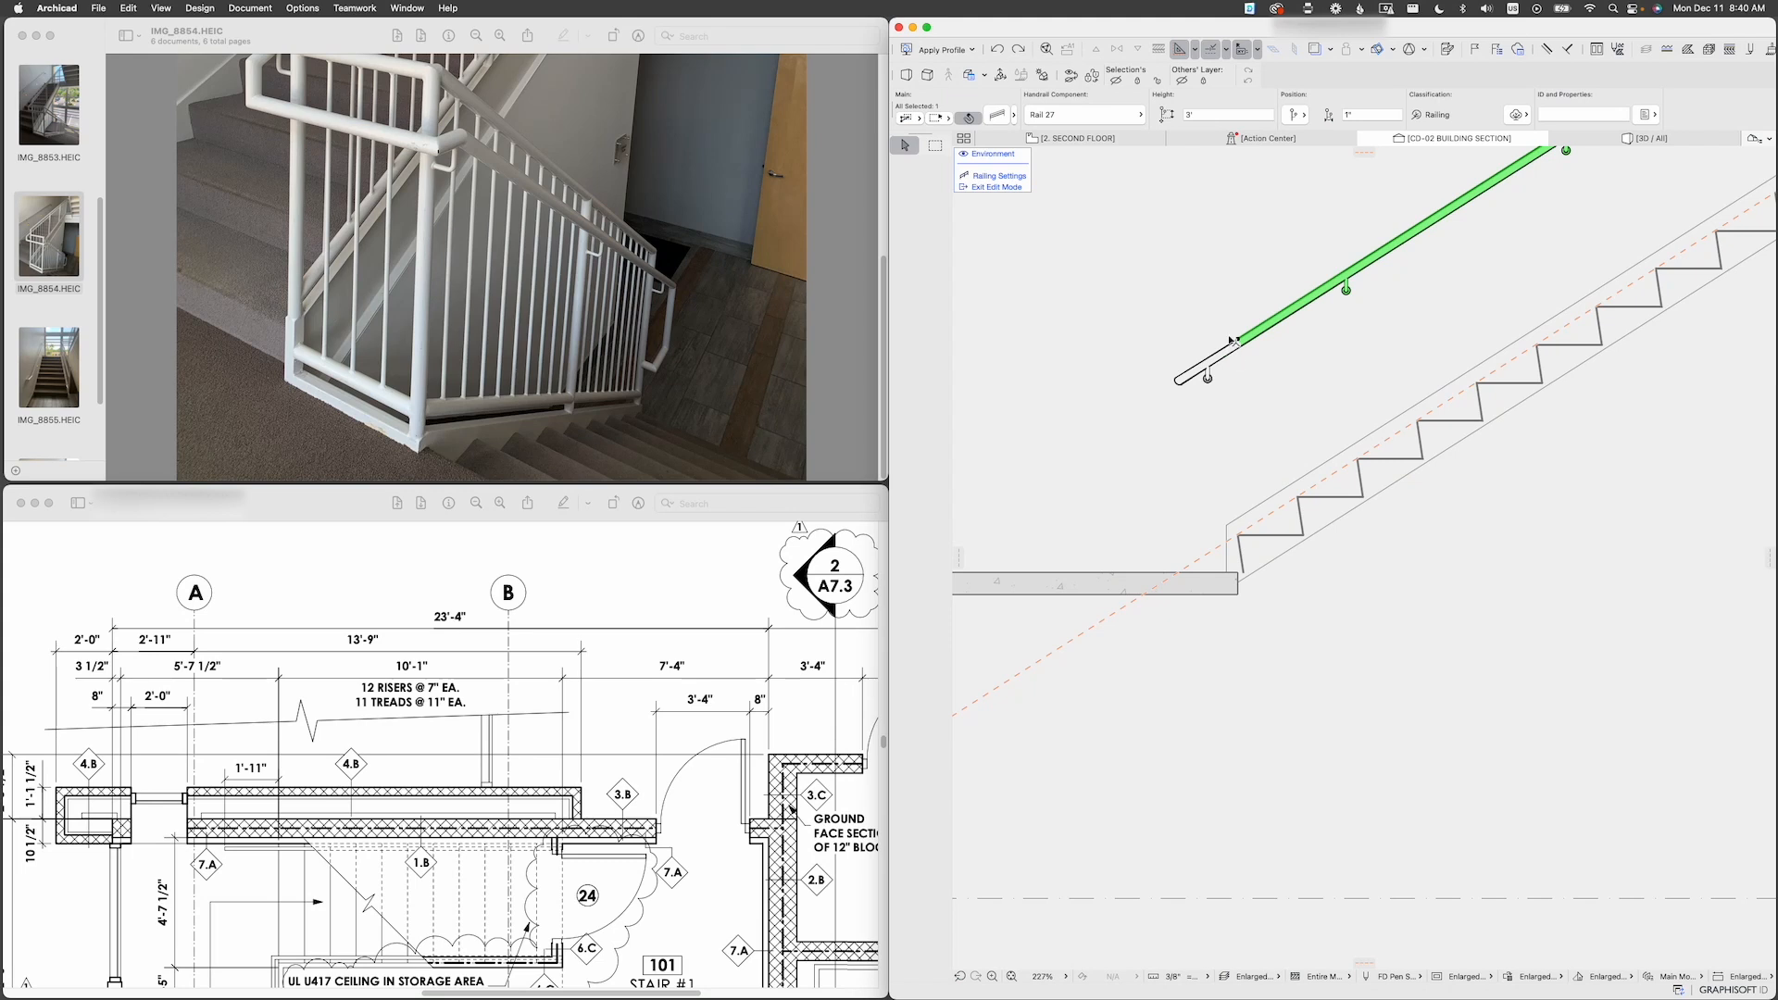
key(Escape)
key(Escape)
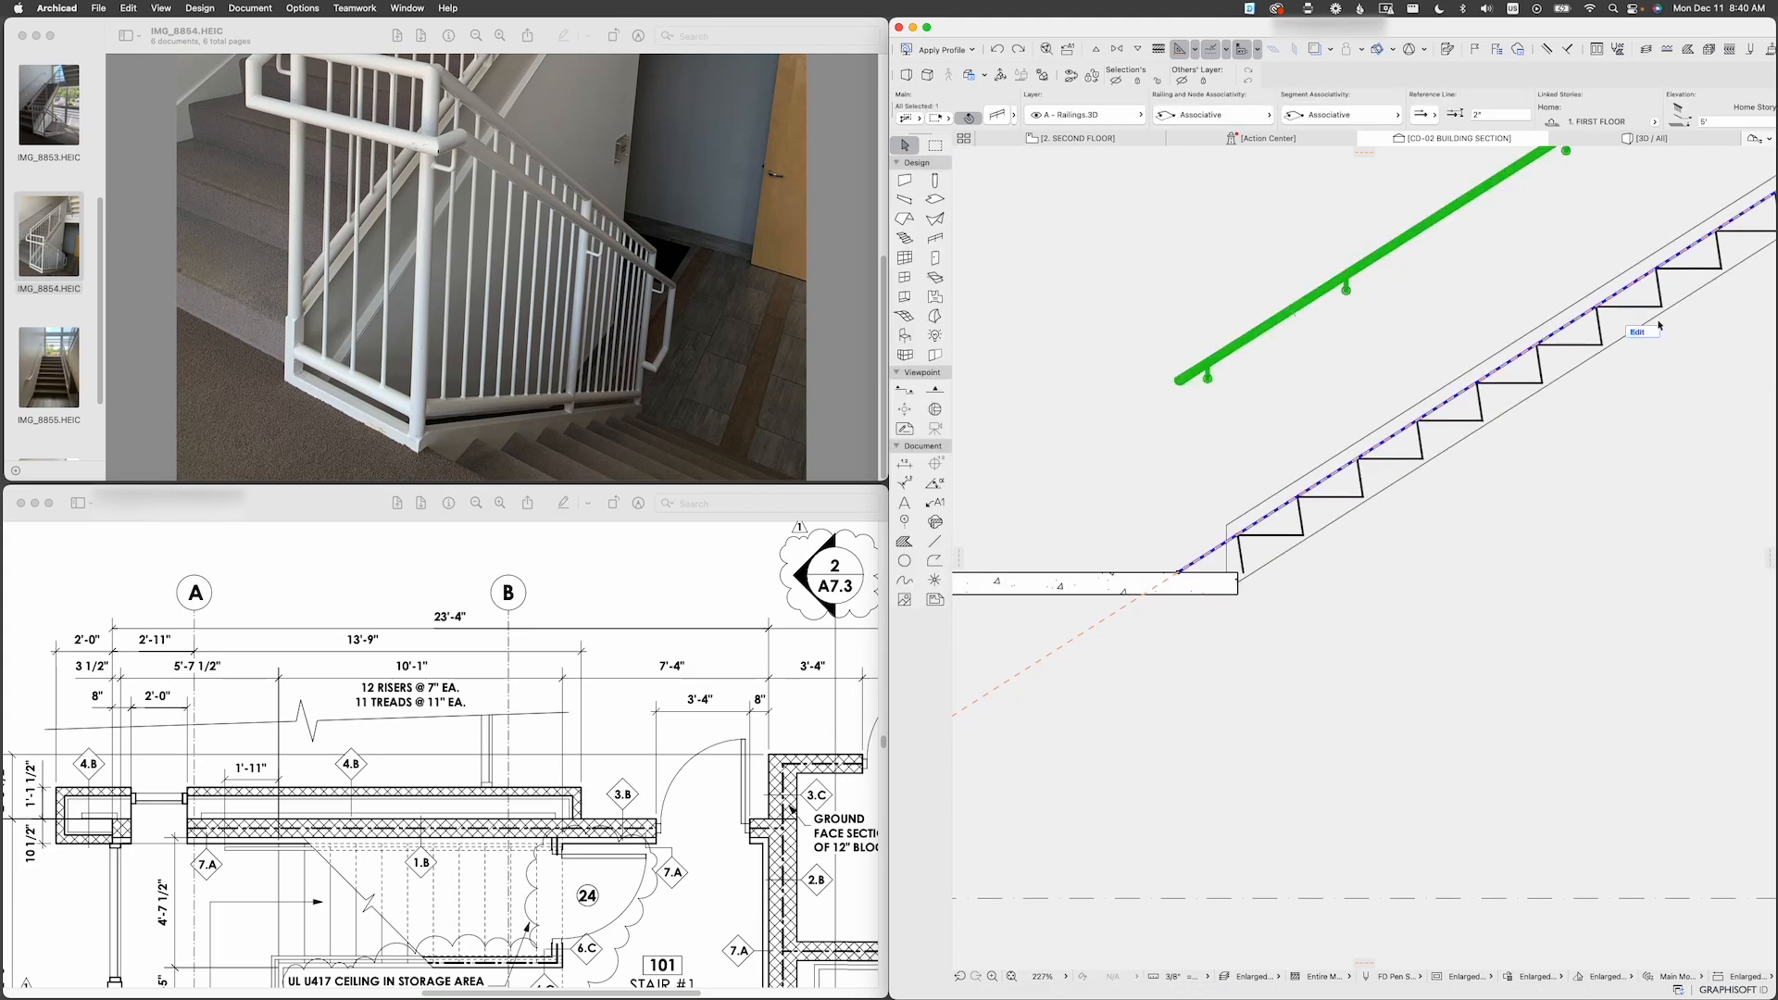
Step: Stretch the handrail's intermediate node at the first riser nosing down the slope onto the railing's lower end node
scroll(1220, 531, up, 5)
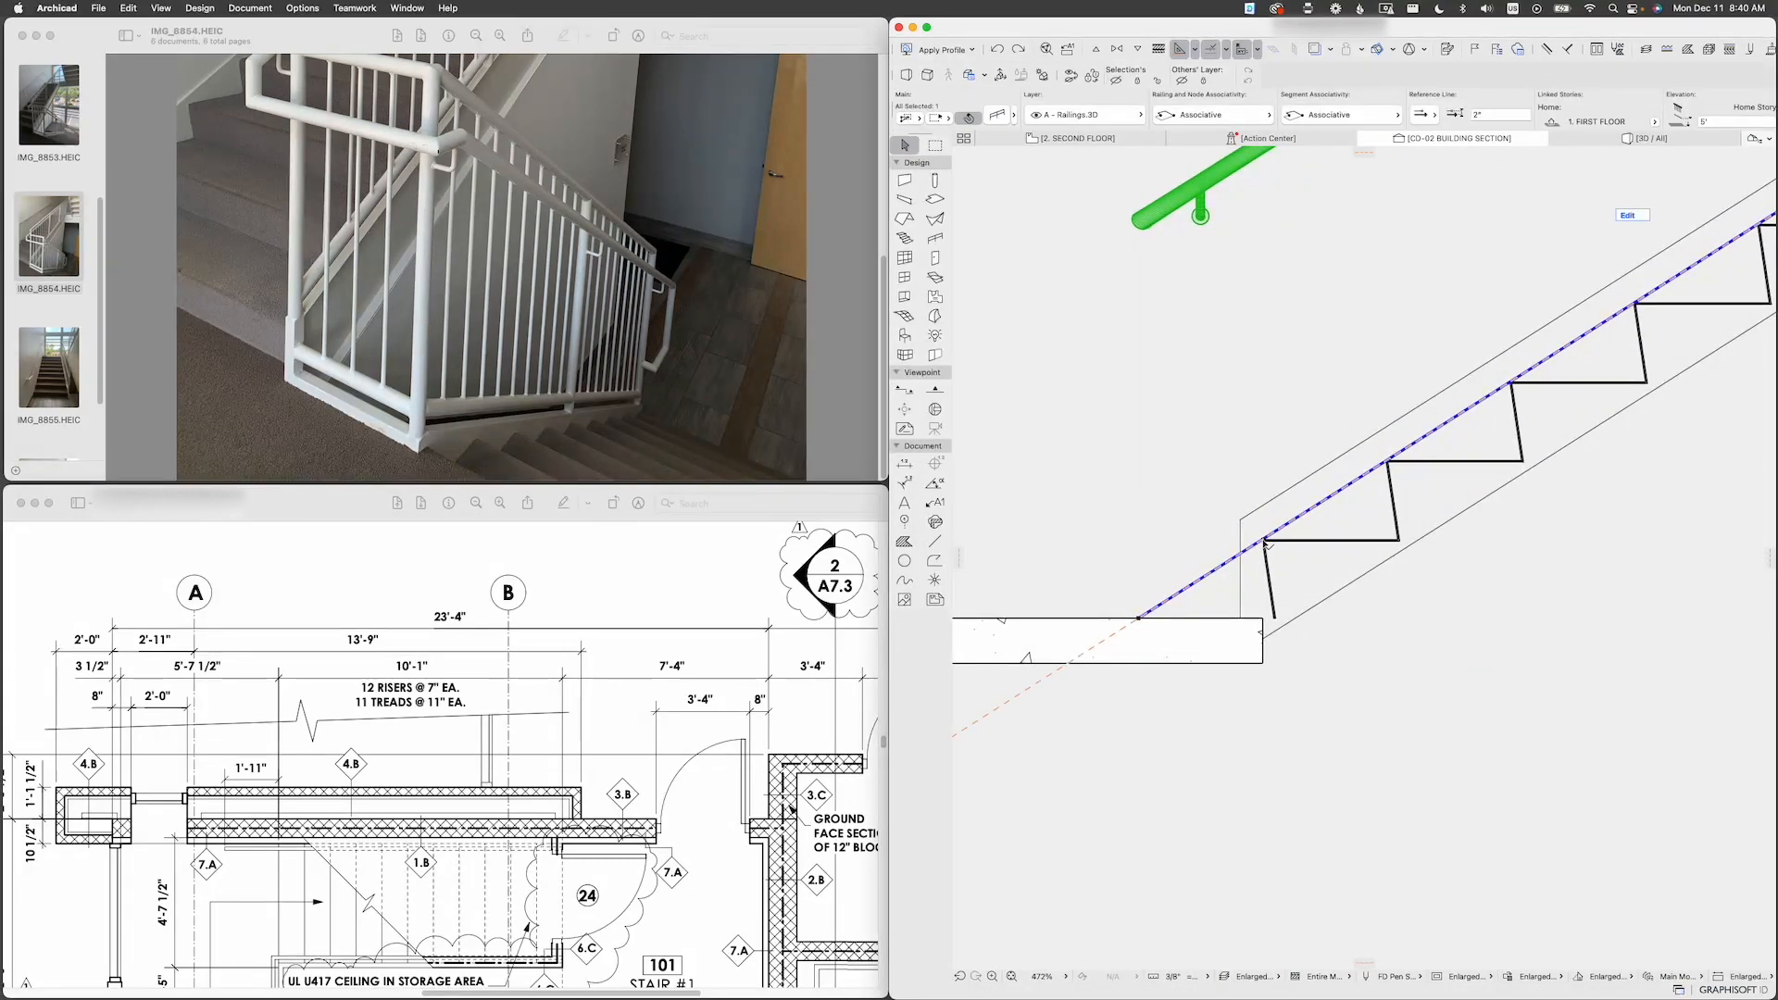
click(1265, 542)
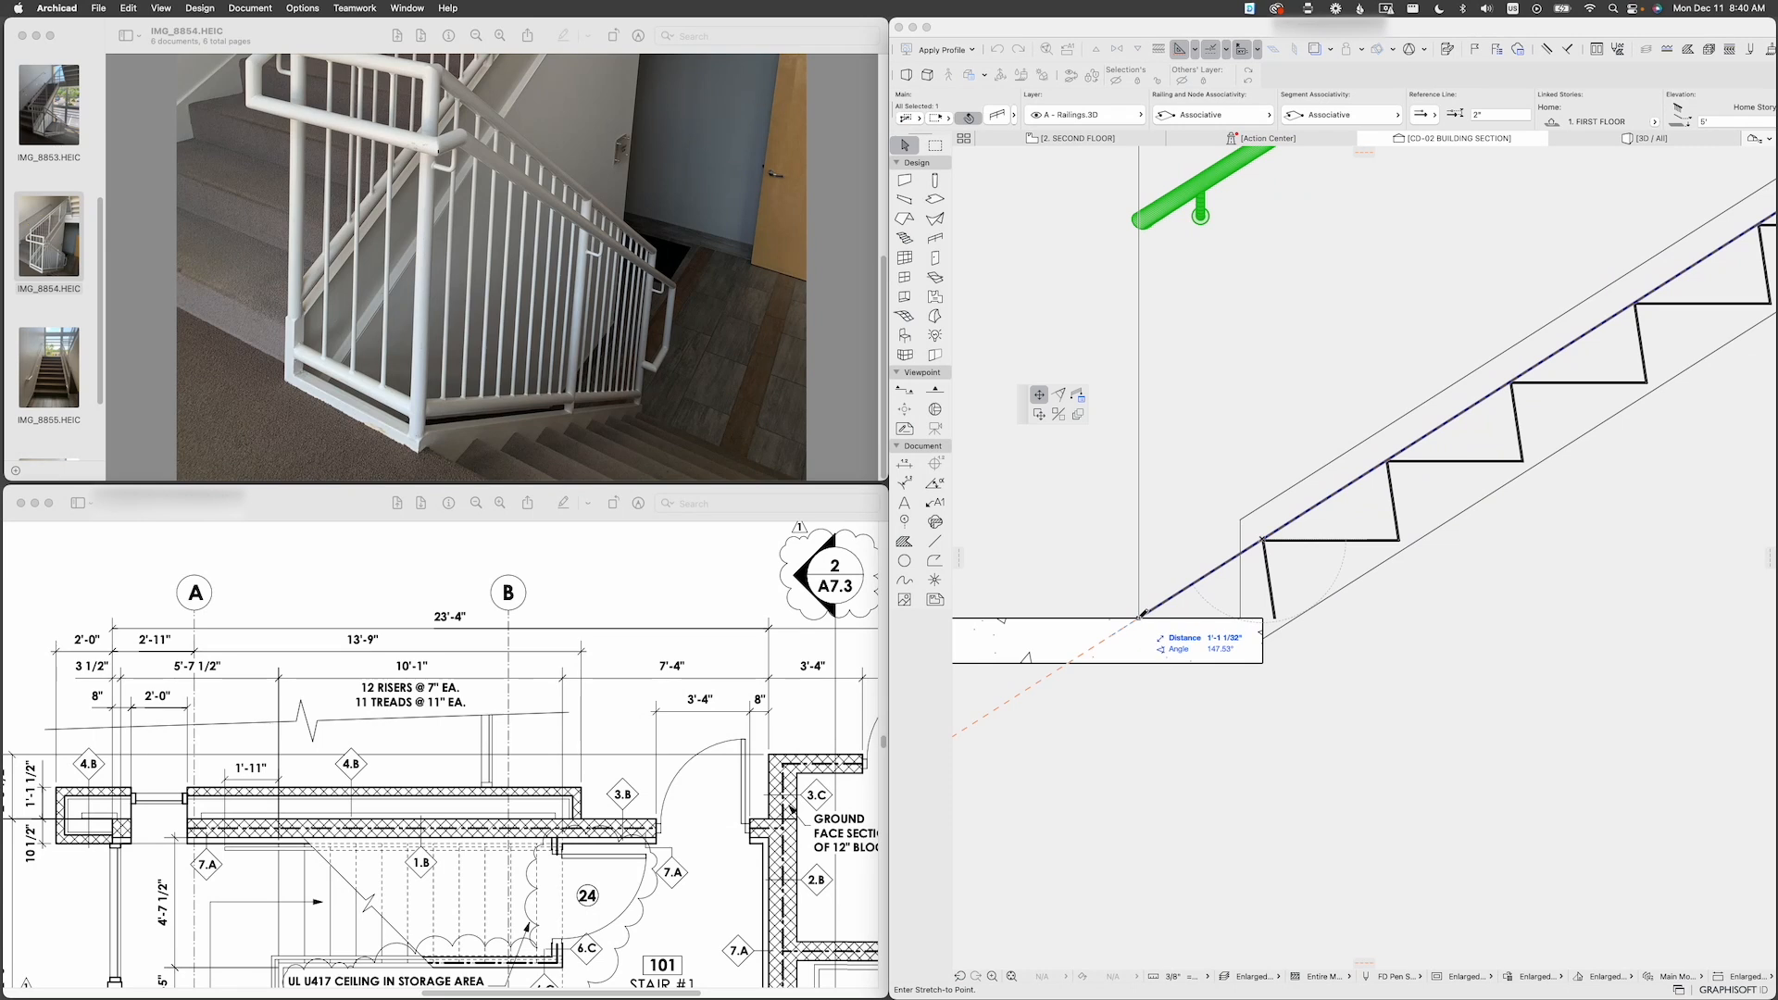
click(1142, 614)
Step: Continue the upper flight's wall handrail from its lower end node with a horizontal segment over the intermediate landing
scroll(1158, 614, down, 4)
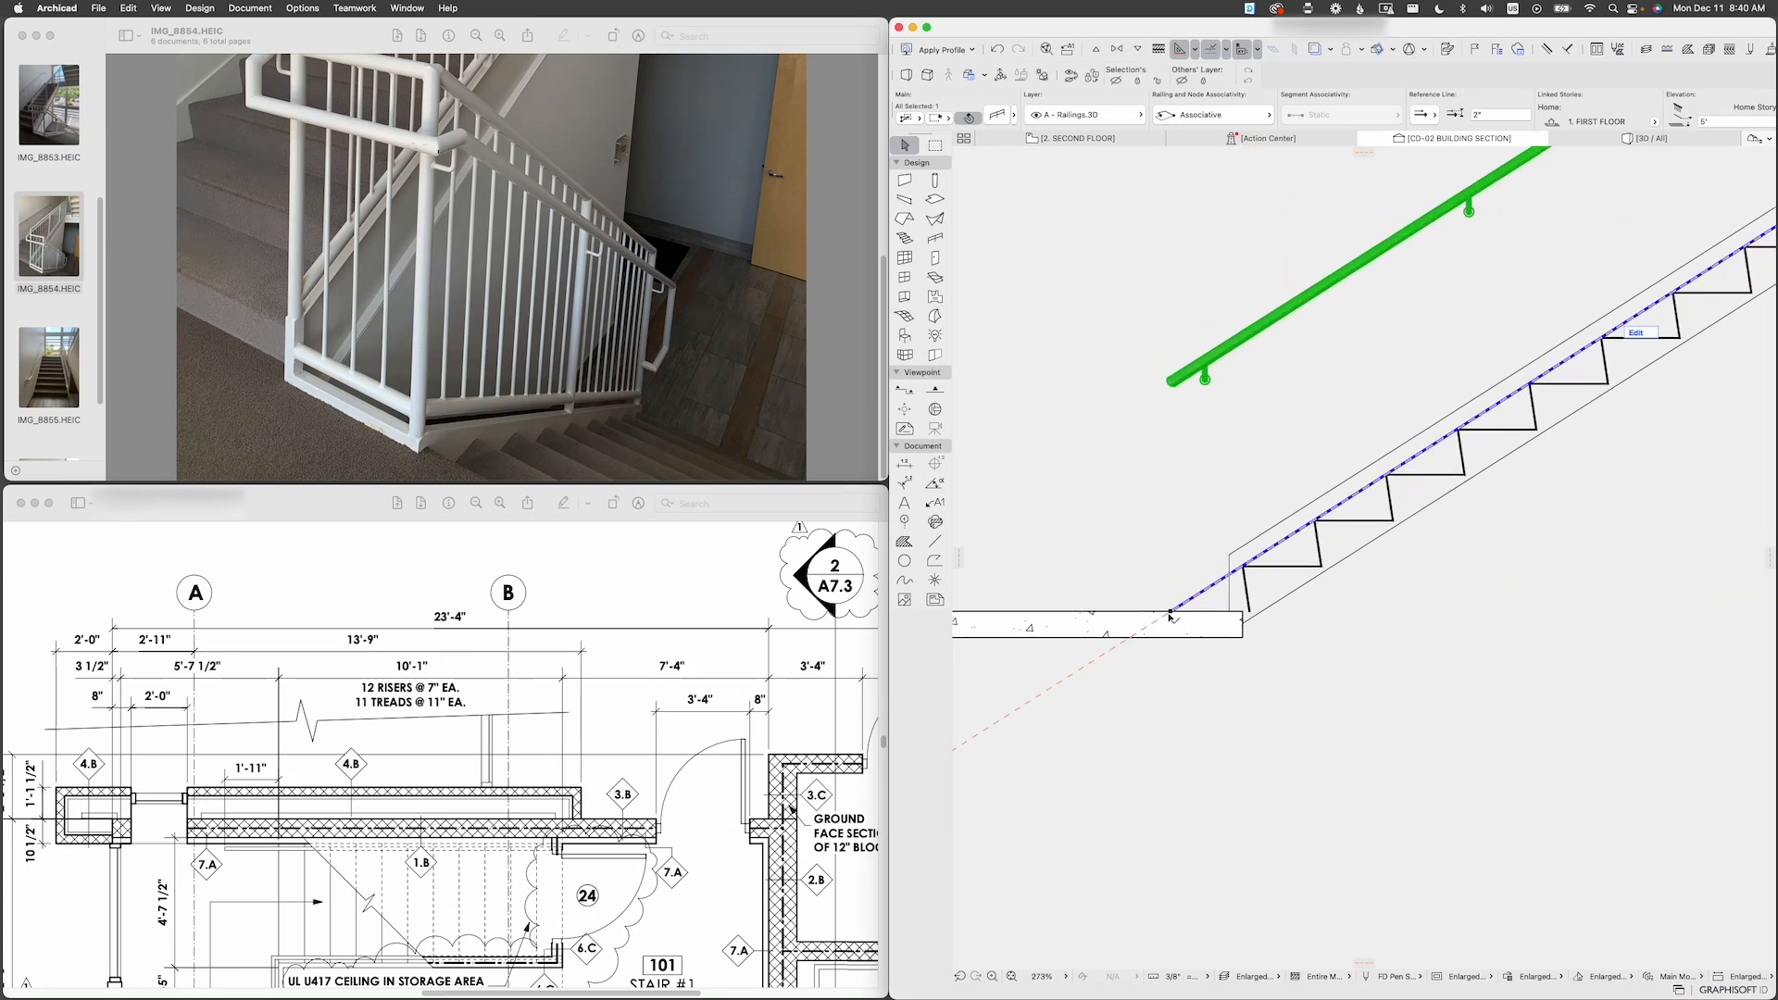
click(1171, 614)
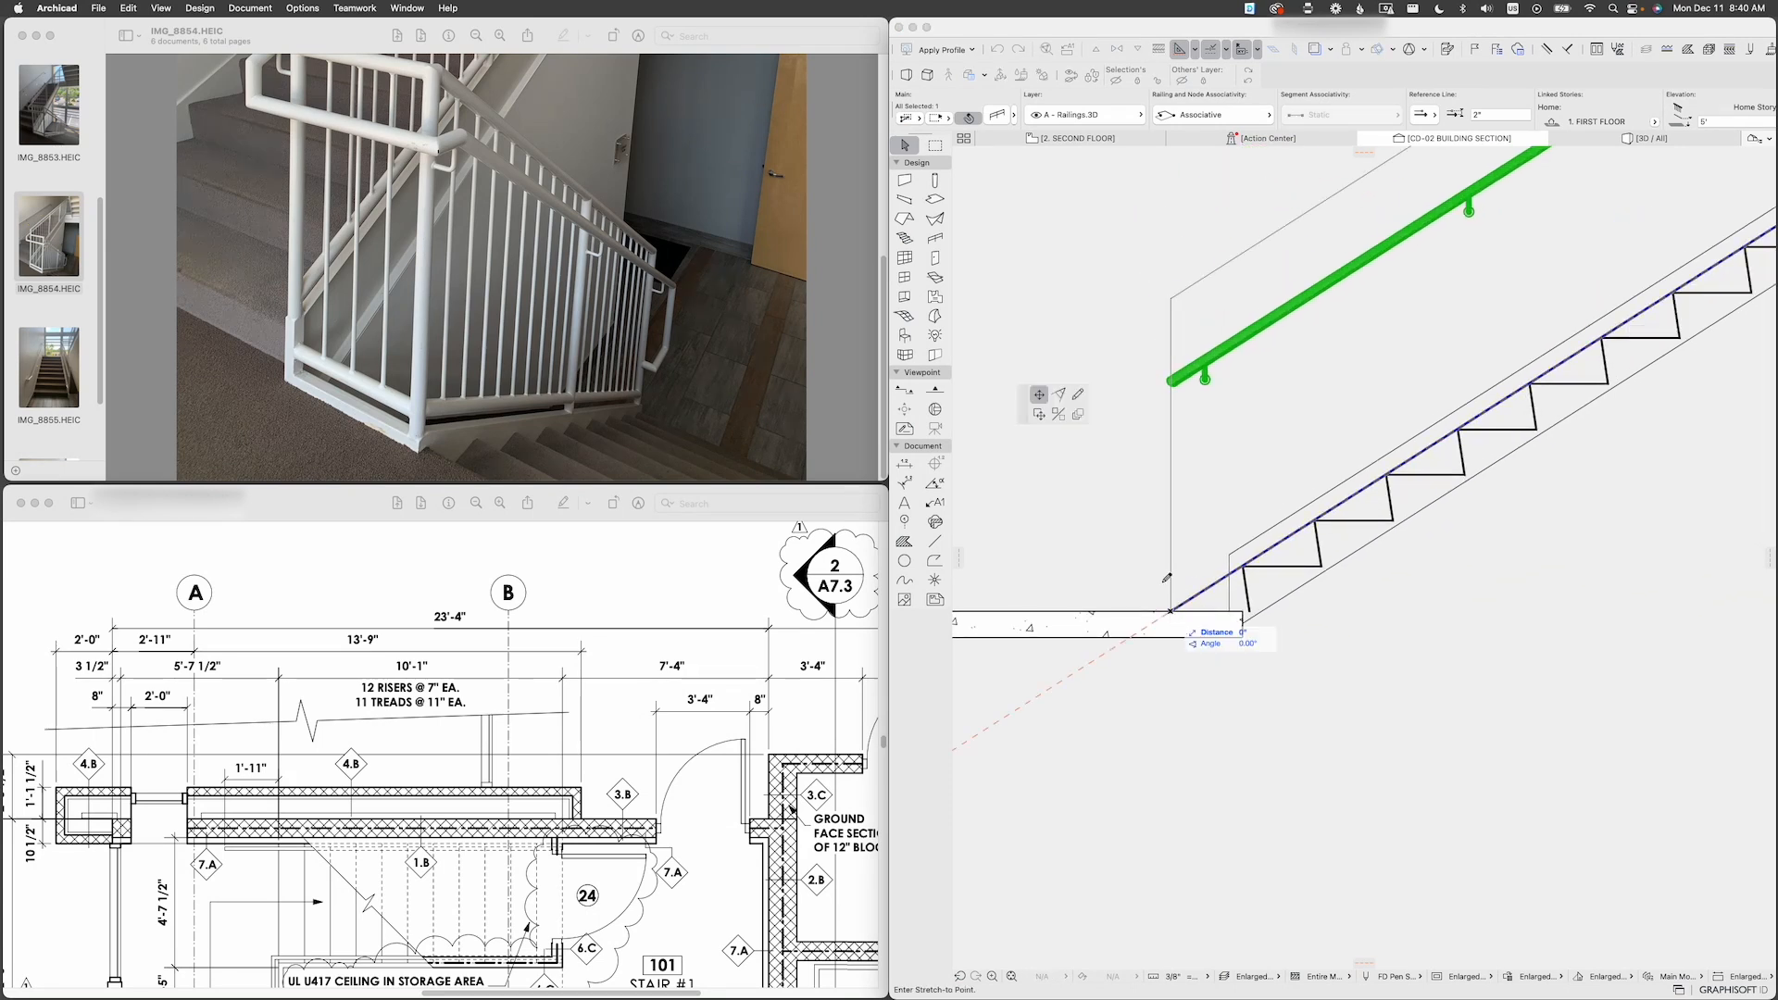
click(1077, 396)
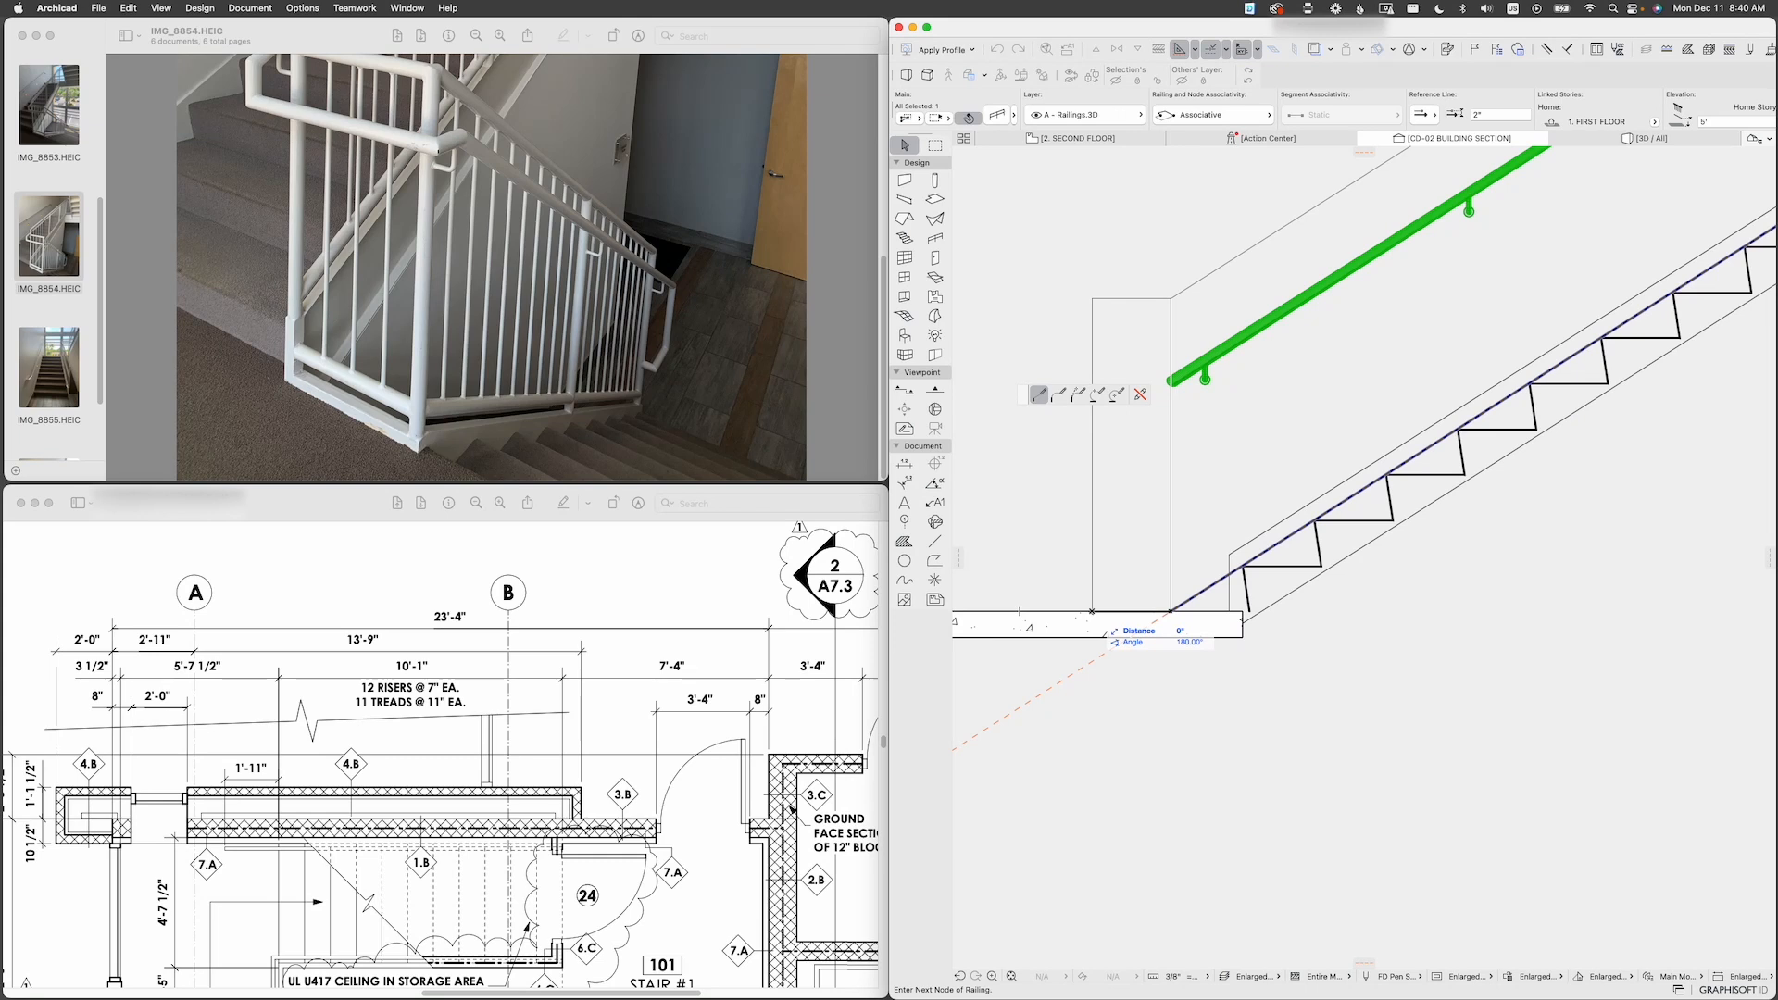
double_click(1093, 612)
scroll(1114, 457, down, 4)
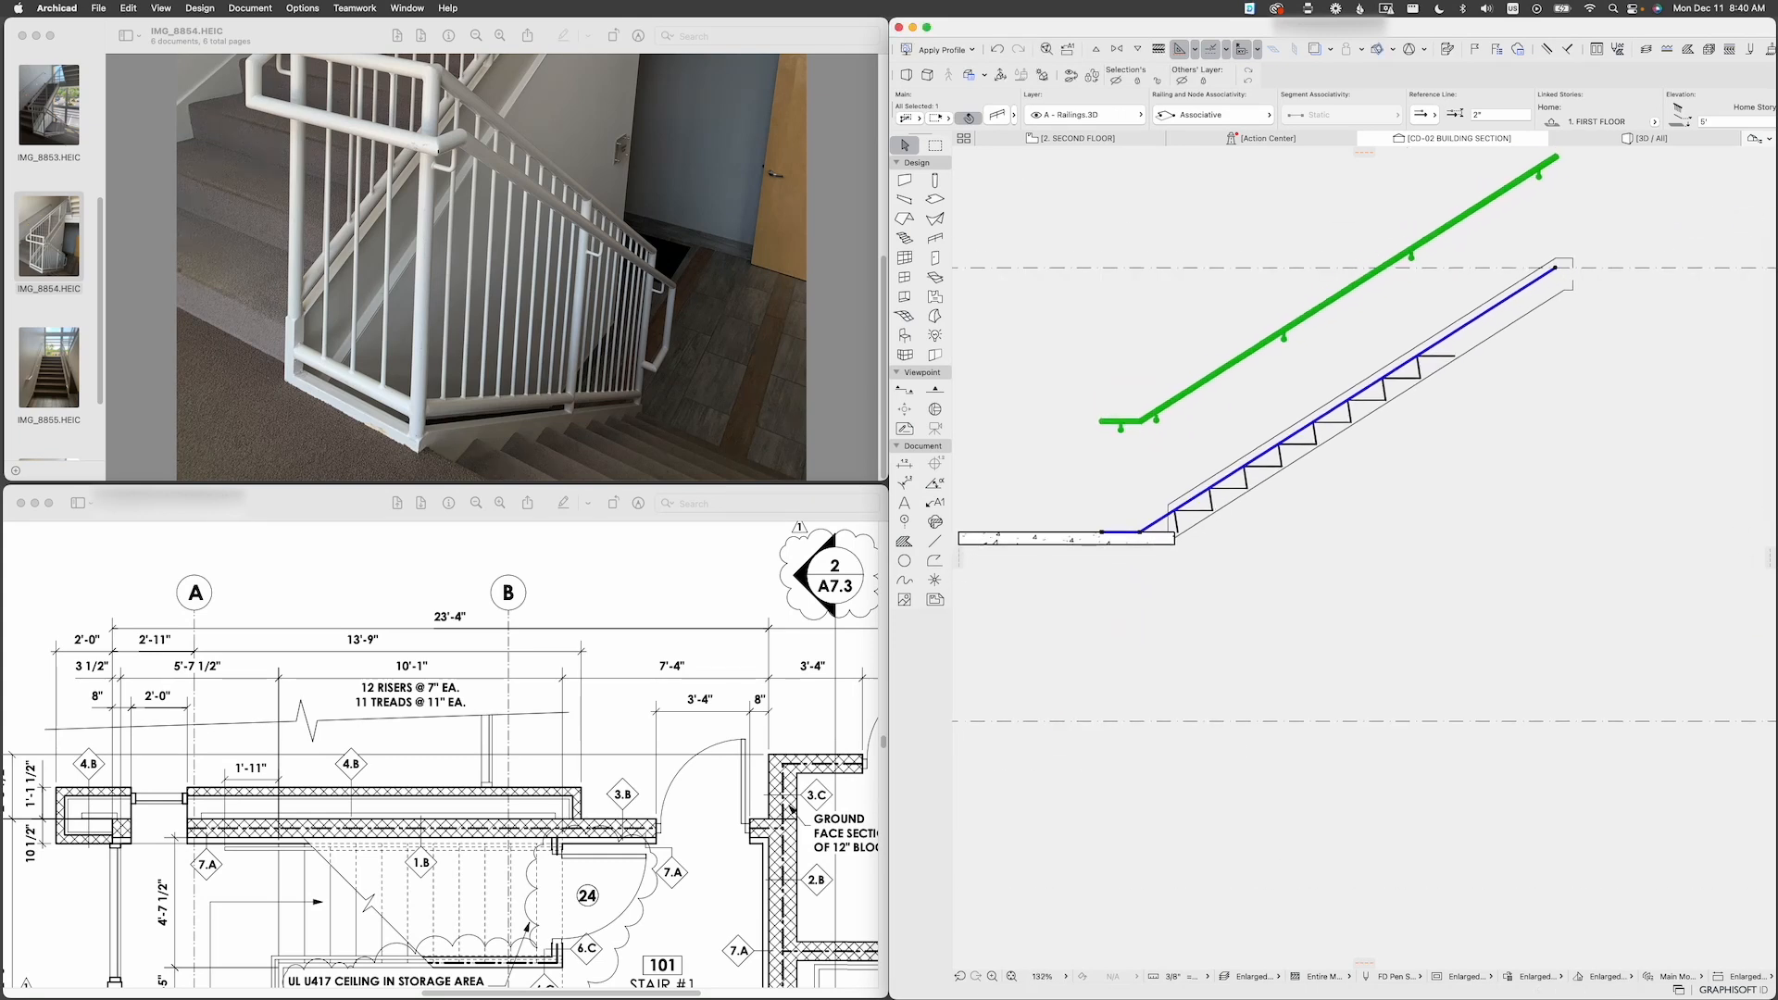
key(Escape)
Step: Continue the same wall handrail from its upper end node with a horizontal segment over the upper floor slab, and deselect it
middle_drag(1367, 389, 1199, 528)
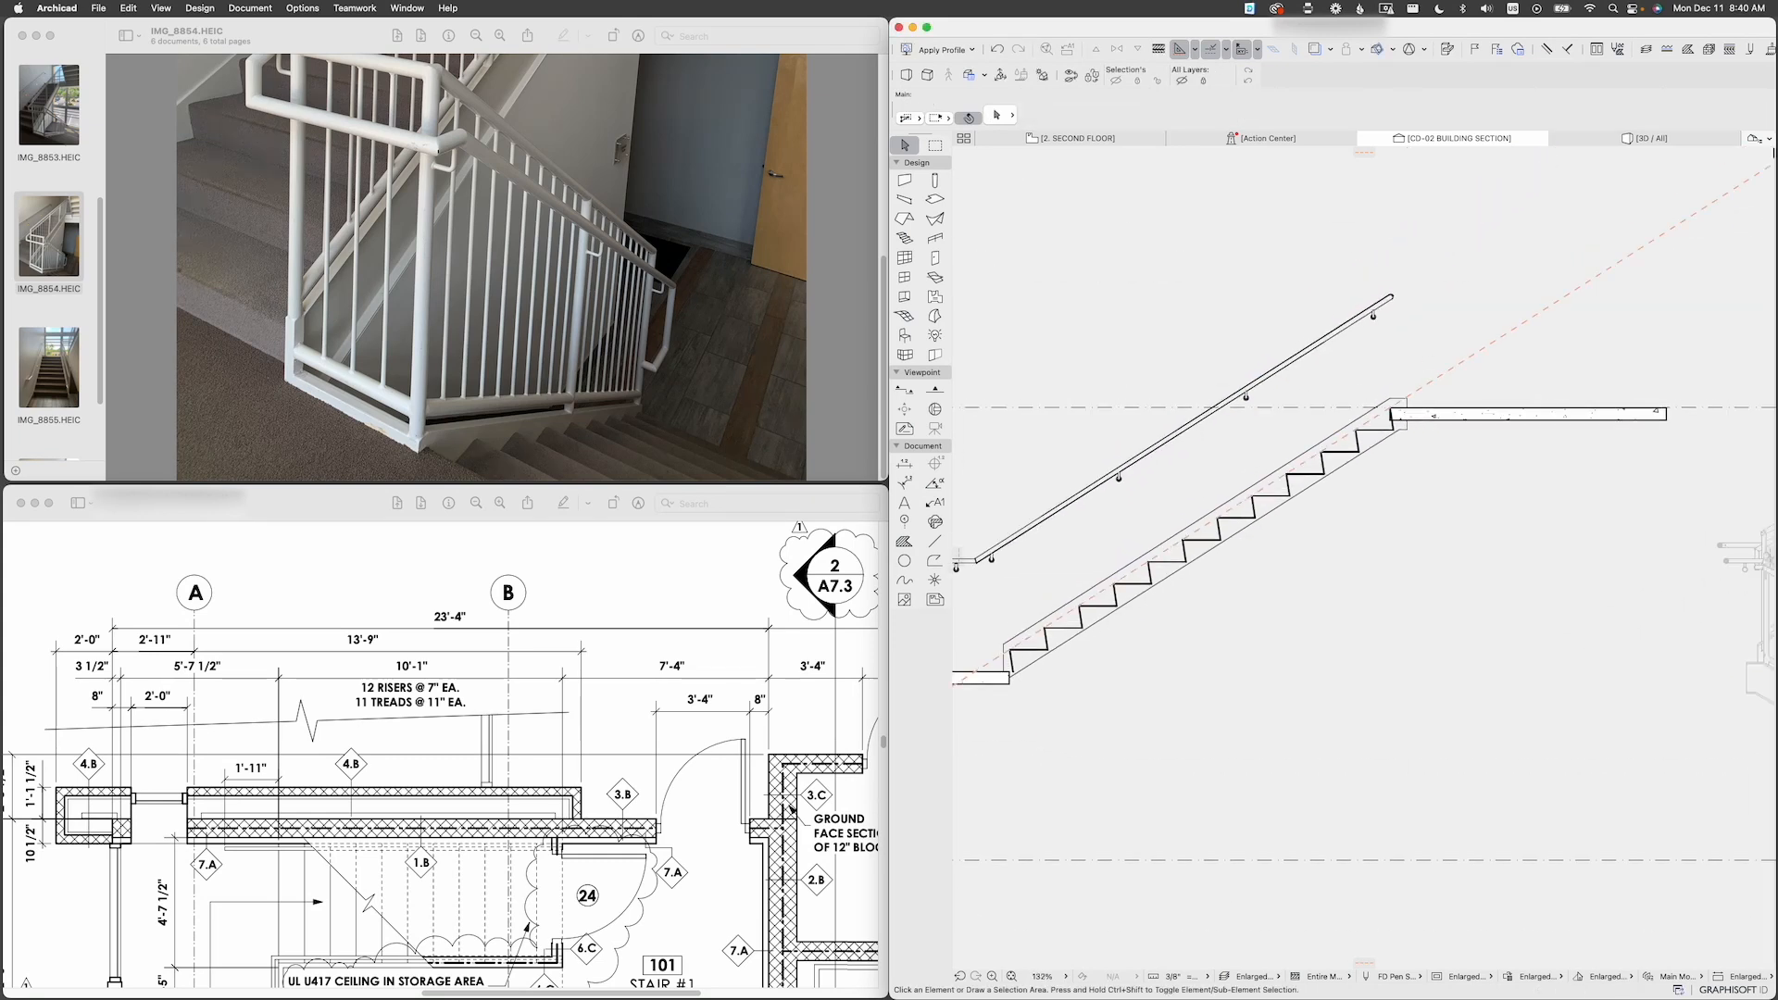
click(1389, 409)
scroll(1436, 396, up, 3)
middle_drag(1436, 396, 1387, 486)
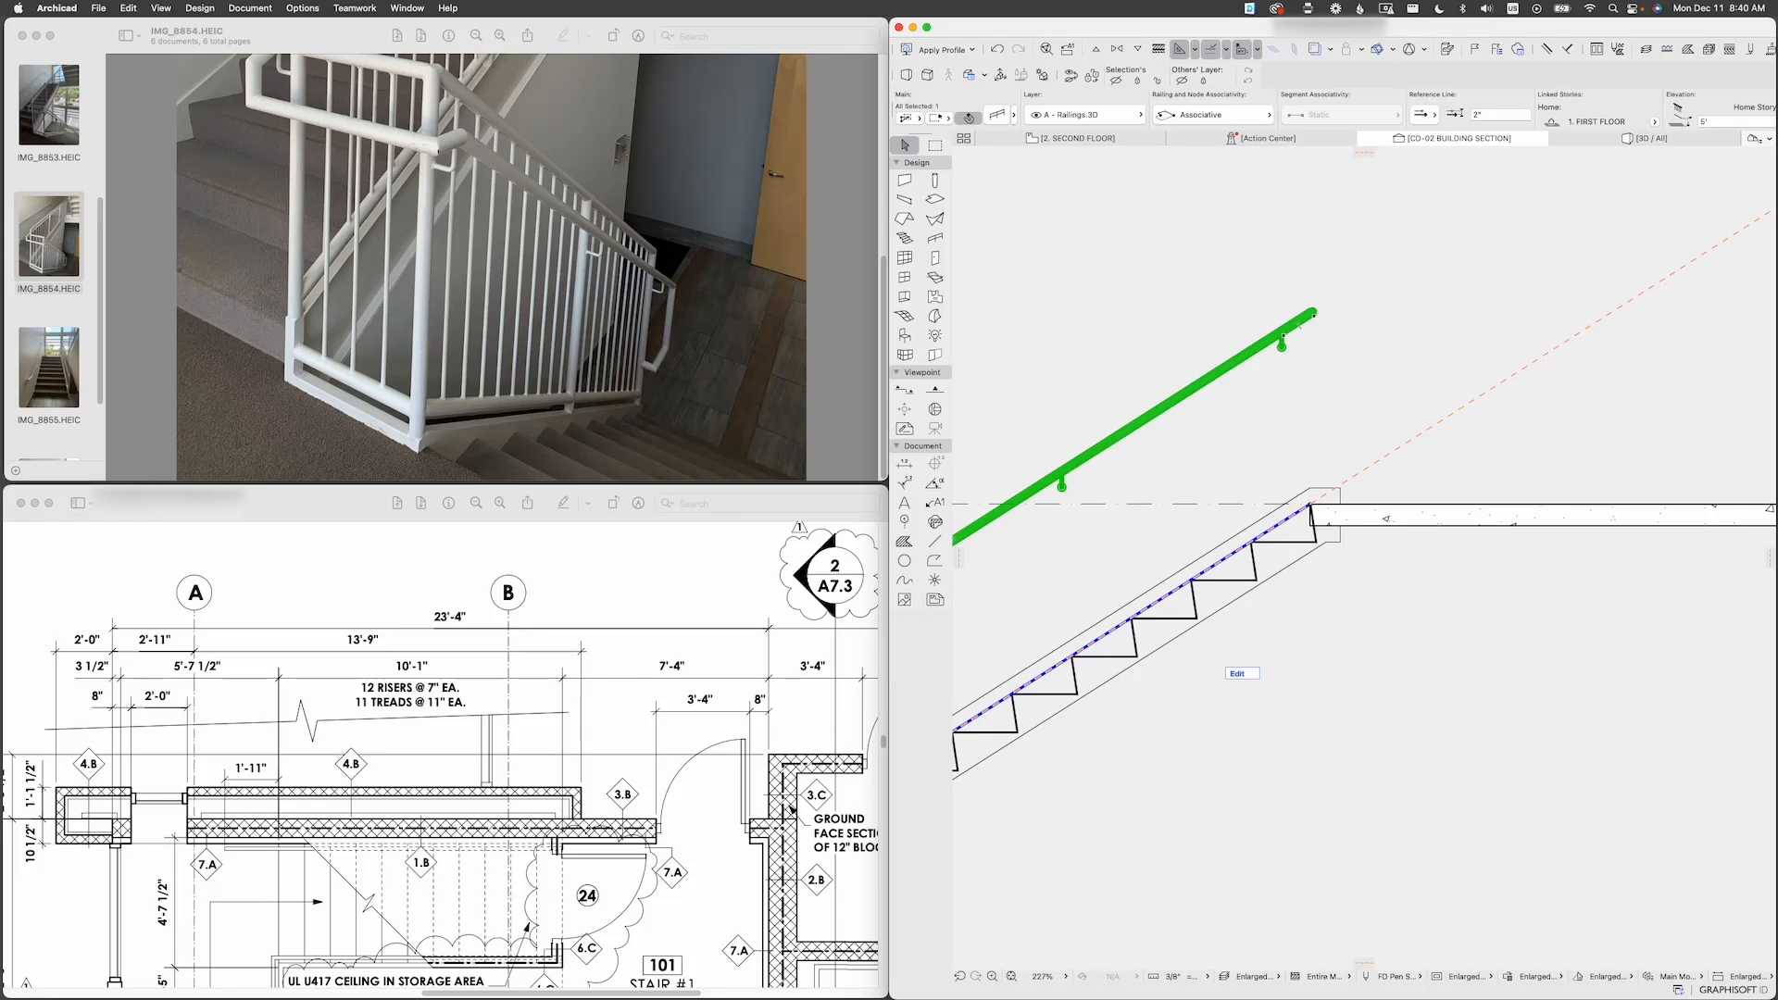
click(1311, 505)
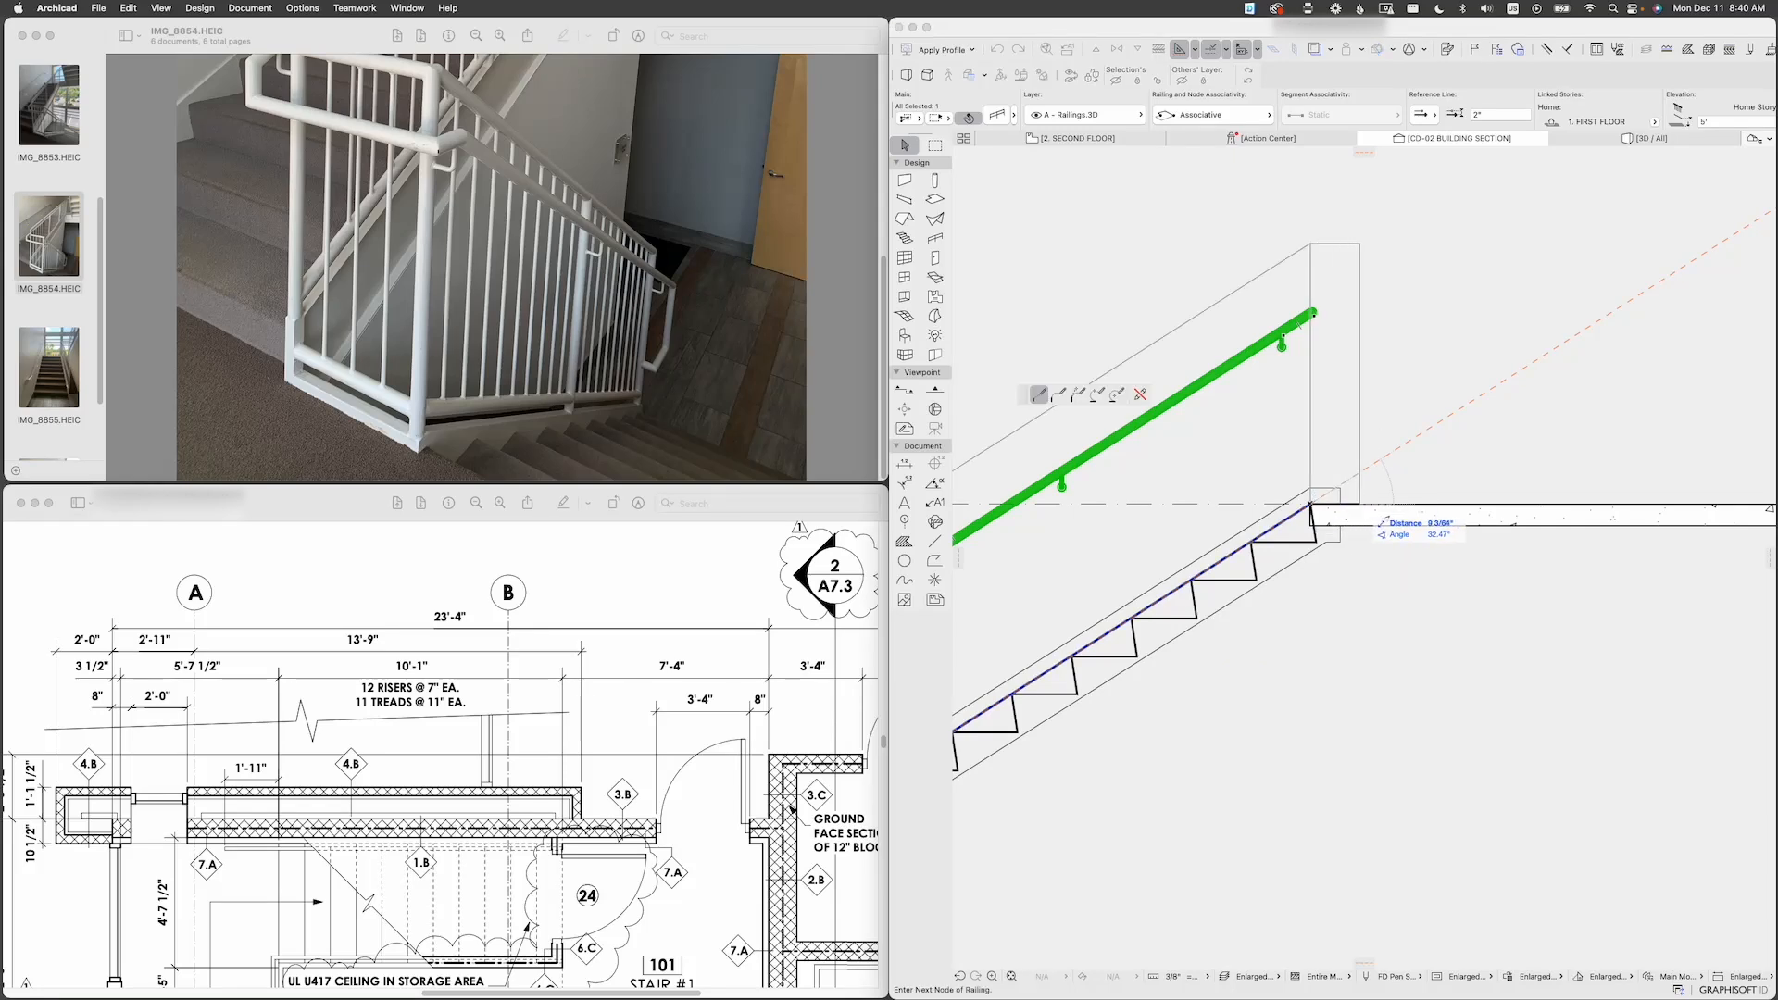
key(Tab)
click(1376, 504)
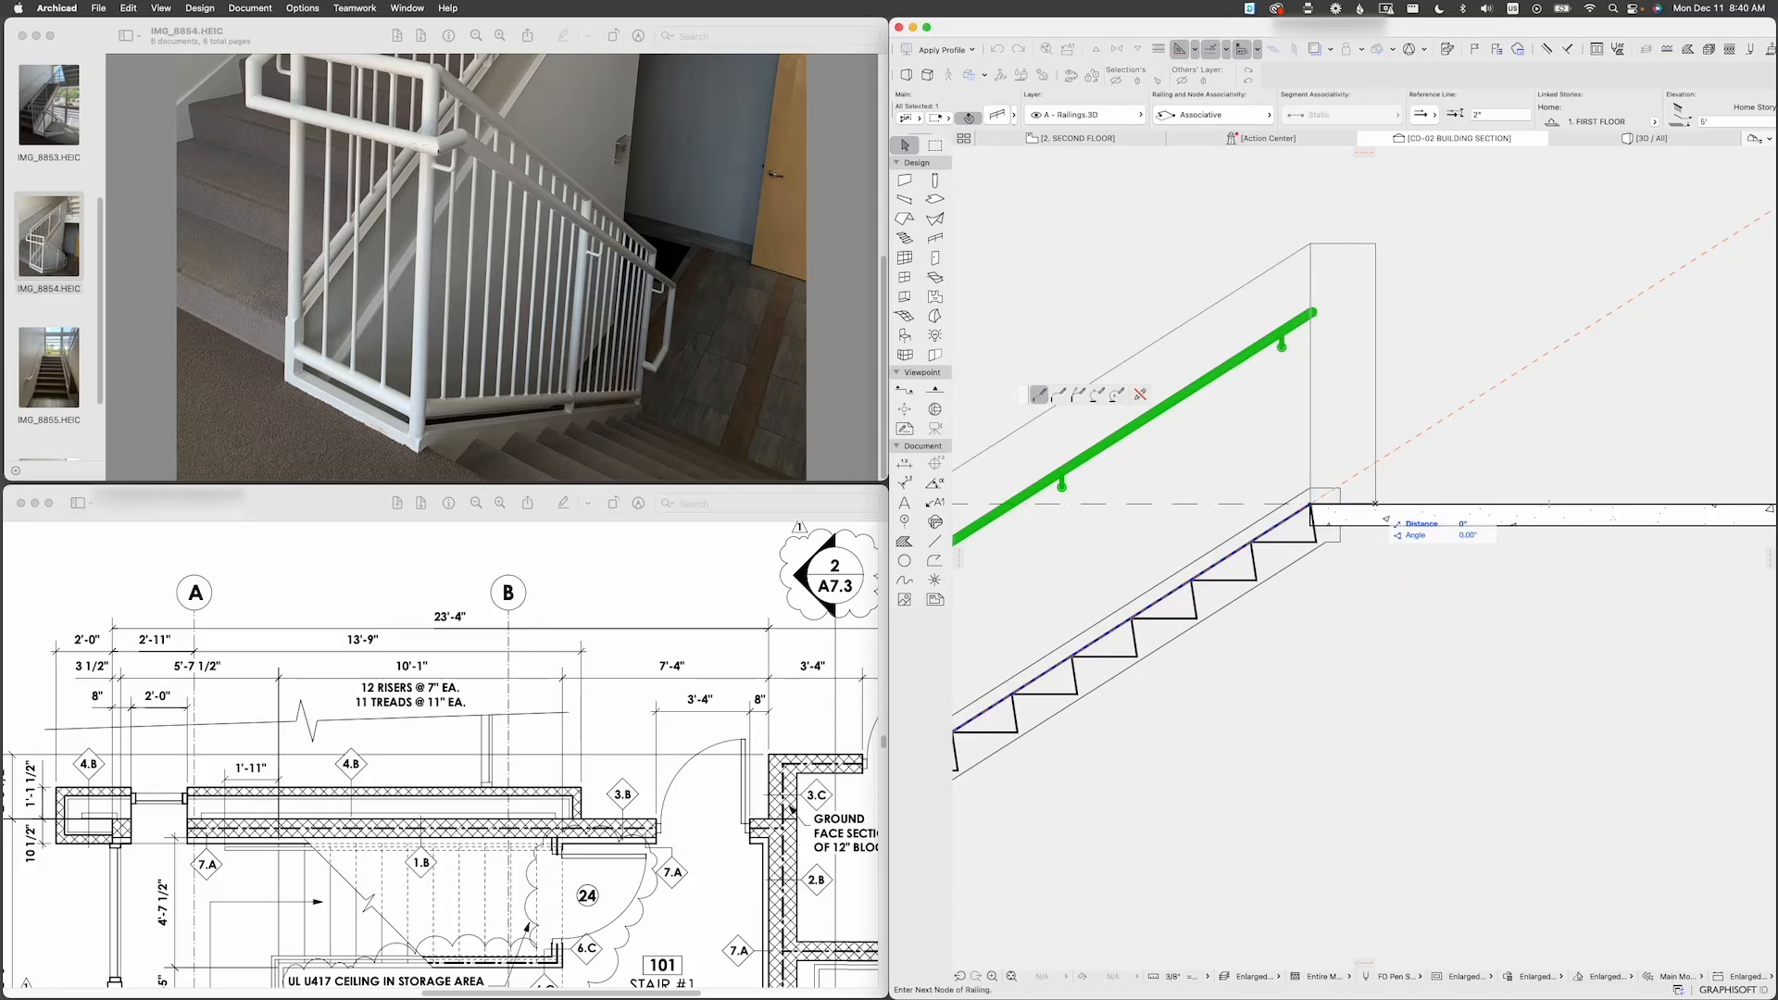
click(1376, 503)
scroll(1282, 674, down, 3)
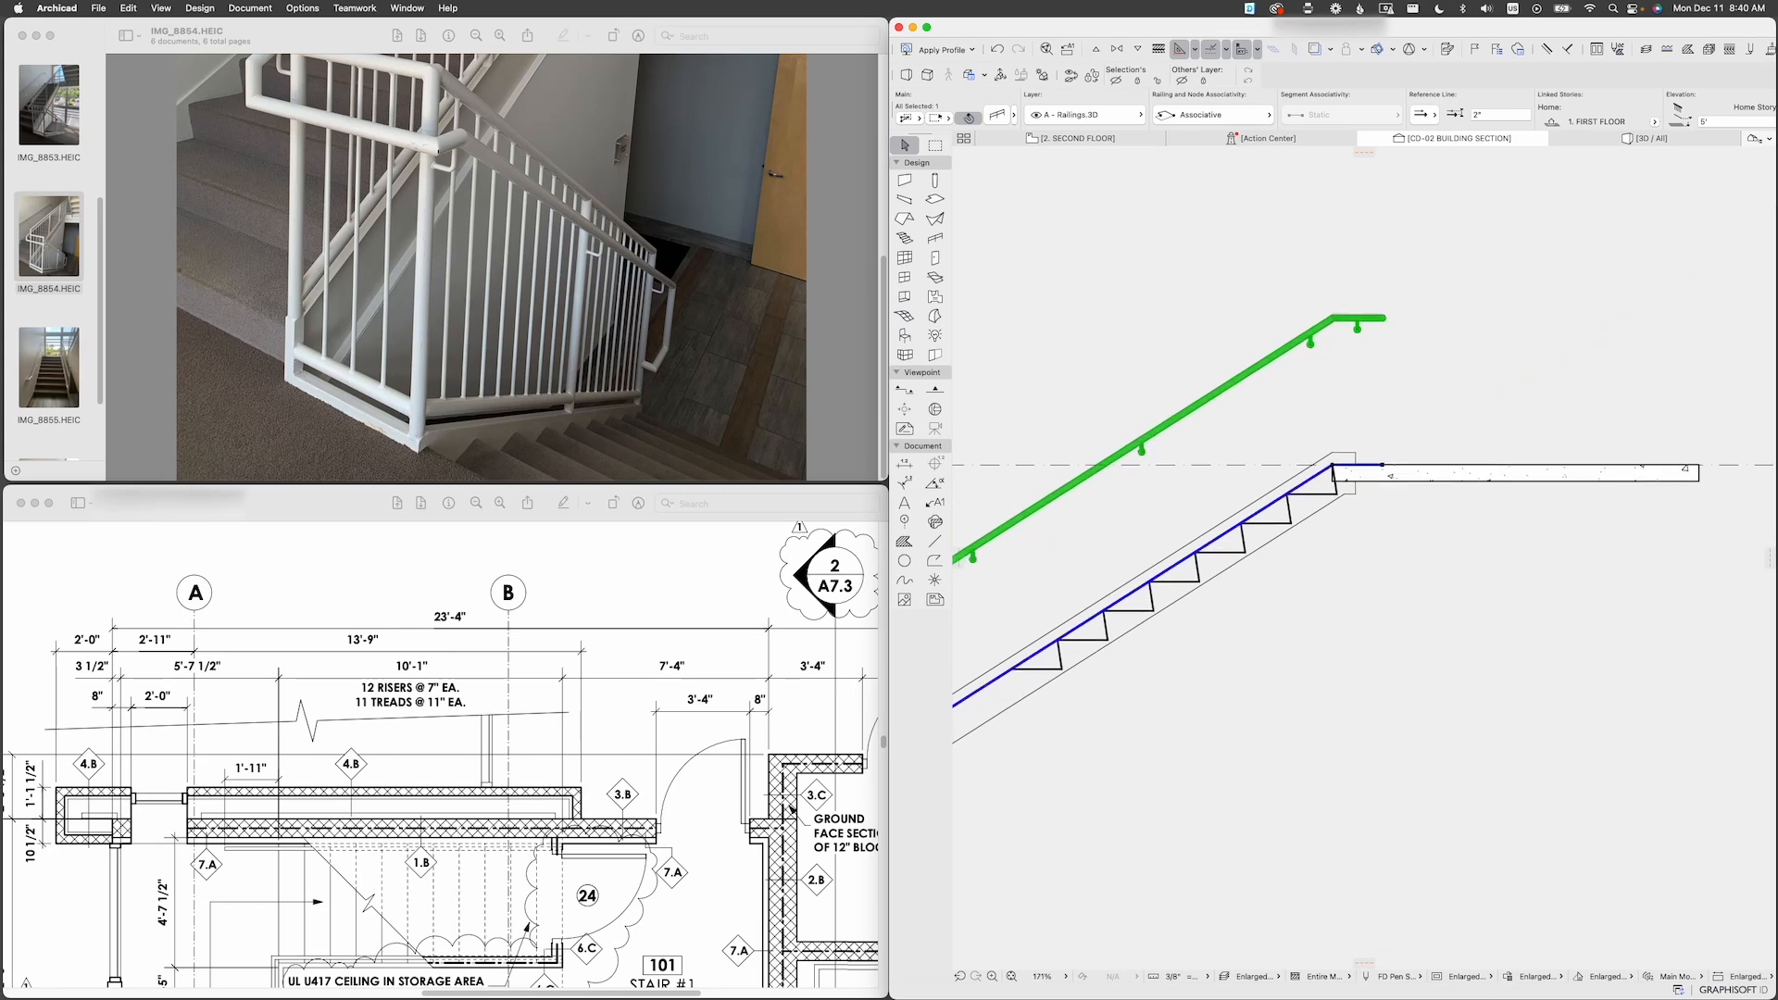
middle_drag(1281, 674, 1484, 593)
scroll(1549, 298, down, 2)
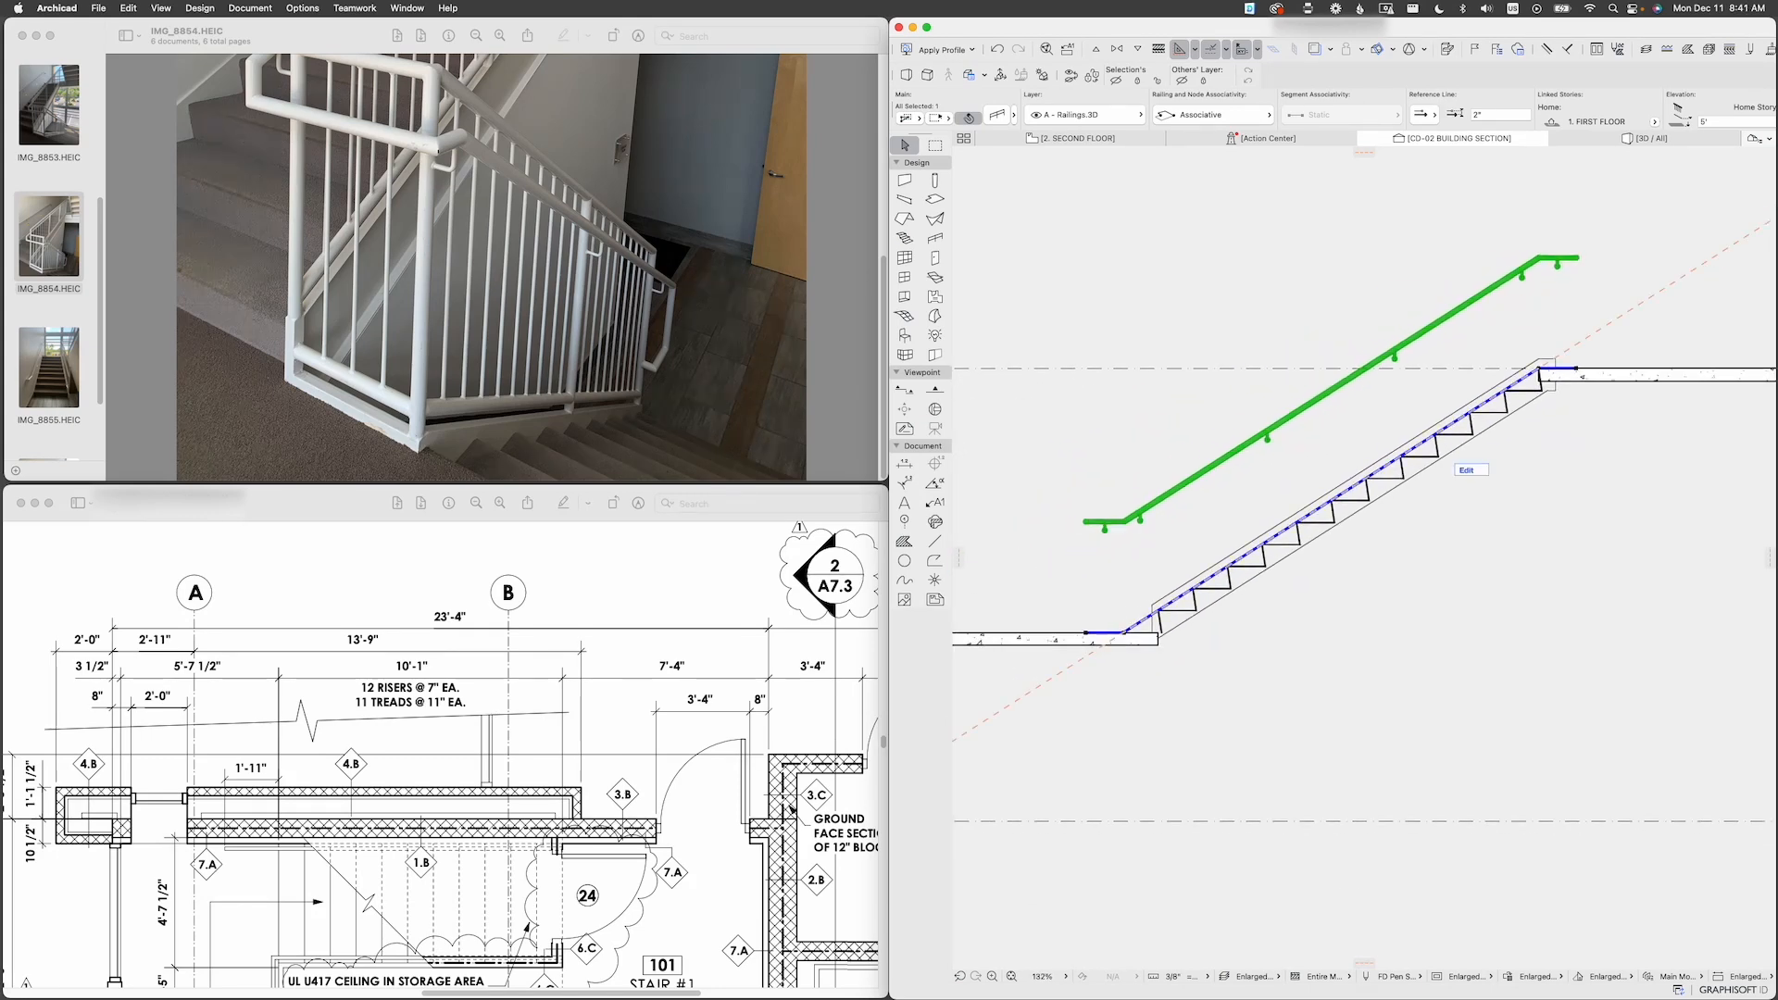
key(Escape)
Step: Open the 3D view and check the horizontal end extensions on both flights' wall handrails
key(F3)
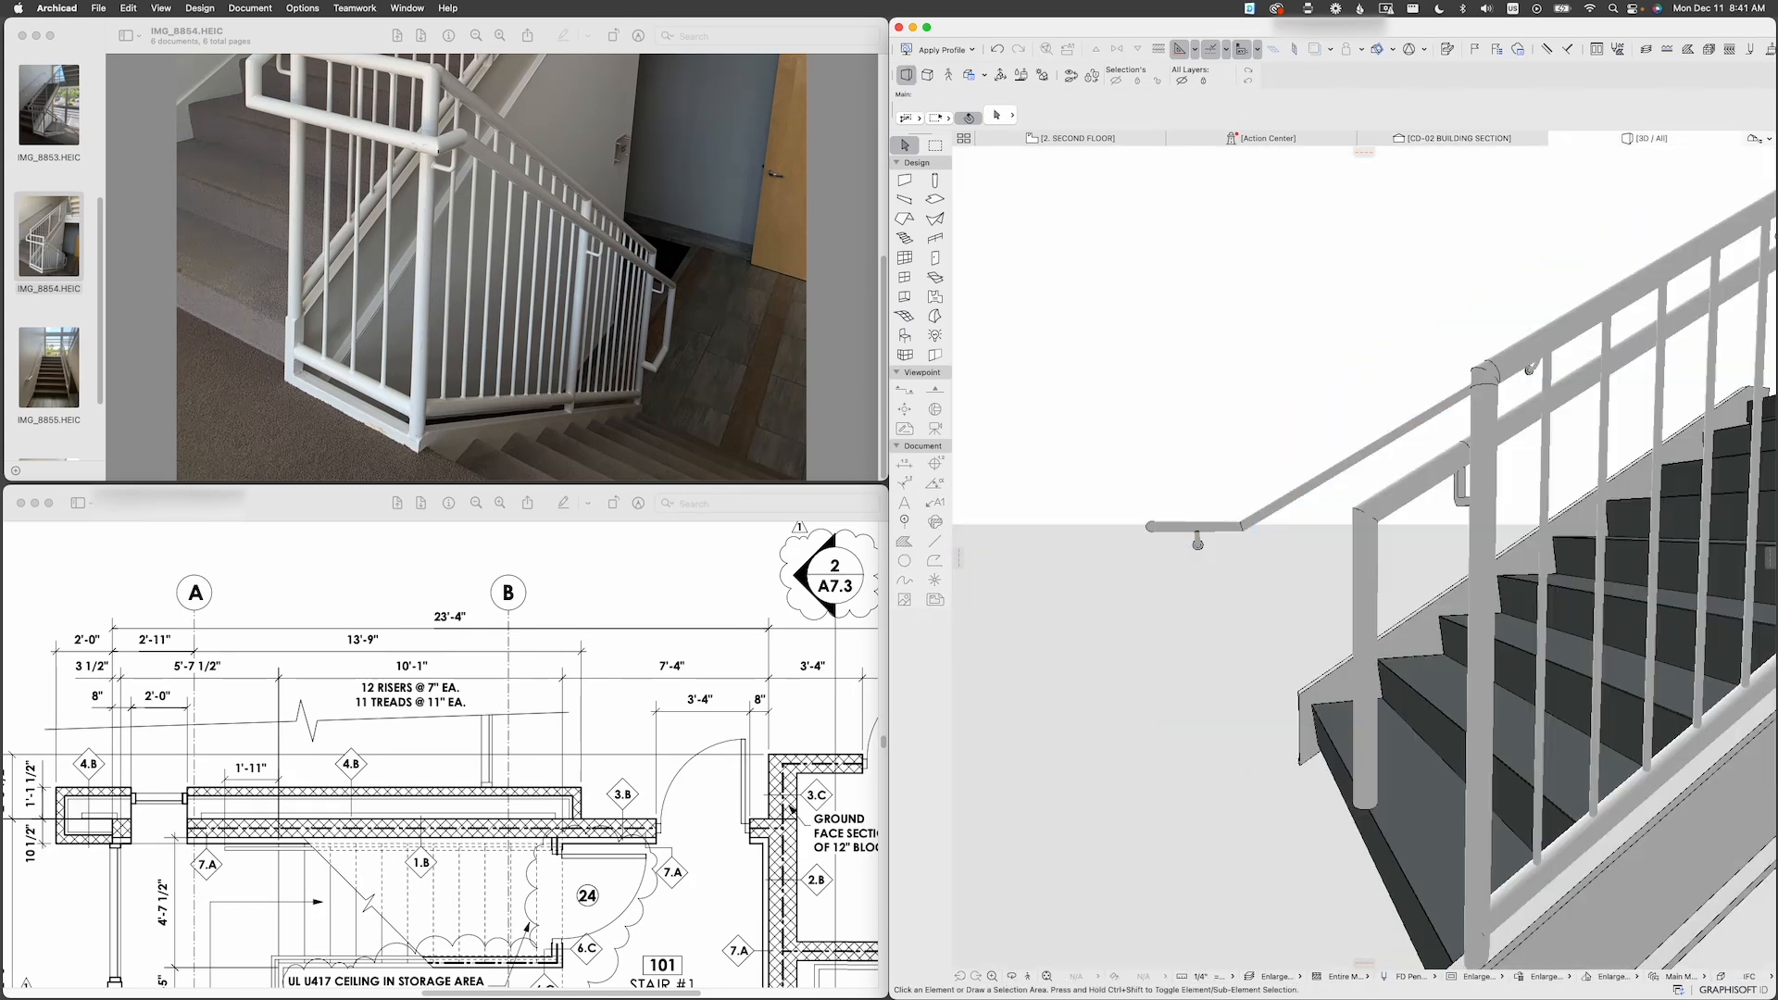
scroll(1371, 574, down, 6)
shift+middle_drag(1371, 574, 1482, 512)
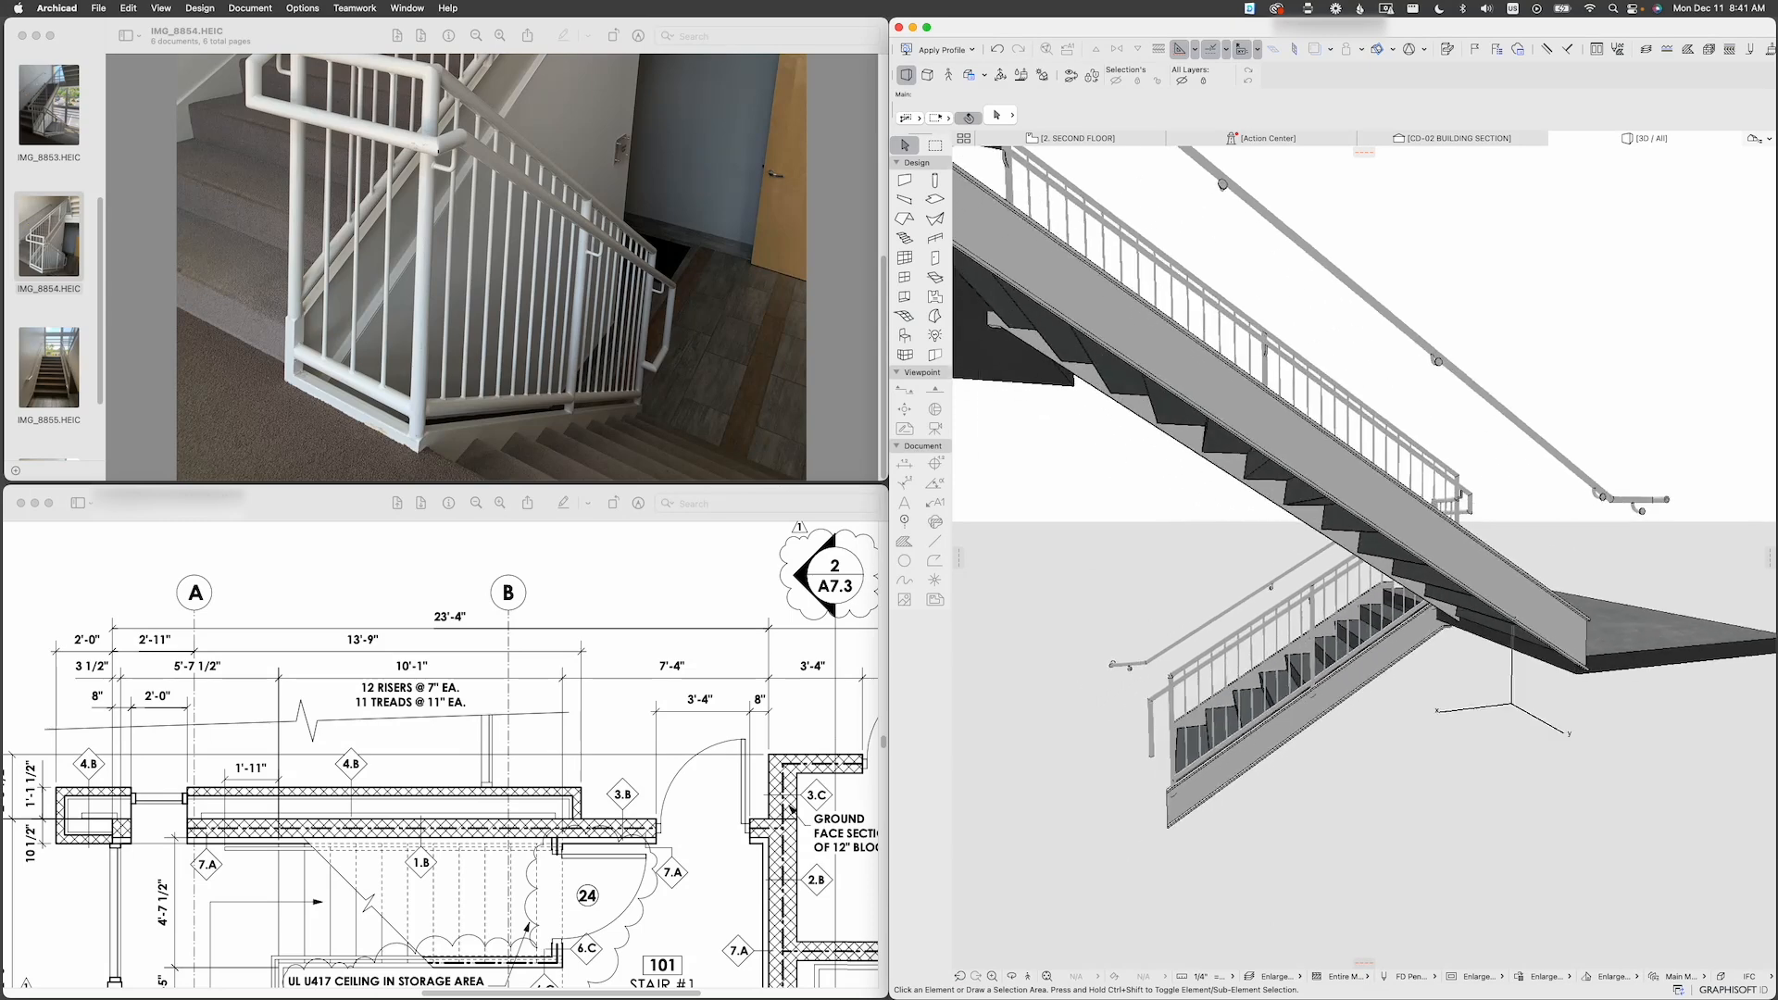
scroll(1066, 735, up, 5)
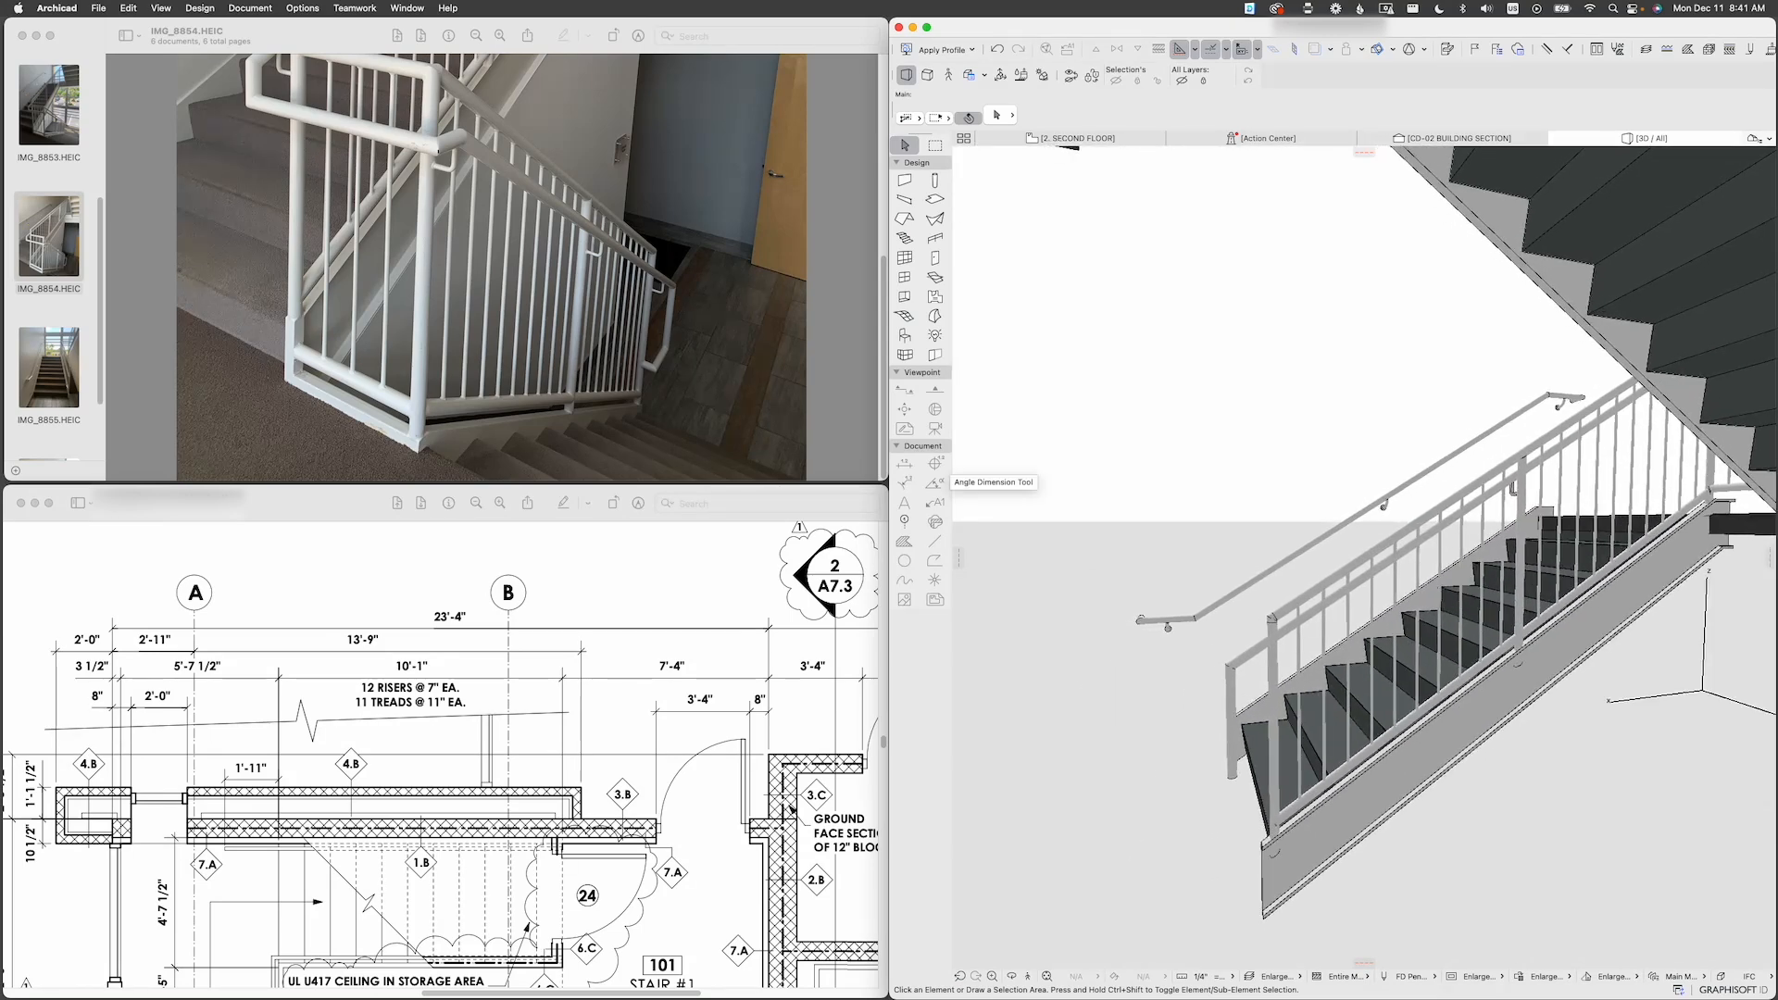
Step: Switch to Preview and study the wall handrail in site photos IMG_8855, IMG_8856 and the upper part of IMG_8854
click(46, 367)
scroll(47, 367, down, 2)
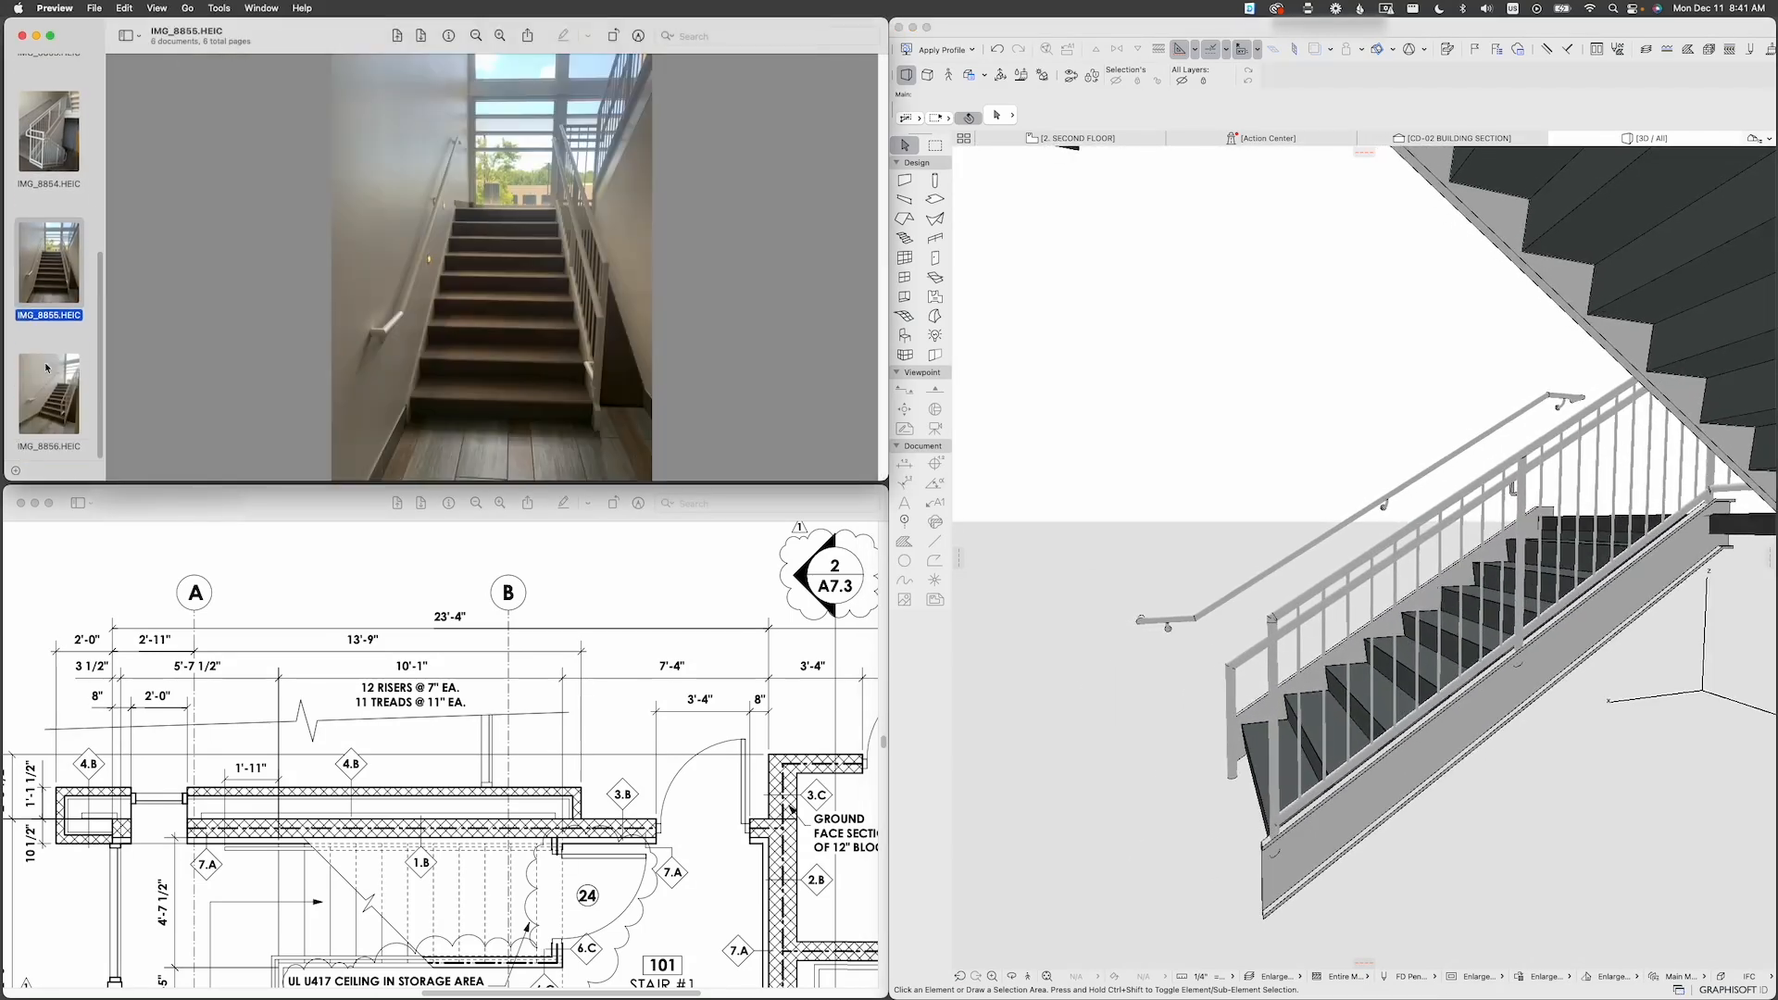
click(46, 367)
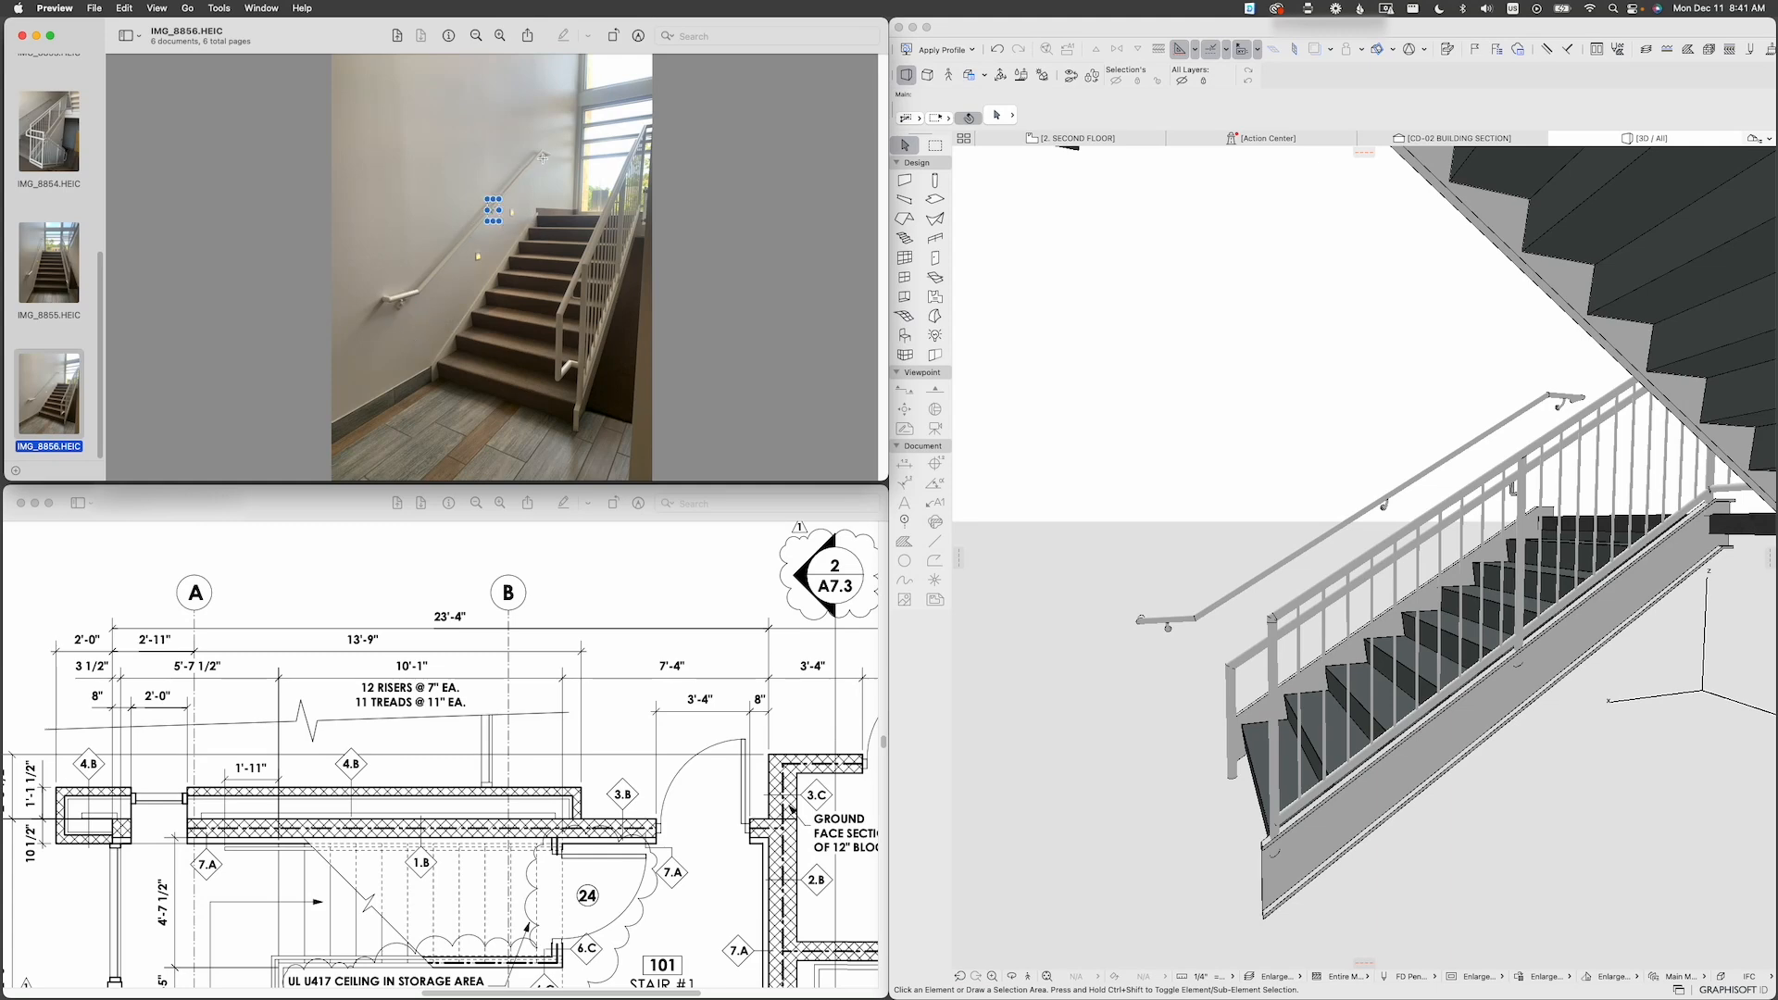
drag(540, 142, 554, 169)
scroll(56, 278, up, 1)
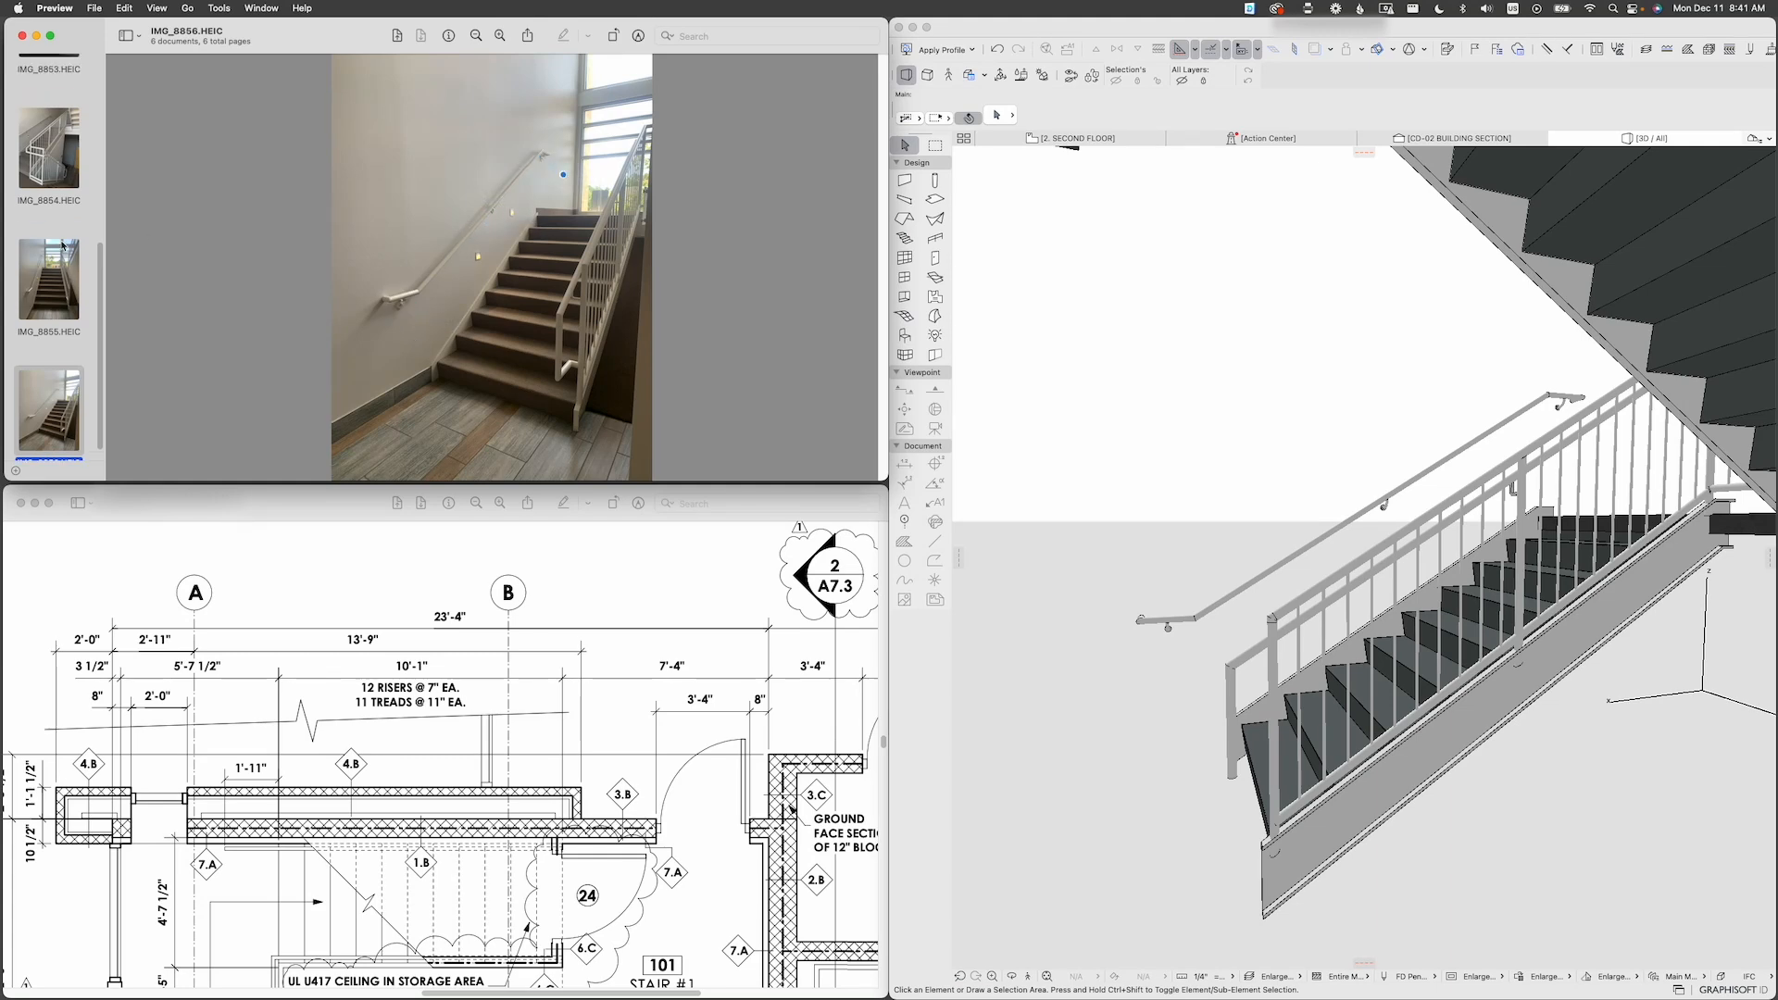
click(51, 155)
scroll(395, 288, up, 9)
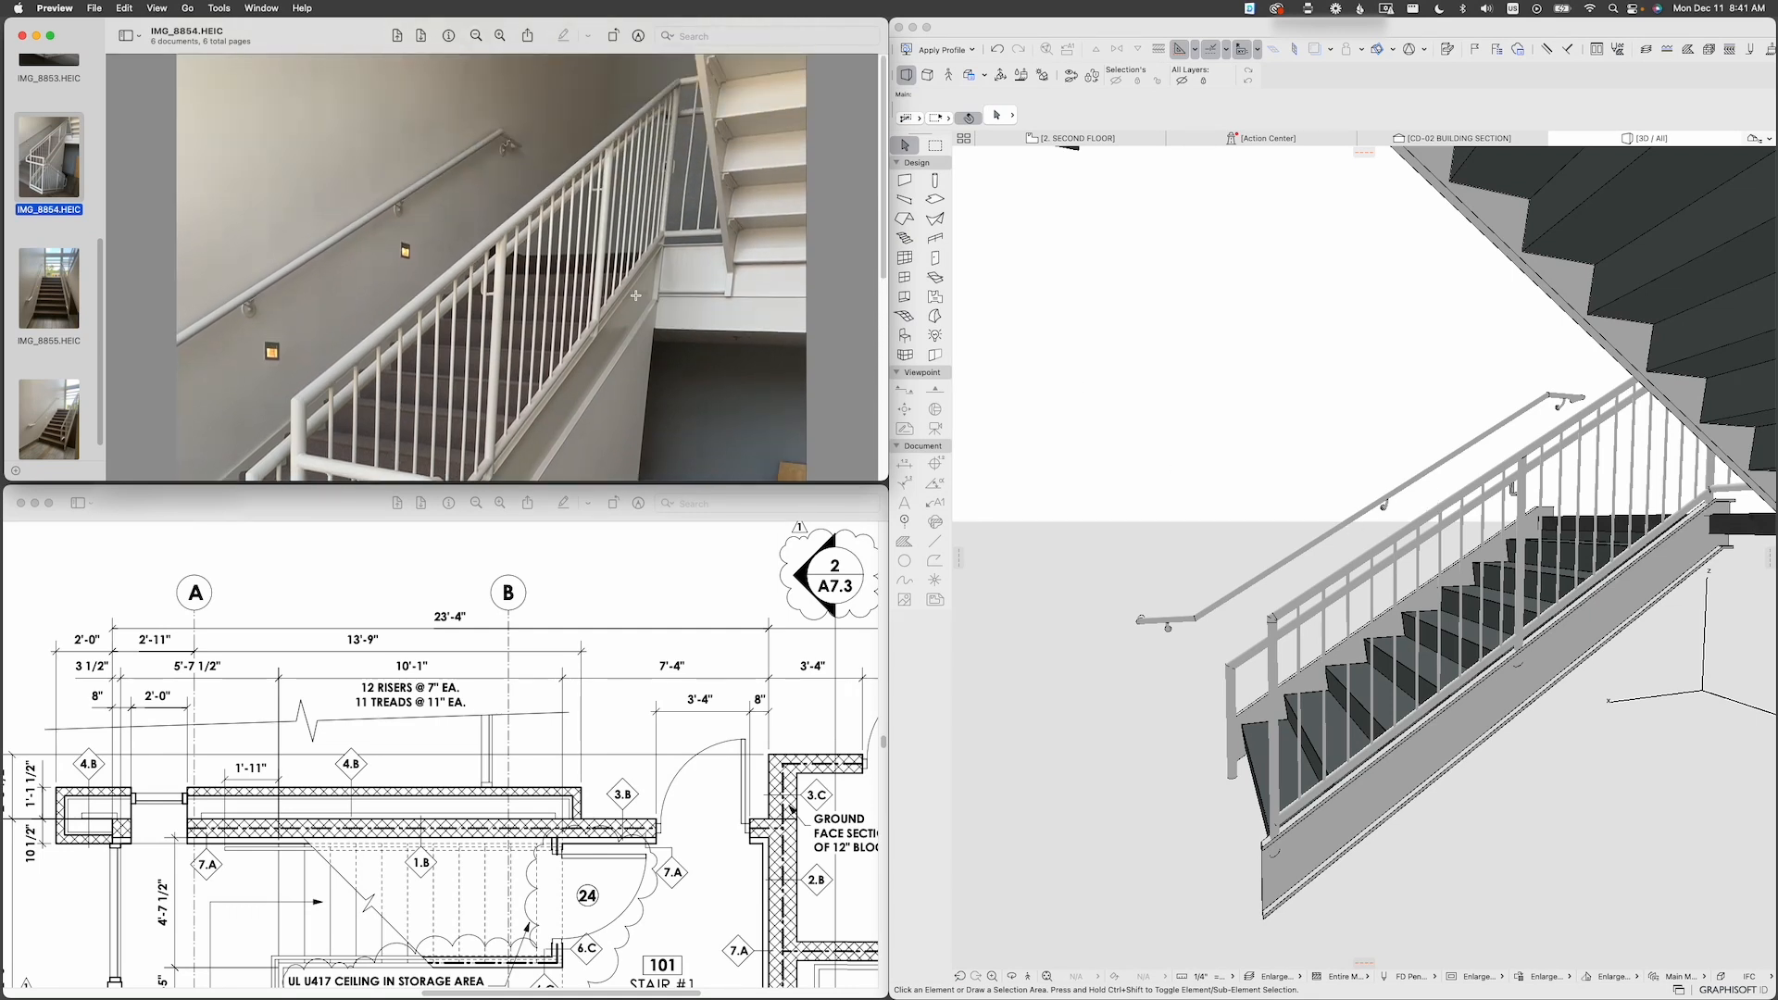
Step: Switch to Archicad and inspect both flights' wall handrails in 3D from above the intermediate landing, matching the photo's viewpoint
click(1565, 643)
scroll(1519, 629, down, 6)
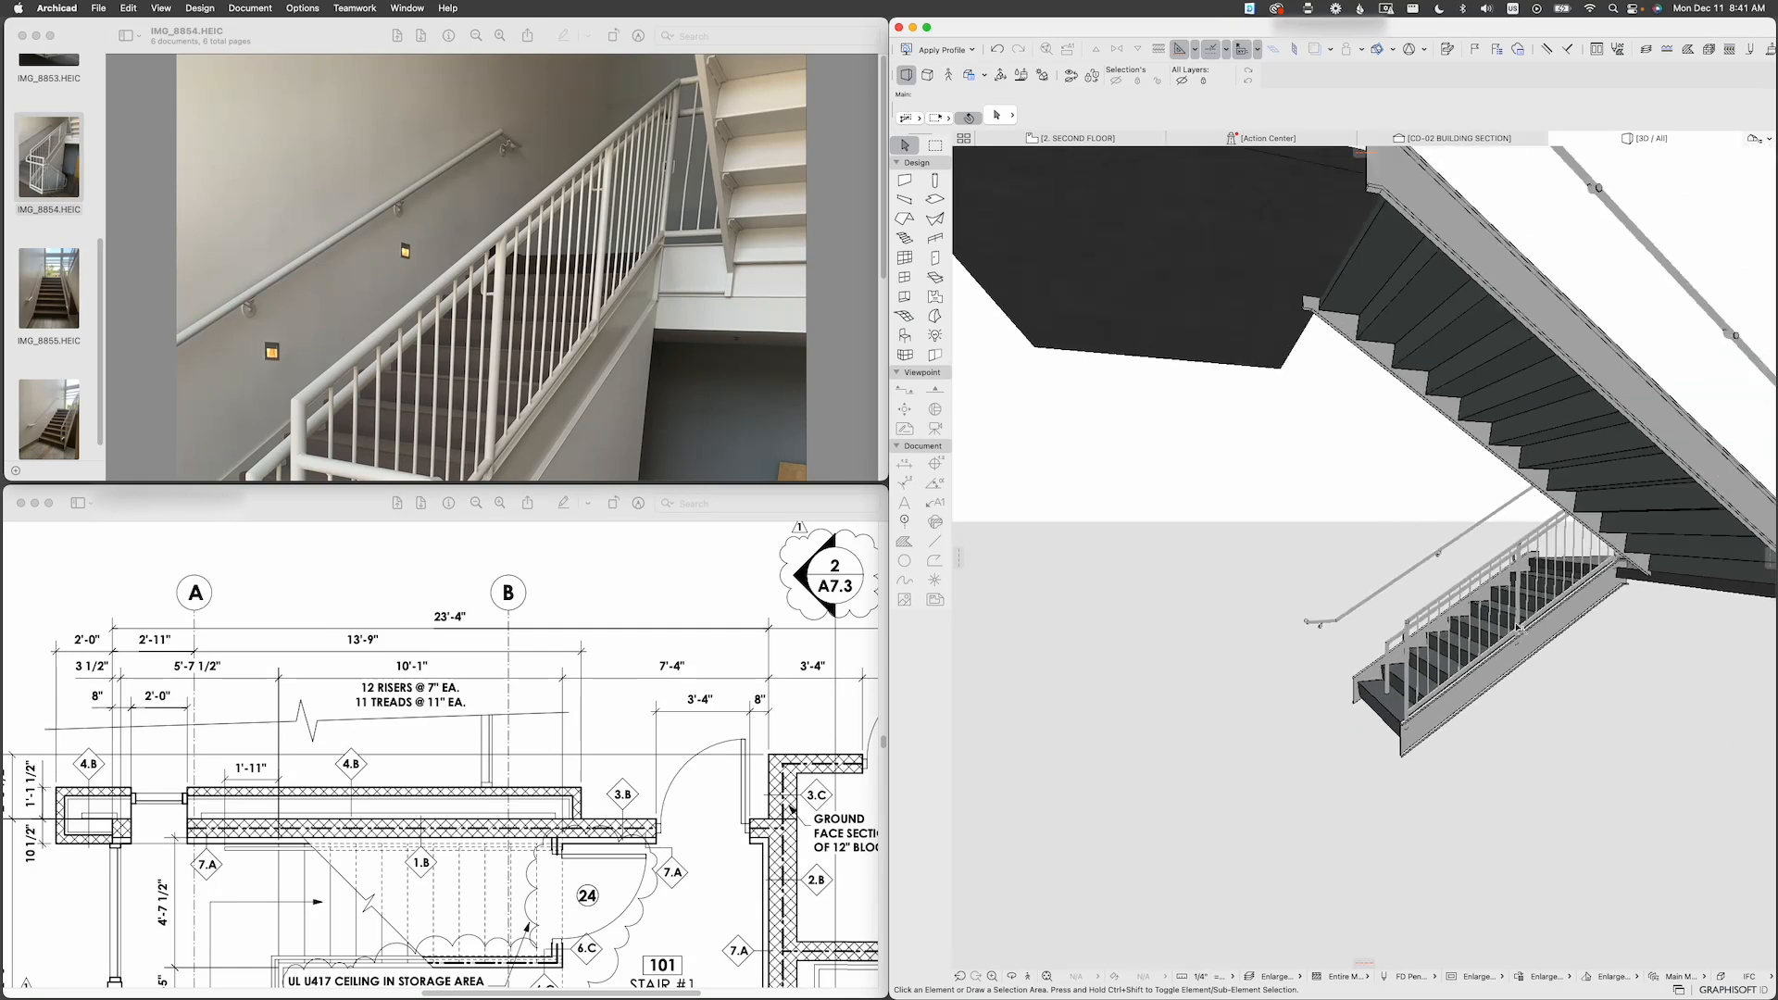
scroll(1519, 629, down, 3)
shift+middle_drag(1616, 520, 1280, 611)
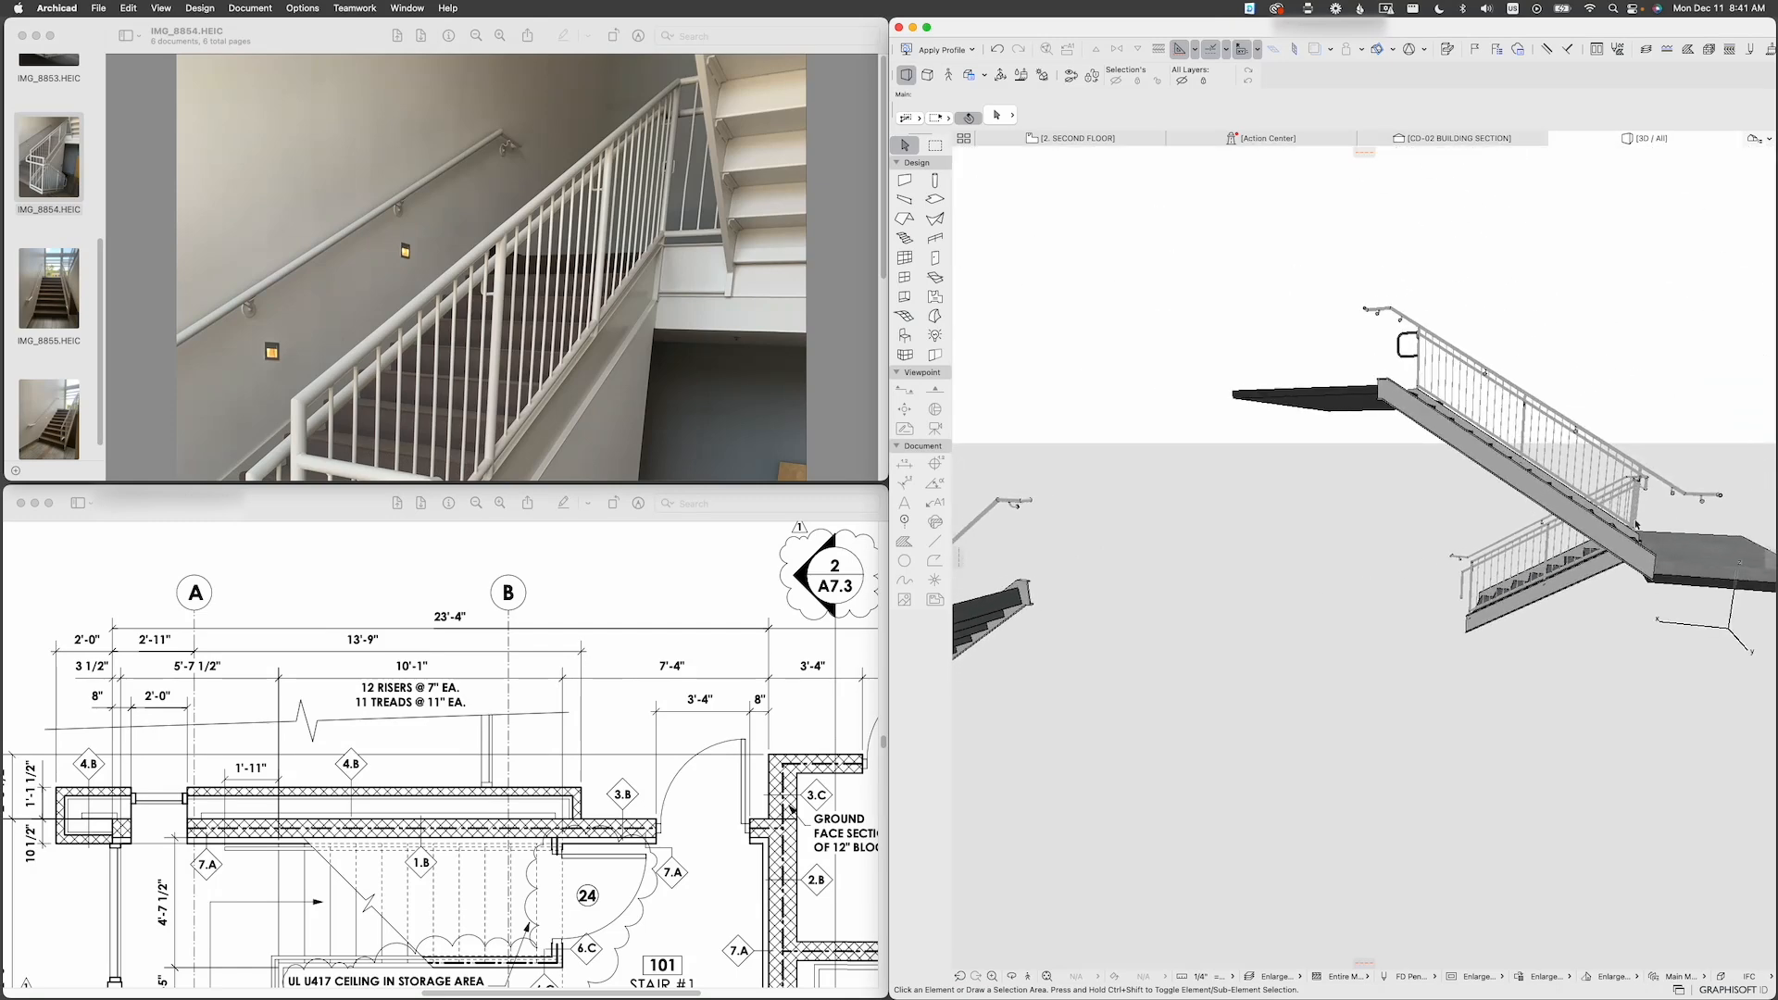
shift+middle_drag(1636, 525, 977, 592)
shift+middle_drag(1616, 560, 1384, 585)
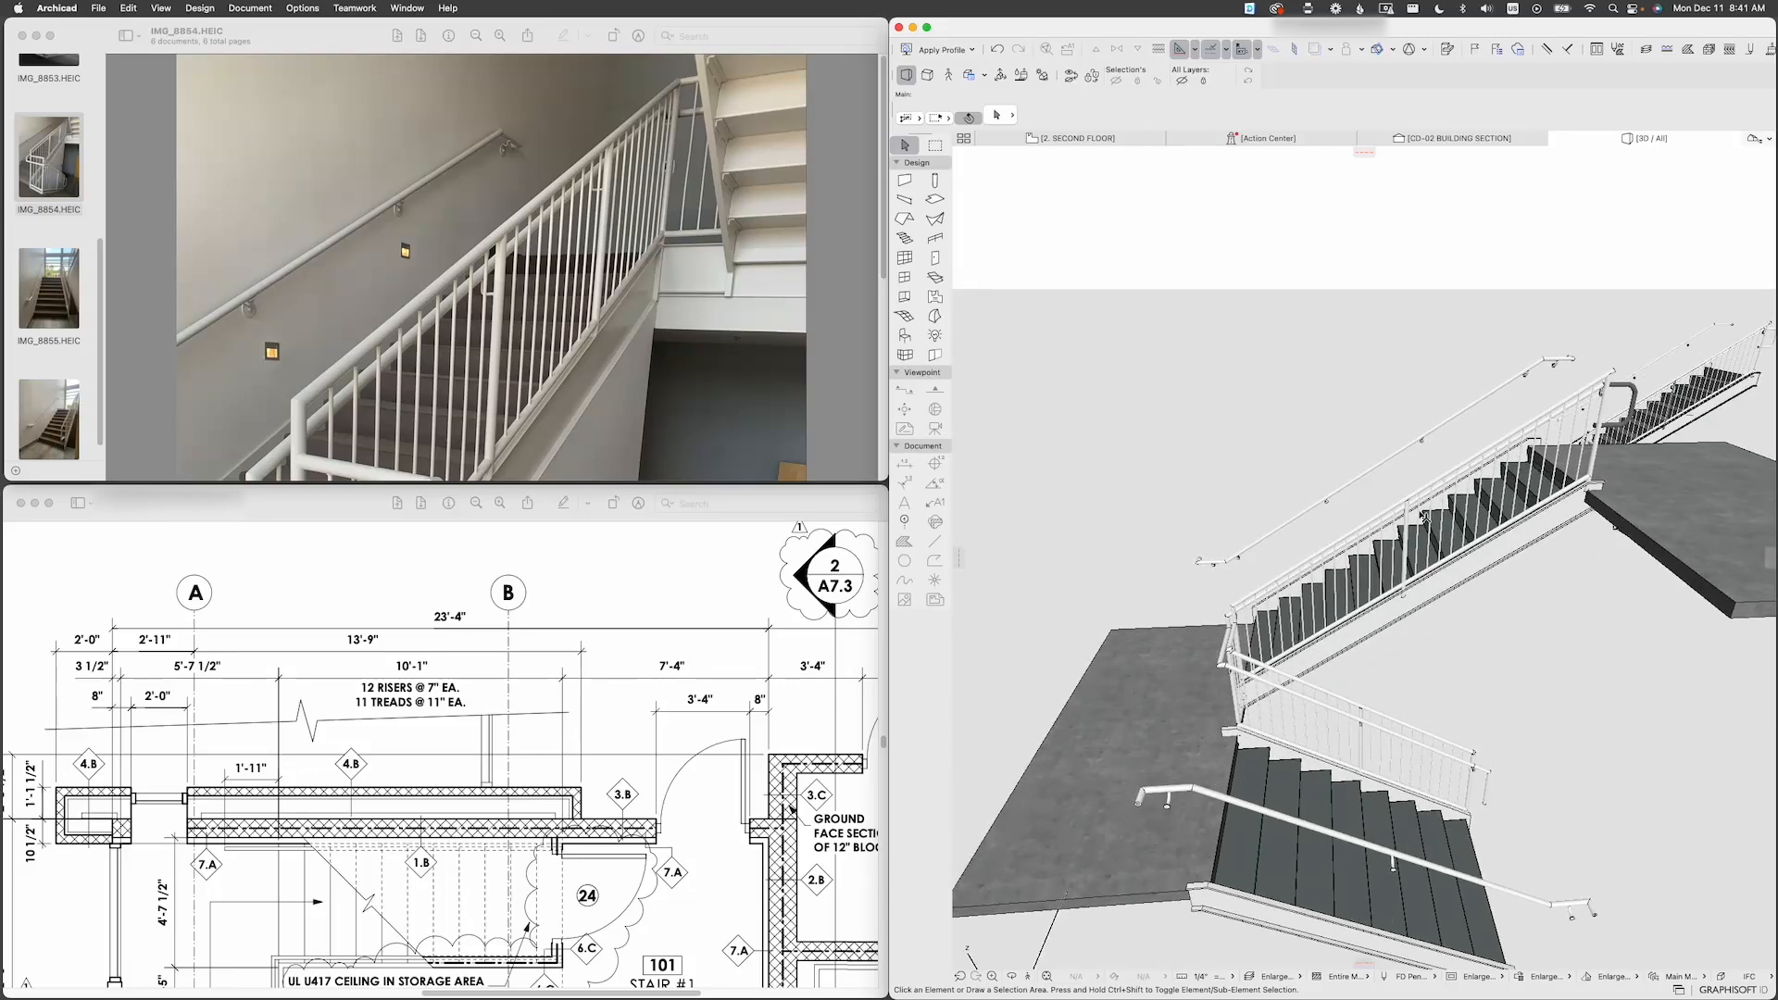
scroll(1424, 517, up, 3)
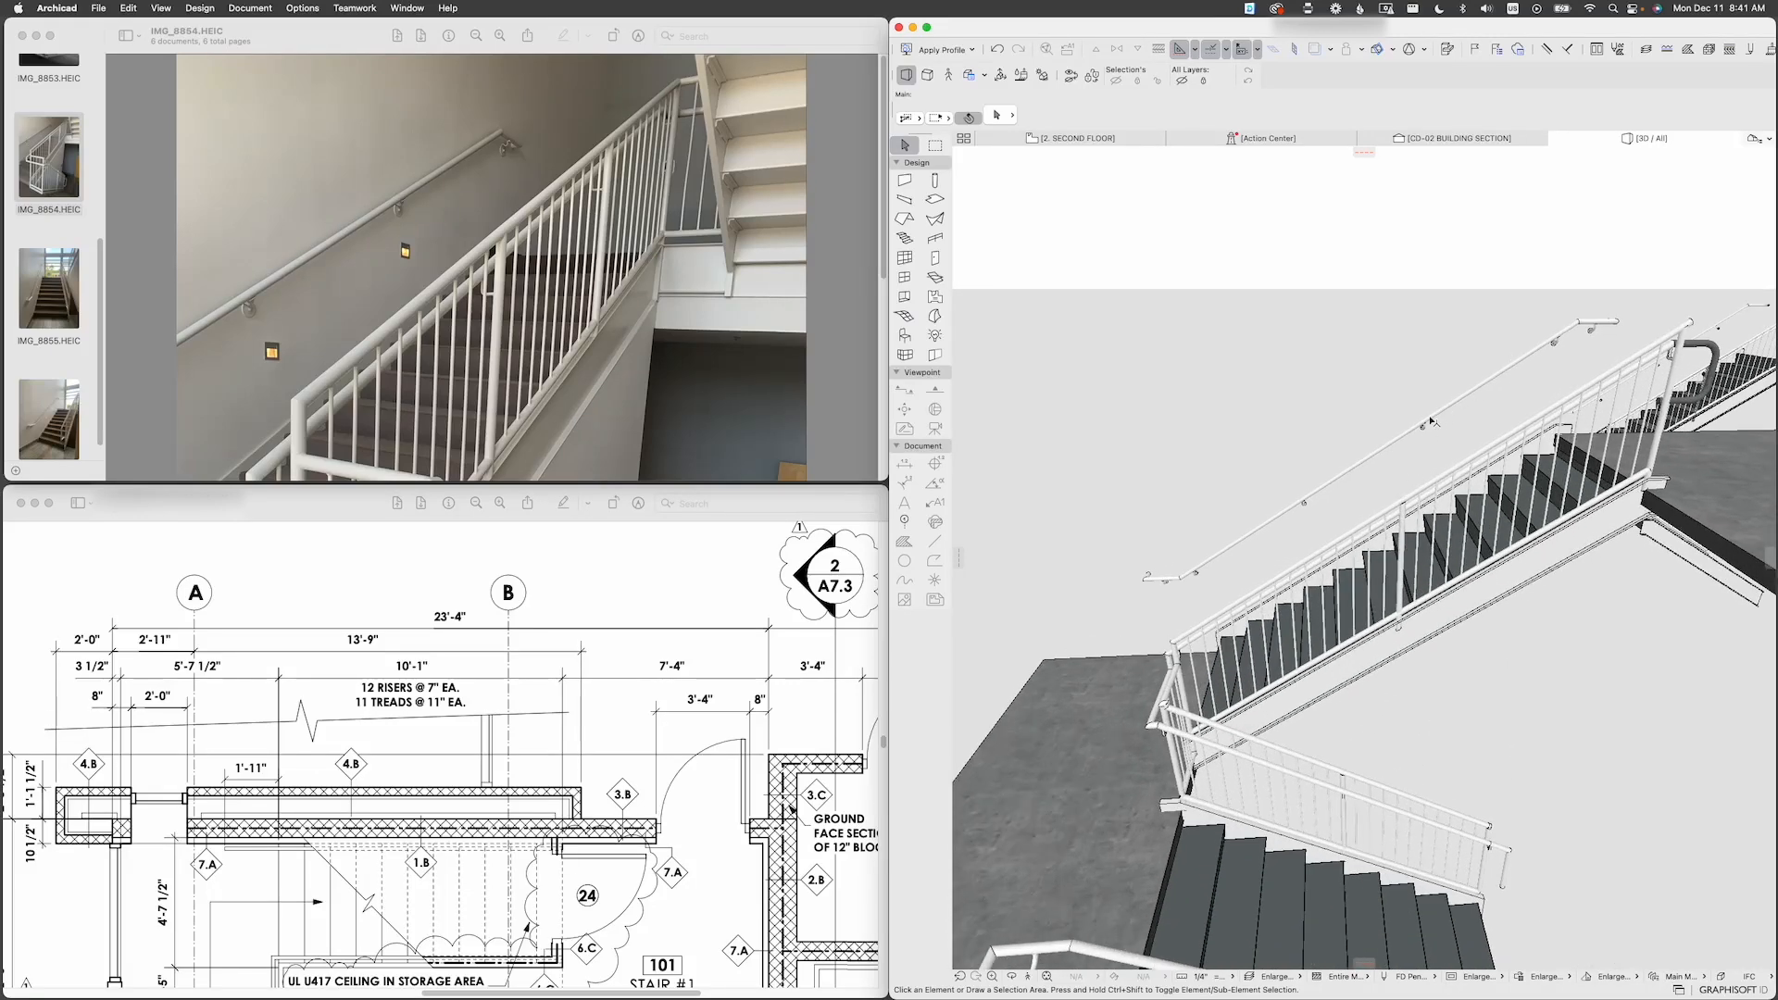
shift+middle_drag(1424, 517, 1400, 433)
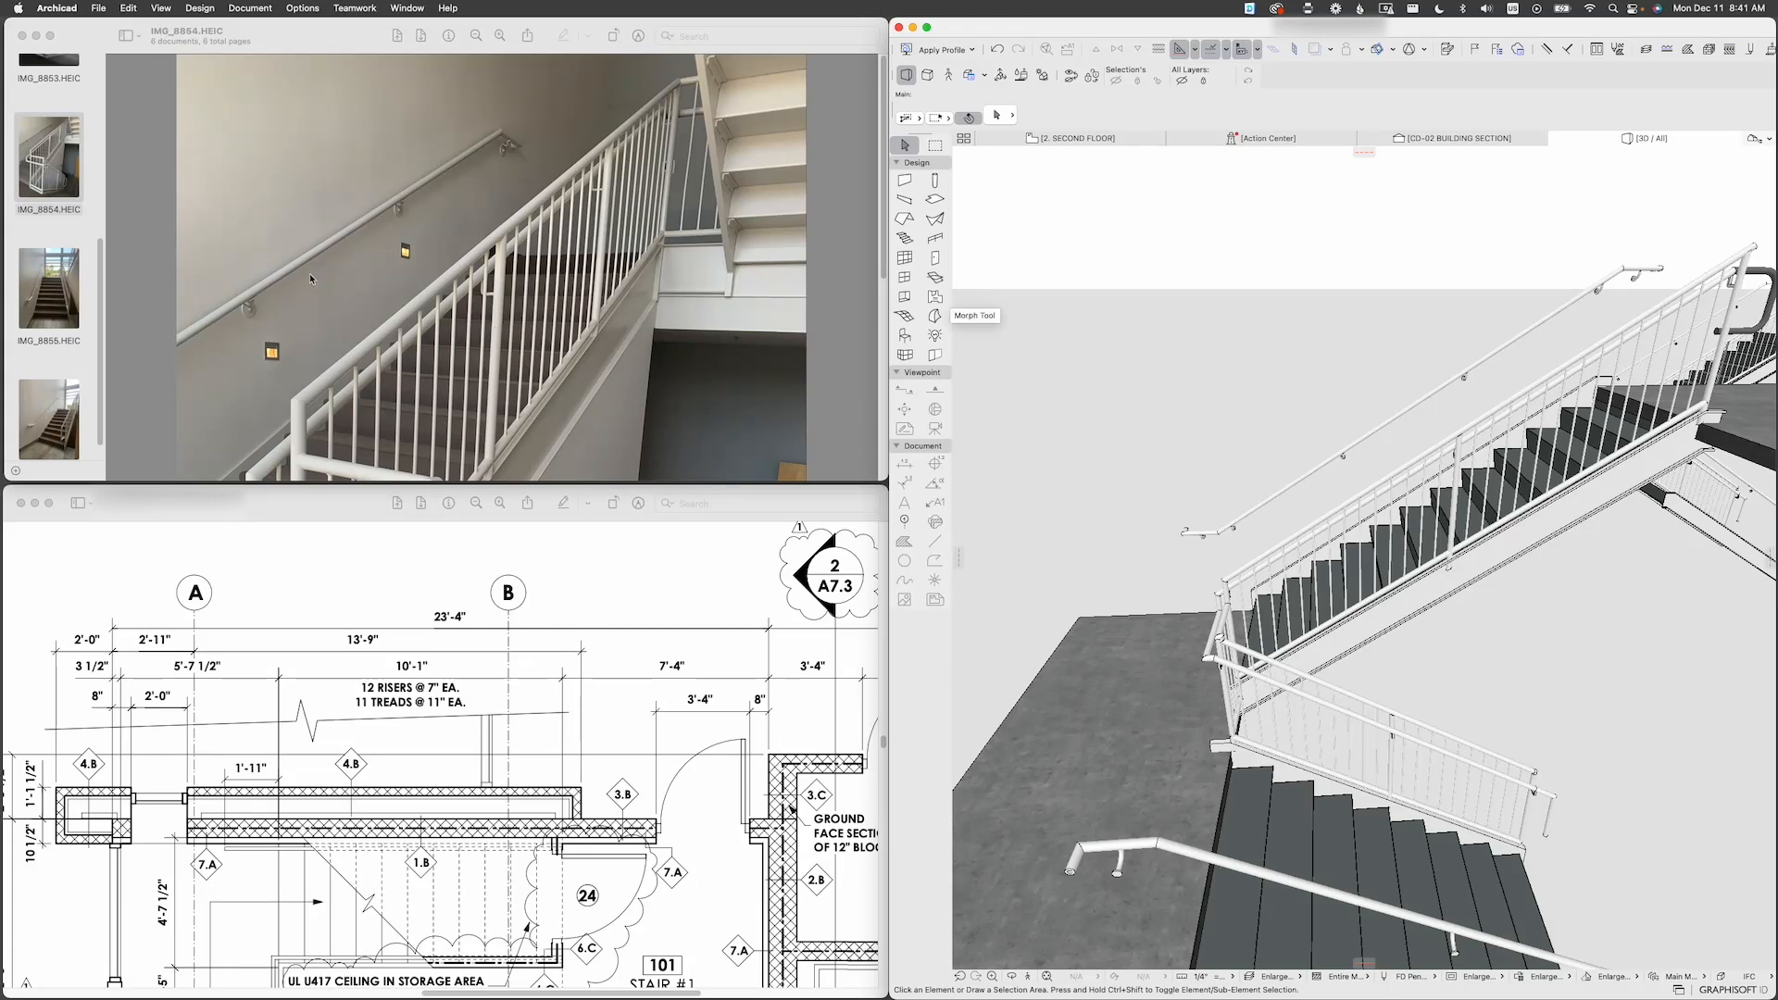
Step: Switch to Preview and compare the wall handrail with site photo IMG_8853
click(503, 146)
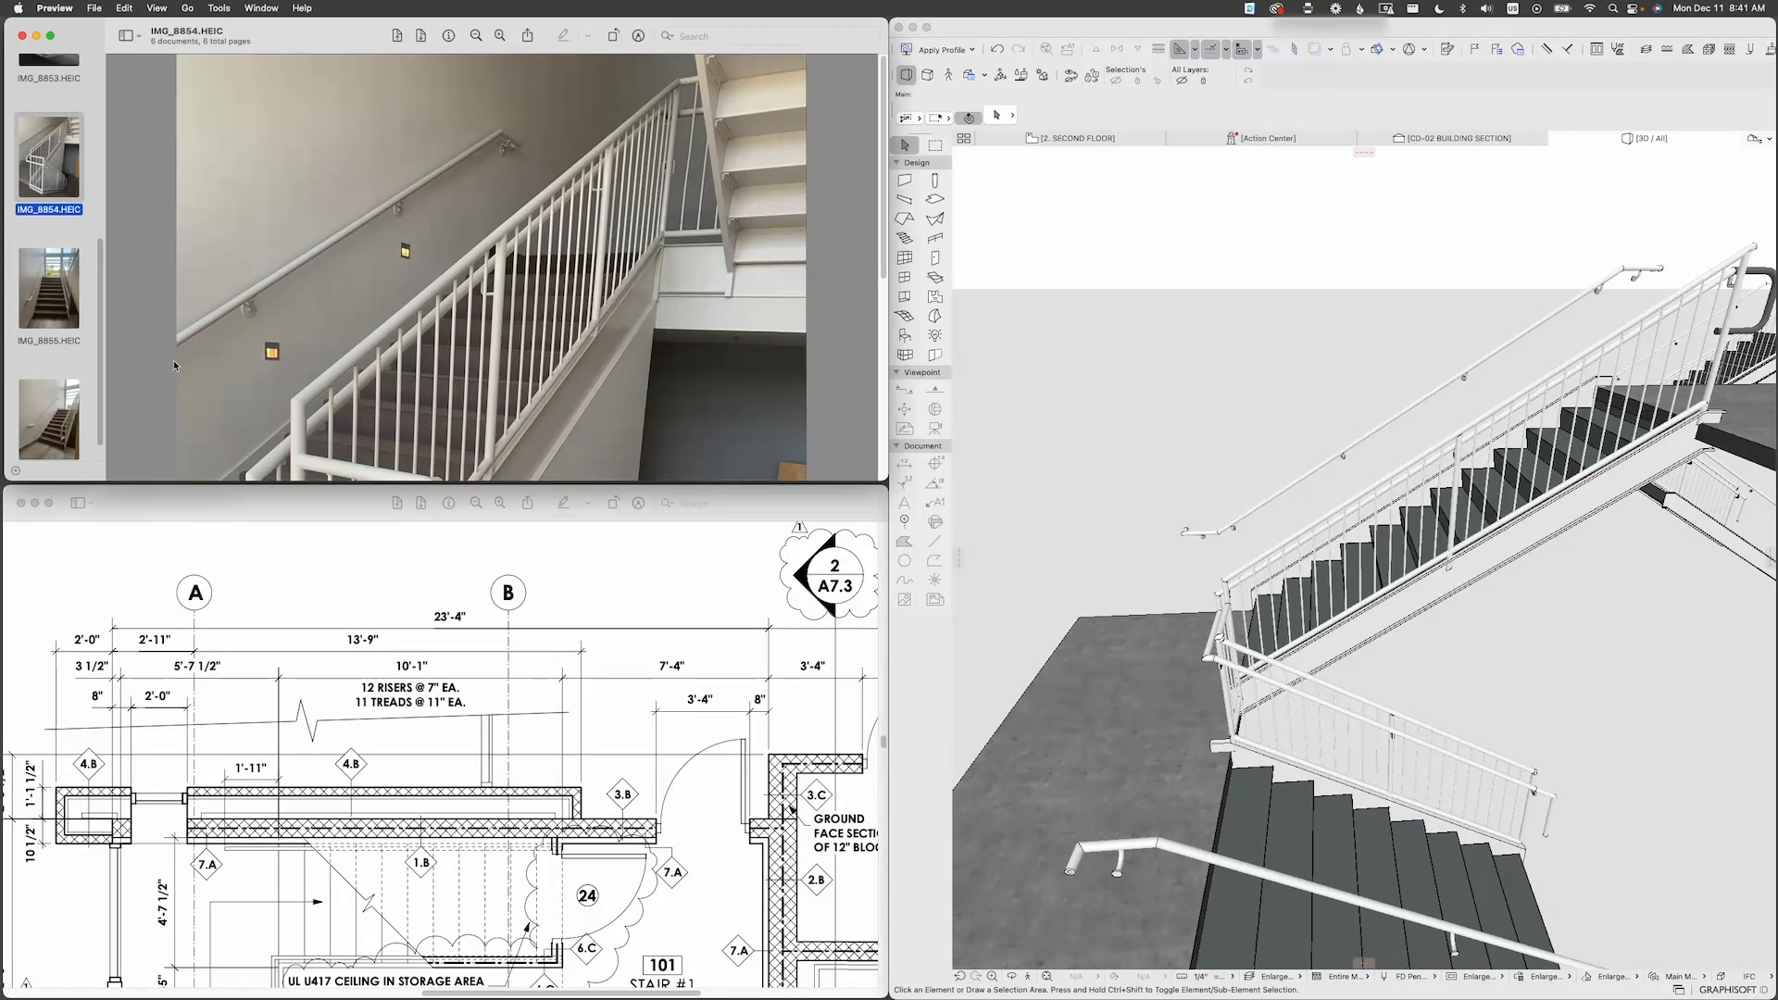
scroll(48, 146, up, 3)
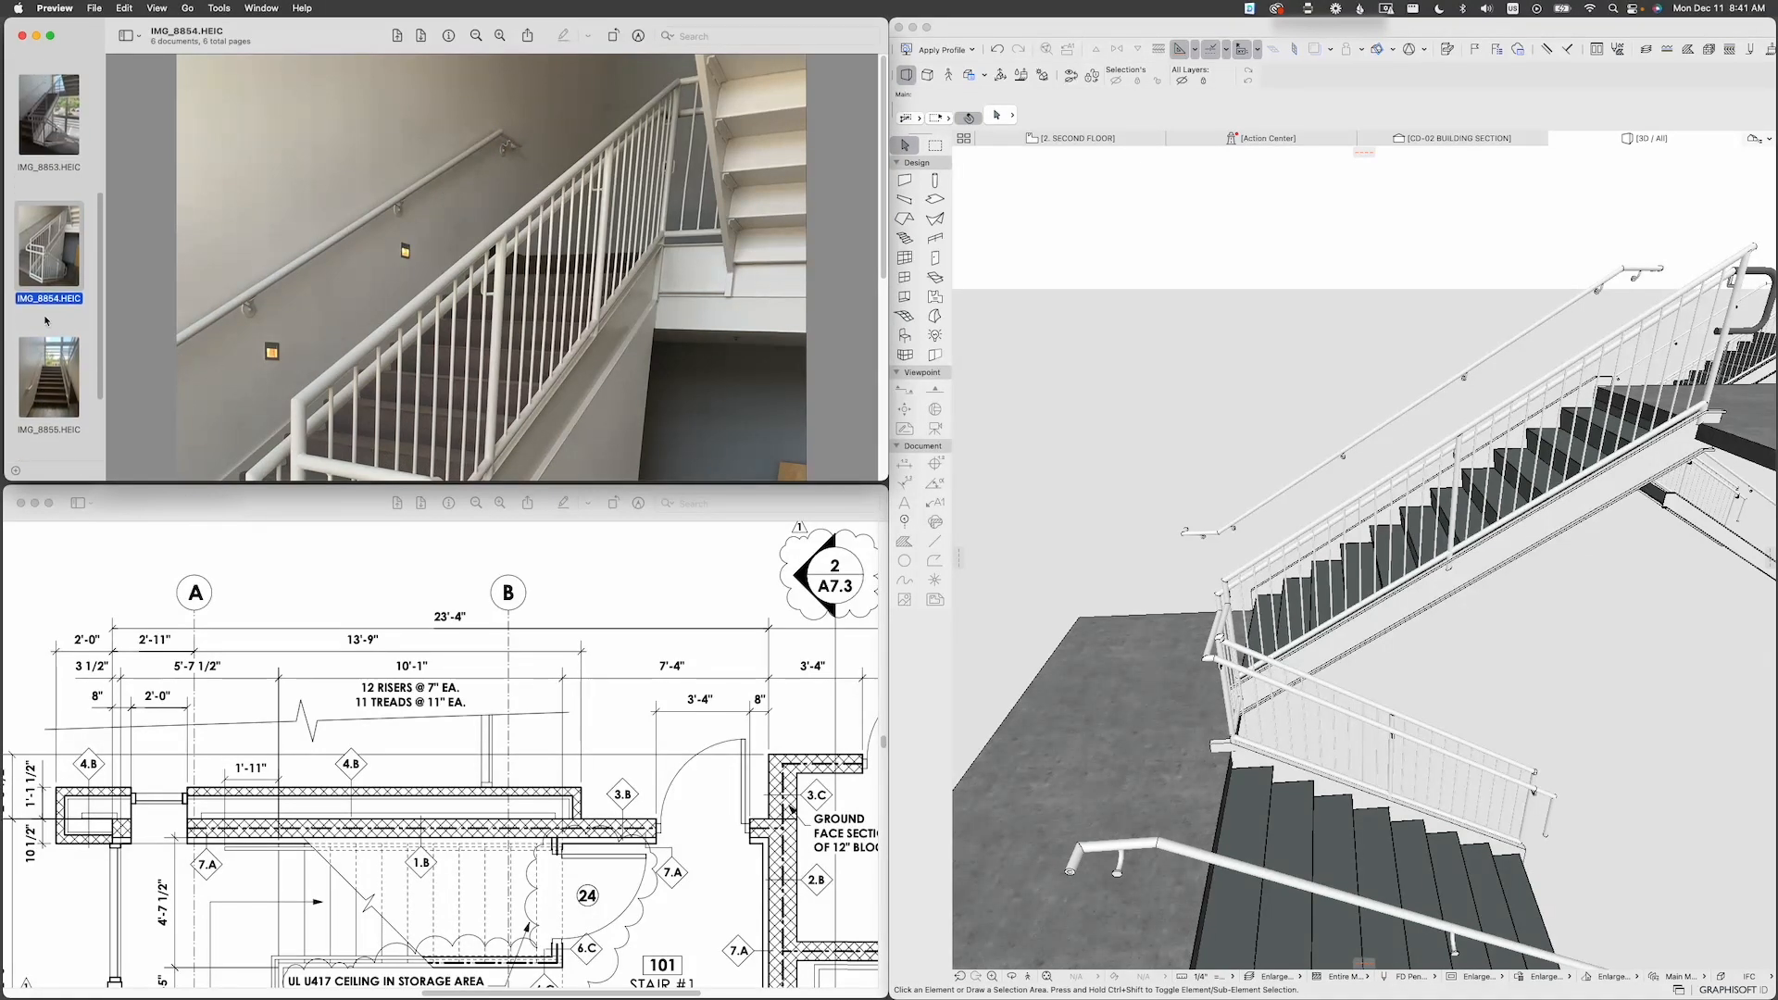
click(49, 147)
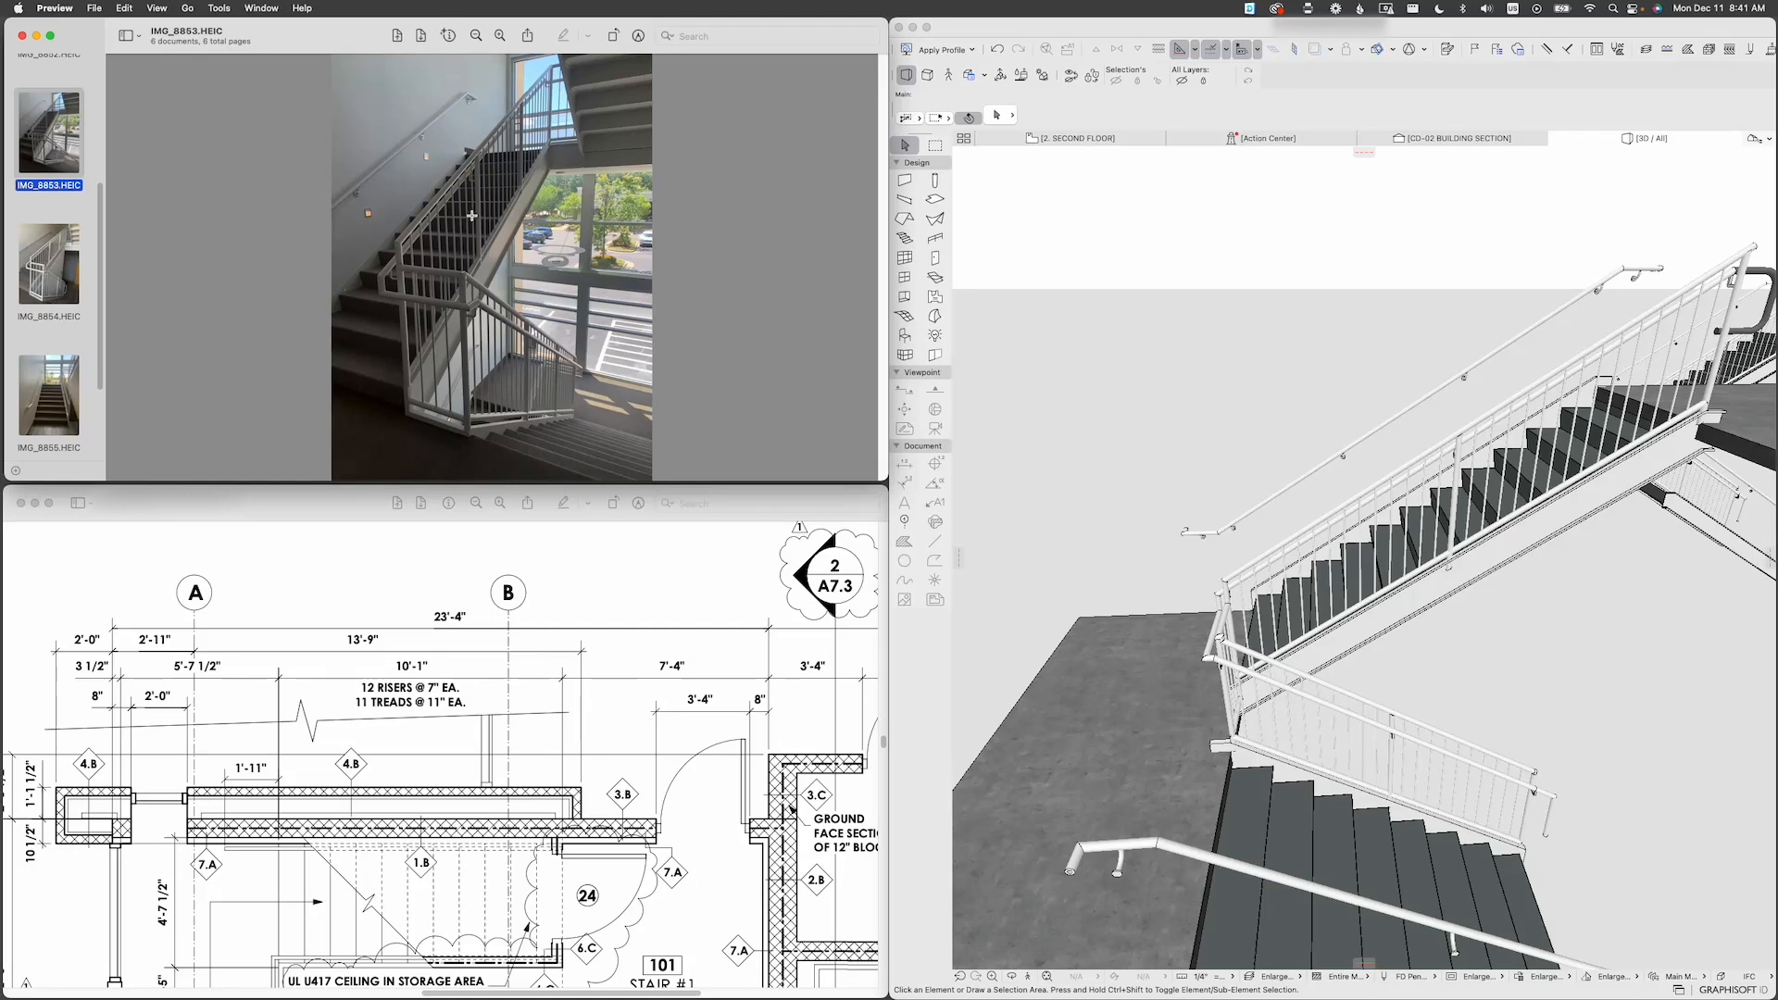
scroll(80, 233, up, 4)
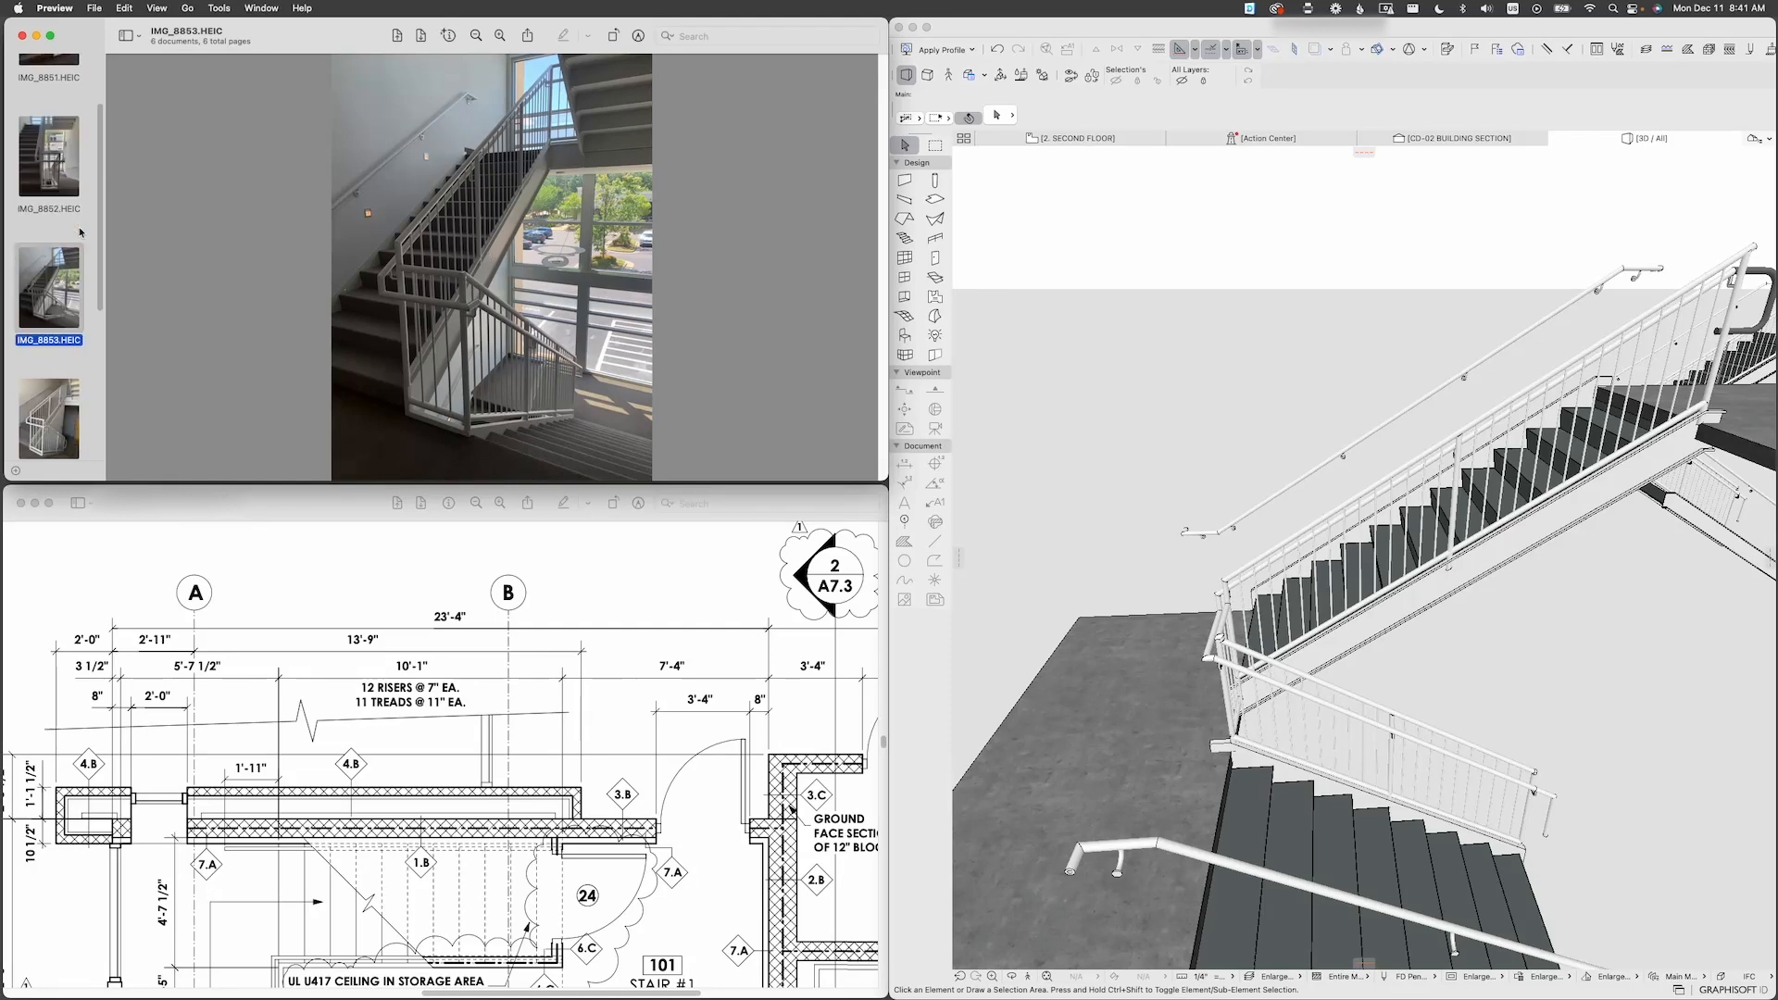
Step: Compare the wall handrail in site photos IMG_8851, IMG_8853 and IMG_8854, ending on the bracket layout in IMG_8854
scroll(76, 169, up, 3)
click(60, 142)
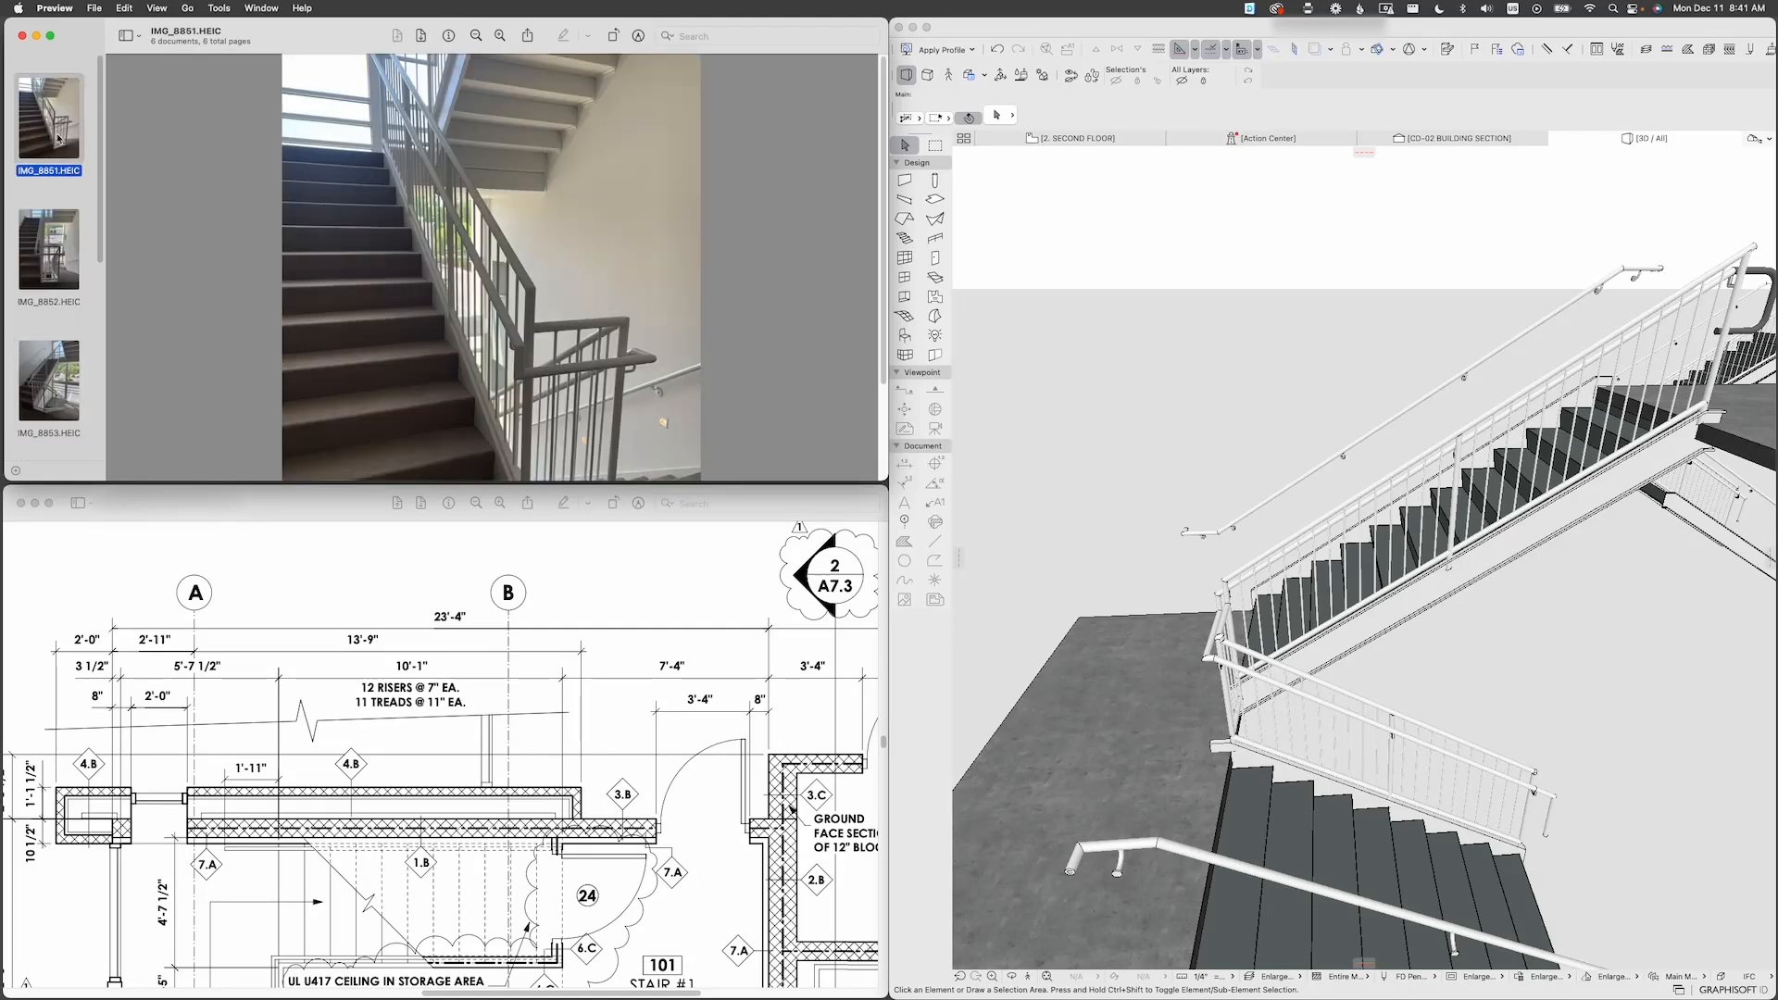
scroll(571, 355, down, 2)
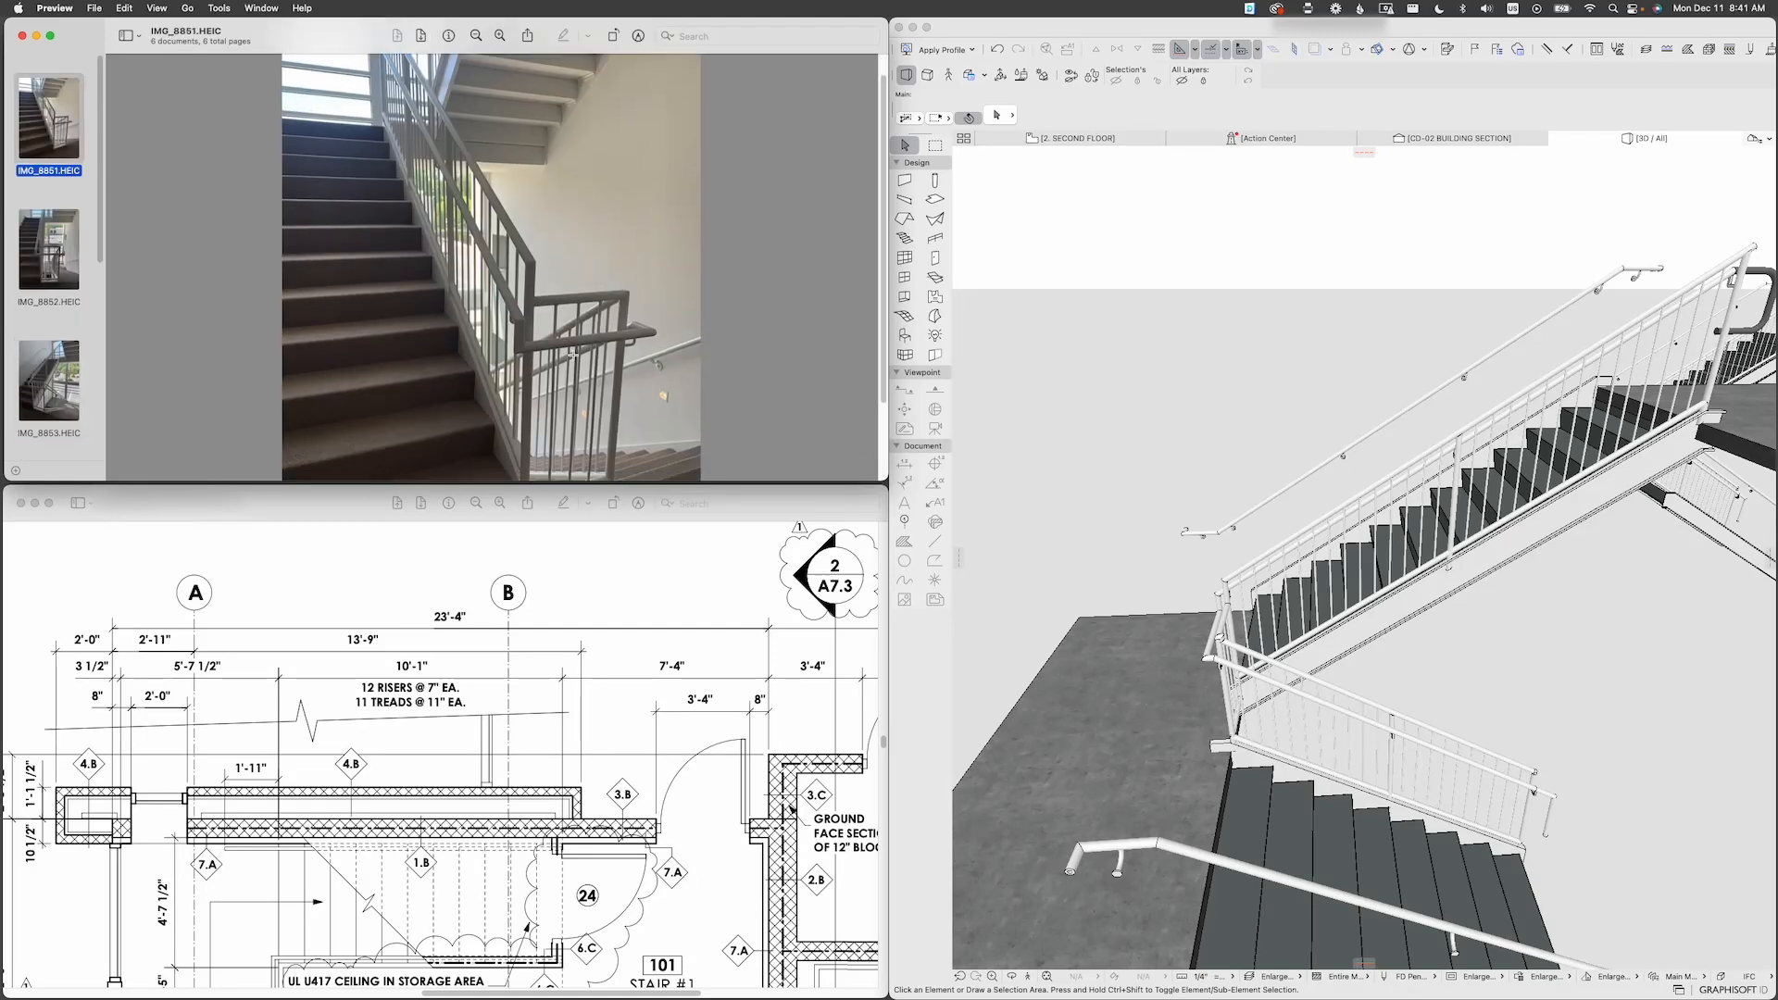
click(45, 376)
scroll(48, 389, down, 2)
click(48, 417)
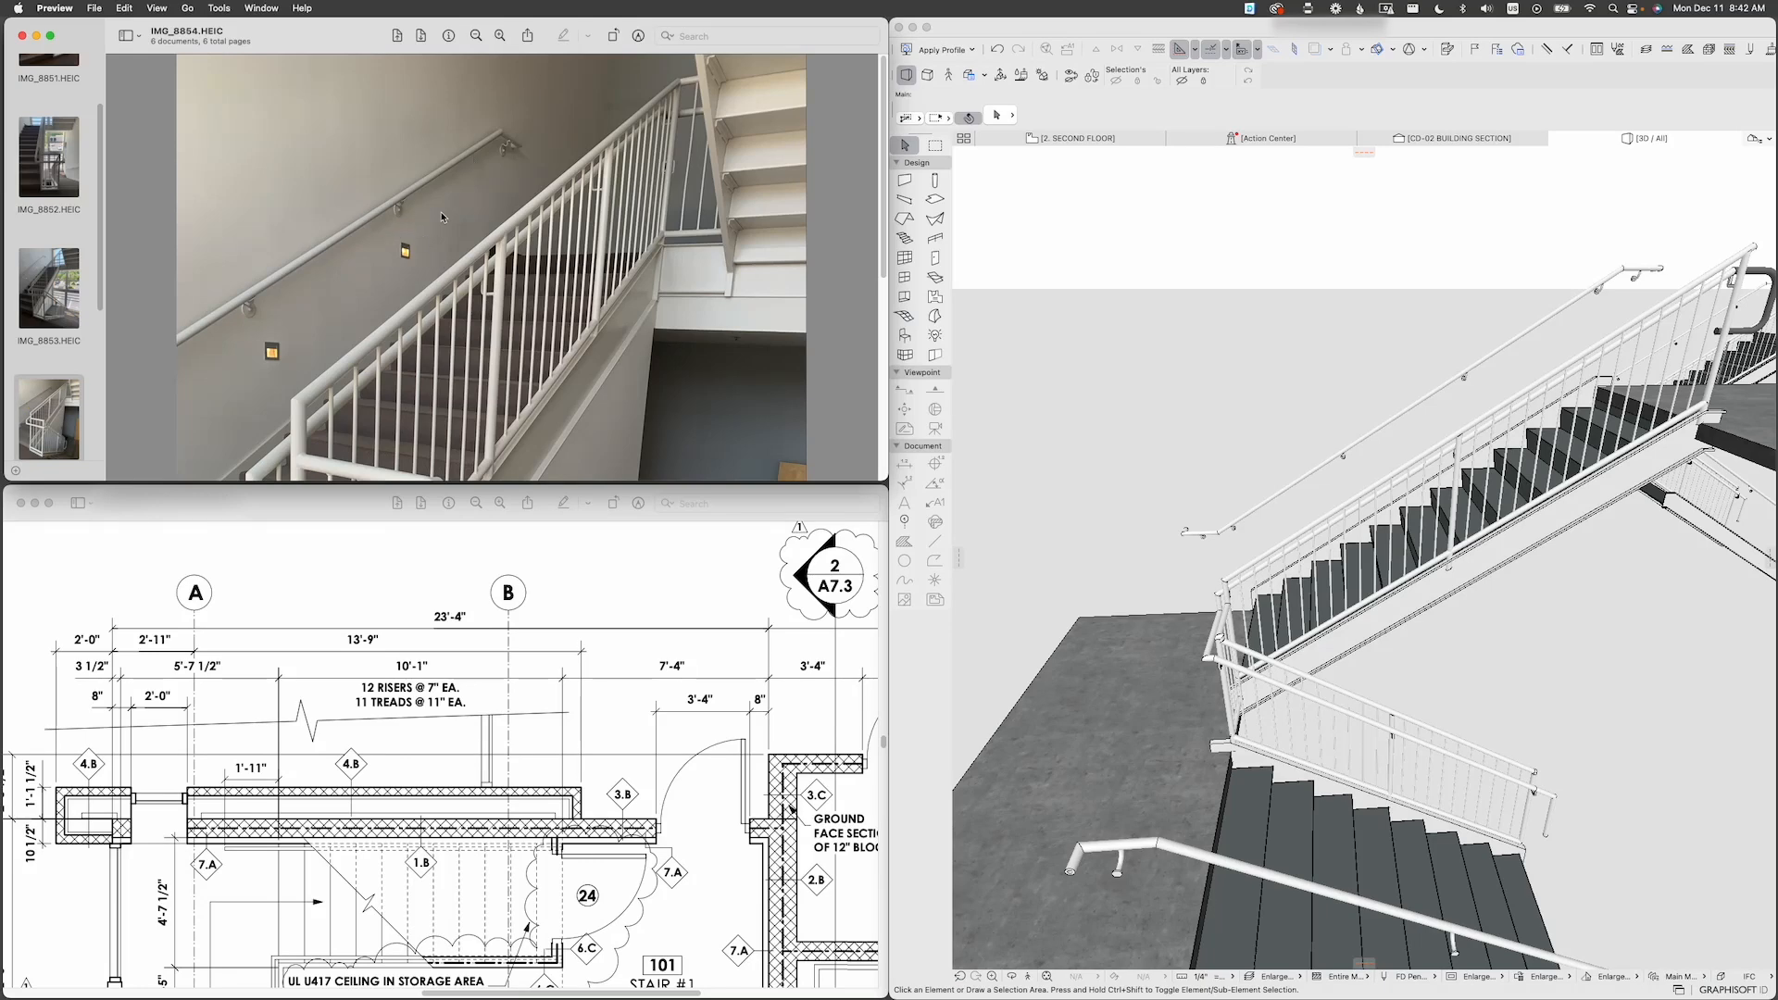
Step: Switch to Archicad and put the upper flight's wall railing into edit mode in the 3D view
click(1334, 476)
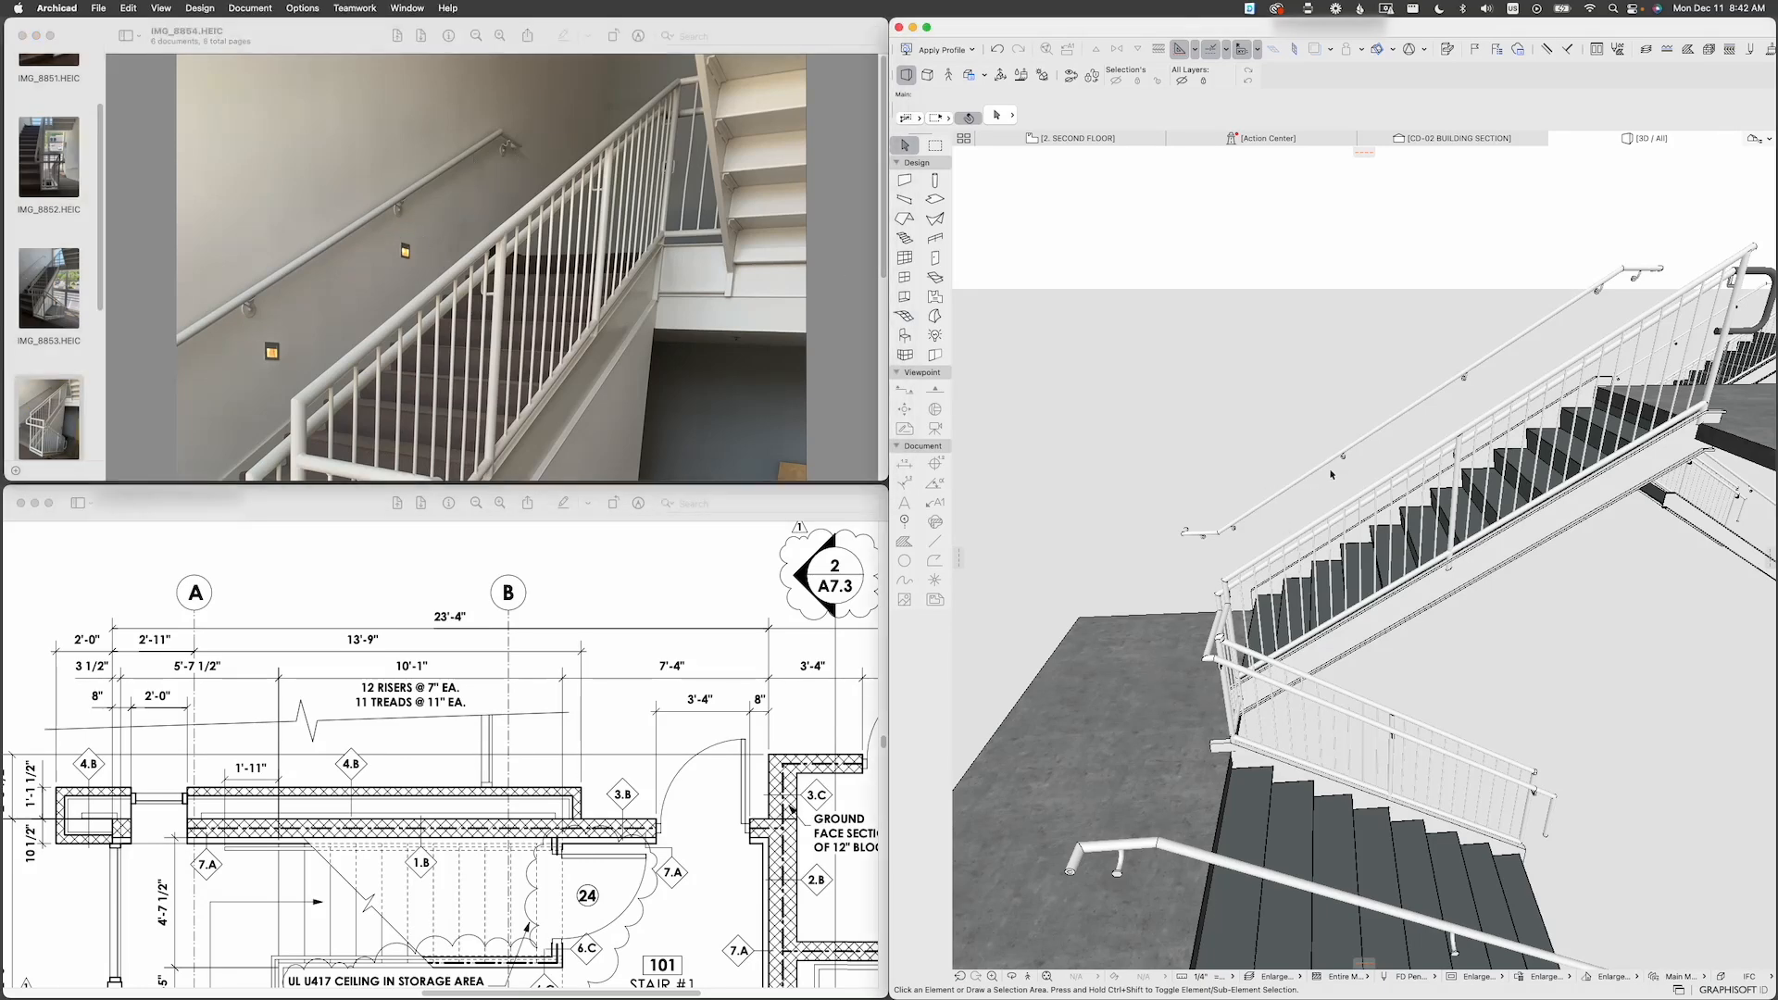
middle_drag(1389, 446, 1331, 511)
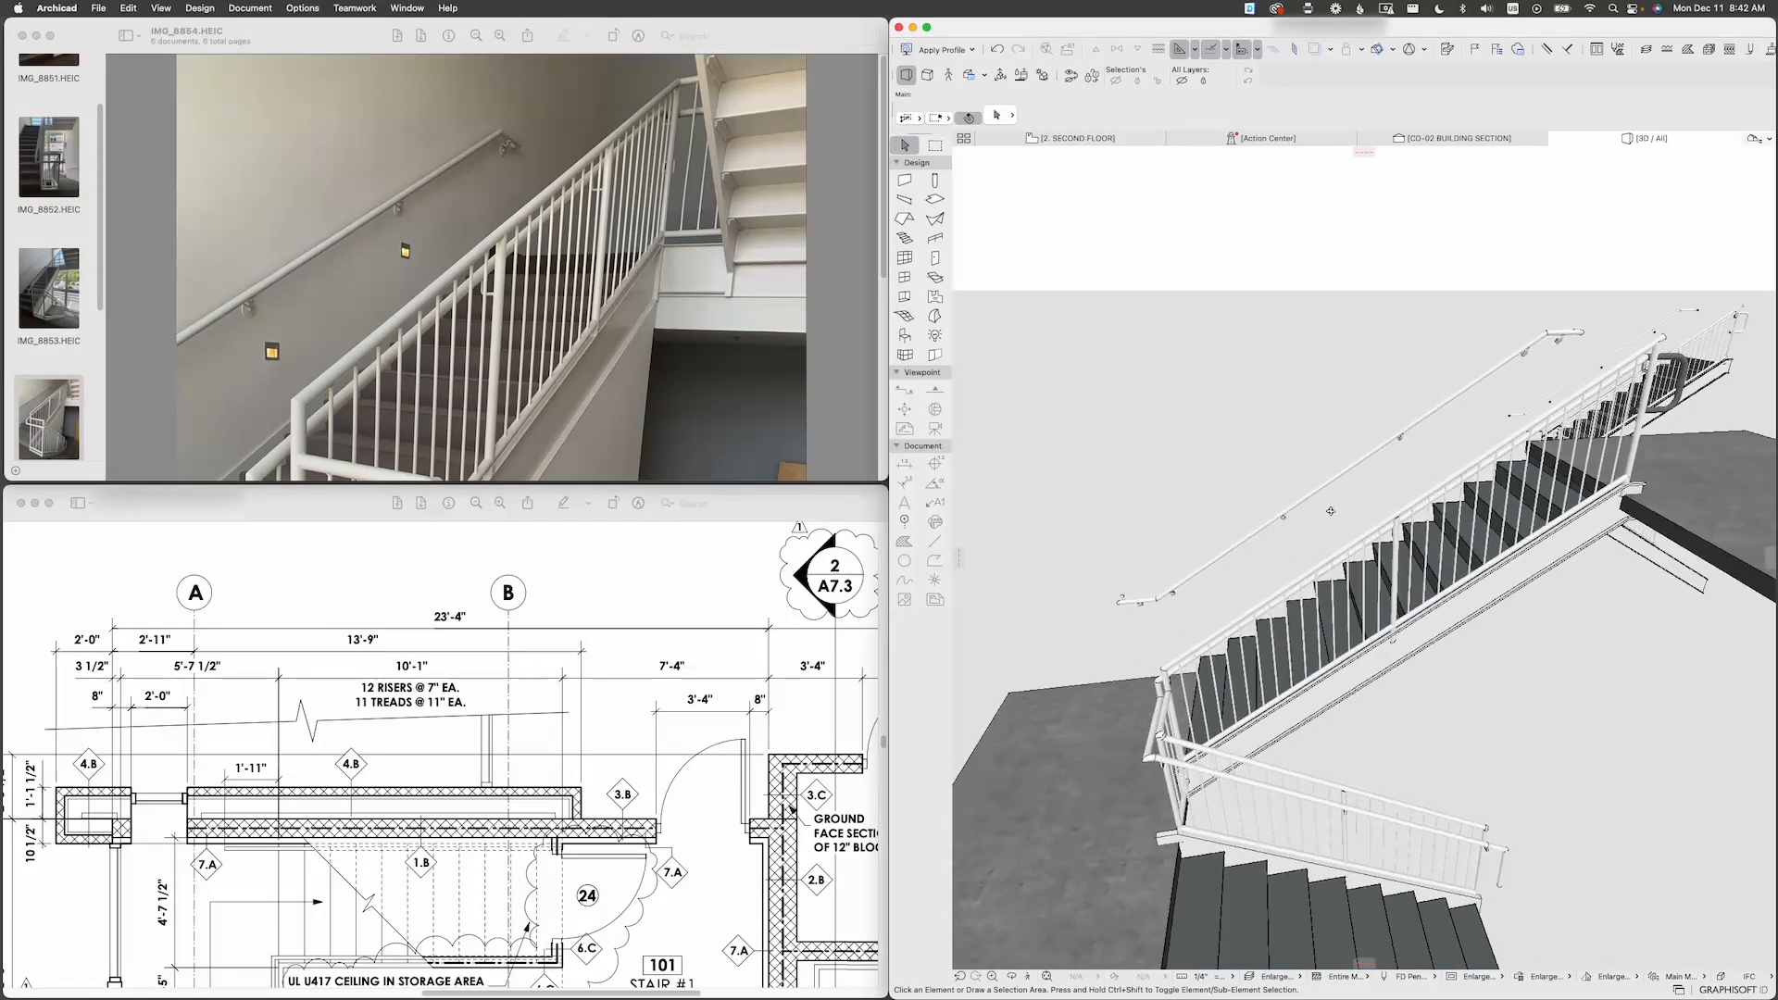
click(1402, 452)
scroll(1343, 528, up, 5)
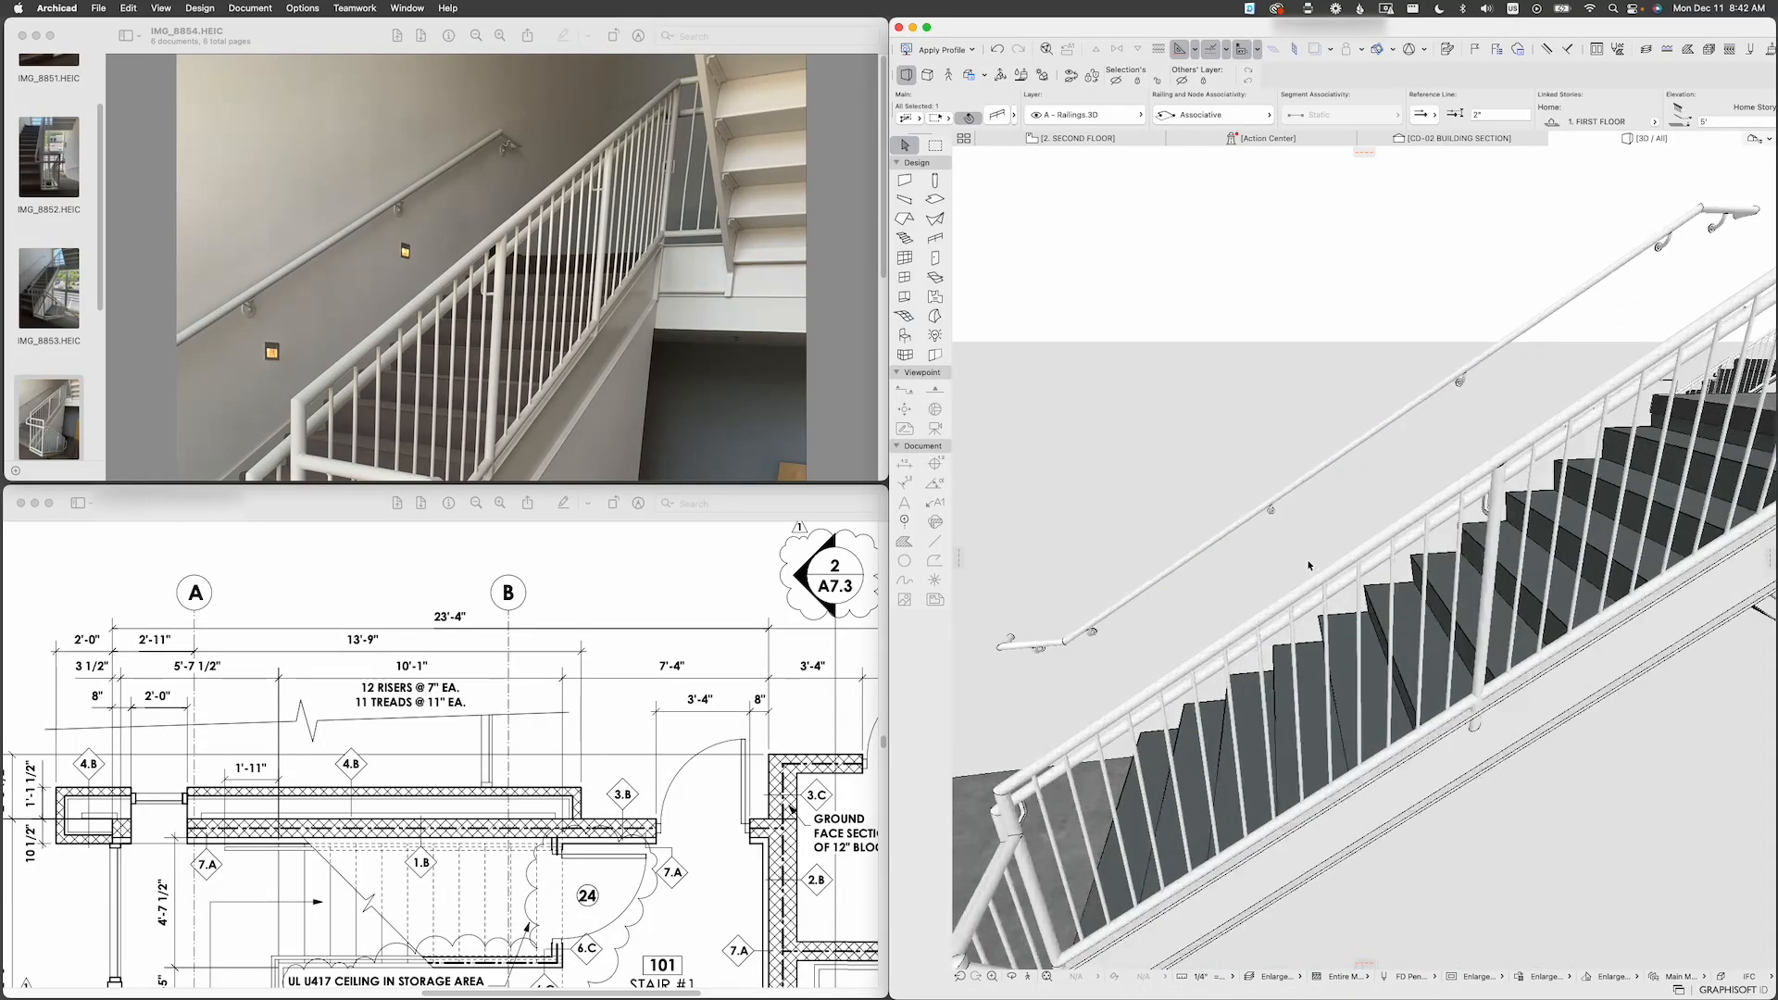
scroll(1308, 565, down, 2)
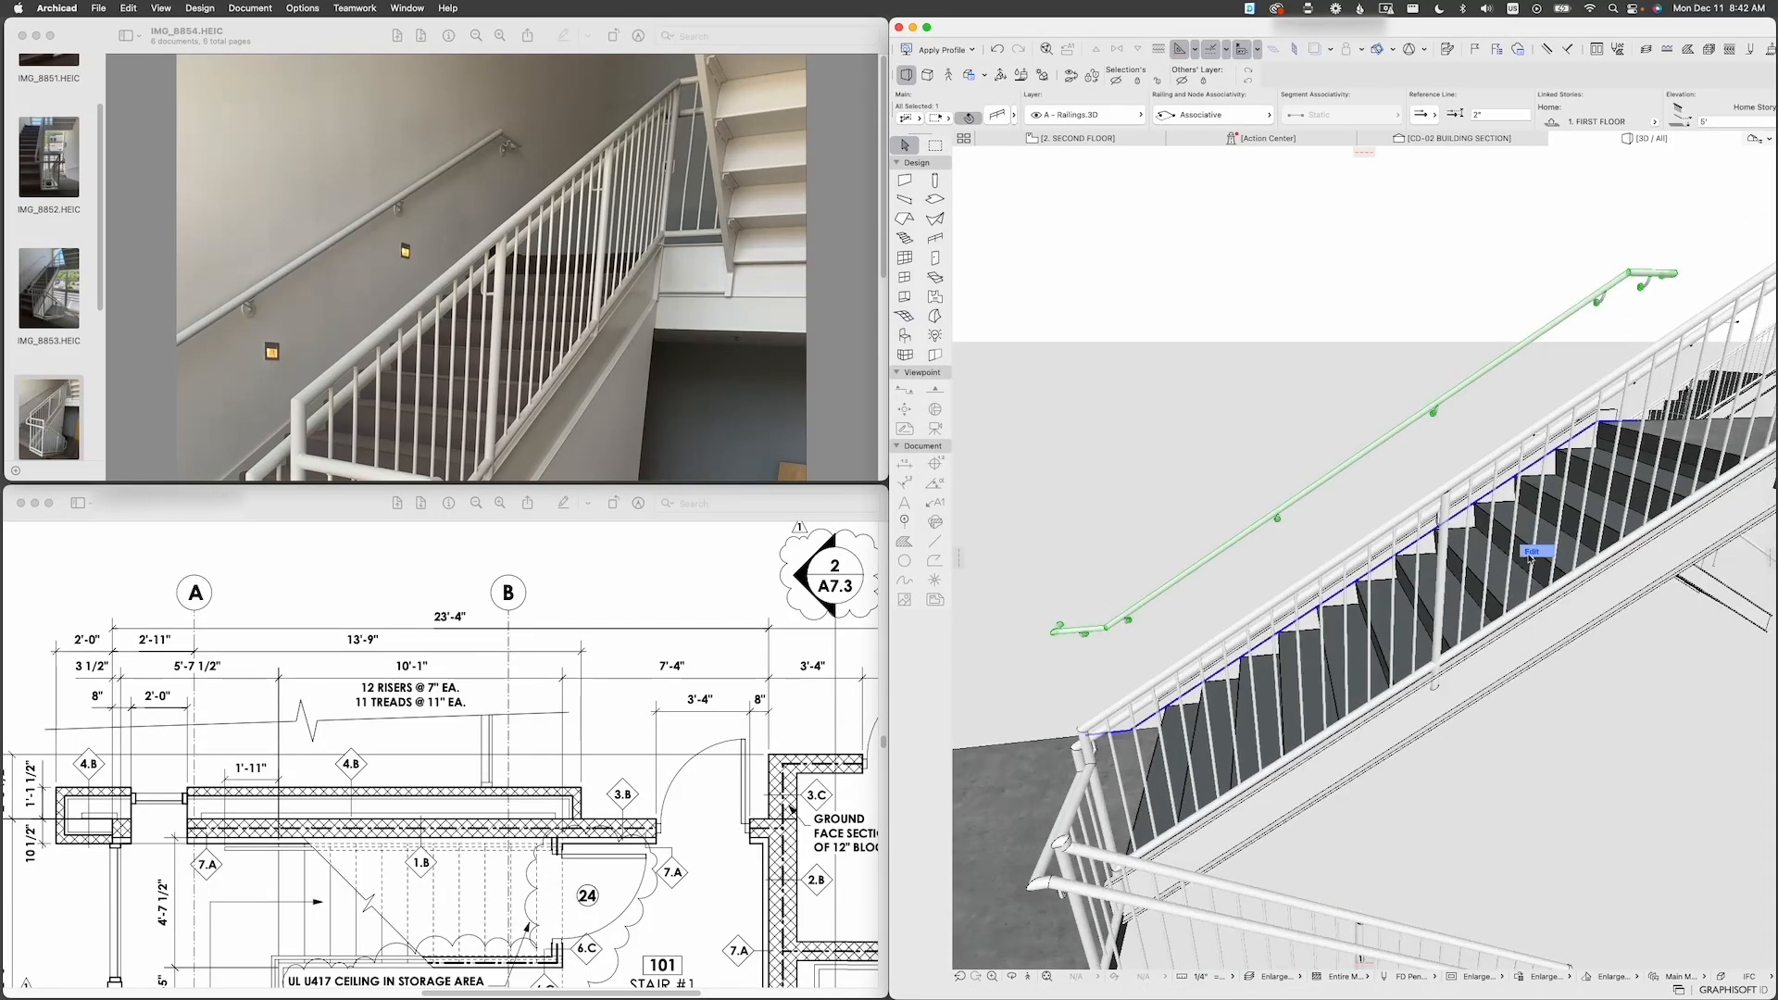
click(1532, 551)
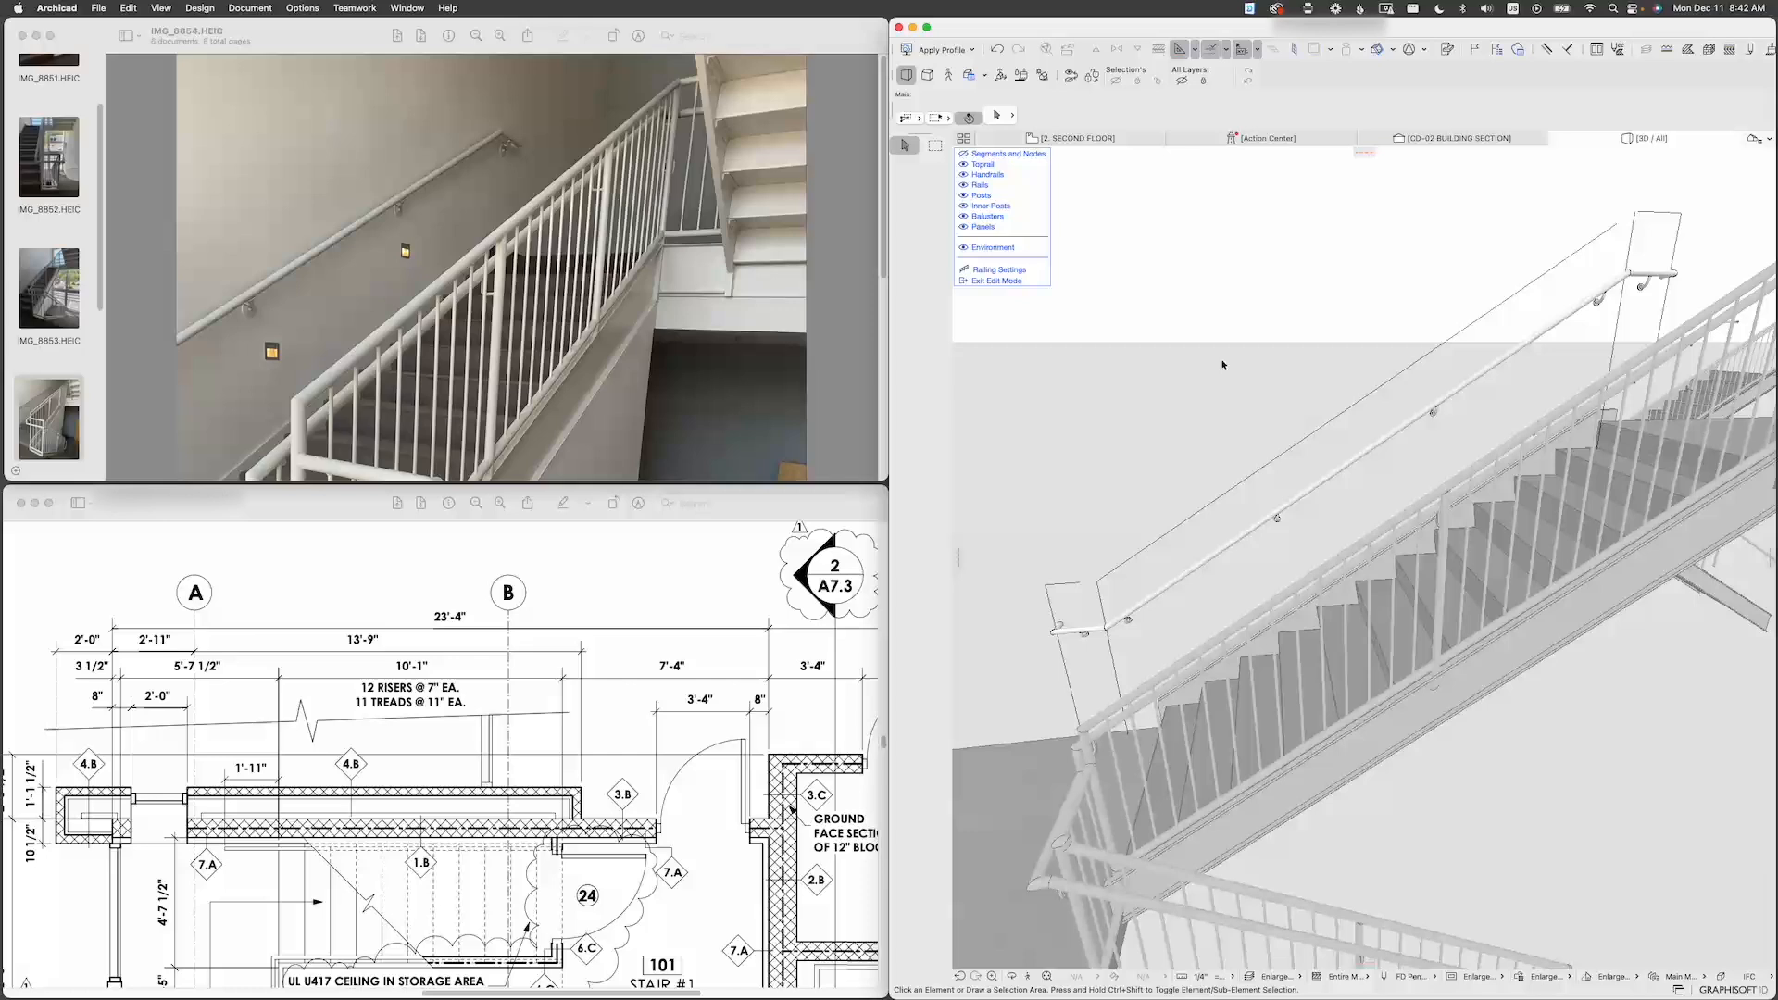
Step: Show the railing's Segments and Nodes and select its long sloping segment
click(1299, 442)
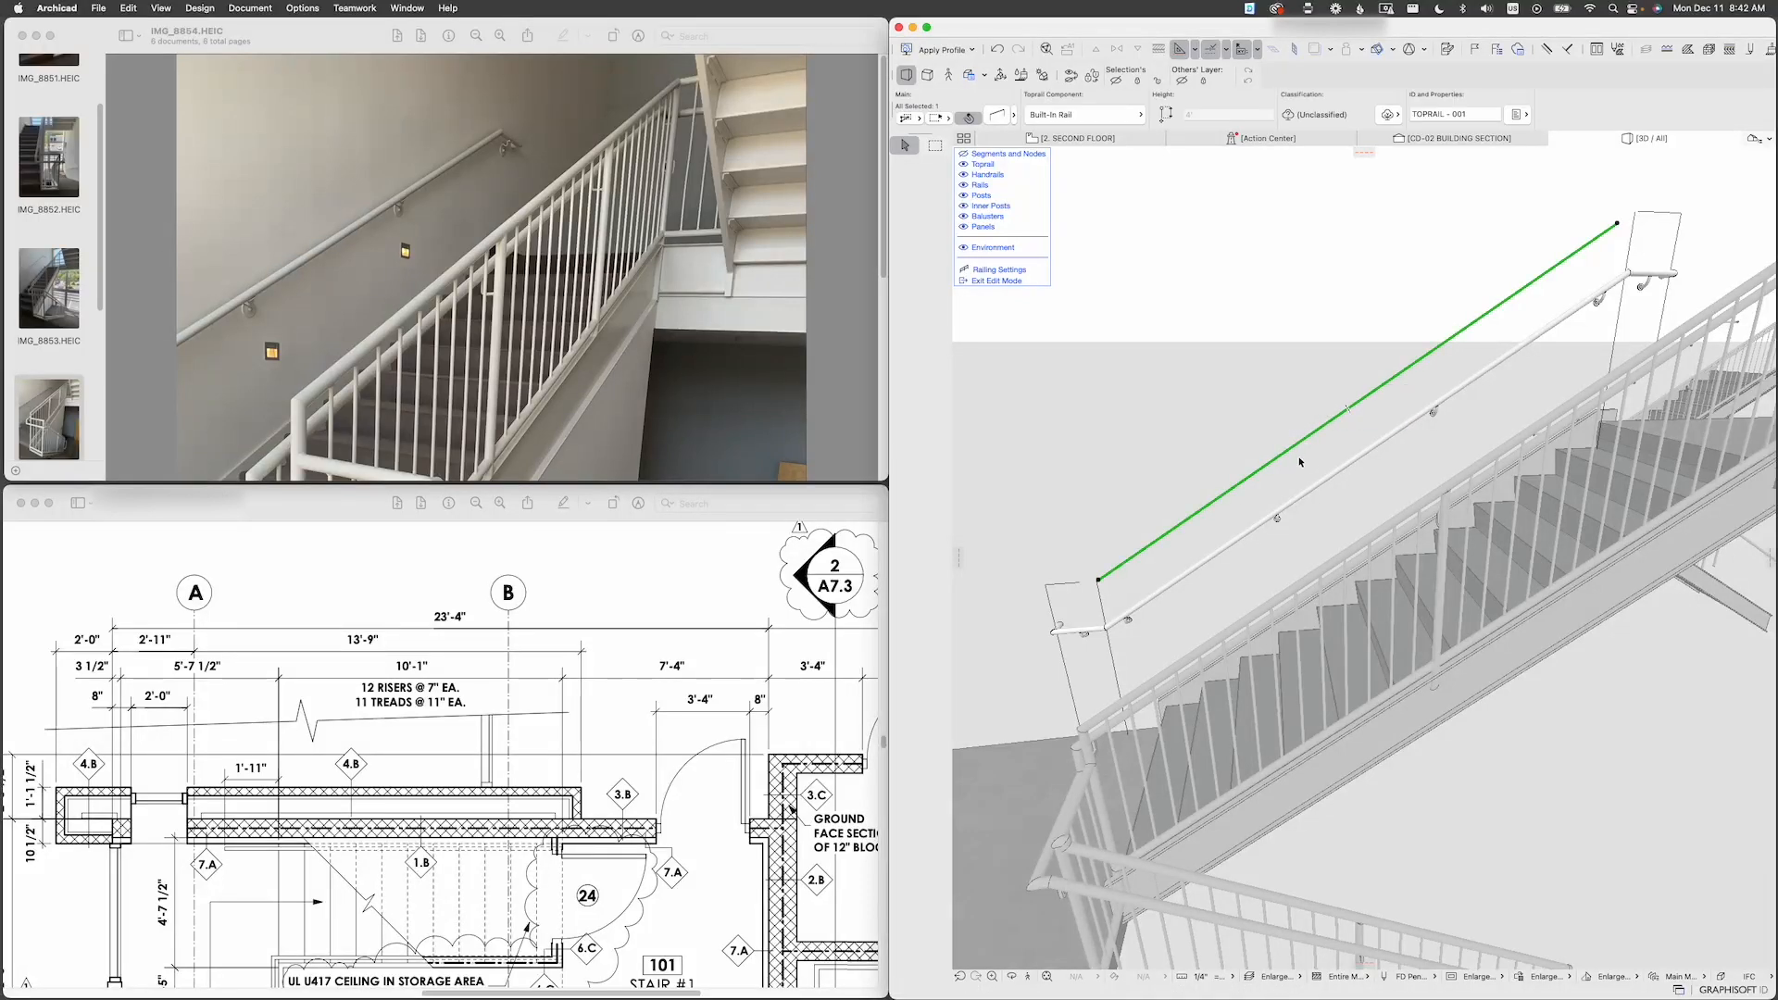
click(1080, 206)
click(962, 155)
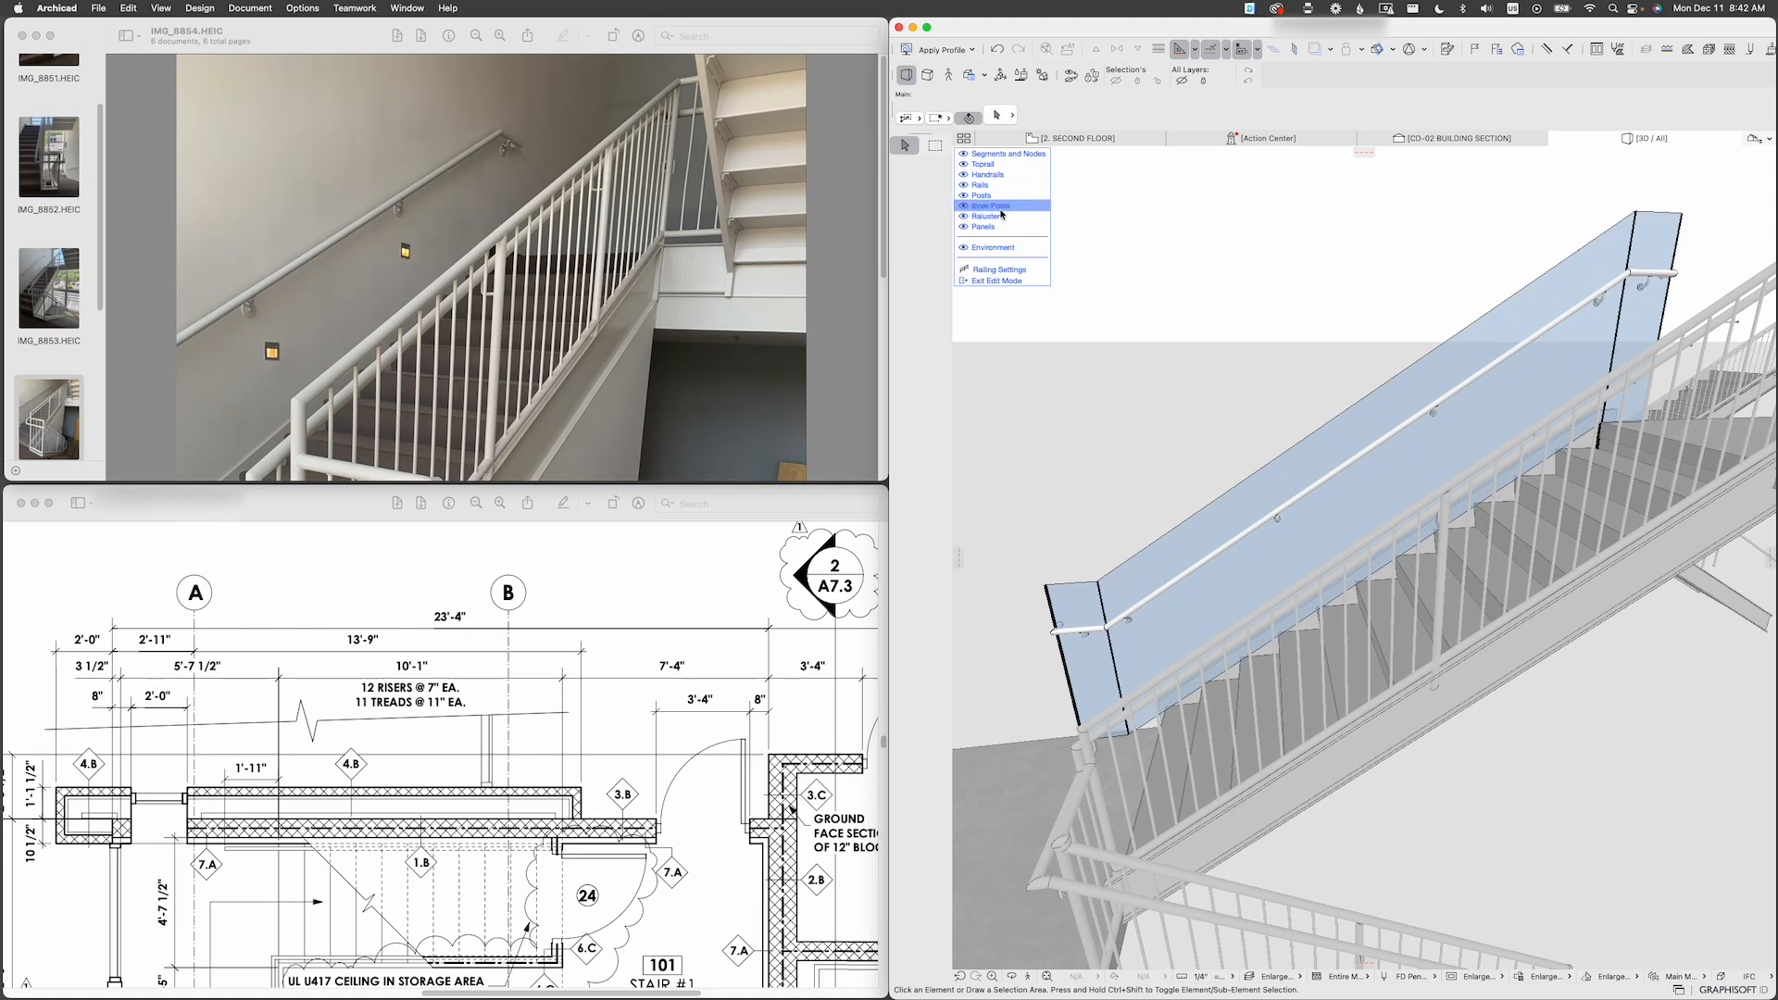
click(1284, 487)
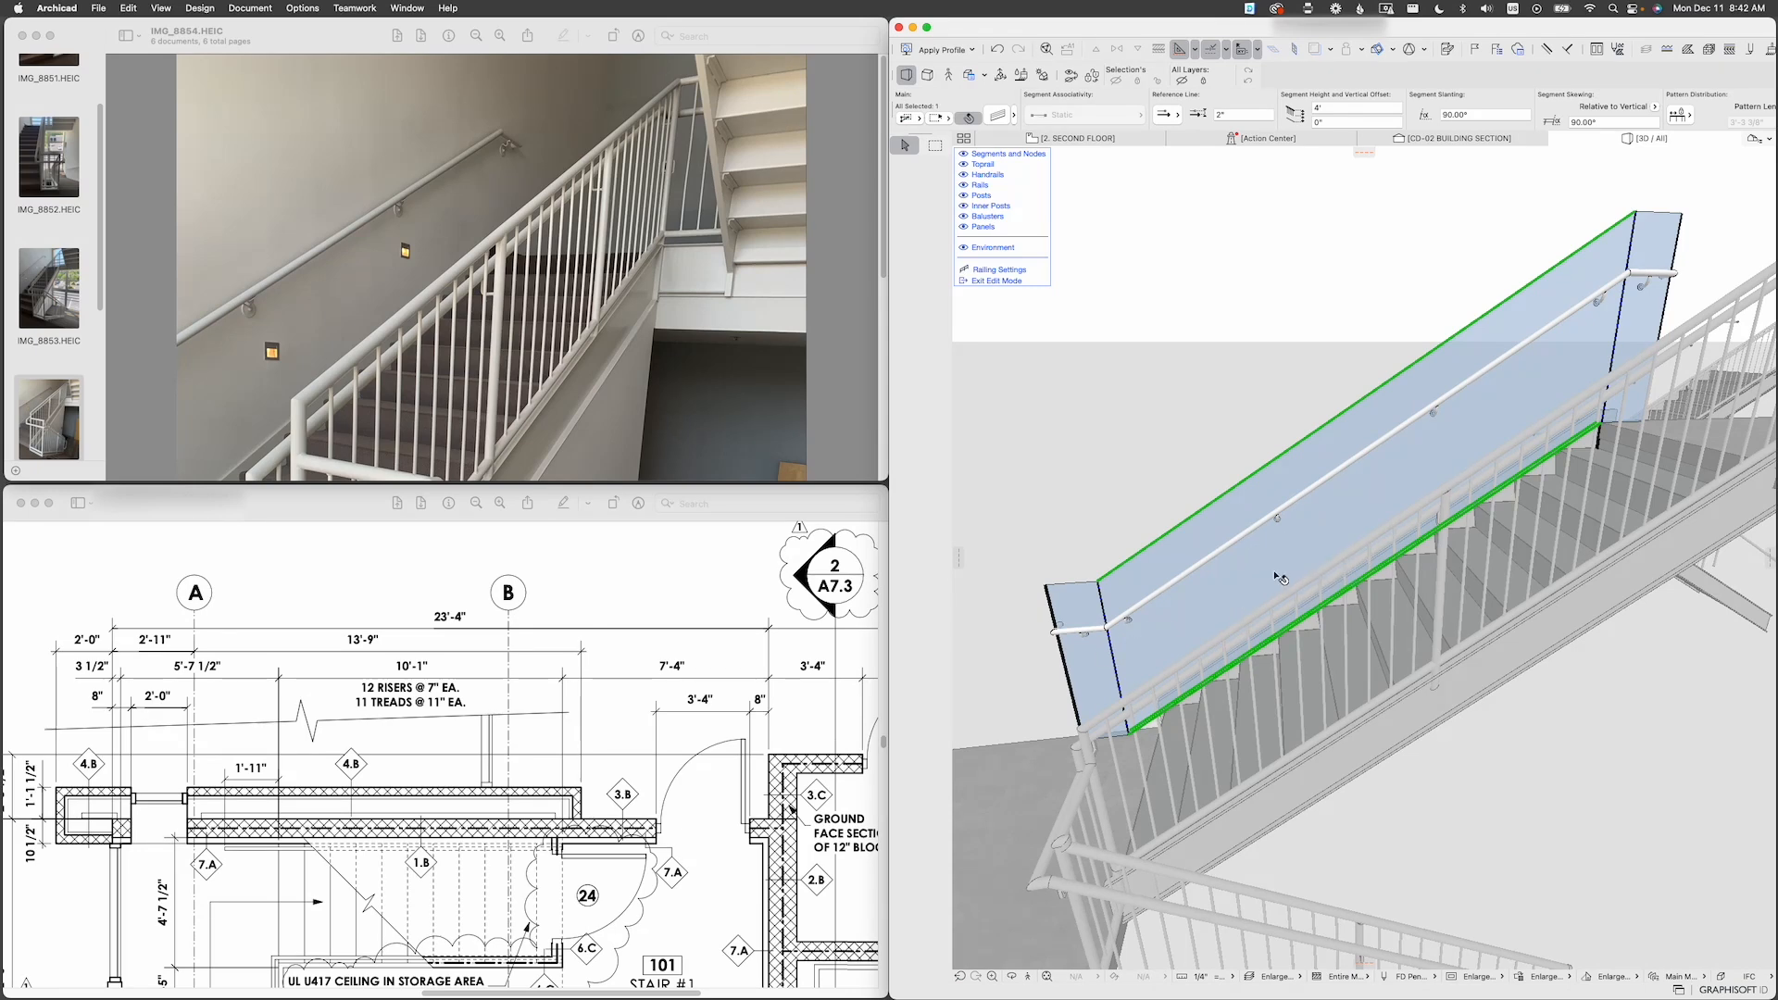
Step: In the selected segment's handrail Fixing Distribution settings, set the pattern's distance between fixings to 6'
key(super+t)
drag(1006, 264, 886, 160)
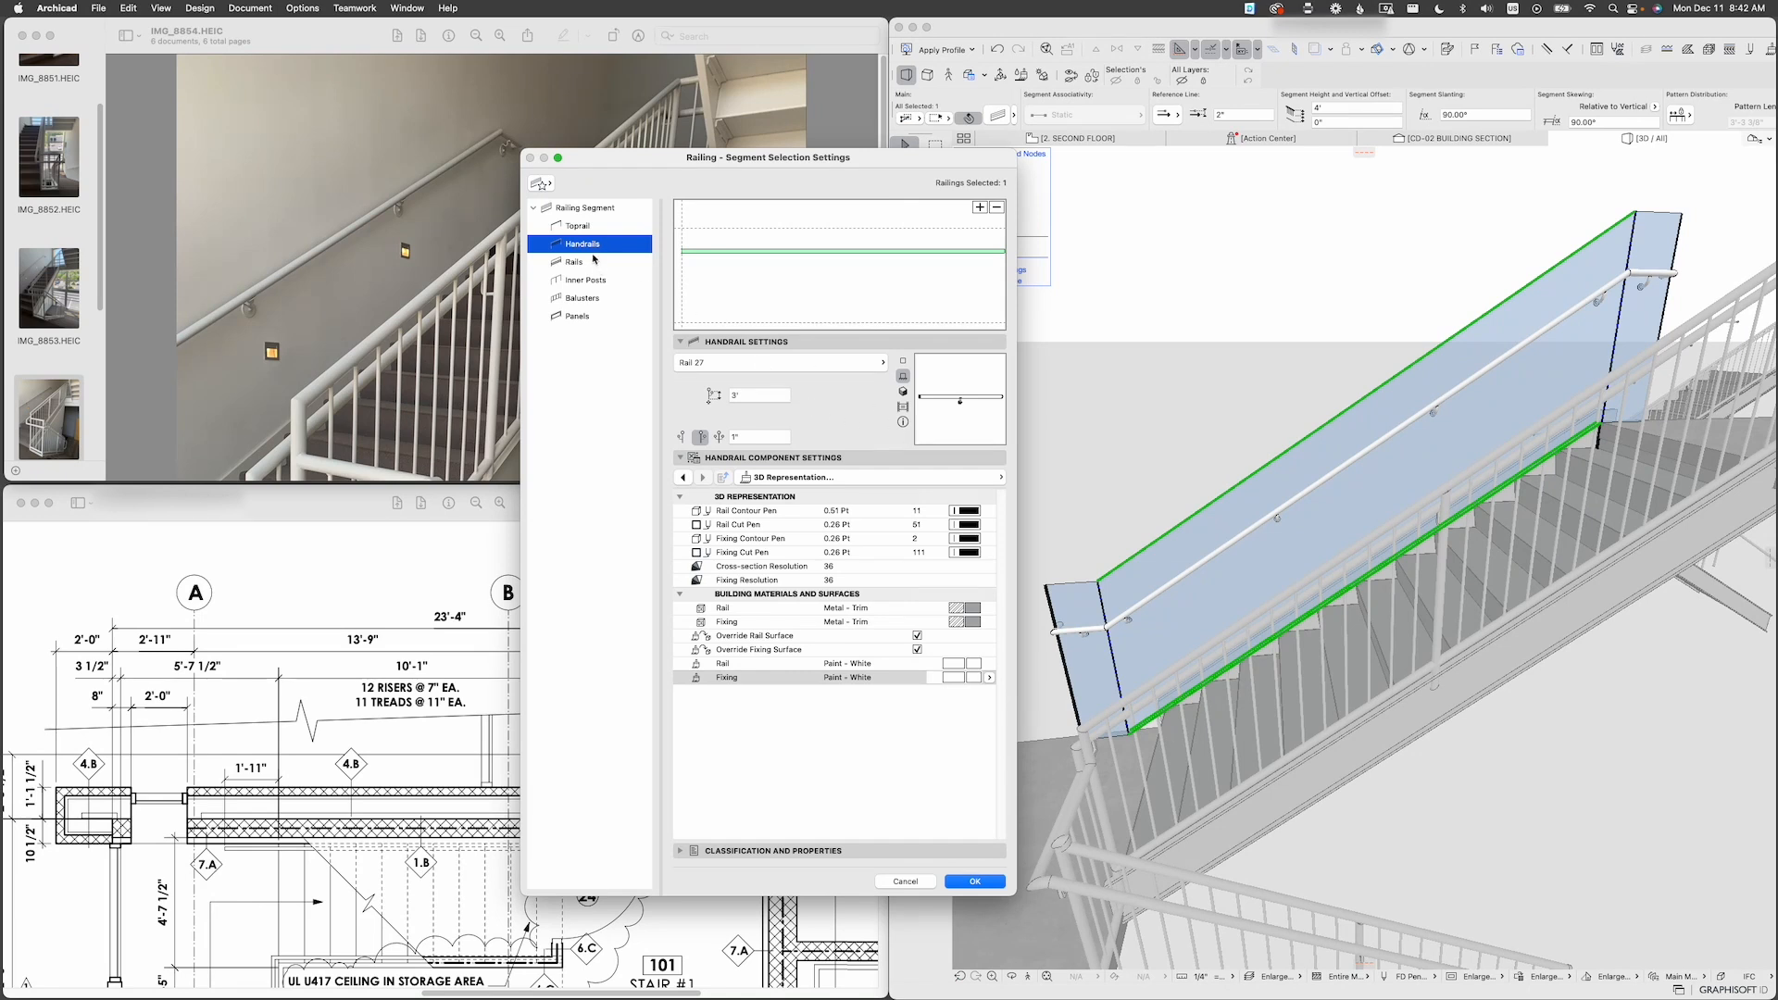
click(997, 477)
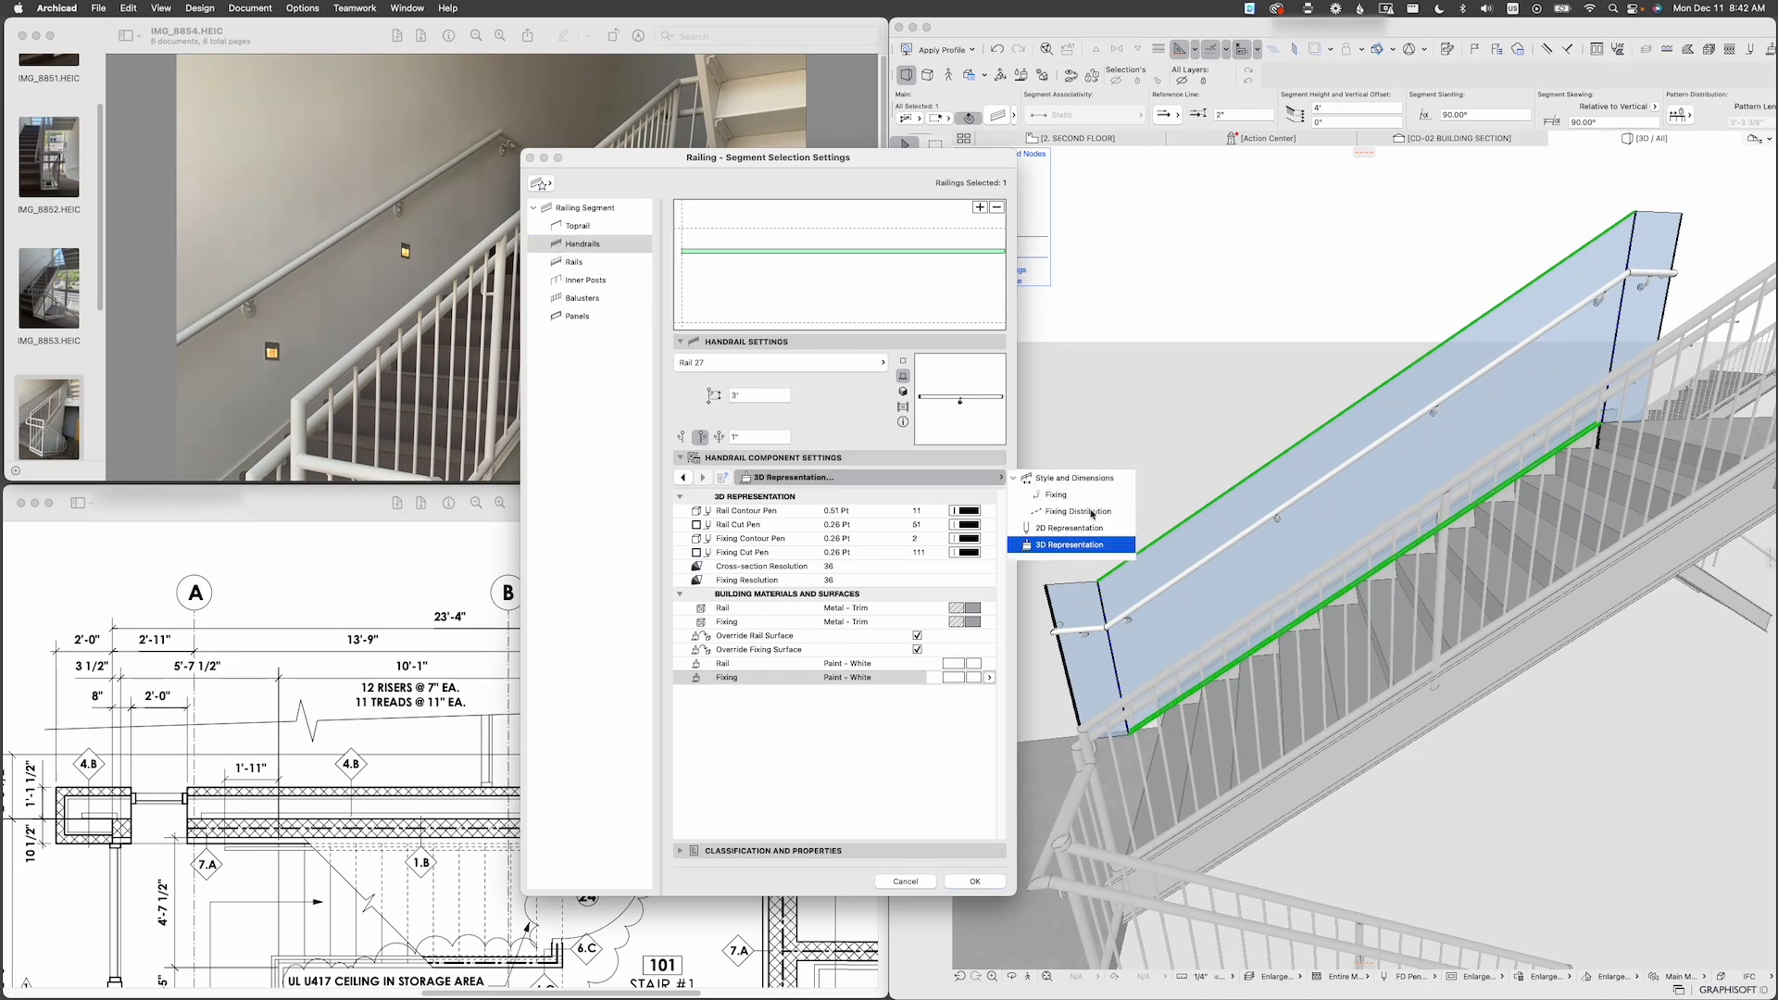
click(1093, 513)
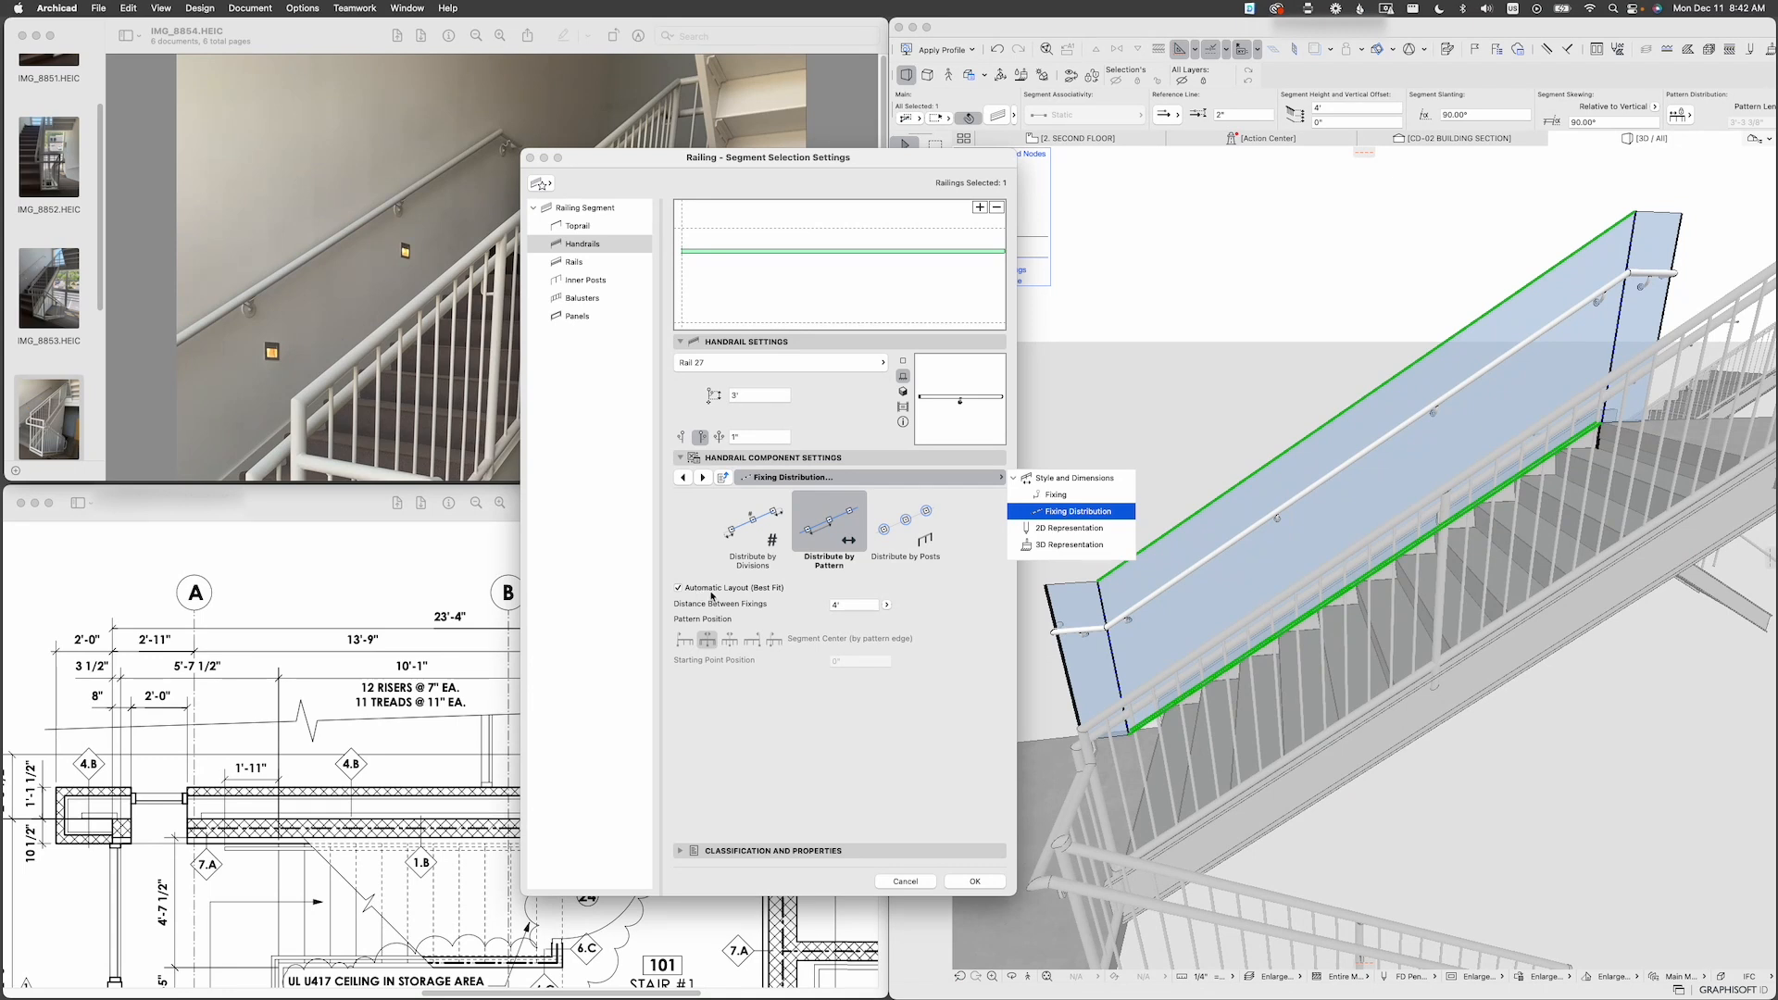
click(867, 606)
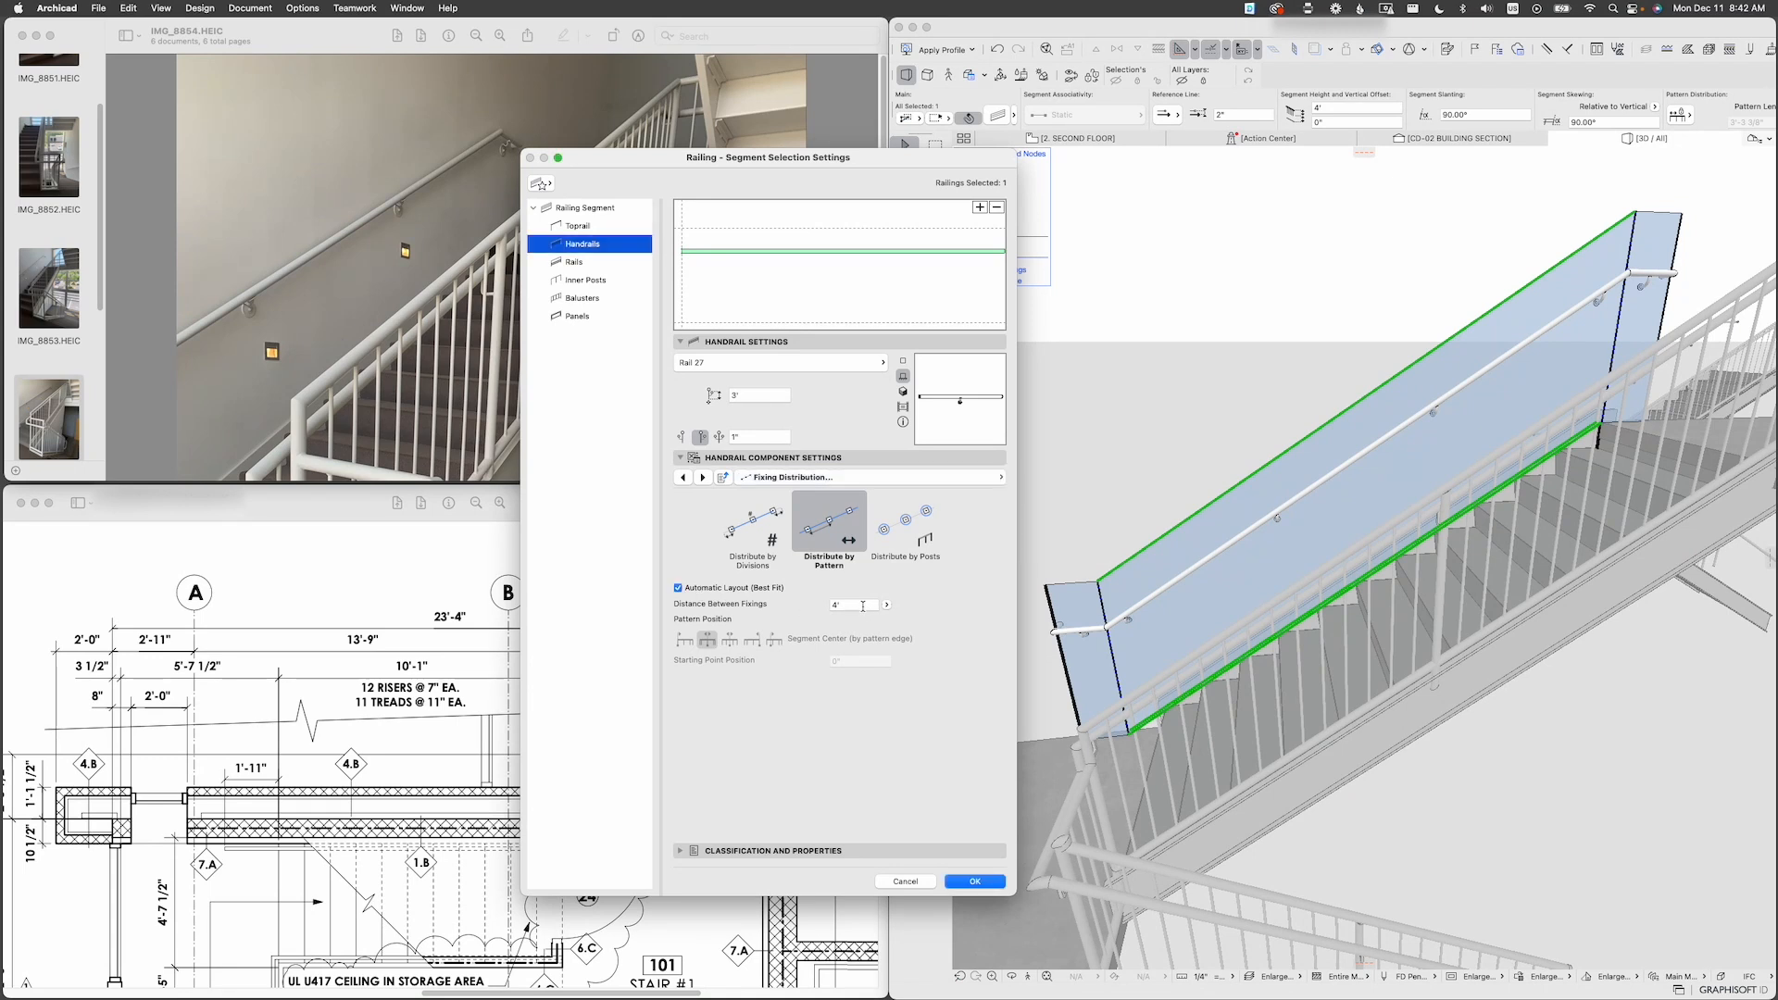
click(863, 607)
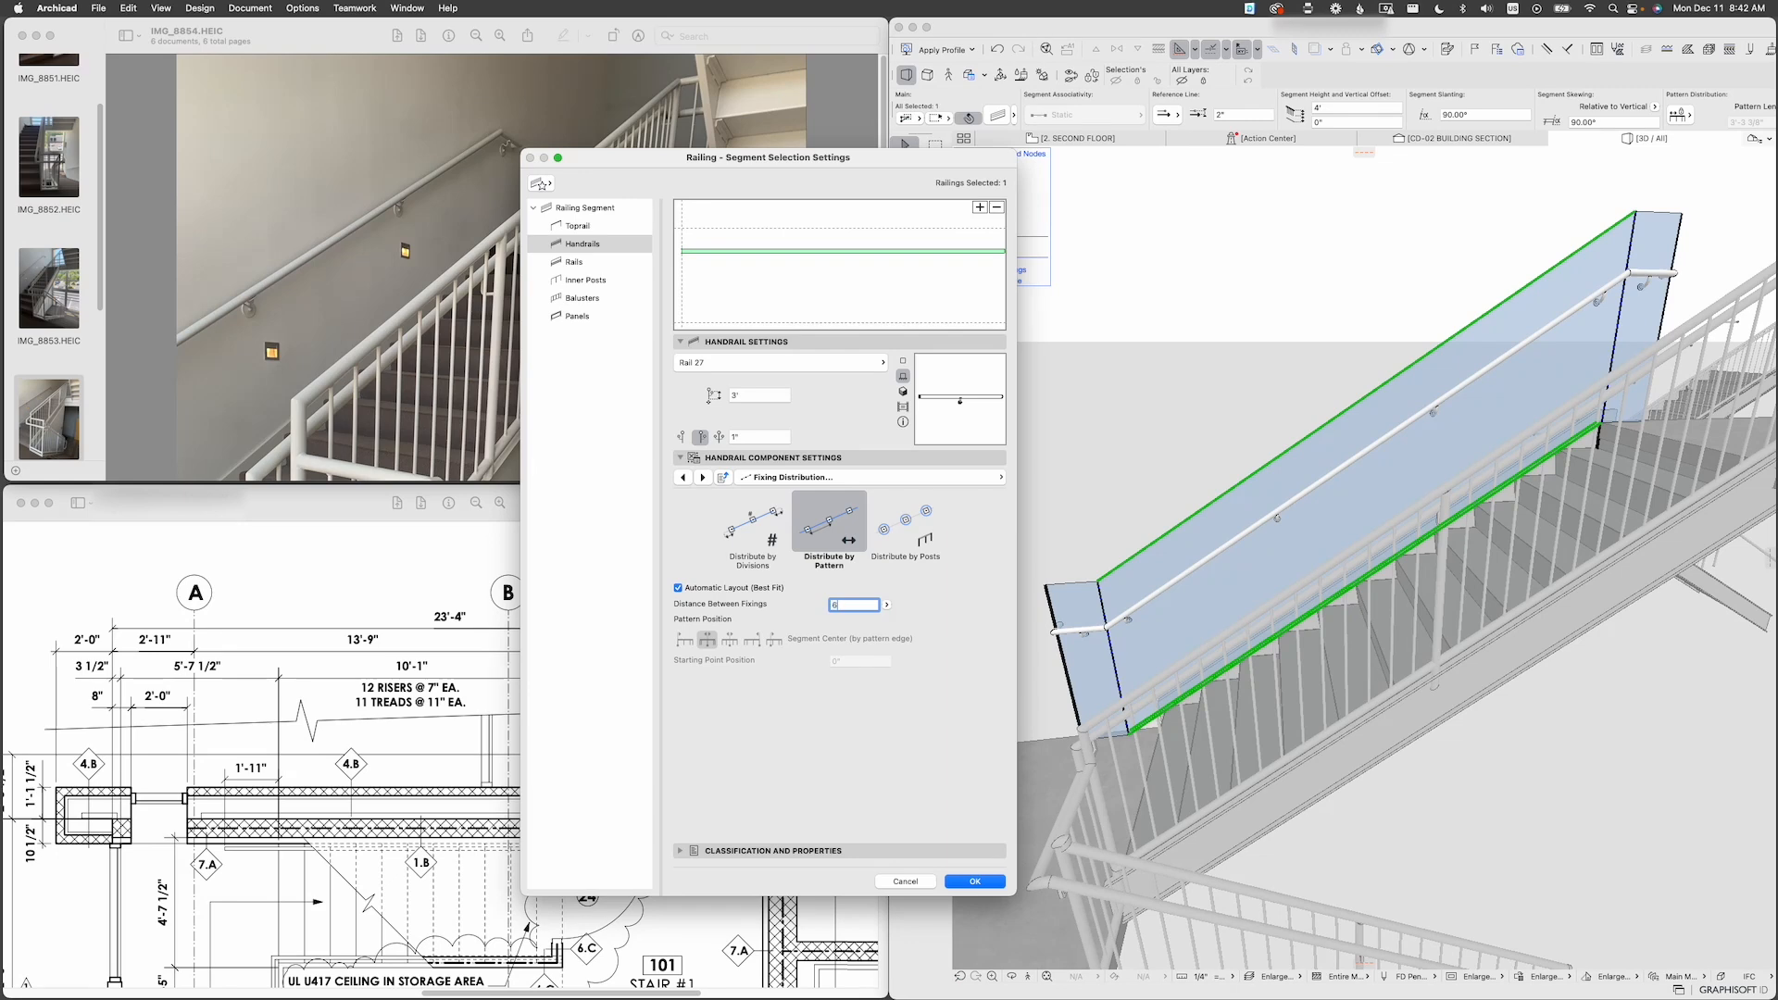
click(988, 882)
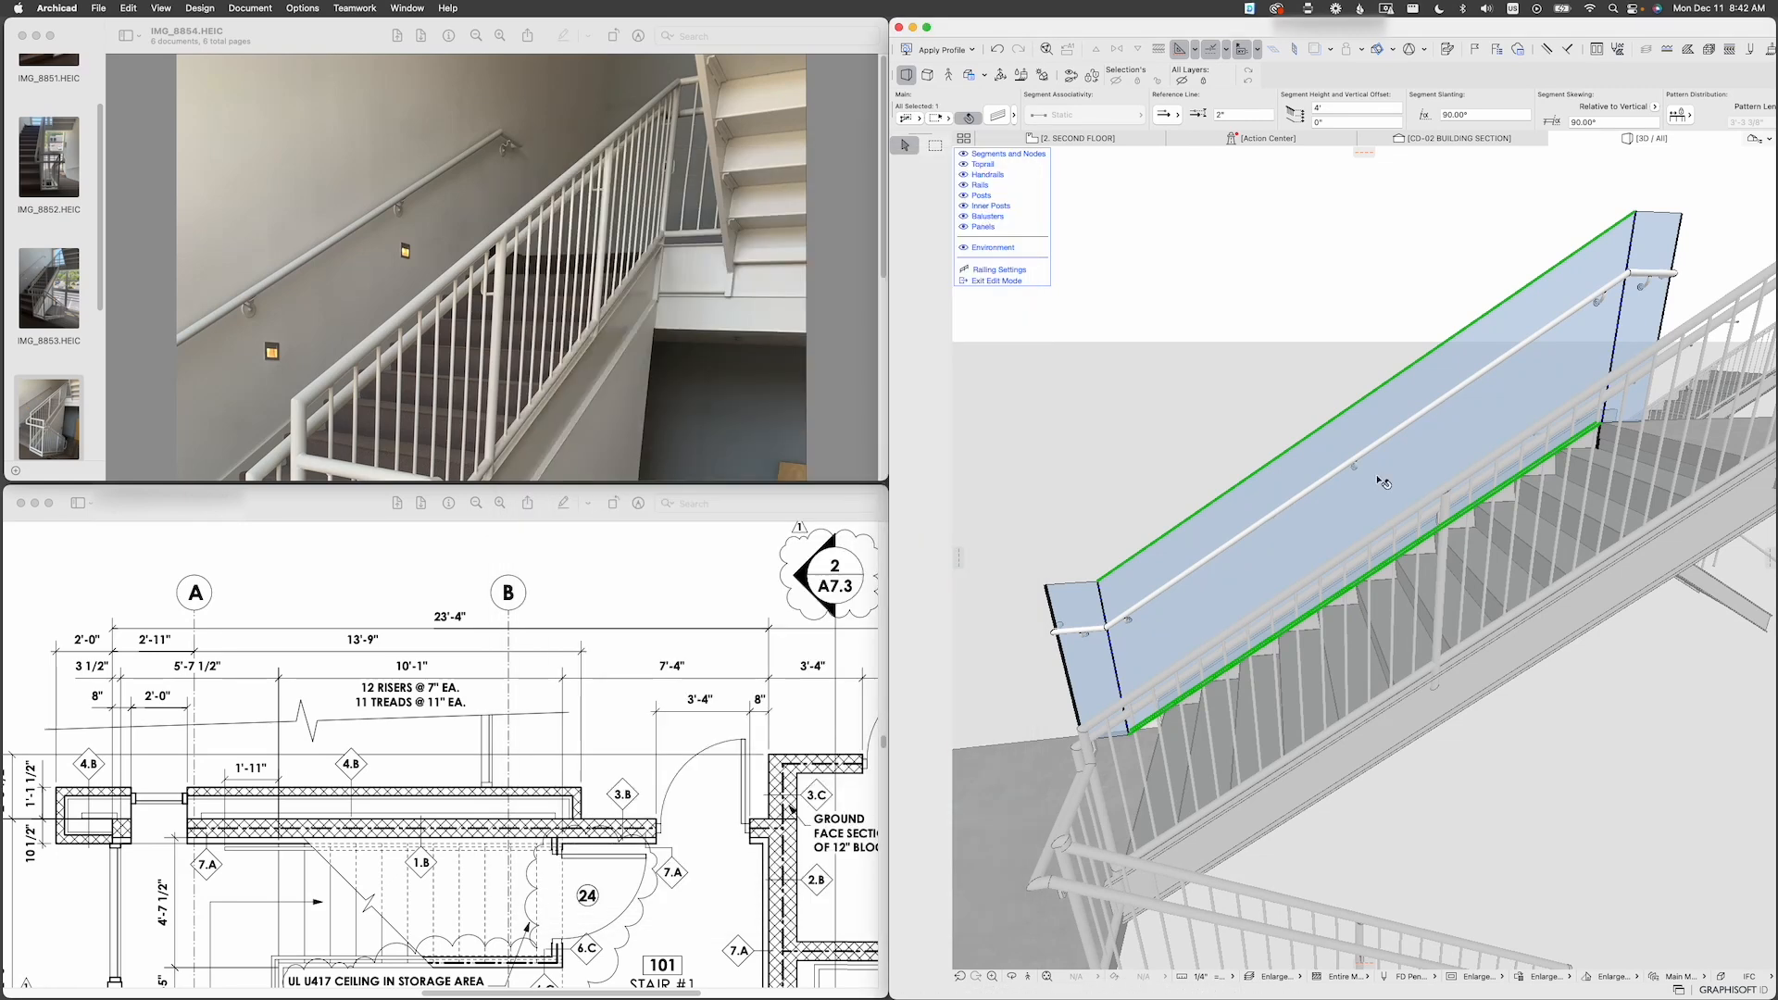
Step: Set the distance between the sloping handrail's fixings to 8'
key(super+t)
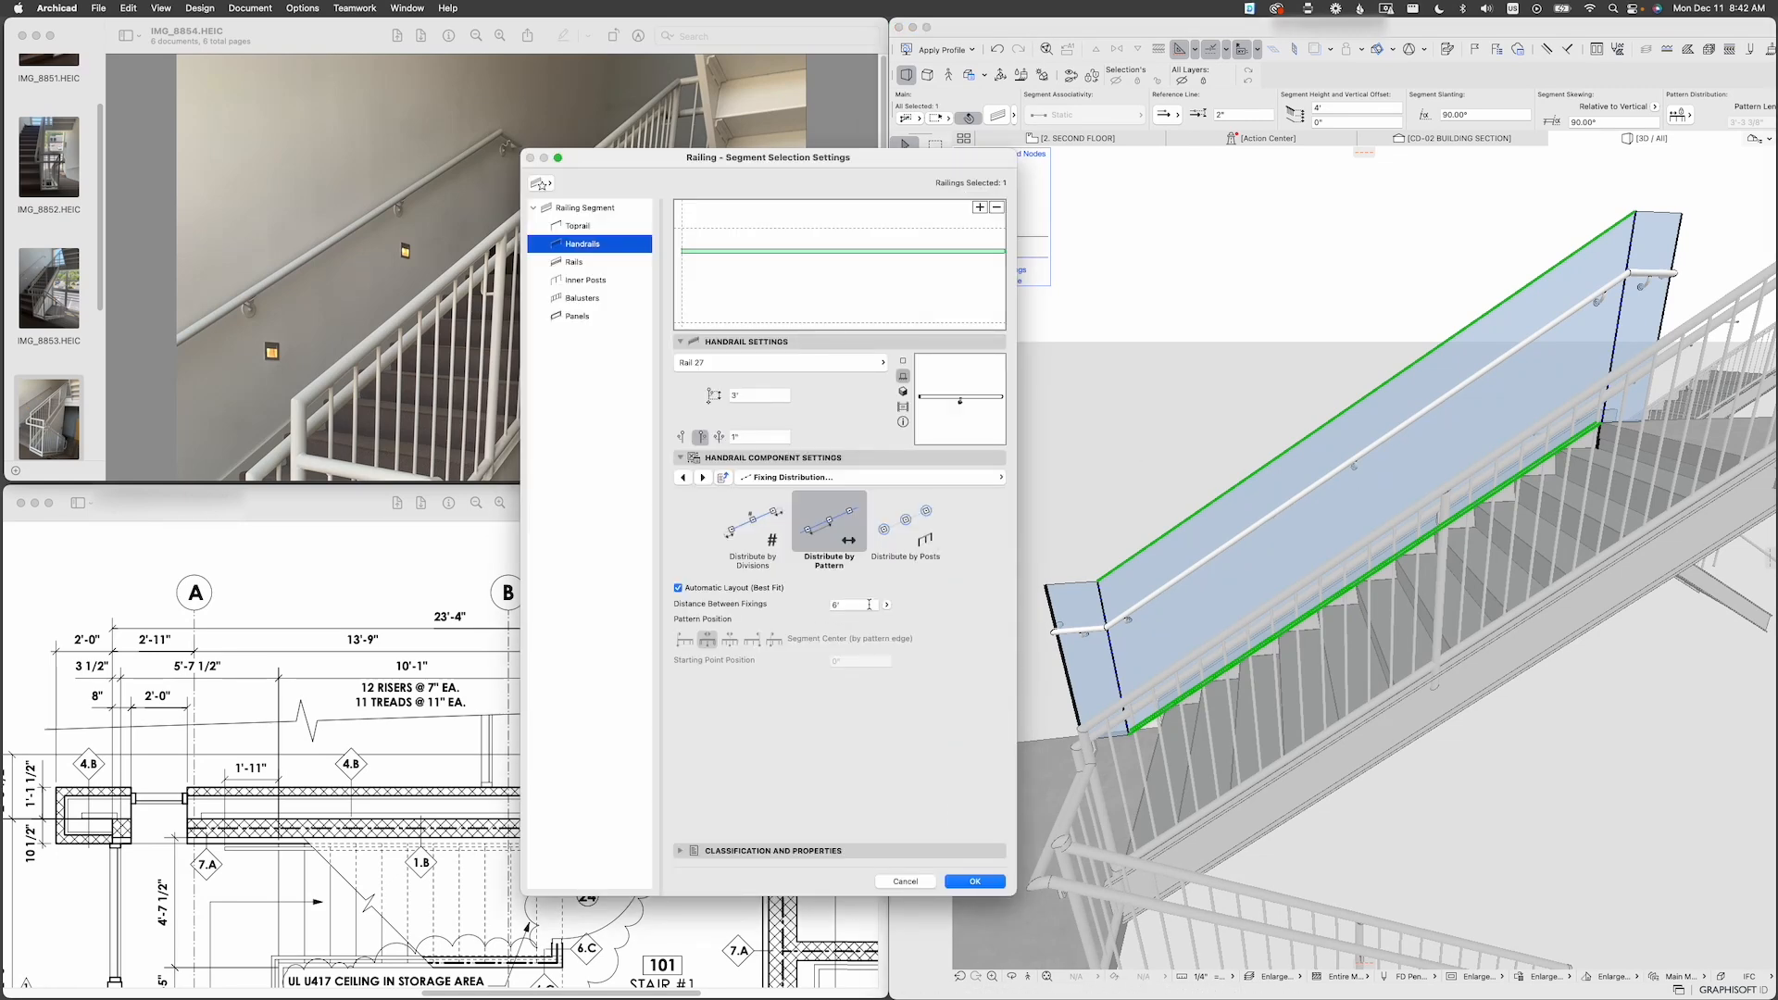
click(868, 605)
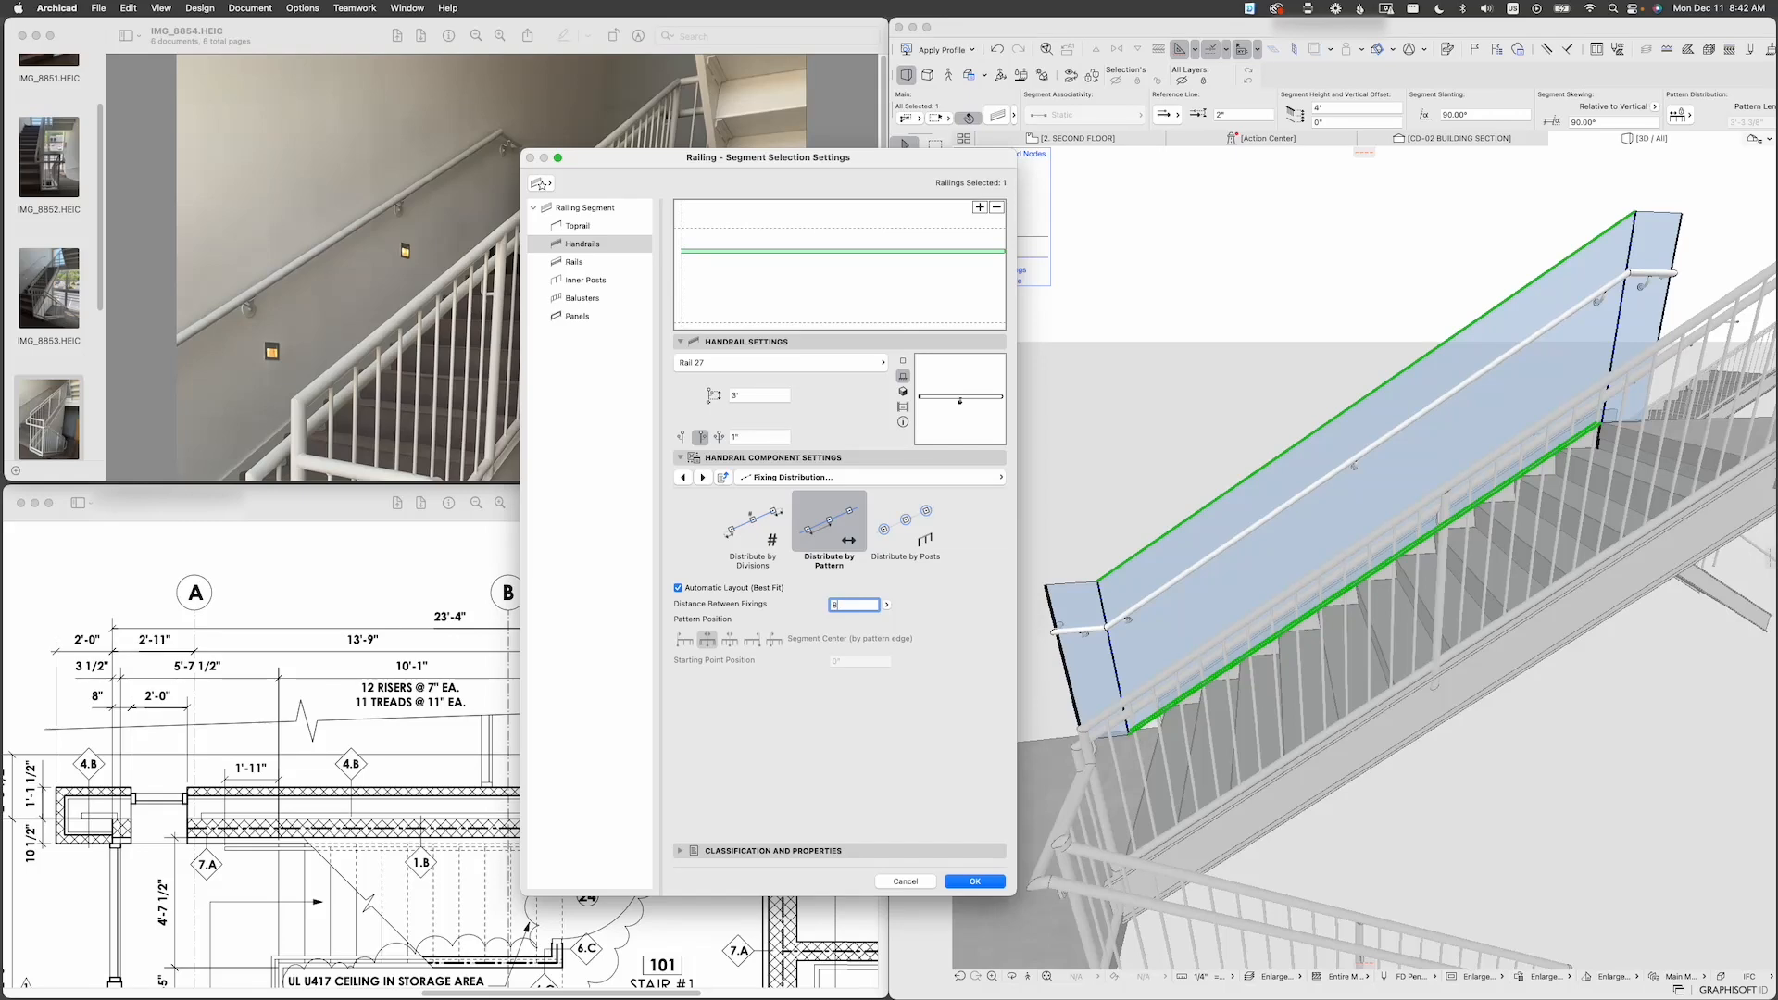
key(Return)
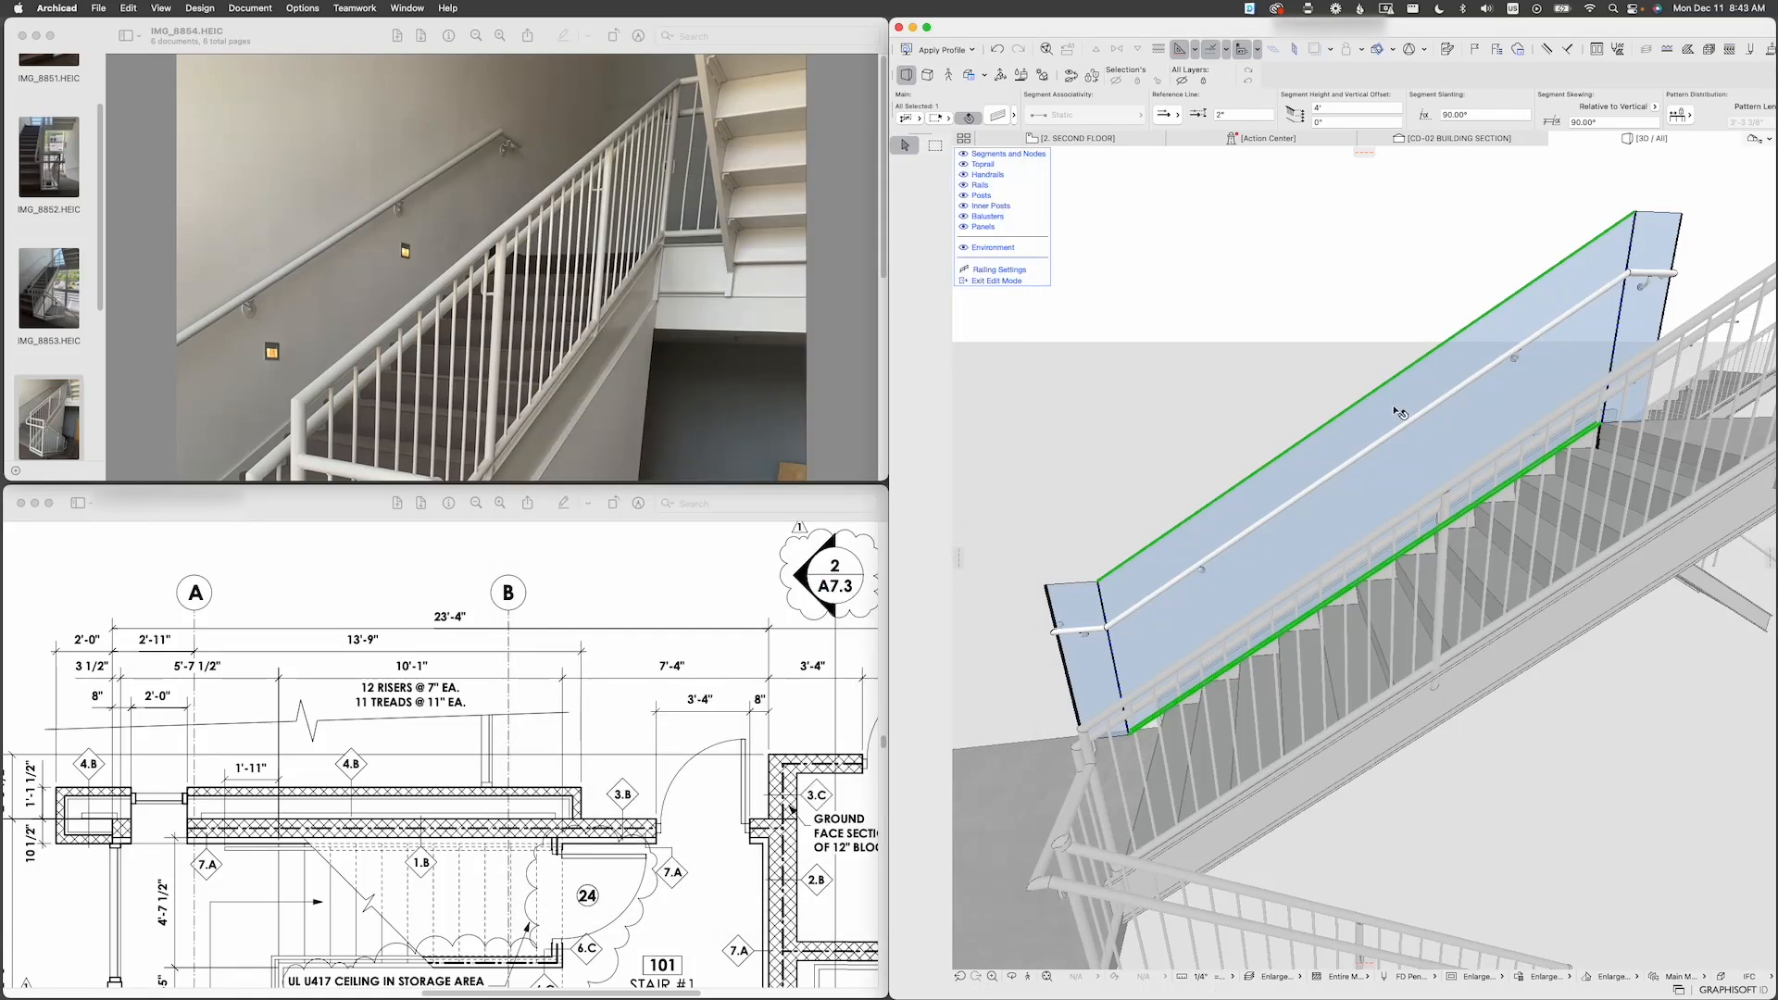
Step: Switch the sloping handrail's fixings to Distribute by Divisions and set the number of divisions to 2
double_click(1254, 516)
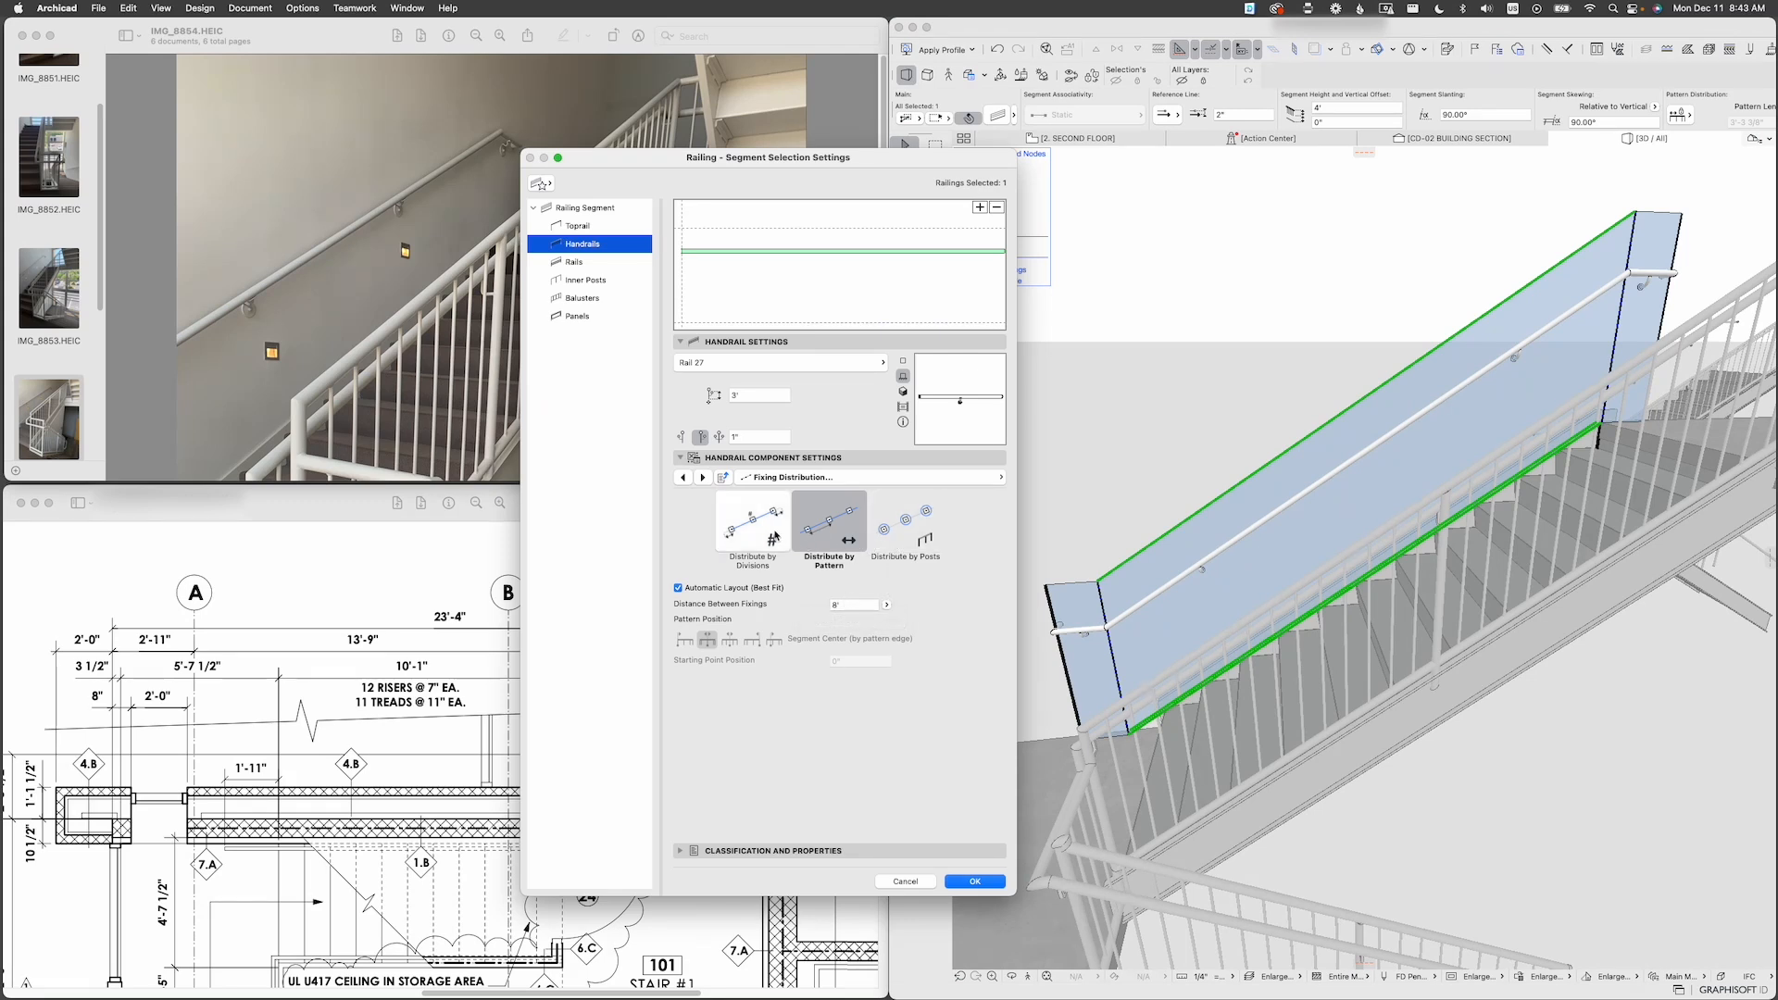
click(776, 535)
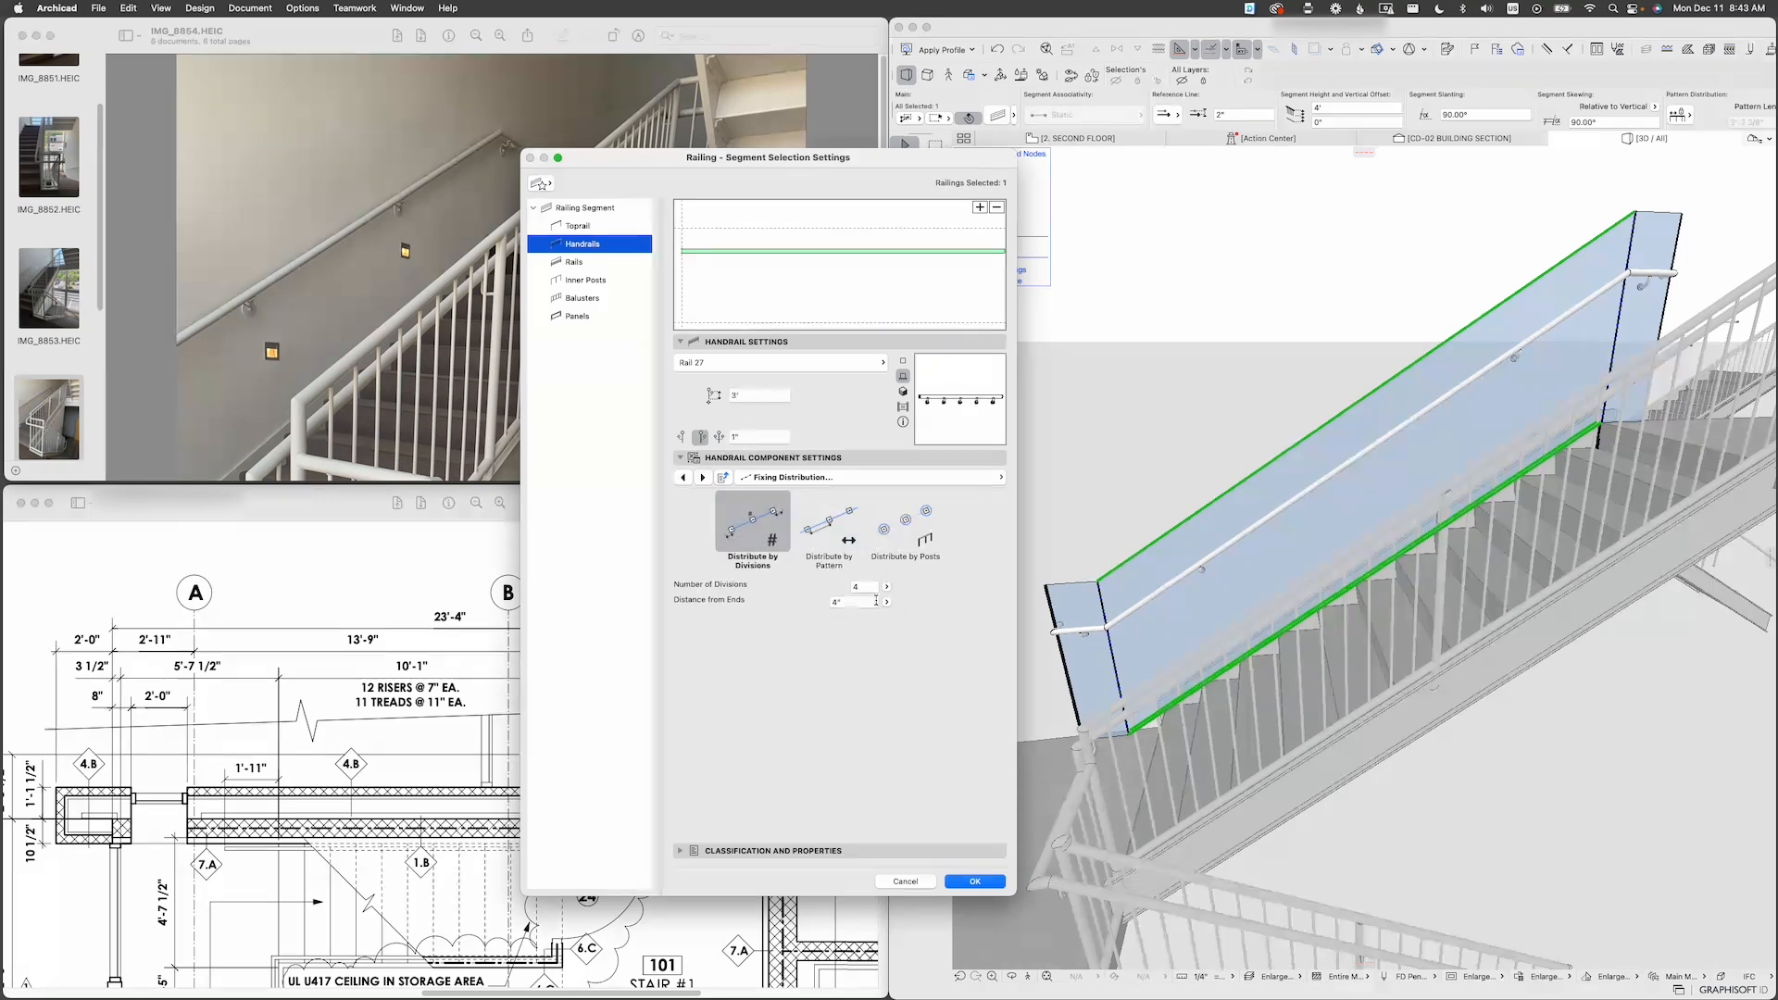
double_click(868, 588)
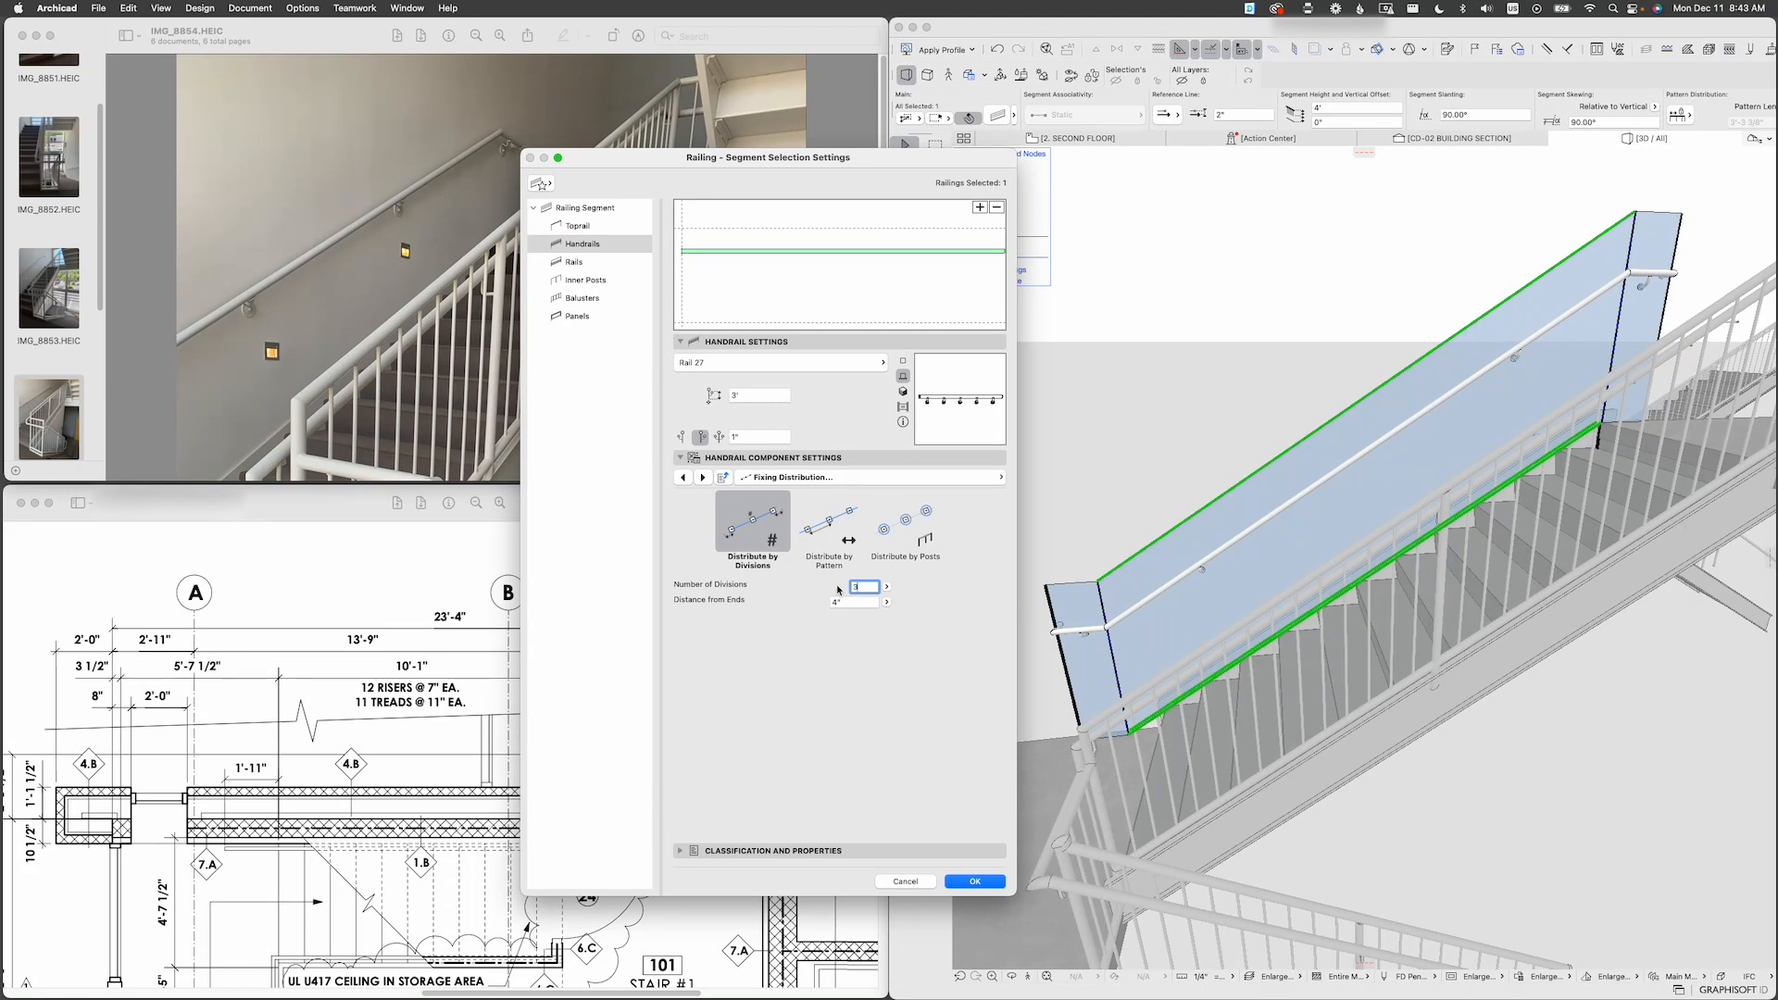
key(Return)
text(2)
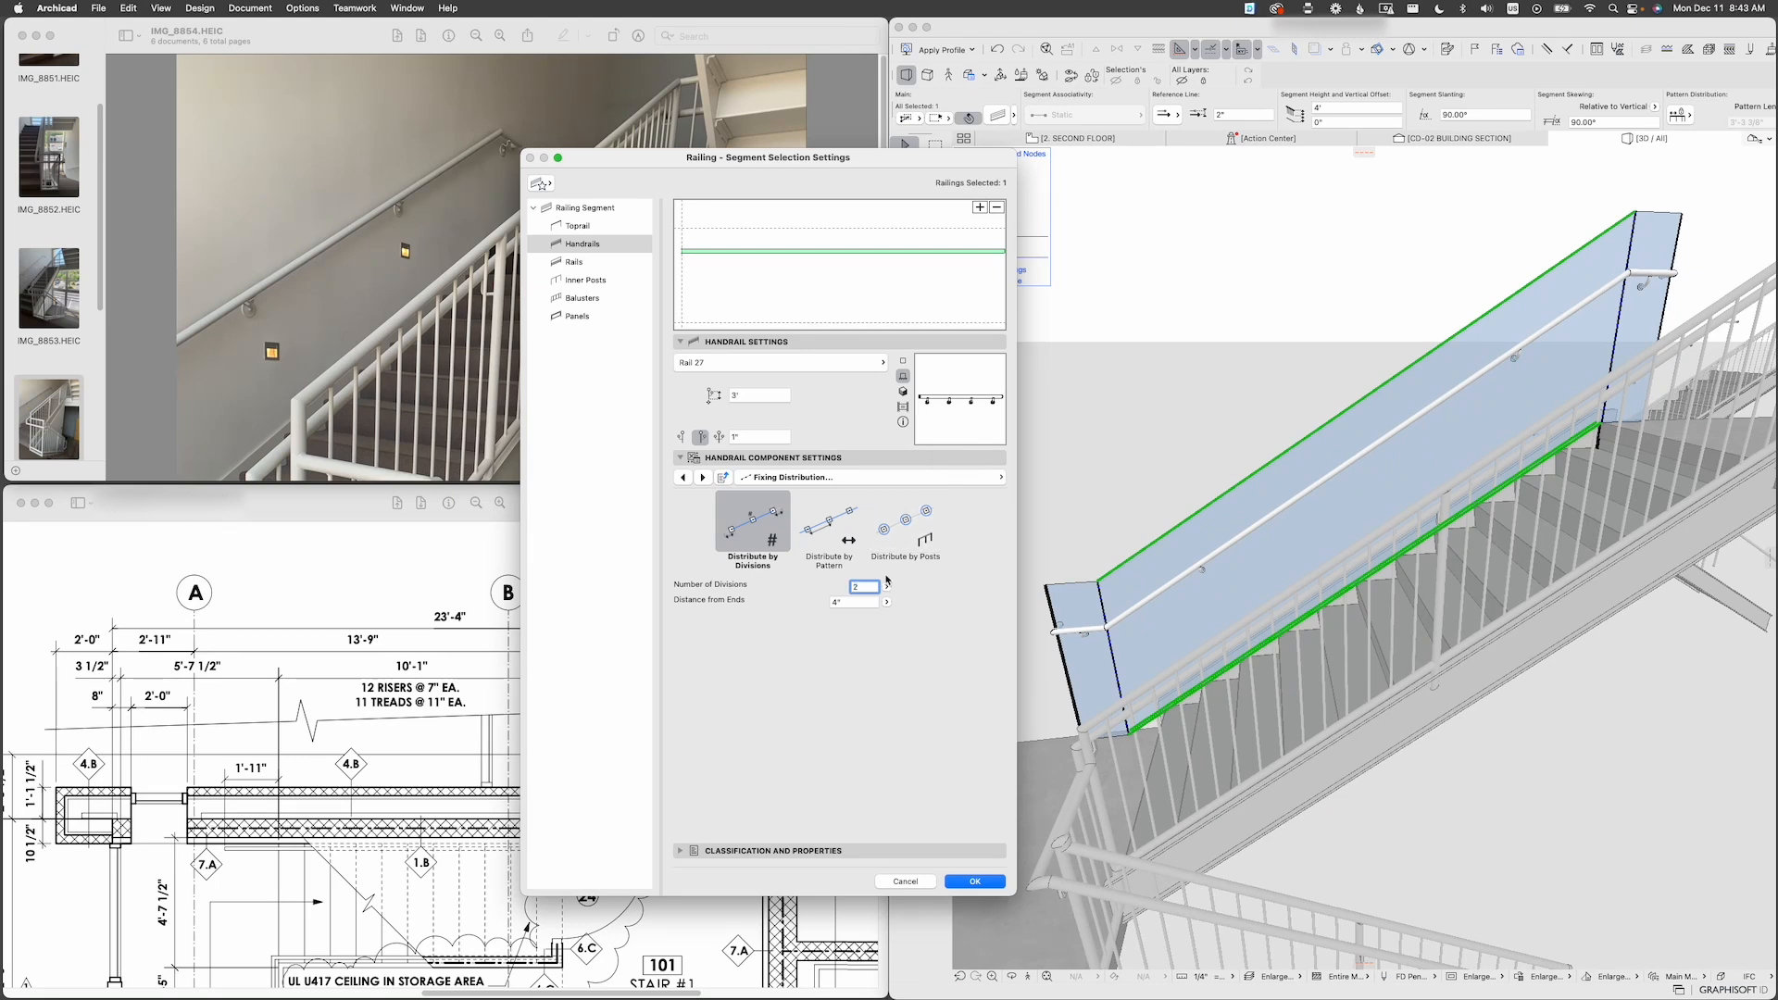
key(Return)
click(979, 880)
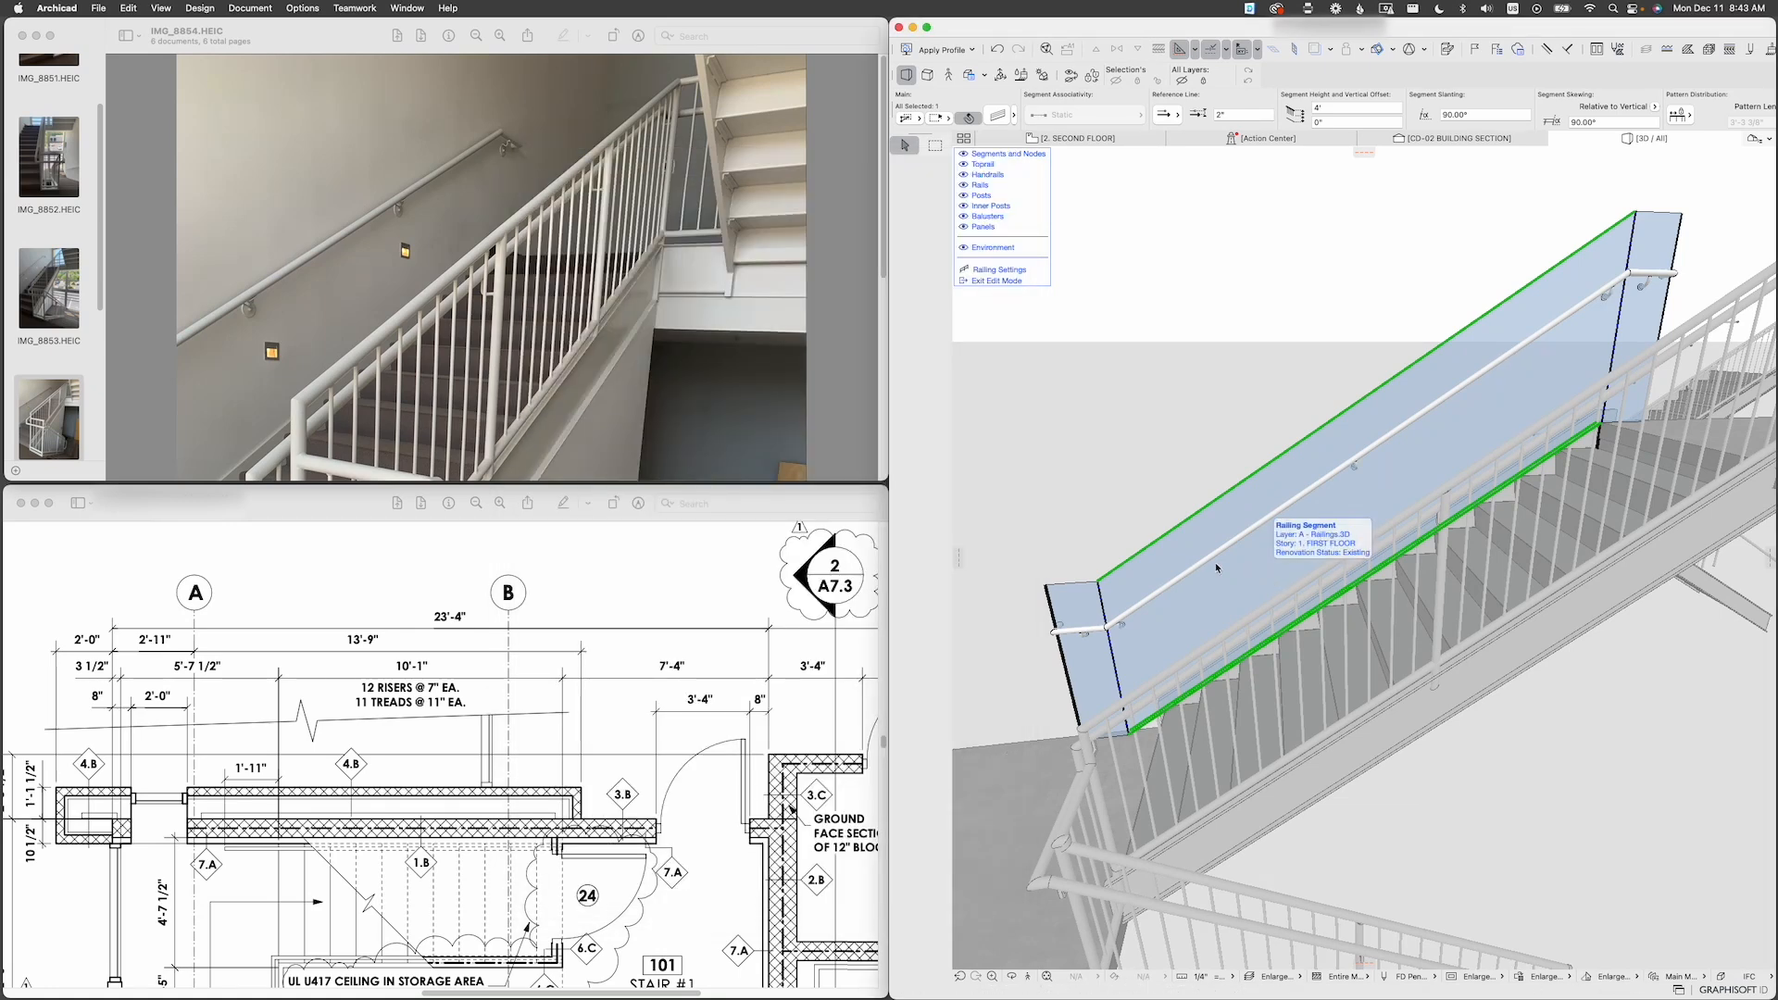
Step: Set the number of divisions for the sloping handrail's fixings to 1
double_click(1267, 580)
text(1)
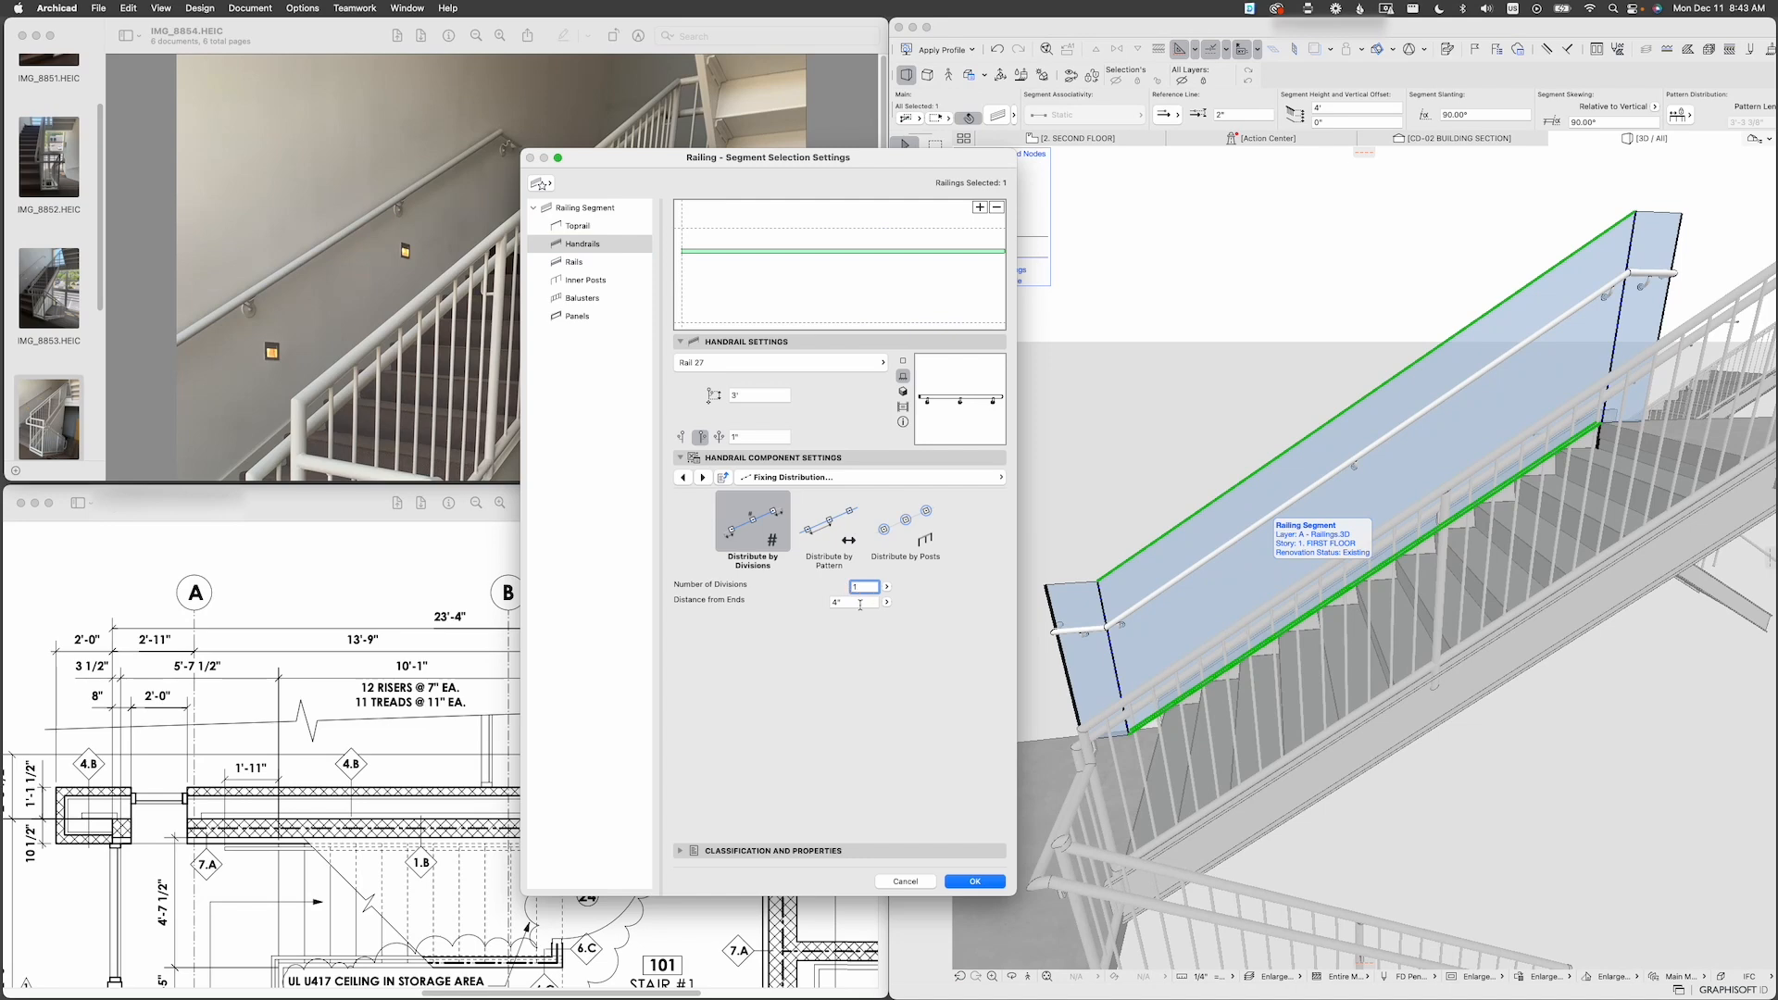
key(Return)
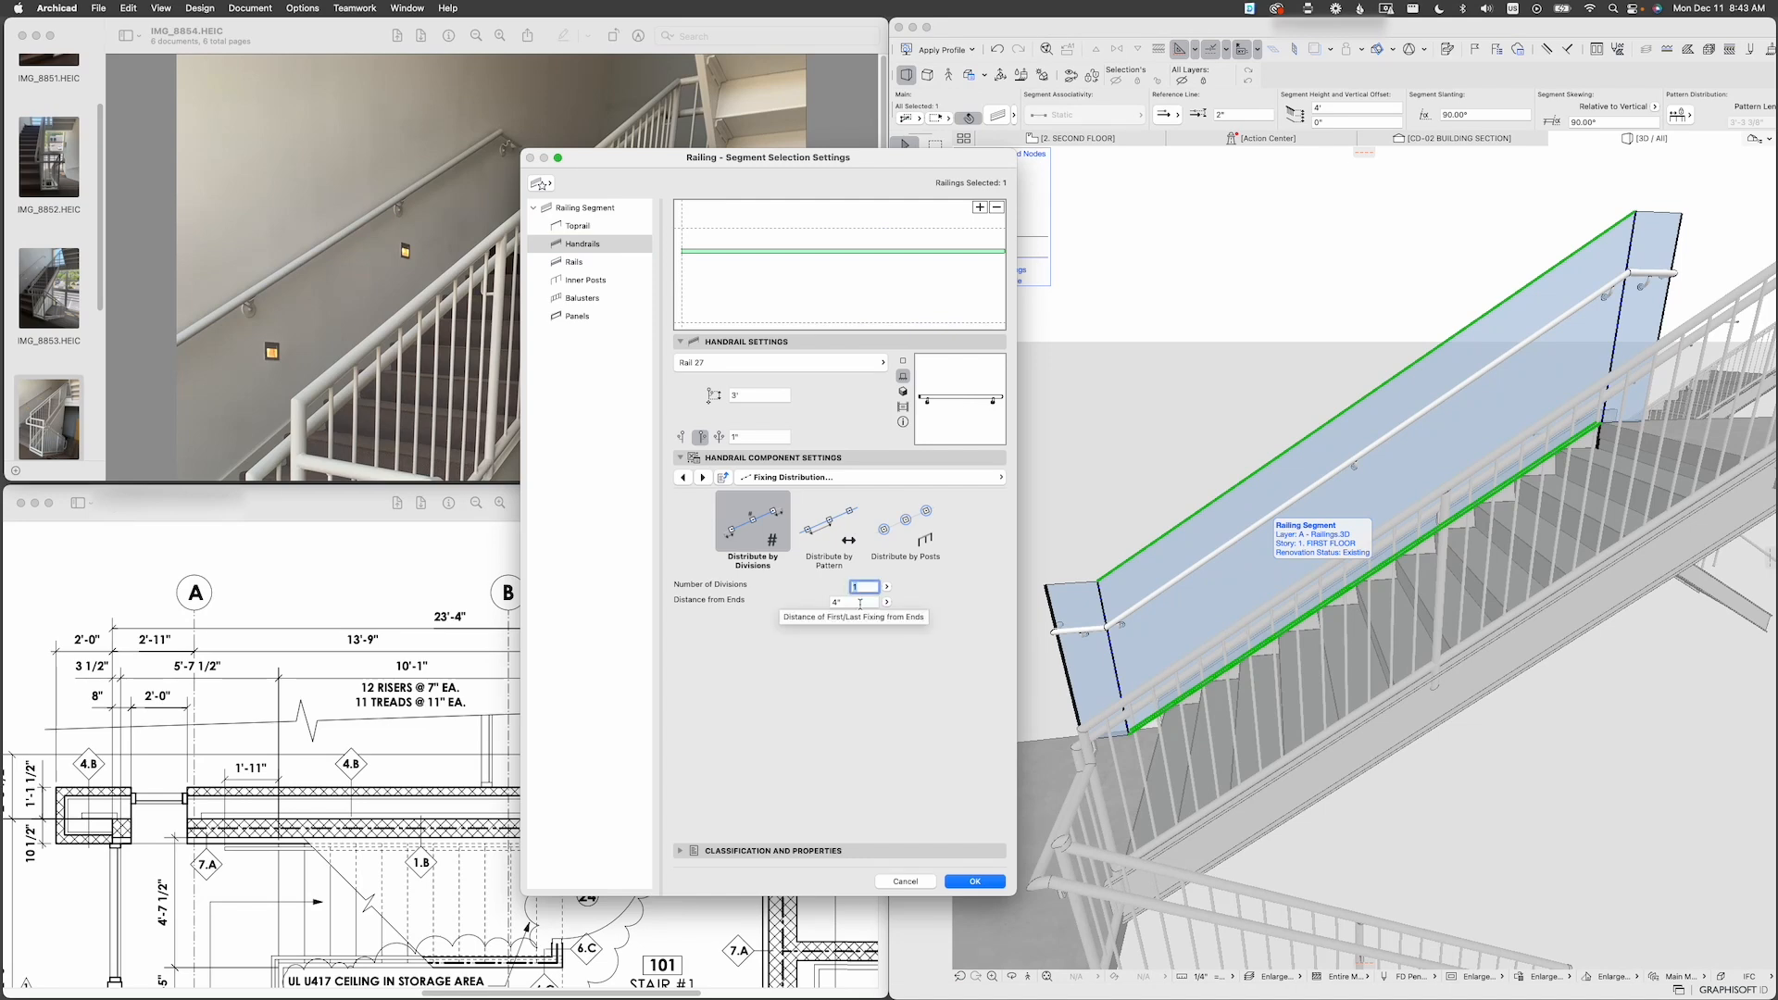
key(Return)
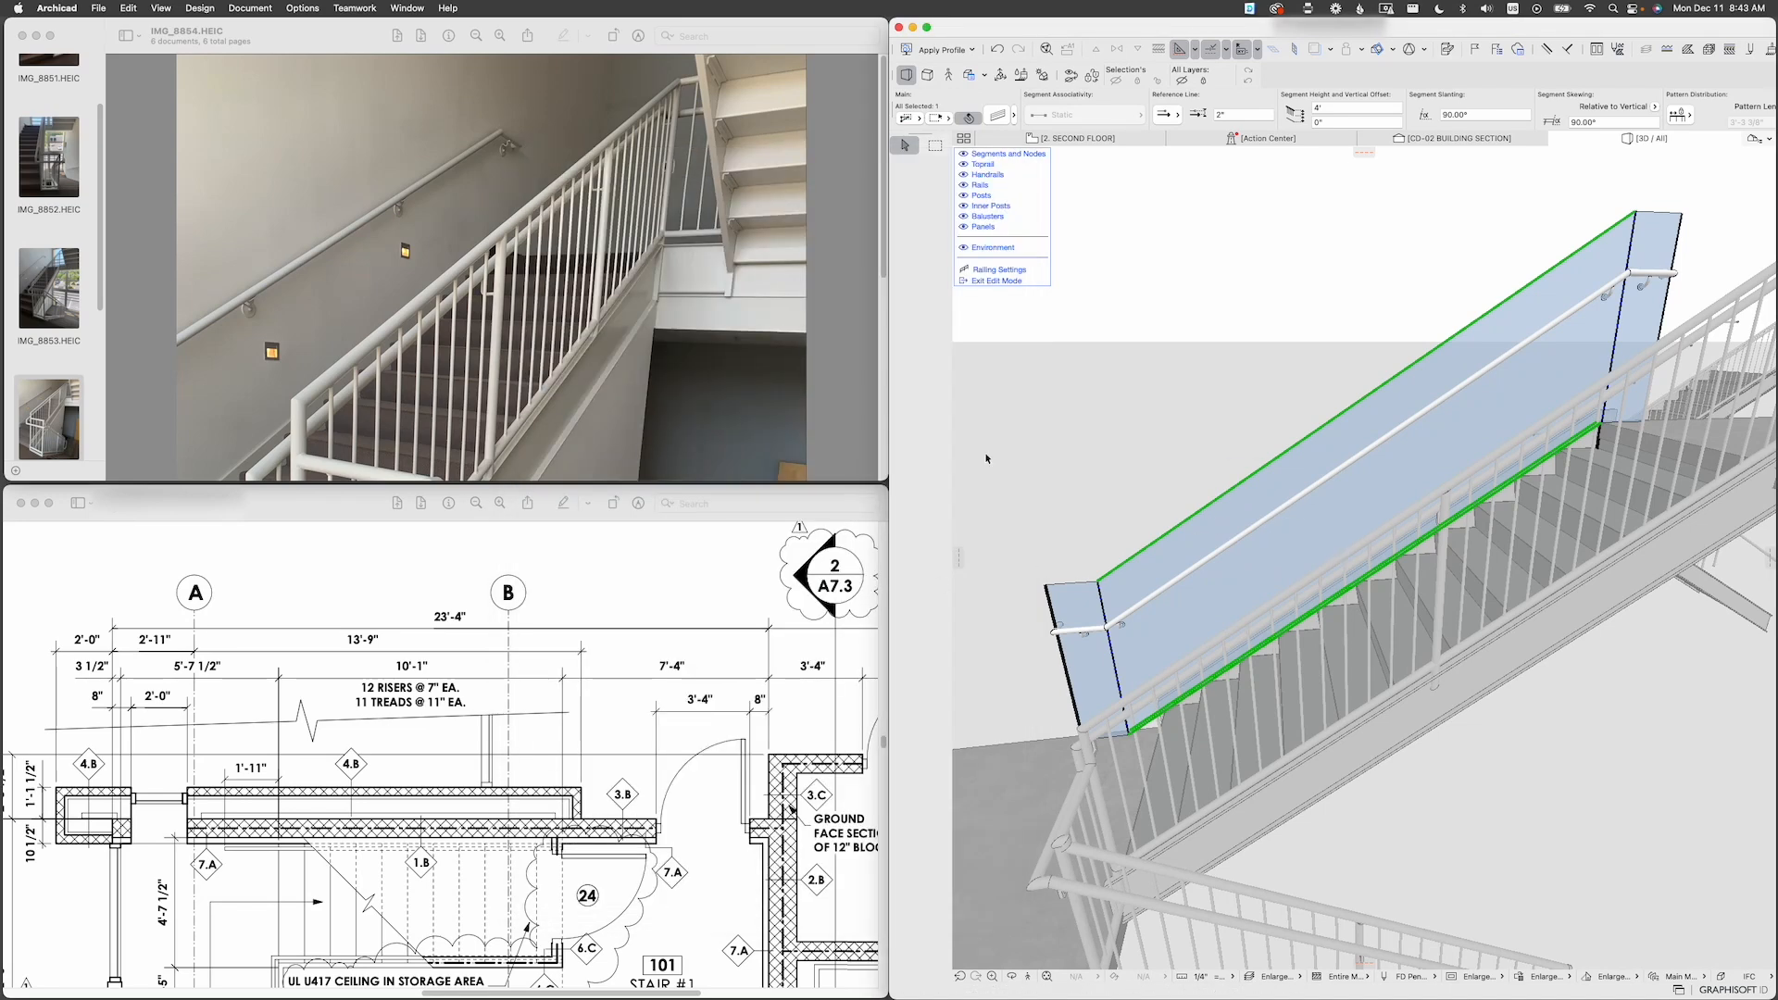
Step: Try distances from ends of 2' and 5' for the sloping handrail's fixings
double_click(1599, 317)
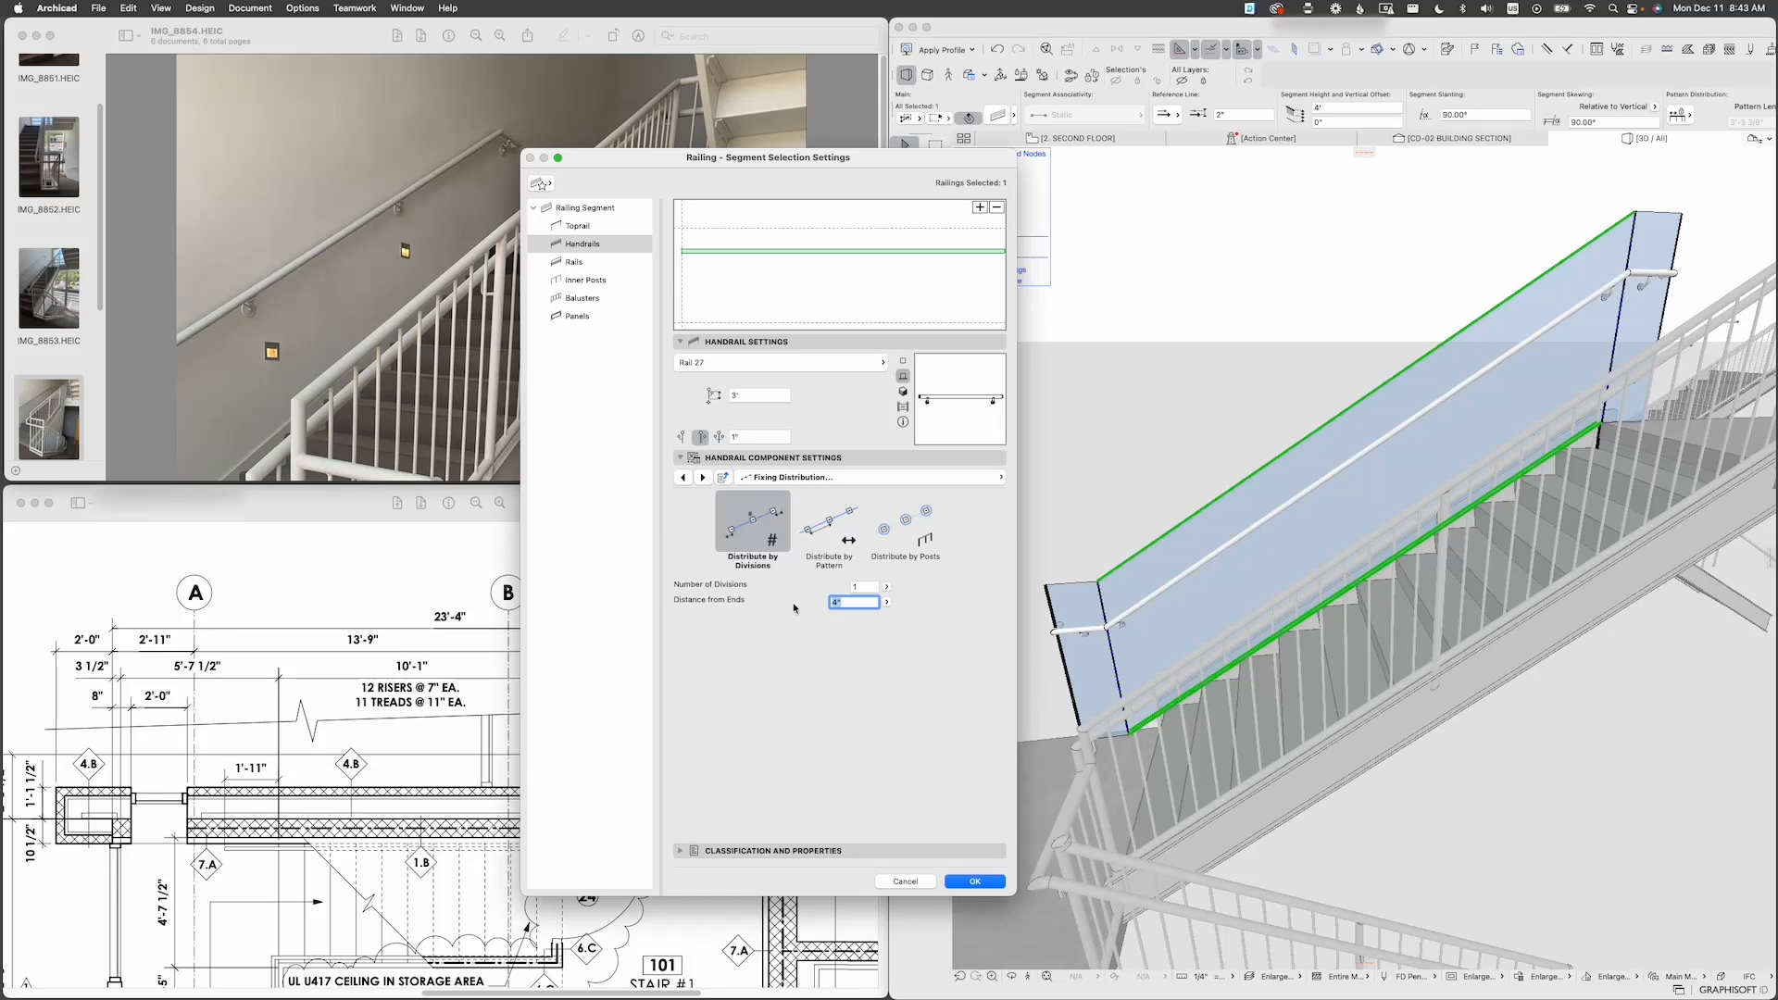
key(Return)
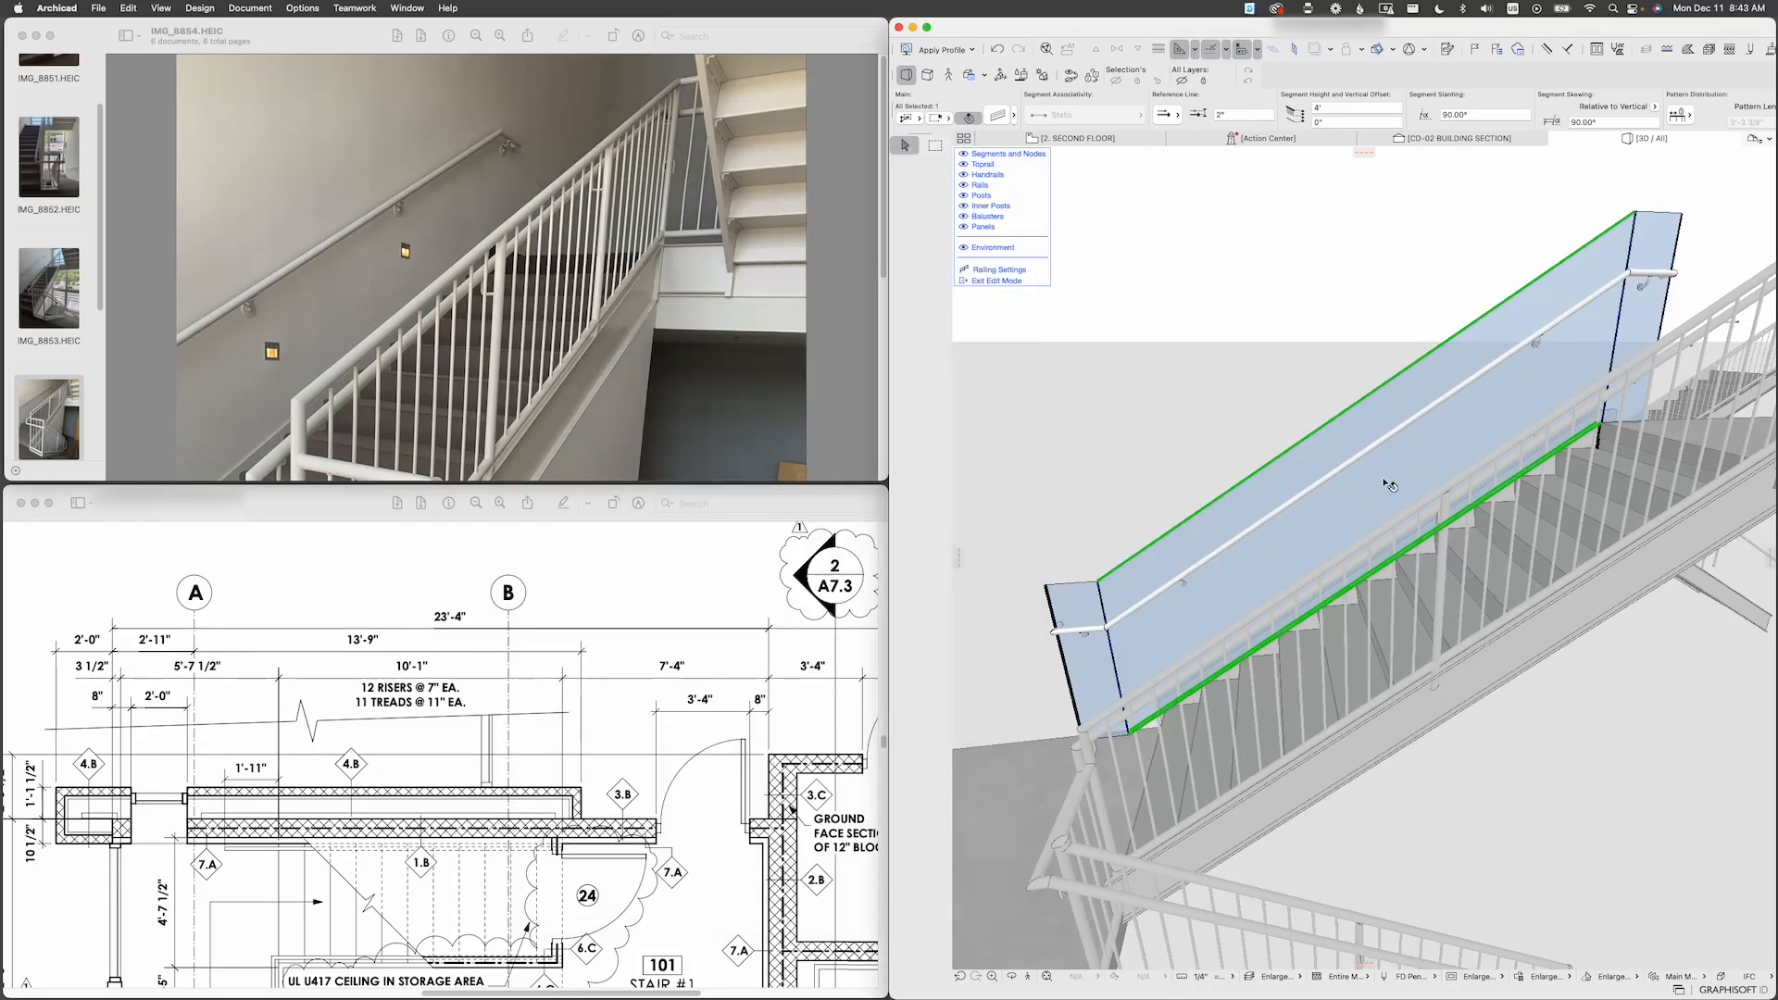
key(super+t)
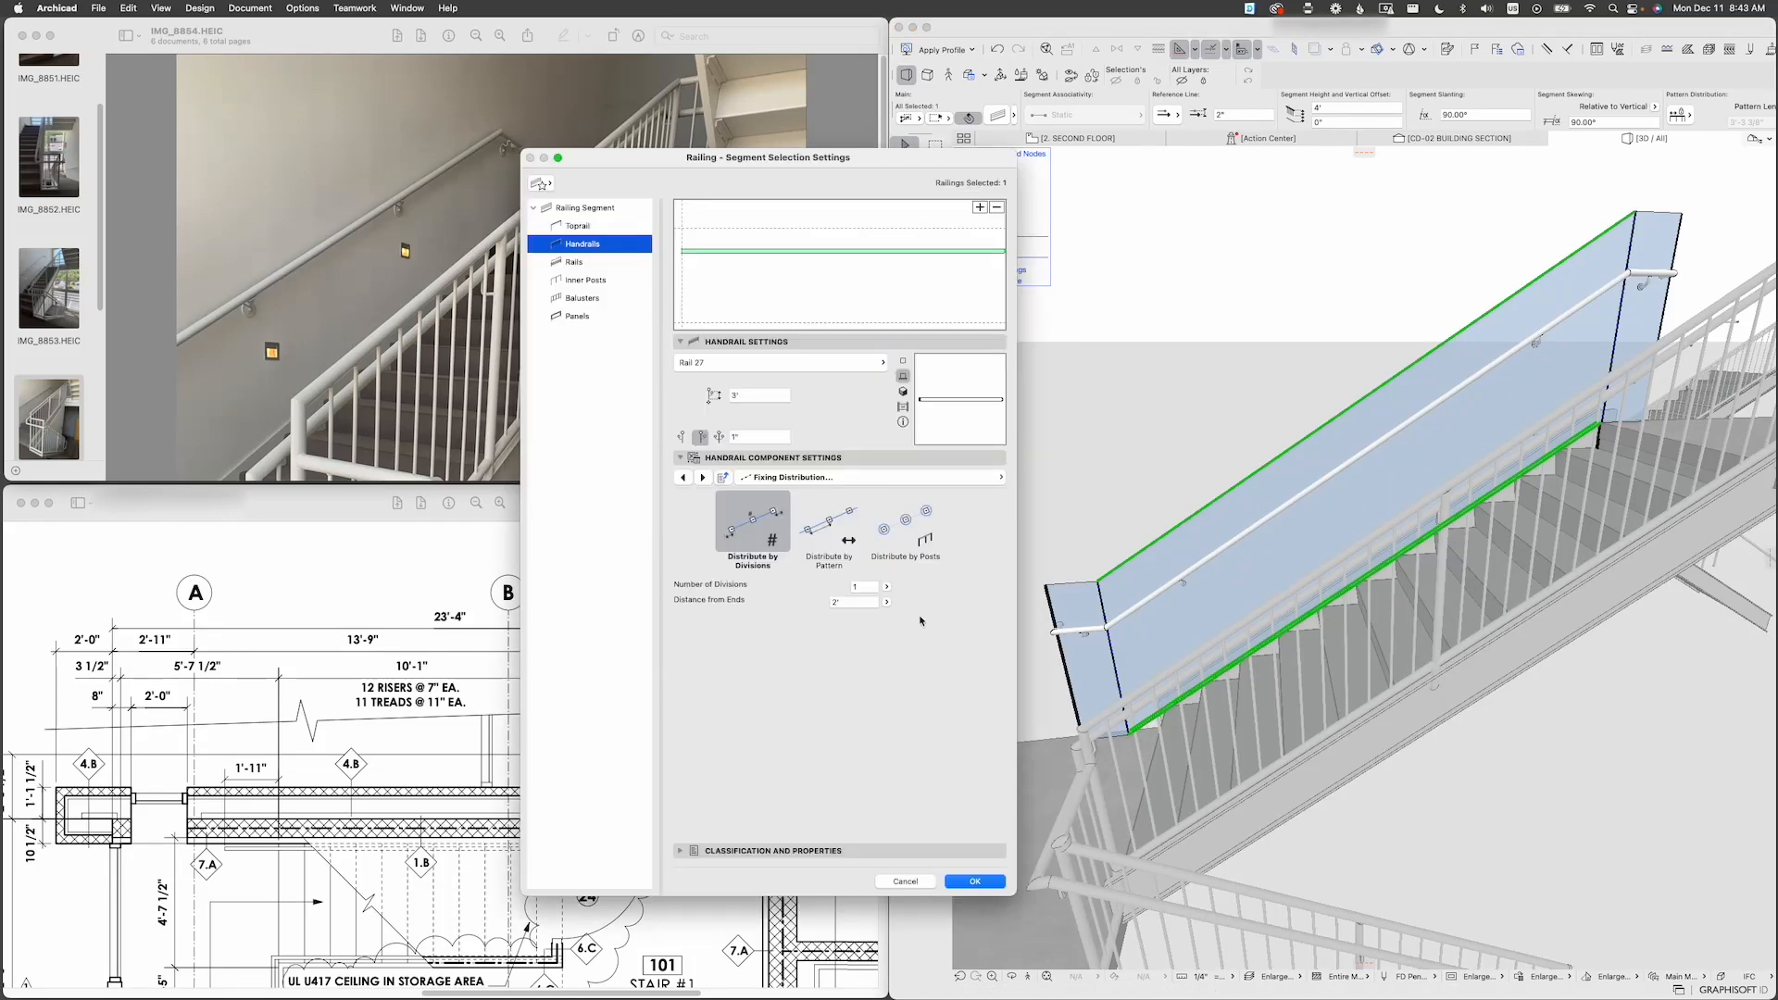
click(866, 602)
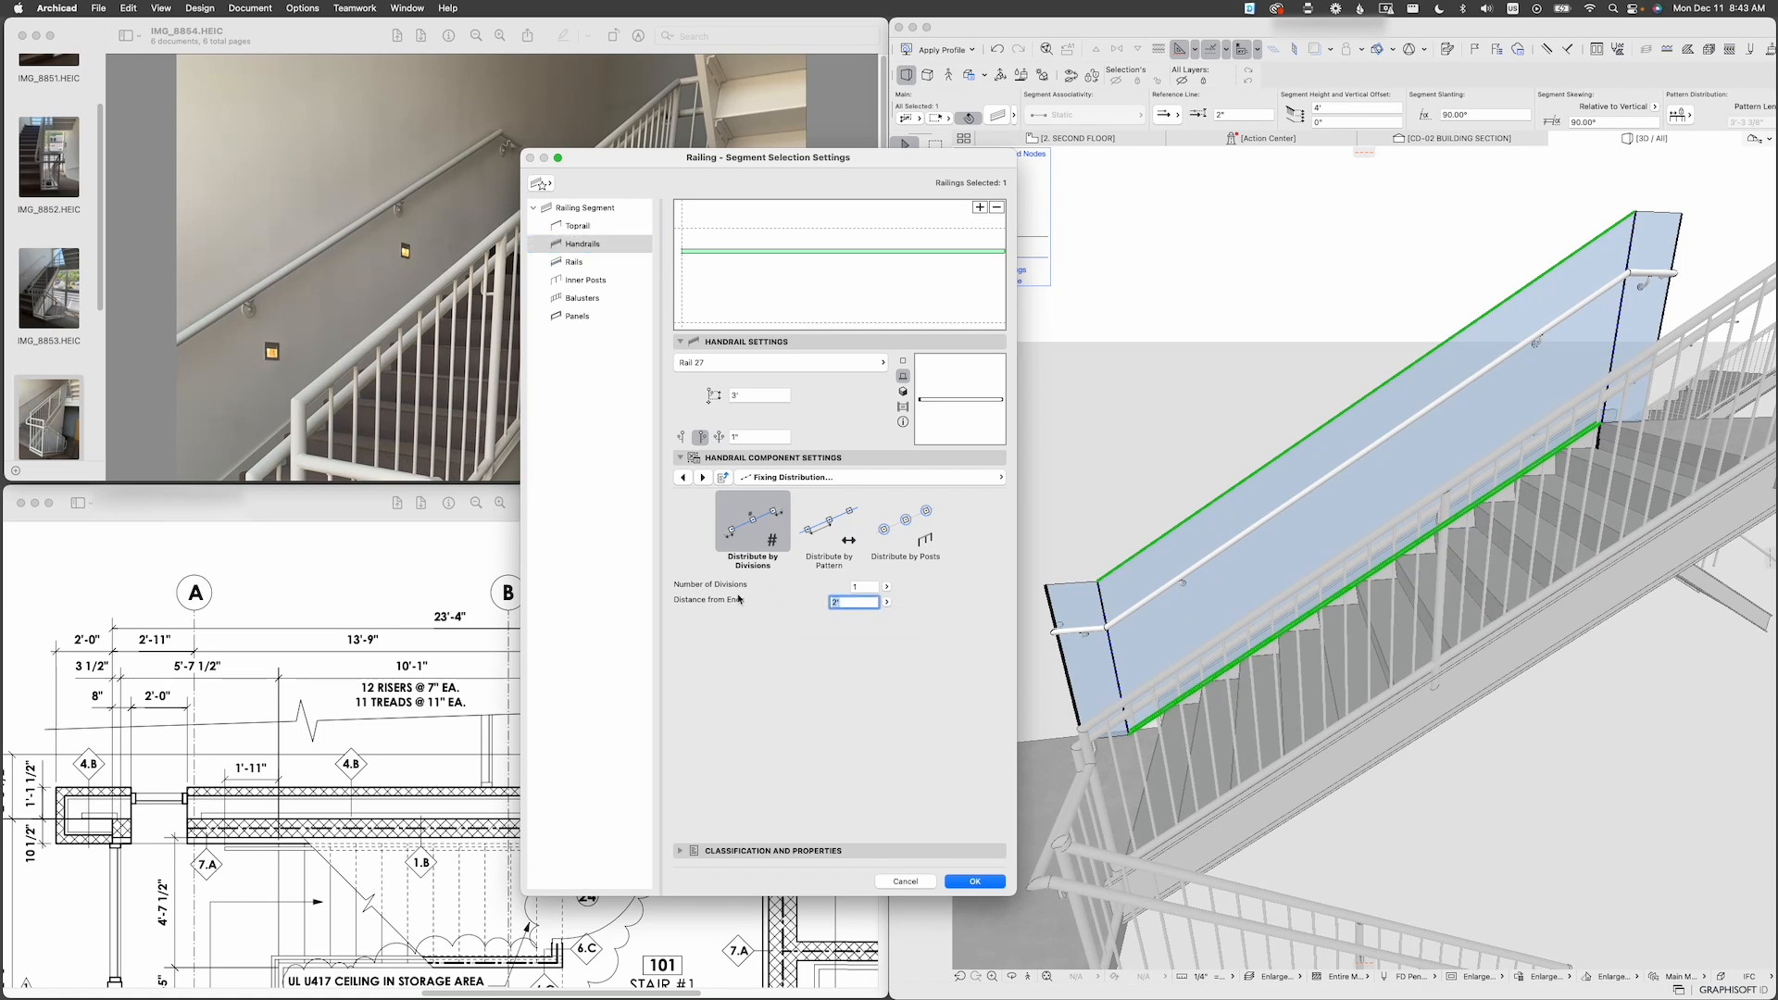
text(5')
click(984, 883)
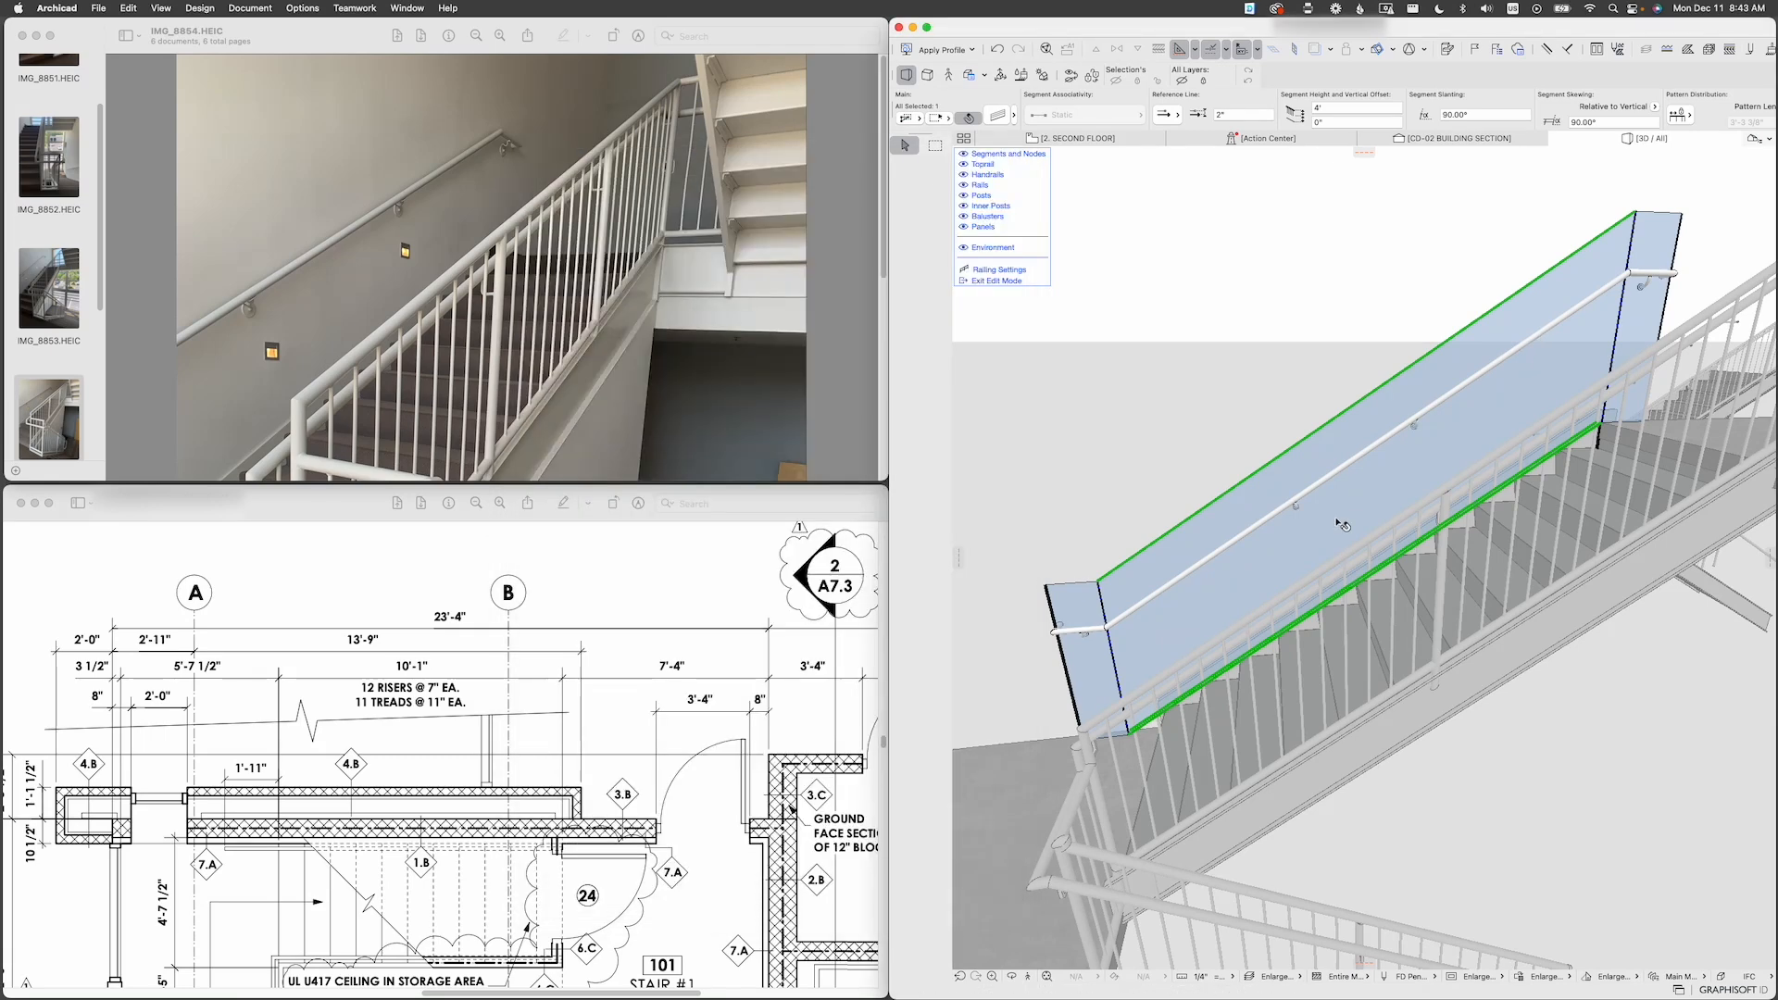
Step: Set the fixings' distance from the ends of the sloping handrail to 4'
key(super+t)
drag(865, 603, 787, 601)
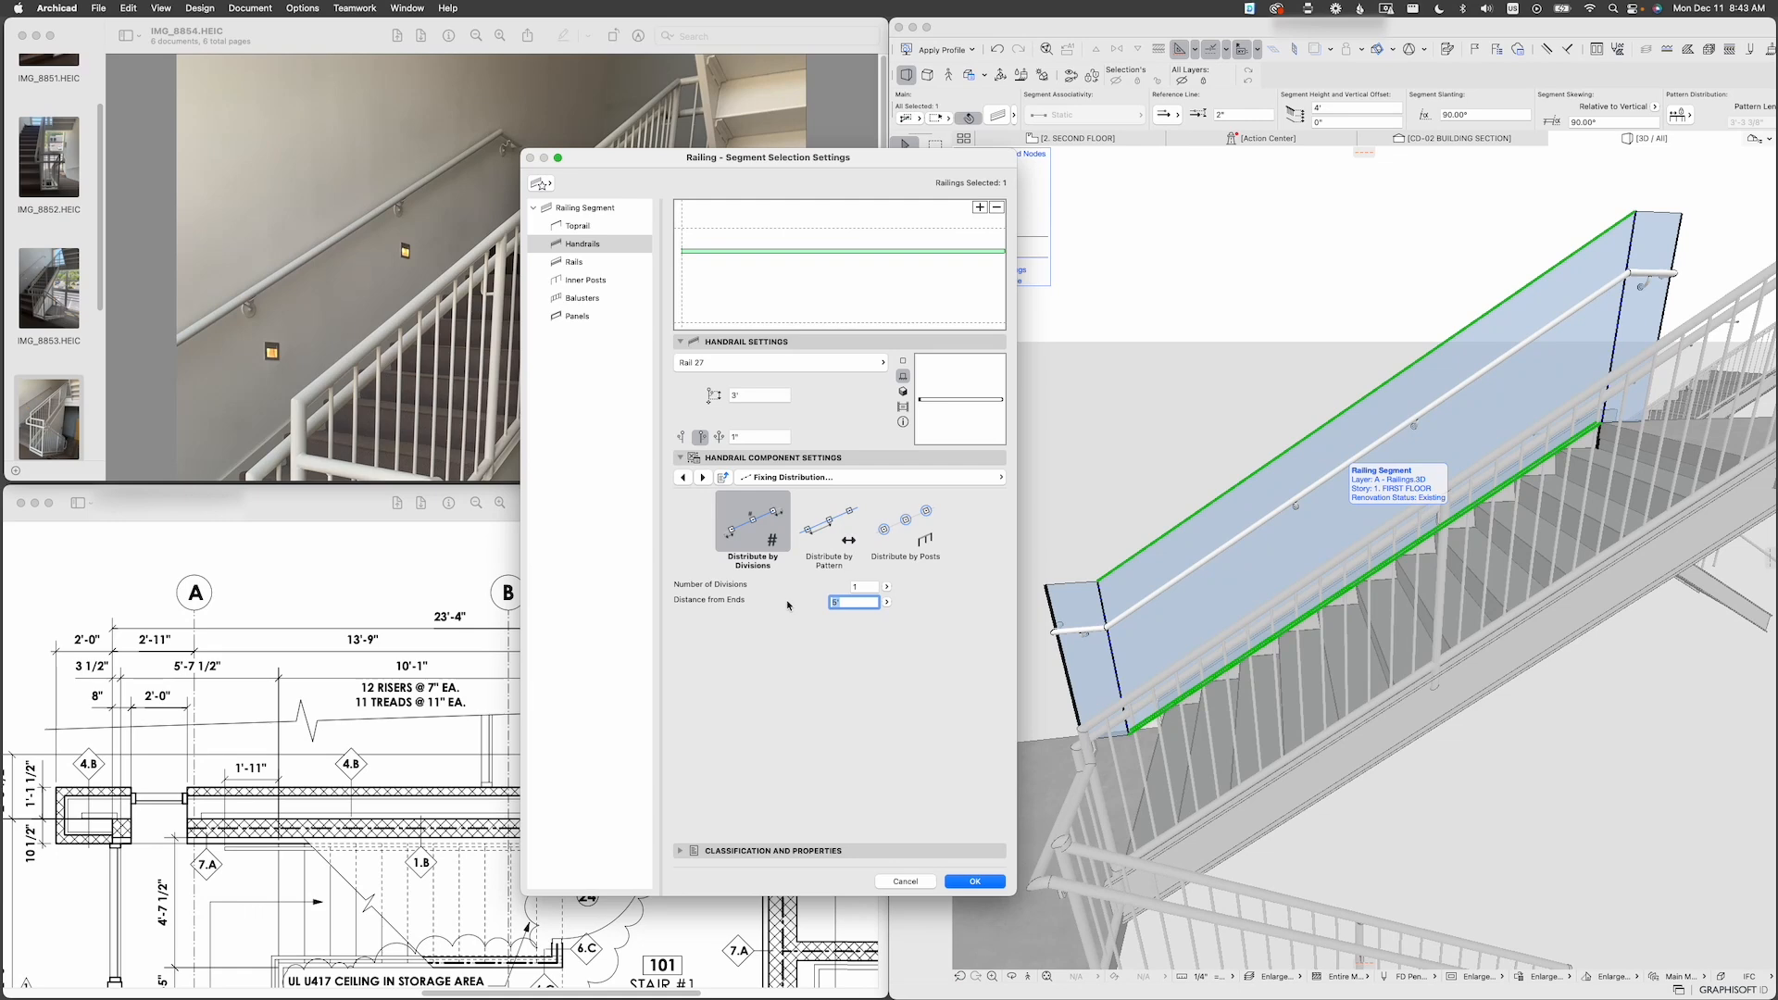
text(4)
key(Return)
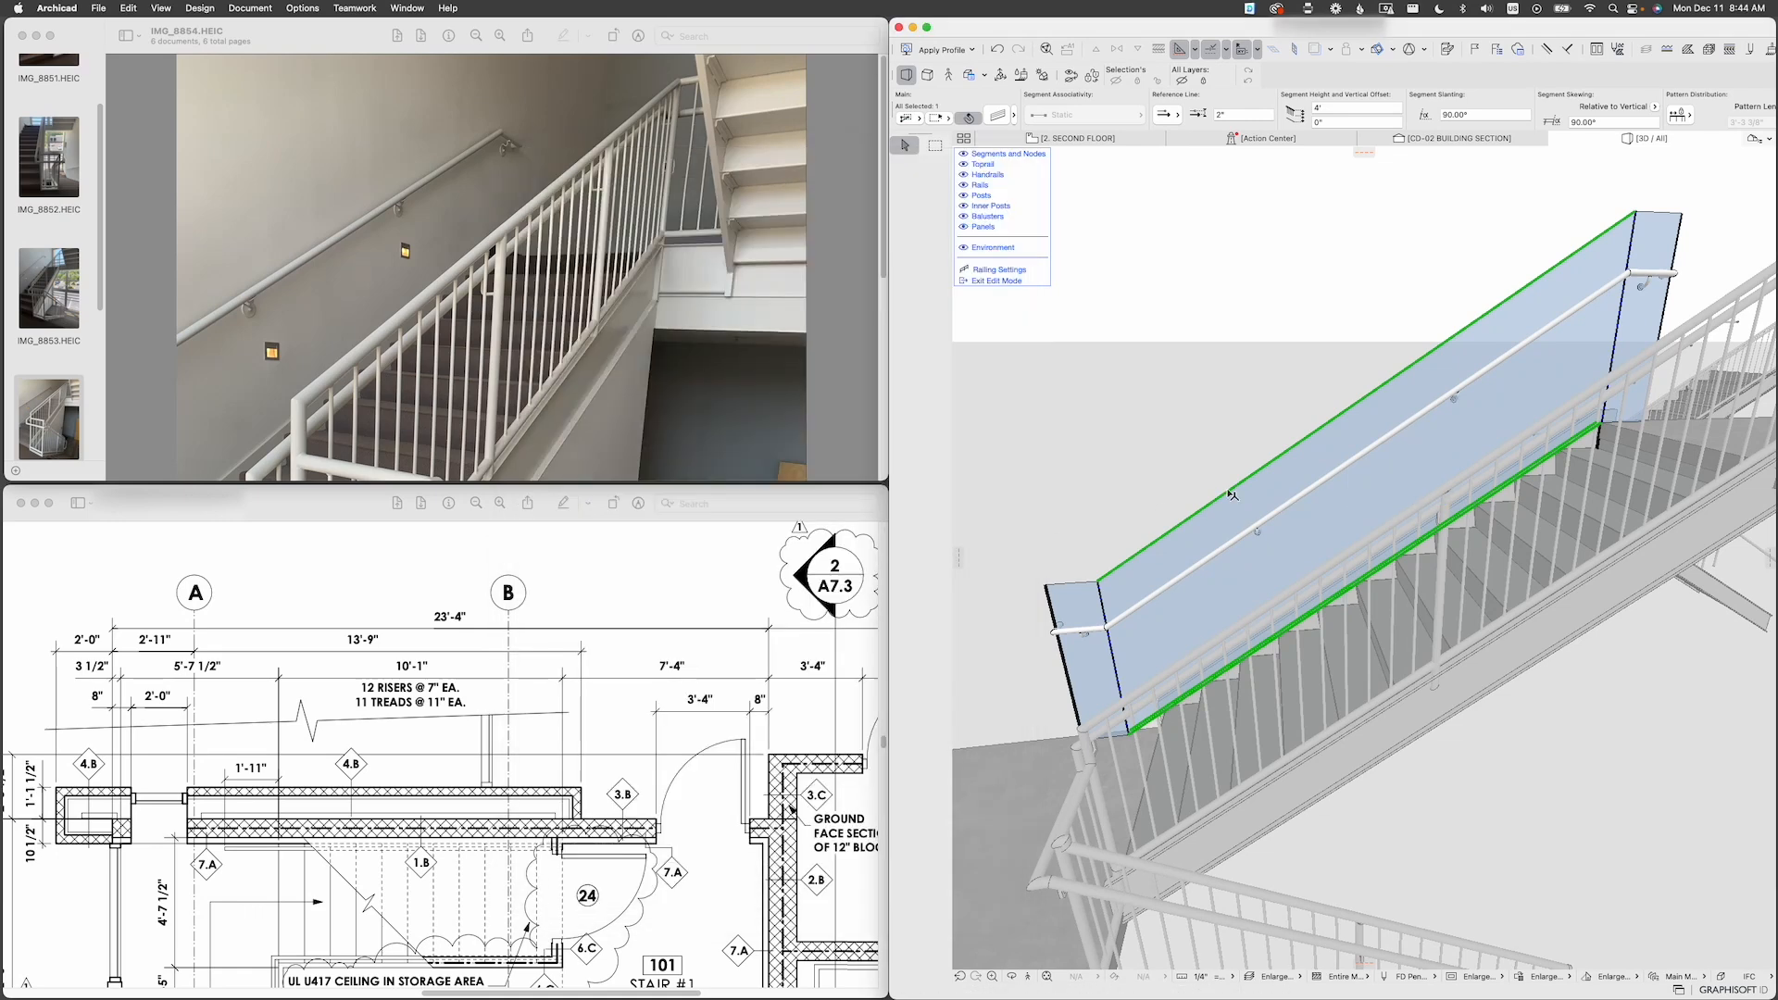
Step: Leave railing editing and examine the stairs, landings and wall handrails in the 3D model from several sides
key(Escape)
shift+middle_drag(1376, 512, 1370, 541)
key(Escape)
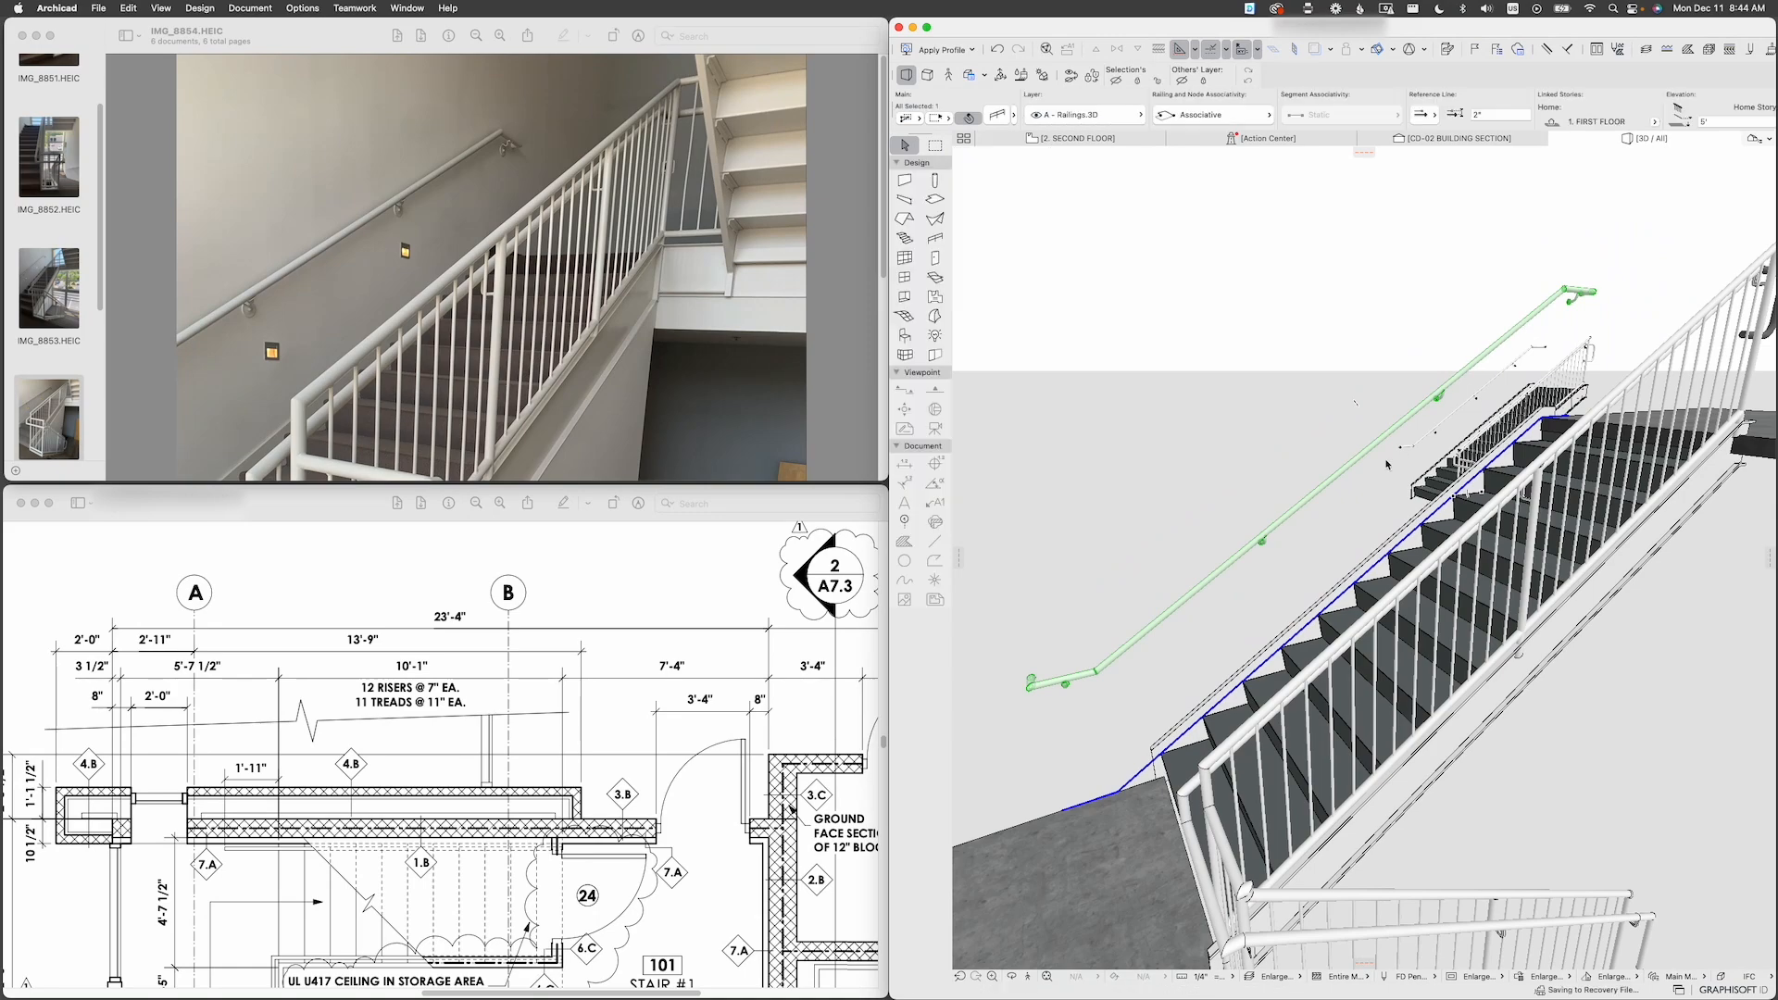
shift+middle_drag(1371, 540, 1278, 607)
scroll(1565, 487, down, 3)
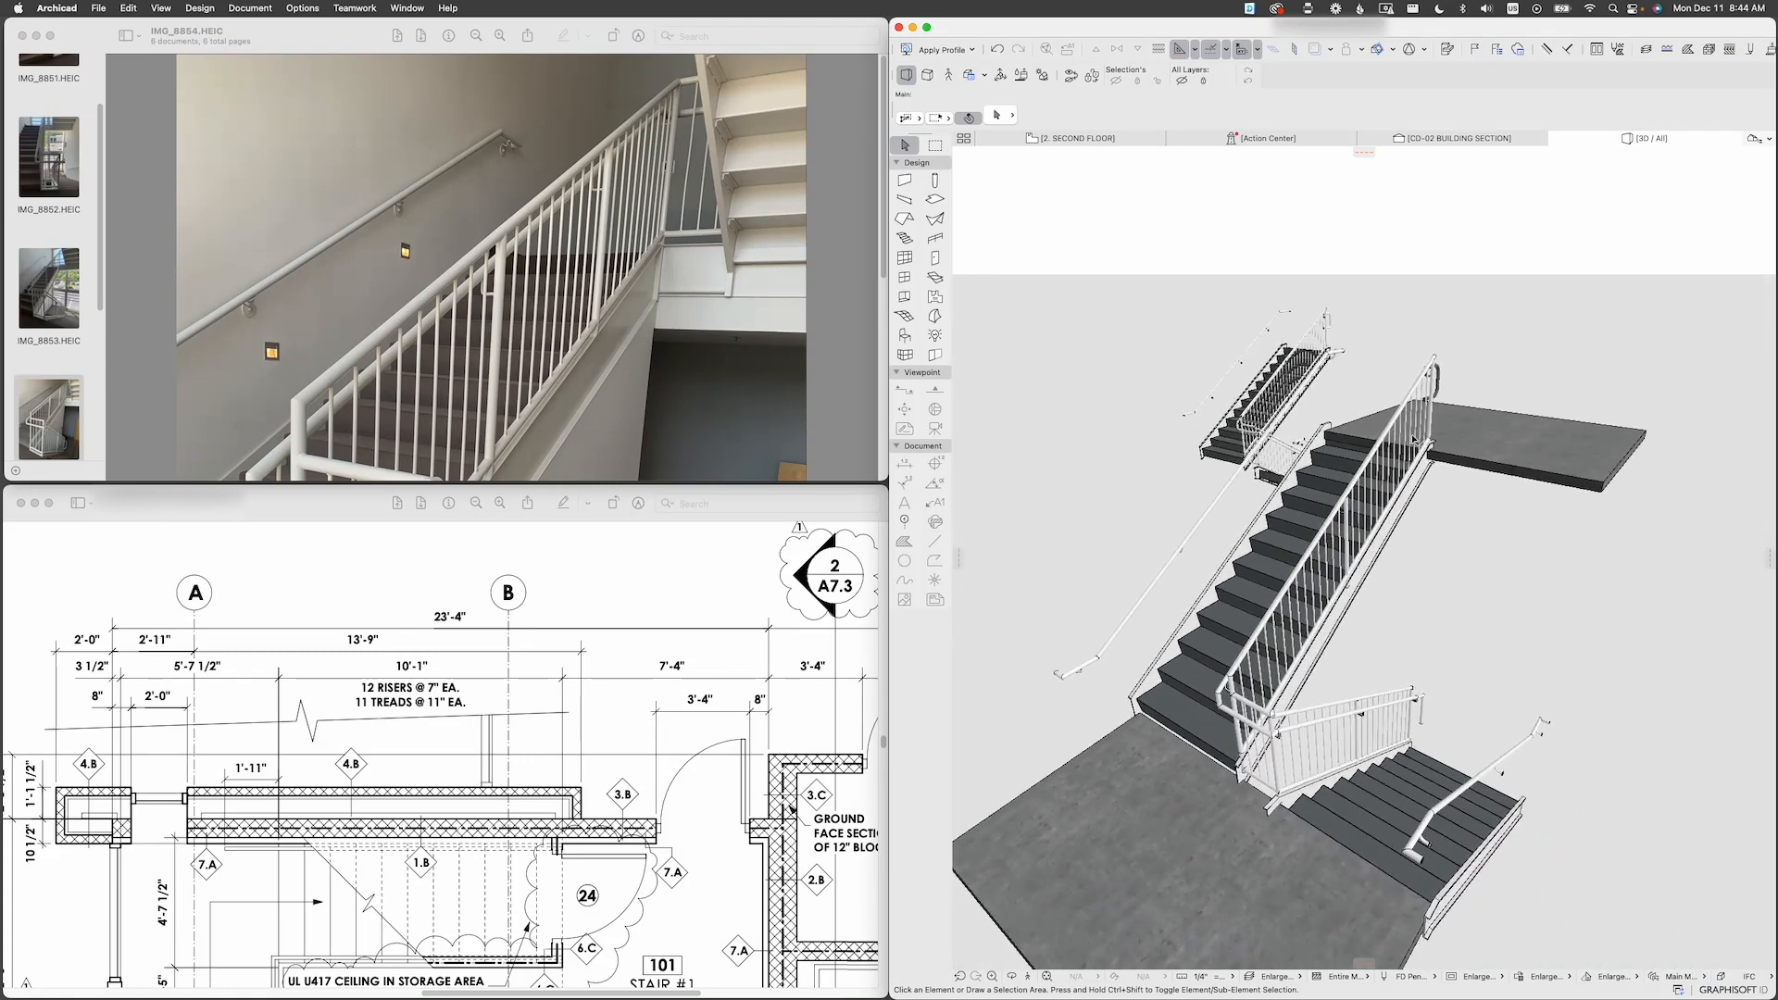
shift+middle_drag(1453, 437, 1247, 590)
scroll(1246, 590, down, 2)
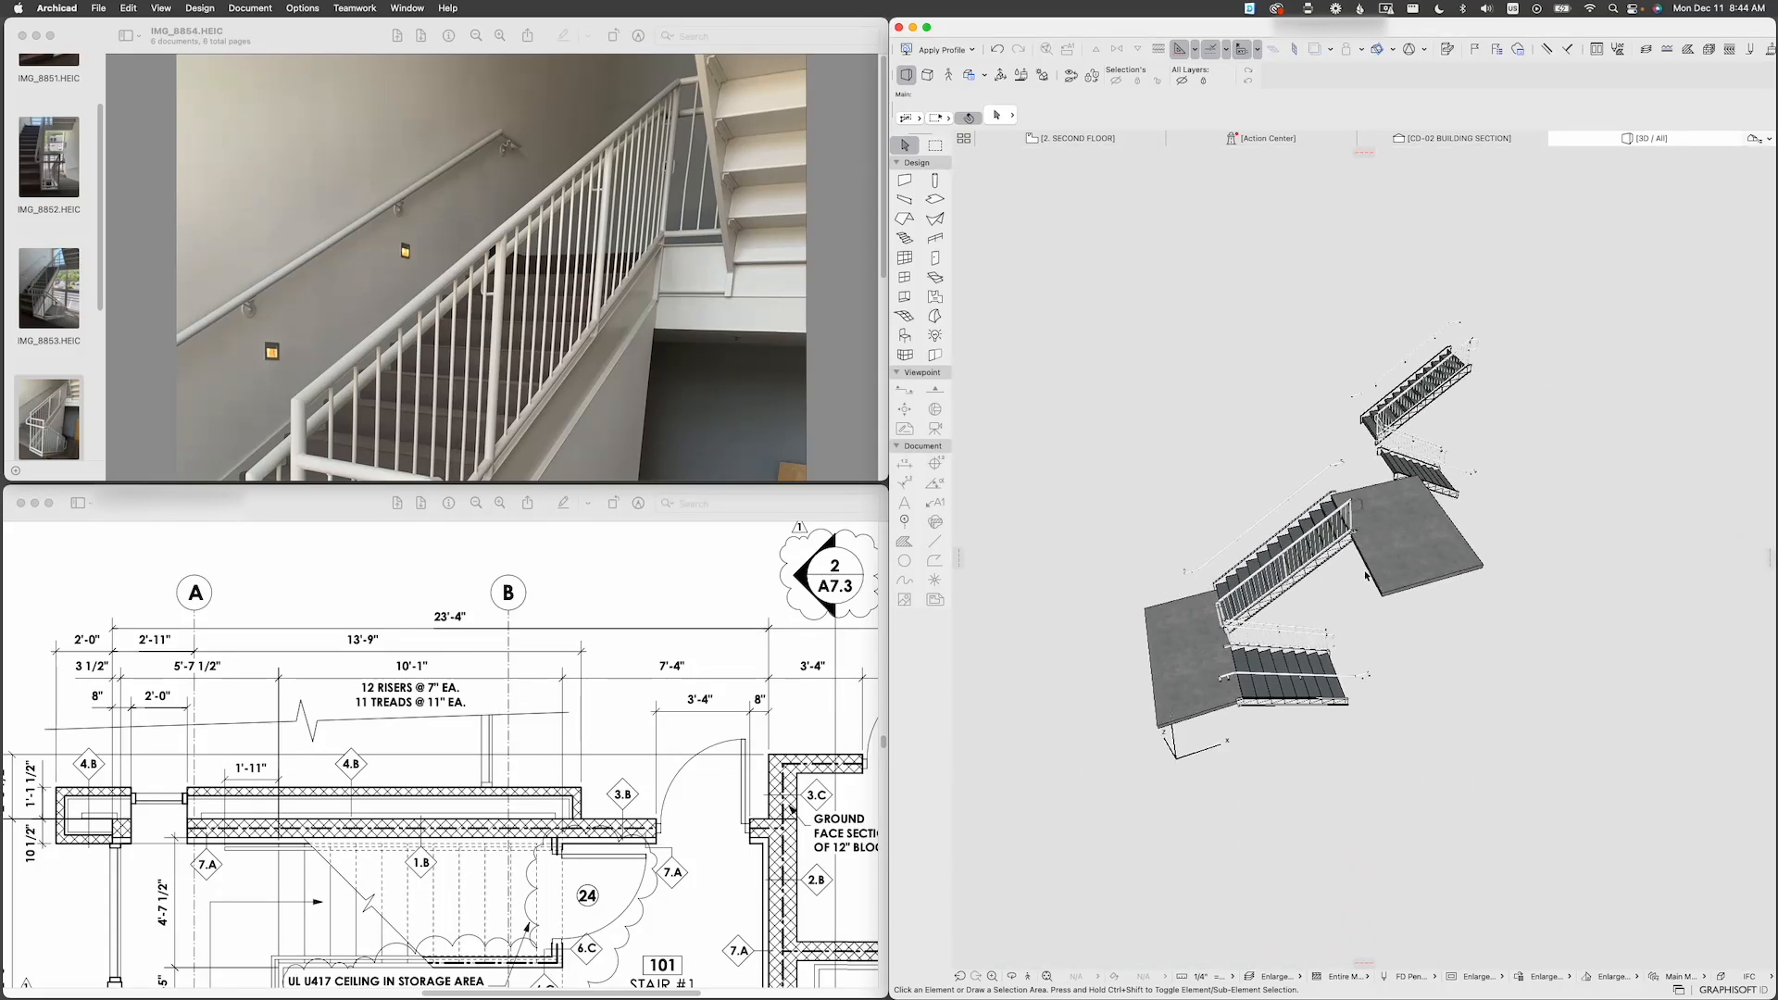
scroll(1370, 565, up, 3)
shift+middle_drag(1371, 565, 1245, 530)
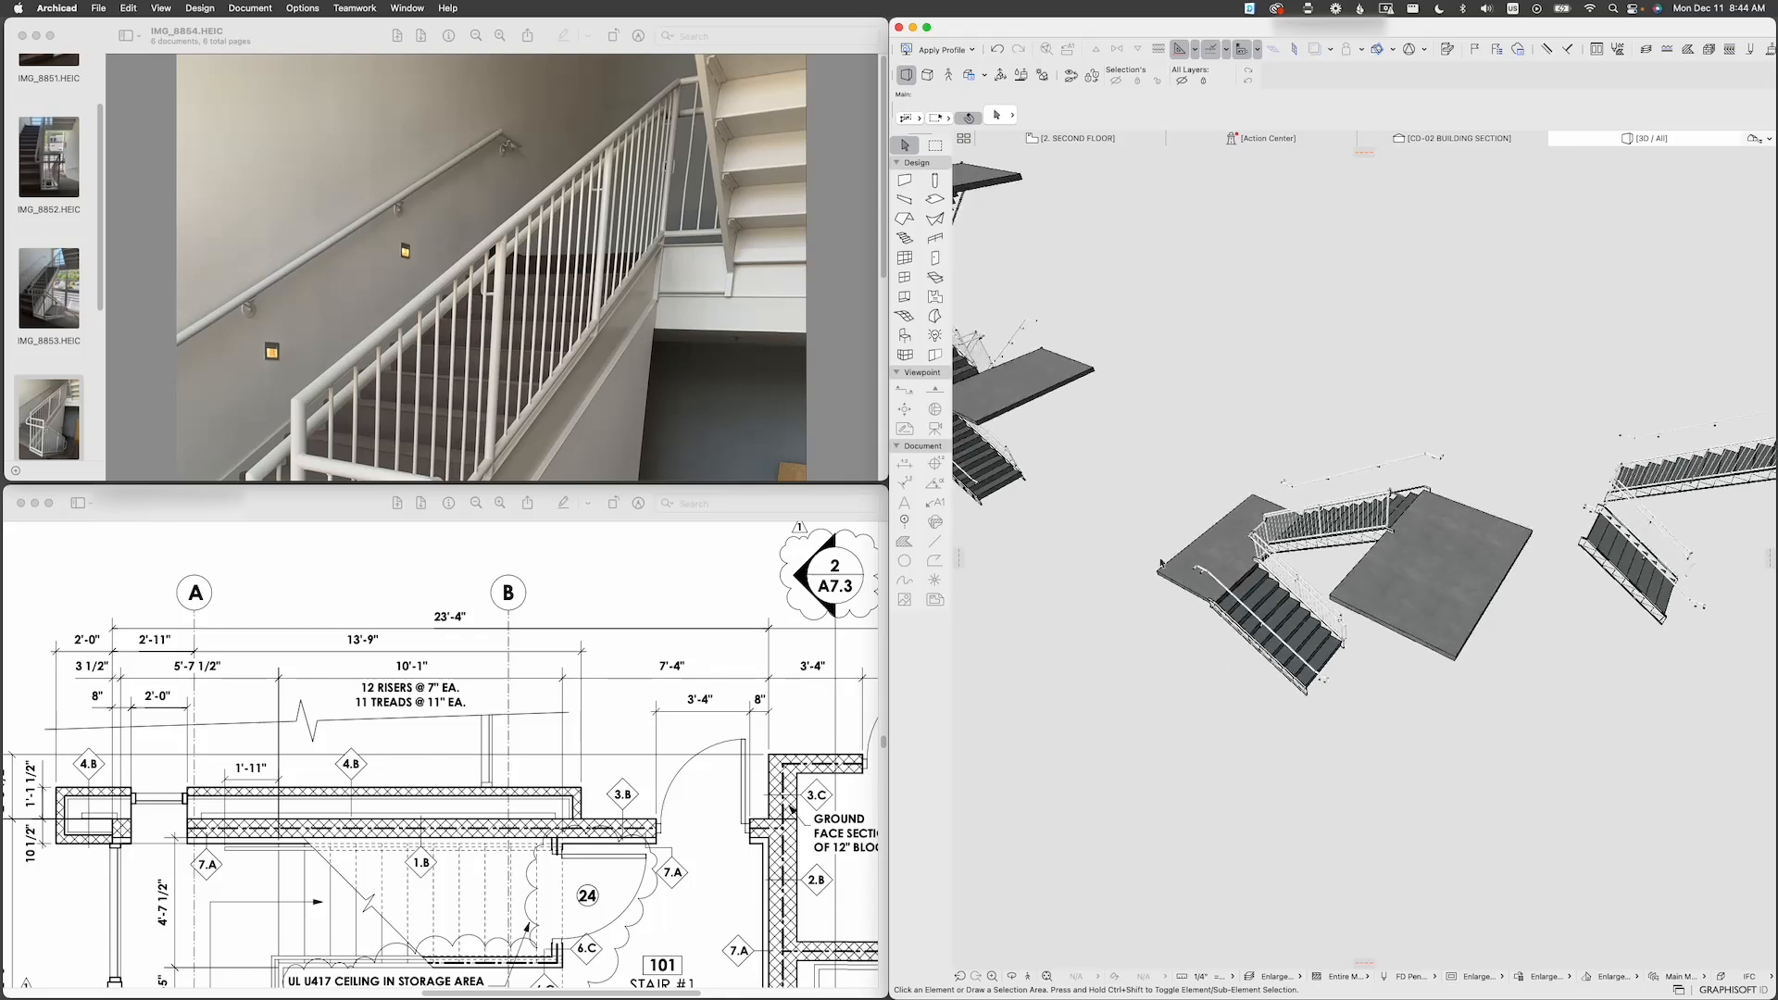
scroll(1391, 548, up, 2)
scroll(1394, 550, up, 5)
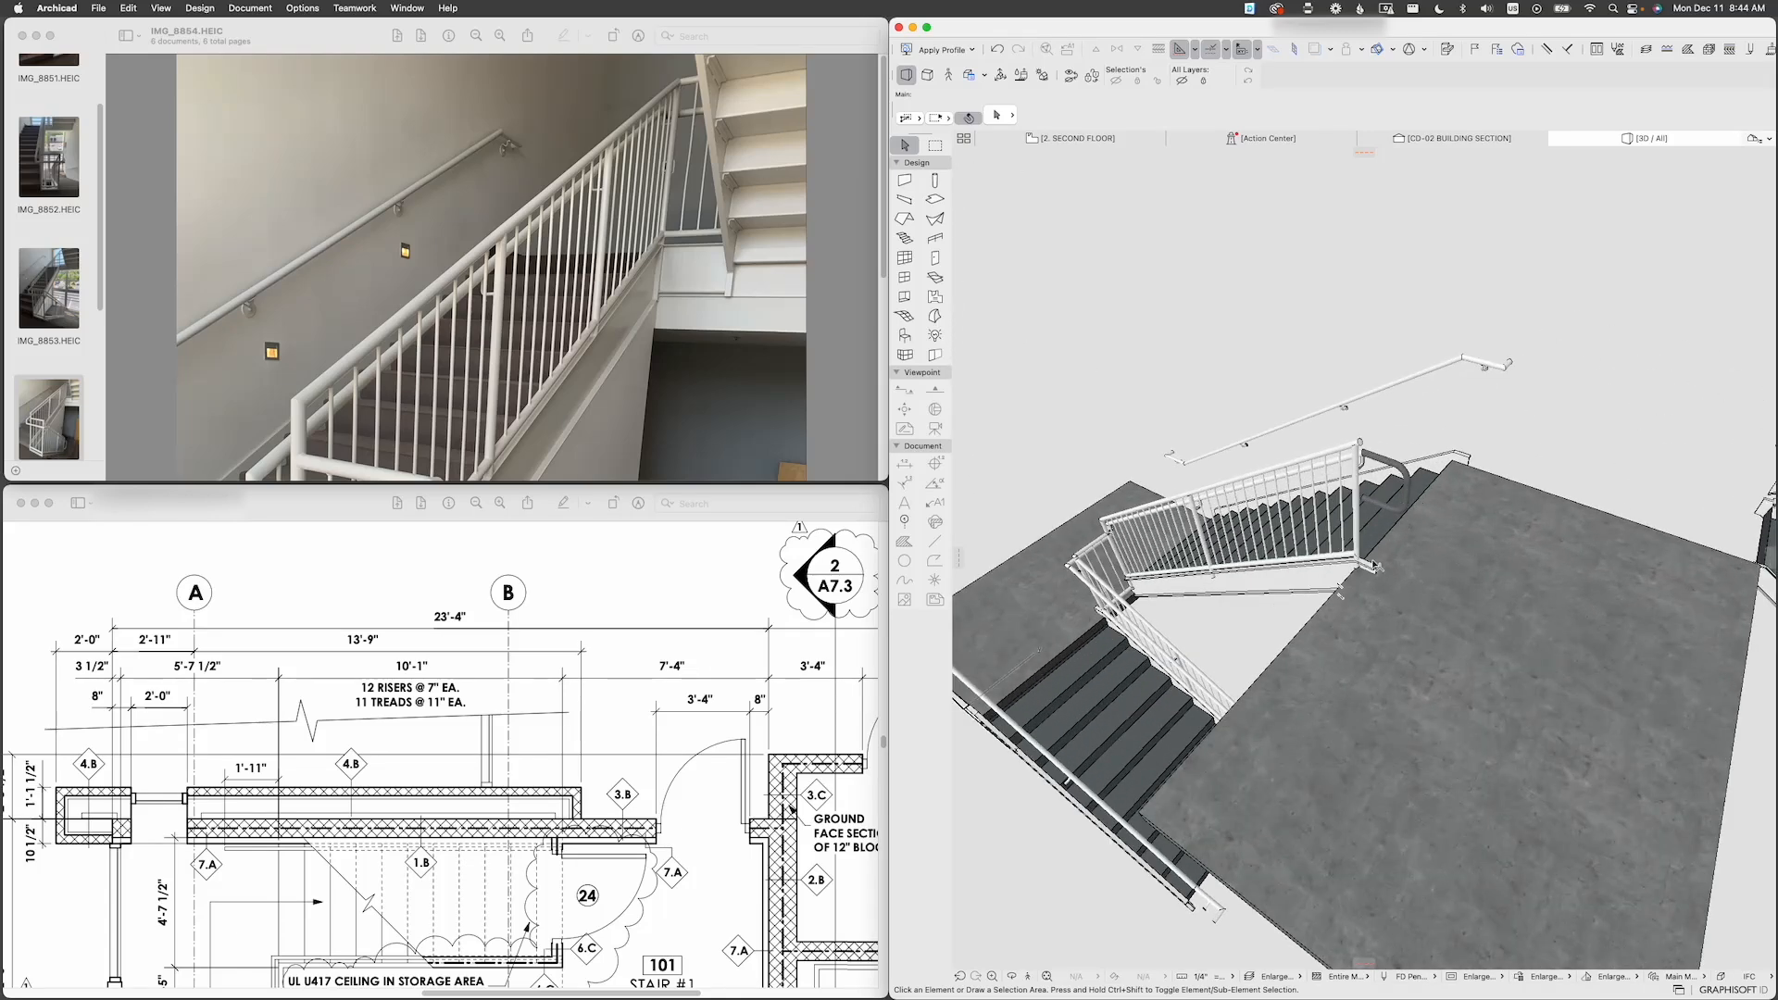
scroll(1380, 564, down, 5)
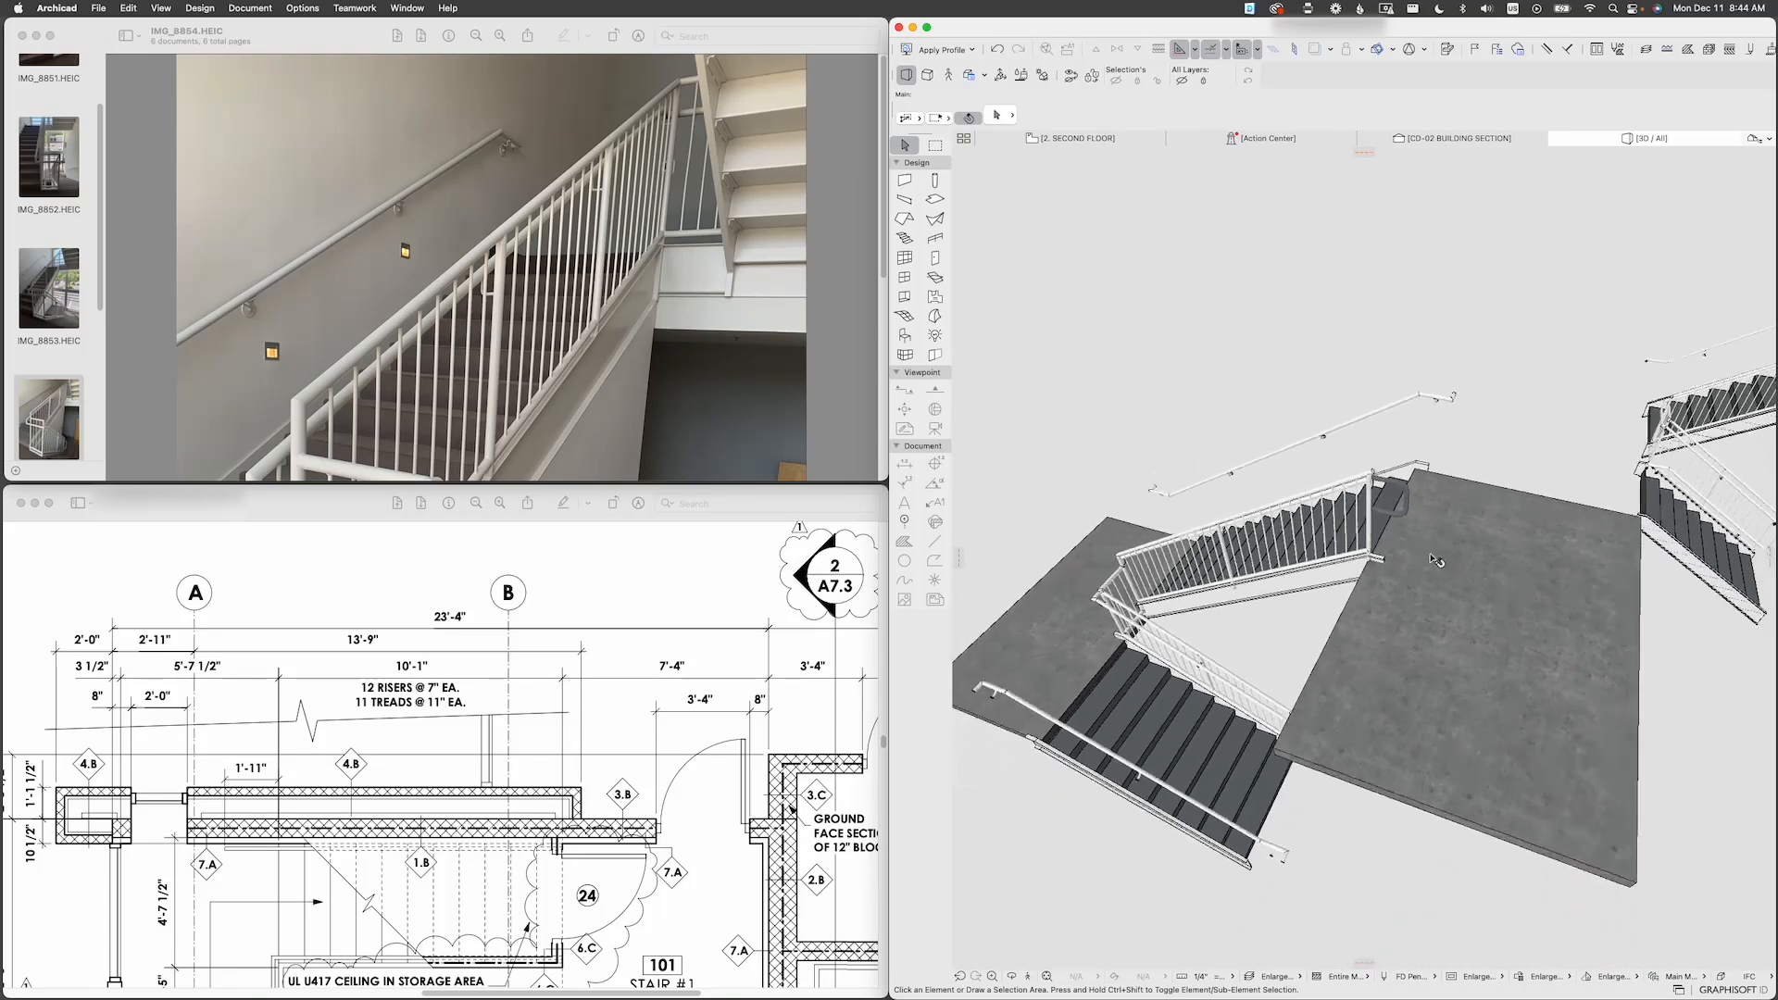
shift+middle_drag(1394, 563, 1278, 463)
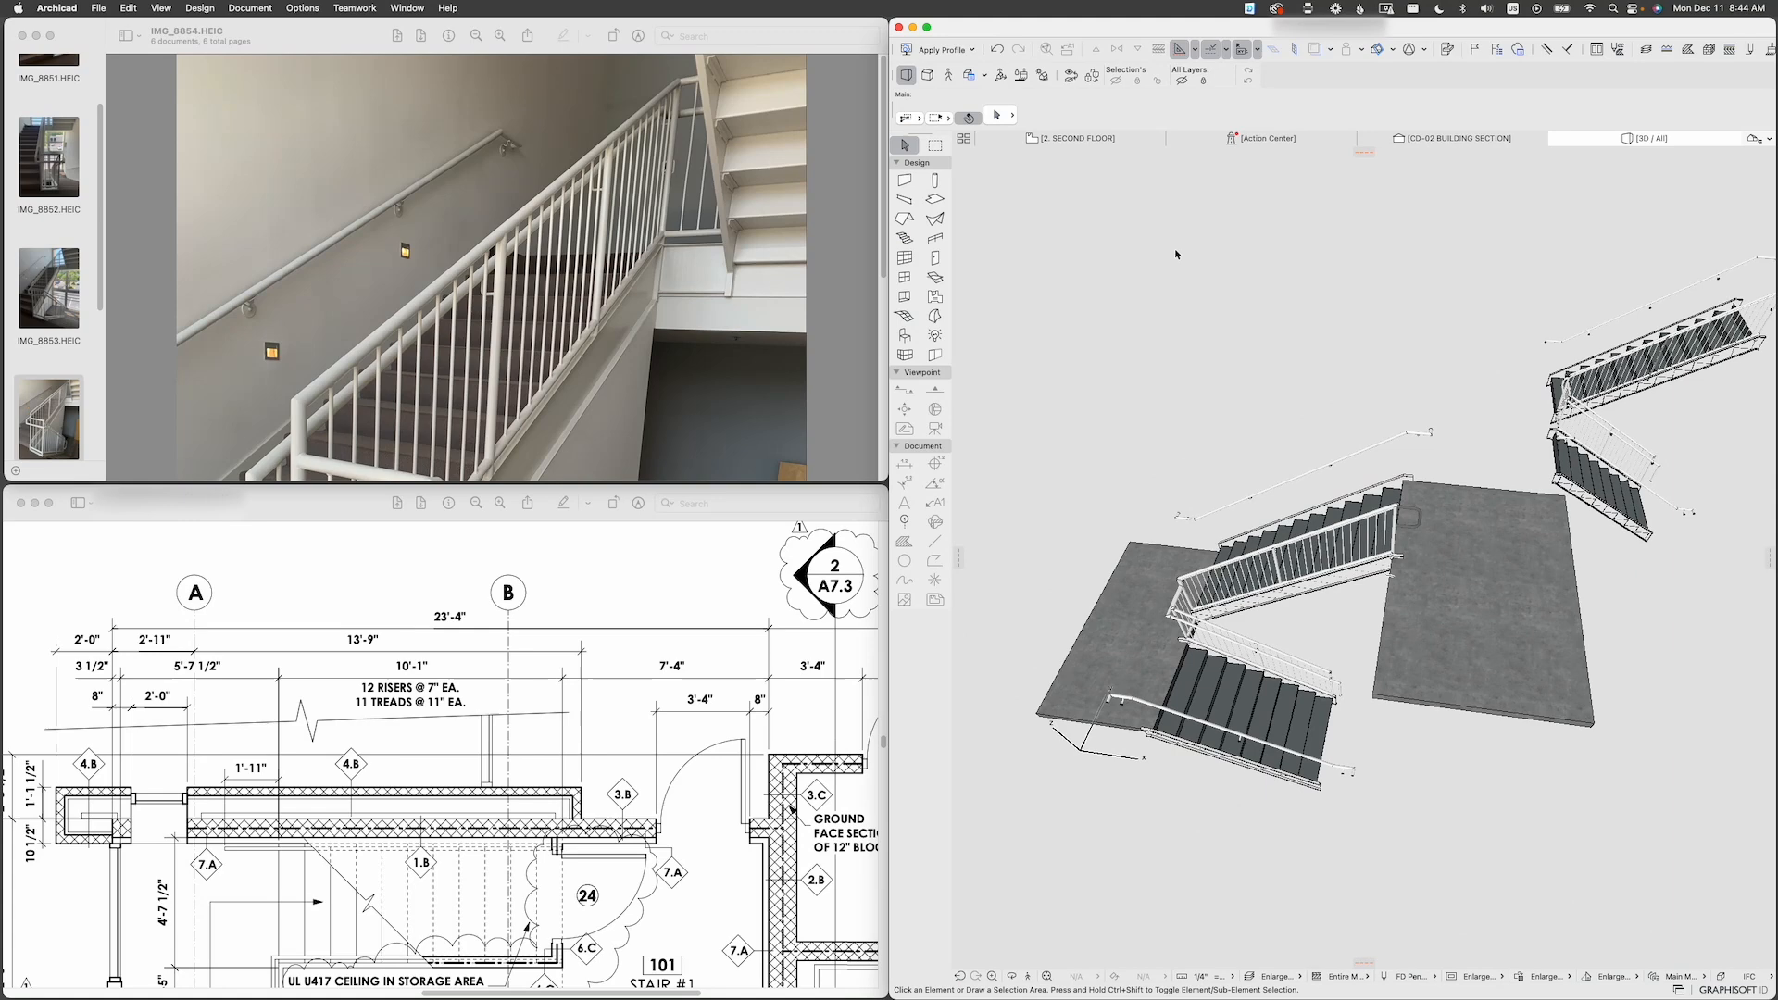
Step: Open the second floor plan and clear the selection, with all the stair plans in view
click(1105, 145)
click(1341, 634)
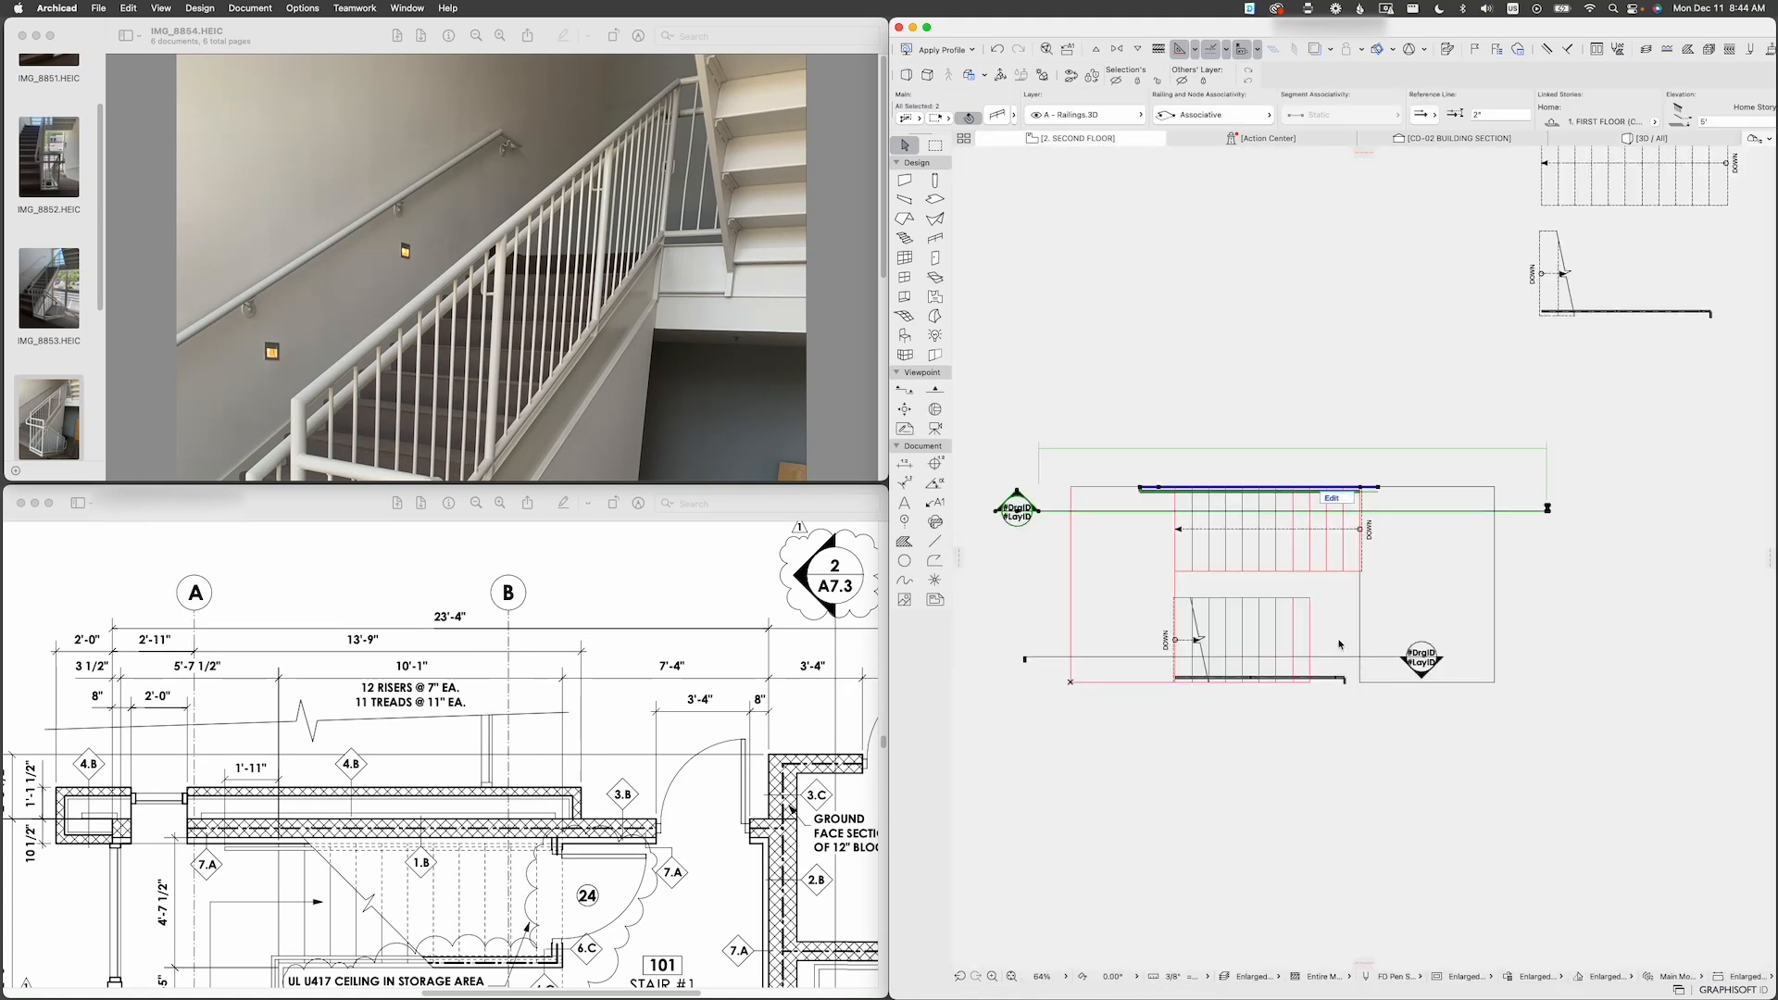
scroll(1340, 634, down, 3)
scroll(1340, 634, down, 2)
Step: Switch to Preview and check Stair #1's riser, tread and handrail extension notes on the Enlarged Second Floor Plan
click(693, 734)
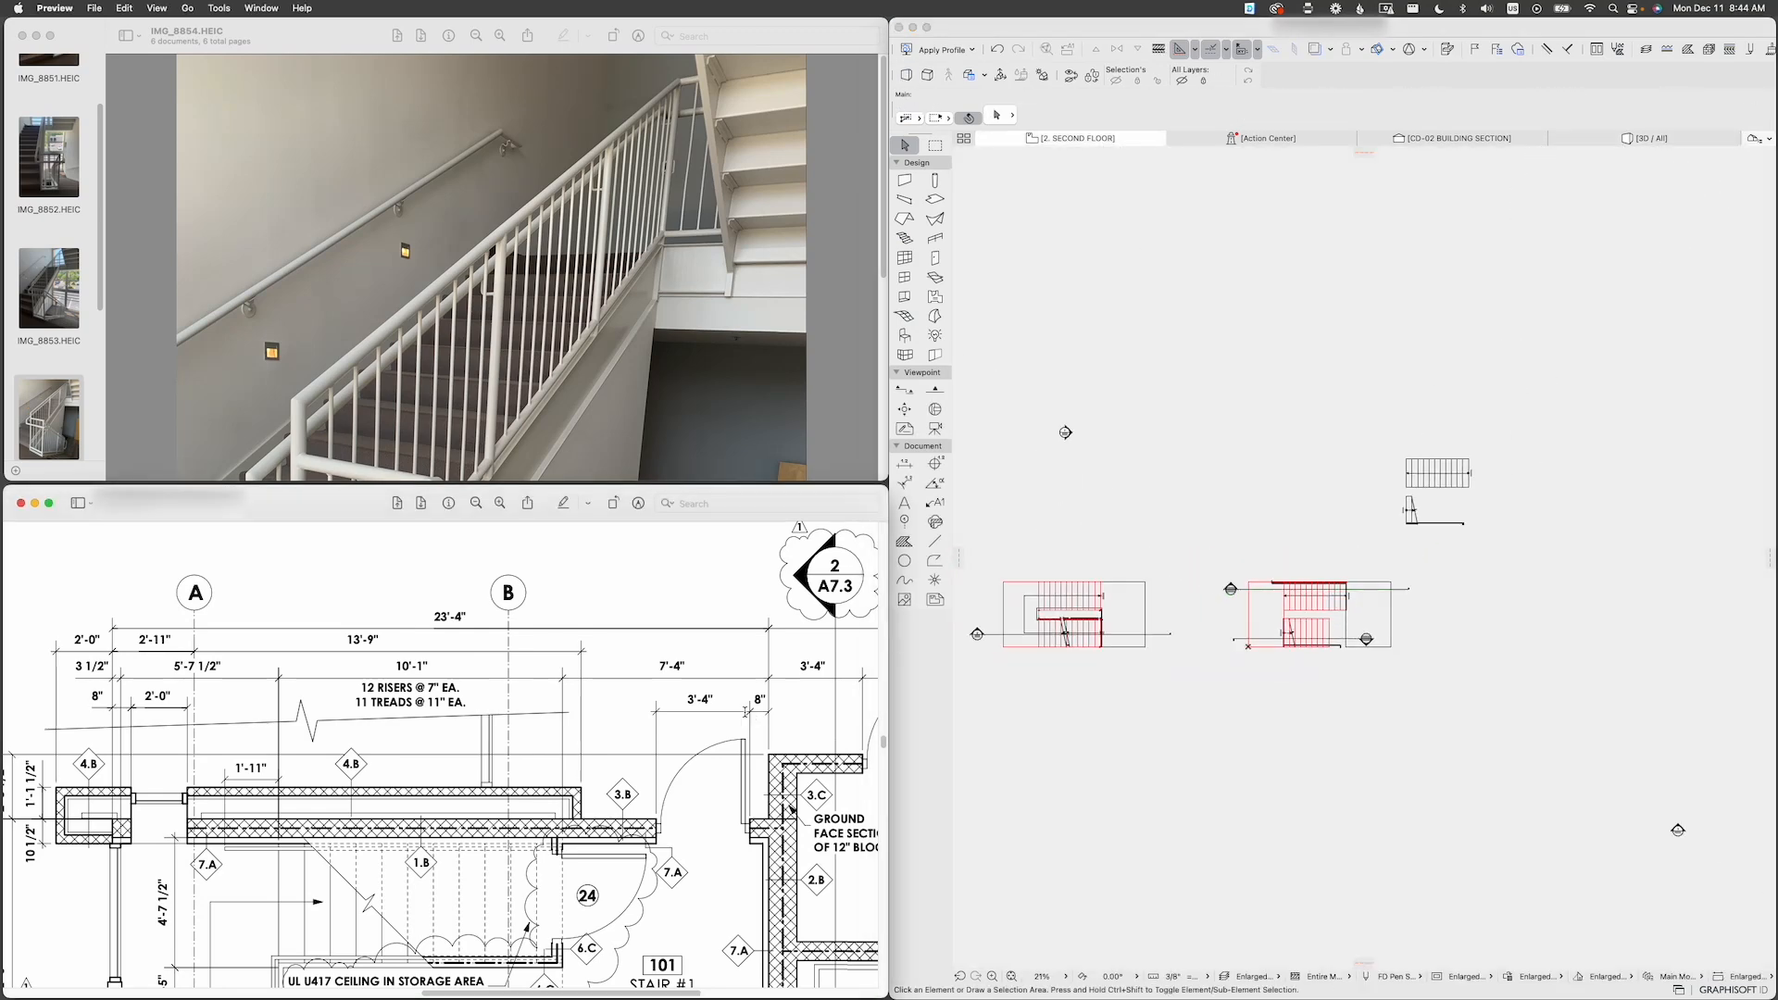
scroll(693, 735, down, 5)
scroll(693, 734, down, 10)
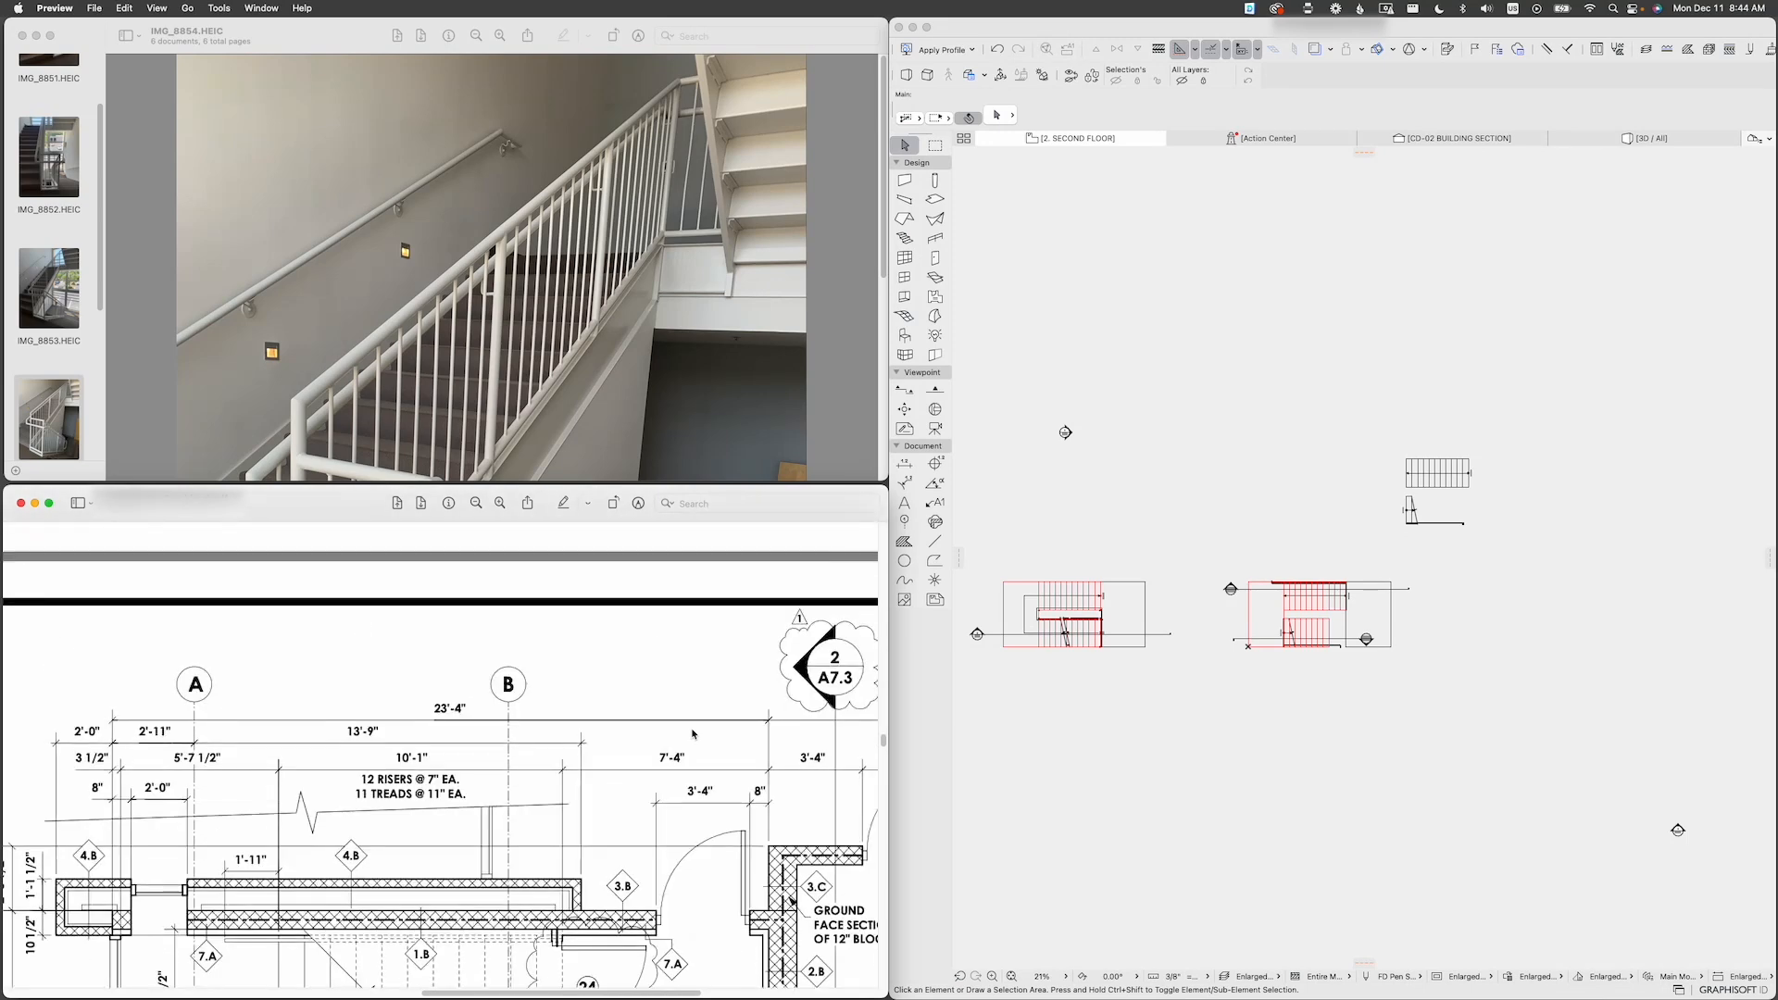
scroll(680, 735, down, 5)
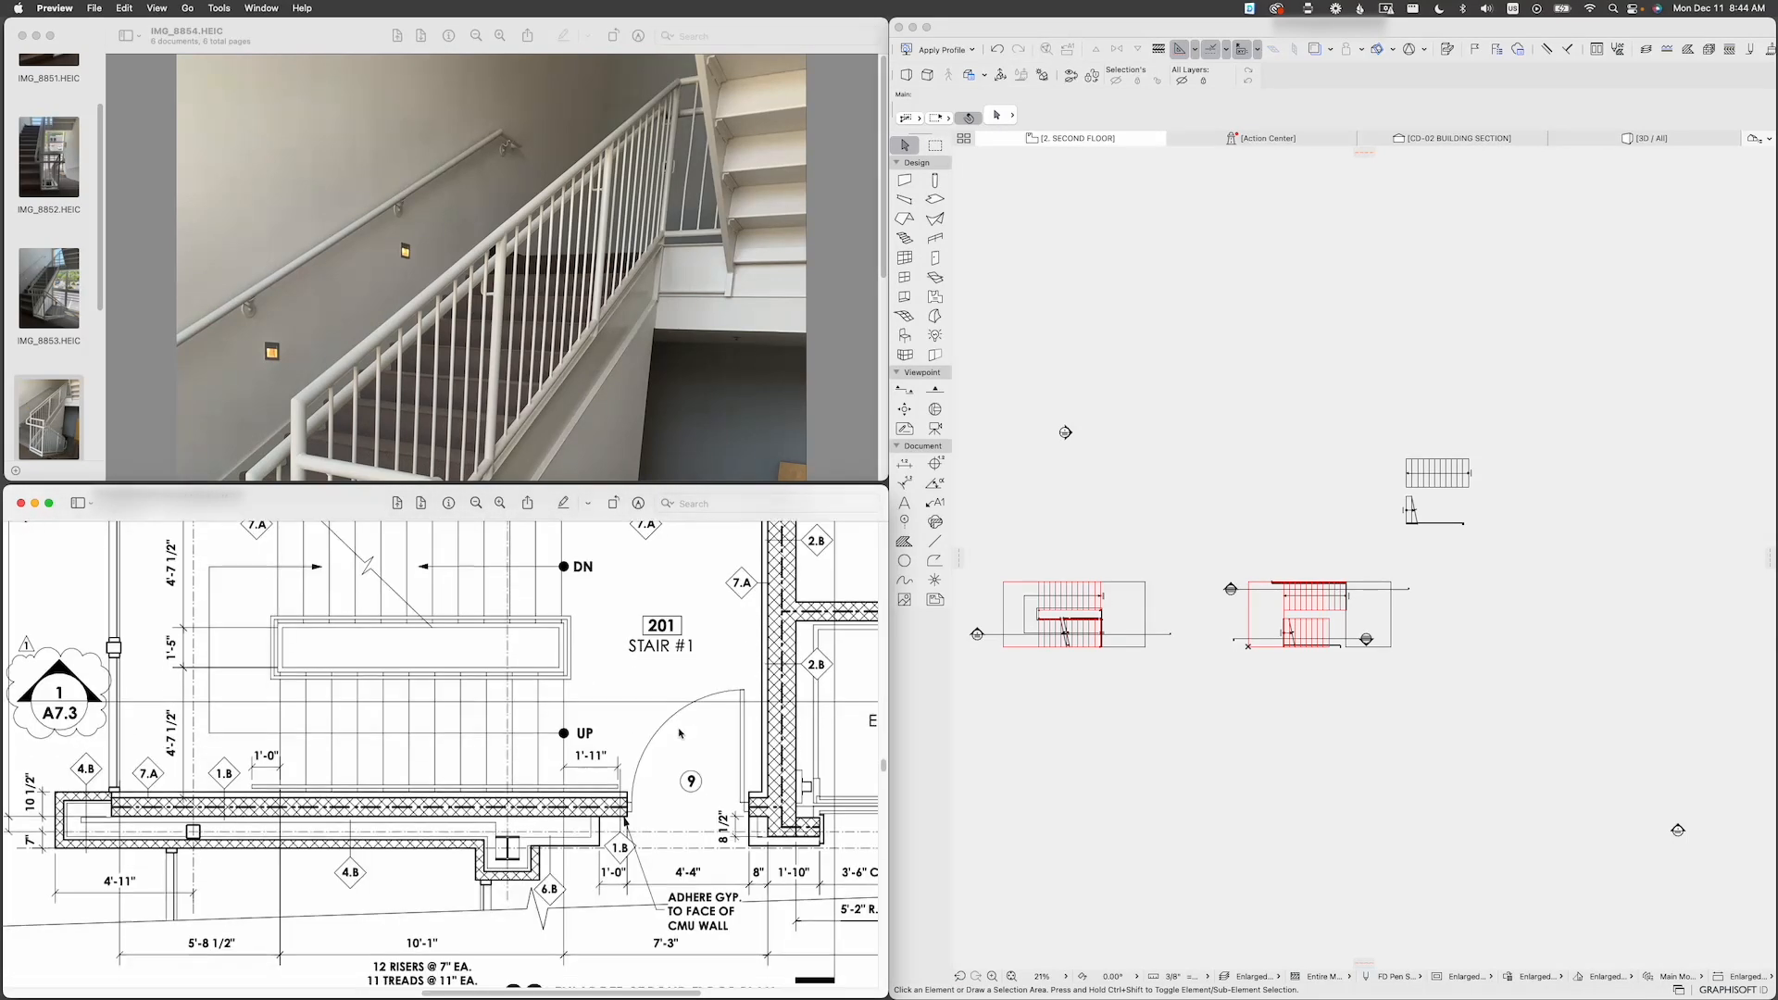
scroll(708, 776, up, 5)
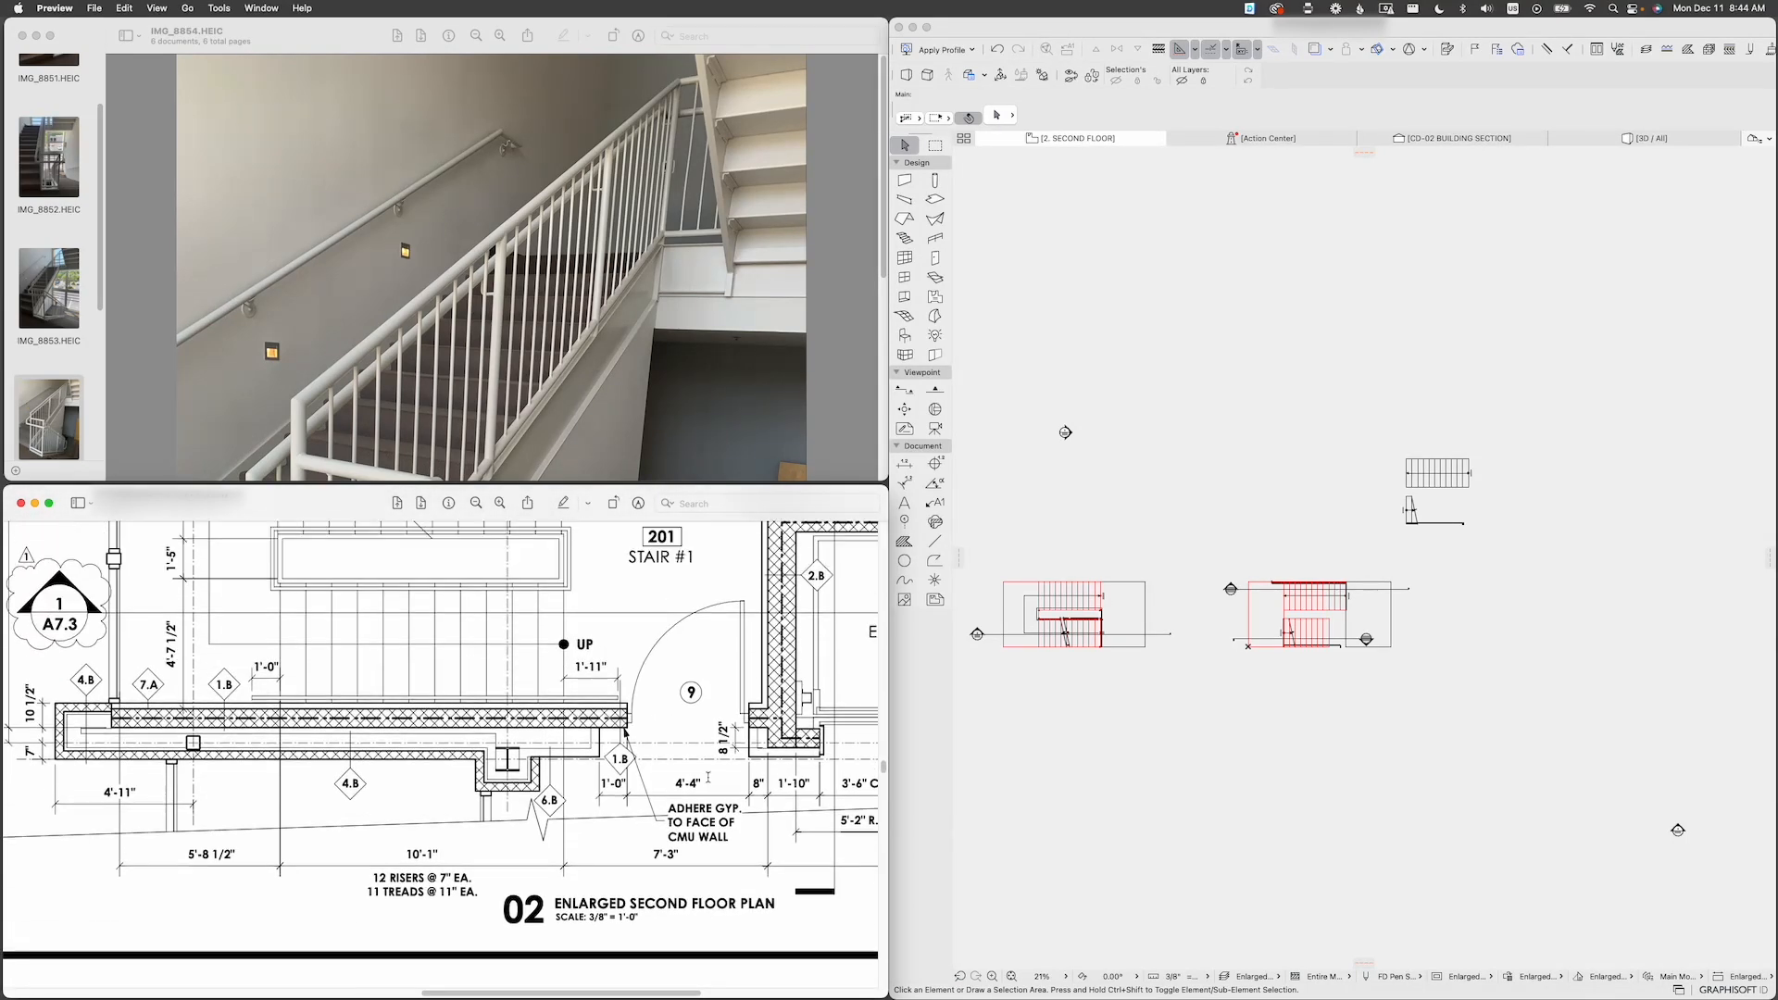
scroll(708, 777, up, 2)
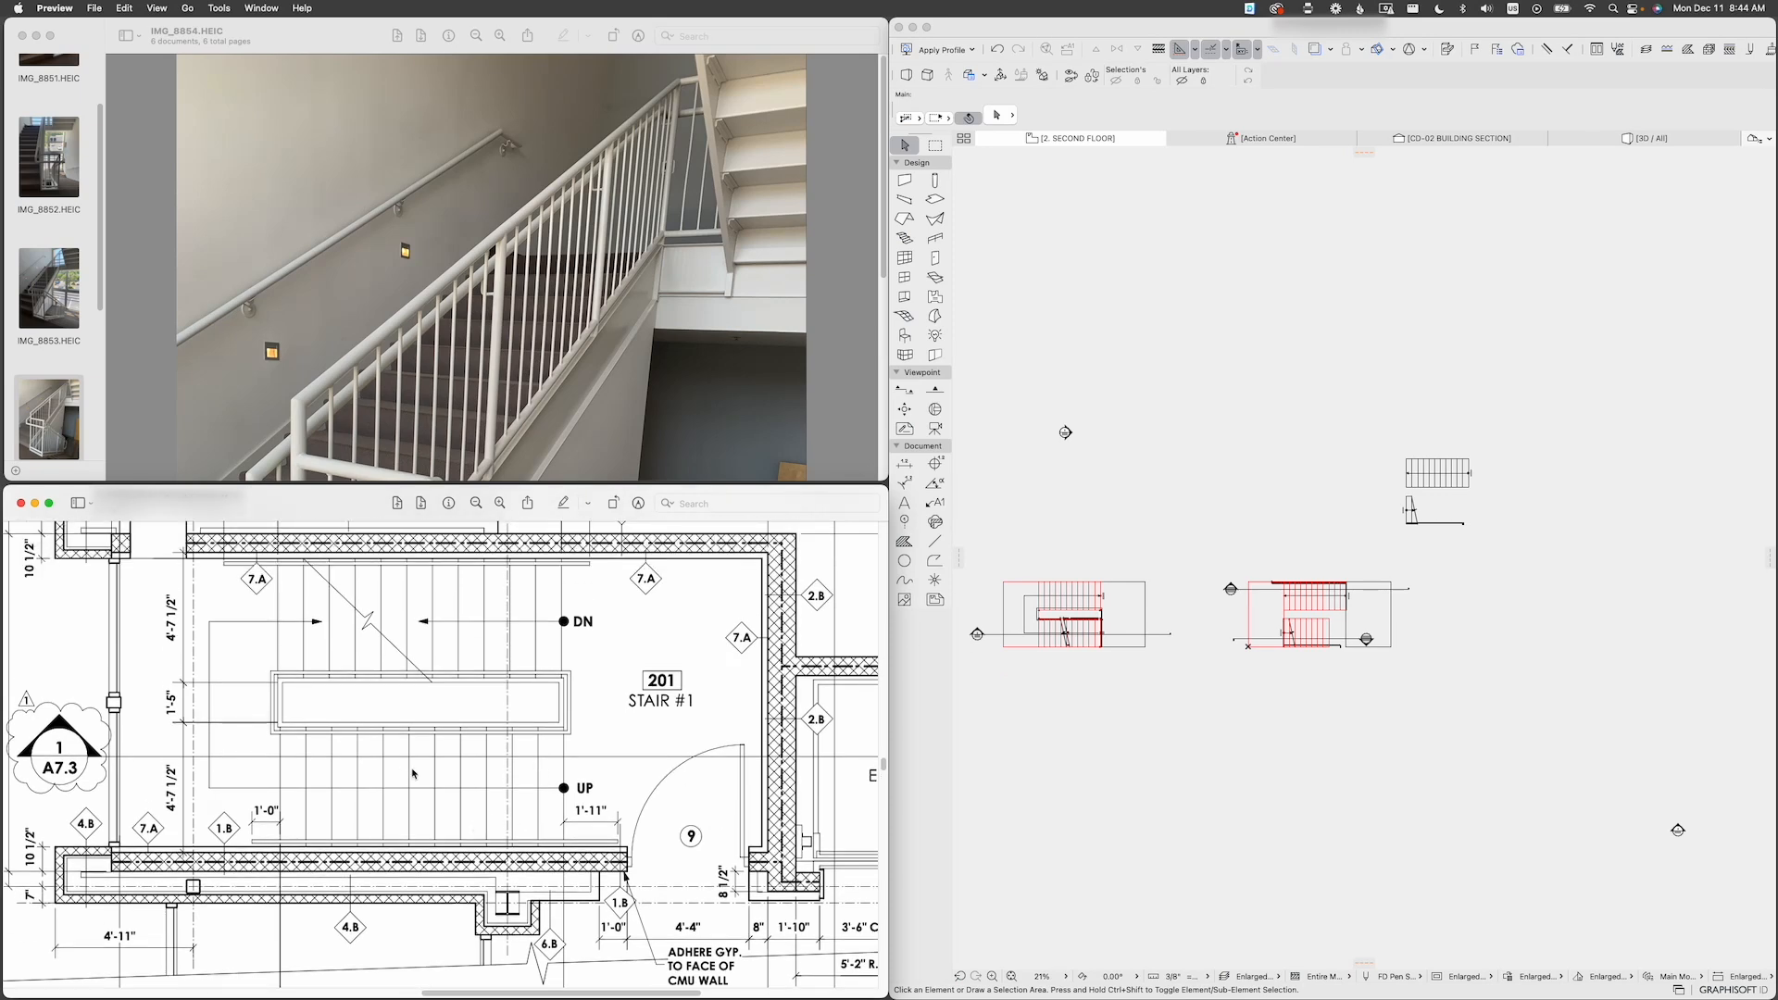
scroll(352, 776, down, 4)
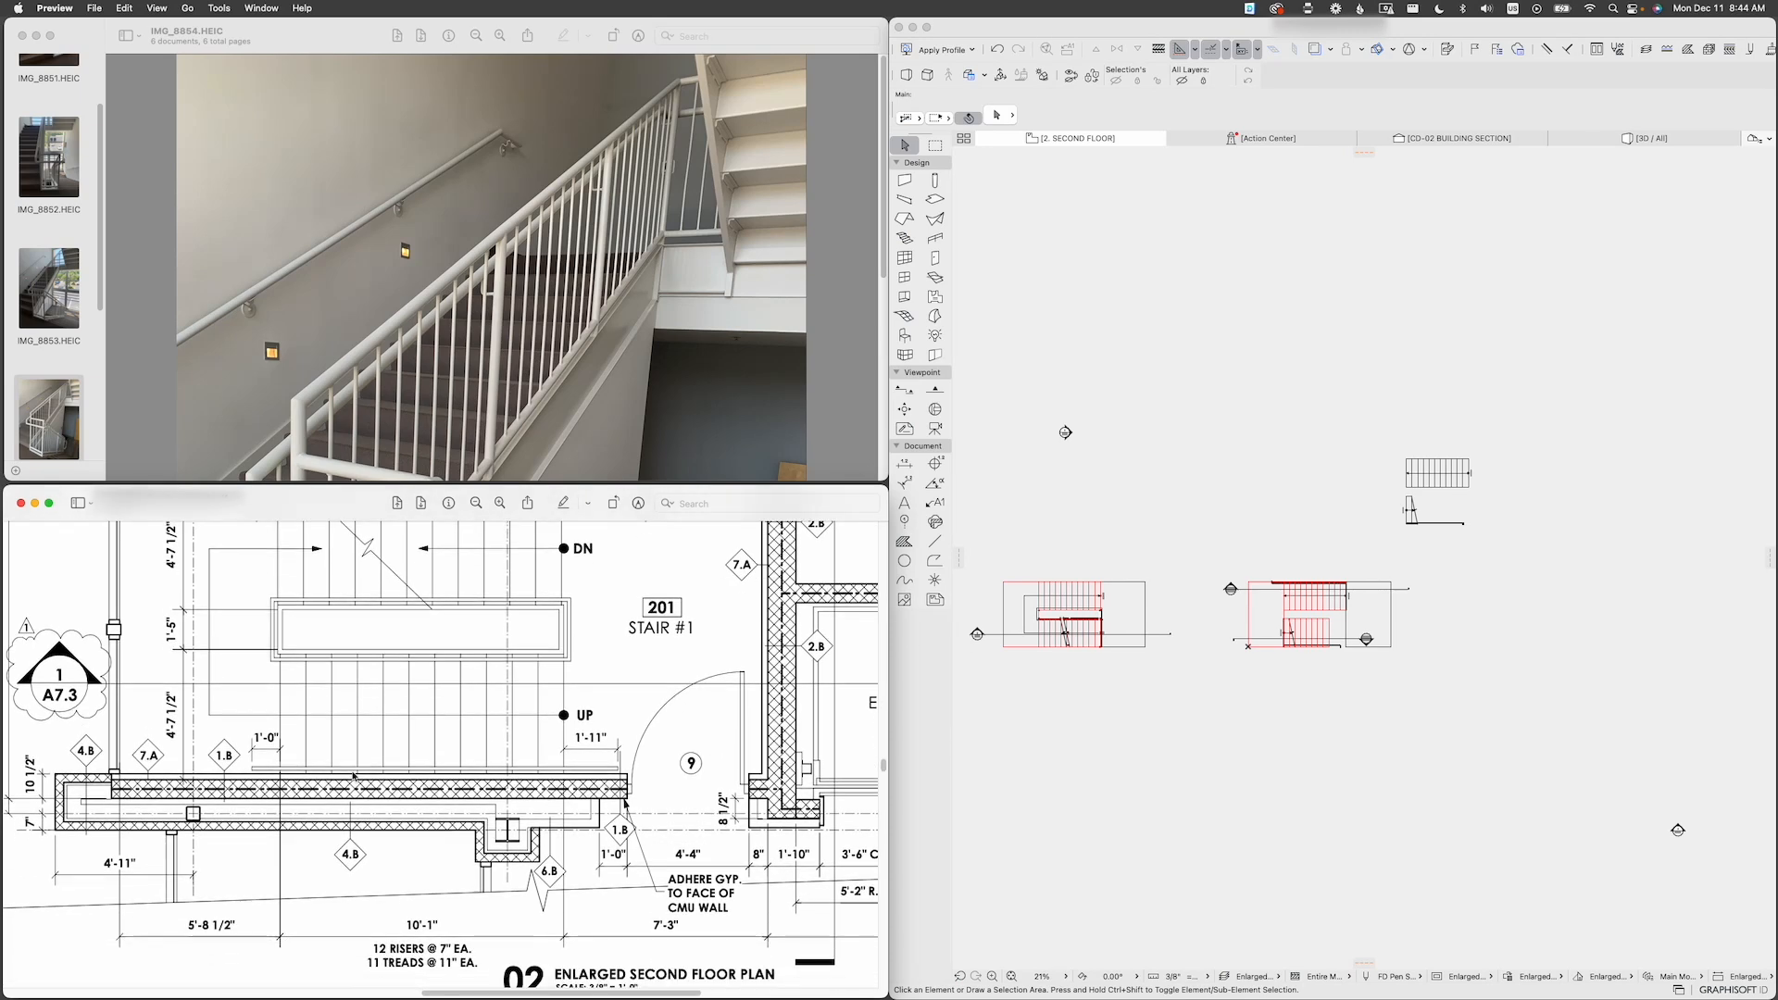
scroll(352, 776, up, 8)
scroll(352, 776, down, 3)
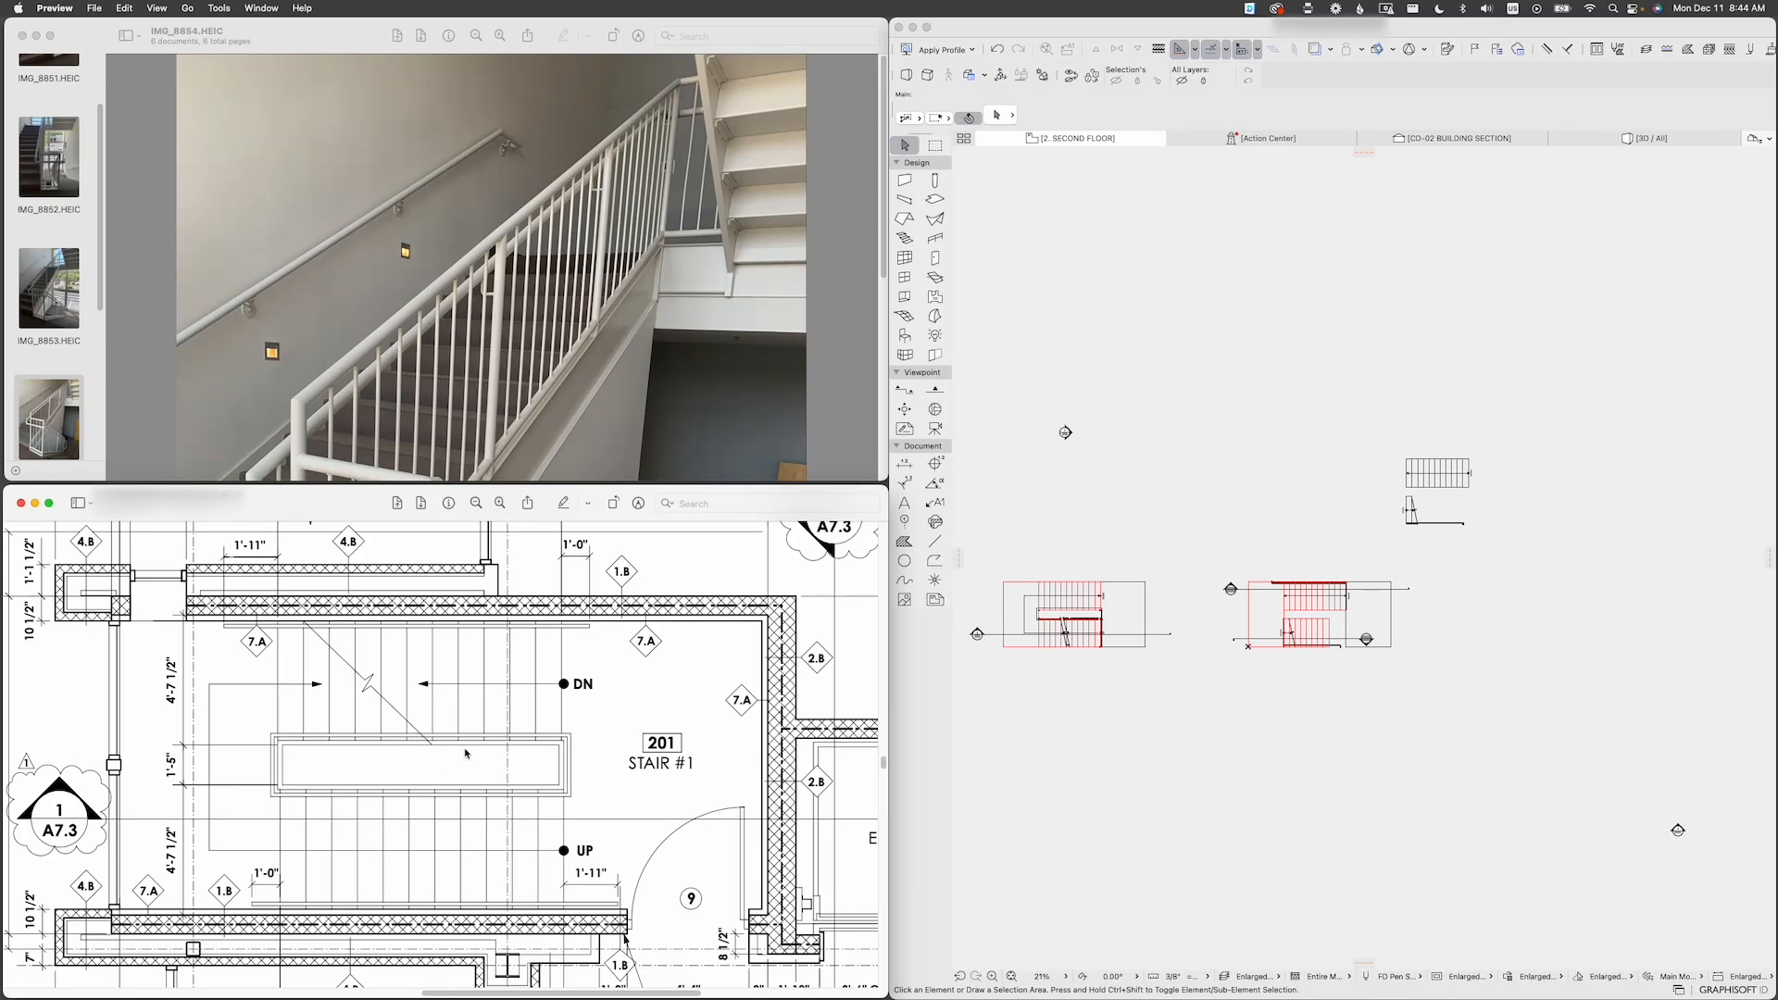
scroll(466, 754, down, 3)
click(476, 503)
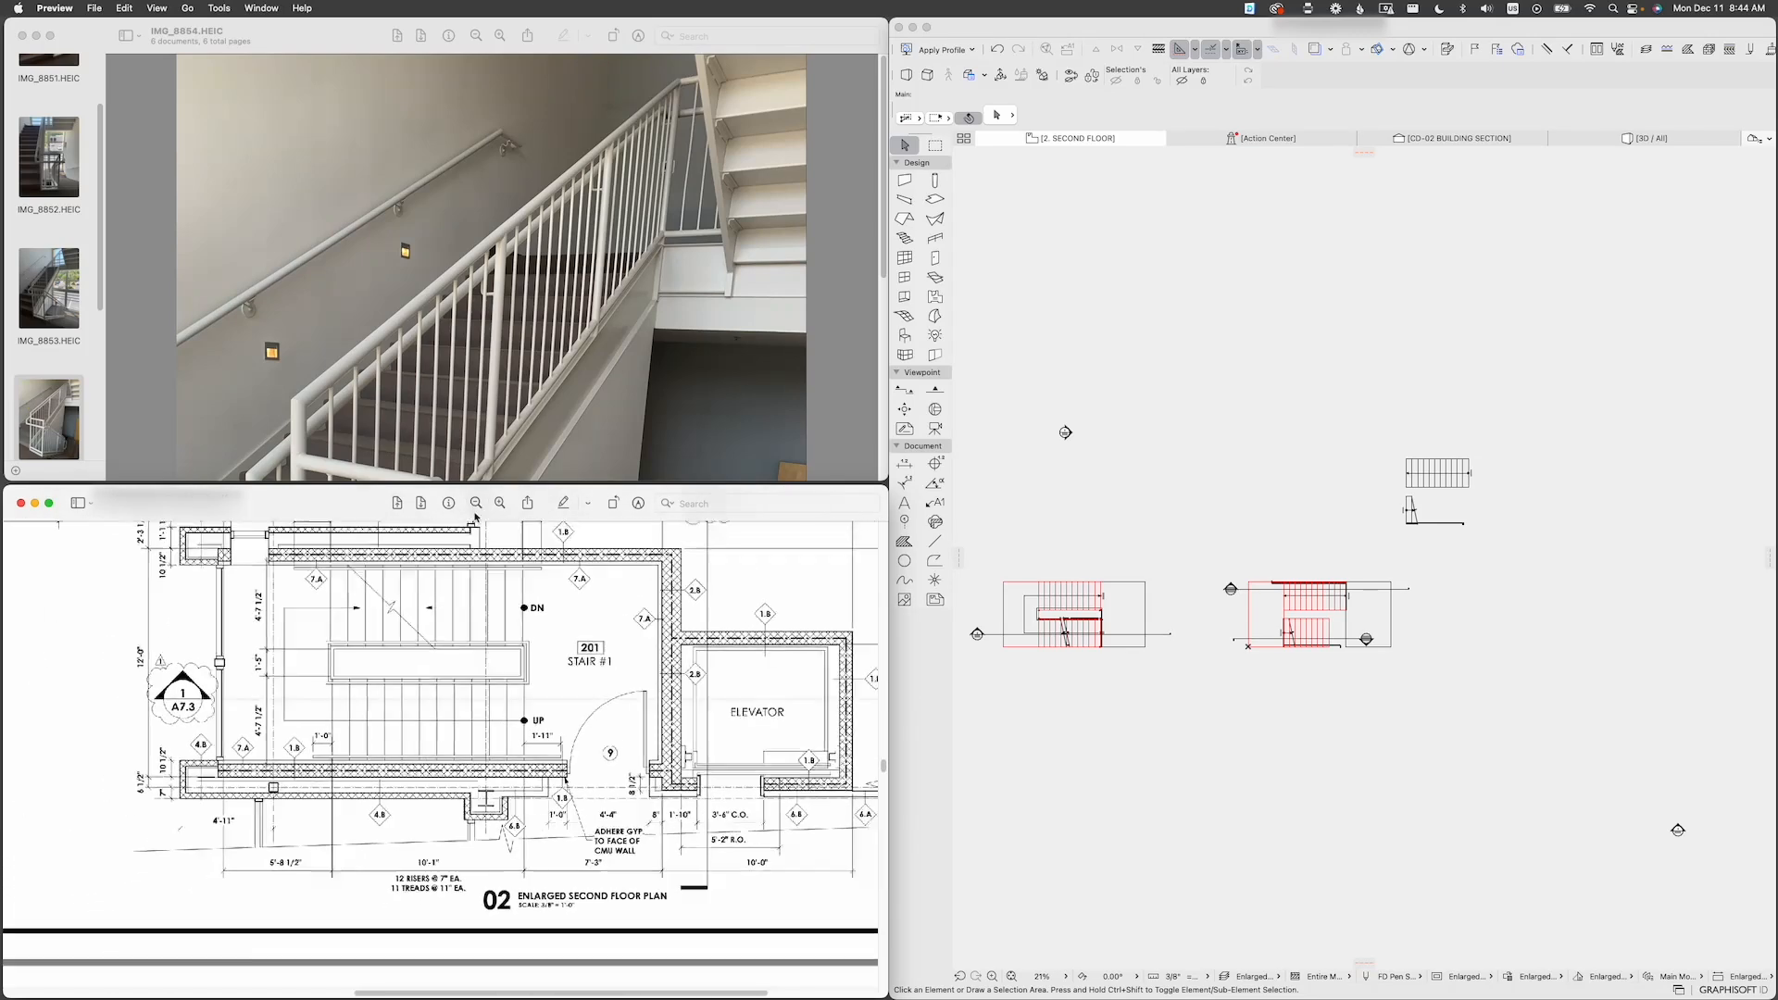
drag(395, 876, 454, 876)
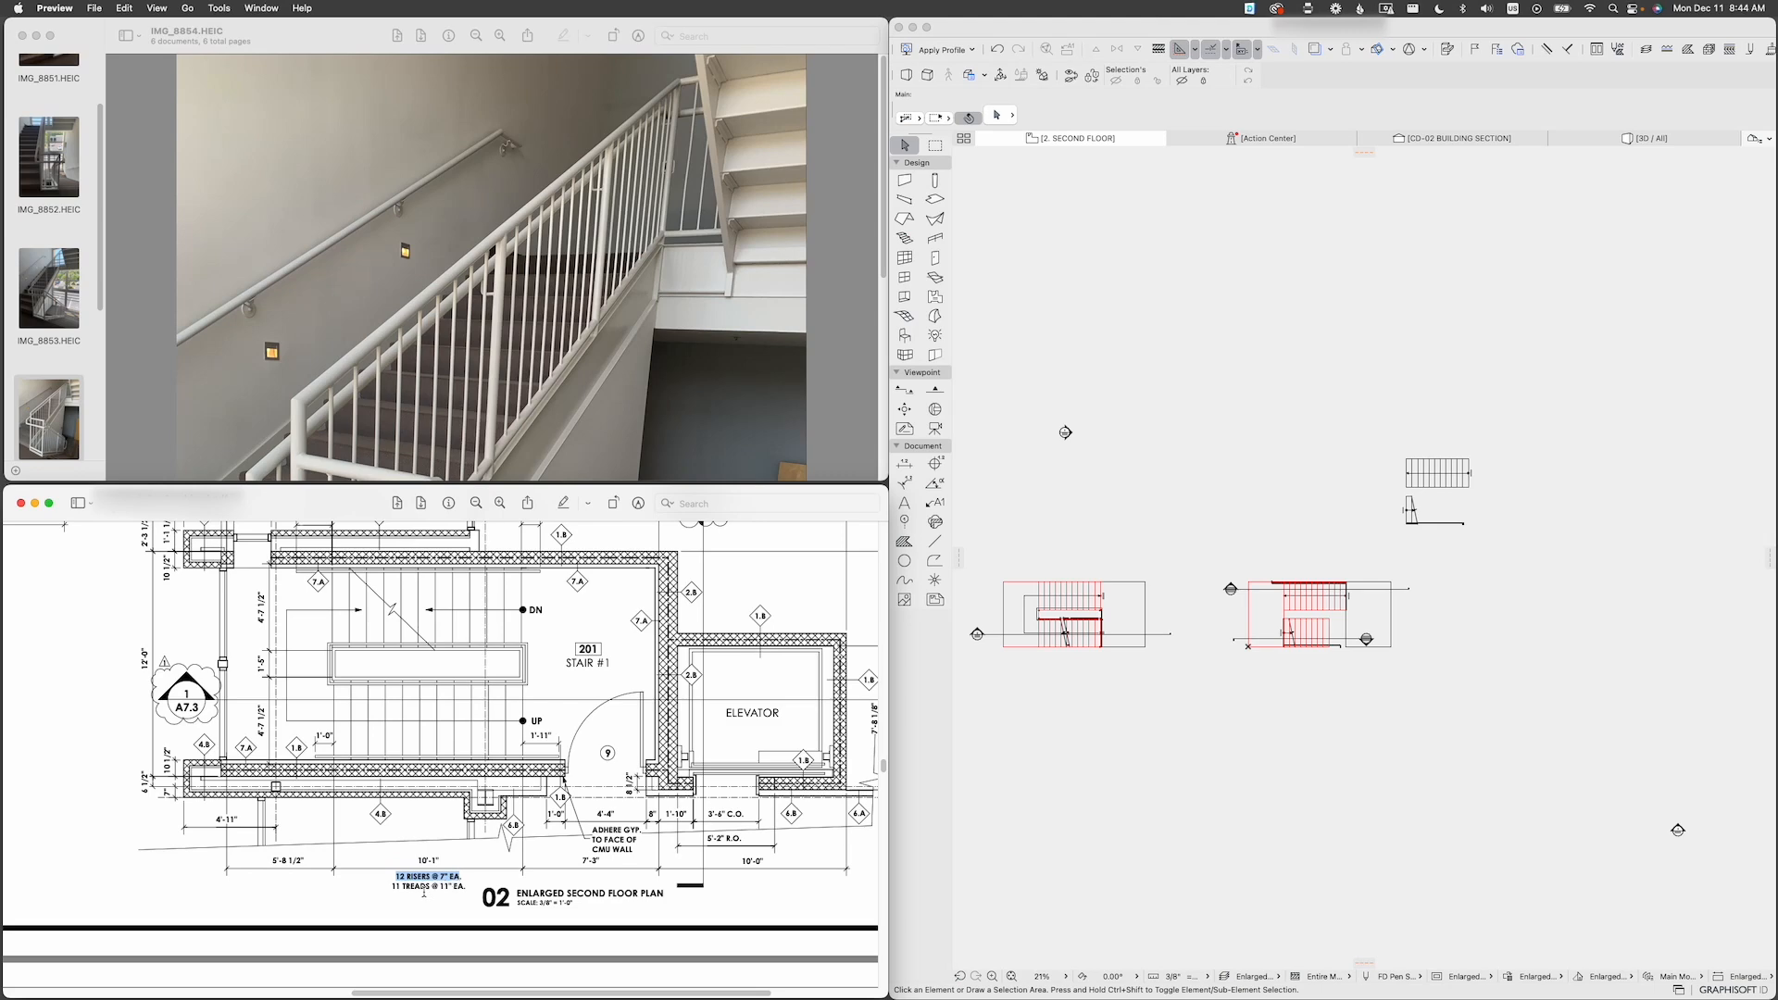
scroll(435, 704, up, 2)
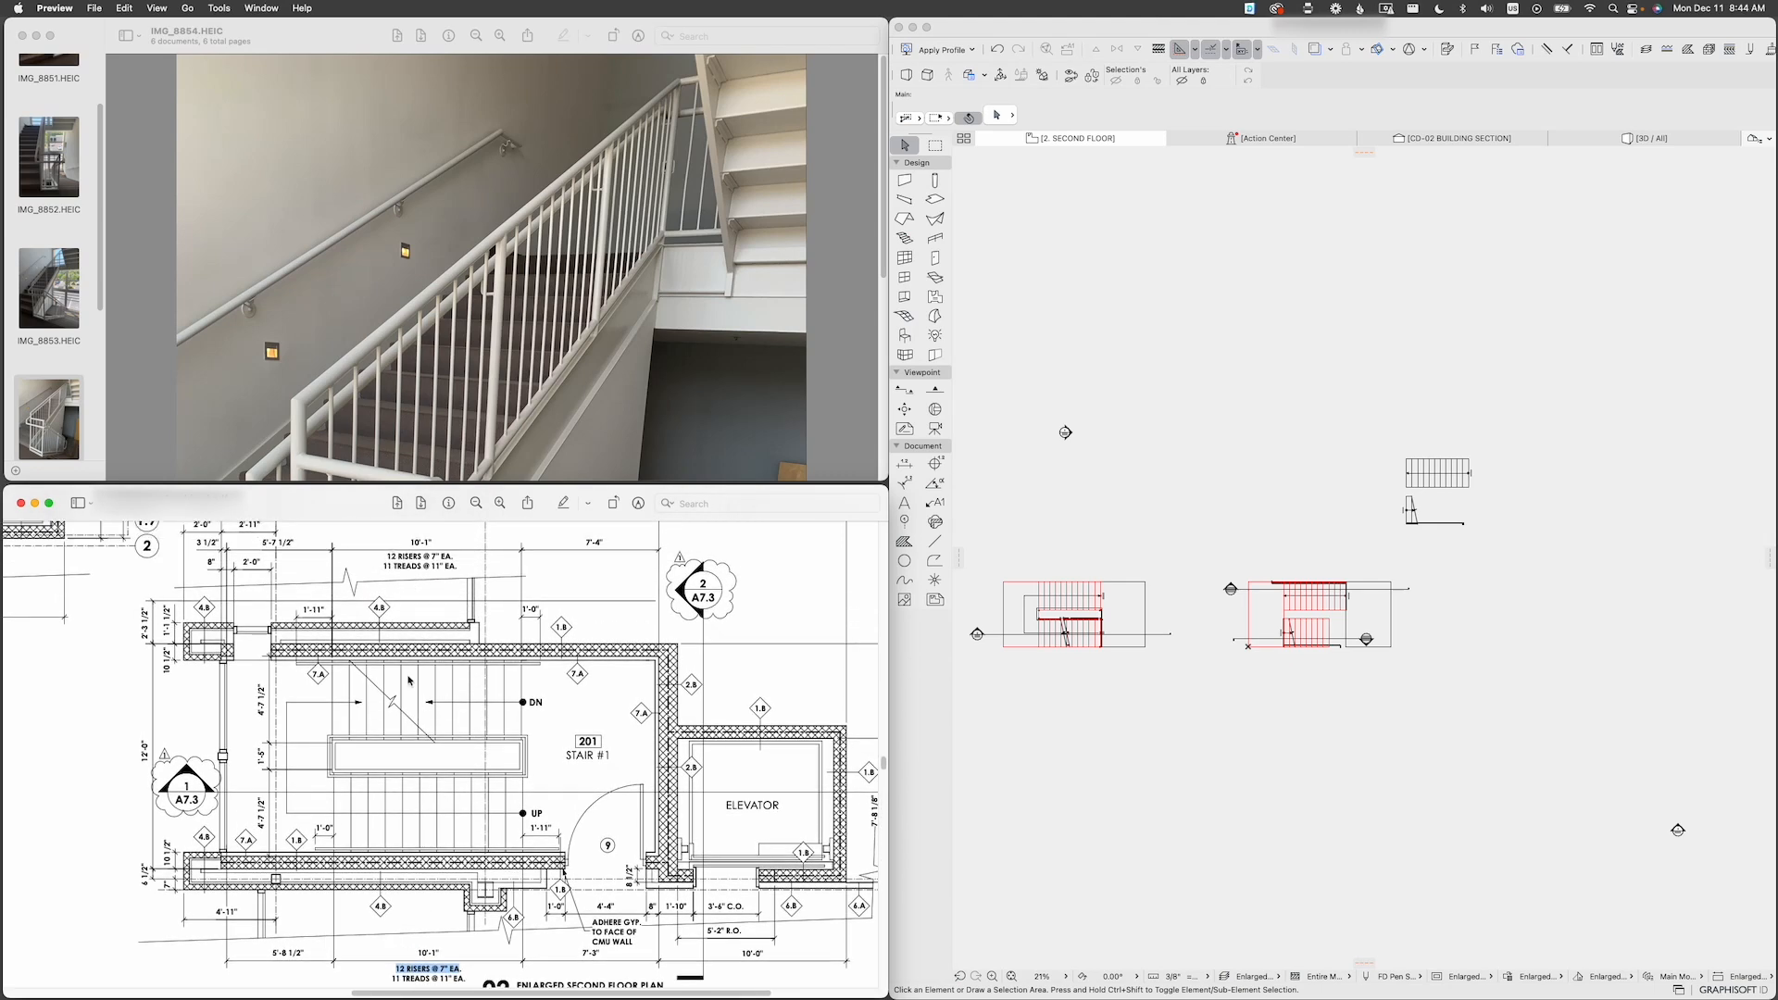
Step: In Archicad, copy the last three tread outlines of the lower flight 2'-9" along the run to the landing edge
click(1226, 686)
scroll(1322, 628, up, 10)
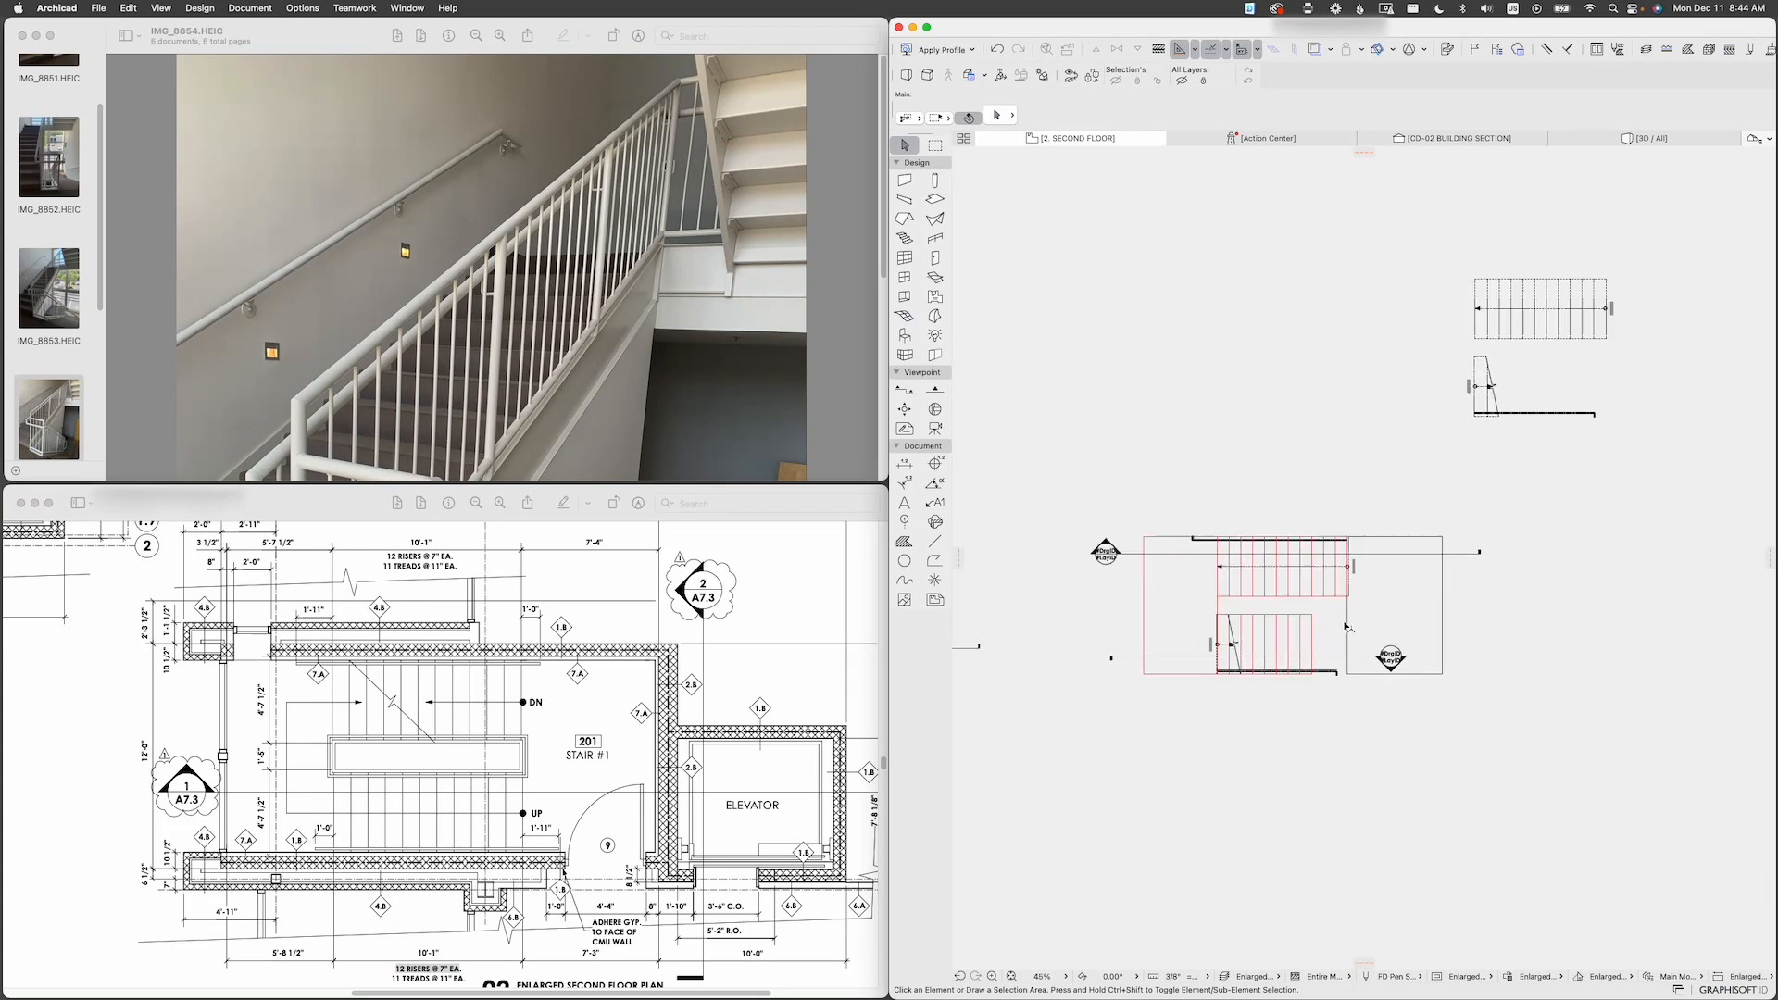
scroll(1321, 627, up, 2)
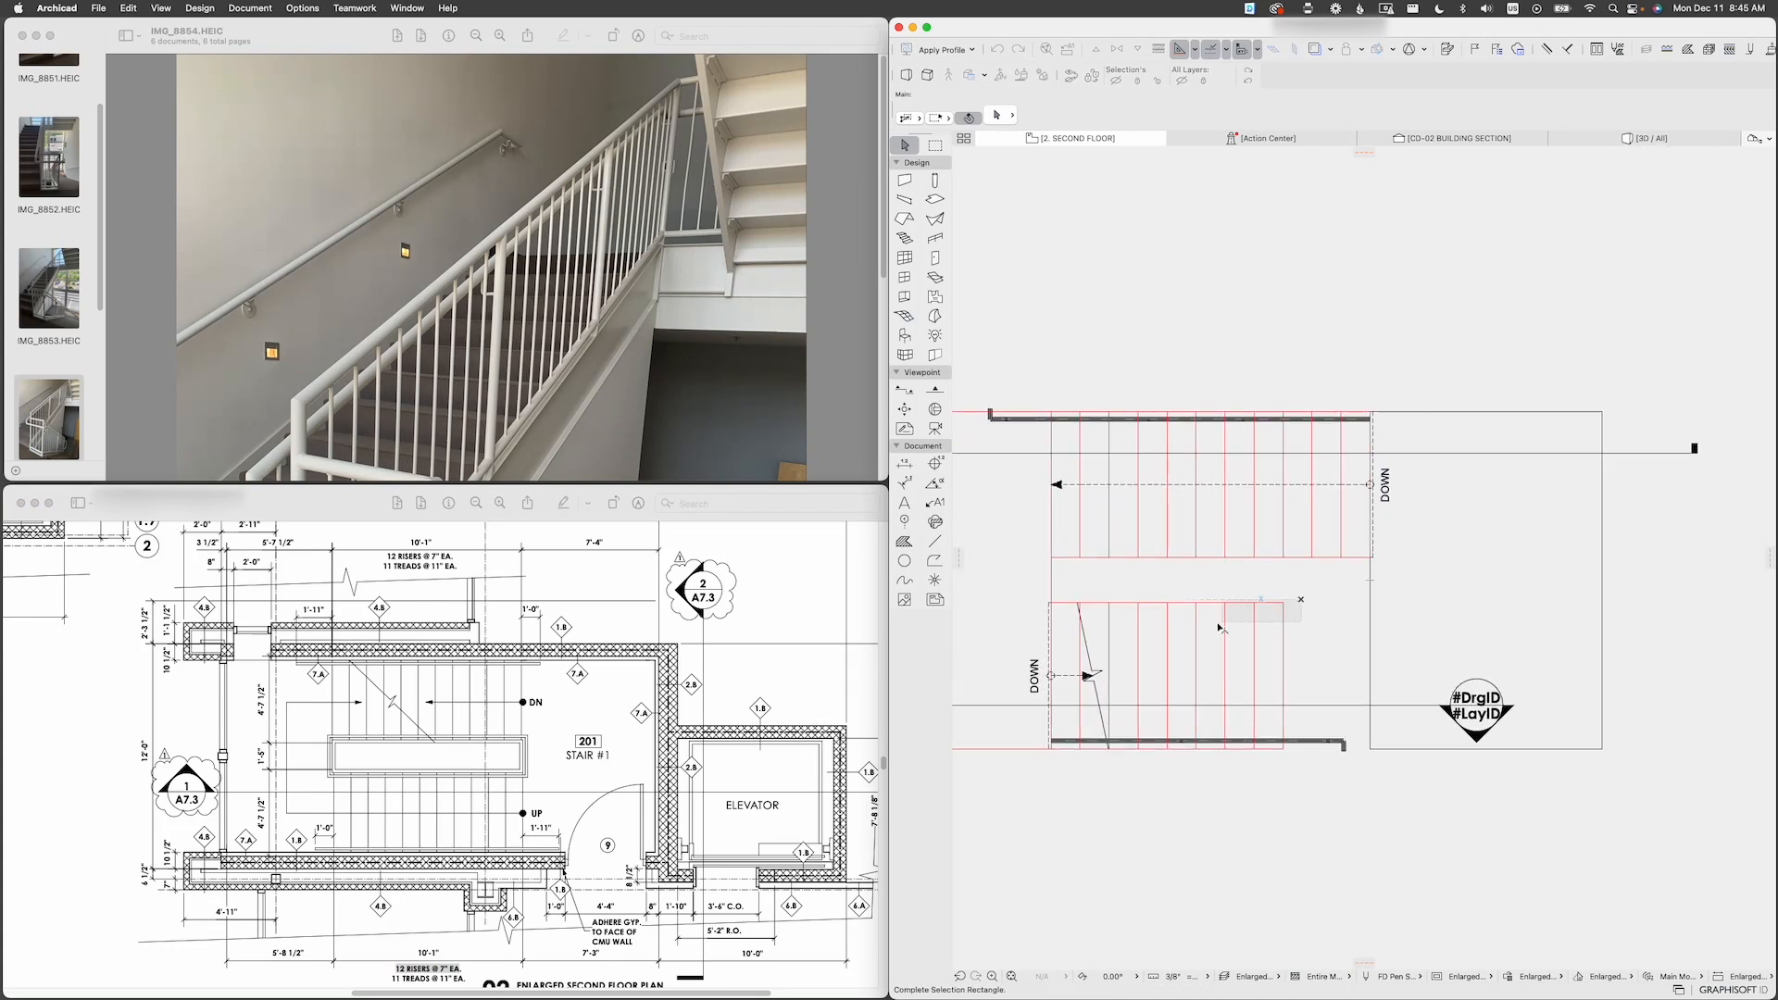
click(1296, 633)
click(1287, 638)
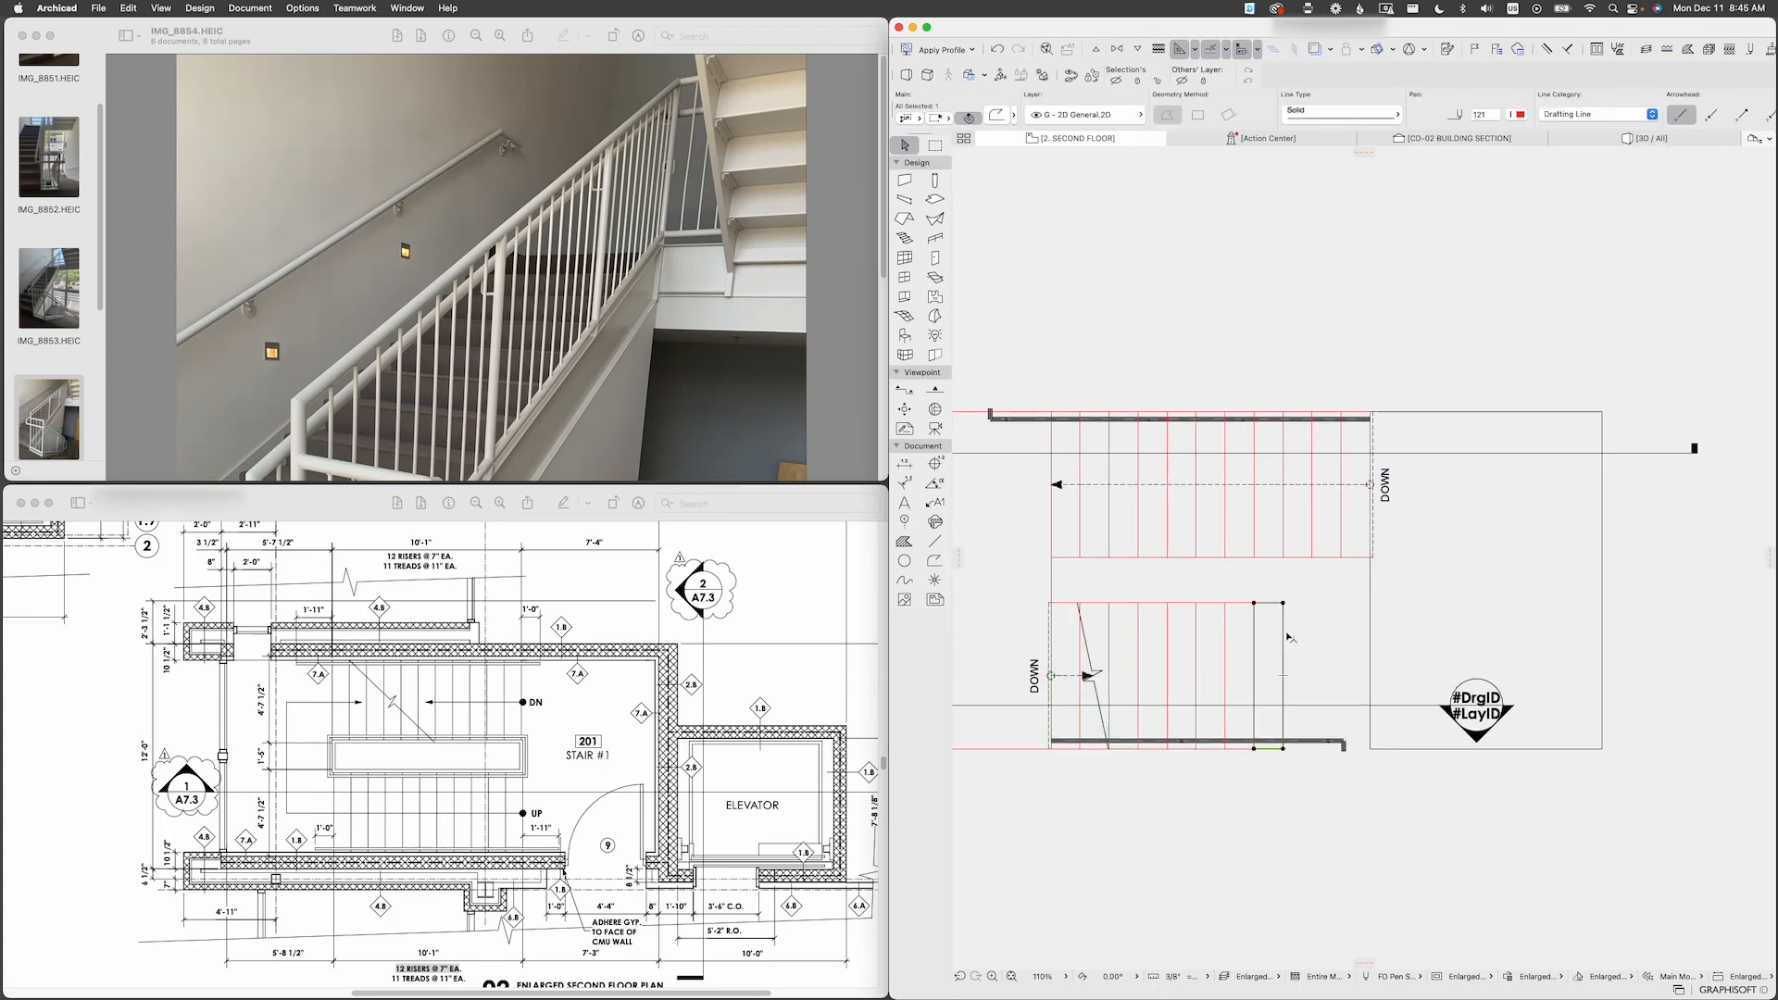
shift+click(1229, 637)
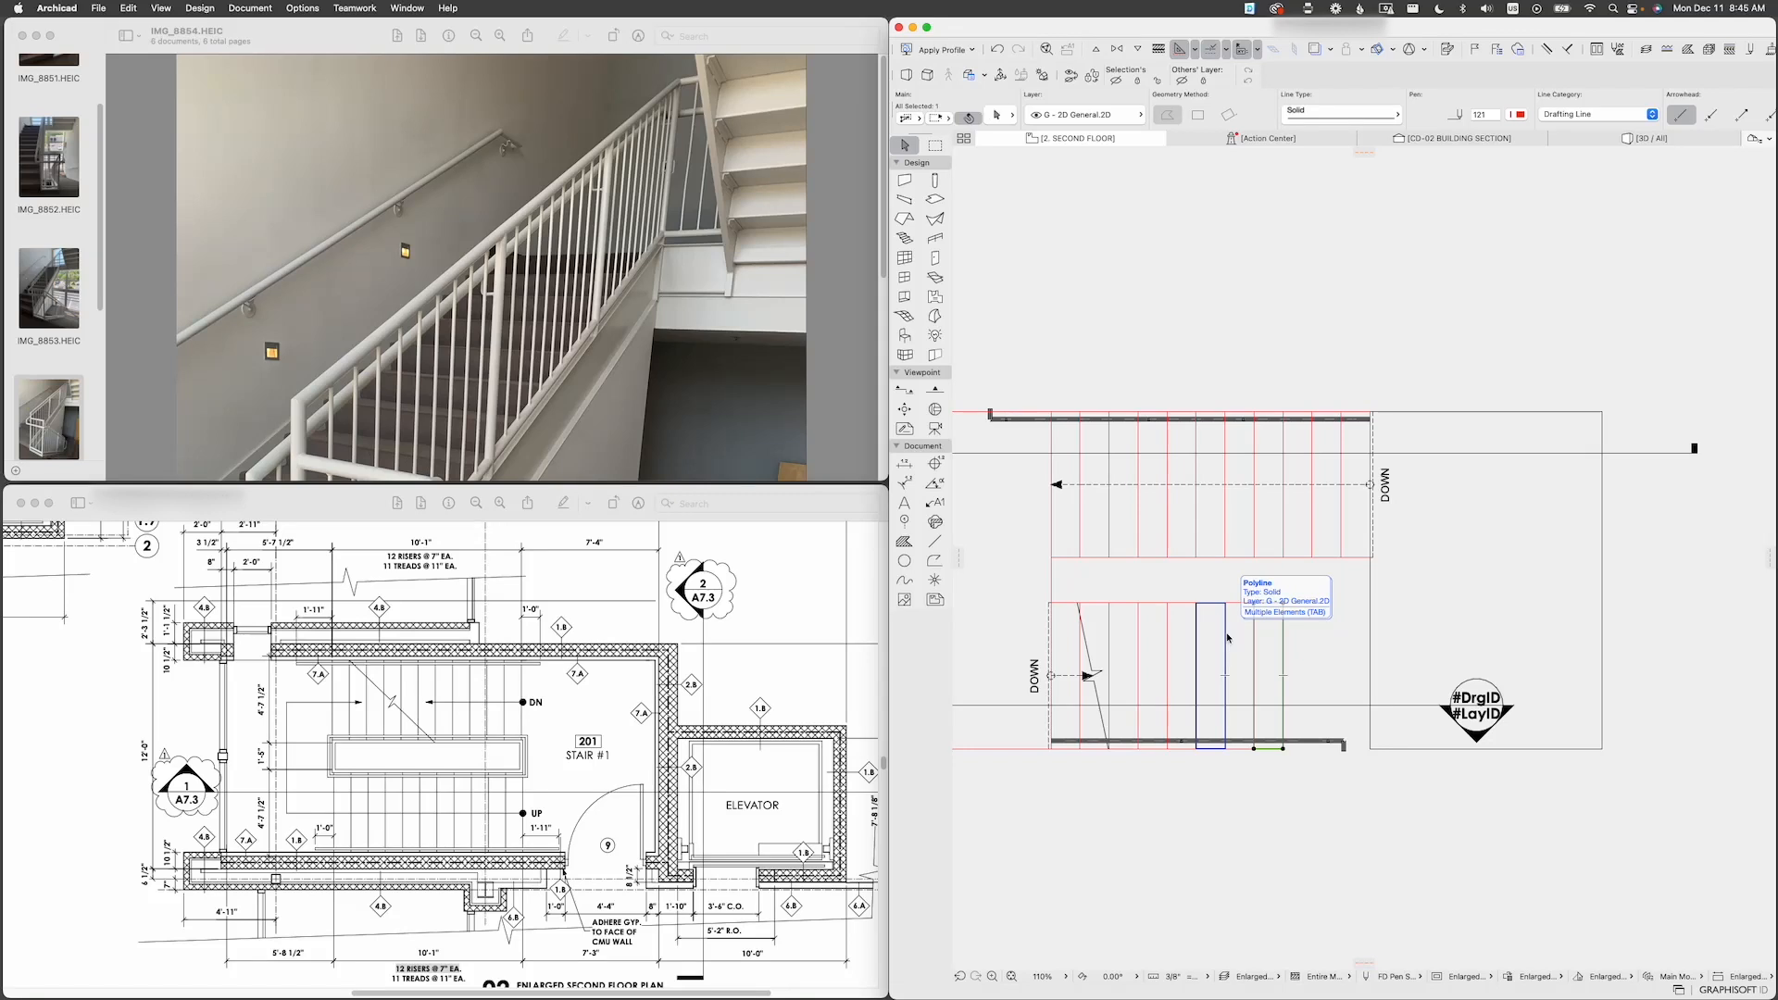
shift+click(1240, 643)
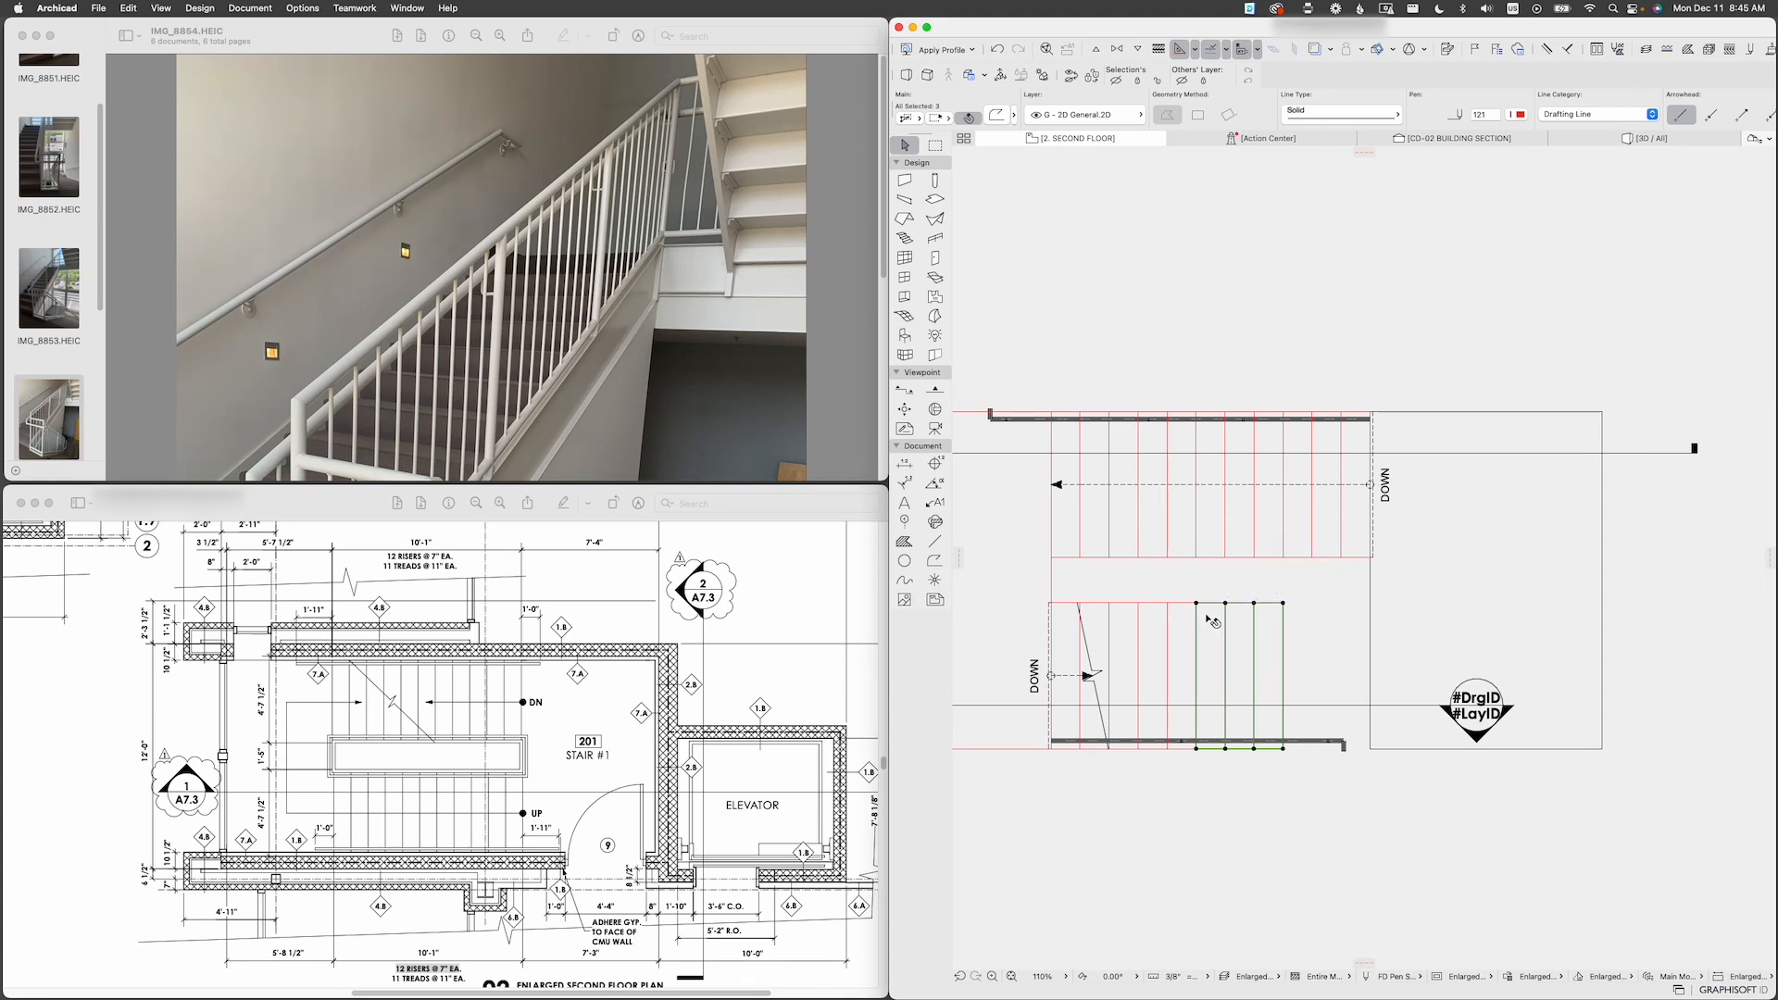
key(super+d)
click(1196, 604)
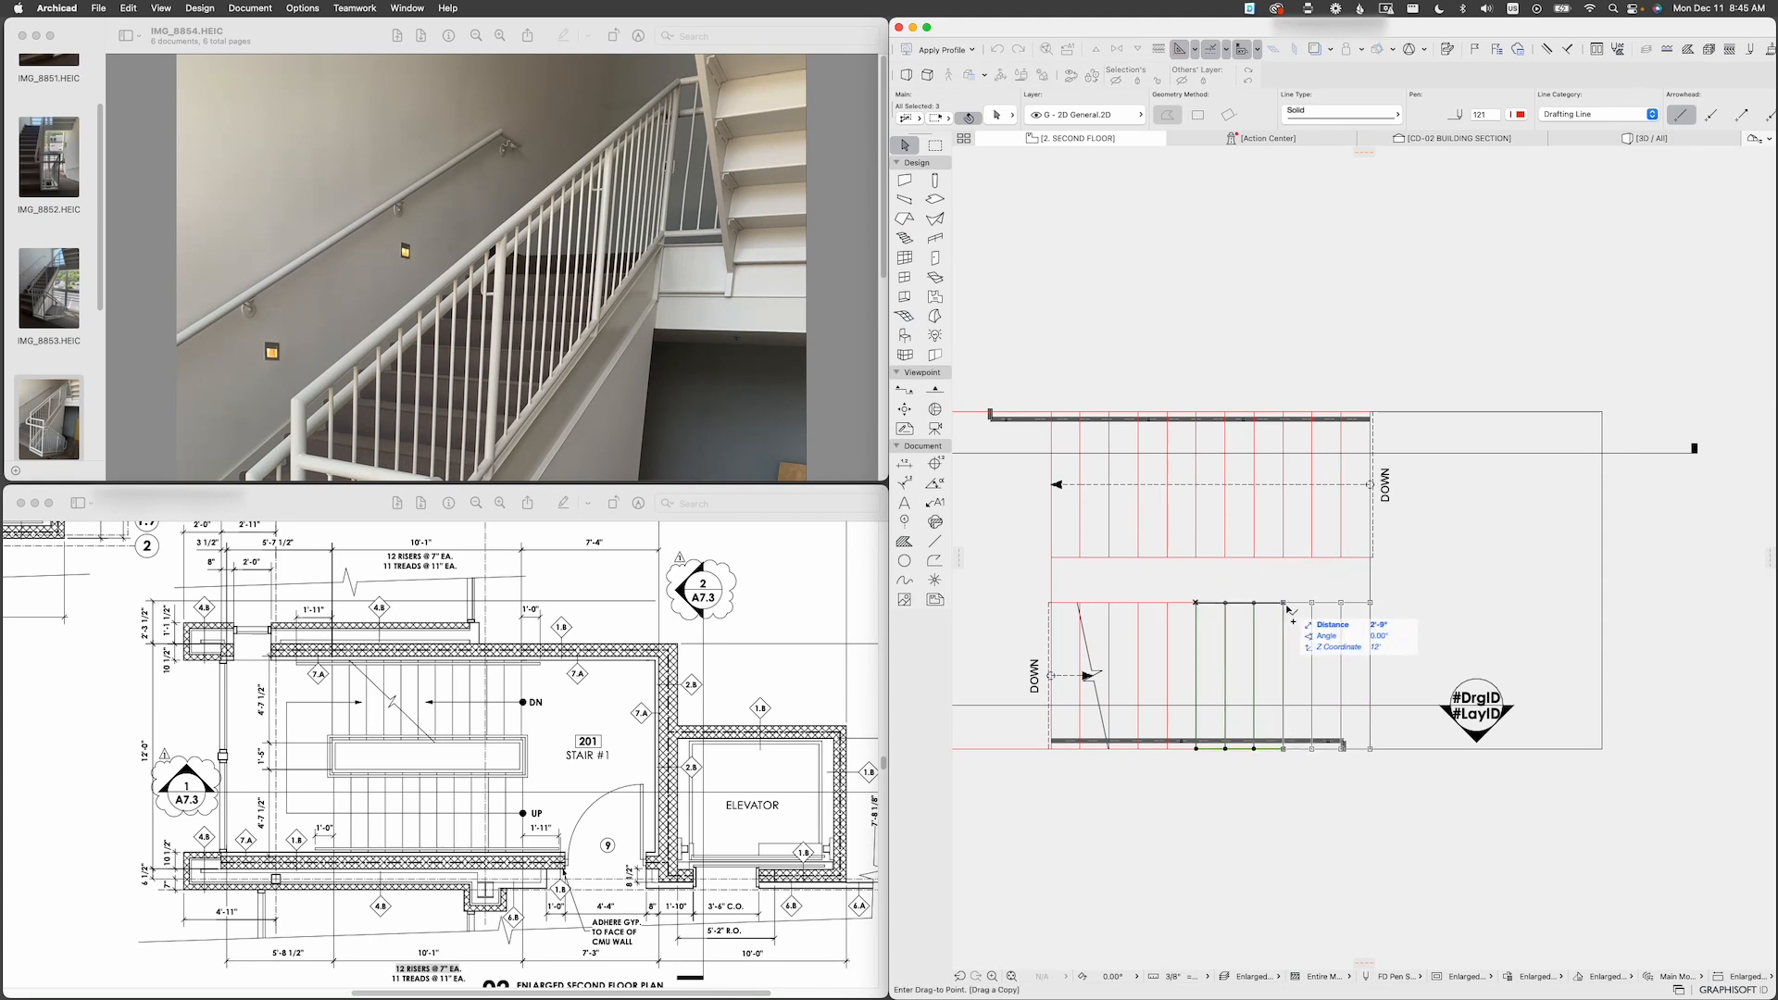
click(1282, 604)
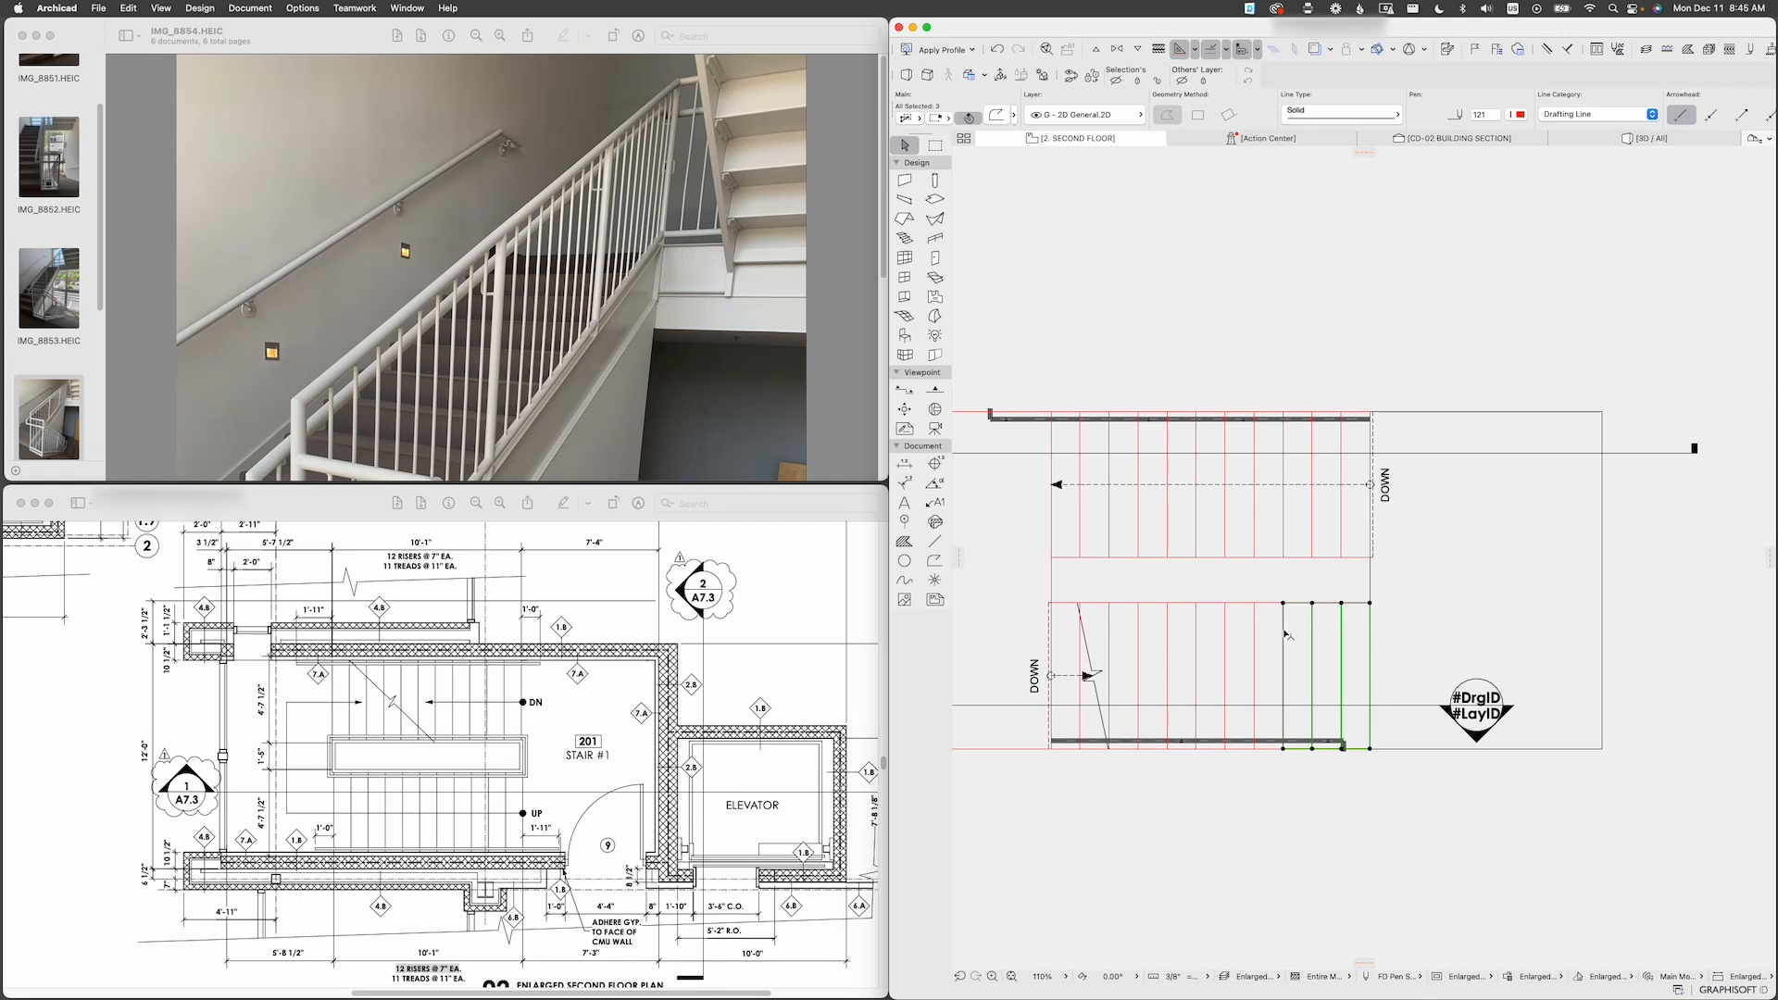
click(1384, 651)
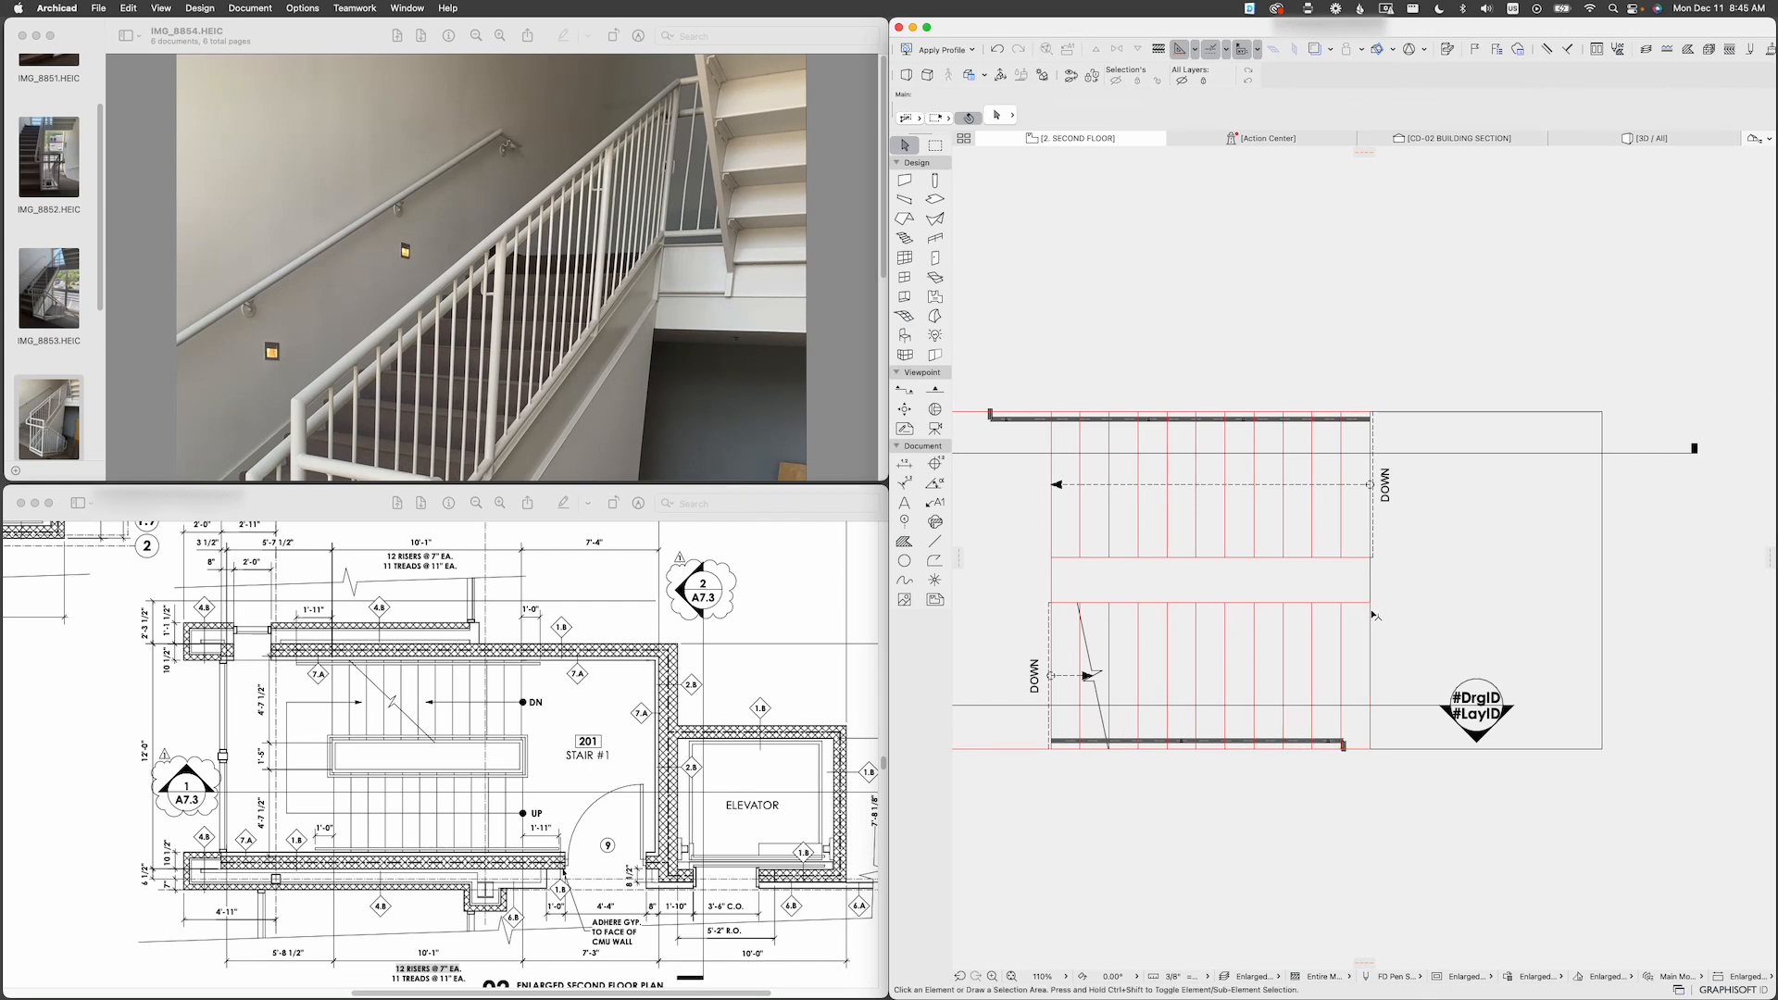
scroll(1374, 609, down, 5)
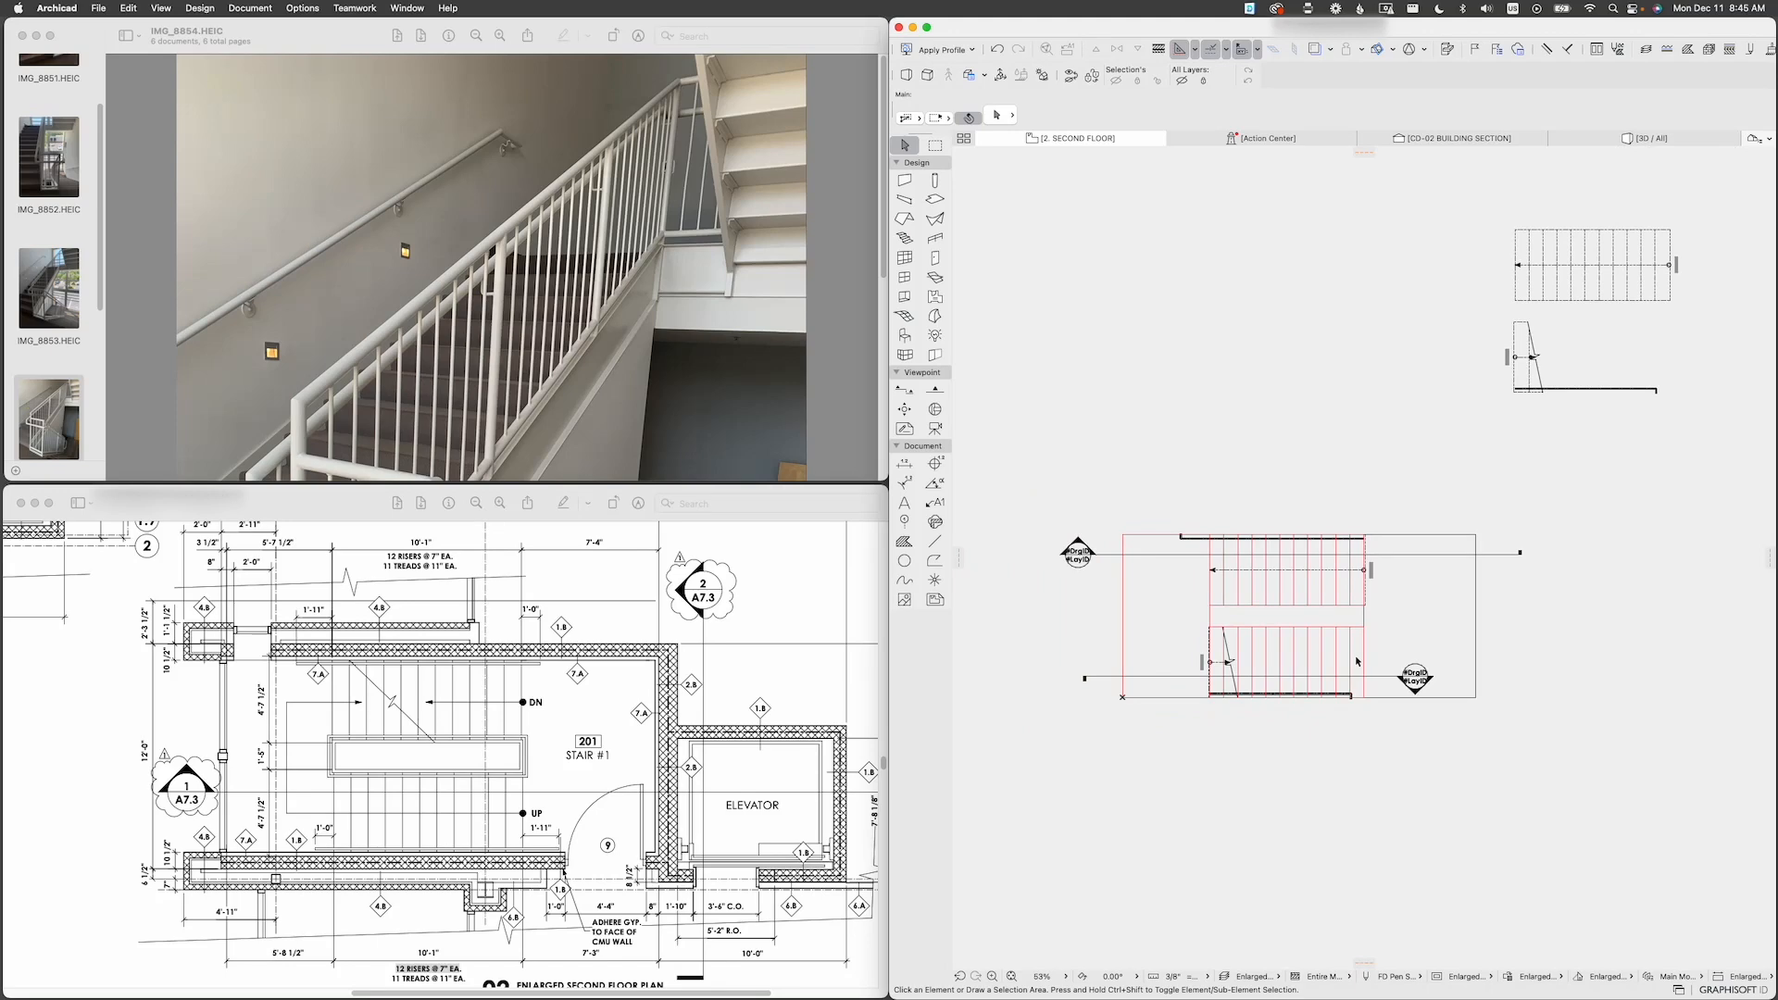
Step: In Preview, examine the stair section drawing for the flight directions, riser notes, floor heights and guardrail and handrail heights
click(477, 503)
scroll(538, 764, down, 5)
scroll(538, 764, down, 5)
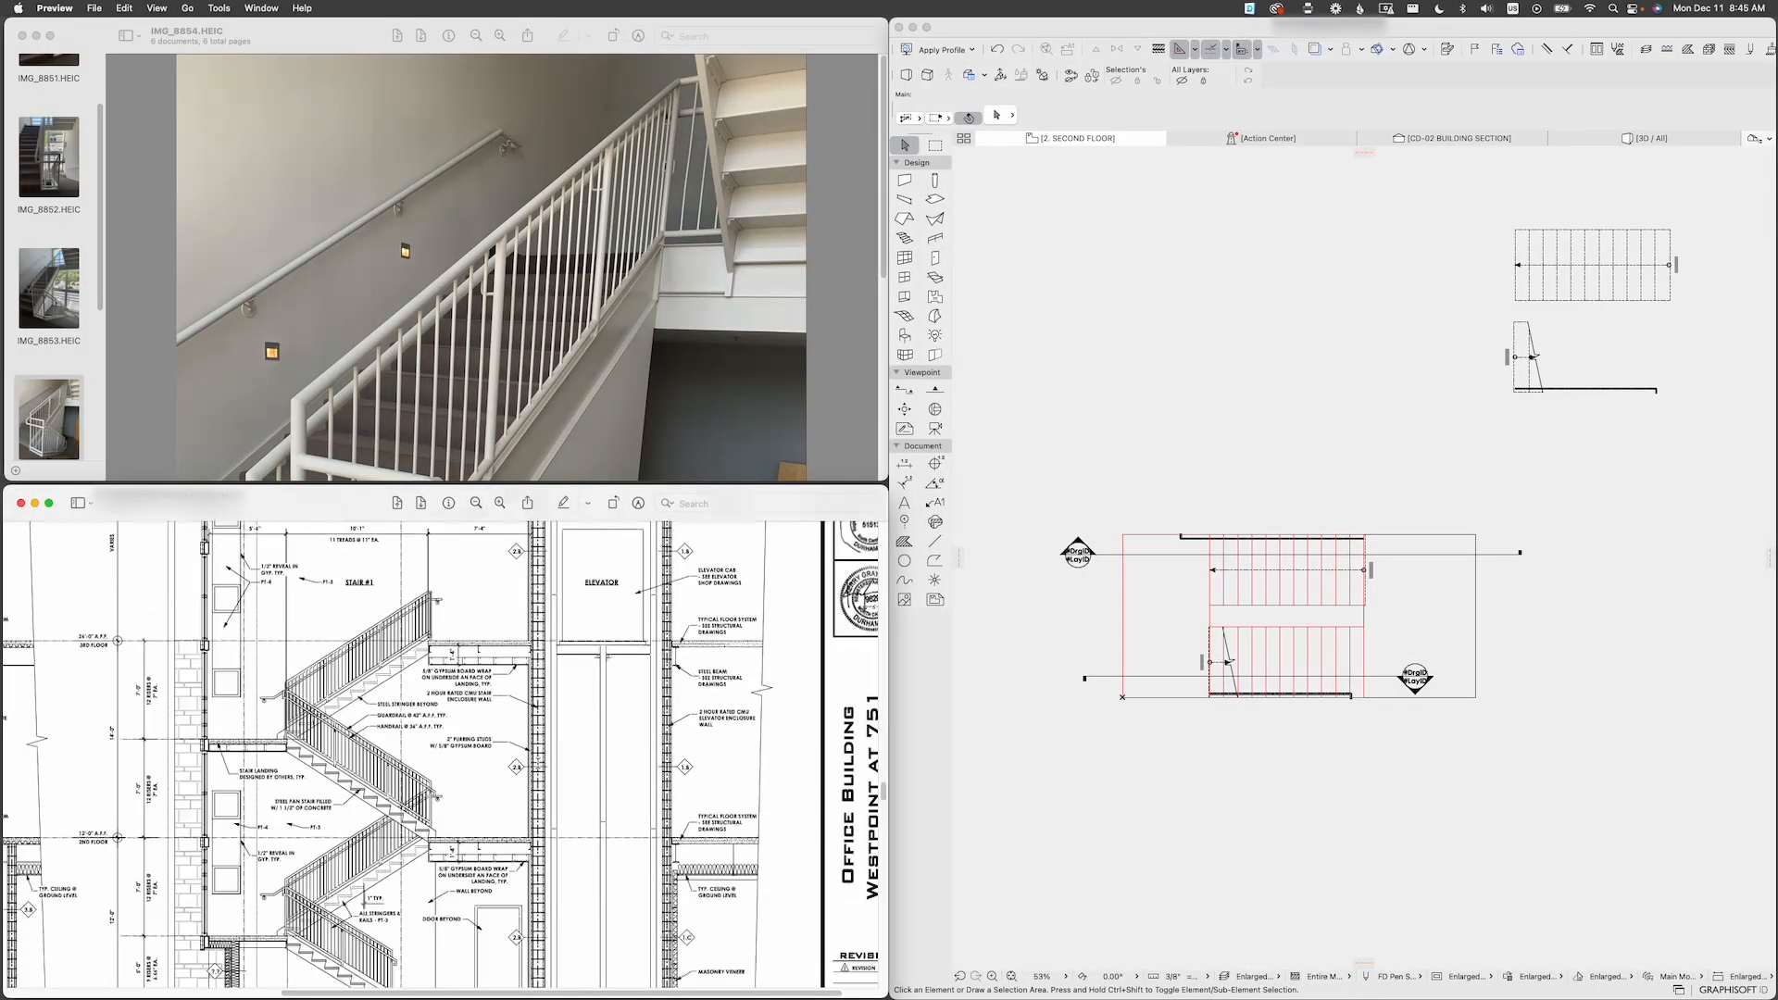
click(497, 508)
click(498, 507)
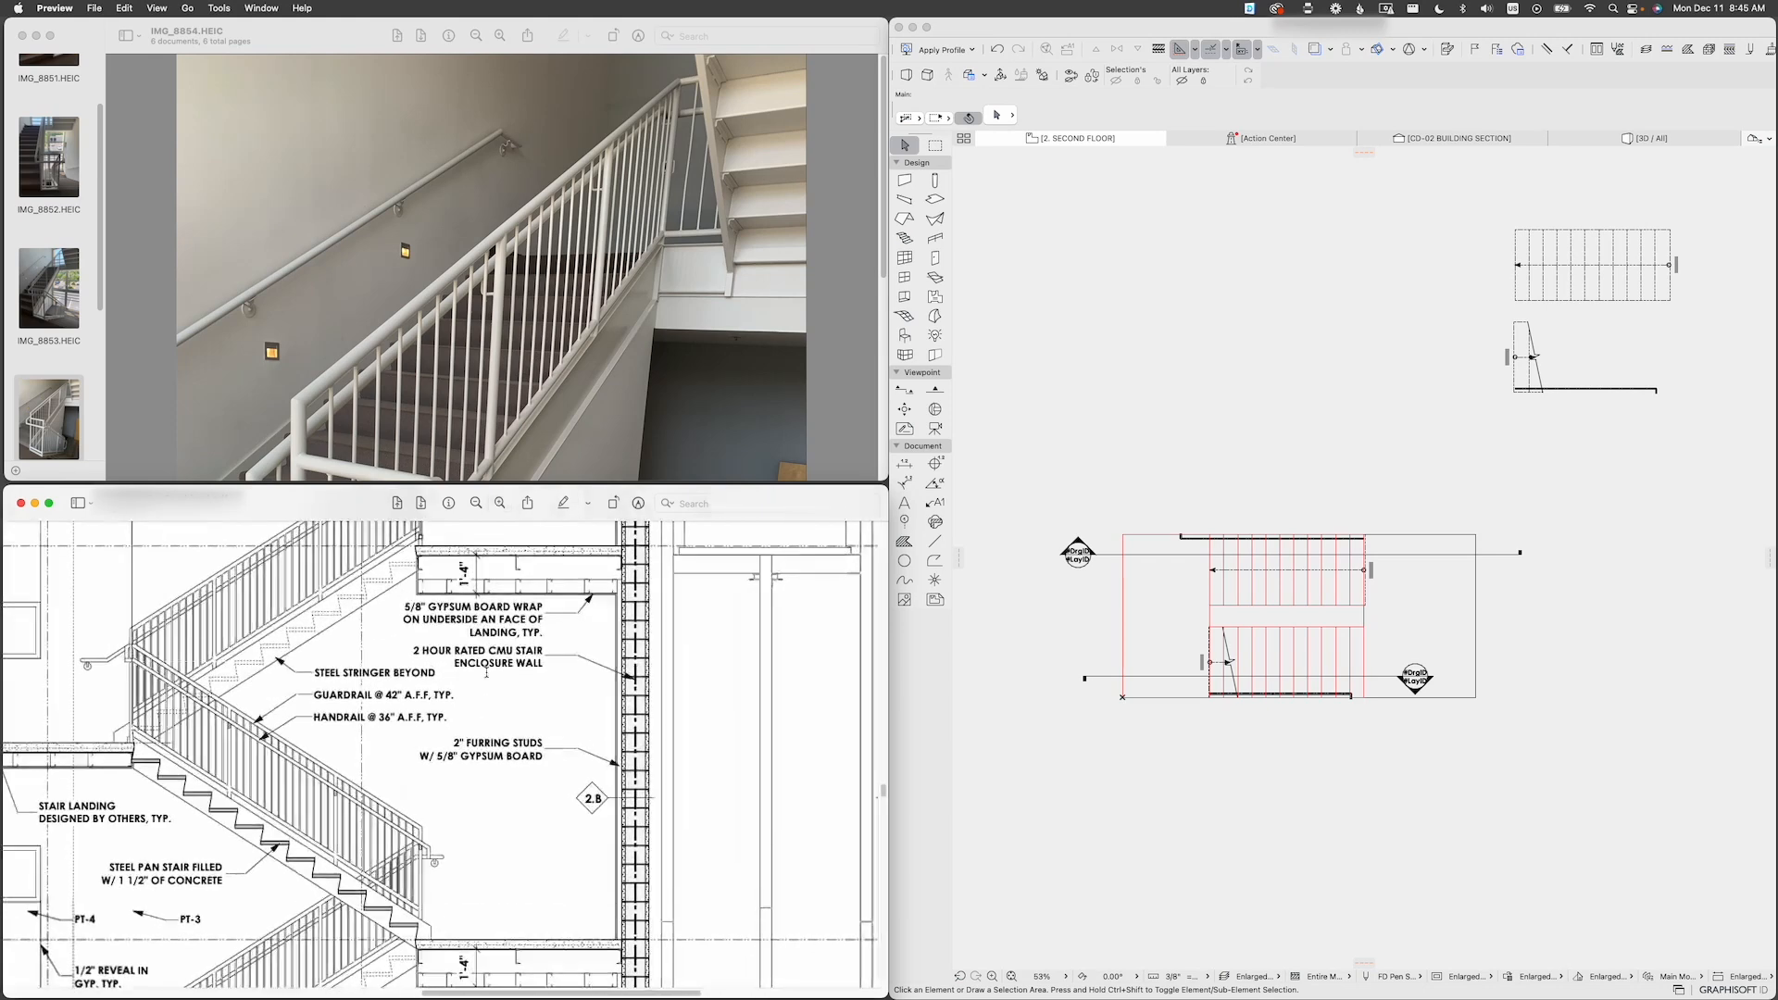
scroll(516, 702, left, 3)
scroll(516, 702, left, 2)
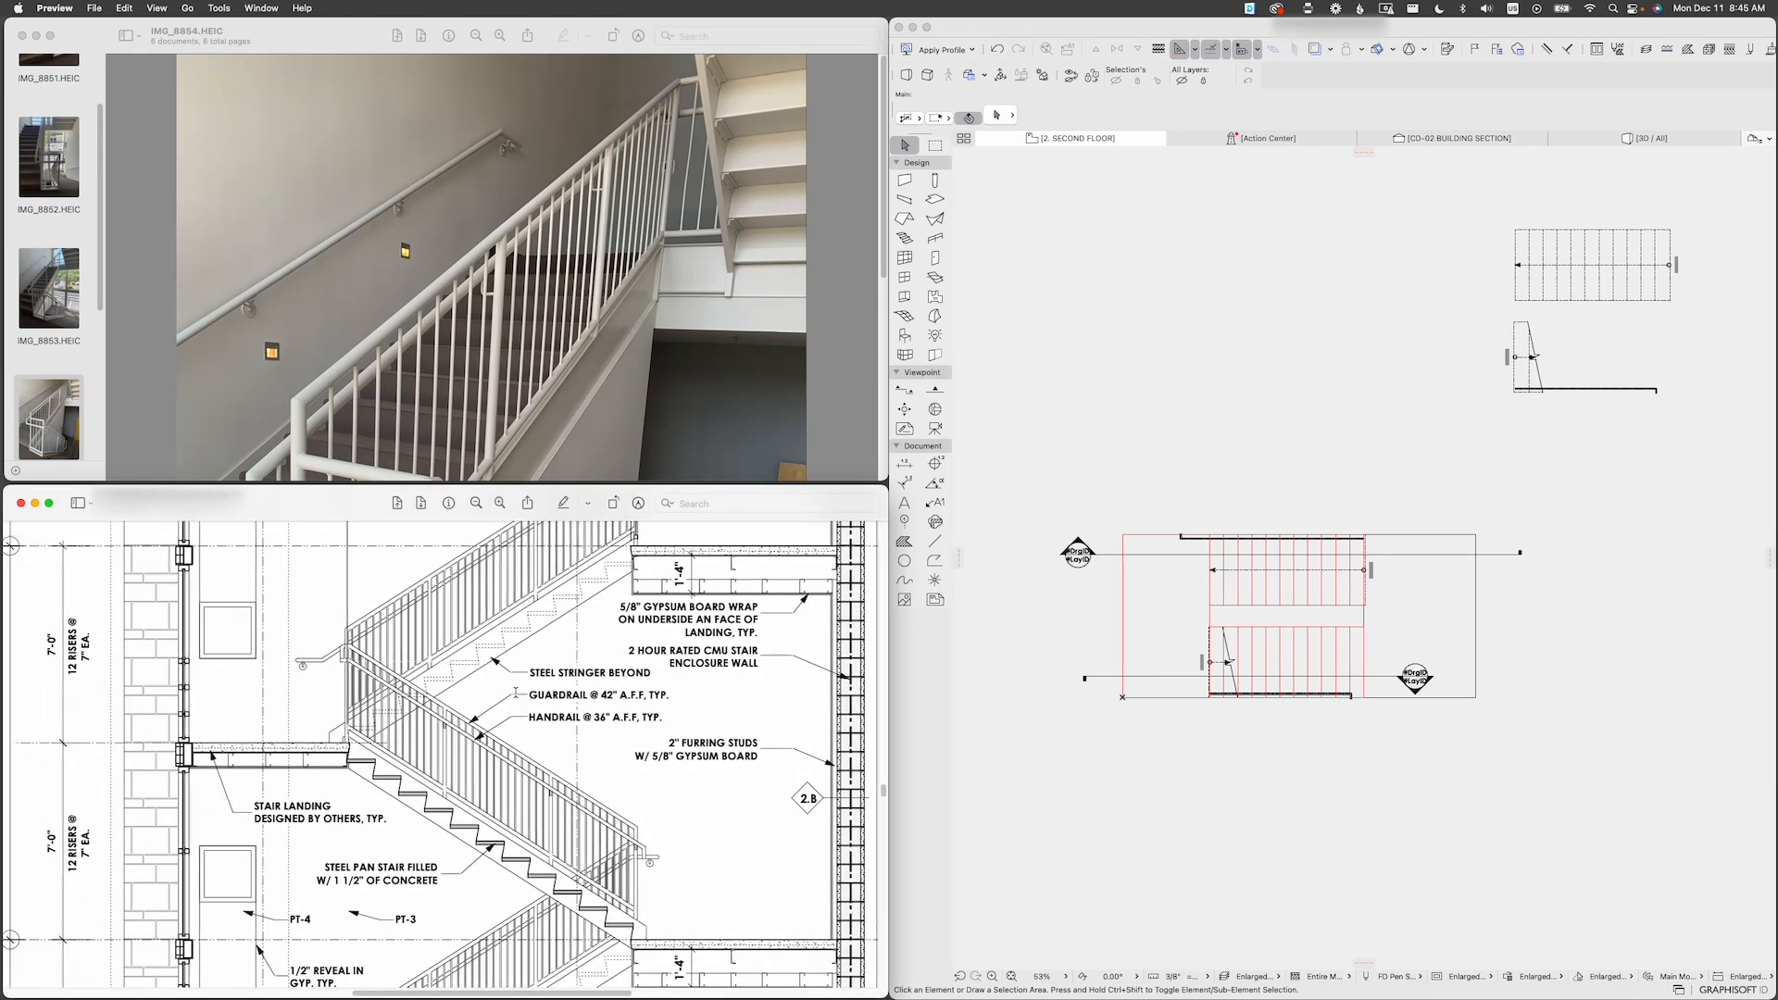
scroll(516, 692, left, 1)
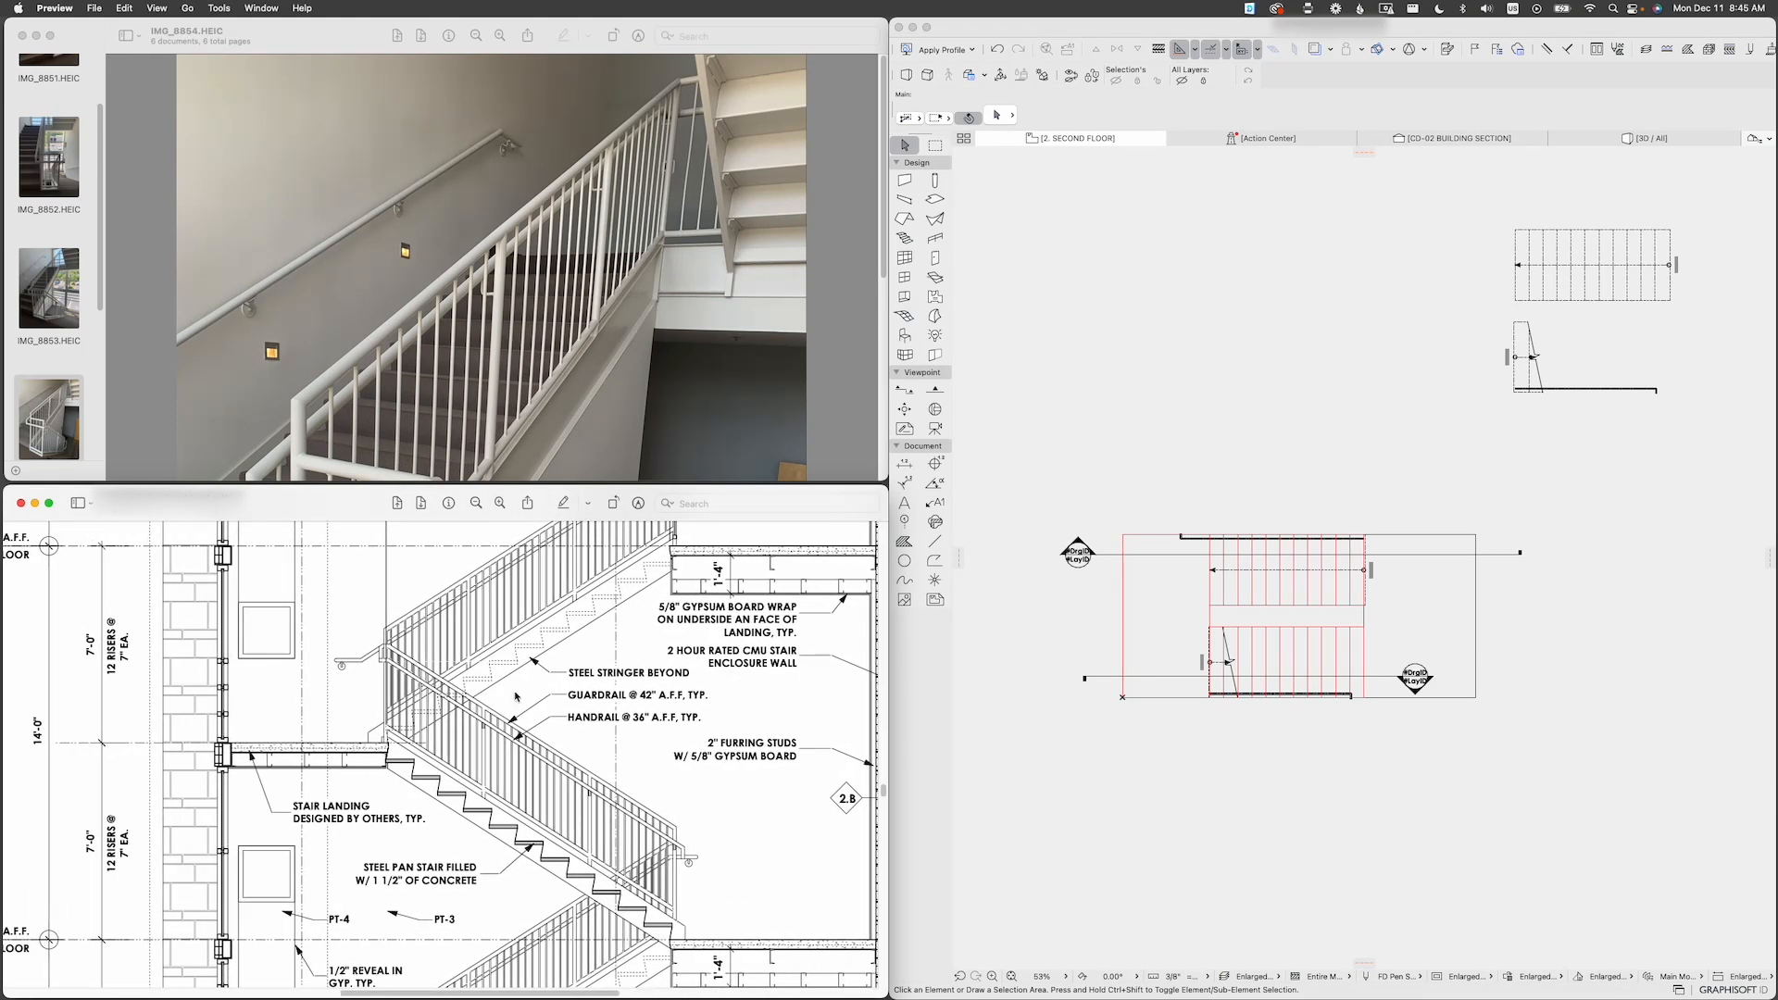
drag(38, 743, 38, 719)
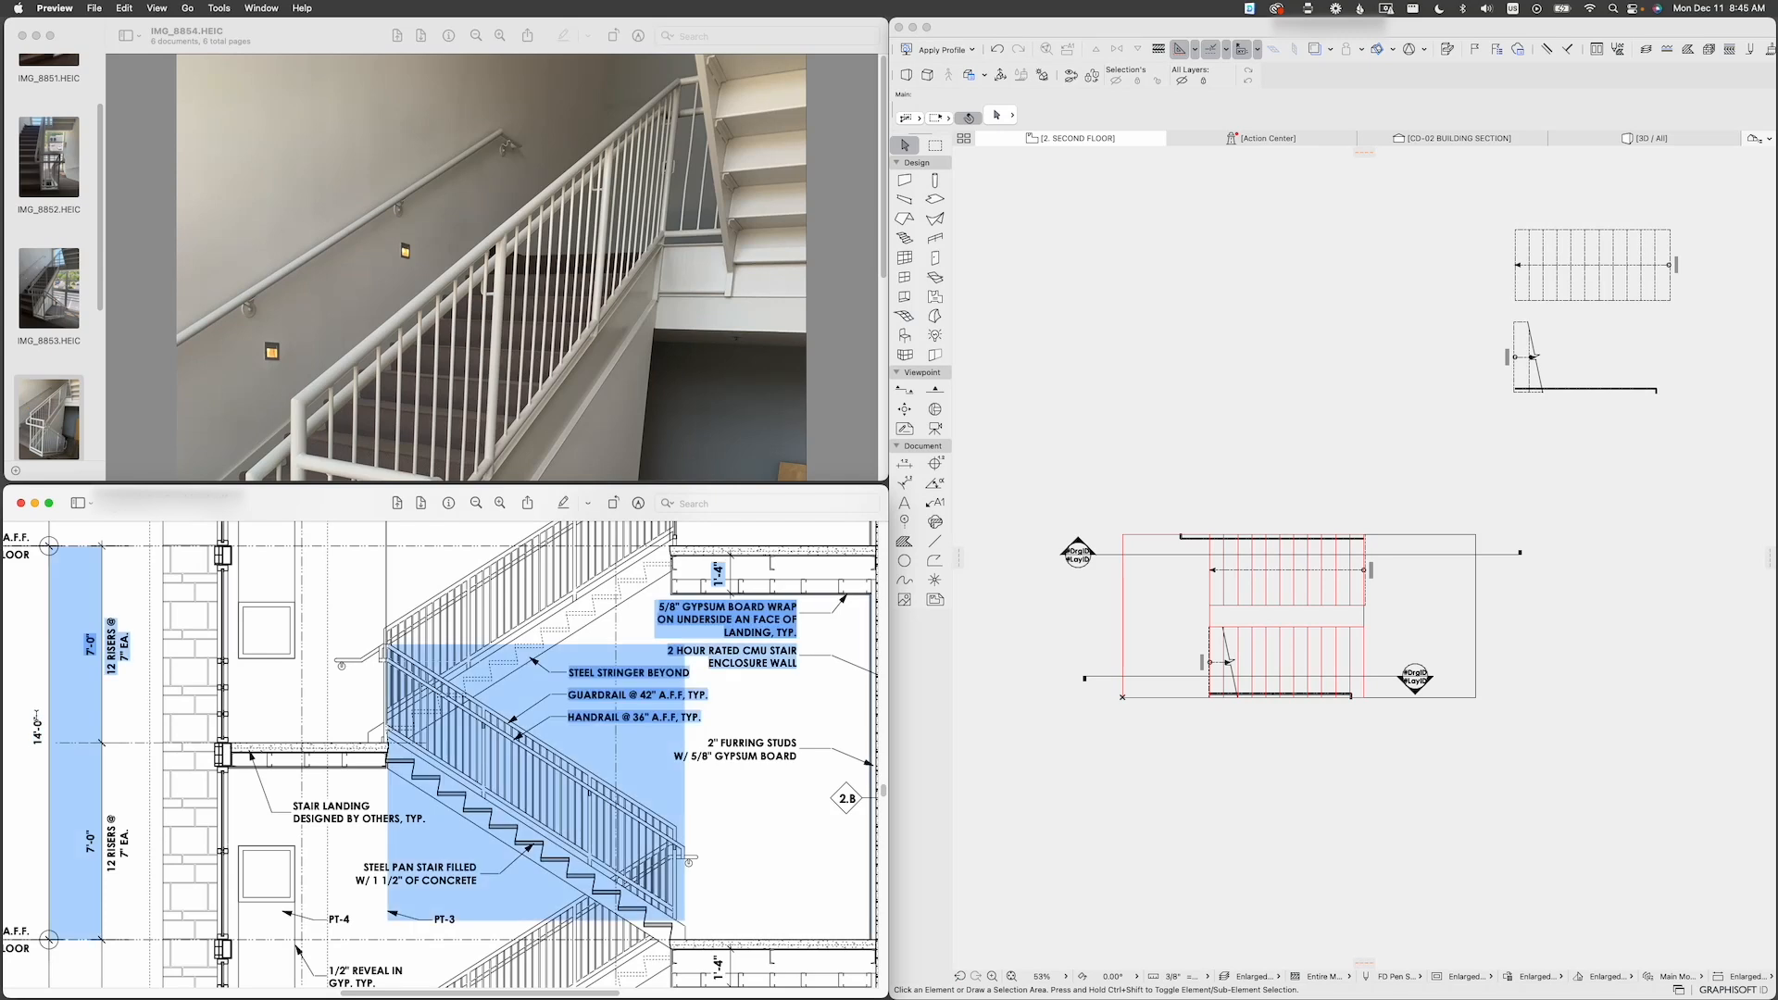
click(67, 764)
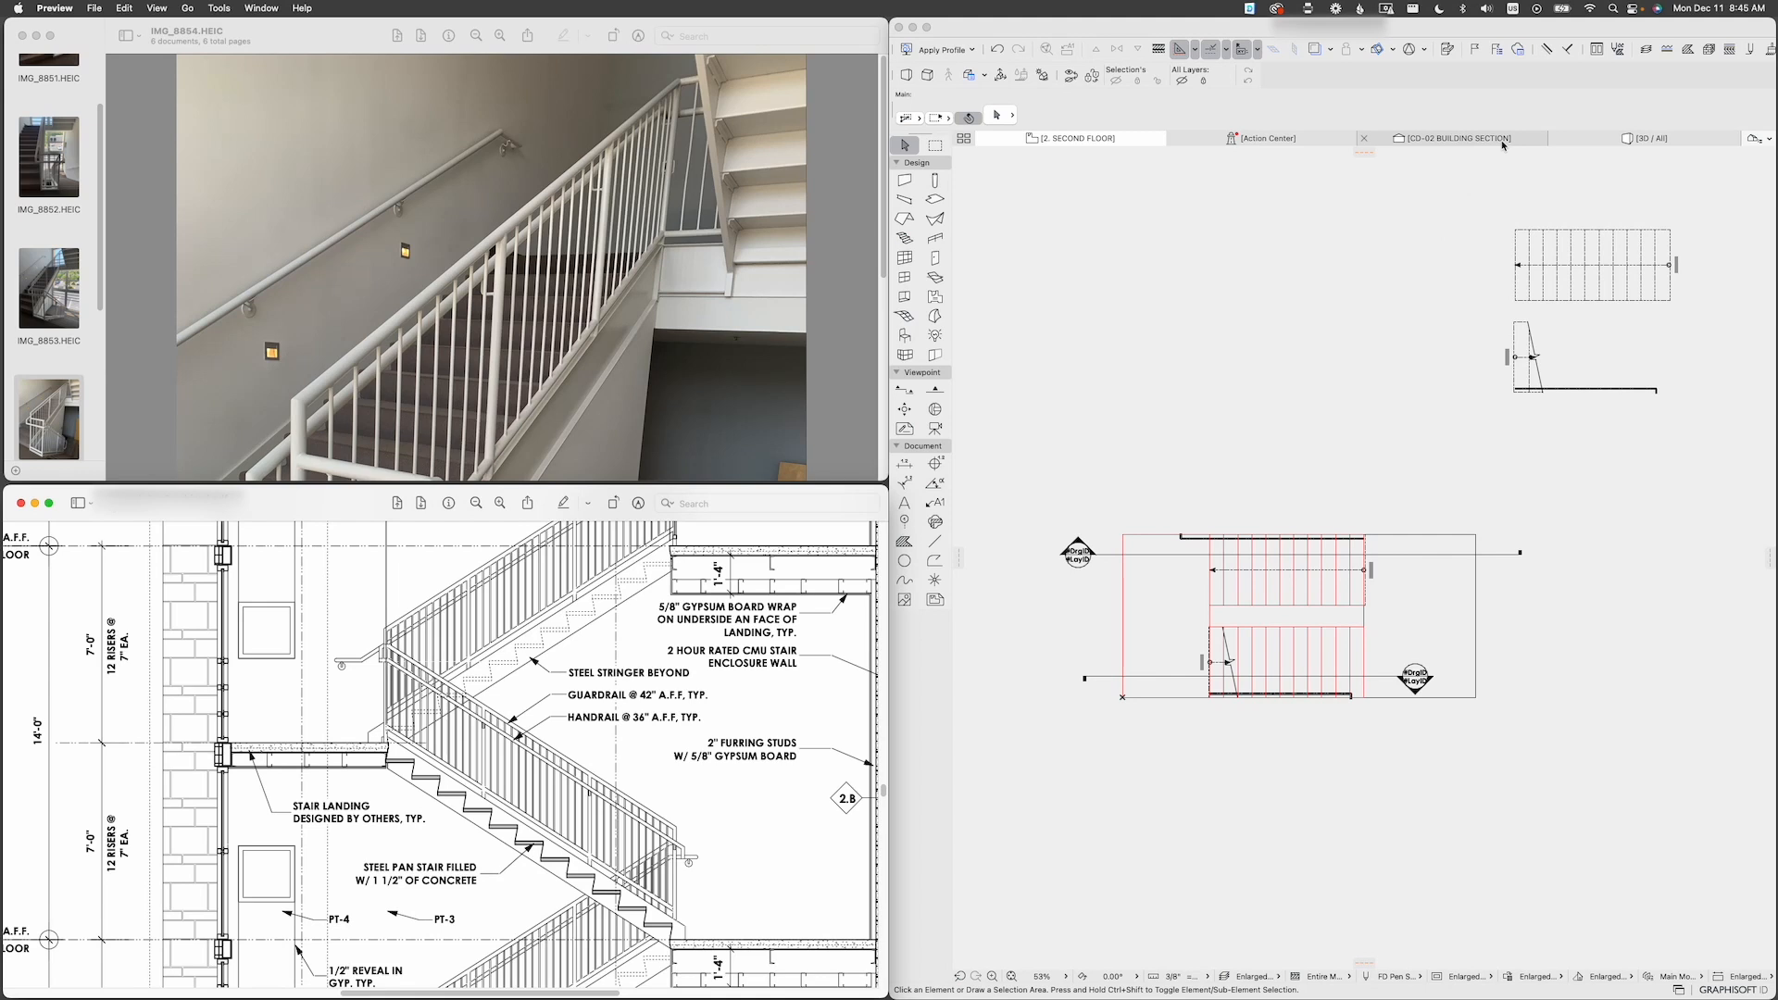
Step: In Archicad, move the CD-02 building section line from the upper flight onto the lower flight and open that section
click(1168, 554)
drag(1164, 556, 1164, 646)
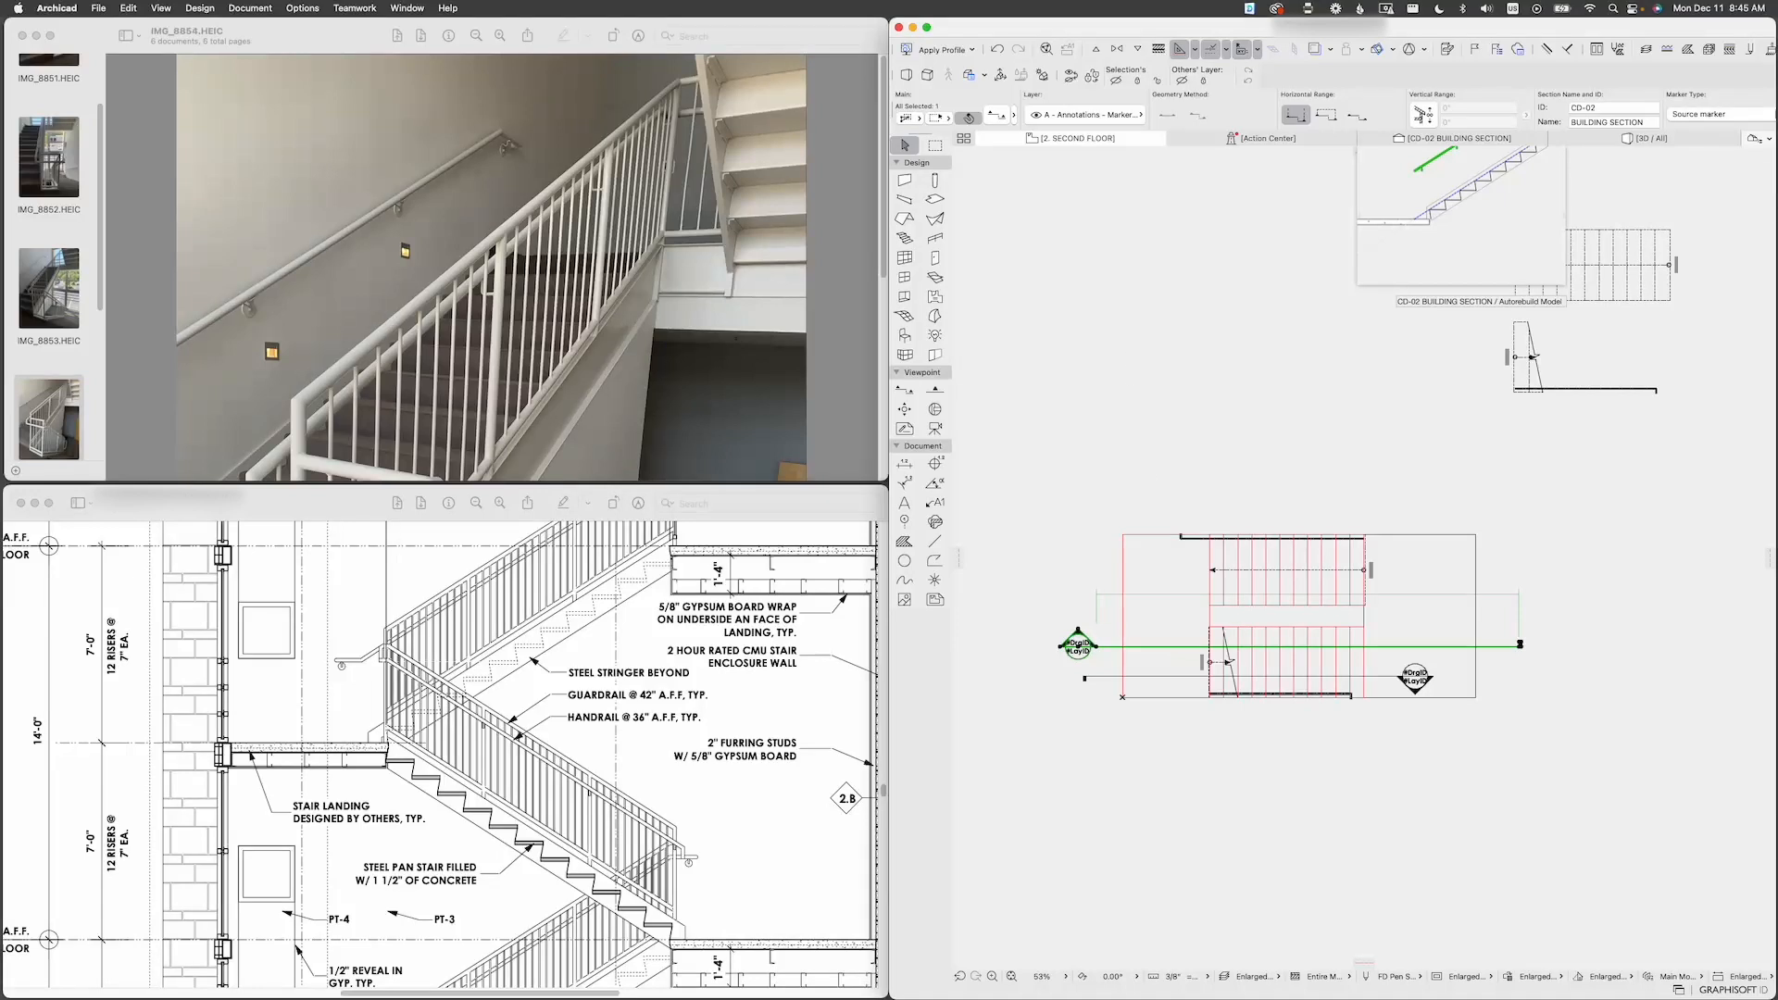
right_click(1122, 352)
click(1169, 419)
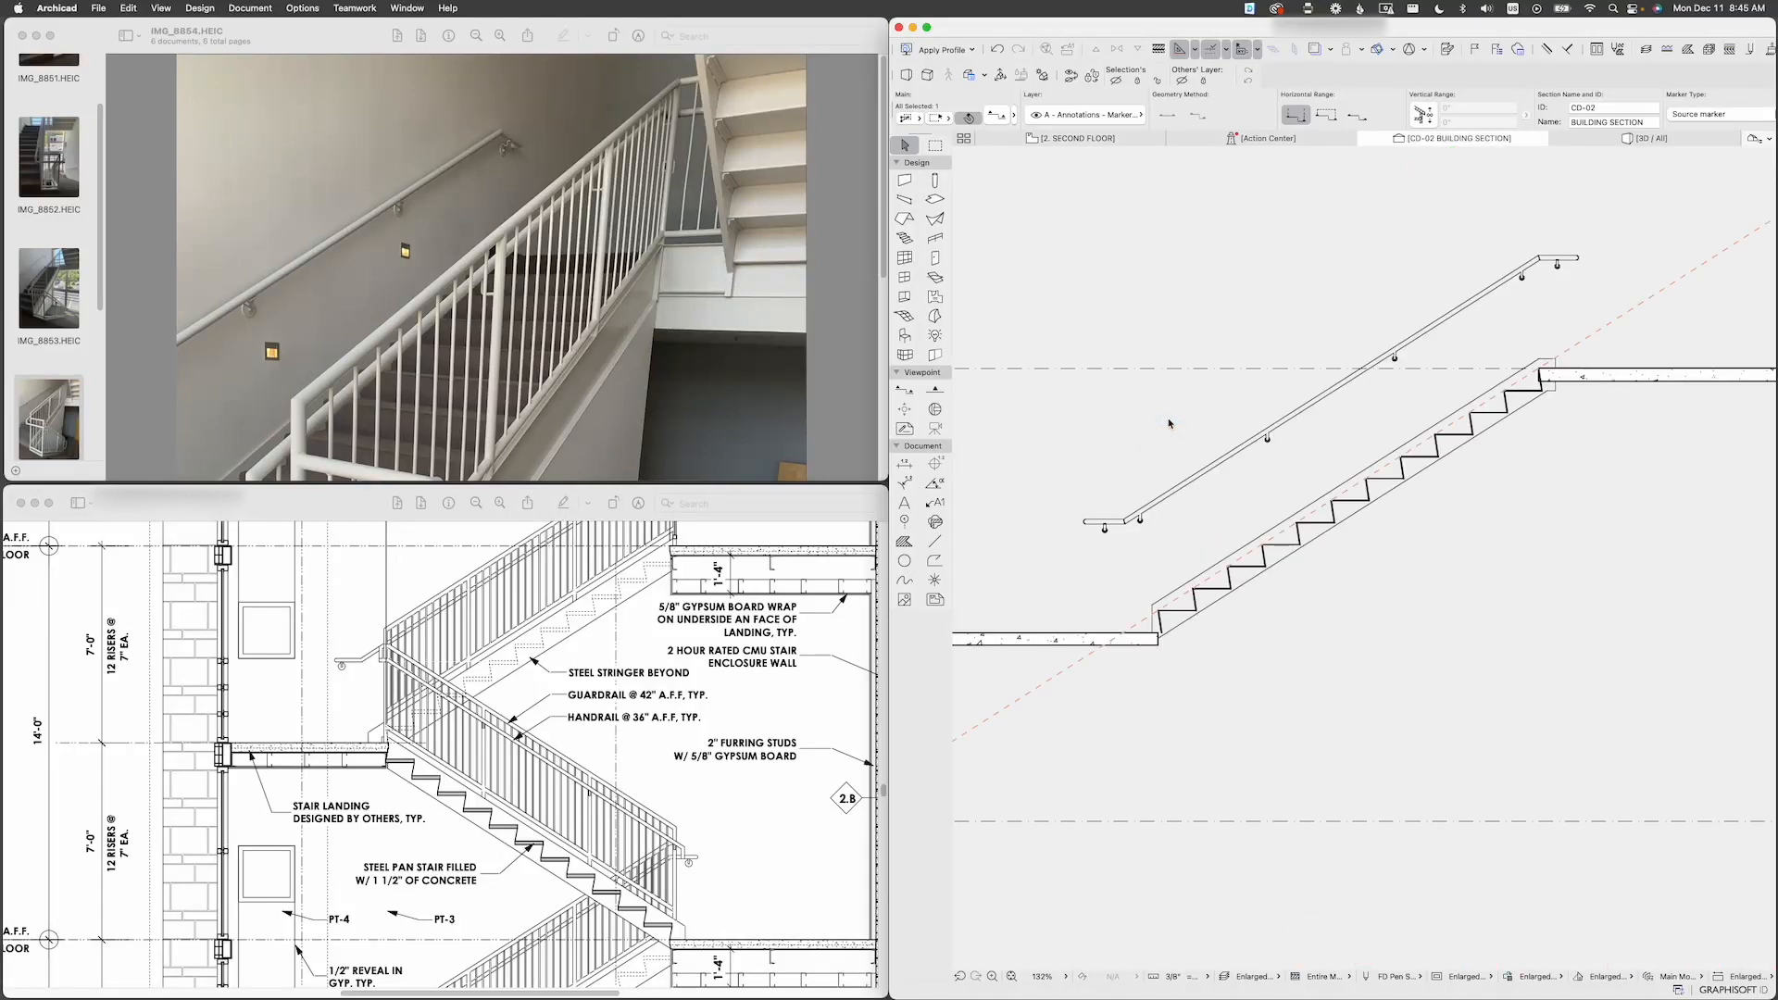
Step: Measure the vertical distance between the second-floor and third-floor level lines in the CD-02 building section
scroll(1213, 513, down, 5)
middle_drag(1234, 494, 1265, 557)
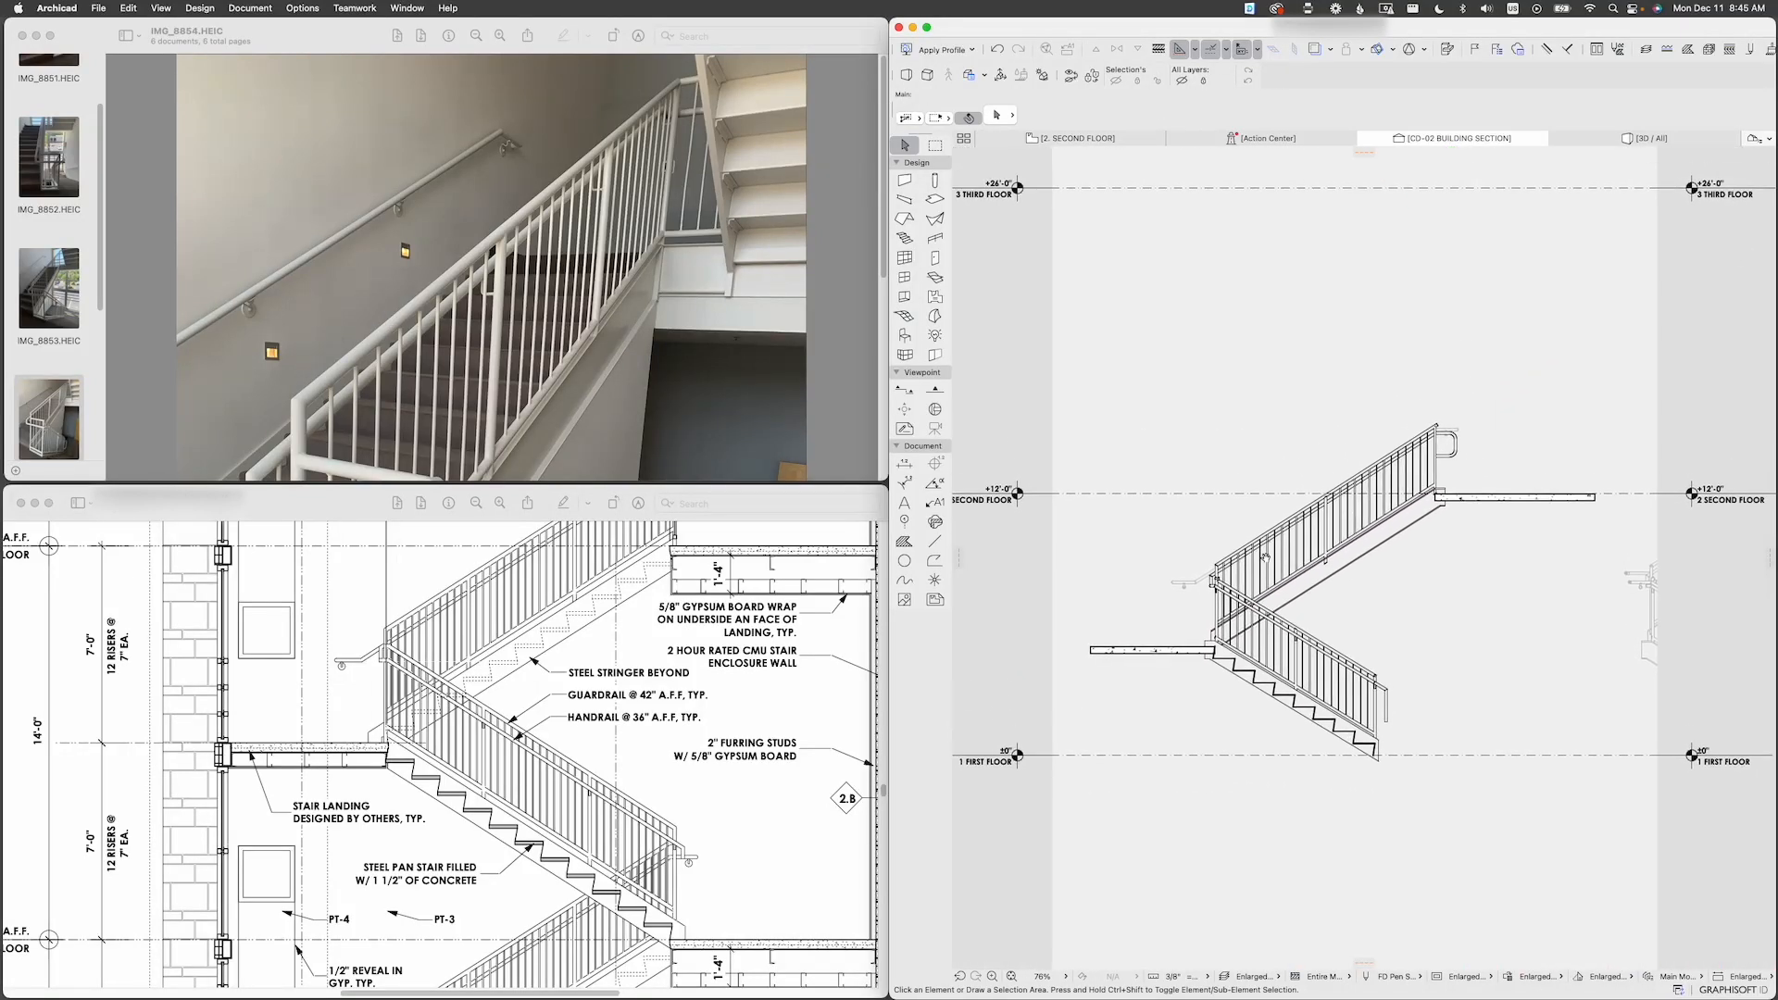
scroll(1265, 558, down, 2)
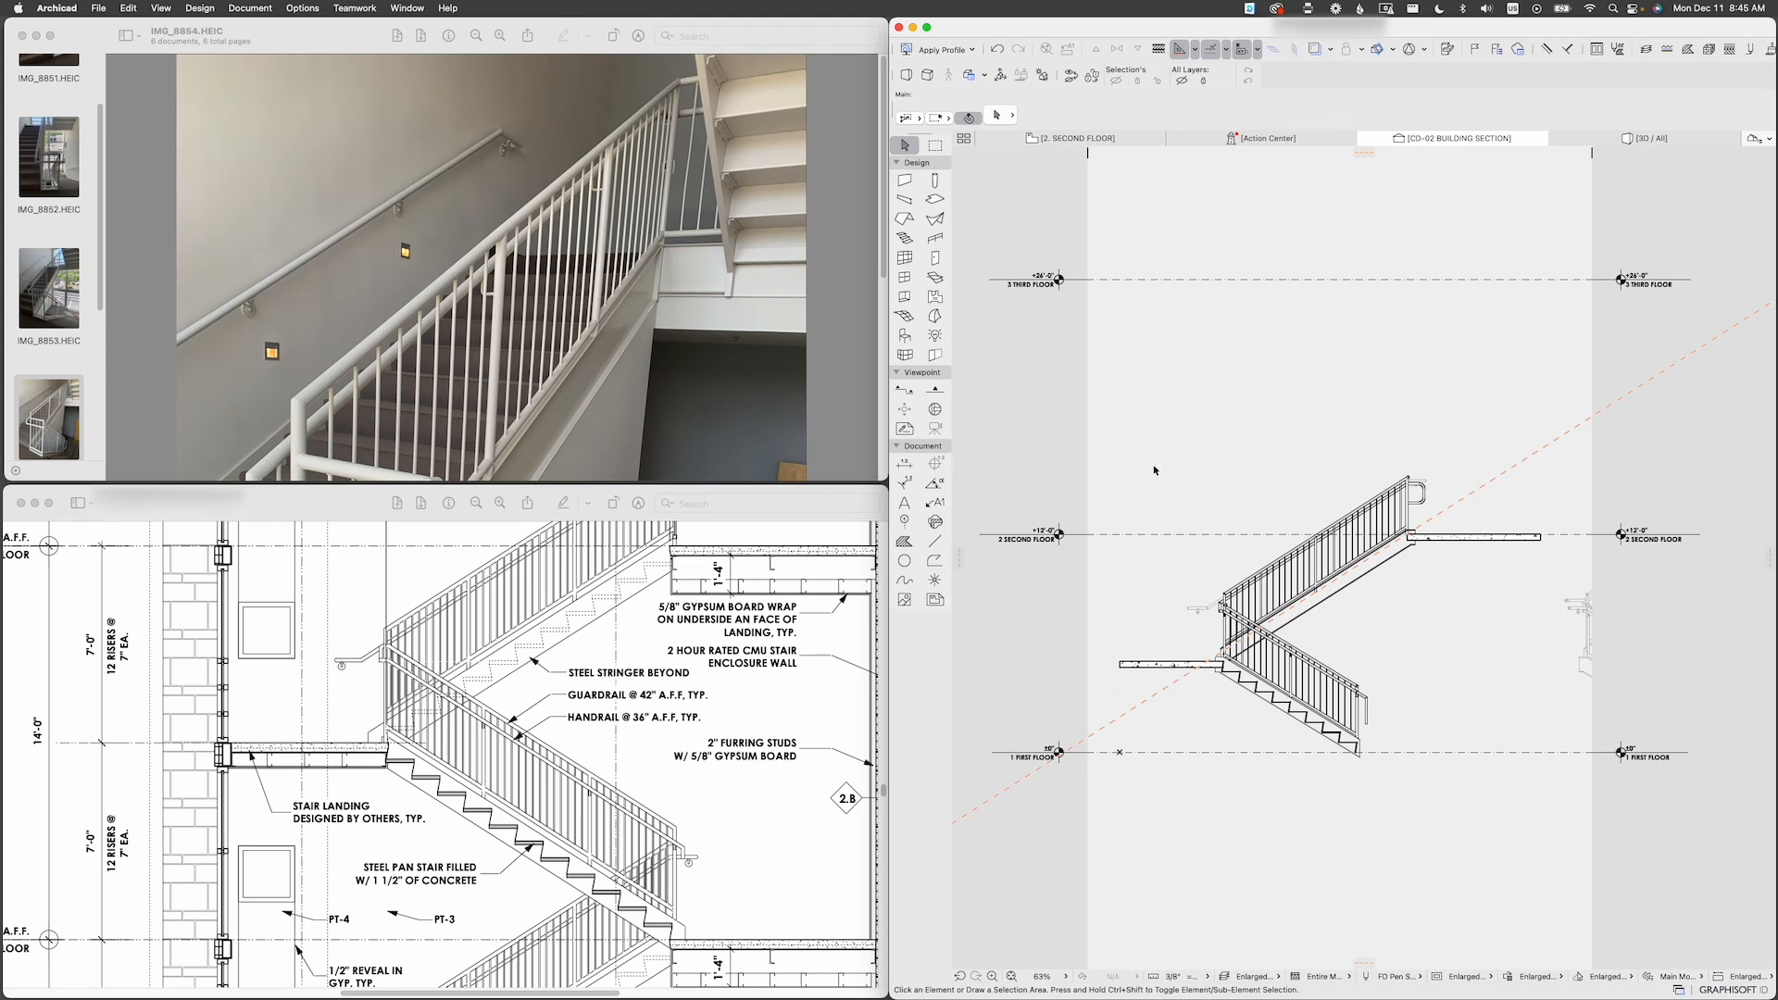
key(m)
click(1102, 534)
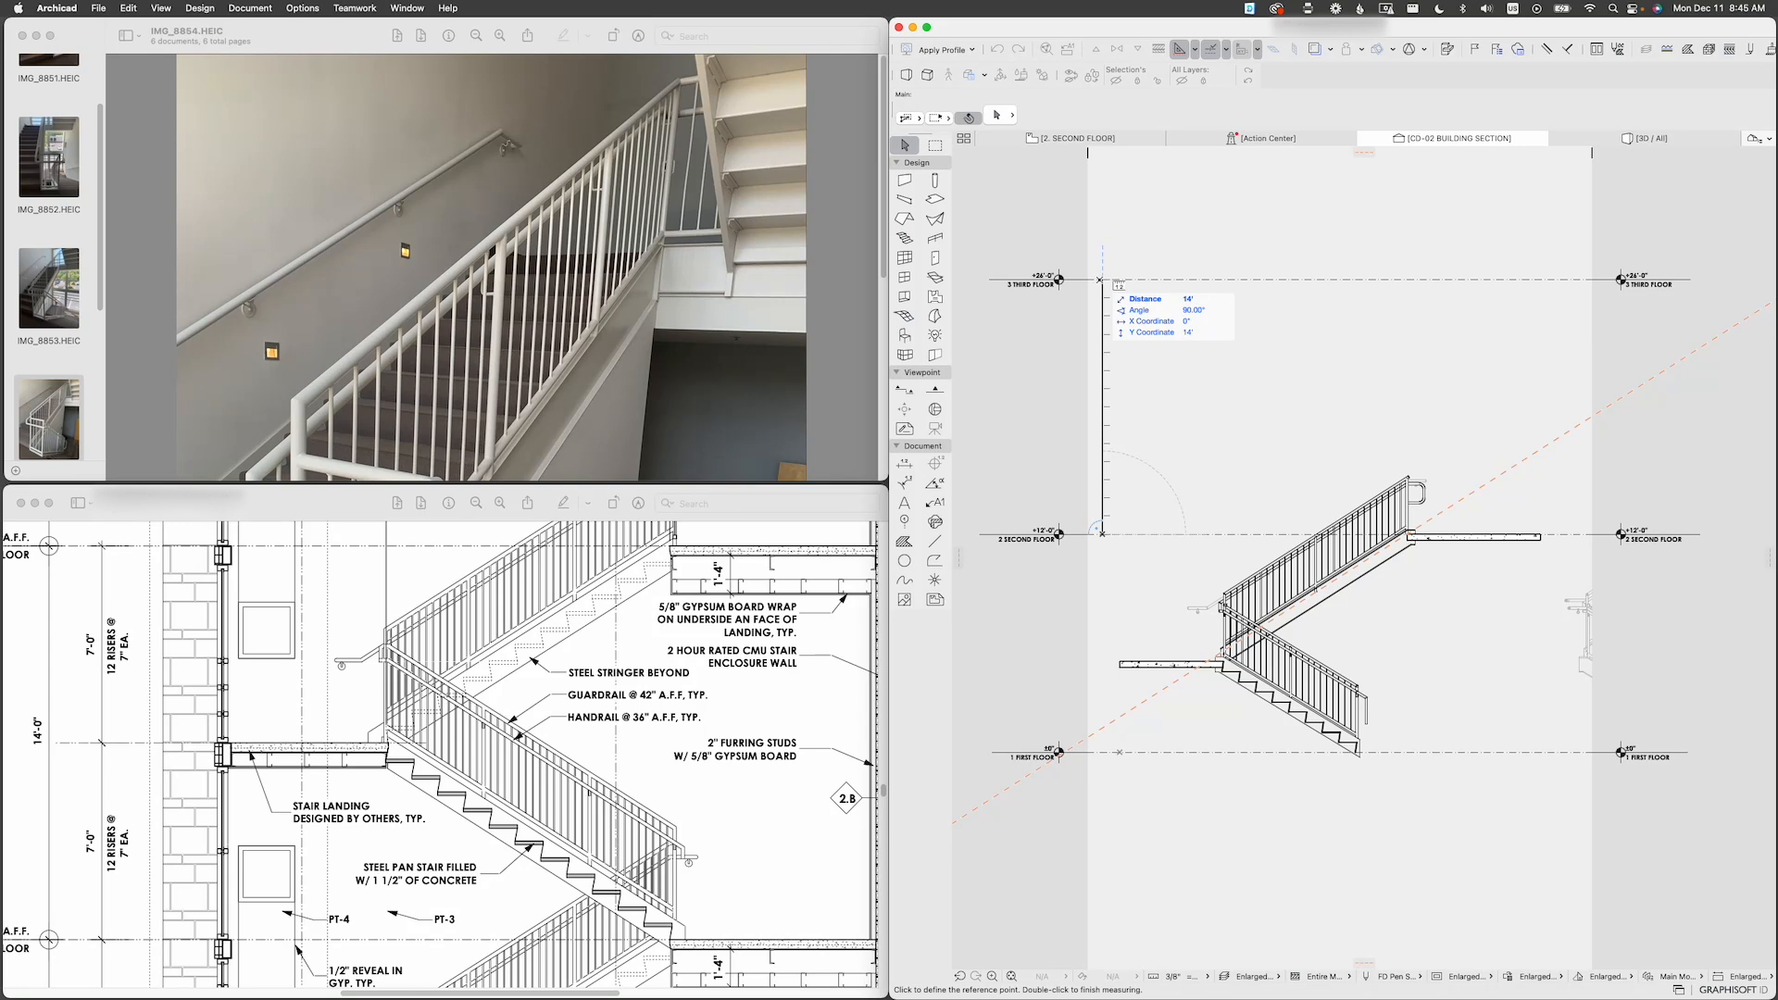
key(Escape)
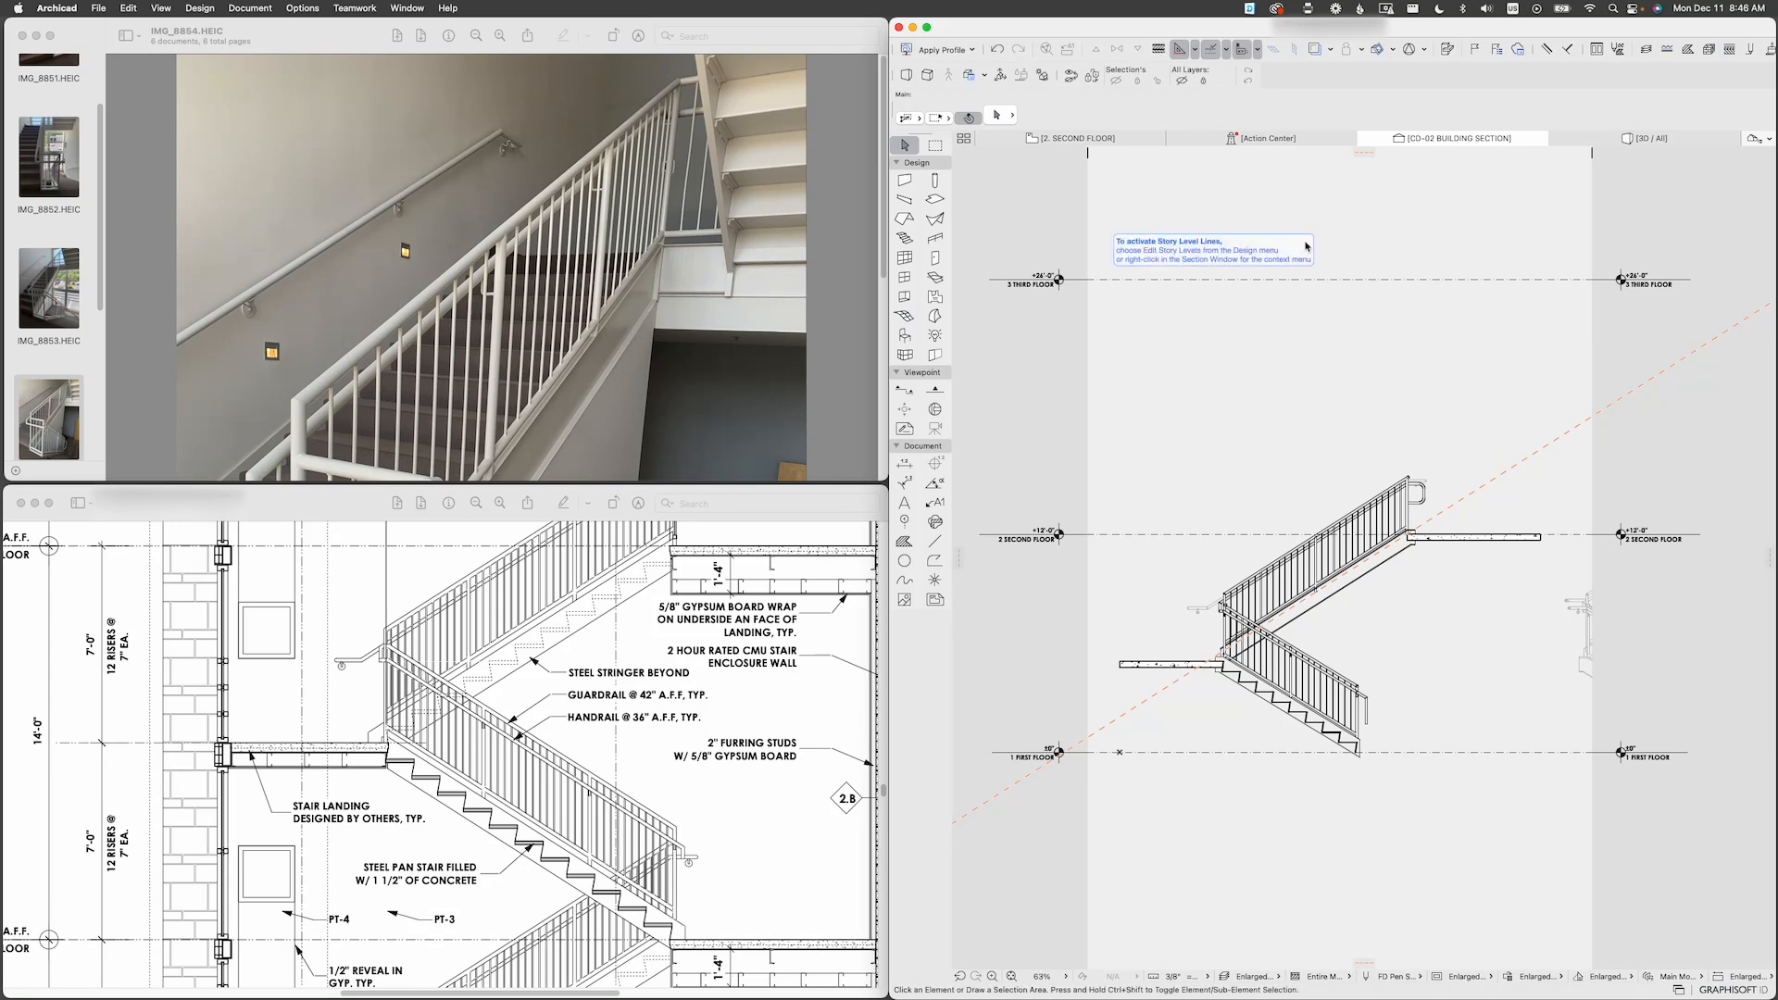
Step: Check the elevations and floor-to-floor heights of the storeys in Story Settings
click(1755, 139)
right_click(1636, 278)
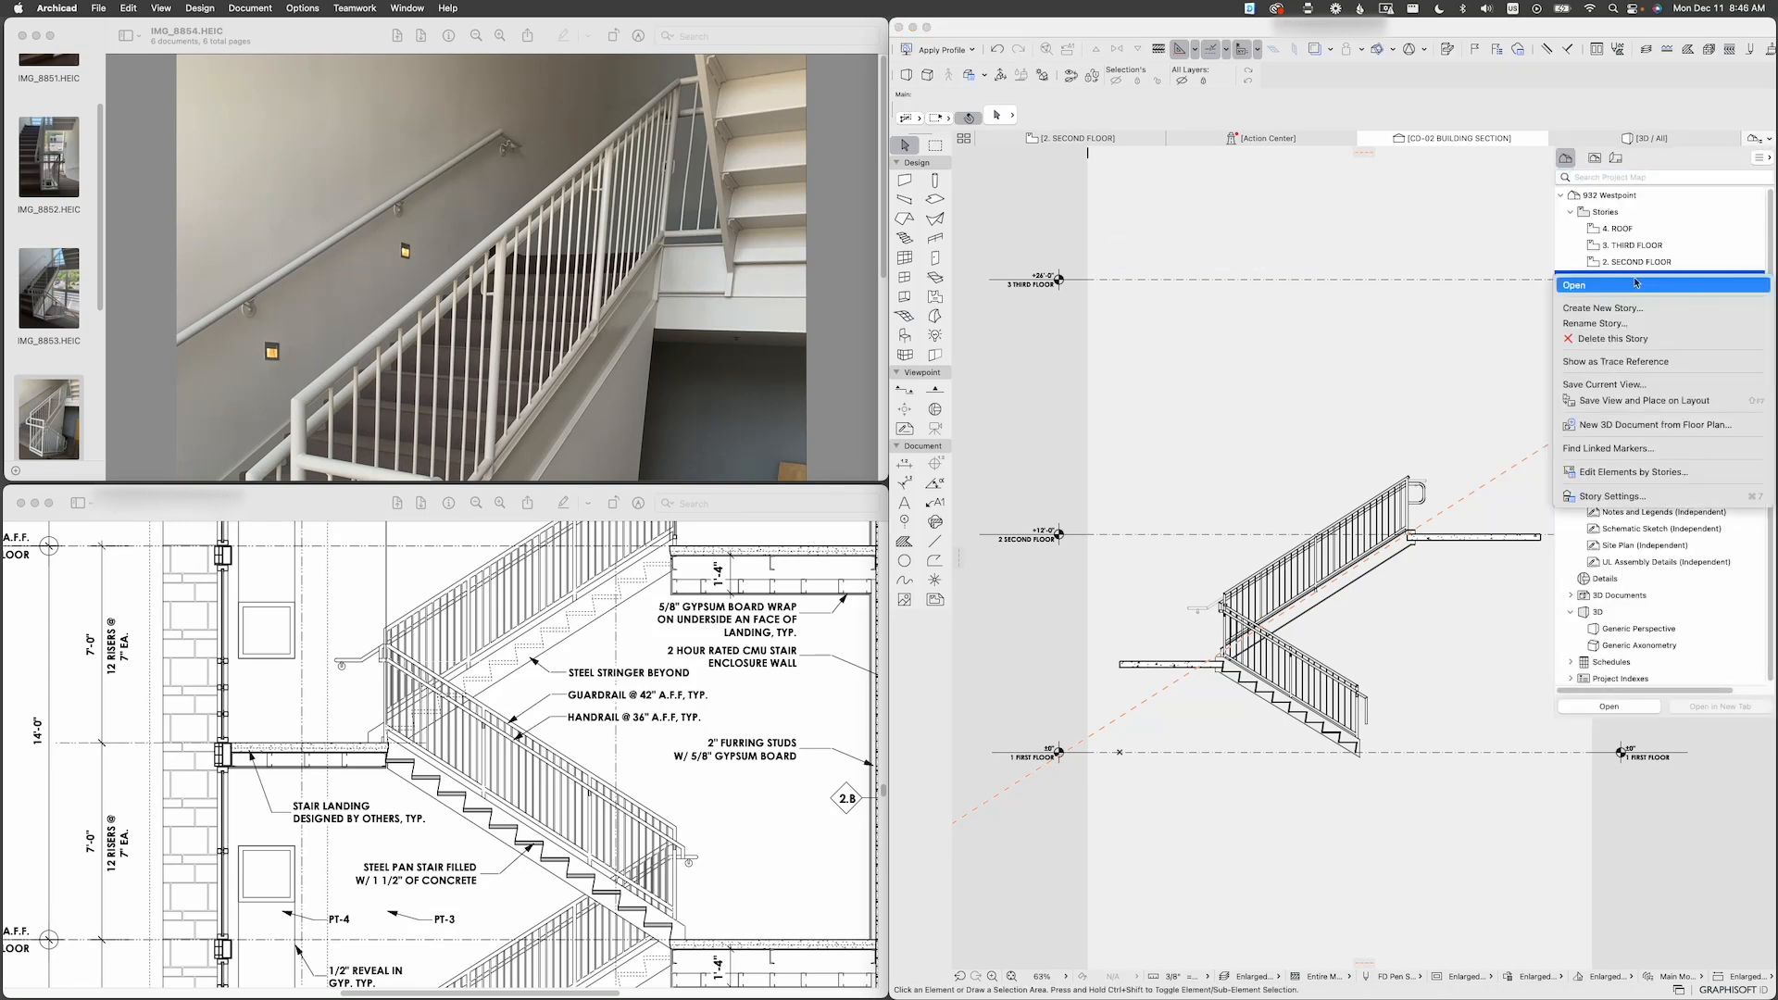
click(1636, 282)
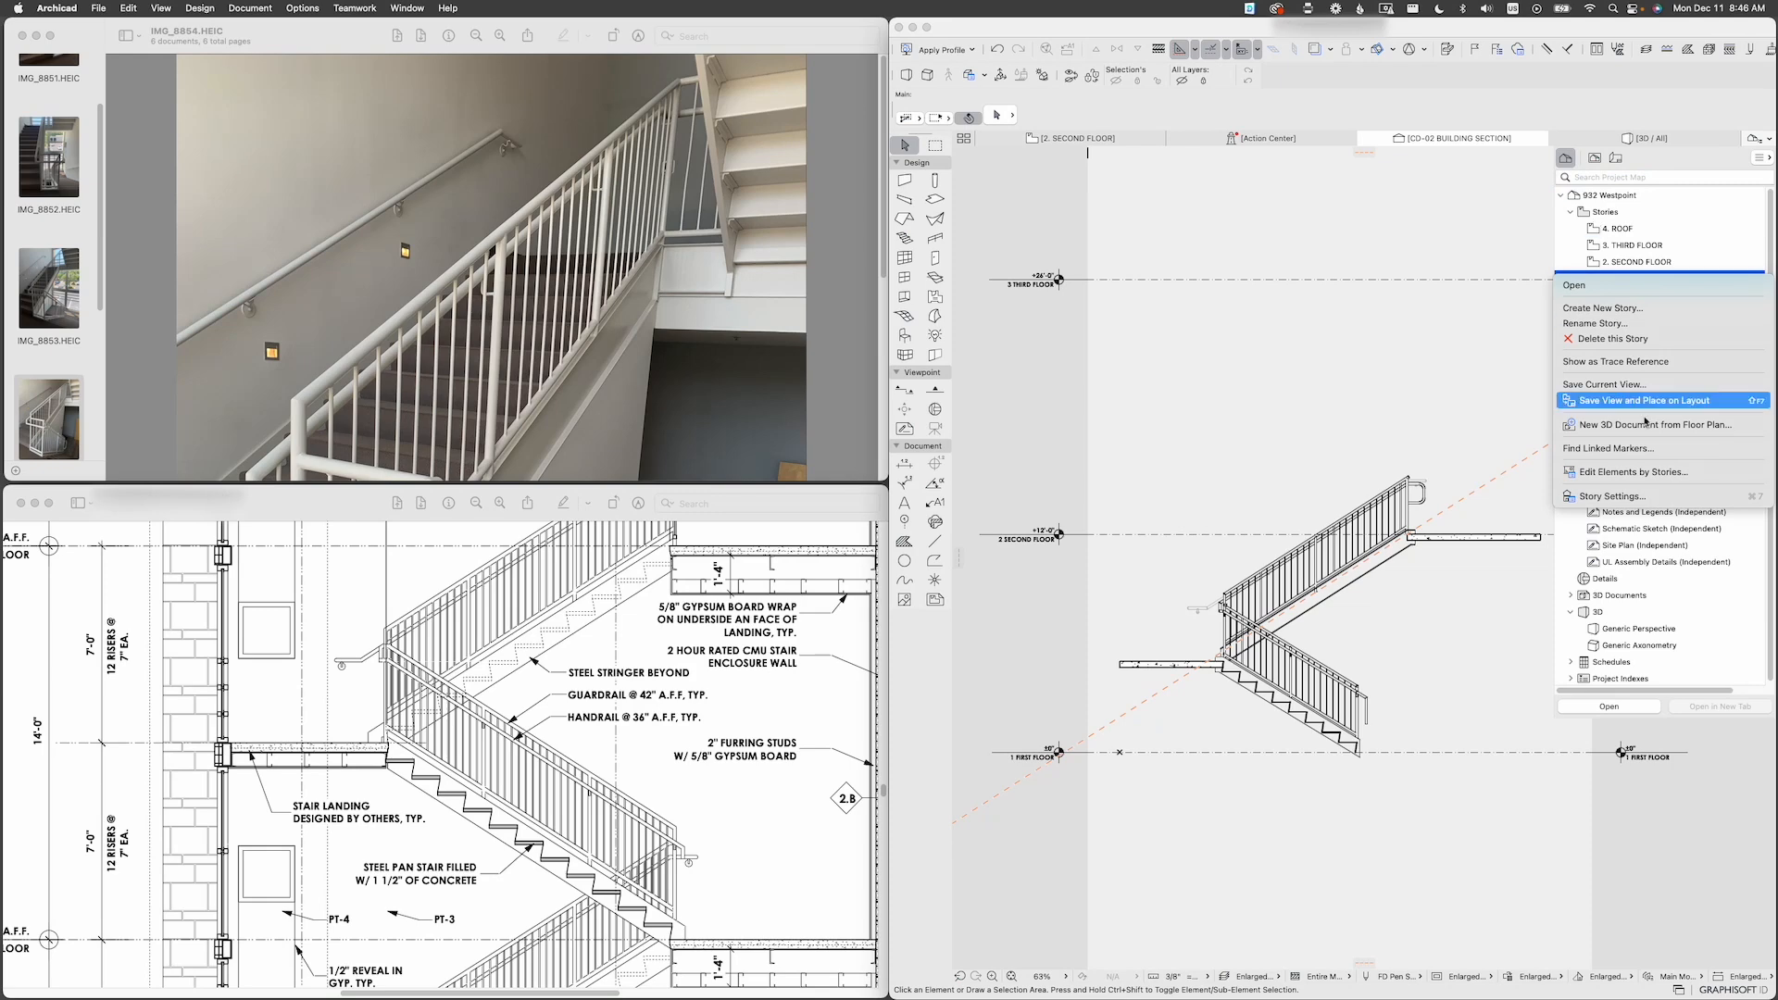
click(1632, 496)
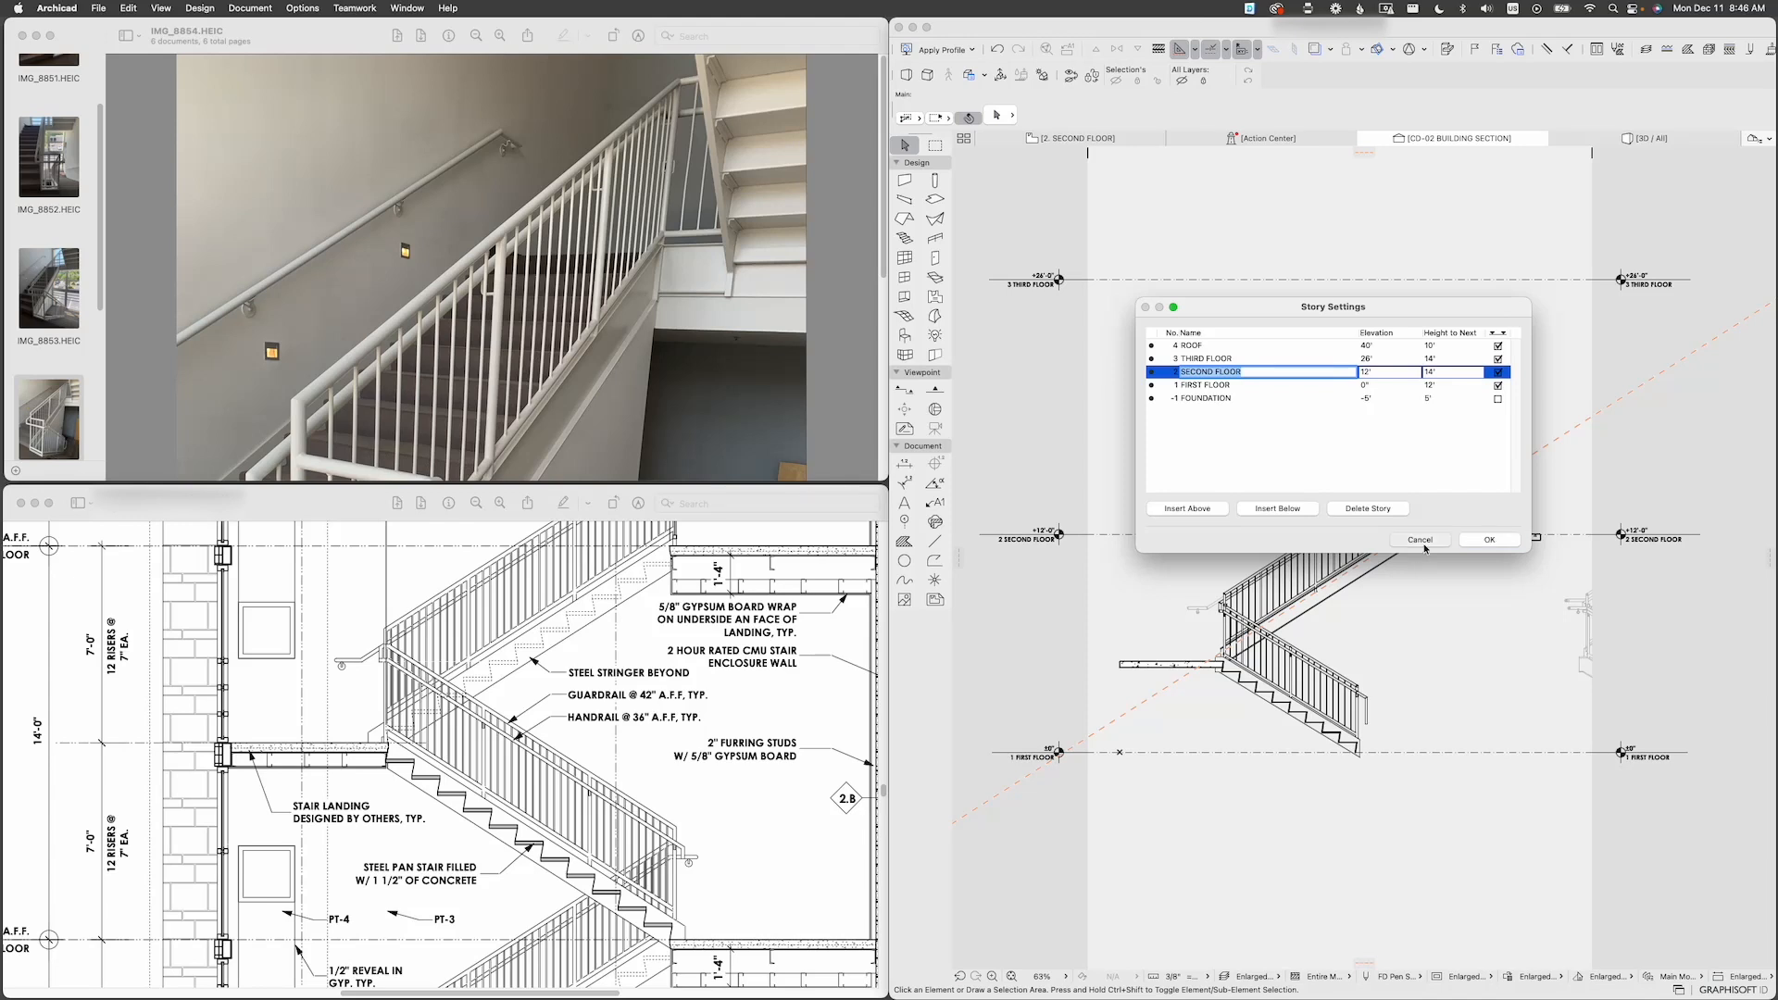
click(1487, 539)
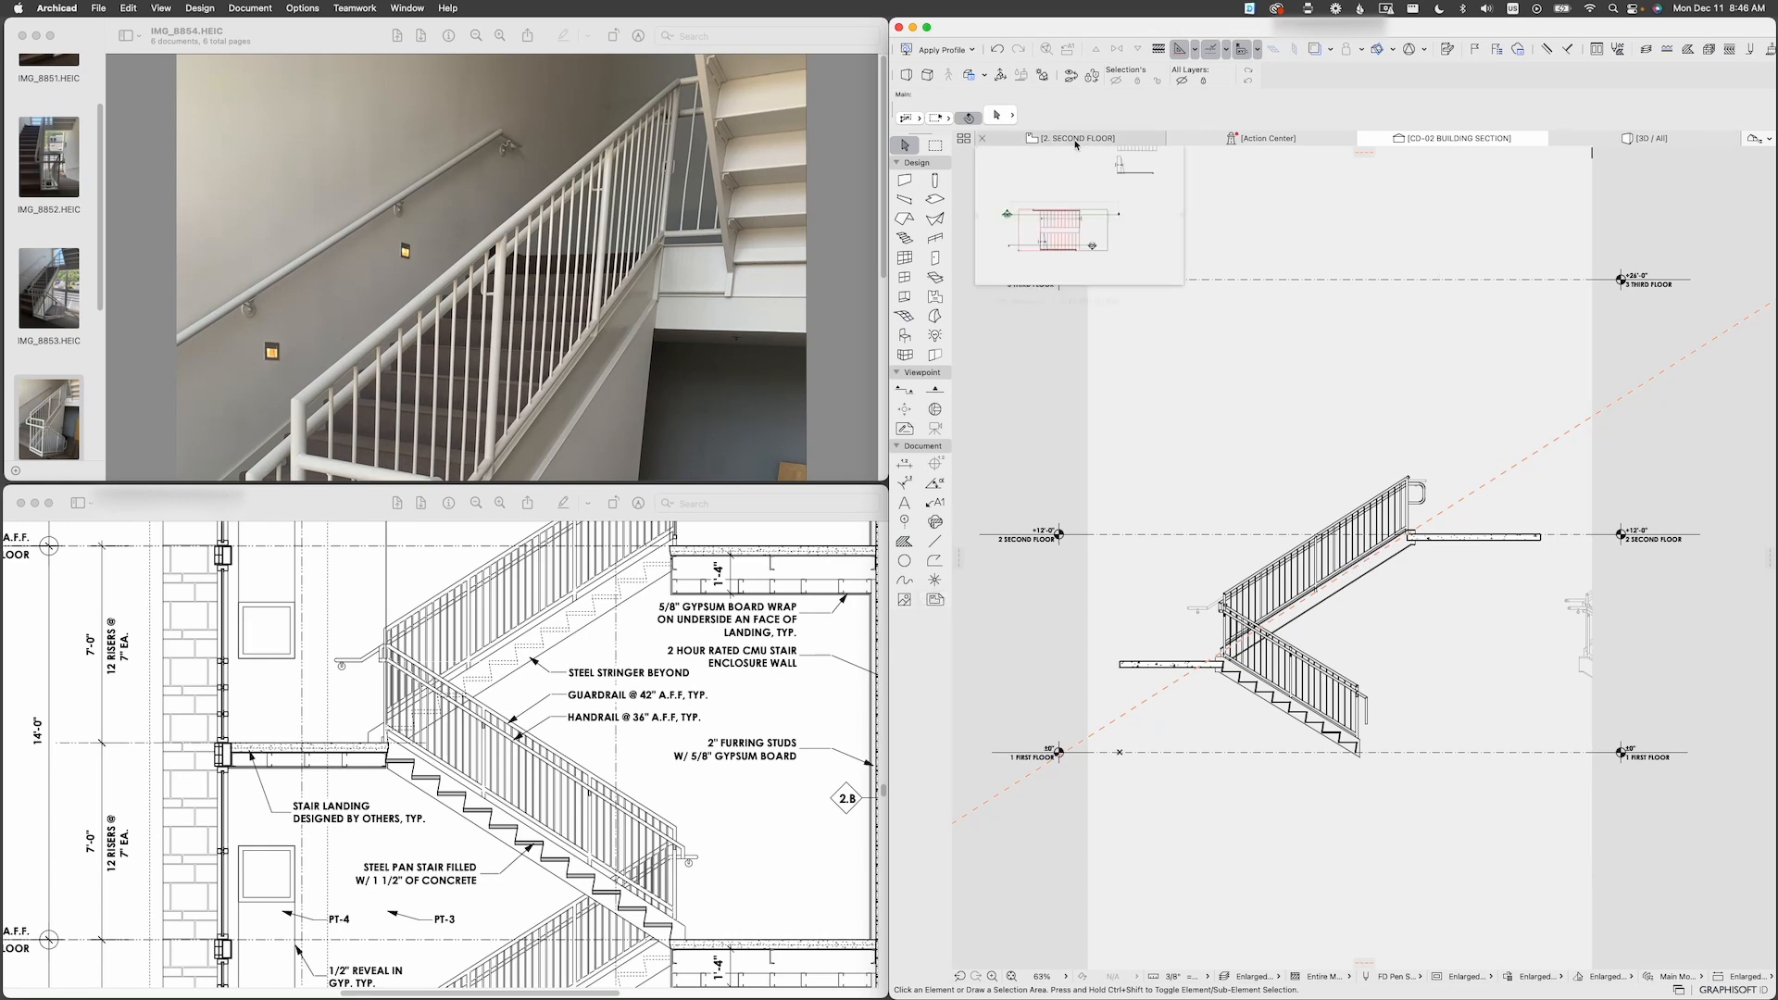
Step: Return to the second-floor plan and pick up the upper flight's stair settings
click(1076, 139)
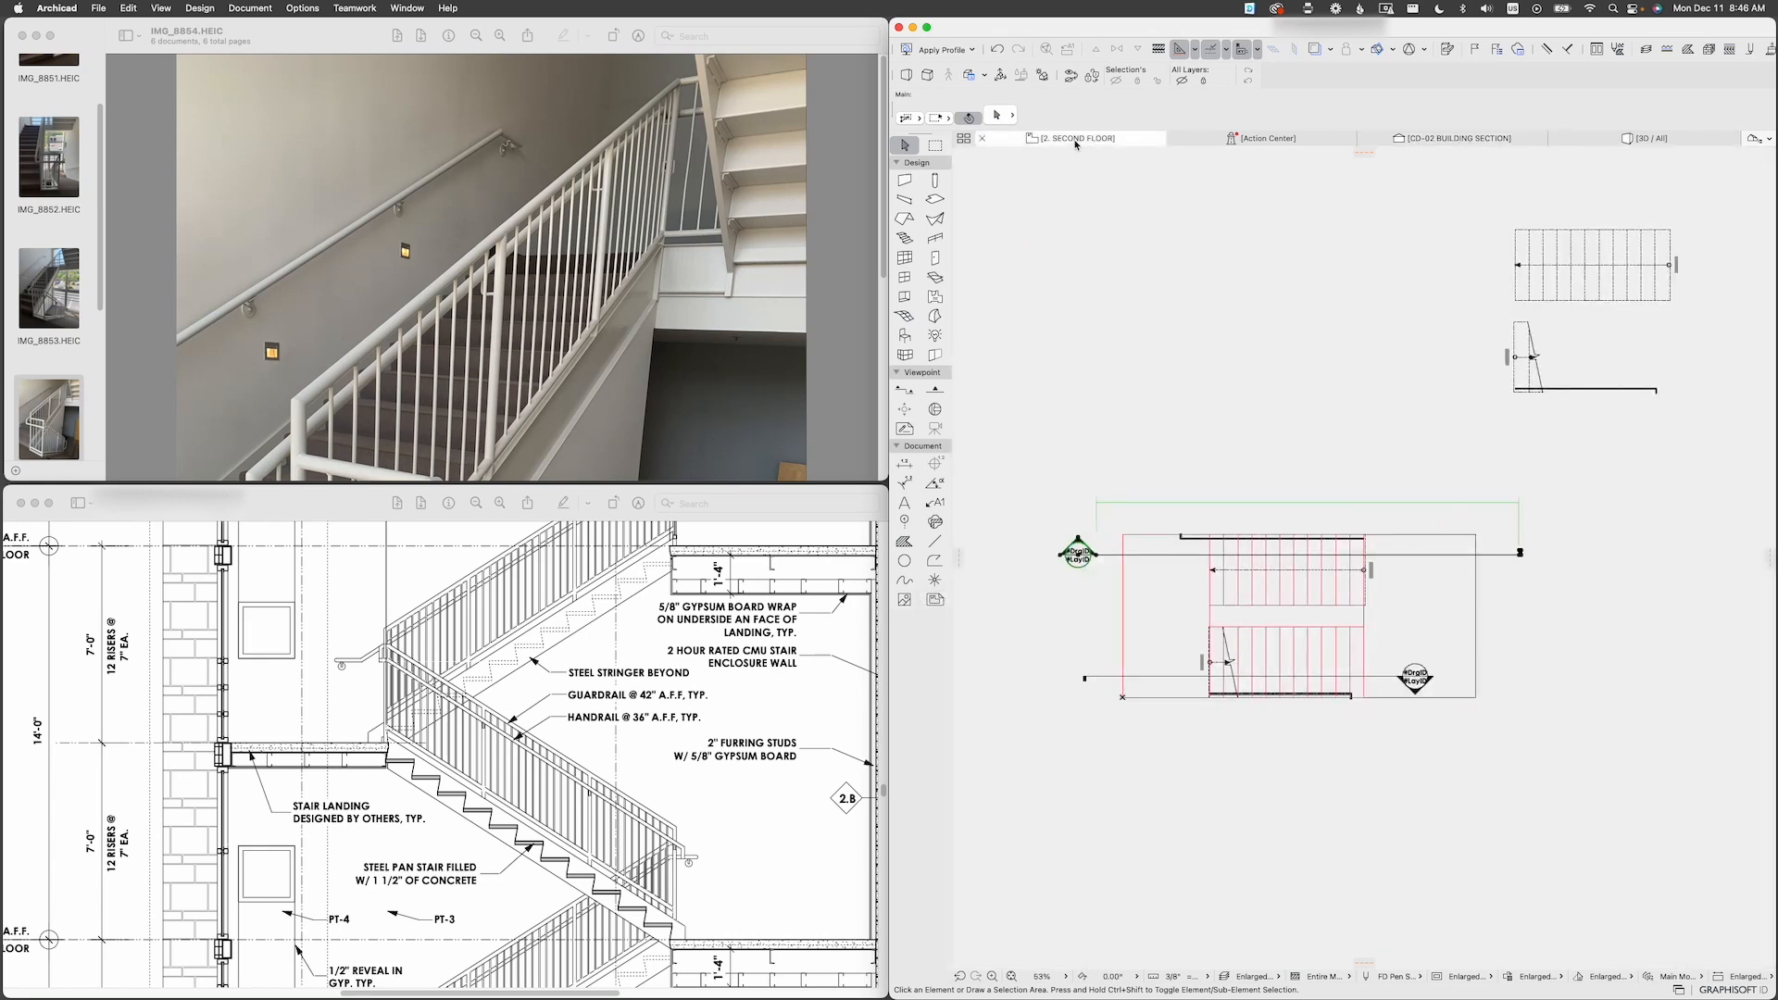
click(1347, 587)
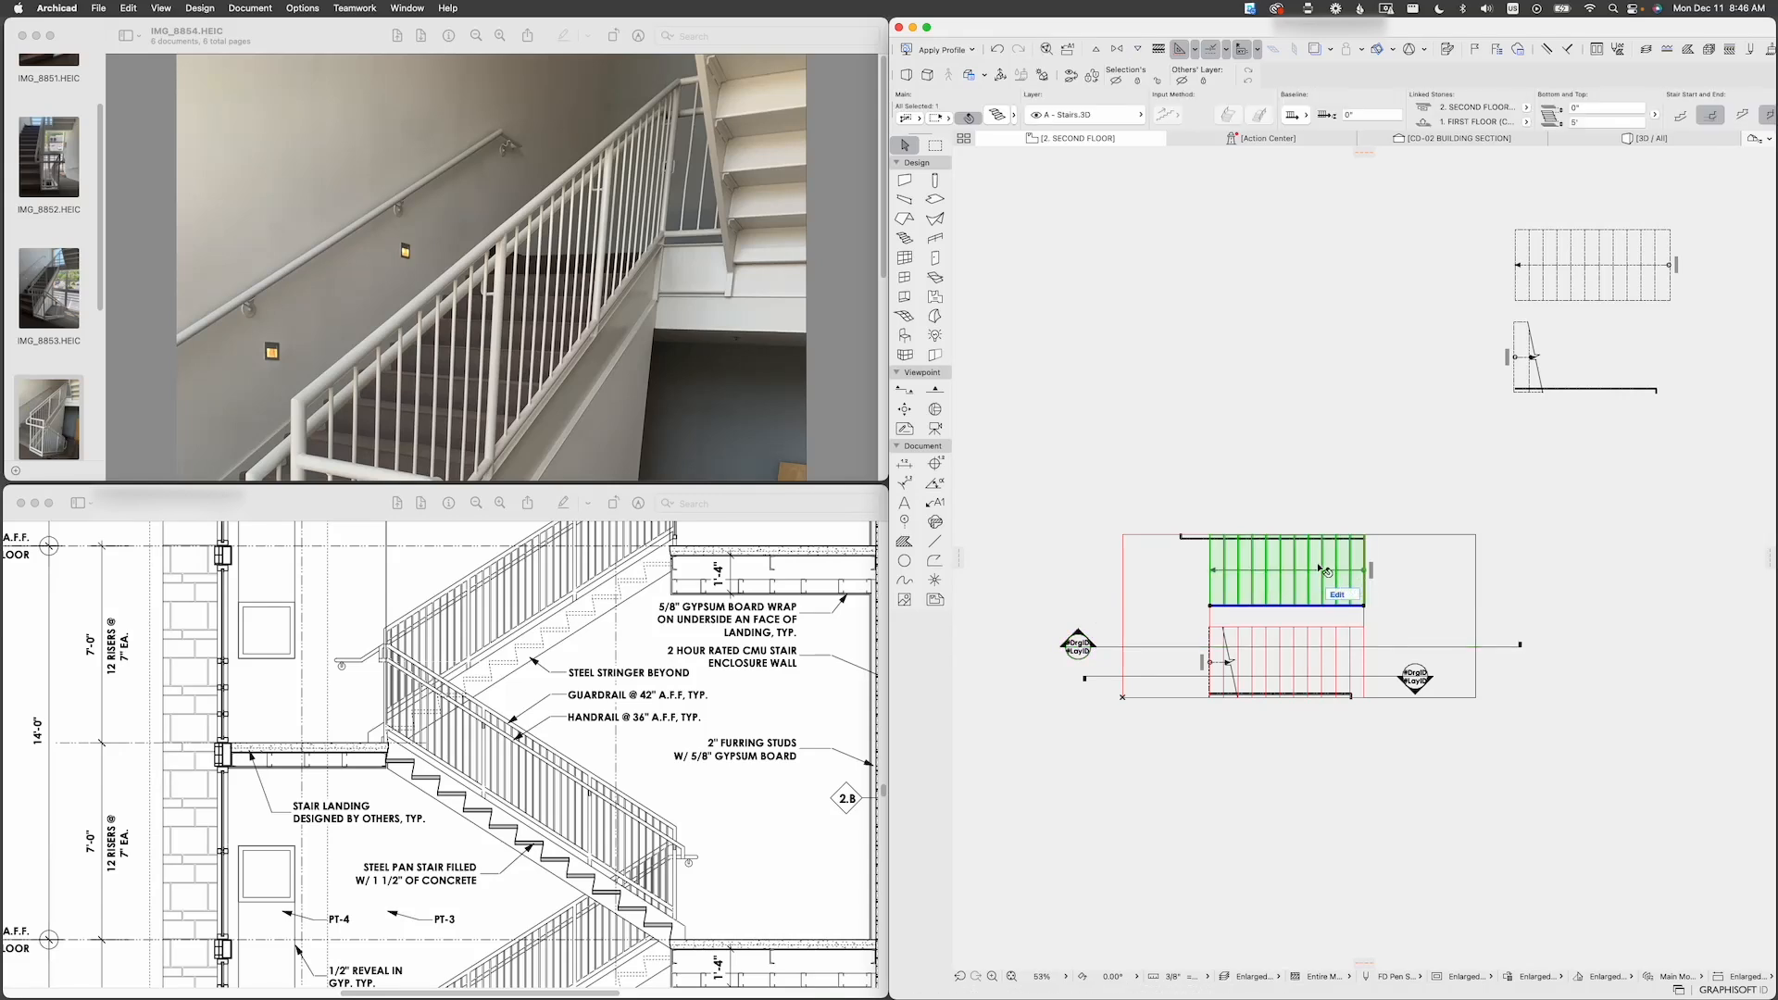
scroll(1354, 602, up, 2)
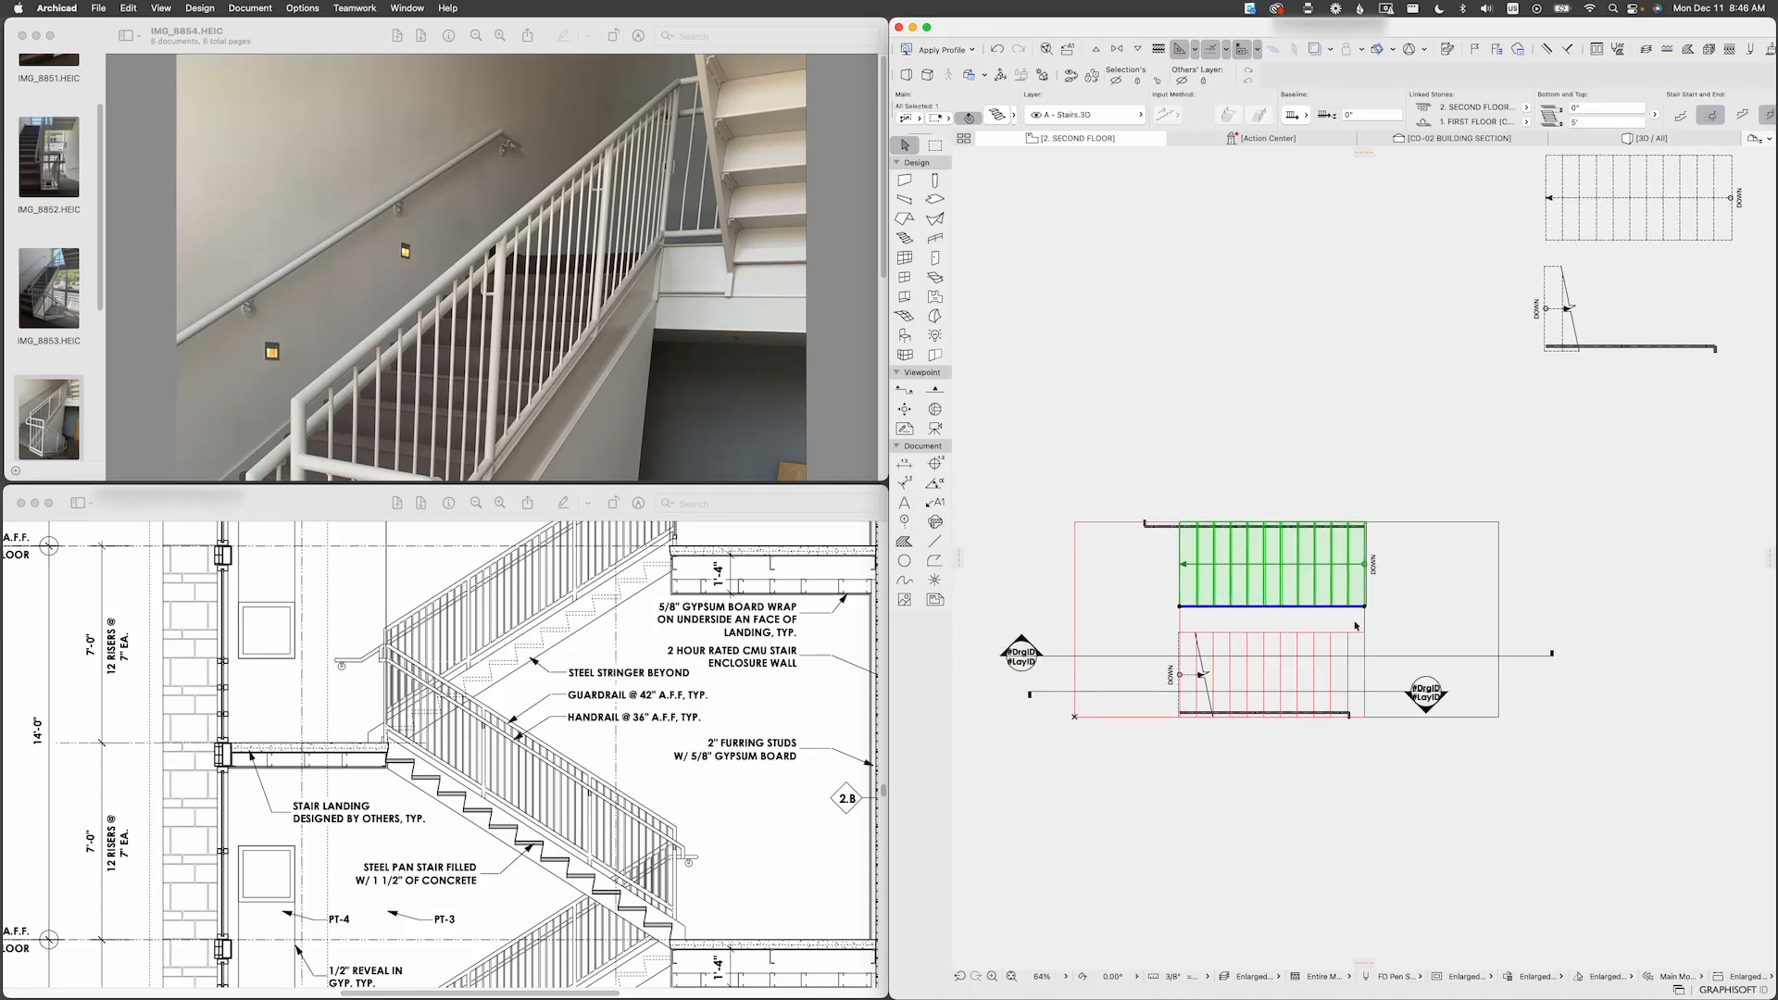
alt+click(1308, 582)
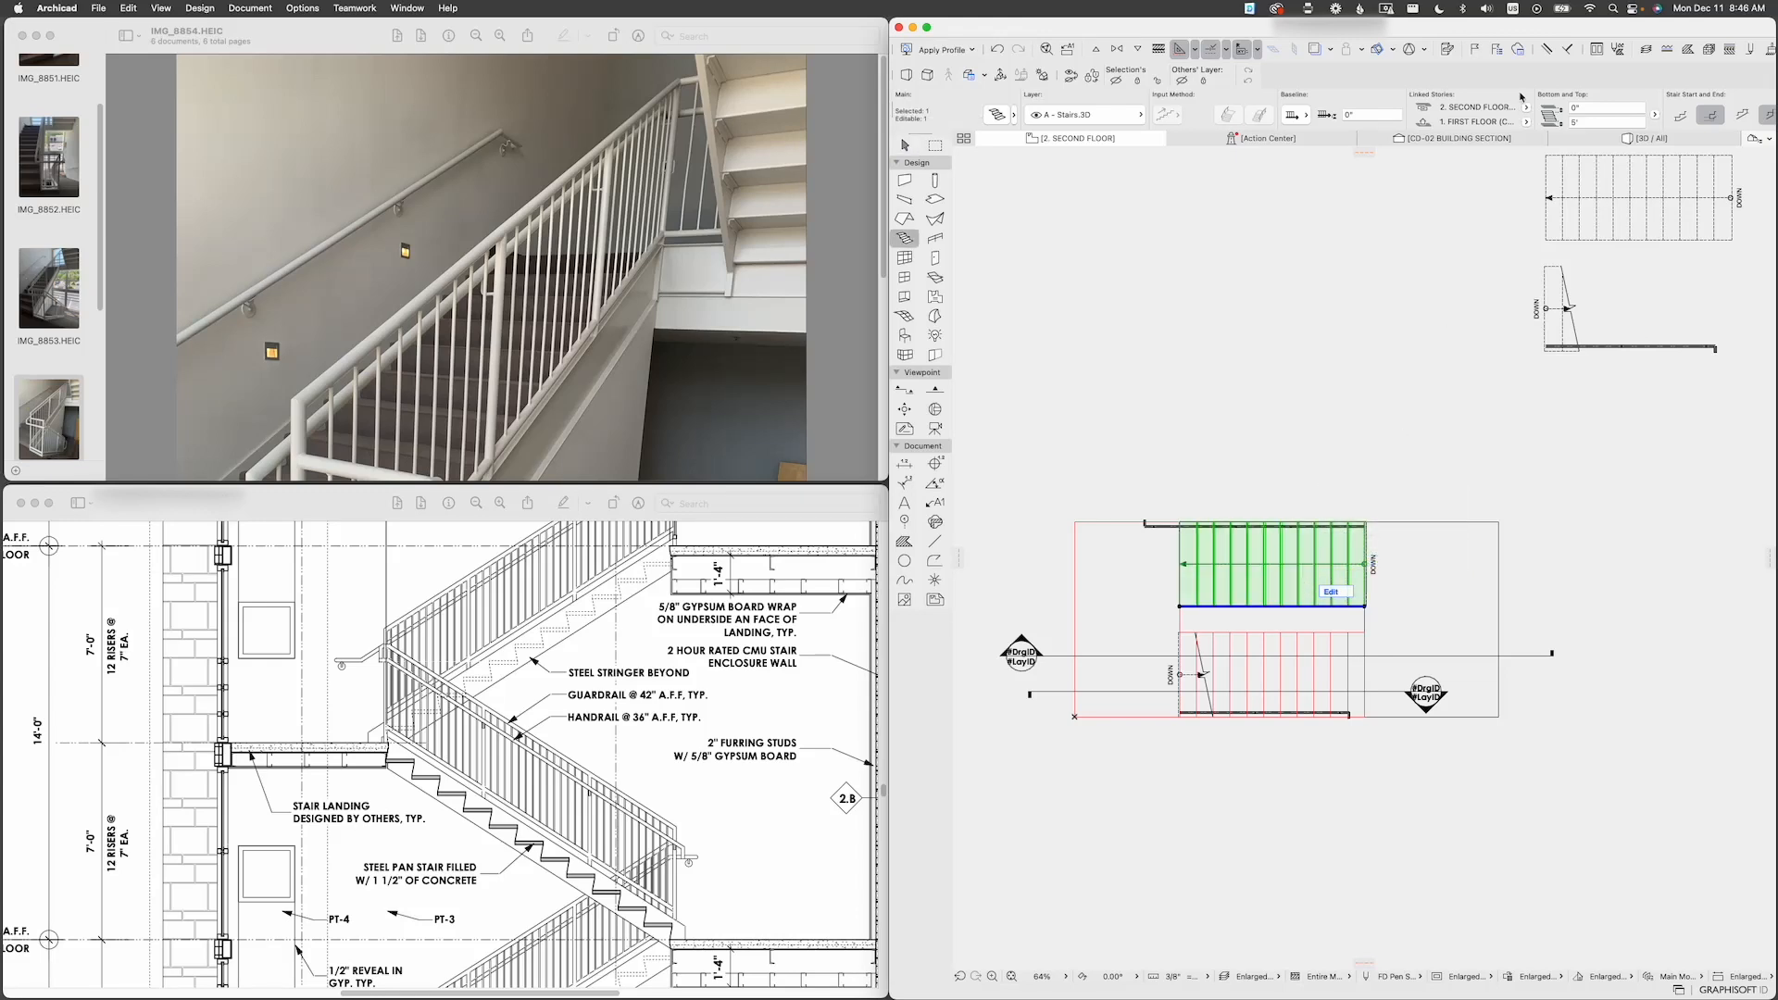
Step: Try linking the selected upper stair from 2. SECOND FLOOR to 3. THIRD FLOOR with a 0" bottom offset
click(998, 115)
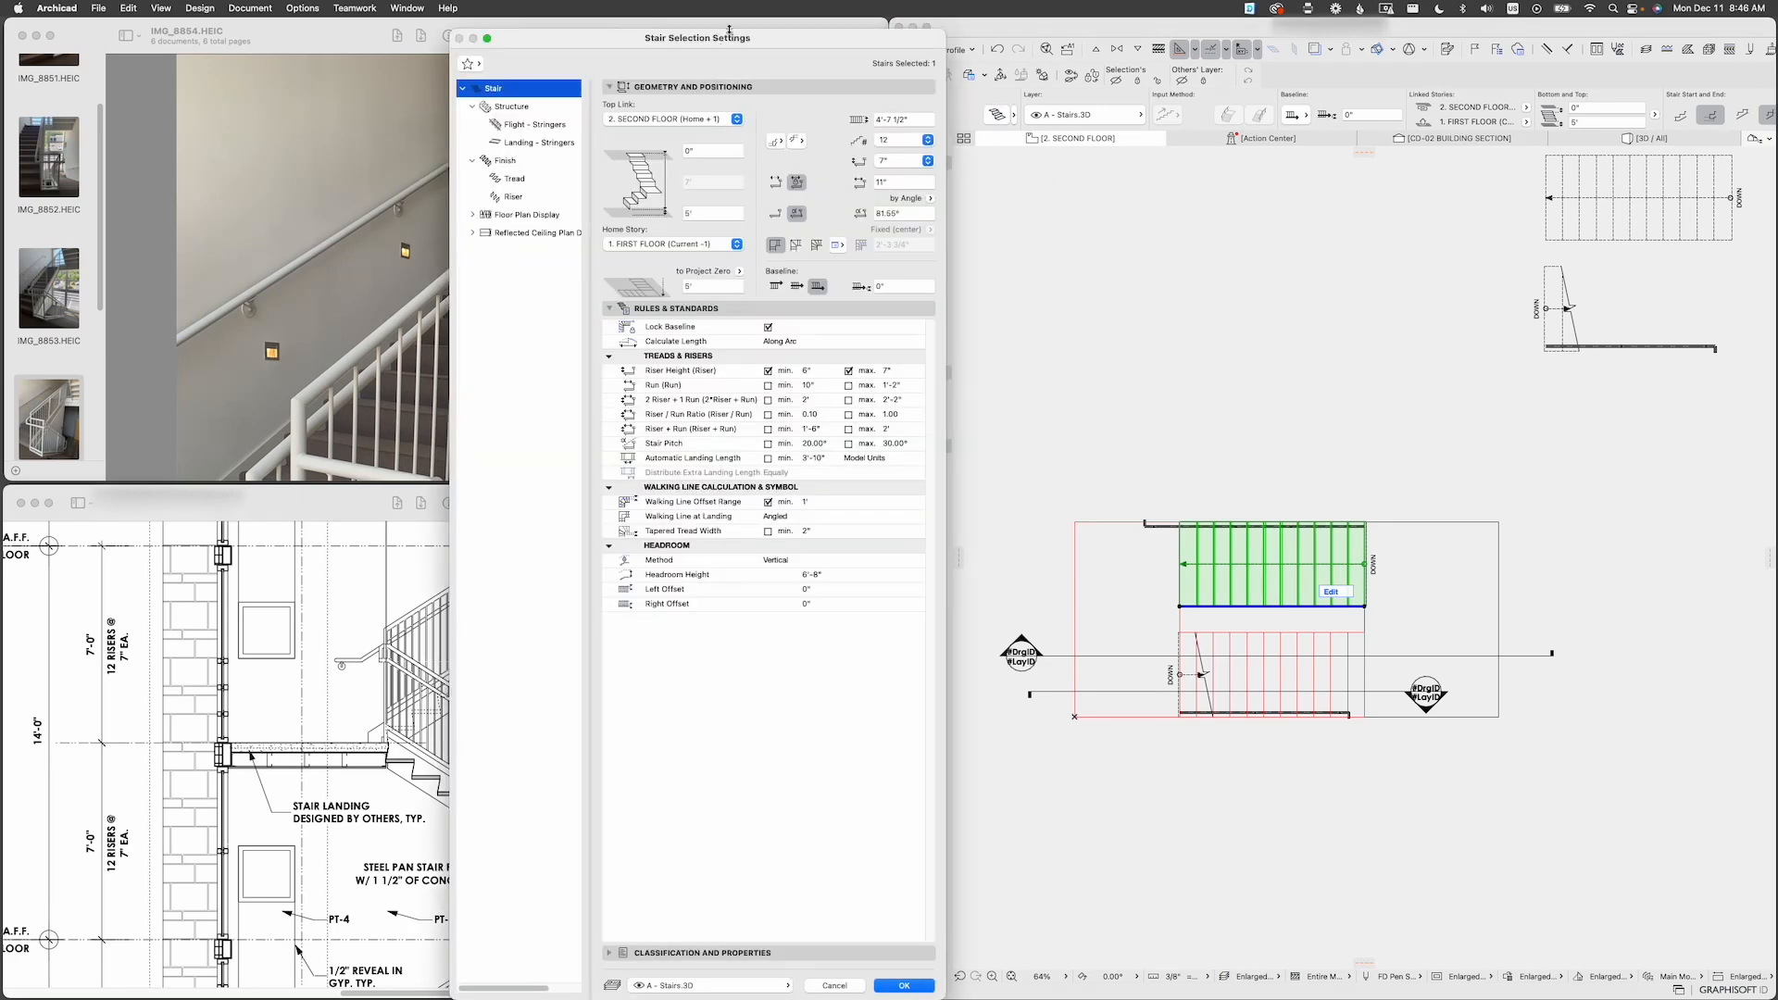
drag(729, 31, 898, 205)
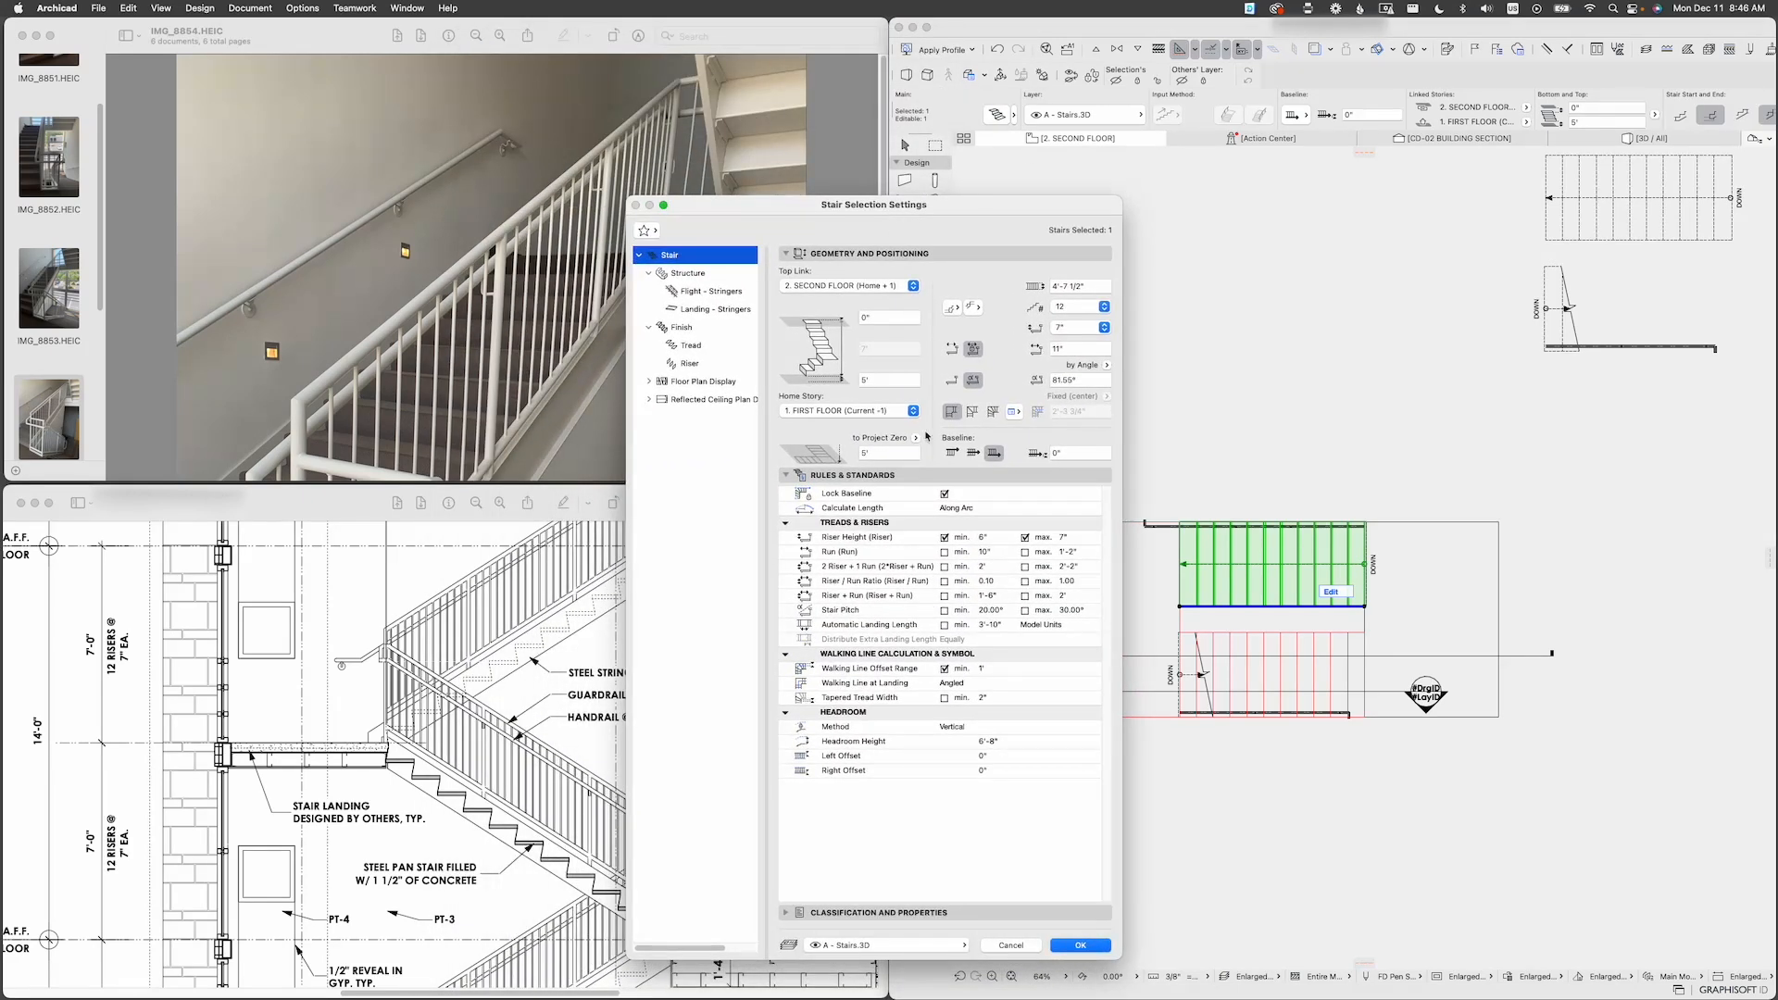
click(839, 412)
click(839, 397)
click(873, 381)
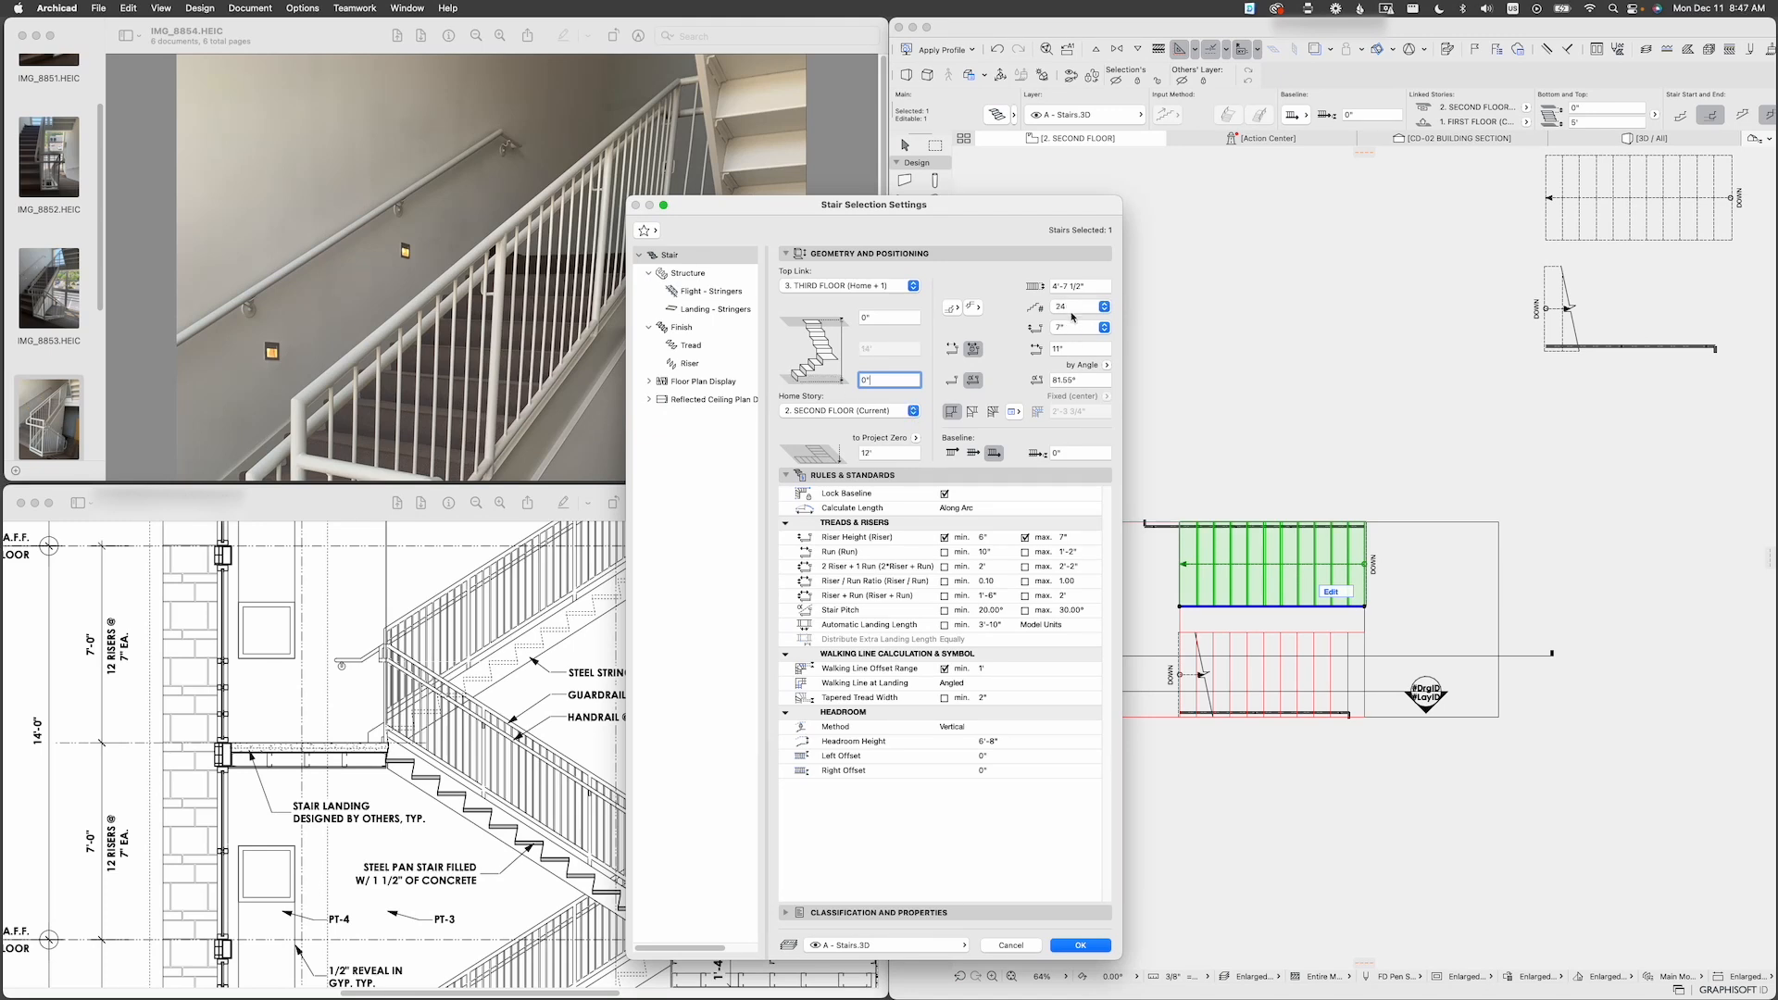
Step: Try 27 risers for the selected stair and return it to 24 risers at 7" high
click(1090, 310)
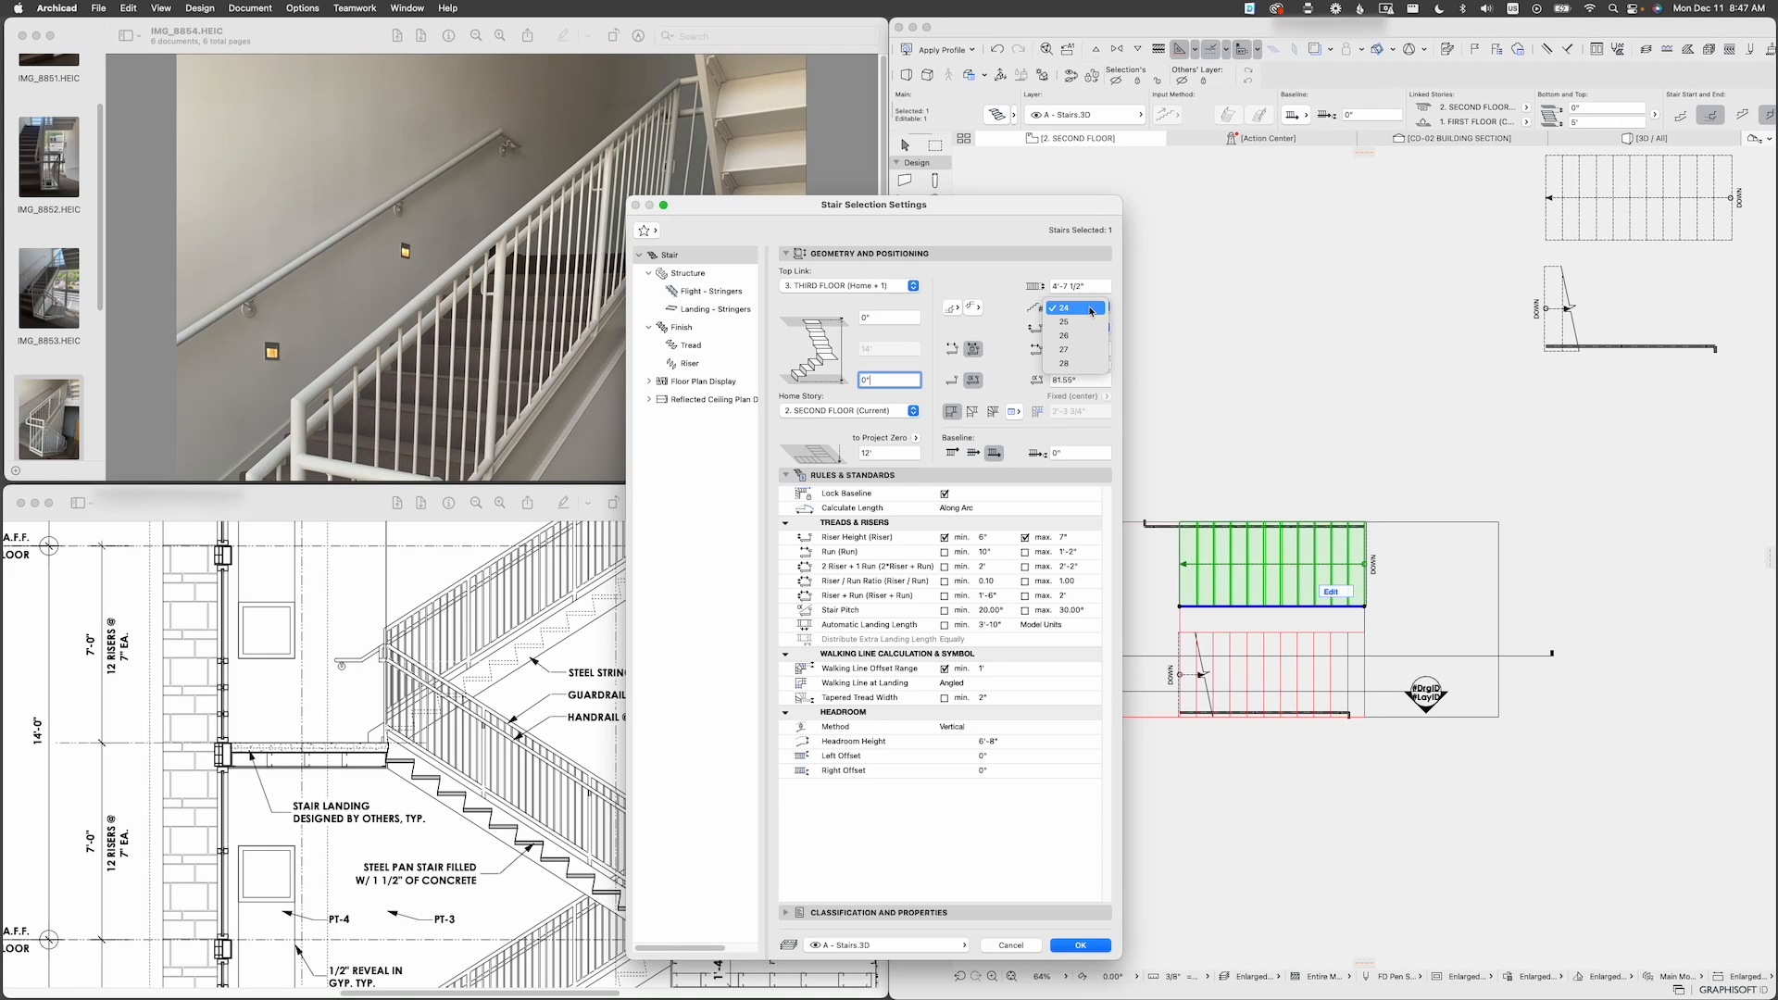
click(1090, 310)
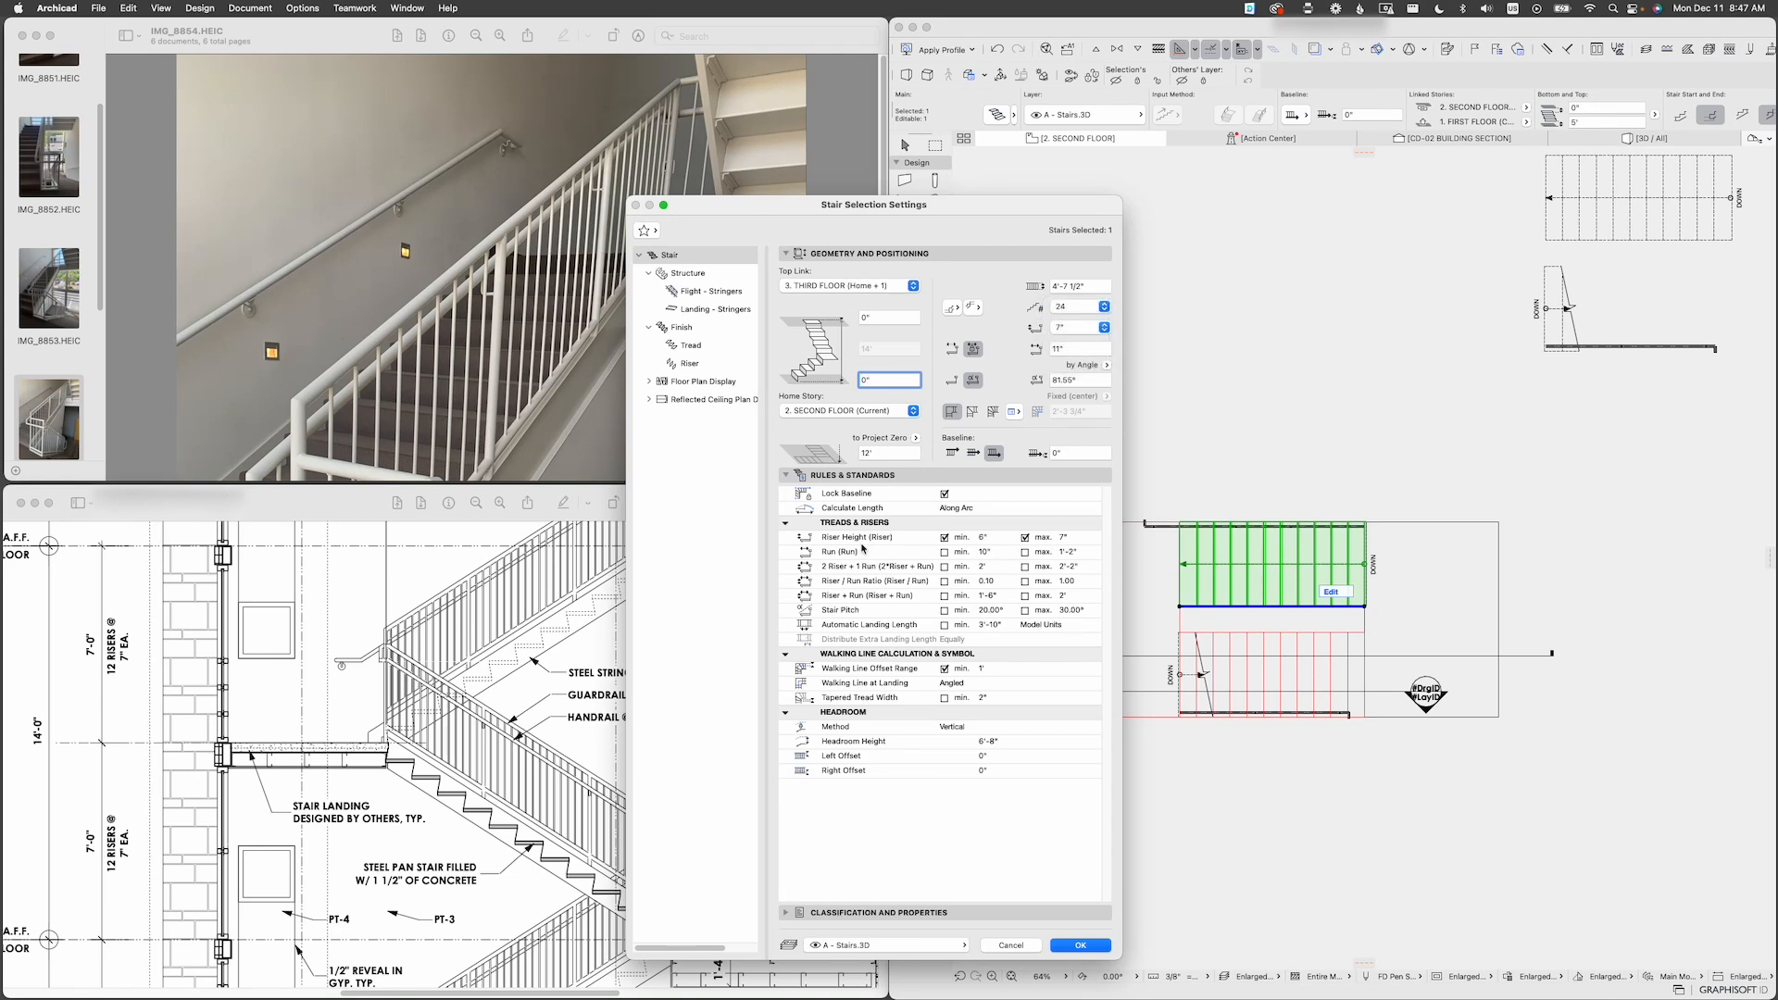
click(1090, 308)
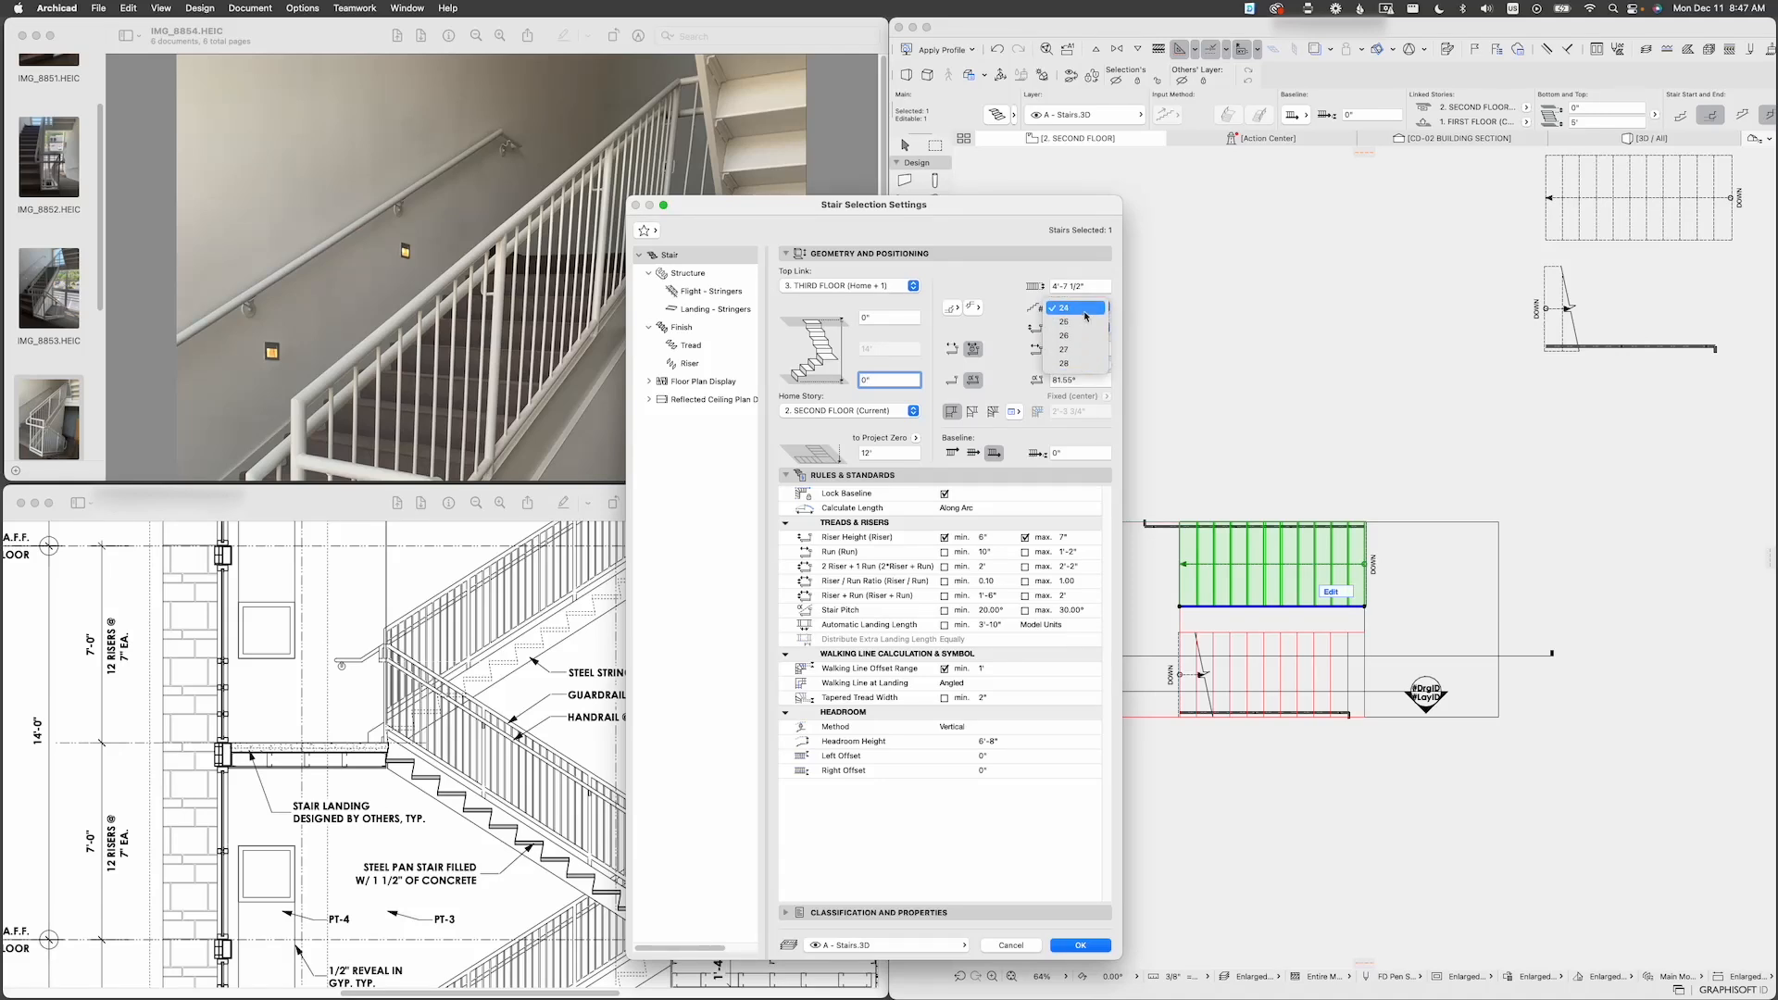
click(1085, 349)
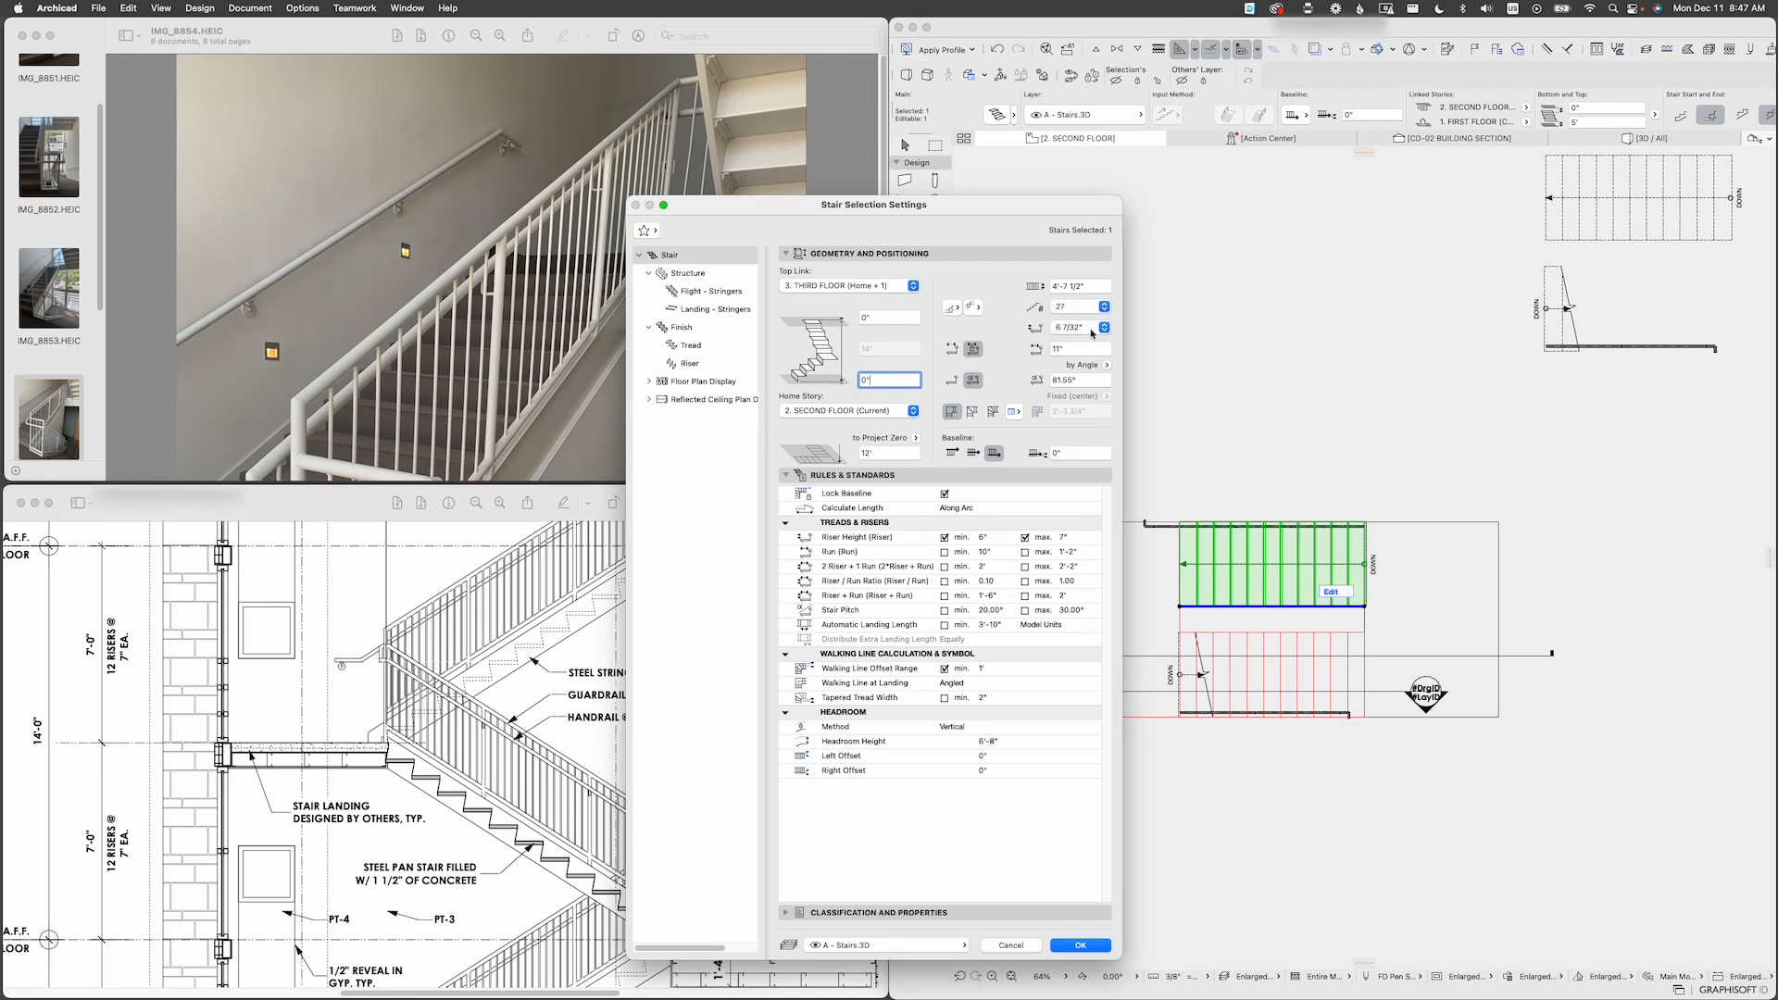
click(1104, 326)
key(Up)
key(Up)
key(Up)
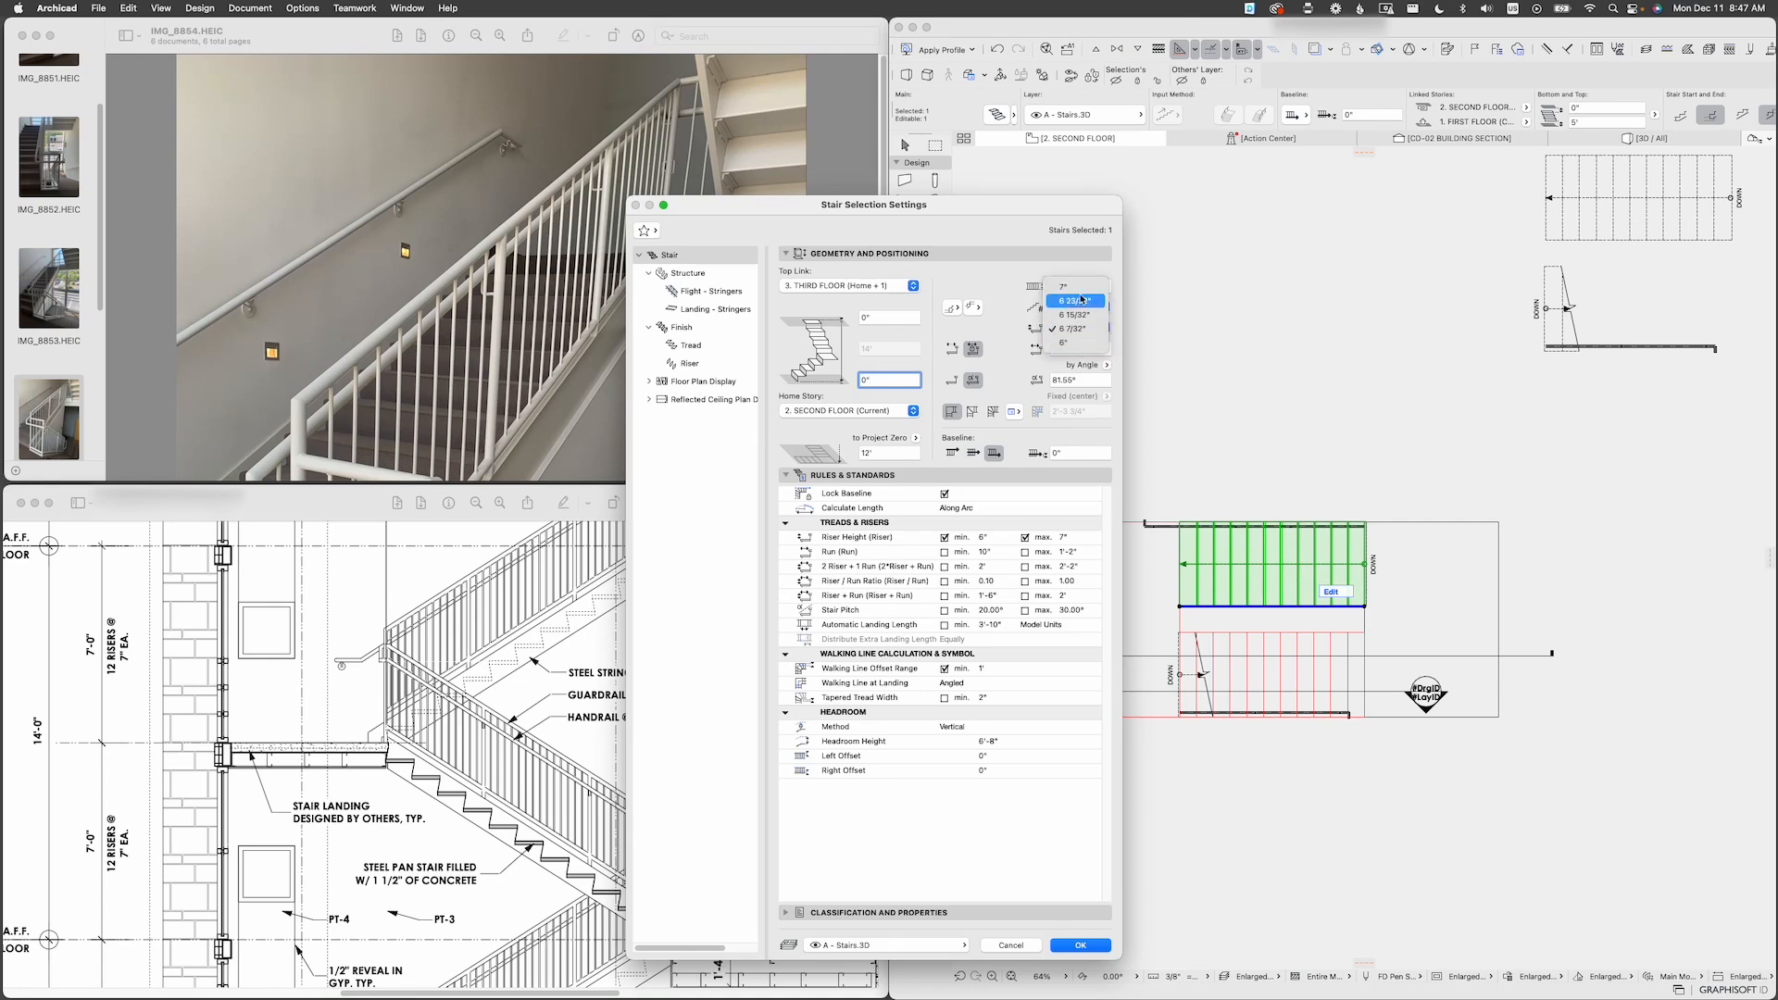
key(Return)
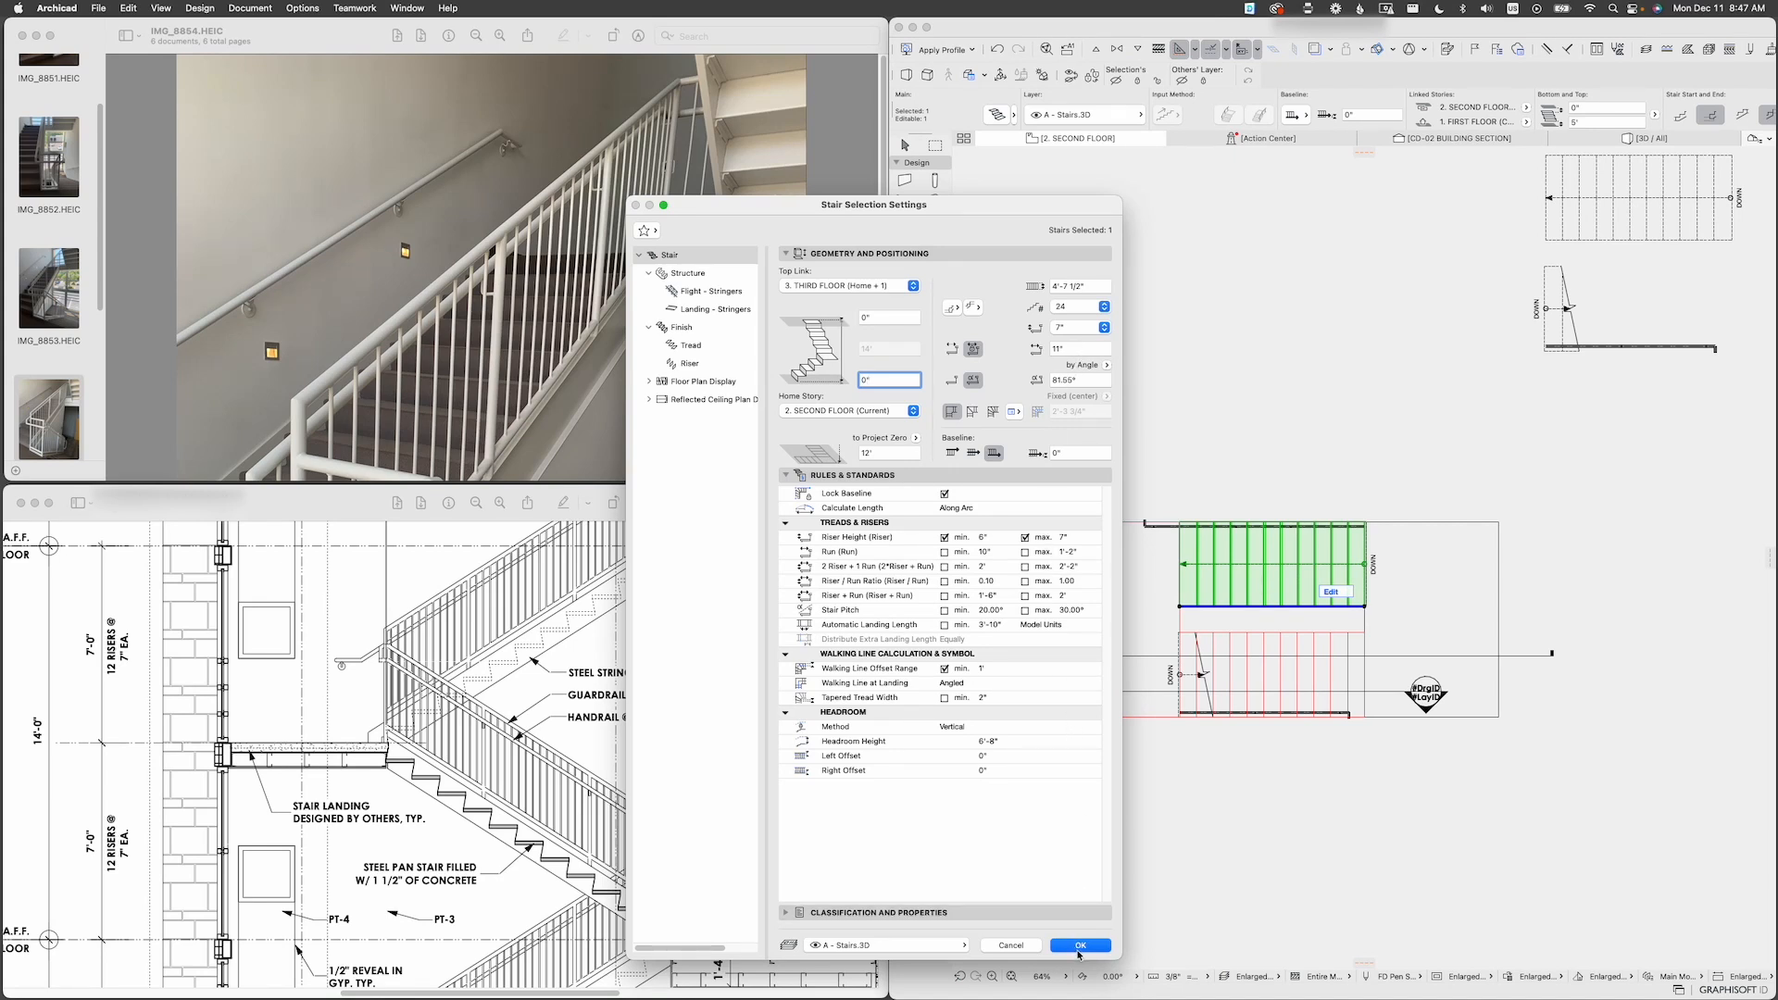
Step: Apply the 24-riser settings to the selected stair with a riser at start and end, and undo that change
click(1093, 285)
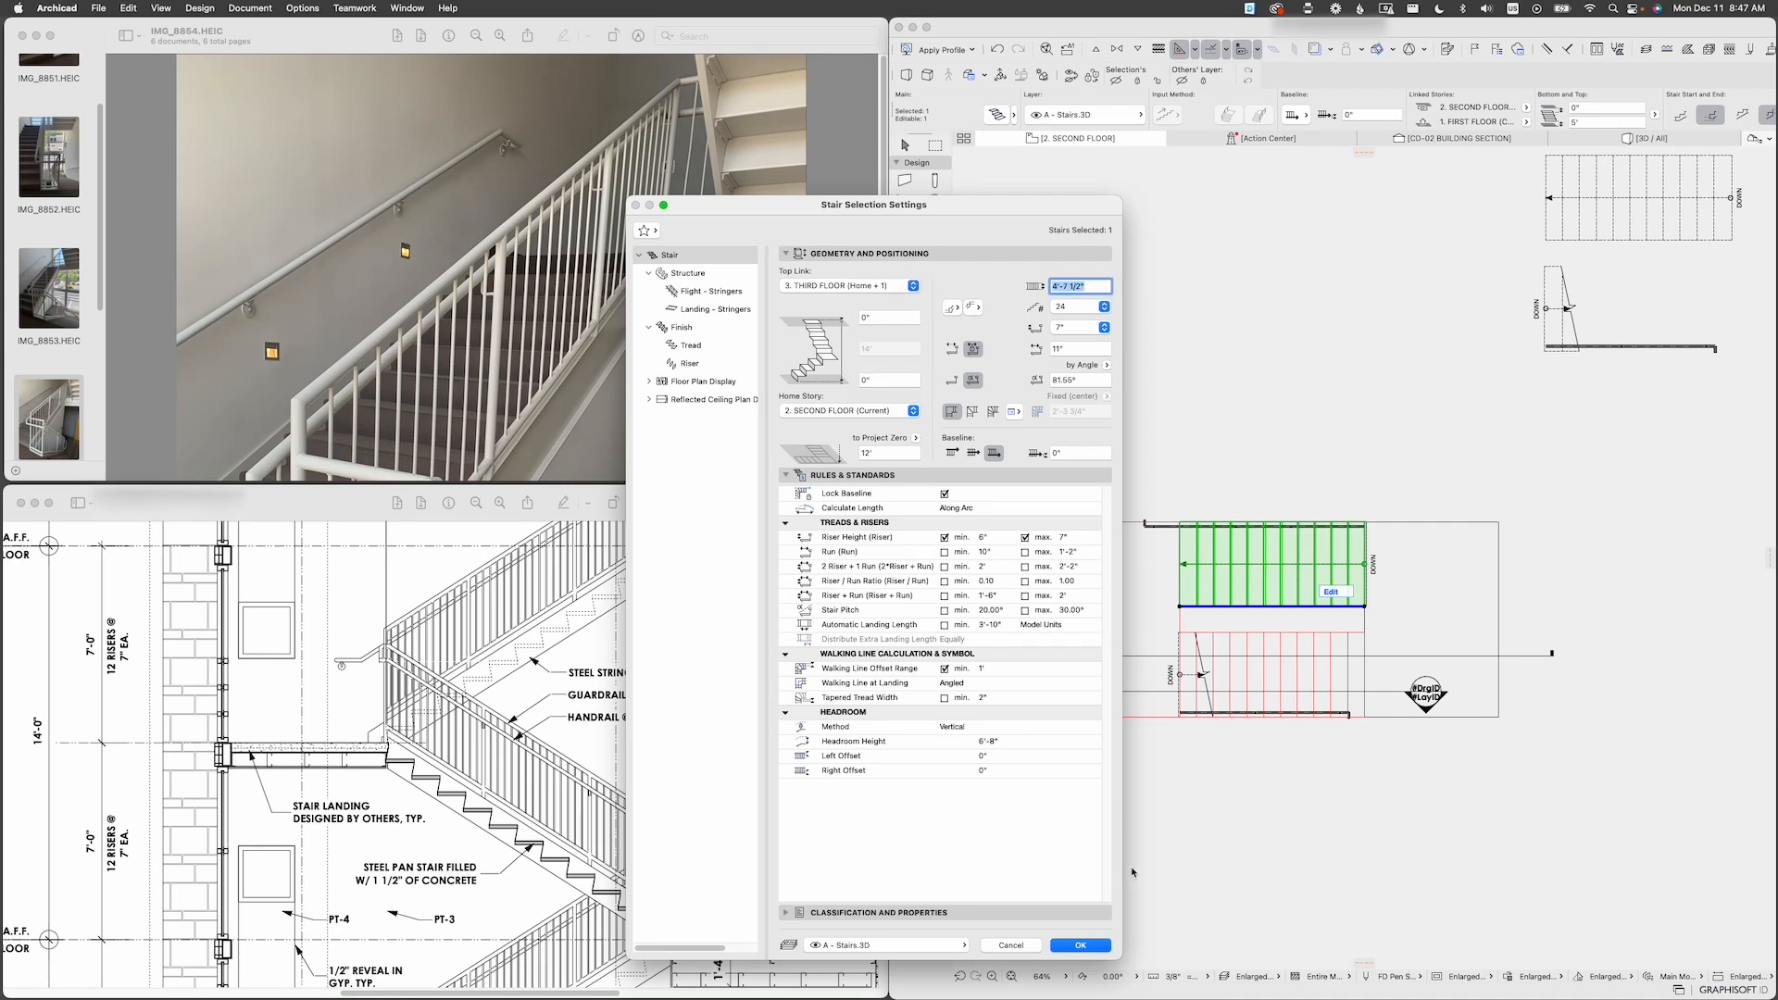
click(954, 308)
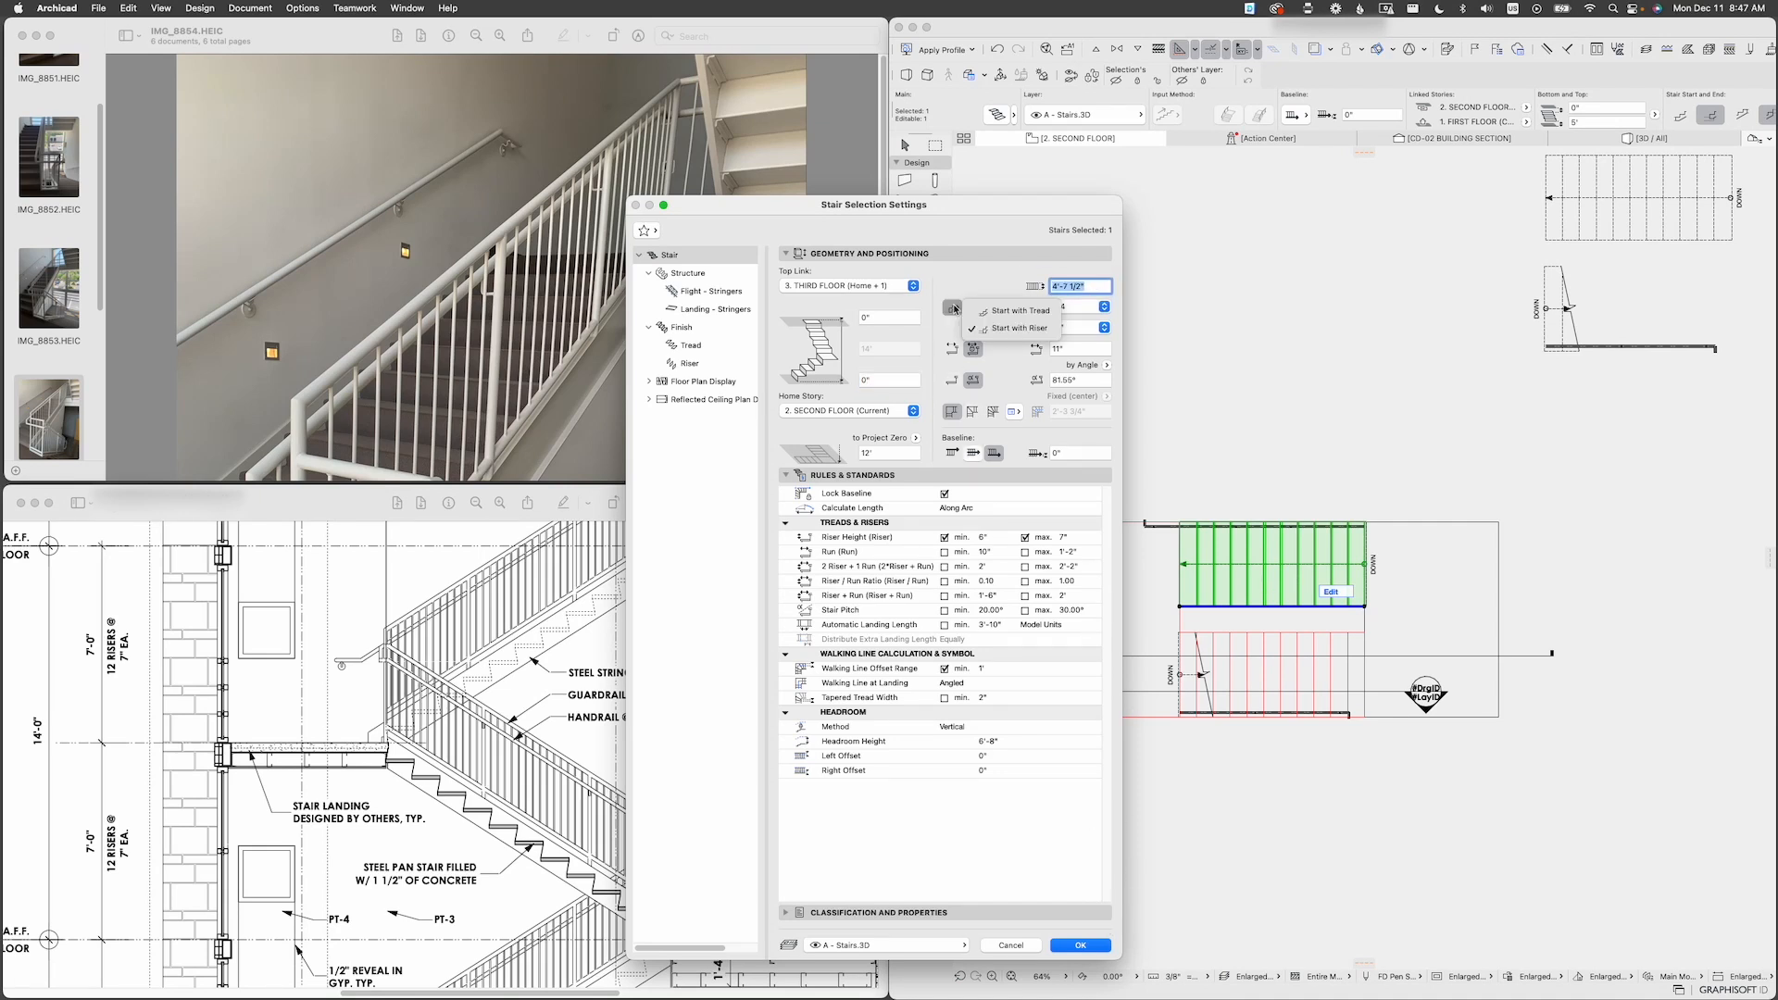
click(954, 310)
click(974, 309)
click(973, 309)
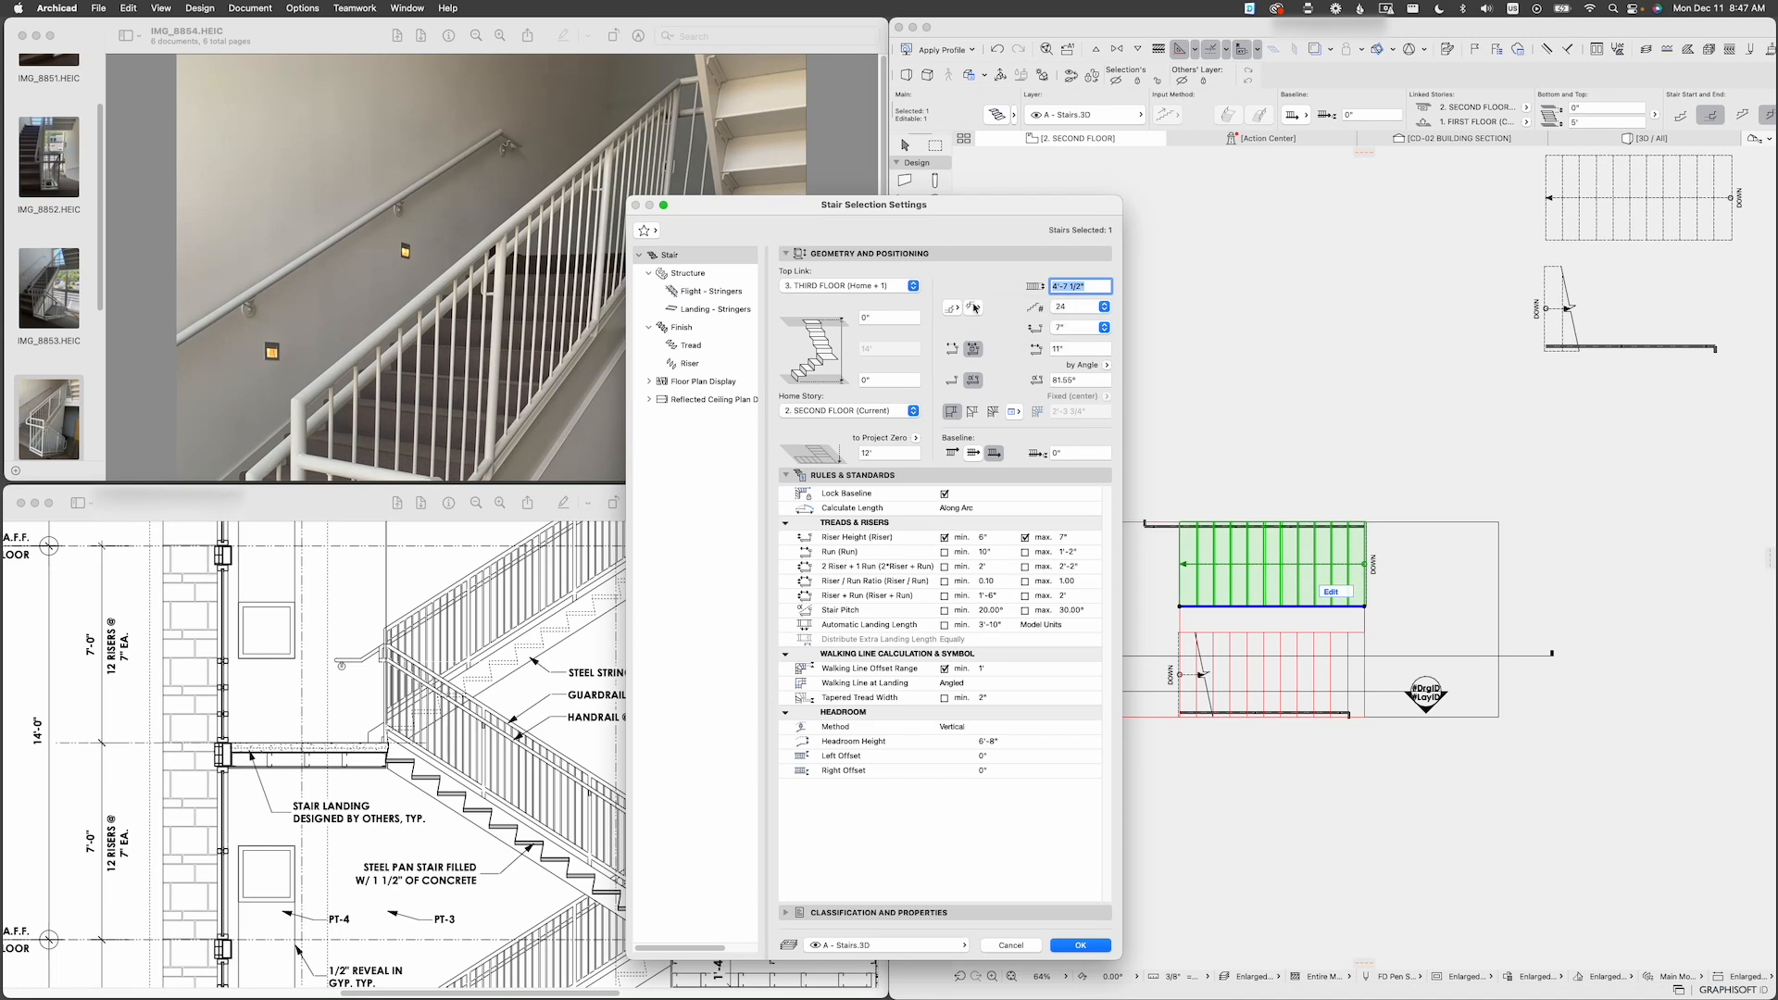
click(973, 309)
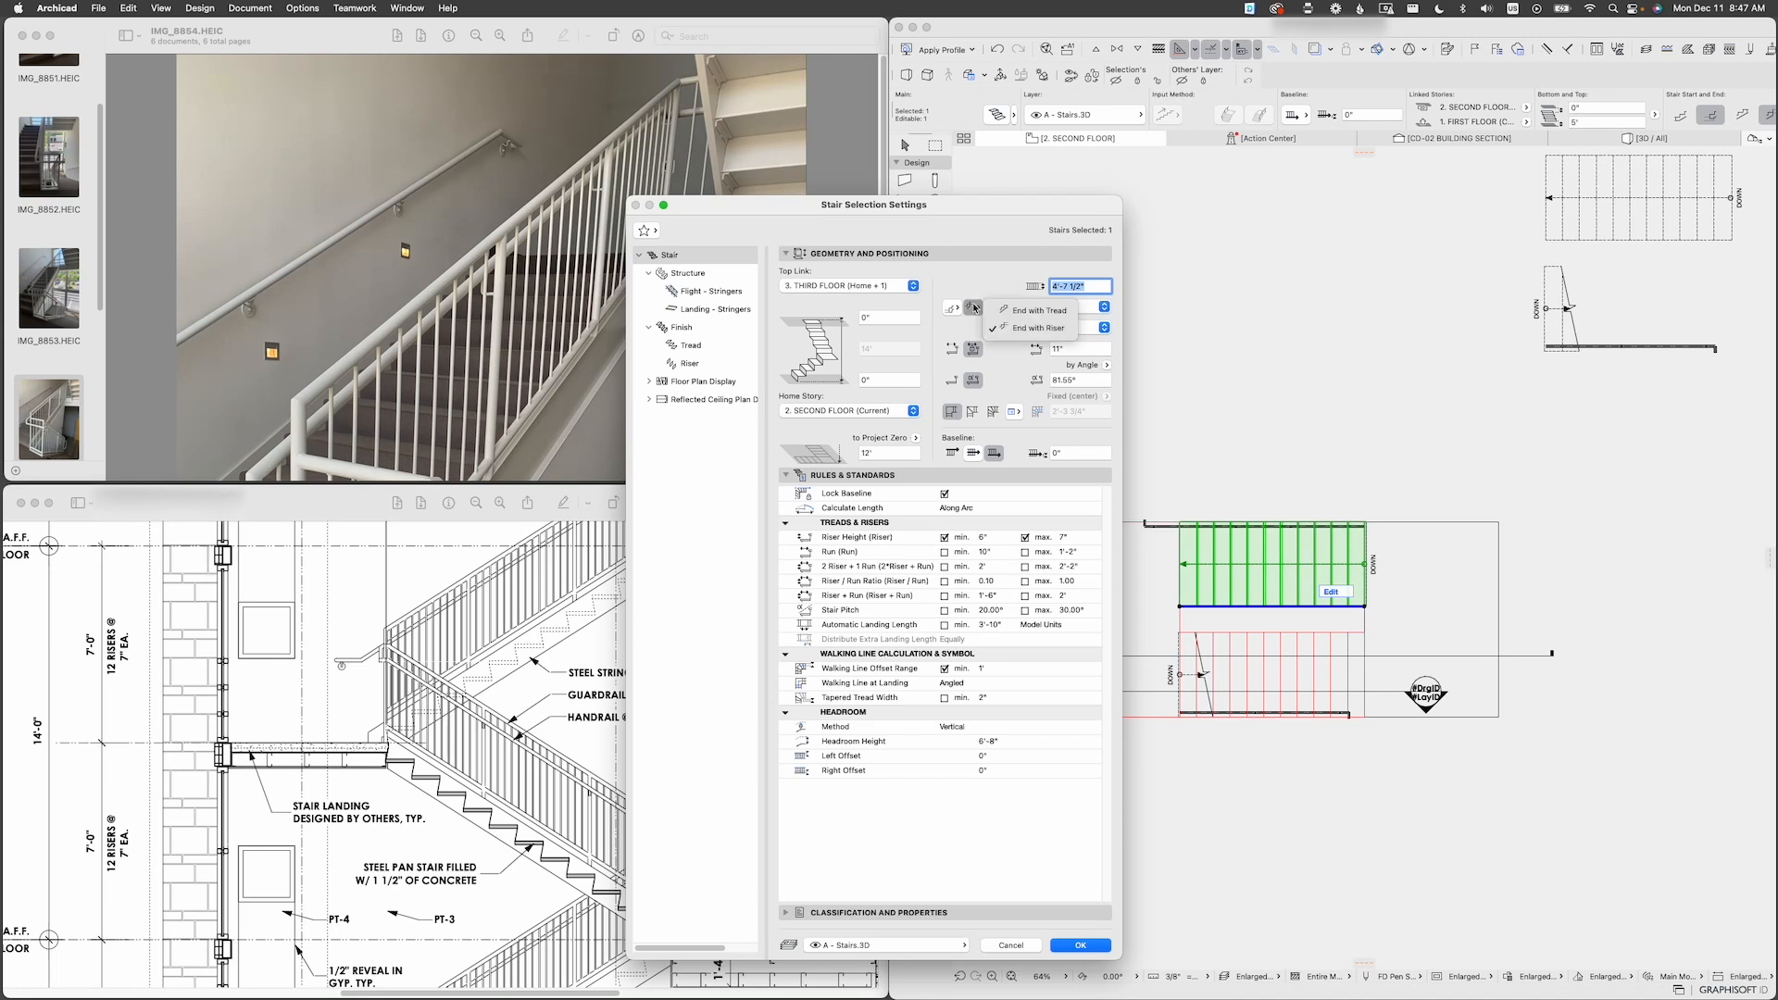
click(1032, 329)
click(1080, 946)
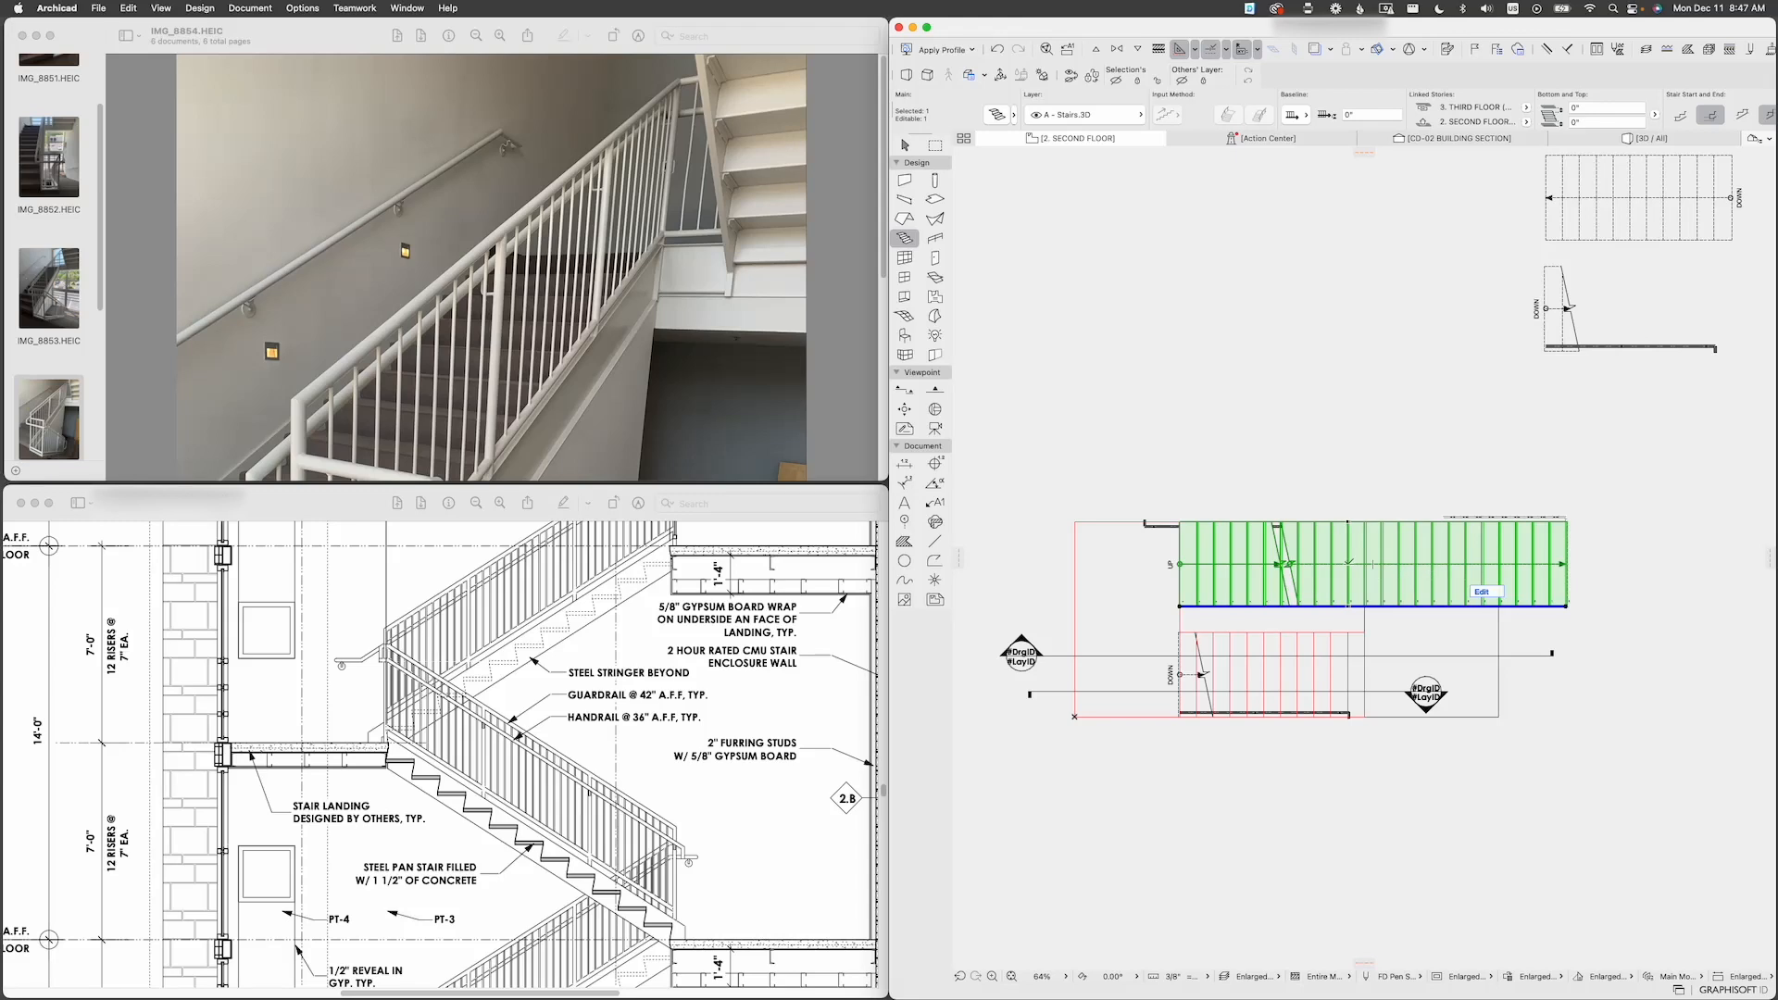
click(997, 48)
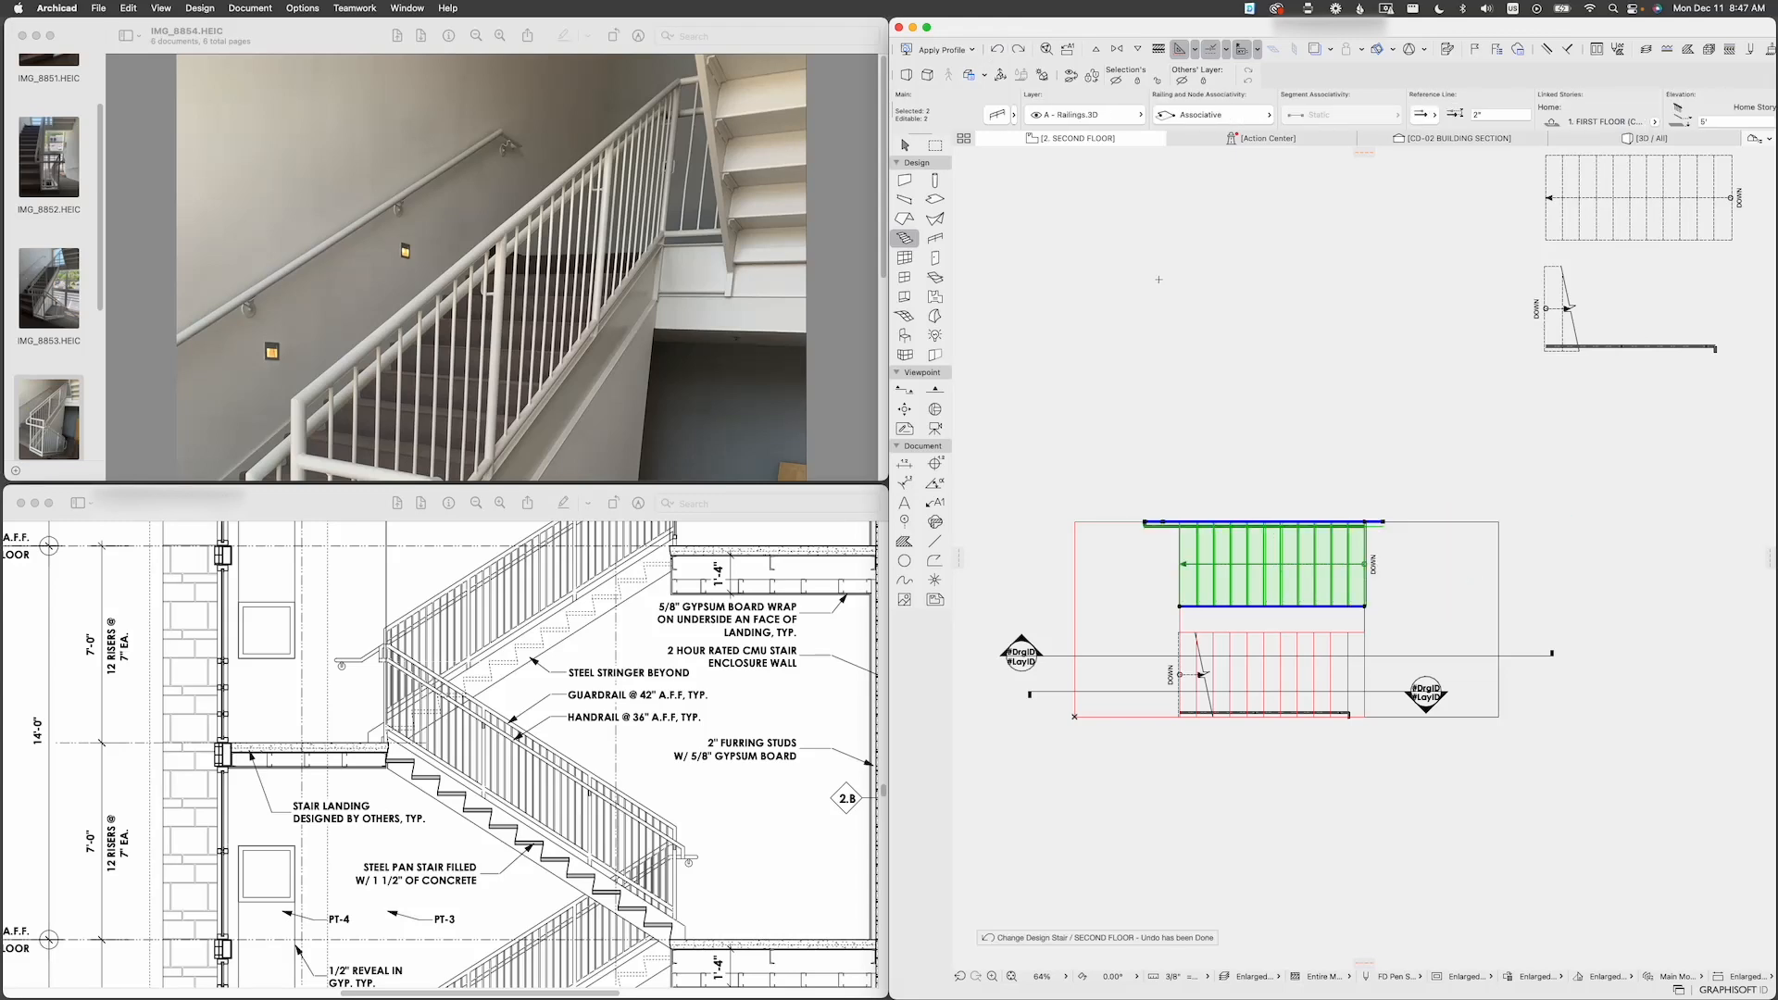
key(Escape)
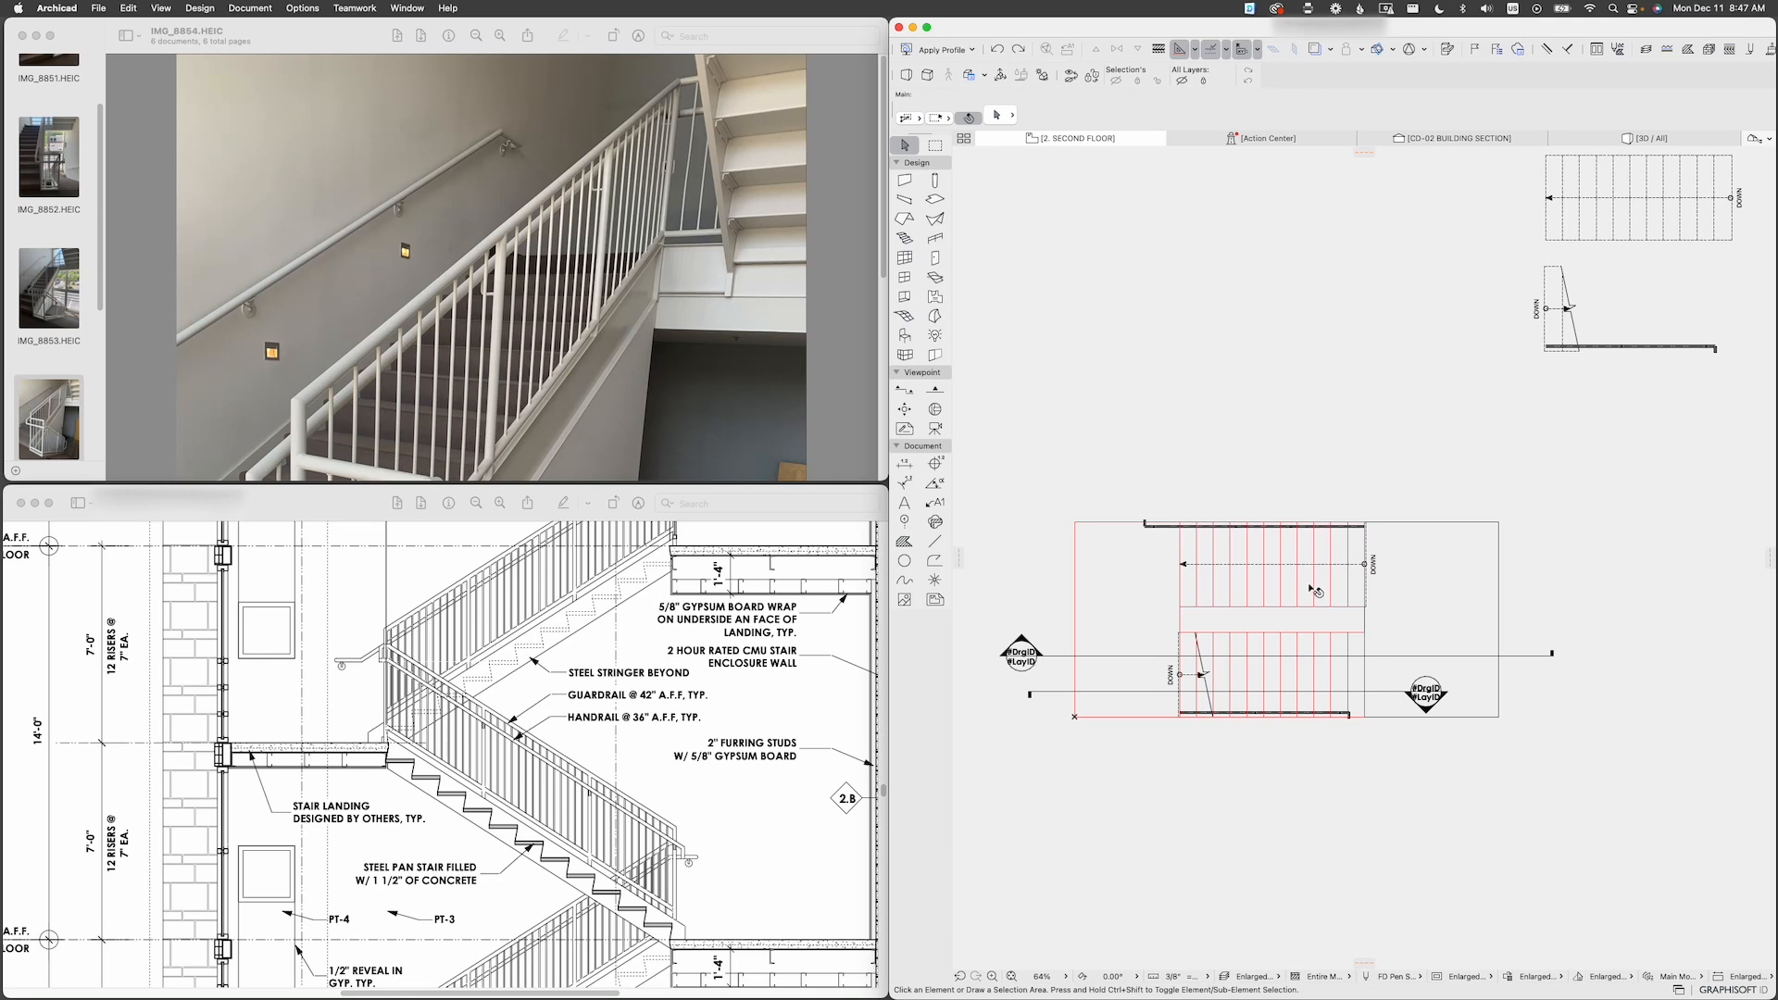
Step: Set the stair defaults to run from 2. SECOND FLOOR to 3. THIRD FLOOR with a 0" bottom offset and 24 risers of 7"
click(1313, 590)
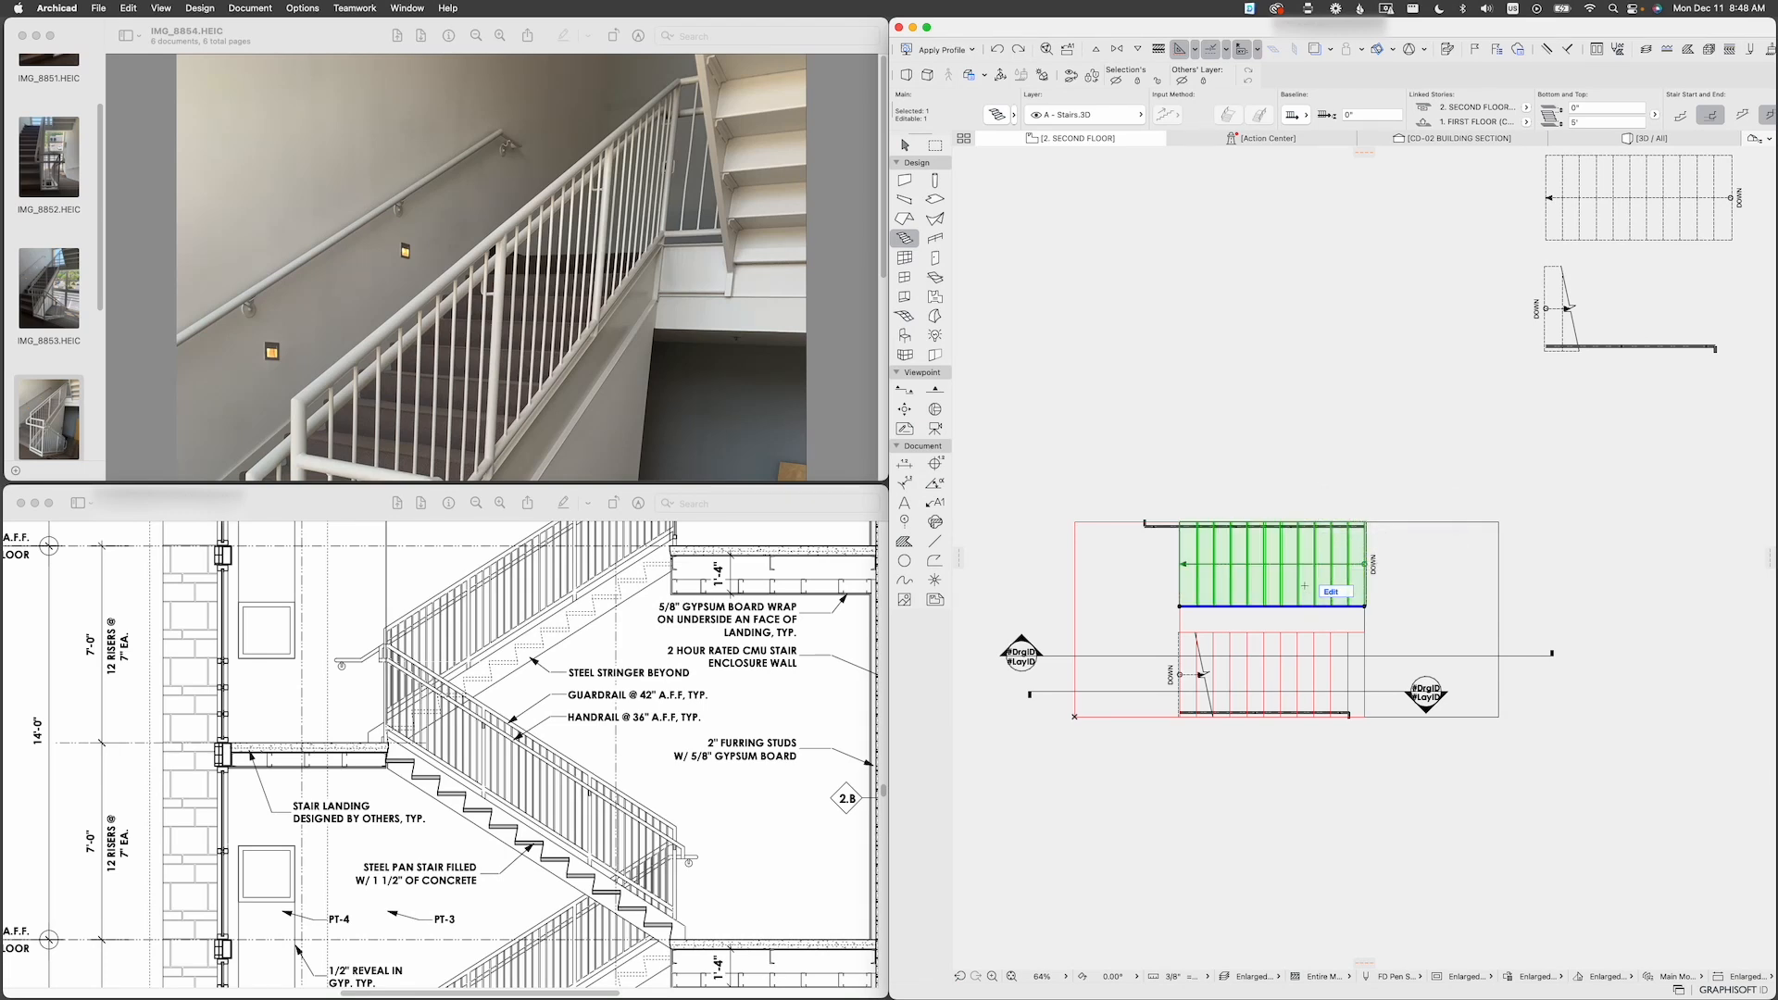
key(Escape)
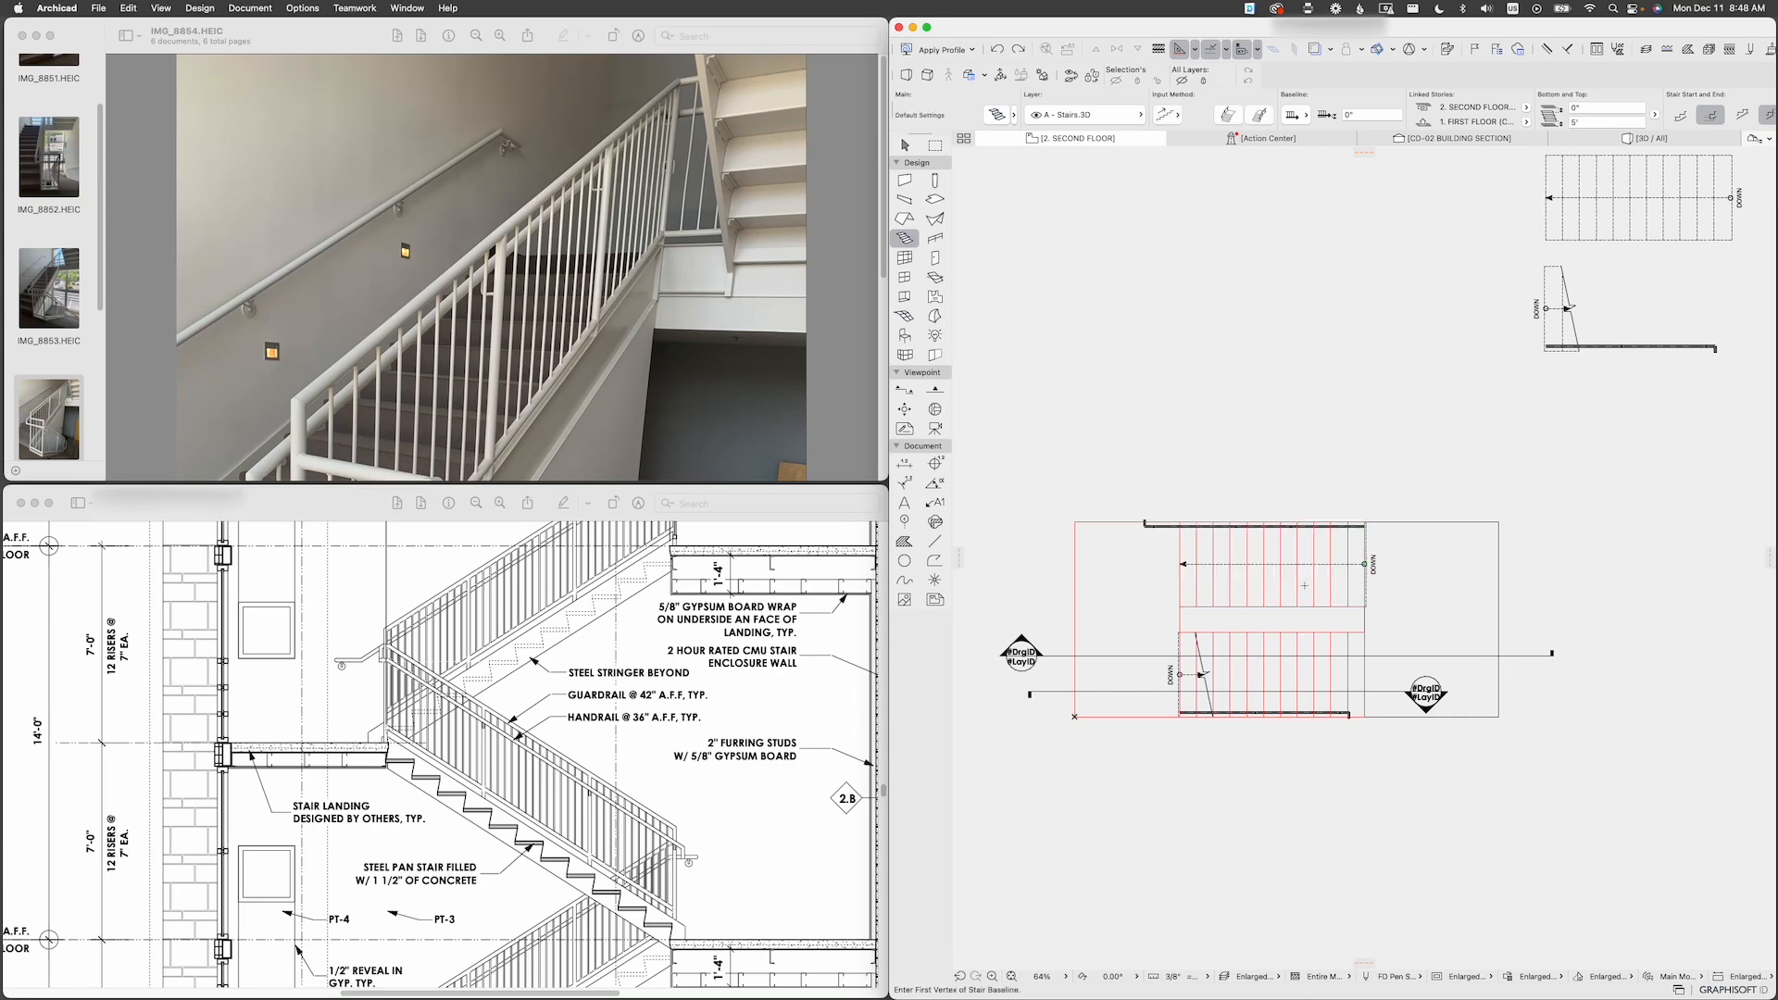
click(1006, 111)
click(884, 380)
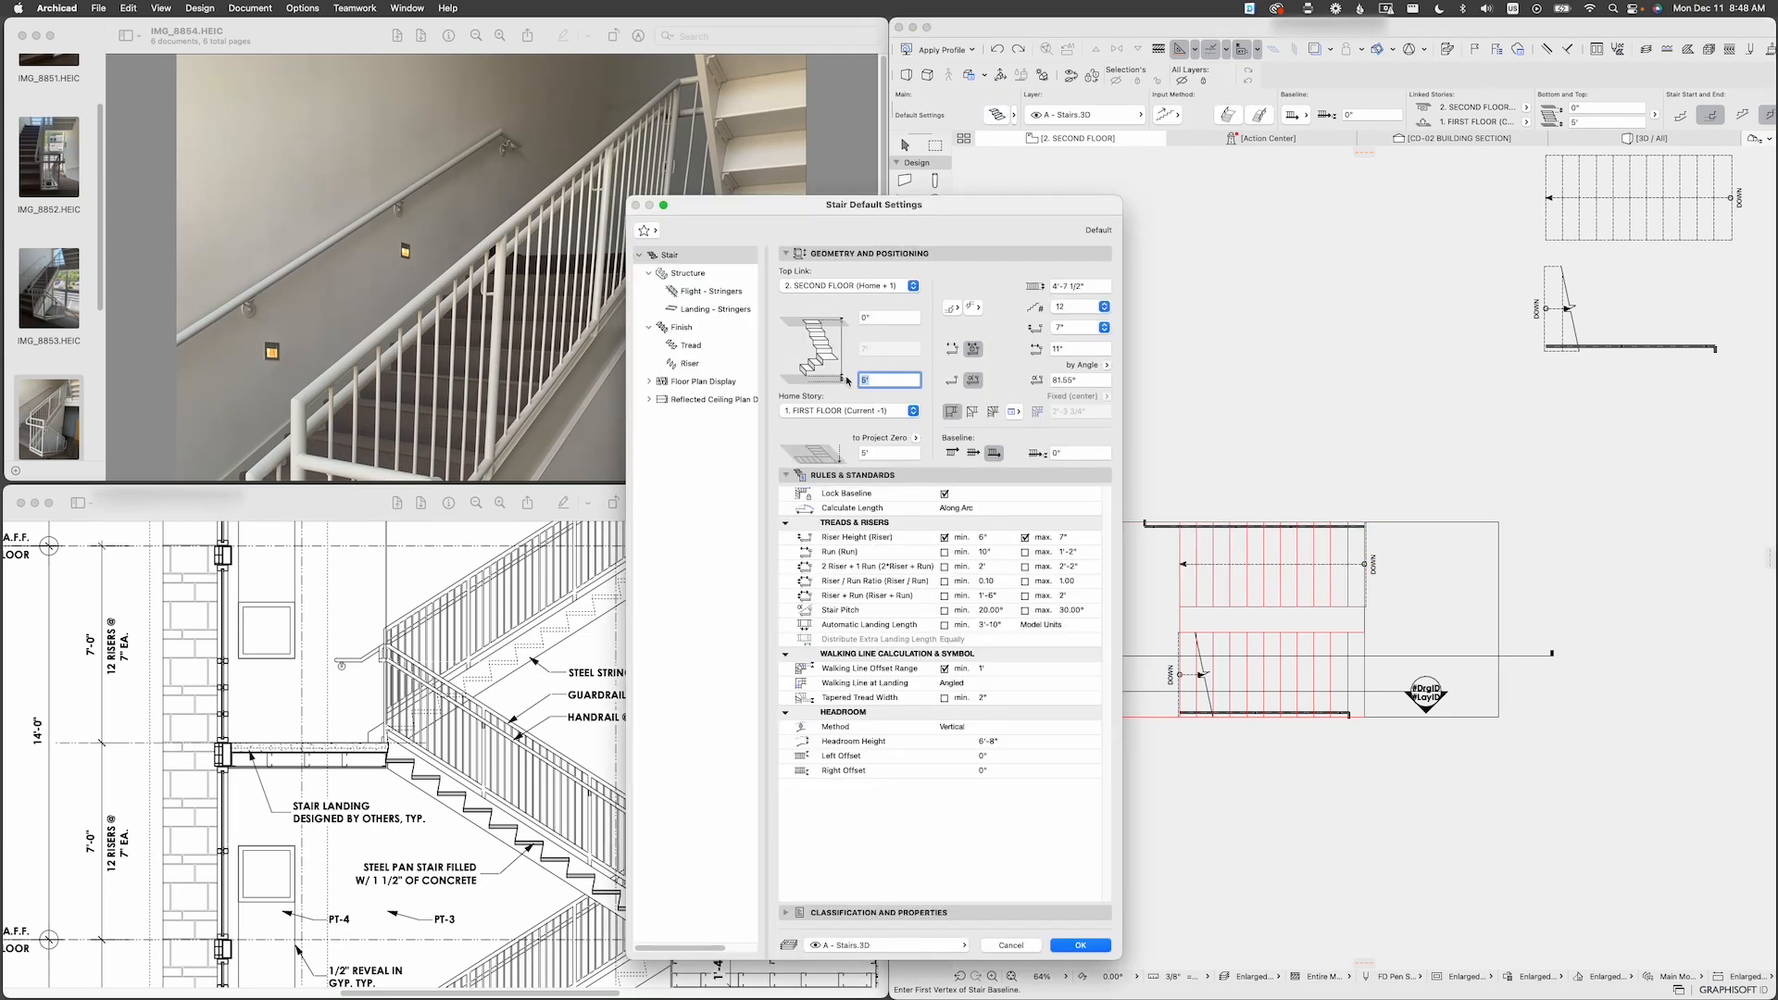
click(862, 414)
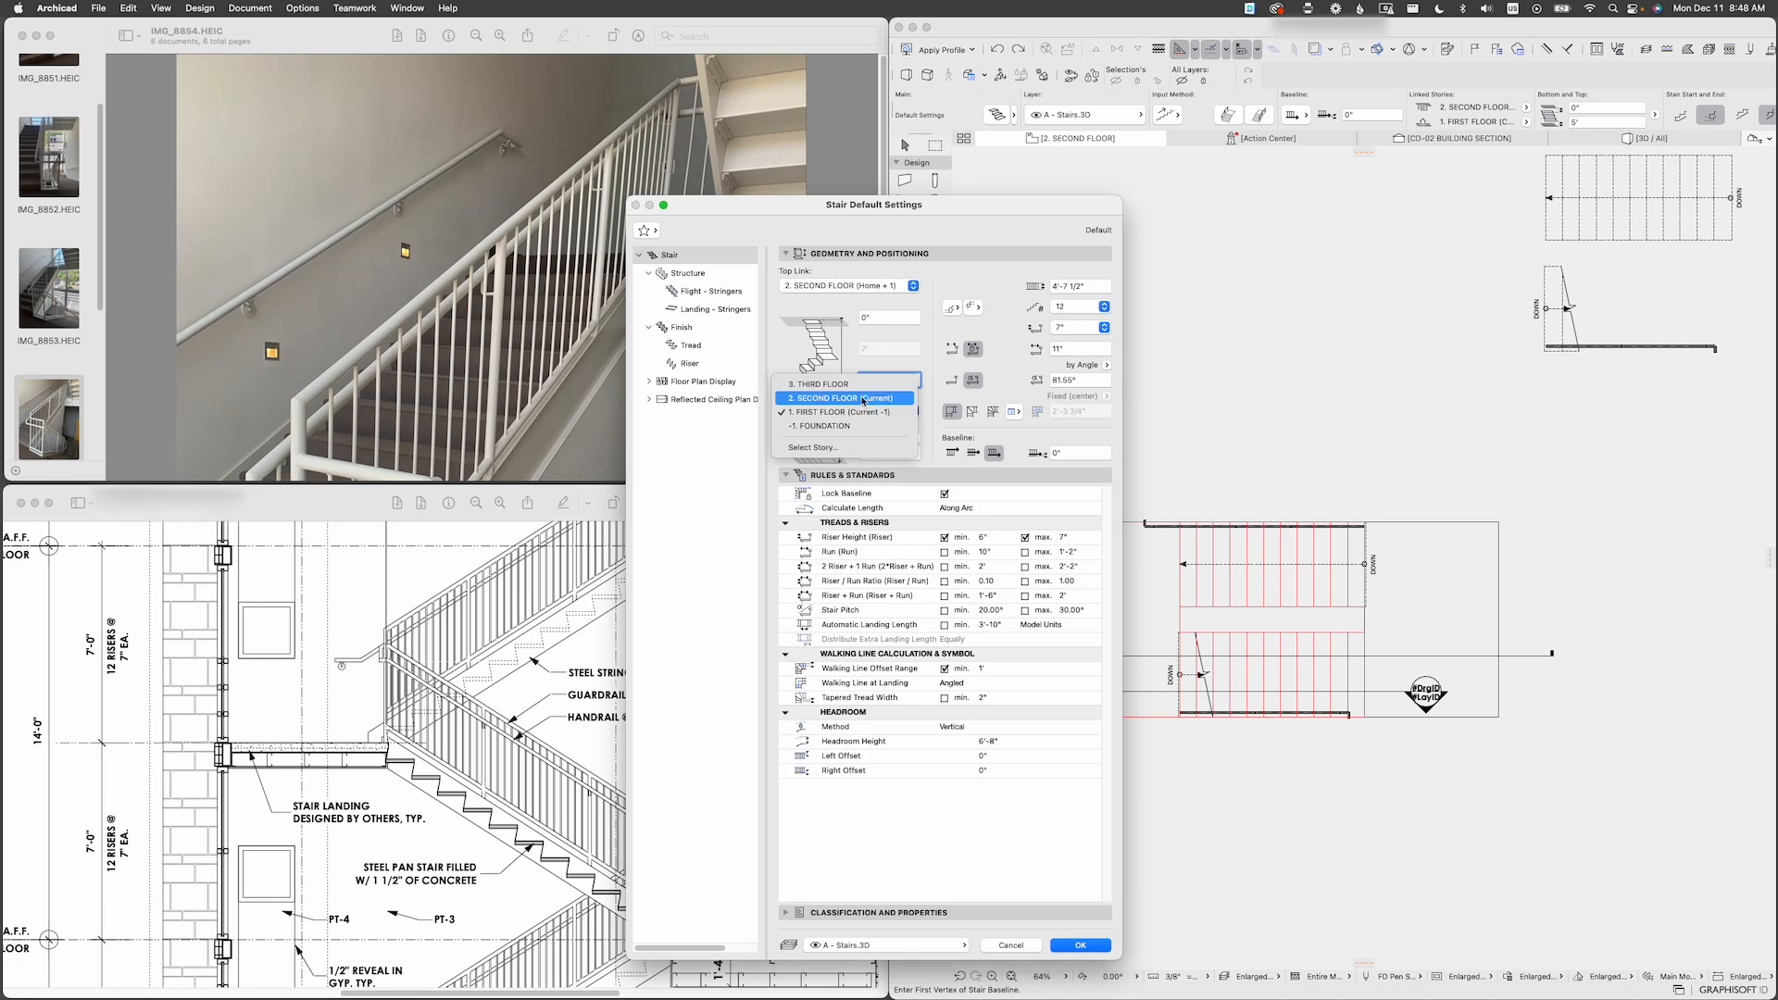
click(862, 395)
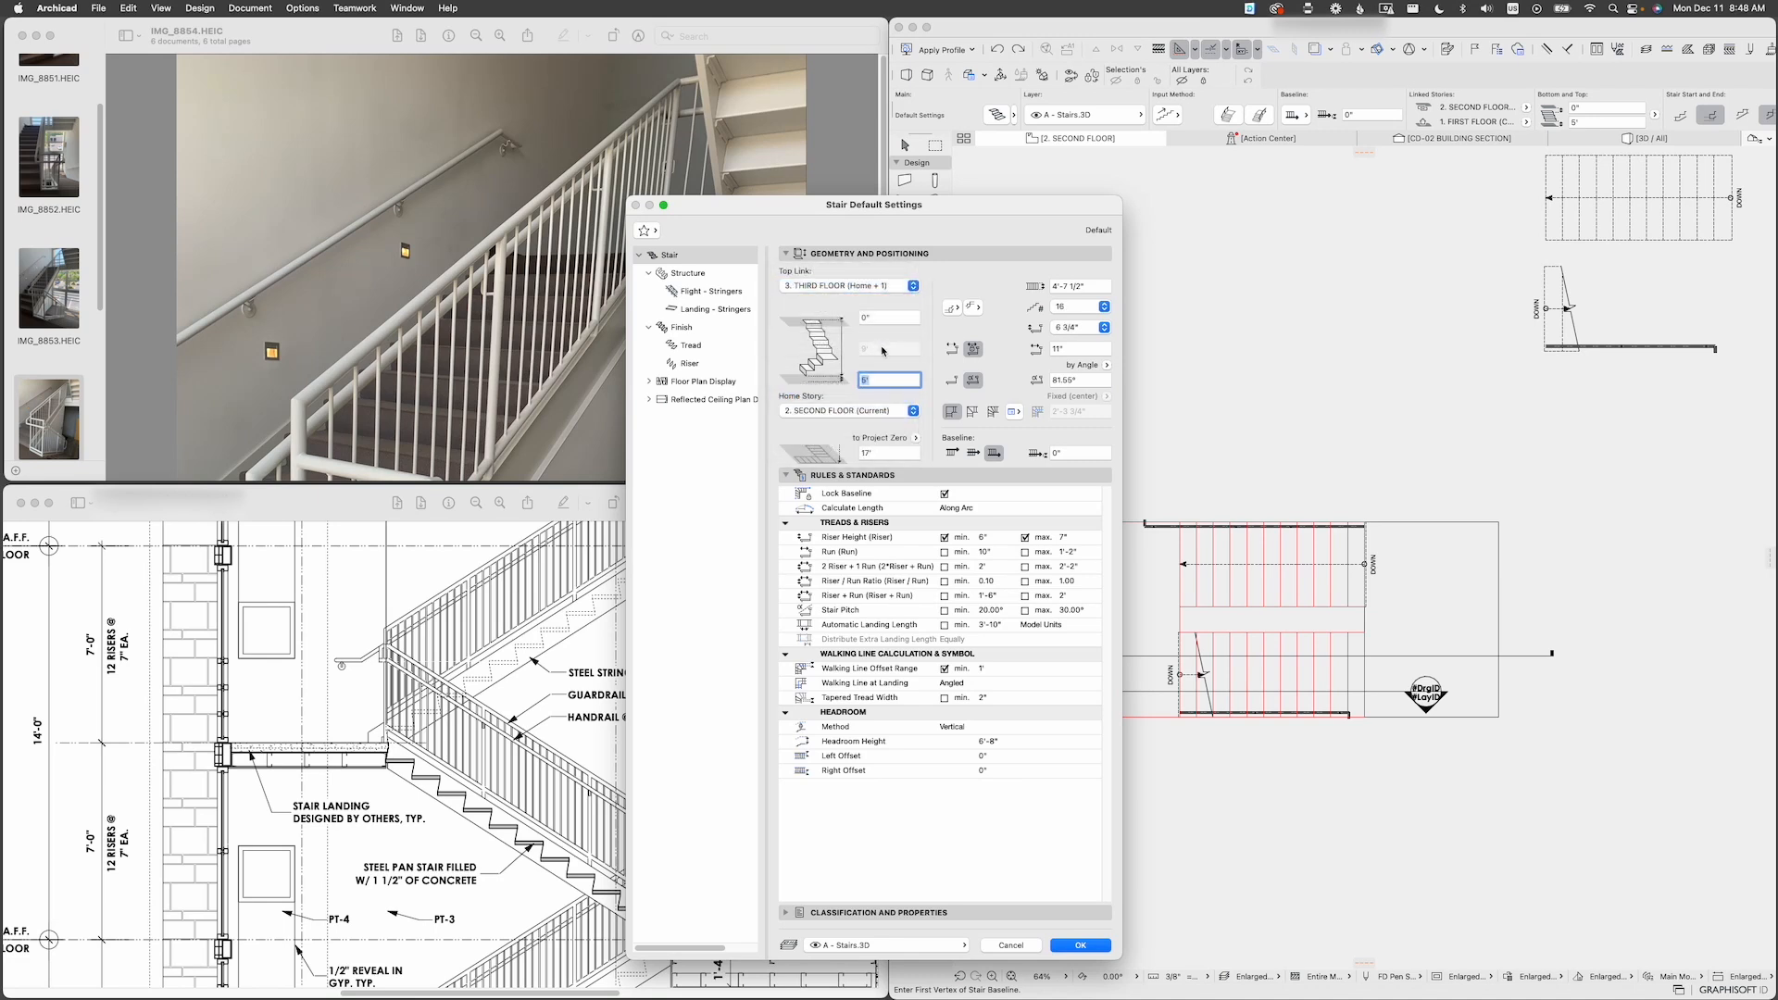
click(1088, 309)
click(1066, 309)
click(1065, 286)
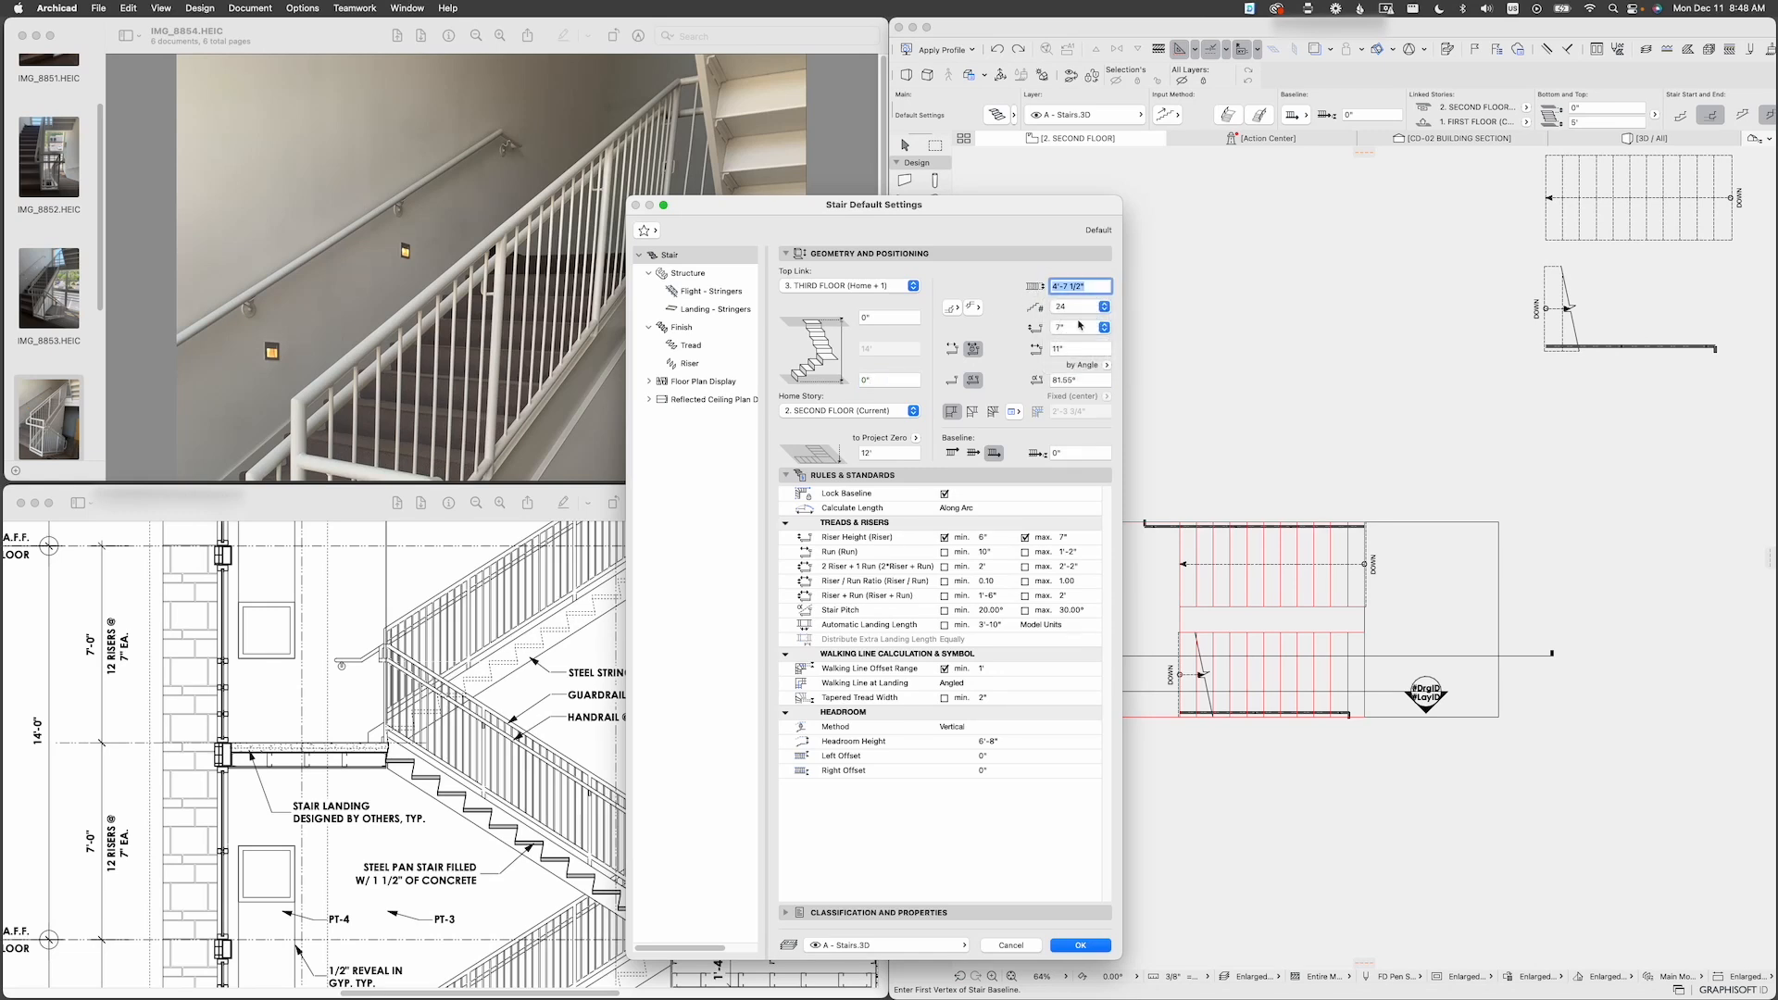
click(1066, 945)
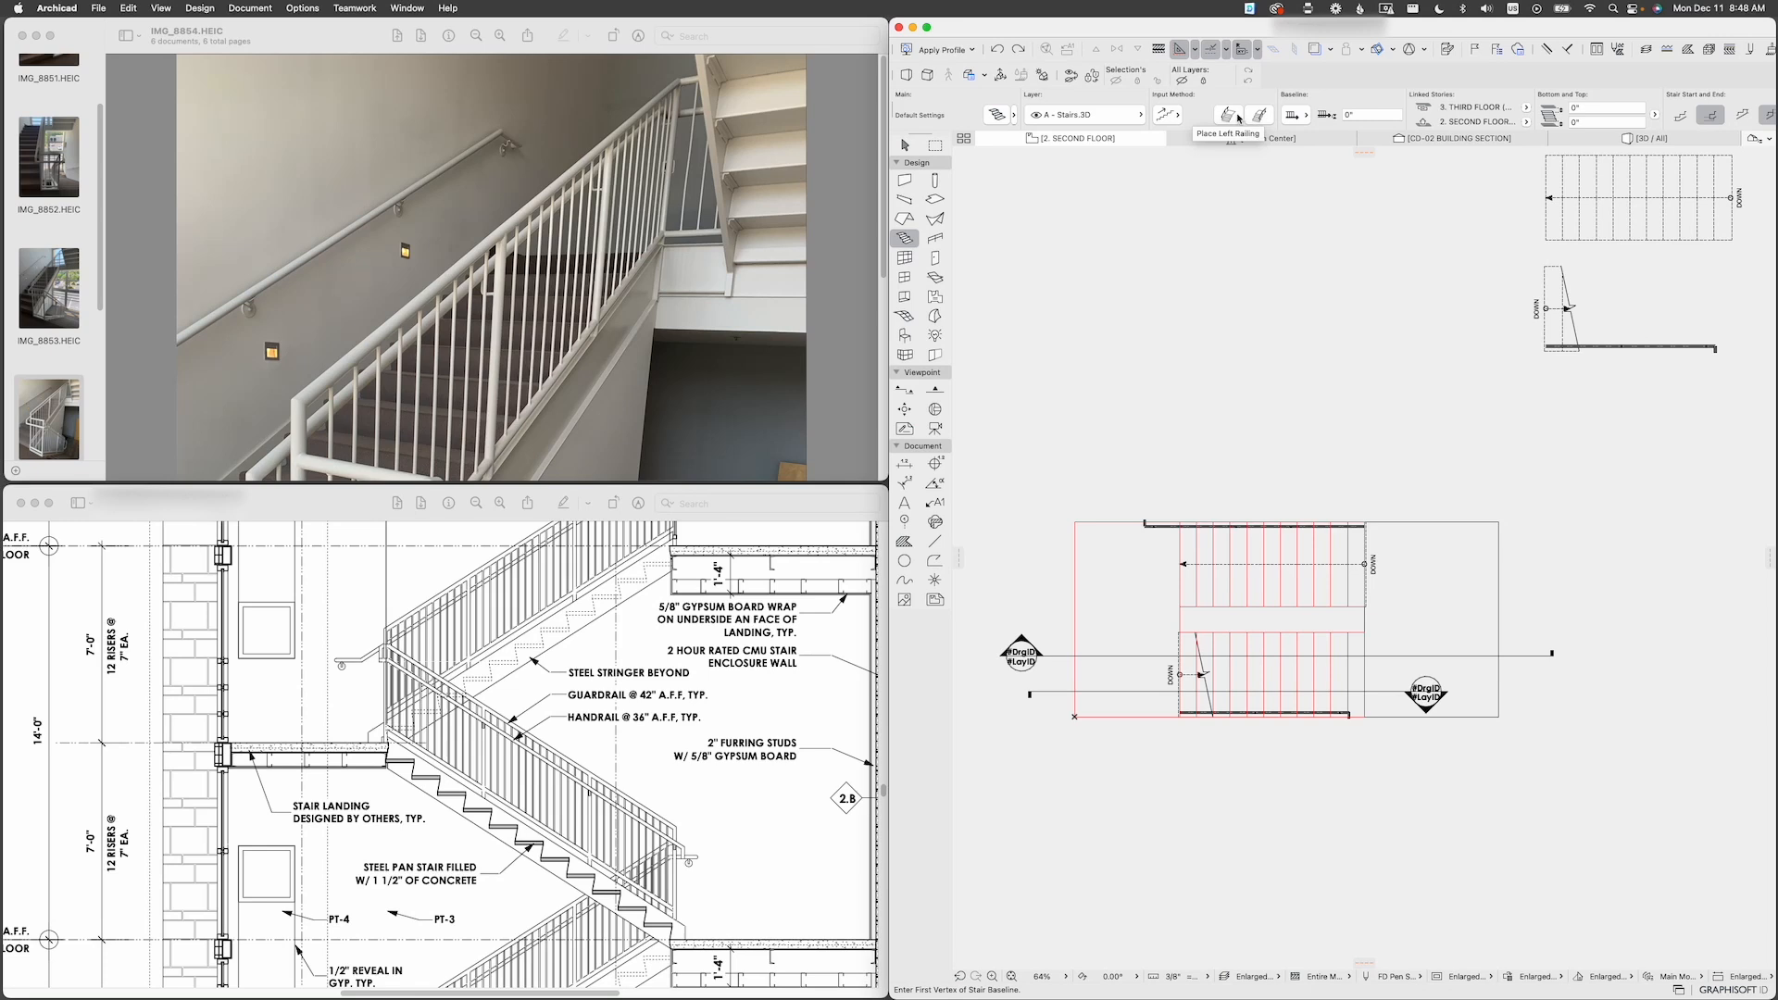
Step: Enable railings on both sides and draw the stair's first flight of 12 risers, 10'-1" long, along the lower run's inner edge
click(1240, 118)
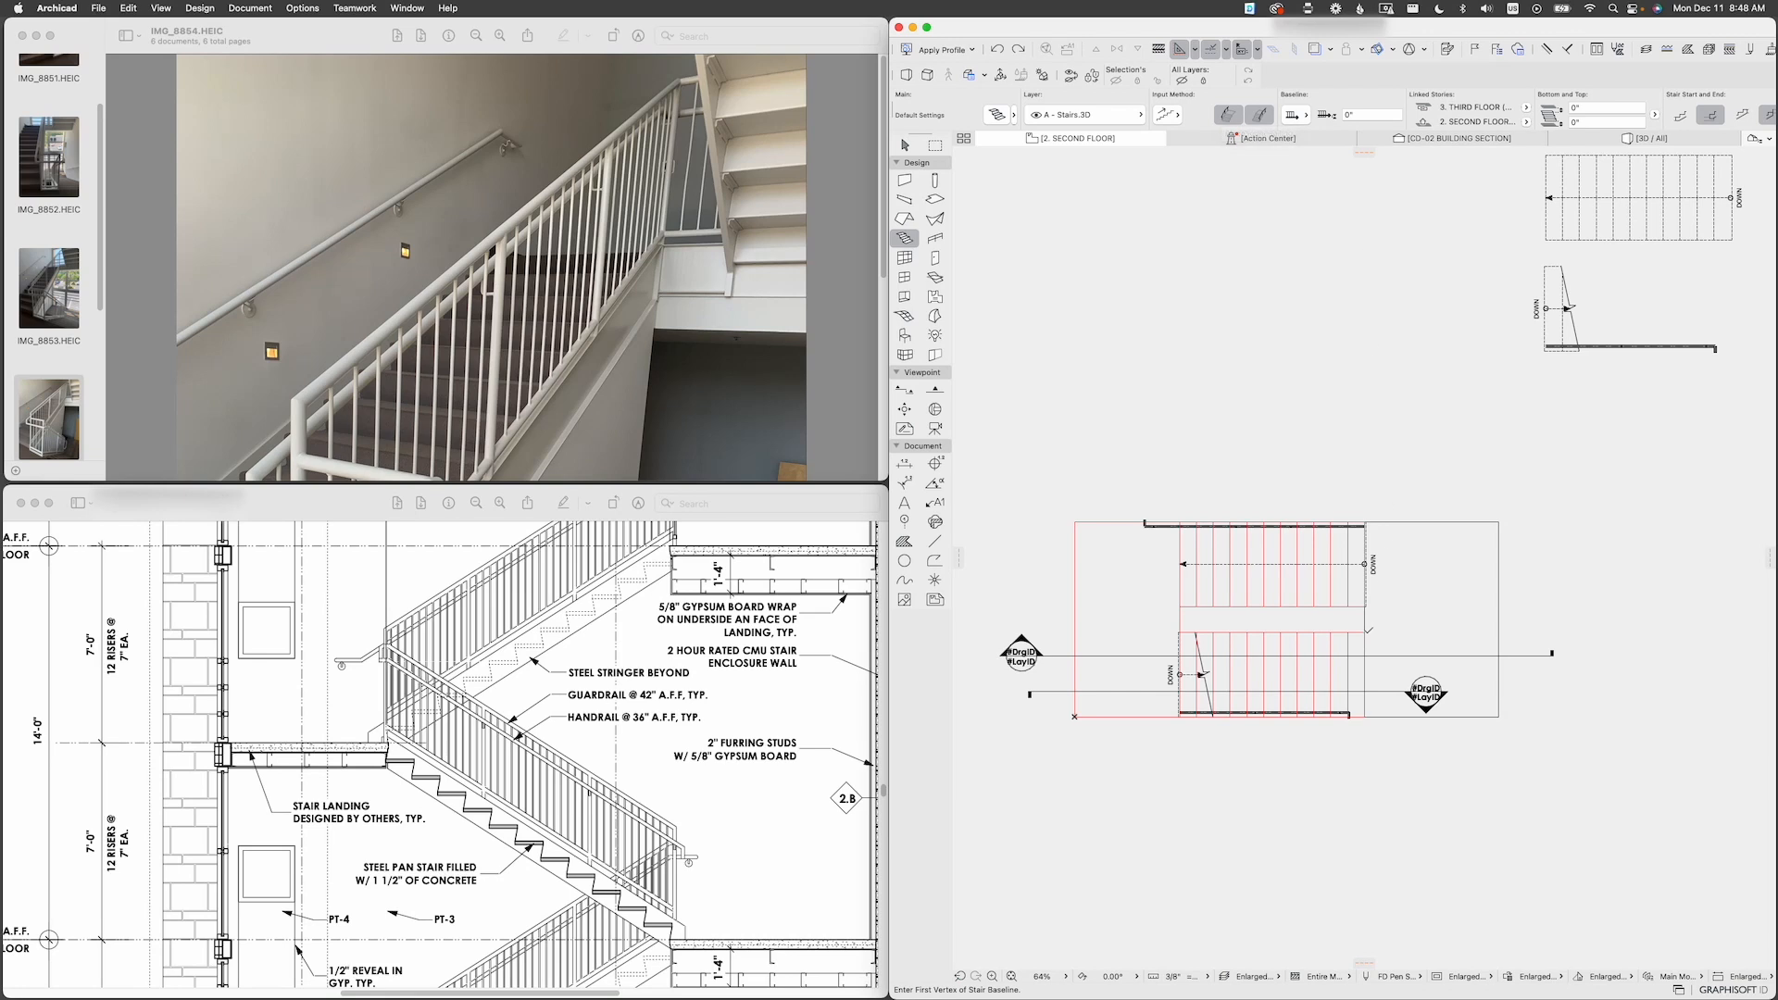
scroll(1369, 663, up, 2)
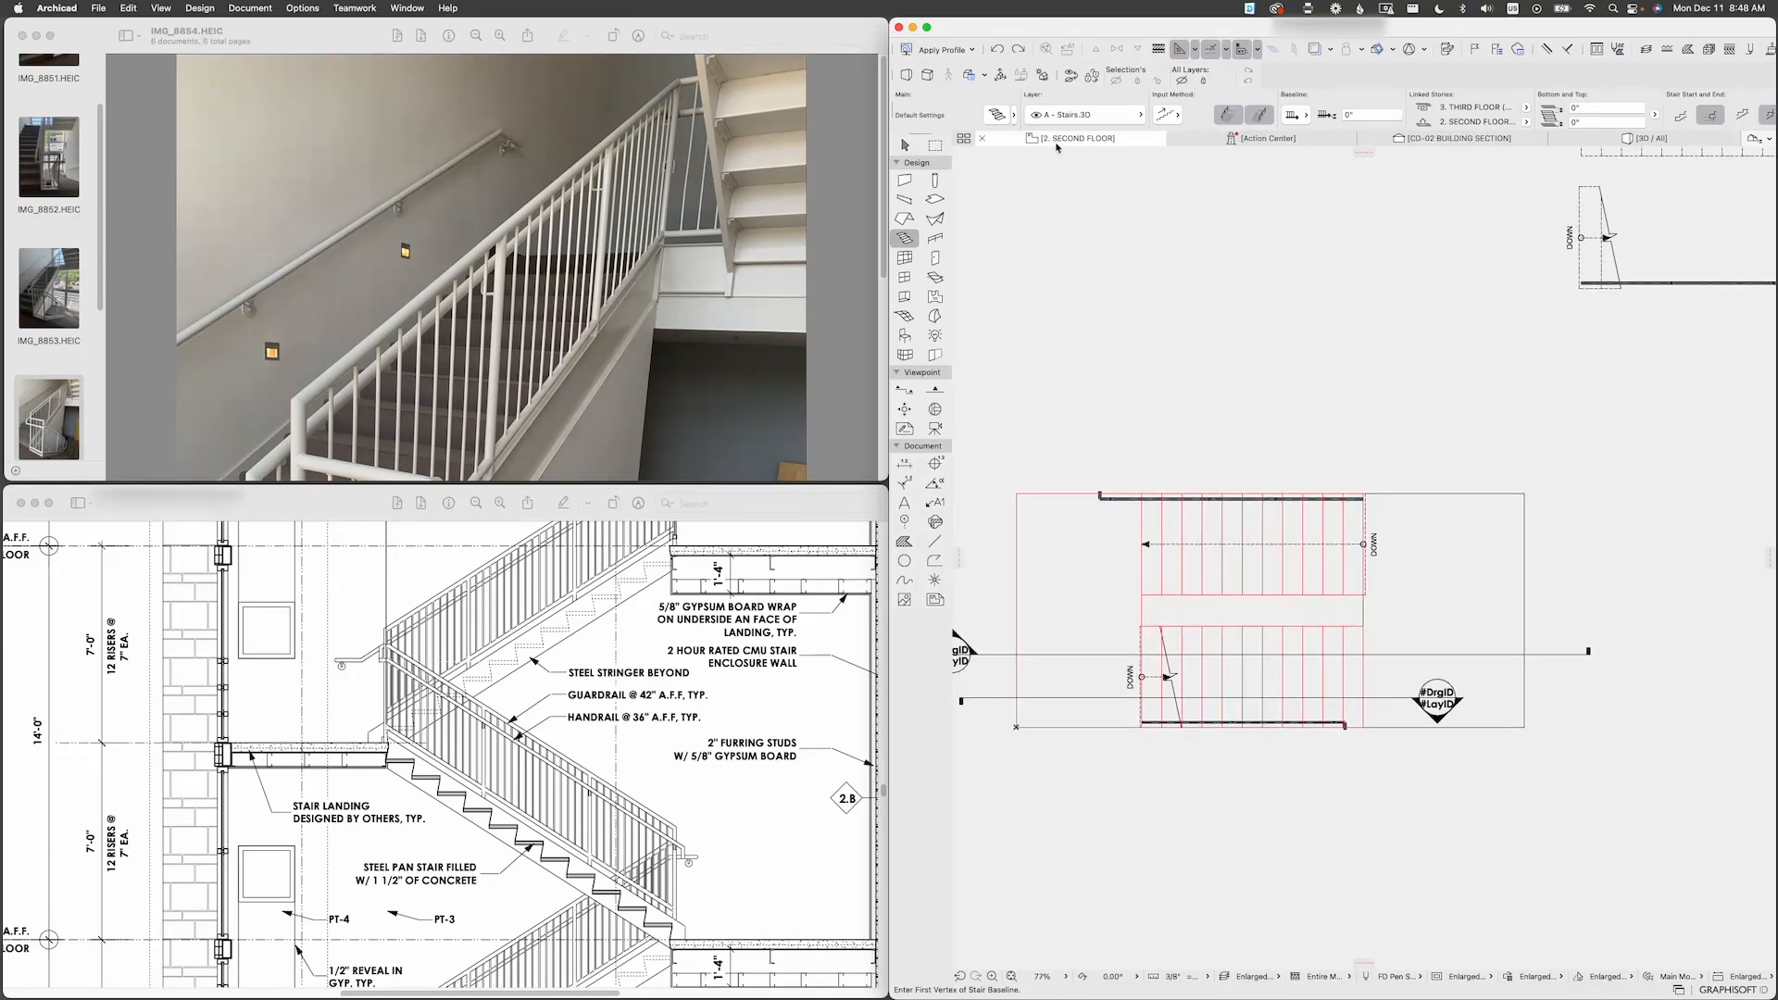
scroll(462, 820, down, 1)
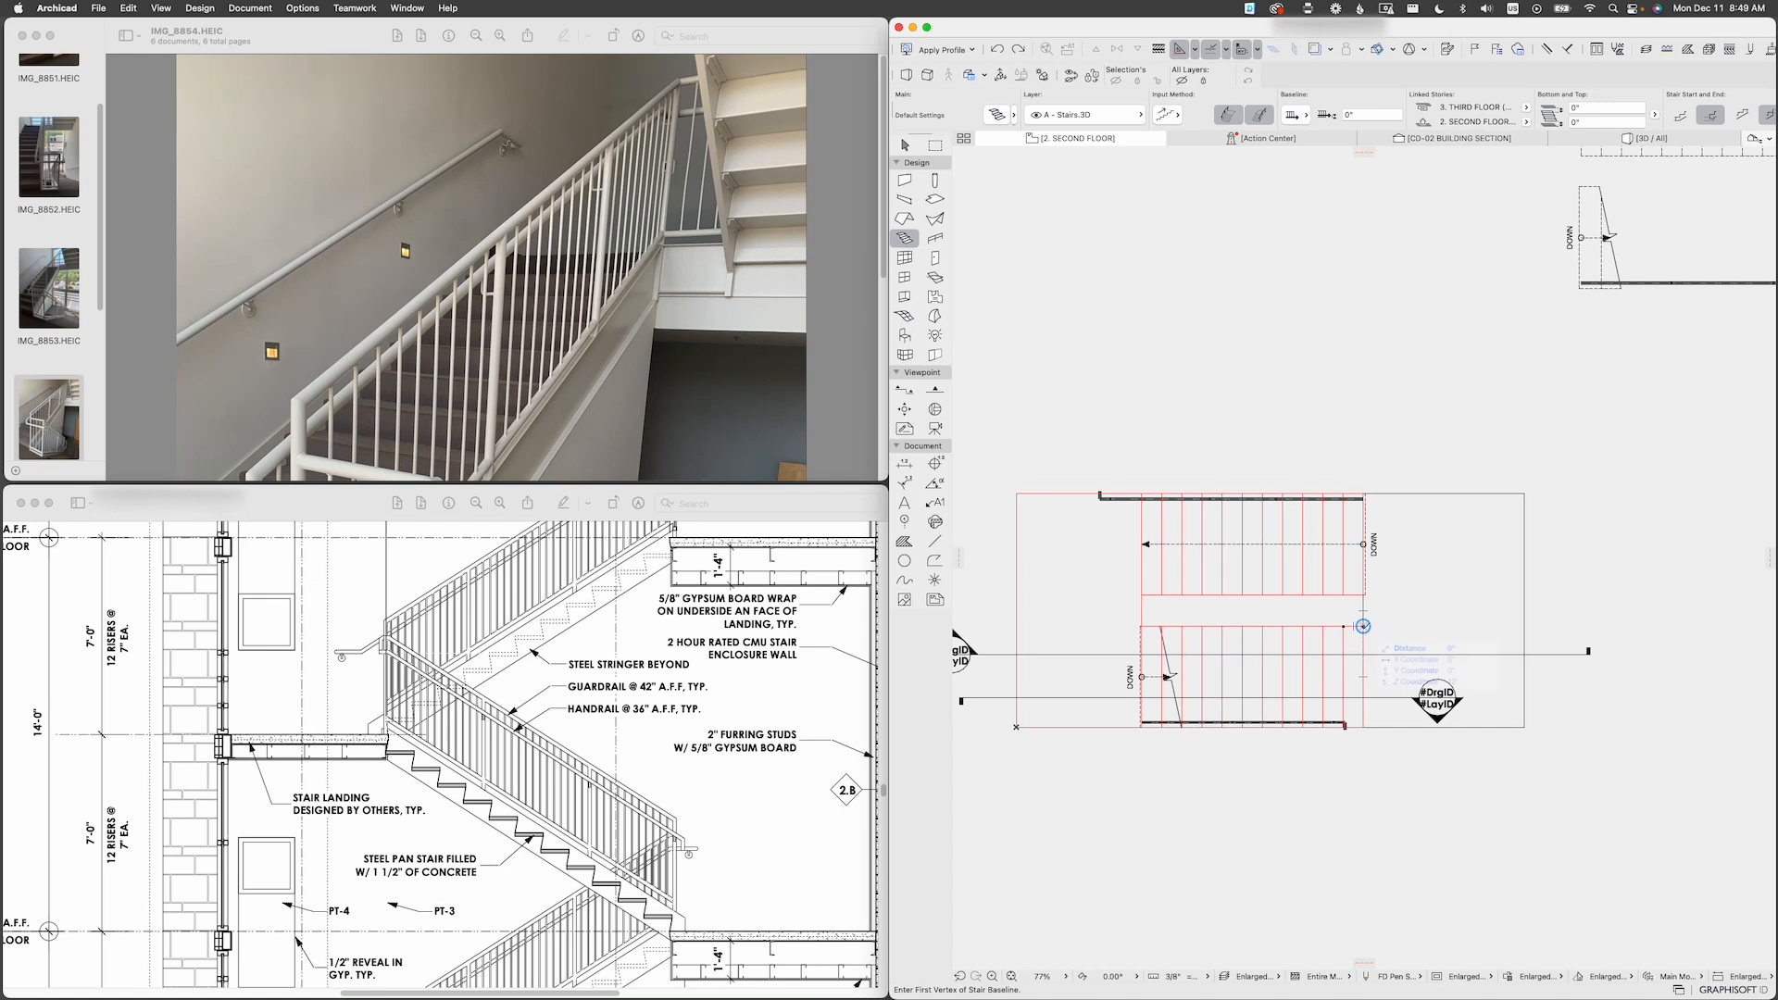
click(1362, 626)
scroll(1321, 650, up, 3)
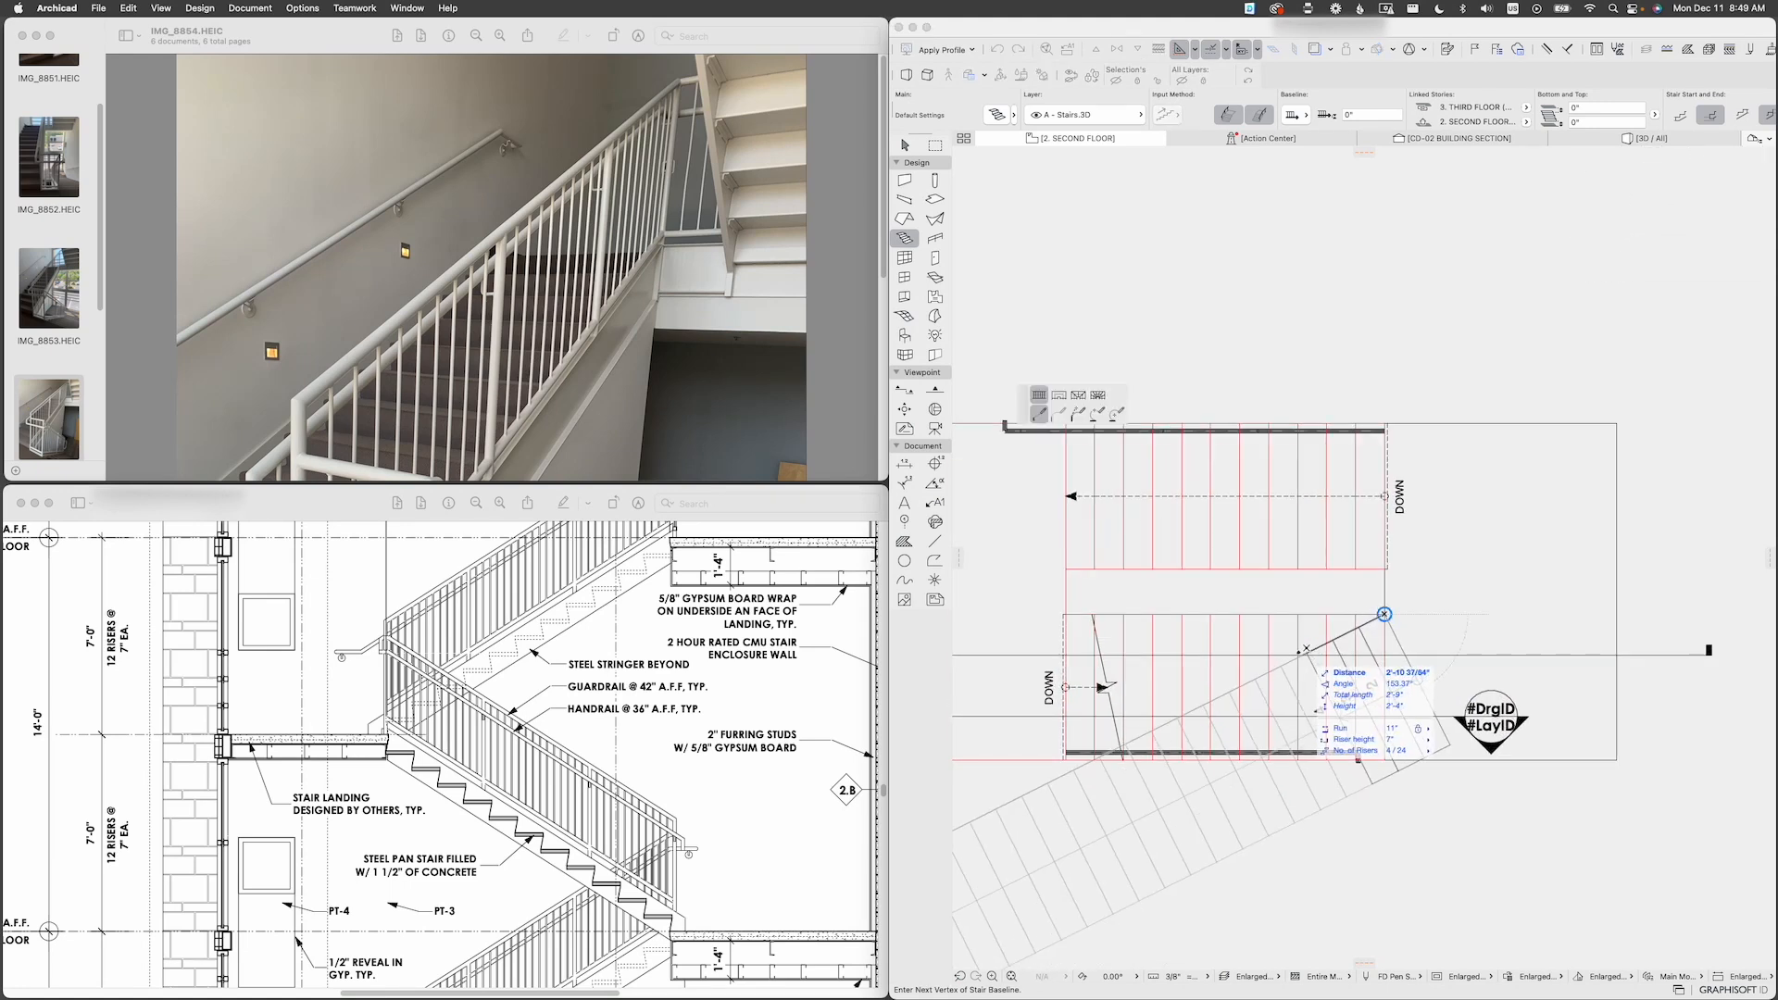
middle_drag(1174, 639, 1380, 575)
scroll(1360, 579, down, 2)
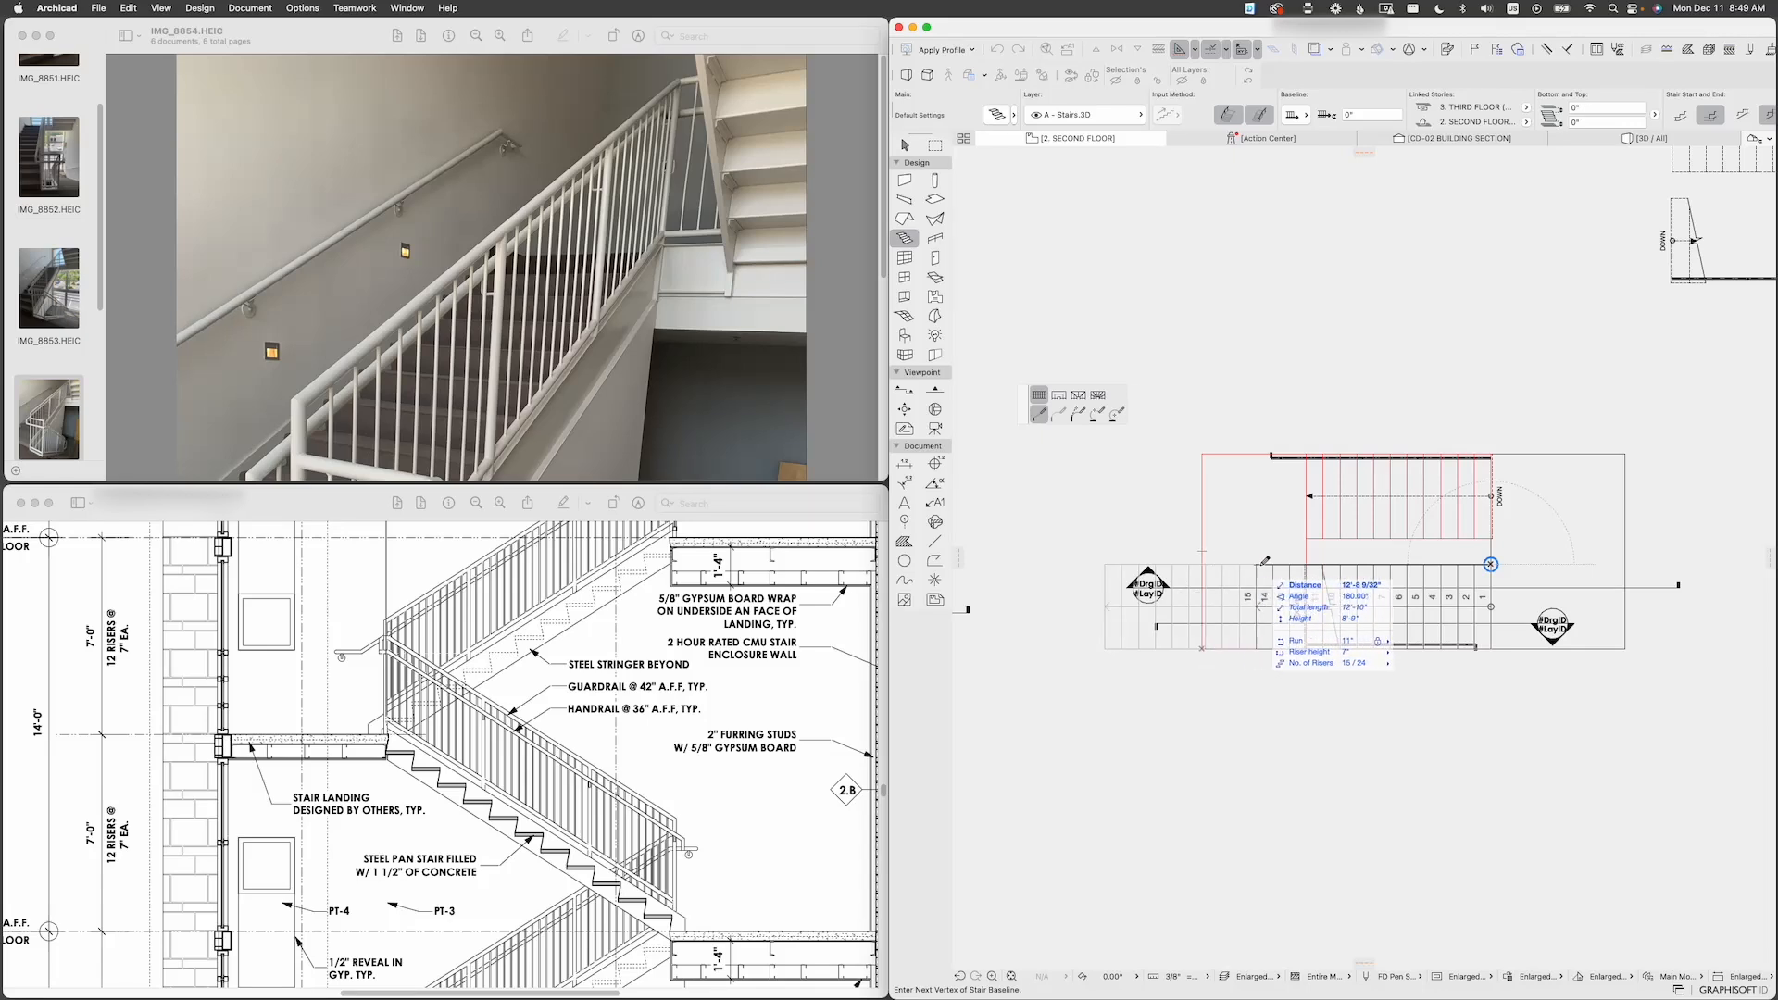
scroll(1296, 562, up, 2)
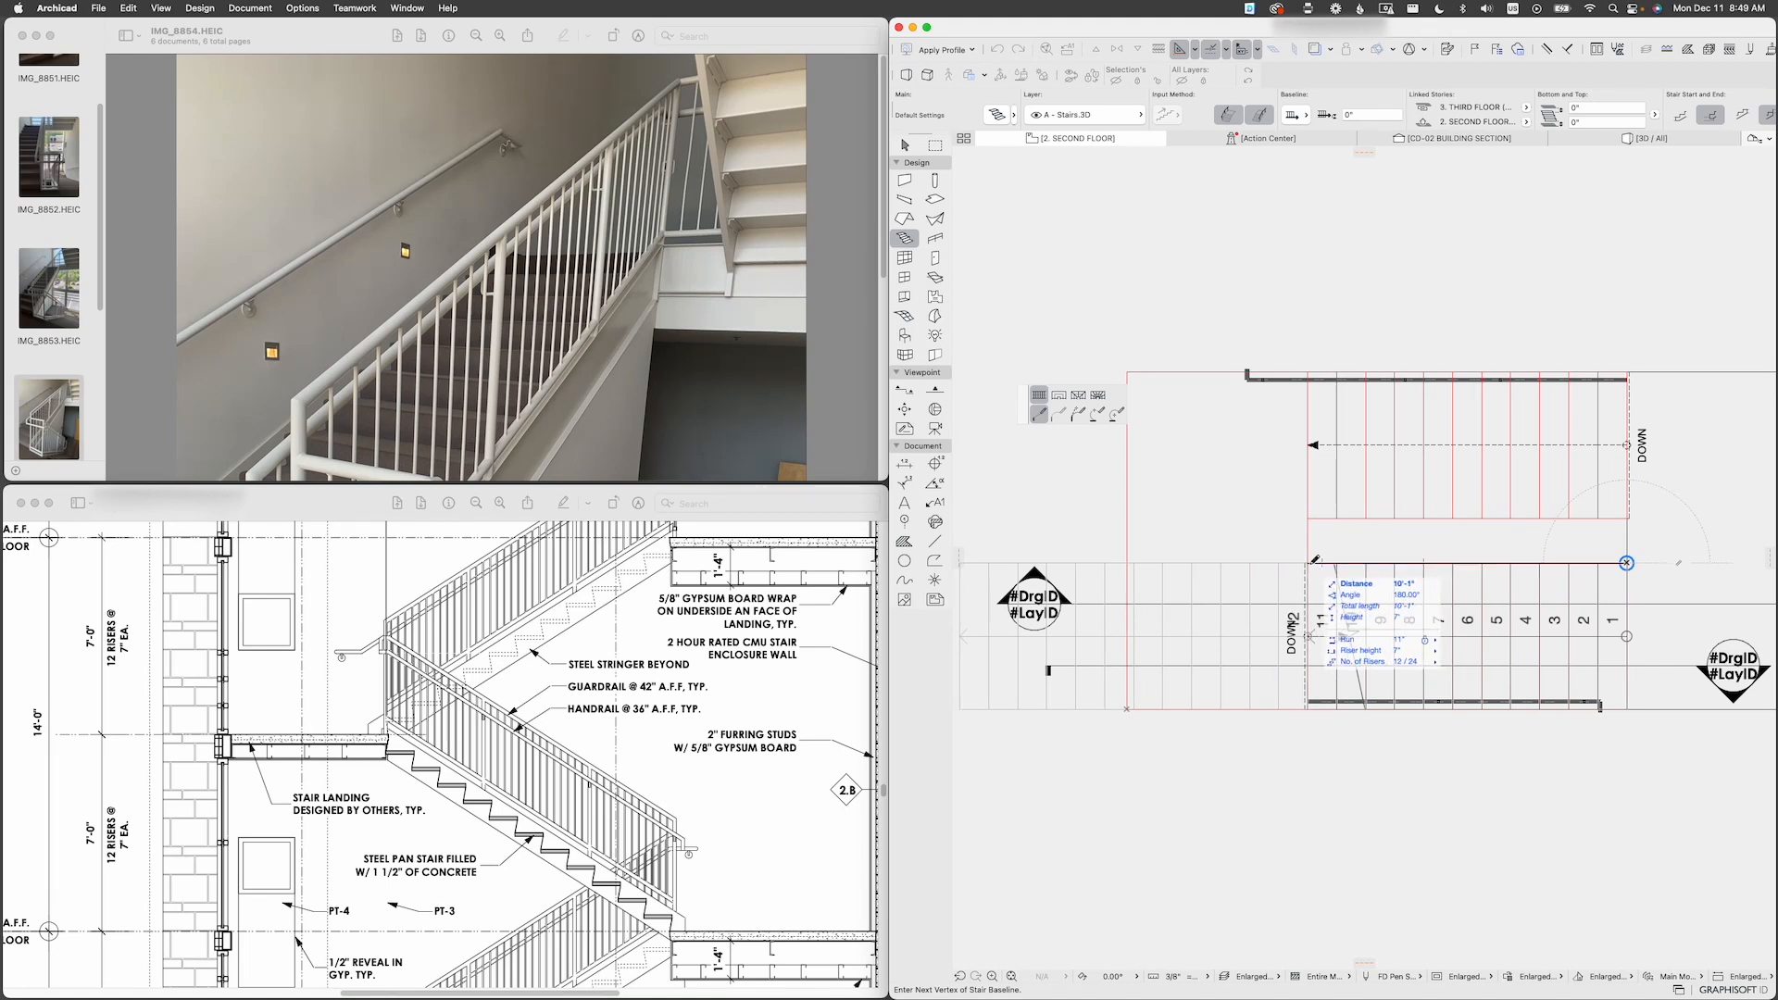
scroll(1315, 560, up, 3)
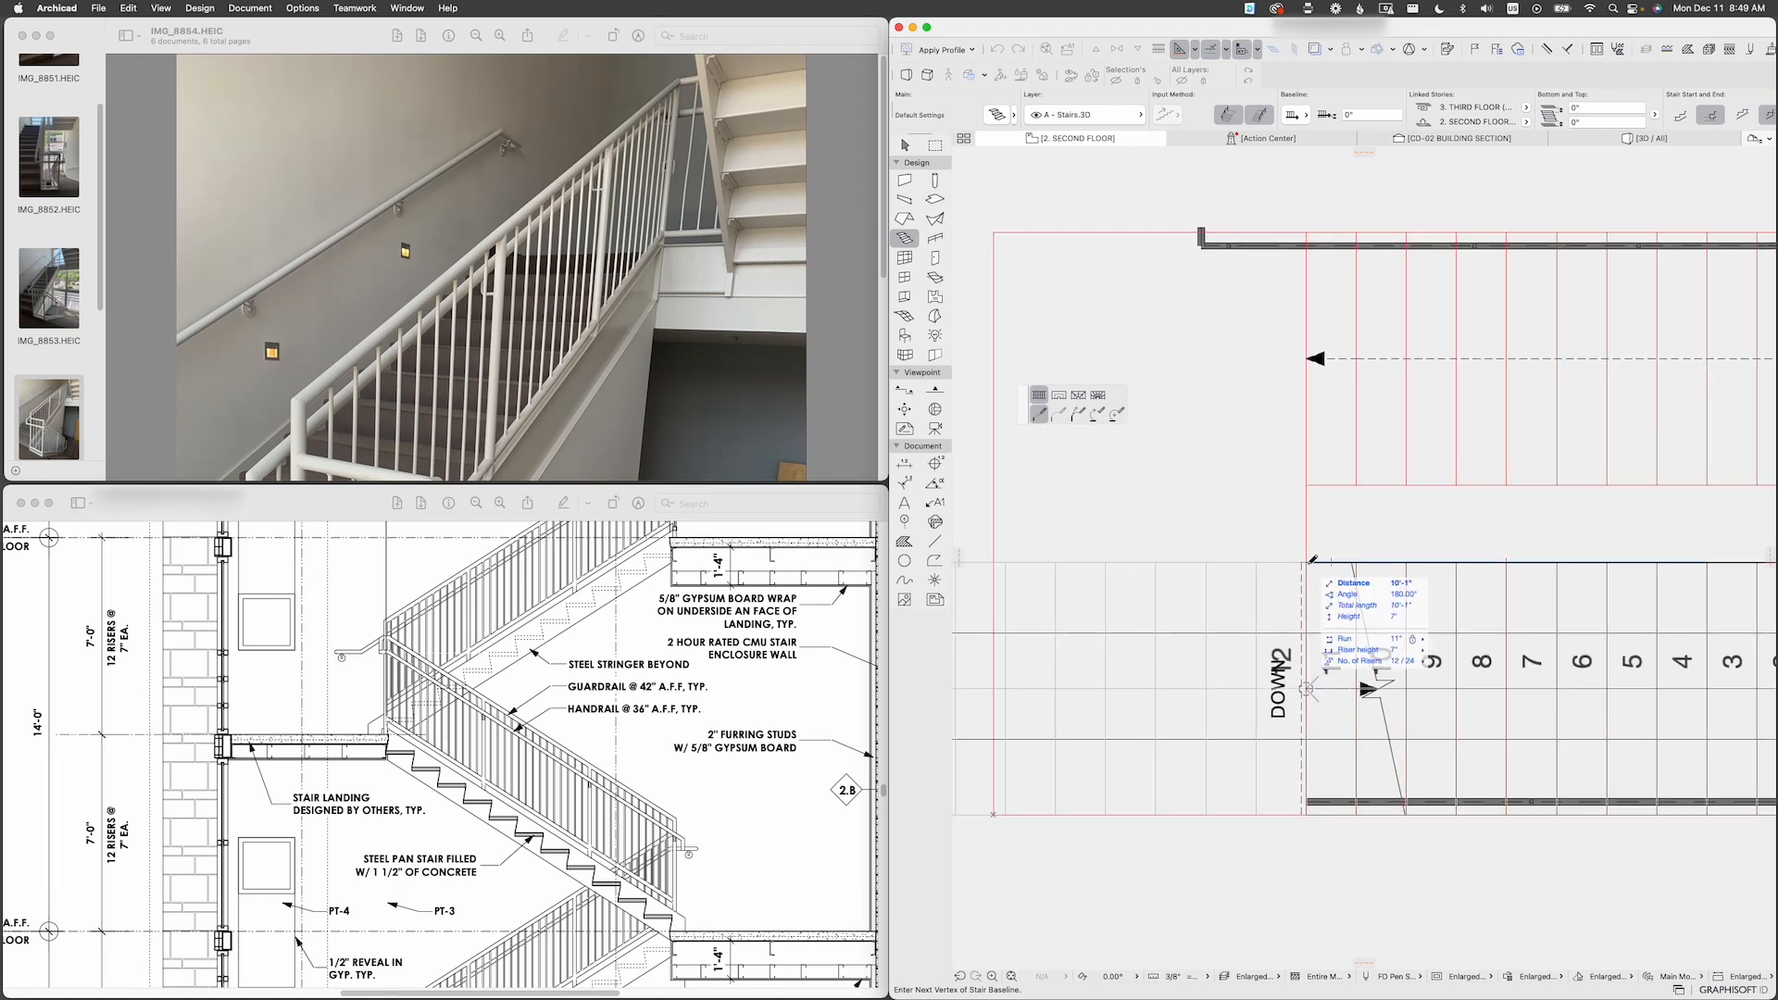
click(1309, 560)
Step: Switch the stair baseline to a landing segment and place it across the gap to the upper run's inner corner
scroll(1283, 542, down, 3)
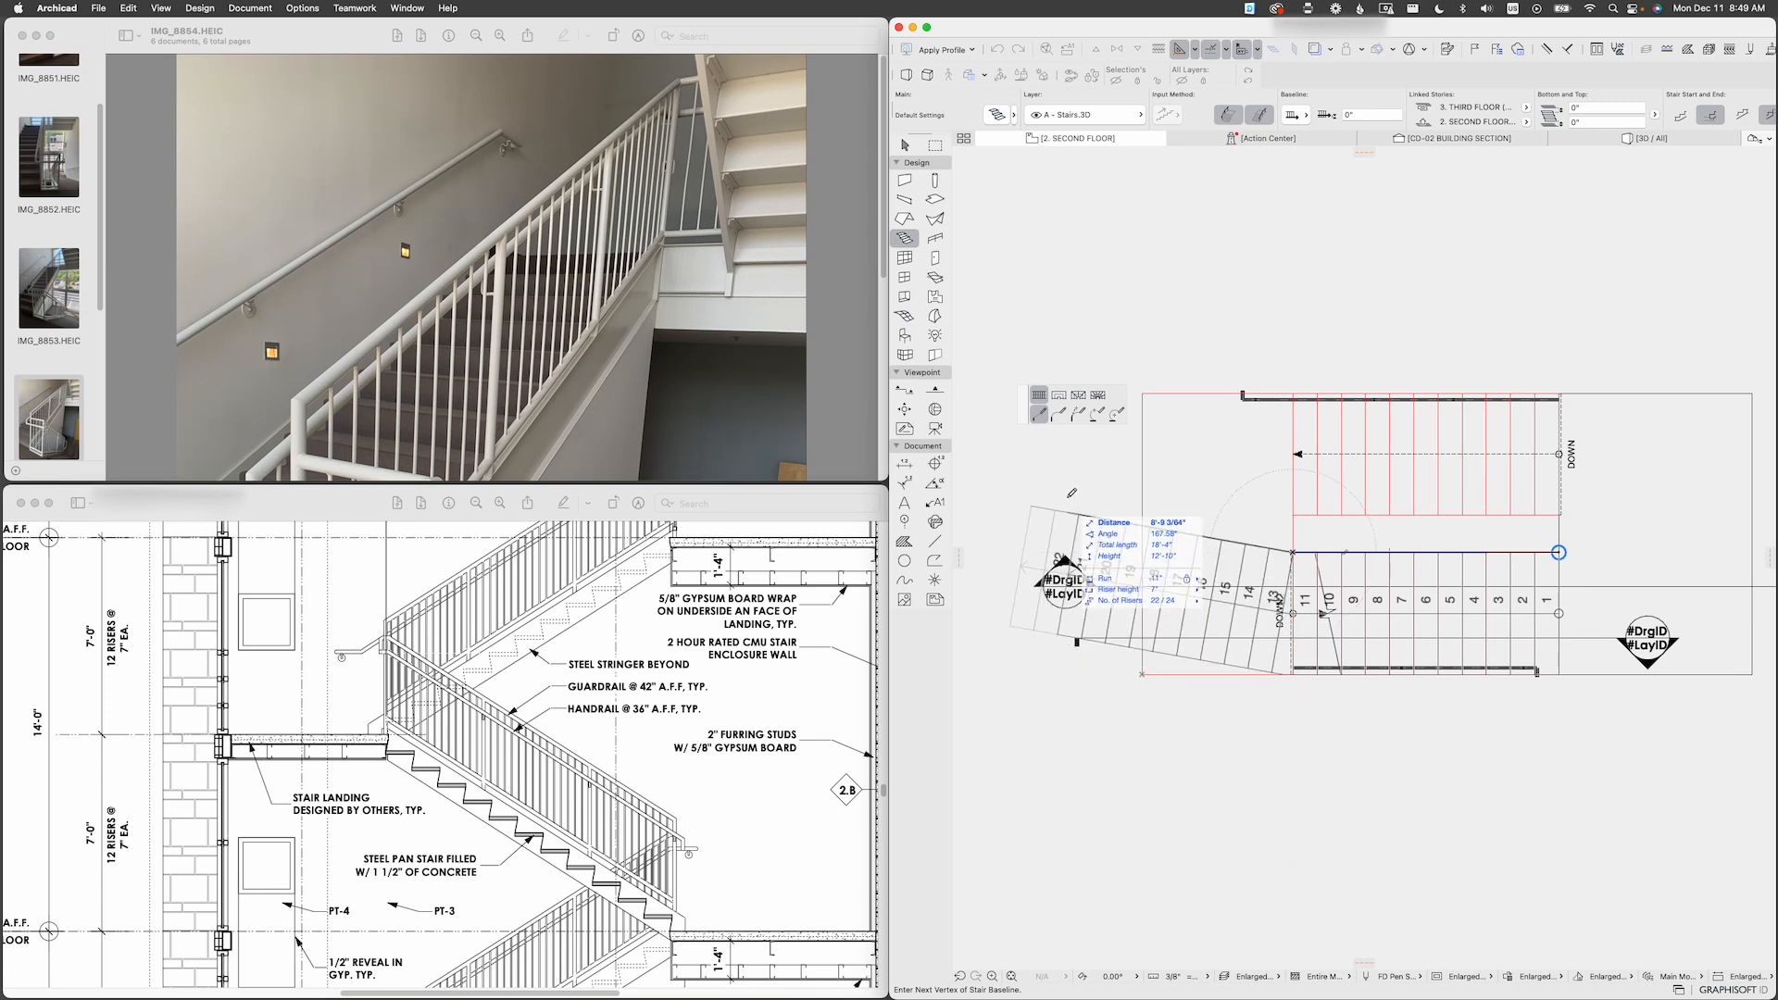
click(1057, 396)
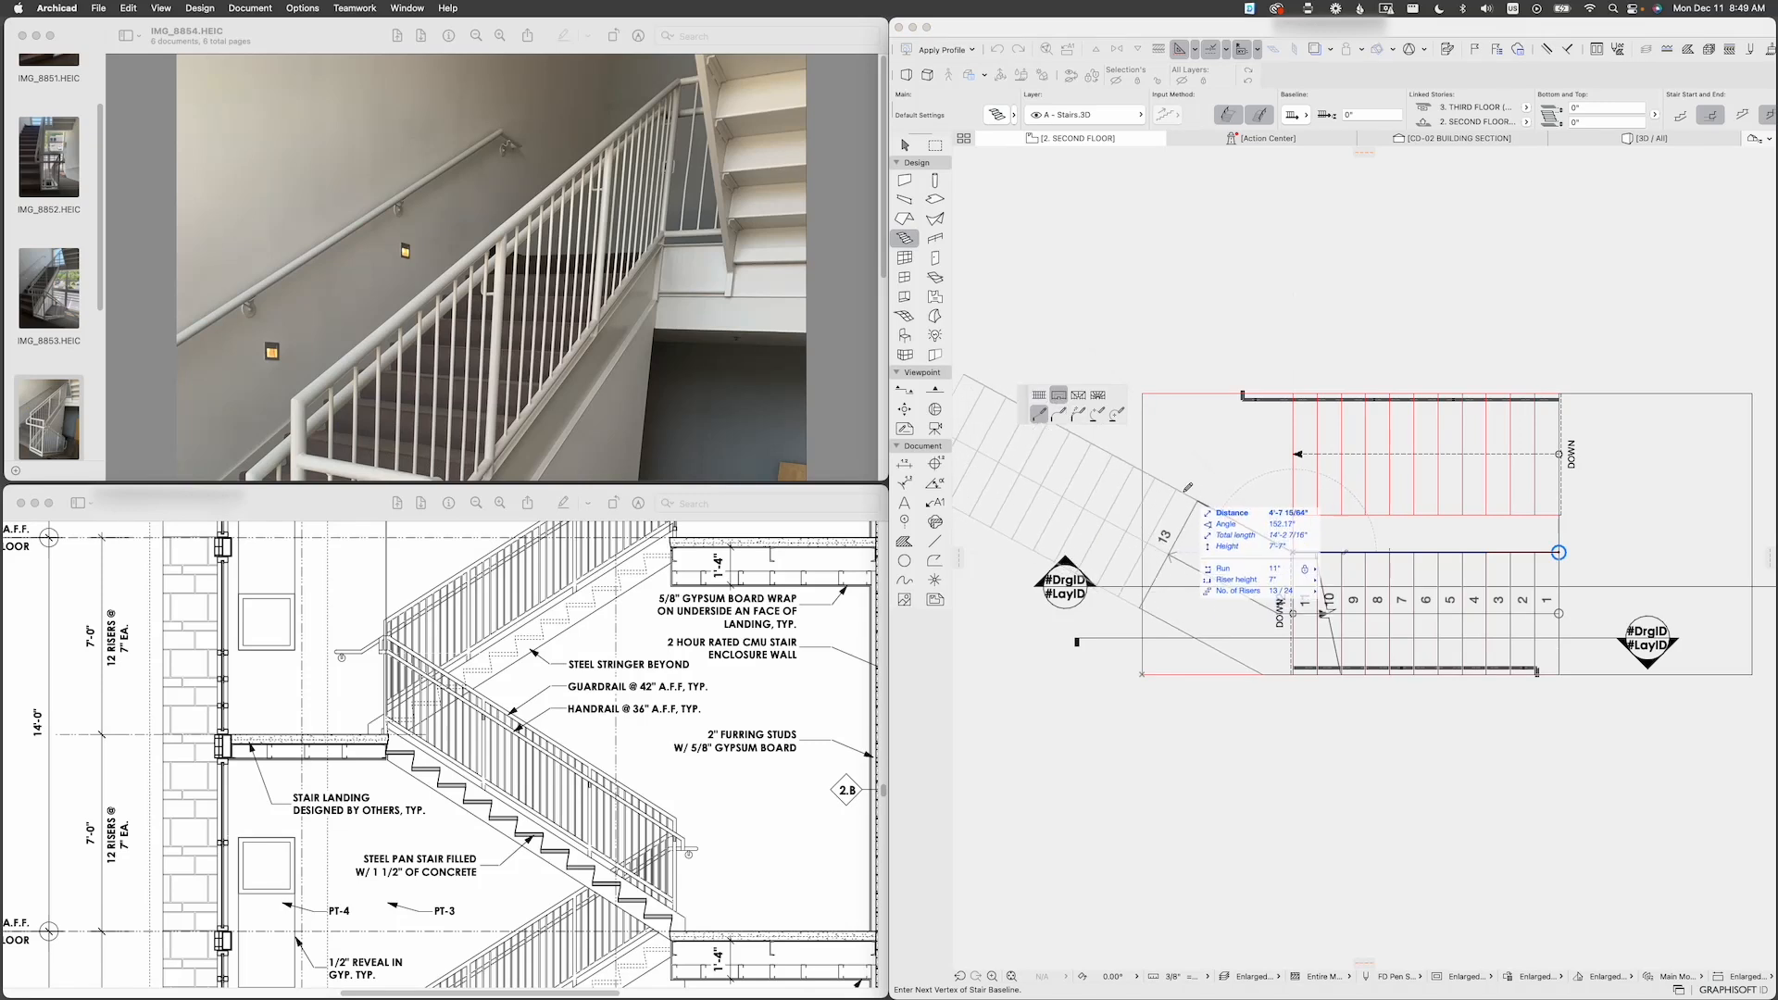
scroll(1194, 501, down, 3)
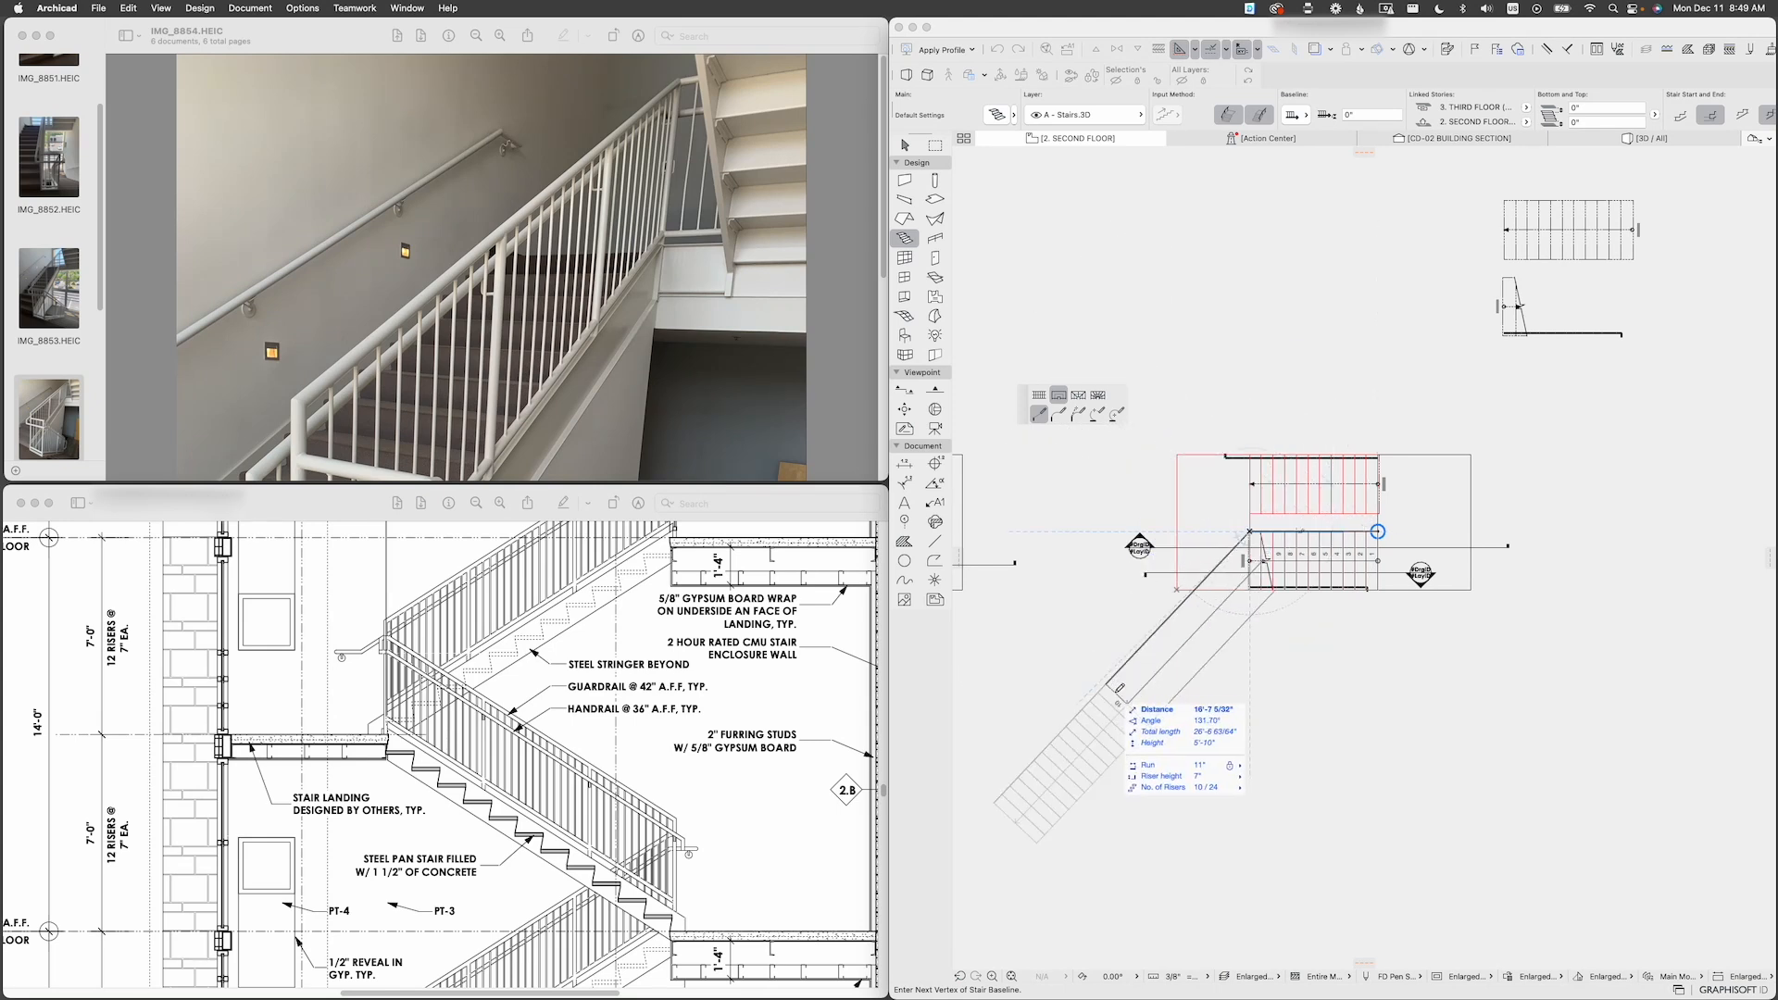
scroll(1232, 522, up, 1)
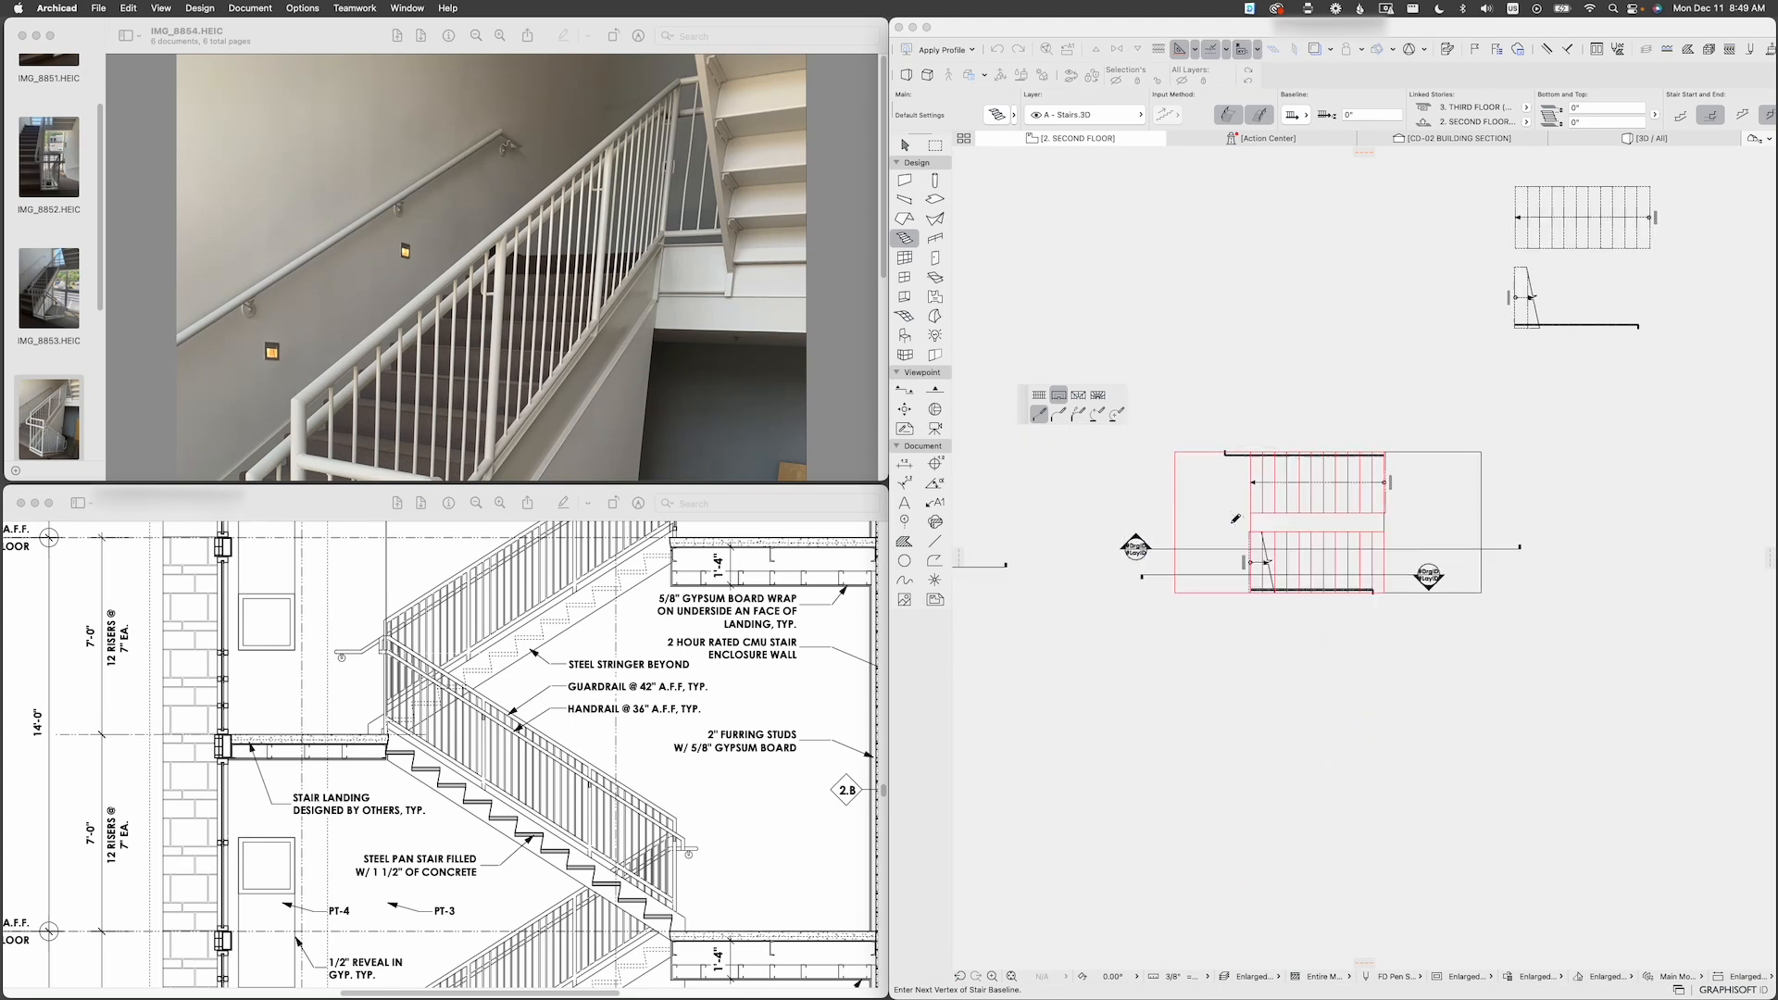
scroll(1235, 520, up, 5)
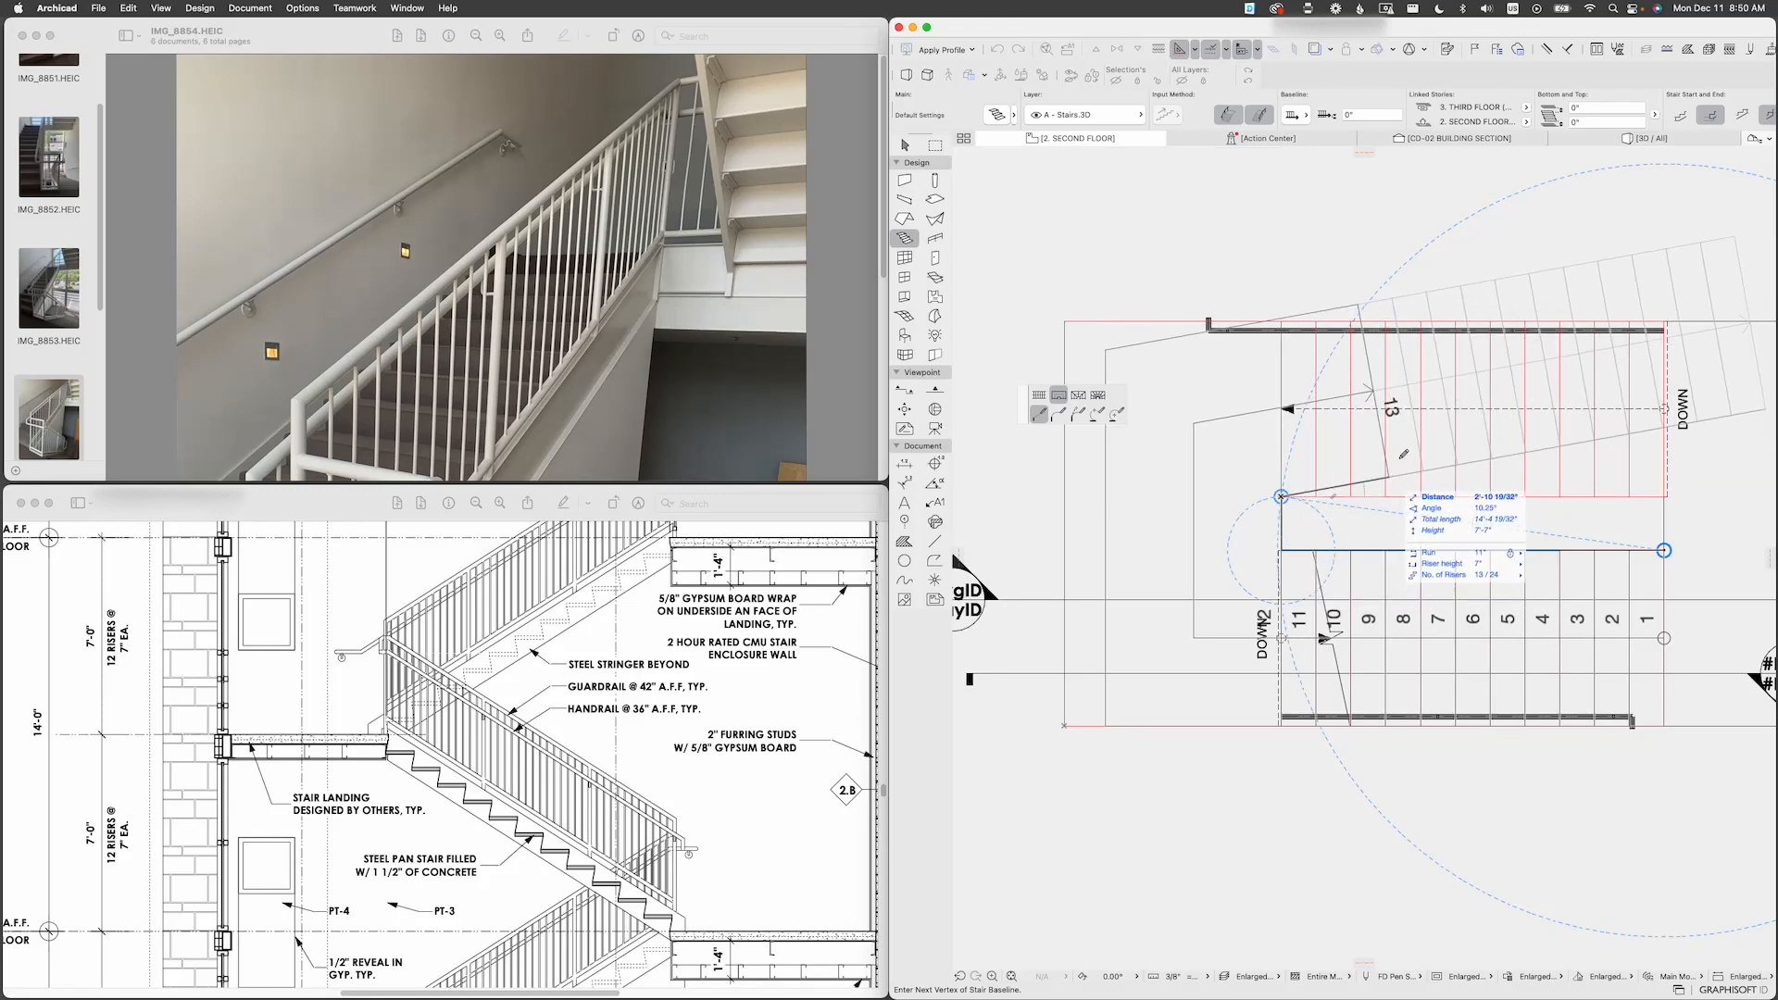
Step: Switch back to a flight segment and complete the stair with a 10'-1" return flight ending at riser 24
click(1039, 395)
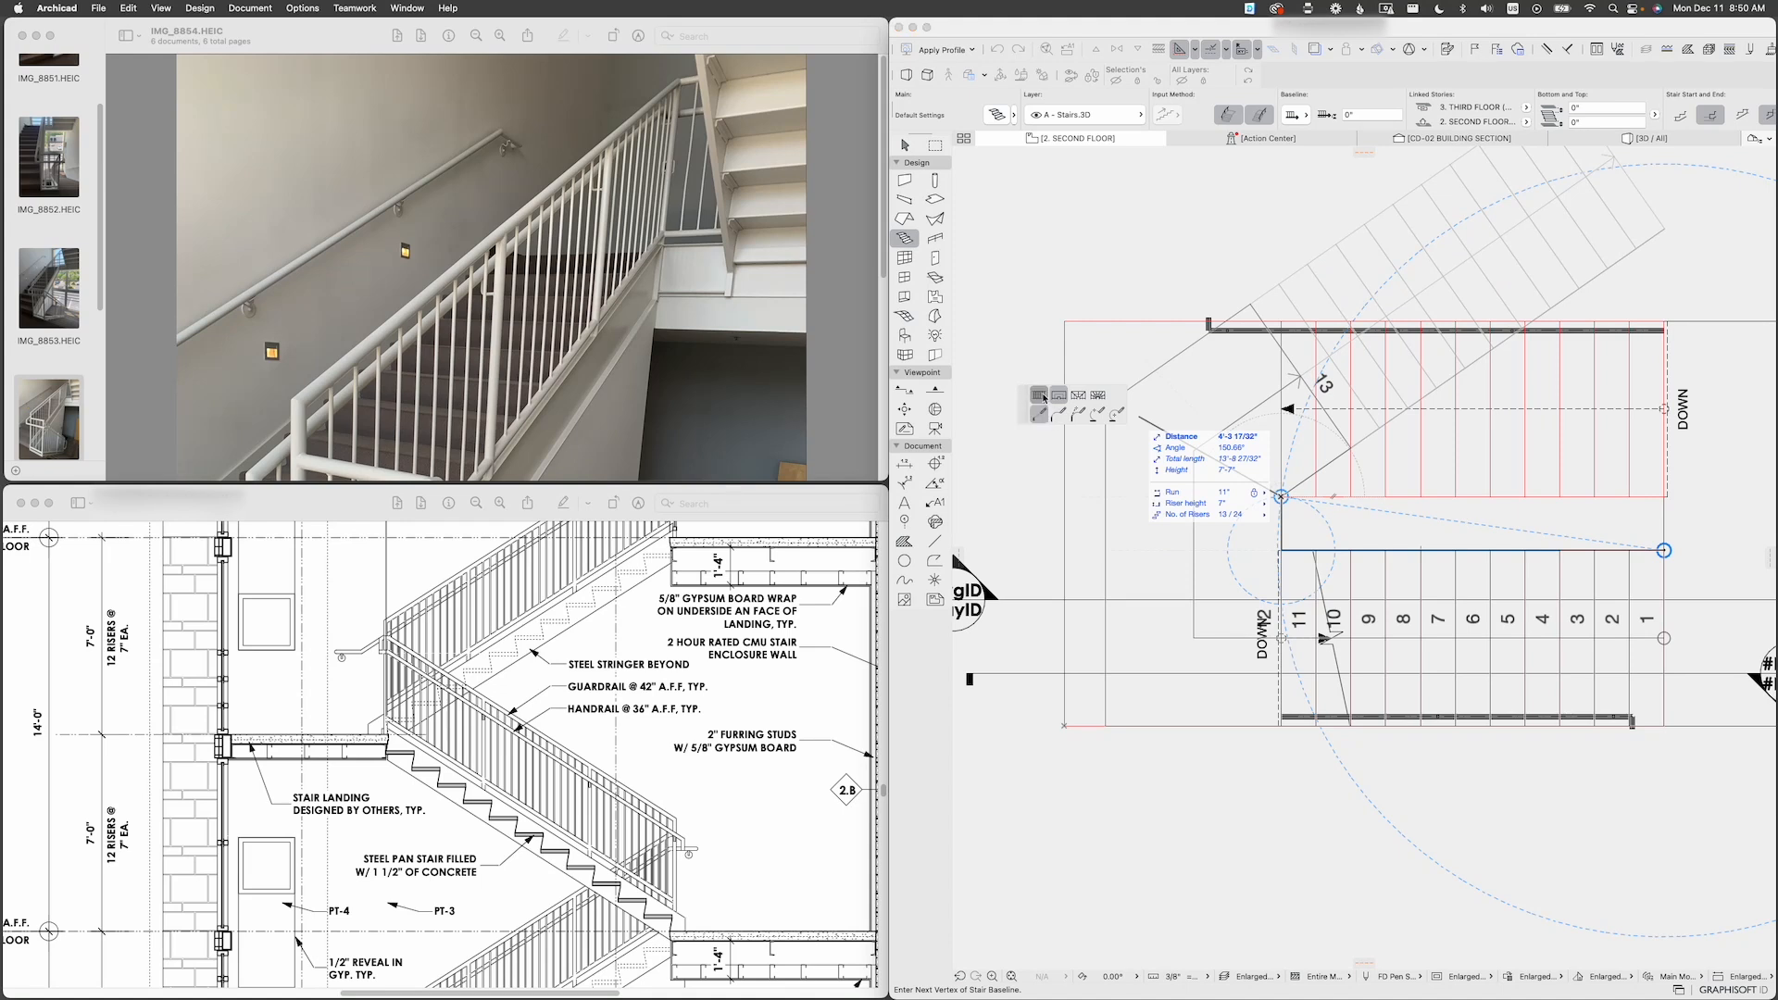
scroll(1389, 491, right, 5)
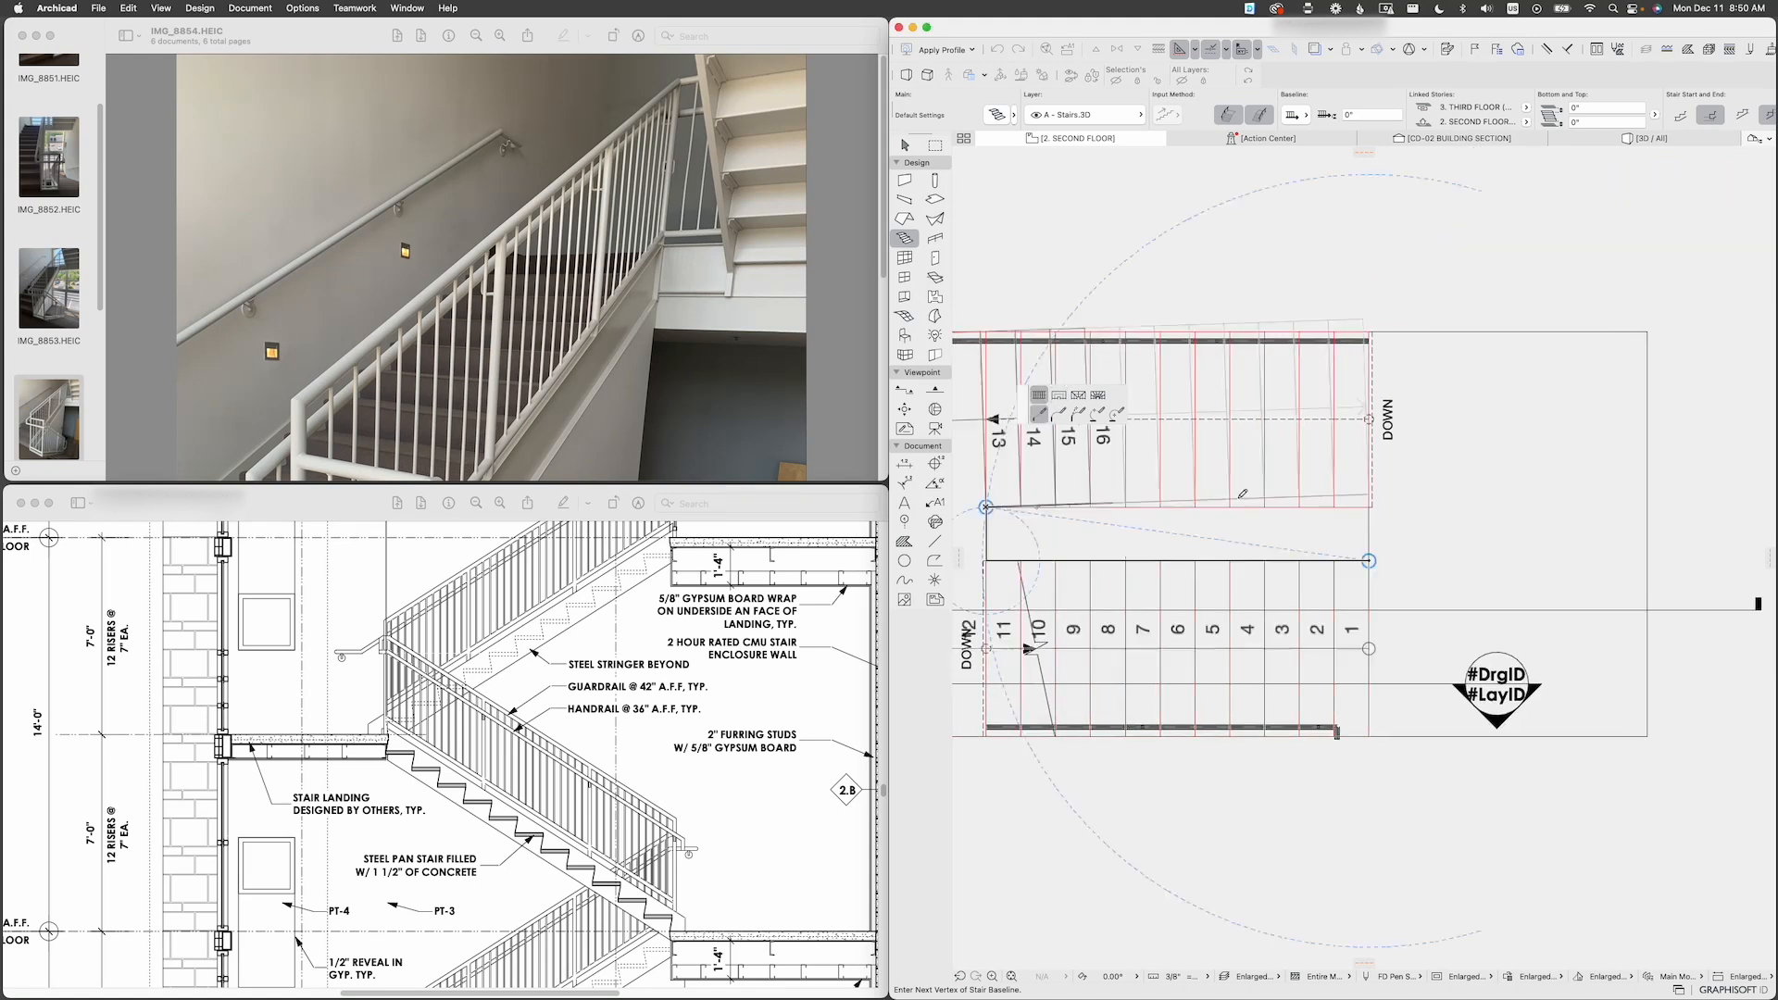
scroll(1359, 502, up, 3)
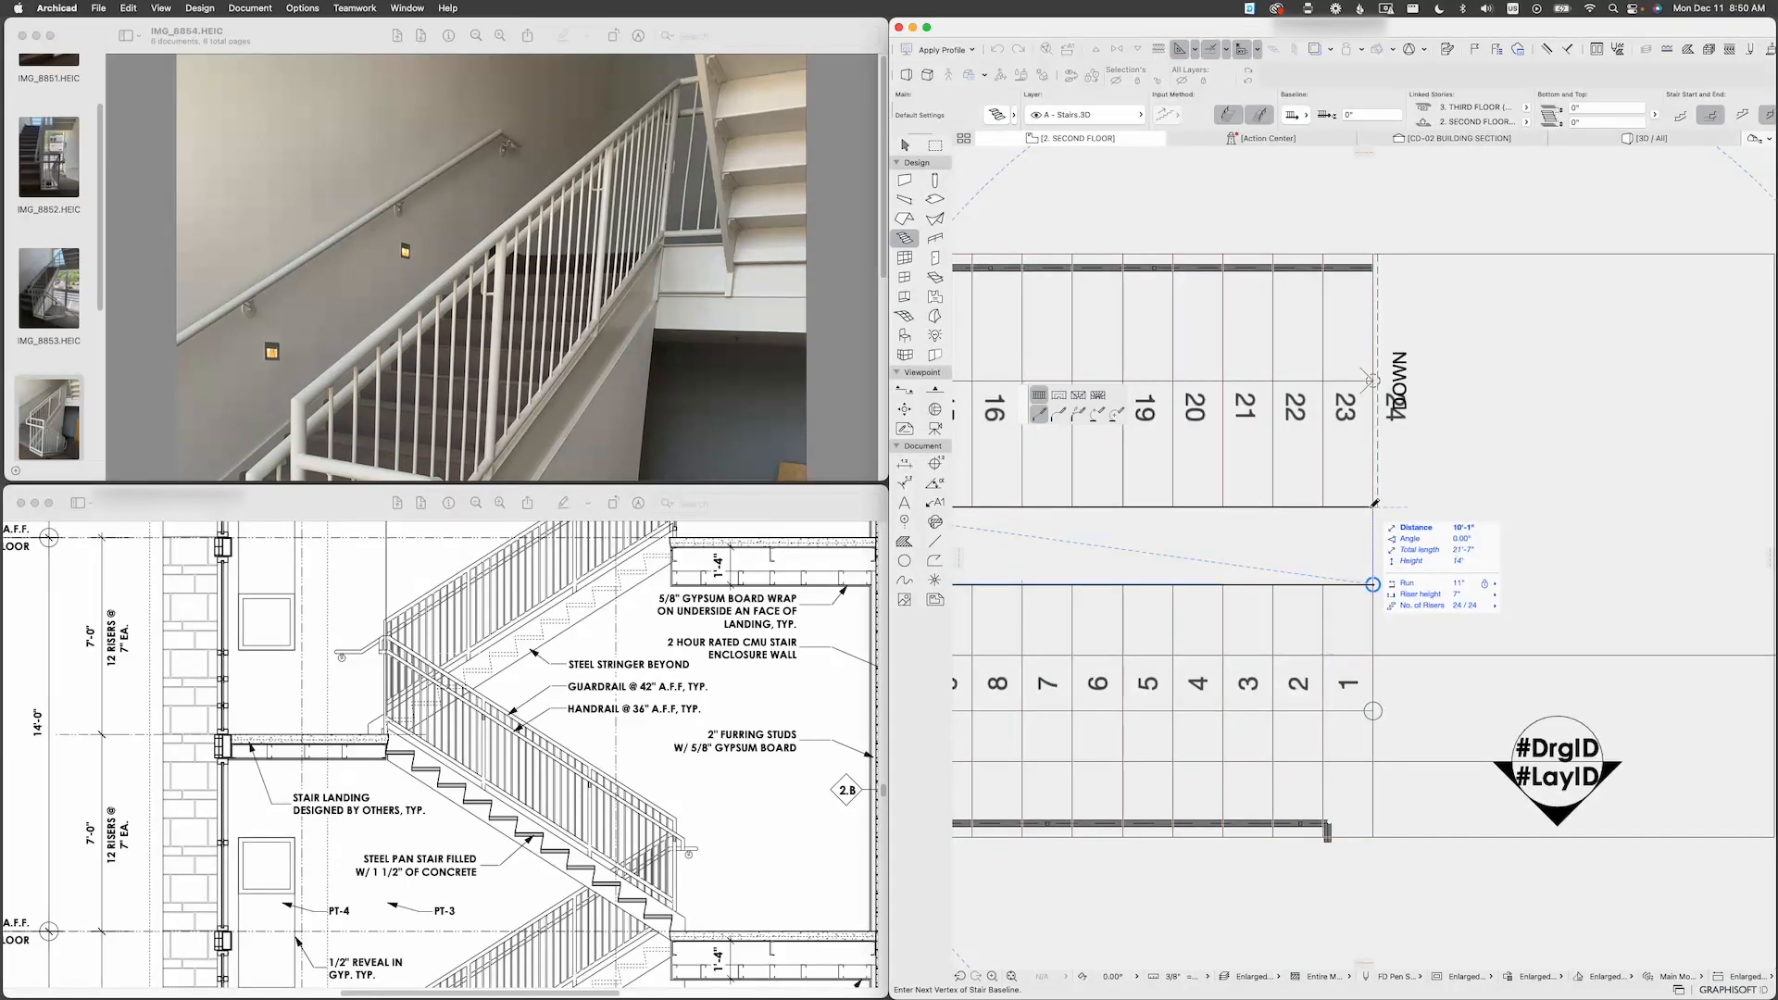
double_click(1374, 507)
scroll(1371, 508, down, 3)
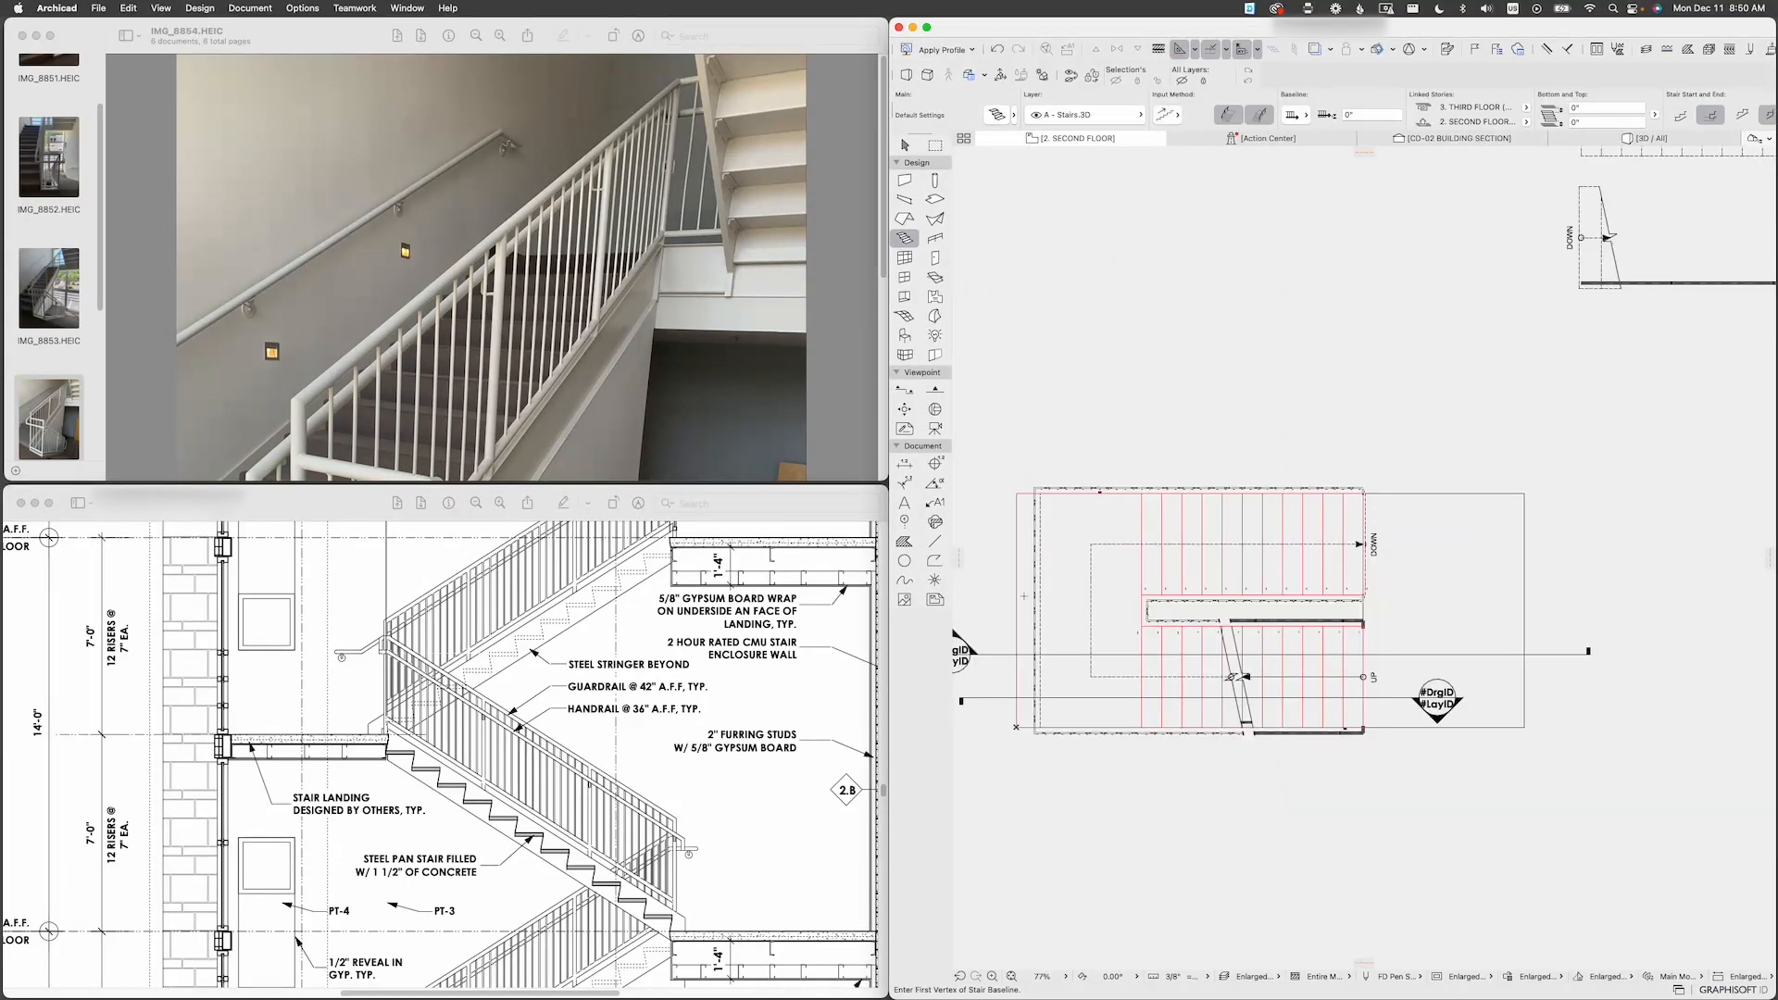
Step: In the 3D view, transfer the first-floor stair's guardrail settings to the inner railing of the new second-floor stair
click(1653, 138)
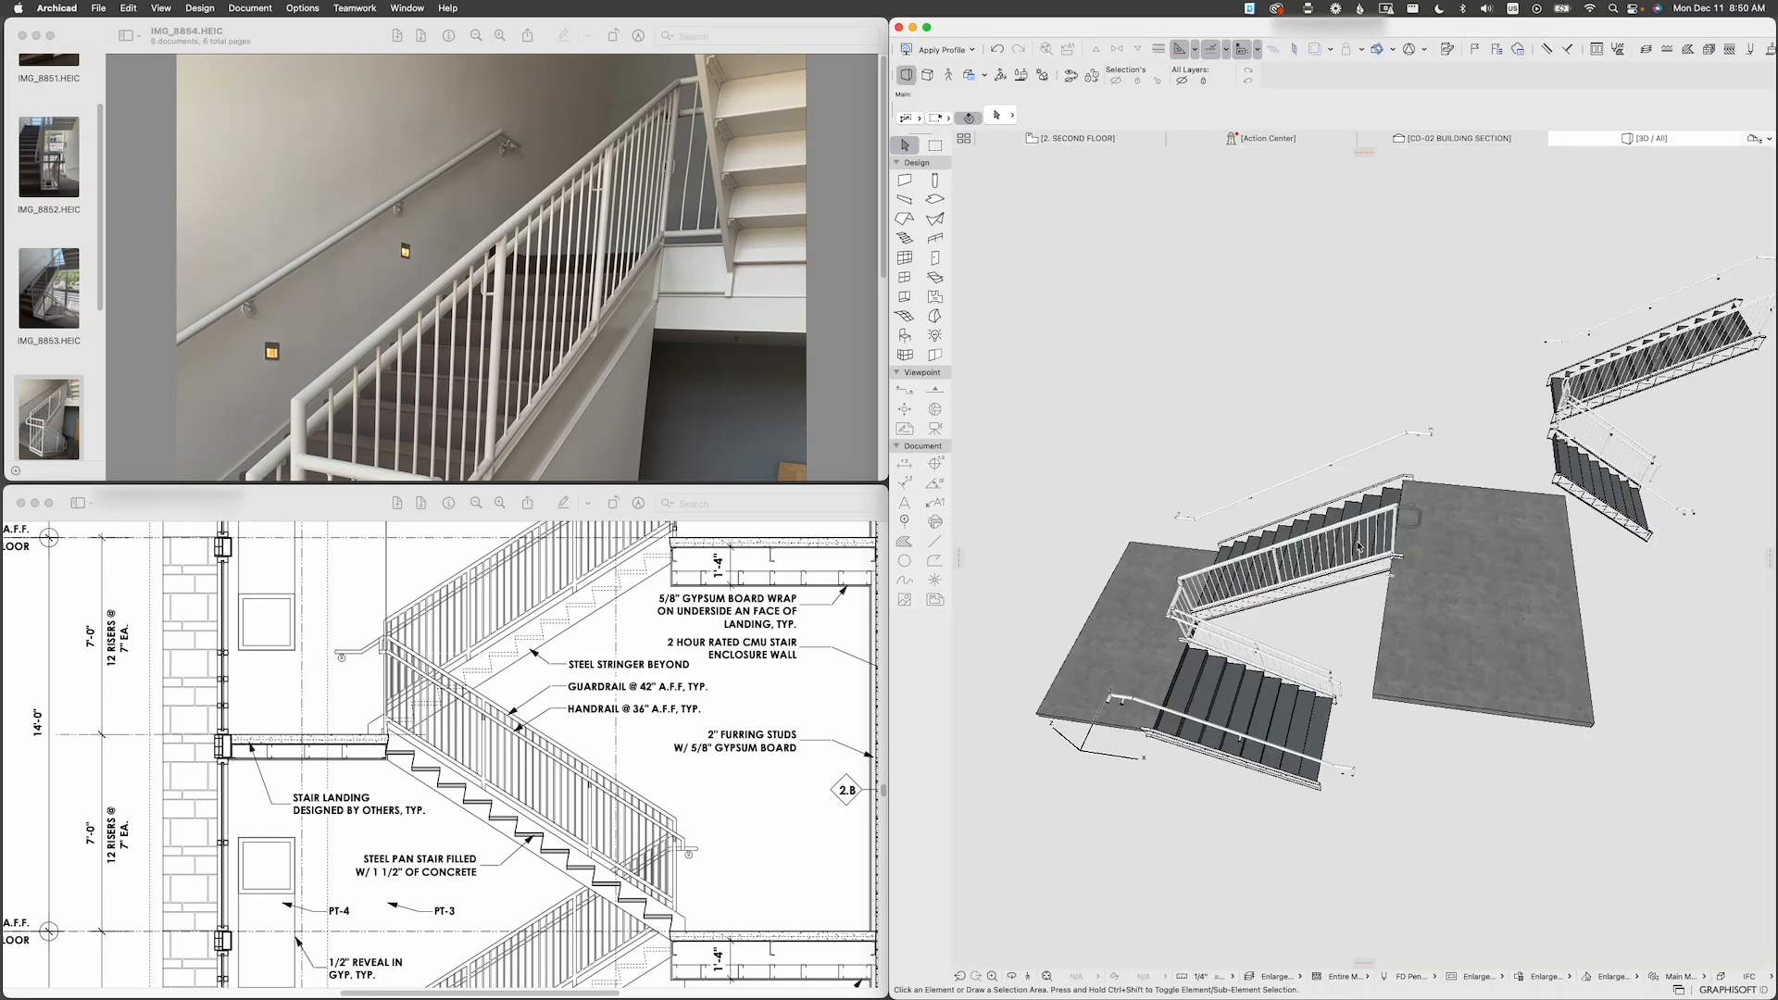
shift+middle_drag(1361, 535, 1584, 500)
scroll(1368, 526, up, 3)
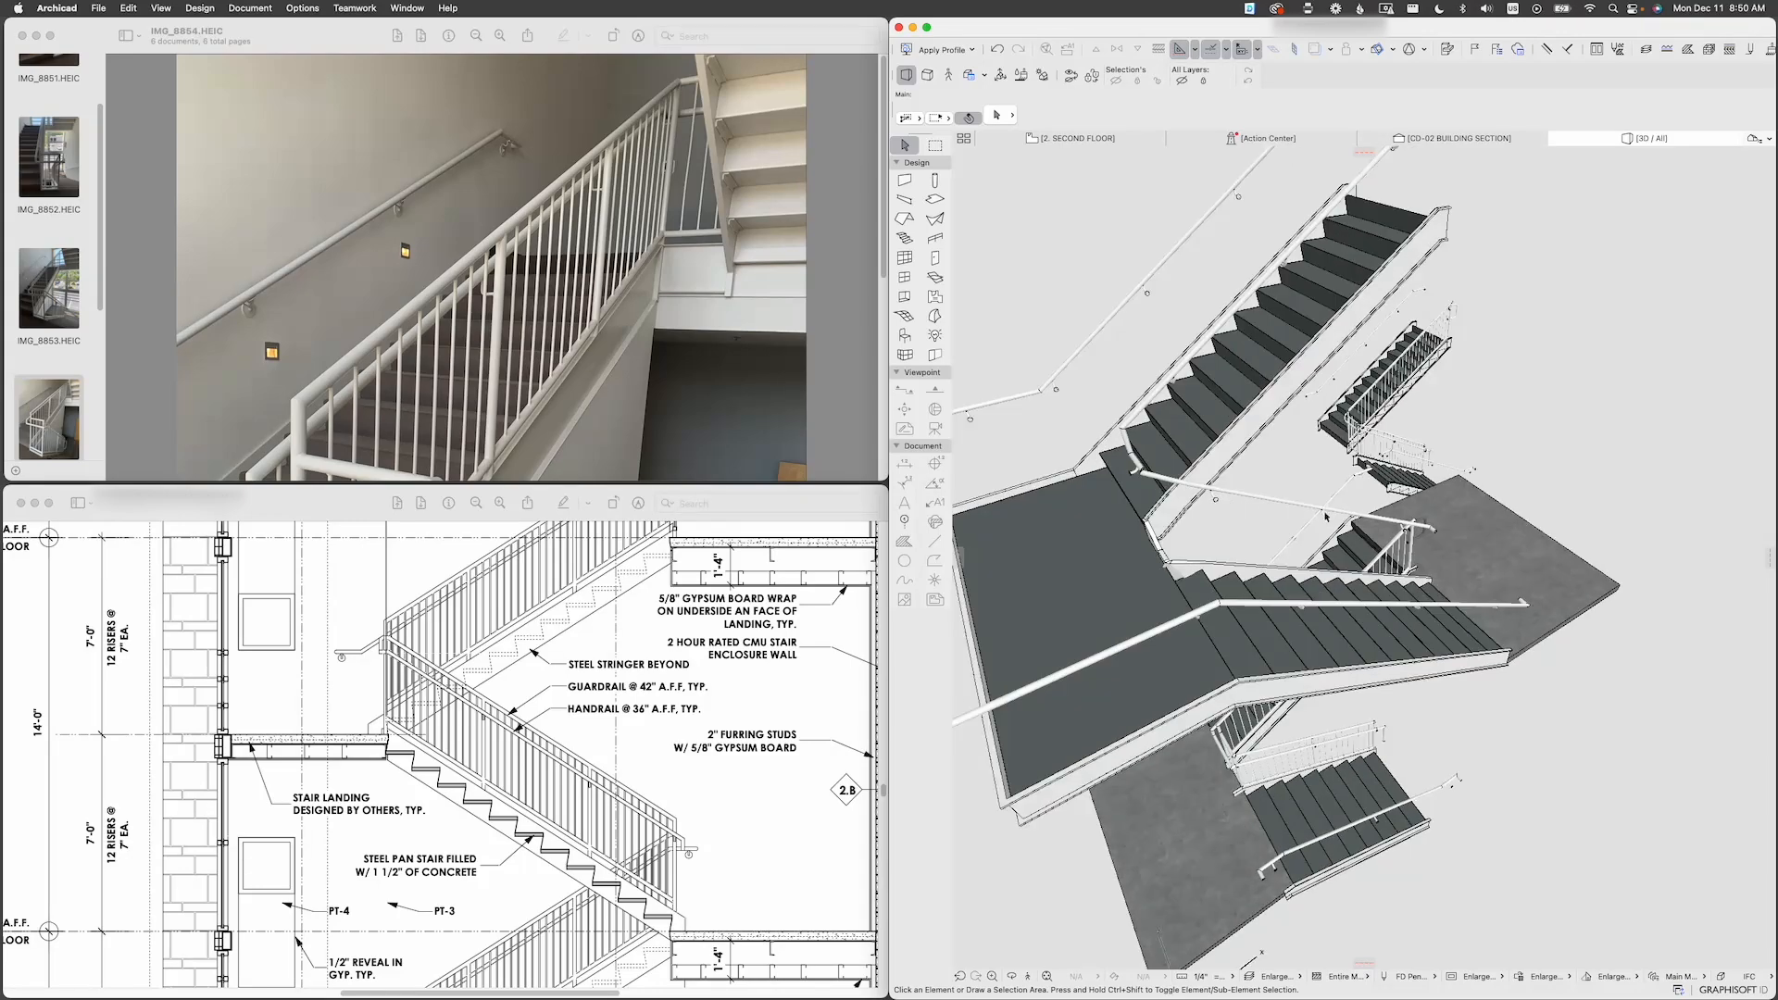
shift+middle_drag(1308, 515, 1303, 582)
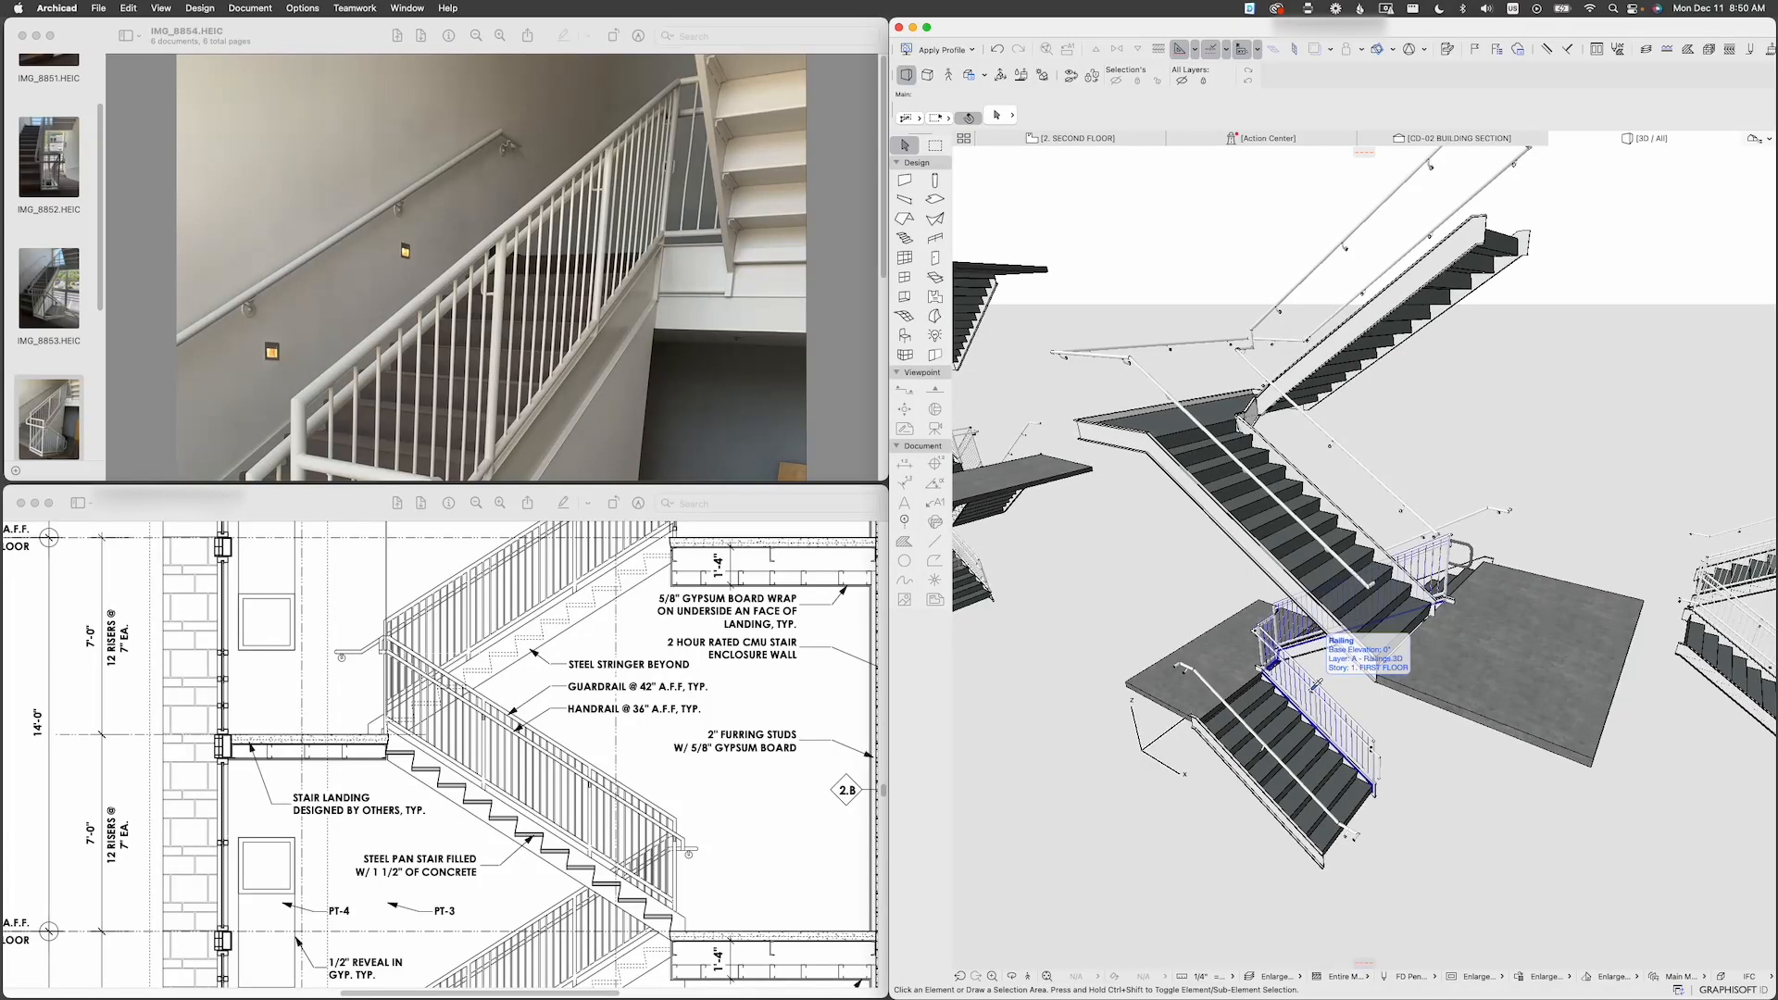
alt+click(1312, 690)
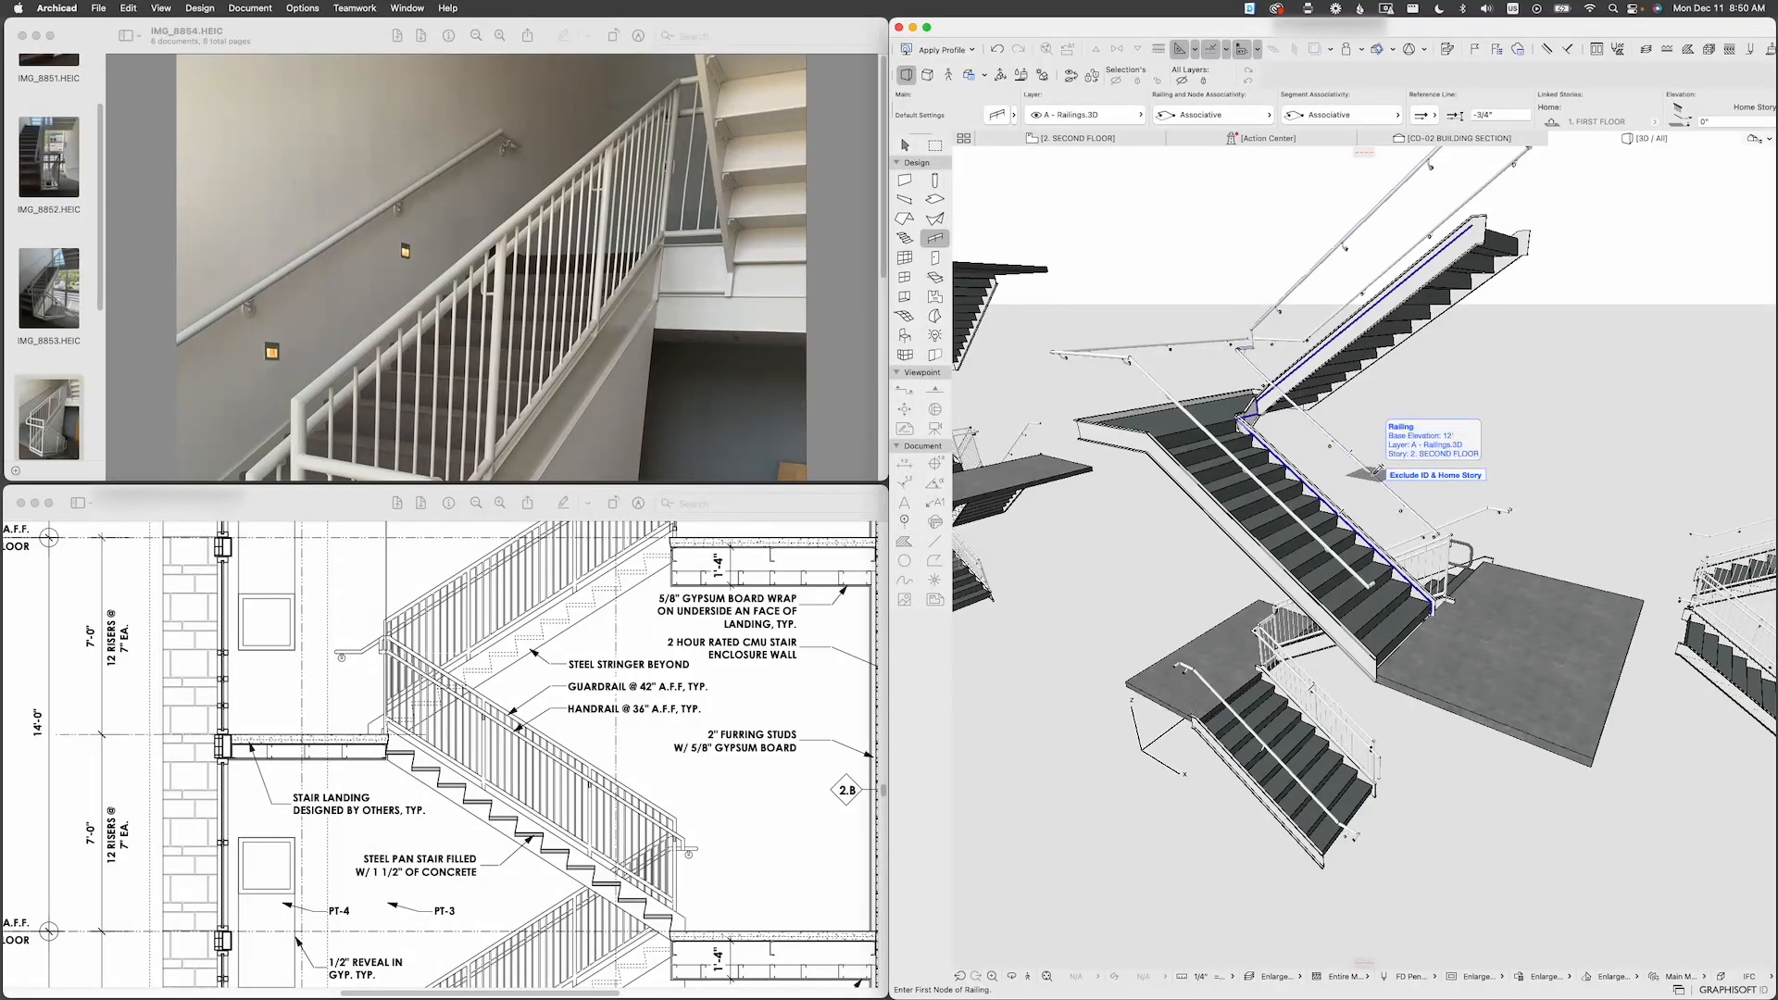
scroll(1377, 472, up, 3)
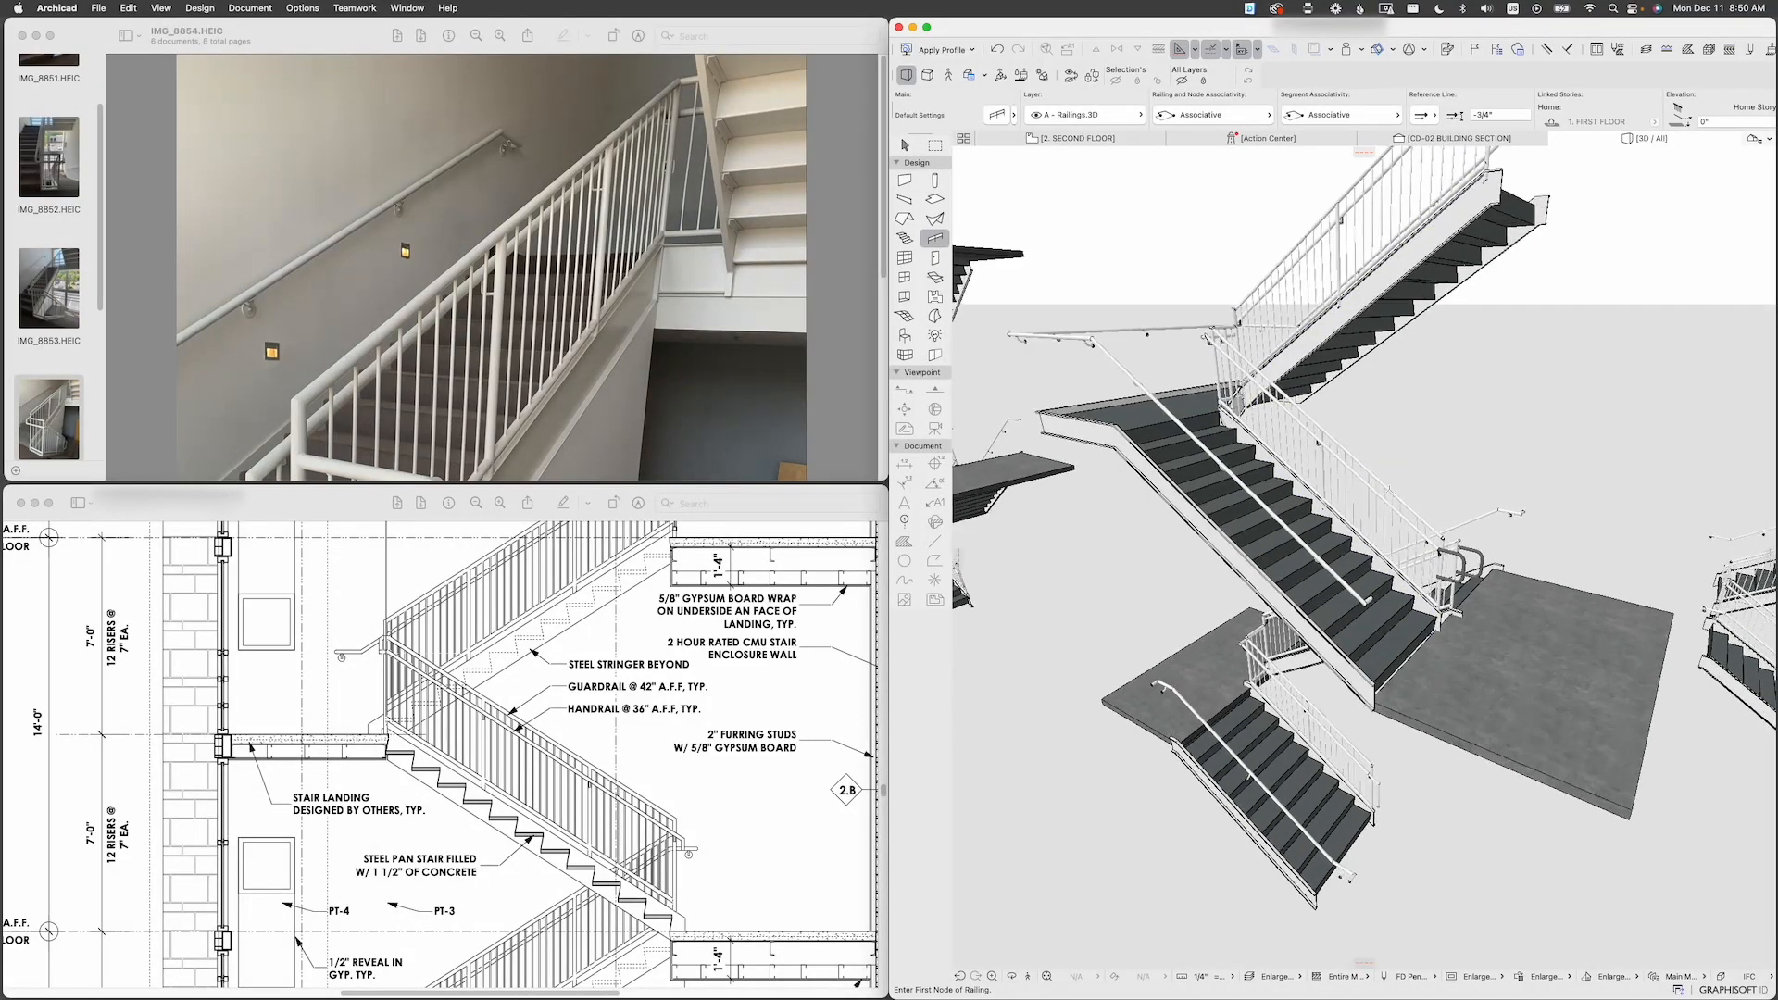
Step: Examine the new stair's inner guardrail at the landing turn and compare it with the first-floor guardrail
shift+middle_drag(1390, 488, 1207, 430)
key(Escape)
scroll(1514, 403, up, 7)
scroll(1518, 399, up, 4)
scroll(1317, 450, up, 5)
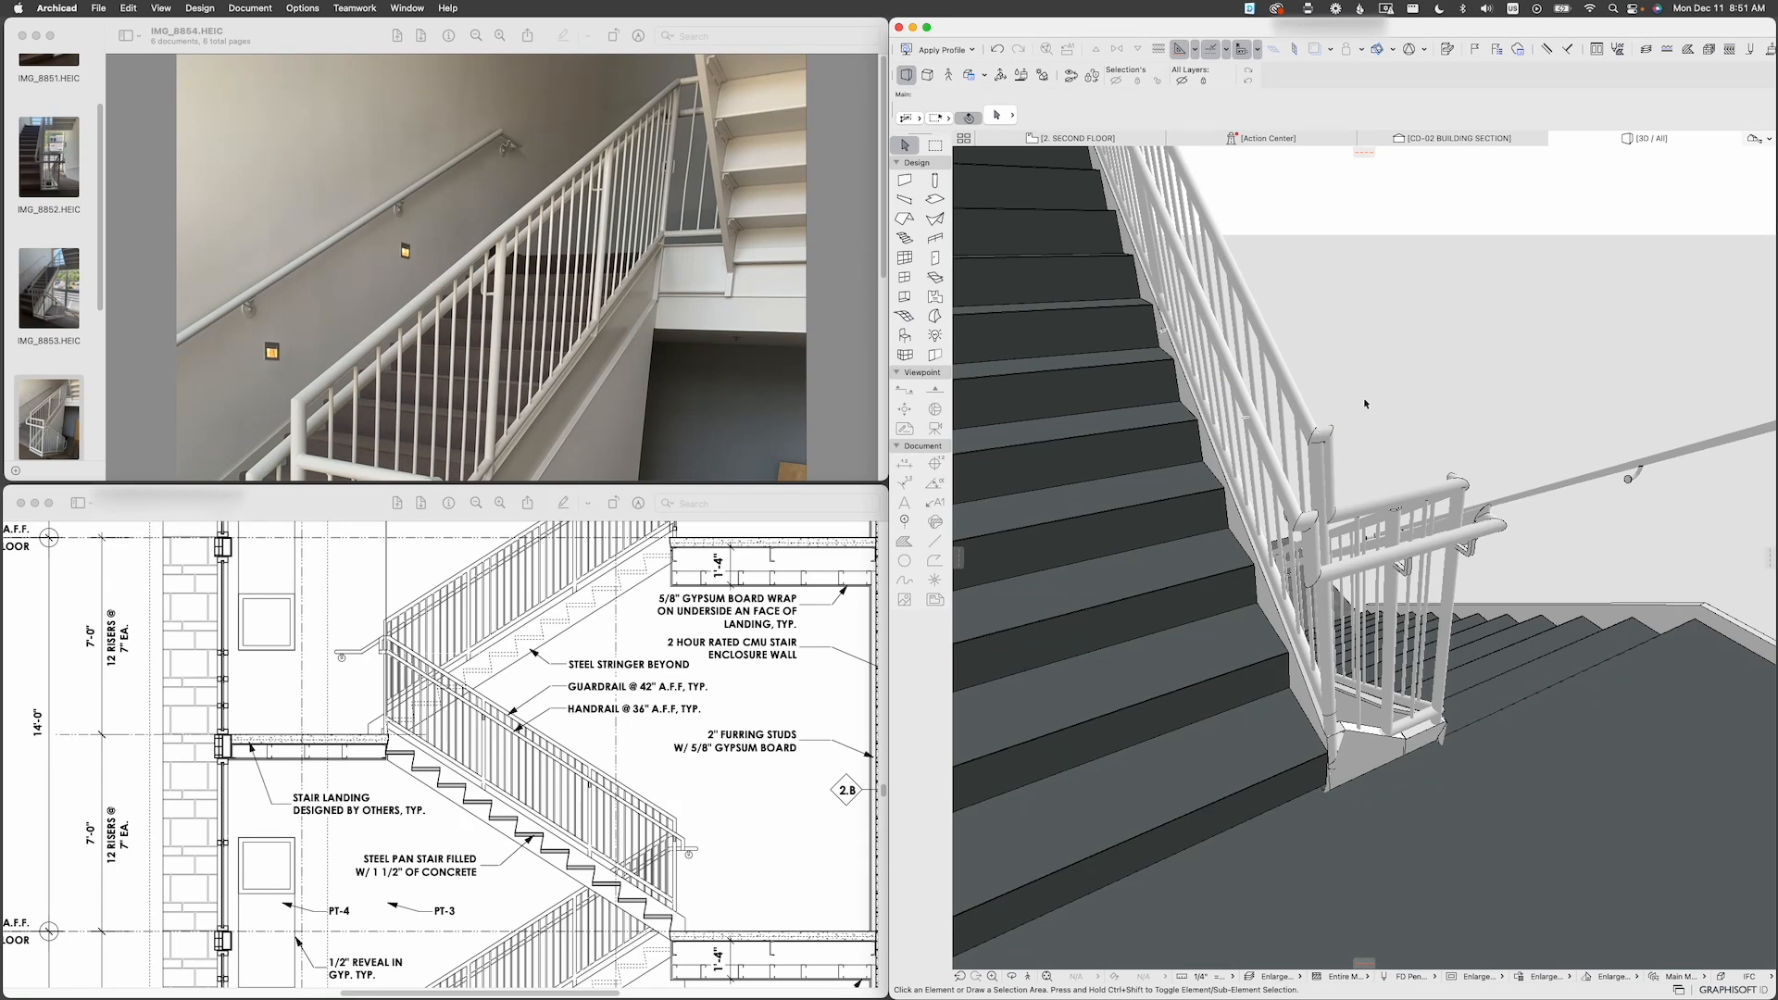
scroll(1316, 460, down, 10)
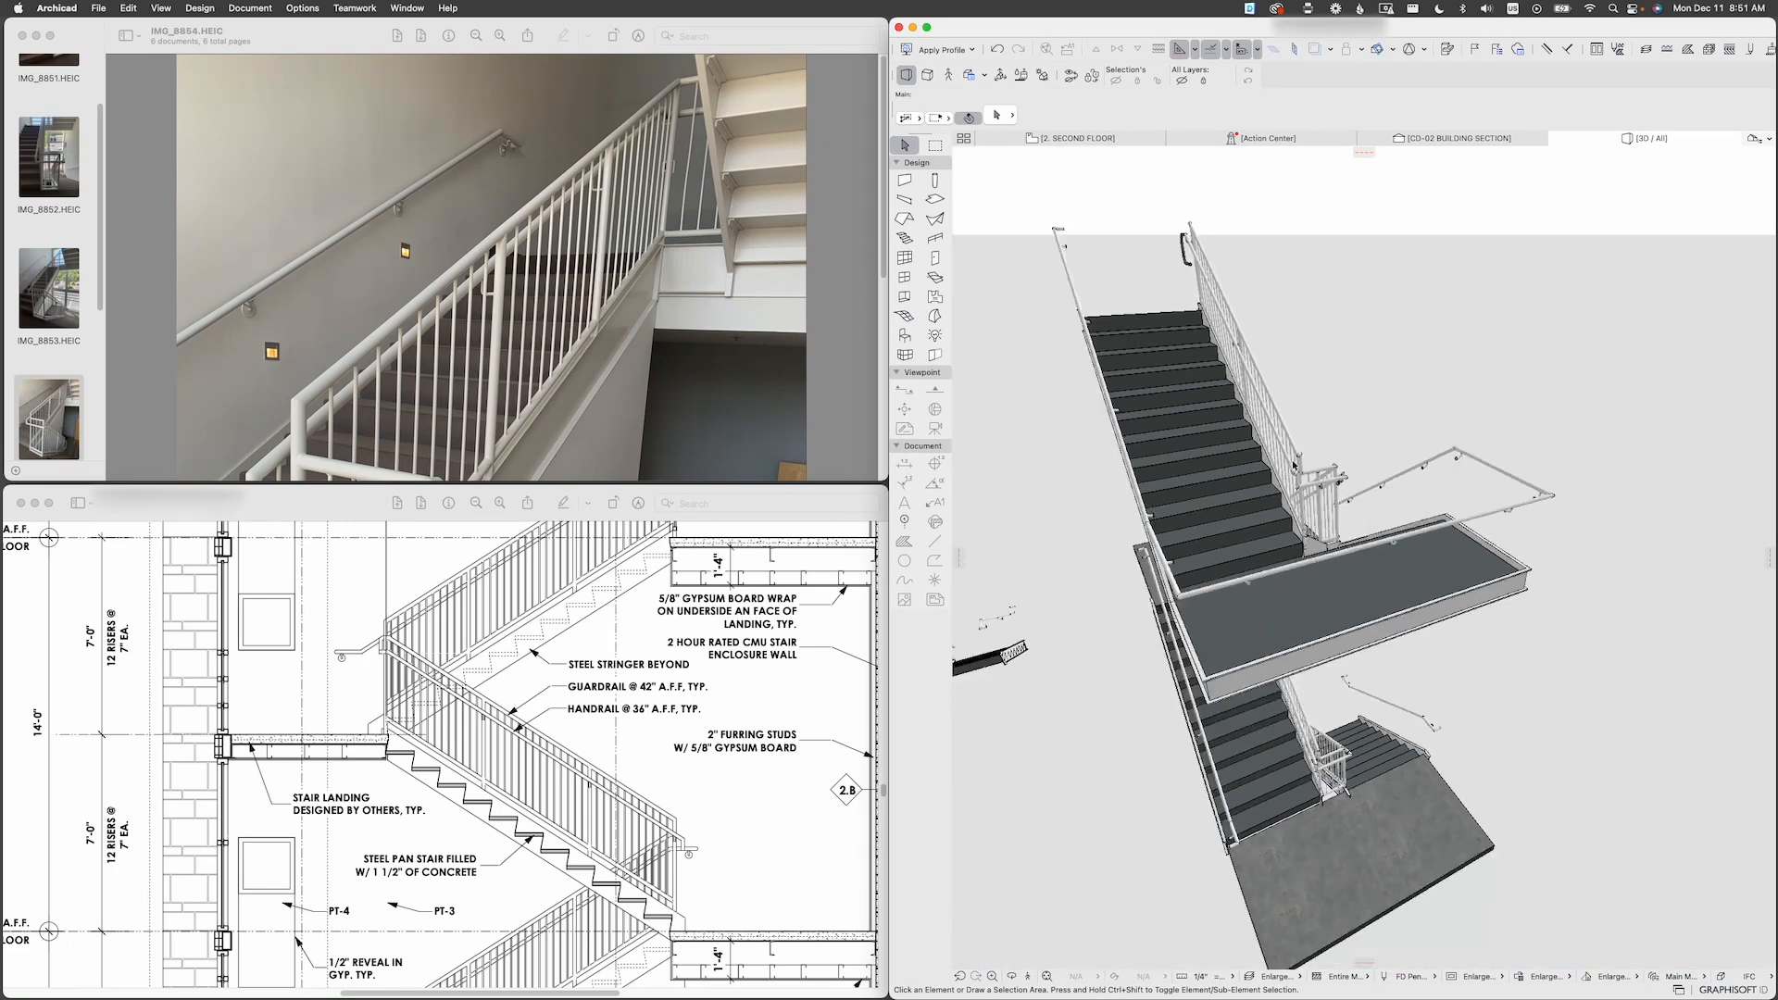
shift+middle_drag(1319, 461, 1378, 785)
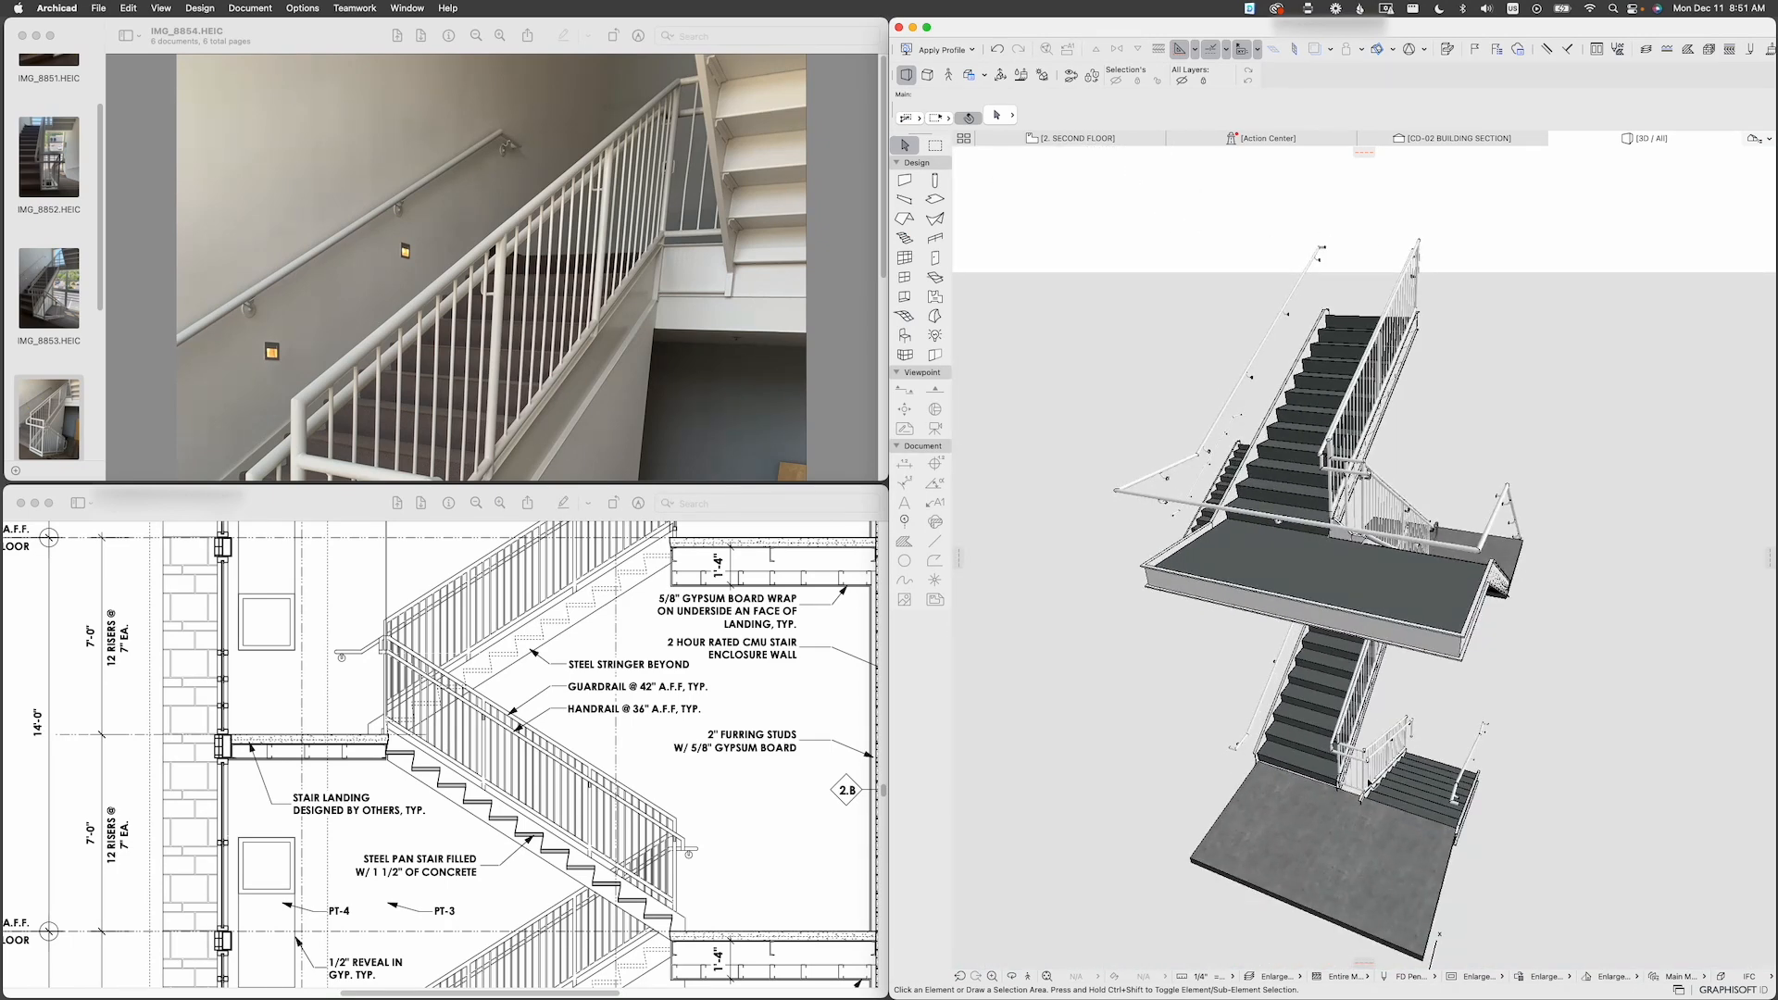
click(1367, 776)
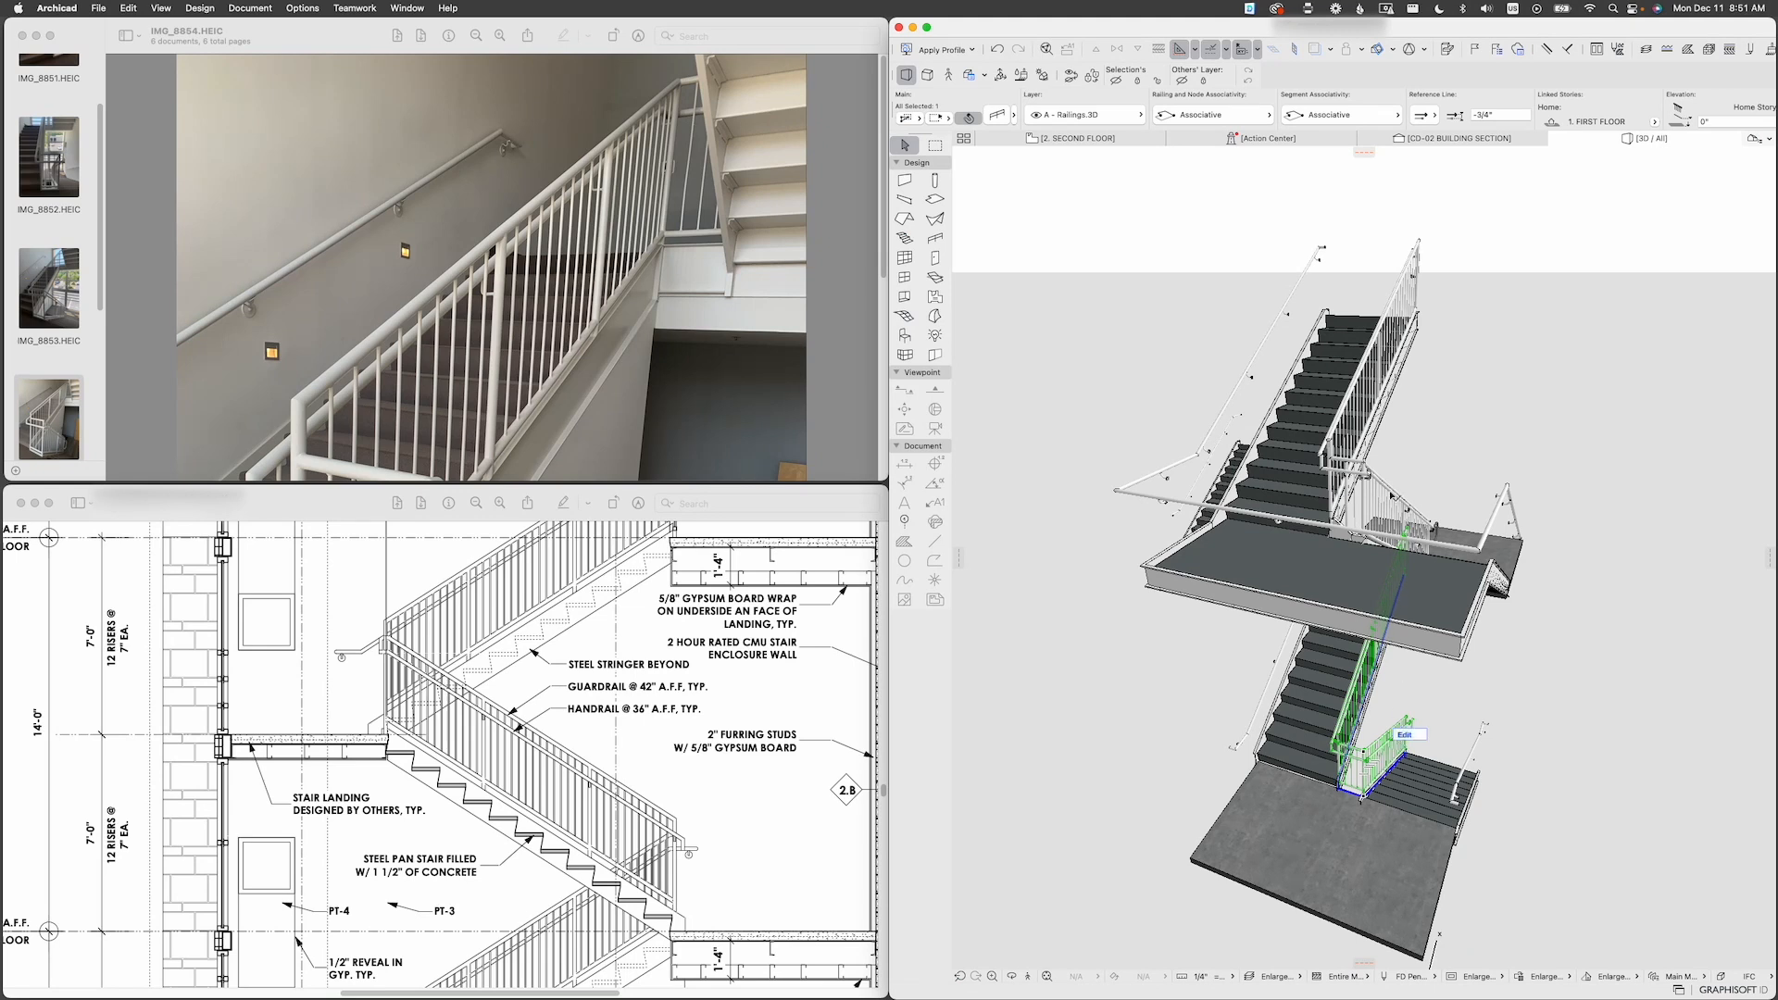
click(1392, 496)
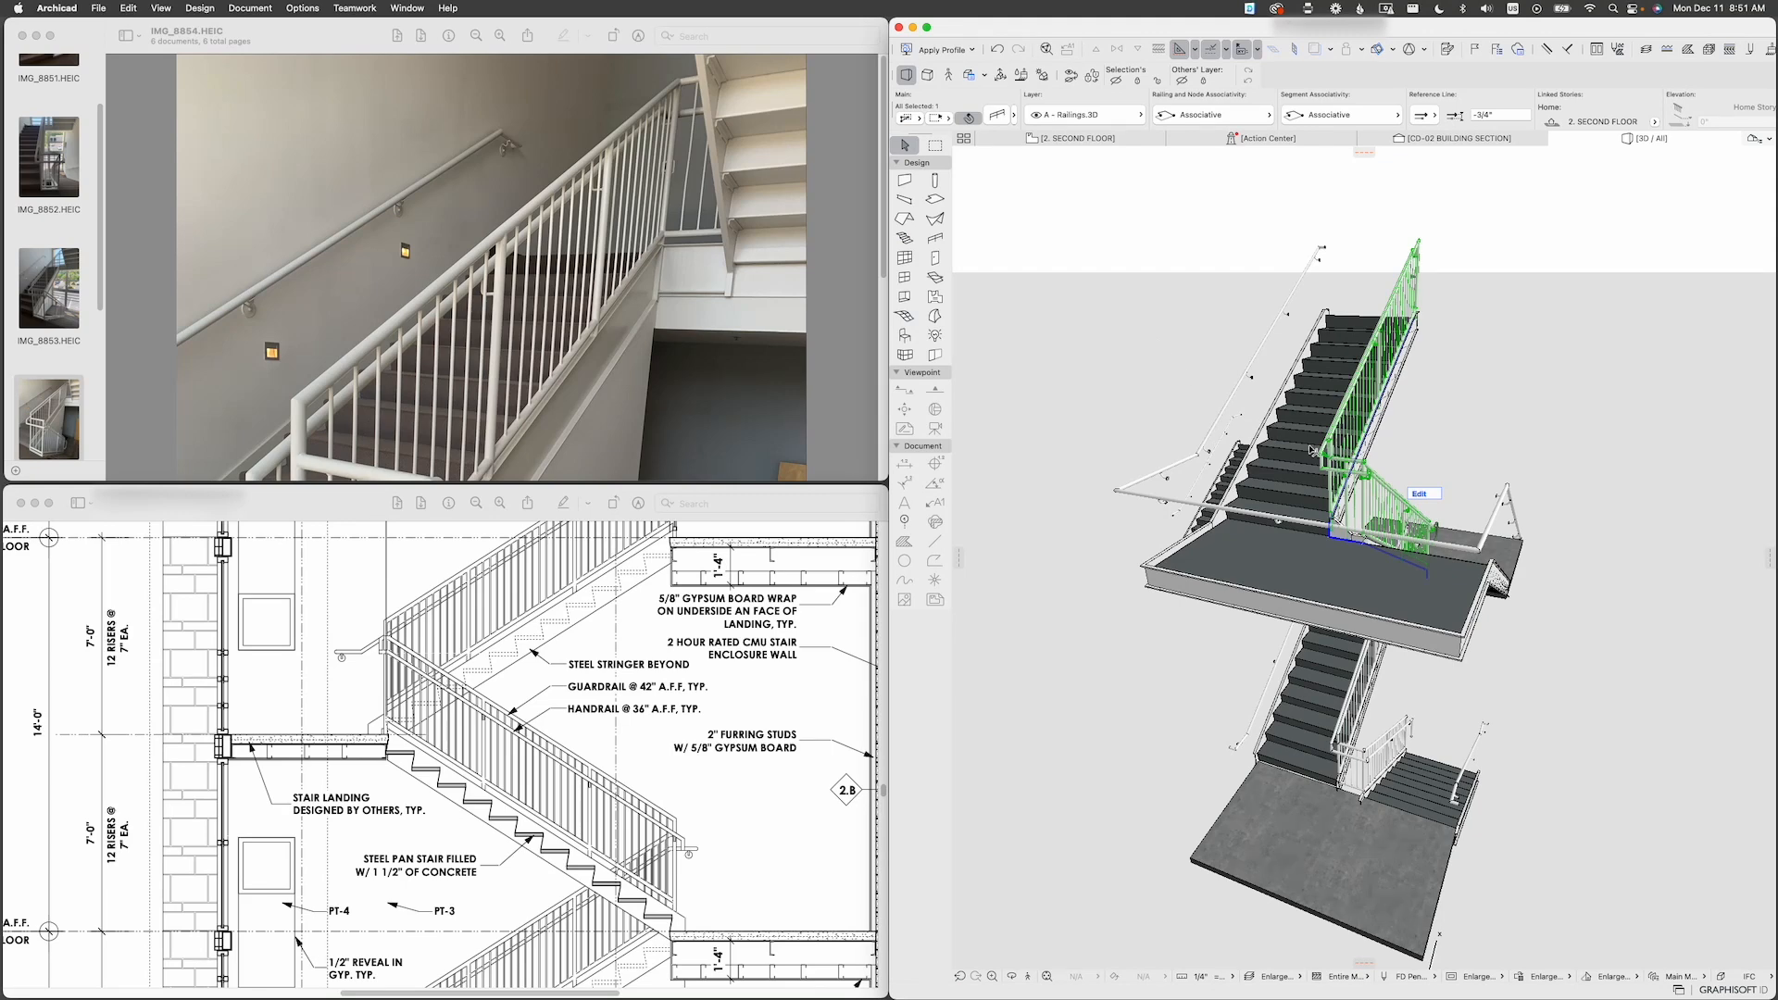
scroll(1357, 458, up, 3)
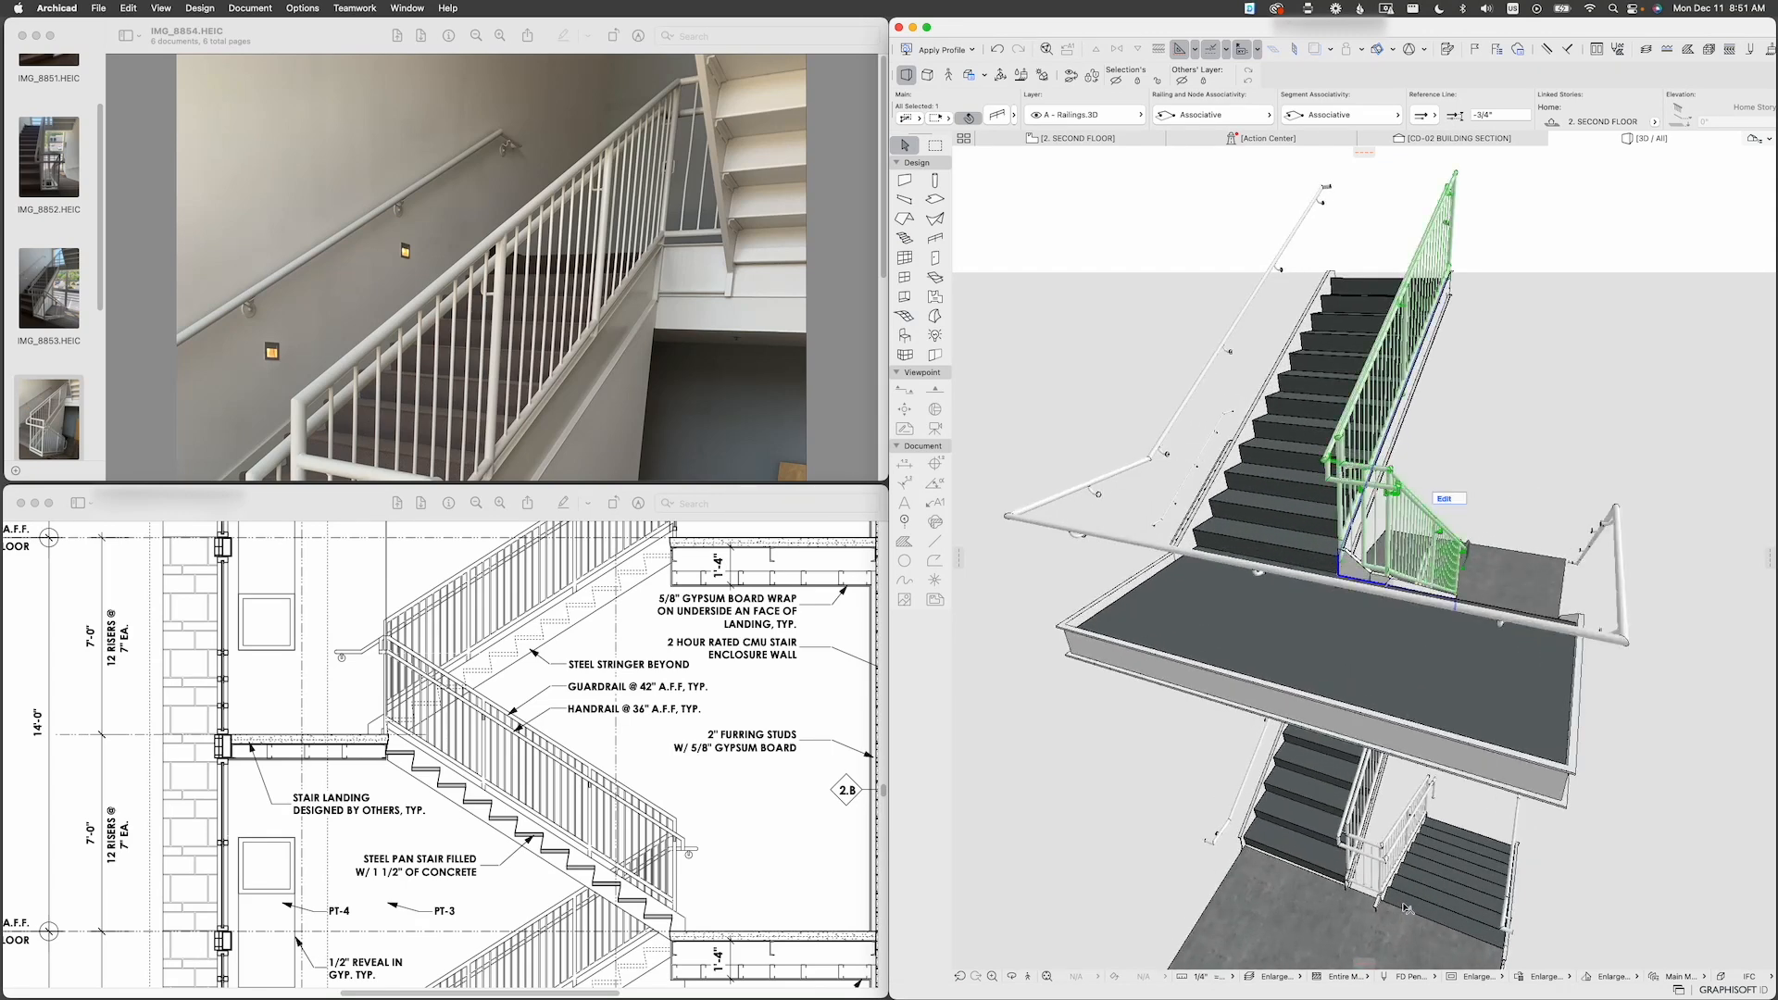
key(Escape)
scroll(1381, 872, up, 3)
scroll(1381, 872, down, 5)
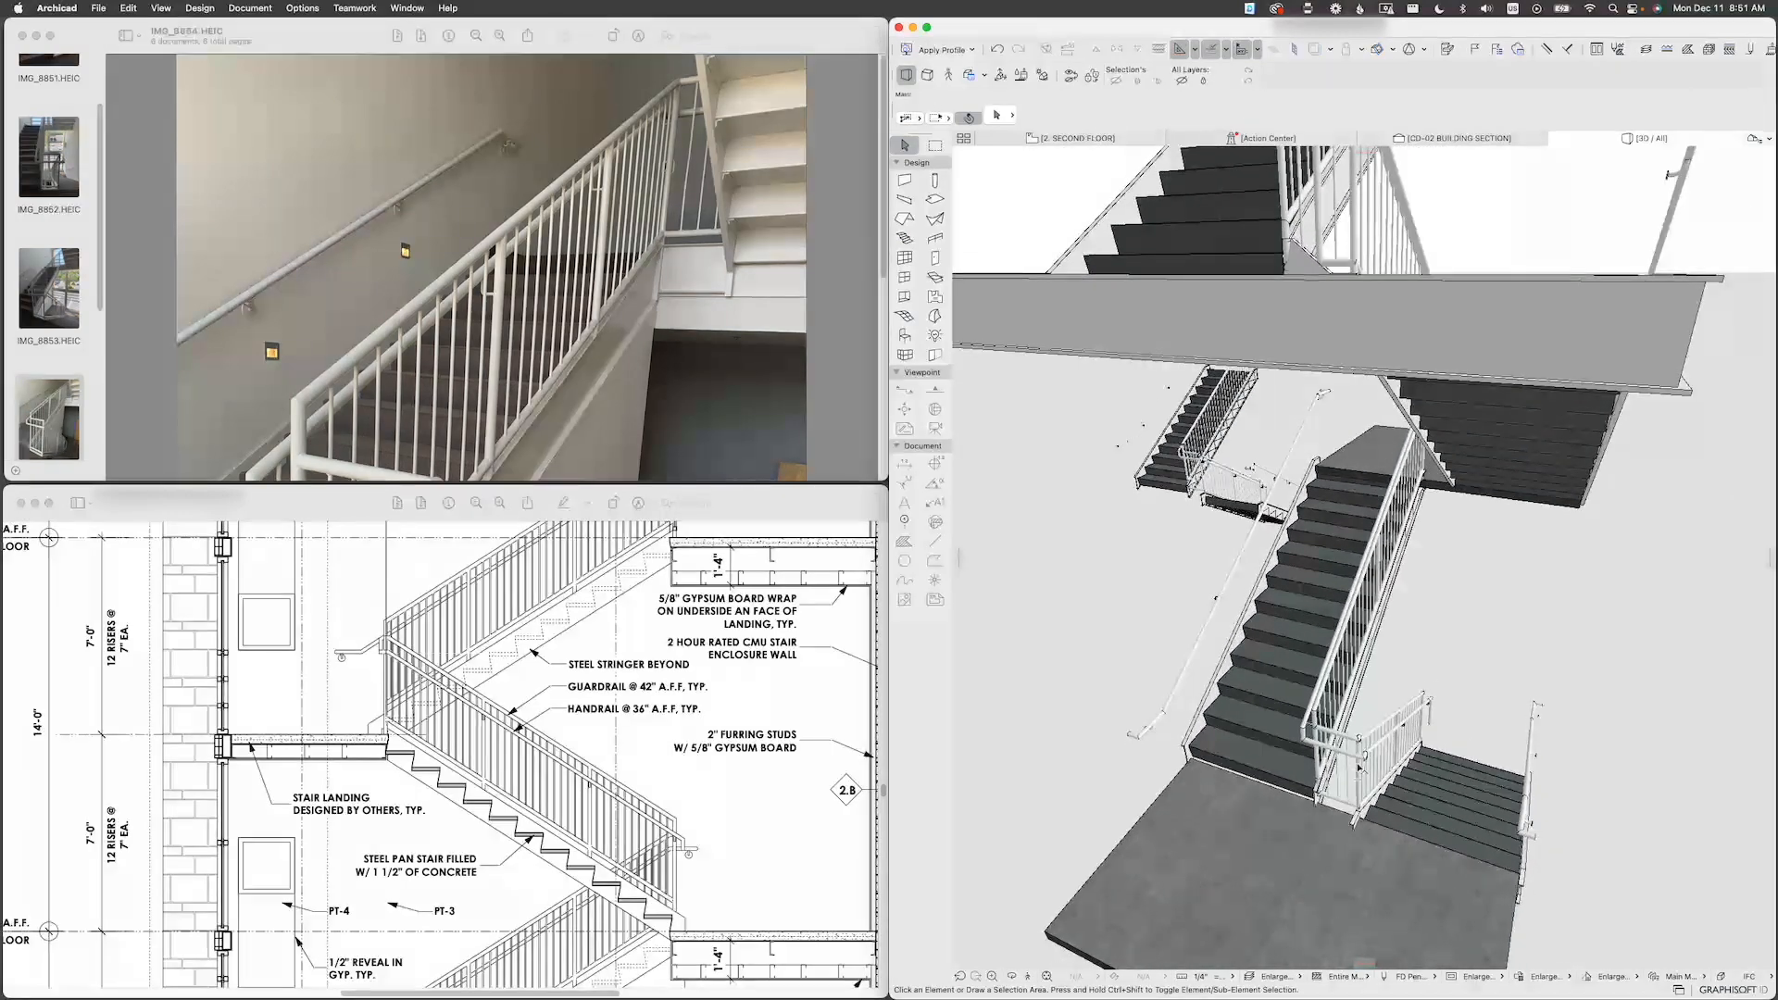
Step: Open the first-floor guardrail's railing settings and start a new favorite from them
click(1401, 810)
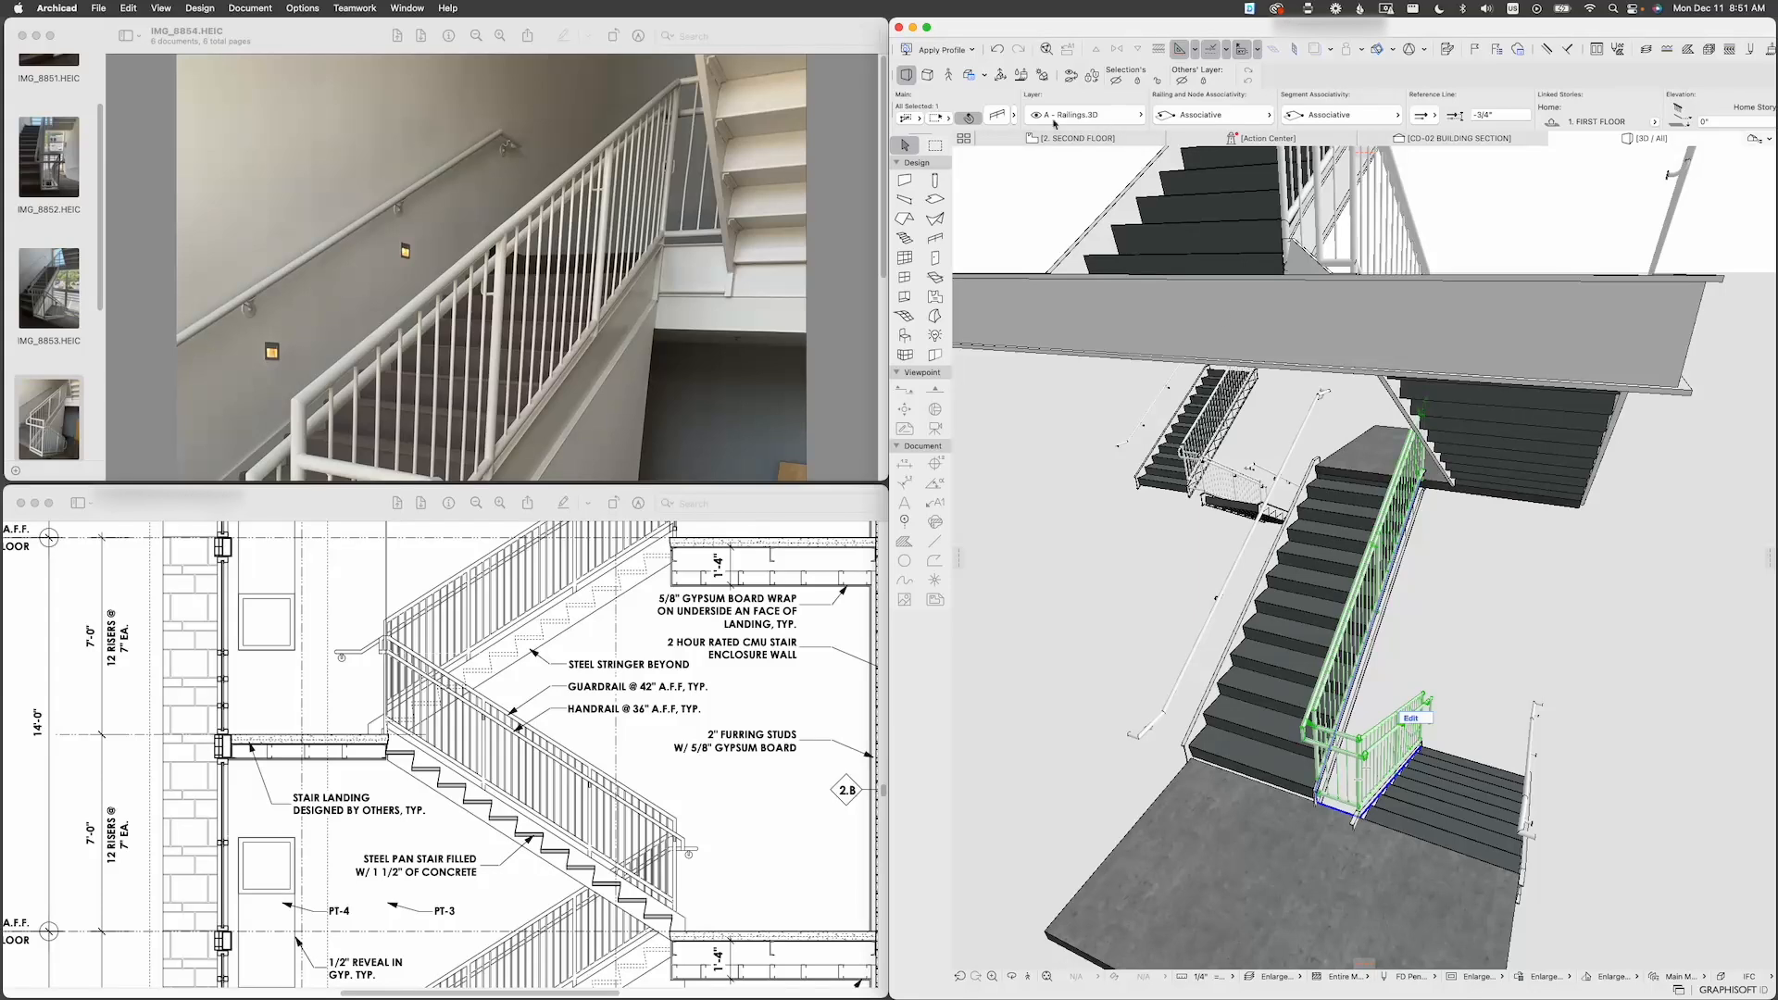
key(super+t)
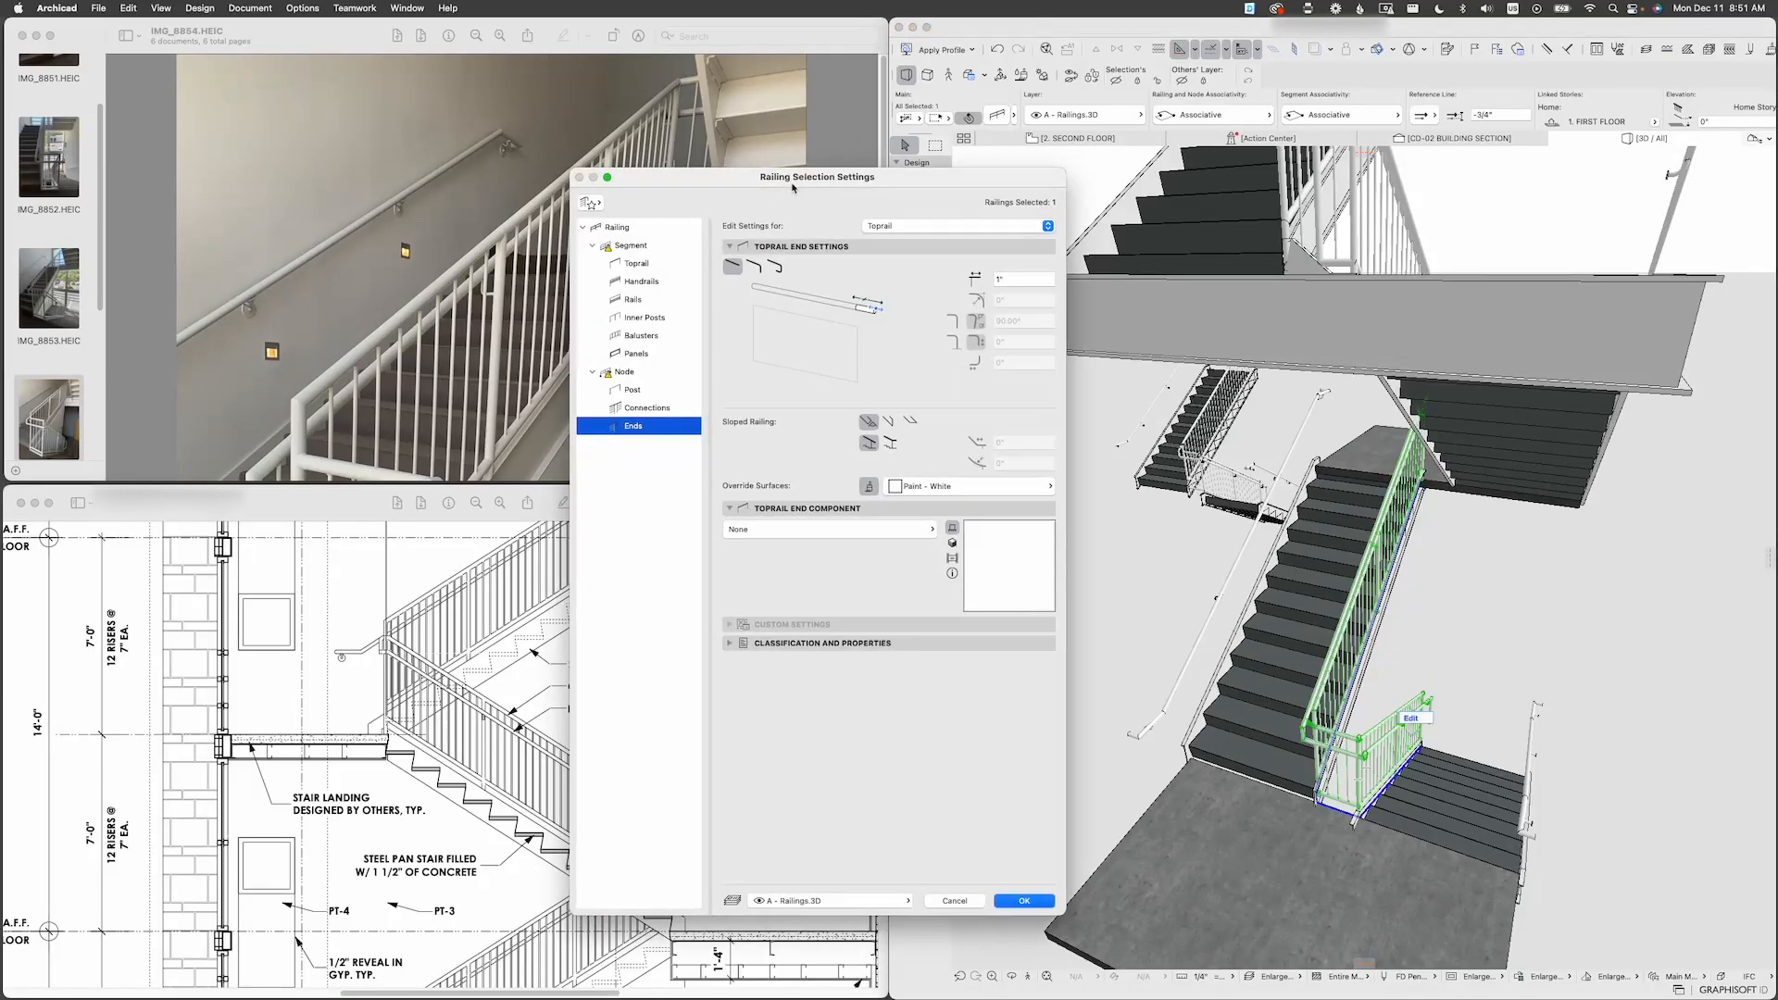
drag(772, 205, 1004, 232)
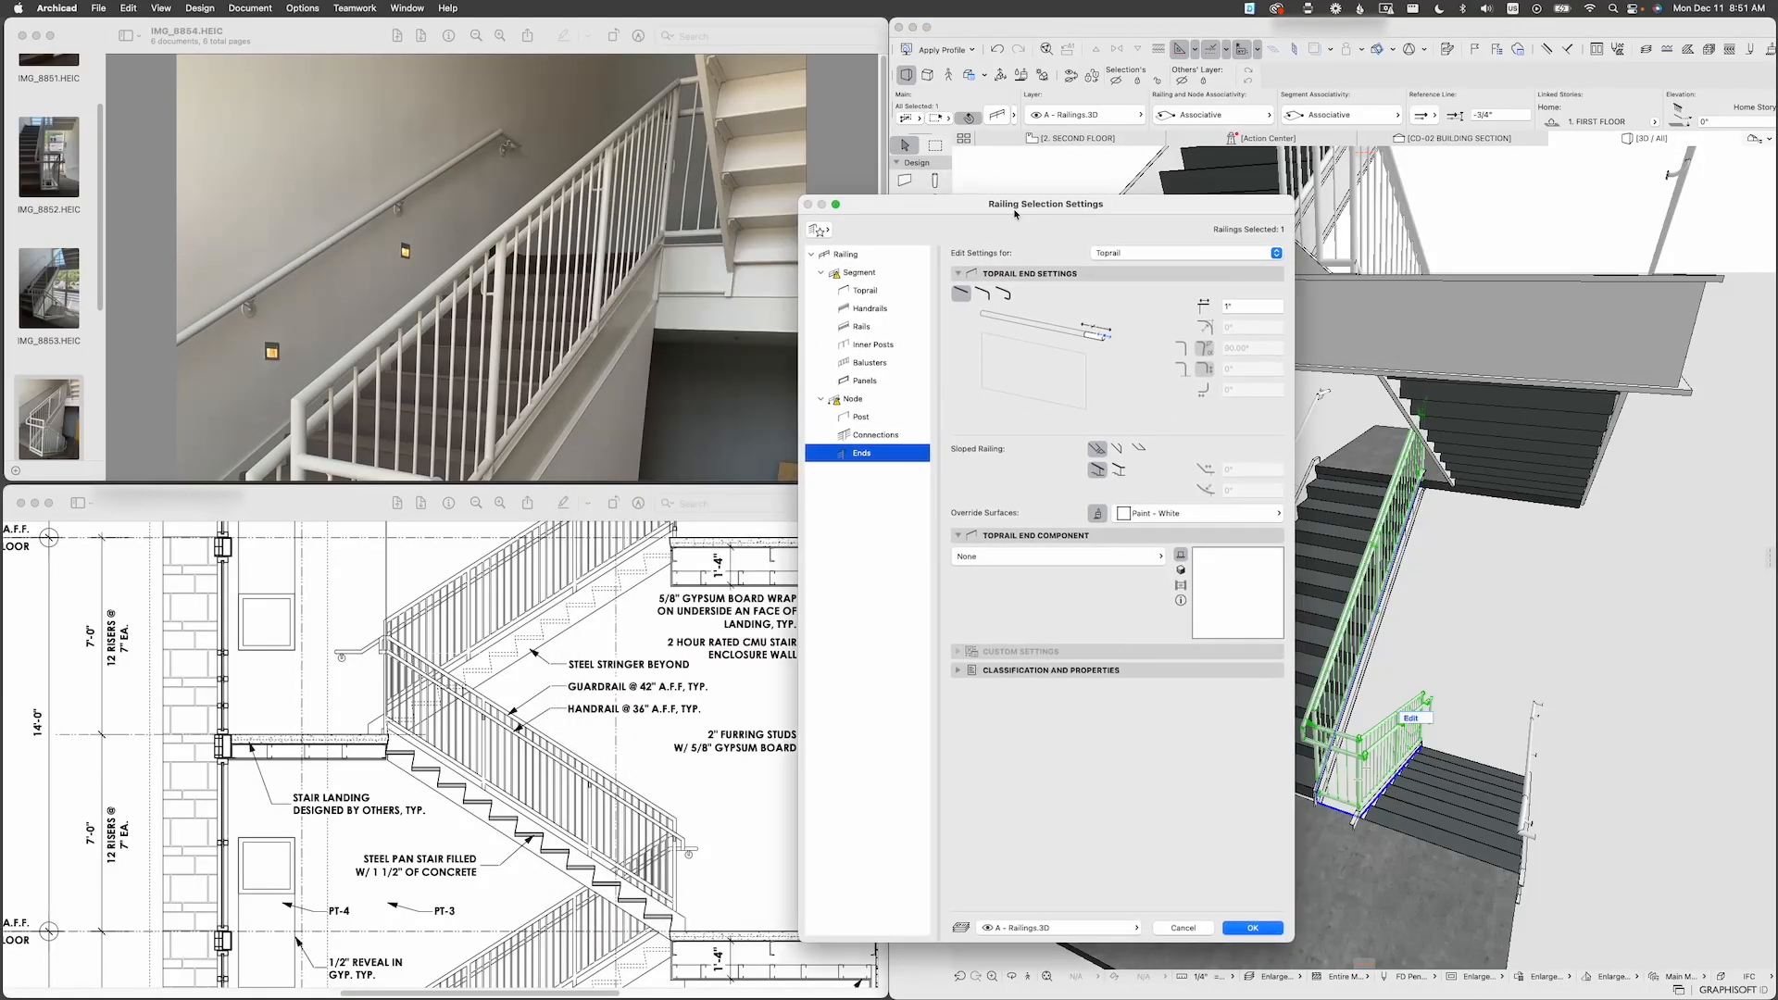
click(867, 255)
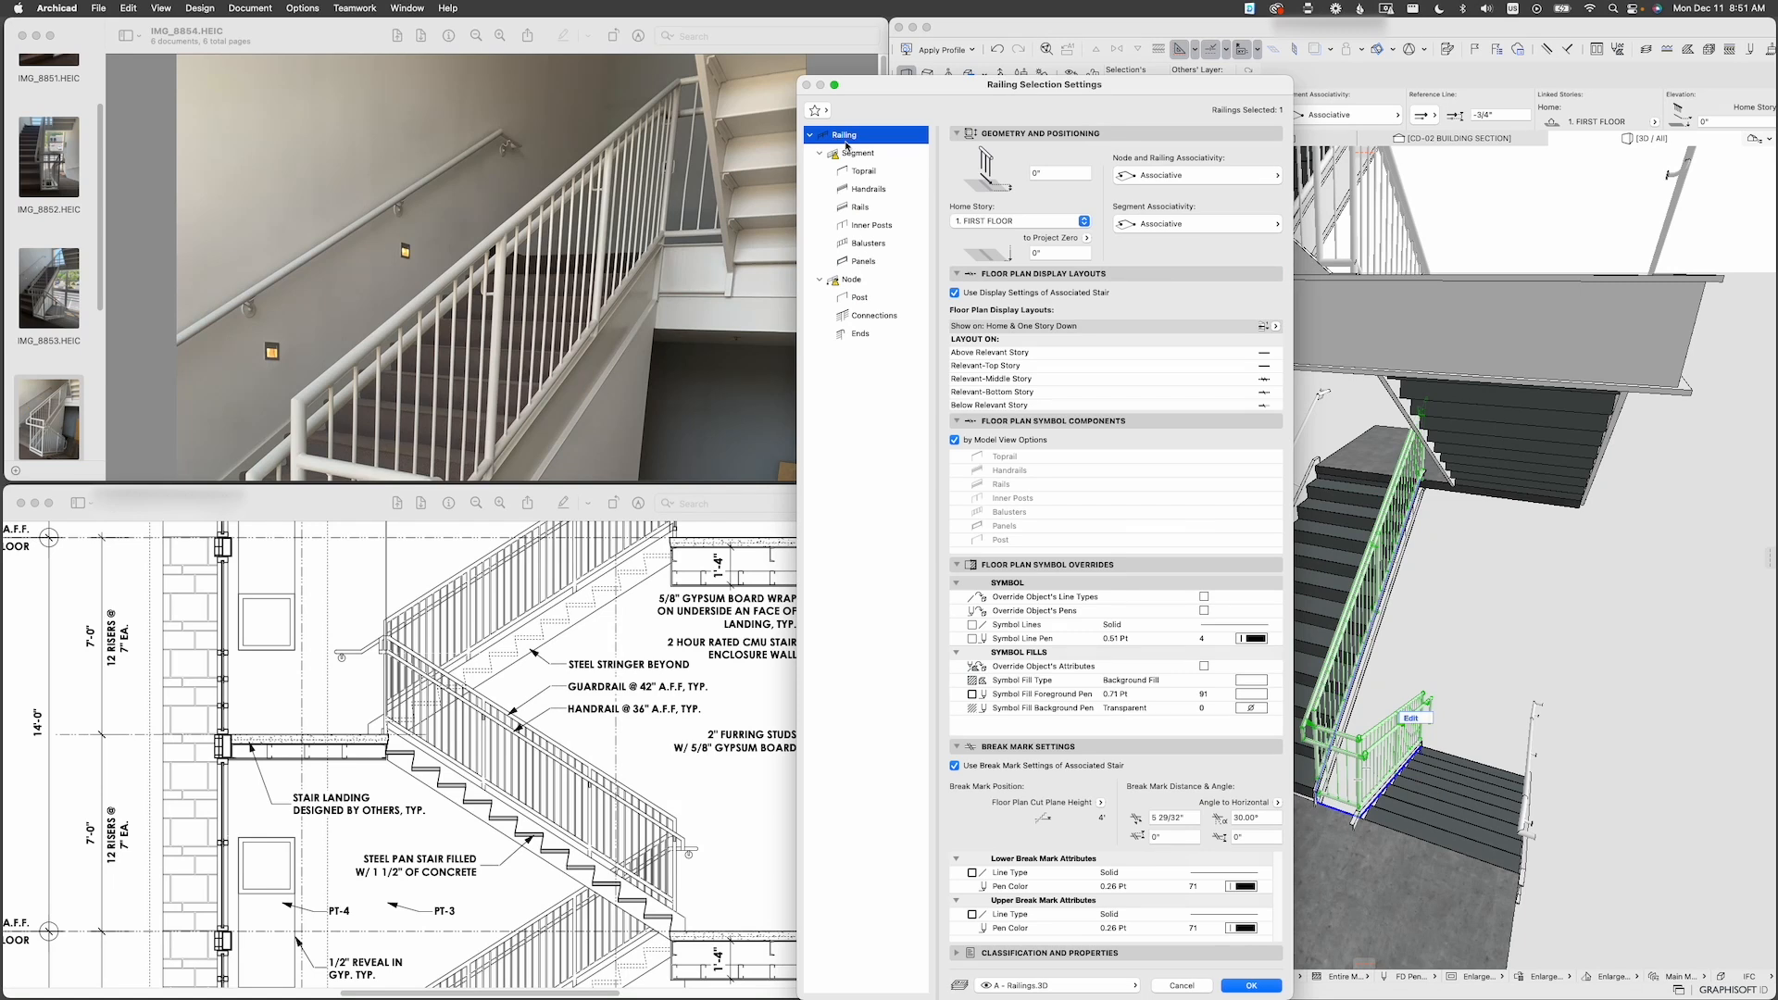
click(827, 115)
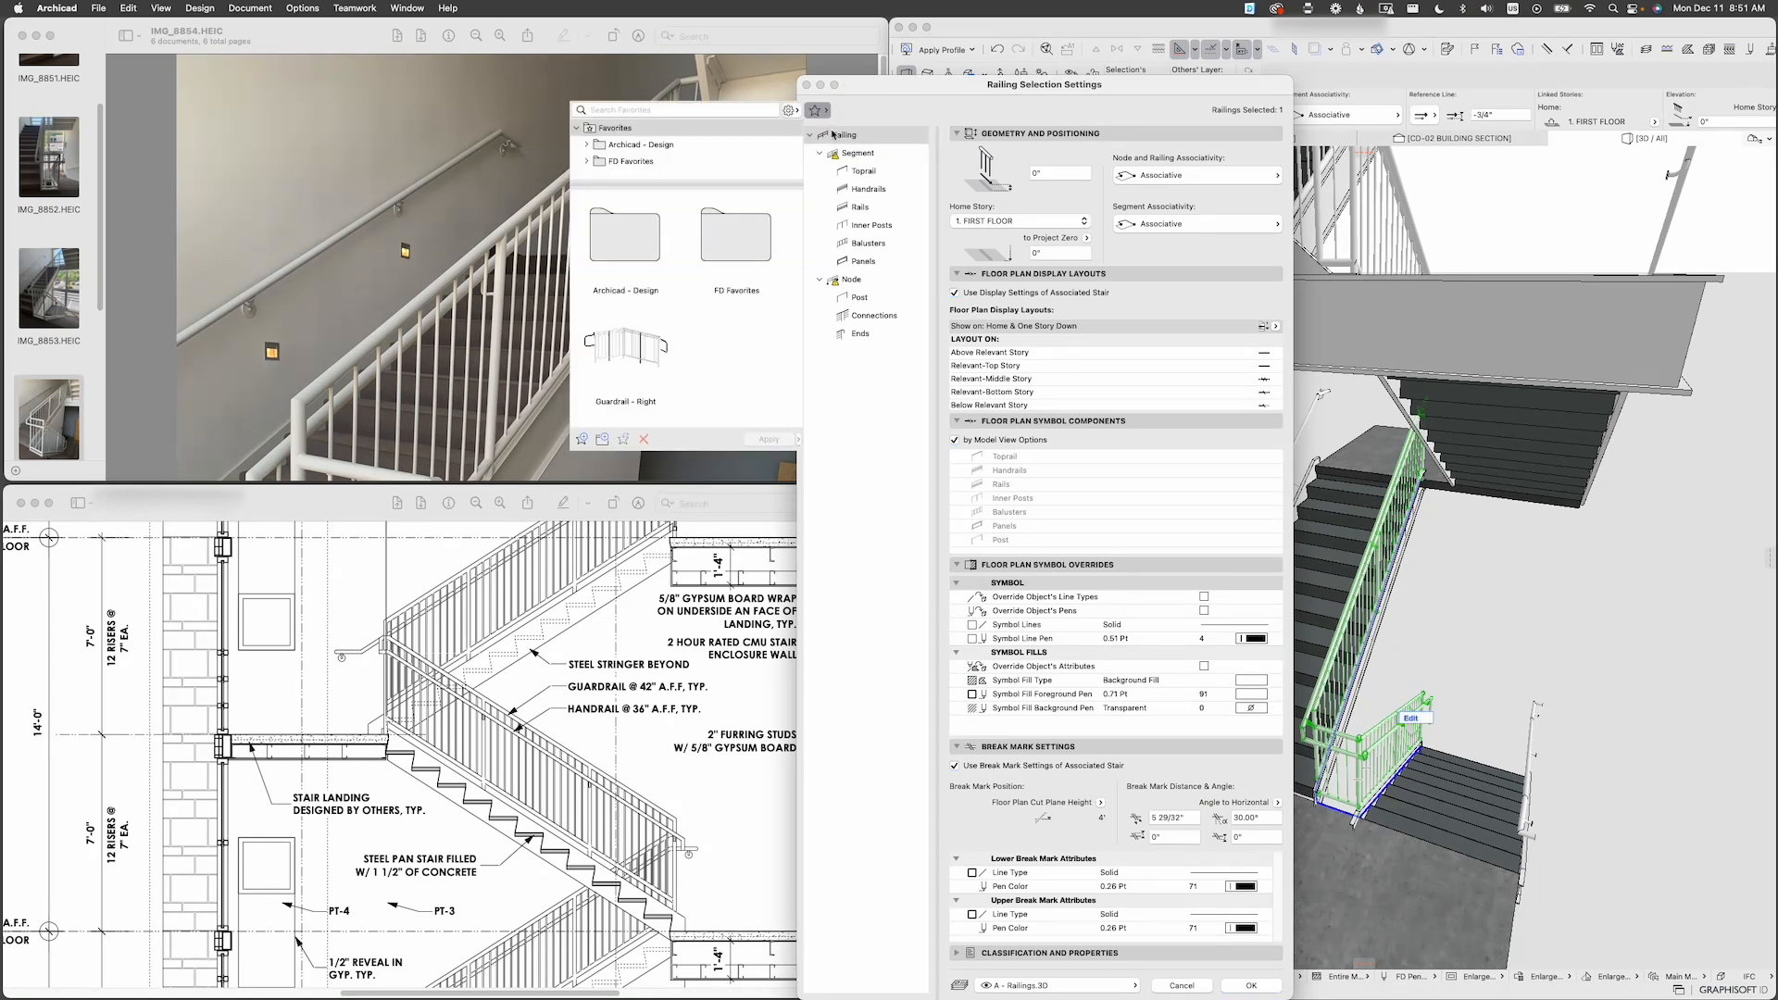
click(582, 440)
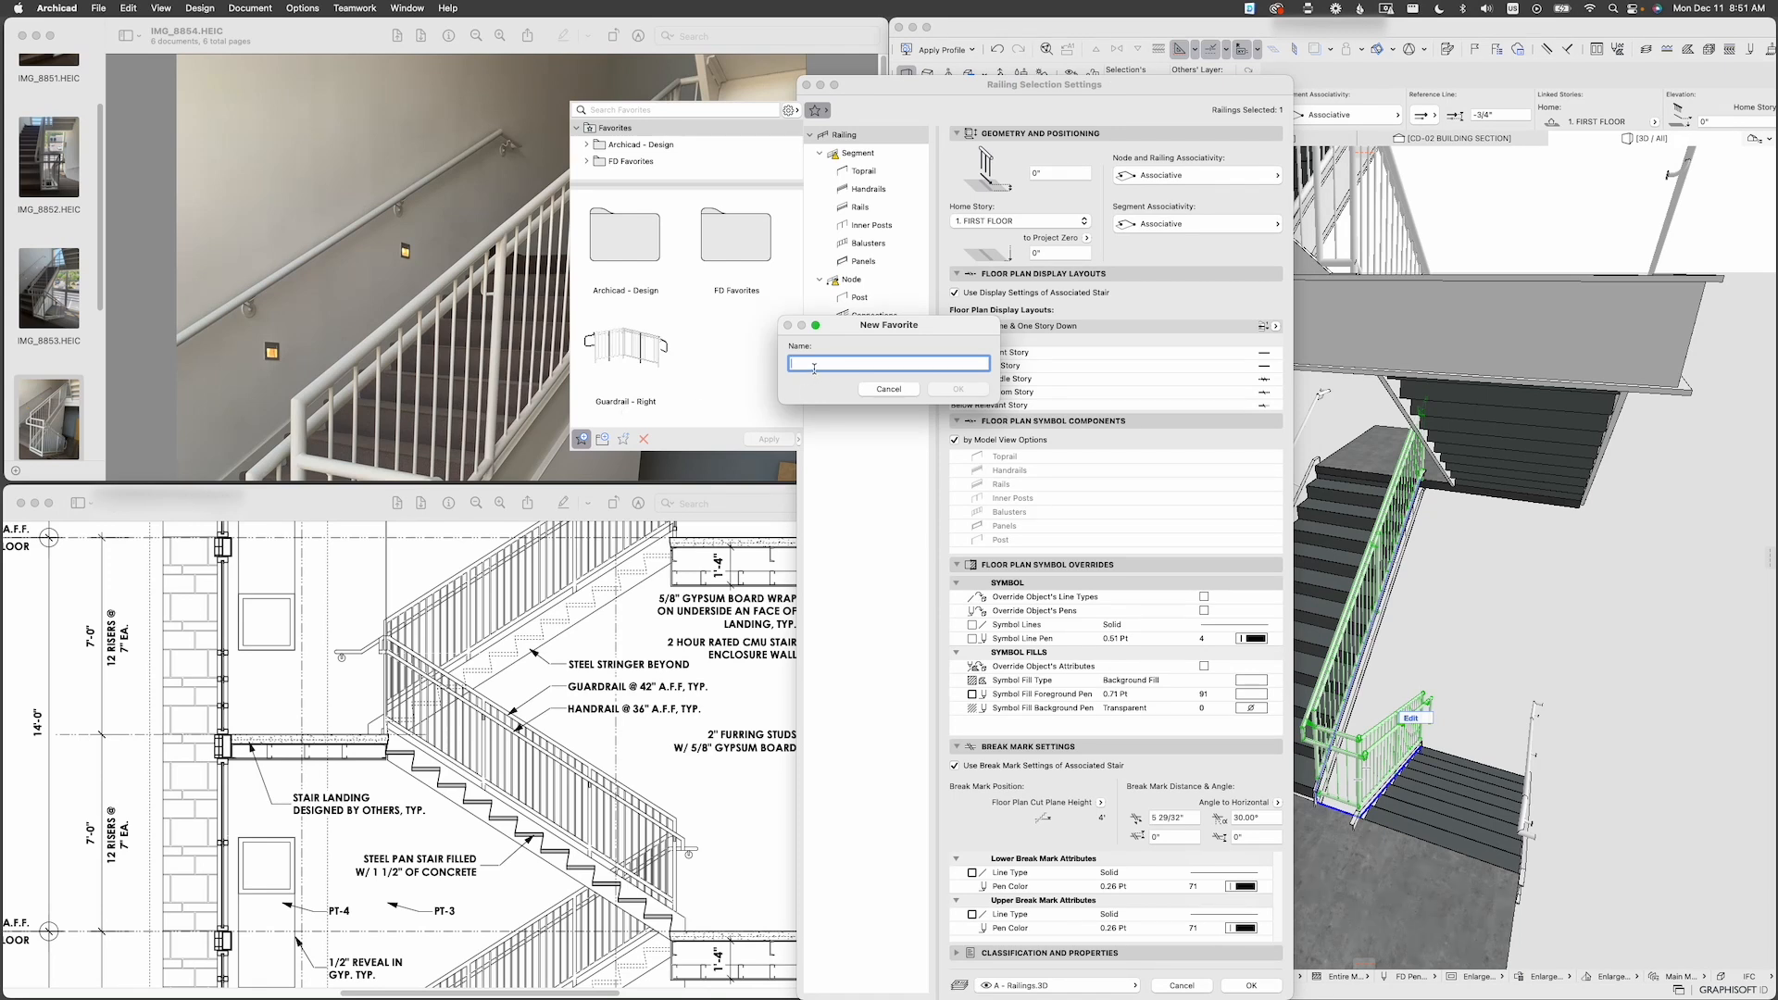
Step: Save the selected first-floor railing's settings as a favorite named Railing 1 and accept the railing settings
text(Railing 1)
click(982, 392)
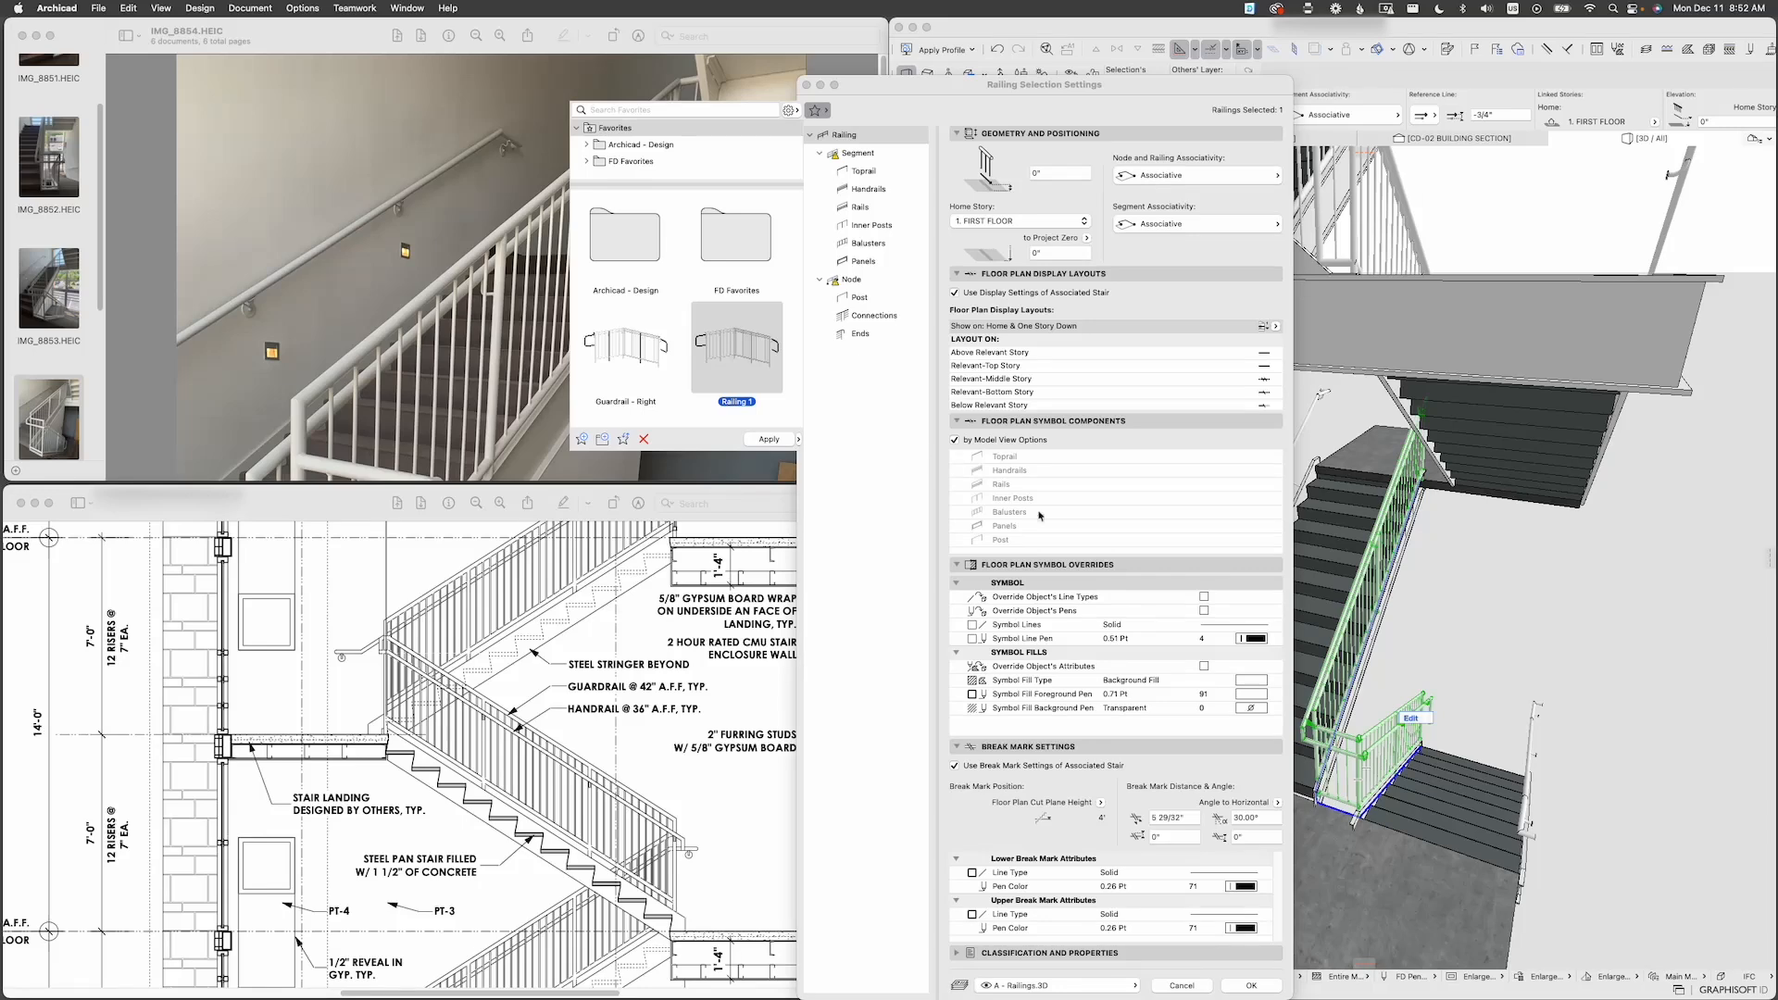
click(1260, 985)
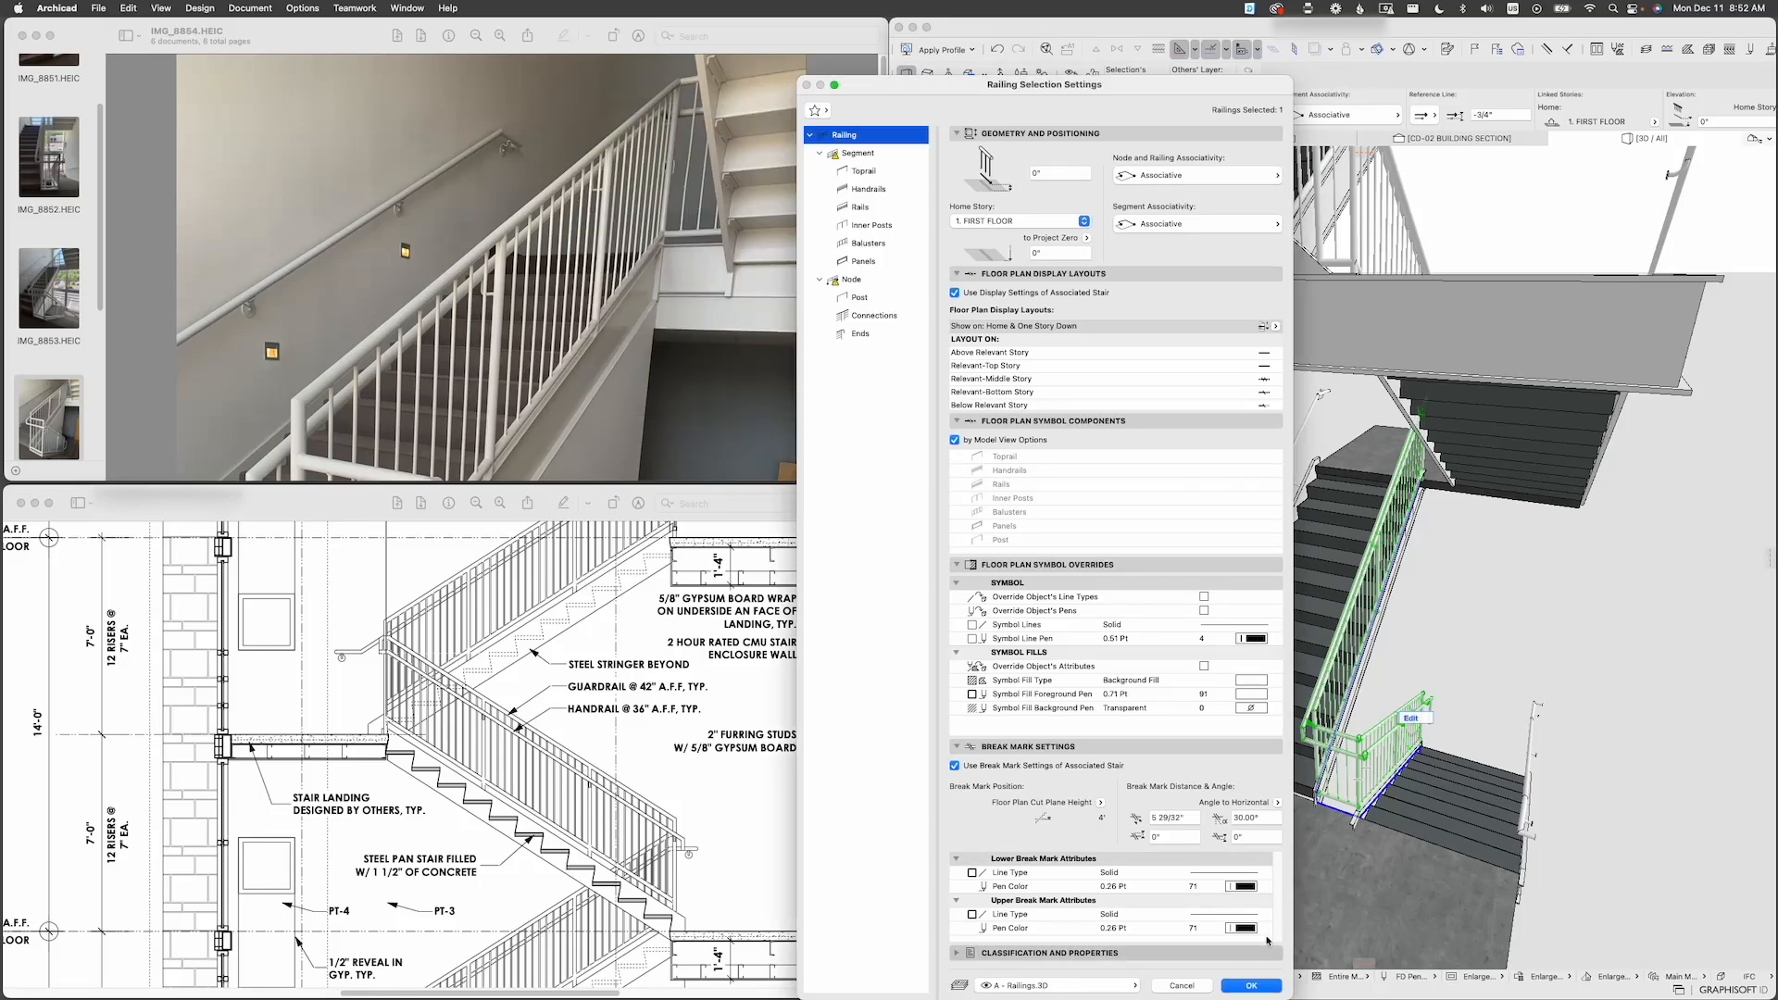
click(1275, 987)
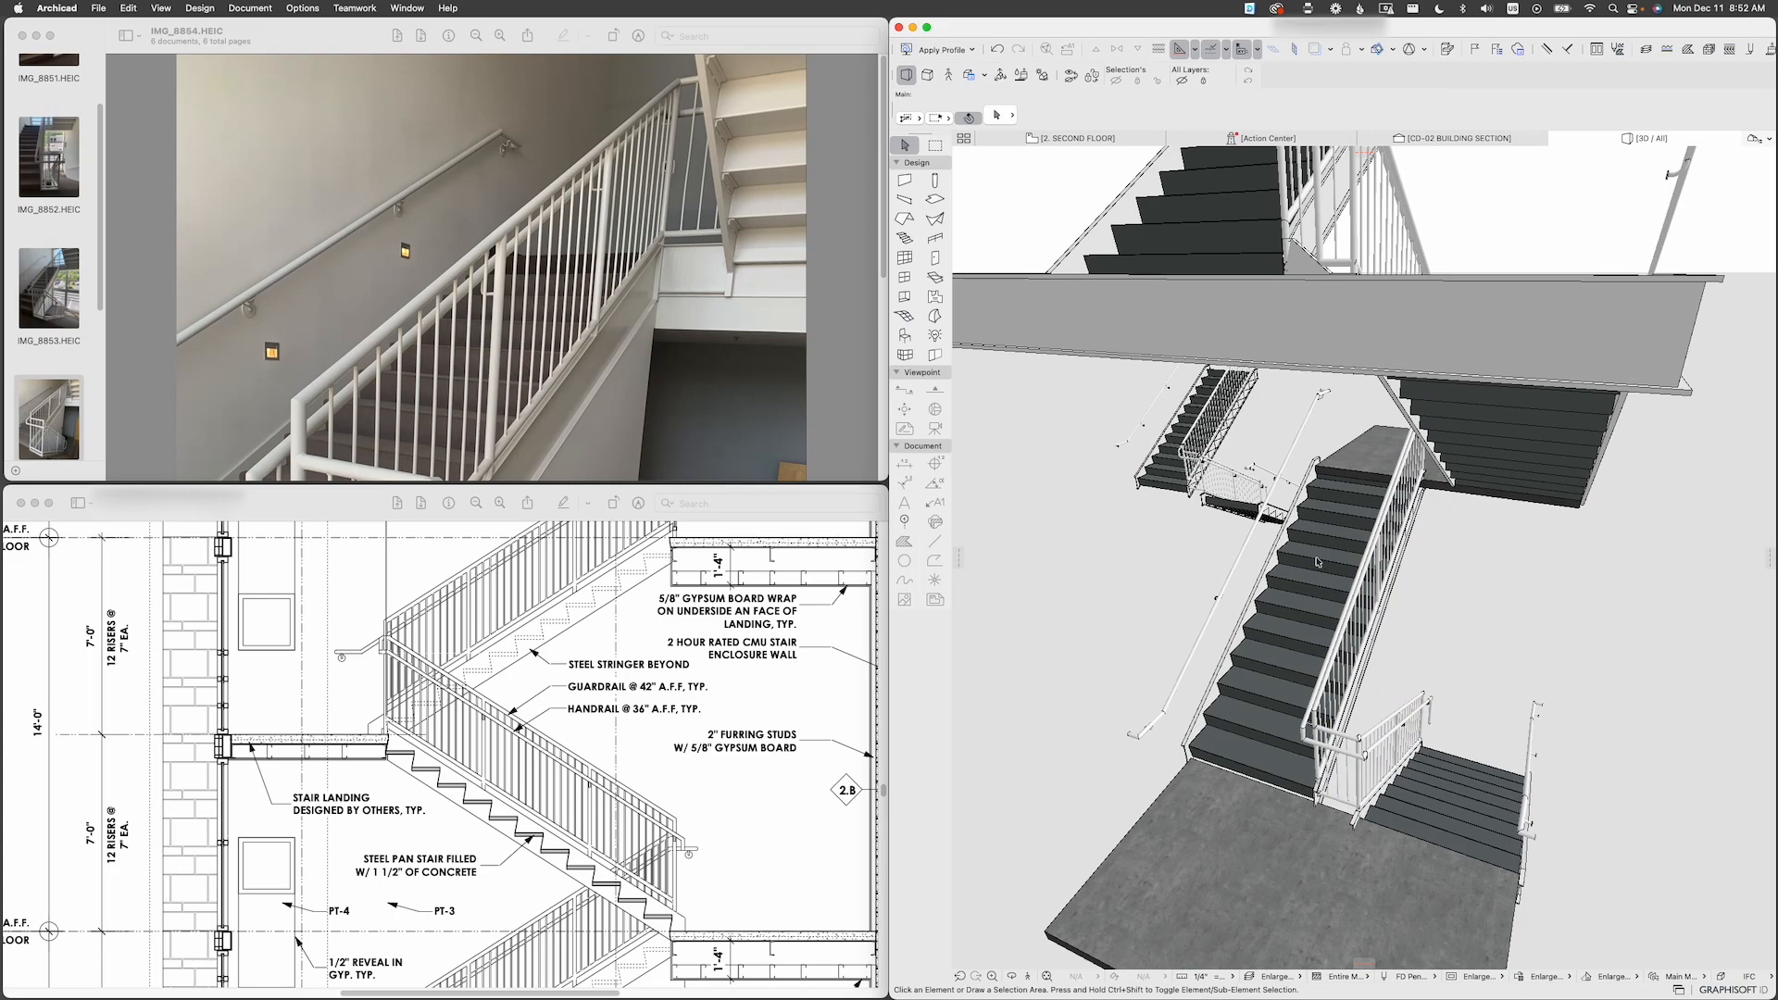
Step: Inspect the second-floor guardrail's selection settings and the railing favorites available for it
scroll(1317, 563, up, 10)
click(1334, 410)
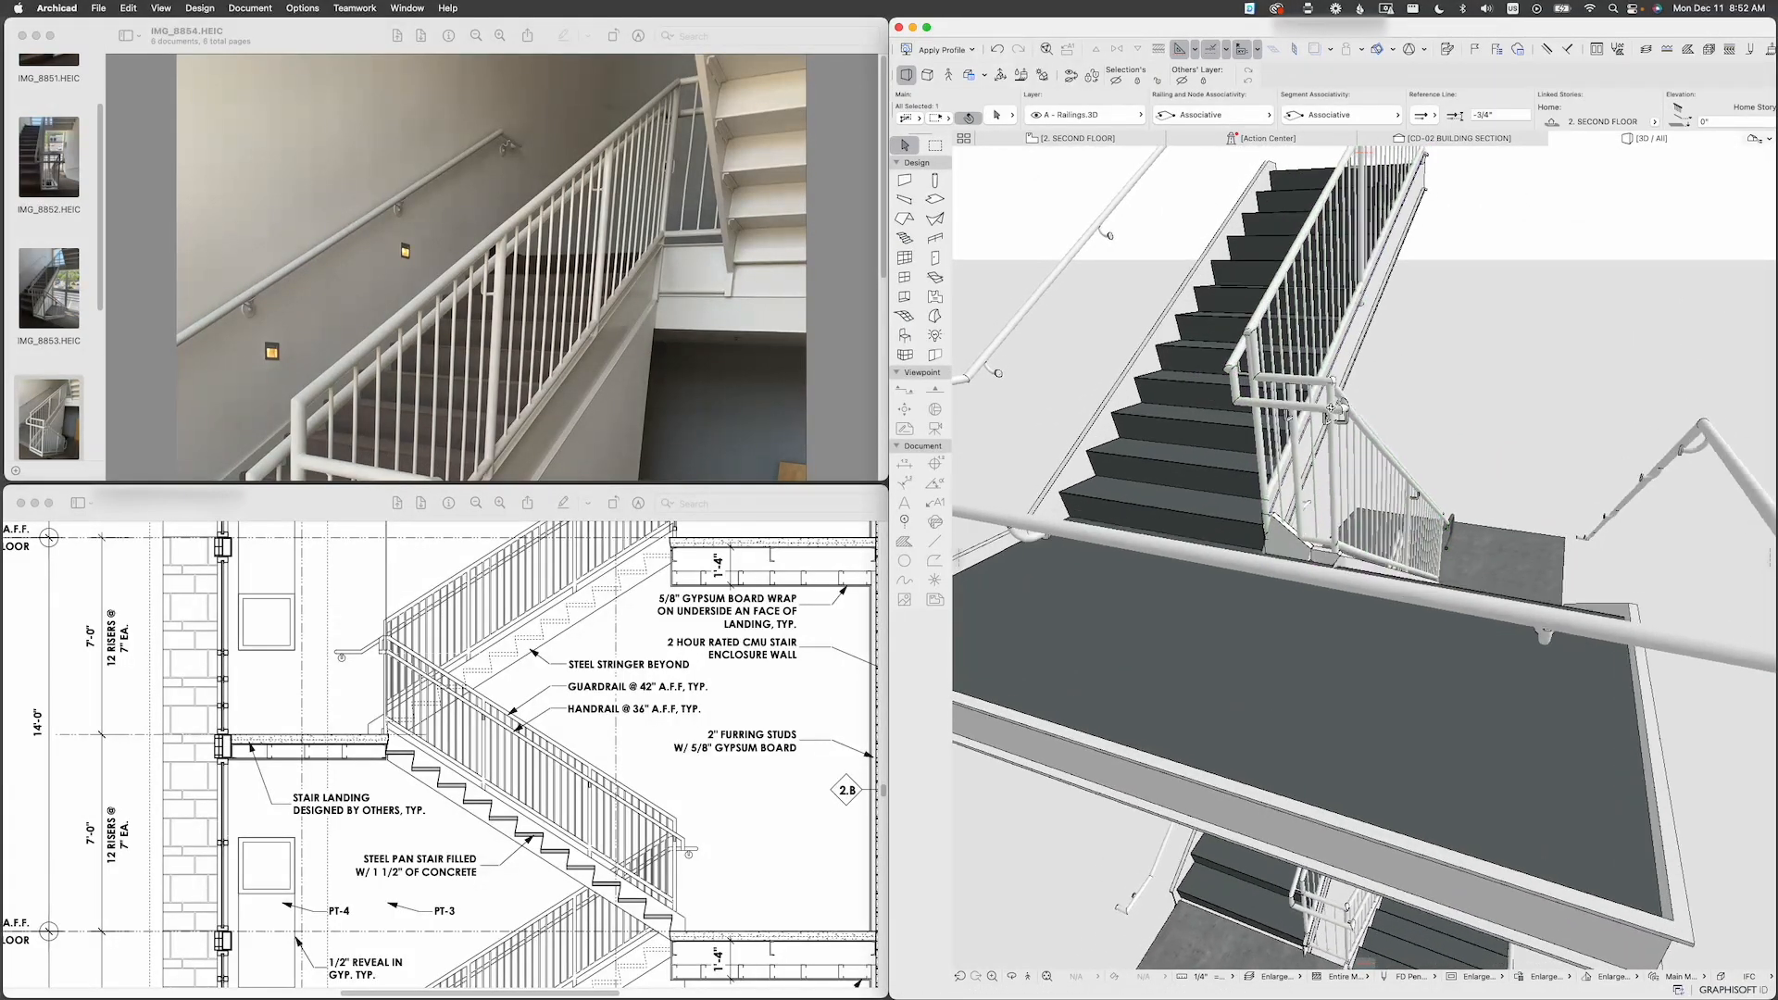
shift+middle_drag(1331, 408, 1274, 509)
scroll(1498, 424, up, 10)
scroll(1495, 427, down, 10)
scroll(1490, 428, up, 10)
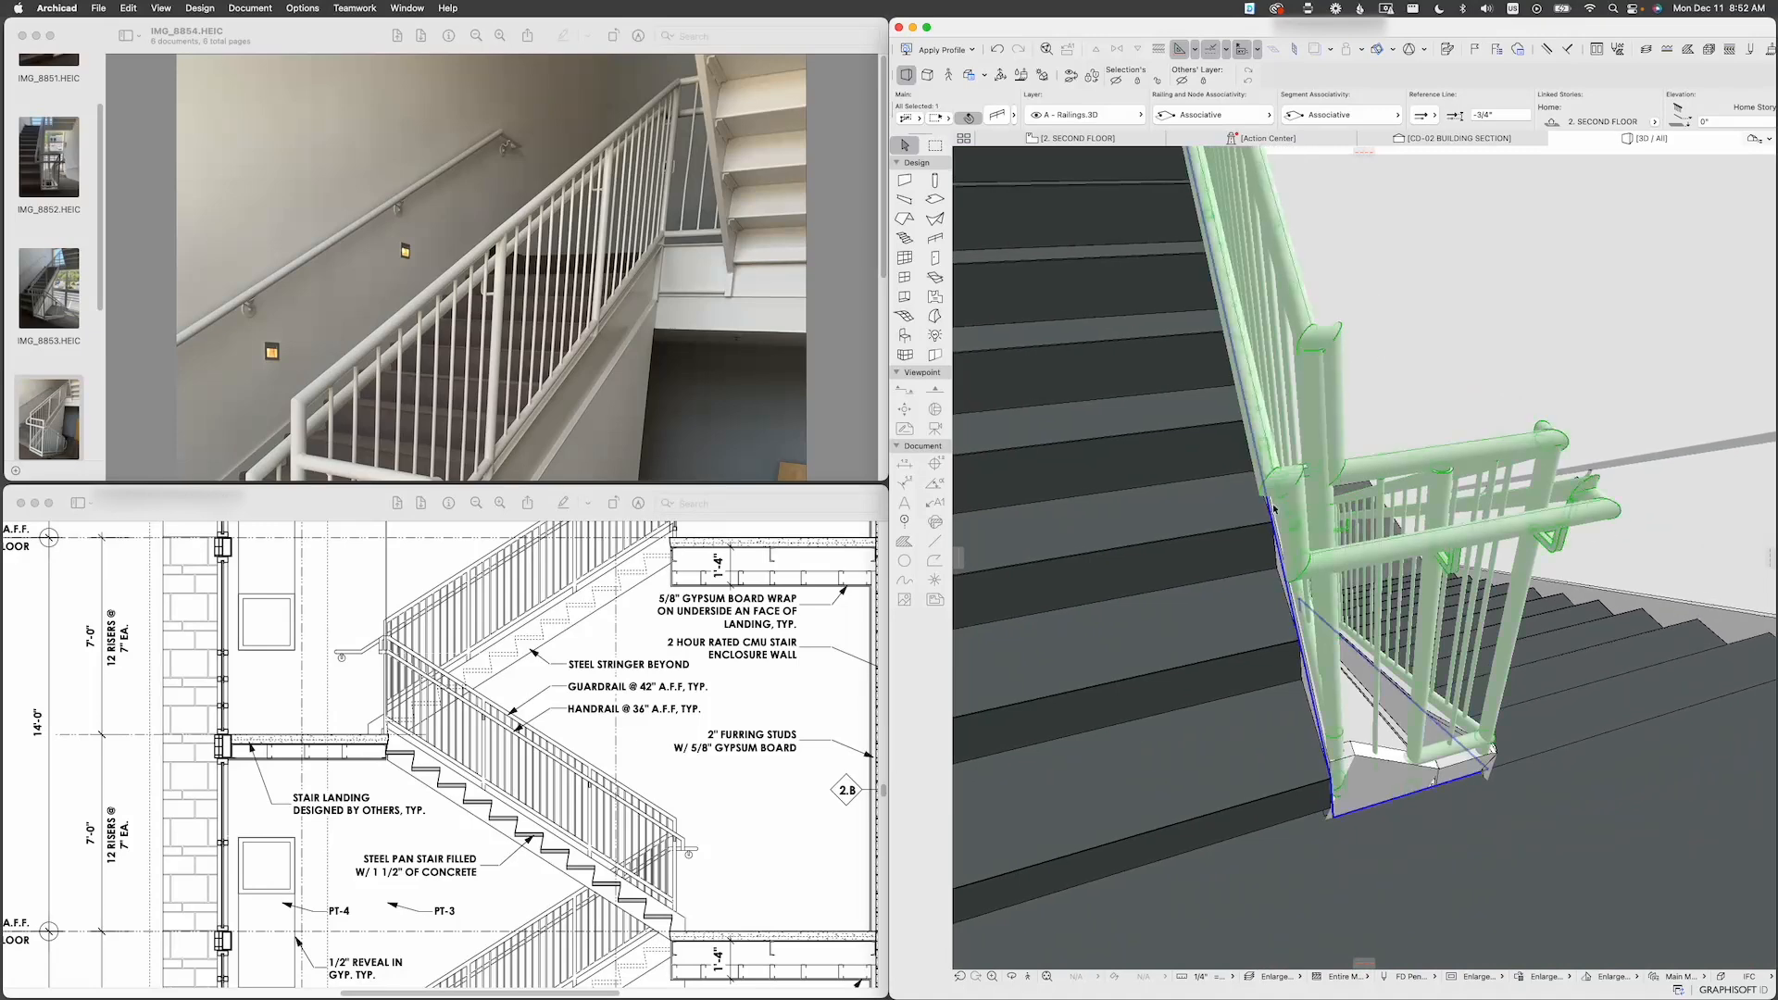
click(999, 116)
drag(1075, 92, 881, 56)
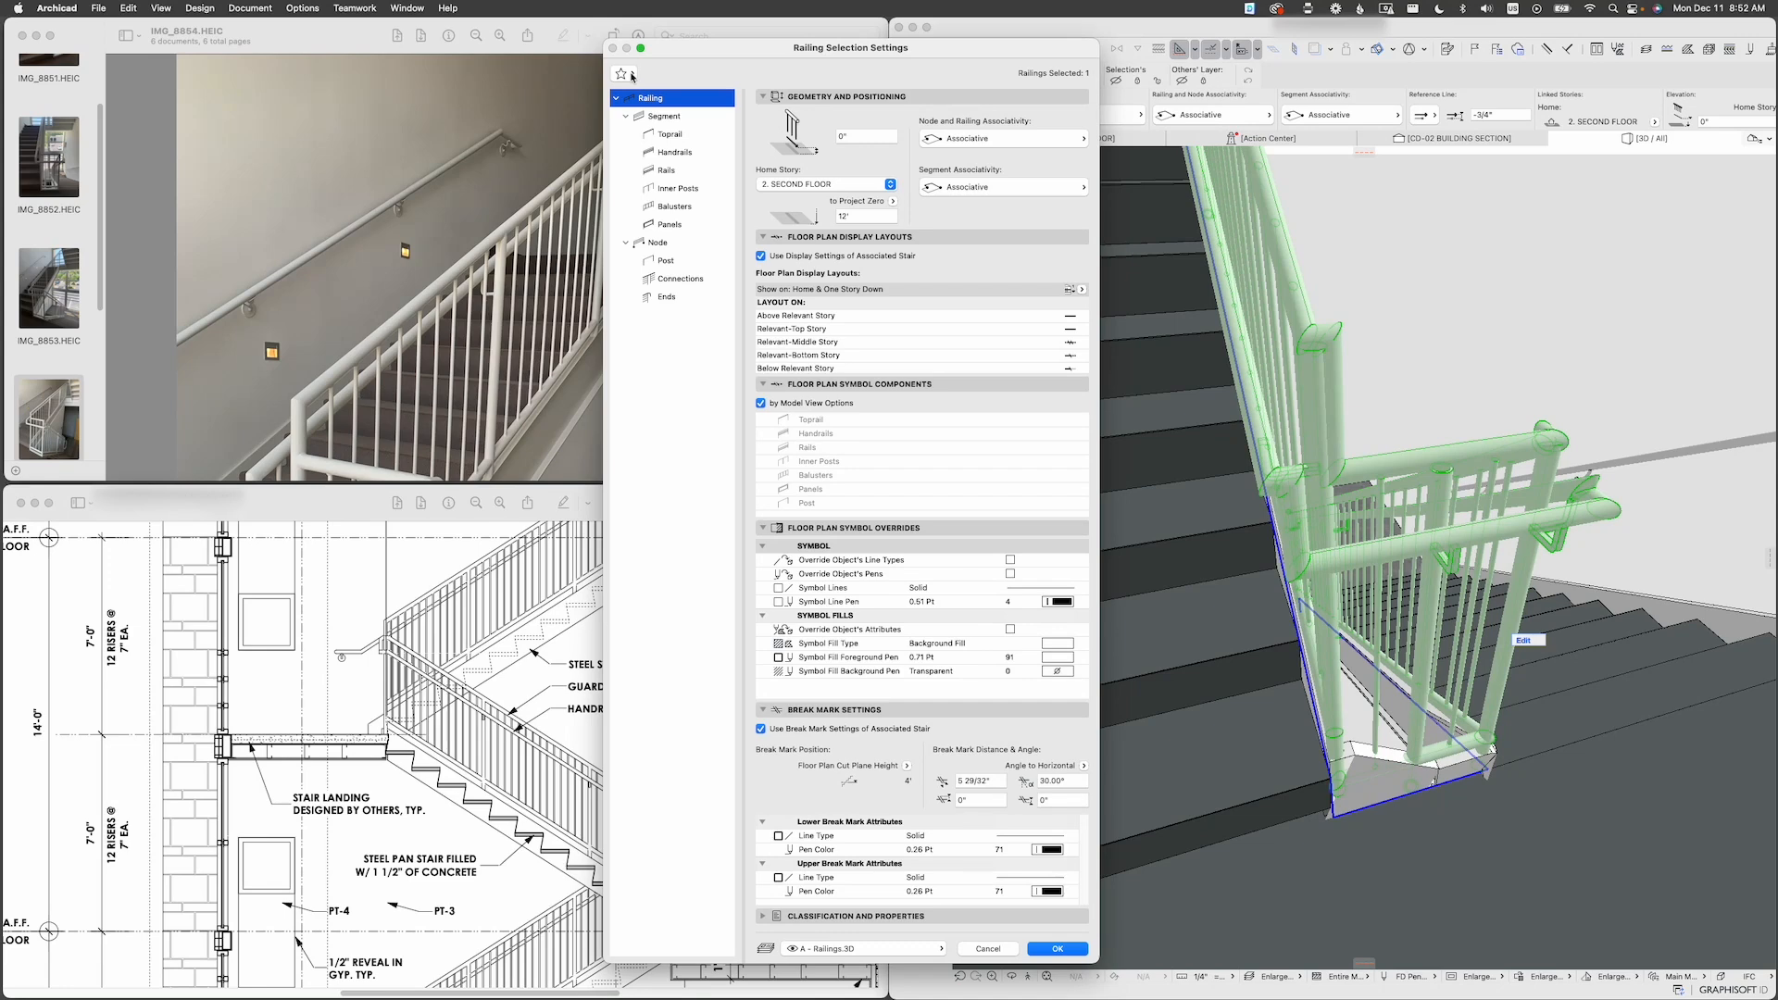
key(Escape)
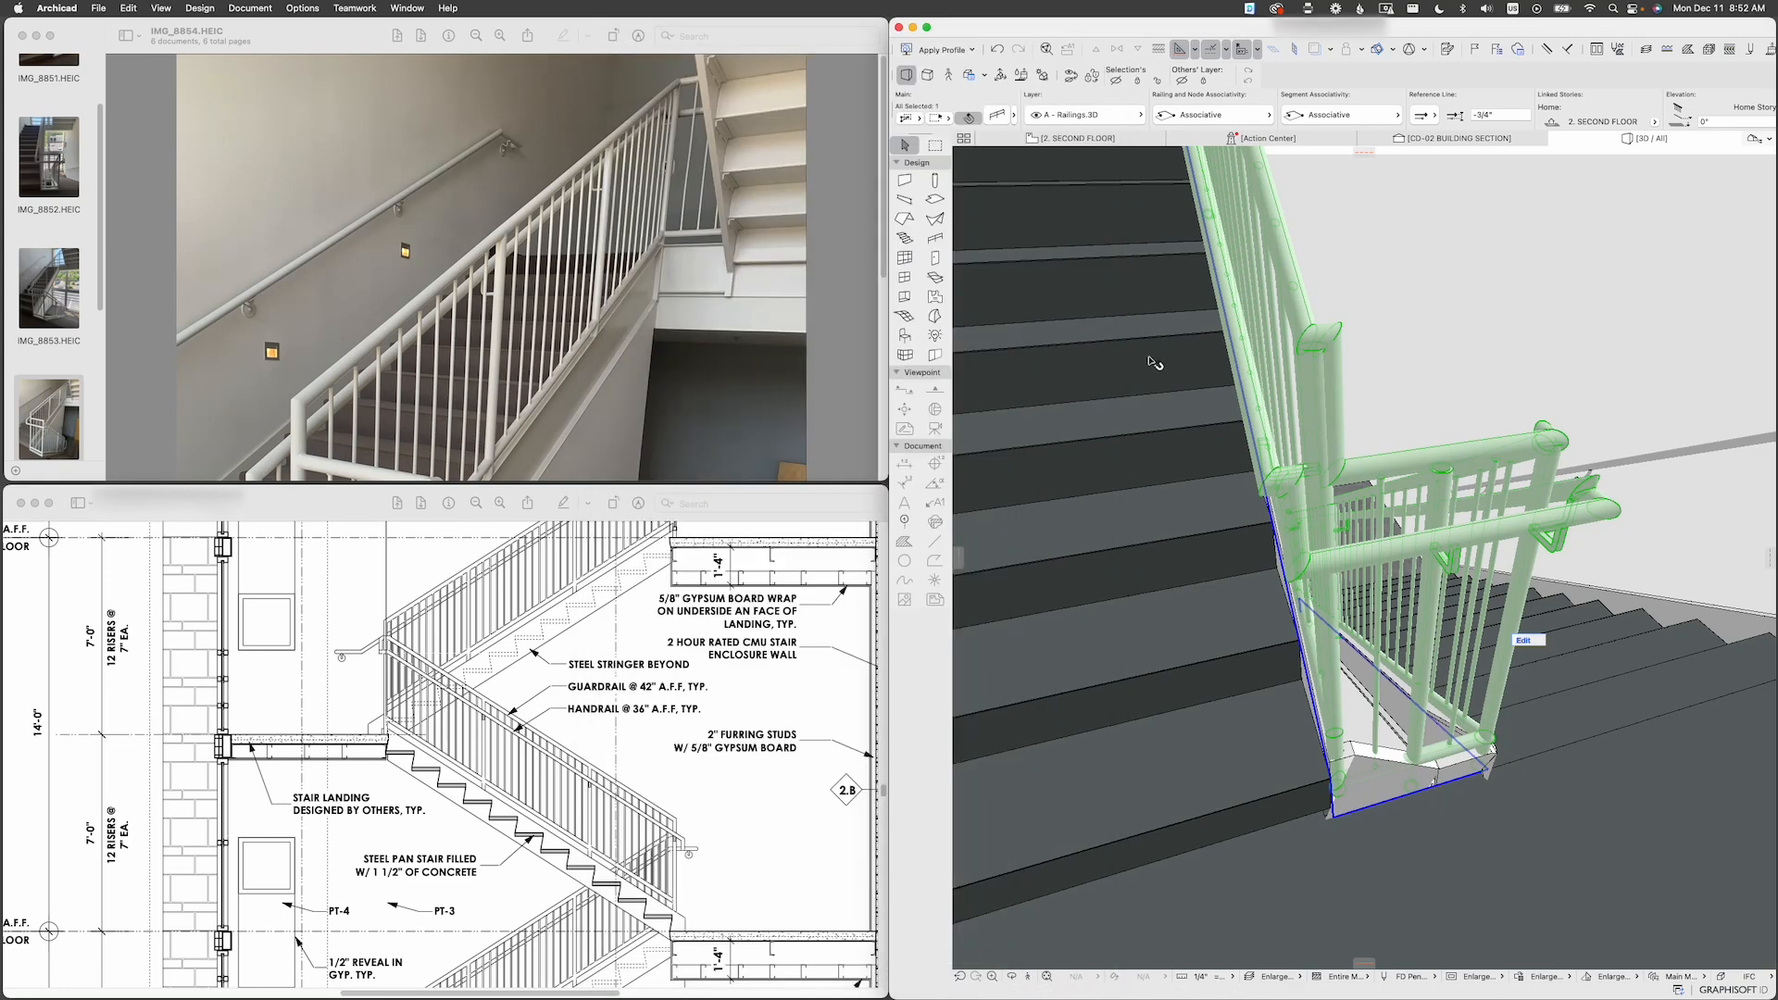
click(1015, 116)
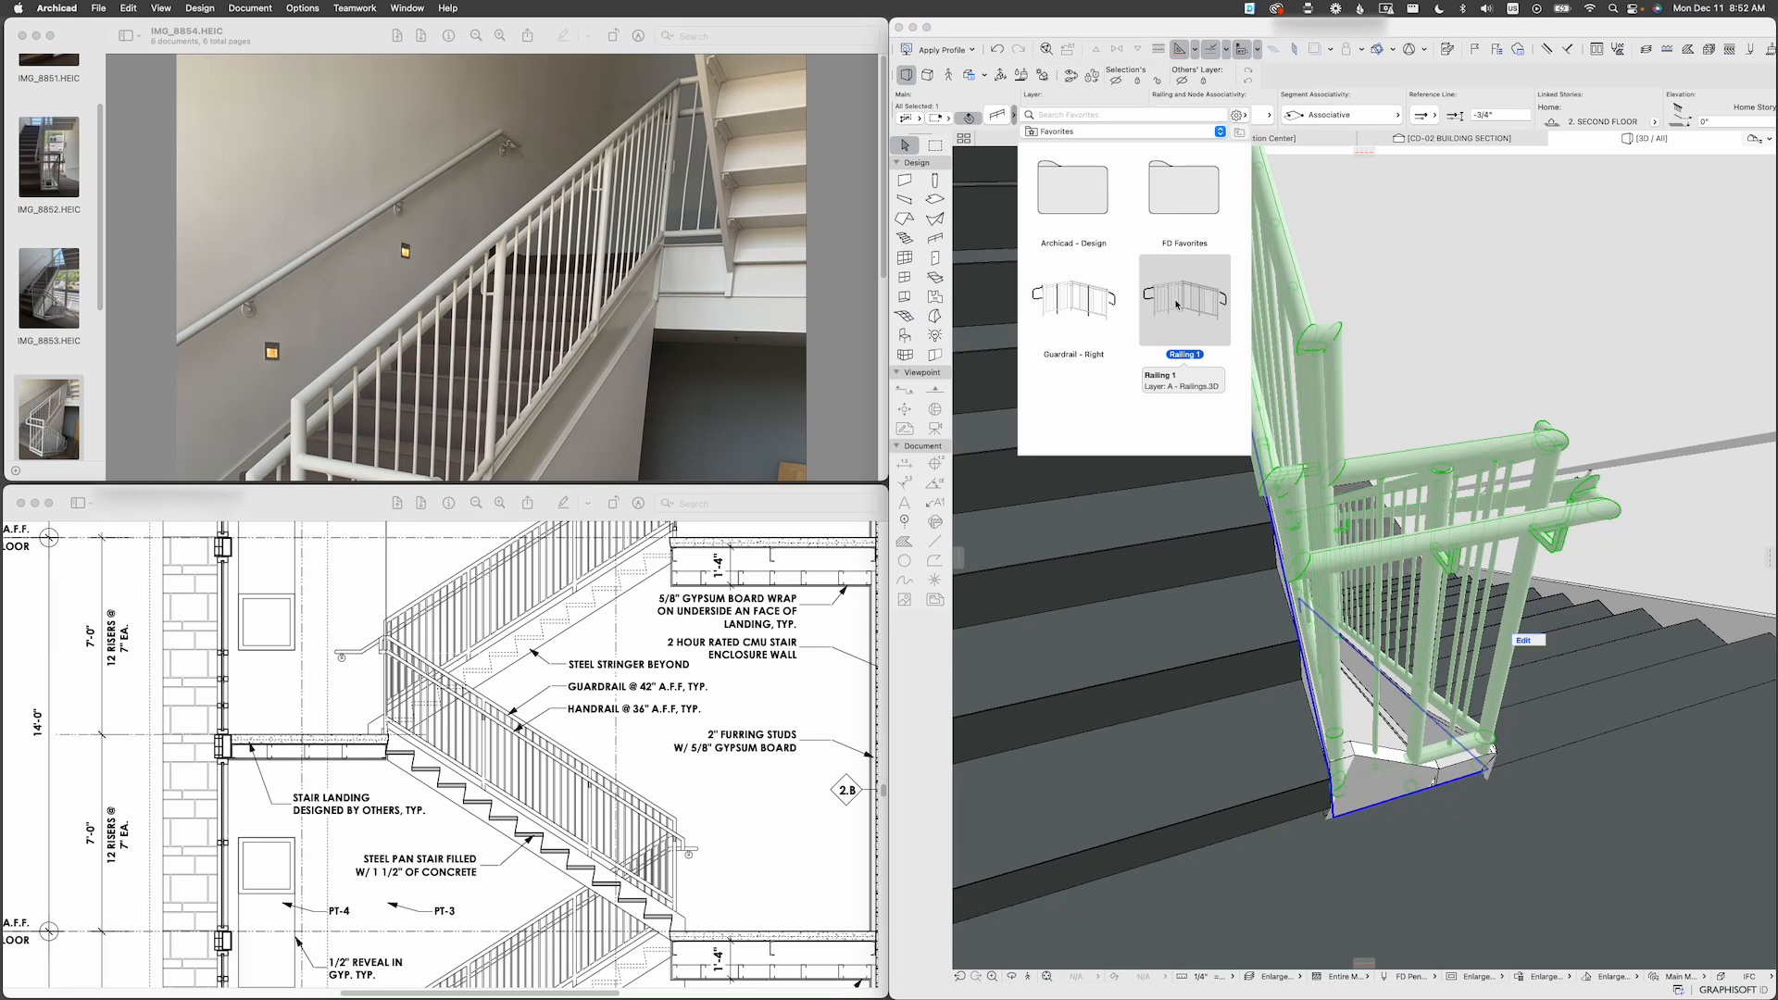
key(Escape)
key(Escape)
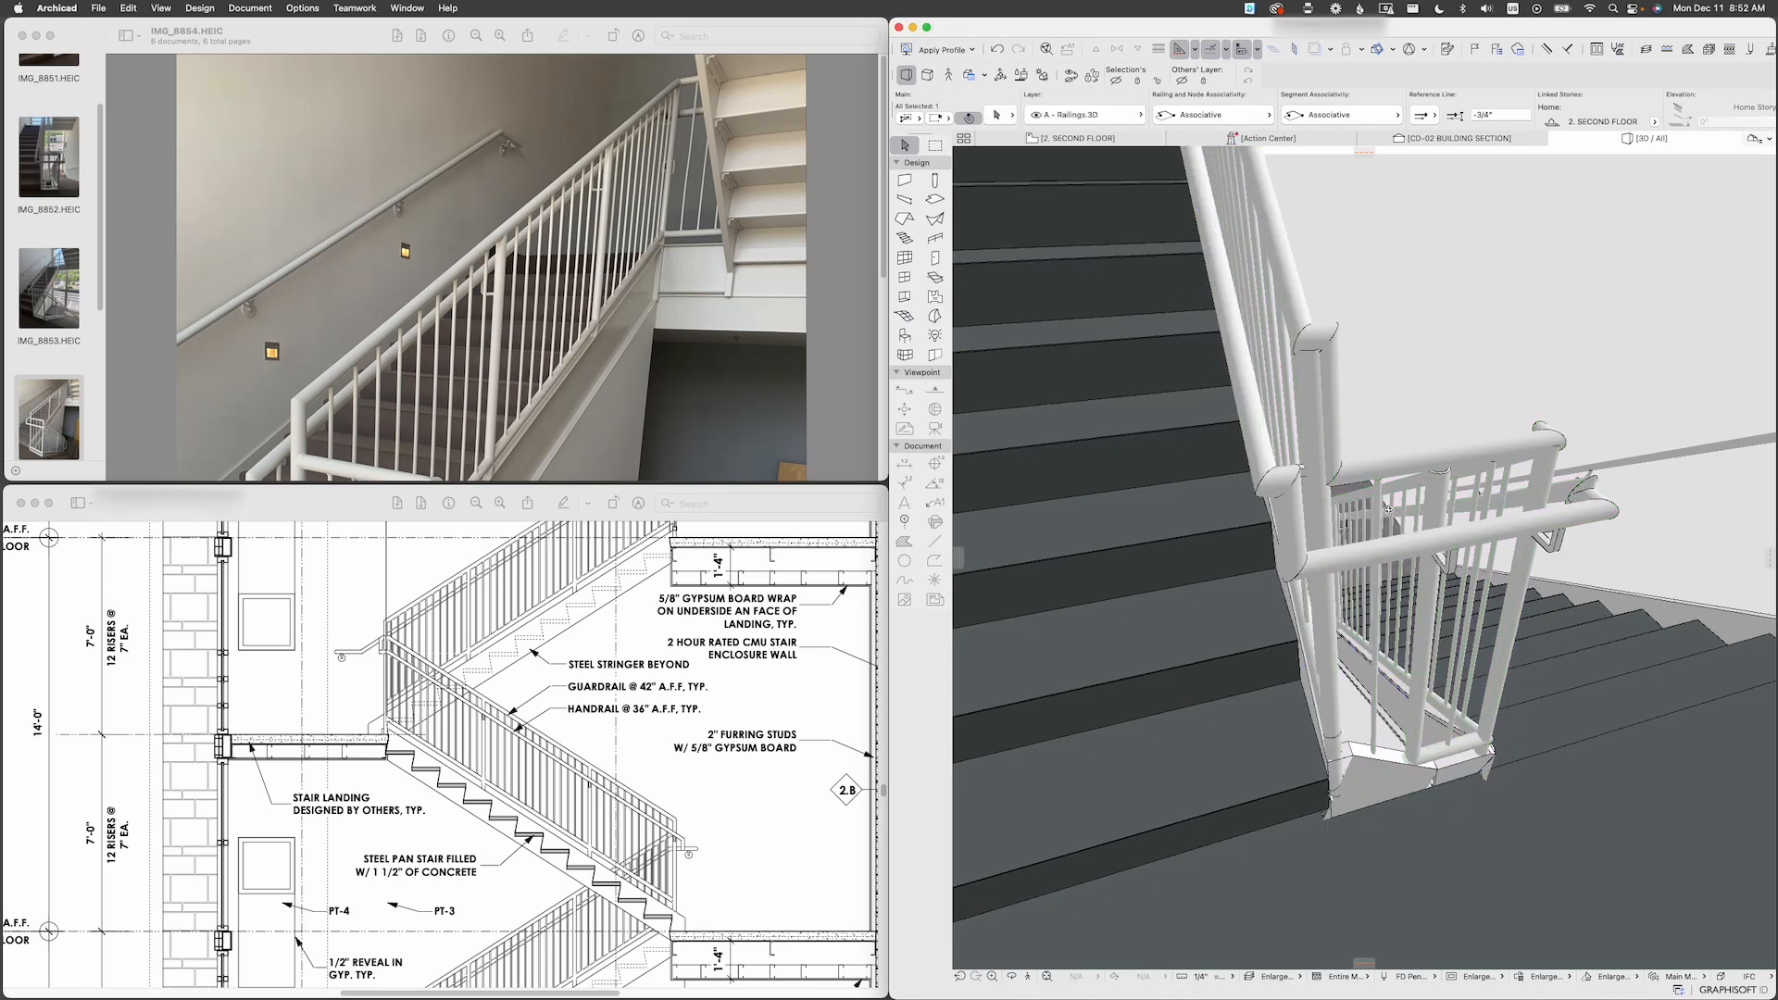
Step: Examine the turn at the foot of the second-floor guardrail and check the favorites available for its toprail connection
scroll(1388, 508, up, 3)
click(1321, 496)
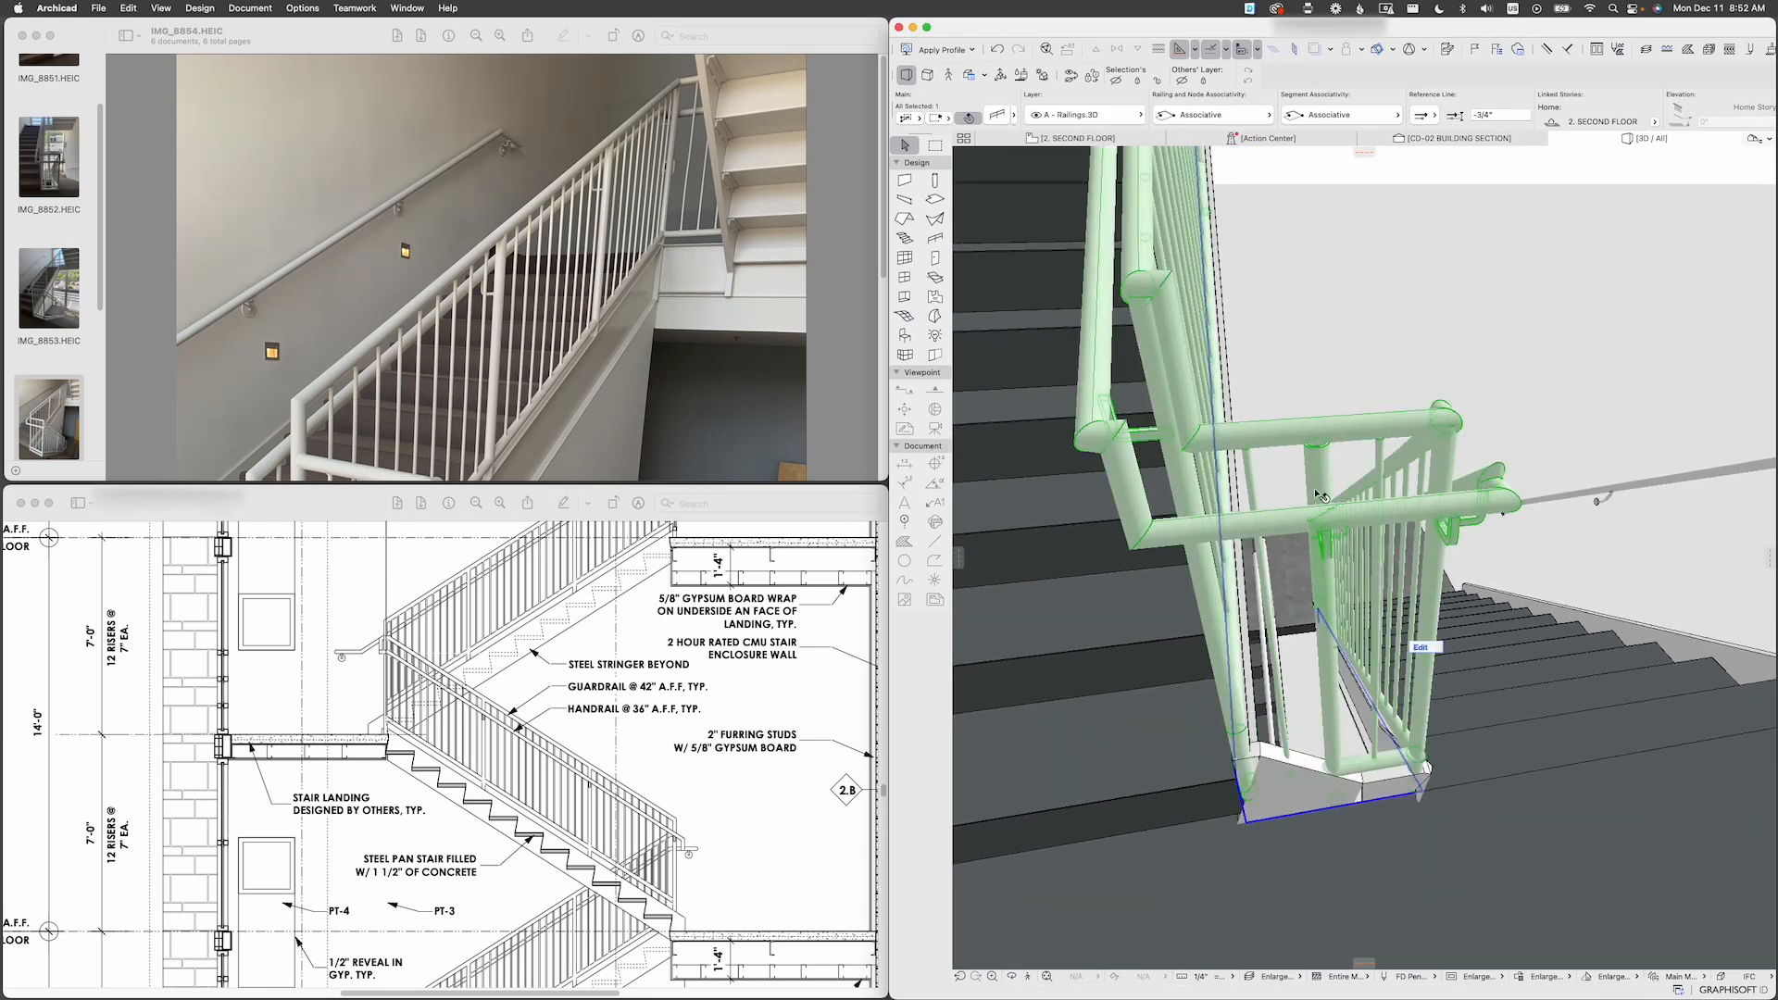
shift+middle_drag(1311, 491, 1258, 519)
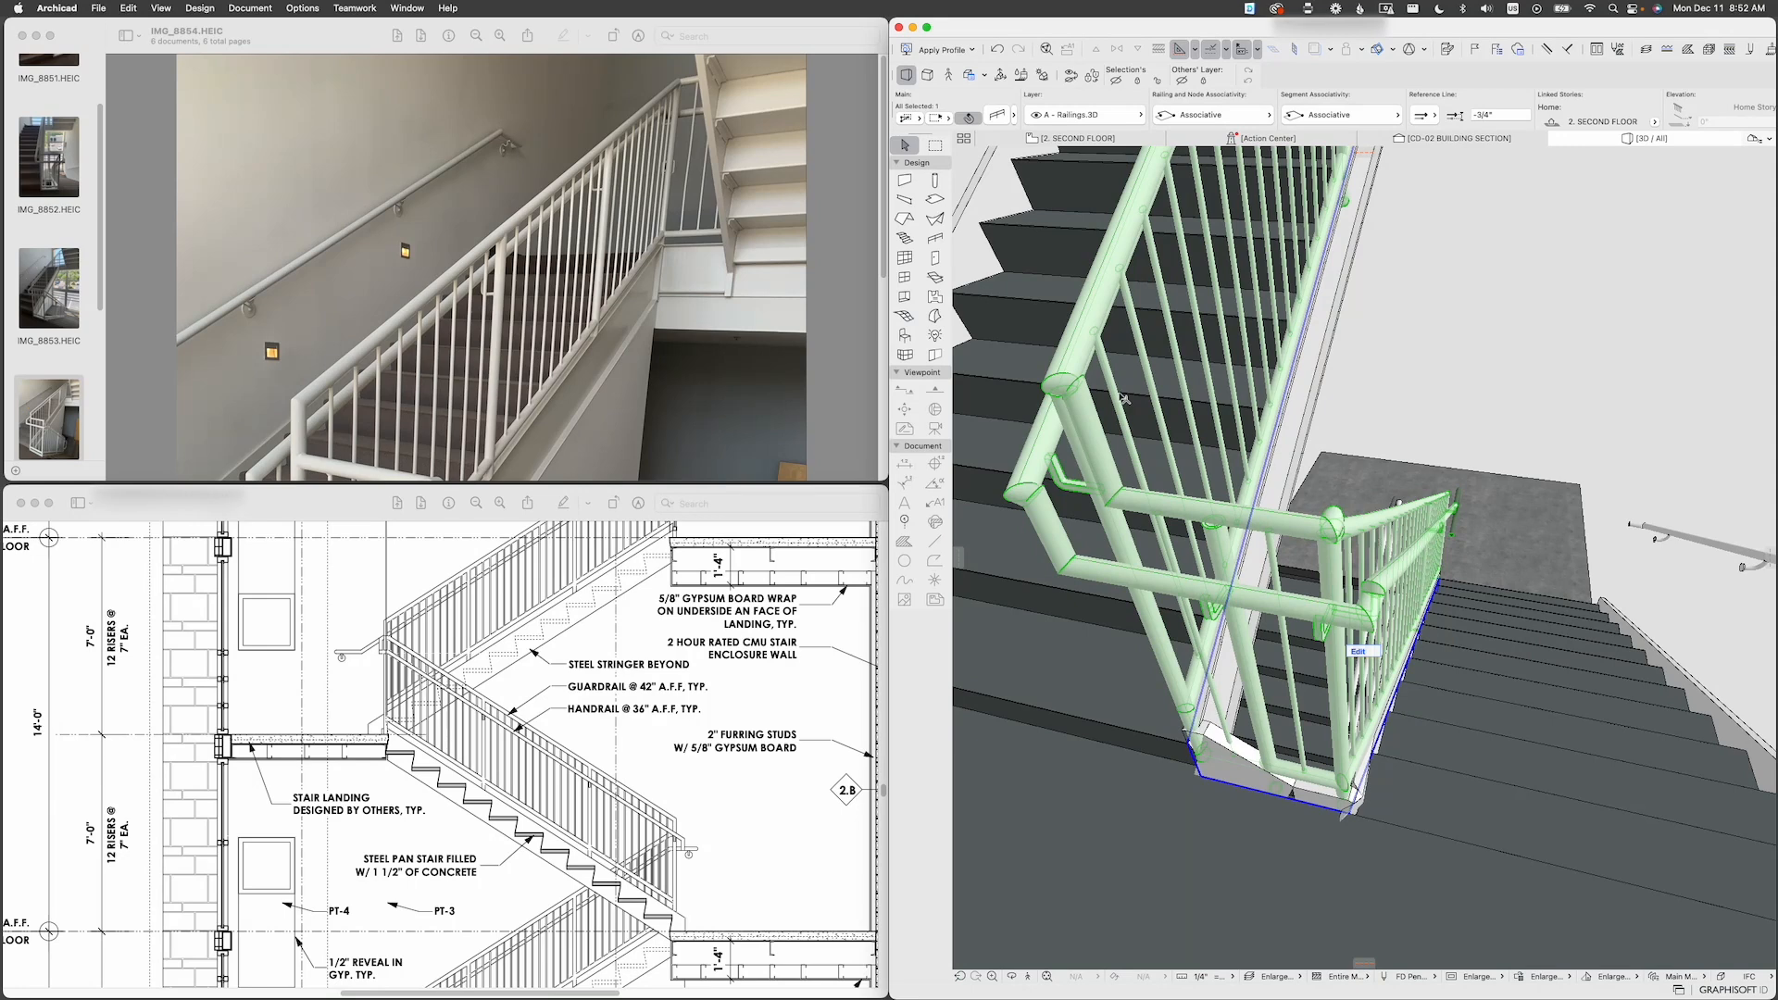
shift+middle_drag(1172, 472, 1212, 478)
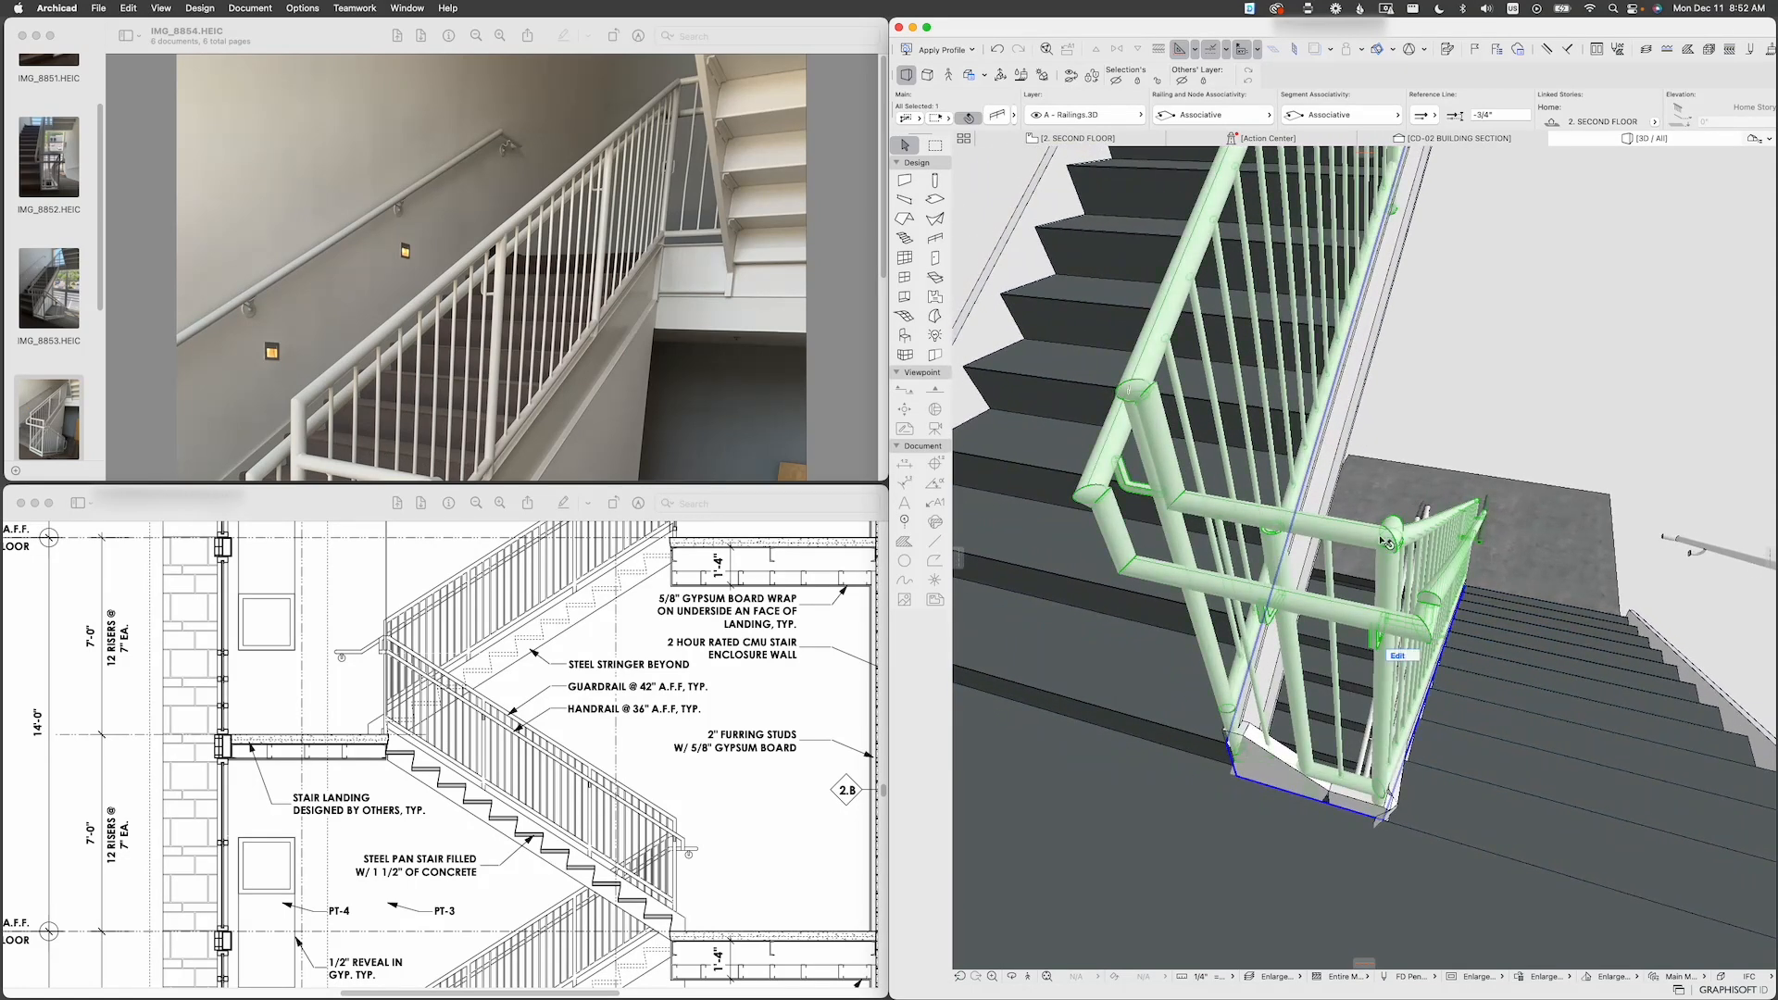
shift+middle_drag(1411, 525, 1352, 524)
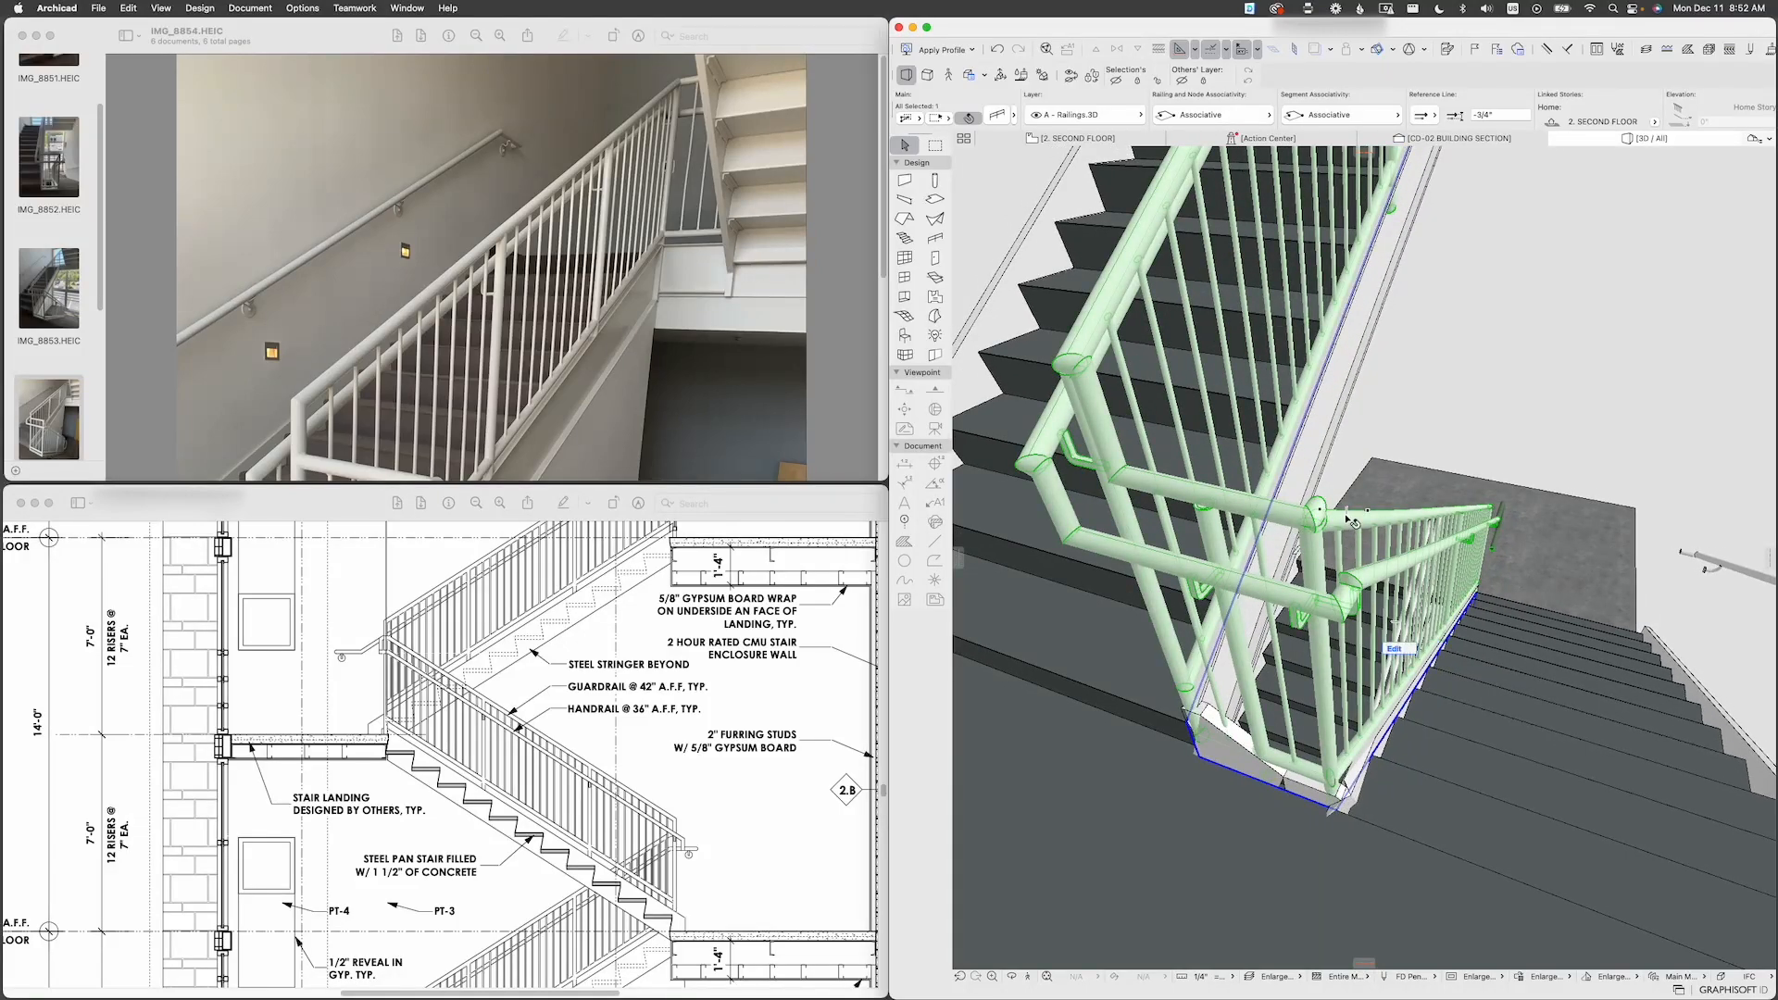
shift+middle_drag(1132, 439, 1362, 522)
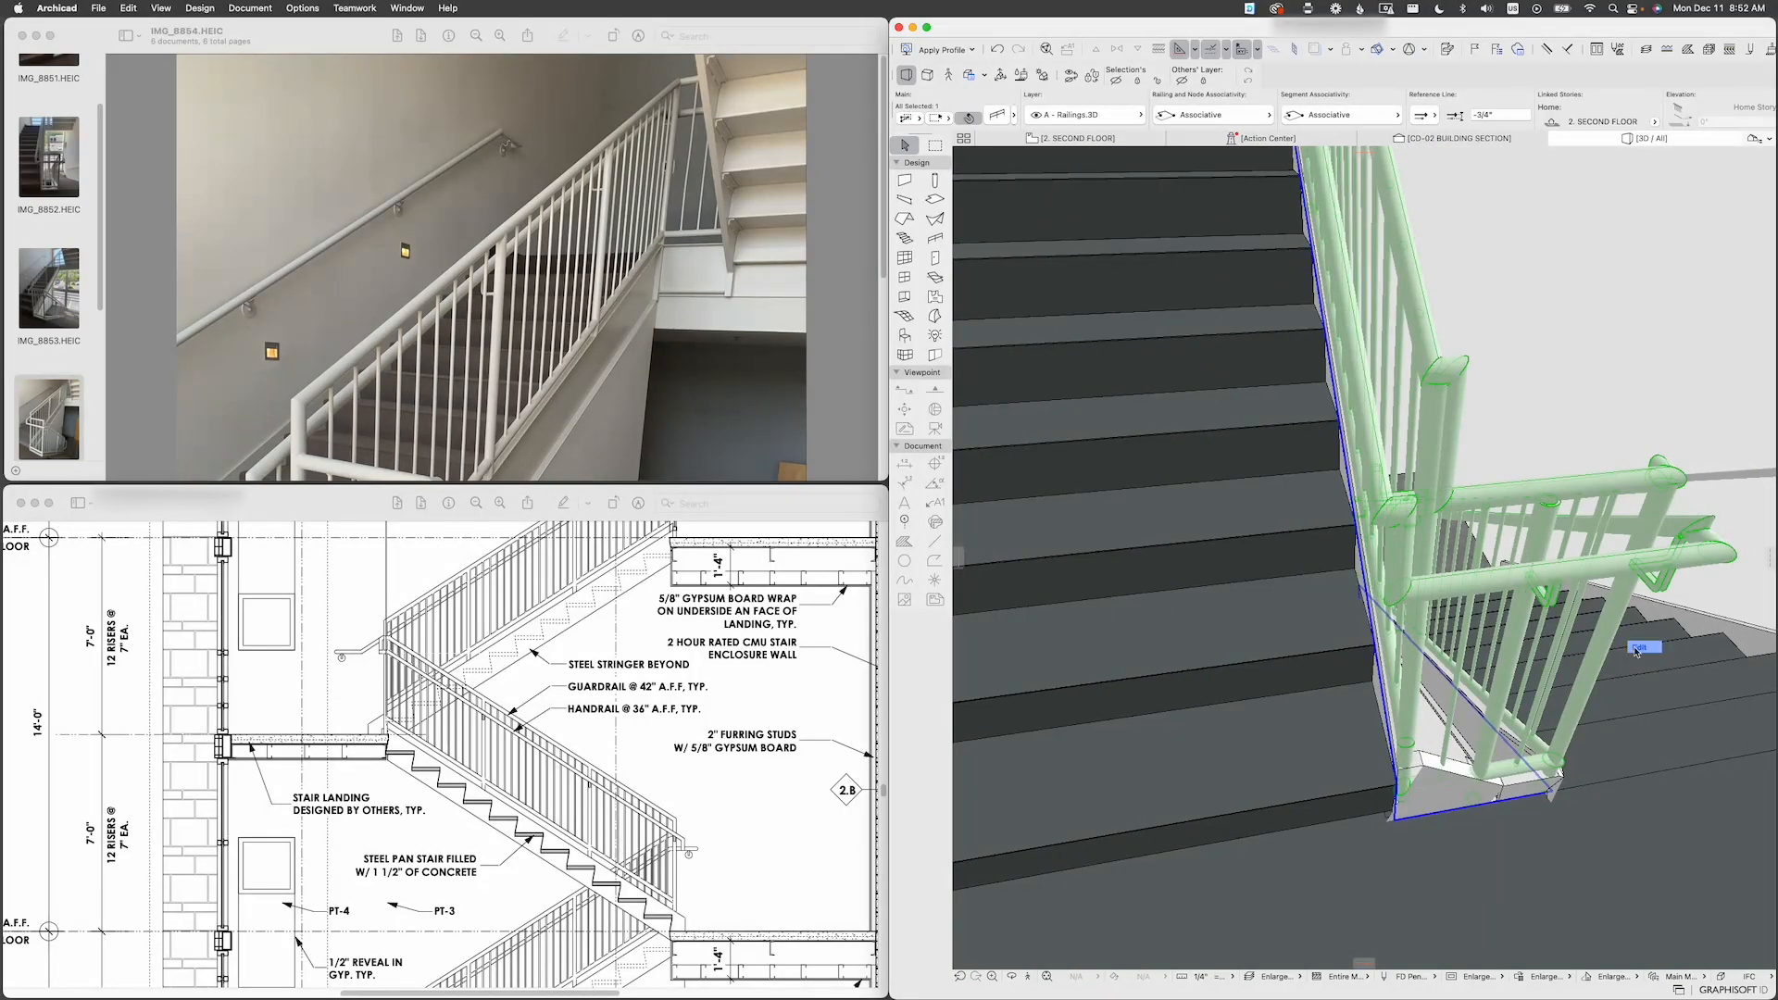
click(1636, 651)
click(1461, 390)
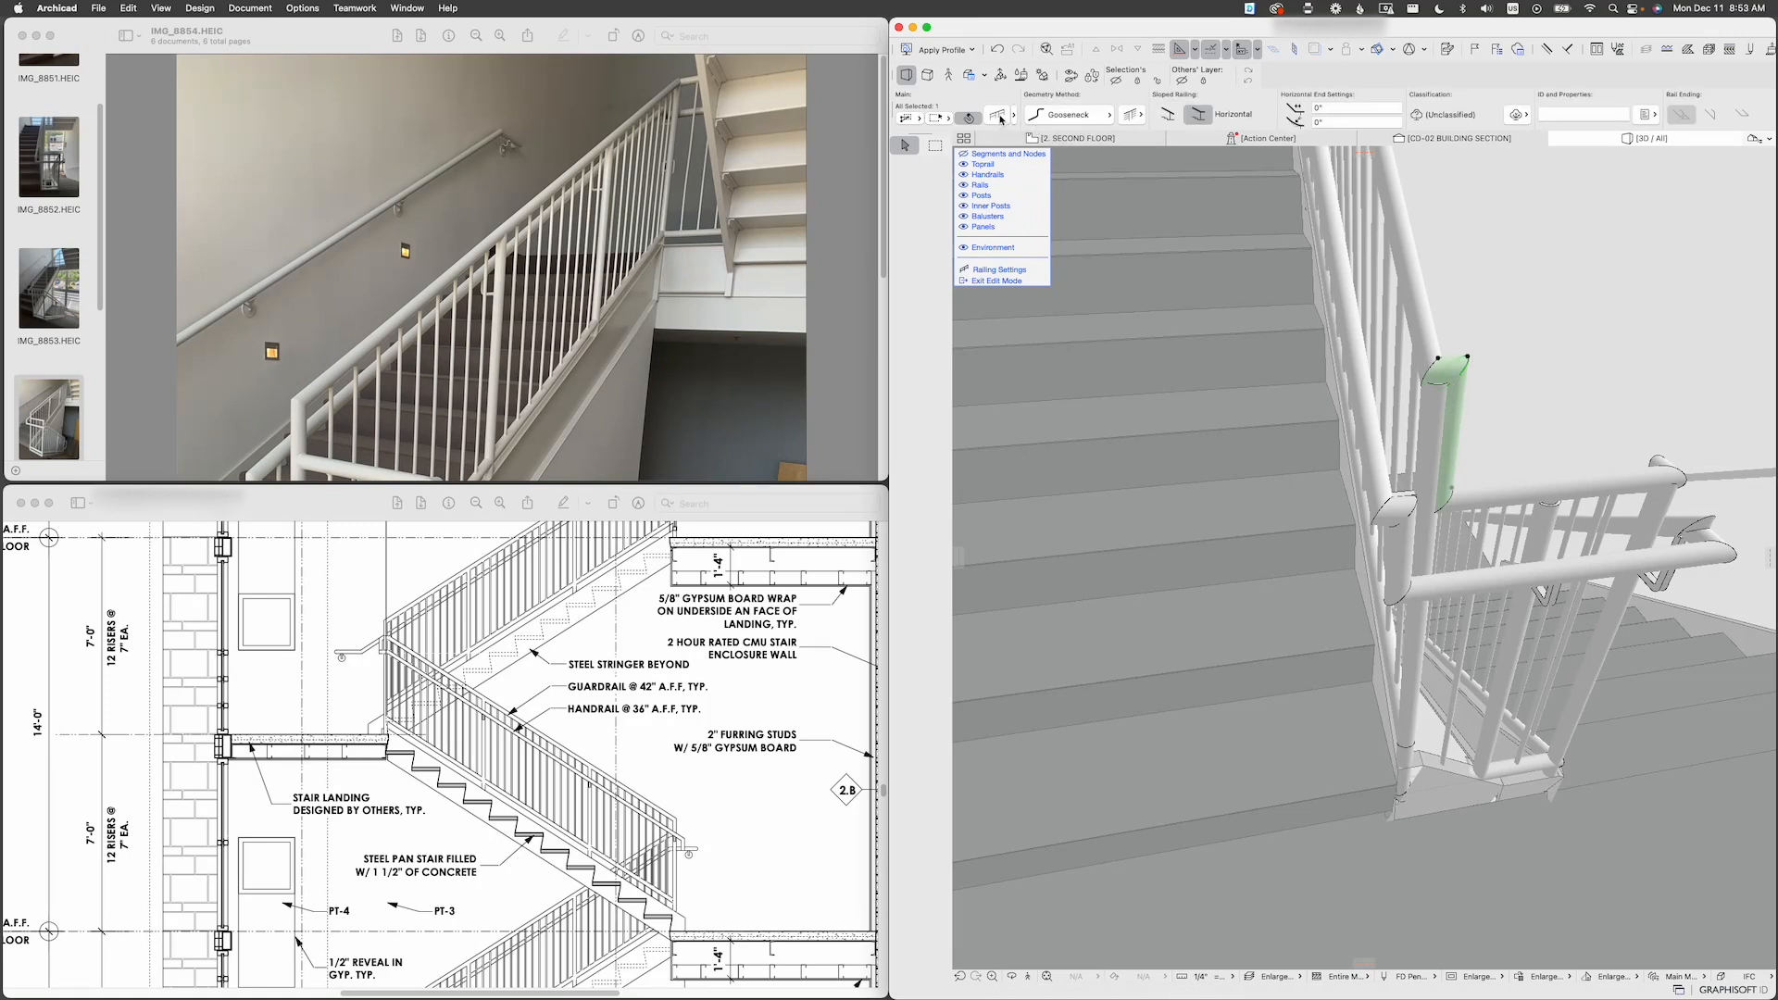
click(1014, 116)
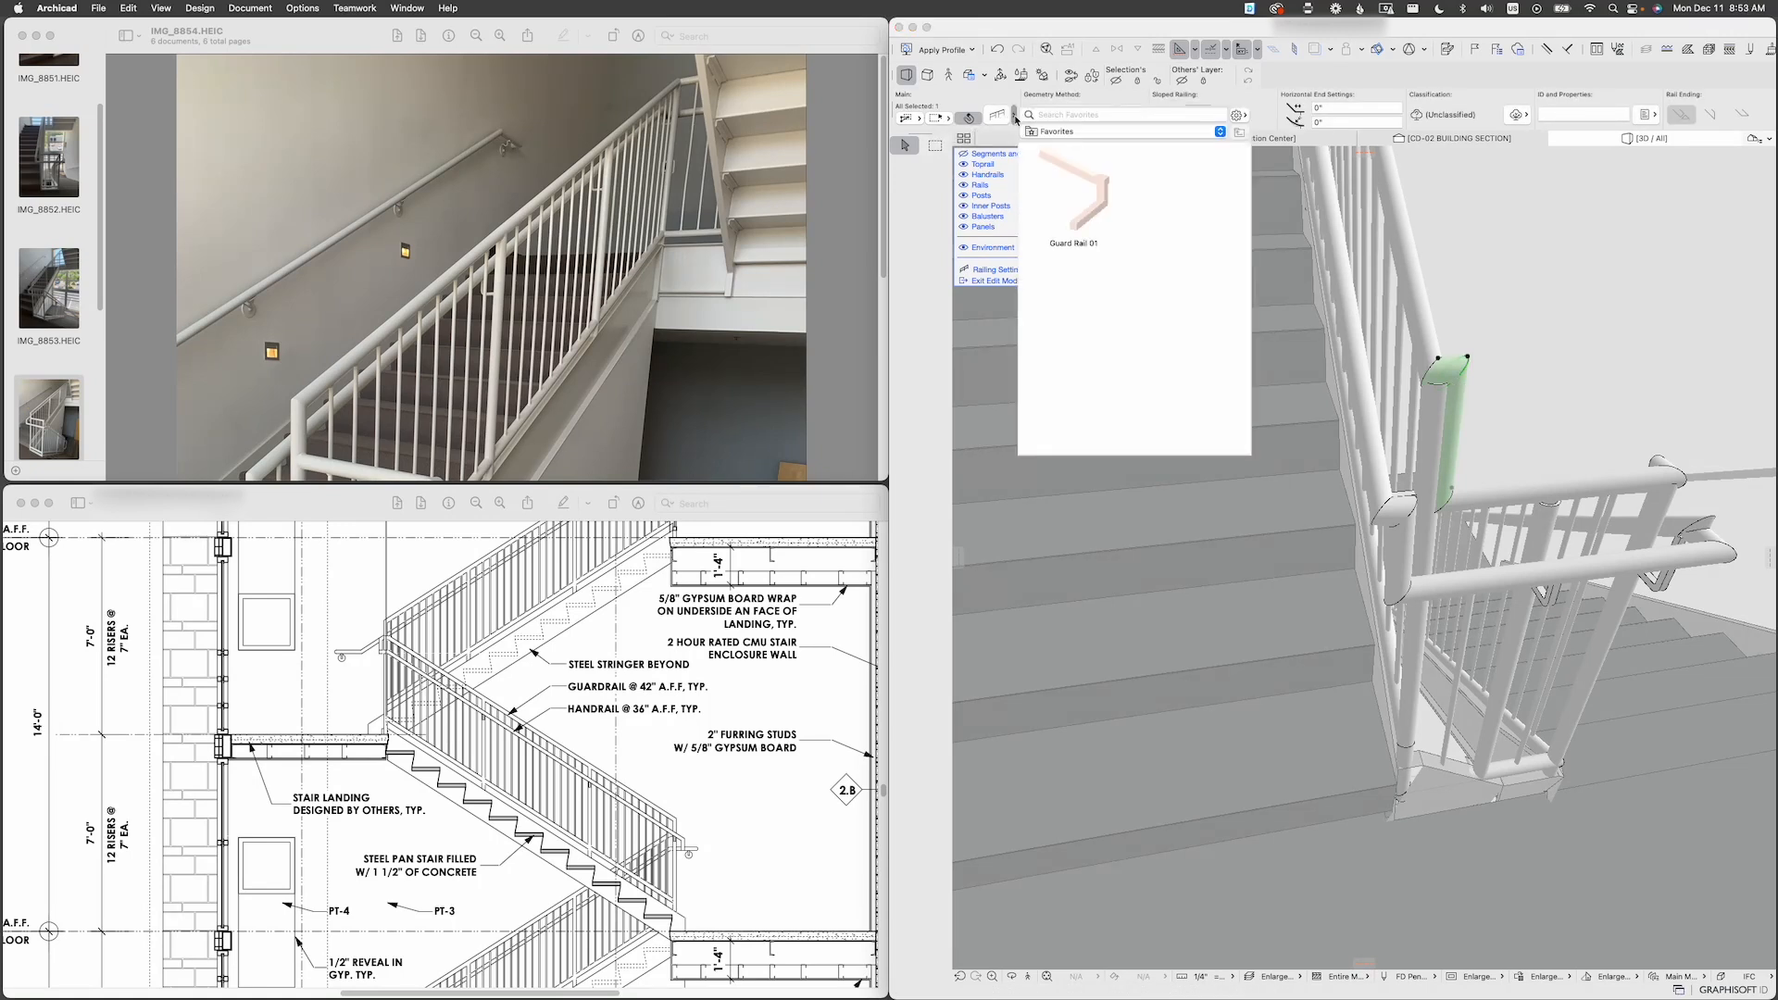
key(Escape)
key(Escape)
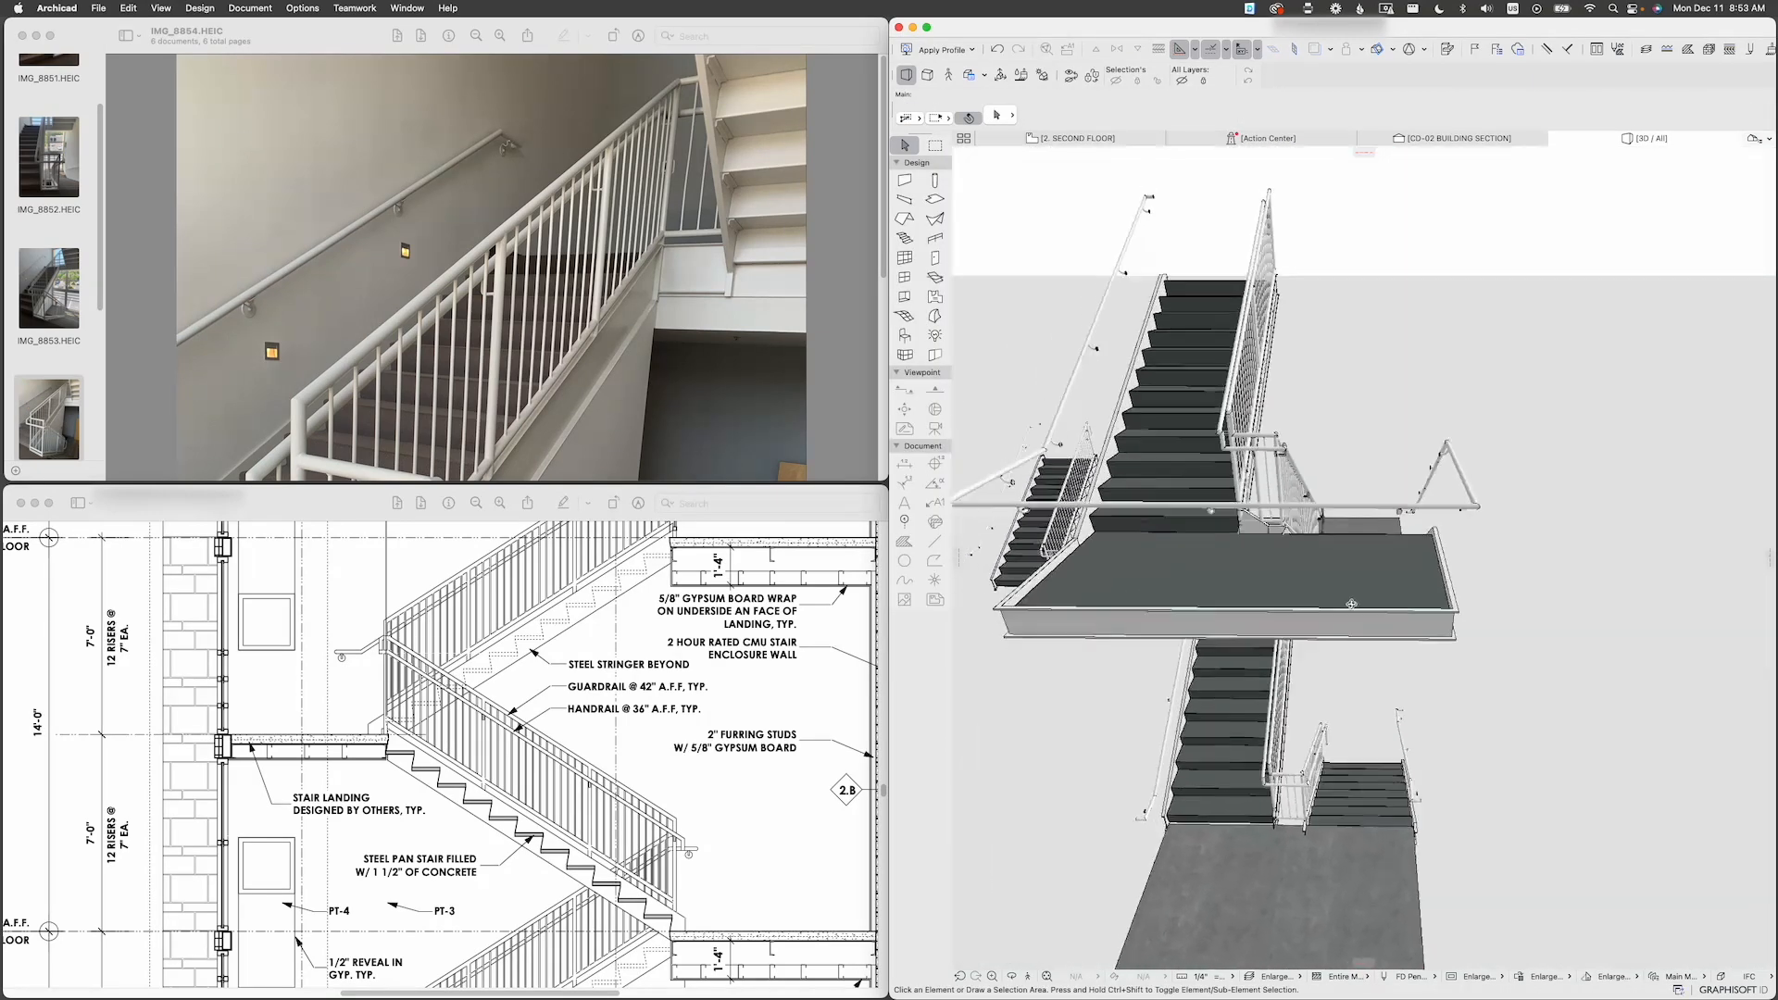
Step: Enter edit mode on the first-floor guardrail between the two stair flights
scroll(1277, 784, up, 5)
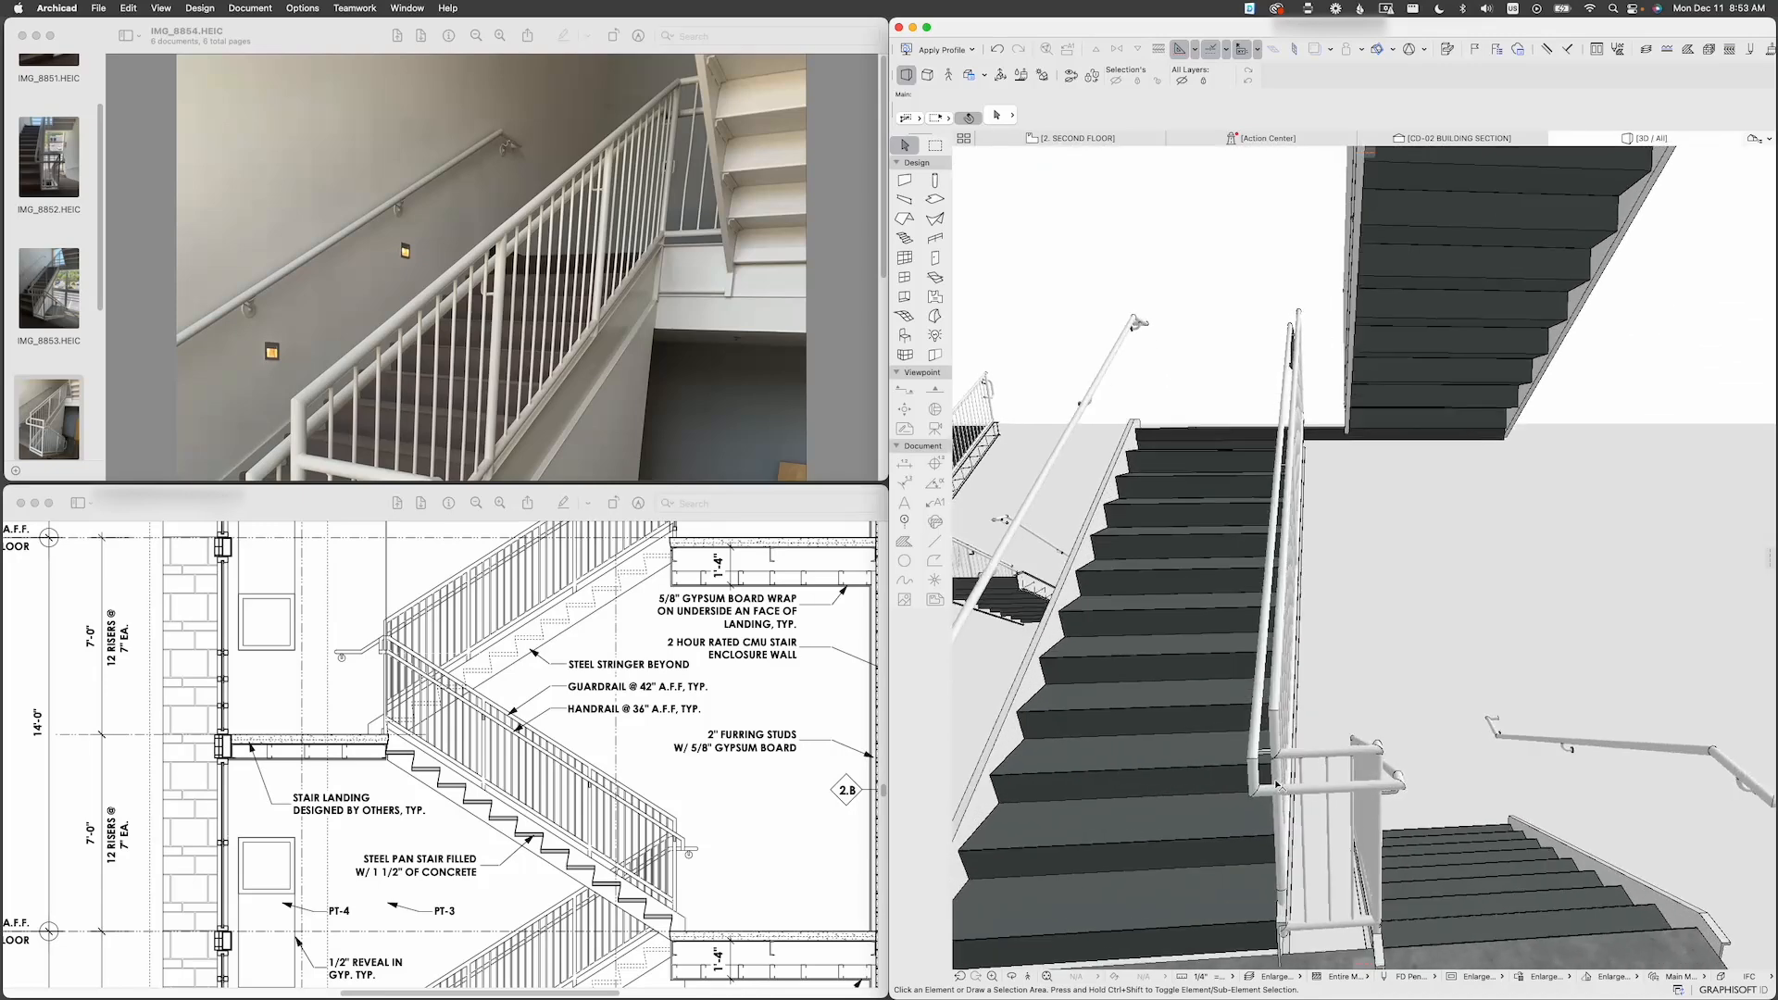
scroll(1294, 690, up, 2)
scroll(1294, 690, up, 3)
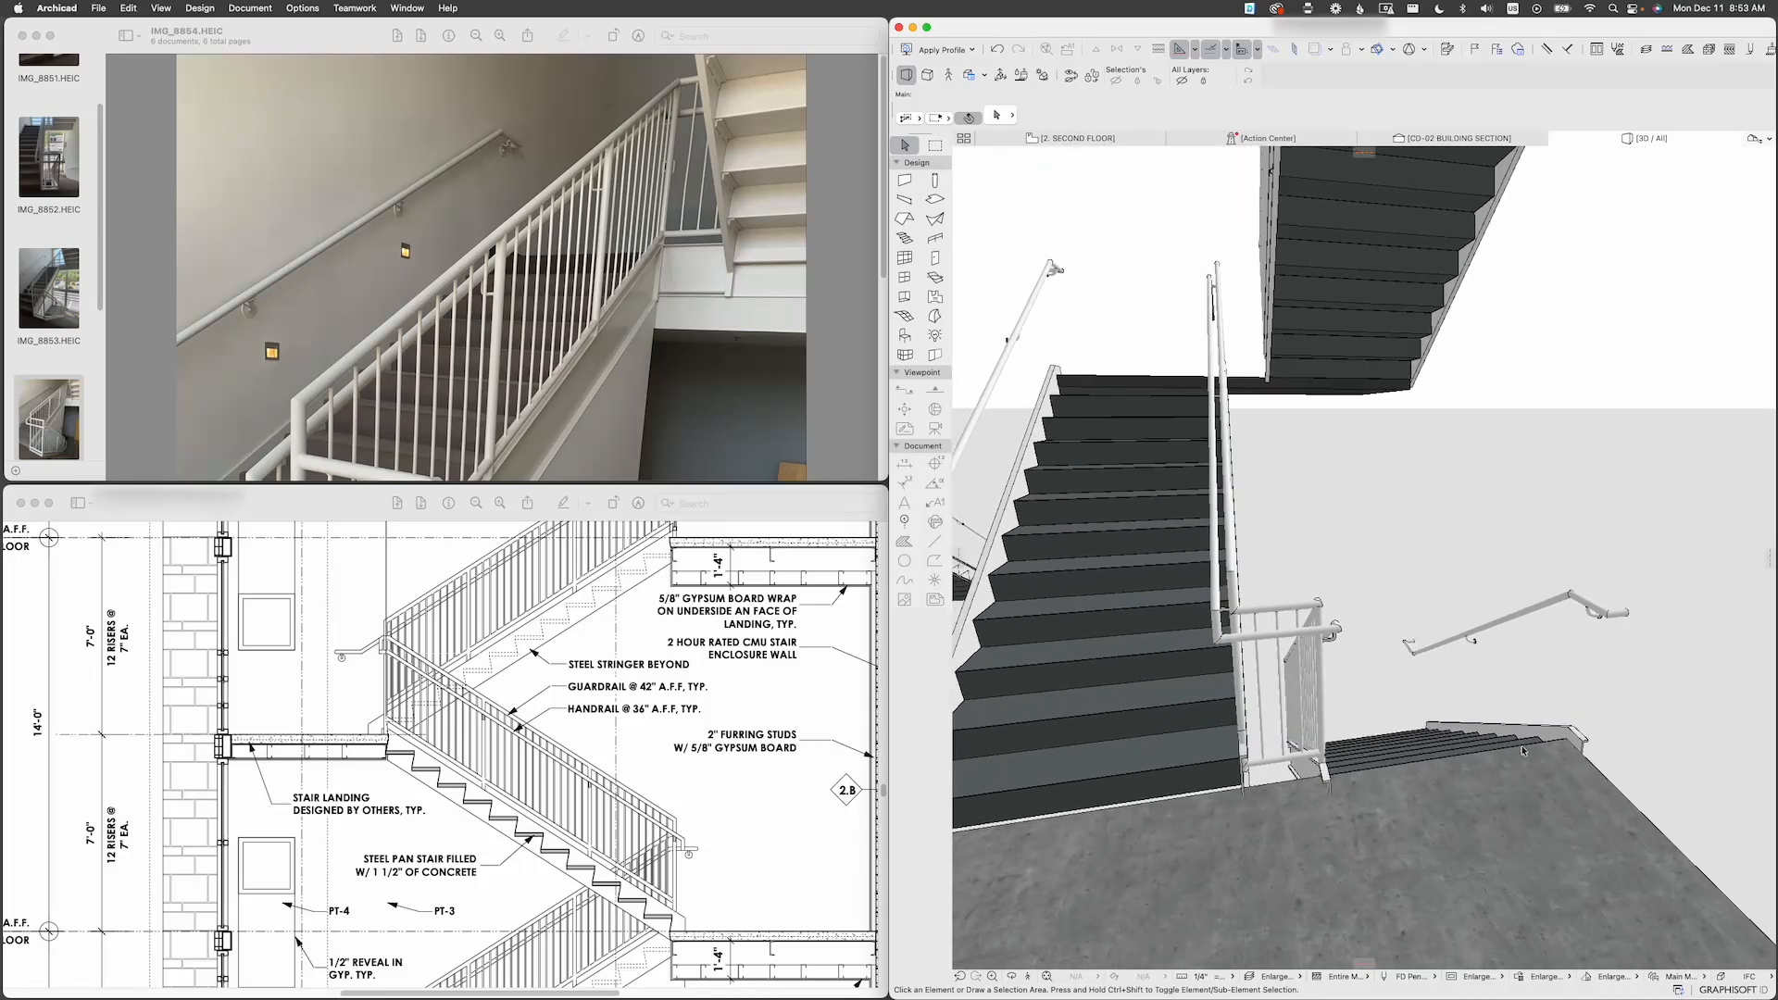
click(1204, 619)
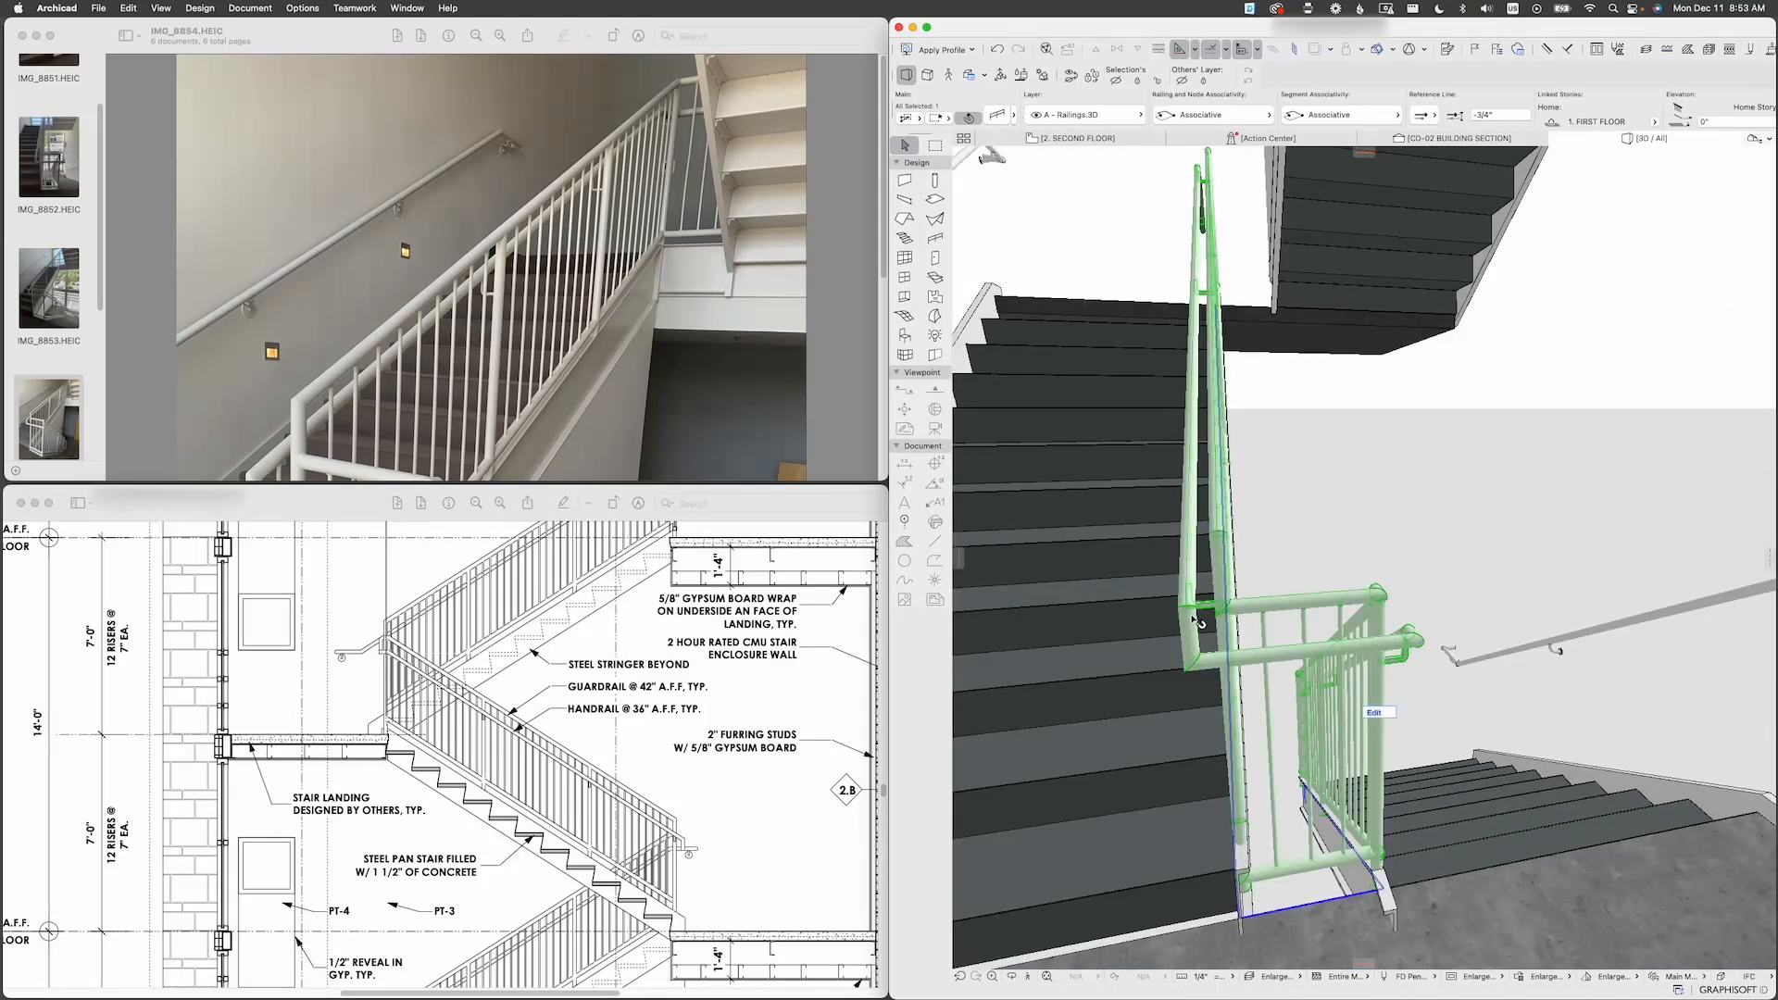
click(1375, 712)
Step: Save the settings of the handrail connection at the foot of the first-floor flight as a favorite named Hand Rail 02
click(1194, 633)
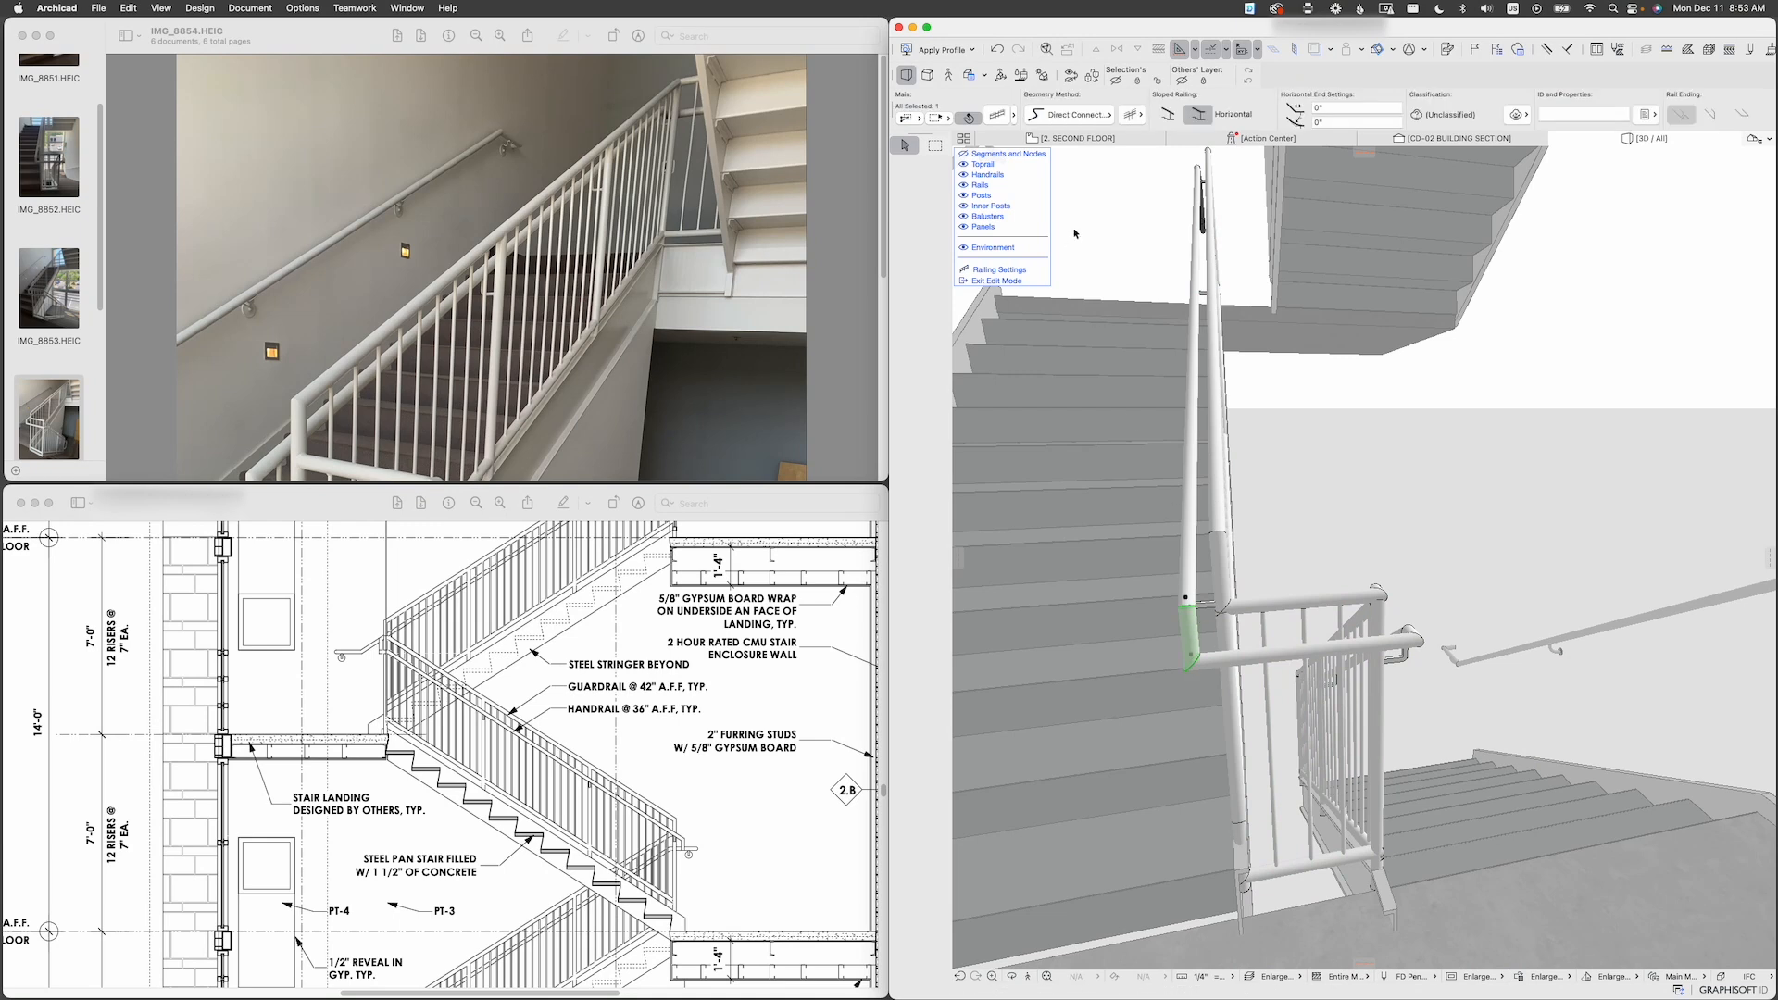
click(996, 115)
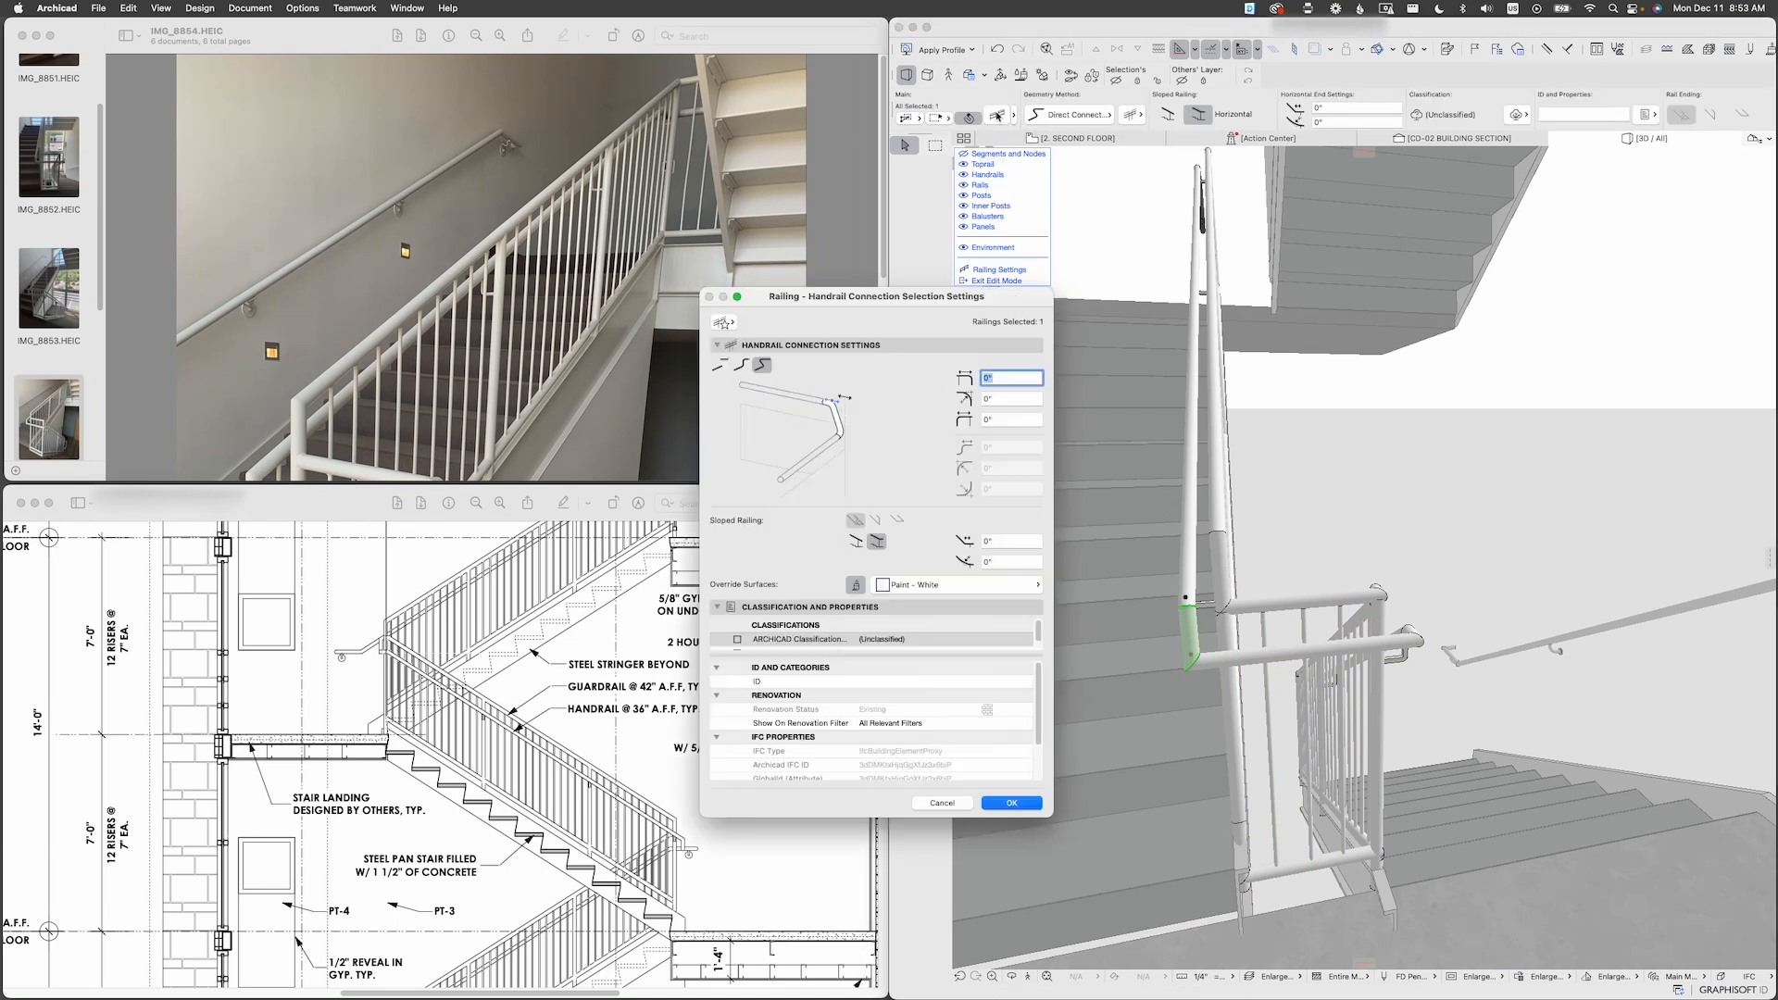
click(725, 323)
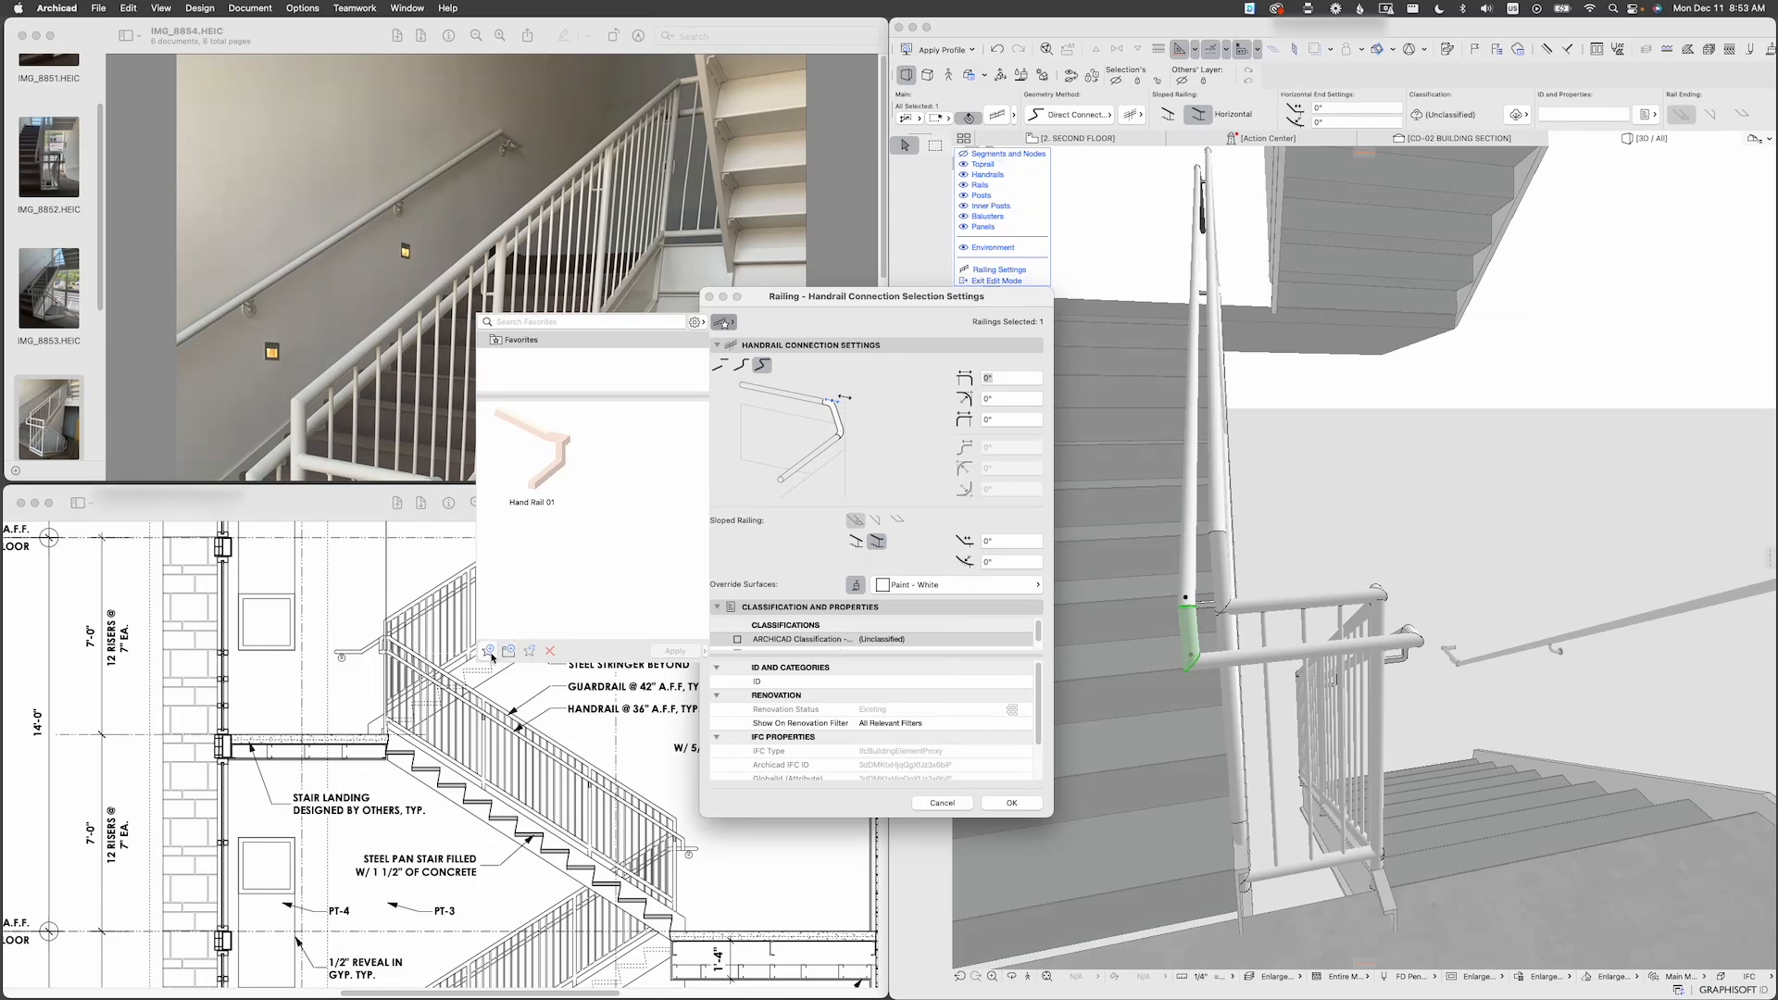
click(489, 652)
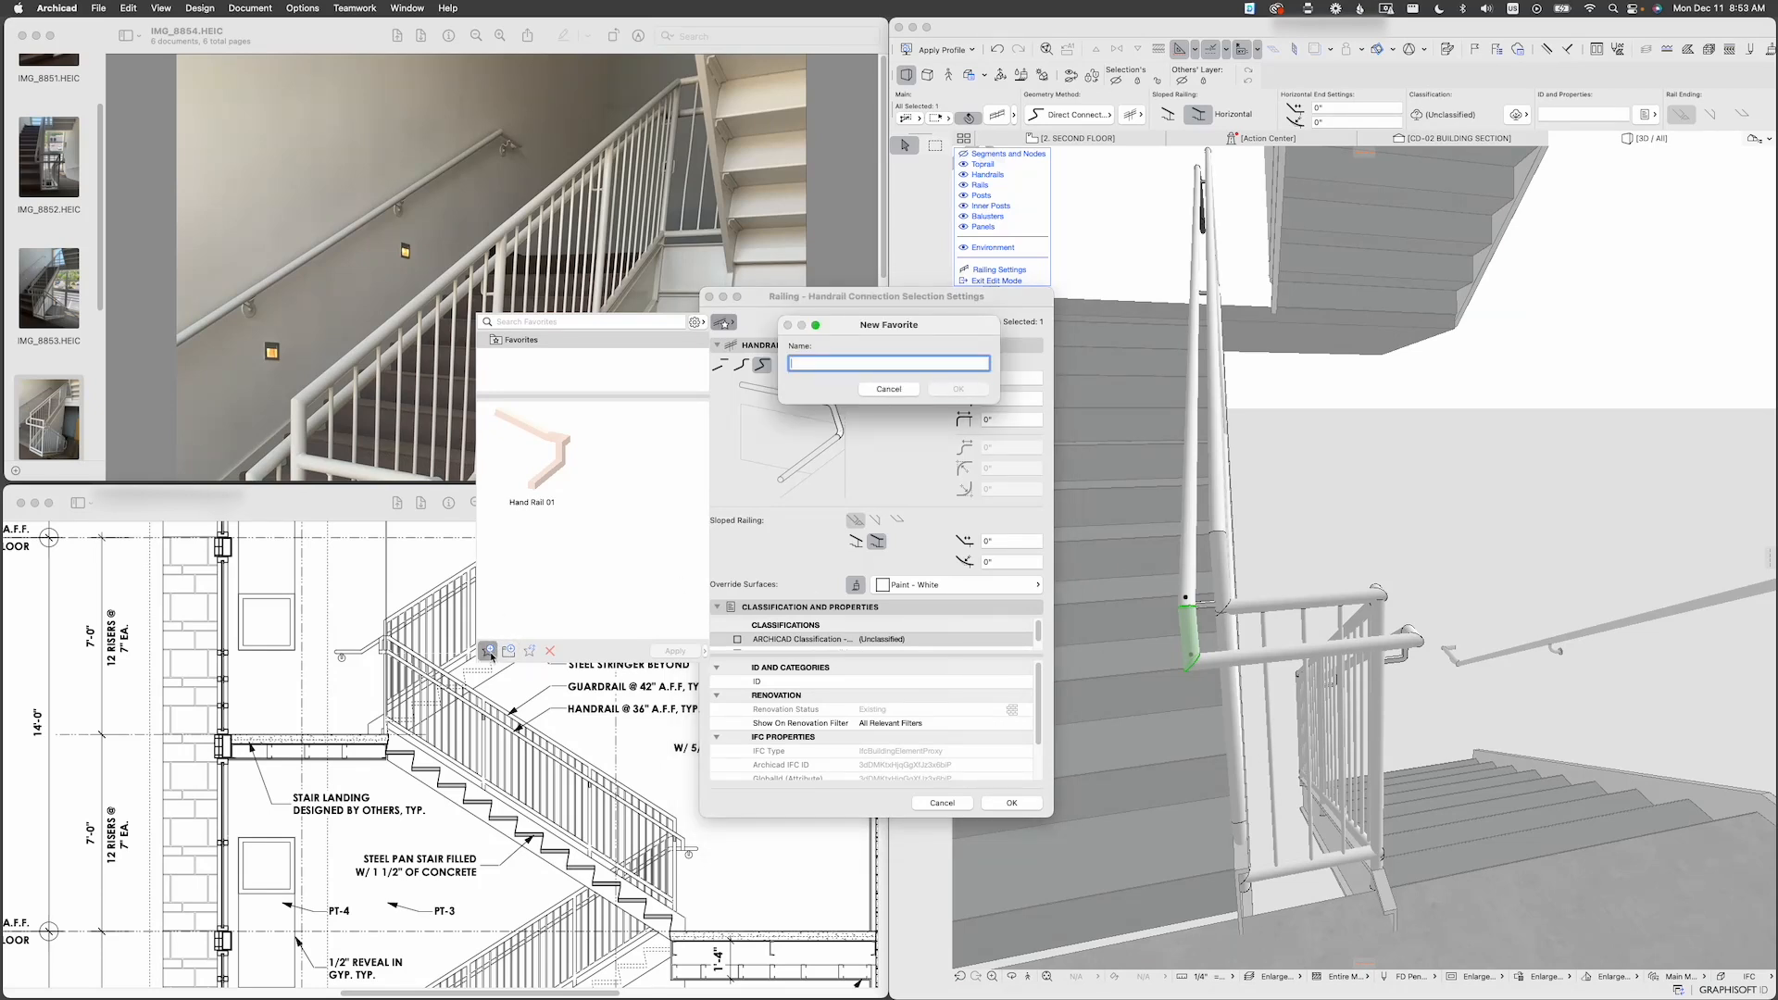
text(Hand Rail 02)
key(Return)
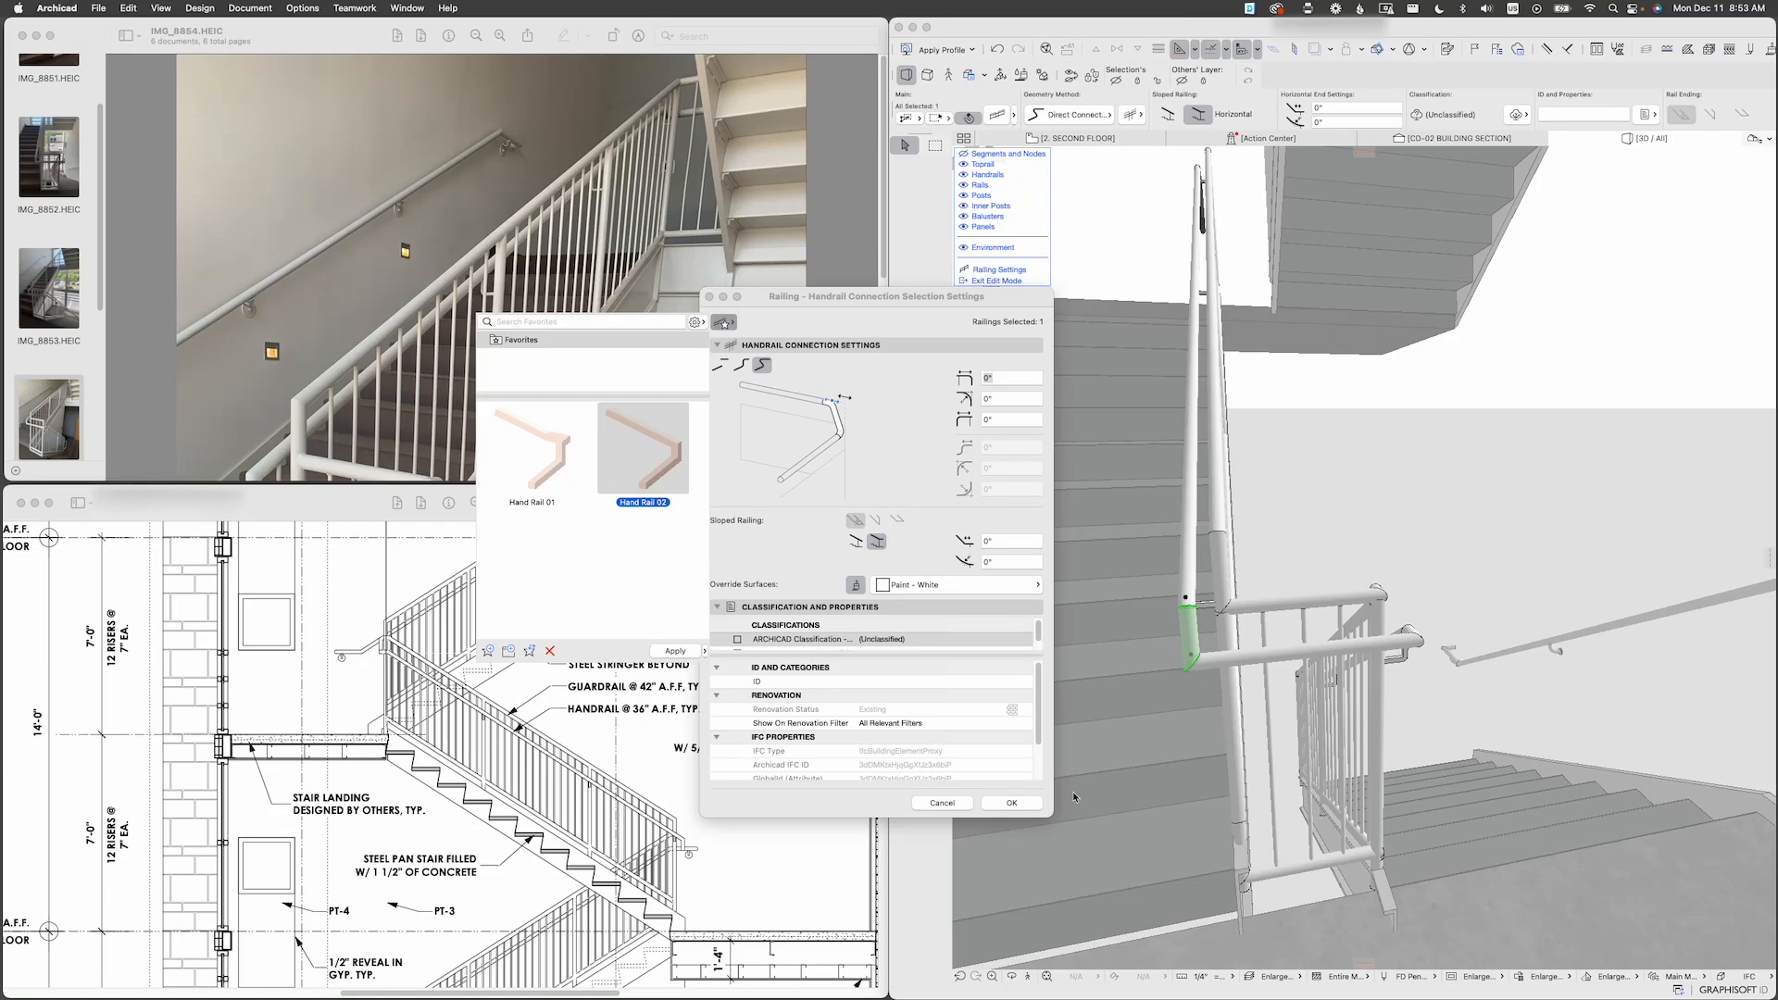
click(1020, 811)
click(1011, 803)
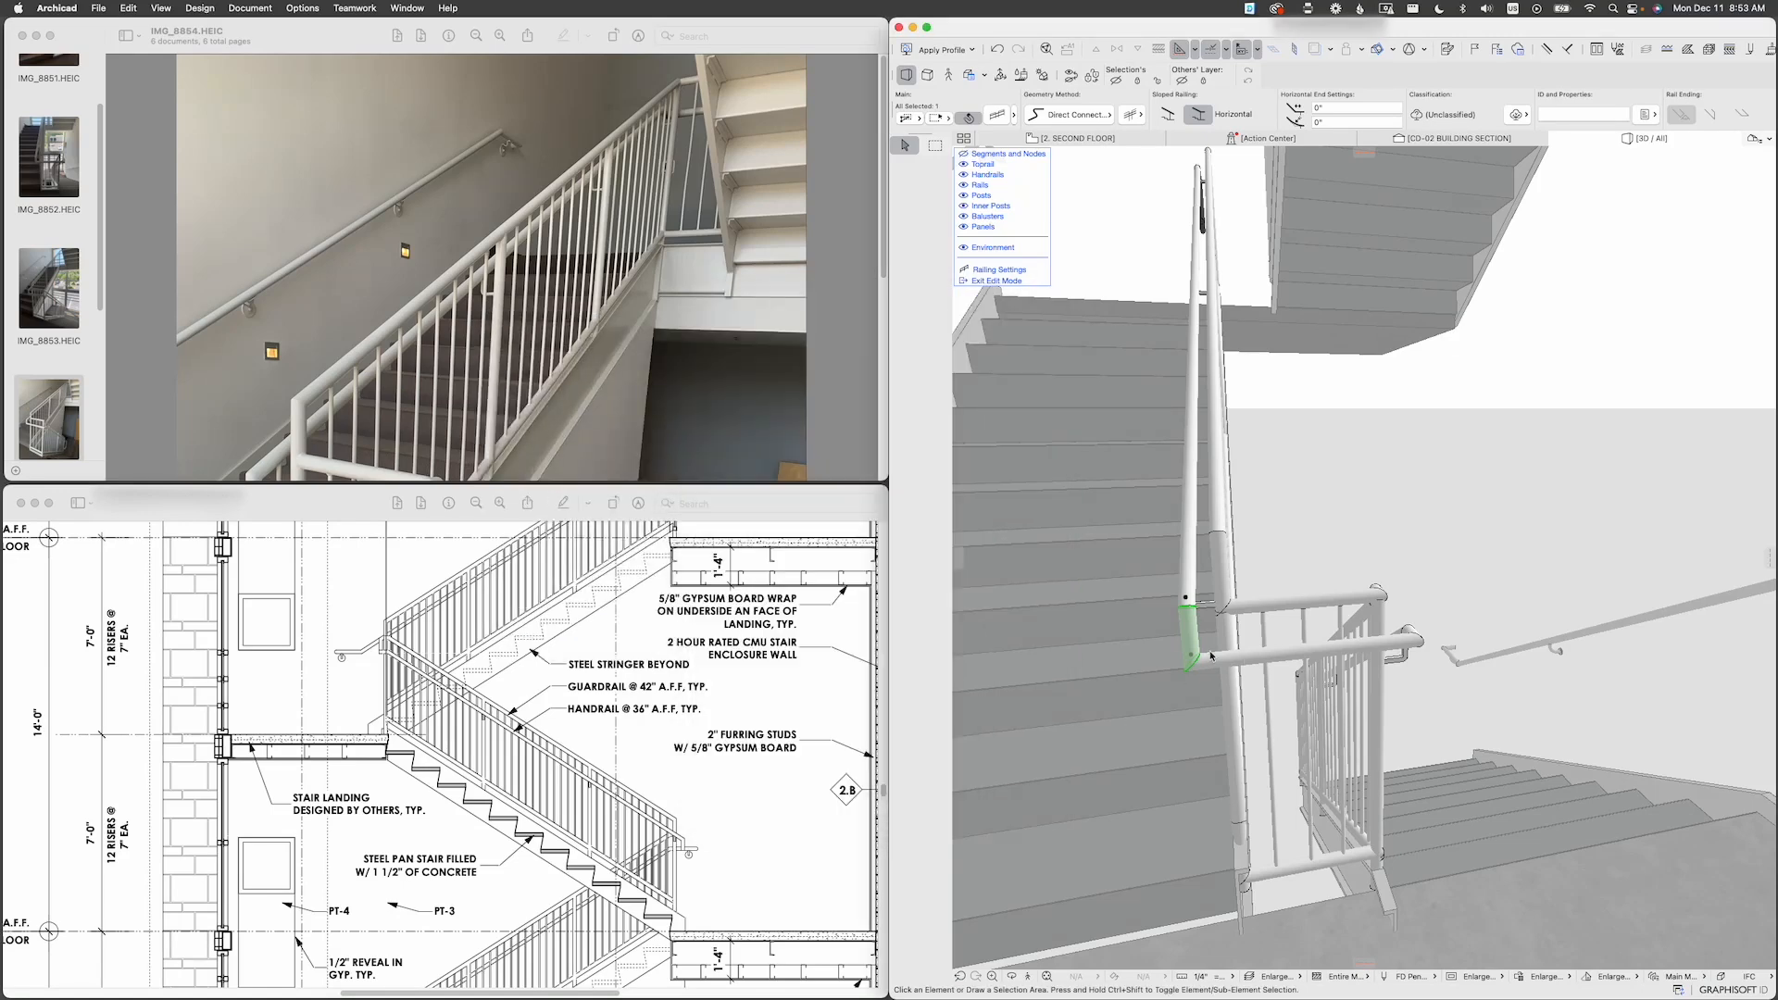
Step: Save the matching toprail connection's settings as a favorite named Top Rail 02 and leave railing edit mode
click(1222, 574)
click(1219, 573)
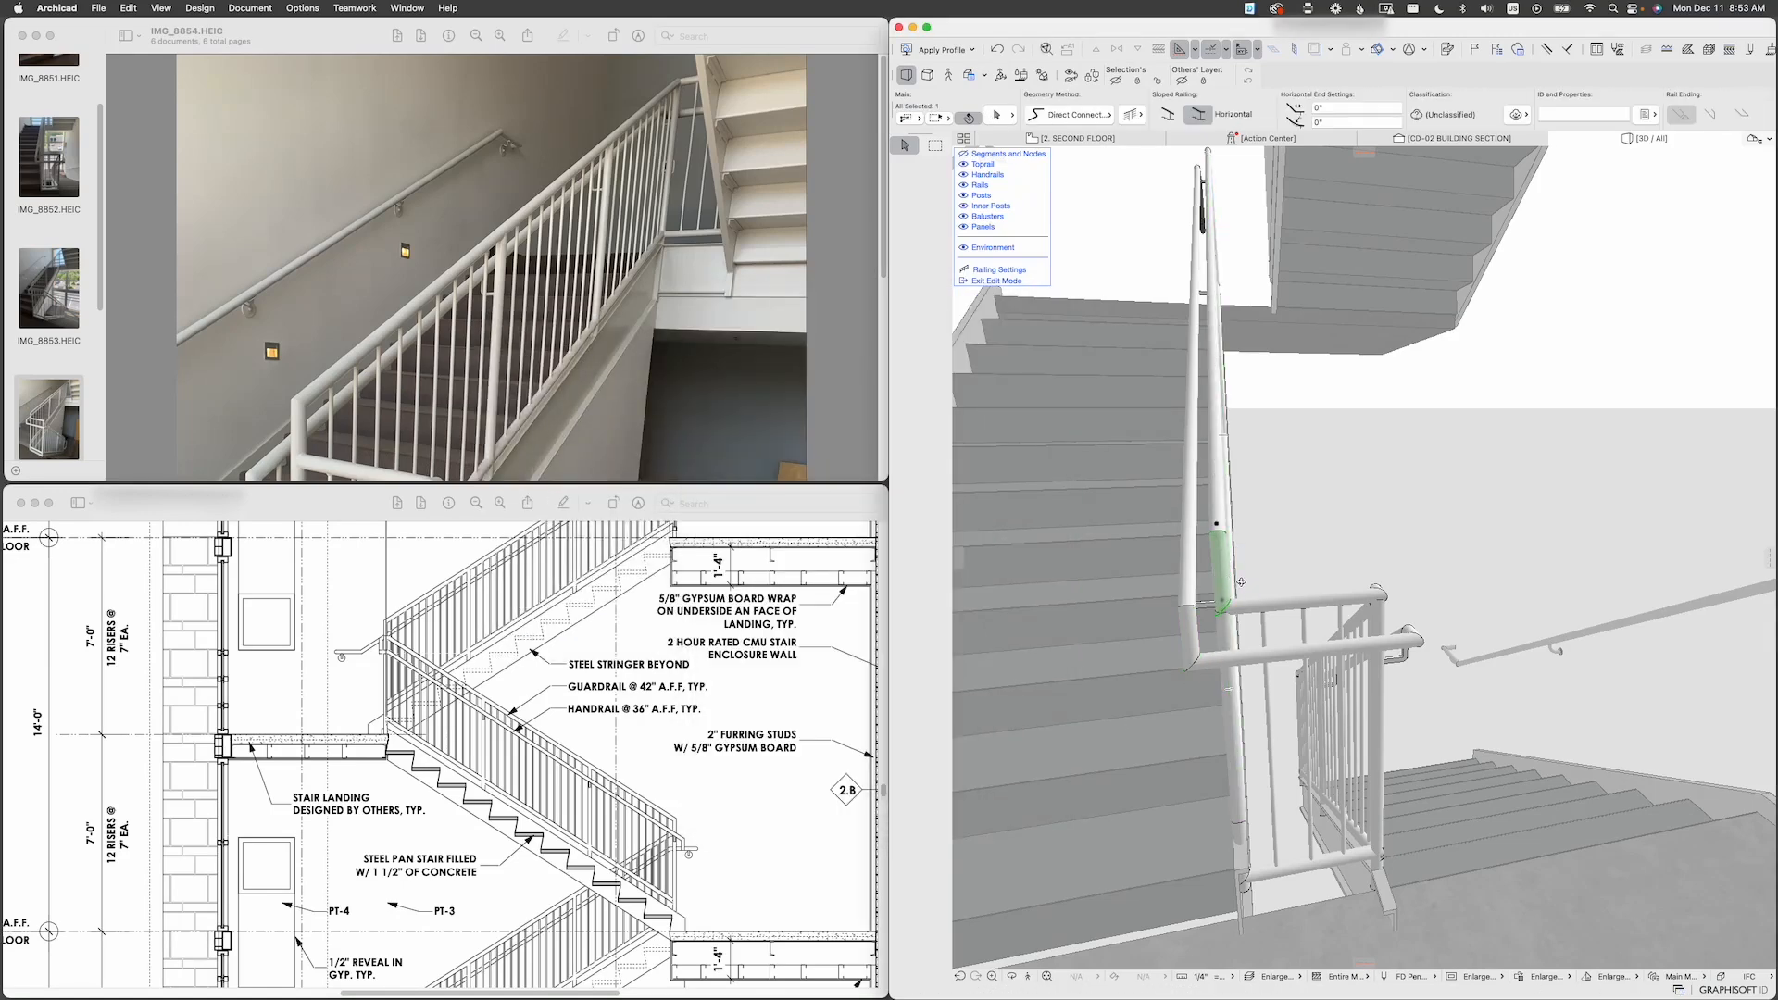
shift+middle_drag(1220, 573, 1134, 589)
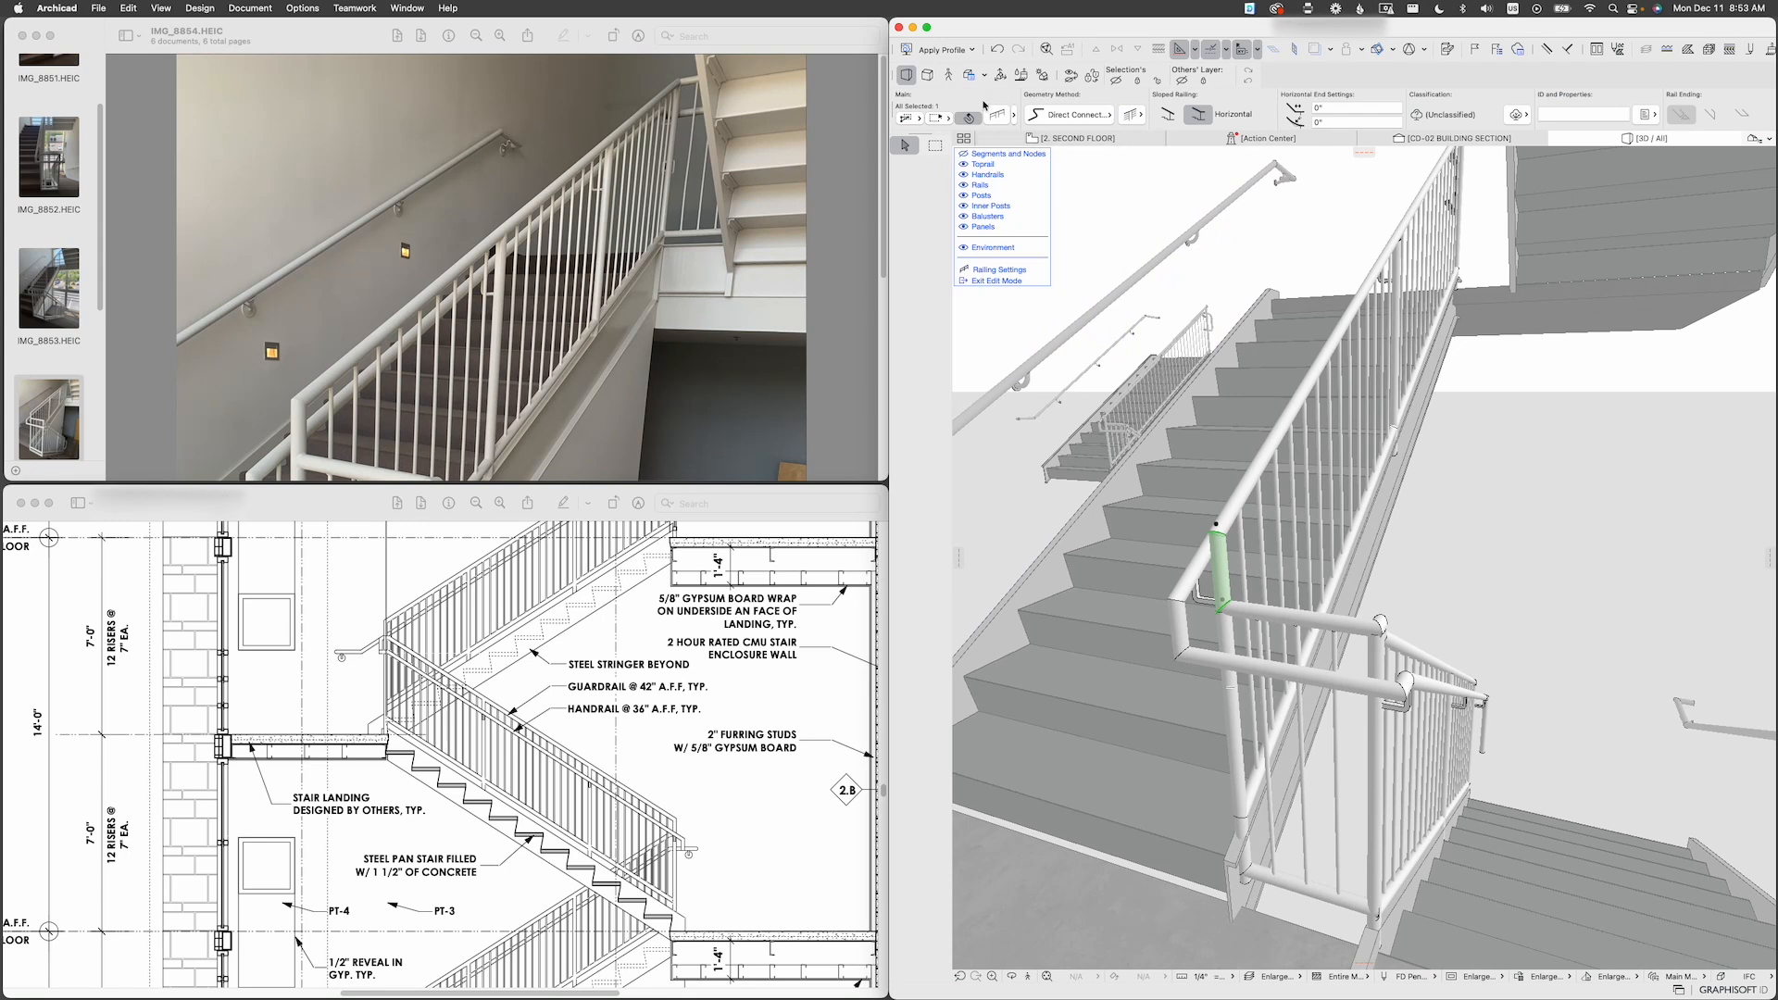
key(super+t)
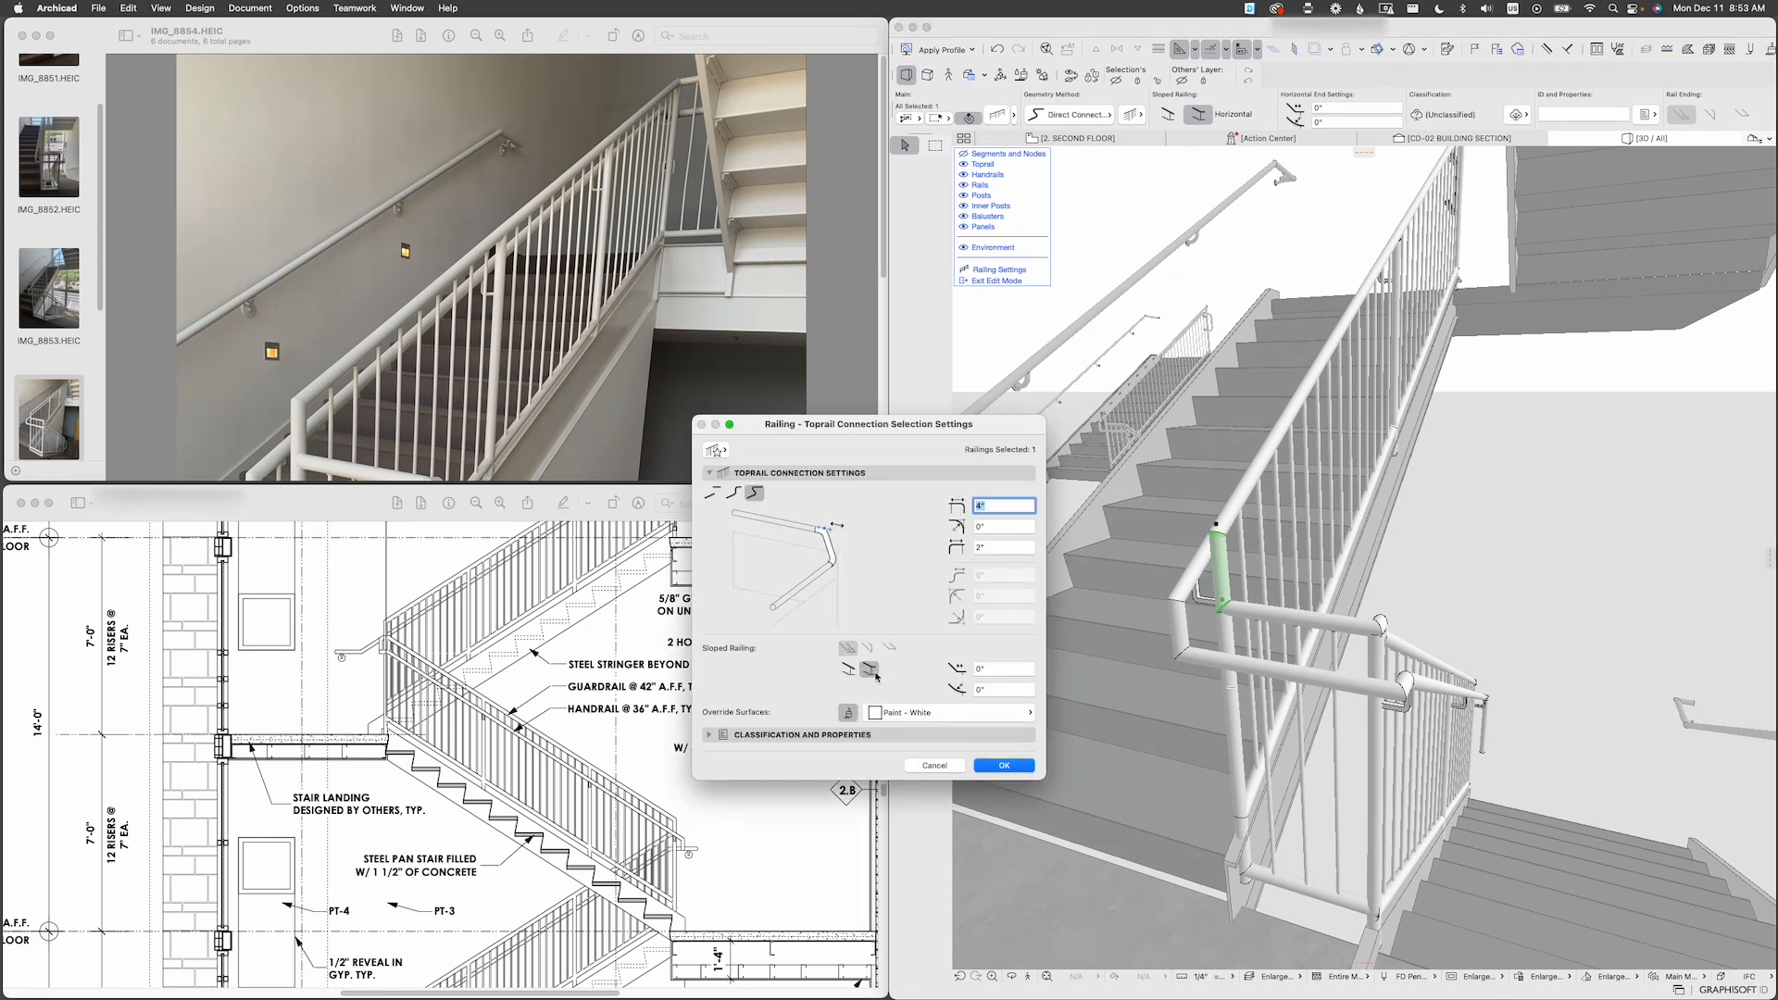
click(716, 450)
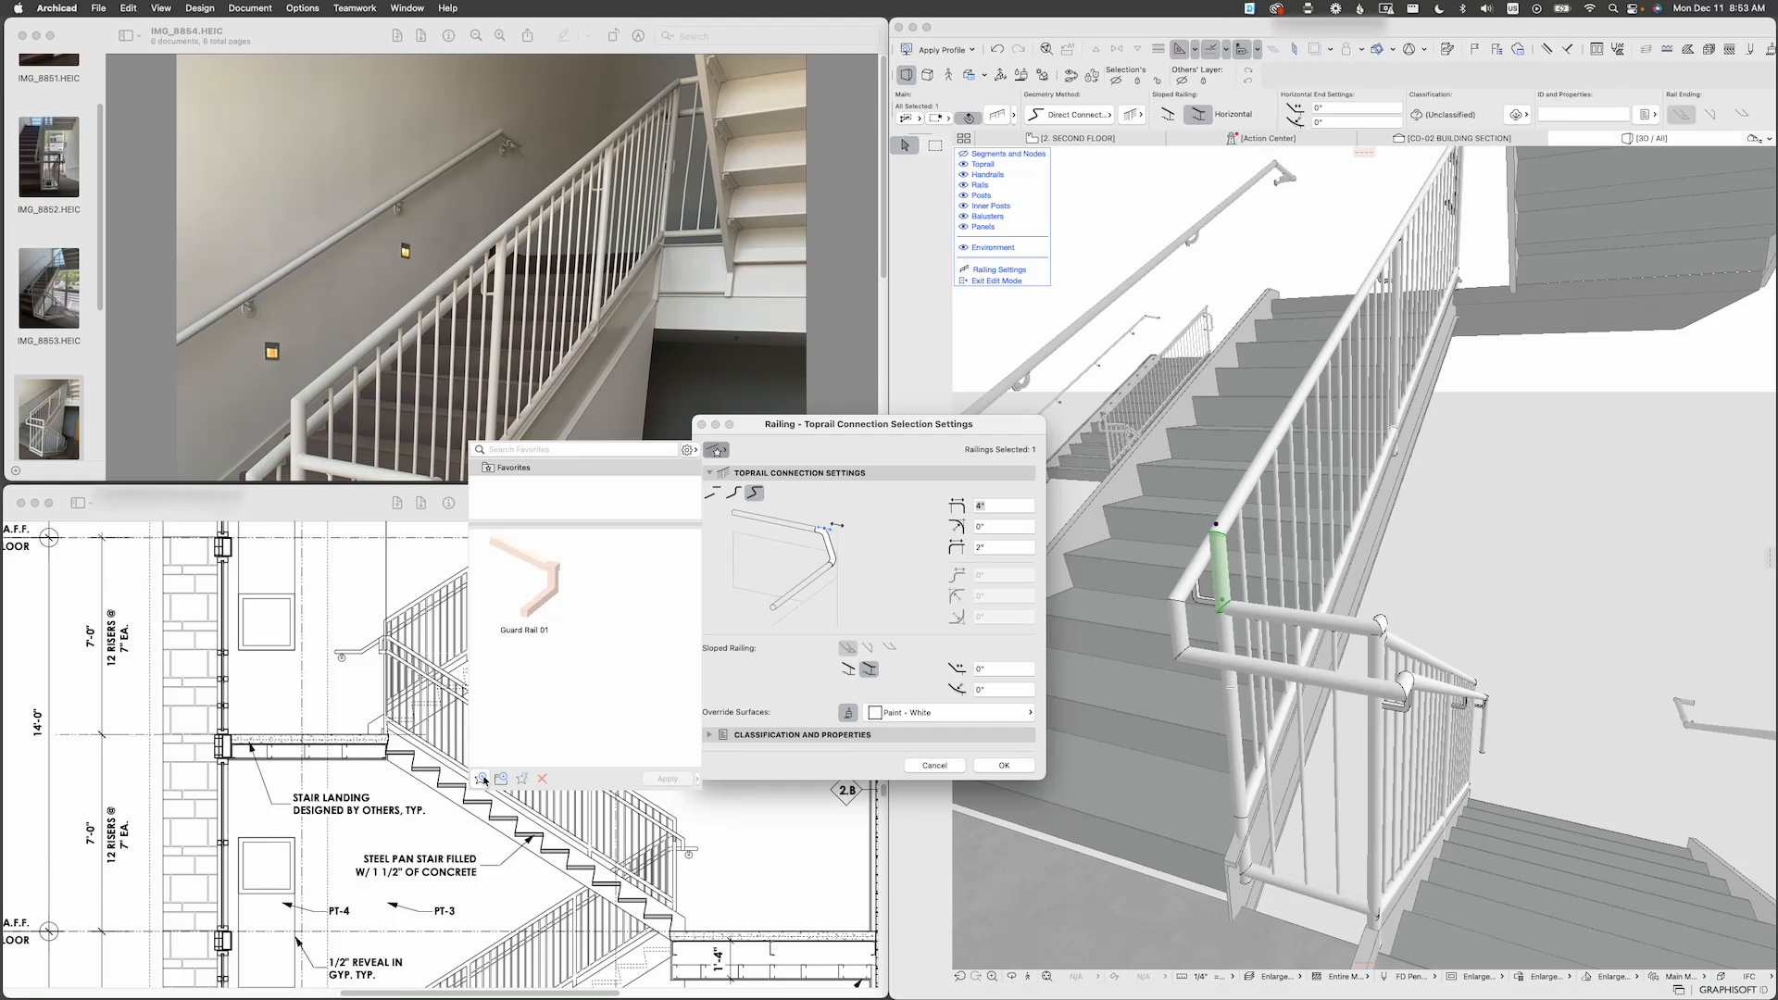
click(482, 778)
text(Top Rail 02)
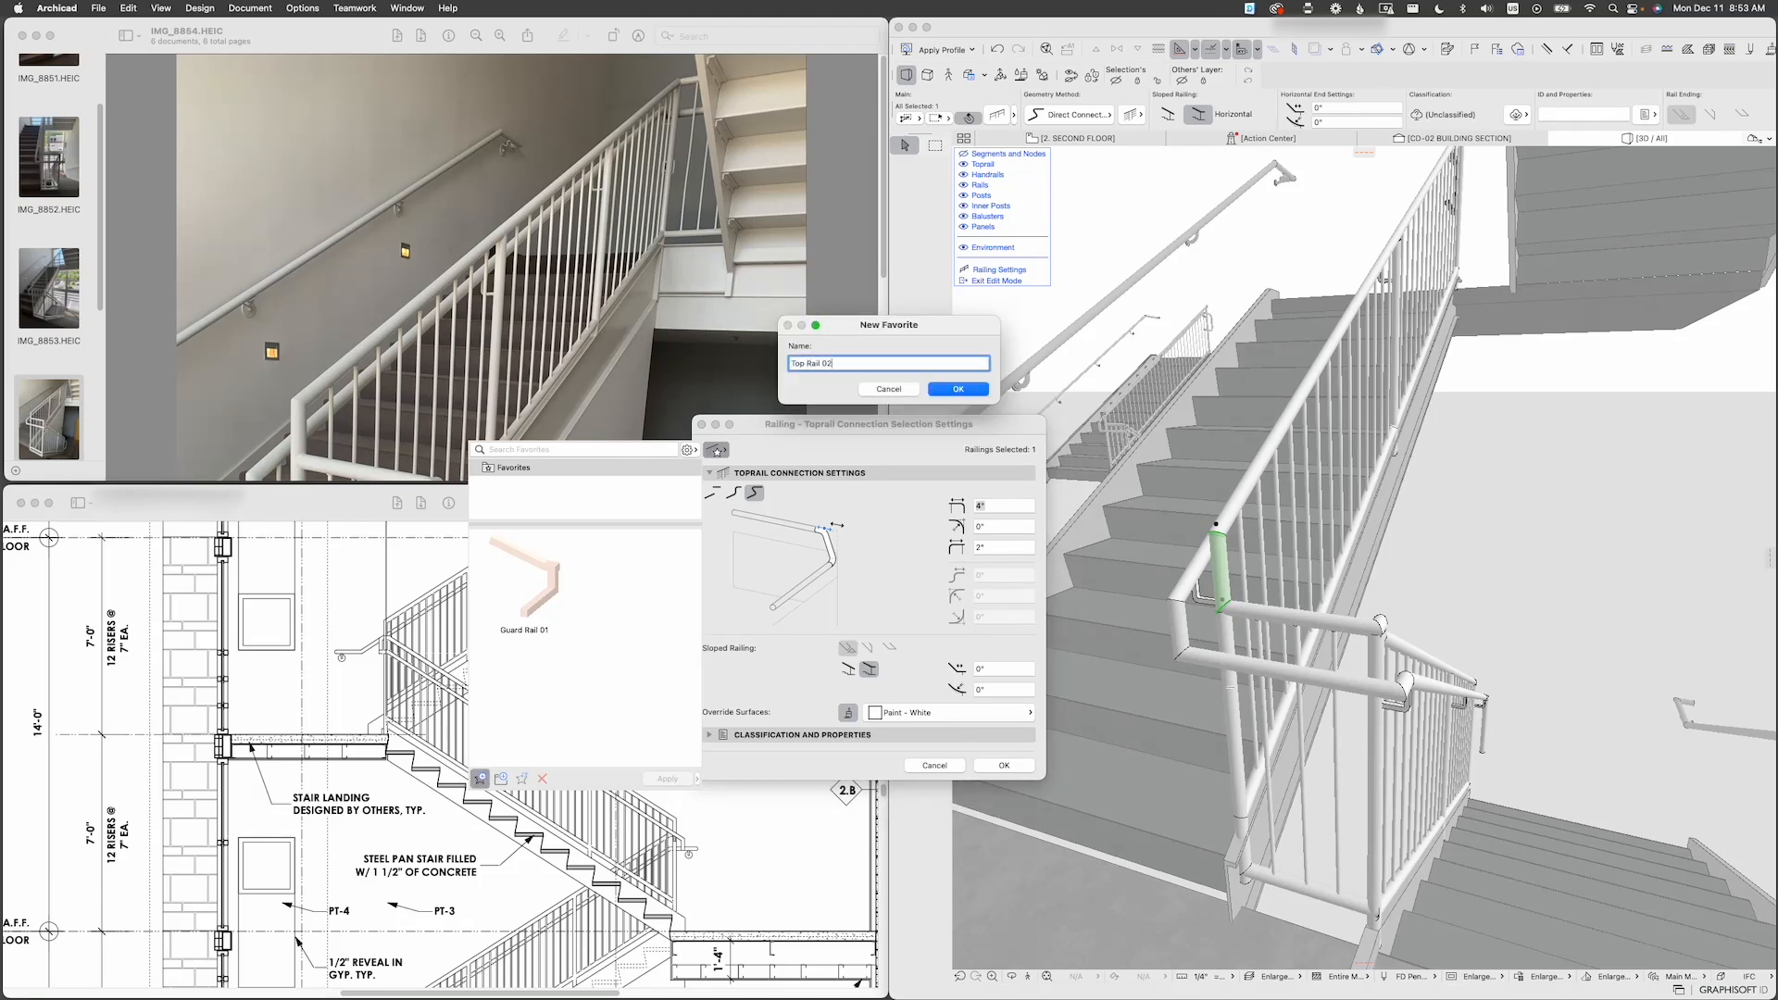
key(Return)
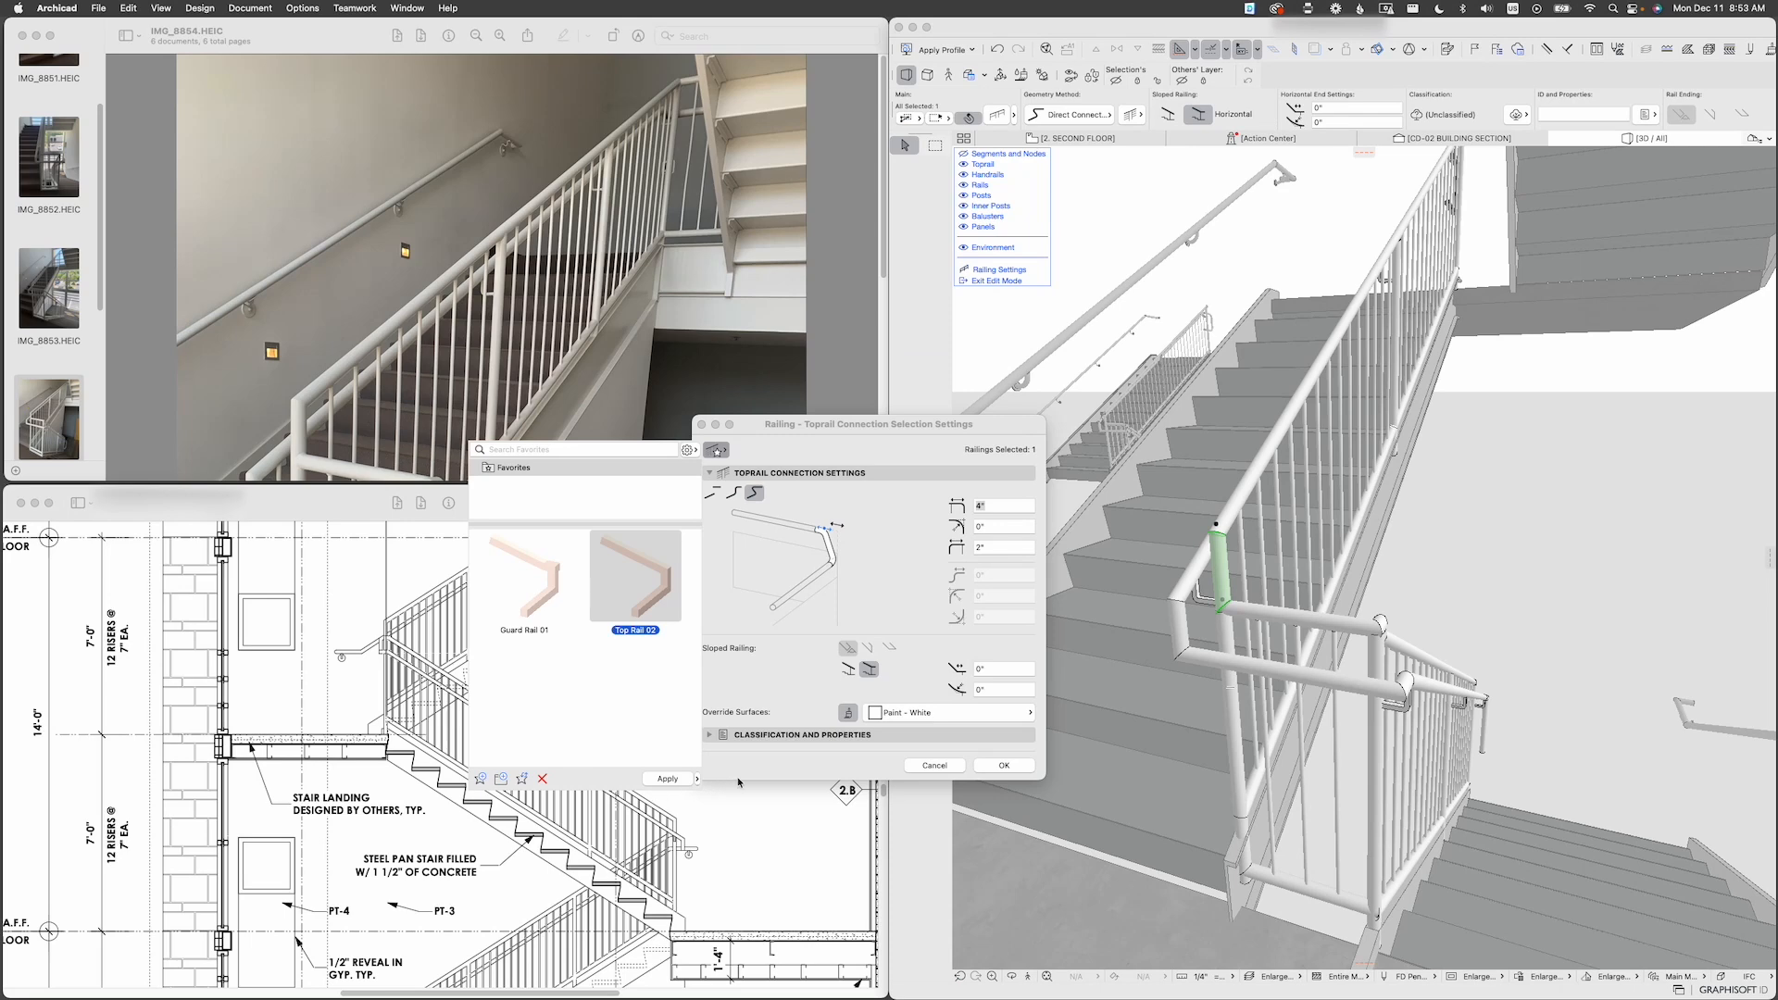
click(1004, 765)
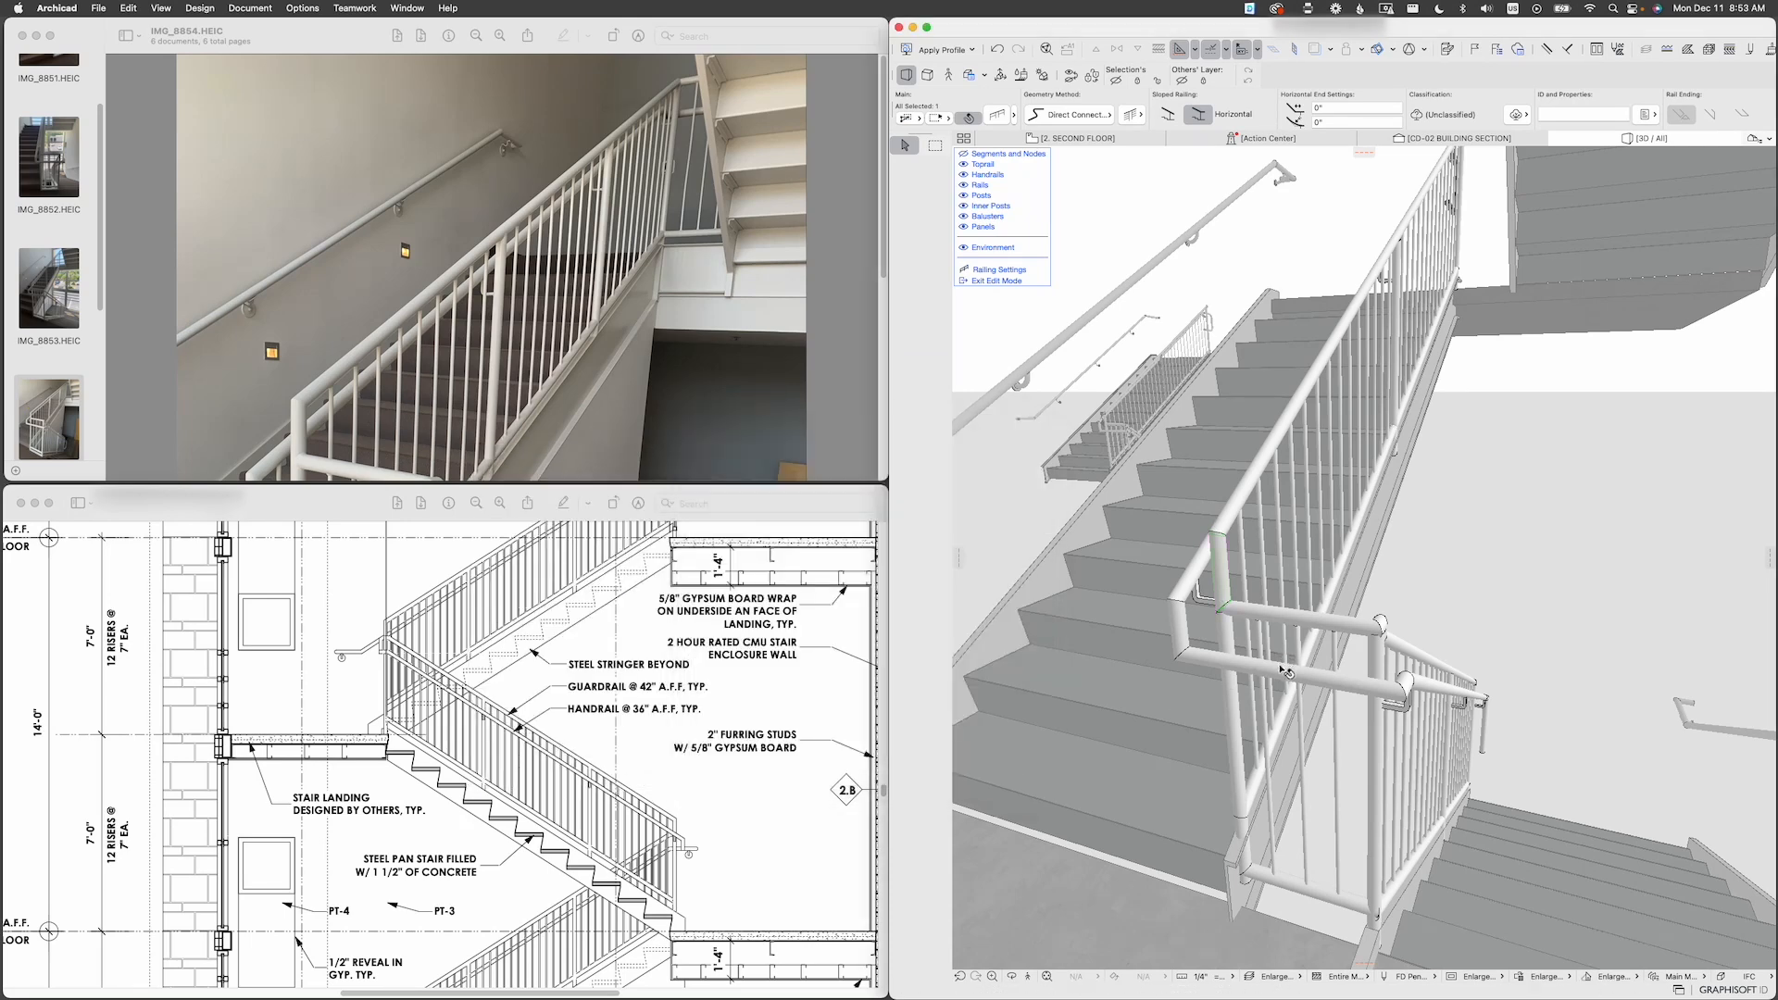
key(Escape)
key(Escape)
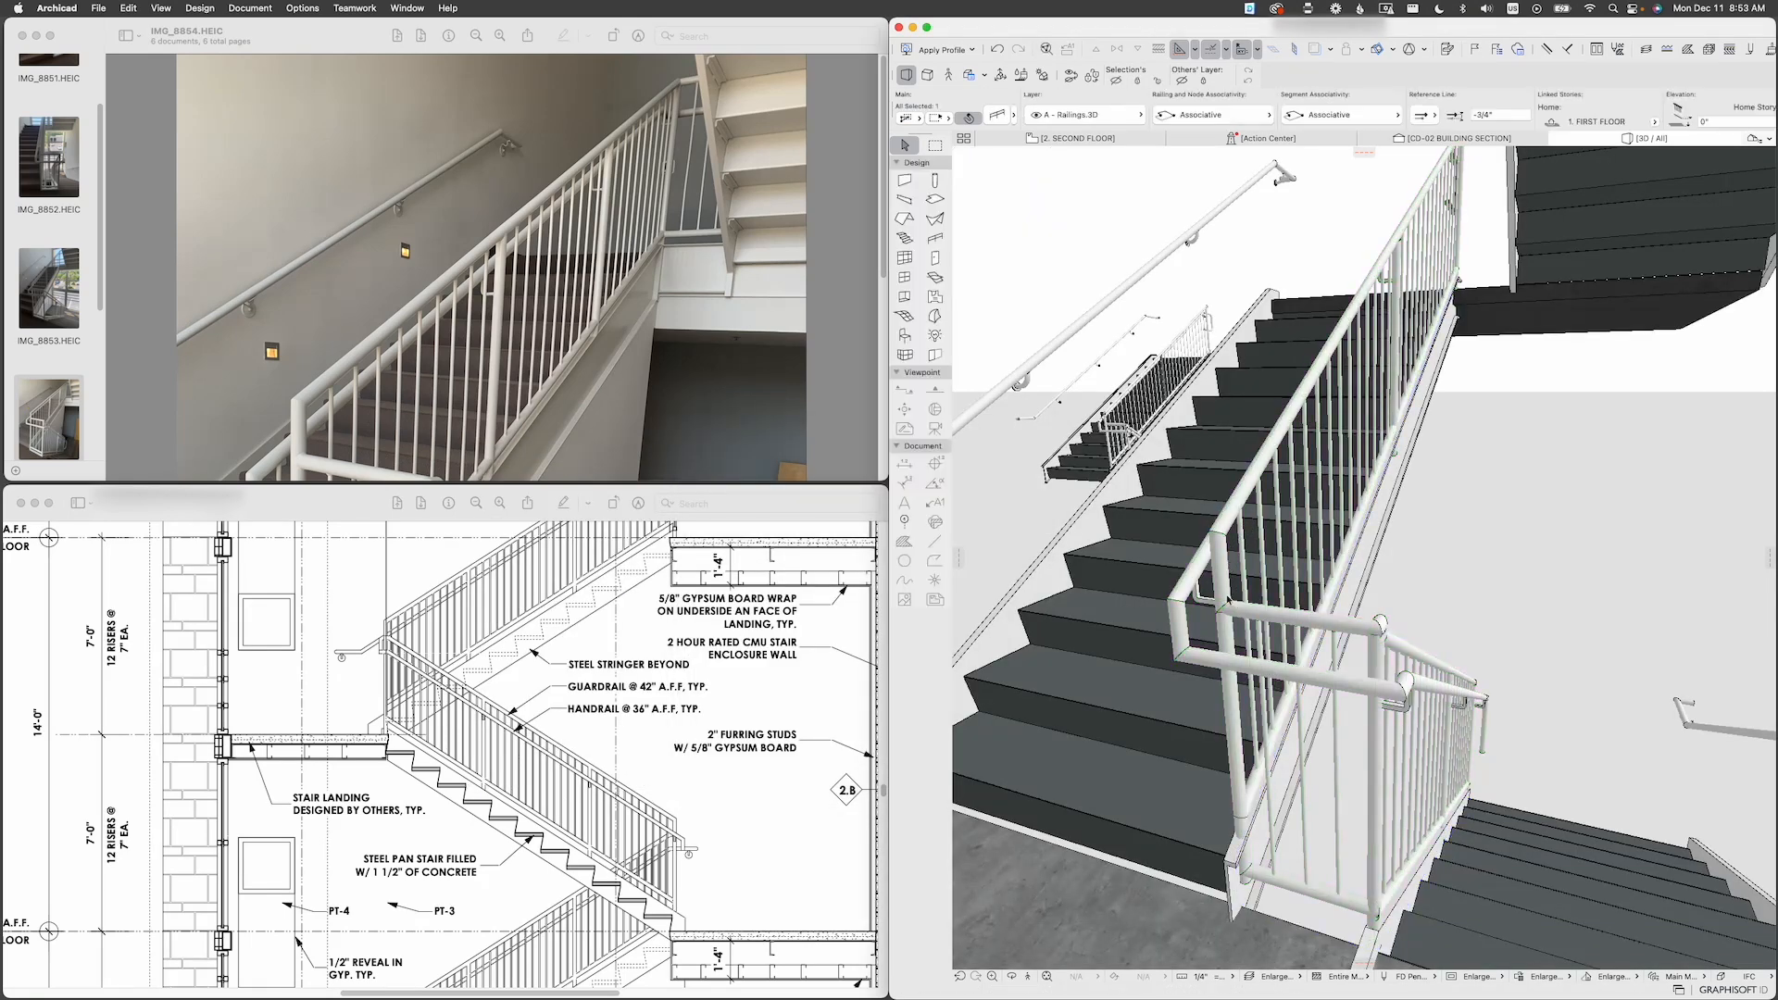
Step: Enter edit mode on the second-floor guardrail and apply the Hand Rail 02 favorite to the handrail connection at the foot of the upper flight
scroll(1232, 602, down, 3)
scroll(1231, 602, down, 8)
middle_drag(1204, 380, 1422, 652)
scroll(1313, 497, up, 10)
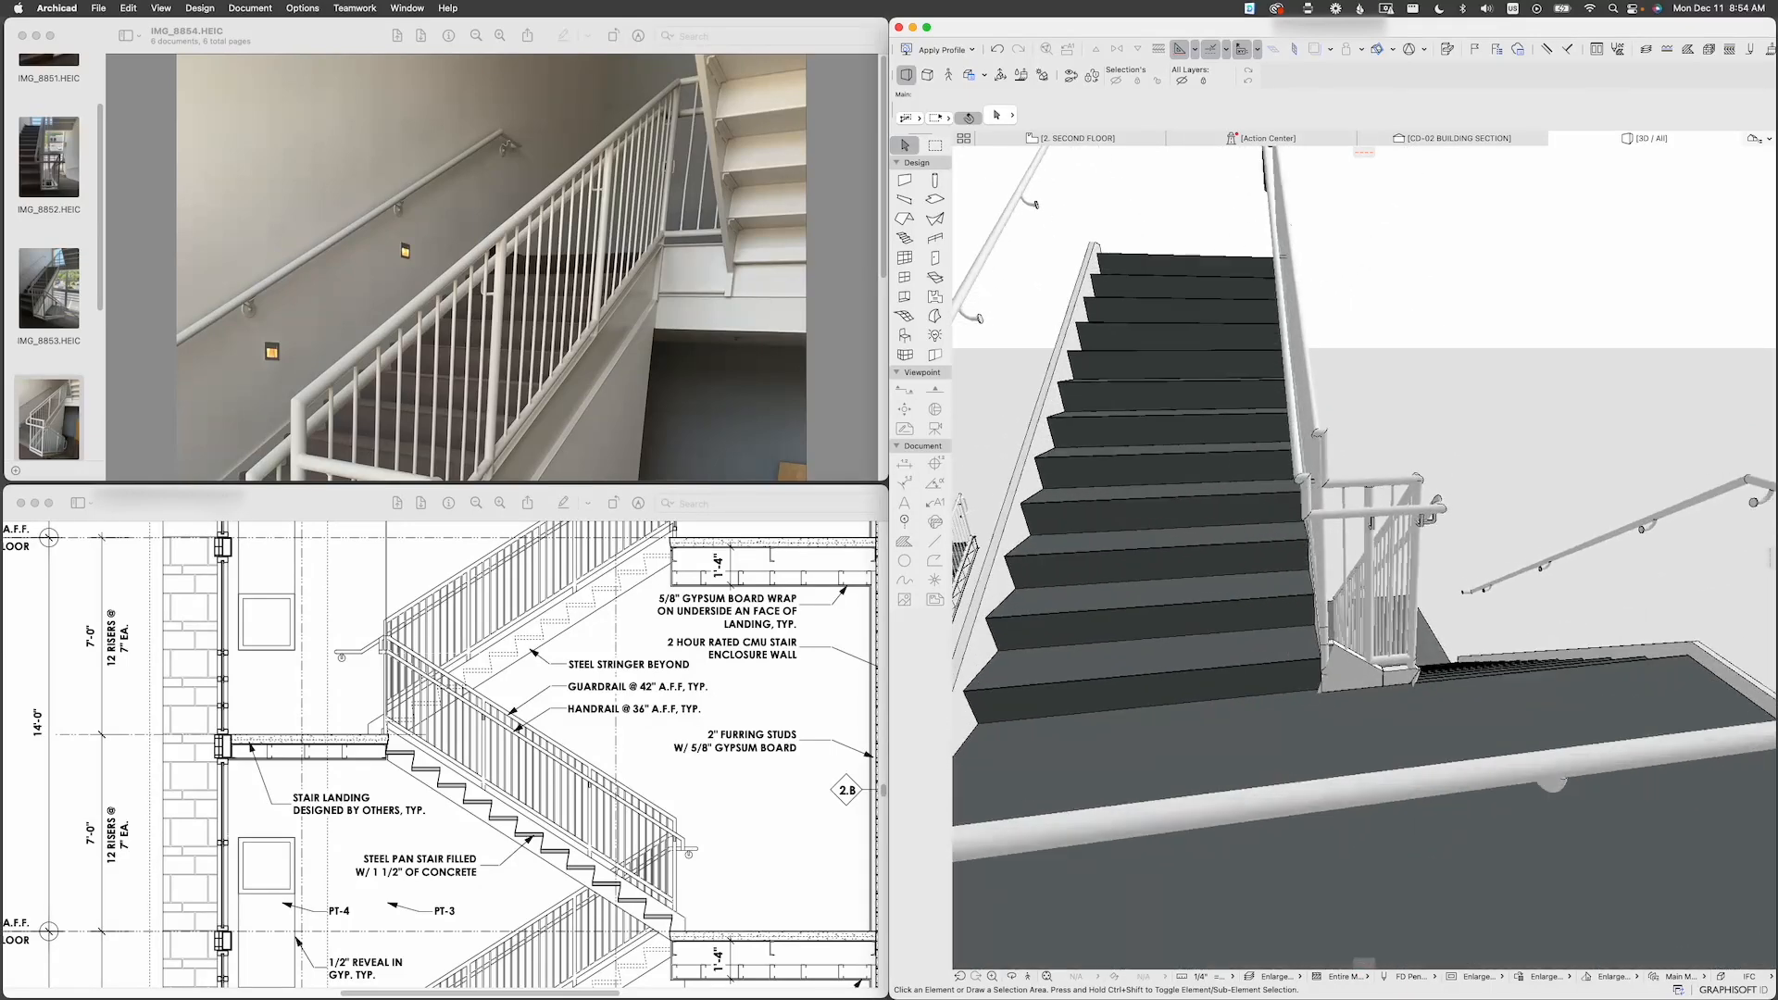
scroll(1315, 496, up, 8)
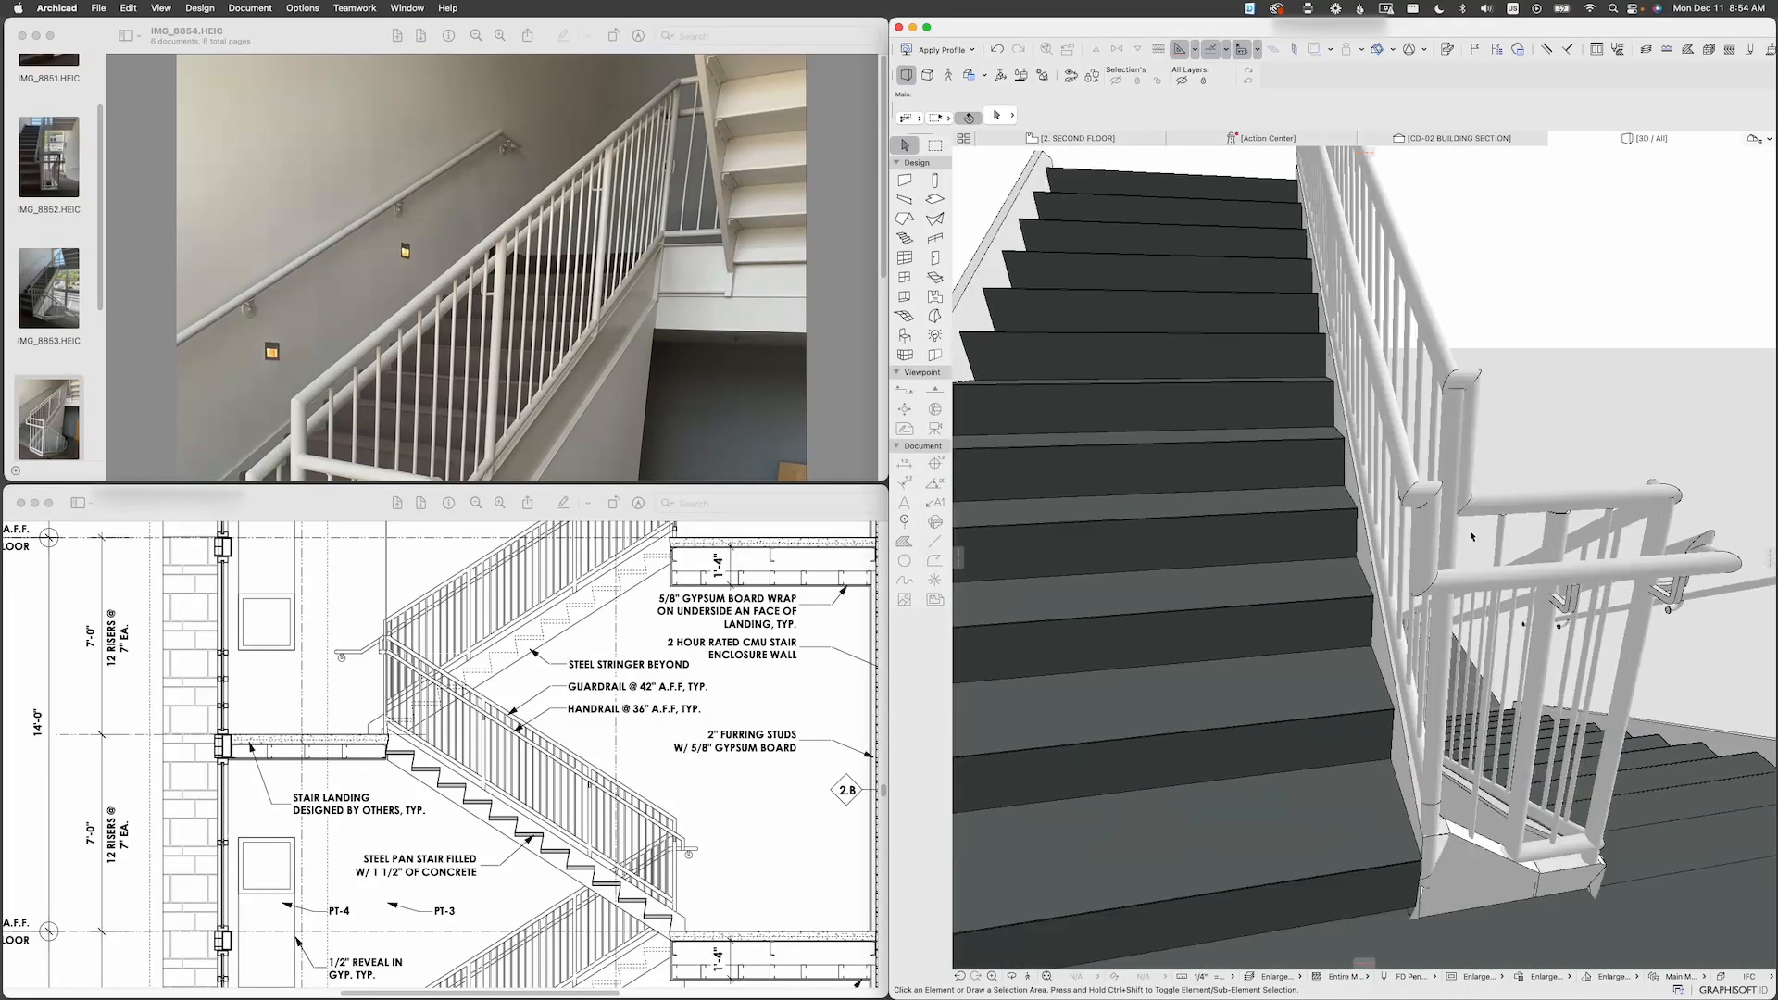
click(1430, 536)
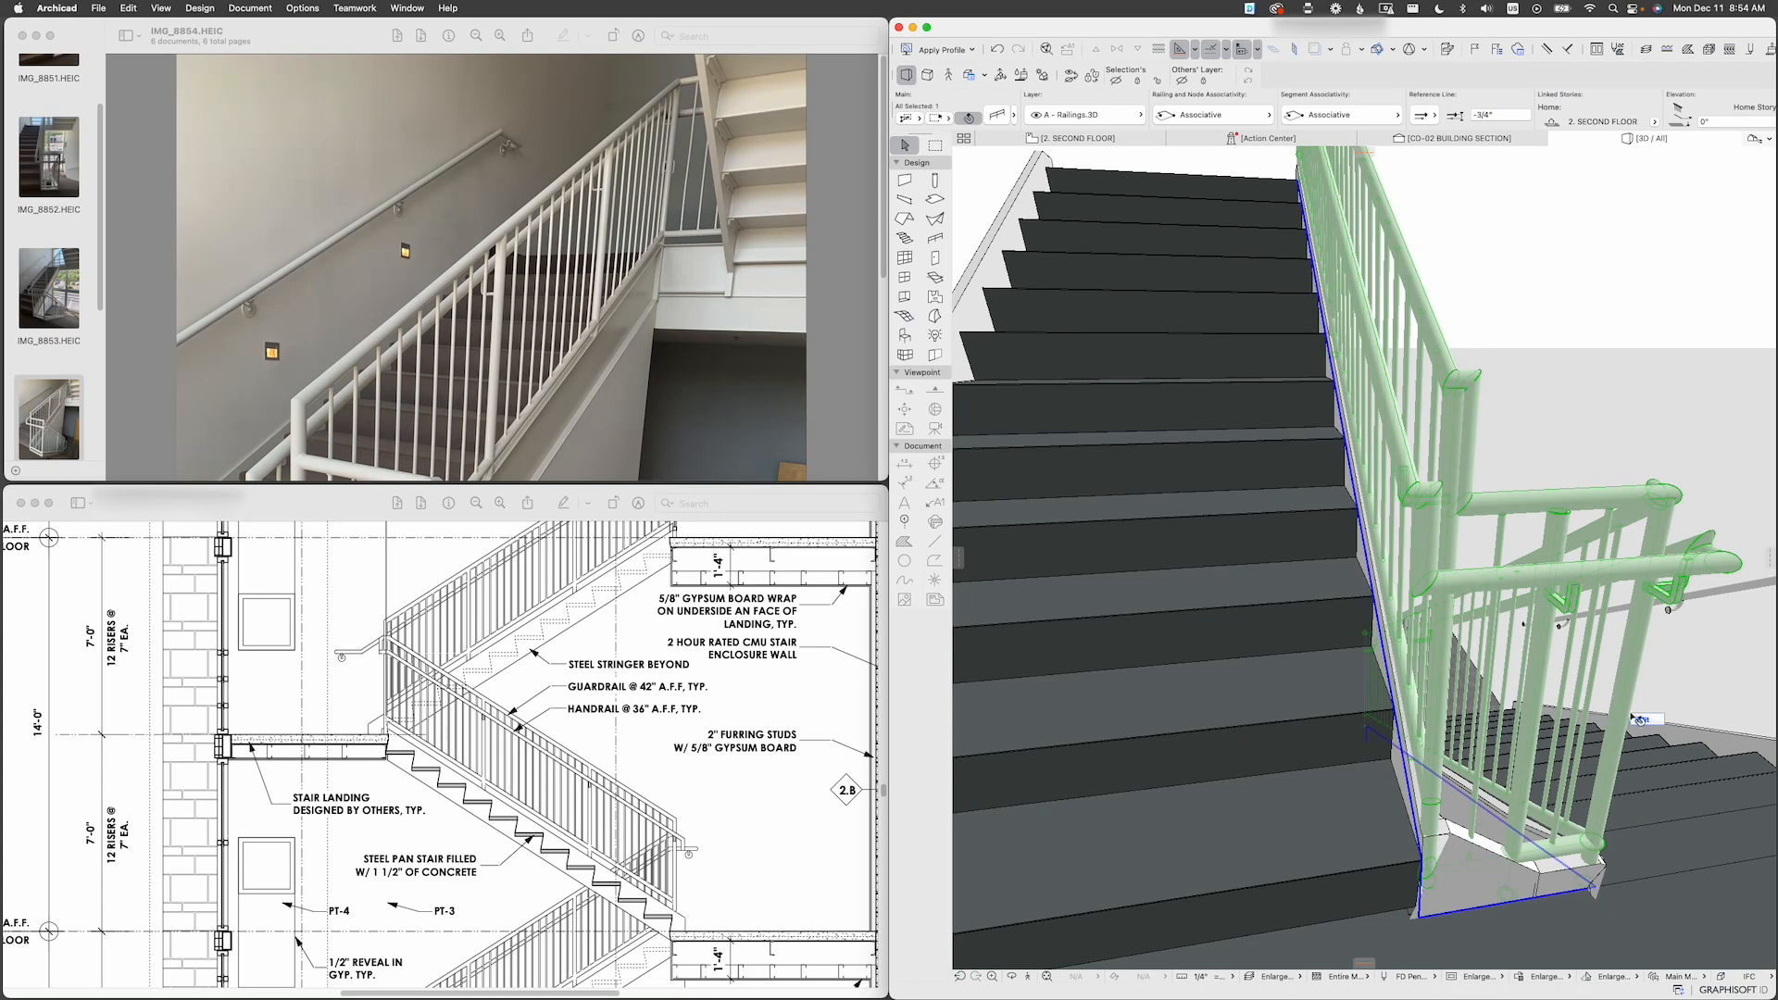
click(1466, 547)
click(1427, 532)
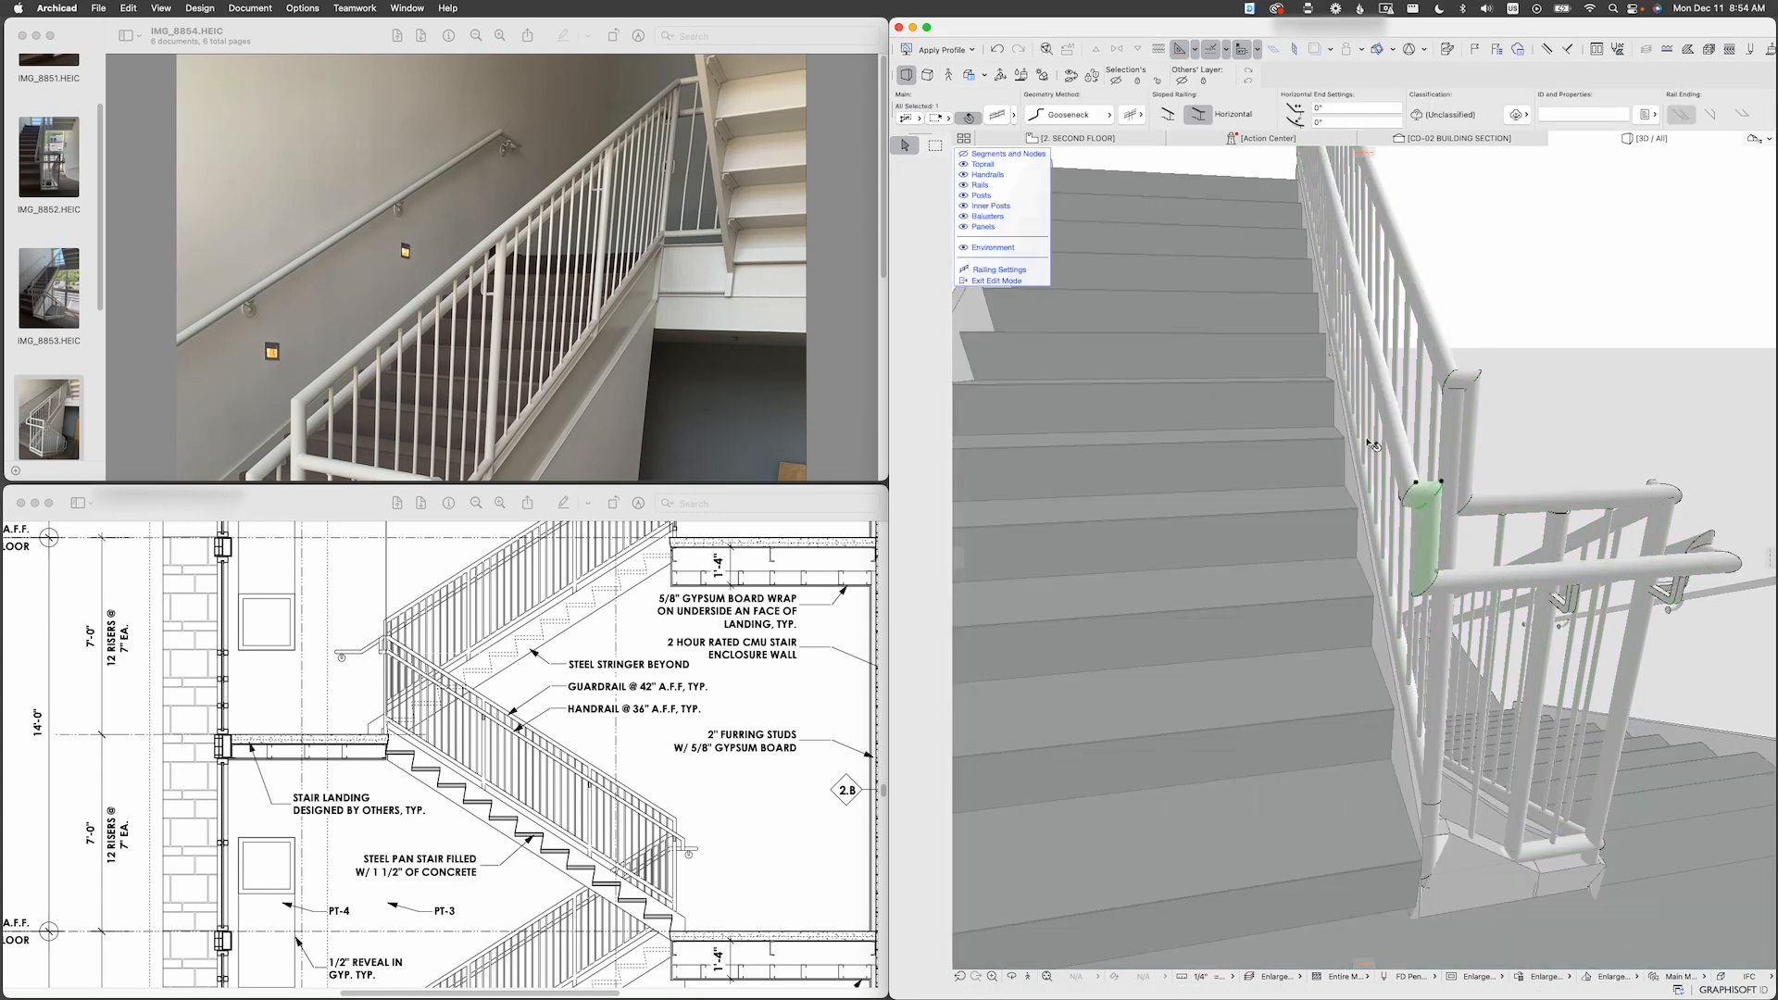
click(1015, 116)
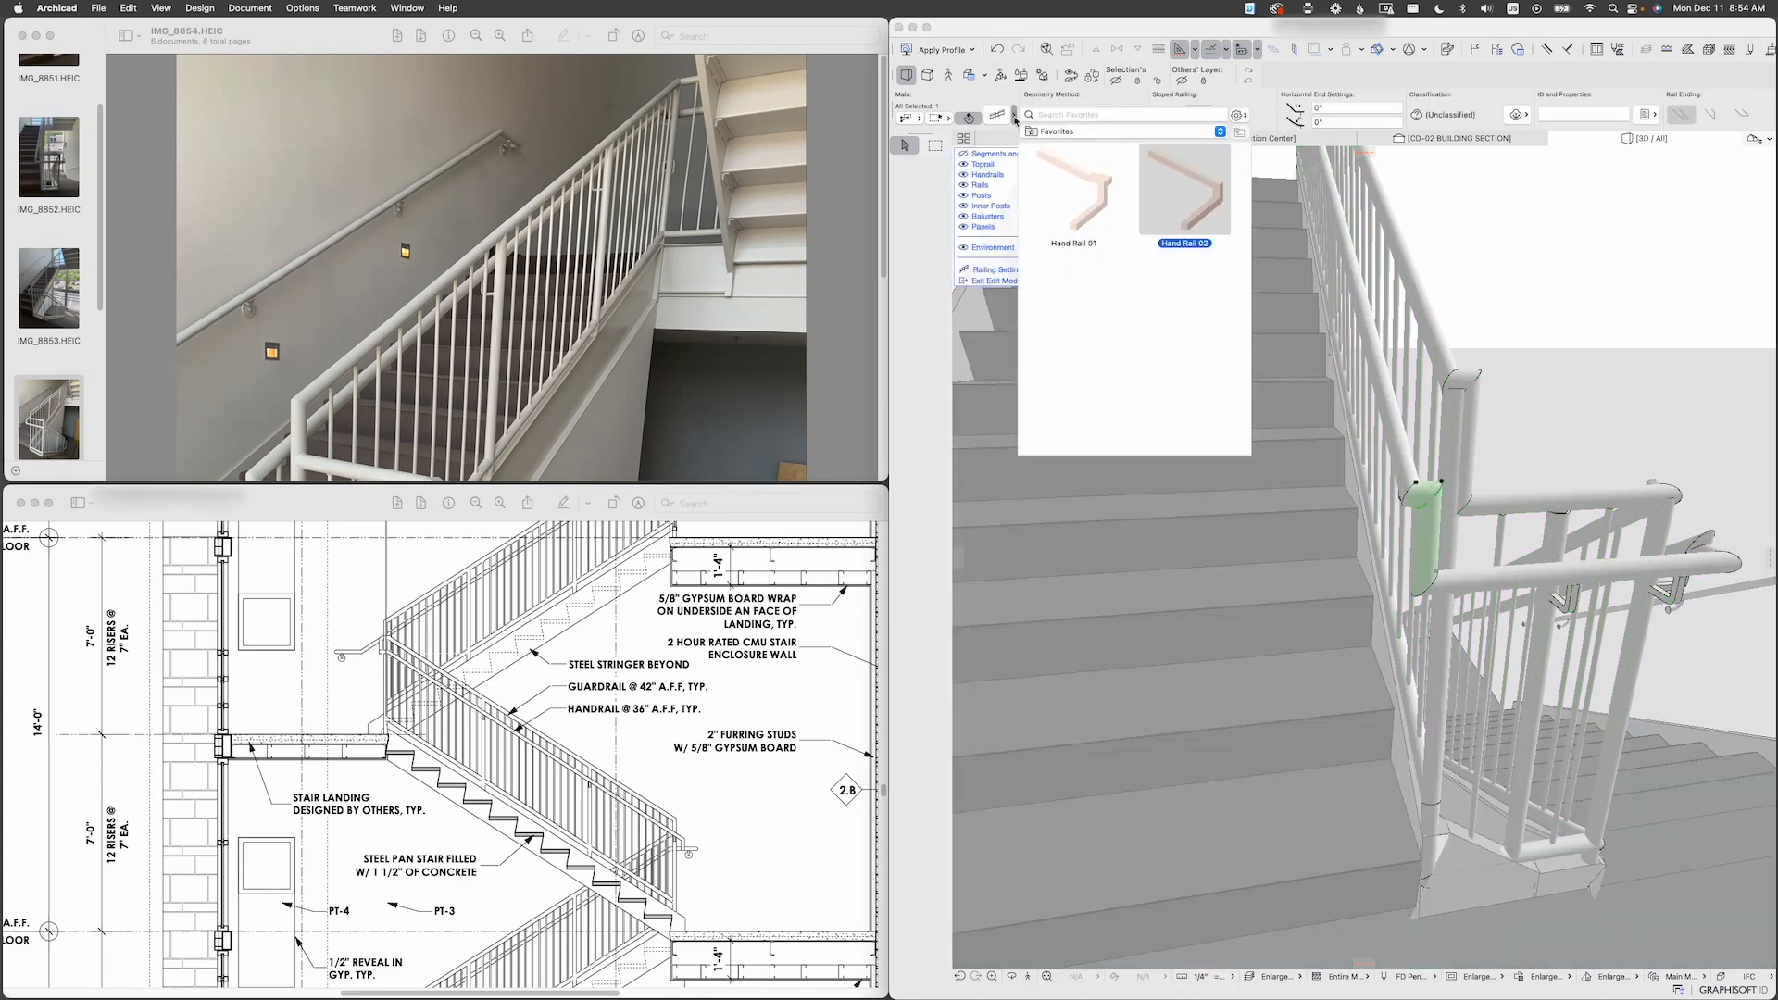
double_click(1219, 203)
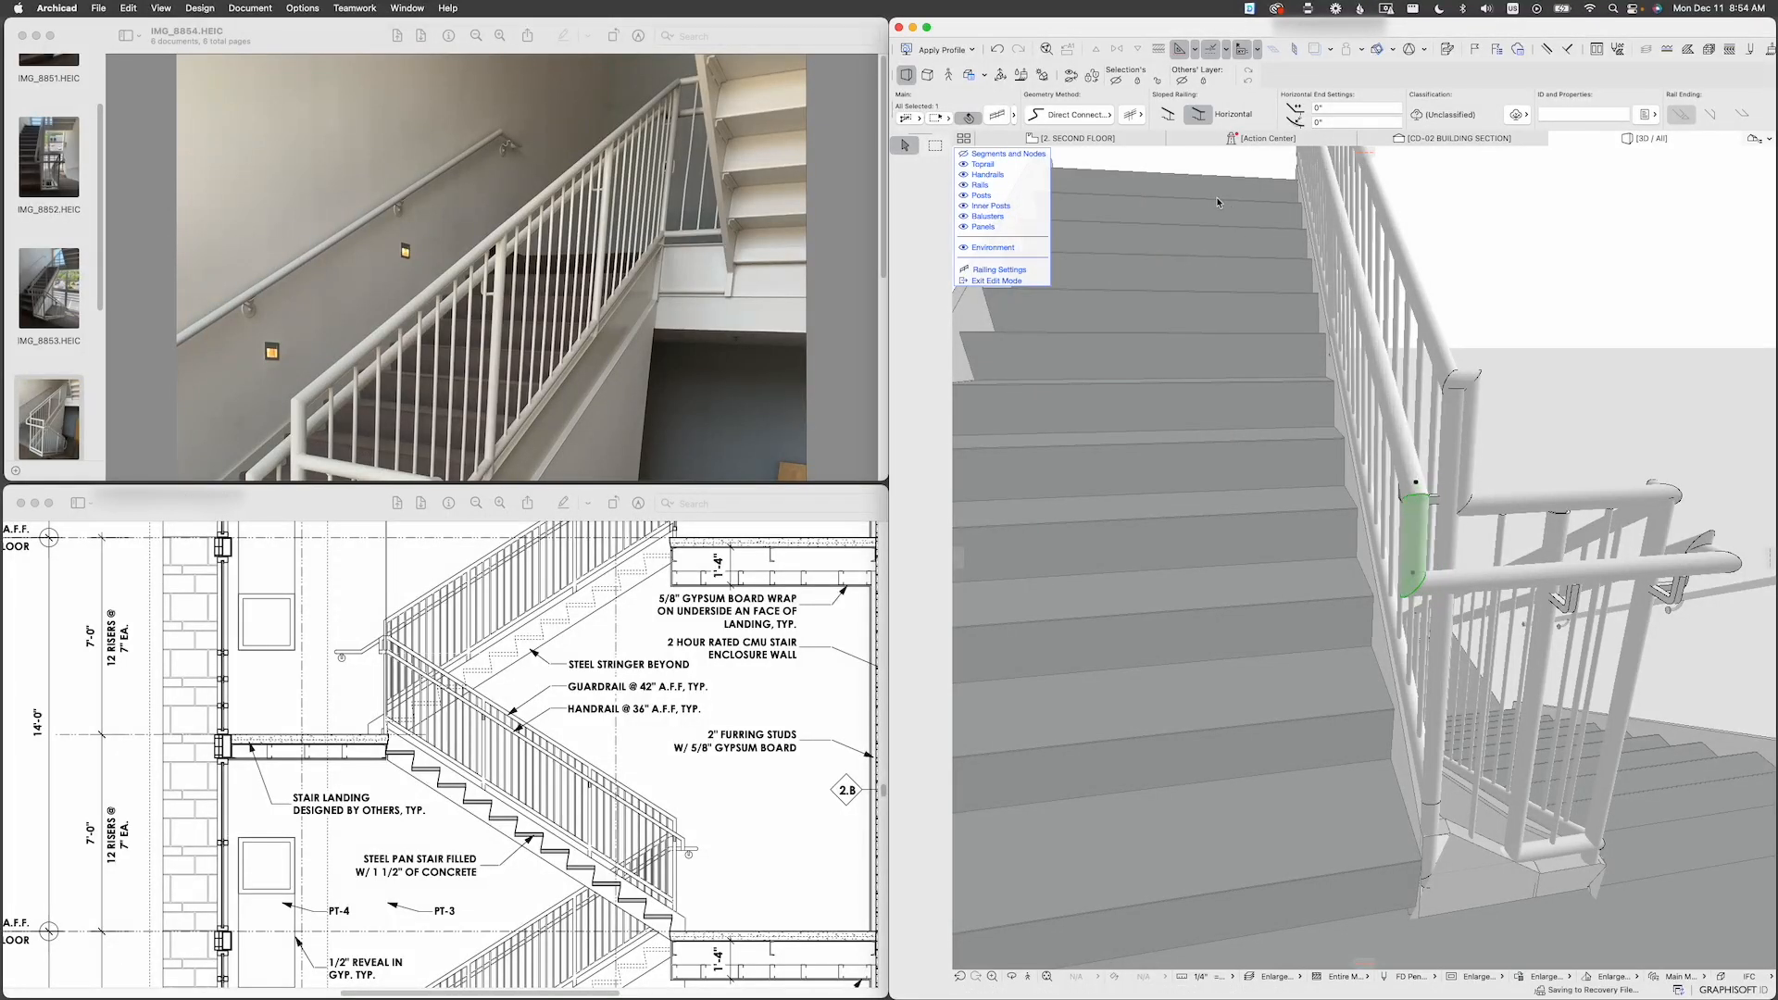
Step: Apply the Top Rail 02 favorite to the toprail connection at the foot of the upper flight and leave railing edit mode
click(1461, 381)
click(1015, 115)
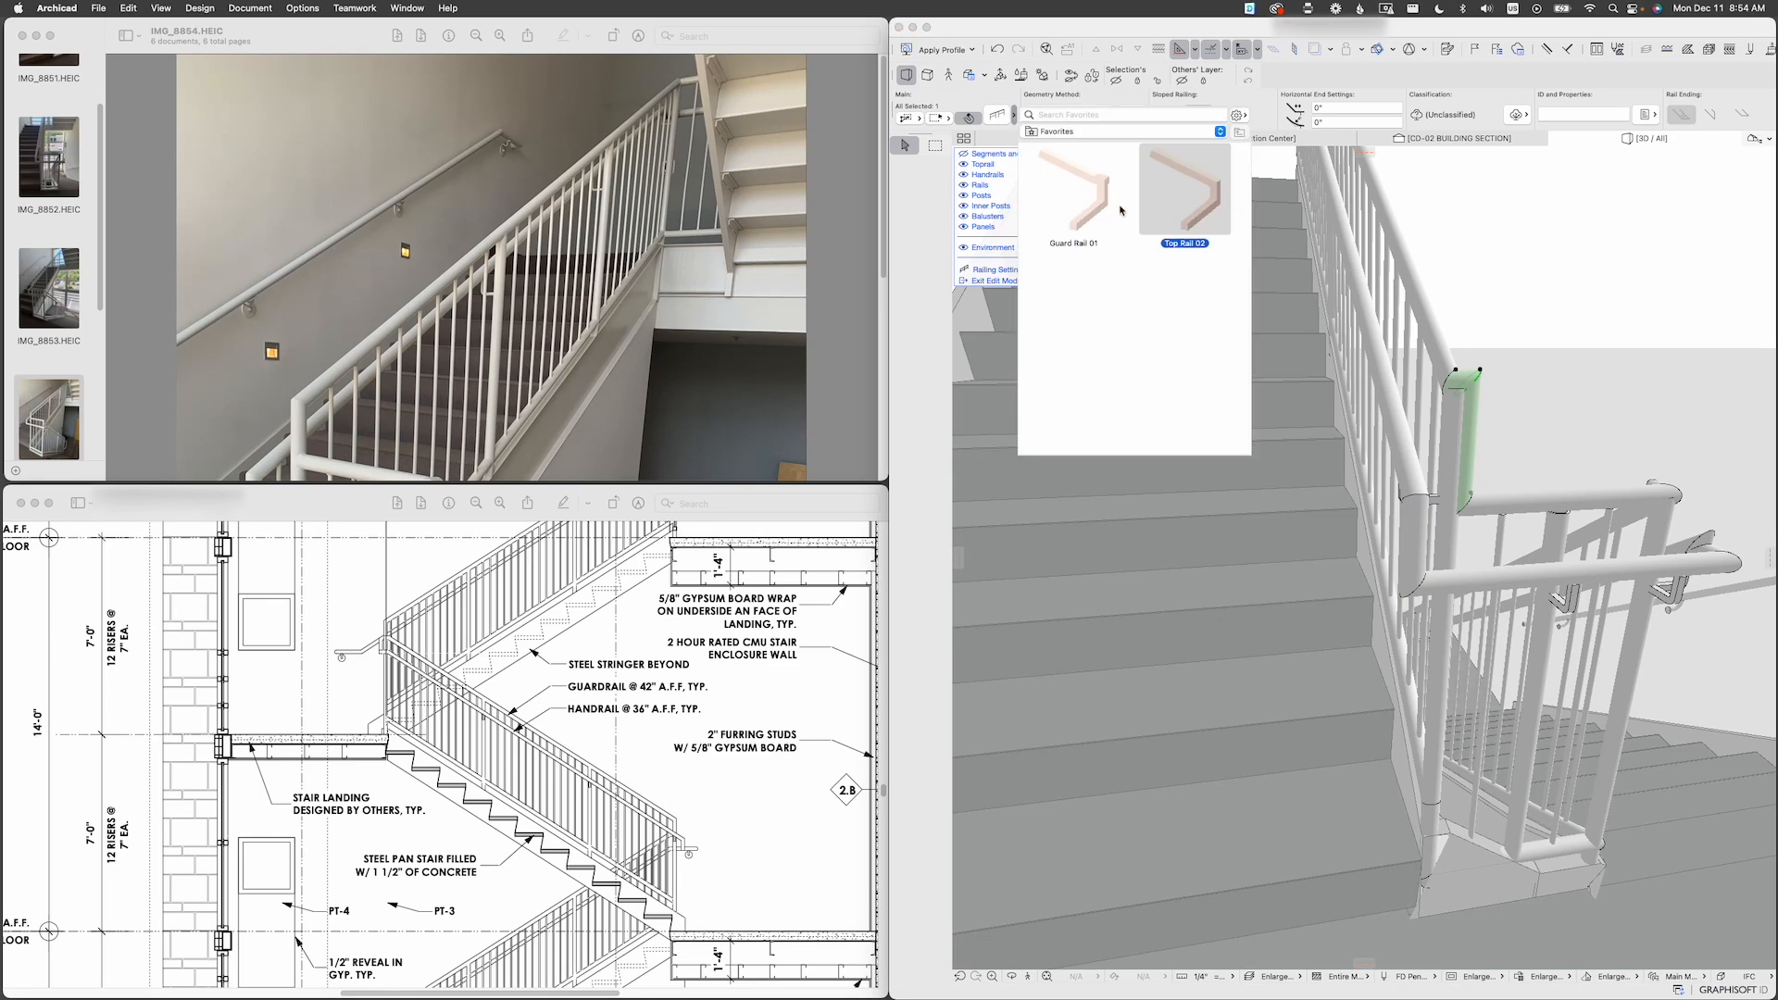
double_click(1186, 185)
click(1461, 504)
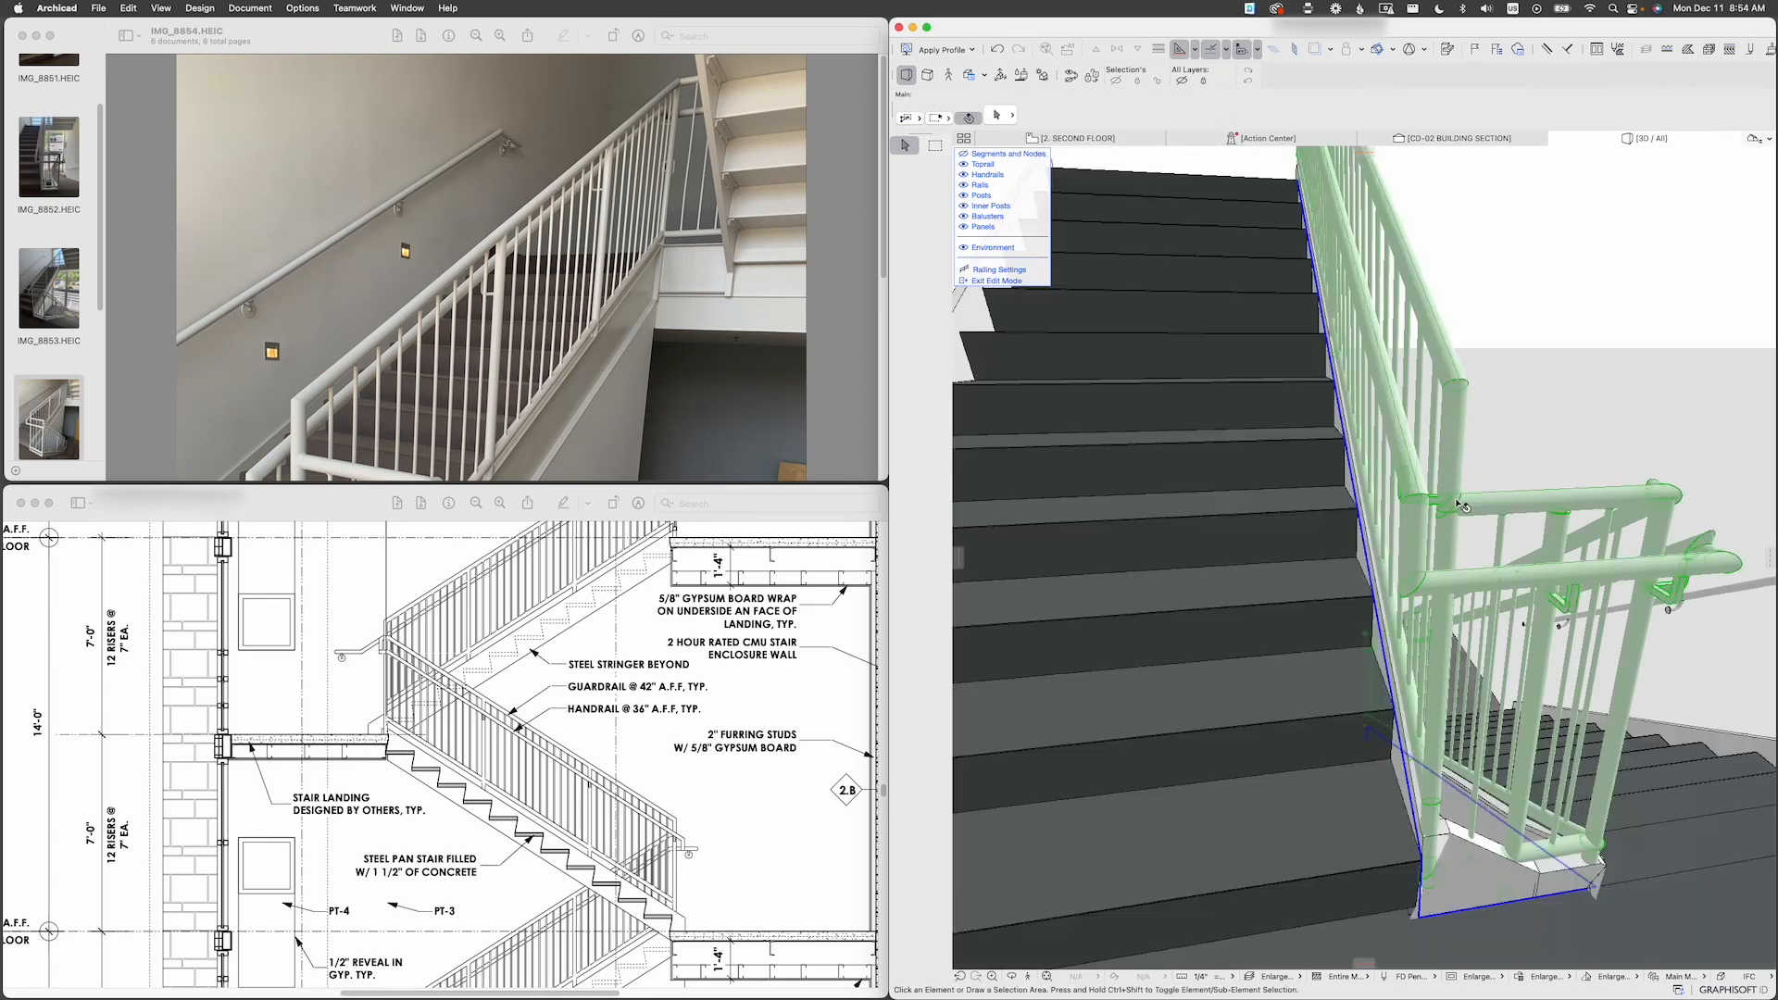
key(Escape)
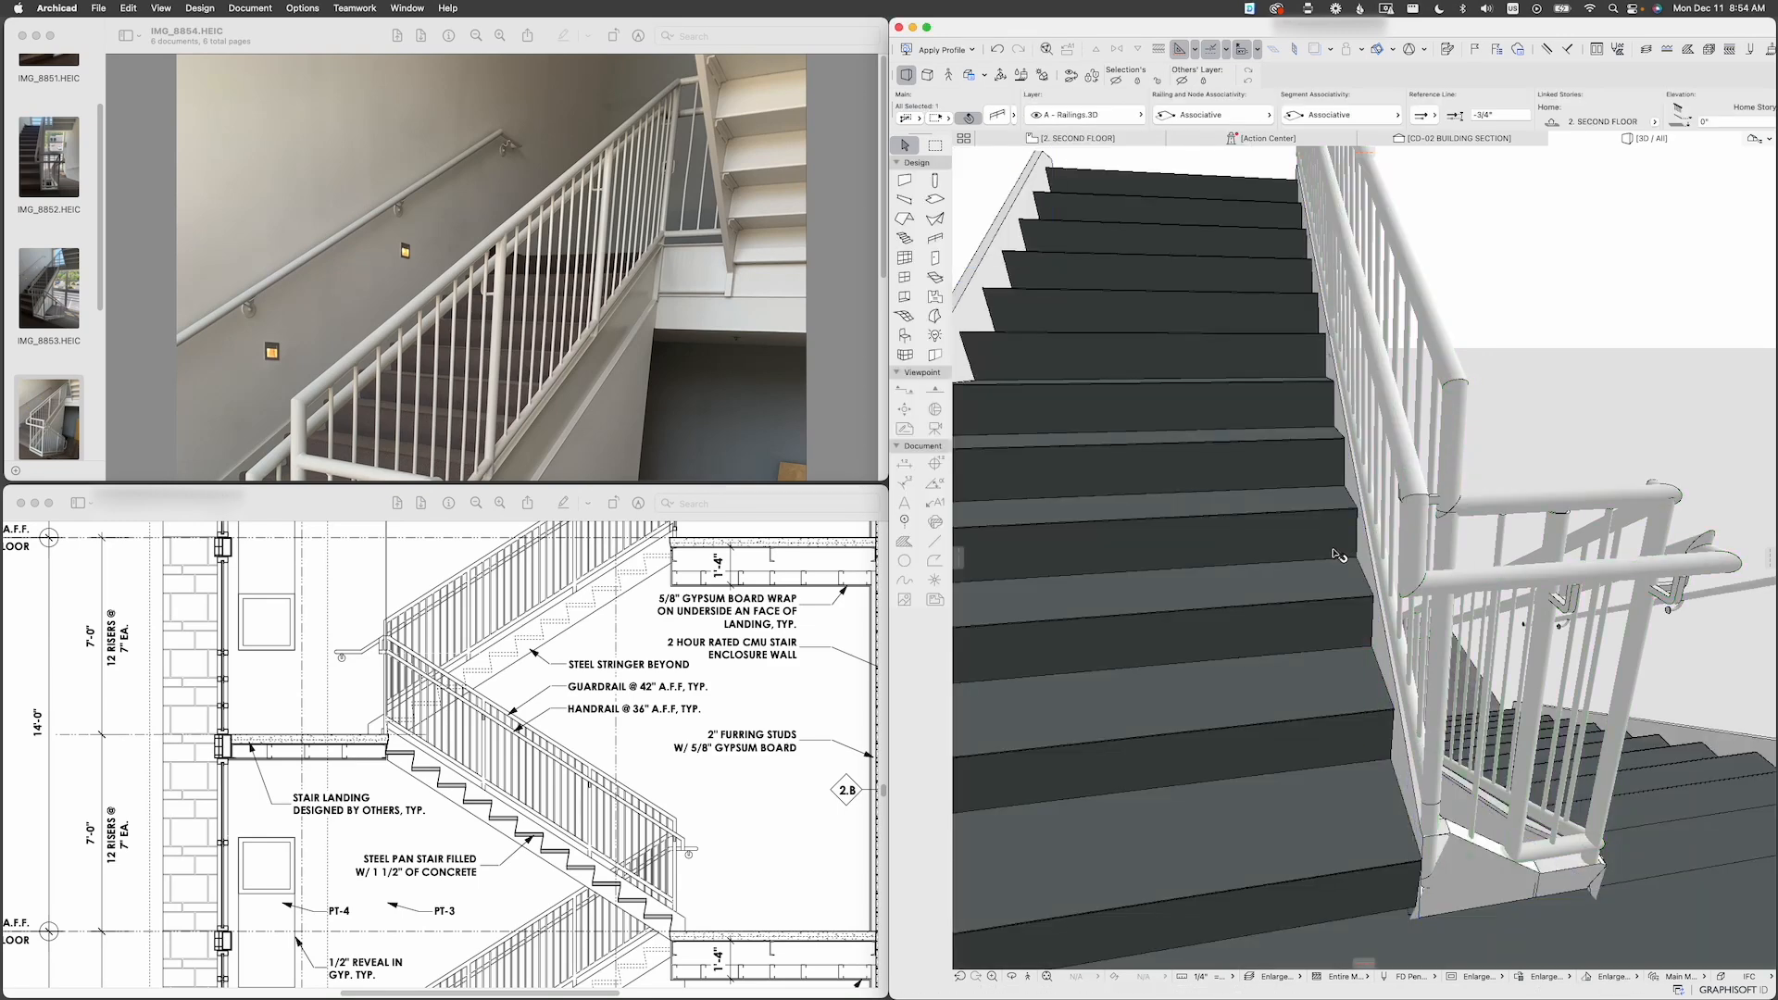
key(Escape)
Step: Reopen the second-floor guardrail for editing and apply the Hand Rail 01 favorite to the handrail connection at the head of the lower flight
scroll(1339, 556, down, 5)
shift+middle_drag(1435, 567, 1209, 588)
scroll(1392, 616, up, 3)
scroll(1392, 616, up, 1)
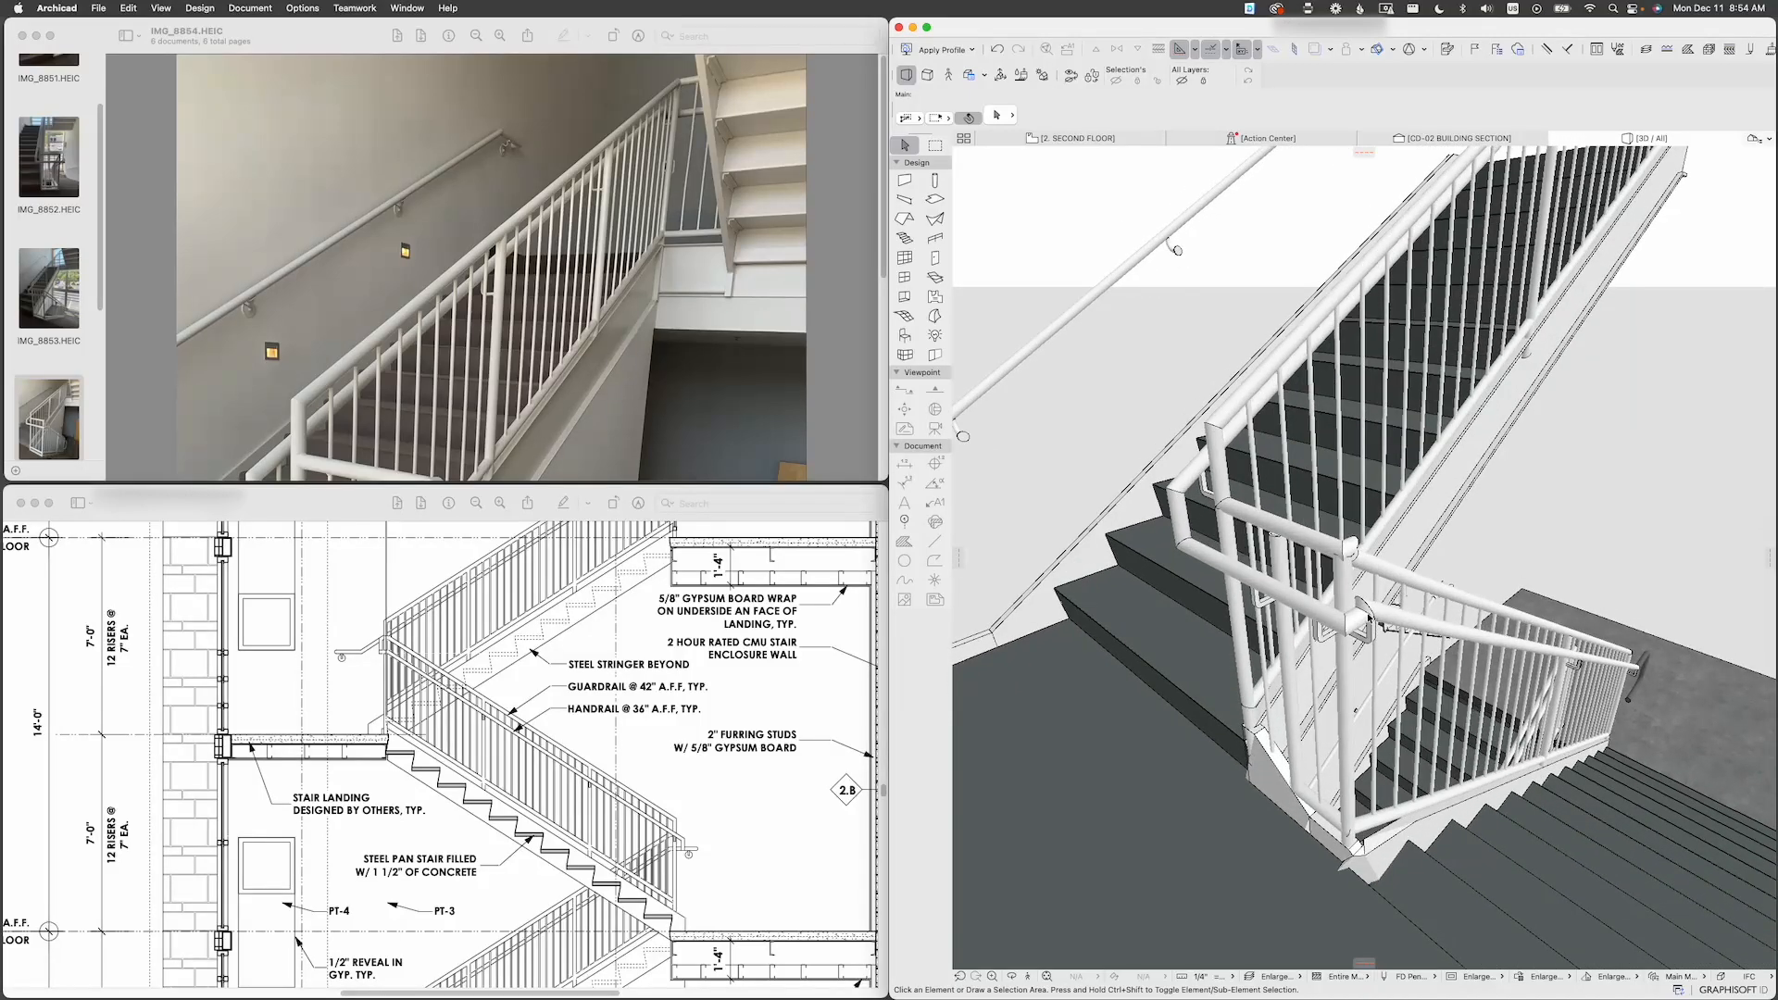
double_click(1380, 630)
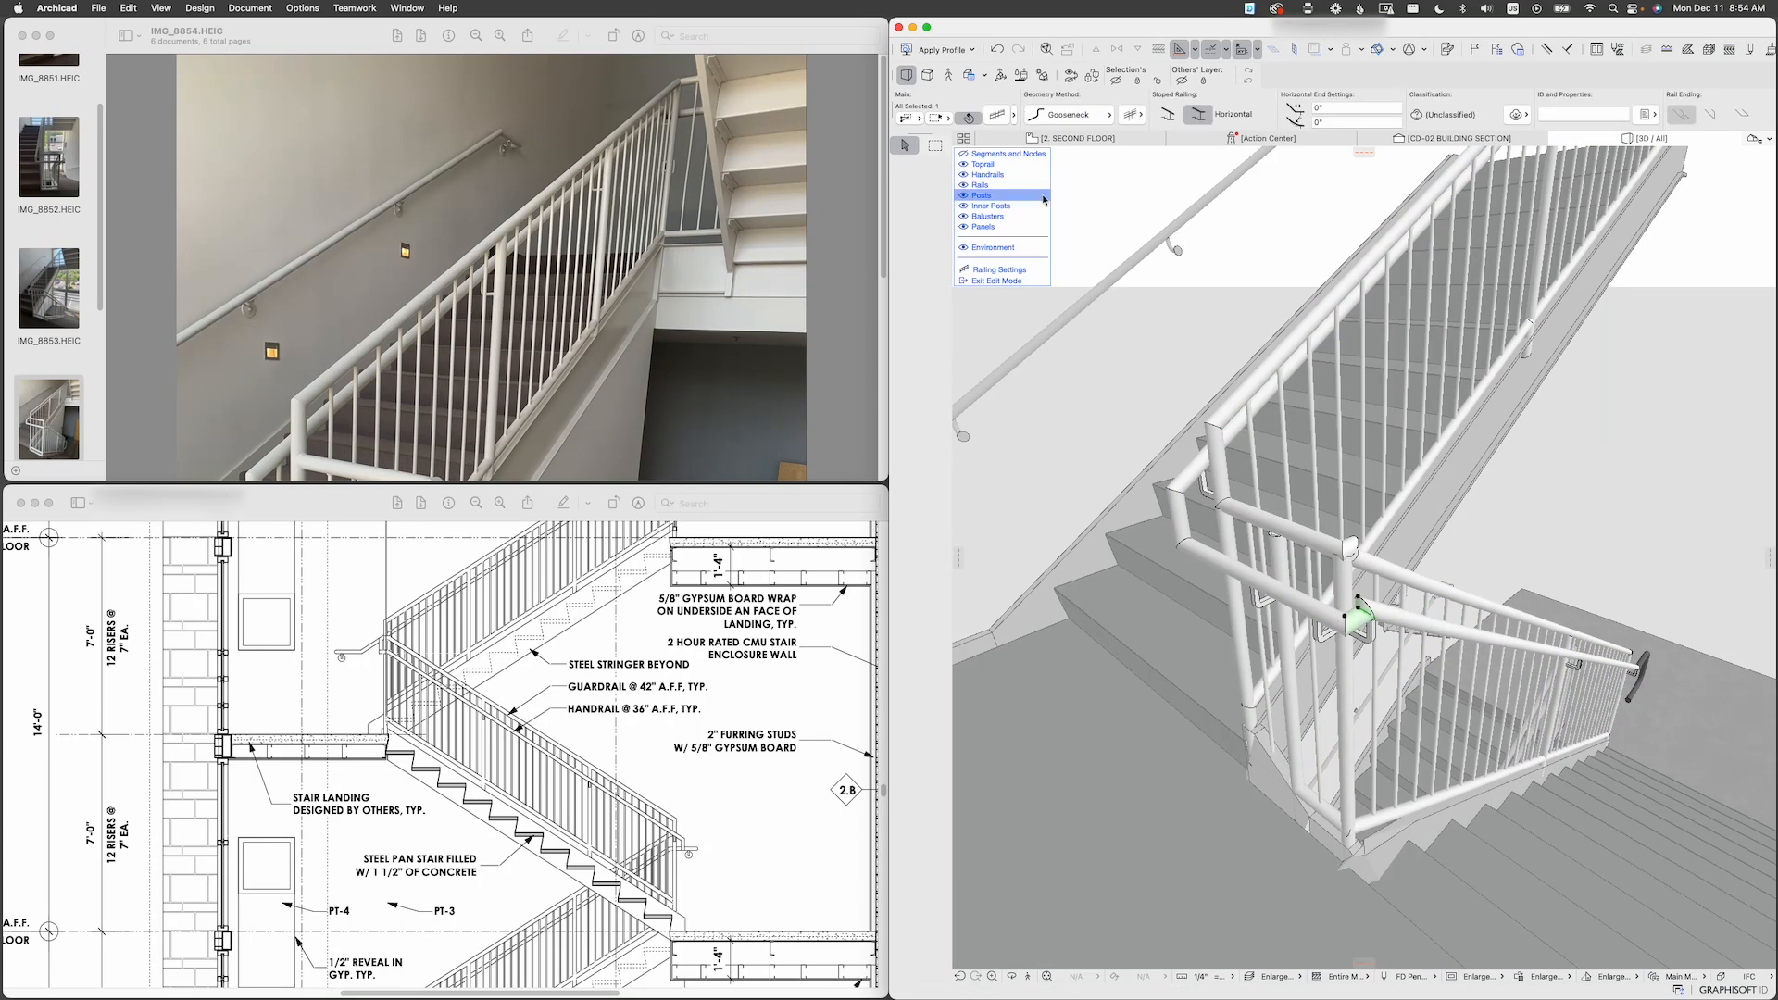
click(1015, 116)
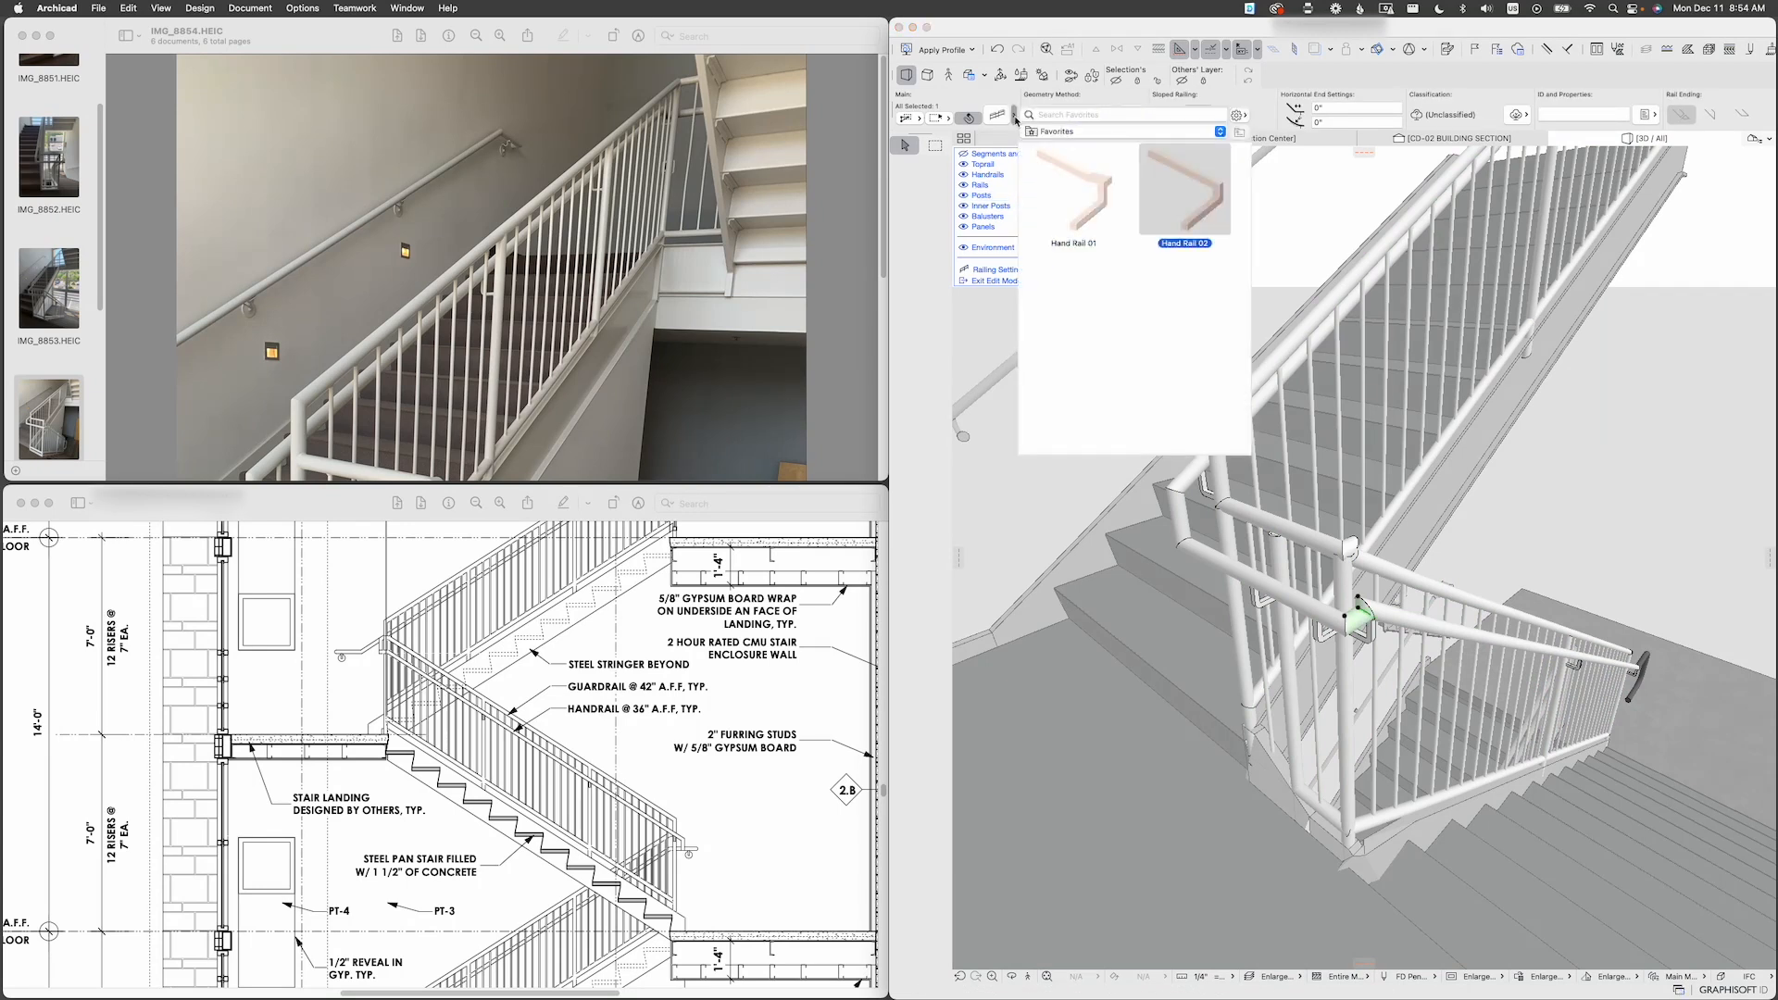
double_click(1090, 193)
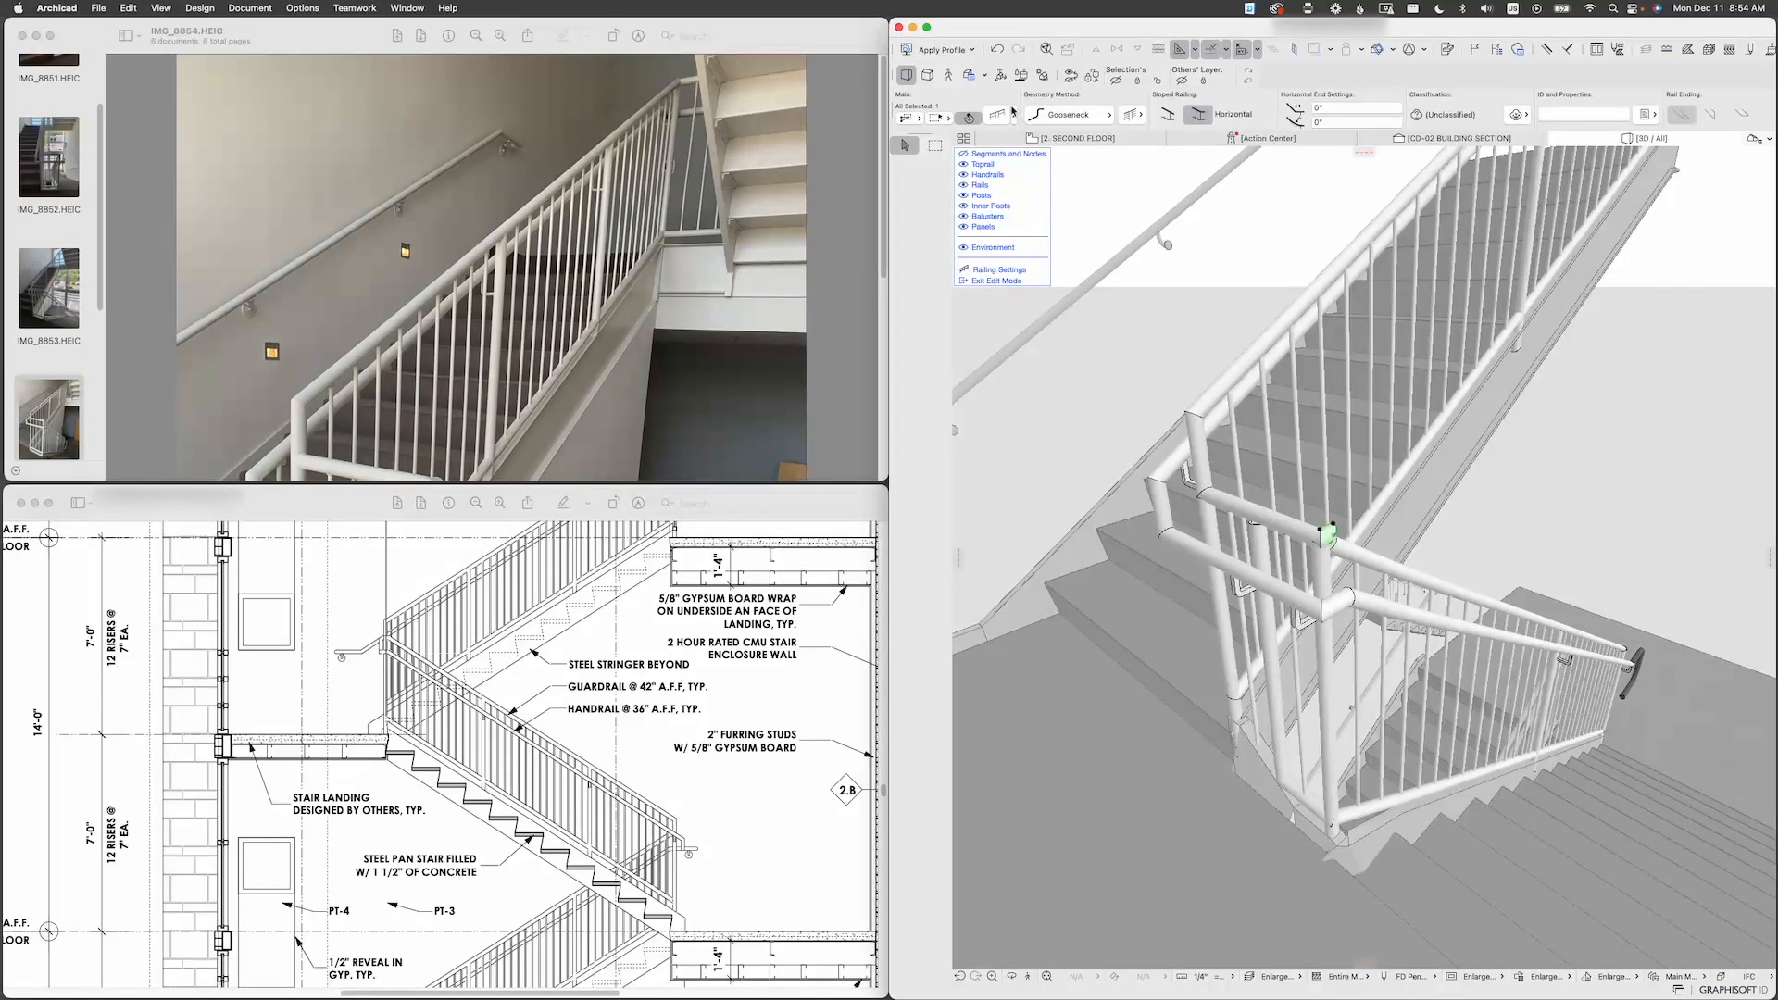
Step: Apply the Guard Rail 01 favorite to the toprail connection at the head of the lower flight and leave railing edit mode
click(1015, 117)
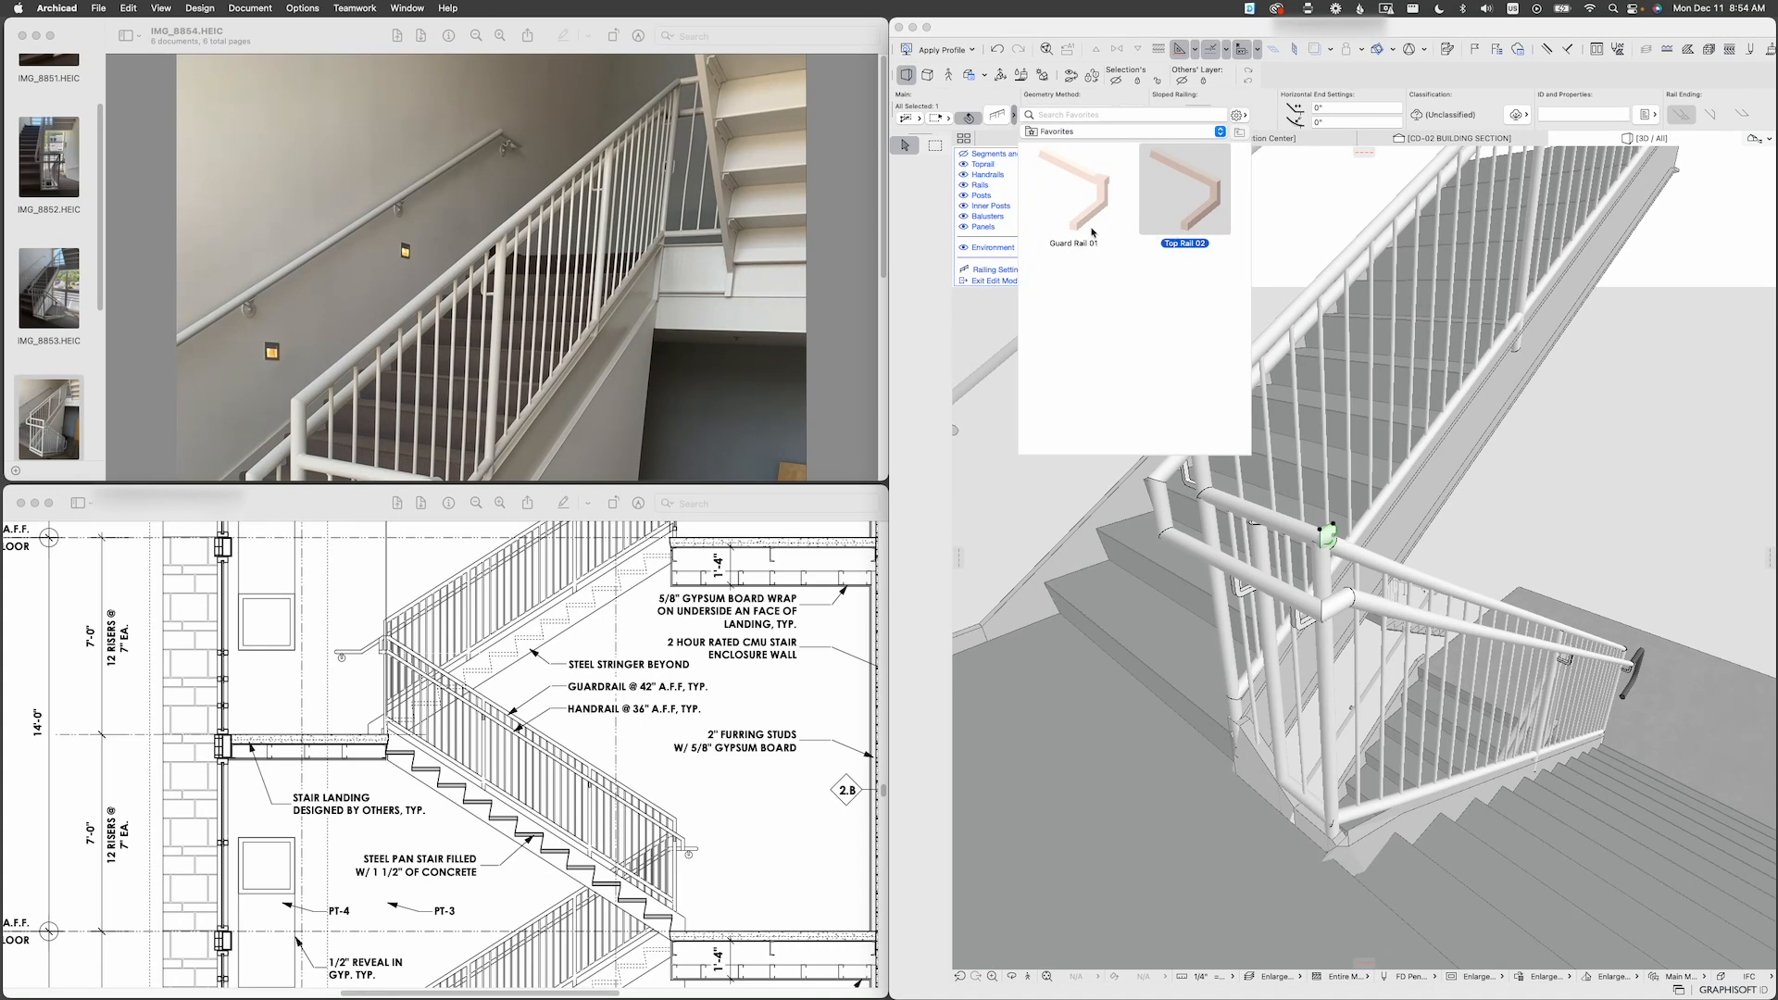
double_click(1207, 251)
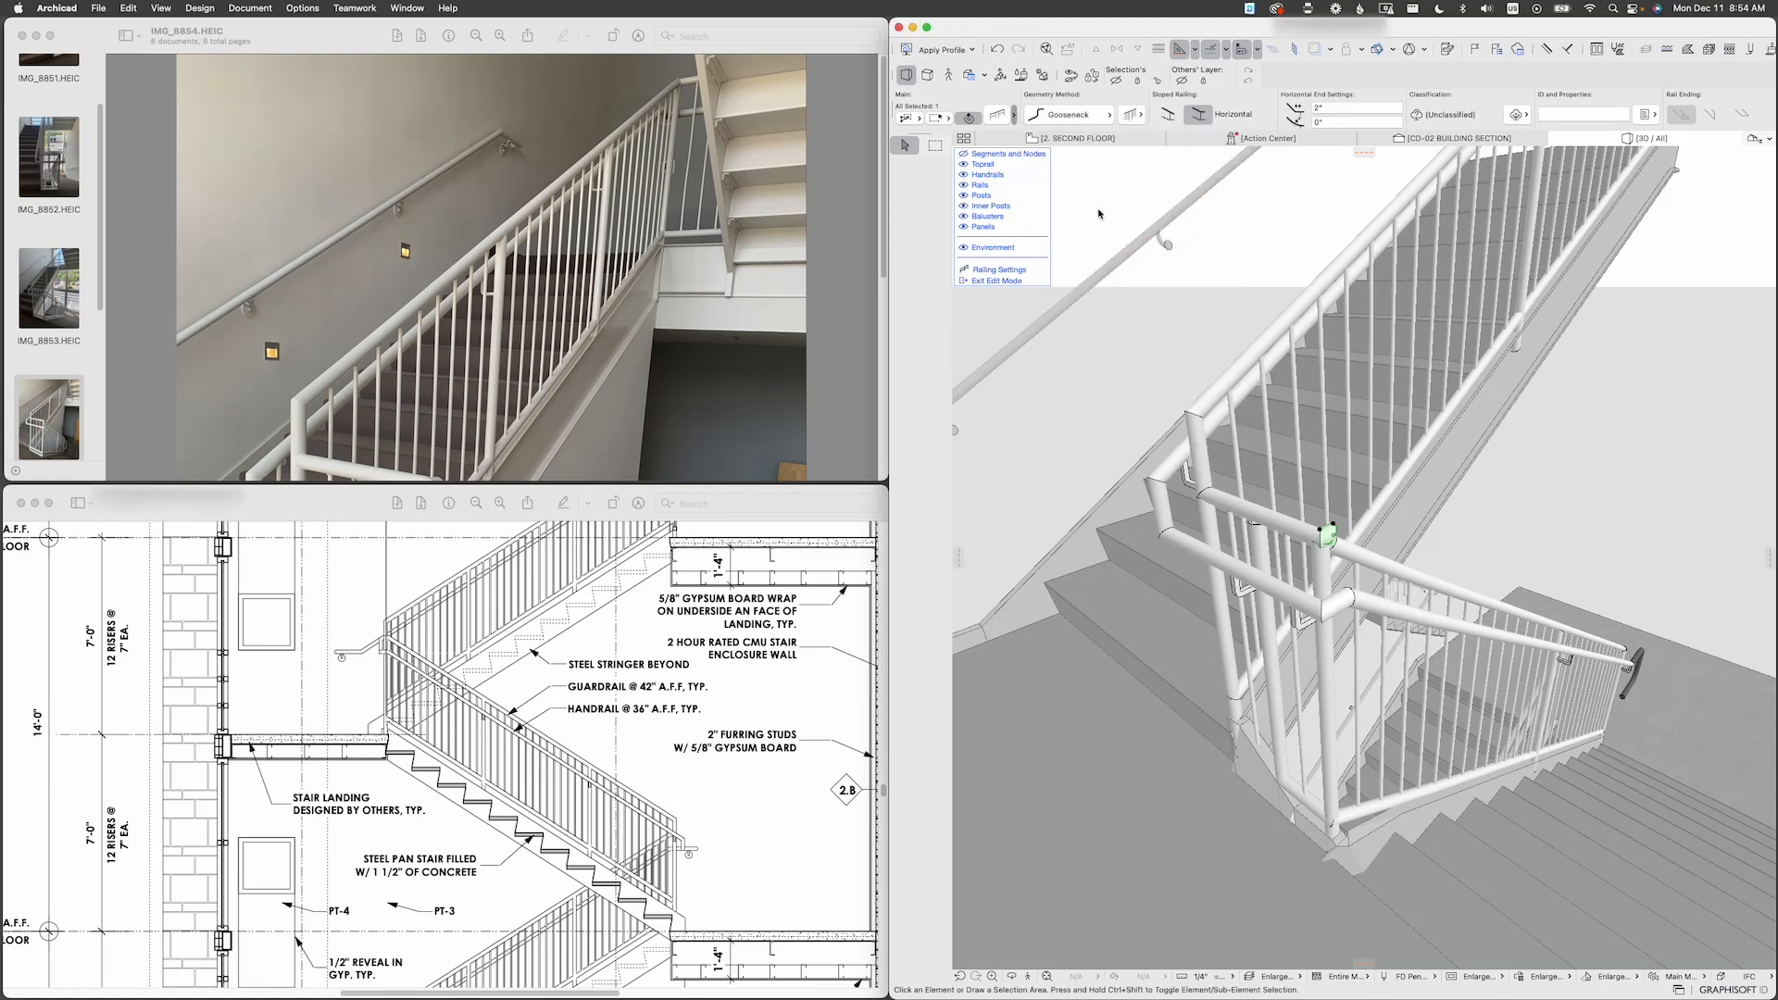
scroll(1337, 535, up, 4)
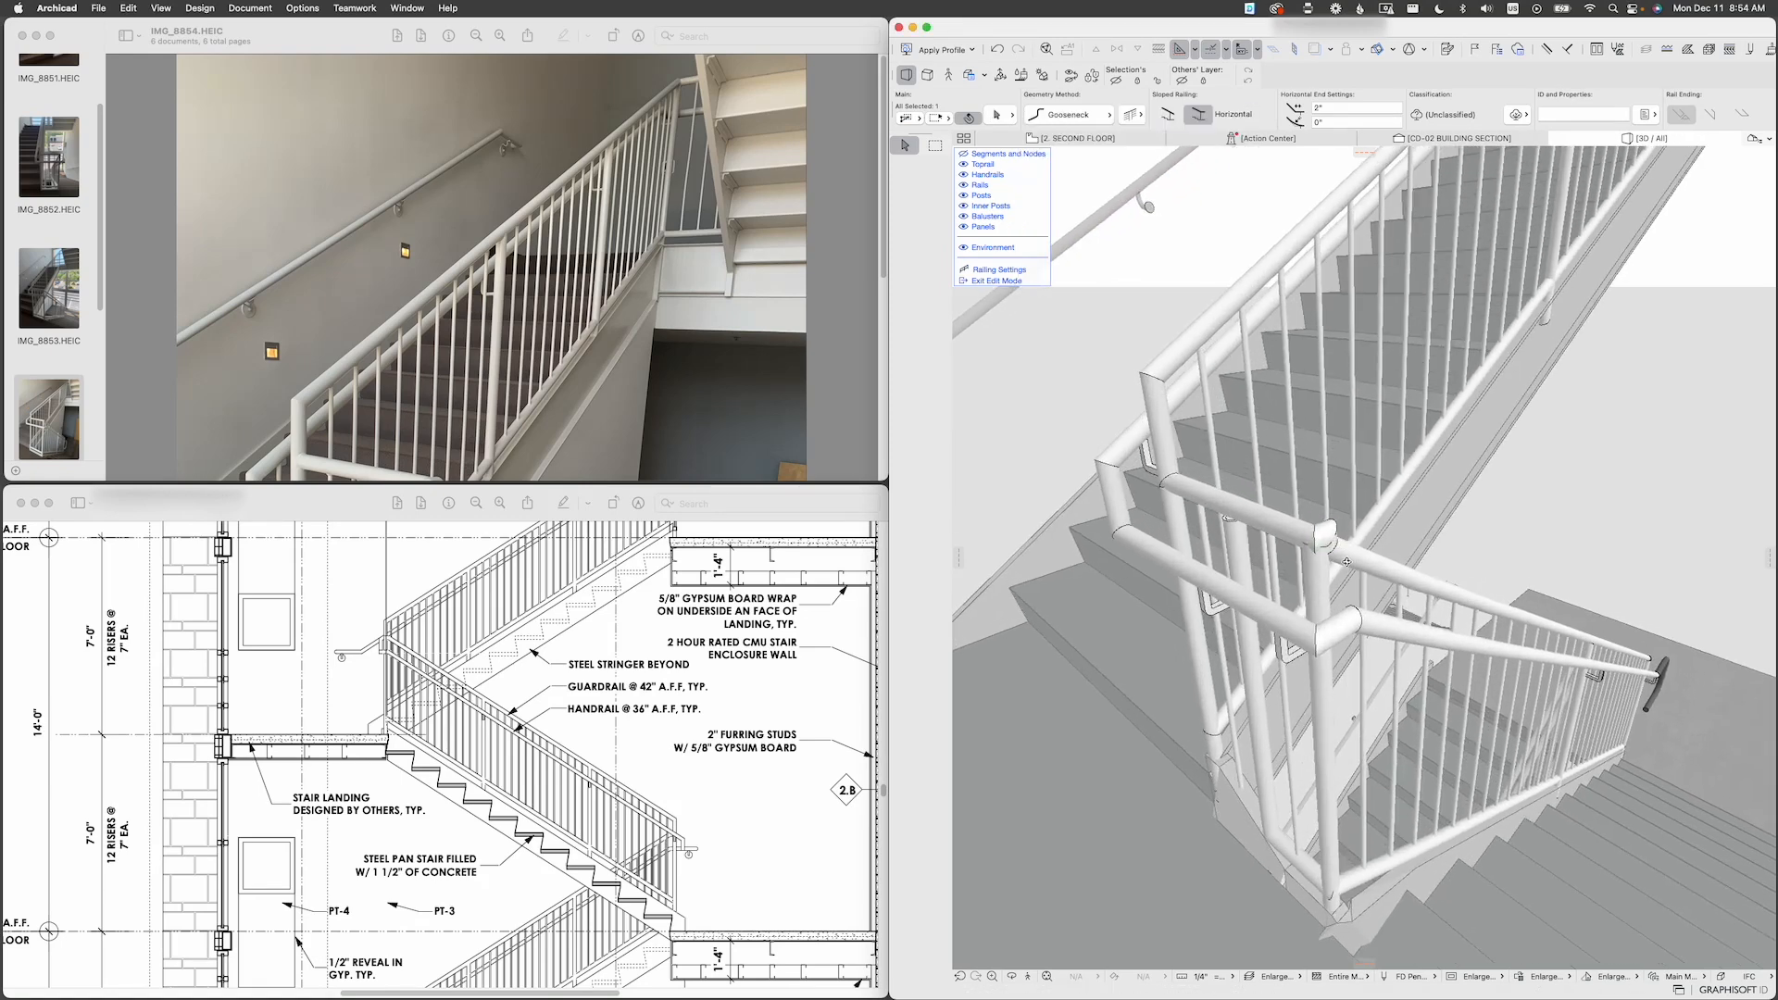
shift+middle_drag(1336, 535, 1349, 565)
key(Escape)
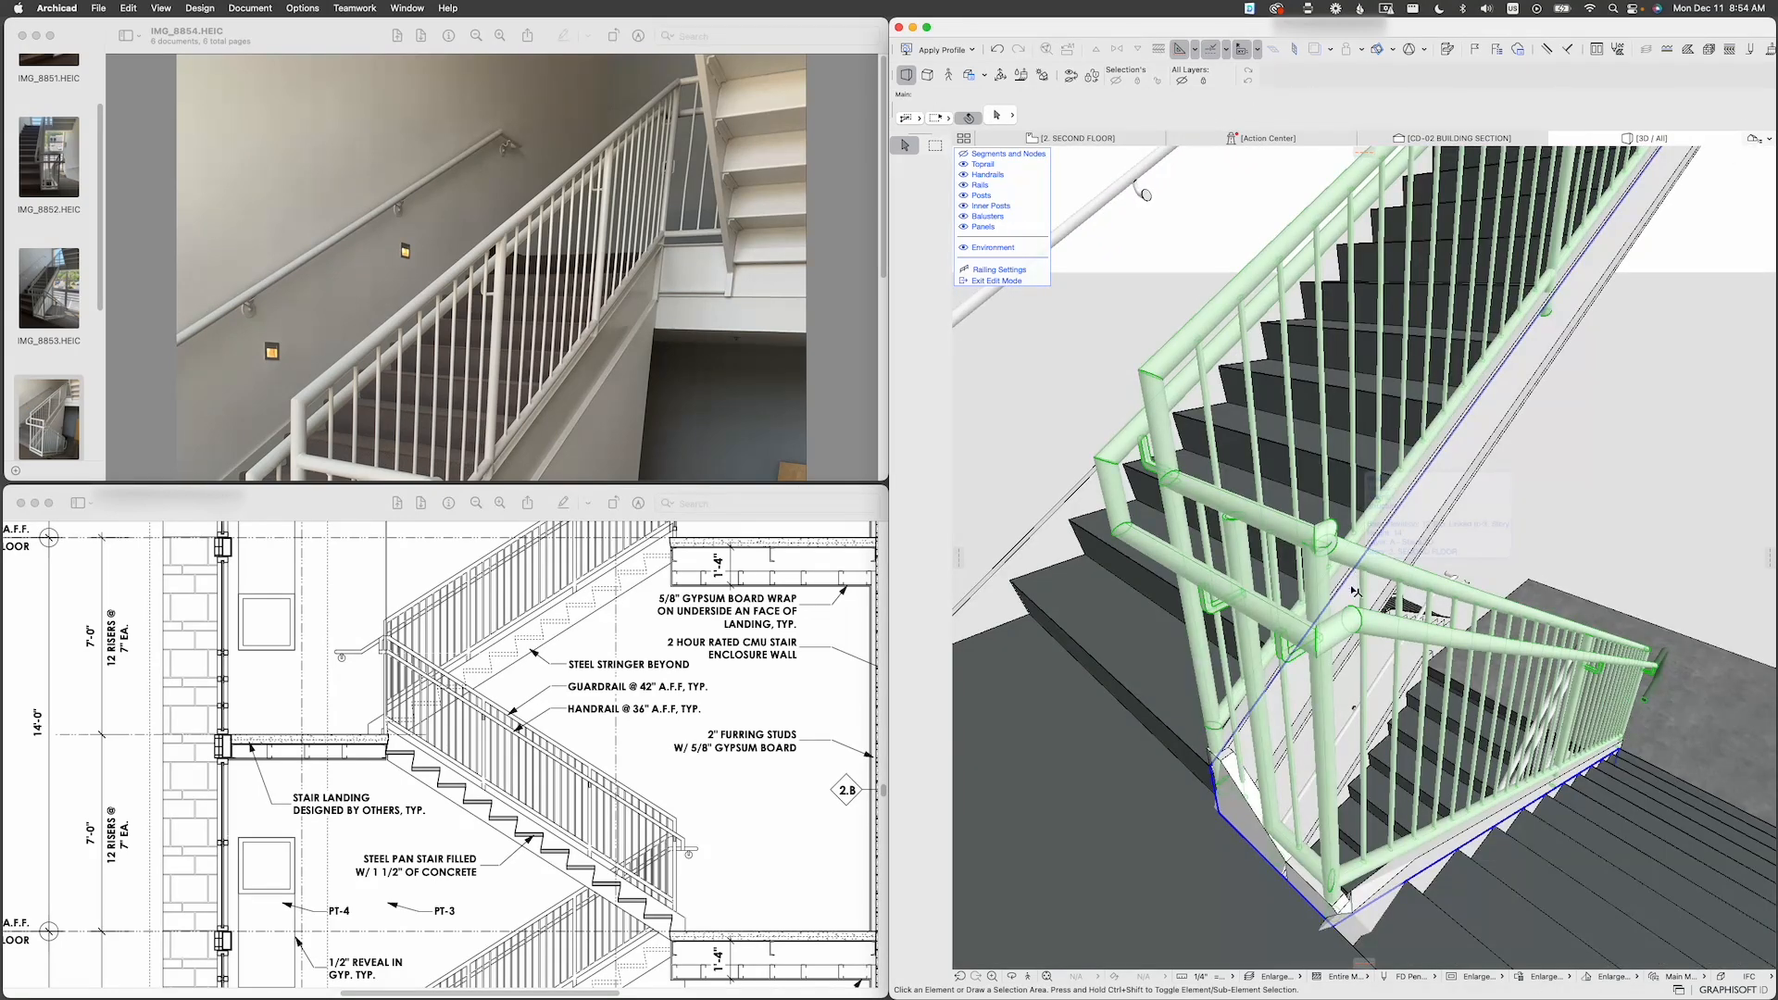
key(Escape)
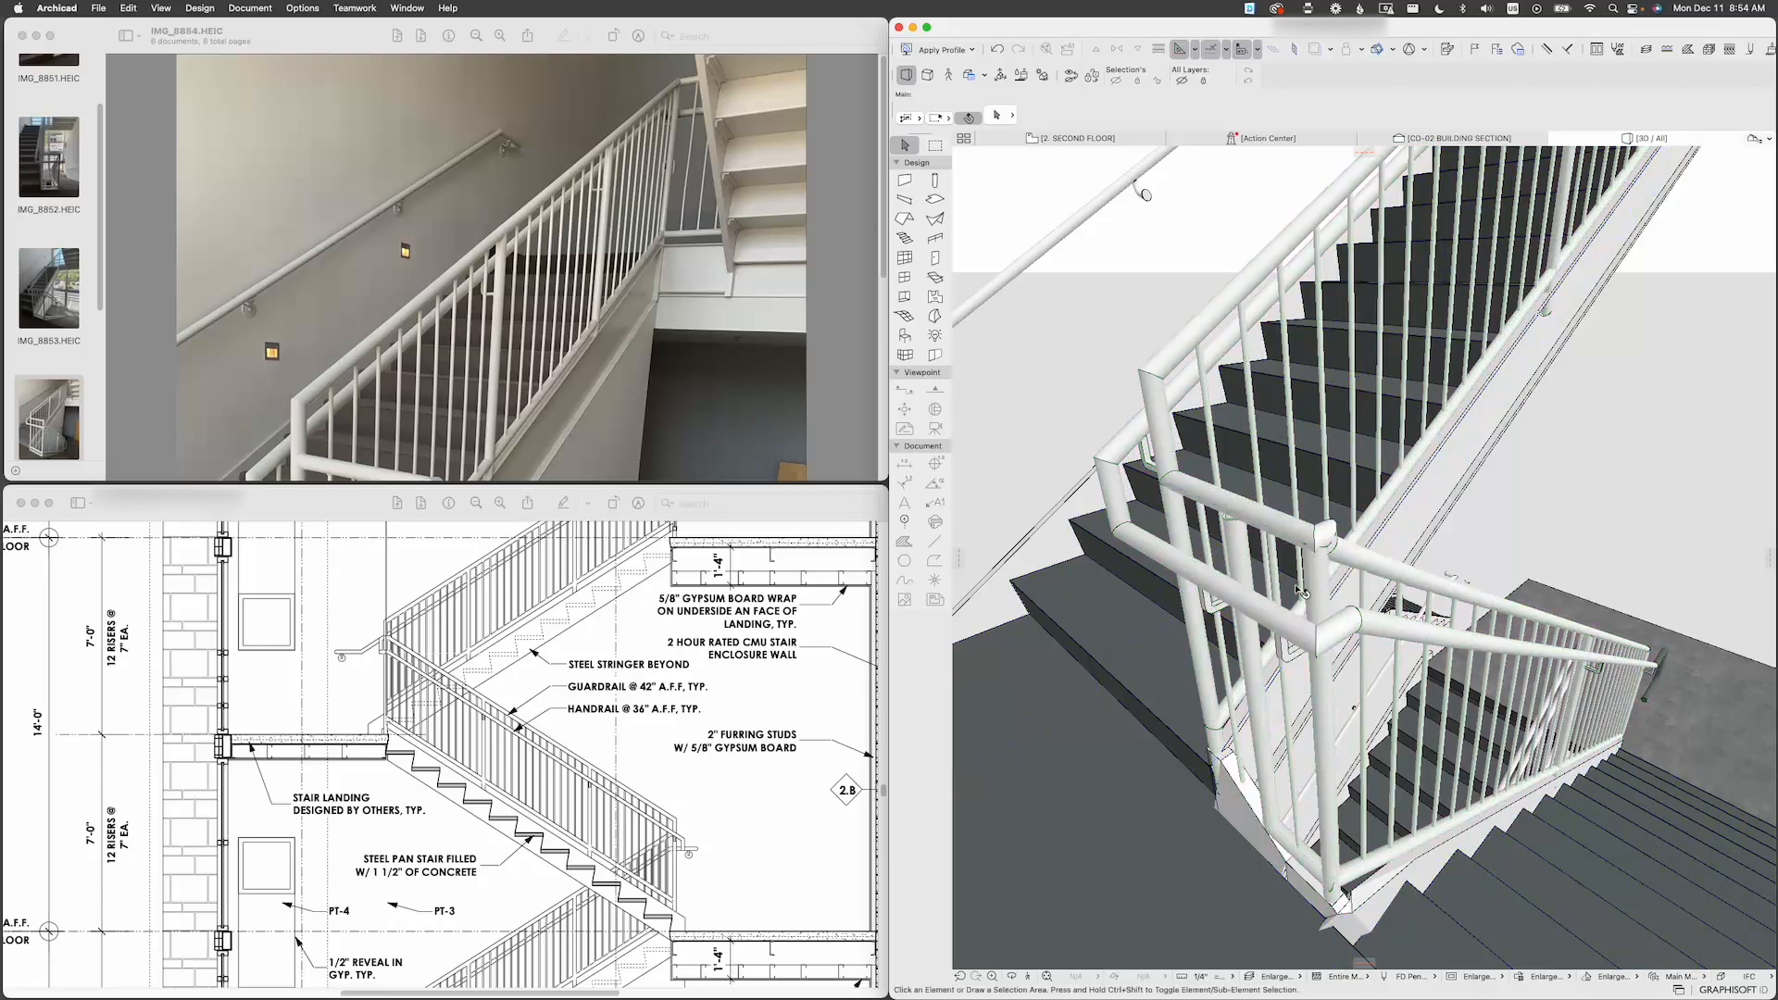
Step: Enter edit mode on the second-floor stair and select the upper flight's right-side stringer where it meets the landing
scroll(1342, 611, down, 3)
shift+middle_drag(1347, 690, 1390, 607)
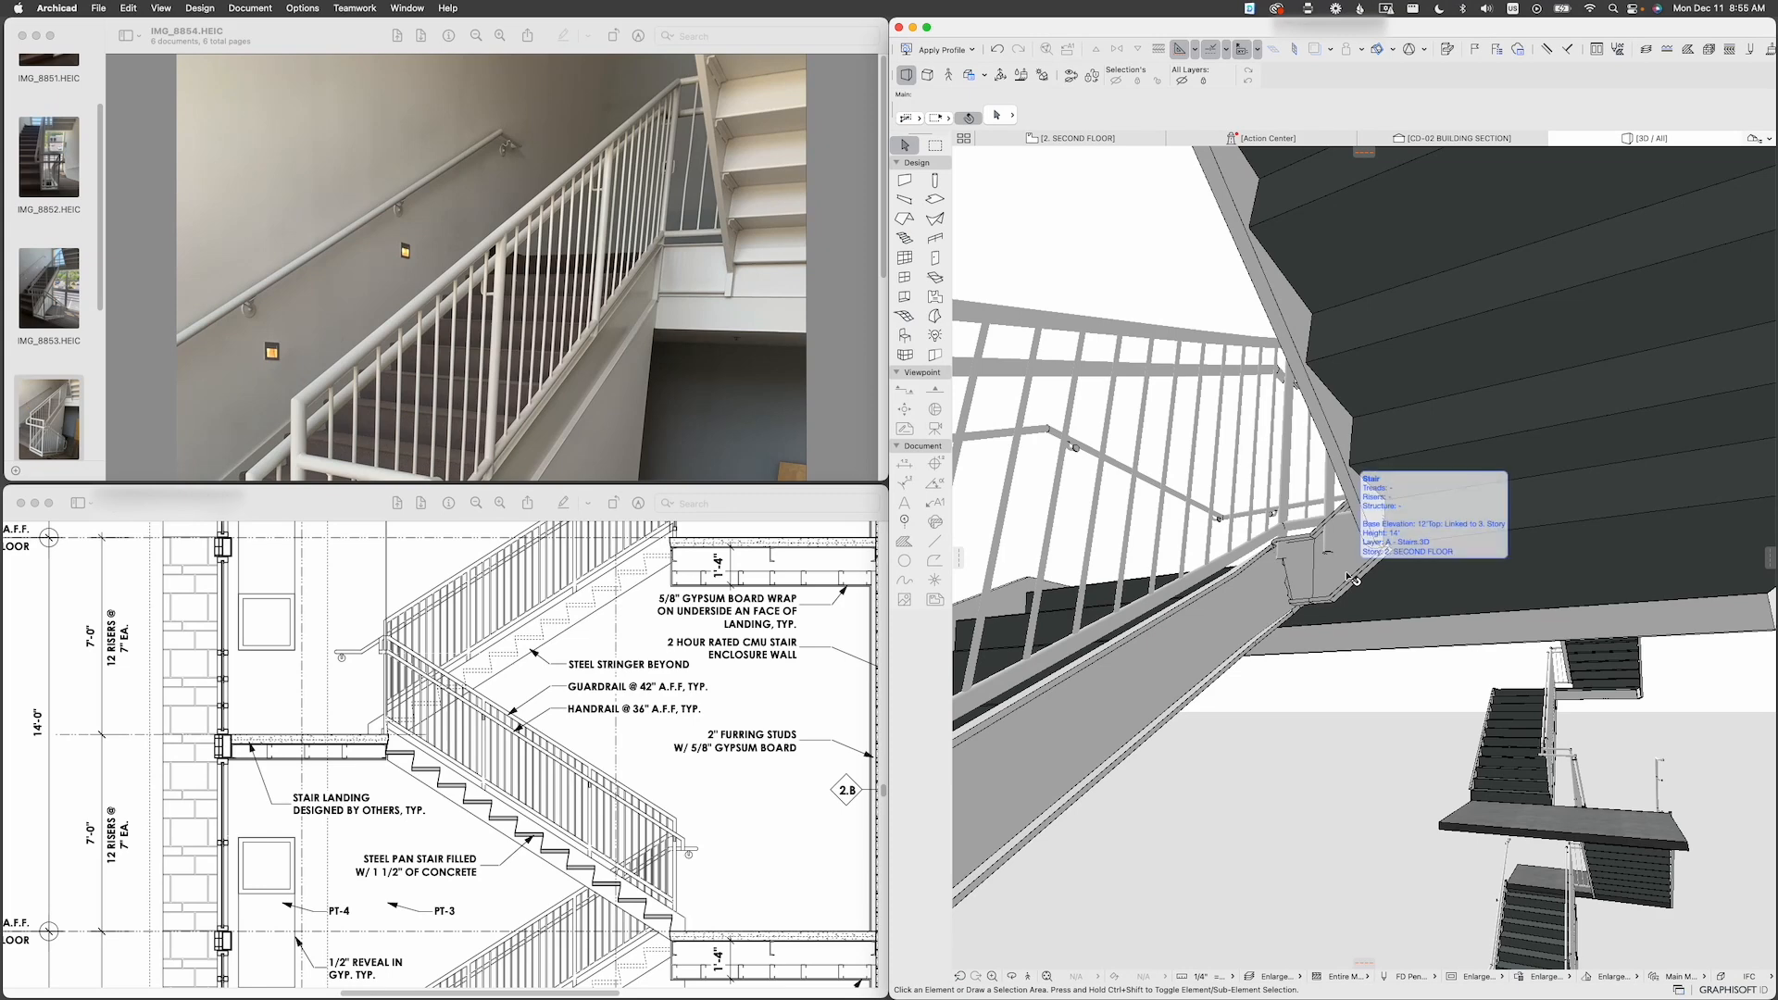
click(1346, 577)
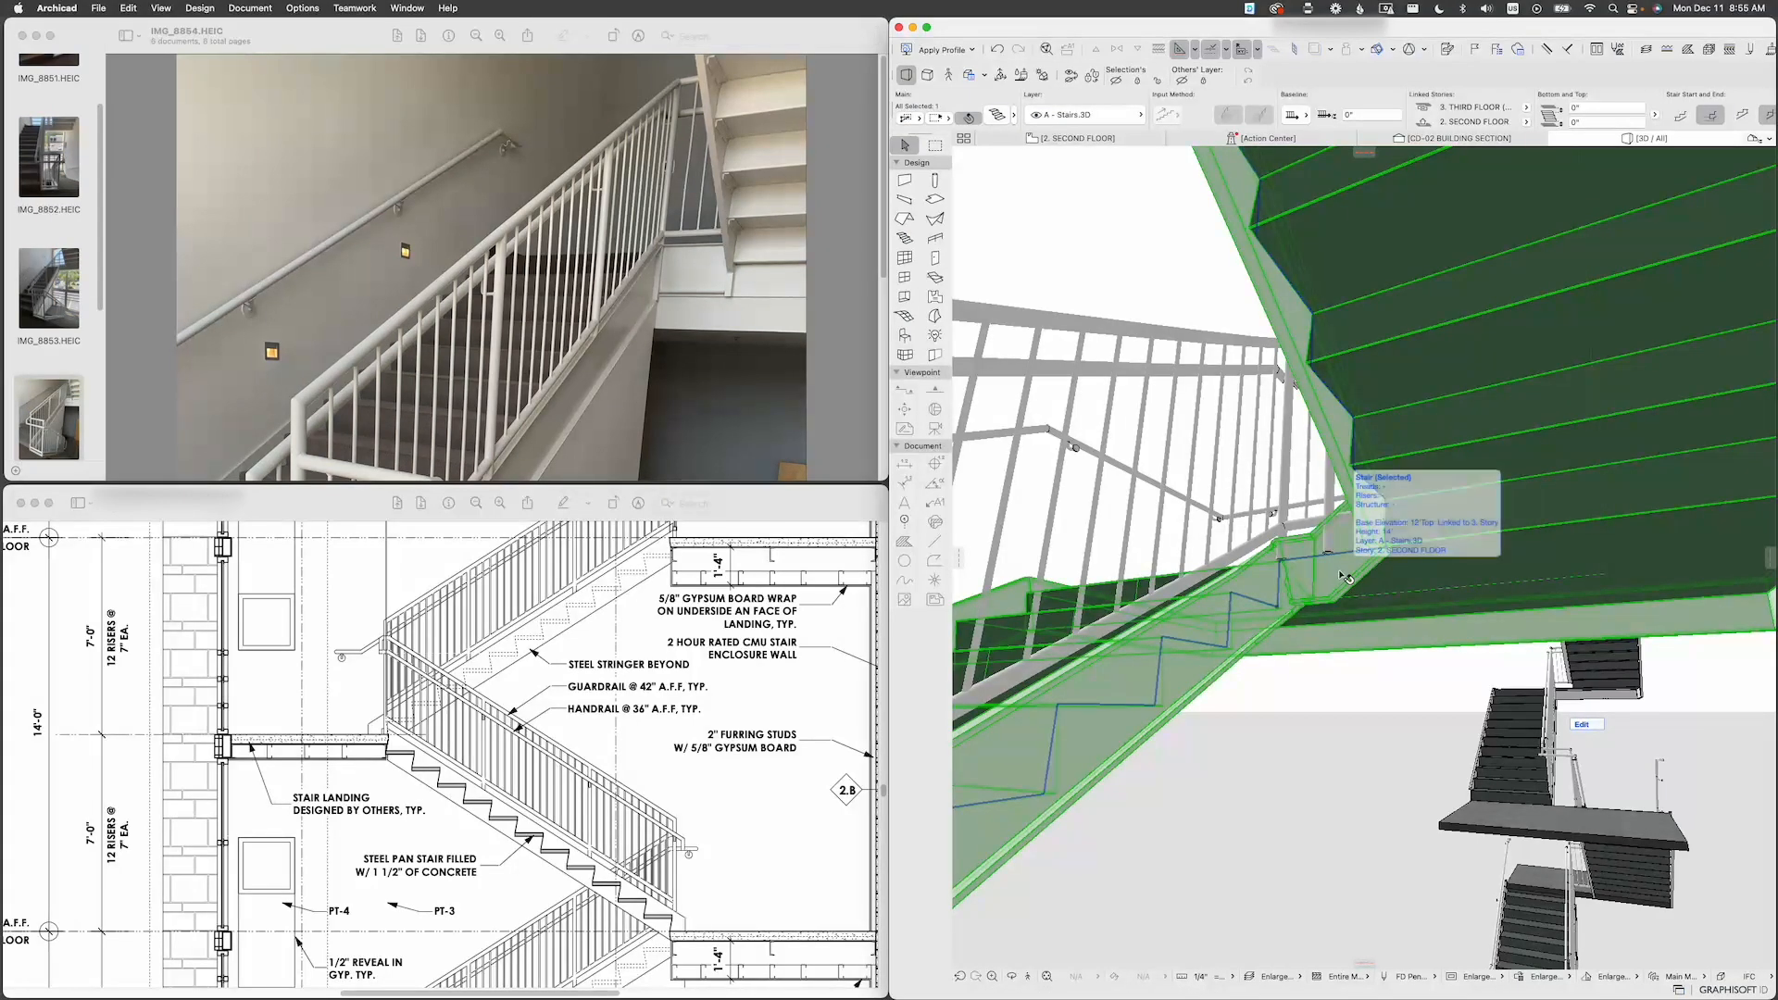
click(1583, 728)
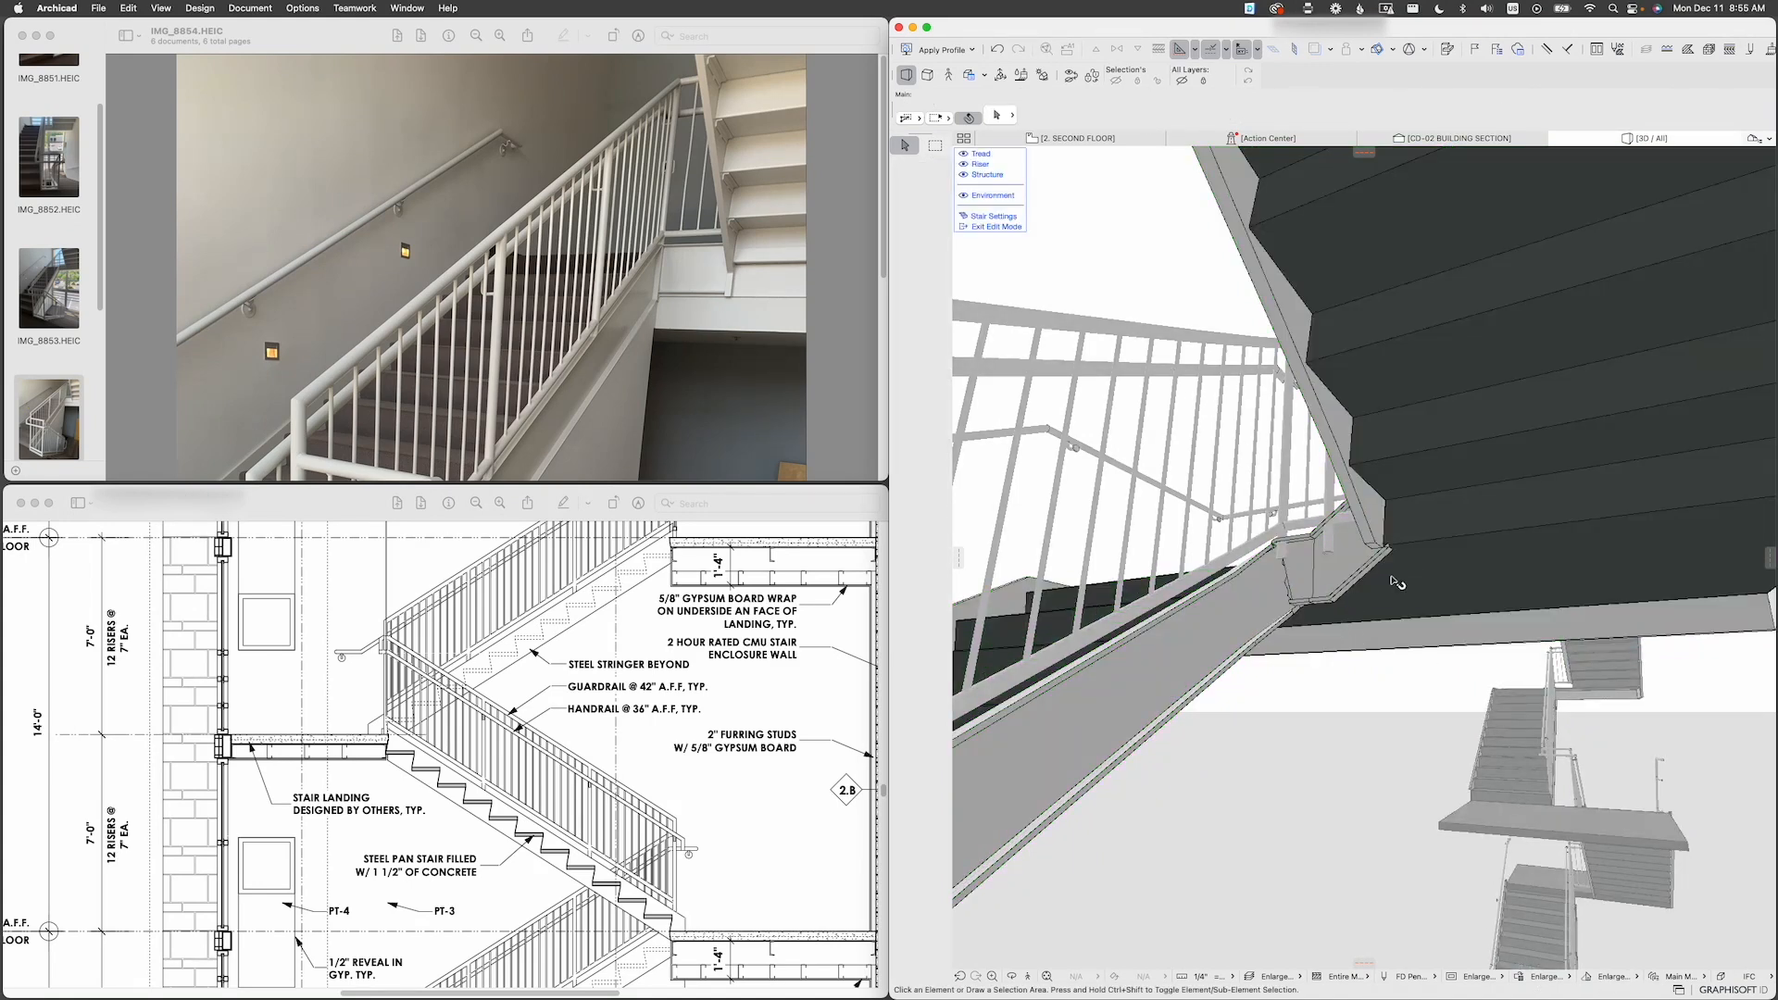
click(1333, 584)
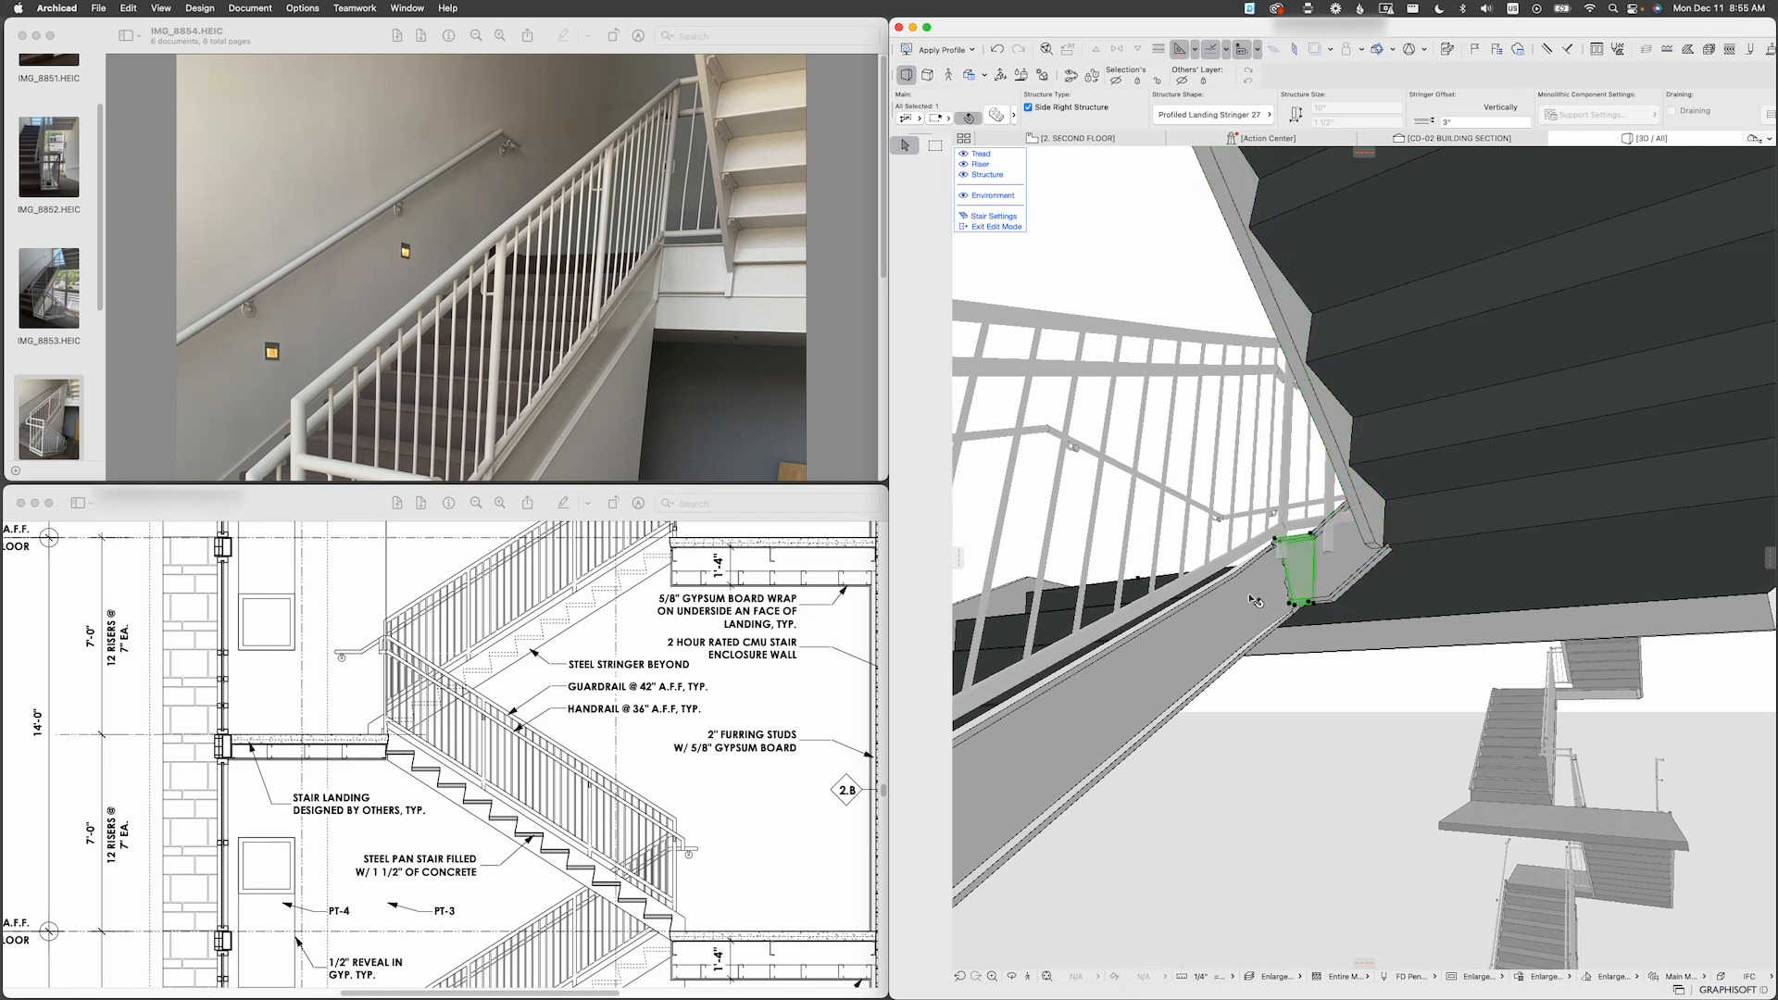
click(1301, 580)
click(1296, 580)
click(1336, 563)
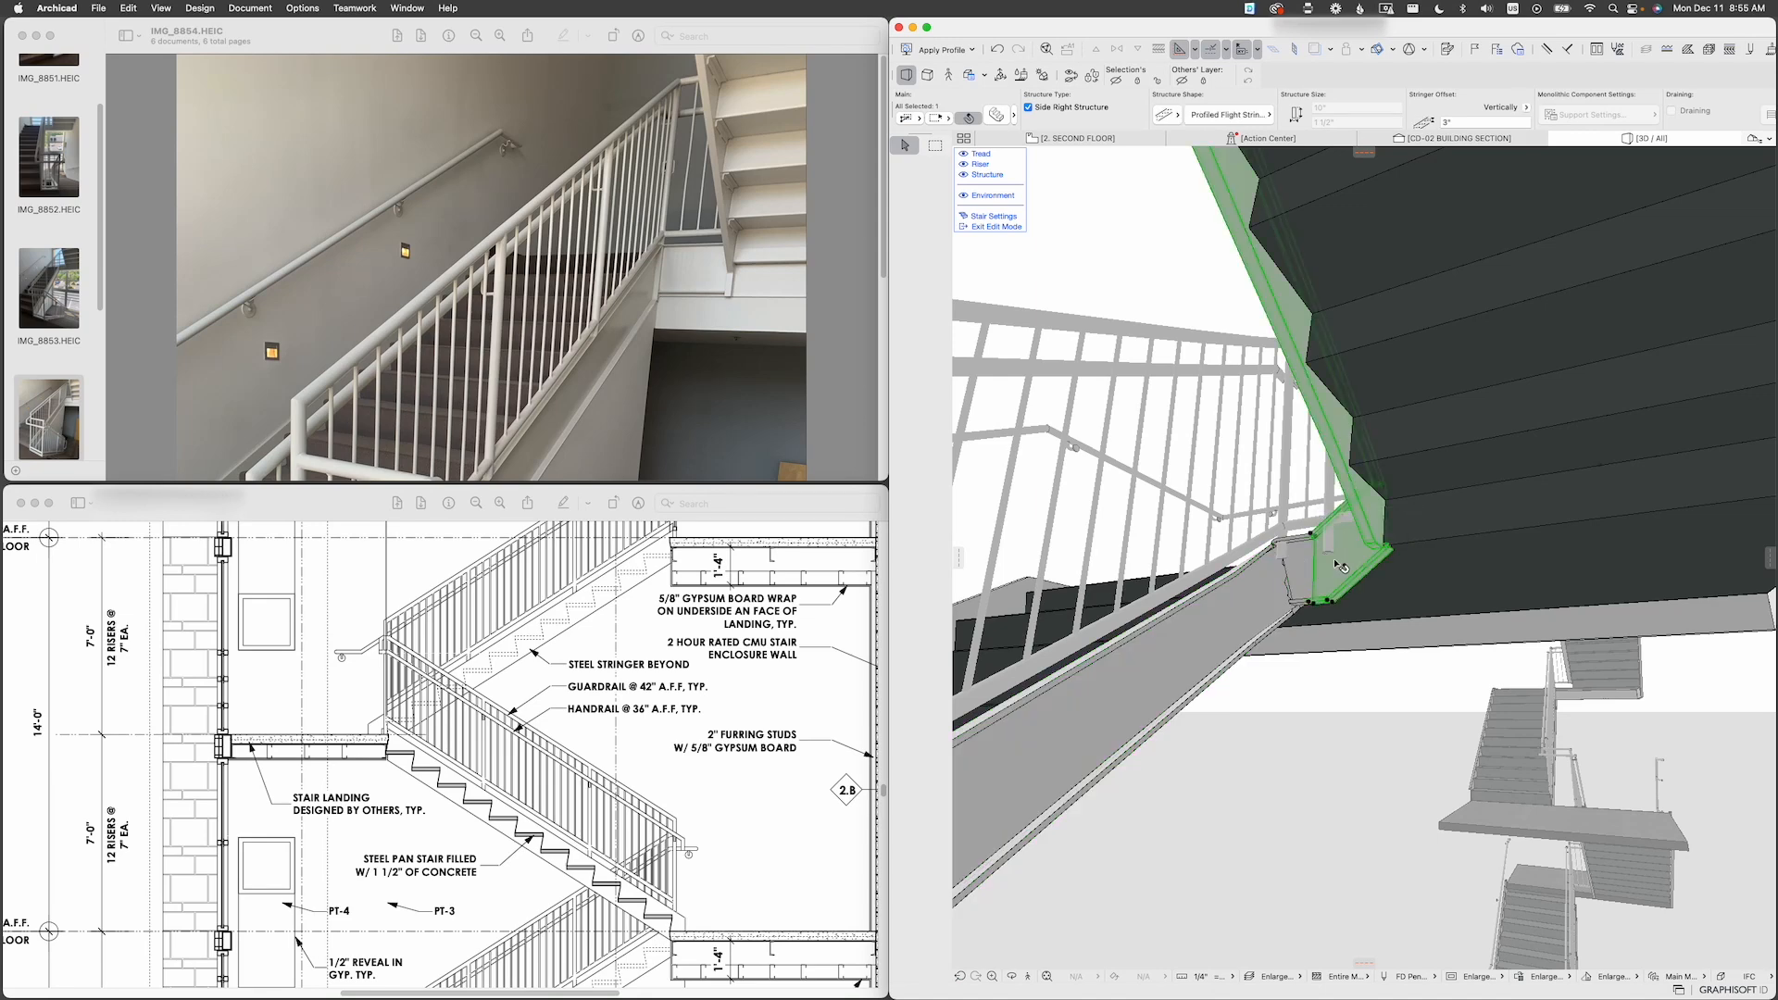
Step: Set the Landing-Flight support connection of the upper flight's right-side stringer to Vertical Cut
shift+middle_drag(1316, 546, 1426, 478)
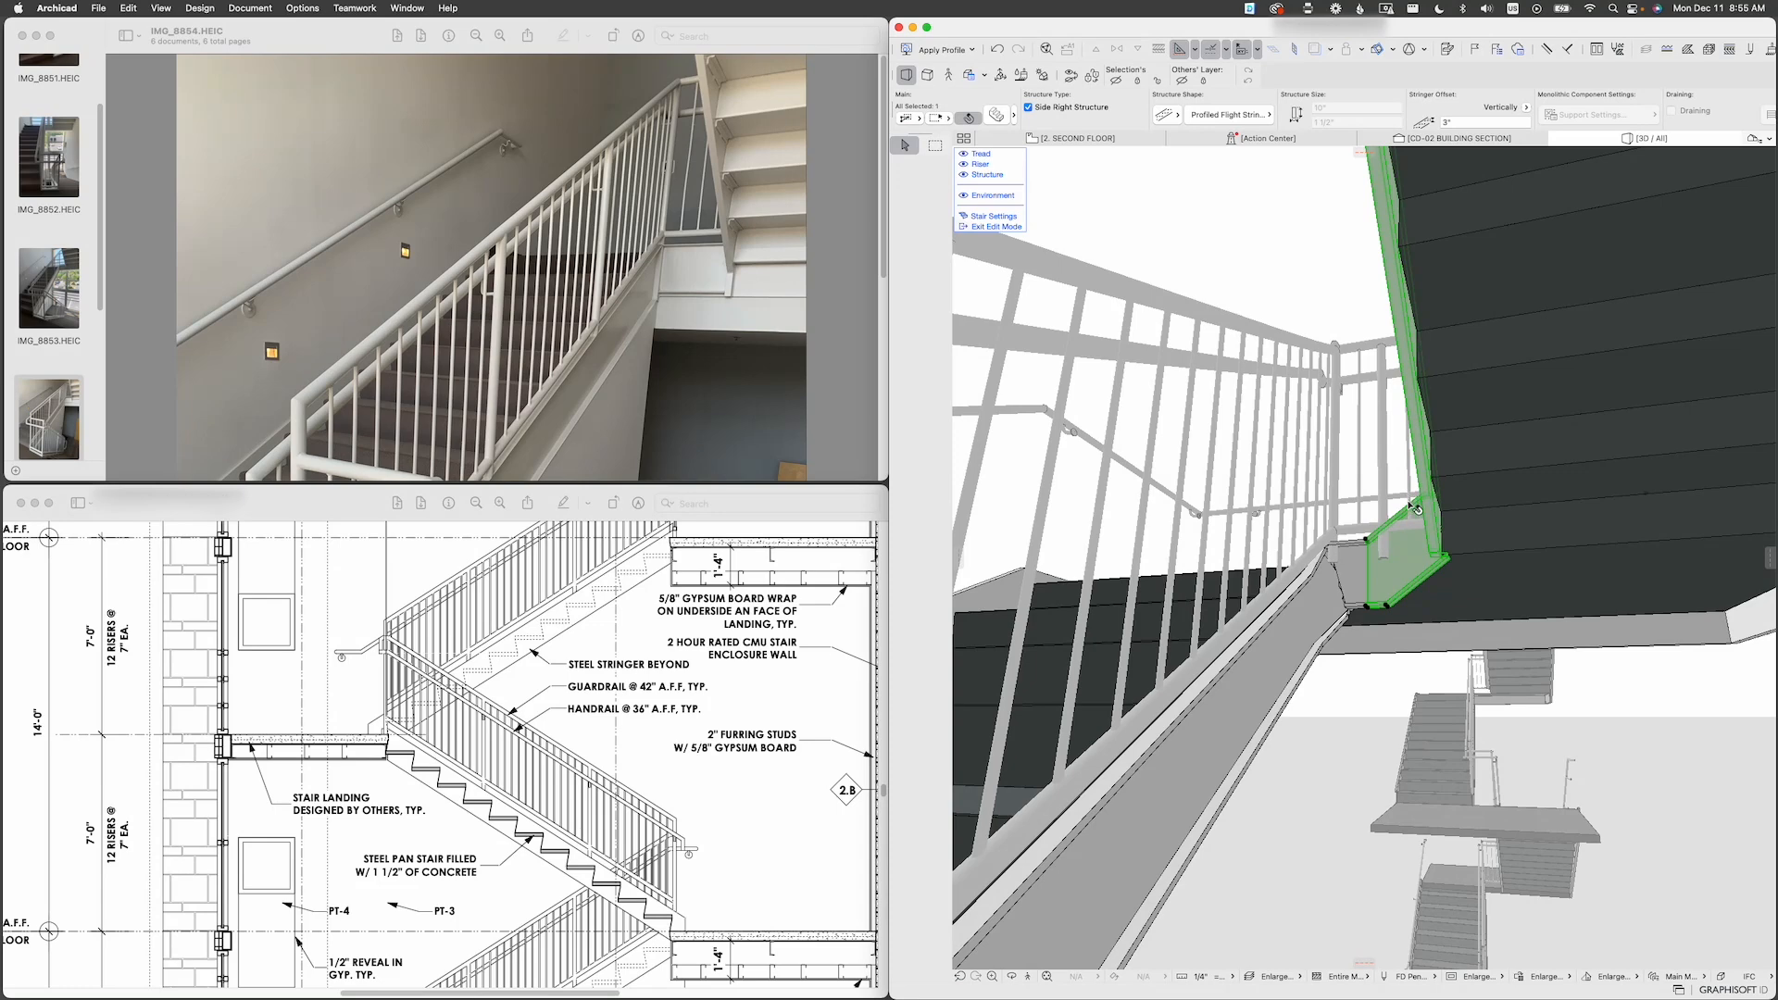
click(997, 115)
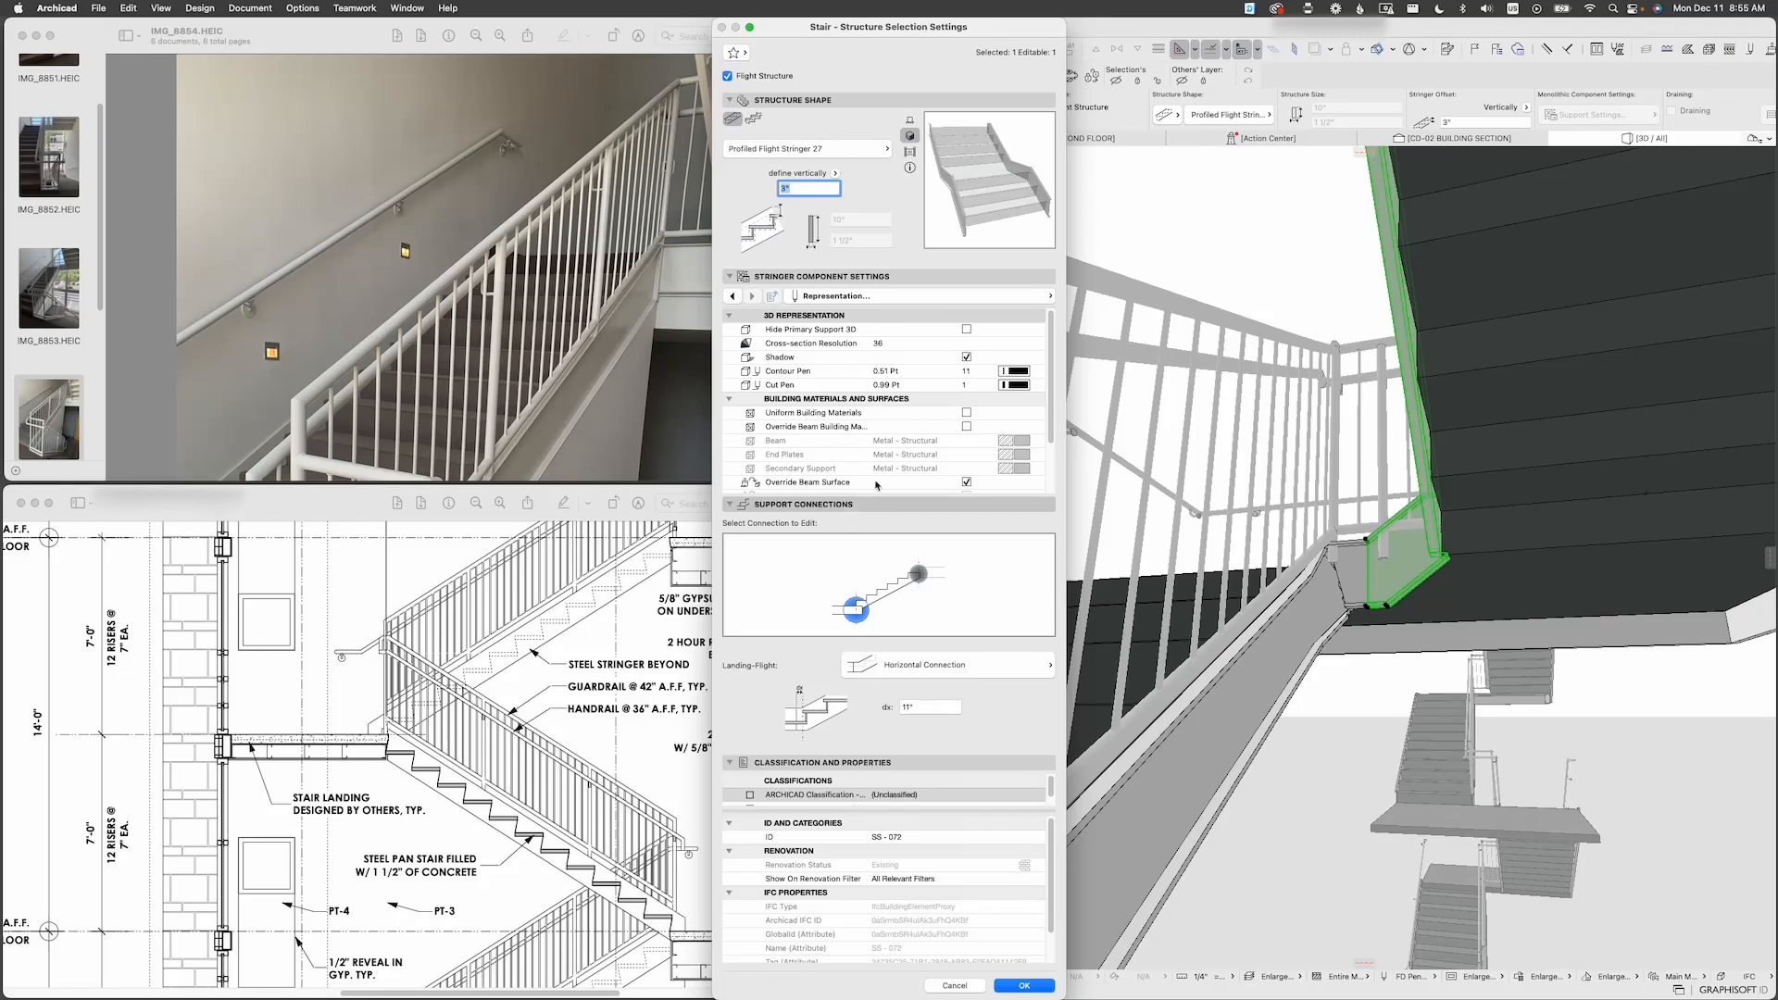
click(944, 280)
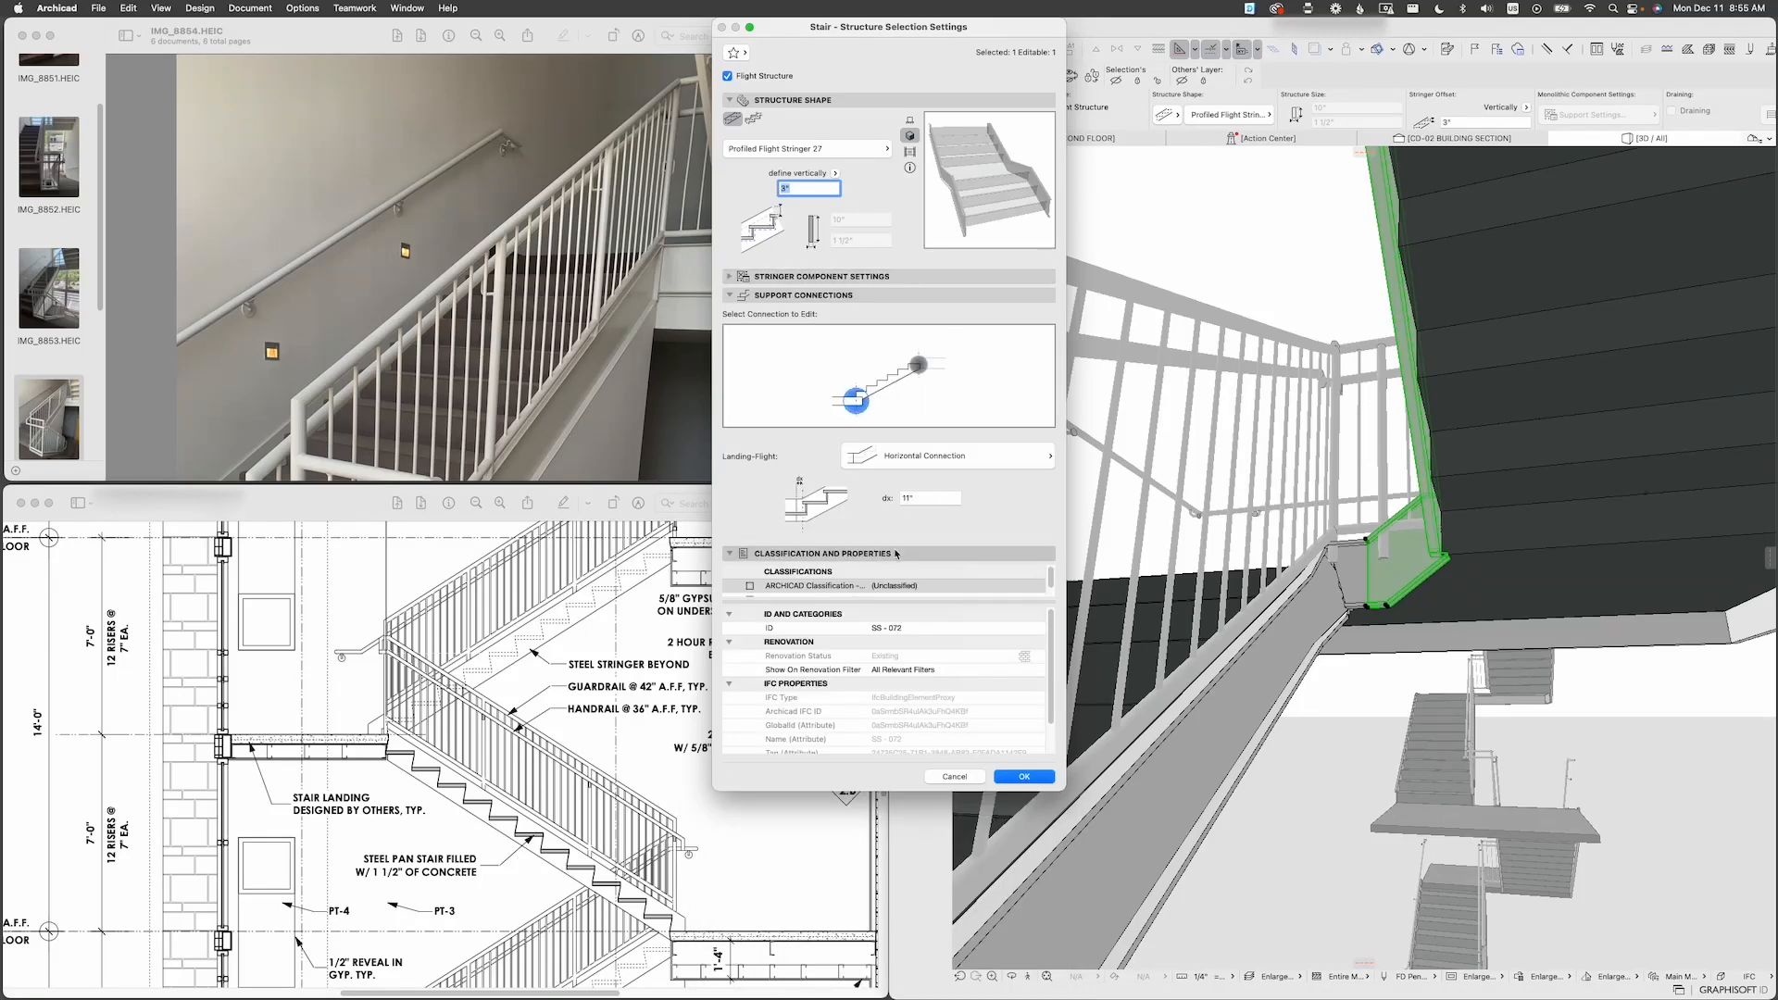
click(895, 556)
drag(896, 35, 978, 215)
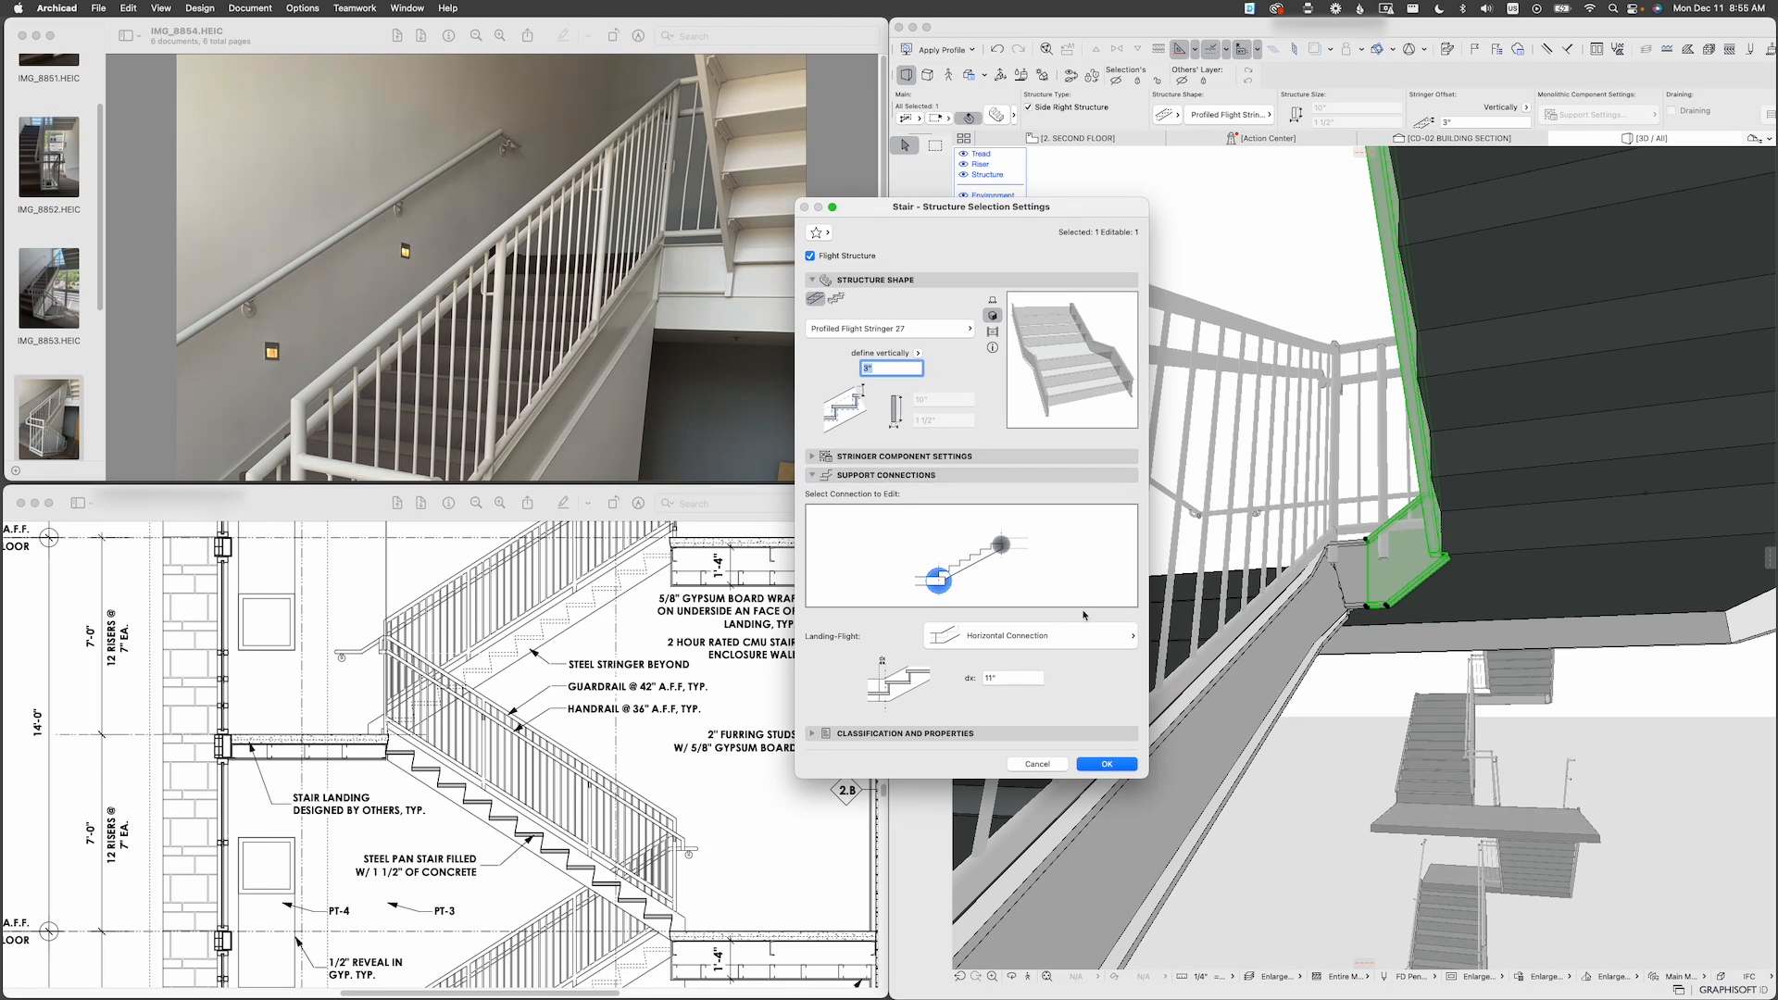
click(1049, 638)
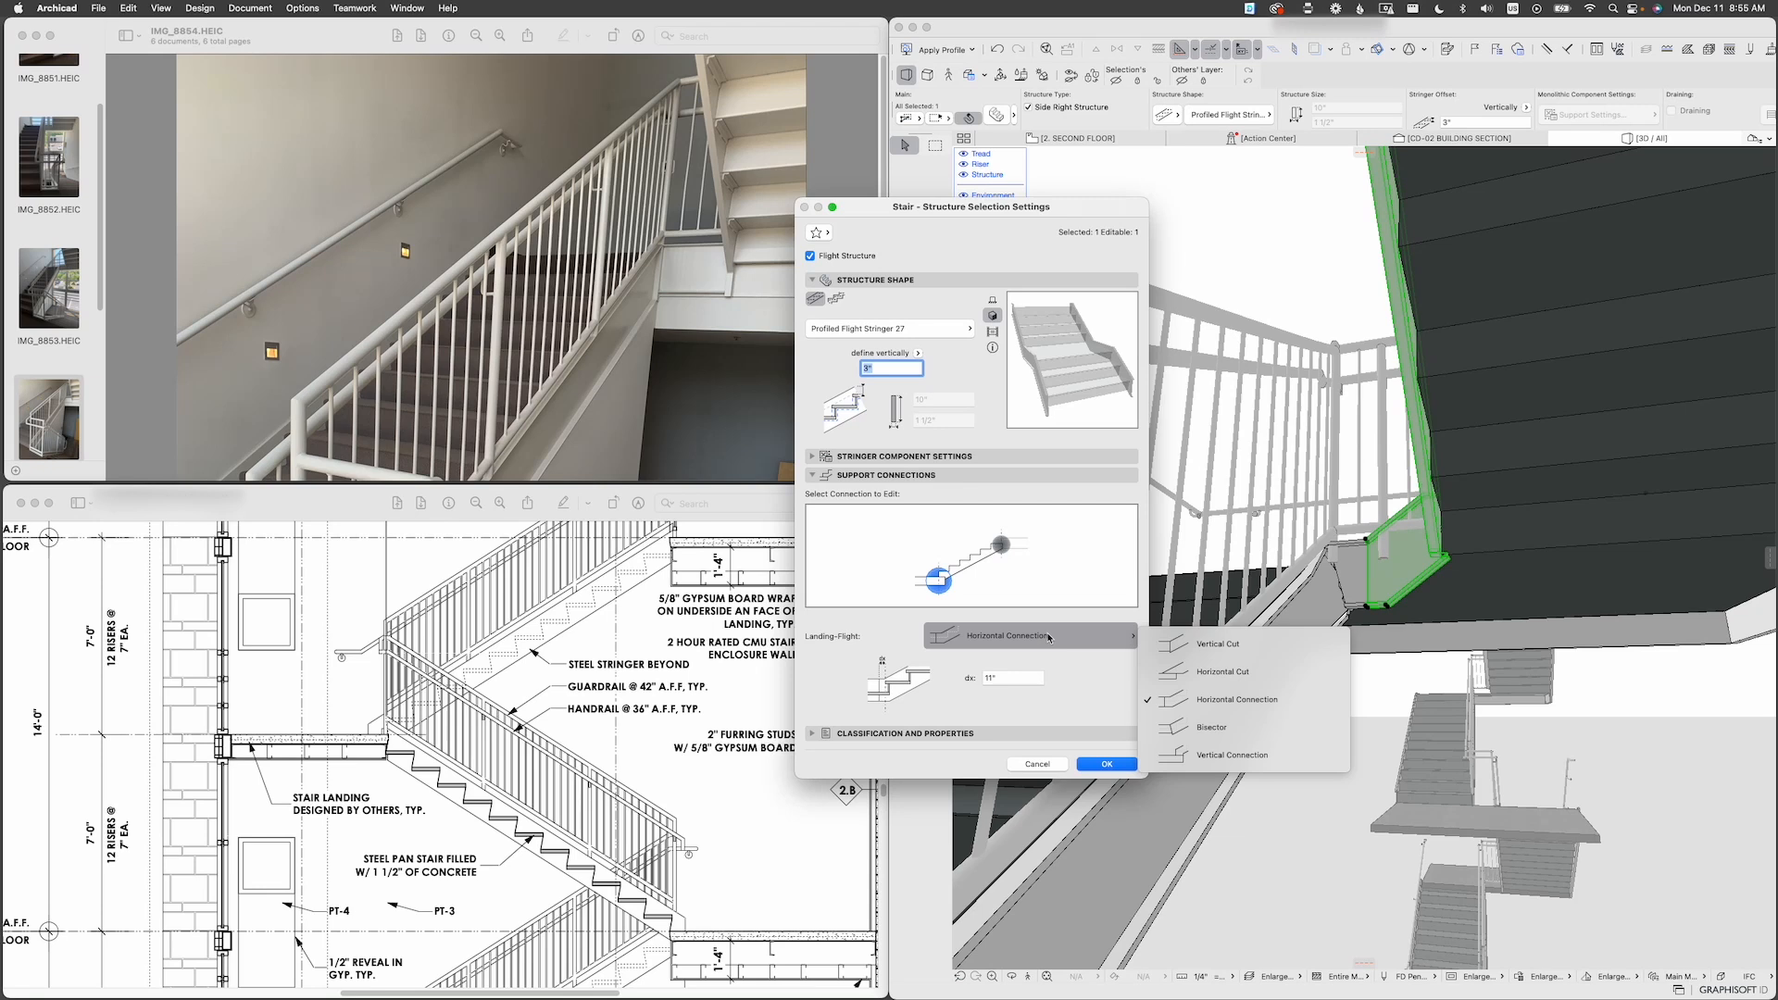
click(1257, 647)
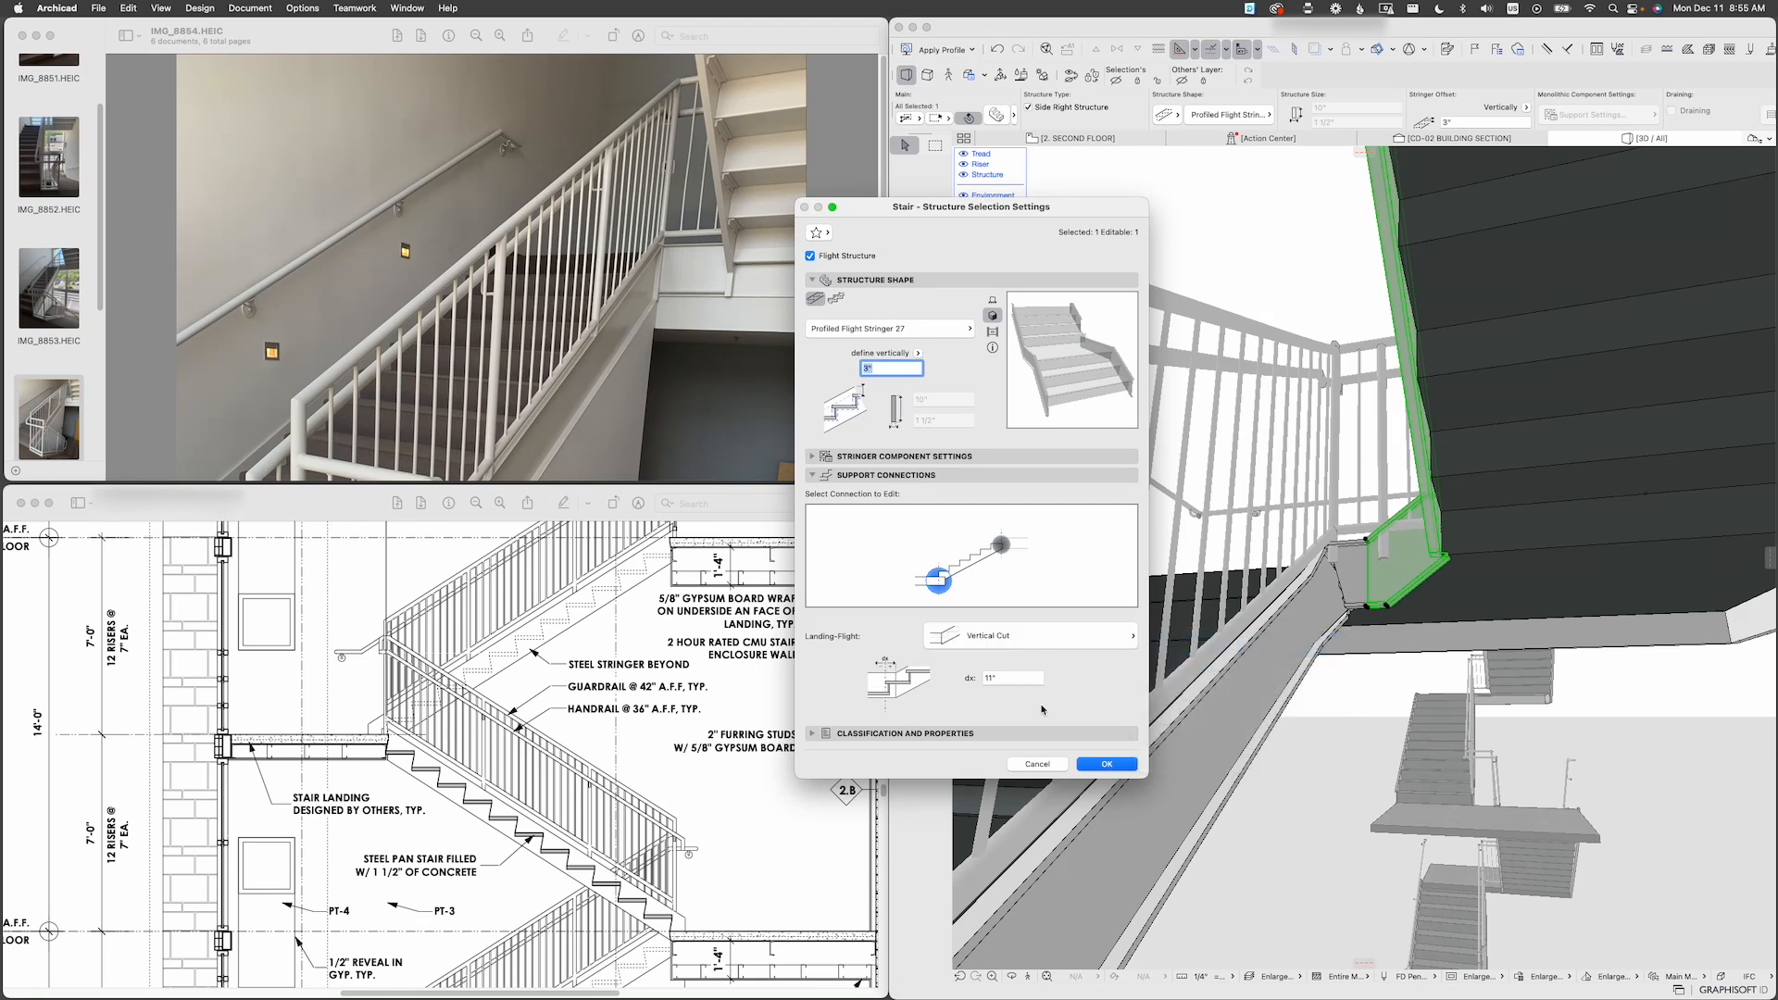
click(1092, 767)
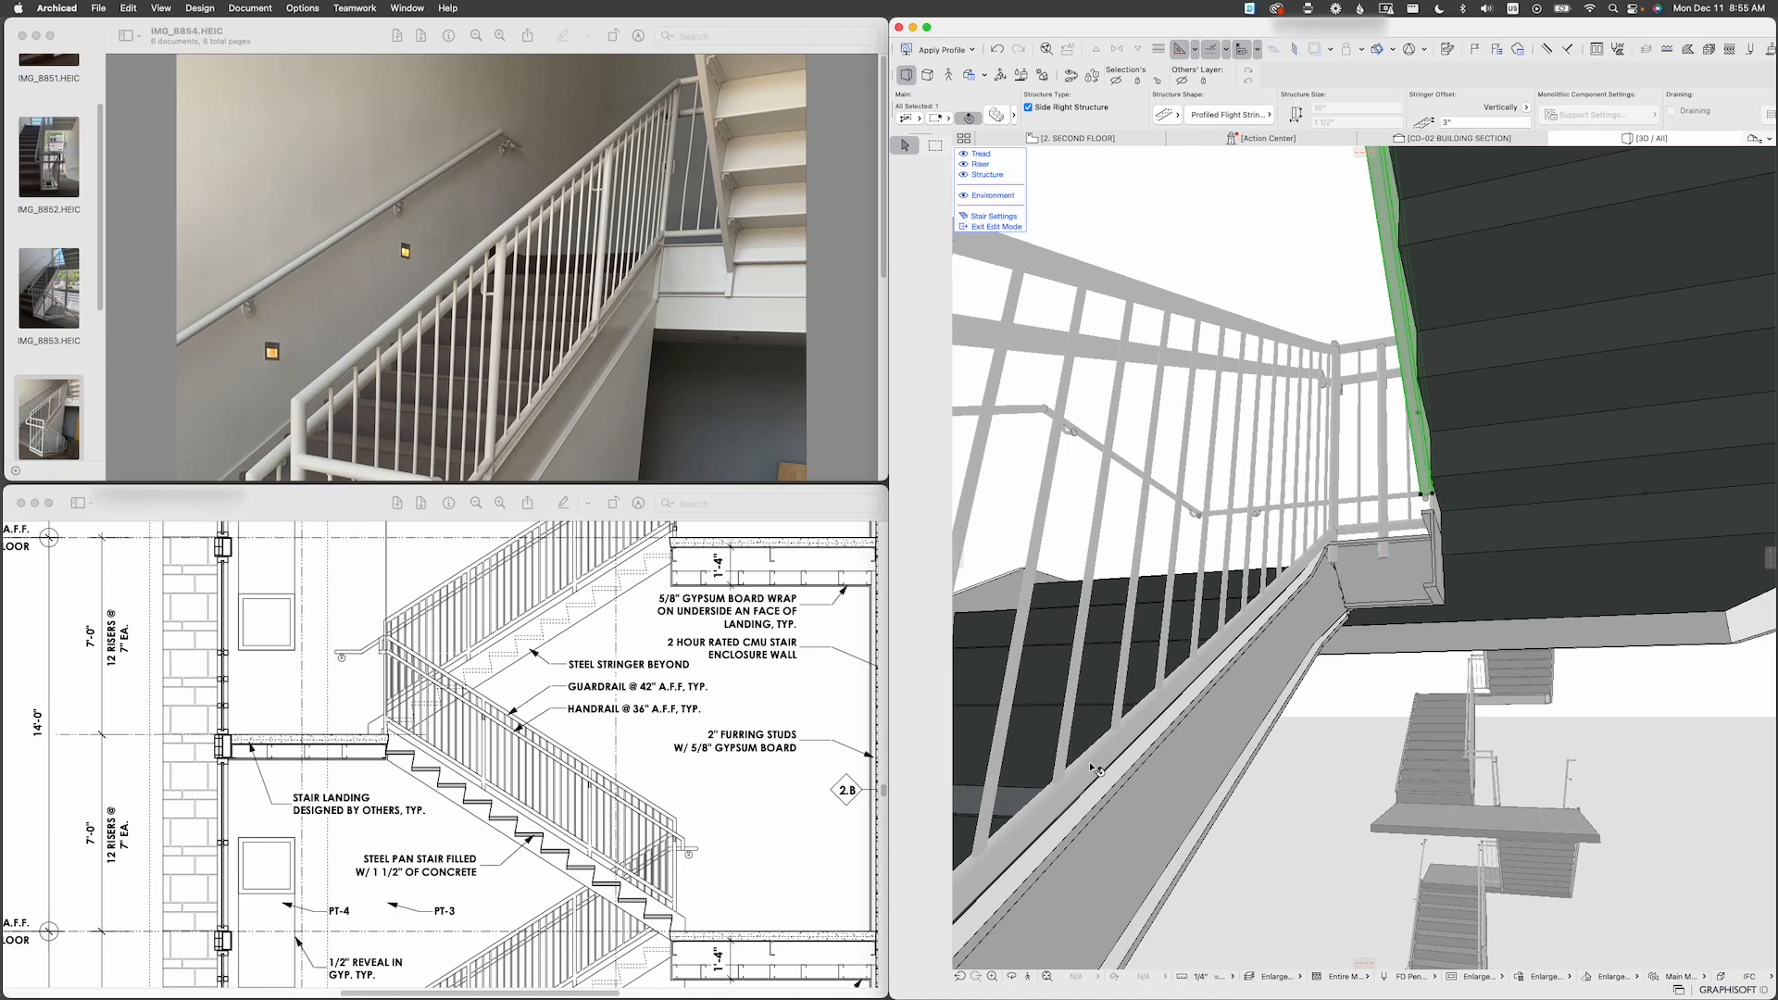
Step: Adjust the dx offset of the upper flight stringer's Vertical Cut to extend it to the landing stringer
shift+middle_drag(1158, 595, 1418, 709)
middle_drag(1194, 398, 1320, 706)
scroll(1338, 685, up, 3)
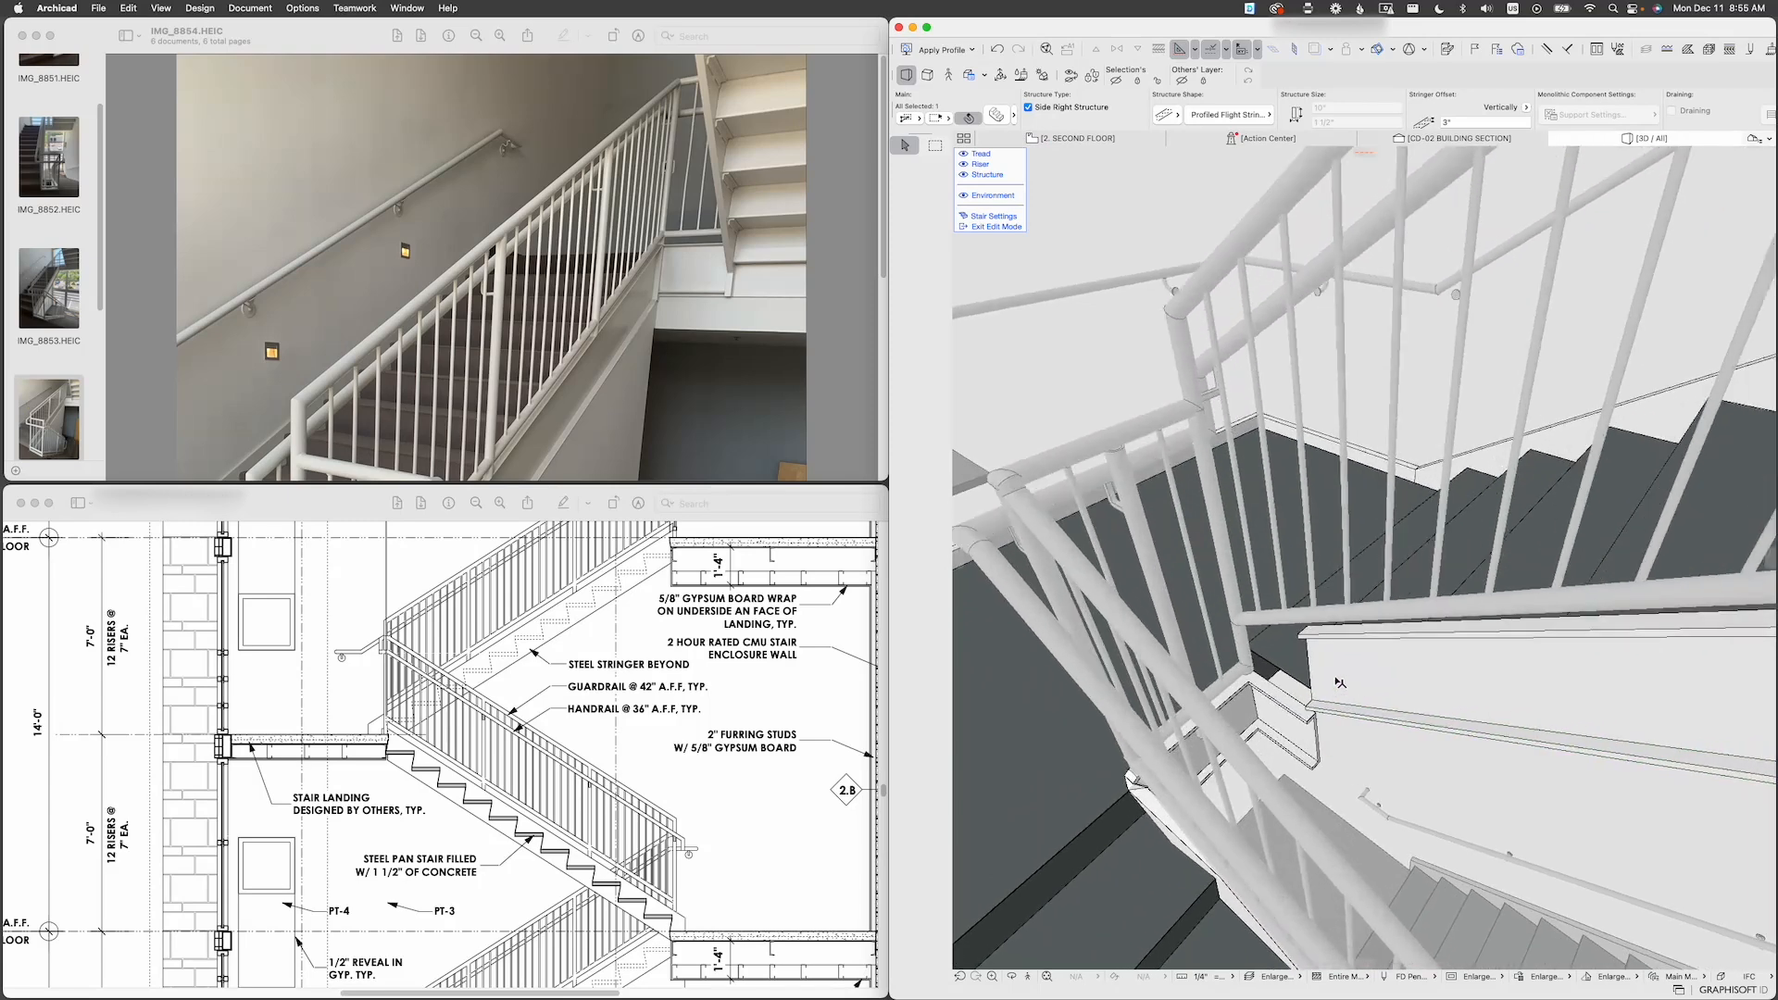
key(super+t)
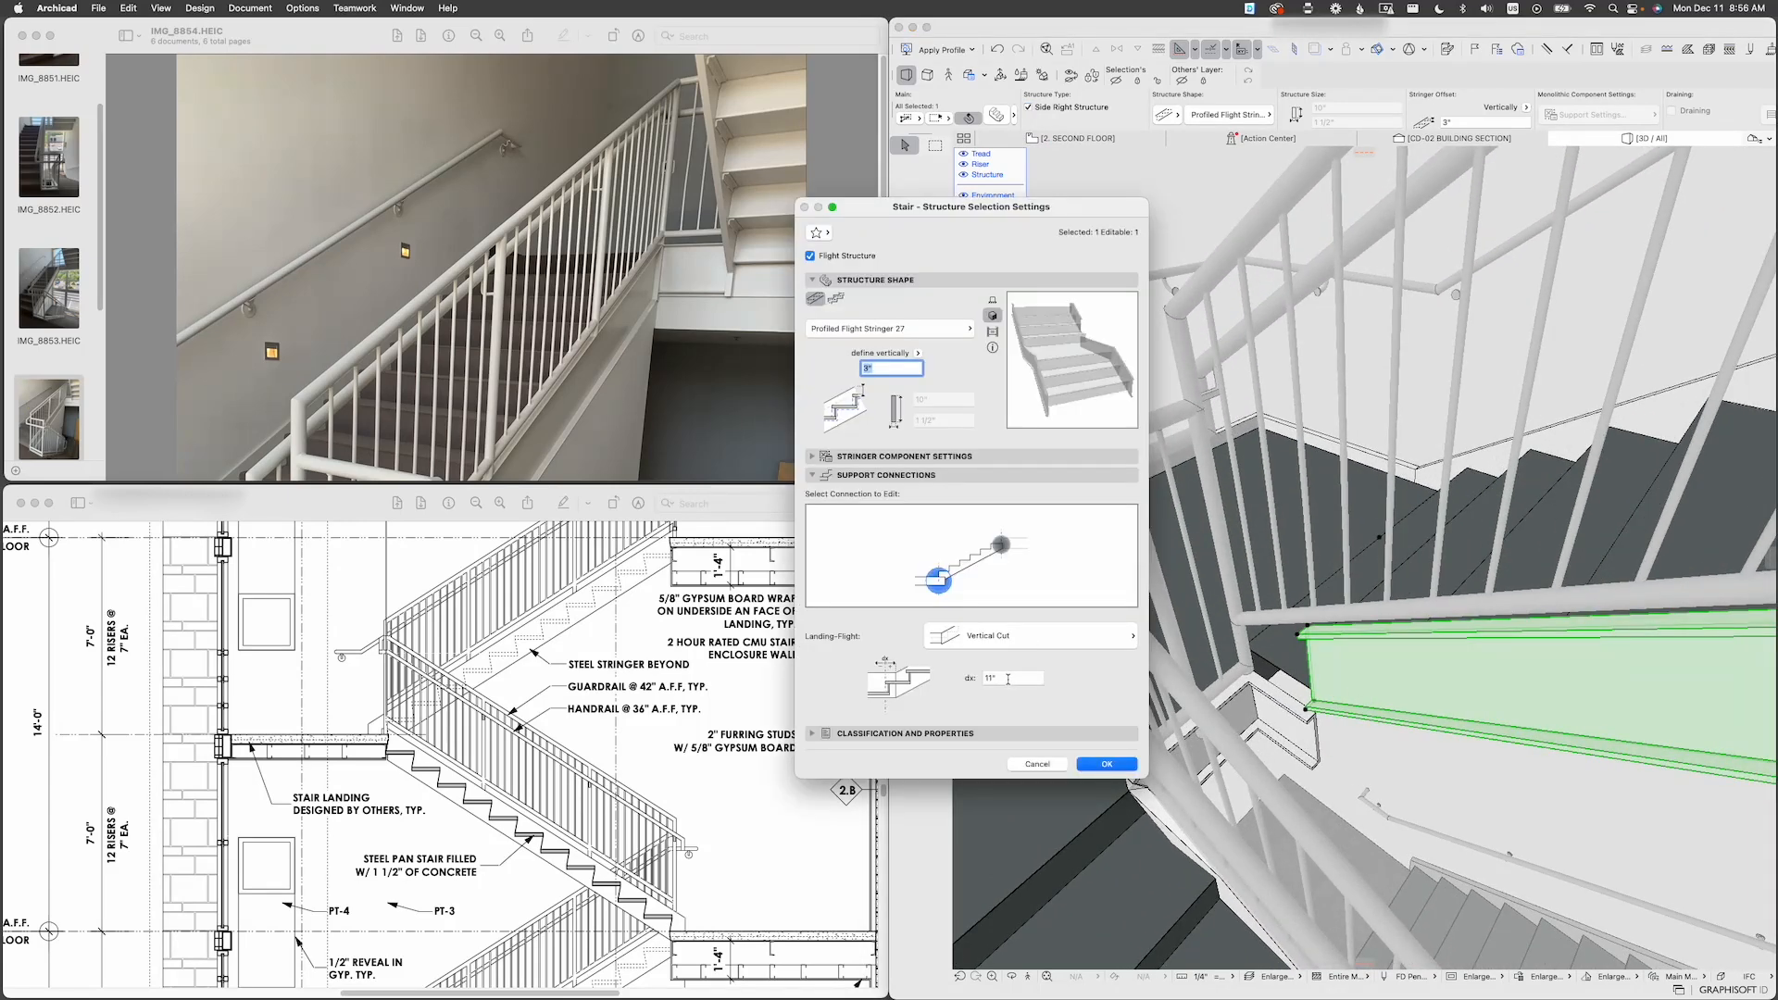
click(1009, 678)
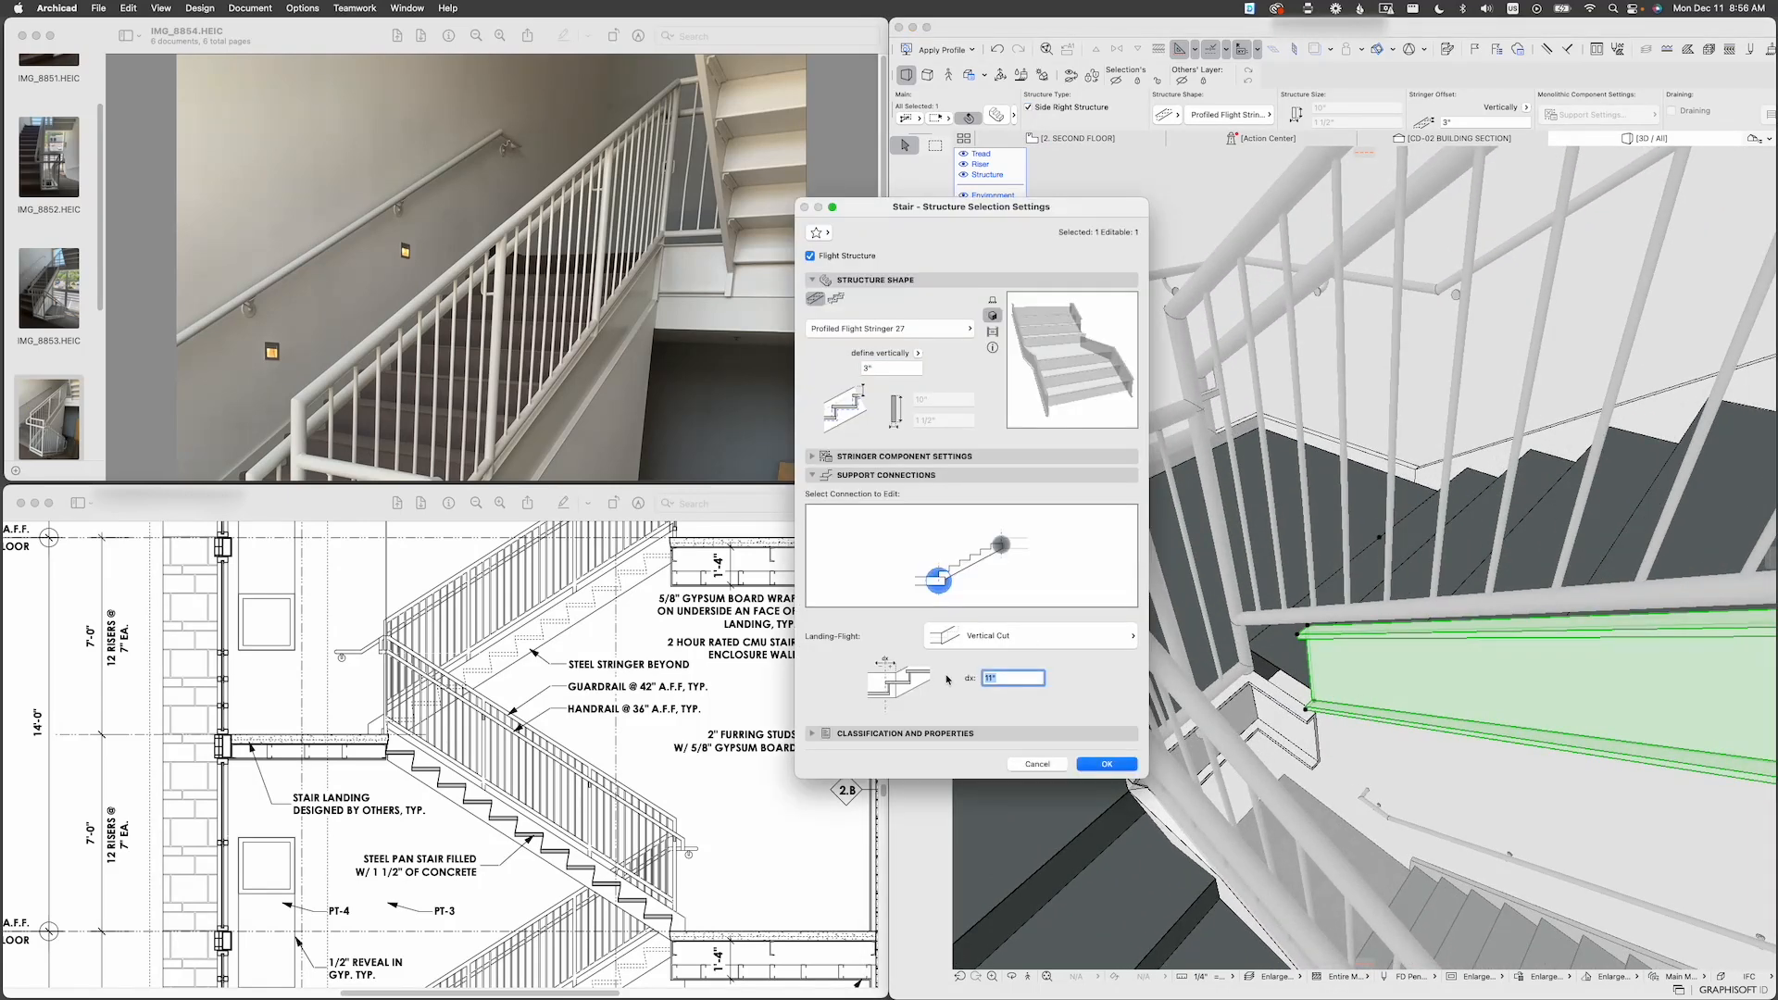
key(Return)
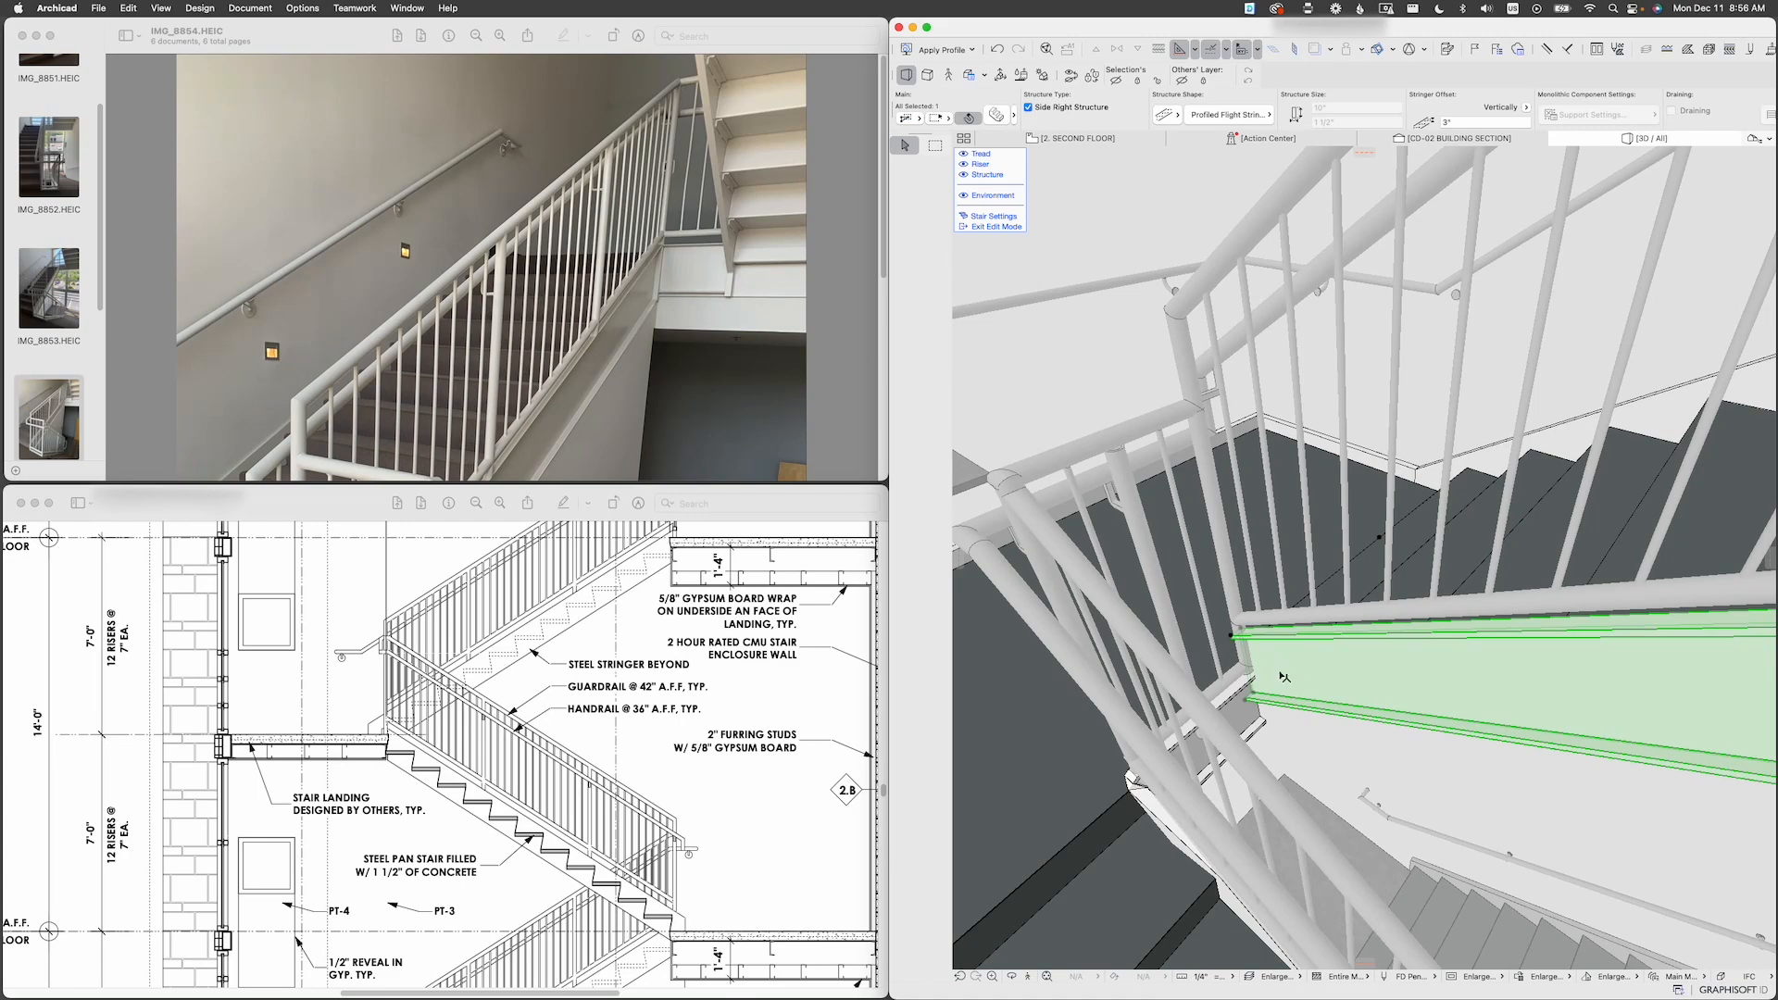
shift+middle_drag(1284, 677, 1414, 468)
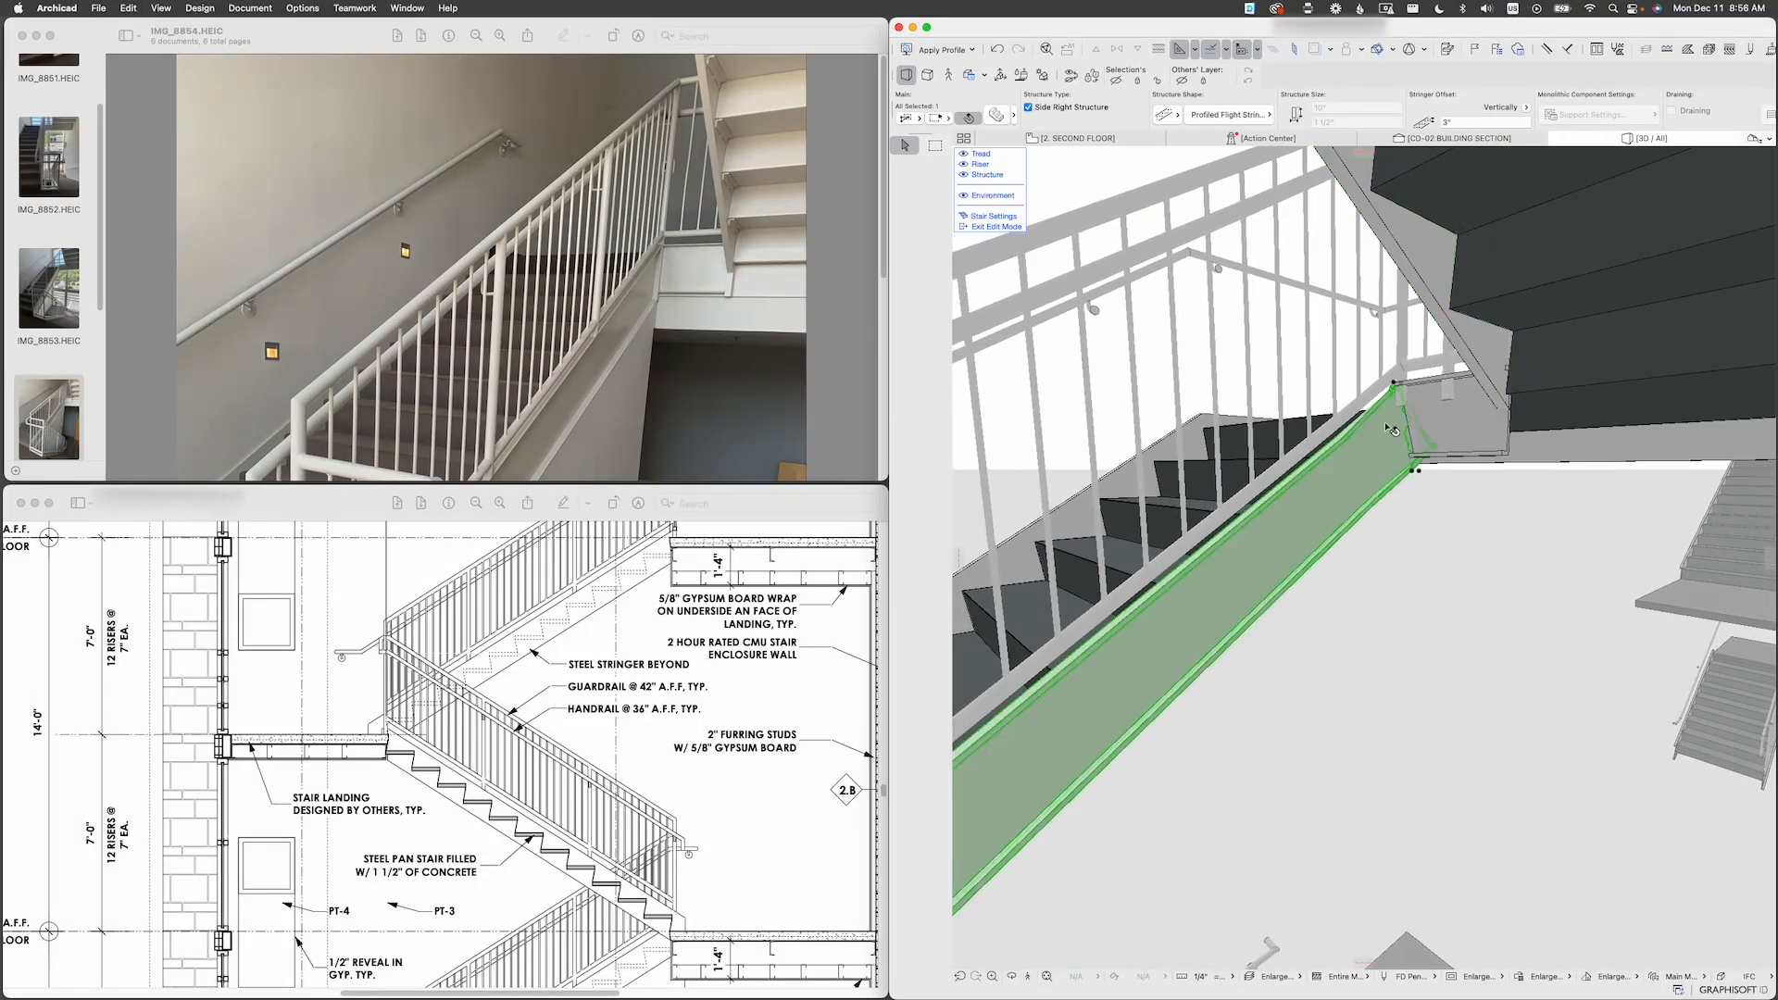
Step: Set the Flight-Landing support connection of the lower flight's right-side stringer to Vertical Cut
key(super+t)
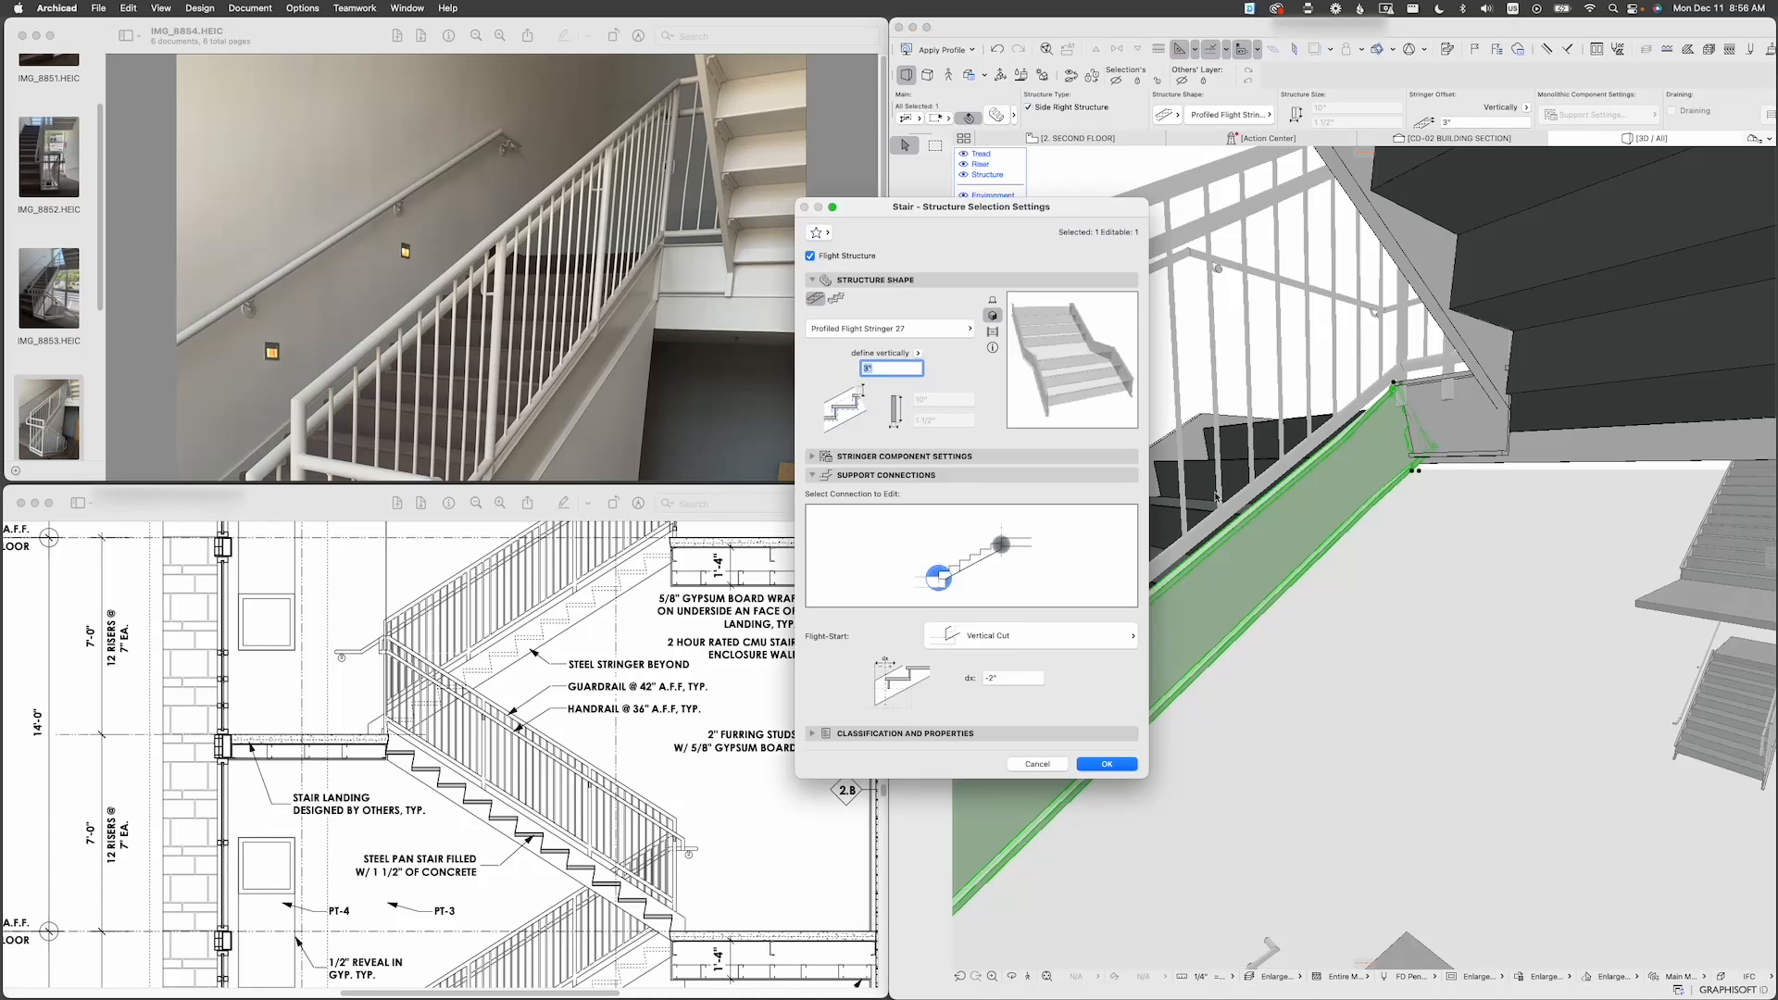
click(1018, 639)
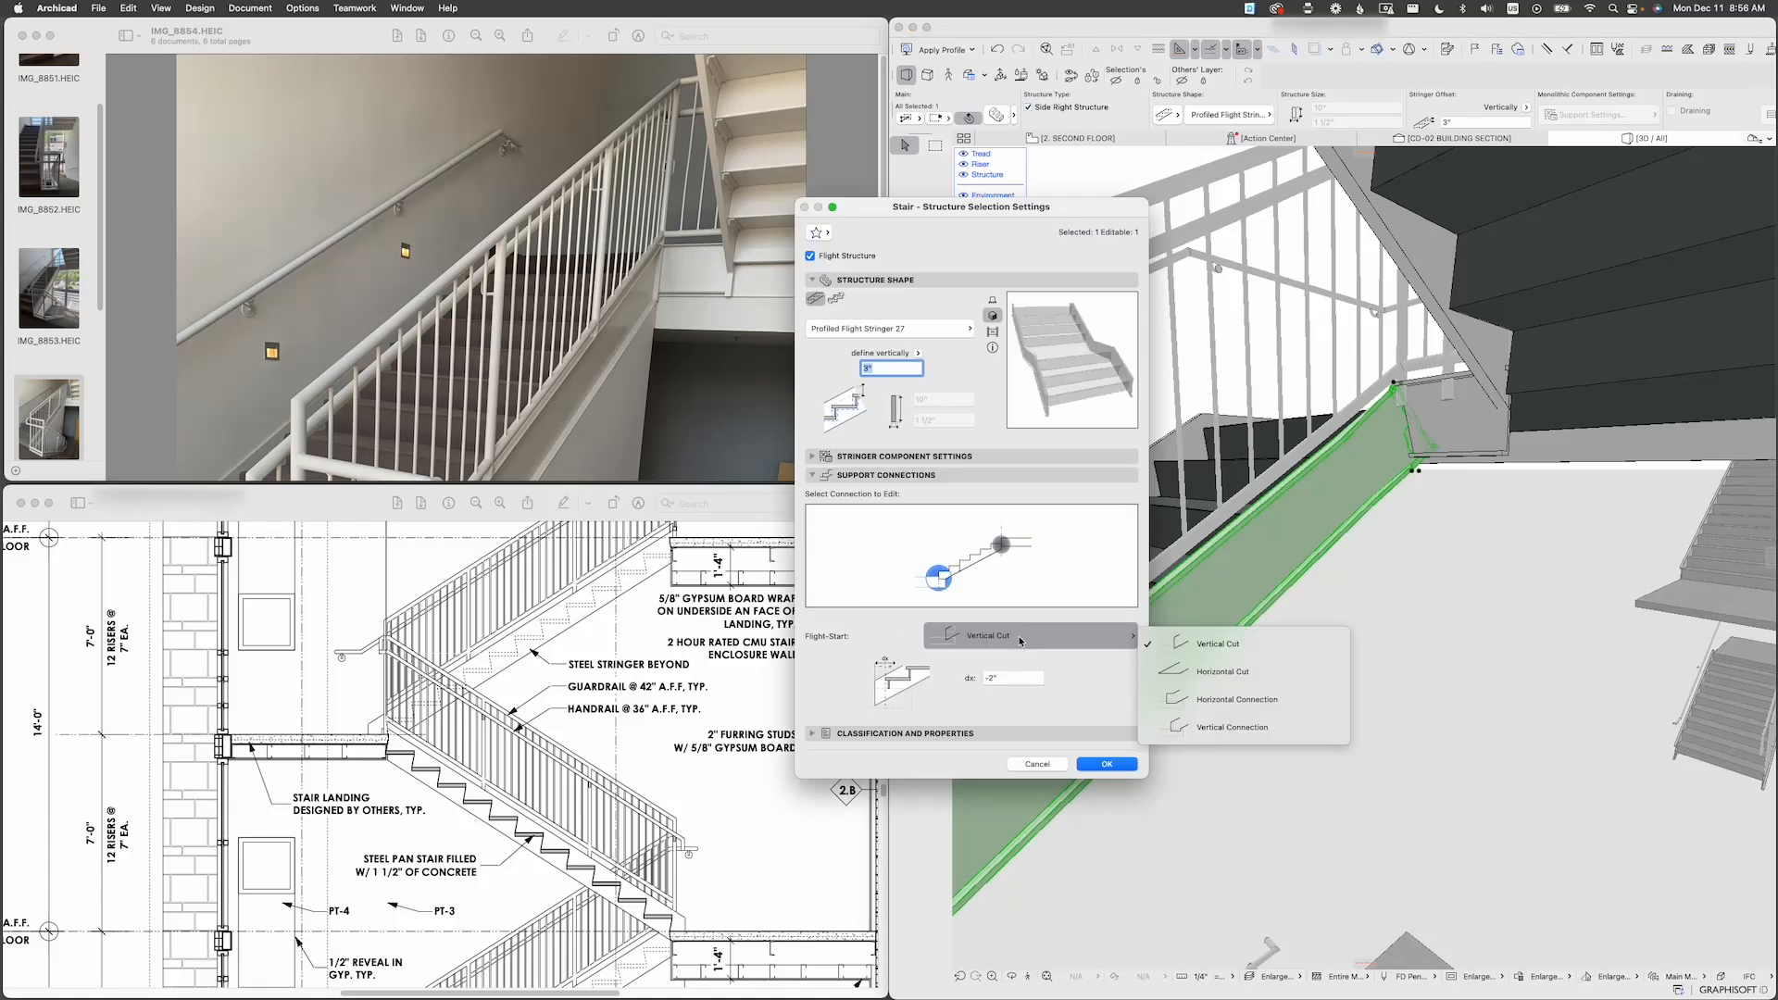
click(1008, 676)
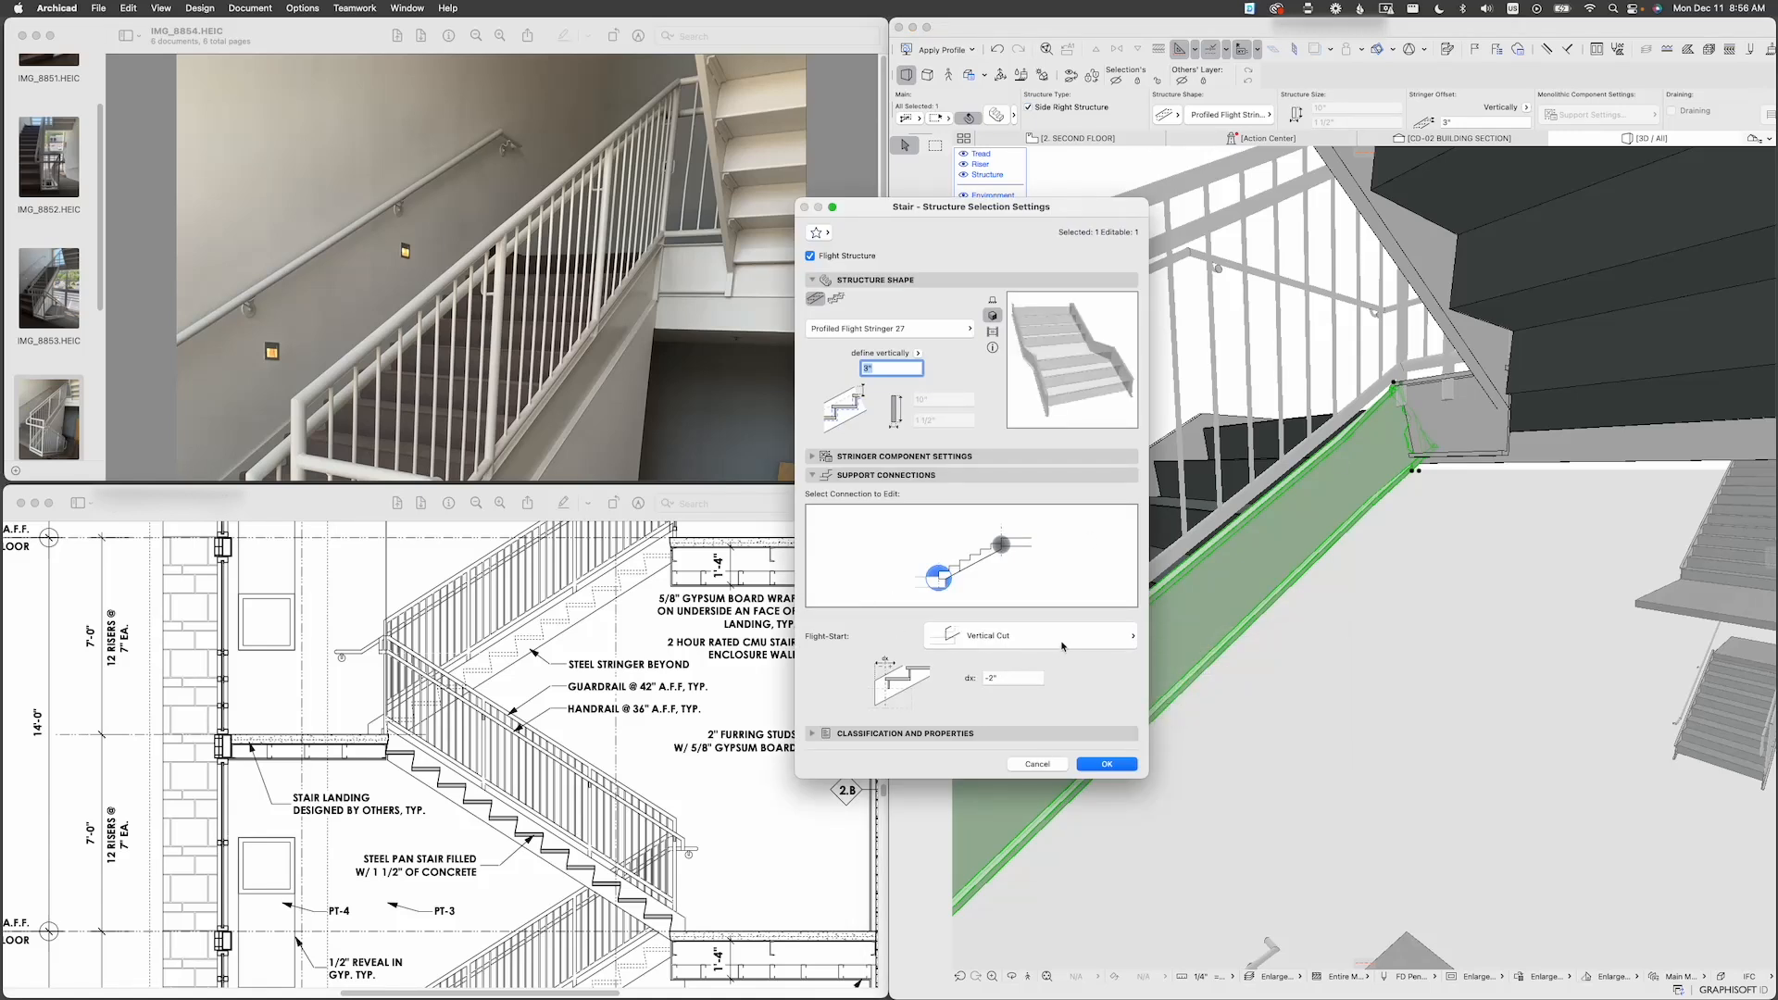
click(1001, 544)
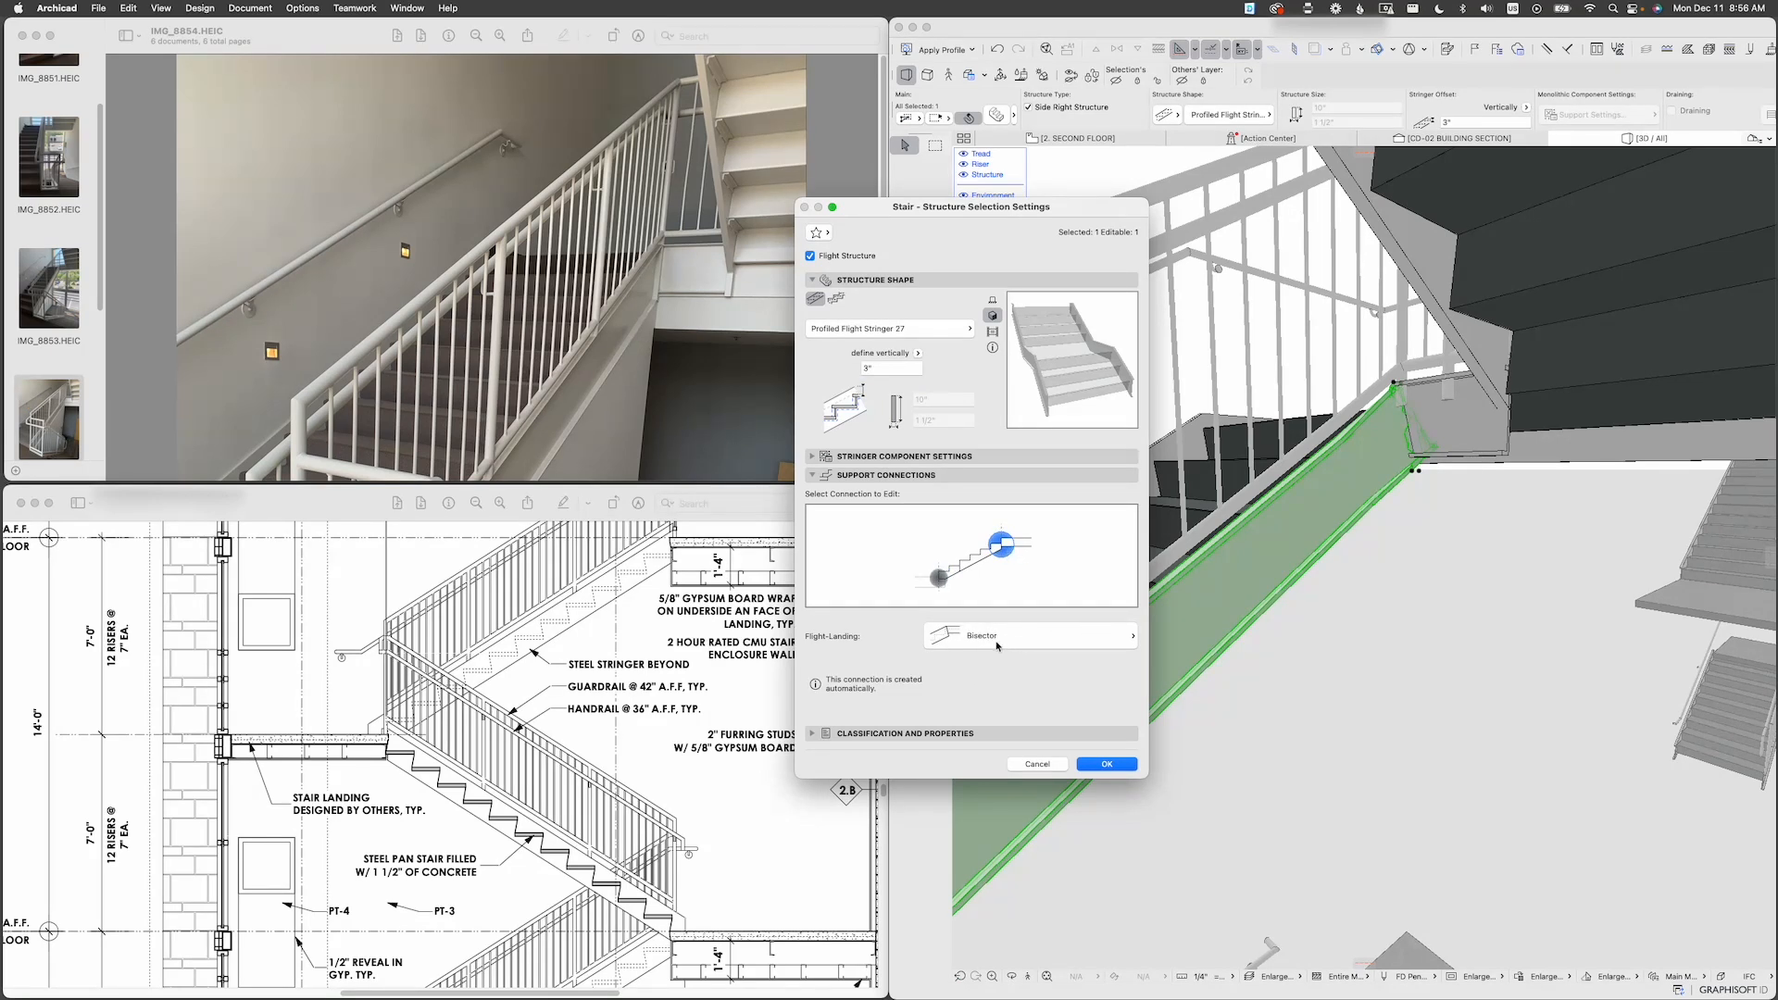
click(1047, 635)
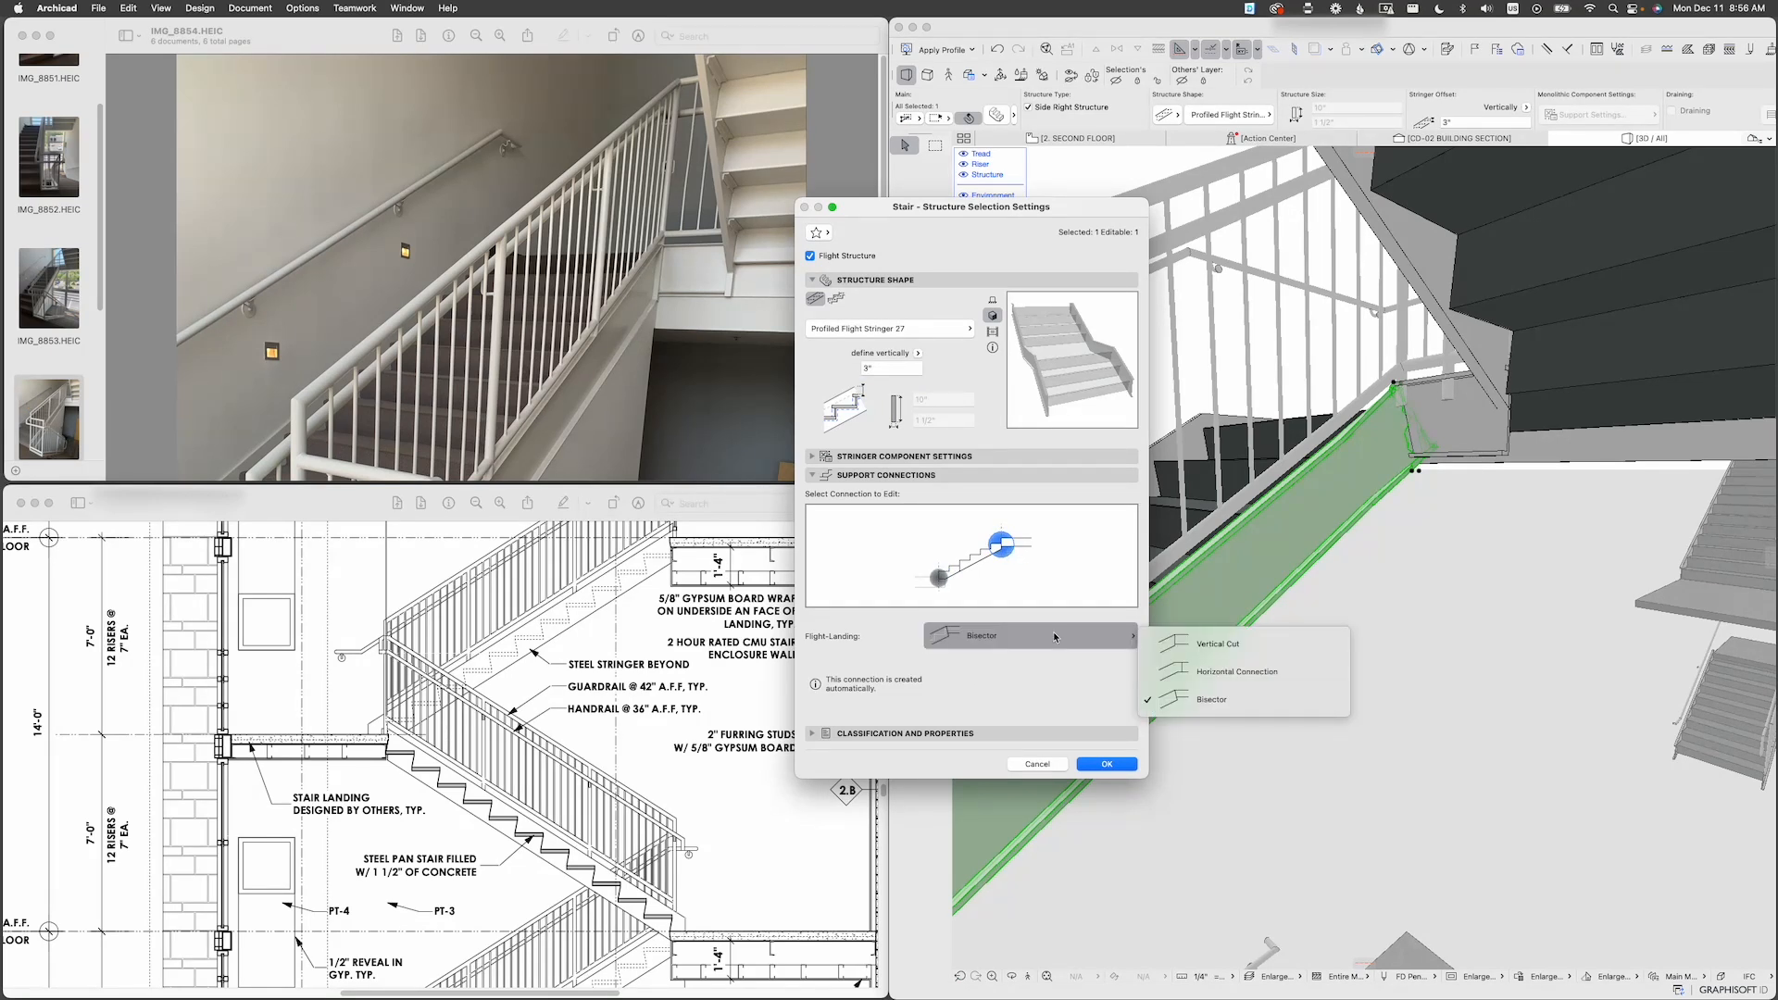
click(1239, 650)
click(1107, 764)
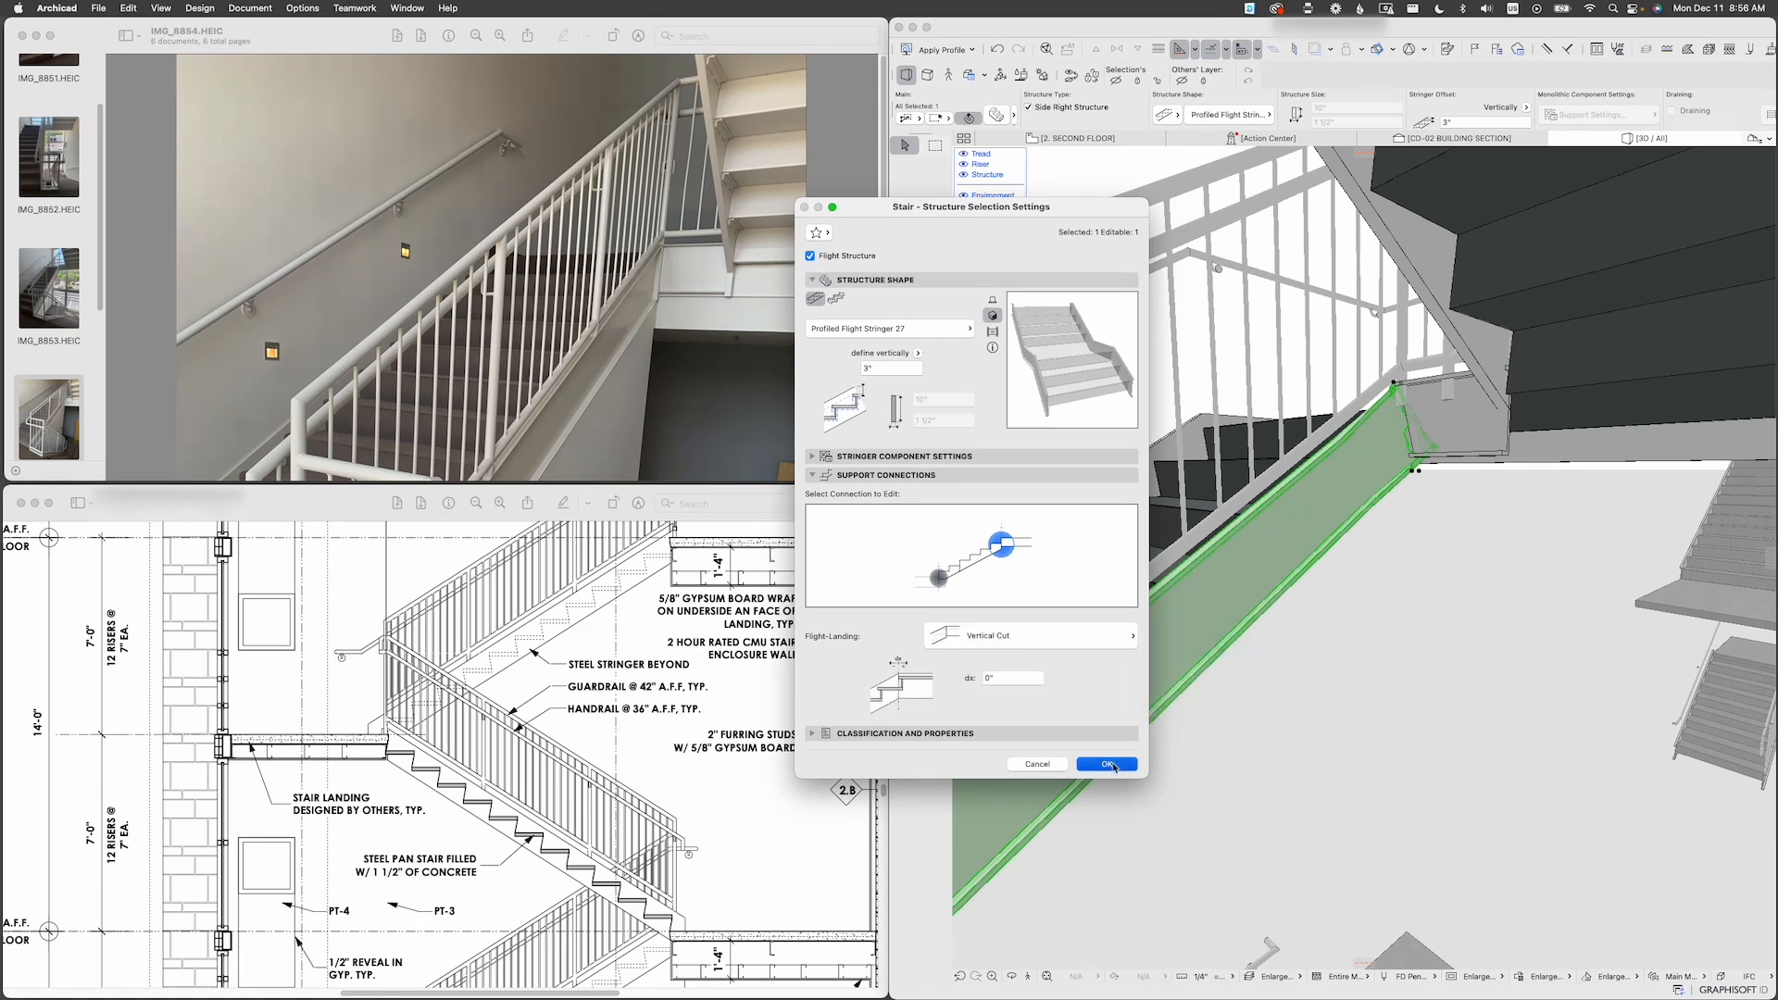
Step: Compare the lower flight's stringer with the site photos IMG_8853 and IMG_8854 in Preview
shift+middle_drag(1410, 426, 1206, 436)
click(269, 338)
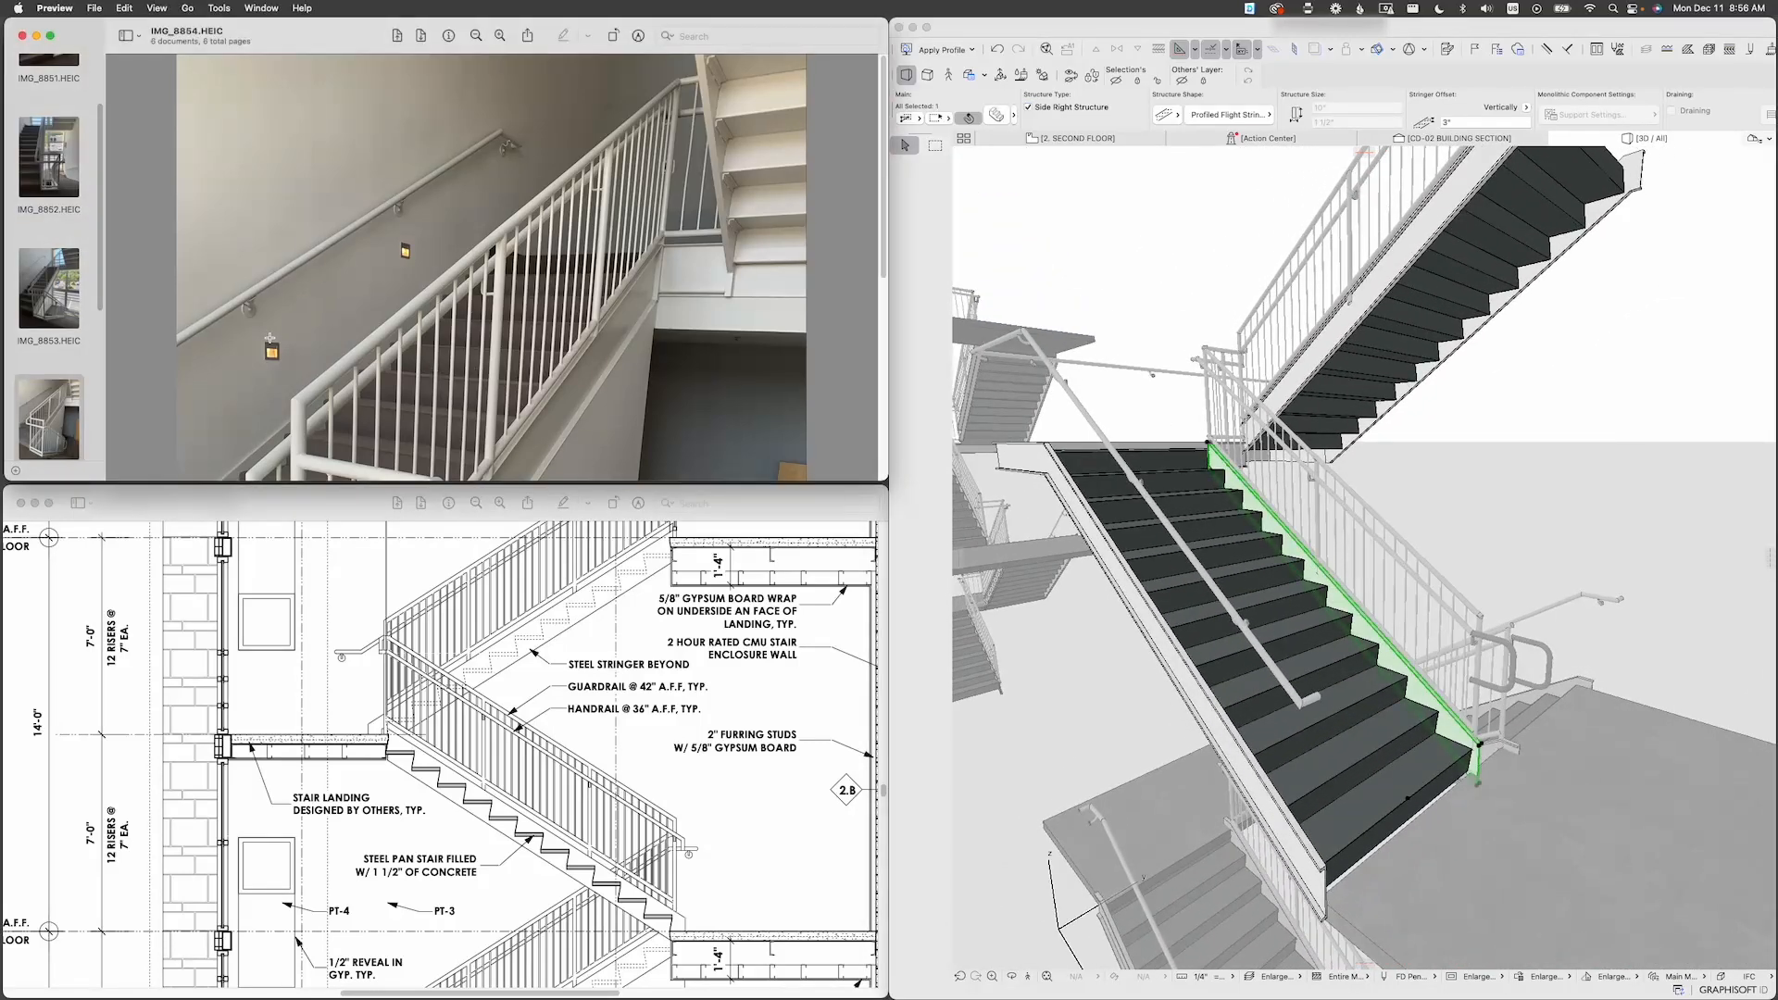
scroll(115, 387, down, 2)
click(61, 246)
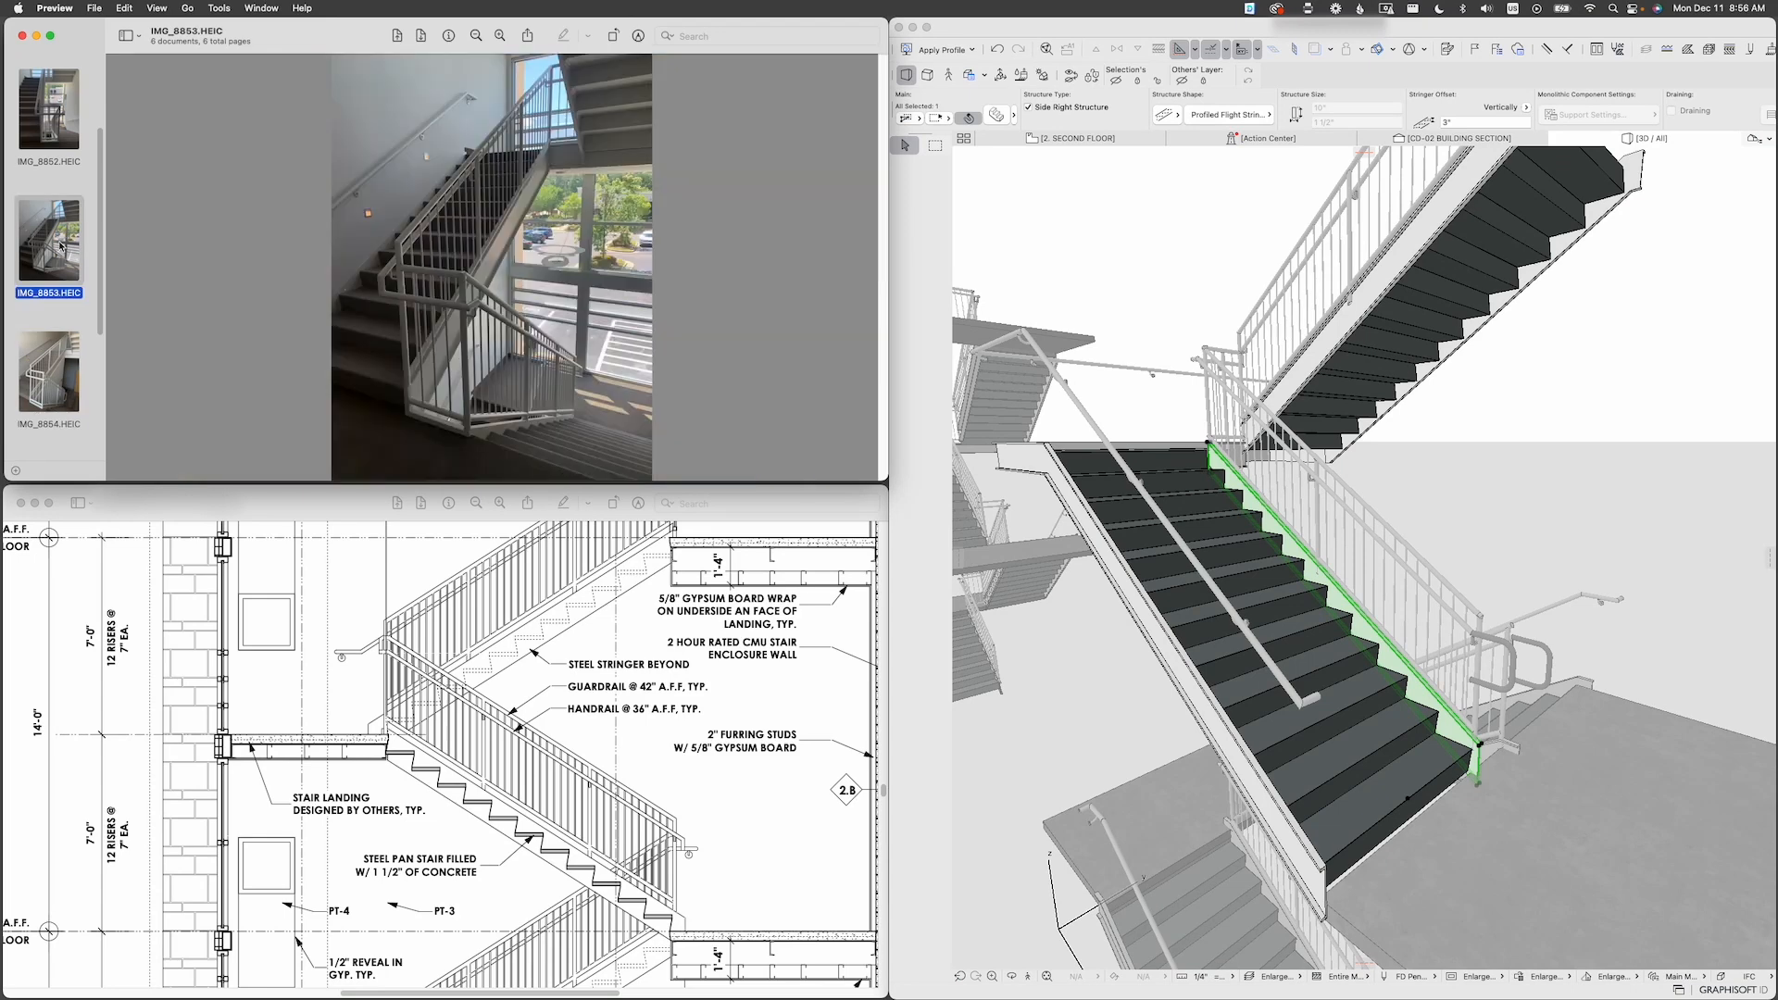
click(39, 391)
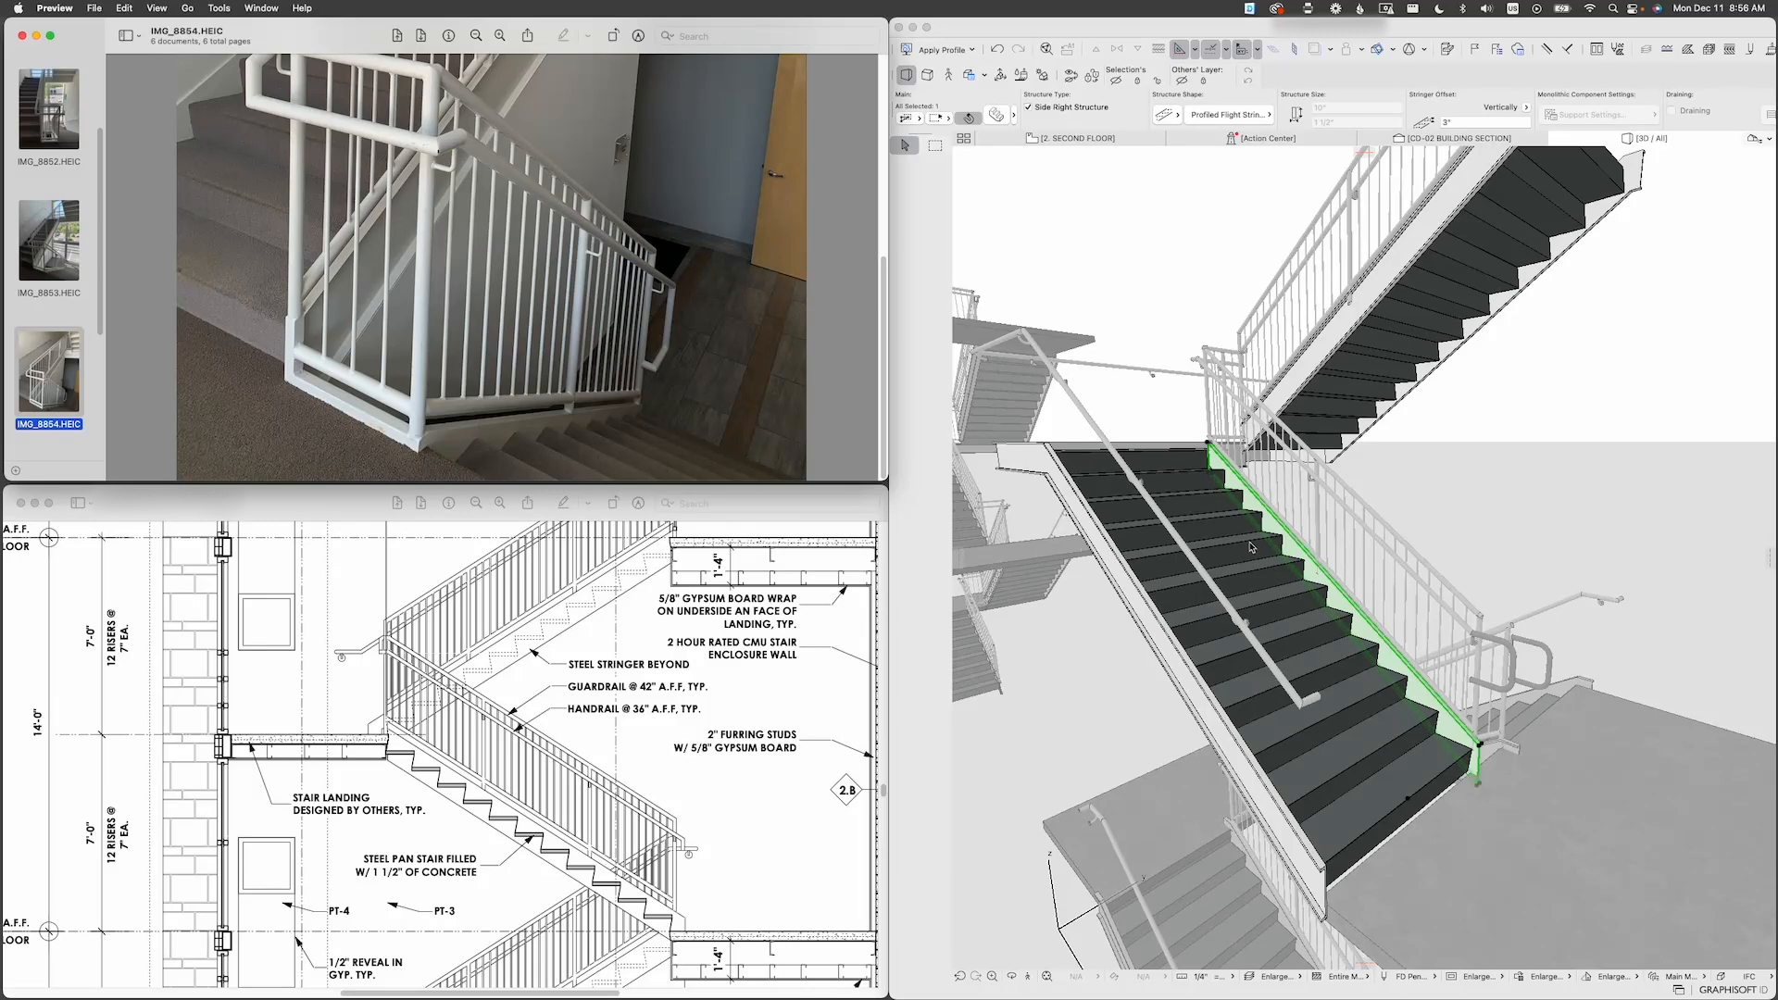
Step: Leave stair edit mode in Archicad and set the second-floor stair's flight stringer height above treads to 1"
click(1418, 697)
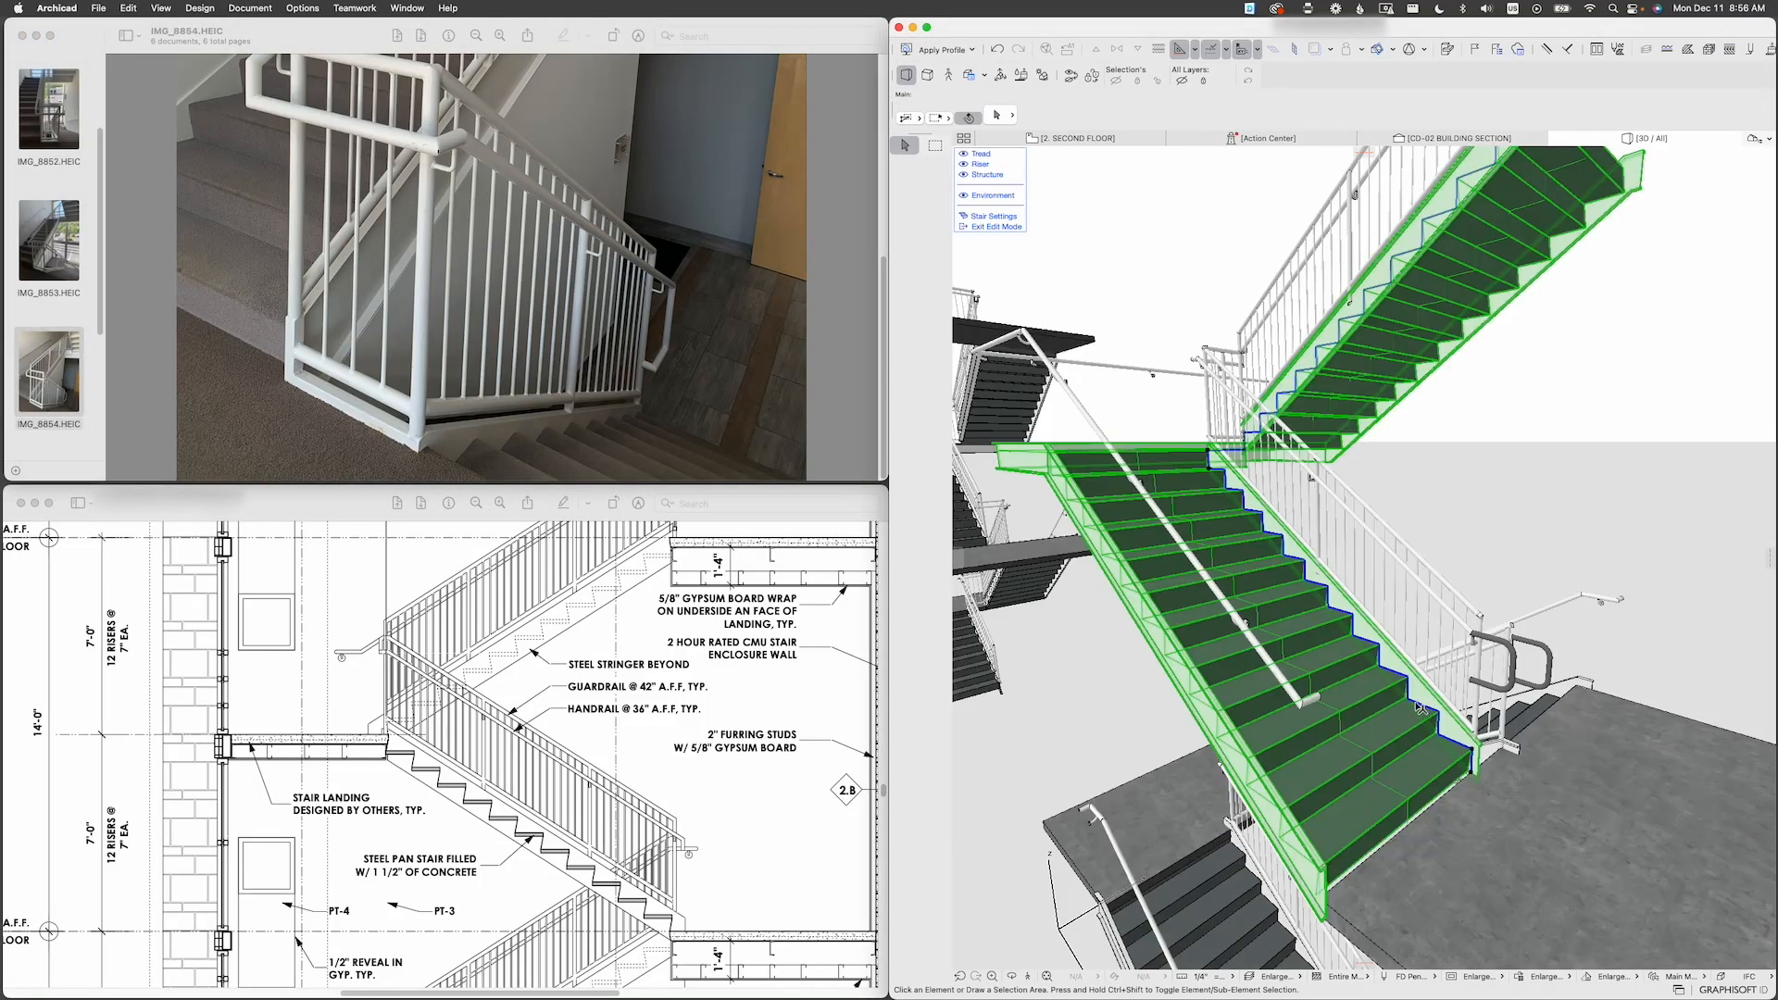
key(Escape)
key(Escape)
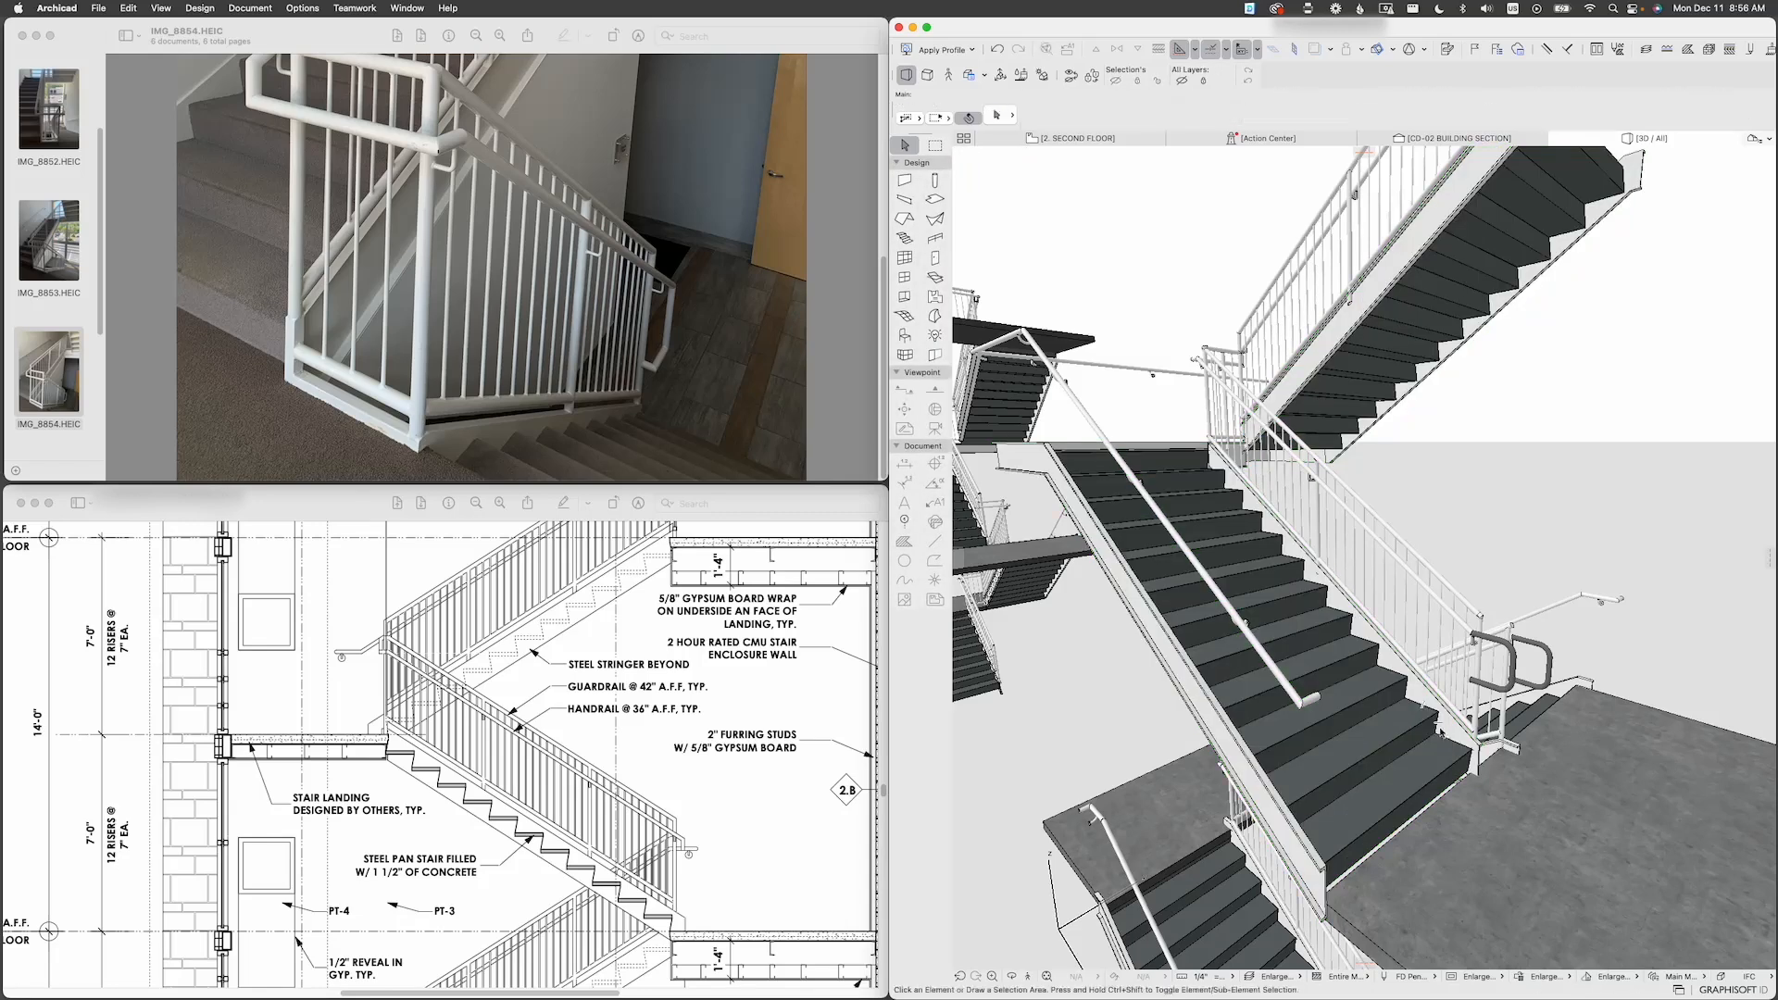
scroll(1438, 727, up, 8)
middle_drag(1441, 729, 1401, 639)
click(1400, 639)
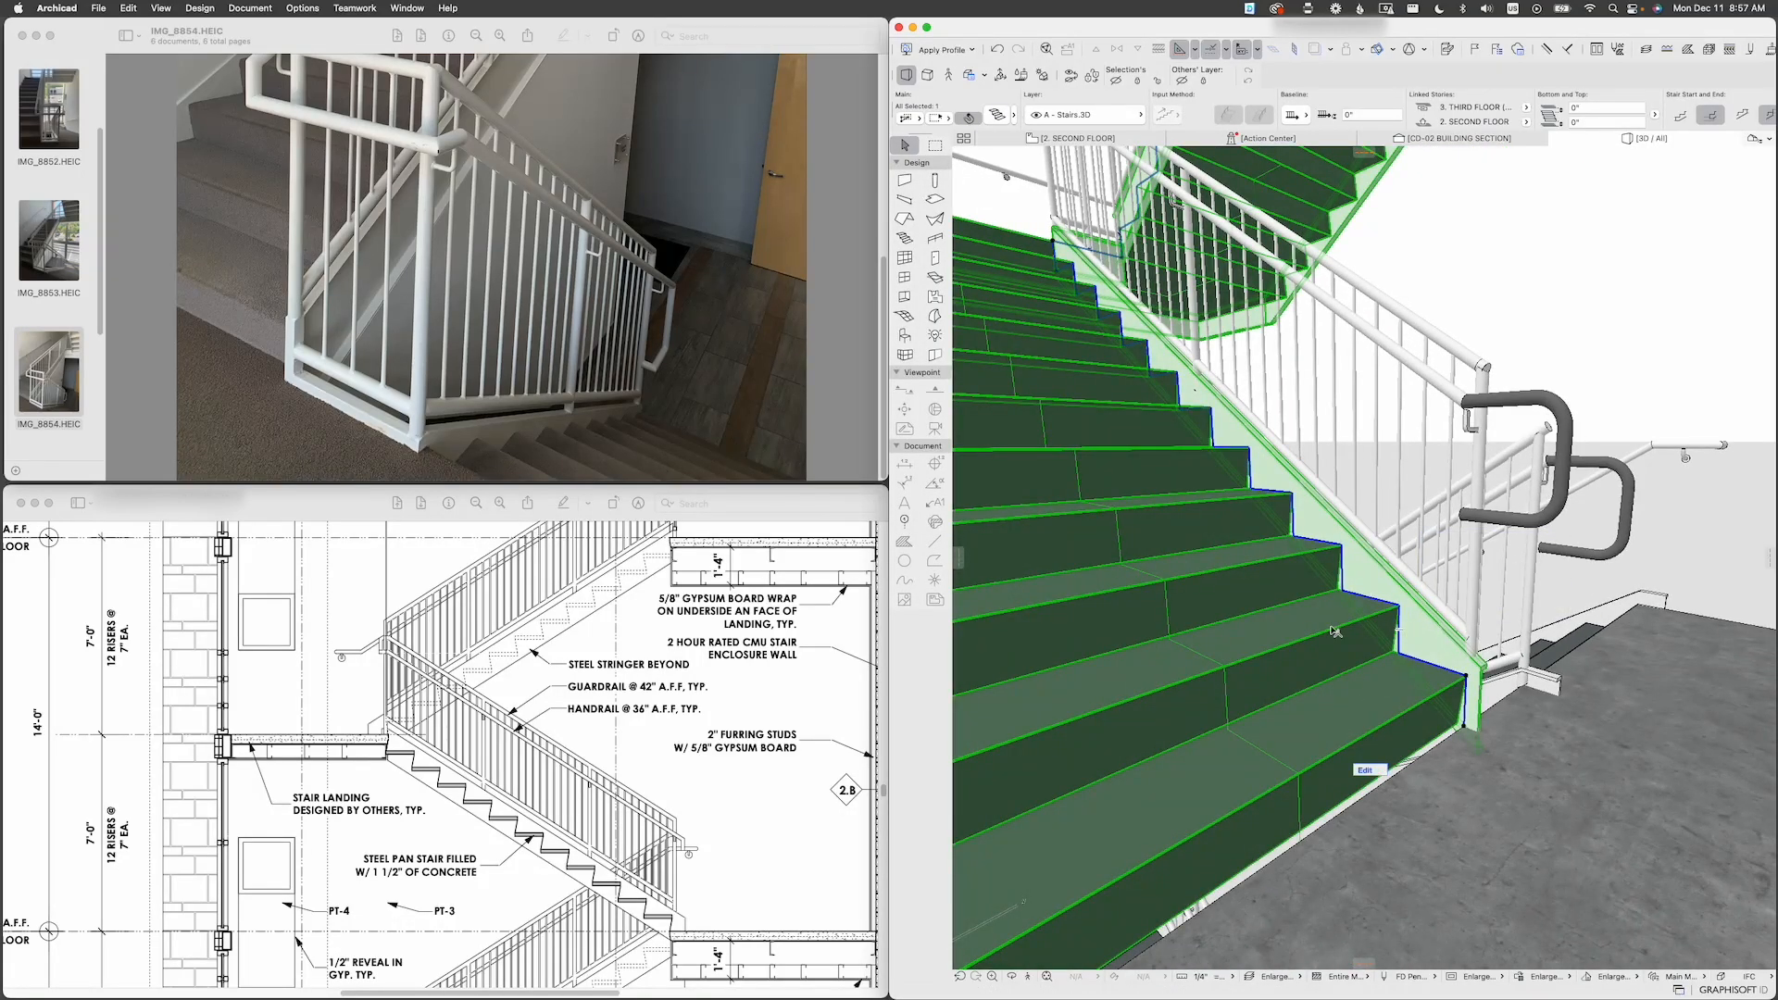
double_click(1388, 683)
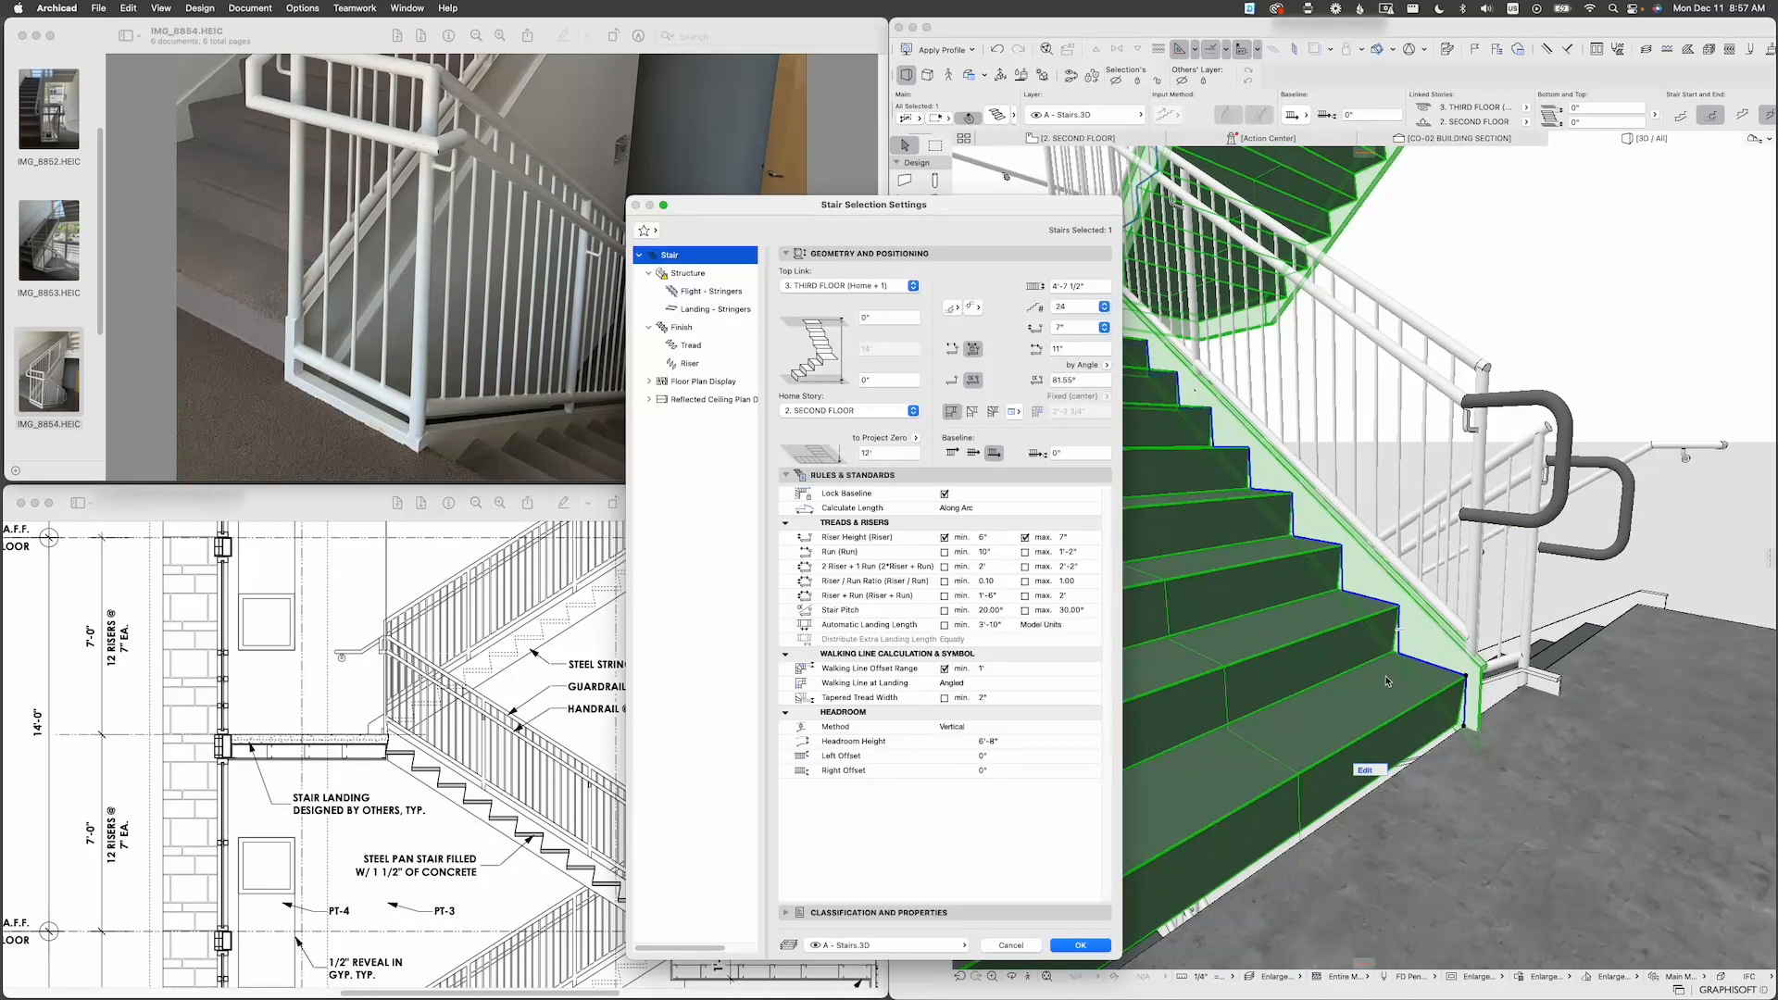
click(712, 292)
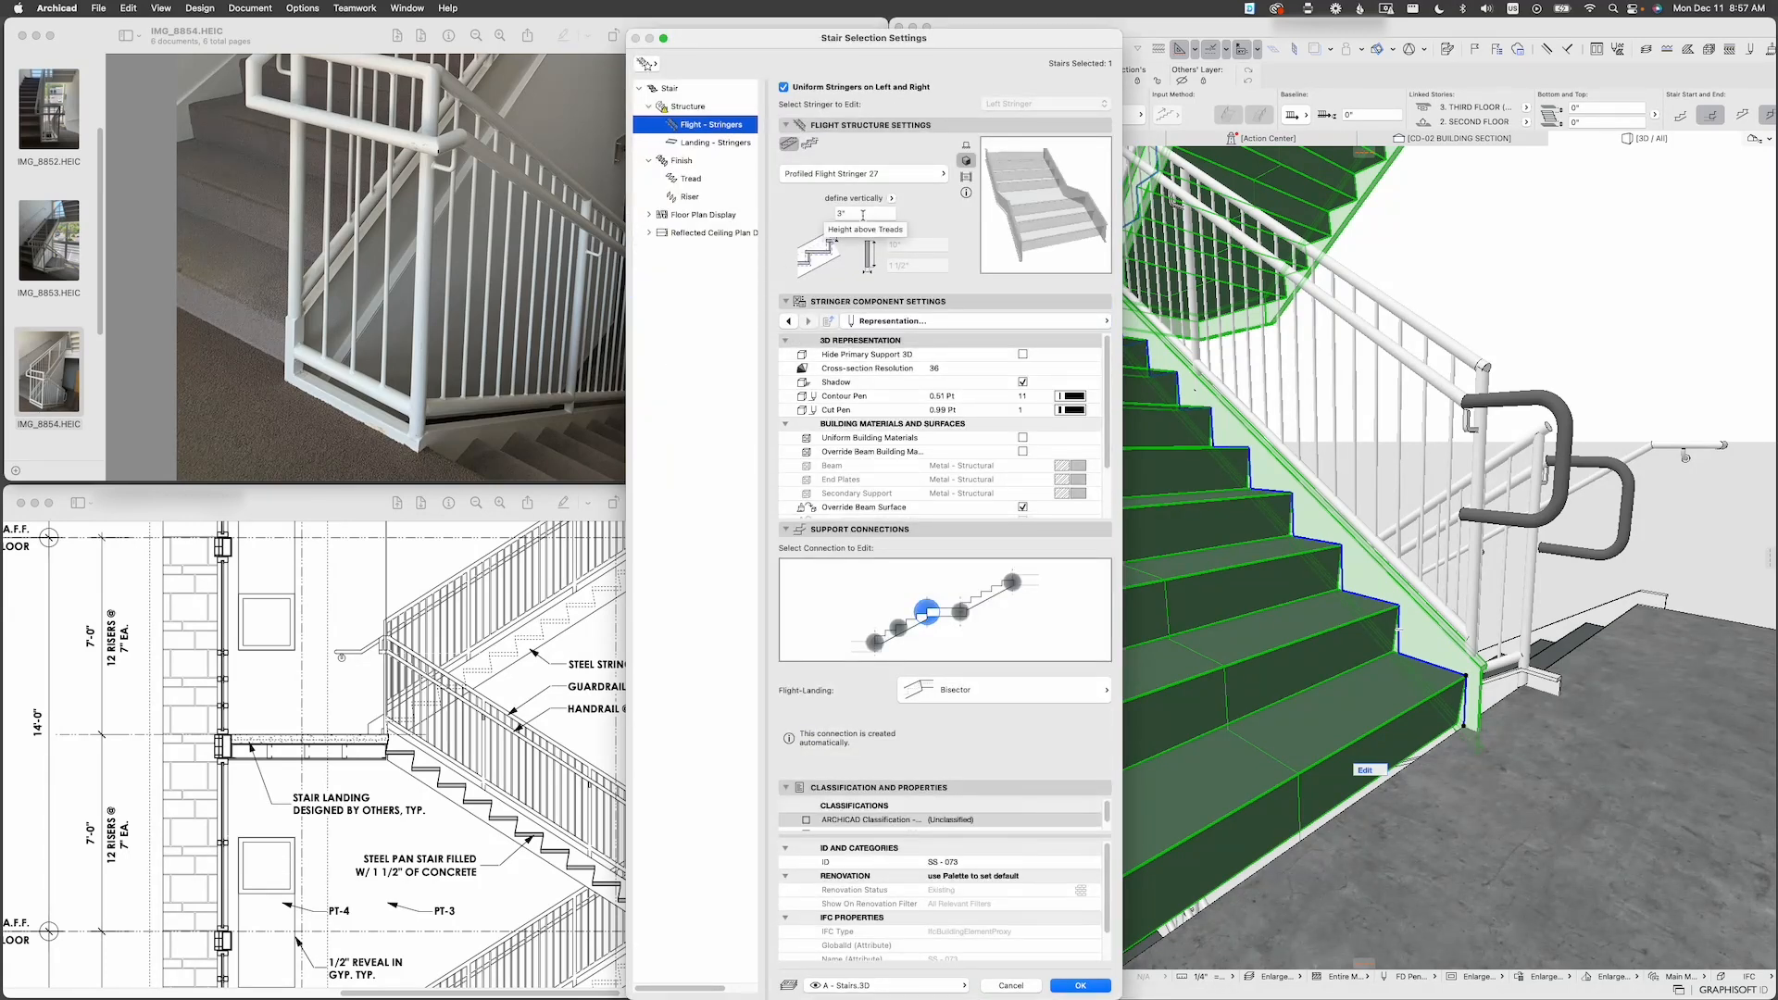
click(857, 215)
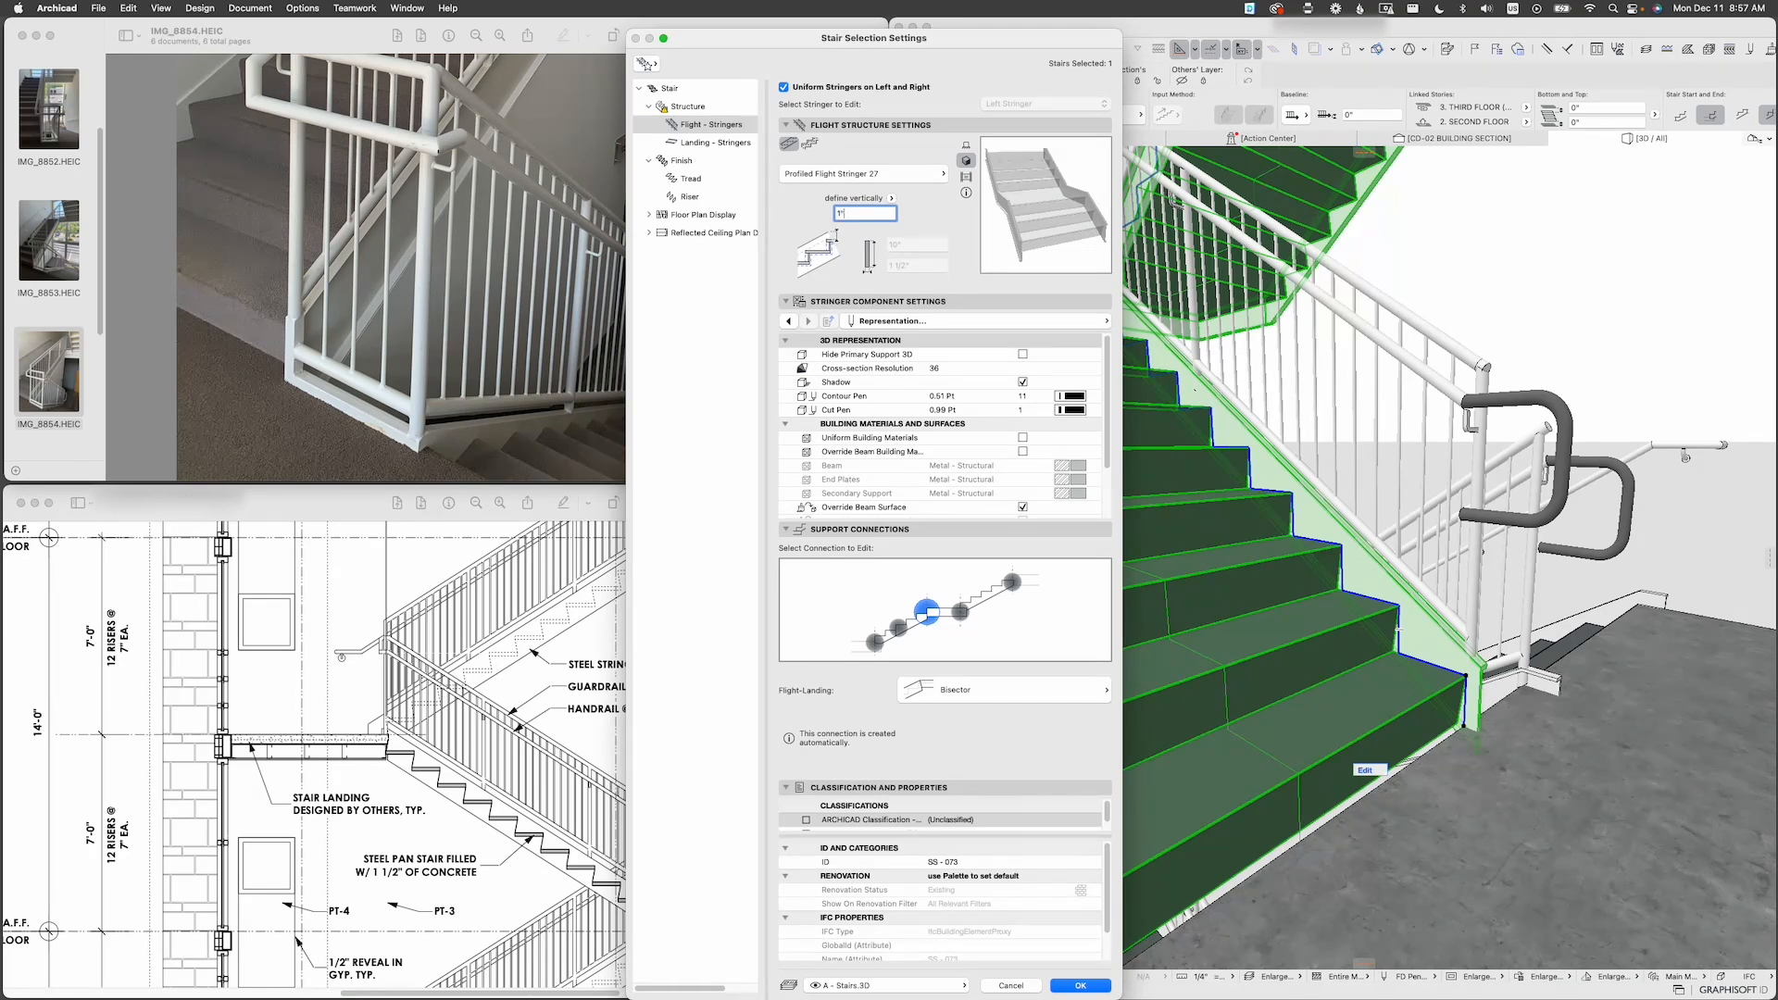
text(1)
key(Return)
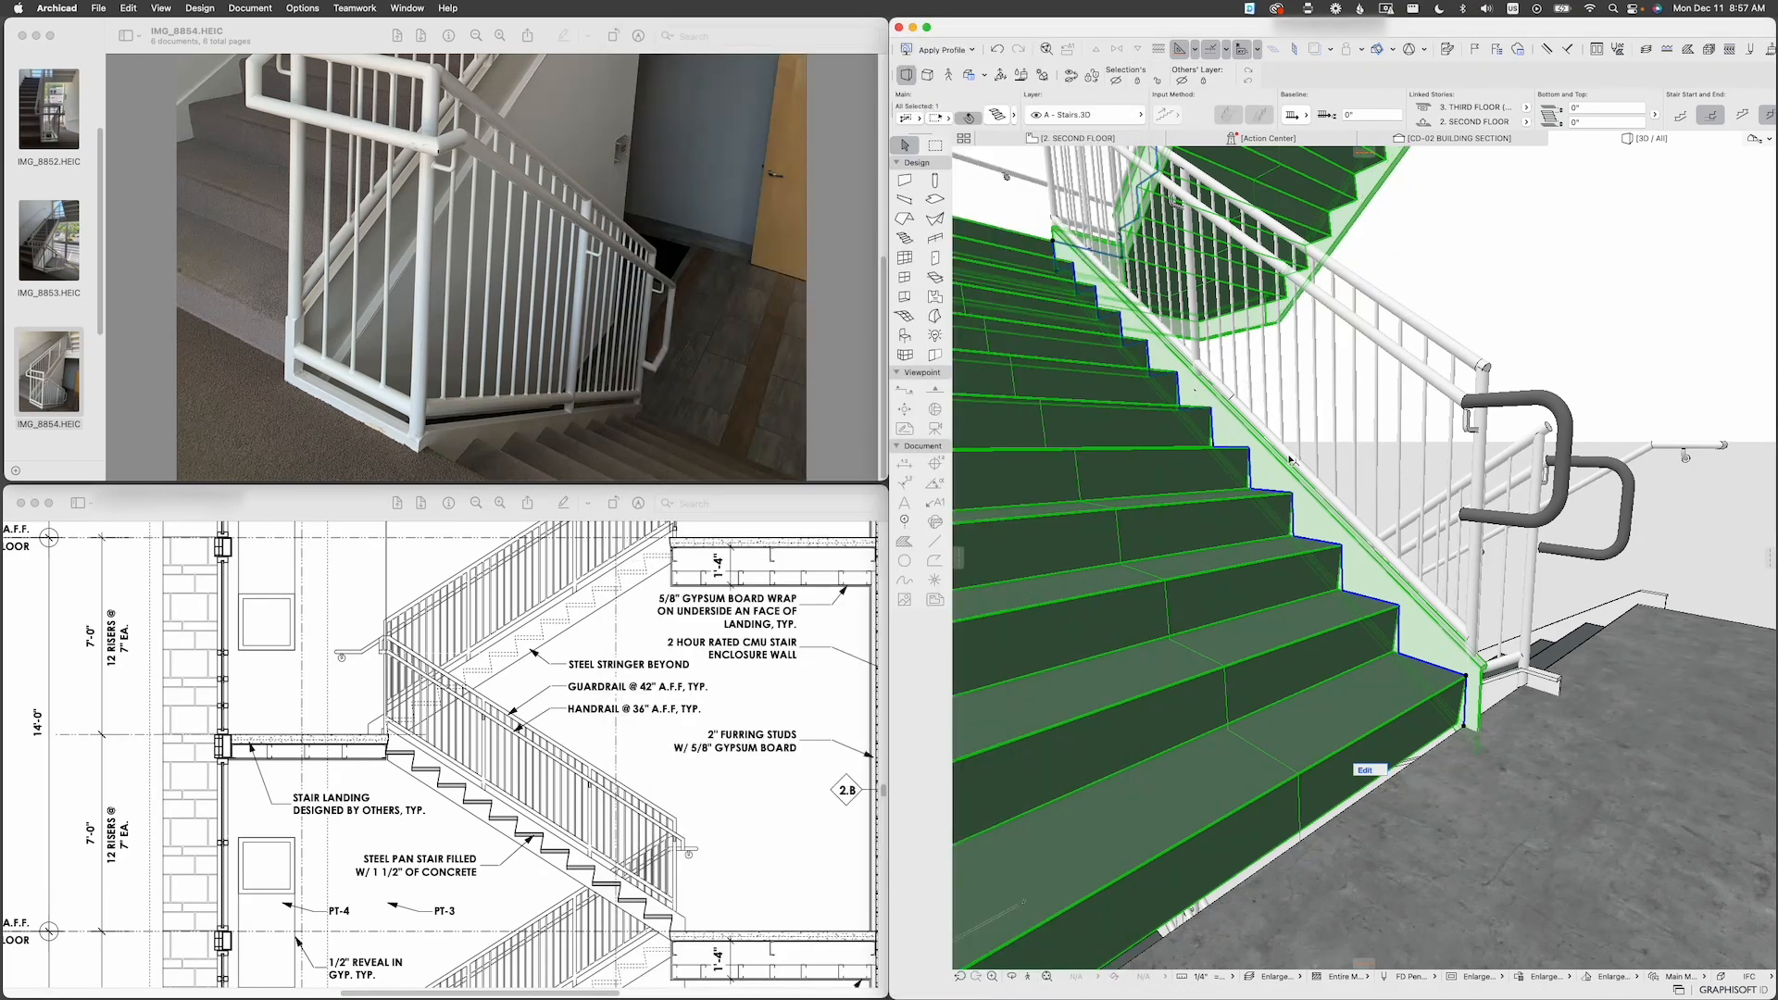
Step: Review the second-floor stair's flight stringer, landing stringer and overall structure settings
middle_drag(1291, 459, 1313, 490)
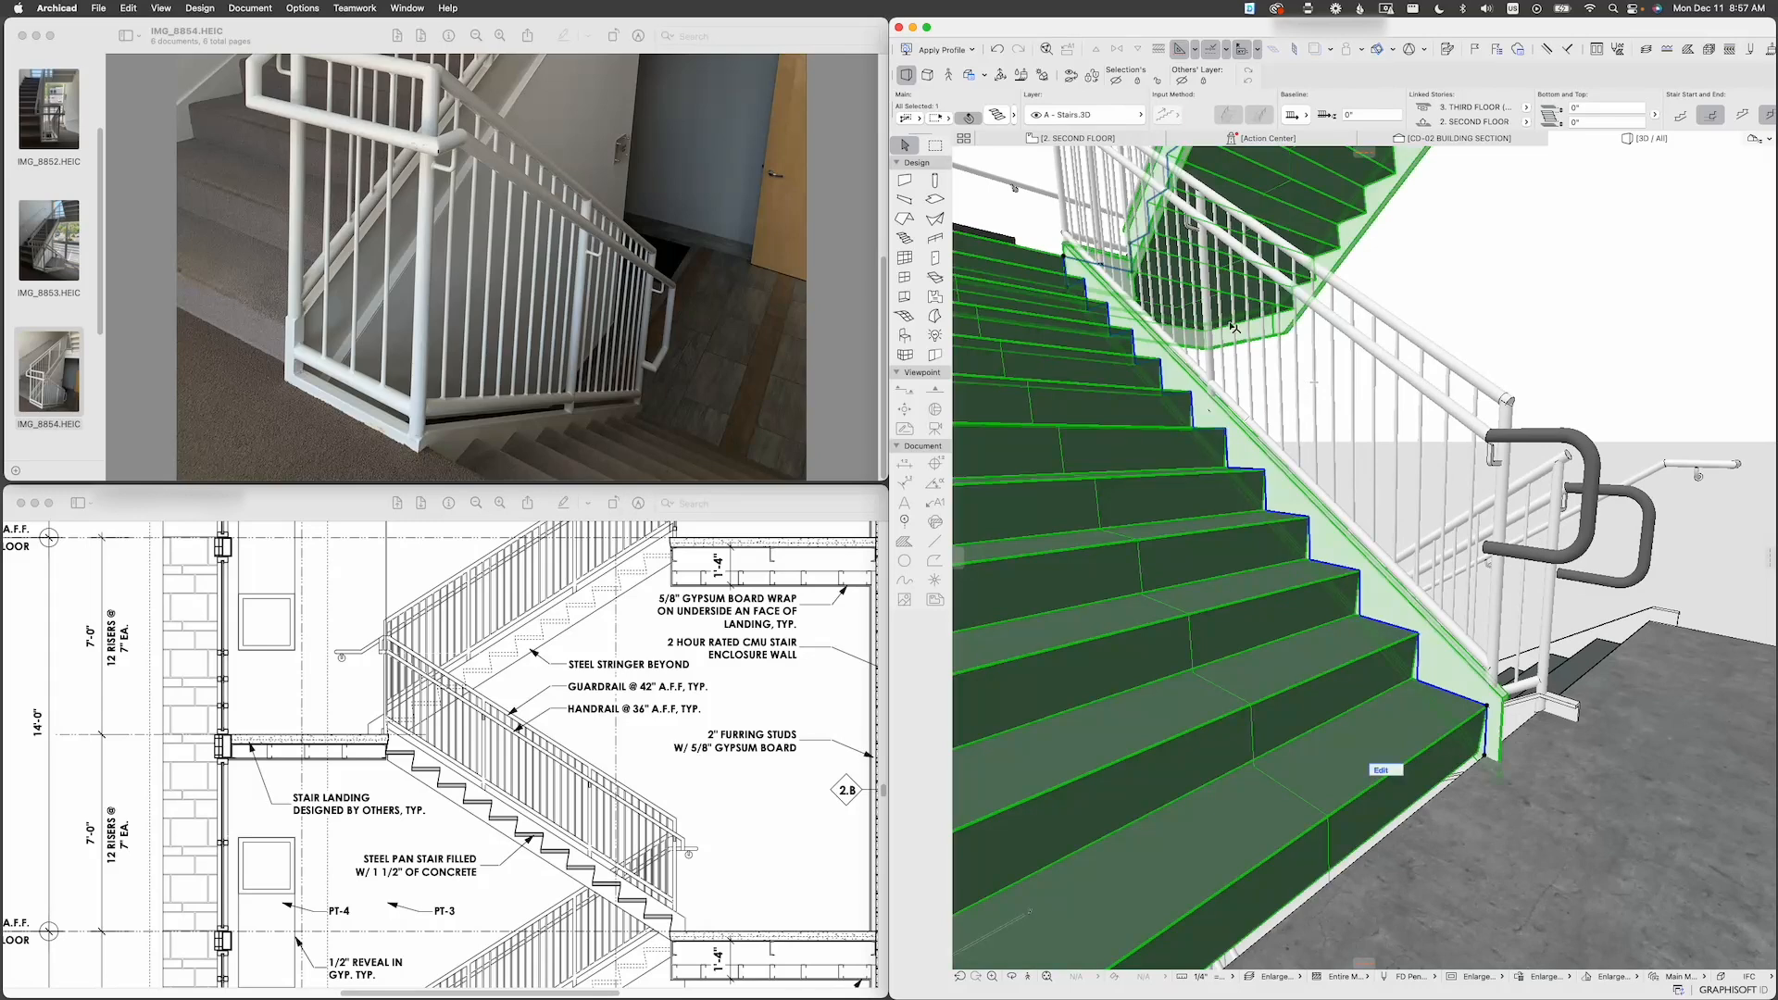
middle_drag(1232, 327, 1249, 372)
key(super+t)
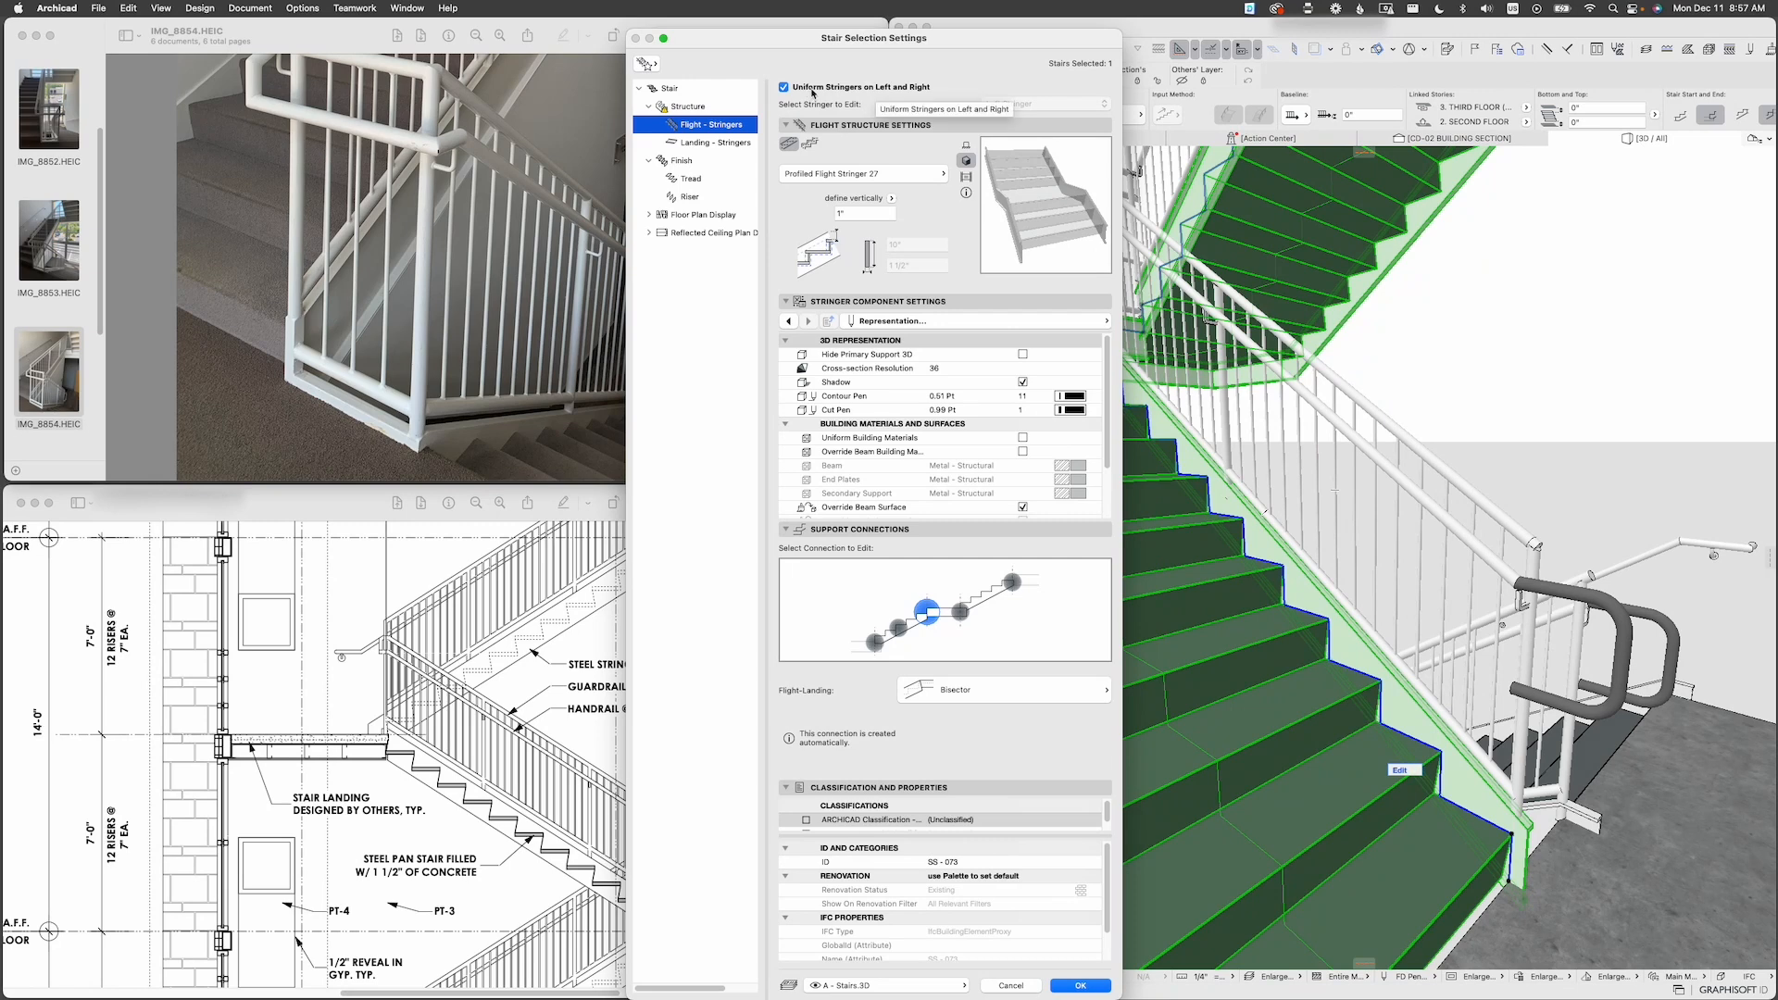
click(720, 145)
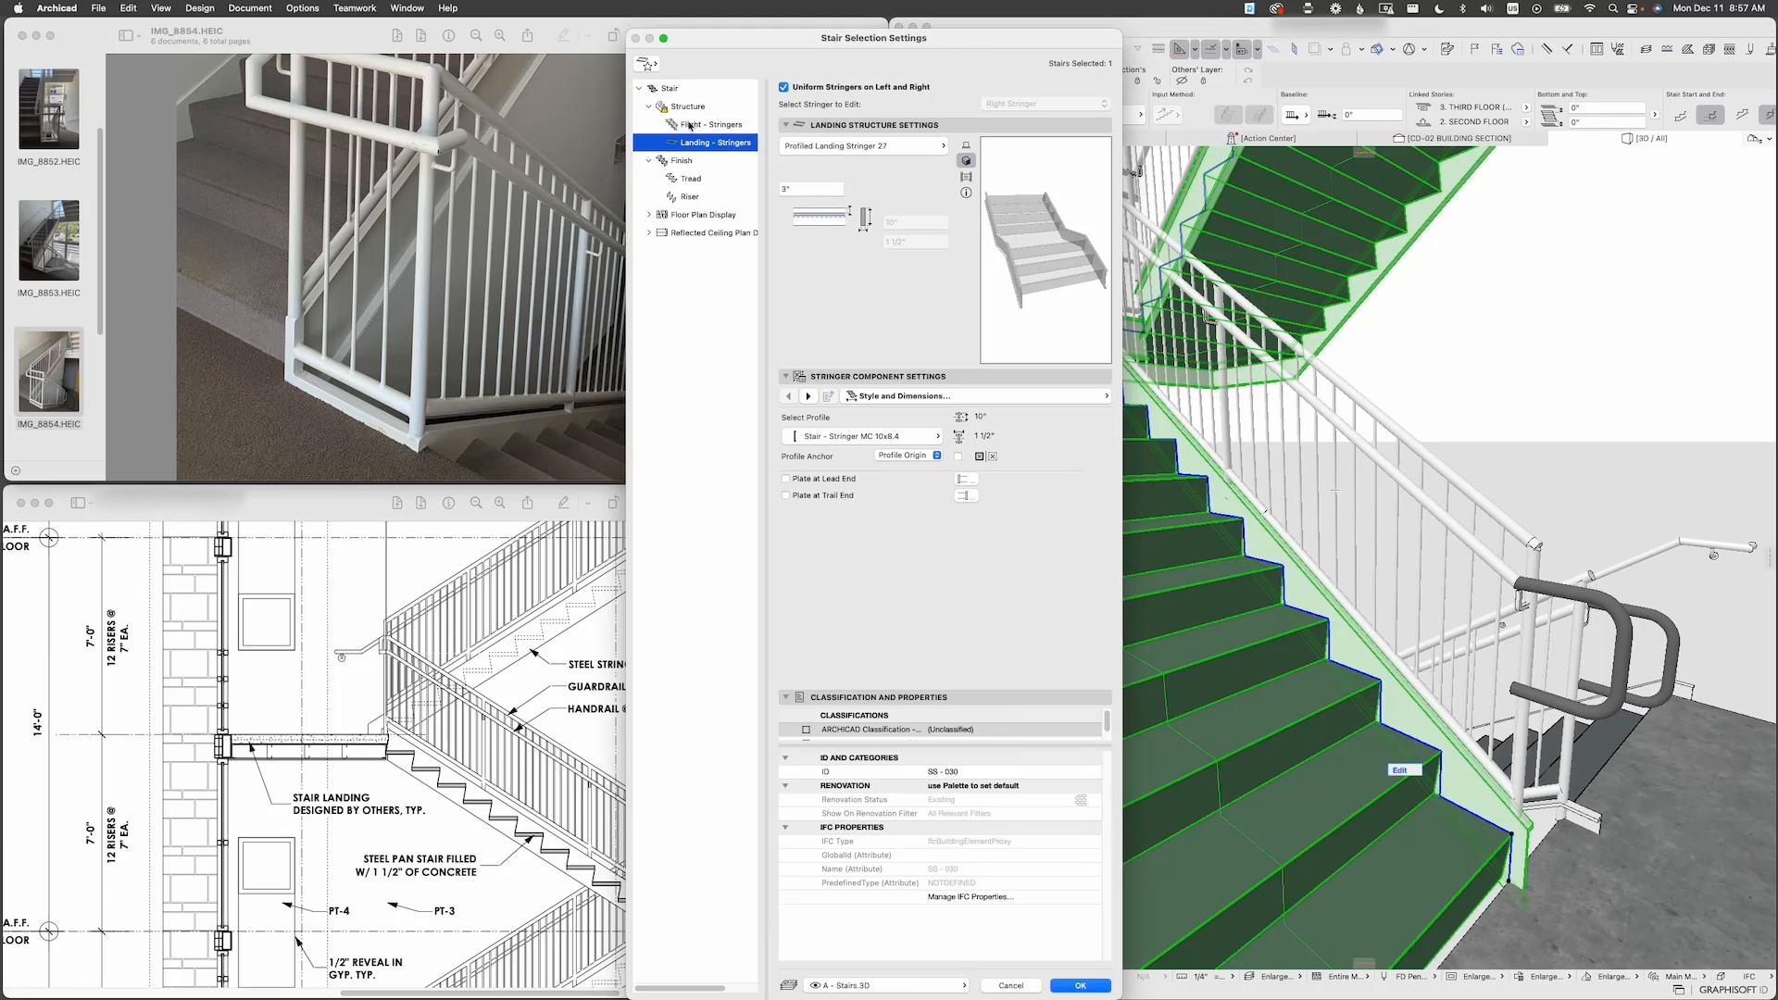
click(690, 125)
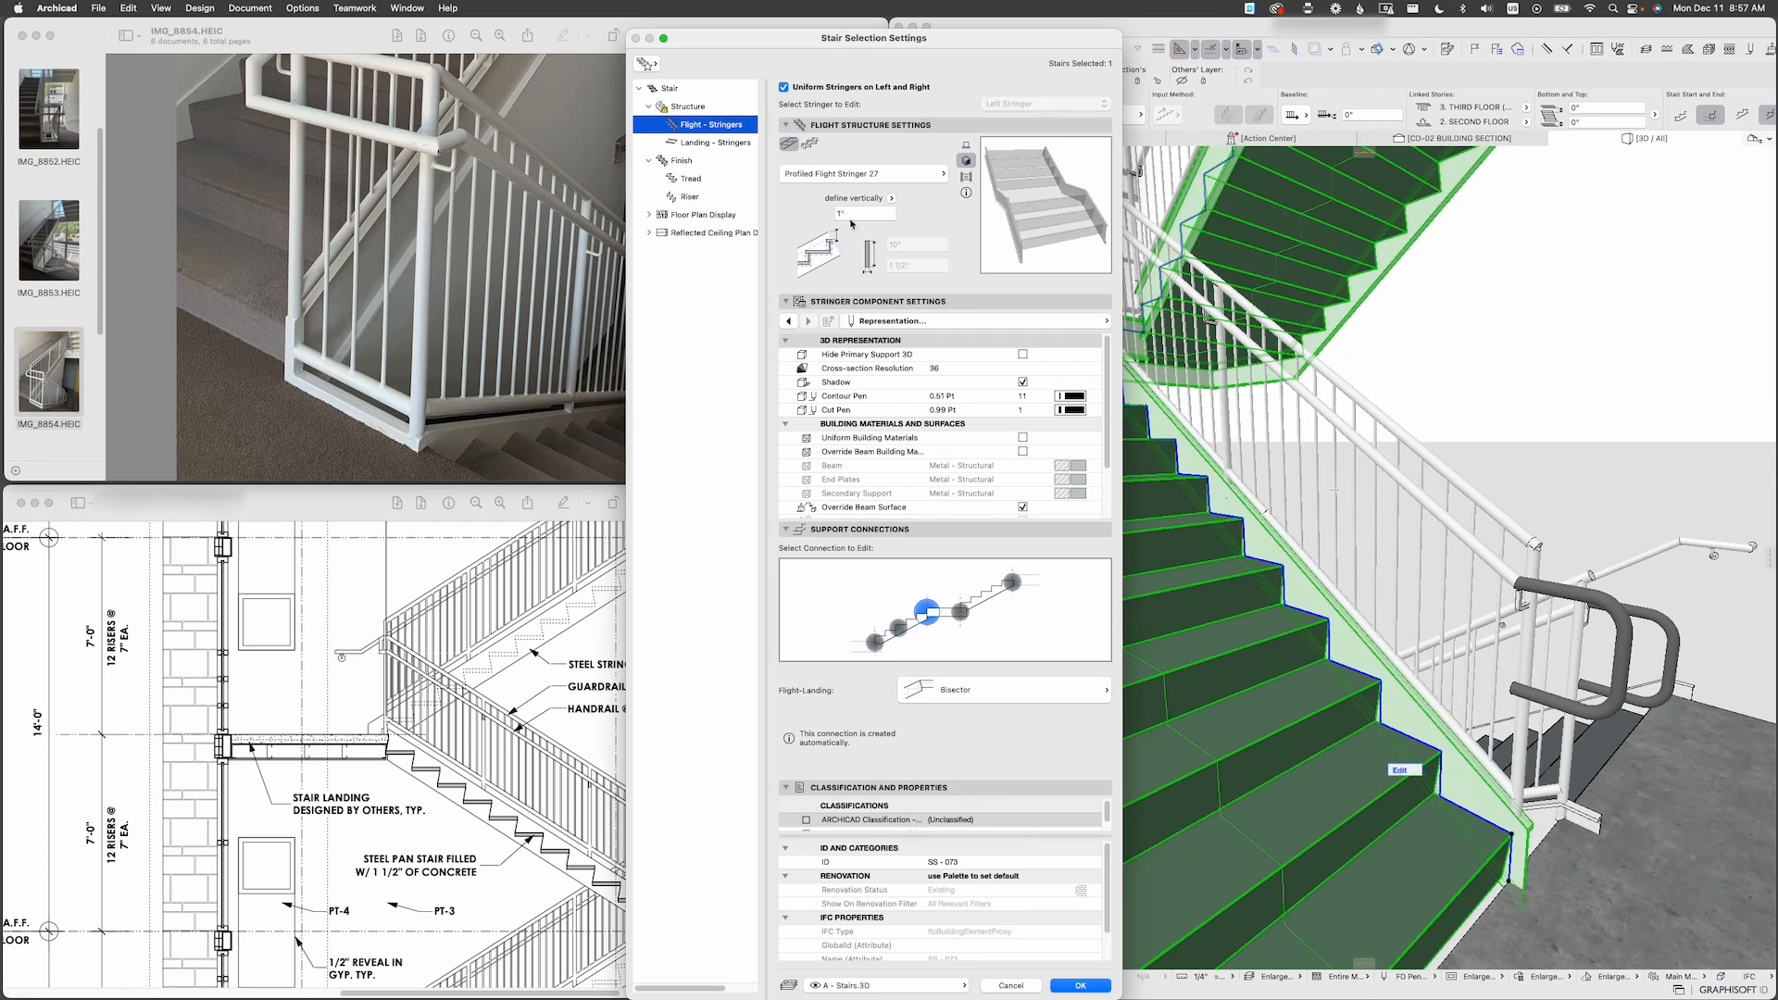
click(835, 214)
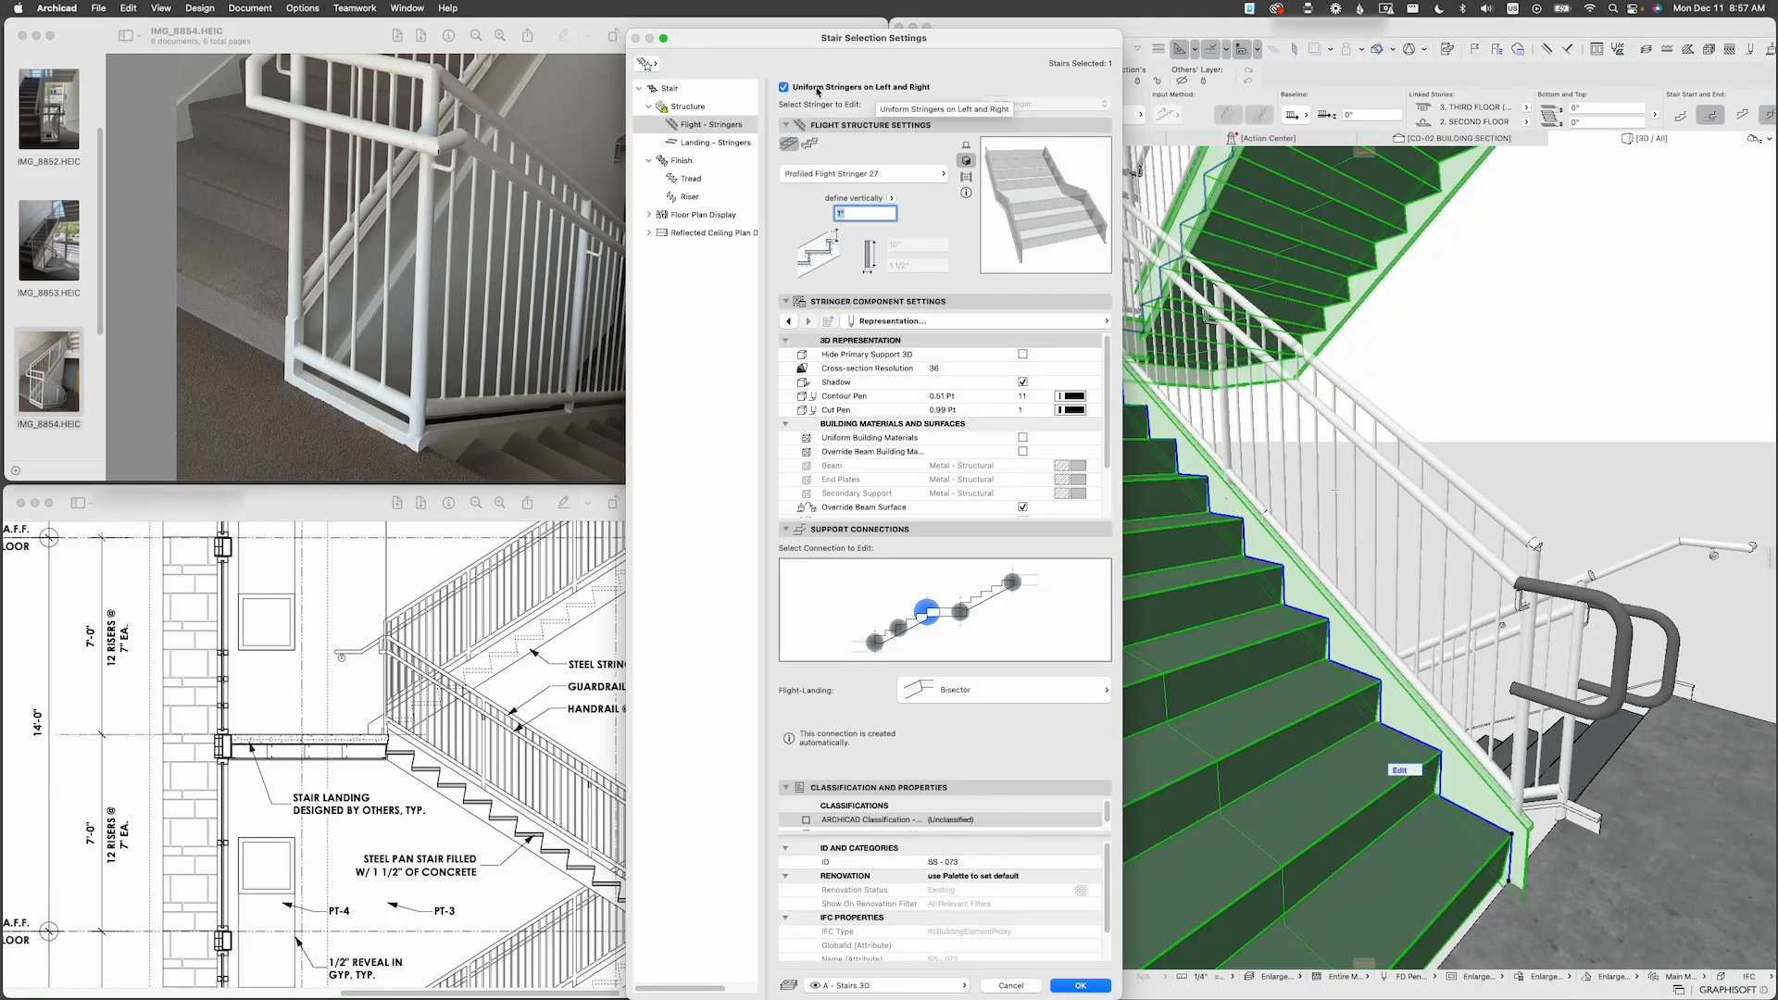
click(695, 108)
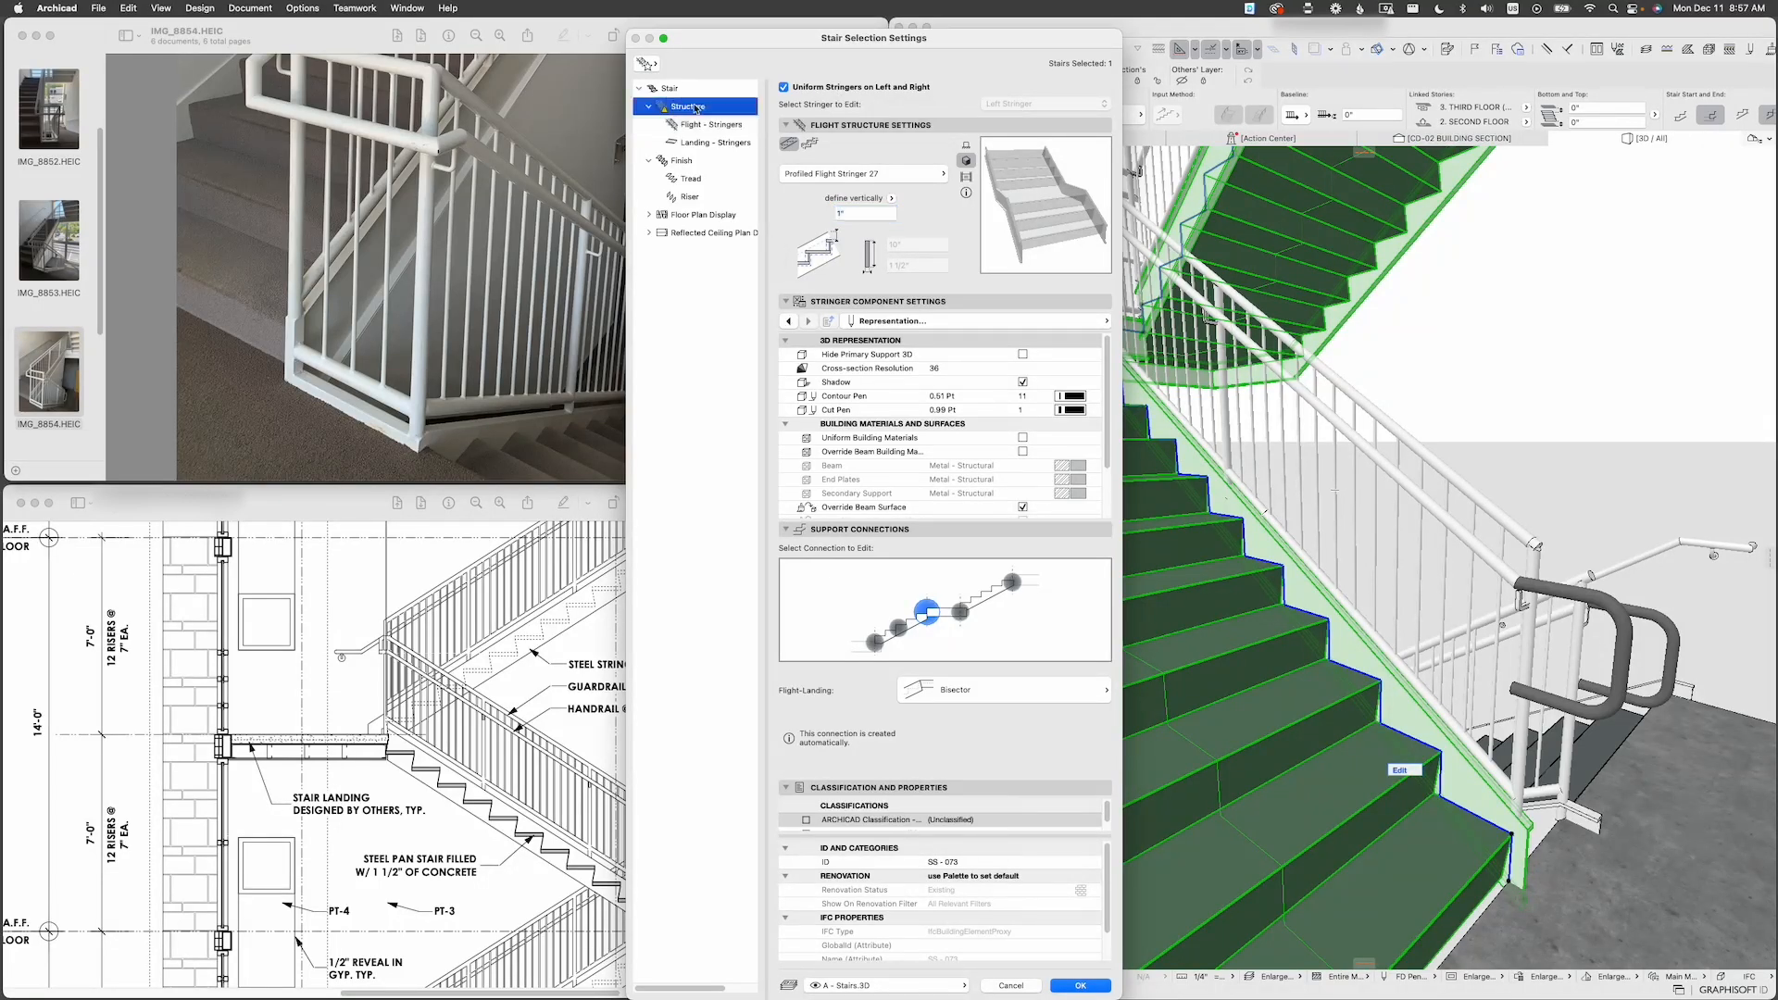
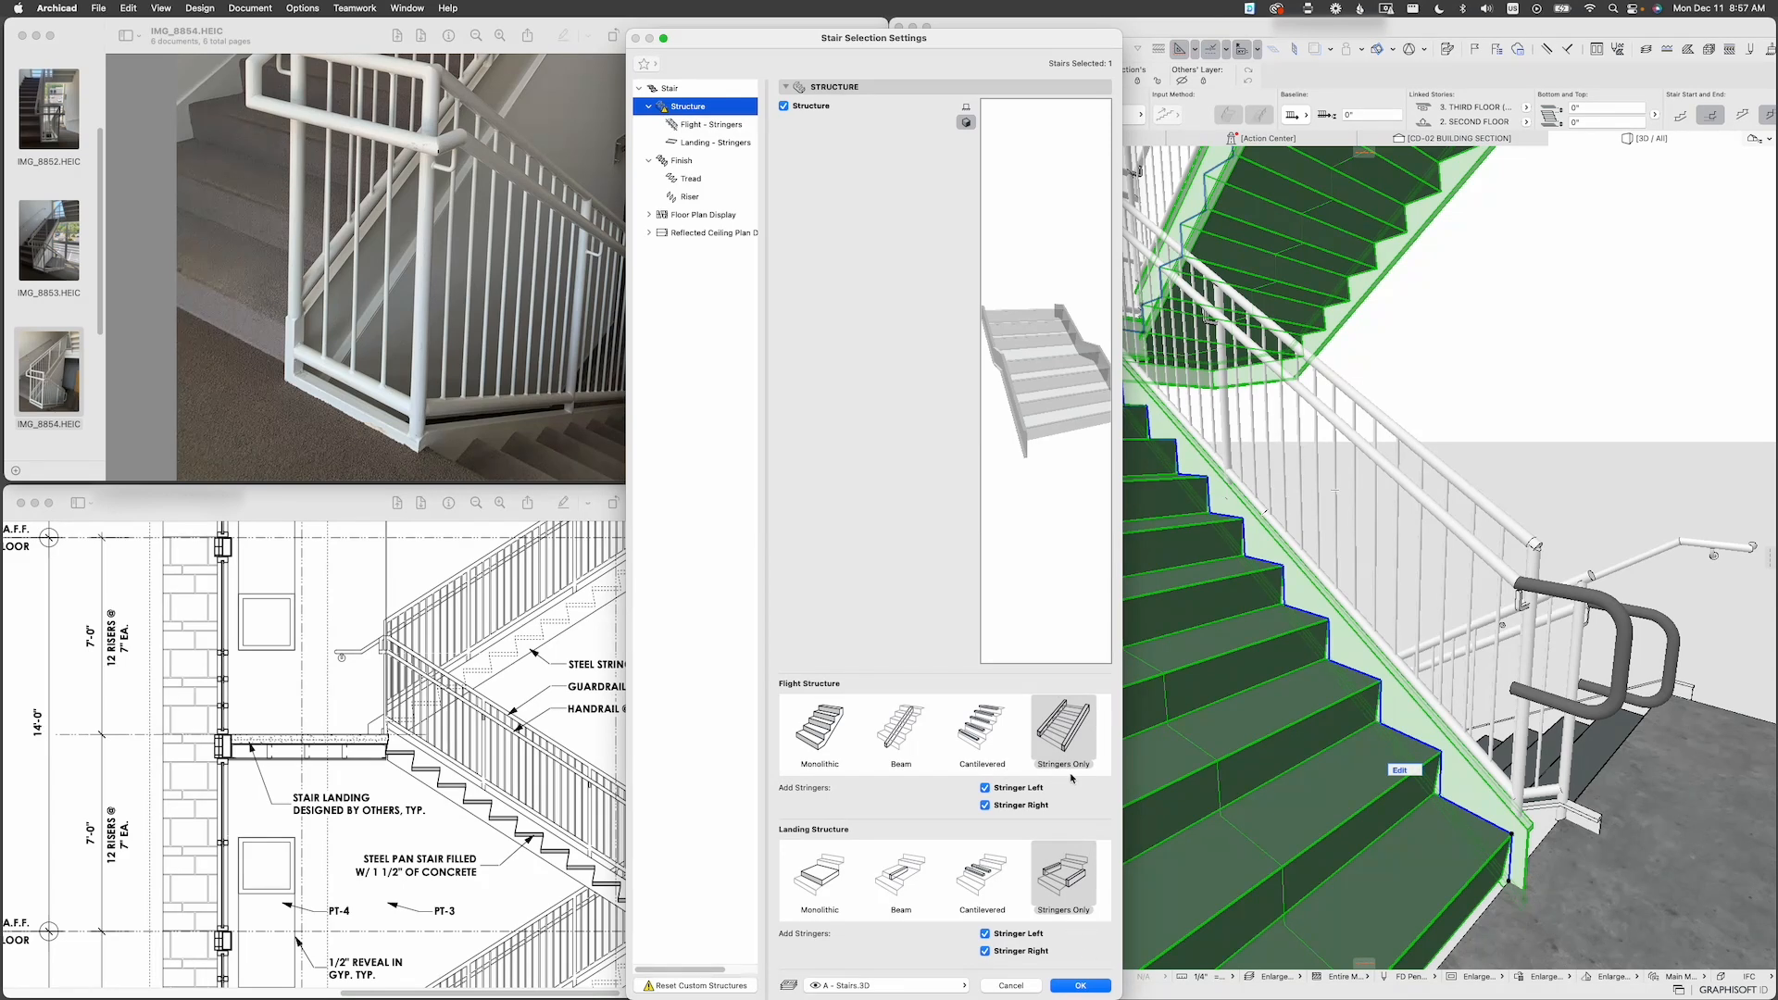
click(709, 126)
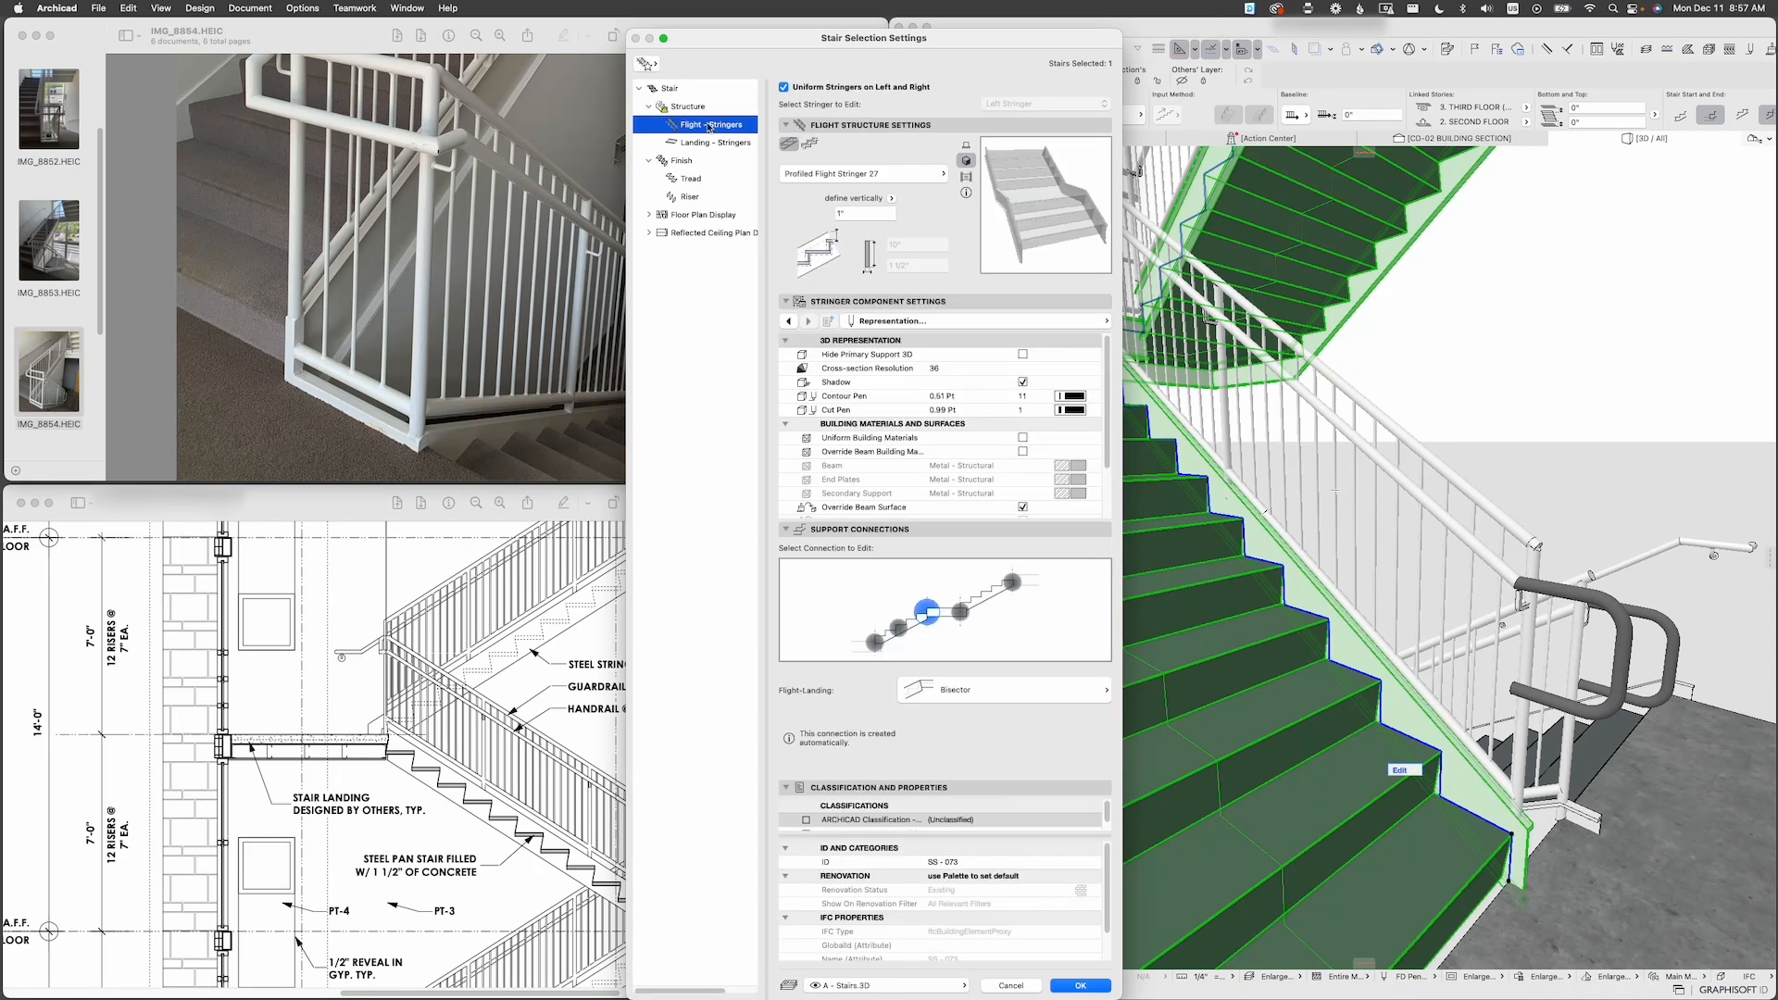
click(905, 304)
click(904, 321)
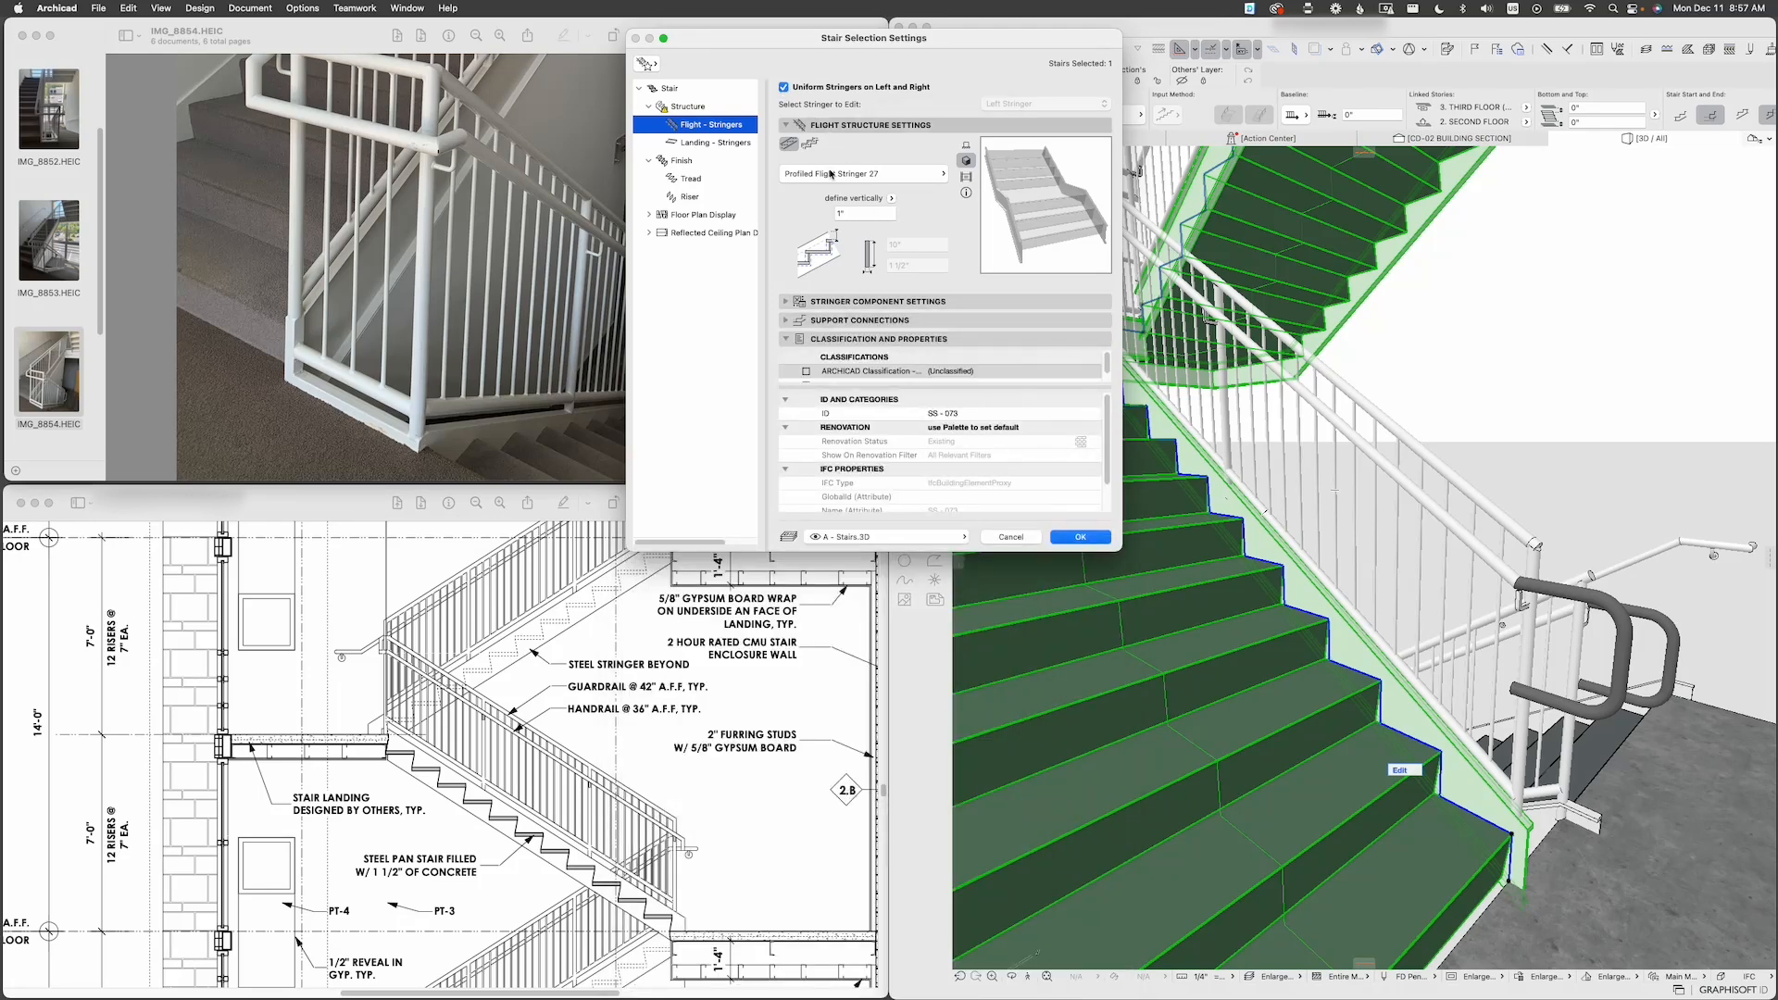
click(1104, 541)
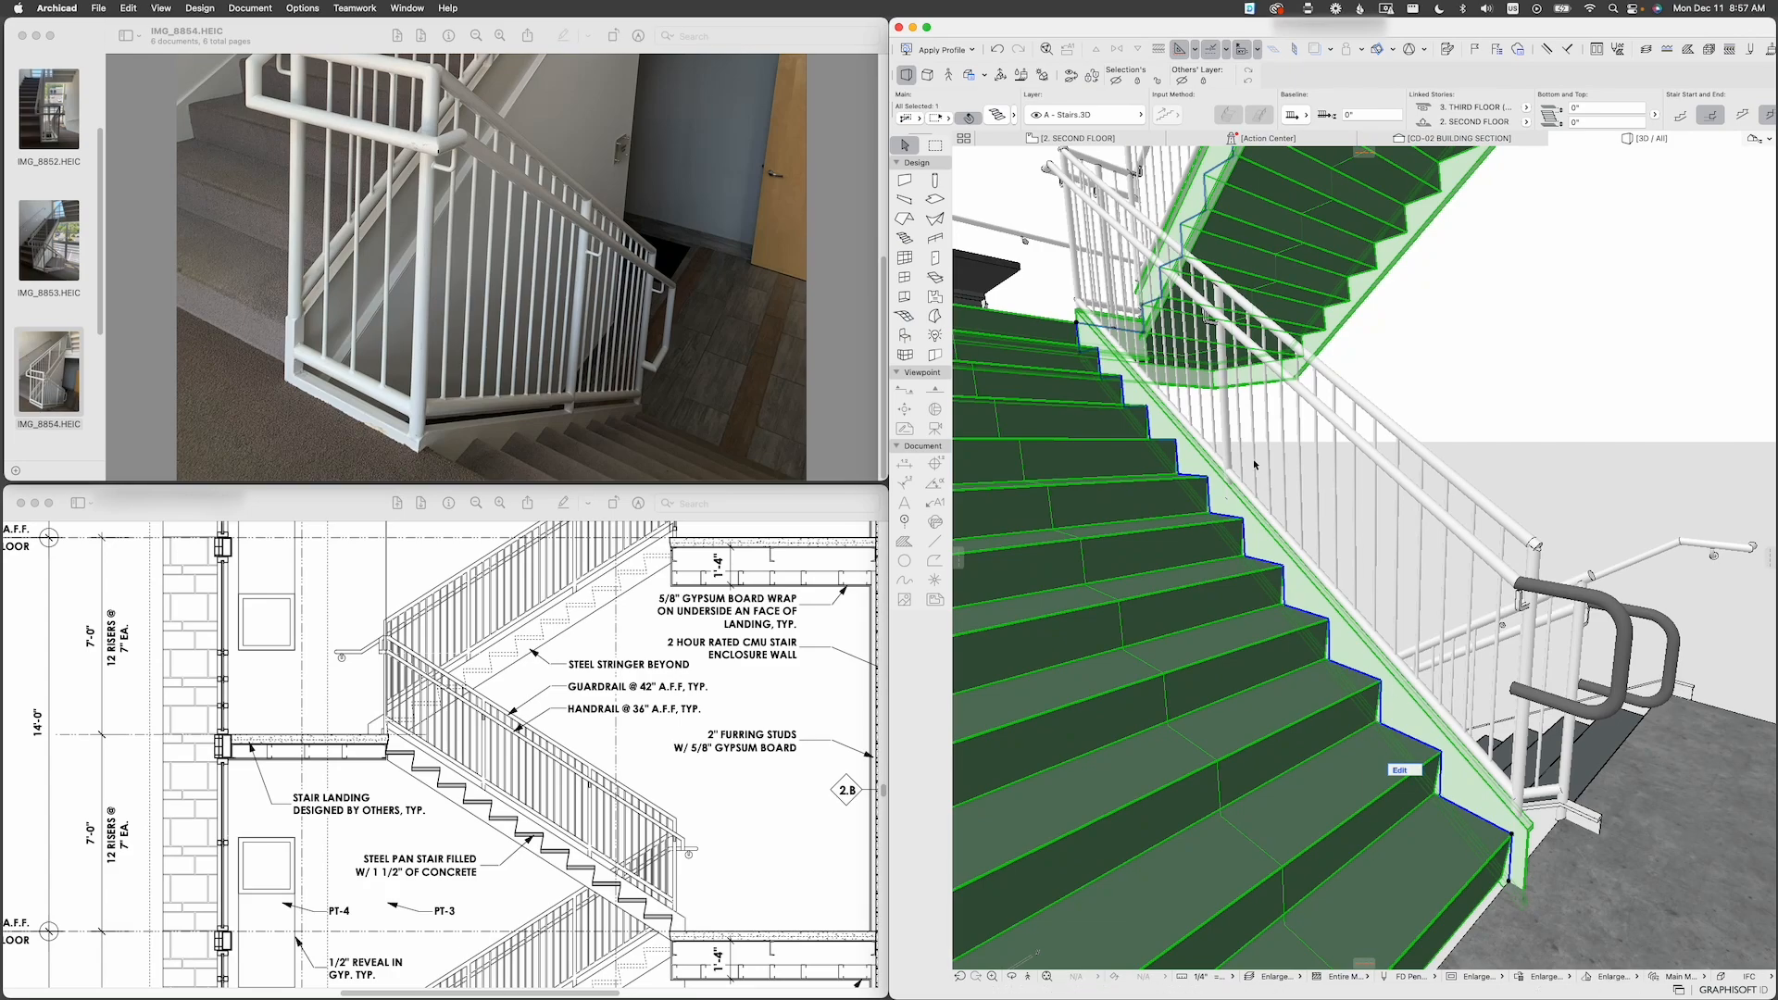
Step: Check the height above treads of the lower flight's right-side stringer in stair edit mode, then leave edit mode
shift+middle_drag(1258, 464, 1429, 530)
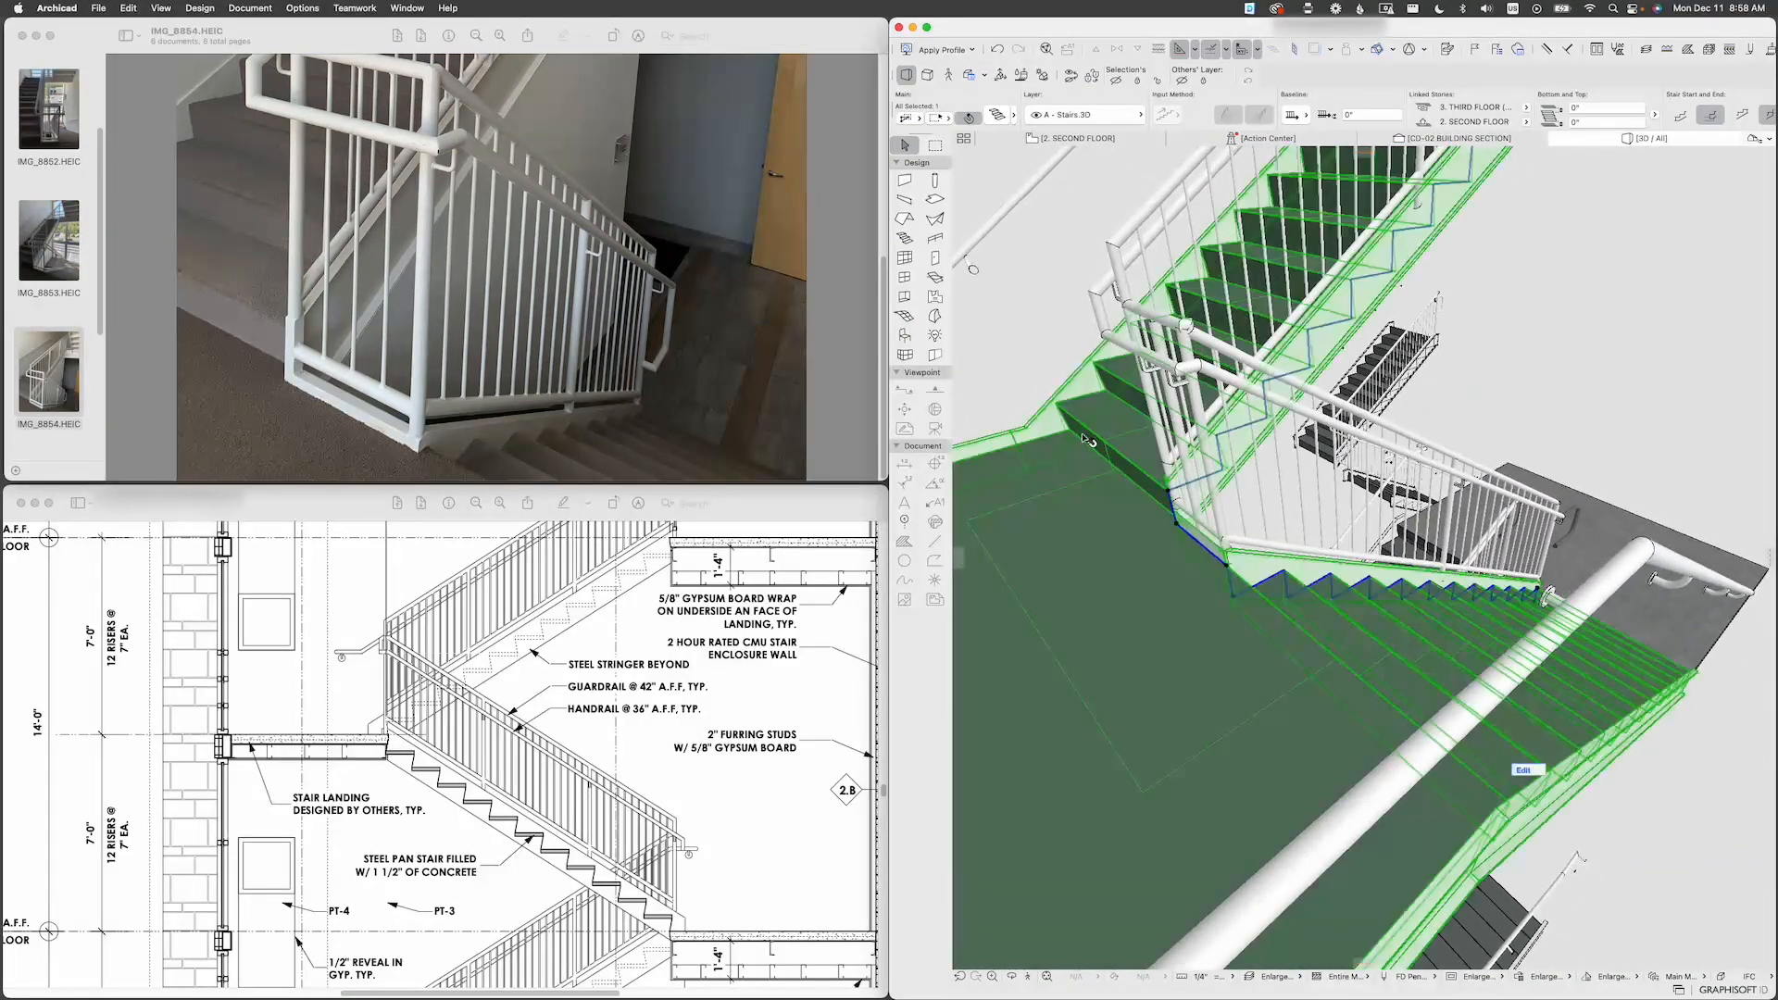
scroll(1063, 414, up, 5)
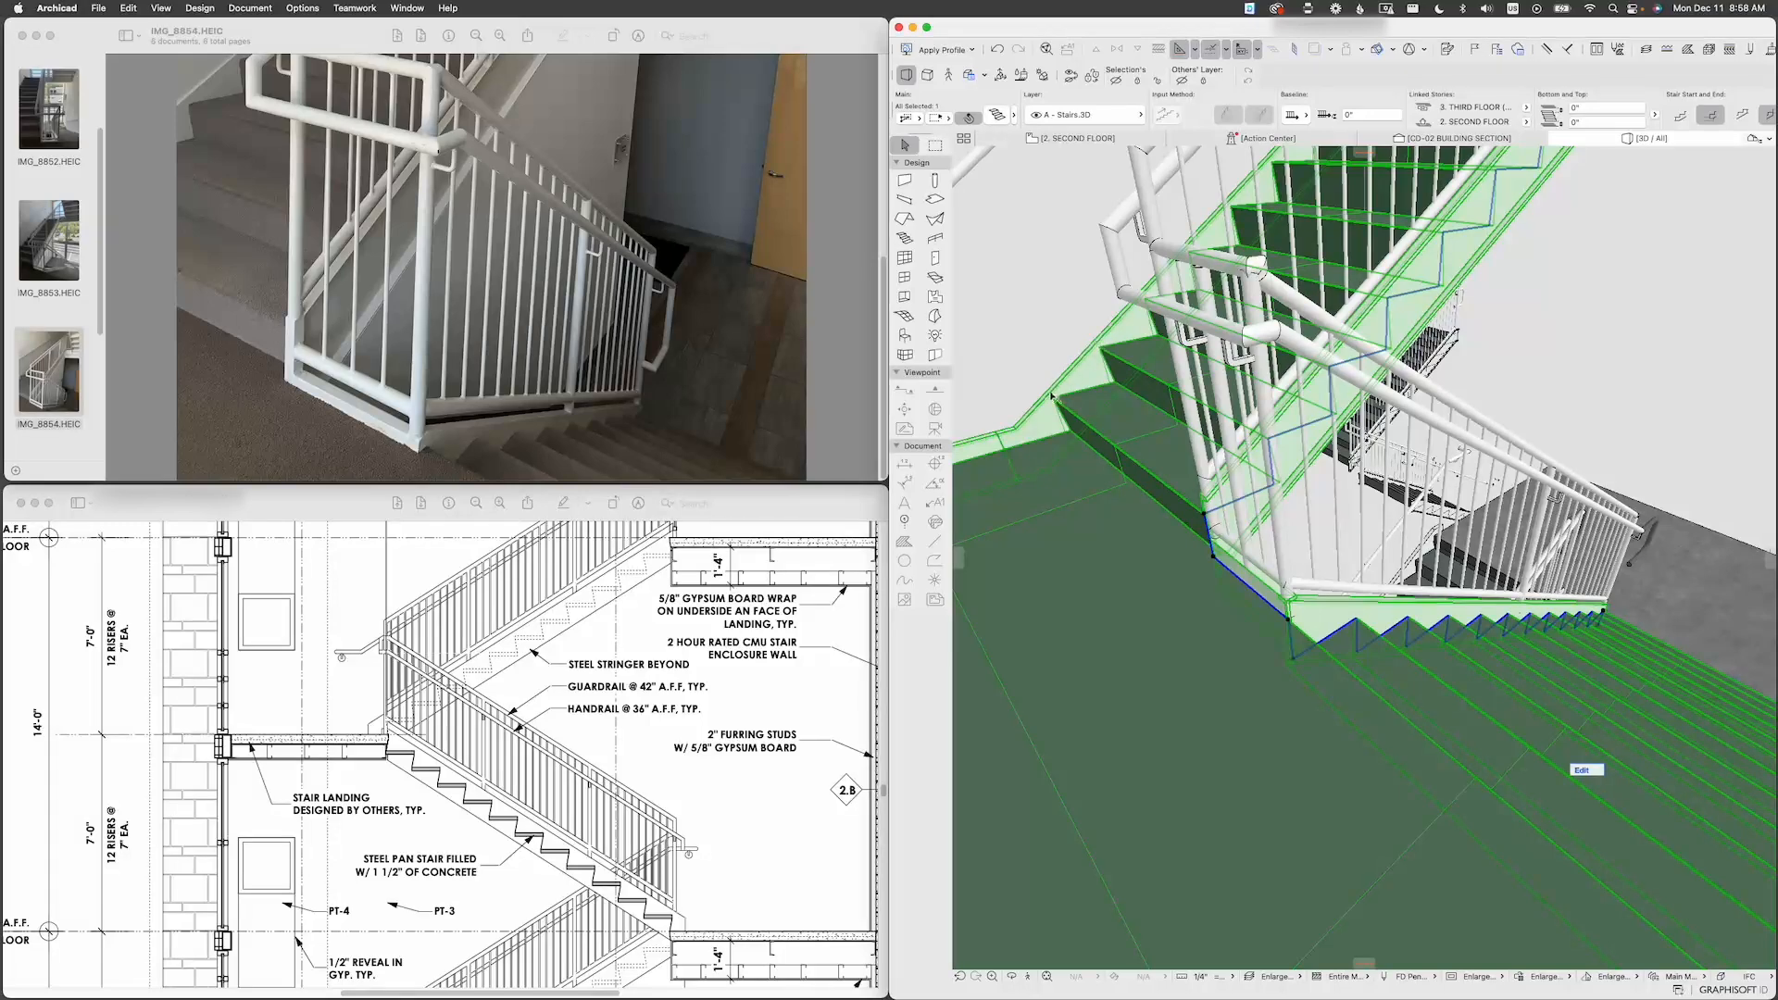
click(1582, 771)
click(1383, 615)
double_click(1408, 639)
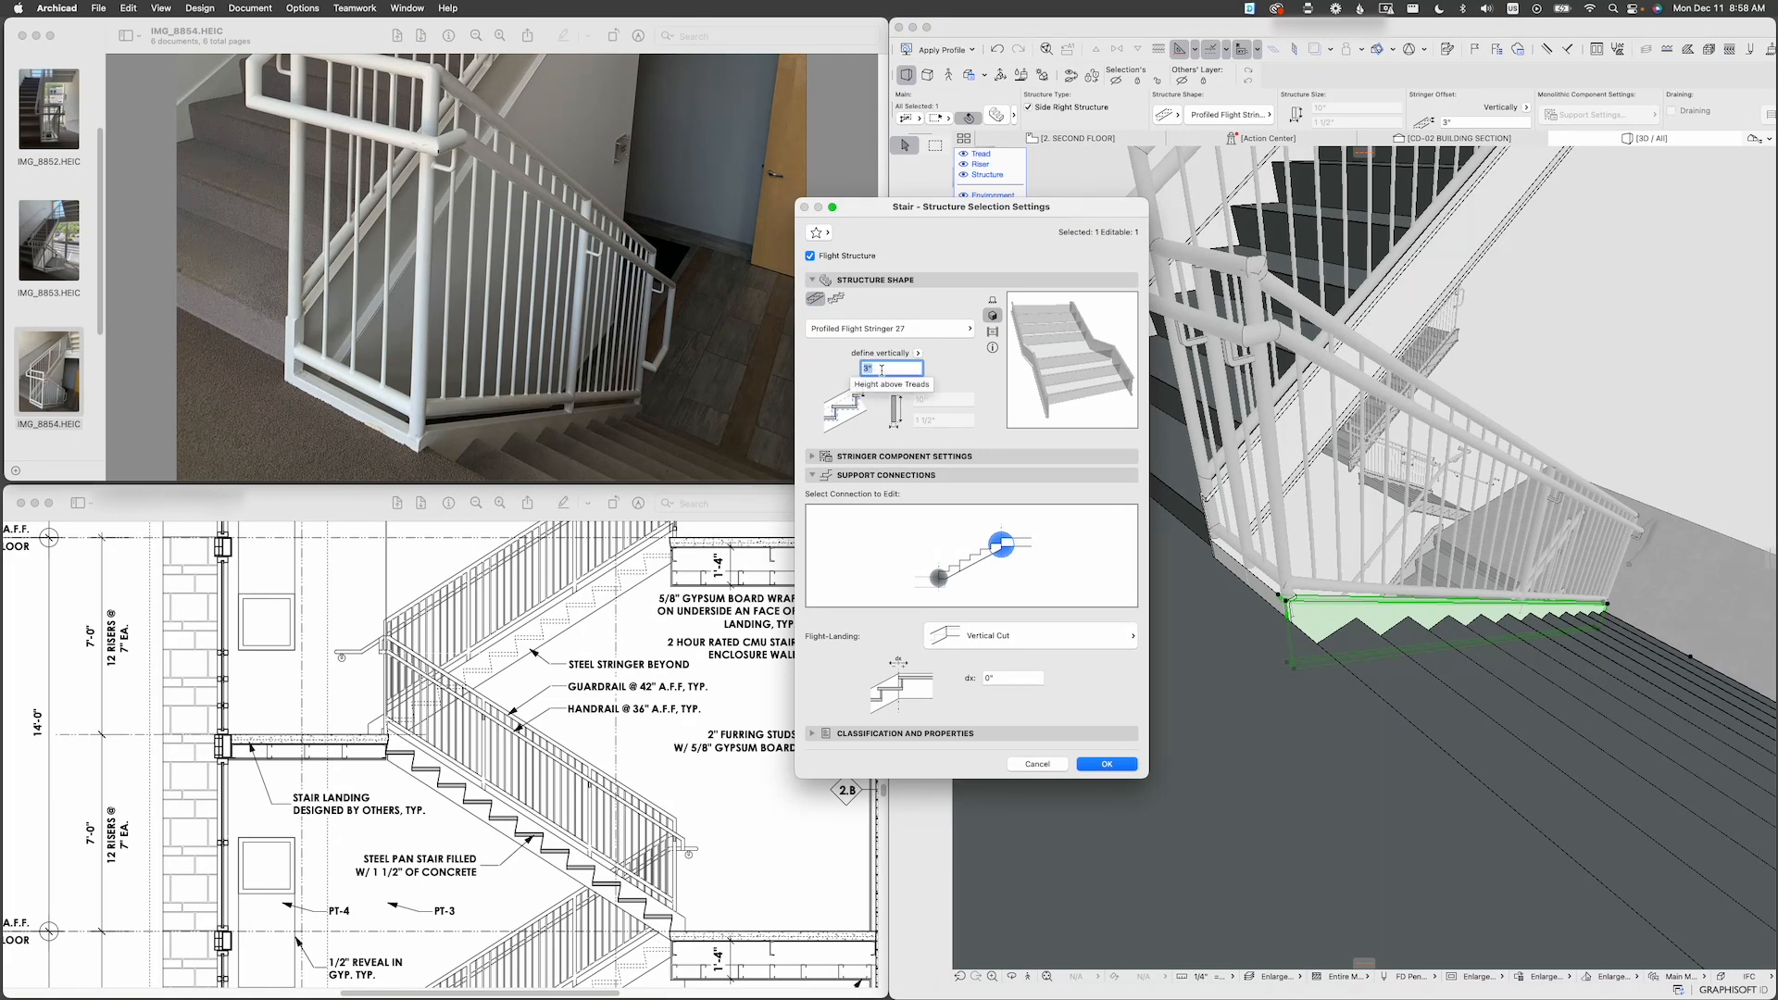
key(Return)
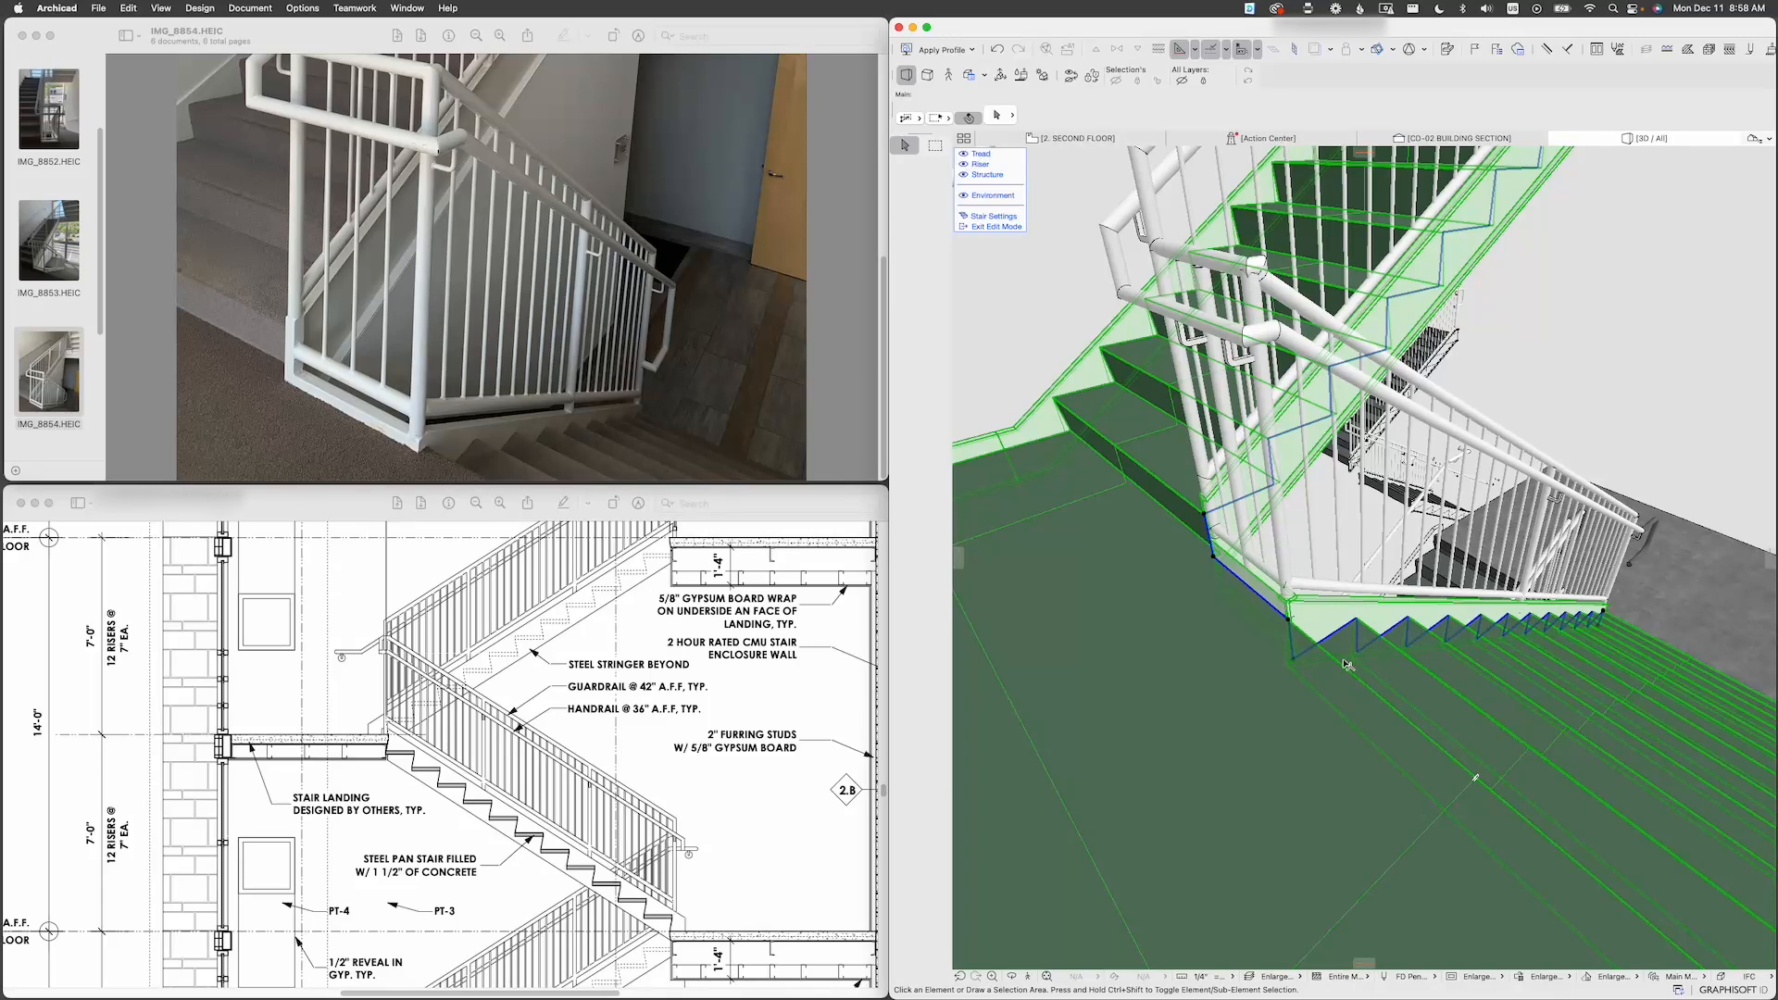
key(Escape)
Step: Reset the custom structures of the second-floor stair so its stringers follow the general stair settings
click(1375, 659)
key(super+t)
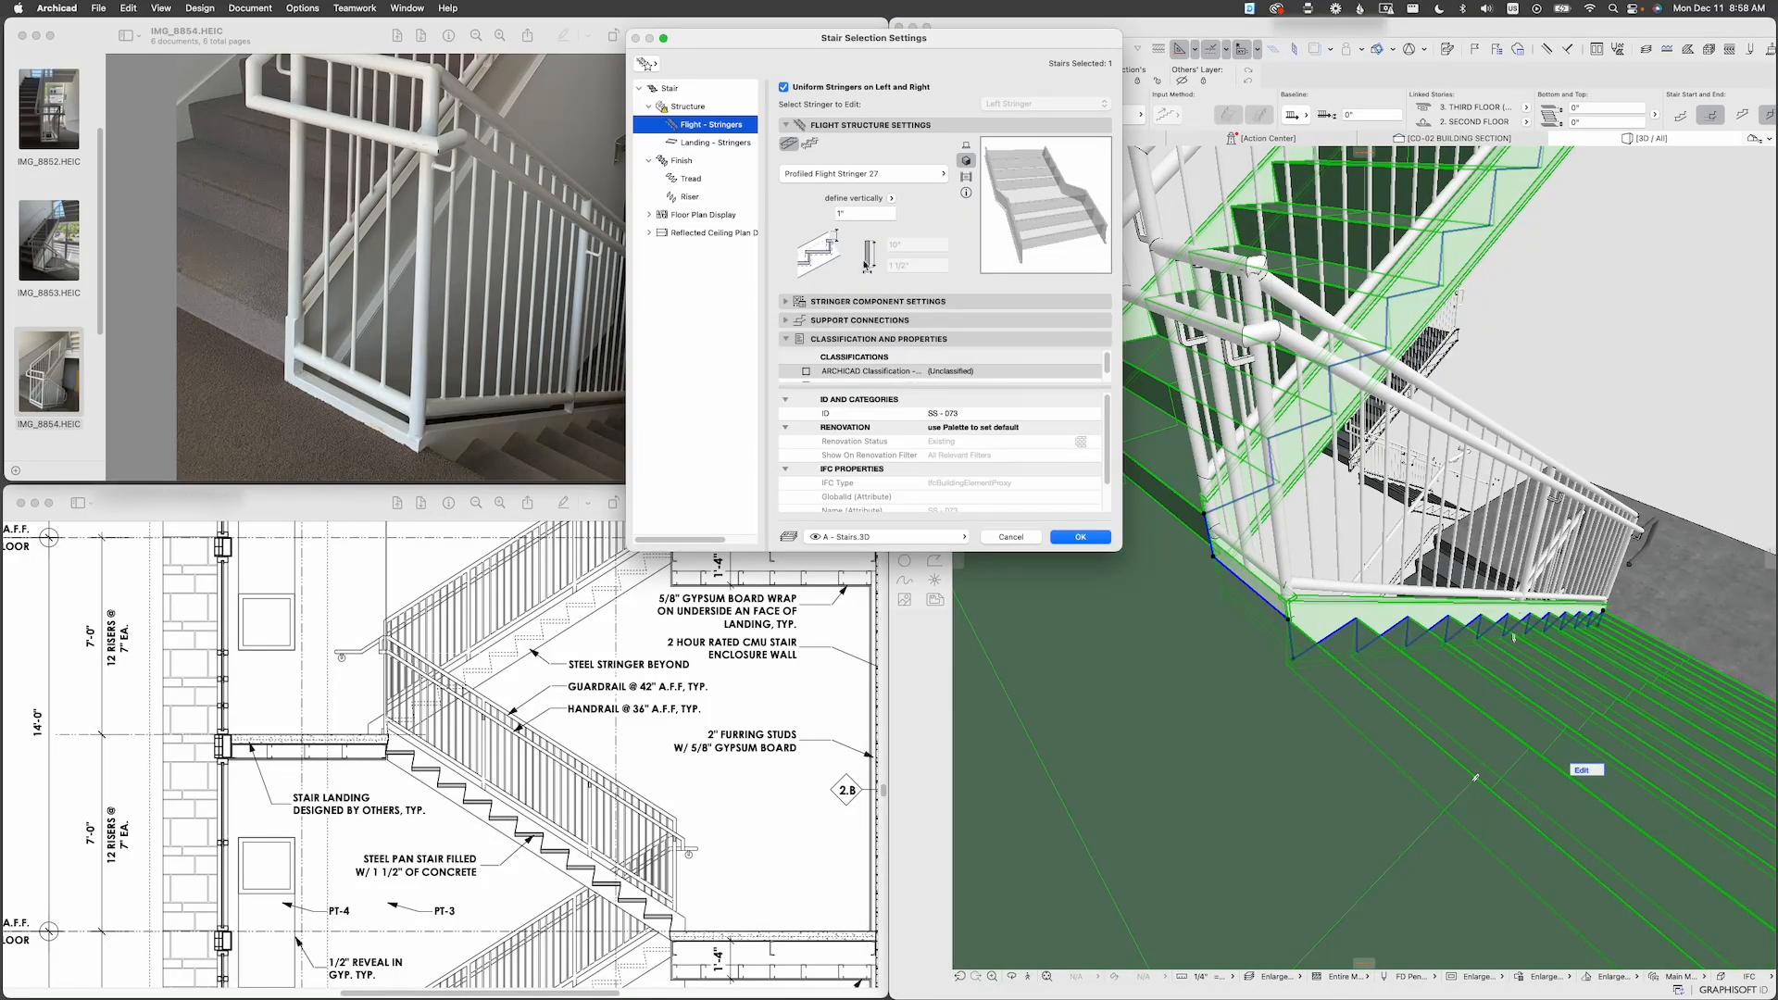
click(706, 107)
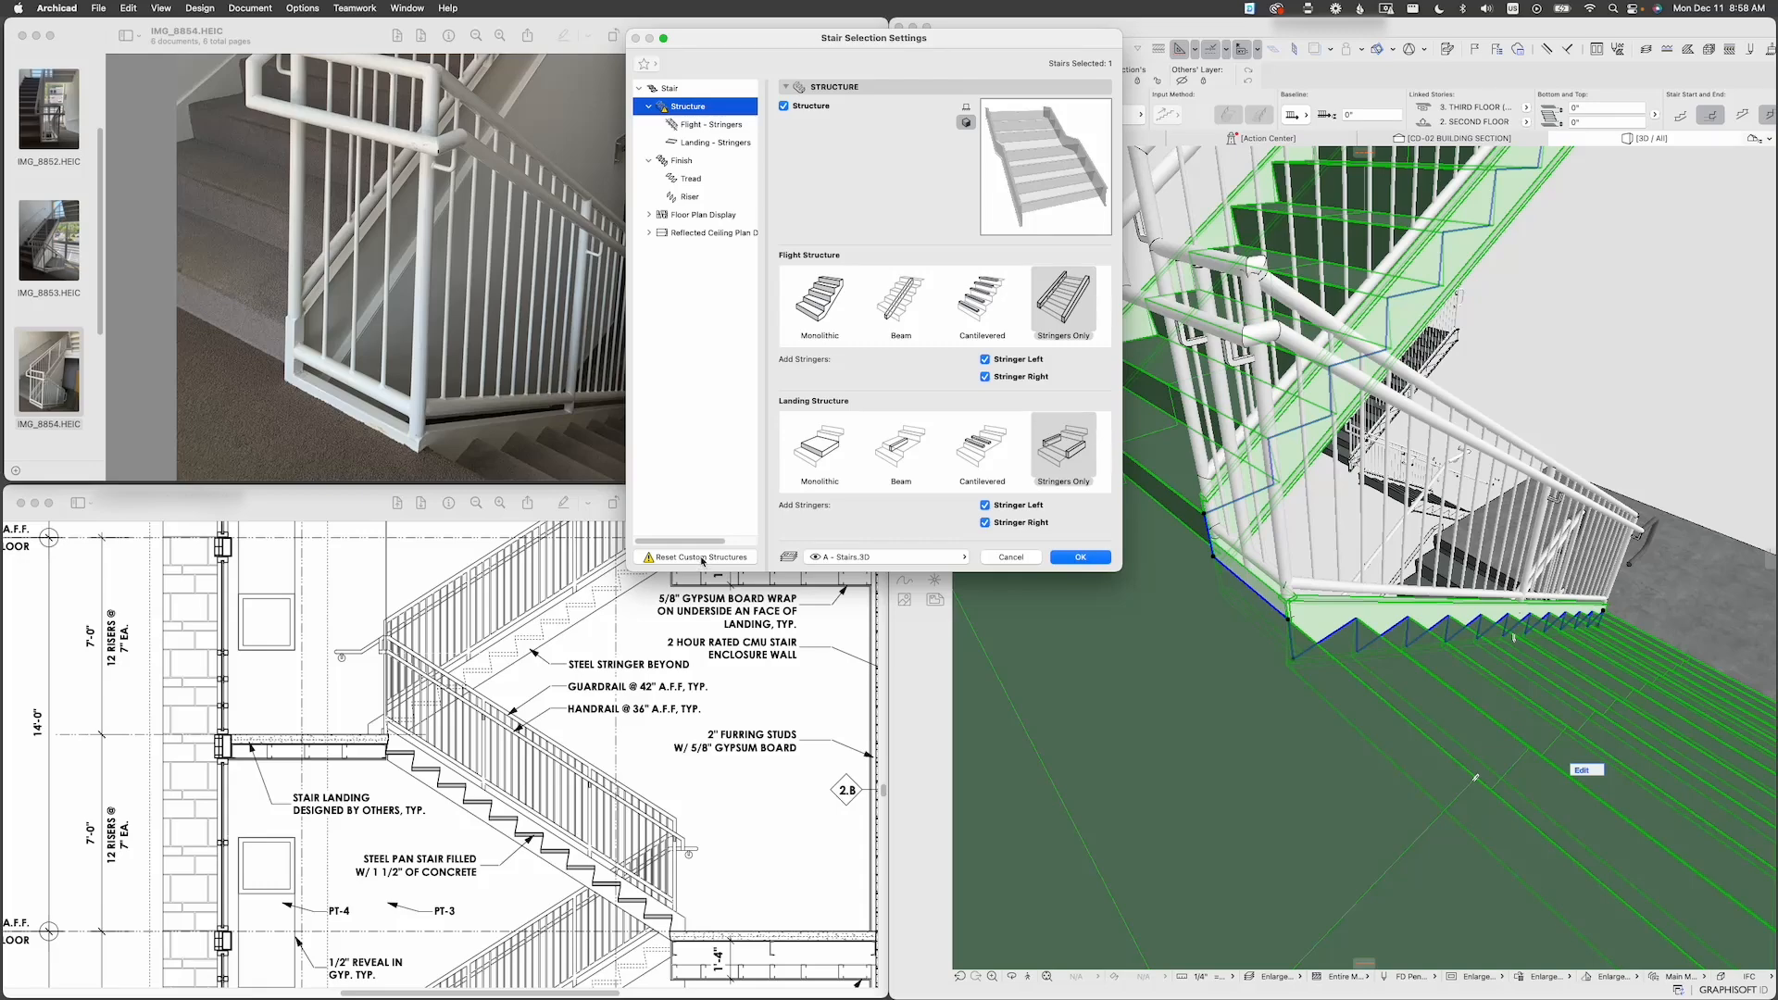
click(703, 557)
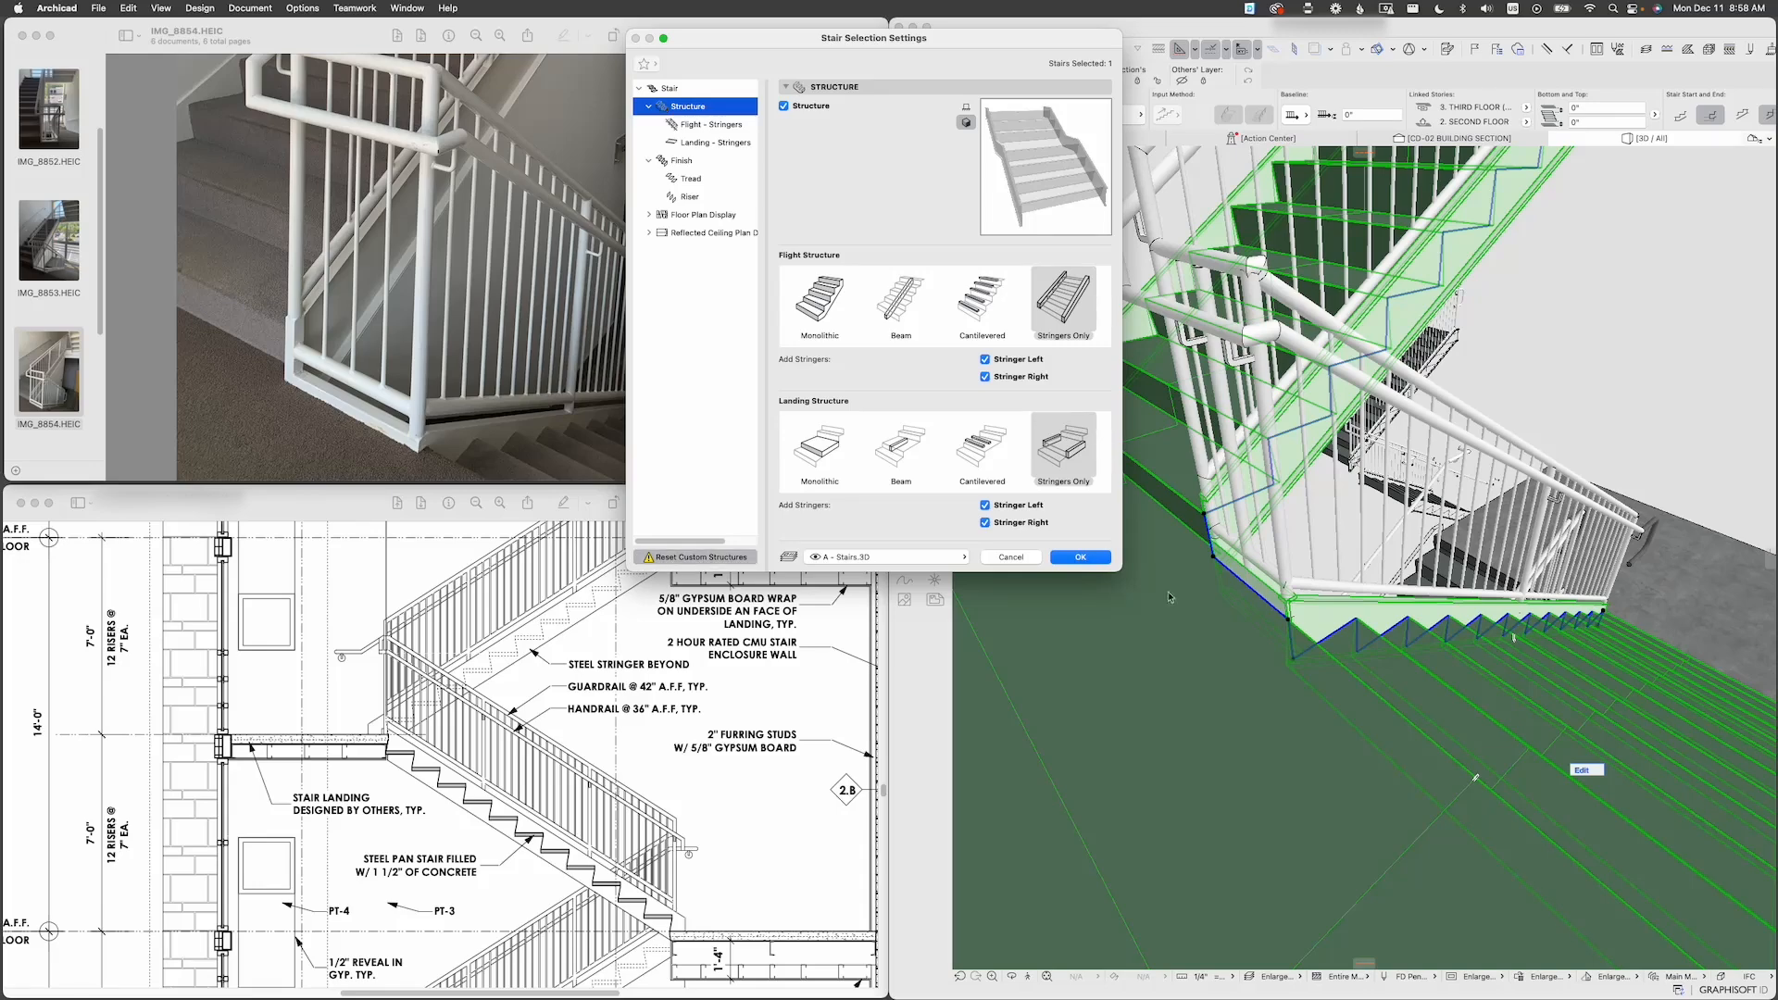
click(1080, 557)
shift+middle_drag(1374, 635, 1483, 650)
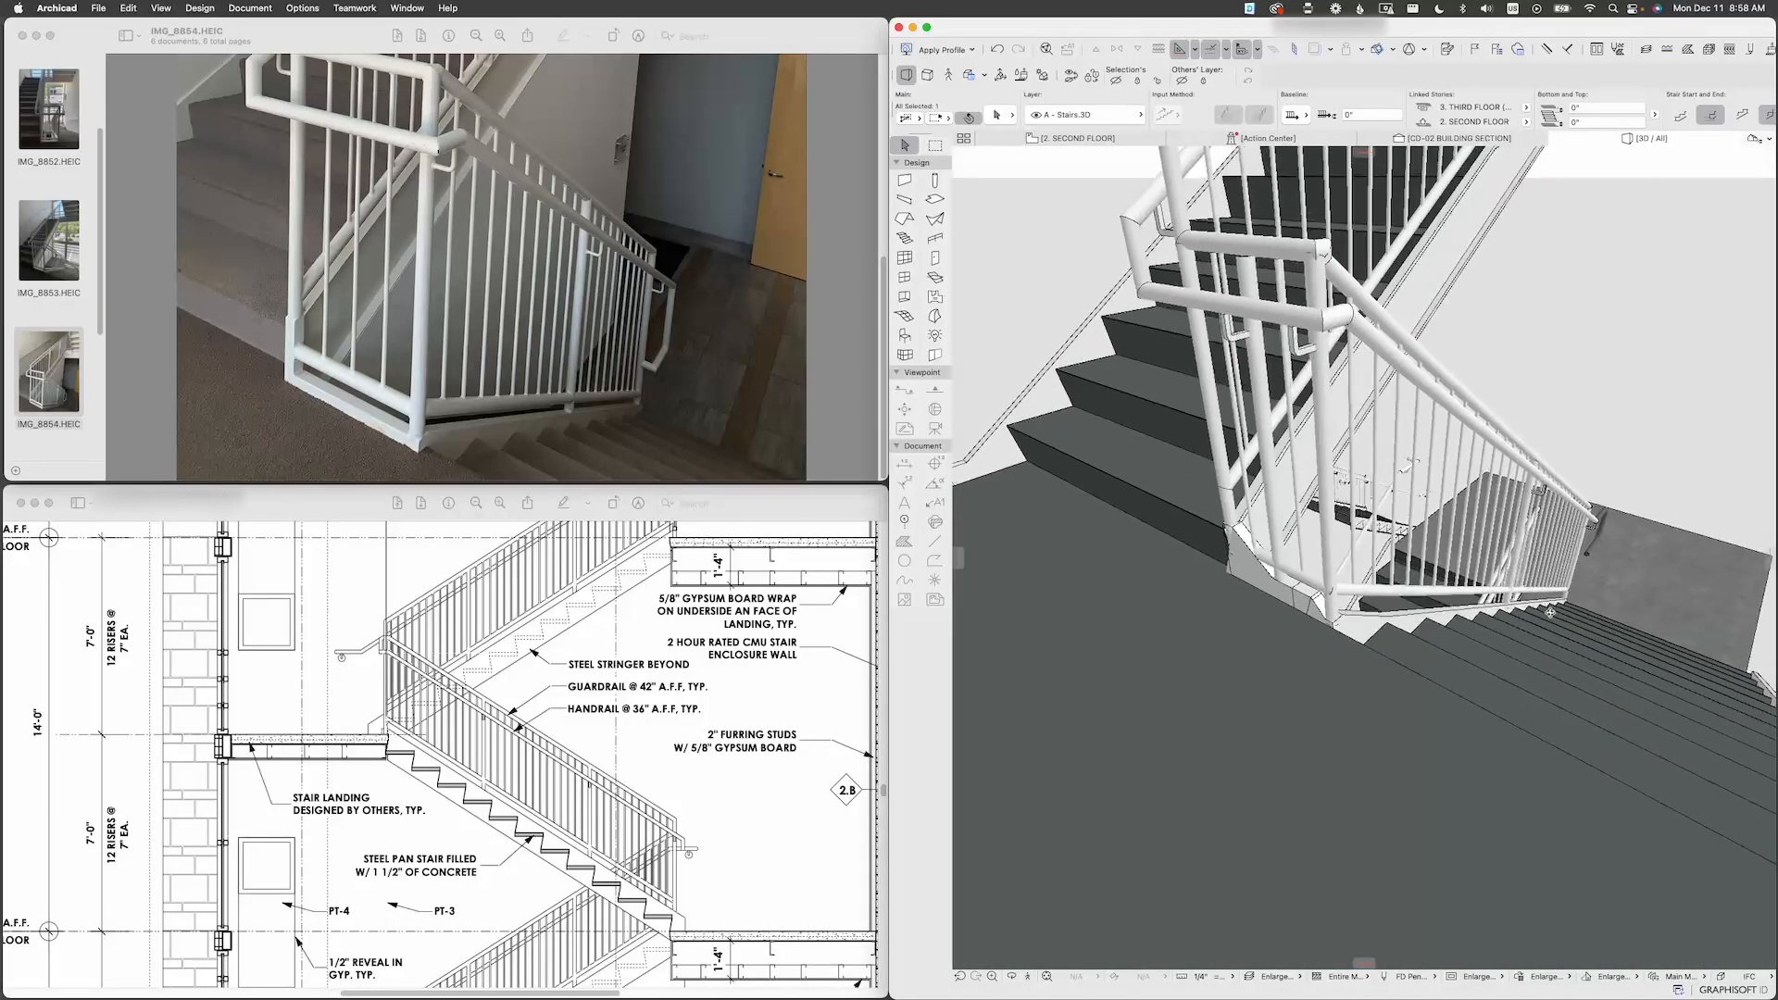
scroll(1399, 637, up, 2)
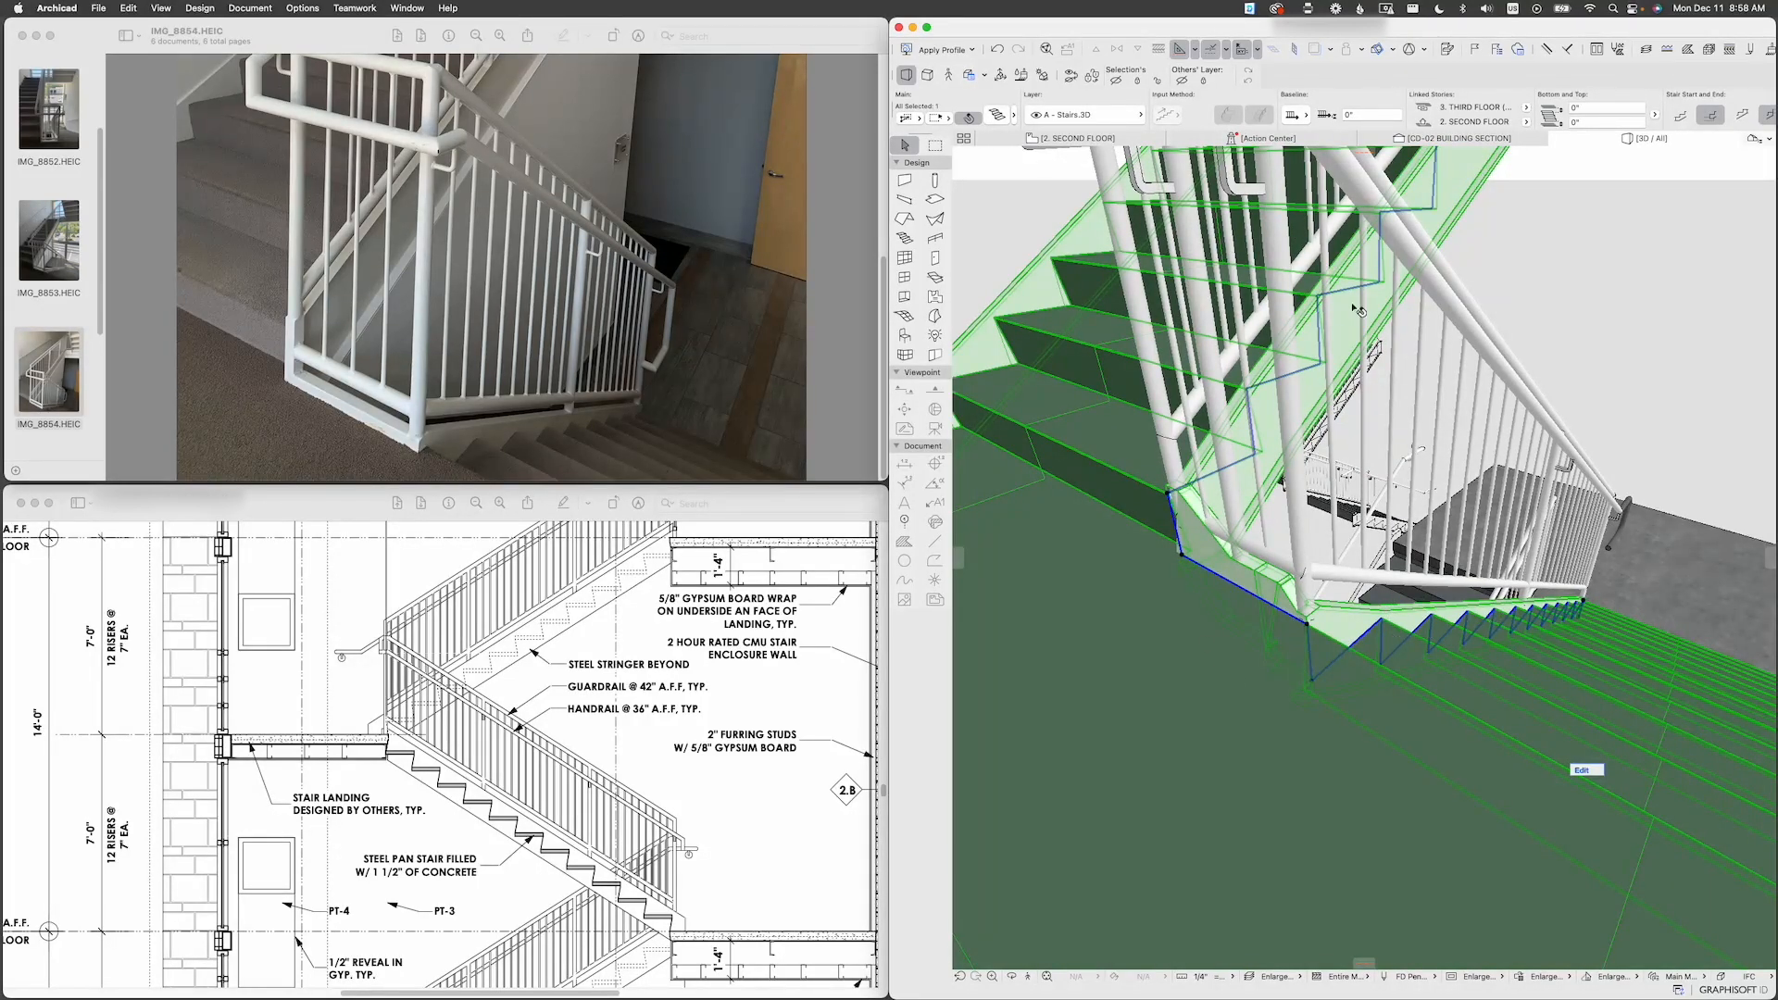
Step: Set the flight-landing support connection of the second-floor stair's flight stringers to Vertical Cut
shift+middle_drag(1615, 597, 941, 559)
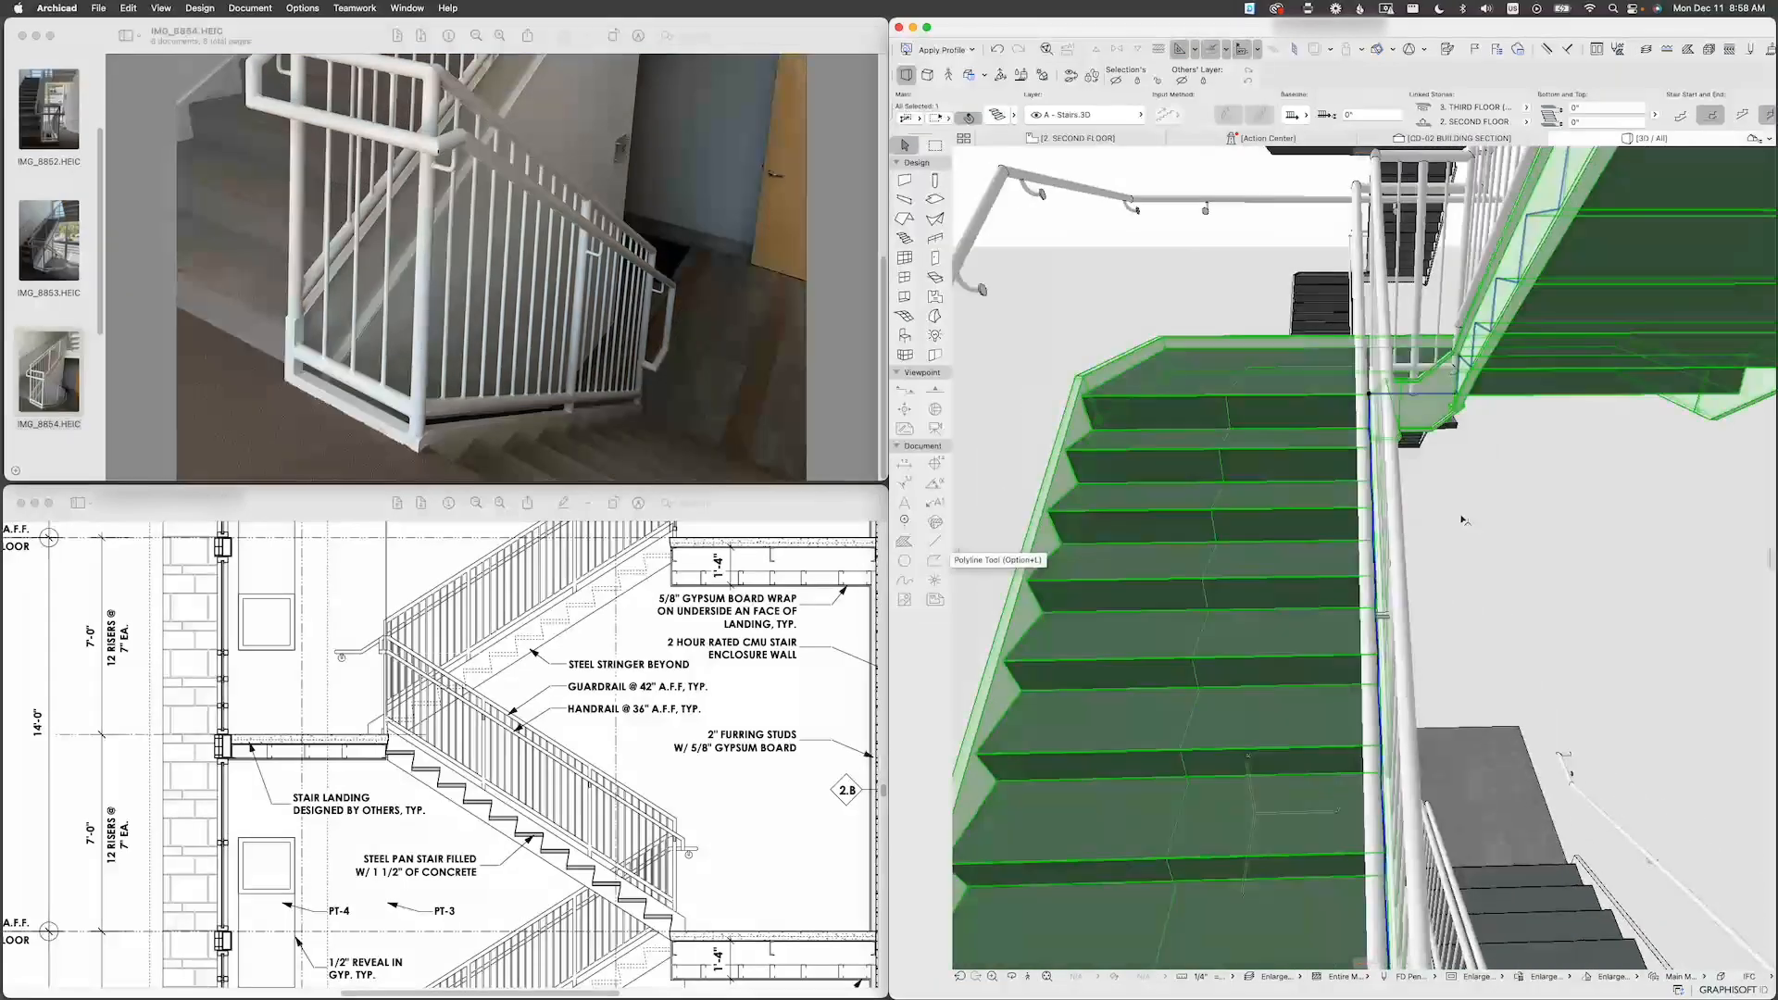
shift+middle_drag(1463, 521, 1485, 444)
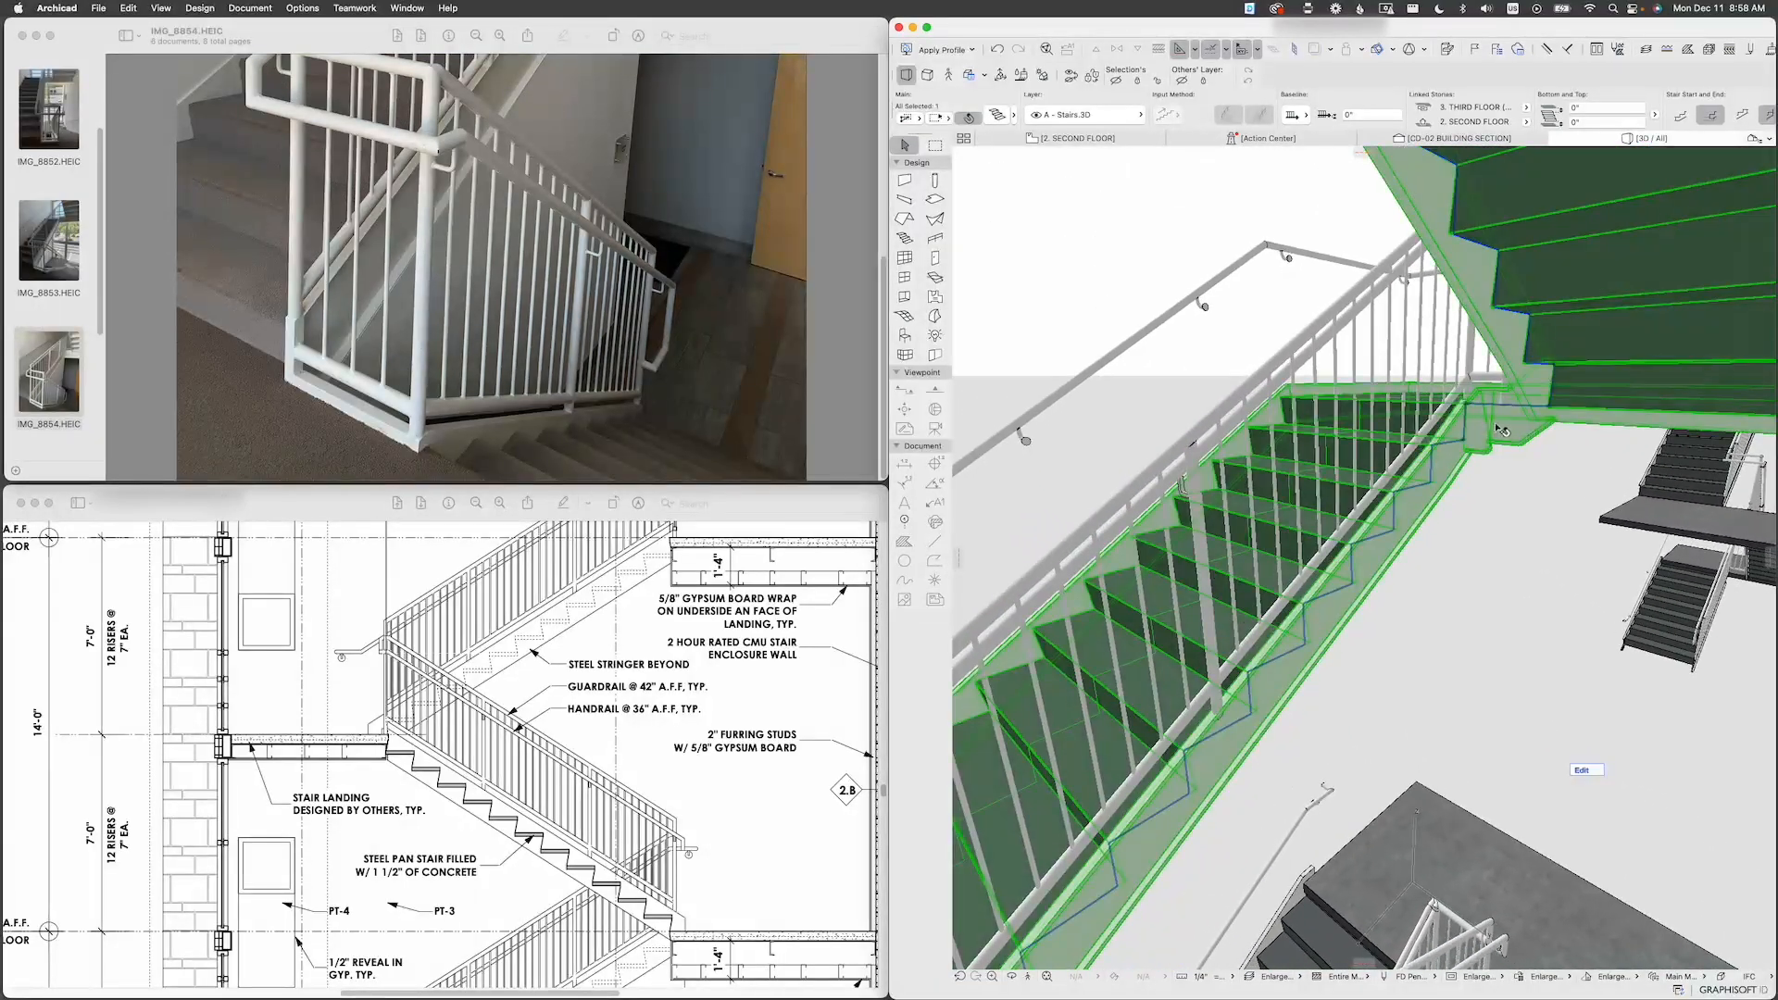
scroll(1501, 429, up, 2)
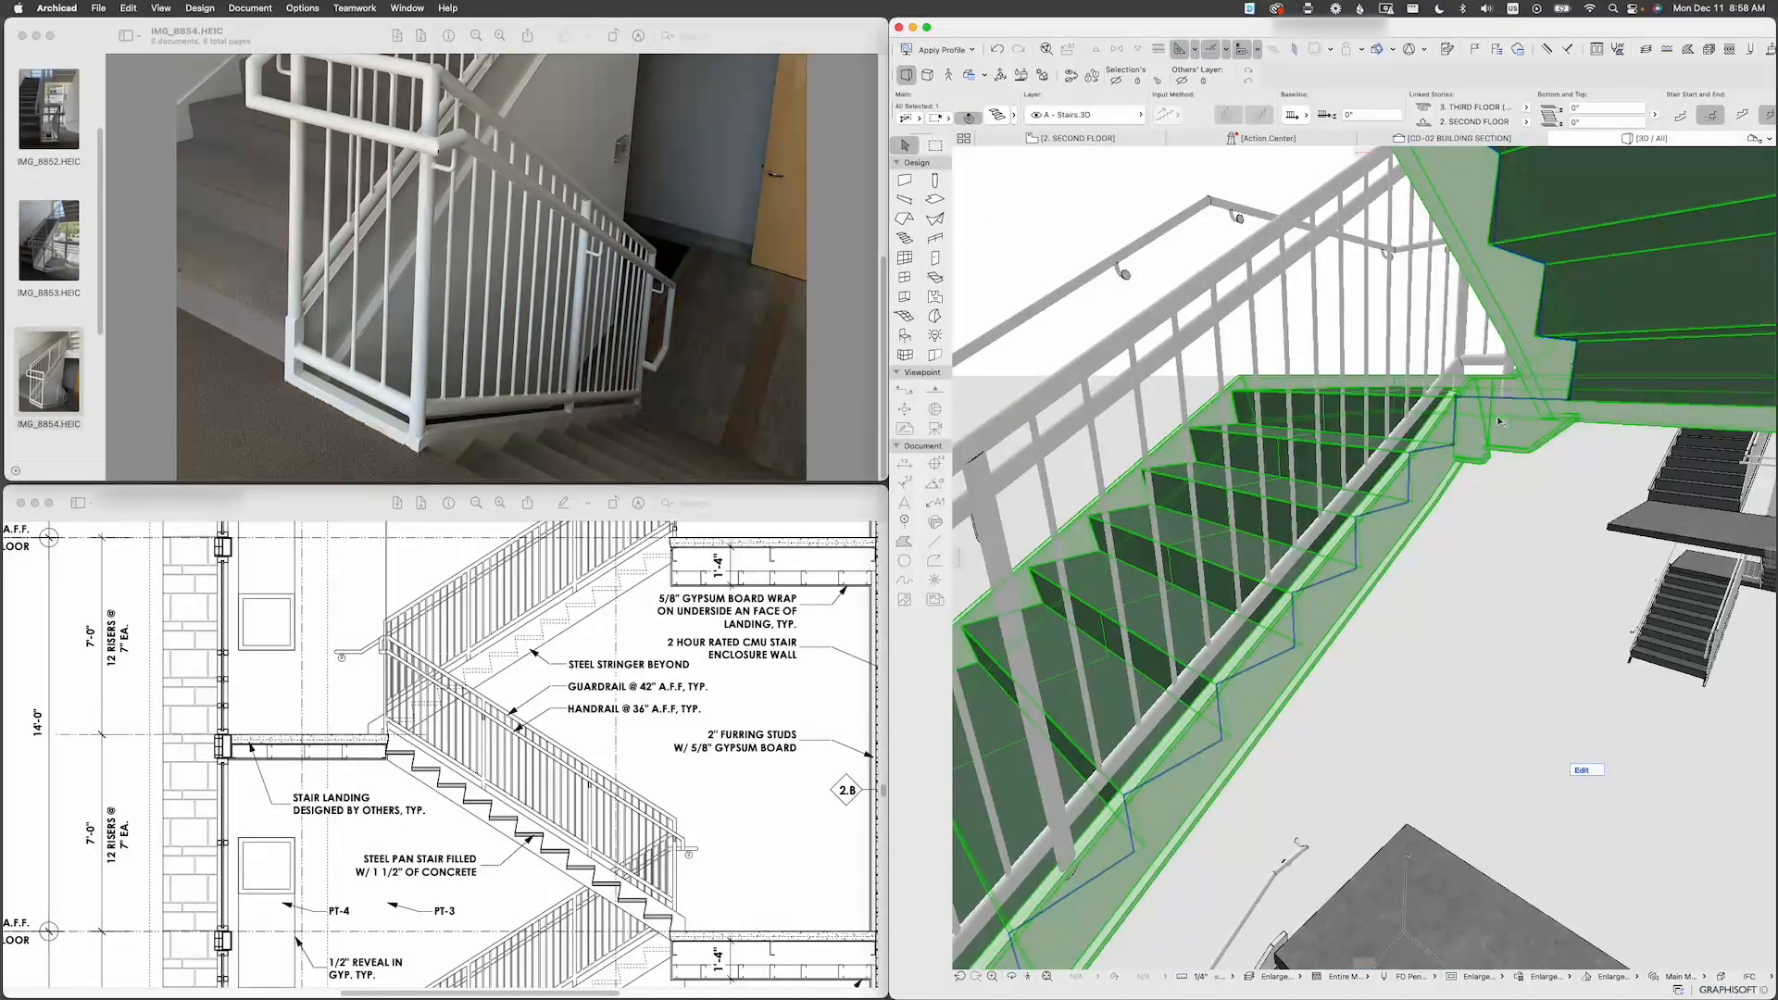
double_click(1538, 454)
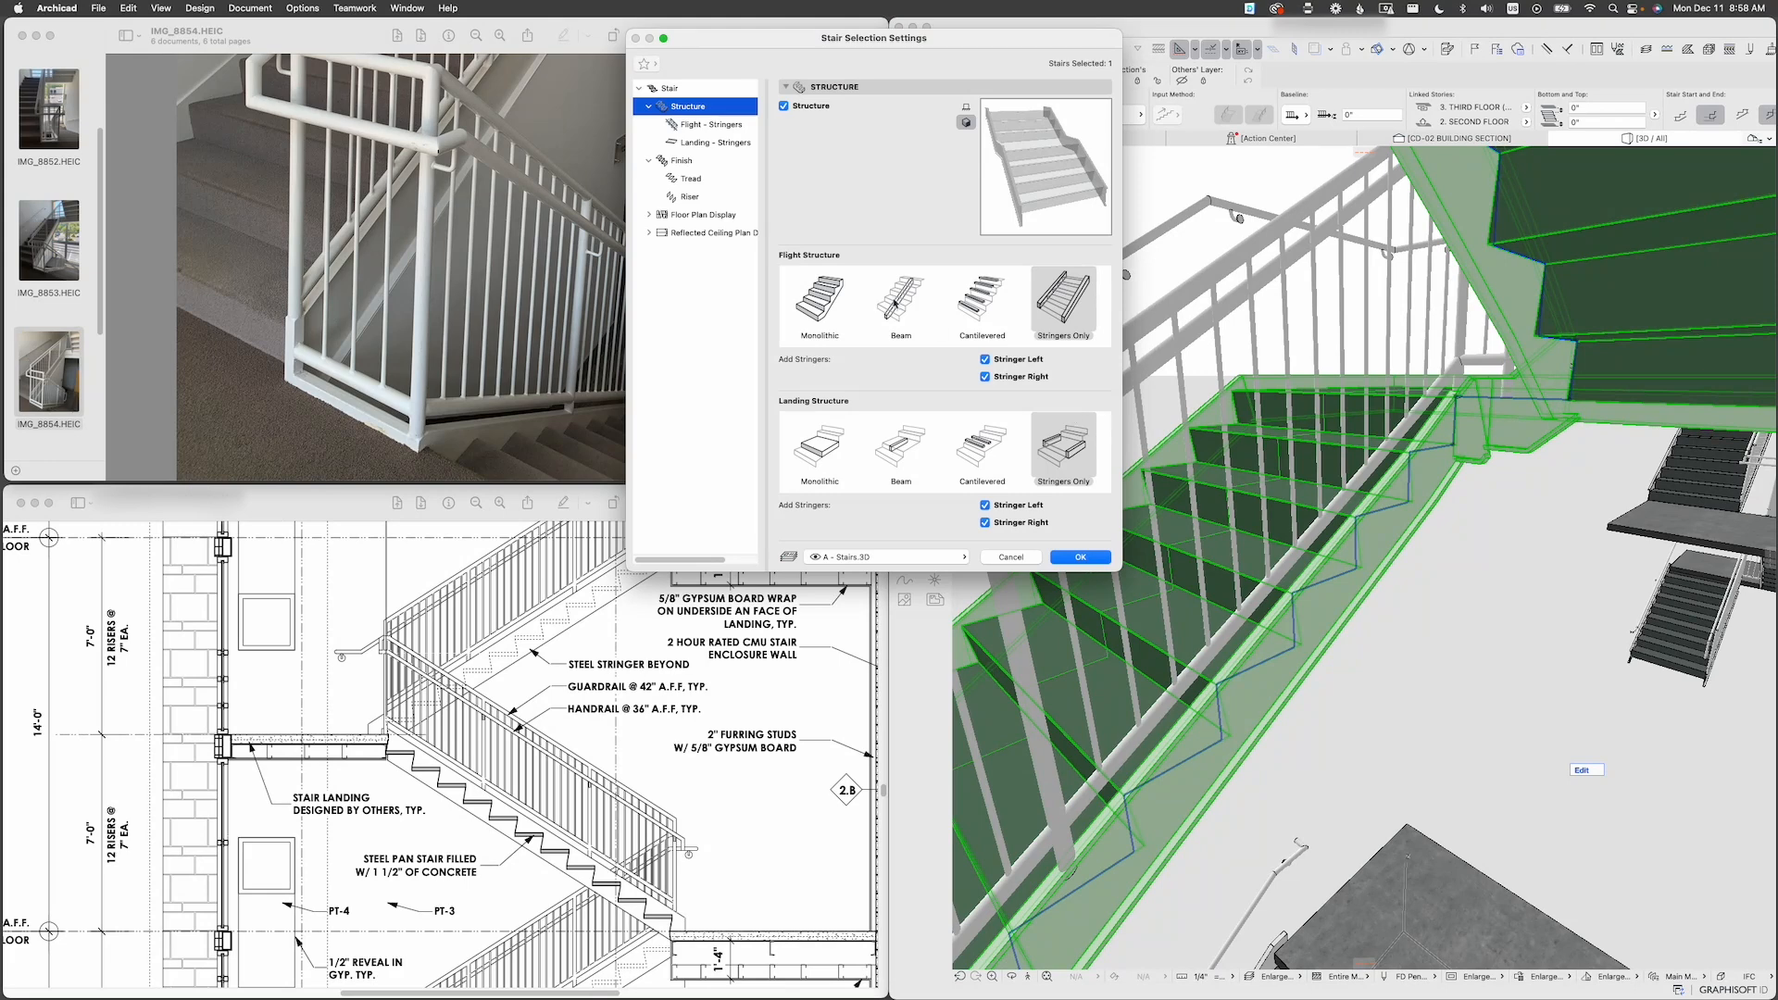
drag(866, 41, 845, 136)
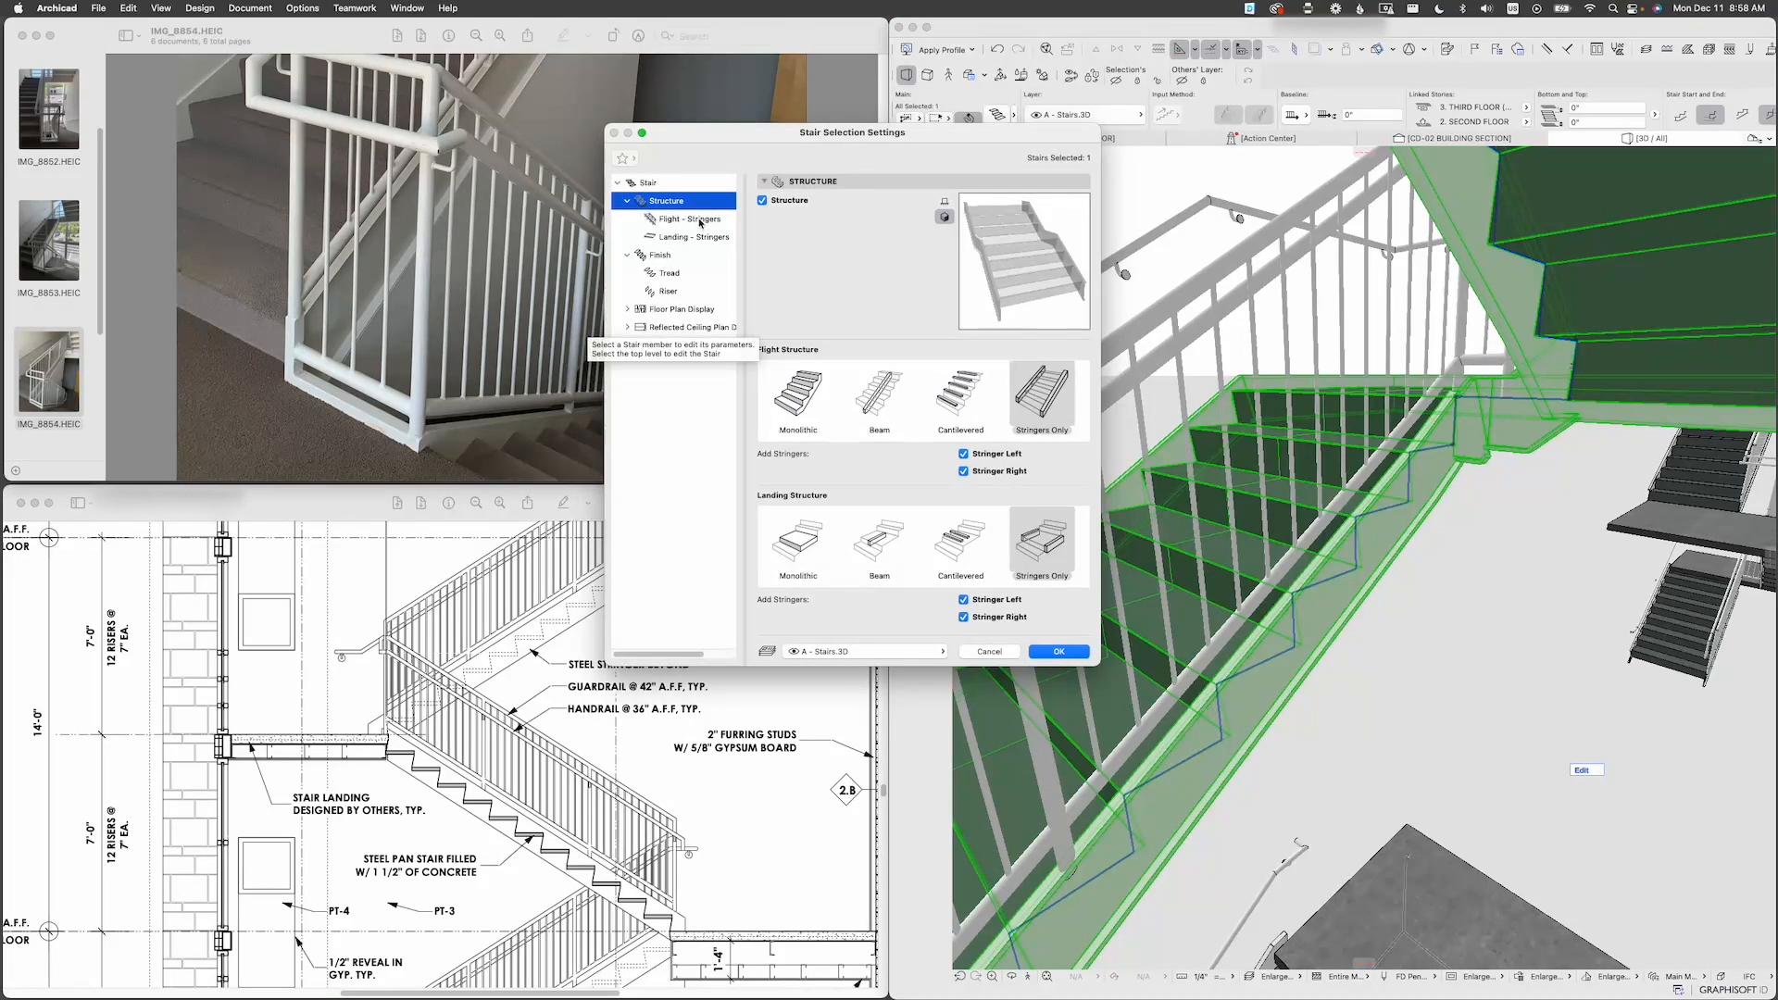
click(700, 223)
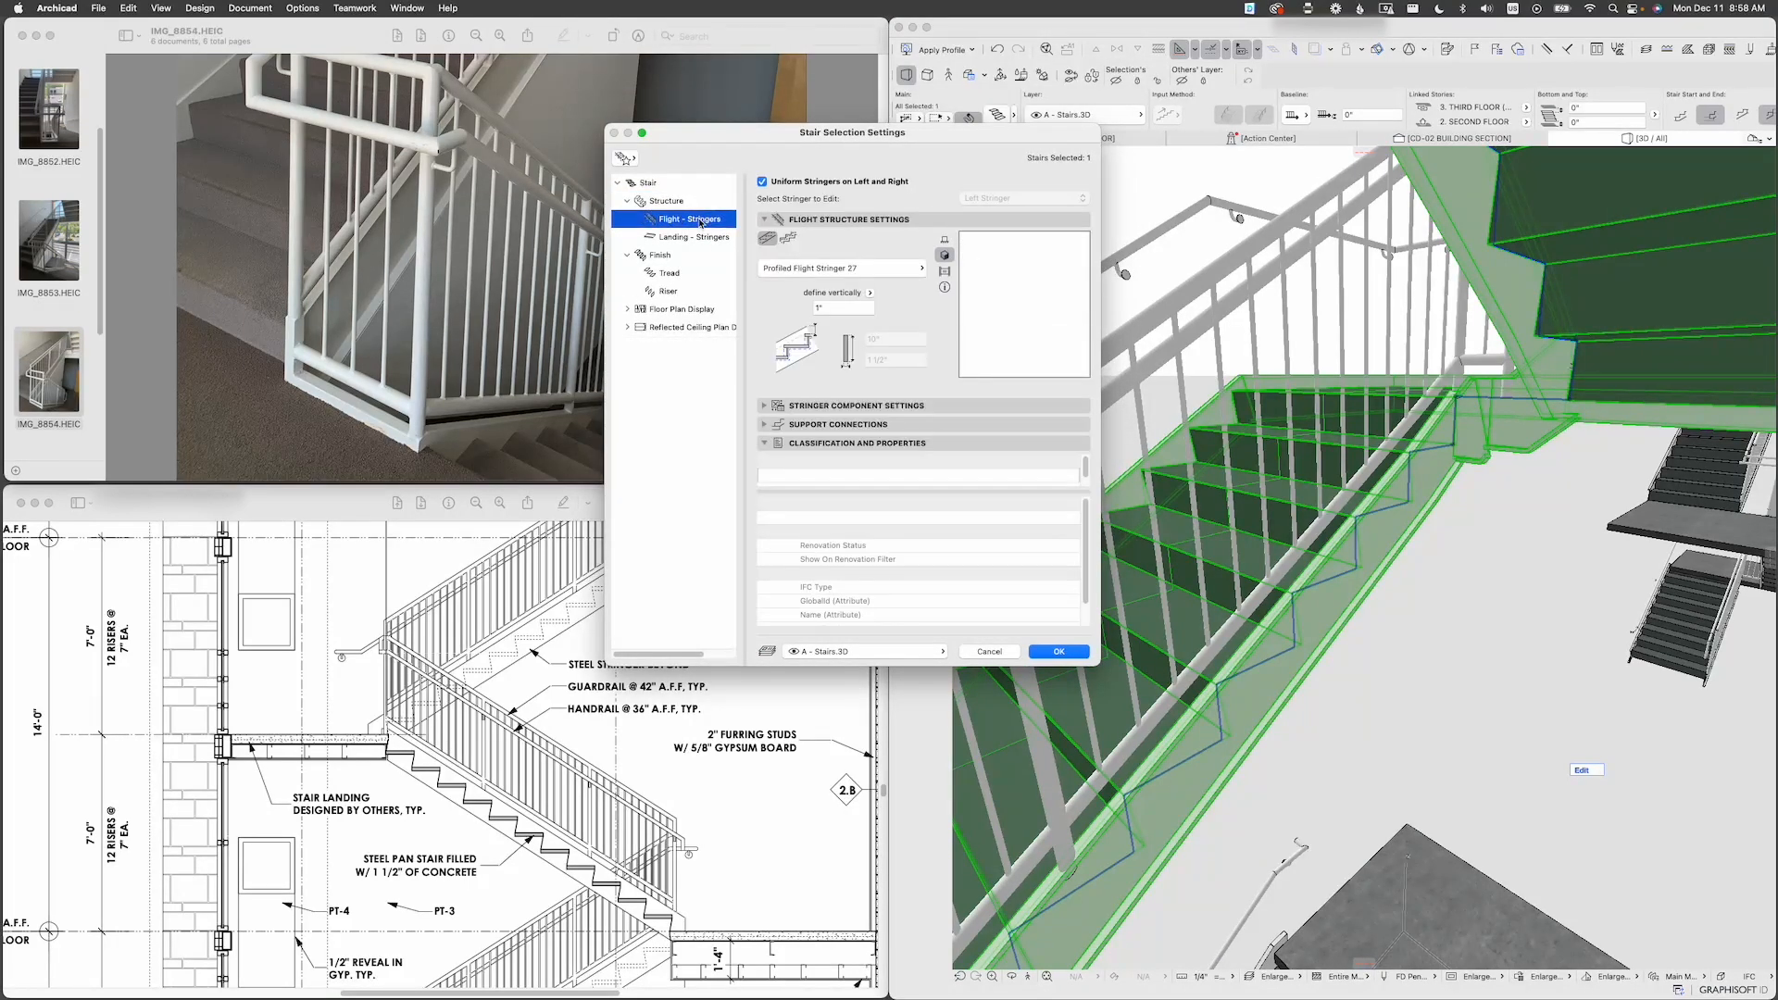
click(852, 426)
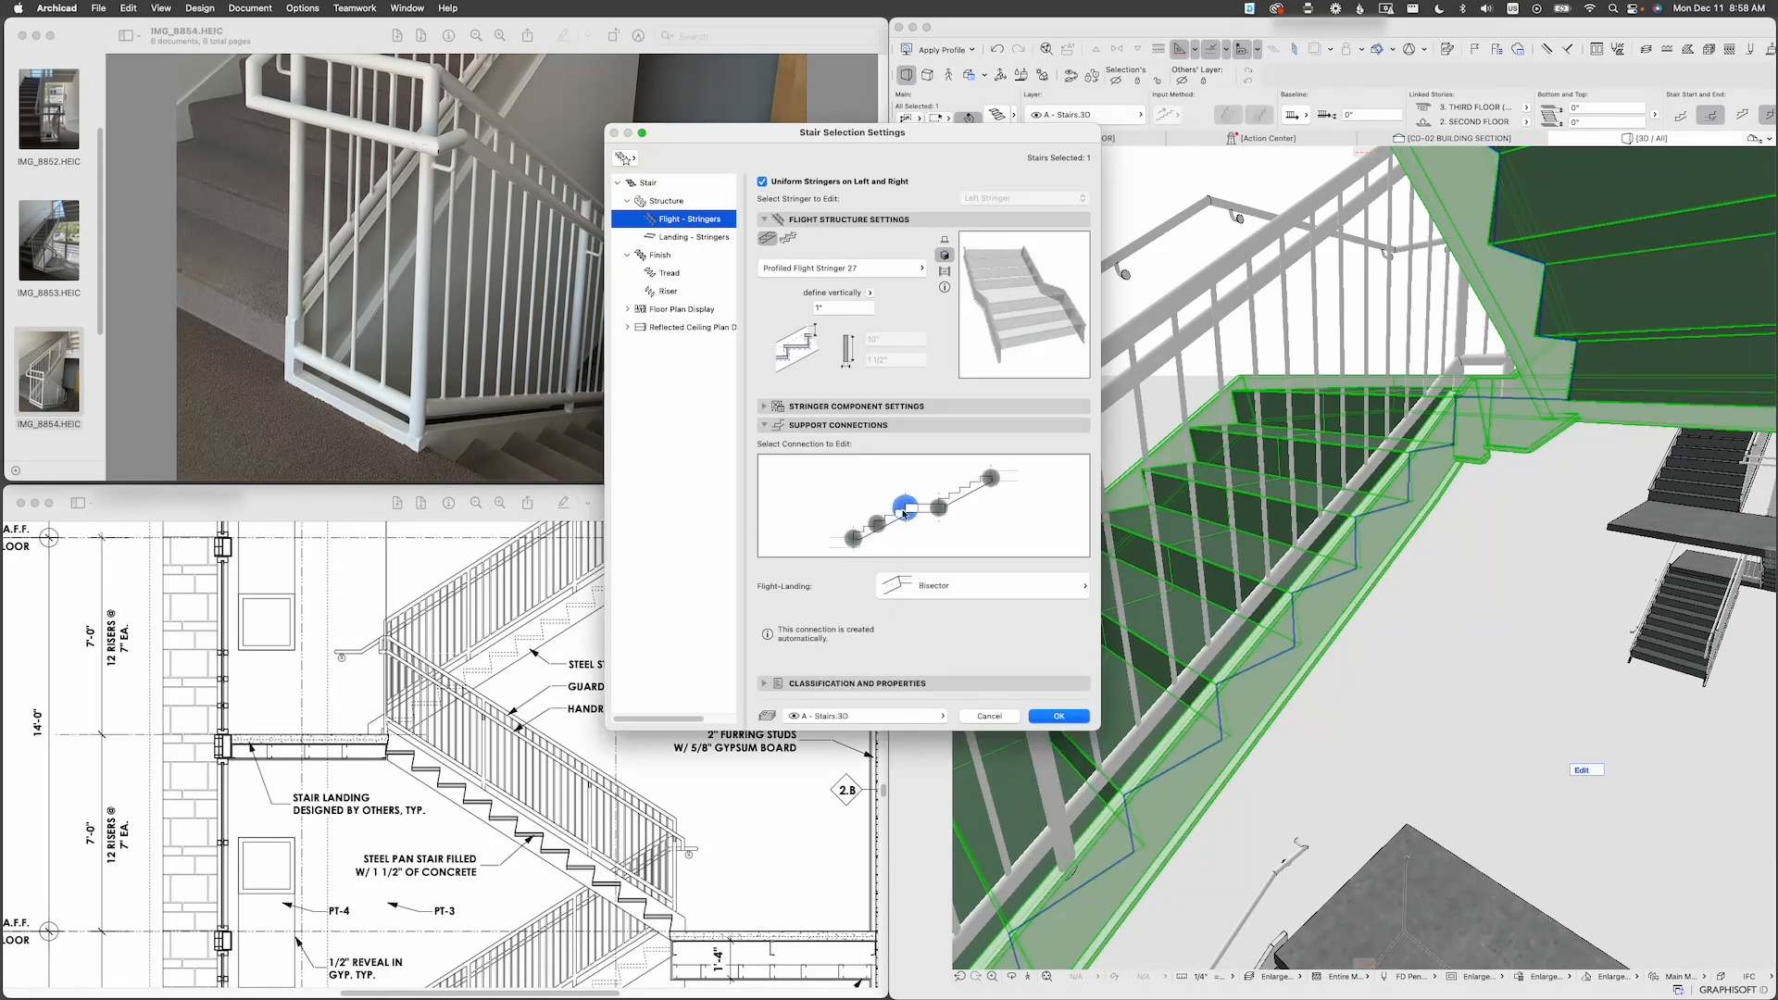
click(927, 587)
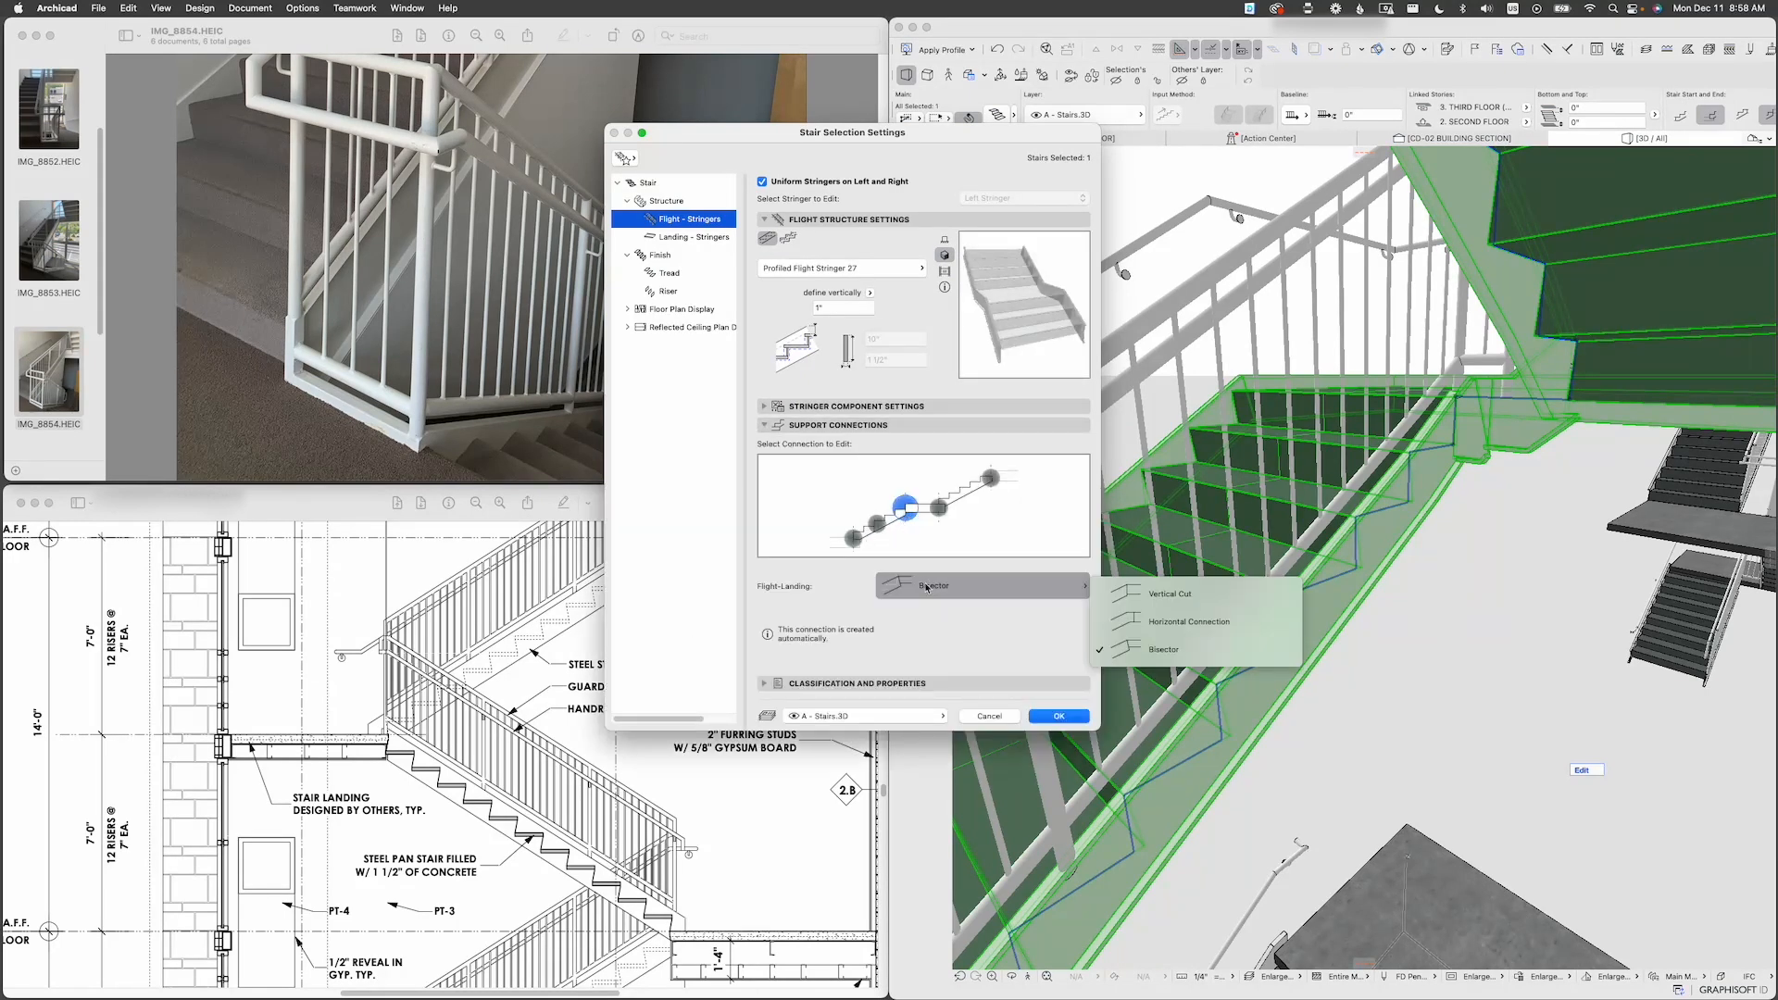
click(1172, 594)
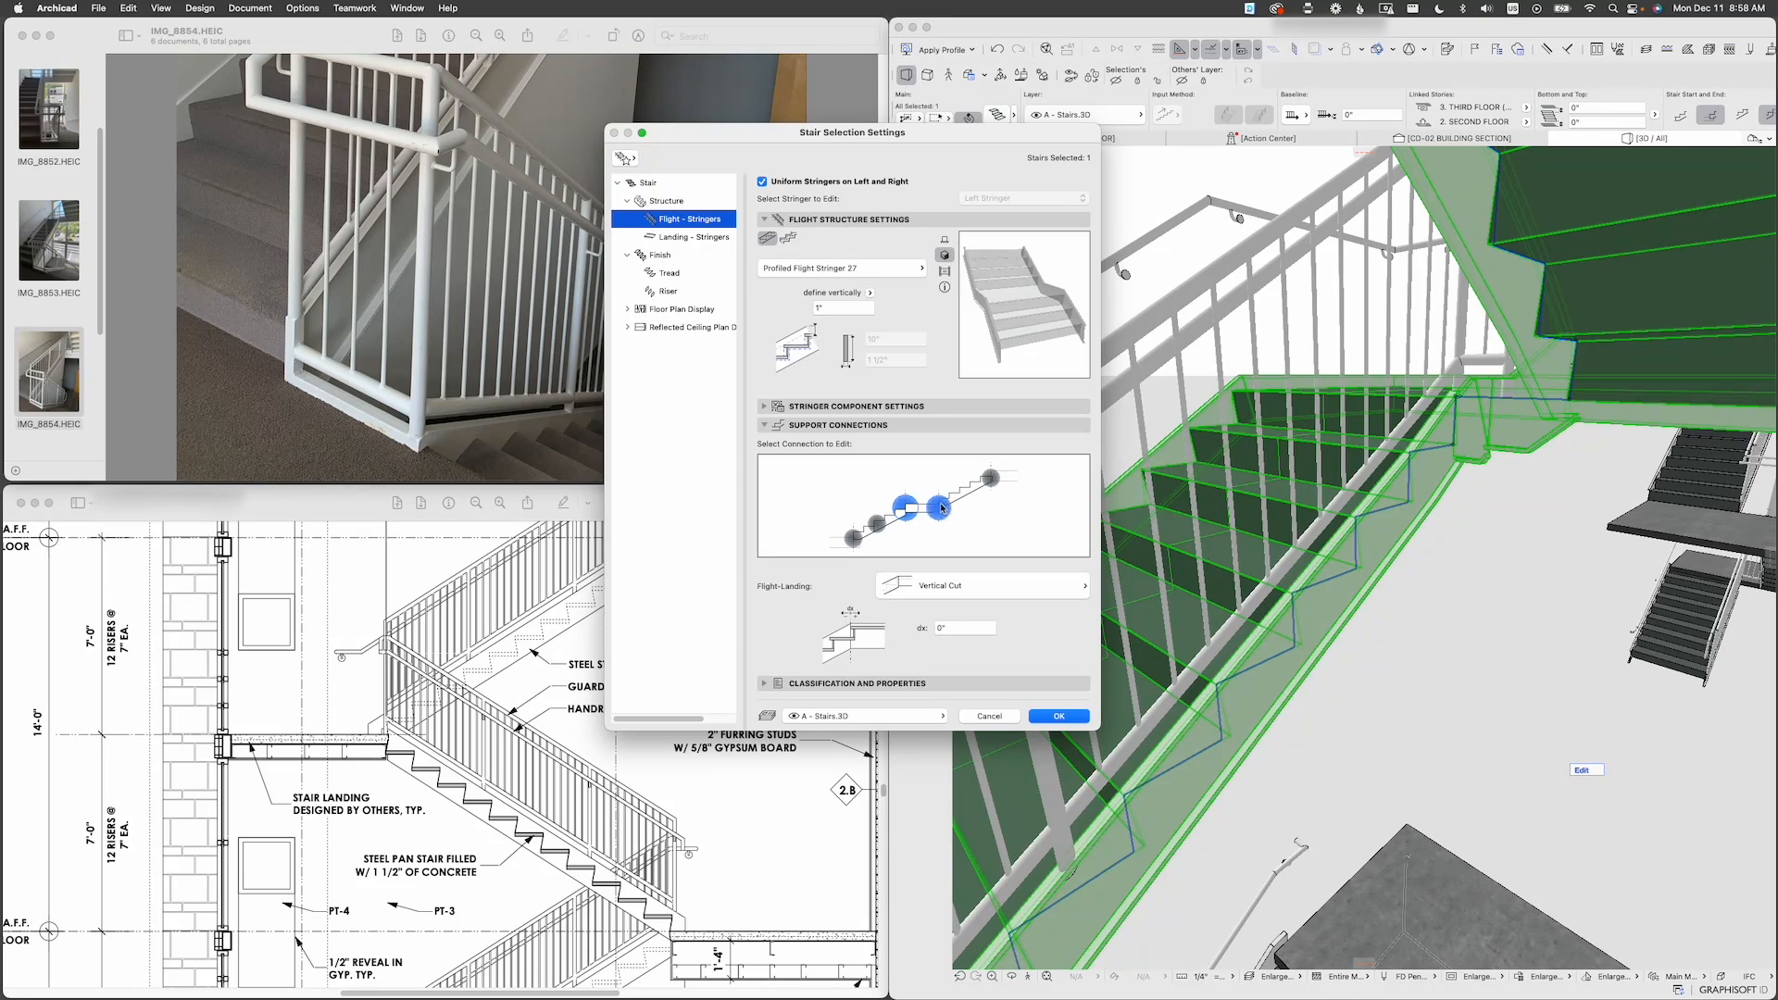
Step: Set the landing-flight support connection of the flight stringers to Vertical Cut
click(853, 538)
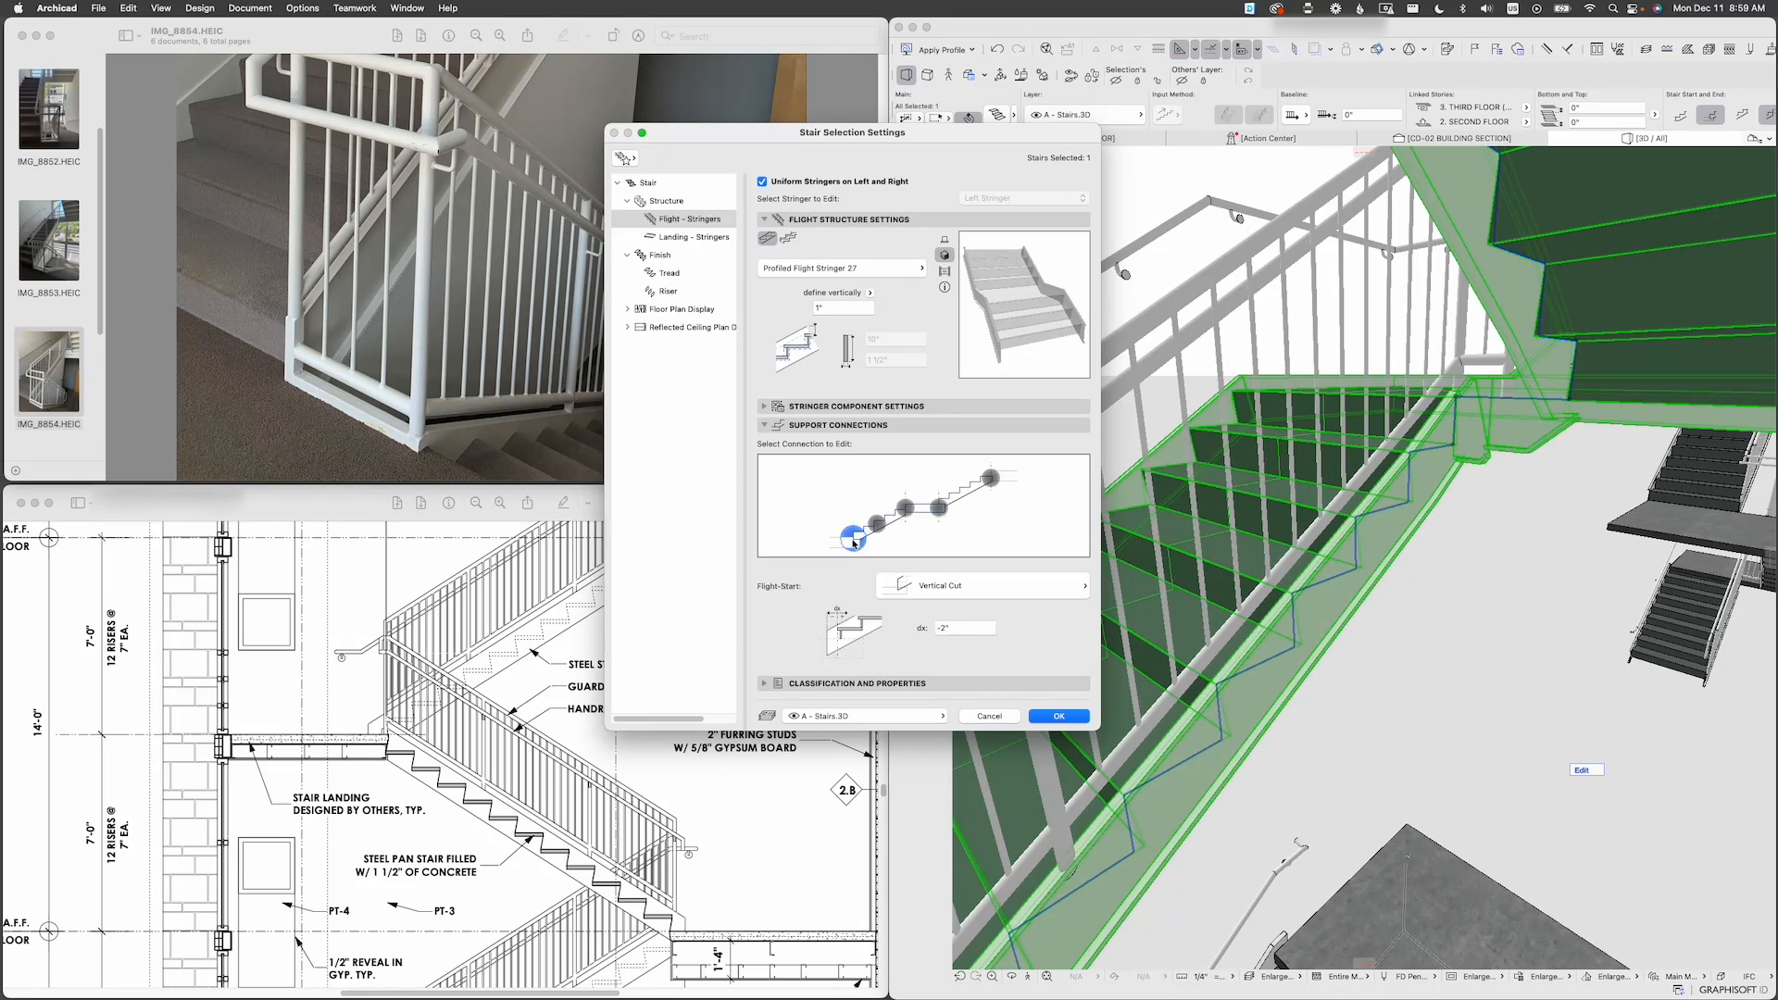
click(938, 507)
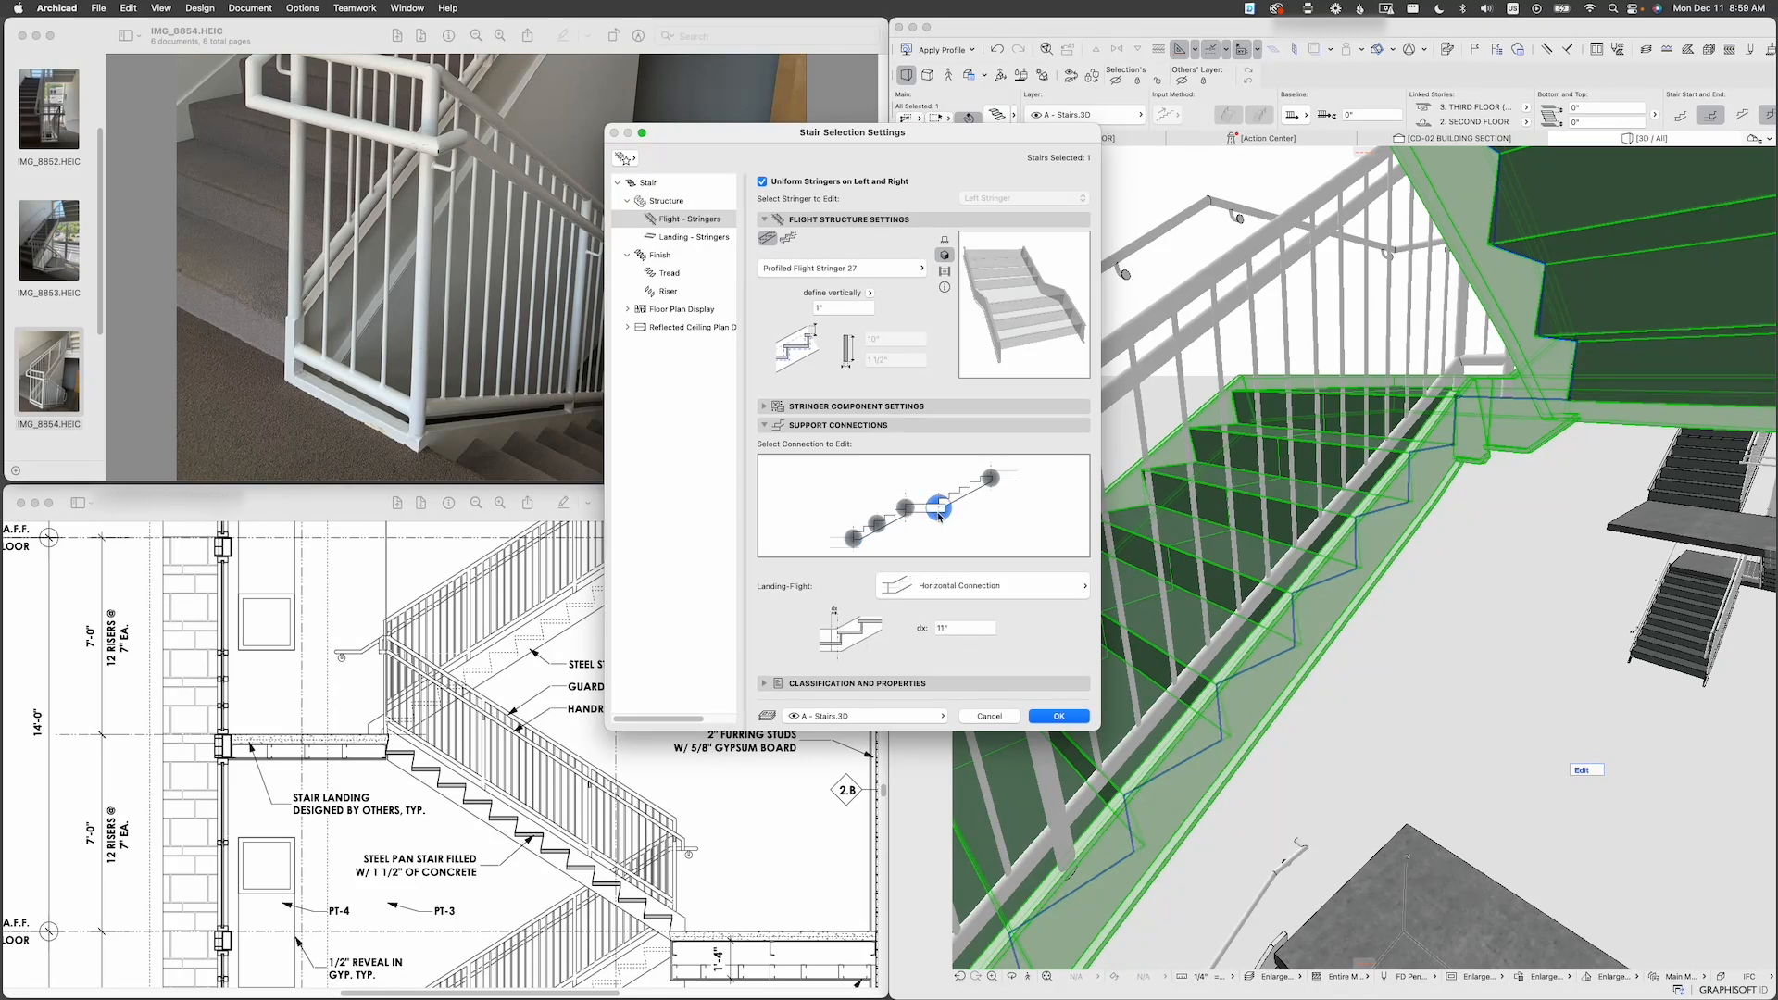
click(955, 592)
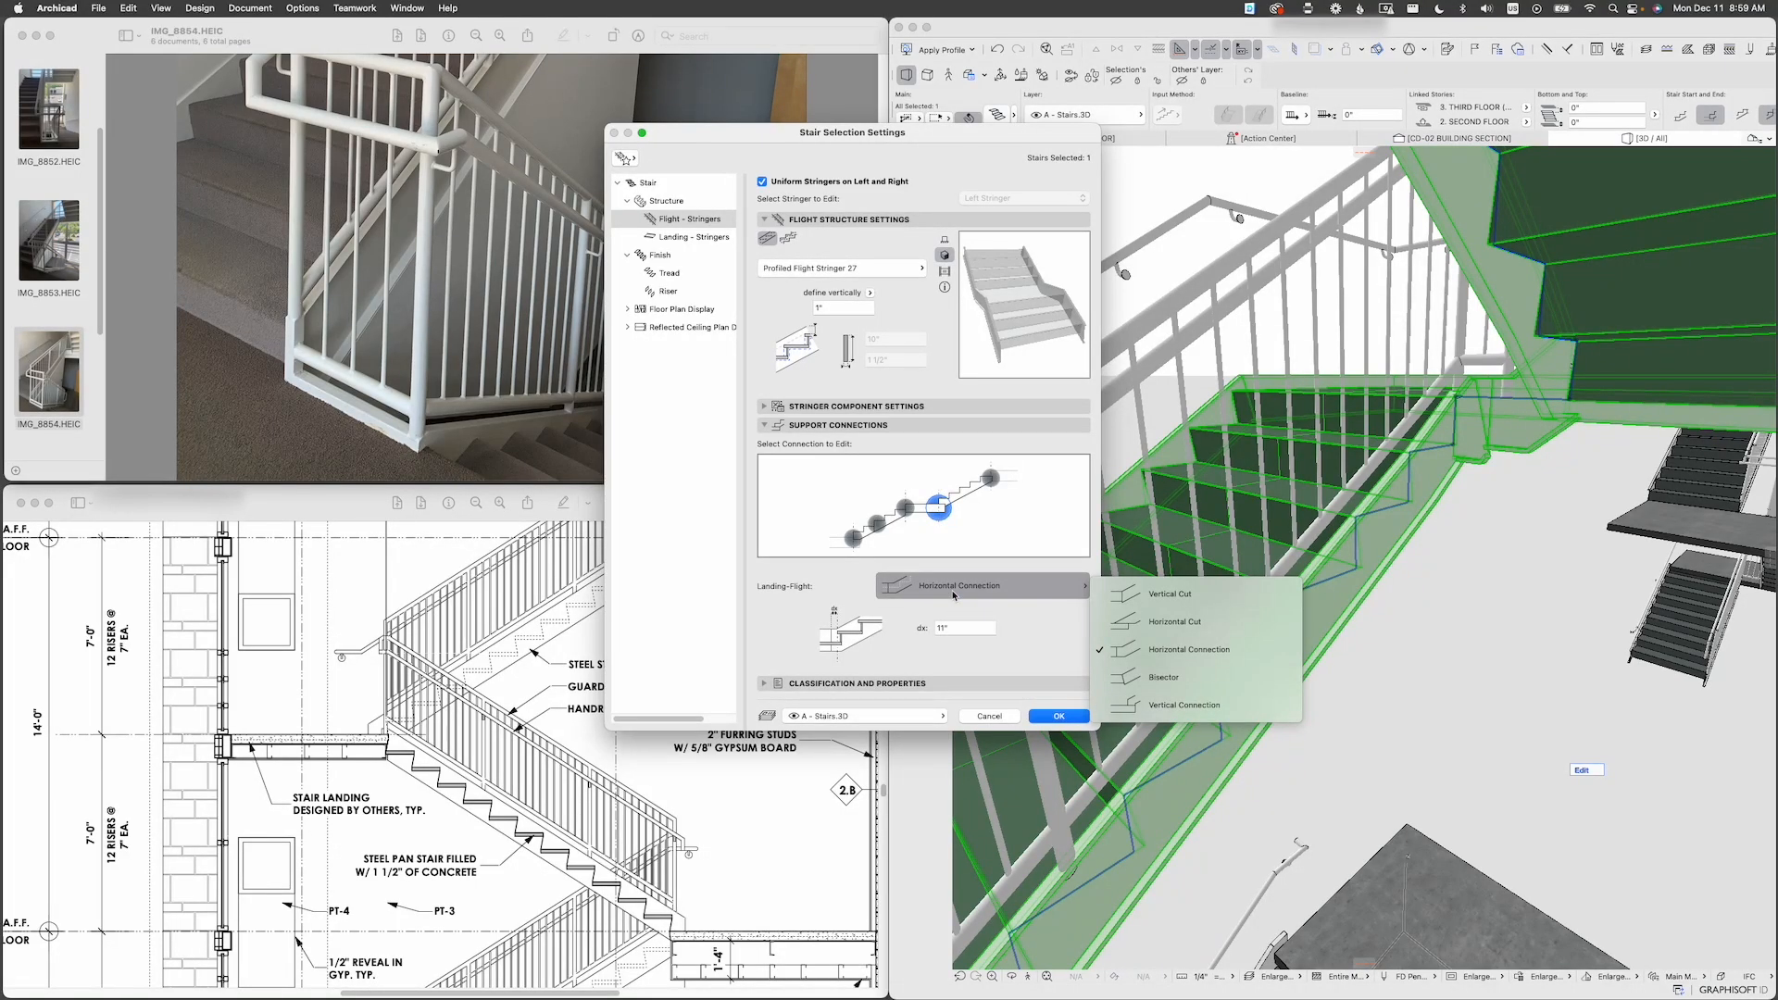
click(1169, 593)
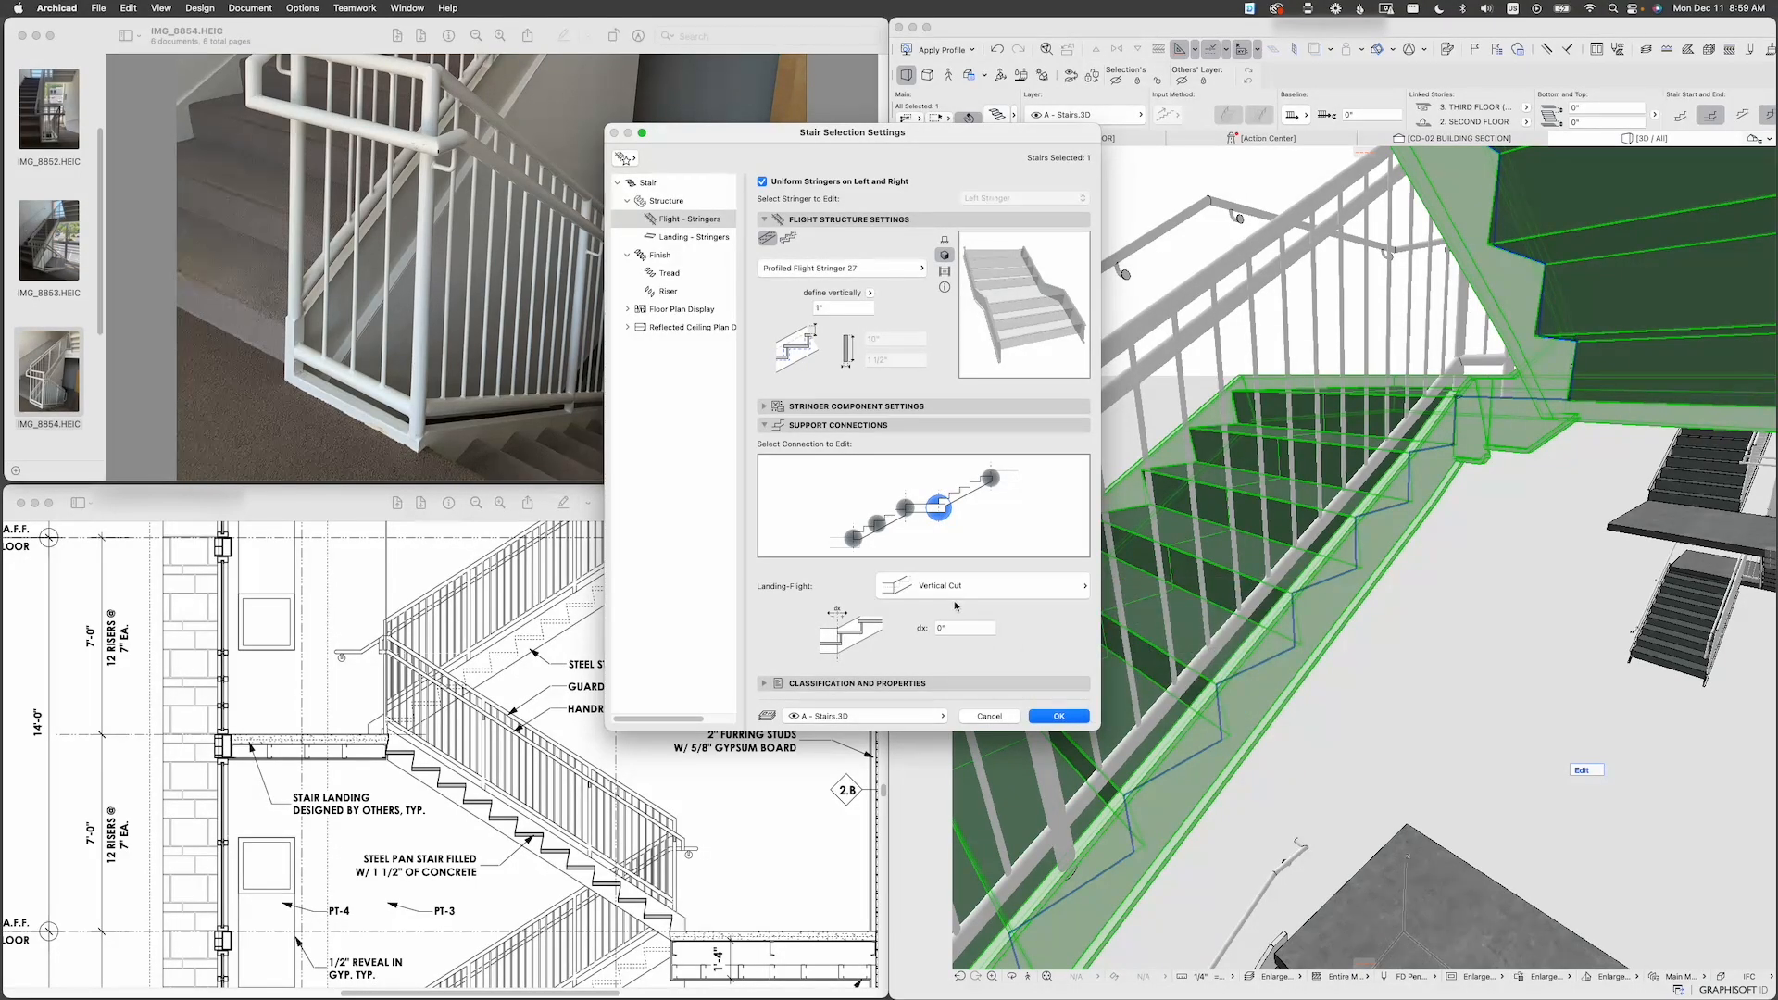
Step: Set the flight-end support connection of the flight stringers to Vertical Cut and apply the stair settings
click(989, 478)
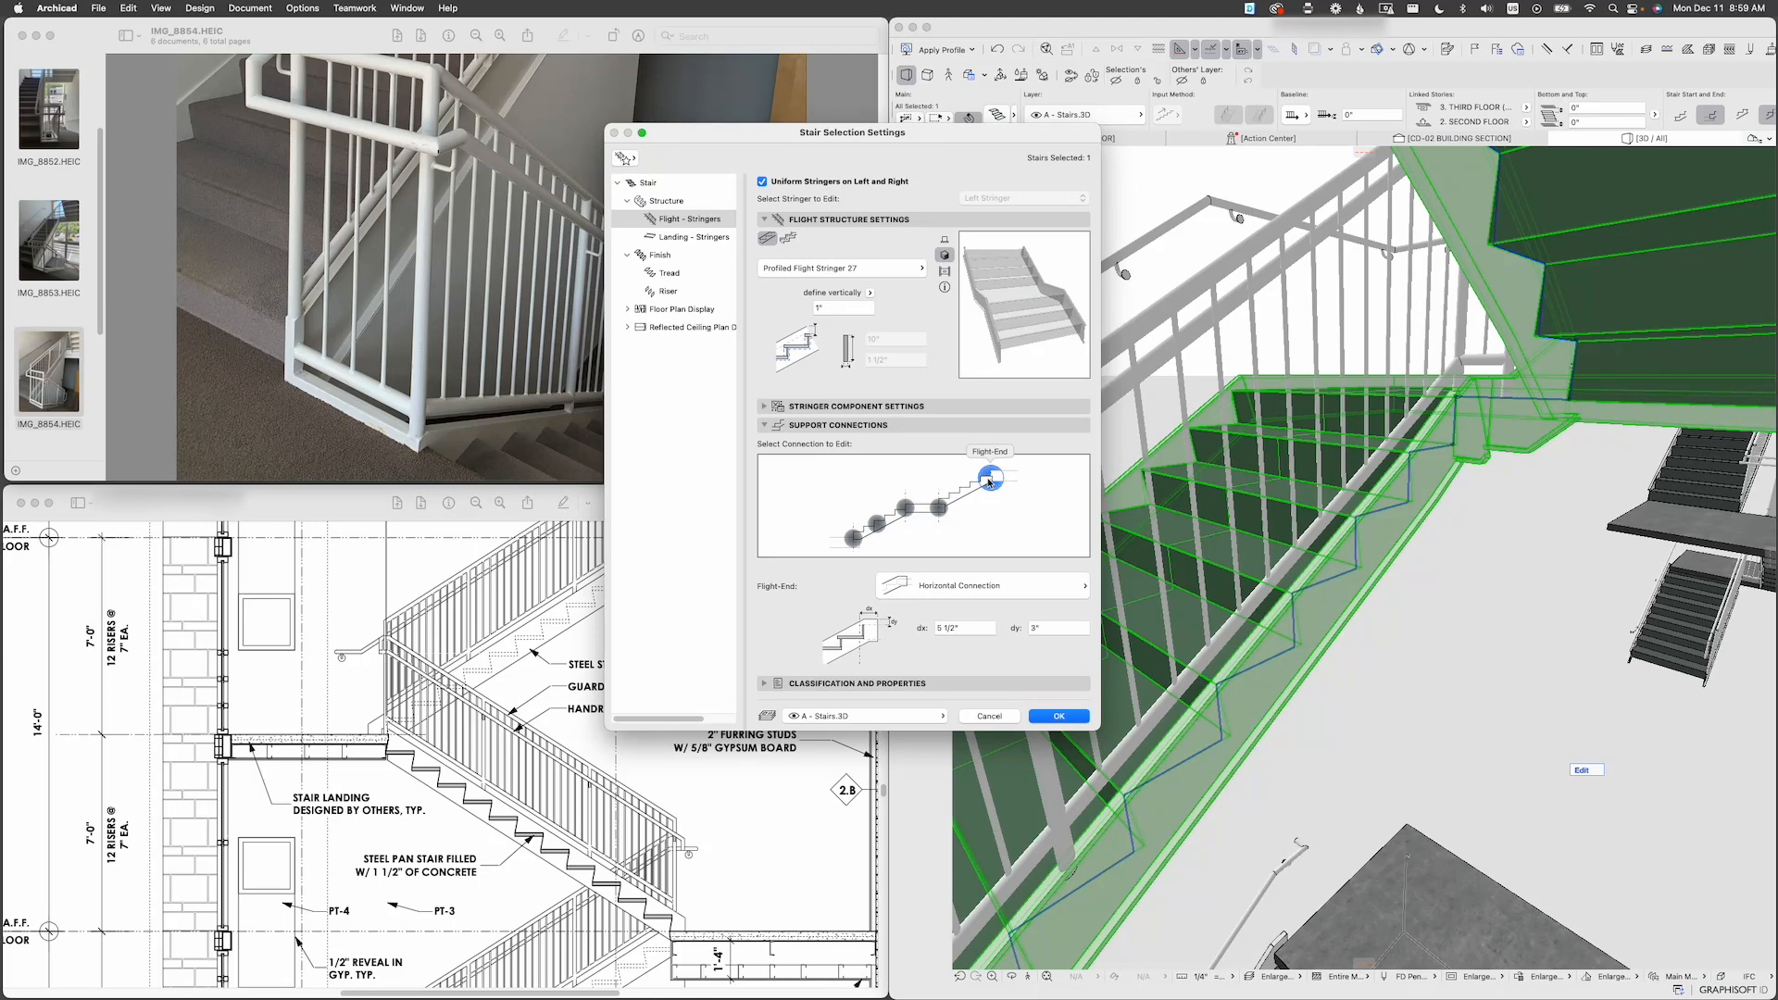
click(947, 593)
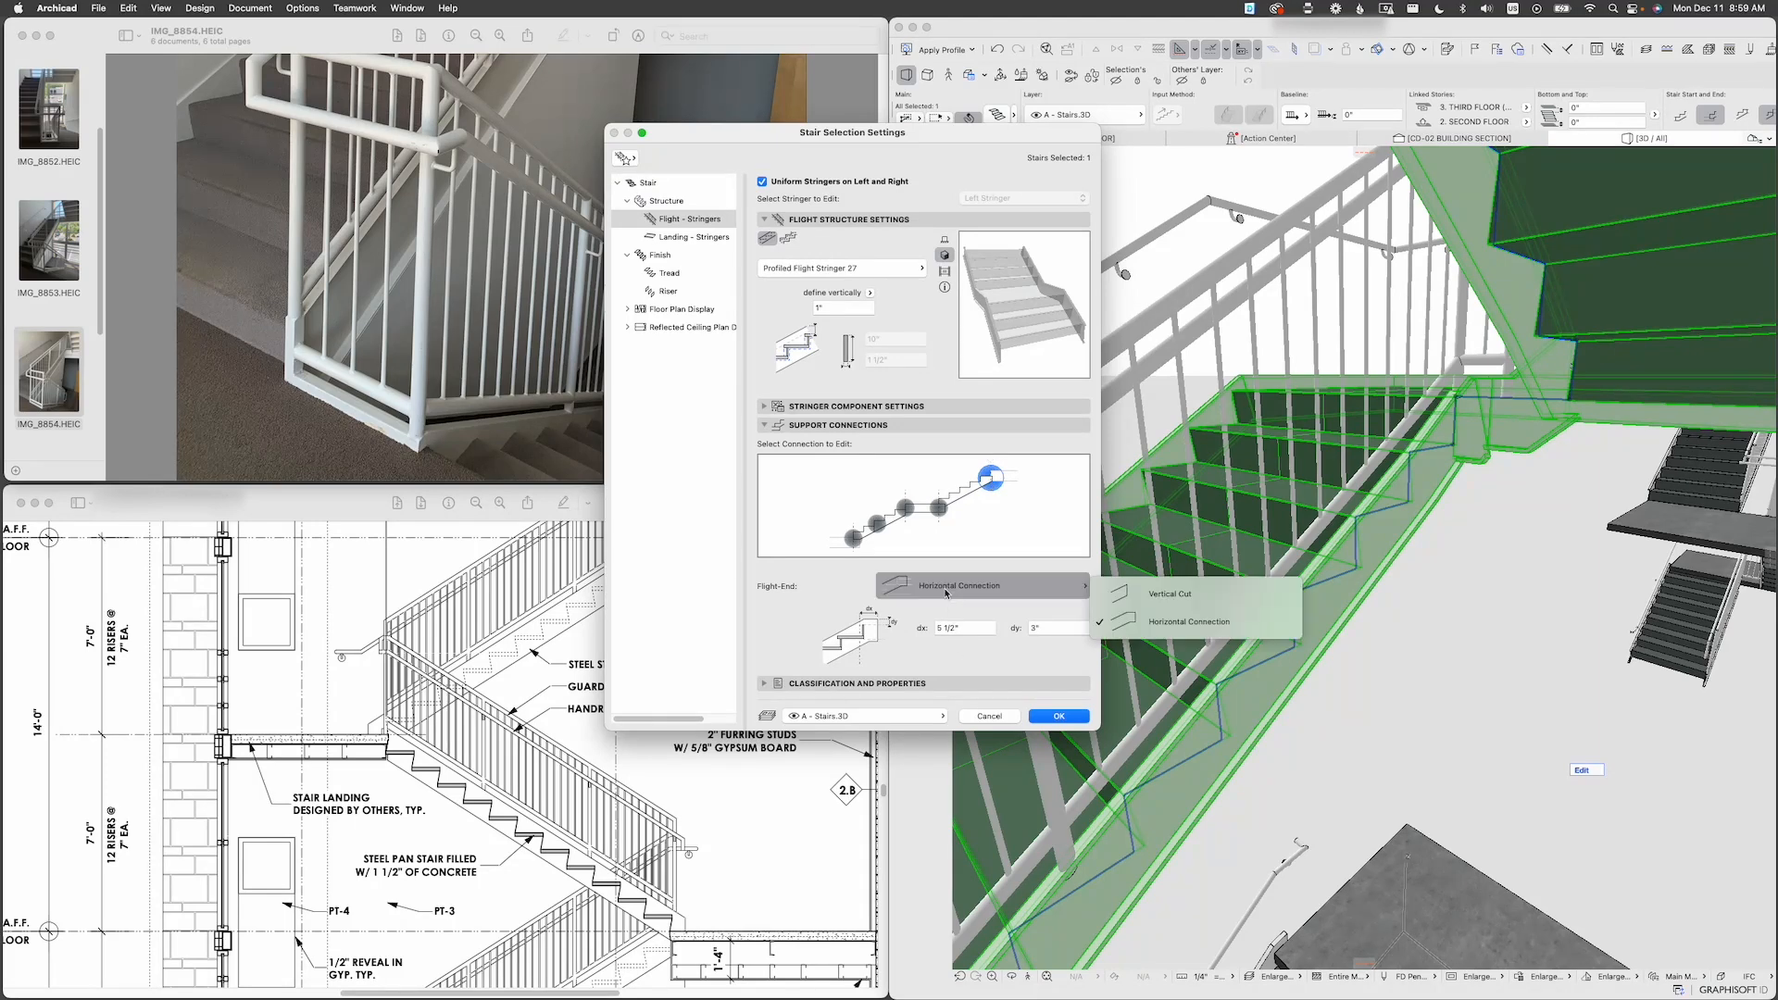
click(1206, 596)
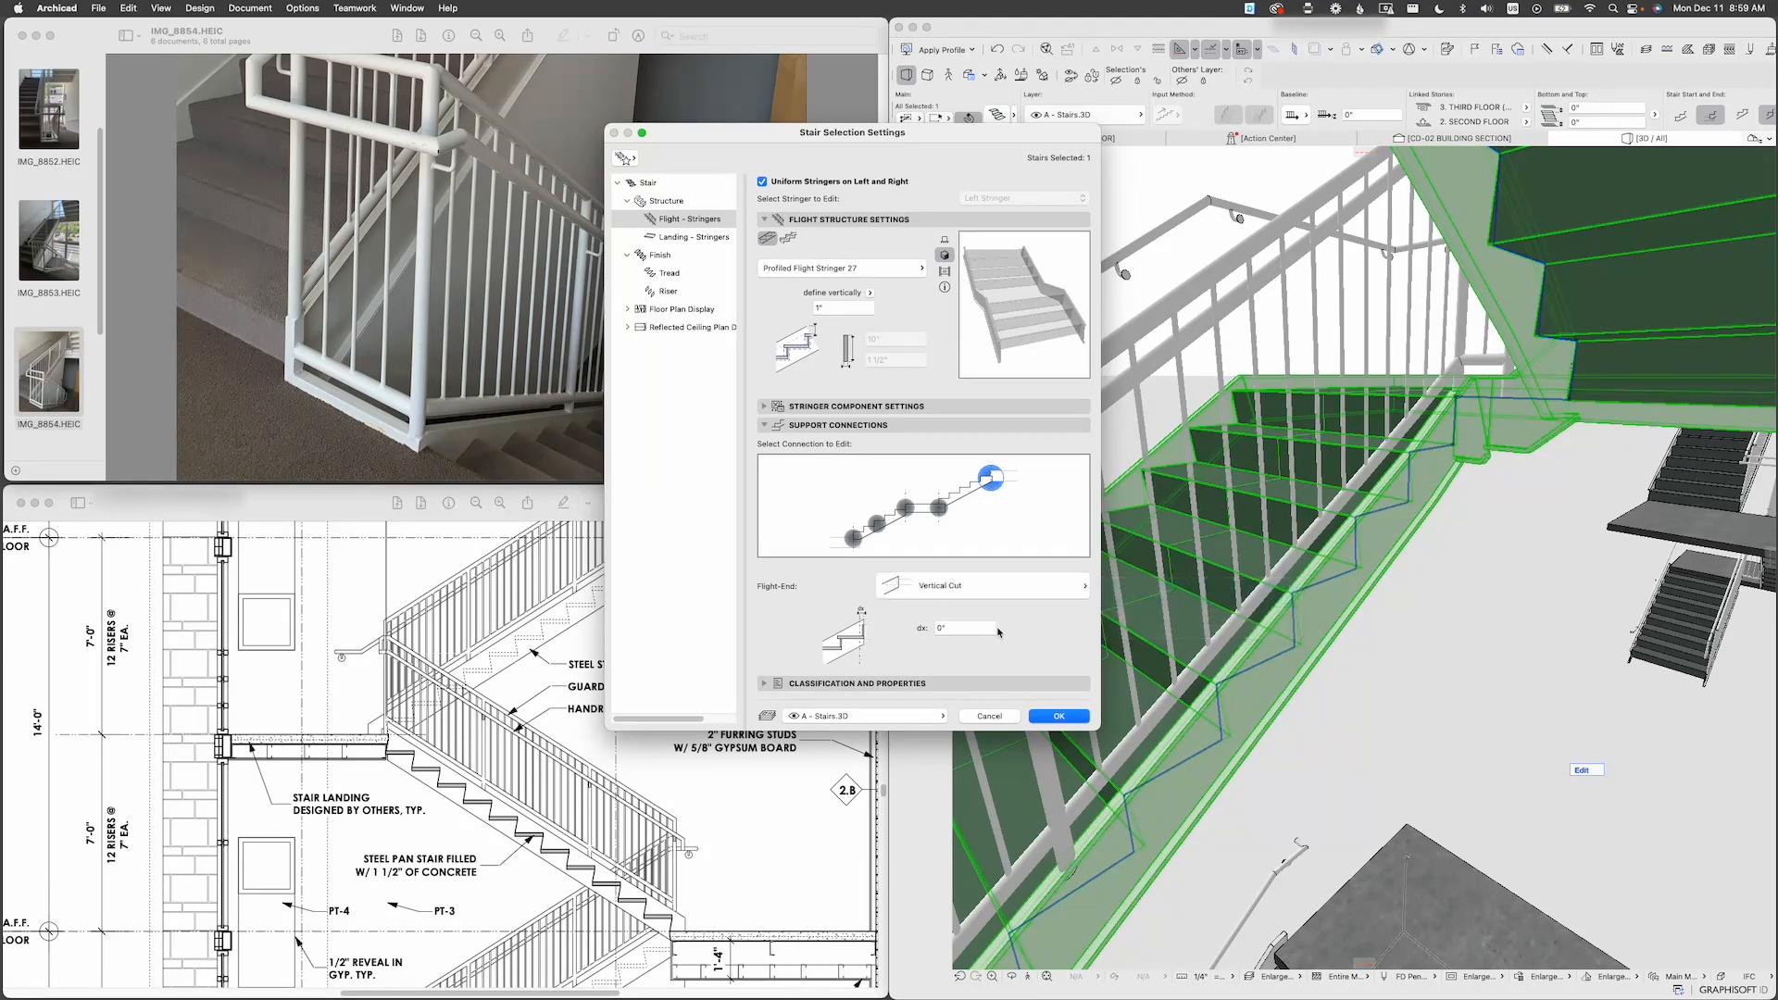
click(1056, 716)
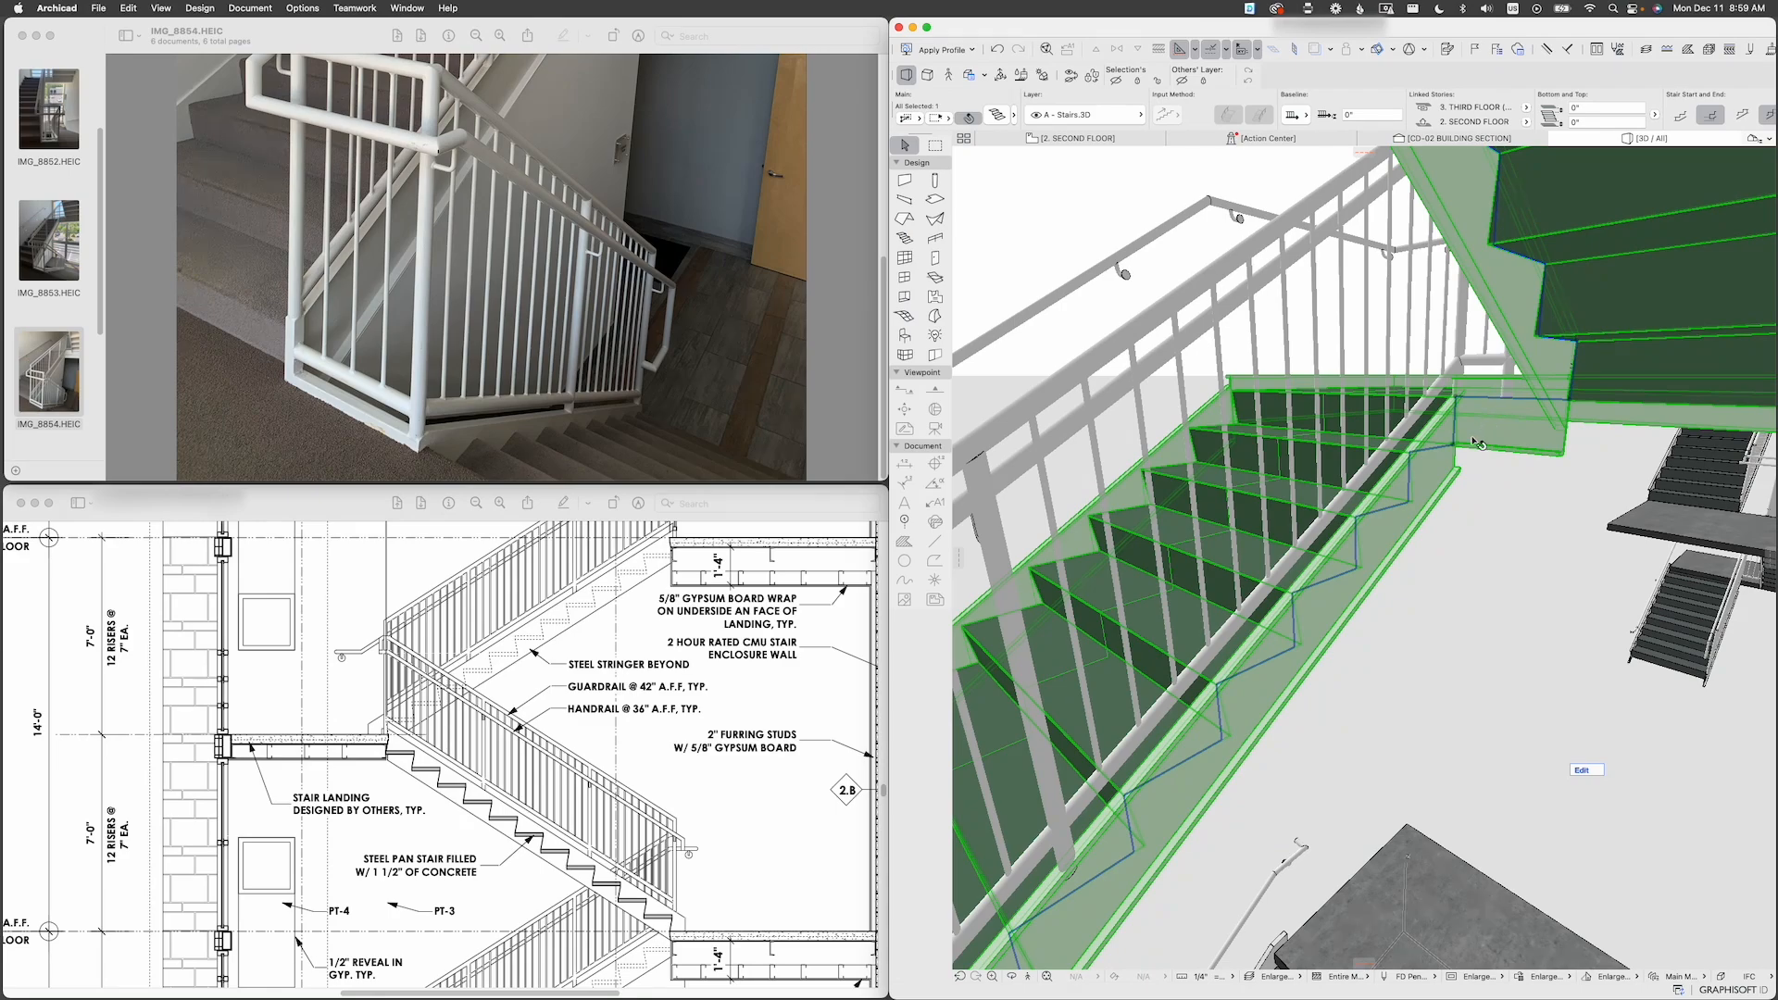
Step: Compare the second-floor stair's landing stringers and railings with the site photos and the lower stair's wall handrail
shift+middle_drag(1474, 442, 1521, 508)
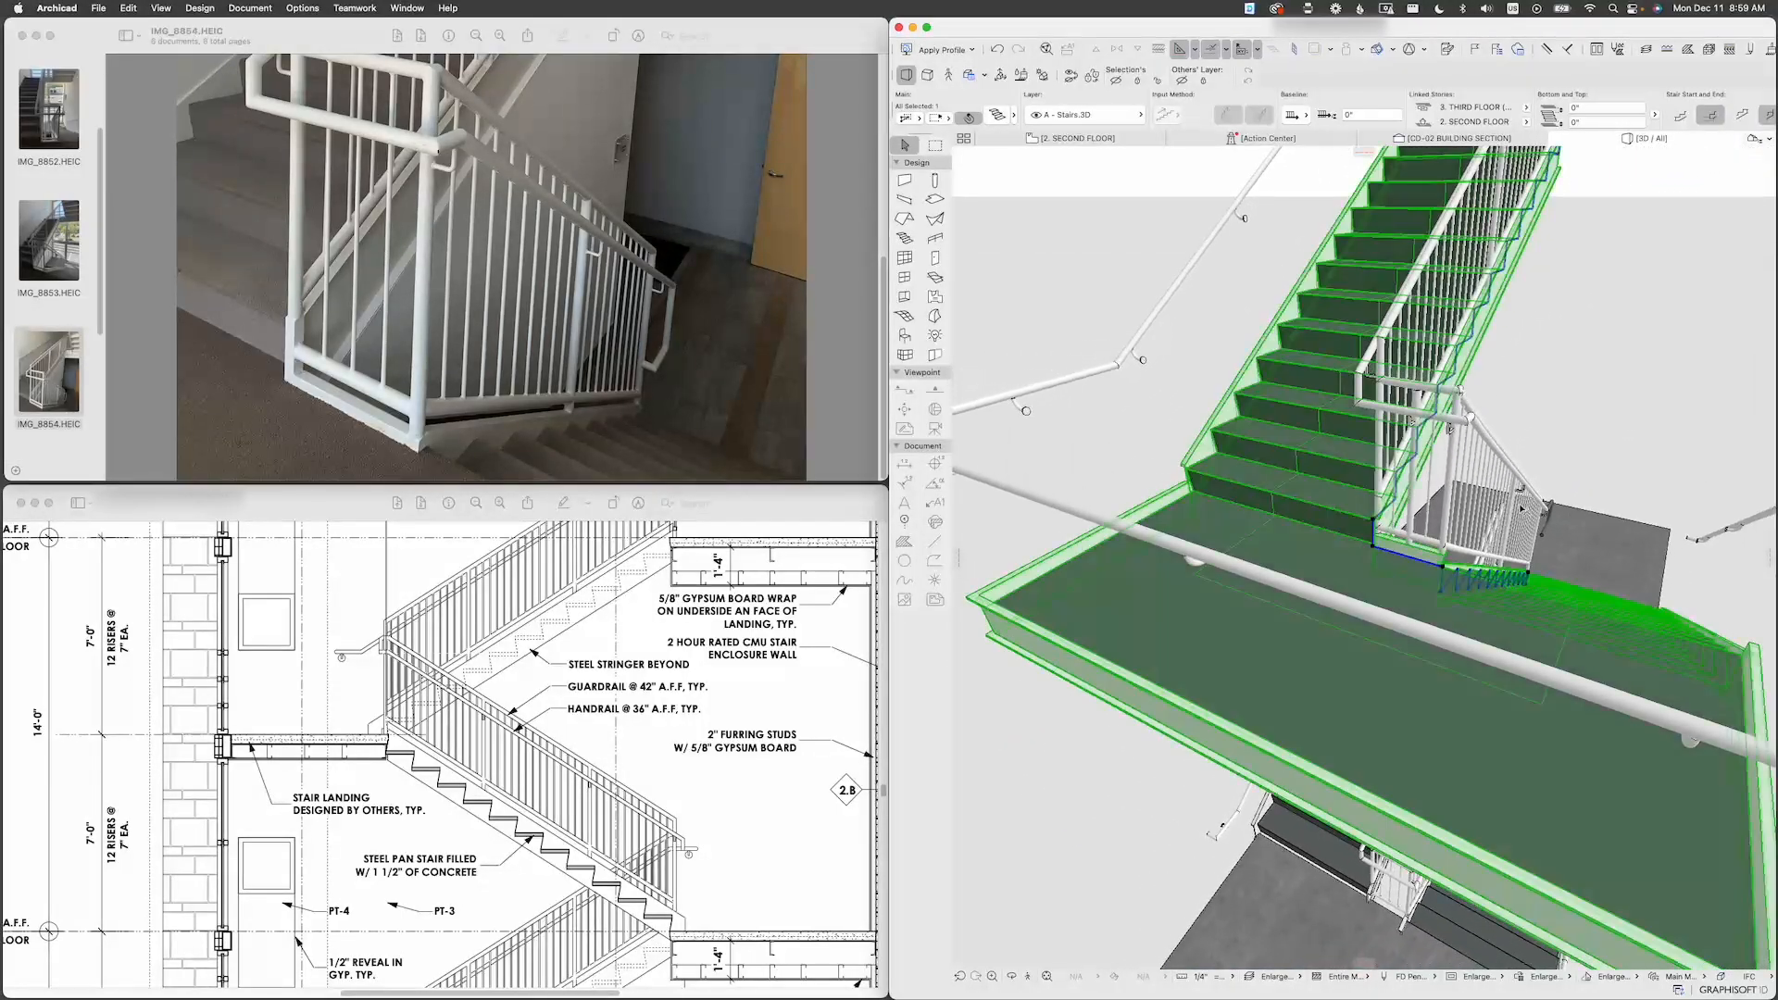
scroll(648, 352, up, 5)
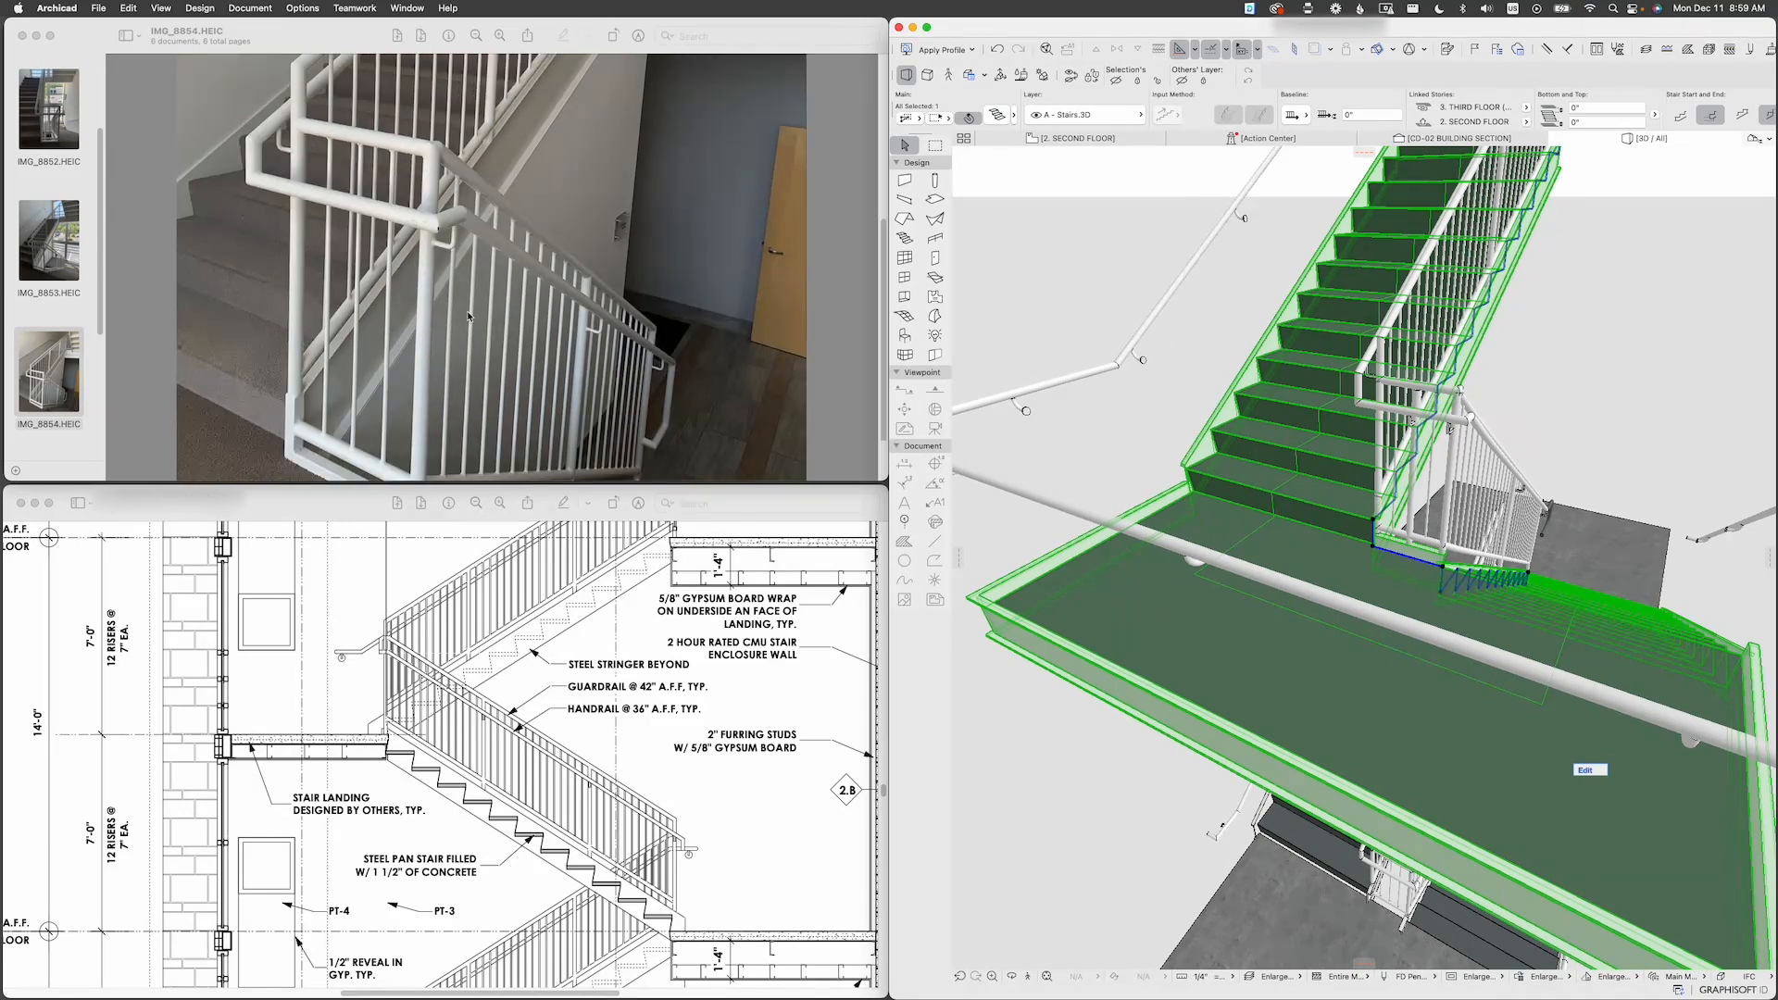
key(Escape)
mouse_move(1352, 446)
shift+middle_down()
mouse_move(1375, 517)
mouse_move(1339, 515)
mouse_move(1313, 435)
mouse_move(1284, 514)
mouse_move(1412, 414)
mouse_move(983, 462)
mouse_move(1130, 495)
mouse_move(1345, 465)
shift+middle_up()
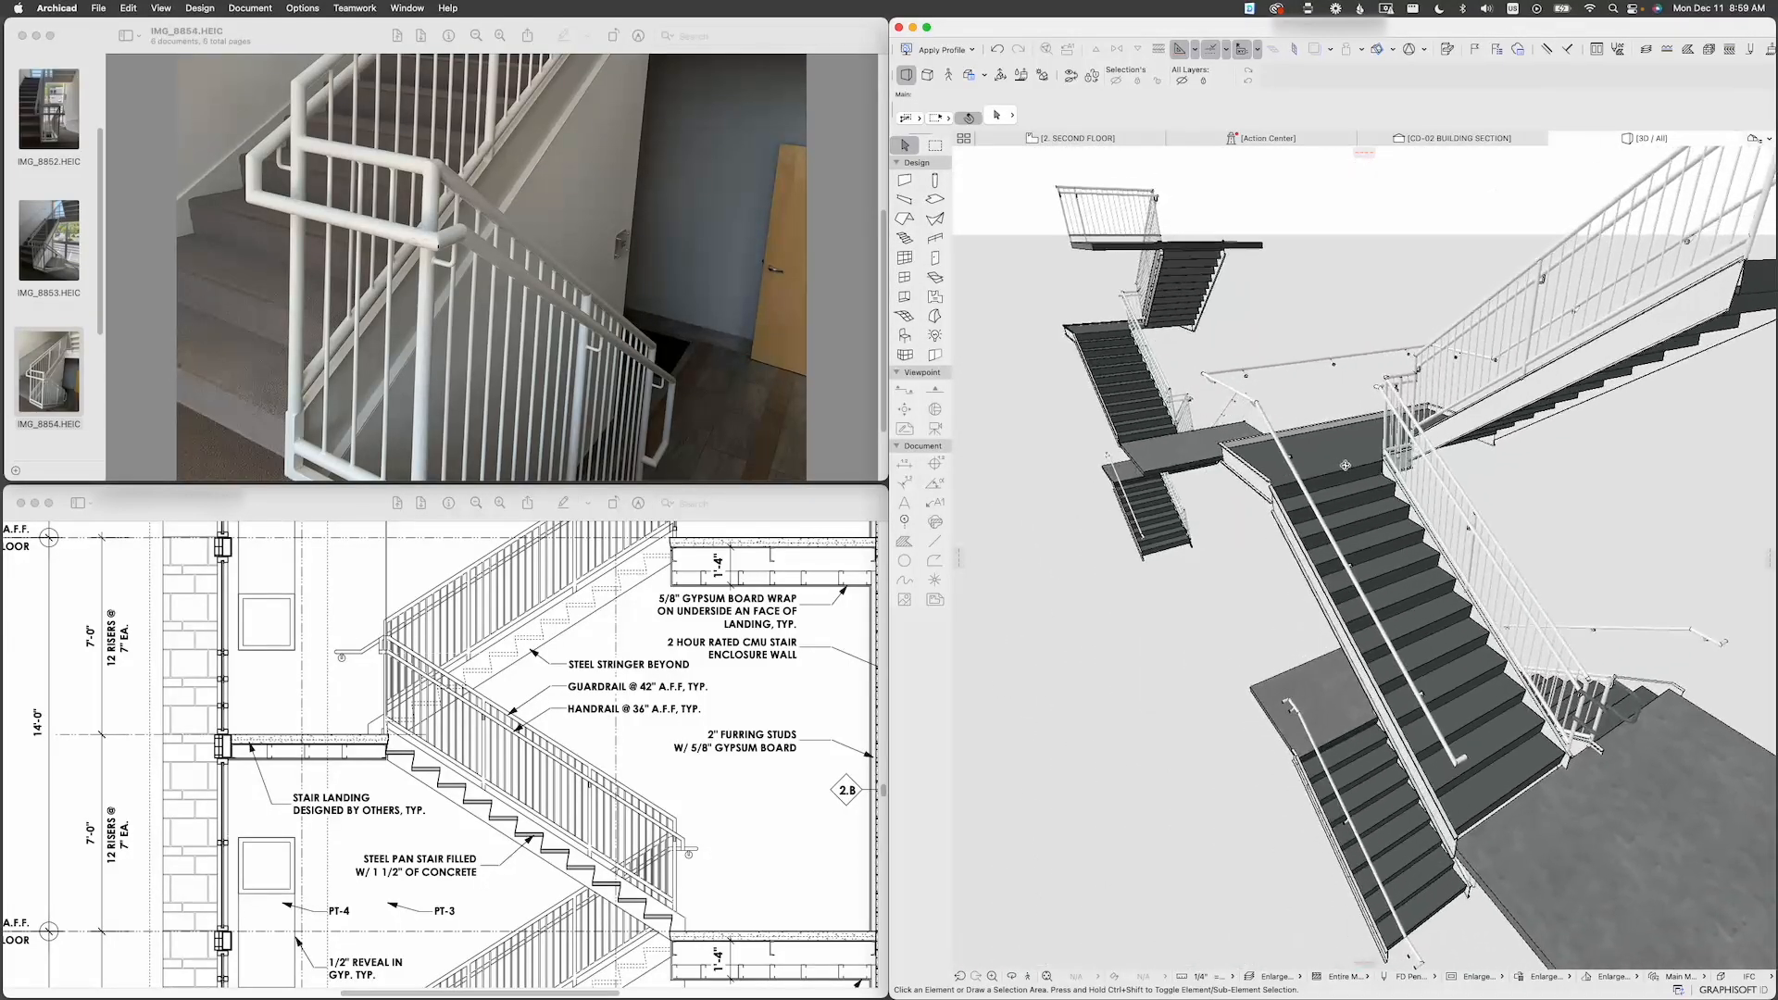
alt+click(1309, 716)
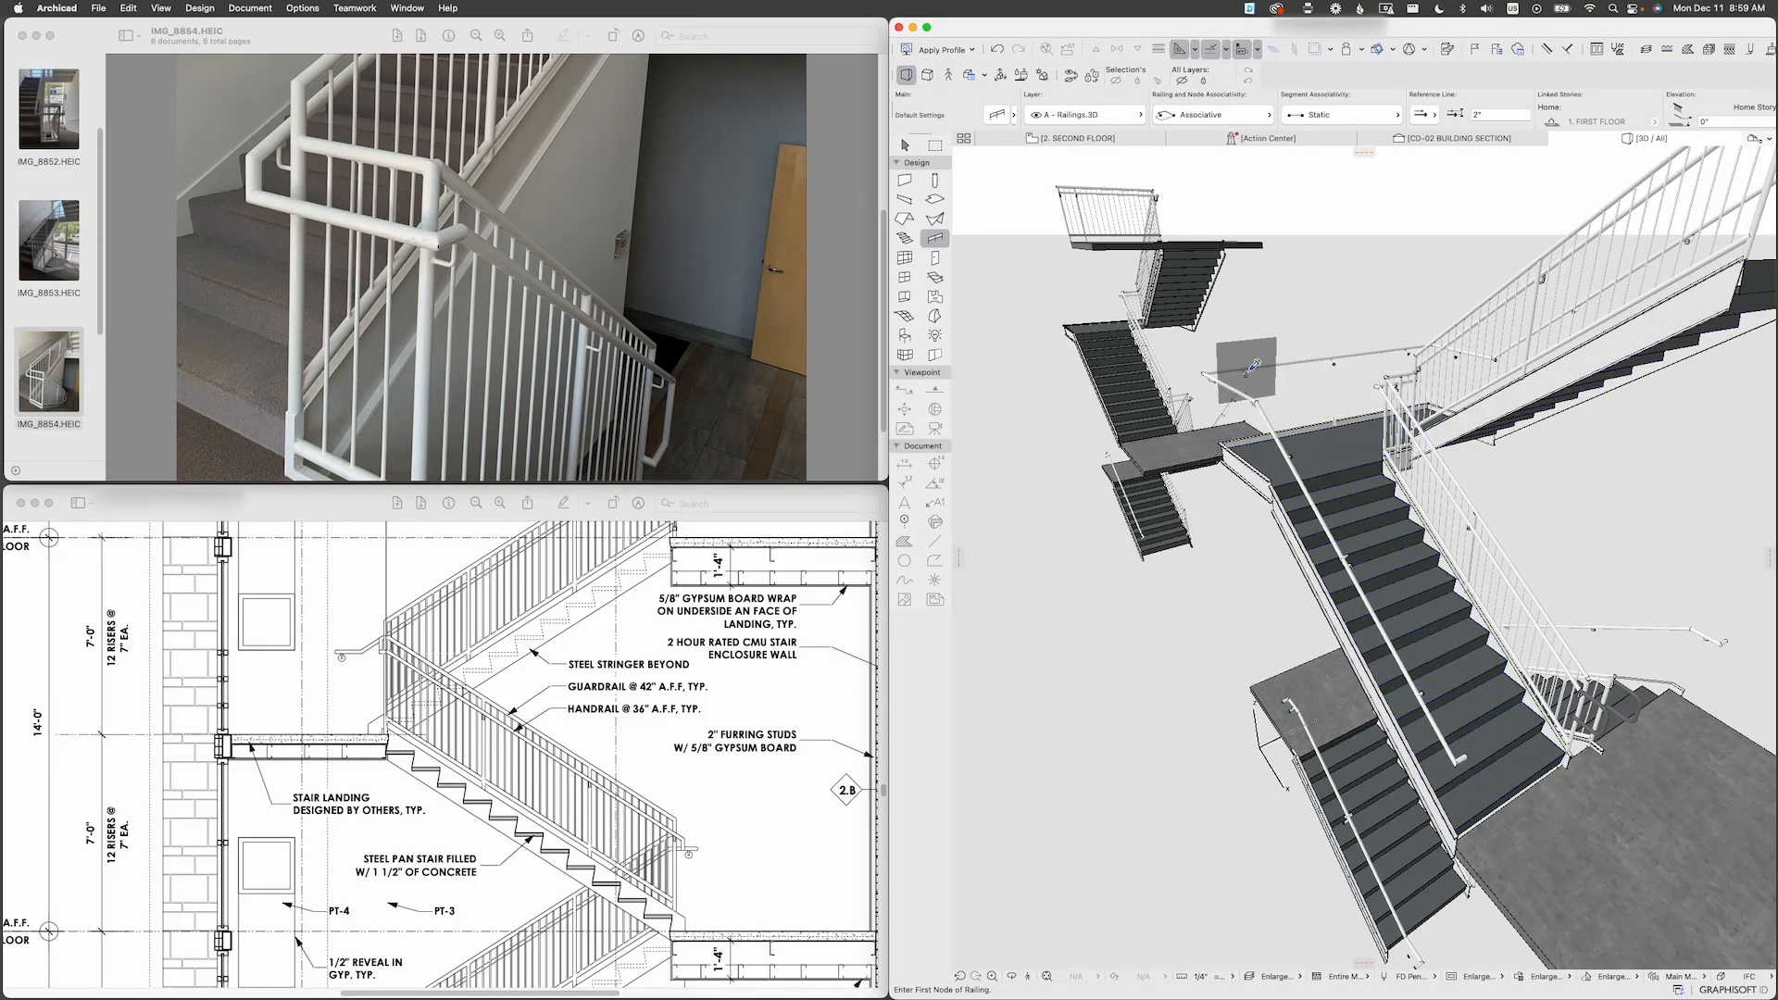
key(Escape)
shift+middle_drag(1392, 412, 1354, 439)
scroll(371, 311, up, 7)
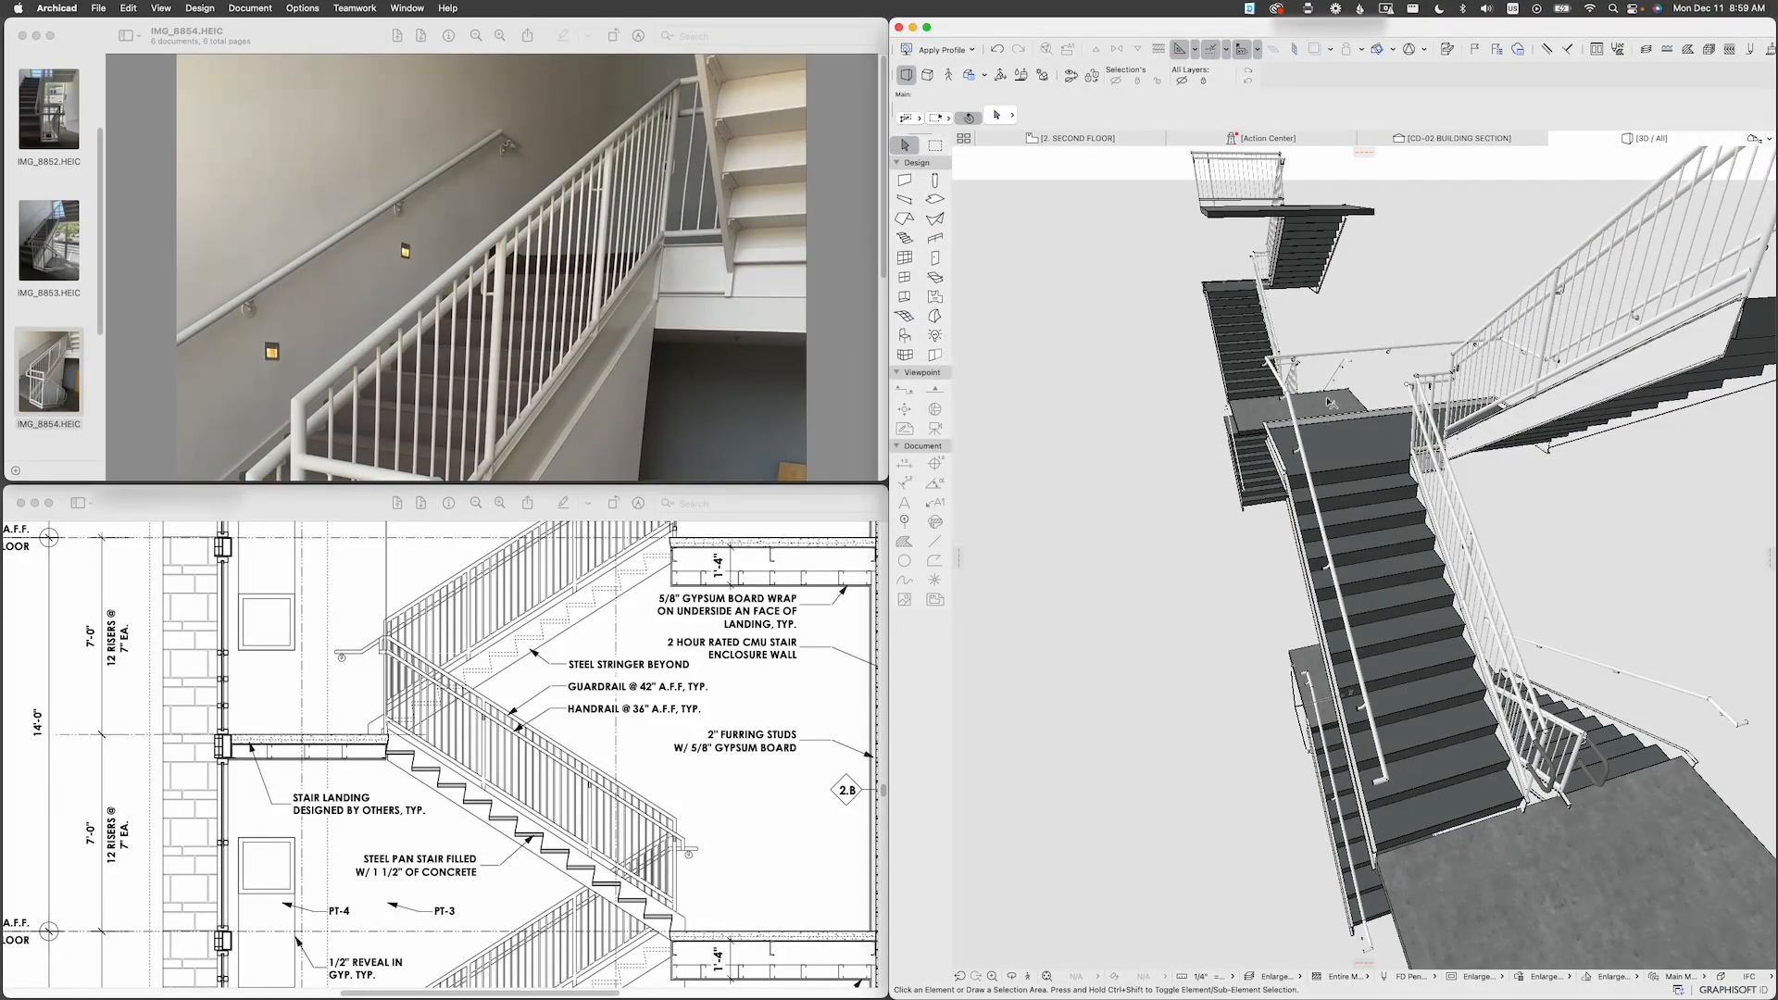
Step: Delete the wall-side handrail that runs along the second-floor stair's flights and landing
shift+middle_drag(1482, 373, 1223, 527)
shift+middle_drag(1420, 701, 1428, 607)
click(1242, 466)
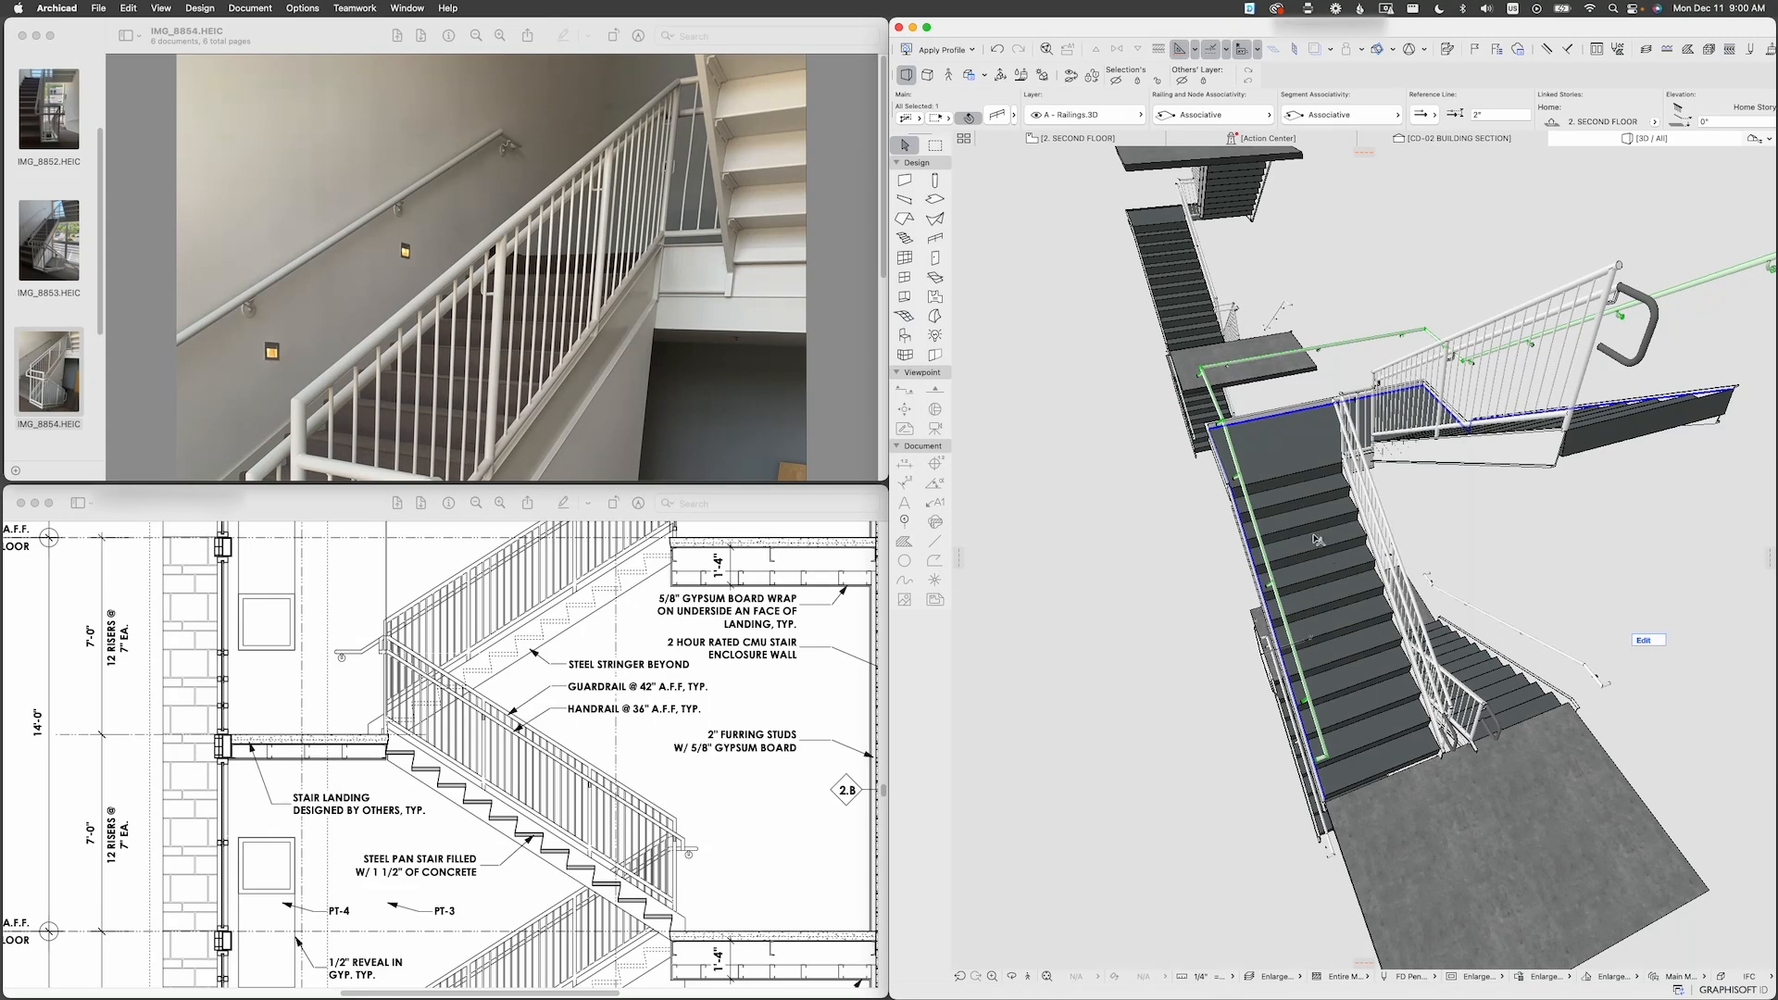
key(Escape)
Step: Copy the lower flight's wall-side handrail from the first-floor plan and paste it in place on the second-floor plan
shift+middle_drag(1301, 542, 1380, 446)
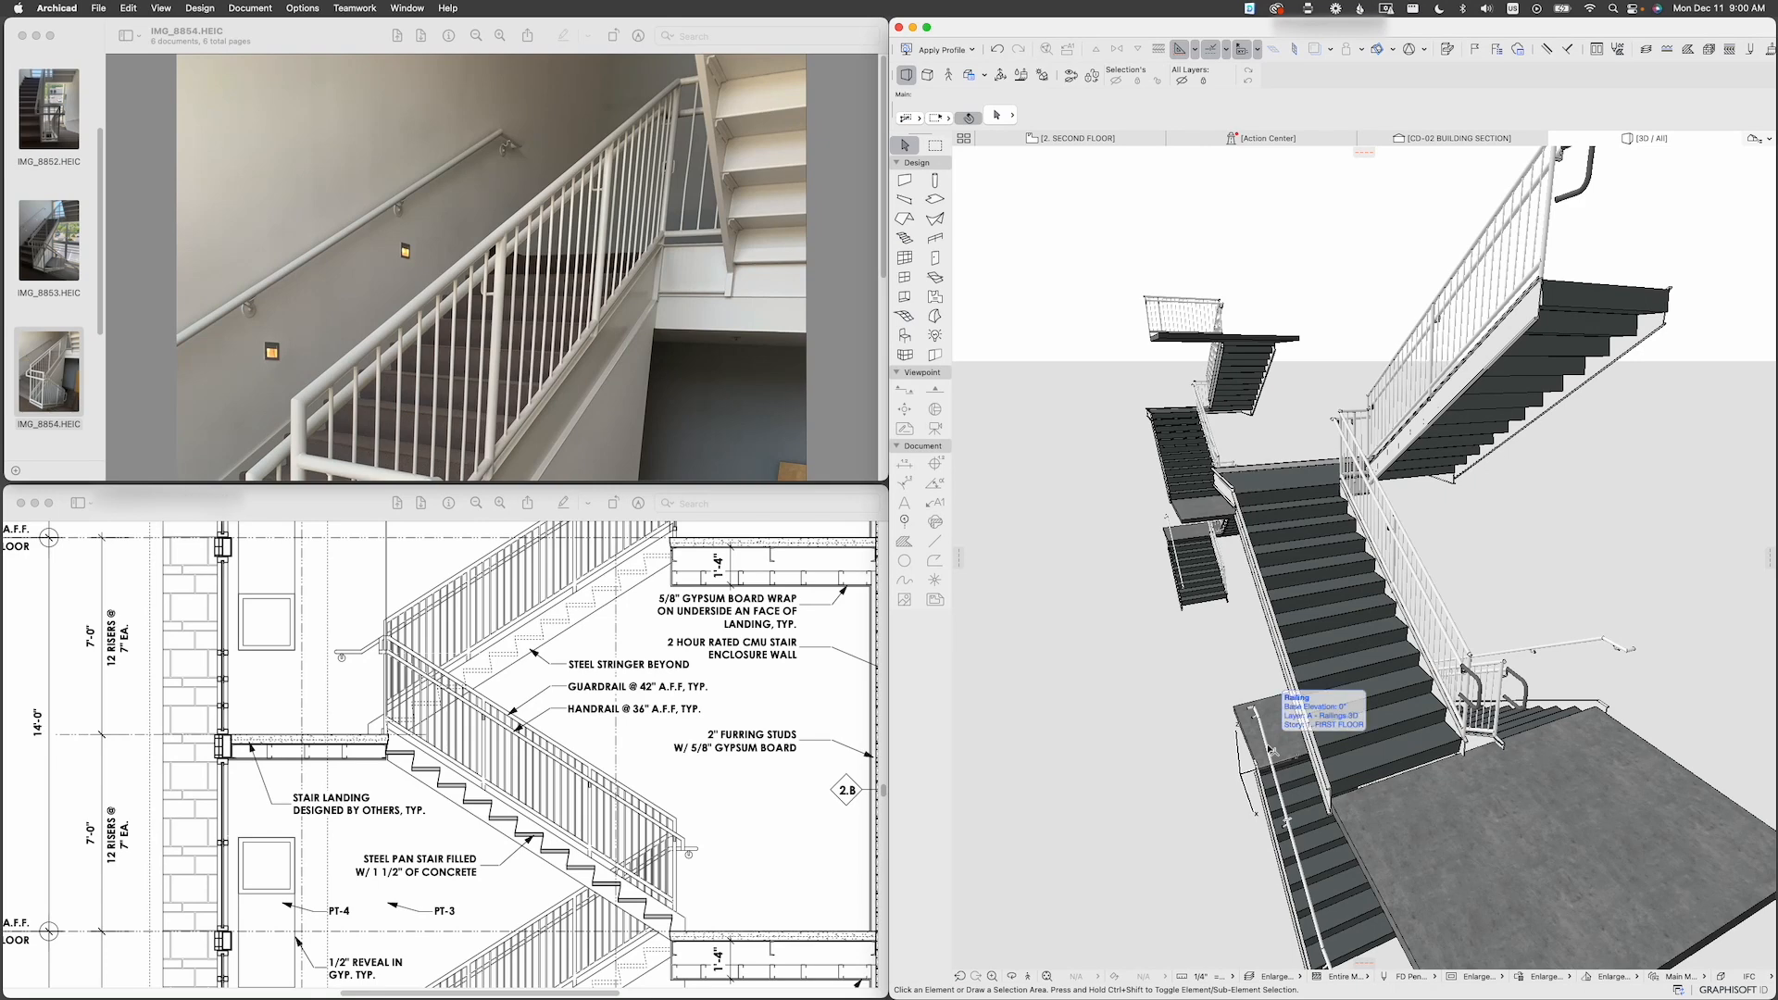
shift+middle_drag(1284, 636, 1176, 461)
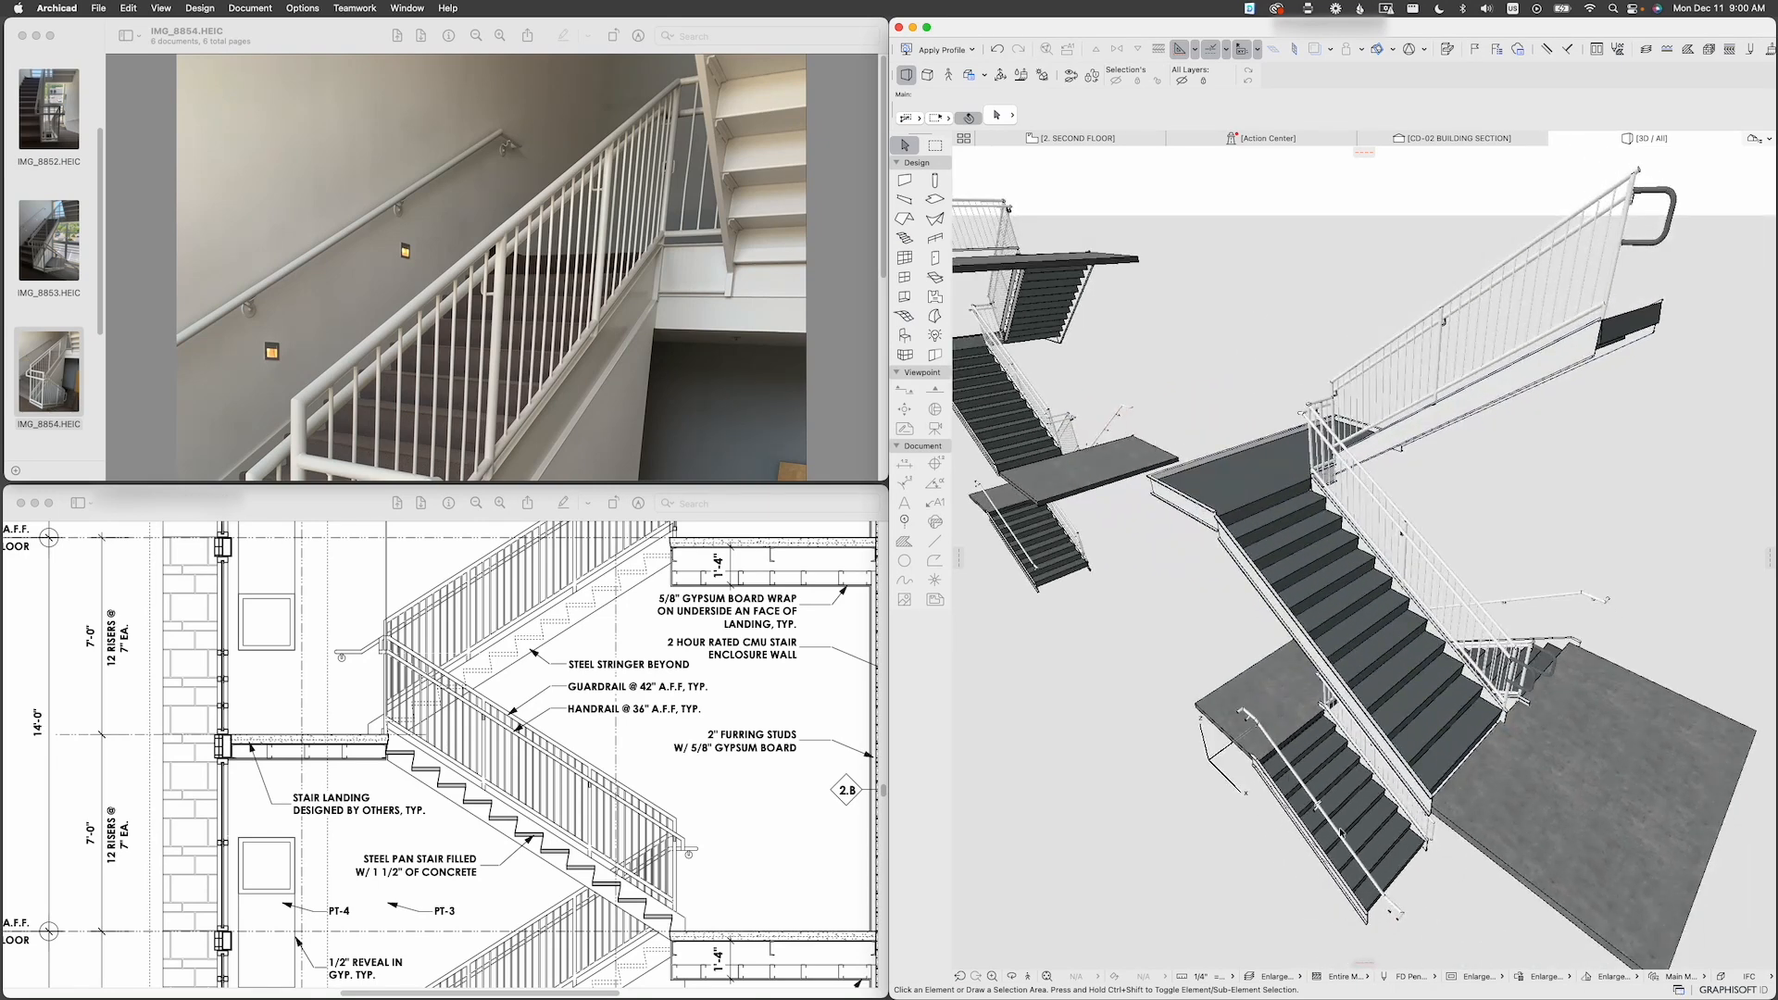
shift+middle_drag(1266, 609, 1227, 792)
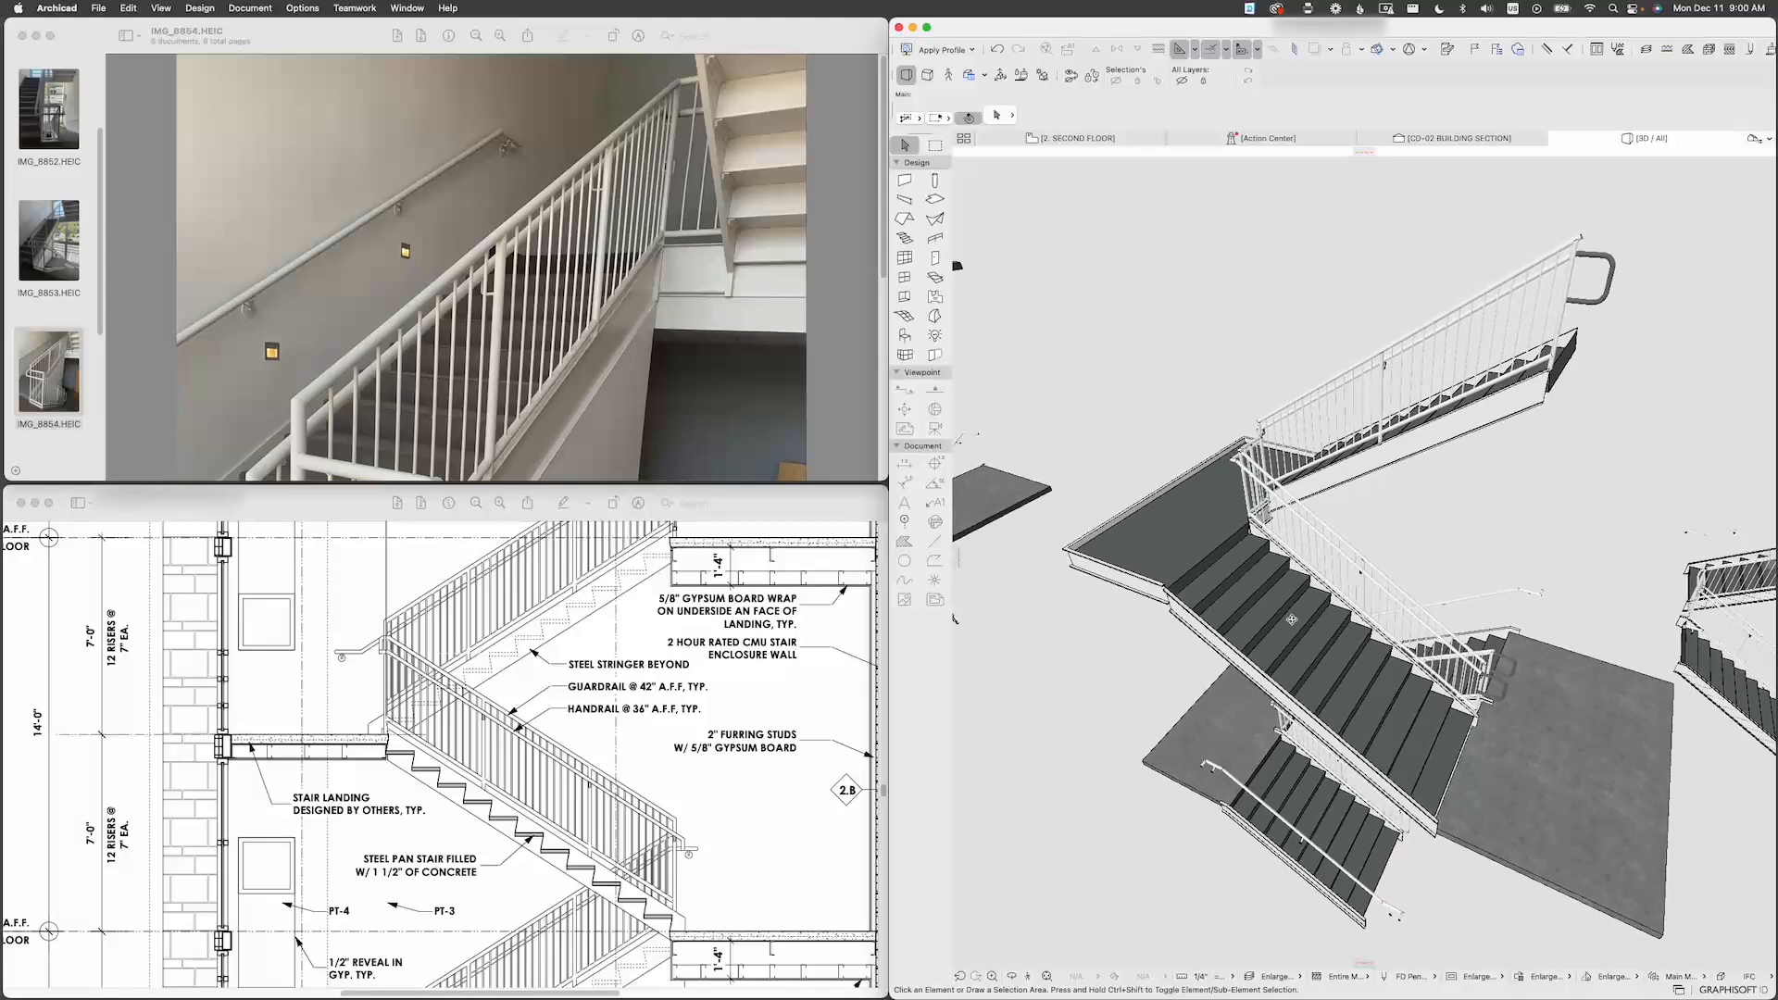
click(1226, 790)
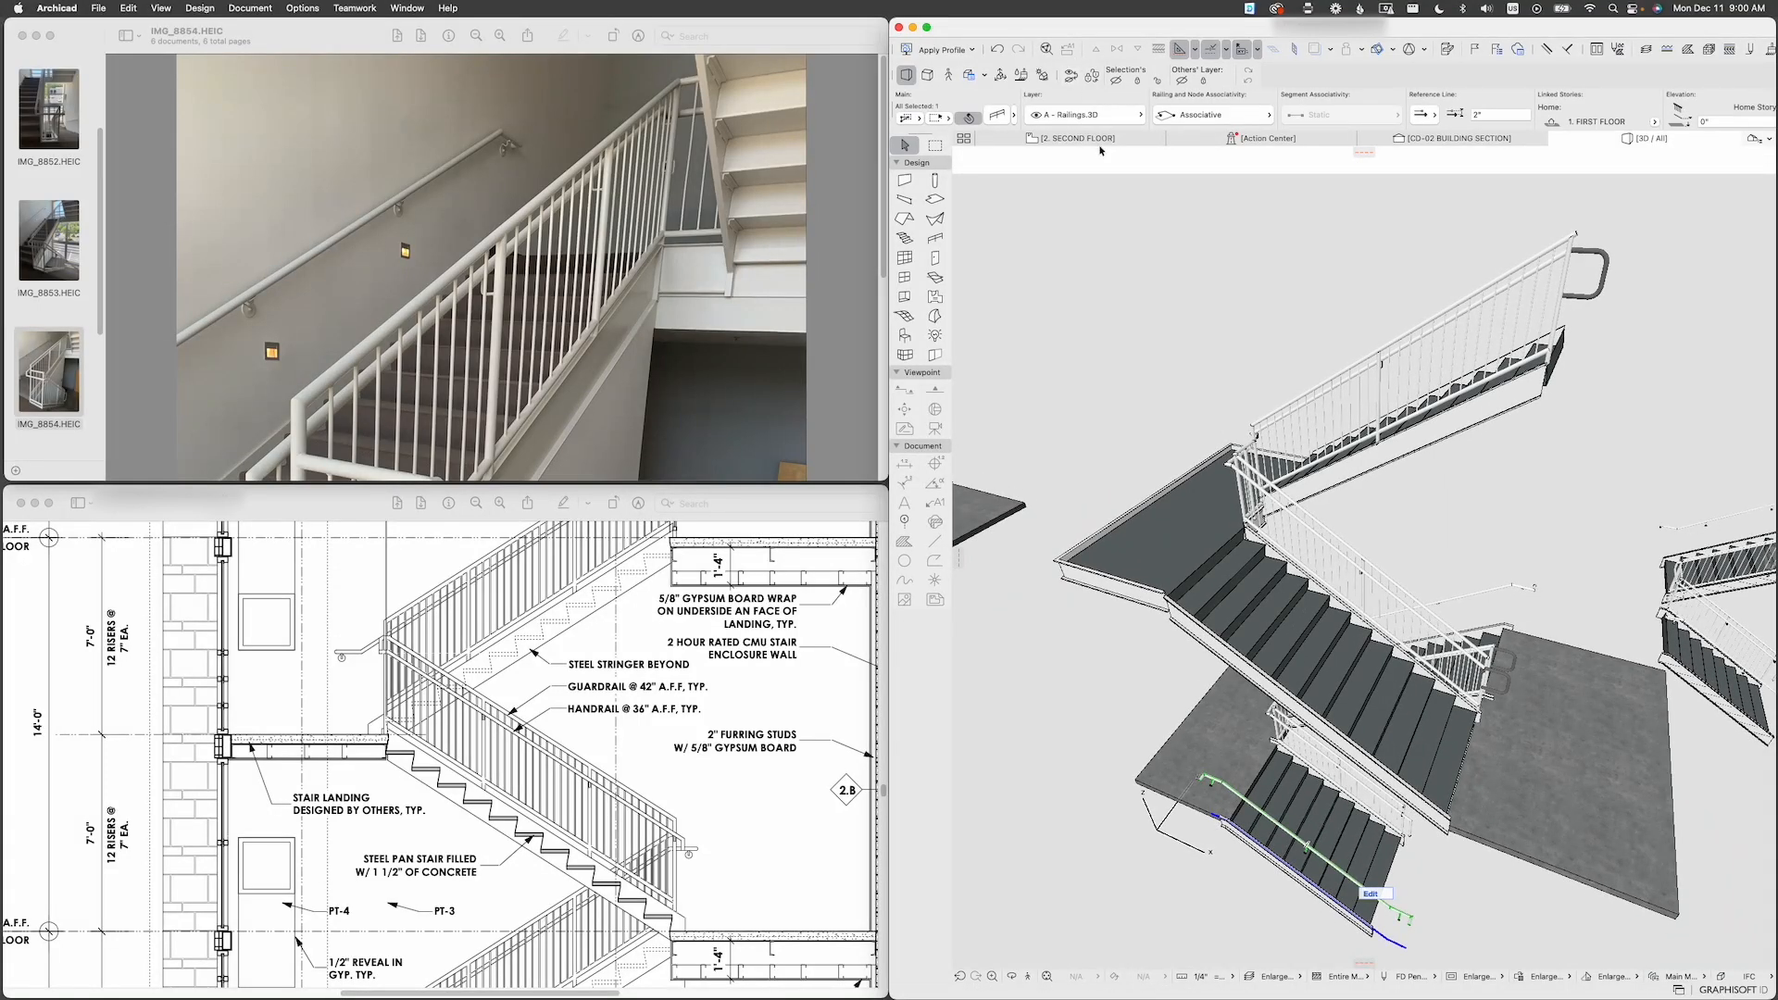
click(1754, 138)
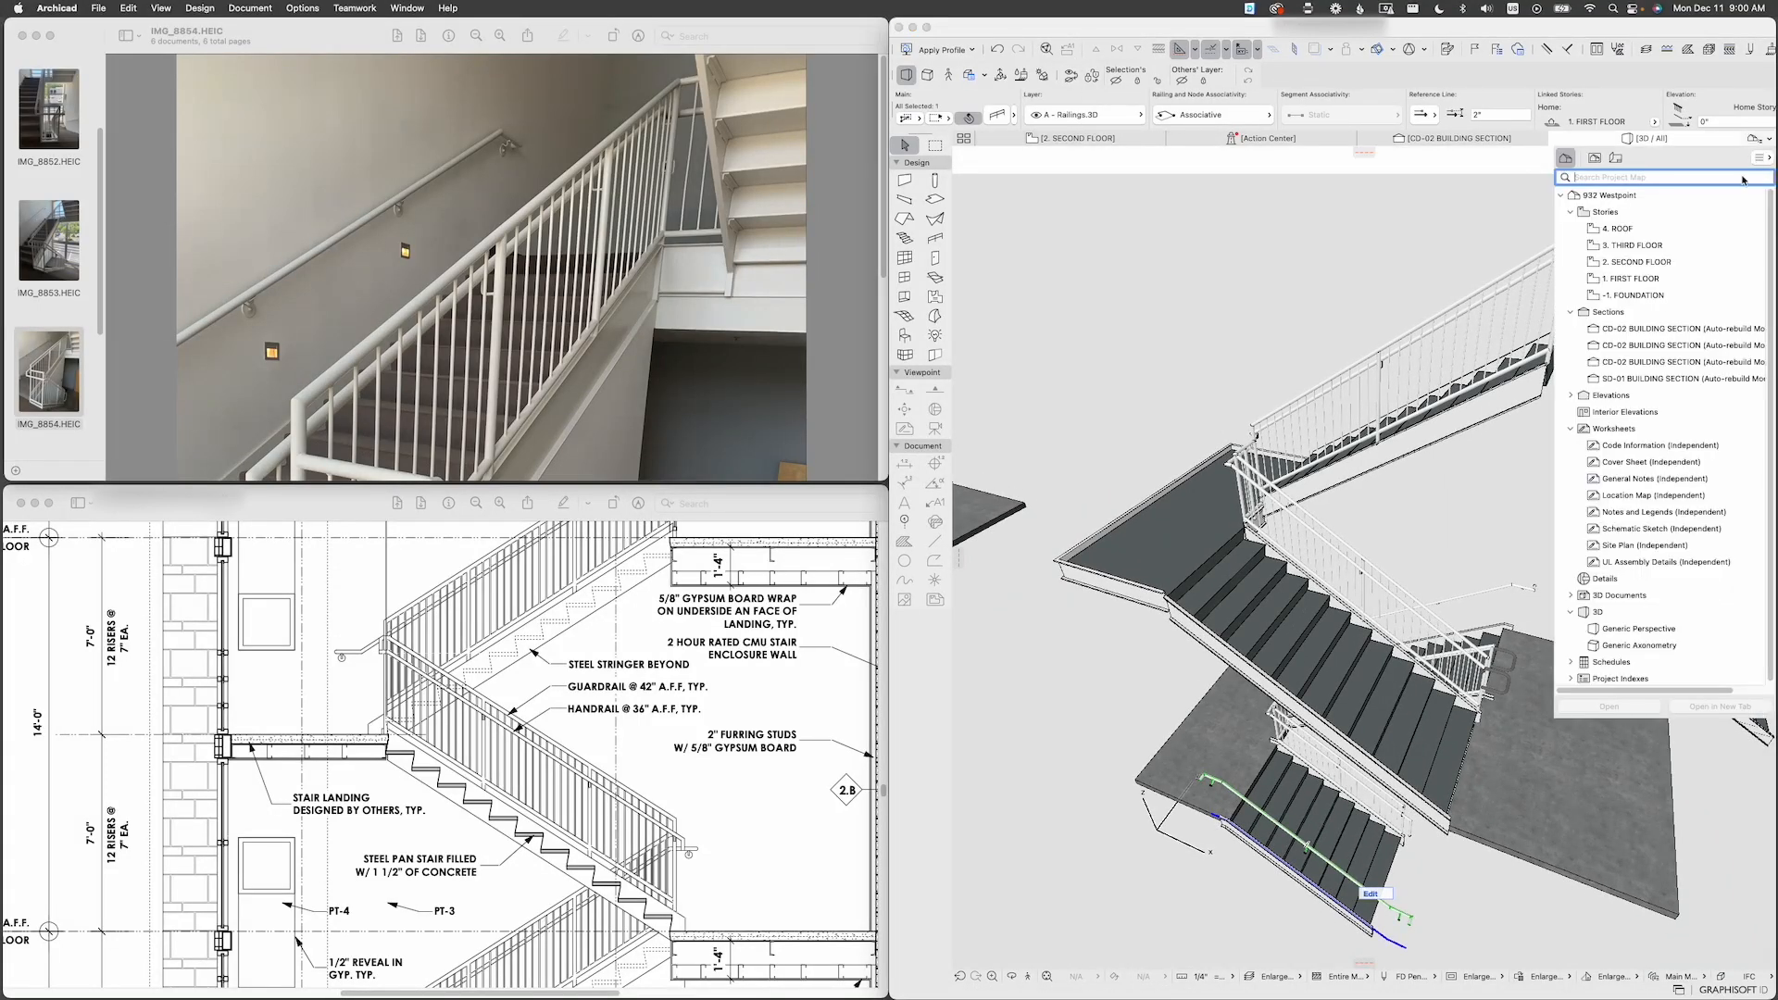
double_click(1639, 278)
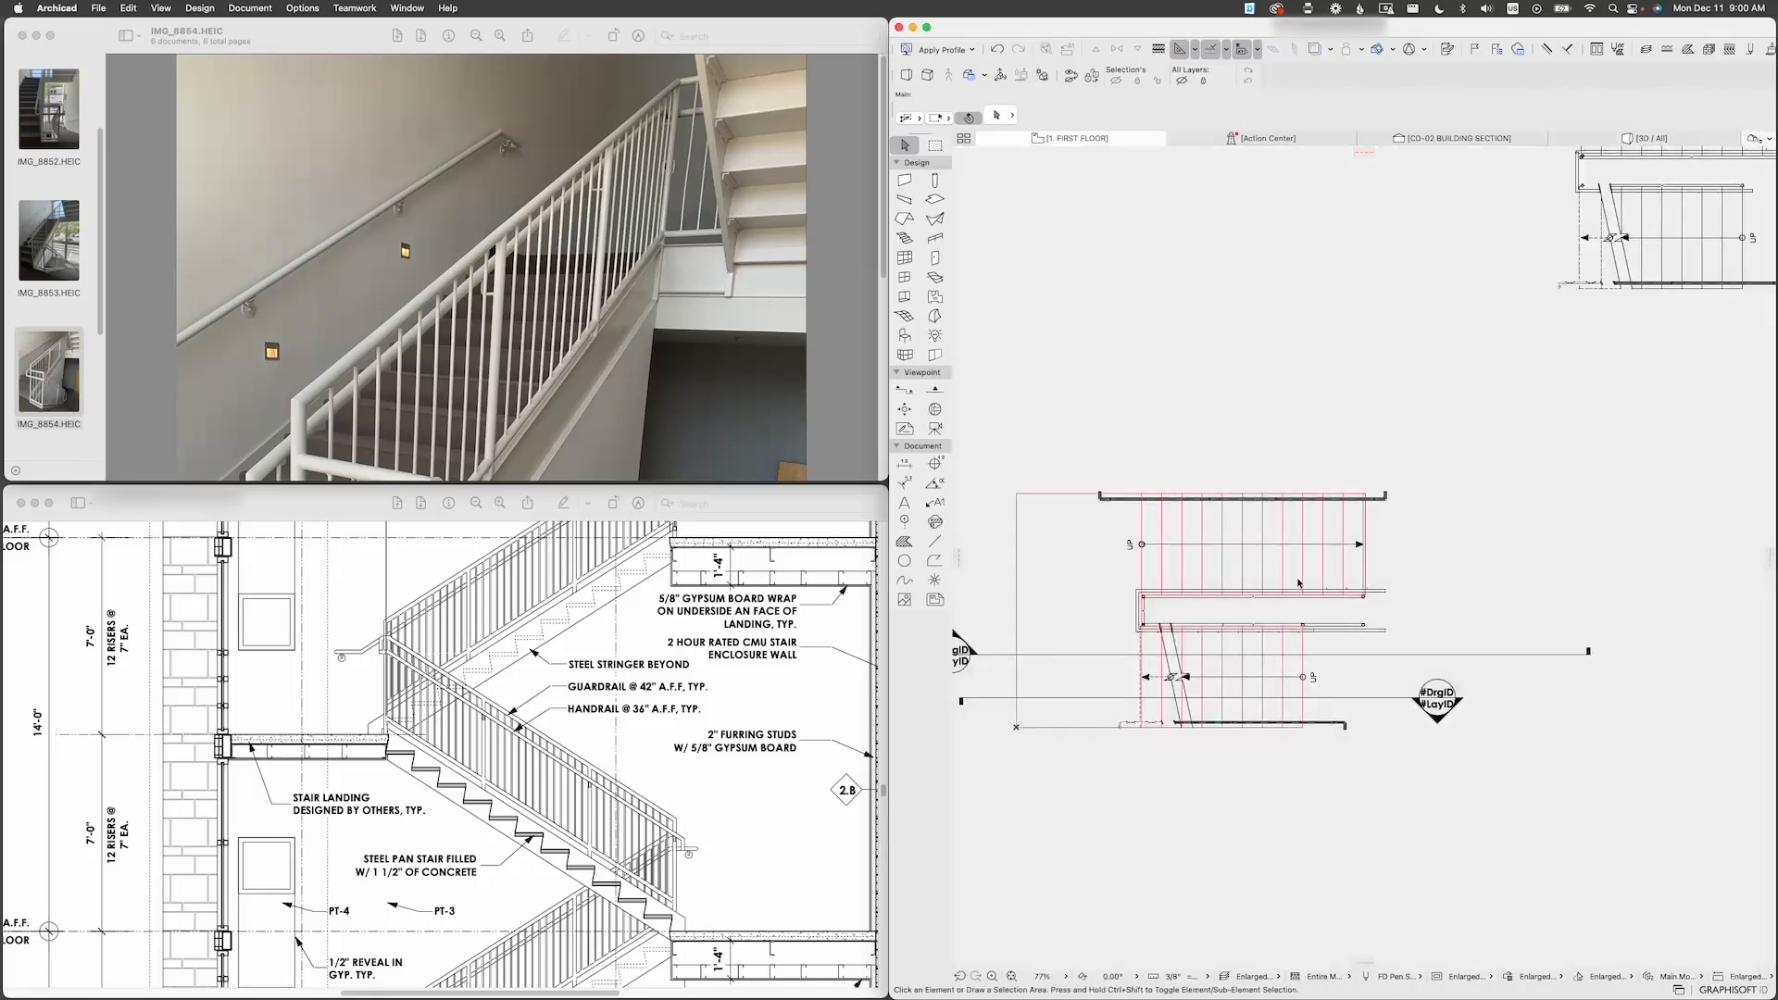
click(1349, 729)
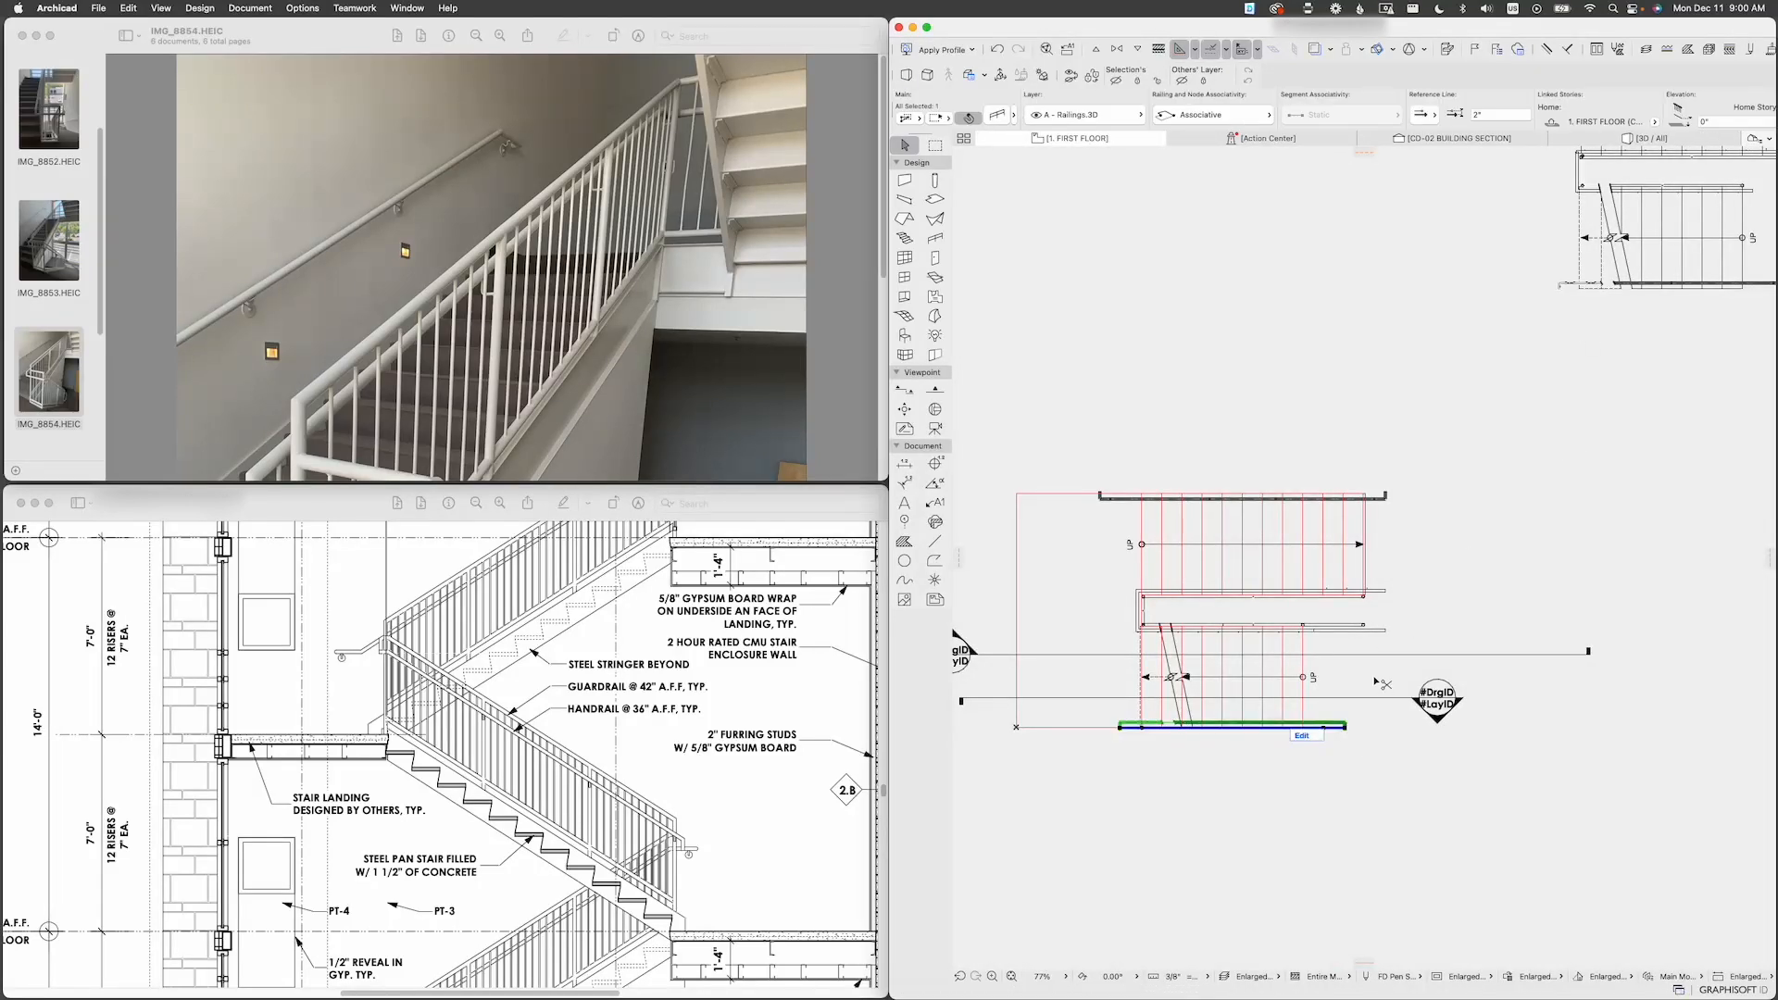
click(1755, 138)
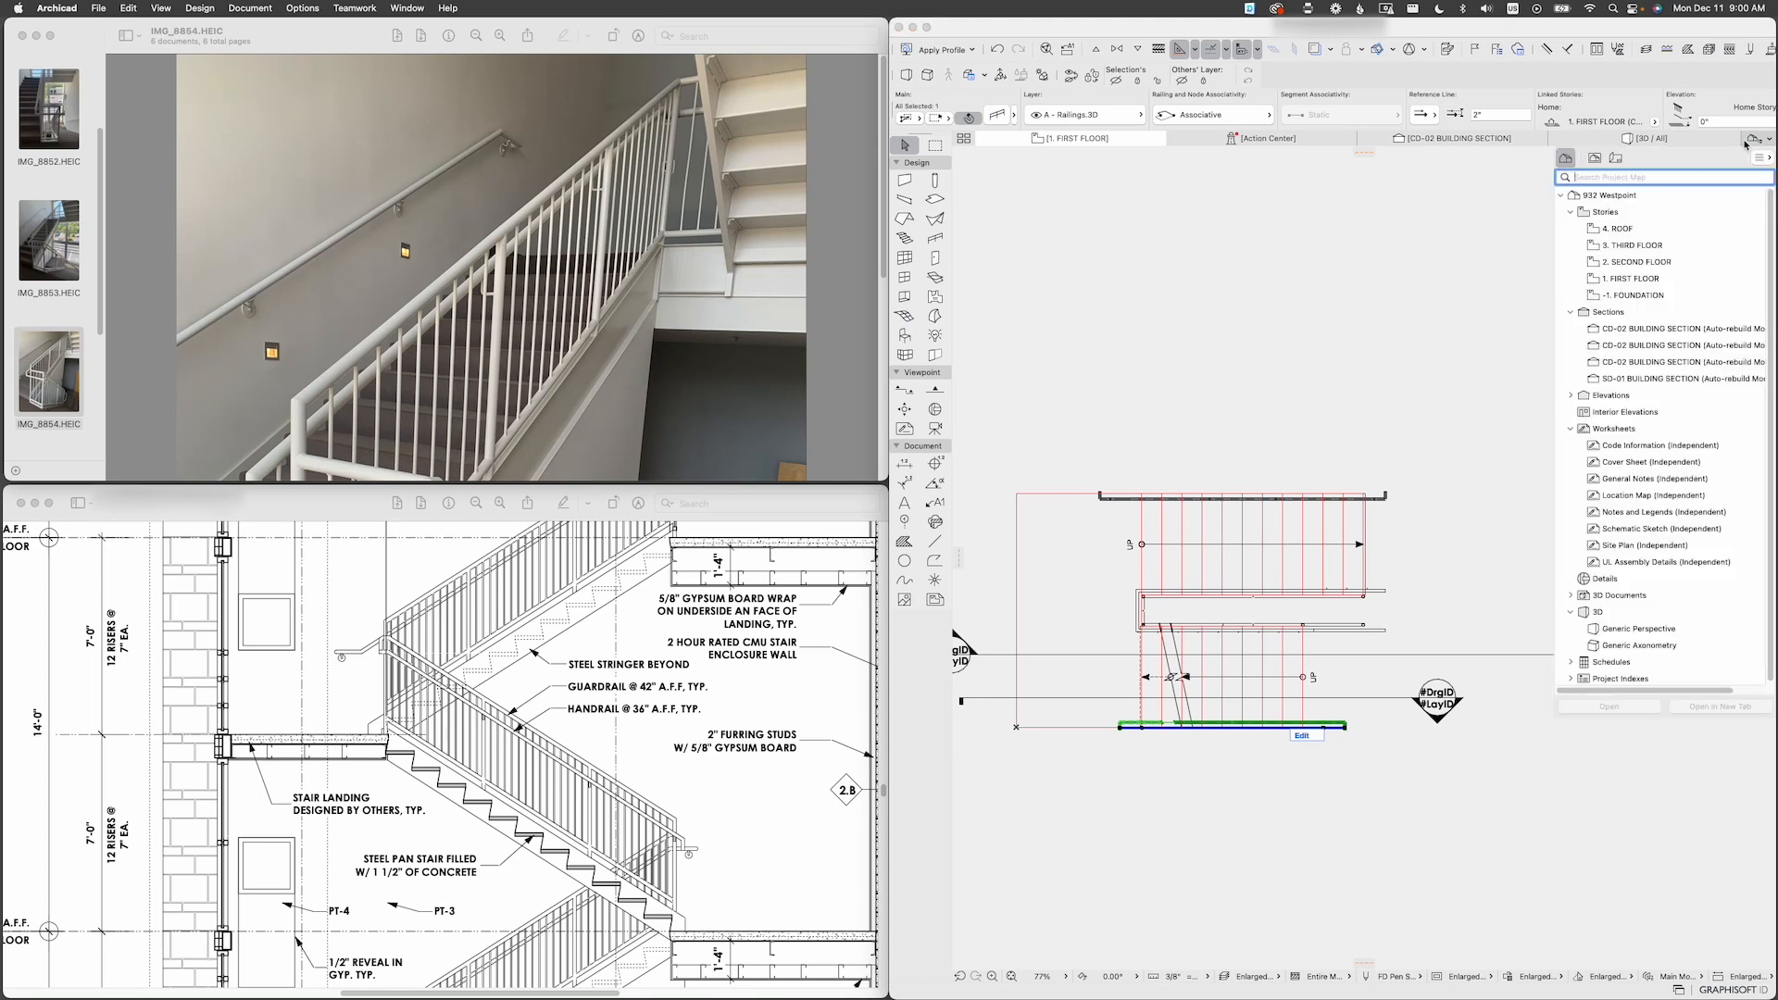
double_click(1632, 263)
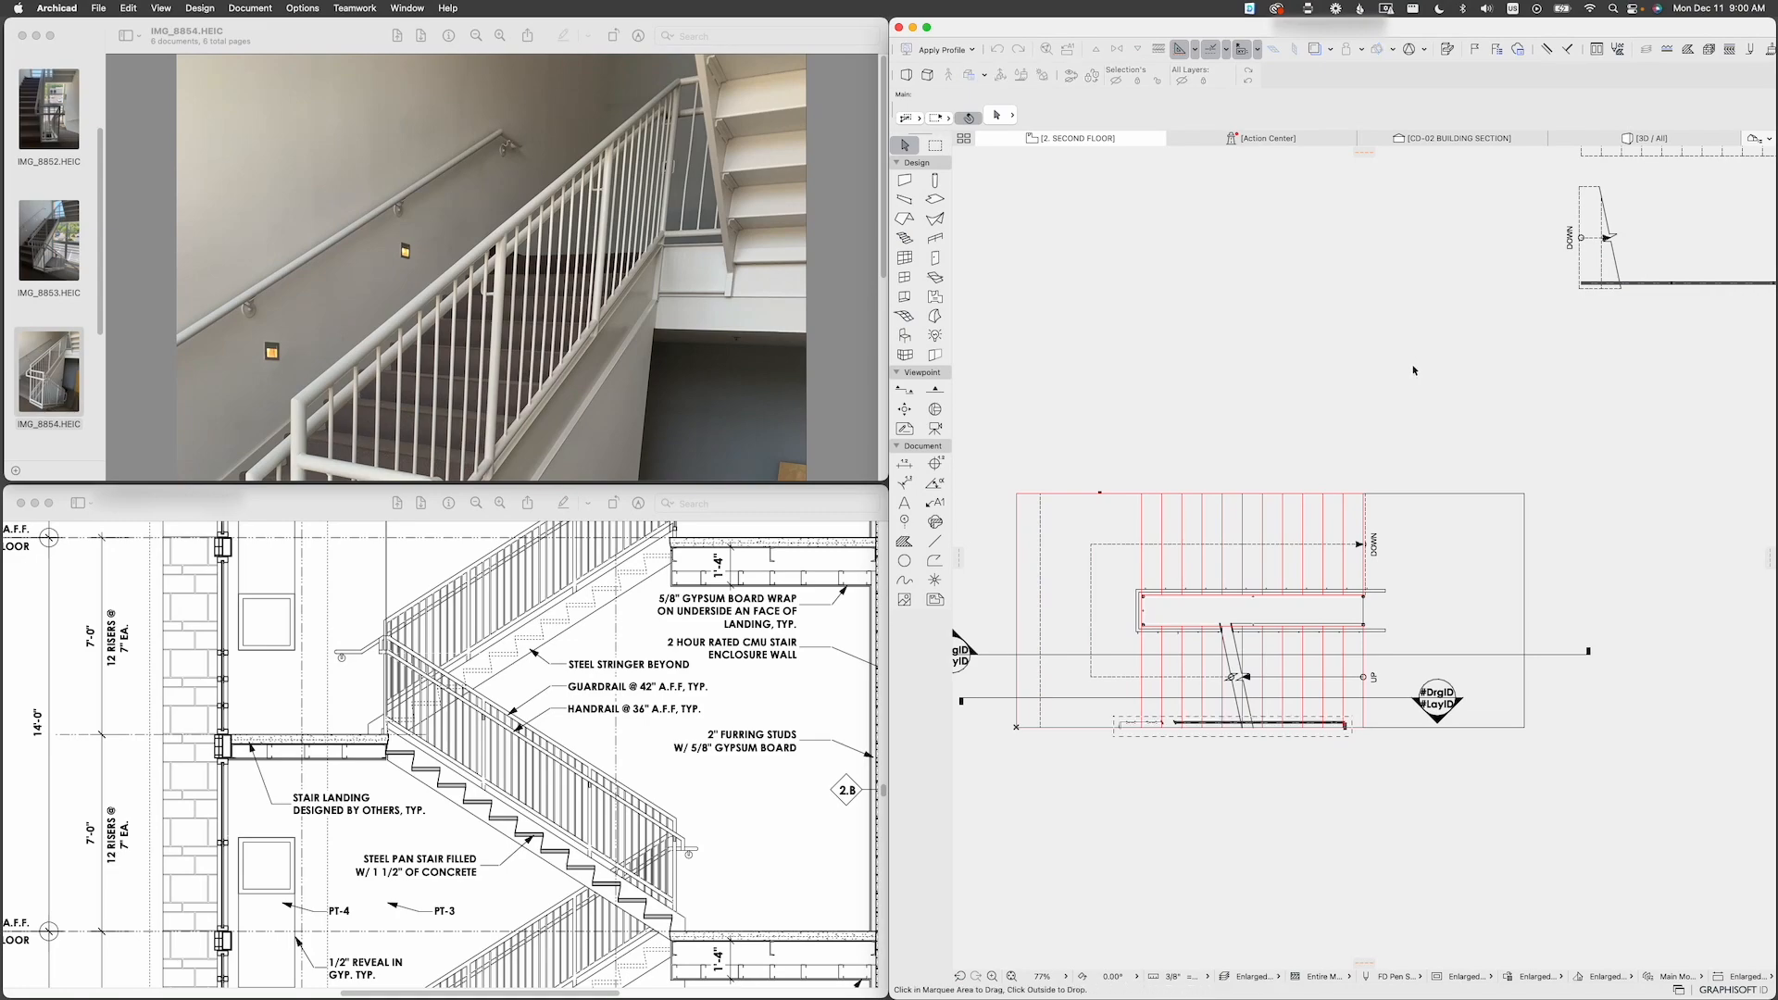
Step: Check the pasted wall-side handrail on the second-floor stair in 3D, then return to the second-floor plan
click(1676, 141)
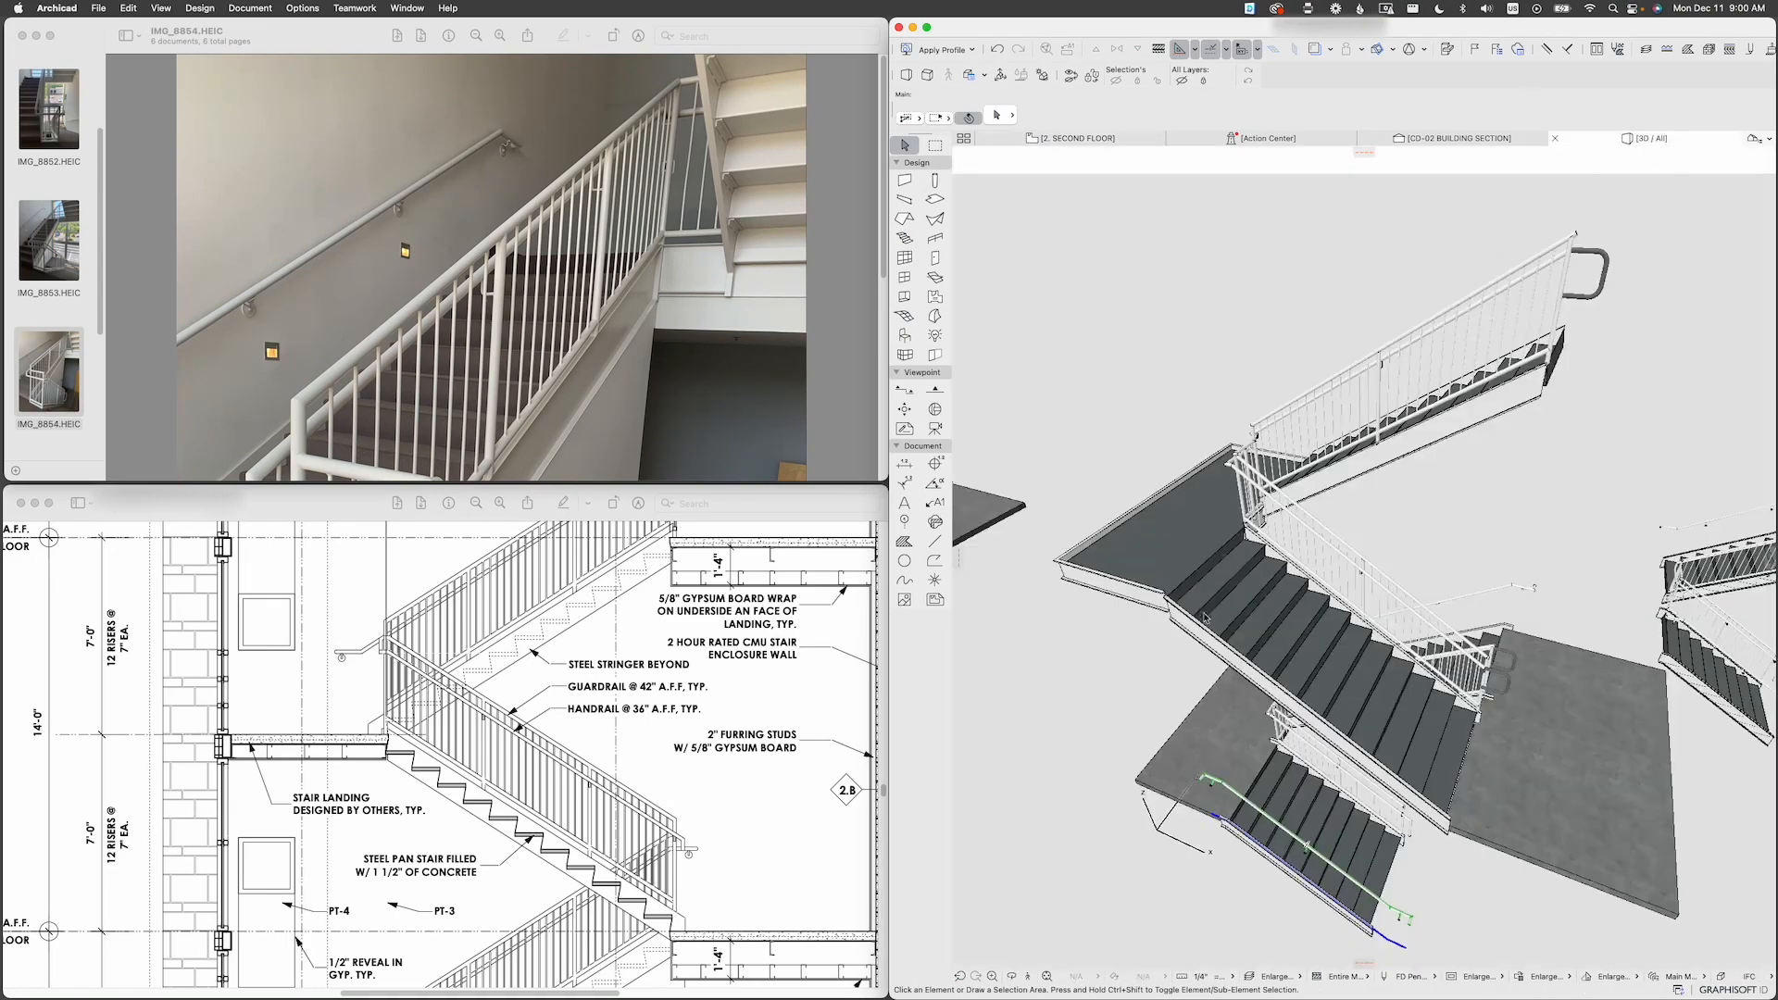
click(1202, 614)
shift+middle_drag(1365, 664, 1232, 644)
key(Escape)
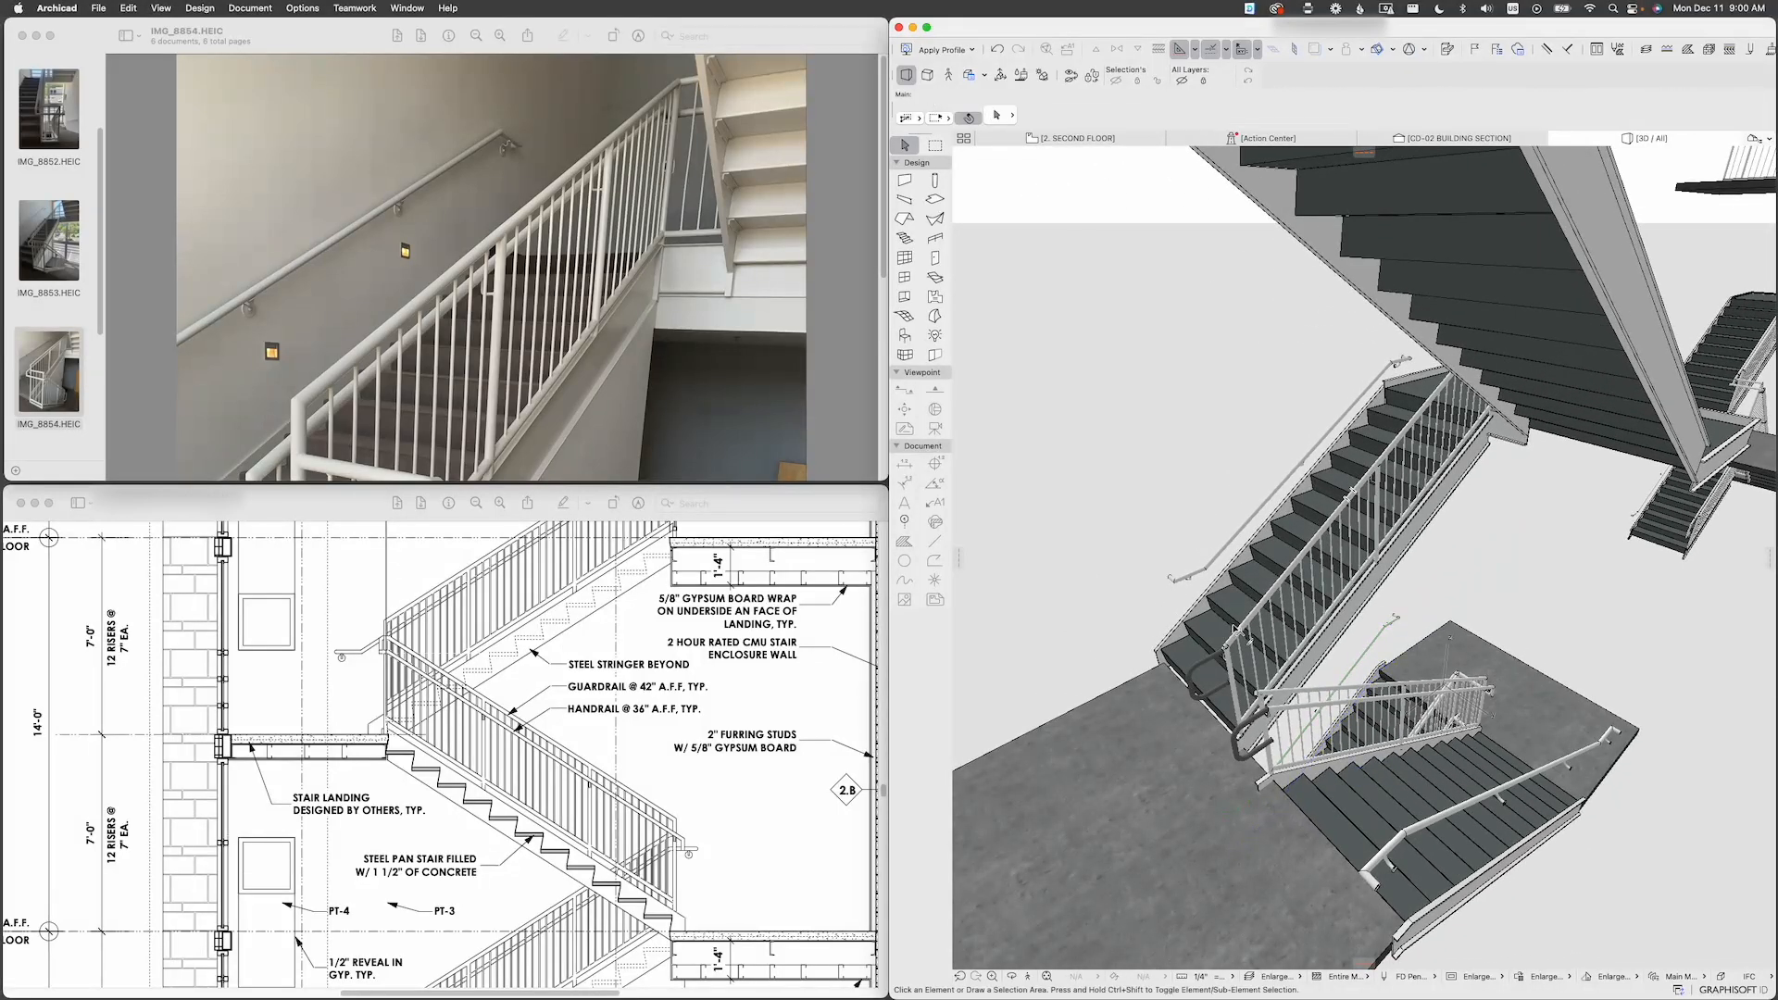
click(1090, 139)
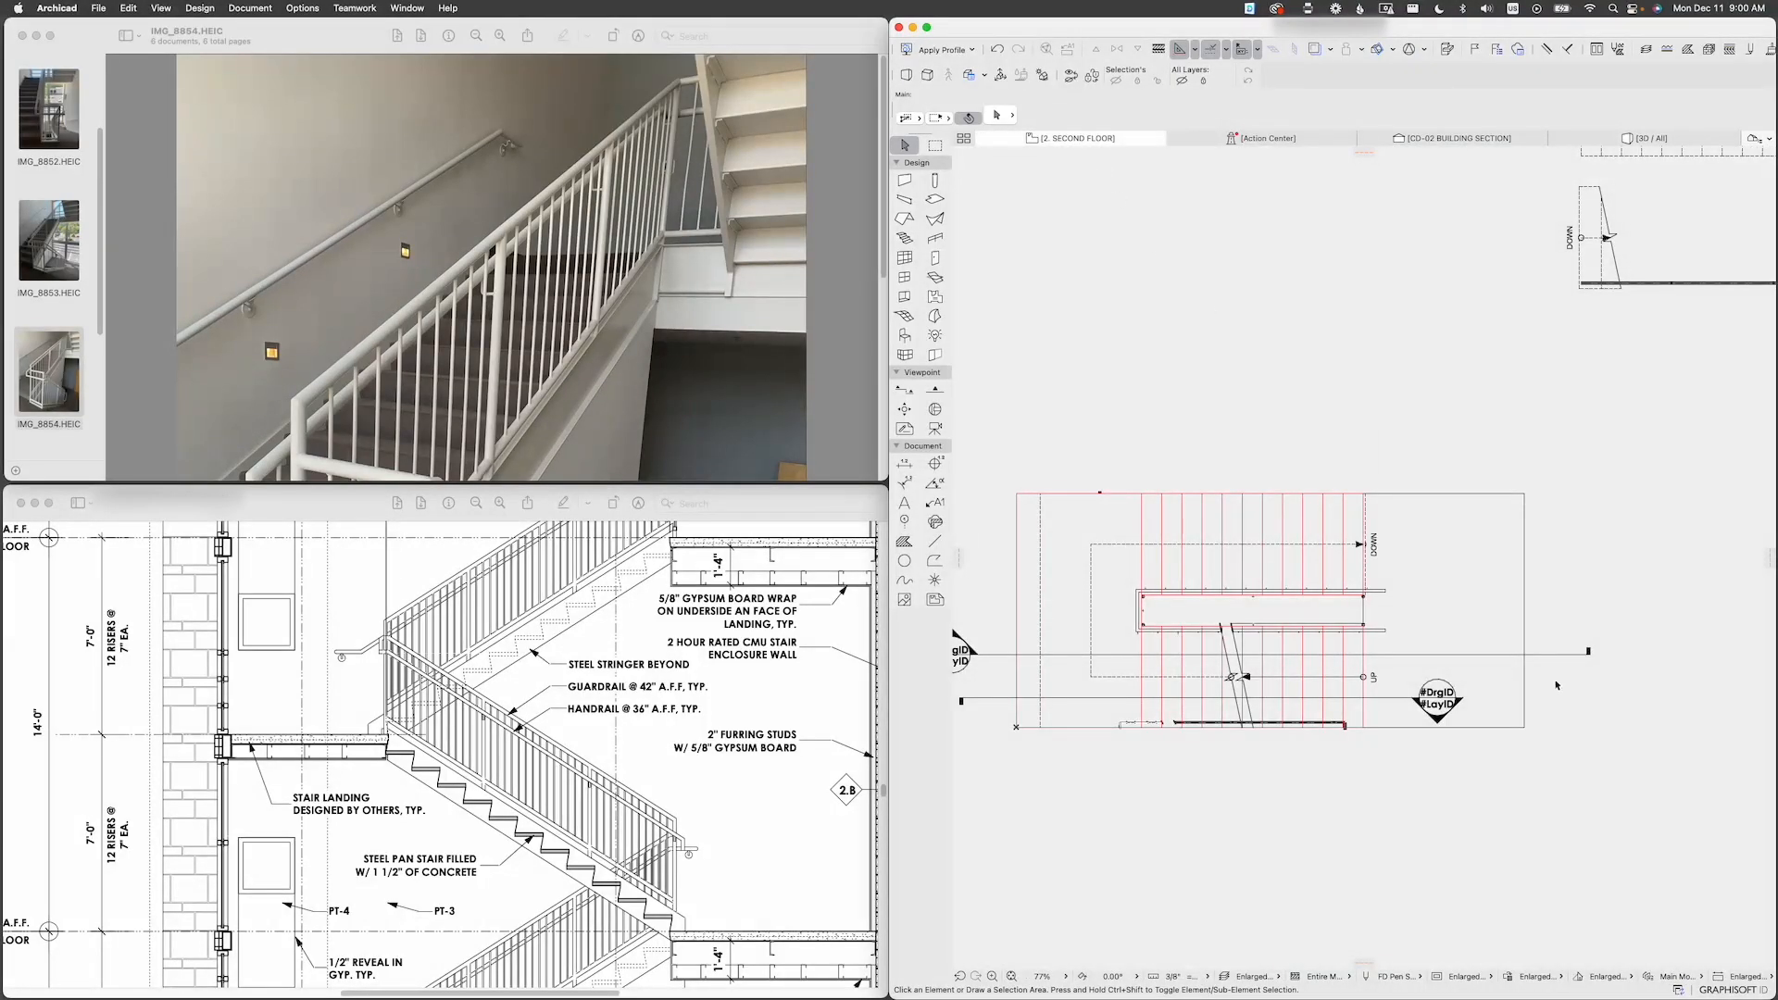
Step: Extend the CD-02 building section line past the stair's landing edge on the second-floor plan and open that section
click(1412, 701)
scroll(1410, 701, down, 3)
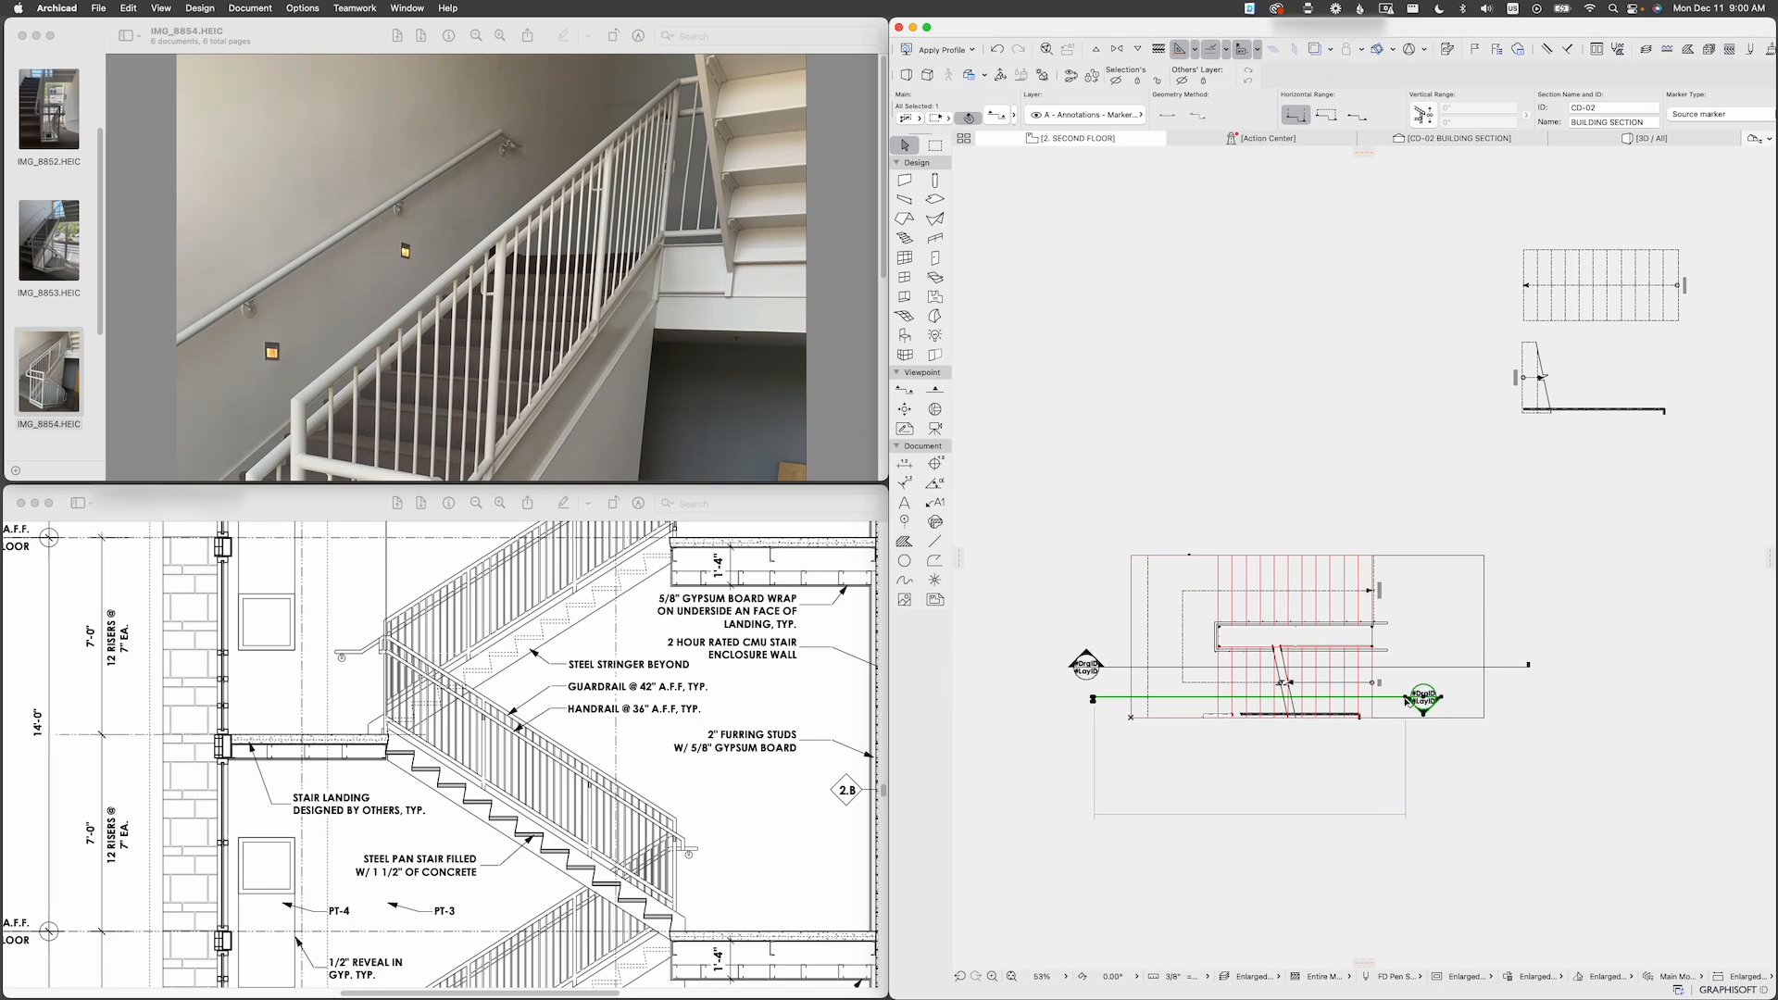
drag(1409, 701, 1541, 698)
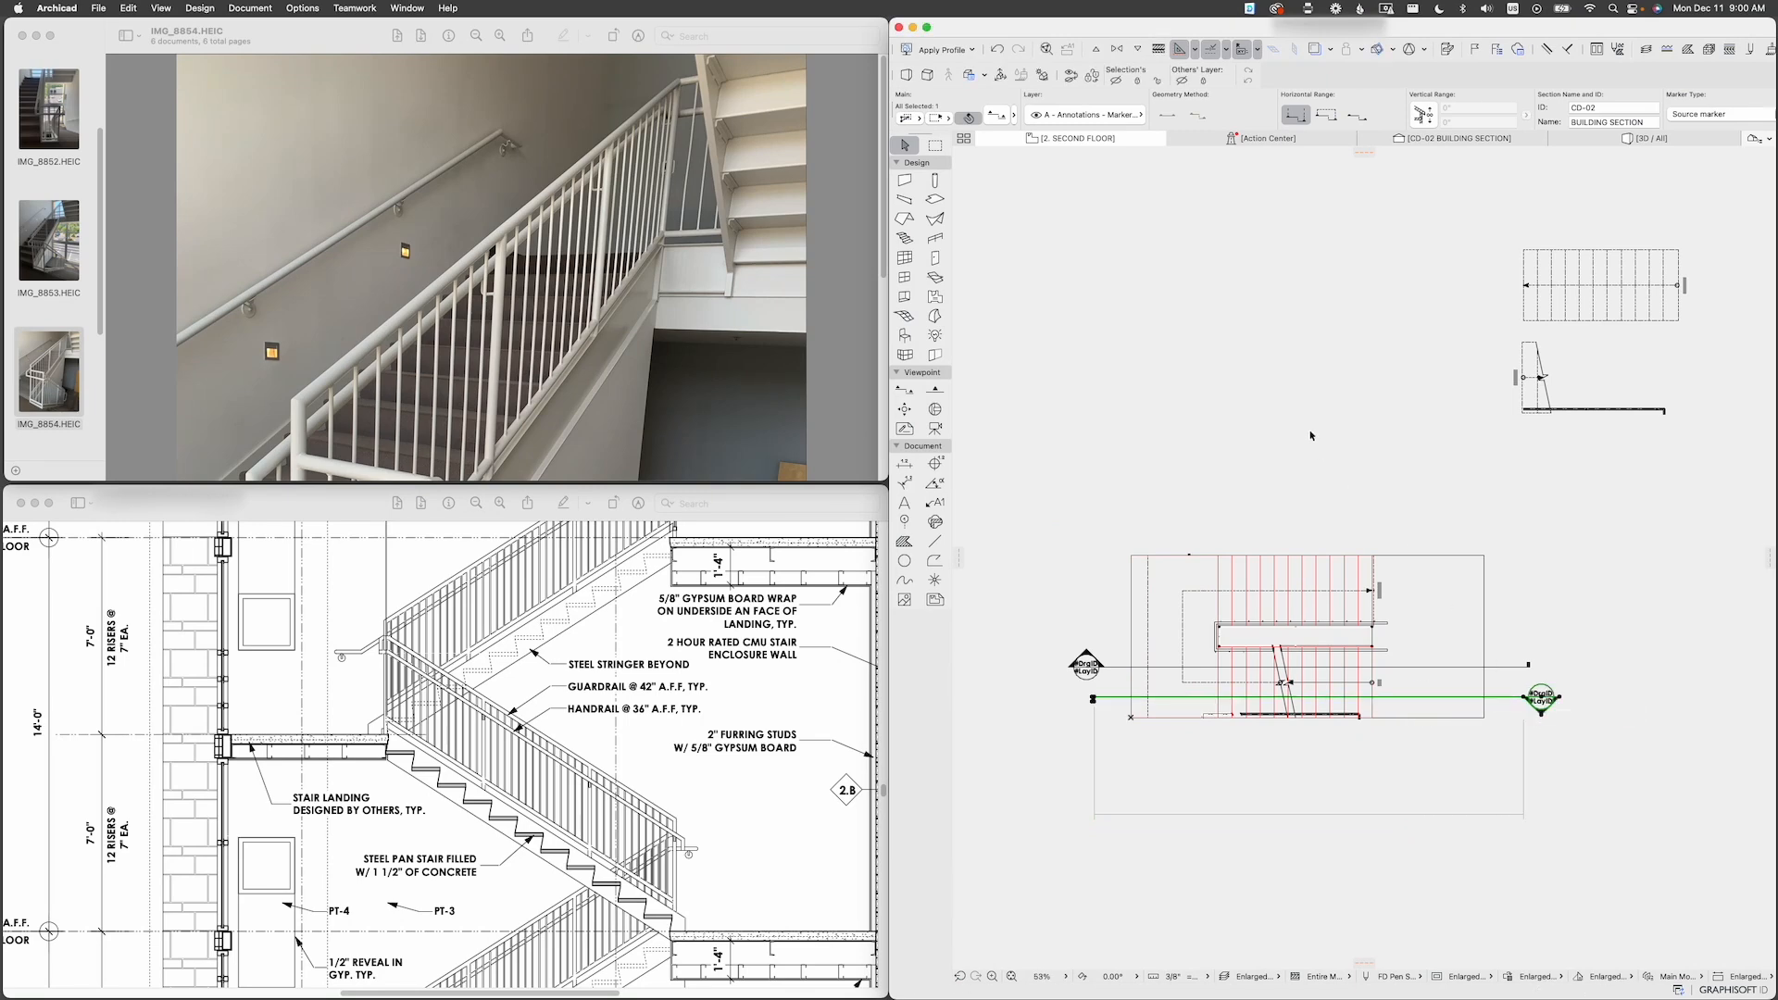
right_click(1311, 436)
click(1333, 493)
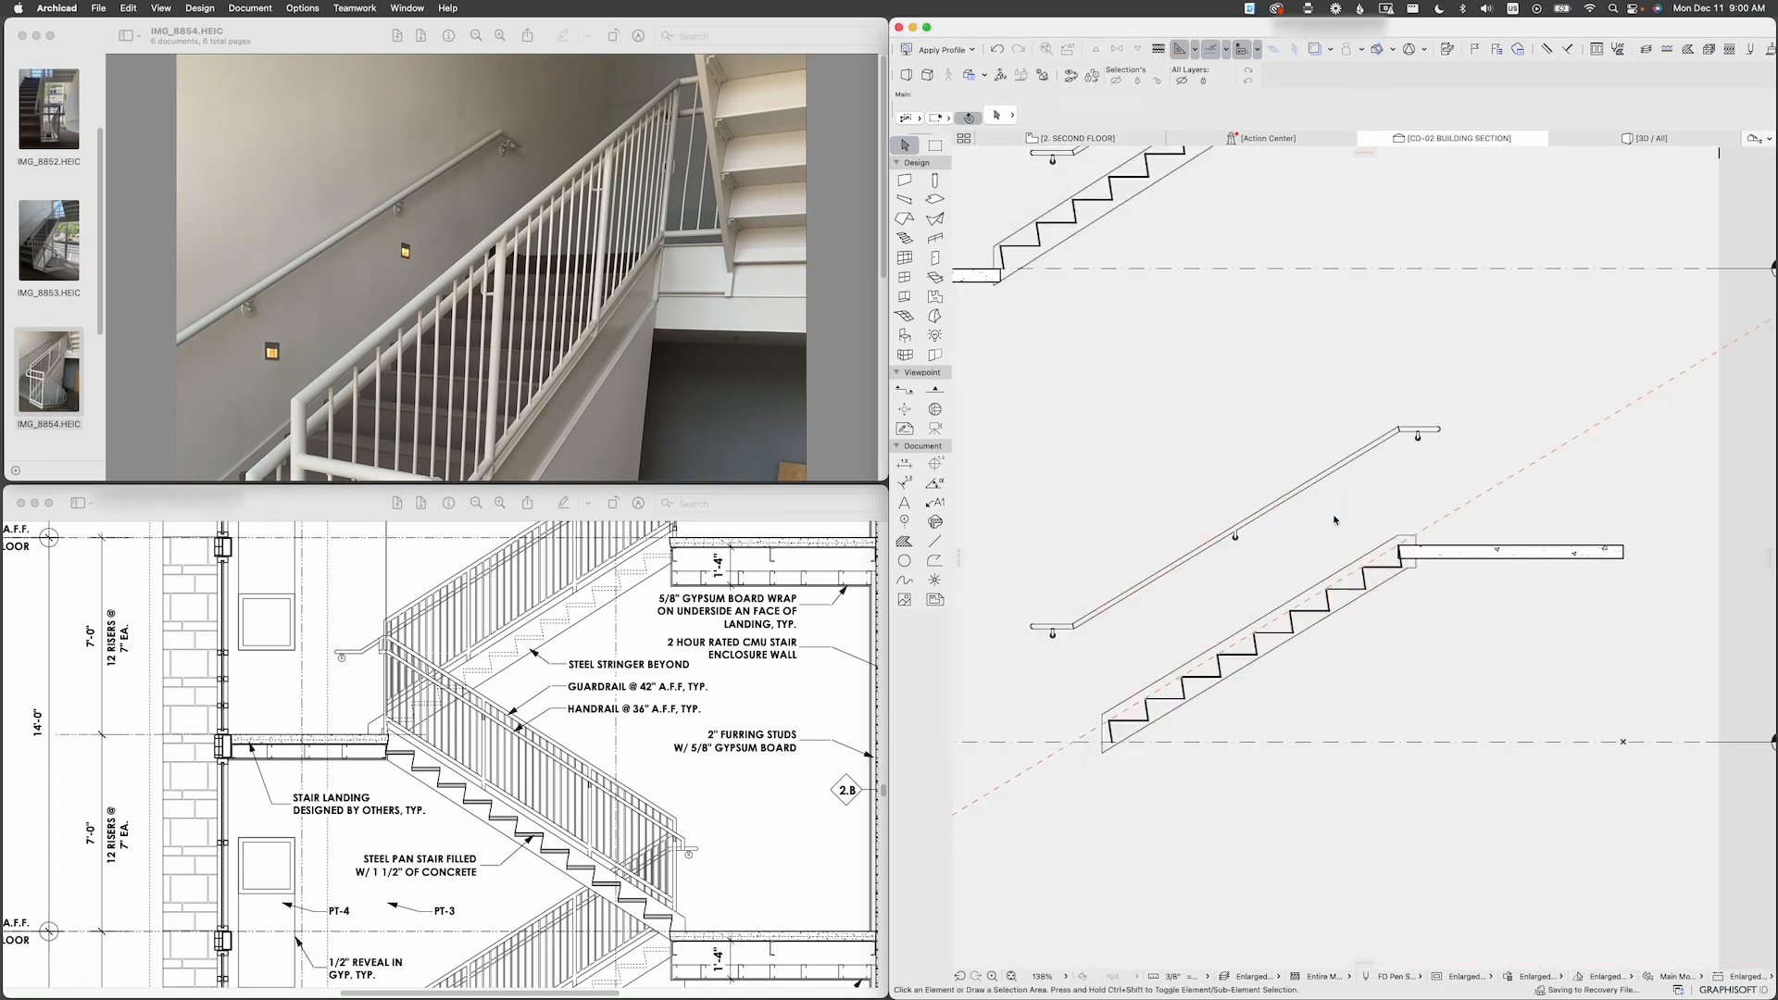
Step: Examine the pasted second-floor wall-side handrail and its reference line against the upper flight in the section
scroll(1310, 491, down, 5)
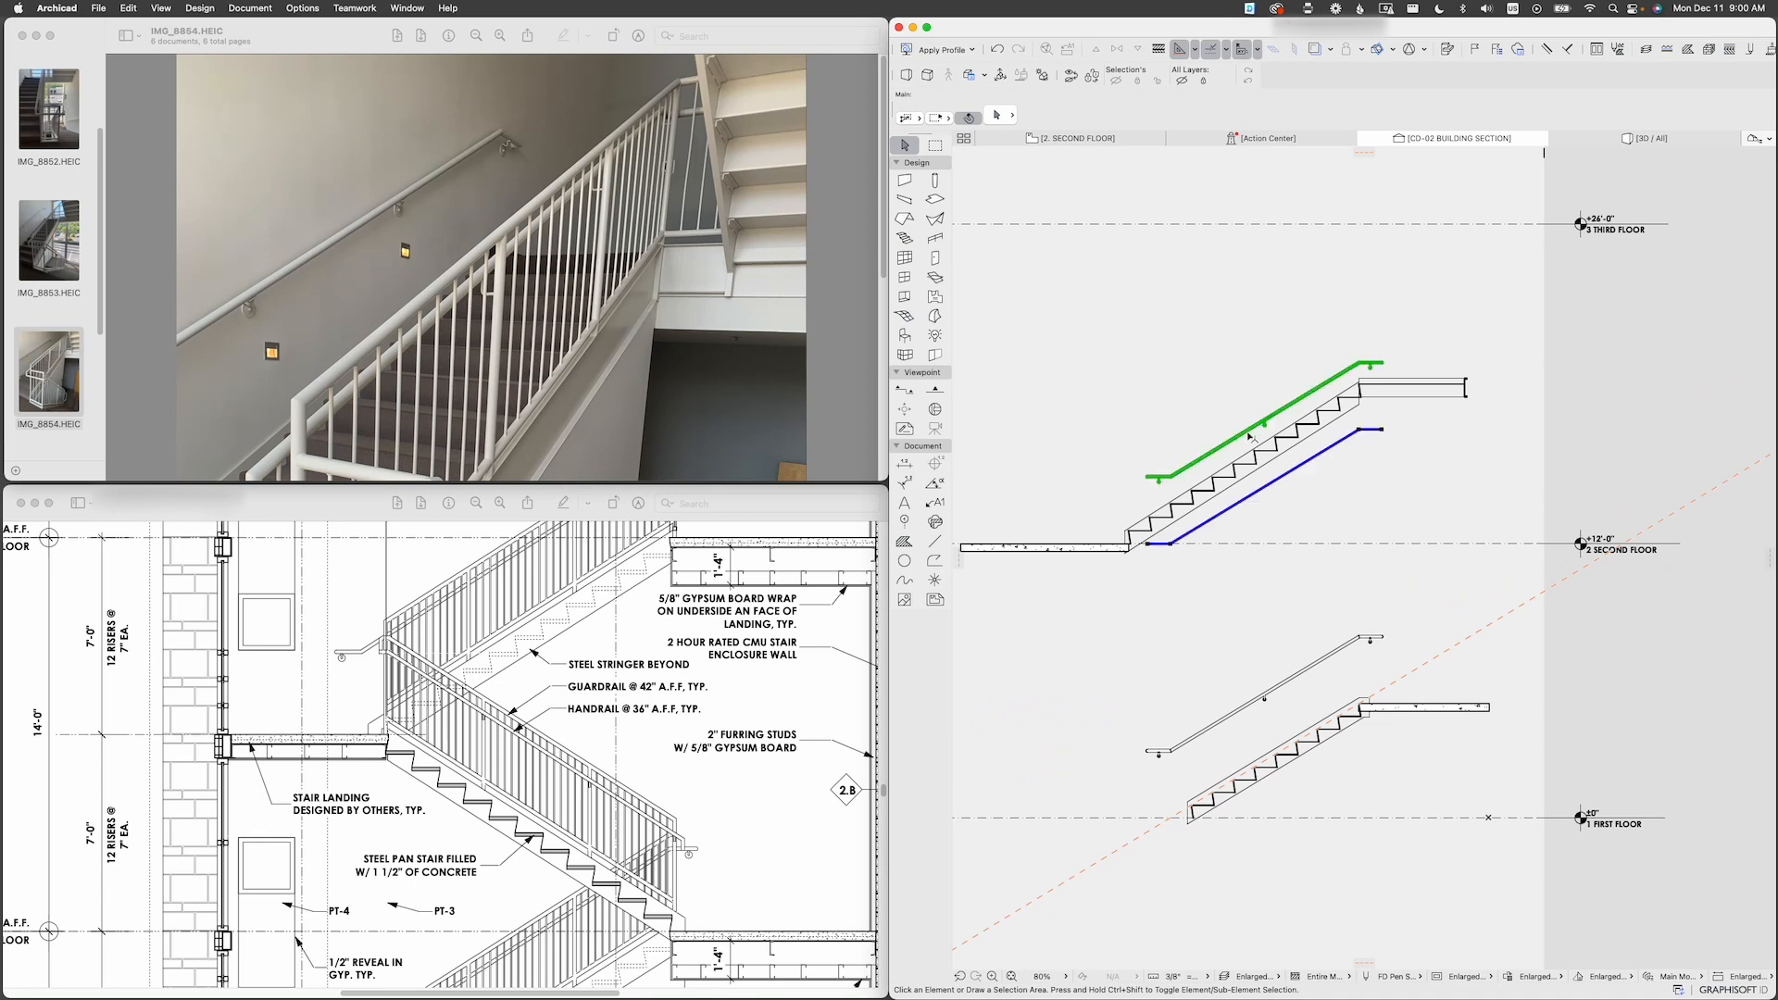
click(1251, 437)
scroll(1146, 560, up, 5)
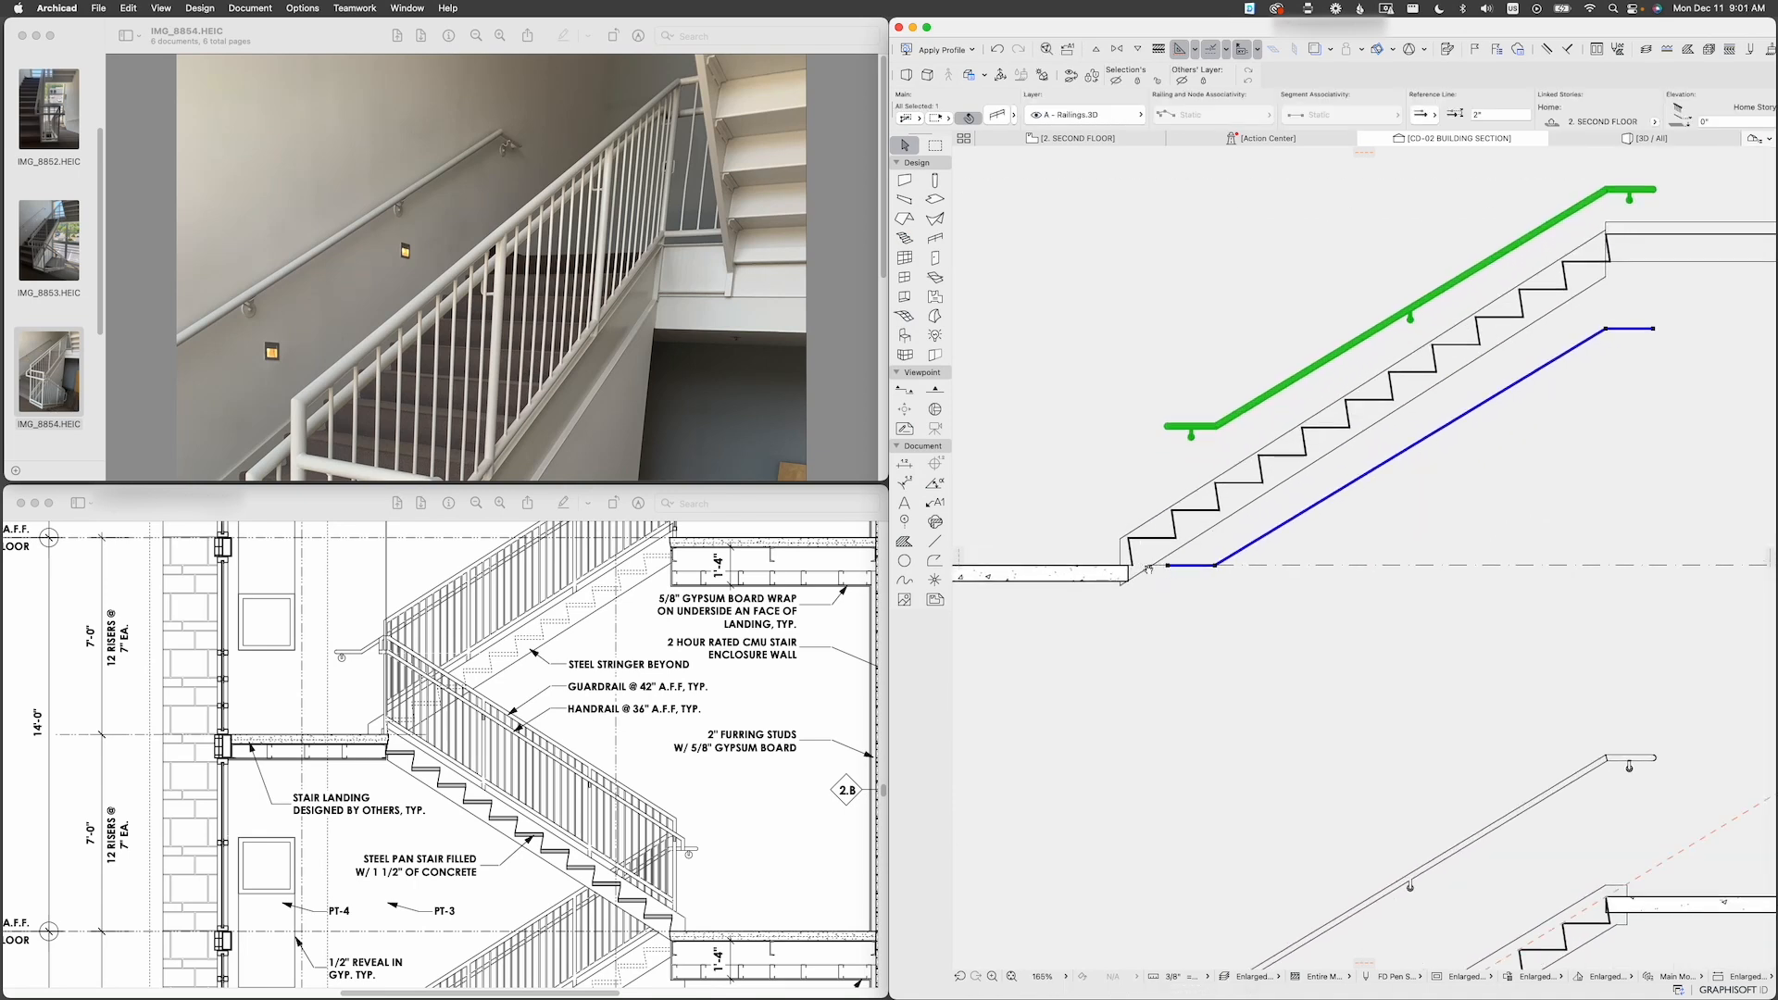
scroll(1147, 566, down, 3)
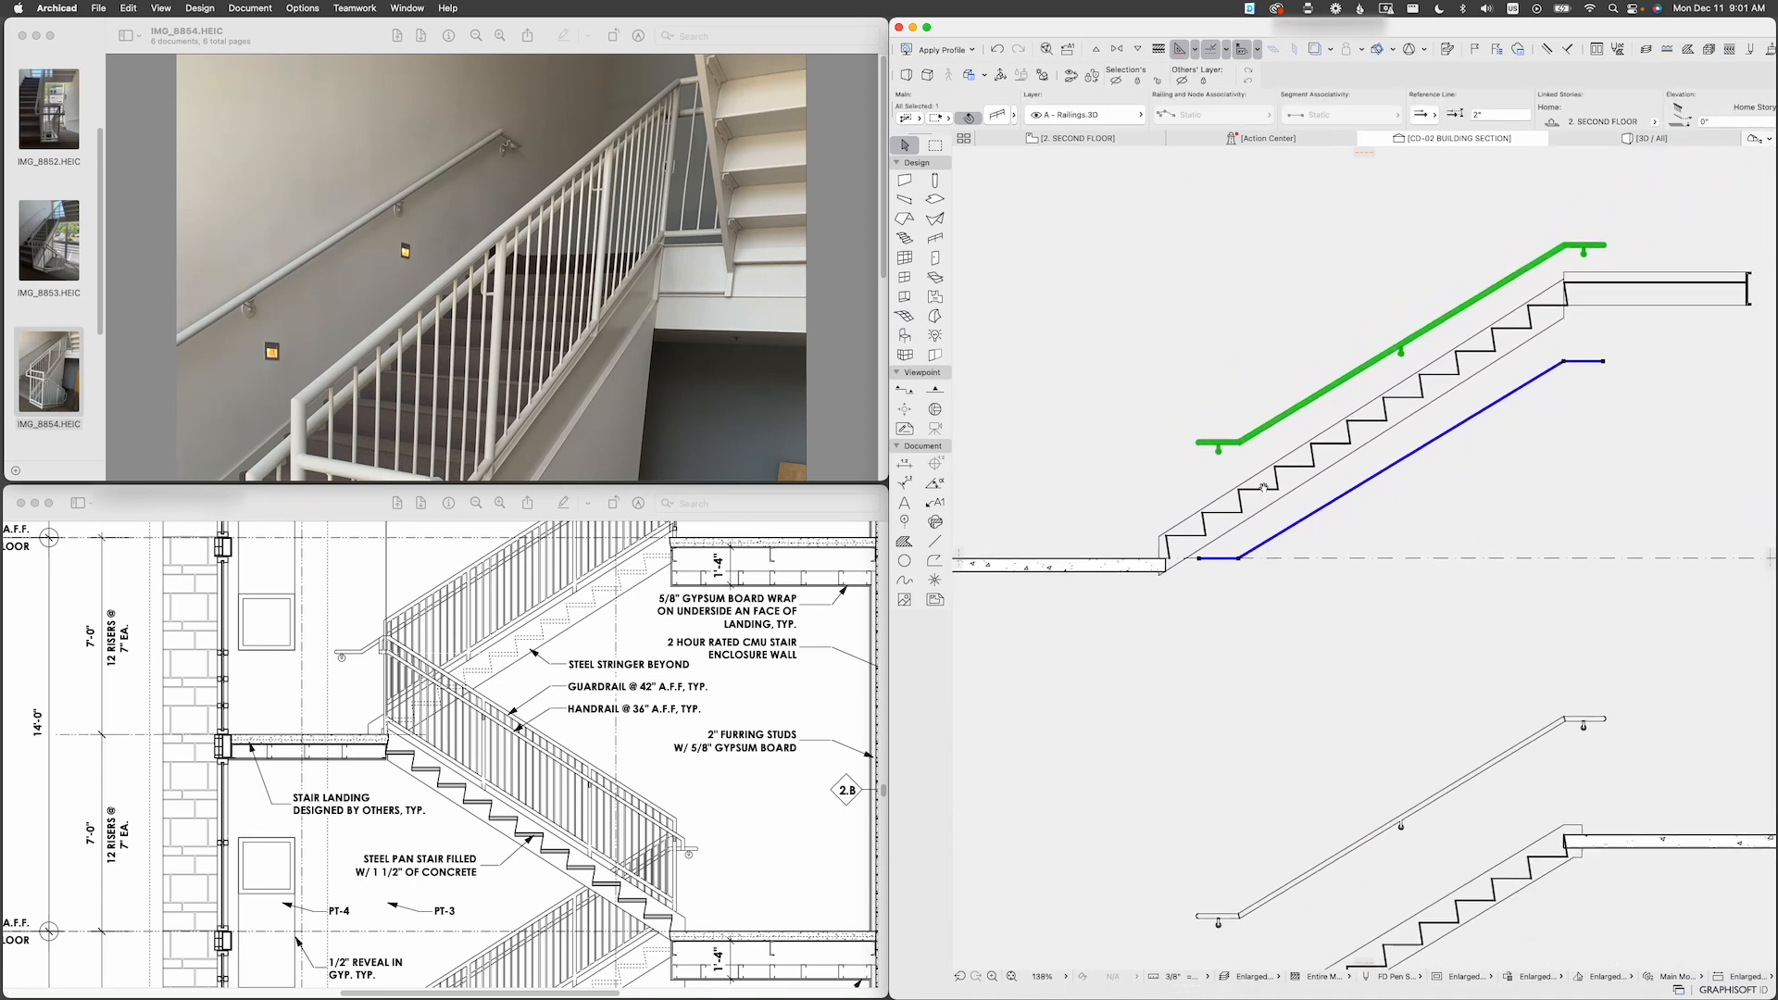
scroll(1264, 487, down, 3)
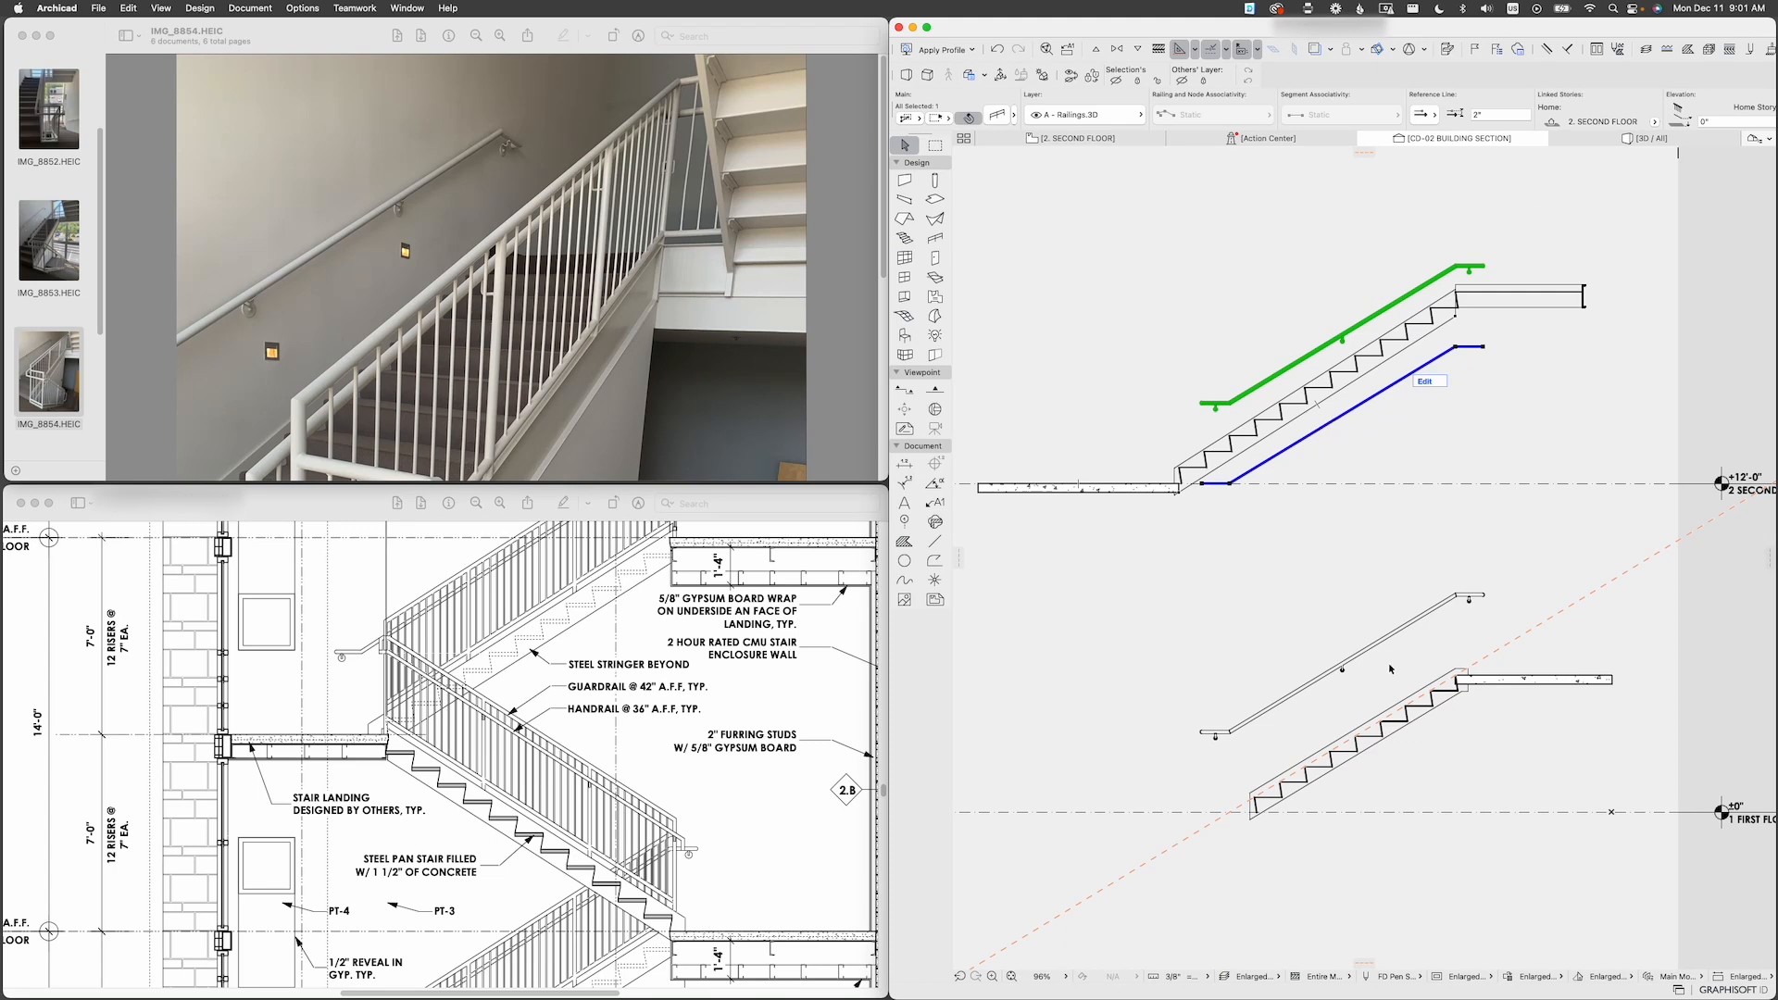
Step: Compare the home story, elevation and associativity settings of the first-floor and second-floor wall-side handrails
click(1382, 648)
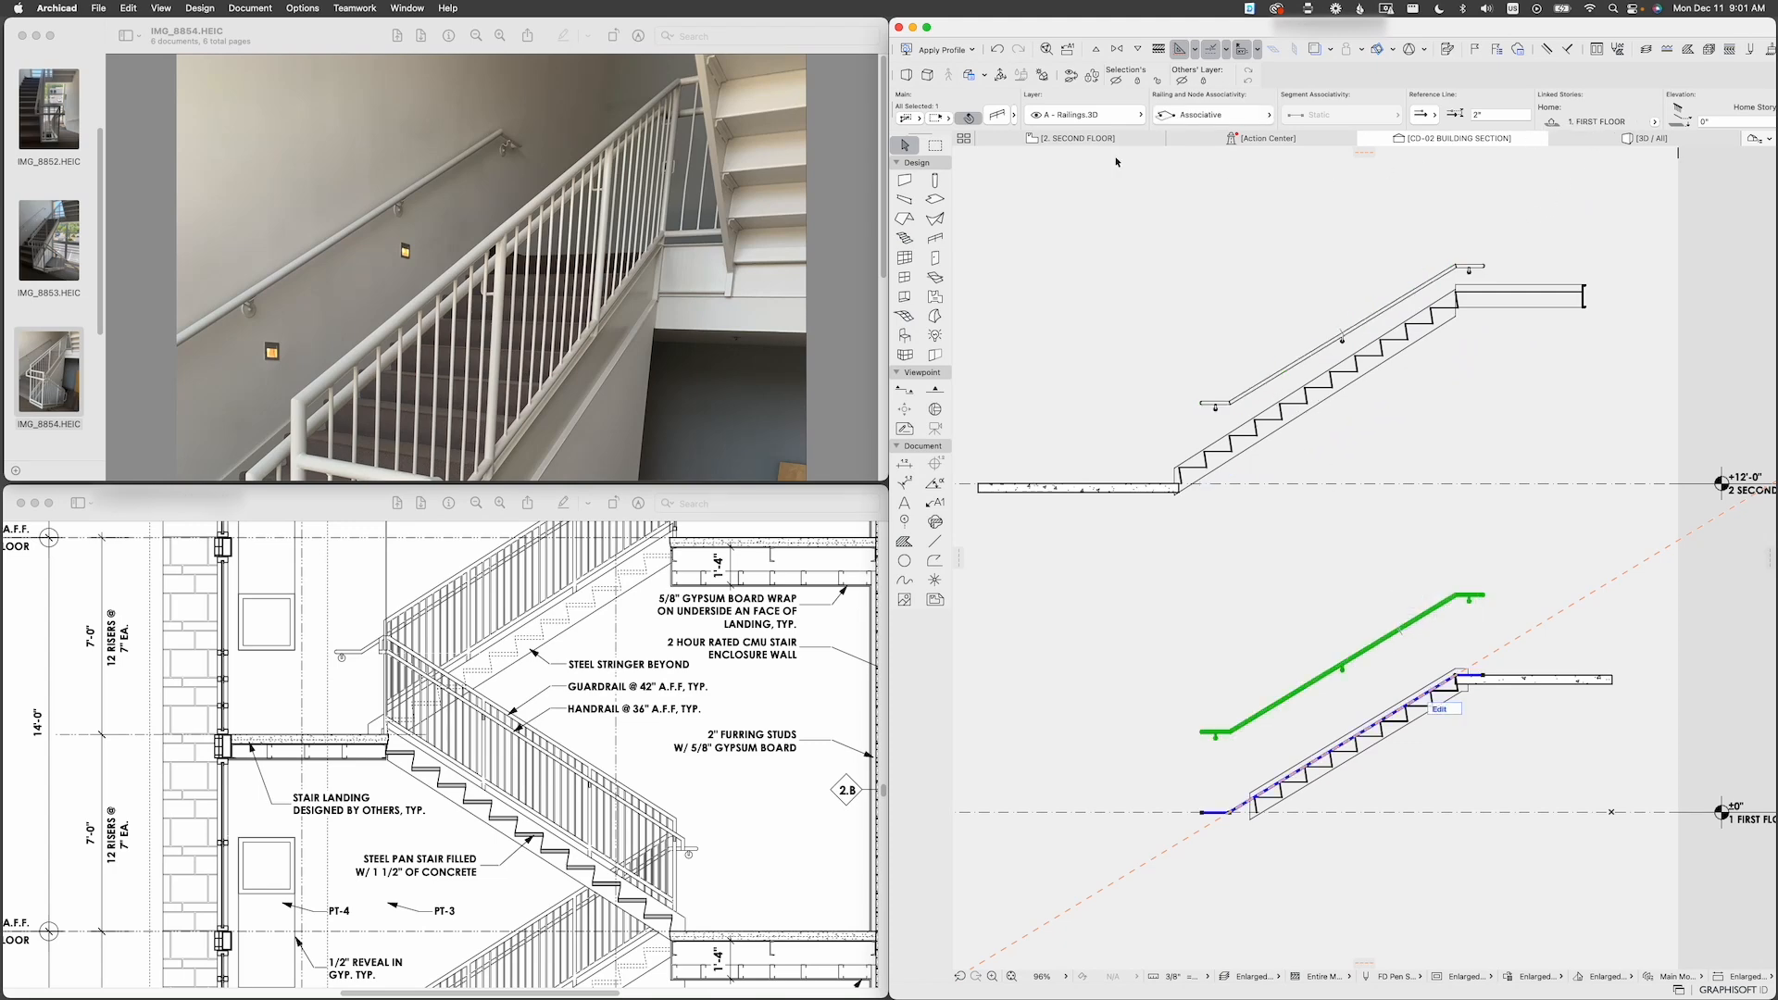
key(super+t)
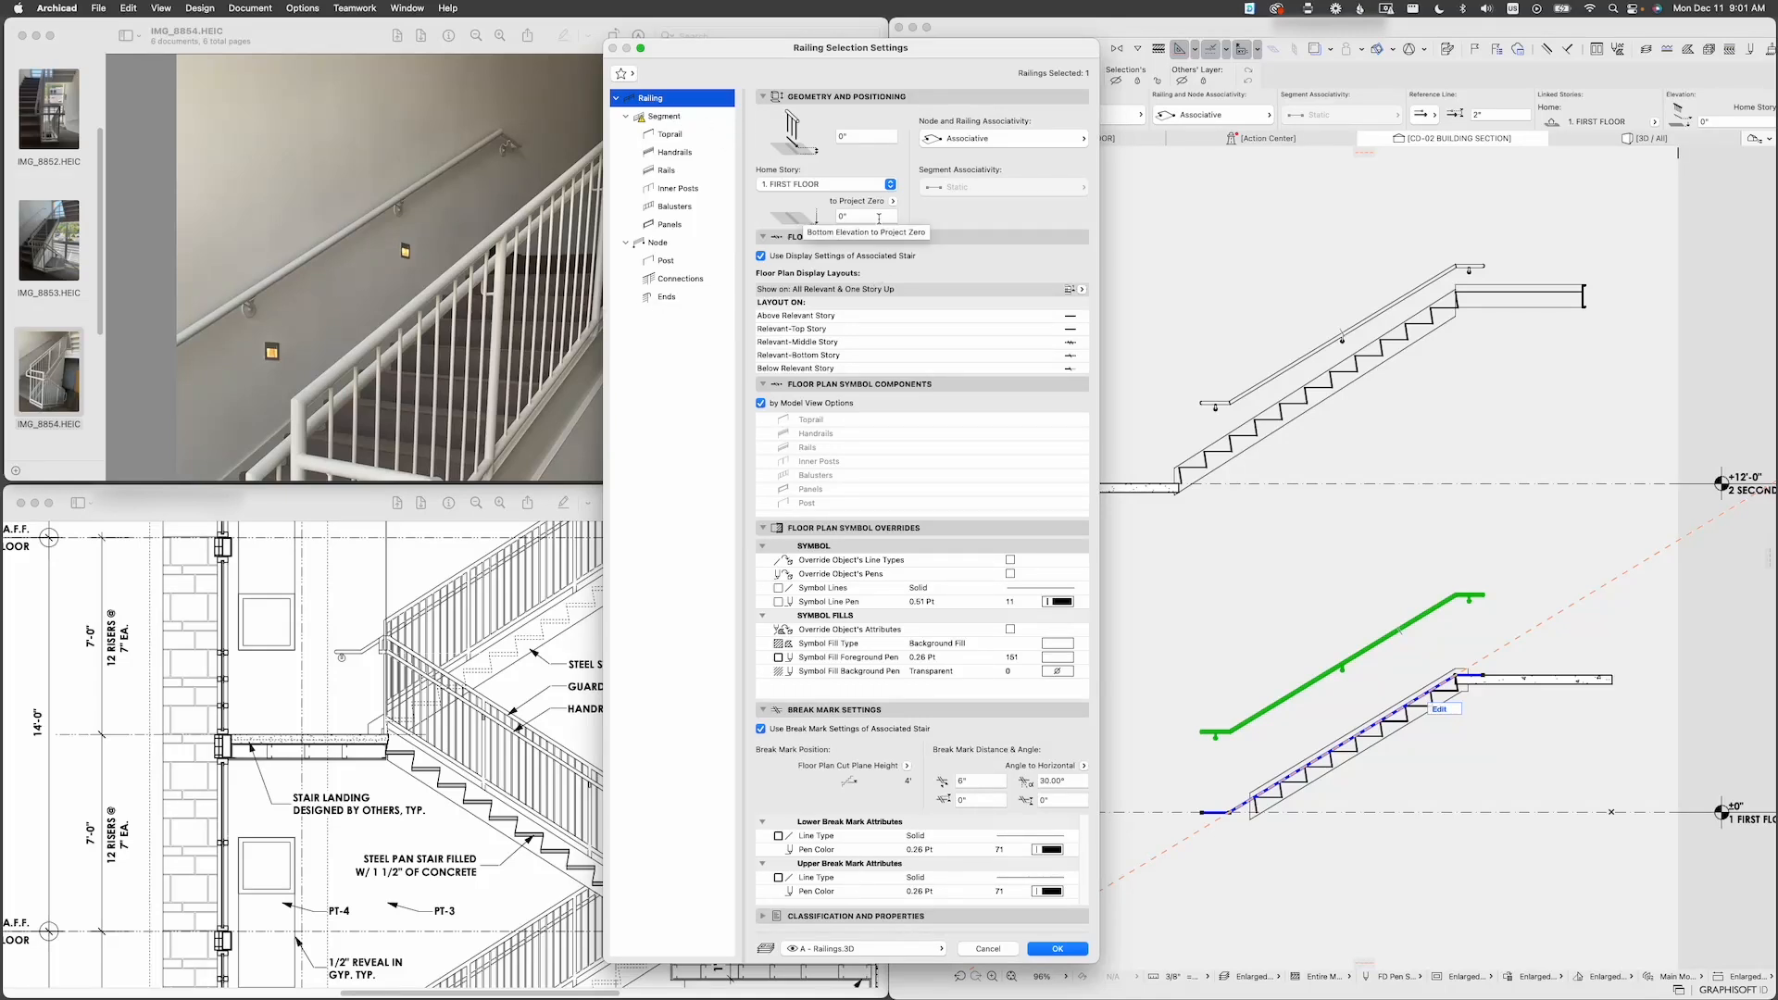
key(Escape)
click(1261, 391)
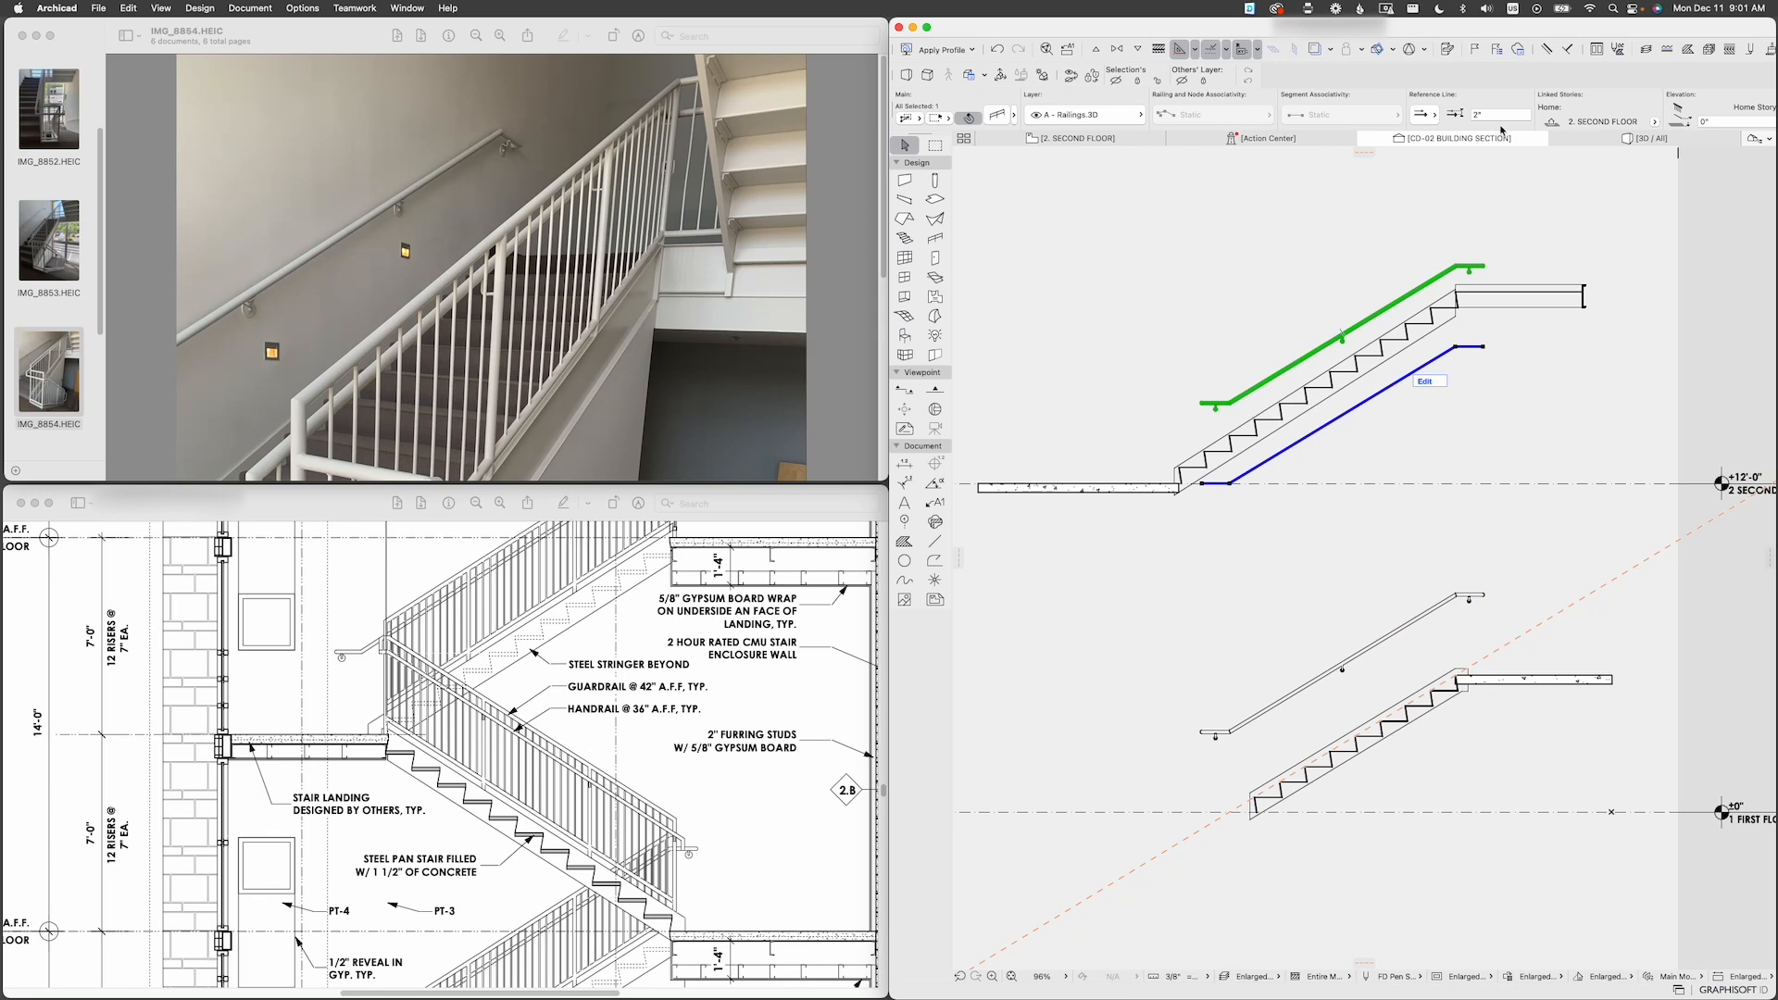
key(super+t)
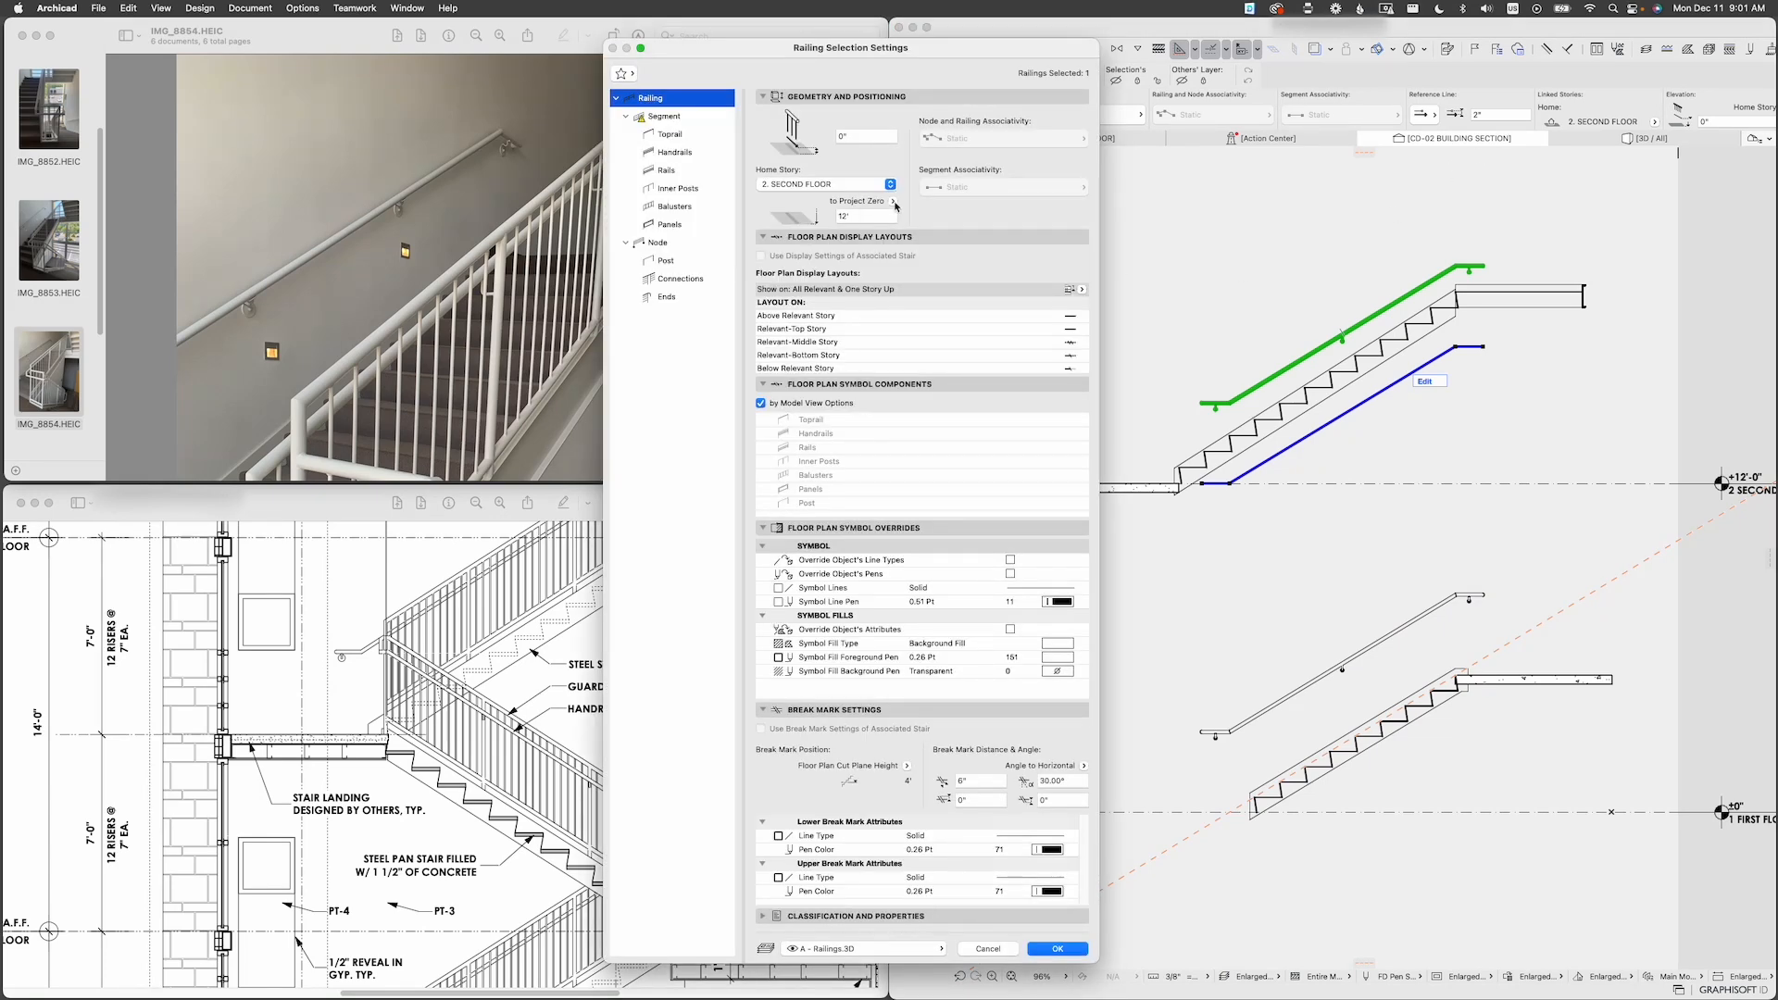
click(894, 202)
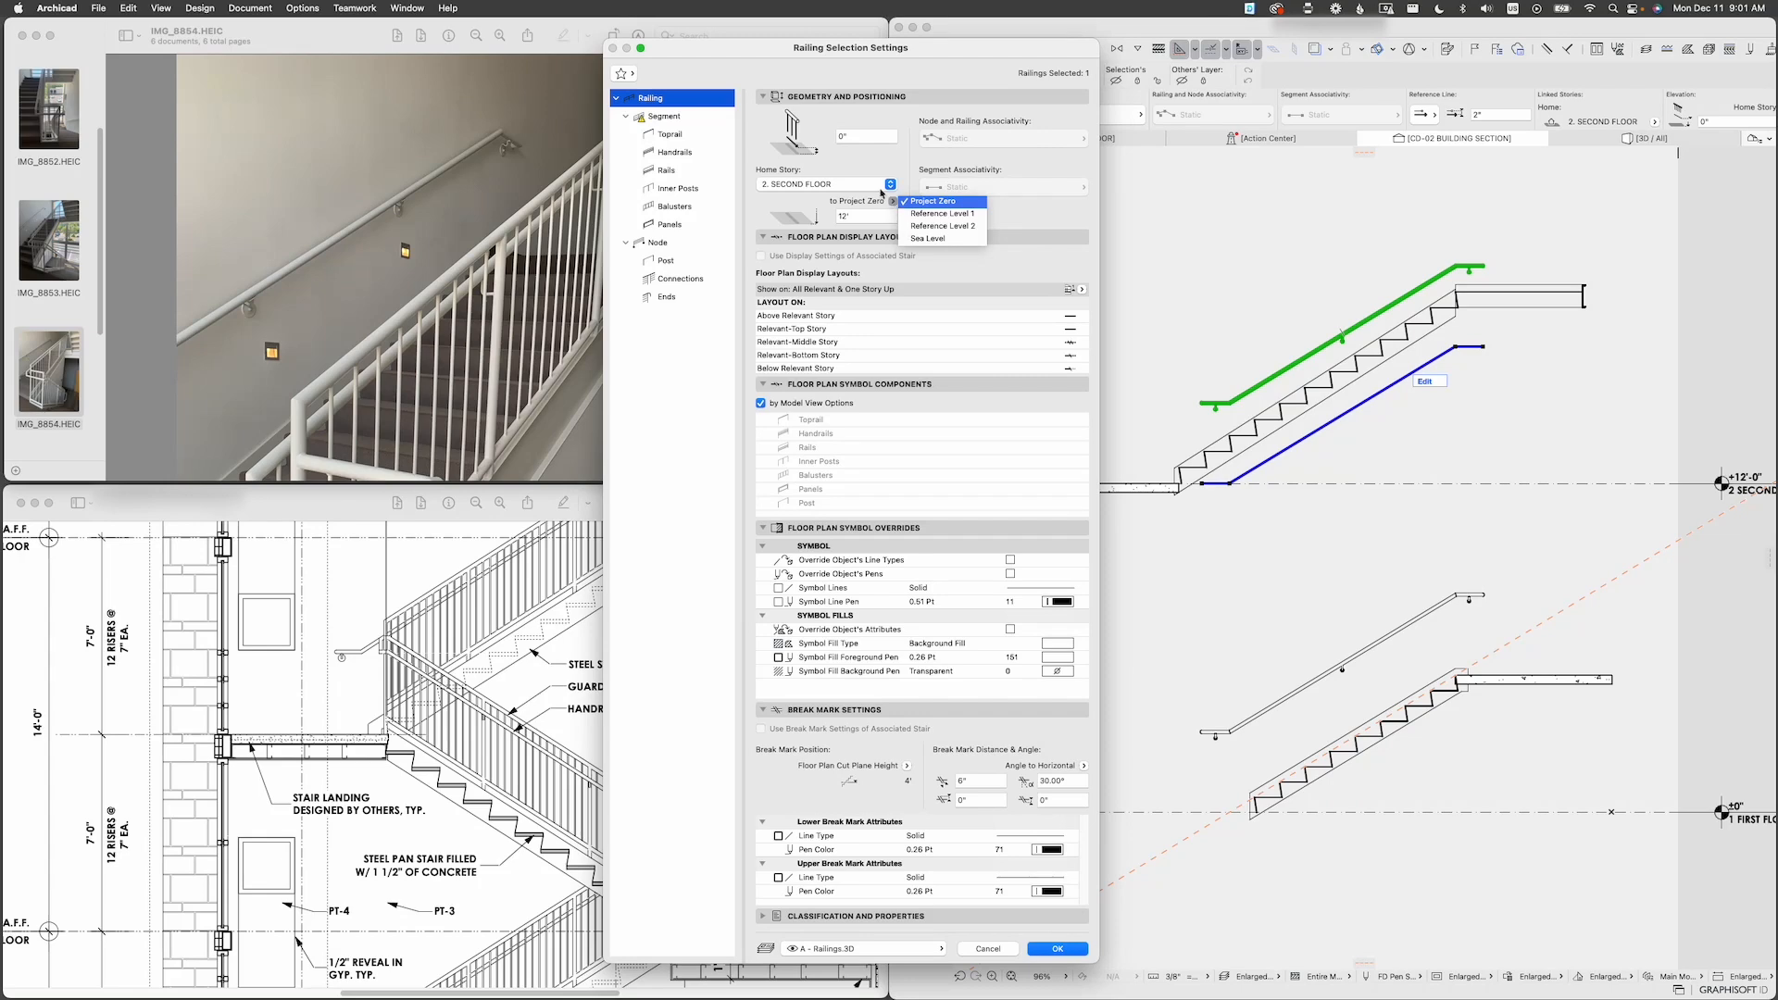
click(875, 185)
click(871, 186)
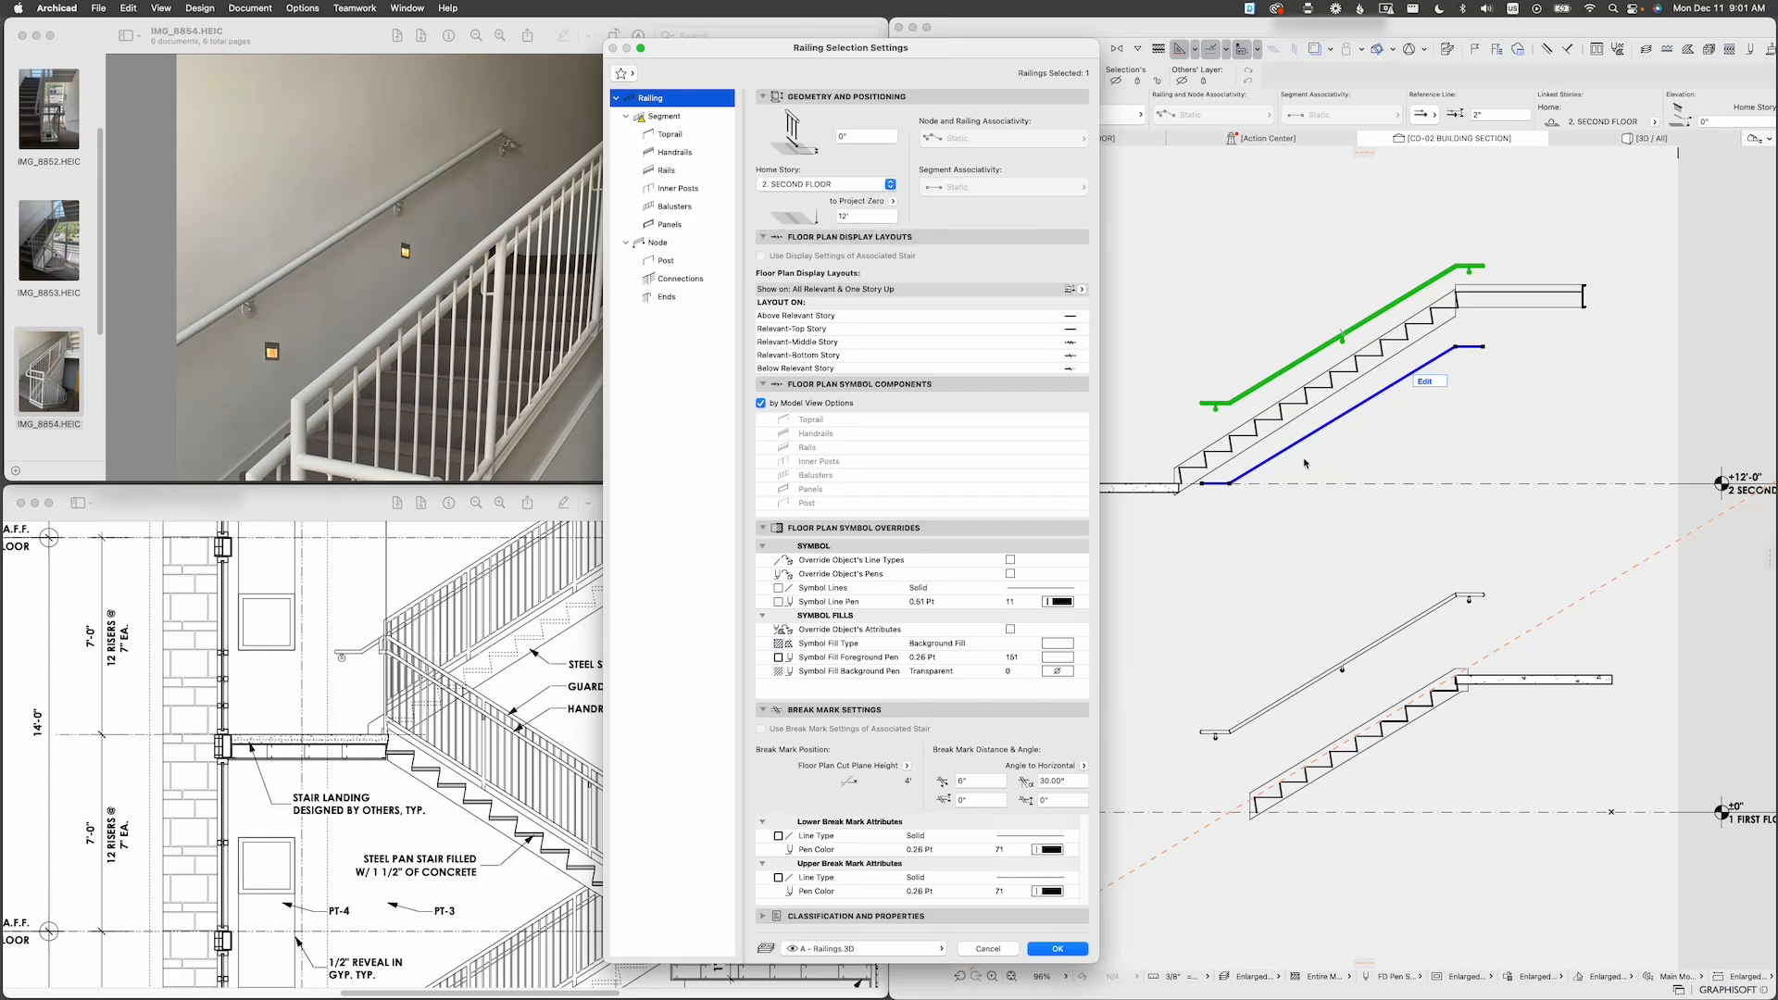
key(Escape)
Step: Move the second-floor wall-side handrail straight up by 1'-9" in the section
key(super+d)
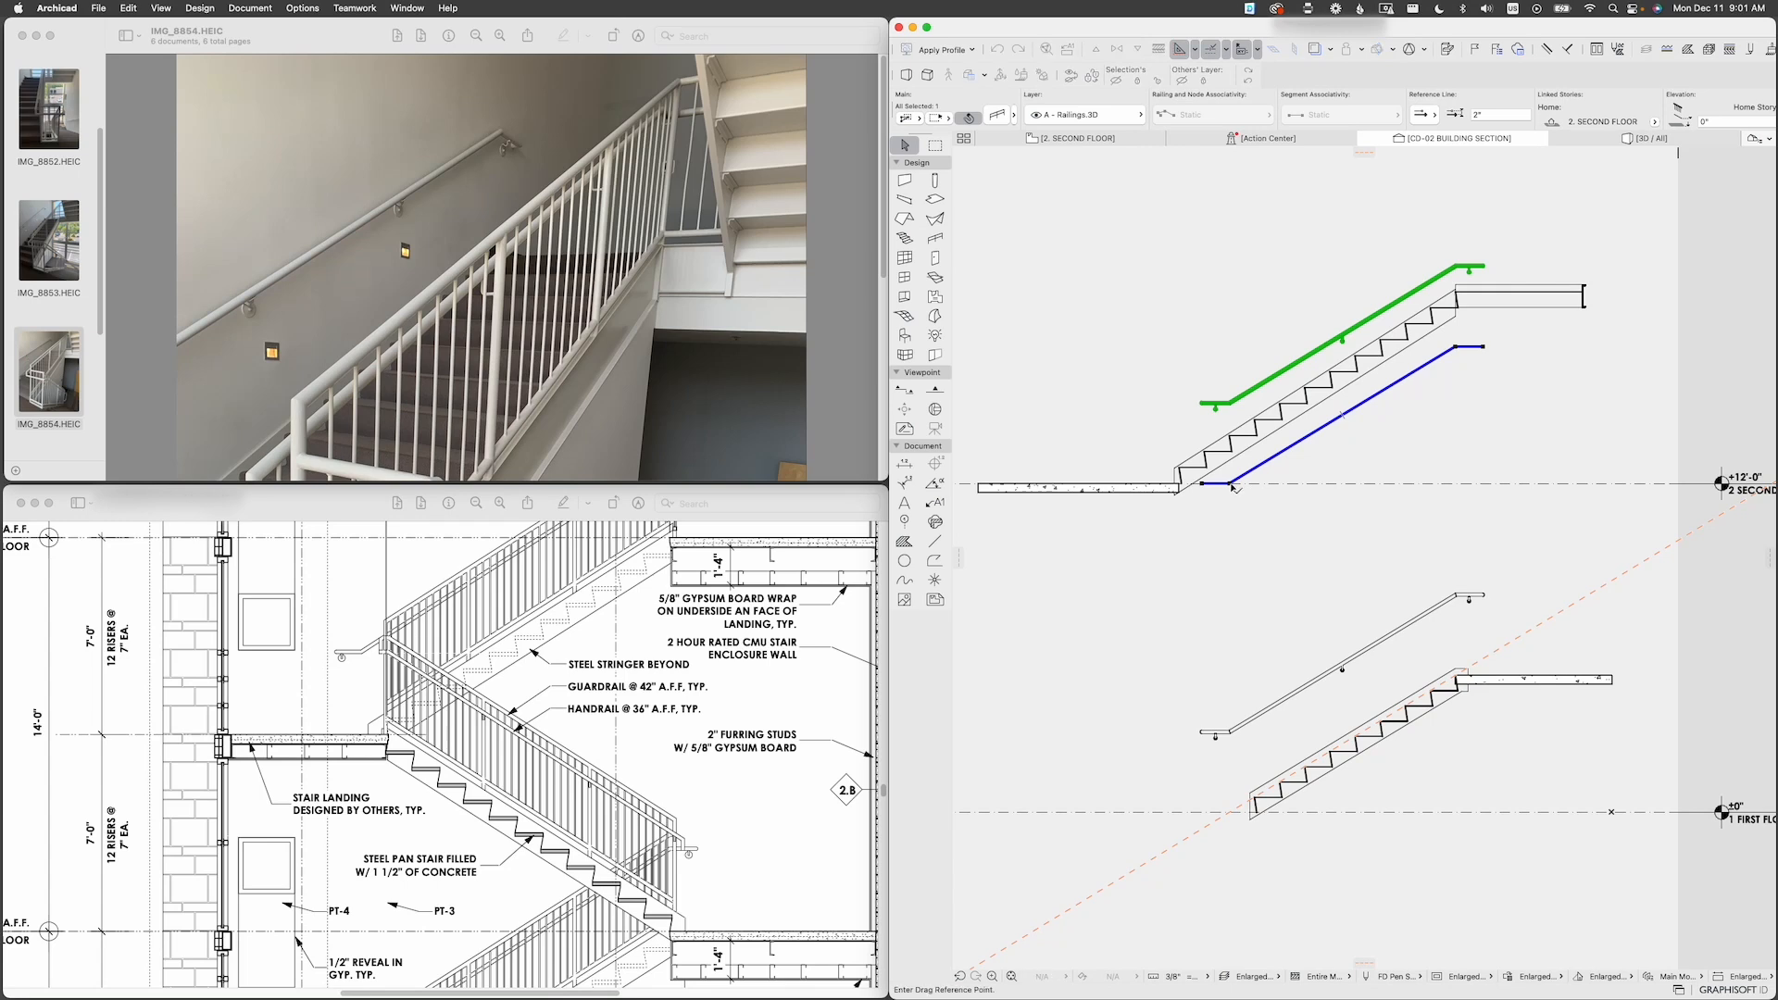
click(1230, 485)
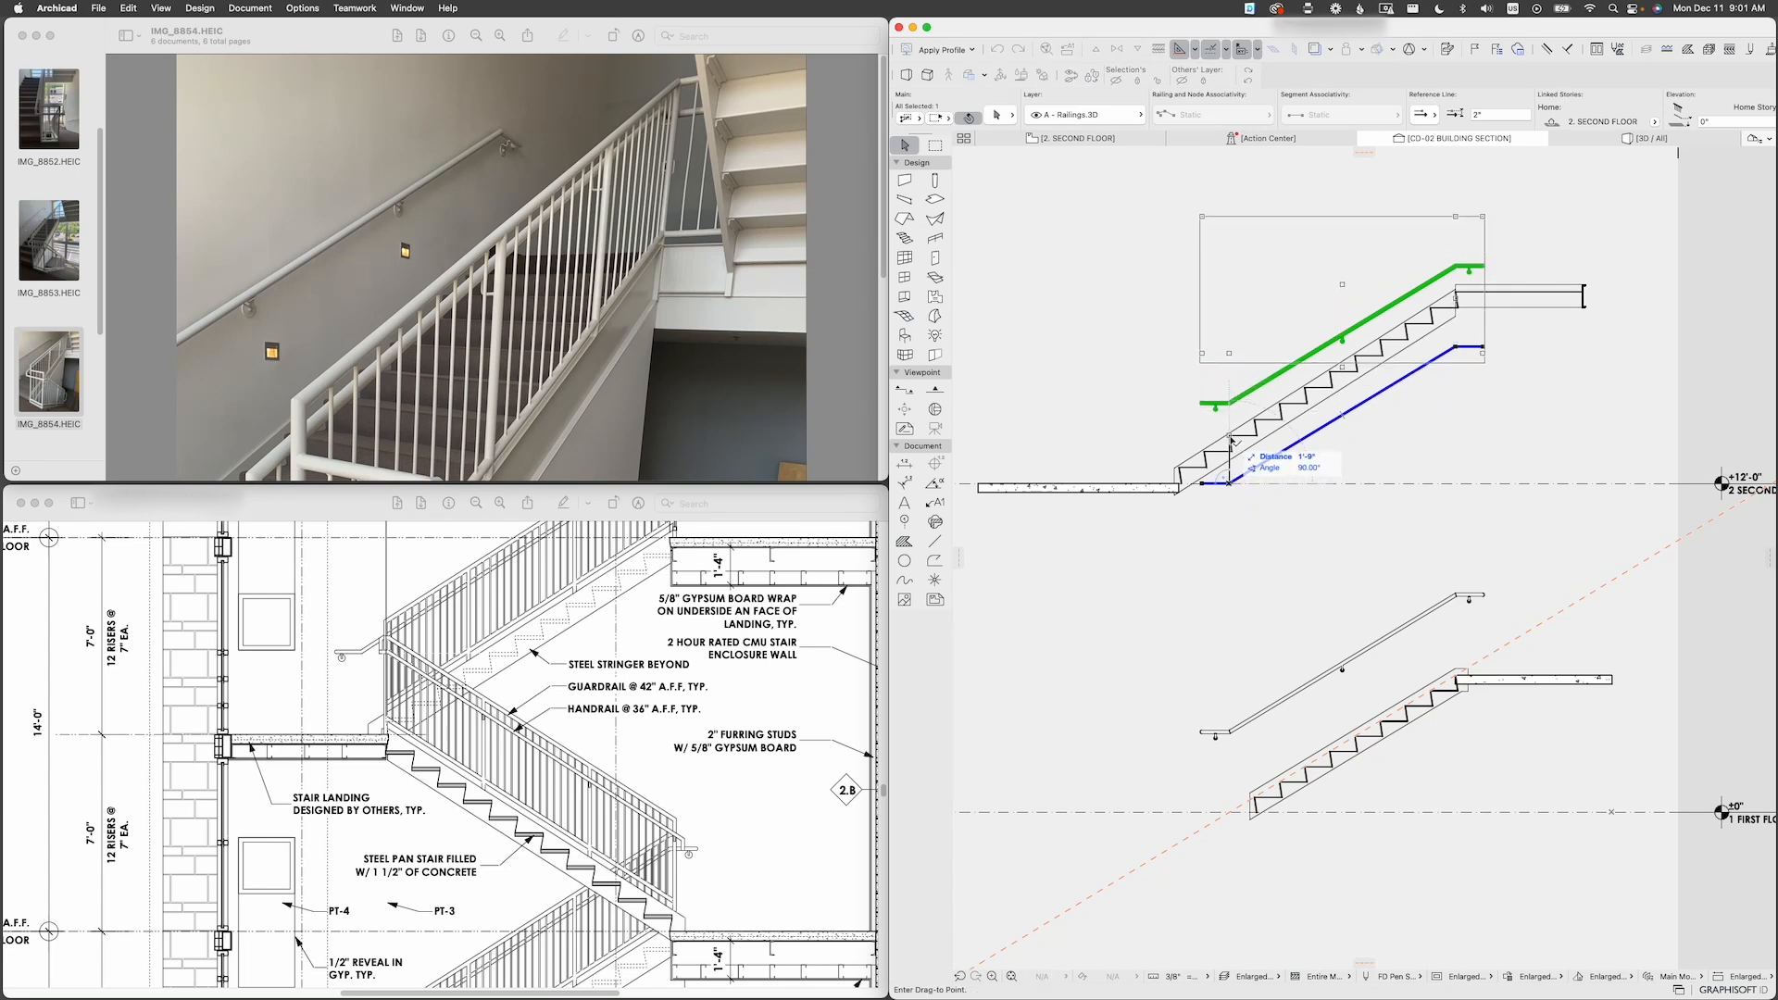
click(1230, 442)
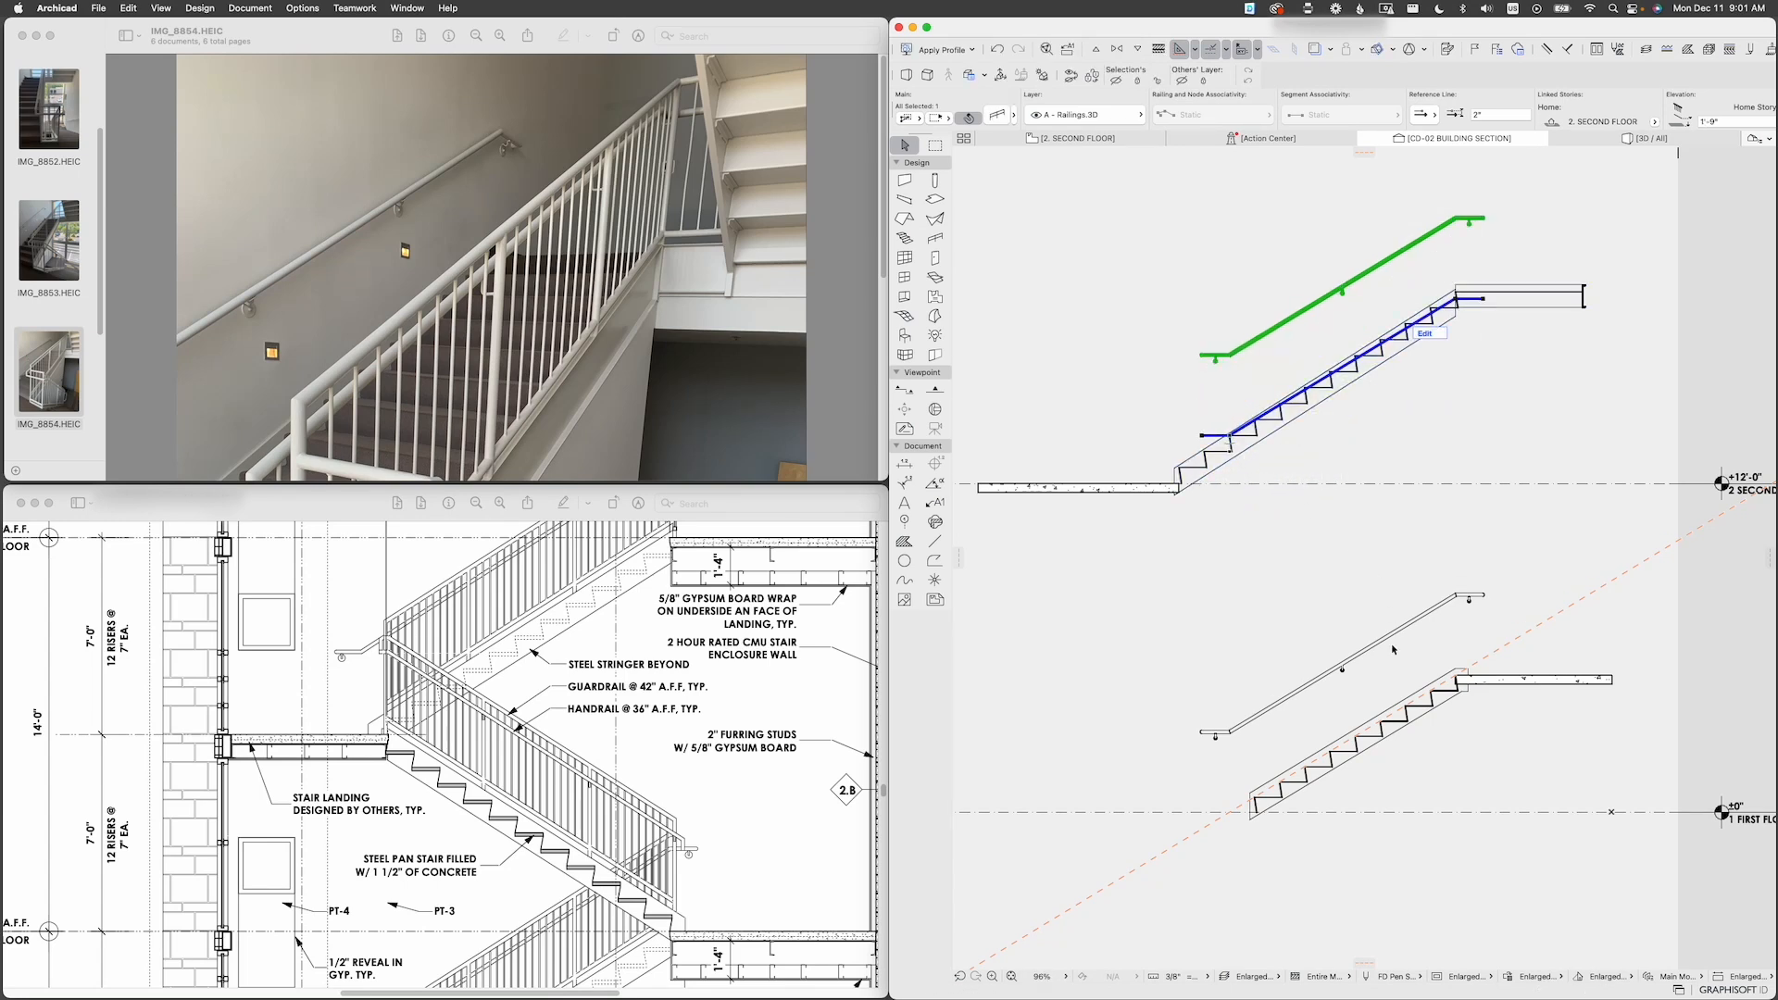
Step: Compare how the handrail reference lines meet the tread nosings and landings on the first-floor and second-floor flights
click(1393, 726)
click(1373, 659)
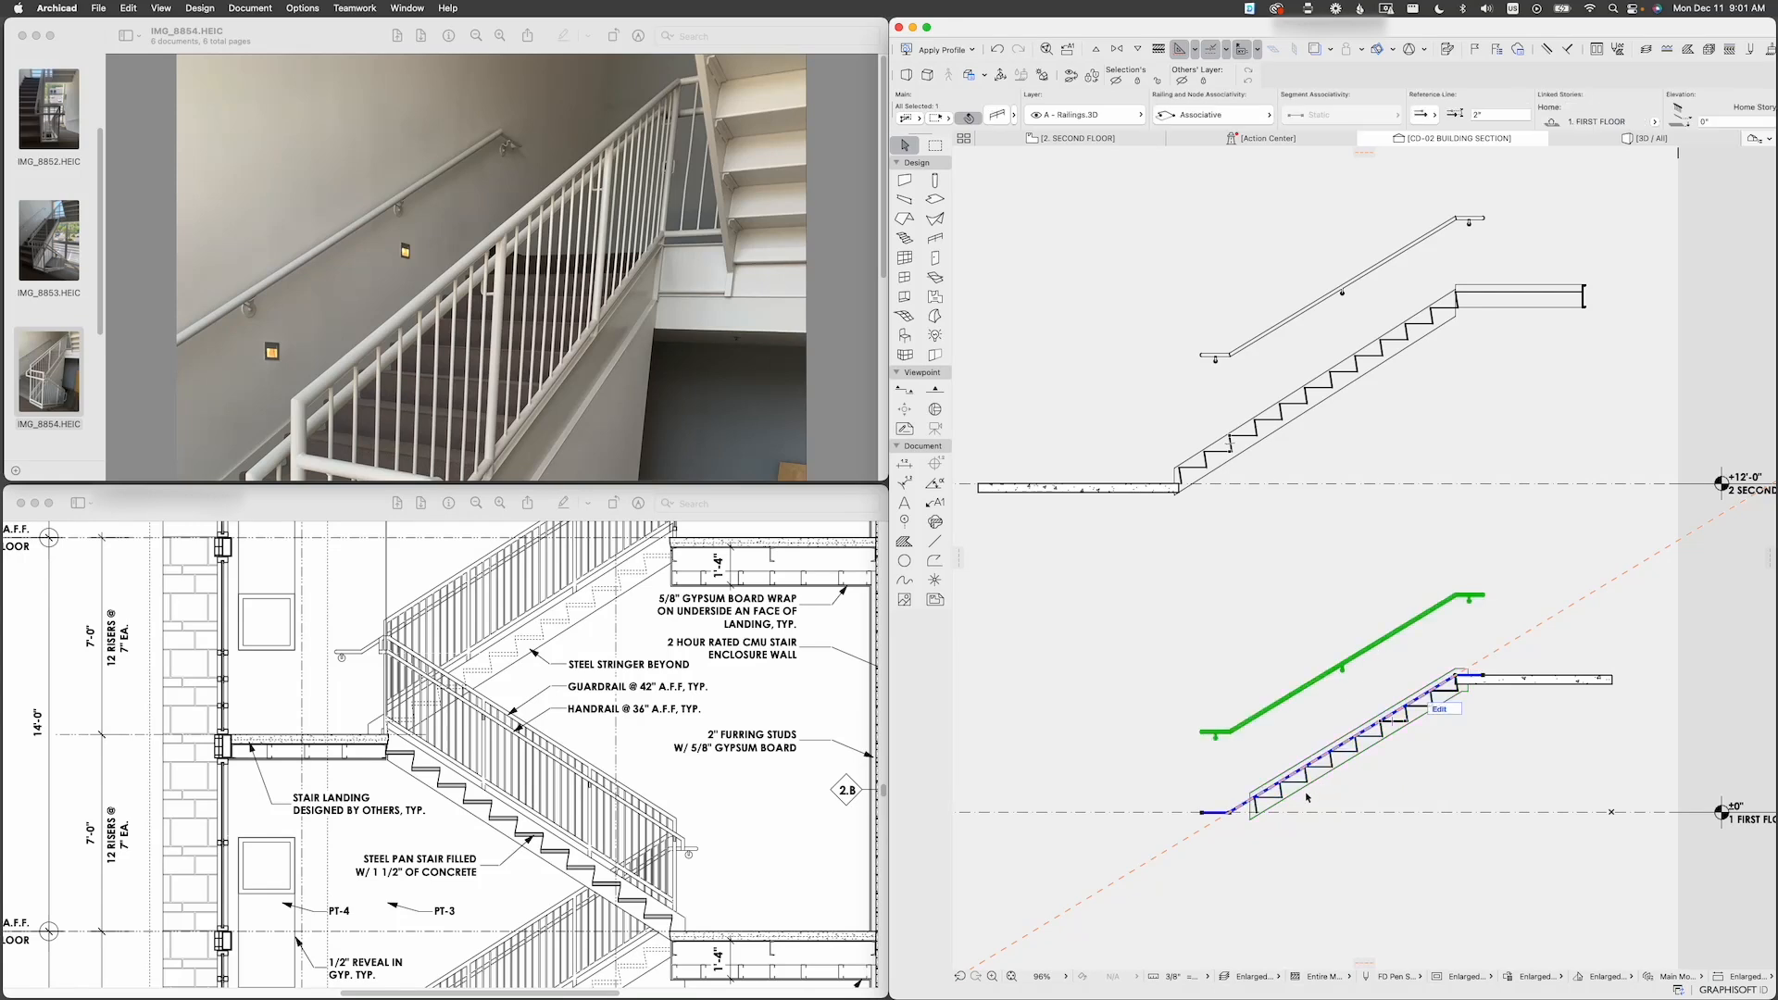
scroll(1287, 802, up, 5)
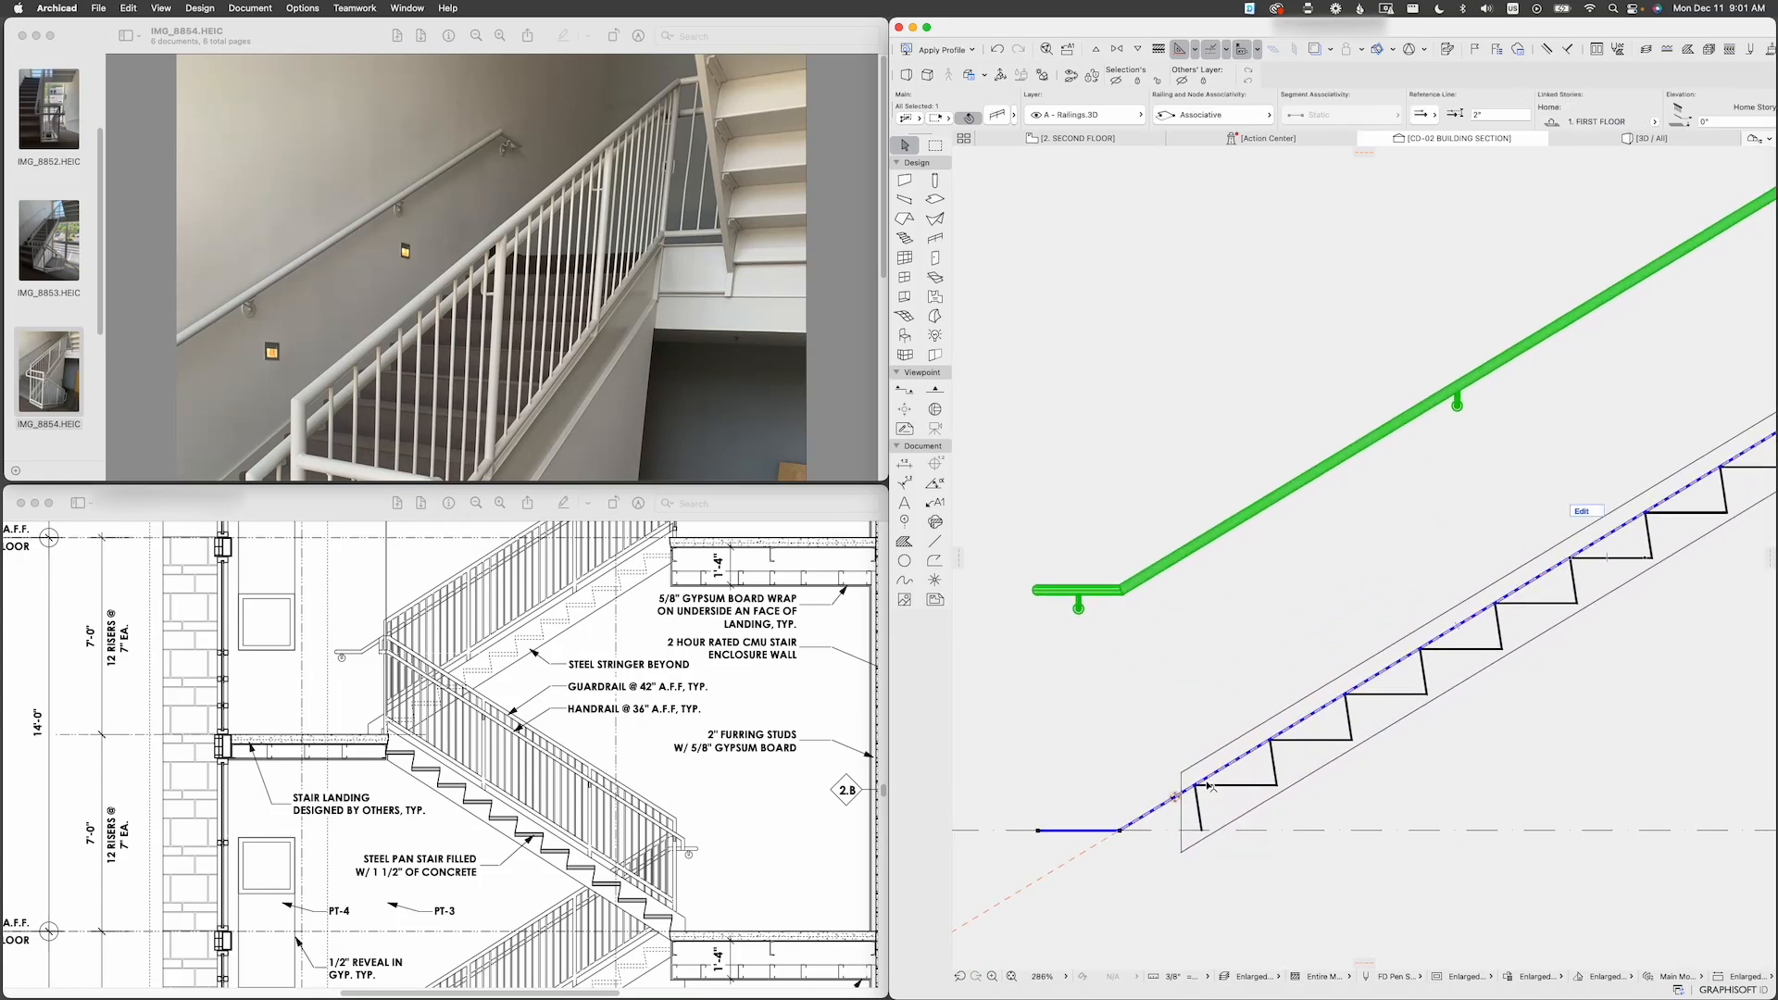
scroll(1214, 787, down, 3)
click(1138, 309)
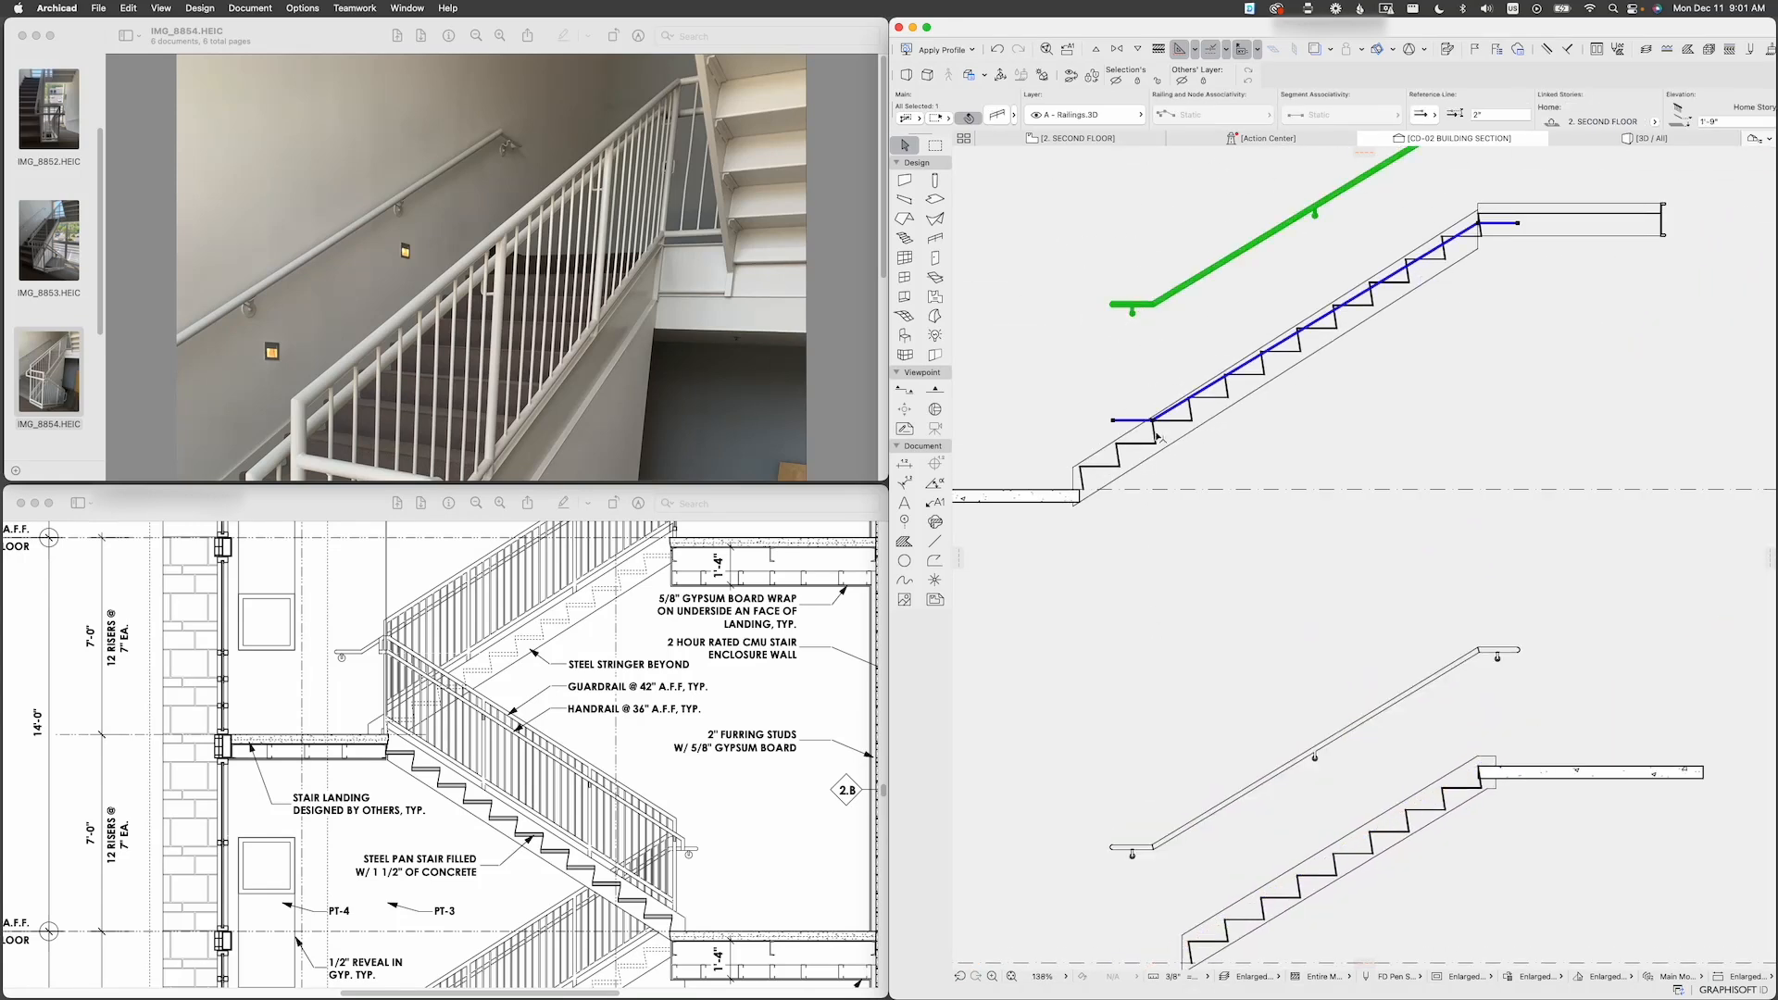
scroll(1154, 423, up, 2)
scroll(1159, 423, down, 1)
middle_drag(1467, 235, 1366, 367)
scroll(1380, 360, up, 4)
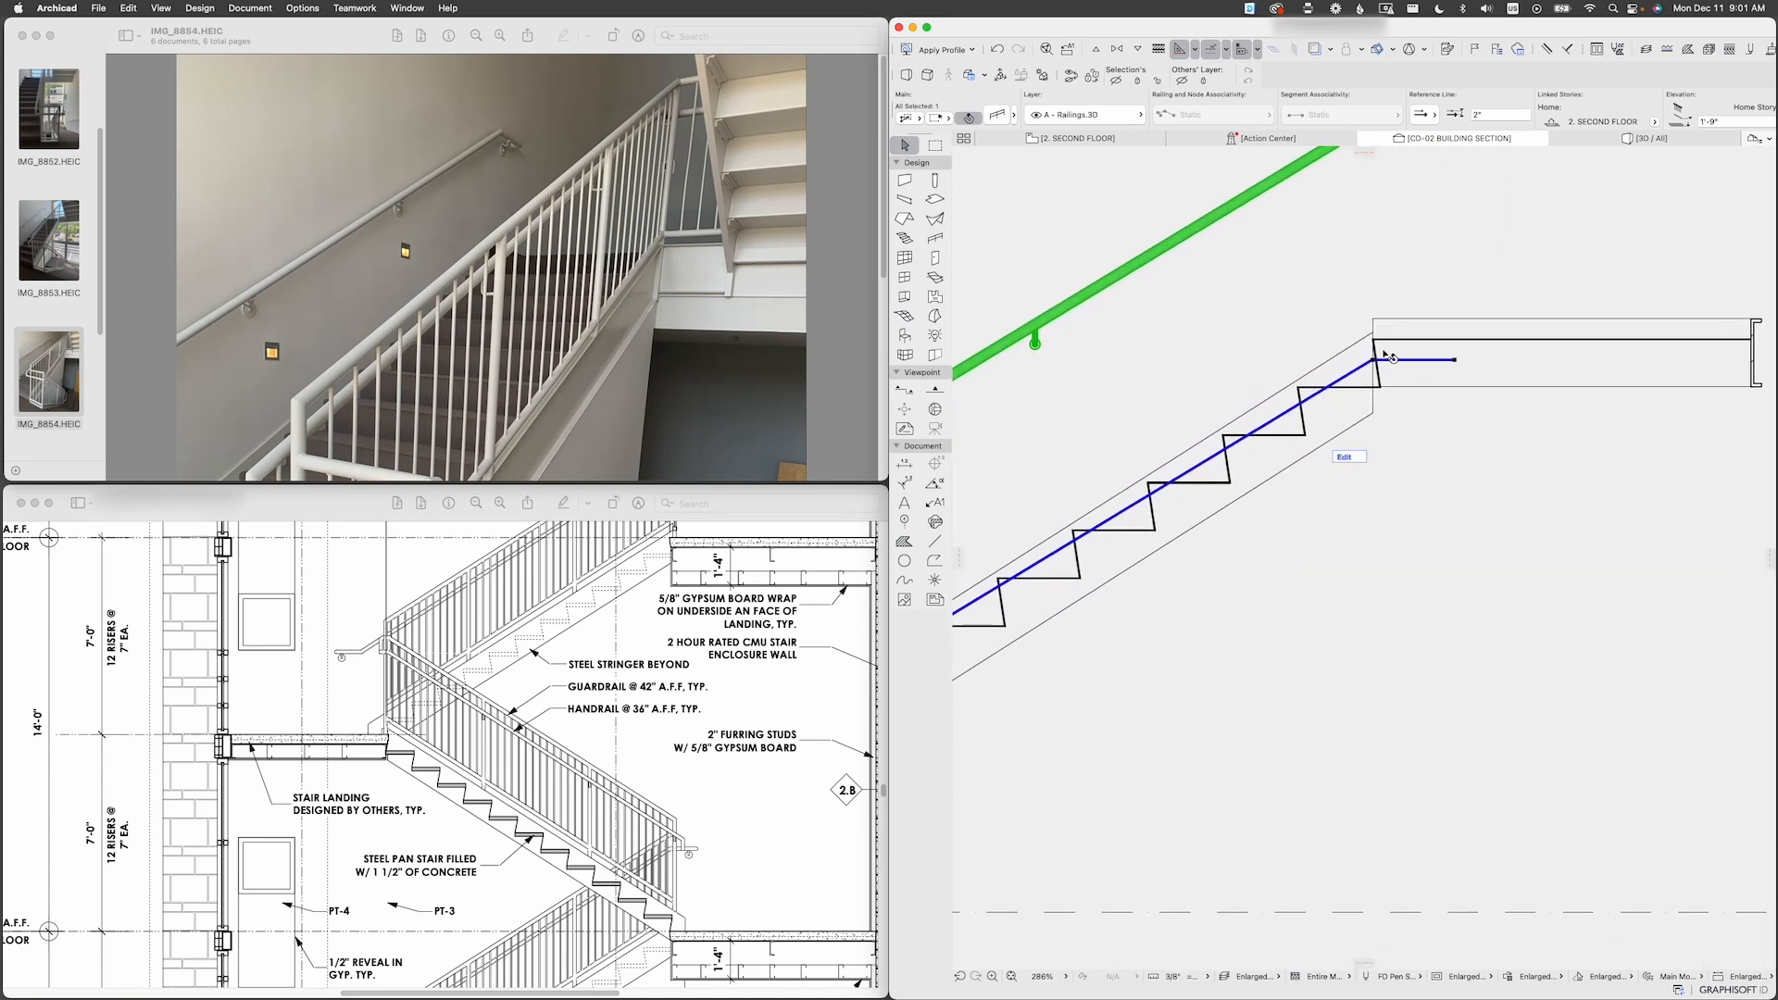
scroll(1389, 365, up, 3)
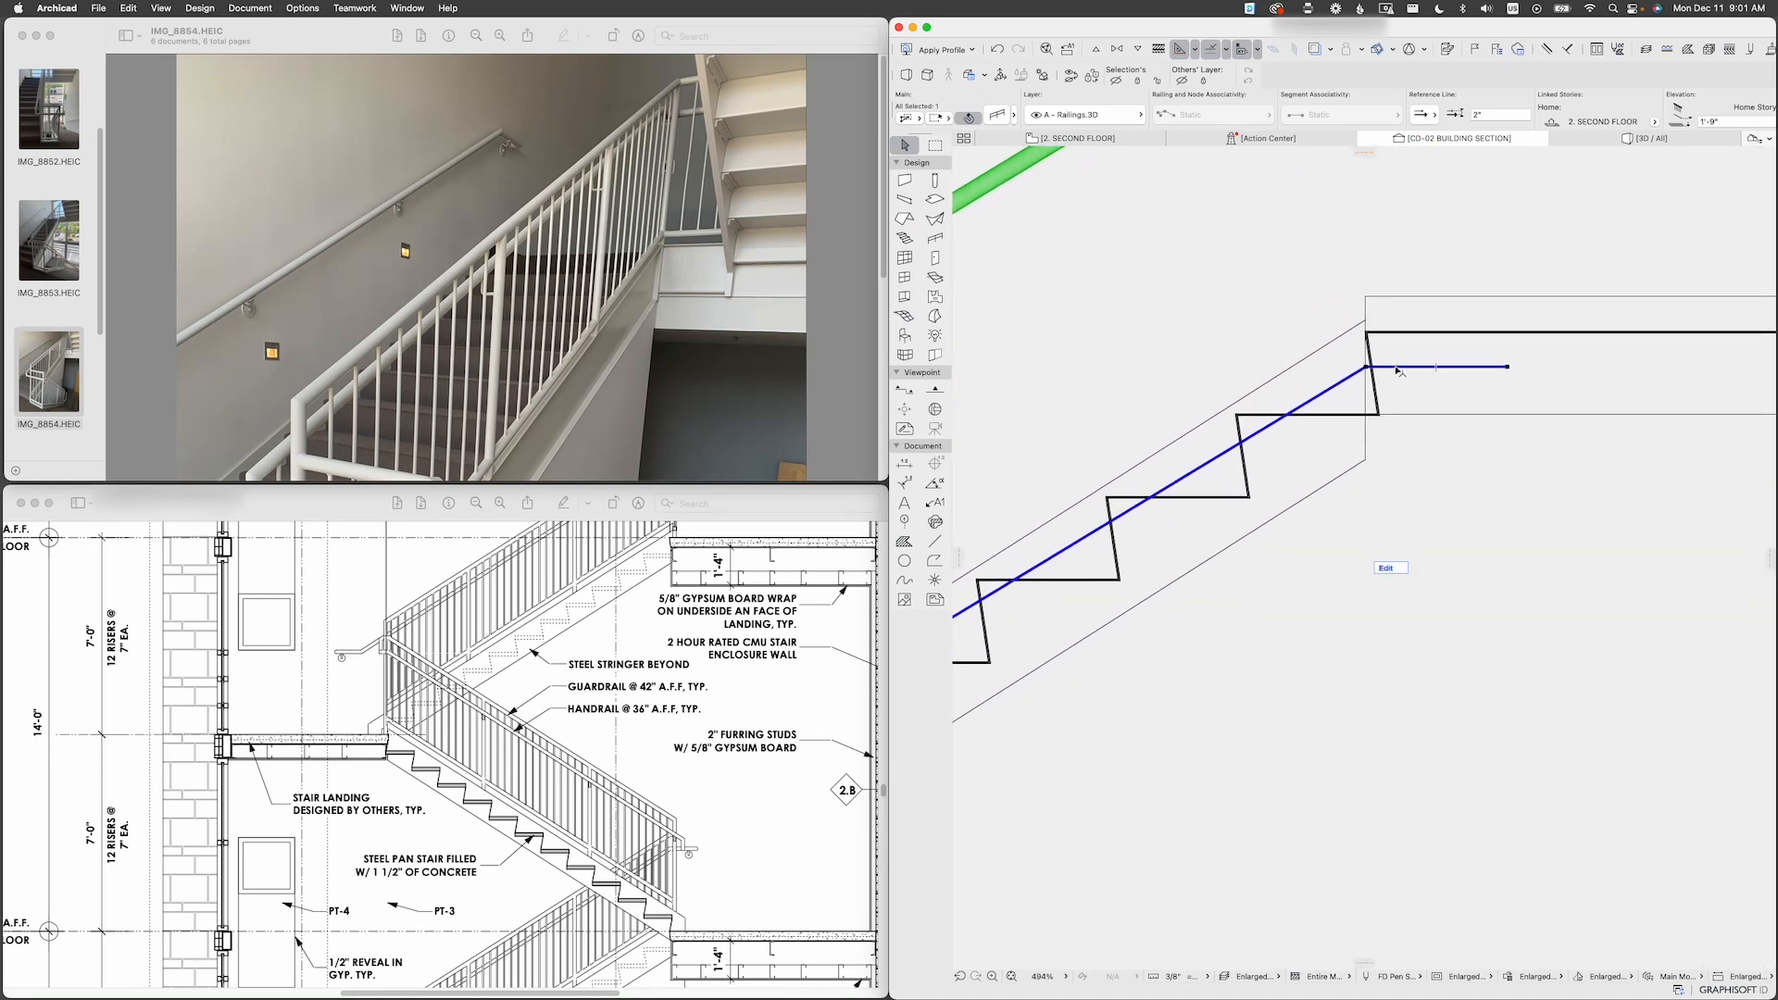
click(1396, 369)
click(1098, 397)
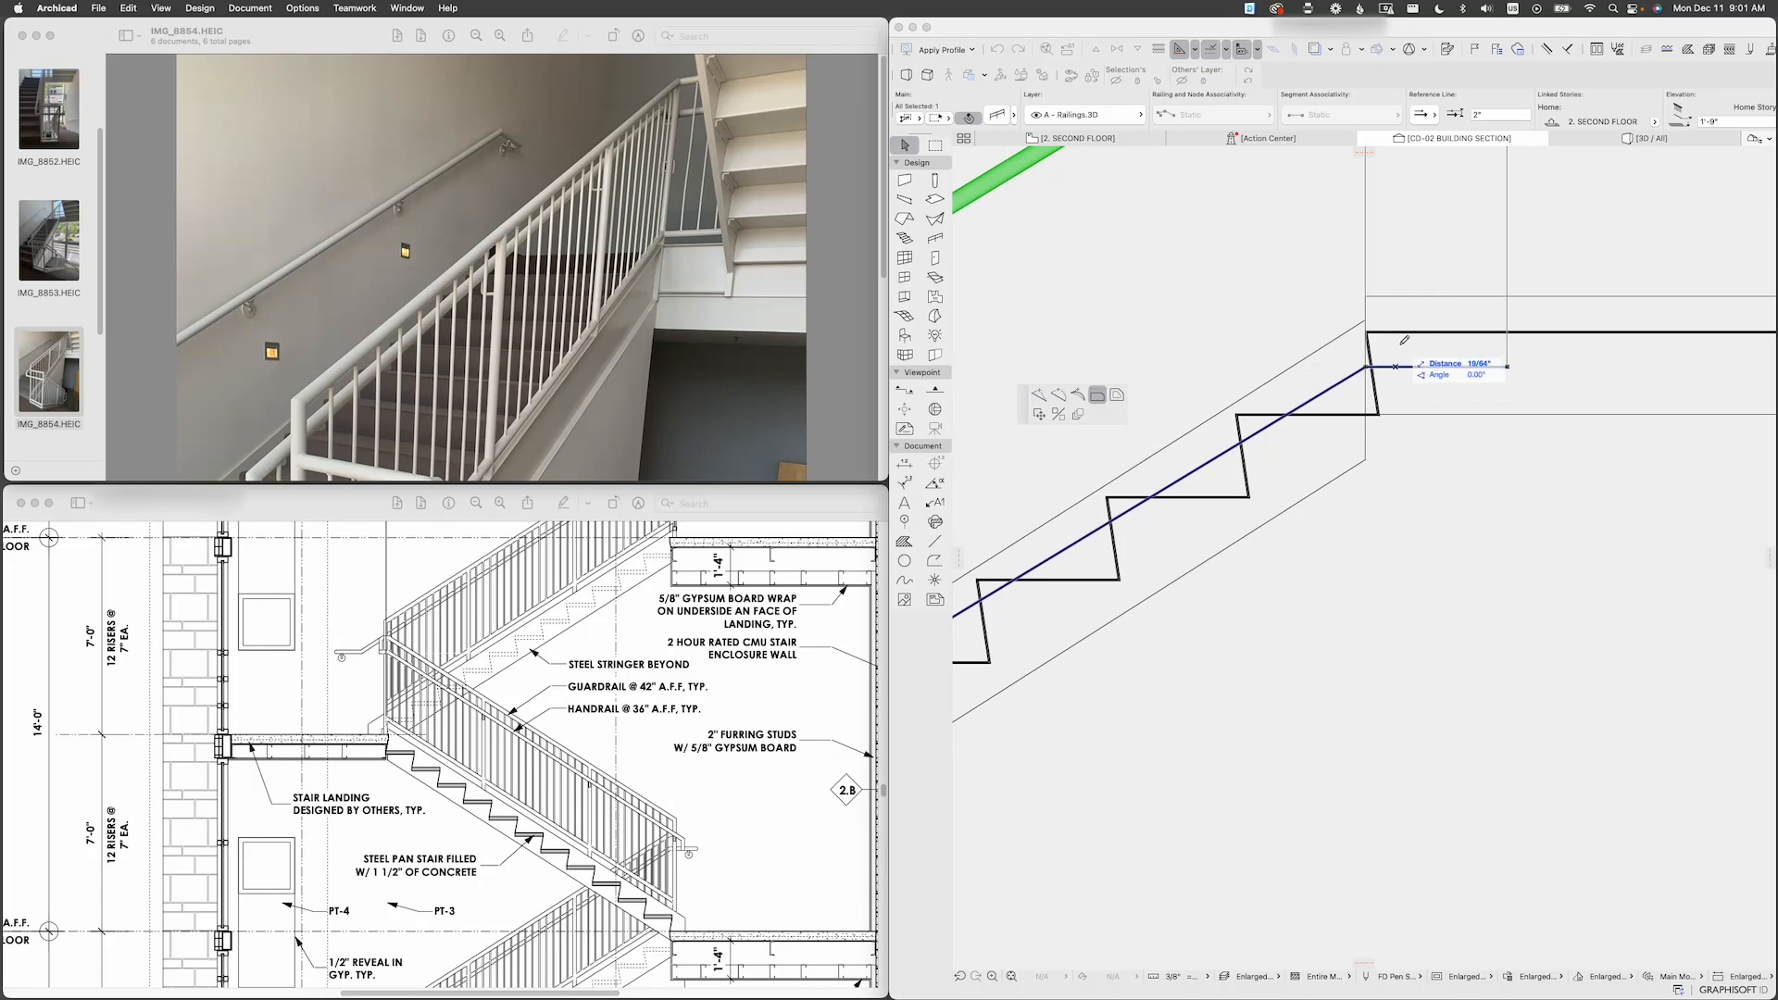
click(1505, 365)
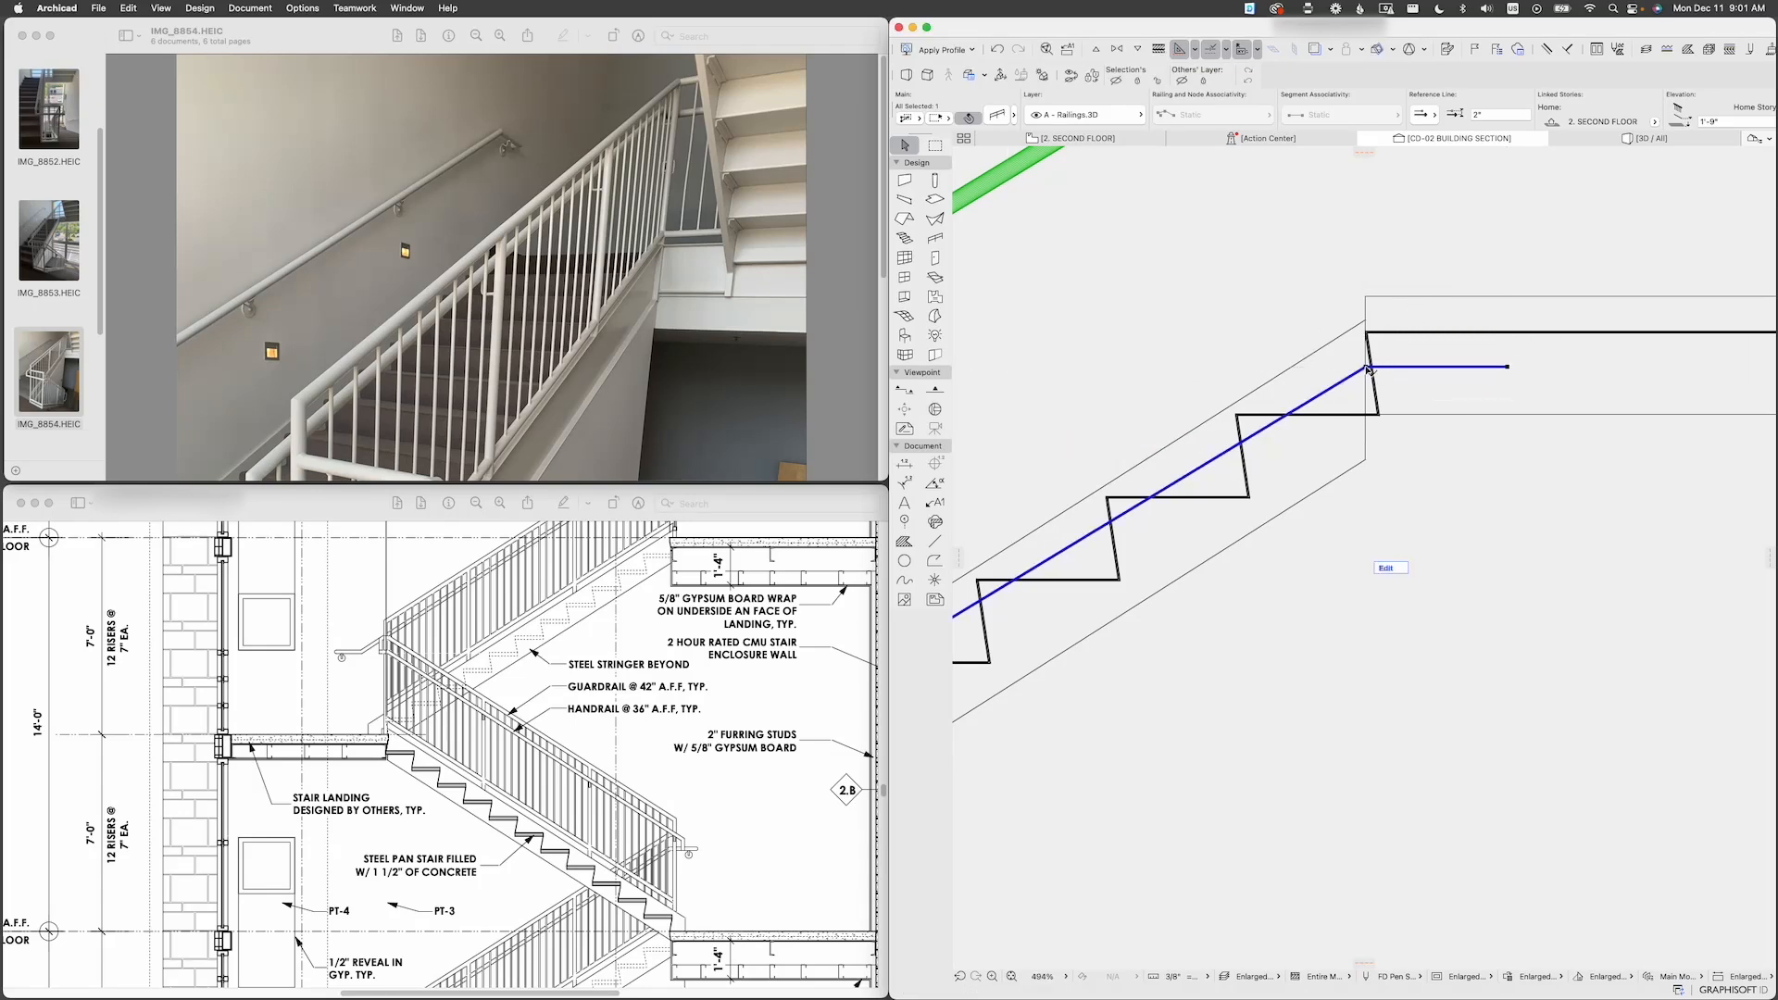
Step: Raise the handrail reference line's upper bend and level end point to the top surface of the upper landing
click(1368, 369)
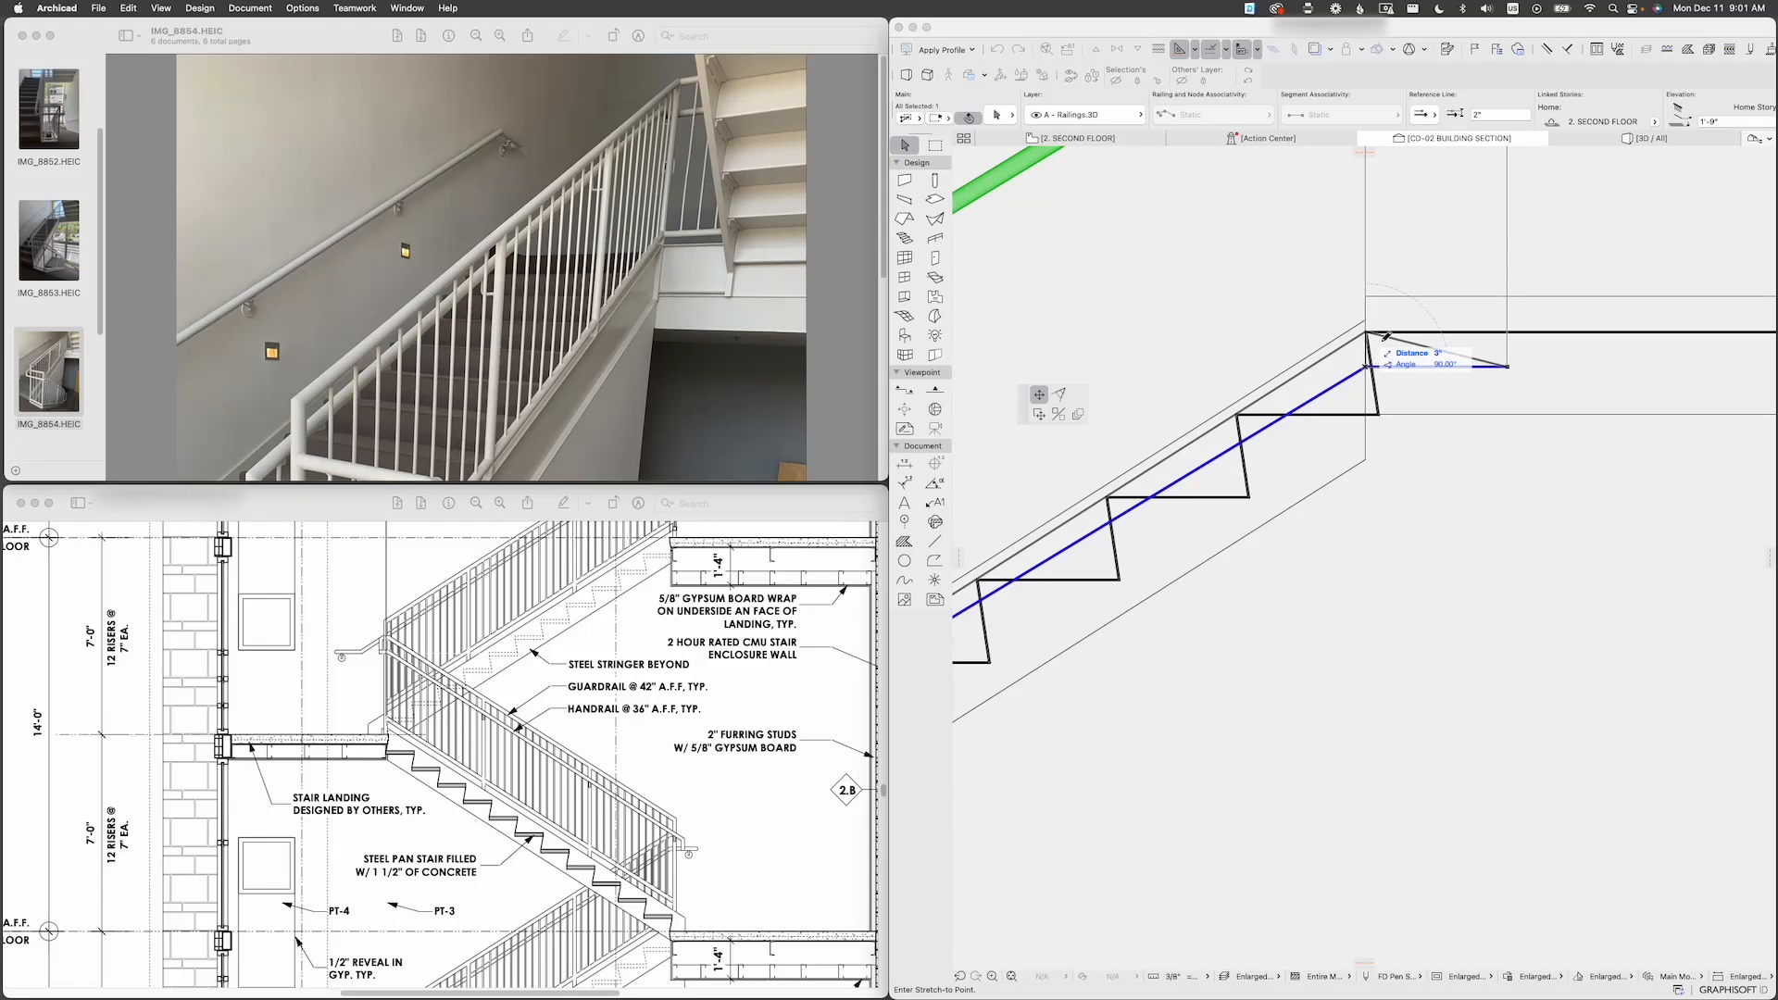
click(1369, 332)
click(1508, 367)
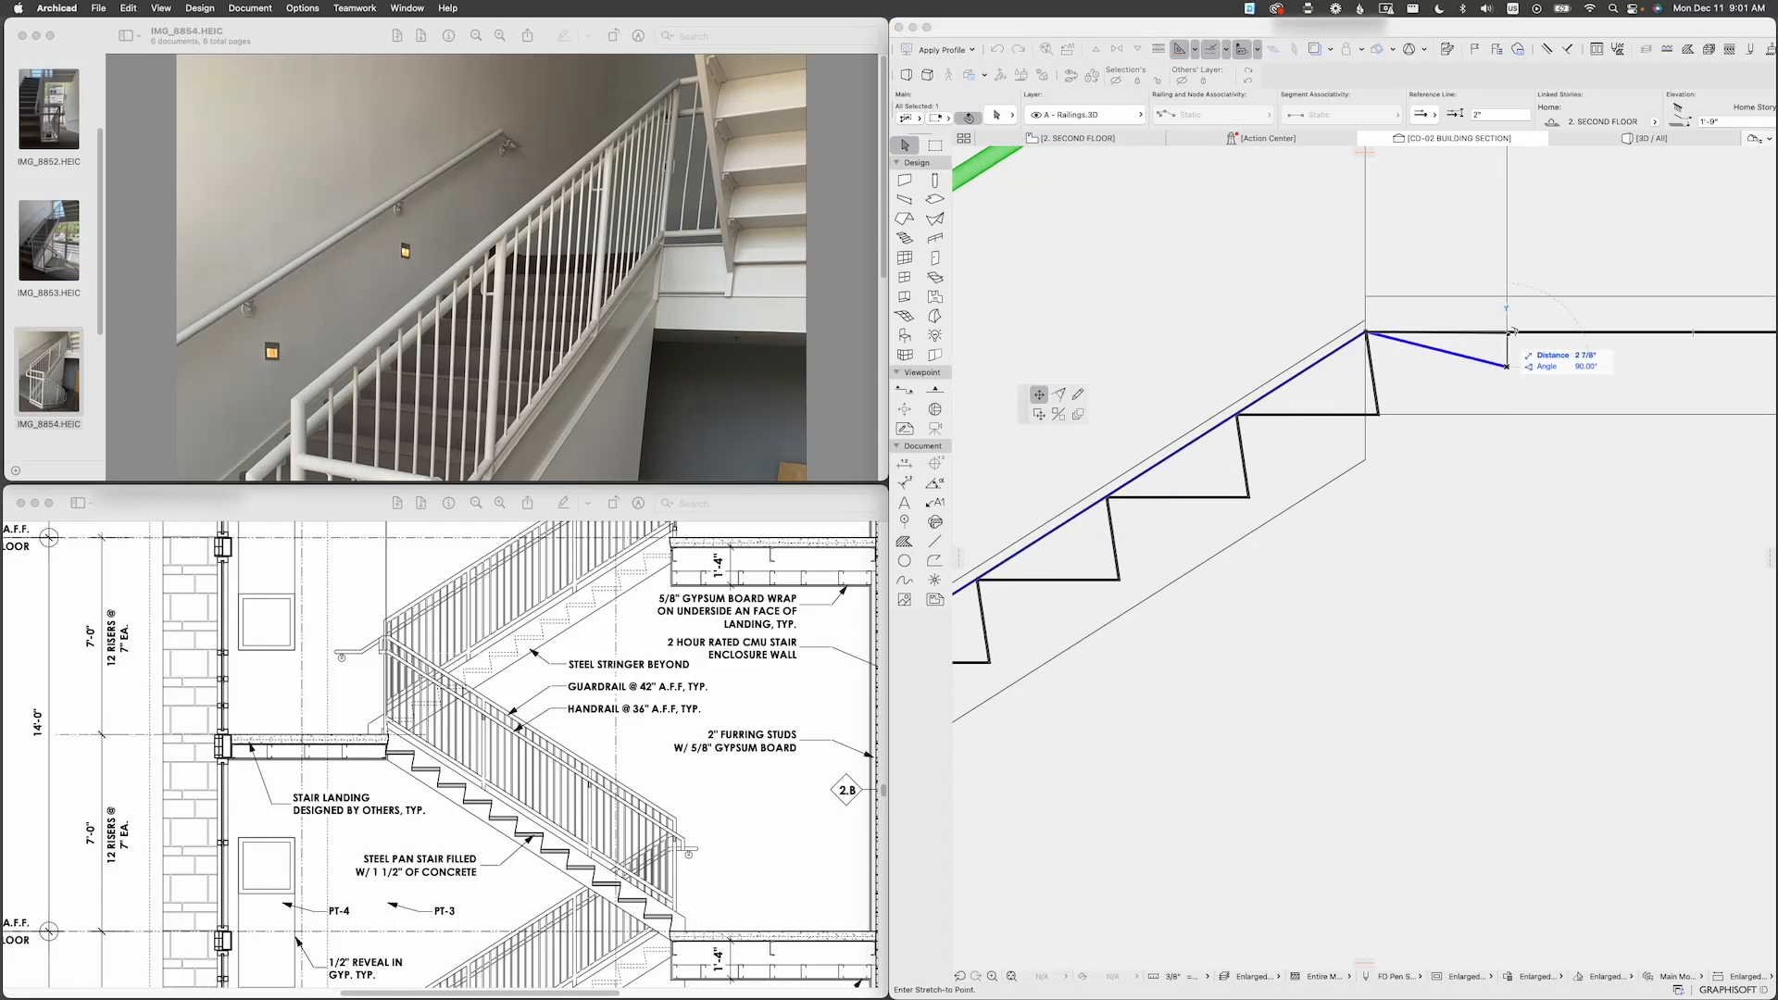
click(1511, 331)
scroll(1384, 289, down, 5)
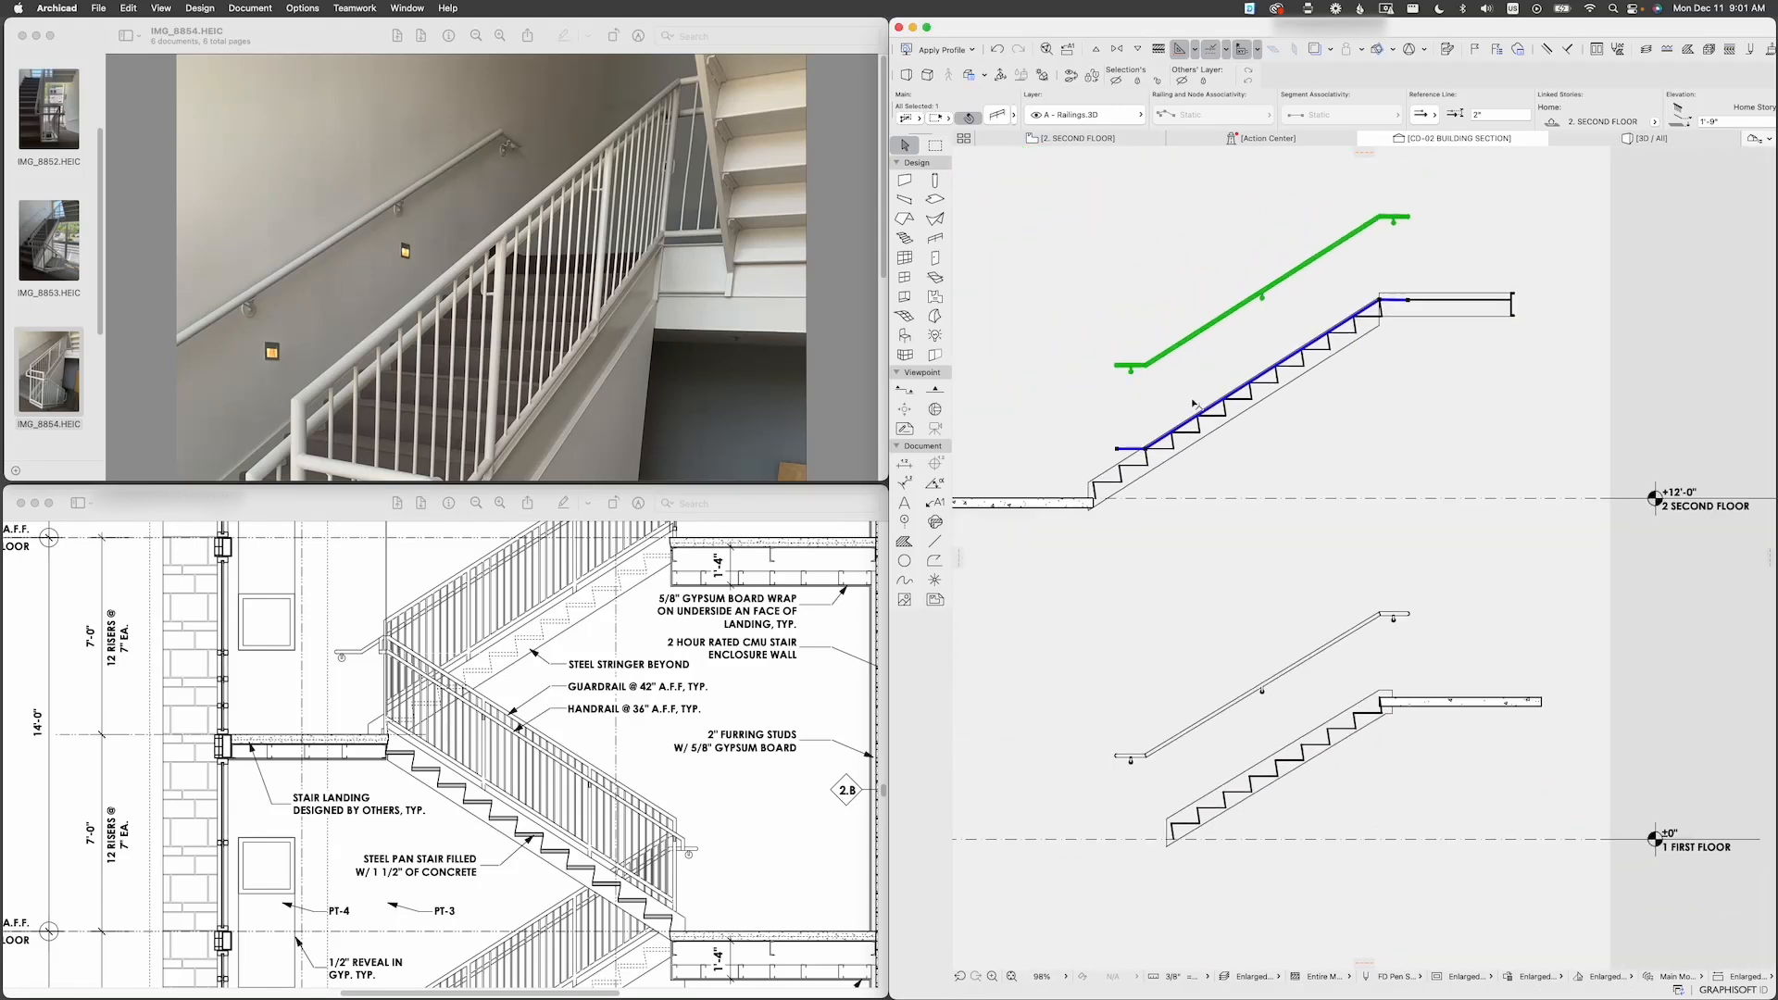
scroll(1194, 403, up, 5)
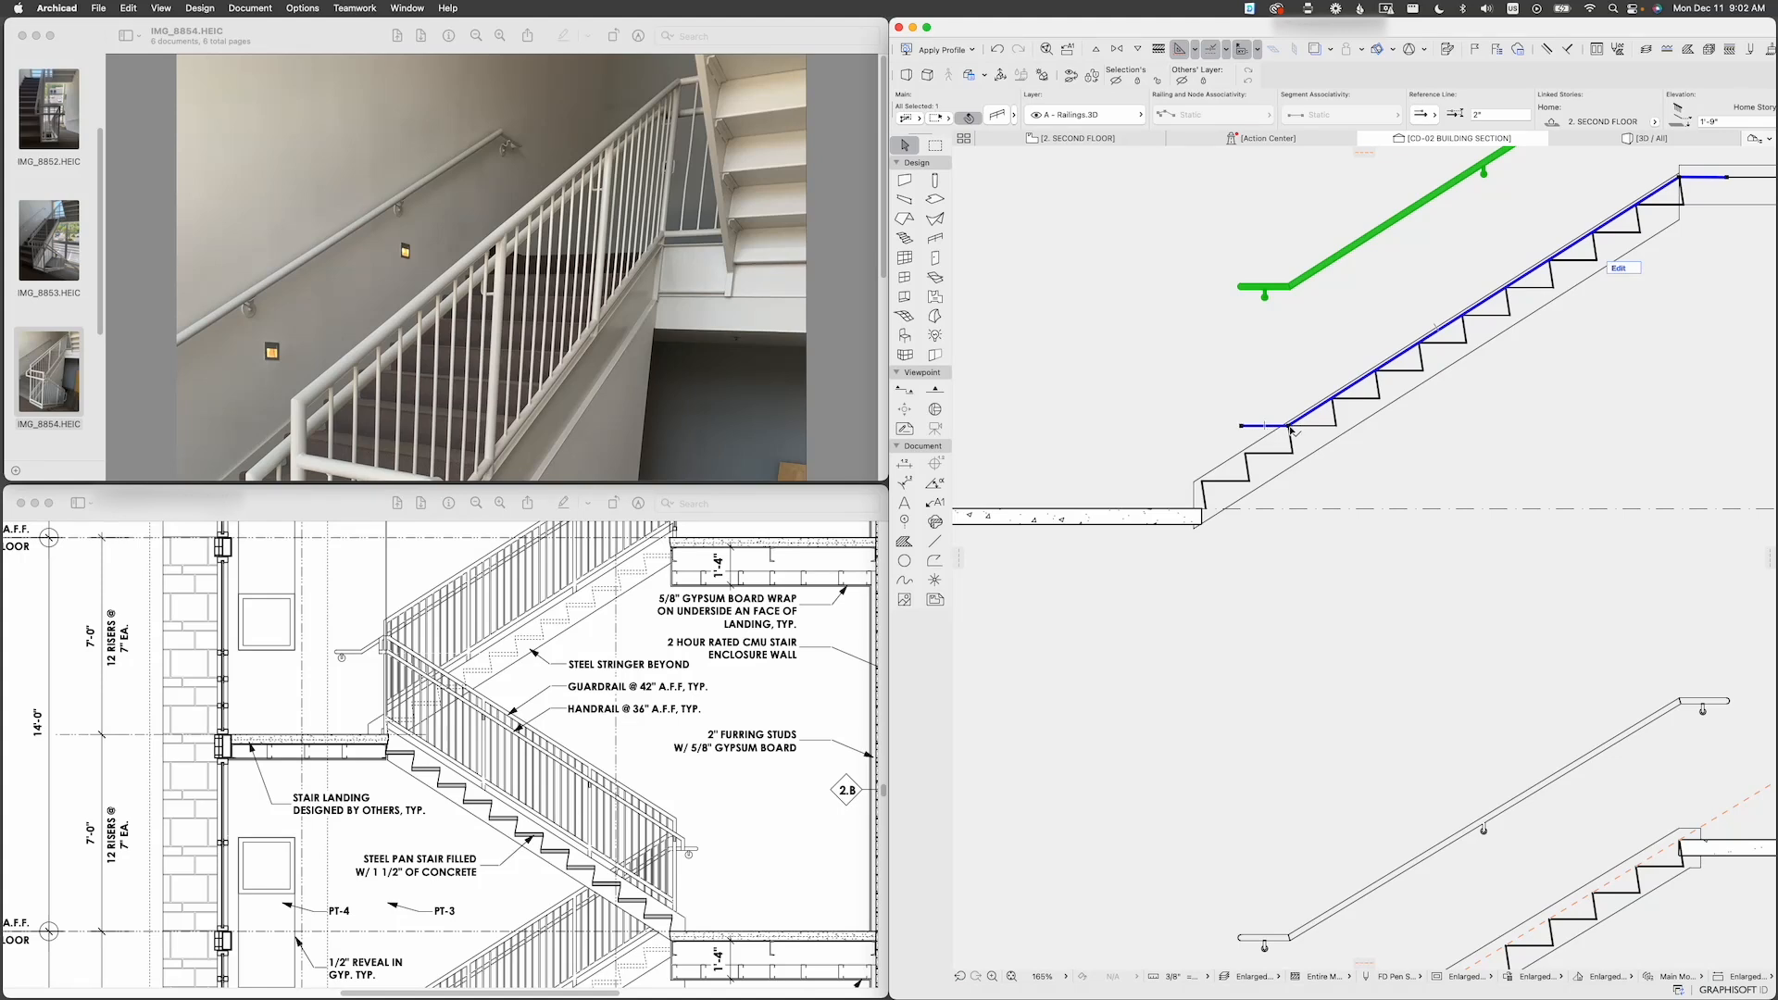
click(1289, 426)
key(Escape)
click(1242, 426)
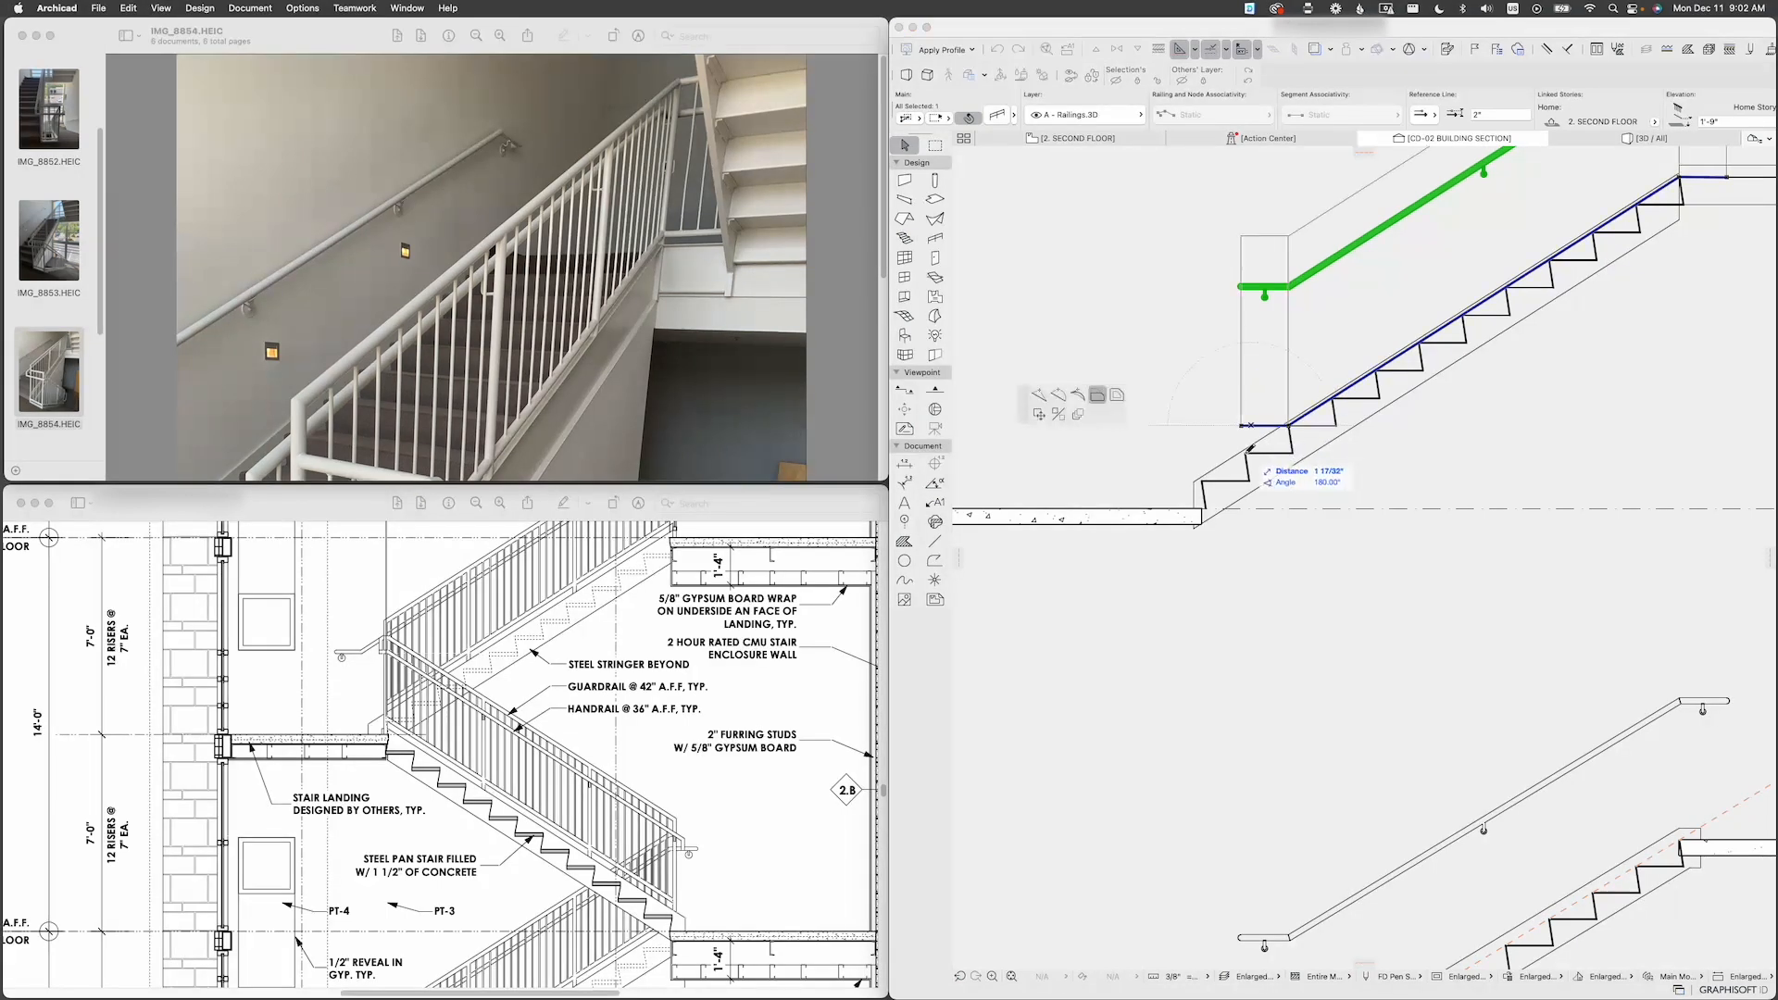
key(Escape)
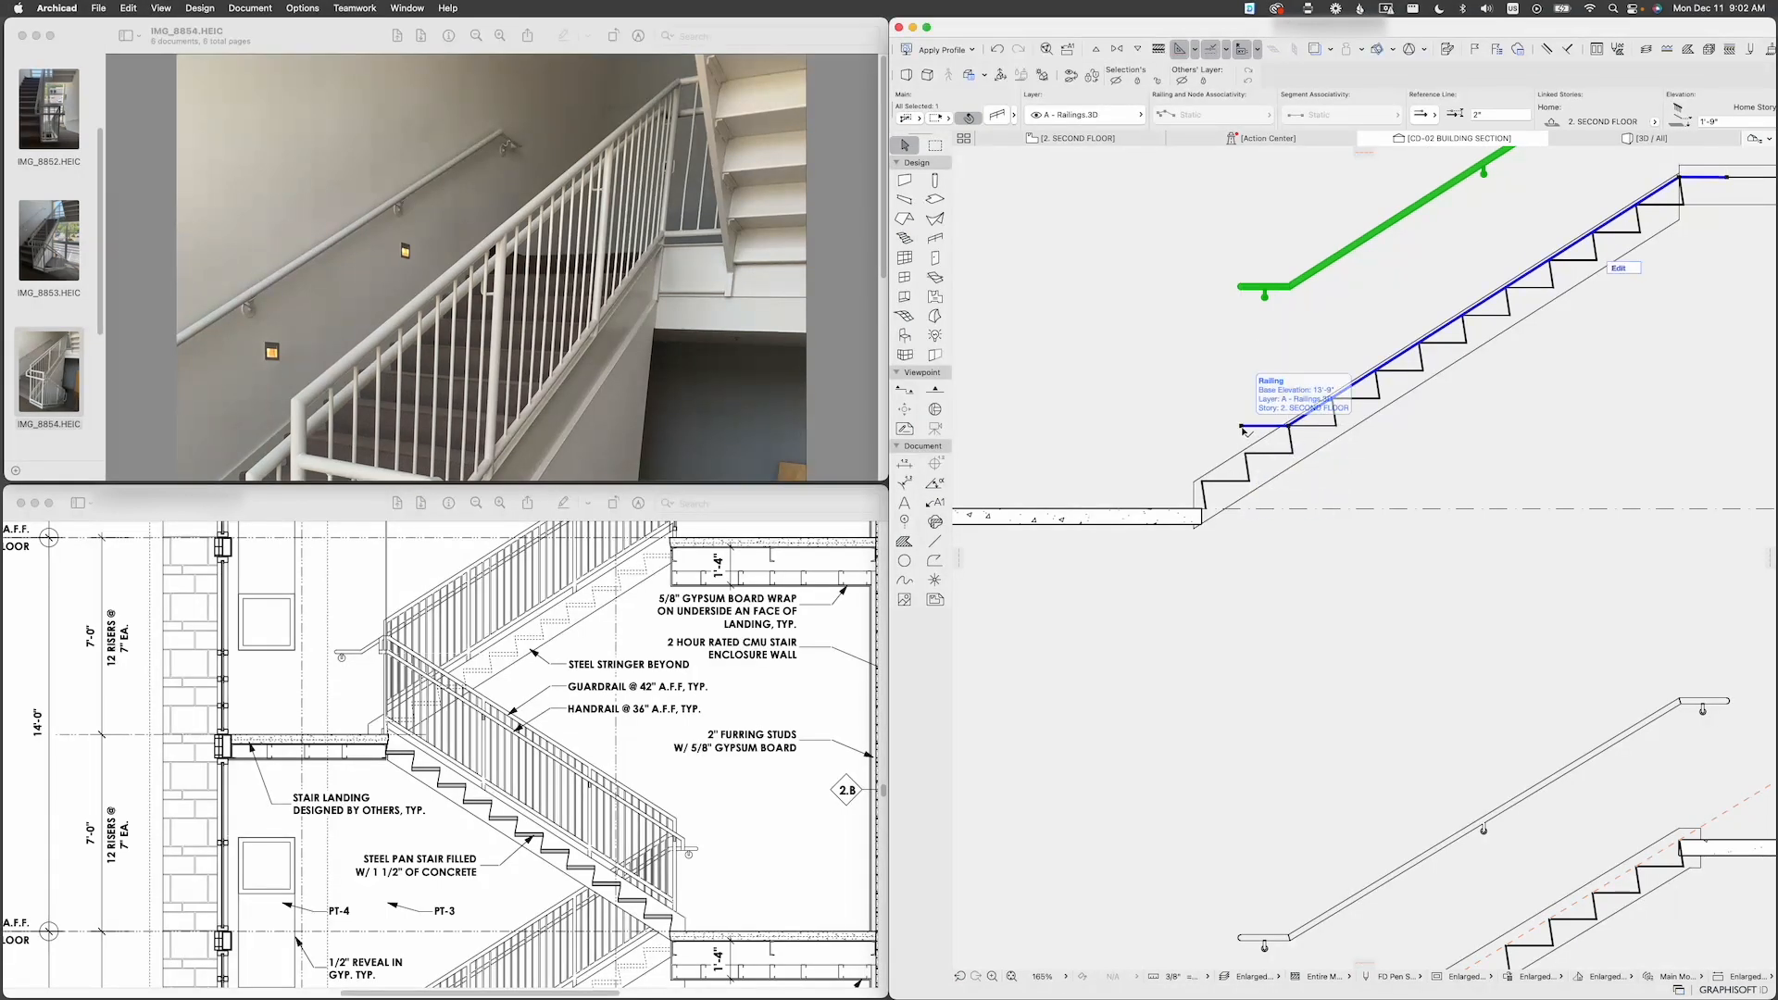
Step: Extend the handrail's lower end 12" beyond the first riser and move its lower bend to the first tread's nosing
click(1242, 426)
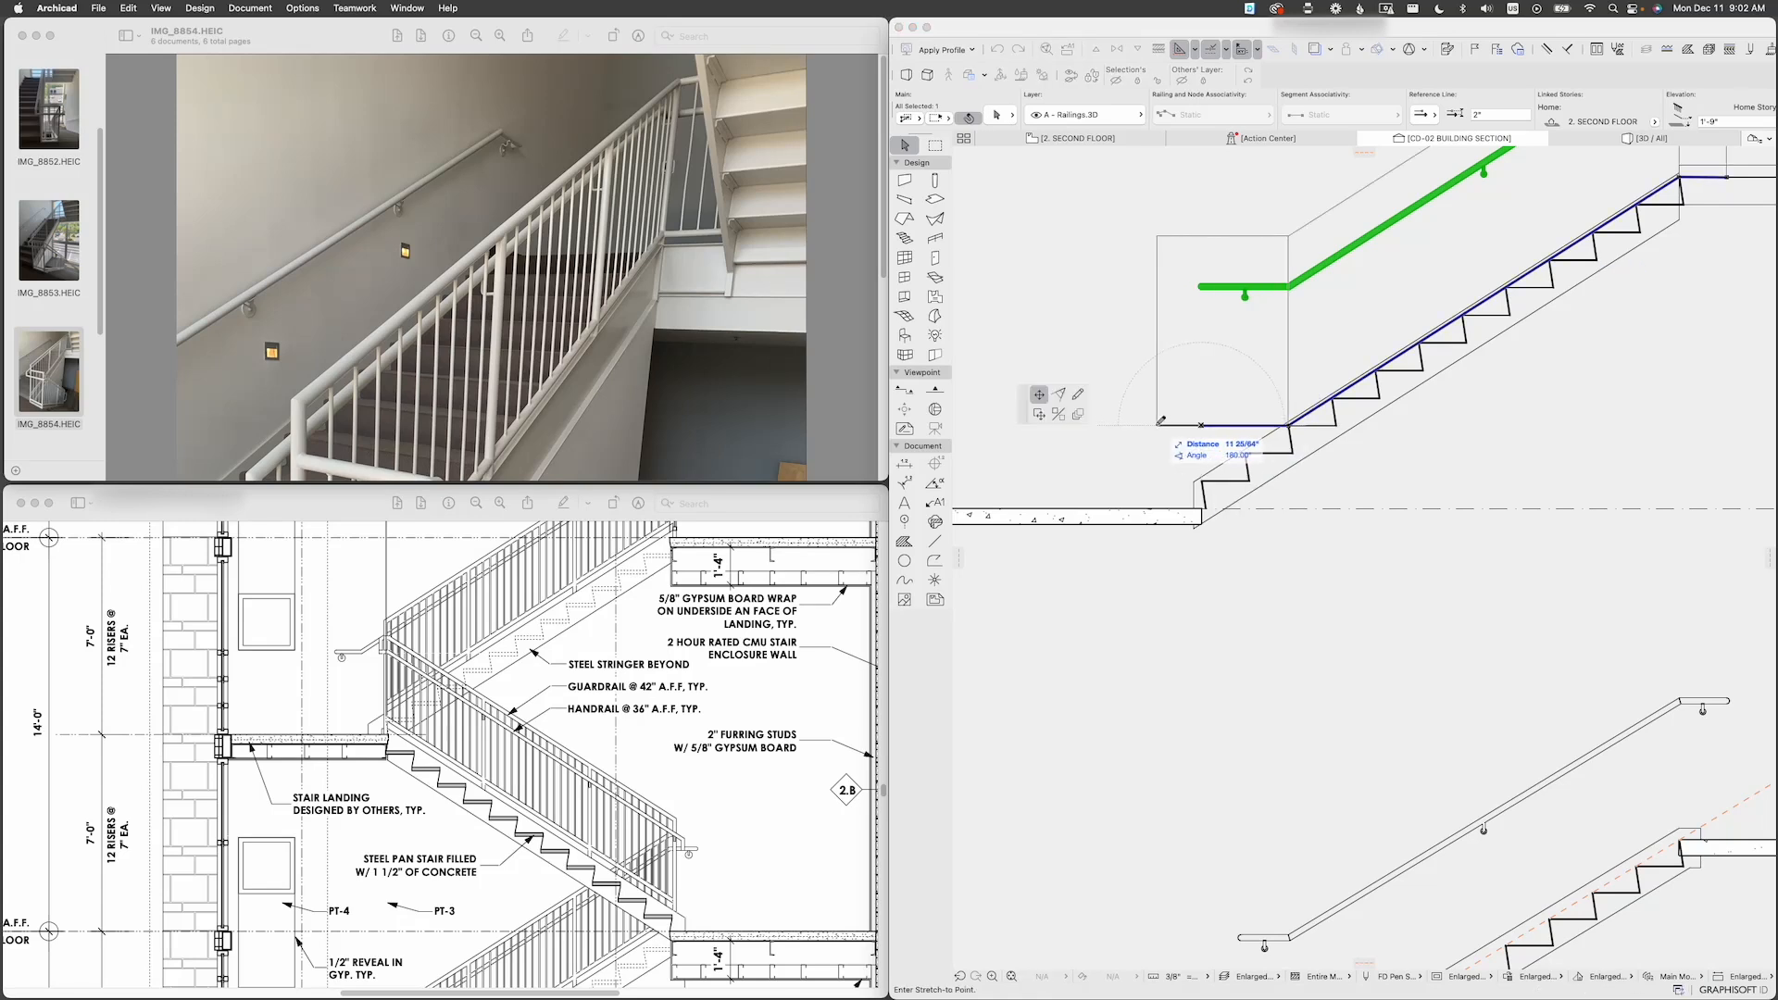
key(Tab)
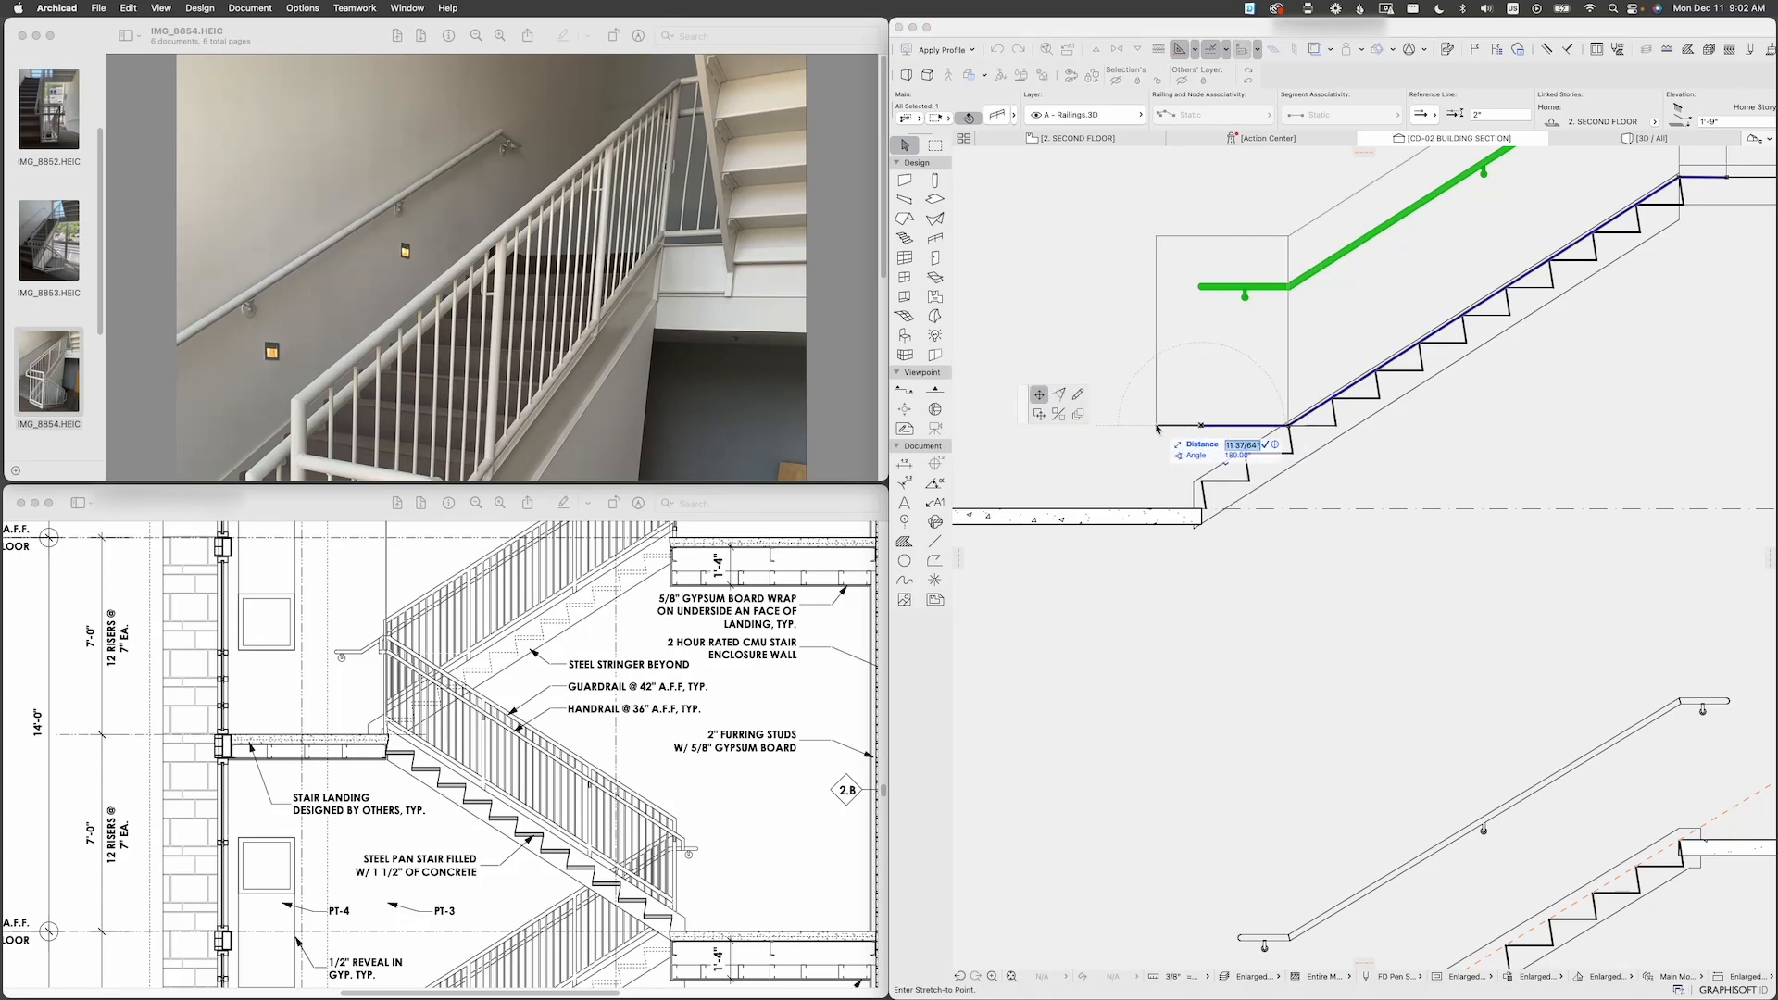
text(12)
key(Return)
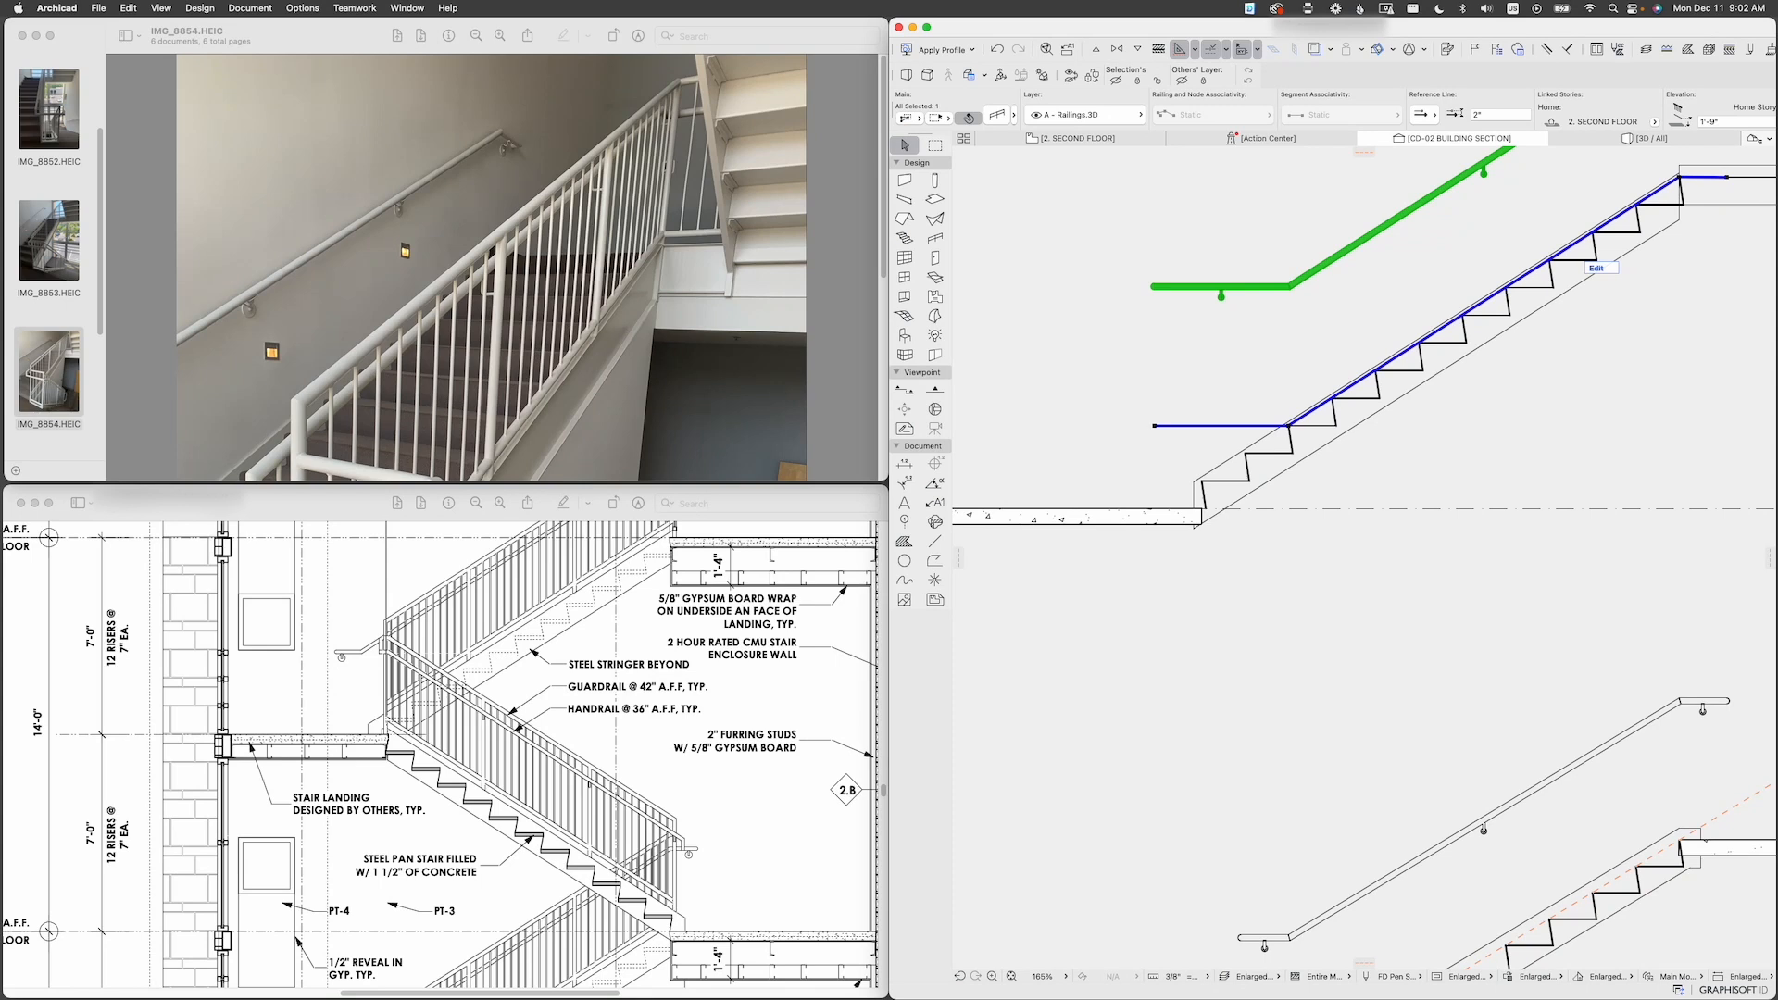
click(1153, 426)
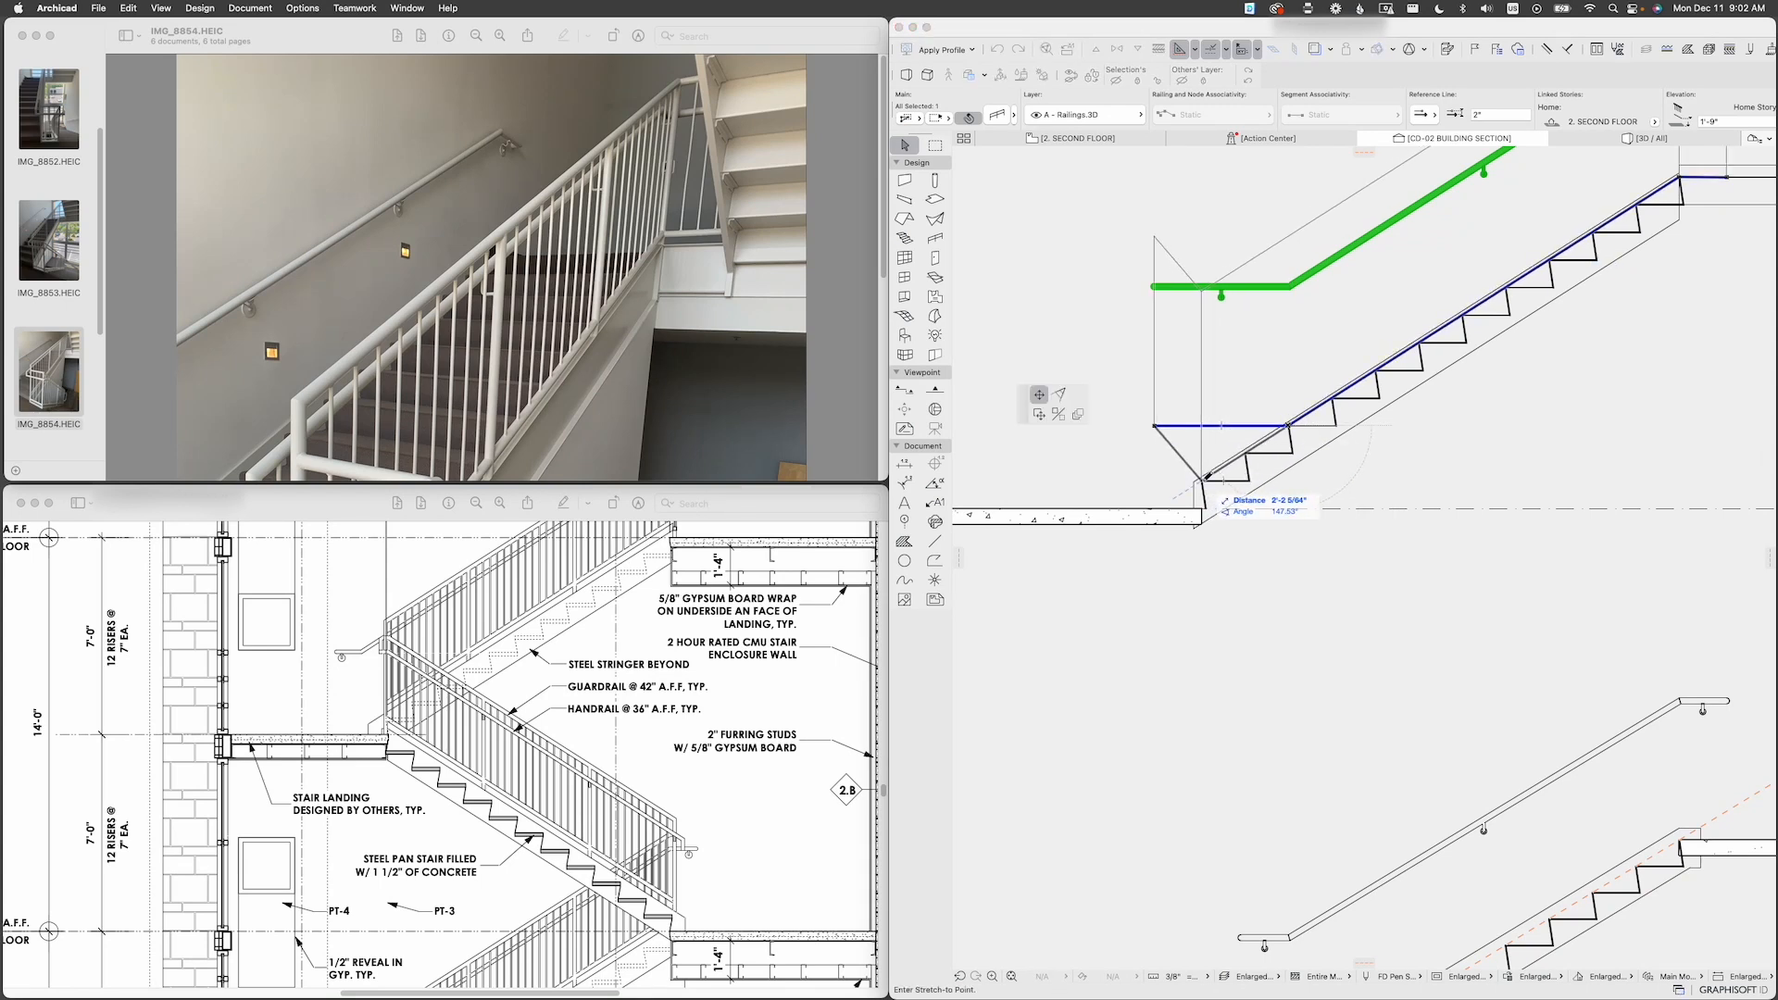
click(1204, 478)
click(1153, 426)
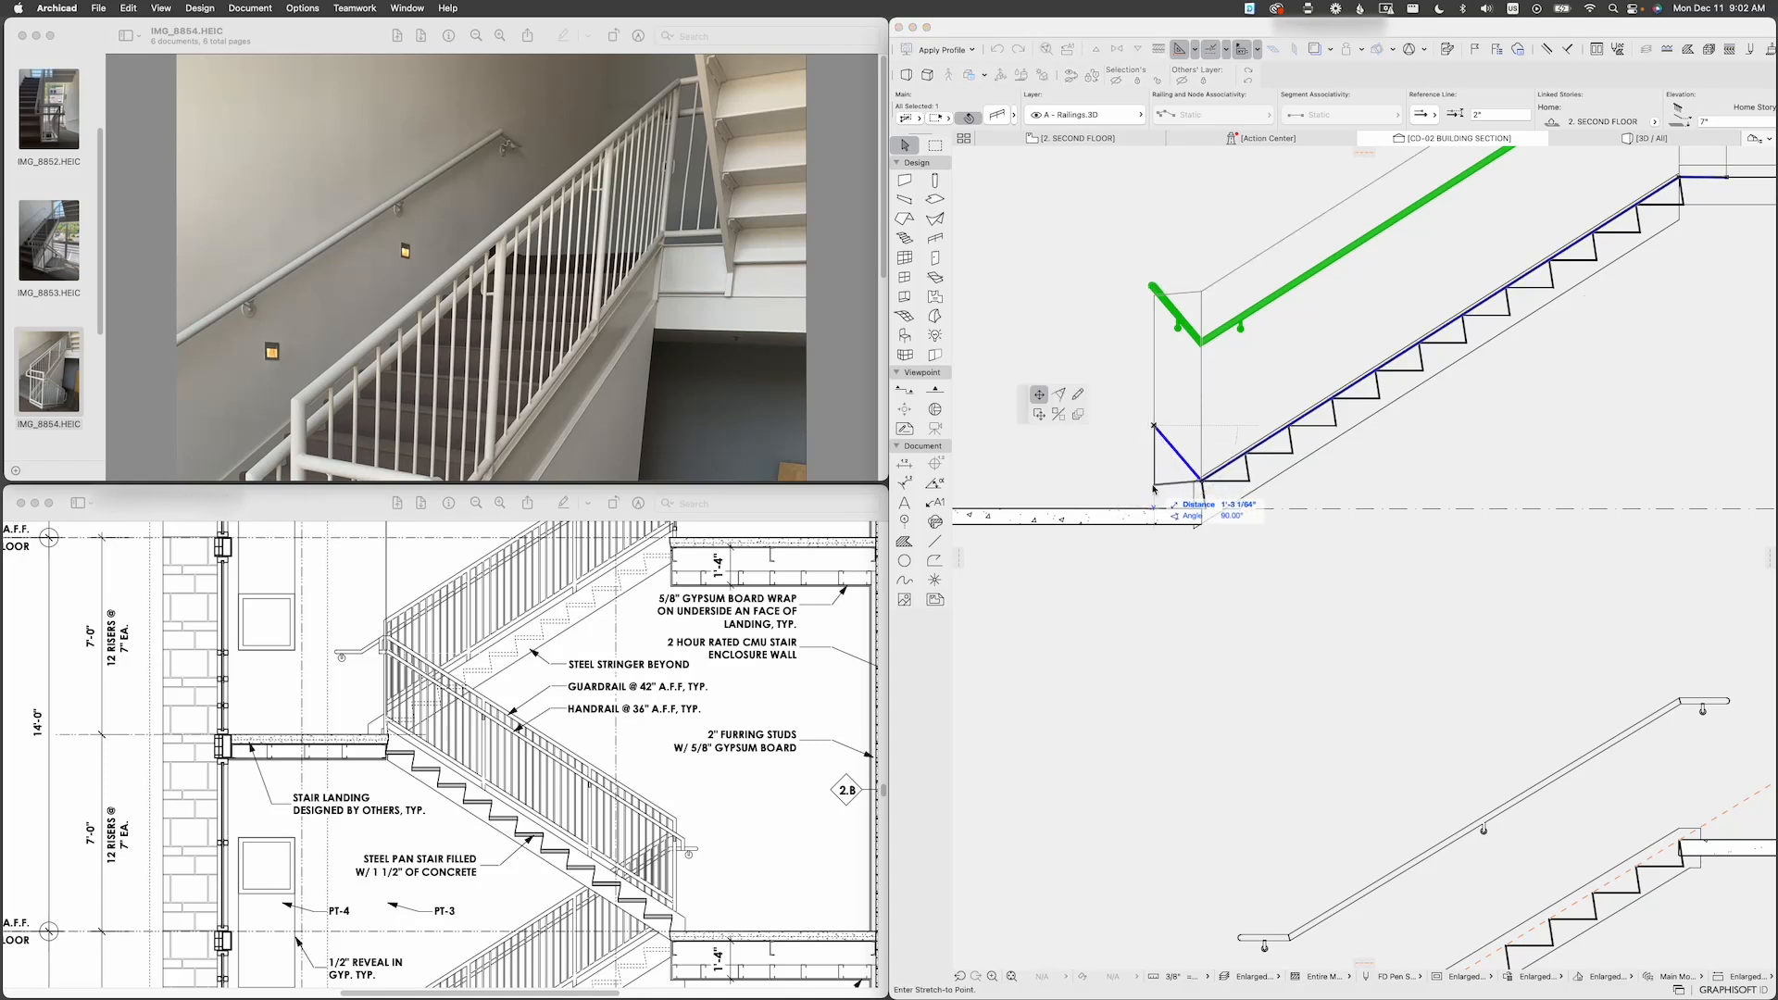
key(Escape)
scroll(1156, 490, up, 2)
key(Escape)
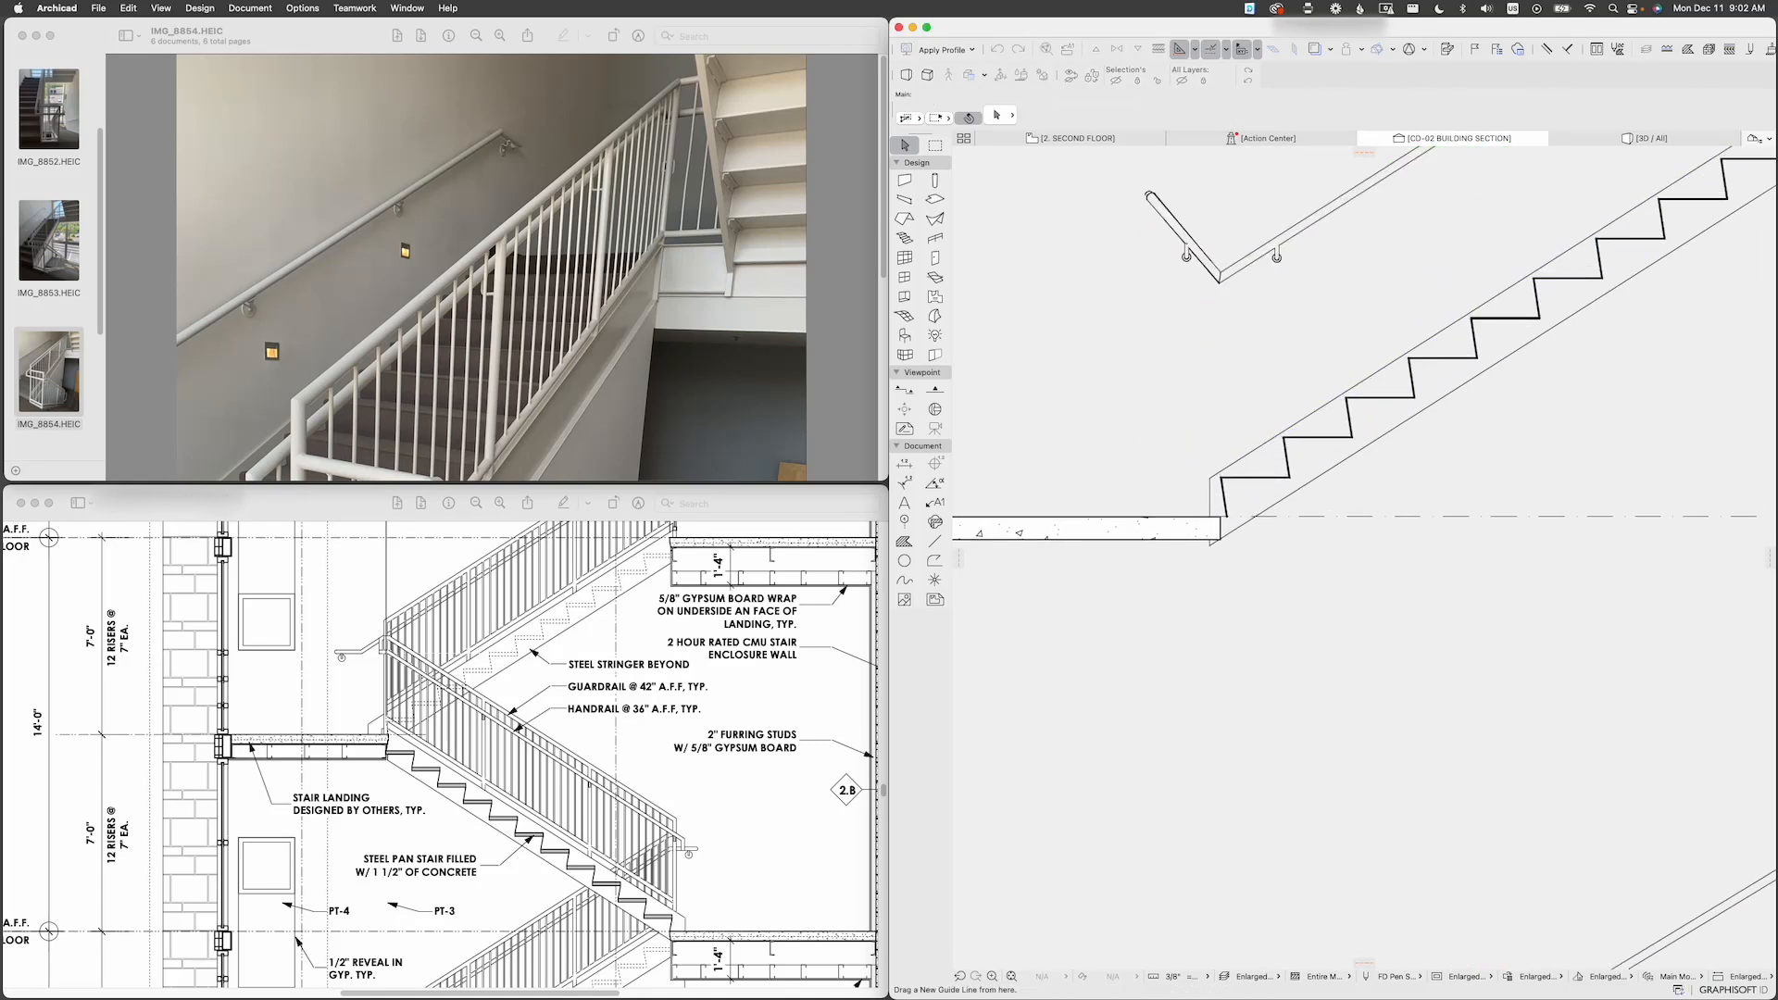
Step: Move the lower bend of the second-floor handrail's reference line along the slope guide line to the landing's top surface
click(1341, 204)
drag(1364, 153, 1449, 332)
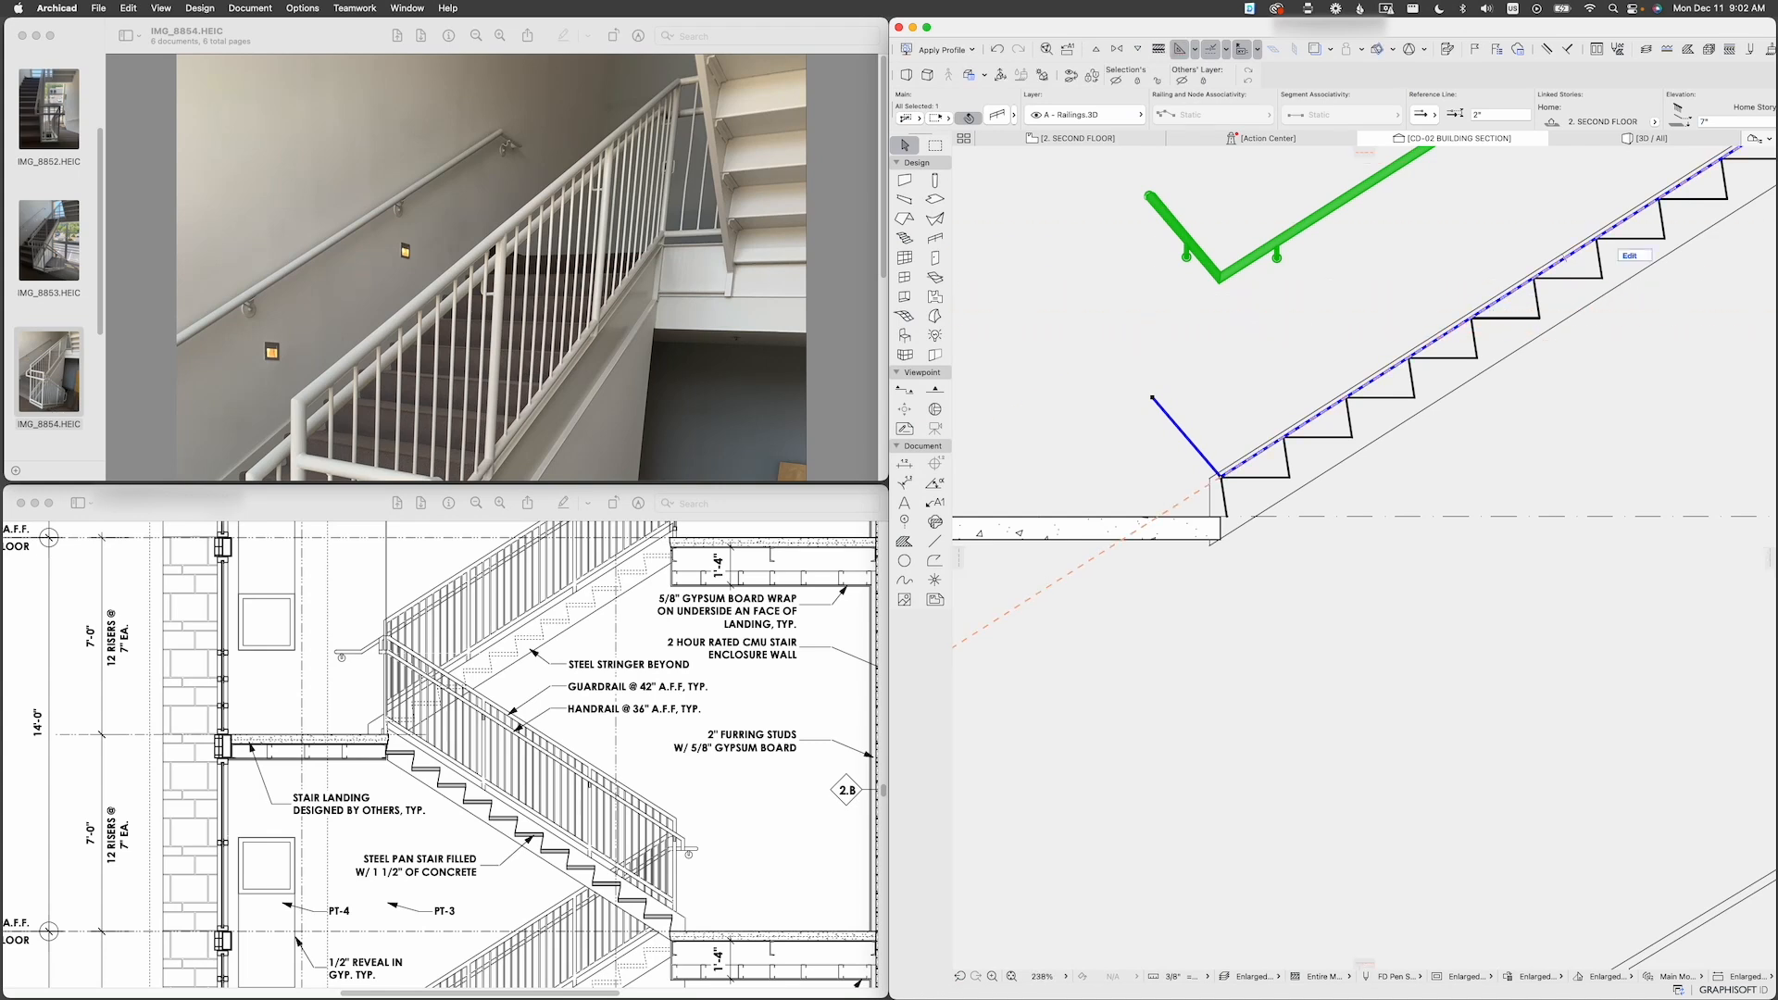
click(1221, 477)
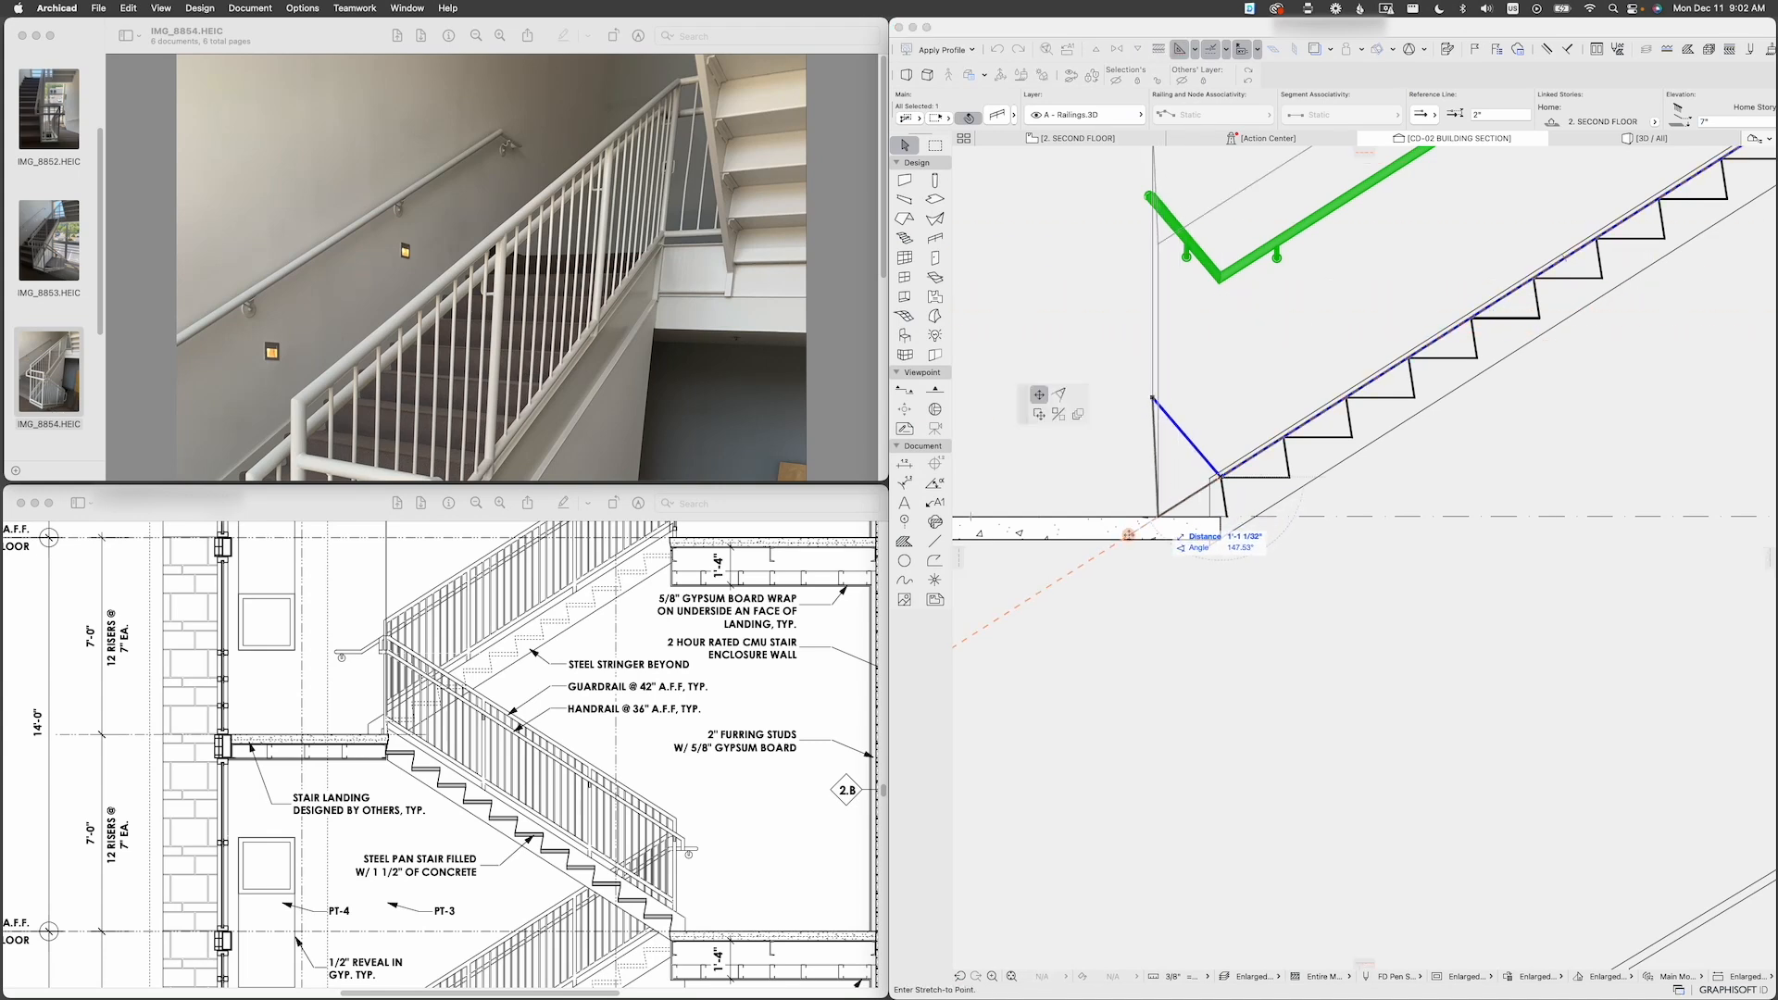
click(1158, 515)
click(1153, 396)
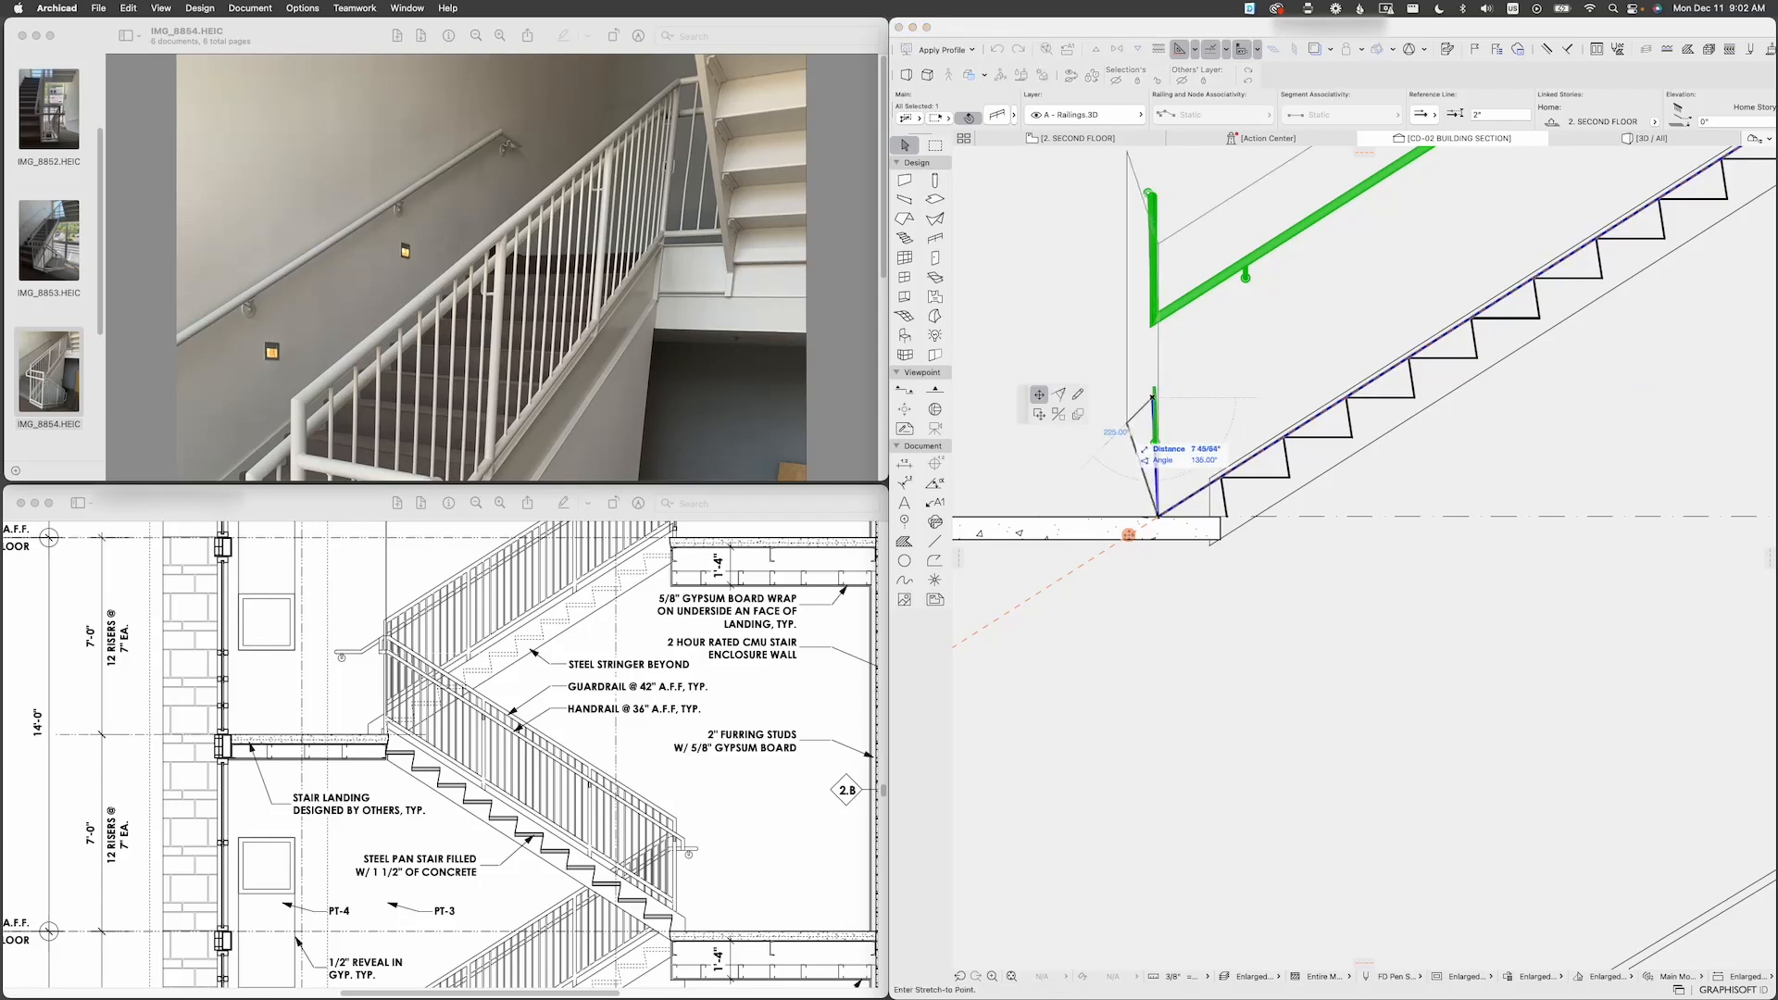
key(Escape)
key(Escape)
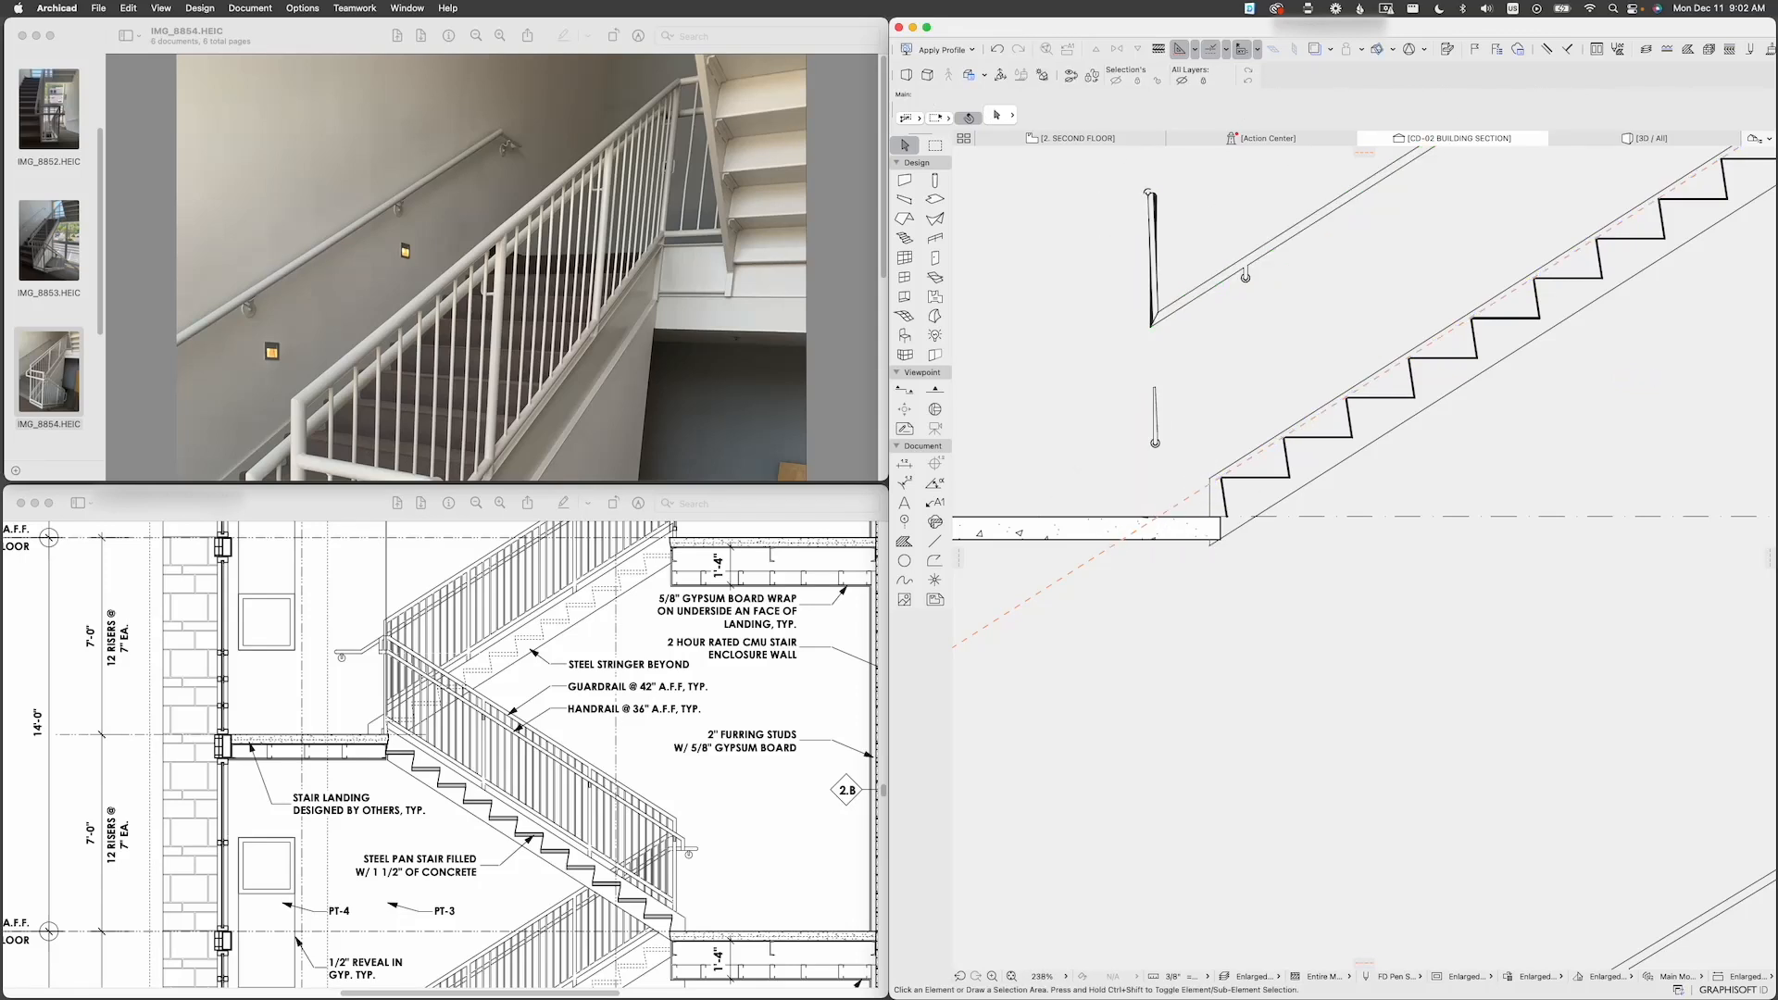
Step: Draw a 1' square construction rectangle on the landing, extending away from the stair from the handrail's lower bend
click(935, 560)
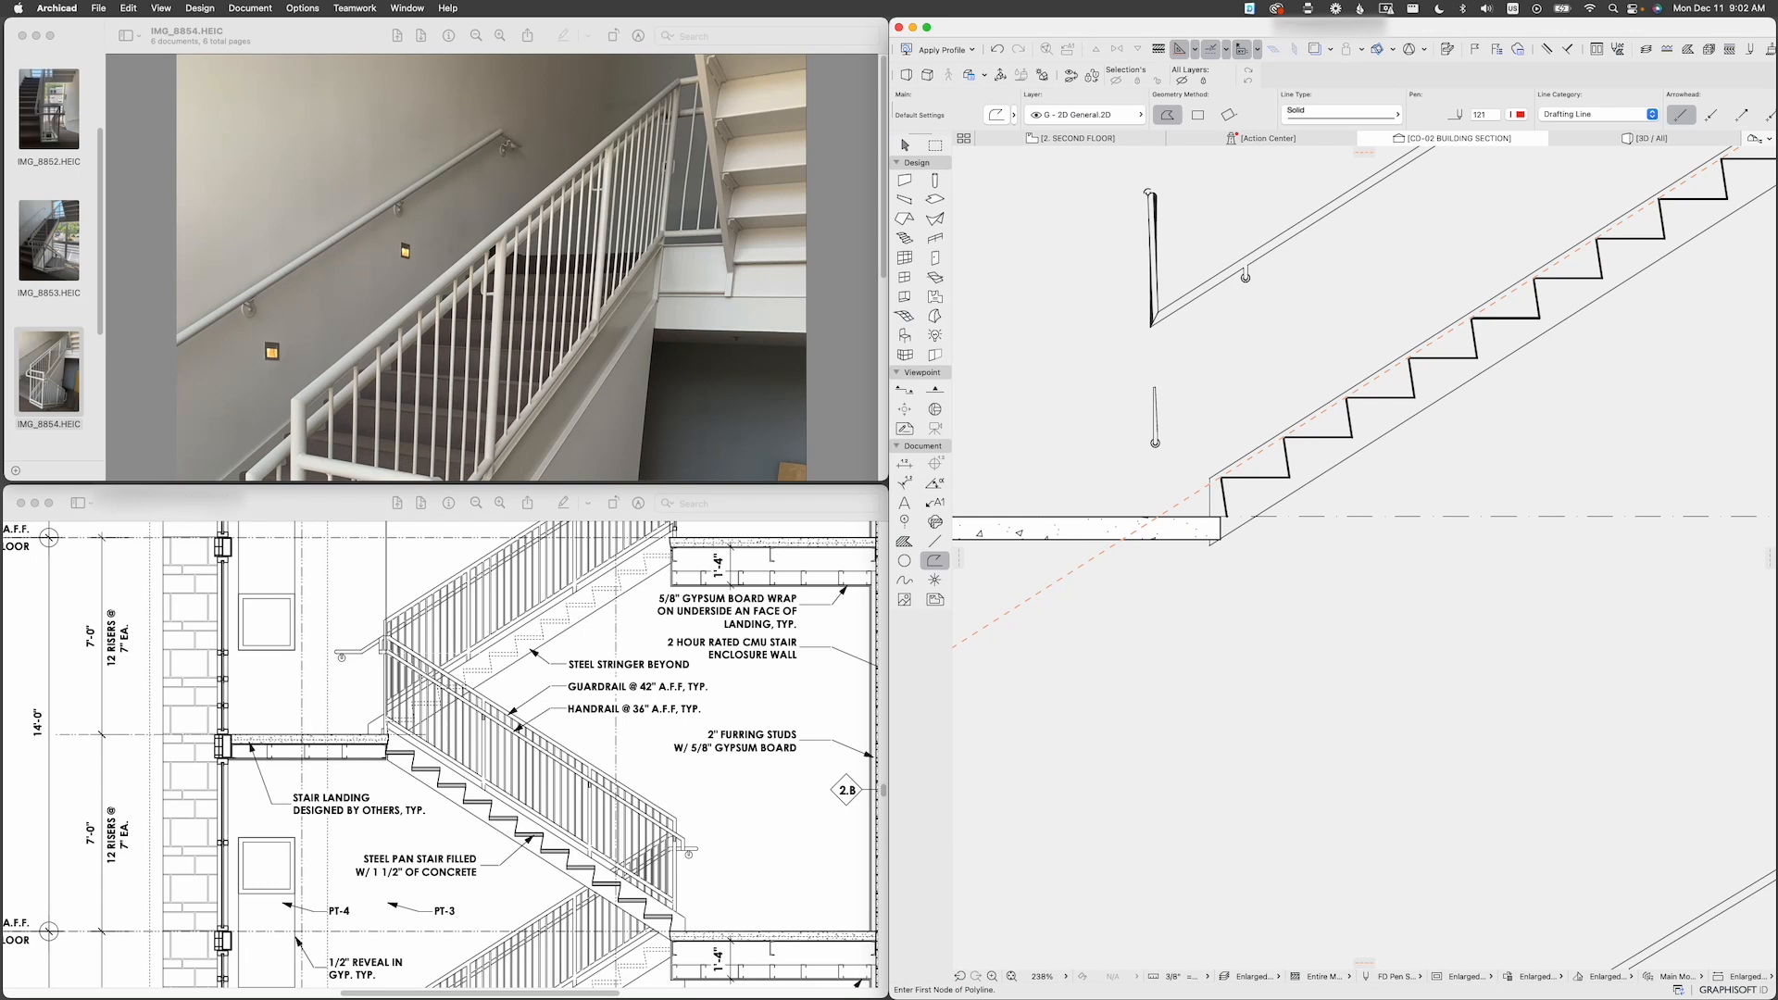
click(1198, 115)
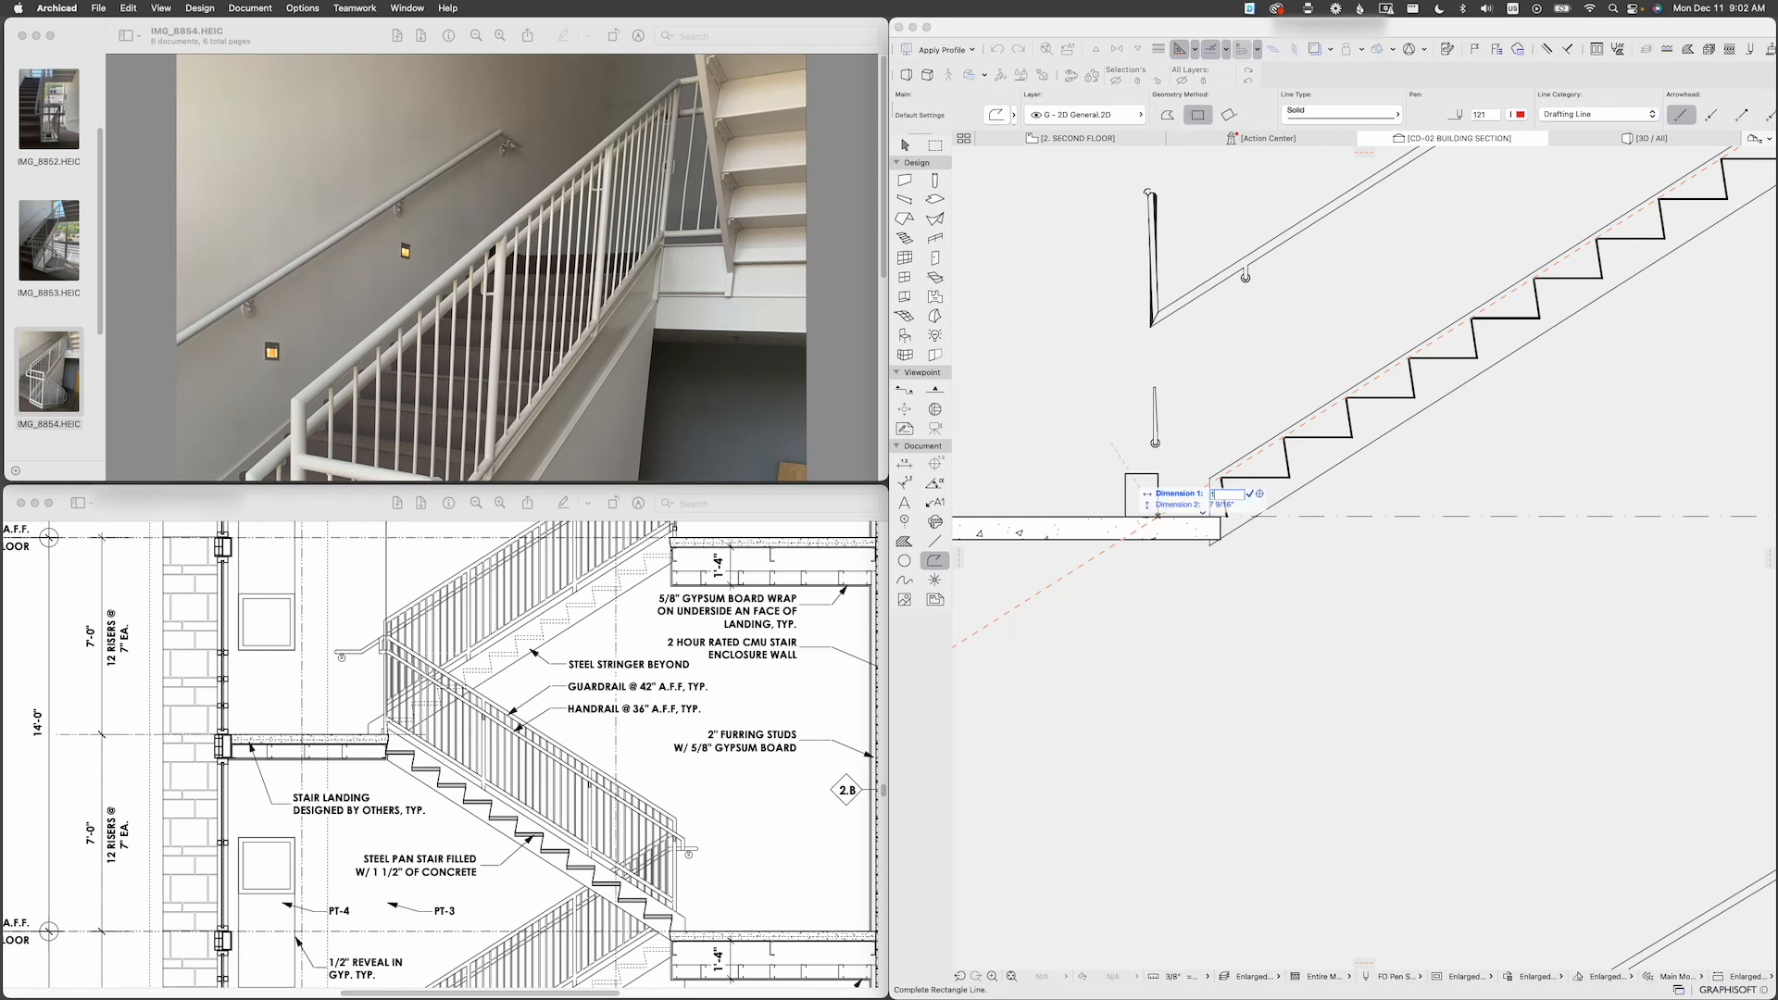
click(1090, 516)
key(Escape)
Step: Stretch the handrail's lower end point to the far bottom corner of the construction rectangle and delete the rectangle
click(1154, 435)
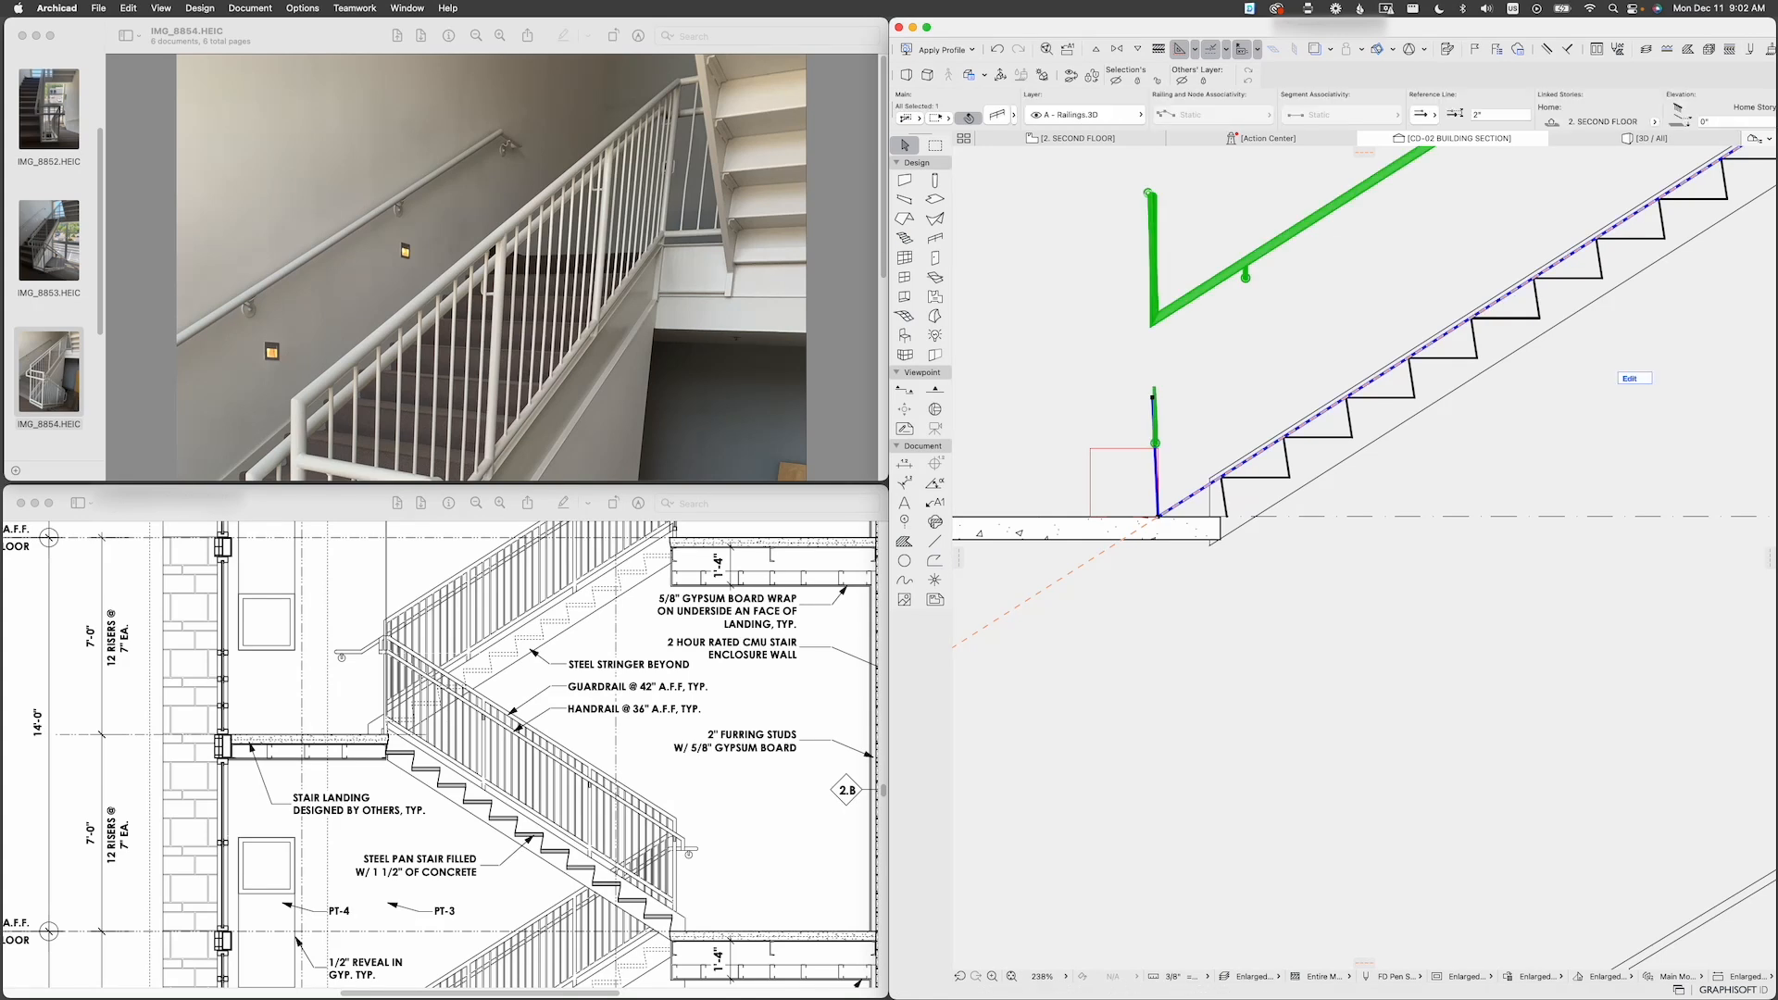
click(1153, 397)
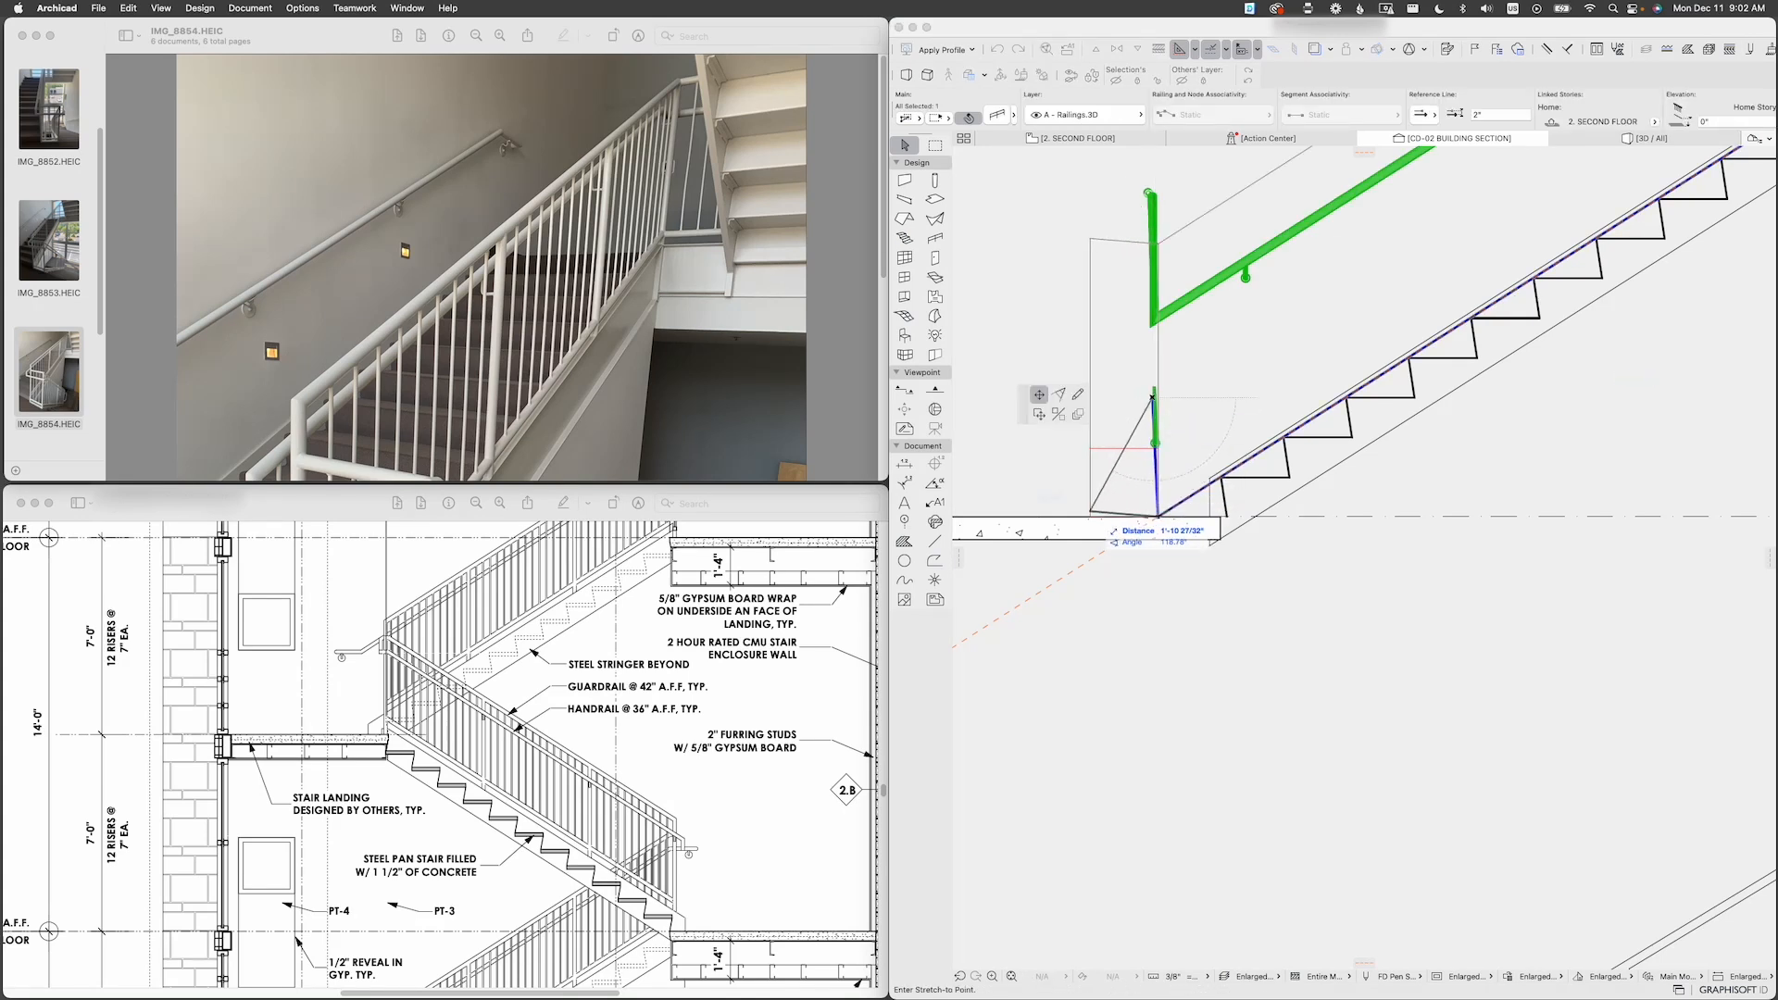
click(1090, 516)
scroll(1067, 482, down, 5)
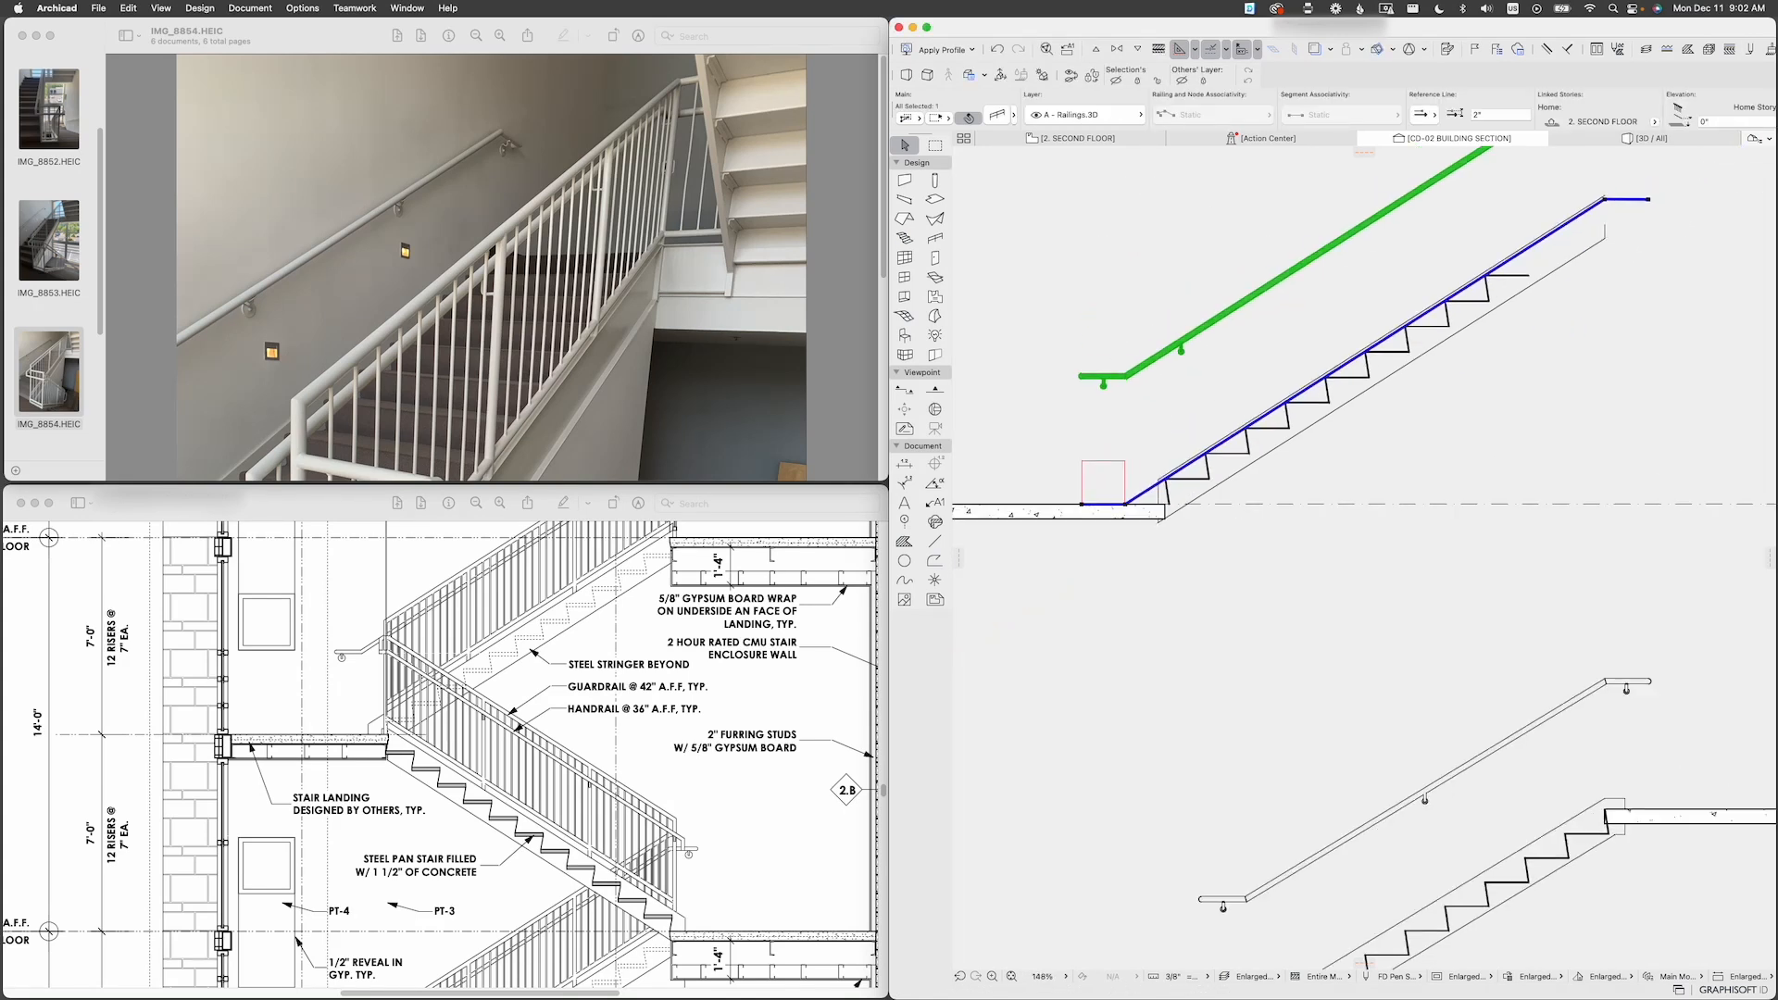
key(Escape)
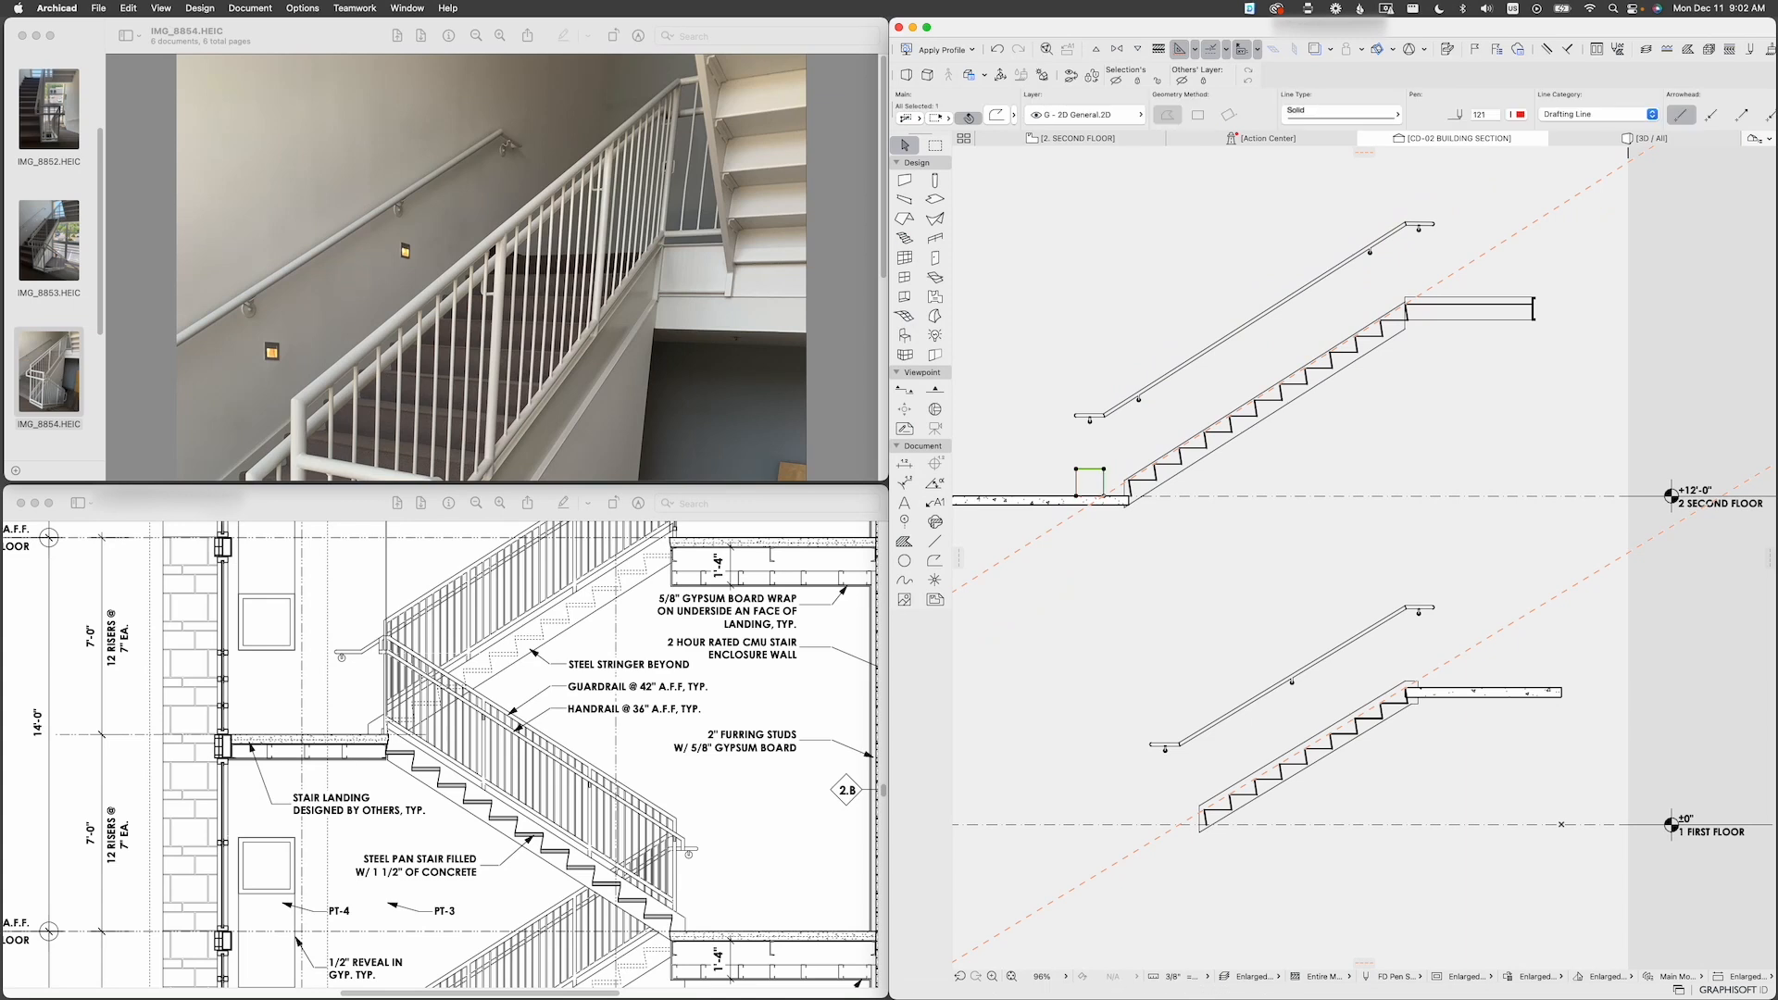
scroll(1174, 391, down, 2)
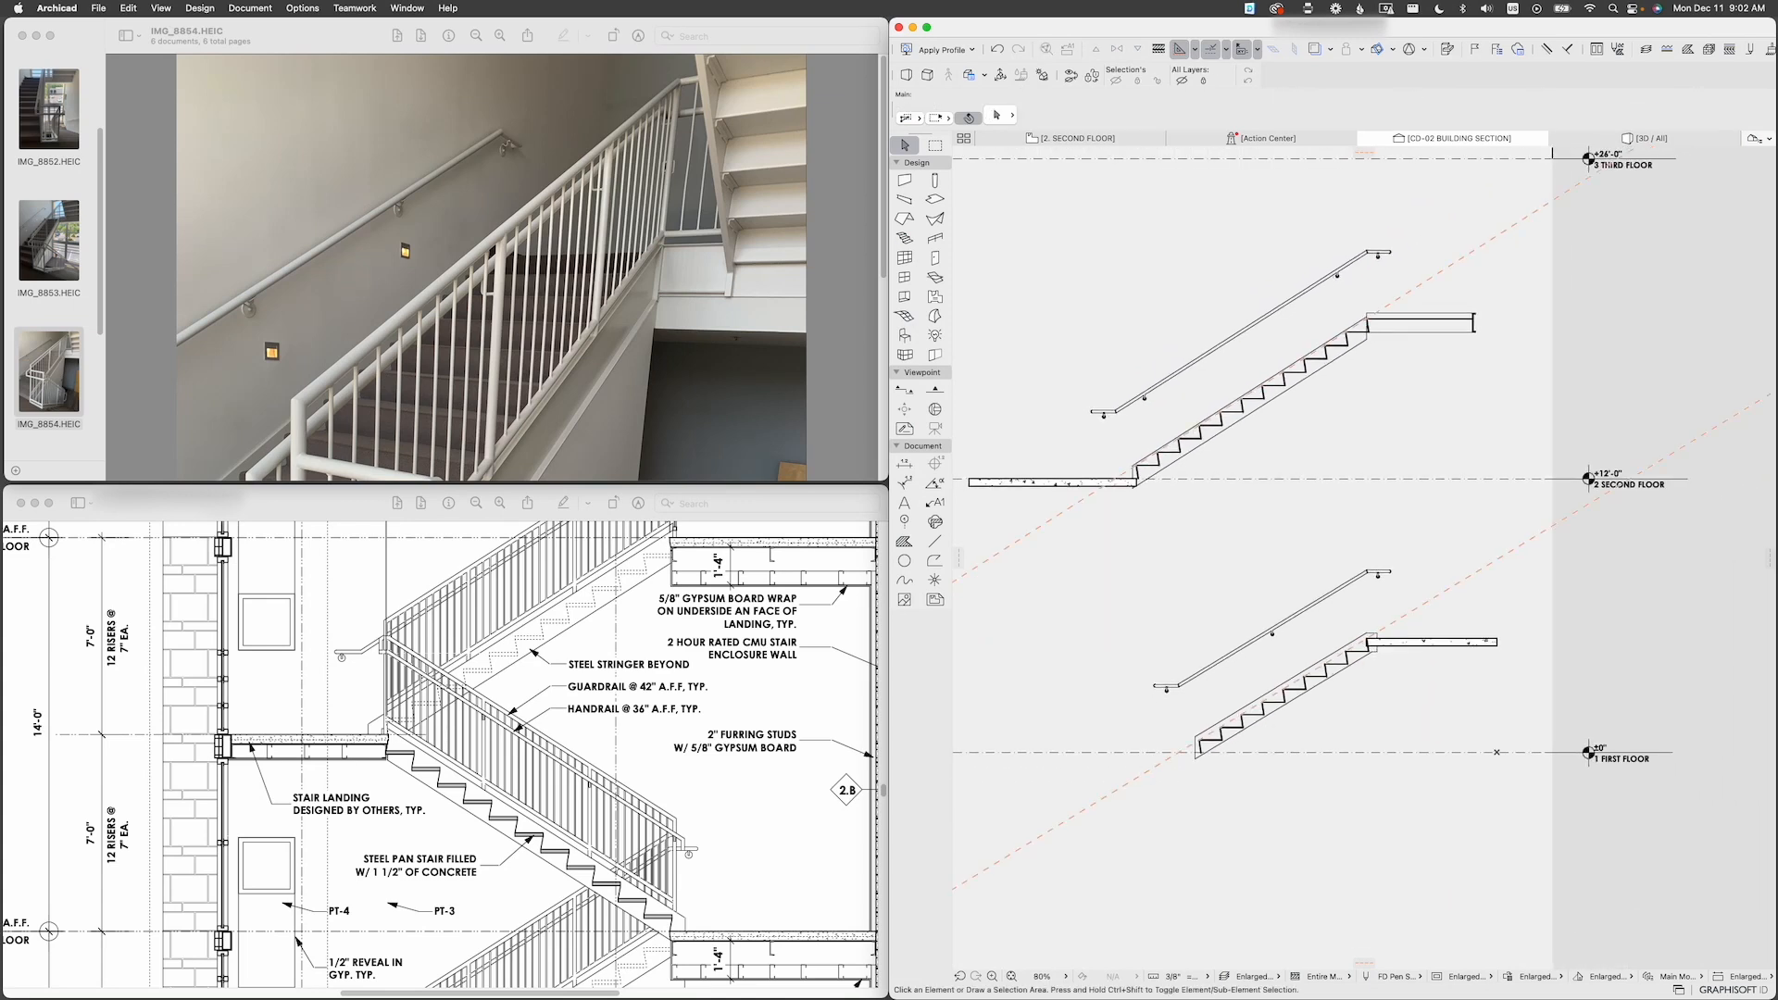
click(1168, 389)
scroll(1169, 389, up, 4)
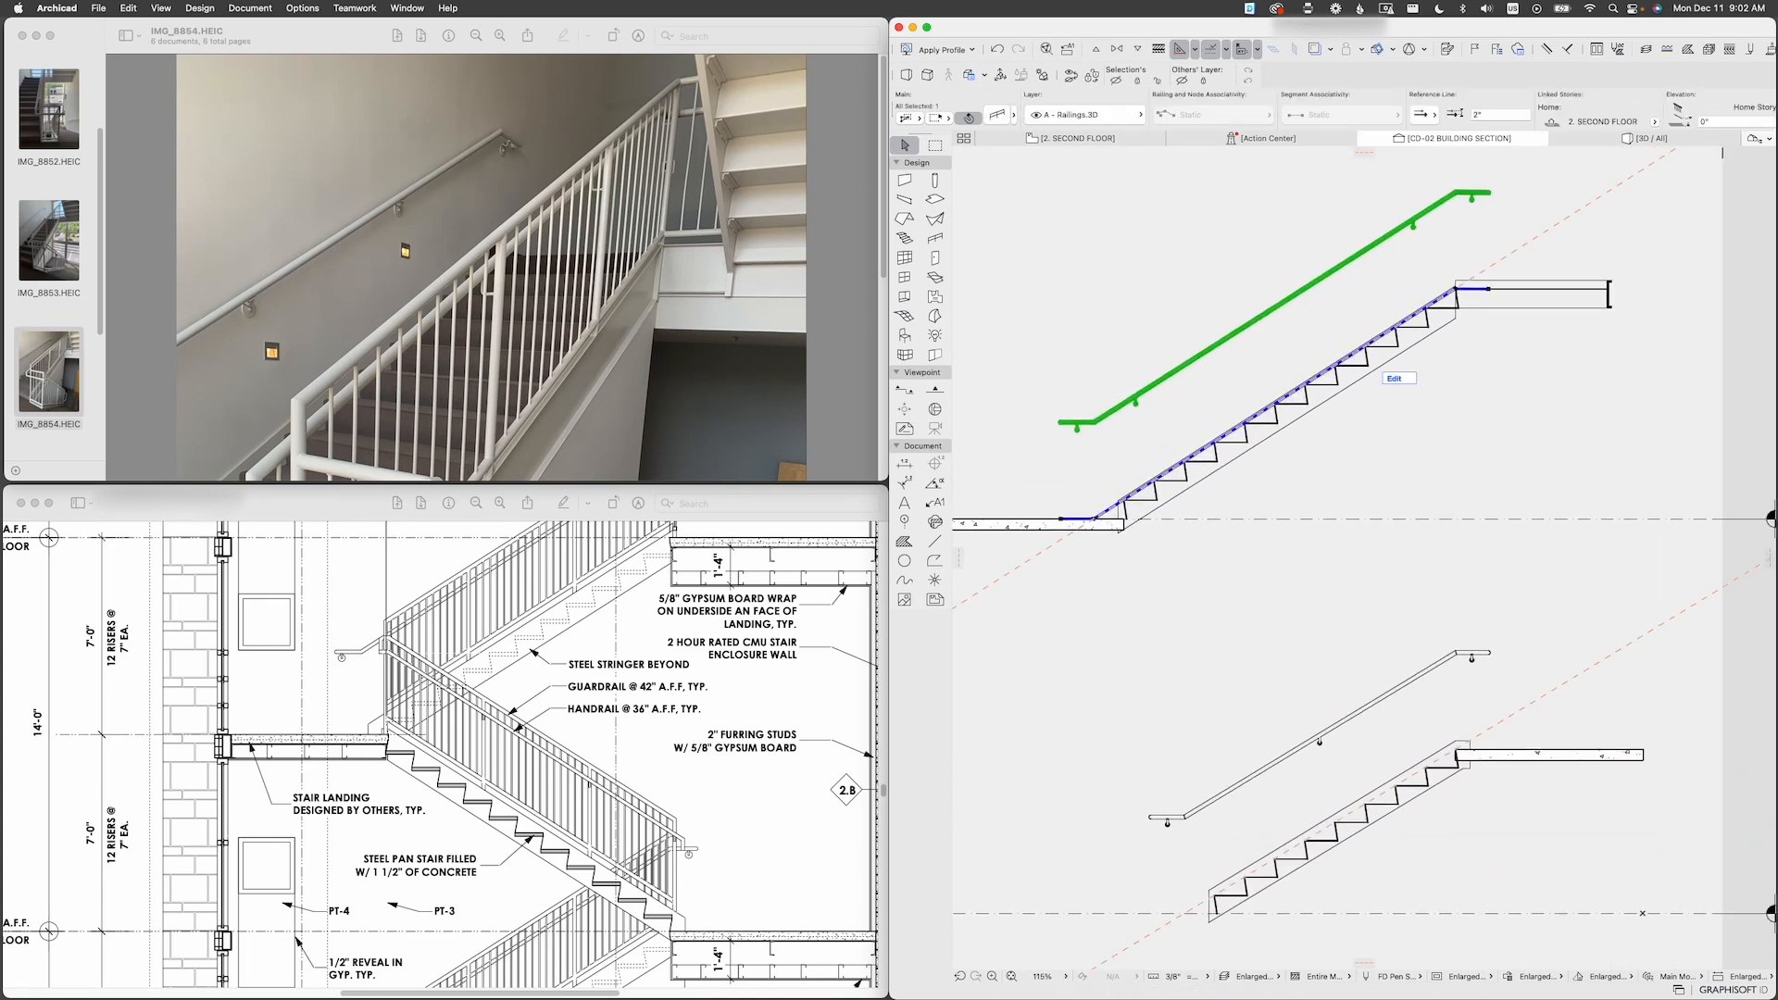
click(1398, 377)
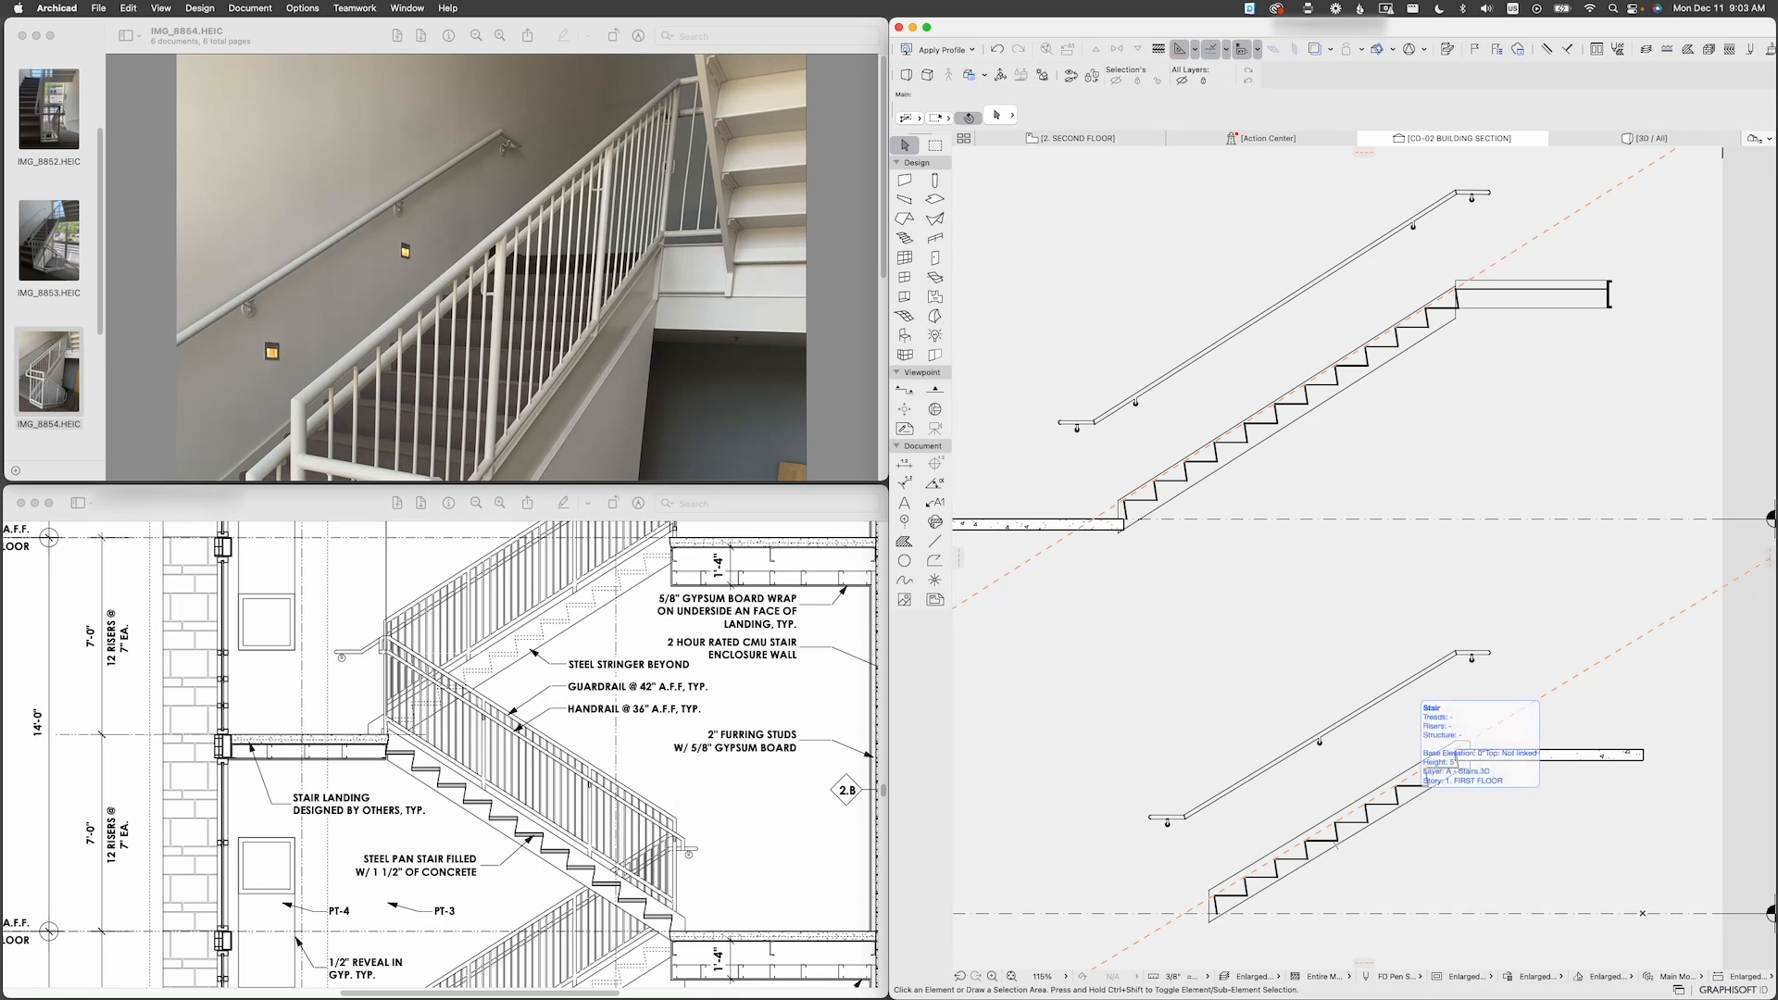
Step: Open the 3D view and examine the second-floor wall-side handrail from beside the stair
click(1645, 139)
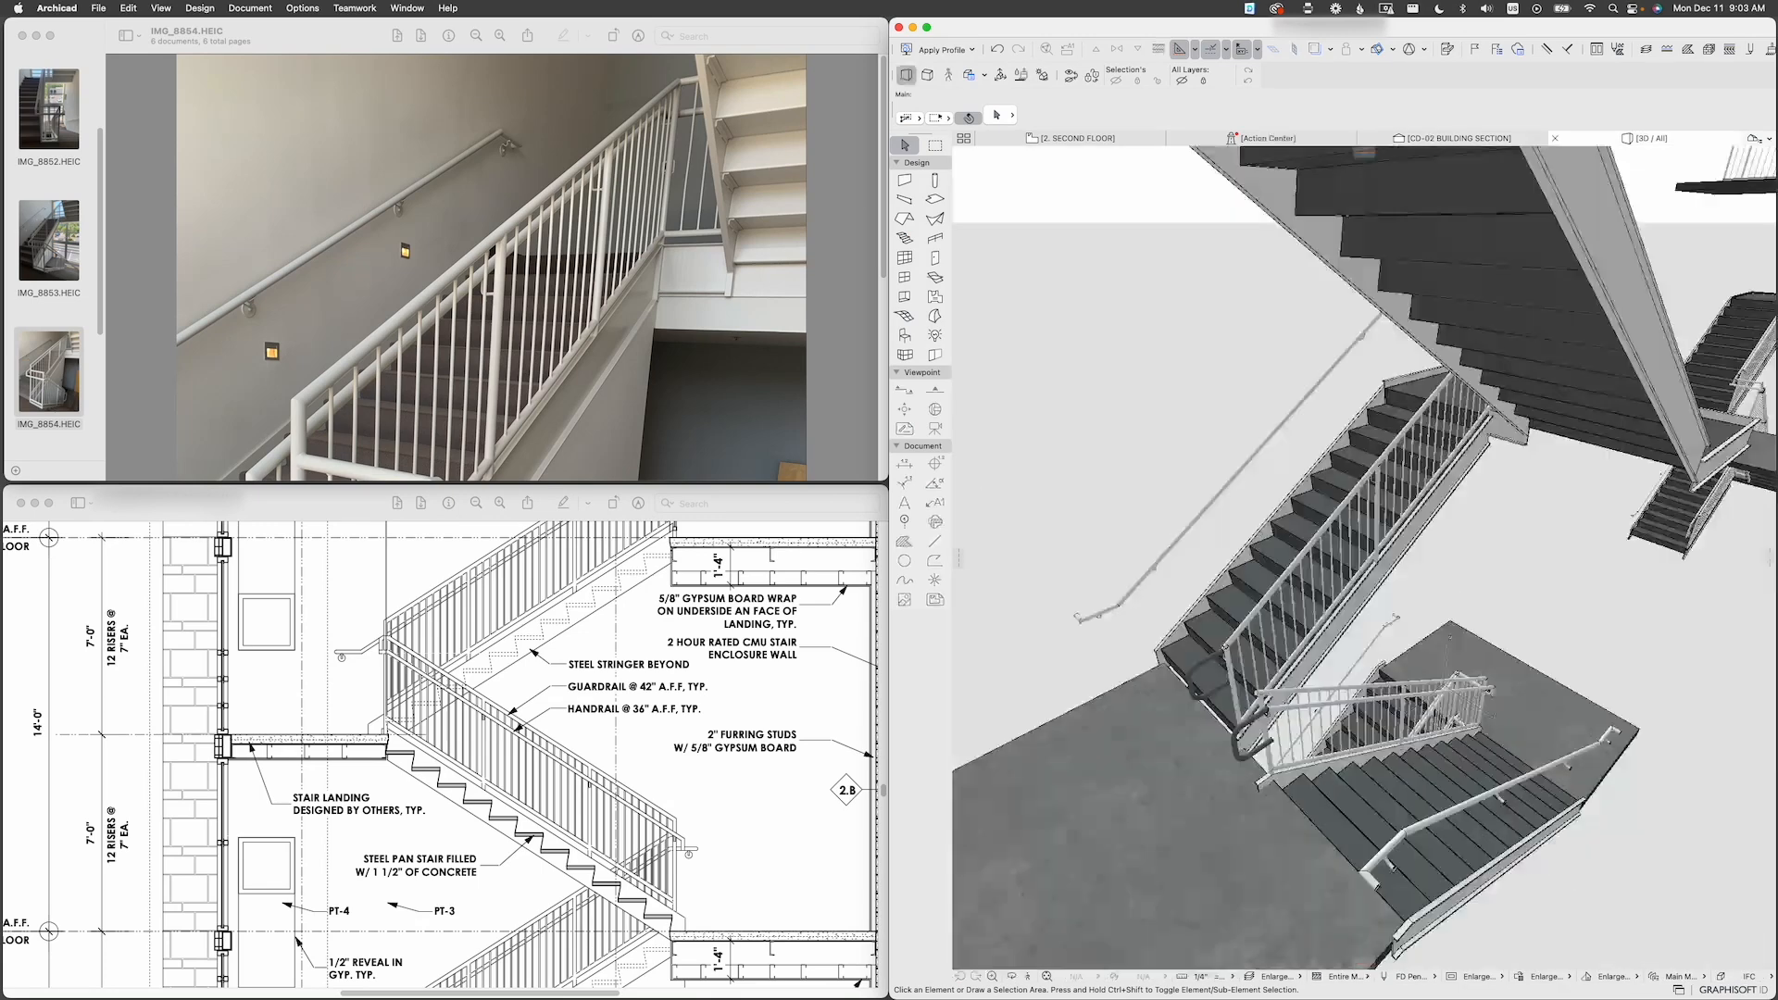
scroll(1324, 556, down, 5)
shift+middle_drag(1324, 556, 1333, 436)
scroll(1334, 436, up, 4)
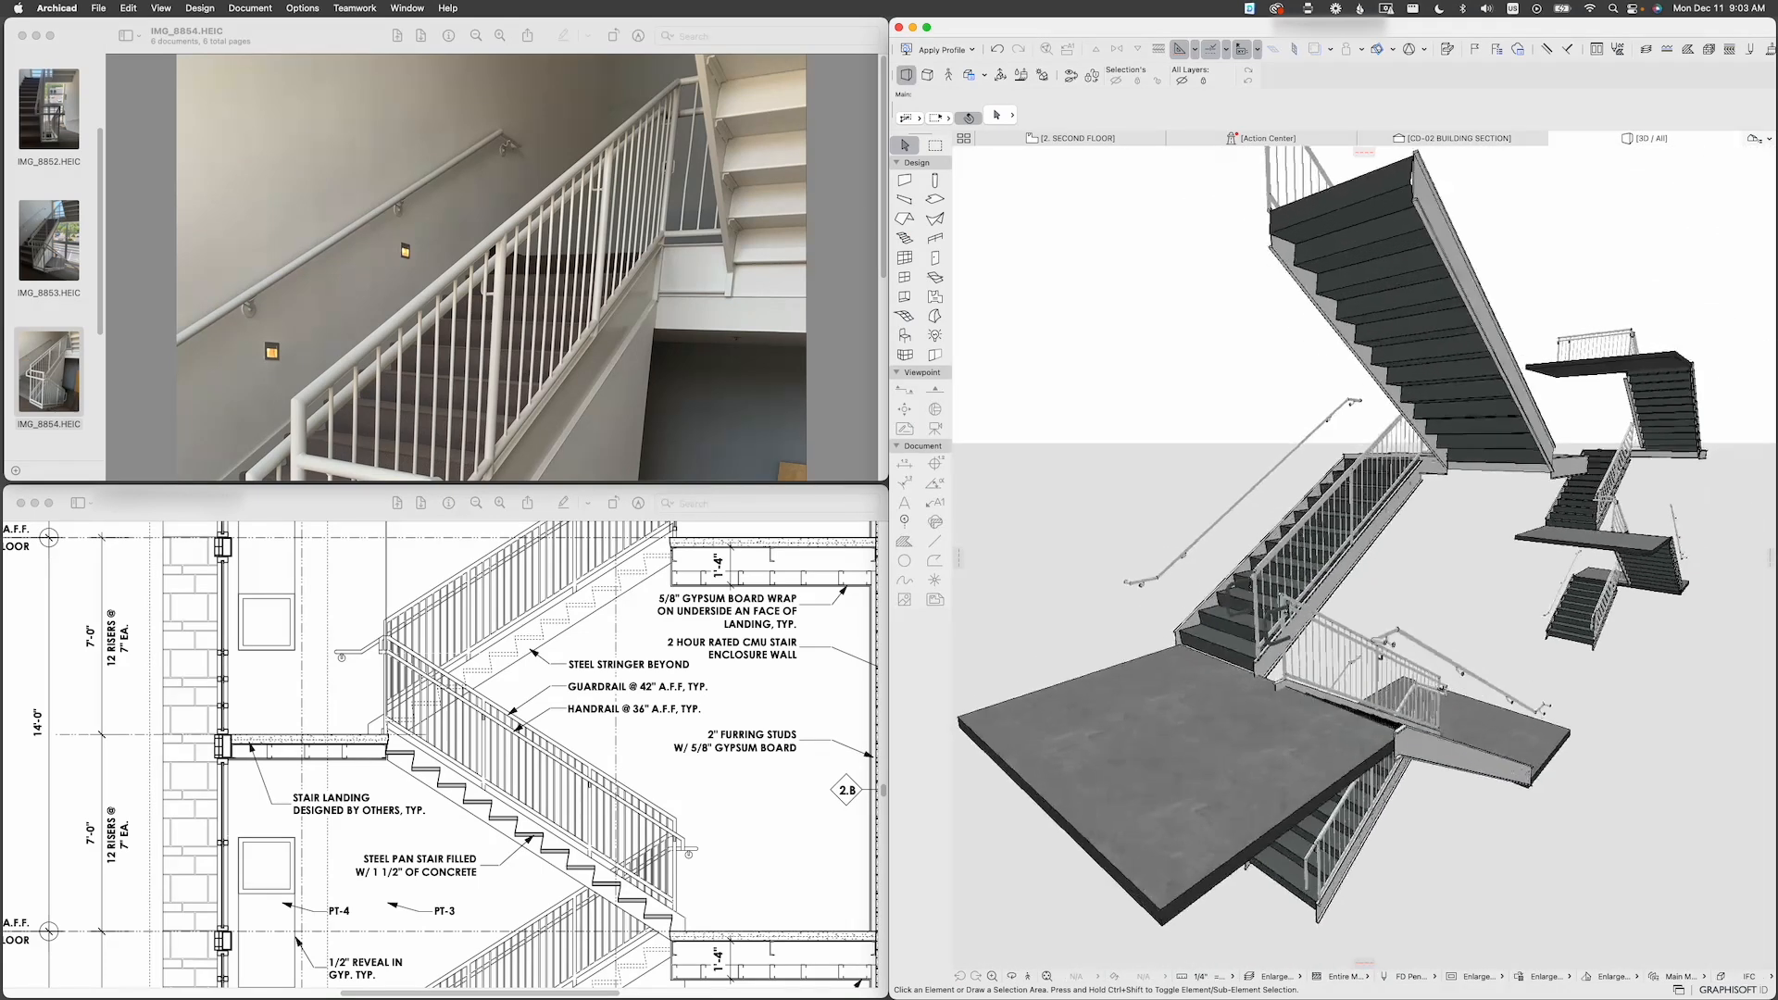
Step: Edit the second-floor wall-side handrail and set the distance between fixings on its sloped segment to 8'
click(1285, 458)
click(1319, 545)
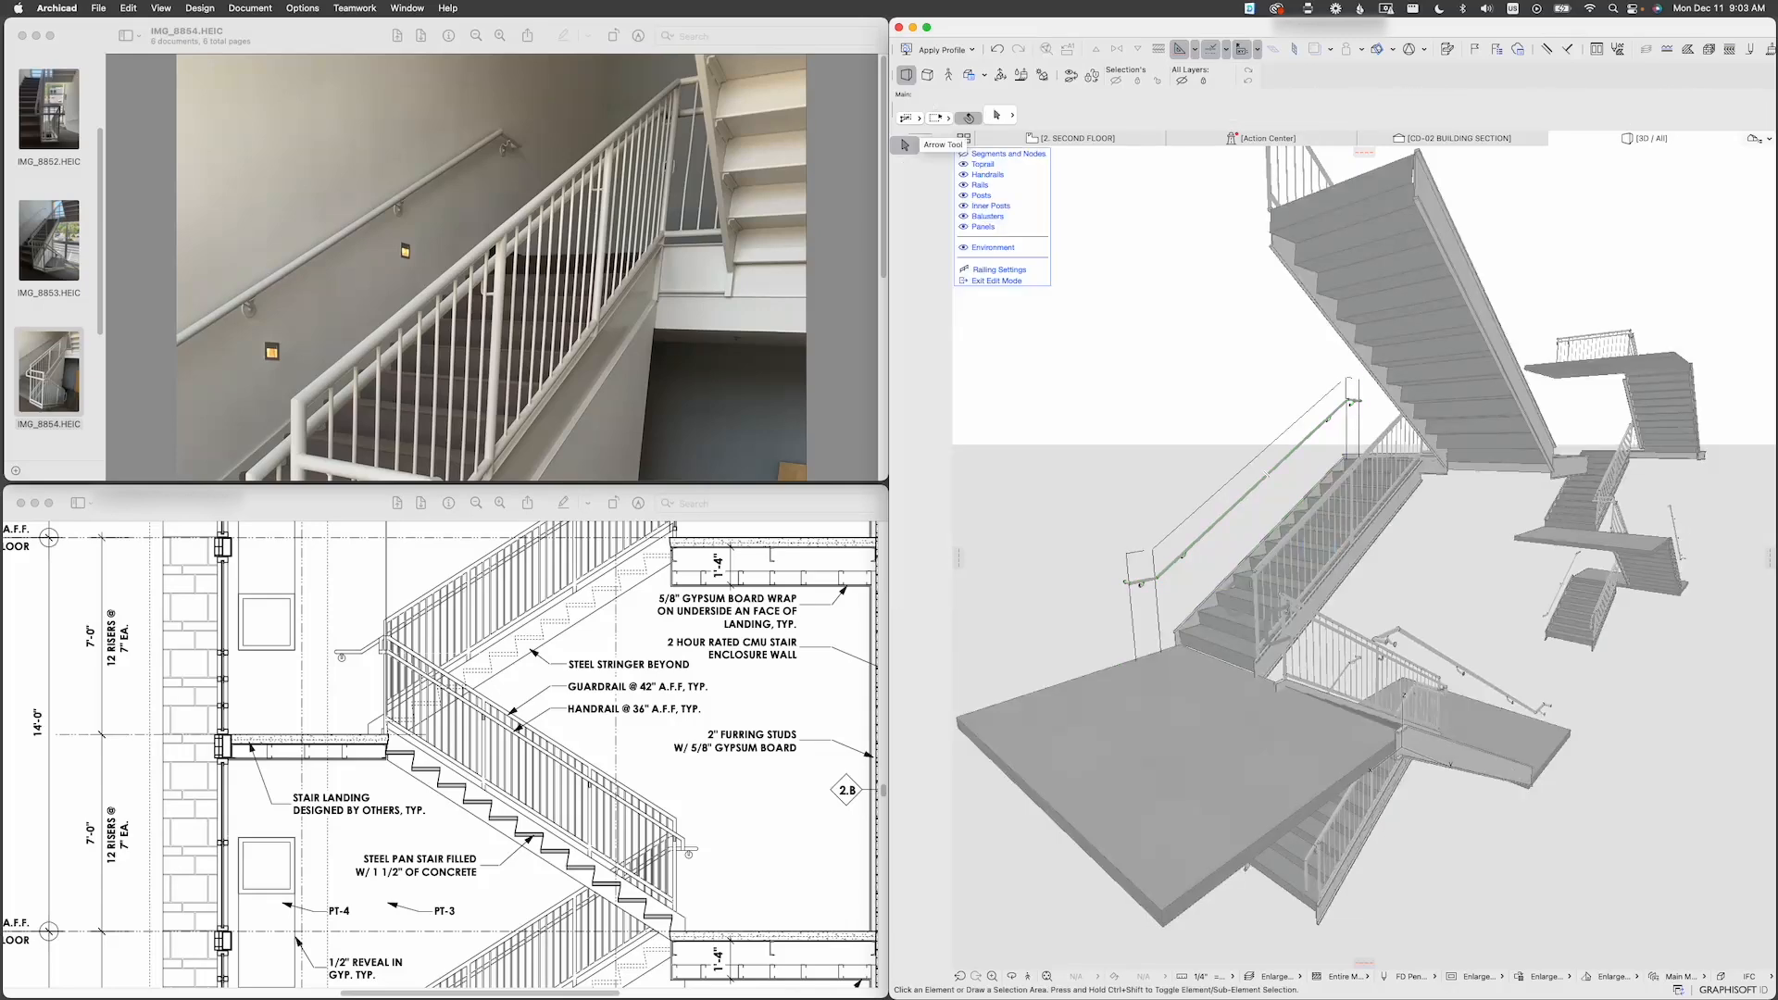
click(980, 155)
click(1266, 473)
scroll(1269, 467, up, 2)
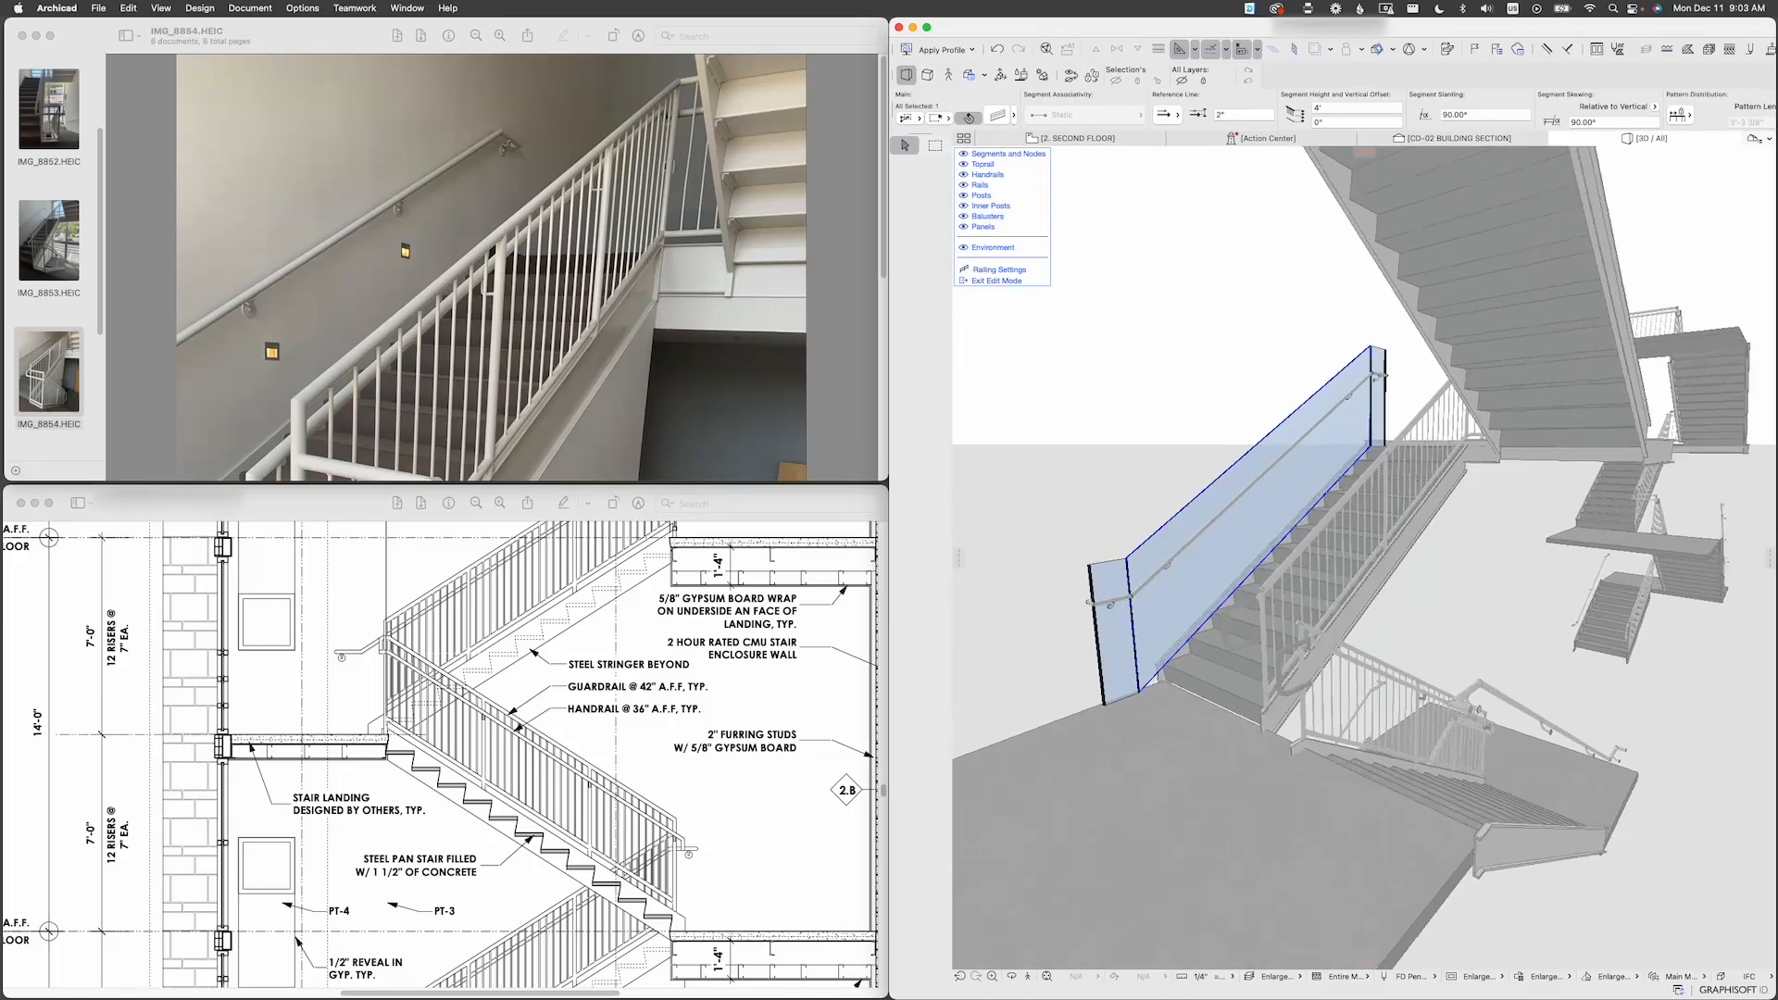
key(super+t)
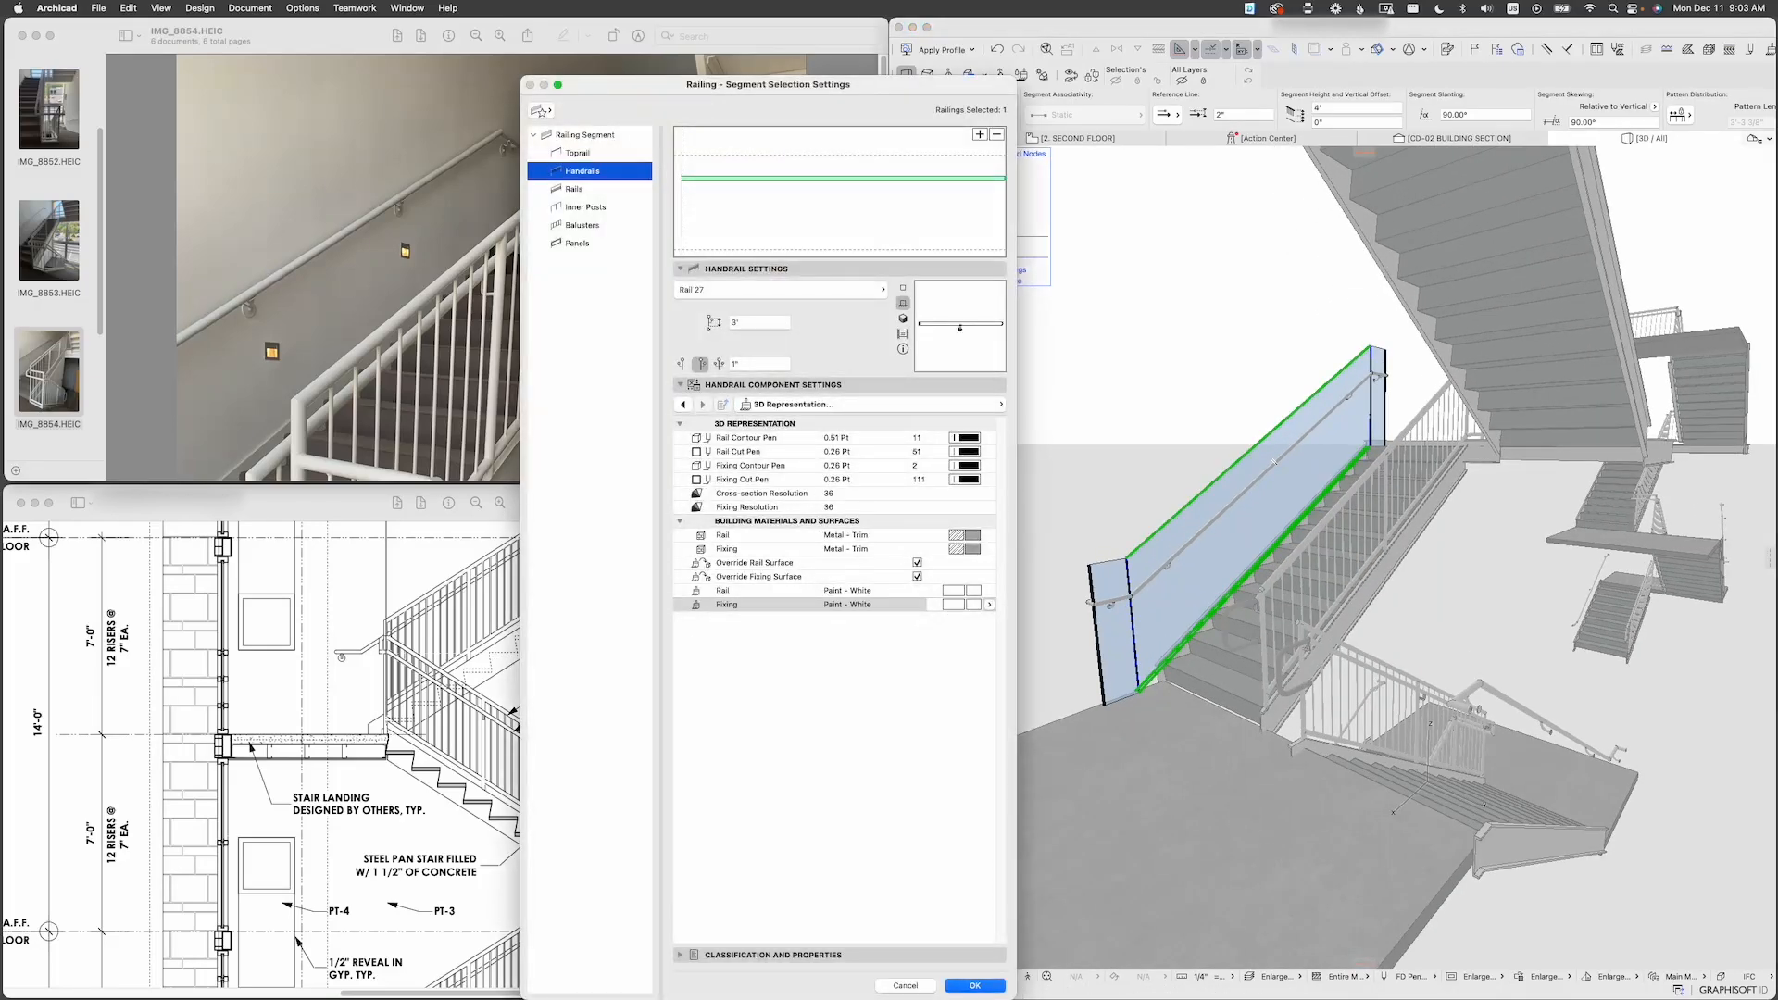
click(869, 405)
click(1077, 439)
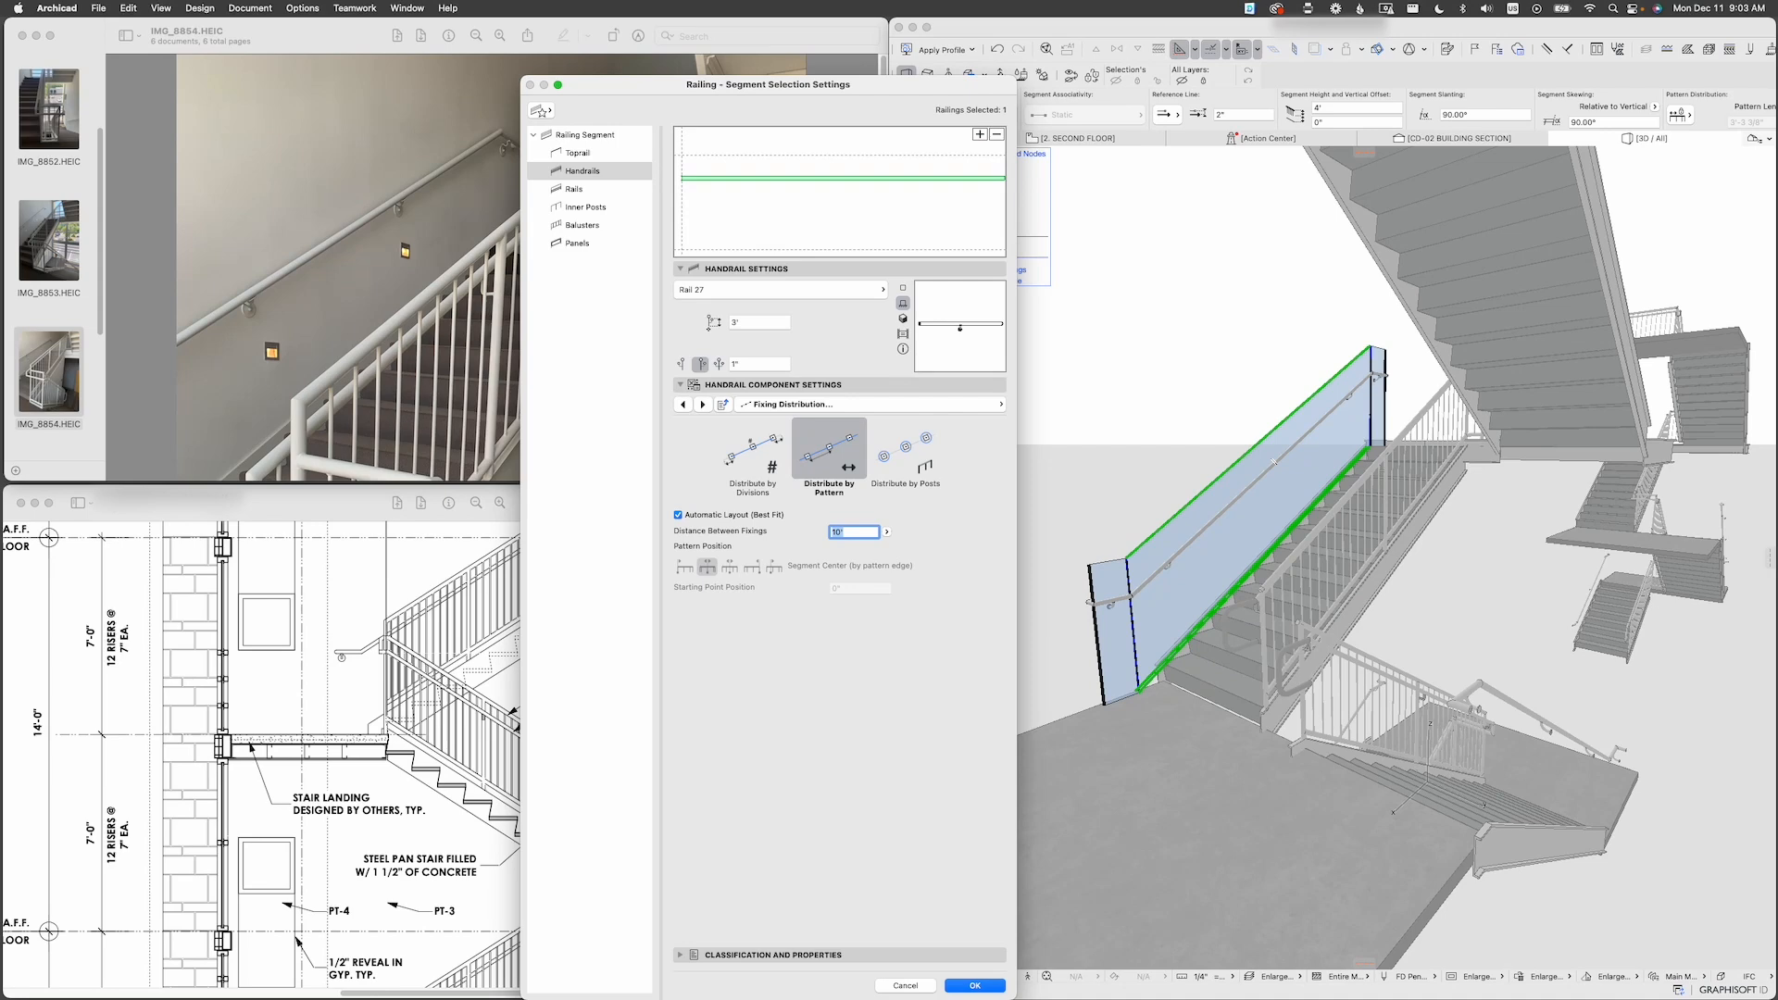
text(8)
key(Return)
key(Escape)
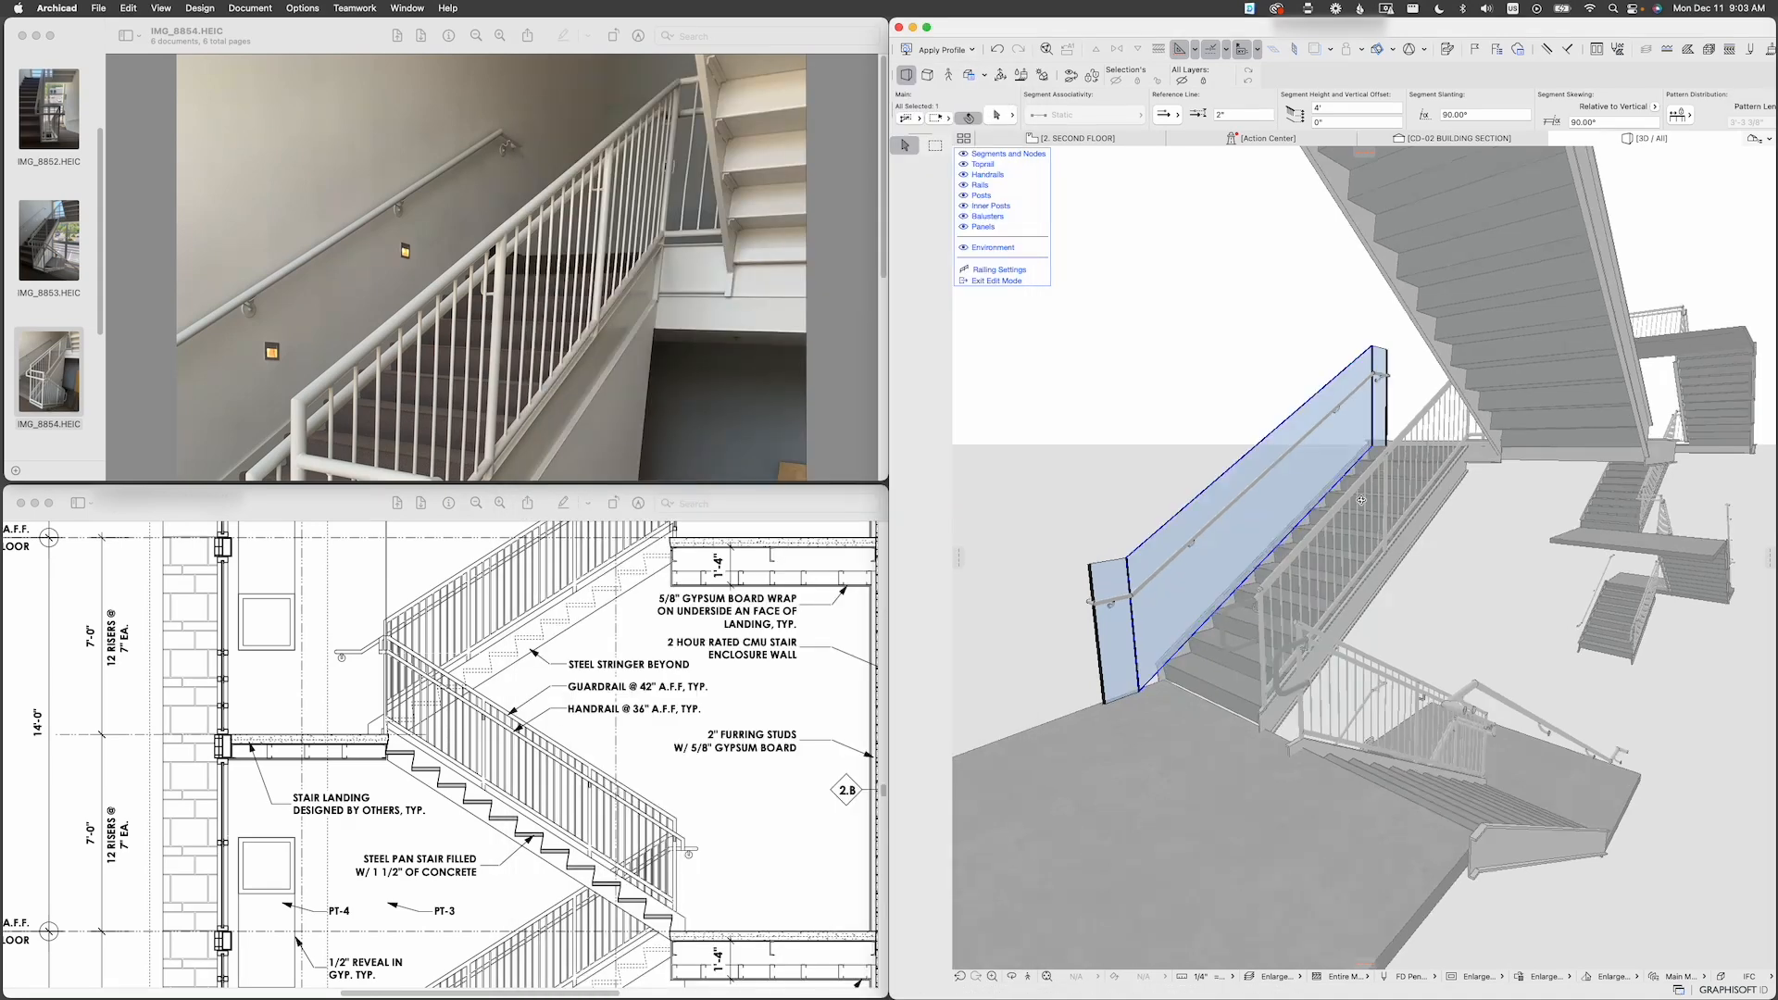
Step: Compare the sloped handrail's bracket spacing with site photo IMG_8853.HEIC and exit the railing's edit mode
shift+middle_drag(1343, 523, 1268, 511)
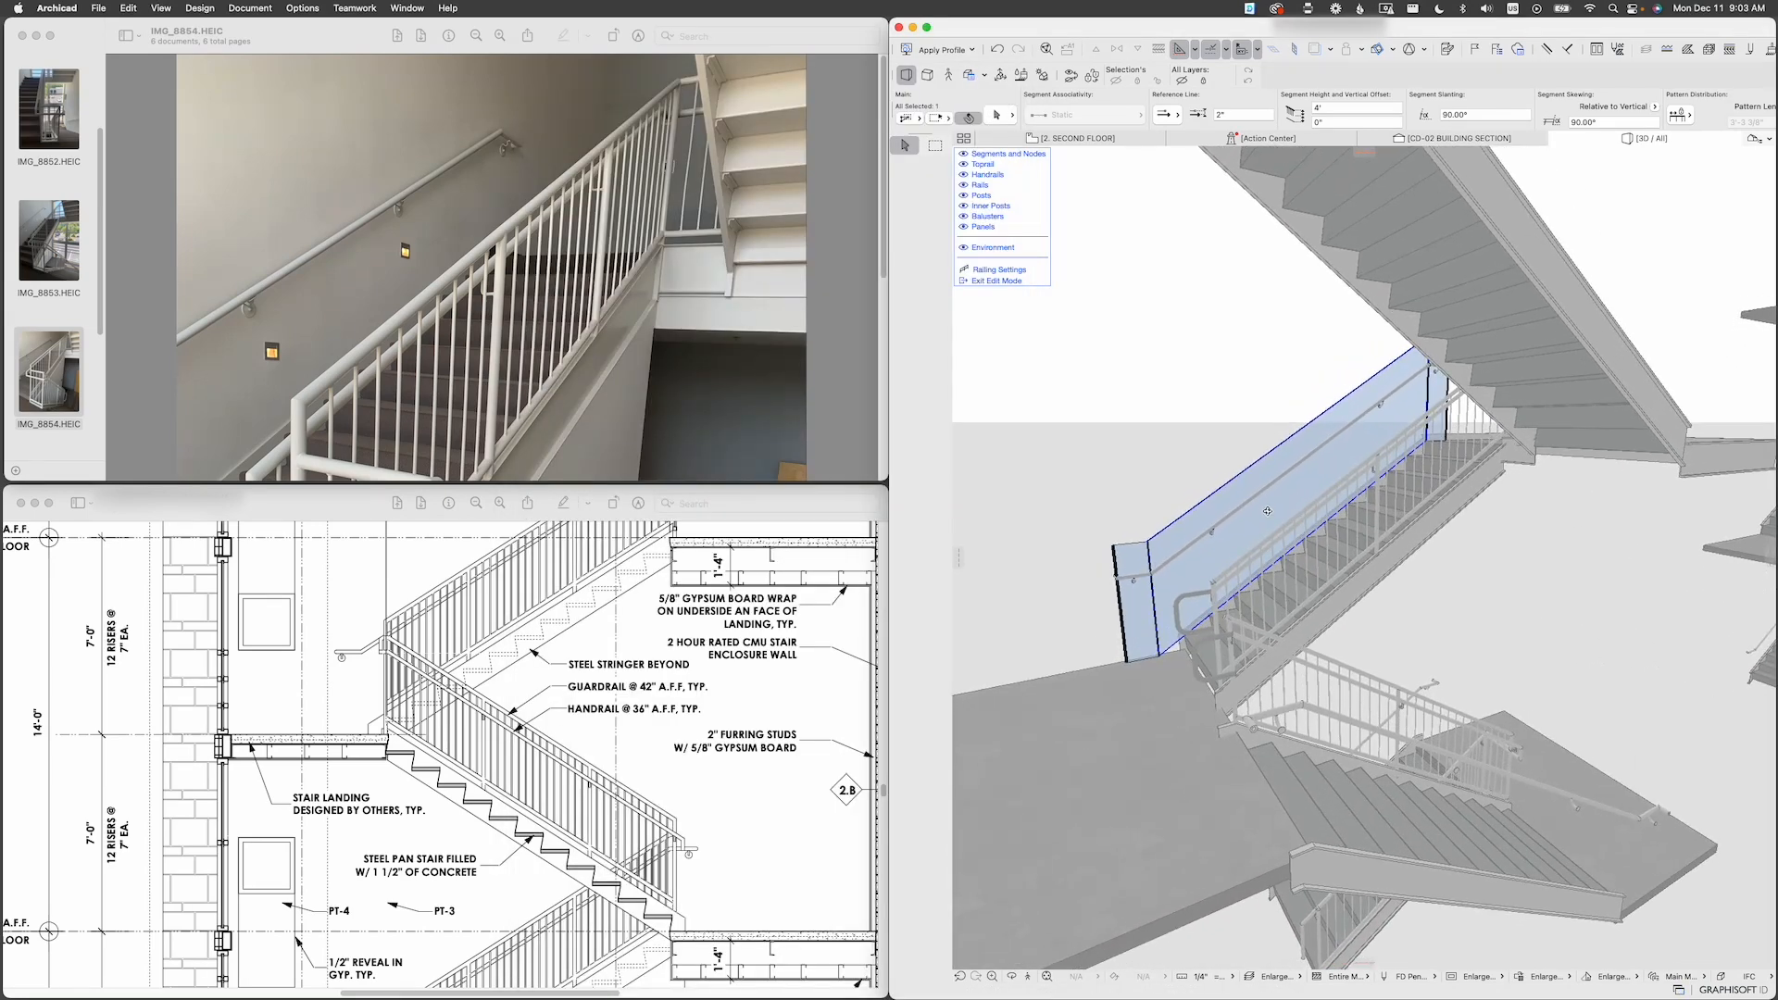
click(1268, 512)
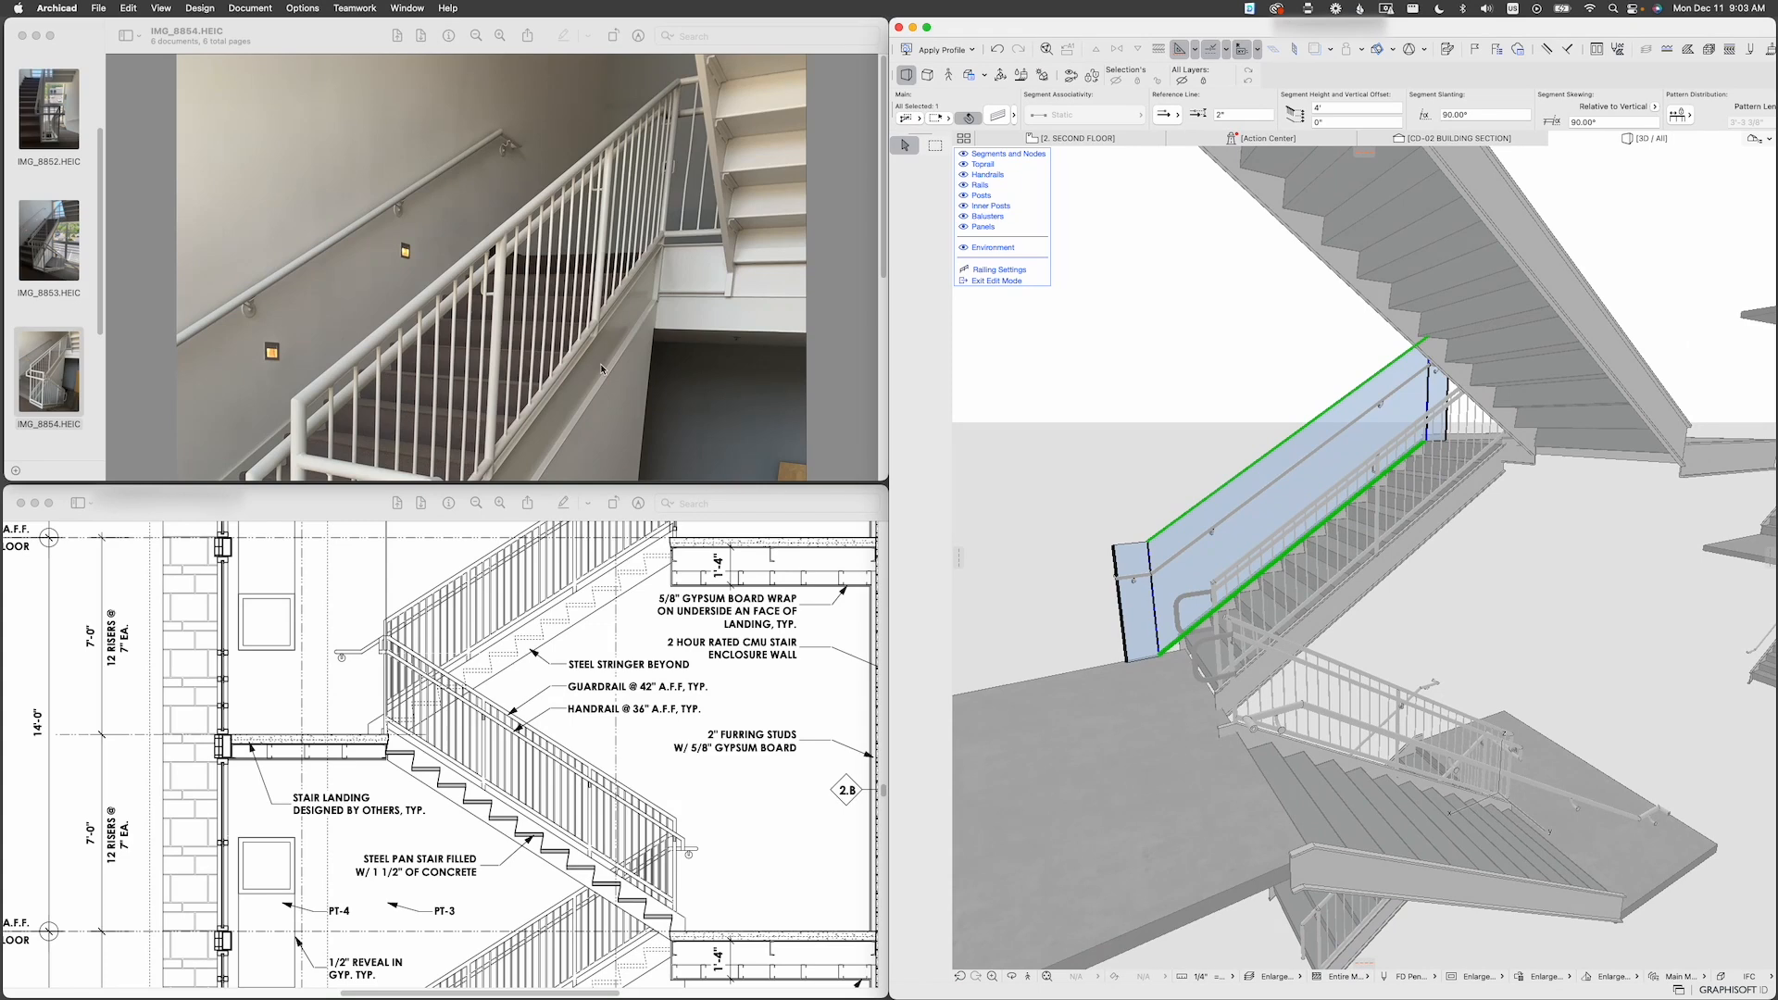
click(49, 240)
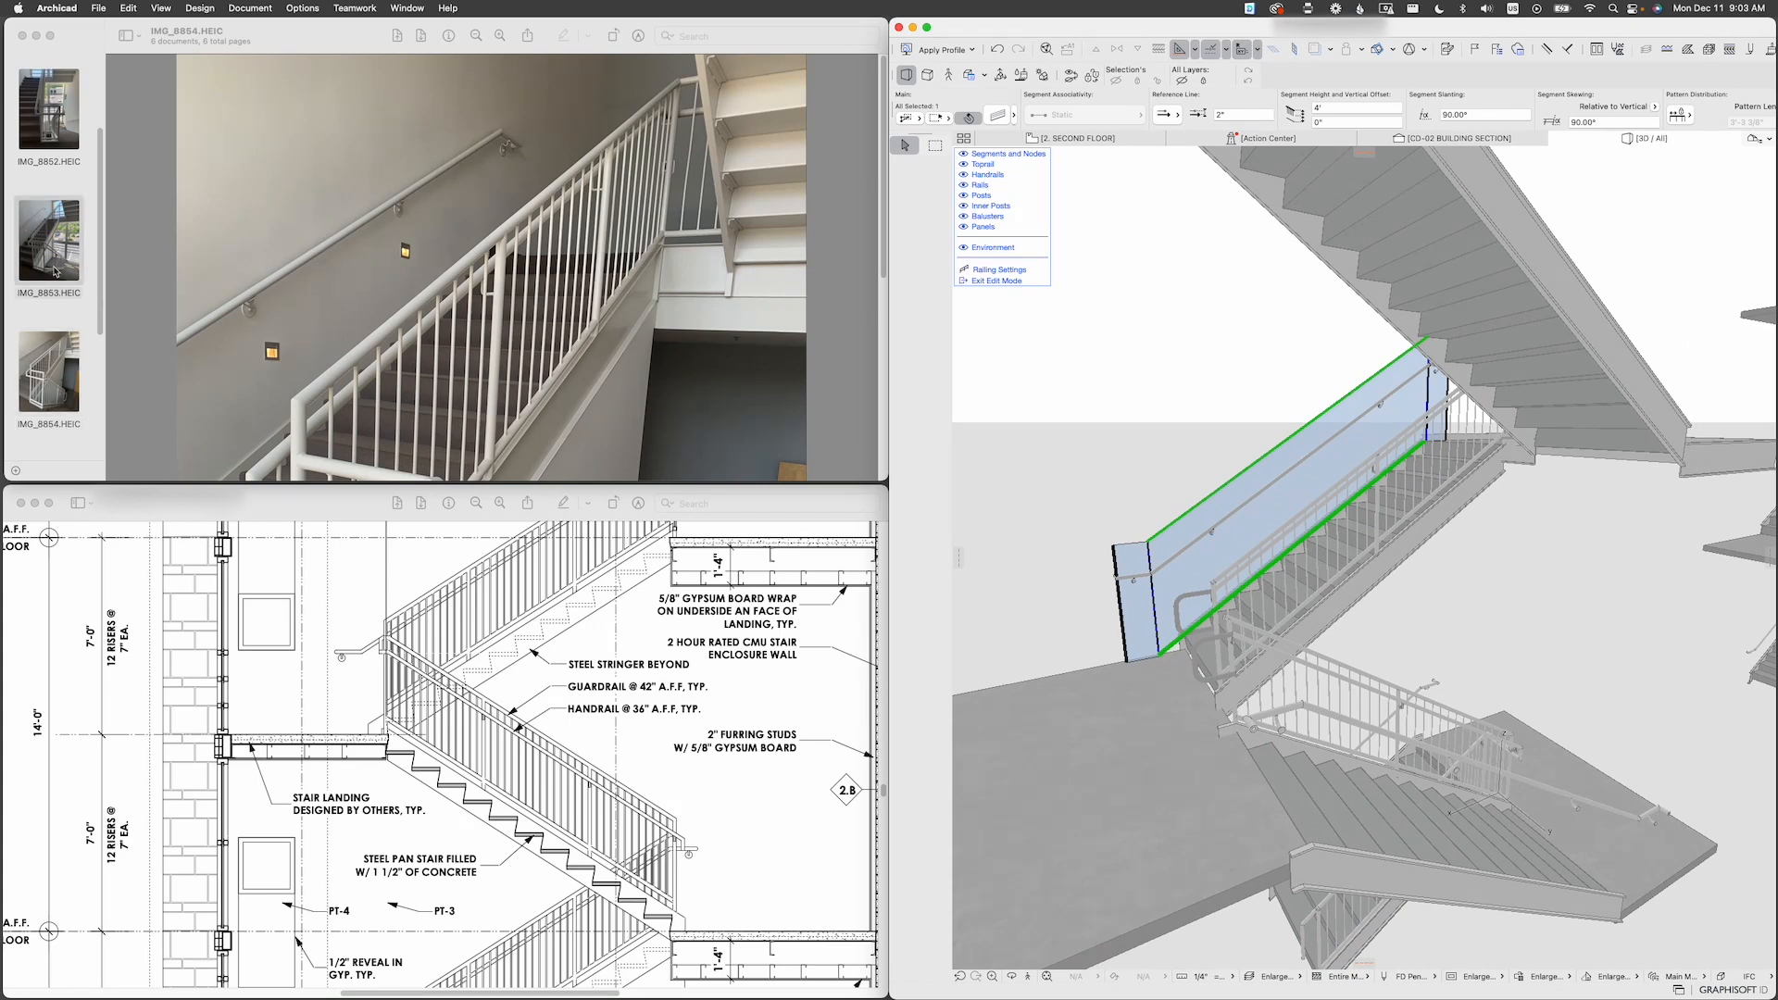
scroll(49, 146, up, 3)
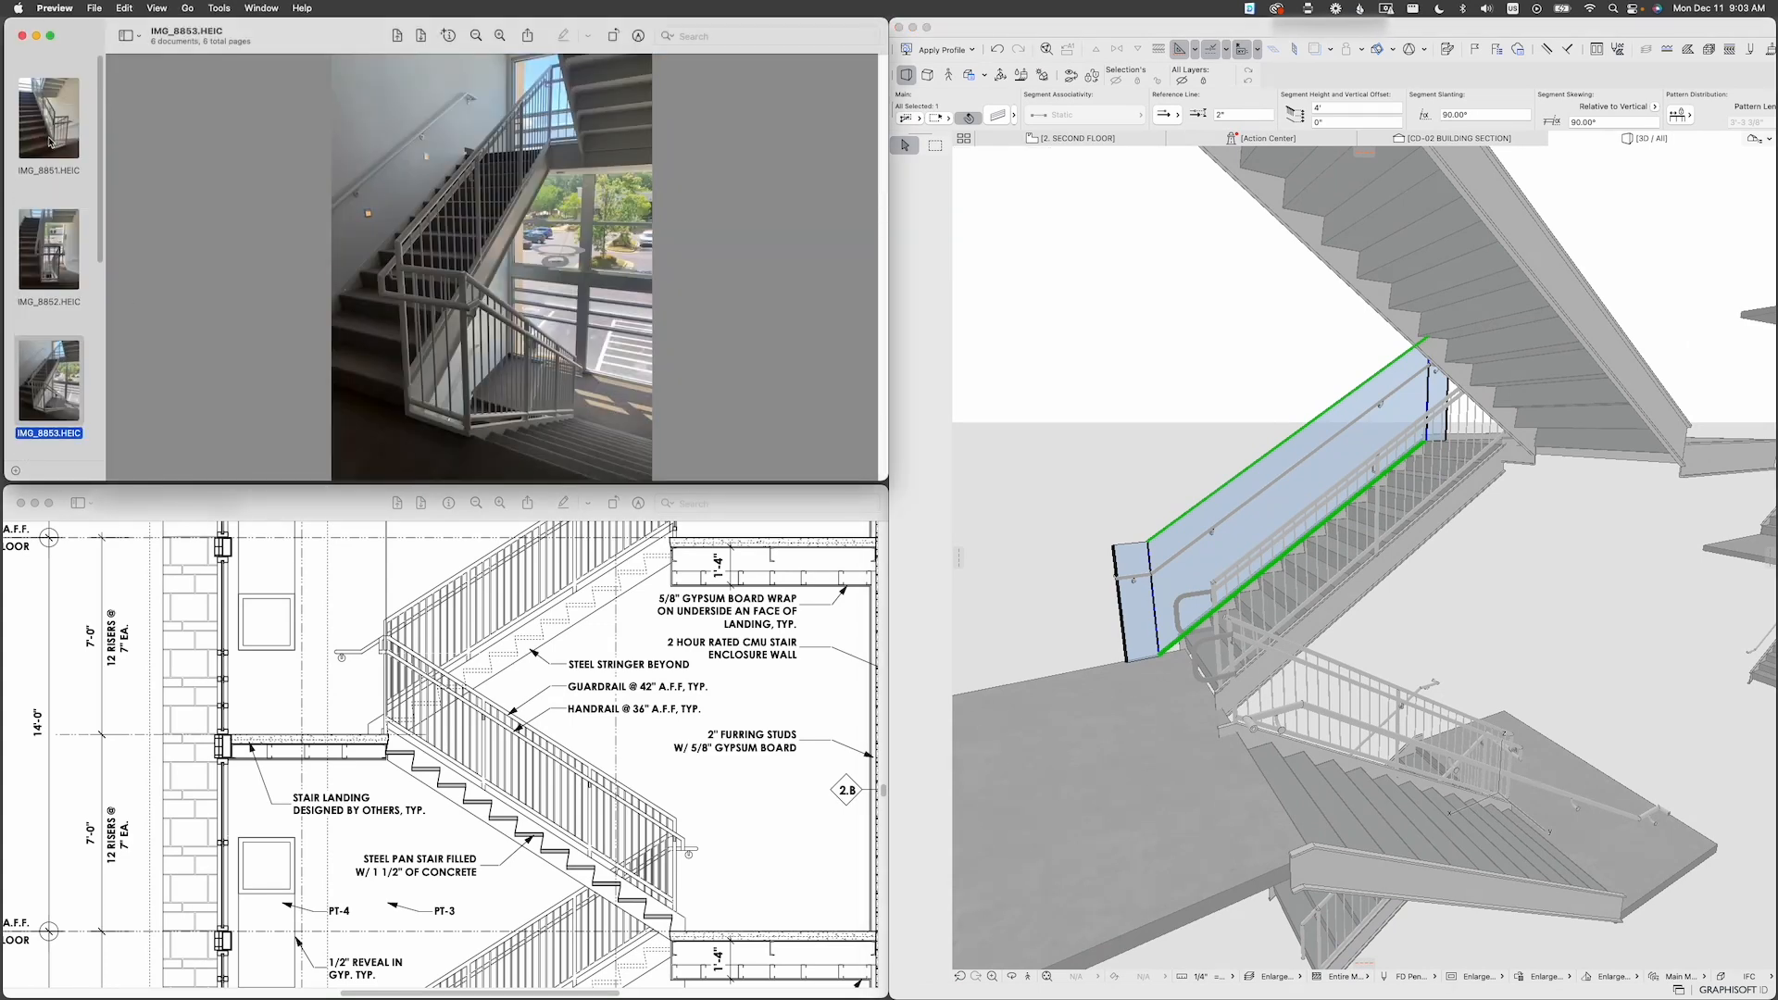
scroll(54, 162, down, 3)
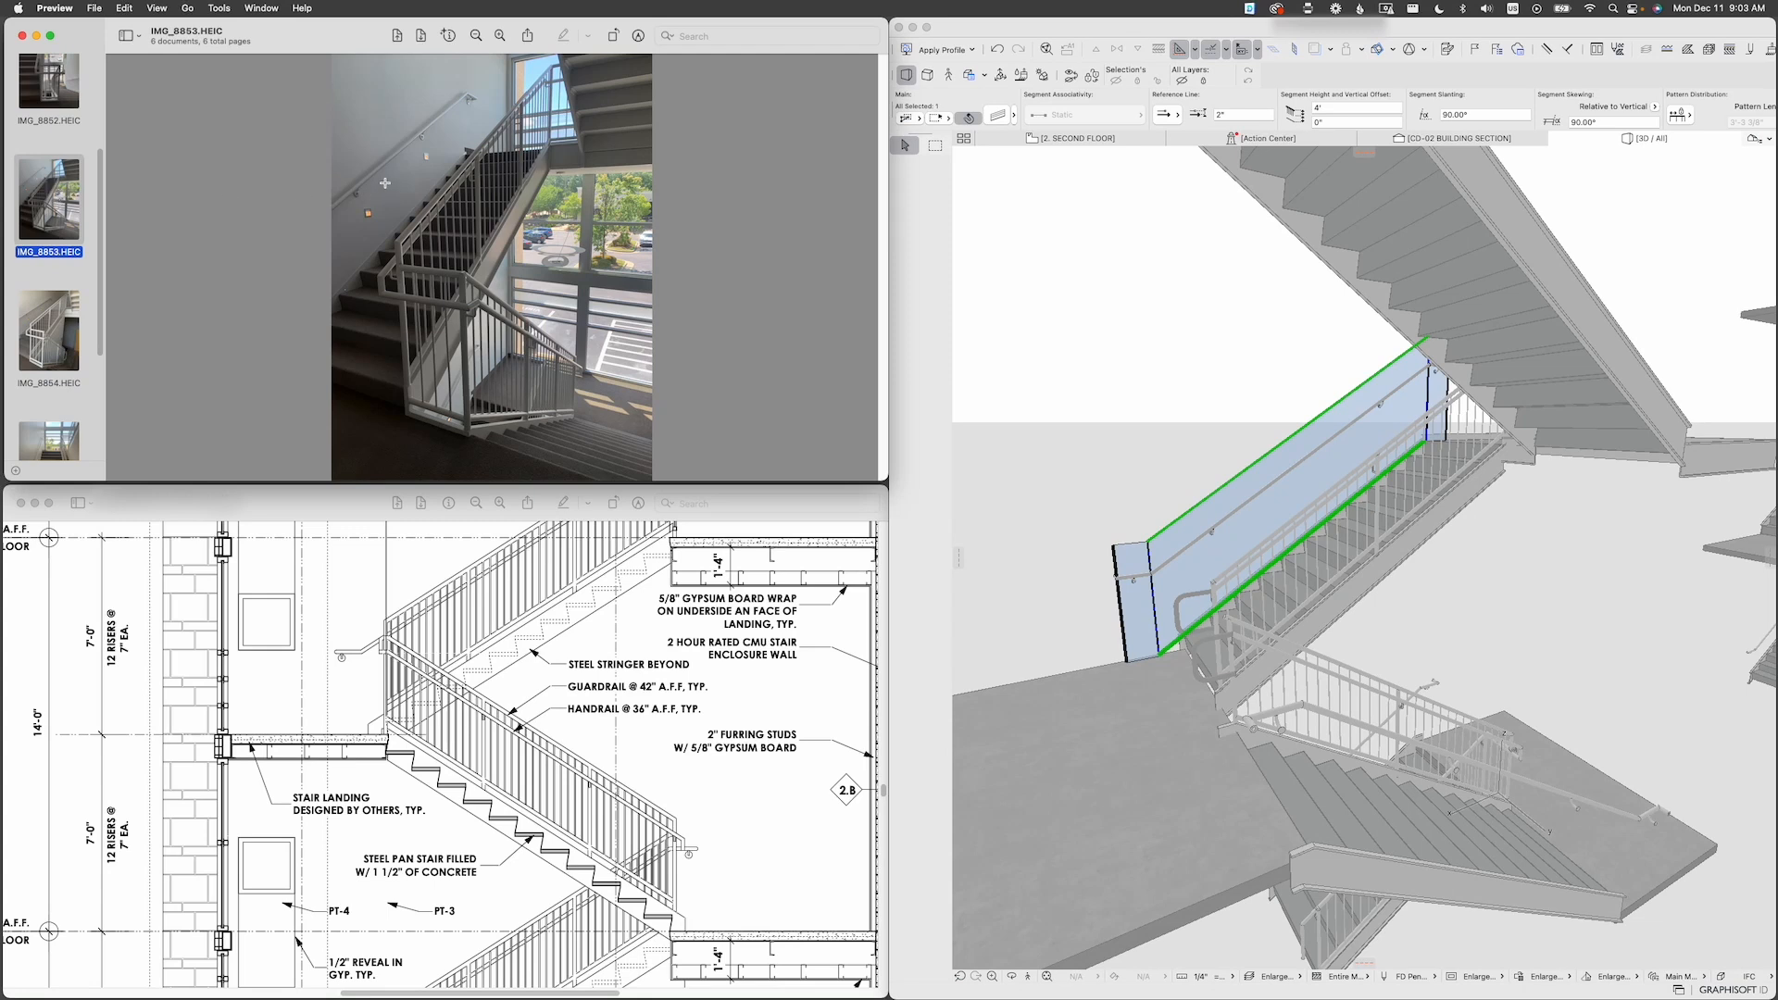
click(1212, 385)
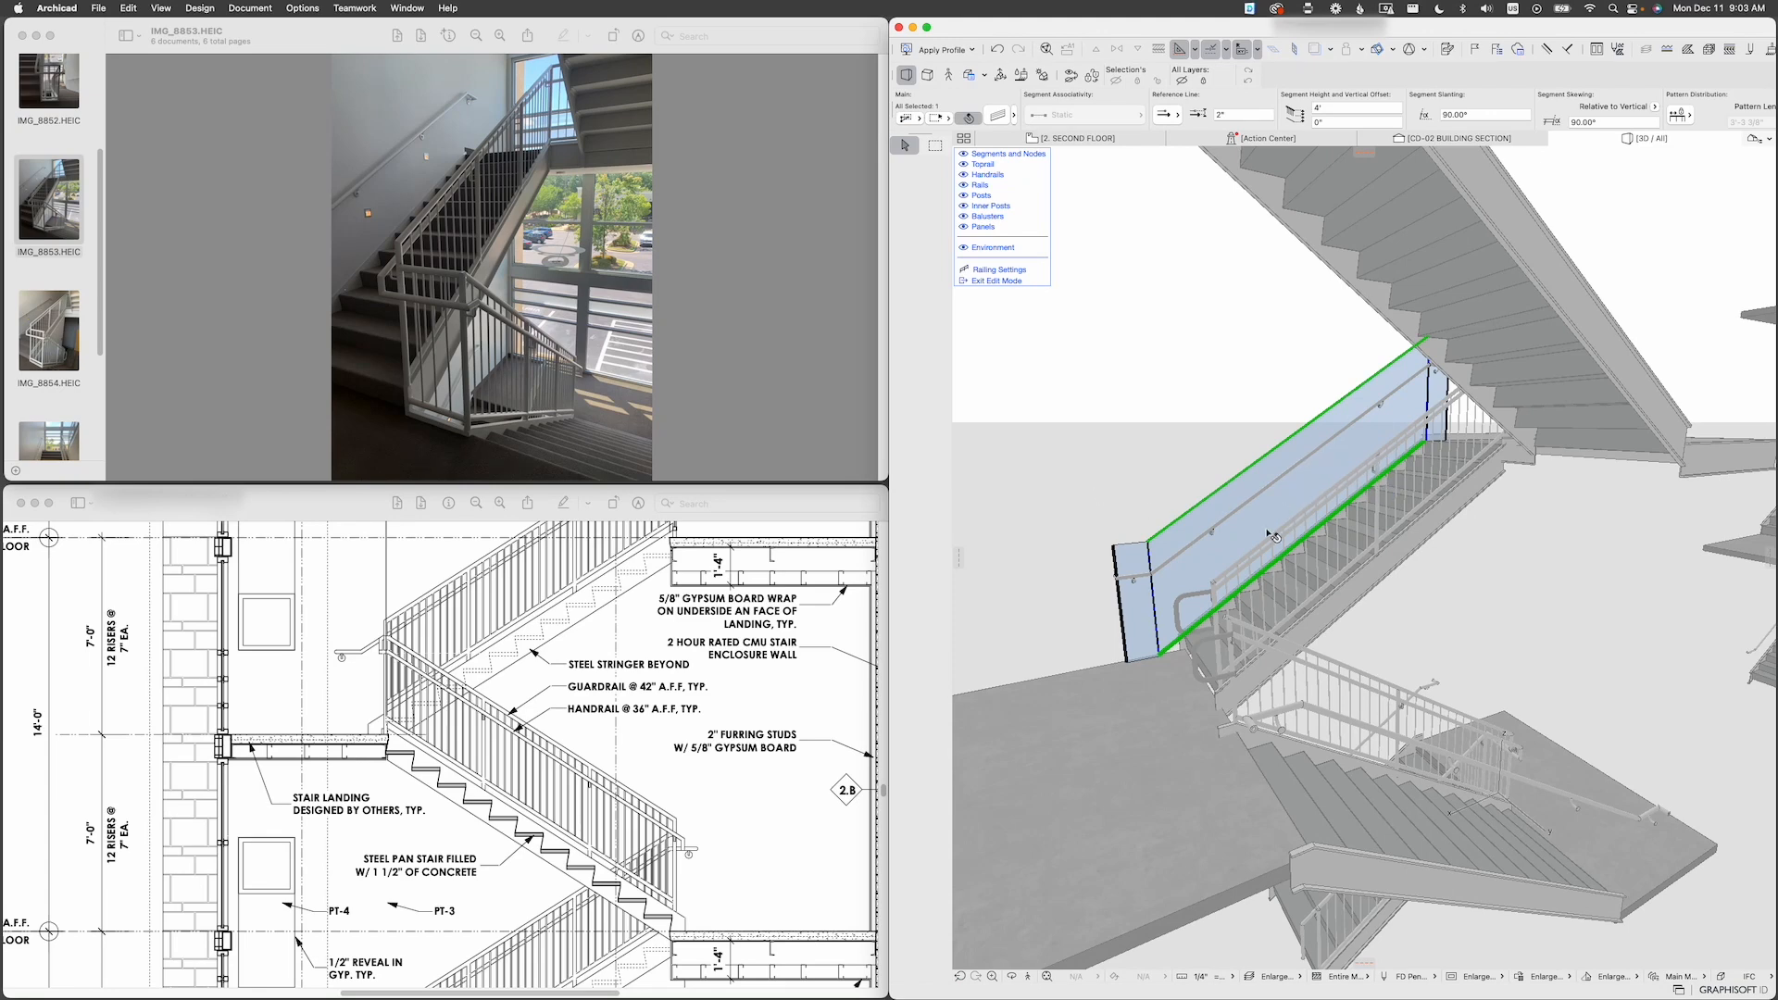
shift+middle_drag(1278, 532, 1343, 614)
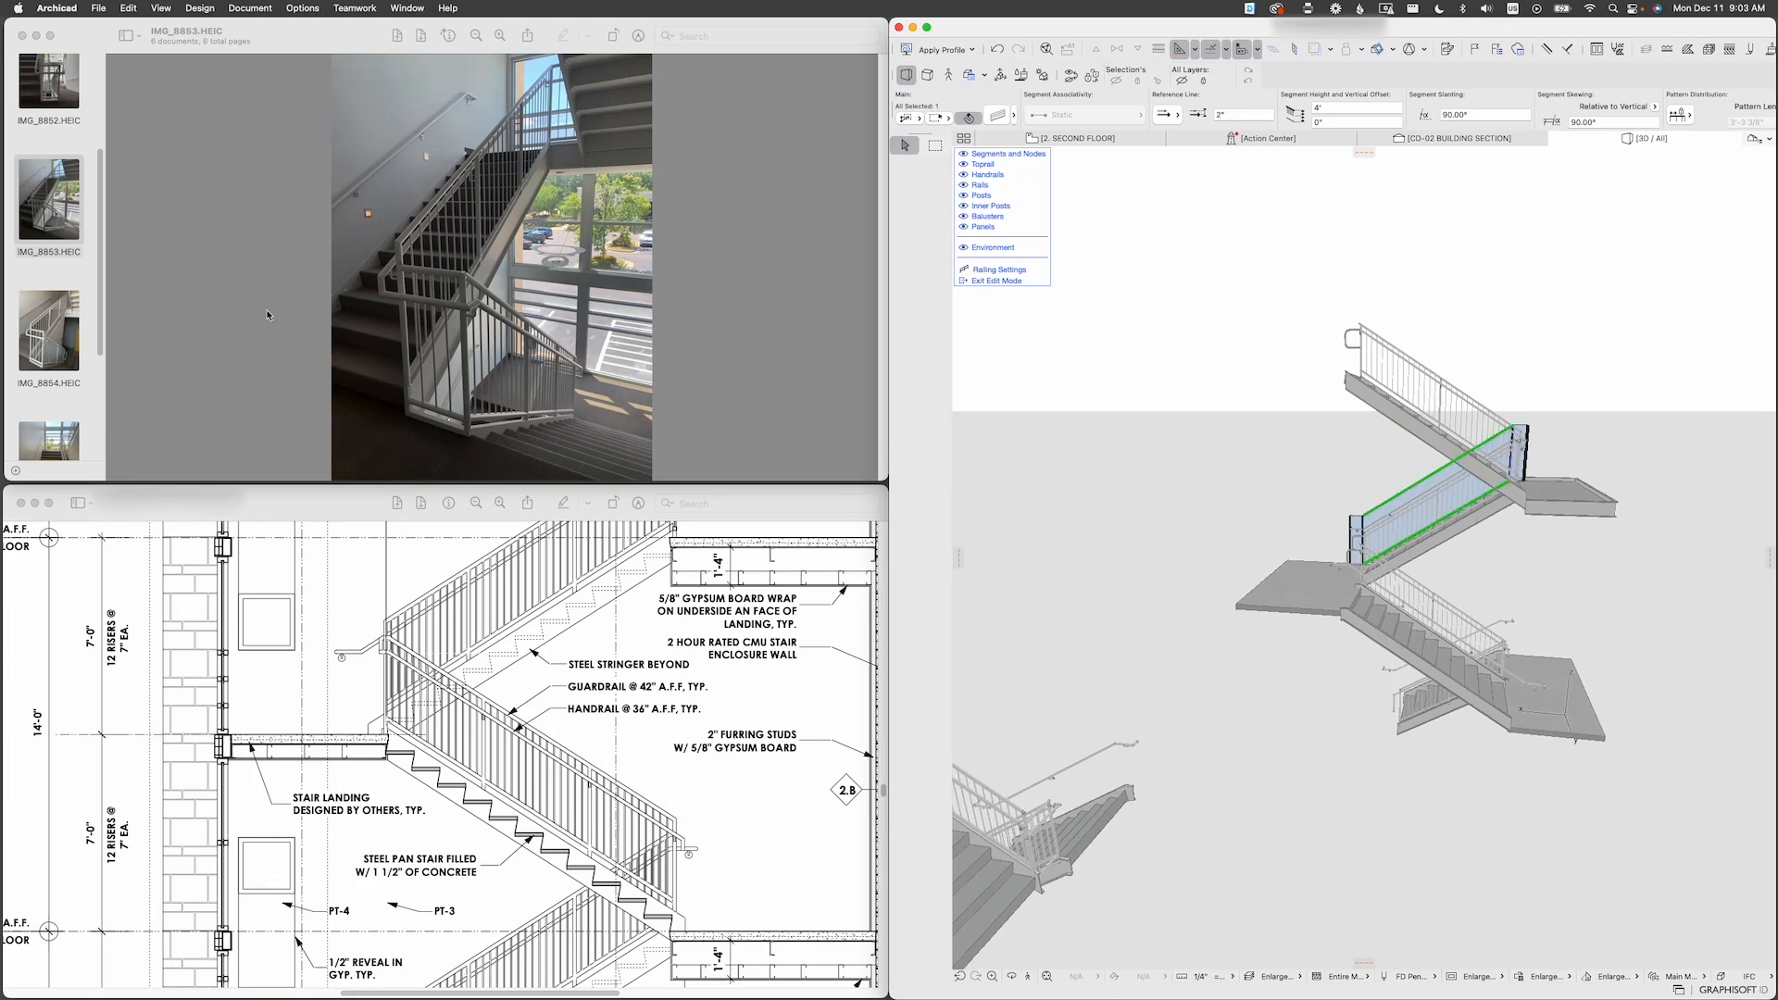
click(1452, 533)
key(Escape)
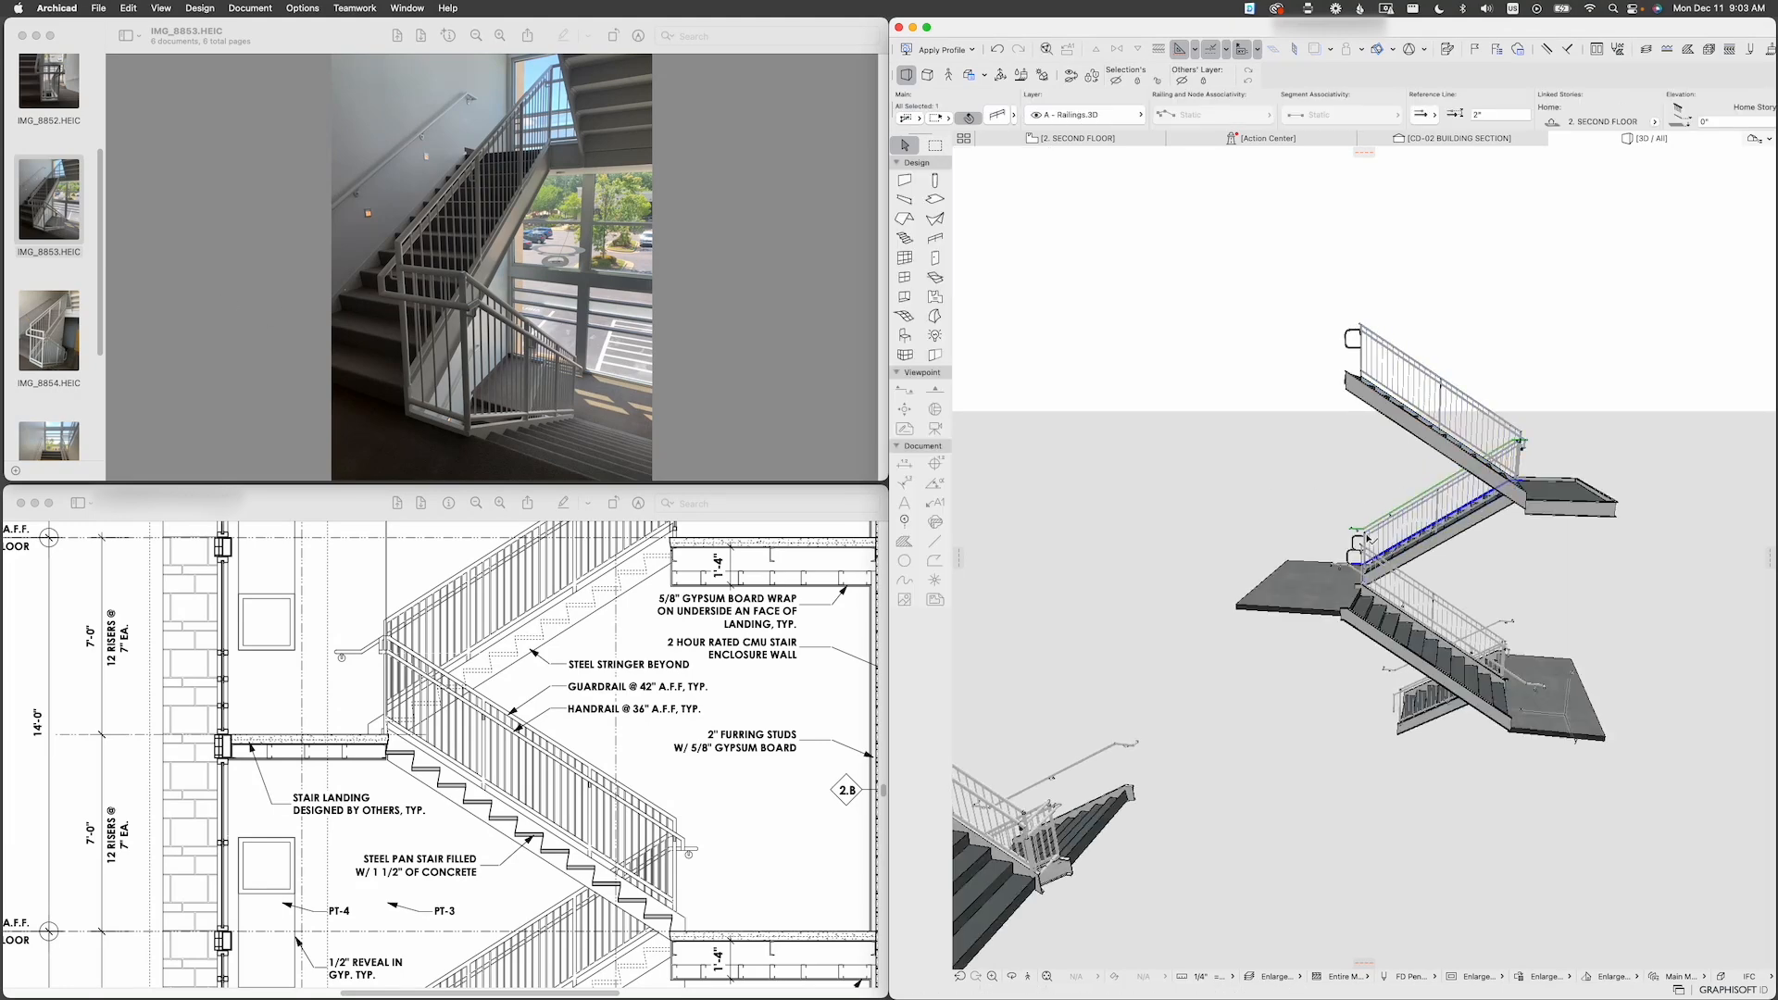
key(Escape)
Step: Examine the second-floor flights, landings and handrails in 3D from several sides and from above
scroll(1380, 593, up, 4)
shift+middle_drag(1379, 593, 1538, 555)
scroll(1325, 426, up, 3)
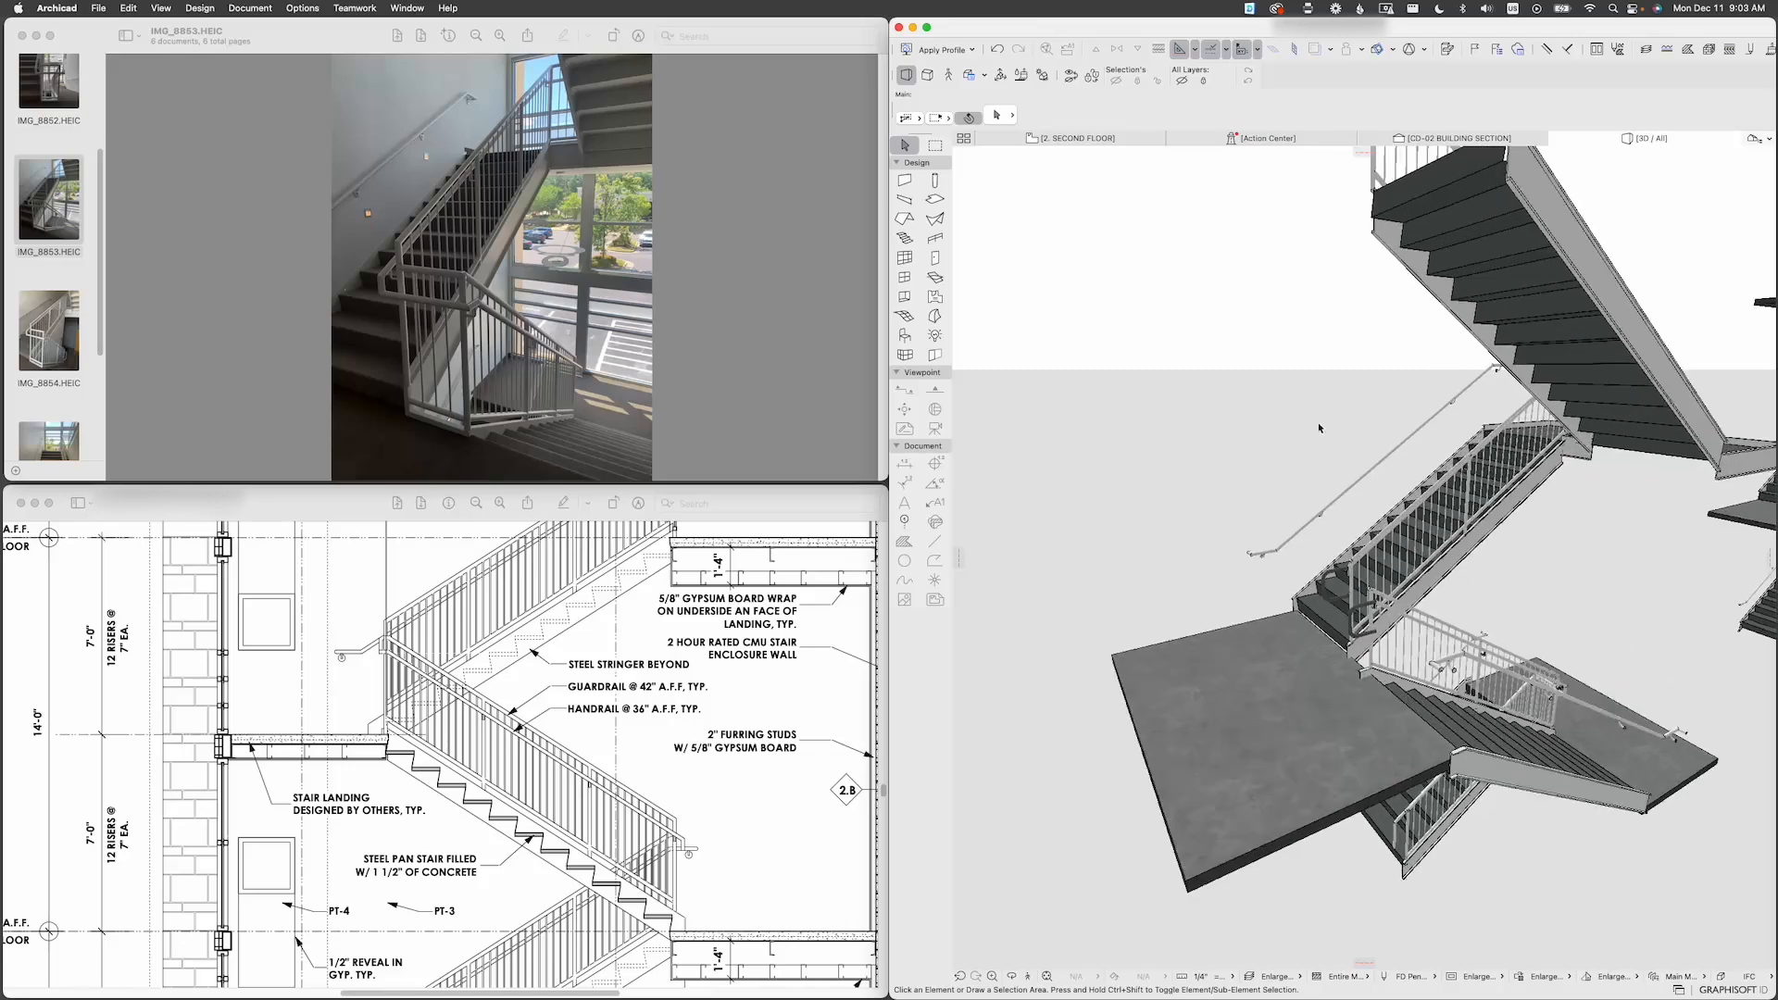
shift+middle_drag(1322, 426, 1487, 504)
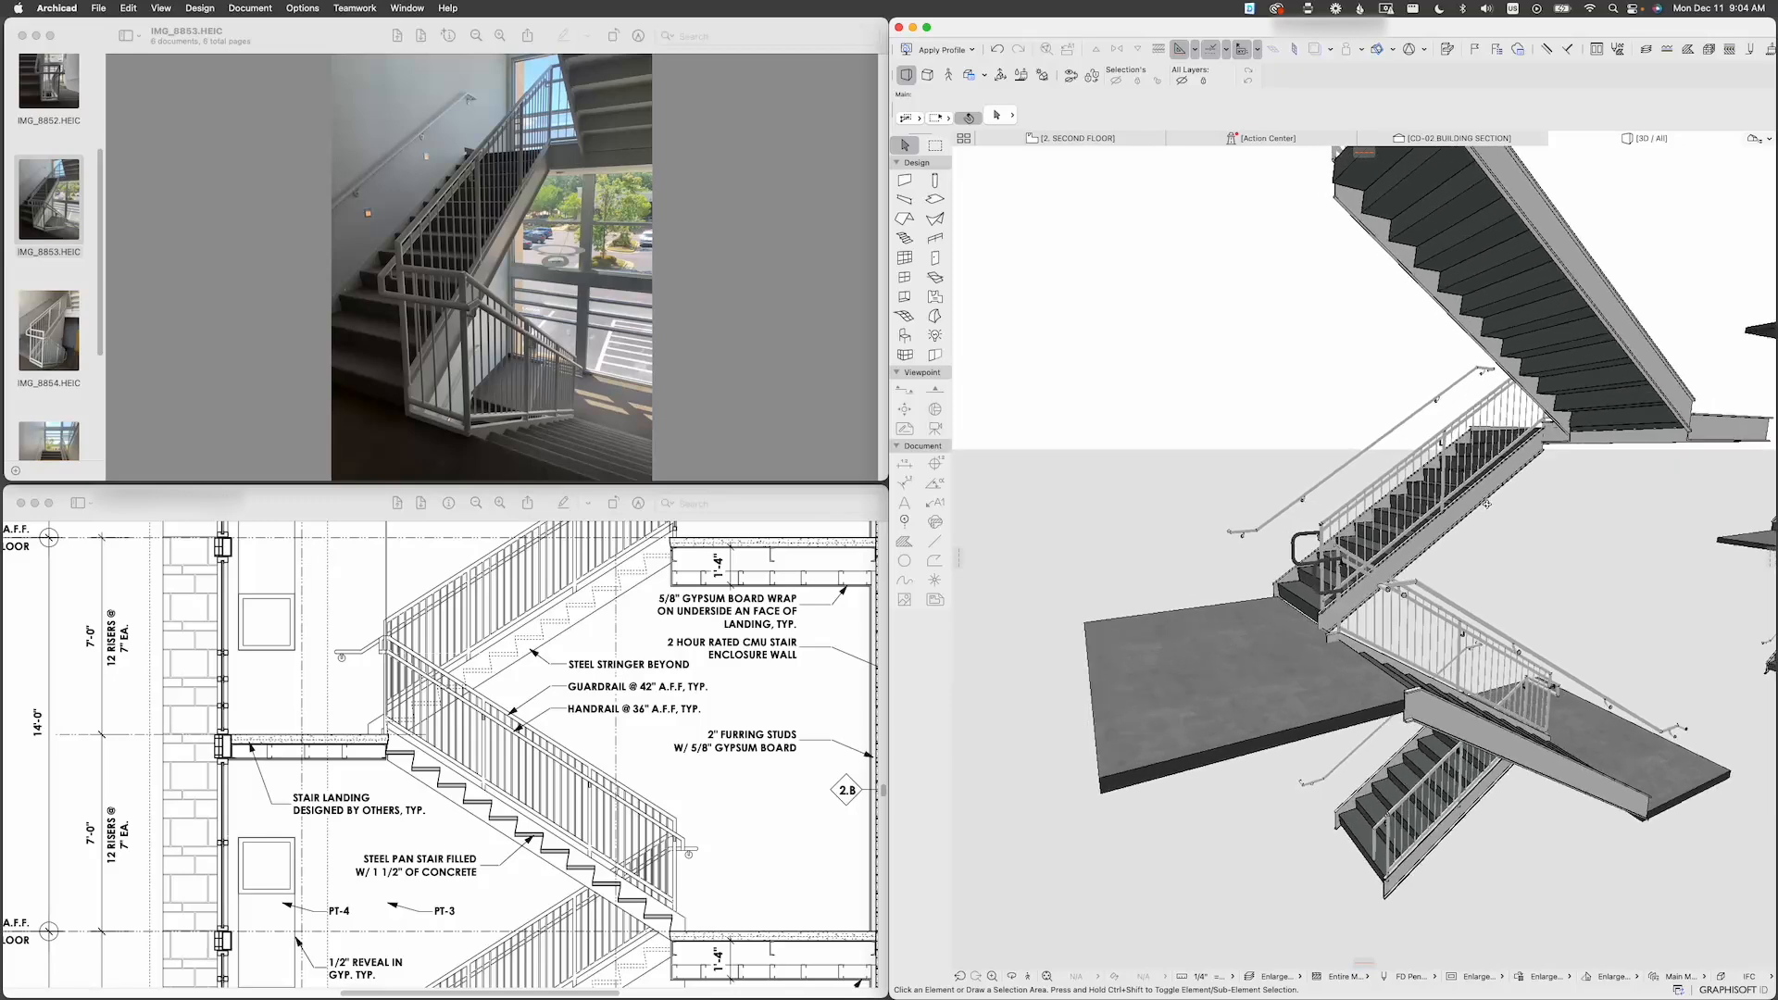
shift+middle_drag(1330, 483, 1387, 484)
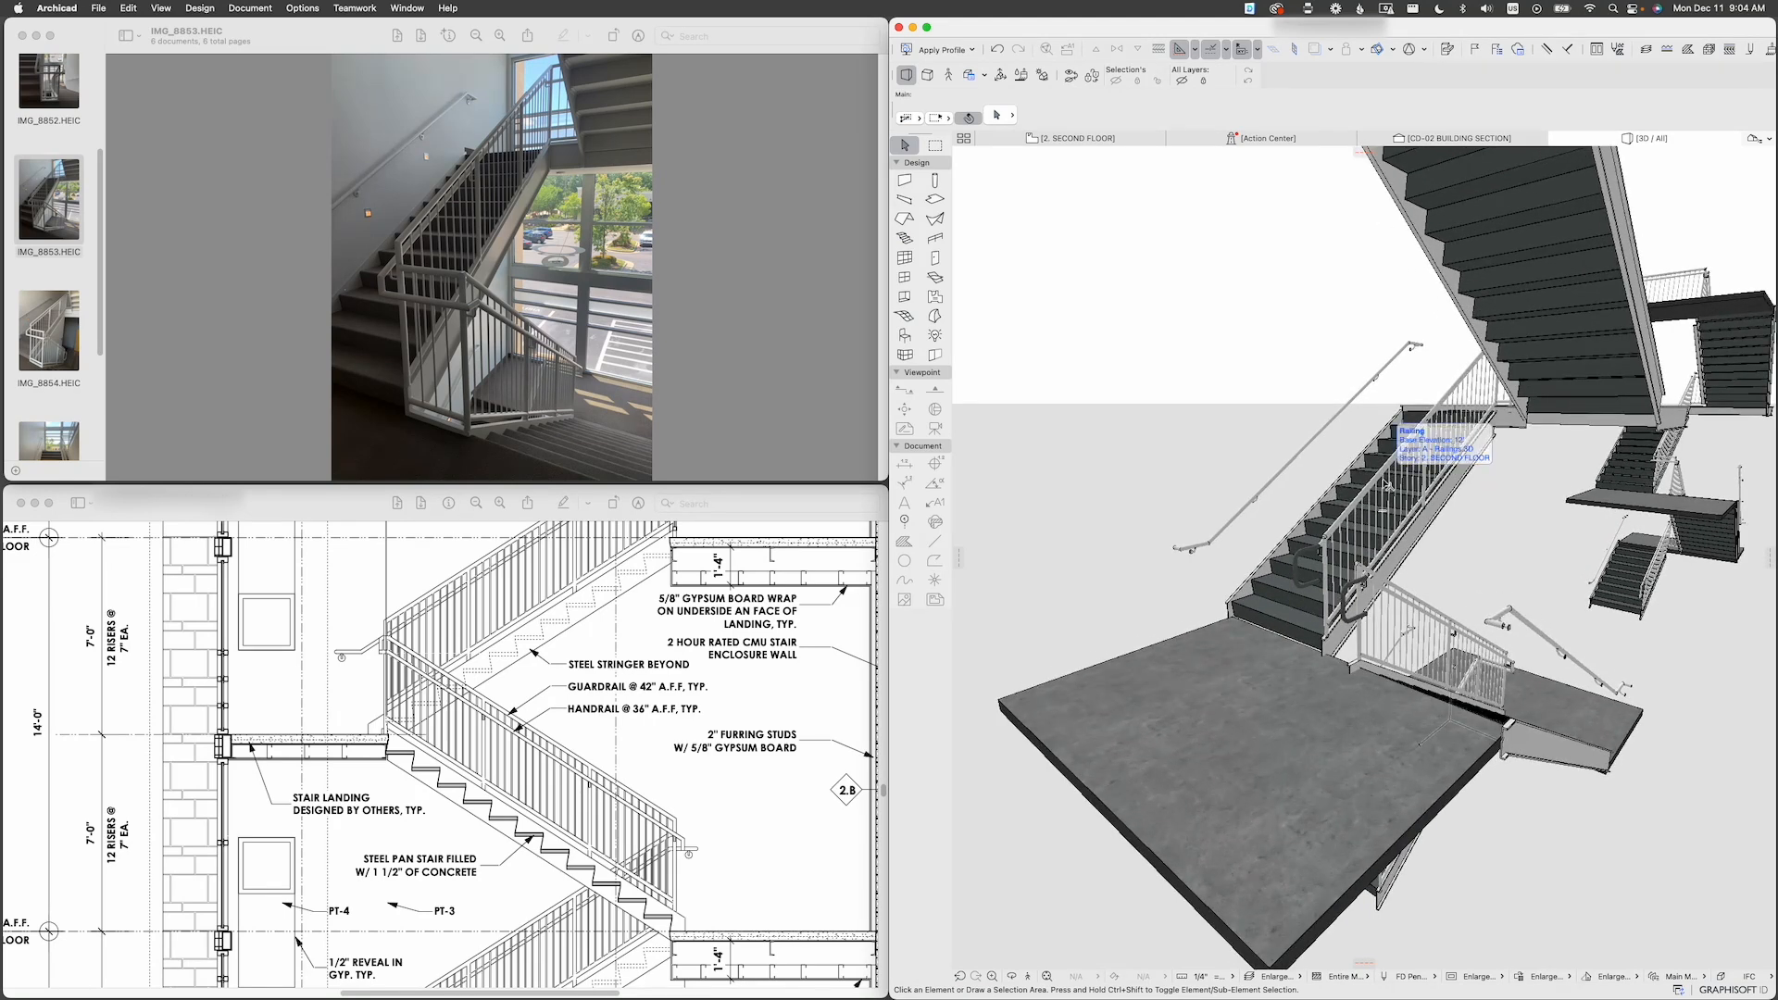
scroll(1388, 439, down, 10)
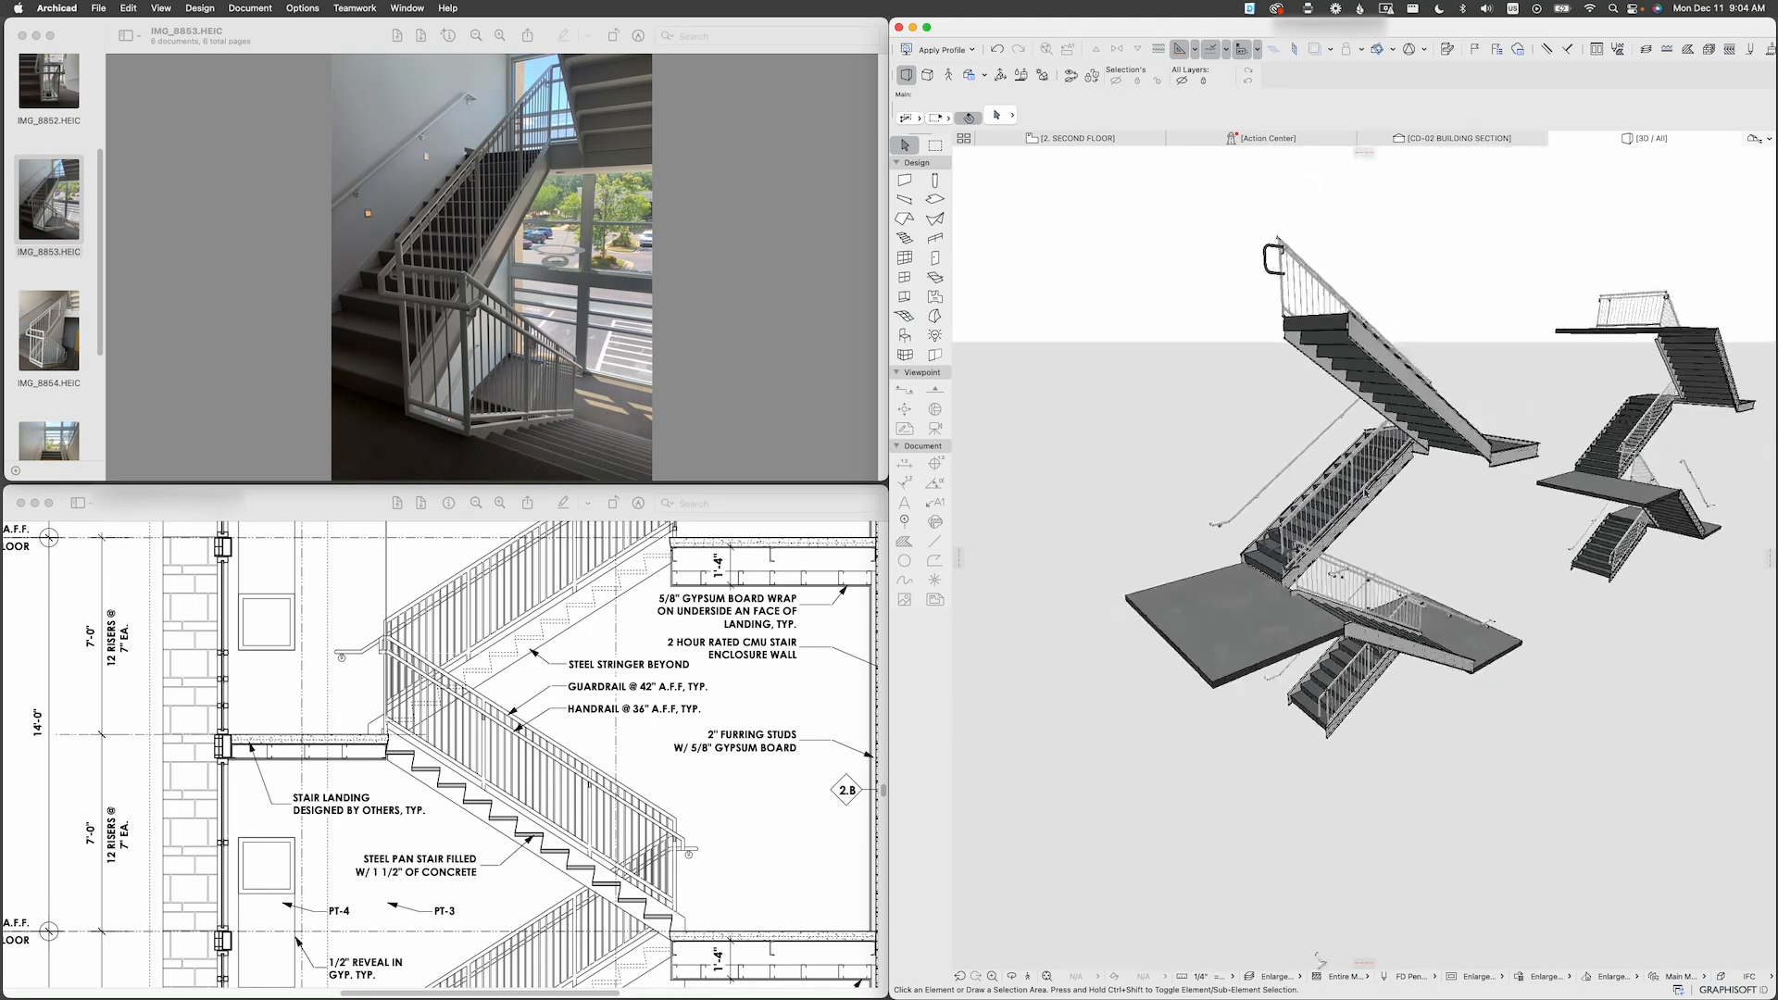
mouse_move(1379, 494)
shift+middle_down()
mouse_move(1287, 496)
mouse_move(1380, 518)
shift+middle_up()
scroll(1359, 466, up, 5)
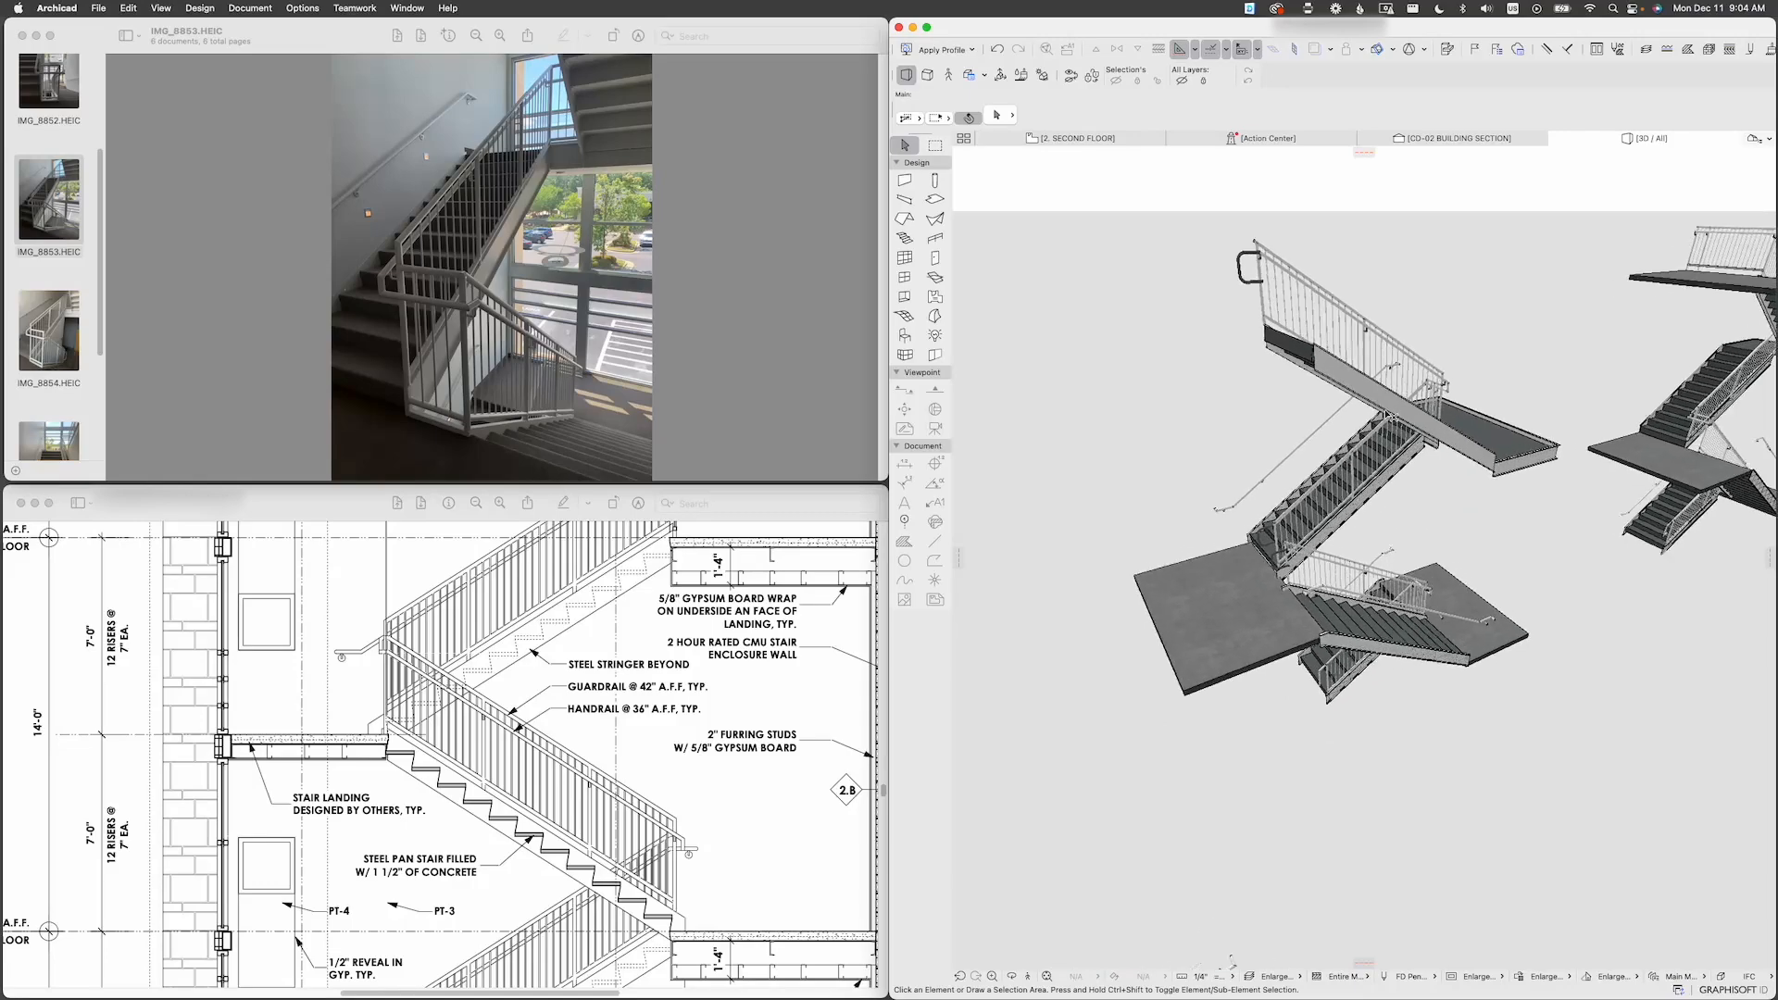
scroll(1334, 428, up, 6)
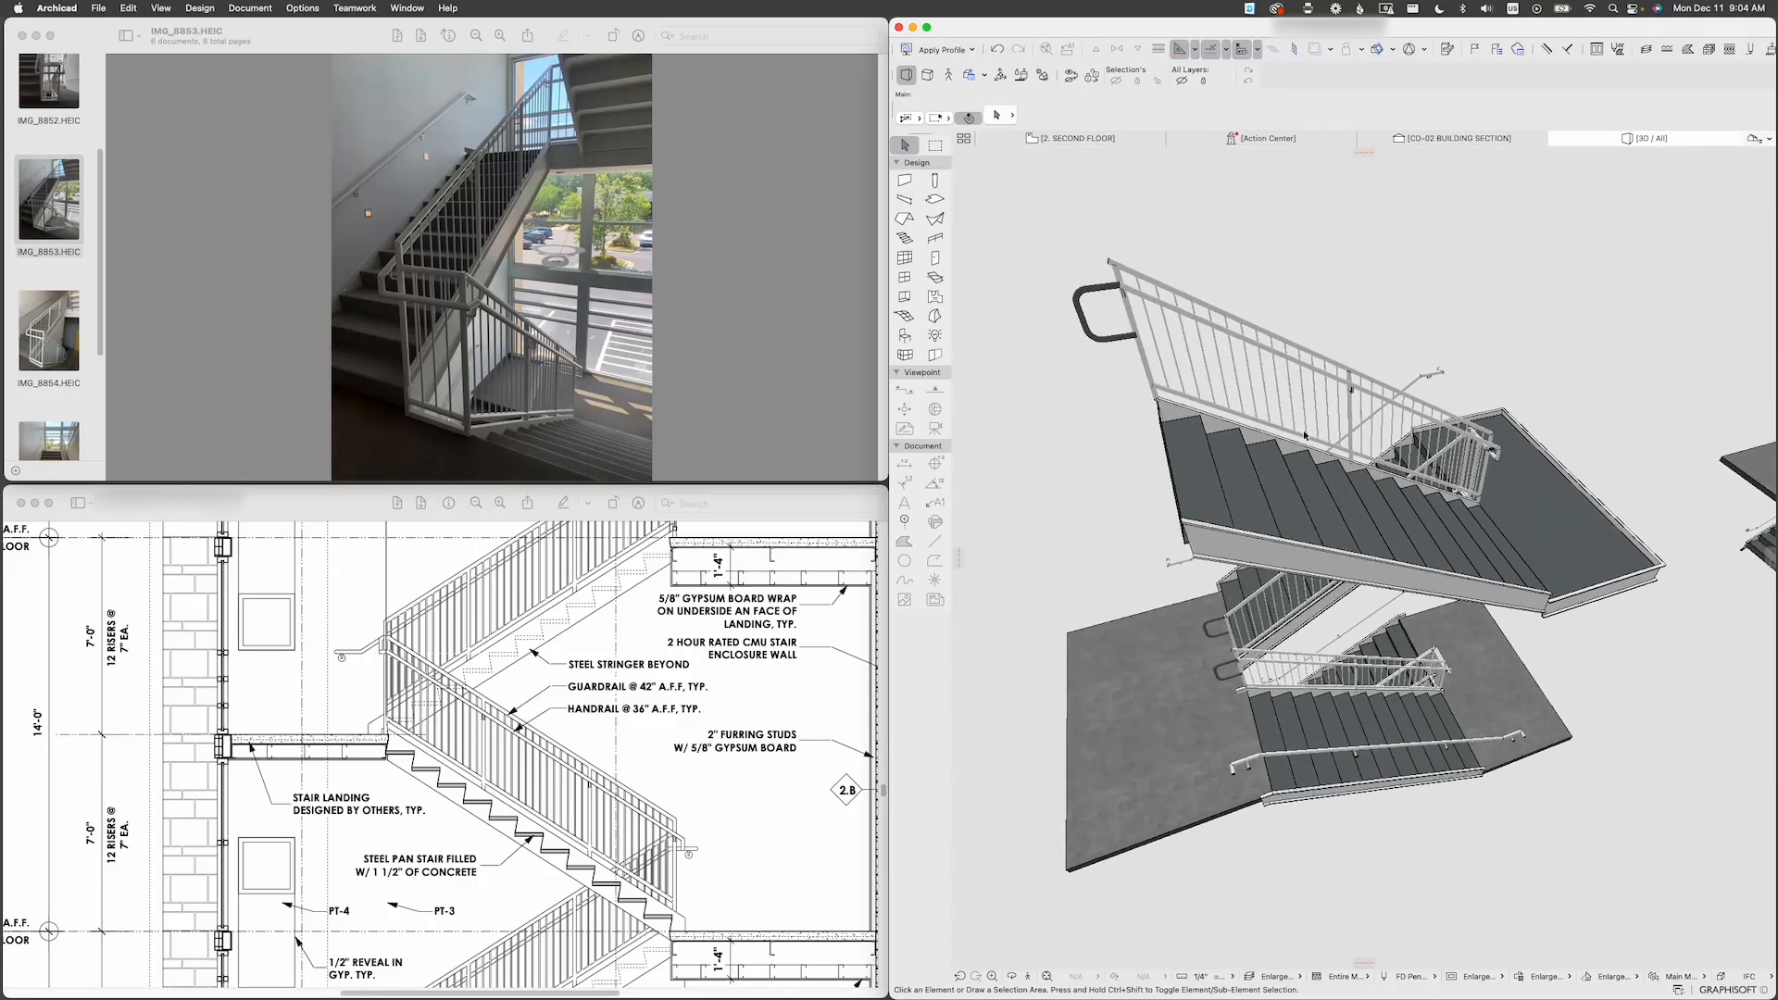
mouse_move(1334, 429)
shift+middle_down()
mouse_move(1381, 414)
mouse_move(1376, 438)
mouse_move(1350, 433)
shift+middle_up()
scroll(1318, 433, down, 4)
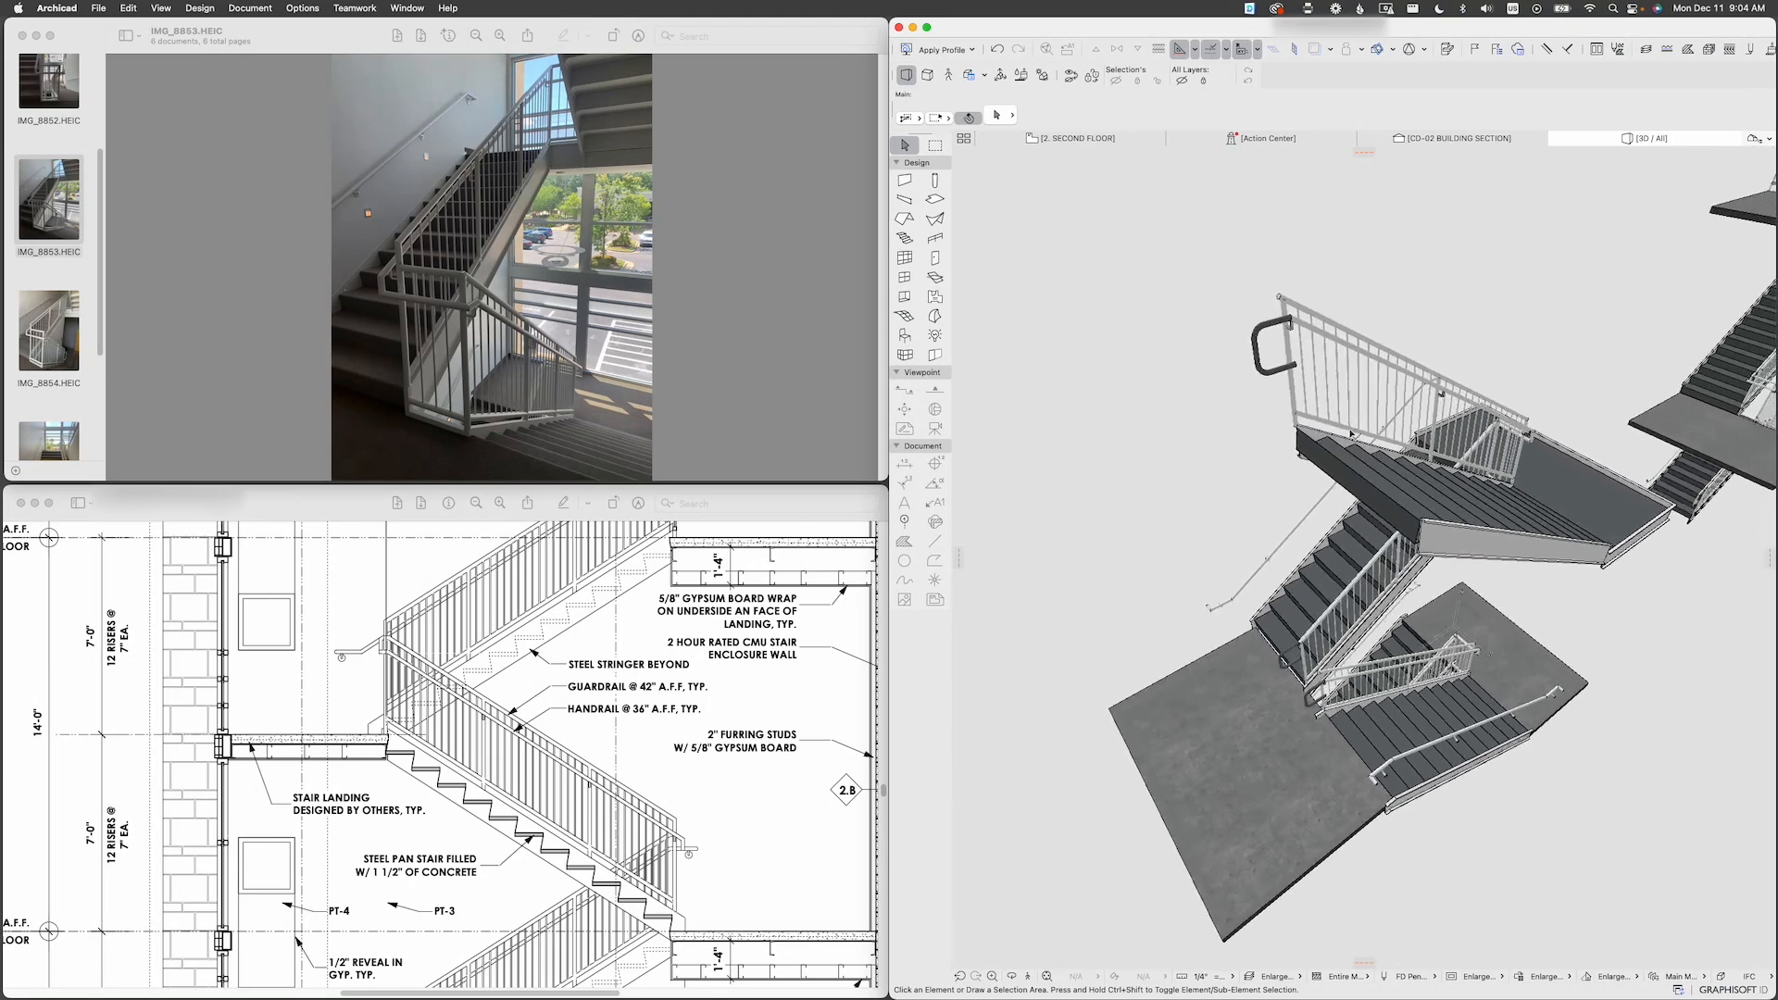
Step: Check the landing slab on the second-floor plan and open the third-floor plan
scroll(1350, 433, down, 3)
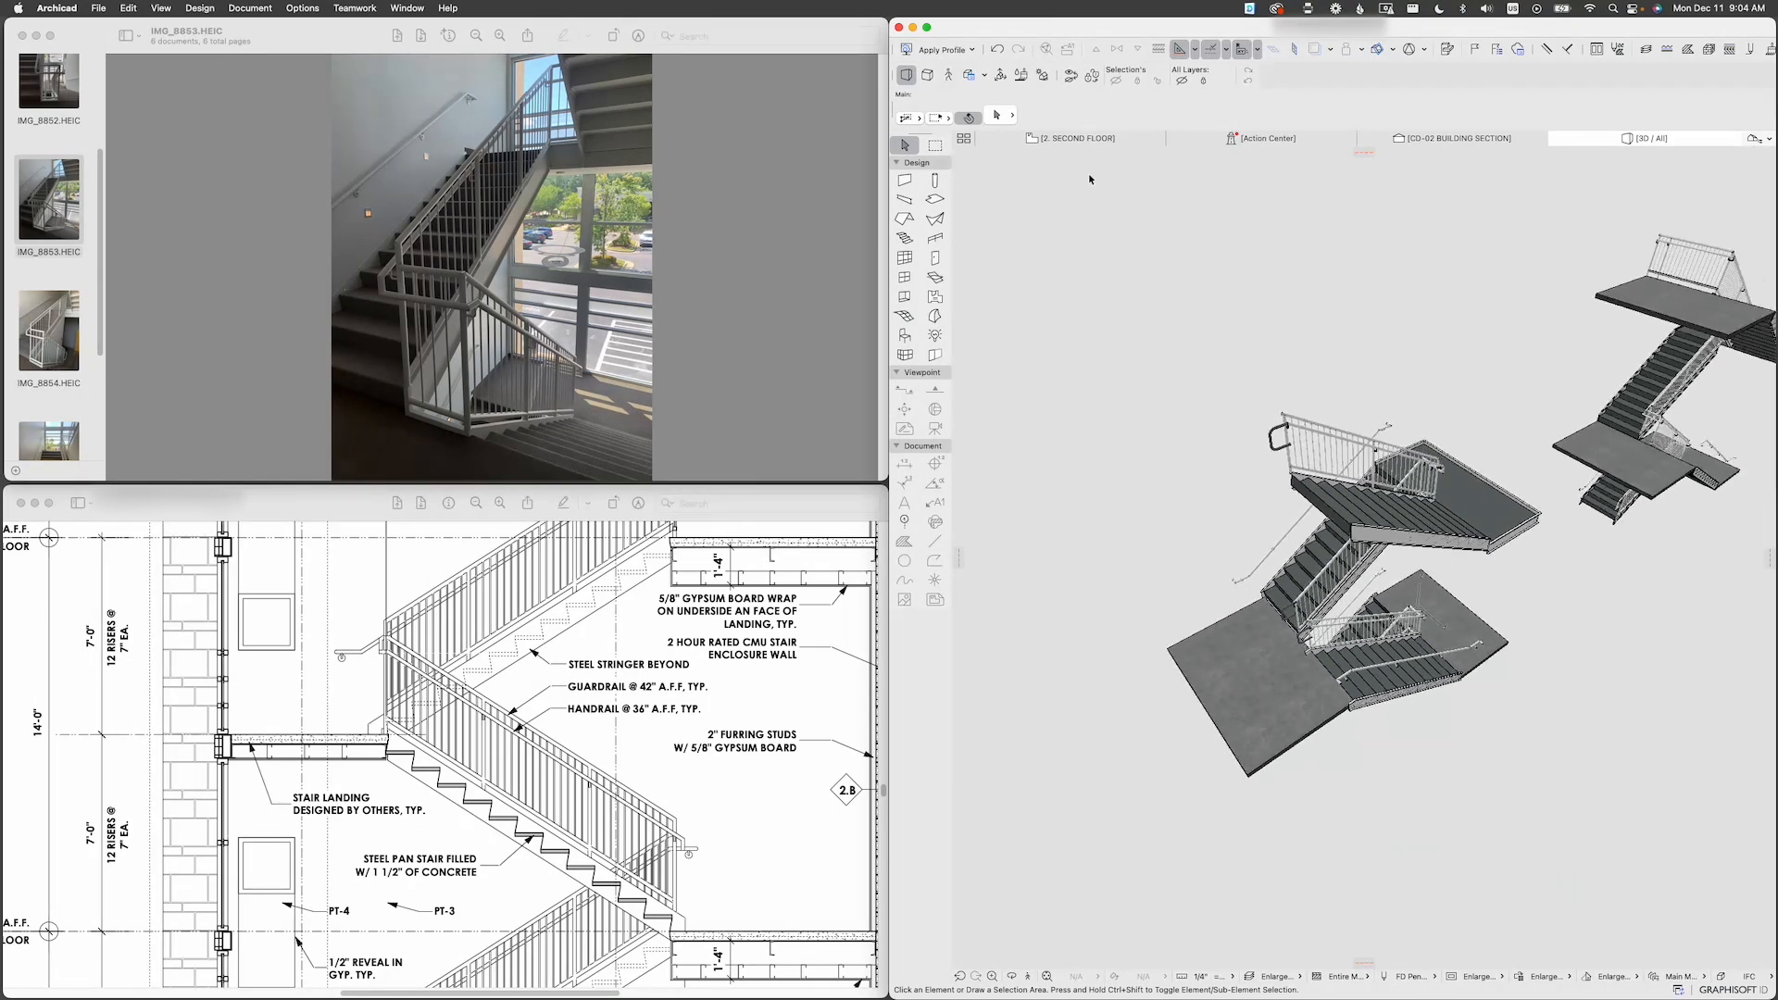
click(1075, 138)
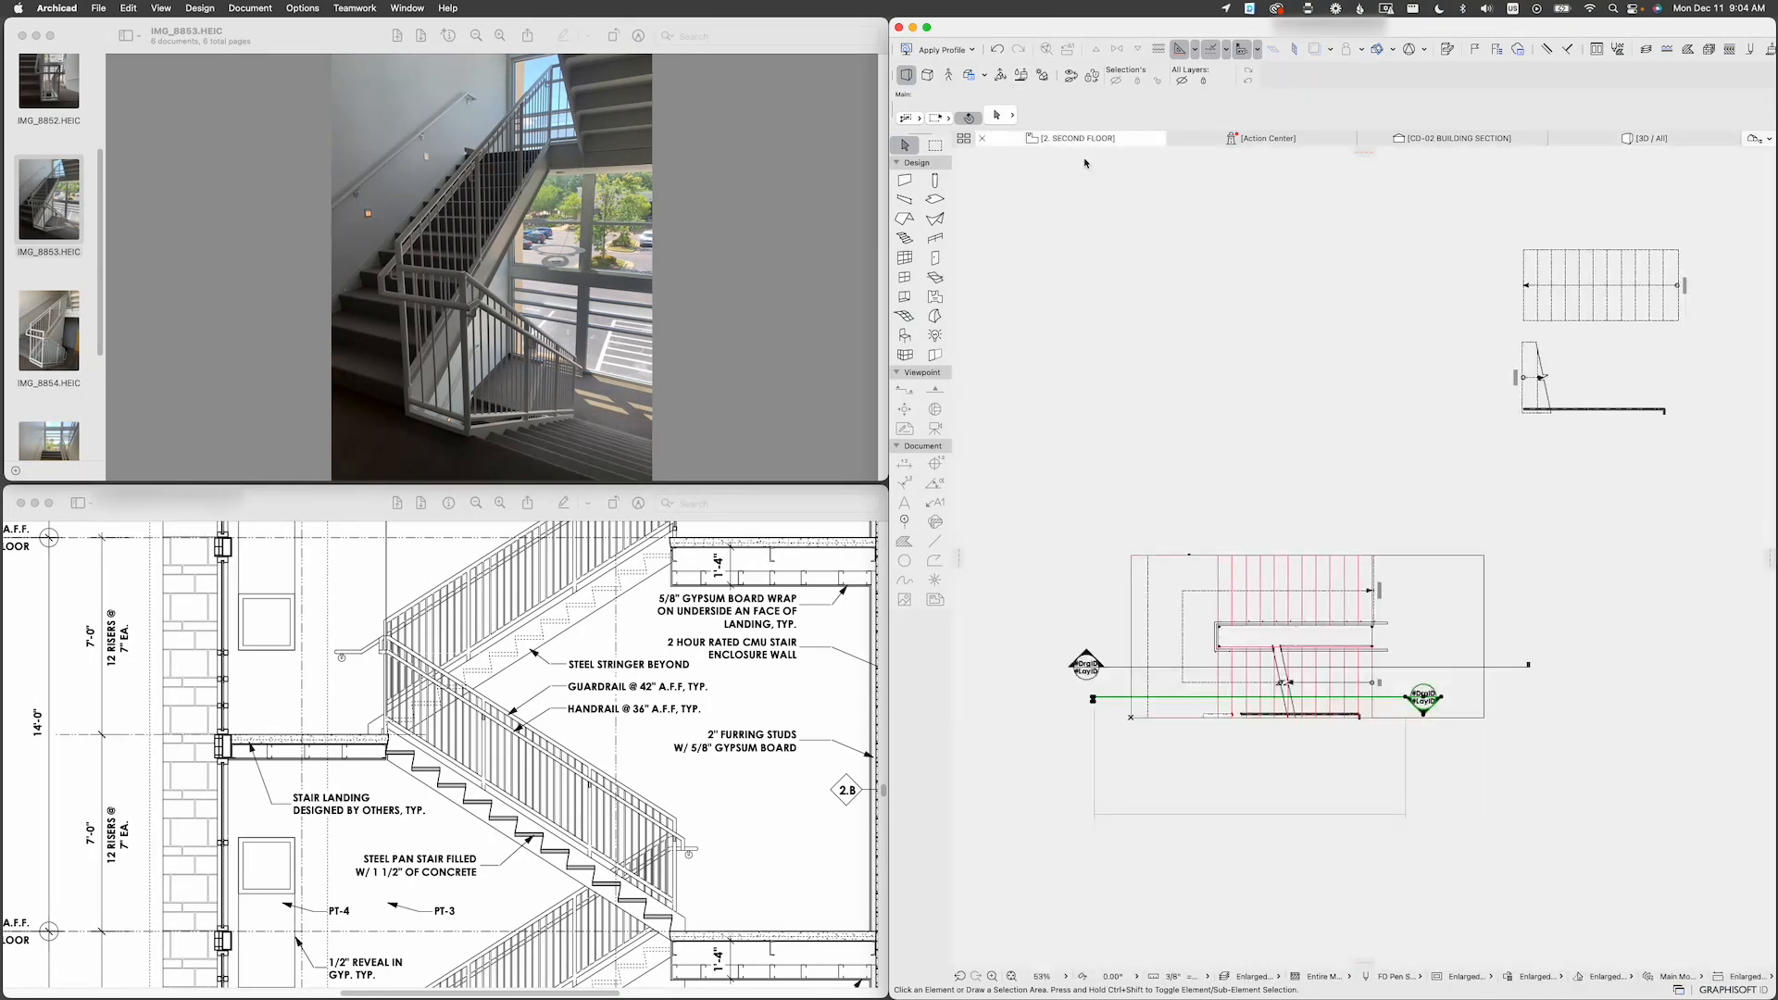
scroll(1297, 466, down, 5)
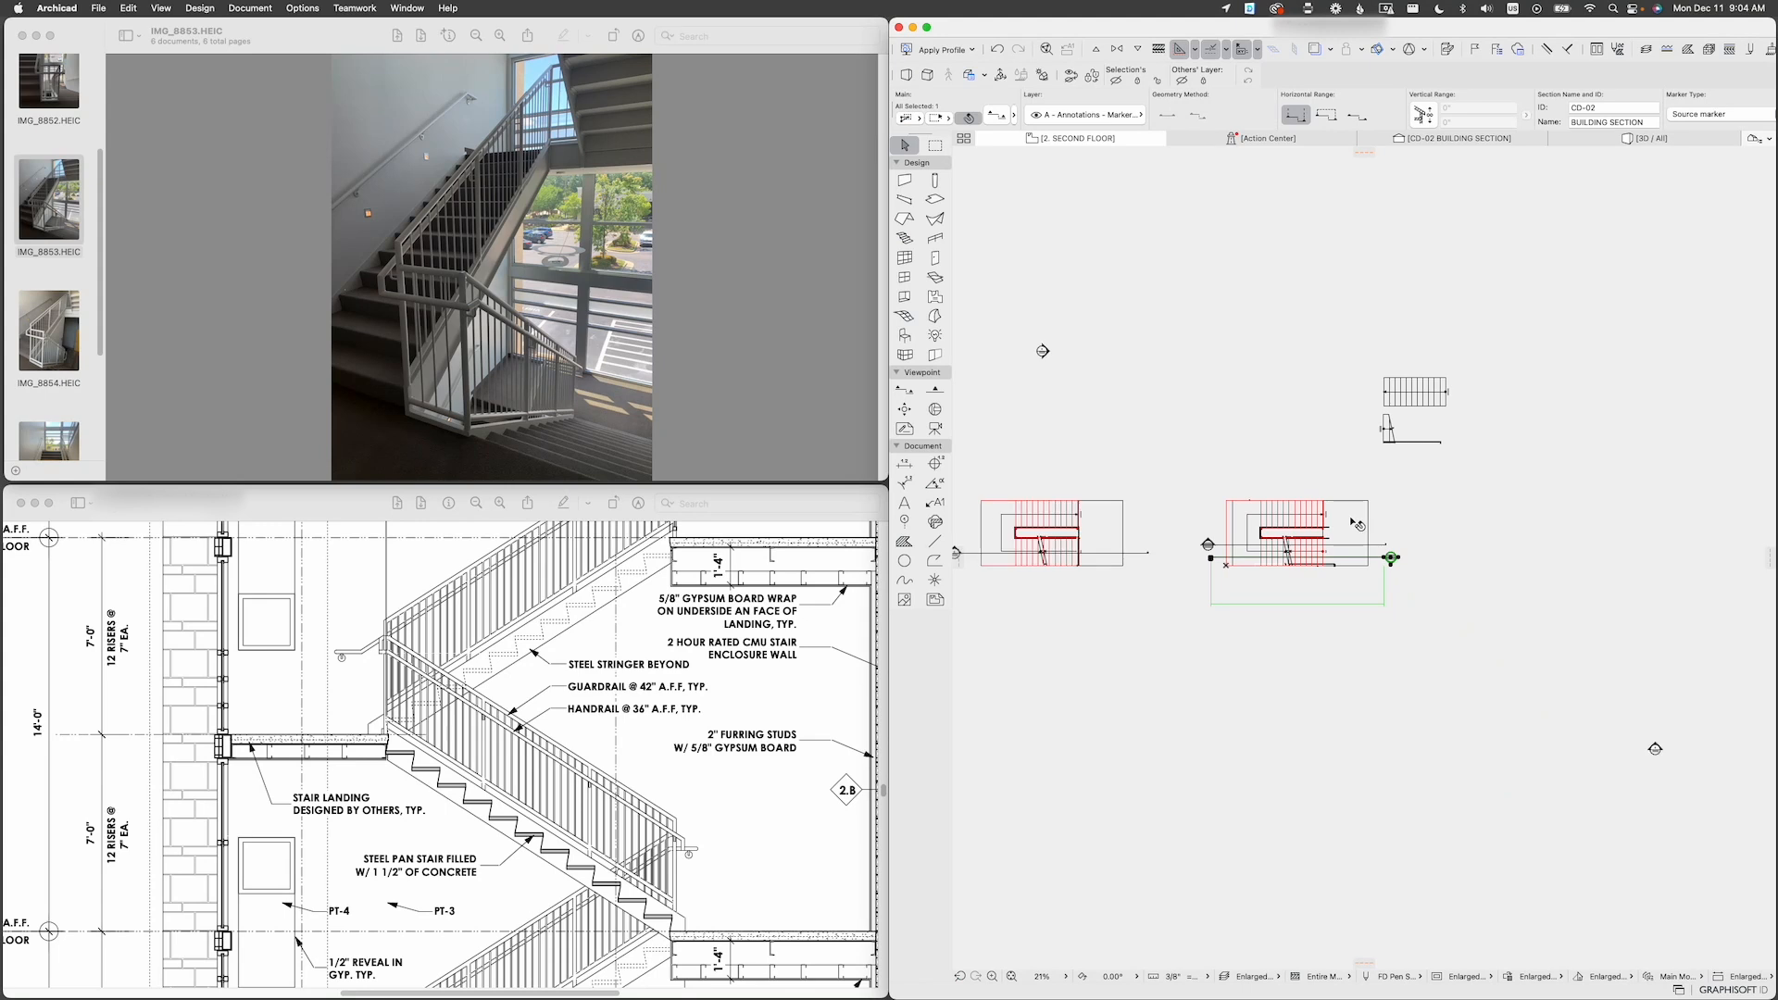
click(1357, 523)
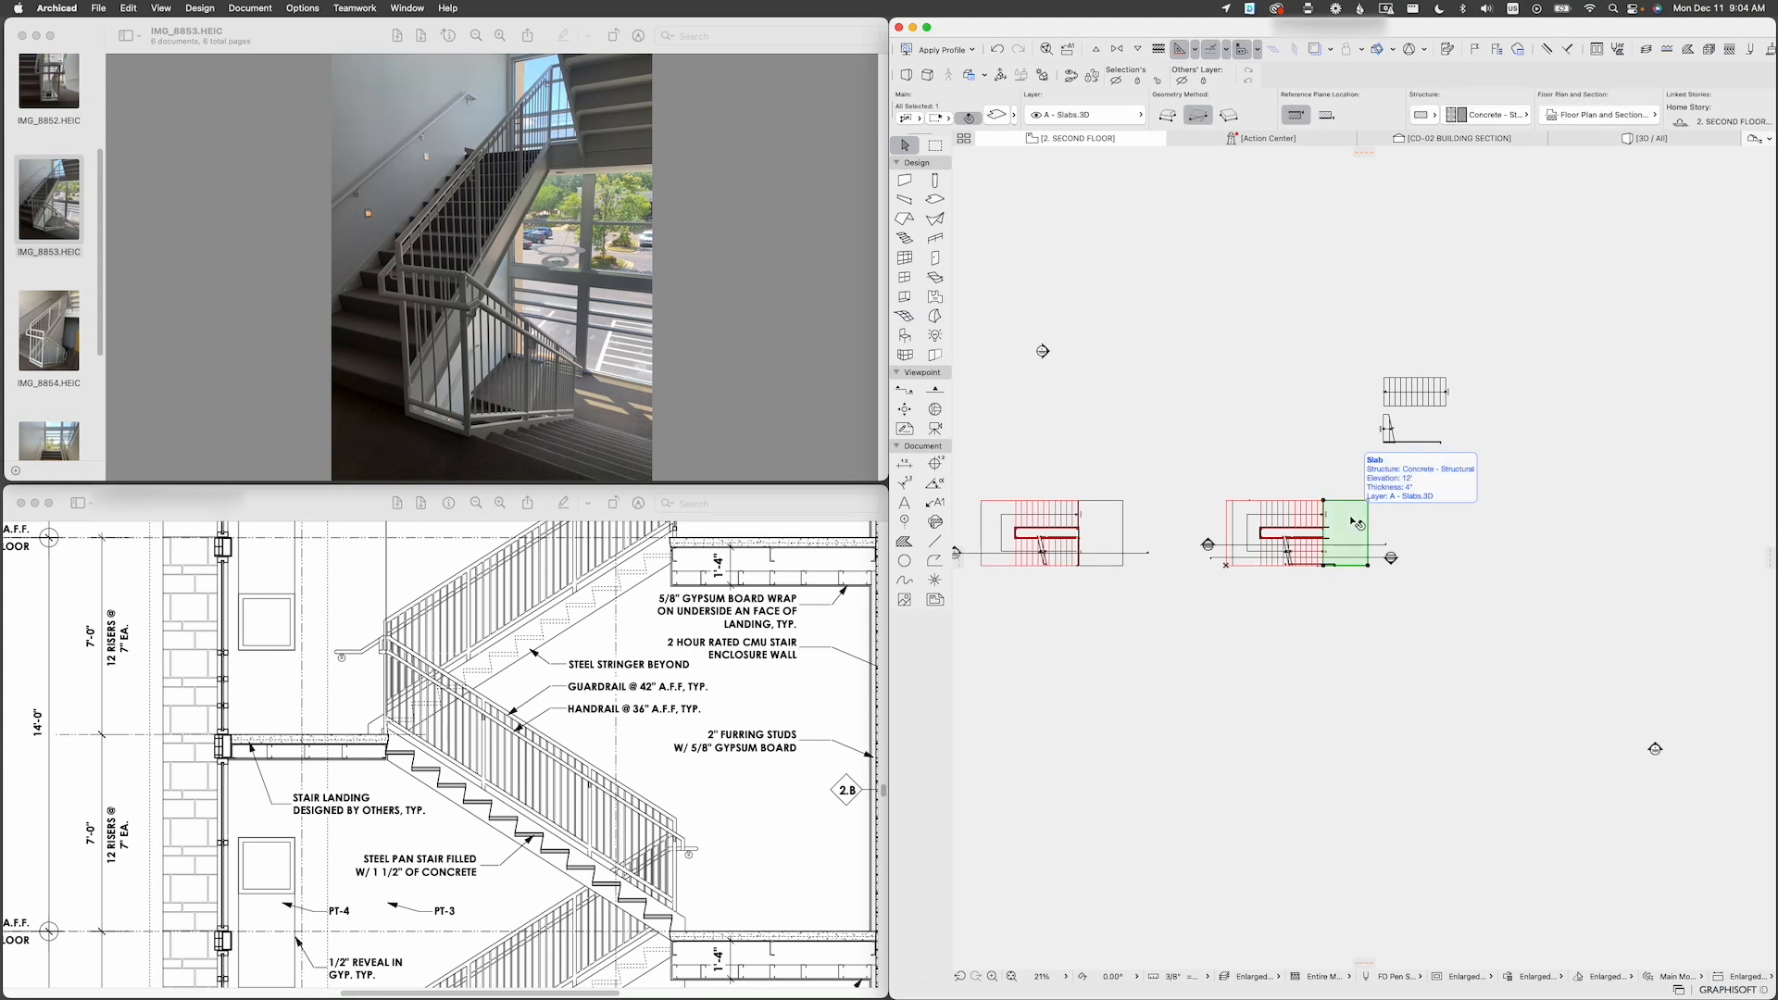
click(1755, 138)
click(1635, 246)
double_click(1636, 247)
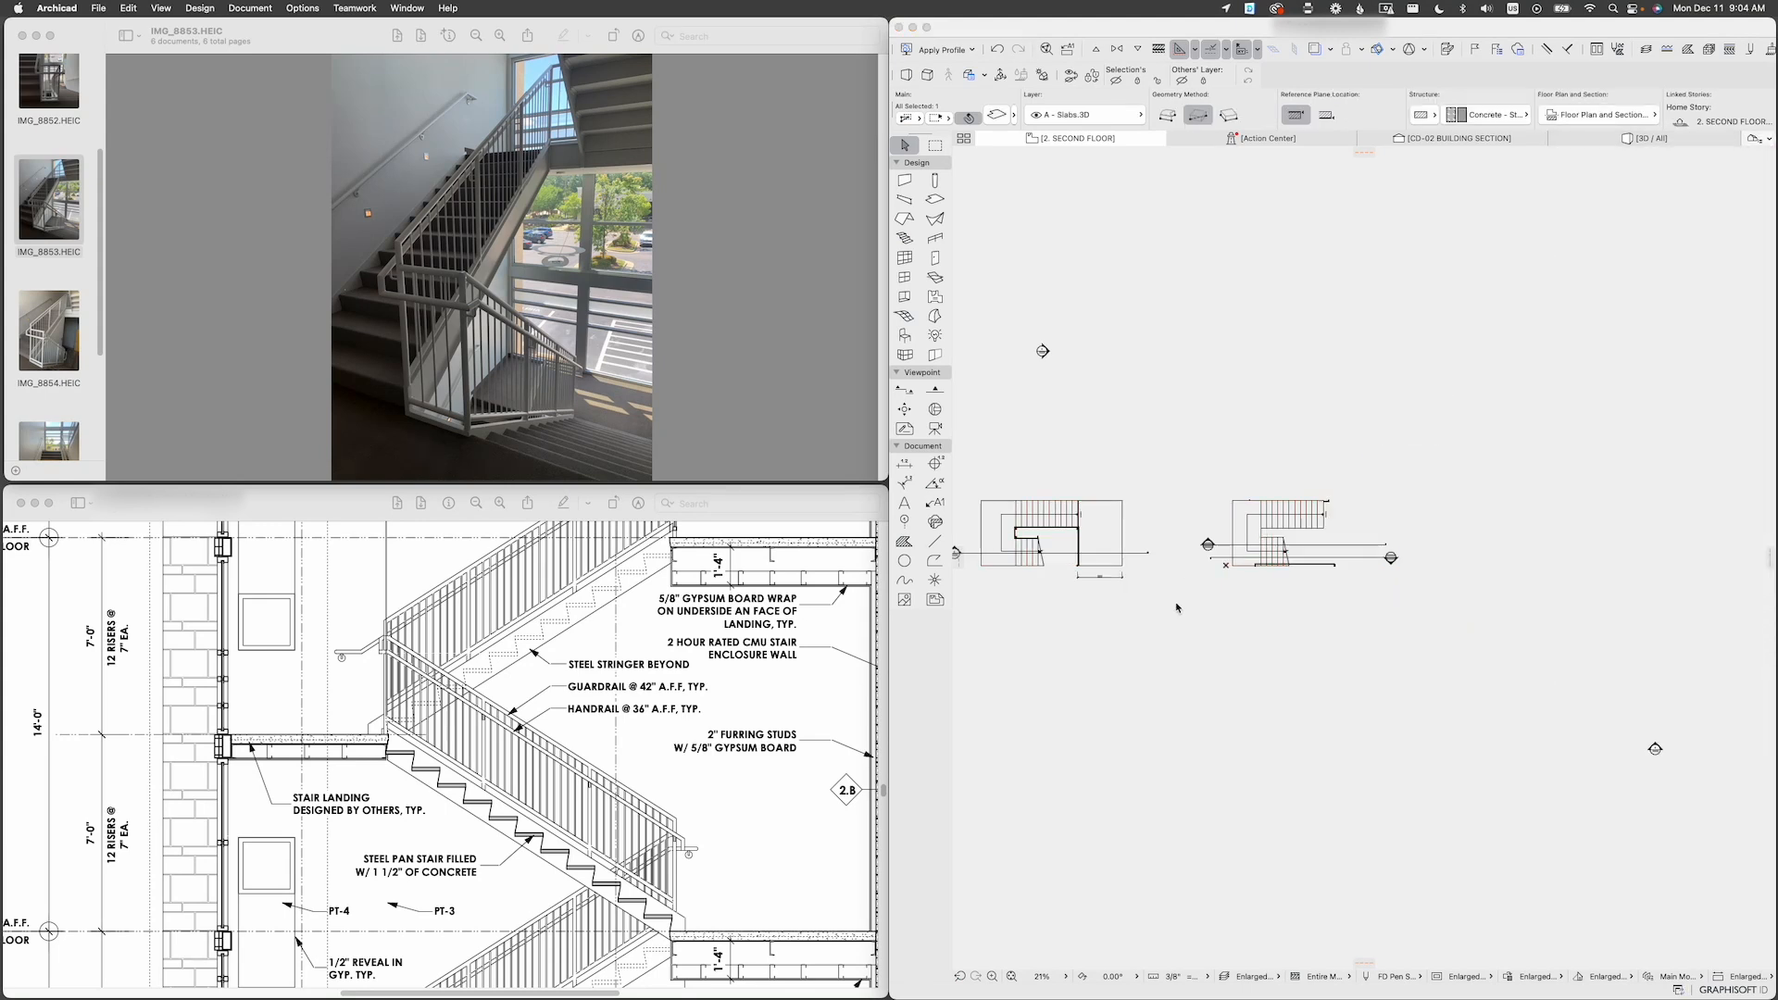
Step: Offset the outer edge of the third-floor landing slab beside the reference stair to a depth of 7'-4"
click(1104, 553)
scroll(1107, 556, up, 4)
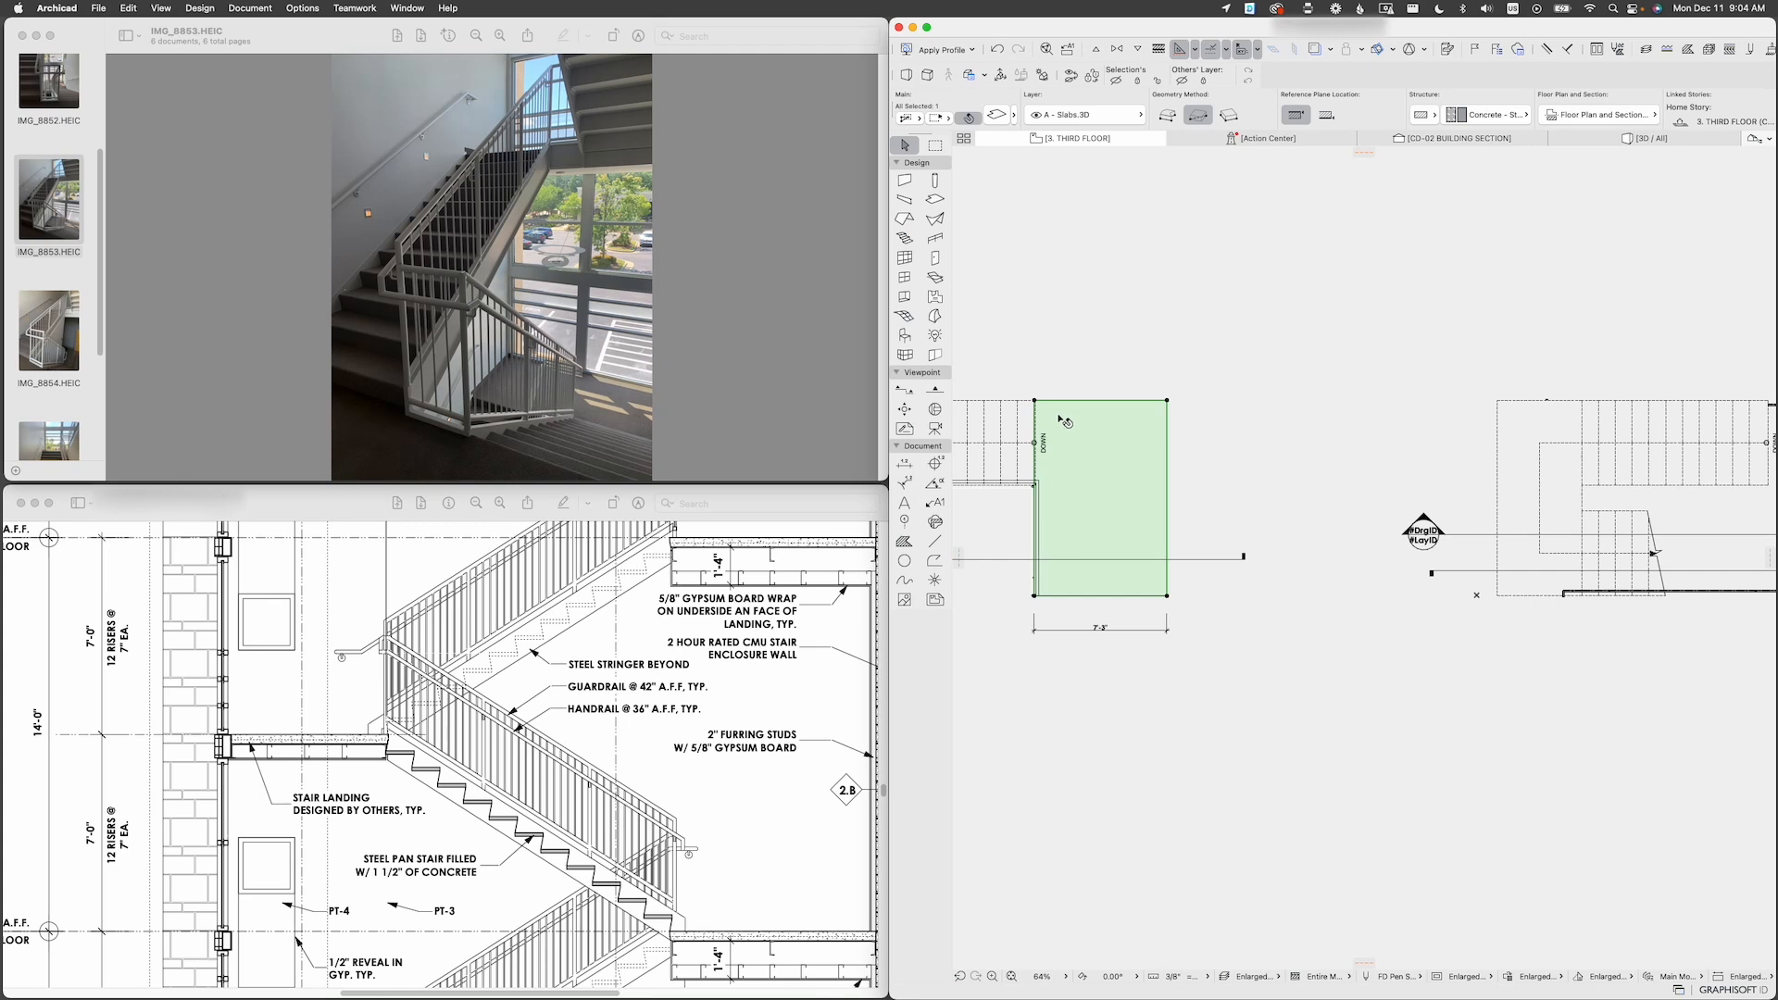
click(1167, 502)
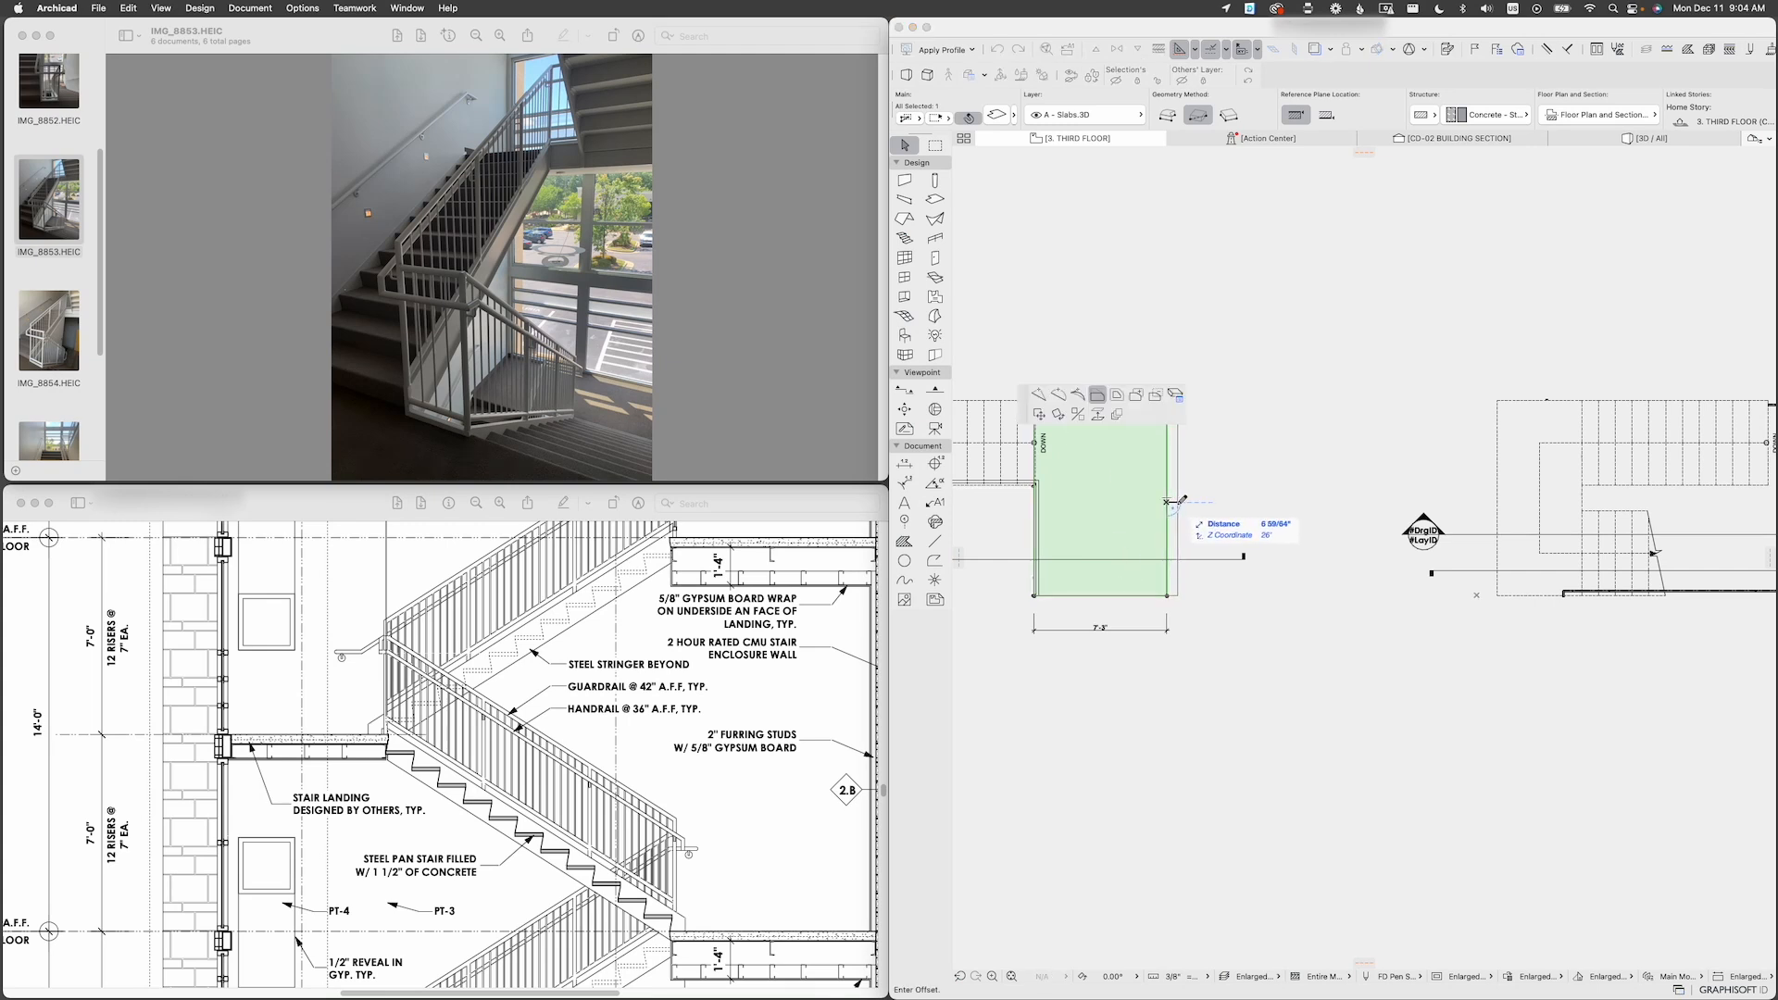
click(1179, 502)
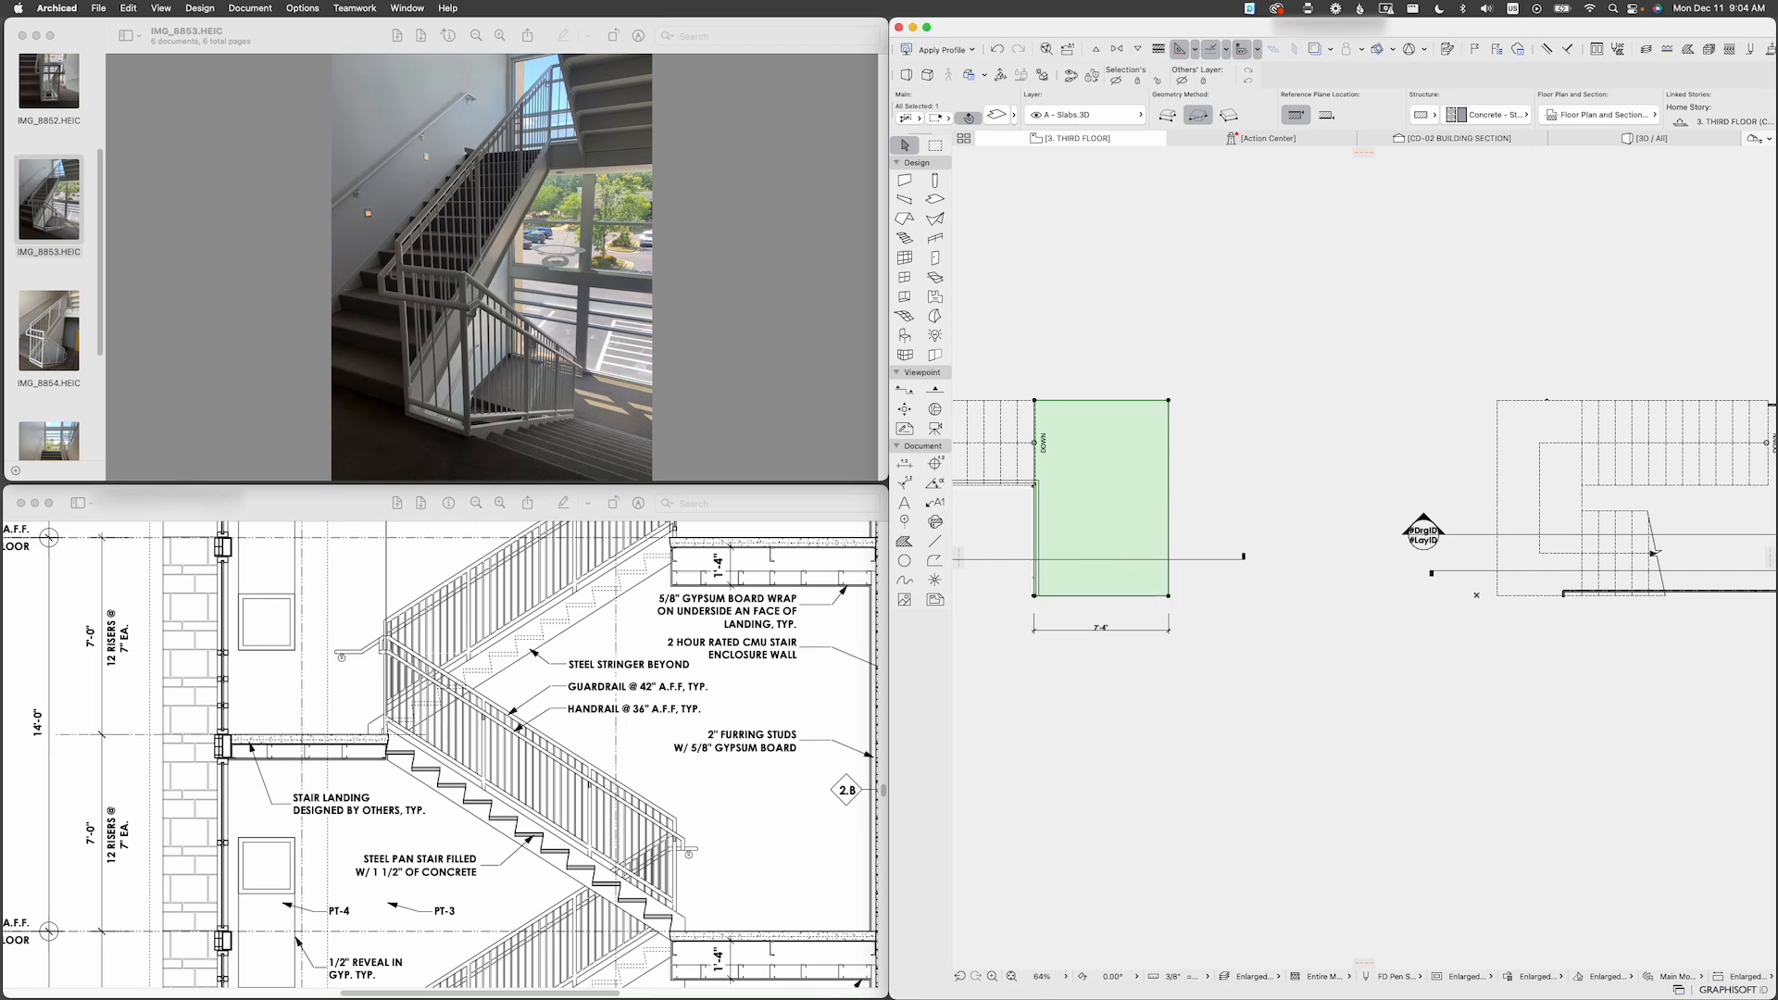
Step: Place a copy of the third-floor landing slab at the new stair, aligning its corner with the top of the upper flight
key(super+shift+d)
click(1035, 400)
middle_drag(1713, 409, 1266, 419)
click(1320, 409)
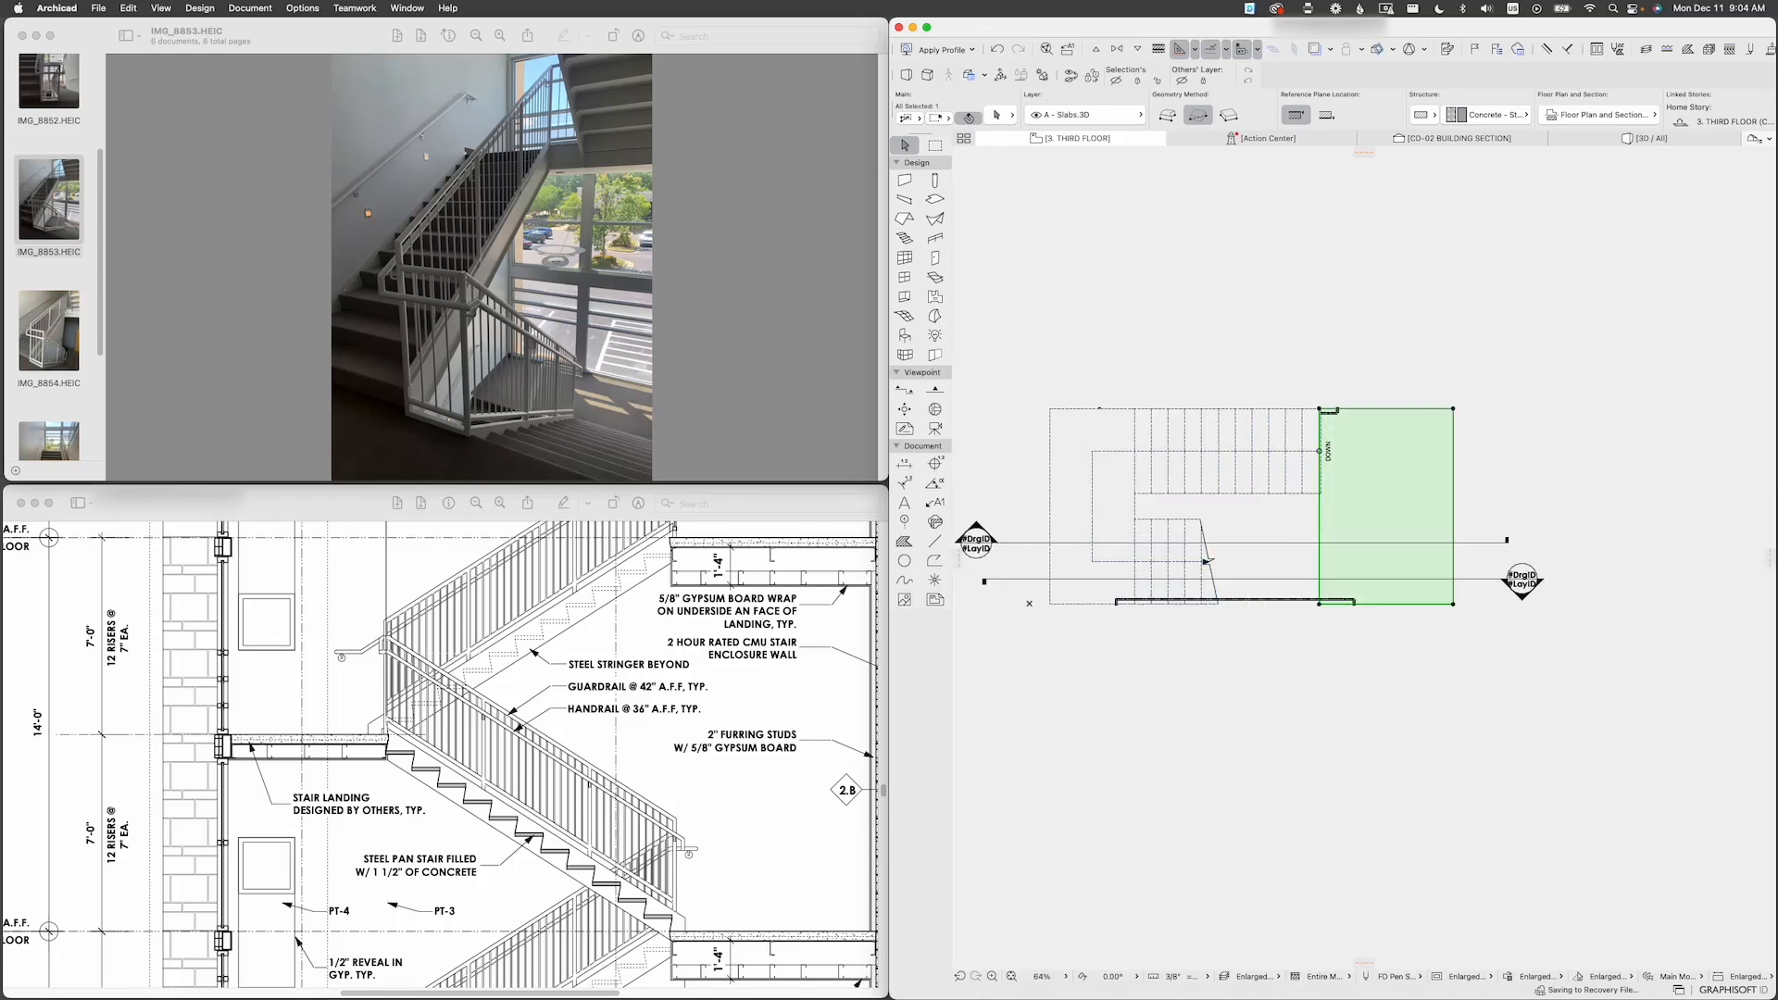
key(Escape)
Step: Display the upper flight's wall-side handrail in full on the third-floor plan
mouse_move(1644, 139)
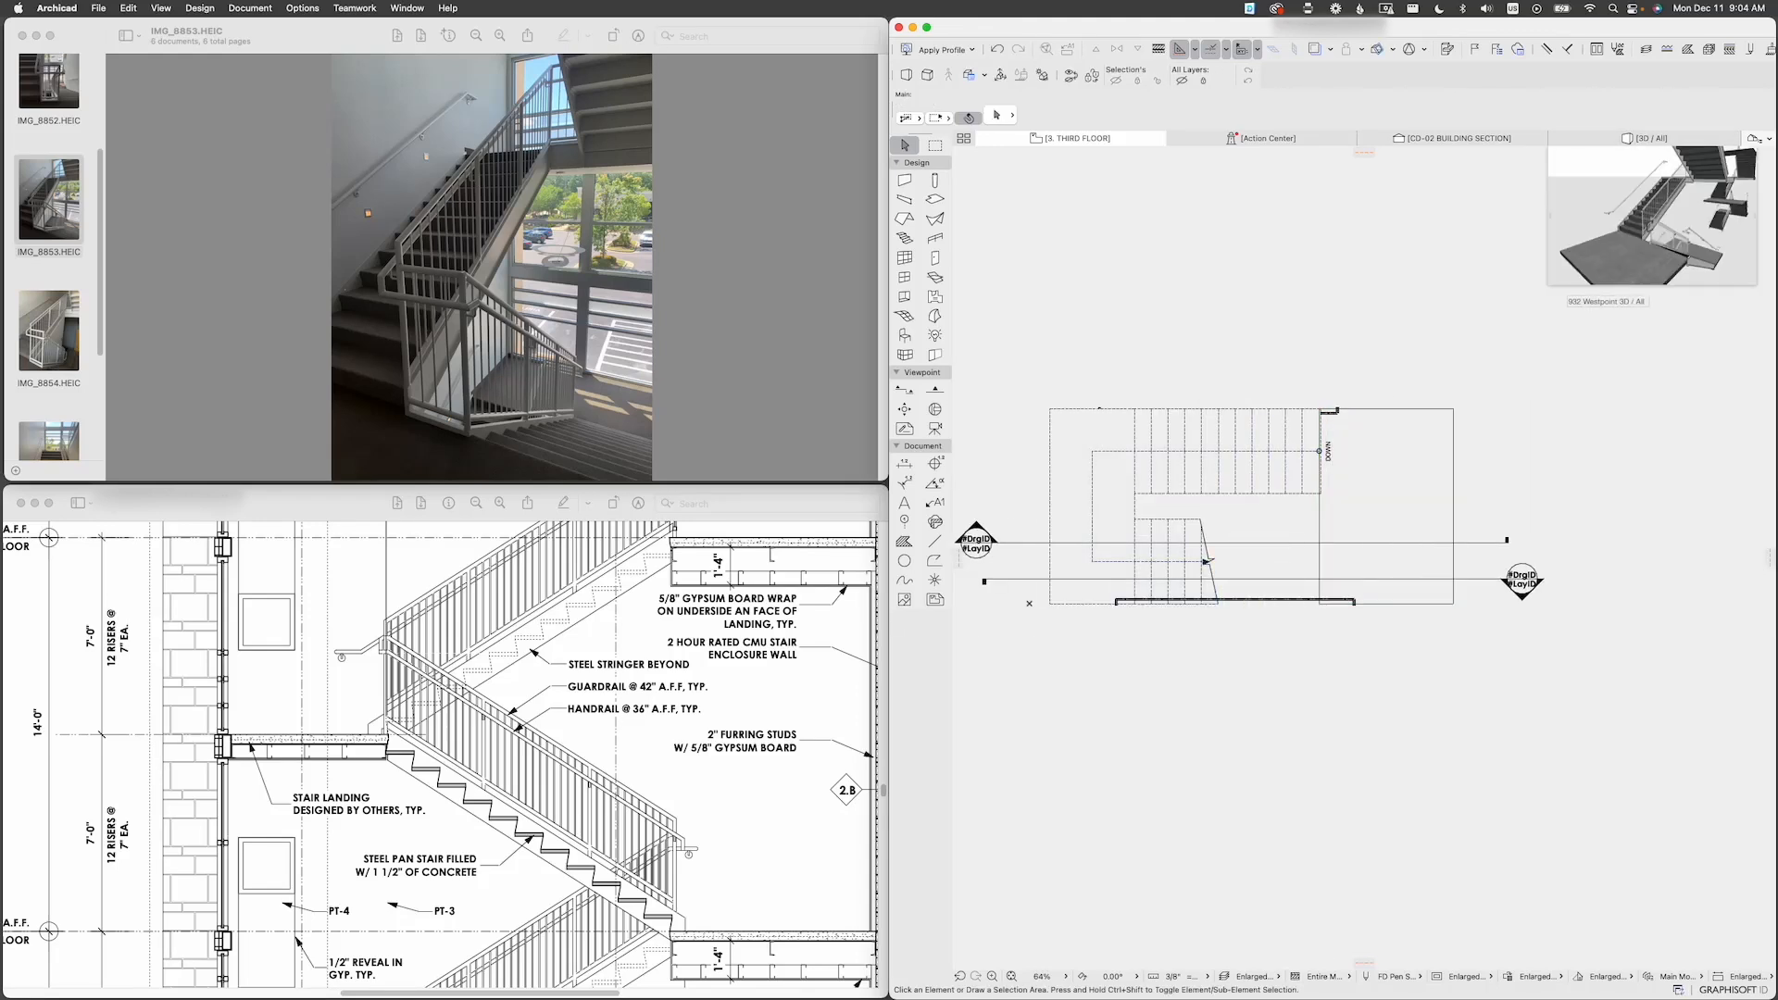
click(1199, 410)
scroll(1198, 419, up, 3)
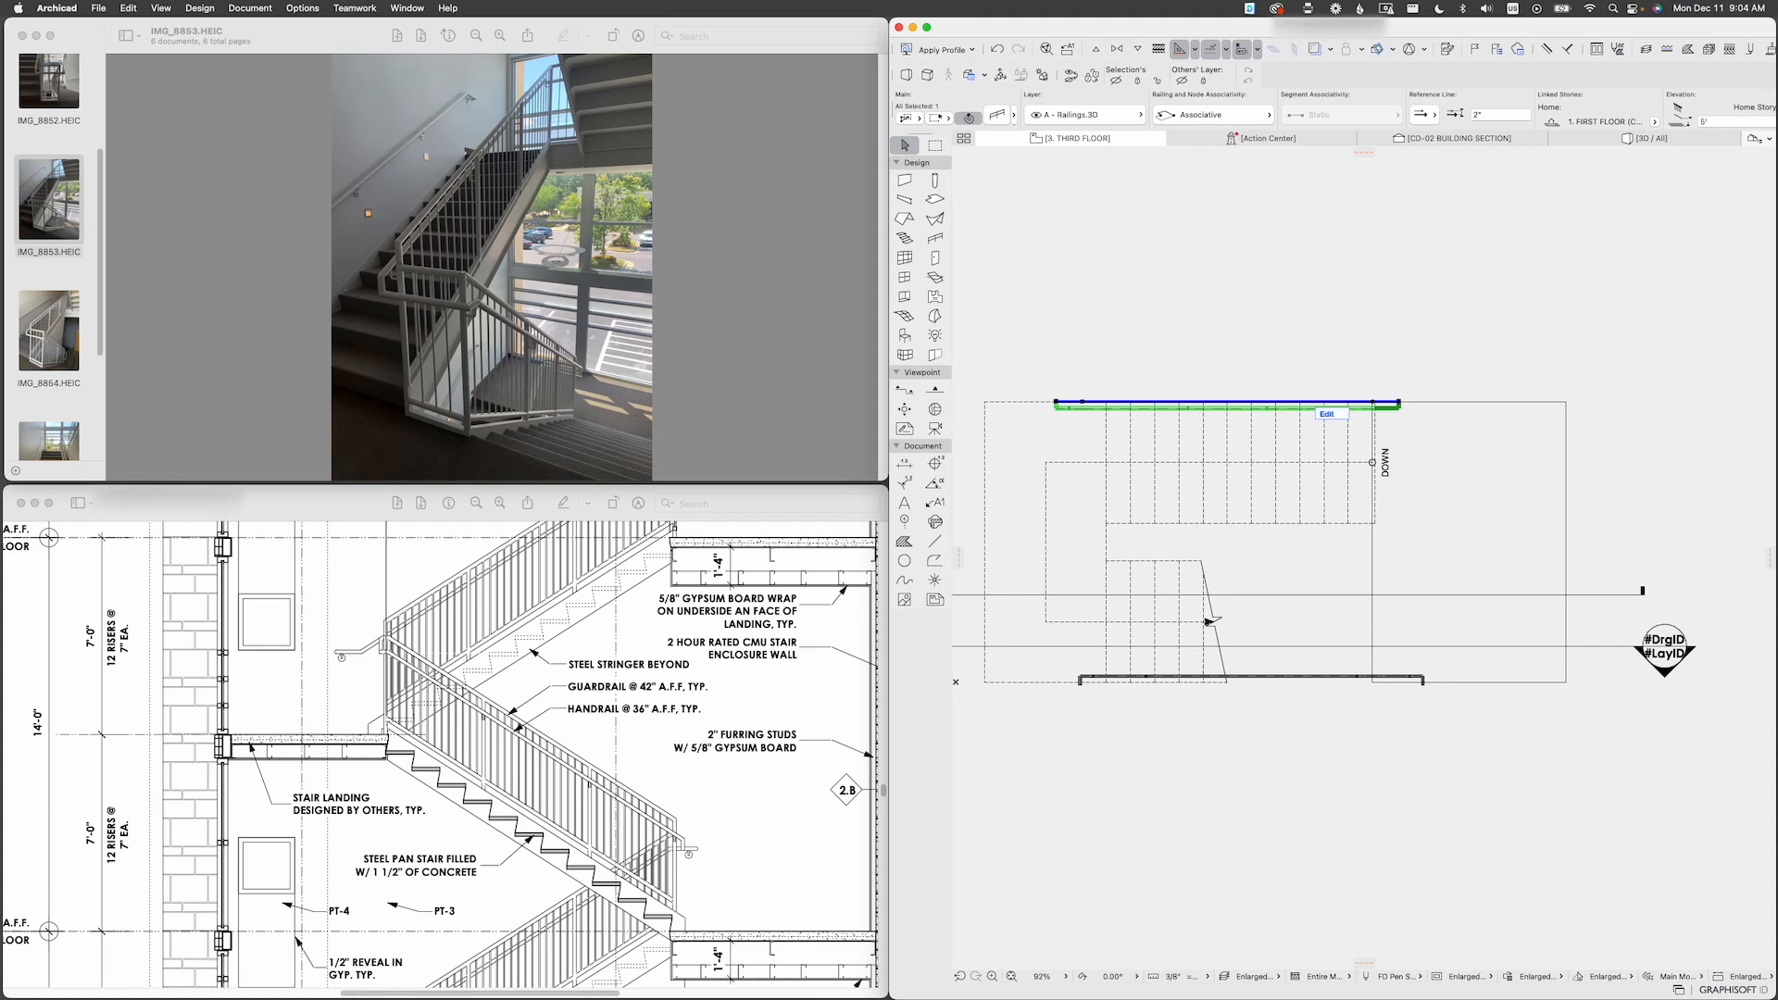
key(Escape)
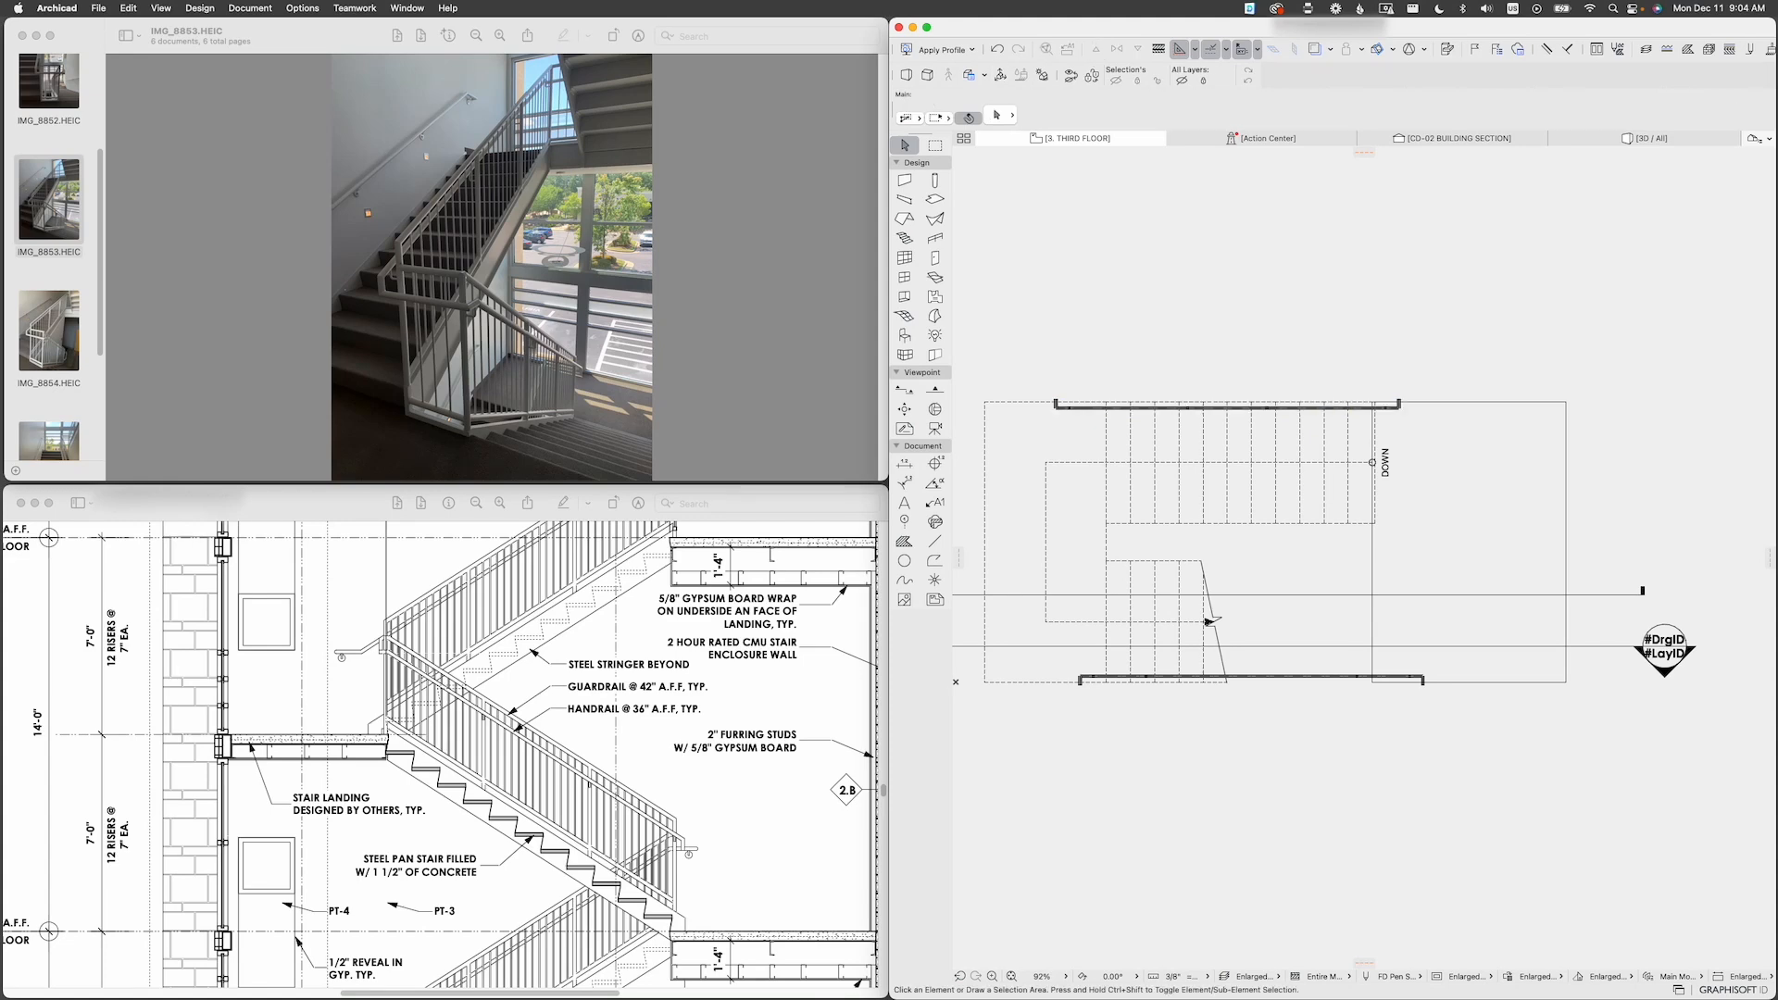
Step: Examine the copied third-floor landing slab in 3D and select the stair's inner guardrail
key(F3)
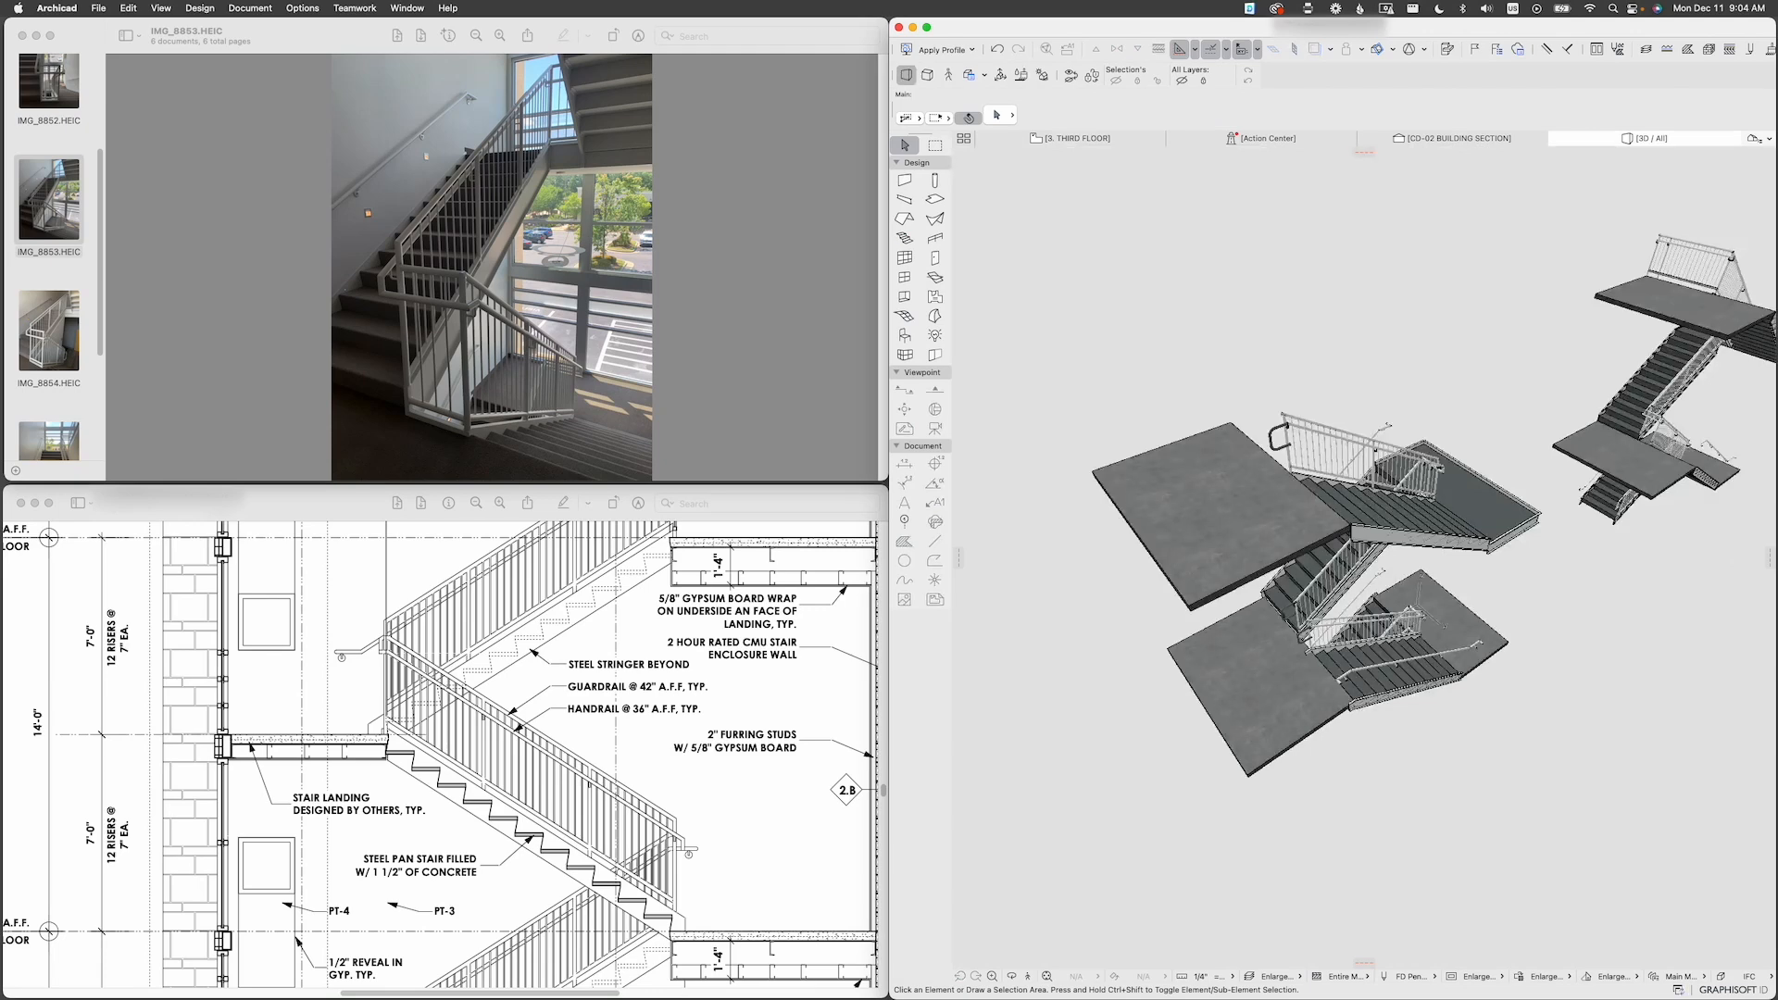
shift+middle_drag(1320, 518, 1325, 564)
scroll(1297, 482, up, 4)
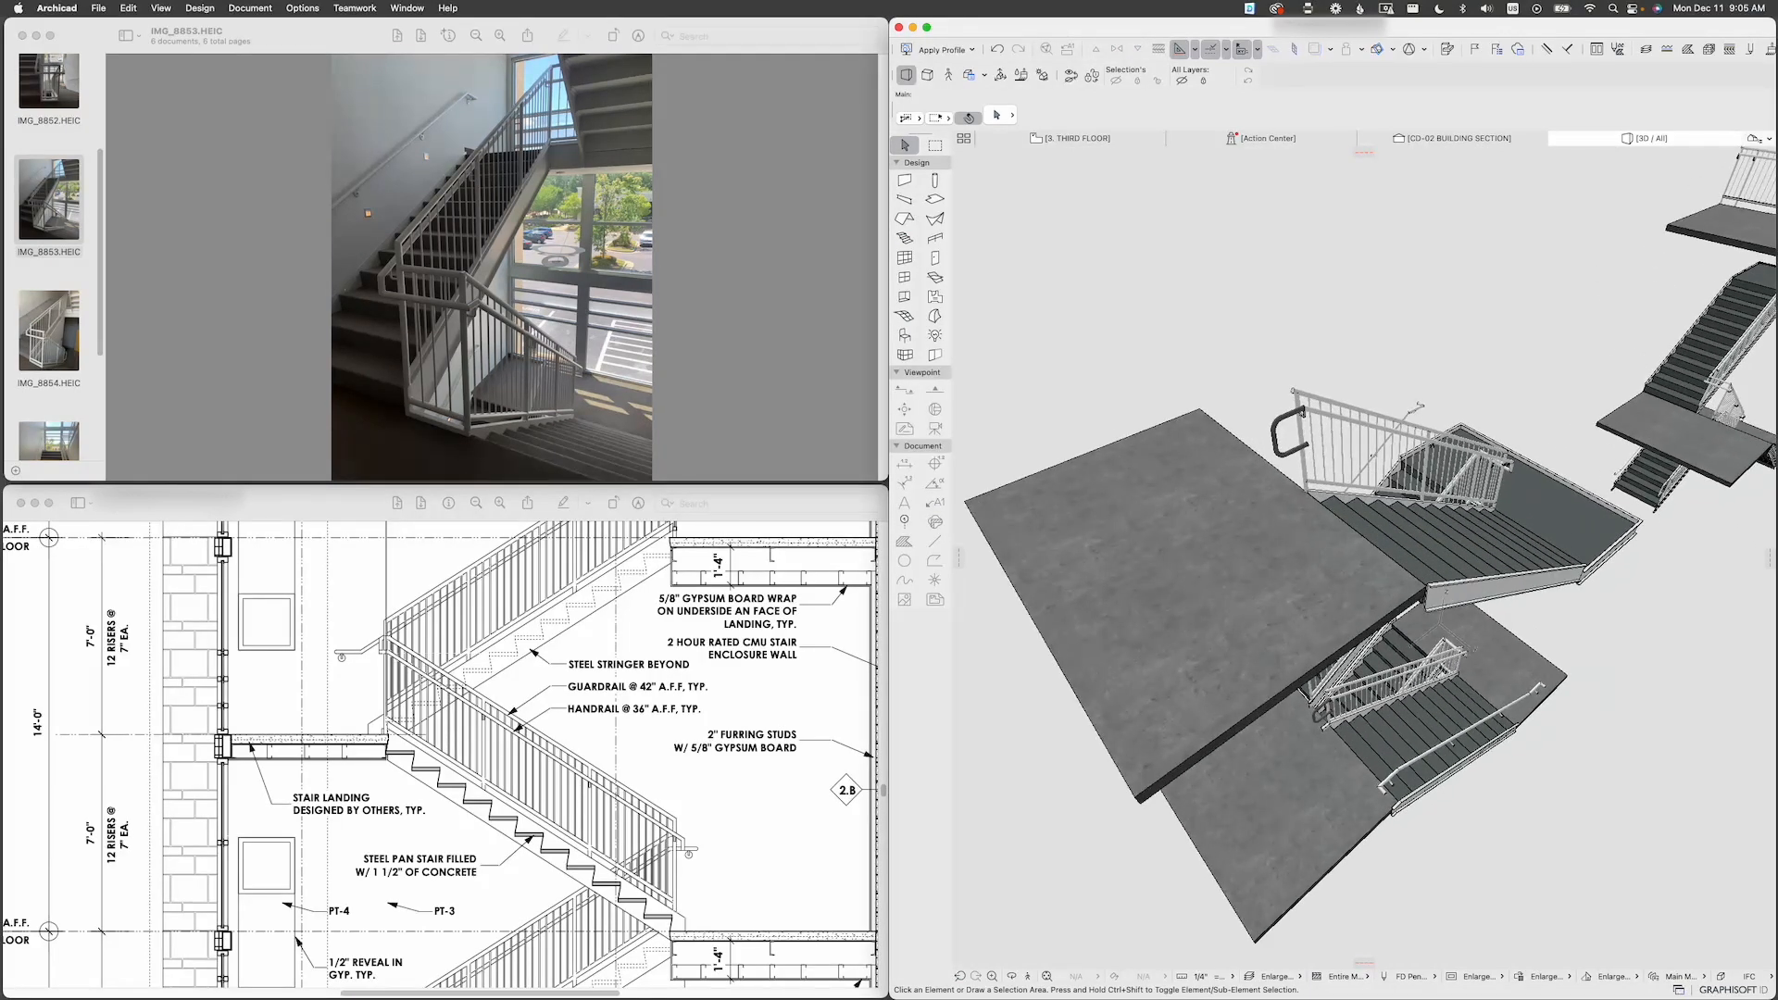
click(1303, 397)
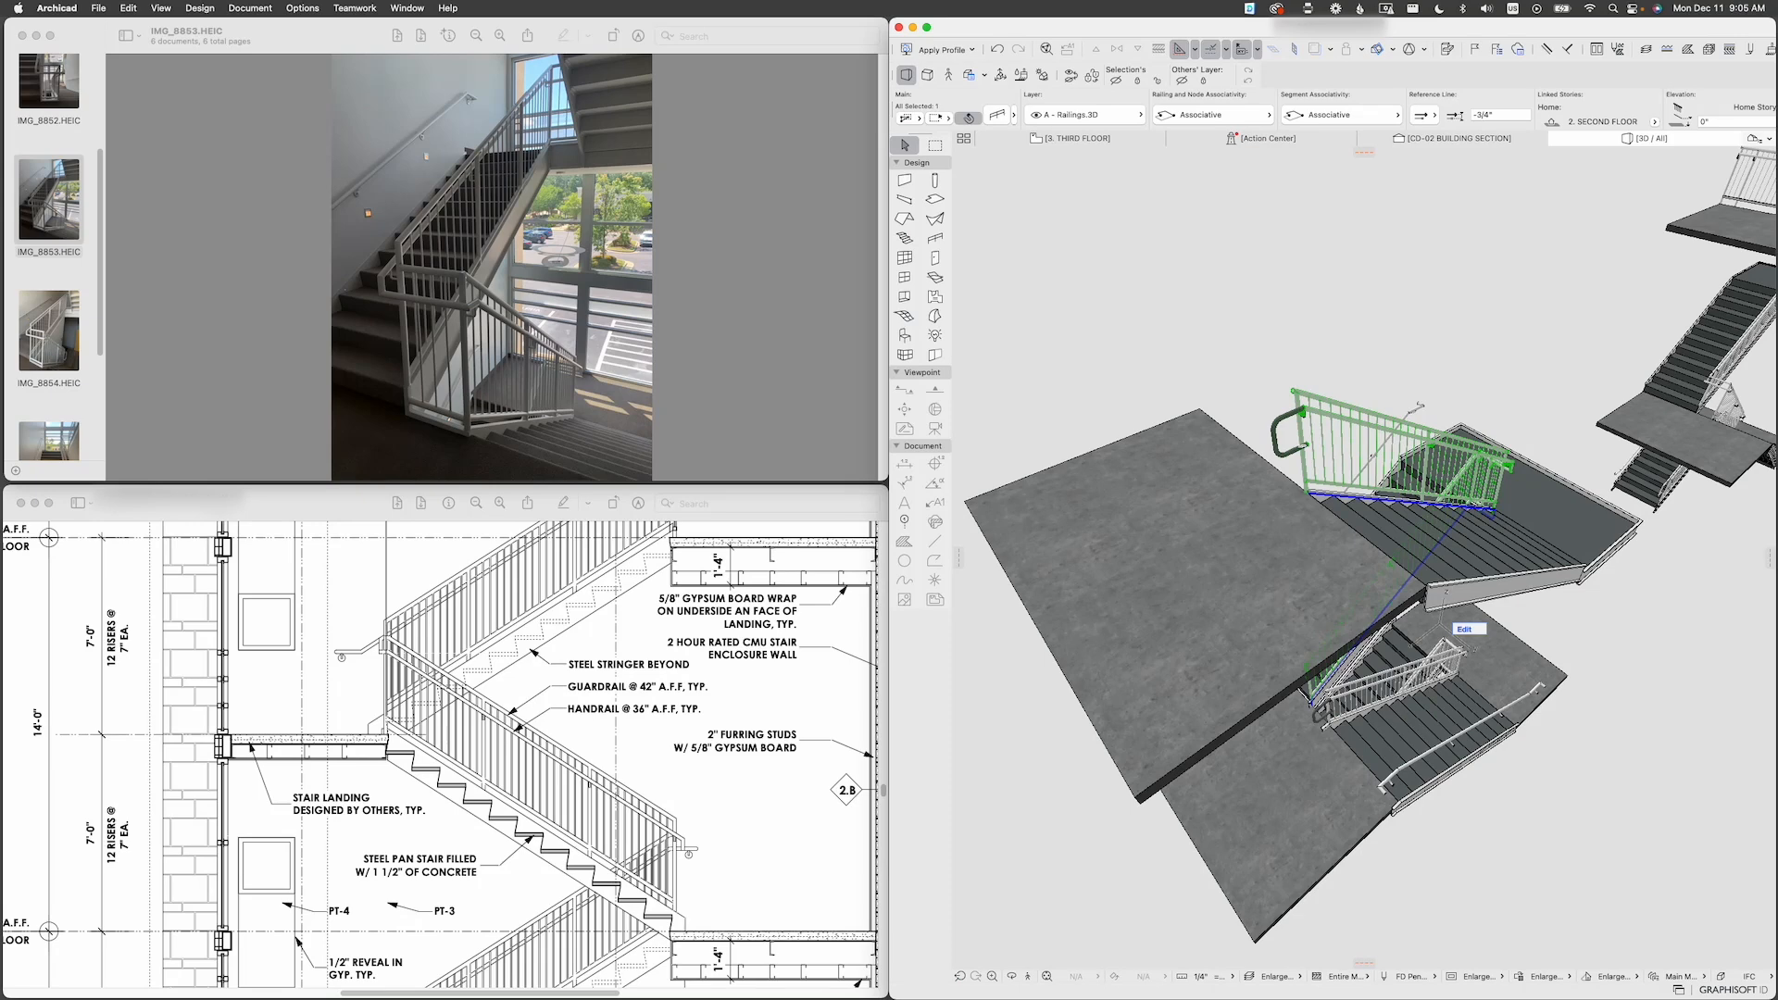
Step: Check the third-floor plan for the inner guardrail around the stair opening and return to 3D
key(F2)
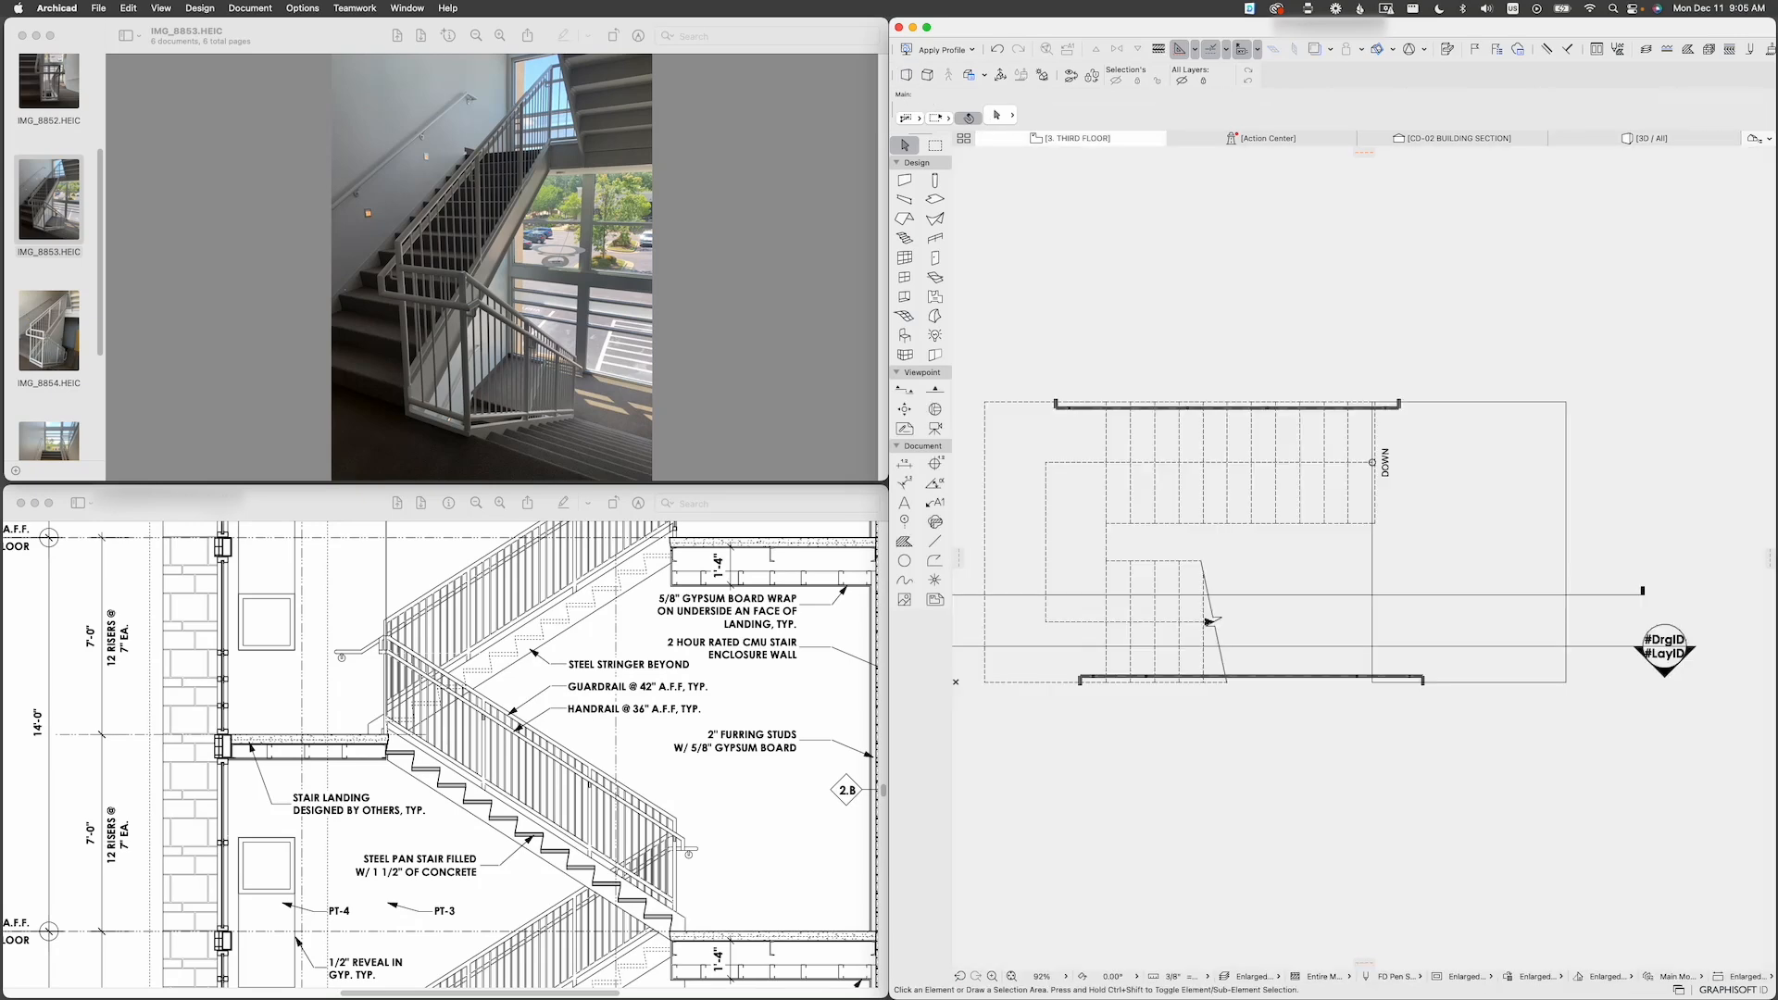
scroll(1432, 449, down, 2)
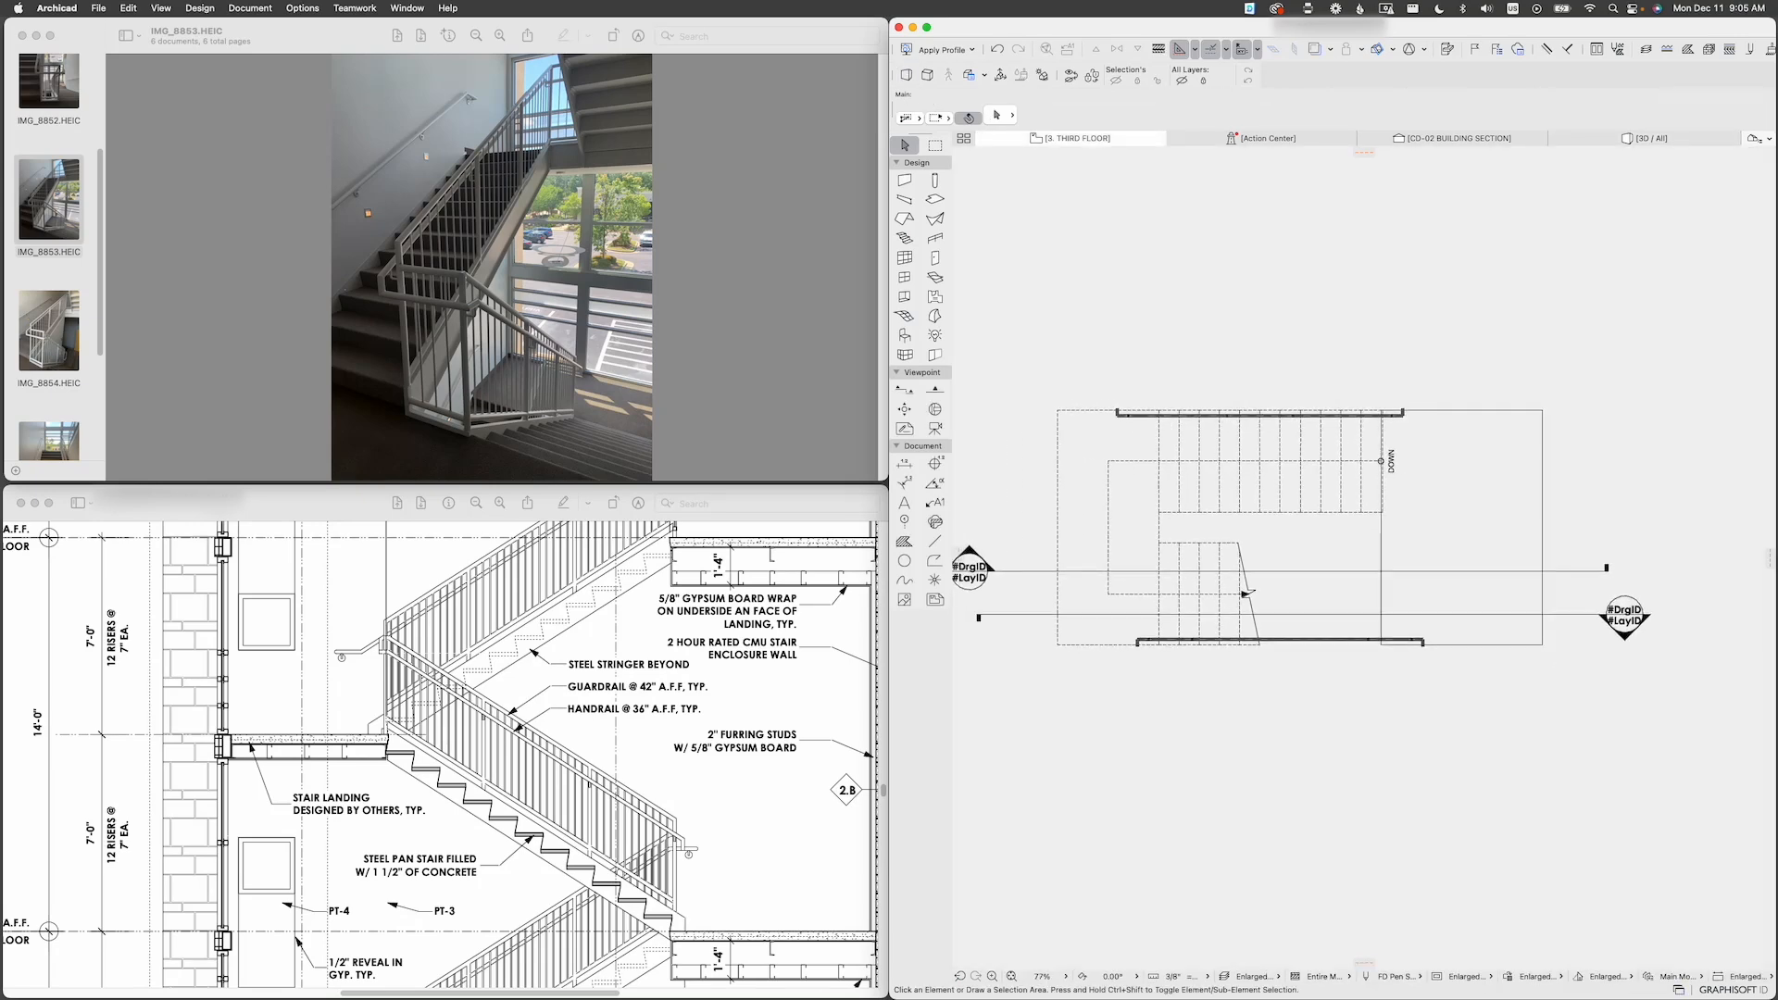
scroll(1377, 439, down, 2)
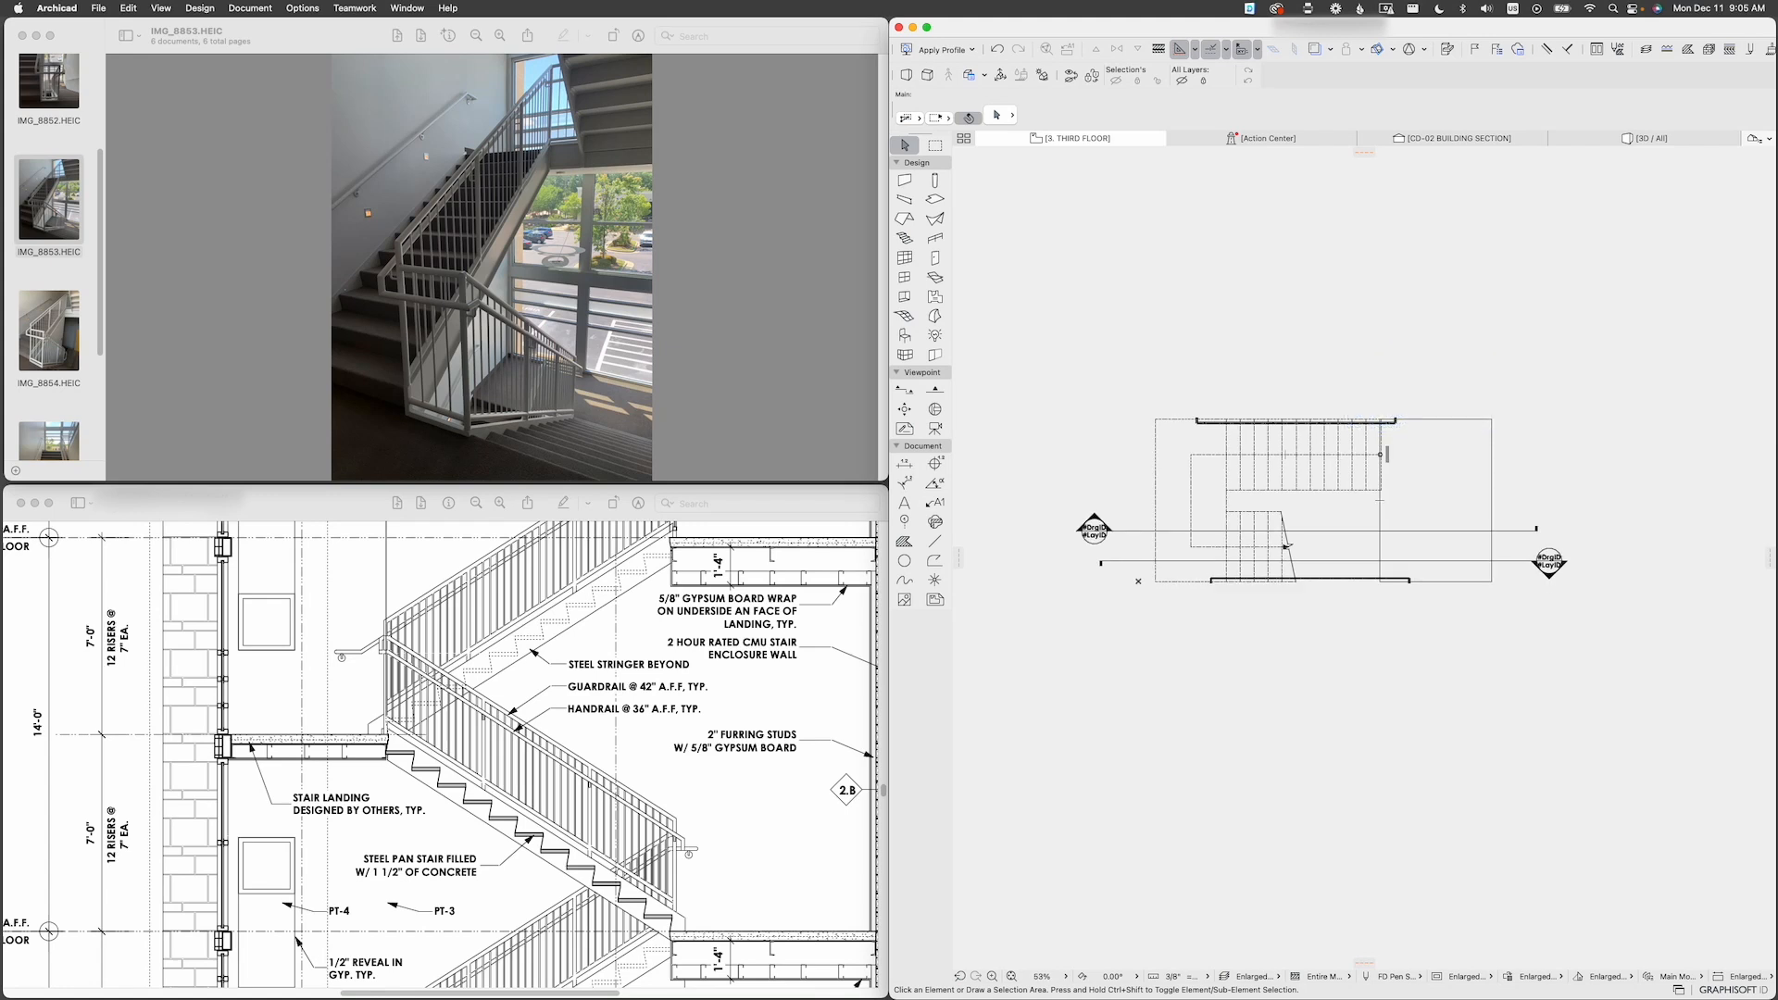
click(1093, 530)
click(1274, 490)
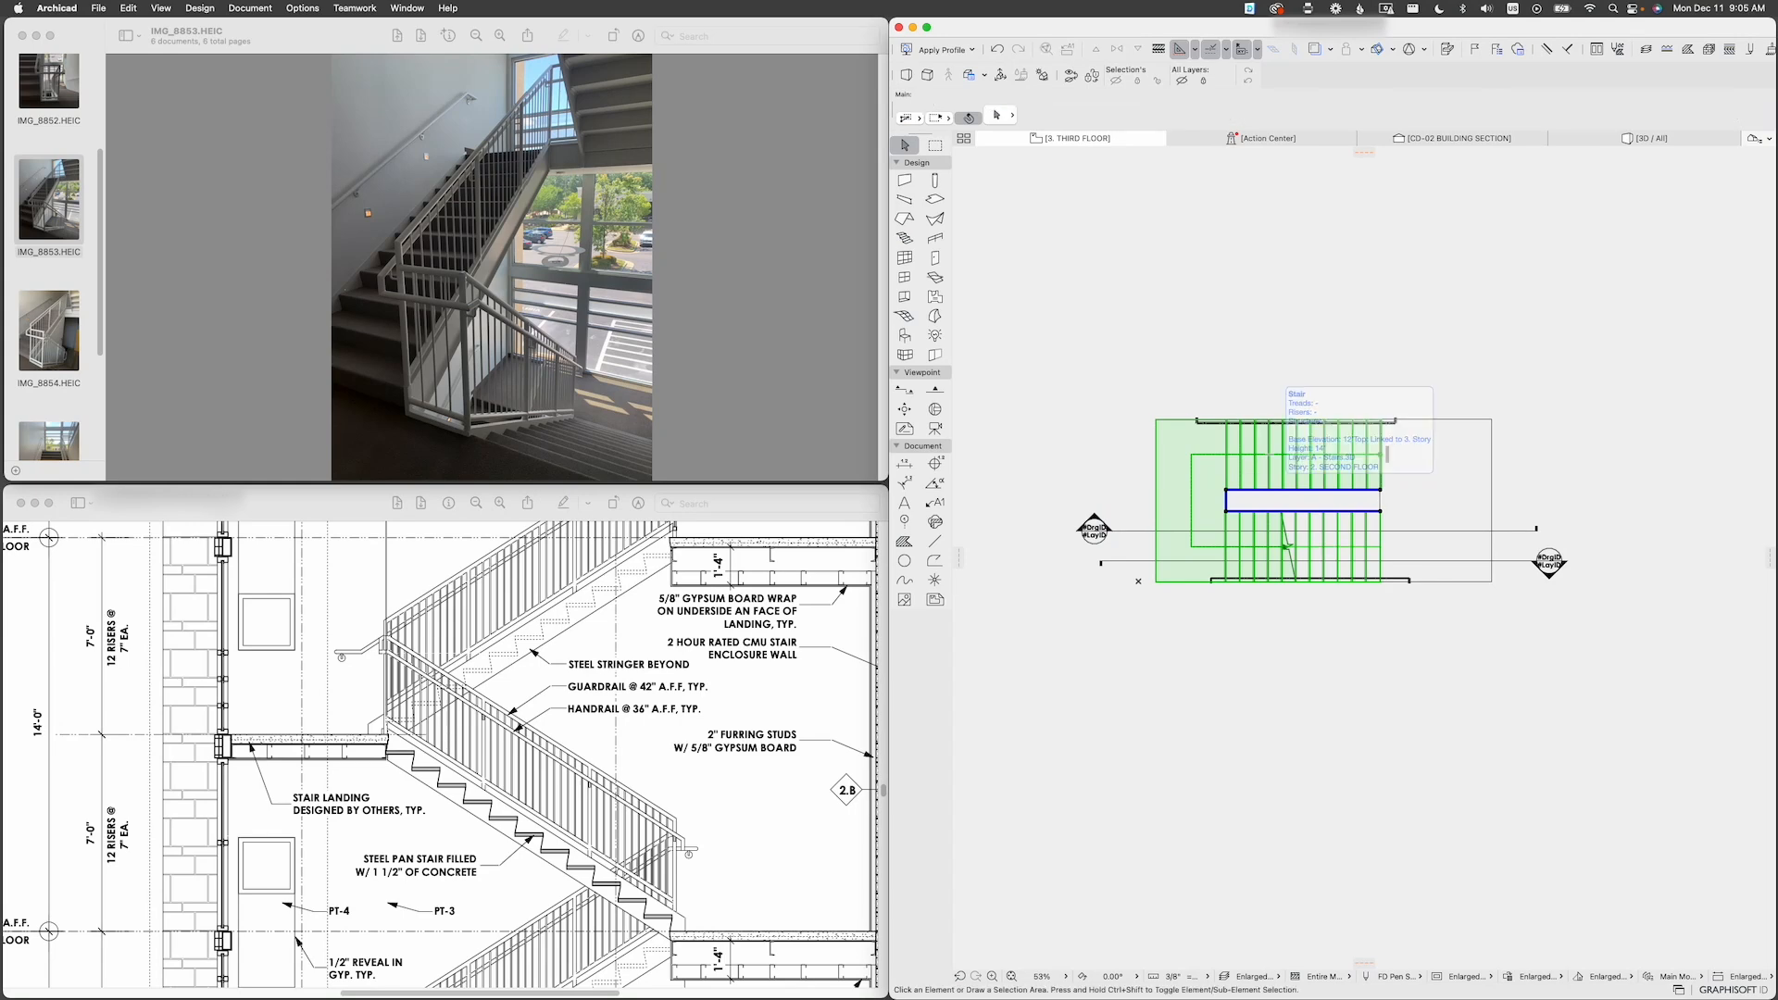
key(Escape)
key(F3)
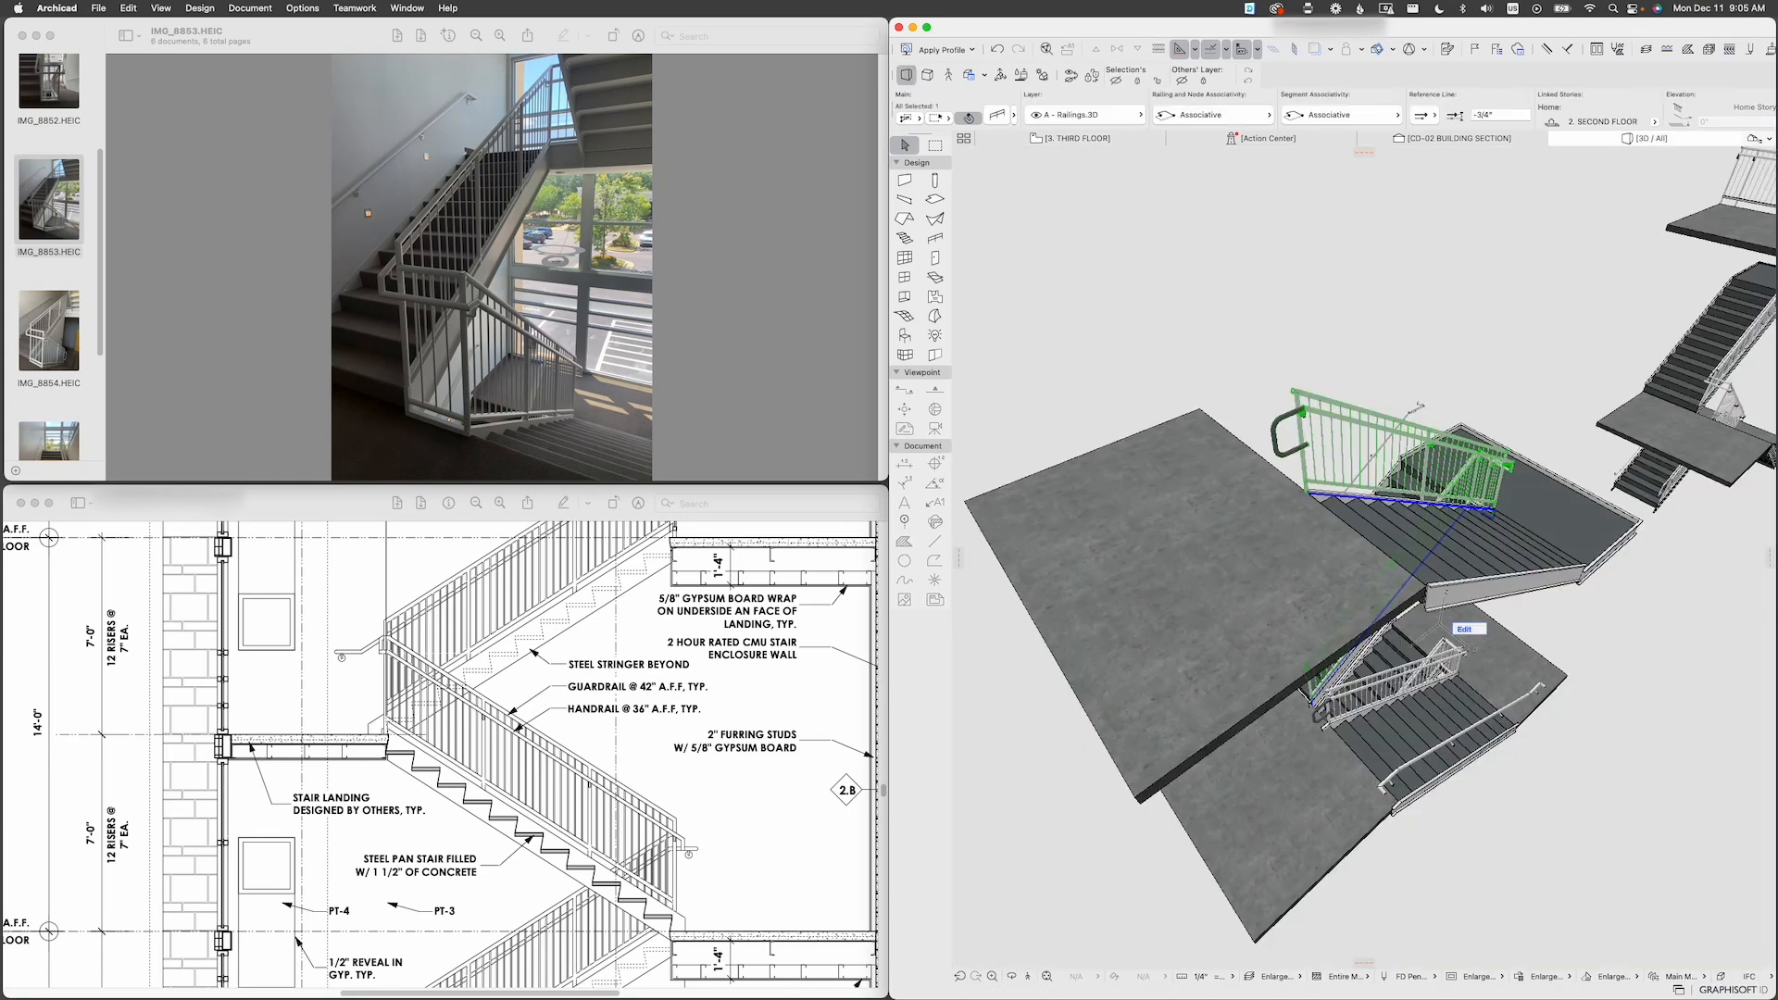
Step: Set the inner guardrail's floor plan display to Home & One Story Up
mouse_move(1441, 626)
shift+middle_down()
mouse_move(1425, 491)
mouse_move(1459, 630)
shift+middle_up()
key(super+t)
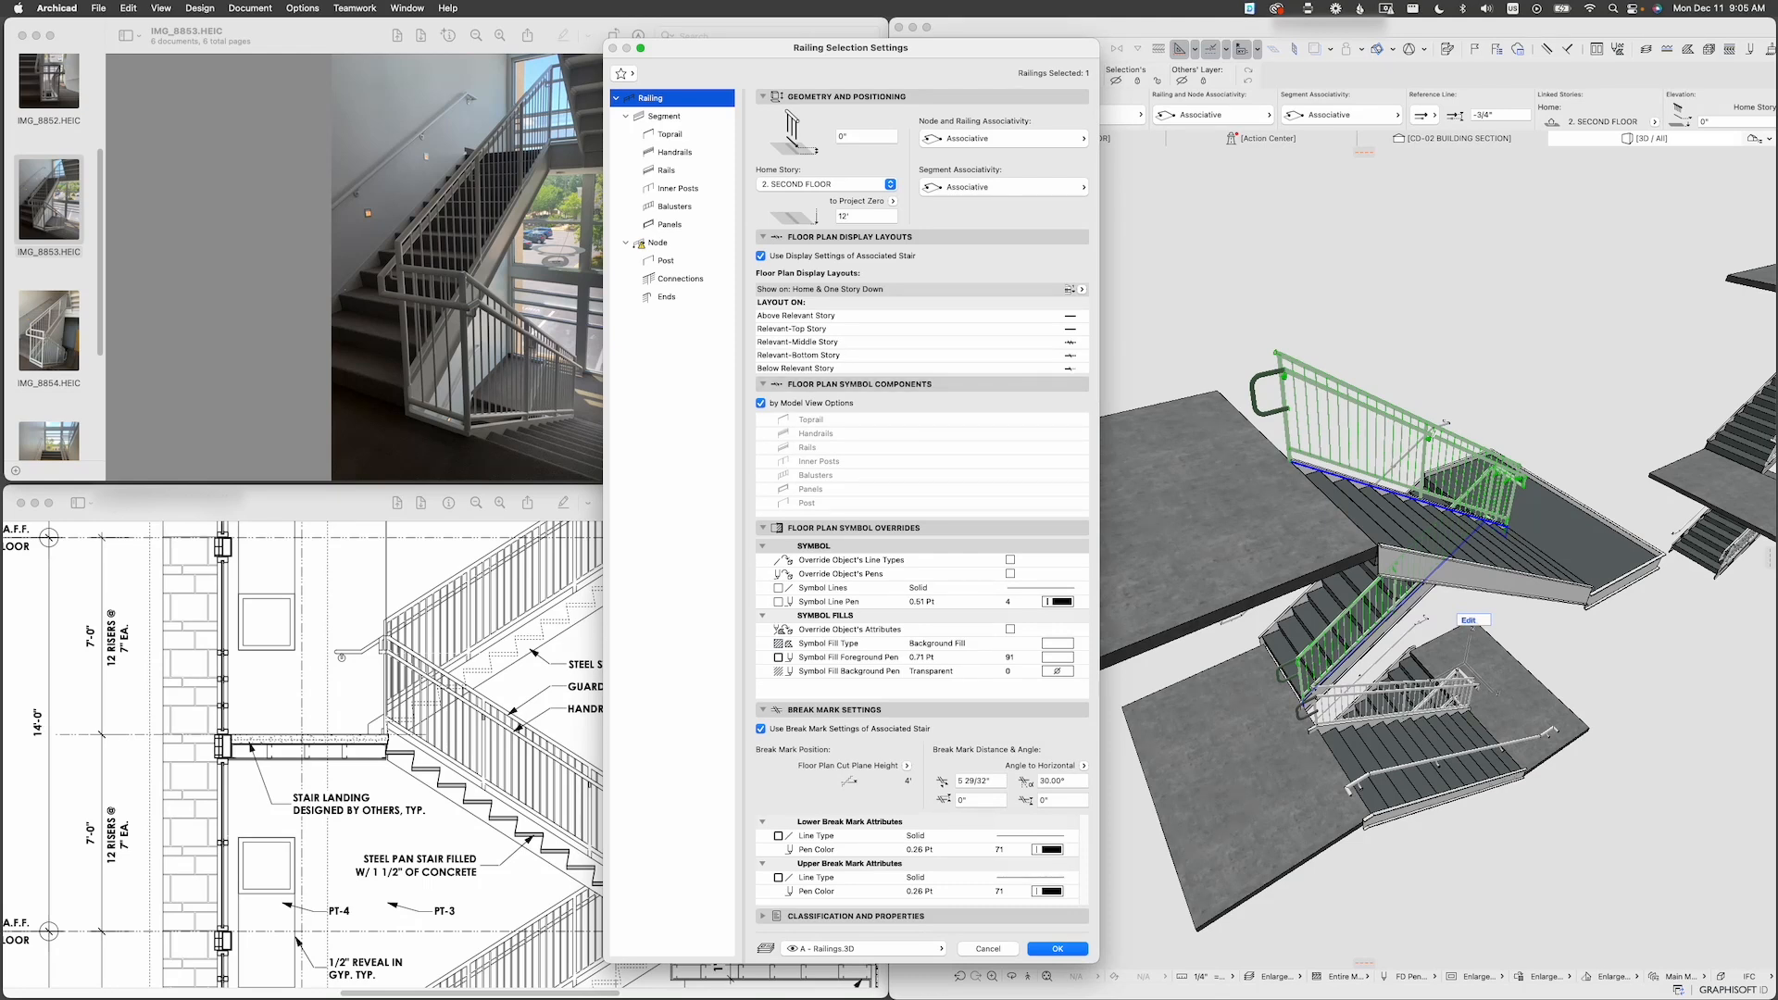
click(1082, 289)
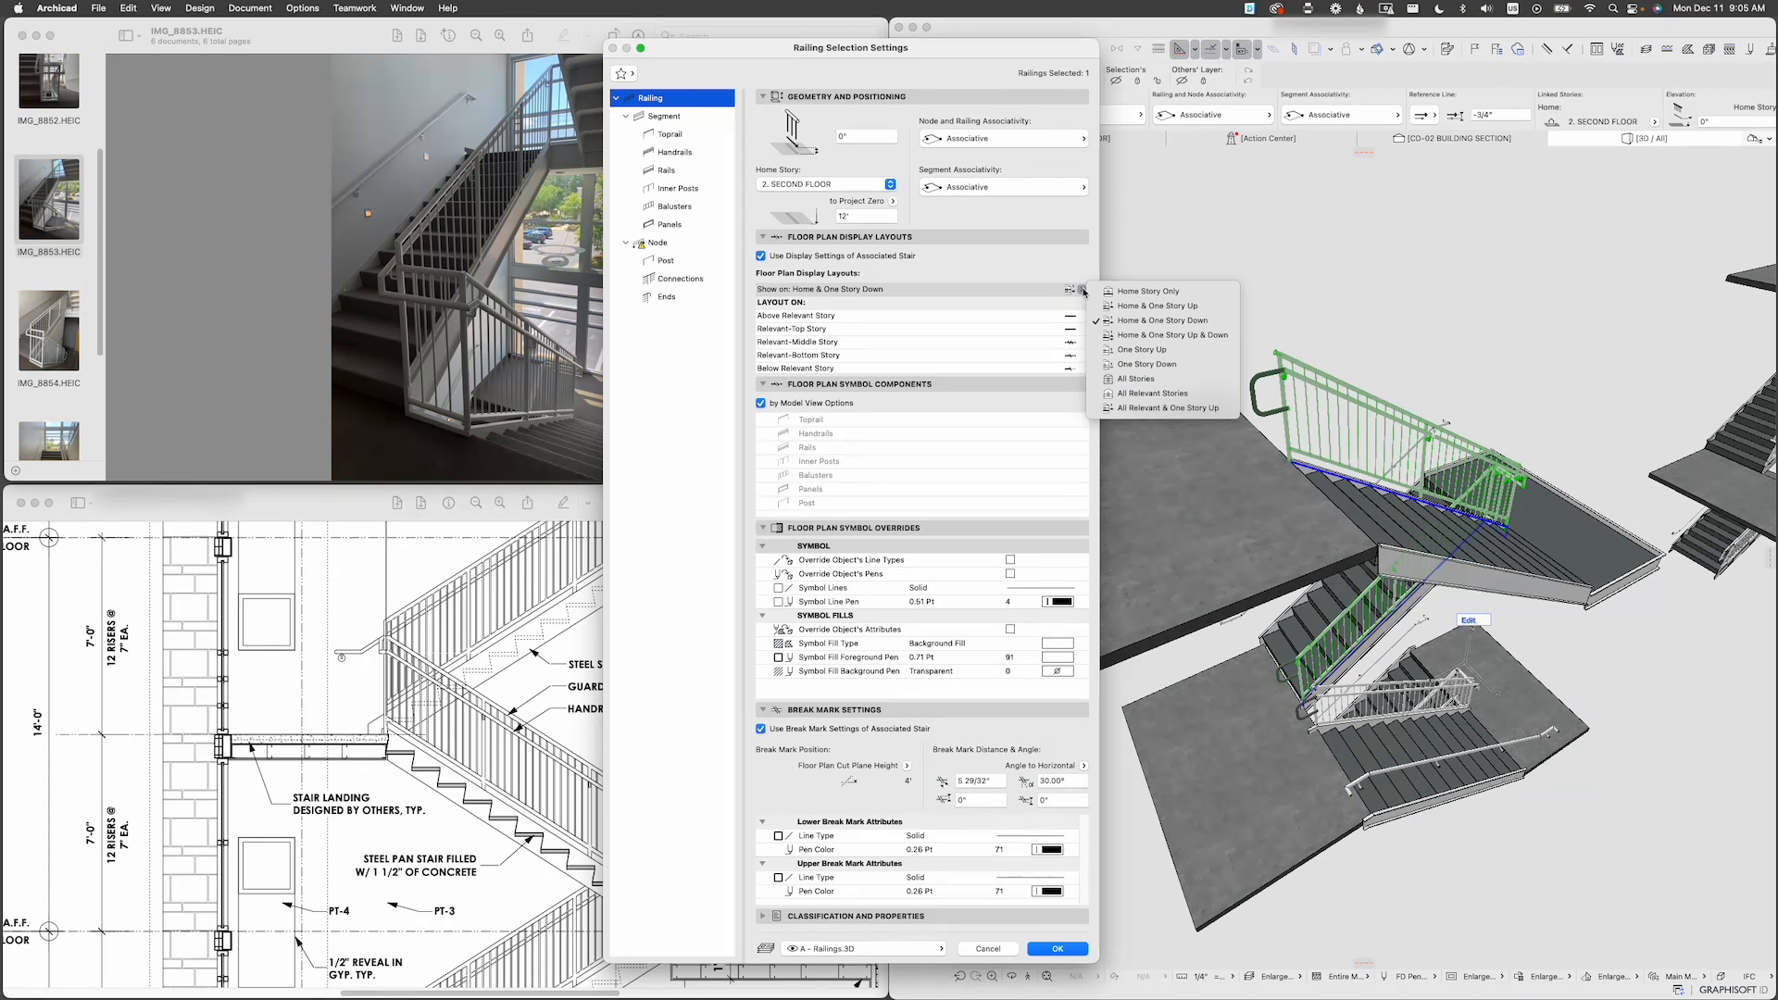
click(1204, 310)
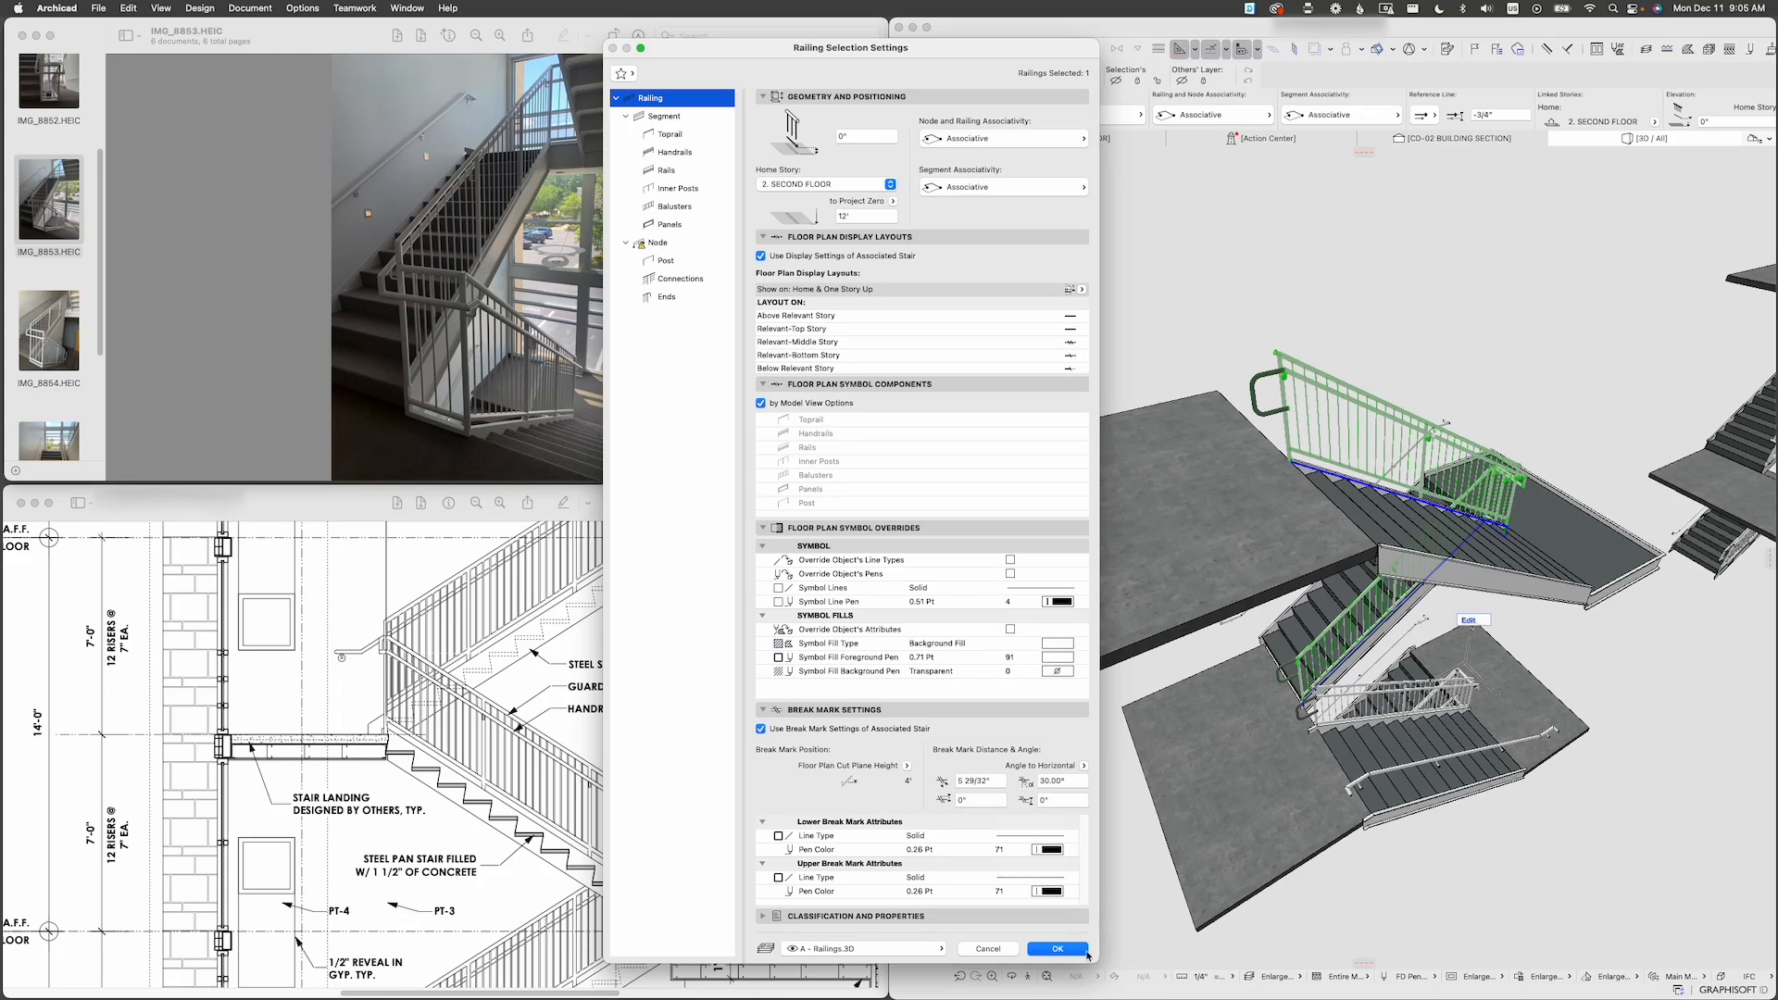
click(1057, 948)
Step: On the third-floor plan, continue the inner guardrail from its upper end along the landing edge to the opposite wall, a 6'-1/2" segment
click(1102, 138)
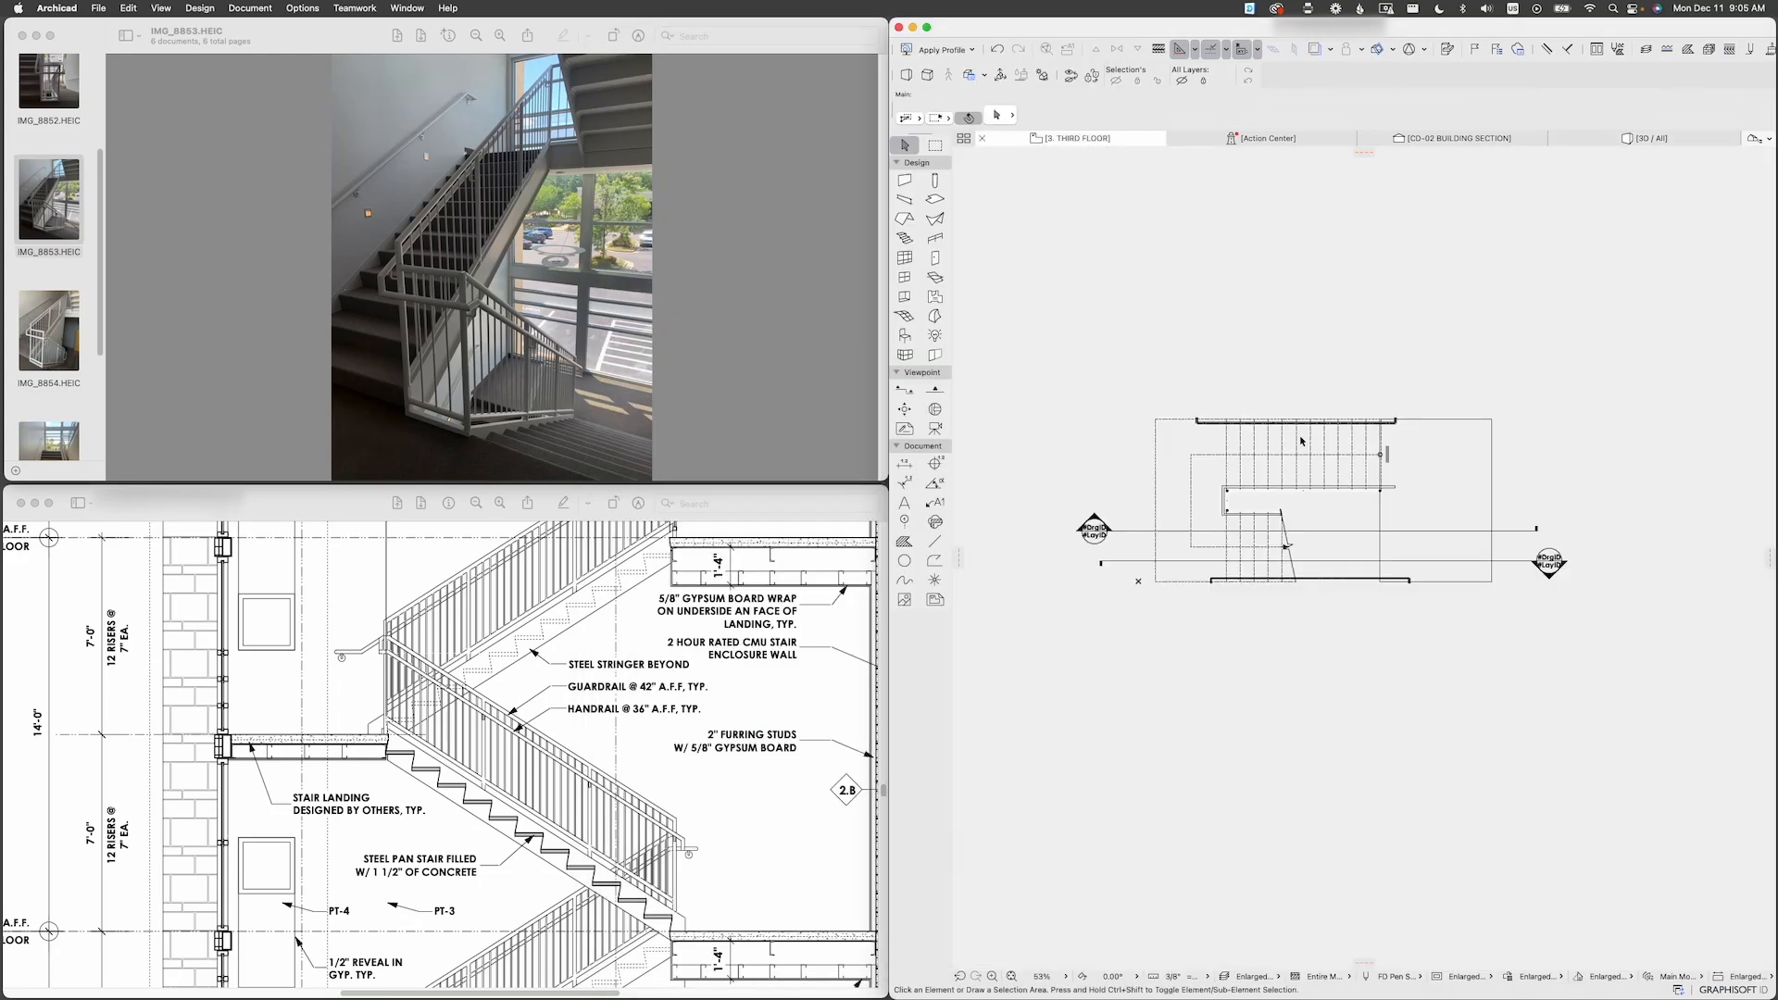
scroll(1385, 514, up, 5)
click(1402, 457)
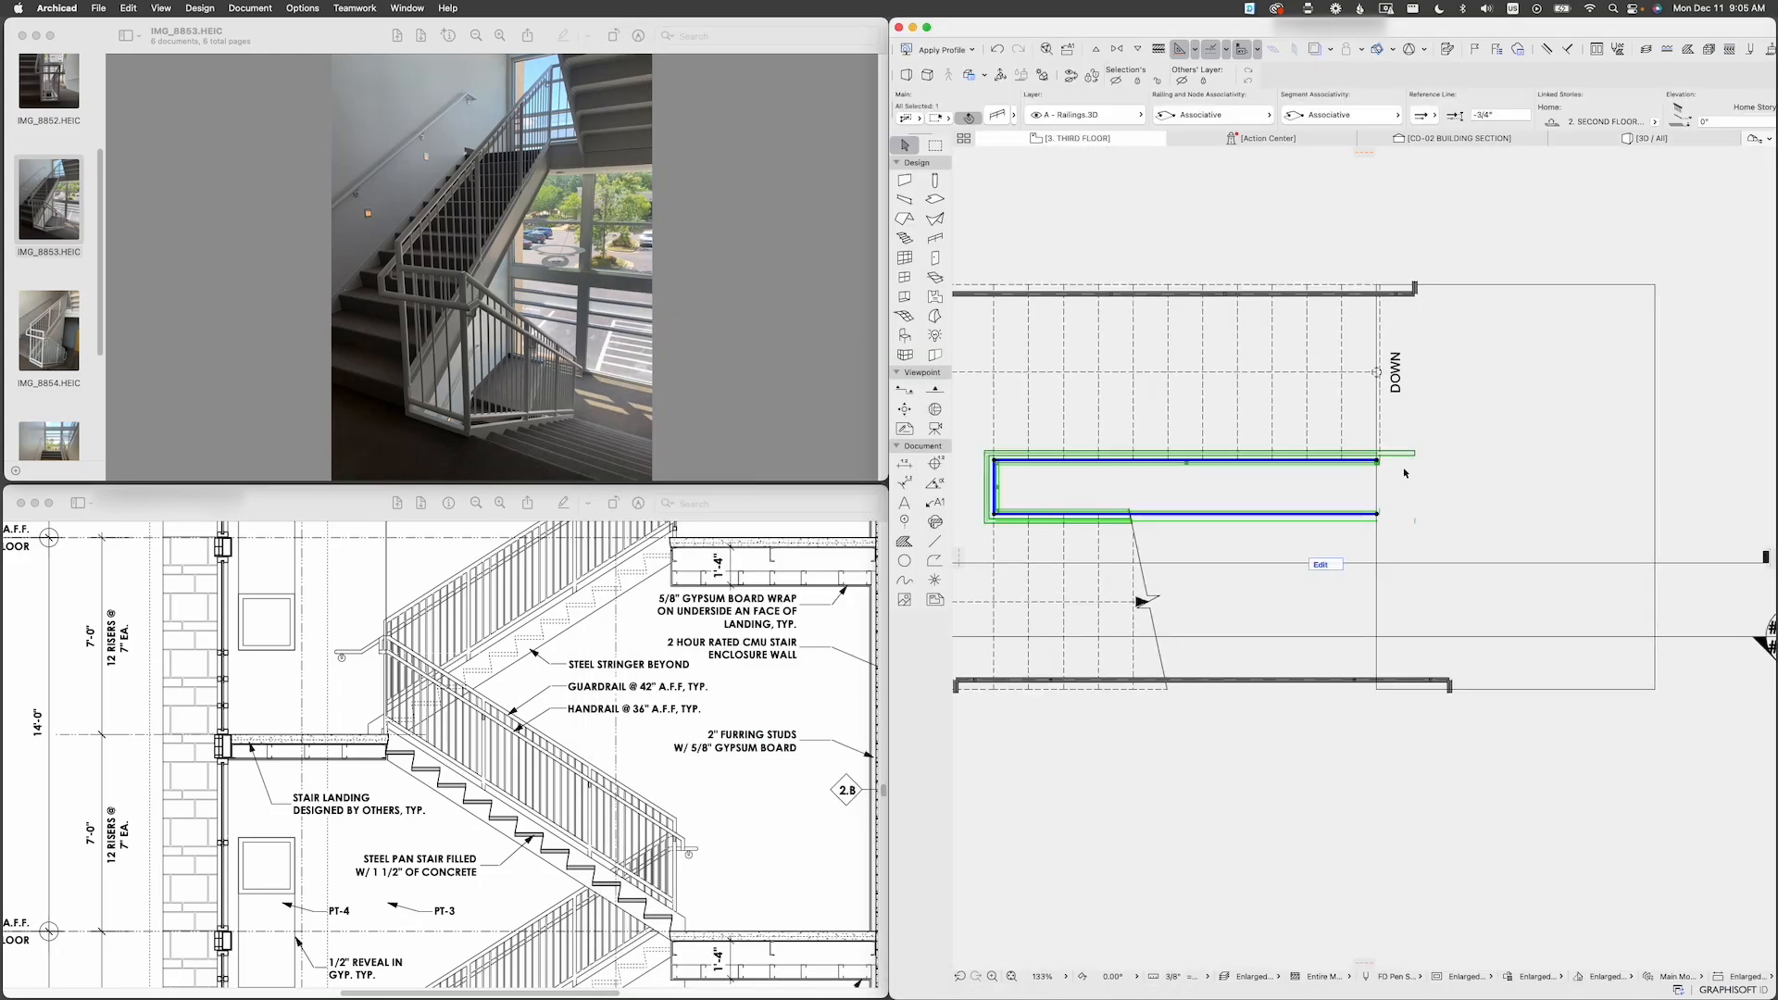
scroll(1402, 489, up, 3)
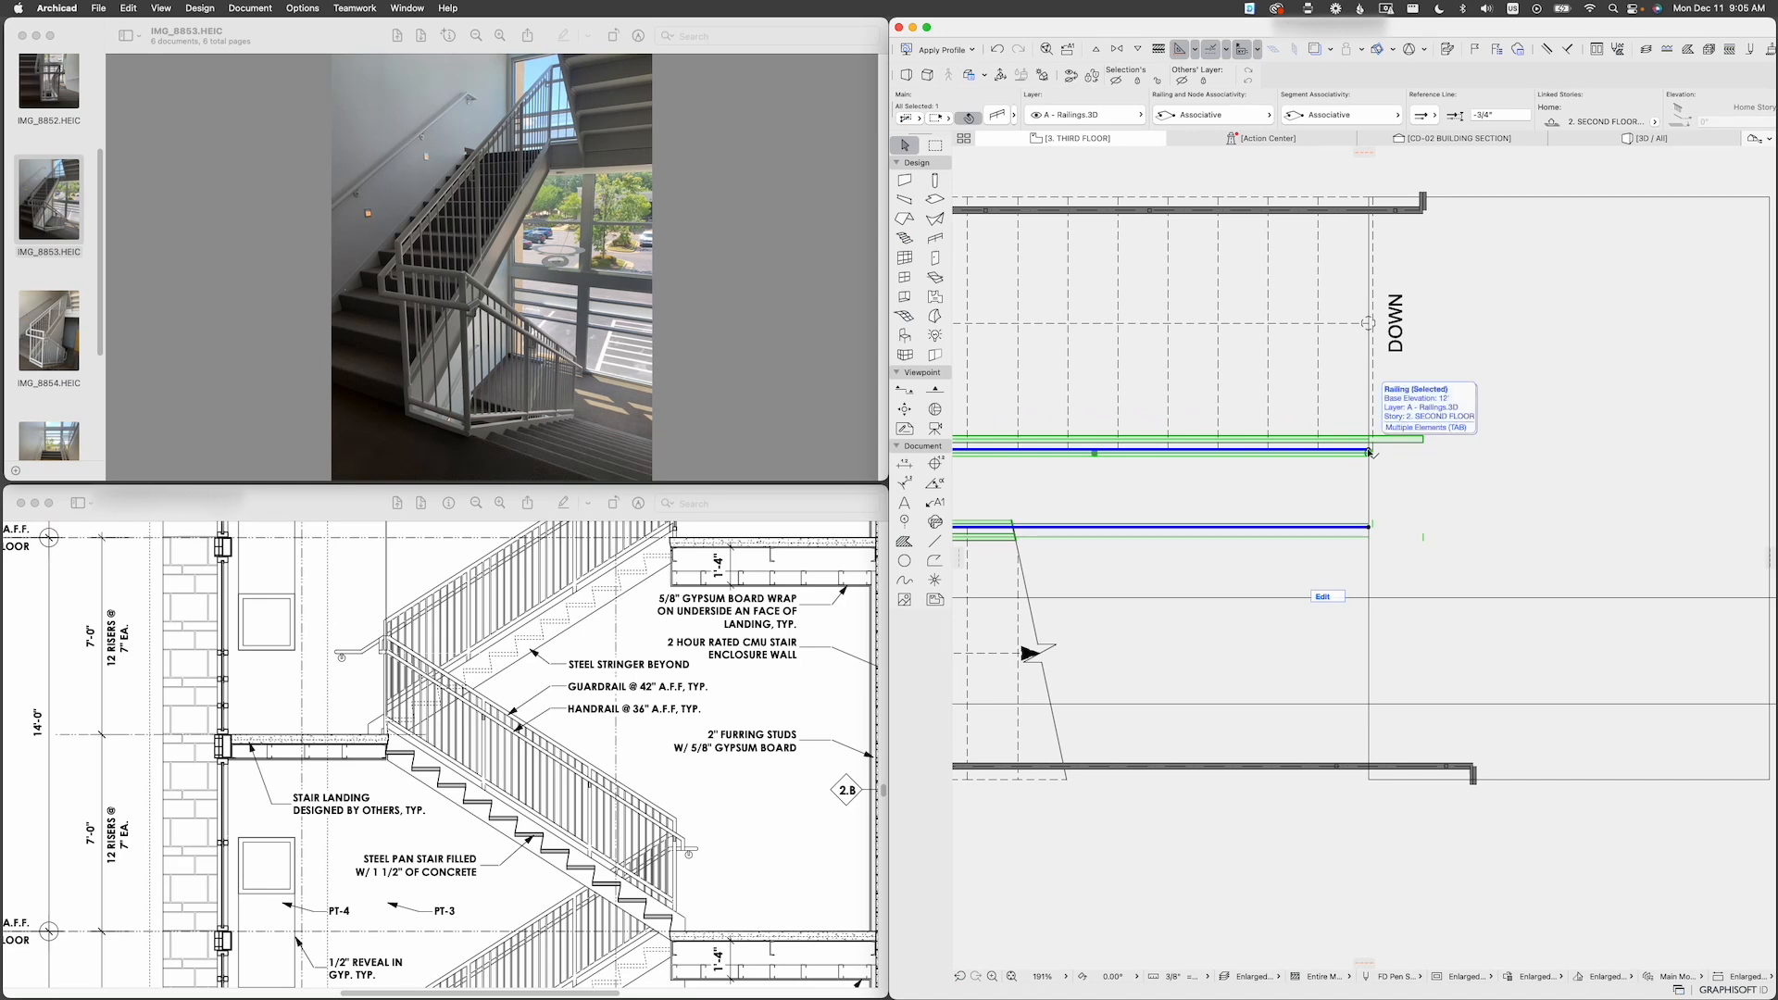
click(1368, 451)
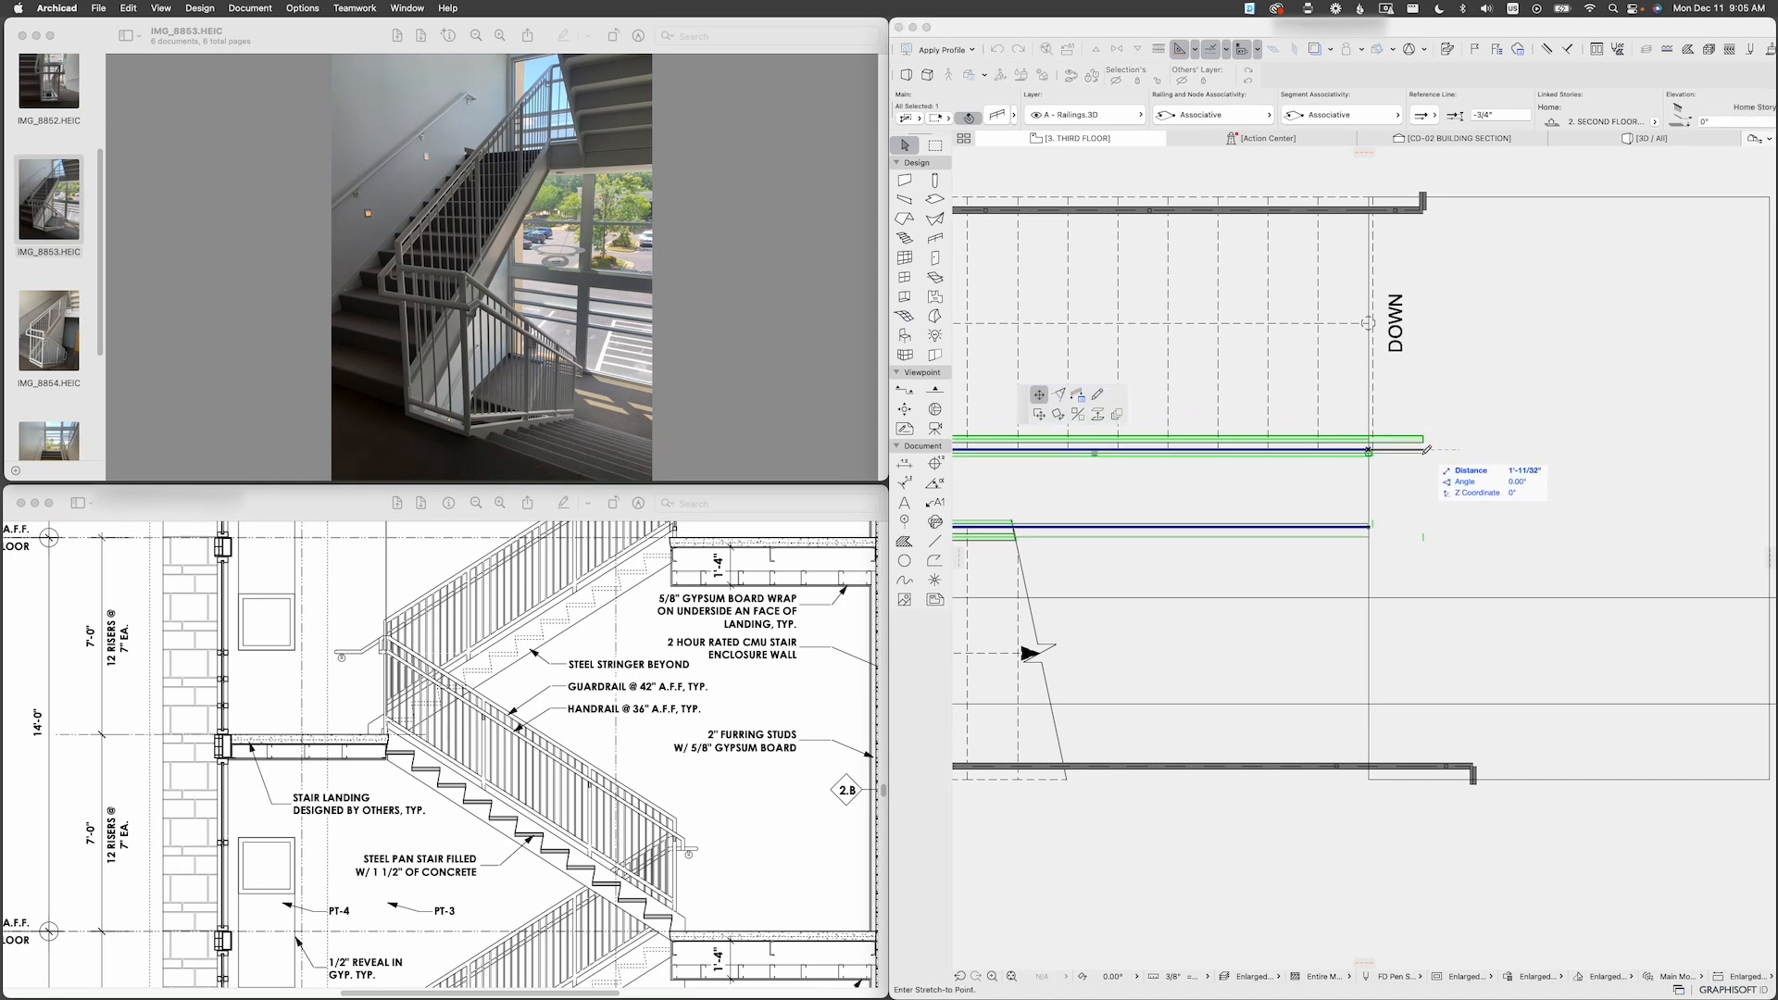
click(1098, 397)
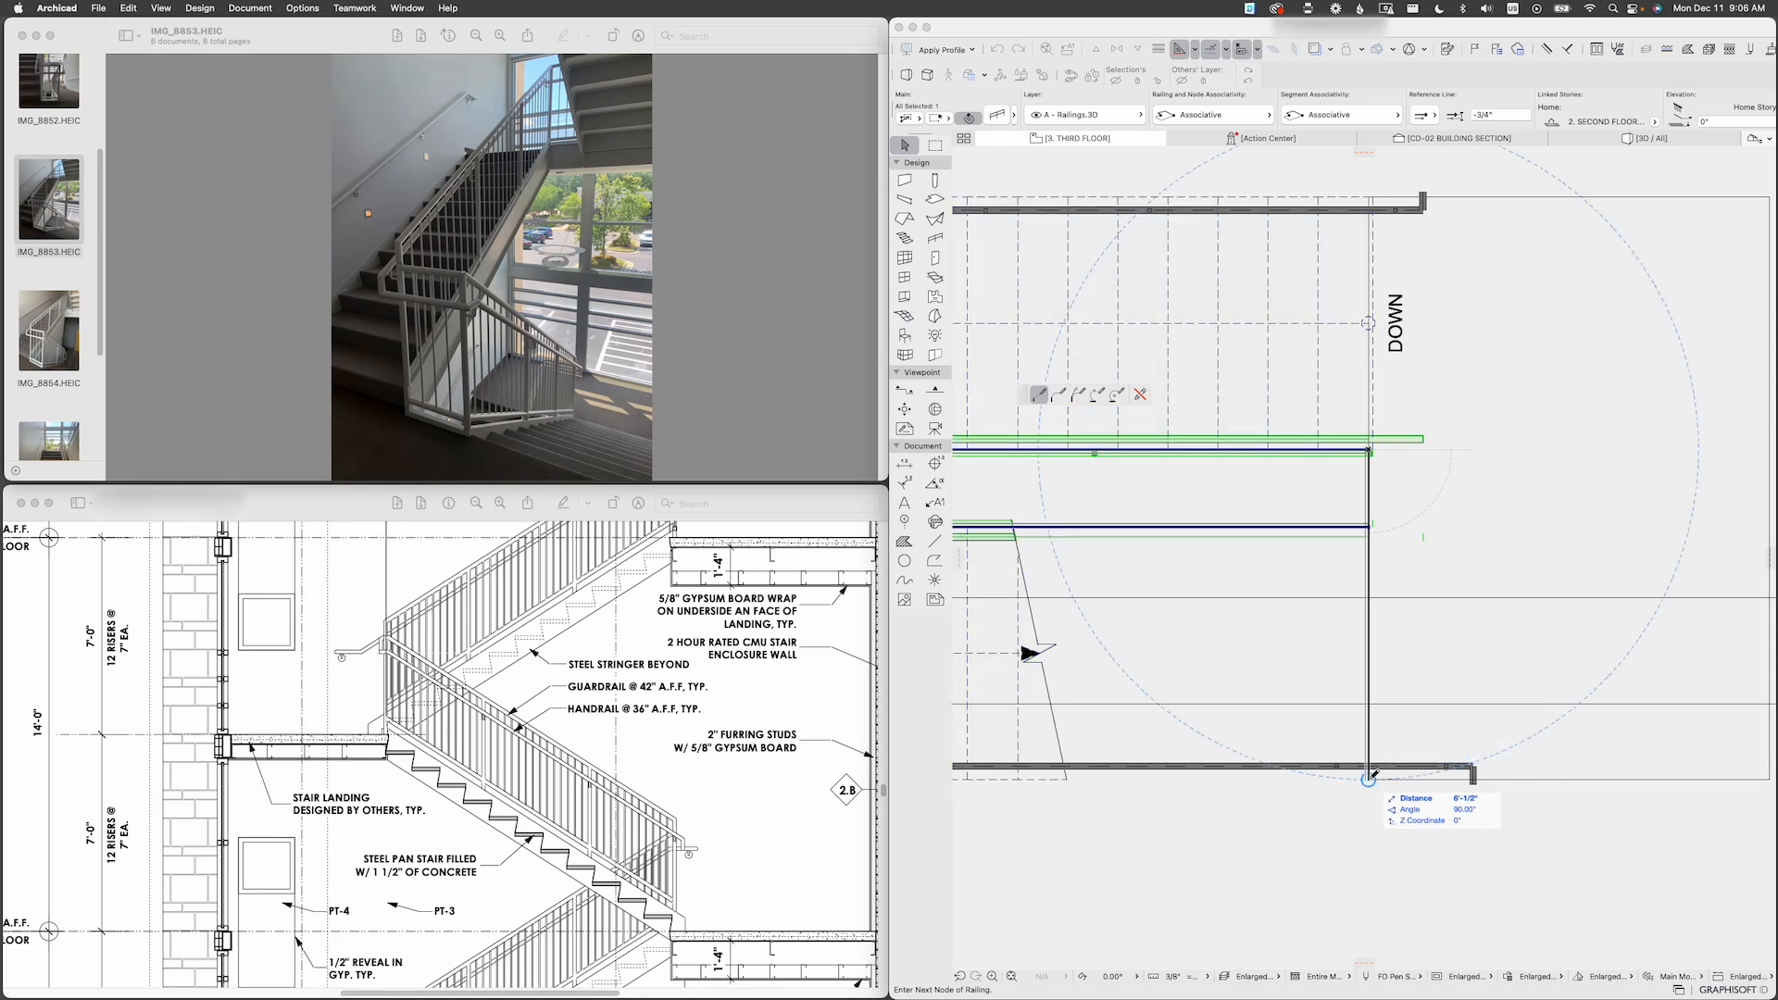
key(Tab)
middle_drag(1353, 729, 1259, 637)
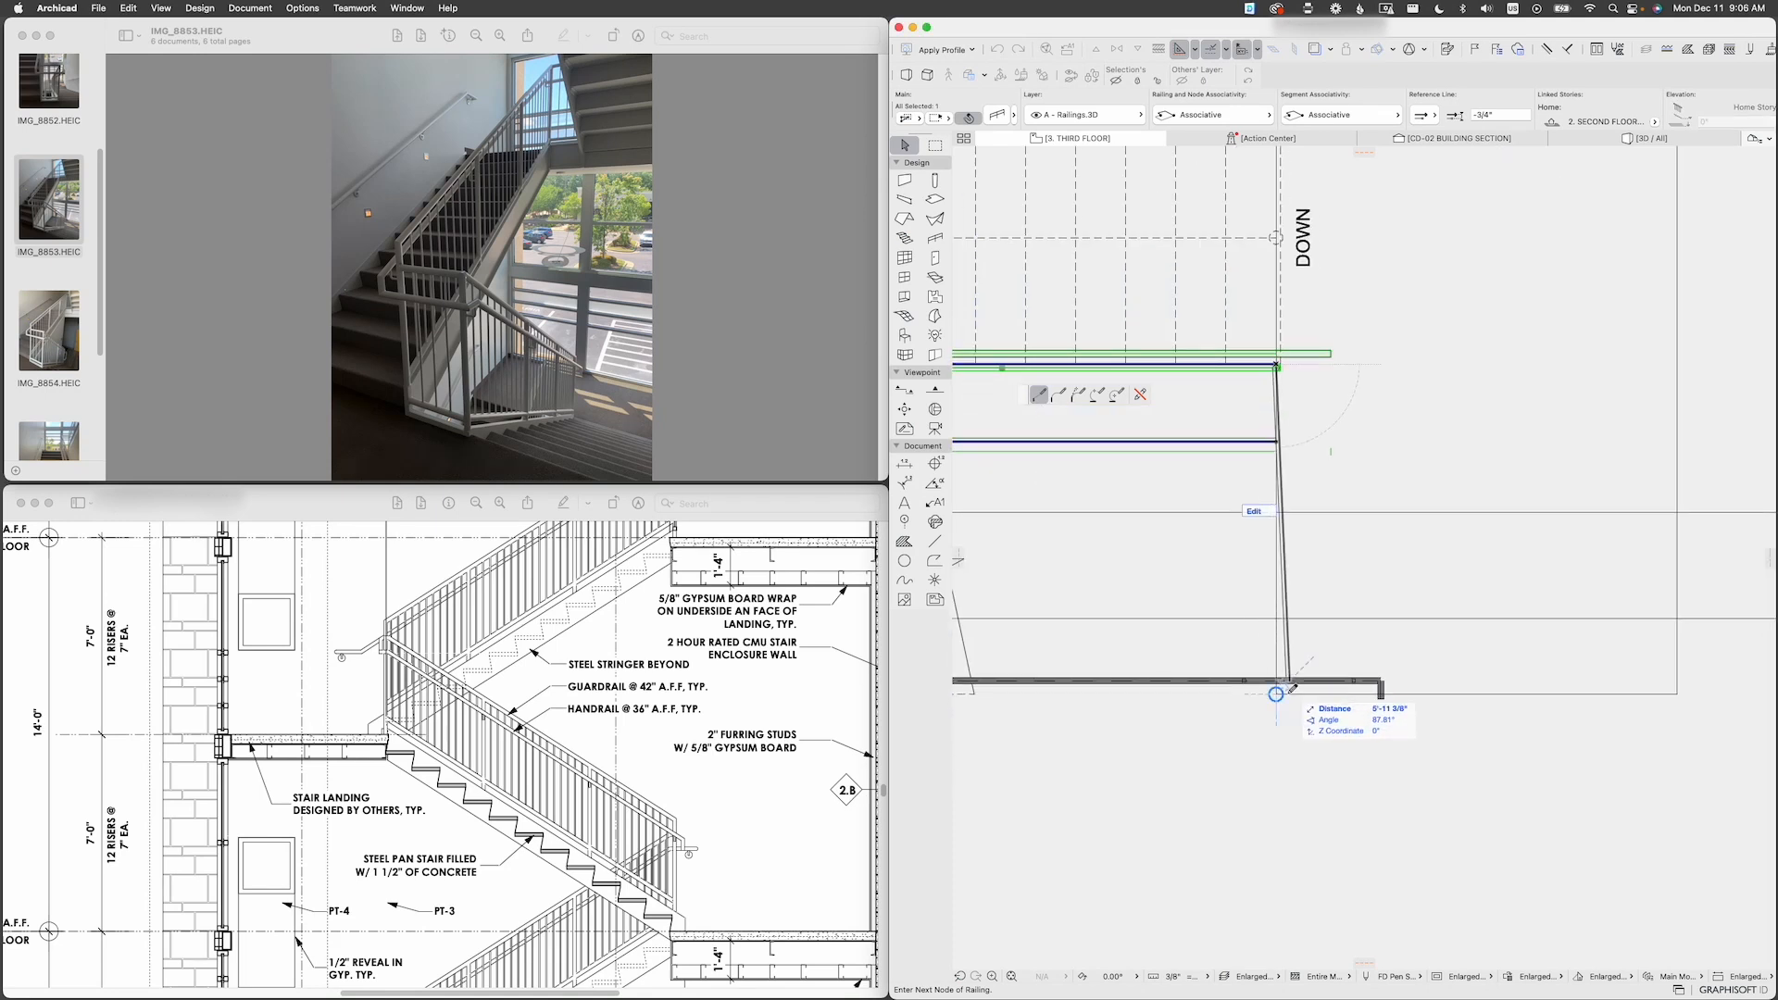
key(Tab)
key(Tab)
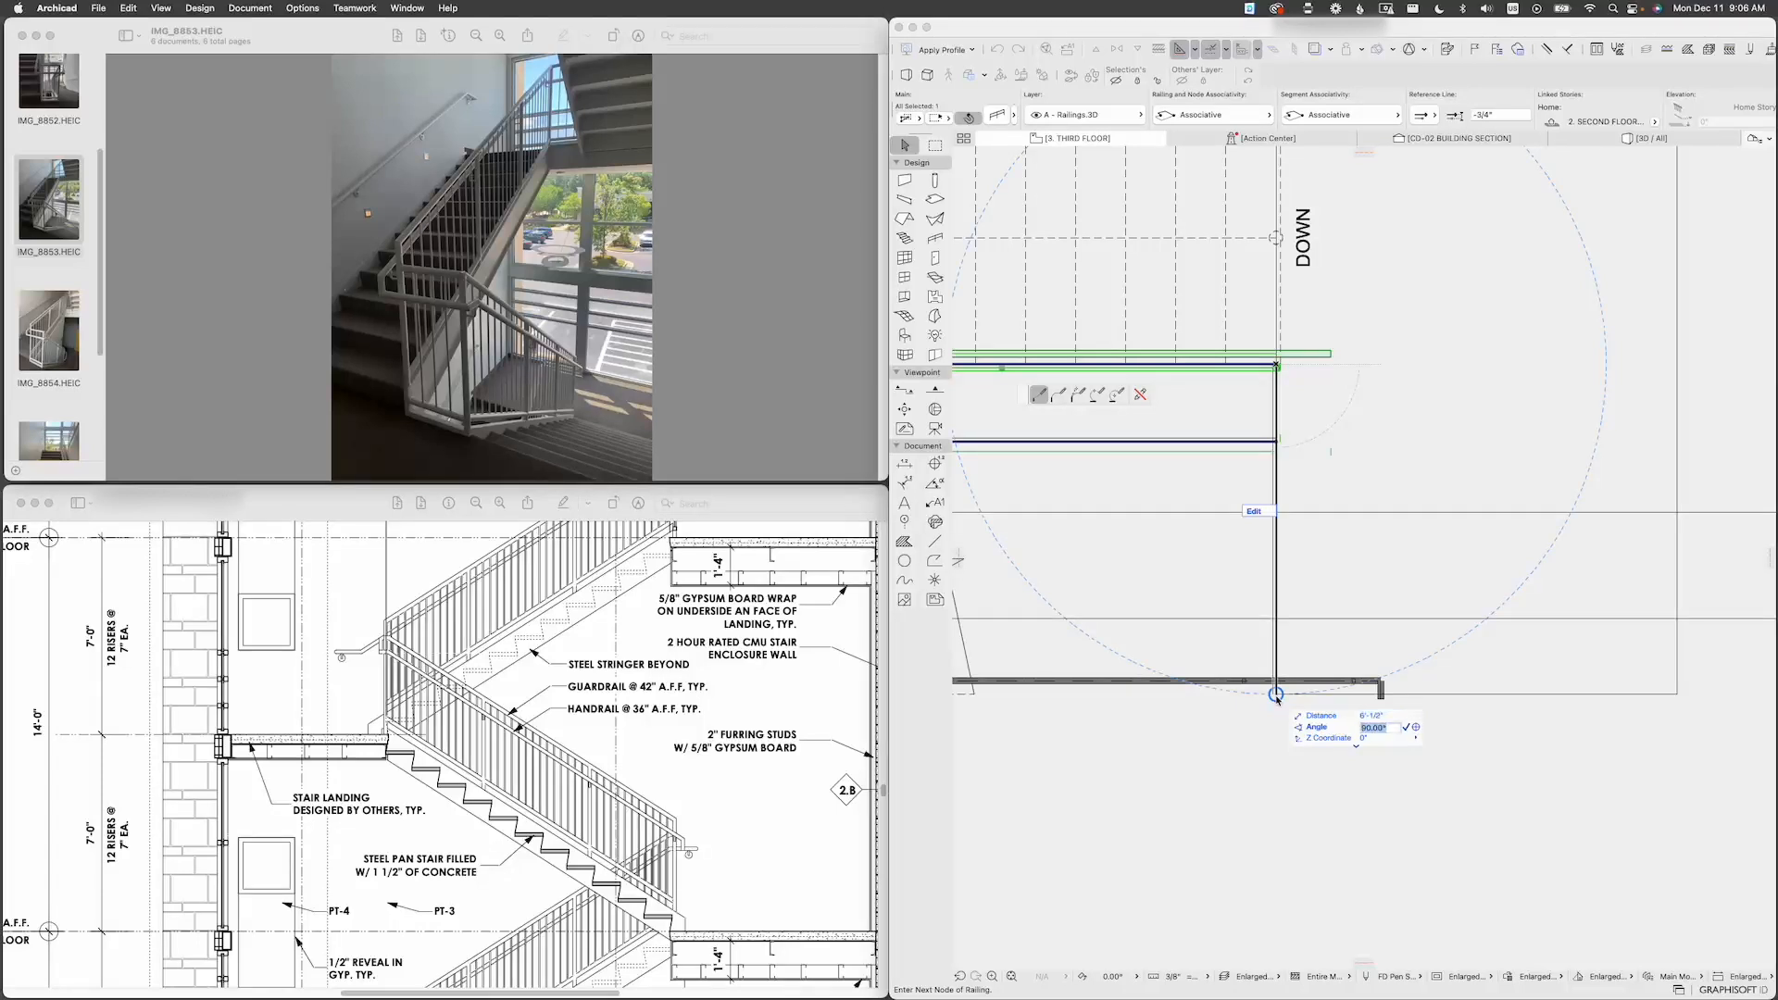
key(Tab)
key(Tab)
key(Tab)
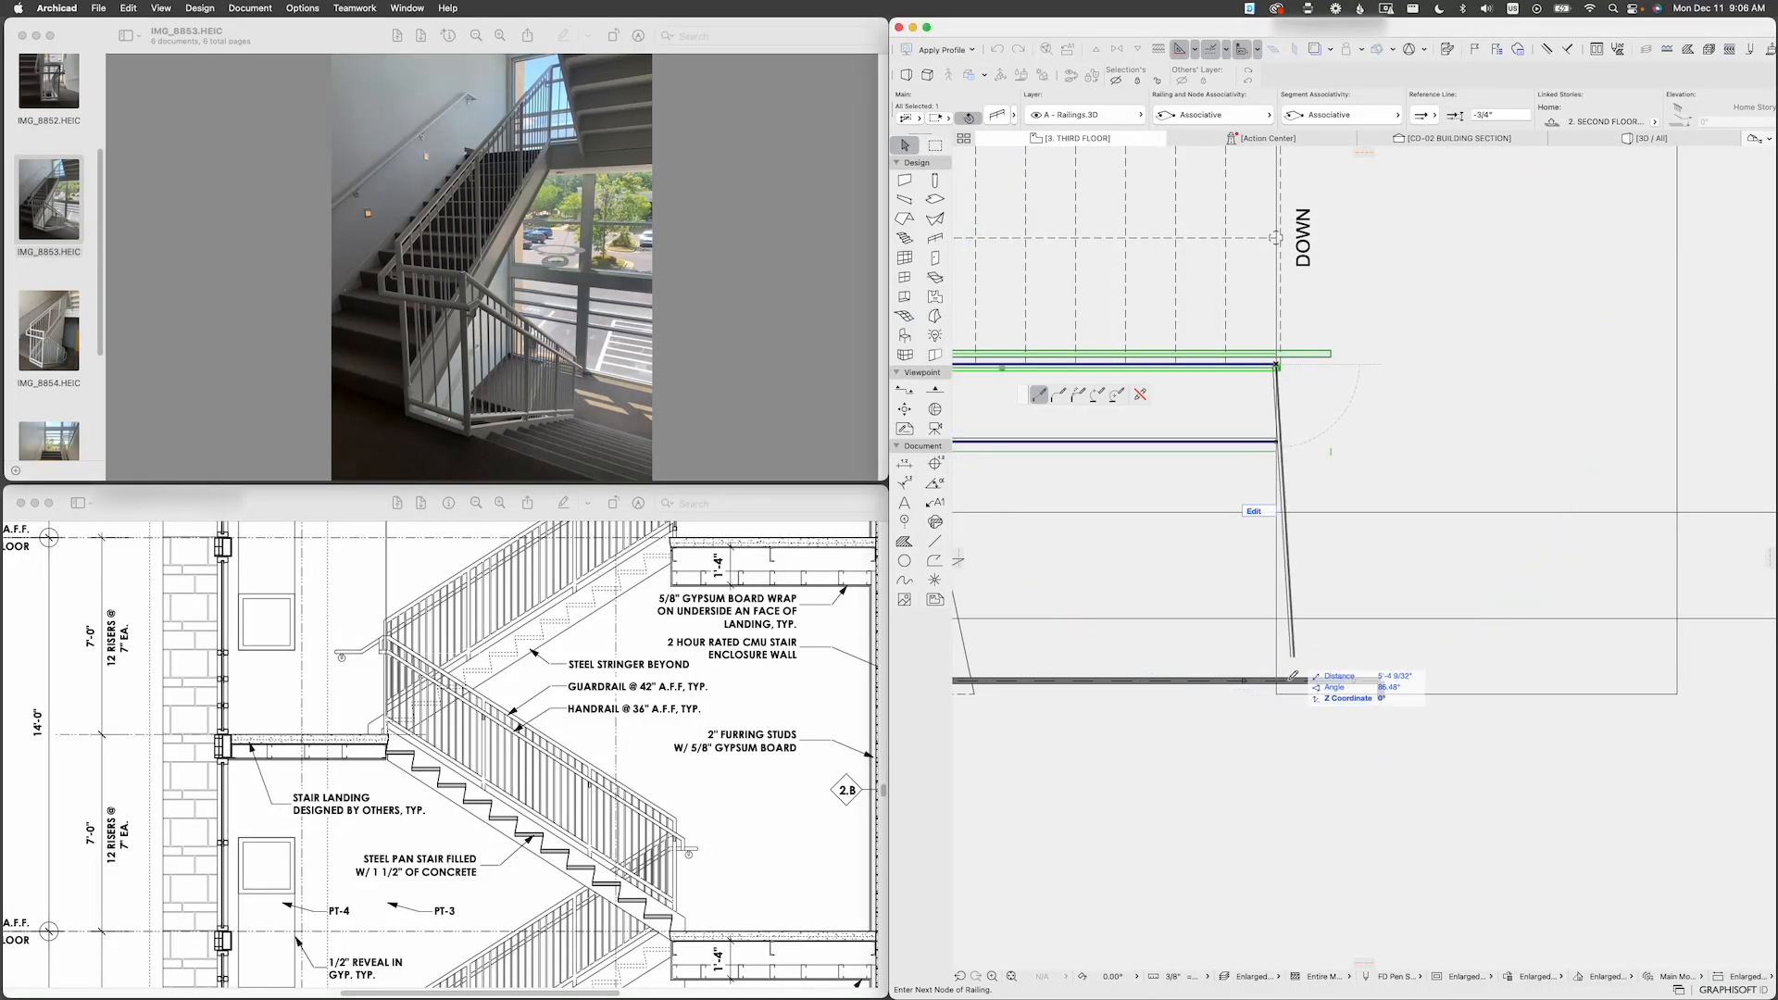
key(Tab)
click(1278, 692)
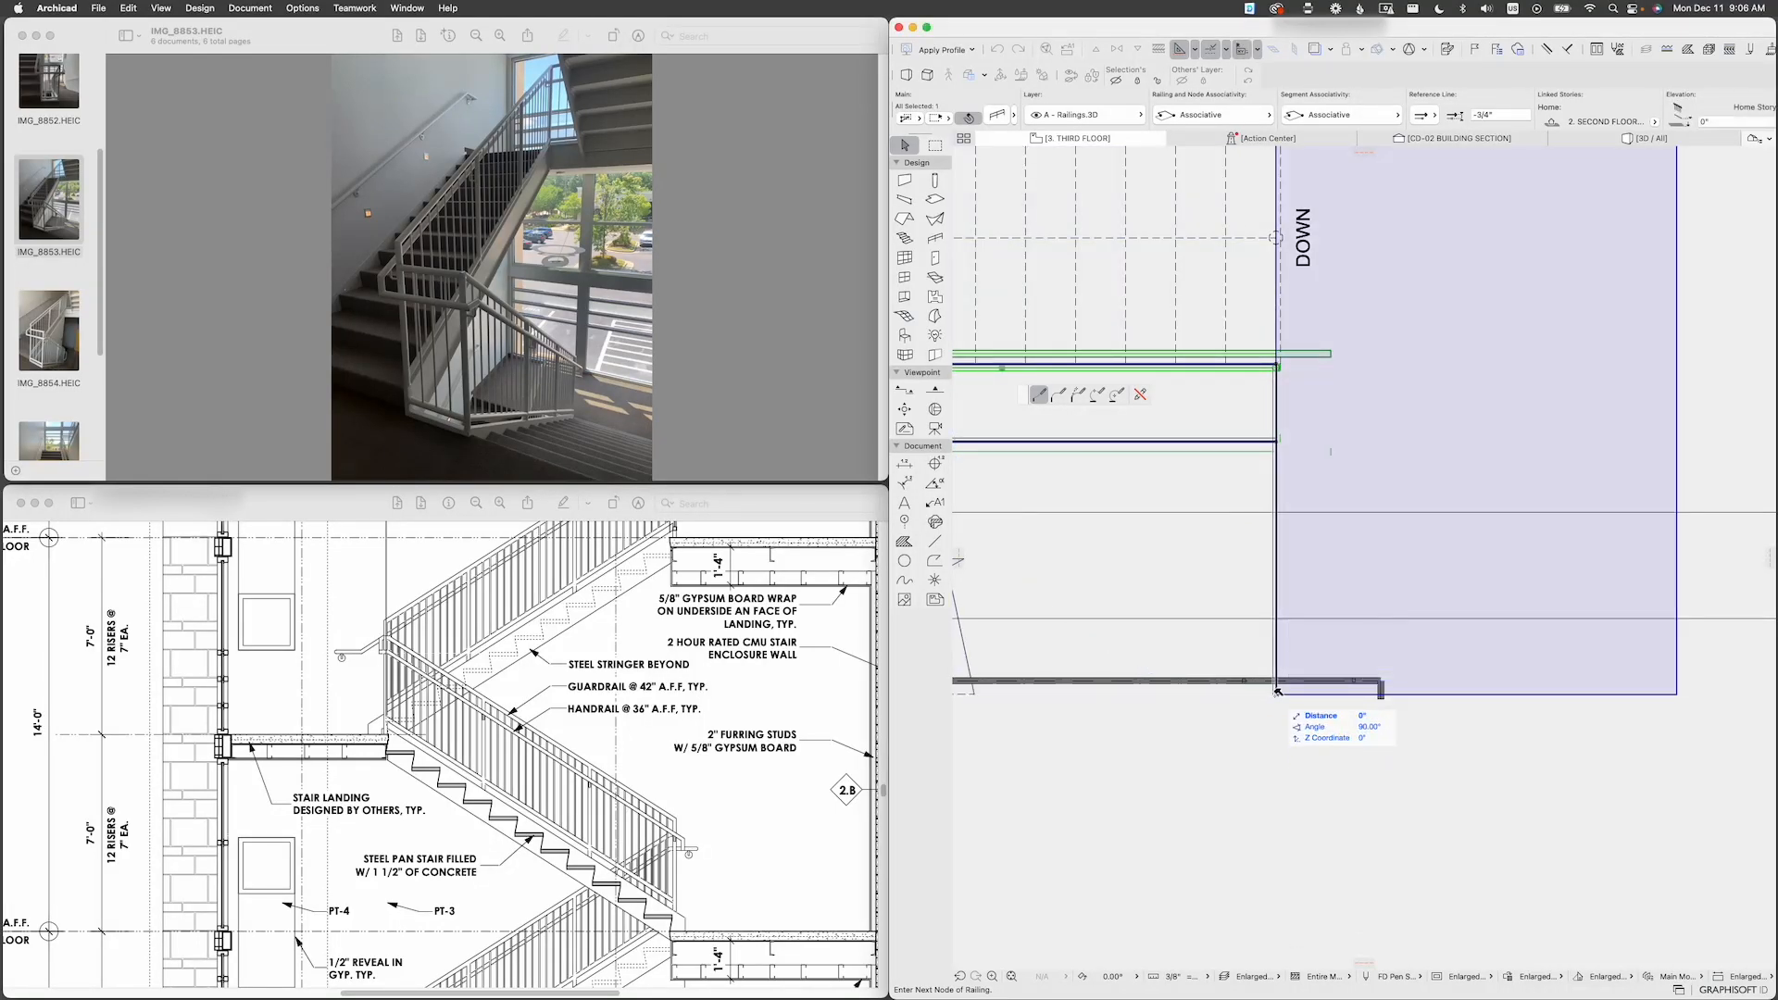
click(1278, 692)
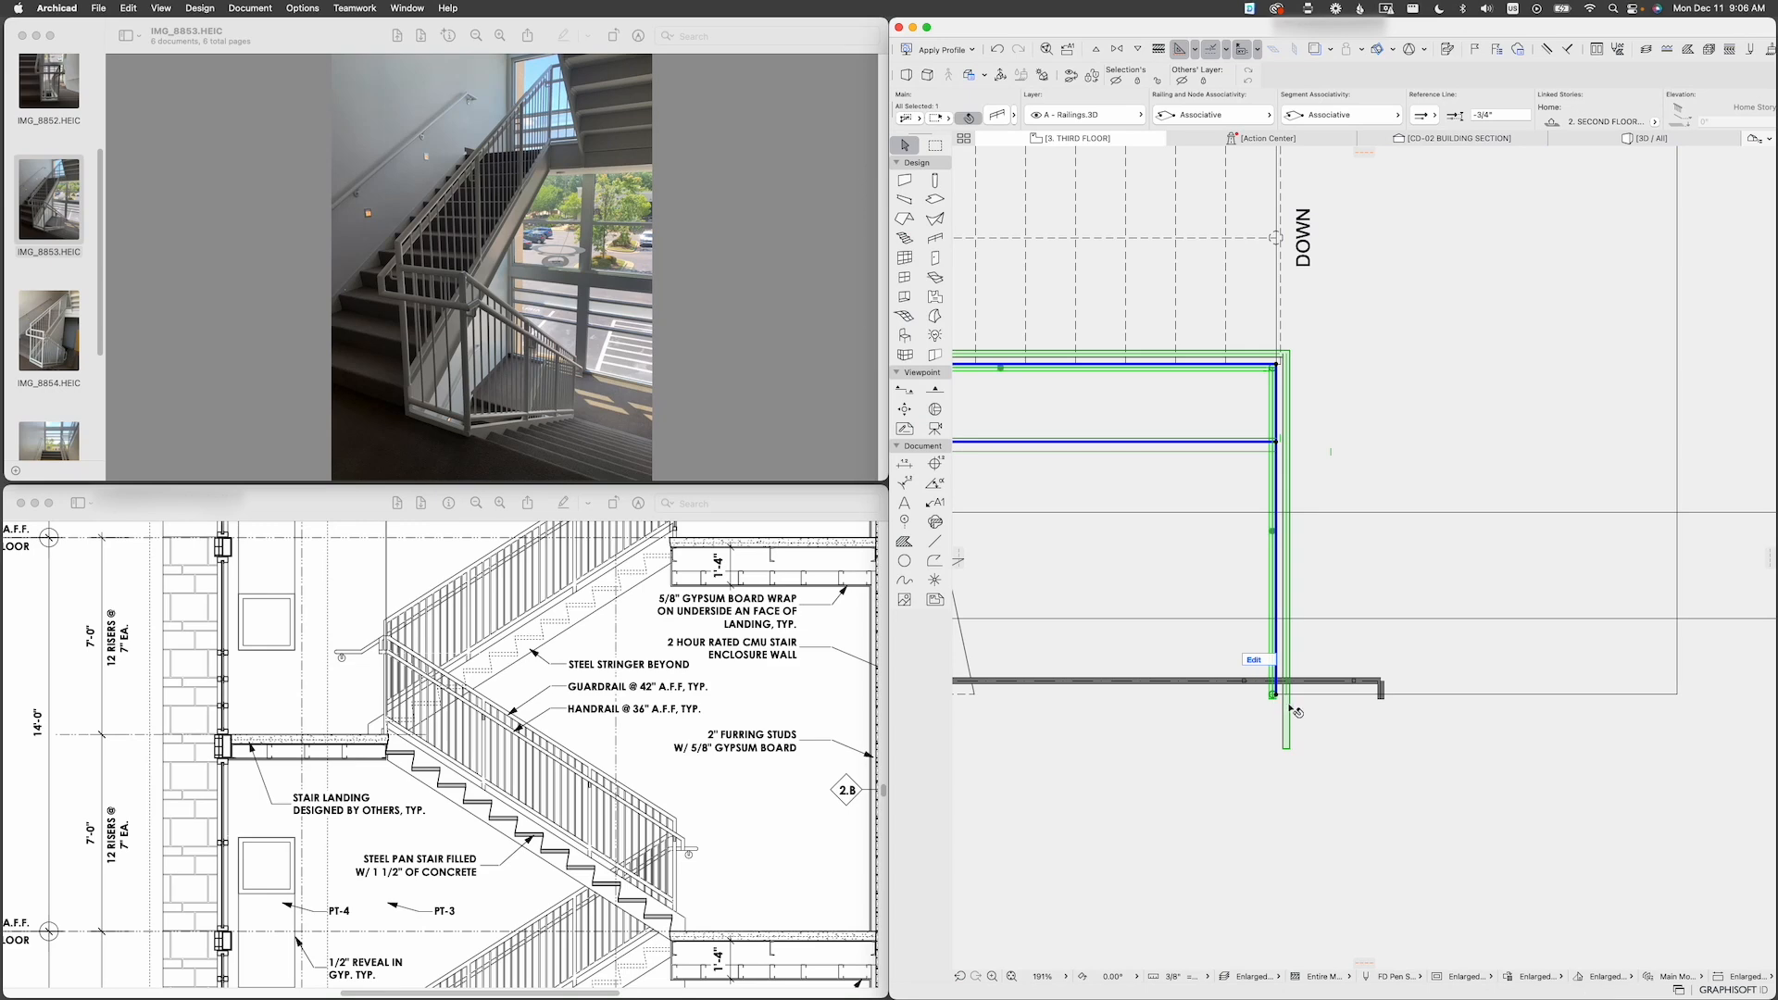
key(Escape)
Step: Examine the extended guardrail along the third-floor landing edge in 3D
scroll(1313, 632, down, 4)
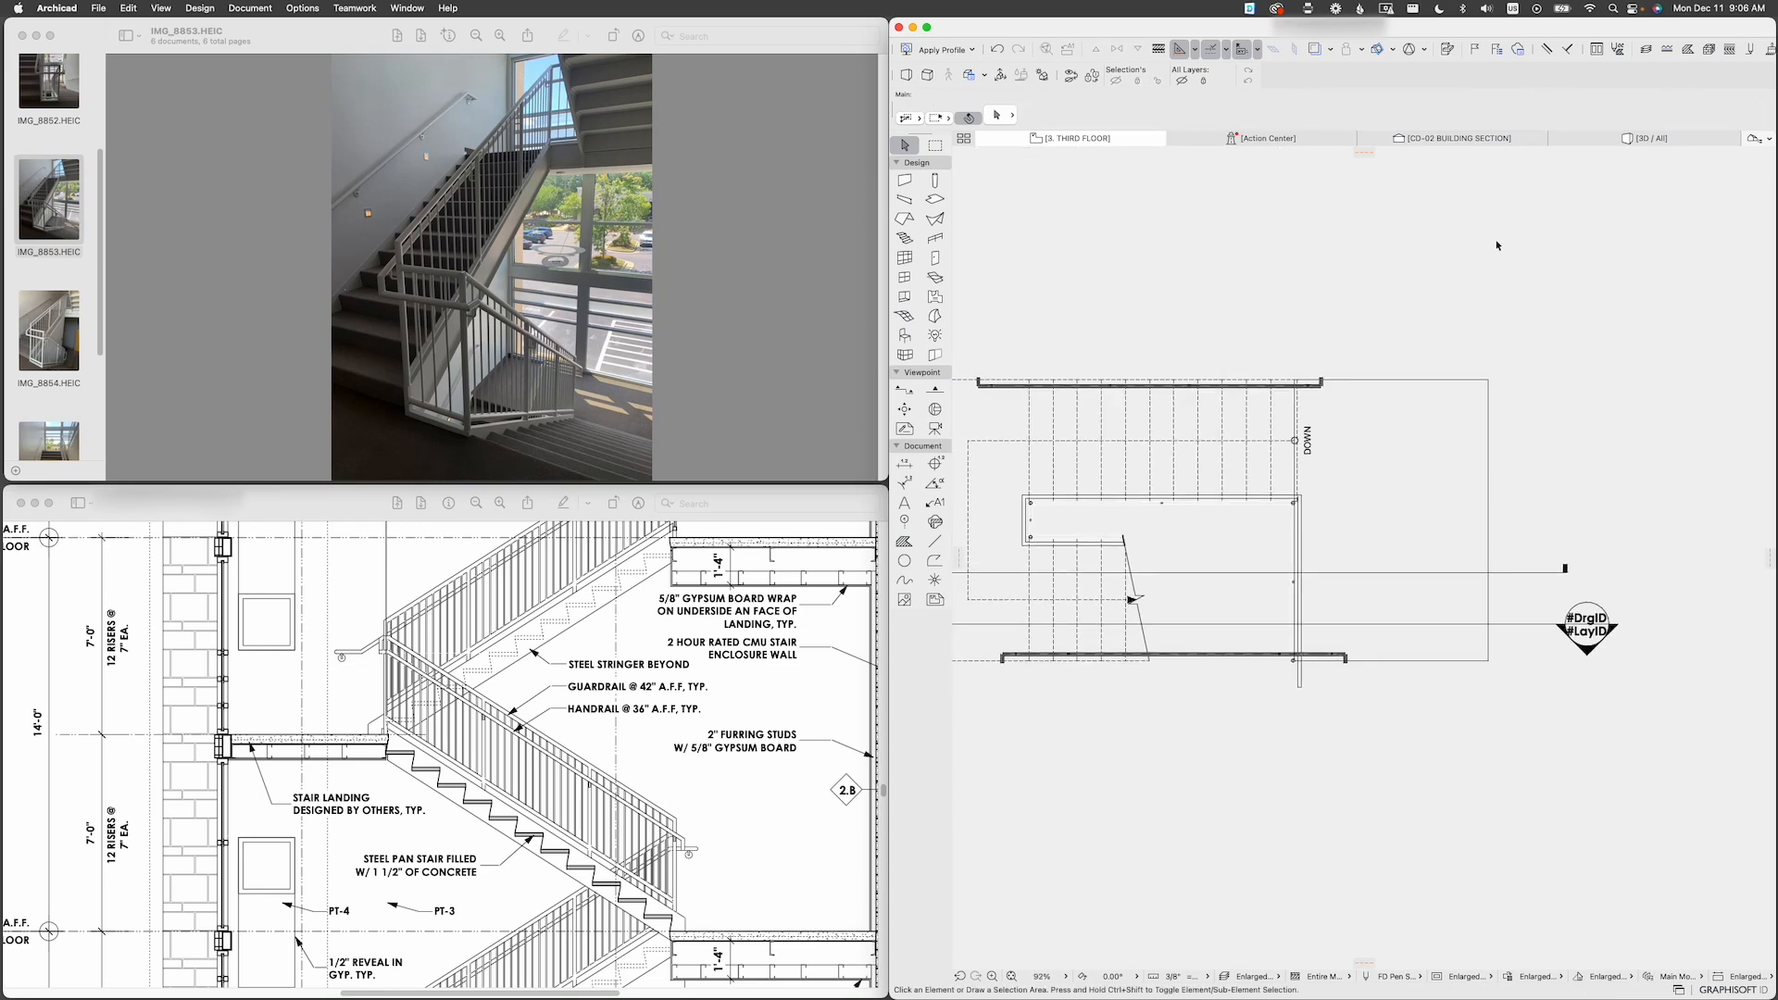
click(1644, 138)
shift+middle_drag(1215, 560, 1404, 338)
scroll(1502, 458, up, 5)
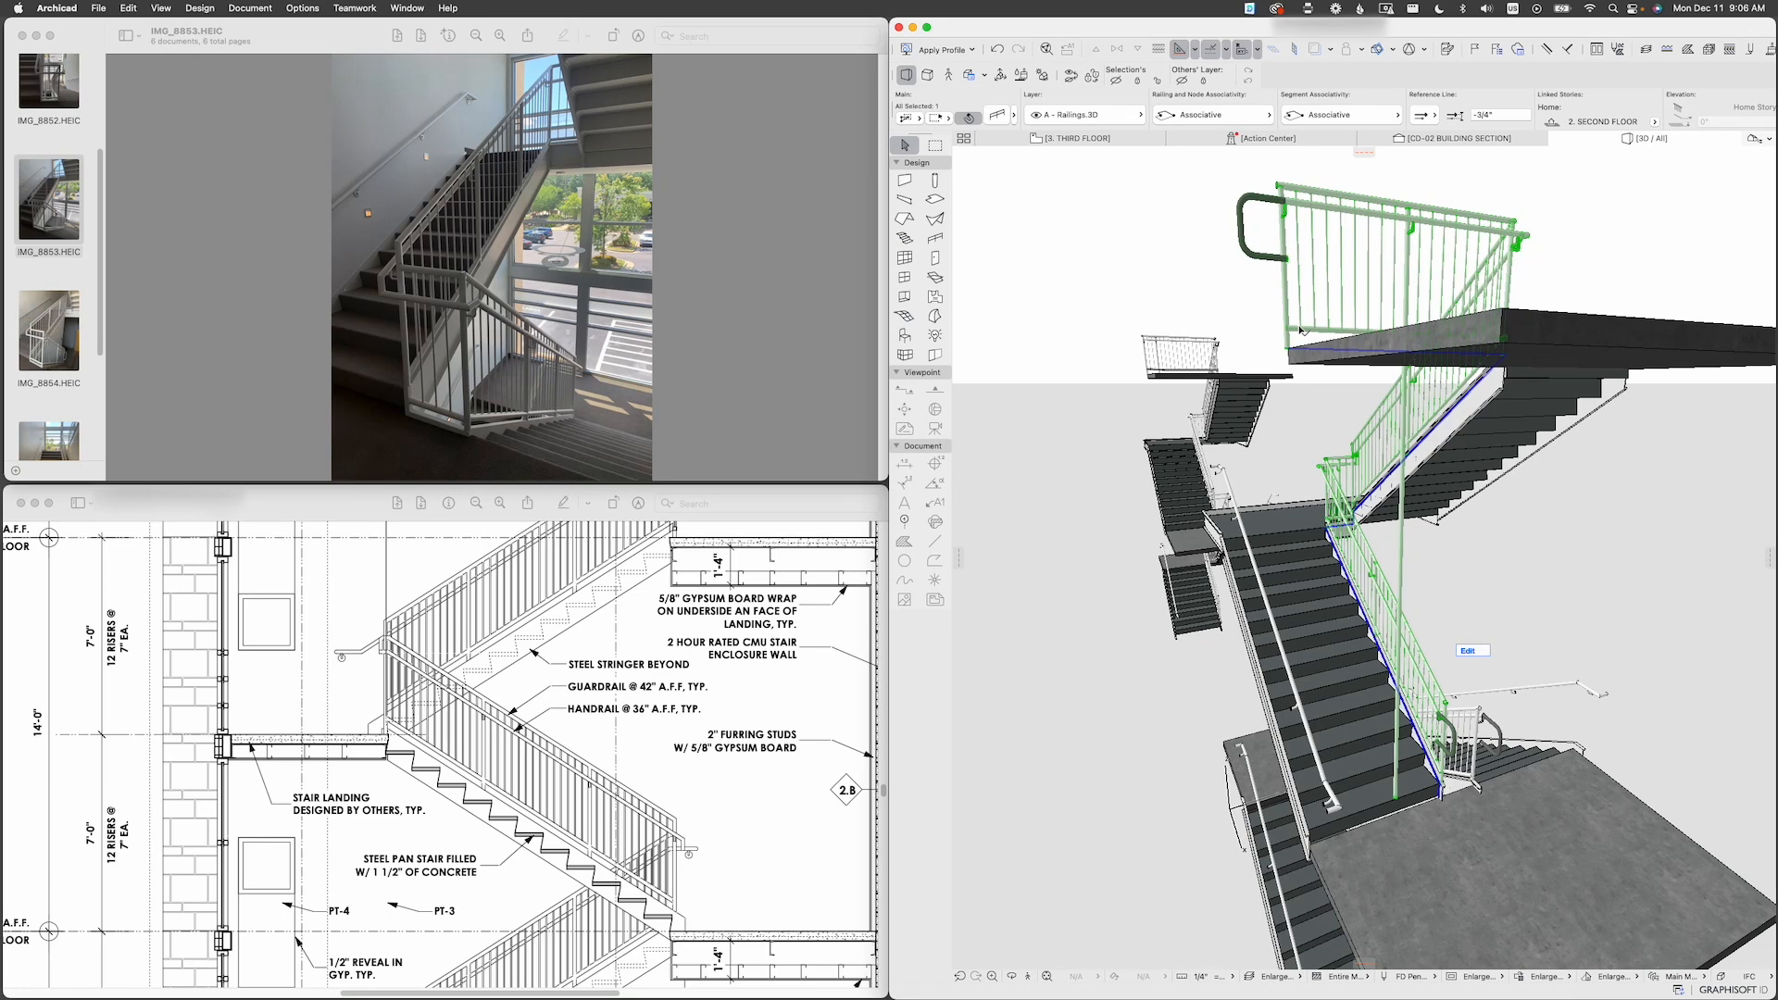
Step: Start editing the inner guardrail in 3D and select the overlong inner post hanging below the third-floor landing segment
click(1369, 795)
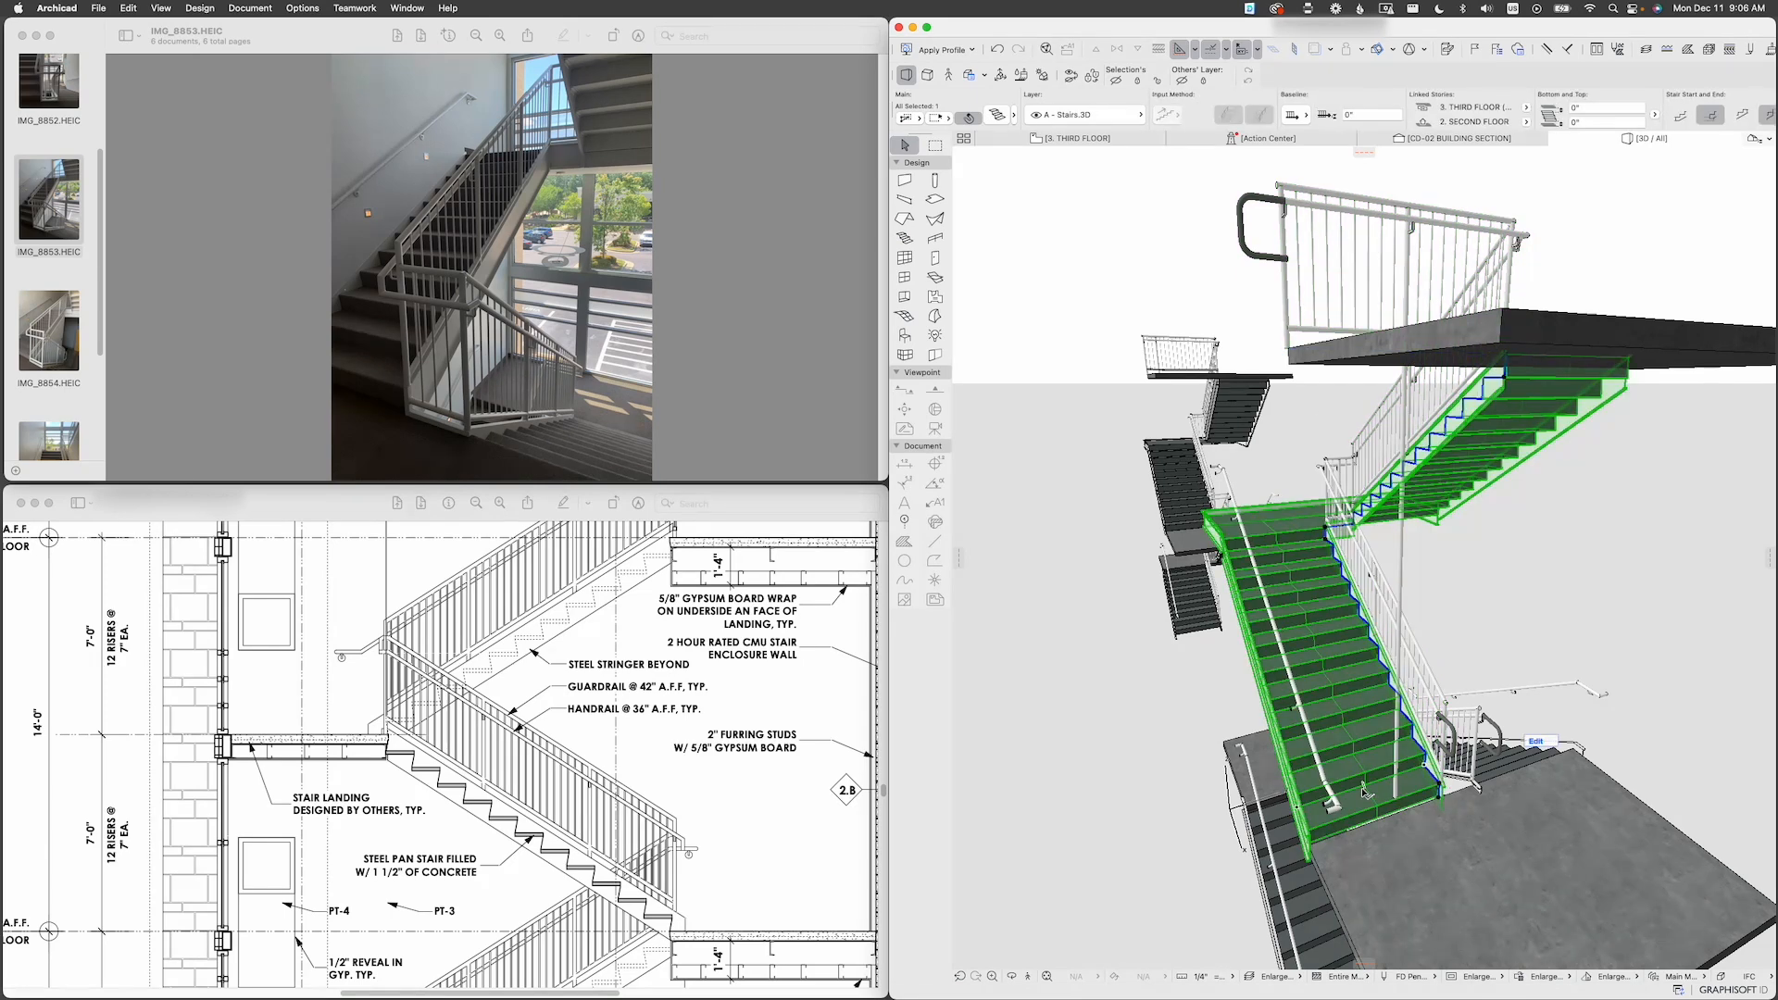
click(1402, 575)
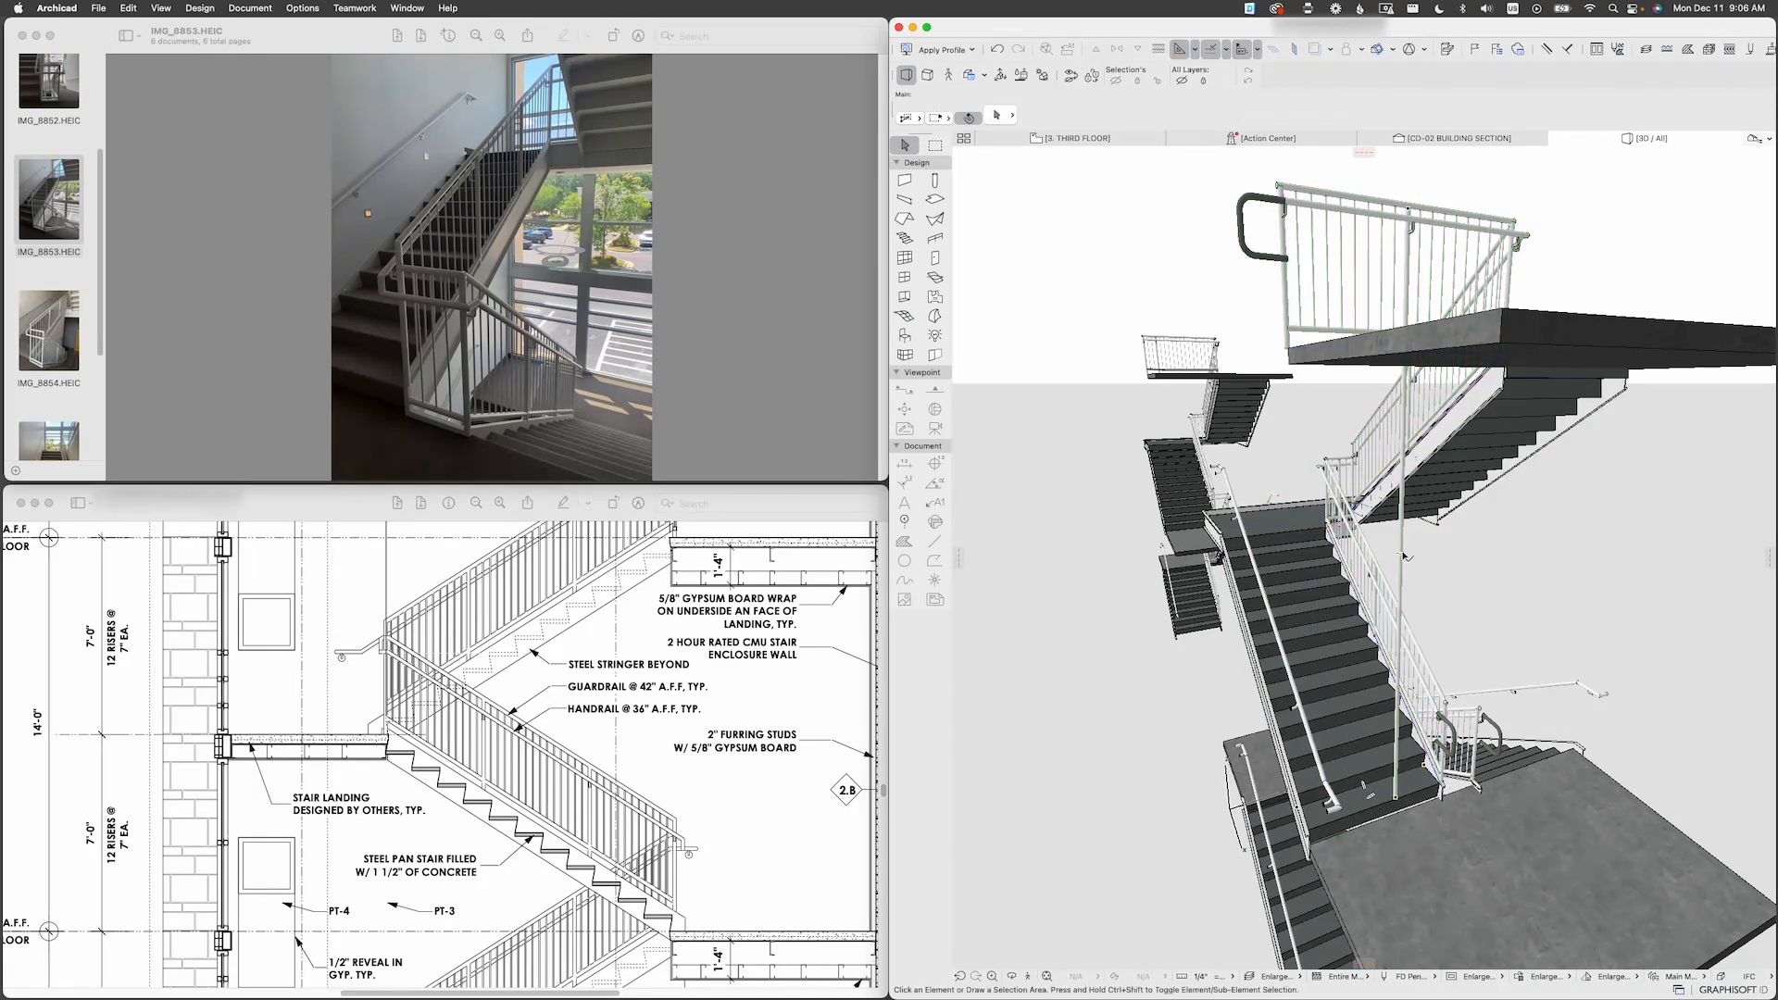
click(1471, 651)
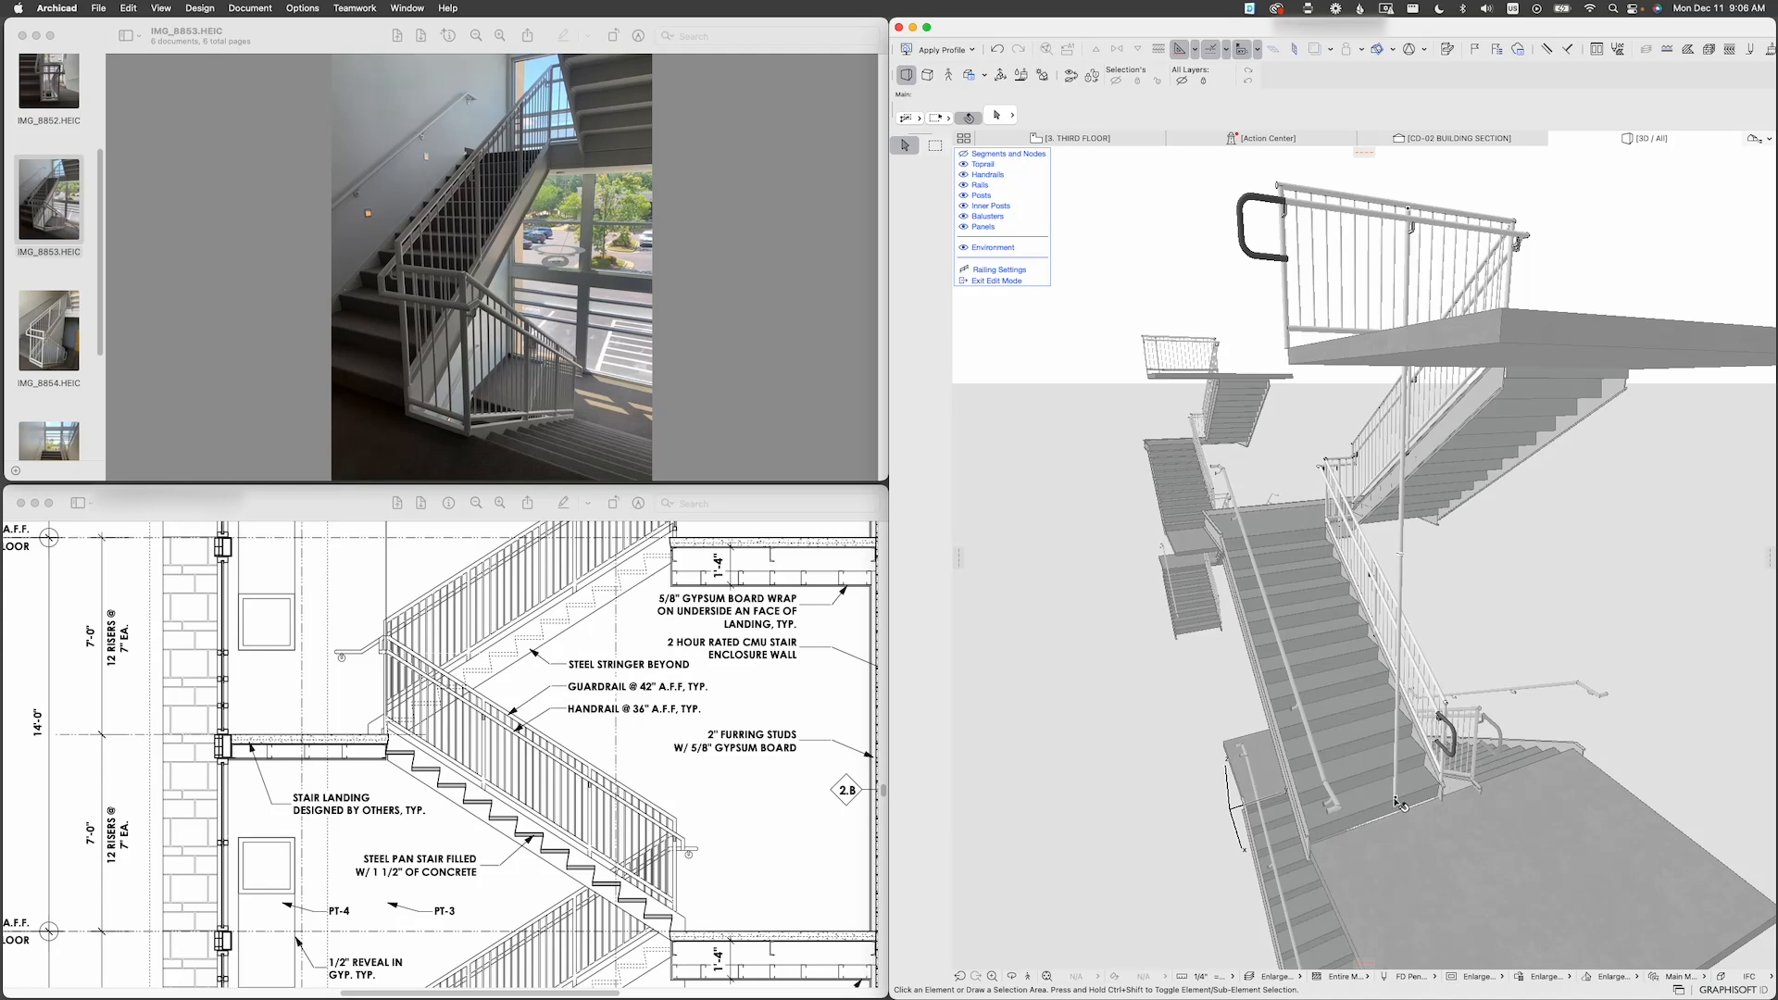
click(1400, 619)
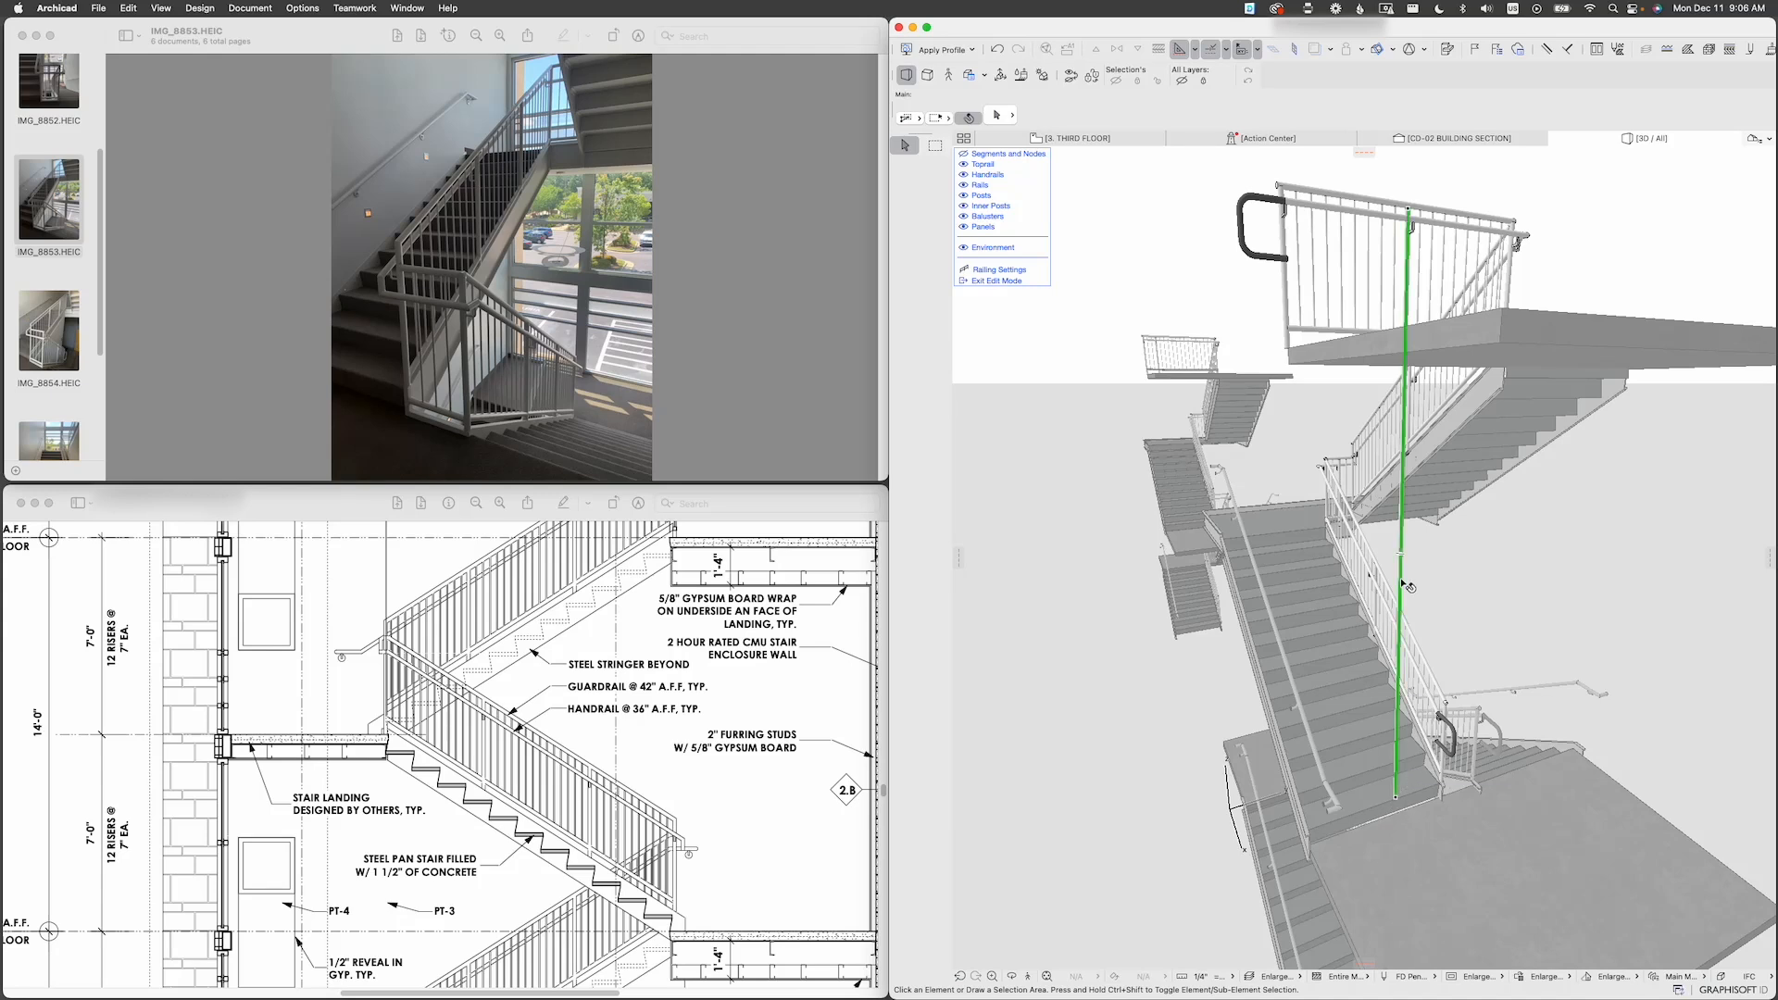
Step: Try to stretch the inner post's lower end up to the third-floor landing edge
click(1397, 801)
click(1392, 339)
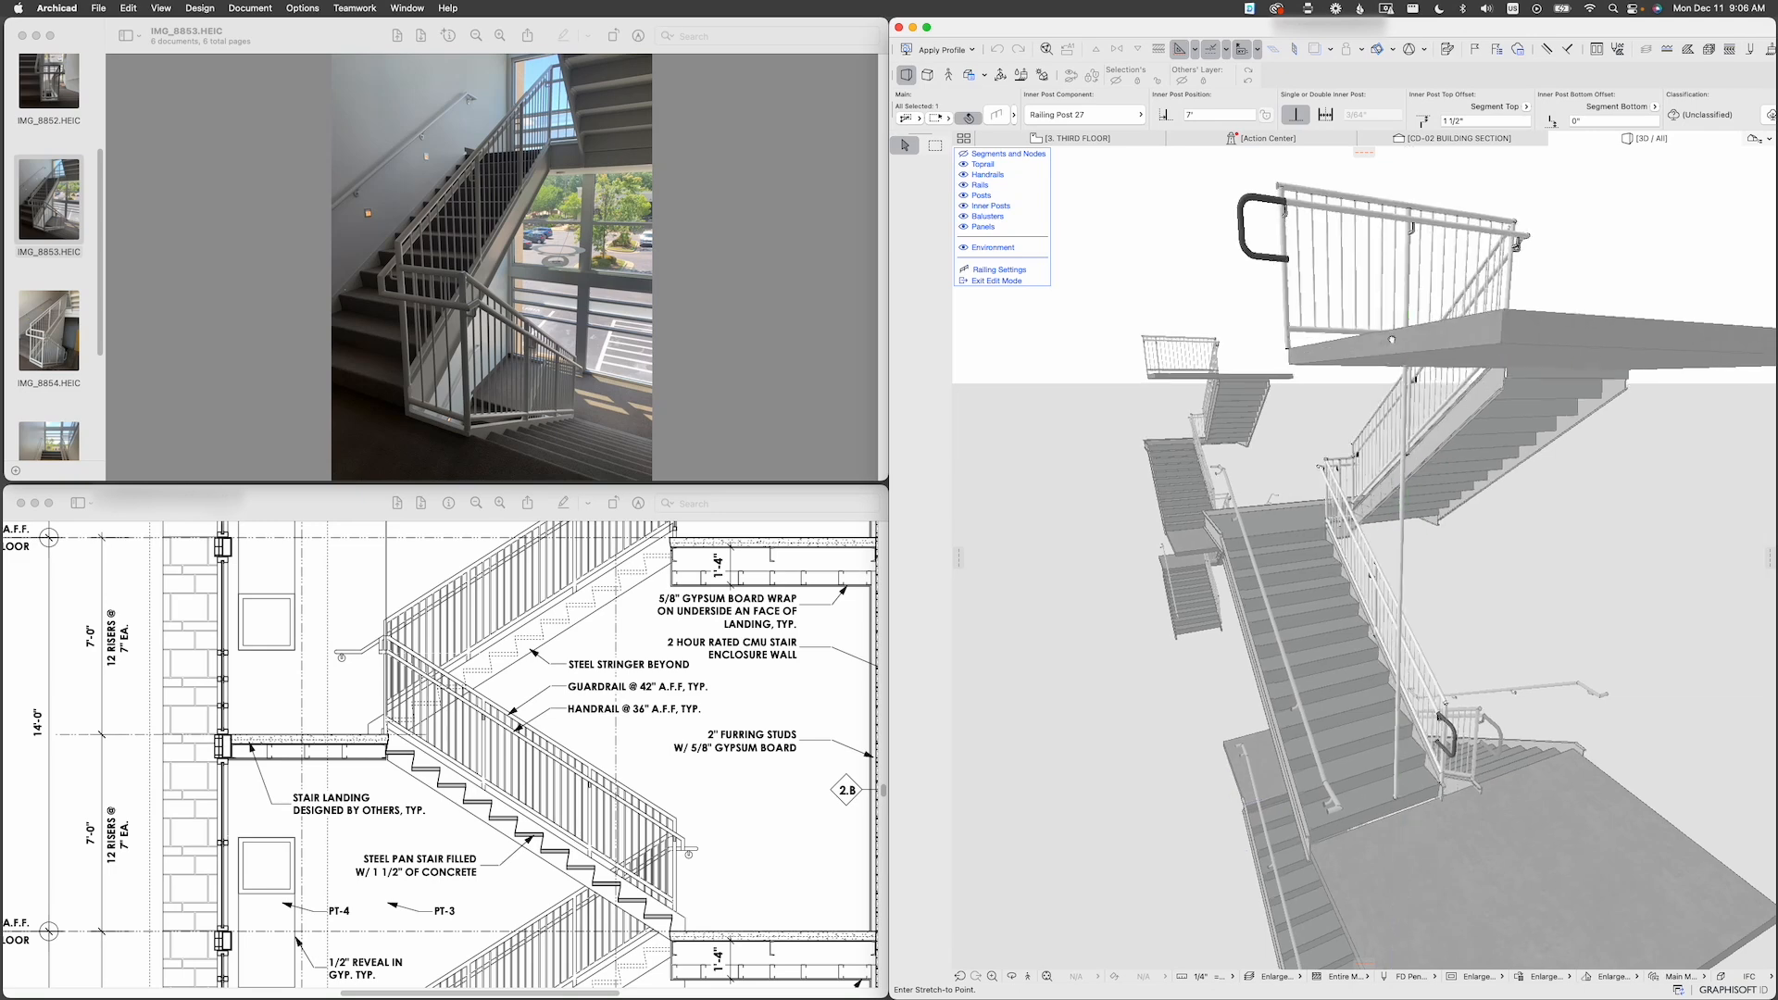
middle_drag(1391, 339, 1389, 410)
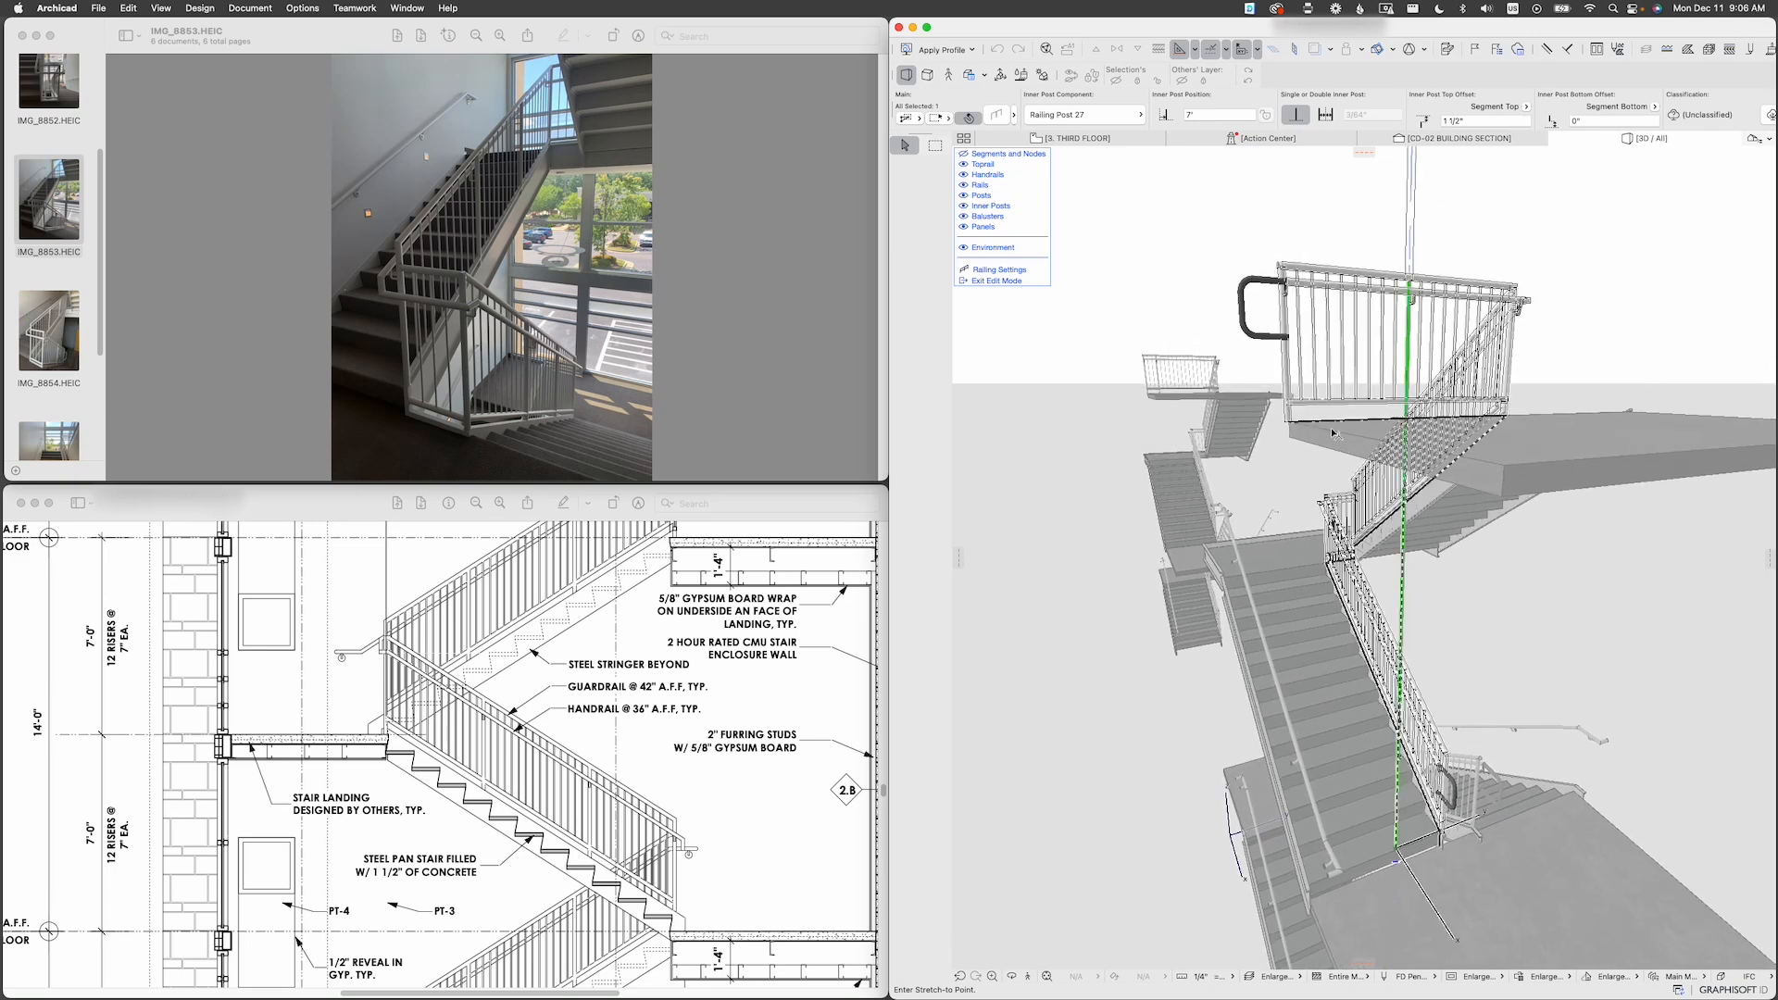
click(1290, 405)
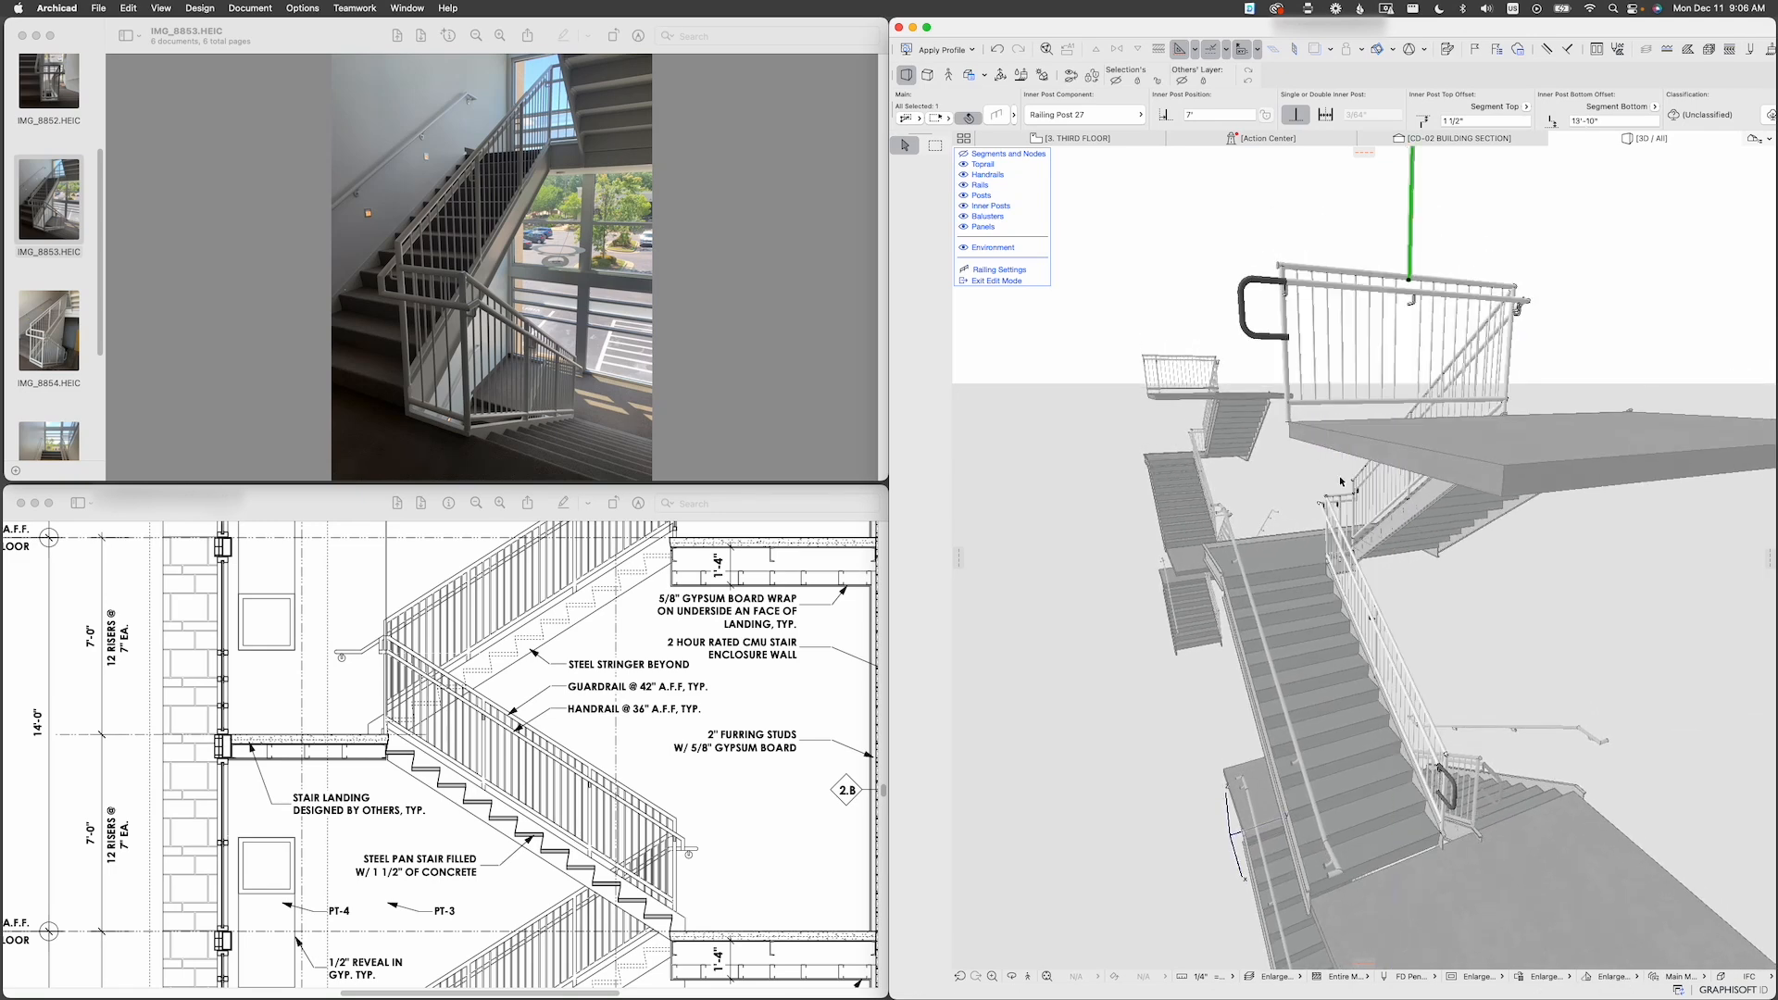
middle_drag(1340, 482, 1346, 592)
shift+middle_drag(1363, 361, 1367, 335)
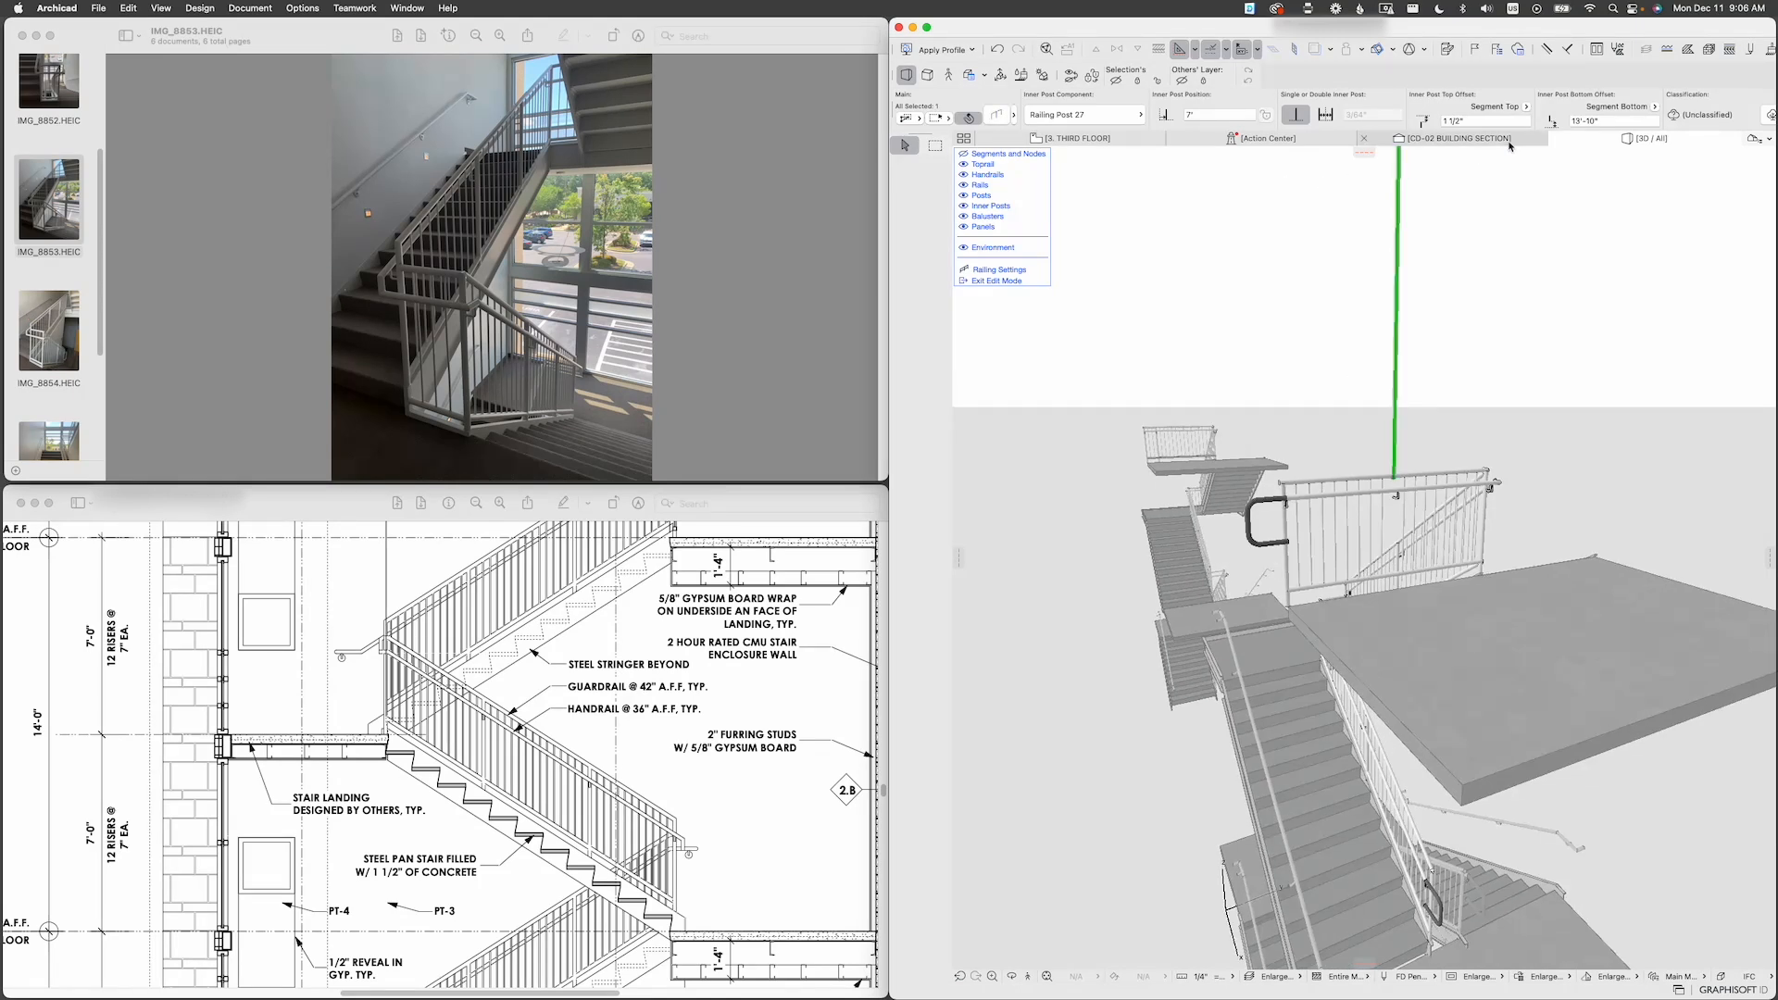
Step: Set the inner post's bottom offset to 0" to reverse the stretch
click(1595, 120)
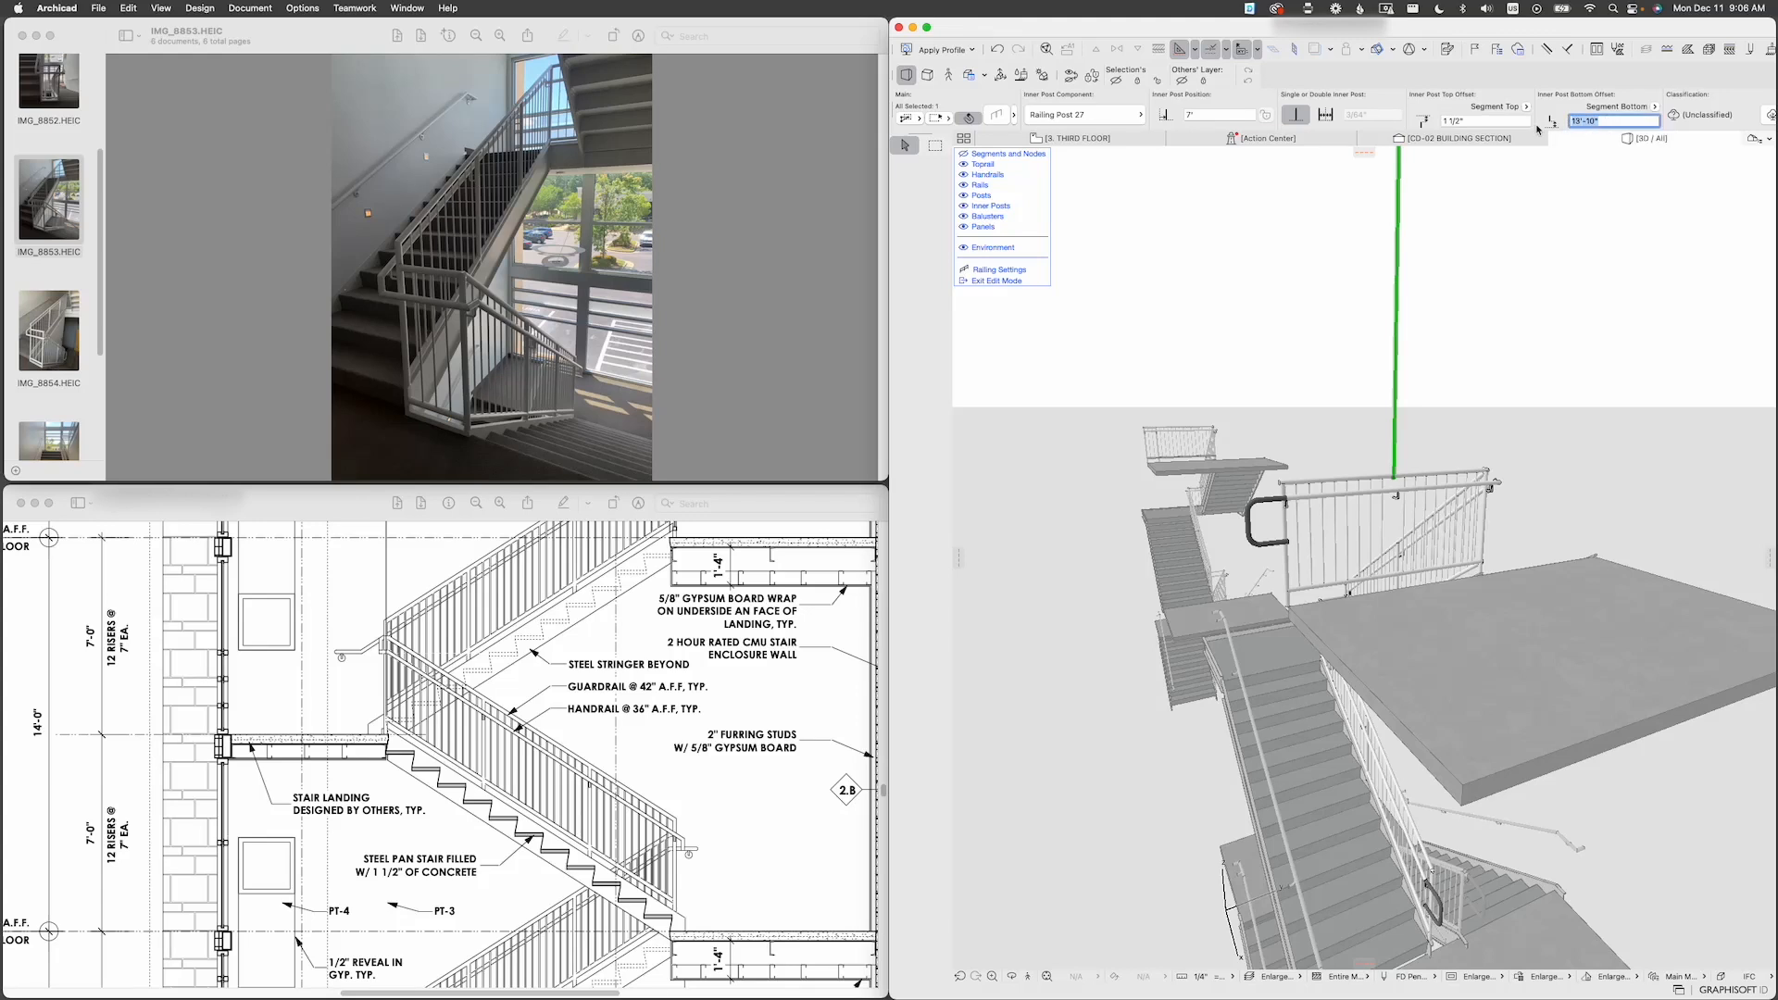
text(0)
key(Return)
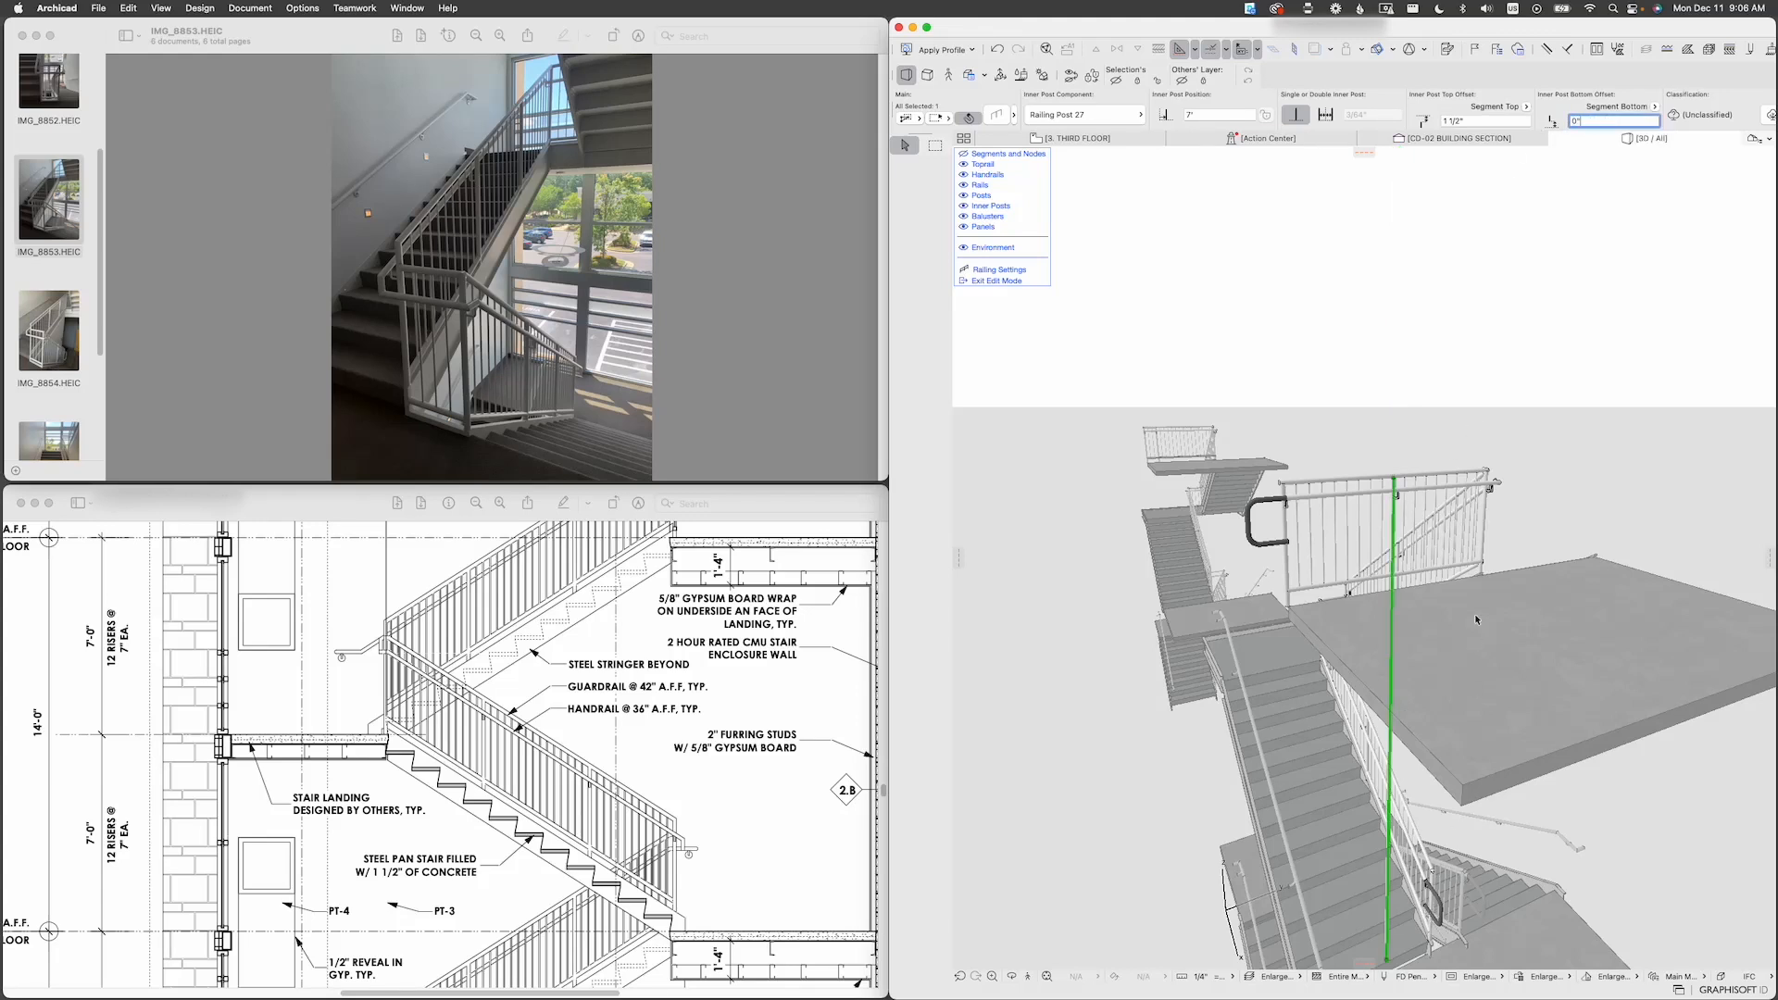
Step: Stretch the inner post's bottom end up to the landing level, and its top end down into the guardrail segment
shift+middle_drag(1478, 721, 1464, 692)
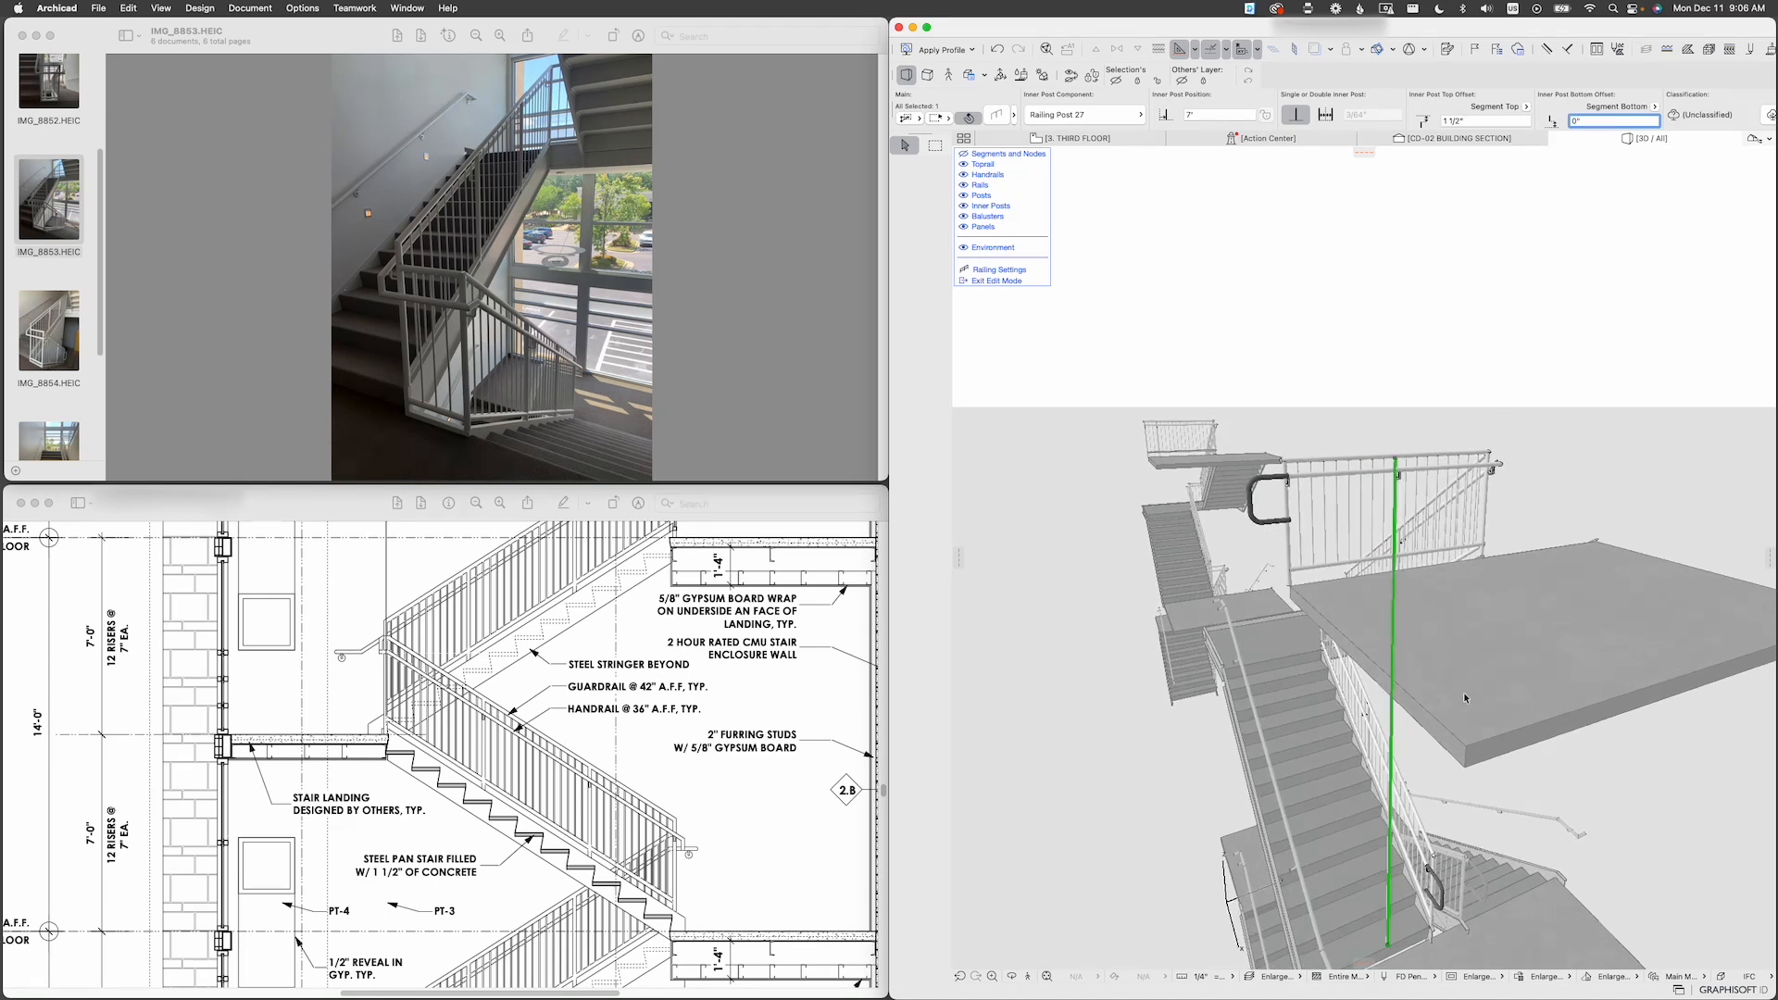
click(1390, 949)
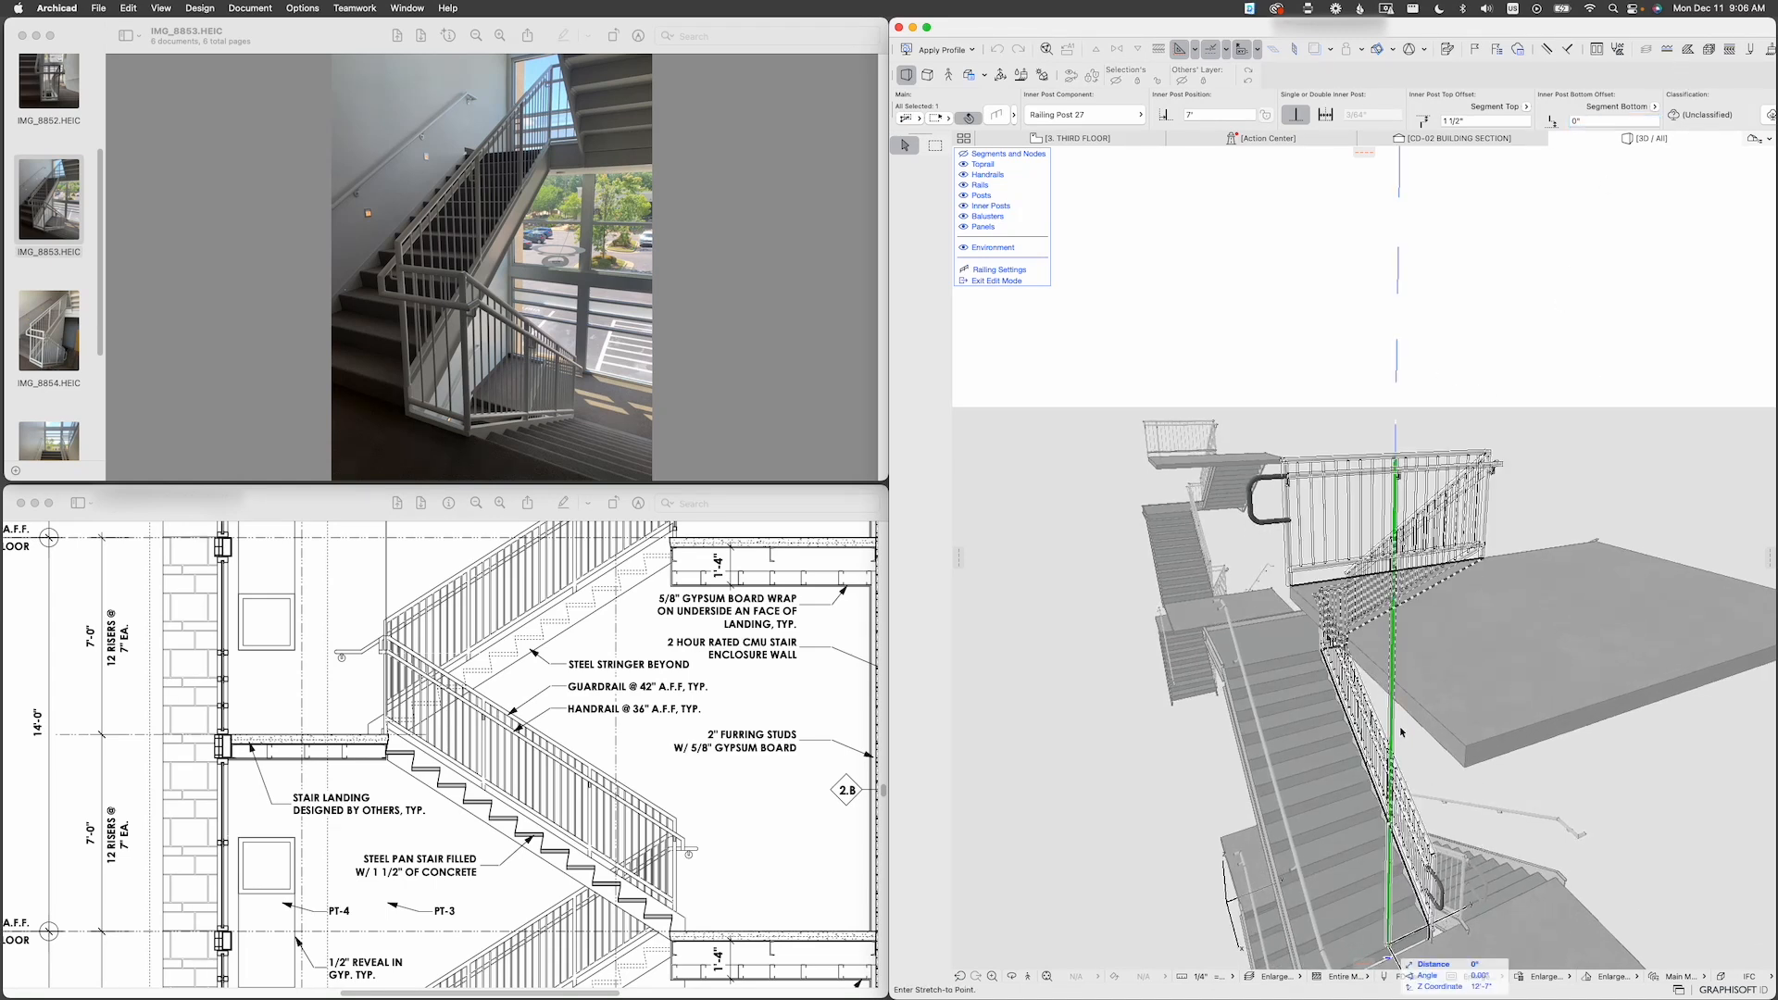
click(1486, 549)
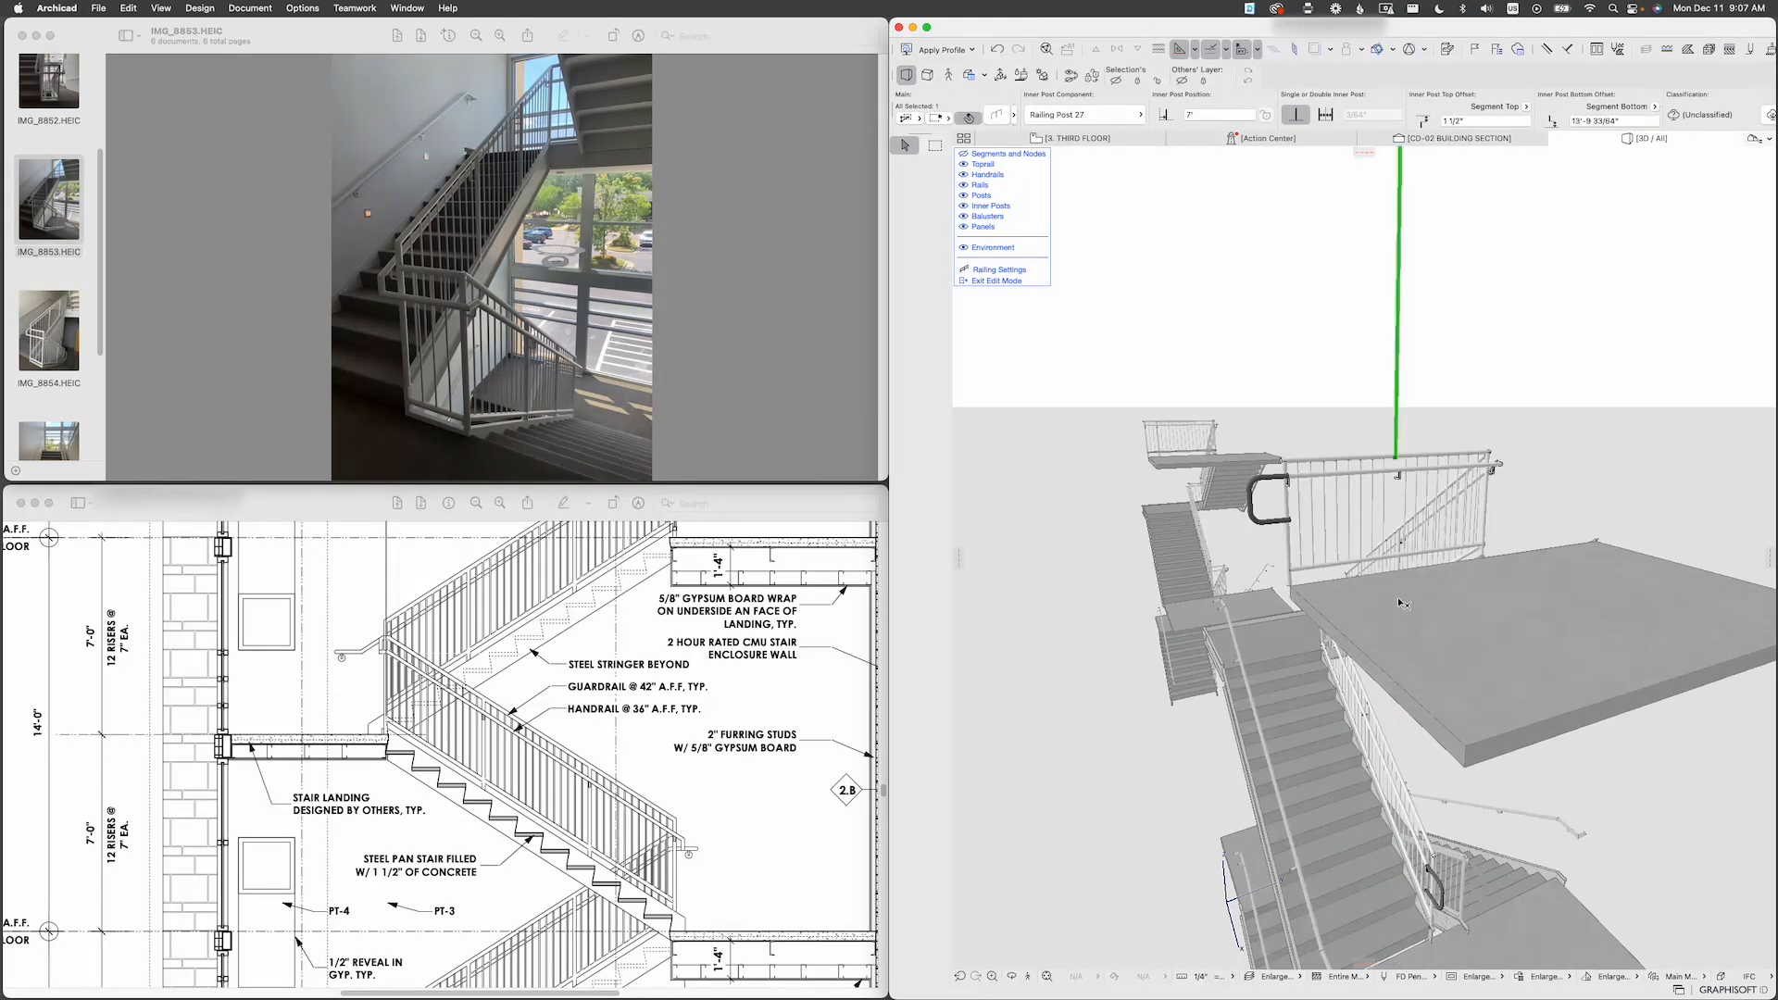
click(1398, 484)
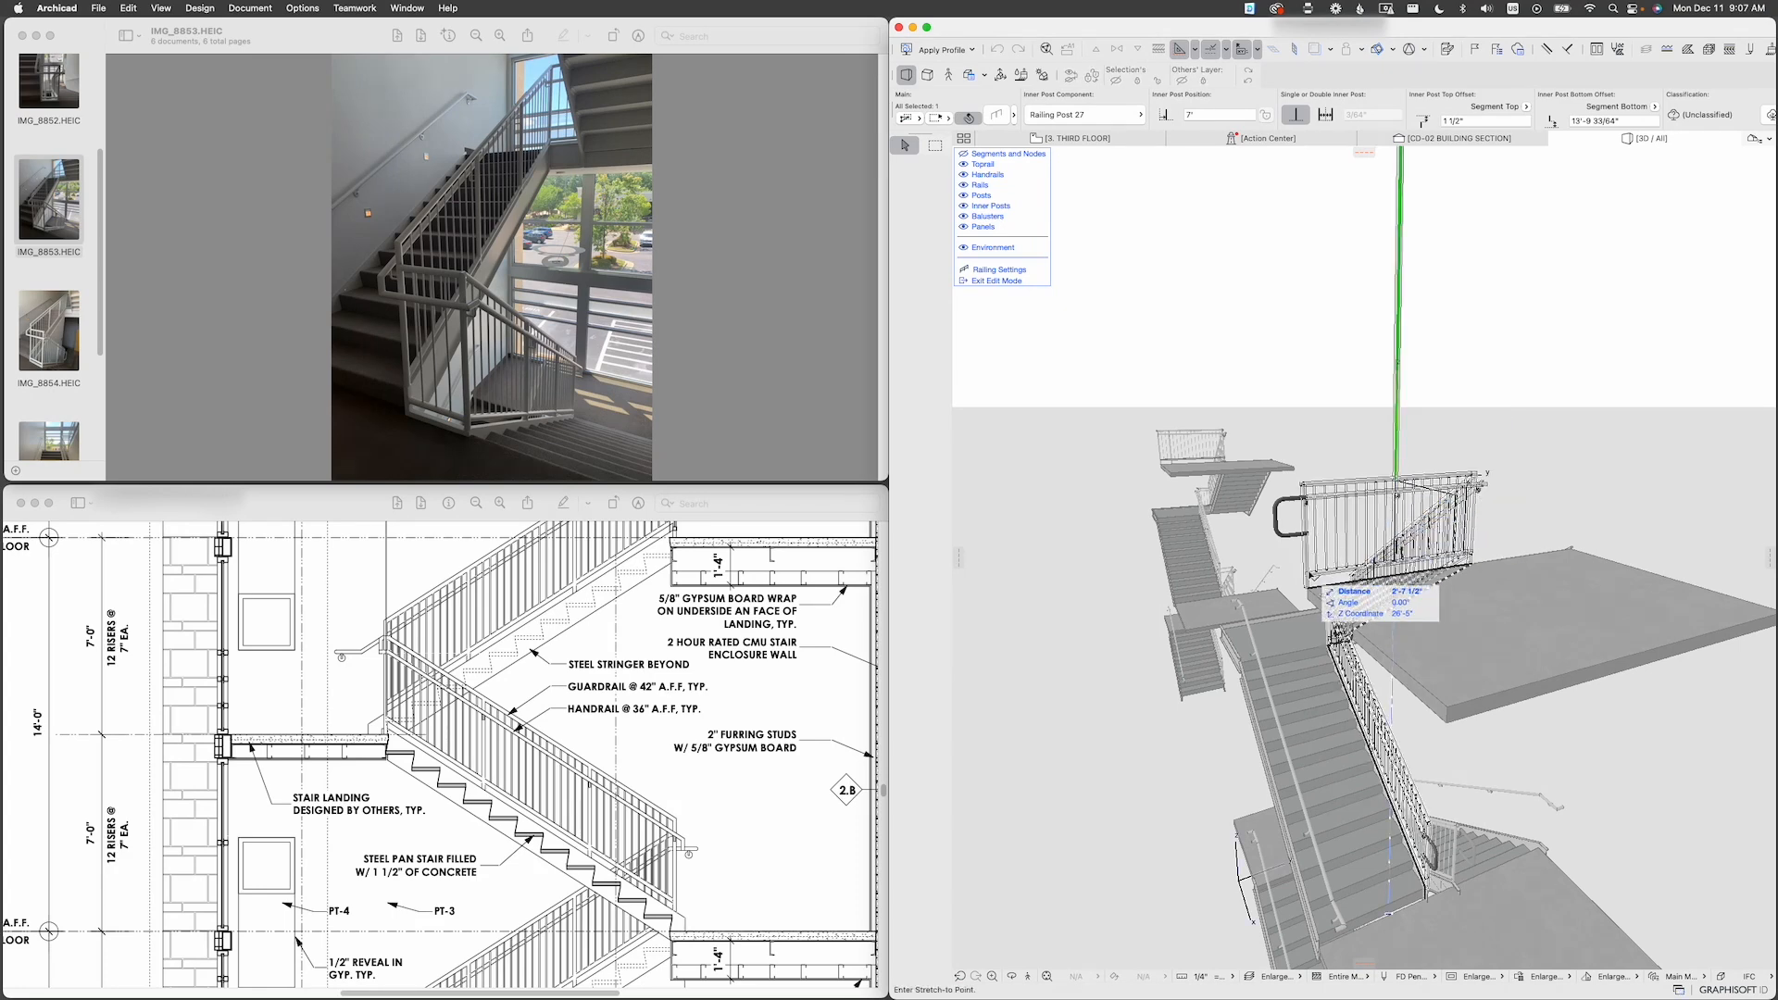
click(1309, 574)
Step: Stretch the post's protruding upper end down to the top rail of the third-floor landing guardrail
middle_drag(1310, 574, 1287, 781)
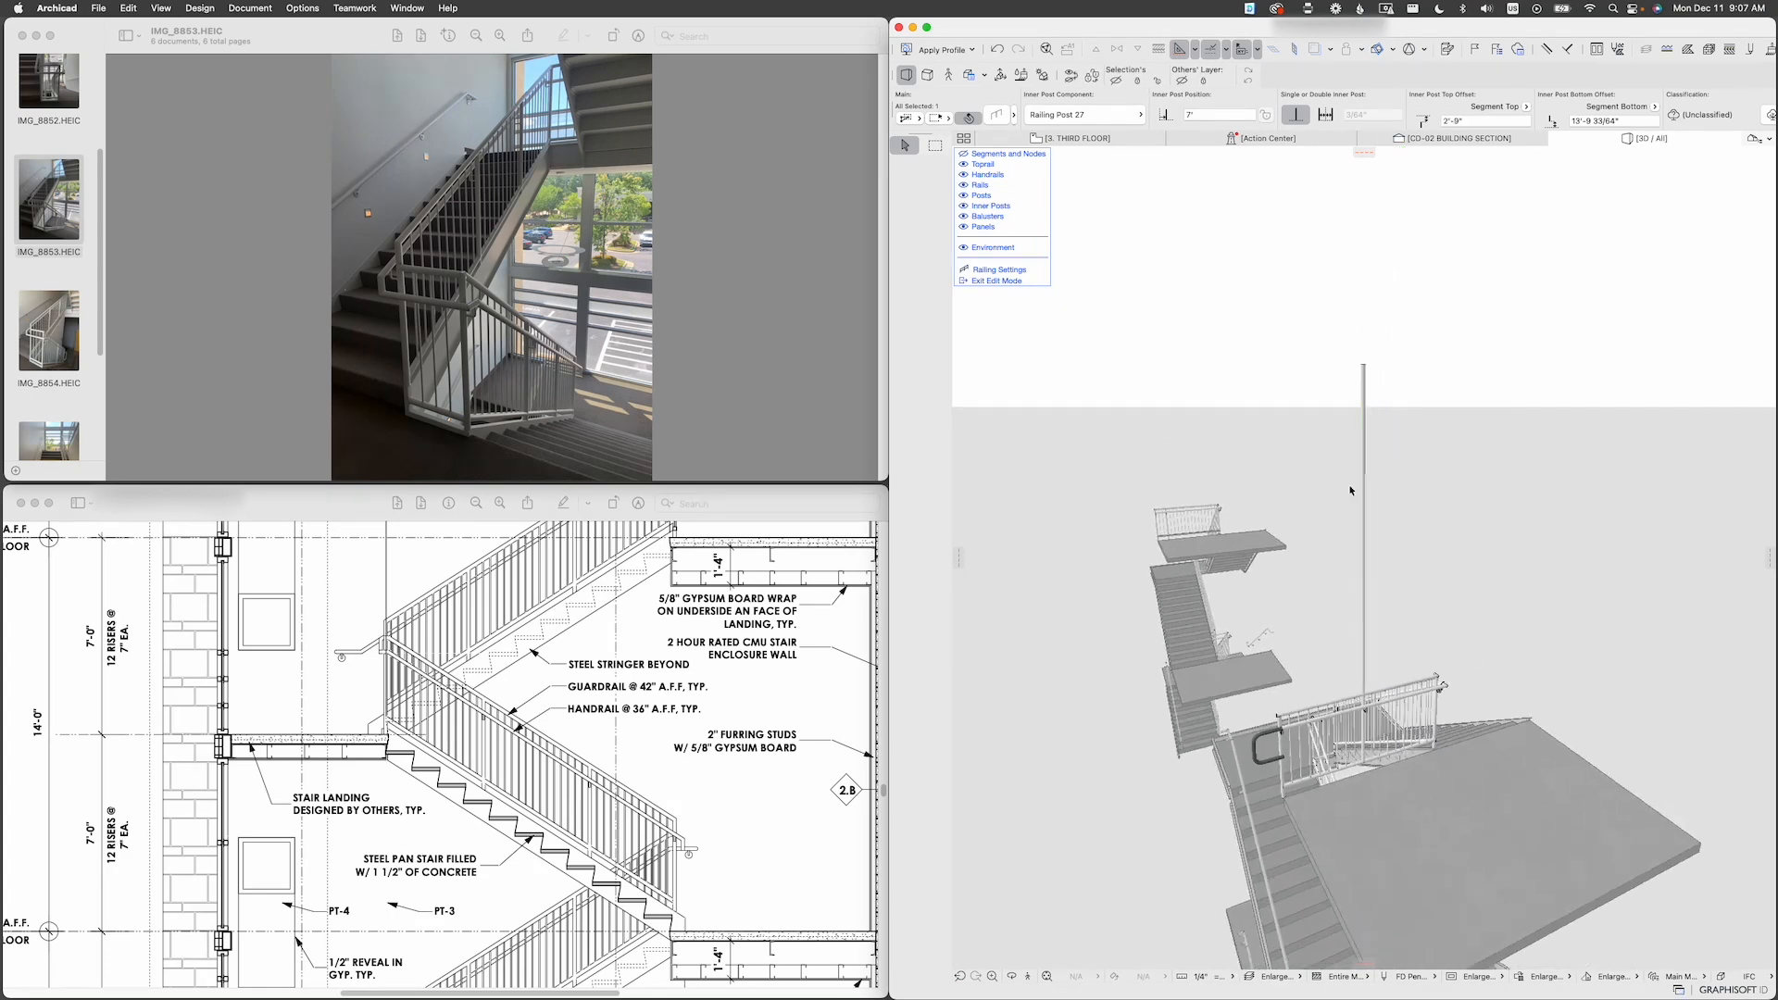
click(1364, 366)
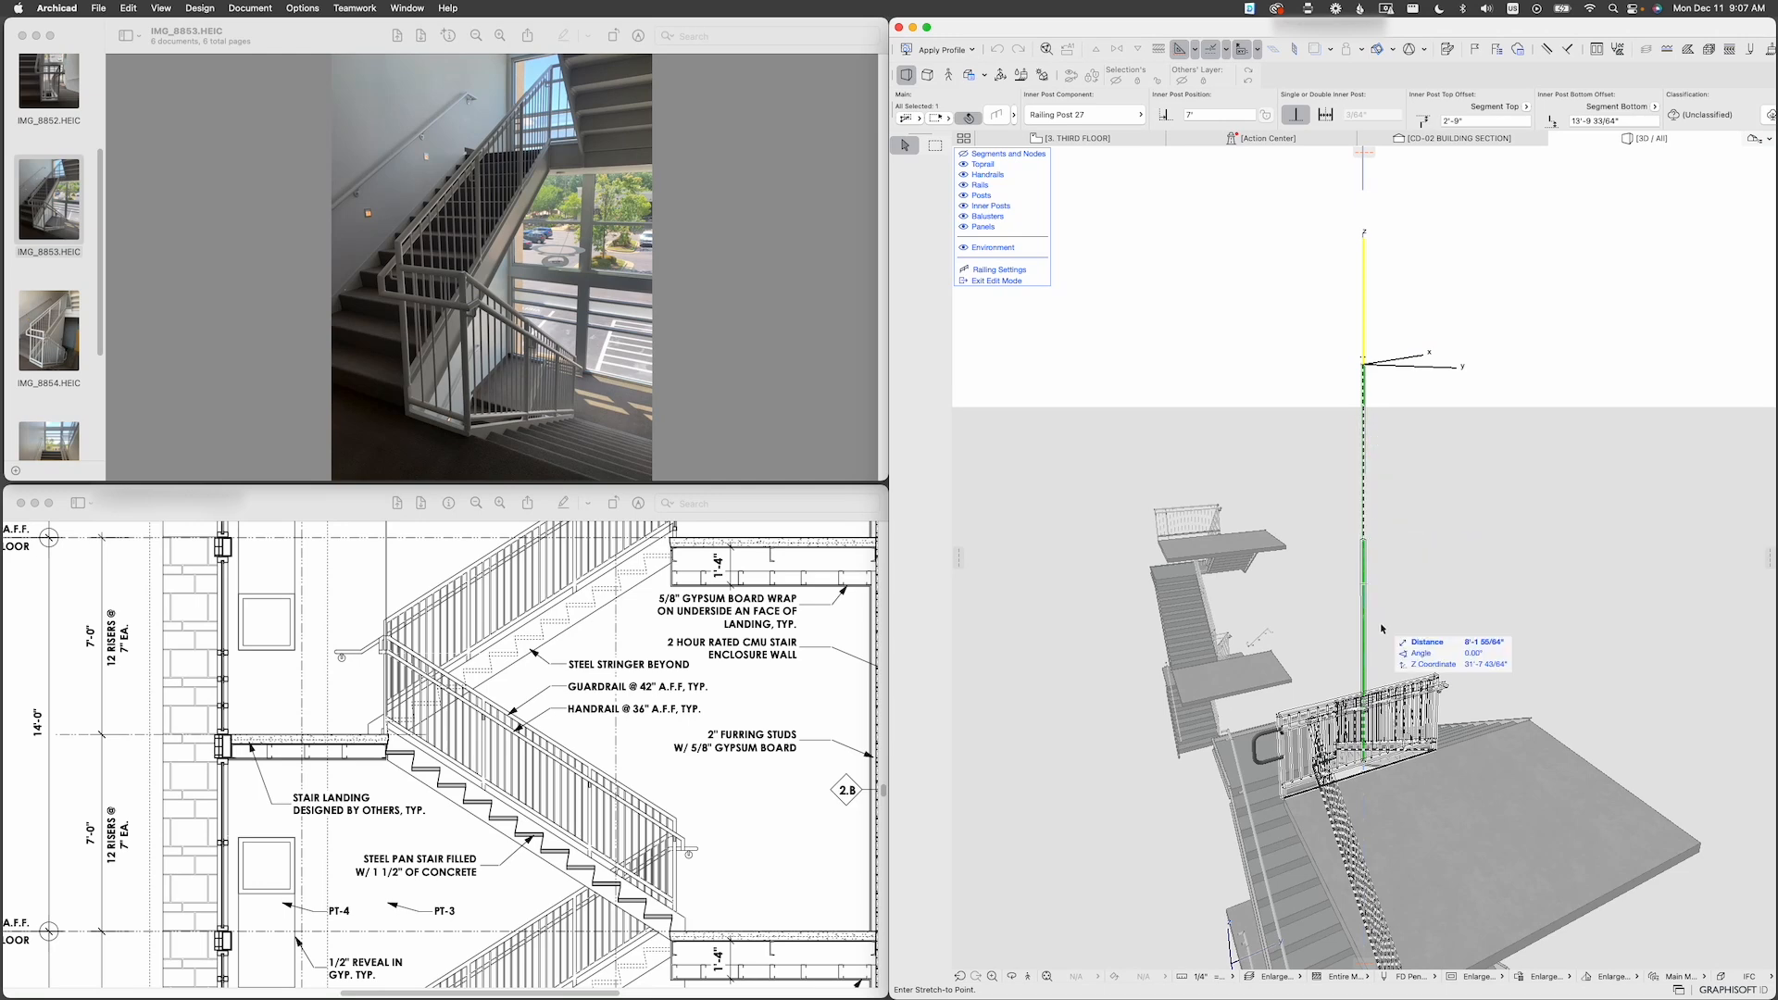
scroll(1285, 771, up, 4)
middle_drag(1284, 771, 1295, 535)
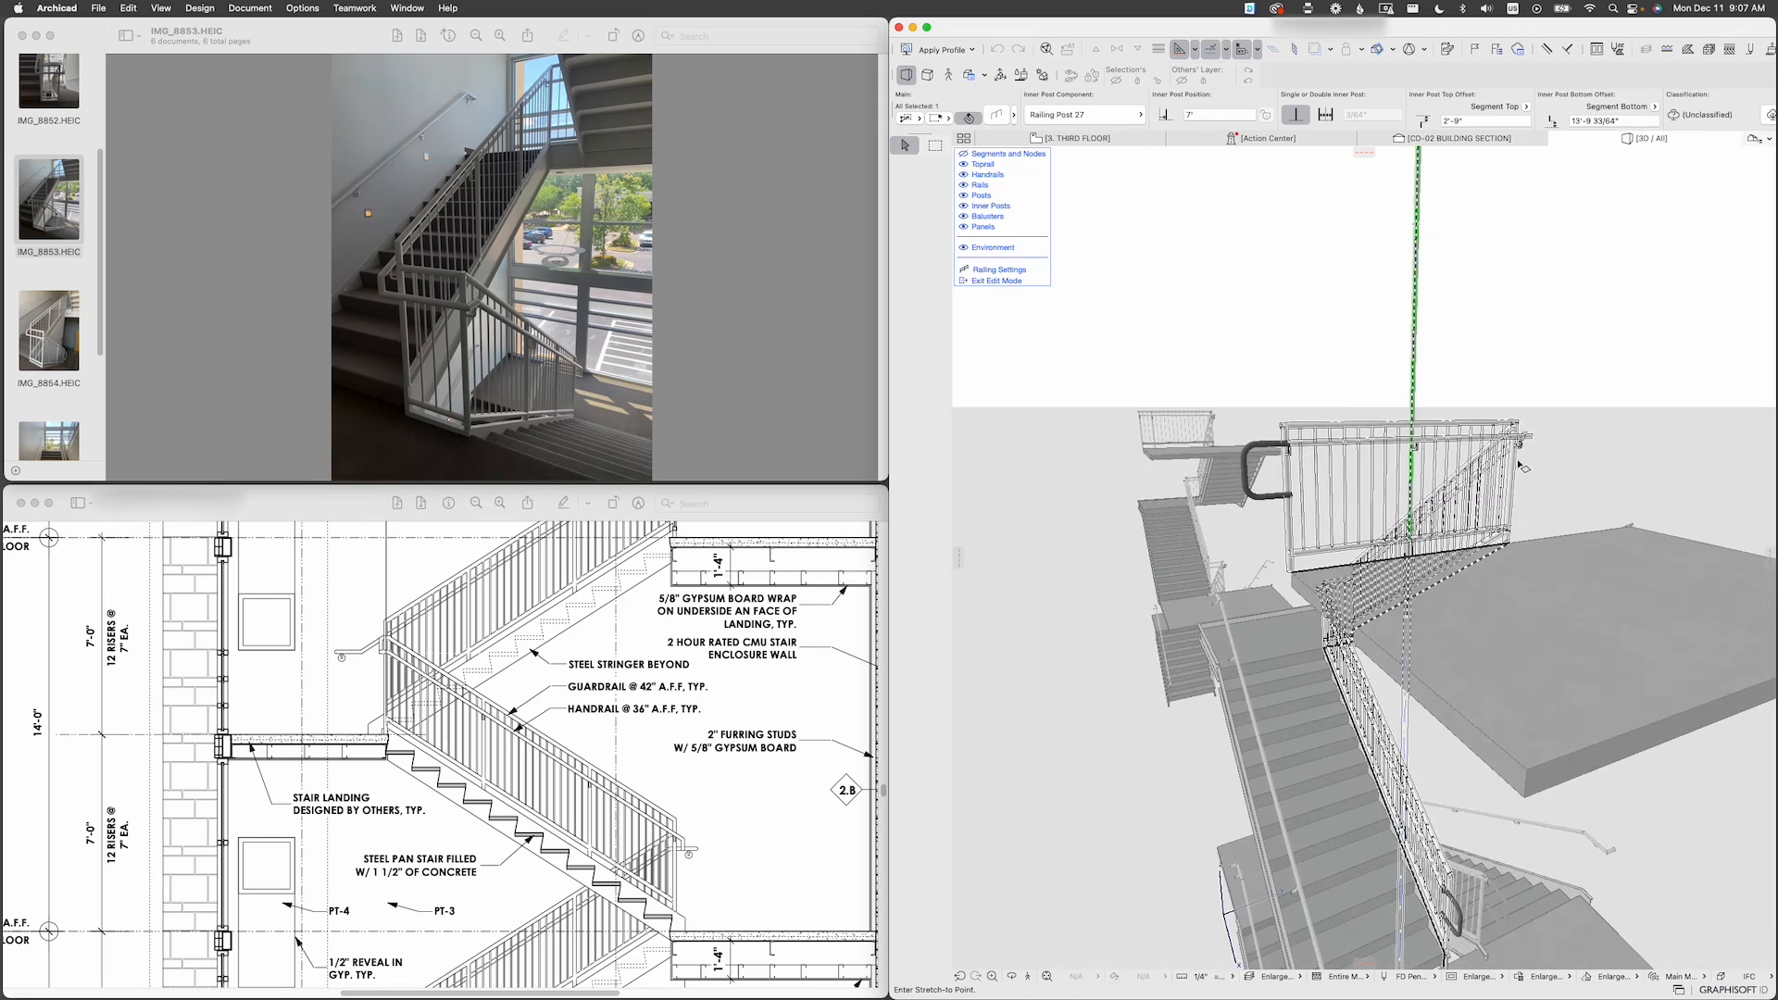
click(1425, 449)
Step: Stretch the inner post's lower end down to meet the edge of the third-floor landing slab
scroll(1429, 456, up, 5)
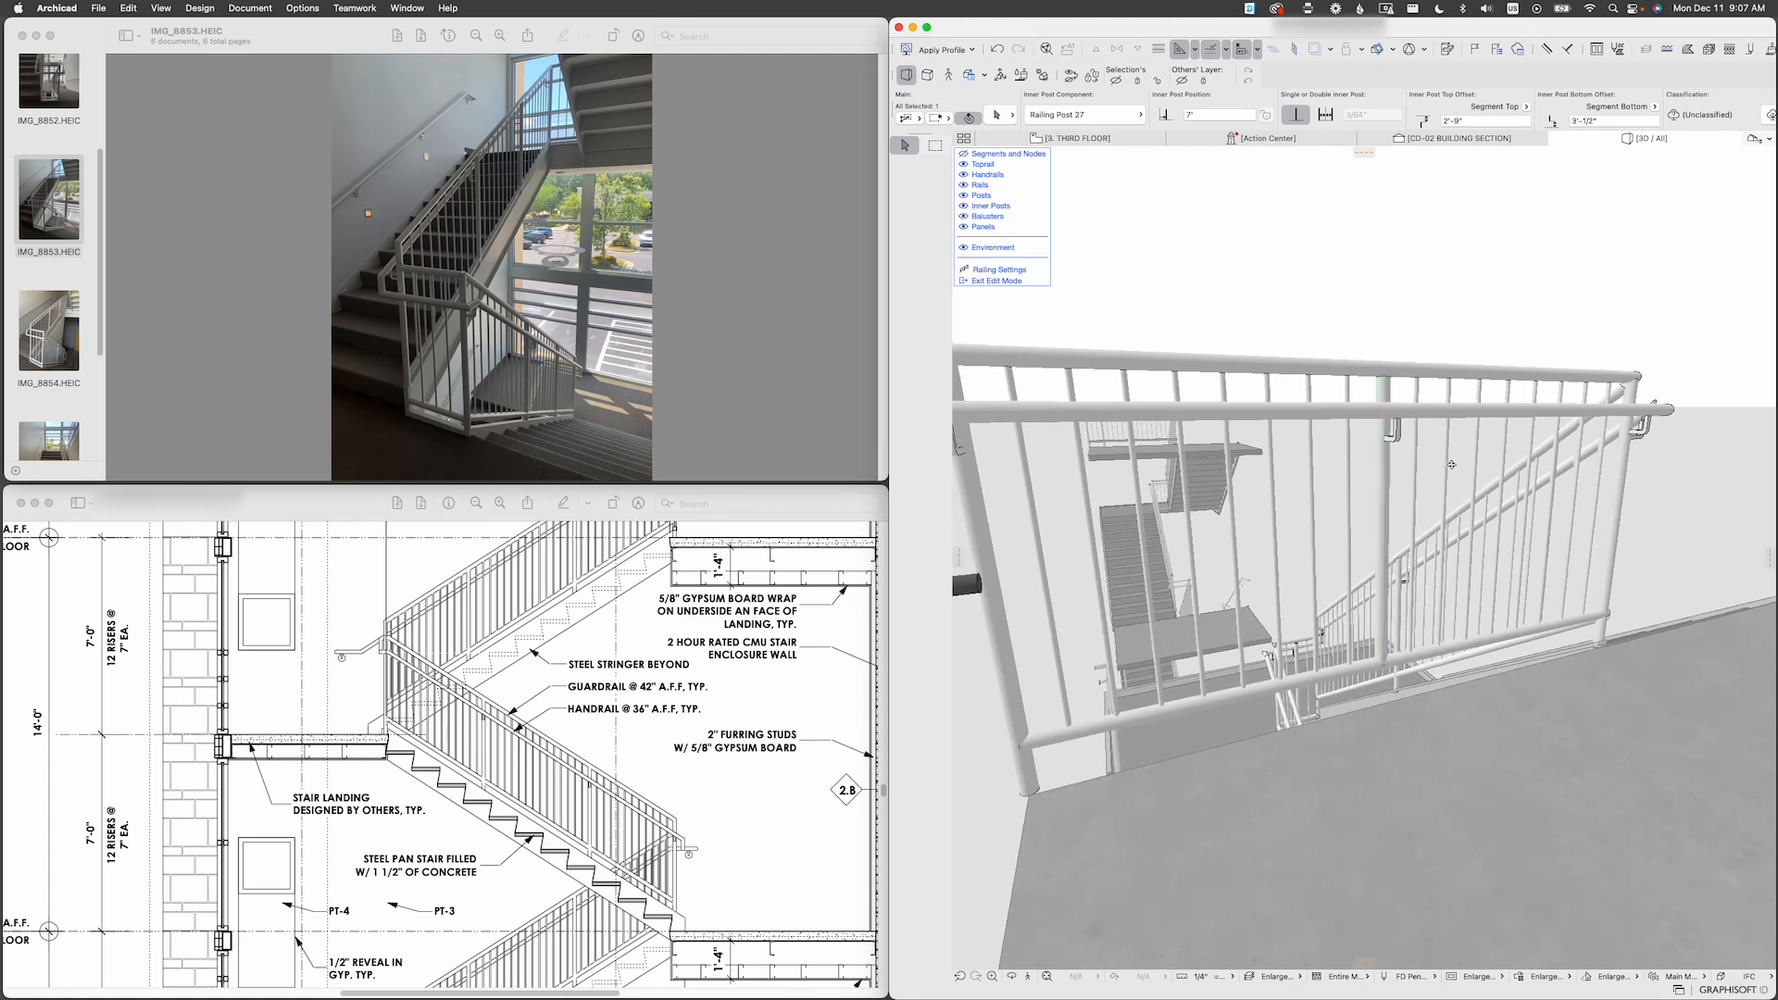
shift+middle_drag(1452, 463, 1415, 527)
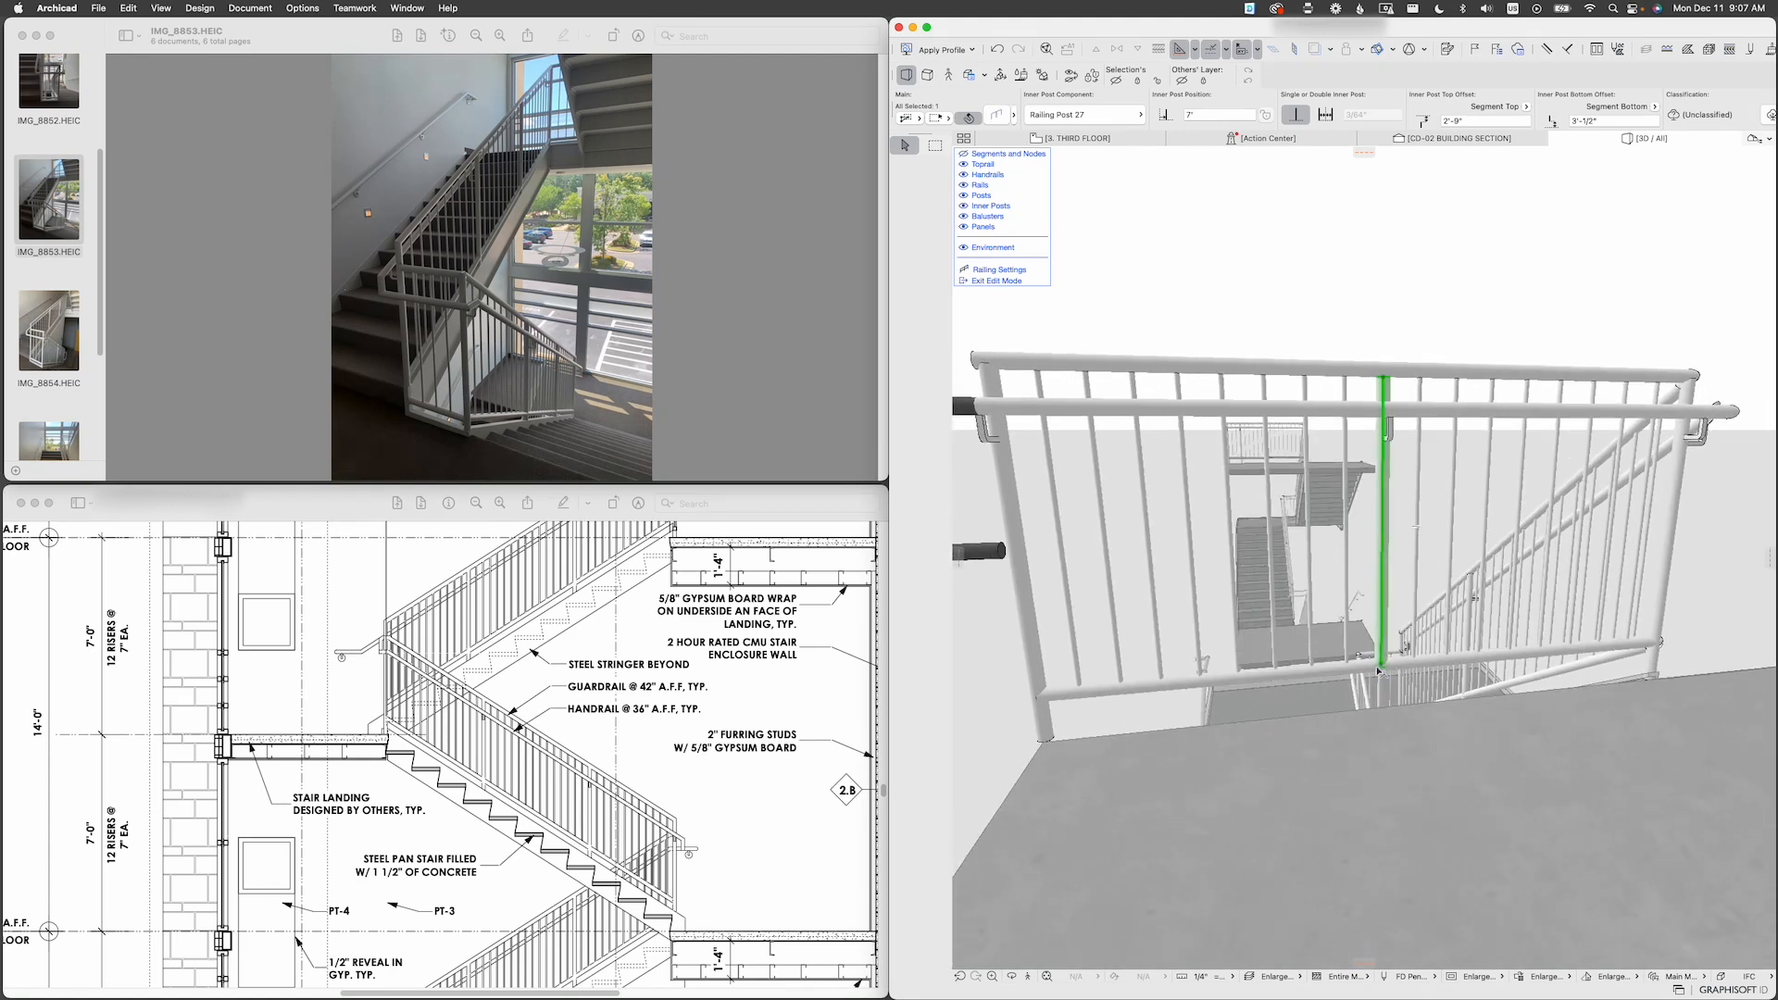
shift+middle_drag(1437, 663, 1564, 585)
scroll(1562, 591, down, 3)
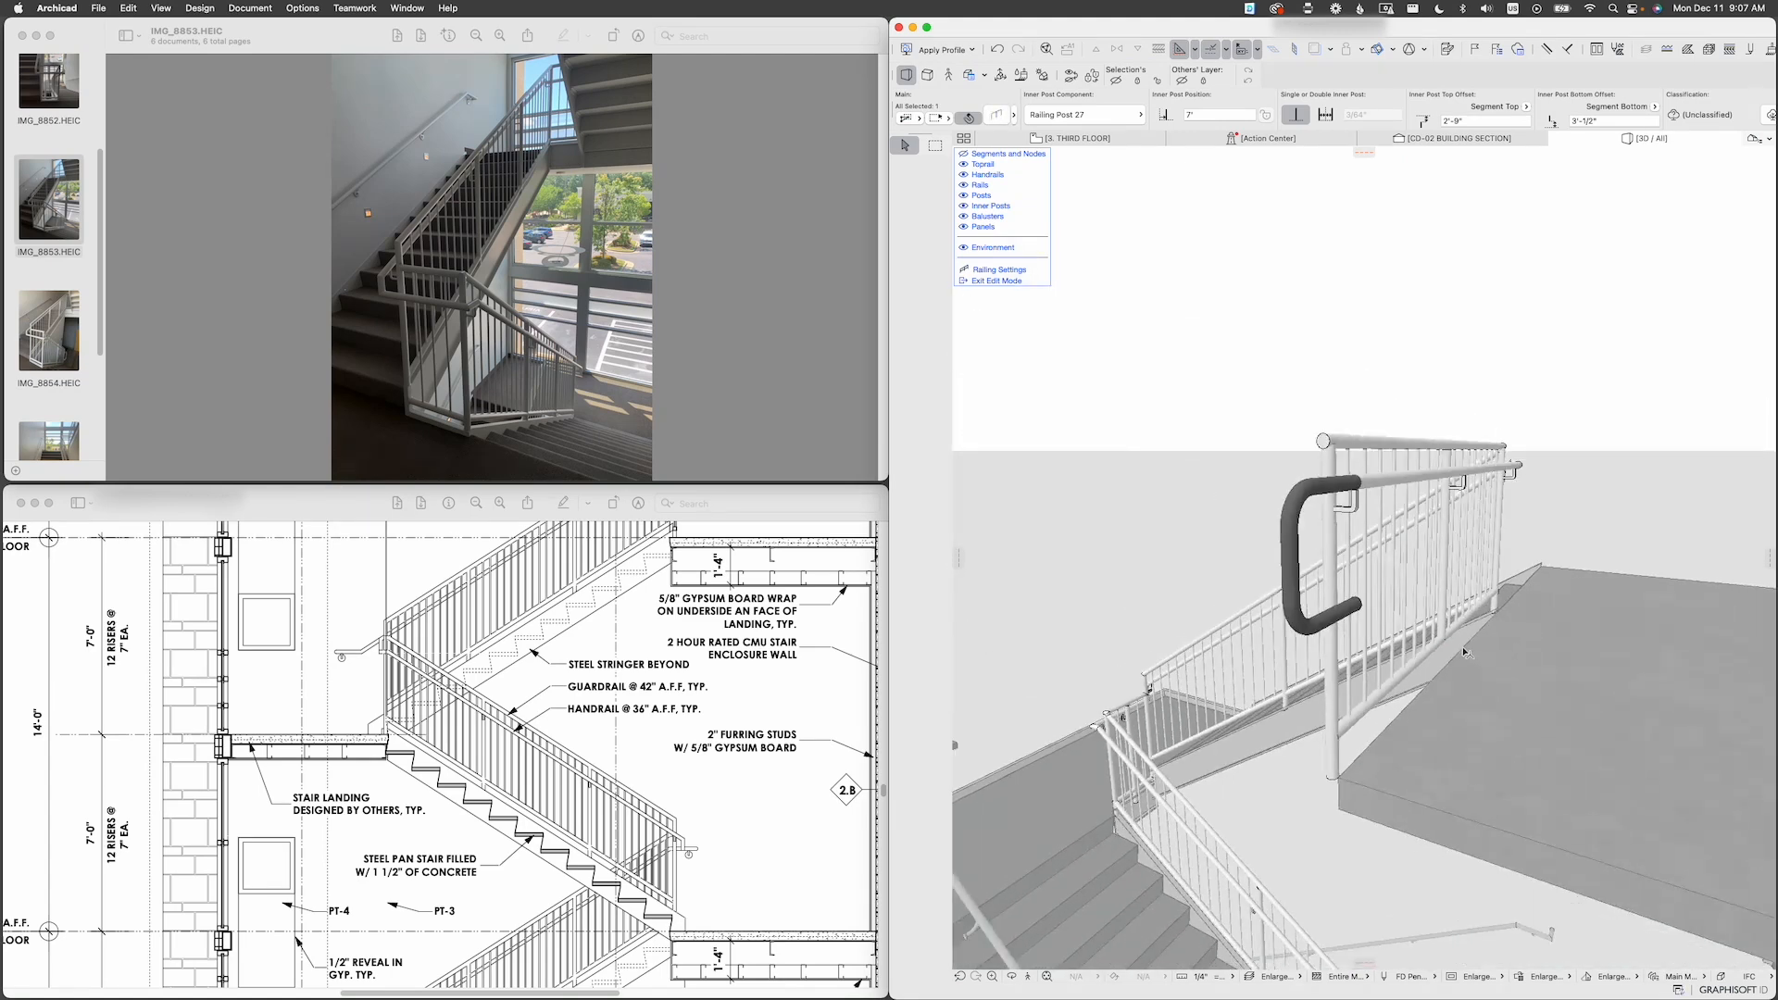
shift+middle_drag(1468, 655, 1443, 648)
scroll(1443, 648, up, 1)
click(1442, 641)
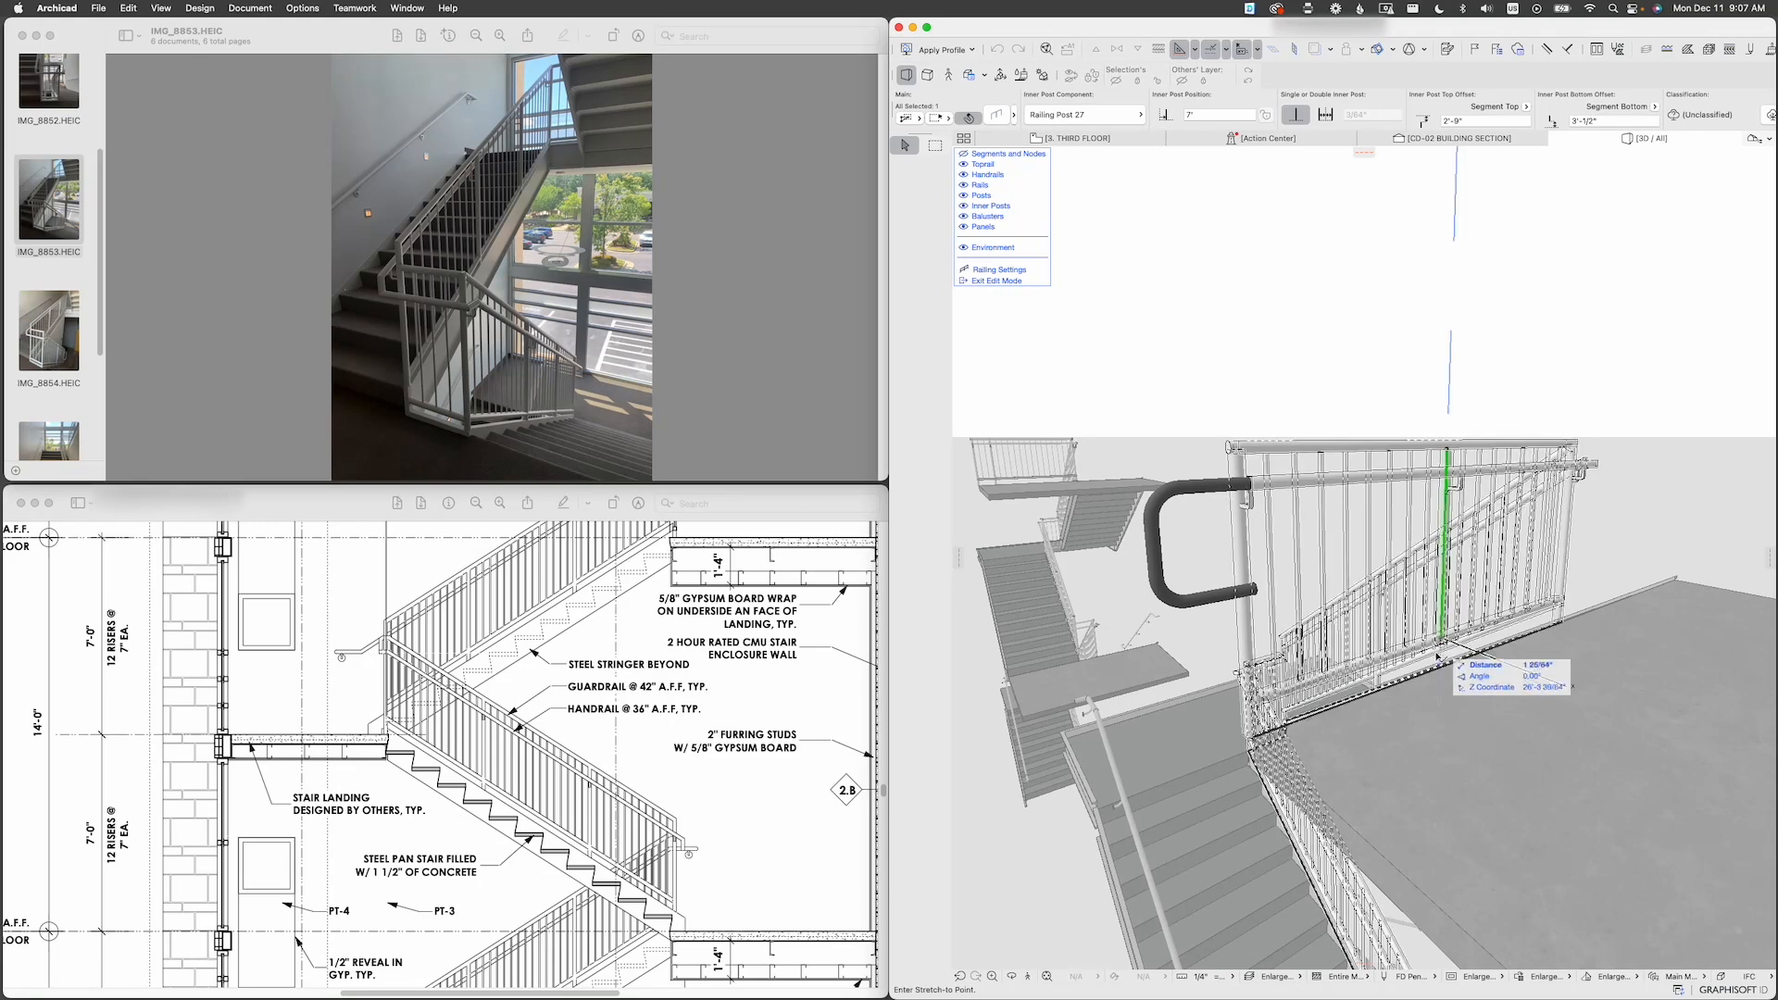
click(1441, 668)
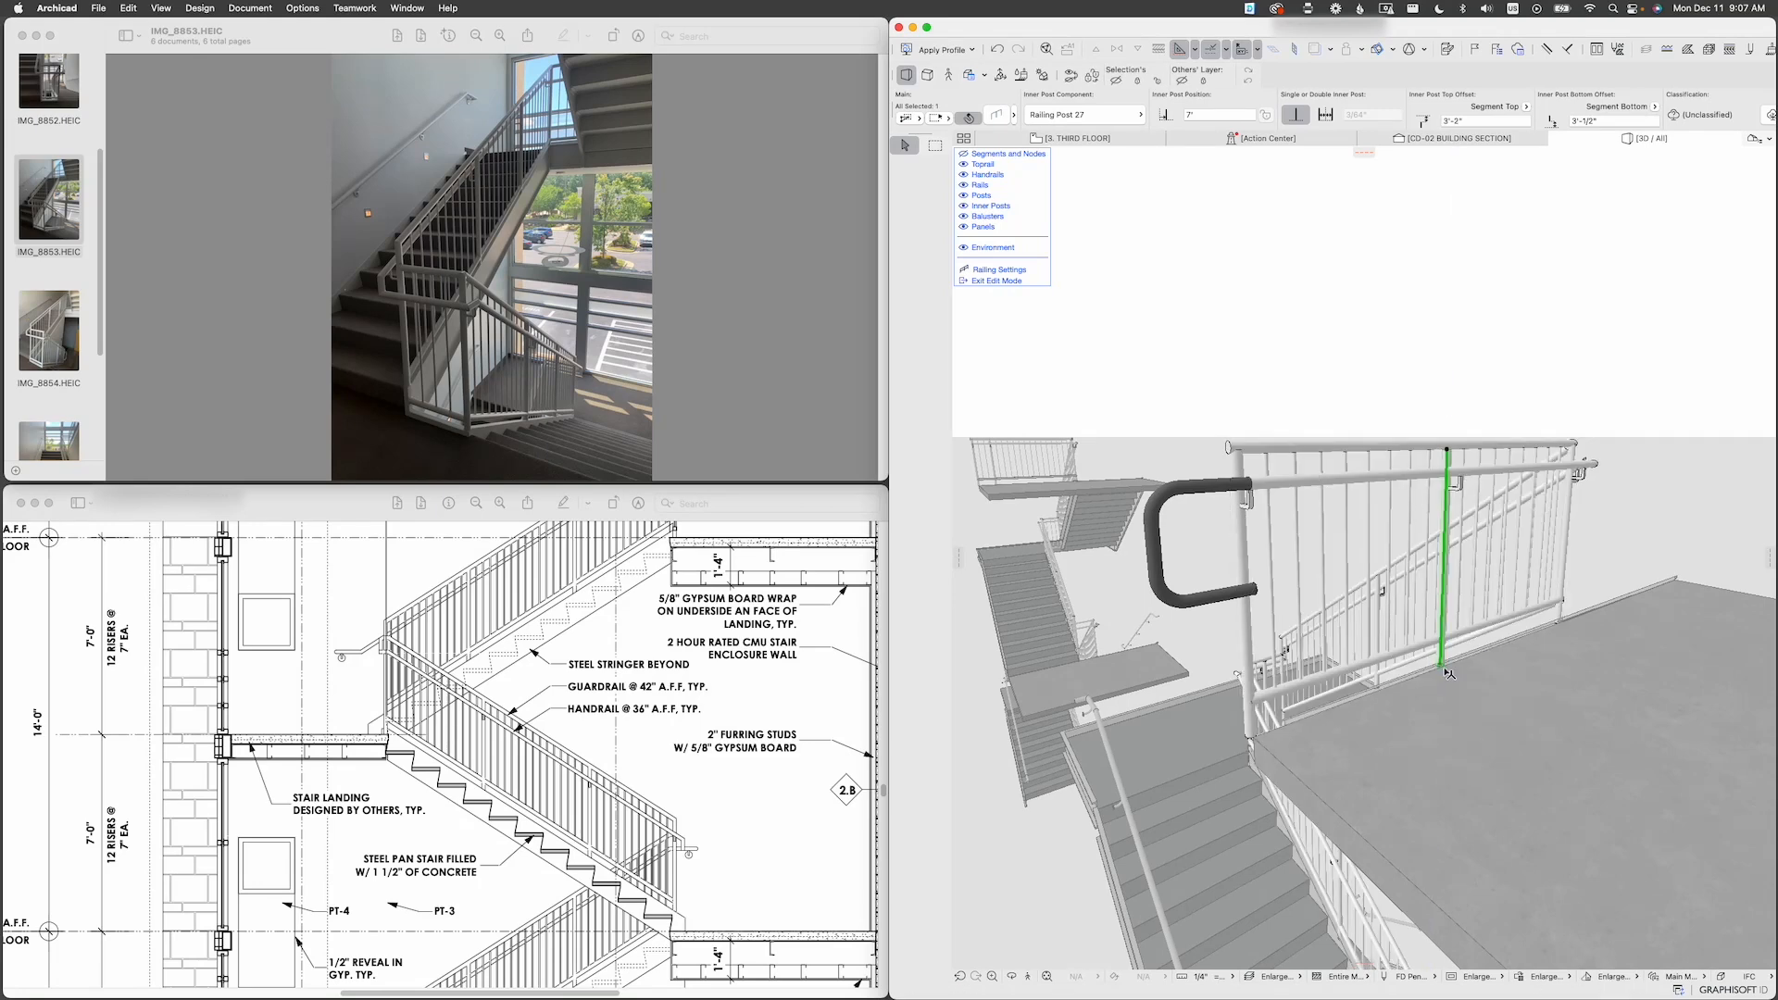
Step: Change the looped handrail end at the wall side of the landing guardrail from Full Return to Extension
shift+middle_drag(1444, 670, 1445, 569)
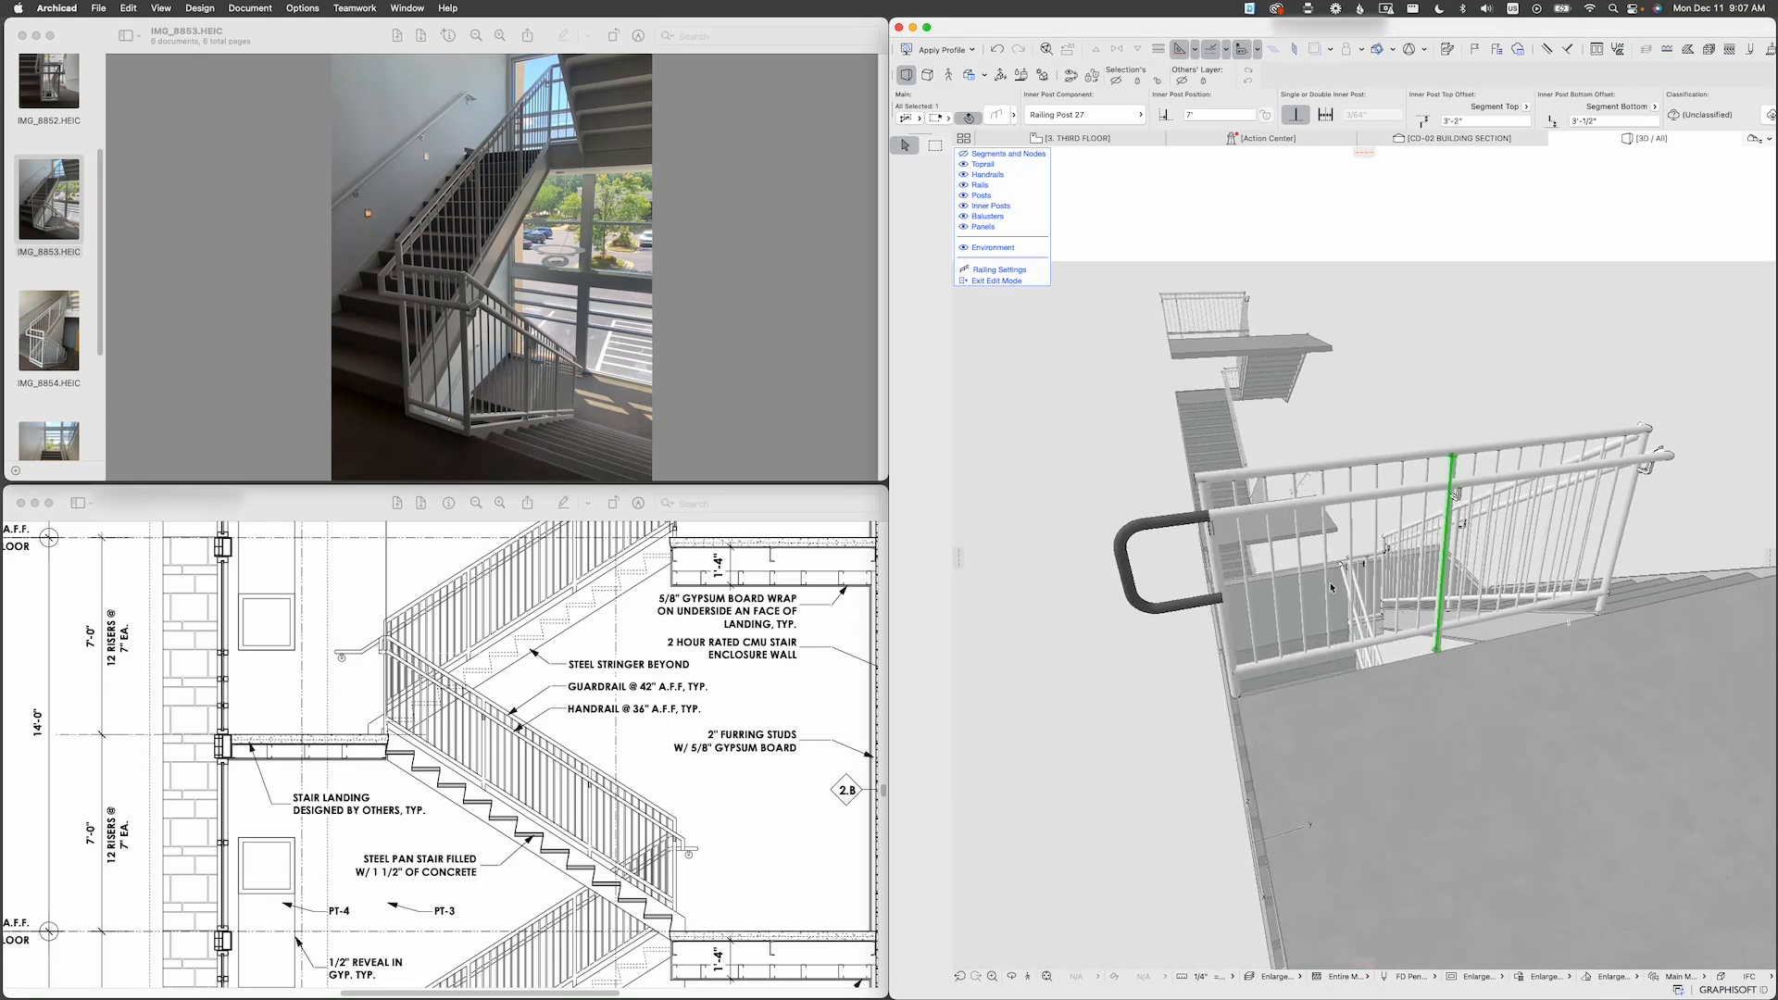
click(1165, 531)
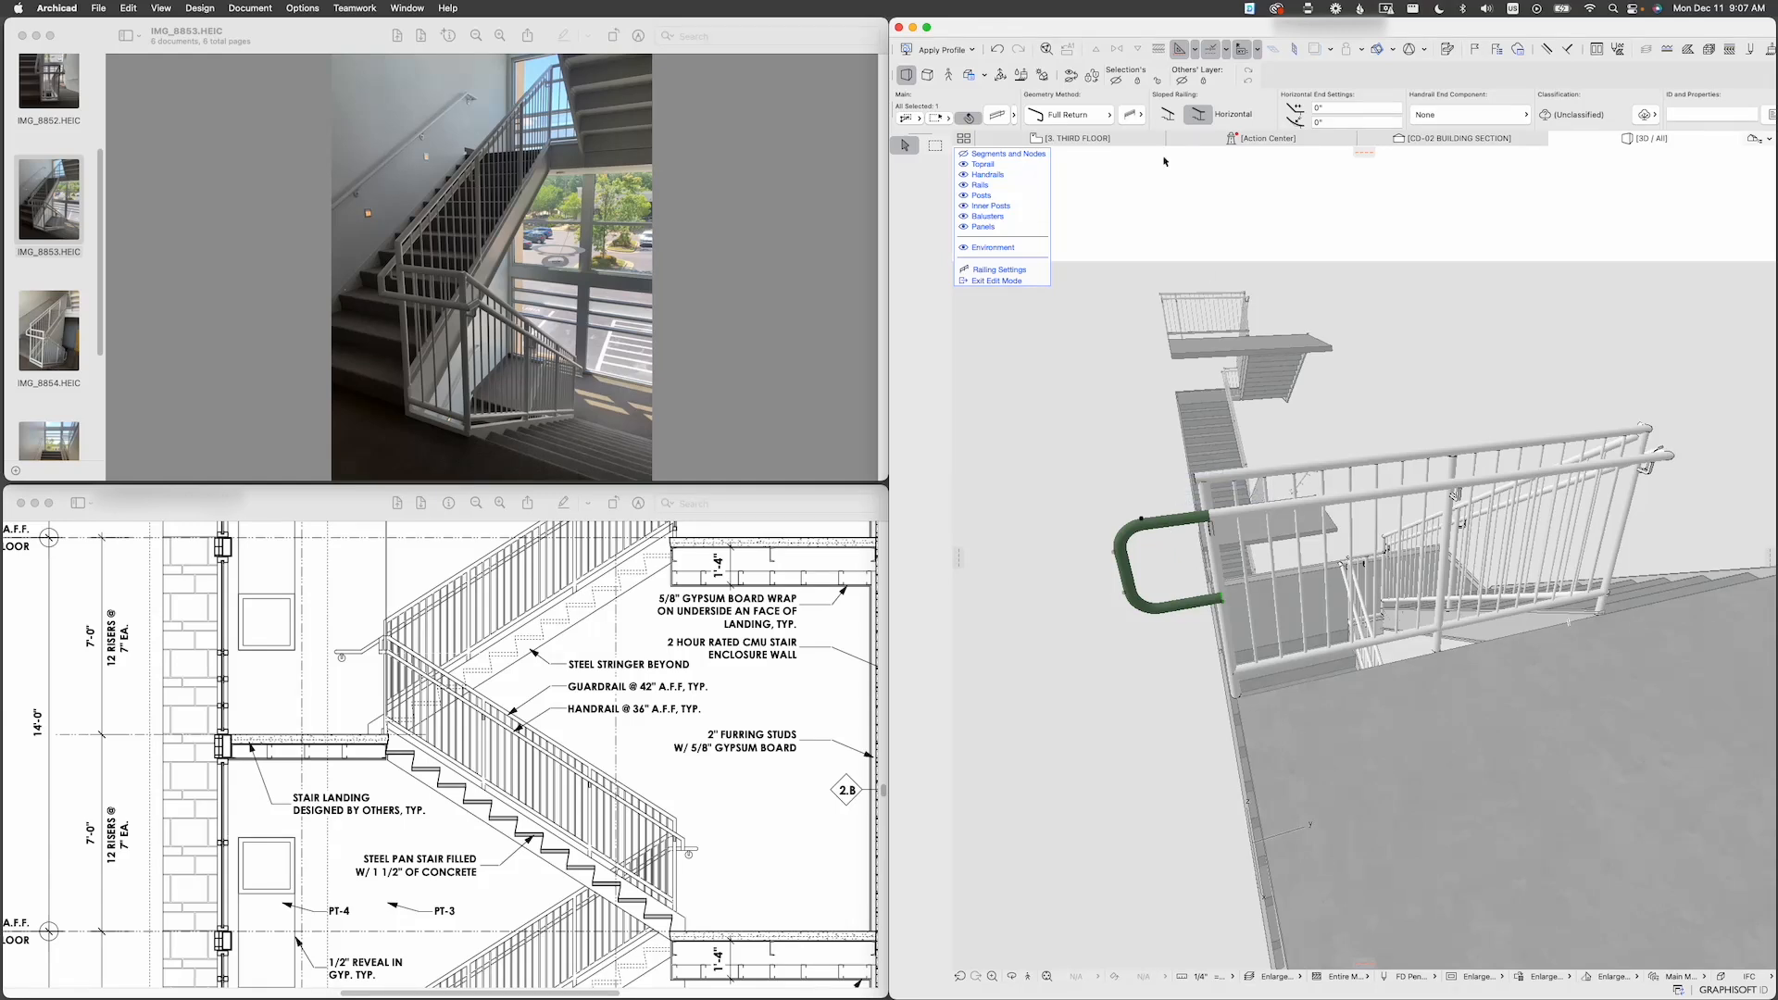
click(1103, 122)
click(1039, 117)
click(998, 115)
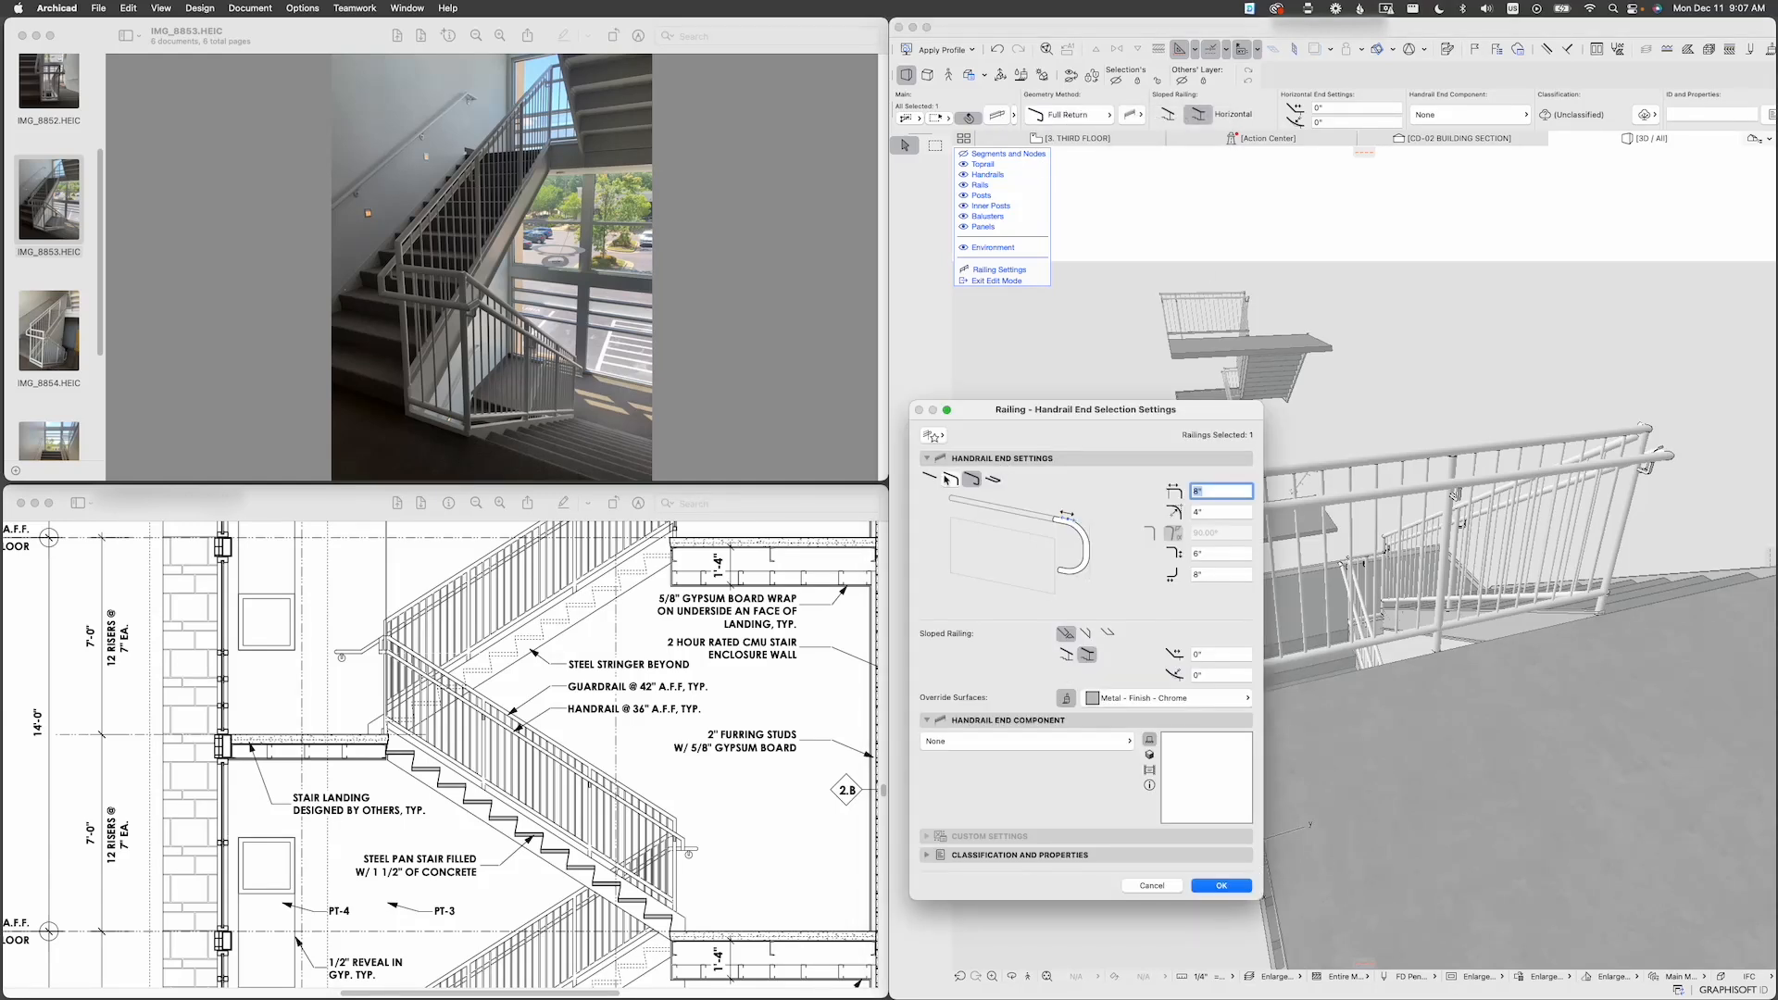
click(930, 480)
key(Return)
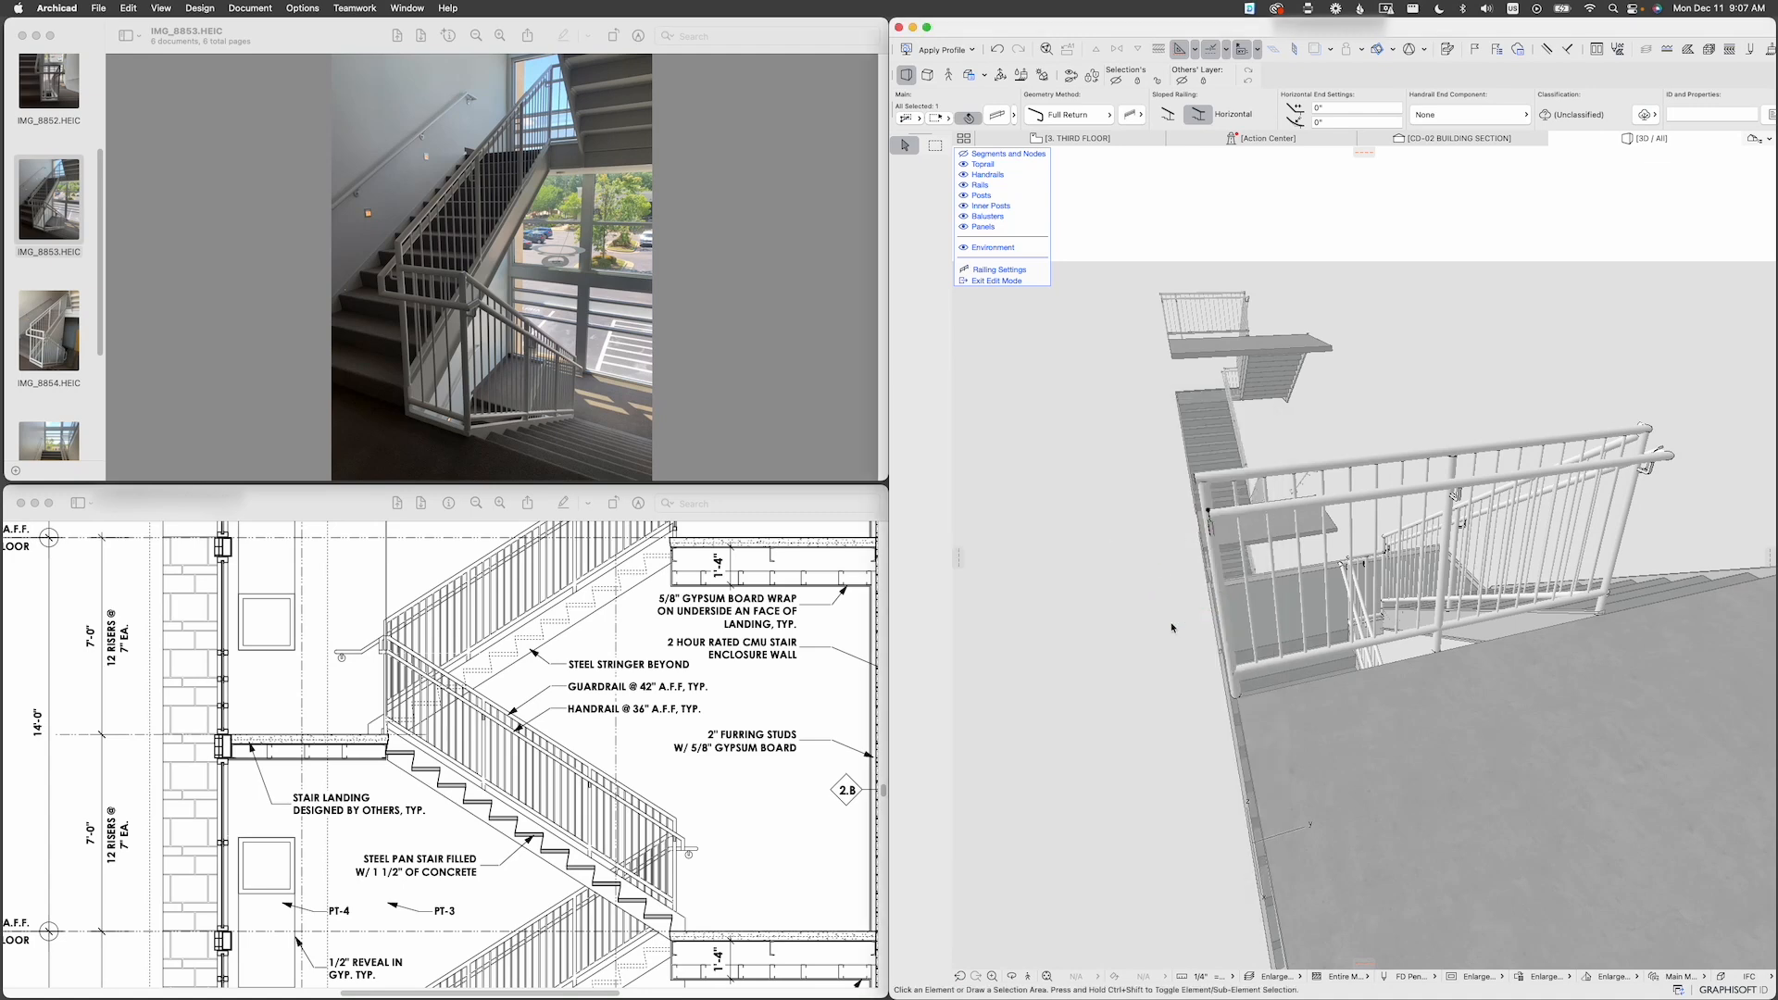
Step: Lengthen the straight handrail extension so it projects past the landing guardrail's end post
shift+middle_drag(1282, 553, 1119, 544)
key(super+t)
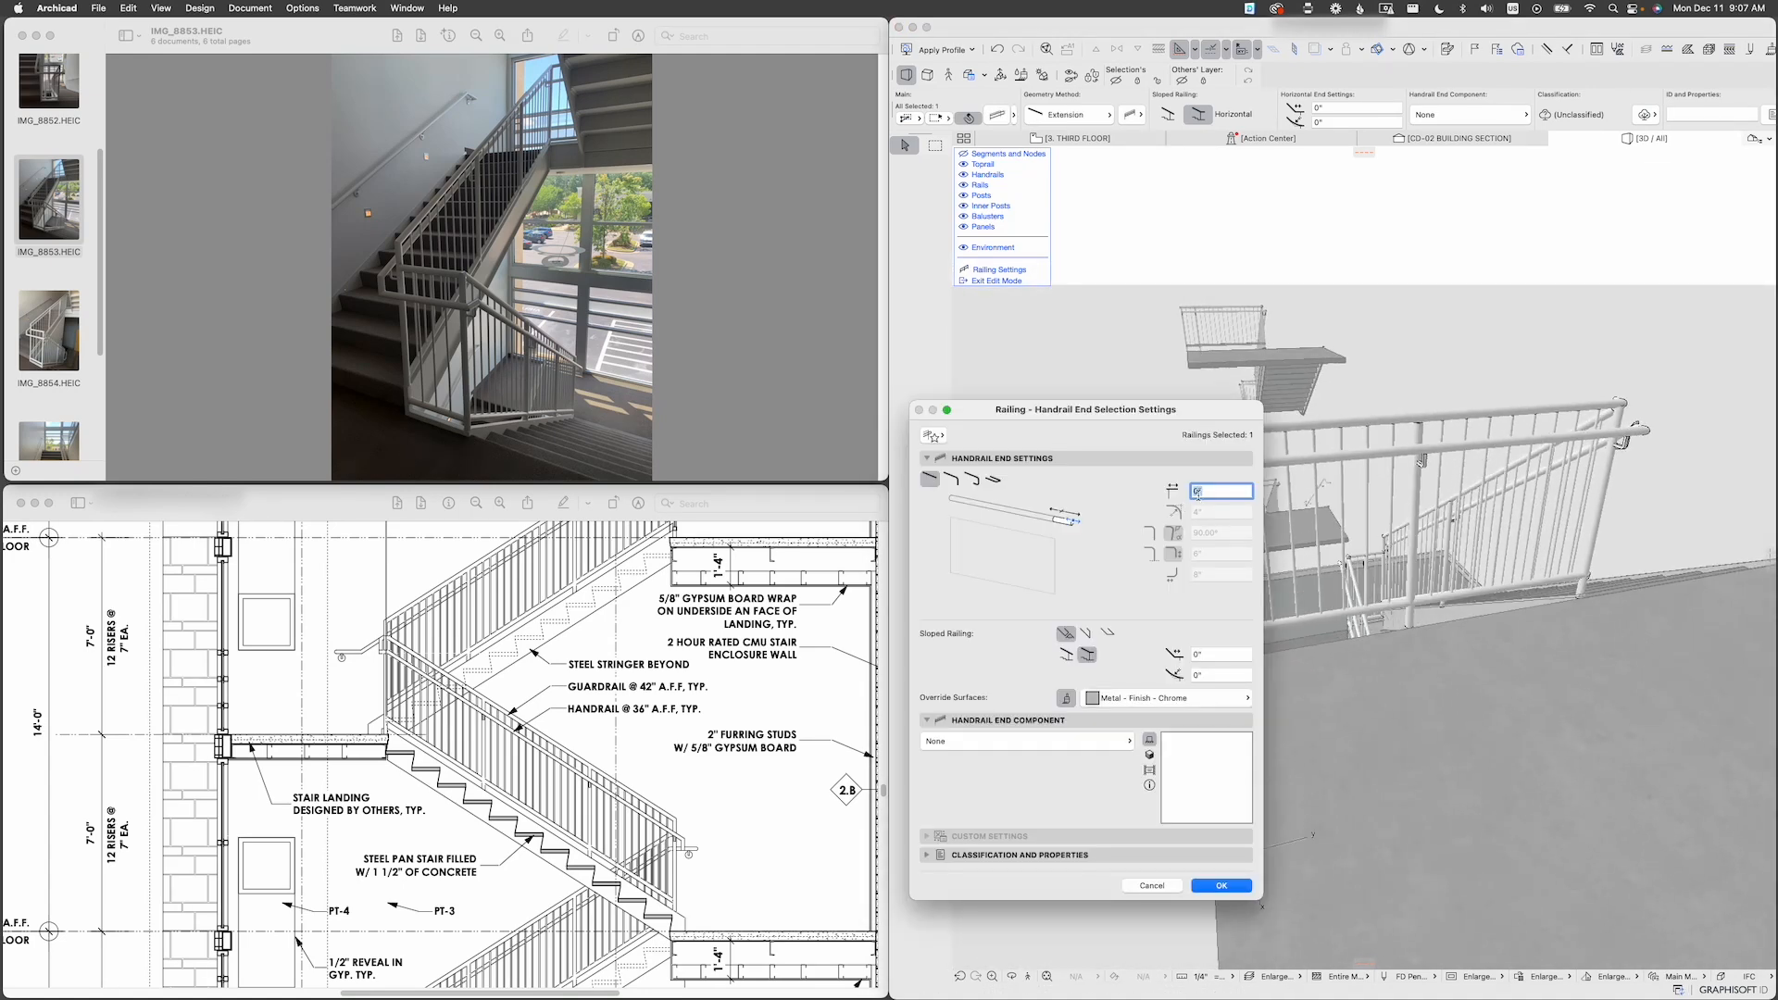
key(Return)
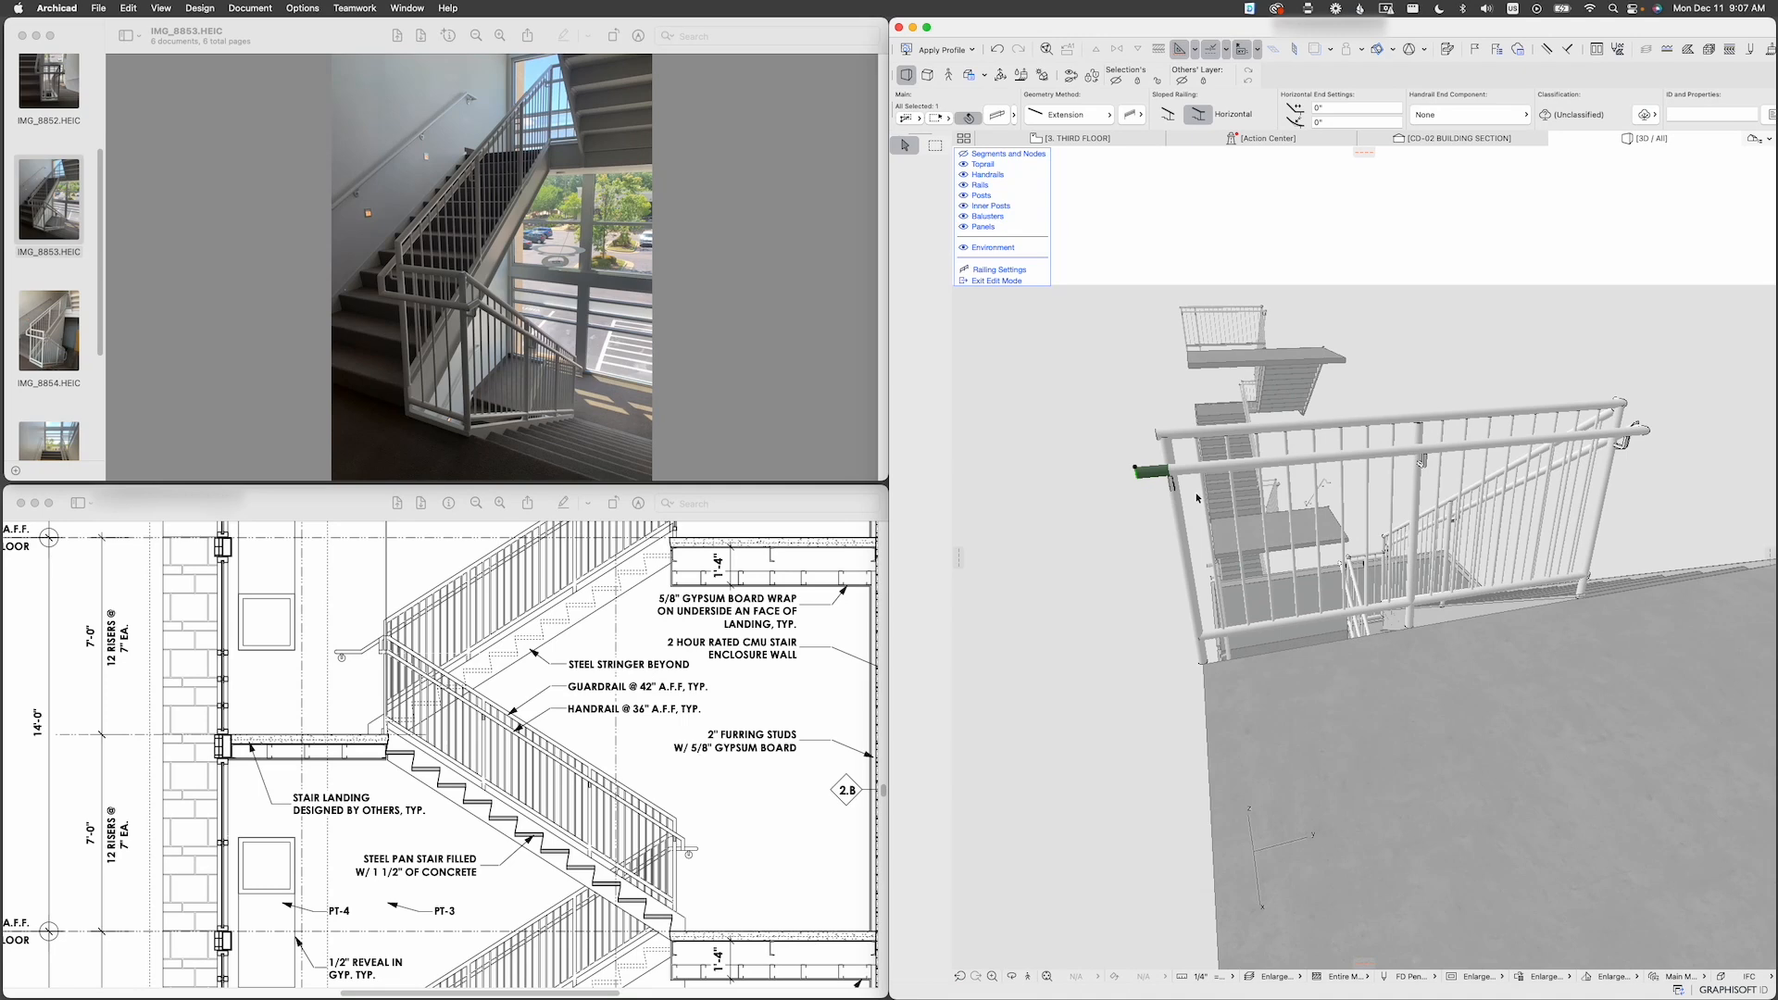
shift+middle_drag(1187, 484, 1201, 527)
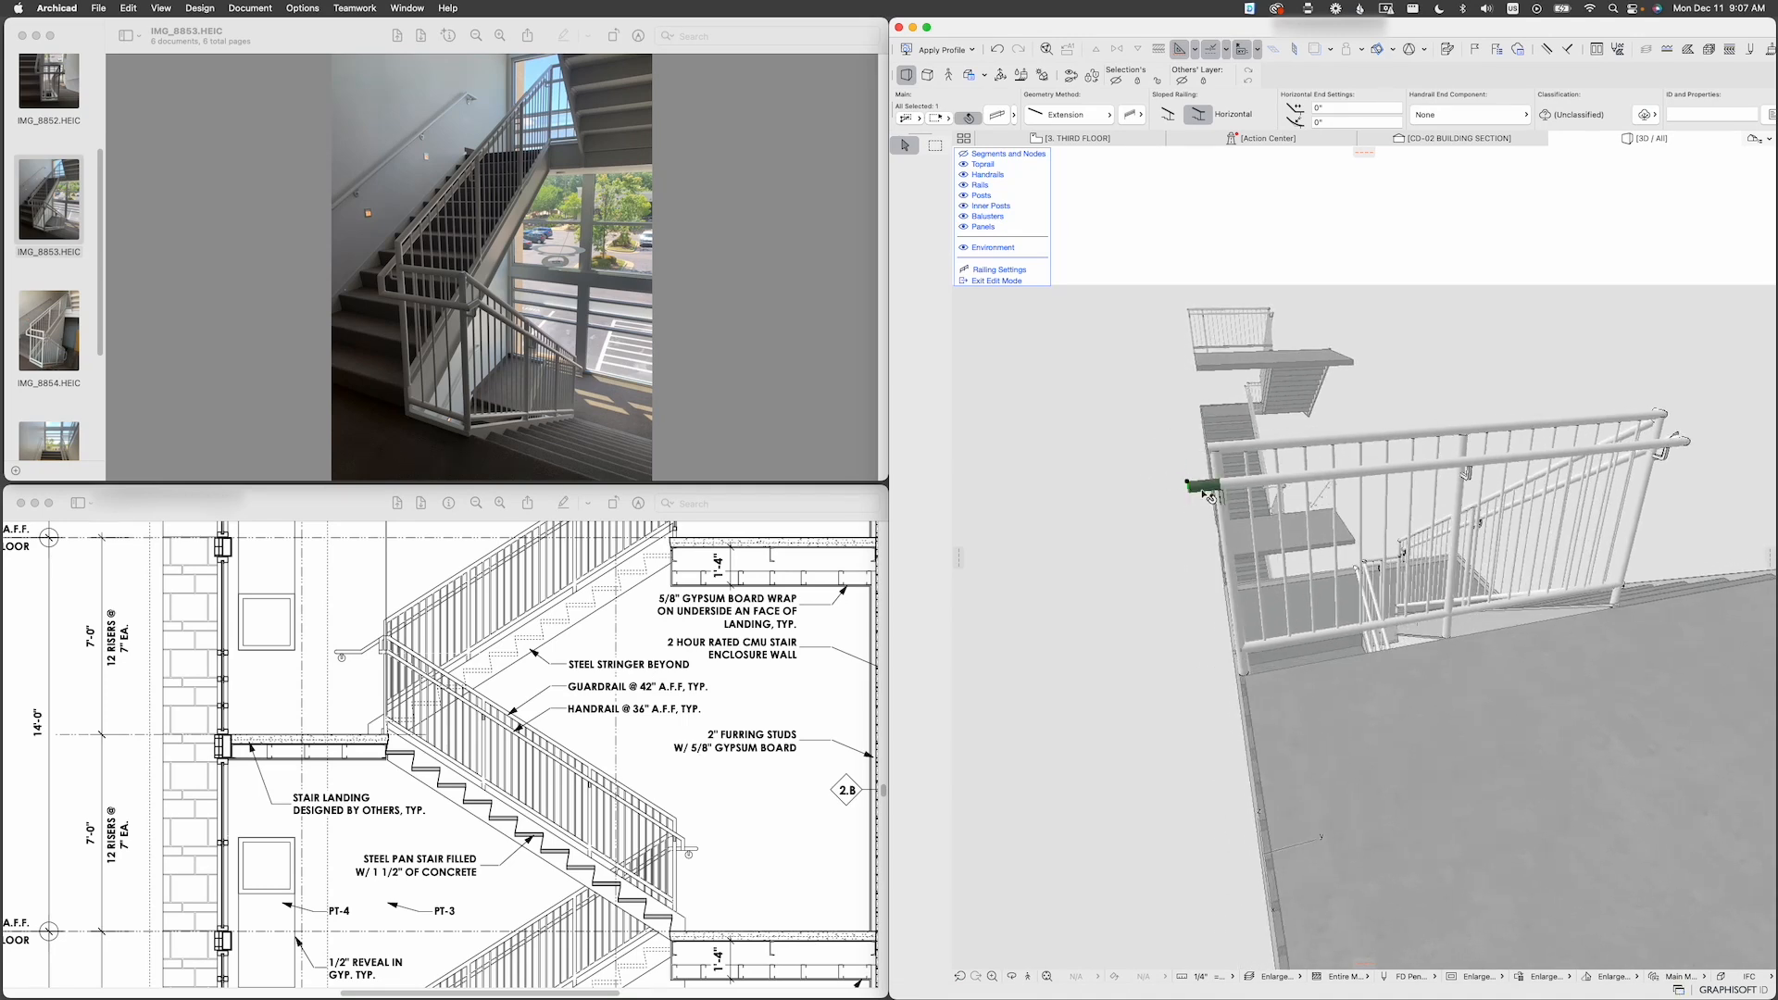
Step: Override the handrail extension's surface with Paint - White
key(super+t)
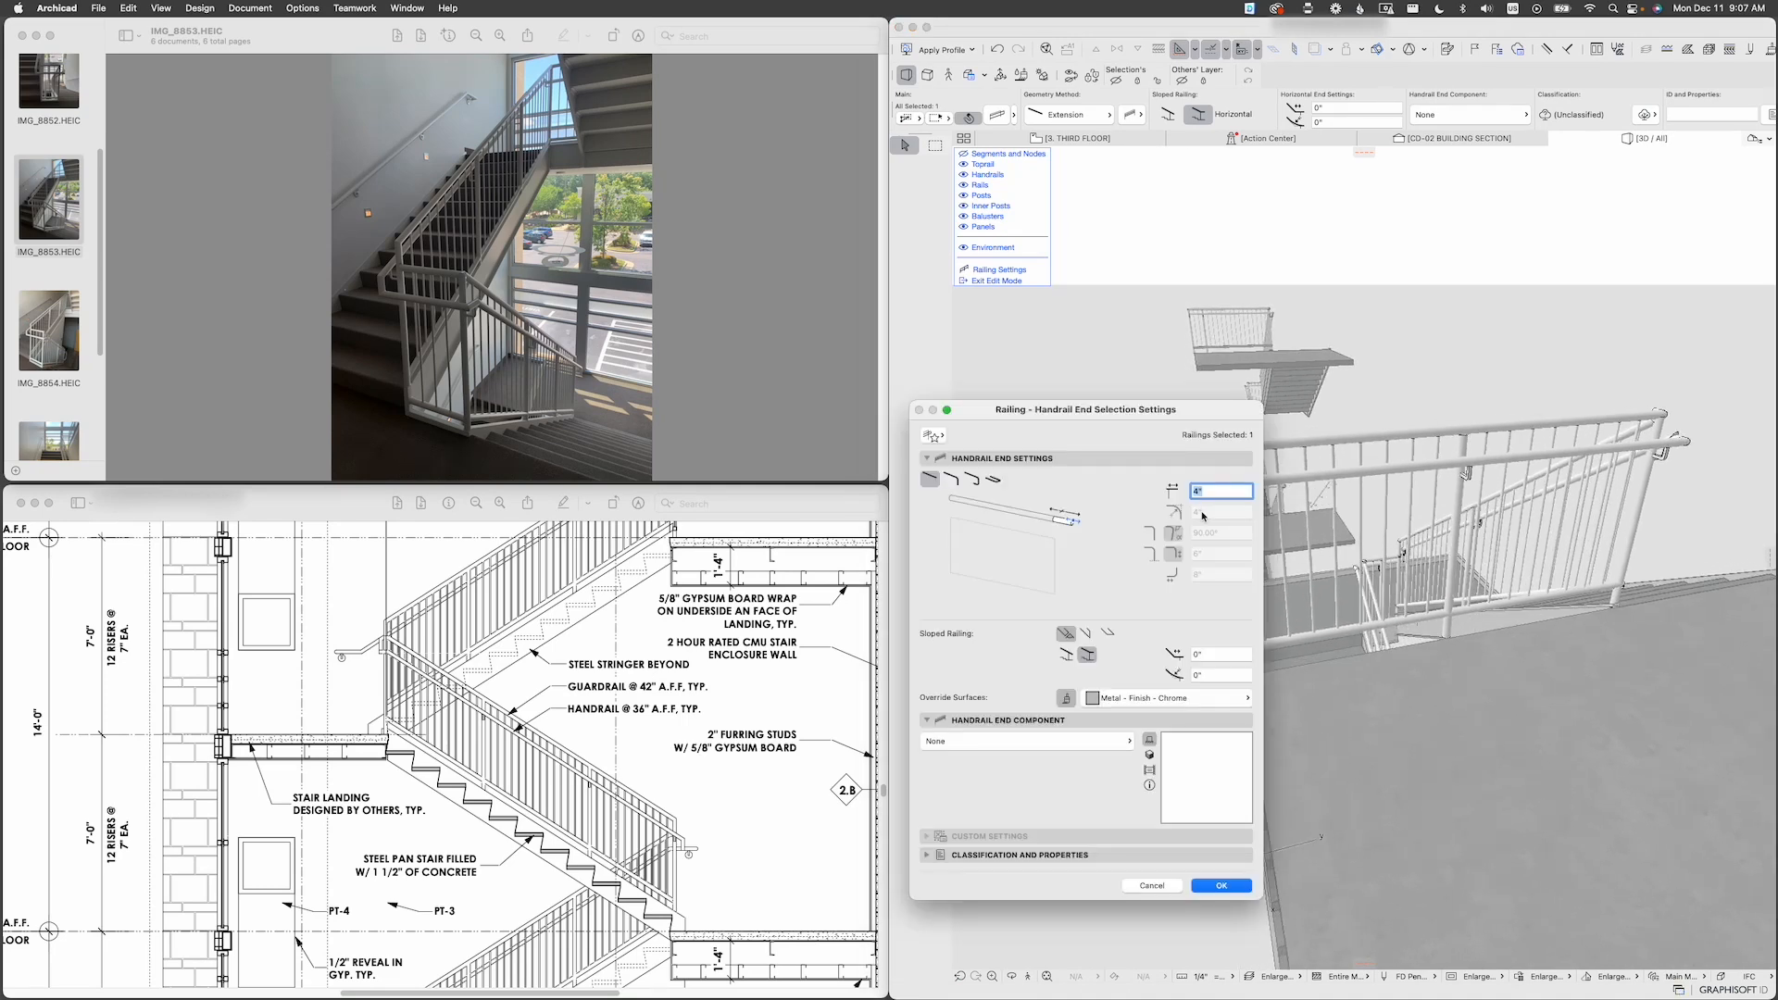
click(1201, 698)
text(paint)
key(Down)
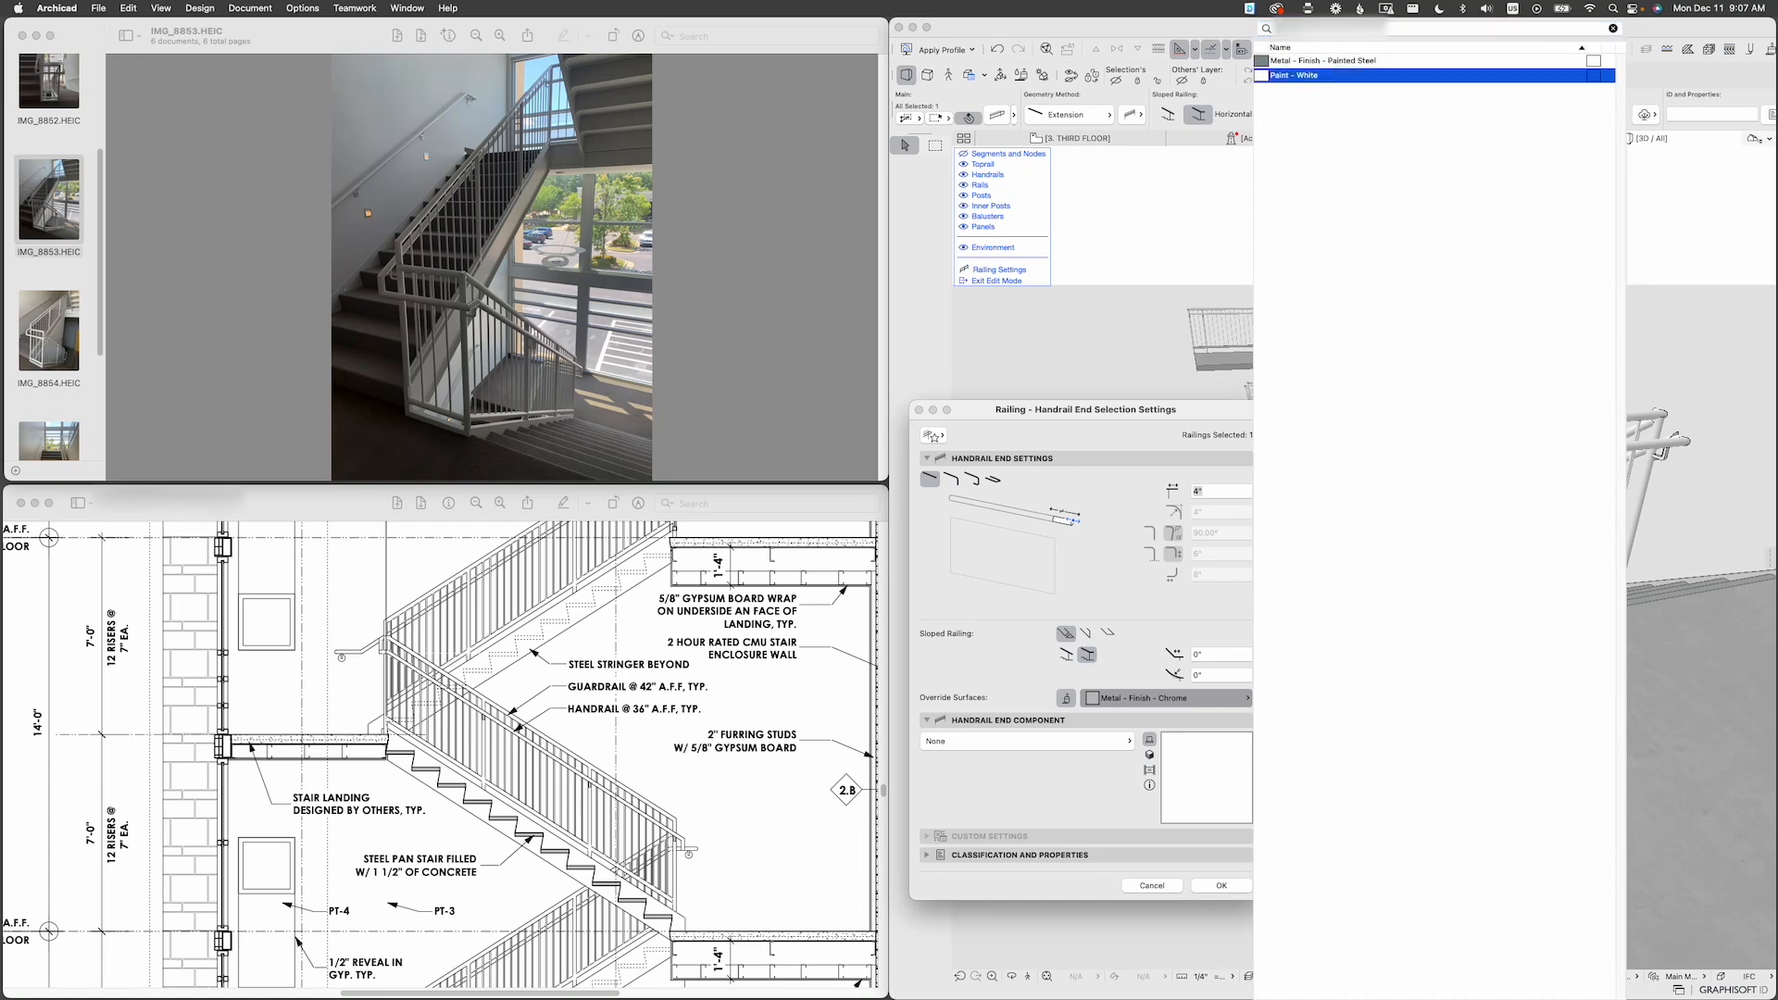
key(Return)
key(Return)
key(Escape)
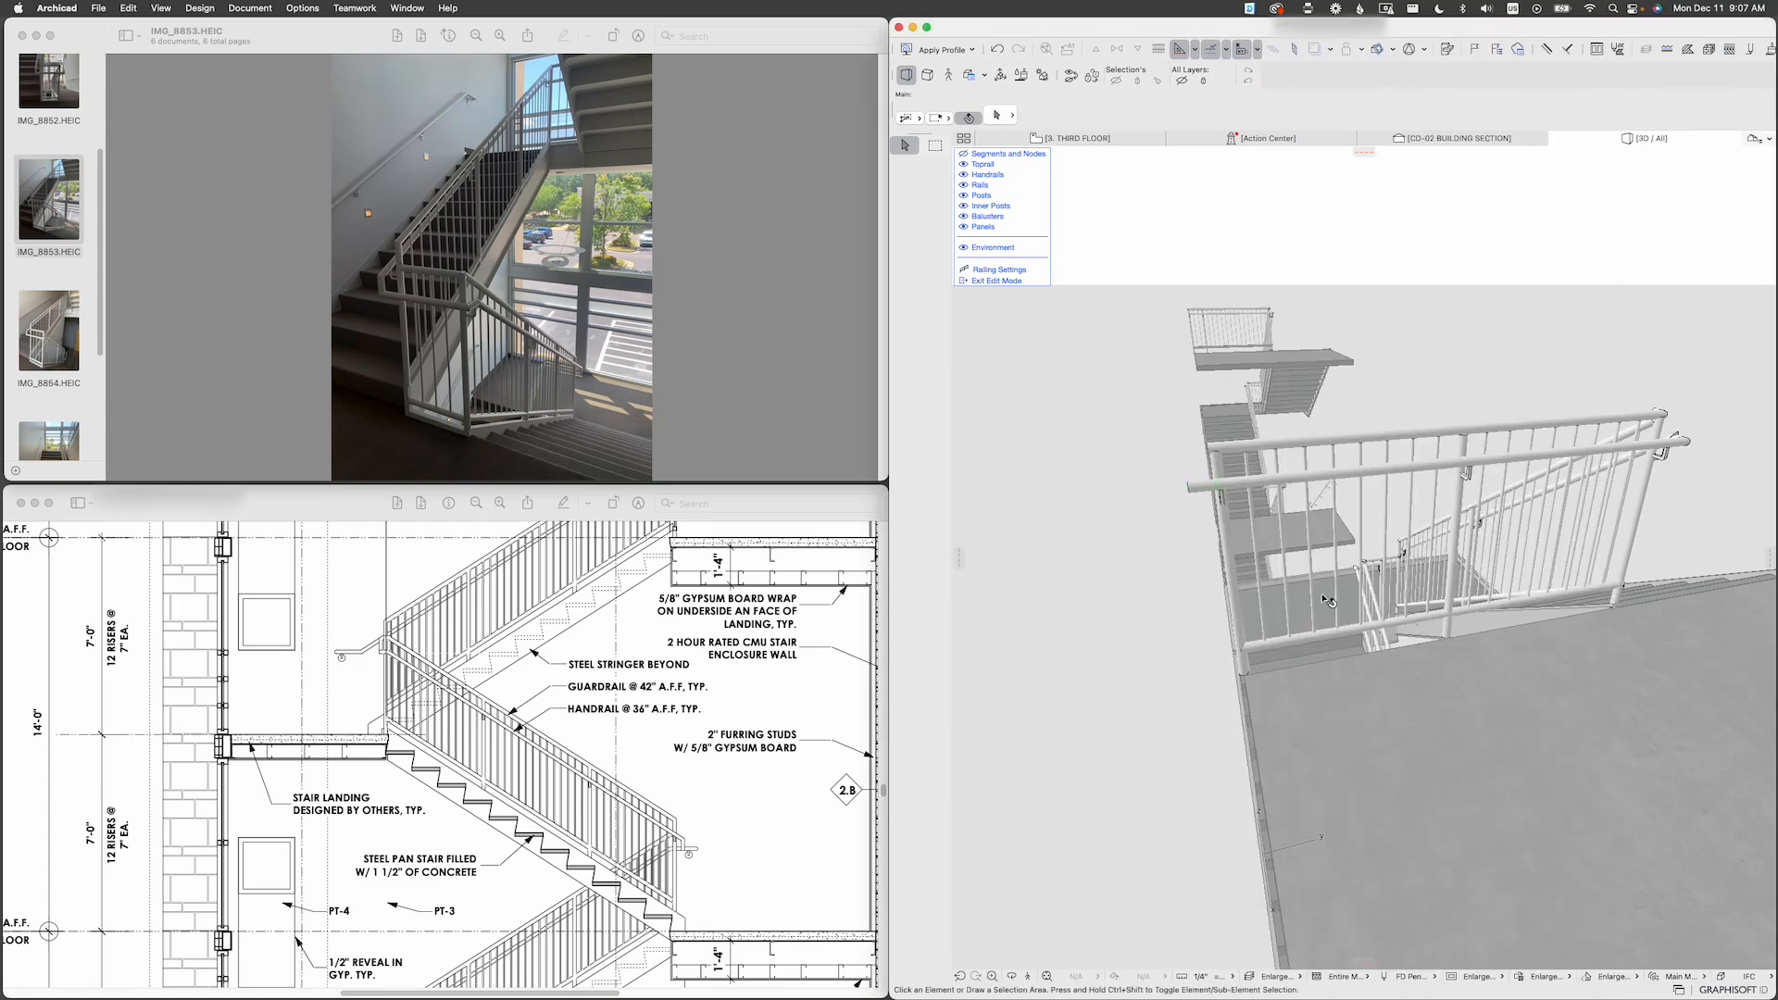
Step: Finish editing the inner guardrail and review the whole railing along the stair and third-floor landing in 3D
scroll(1301, 589, down, 2)
shift+middle_drag(1435, 568, 1183, 581)
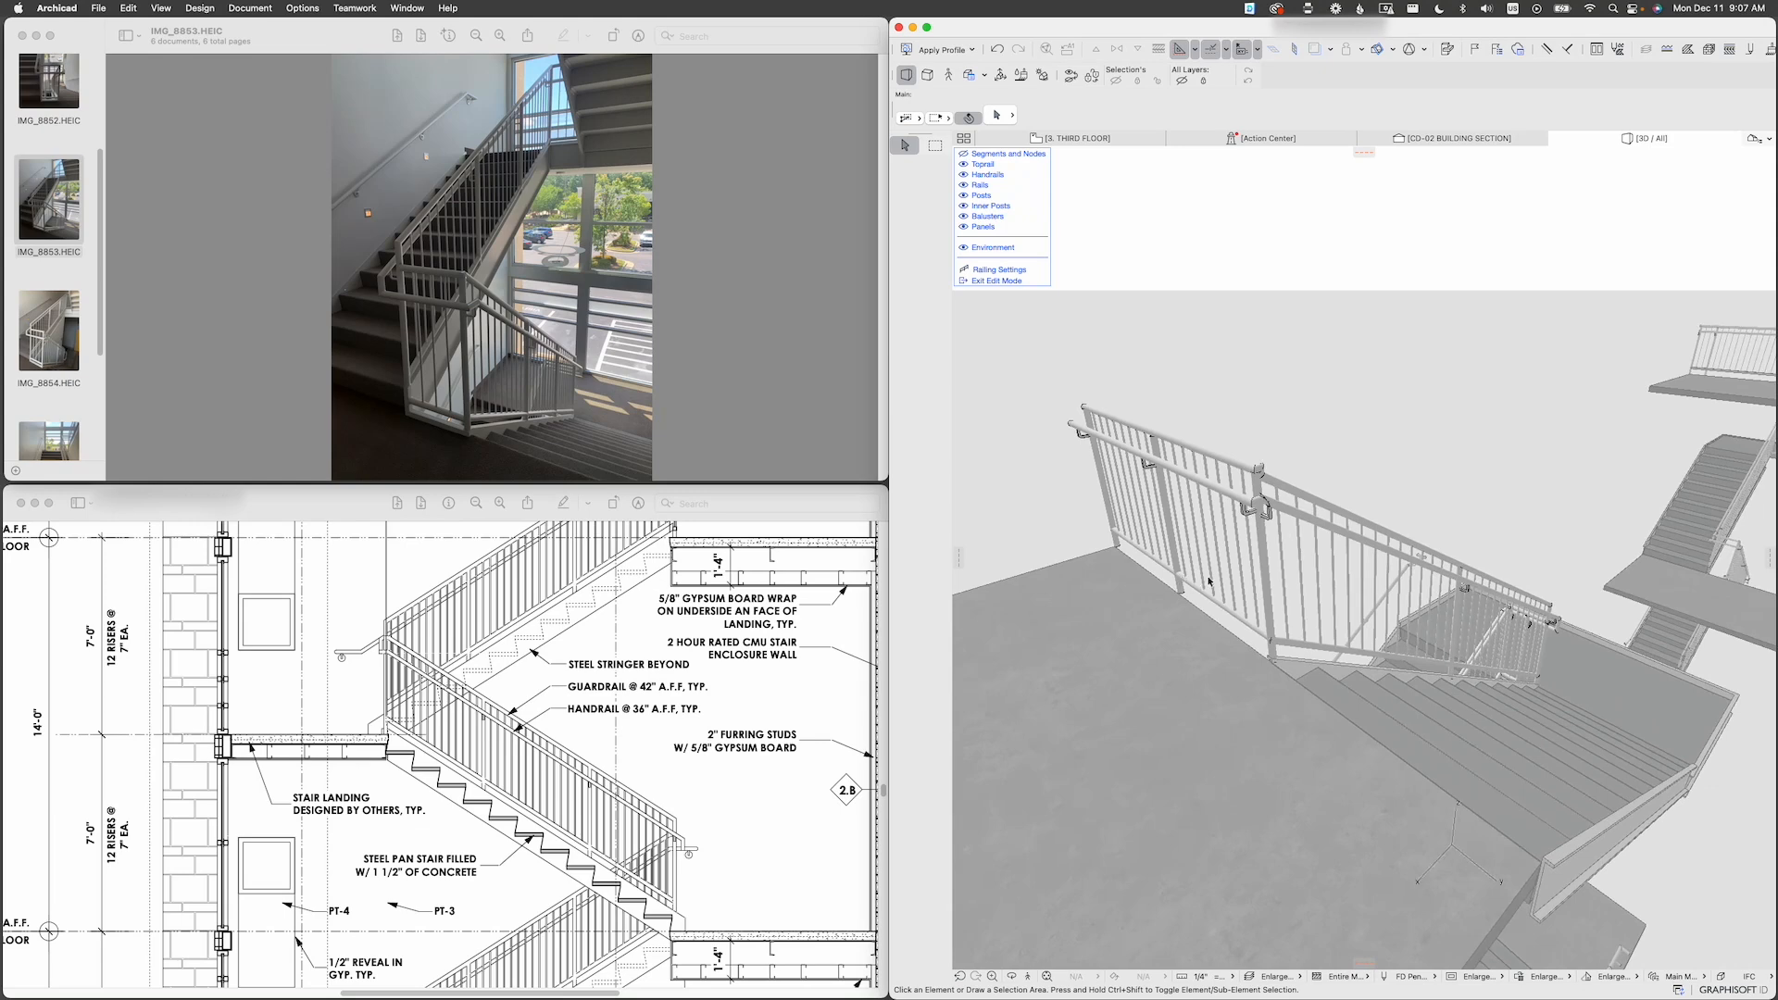
click(1210, 582)
key(Escape)
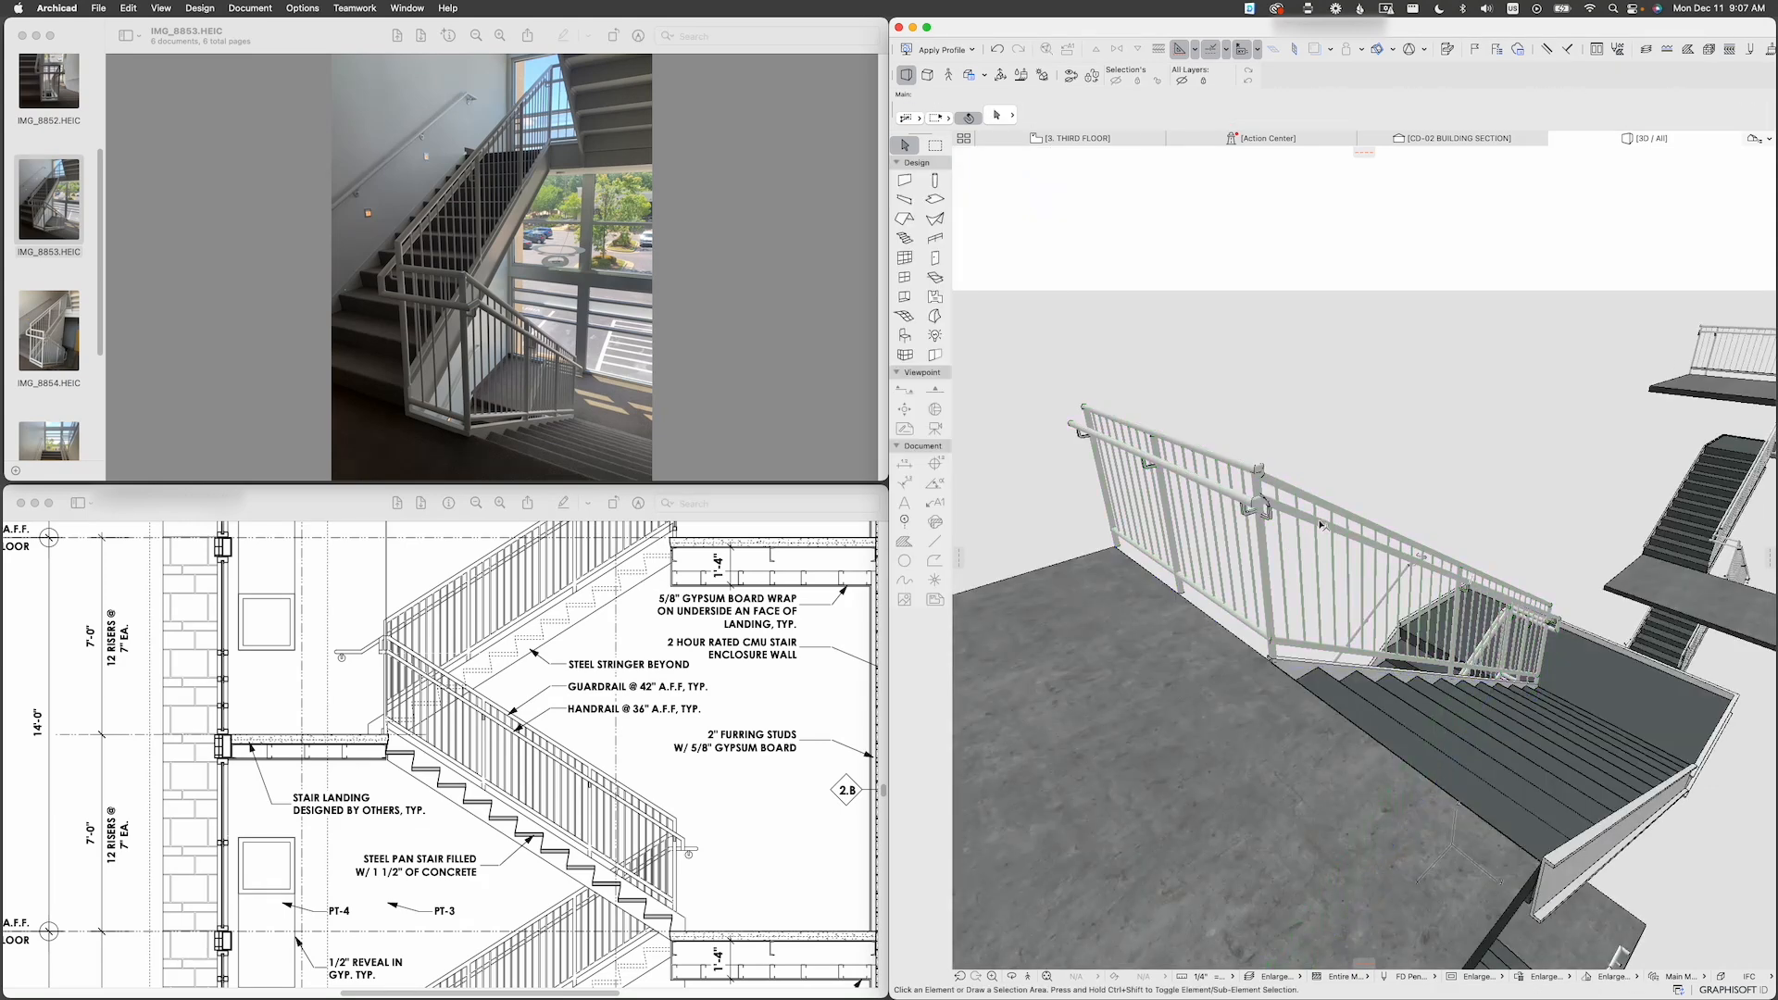
scroll(1322, 526, down, 5)
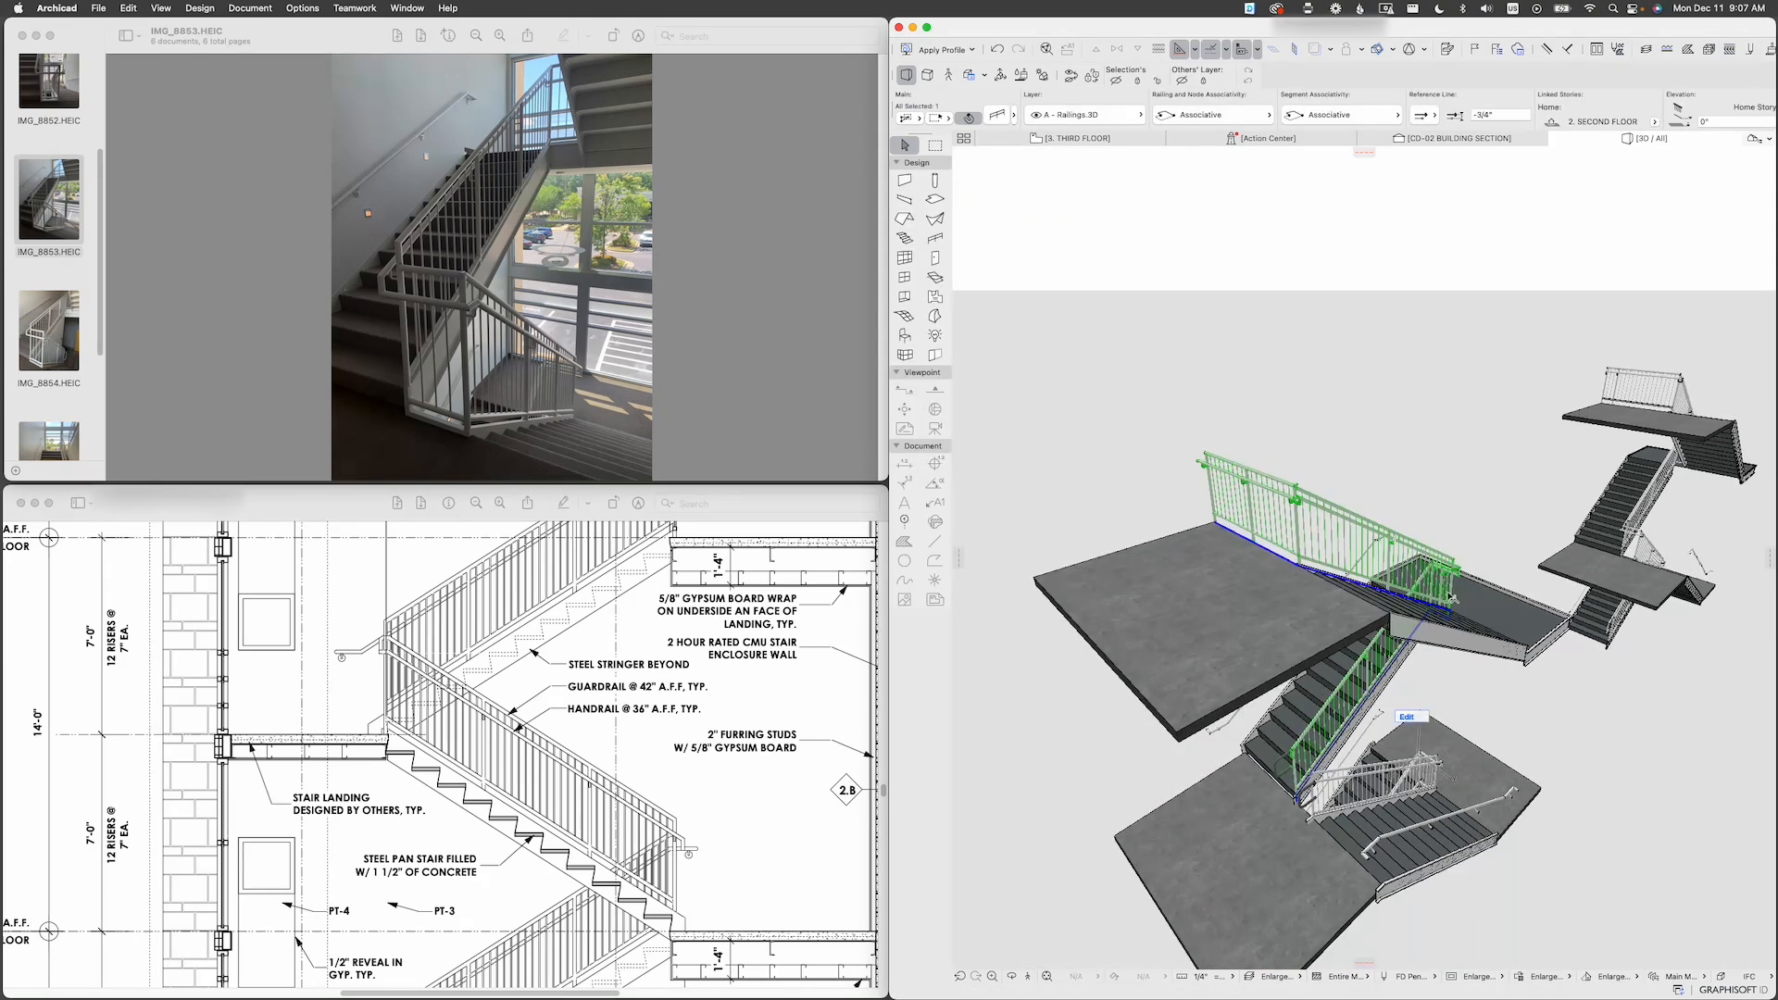
Step: Inspect the second-floor inner railing along both stair flights and the third-floor landing from several sides in 3D
shift+middle_drag(1364, 595, 1457, 693)
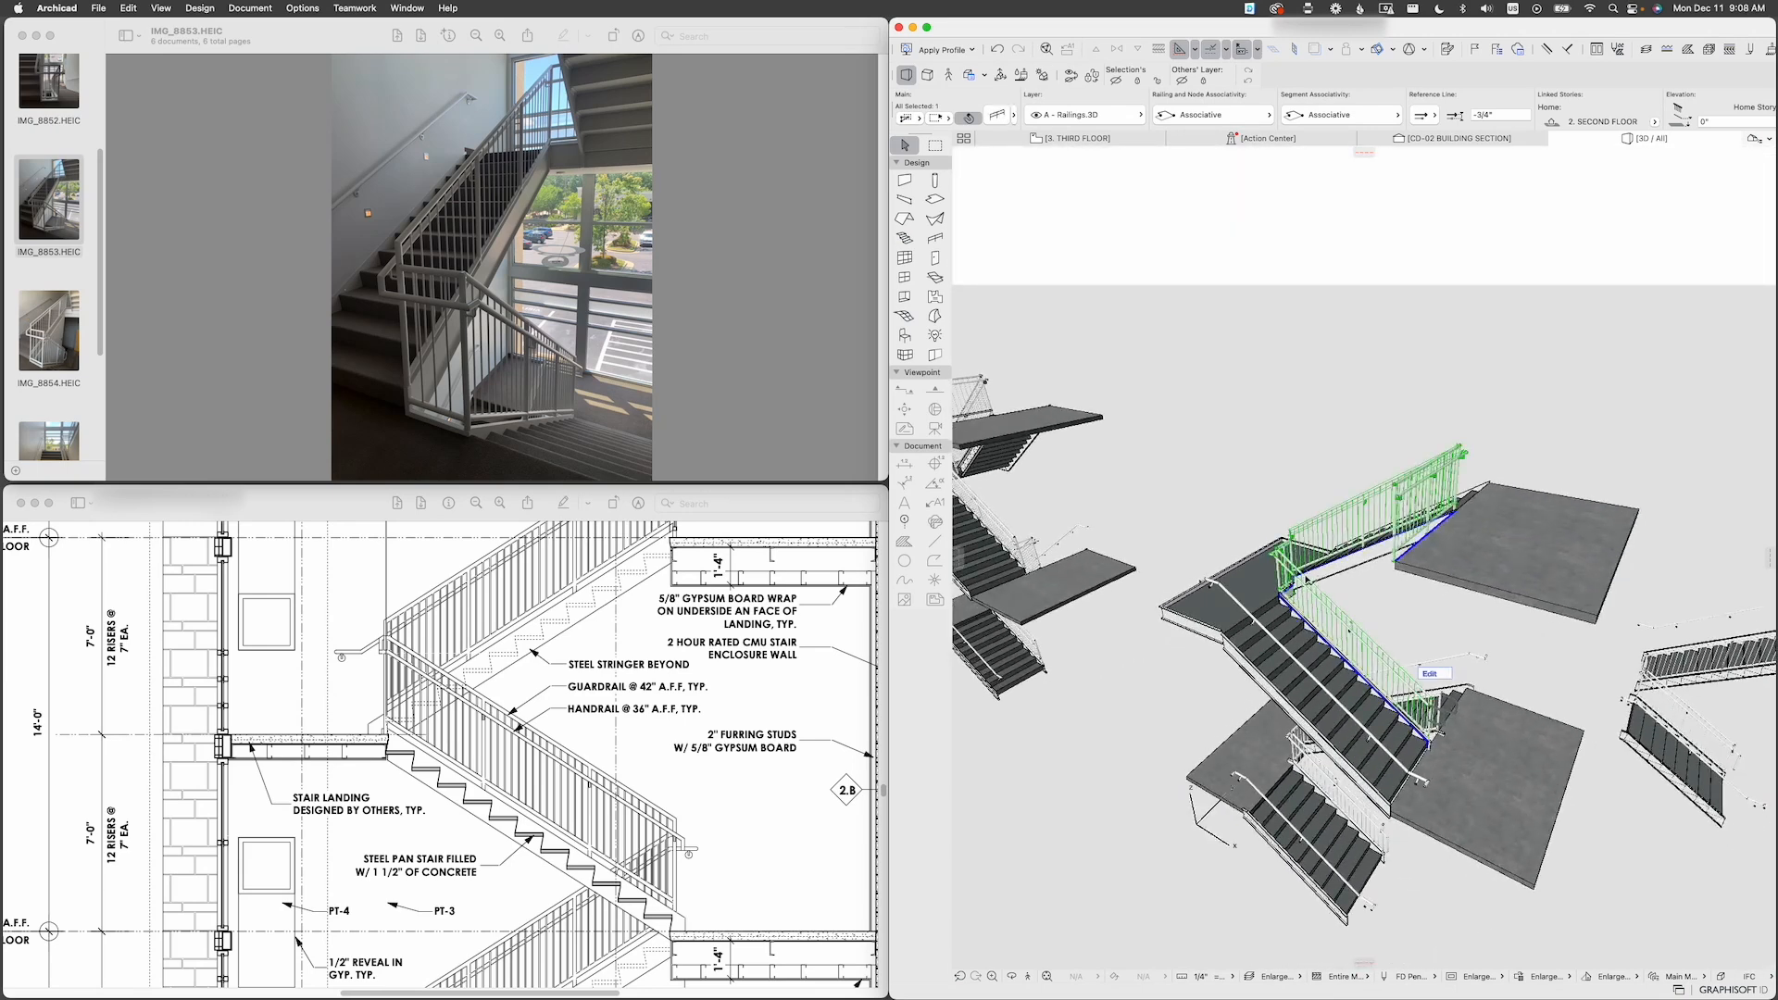
shift+middle_drag(1442, 529, 1665, 436)
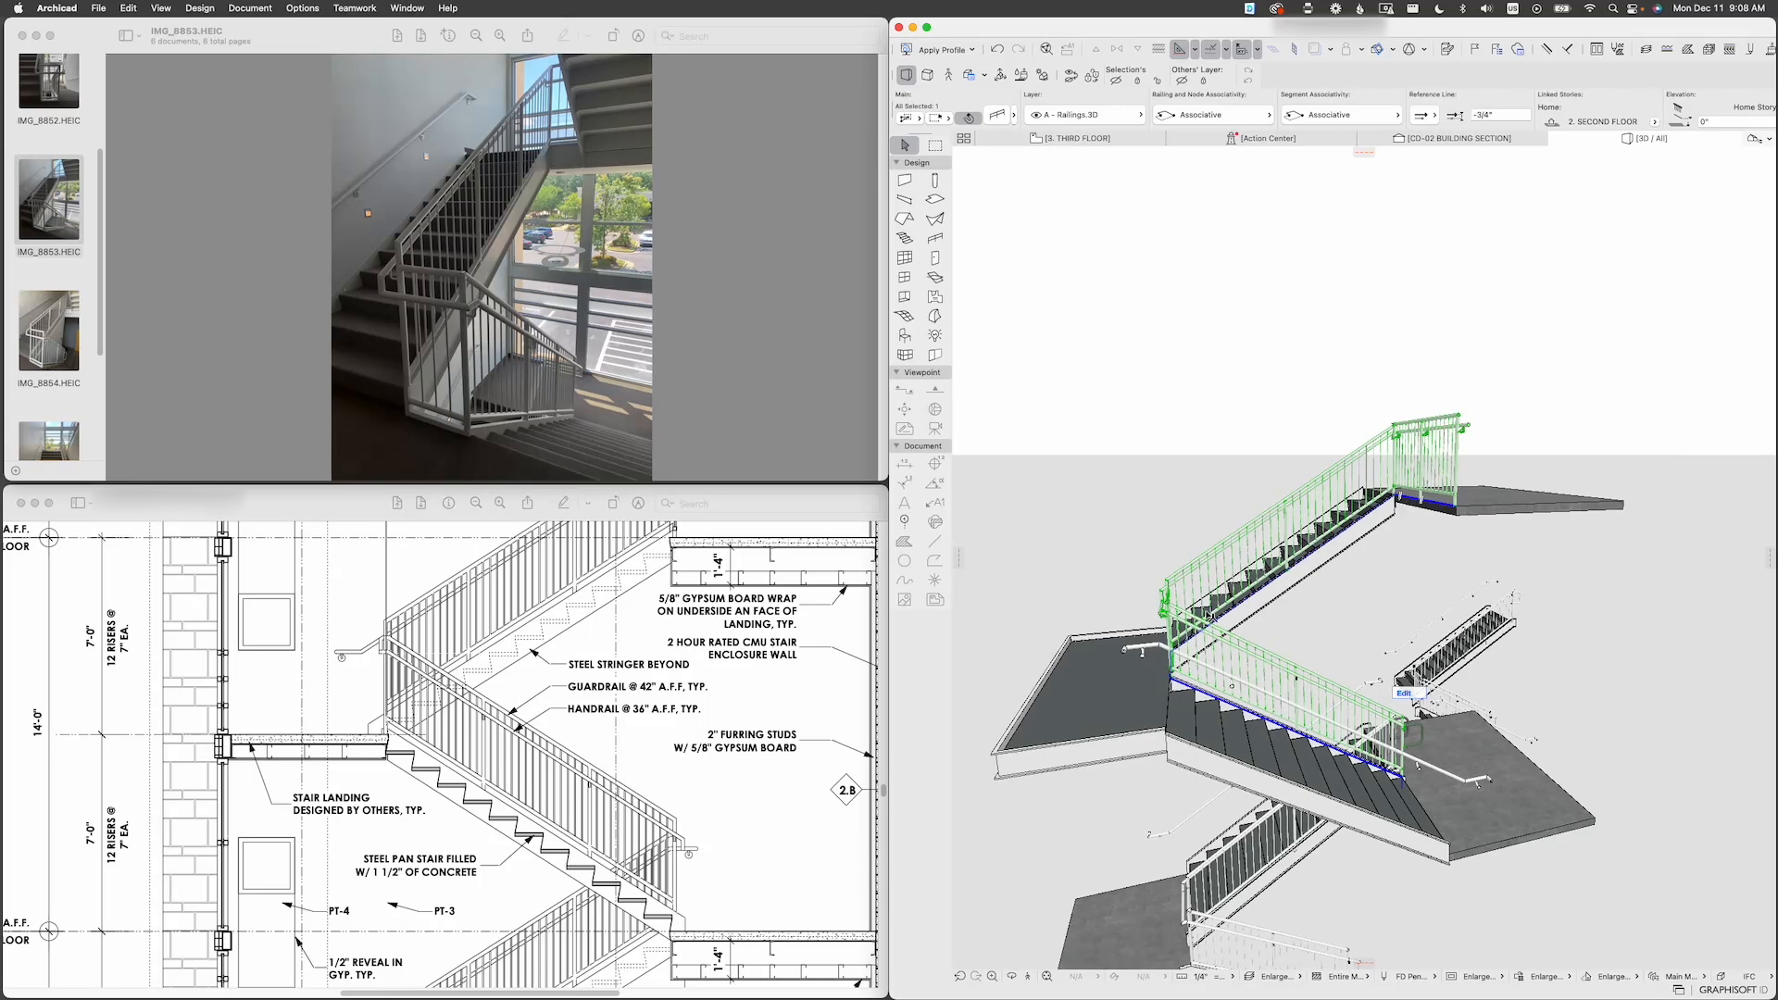
shift+middle_drag(1482, 500, 1414, 528)
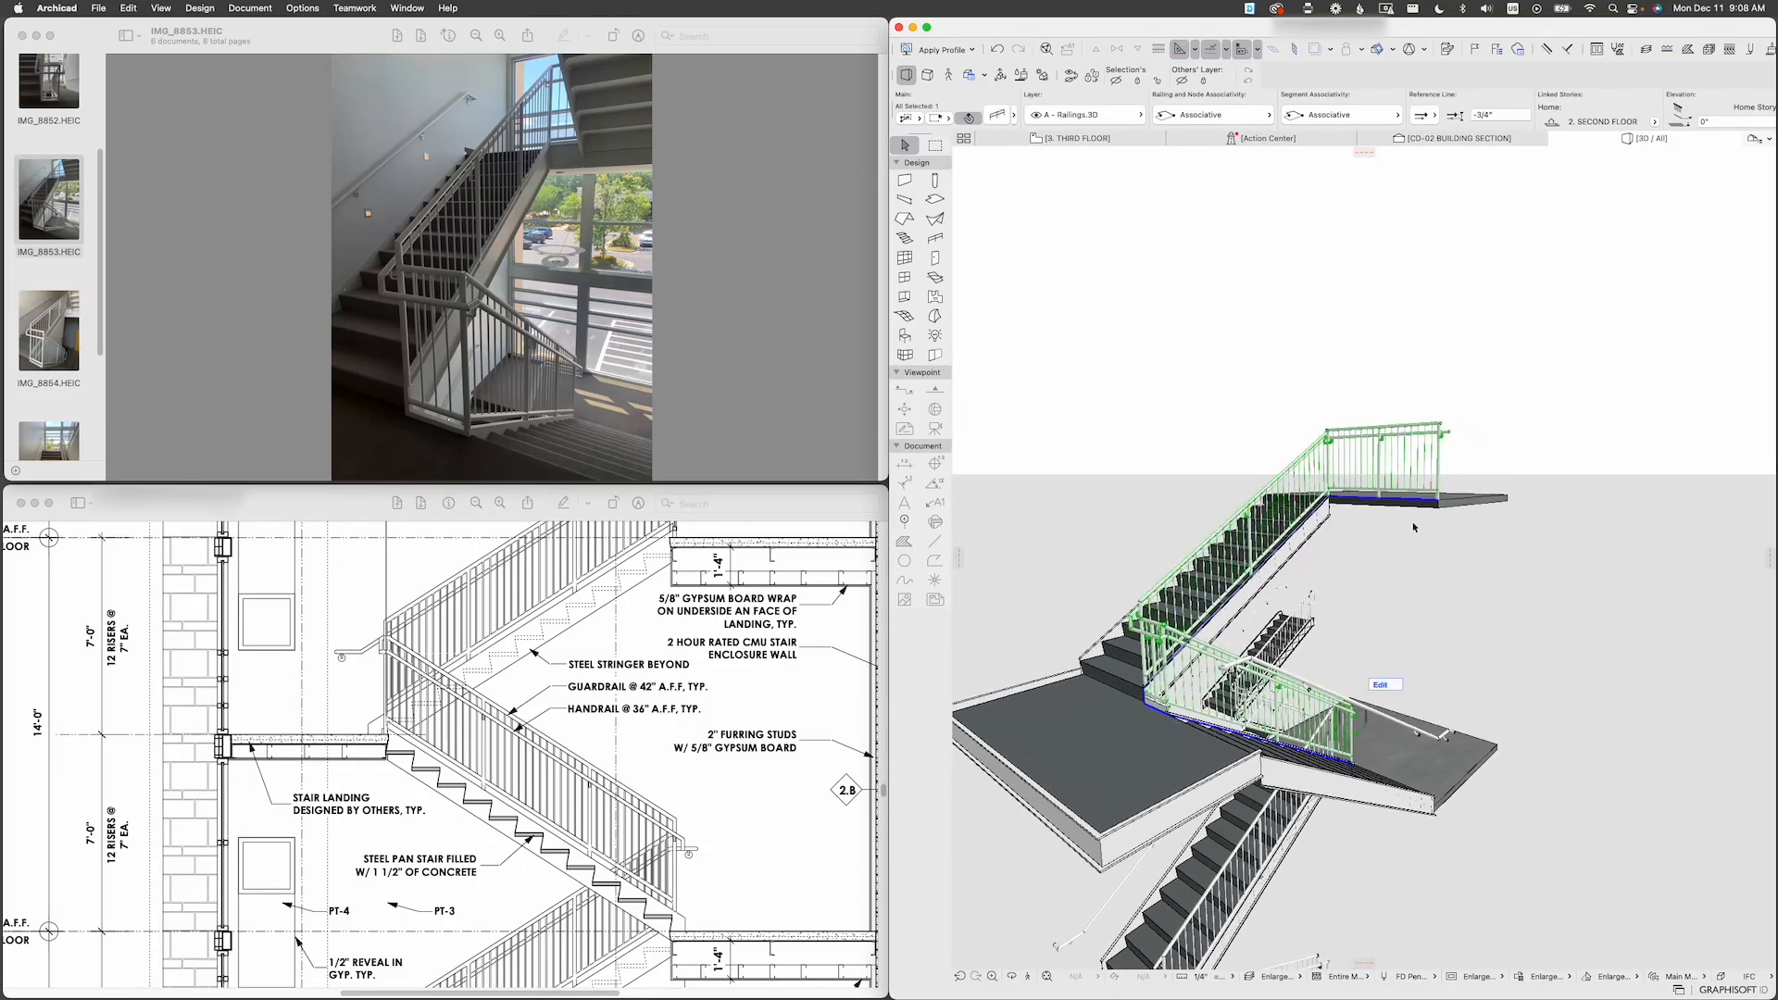
shift+middle_drag(1244, 738, 1401, 538)
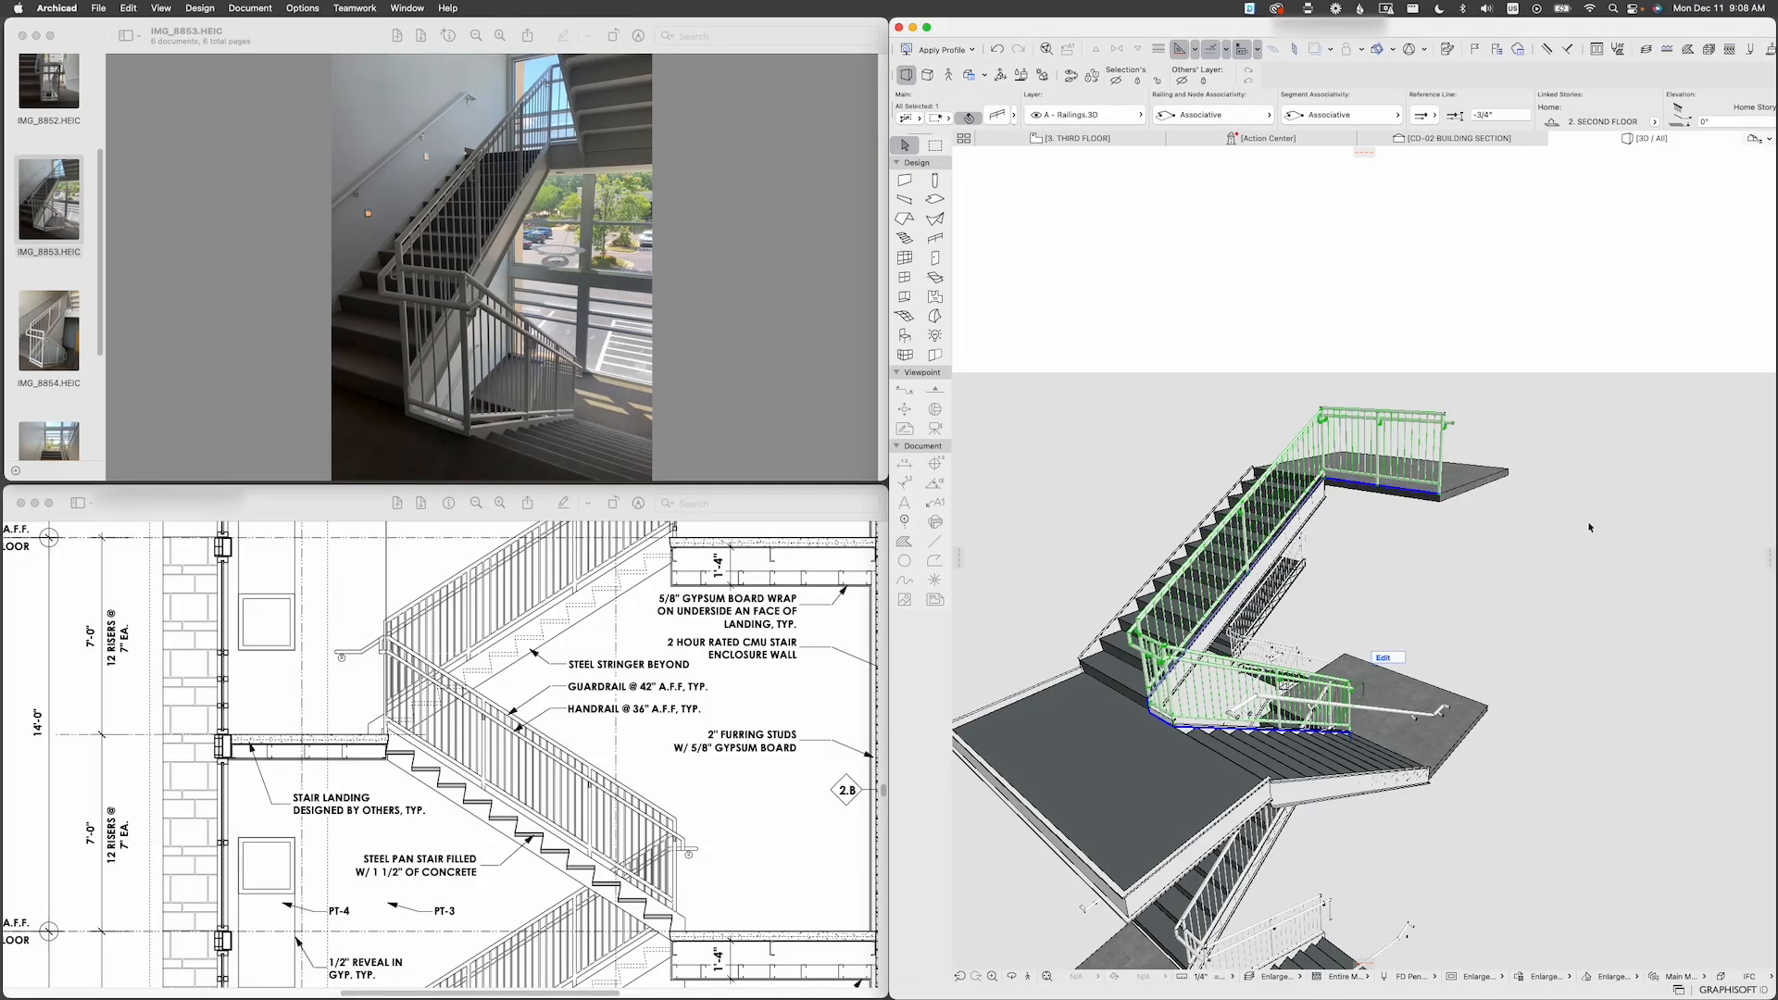
scroll(1589, 528, up, 5)
shift+middle_drag(1568, 448, 1122, 466)
shift+middle_drag(1437, 507, 1125, 535)
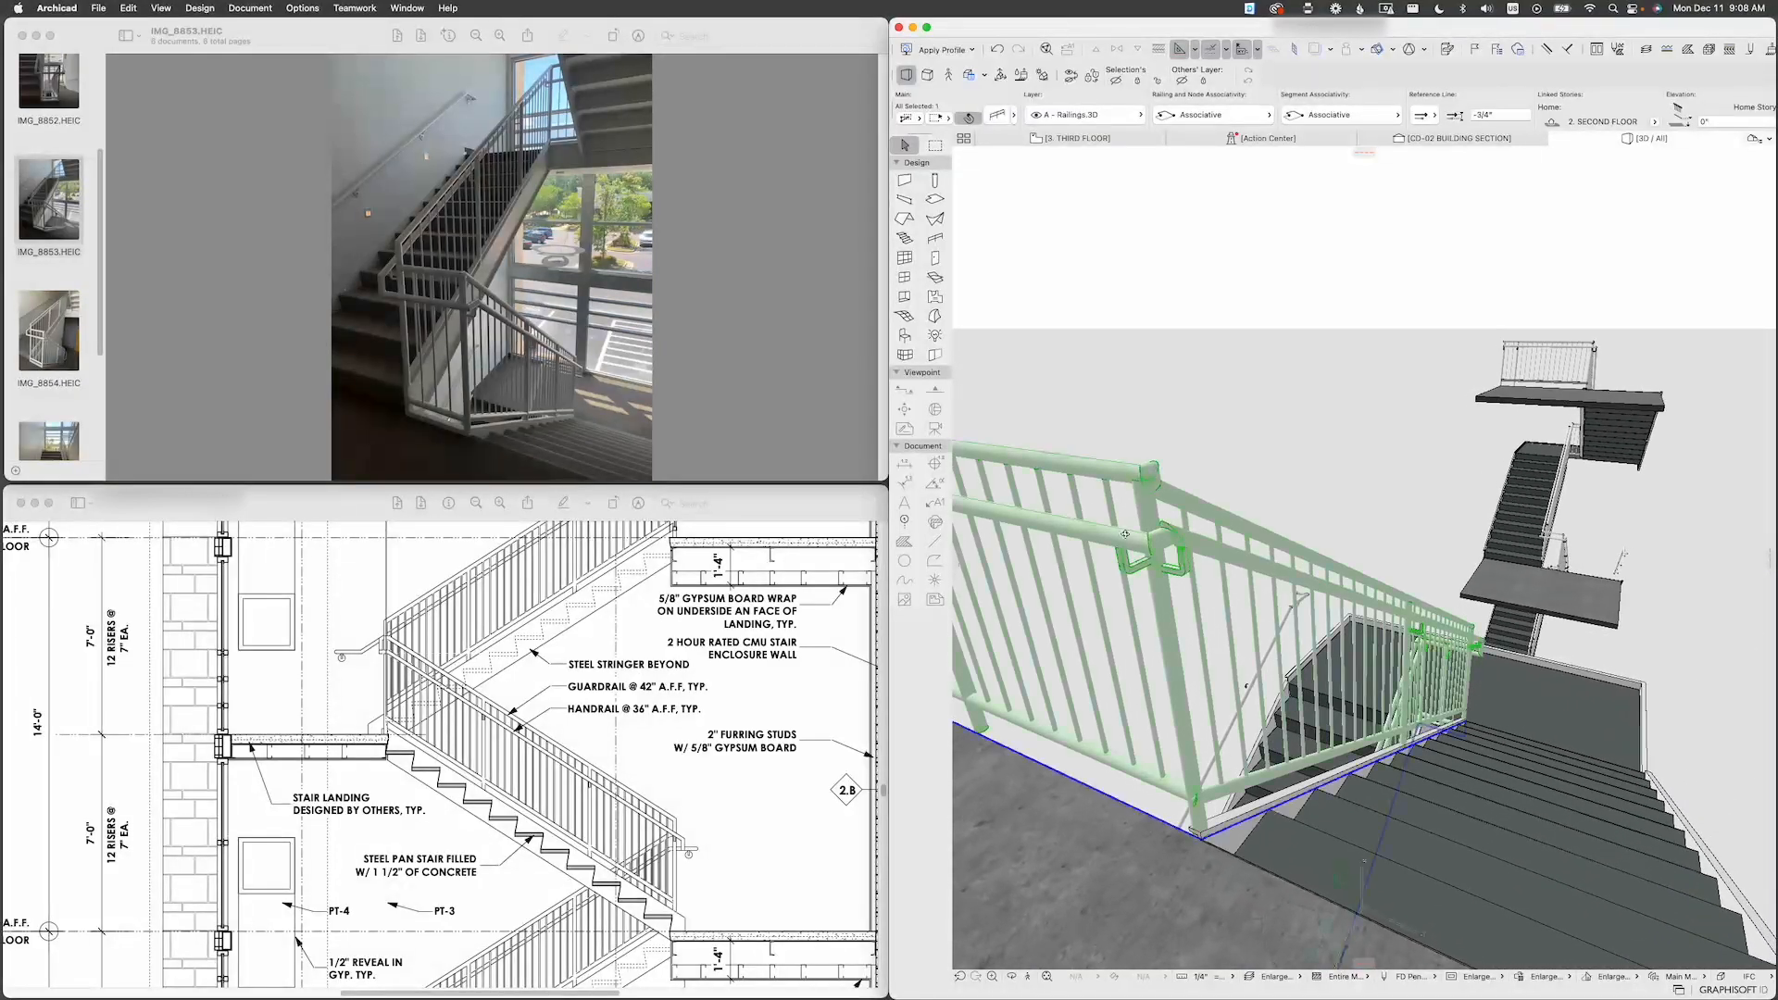
Step: Change the handrail connection at the third-floor landing's corner post from Gooseneck to Direct Connection
scroll(1153, 543, up, 3)
scroll(1183, 552, up, 4)
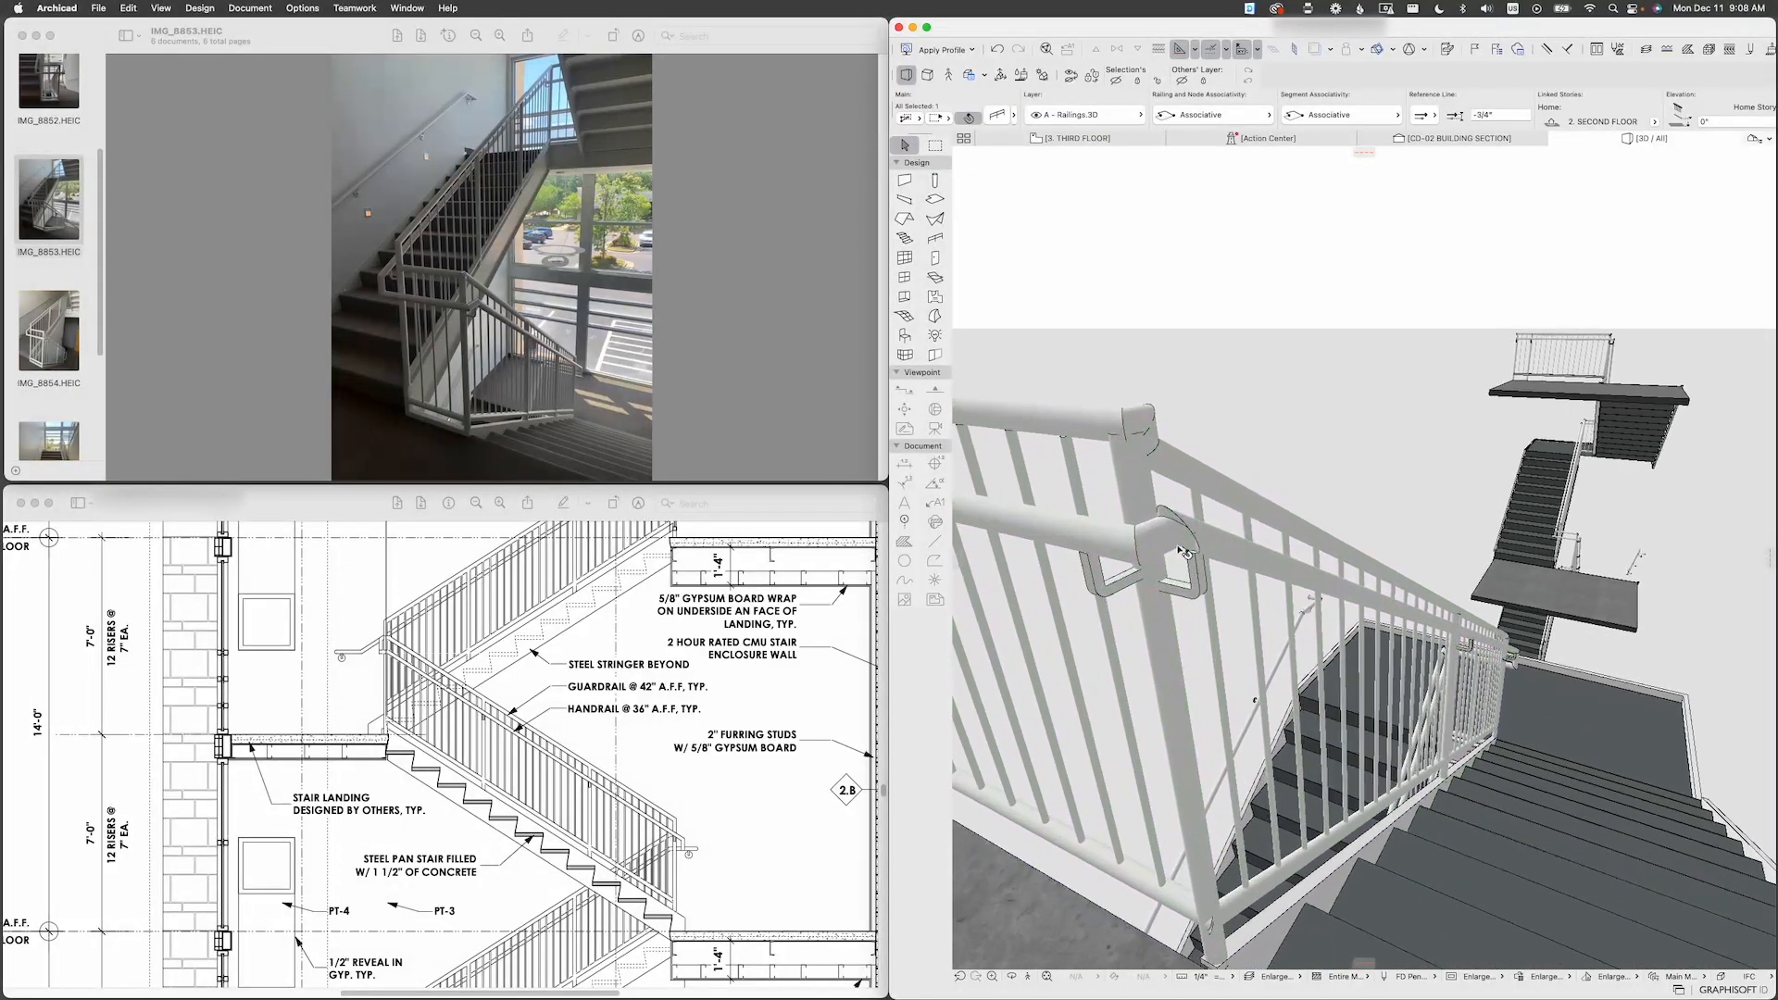
shift+middle_drag(1209, 561, 1195, 546)
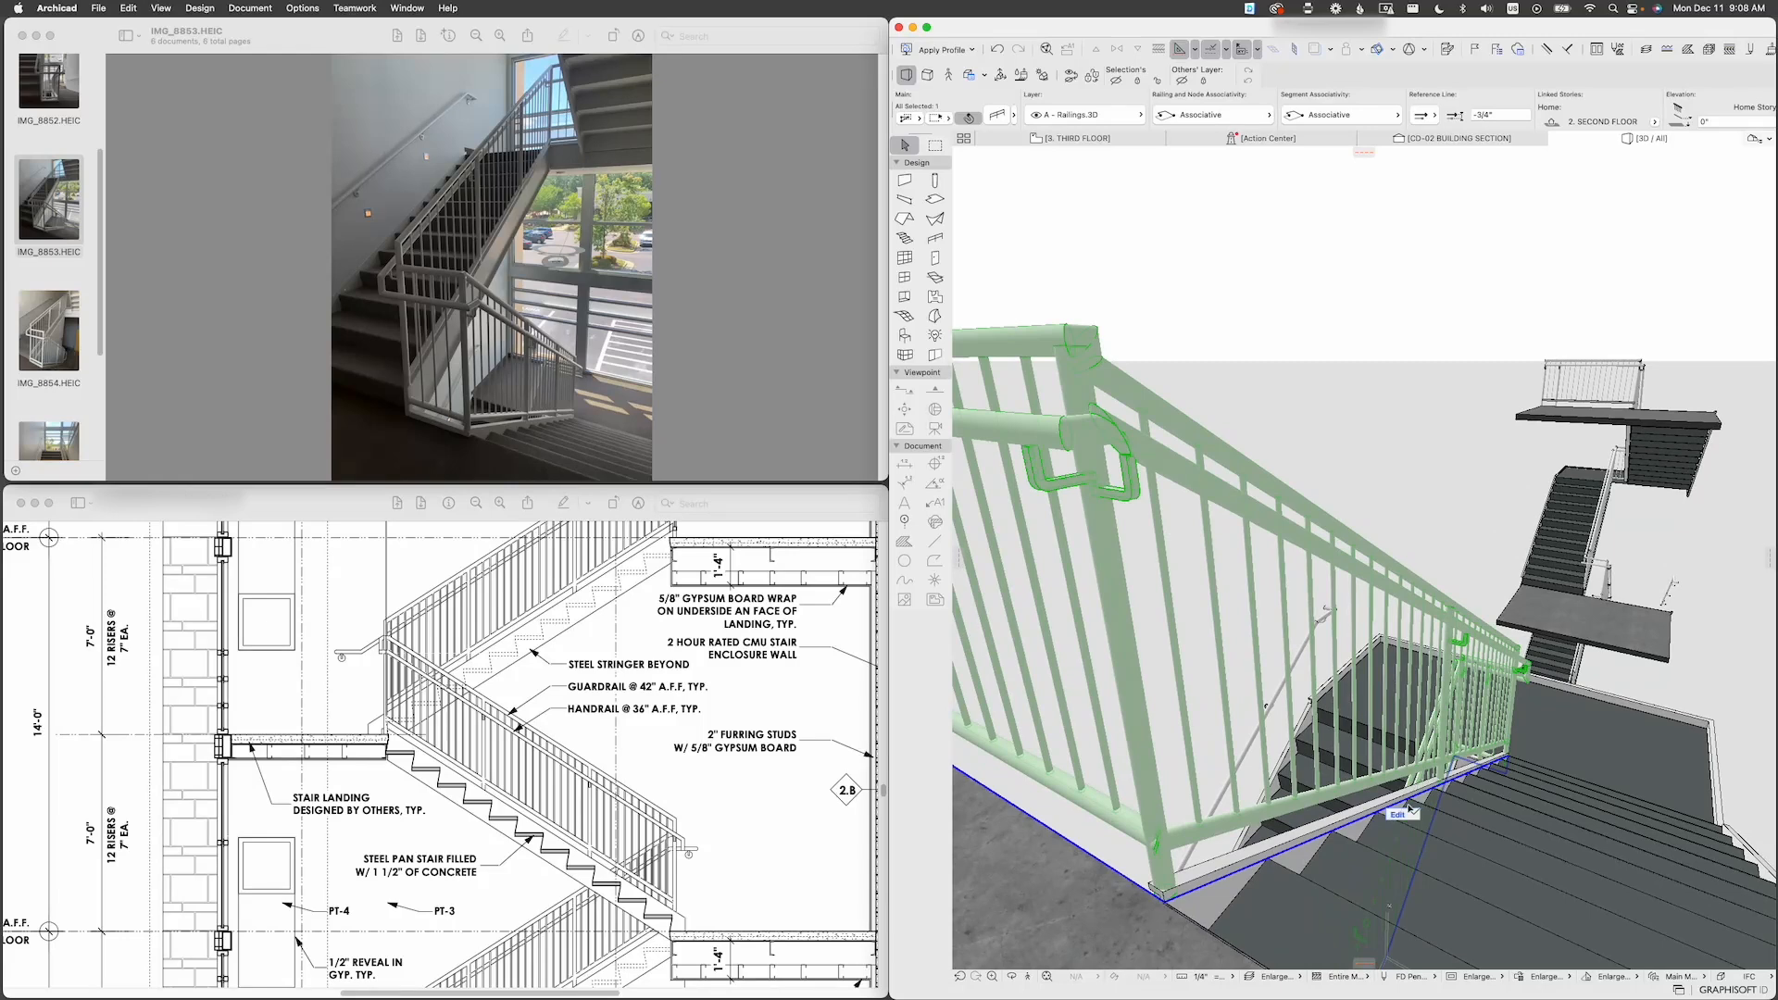
click(1400, 814)
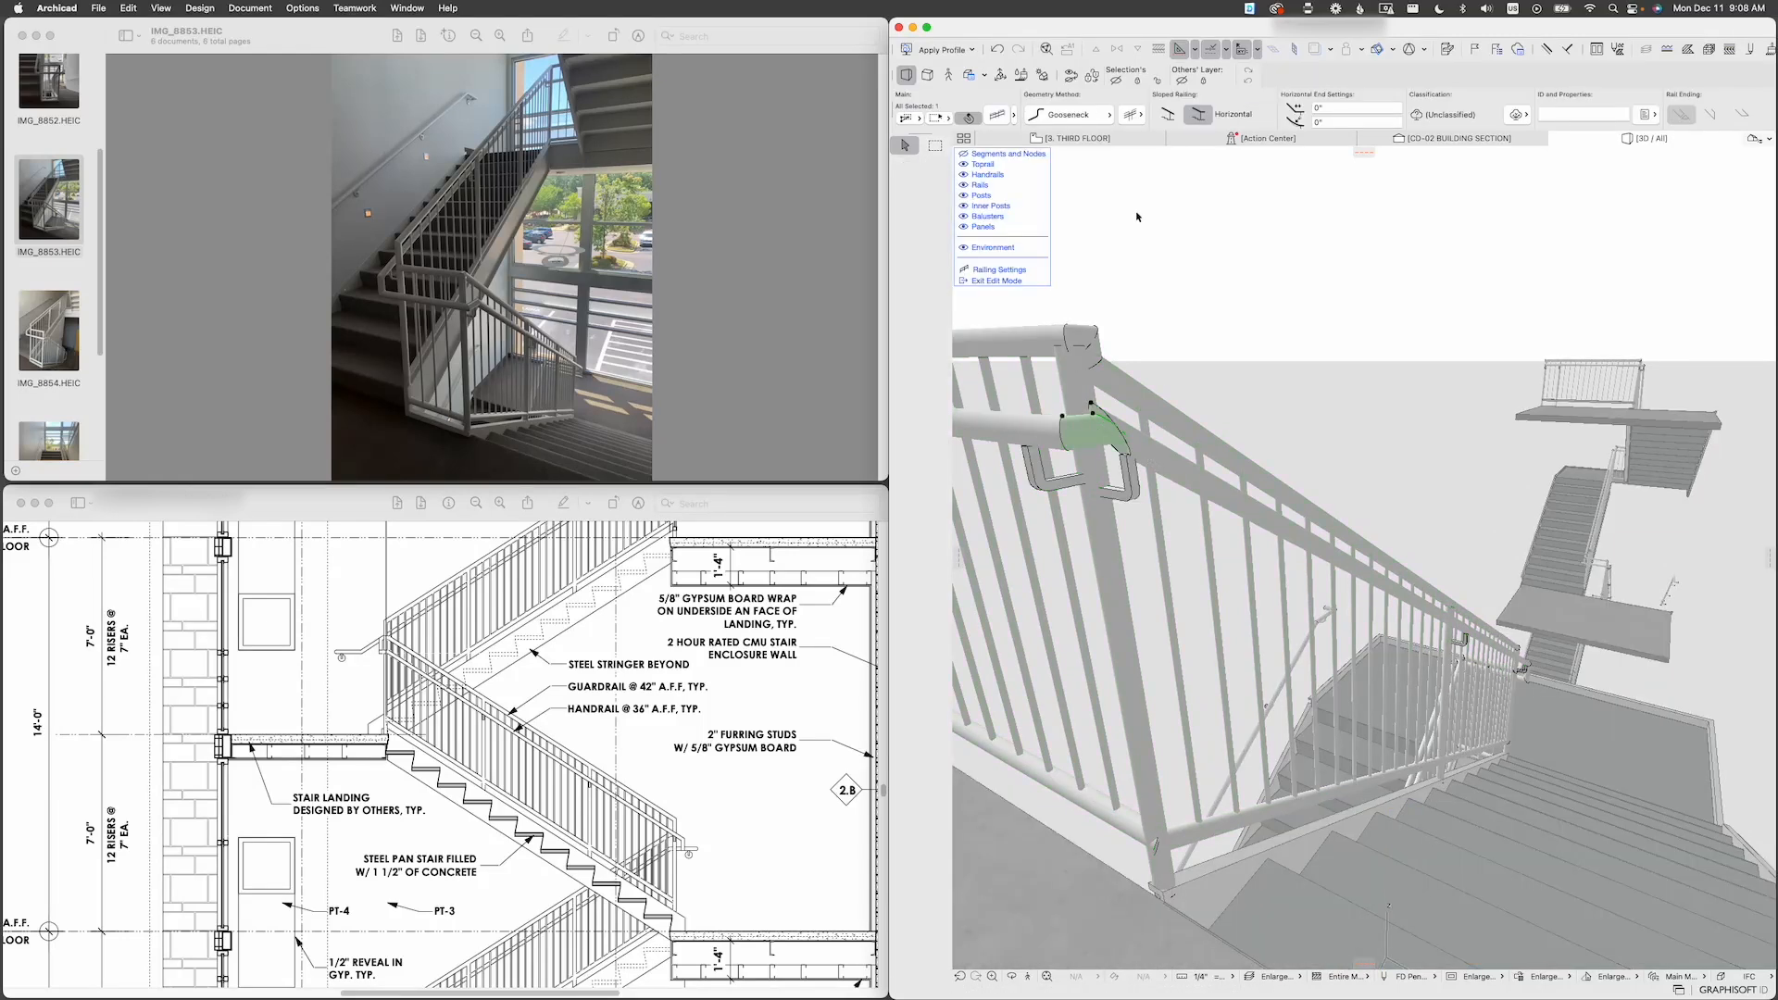
key(super+t)
drag(889, 296, 755, 292)
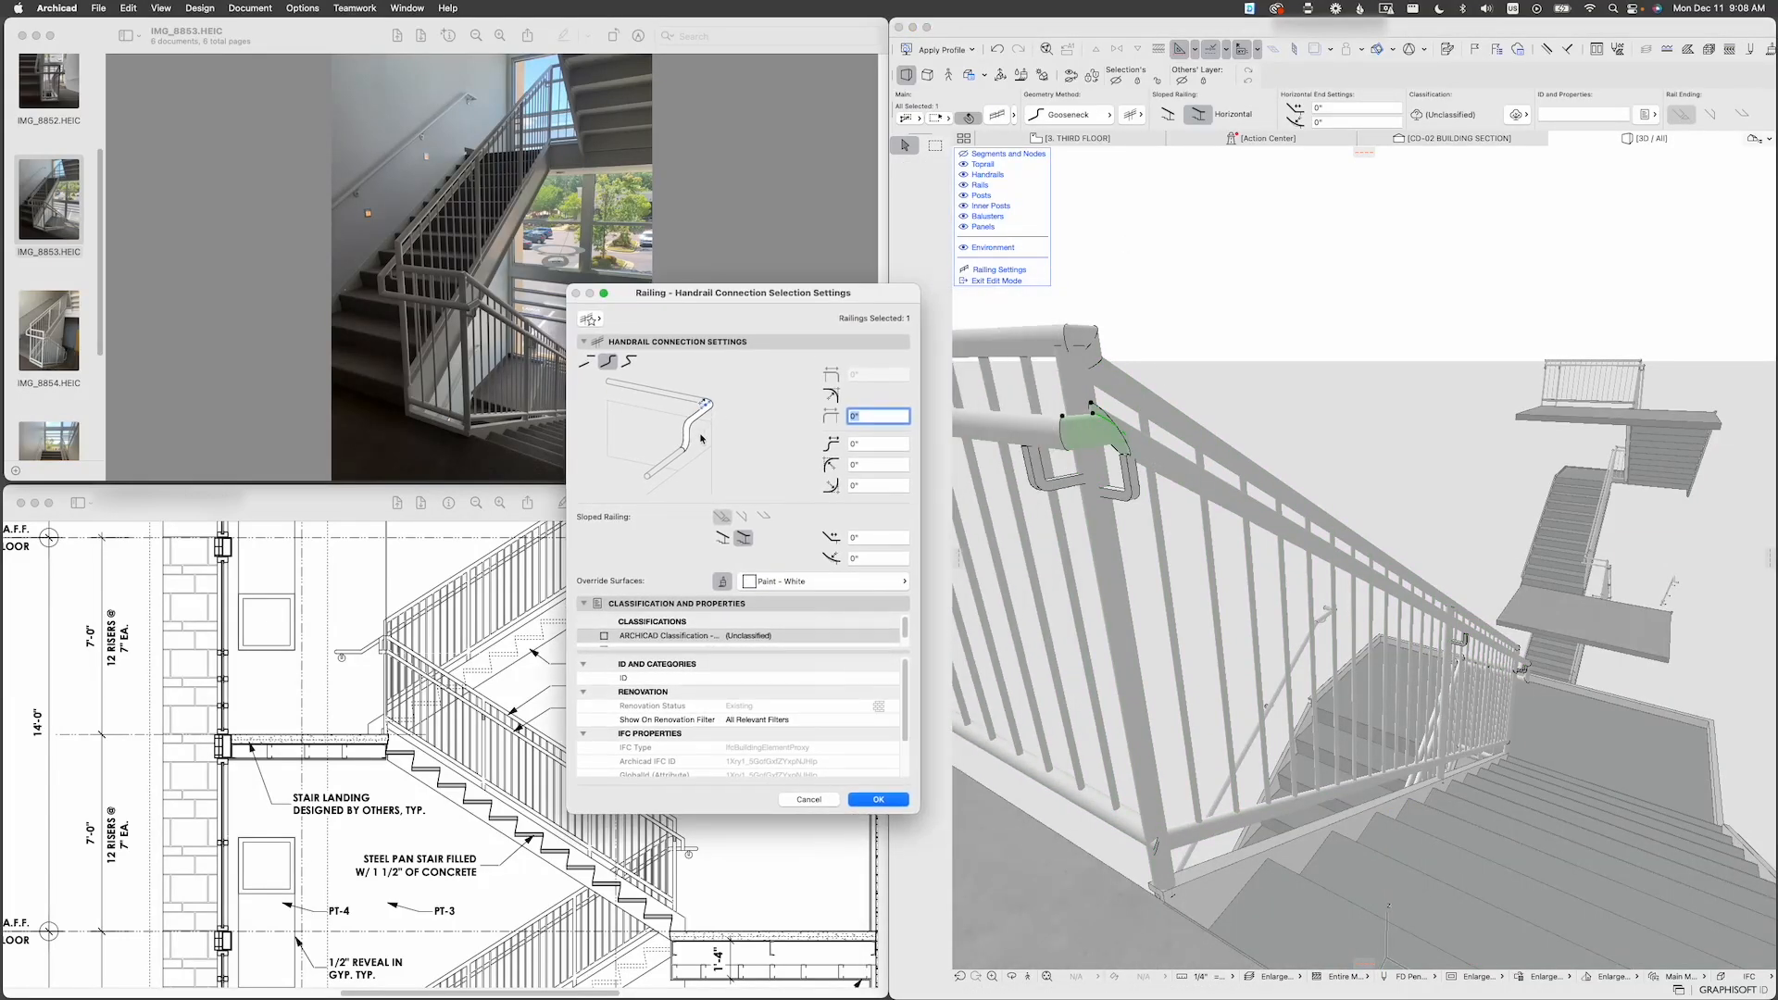
click(628, 361)
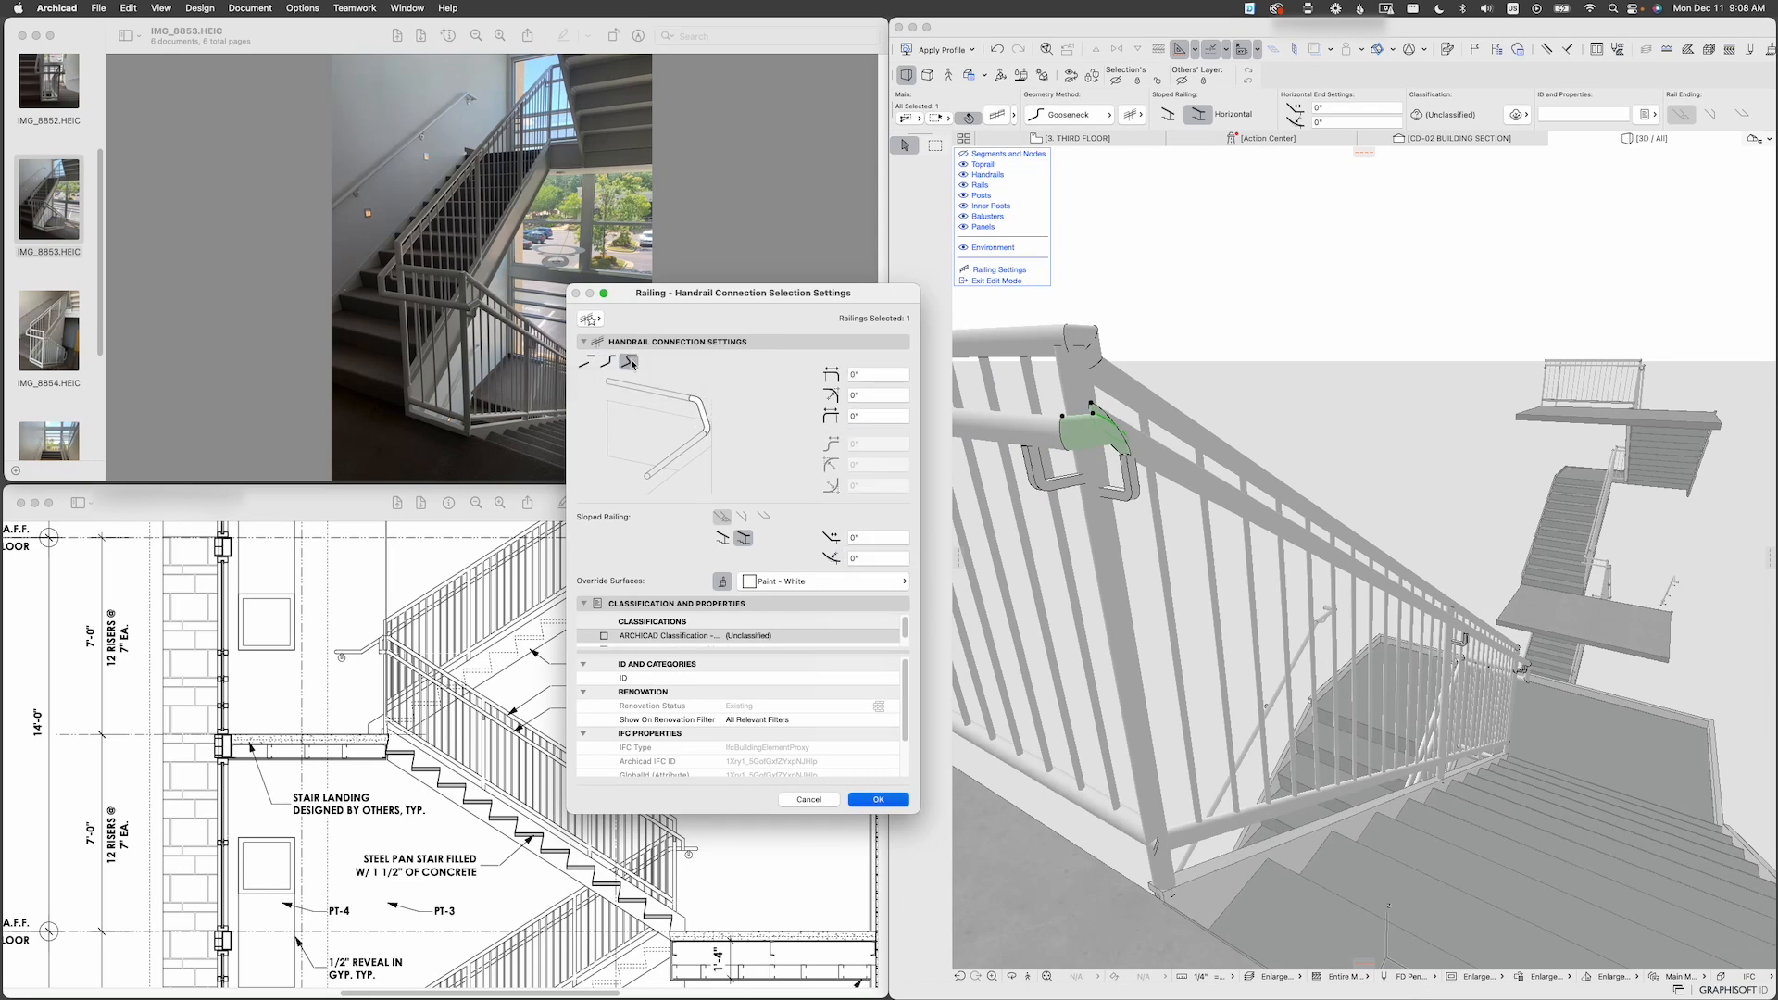
key(Return)
Step: Try 4 inches and 2 inches as the first horizontal end setting of the landing-corner handrail connection
key(super+t)
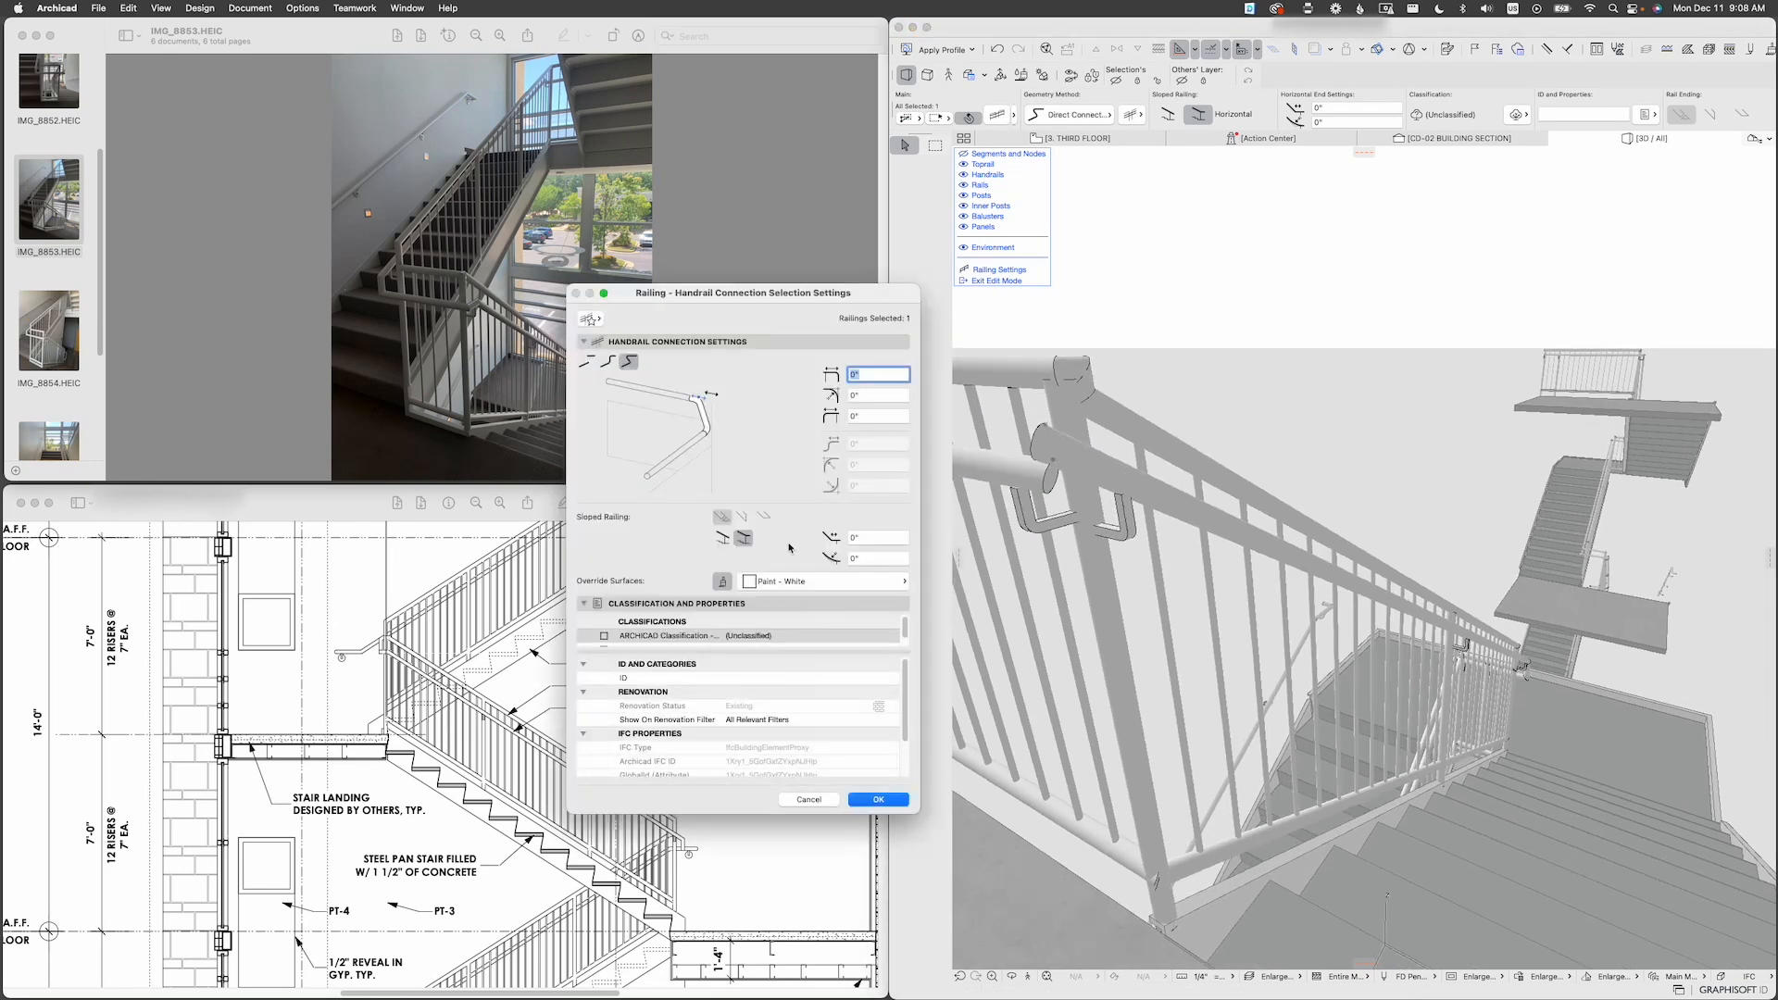
click(877, 537)
key(Return)
key(super+t)
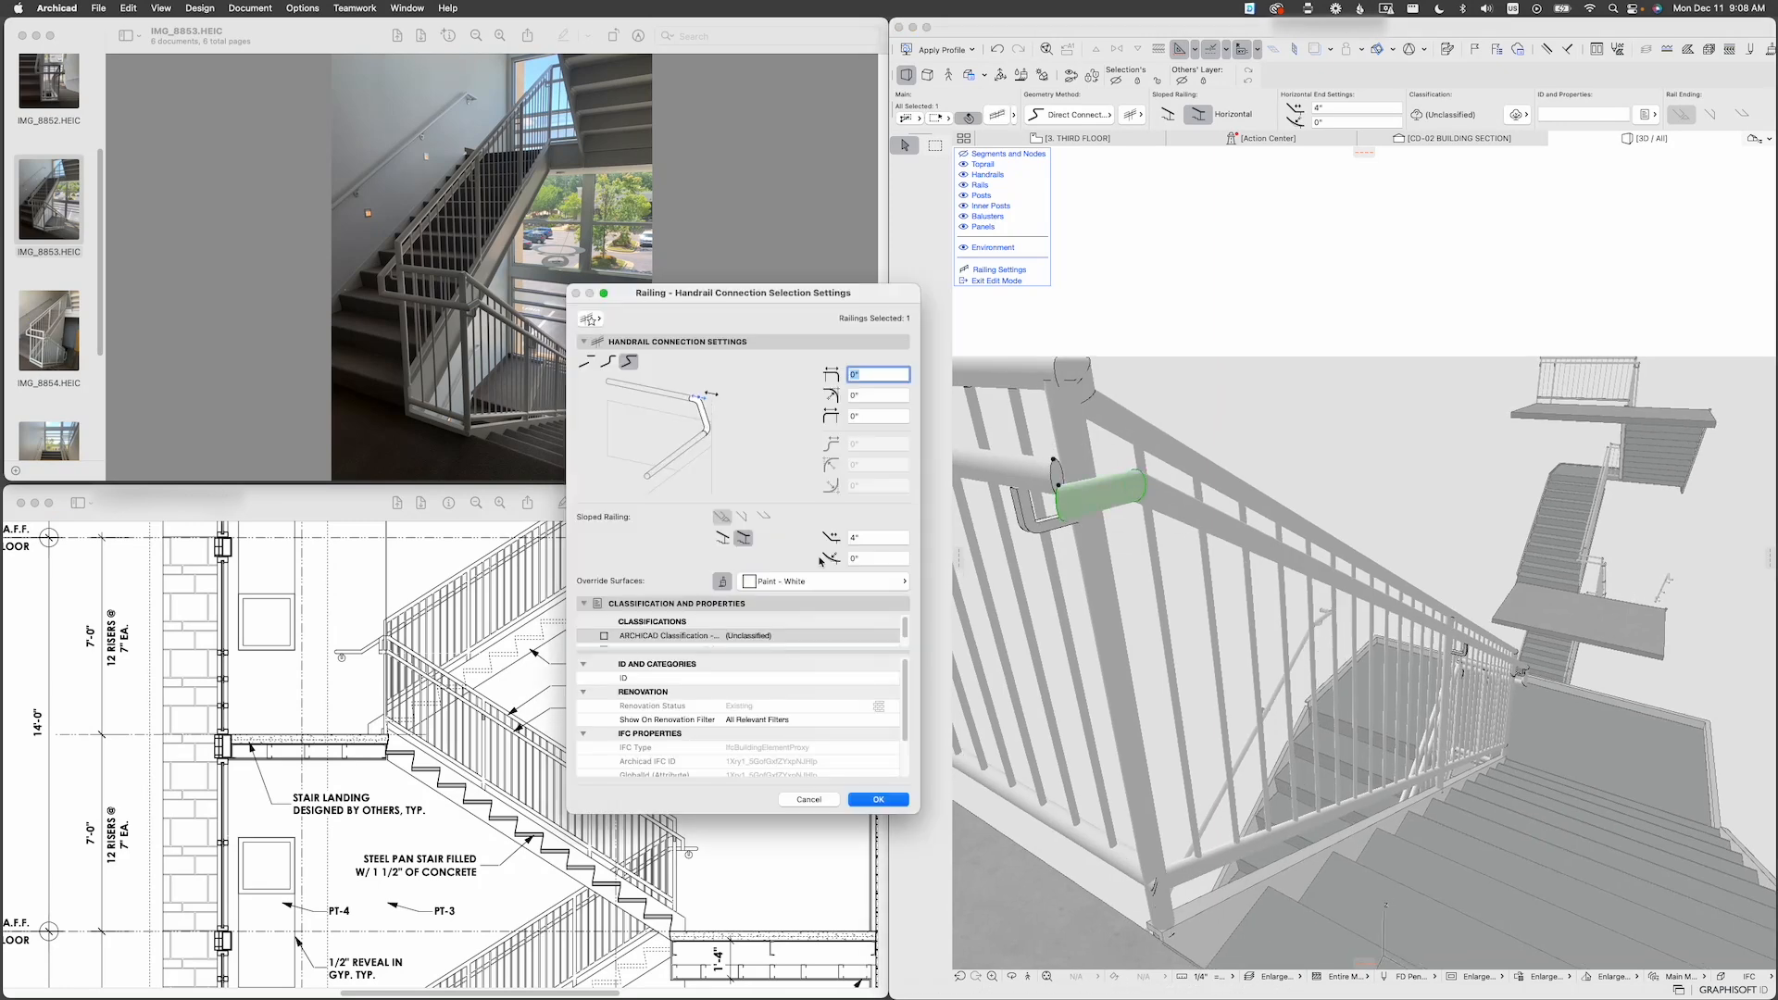
click(874, 537)
text(2)
key(Return)
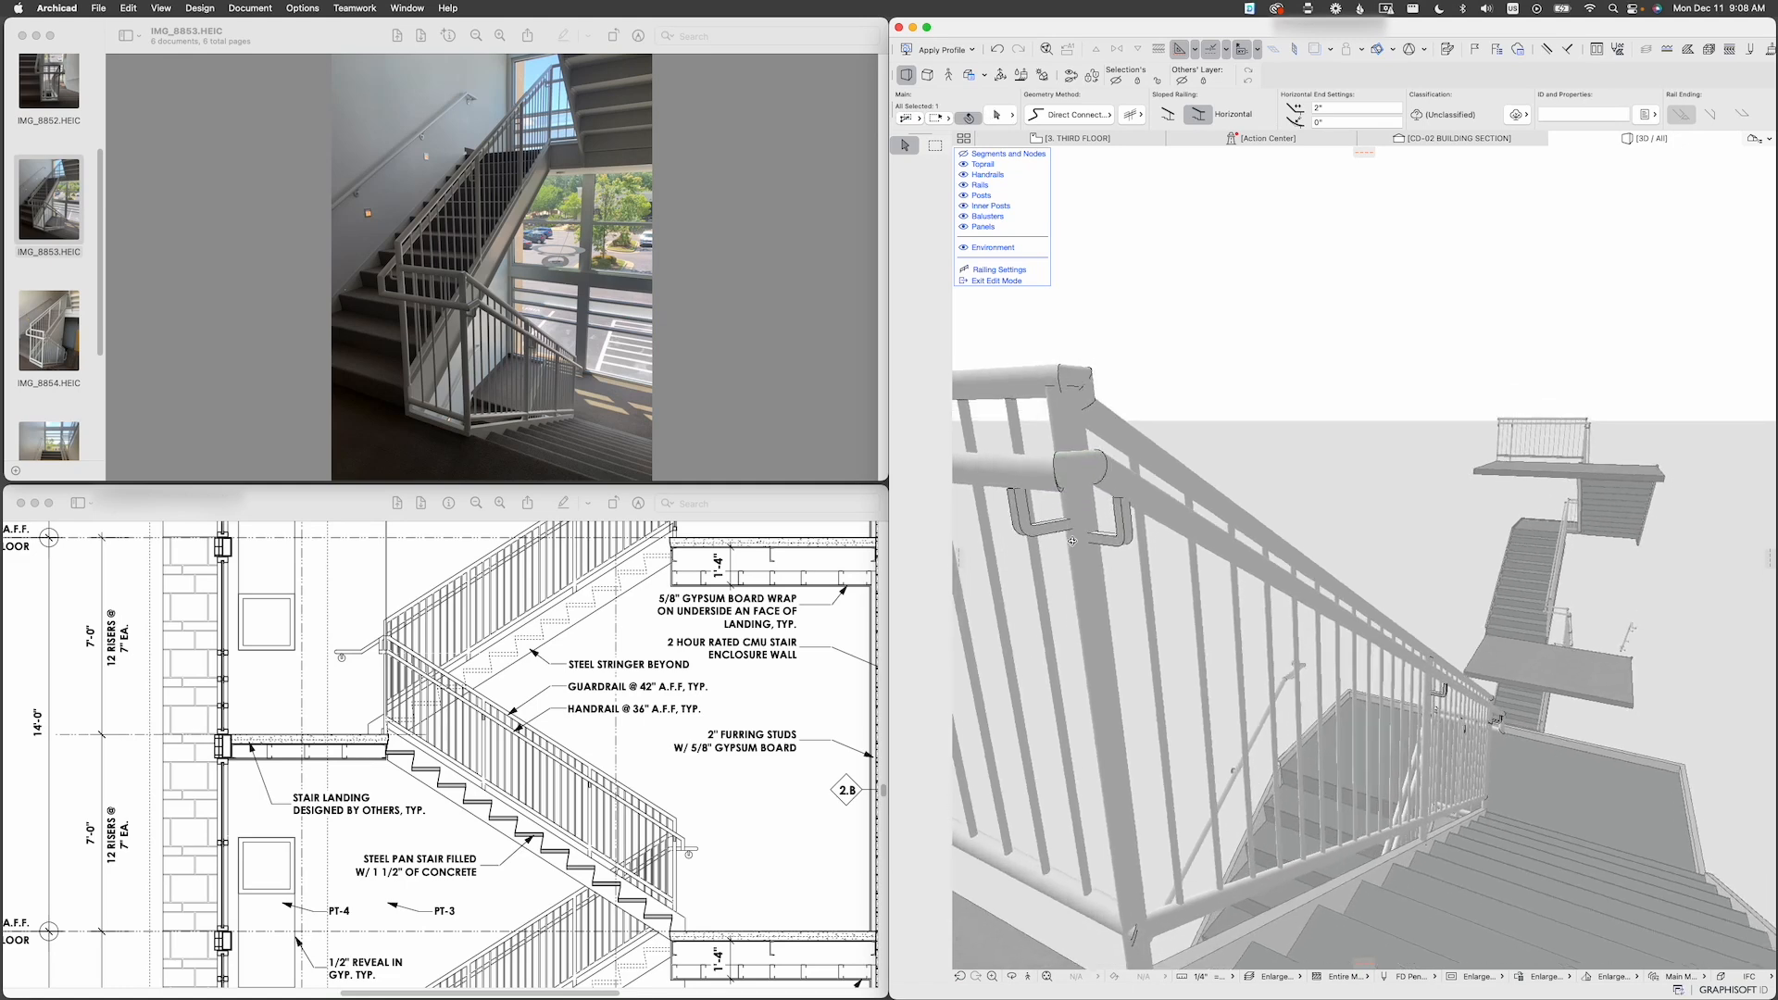
Step: Set the corner handrail connection's first horizontal end setting to 2 1/4 inches and finish editing the railing
key(super+t)
click(884, 540)
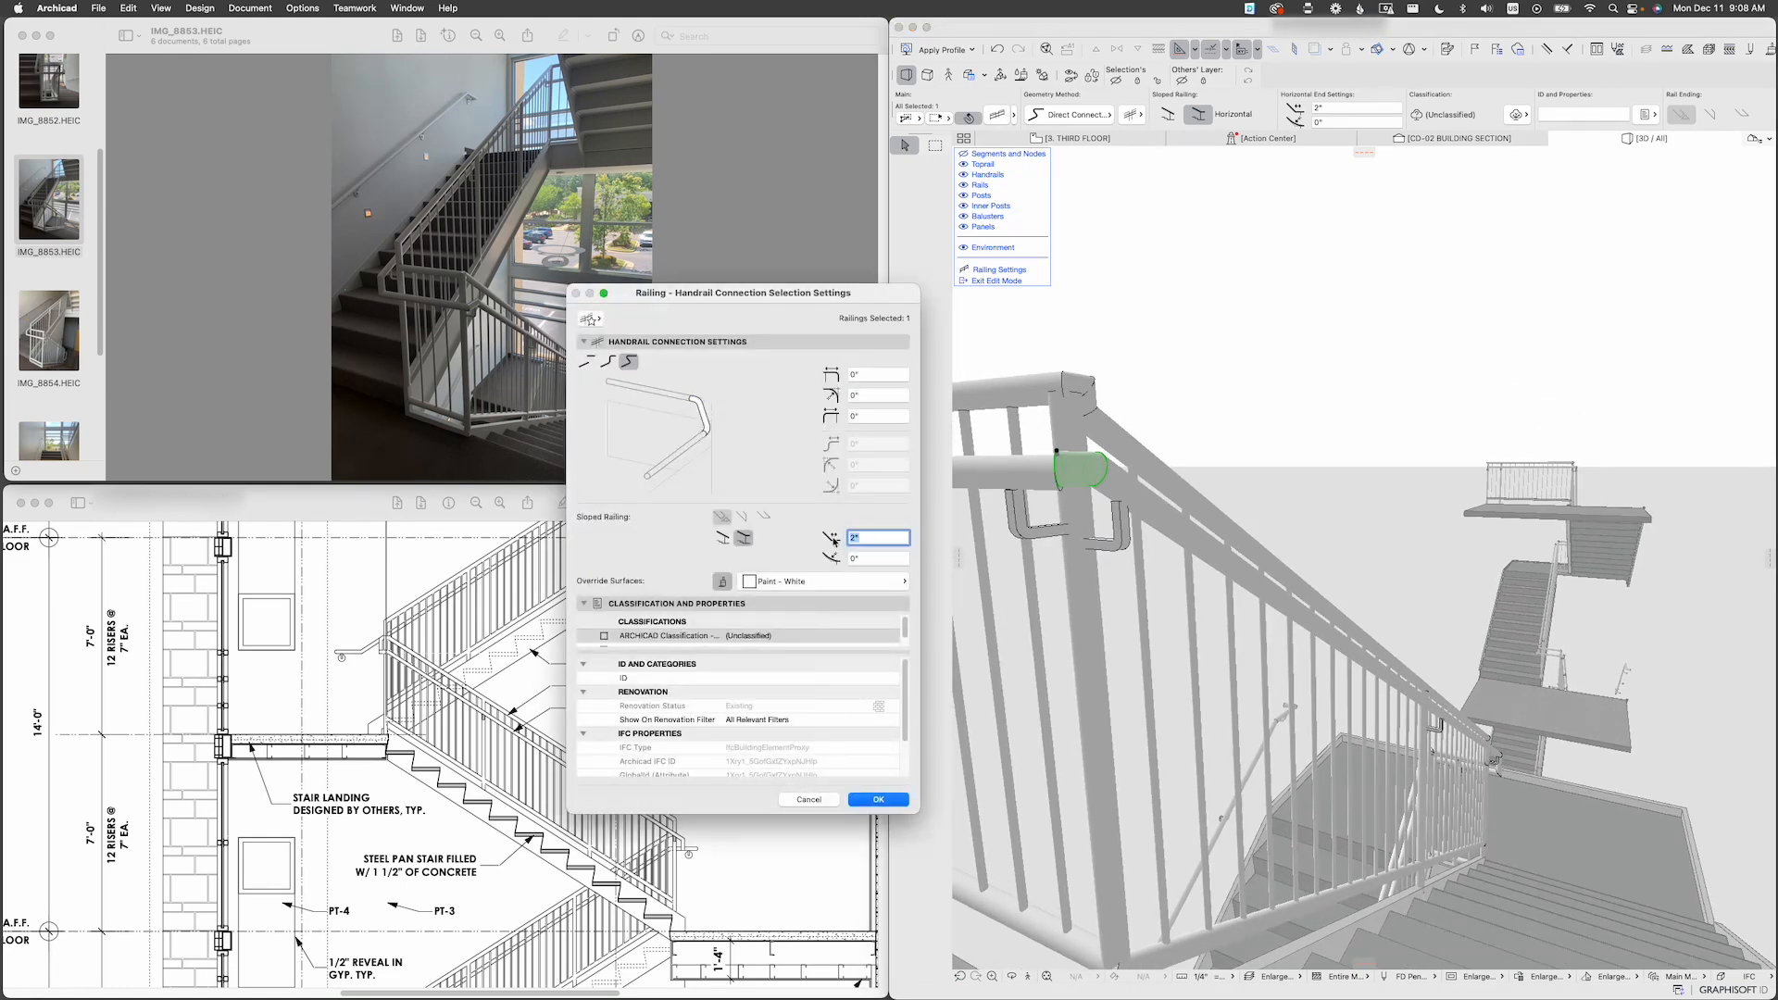
text(2 1/4)
key(Return)
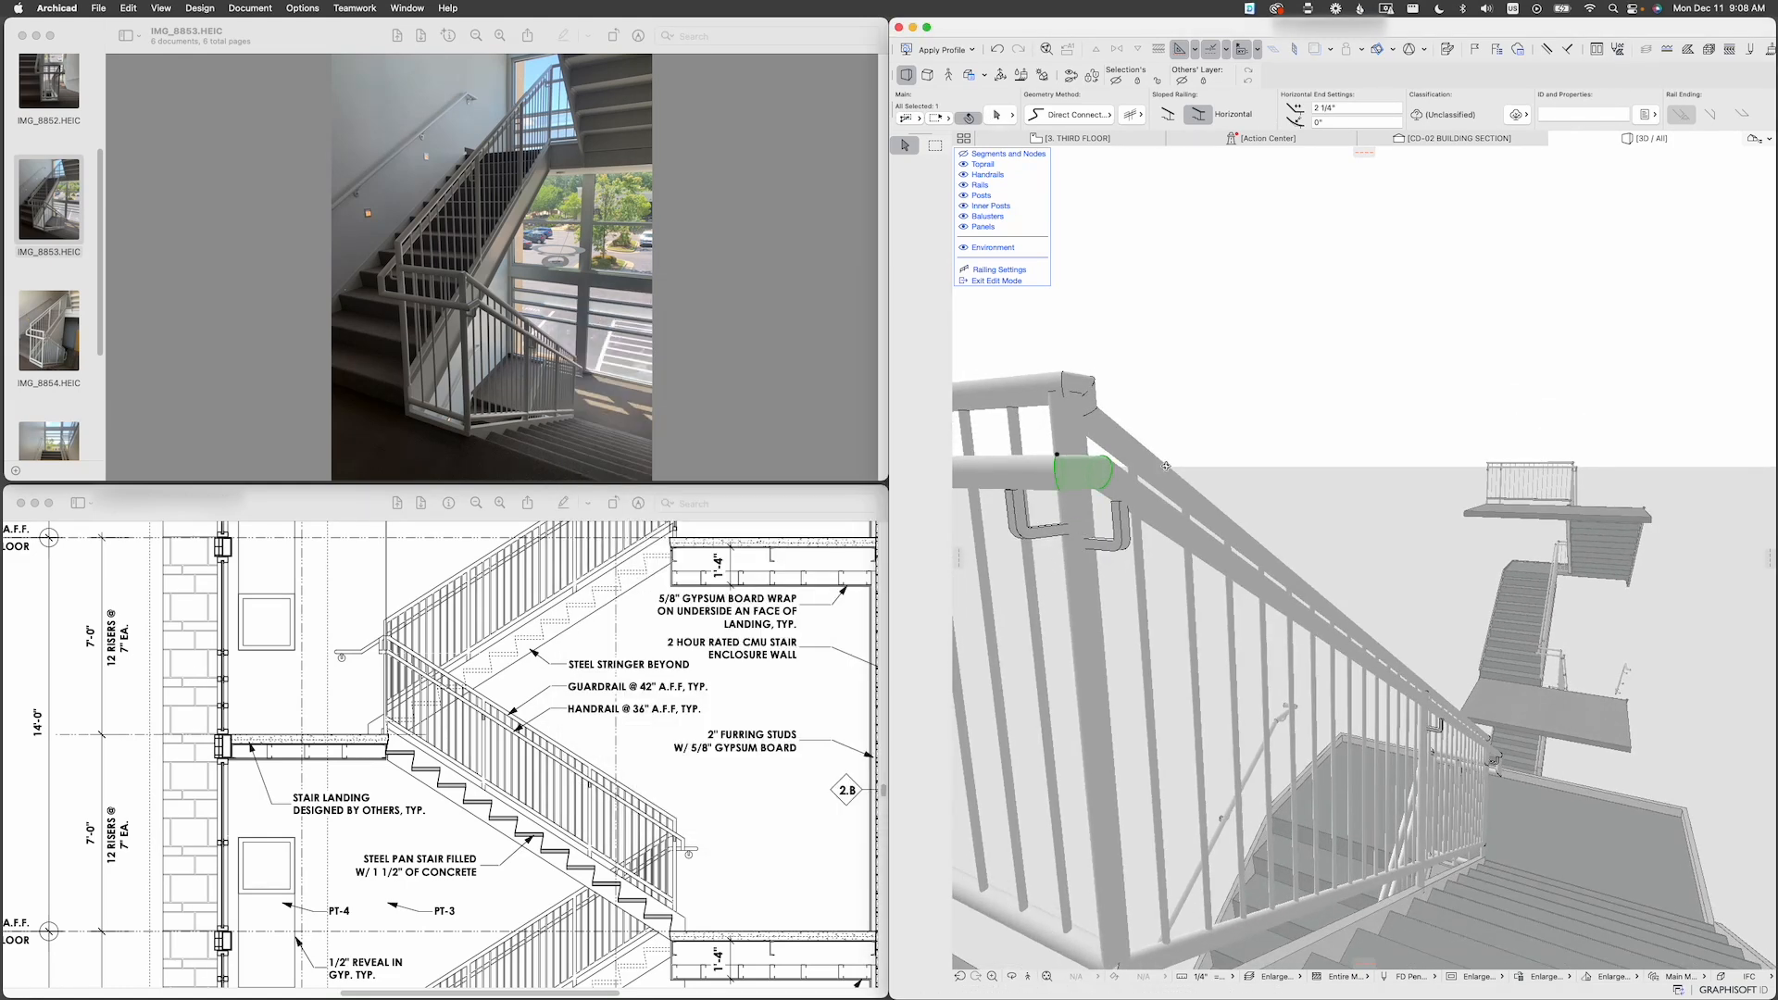
shift+middle_drag(1166, 465, 1284, 543)
key(Escape)
key(Escape)
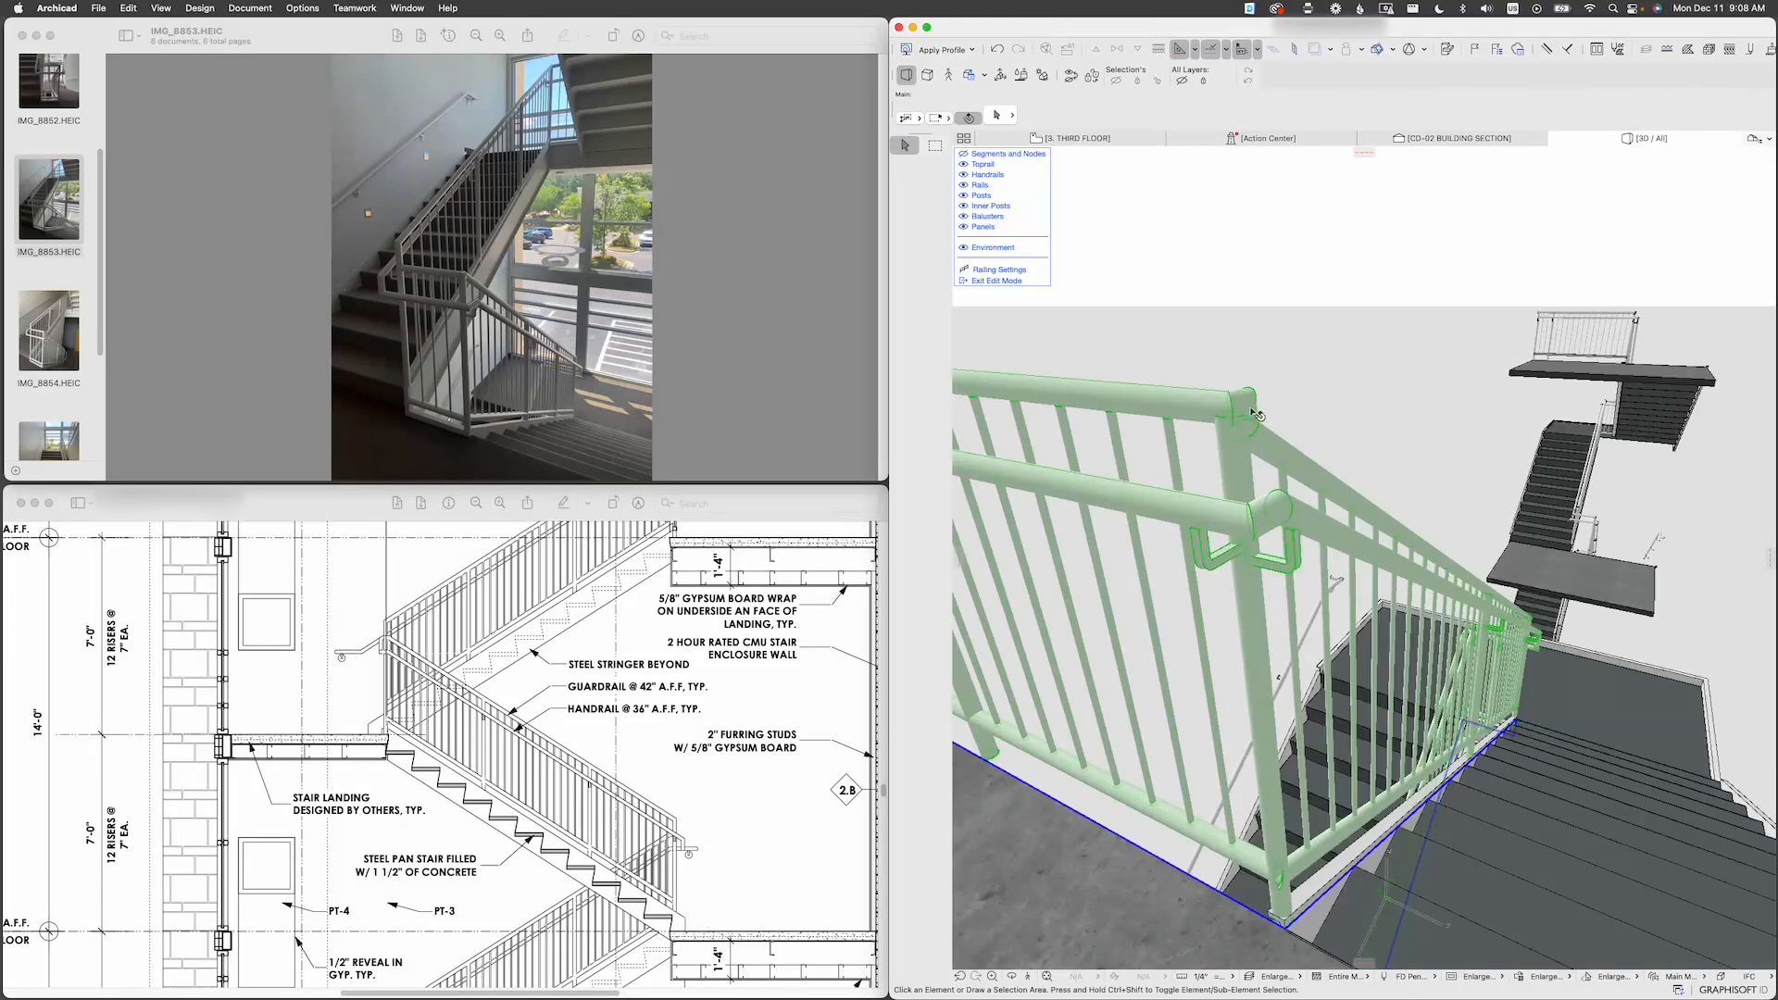
key(Escape)
Step: Review the adjusted handrail corner up close, and the full stair from below and from the side
scroll(1261, 463, down, 6)
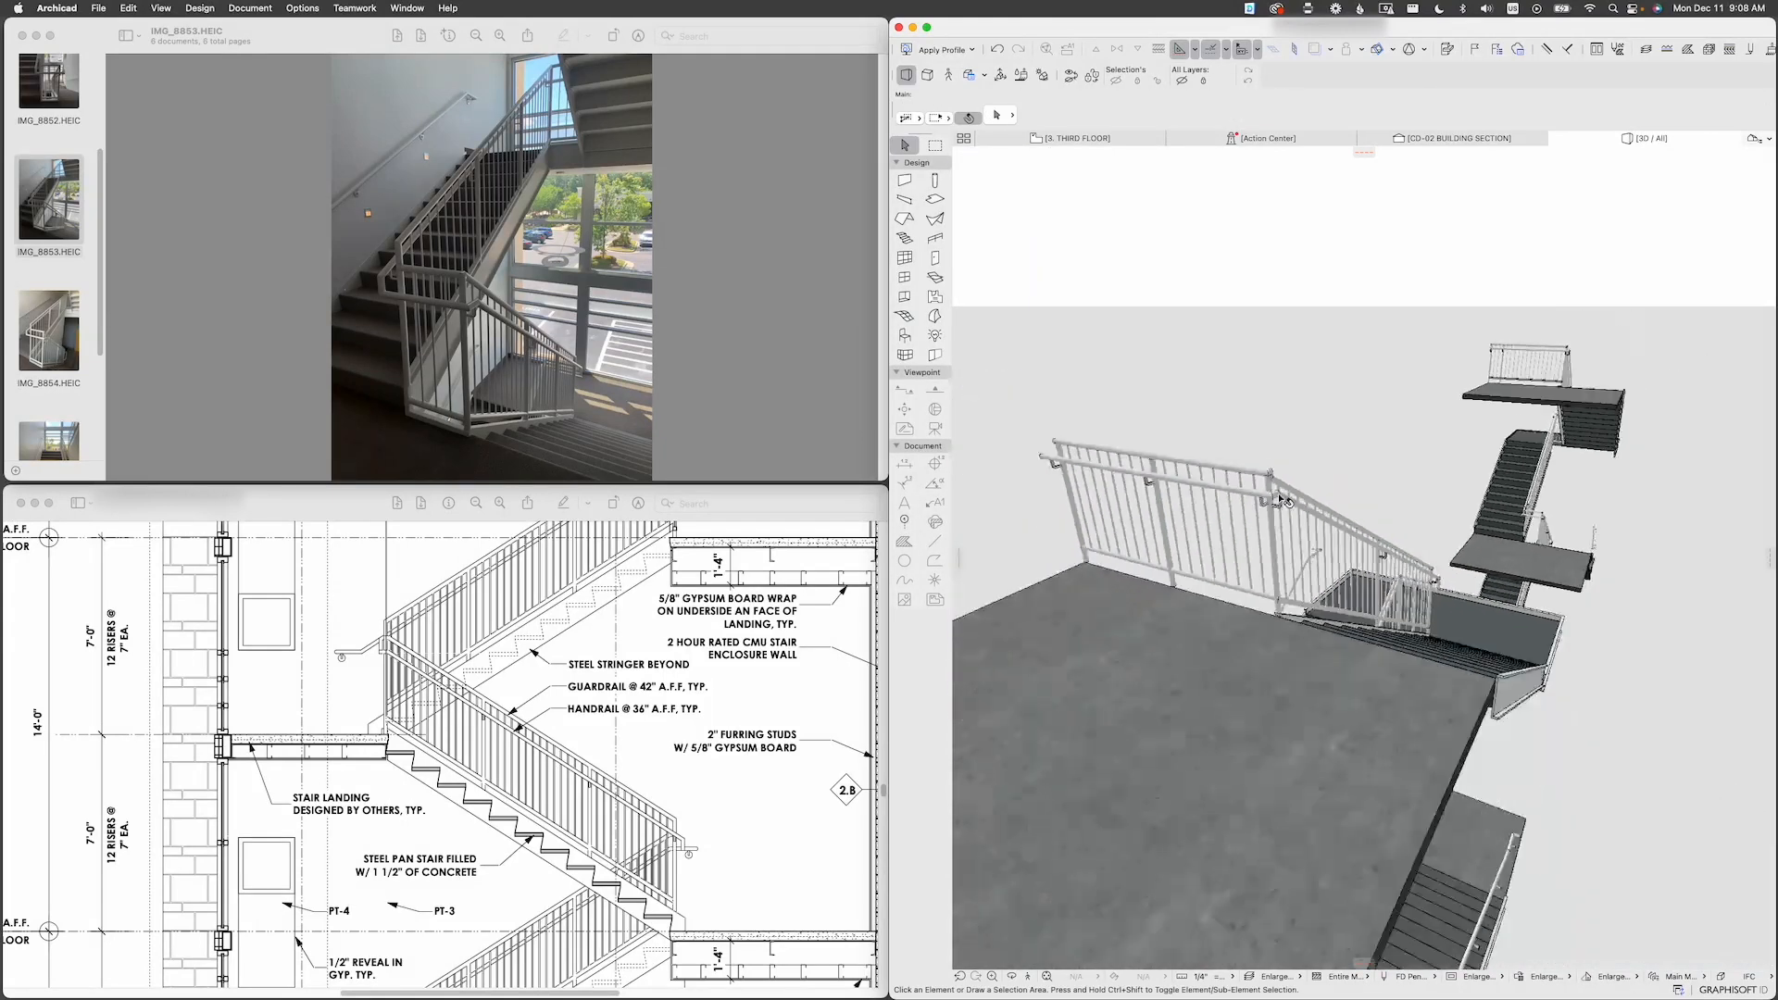
scroll(1261, 500, up, 8)
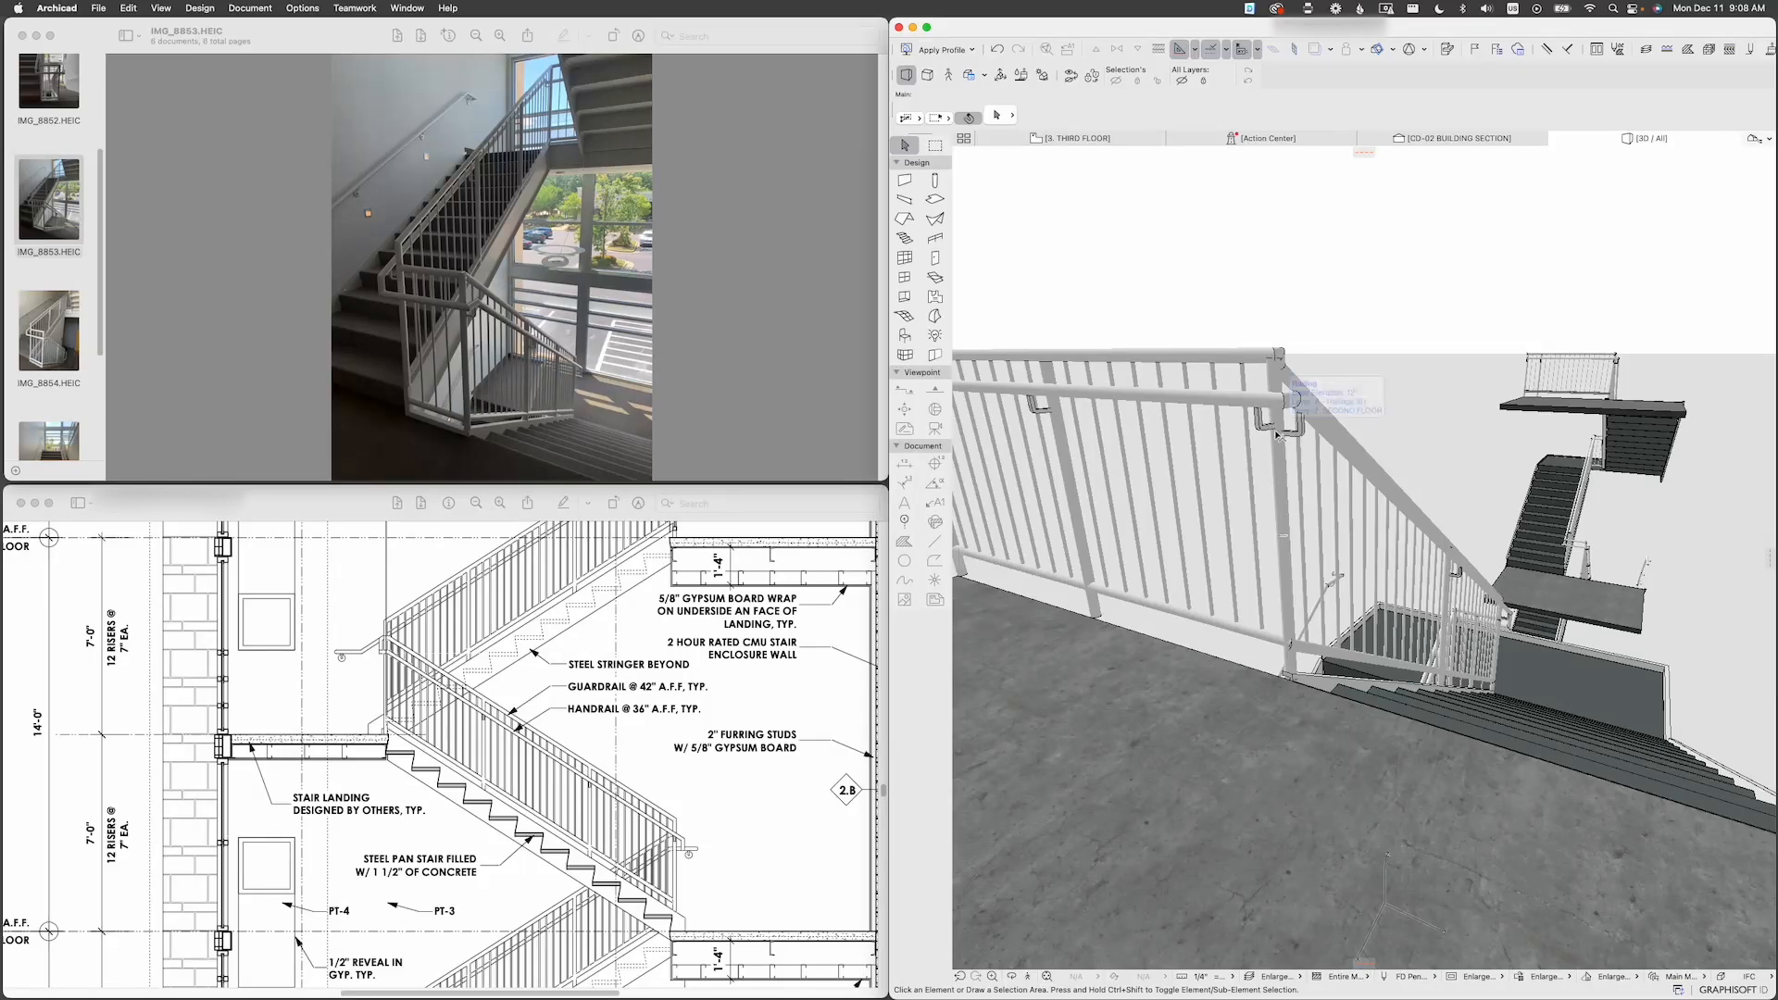
scroll(1265, 444, down, 8)
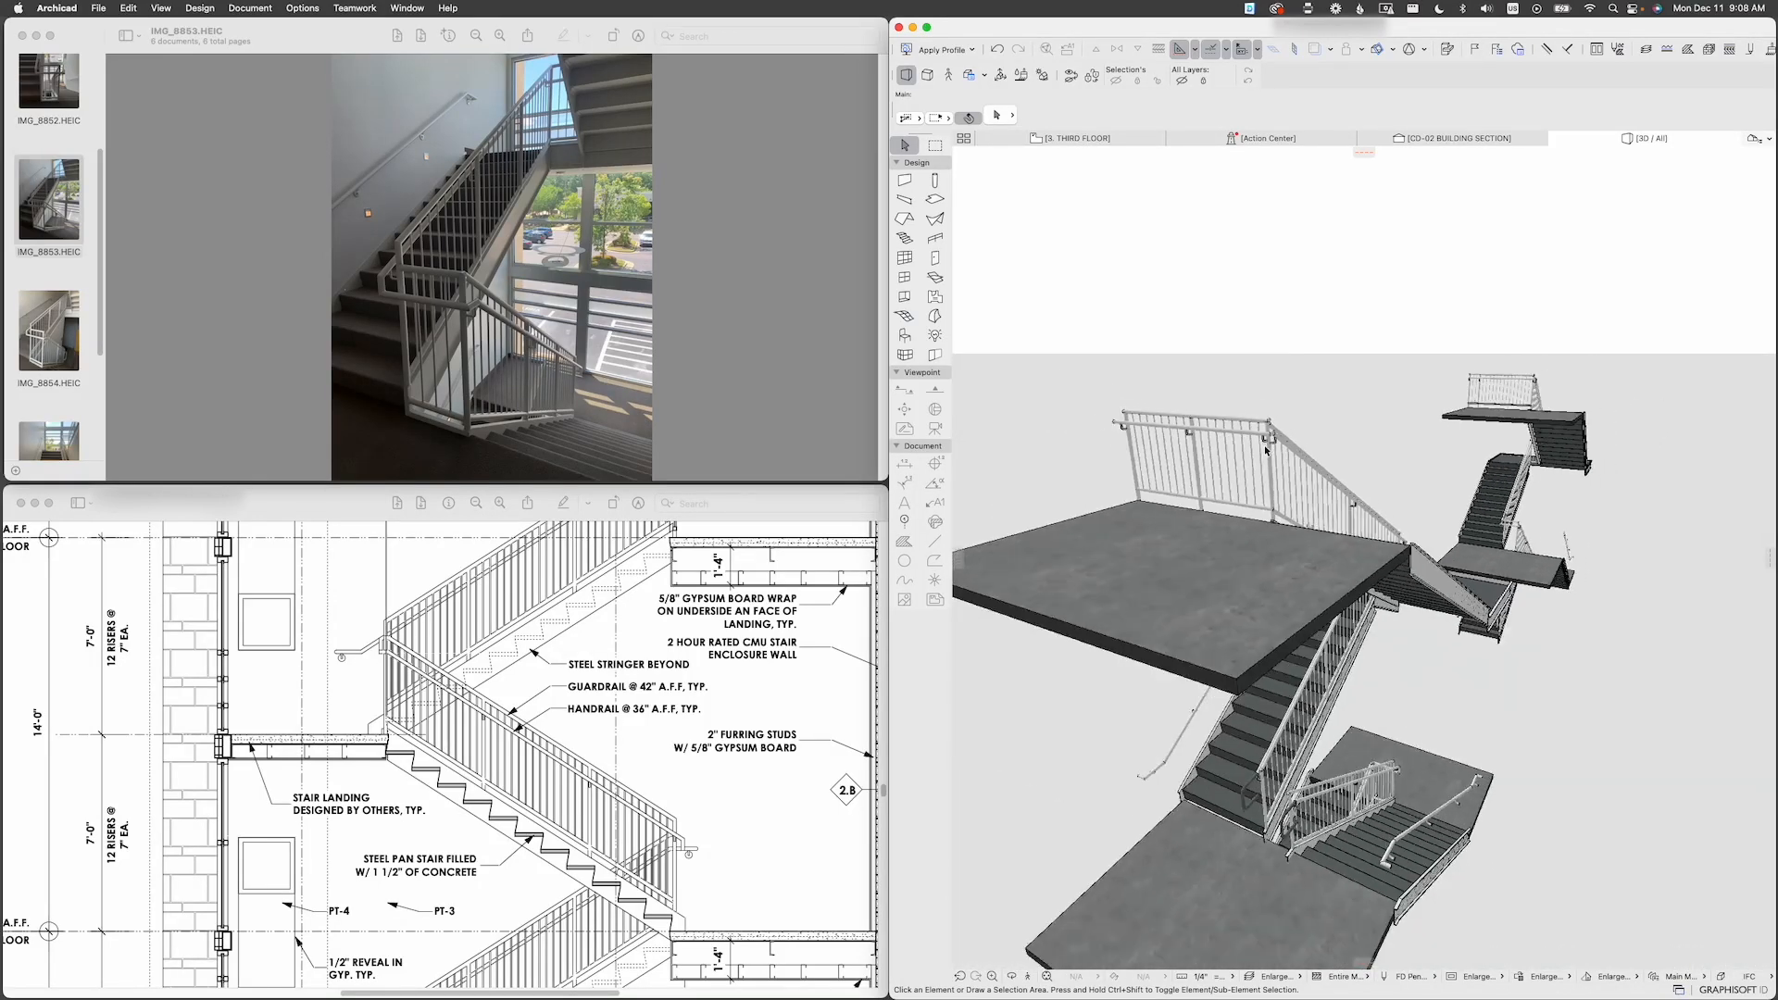
shift+middle_drag(1296, 456, 1302, 739)
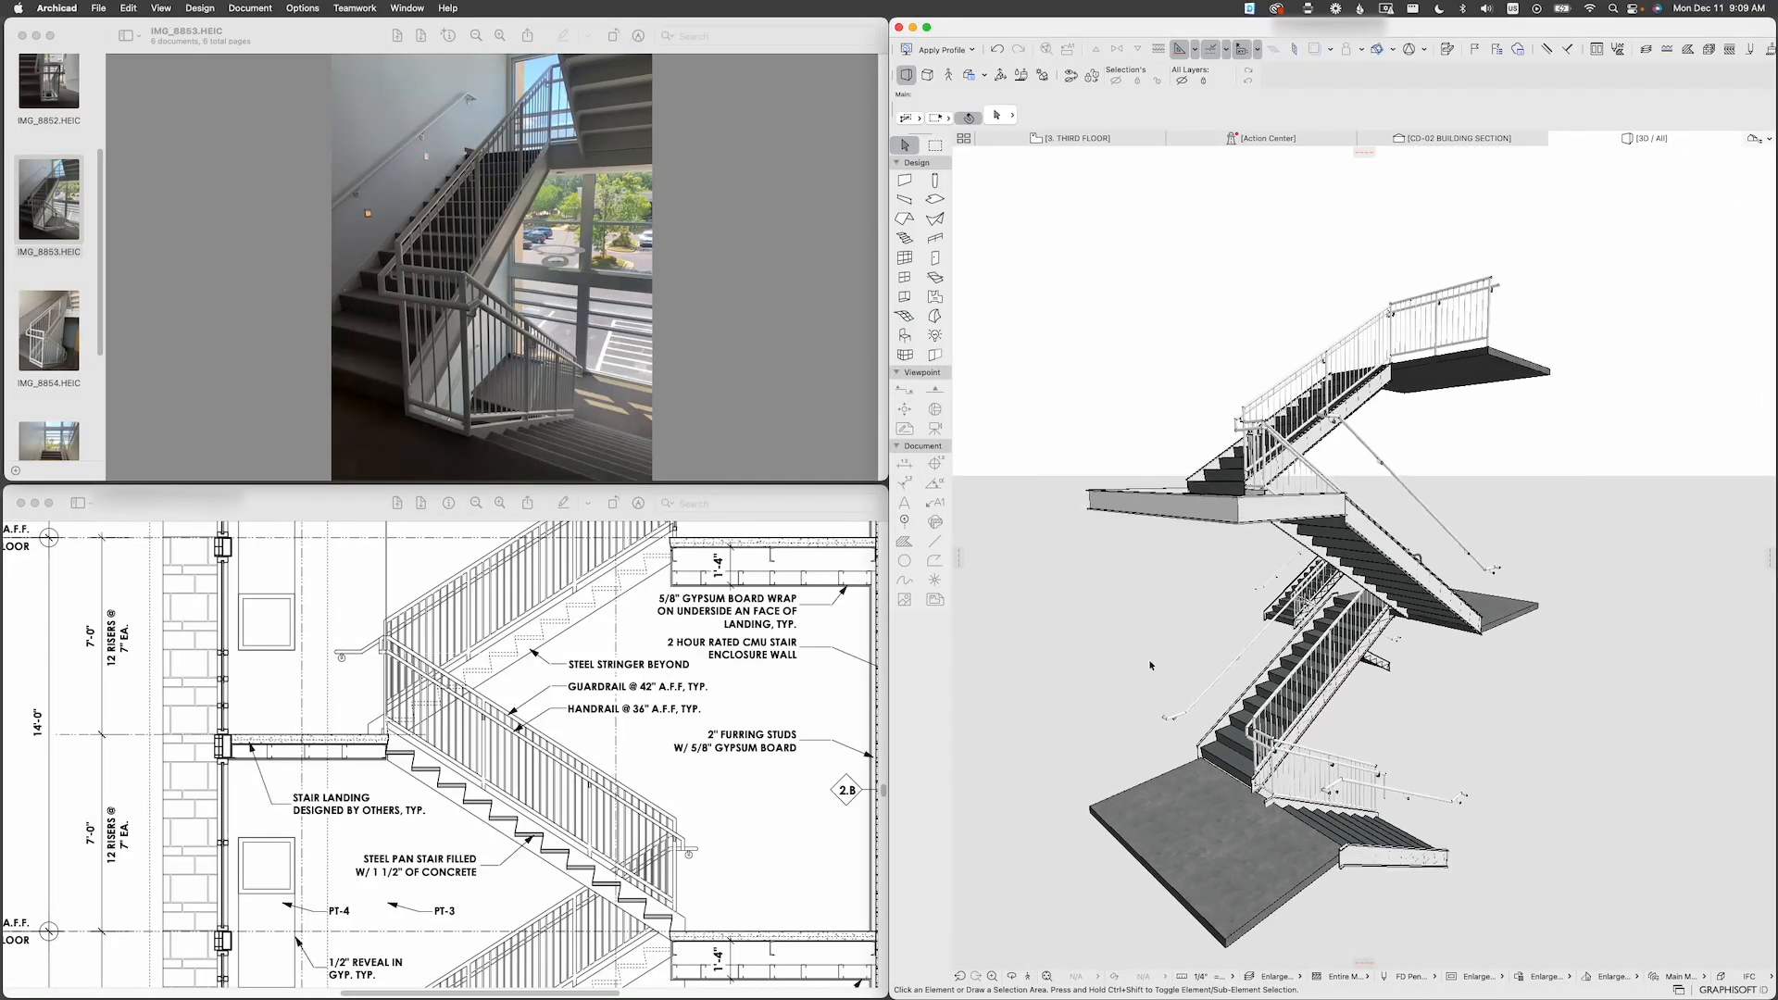
shift+middle_drag(1152, 665, 1303, 686)
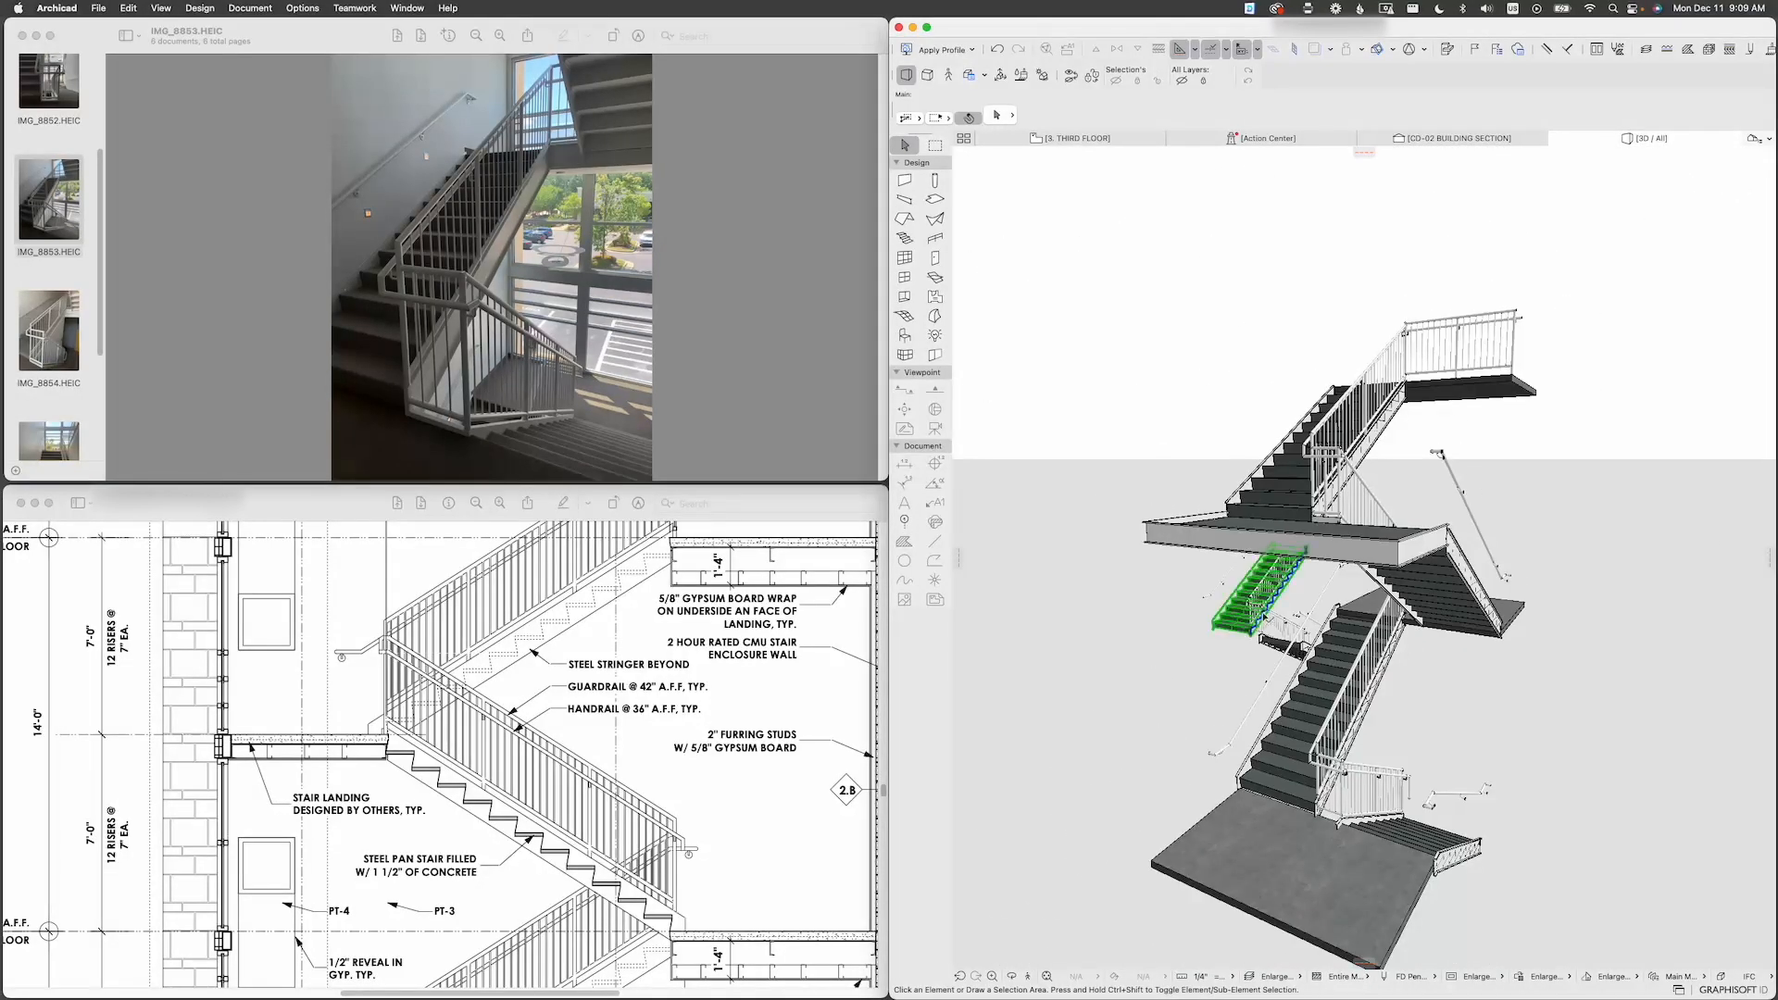
Step: Check where the first-floor inner railing meets the second-floor inner railing at the second-floor landing
scroll(1272, 655, up, 4)
click(1292, 644)
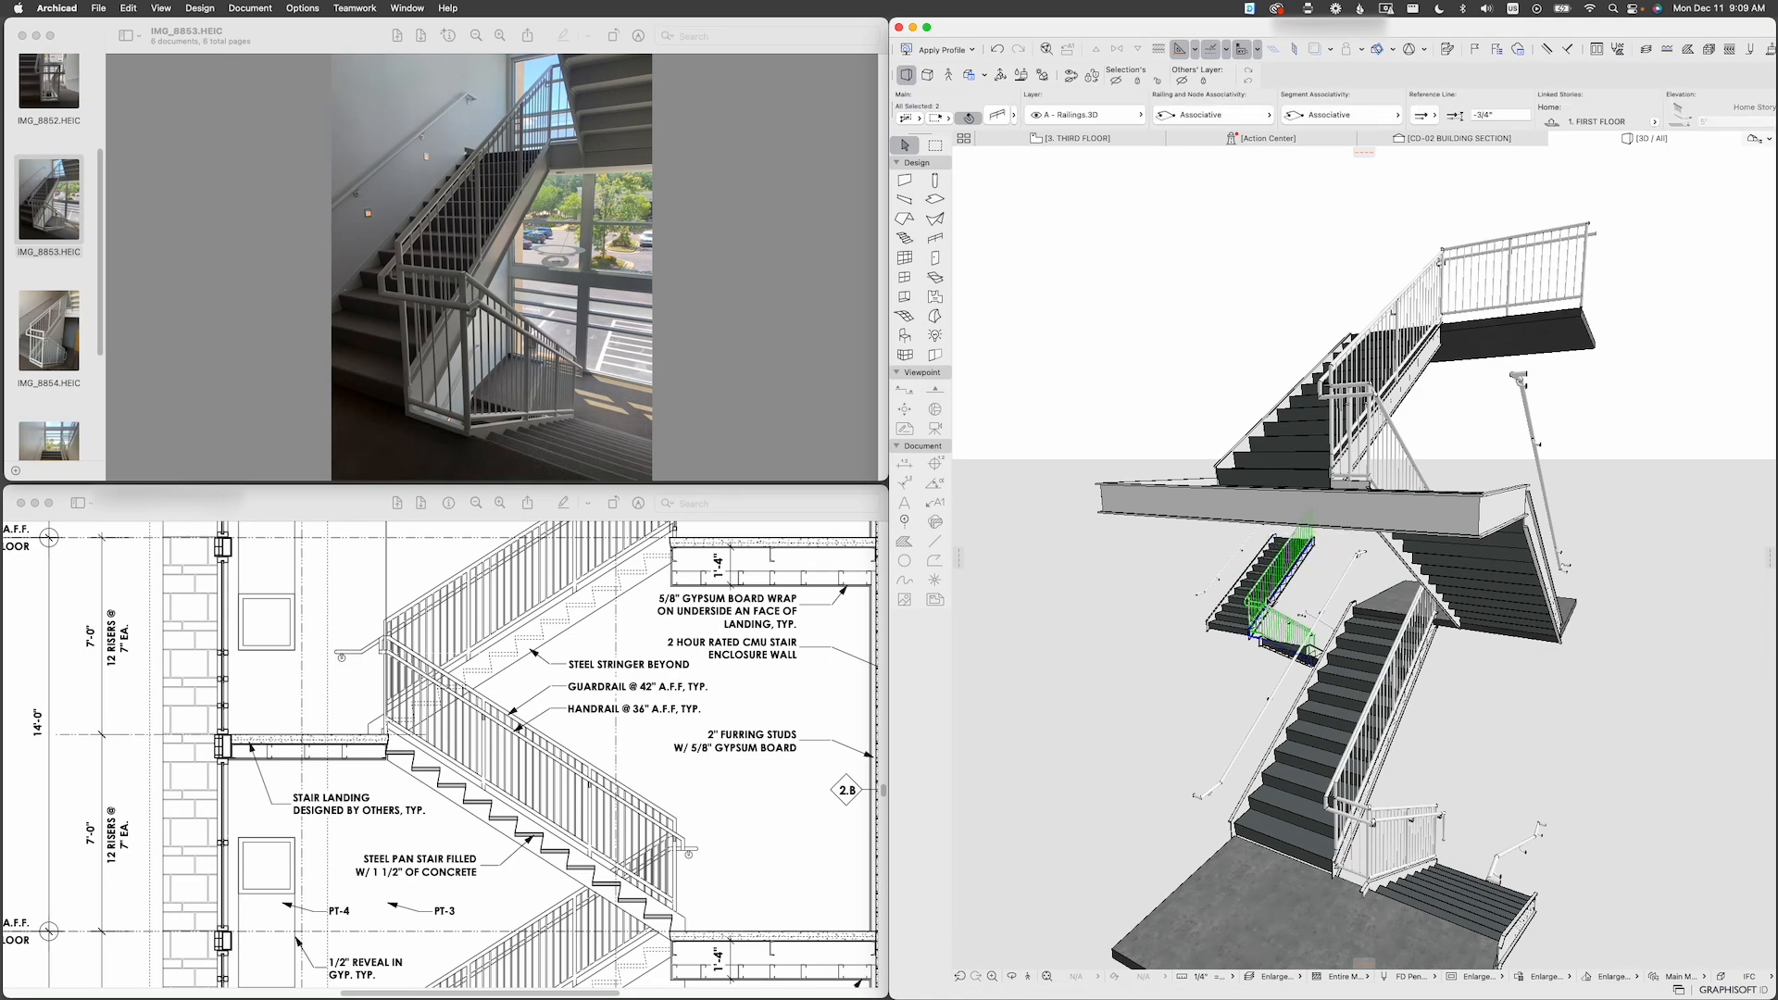
click(1452, 432)
shift+middle_drag(1452, 433, 1178, 493)
click(1283, 533)
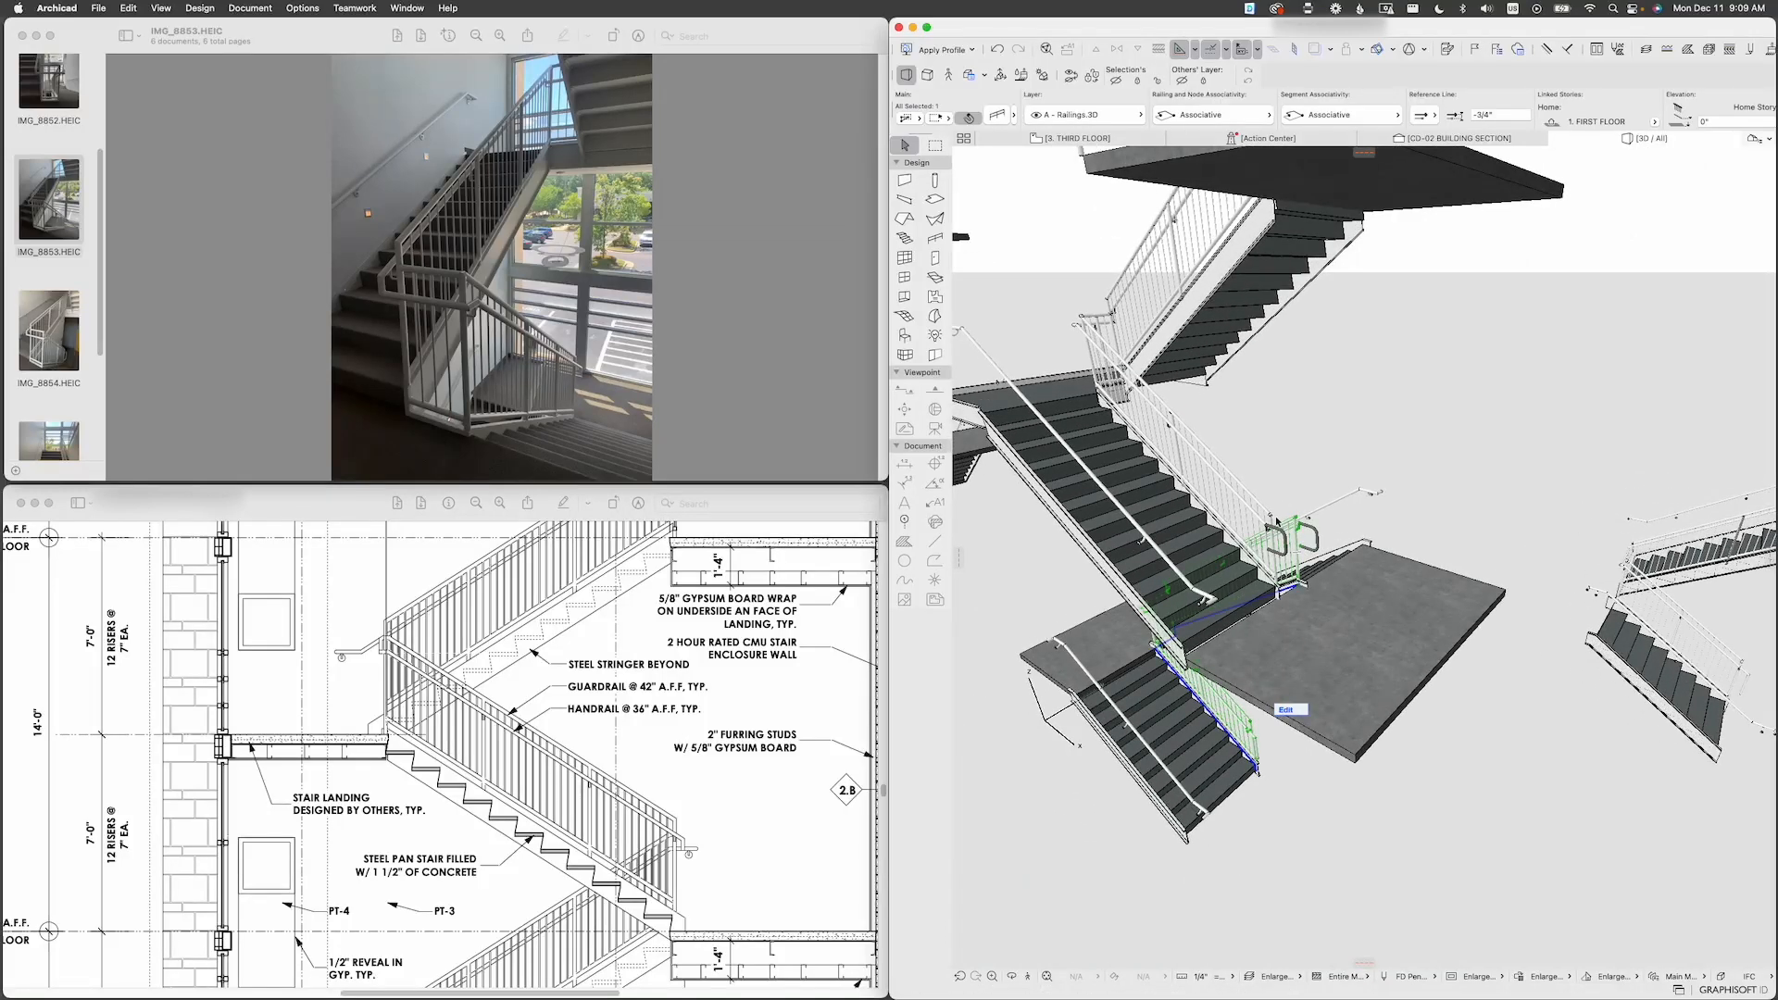
key(Escape)
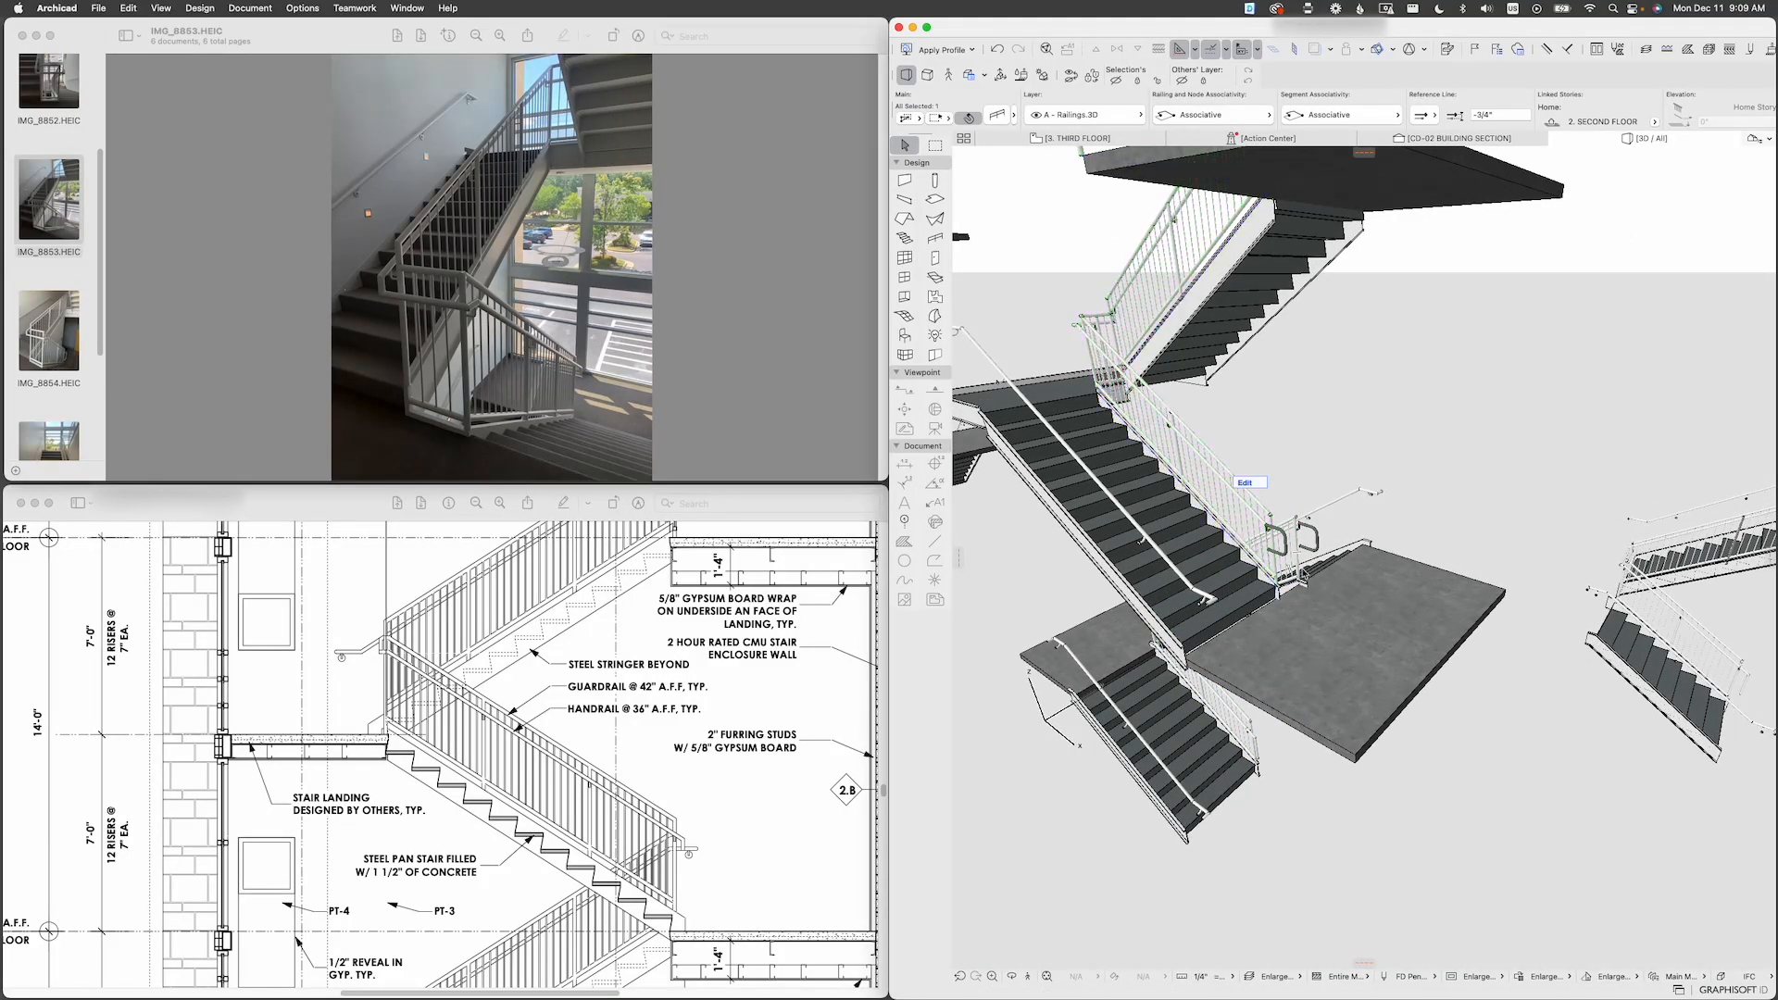
middle_drag(1293, 536, 1424, 534)
scroll(1354, 564, down, 5)
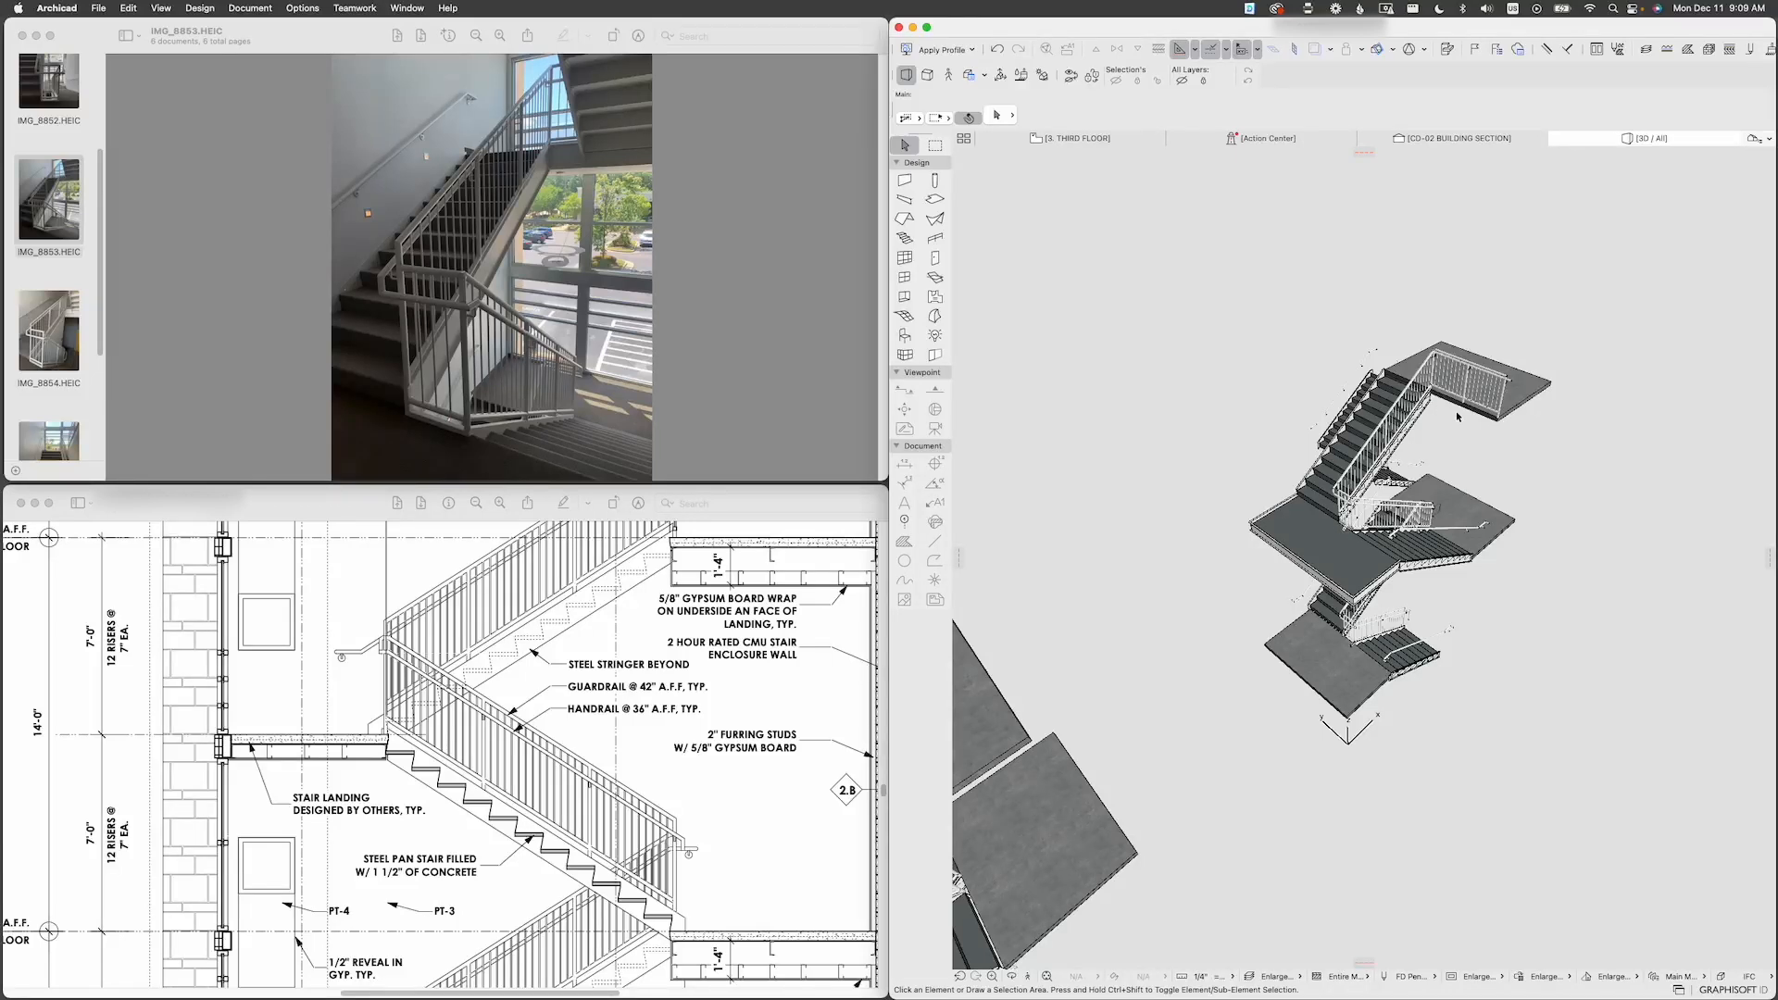
Step: Select the second-floor and first-floor inner railings together to compare them, and review the complete stair in 3D
shift+middle_drag(1458, 417, 1399, 466)
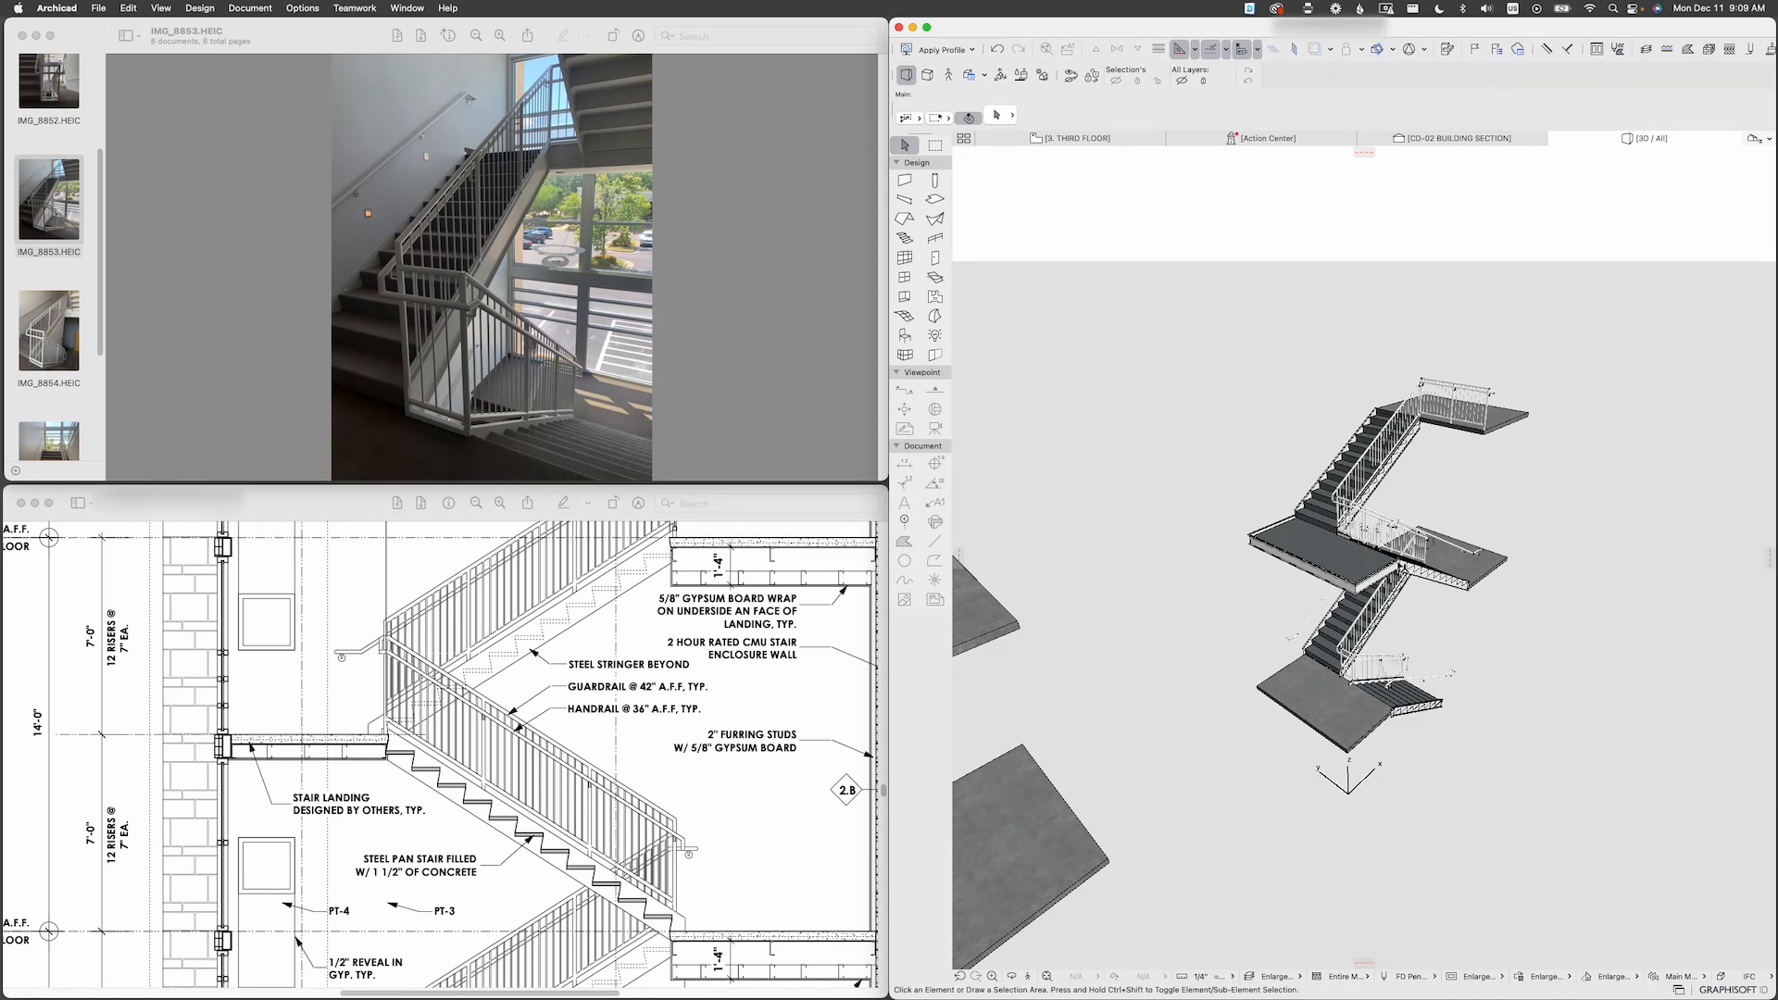
shift+middle_drag(1380, 518, 1377, 451)
click(1378, 451)
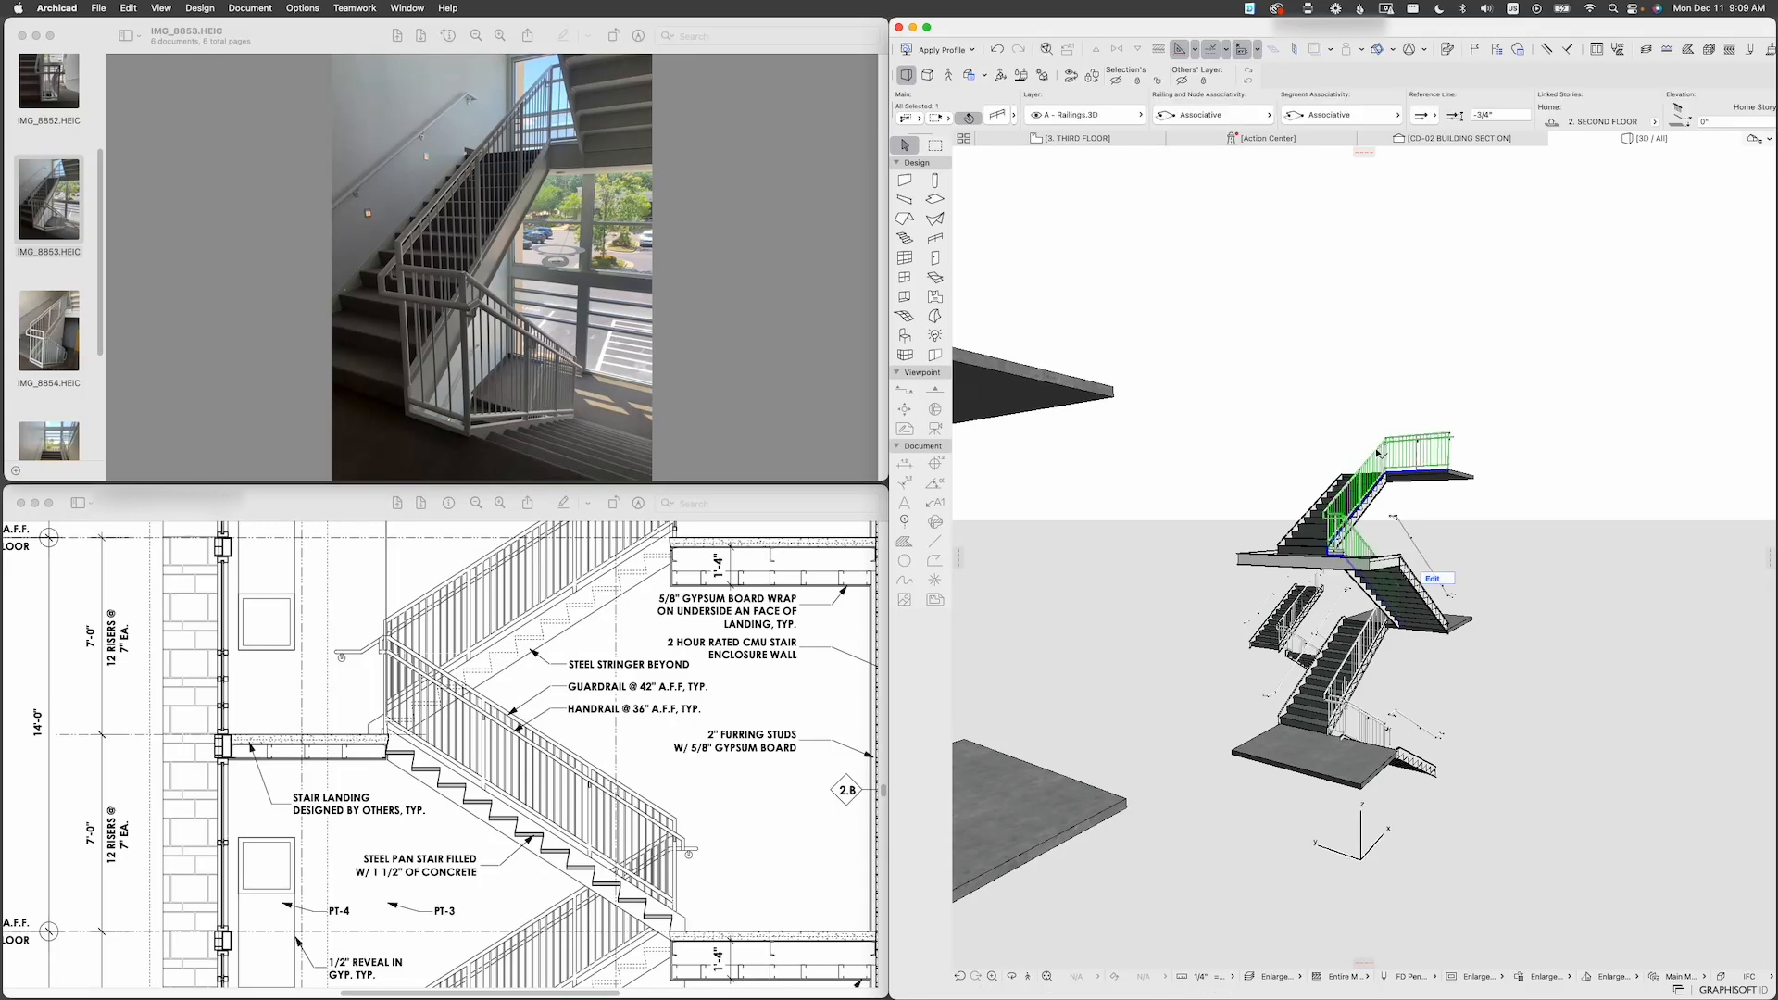
scroll(1374, 500, up, 2)
scroll(1362, 533, up, 1)
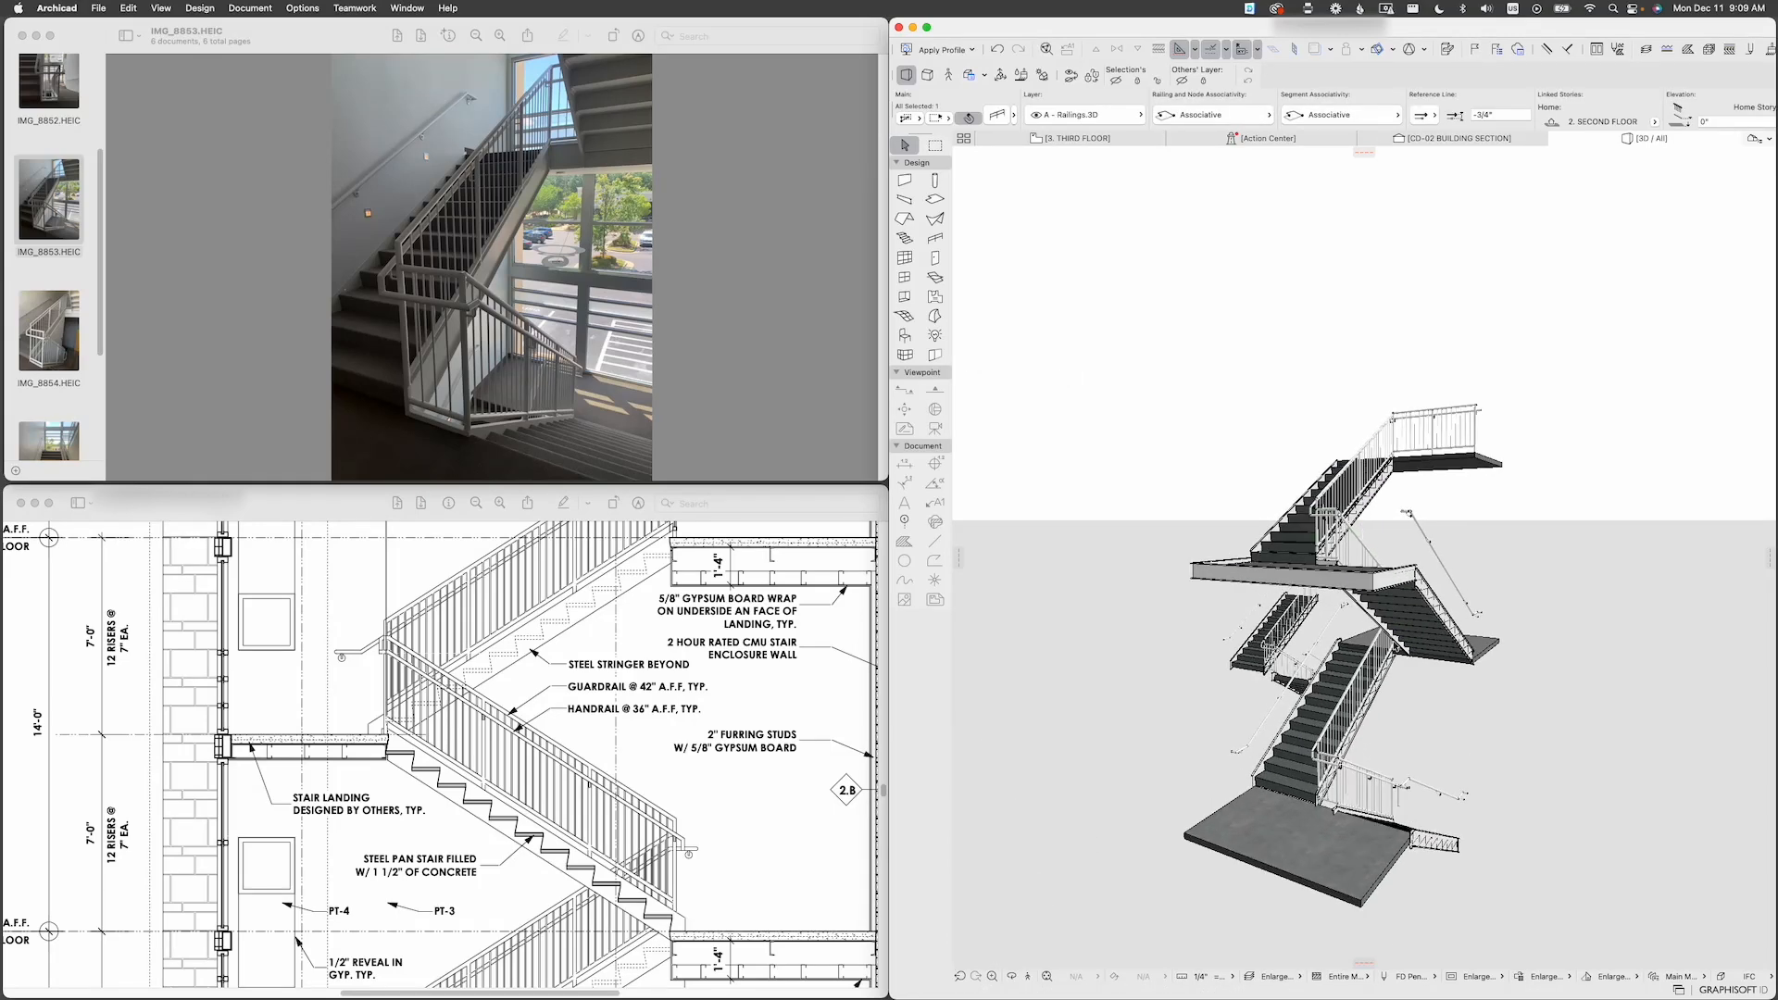
shift+click(1352, 713)
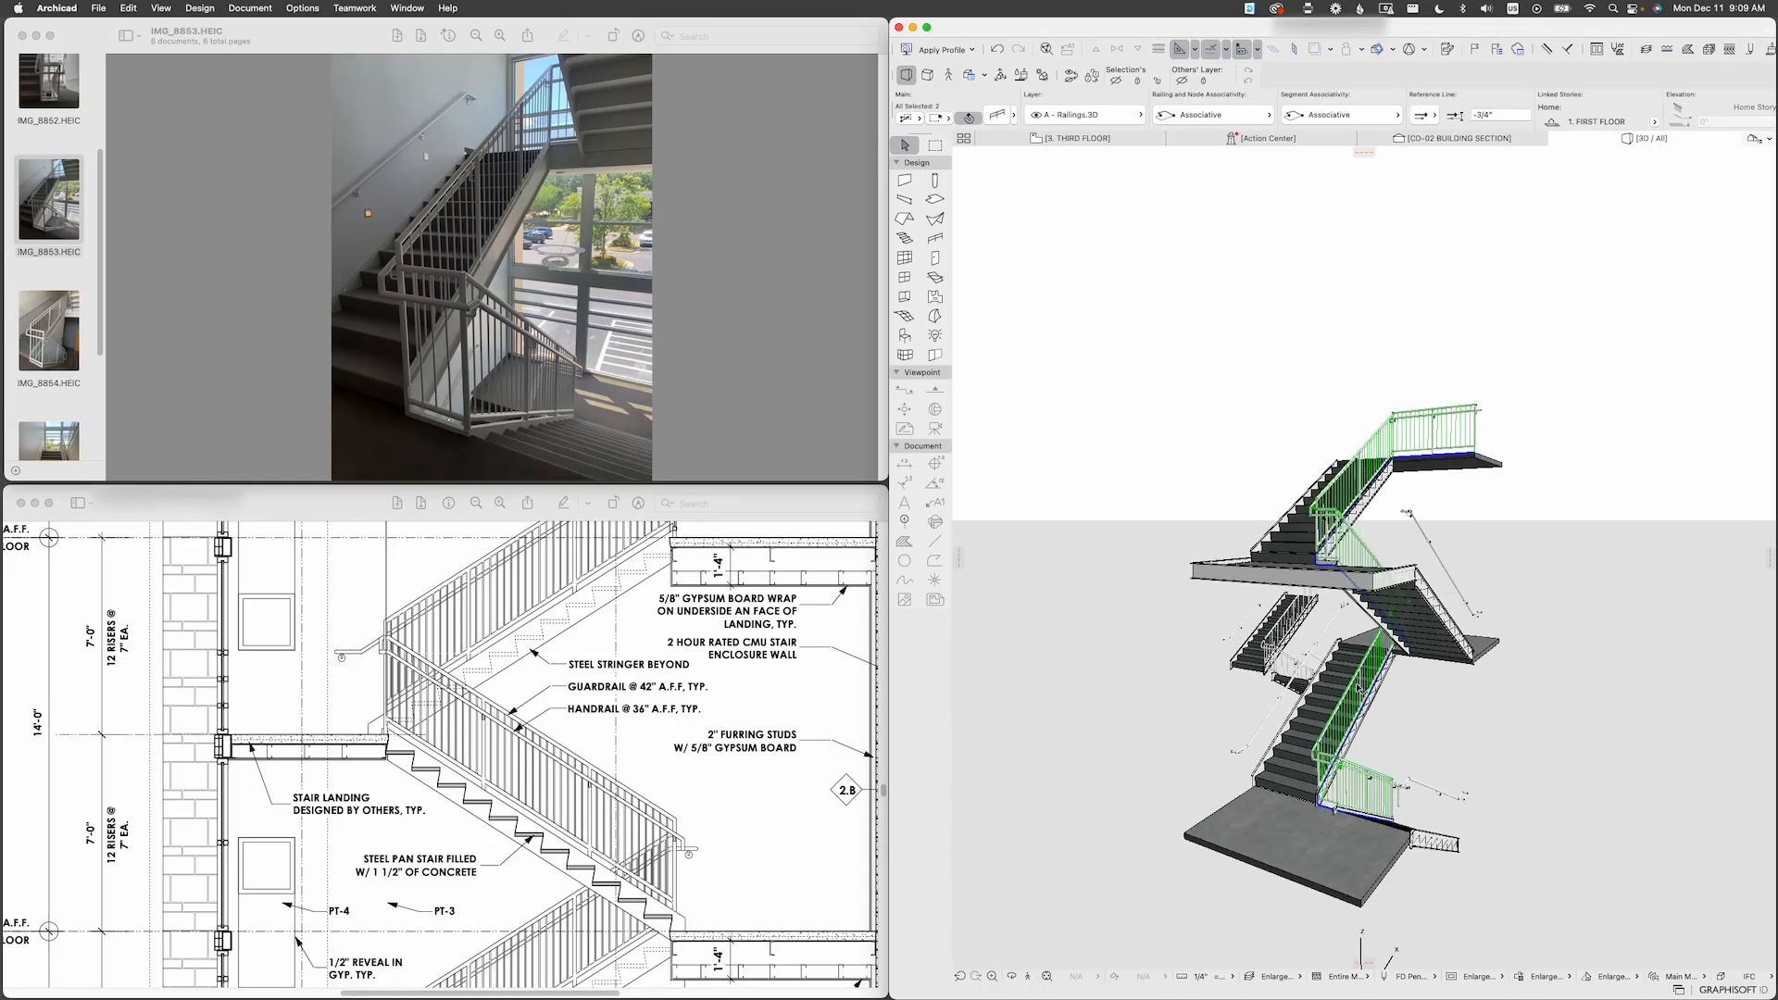
shift+middle_drag(1352, 714, 1404, 776)
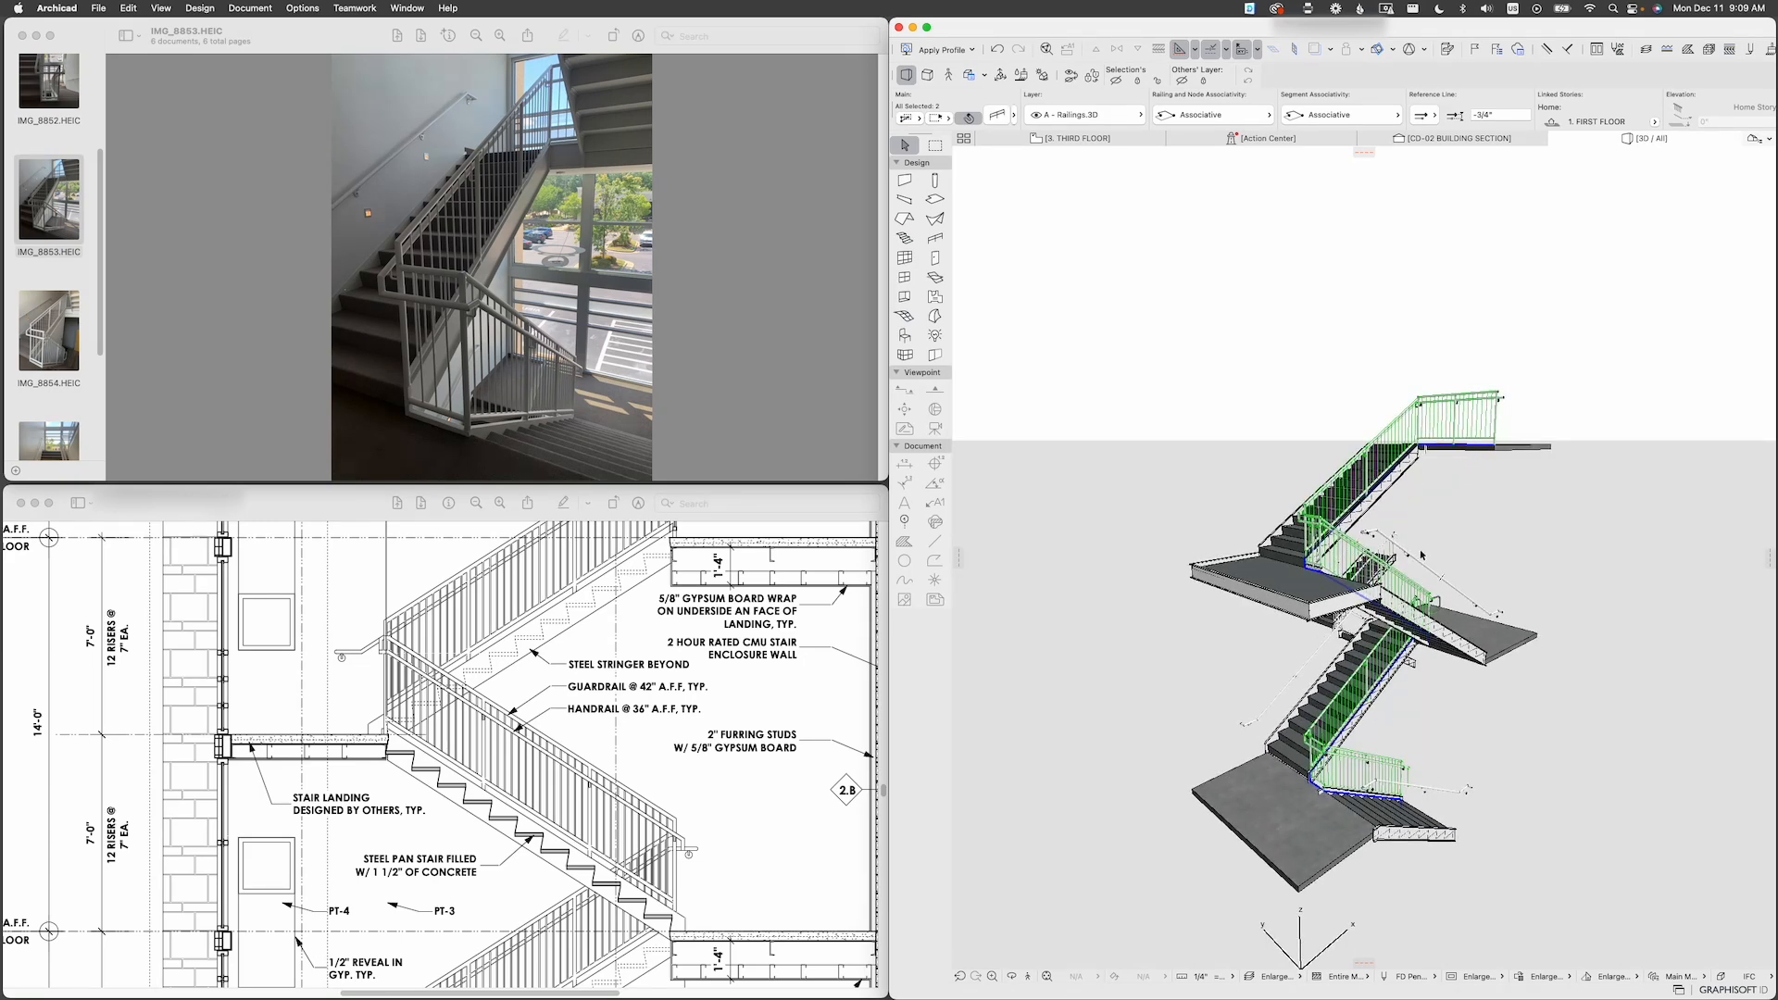
click(1426, 535)
shift+middle_drag(1426, 535, 1380, 606)
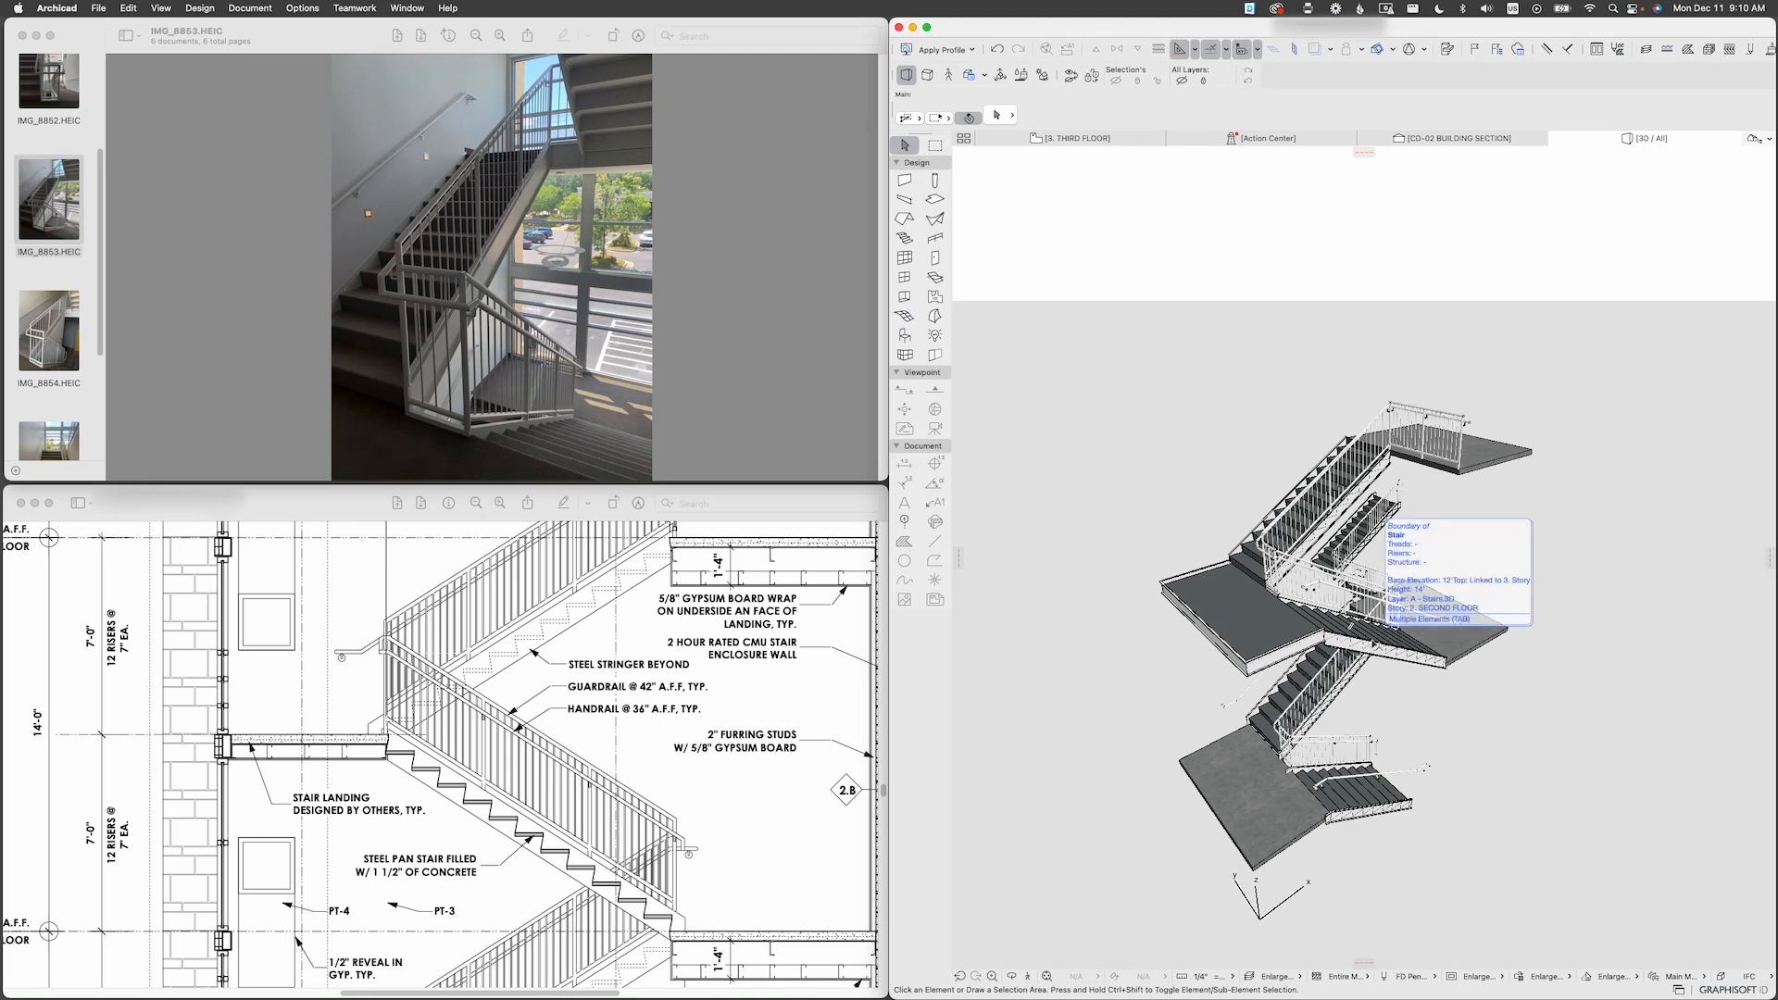
scroll(1399, 680, up, 3)
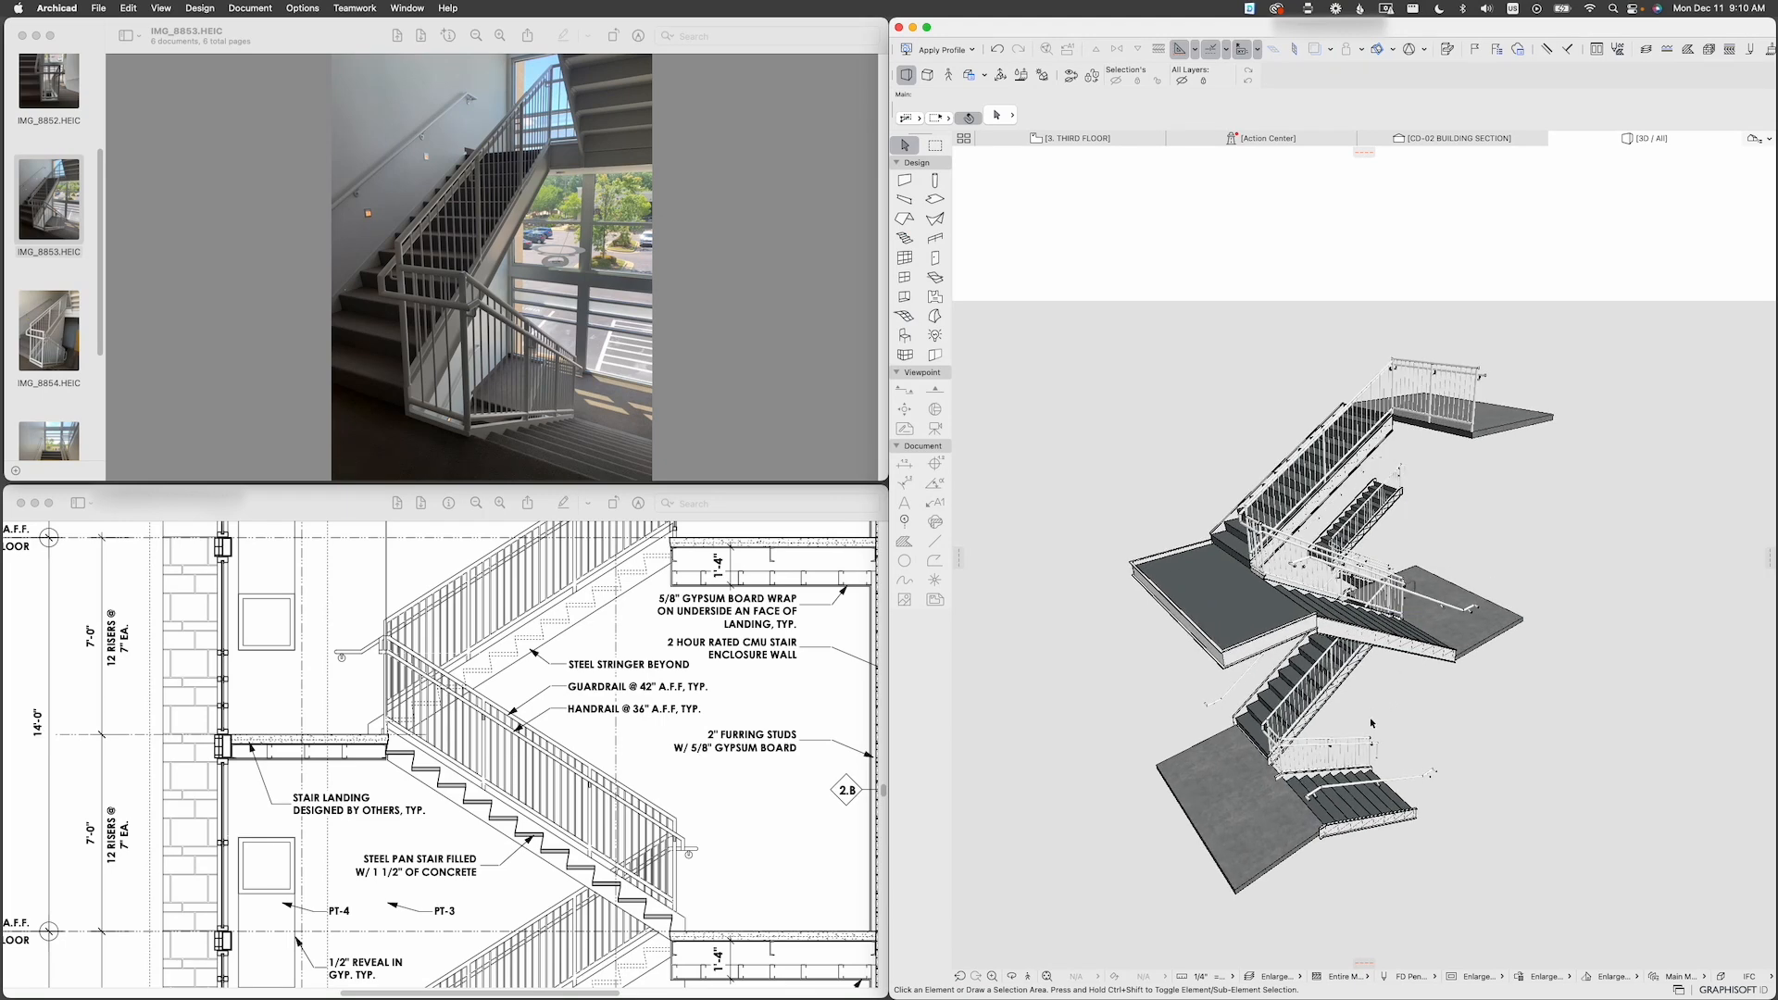
shift+middle_drag(1398, 680, 1420, 634)
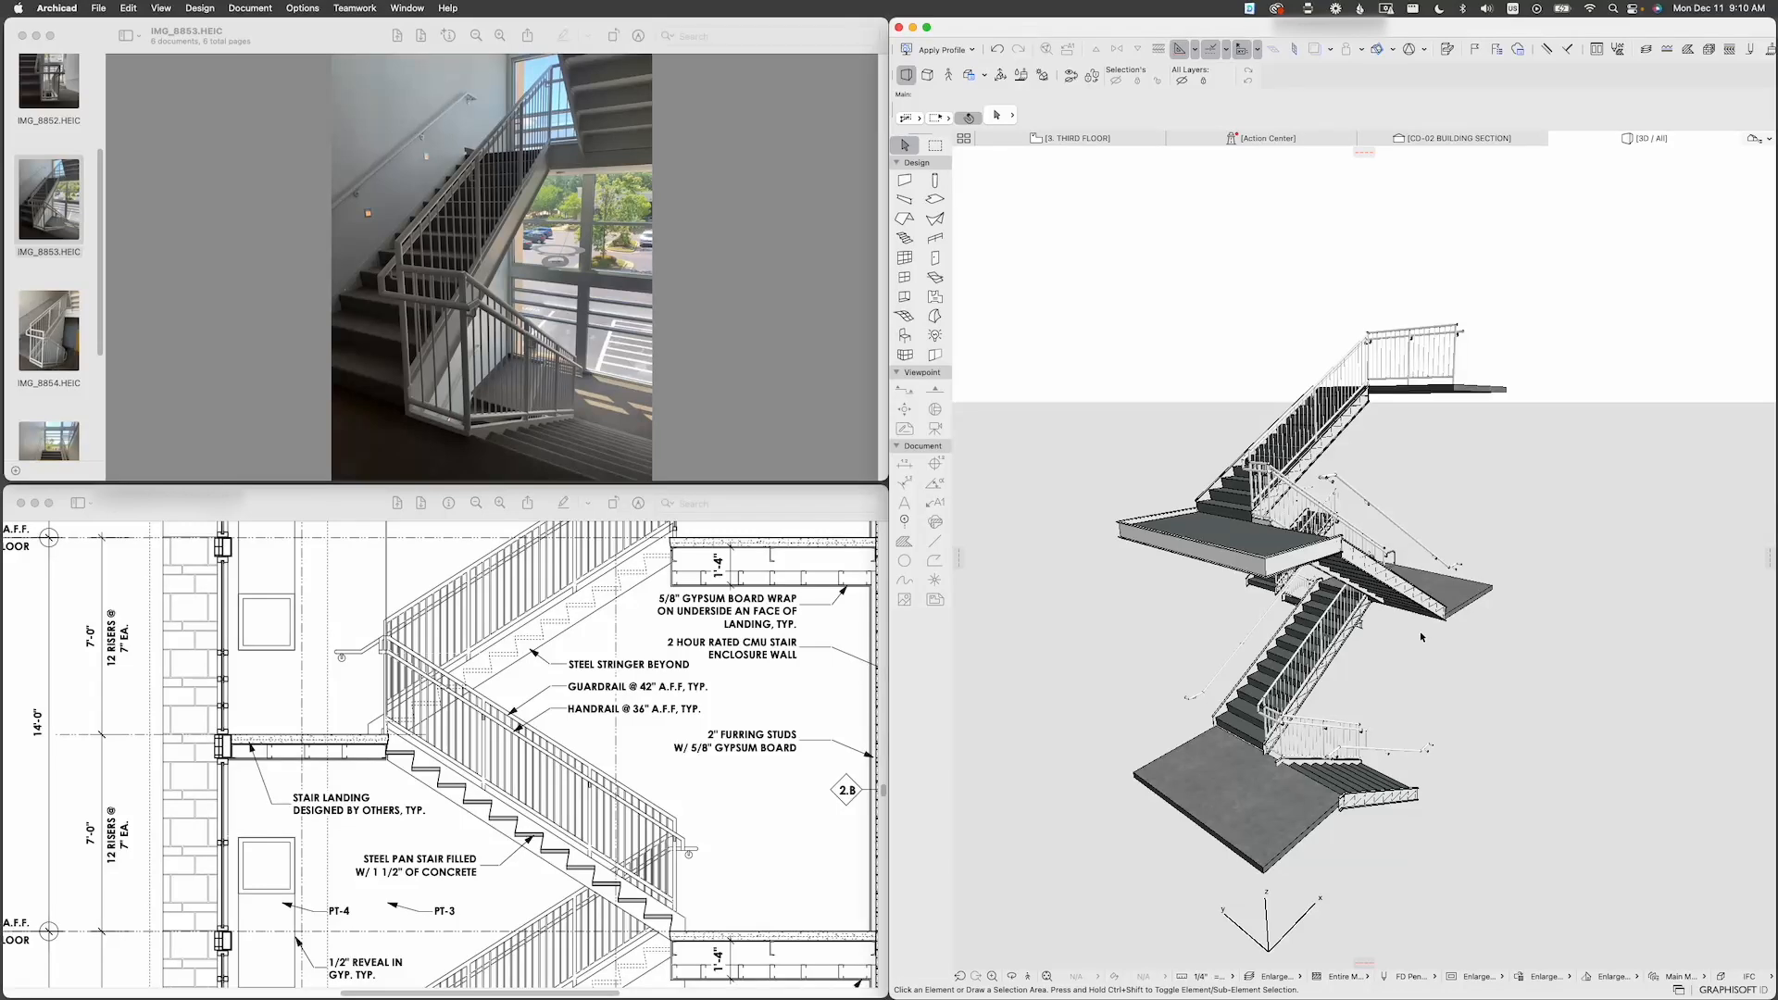